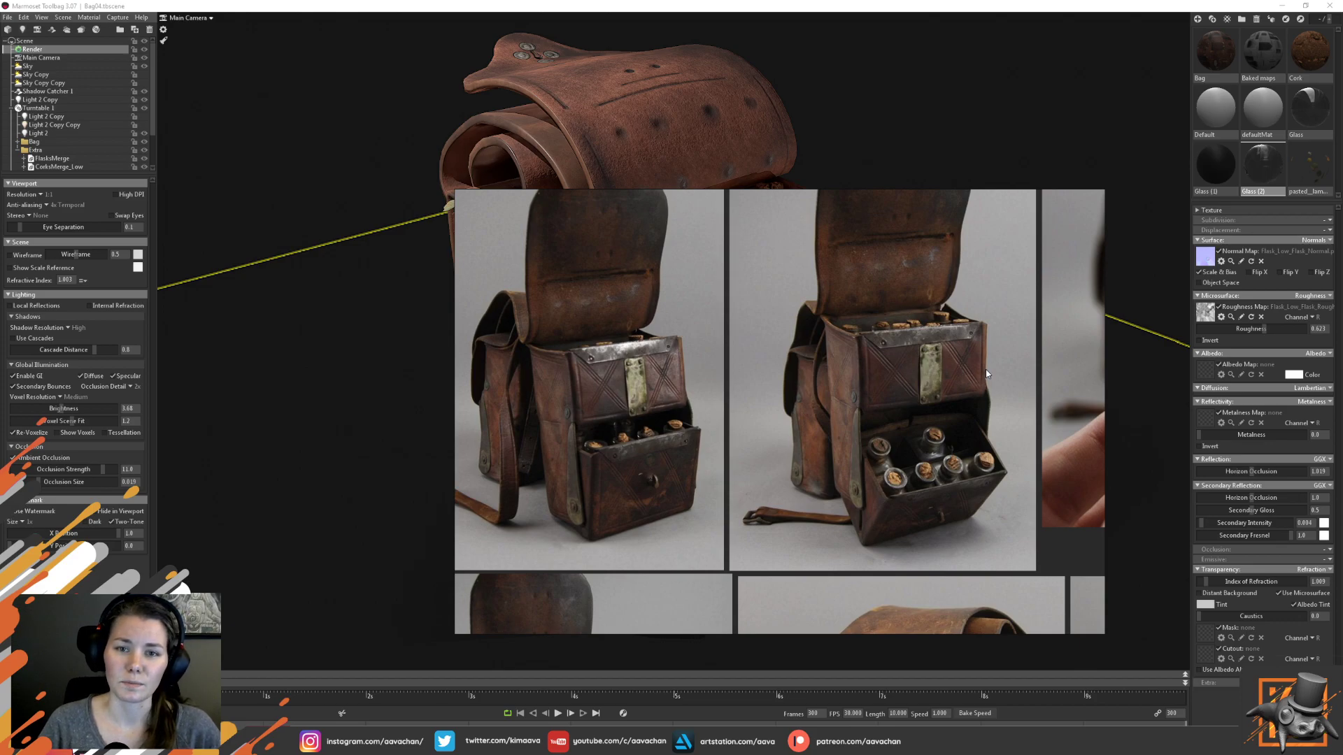
Enlarge the reference board and place it beside the rendered leather bag
drag(745, 346, 1342, 357)
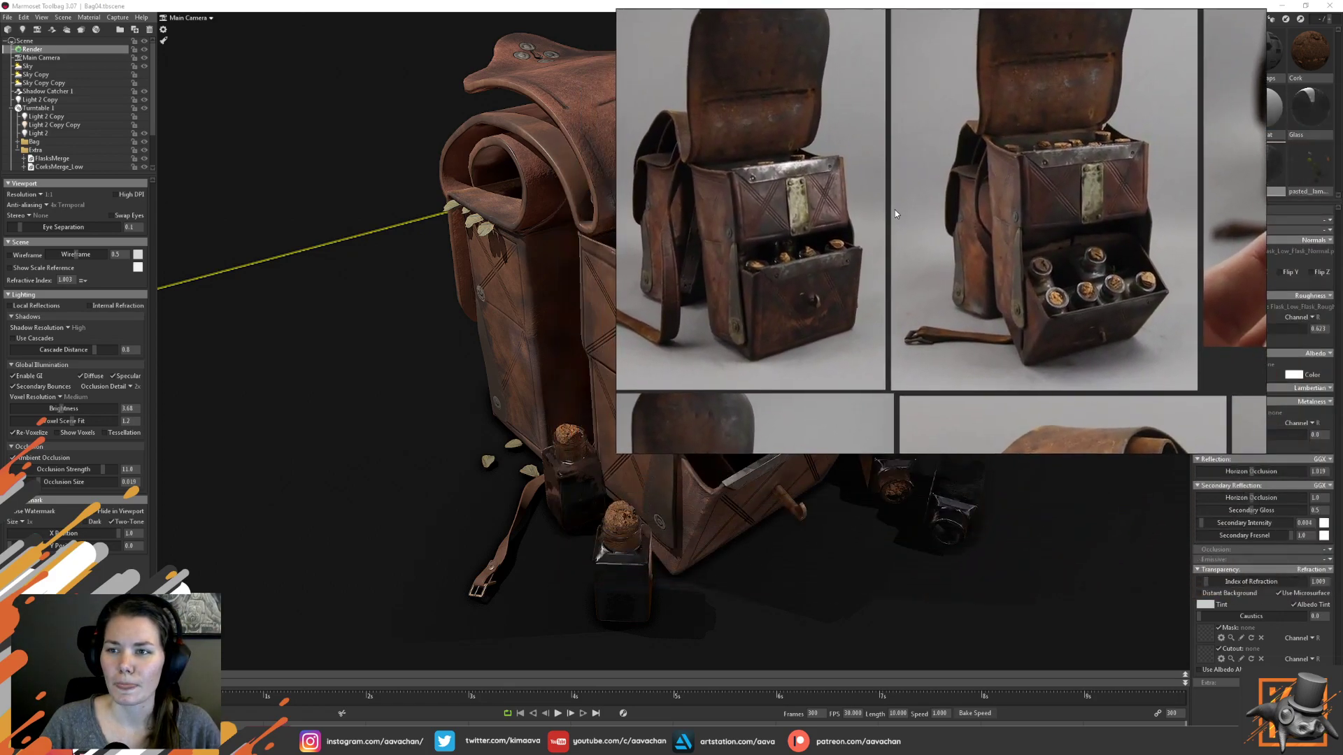
drag(896, 210, 954, 229)
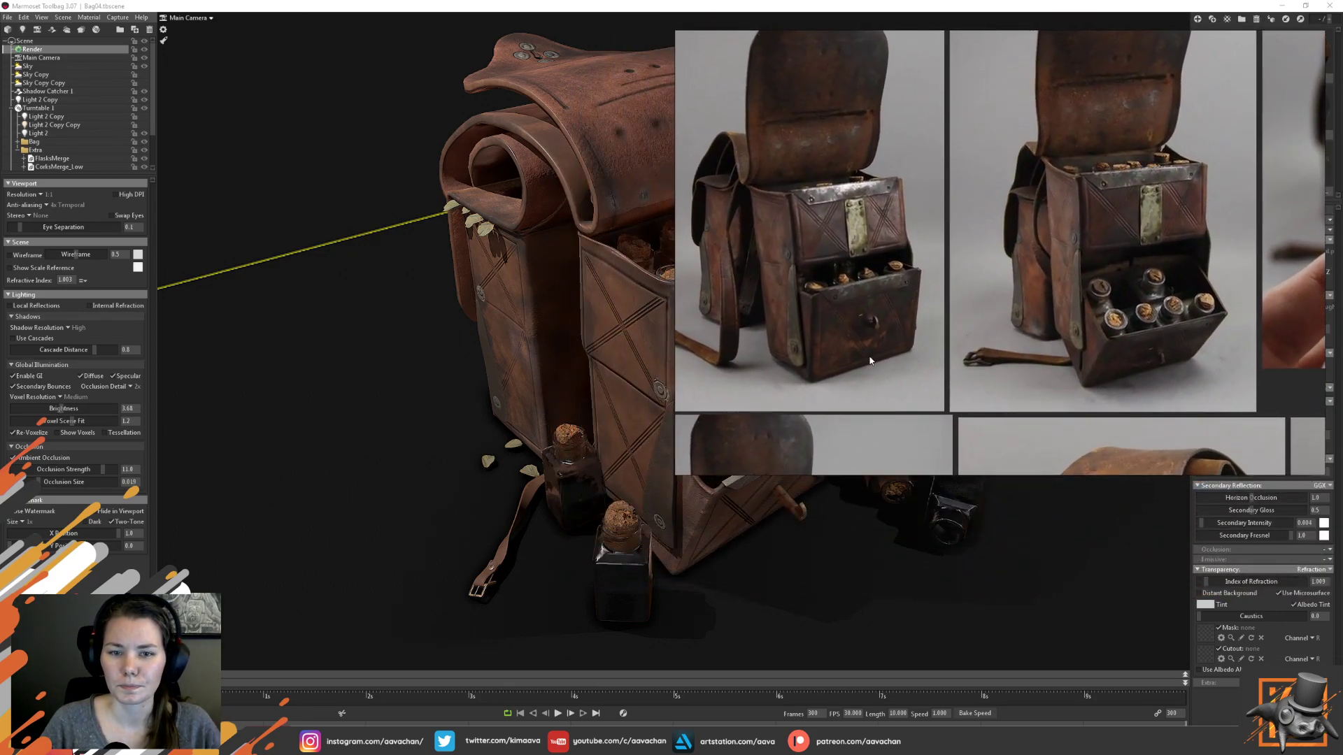
drag(676, 477, 819, 673)
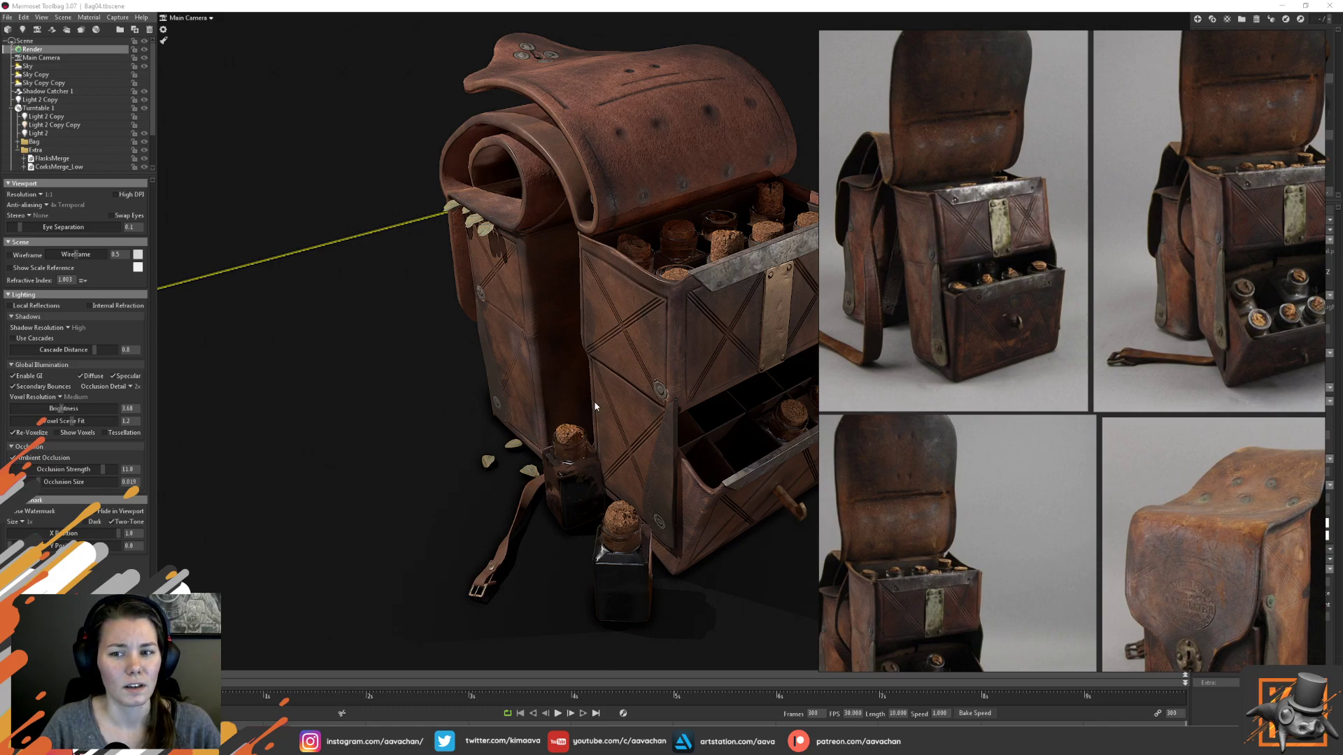
drag(882, 329, 1076, 333)
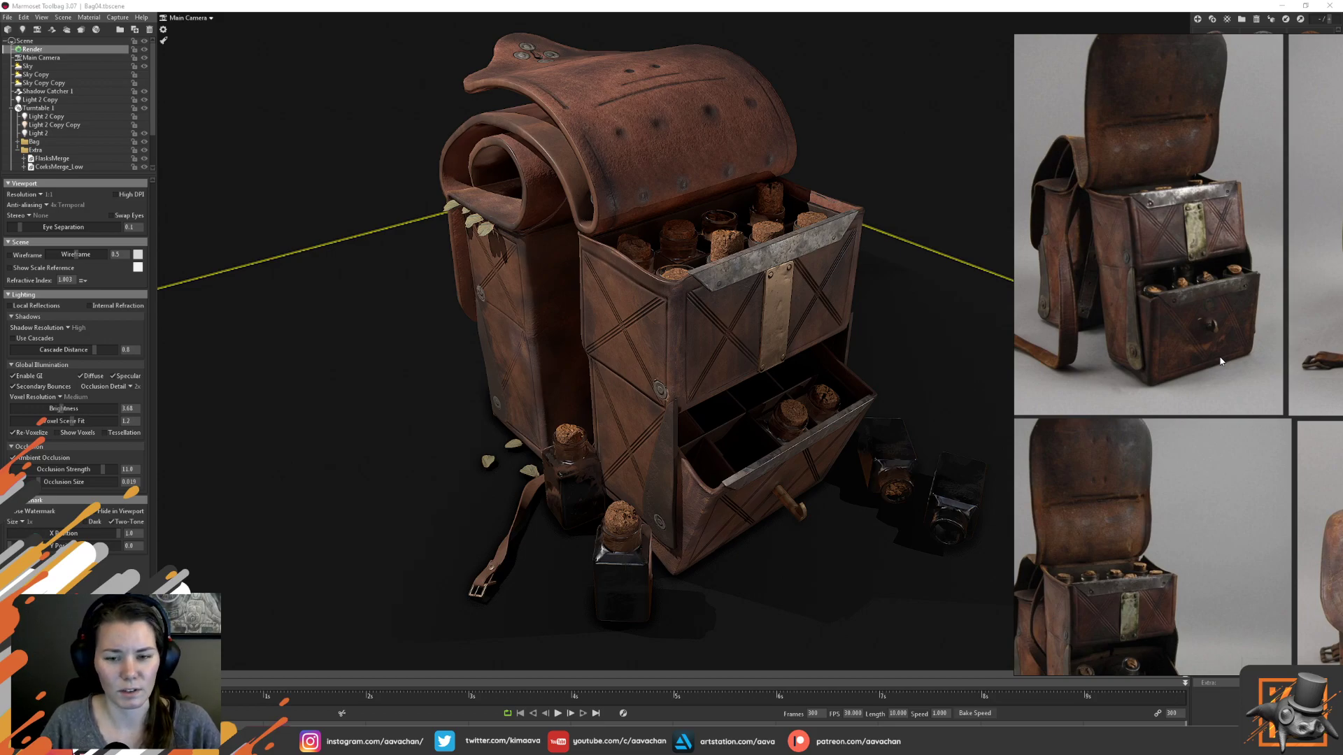
right_drag(1229, 326, 906, 325)
Examine the herb, corked glass vial and apothecary bottle photos on the reference board
scroll(970, 450, down, 2)
middle_drag(1052, 472, 861, 300)
middle_drag(1119, 532, 948, 391)
mouse_move(1147, 550)
middle_down()
mouse_move(1026, 468)
mouse_move(839, 419)
middle_up()
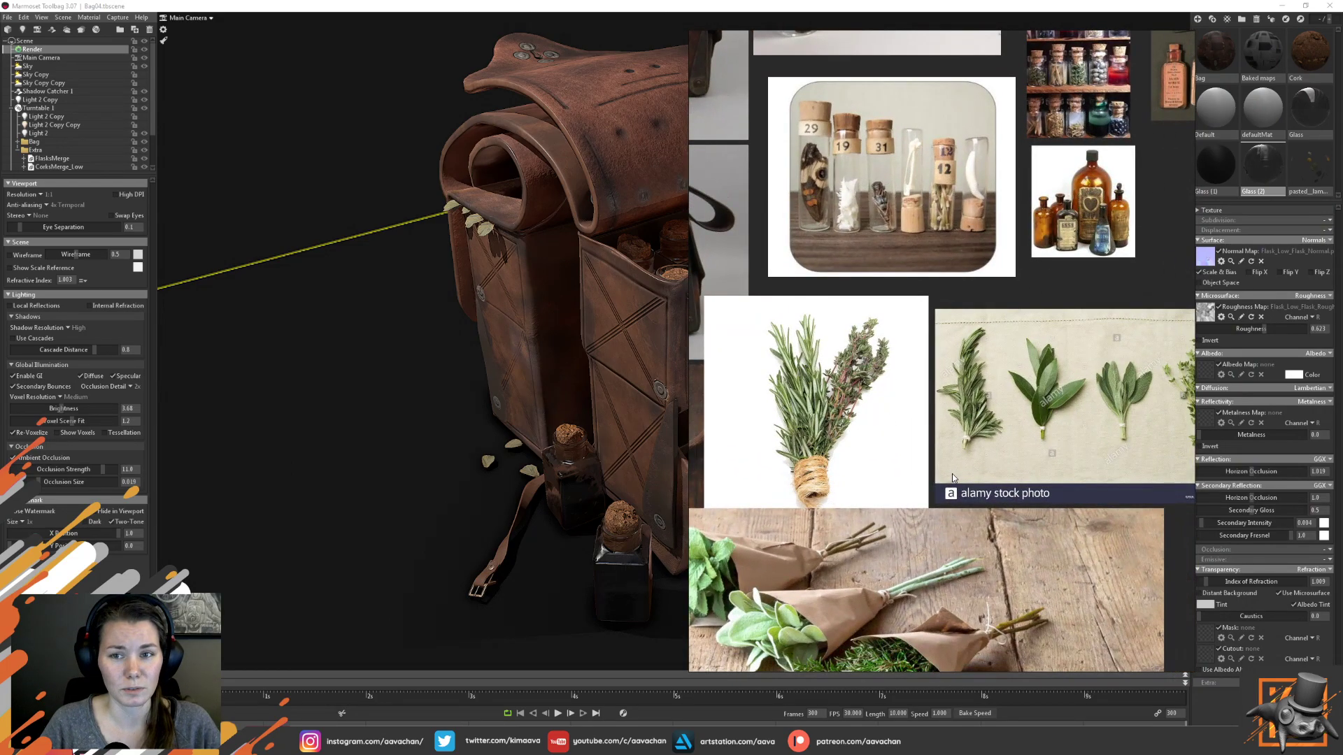
middle_drag(951, 473, 958, 555)
middle_drag(959, 338, 949, 519)
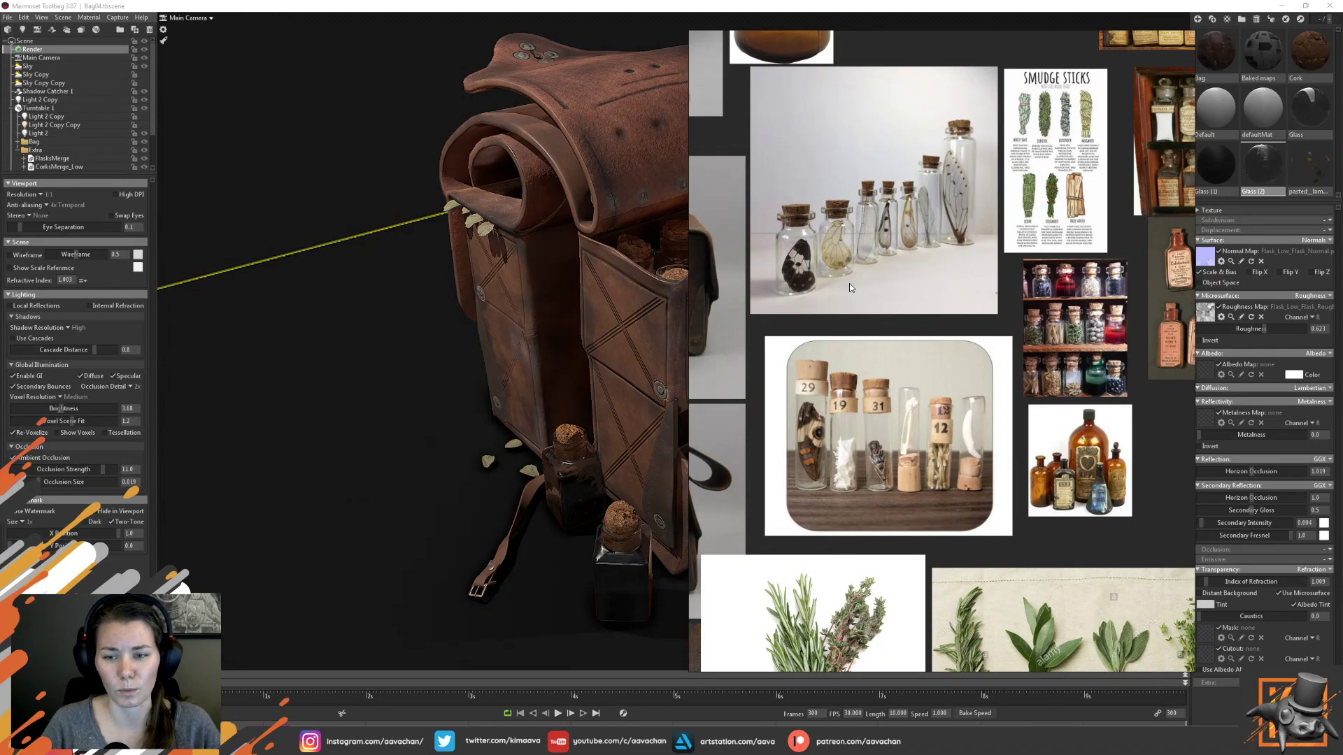
scroll(865, 437, up, 3)
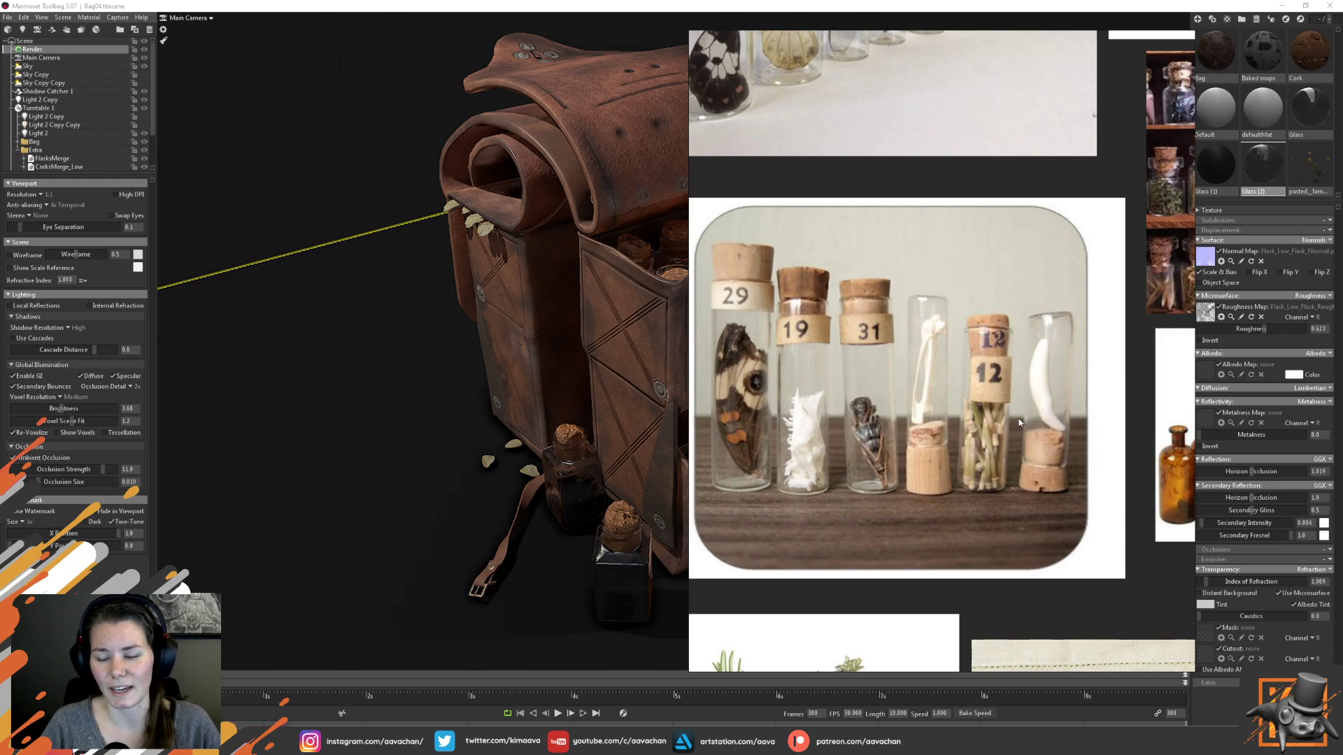
scroll(1016, 454, down, 1)
scroll(1016, 453, down, 2)
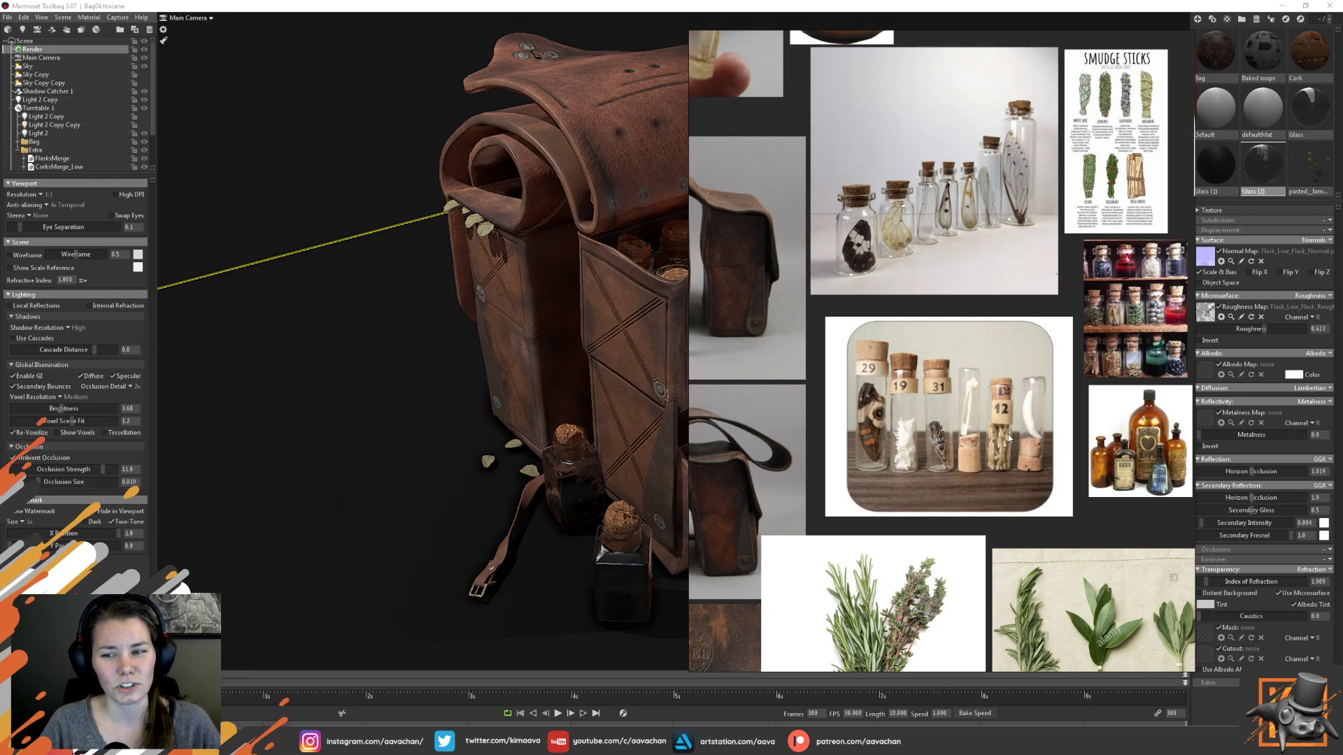
middle_drag(1139, 521, 975, 551)
scroll(1091, 428, up, 3)
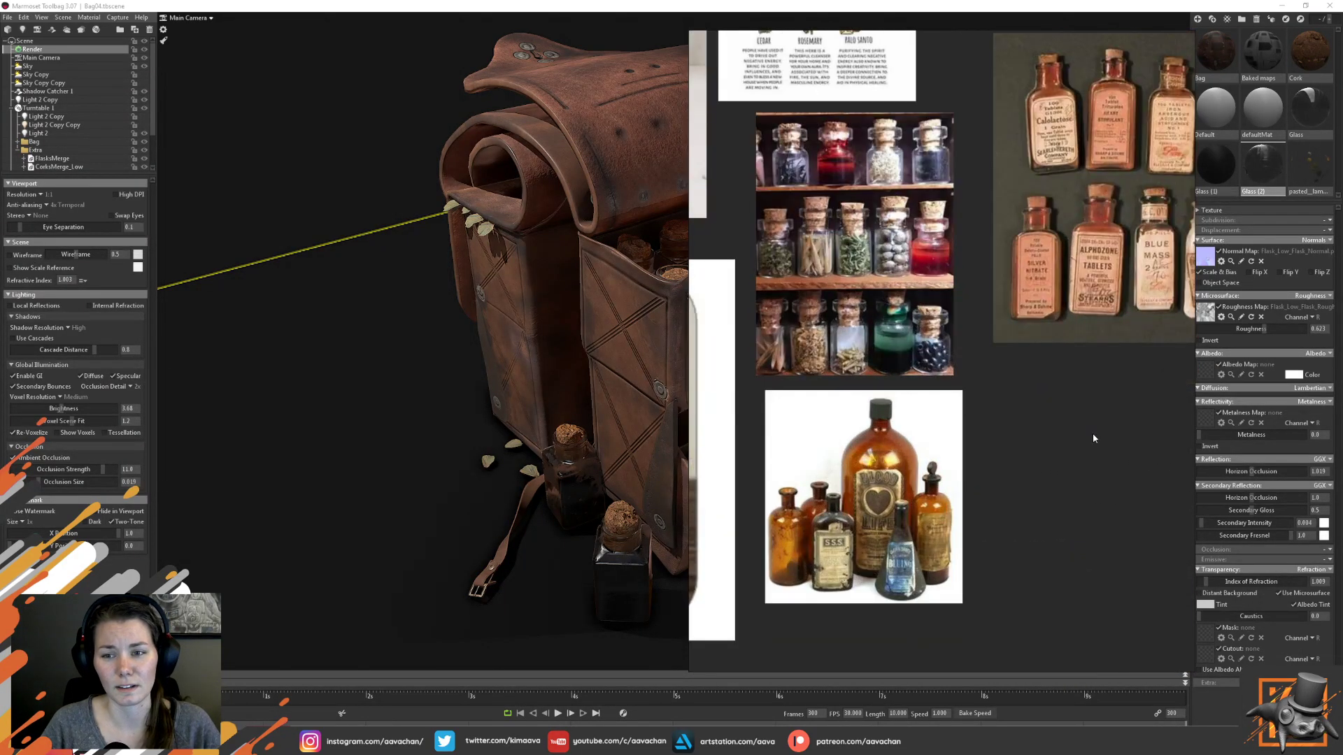
scroll(1092, 441, down, 4)
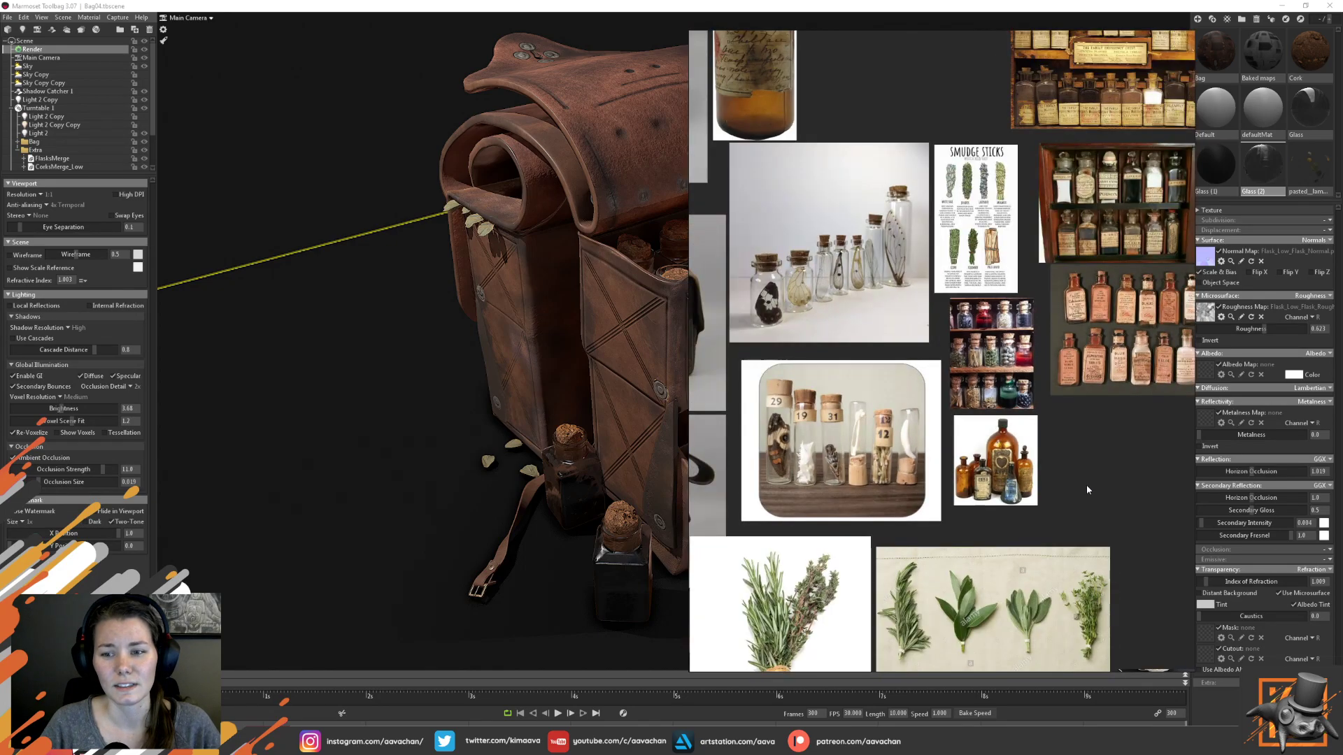
Examine the fresh herb bouquet and flower-wrapped smudge stick photos for shape and binding
middle_drag(1057, 540, 1073, 339)
middle_drag(825, 488, 950, 345)
middle_drag(1084, 395, 1000, 412)
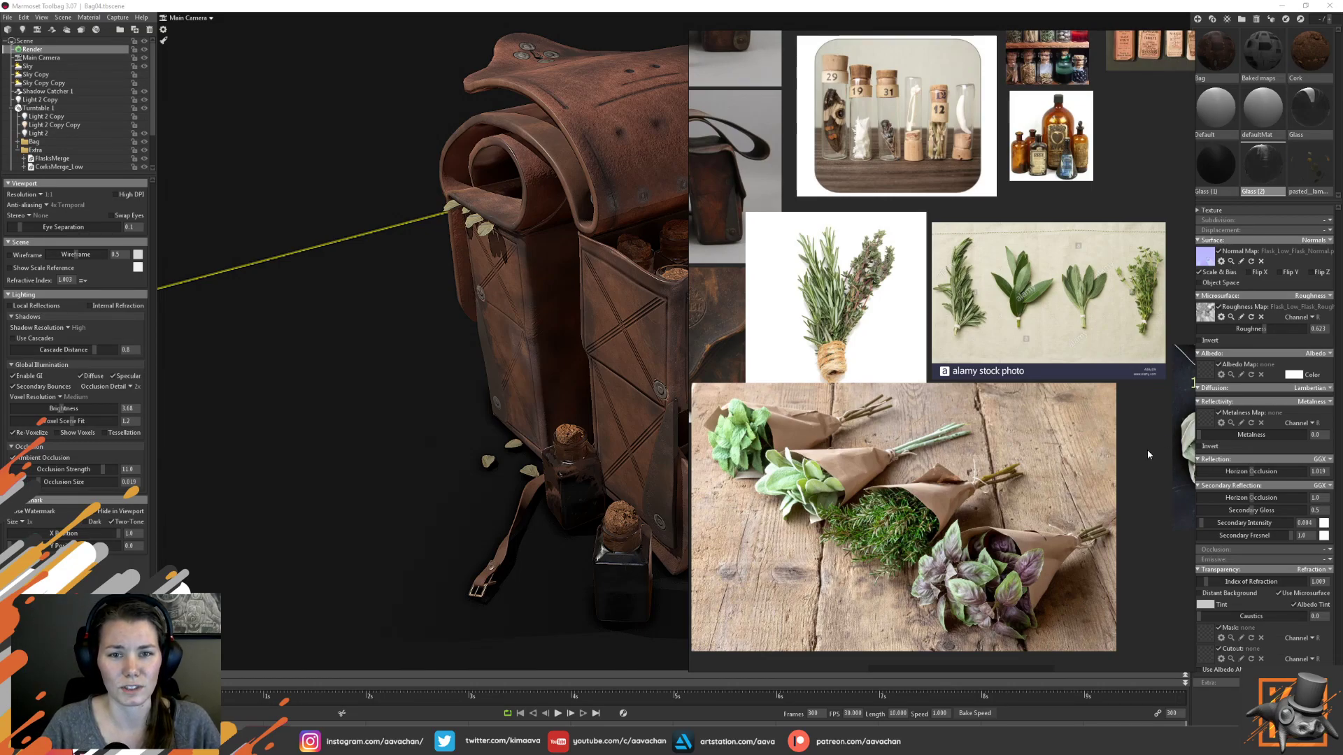
middle_drag(1148, 454, 792, 404)
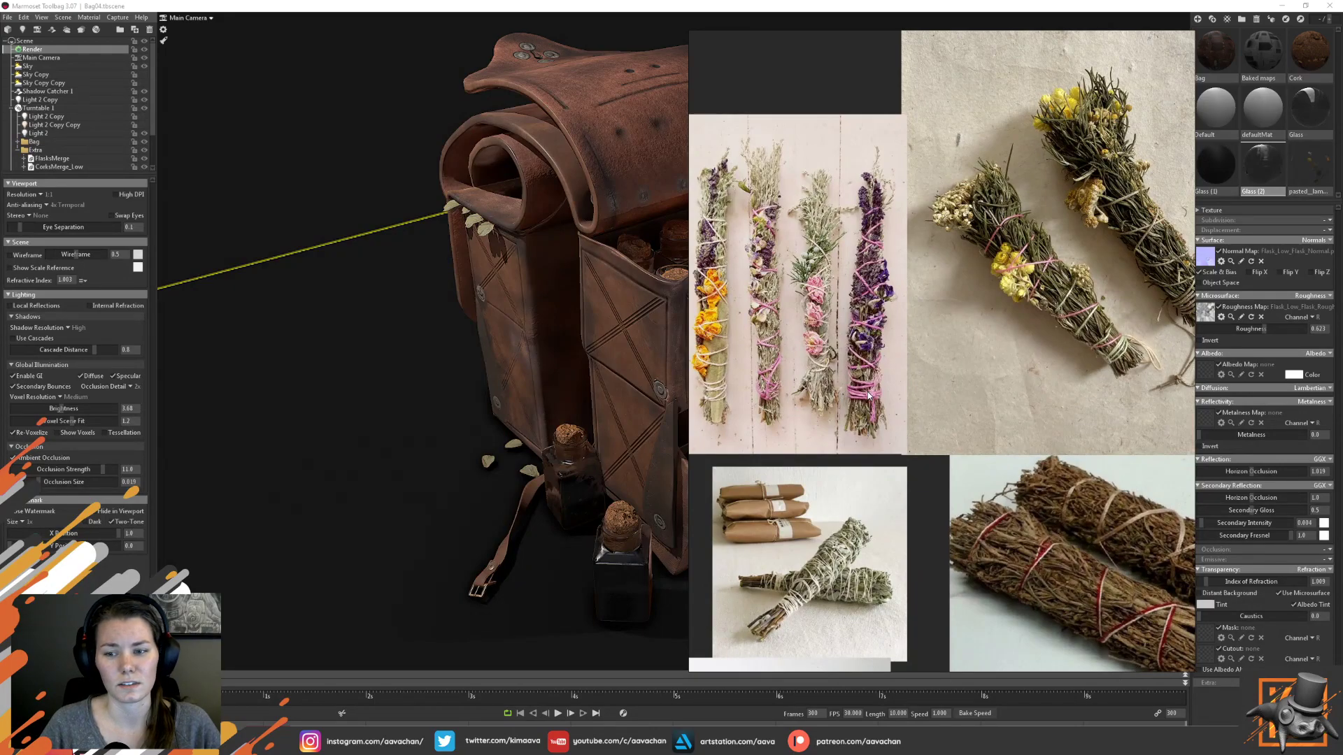
mouse_move(957, 418)
middle_down()
mouse_move(1001, 295)
mouse_move(1076, 426)
mouse_move(1060, 456)
mouse_move(1131, 452)
middle_up()
mouse_move(877, 394)
middle_down()
mouse_move(1032, 401)
mouse_move(828, 403)
middle_up()
scroll(873, 396, up, 3)
scroll(902, 396, down, 2)
scroll(1099, 403, down, 1)
Examine the white sage, lavender-and-crystal and brown smudge stick bundles on the reference board
mouse_move(1020, 417)
middle_down()
mouse_move(885, 401)
mouse_move(992, 422)
mouse_move(907, 372)
mouse_move(1022, 312)
middle_up()
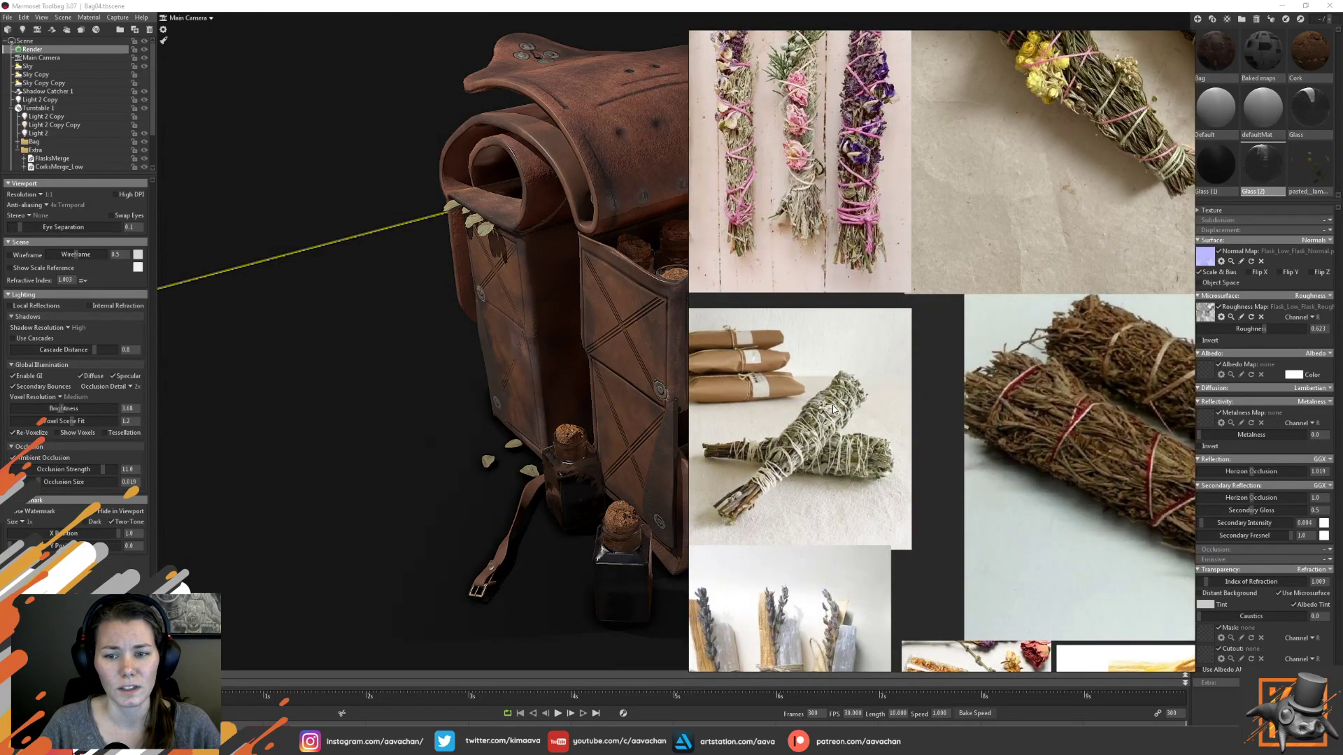
middle_drag(1026, 435, 1022, 218)
scroll(879, 415, up, 2)
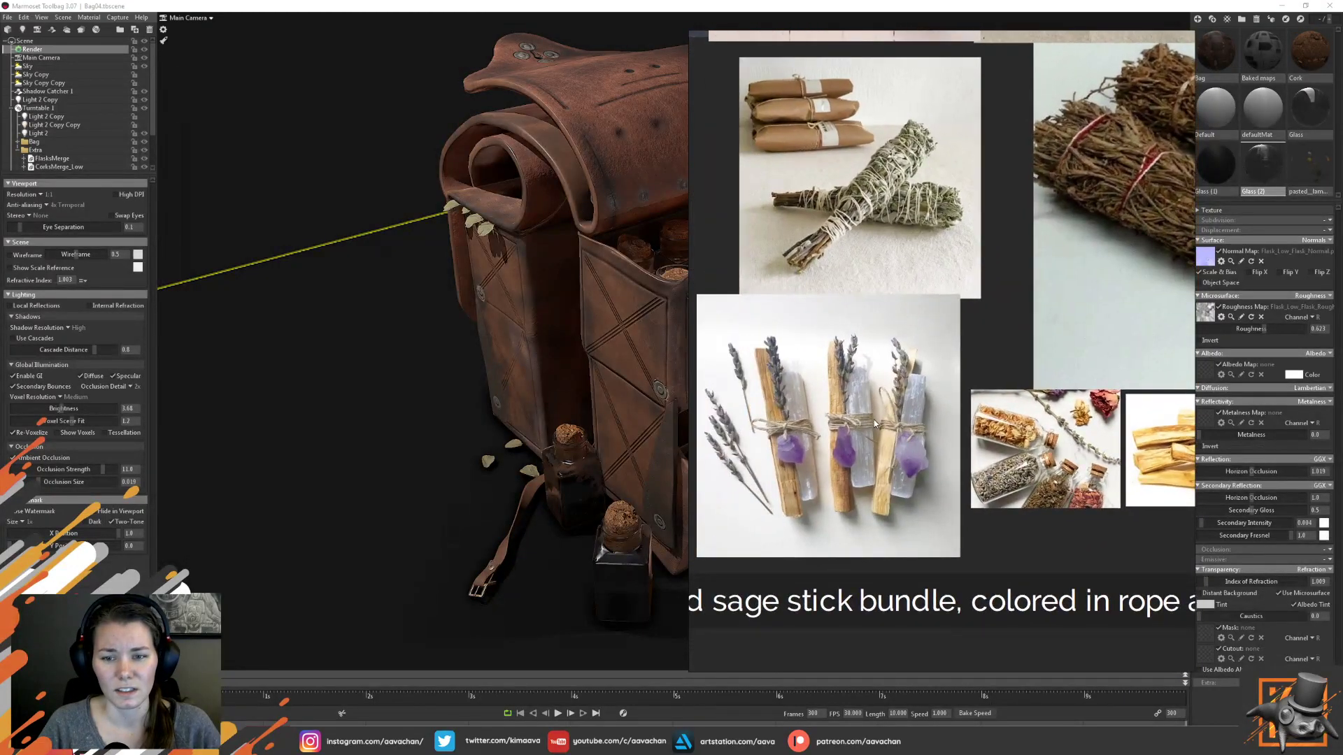
scroll(914, 436, up, 1)
scroll(1032, 371, down, 1)
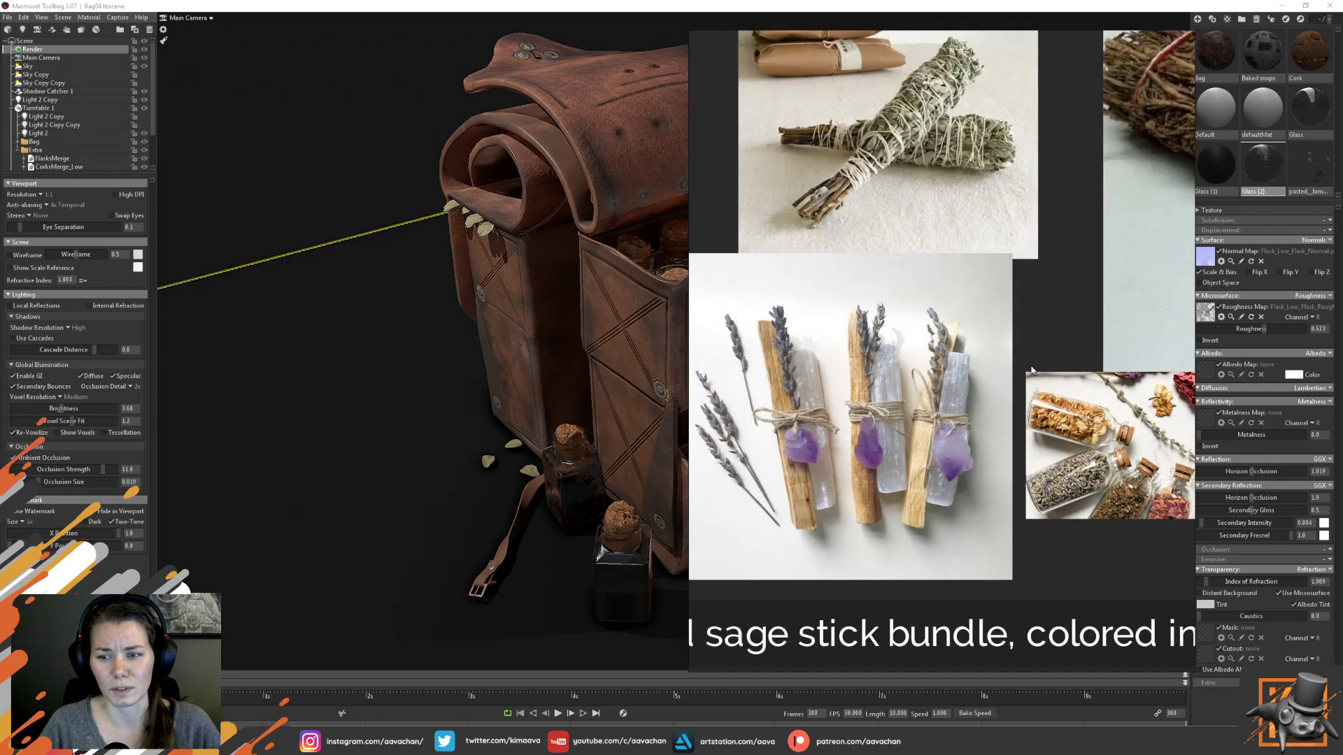
middle_drag(1056, 363, 860, 382)
middle_drag(1009, 370, 838, 385)
middle_drag(1057, 366, 927, 414)
scroll(881, 405, down, 3)
middle_drag(827, 256, 865, 383)
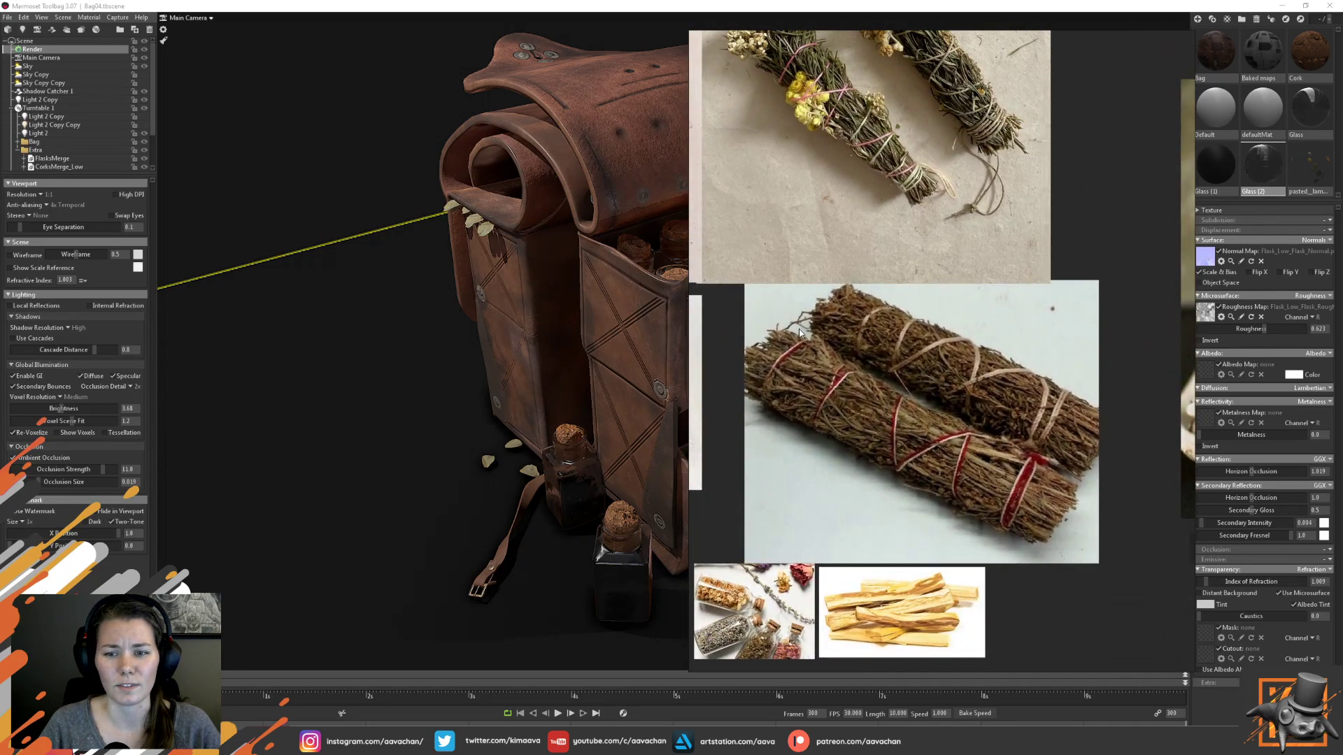
middle_drag(897, 208, 964, 413)
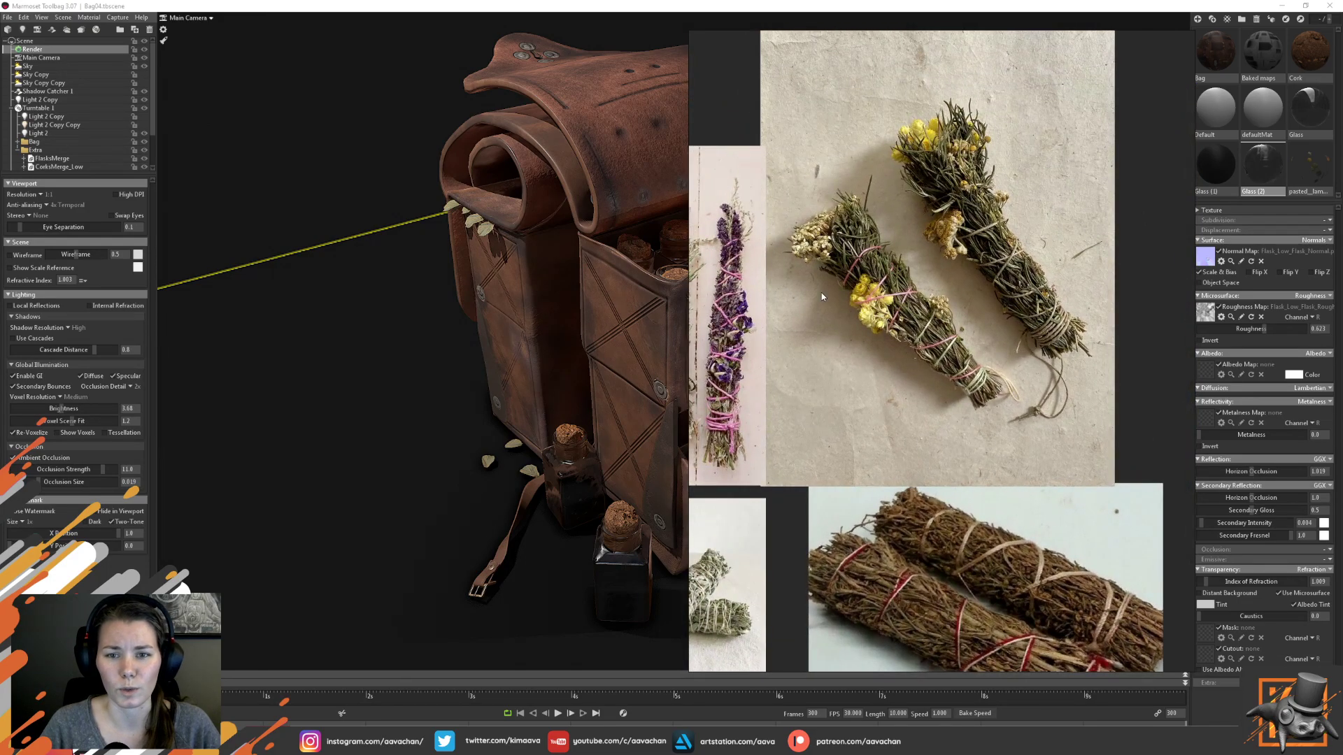
Compare the colourful flower-wrapped bundles with the burning sage stick references and their note about alpha smoke on a small plate
middle_drag(824, 292, 966, 284)
middle_drag(801, 342, 884, 345)
scroll(884, 344, up, 2)
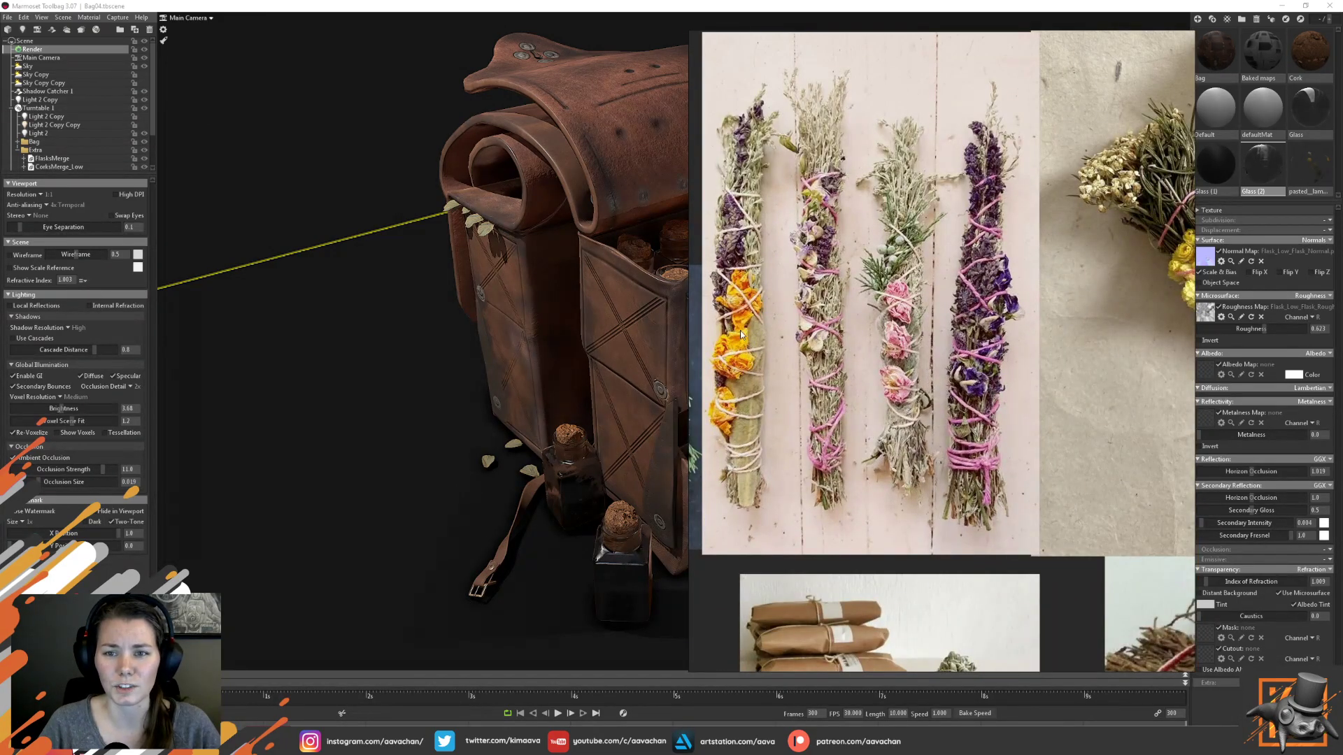
scroll(964, 280, down, 3)
middle_drag(1024, 346, 811, 322)
middle_drag(1059, 363, 801, 329)
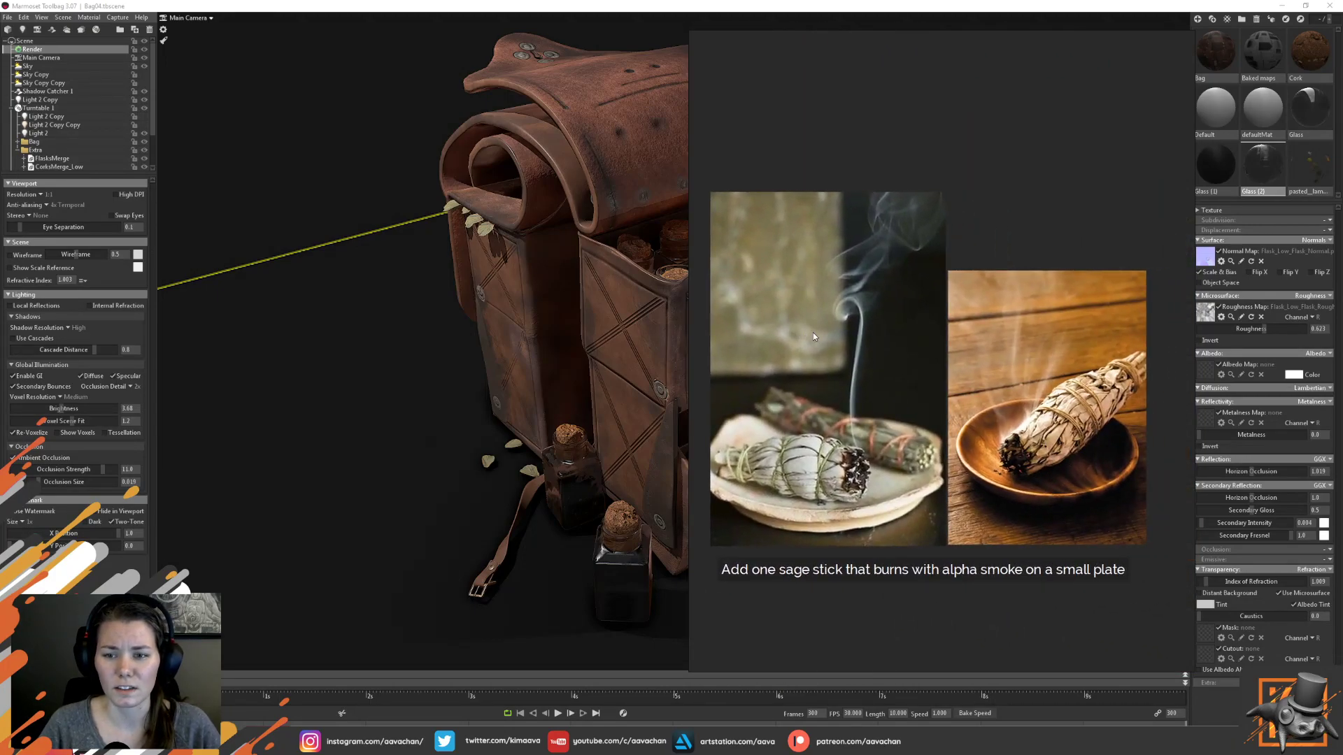
scroll(1096, 424, up, 1)
scroll(1028, 430, down, 1)
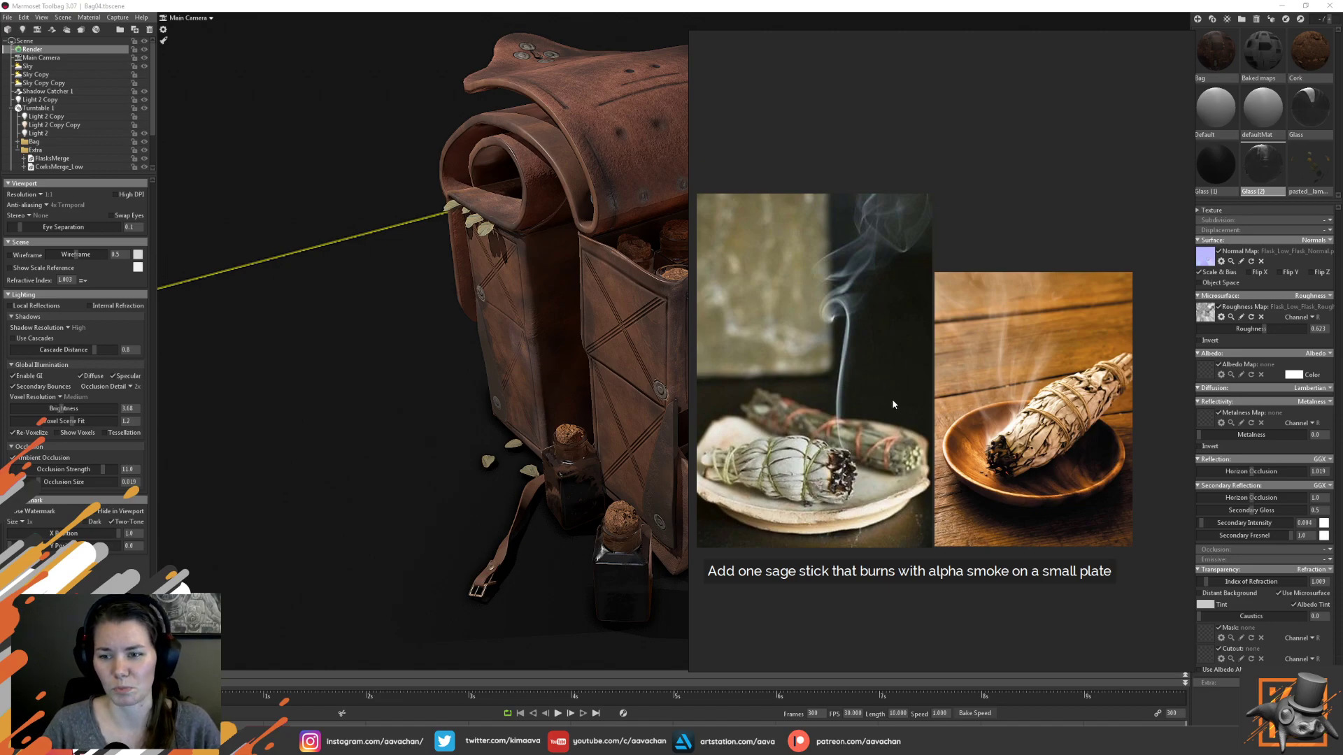
scroll(893, 400, down, 1)
Return to the photo of four flower-wrapped smudge sticks and inspect it up close
middle_drag(796, 392, 1021, 399)
middle_drag(801, 408, 1034, 432)
middle_drag(814, 249, 858, 408)
scroll(934, 481, up, 1)
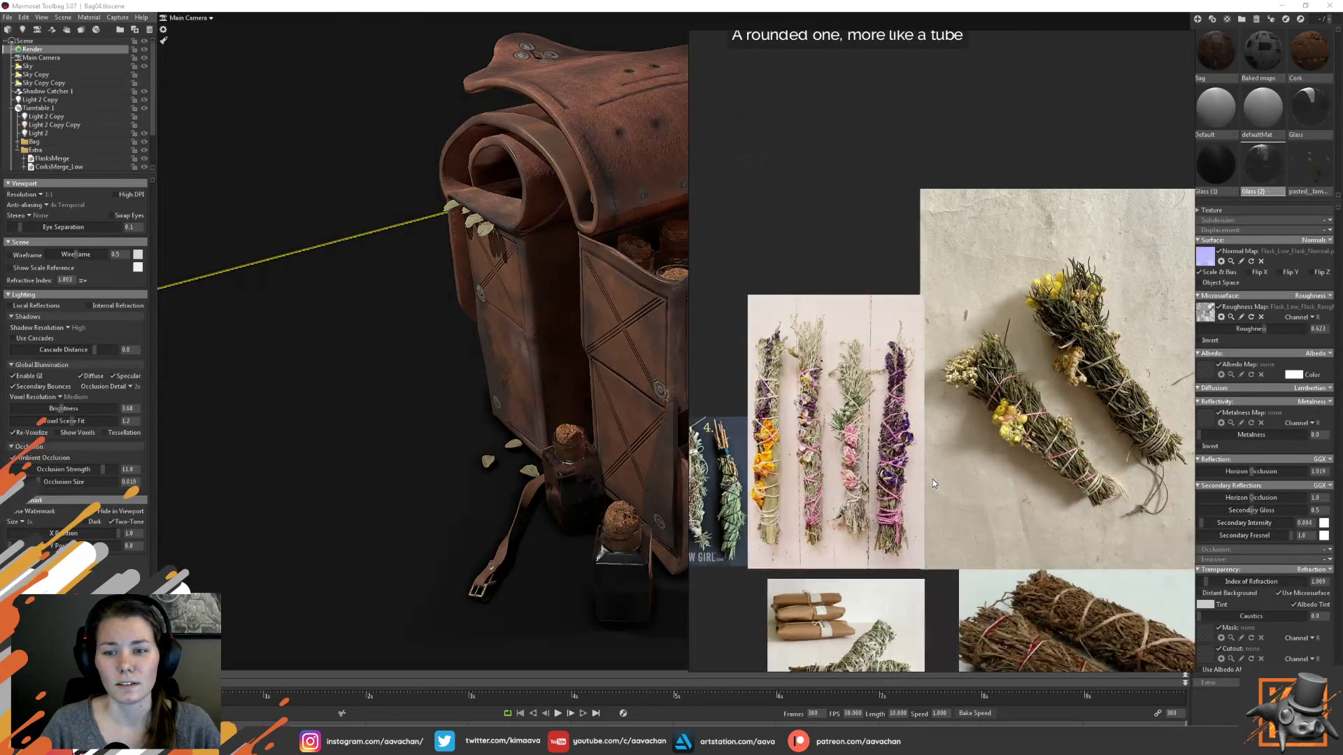
scroll(925, 460, up, 1)
middle_drag(924, 460, 1010, 383)
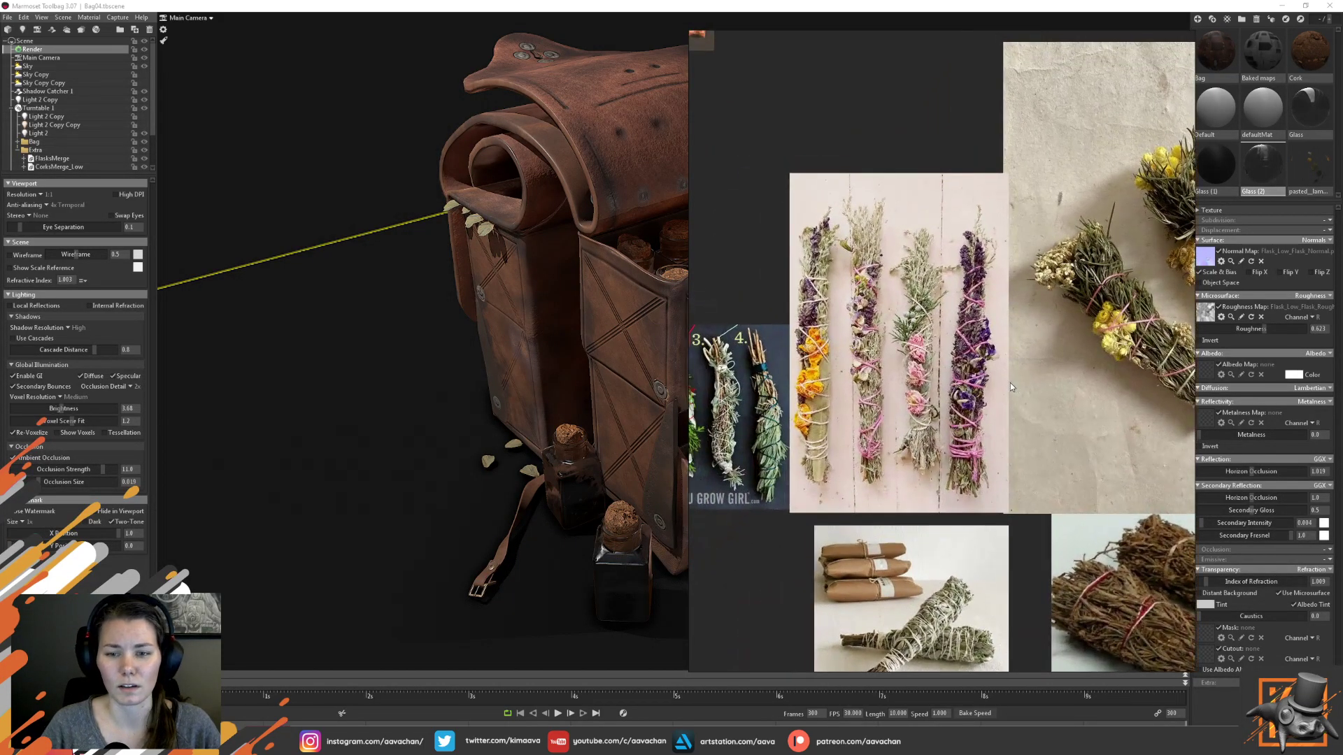
scroll(1000, 384, up, 2)
scroll(927, 376, down, 1)
middle_drag(880, 371, 952, 370)
Inspect the flower-wrapped bundles beside the bag render, and move the reference board off the viewport
drag(776, 202, 934, 185)
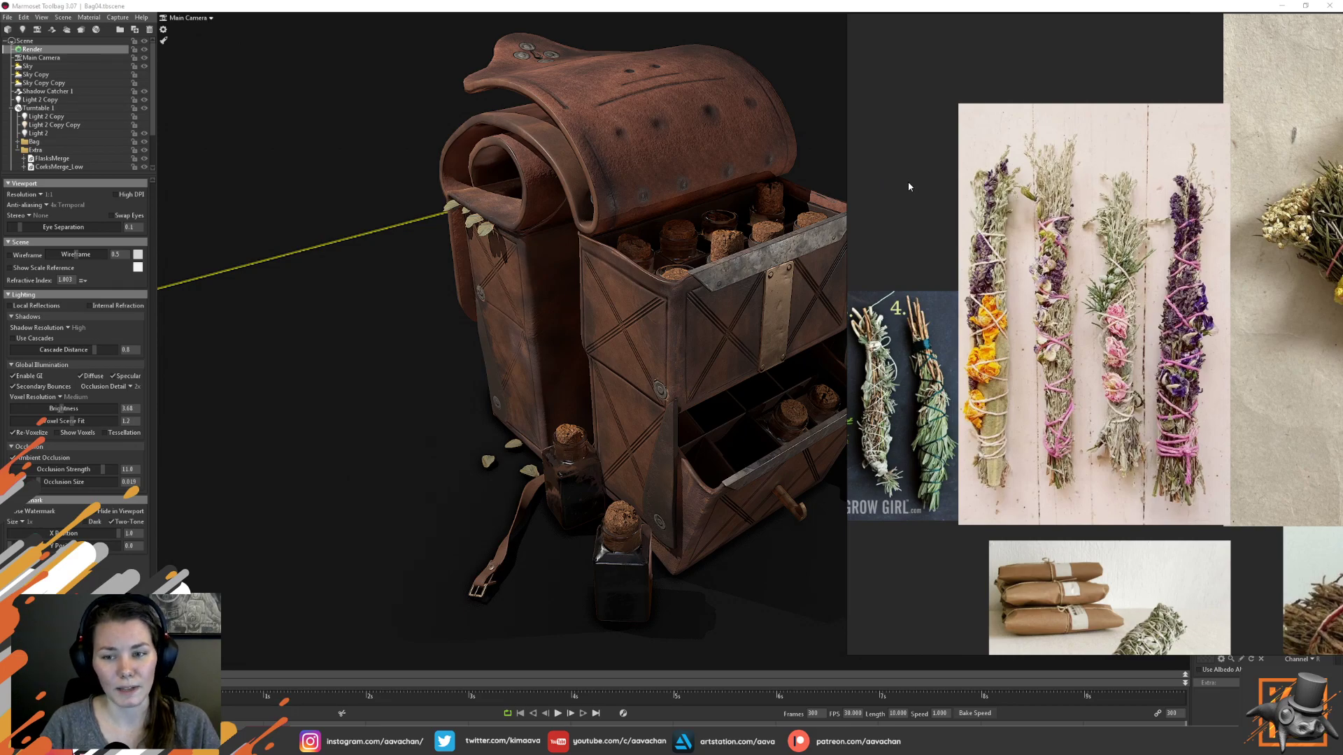
scroll(1220, 351, up, 2)
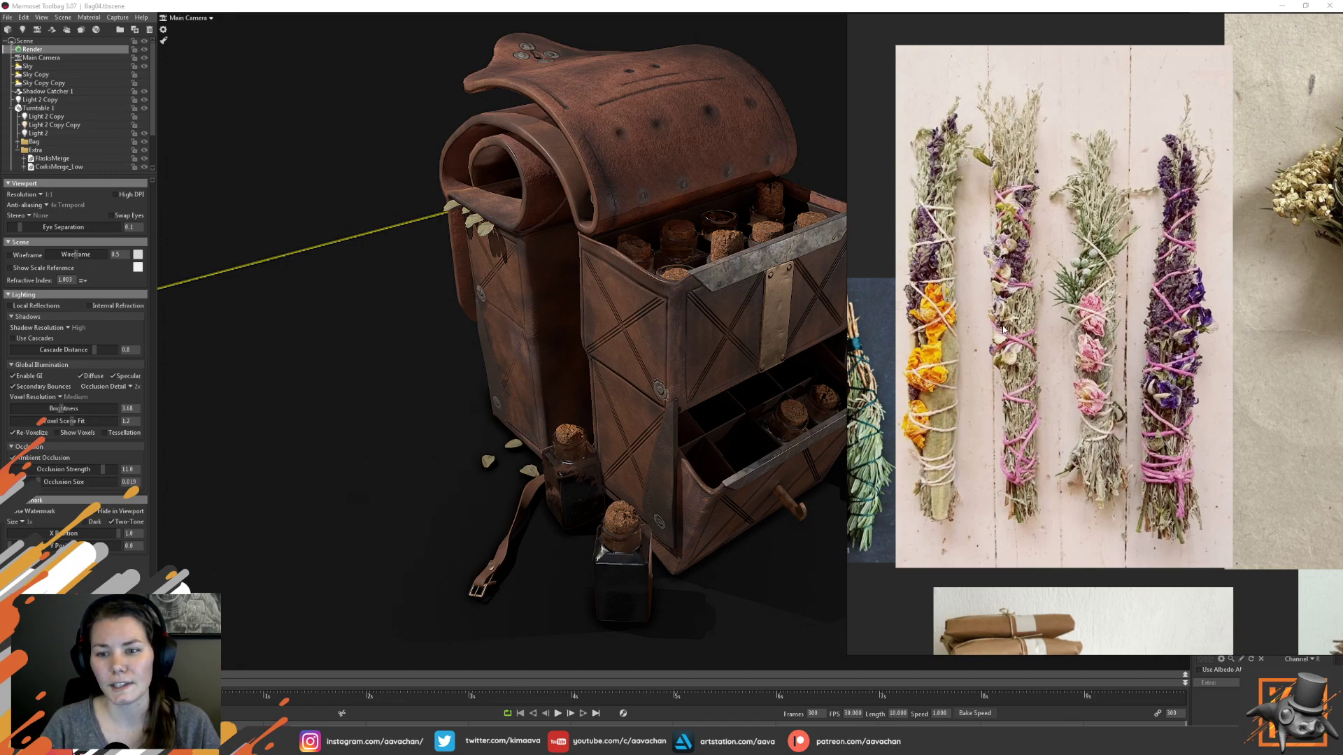
scroll(1004, 329, down, 1)
middle_drag(1232, 301, 1135, 293)
right_drag(988, 70, 1342, 263)
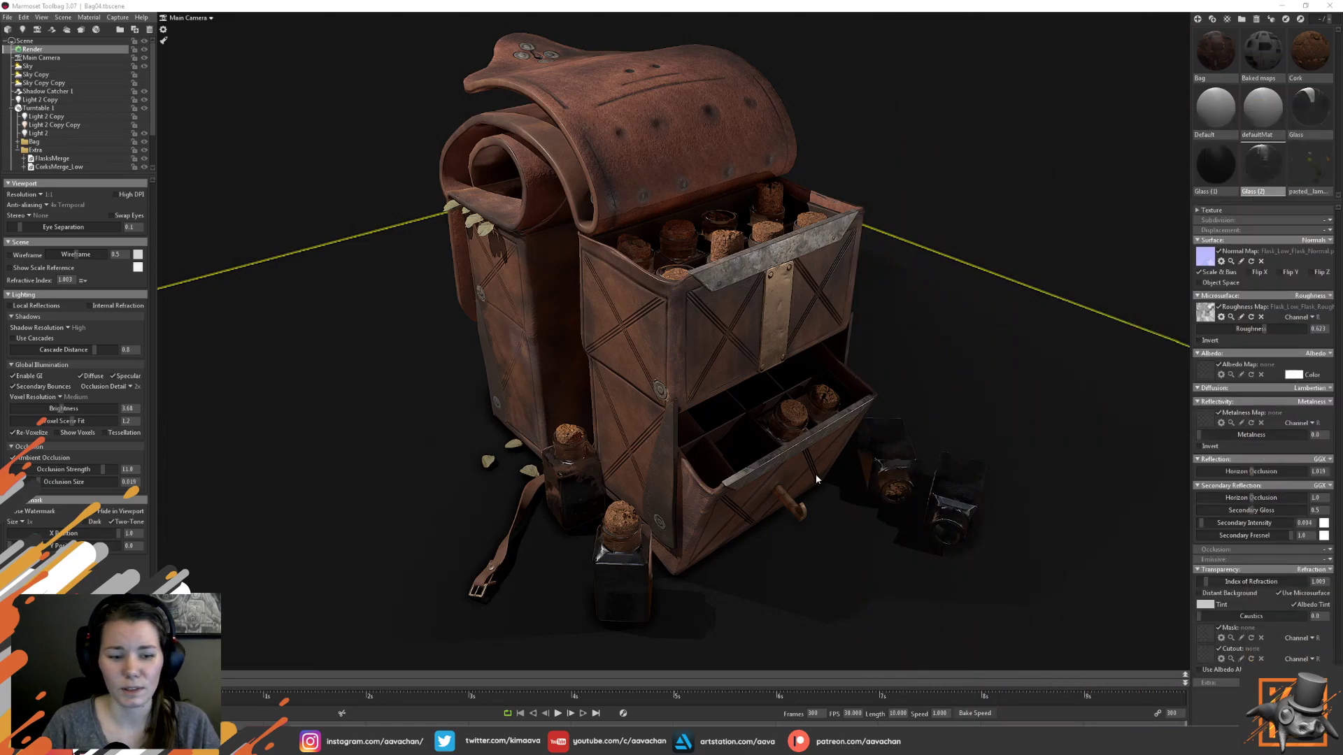
Switch to Maya with the ExtraThings_01 scene and frame the cinnamon sticks
mouse_move(296, 742)
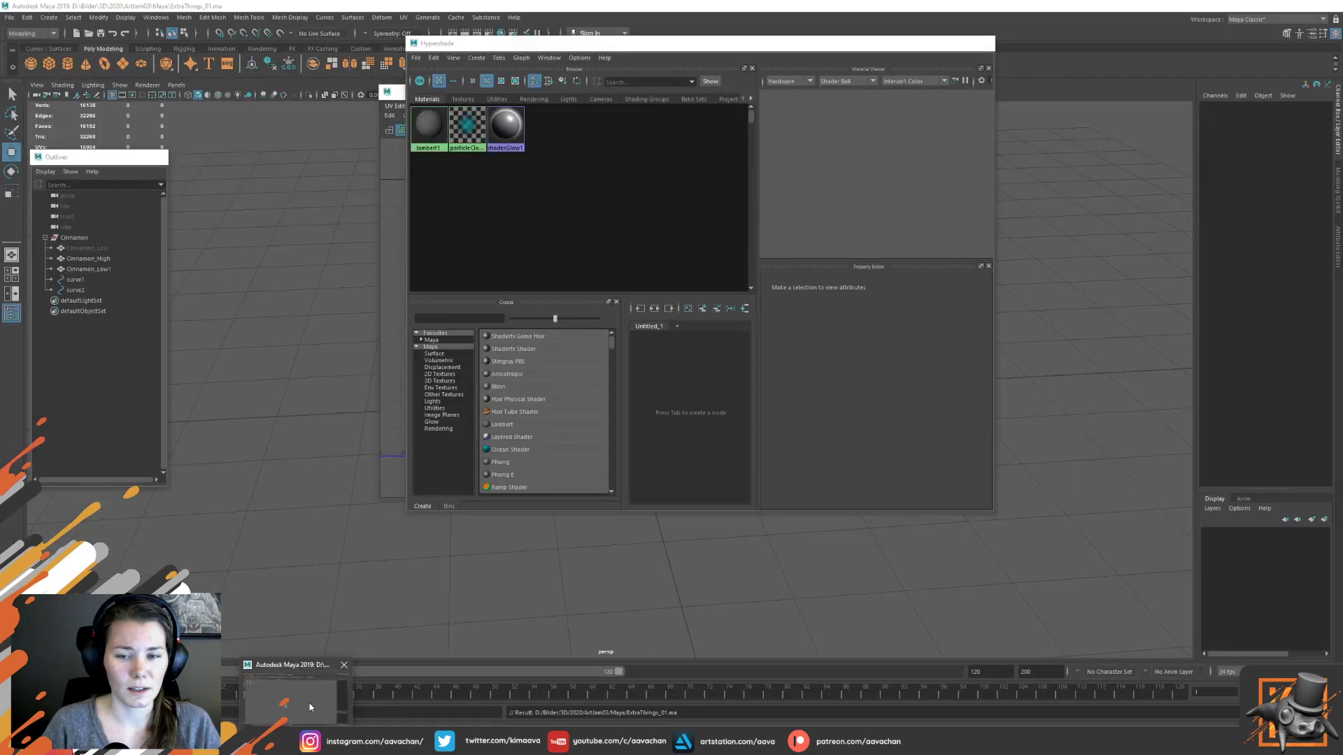
click(310, 707)
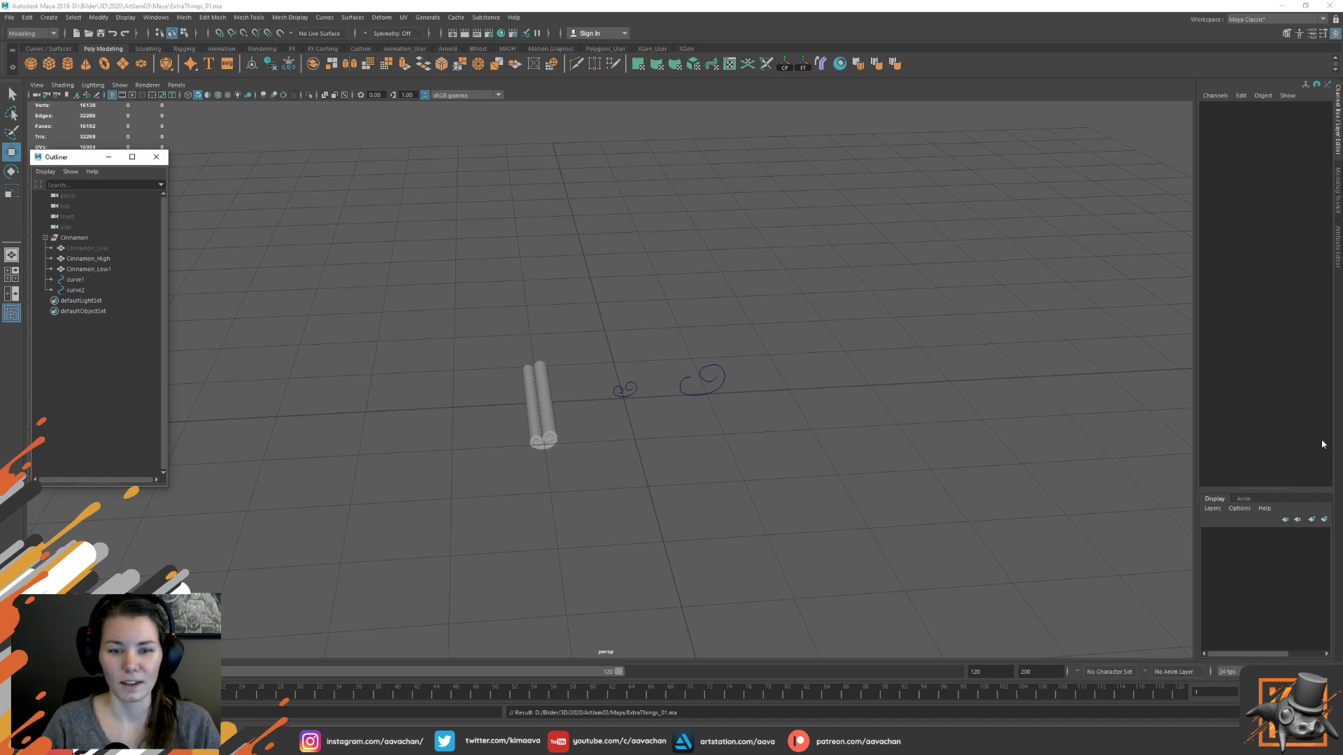
scroll(563, 461, up, 6)
scroll(555, 453, down, 3)
scroll(556, 451, down, 1)
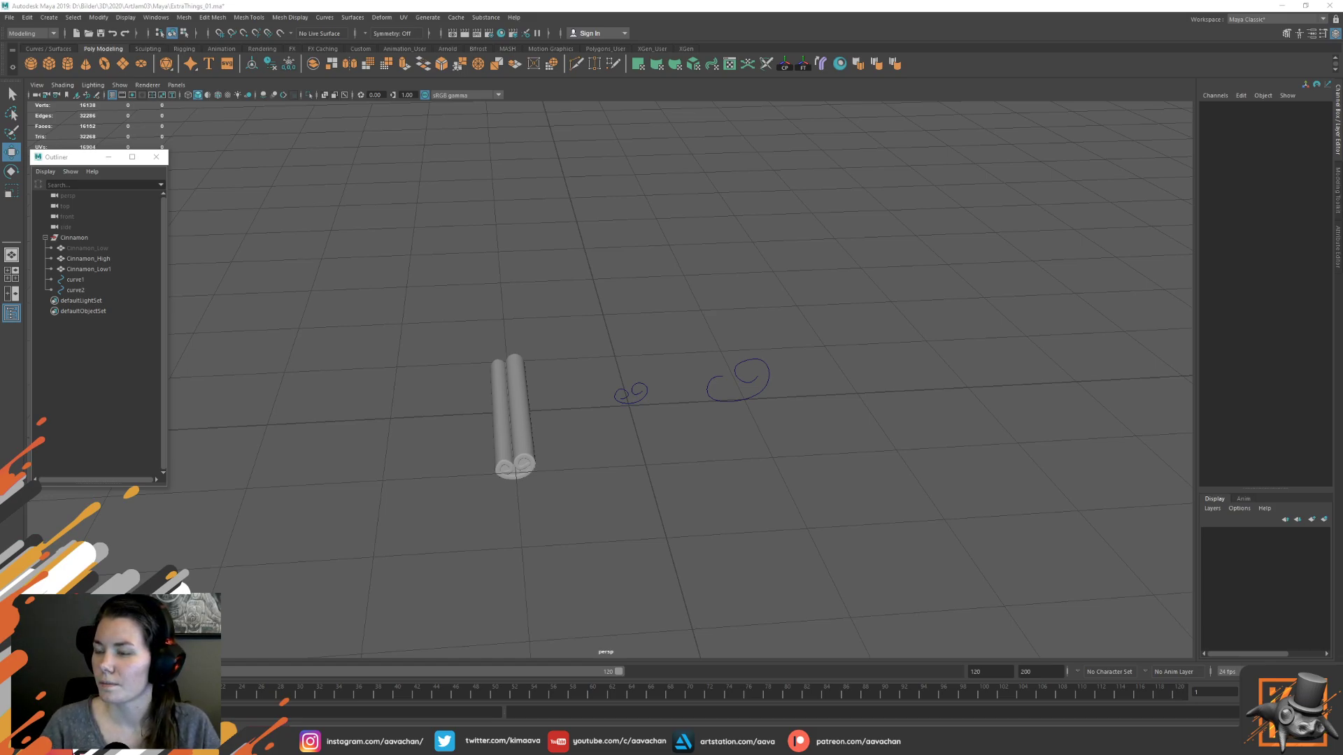
Bring the reference board over the Maya viewport, shrink it and frame the flower-wrapped smudge sticks
drag(1342, 266, 855, 58)
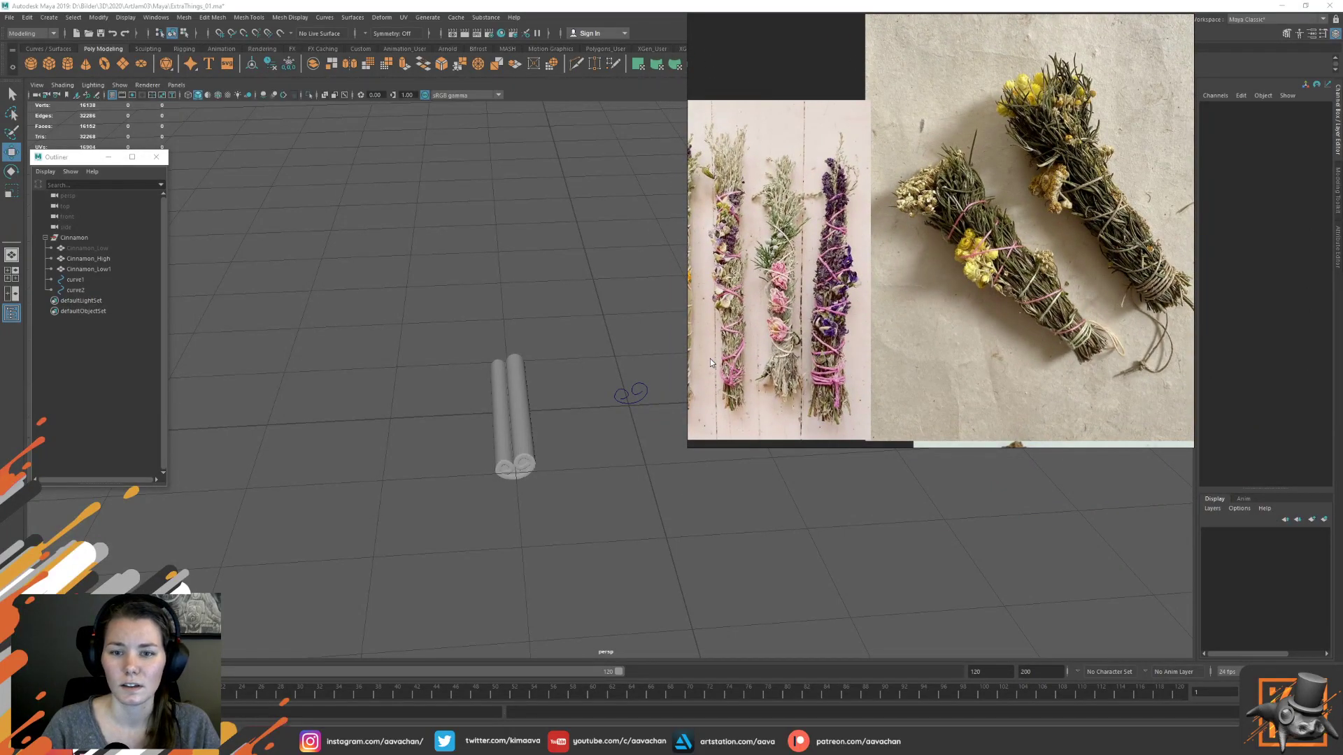
drag(691, 445, 794, 367)
middle_drag(1012, 279, 1022, 221)
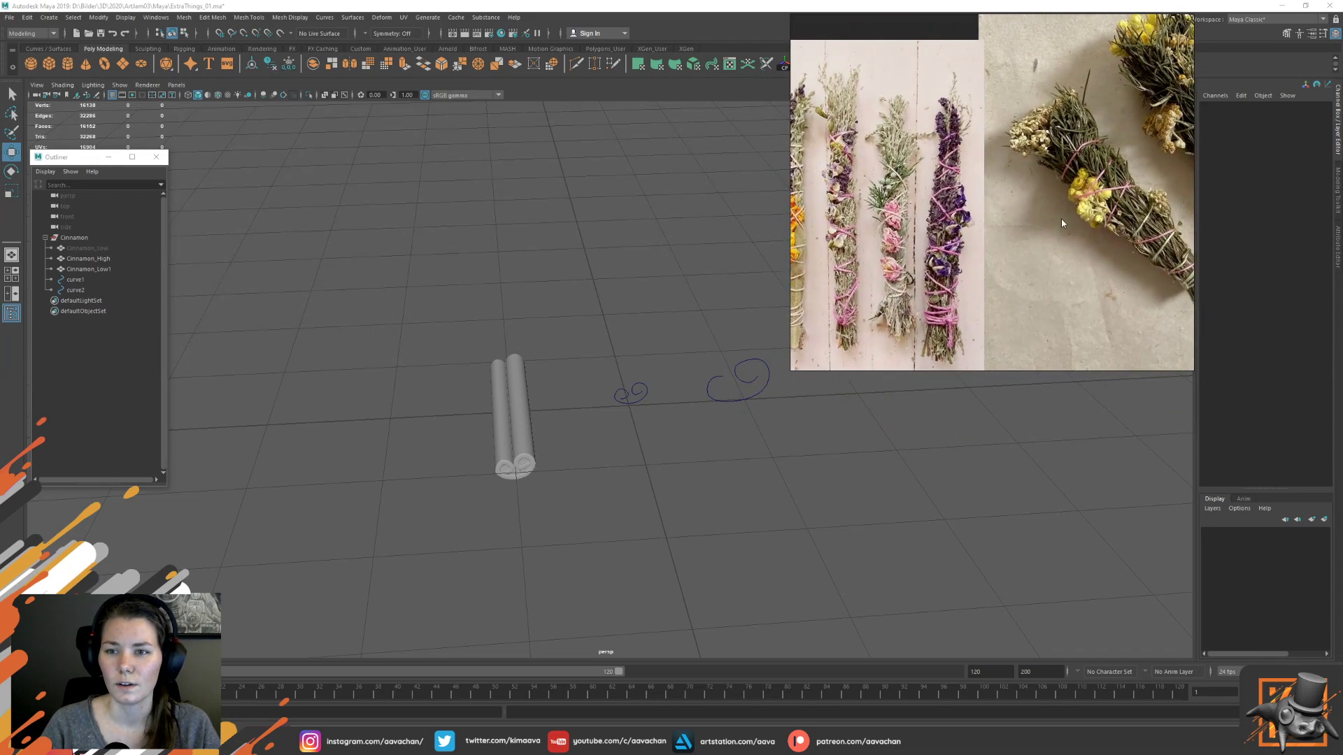
scroll(1061, 223, up, 3)
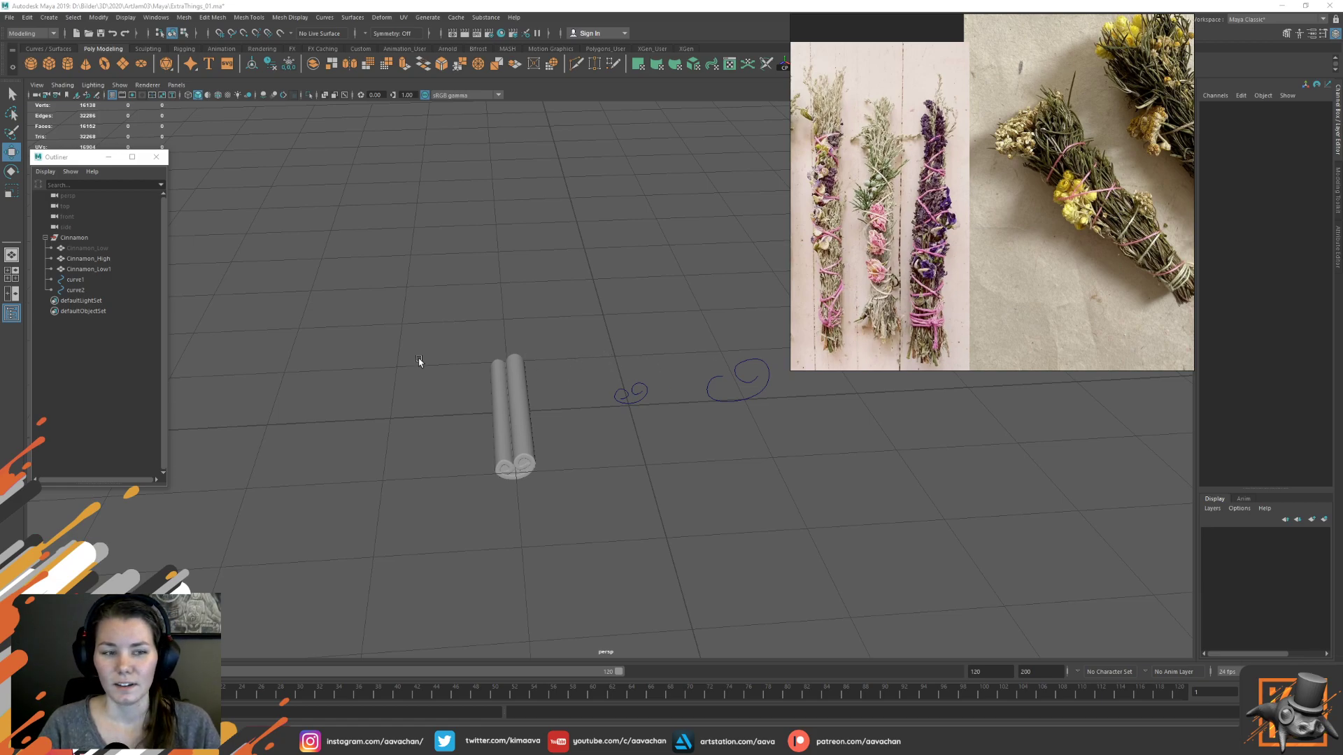
Select the Cinnamon group in the Outliner and collapse its hierarchy
click(76, 237)
click(45, 238)
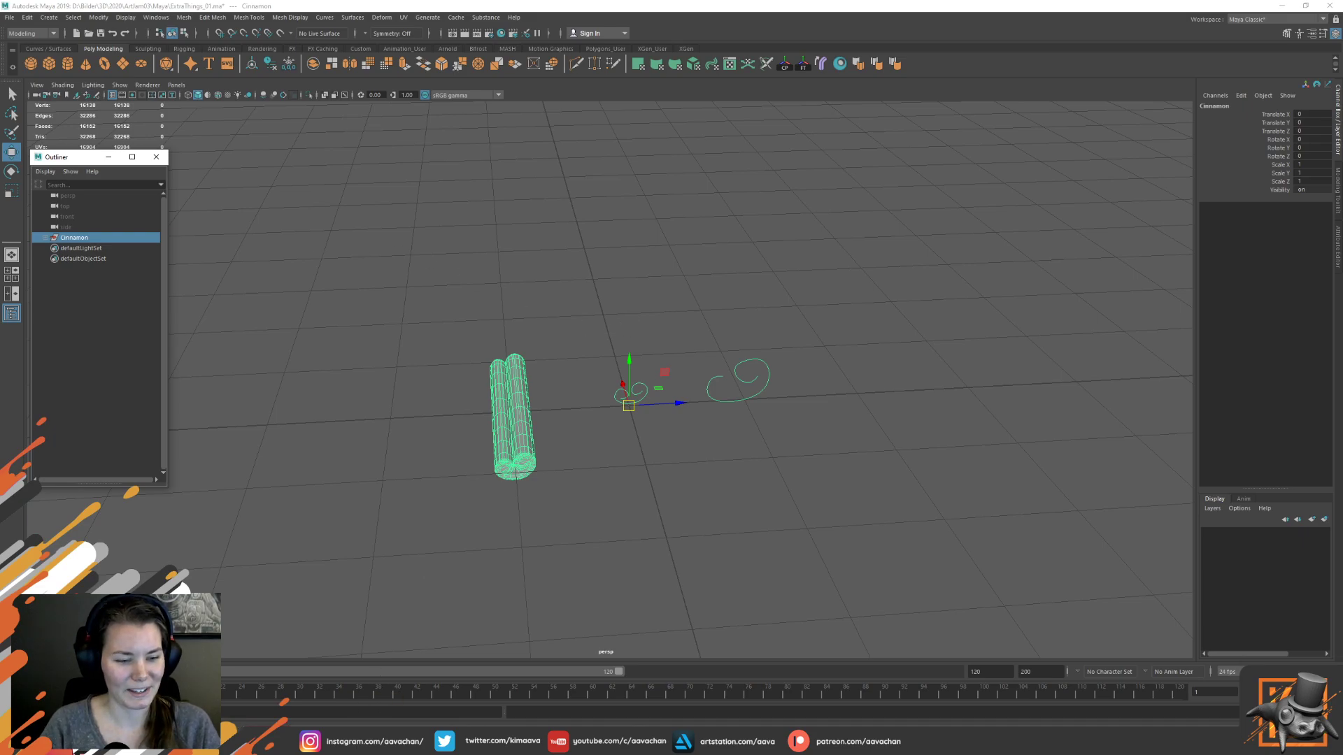
Bring the smudge stick reference board over the Maya viewport and set it to stay always on top
click(258, 741)
right_click(909, 34)
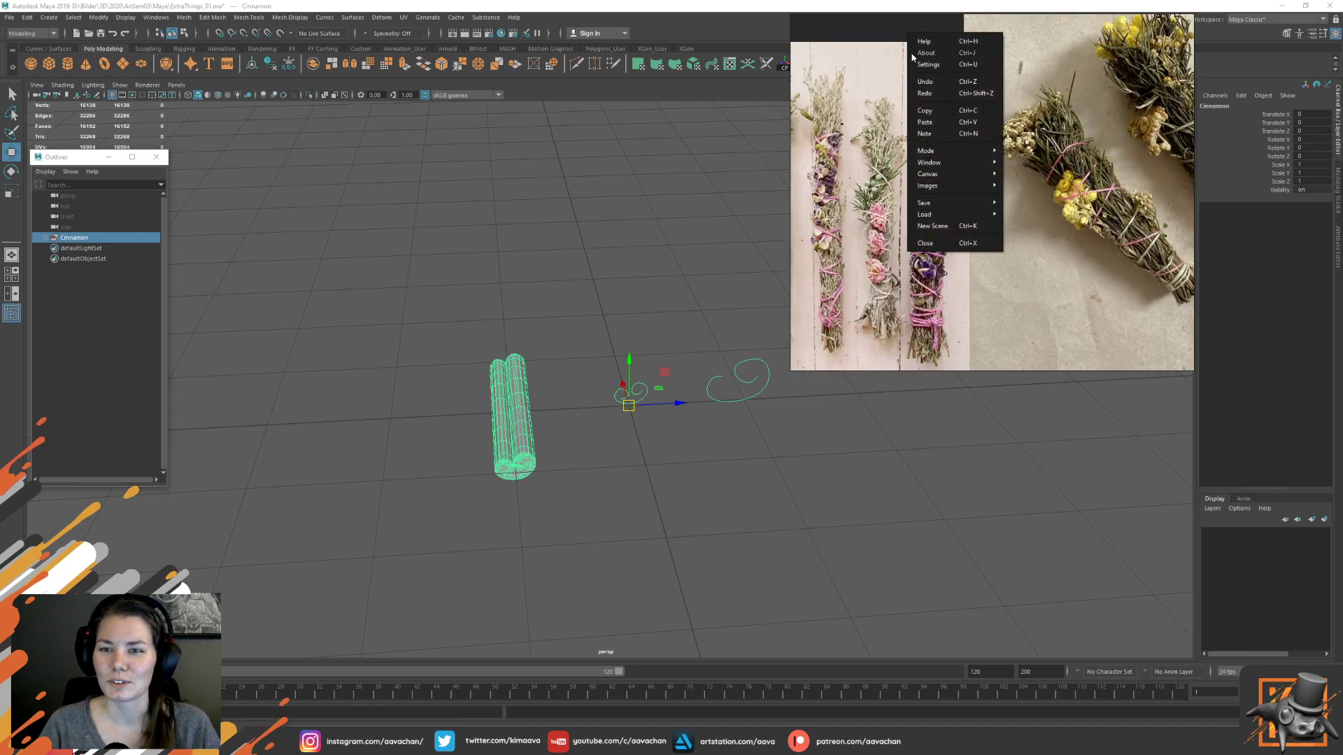
mouse_move(927, 189)
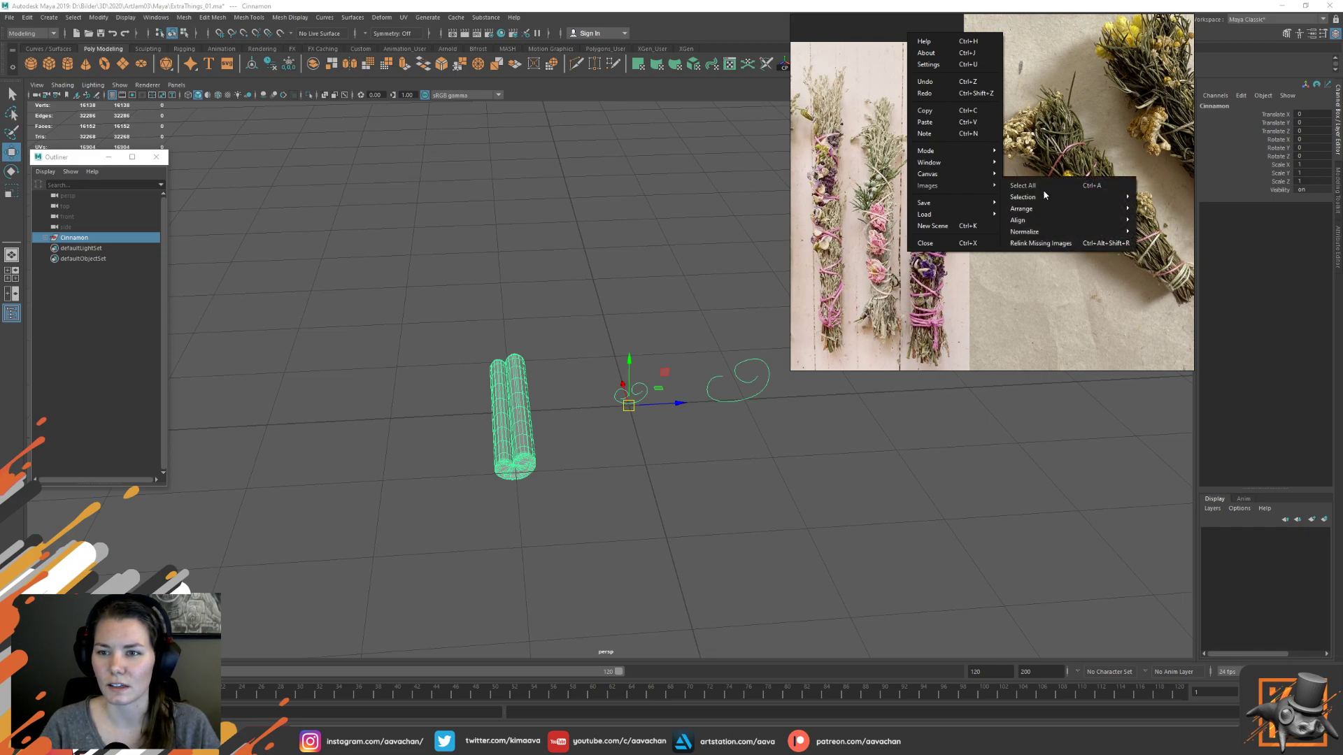
mouse_move(937, 166)
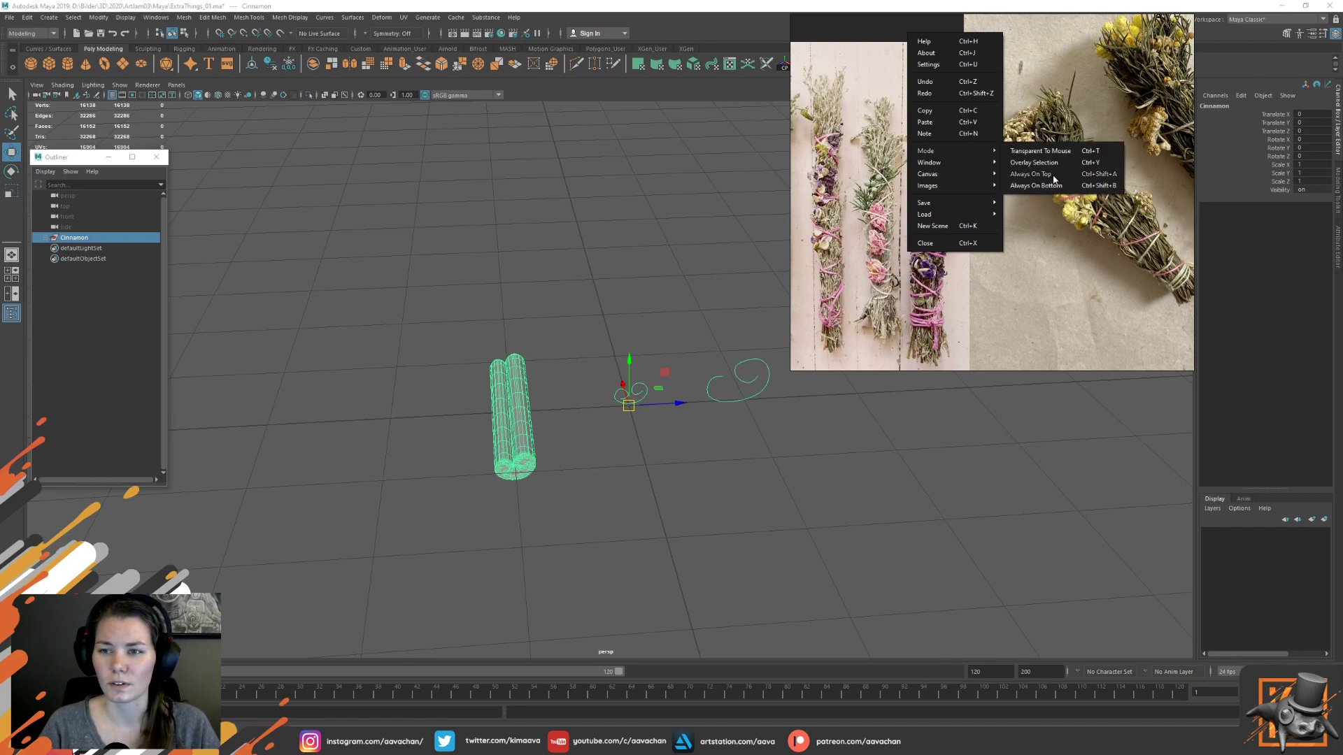
click(1031, 174)
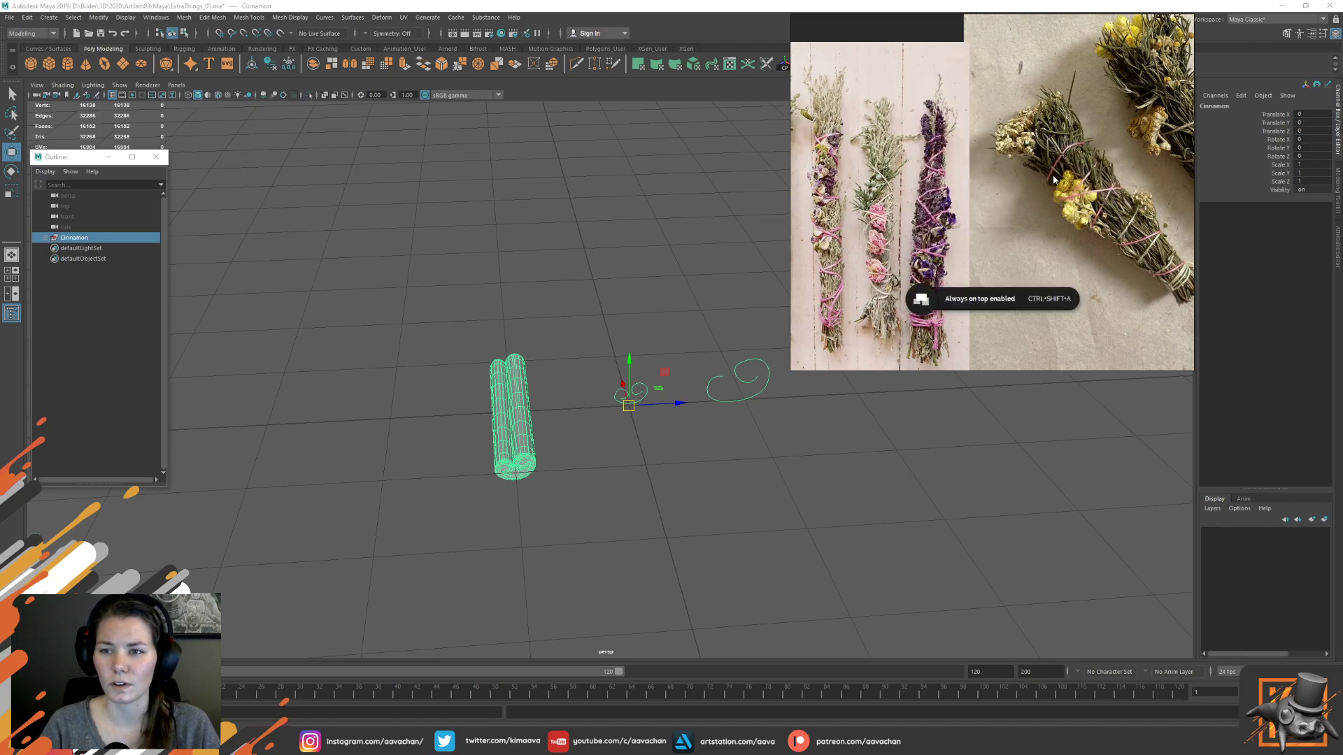
Hide the Cinnamon group in the Maya scene
click(660, 233)
click(81, 241)
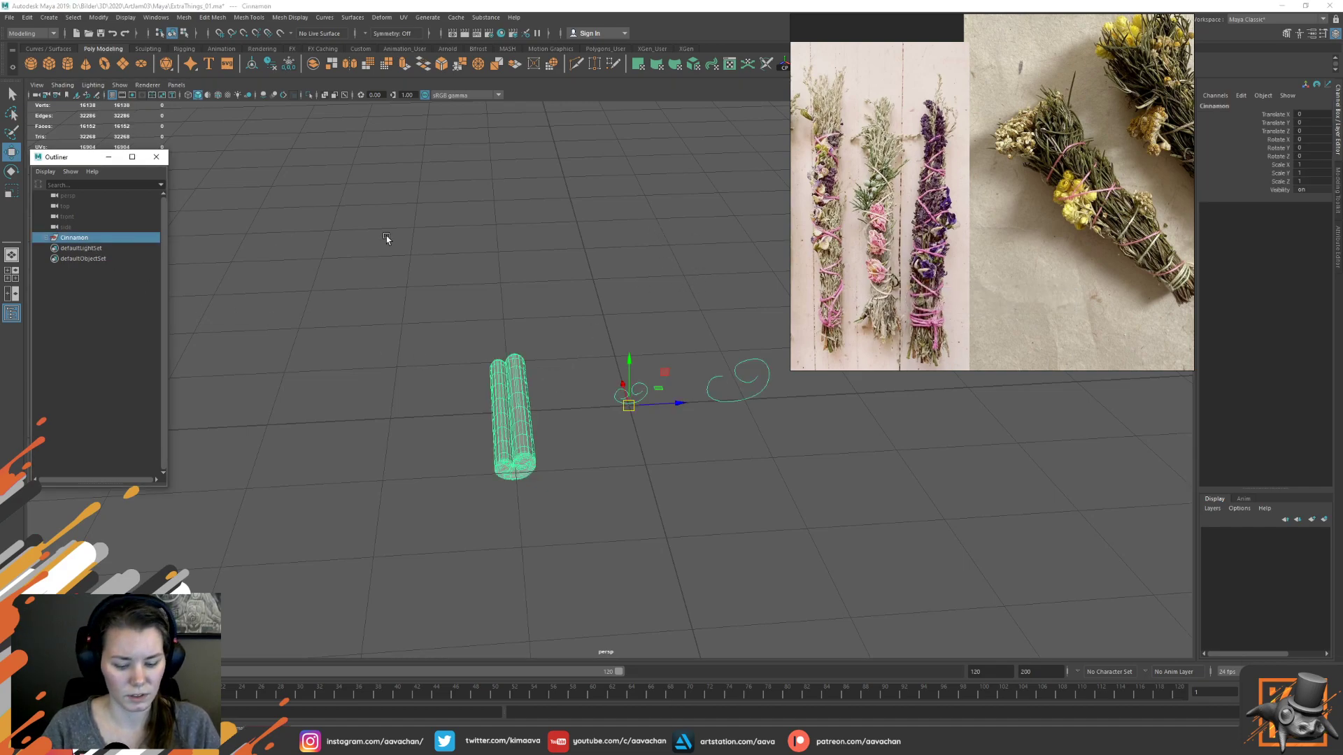
key(ctrl+h)
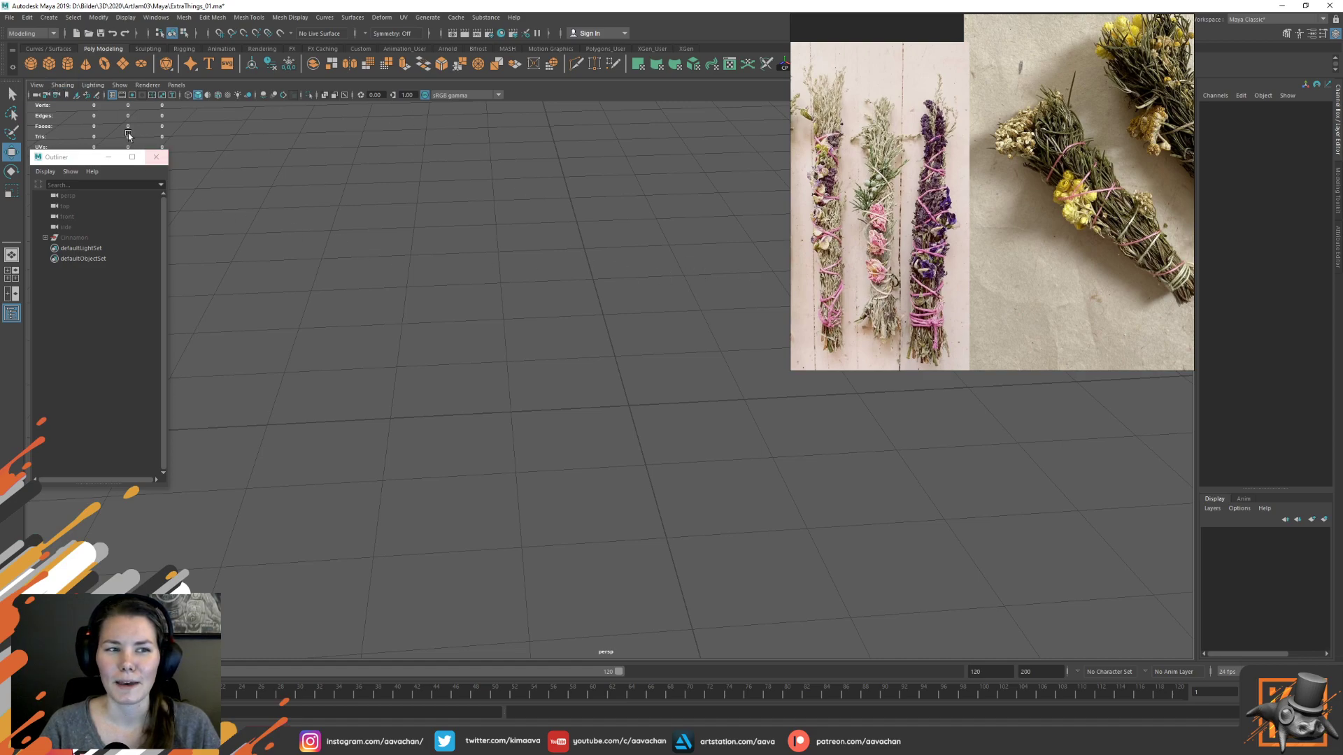
Create a polygon cube at the origin and scale it to about 0.304 on Y and Z, making an elongated block
click(50, 63)
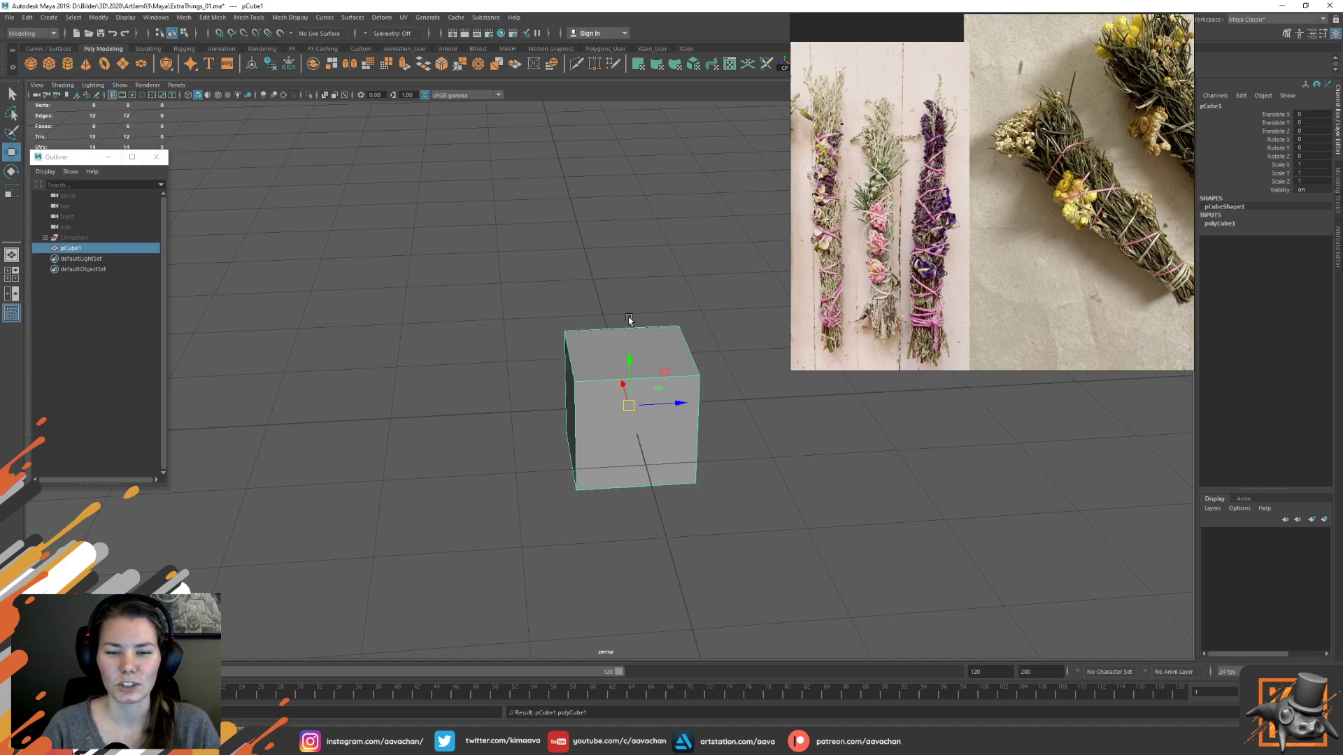
scroll(652, 425, up, 3)
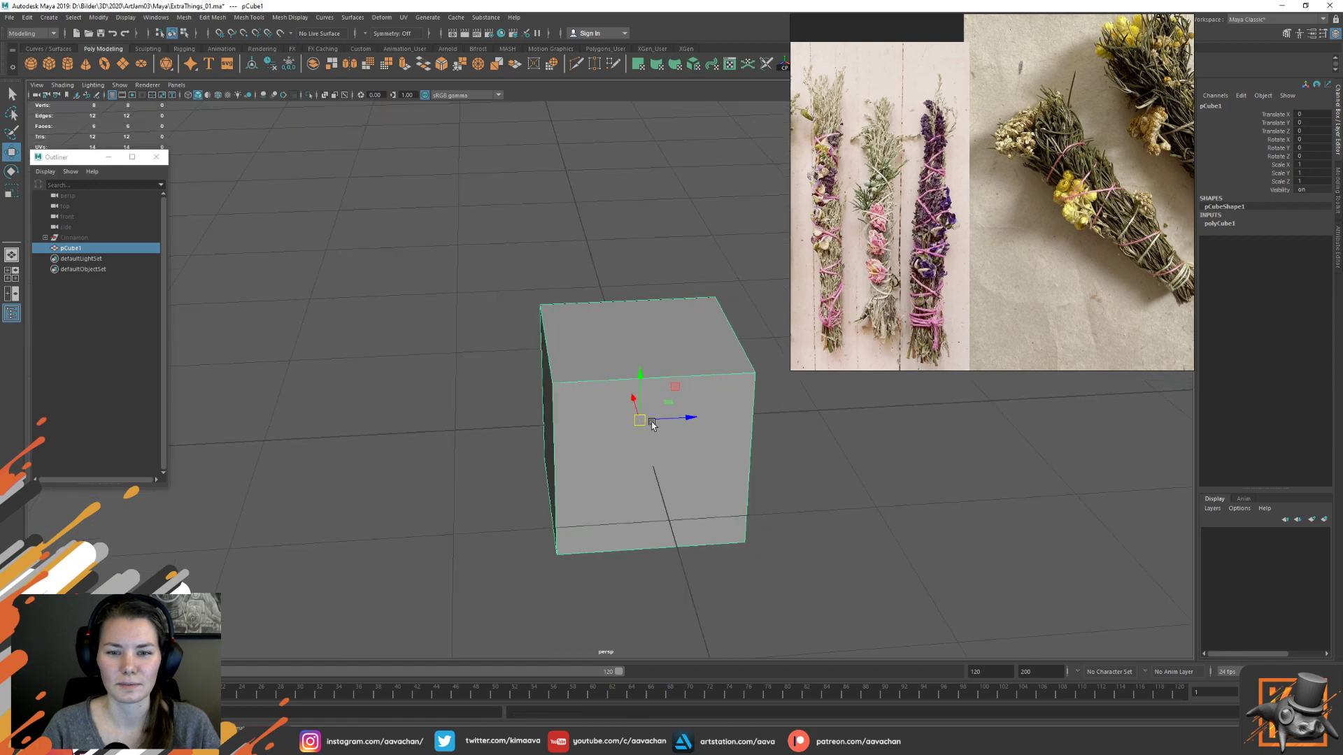
scroll(652, 424, up, 4)
scroll(649, 423, down, 3)
scroll(645, 418, up, 2)
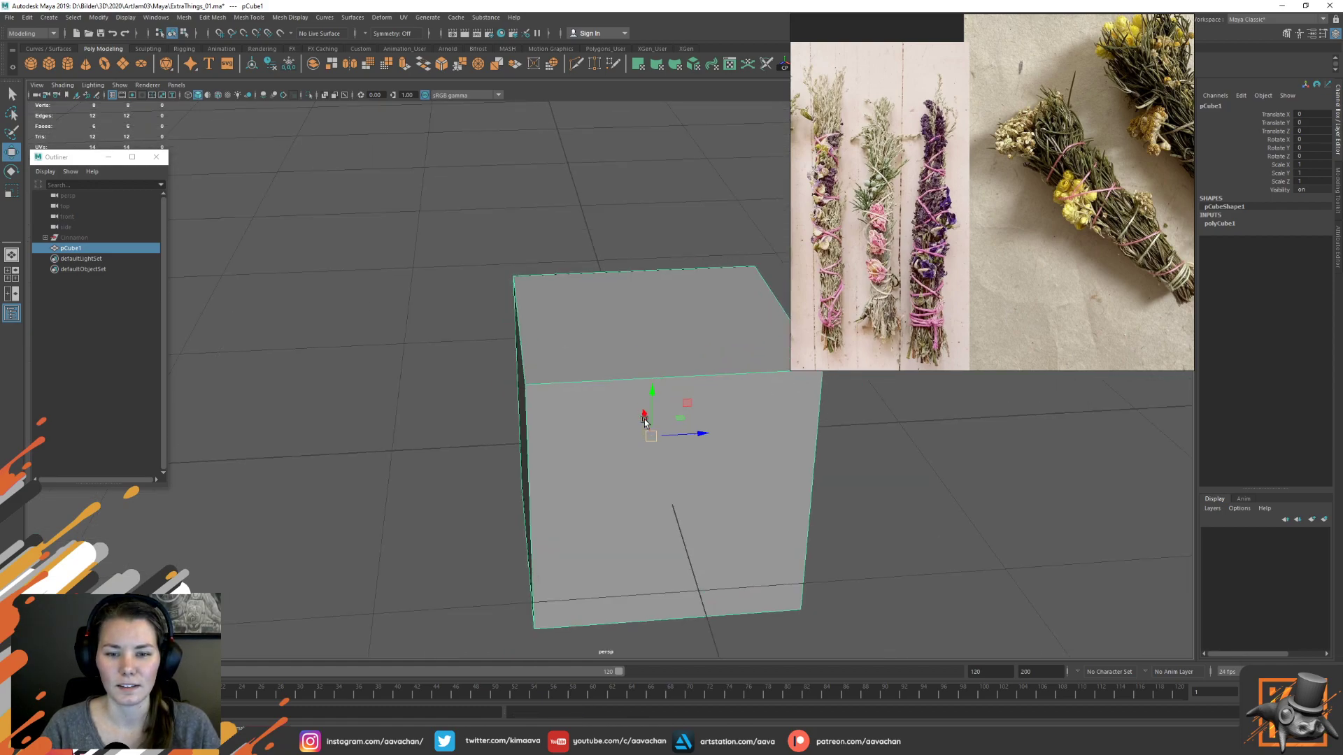
key(r)
drag(651, 435, 488, 487)
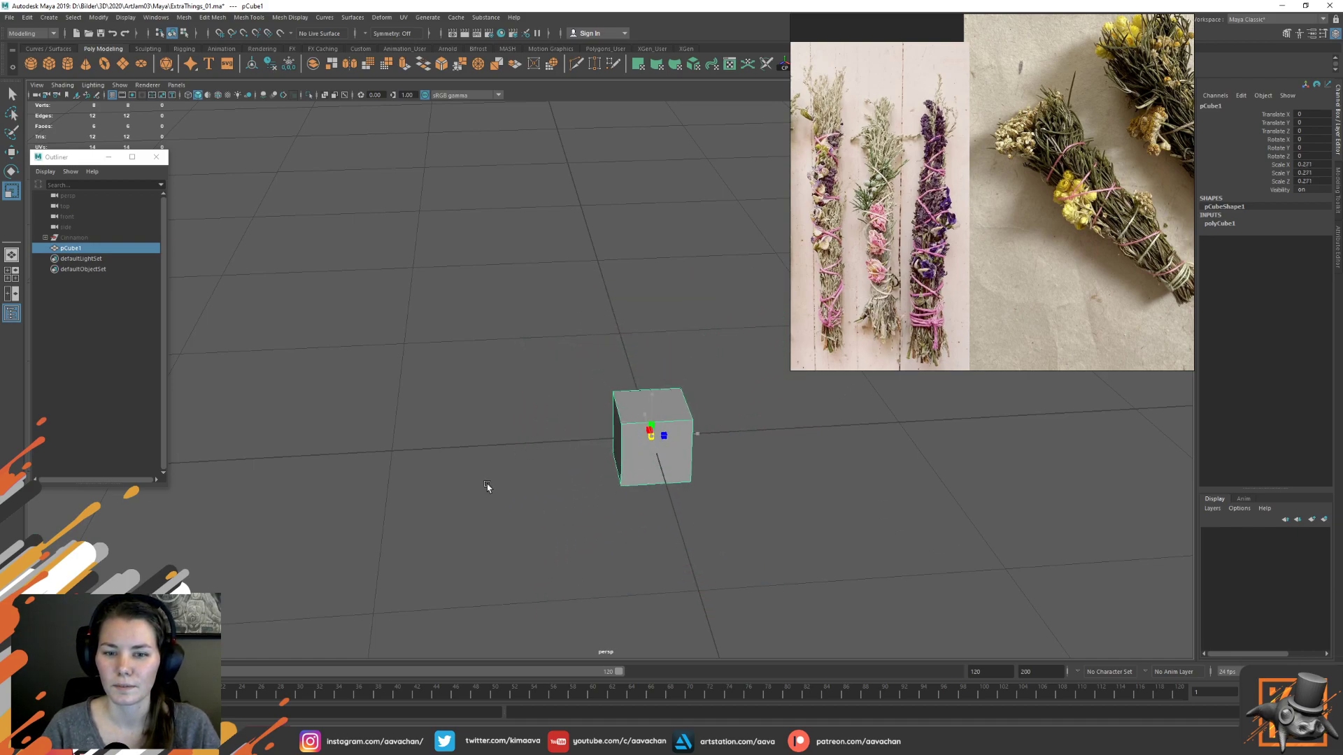
key(ctrl+z)
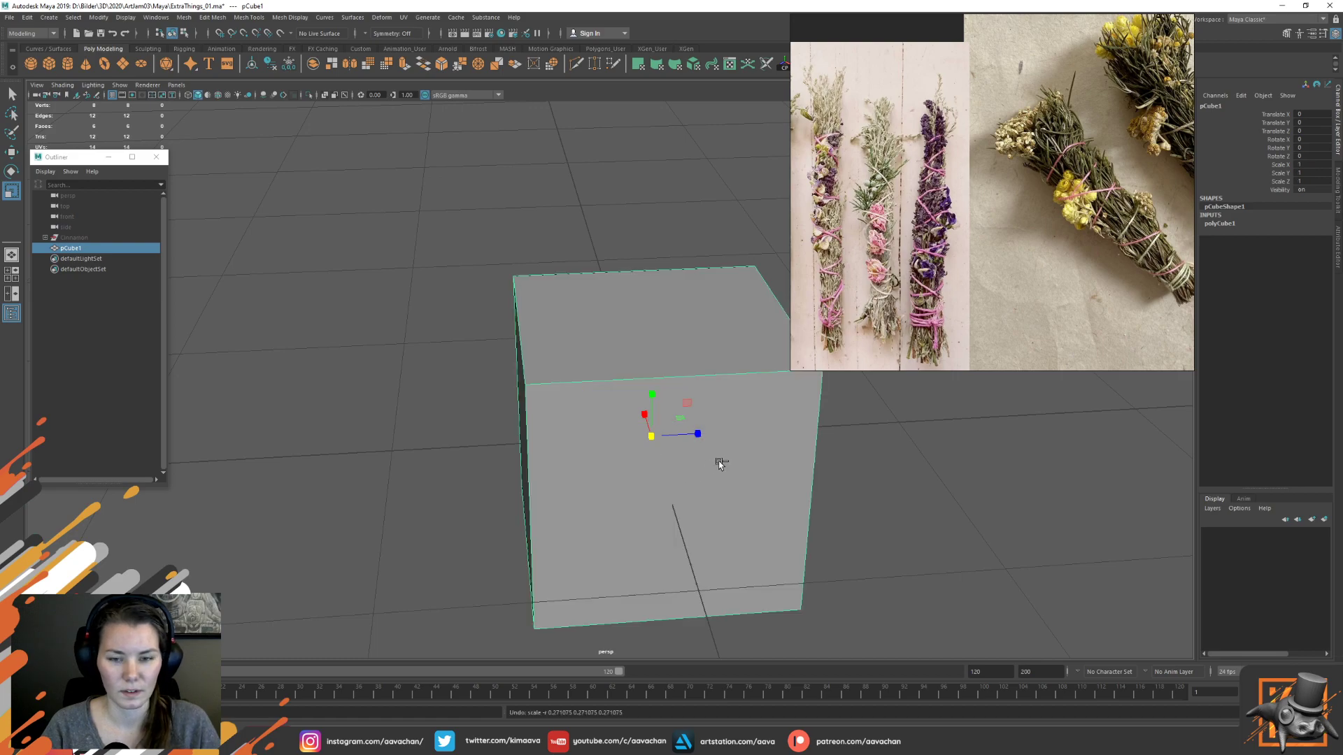
alt+drag(622, 418, 648, 422)
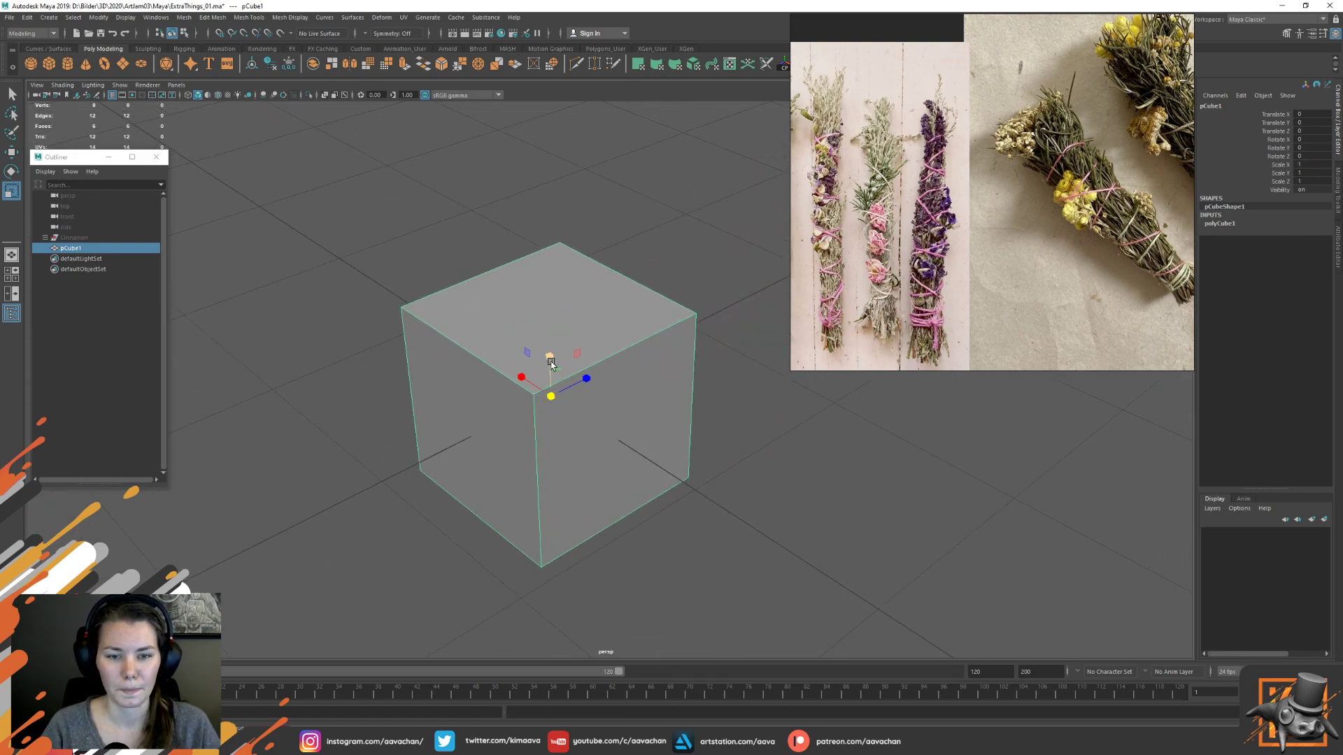
ctrl+drag(521, 377, 543, 397)
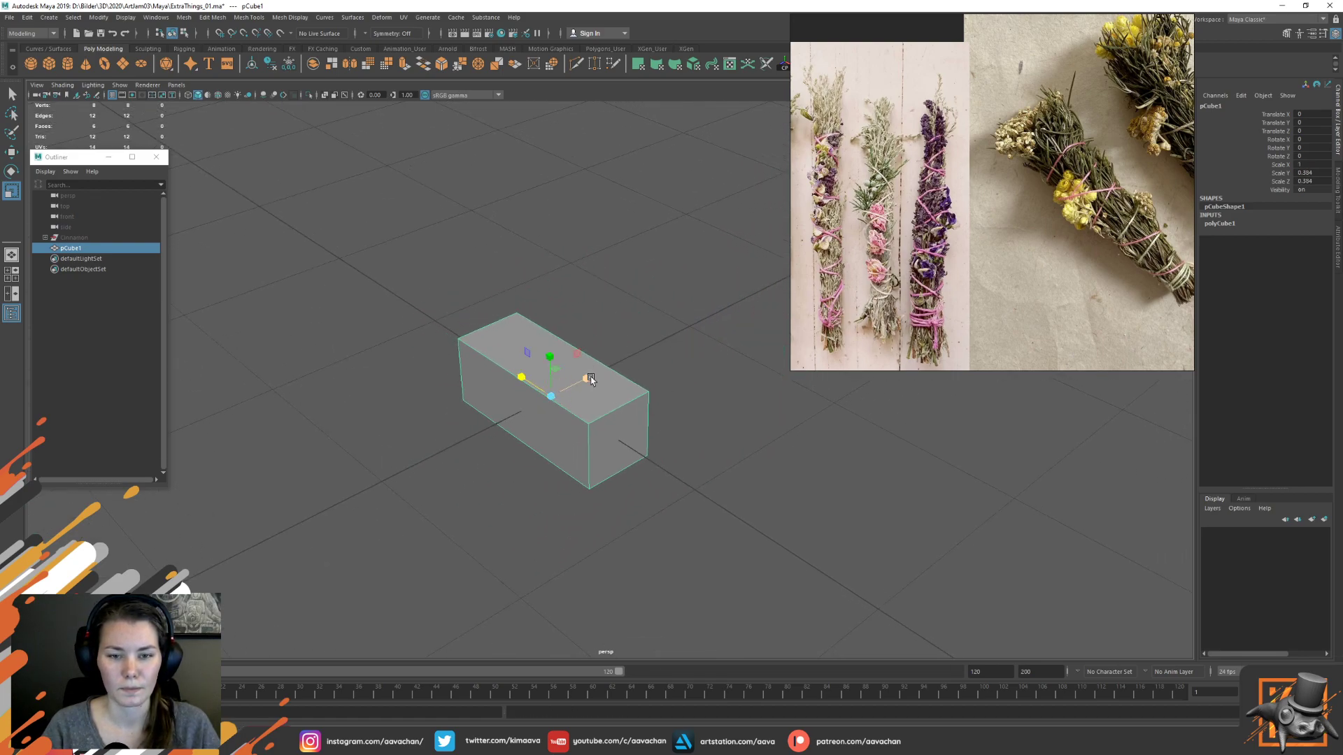
Extrude one end face of the block outward twice, scaling it smaller each time to form a tapered tip
right_drag(593, 389, 625, 450)
click(618, 454)
key(w)
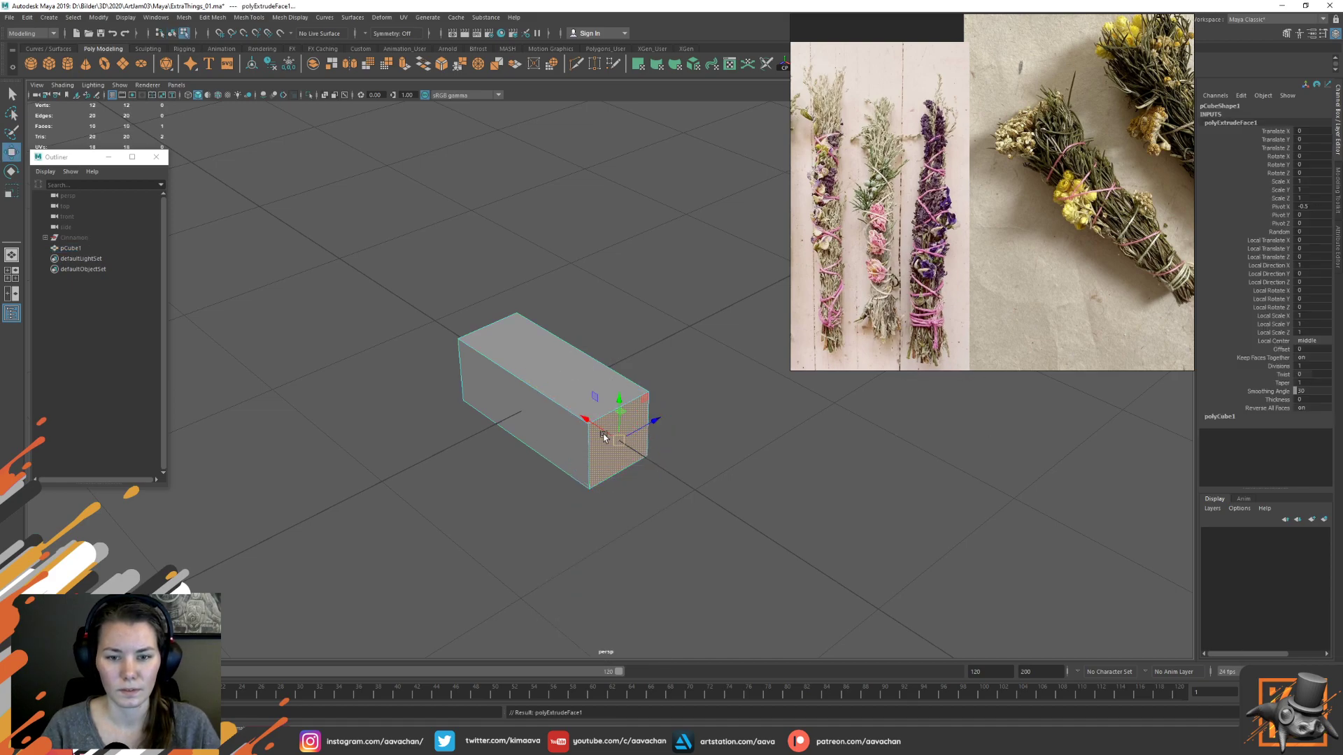
drag(589, 421, 625, 445)
key(r)
drag(655, 464, 630, 450)
key(ctrl+e)
key(r)
key(w)
Pull the opposite end face outward to lengthen the block, slightly enlarge it, and return to object mode
alt+drag(452, 416, 433, 461)
click(556, 448)
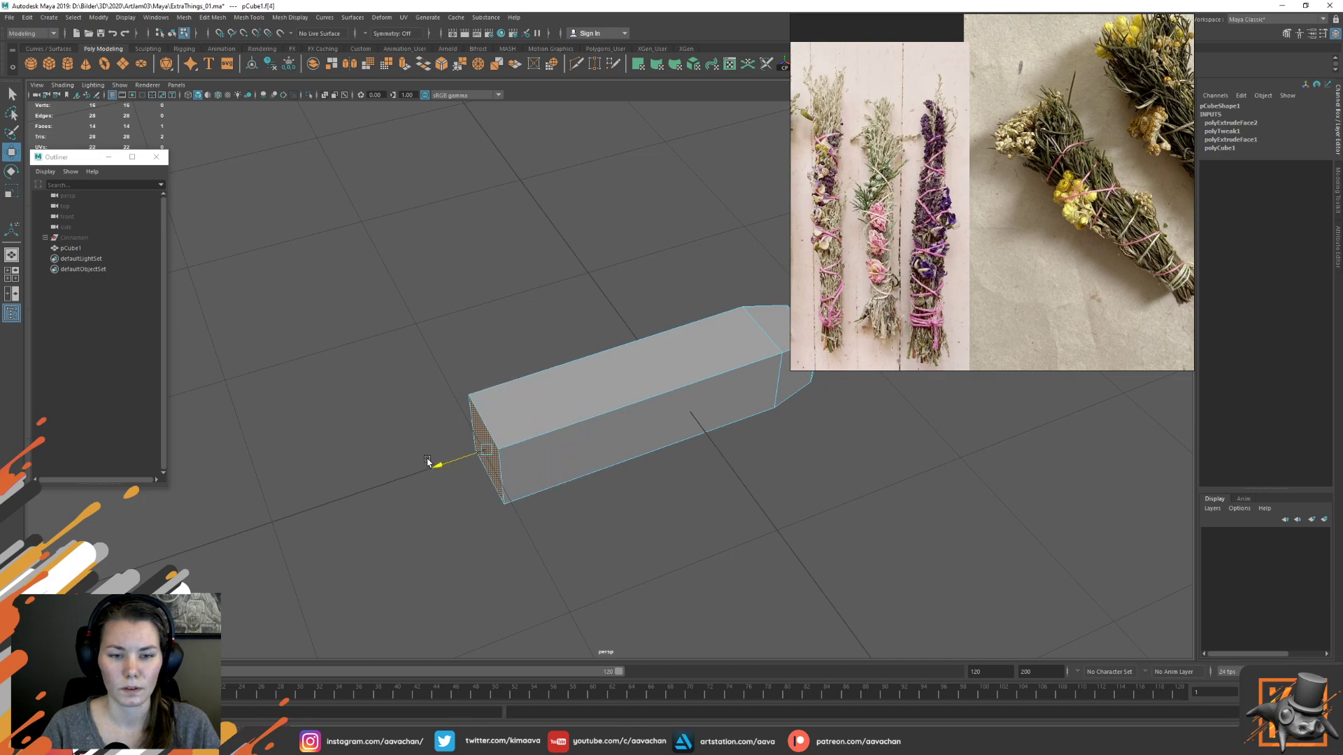
mouse_move(684, 459)
alt+mouse_down()
mouse_move(598, 453)
mouse_move(611, 470)
mouse_move(670, 454)
alt+mouse_up()
key(r)
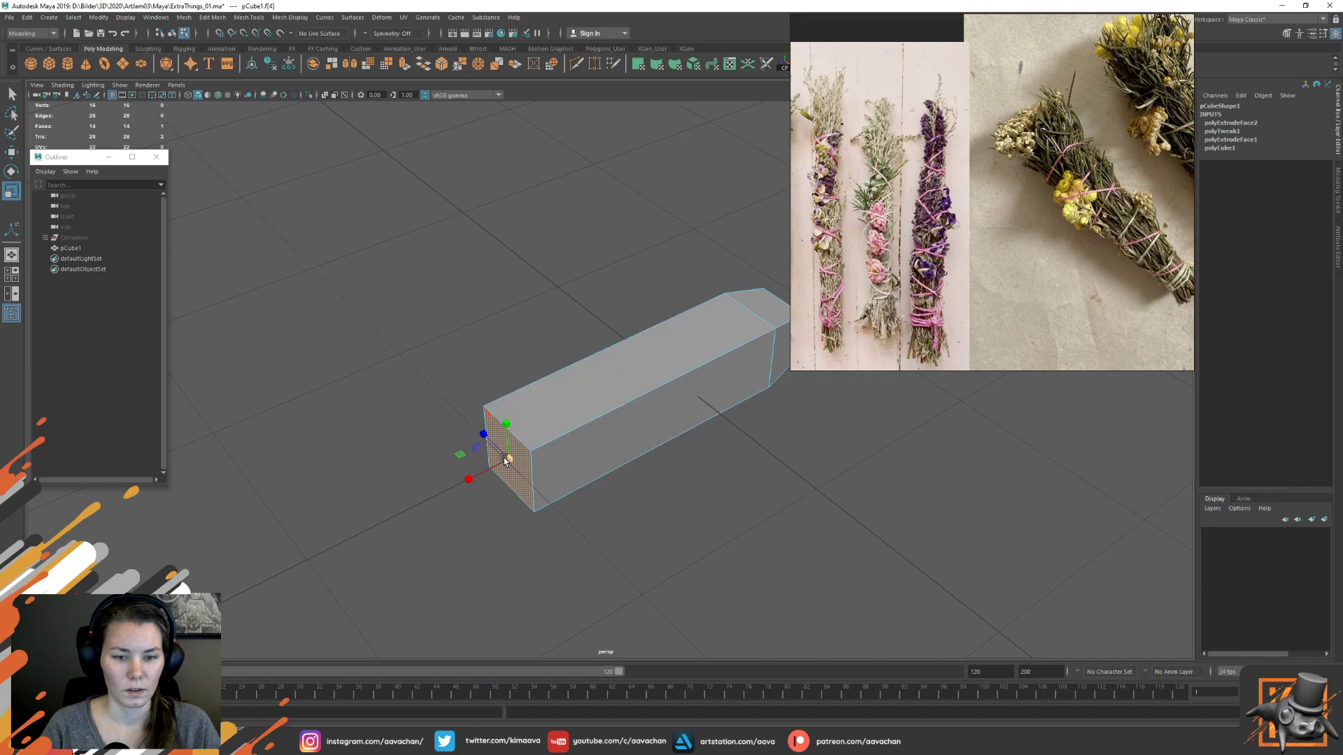
drag(509, 459, 520, 457)
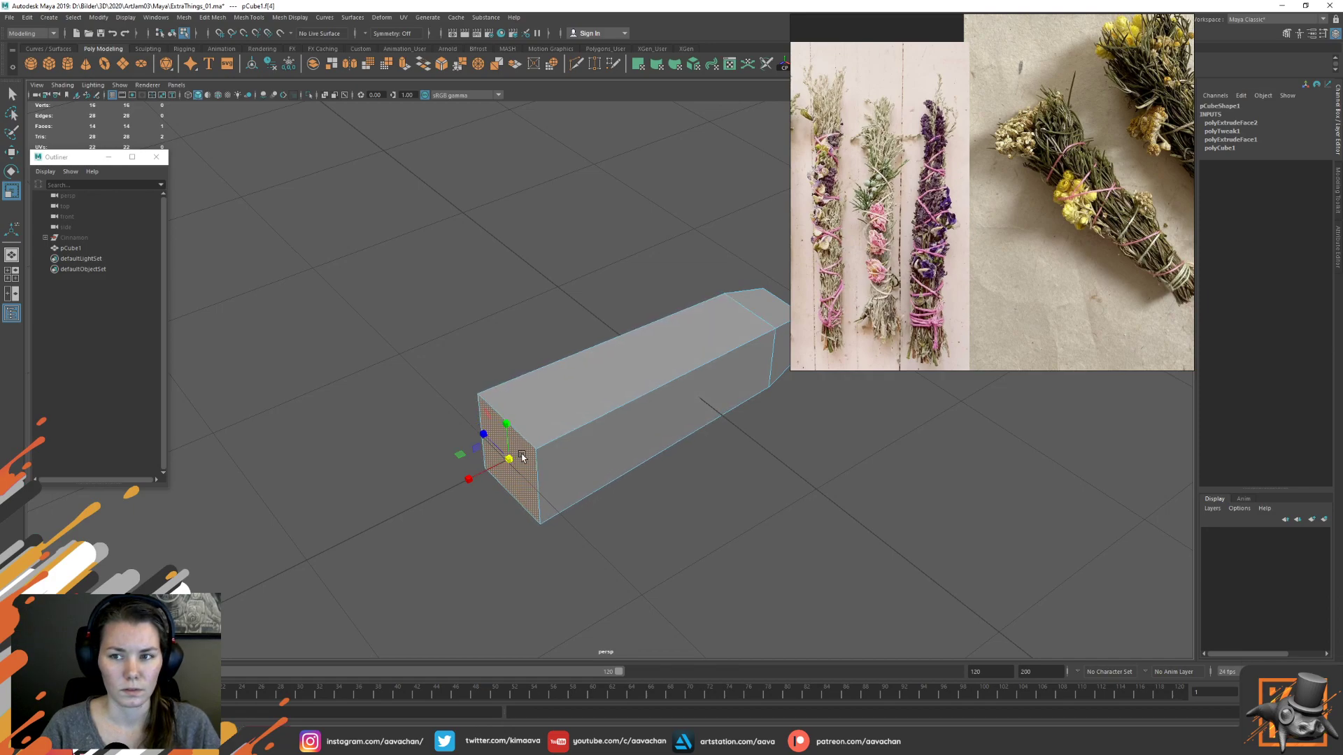
alt+drag(654, 443, 536, 498)
key(w)
drag(561, 191, 563, 216)
right_drag(556, 319, 605, 279)
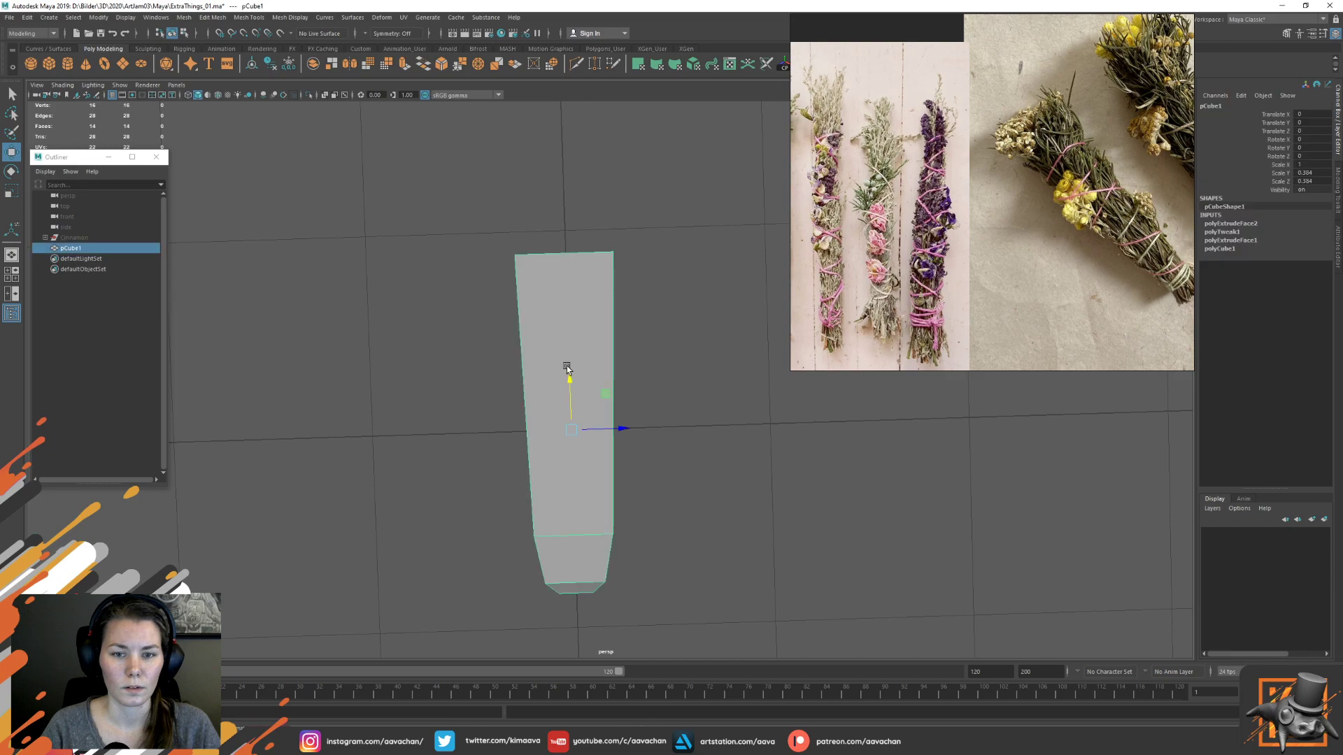
Delete the block's construction history, shift the reference board clear of the shelf, and freeze the block's transformations
key(alt+shift+d)
alt+drag(615, 409, 647, 483)
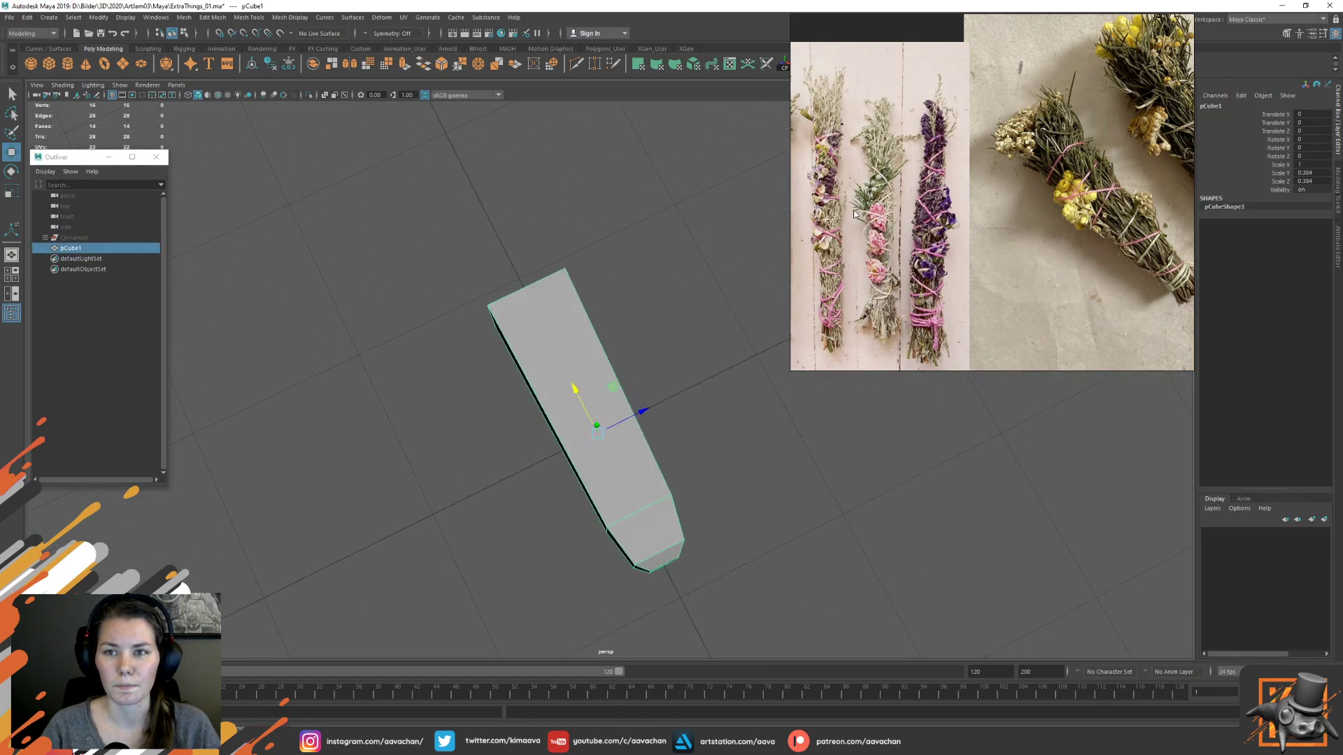
drag(941, 26, 940, 94)
click(803, 63)
scroll(629, 349, down, 1)
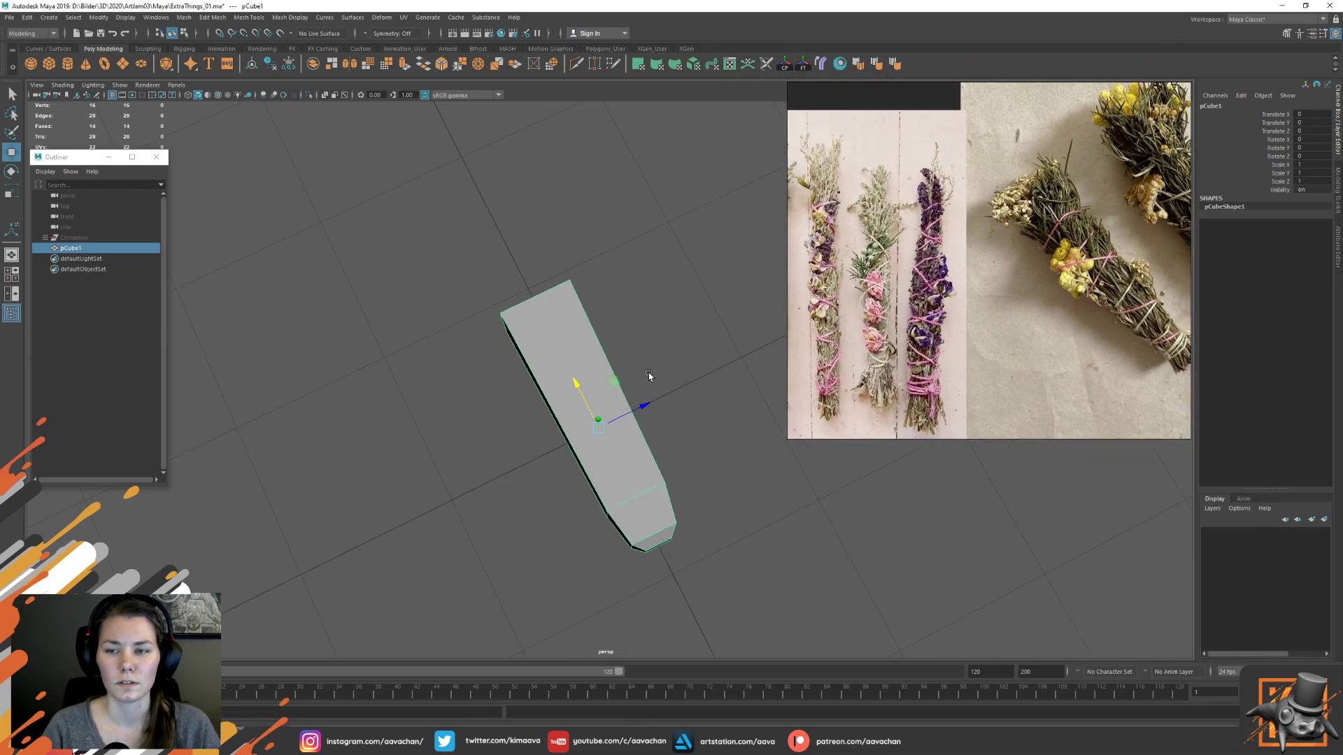
Duplicate the tapered block in place
mouse_move(648, 372)
alt+mouse_down()
mouse_move(646, 427)
mouse_move(658, 365)
alt+mouse_up()
click(658, 365)
click(582, 392)
key(ctrl+d)
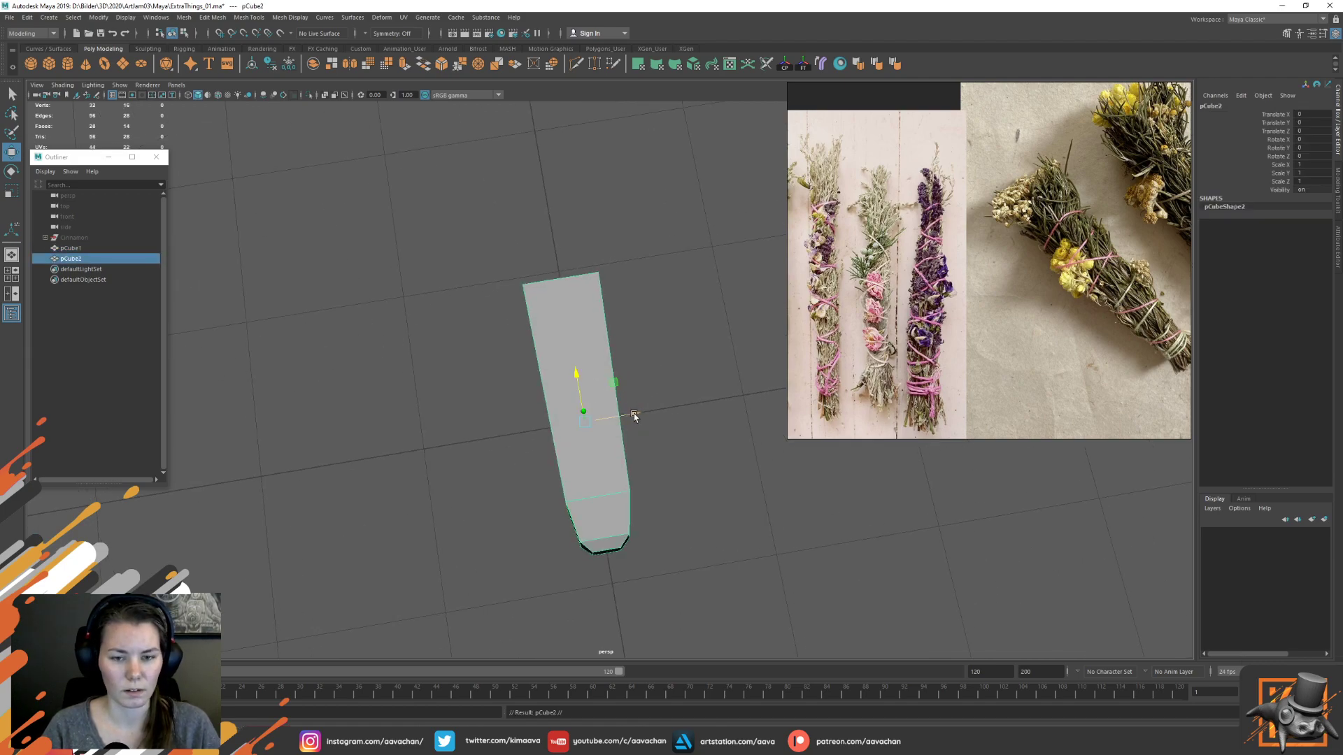
Rename the original block as sagestick_yellow in the Outliner
double_click(71, 249)
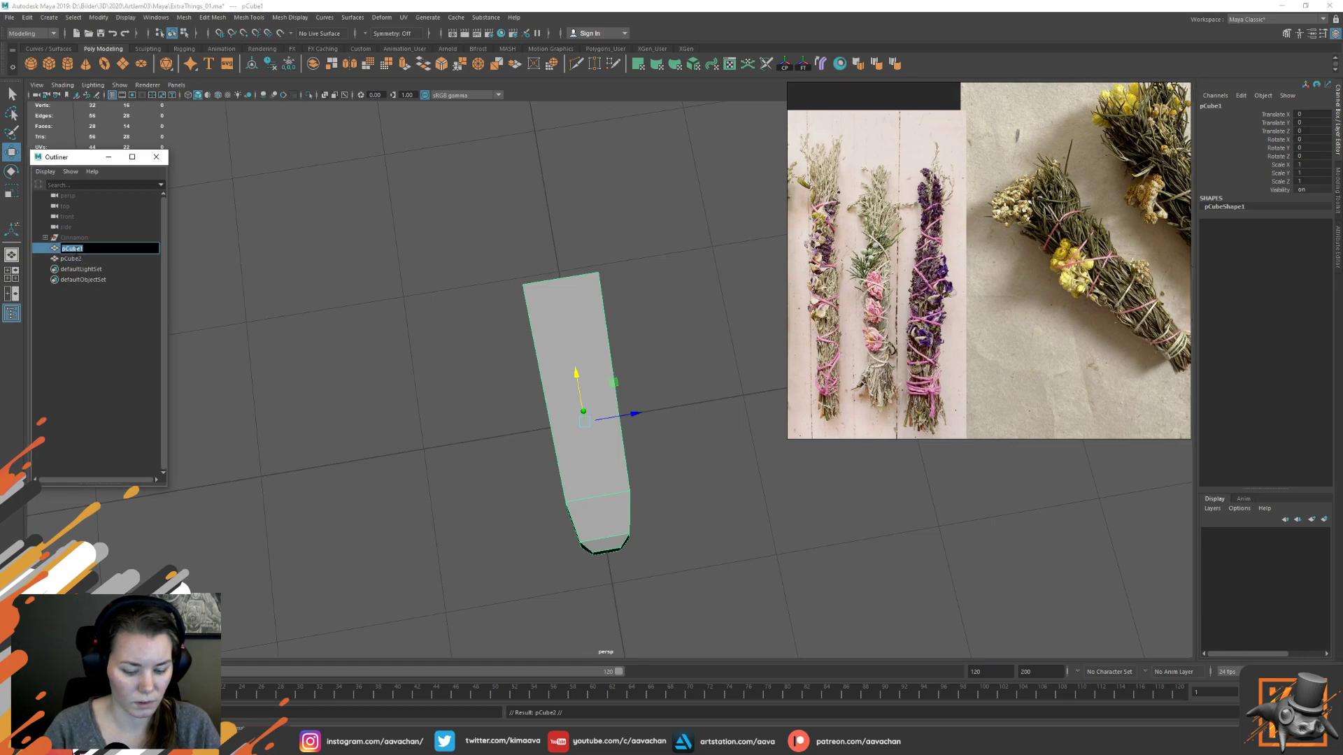
text(b)
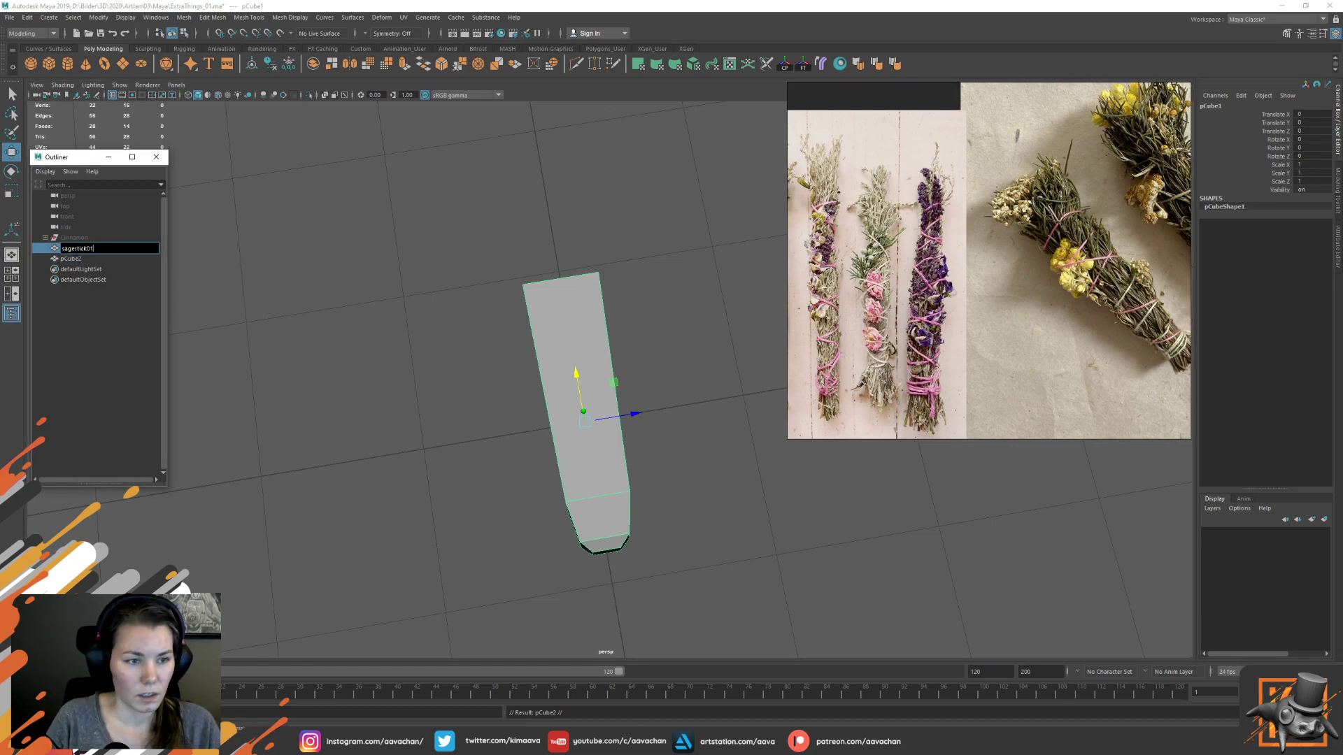
text(sagestick)
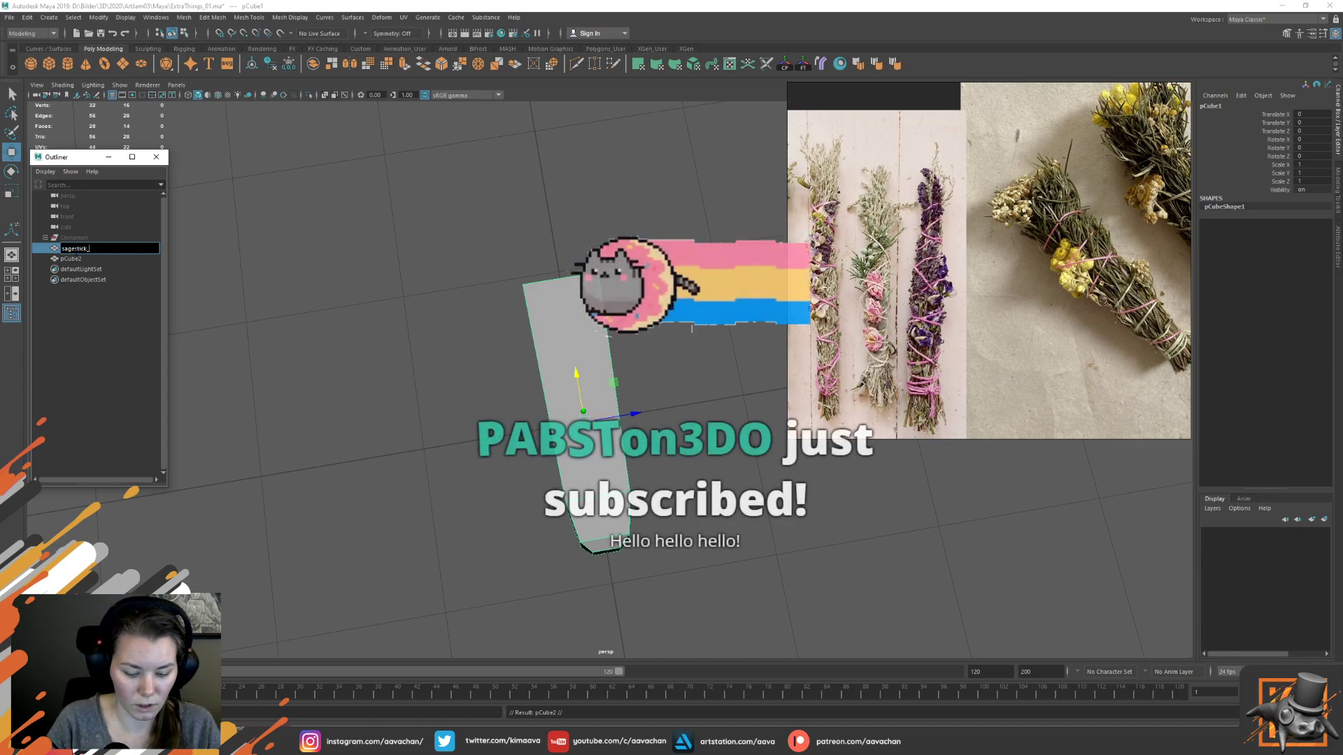
text(_yellow)
key(Return)
Rename the duplicated block as Sagestock_pink in the Outliner
double_click(70, 259)
text(Sages)
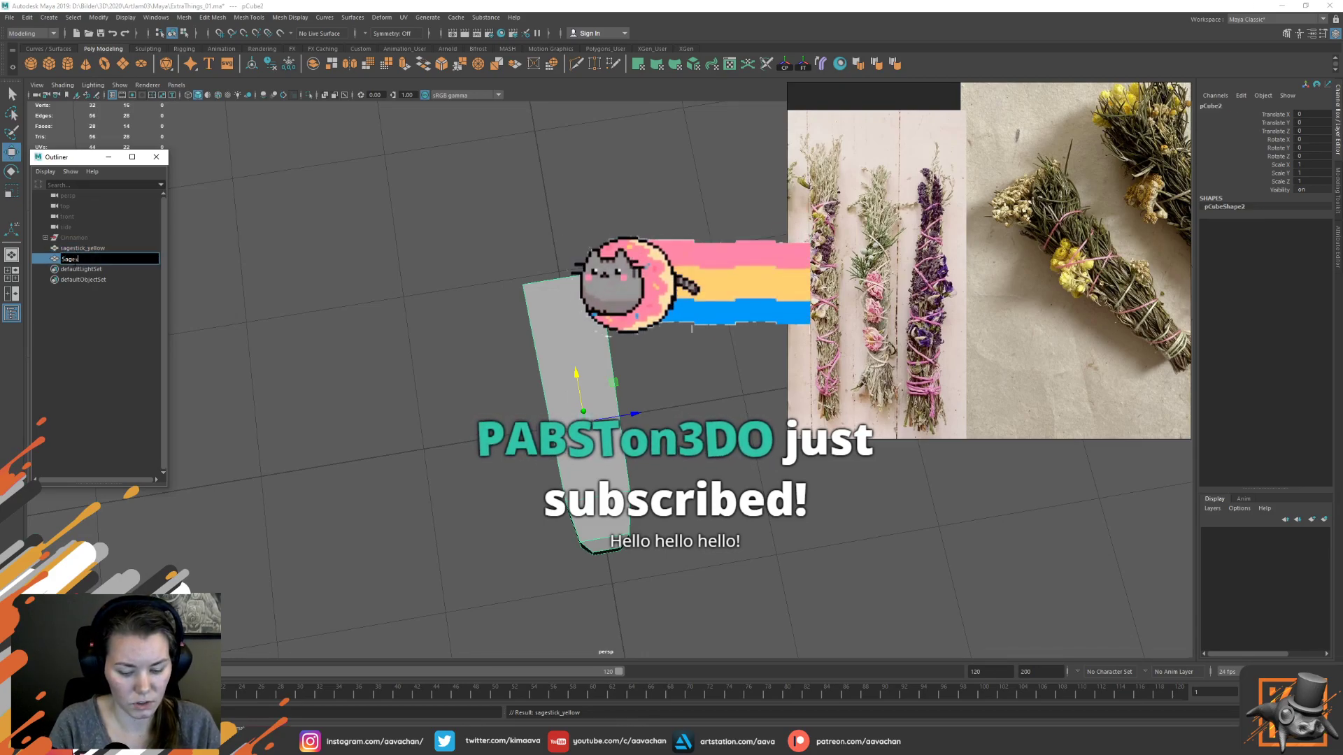
text(tick_pink)
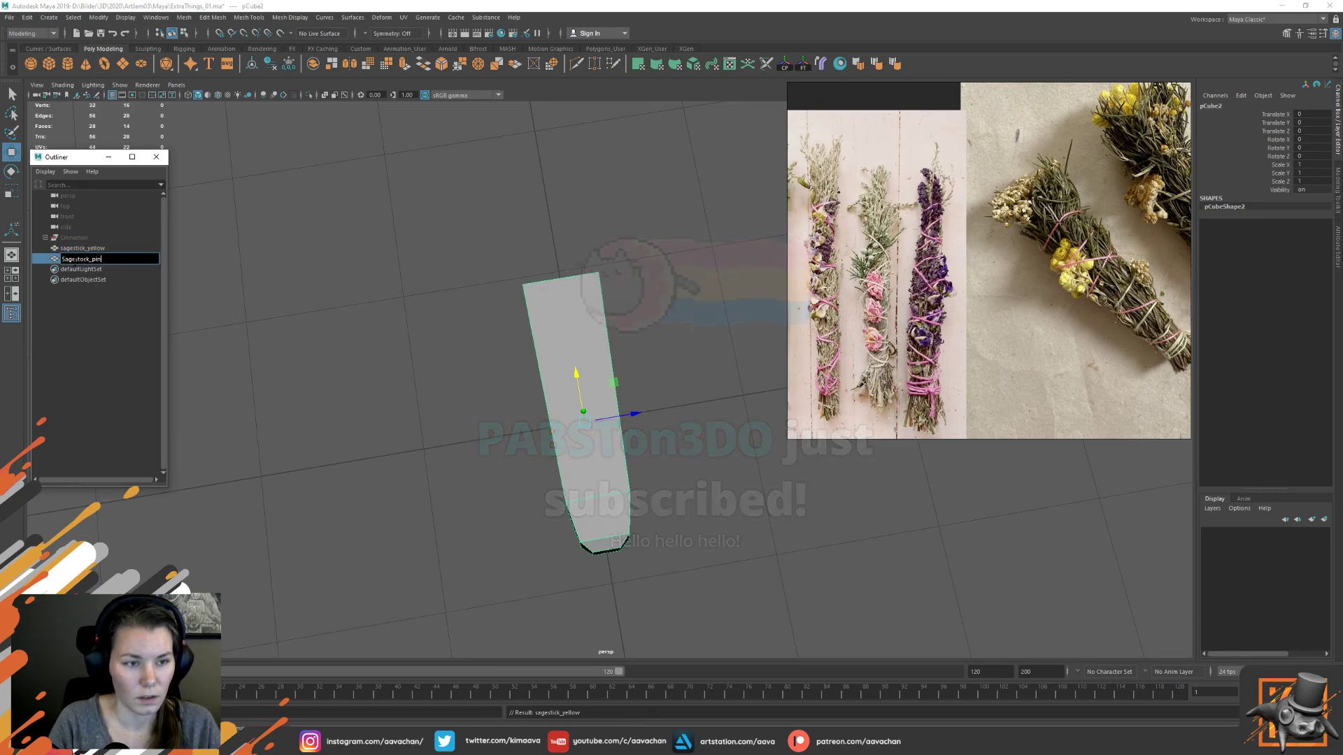
key(Return)
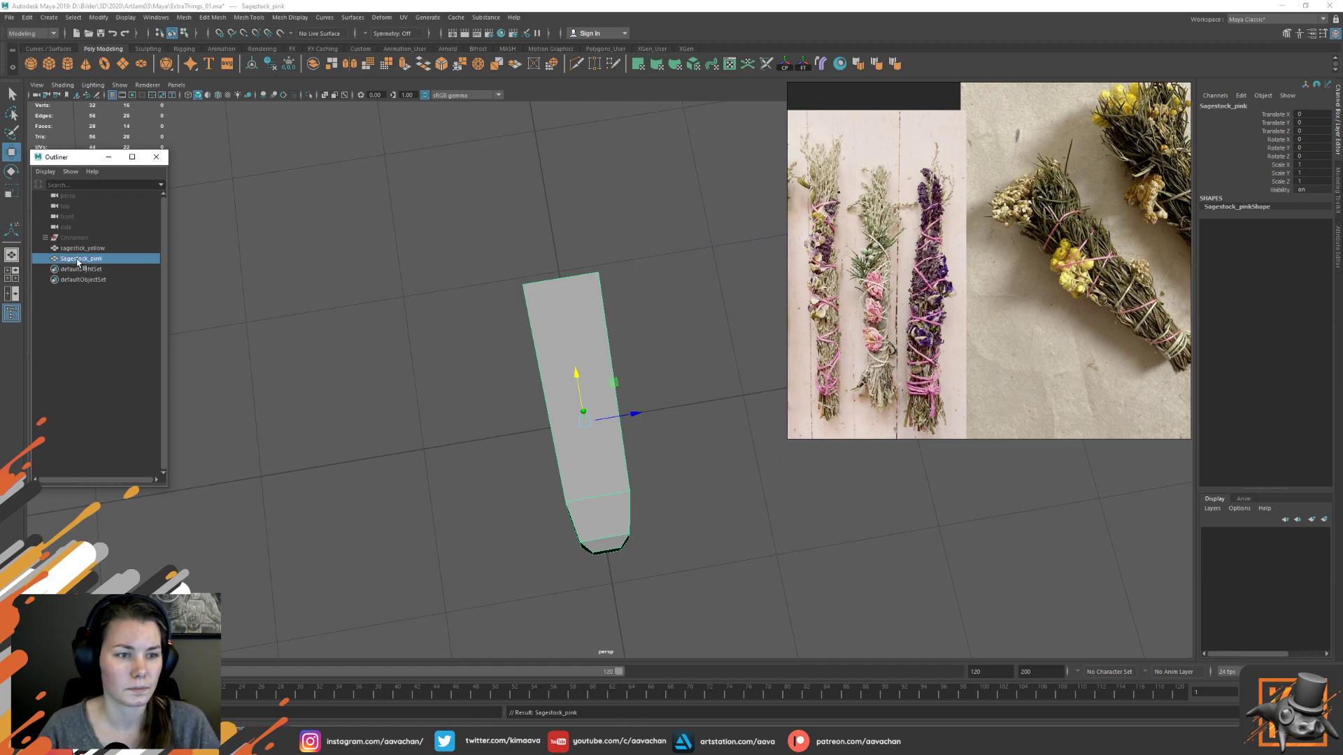
Group the yellow and pink stick meshes, expand the group and isolate the pink one in the viewport
ctrl+click(83, 249)
key(ctrl+g)
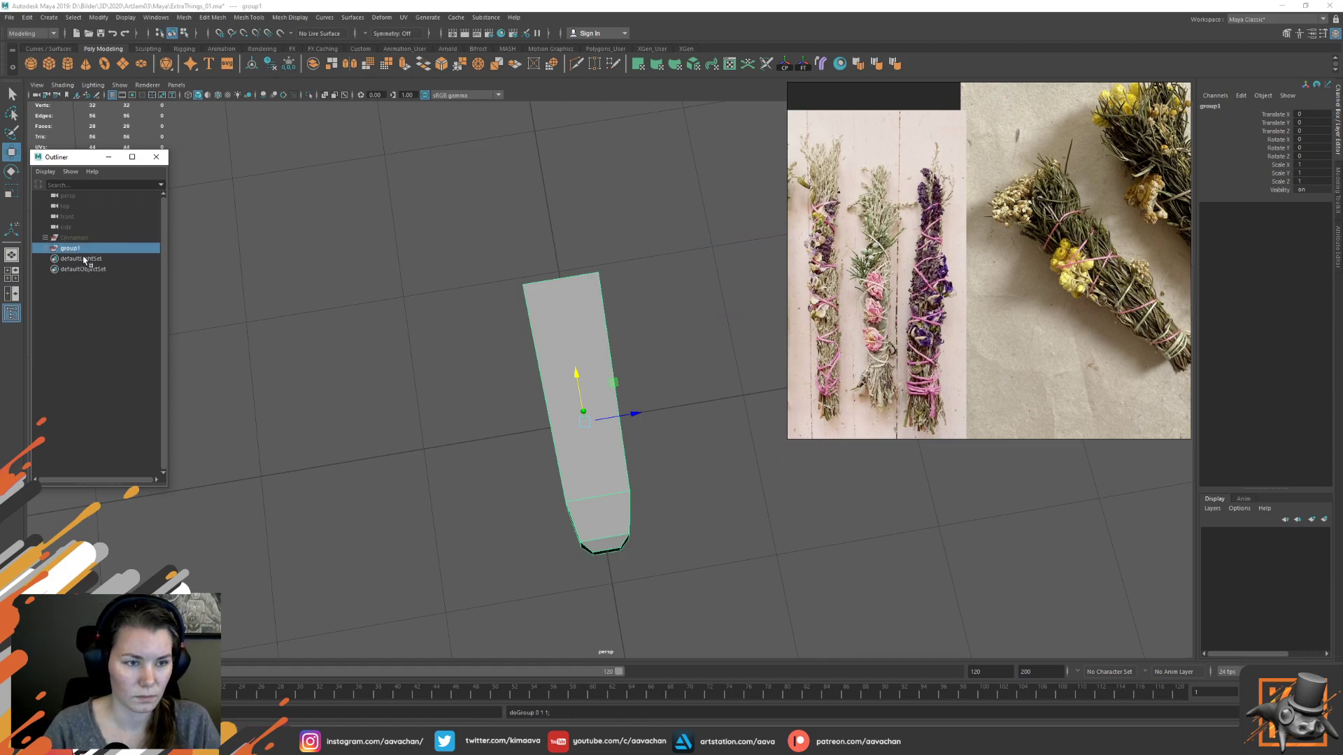
click(46, 248)
click(86, 259)
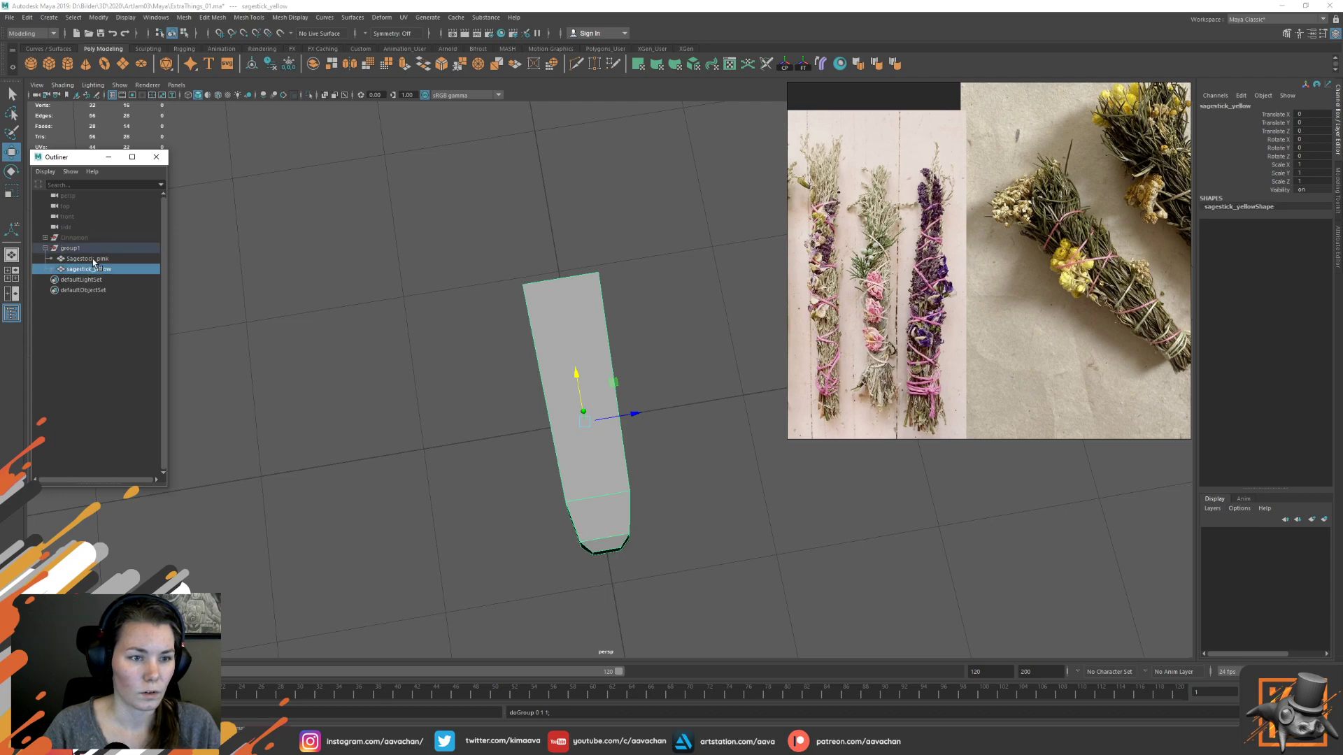
key(ctrl+1)
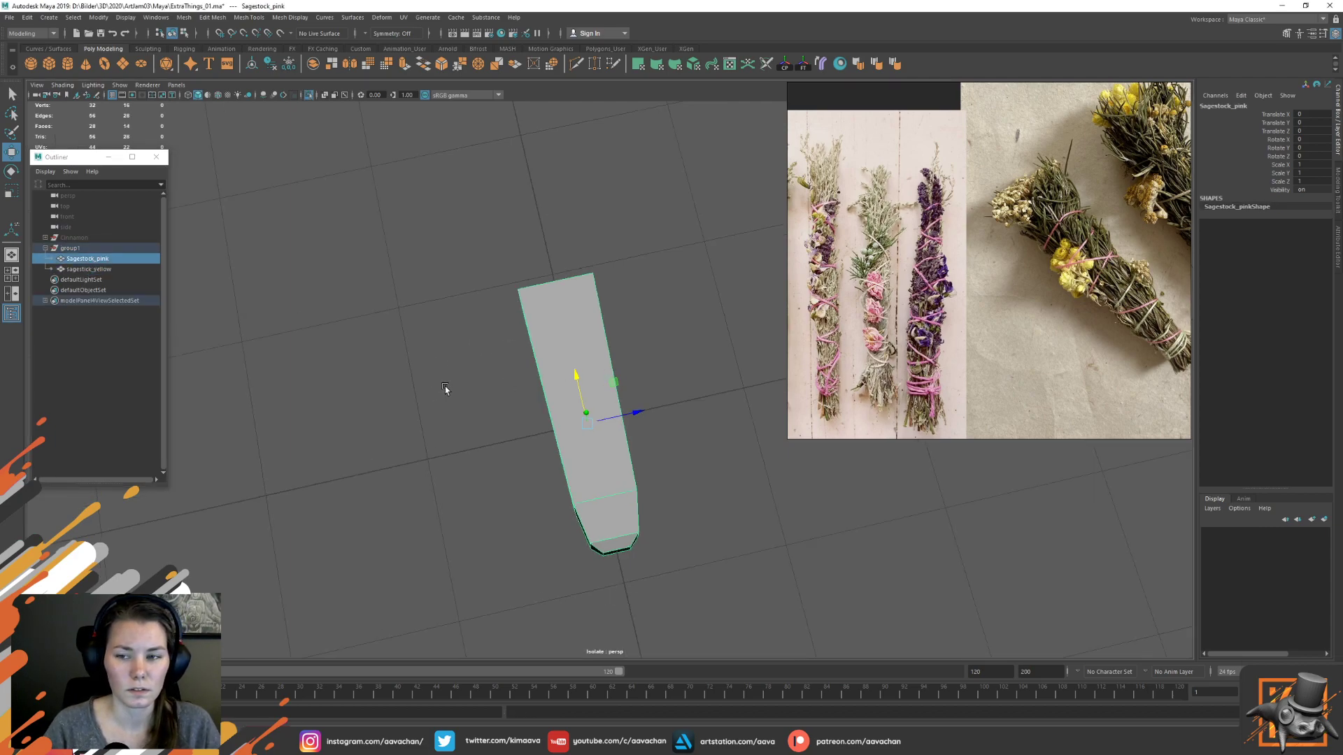
Slim the pink stick by scaling it to about 0.509 on Y and Z
alt+drag(443, 390, 561, 381)
right_click(572, 273)
key(r)
ctrl+drag(608, 409, 629, 415)
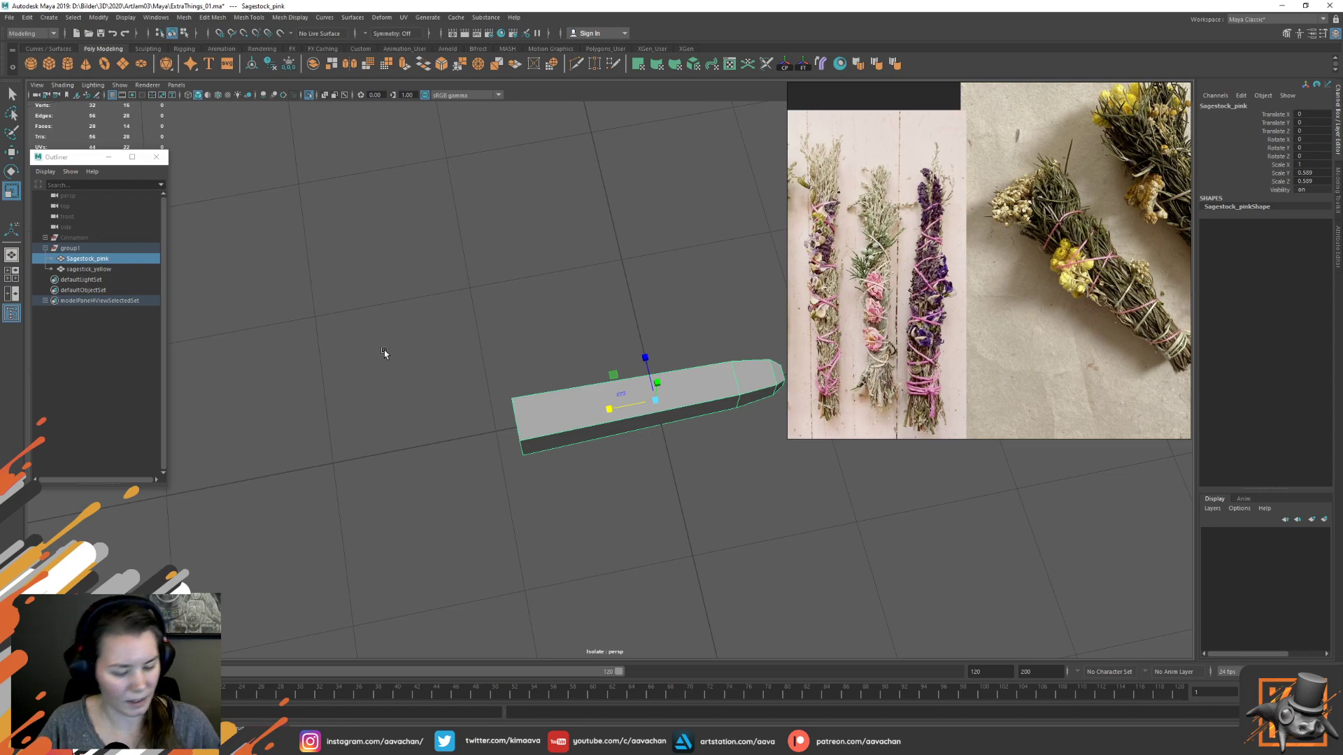
alt+drag(569, 443, 478, 456)
key(w)
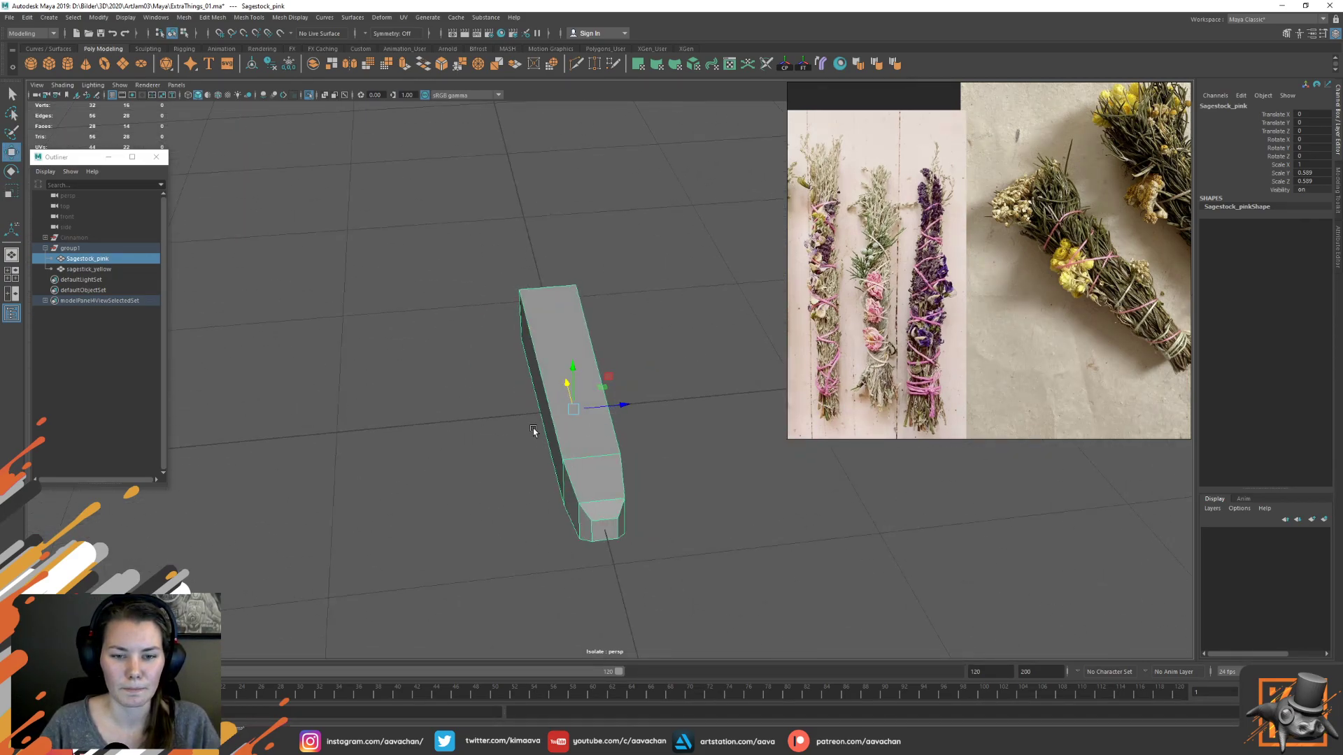
Select the wide end face of the pink stick and move it slightly inward along the stick's length
alt+drag(419, 417, 556, 405)
click(542, 428)
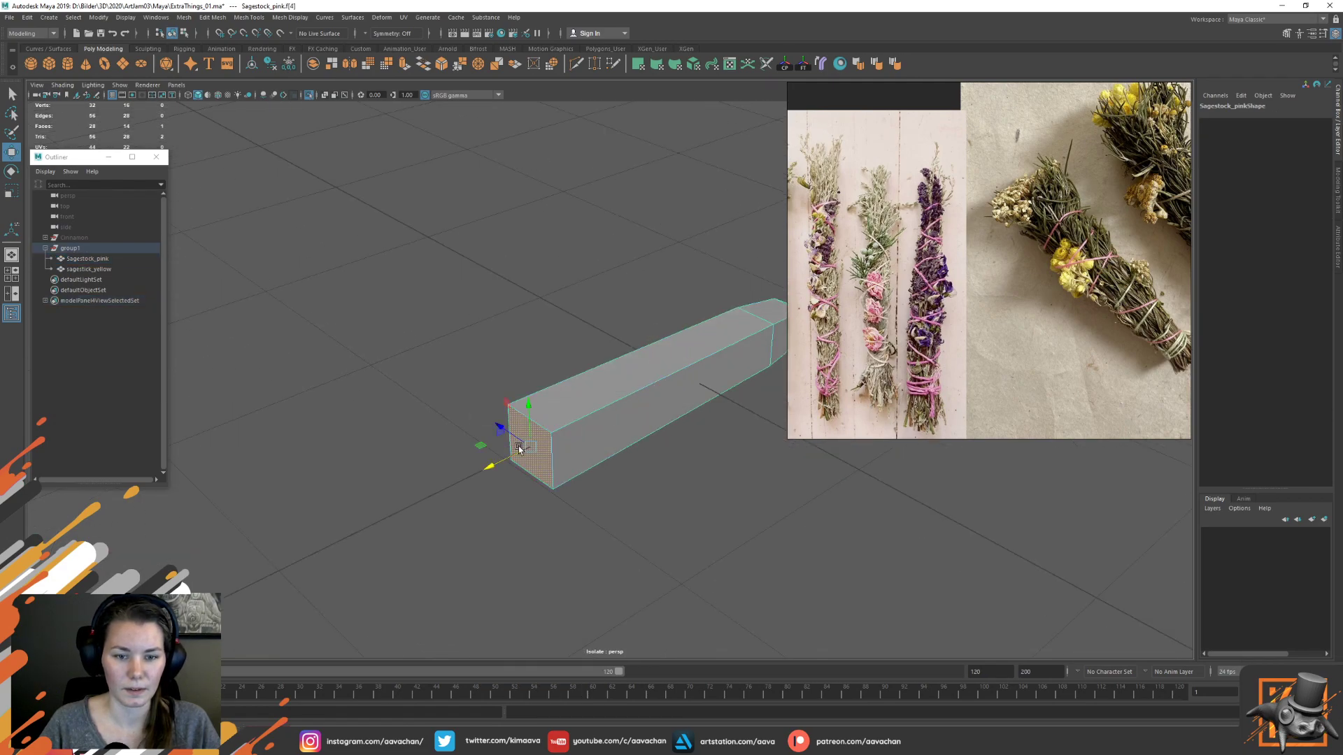
drag(492, 468, 518, 454)
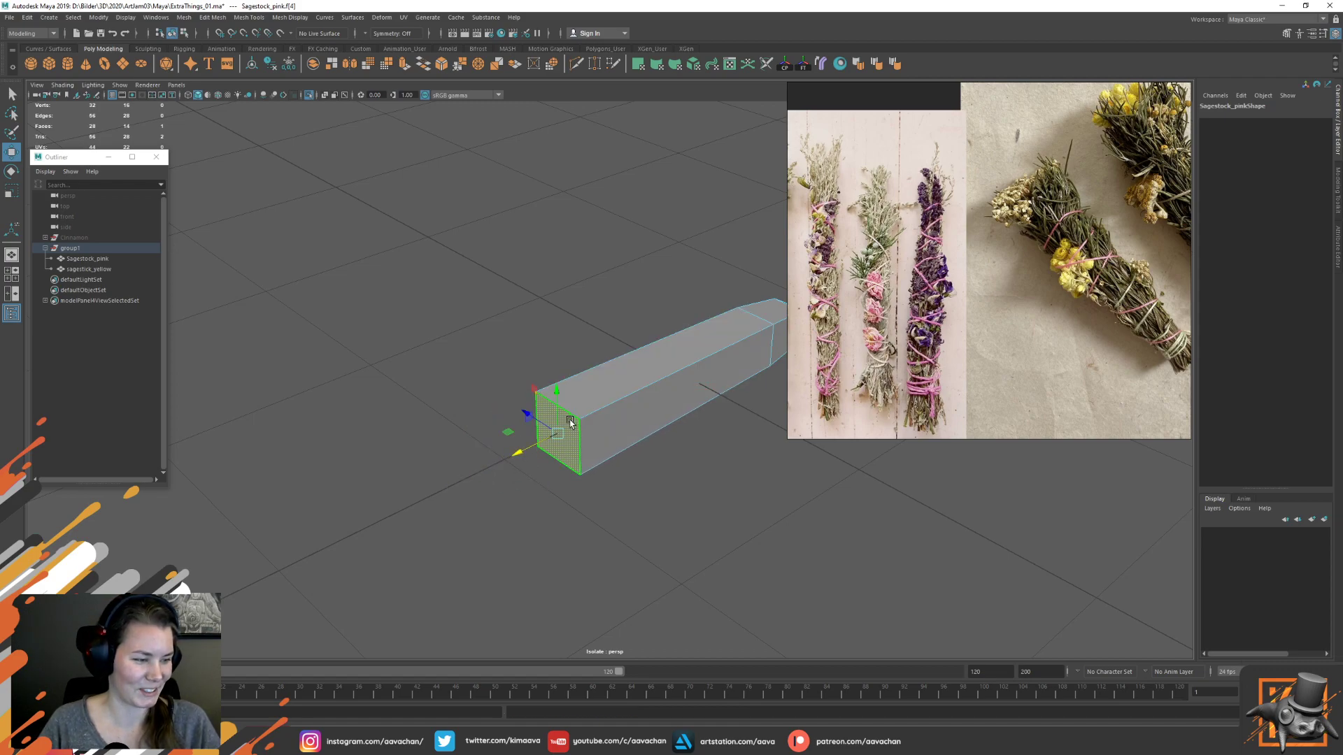
drag(520, 454, 508, 463)
Extrude the pink stick's wide end face outward and scale it smaller to form a tapered end
shift+right_drag(553, 415, 555, 443)
key(w)
drag(517, 460, 468, 491)
key(w)
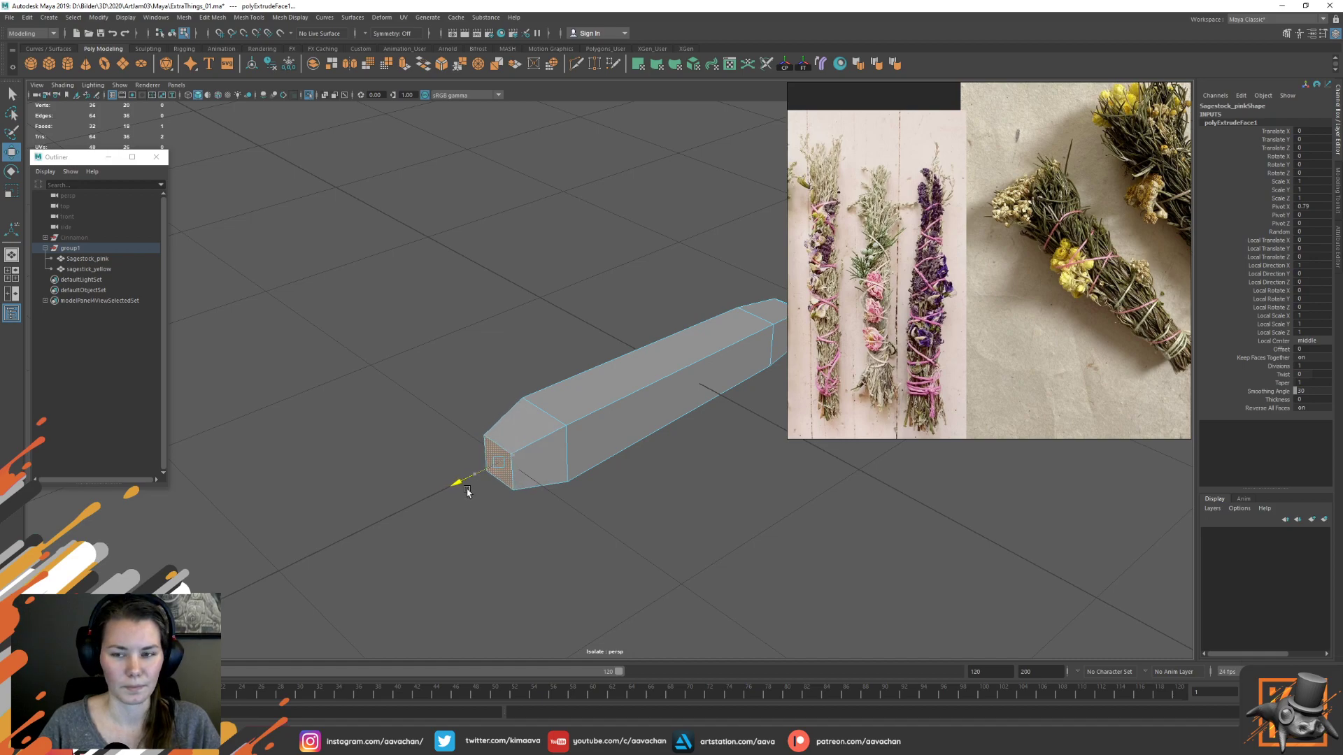
Extrude the pink stick's end face outward again, shrink it into a smaller tip and return to object mode
key(ctrl+e)
key(w)
mouse_move(480, 469)
mouse_down()
mouse_move(454, 487)
mouse_move(484, 473)
mouse_up()
key(r)
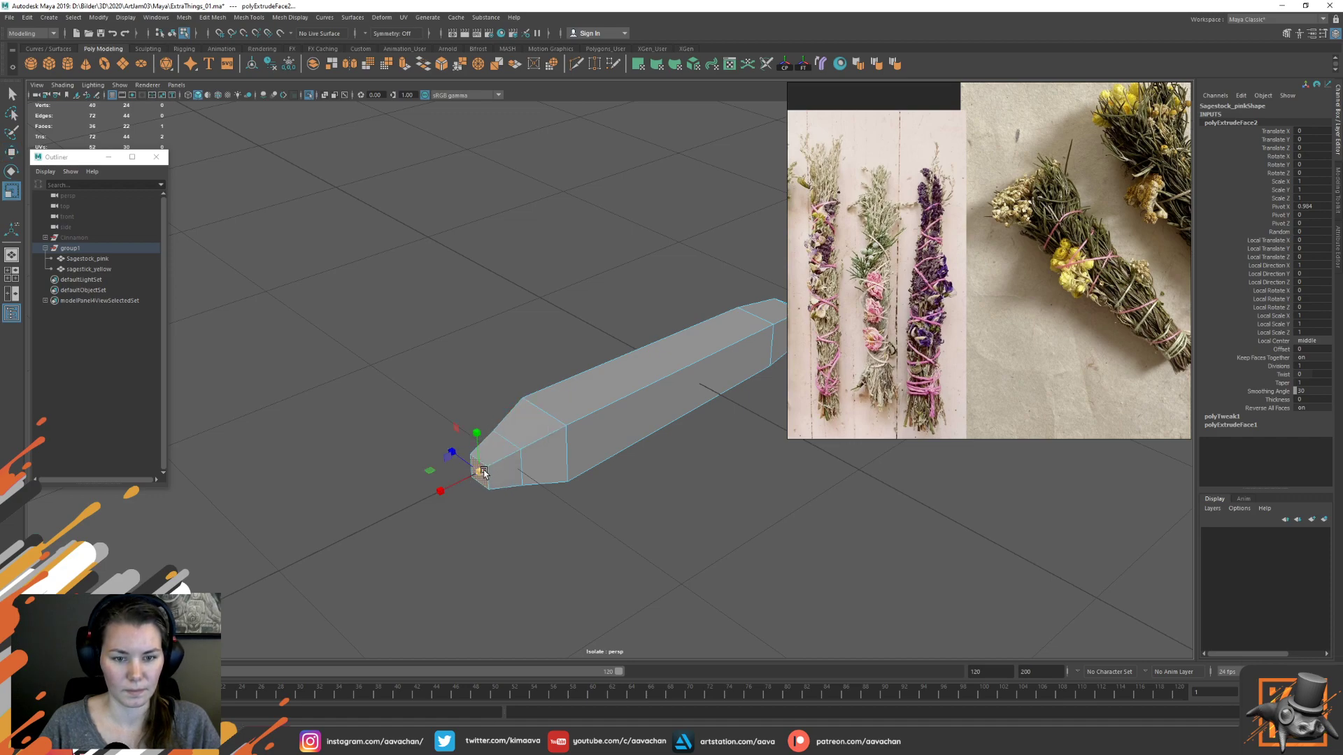
key(F8)
key(w)
Show both sticks again and freeze the transformations of the pink stick and the yellow stick
key(ctrl+1)
alt+drag(669, 447, 510, 482)
click(804, 65)
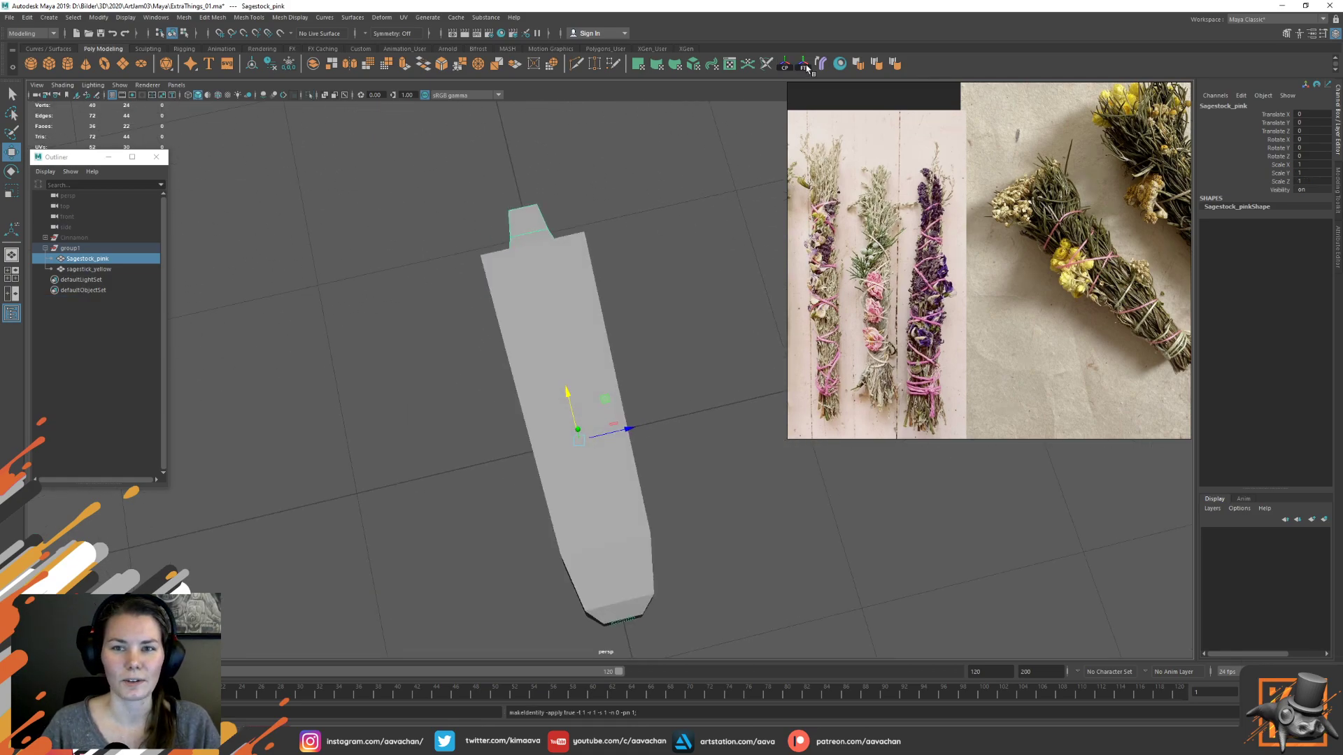
click(107, 270)
click(802, 63)
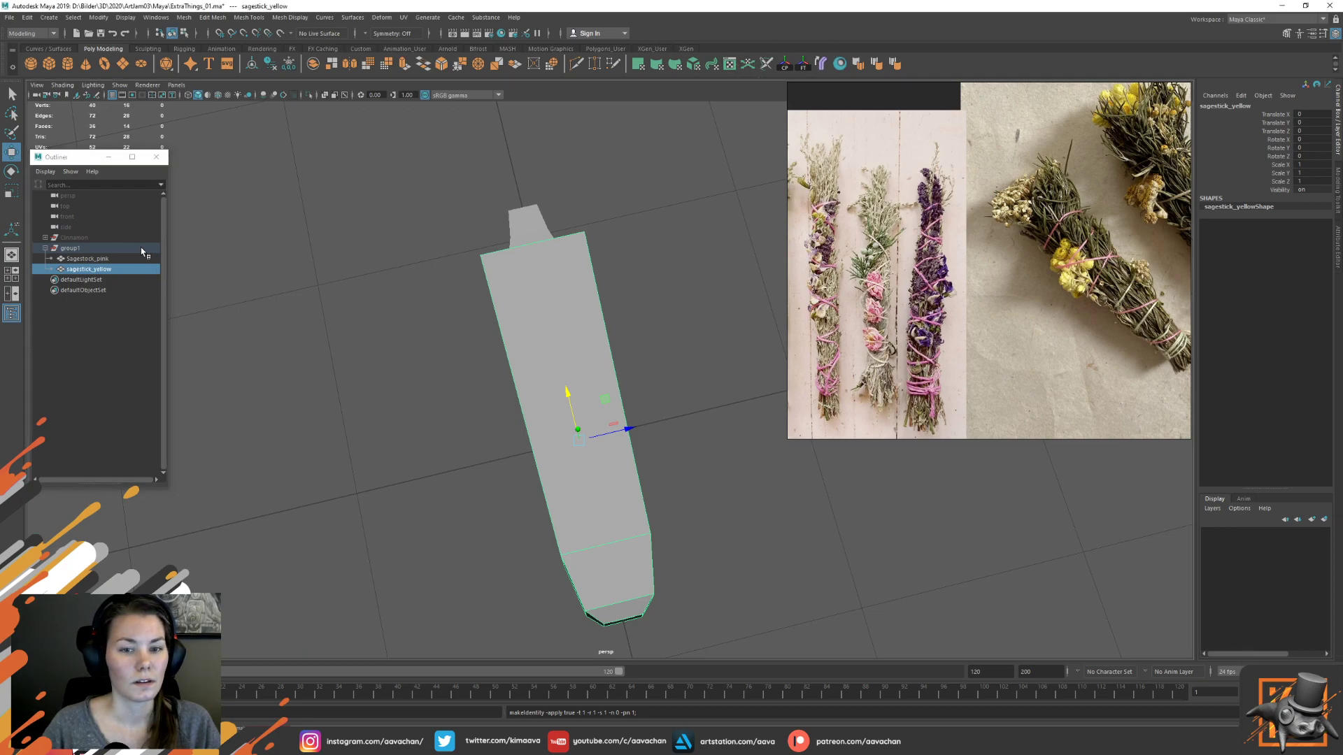
Export the yellow stick as SageStick_Yellow.obj into the Bake folder
click(9, 18)
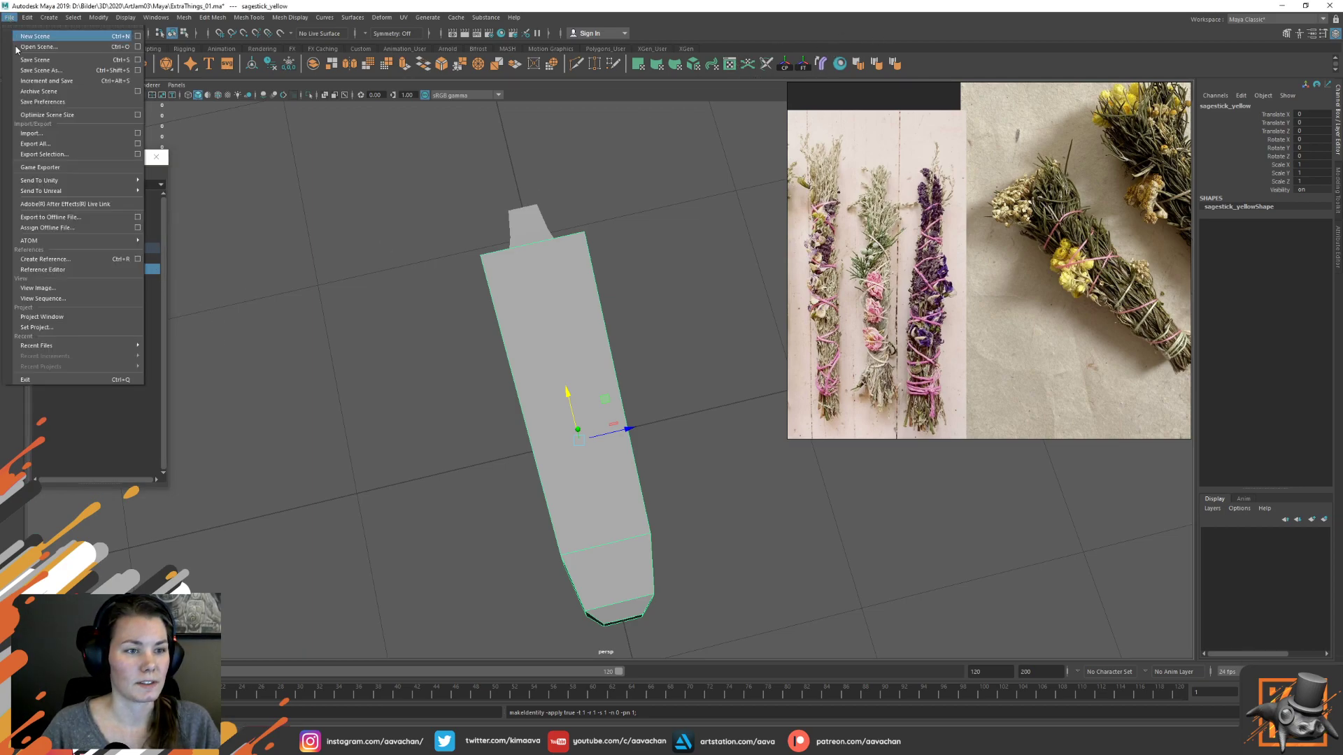
click(46, 154)
drag(543, 92, 1342, 369)
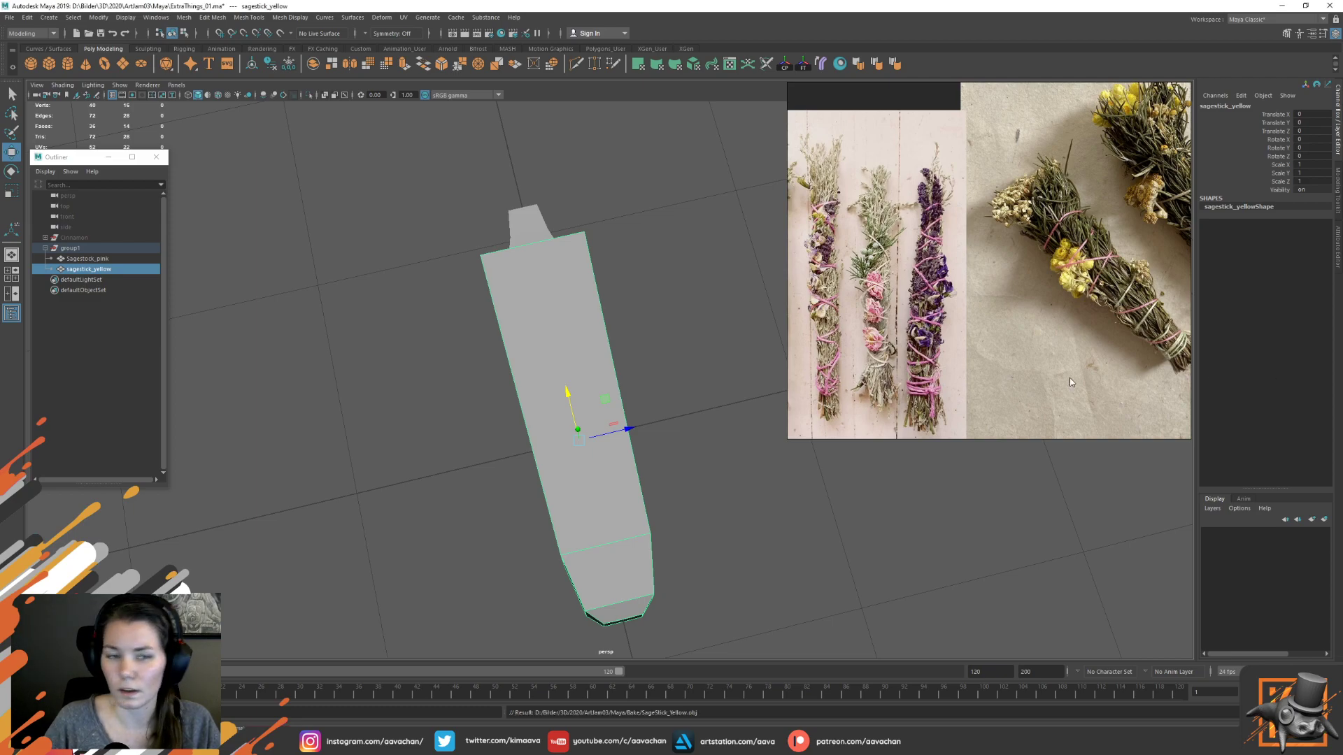
Export the pink stick as SageStick_pink.obj into the Bake folder
click(102, 260)
text(g)
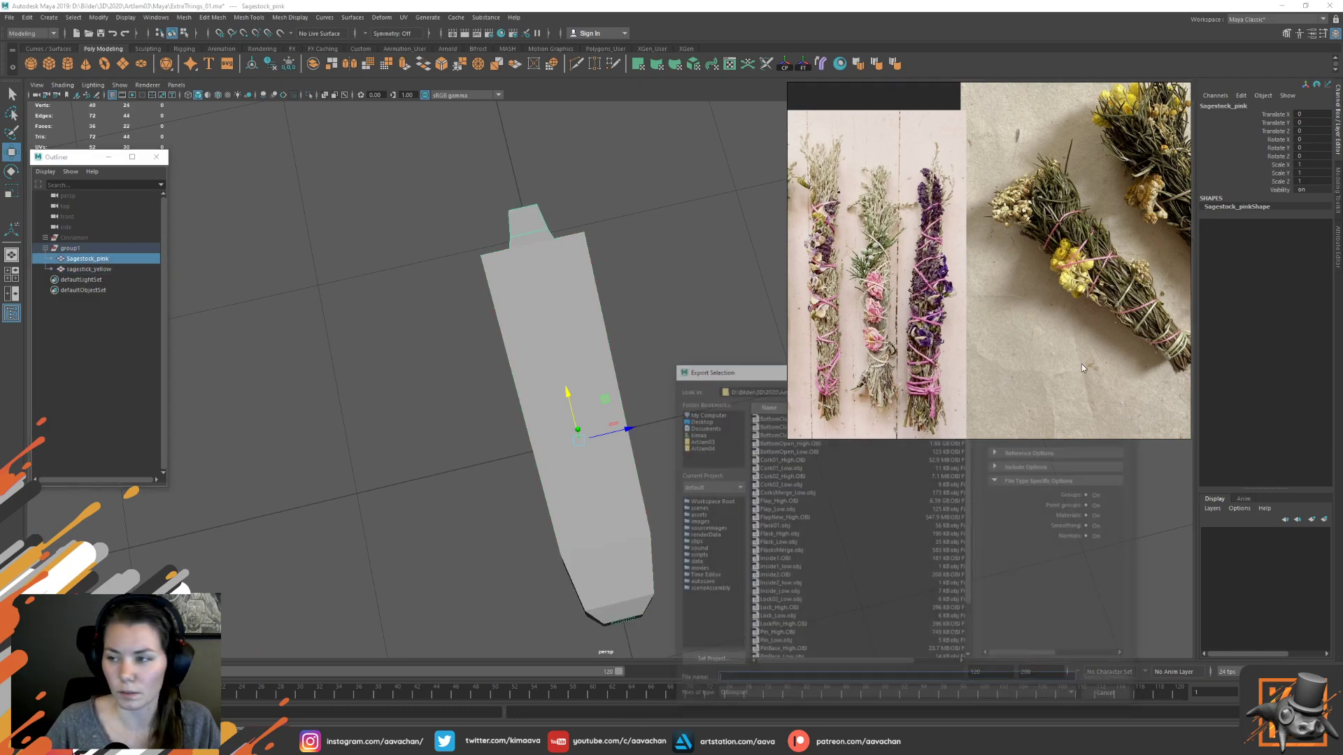
text(SageStick)
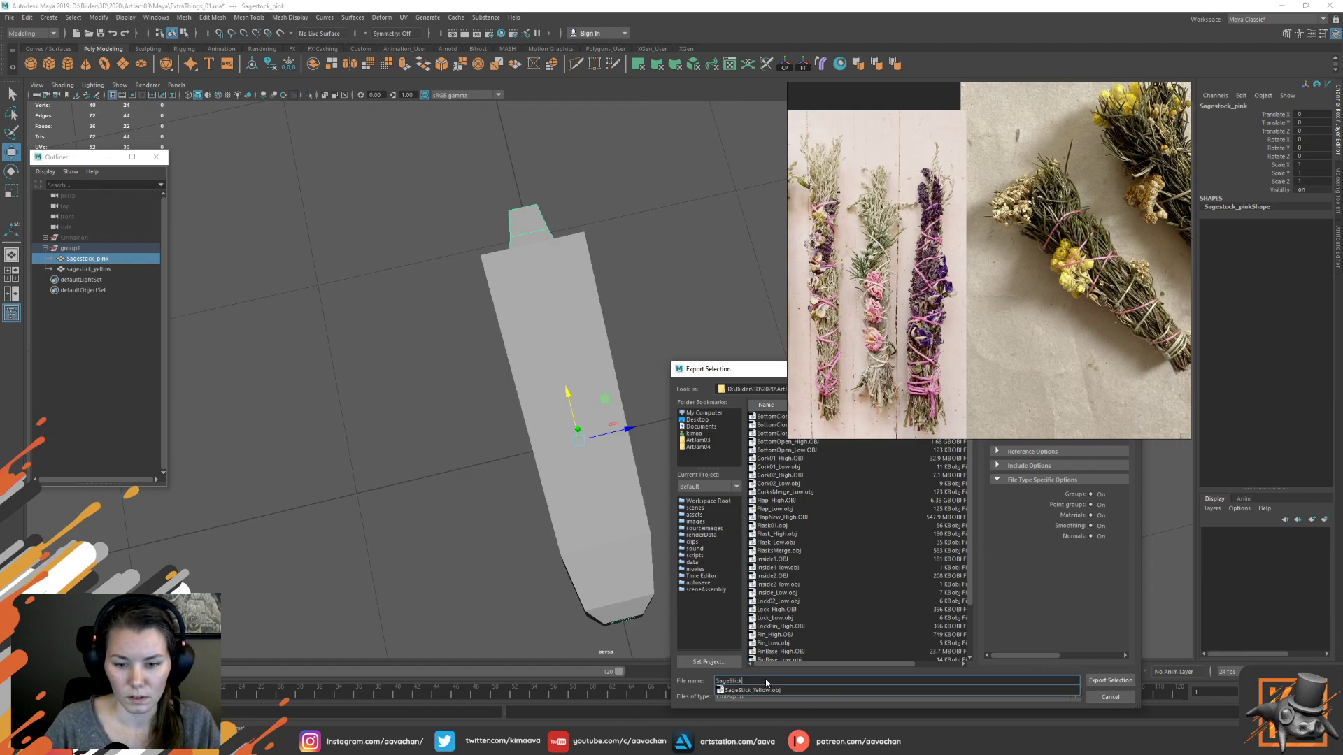
text(_pin)
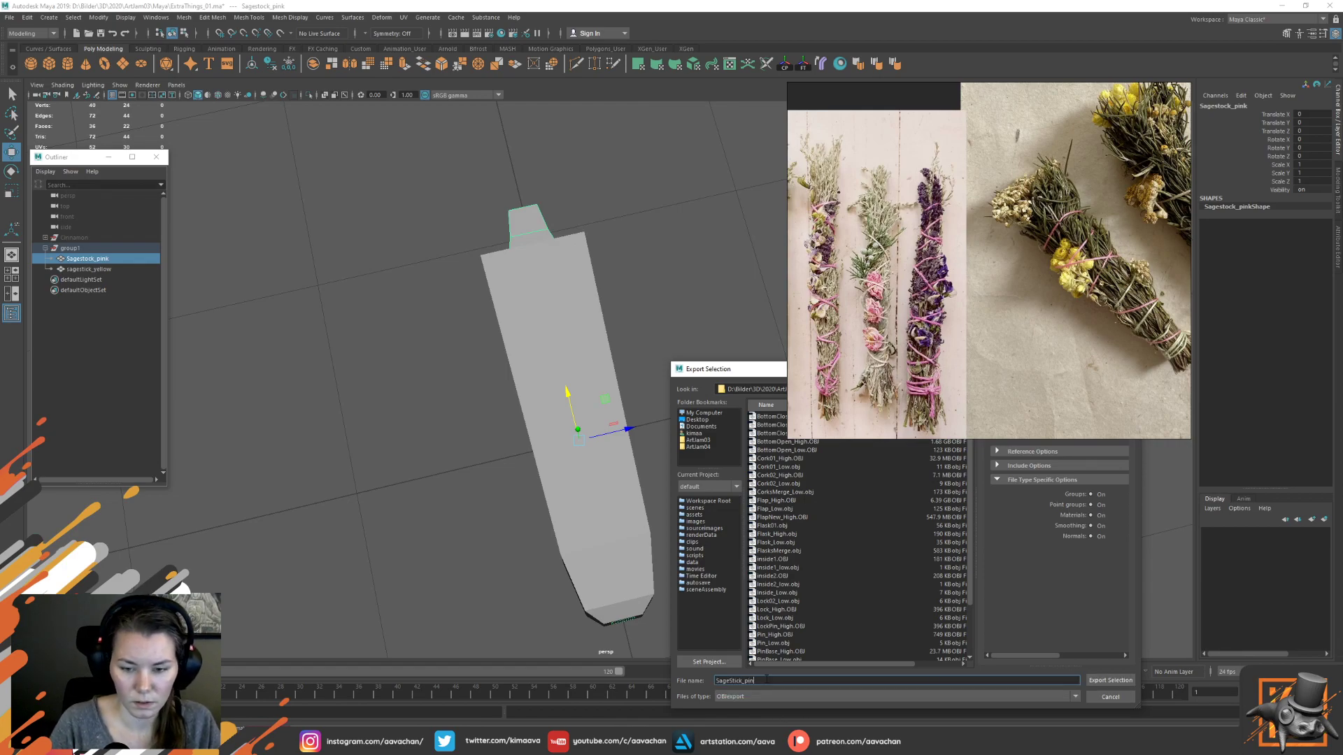
key(Return)
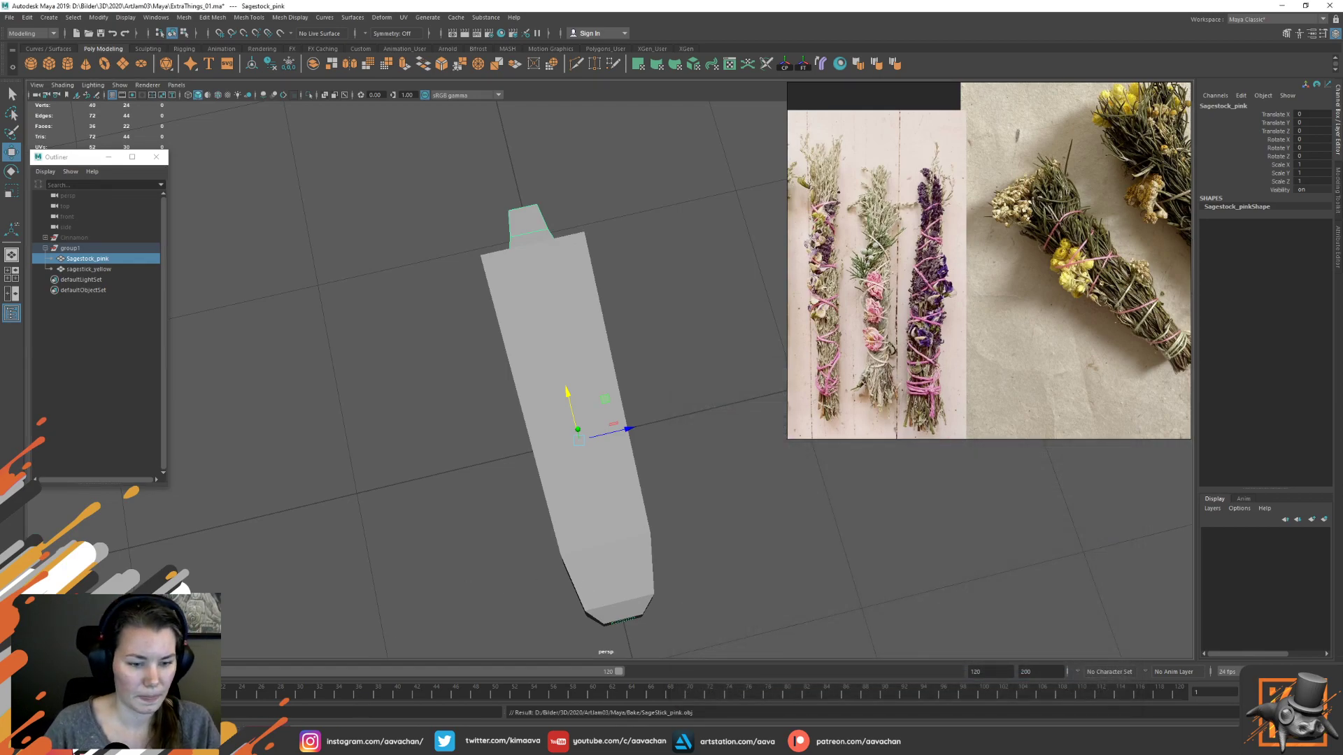
Switch to Marmoset Toolbag, import the SageStick_Yellow model with the Extra folder selected, and move it in front of the bag
key(alt+Tab)
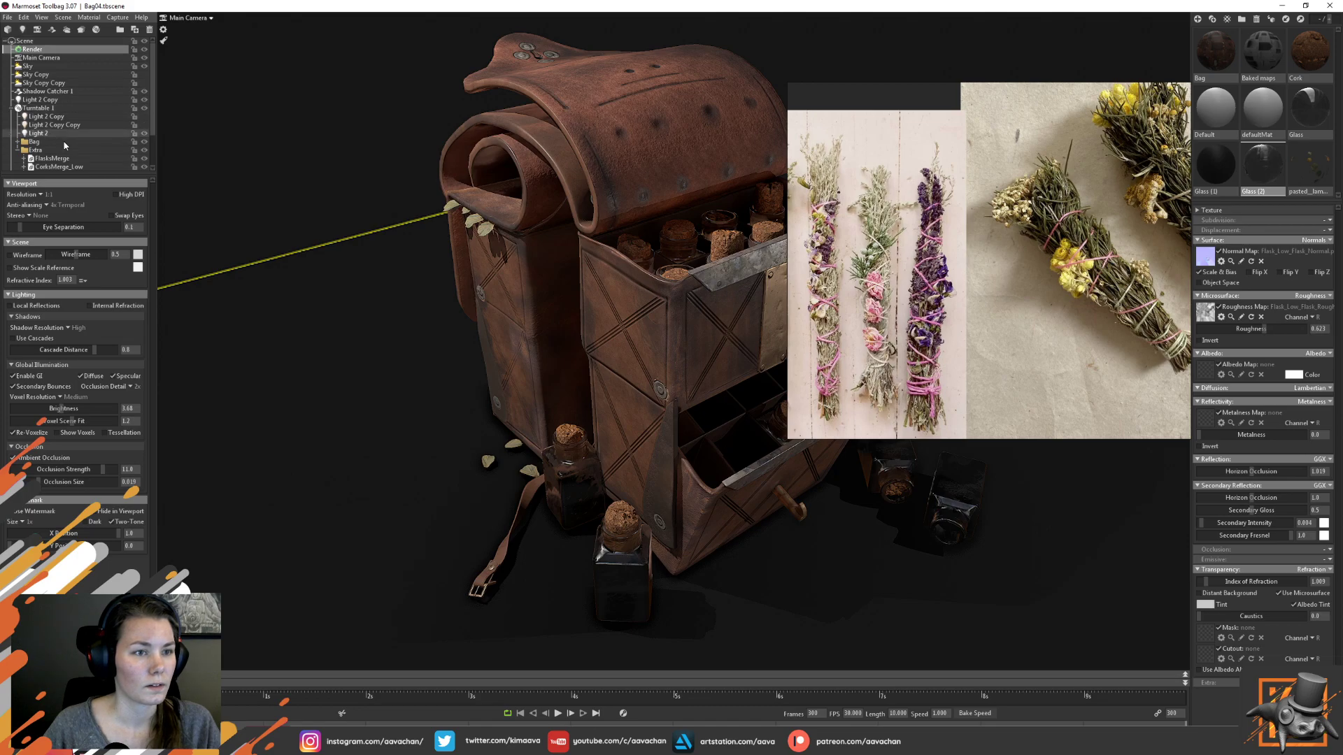
scroll(64, 151, down, 1)
click(45, 125)
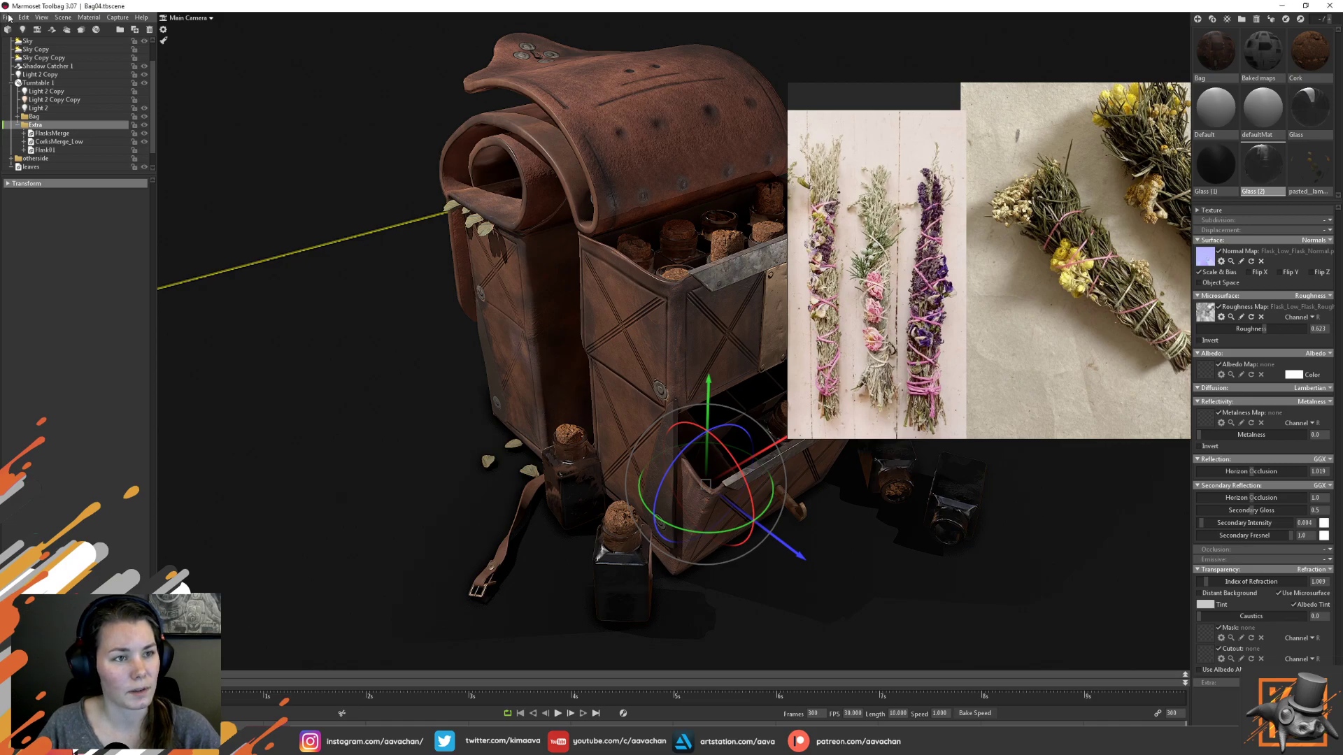
click(6, 18)
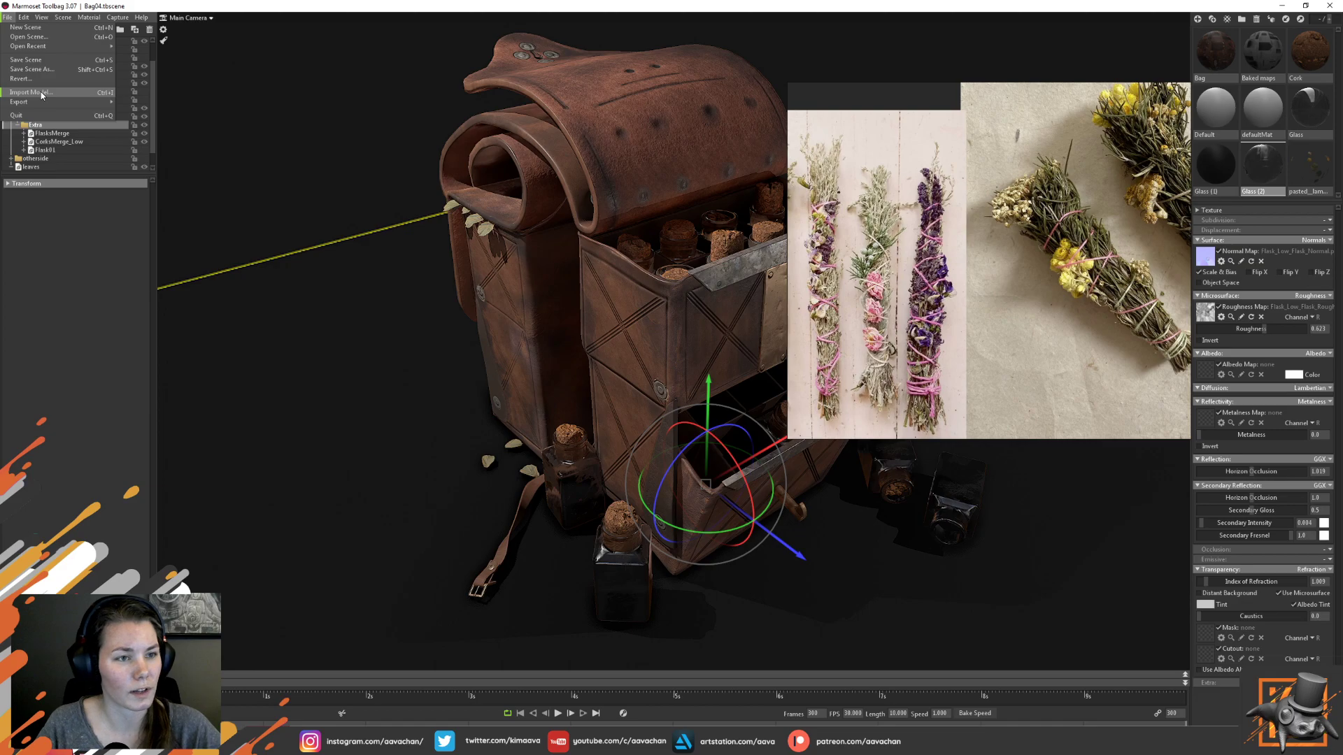
click(39, 91)
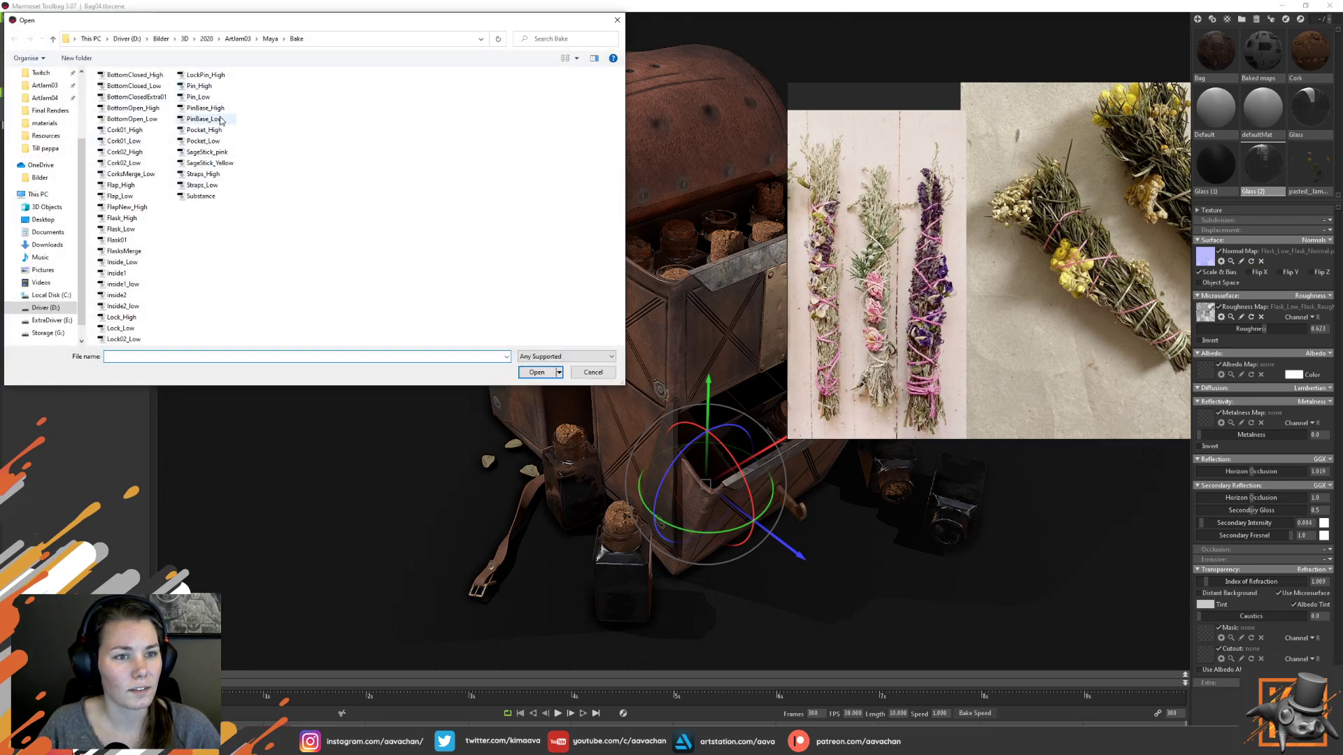
click(225, 166)
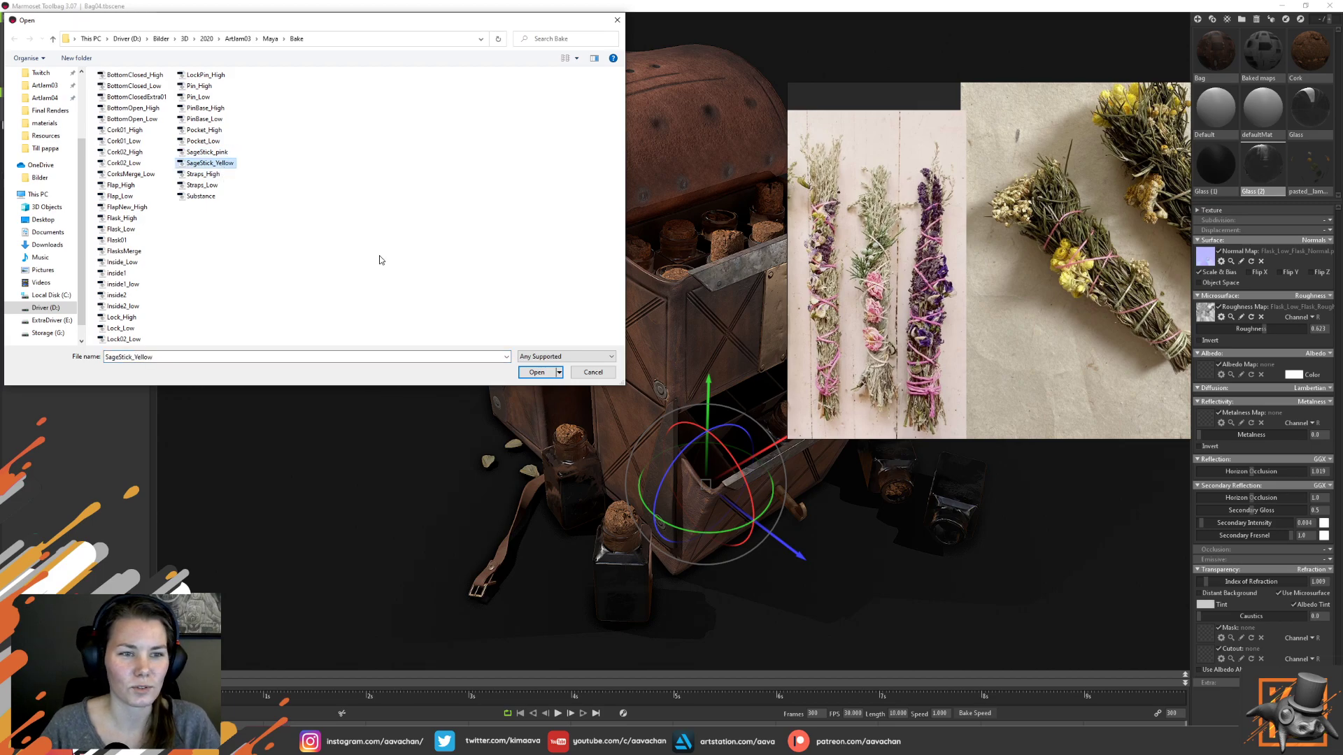
click(536, 372)
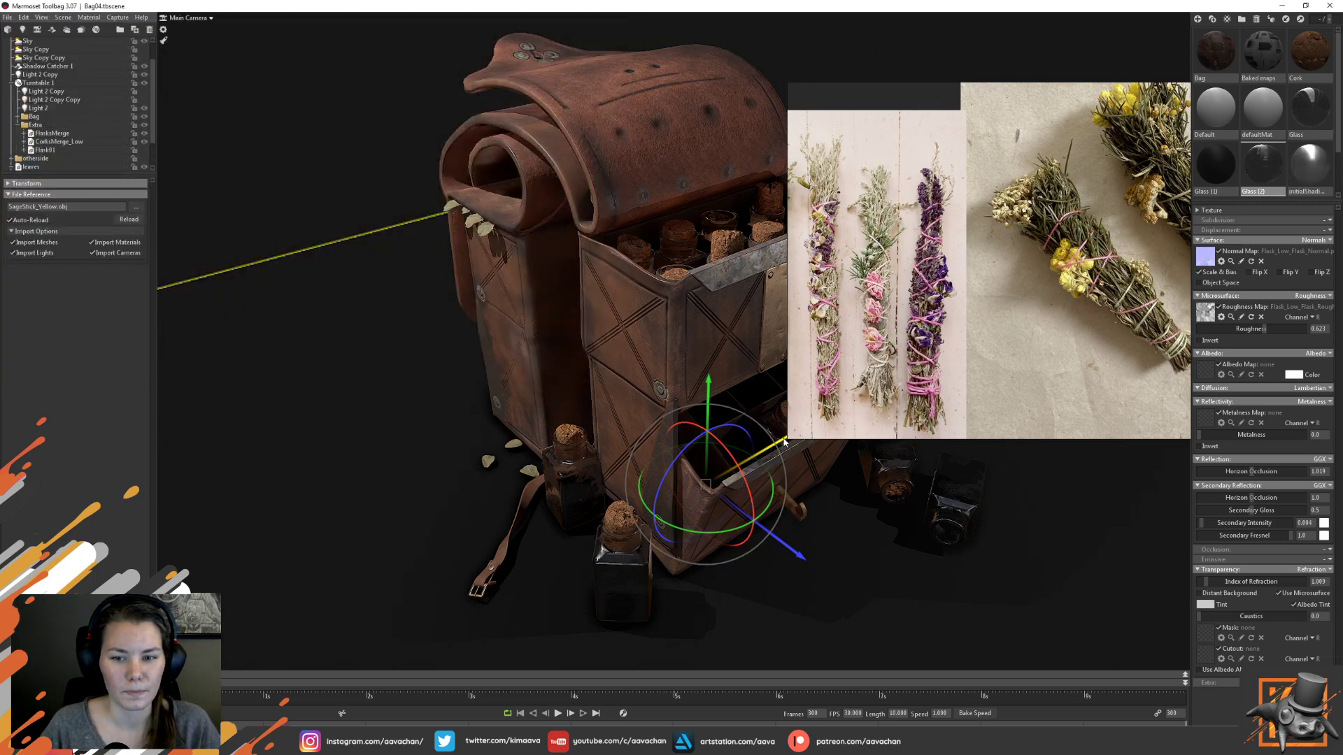
drag(539, 473, 632, 458)
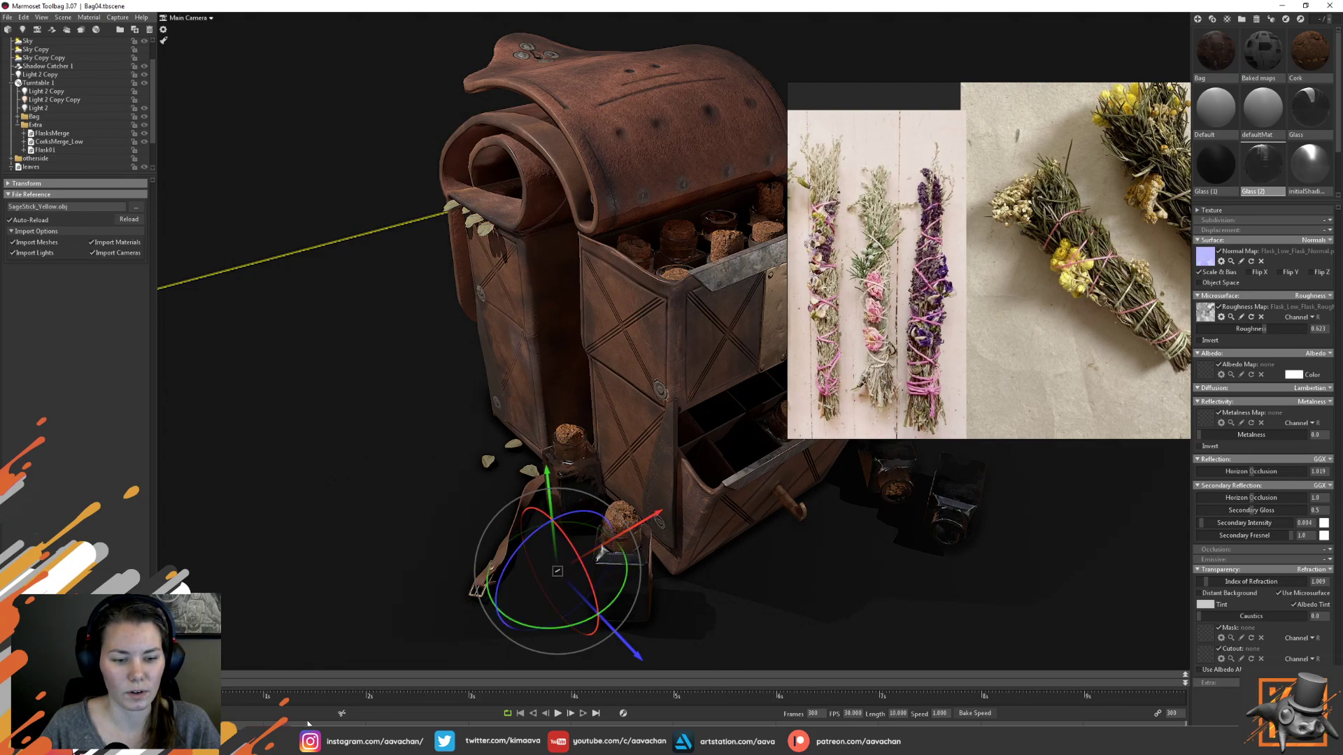
Switch to Maya and change the linear working unit in the preferences' general settings, saving the change
mouse_move(295, 746)
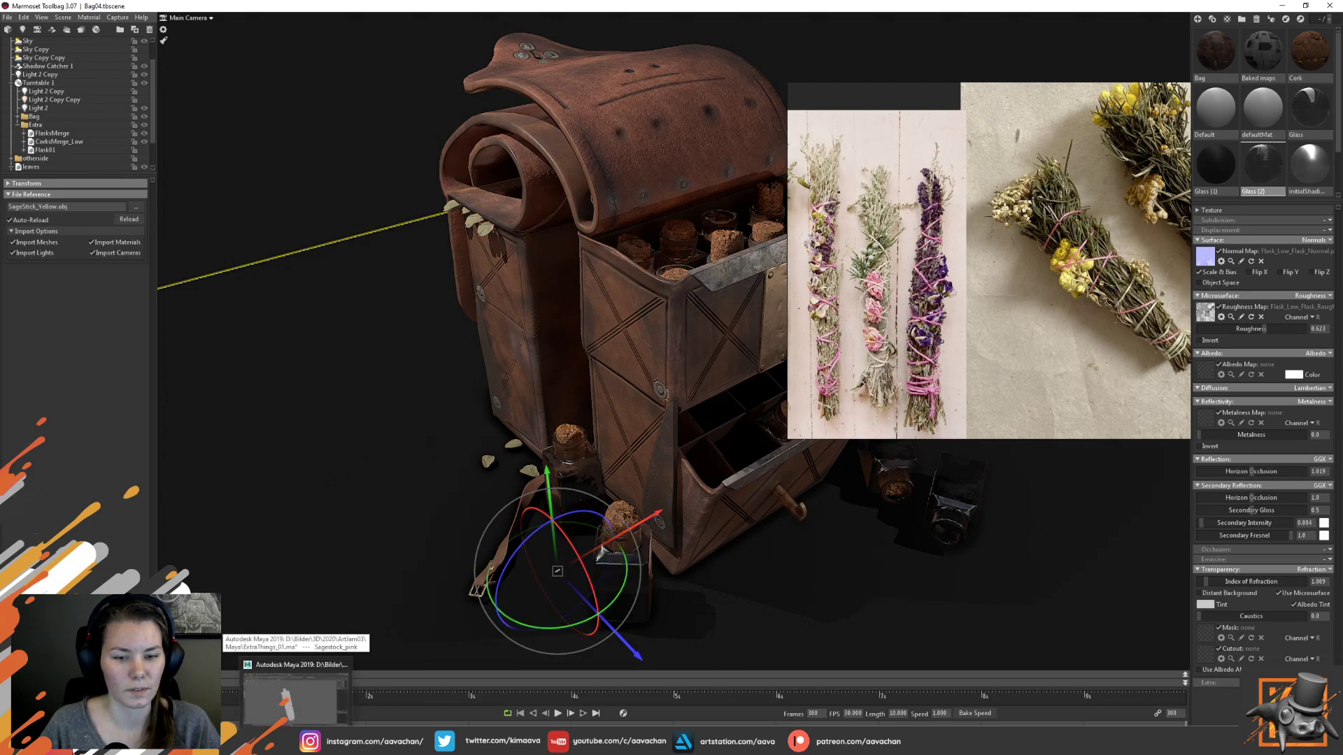
click(294, 689)
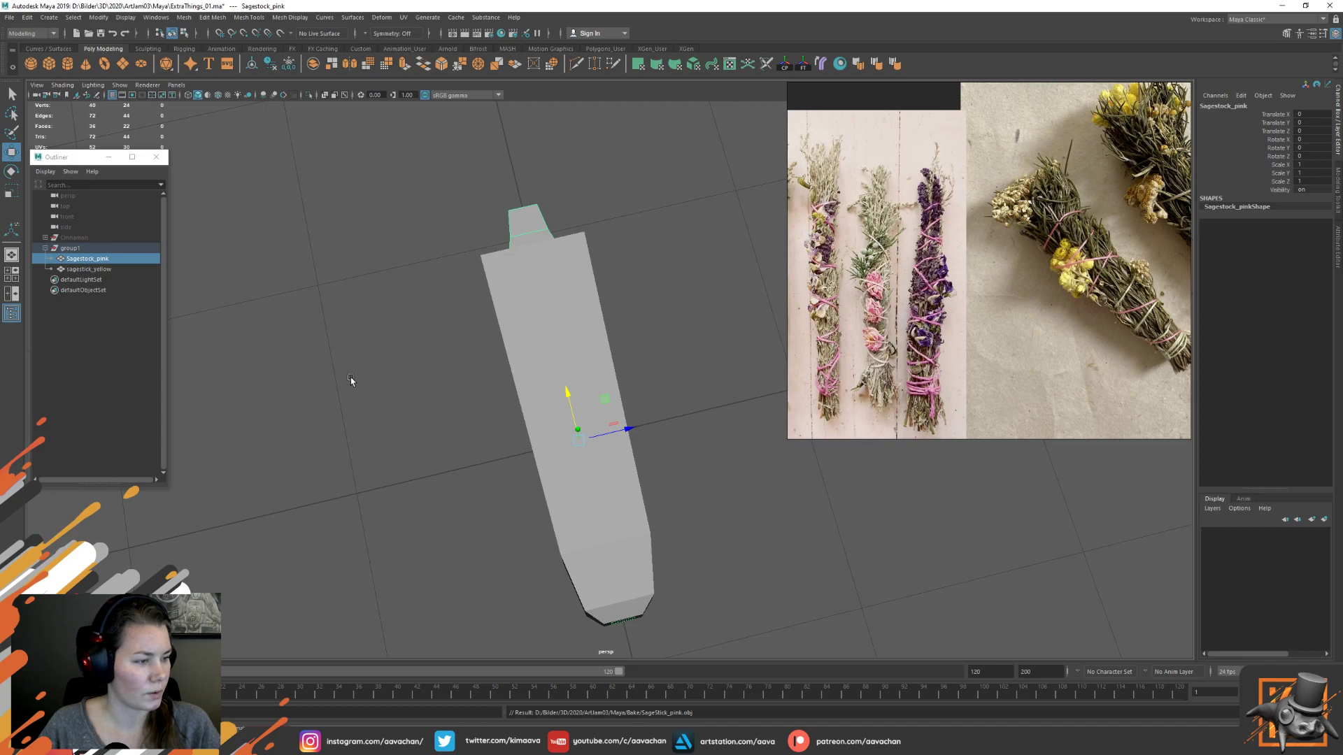
click(7, 19)
click(425, 278)
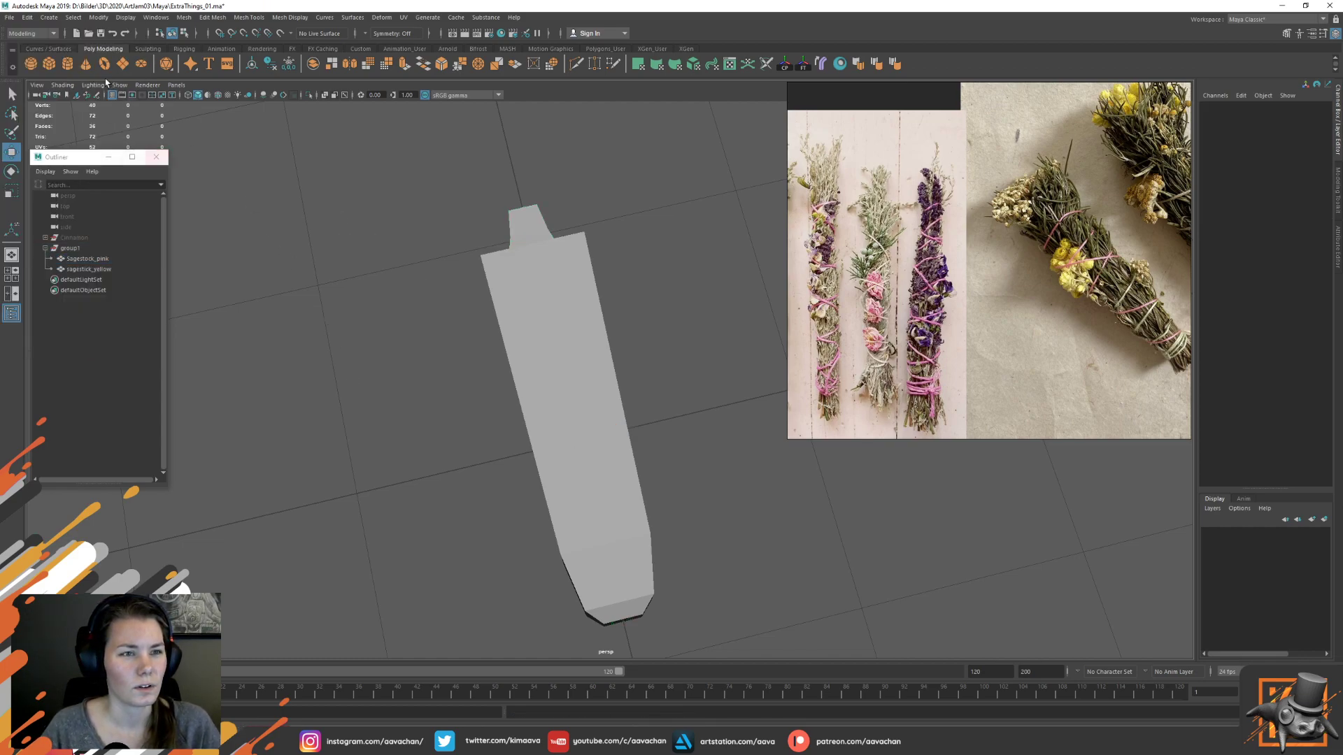
click(161, 18)
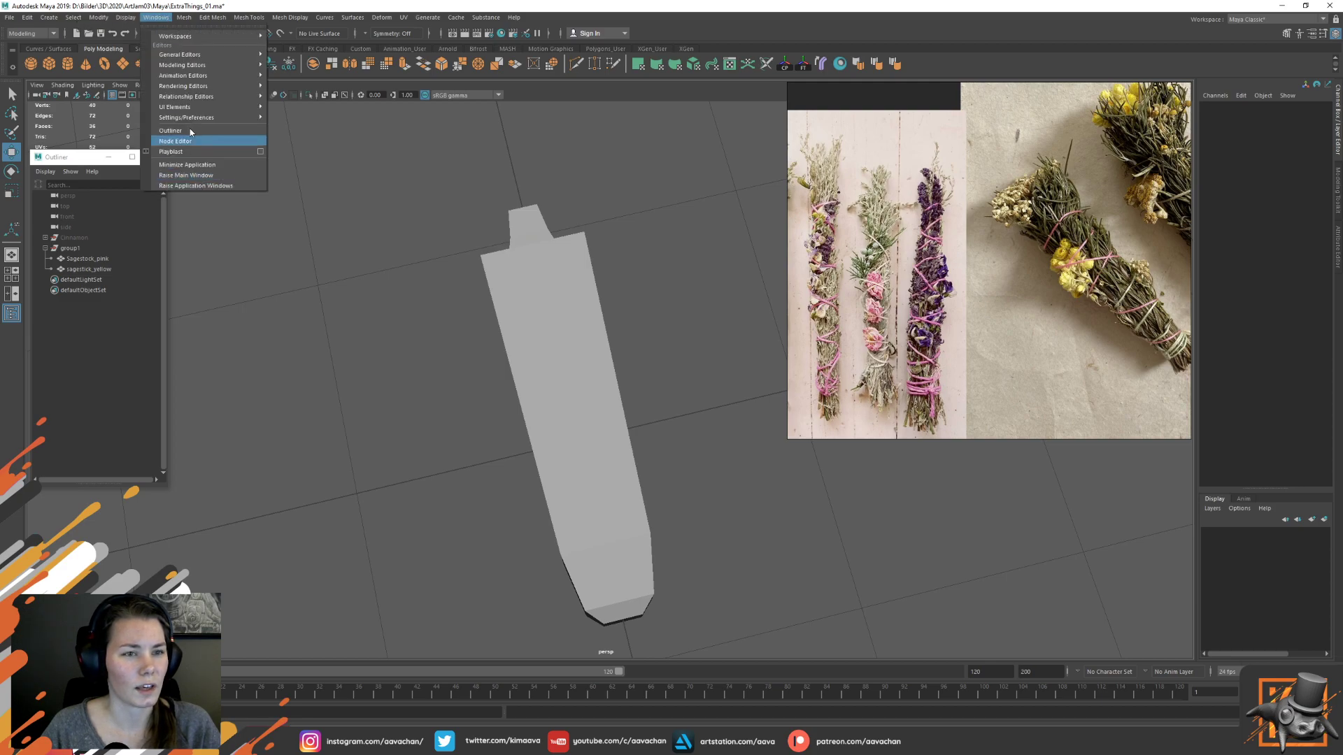
mouse_move(191, 119)
click(293, 125)
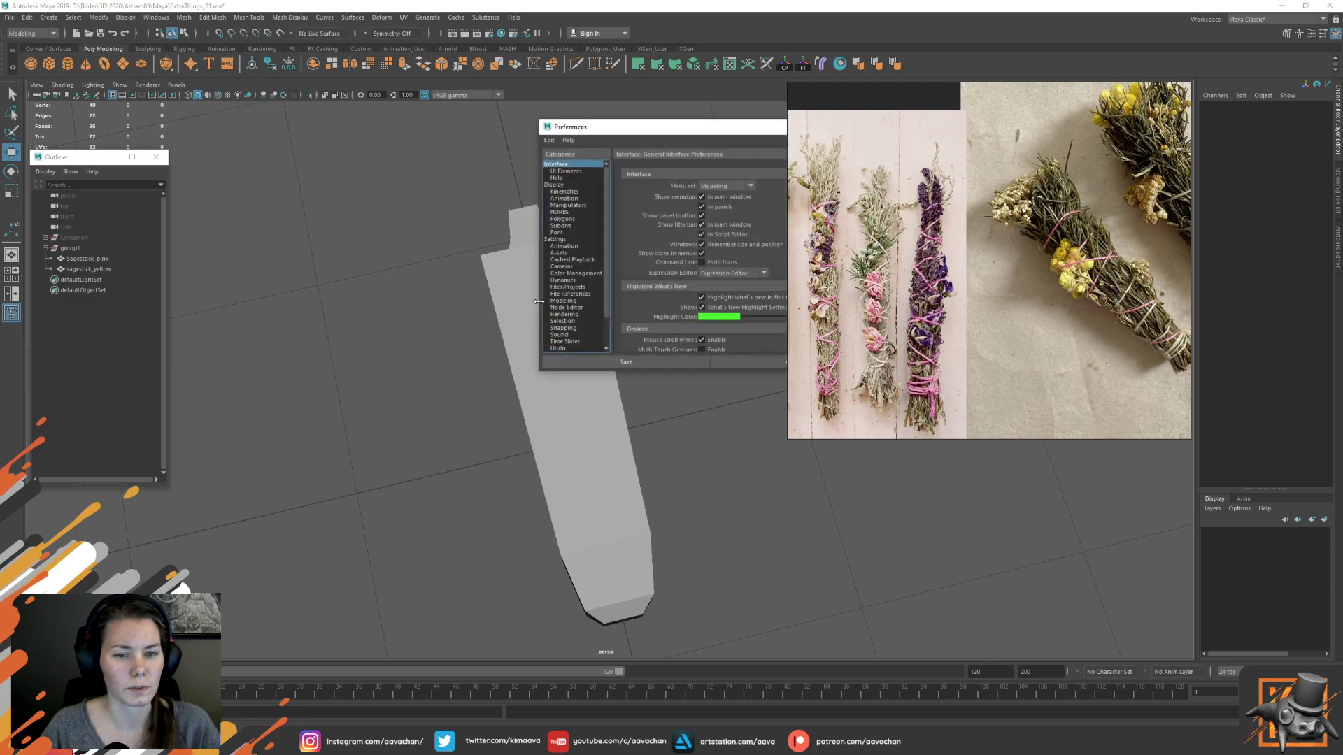
drag(625, 128, 385, 166)
click(322, 278)
click(483, 249)
click(474, 280)
click(385, 400)
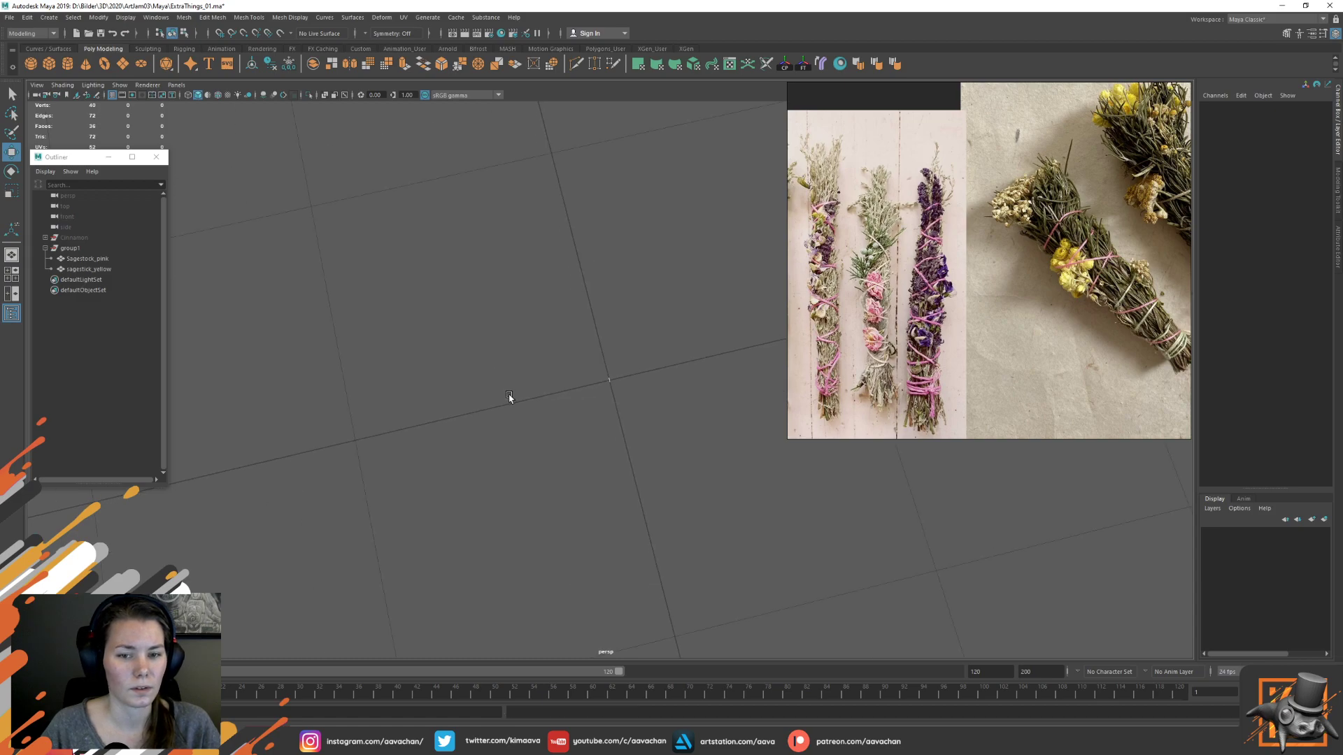
Set the stick group's scale to 50 on X, Y and Z
click(70, 249)
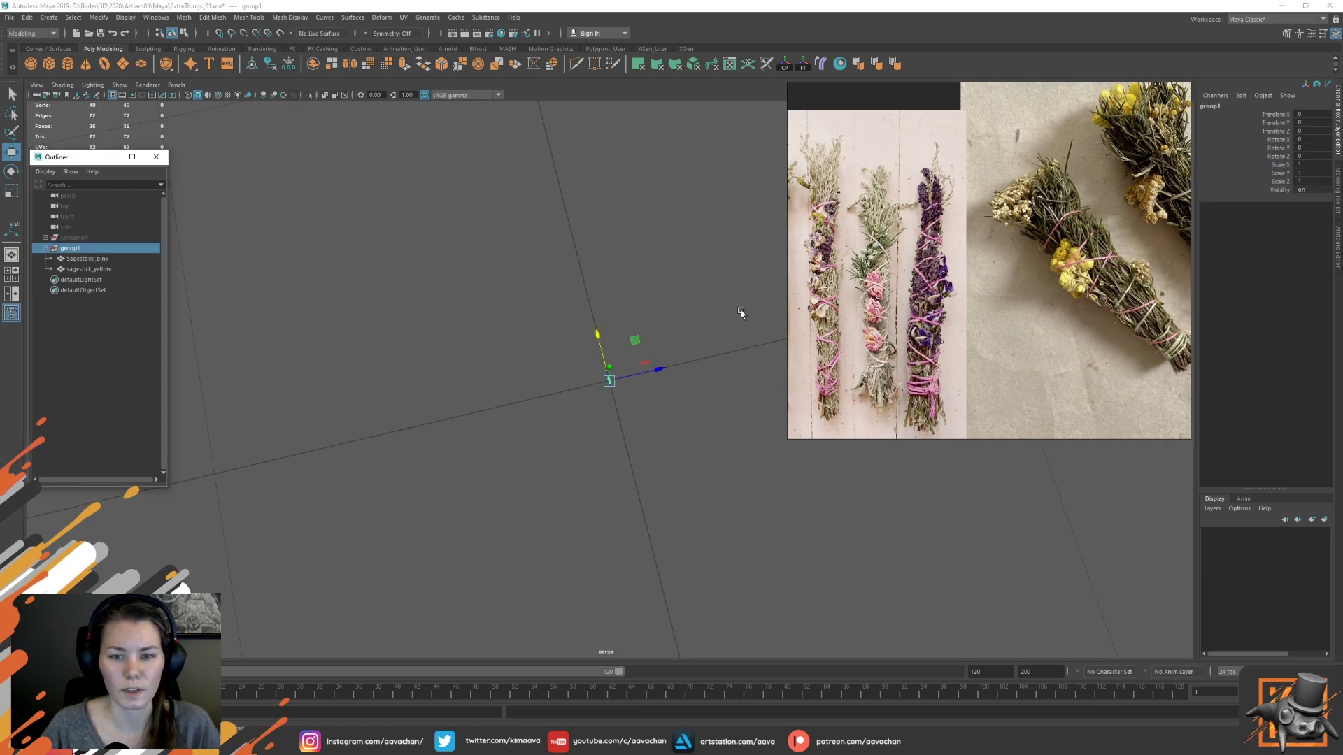
drag(1303, 166, 1303, 182)
text(50)
key(Return)
alt+drag(564, 389, 545, 425)
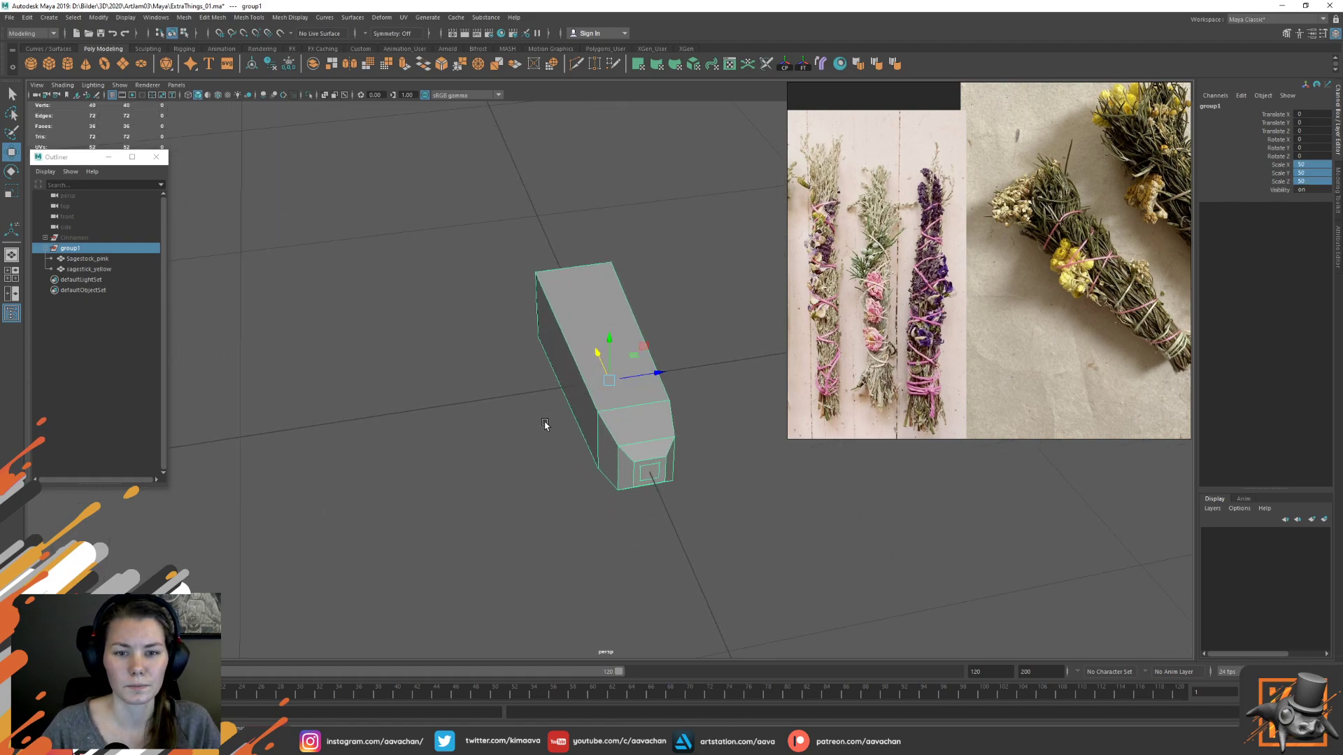
Scale the stick group down uniformly to about 32.46 and freeze its transformations
key(r)
drag(608, 383, 529, 392)
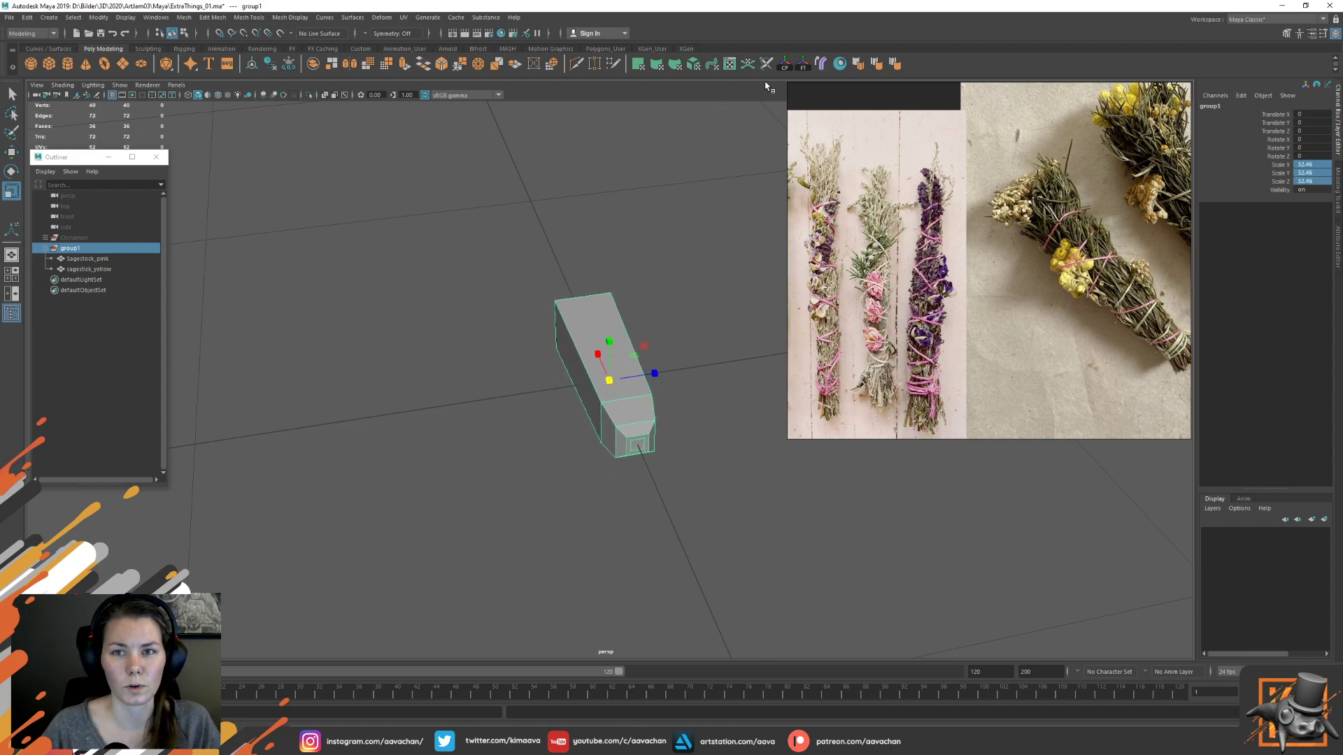
click(804, 65)
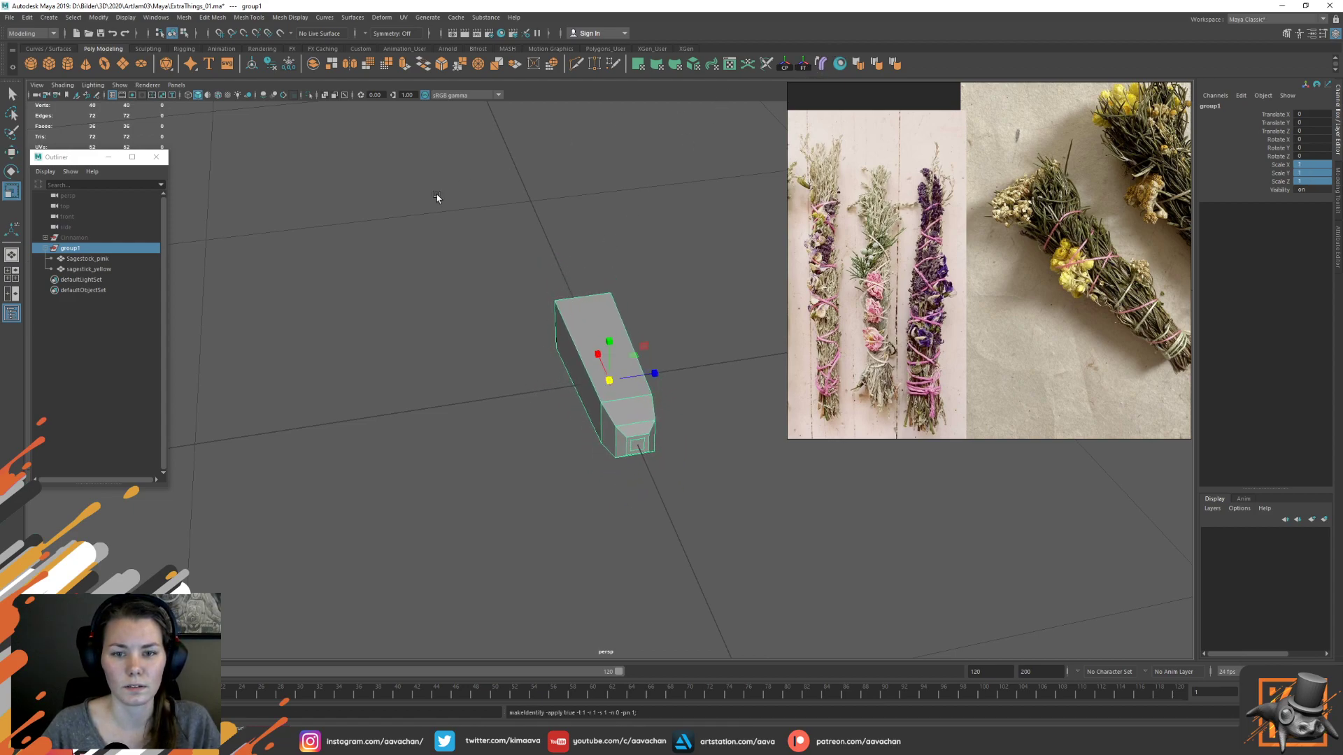
Export the rescaled pink stick over SageStick_pink.obj, replacing the existing file
click(91, 260)
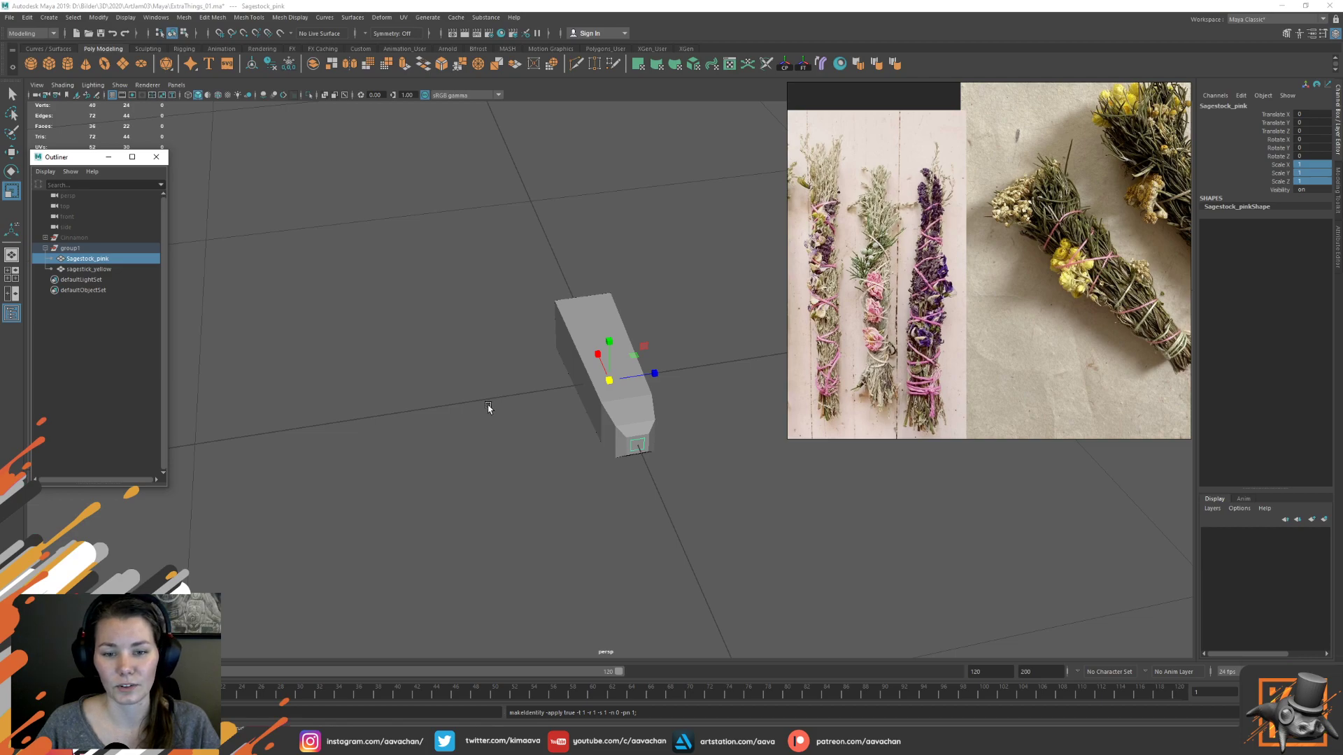
key(w)
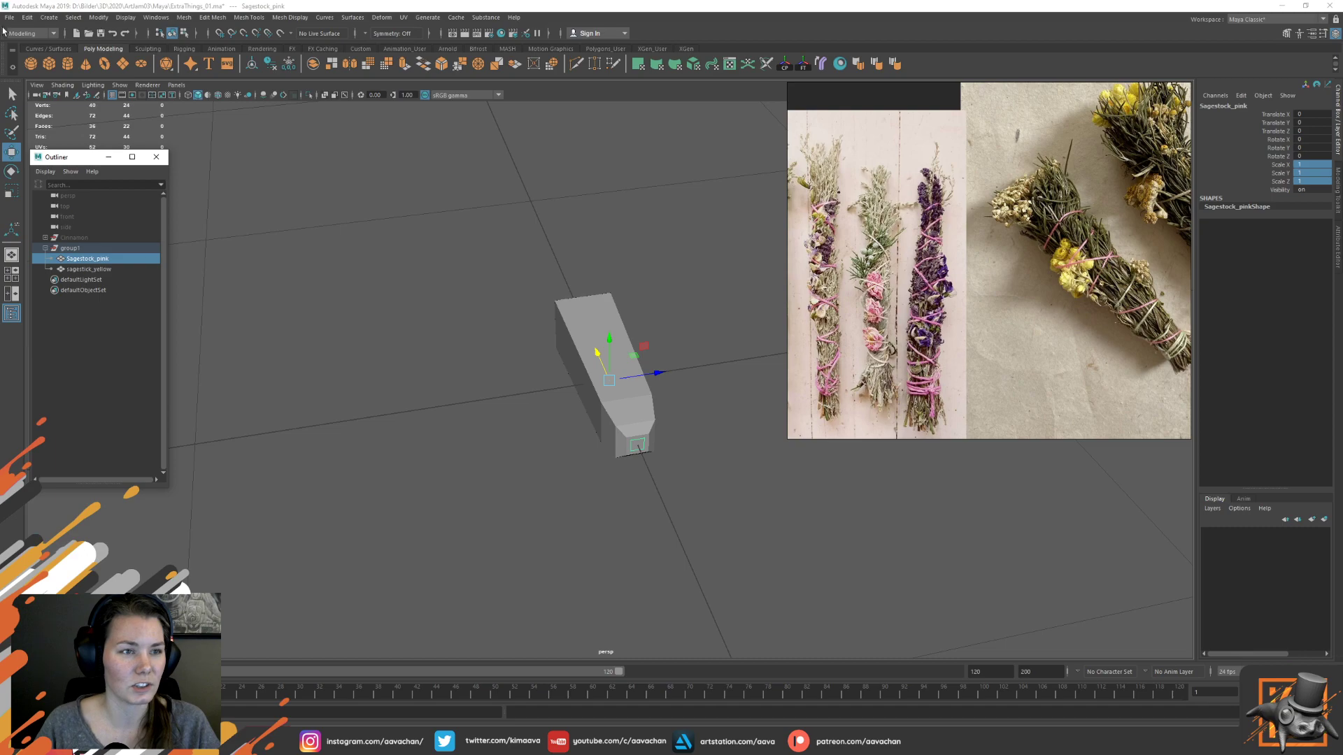
click(9, 17)
mouse_move(72, 185)
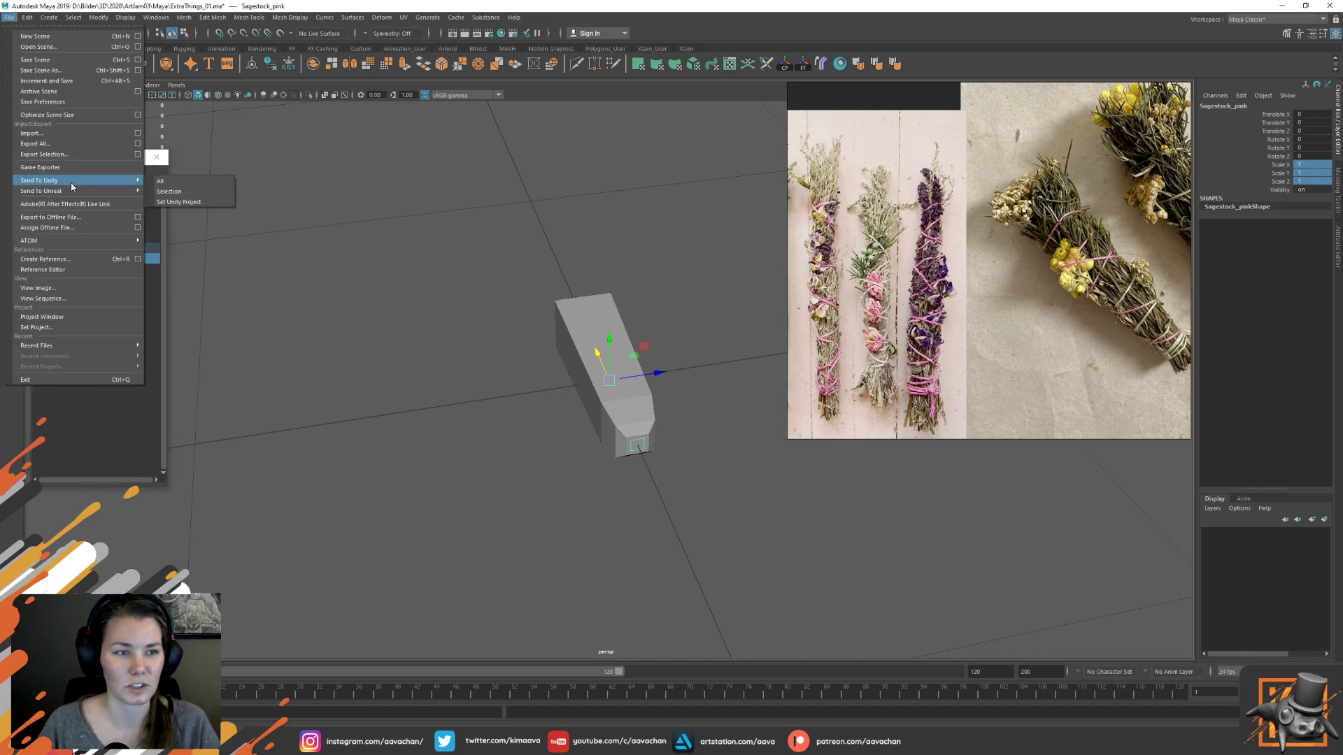
click(44, 154)
scroll(815, 633, down, 3)
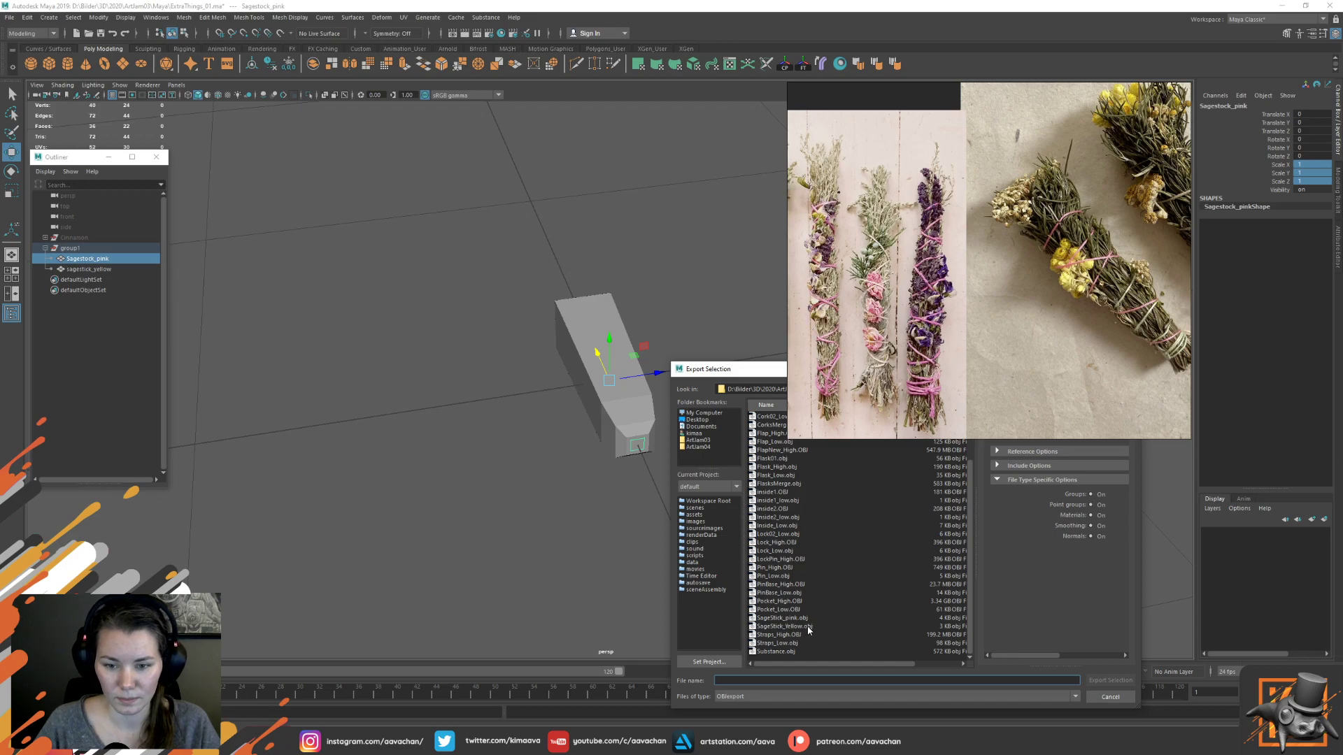
click(787, 618)
click(1116, 681)
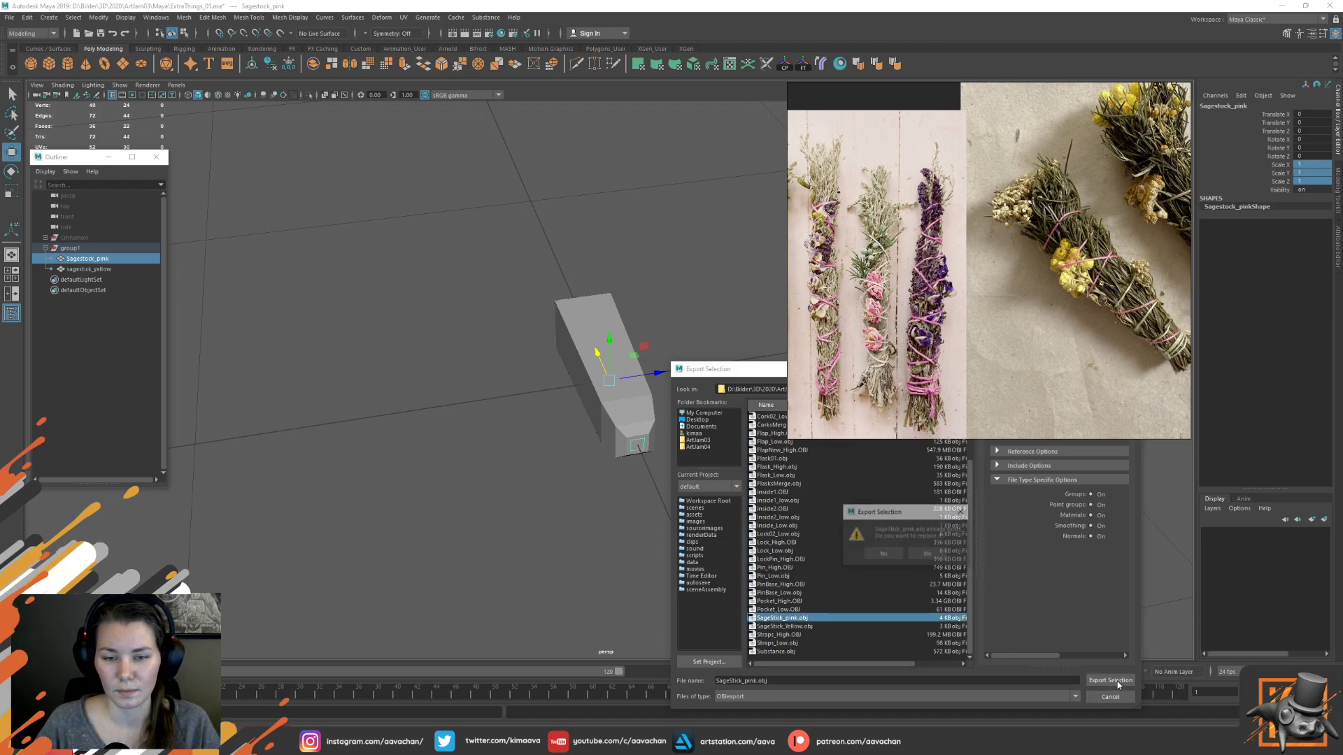
click(884, 553)
Export the rescaled yellow stick over SageStick_Yellow.obj, replacing the existing file, and switch to Marmoset Toolbag
click(104, 270)
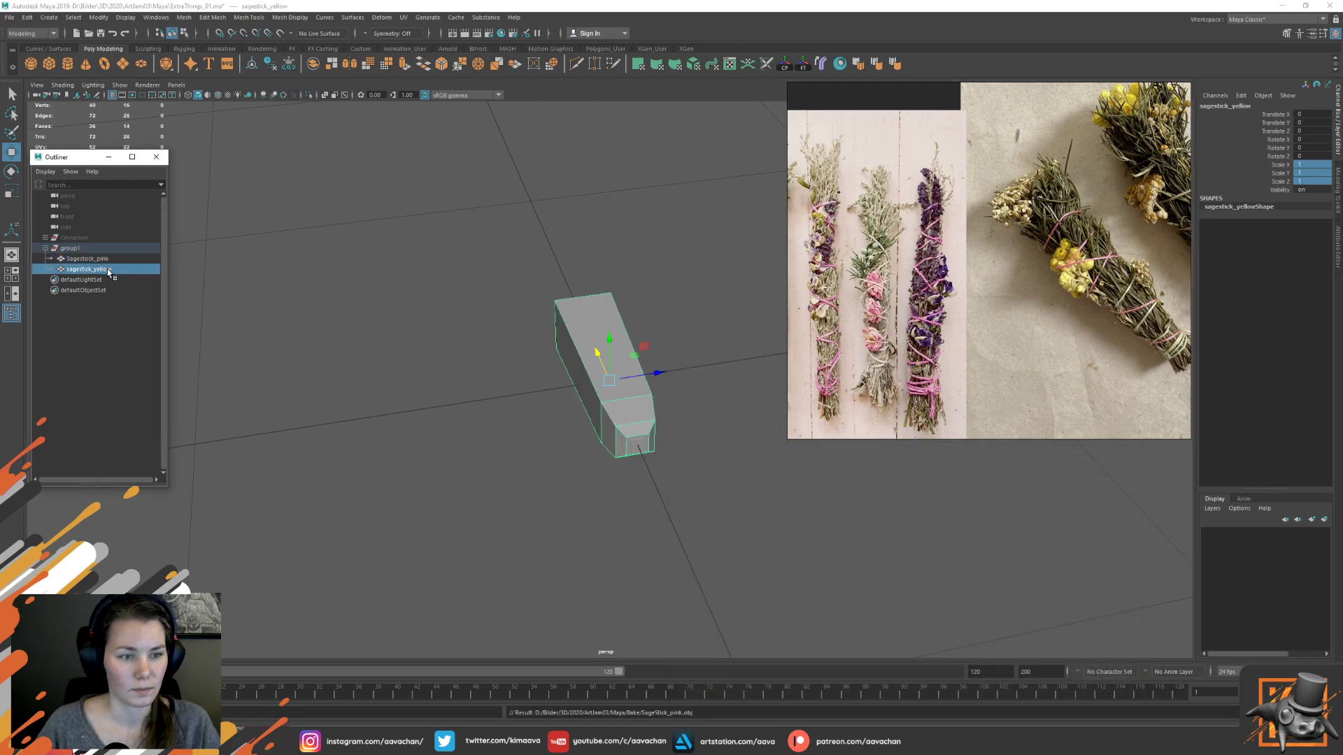
key(g)
scroll(836, 615, down, 3)
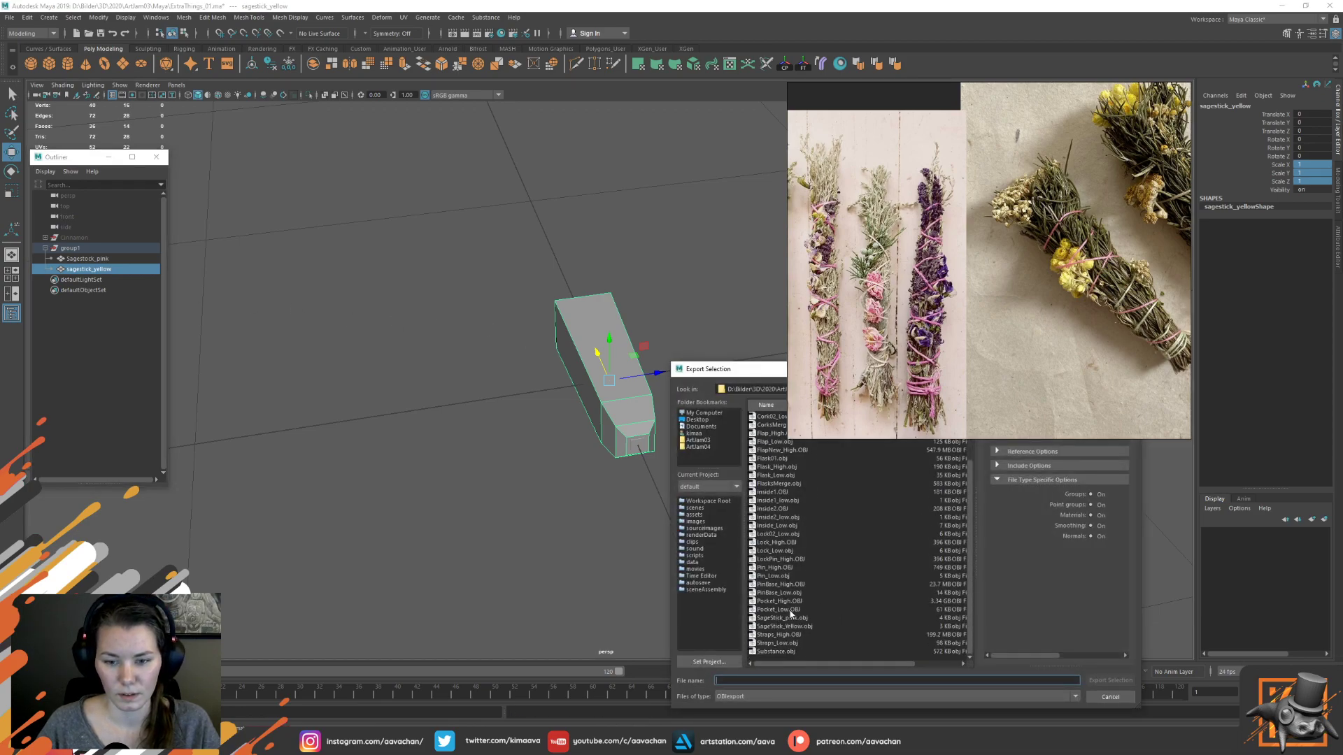
double_click(784, 626)
click(883, 553)
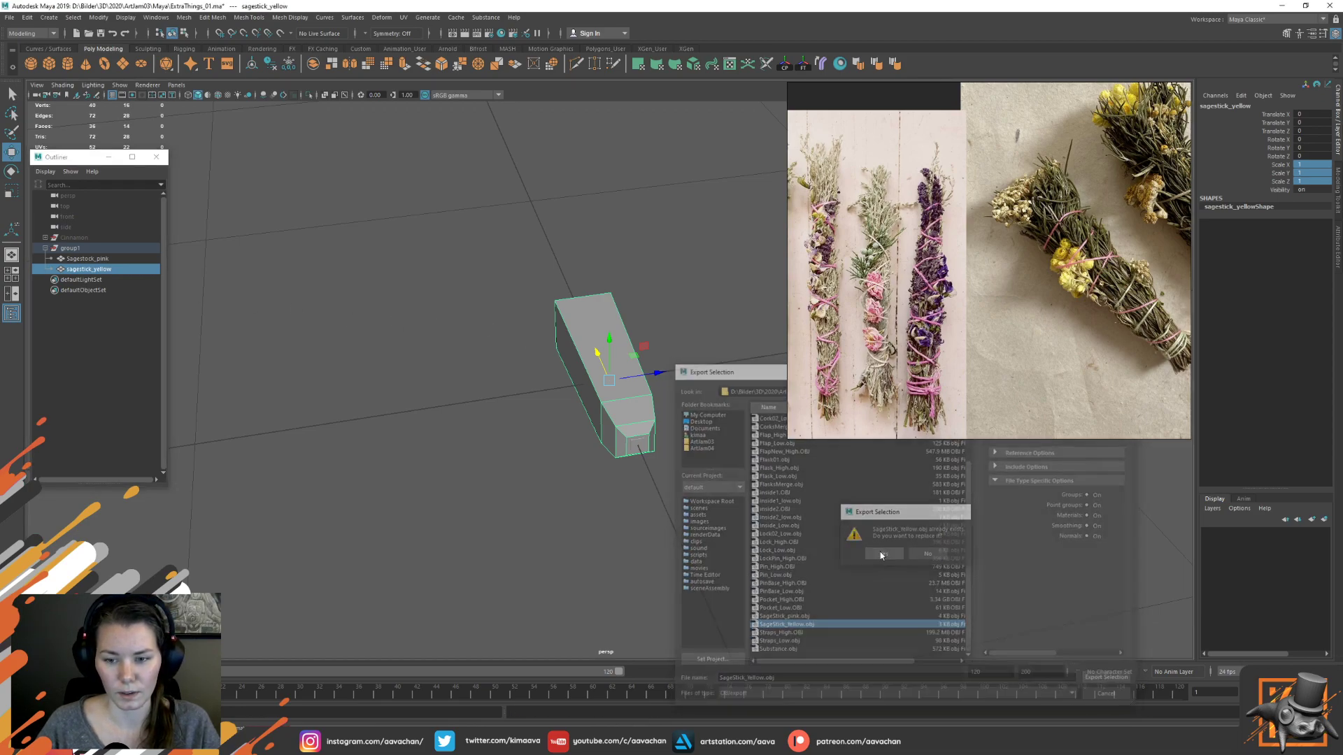
key(alt+Tab)
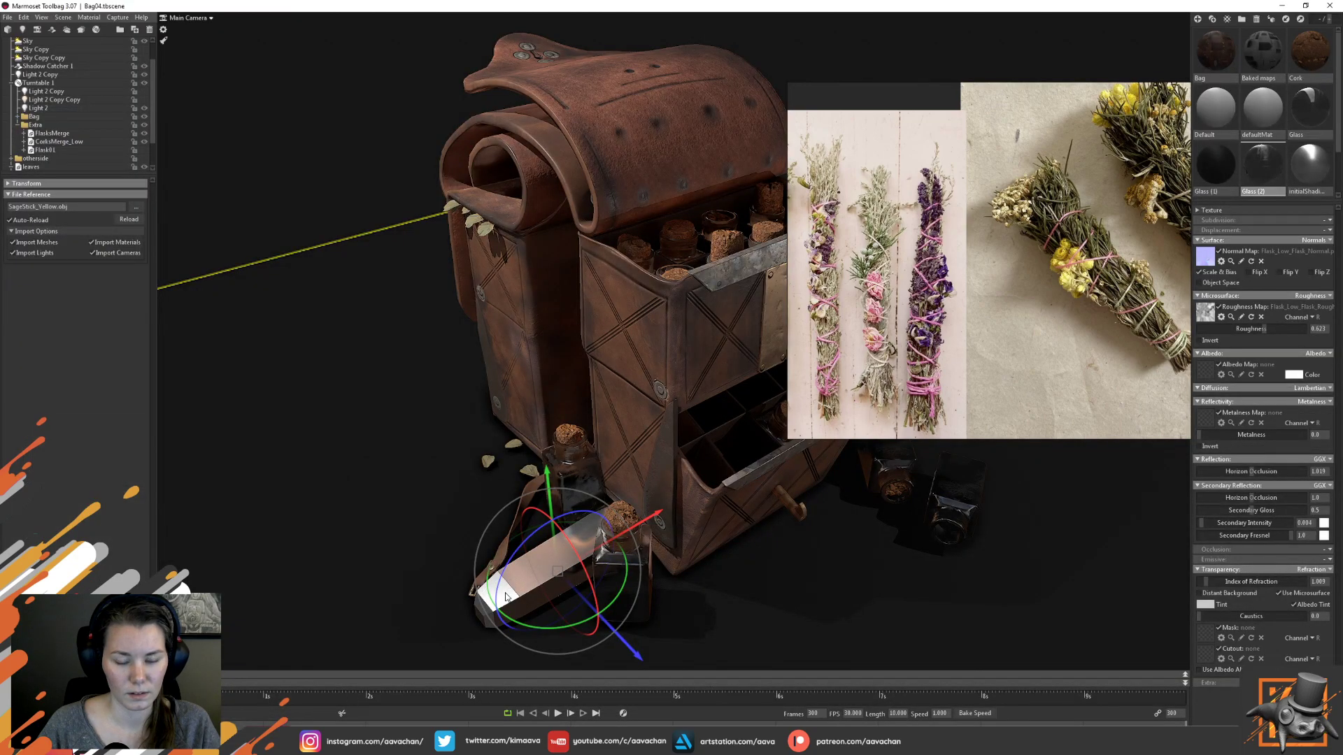
Move and rotate the yellow sage stick onto the ground beside the bag, next to the loose leaves and the strap
drag(634, 648, 551, 564)
drag(571, 443, 524, 467)
drag(489, 538, 331, 504)
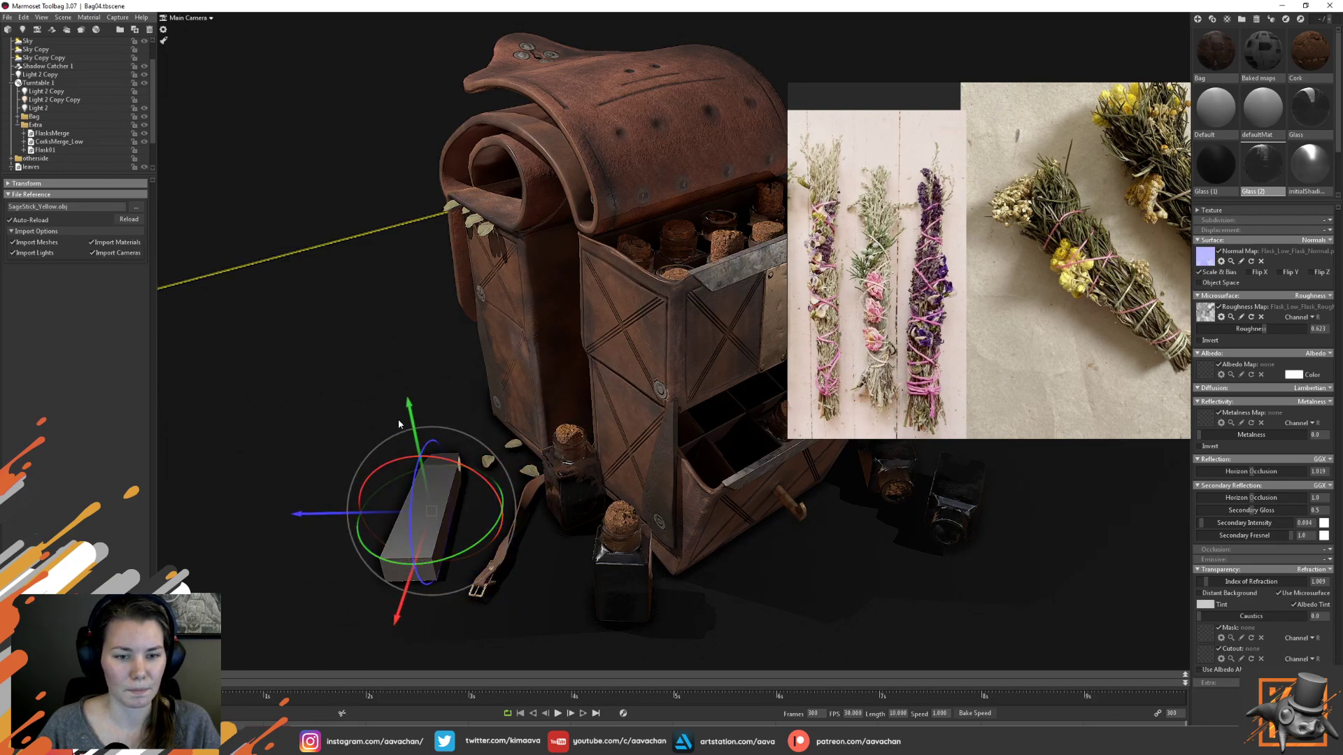
drag(403, 413, 430, 348)
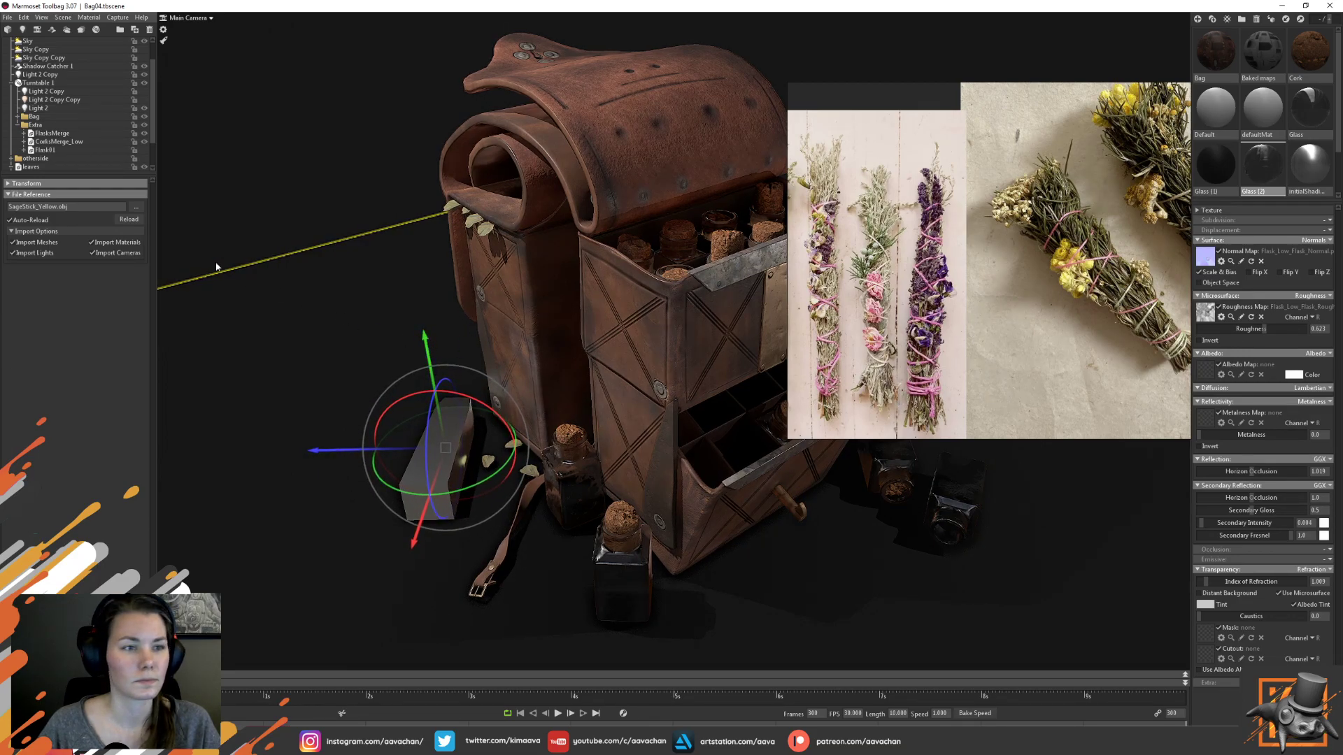
Move the reference board clear of the bag and import SageStick_pink.obj into the scene
drag(854, 209, 984, 147)
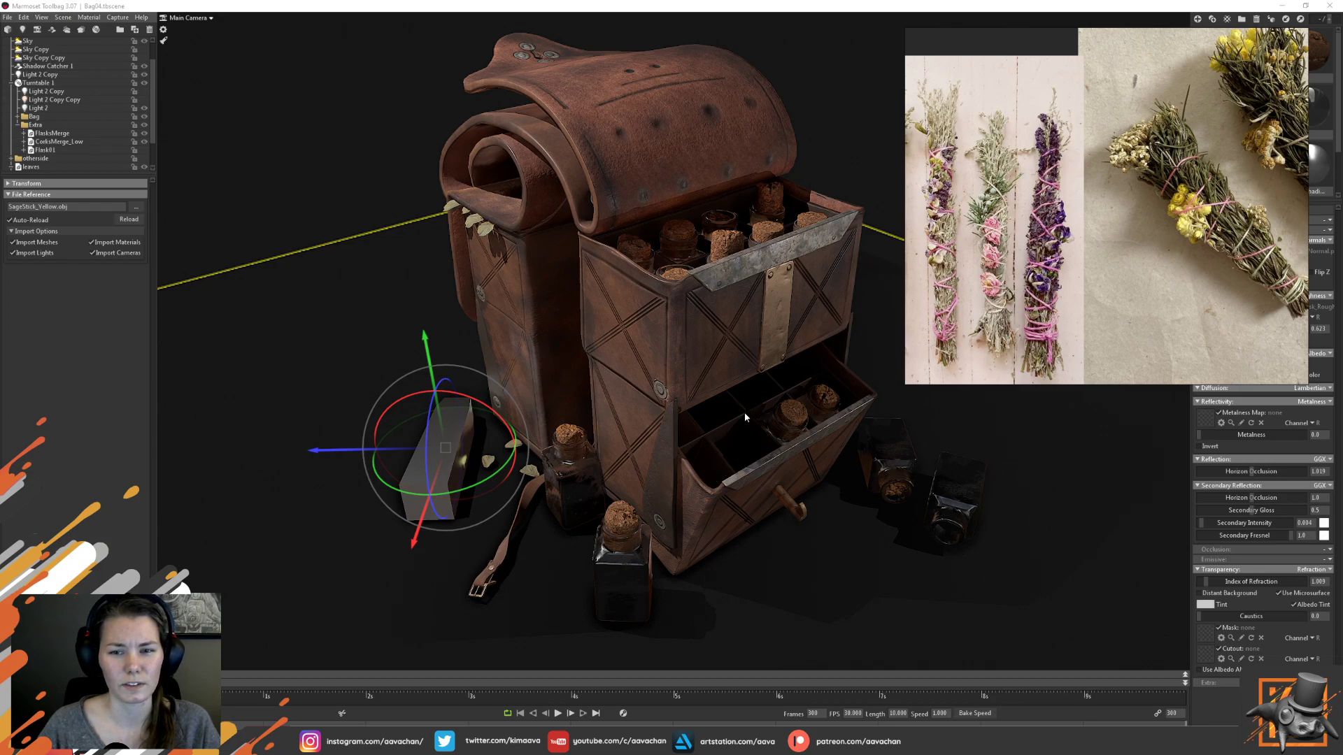
click(7, 17)
click(28, 93)
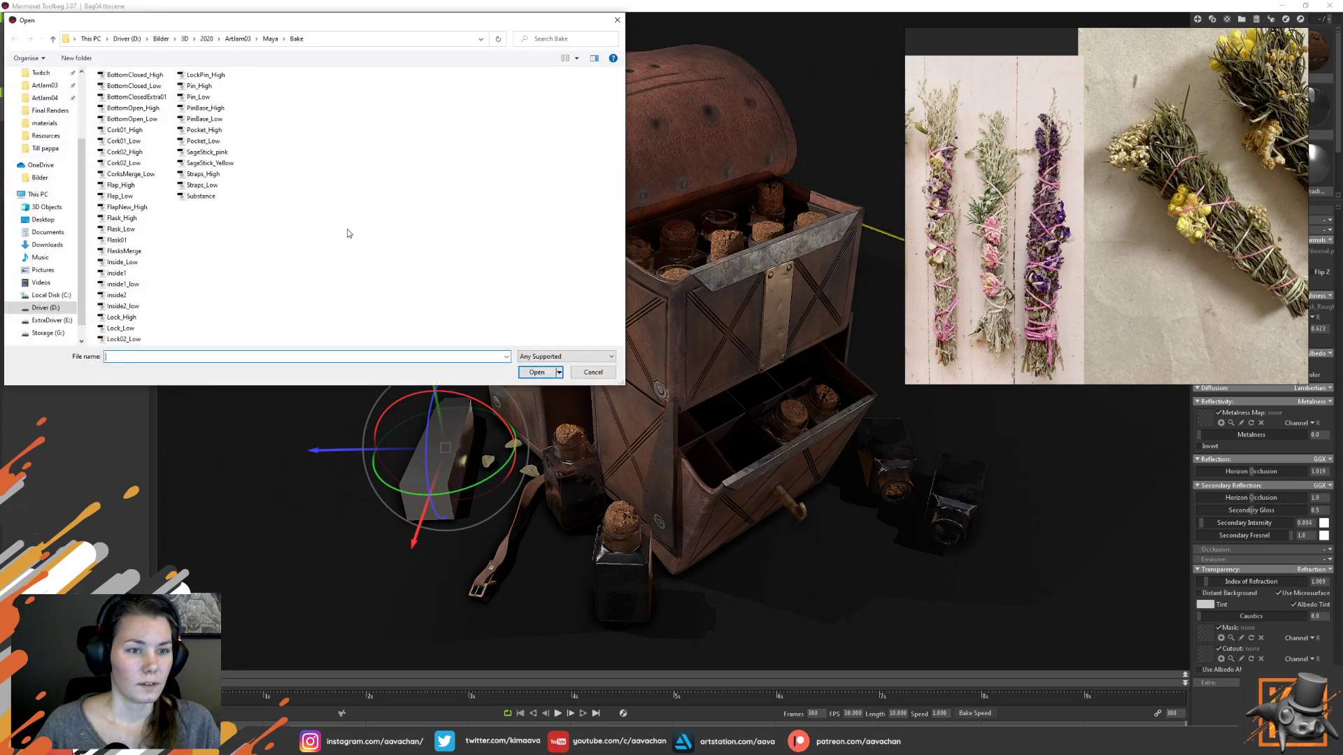
click(209, 163)
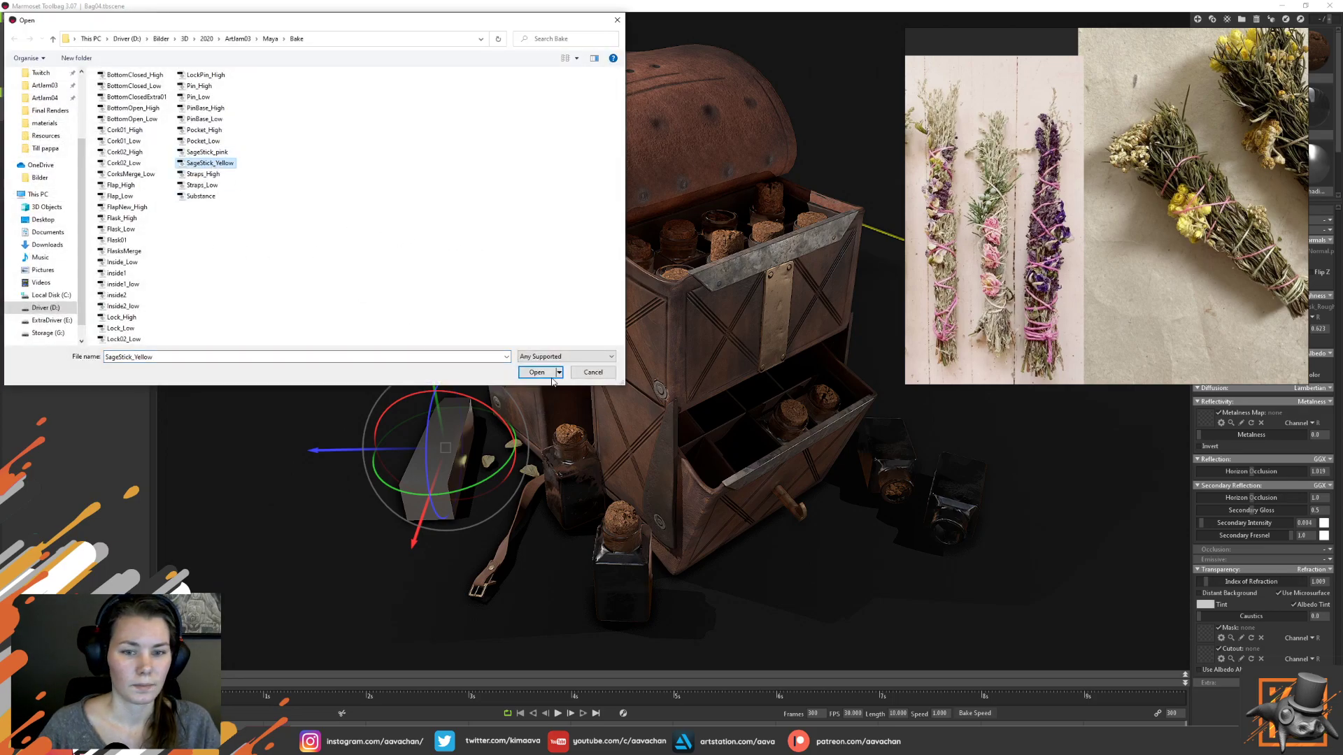
click(221, 152)
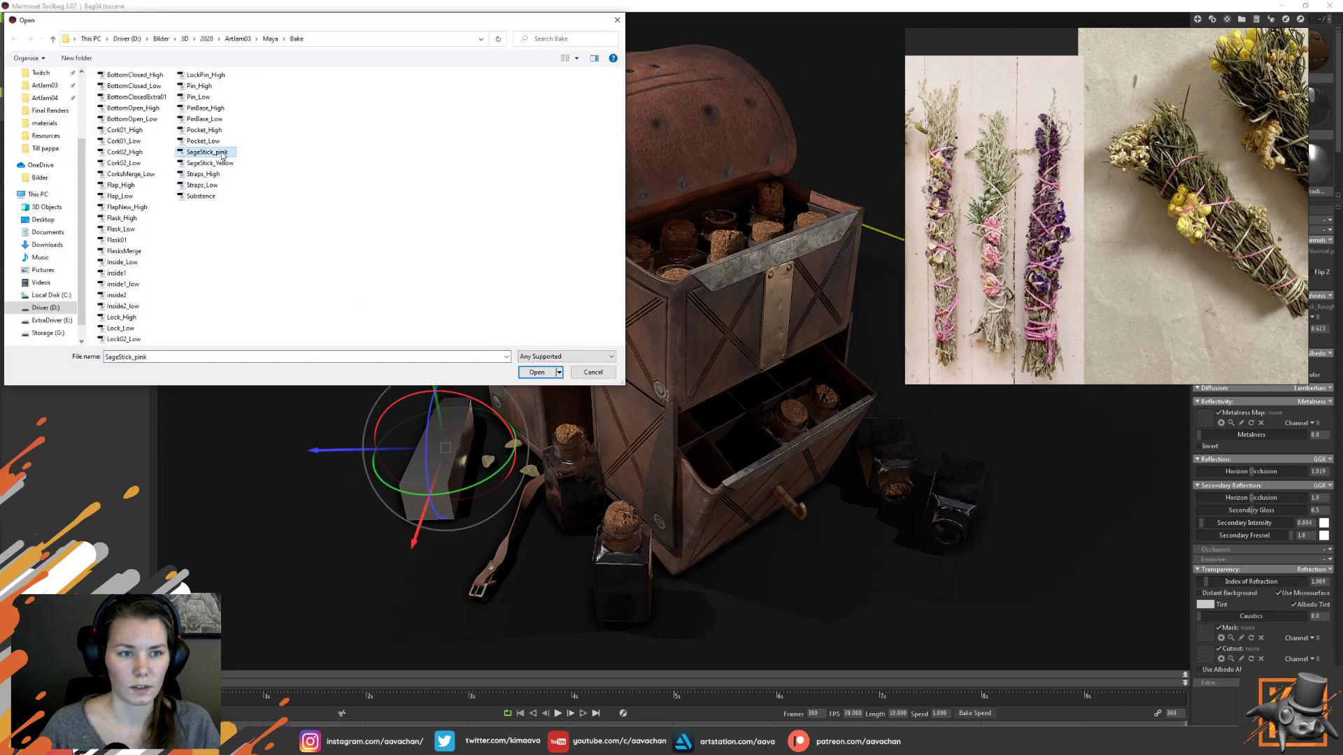
click(540, 374)
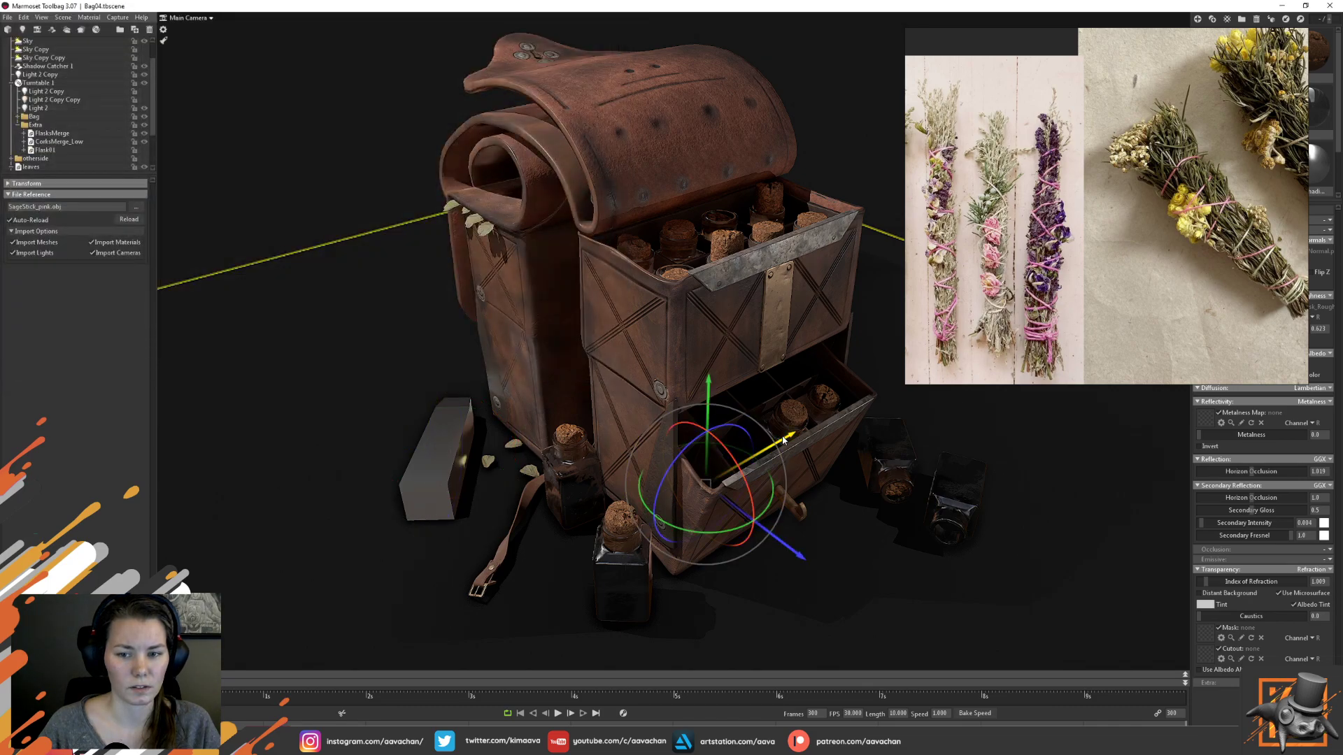
Move and rotate the pink sage stick to the bag's open-drawer side, above the two fallen flasks
drag(573, 484, 600, 435)
drag(610, 543, 1058, 428)
drag(950, 448, 918, 392)
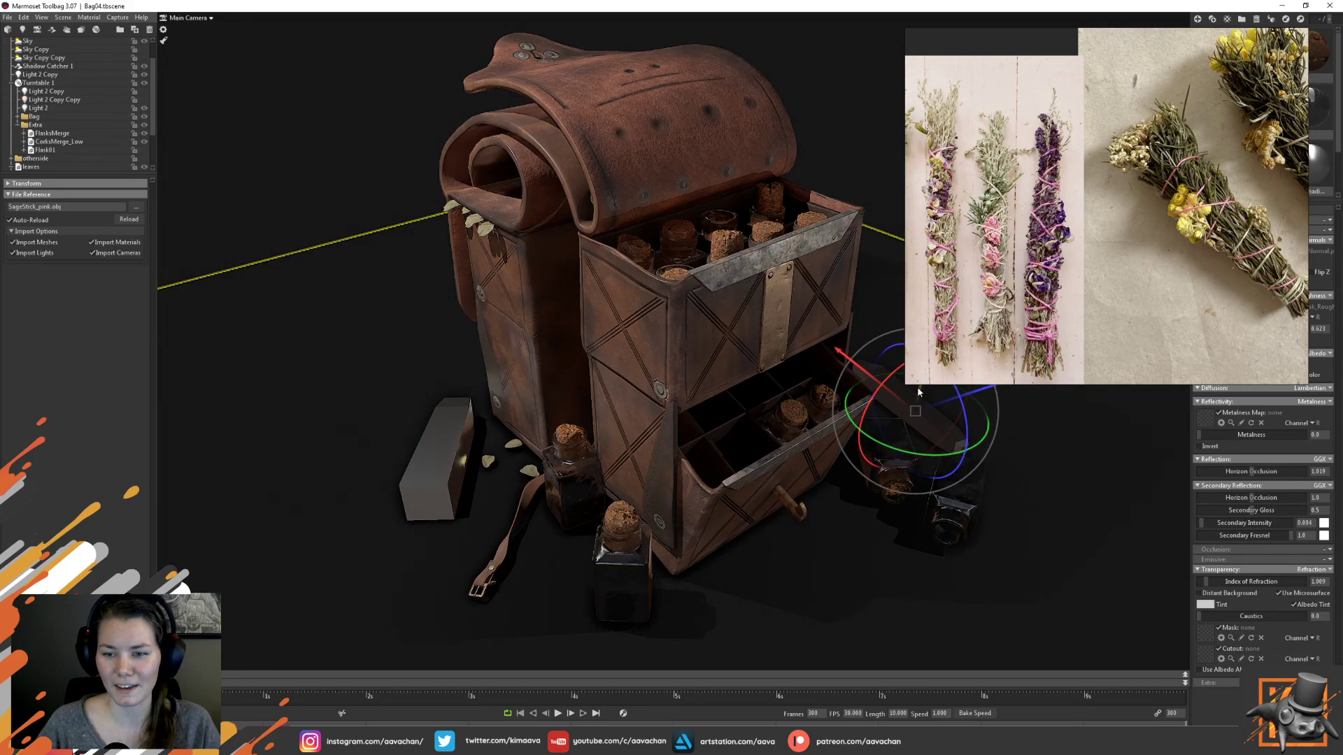
mouse_move(912, 441)
mouse_down()
mouse_move(980, 448)
mouse_move(859, 445)
mouse_move(919, 449)
mouse_up()
drag(1022, 466, 1046, 478)
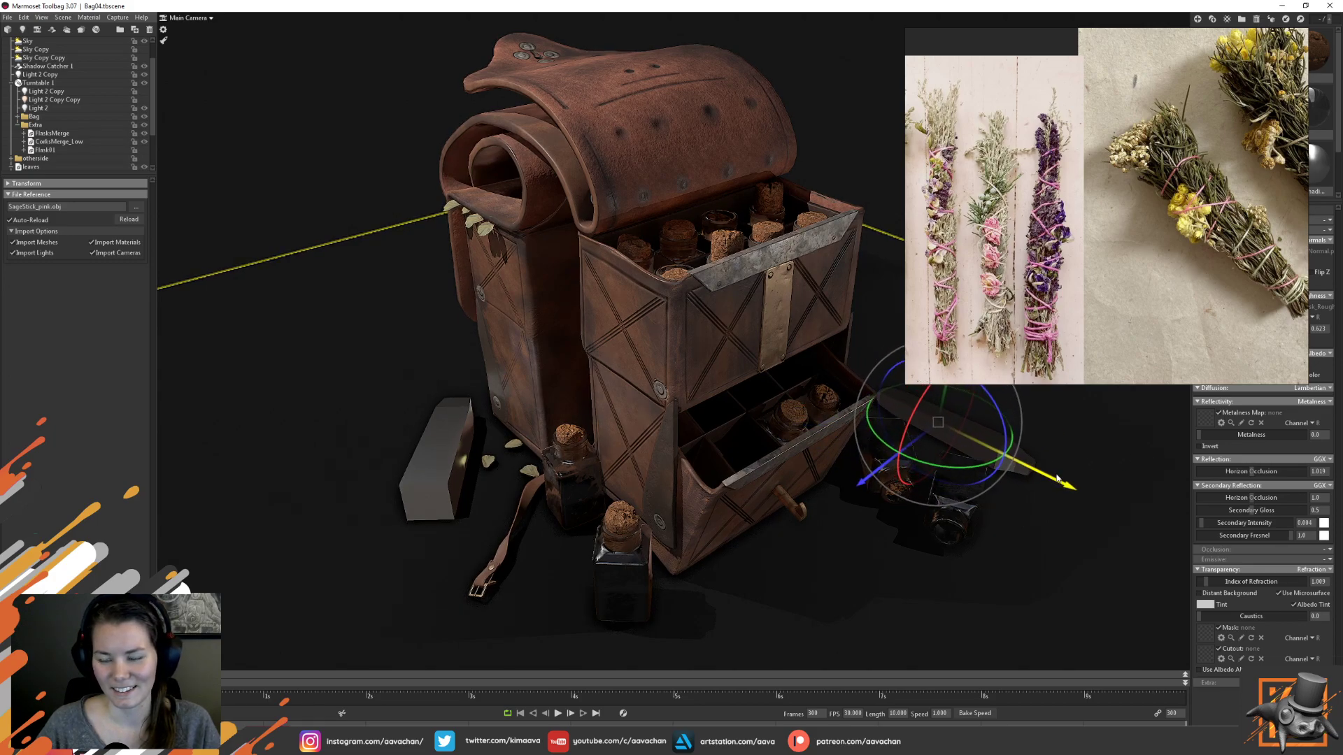
Find SageStick_Yellow and SageStick_pink in the scene hierarchy and check which stick each entry refers to
scroll(65, 153, down, 2)
click(12, 142)
click(12, 142)
click(11, 158)
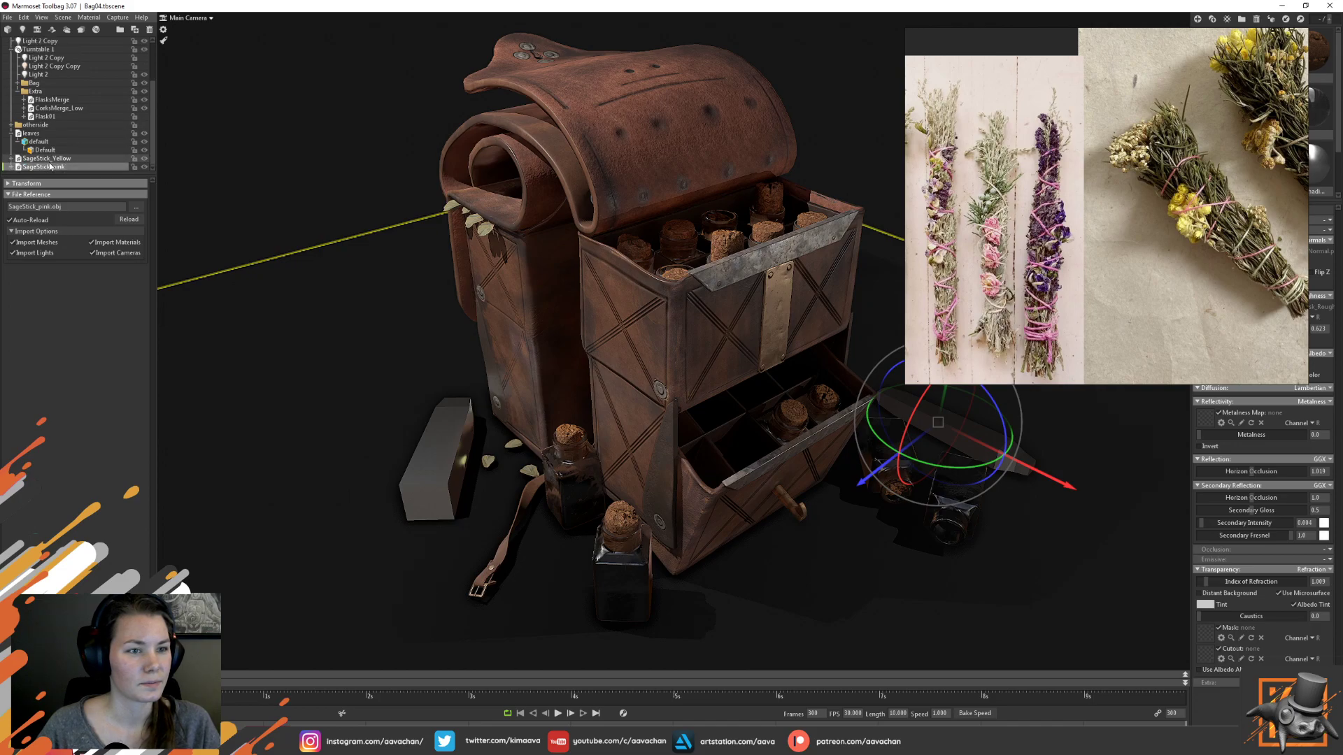
click(46, 160)
click(47, 168)
click(47, 159)
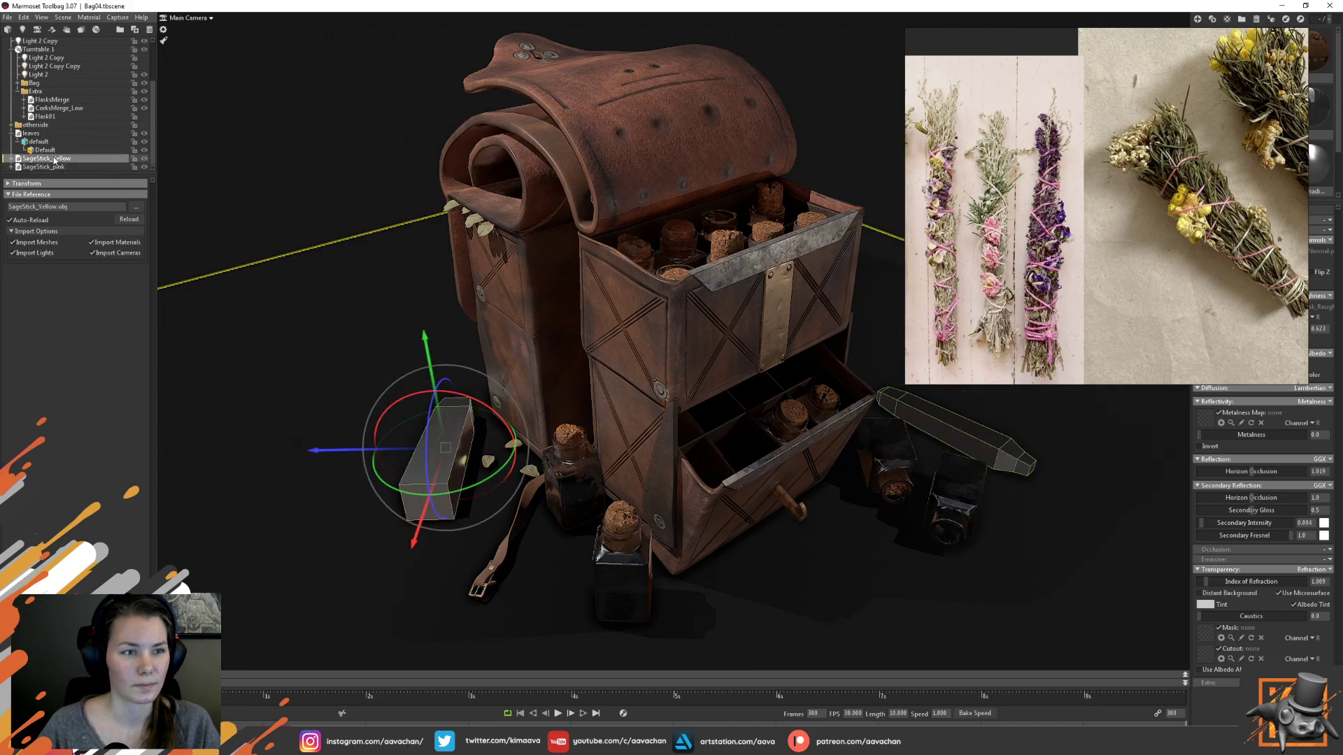
Duplicate the pink sage stick and position the copy at an angle behind the yellow stick beside the bag
click(47, 168)
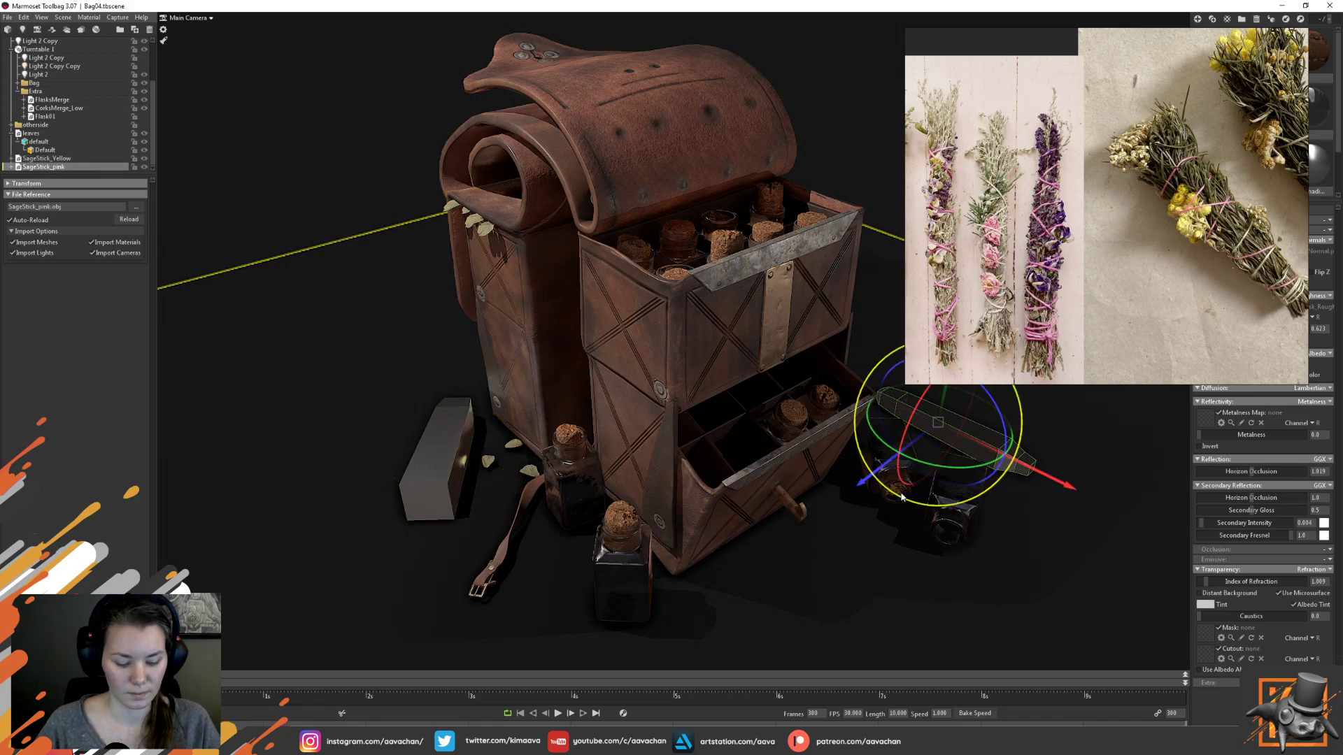
click(791, 431)
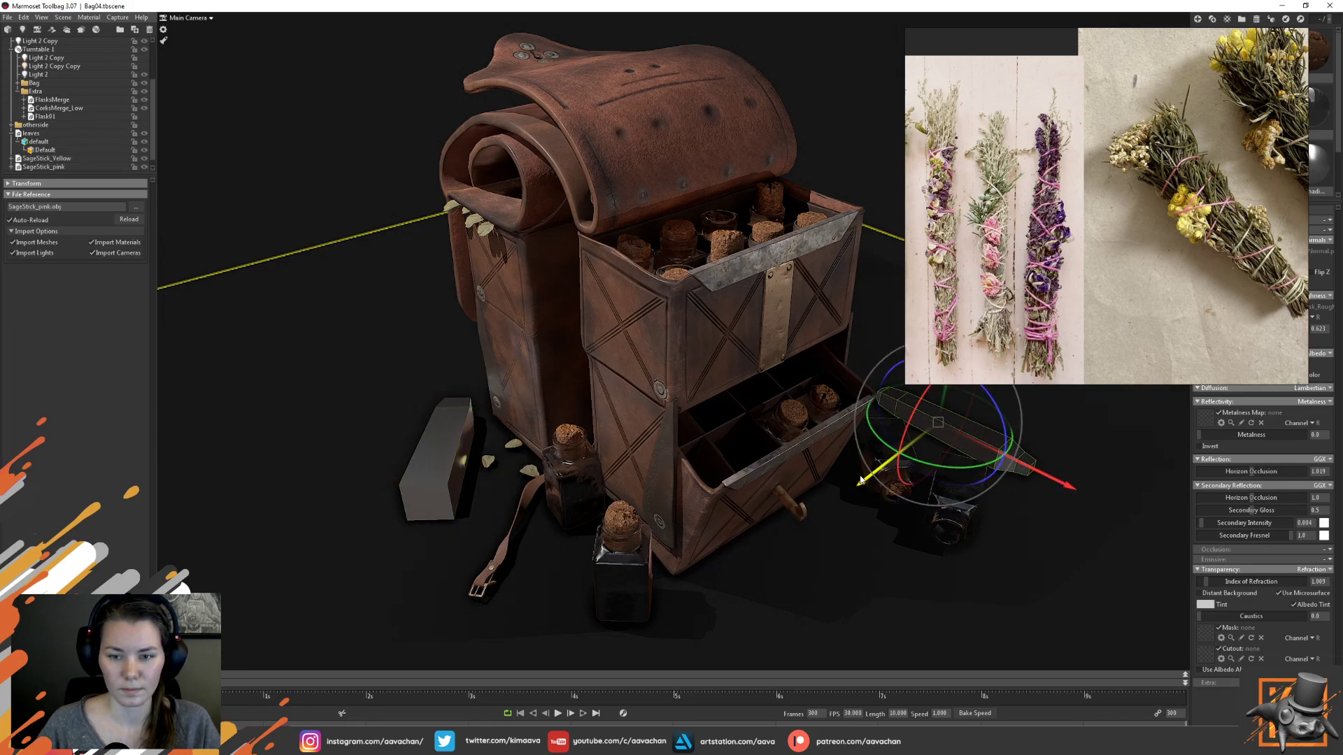
drag(771, 497, 397, 440)
drag(358, 482, 324, 491)
mouse_move(331, 396)
mouse_down()
mouse_move(262, 378)
mouse_move(331, 395)
mouse_up()
drag(346, 498, 356, 488)
Examine the reference images of the burning sage stick on a small plate
scroll(1128, 329, down, 2)
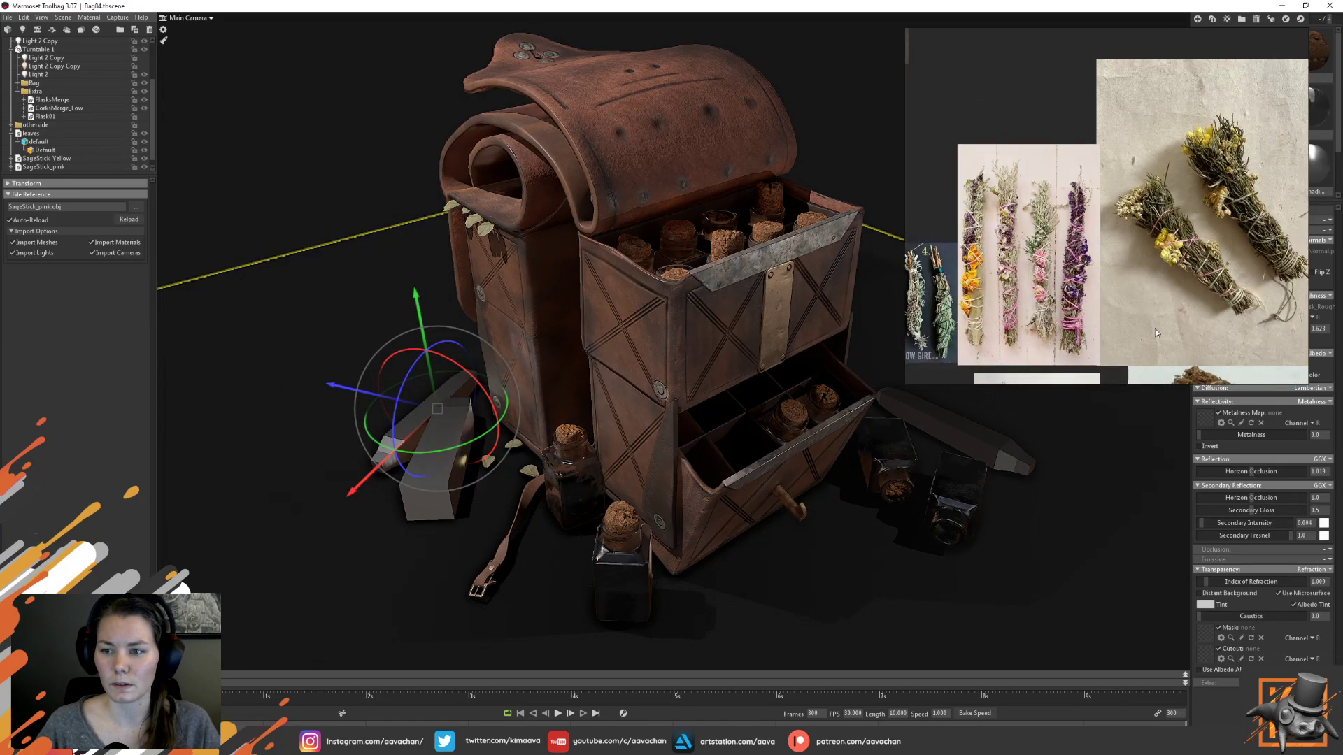
middle_drag(1198, 339, 1115, 108)
middle_drag(1224, 313, 1097, 246)
middle_drag(1180, 186, 998, 303)
middle_drag(1190, 303, 998, 300)
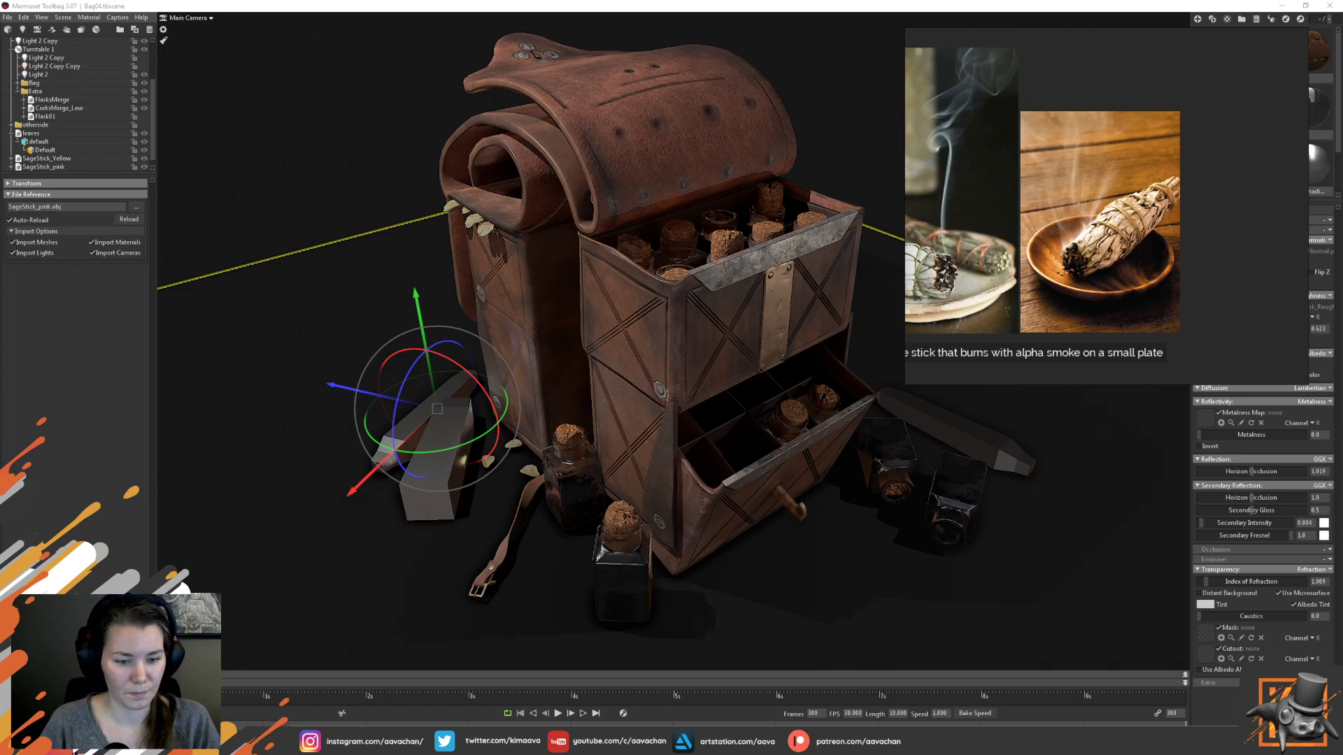
Switch to Maya and bring the flower-decorated sage bundles back into view on the reference board
key(alt+Tab)
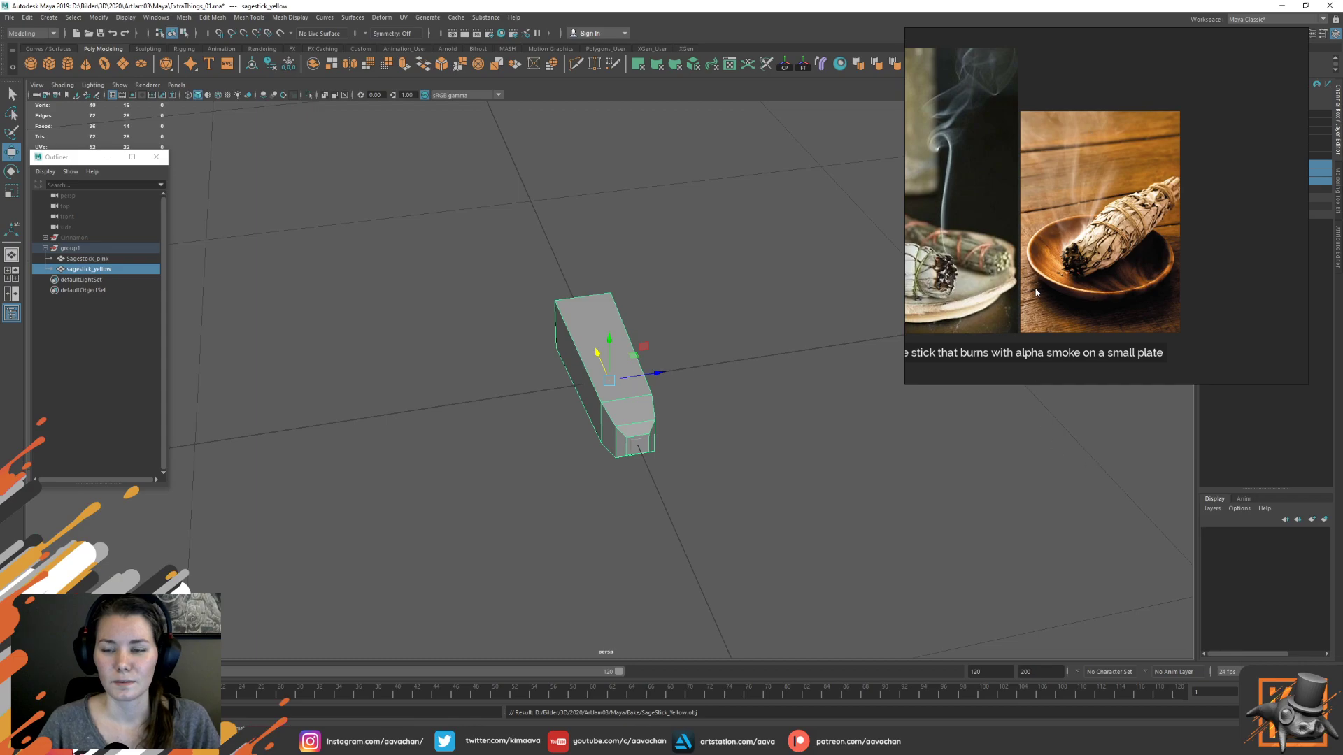
scroll(1037, 293, down, 1)
middle_drag(1018, 274, 1173, 363)
scroll(1105, 254, up, 5)
middle_drag(1110, 221, 1155, 293)
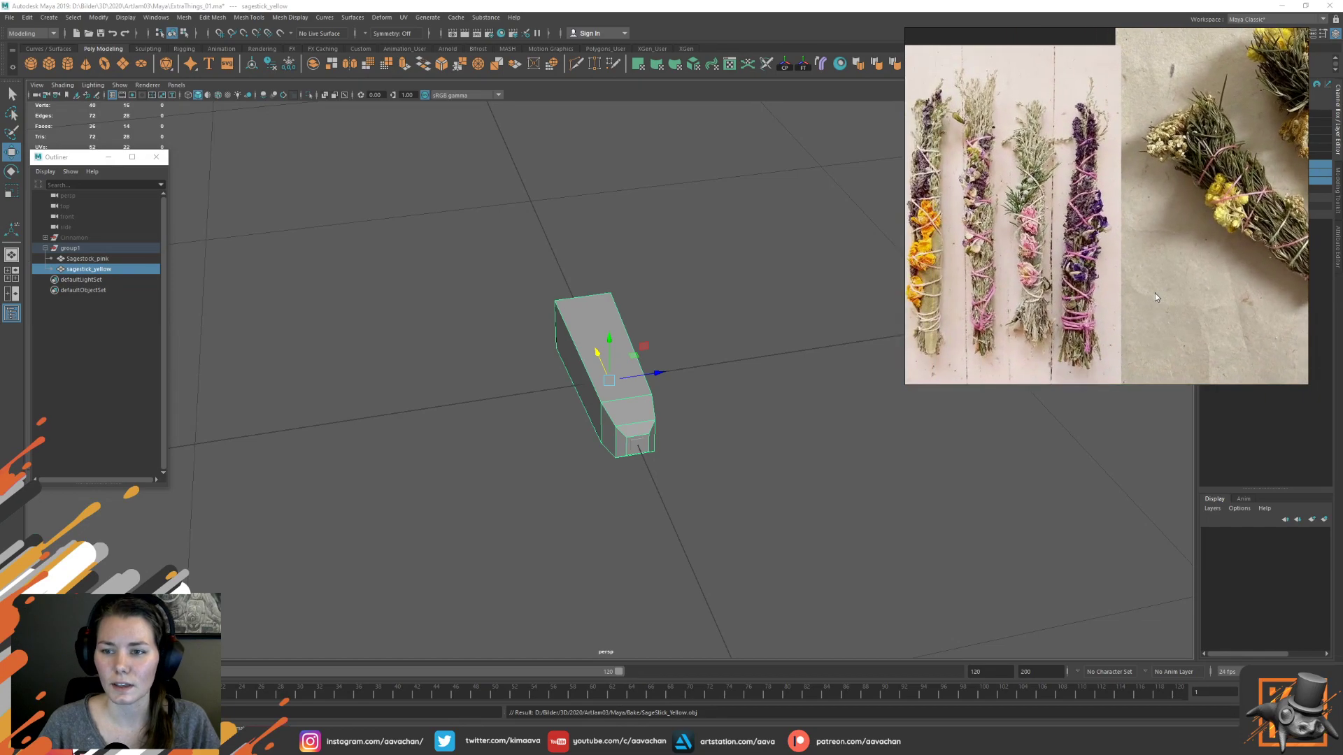
scroll(633, 372, up, 2)
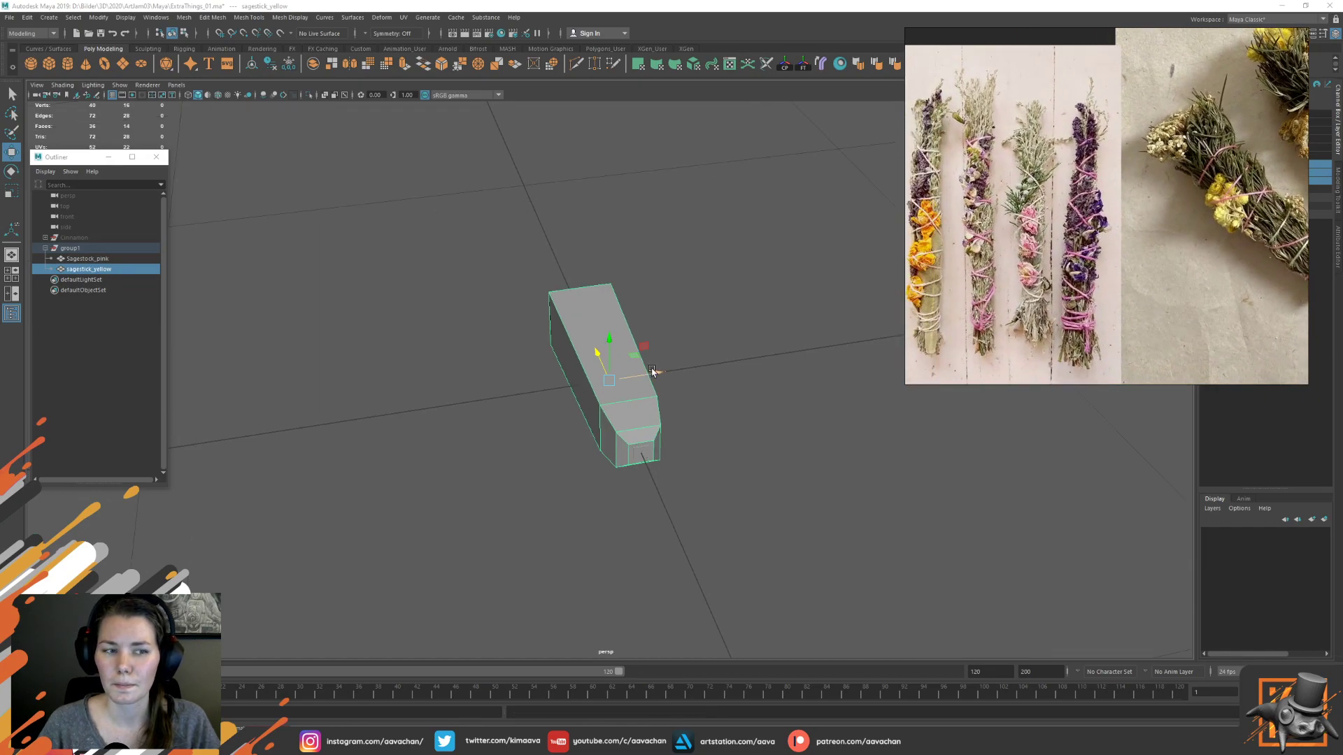
Hide the pink sage stick and enlarge the yellow-flowered bundles on the reference board
click(115, 259)
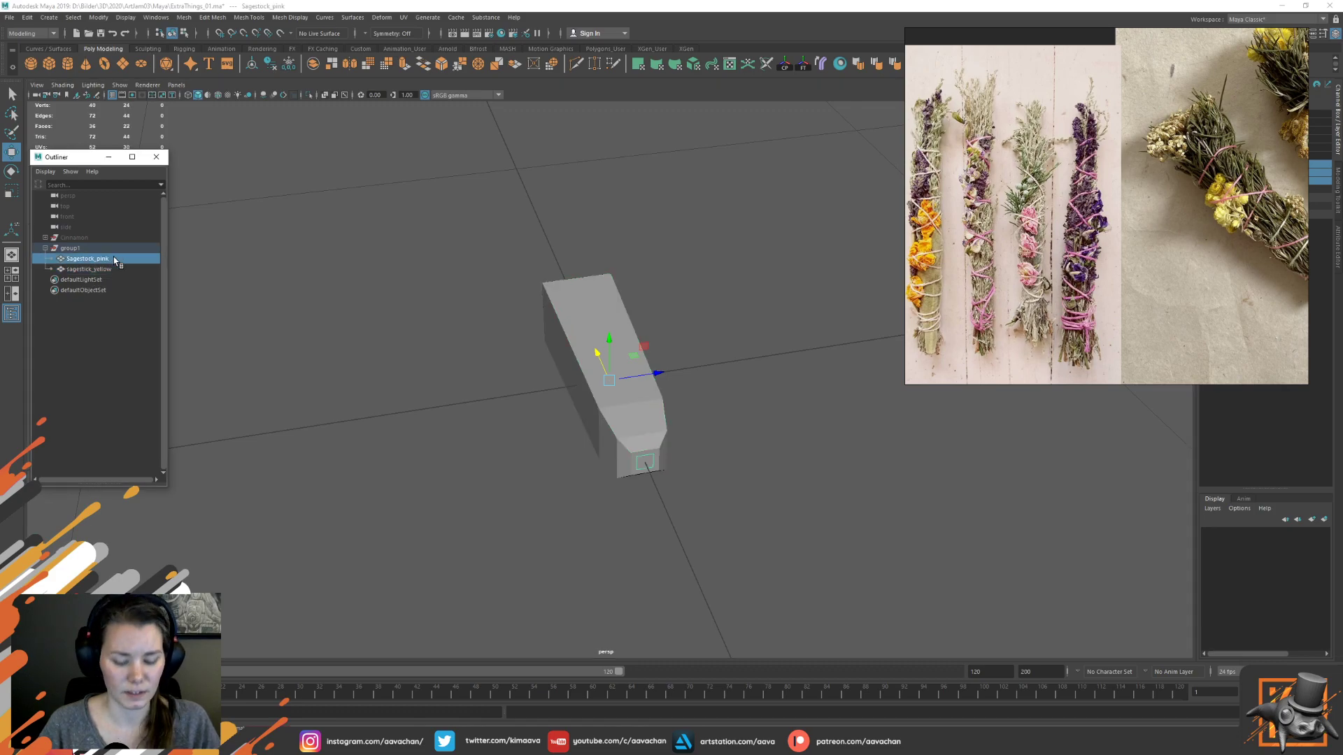
key(ctrl+h)
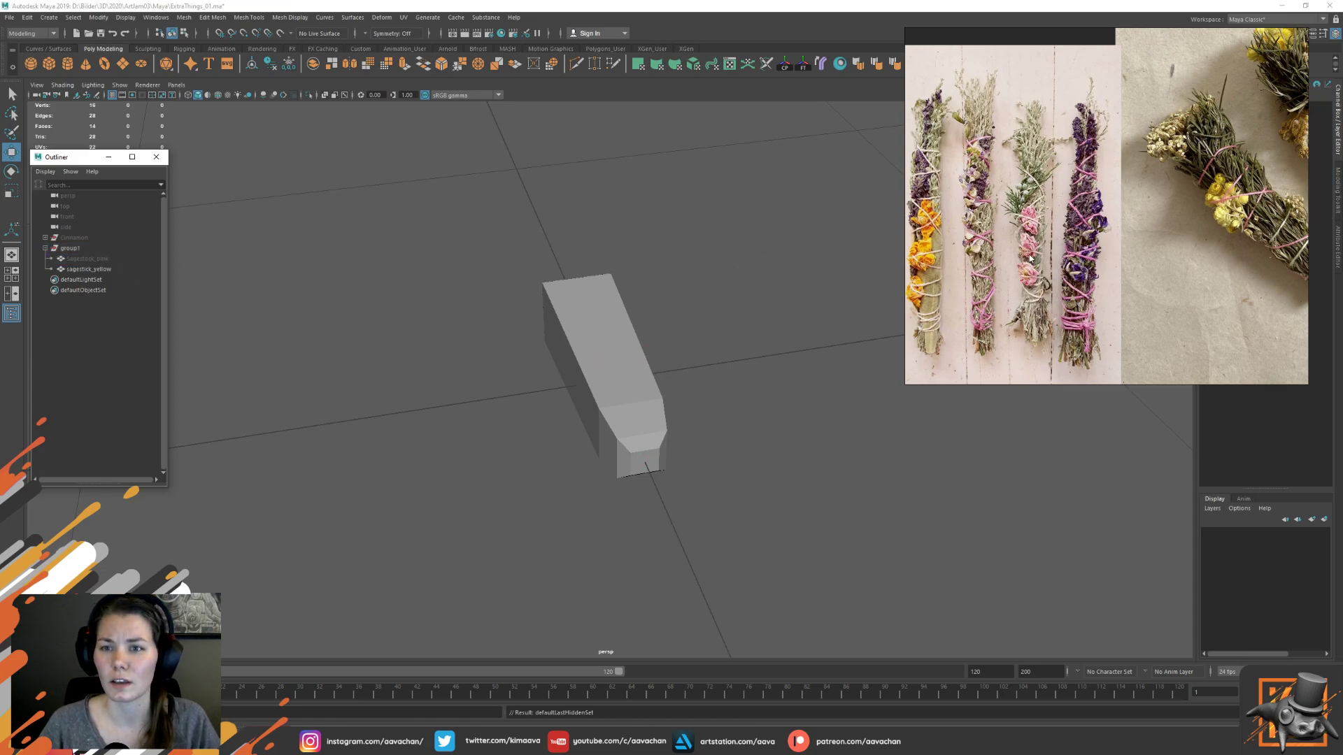
middle_drag(1174, 241, 1056, 273)
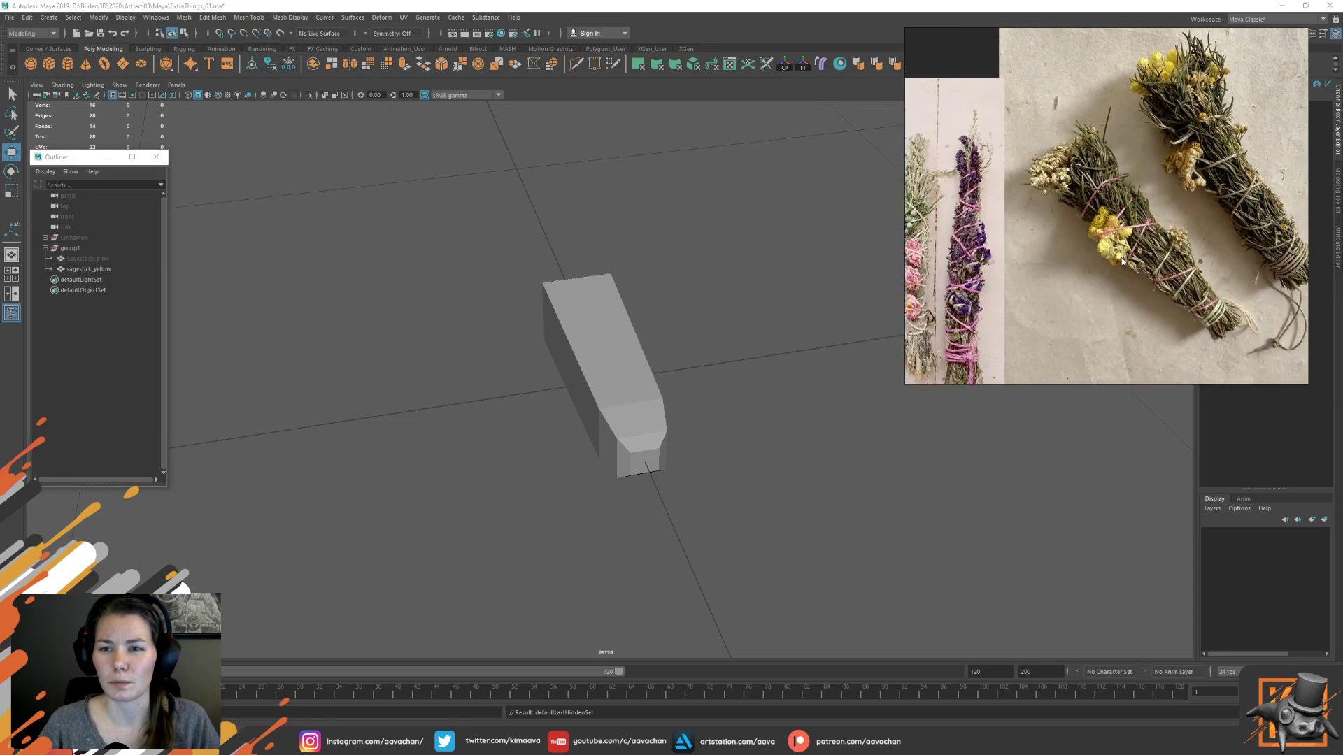
scroll(1123, 260, up, 3)
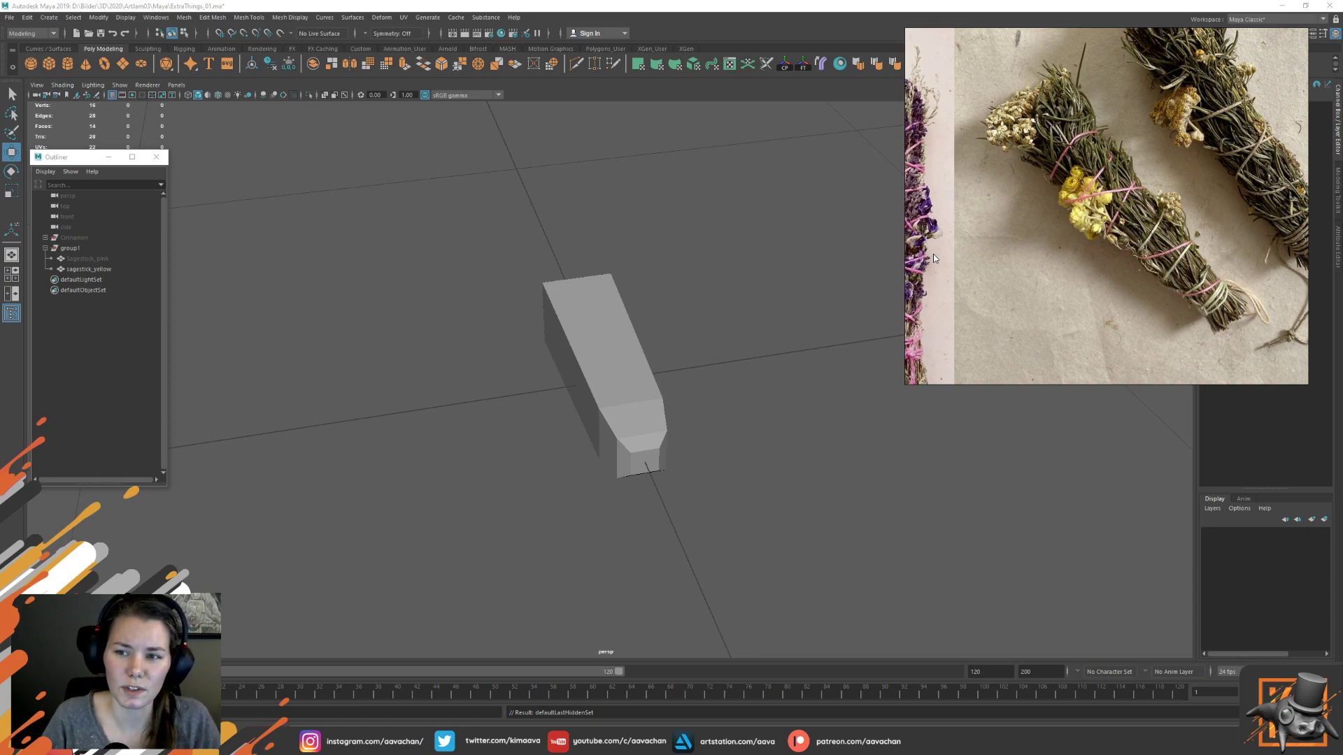
Add two lengthwise edge loops to the yellow stick, splitting both its width and its height down the middle
click(621, 343)
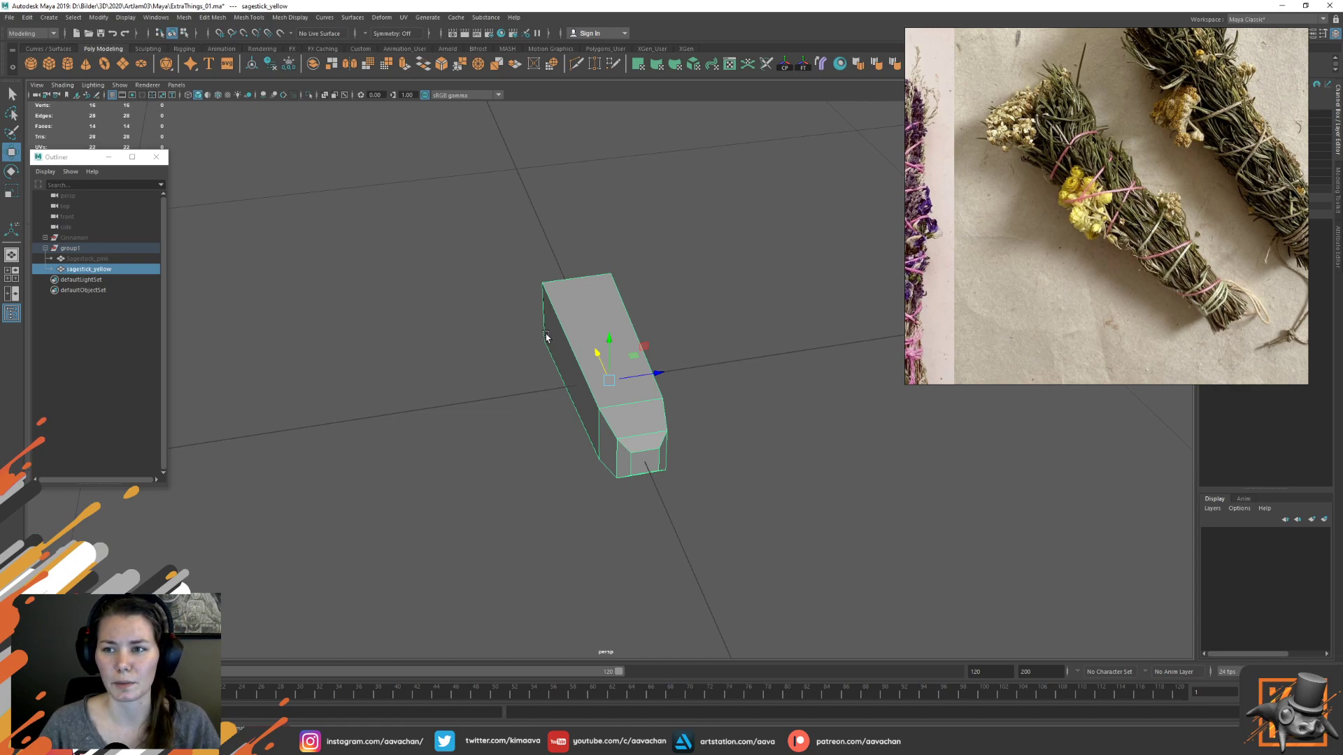
scroll(627, 427, up, 3)
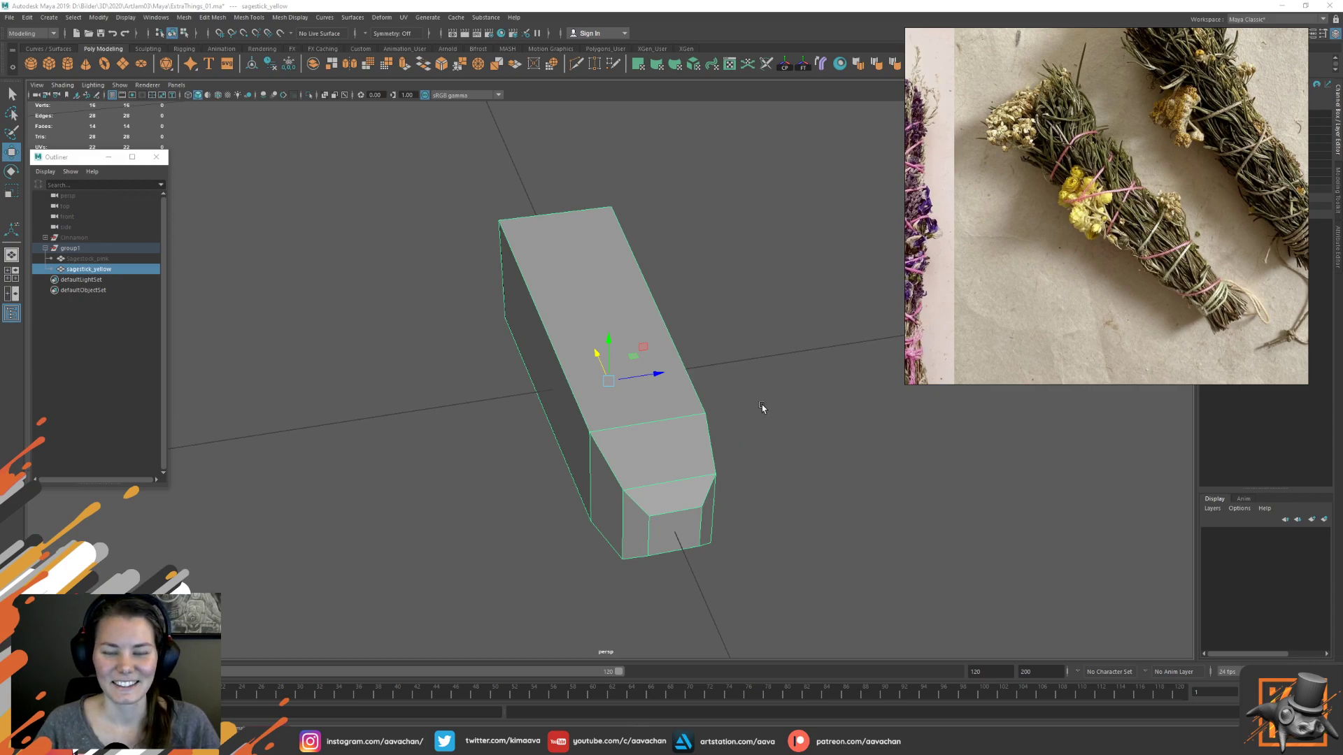
scroll(769, 409, up, 2)
right_drag(612, 357, 543, 190)
click(543, 190)
shift+double_click(657, 437)
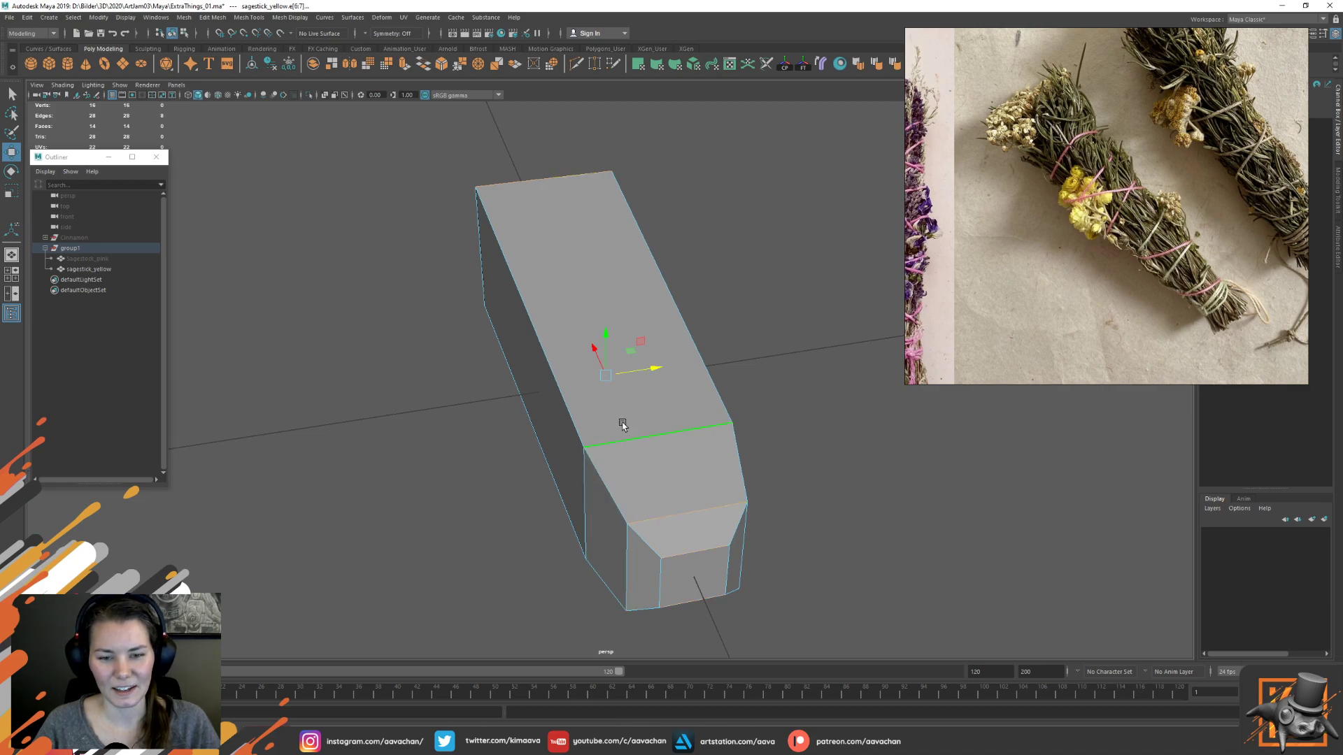
shift+right_drag(642, 393, 664, 428)
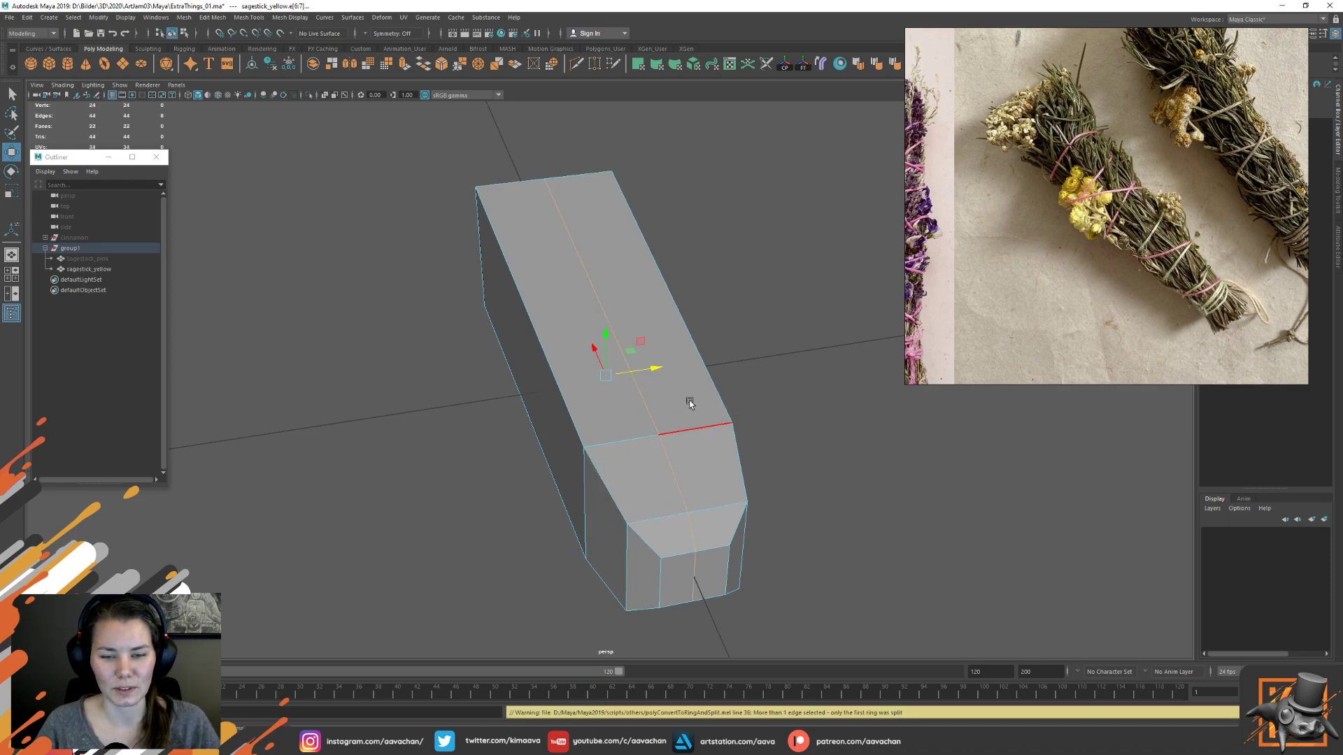
click(626, 547)
shift+double_click(626, 547)
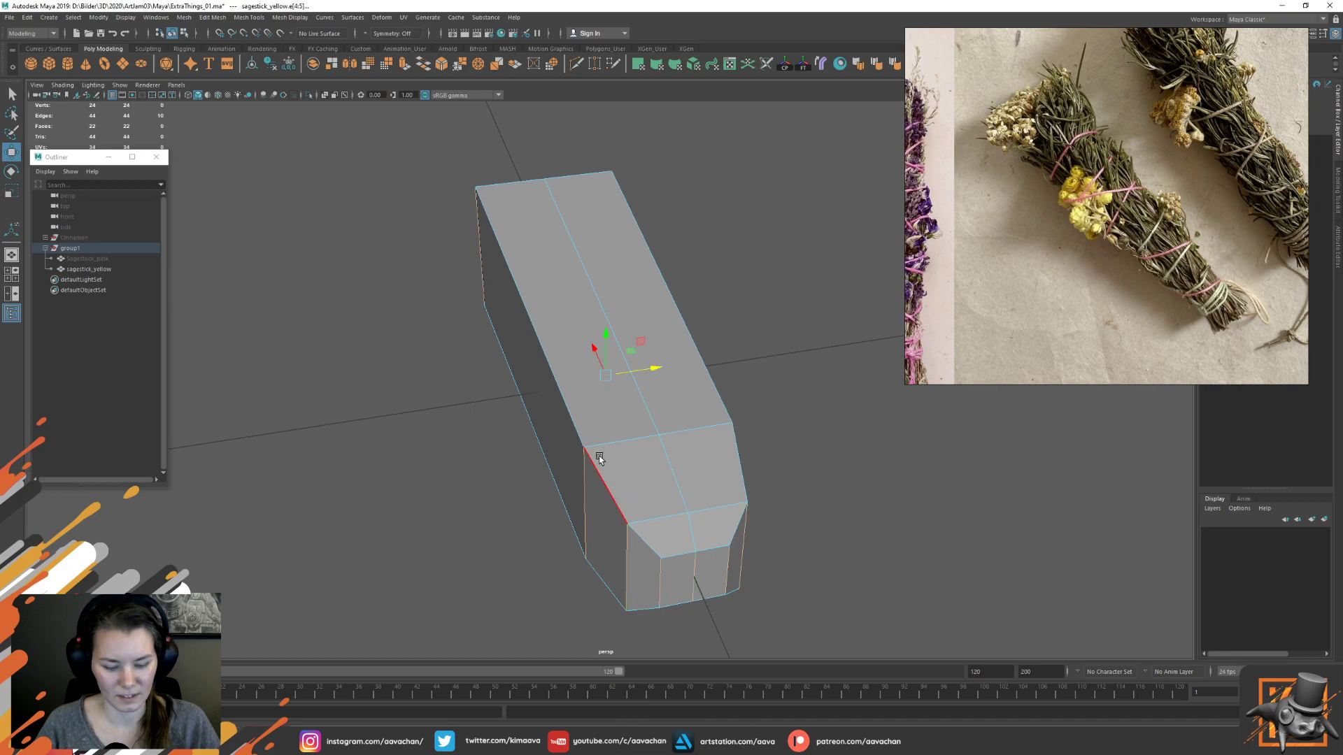
key(g)
Scale the two new lengthwise edge loops outward to round the yellow stick's cross-section, and return to object selection
double_click(629, 399)
shift+double_click(573, 474)
key(r)
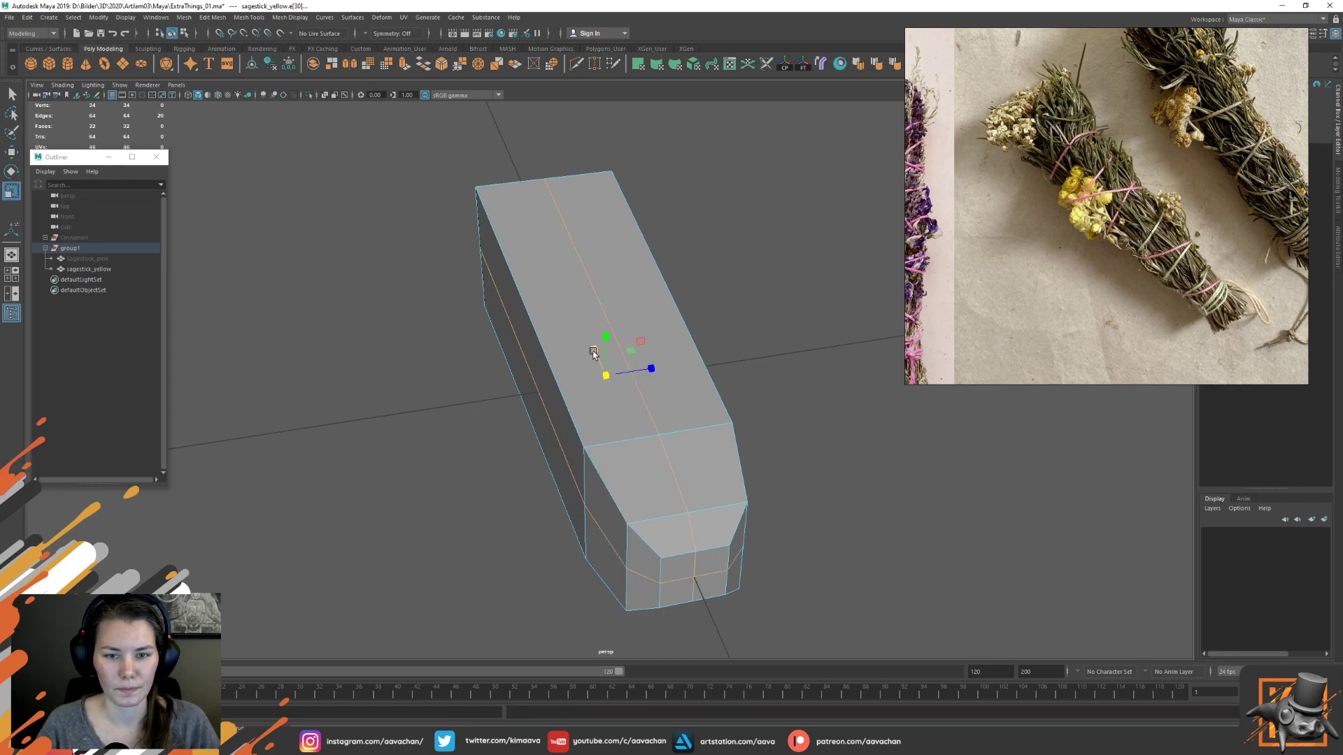
drag(604, 376, 755, 407)
key(ctrl+z)
right_drag(617, 358, 710, 303)
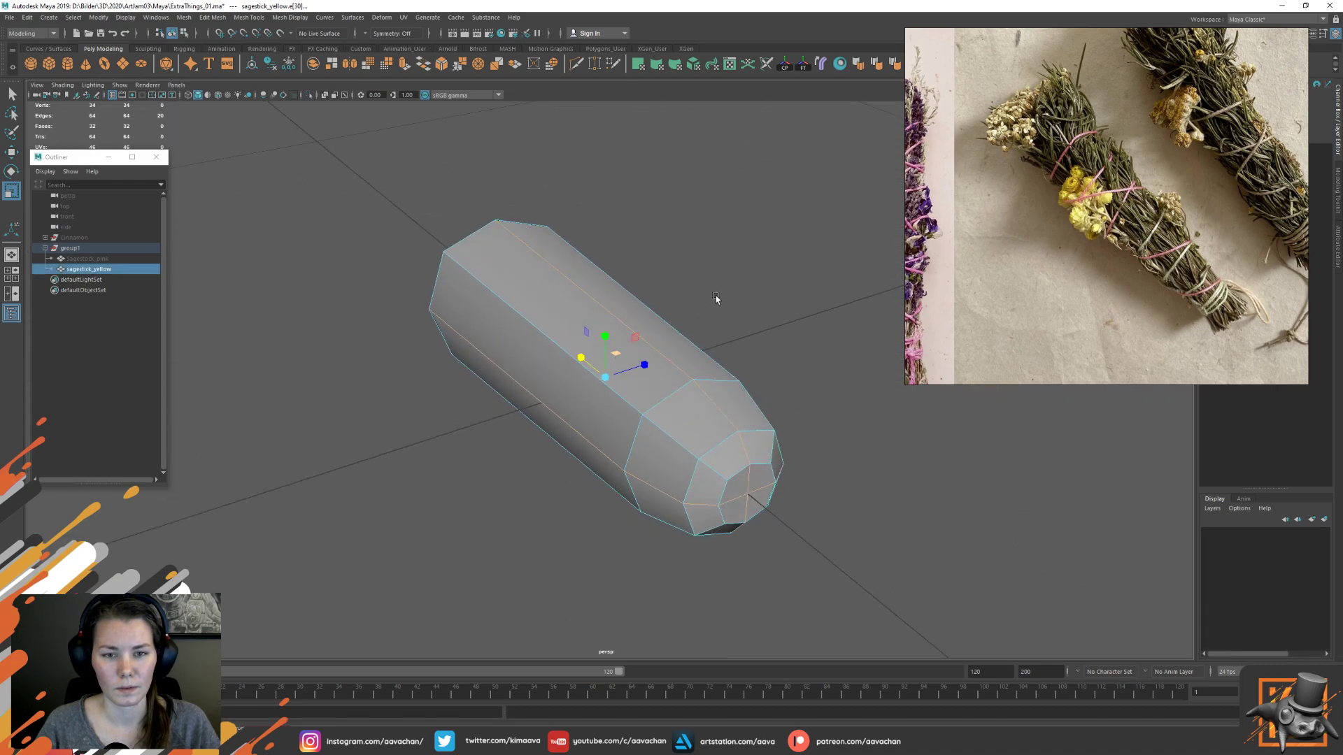
click(710, 303)
click(631, 379)
key(w)
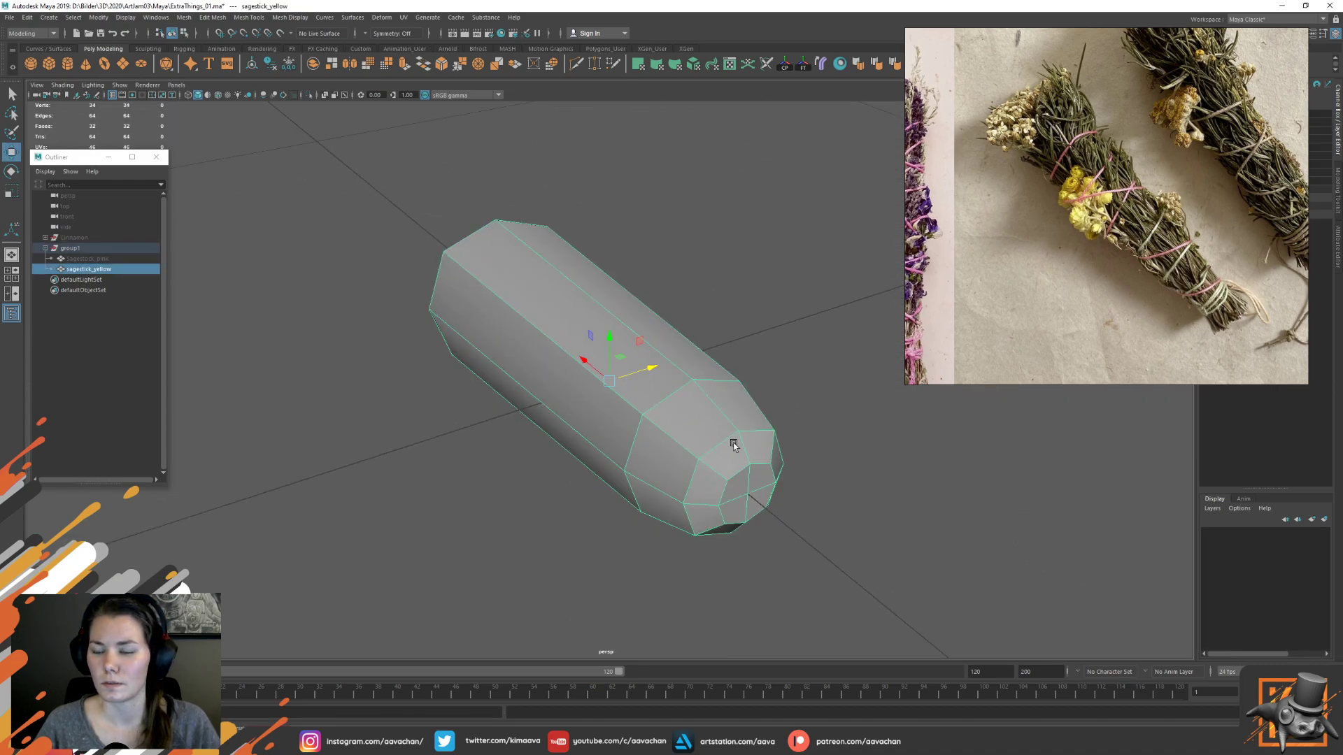
Scale down the edge loop near the yellow stick's narrow end so the body tapers towards it
alt+middle_drag(700, 454, 592, 411)
scroll(636, 461, up, 2)
scroll(568, 416, down, 1)
alt+drag(569, 416, 539, 393)
alt+middle_drag(539, 393, 577, 404)
scroll(593, 422, down, 2)
alt+drag(571, 403, 573, 401)
alt+middle_drag(581, 464, 600, 418)
scroll(599, 435, up, 1)
key(F10)
double_click(621, 463)
key(r)
drag(622, 463, 595, 468)
alt+middle_drag(627, 504, 630, 480)
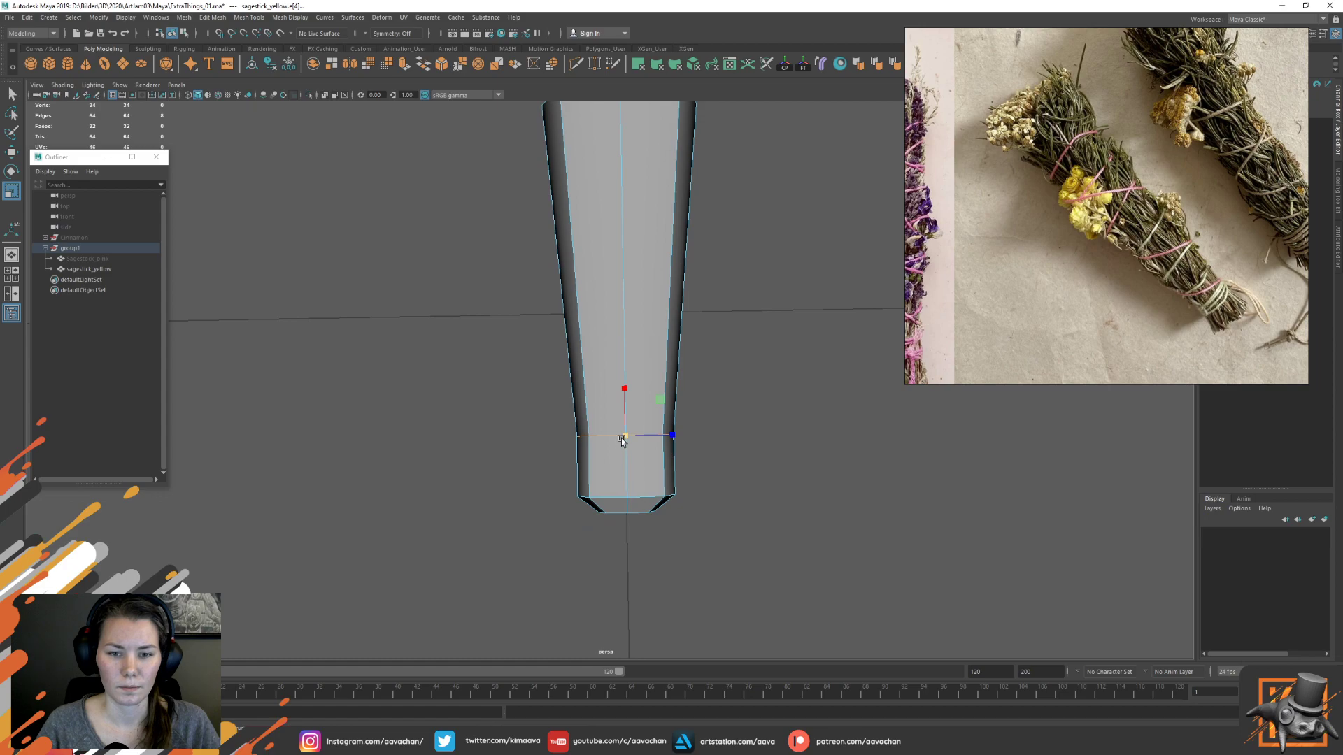
Select the four cap faces at the yellow stick's narrow end and adjust their position along the stick's length
alt+drag(623, 439, 649, 435)
right_drag(666, 390, 664, 420)
click(648, 434)
shift+click(678, 427)
shift+double_click(678, 427)
click(678, 427)
shift+click(653, 425)
shift+click(653, 448)
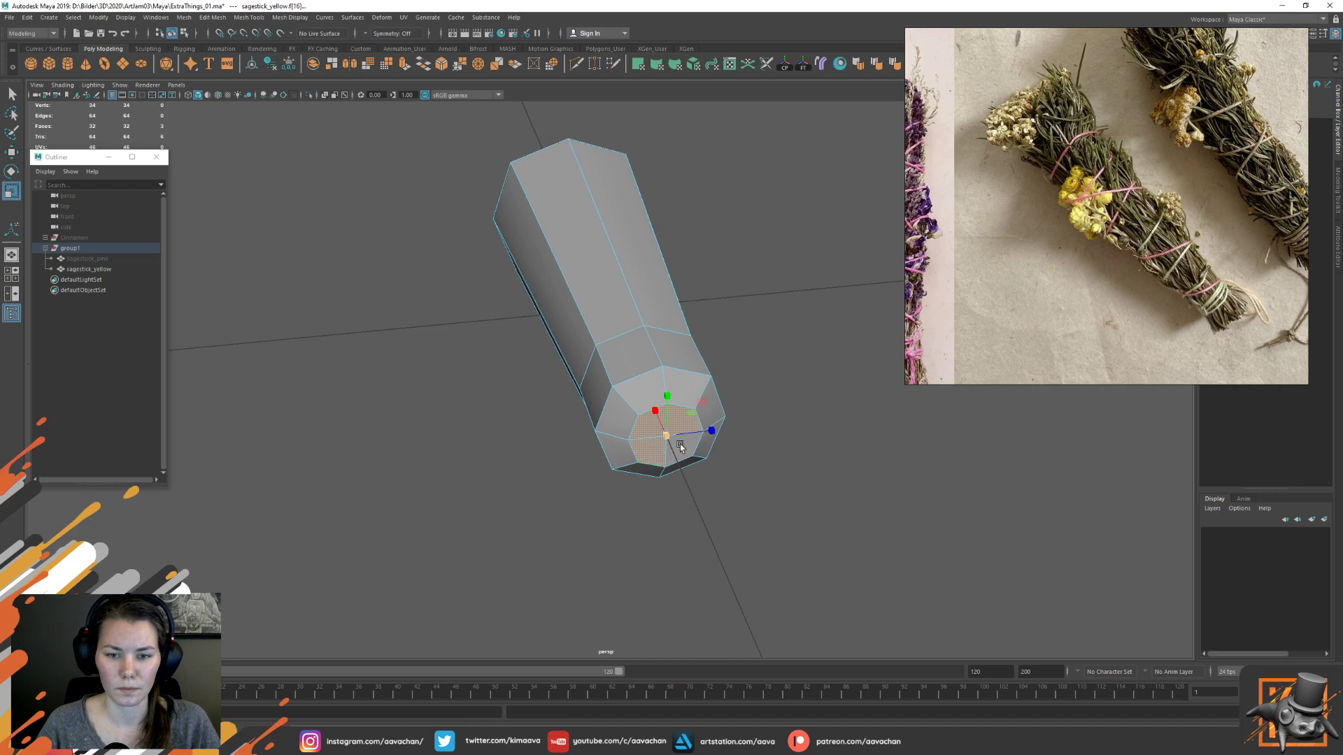
key(w)
shift+click(686, 454)
drag(656, 415, 715, 426)
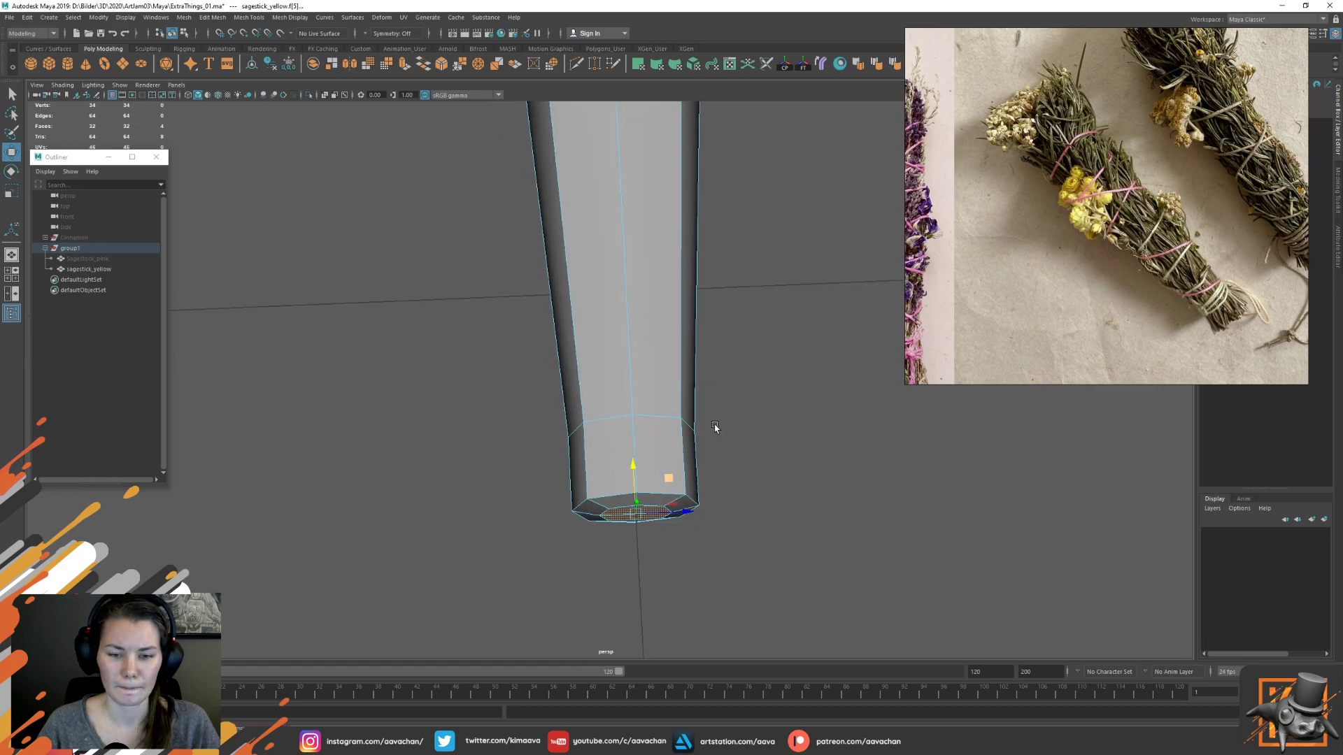
drag(633, 464, 632, 464)
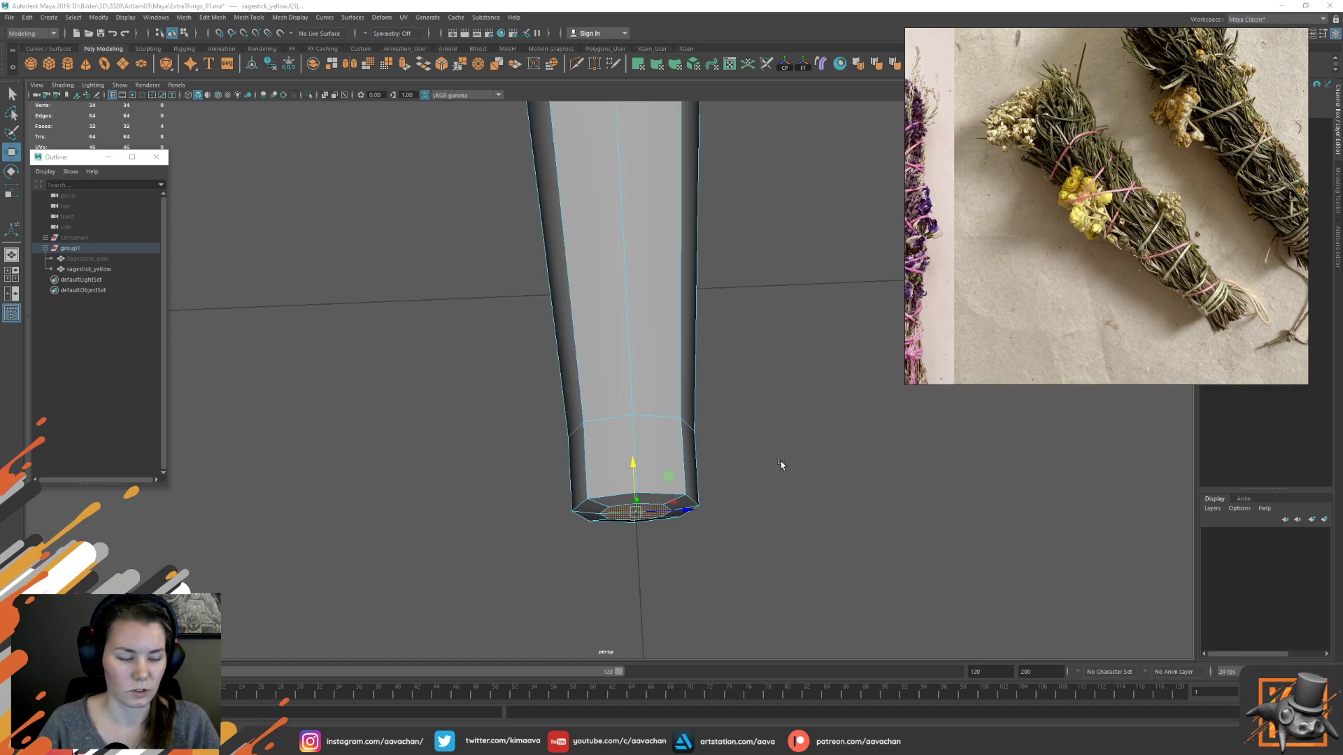
Extrude the cap faces at the yellow stick's wide end and scale the extruded faces inward
alt+drag(820, 528, 705, 480)
scroll(703, 477, up, 2)
alt+drag(806, 343, 783, 383)
alt+drag(661, 334, 682, 396)
alt+drag(681, 394, 678, 381)
right_drag(676, 330, 675, 360)
alt+drag(684, 301, 675, 333)
click(676, 334)
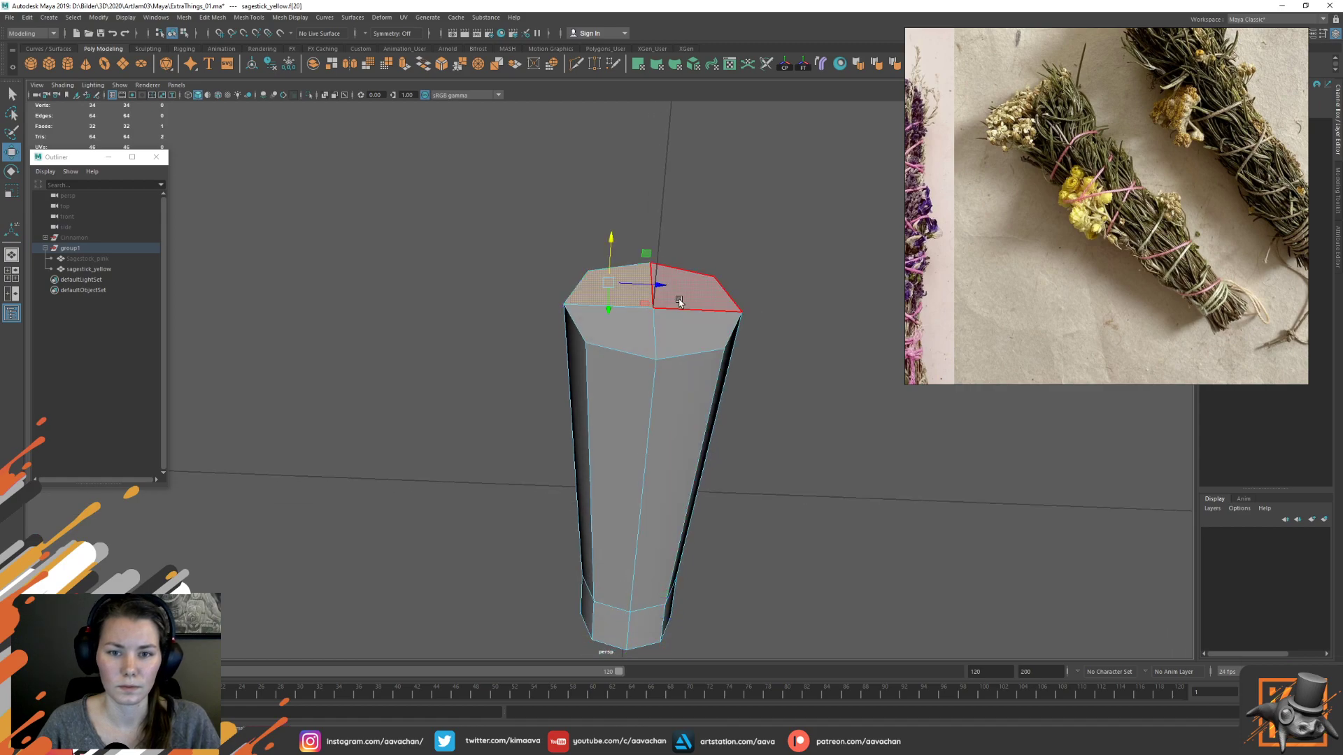
key(ctrl+e)
key(w)
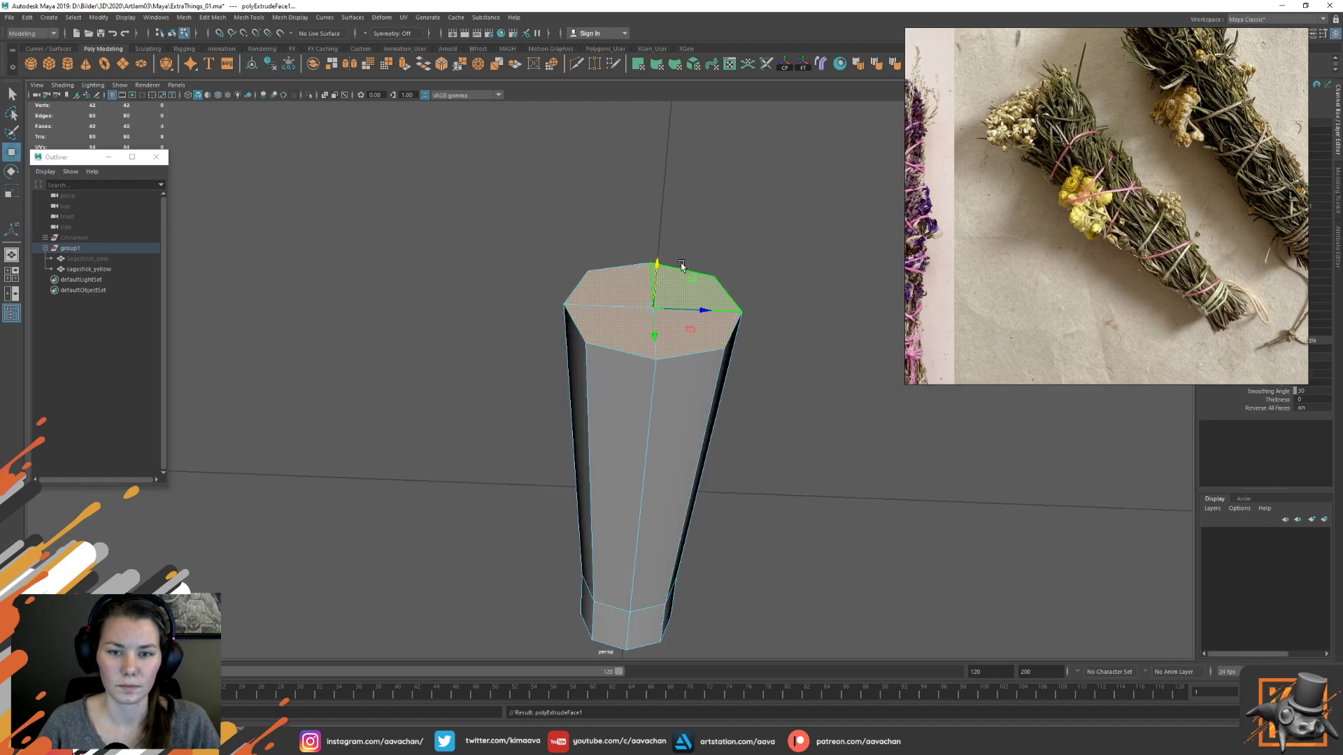
key(r)
drag(654, 305, 635, 310)
key(w)
Insert an edge loop around the yellow stick's body between its middle and wide end, and scale the loop
alt+drag(664, 416, 659, 384)
right_drag(658, 384, 642, 367)
alt+drag(642, 367, 631, 396)
alt+middle_drag(630, 392, 626, 329)
alt+right_drag(626, 330, 665, 263)
ctrl+click(645, 360)
key(w)
double_click(669, 354)
key(r)
drag(644, 356, 638, 359)
Scale down the components at the yellow stick's wide end and return to object selection
right_drag(638, 359, 658, 234)
drag(486, 204, 720, 259)
drag(635, 248, 619, 275)
key(F8)
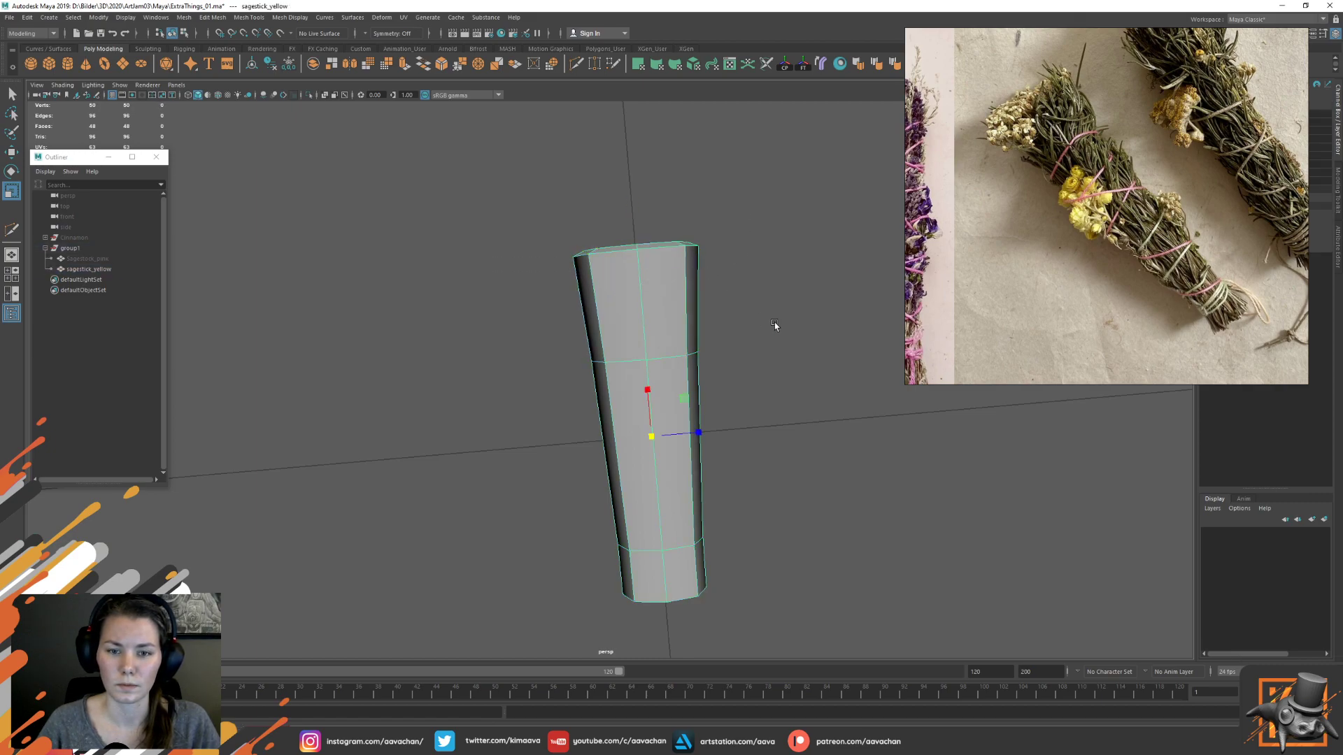
key(w)
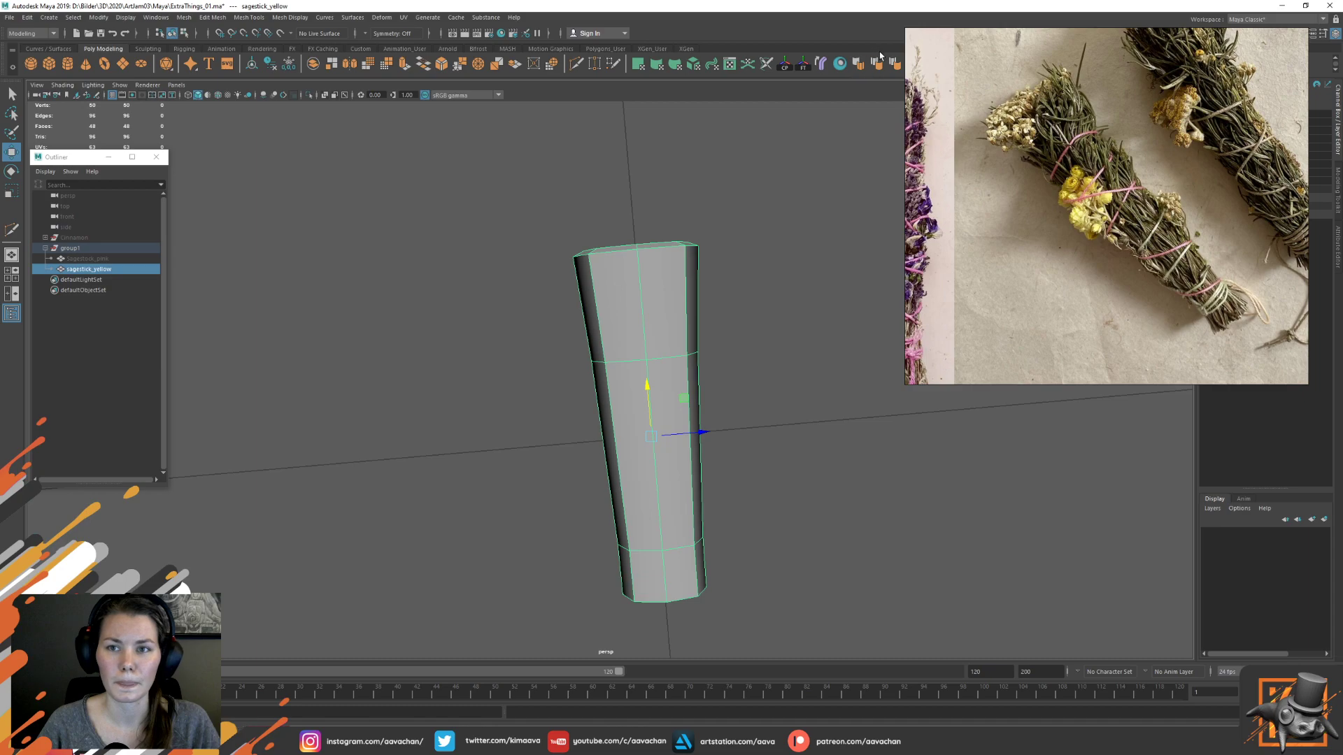
Move the reference image clear of the shelf tools and soften the yellow stick's edges for smooth shading
right_drag(975, 52, 969, 131)
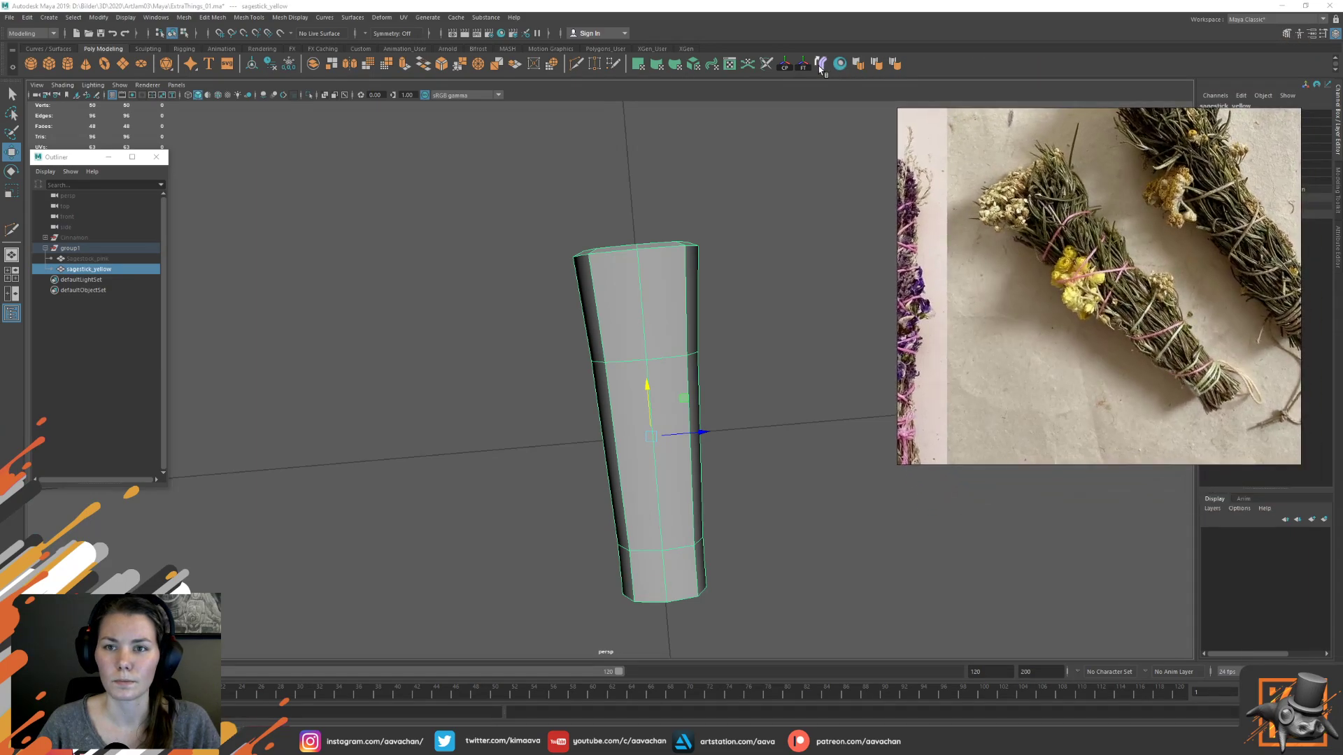
click(878, 67)
click(833, 238)
click(610, 303)
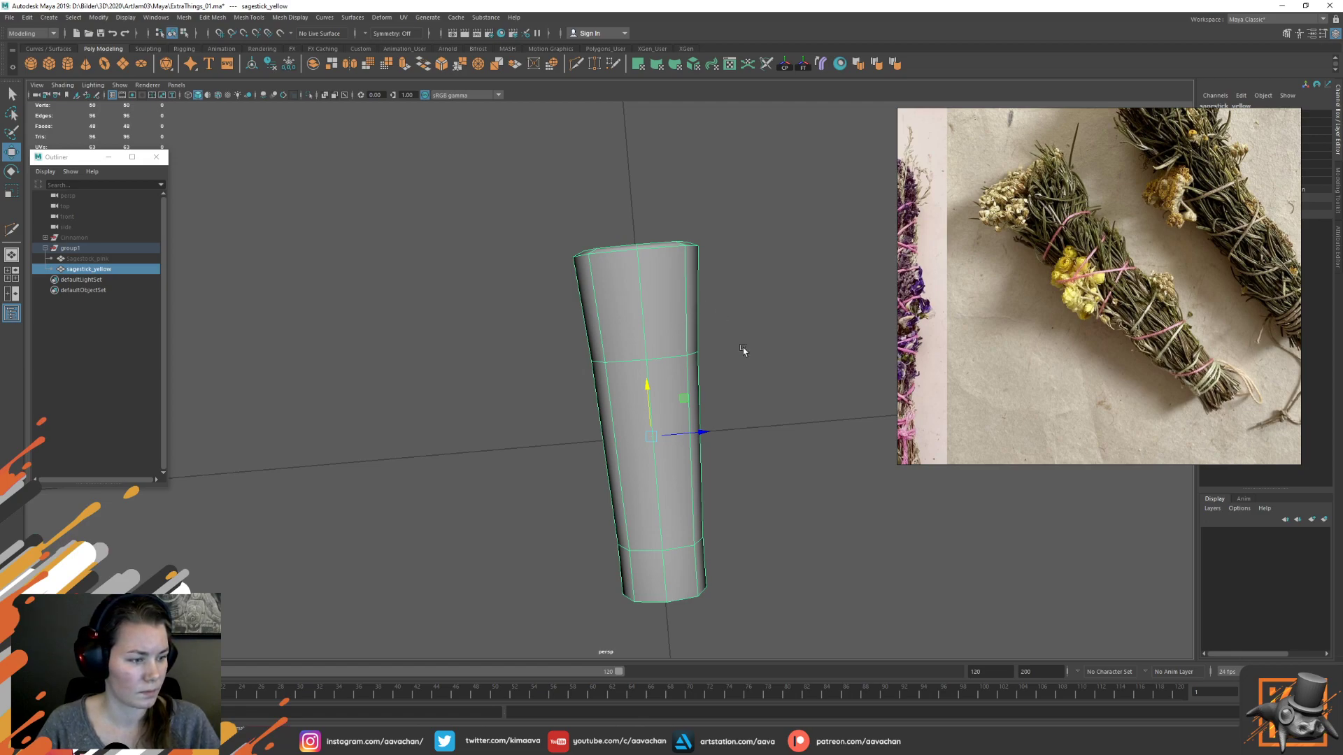
click(751, 396)
alt+drag(733, 422, 773, 410)
click(691, 424)
alt+drag(747, 355, 777, 360)
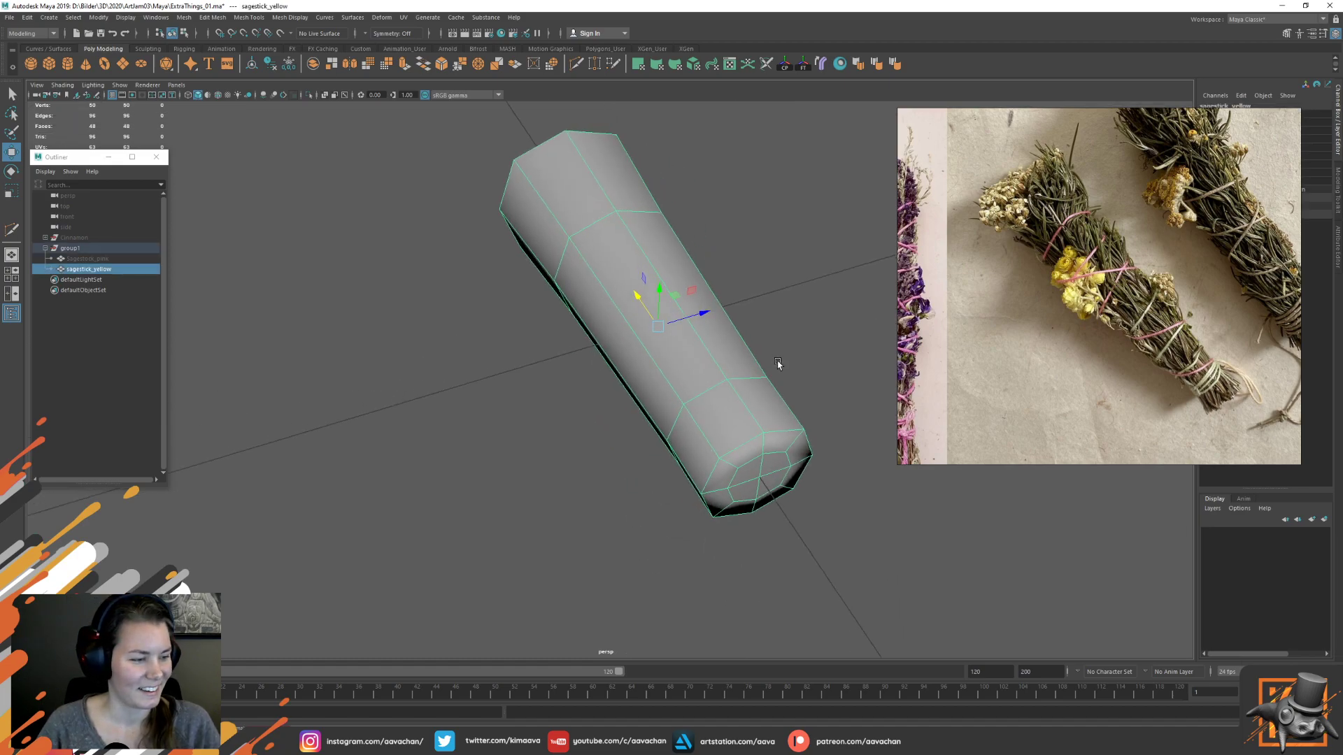
Shift the edge loop near the yellow stick's narrow end closer to the tip and scale it down, so the tip flares
alt+drag(783, 367, 616, 423)
right_drag(616, 419, 613, 350)
click(601, 424)
drag(614, 421, 618, 445)
key(r)
drag(620, 496, 605, 493)
click(730, 355)
right_drag(667, 402, 635, 386)
scroll(665, 405, down, 4)
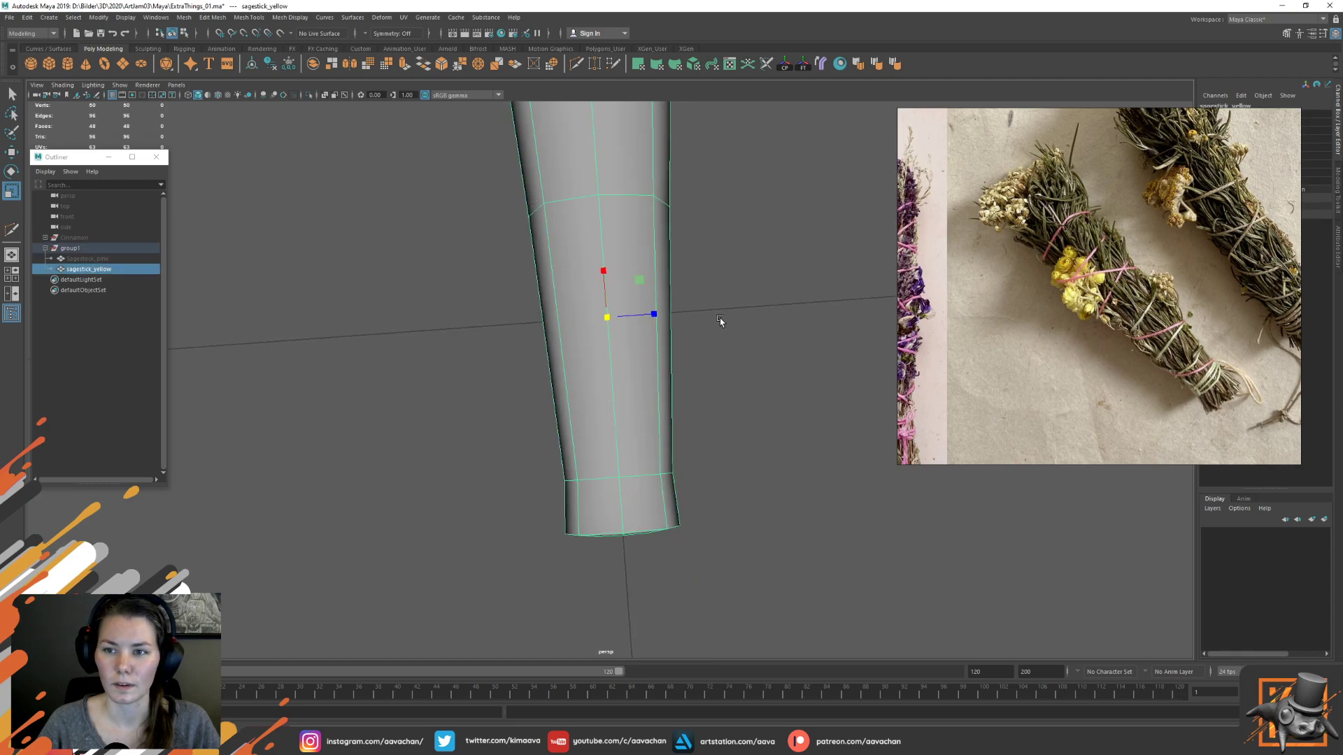
alt+middle_drag(720, 315, 717, 420)
scroll(717, 420, down, 1)
click(340, 191)
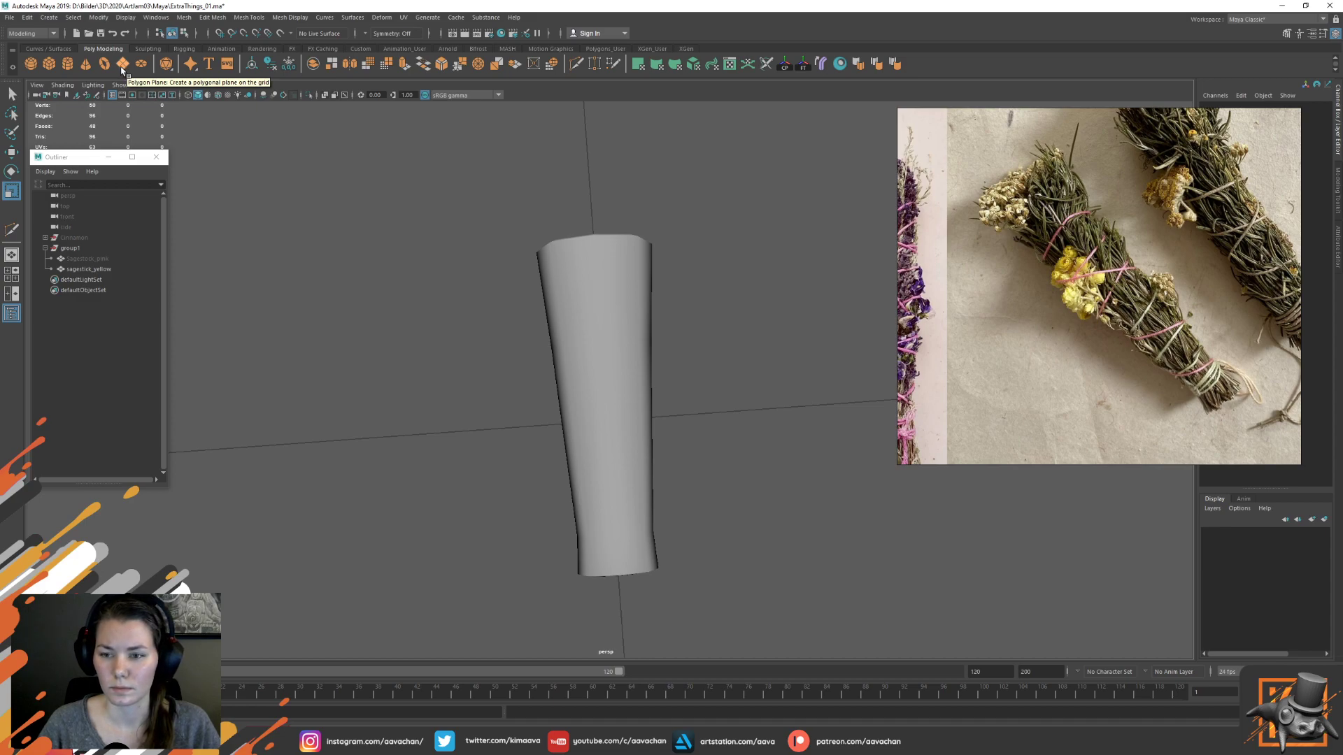
Create a polygon plane and set both its width and height subdivisions to 1
click(122, 64)
scroll(741, 350, down, 2)
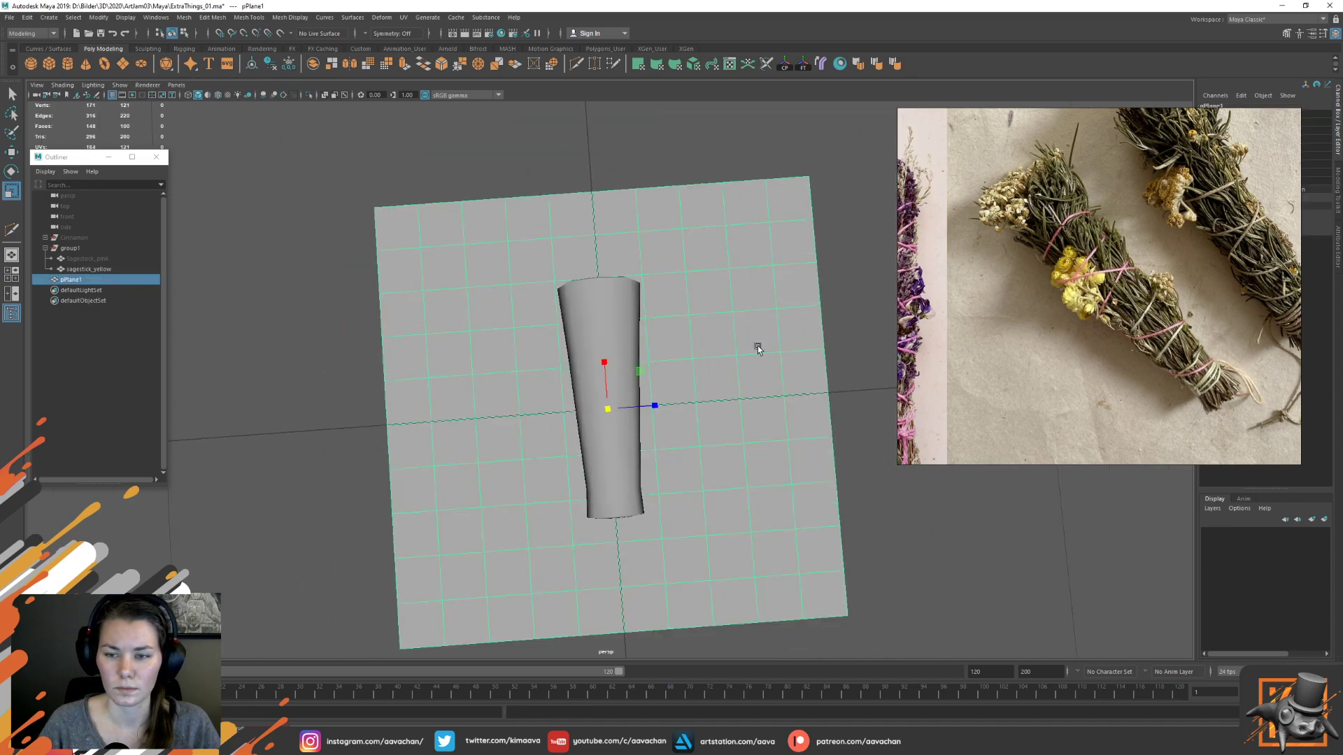
drag(1110, 176, 993, 163)
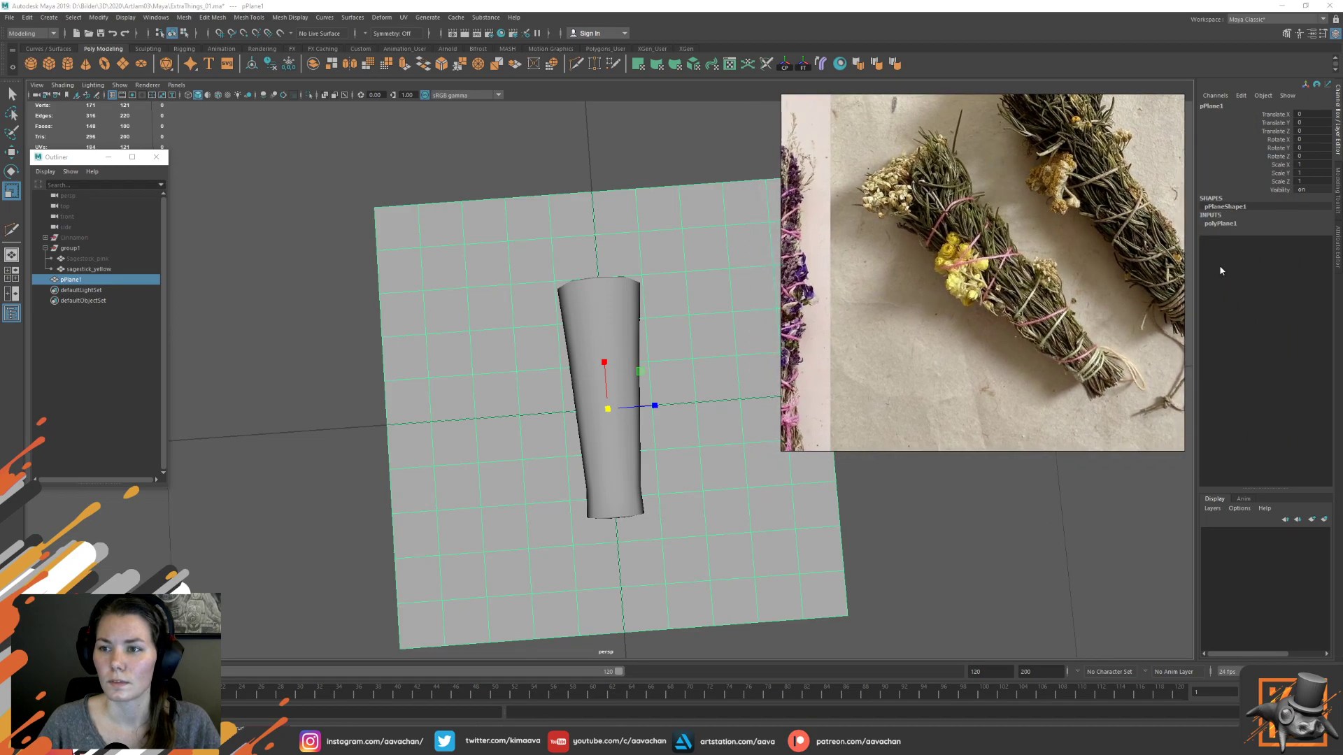
click(1233, 225)
drag(1309, 249, 1308, 259)
text(1)
key(Return)
Move the plane beside the yellow stick and scale it into a narrow strip, about 0.43 in X and 0.037 in Z
scroll(654, 416, up, 2)
drag(654, 416, 510, 422)
key(w)
key(r)
drag(459, 380, 478, 424)
alt+right_drag(479, 441, 472, 503)
alt+middle_drag(472, 502, 553, 424)
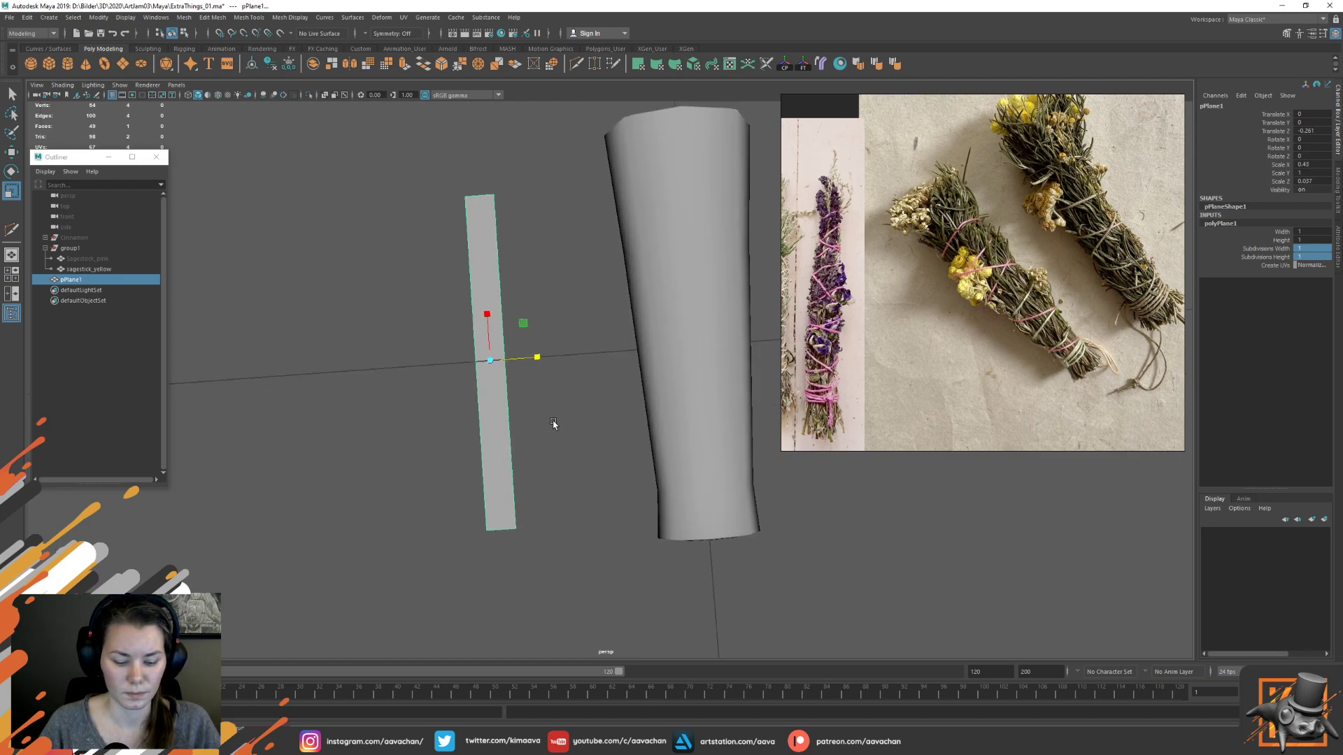
Scale the strip down to about 0.301 in X and 0.033 in Z, checking the leaf proportions in the reference photo
key(f)
key(w)
scroll(636, 459, down, 1)
alt+middle_drag(636, 459, 625, 418)
alt+drag(625, 419, 560, 361)
key(r)
mouse_move(591, 226)
mouse_down()
mouse_move(595, 254)
mouse_move(593, 243)
mouse_up()
alt+middle_drag(646, 240, 664, 296)
drag(662, 327, 654, 327)
scroll(987, 274, up, 6)
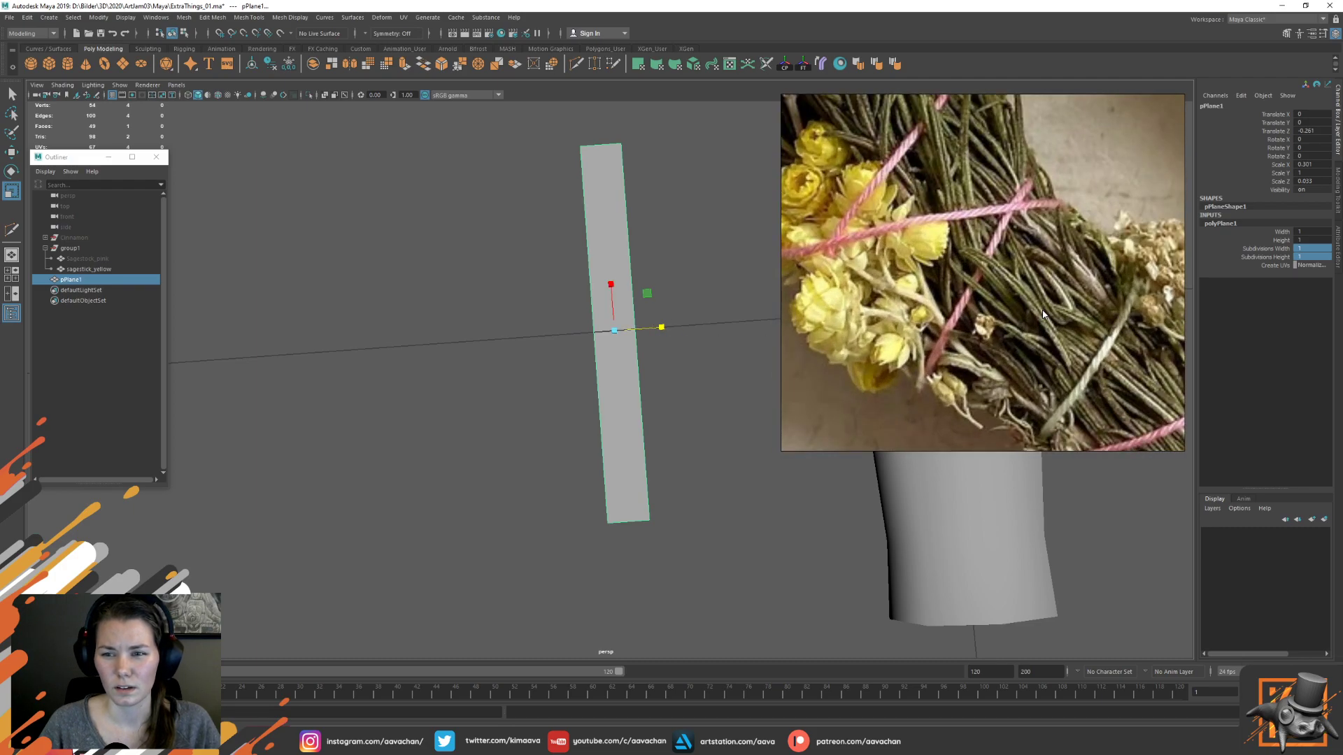
scroll(1043, 315, down, 5)
scroll(1044, 321, down, 3)
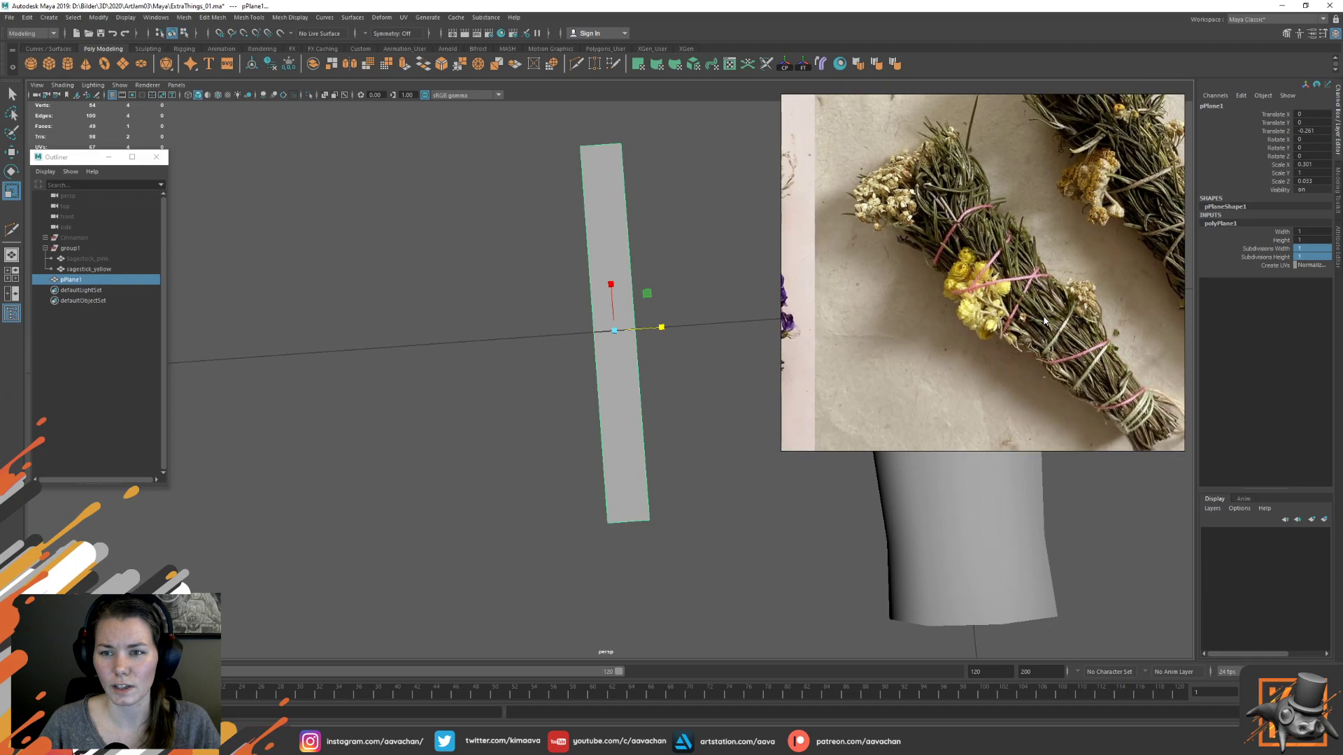
alt+middle_drag(720, 277, 620, 269)
alt+drag(602, 261, 608, 292)
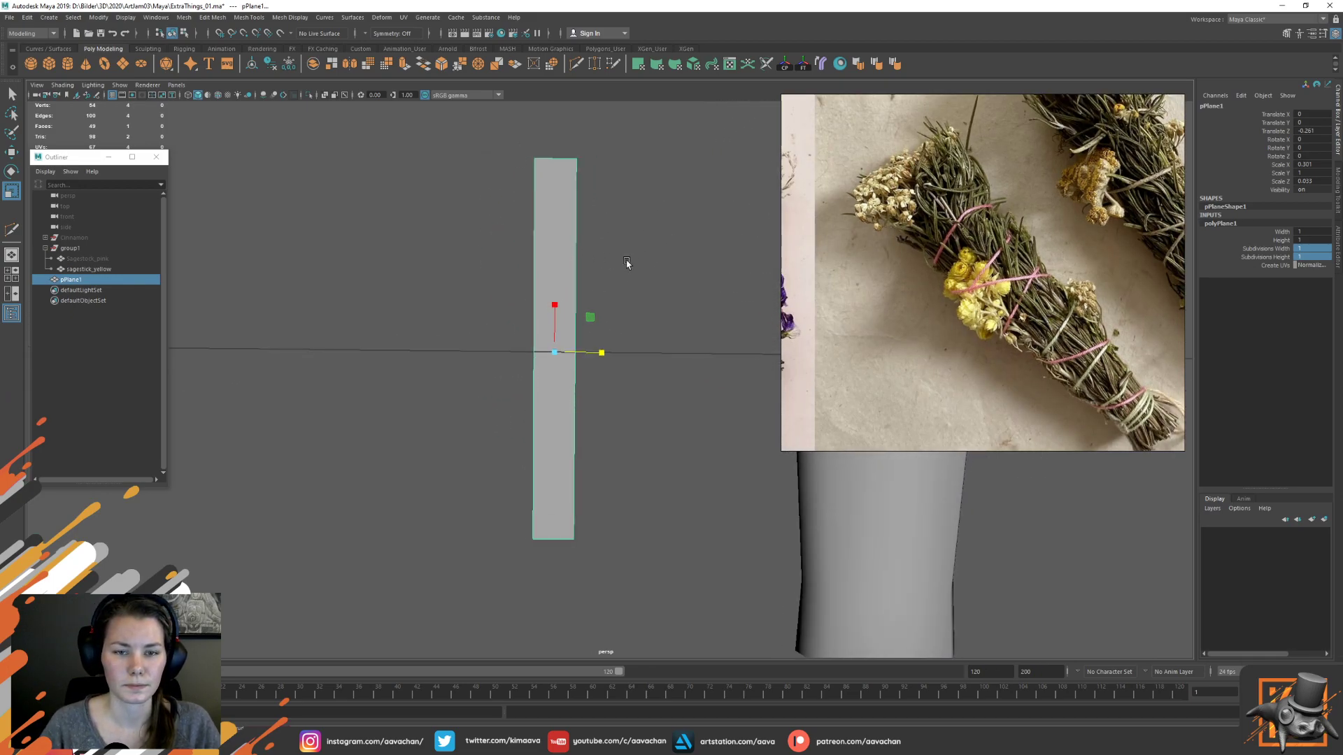
alt+middle_drag(627, 263, 642, 270)
Preview the undivided strip in smoothed display and return it to the unsmoothed display
key(3)
alt+right_drag(653, 253, 642, 280)
key(w)
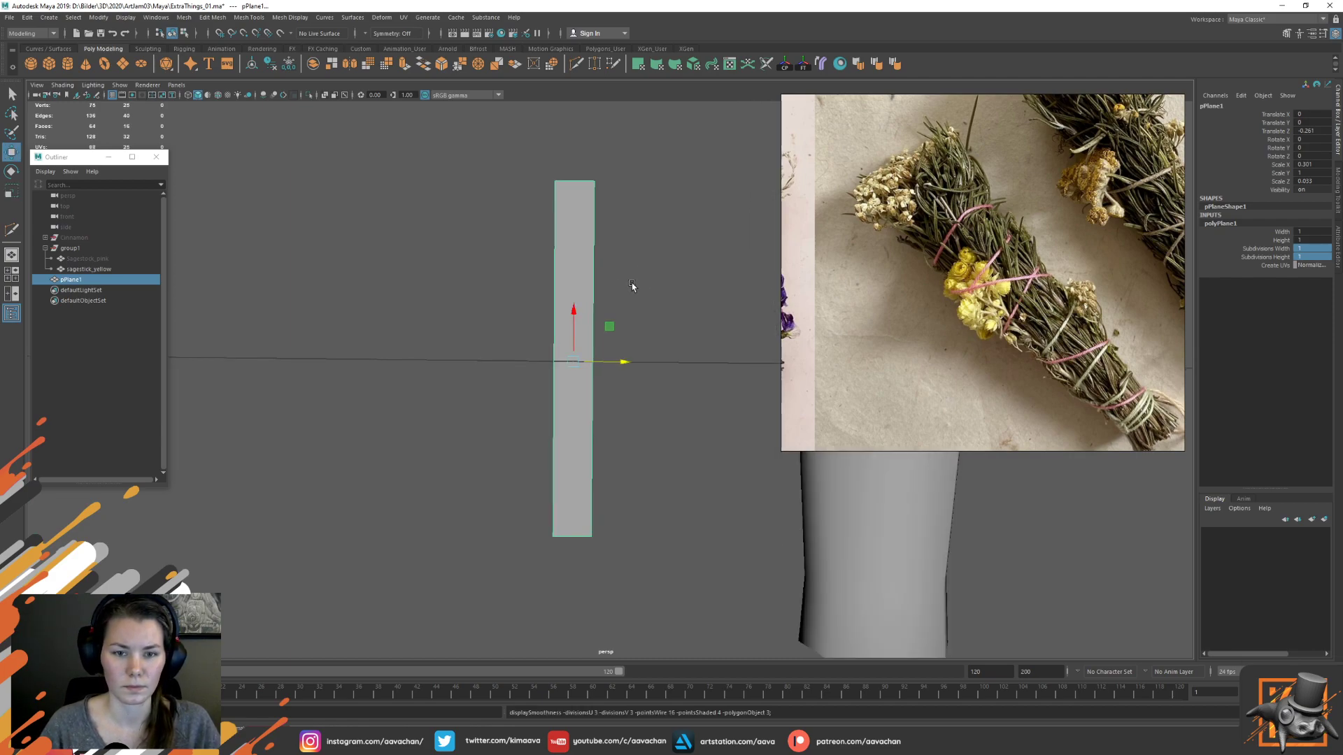
click(575, 273)
key(3)
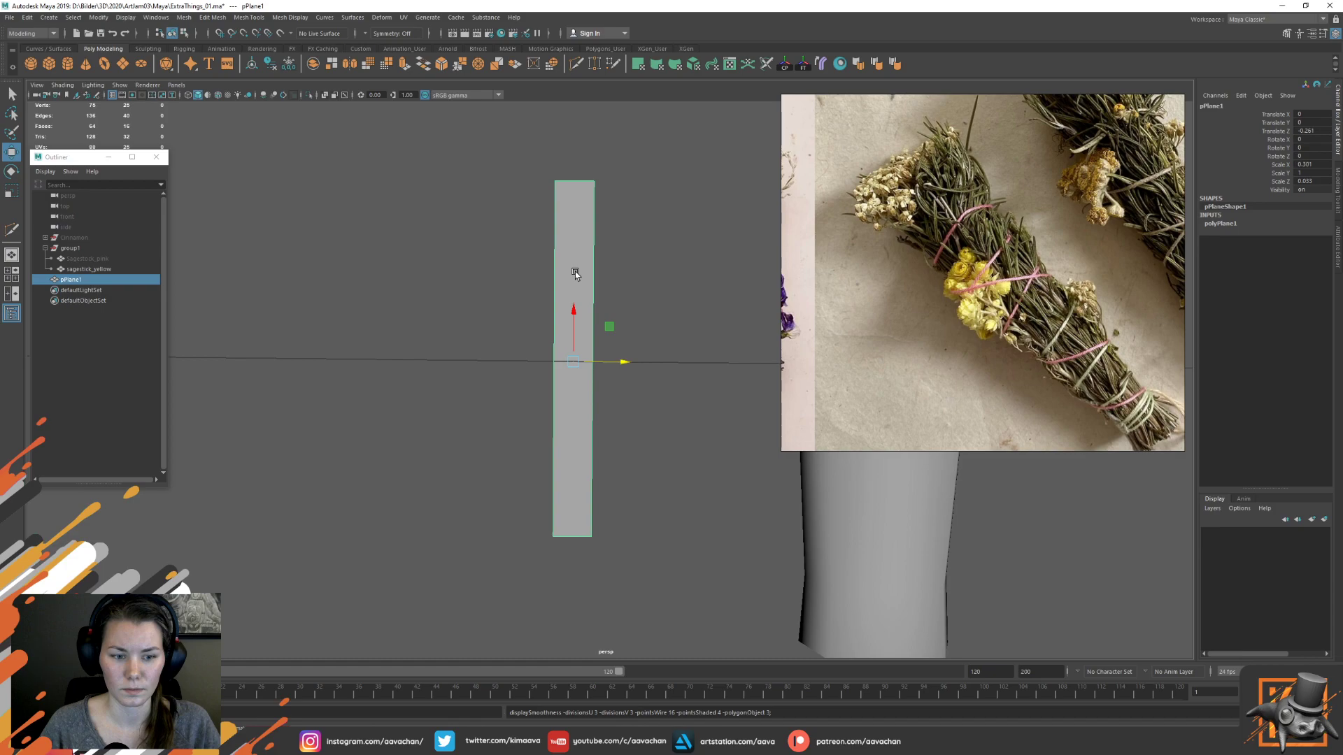
click(582, 267)
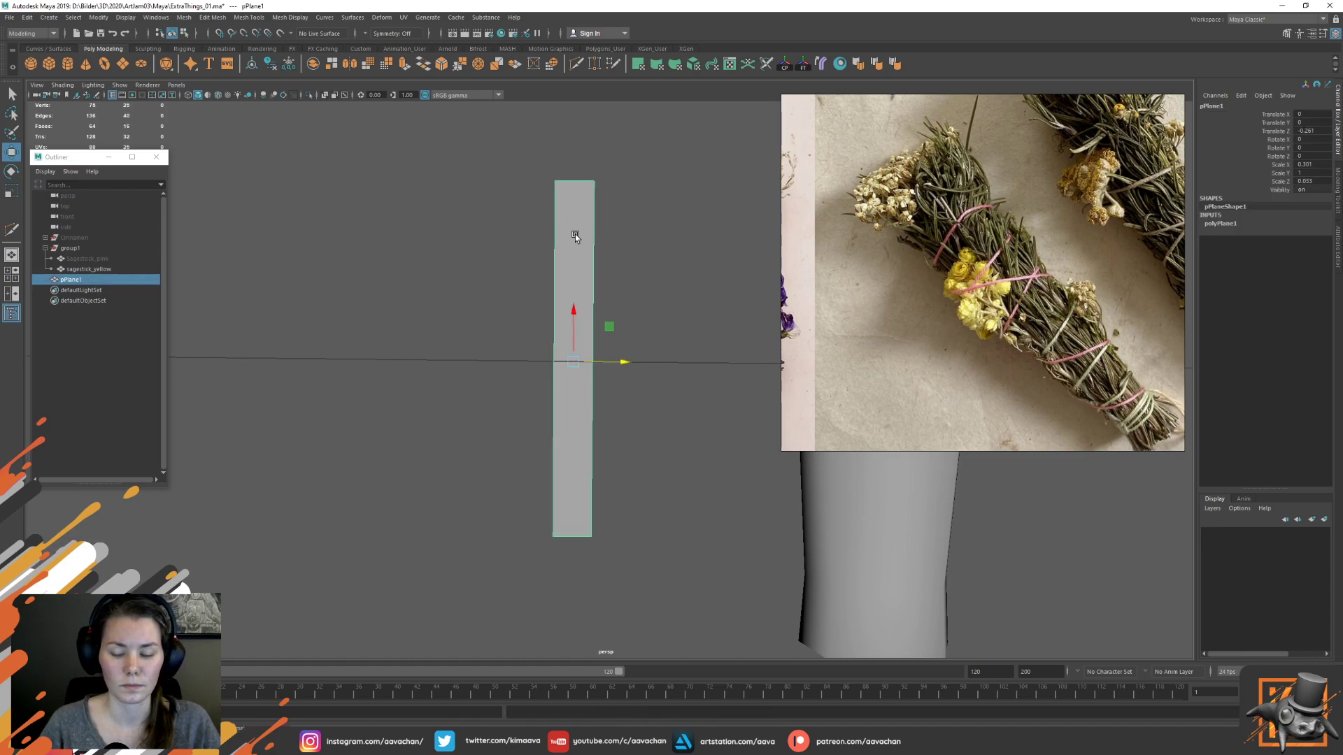
key(1)
mouse_move(575, 234)
shift+right_down()
mouse_move(525, 241)
mouse_move(552, 237)
shift+right_up()
right_drag(573, 234, 570, 207)
drag(474, 301, 667, 336)
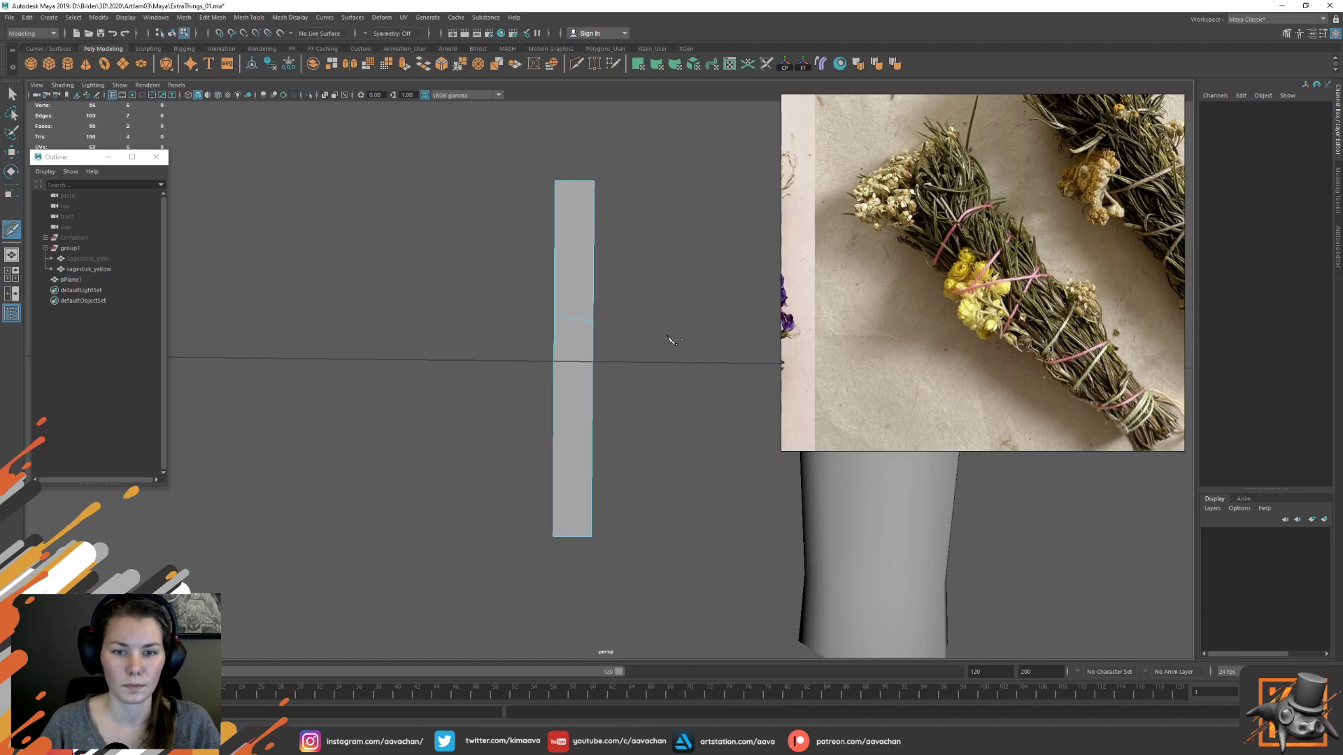
key(ctrl+z)
key(w)
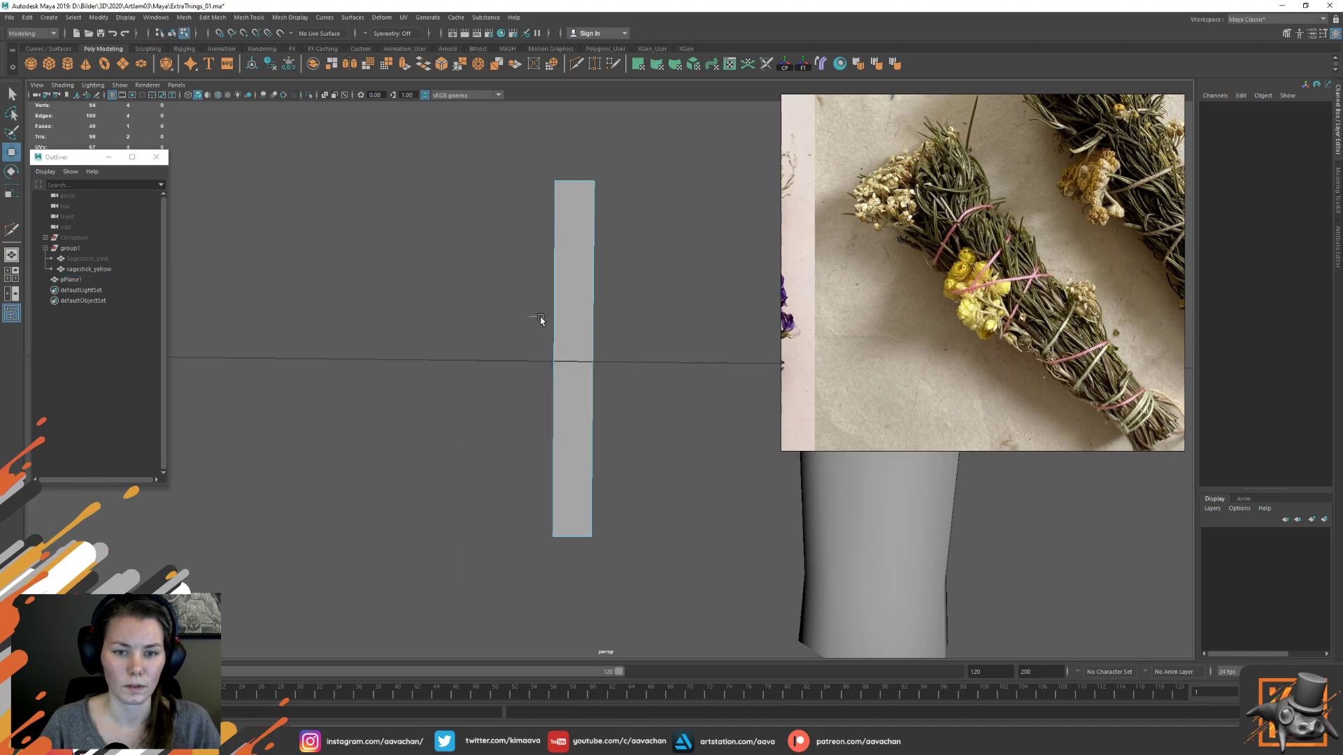
Split the strip crosswise with an evenly spaced Multi edge-ring split of 4 divisions, and delete its construction history
click(553, 280)
shift+right_drag(553, 279, 616, 294)
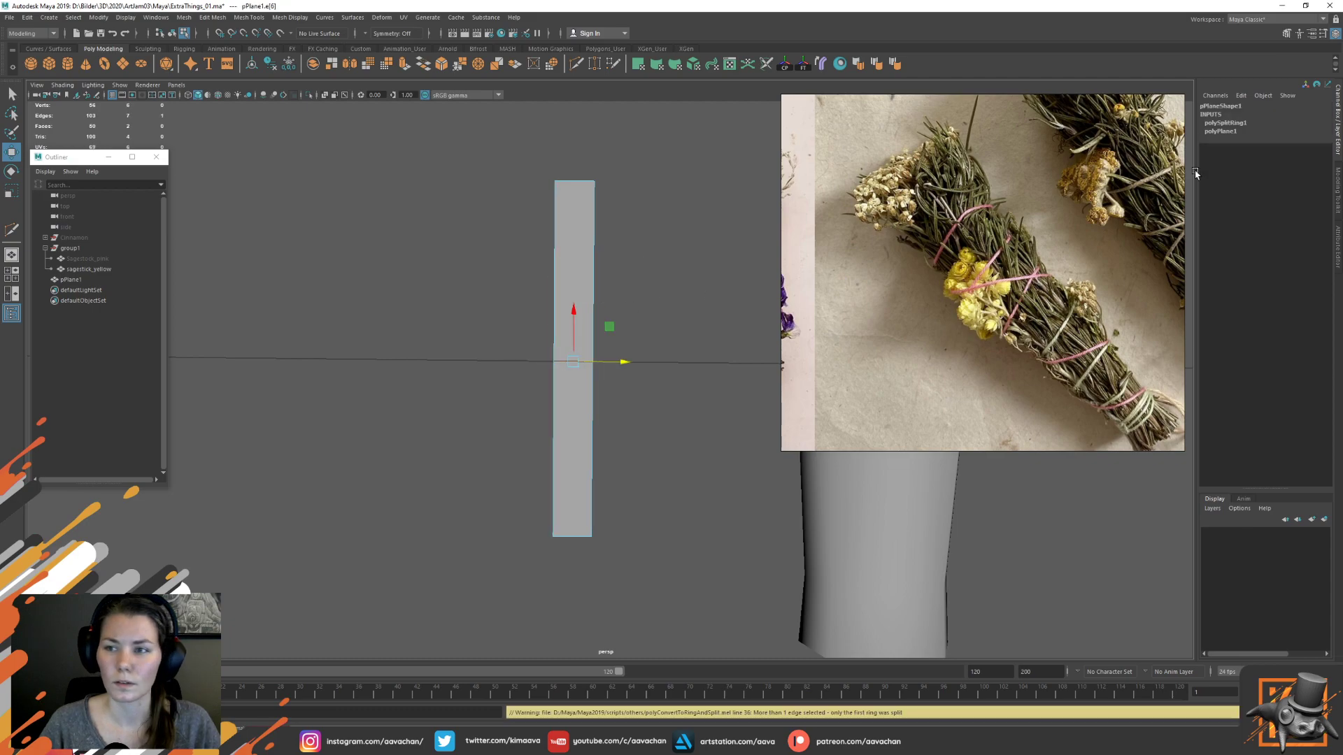
click(1230, 122)
click(1310, 157)
click(1310, 186)
click(1315, 165)
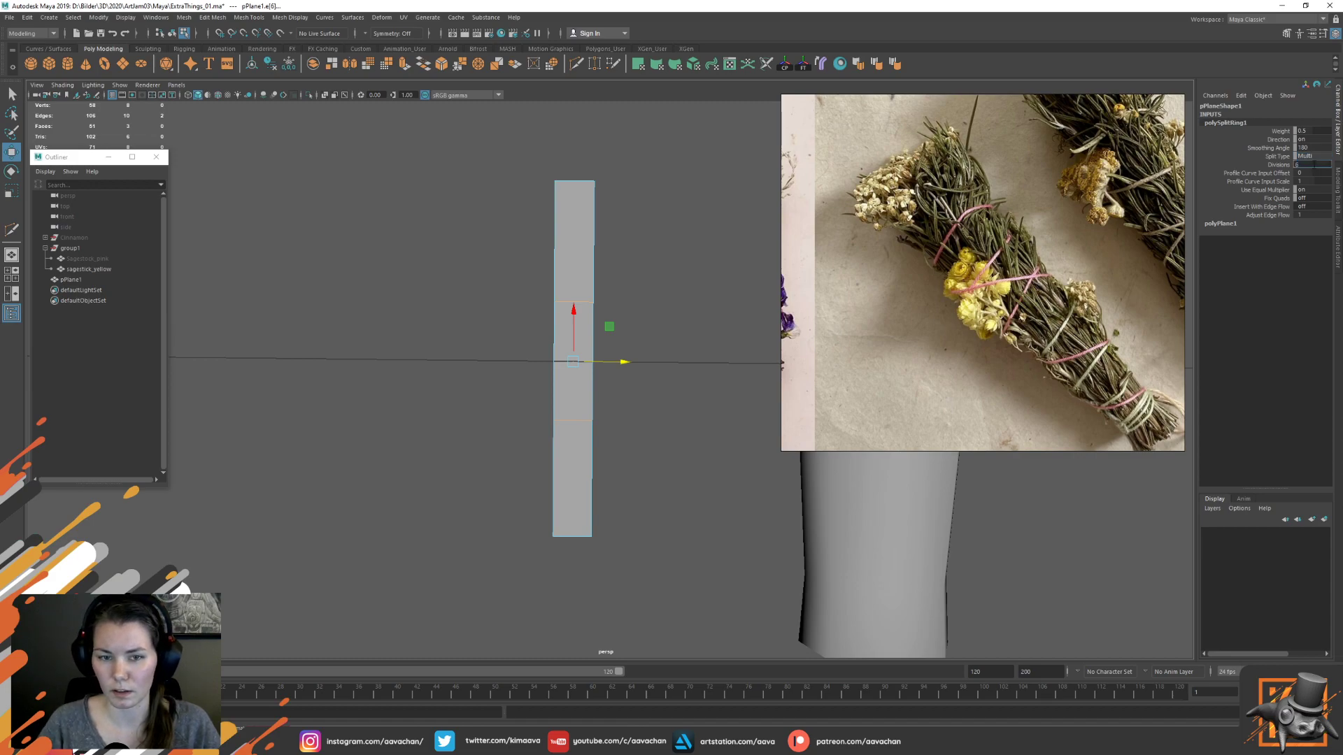
key(Return)
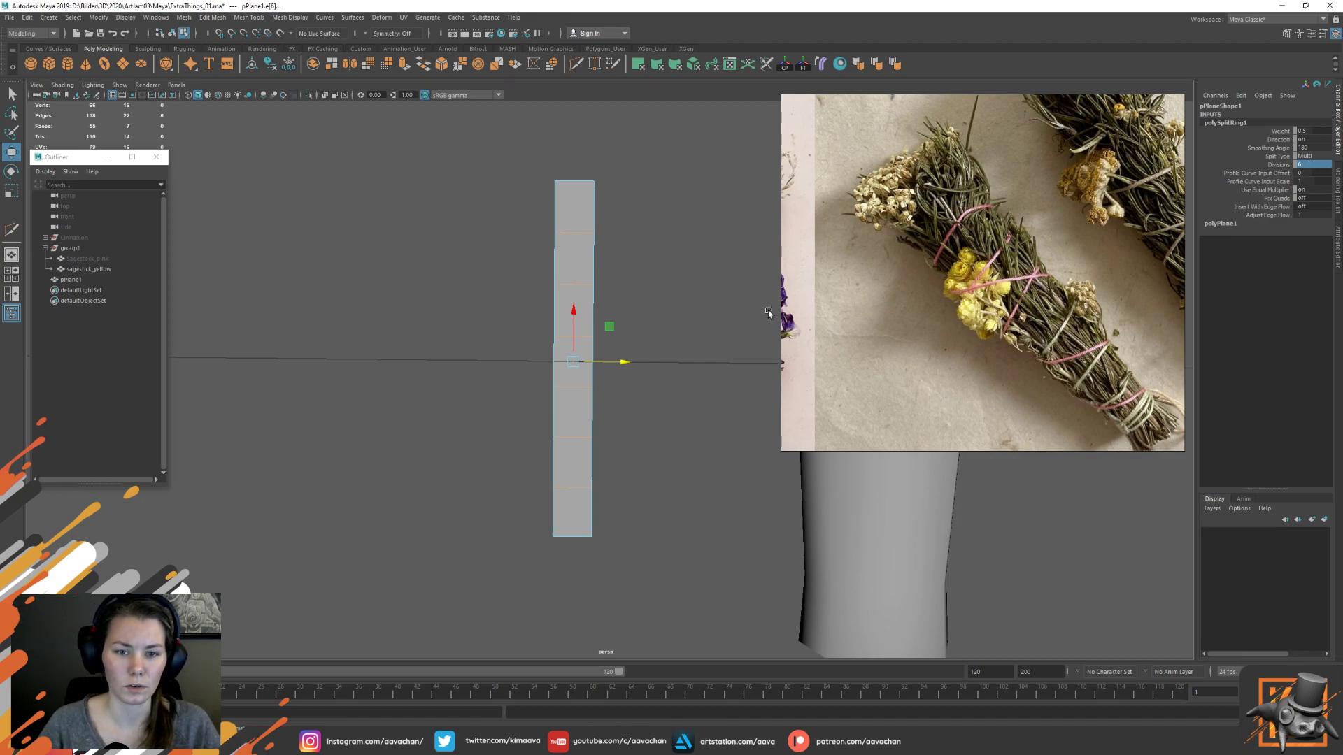
click(1306, 164)
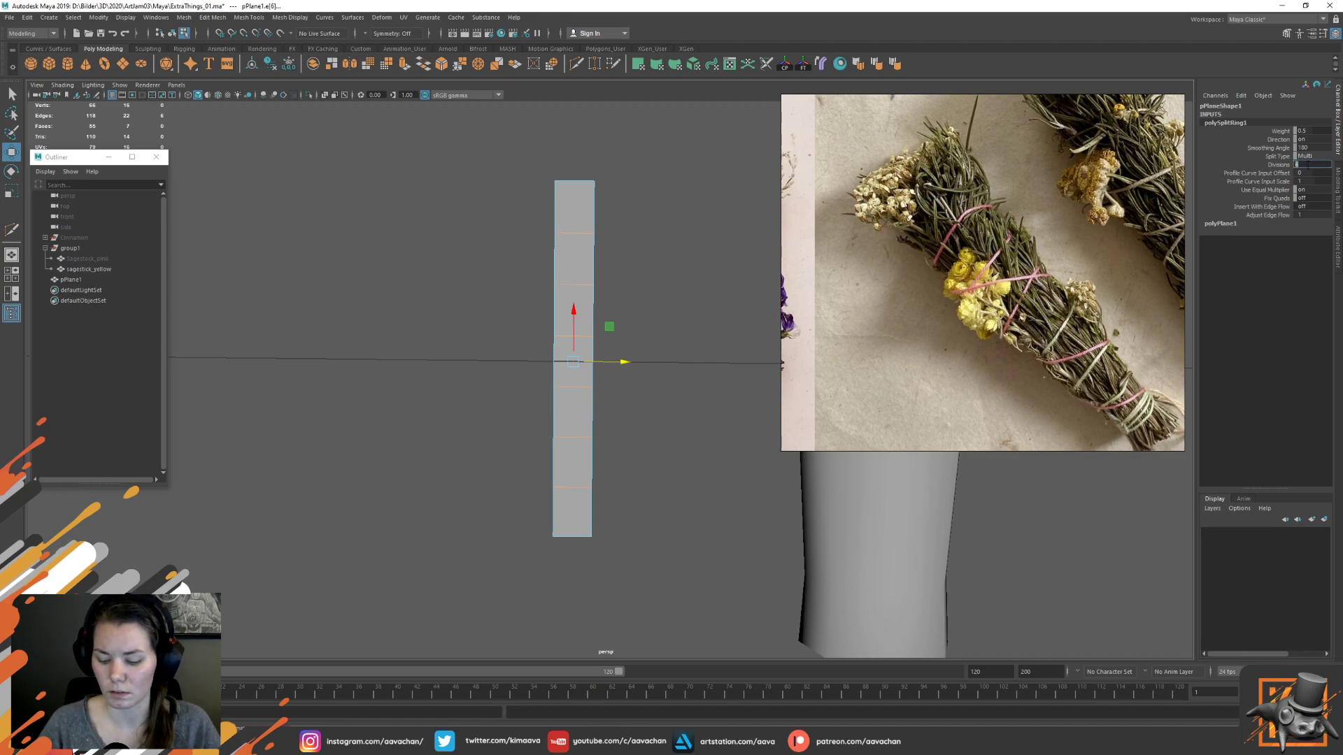
text(4)
key(Return)
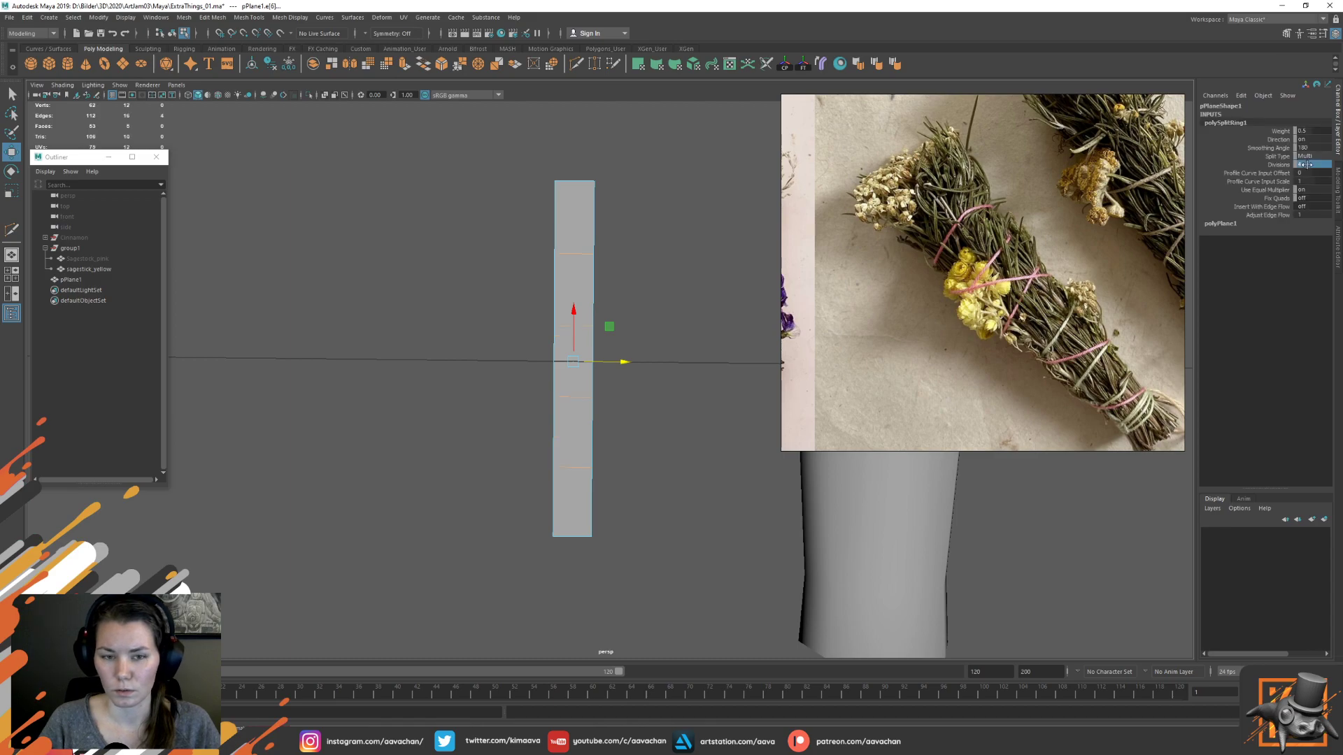
right_drag(558, 257, 598, 228)
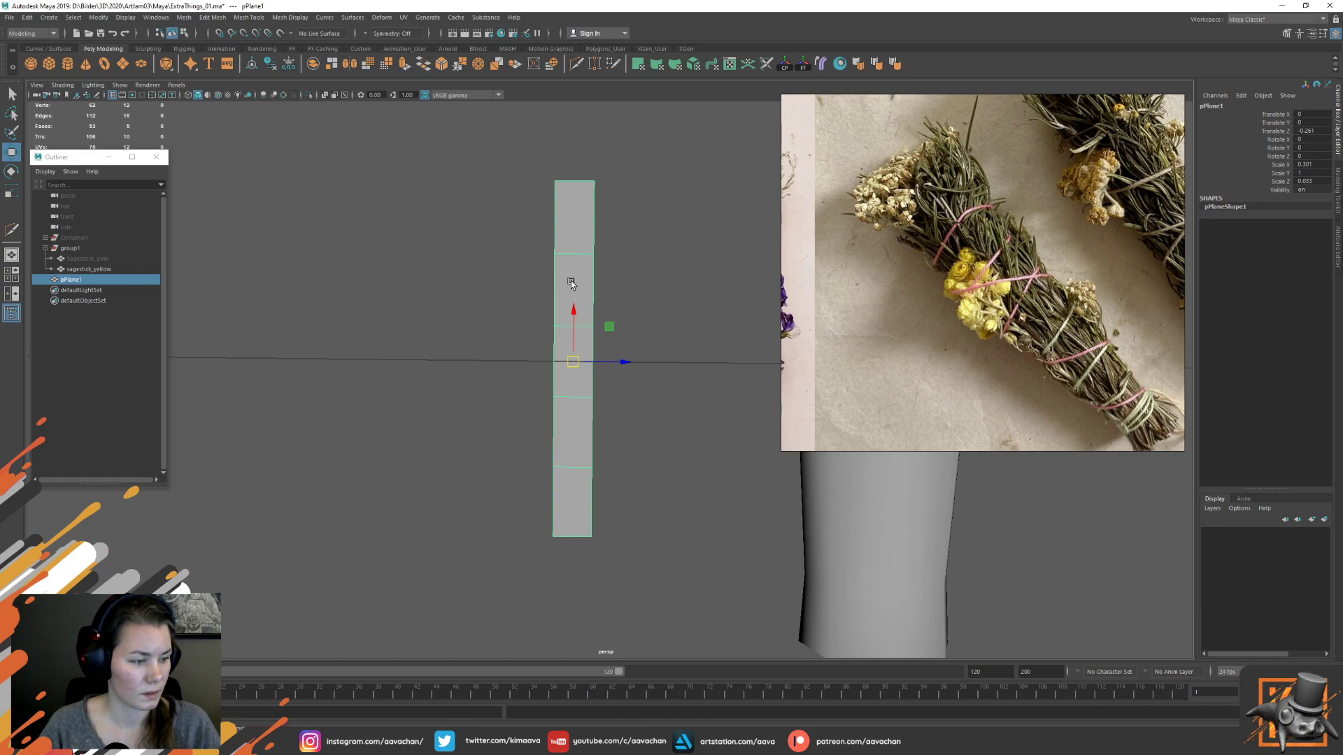
alt+middle_drag(627, 315, 683, 314)
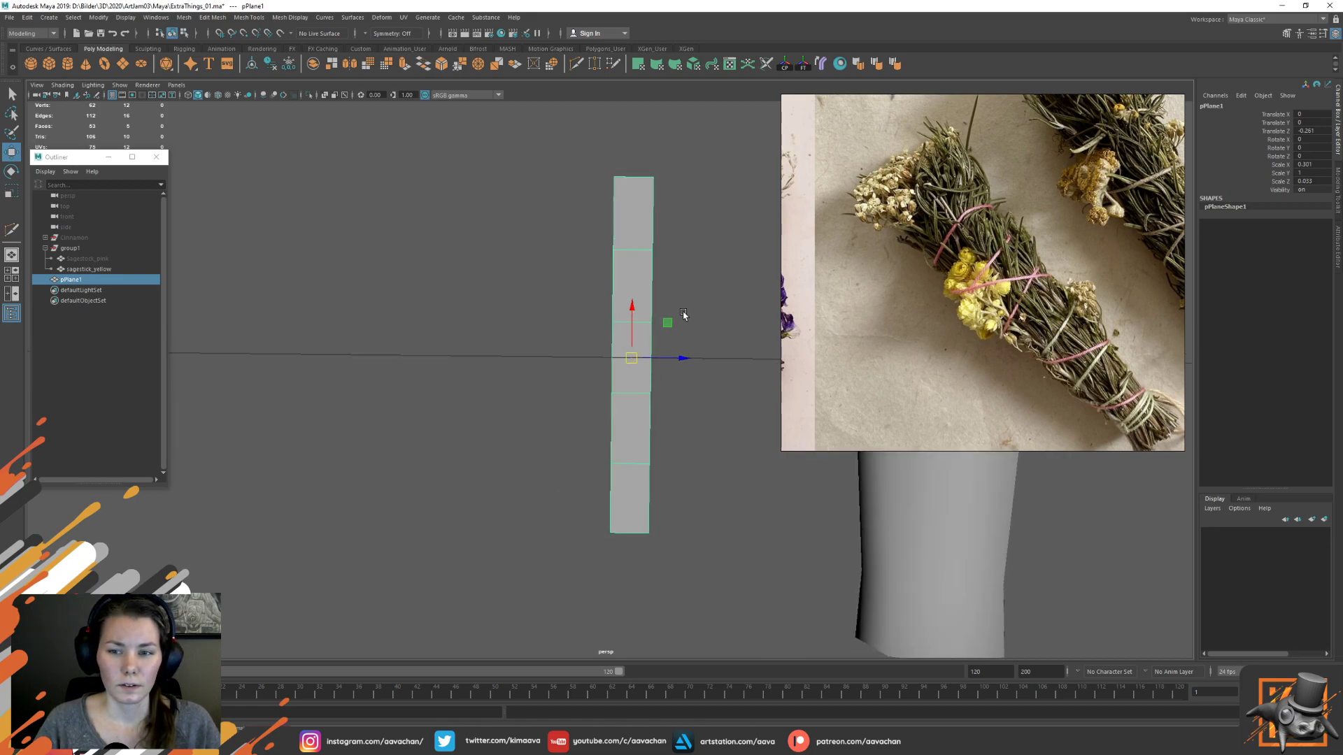
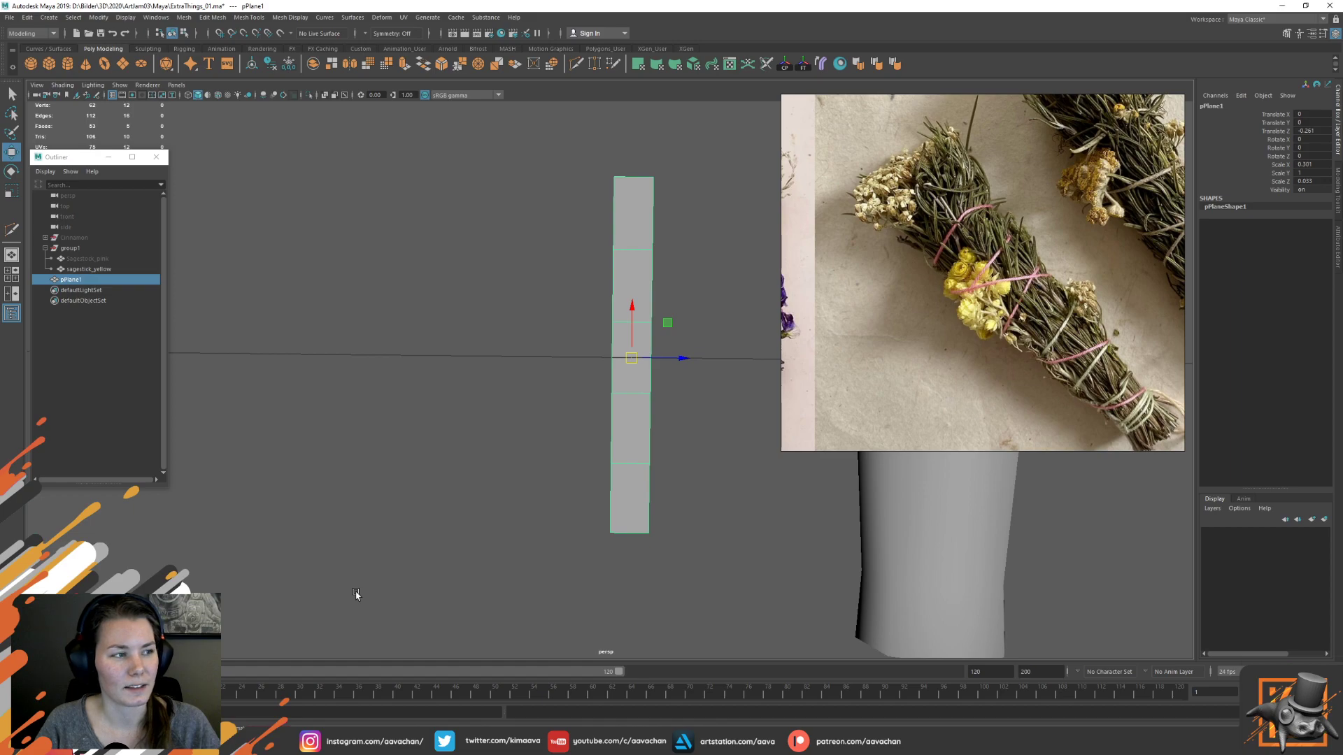
Examine the sage stick reference photos, comparing the bundles and the leaf shapes on the yellow-flowered stick
scroll(980, 384, down, 3)
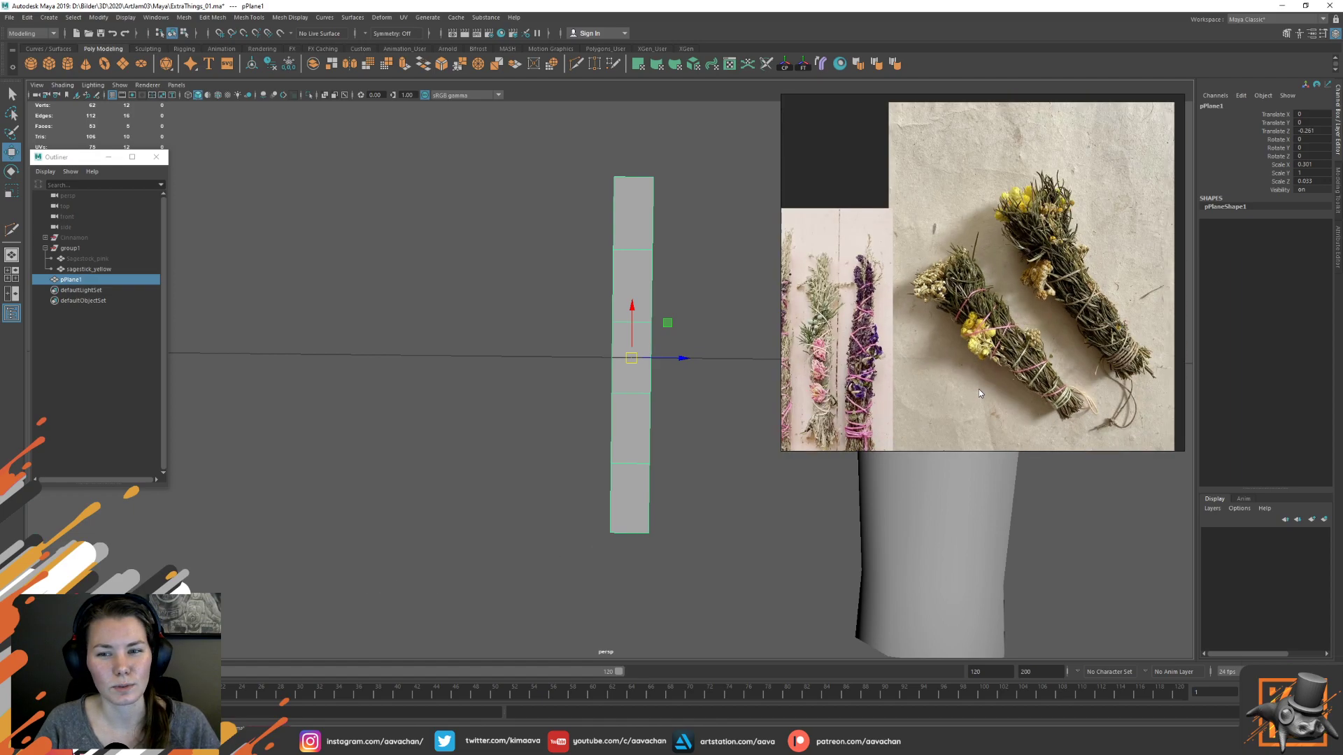
scroll(980, 392, up, 1)
middle_drag(944, 397, 976, 375)
scroll(1060, 343, down, 3)
scroll(1025, 368, up, 4)
scroll(1118, 308, down, 3)
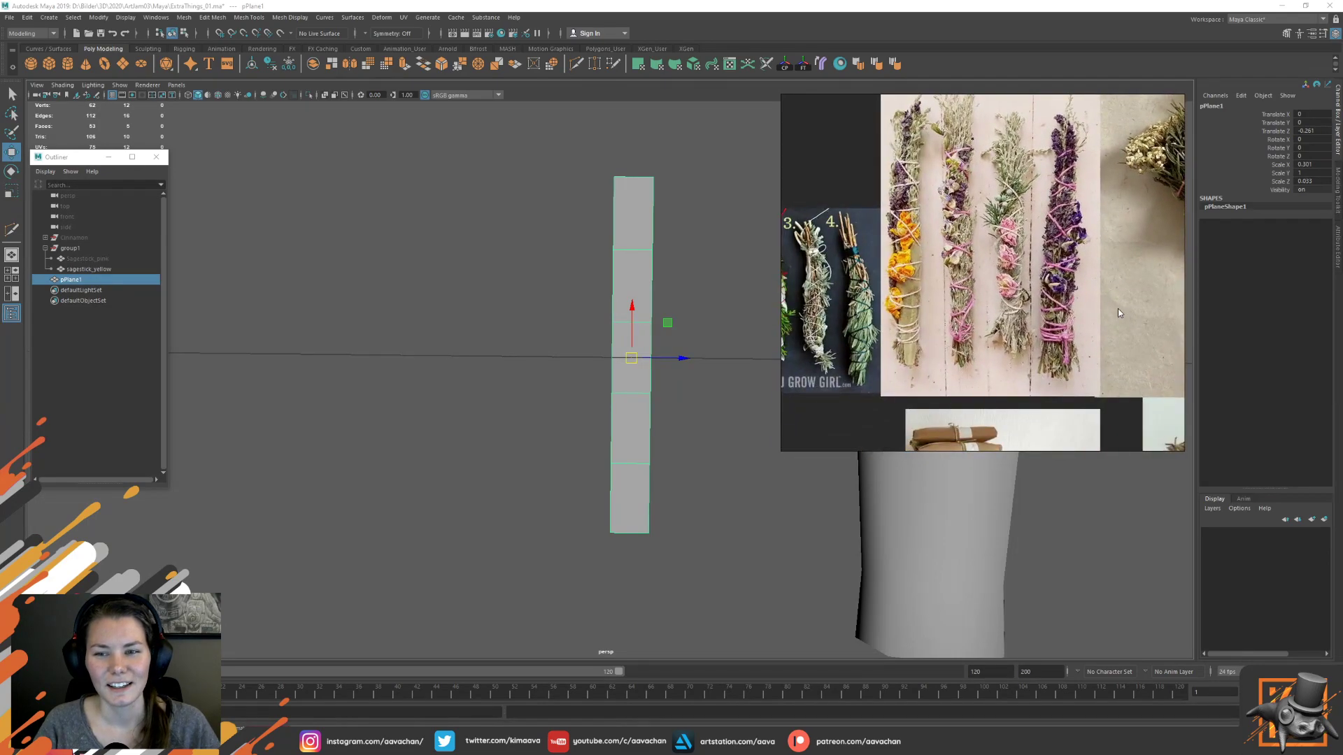
scroll(1118, 308, up, 4)
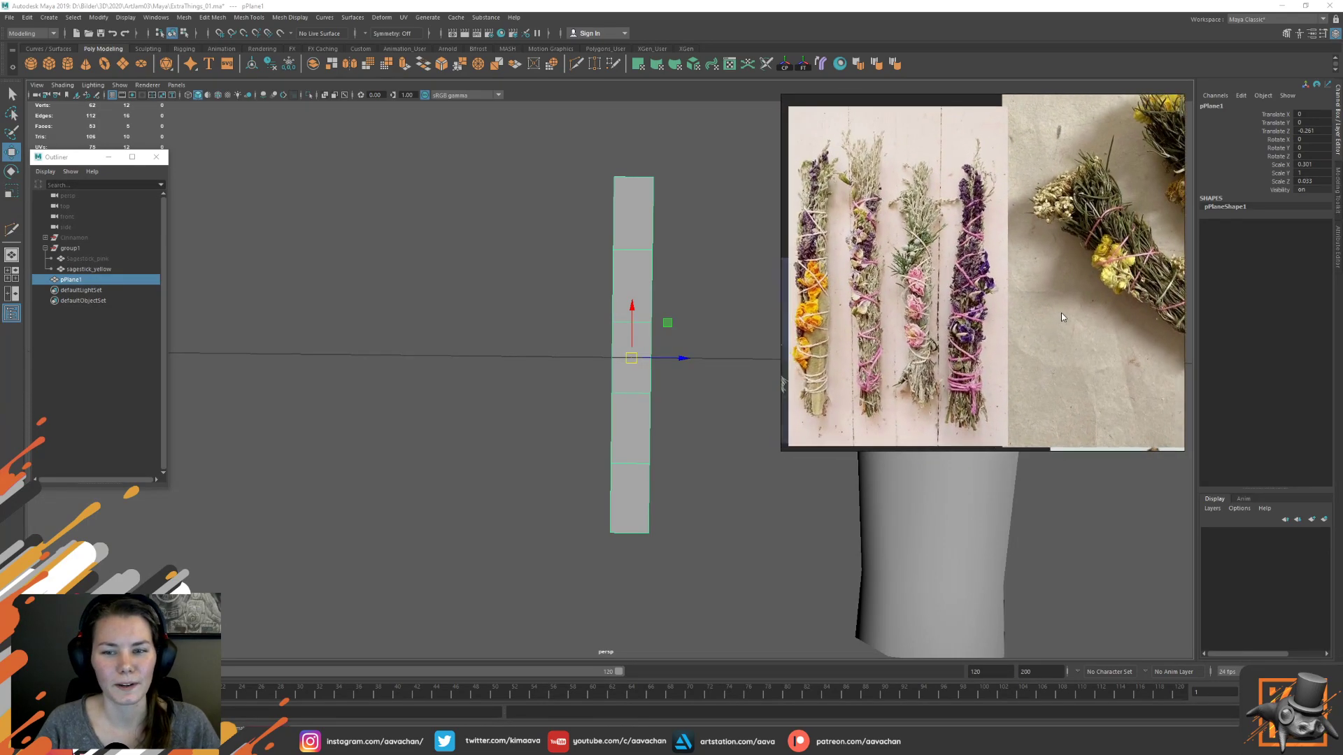
scroll(1059, 317, down, 2)
scroll(1056, 322, up, 2)
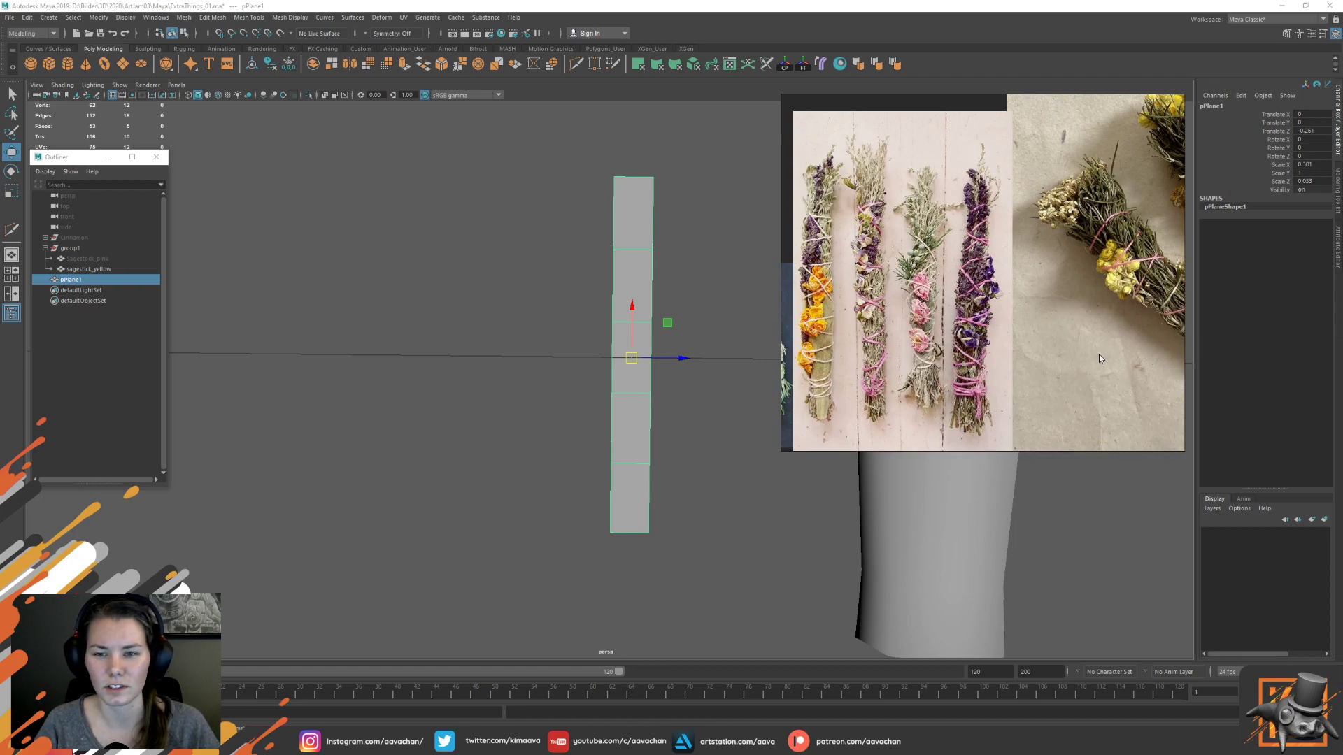
middle_drag(1099, 354, 1008, 386)
scroll(1009, 382, up, 3)
middle_drag(1057, 343, 951, 368)
scroll(686, 422, up, 2)
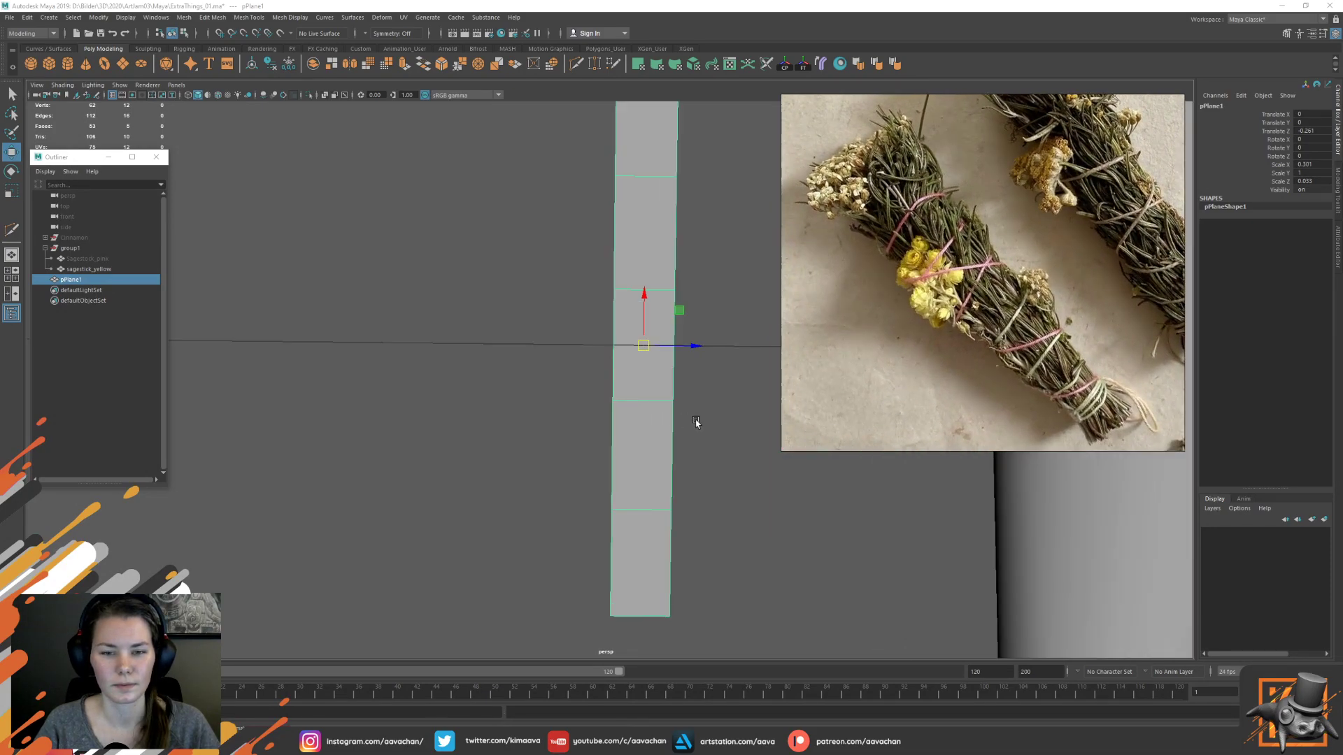
Scale the vertices at both ends of the strip inward so it tapers to narrow tips, and return to object selection
scroll(695, 417, down, 1)
alt+middle_drag(645, 319, 627, 380)
right_drag(648, 273, 582, 272)
drag(568, 155, 638, 201)
key(r)
drag(557, 570, 711, 654)
drag(666, 630, 634, 631)
right_drag(607, 375, 691, 310)
click(684, 354)
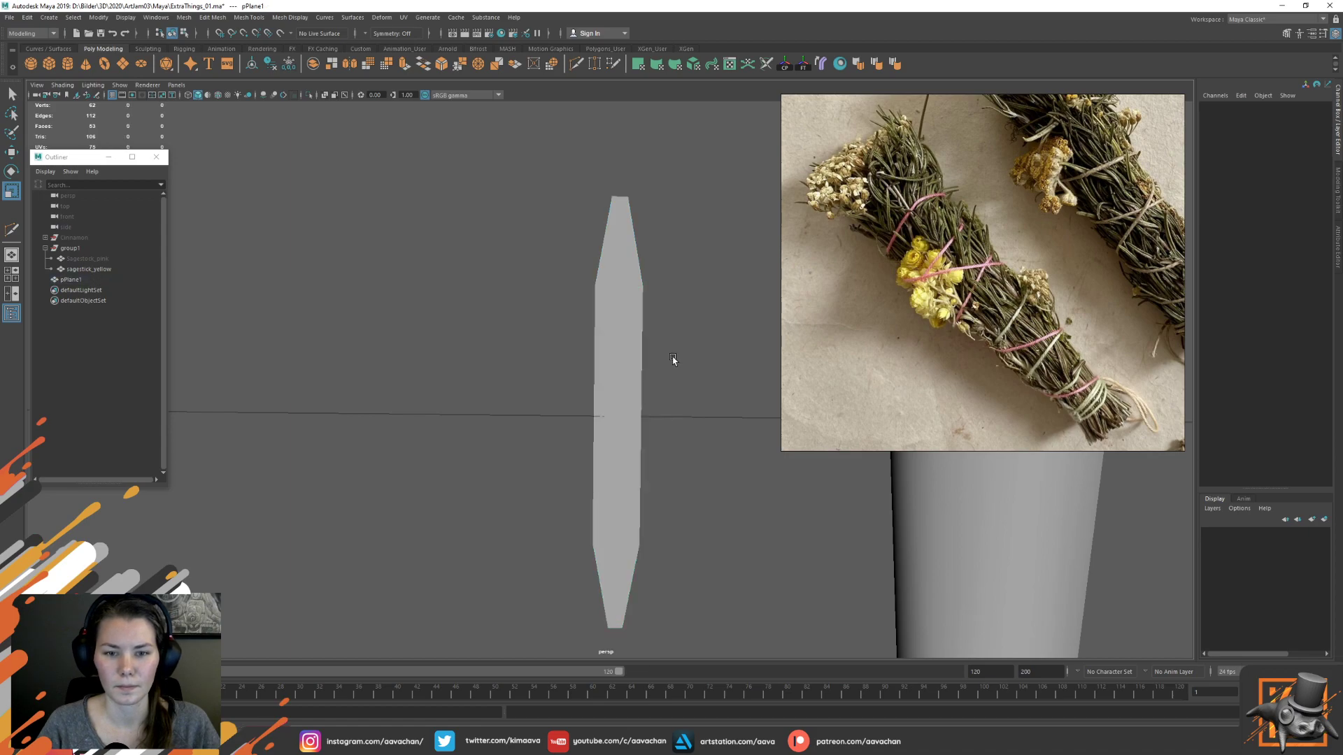
Switch the tapered strip to smoothed display and keep it selected
click(617, 380)
key(3)
click(663, 290)
click(612, 296)
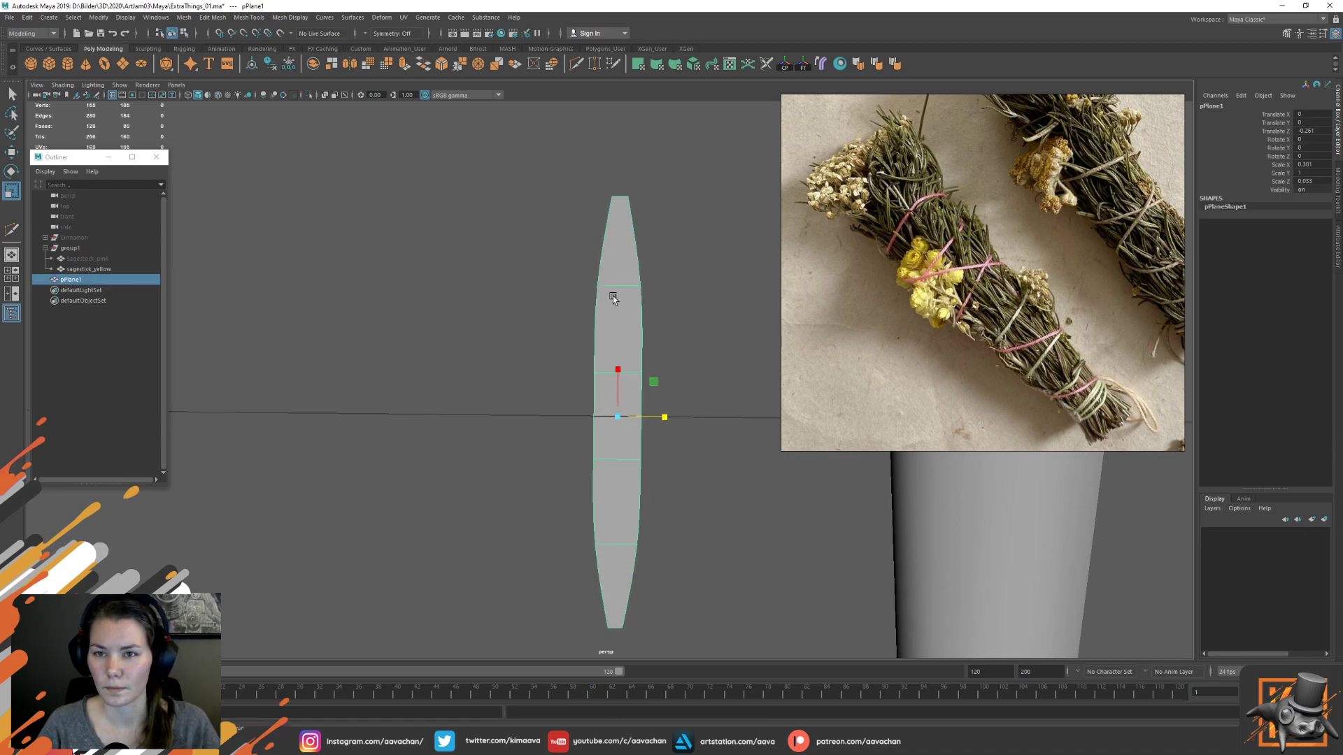
right_drag(613, 296, 569, 297)
drag(571, 261, 644, 198)
drag(695, 644, 601, 618)
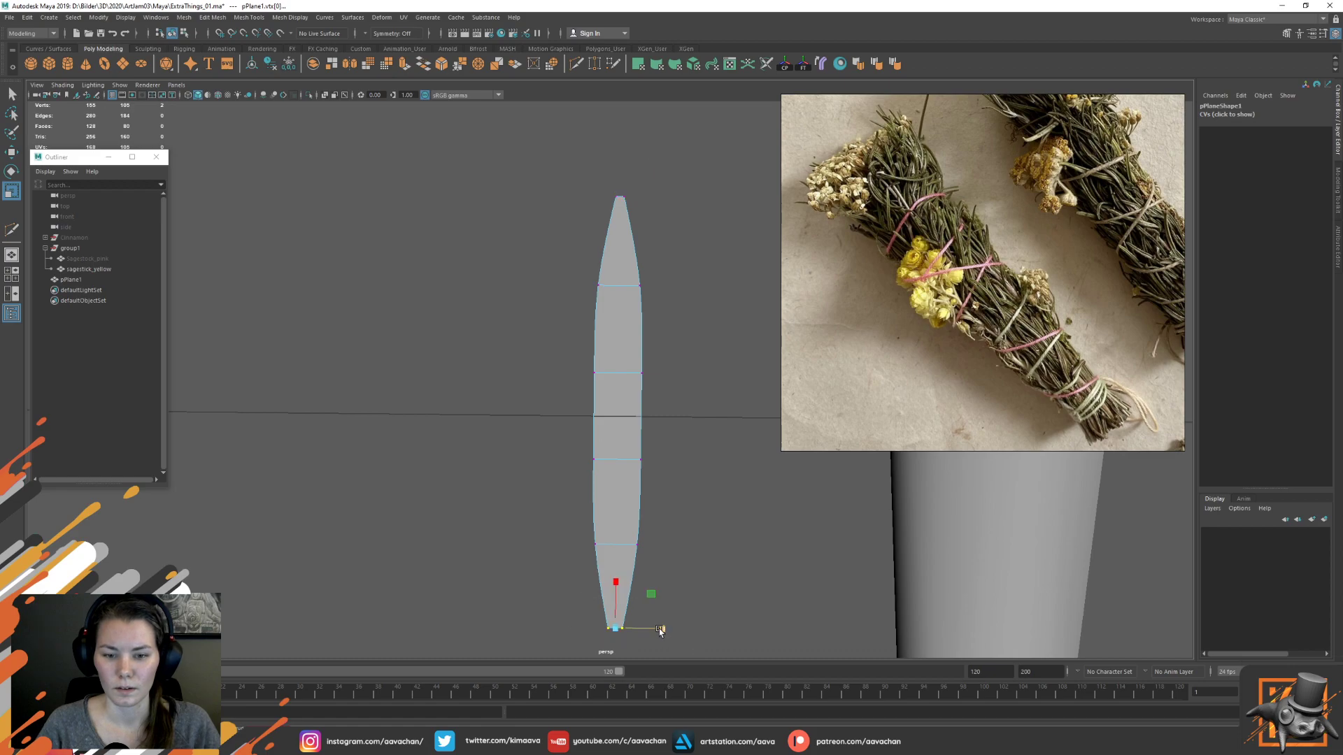
right_drag(604, 382, 647, 354)
click(680, 387)
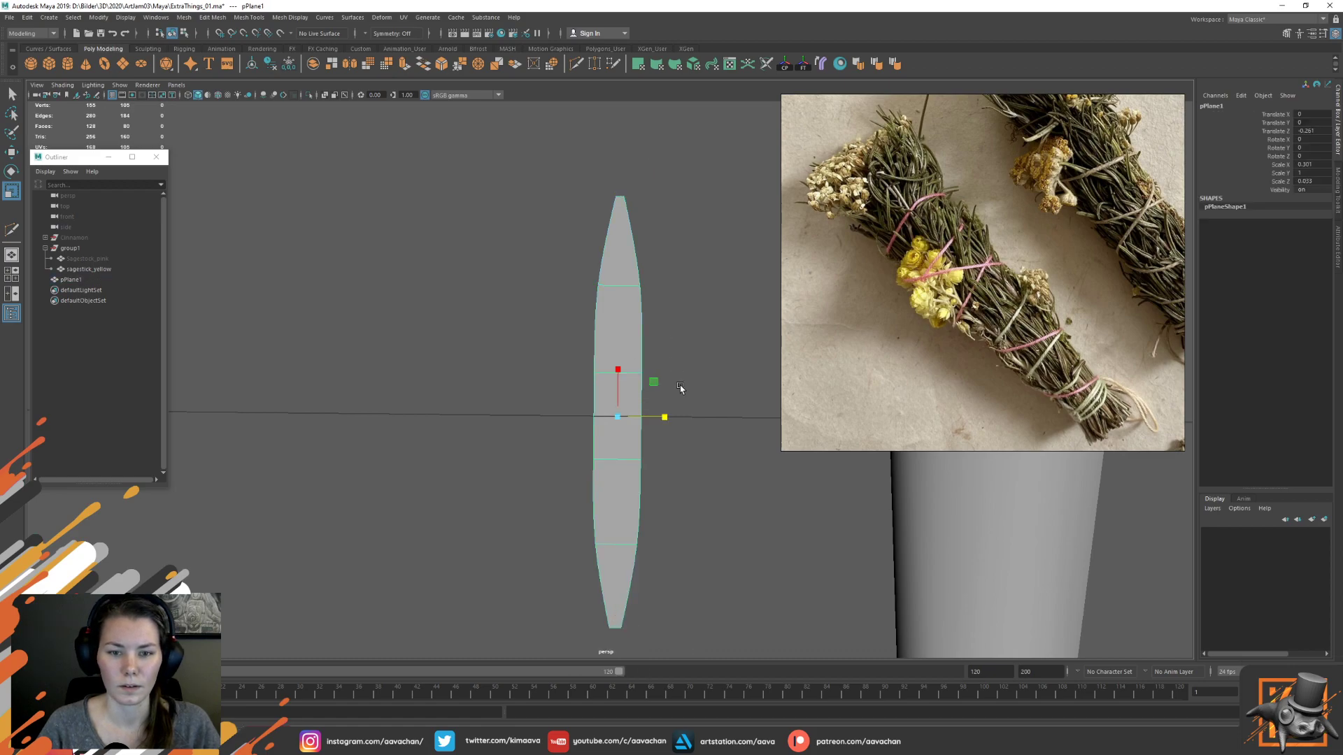
Scale the whole leaf strip narrower across its width while keeping its length
click(628, 384)
drag(662, 418, 647, 425)
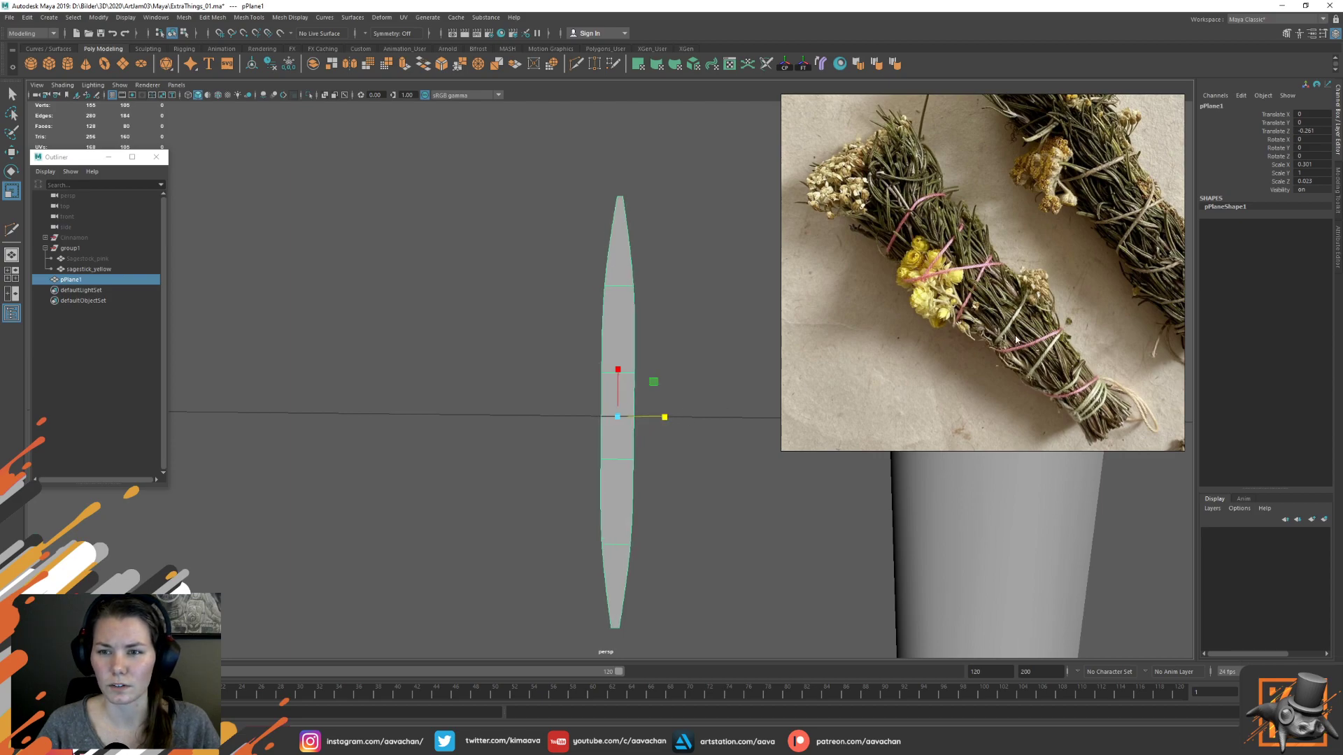
scroll(1007, 344, up, 3)
scroll(1010, 342, down, 2)
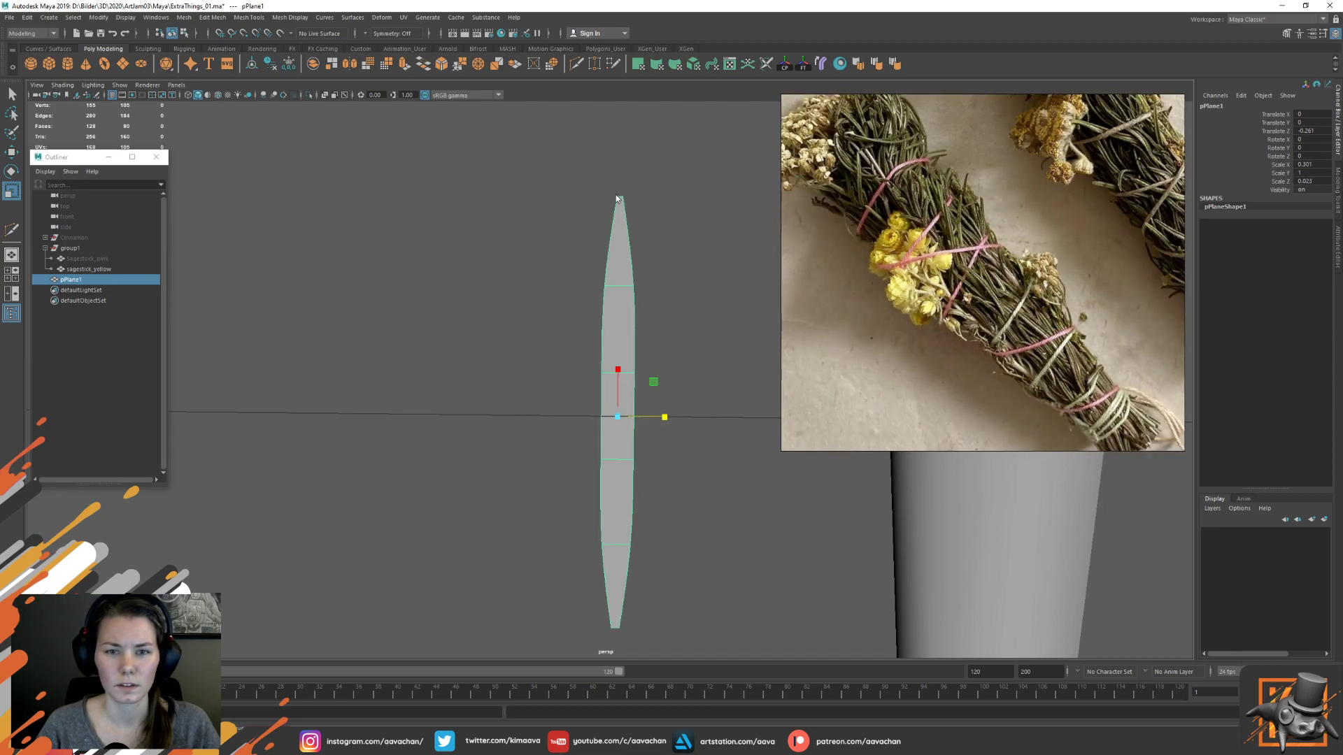
Select the vertices at both tips of the strip, scale them across the width, and return to object selection
right_drag(637, 213, 557, 187)
drag(548, 149, 674, 216)
shift+drag(582, 636, 636, 609)
drag(670, 419, 669, 348)
key(F8)
key(w)
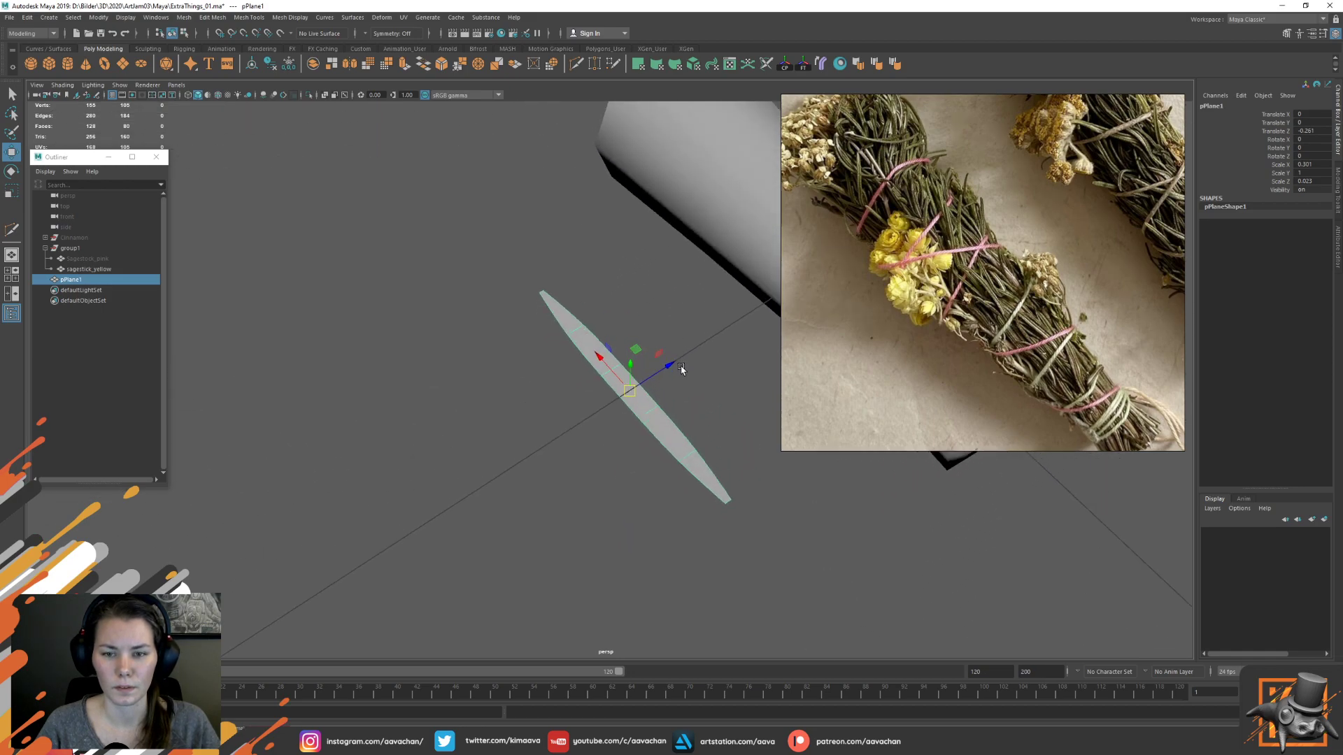
scroll(672, 433, up, 4)
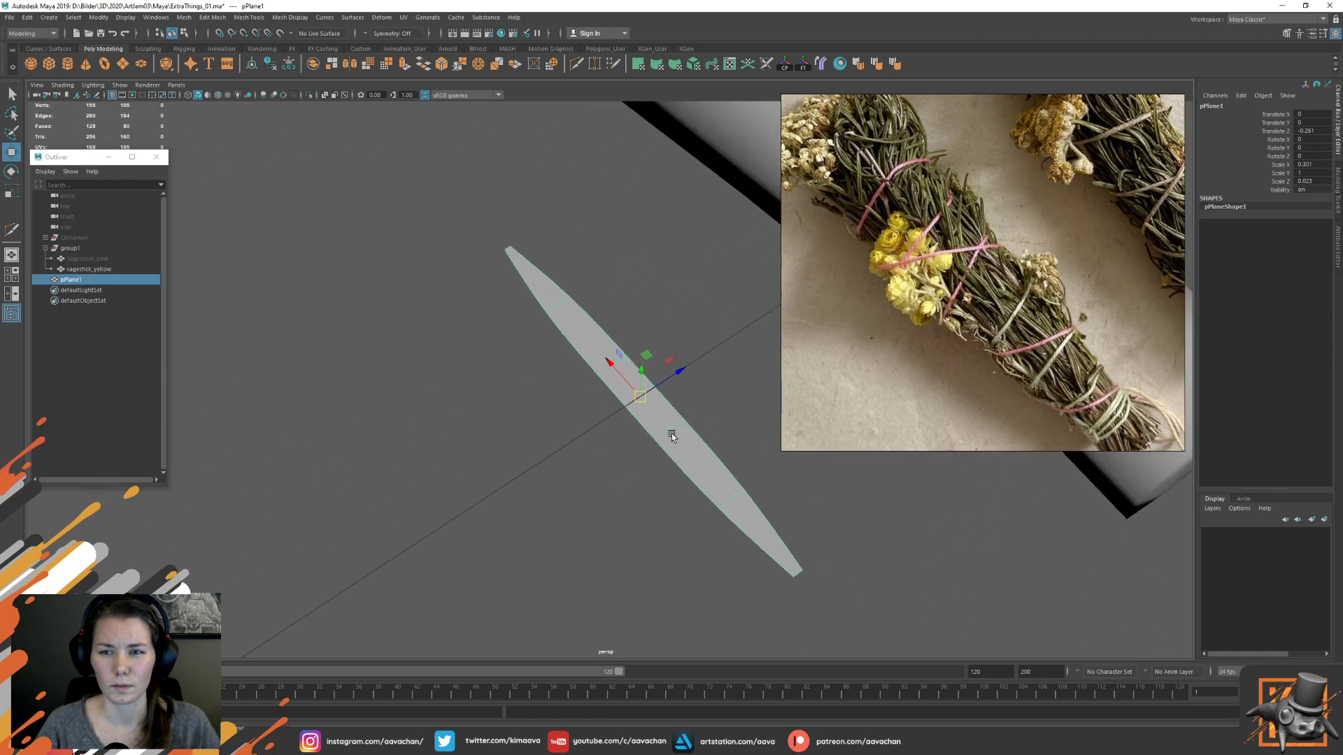
alt+middle_drag(546, 447, 491, 415)
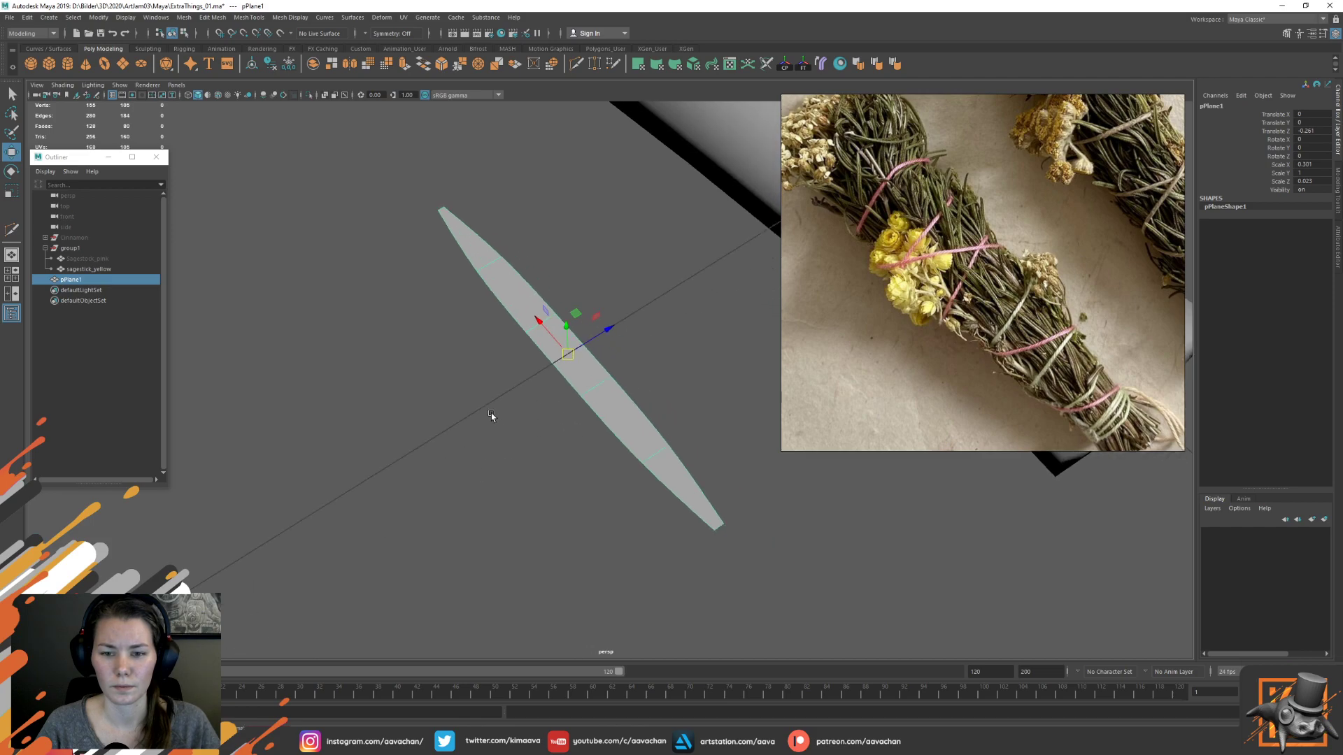
key(3)
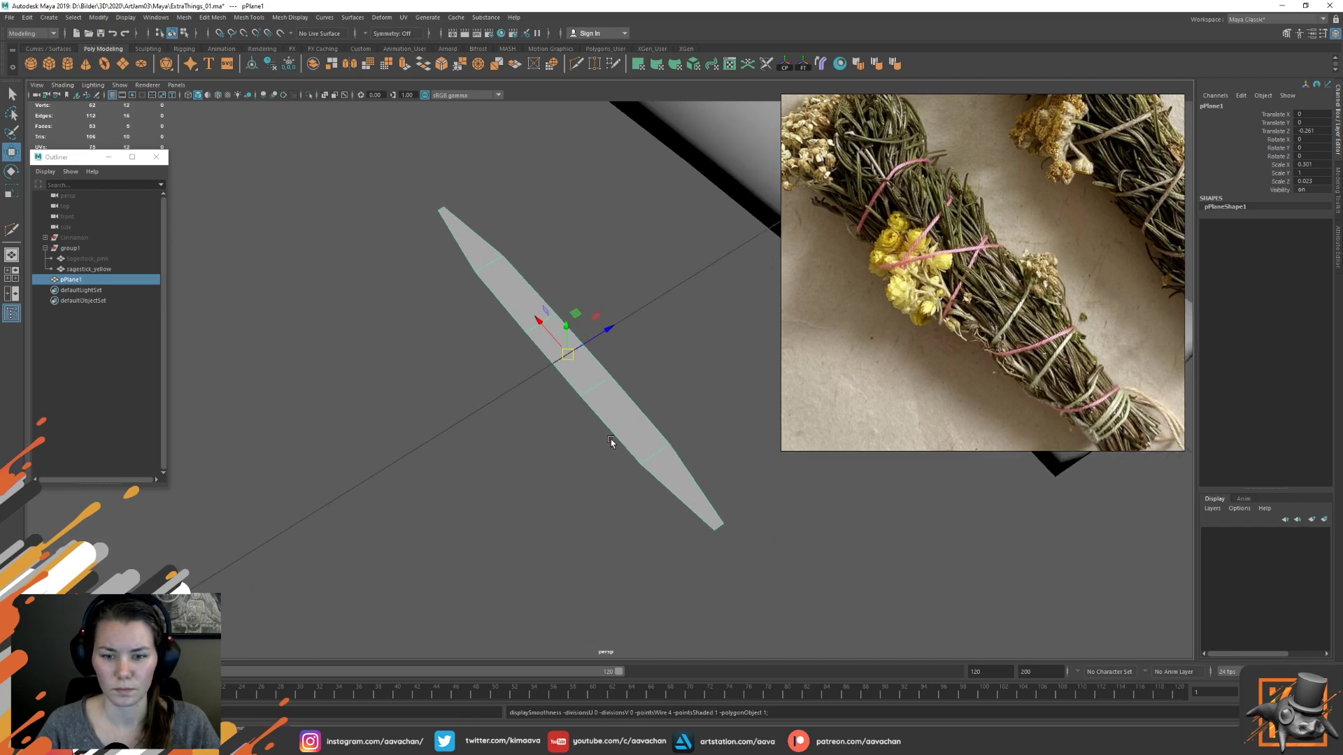
scroll(719, 516, up, 3)
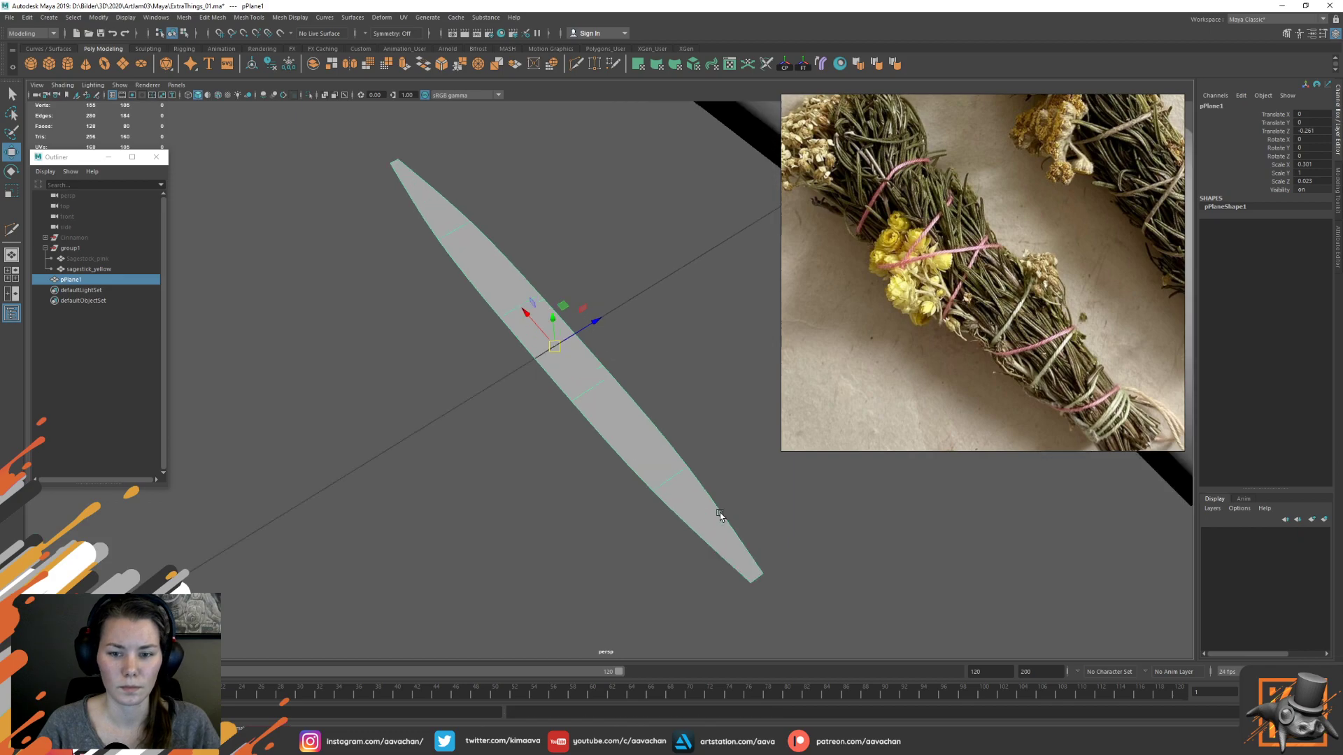
alt+middle_drag(763, 582, 644, 454)
right_click(616, 401)
right_drag(581, 391, 581, 391)
drag(592, 414, 666, 455)
shift+right_drag(621, 427, 556, 385)
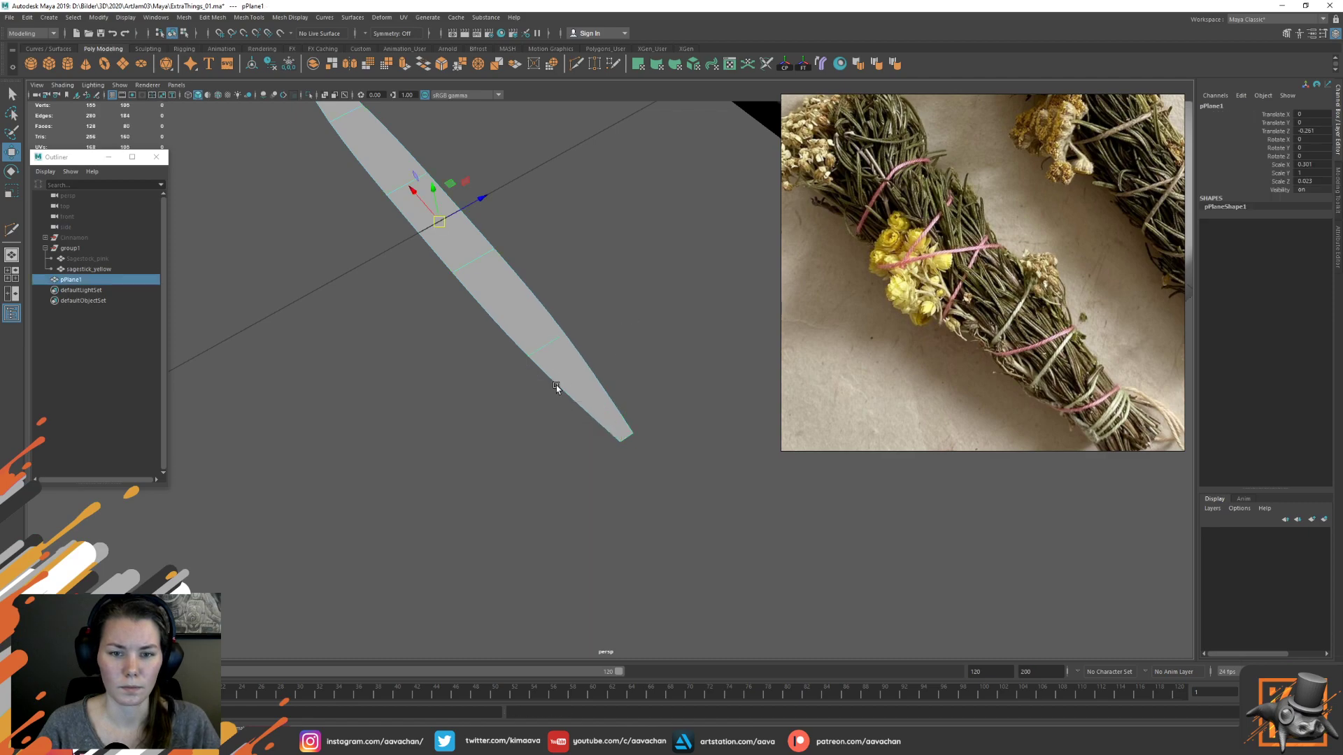
key(f)
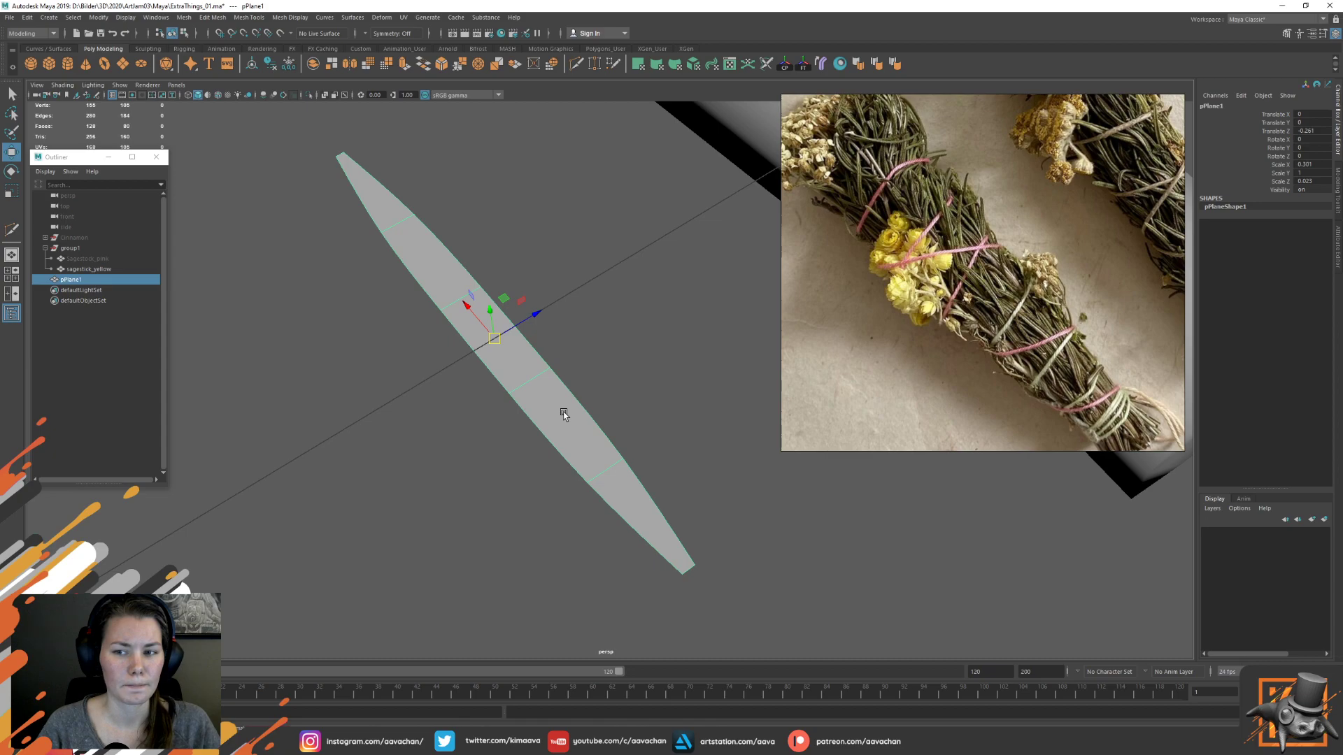
Split the strip lengthwise down its middle by applying an edge-ring split to the crosswise edges
shift+right_drag(495, 353, 495, 354)
right_drag(495, 353, 493, 320)
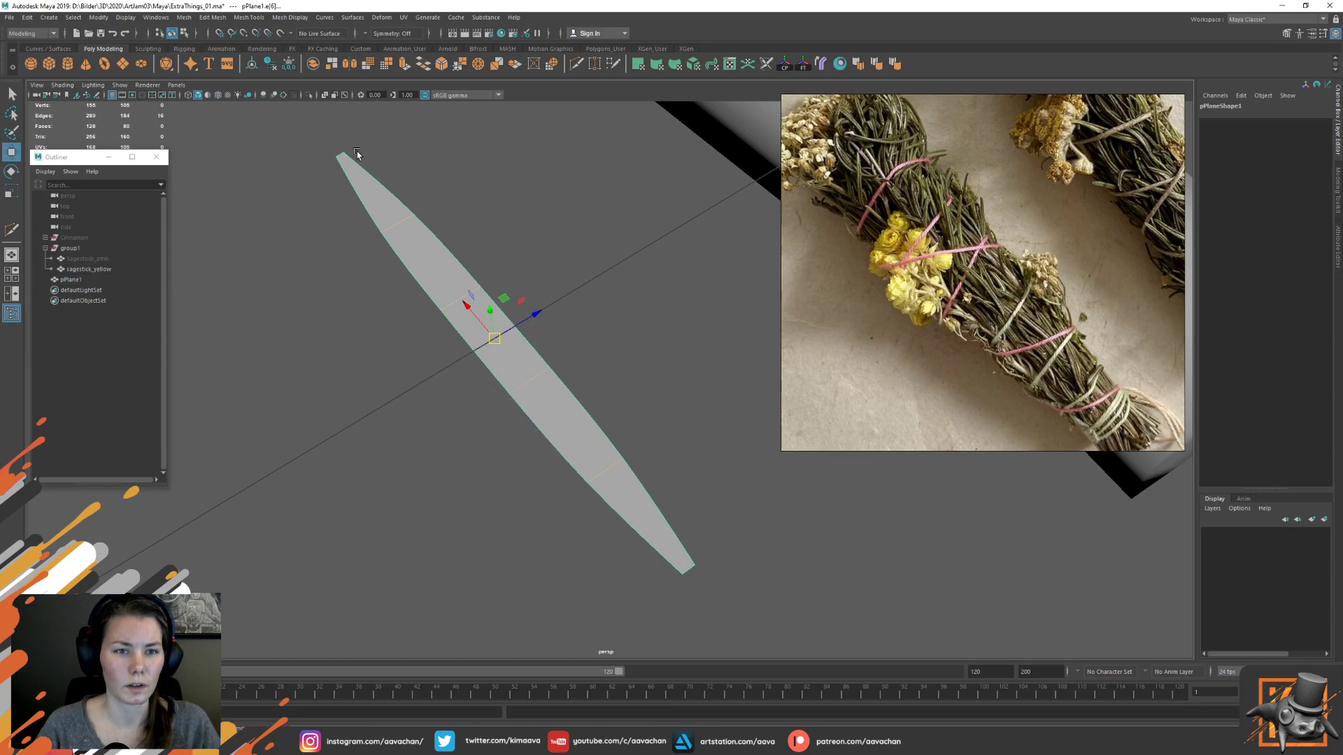
click(337, 153)
shift+click(690, 569)
click(691, 568)
shift+click(536, 380)
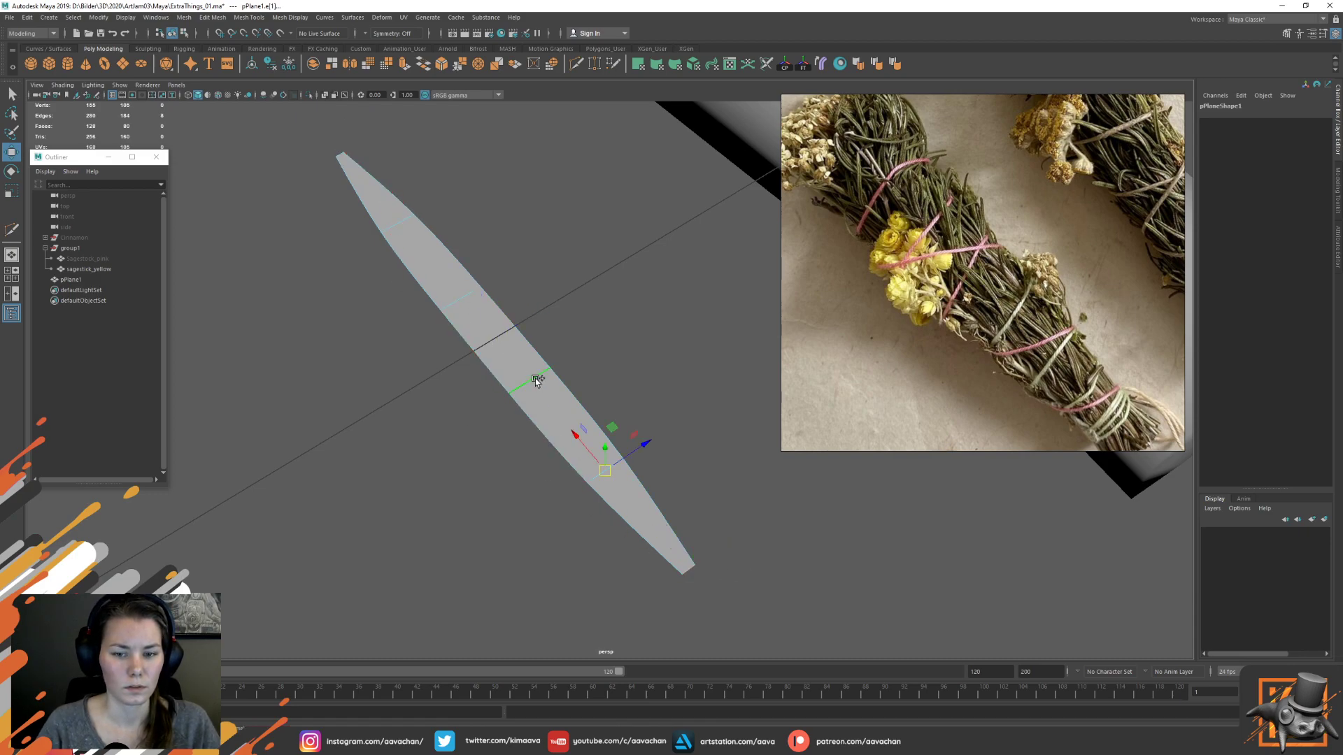
shift+click(338, 154)
shift+click(397, 229)
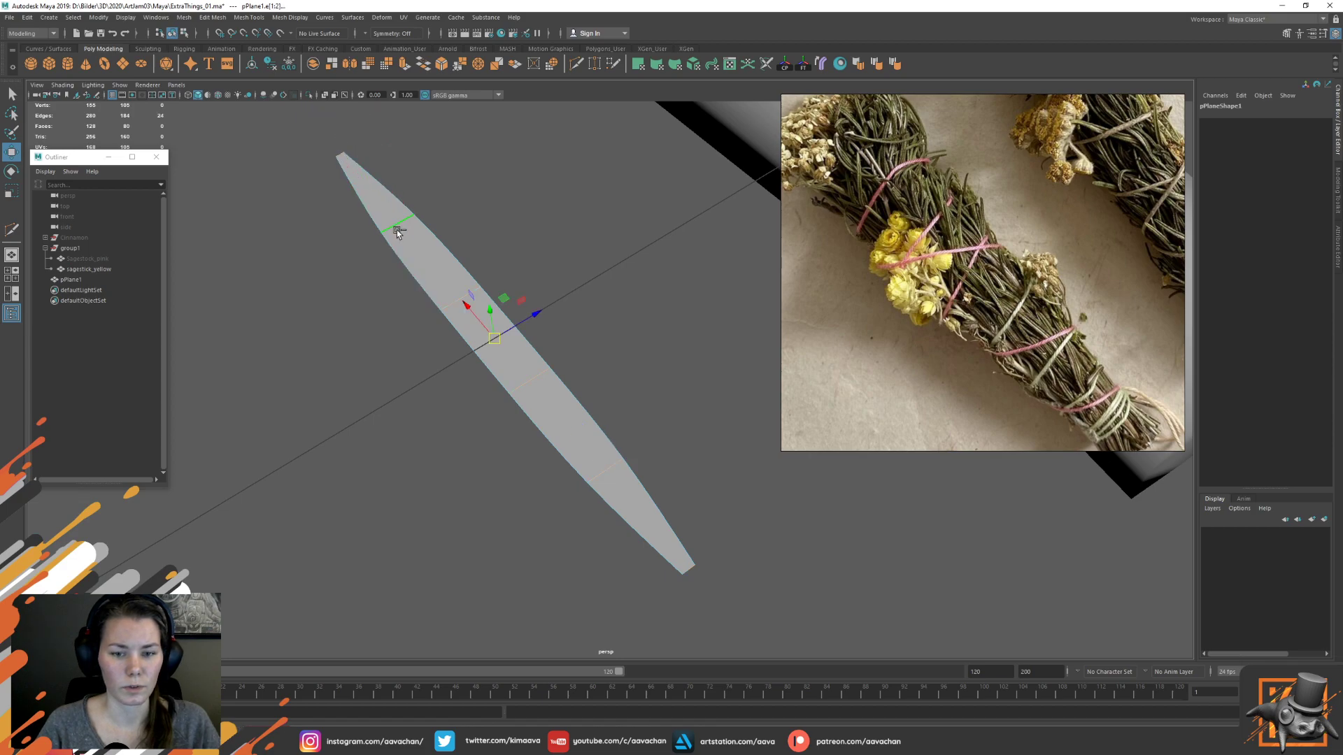
ctrl+right_drag(402, 224, 409, 262)
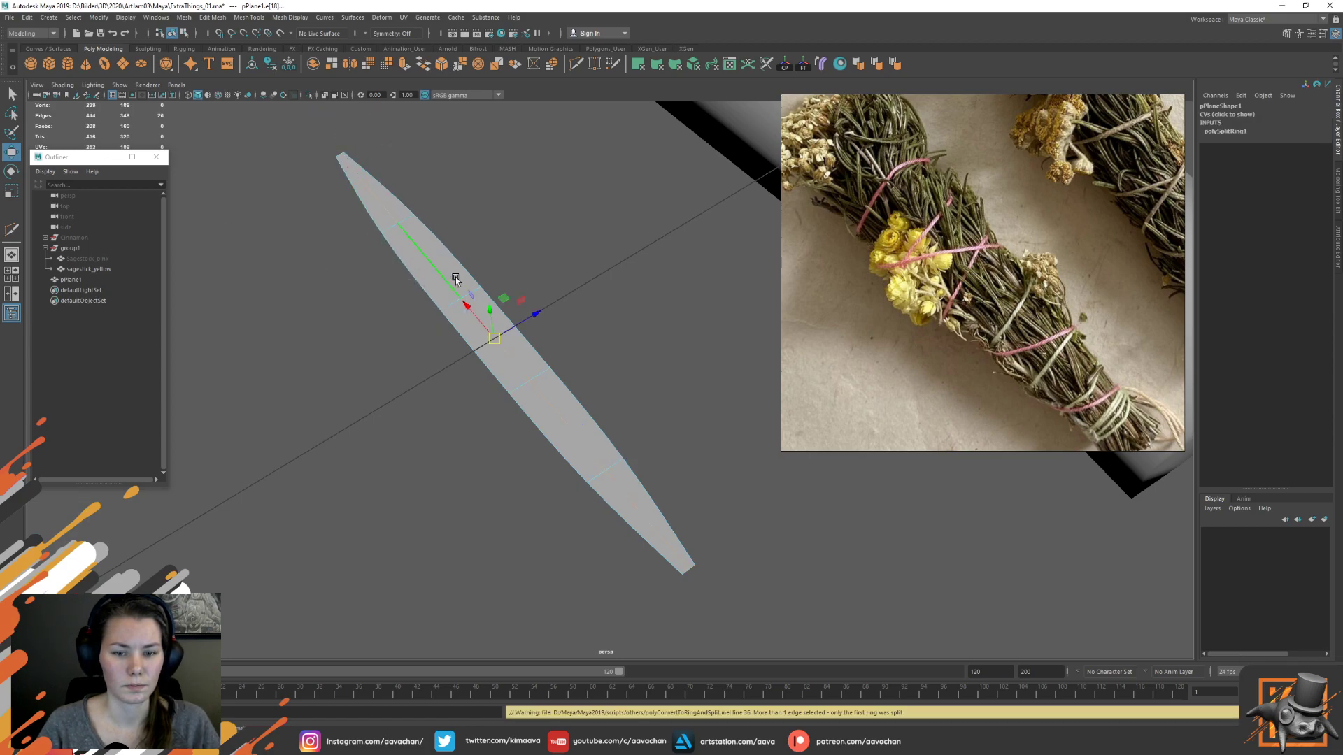
Scale the centre edge line lengthwise to extend both tips, lower it slightly, and return to object selection
key(r)
drag(470, 310, 468, 307)
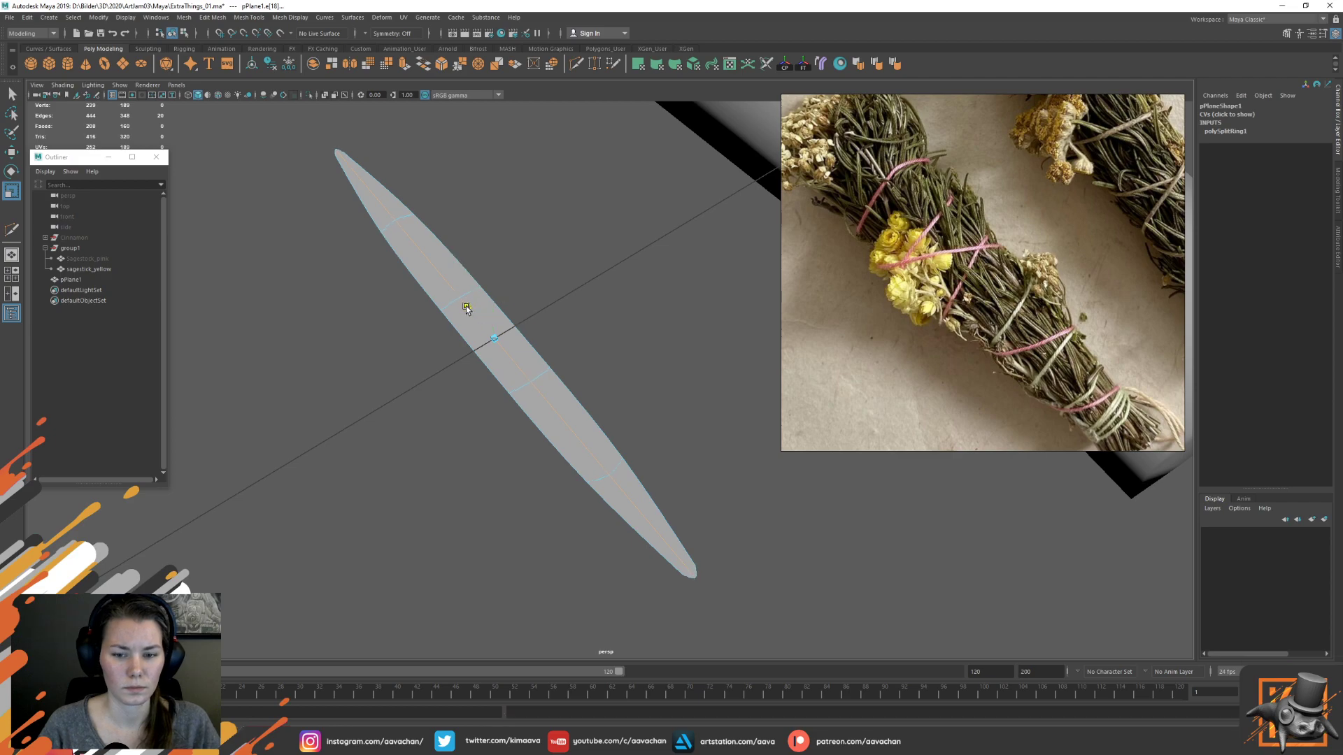
key(w)
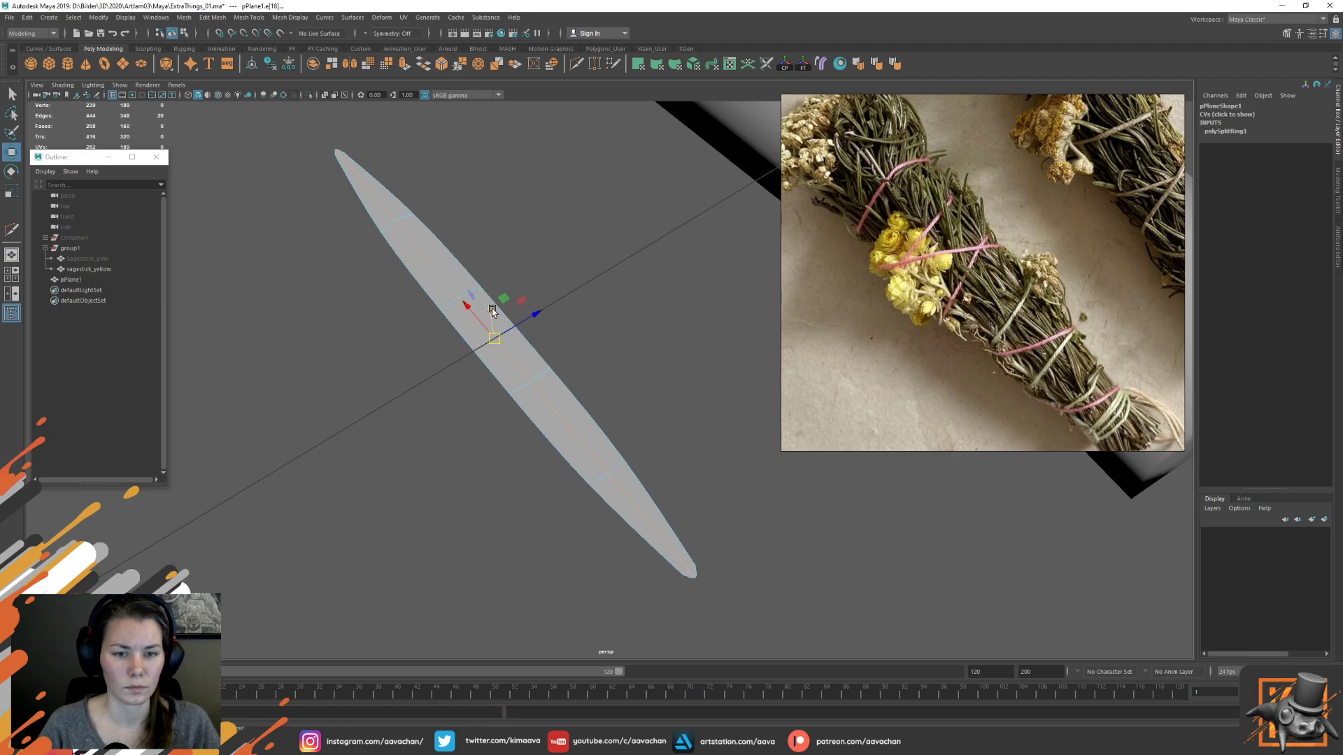
drag(492, 311, 493, 312)
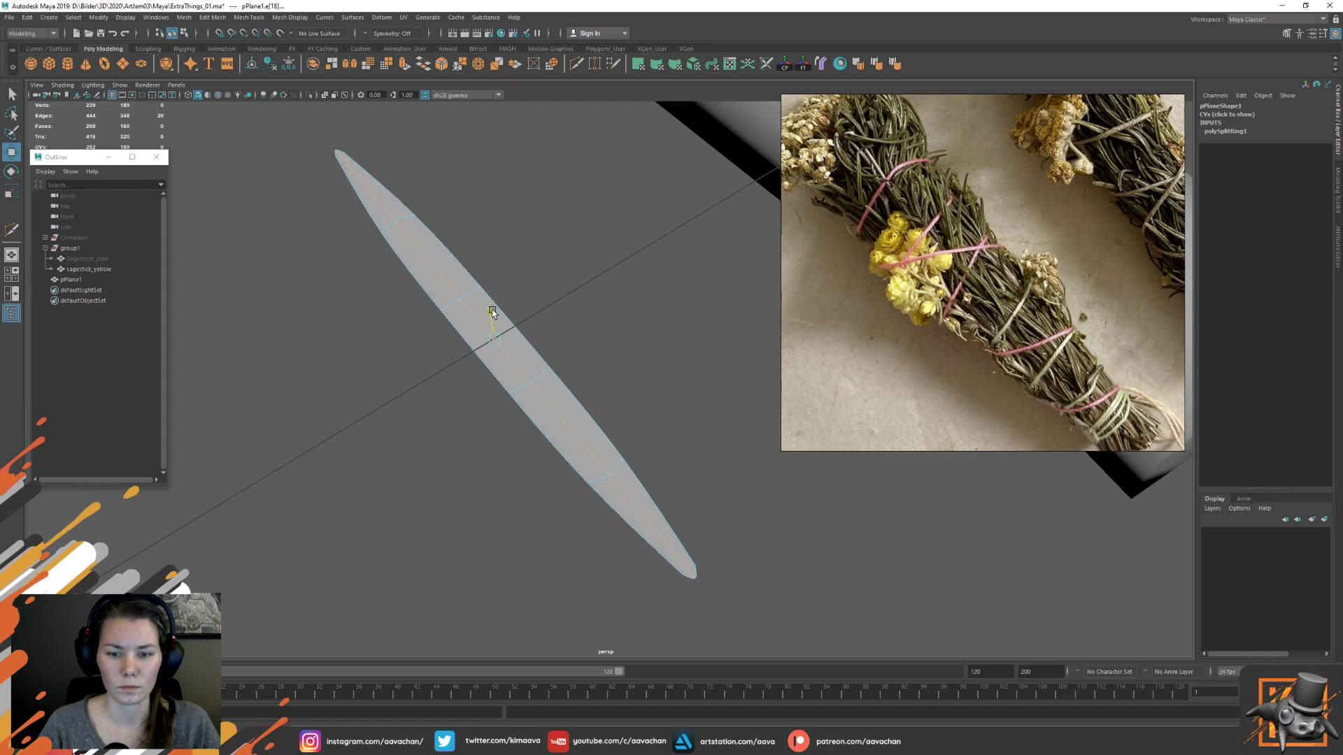
key(F8)
Add a crosswise edge loop near one end of the strip and adjust its height
alt+drag(524, 305, 591, 363)
right_drag(501, 324, 504, 348)
double_click(510, 306)
key(ctrl+e)
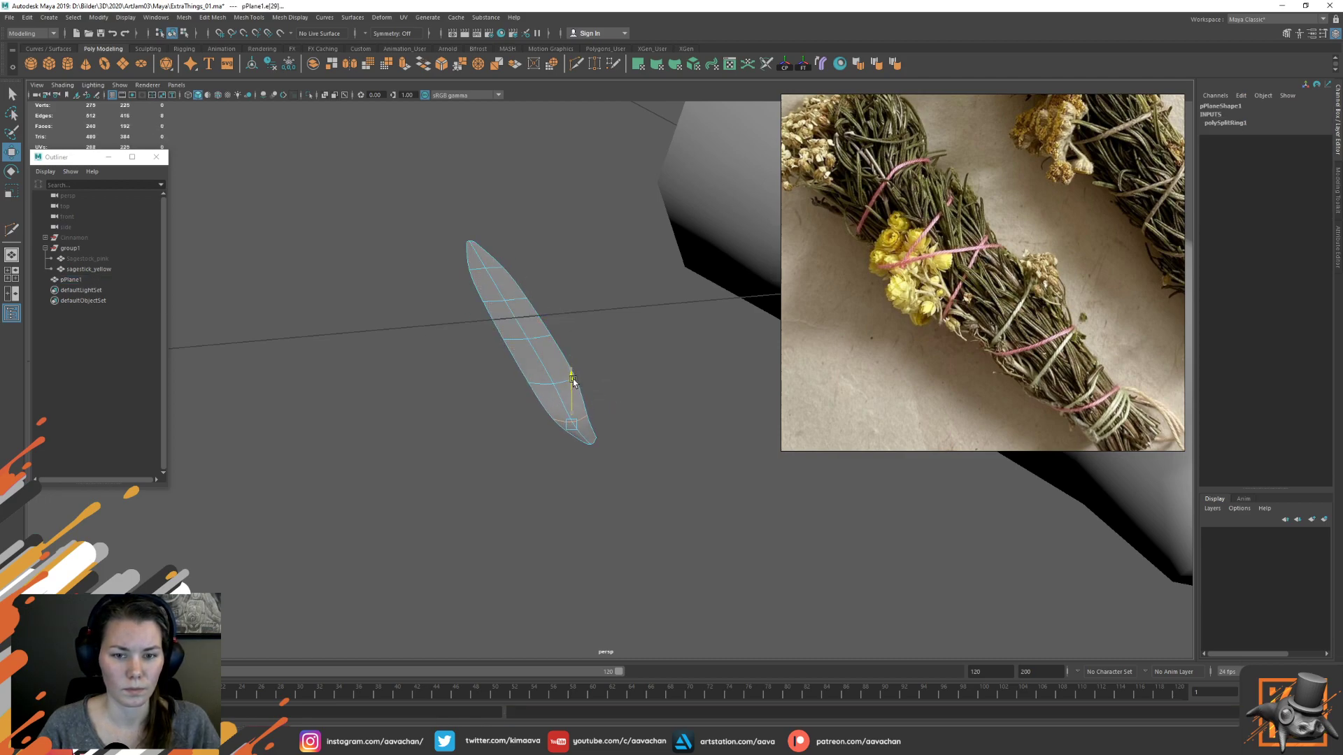
Extrude all faces of the strip with a local Z translation of 0.004 for thickness, and delete its construction history
double_click(523, 328)
shift+right_drag(523, 328, 523, 302)
drag(579, 392, 575, 386)
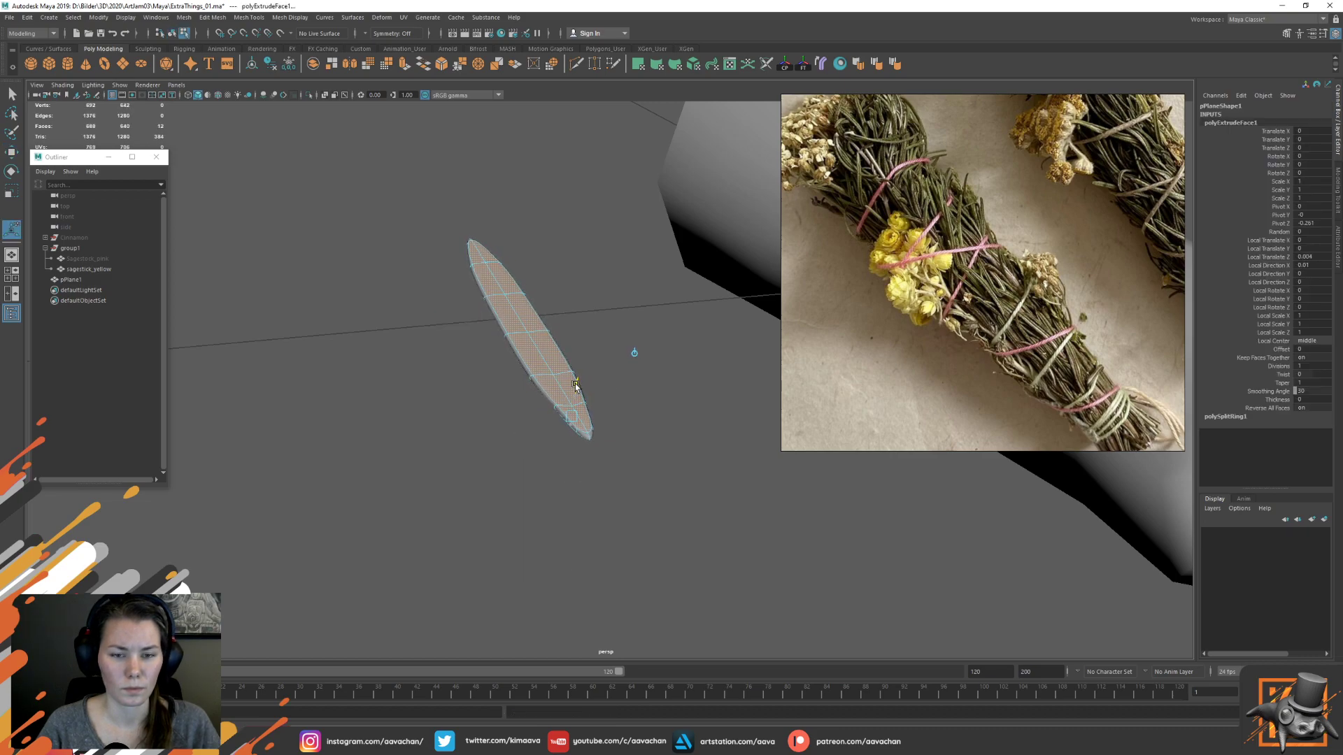
key(w)
right_drag(516, 326, 587, 303)
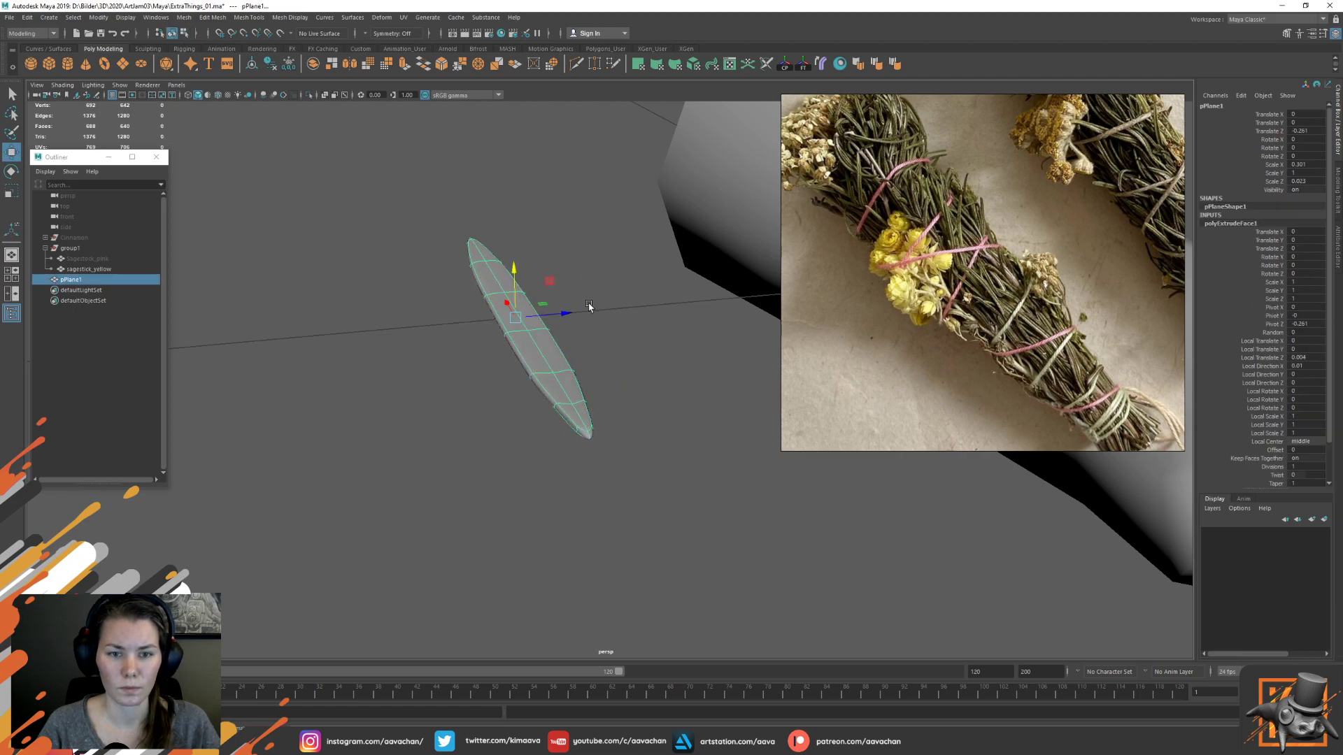
click(589, 303)
click(542, 379)
key(alt+shift+d)
Use Multi-Cut on the unsmoothed strip to cut along one side of its centre line, from near one tip to the other
alt+right_drag(541, 378, 583, 392)
alt+drag(584, 392, 467, 354)
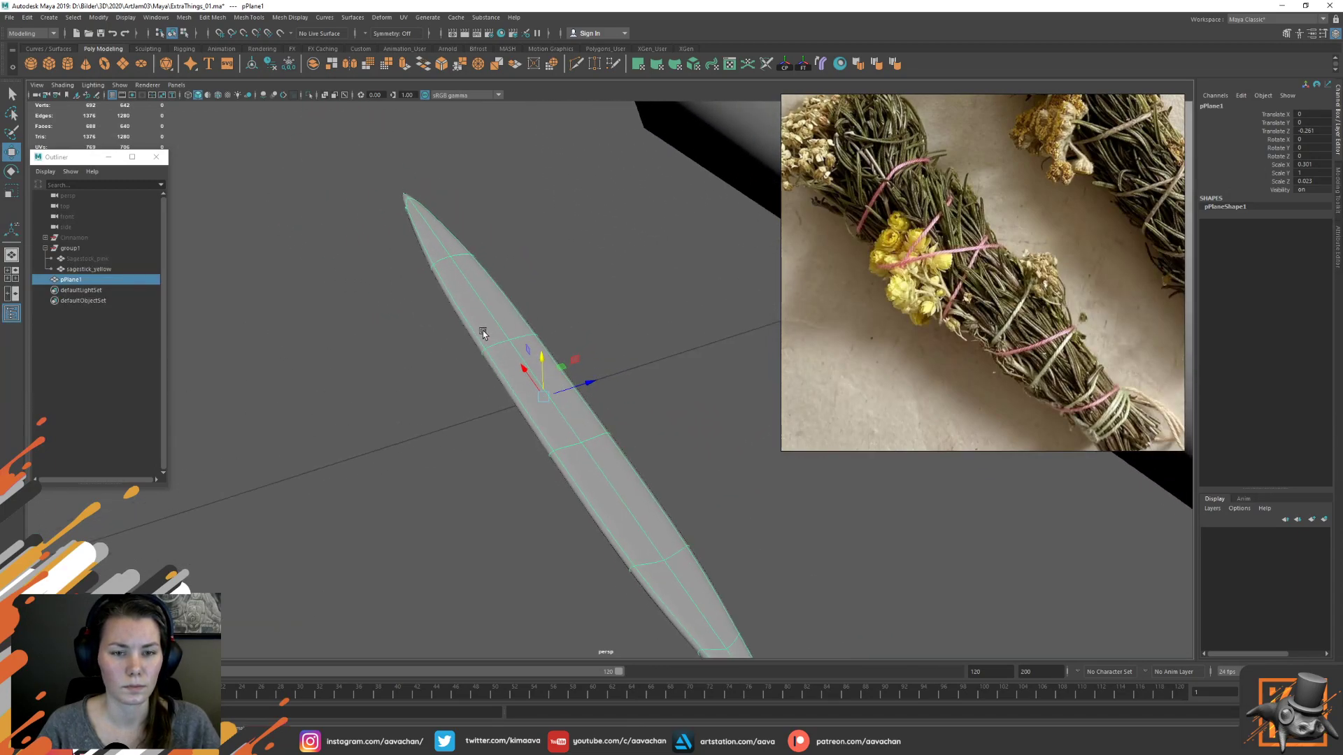
key(1)
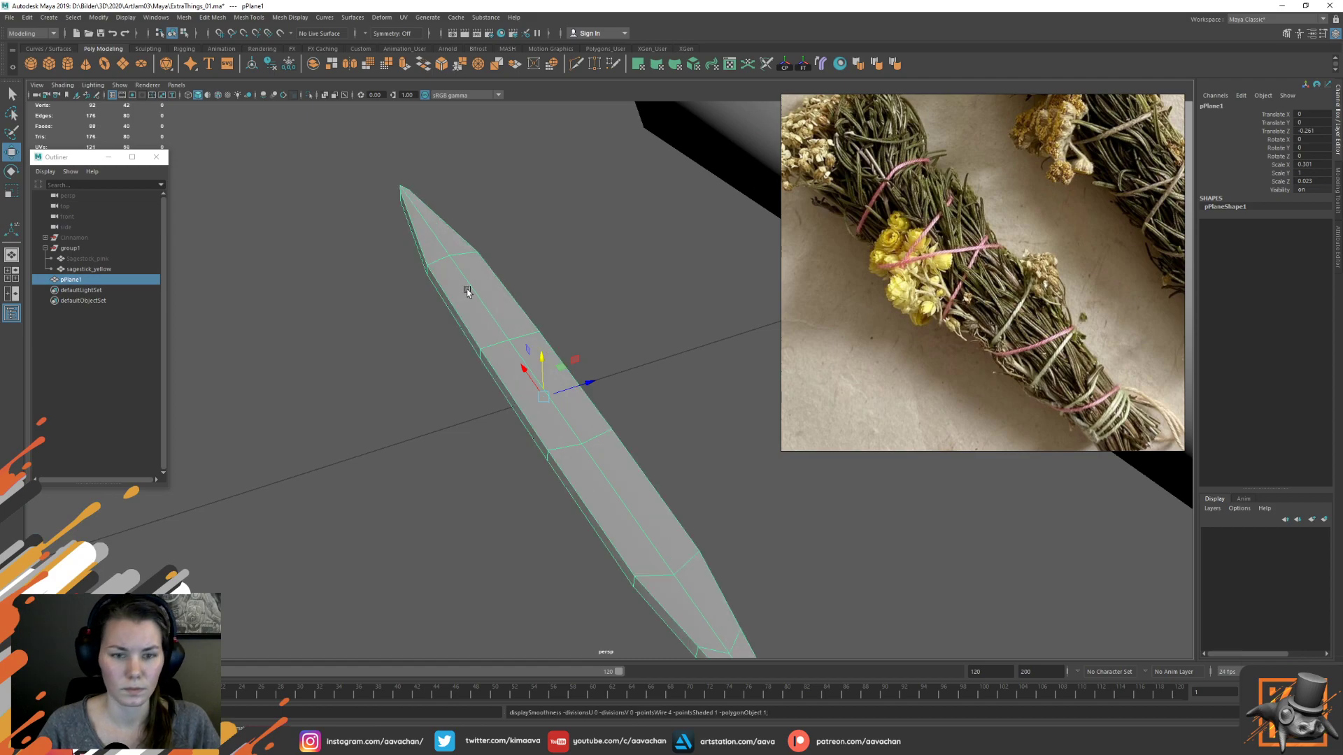
right_click(463, 286)
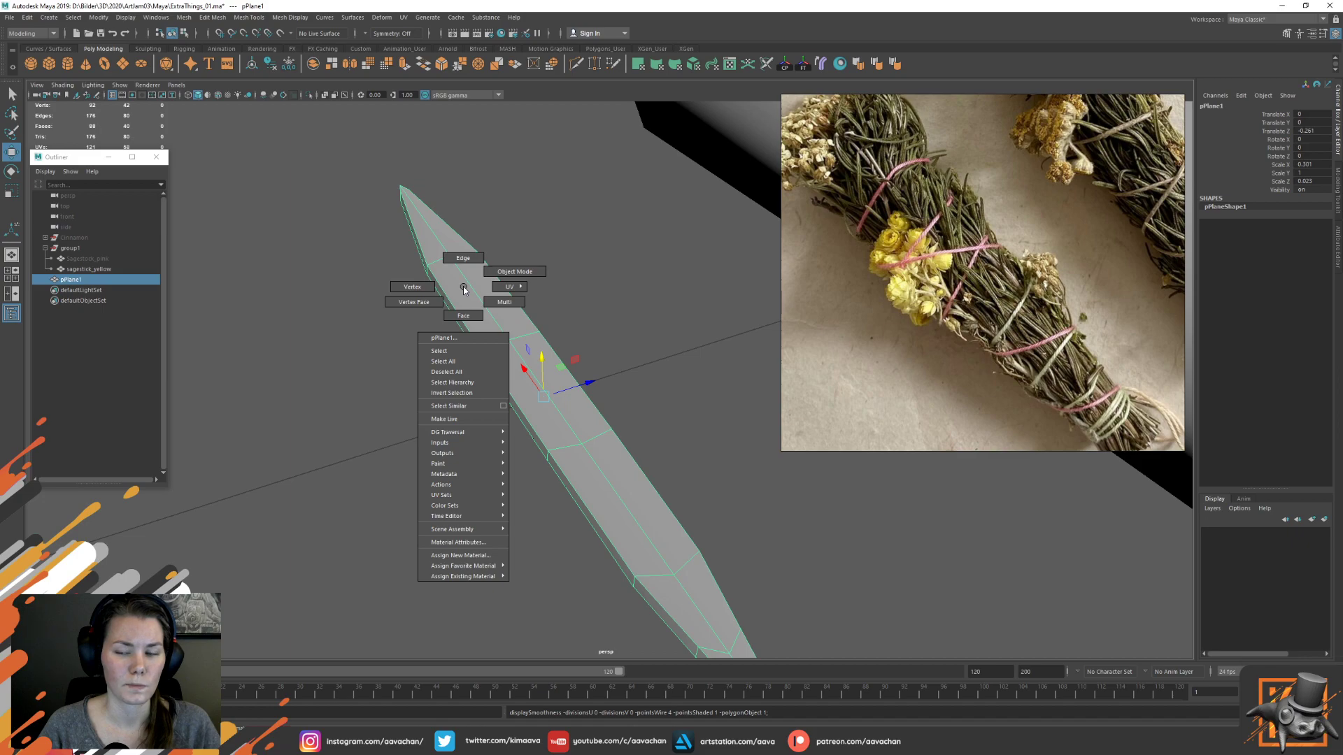
shift+right_drag(467, 275, 420, 280)
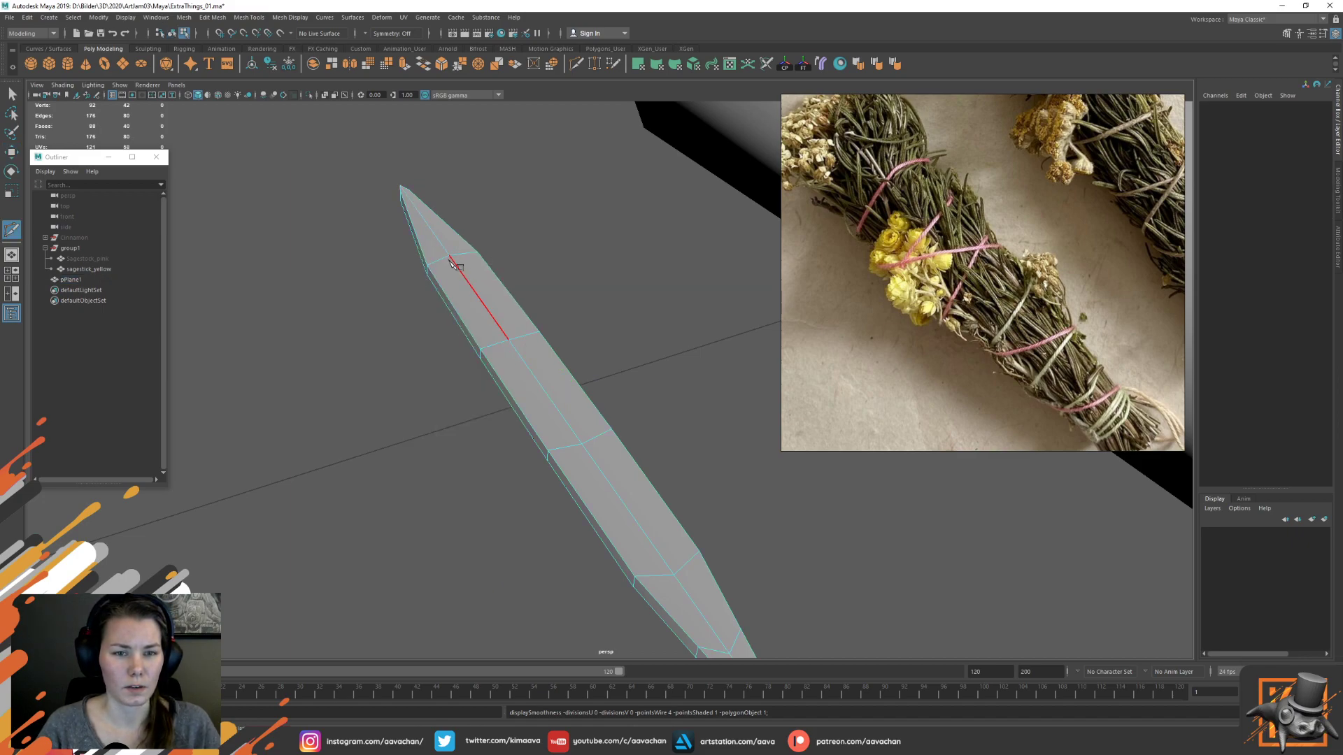
click(428, 227)
click(442, 259)
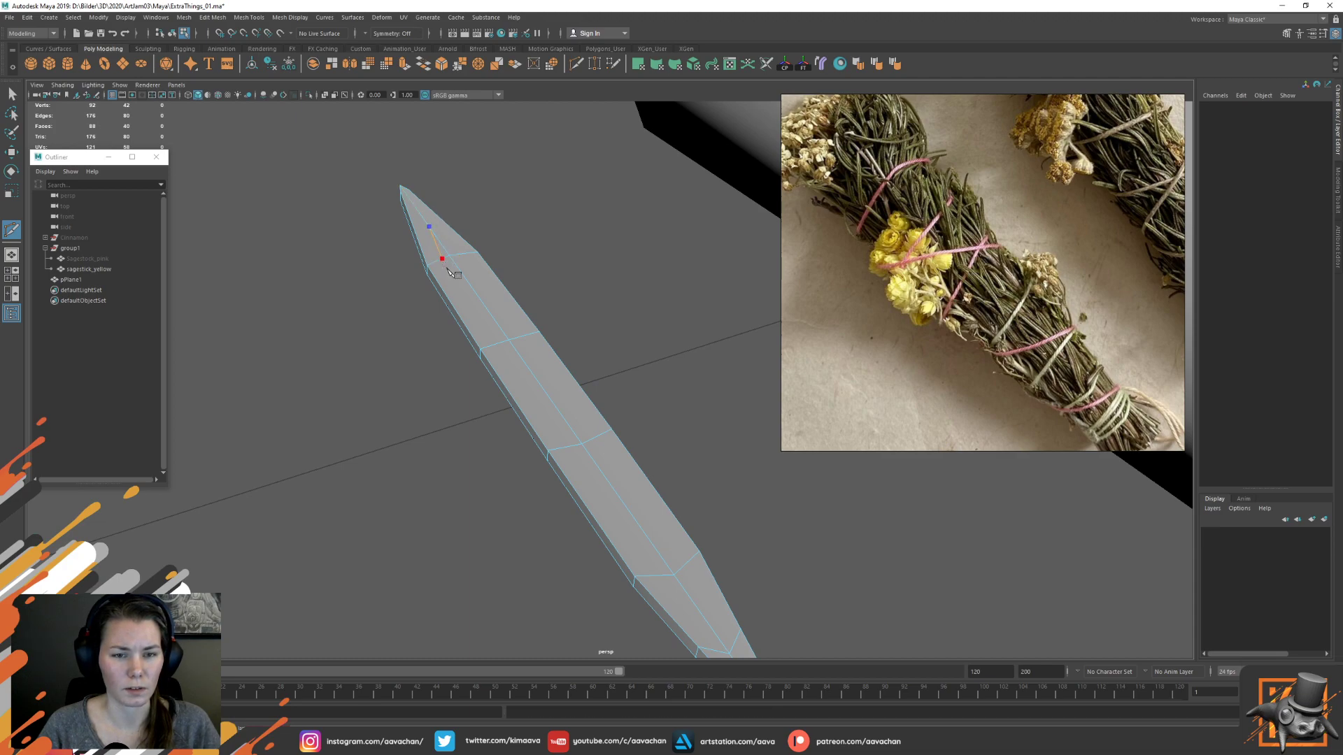
click(716, 653)
alt+middle_drag(715, 652, 734, 486)
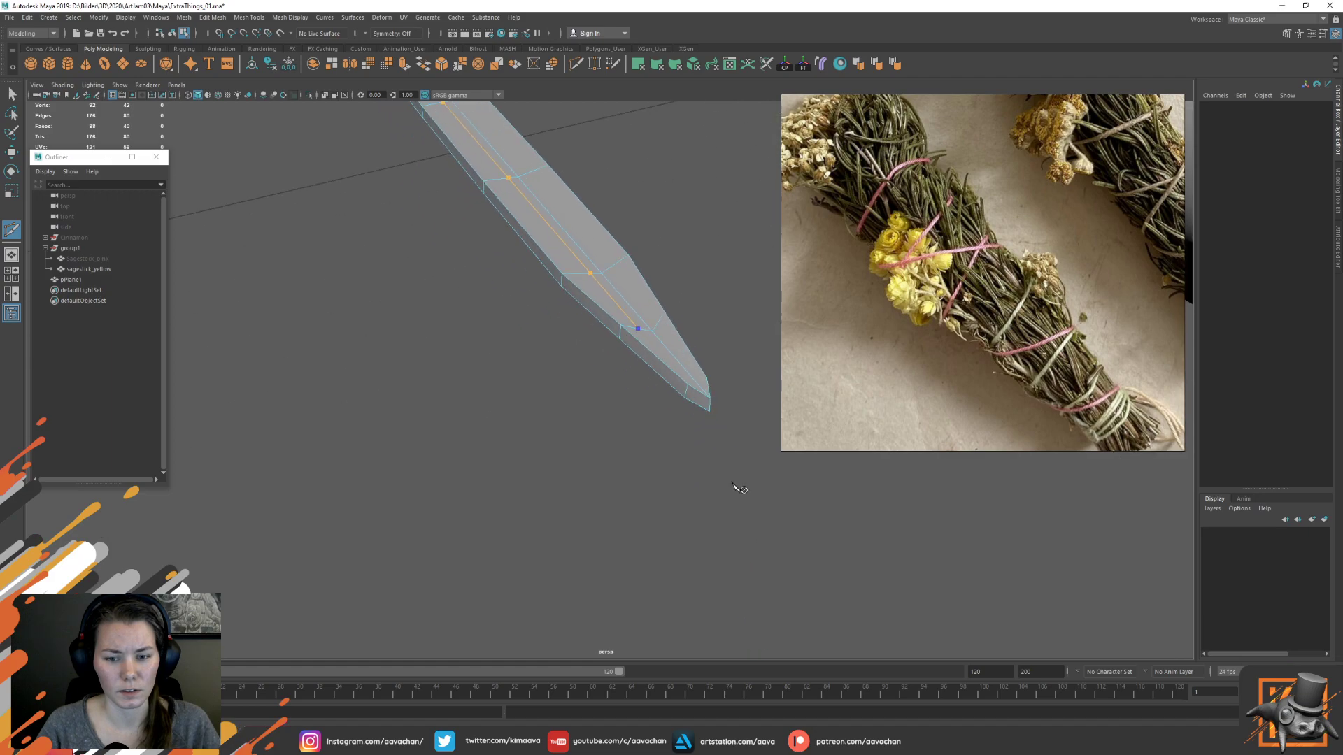
click(670, 353)
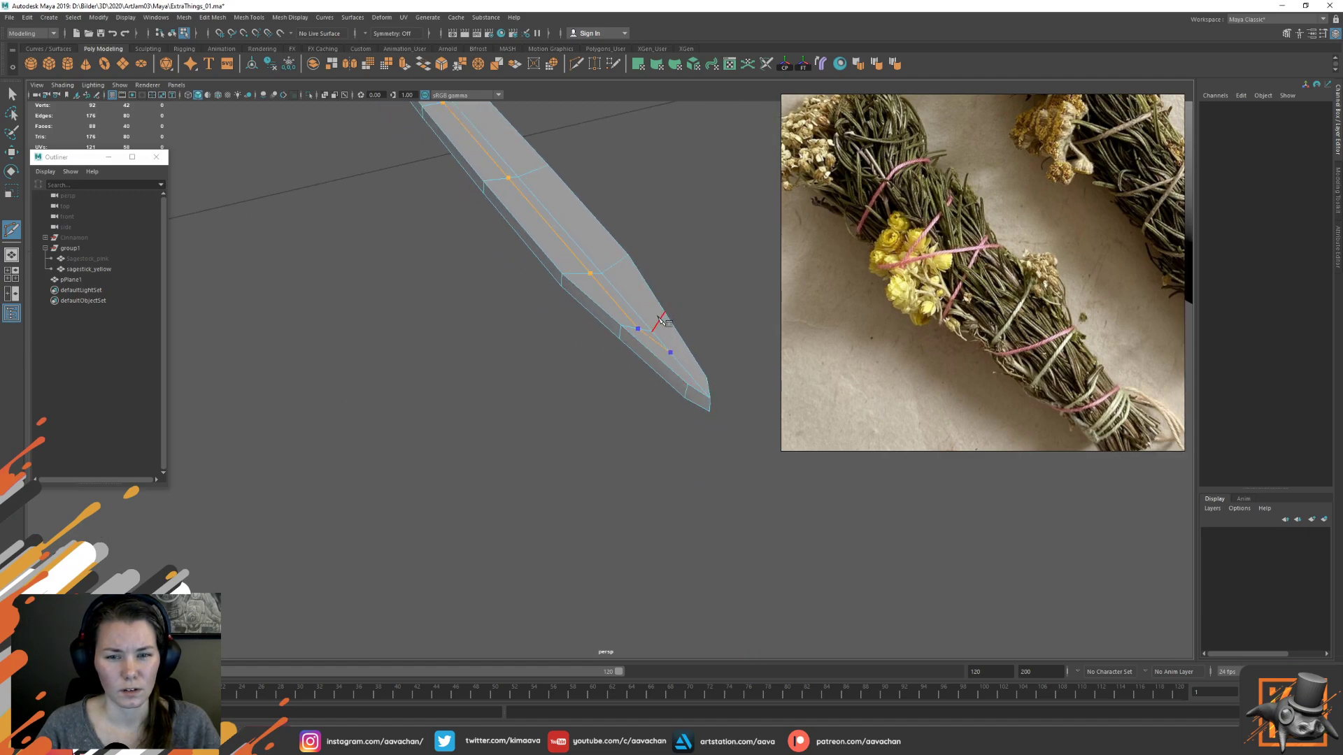
Continue the cut back along the other side of the centre line, close it at its starting point, and leave Multi-Cut
click(657, 322)
click(613, 266)
alt+middle_drag(470, 216, 552, 507)
click(481, 291)
click(440, 249)
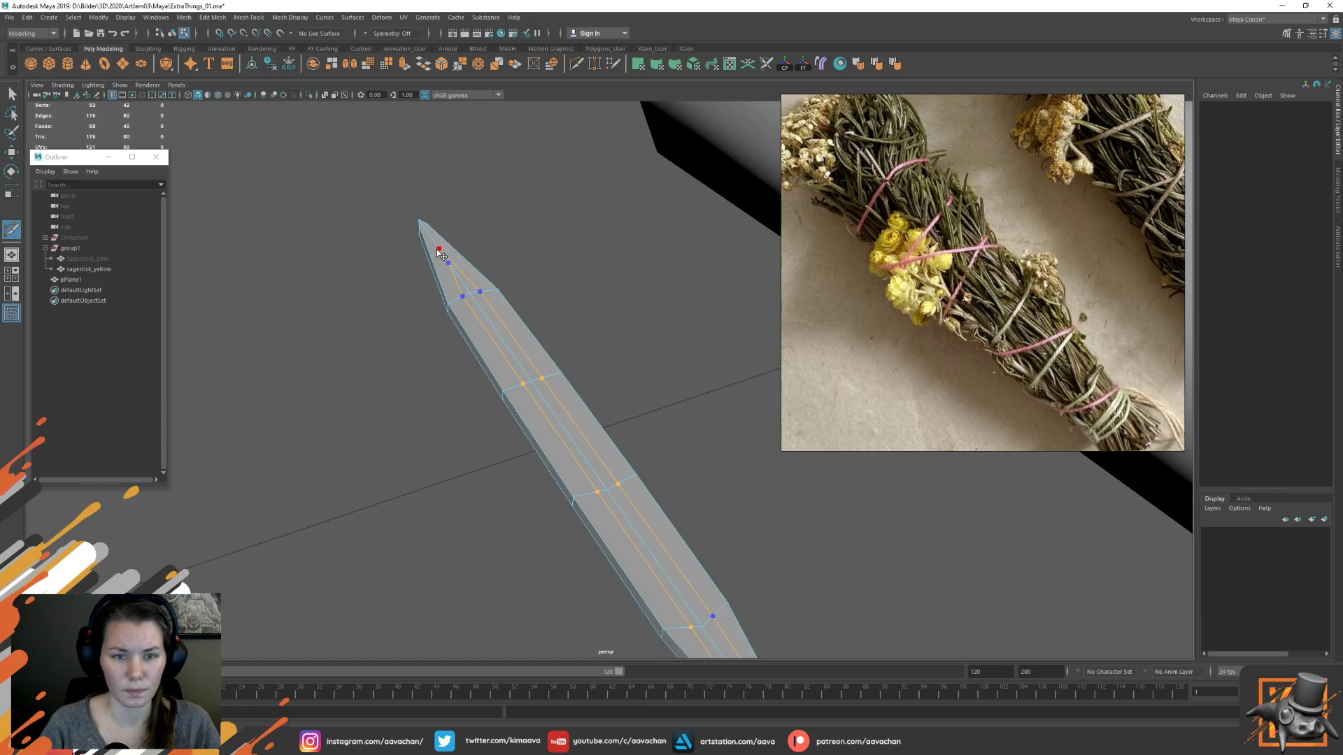
key(ctrl+z)
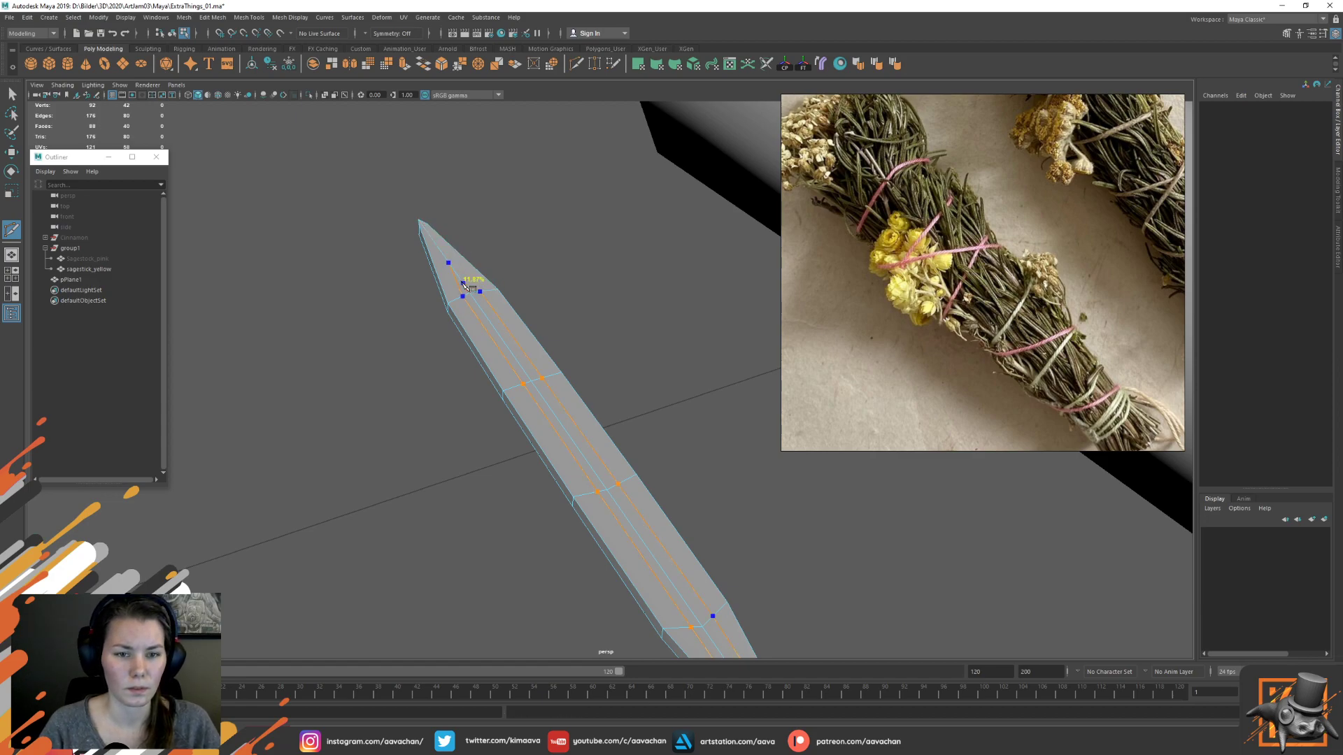
click(448, 263)
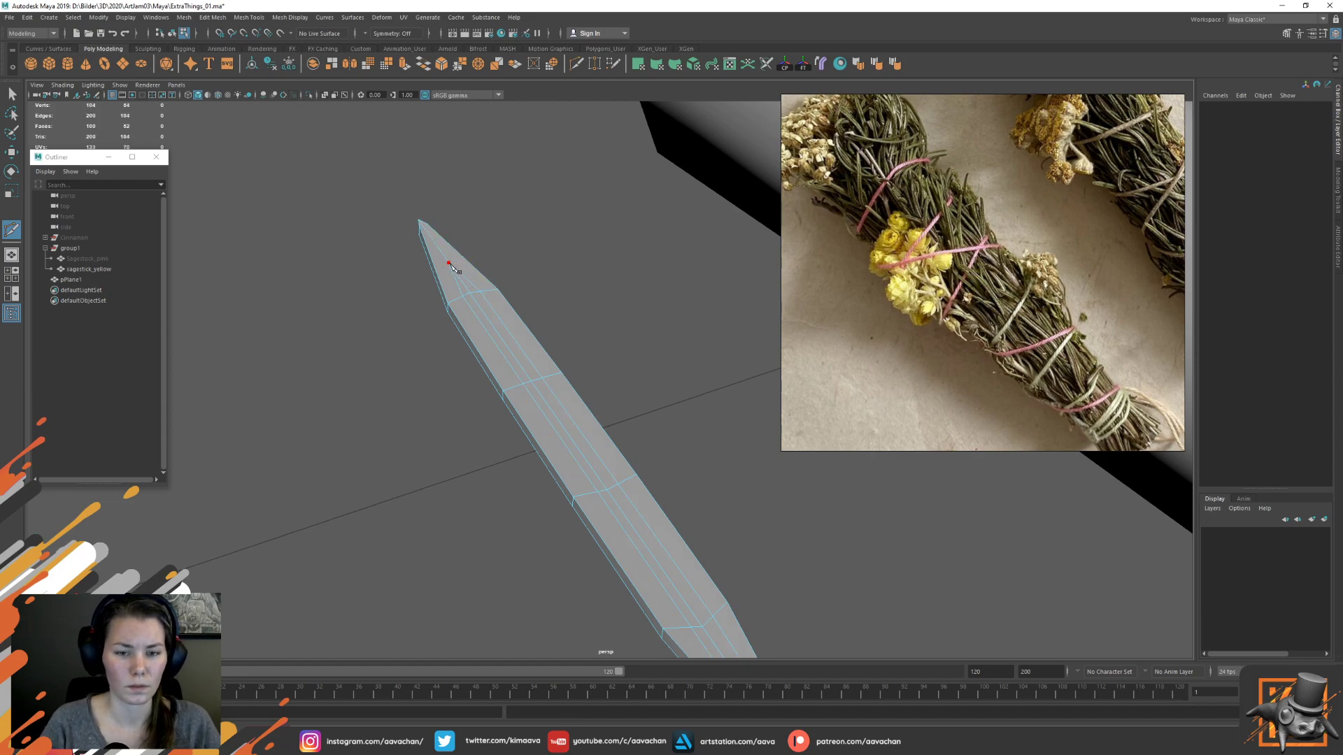
key(w)
Select the centre edges enclosed by the cut and lower them in smoothed display to form a groove along the leaf
right_click(477, 240)
right_drag(482, 250, 481, 264)
right_drag(480, 318, 478, 289)
click(463, 286)
alt+middle_drag(623, 480, 579, 410)
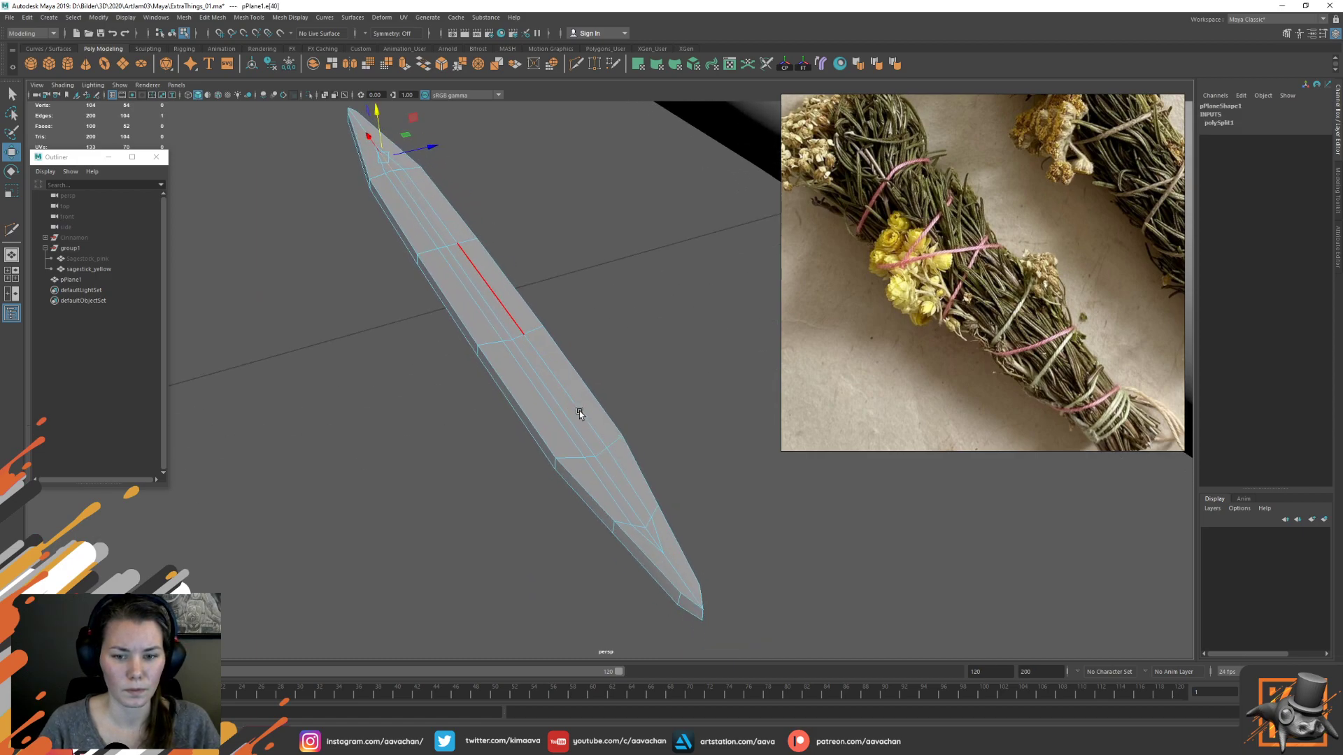
shift+click(651, 533)
key(1)
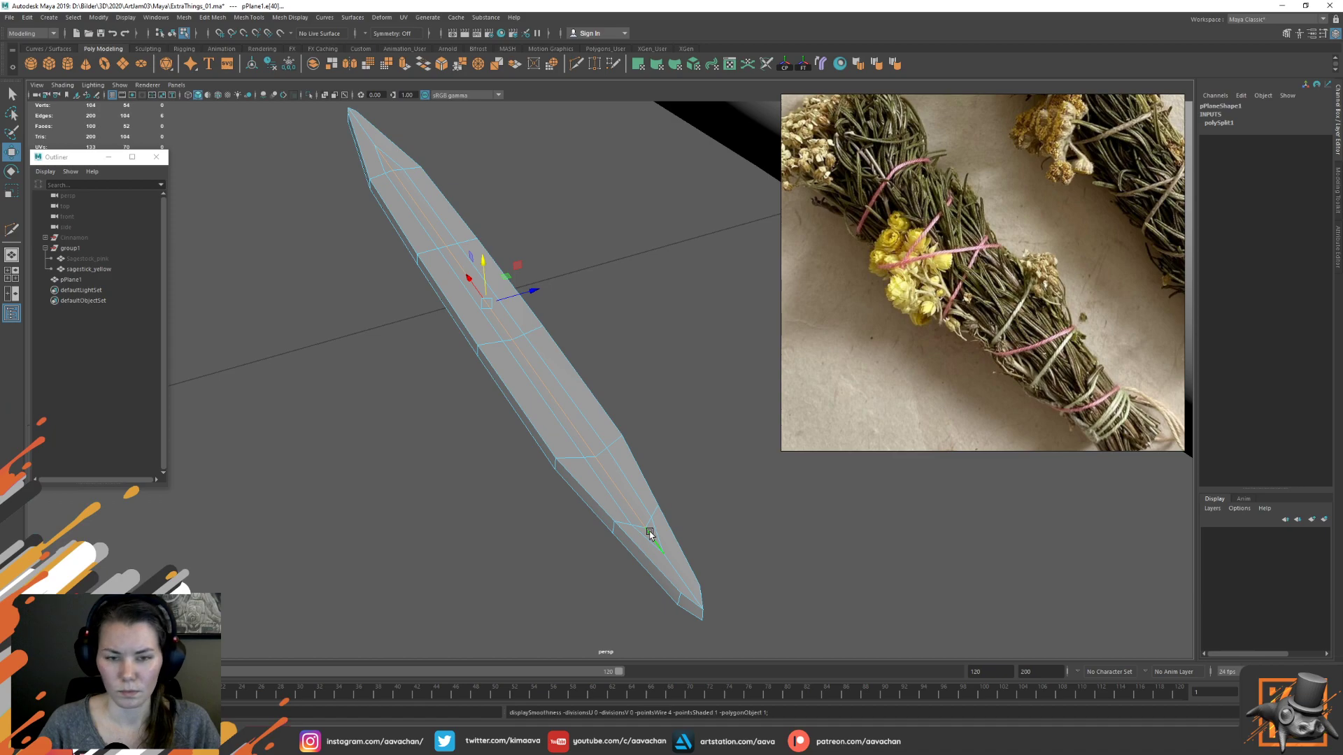
key(3)
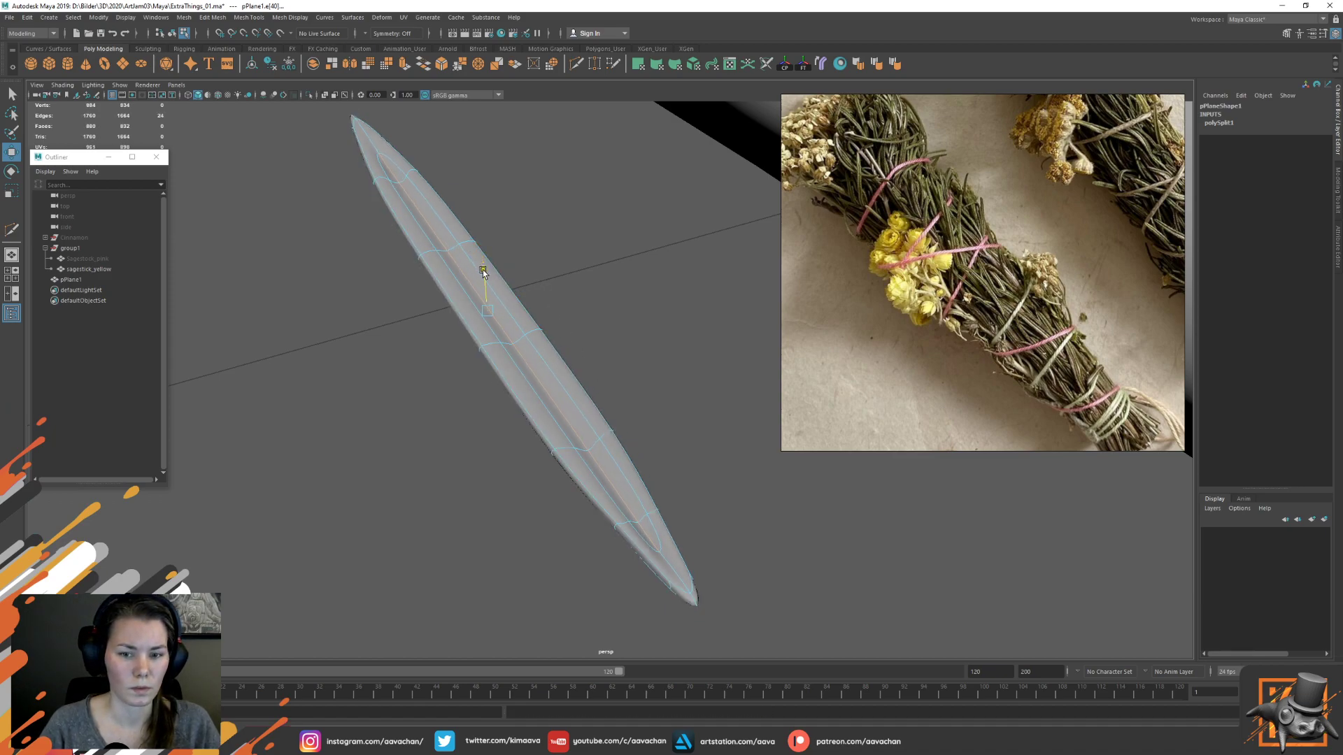
drag(483, 272, 484, 269)
Scale the edge loop around the groove narrower across the width, and delete the leaf's construction history
double_click(393, 163)
key(r)
drag(531, 293, 511, 299)
key(F8)
click(475, 219)
click(507, 313)
key(alt+shift+d)
Select the vertices at both tips of the leaf and scale them along its length
scroll(560, 324, down, 3)
click(644, 372)
alt+drag(644, 372, 629, 453)
click(569, 362)
right_drag(641, 377, 595, 376)
drag(526, 147, 560, 175)
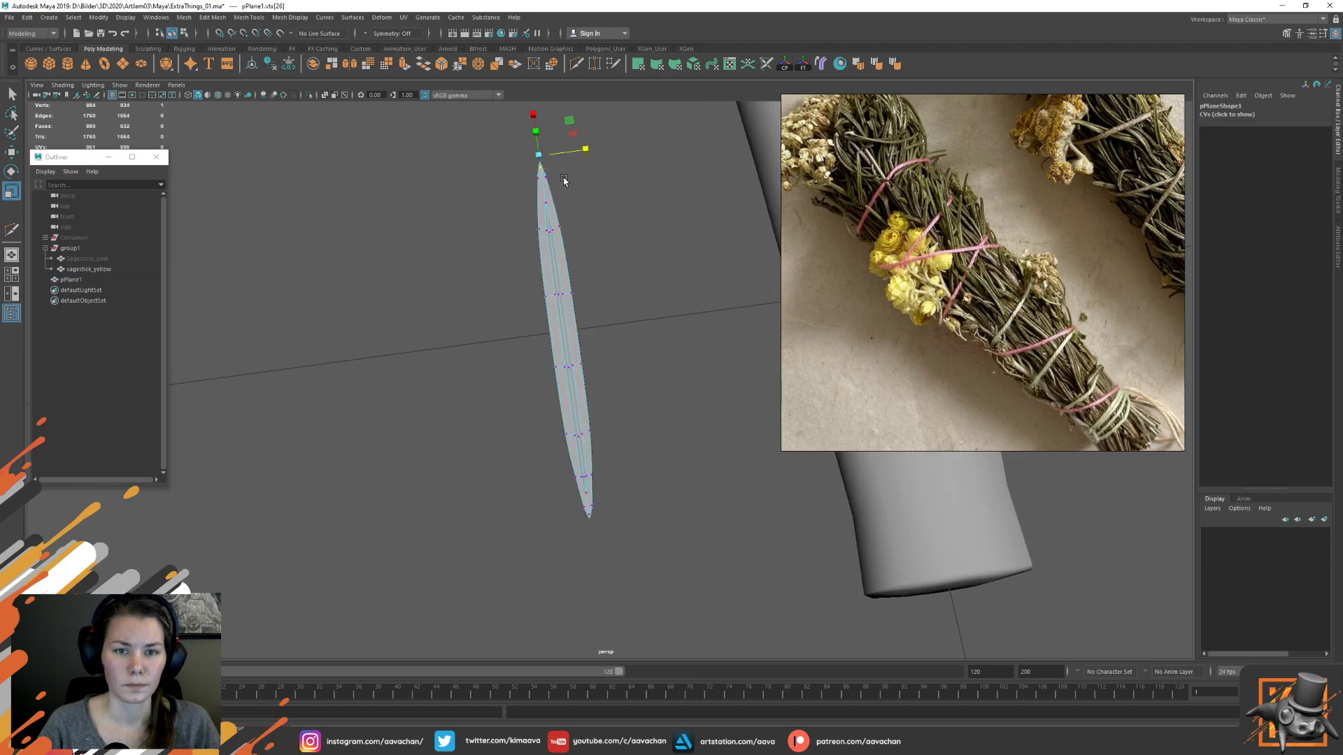
shift+drag(607, 526, 583, 506)
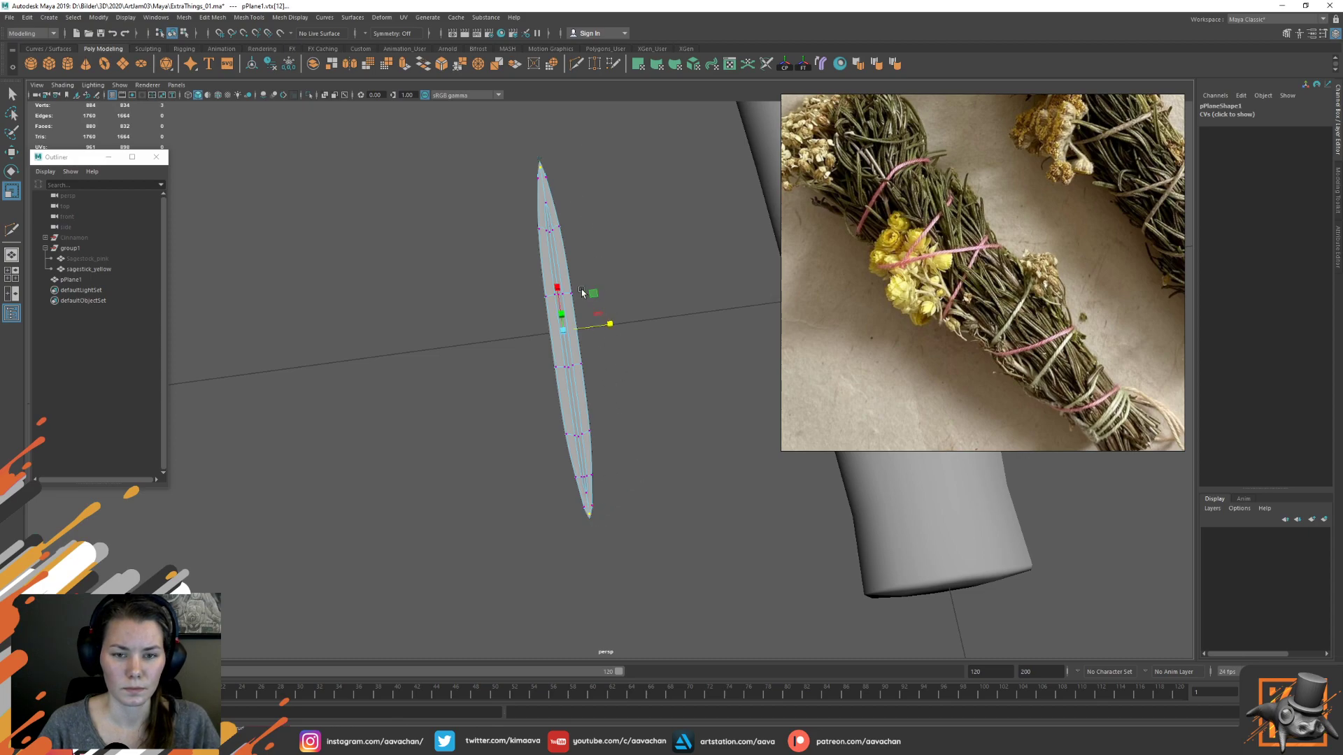
drag(558, 286, 558, 290)
Move the end vertex at the leaf's upper tip slightly outward in unsmoothed display, and return to smoothed display
click(632, 233)
drag(535, 144, 603, 228)
key(w)
click(581, 134)
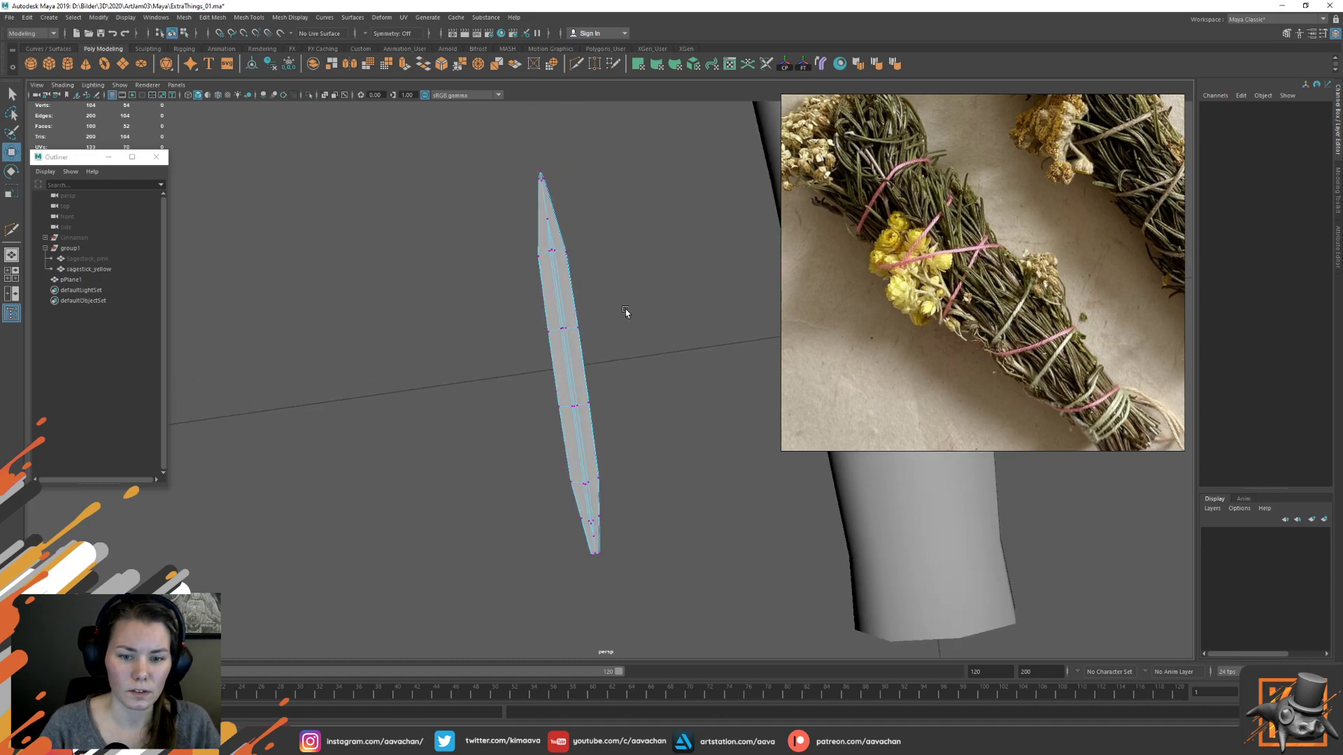
alt+drag(627, 313, 625, 311)
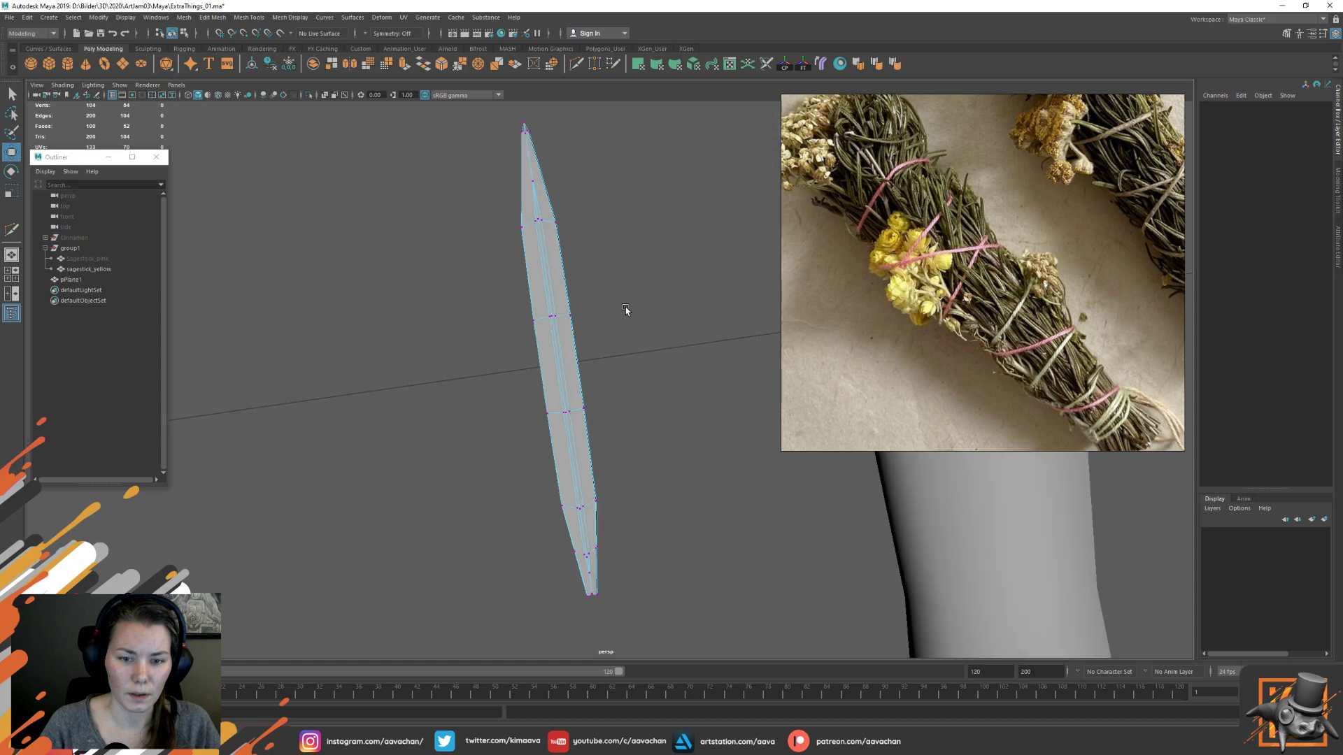
click(526, 135)
mouse_move(524, 128)
mouse_down()
mouse_move(538, 126)
mouse_move(523, 109)
mouse_up()
click(580, 122)
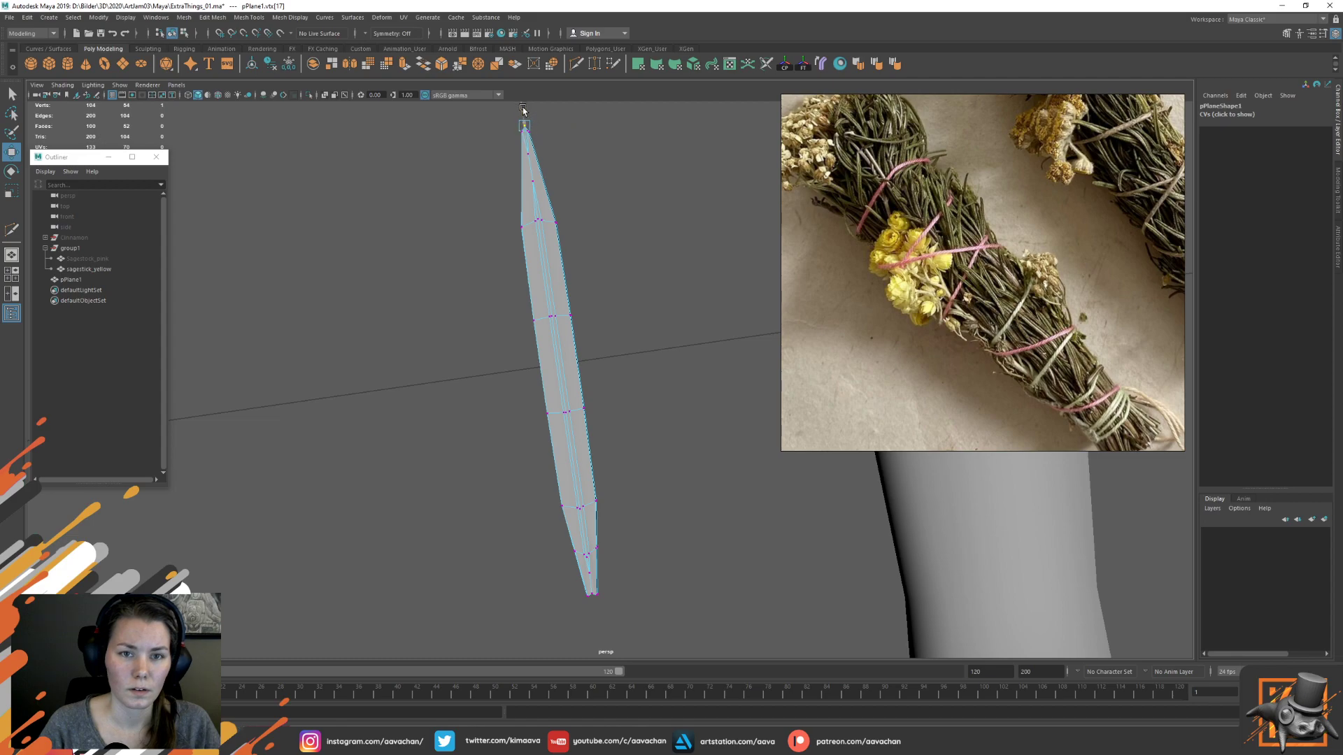
key(3)
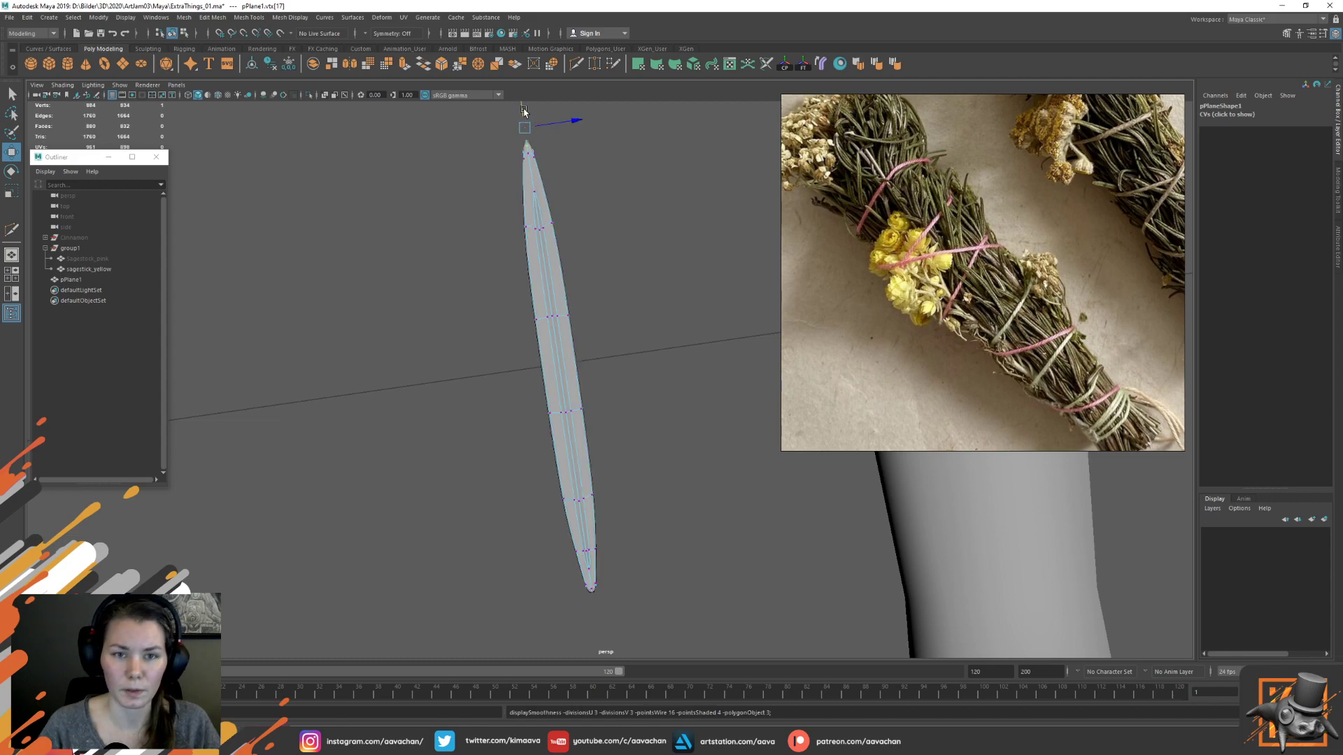
Duplicate the whole leaf, place the copy between the original and the sage stick, and freeze the copy's transformations
click(610, 242)
right_drag(546, 227, 594, 186)
click(594, 187)
click(555, 277)
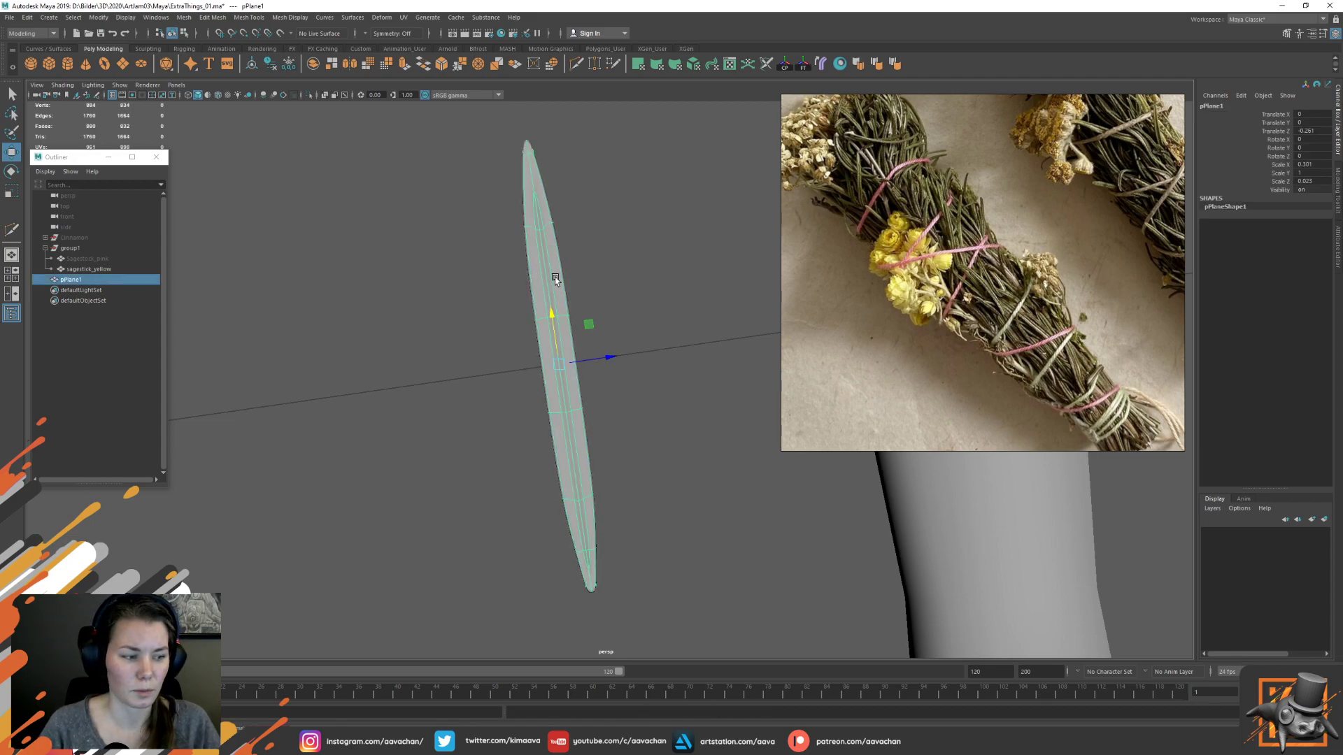
scroll(627, 322, down, 4)
click(628, 321)
alt+drag(627, 329, 602, 215)
click(595, 370)
key(ctrl+d)
drag(402, 370, 532, 369)
click(803, 65)
alt+drag(600, 396, 489, 424)
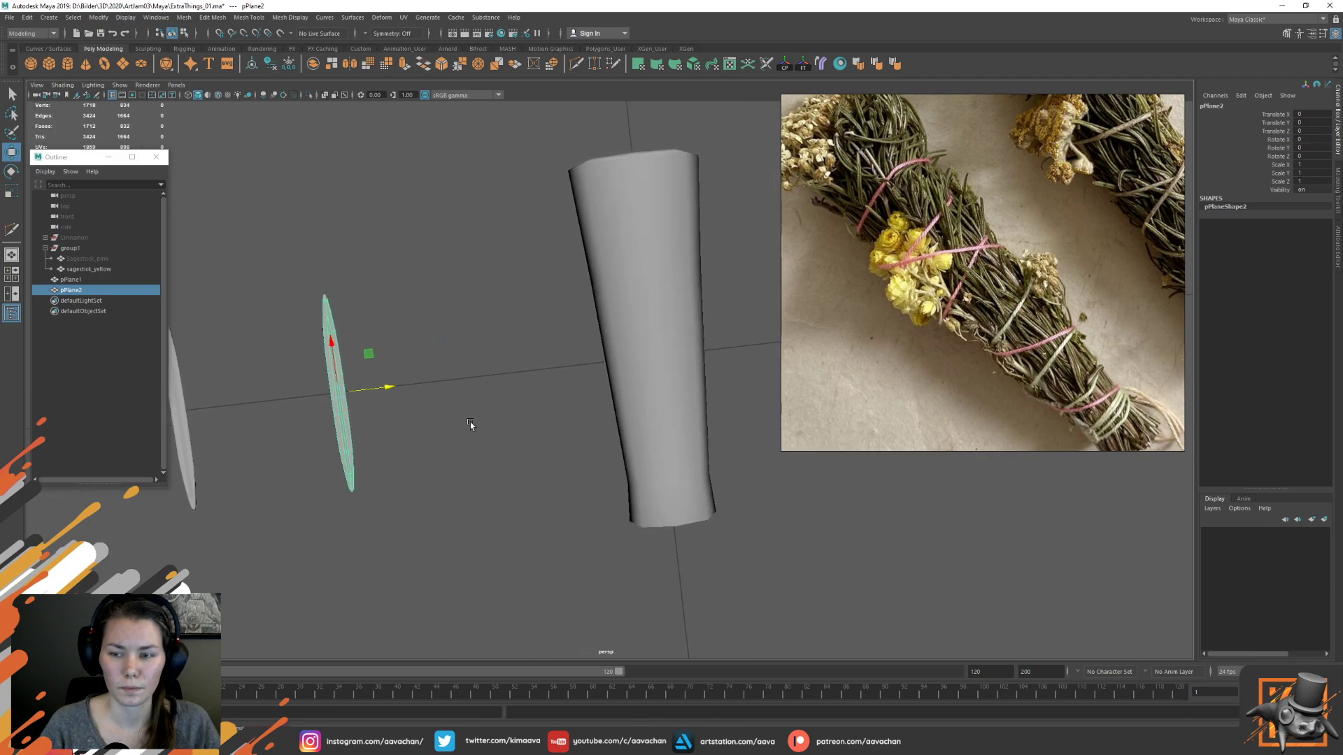
Scale the leaf copy uniformly to about 0.411 and place it on the stick's surface near the narrow end
key(r)
drag(354, 391, 673, 488)
key(w)
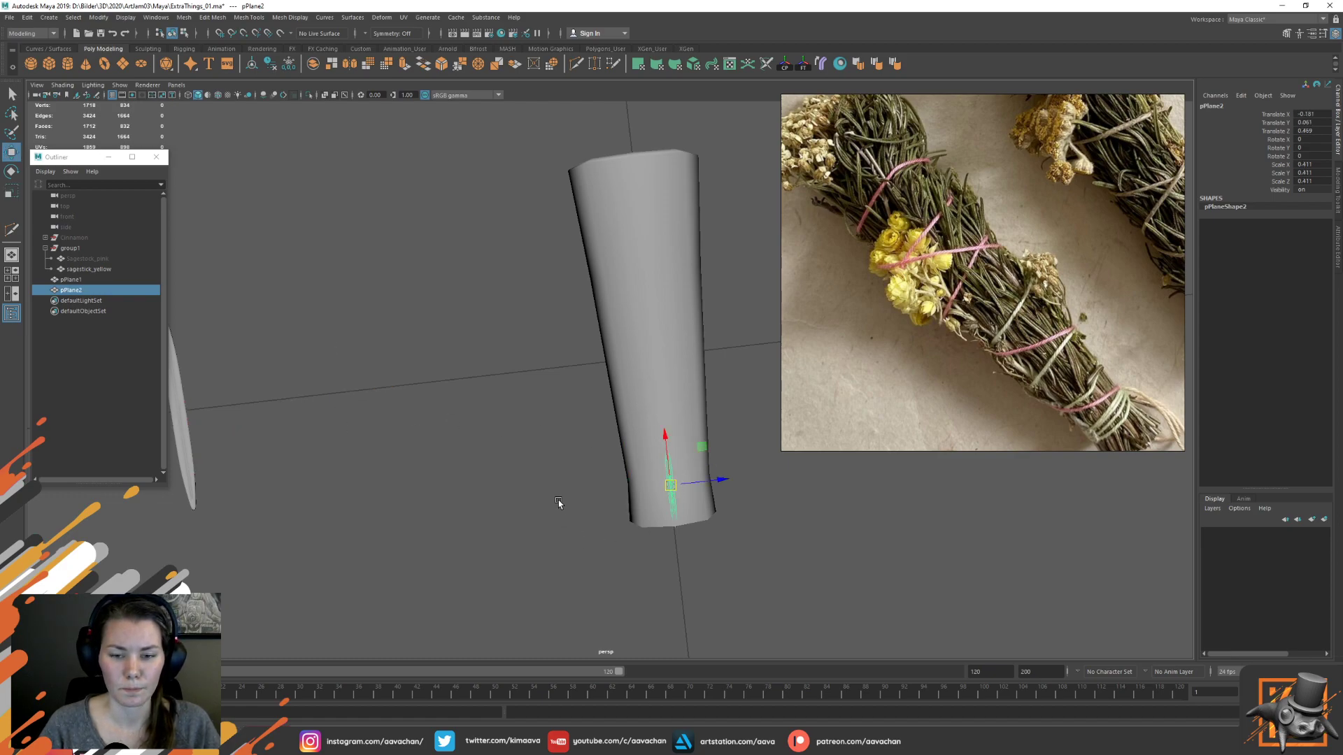
alt+middle_drag(560, 506, 484, 451)
alt+right_drag(596, 494, 644, 494)
alt+drag(647, 498, 644, 438)
drag(634, 358, 629, 372)
Nudge the small leaf along the stick's length, comparing its size and placement with the reference bundle
scroll(993, 308, down, 2)
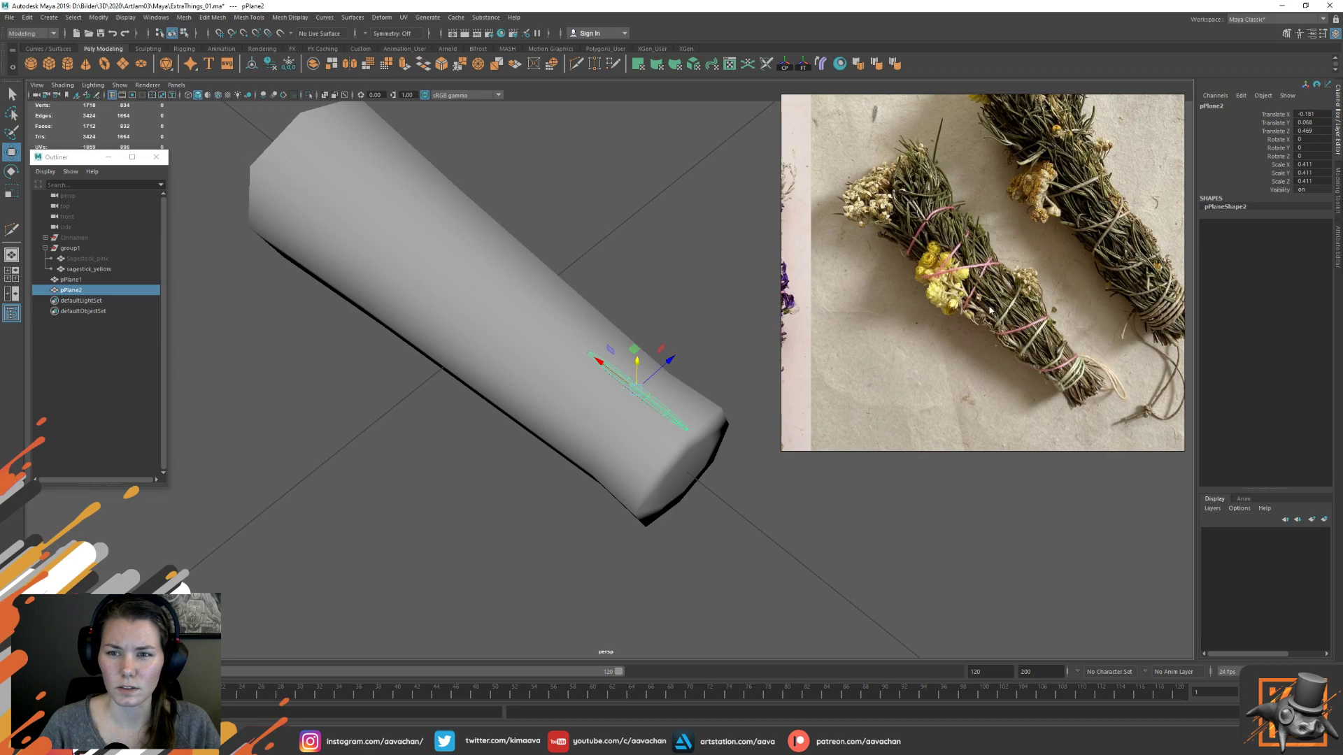
click(698, 290)
scroll(692, 400, down, 3)
alt+drag(672, 330, 593, 402)
click(594, 401)
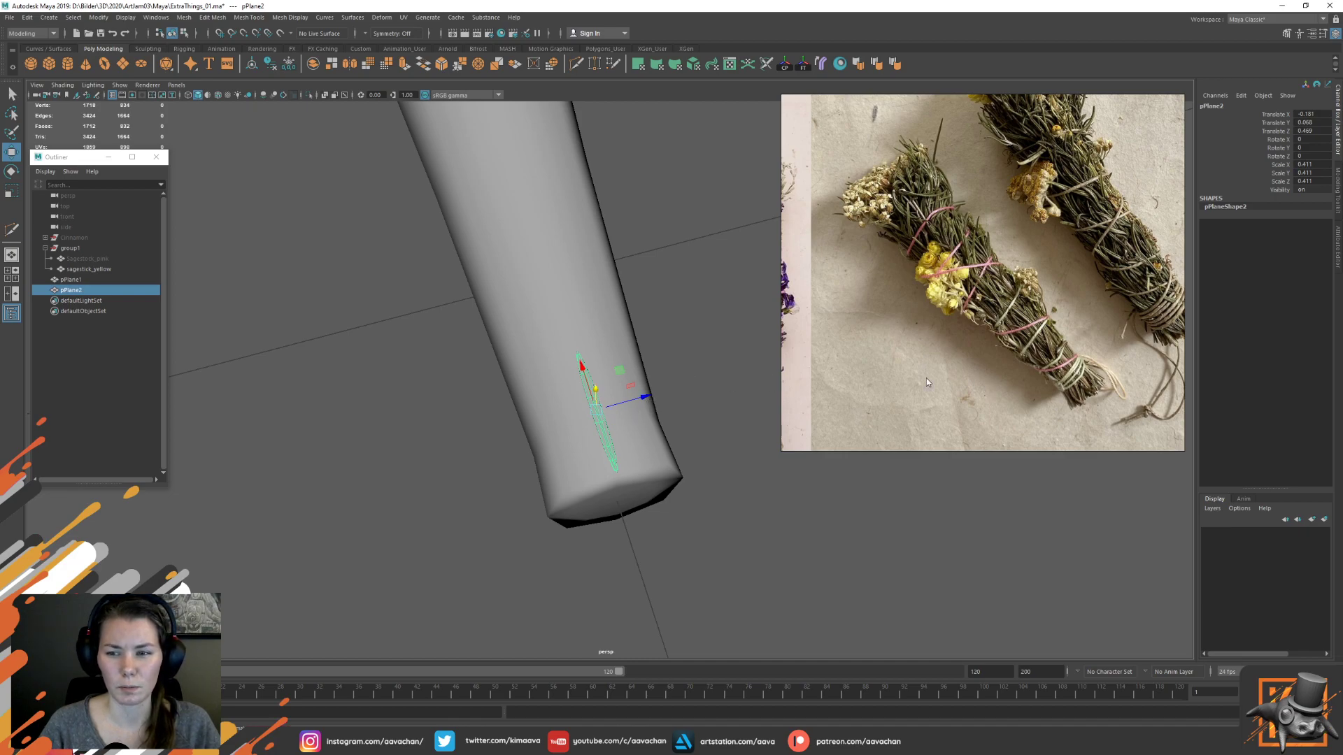
drag(582, 368, 576, 374)
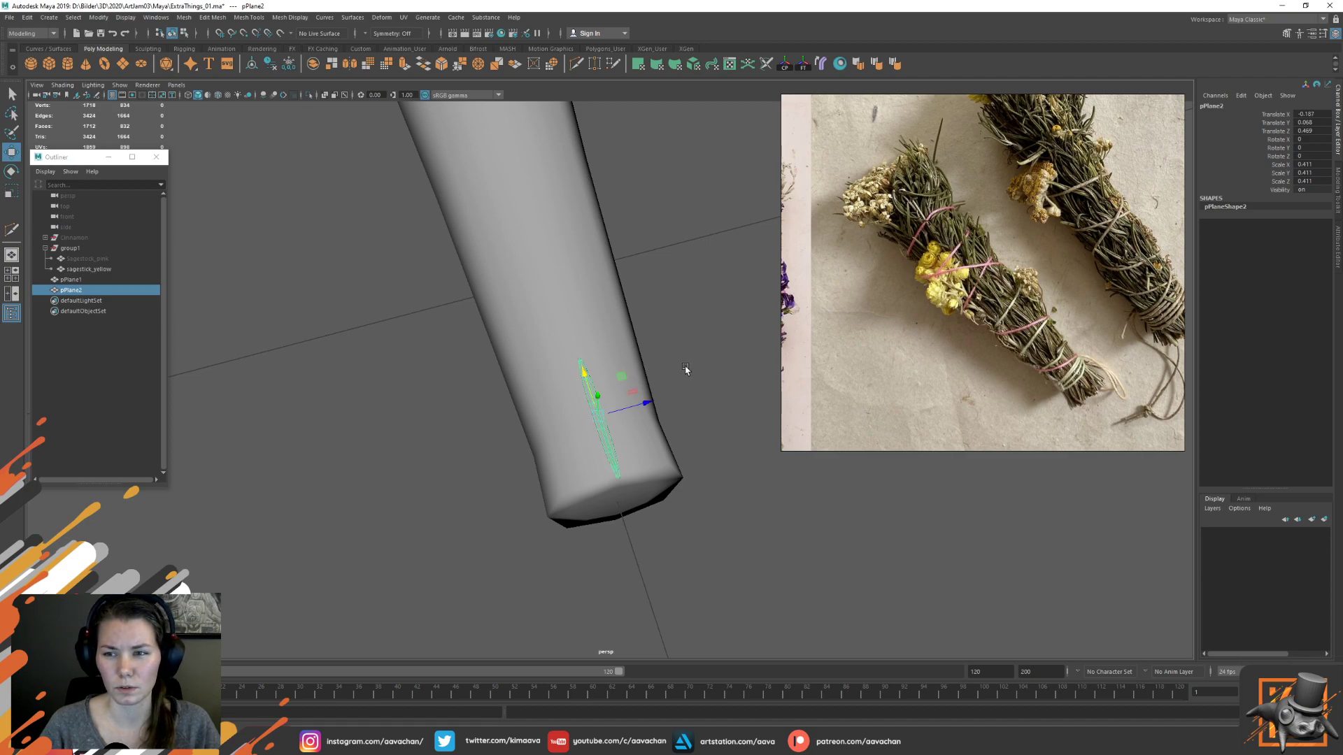
scroll(1063, 338, up, 2)
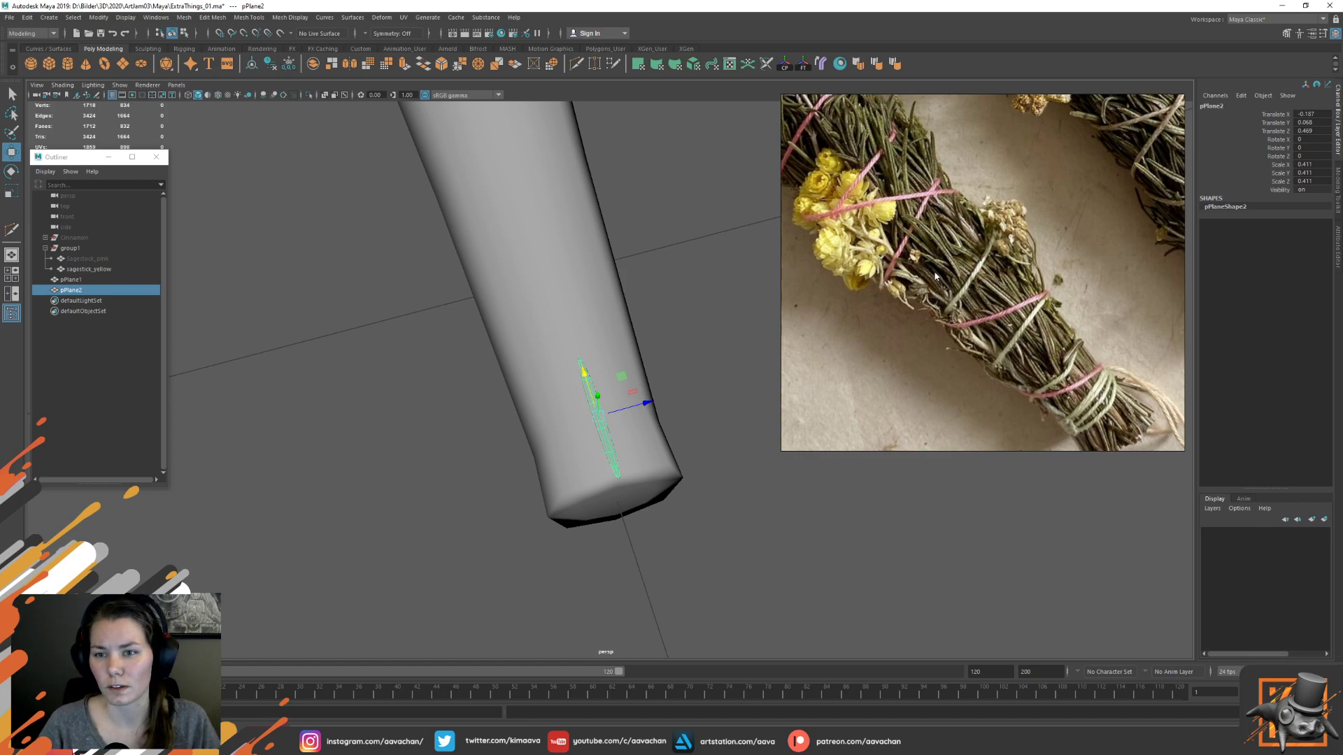
scroll(935, 276, down, 2)
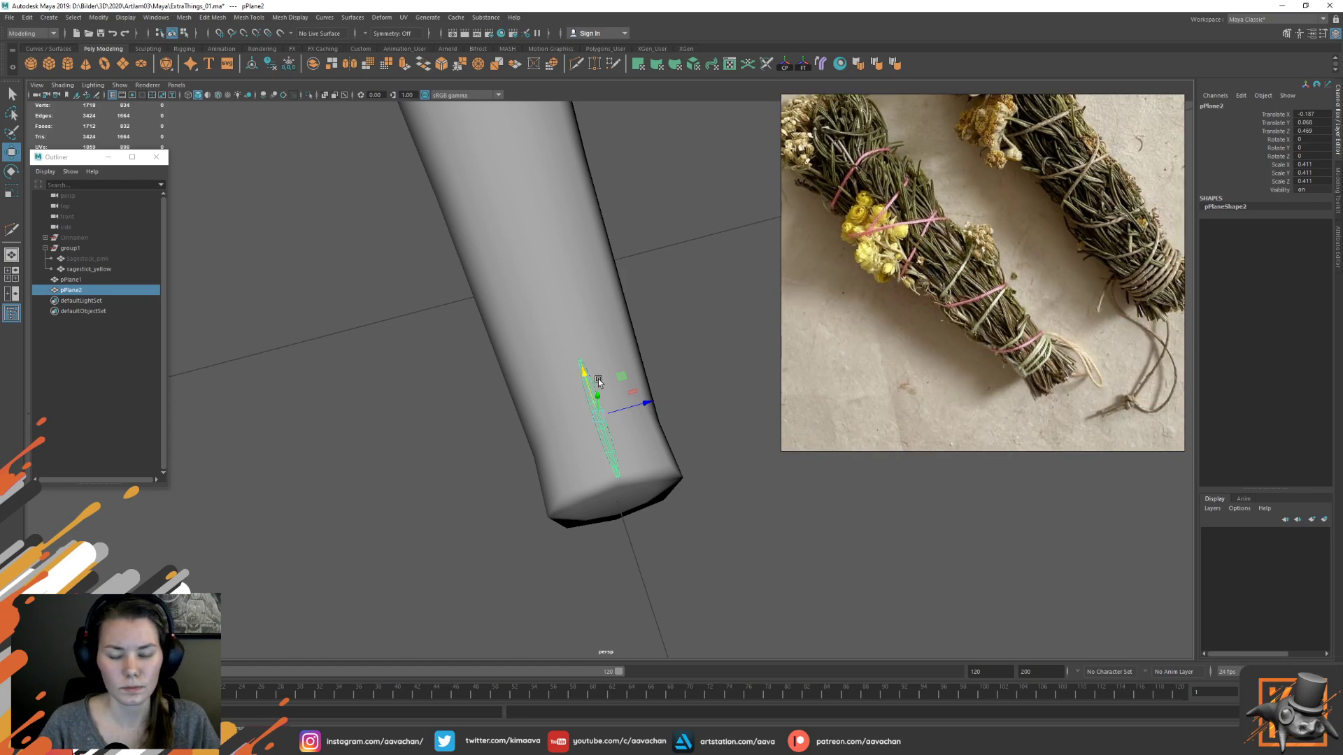
drag(585, 379, 578, 374)
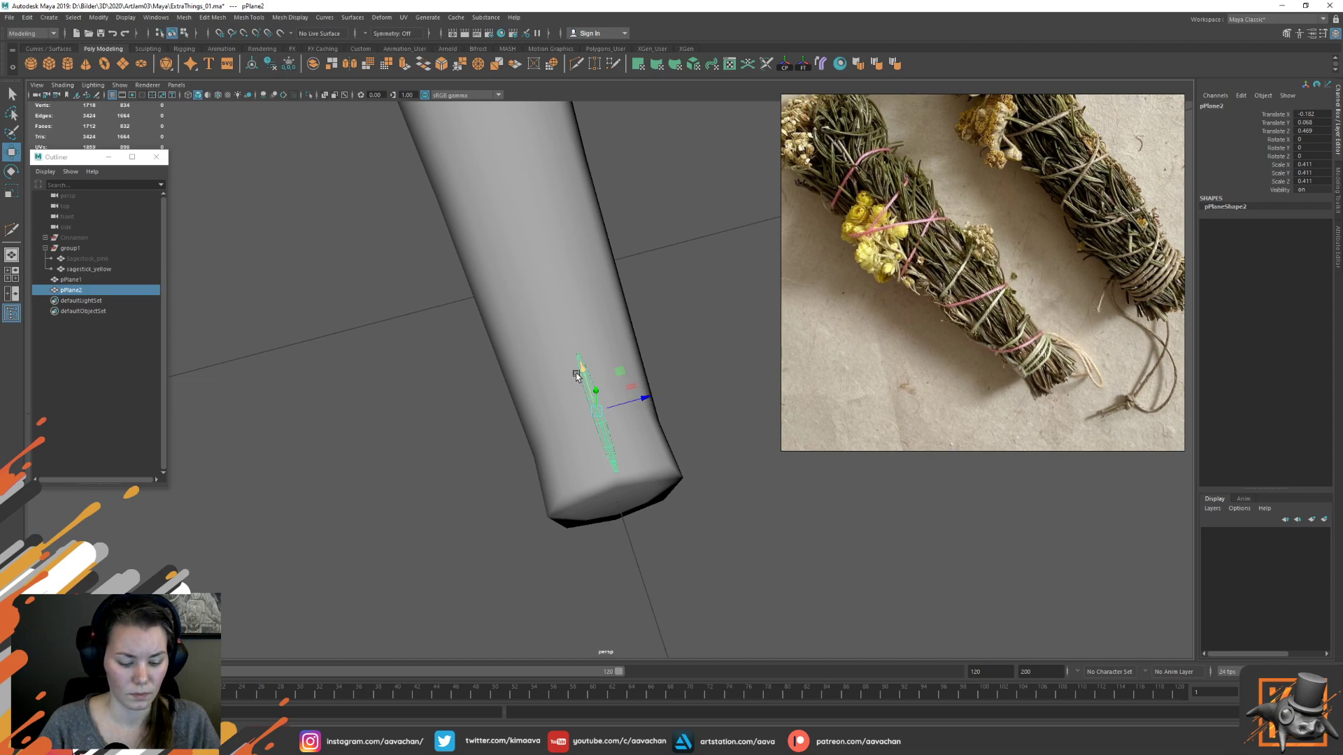
Duplicate the small leaf repeatedly, staggering the copies further up the stick and slightly tilting them to follow the surface
key(ctrl+d)
drag(629, 400, 579, 340)
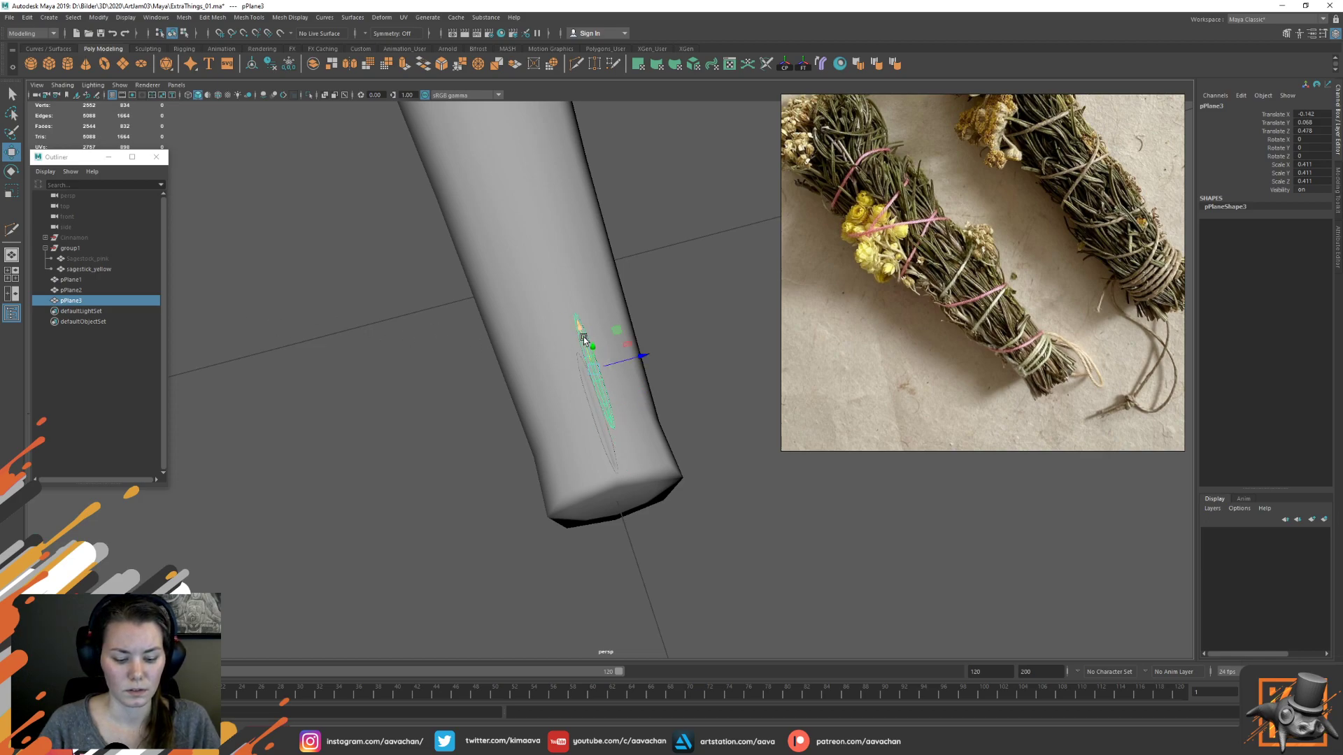
key(ctrl+d)
drag(584, 339, 563, 283)
key(e)
key(w)
drag(560, 273, 561, 334)
Duplicate more leaves into an overlapping cluster along the stick, and group the six small leaves
key(ctrl+d)
key(ctrl+d)
key(ctrl+d)
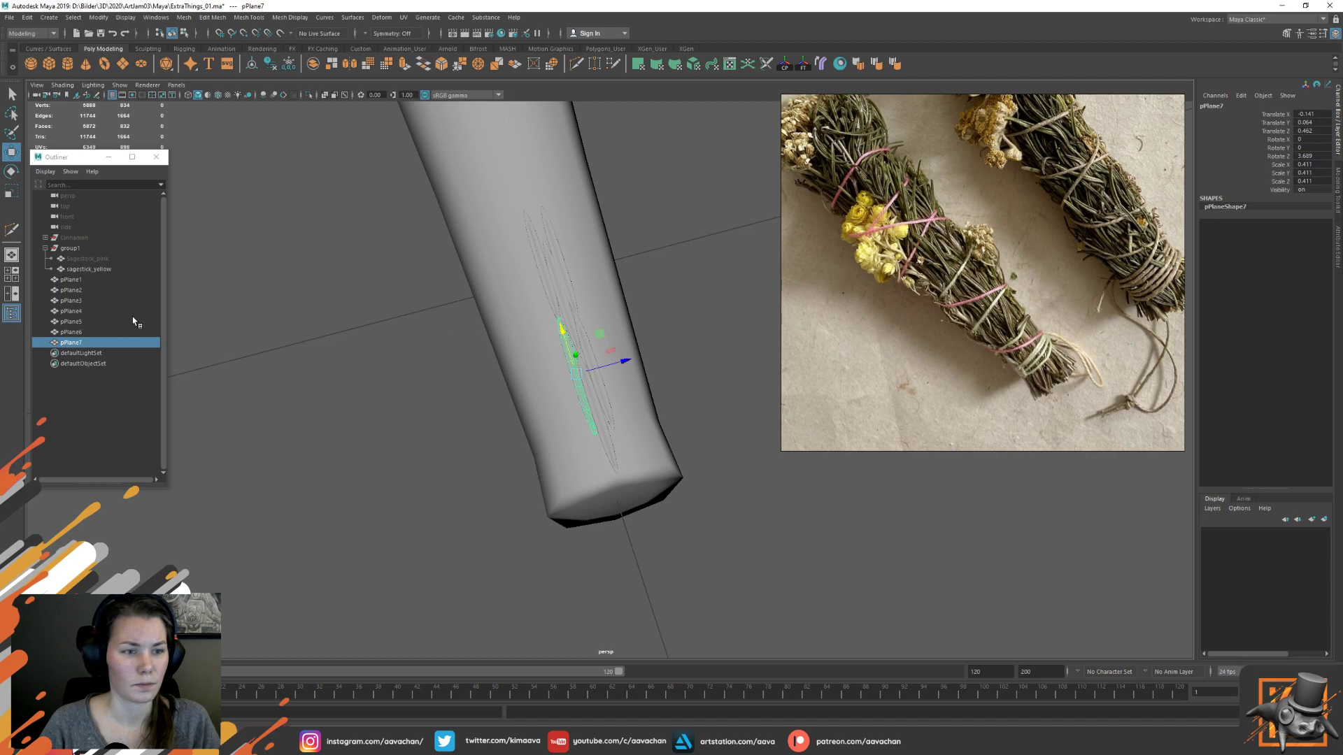
drag(665, 264, 503, 389)
key(ctrl+g)
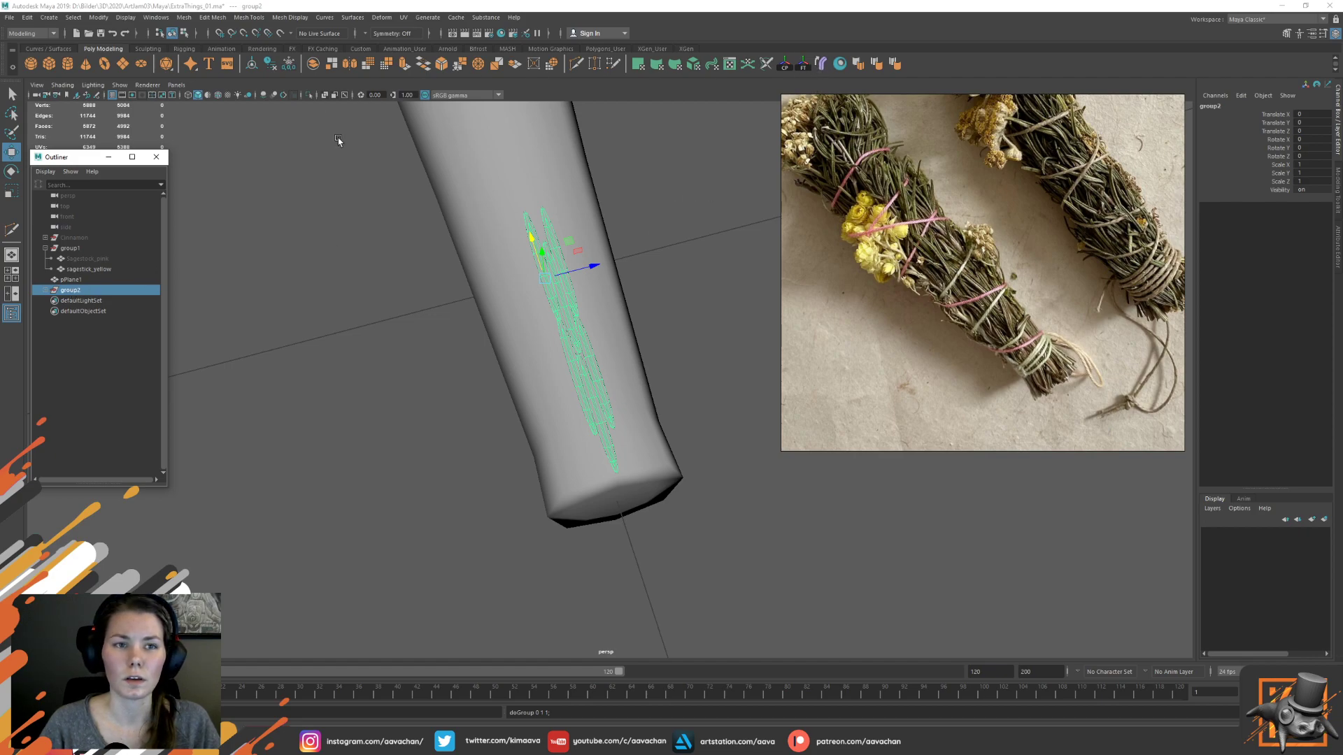
Switch to the Animation tools, keep the Nonlinear deformers floating, and apply a Sine deformer to the leaf group
click(53, 33)
click(32, 72)
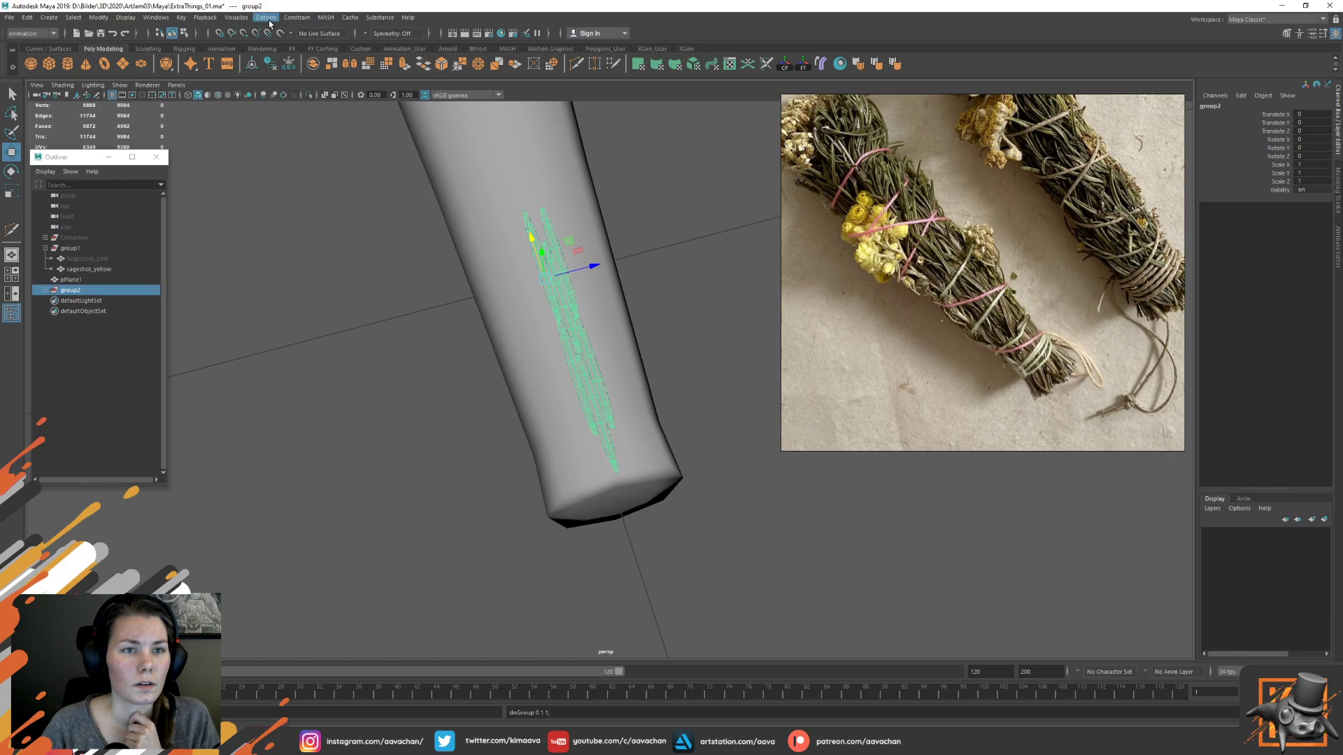
click(266, 18)
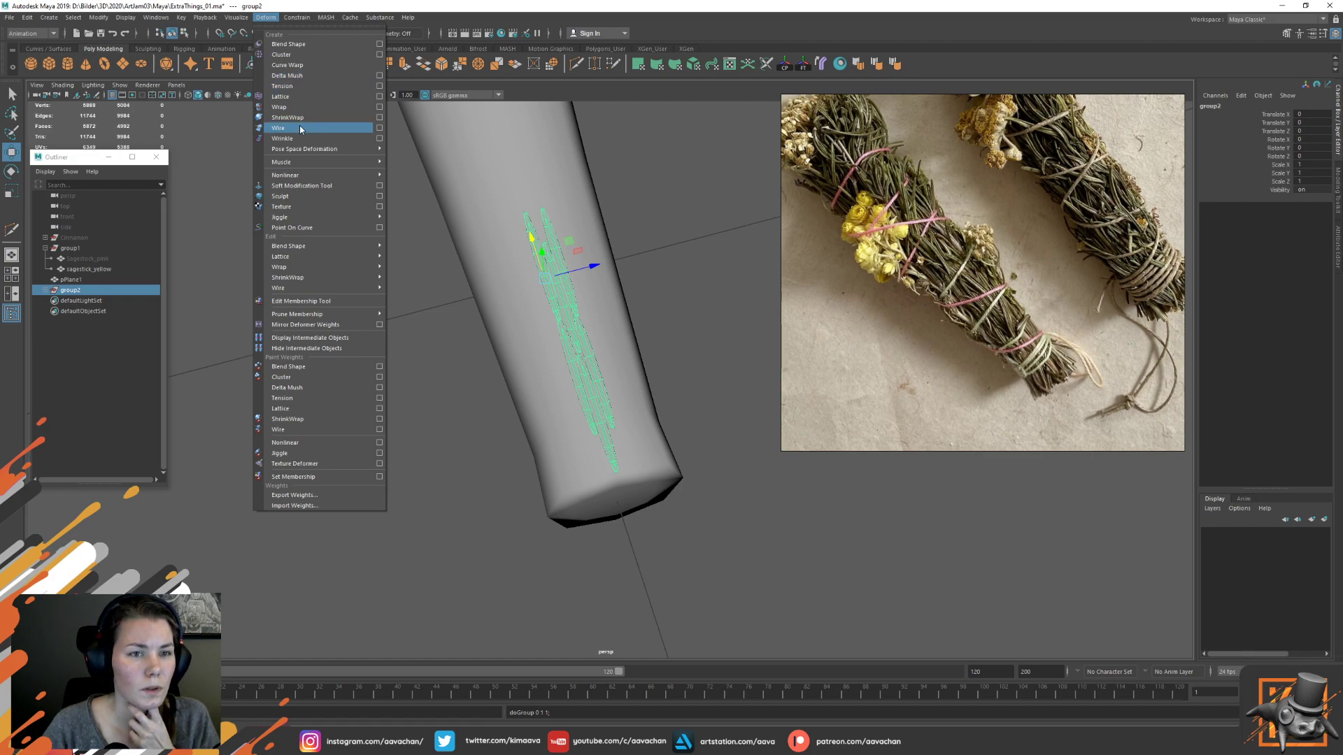
mouse_move(301, 163)
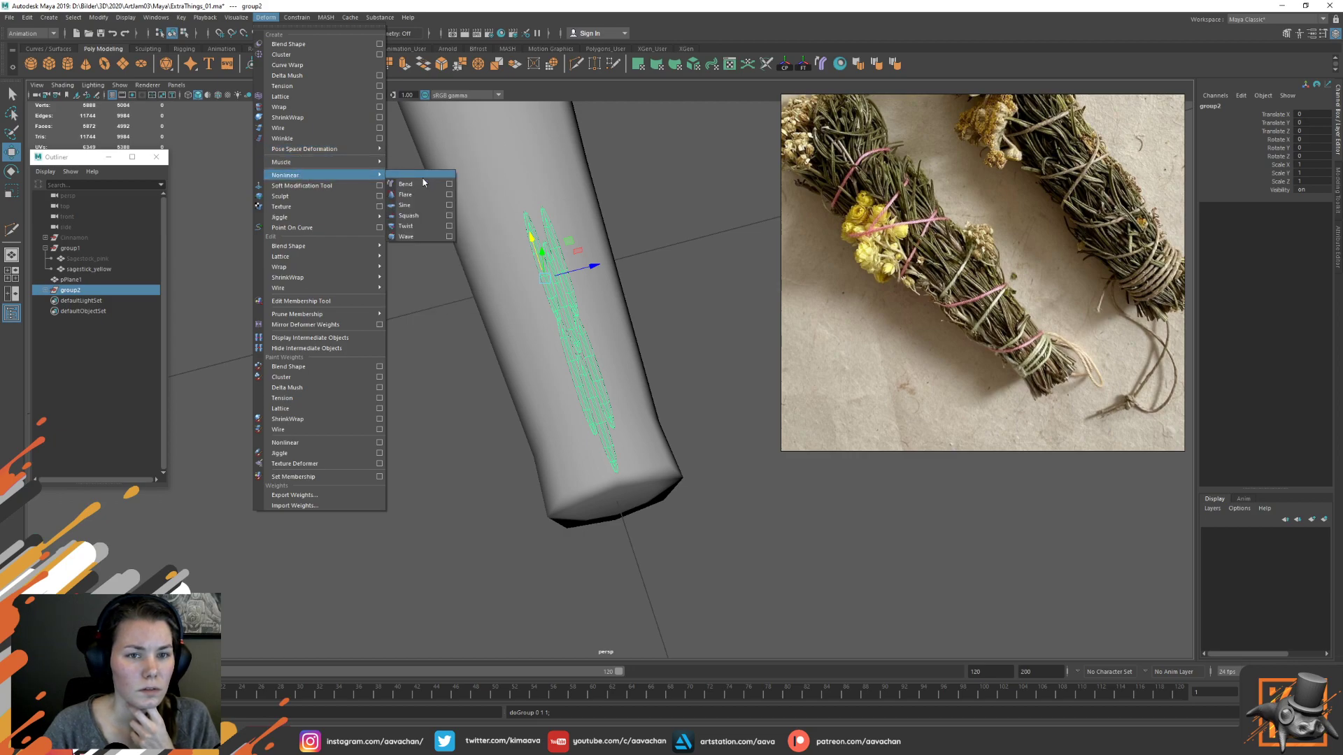
click(410, 173)
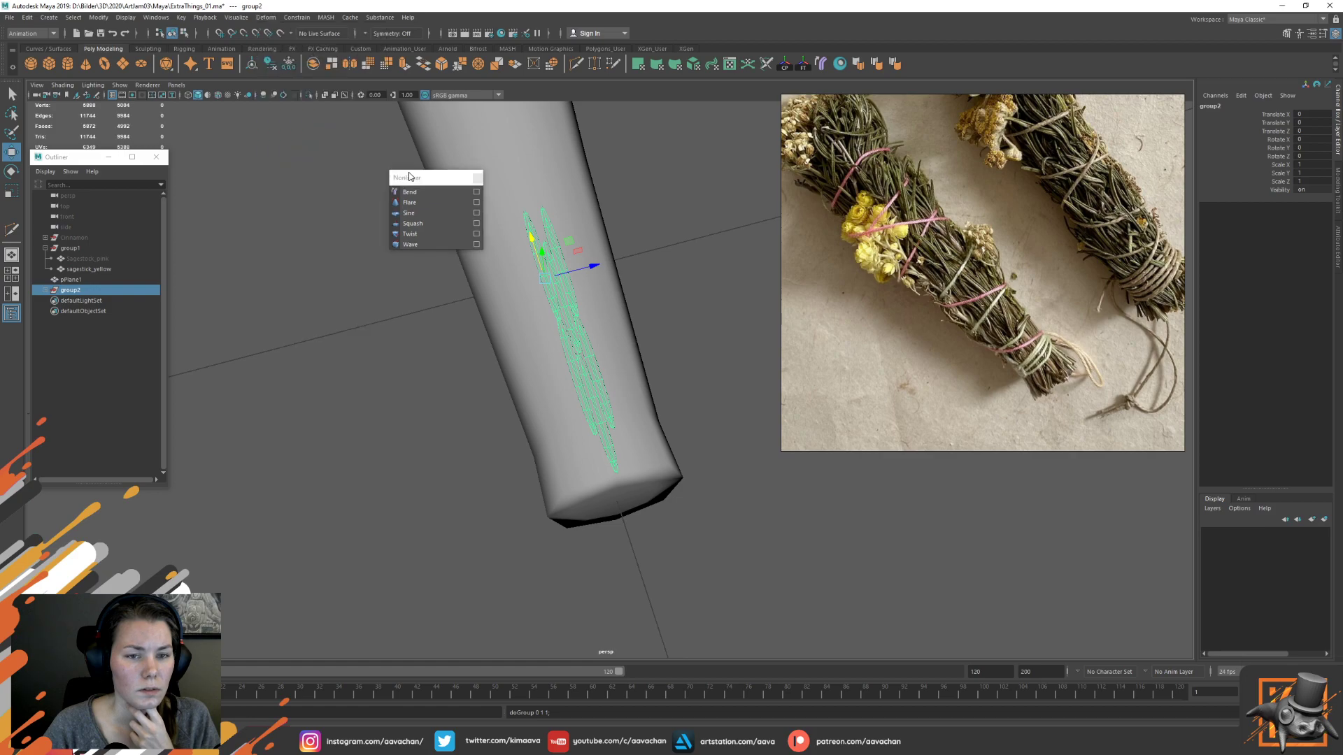
drag(407, 179, 316, 171)
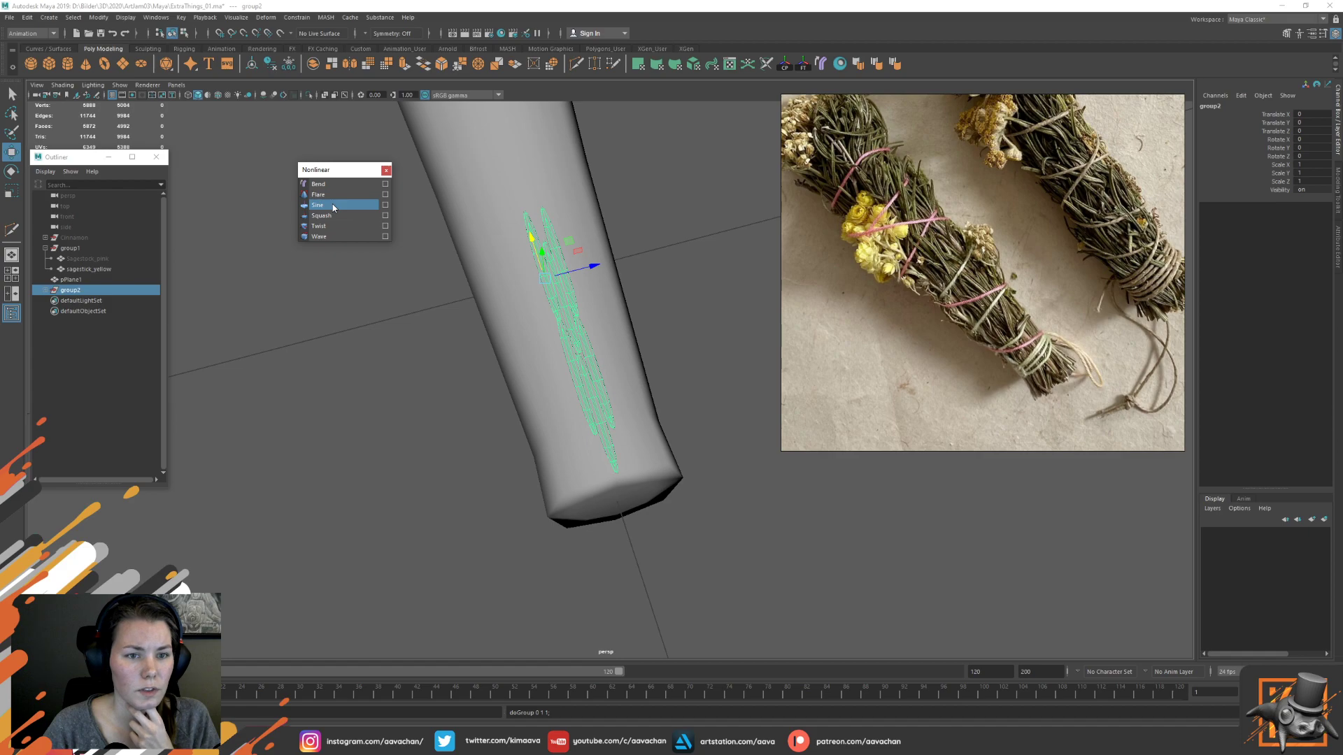
click(334, 206)
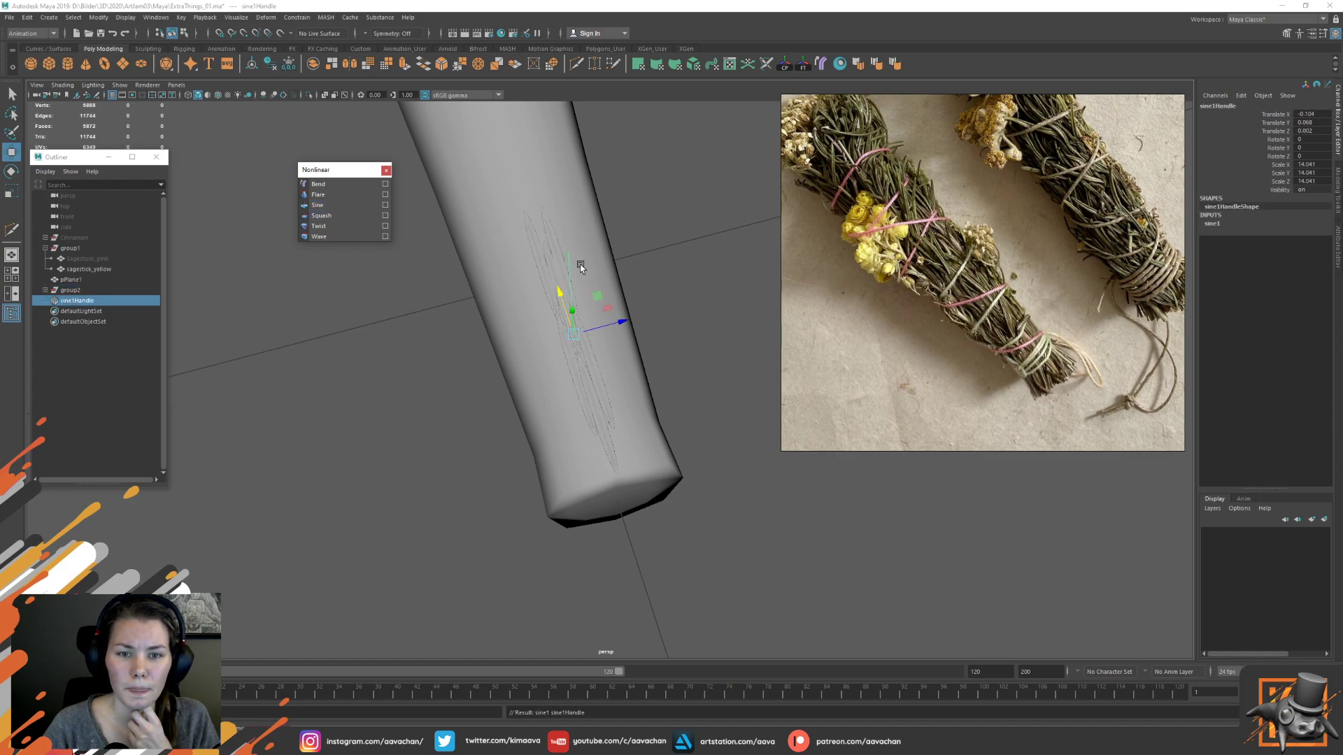
Rotate the sine deformer's handle about Z and adjust its height so it lies along the leaves
alt+drag(494, 384, 473, 396)
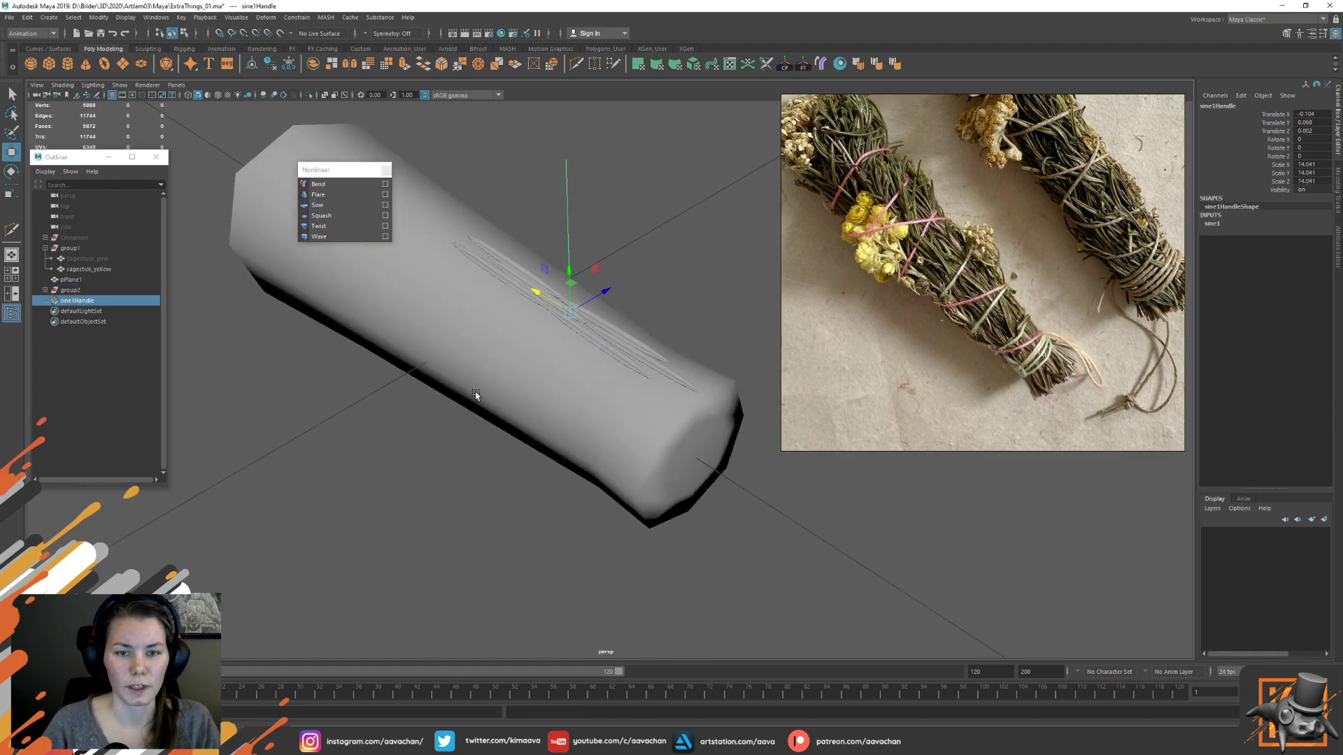
key(e)
drag(578, 287, 514, 247)
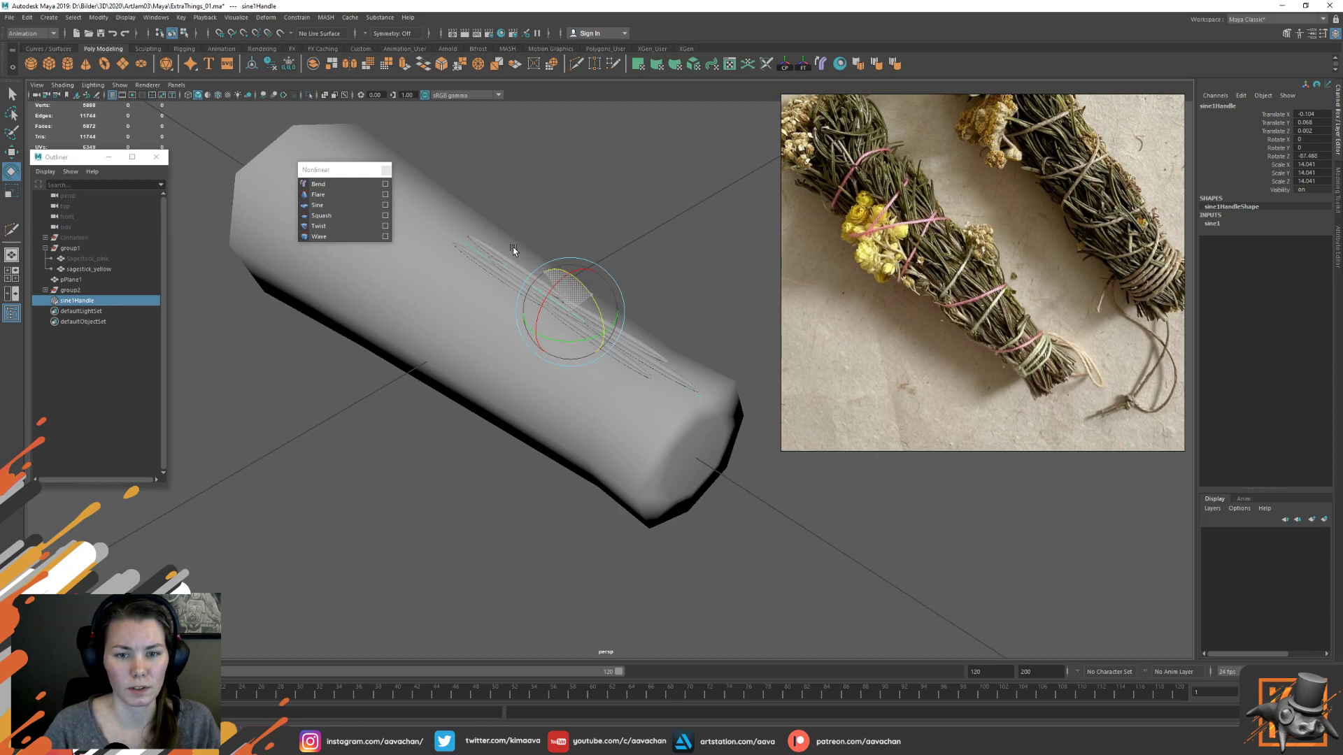
key(w)
drag(572, 336, 570, 340)
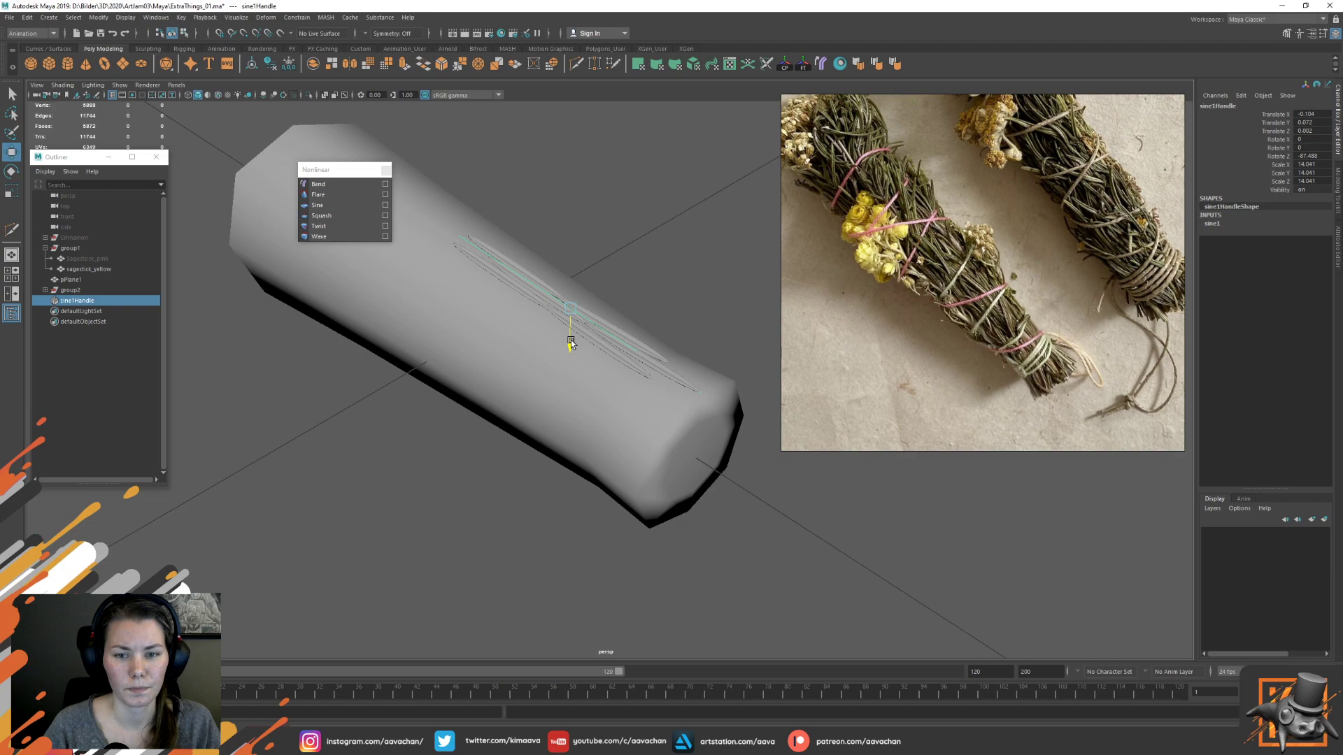
key(e)
drag(591, 289, 593, 292)
key(w)
Open the sine deformer's attributes and experiment with its Wavelength and Offset values
click(1211, 224)
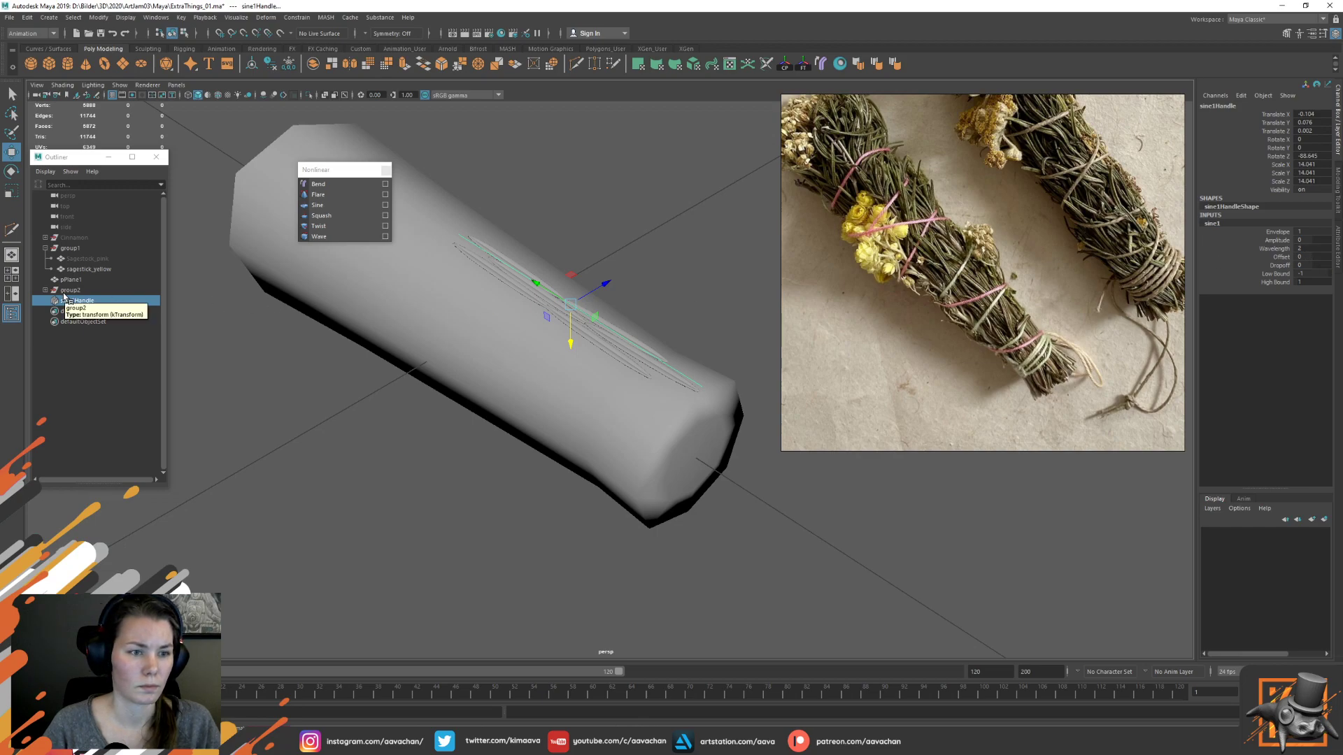
click(87, 302)
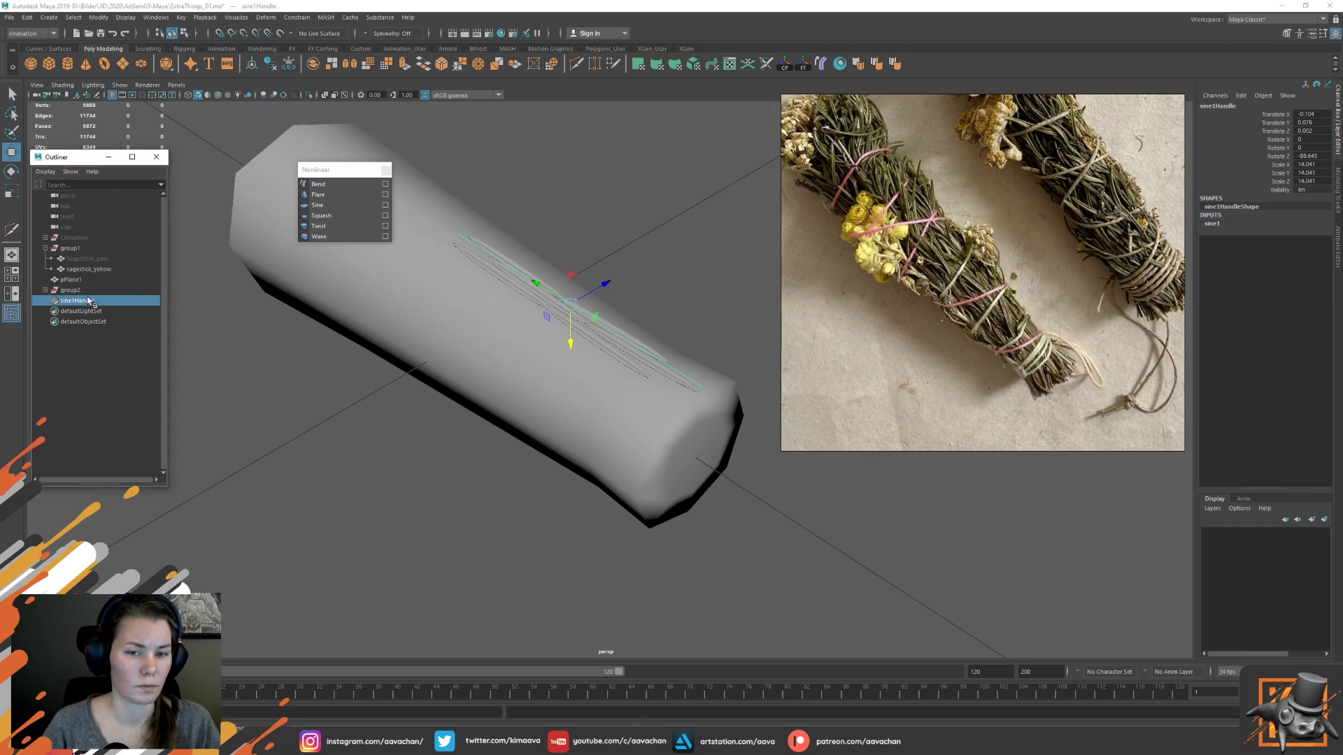
click(1212, 224)
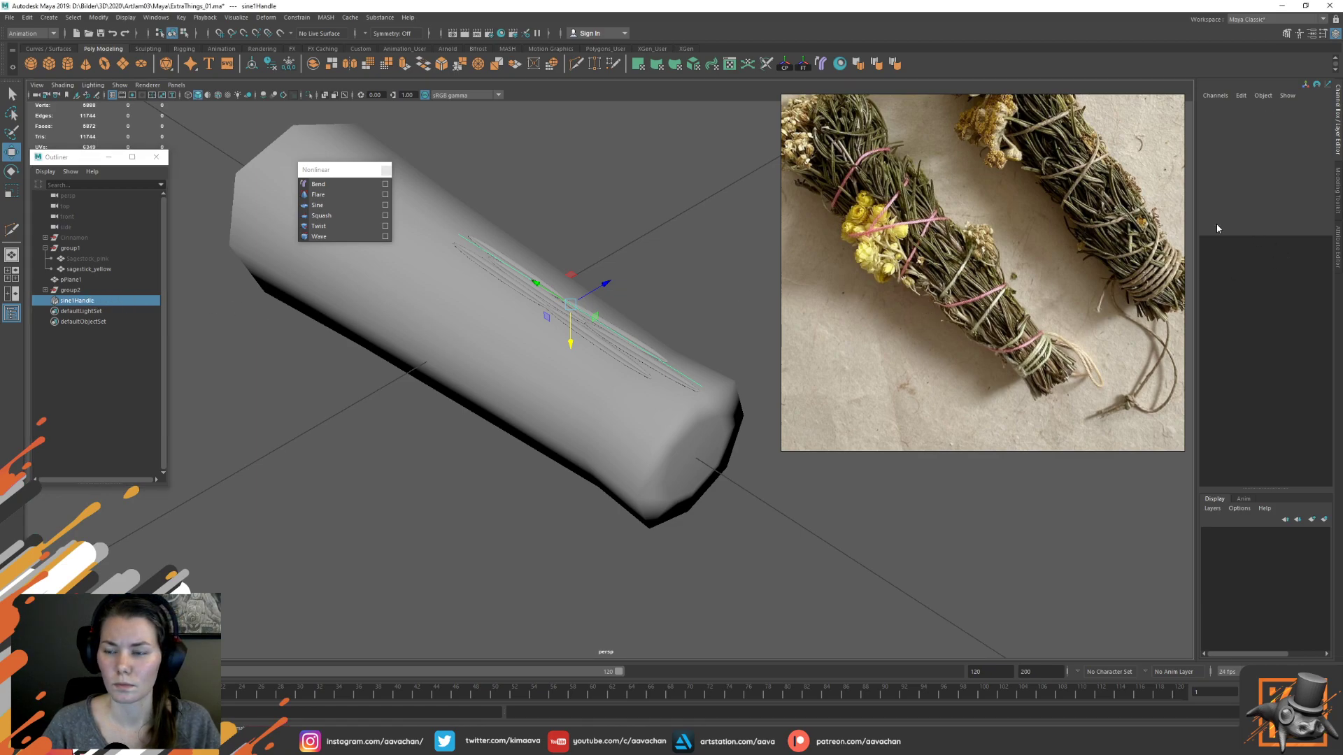
click(1278, 234)
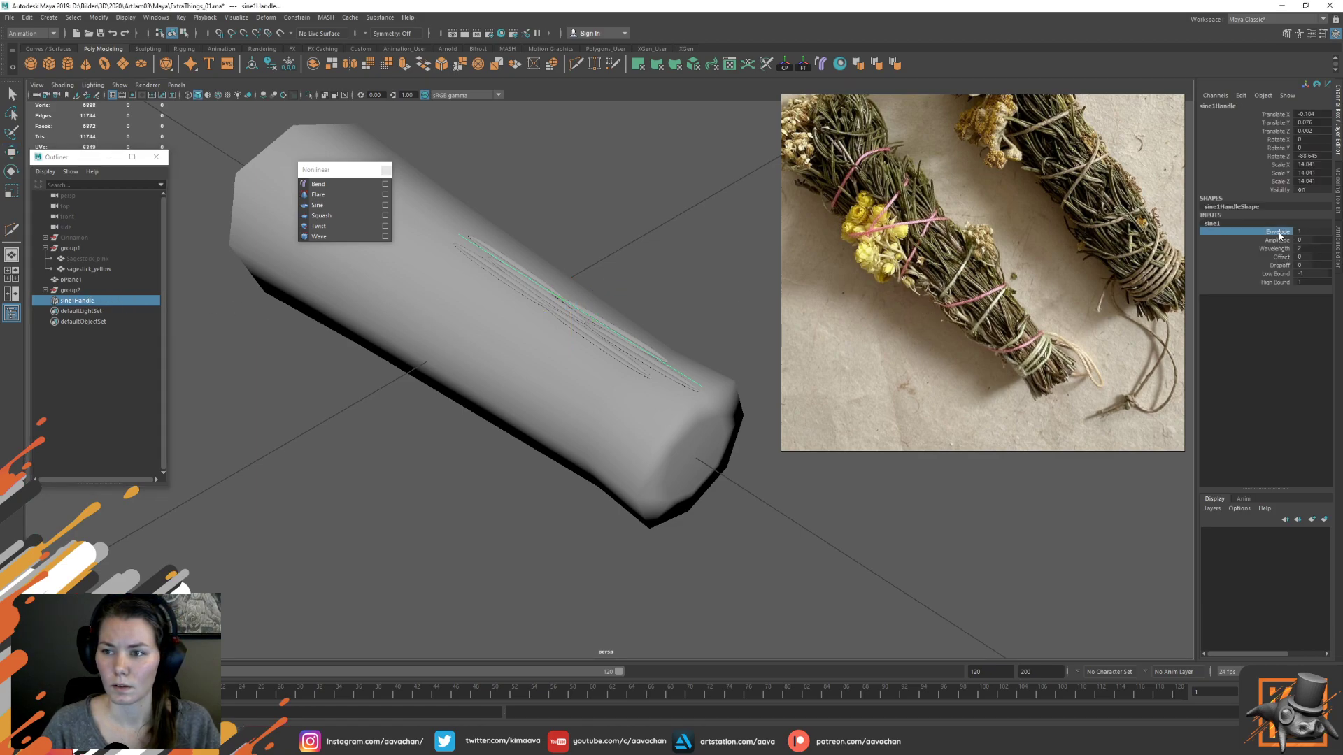
click(1284, 249)
click(1287, 257)
click(1304, 256)
text(1)
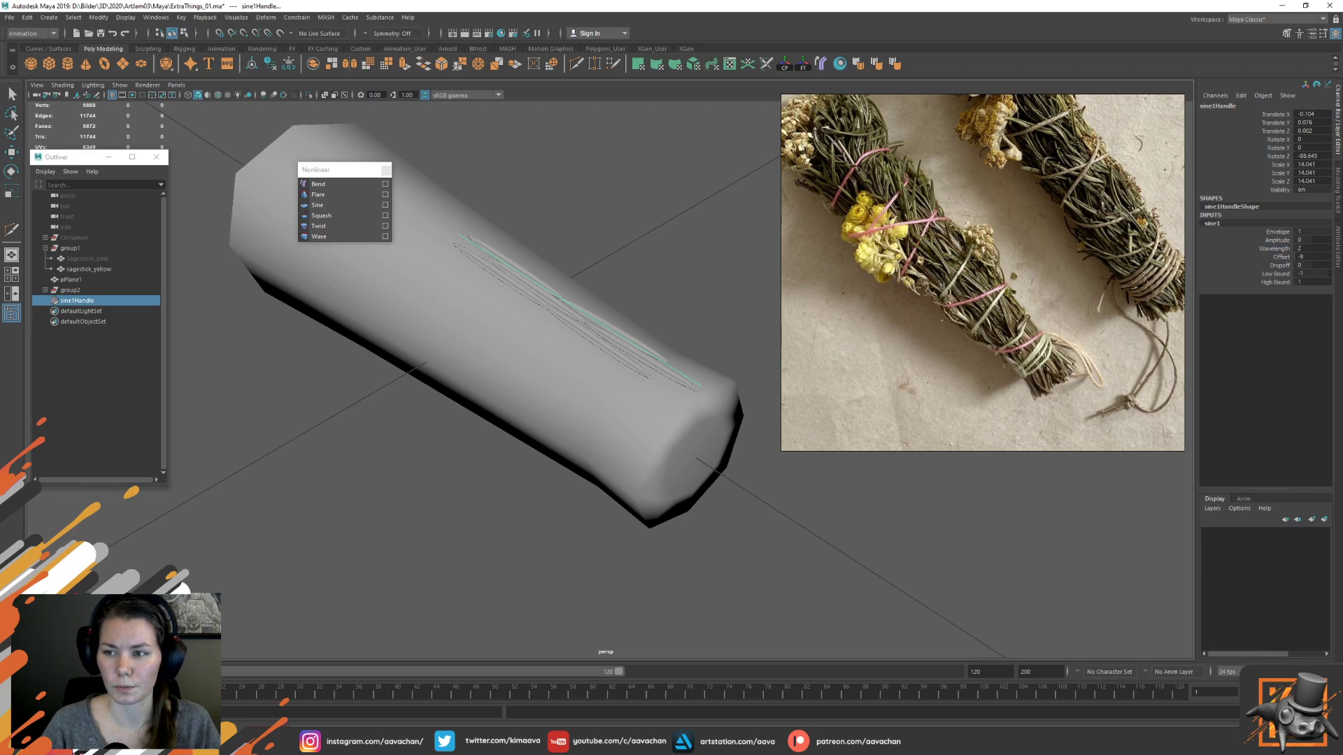
Try a Bend deformer on the leaf group with its Curvature set to 50
click(97, 301)
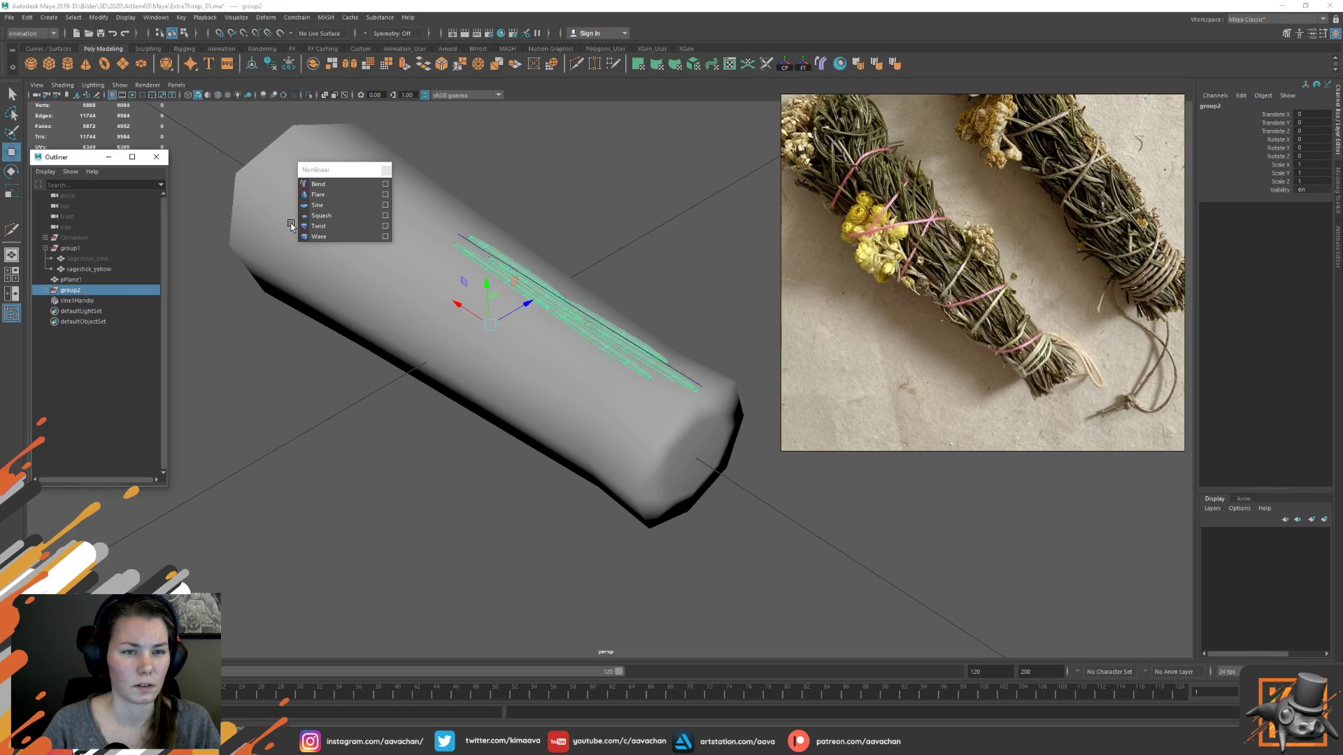
click(320, 184)
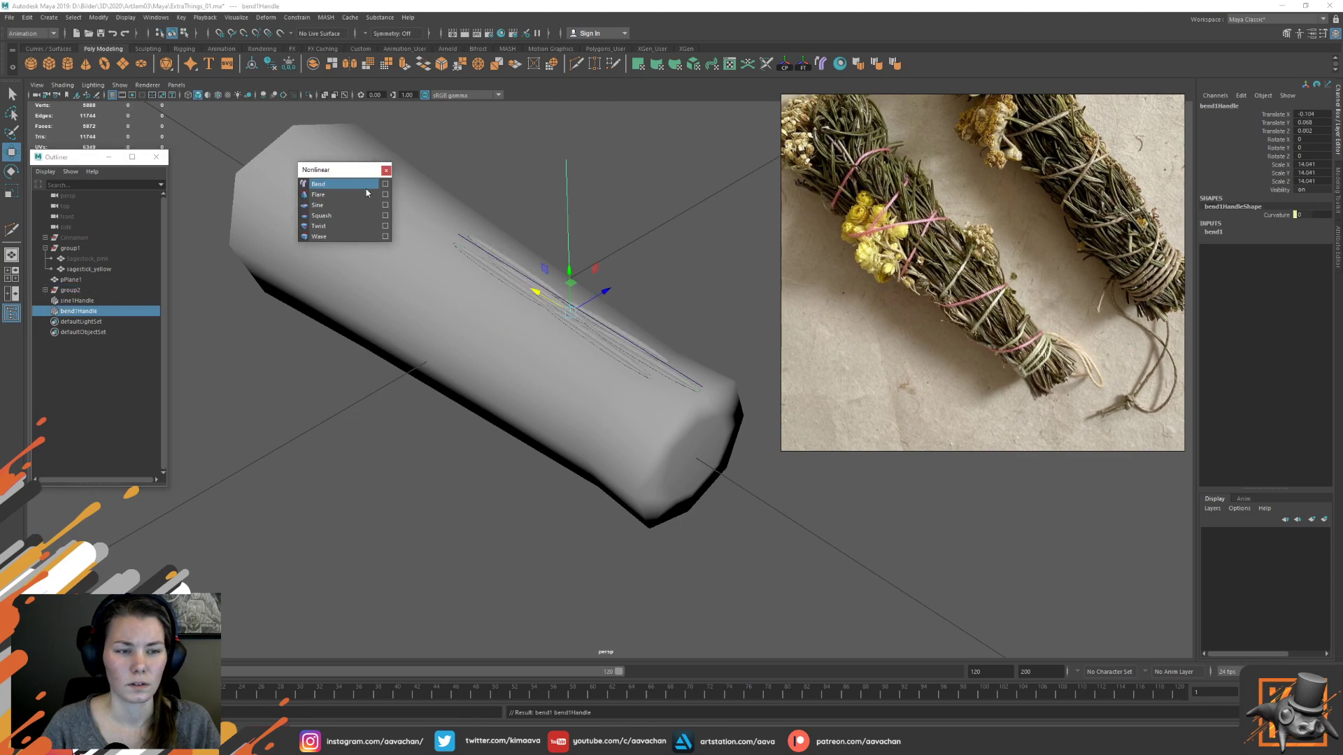
key(e)
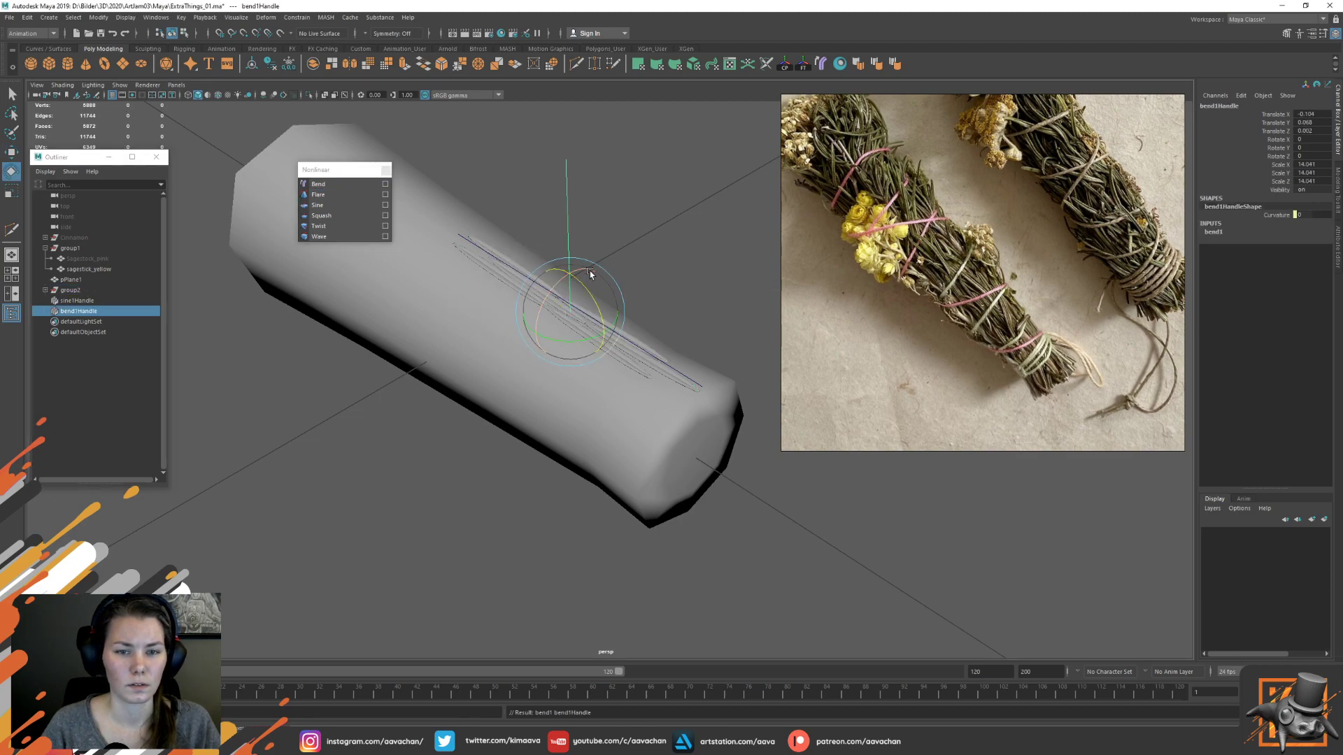
click(1218, 229)
click(1290, 249)
double_click(1307, 249)
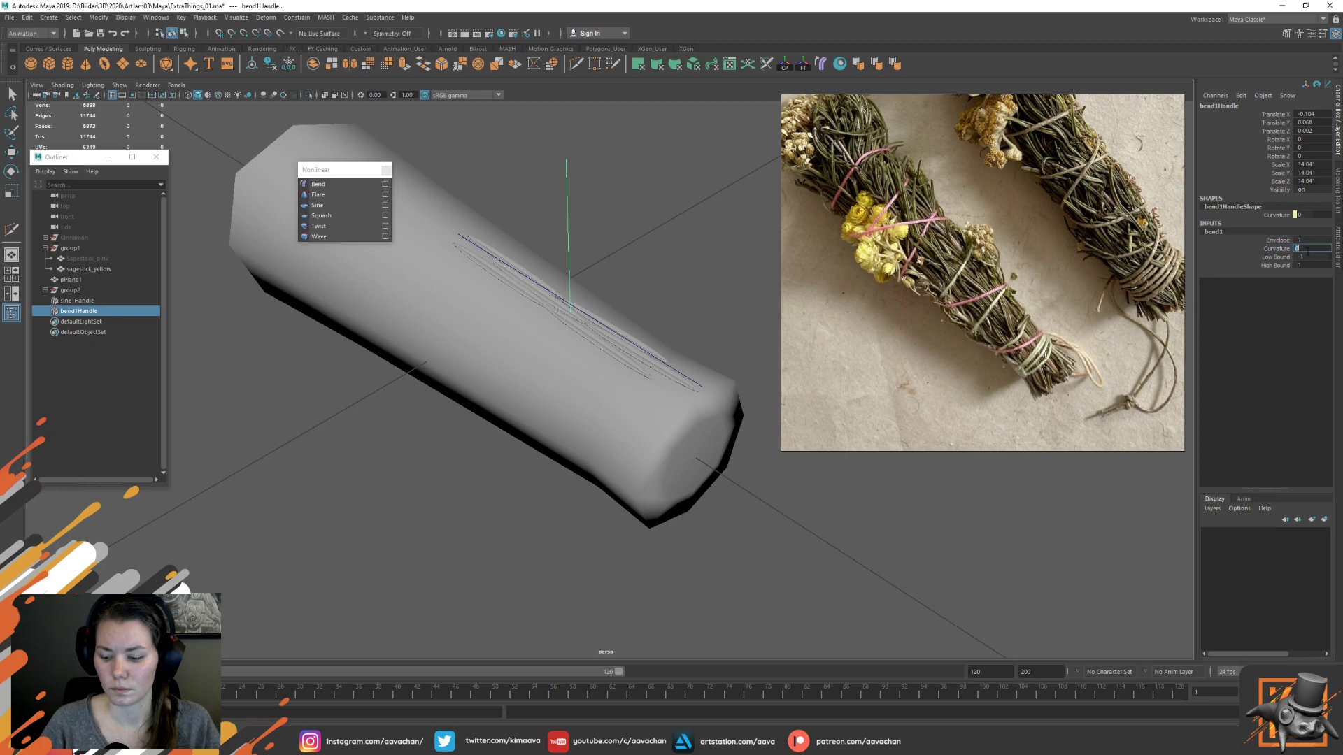
text(50)
key(Return)
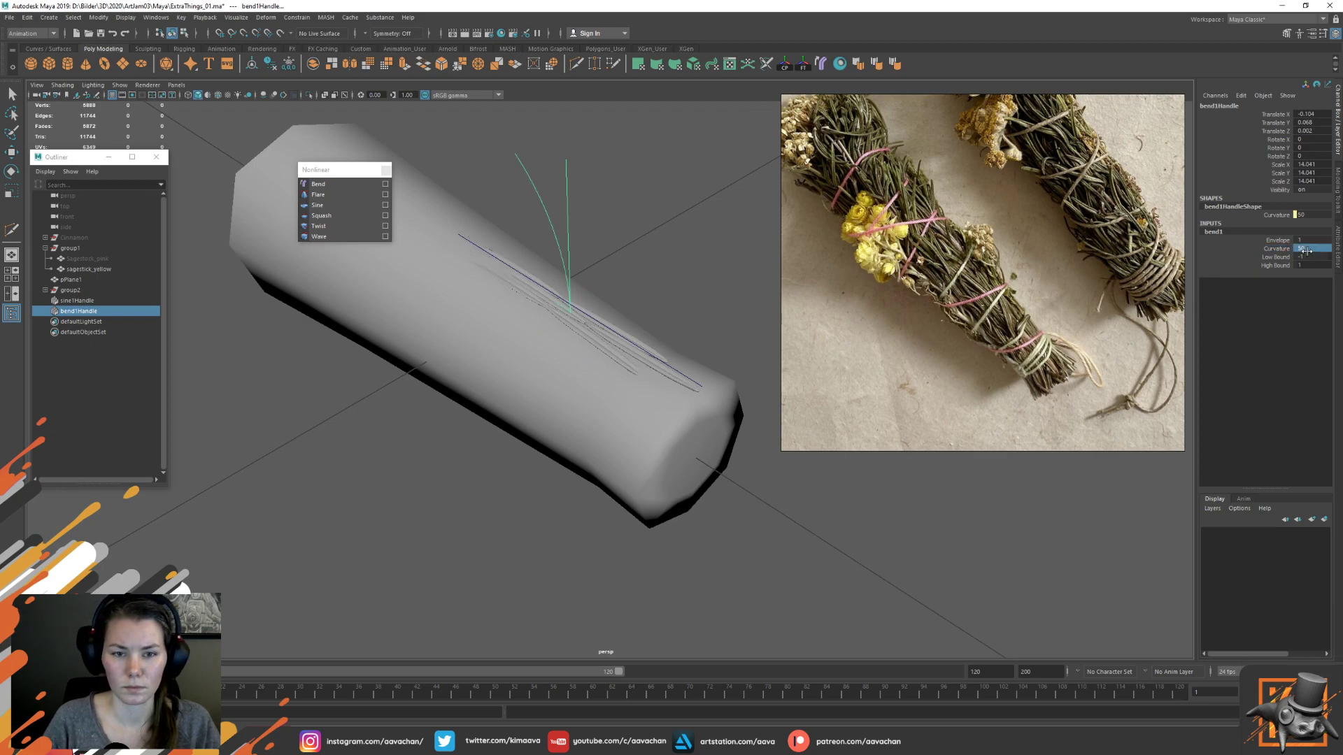
Rotate the bend deformer's handle so that it runs along the length of the leaves
key(w)
key(e)
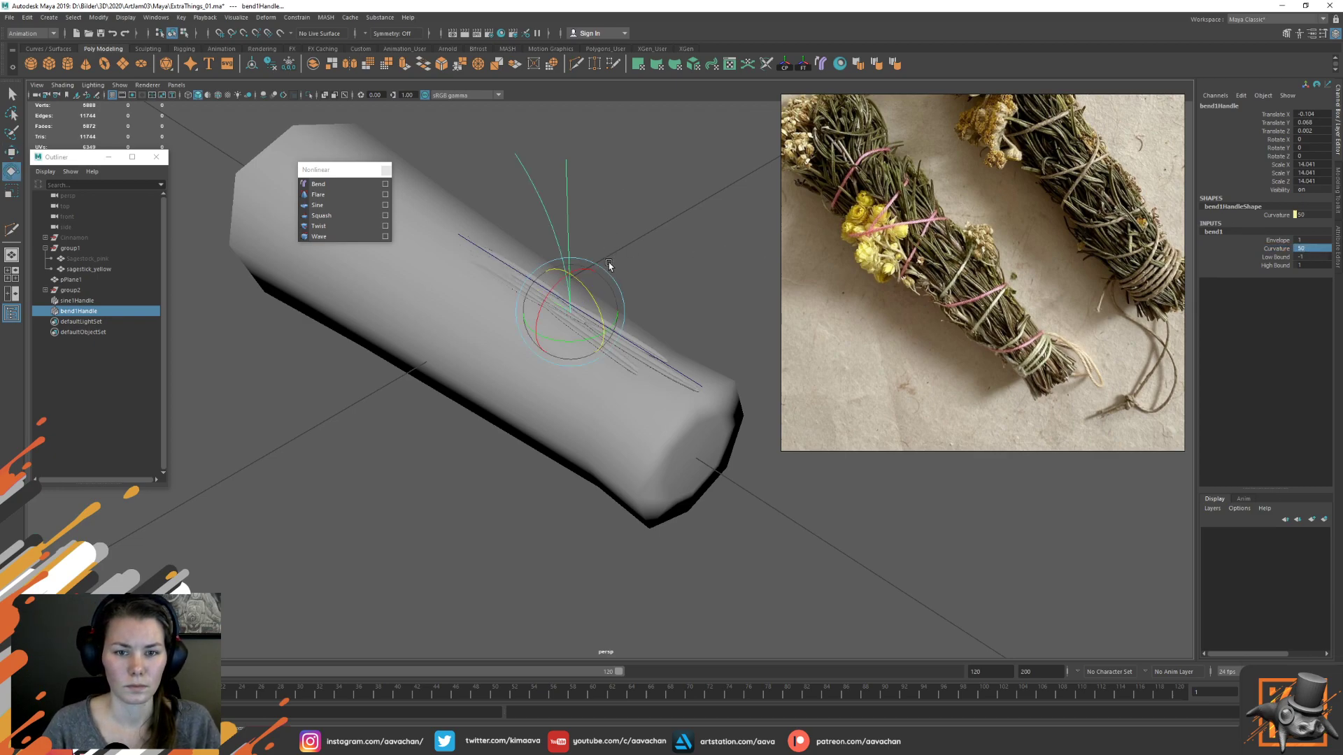
drag(590, 300, 657, 399)
drag(588, 297, 680, 251)
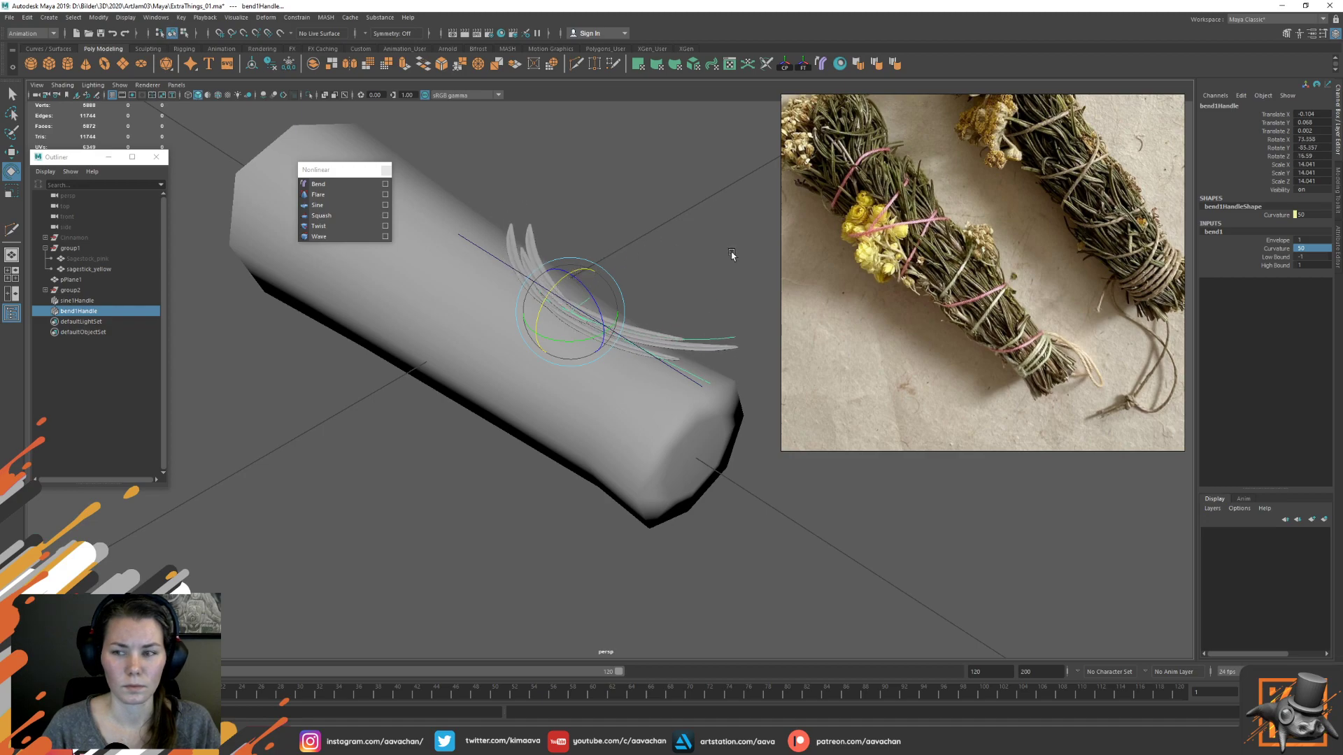
Test the bend deformer's Low Bound at 0, return it to -1, and set its High Bound to 0
double_click(1314, 258)
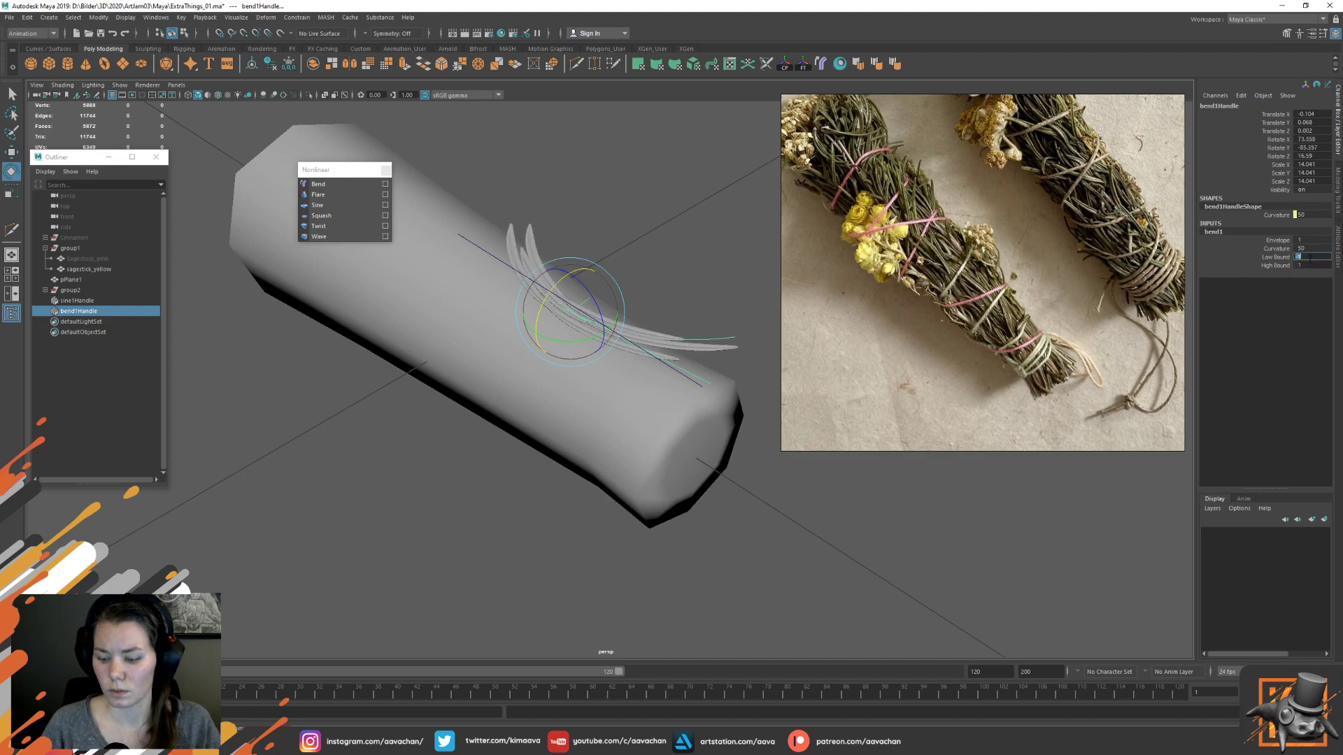
text(0)
key(Return)
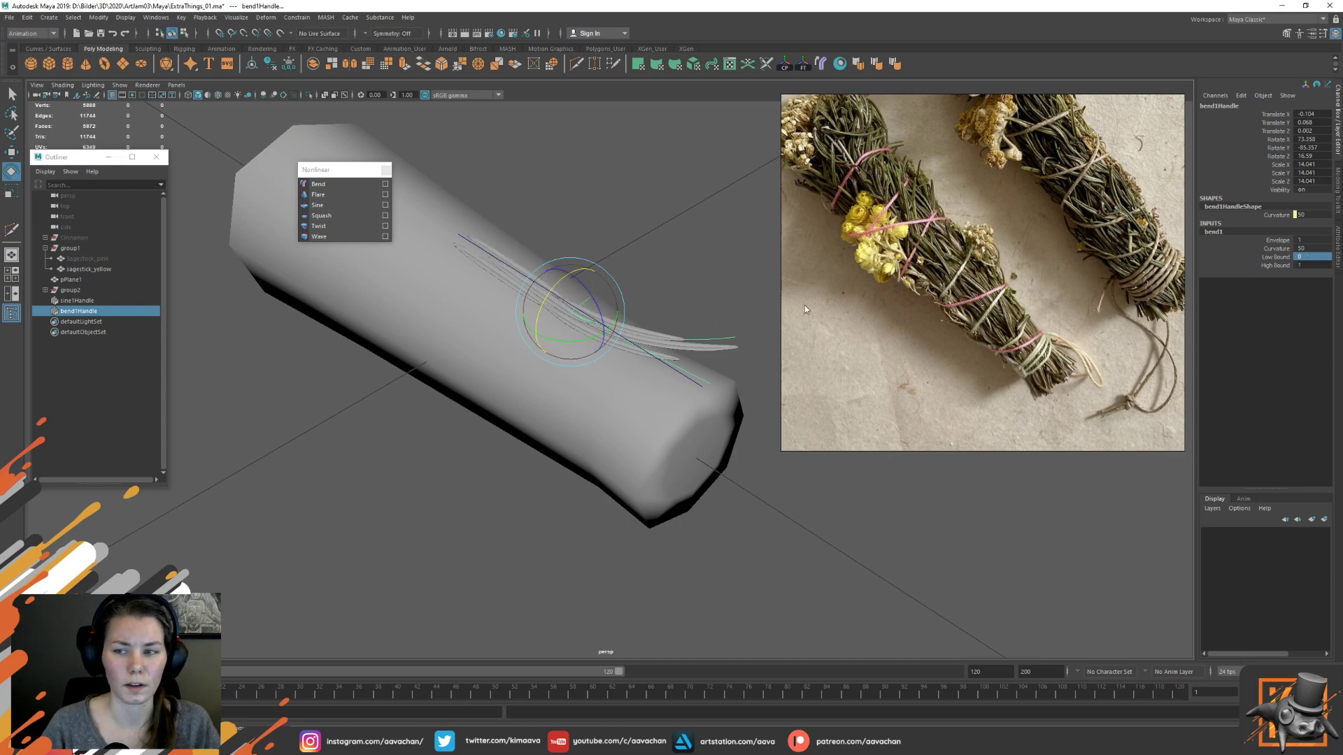
double_click(1308, 257)
text(-1)
key(Return)
double_click(1307, 266)
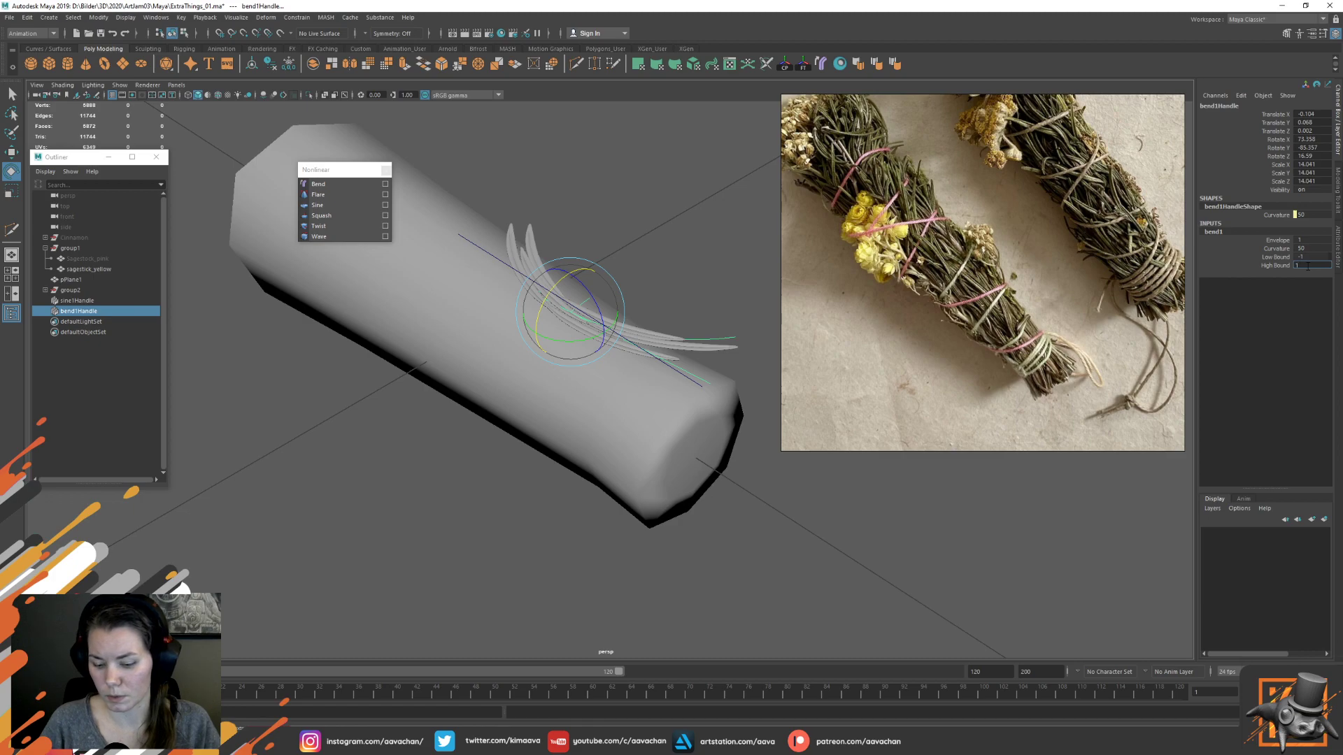
text(0)
key(Return)
Move the bend handle along the leaves towards the stick's narrow end, and delete the bend deformer
key(w)
drag(602, 307, 688, 370)
click(72, 314)
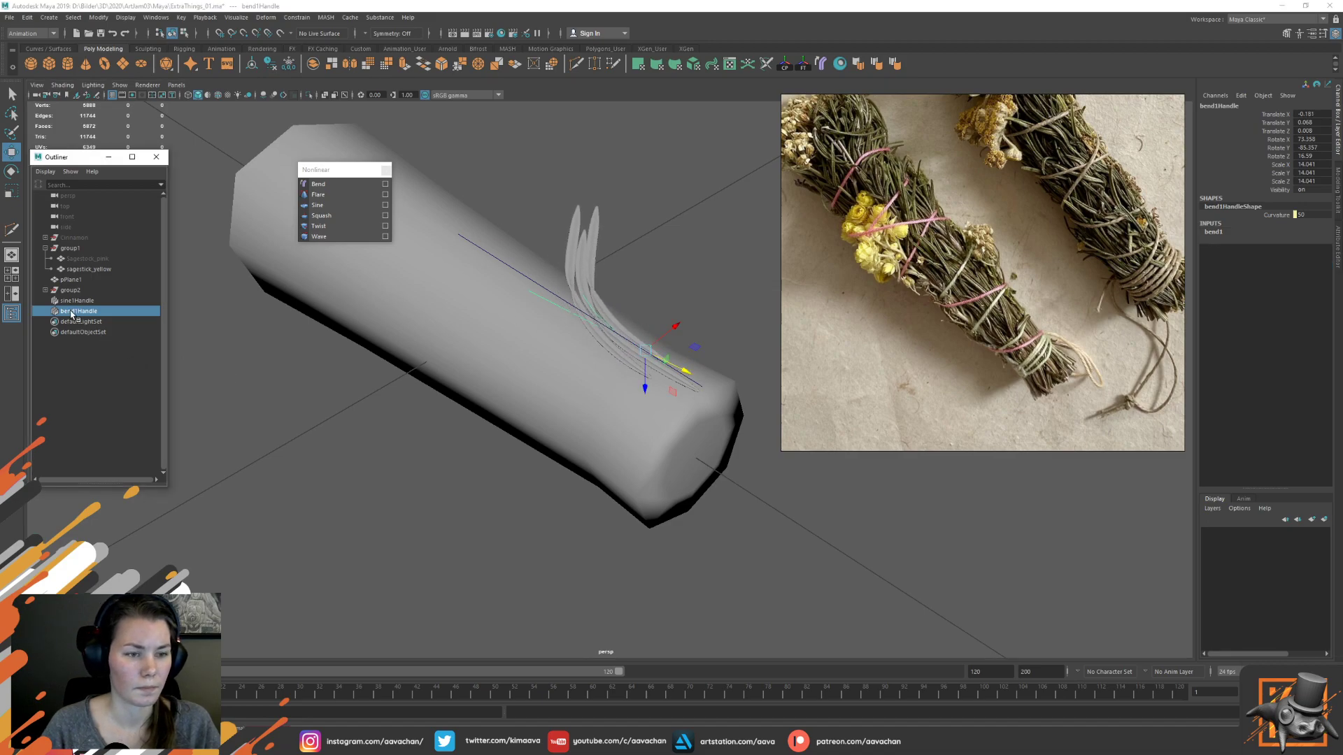
key(Delete)
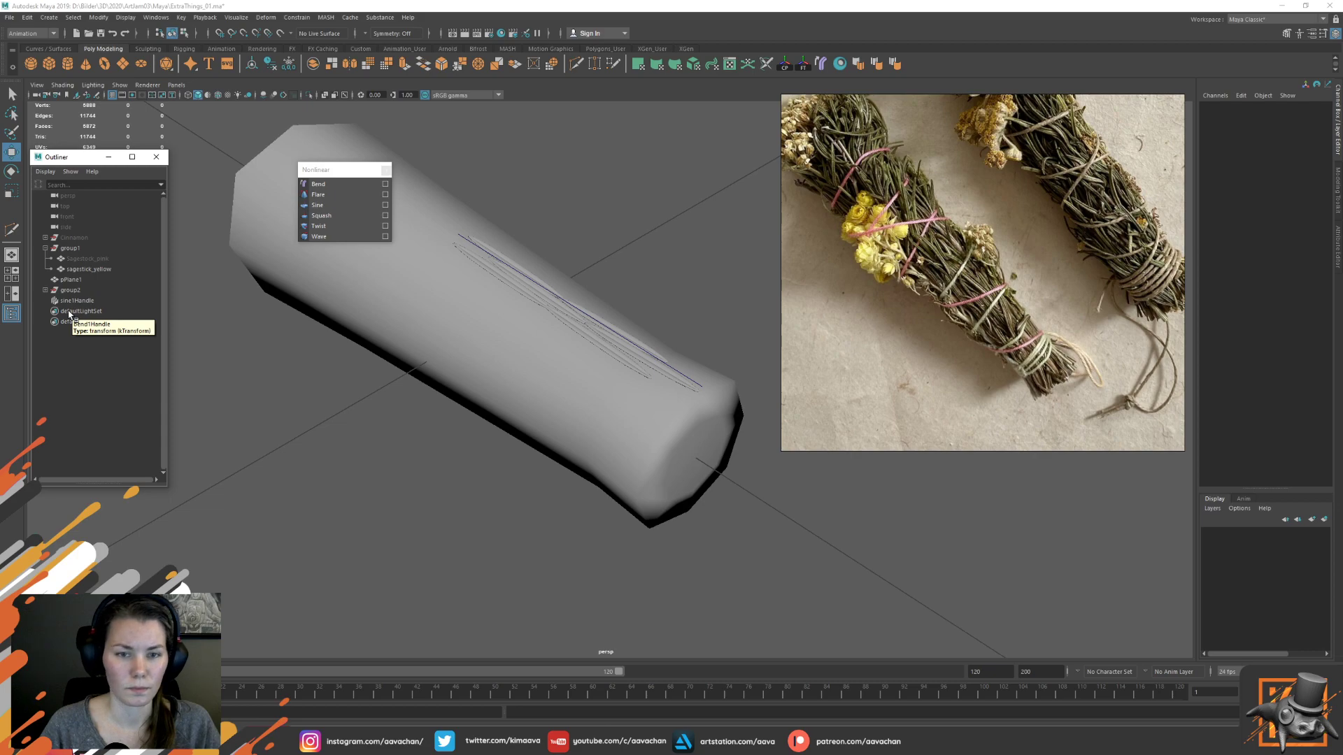
Select the sine deformer's handle, open its input attributes and try an Amplitude of 50
click(80, 301)
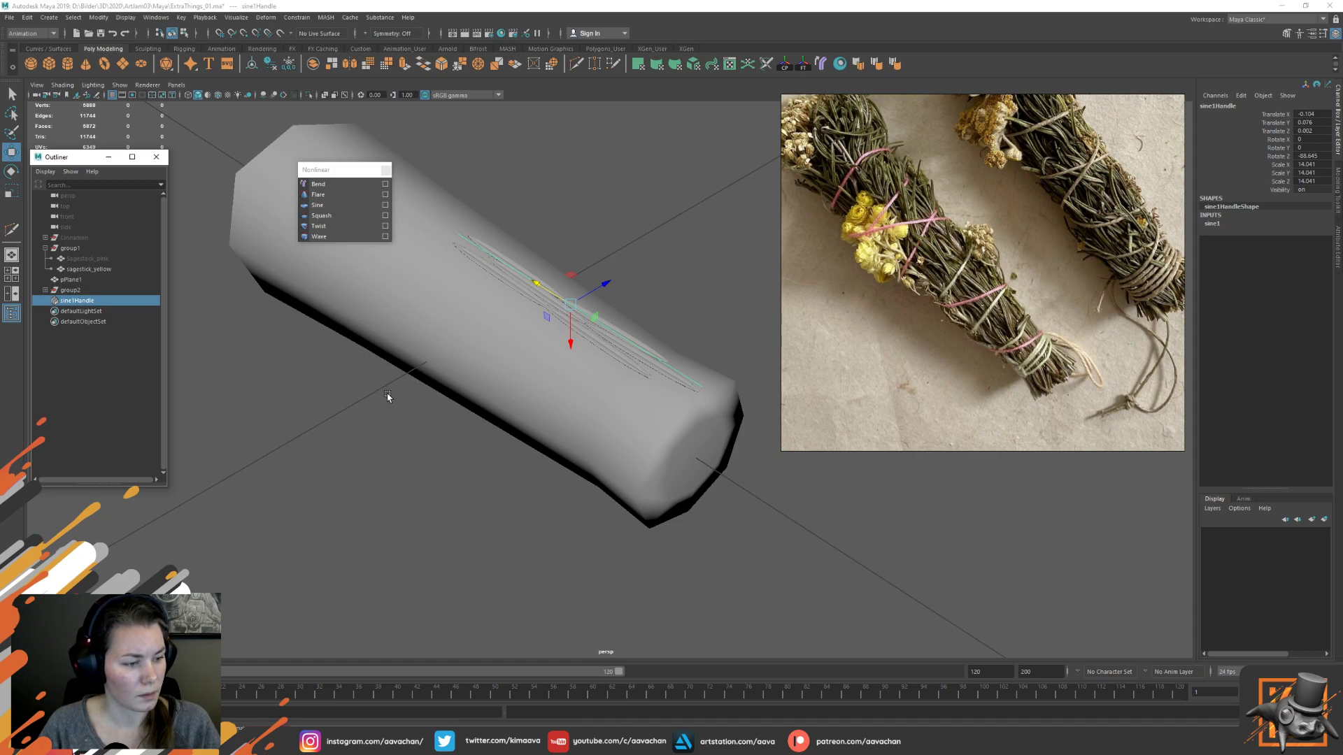
click(334, 237)
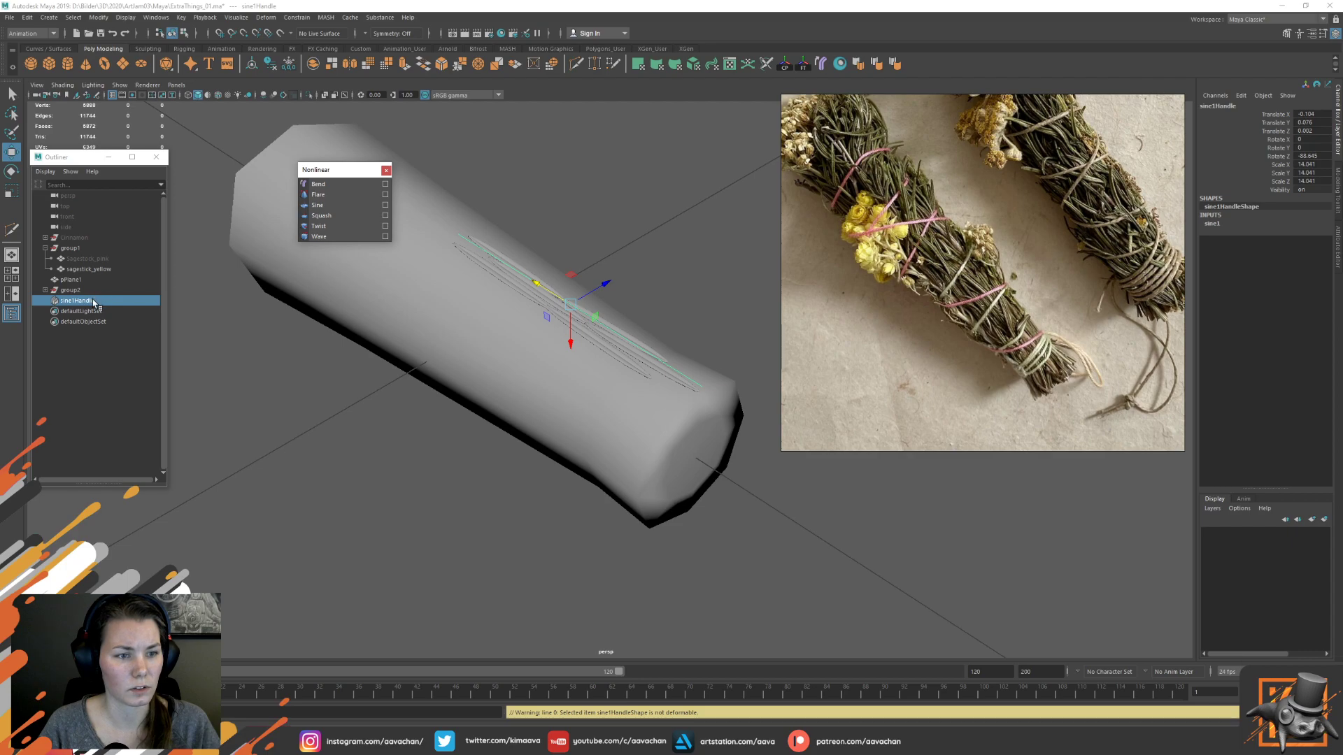
click(1211, 224)
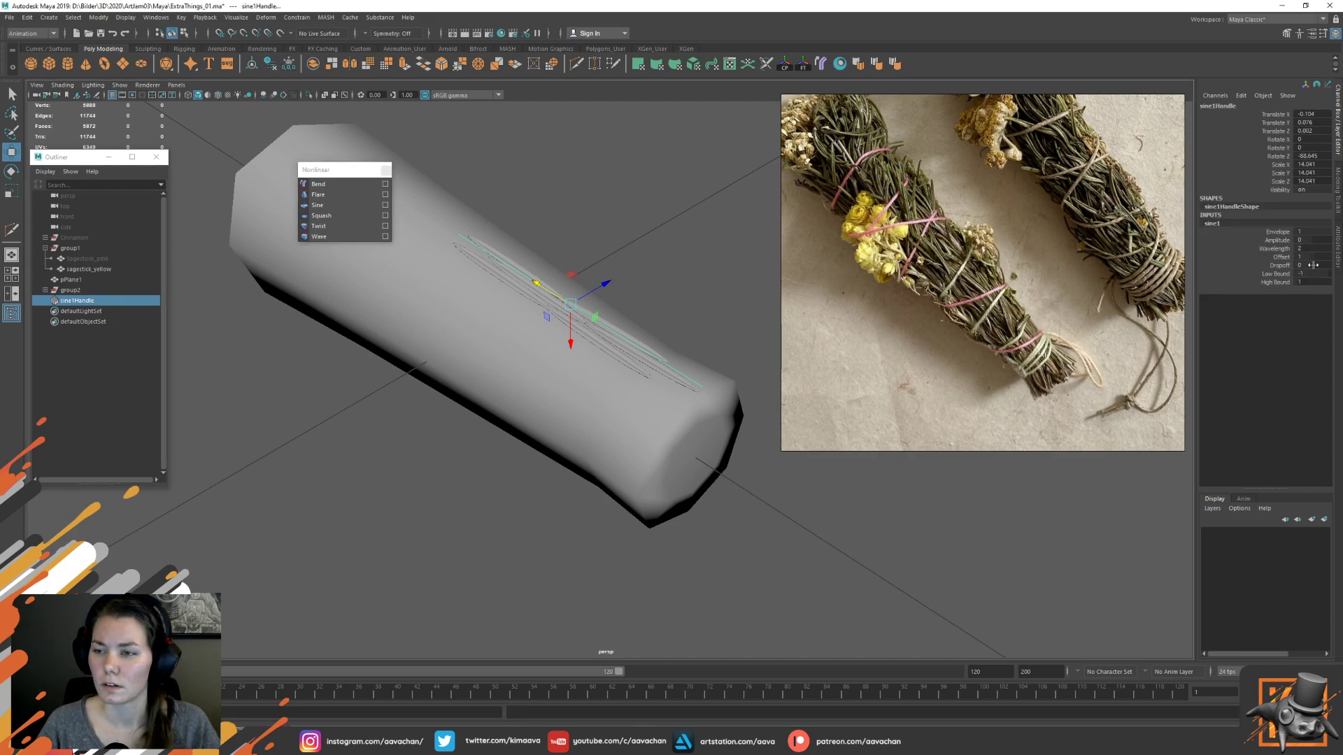
double_click(1310, 240)
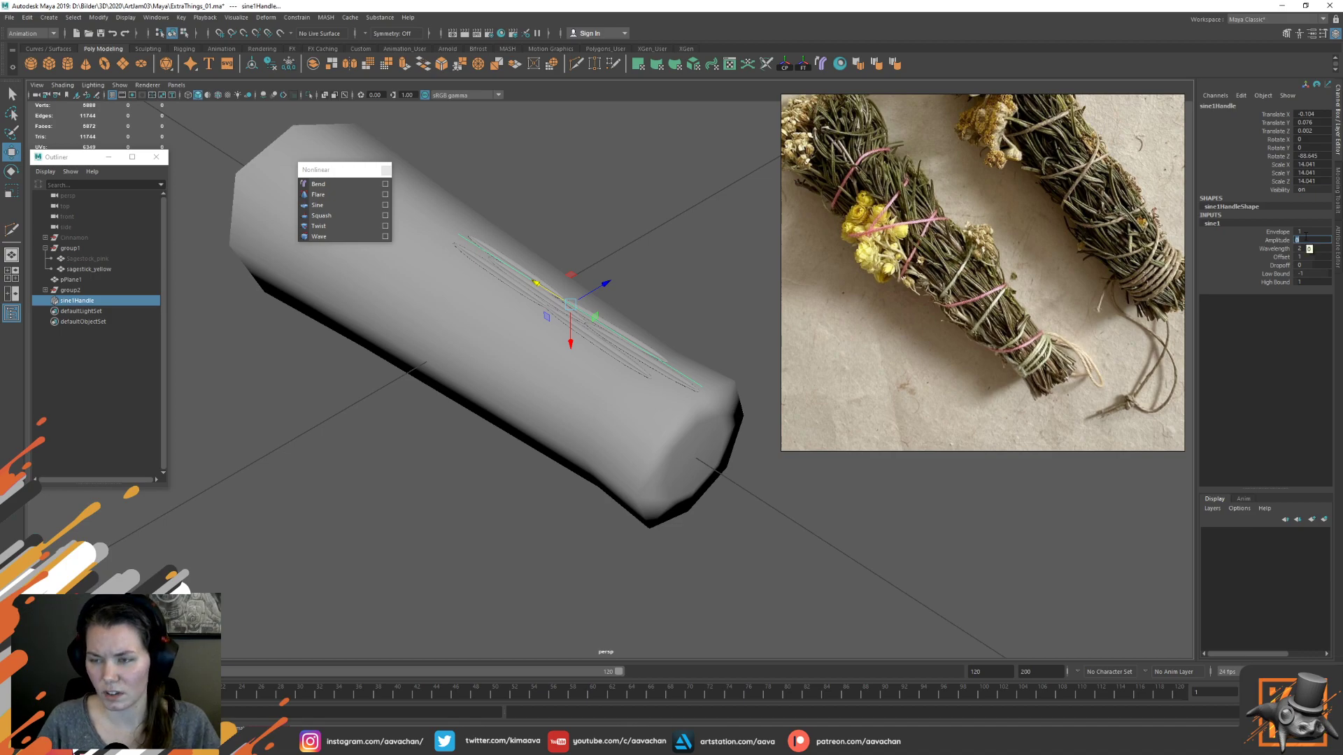
text(50)
key(Return)
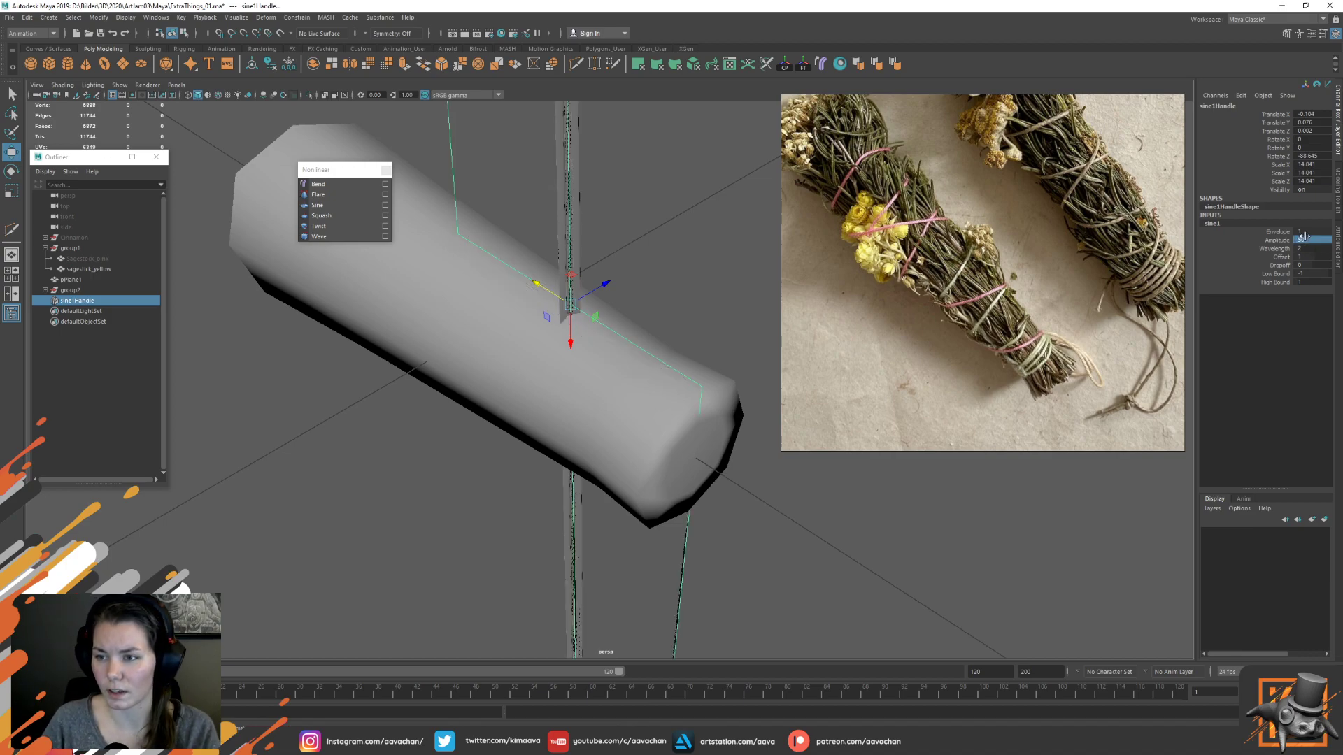
Reduce the sine deformer's Amplitude, trying 2 and 1 before settling on 0.1
text(2)
key(Return)
double_click(1307, 241)
text(1)
key(Return)
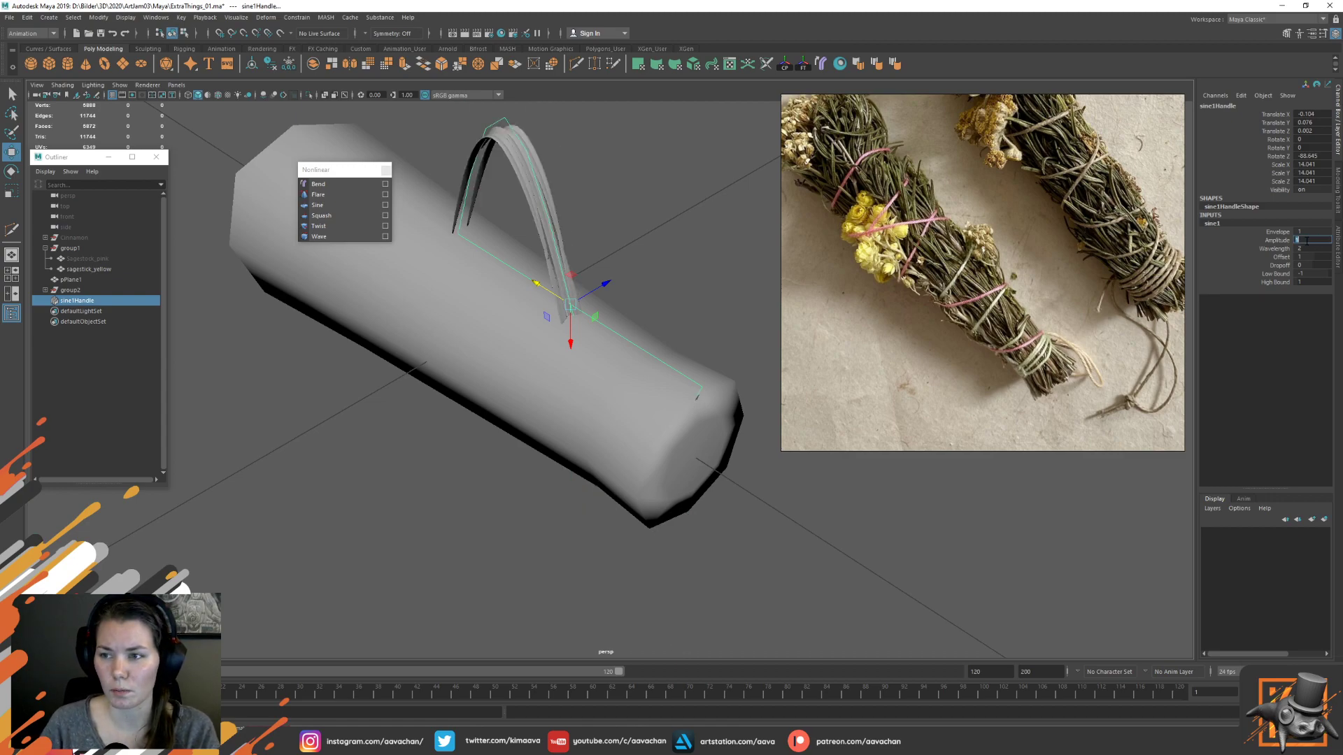
text(0.1)
key(Return)
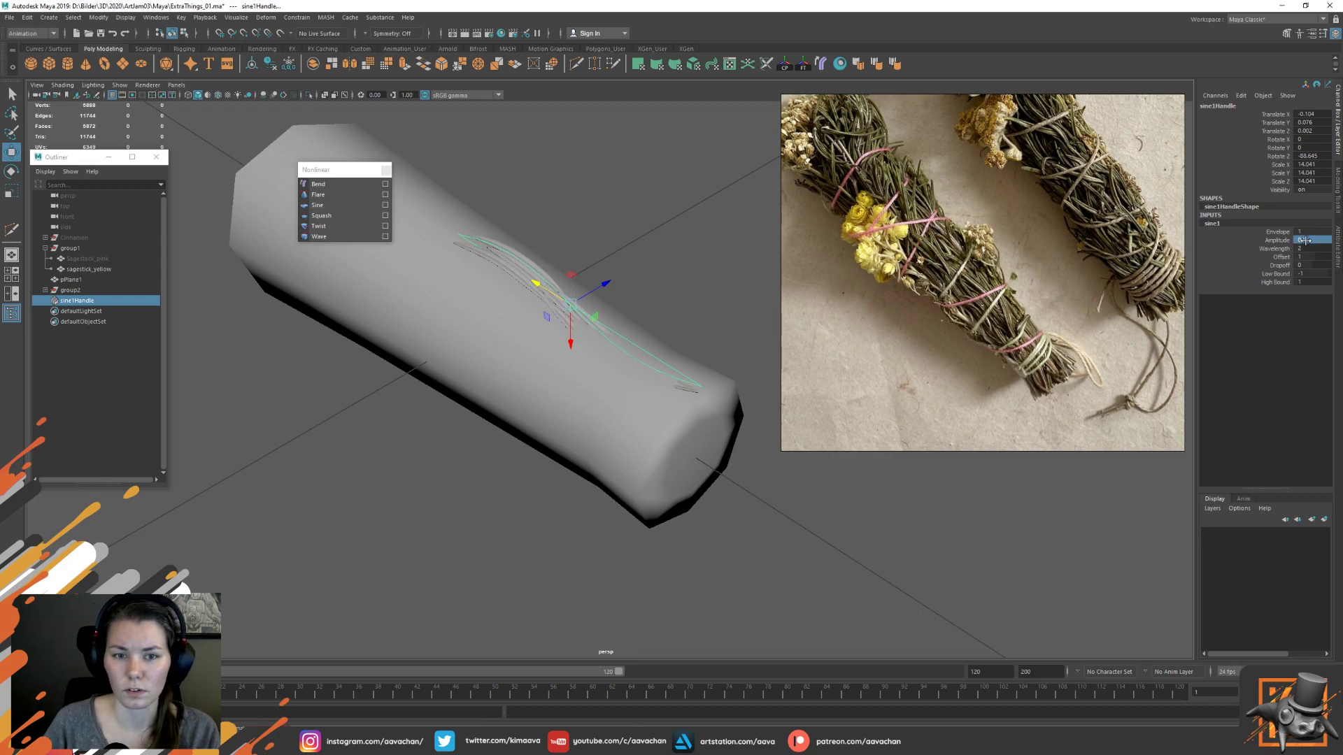
Rotate the sine deformer's handle so that the wave curves the leaves sideways across the stick's surface
key(e)
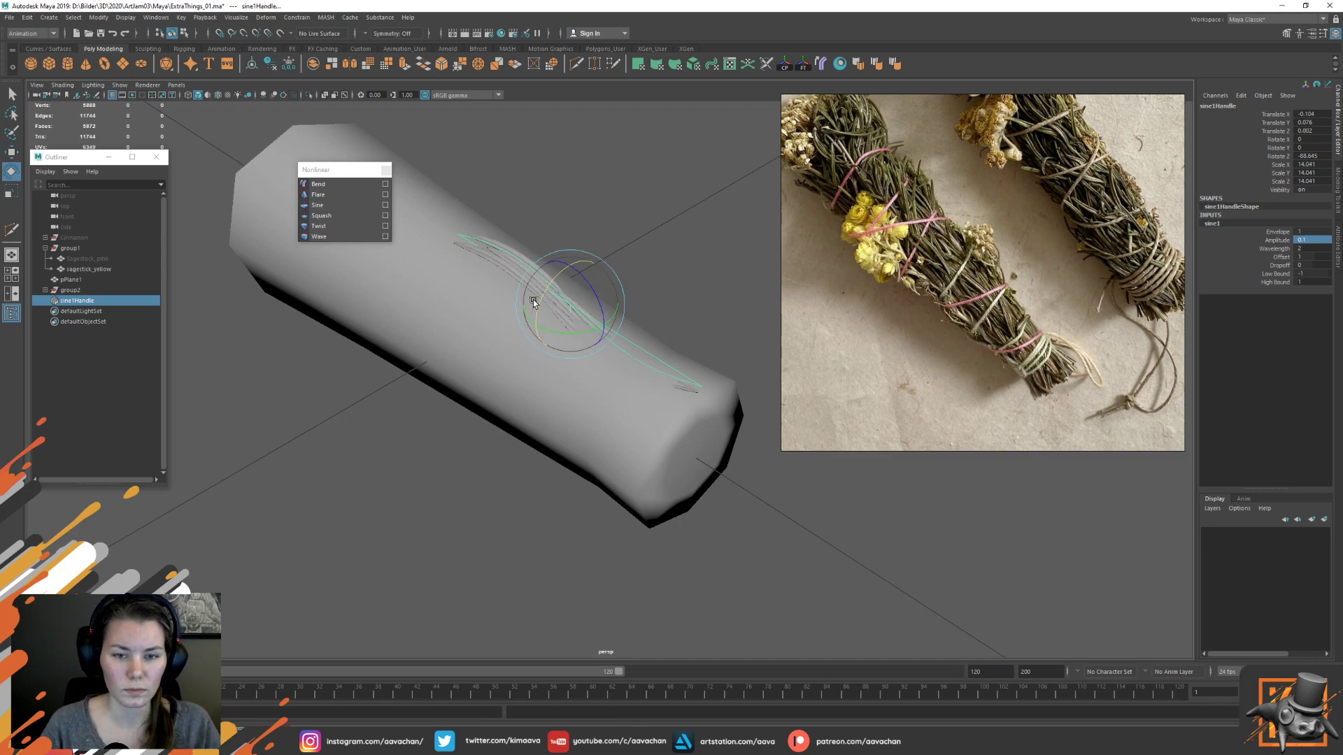
drag(547, 291, 594, 267)
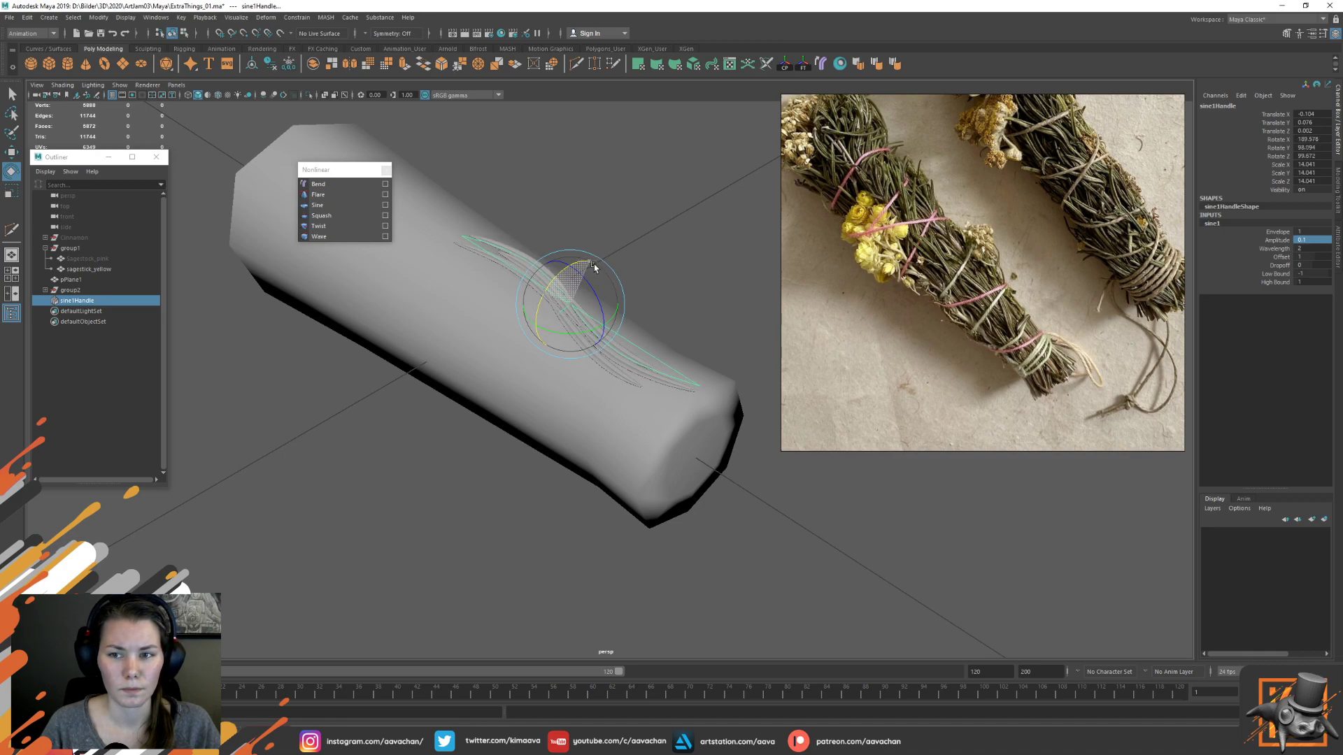
alt+drag(667, 234, 505, 202)
drag(585, 235, 593, 241)
alt+drag(419, 261, 647, 250)
Fine-tune the sine handle's rotation from several angles so that the wavy leaves lie against the stick
key(w)
alt+right_drag(647, 250, 660, 326)
key(e)
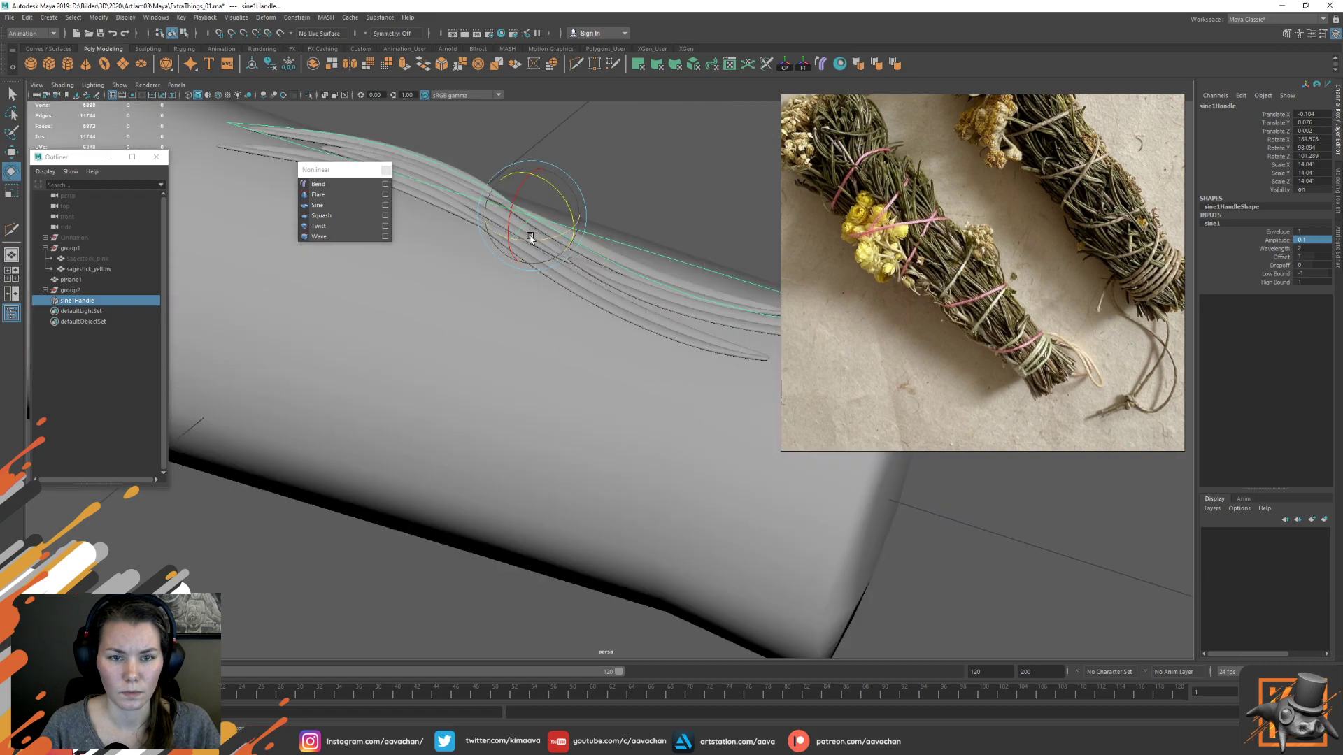
drag(509, 216, 512, 206)
alt+drag(644, 222, 659, 195)
mouse_move(546, 154)
mouse_down()
mouse_move(543, 181)
mouse_move(543, 148)
mouse_move(548, 168)
mouse_move(556, 153)
mouse_up()
scroll(617, 285, down, 4)
alt+drag(644, 188, 565, 237)
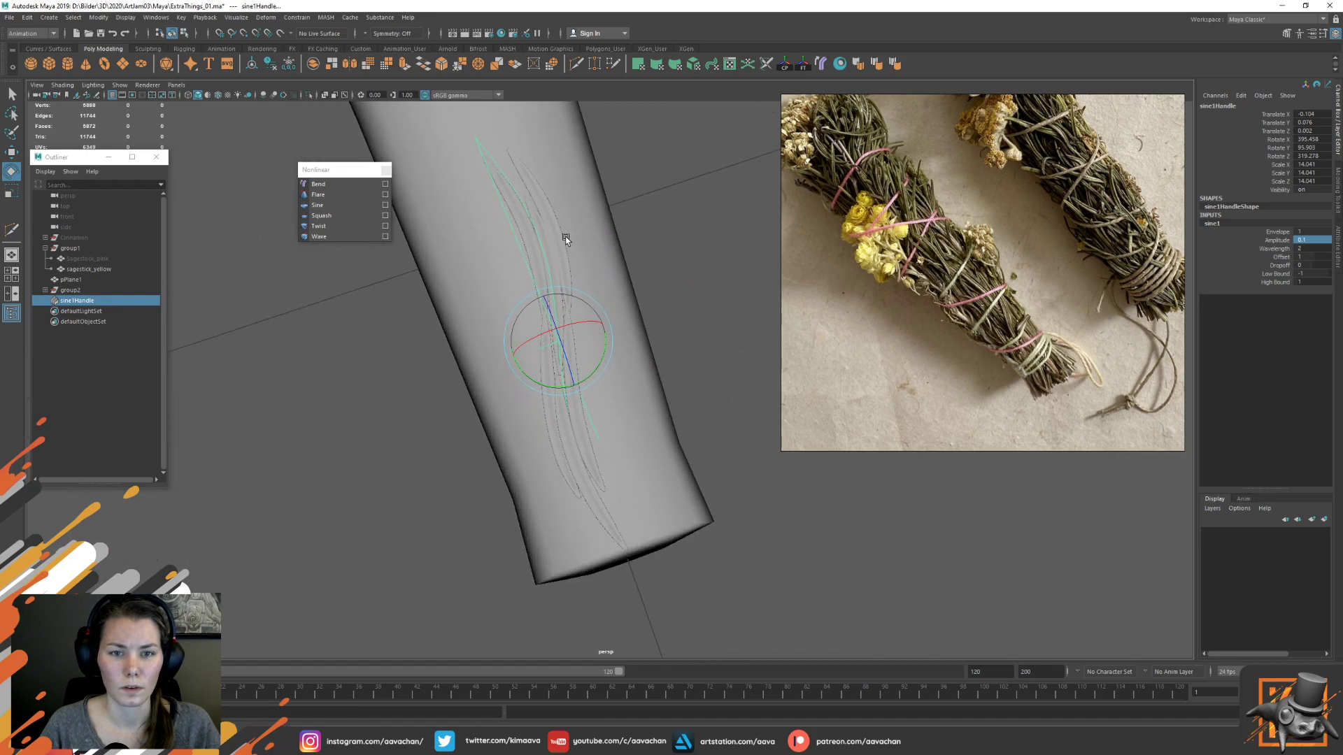
Test different Dropoff values on the sine deformer, including 10, and return it to 0
click(1306, 265)
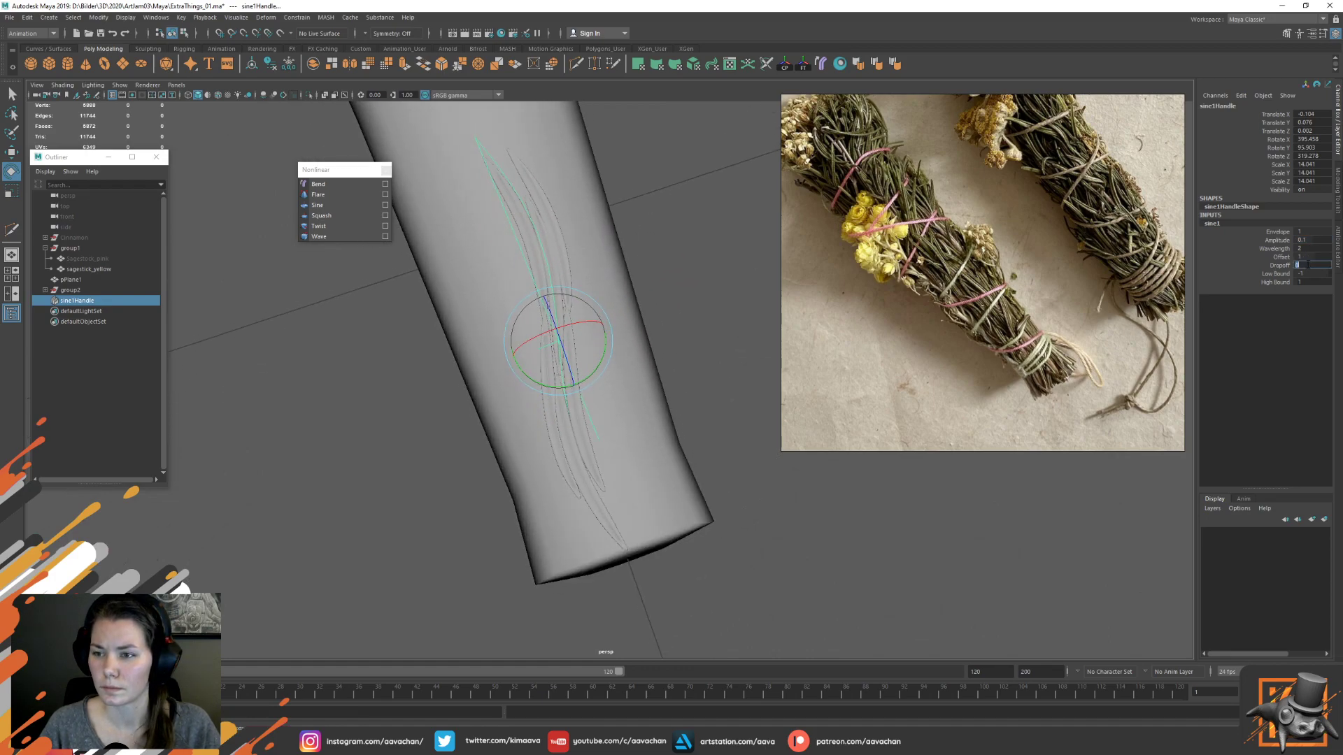
click(1306, 266)
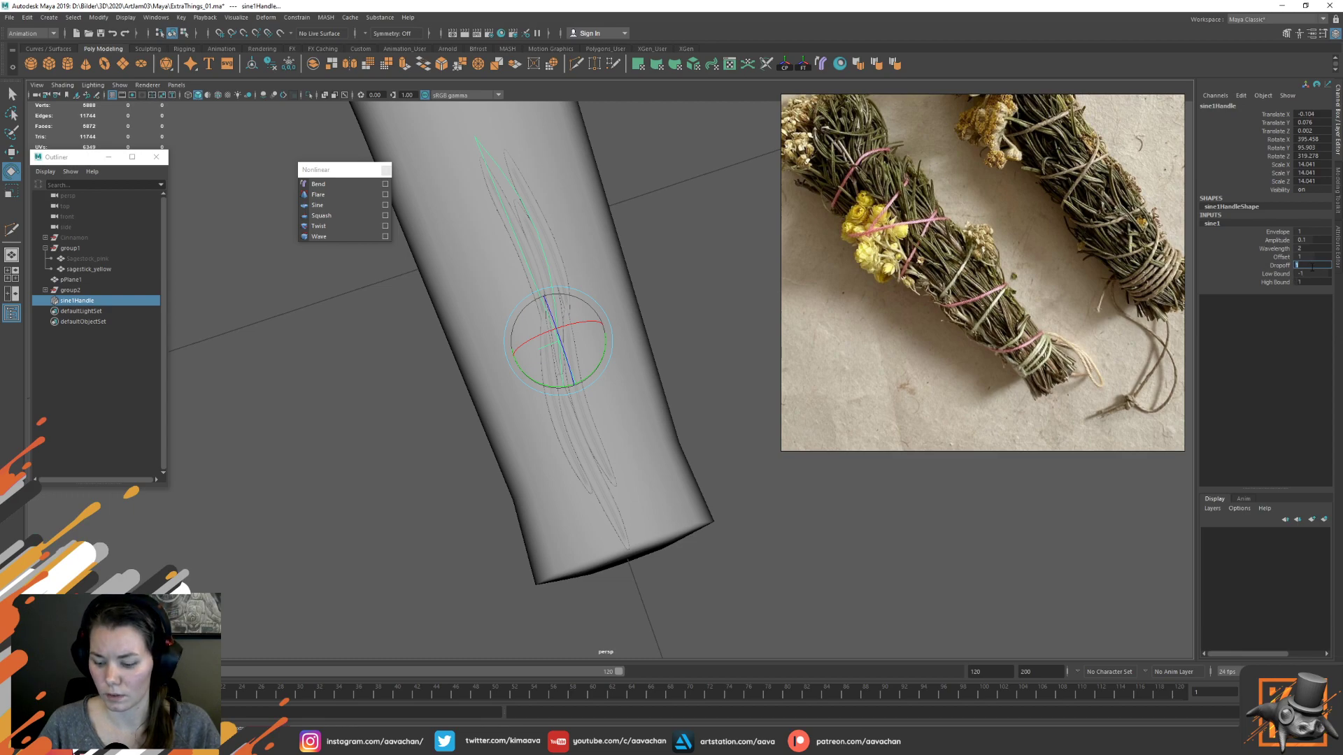
key(Return)
double_click(1310, 266)
text(10)
key(Return)
double_click(1310, 266)
key(Return)
Try an Offset of 6 on the sine deformer before setting it to 5
double_click(1307, 256)
text(6)
key(Return)
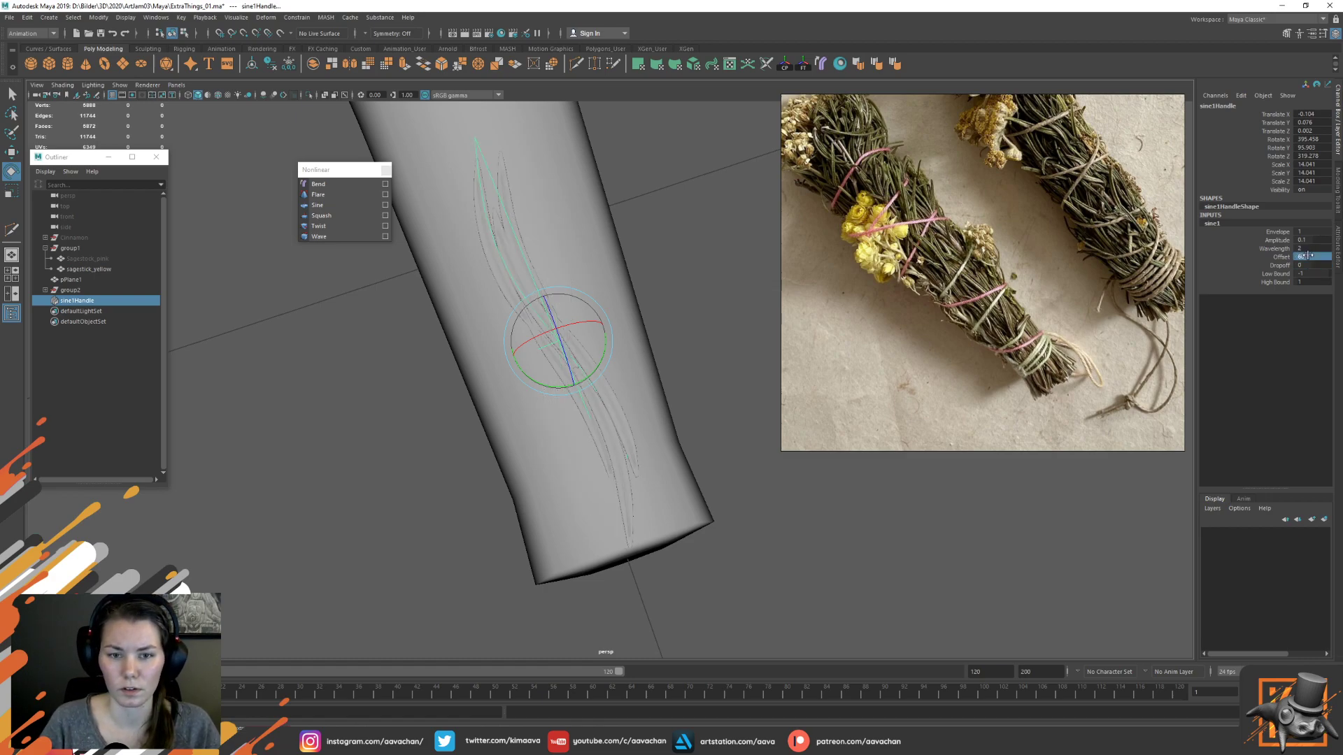
double_click(1307, 256)
text(5)
key(Return)
Set the sine deformer's Amplitude to 0.2 and try a different Wavelength
double_click(1310, 241)
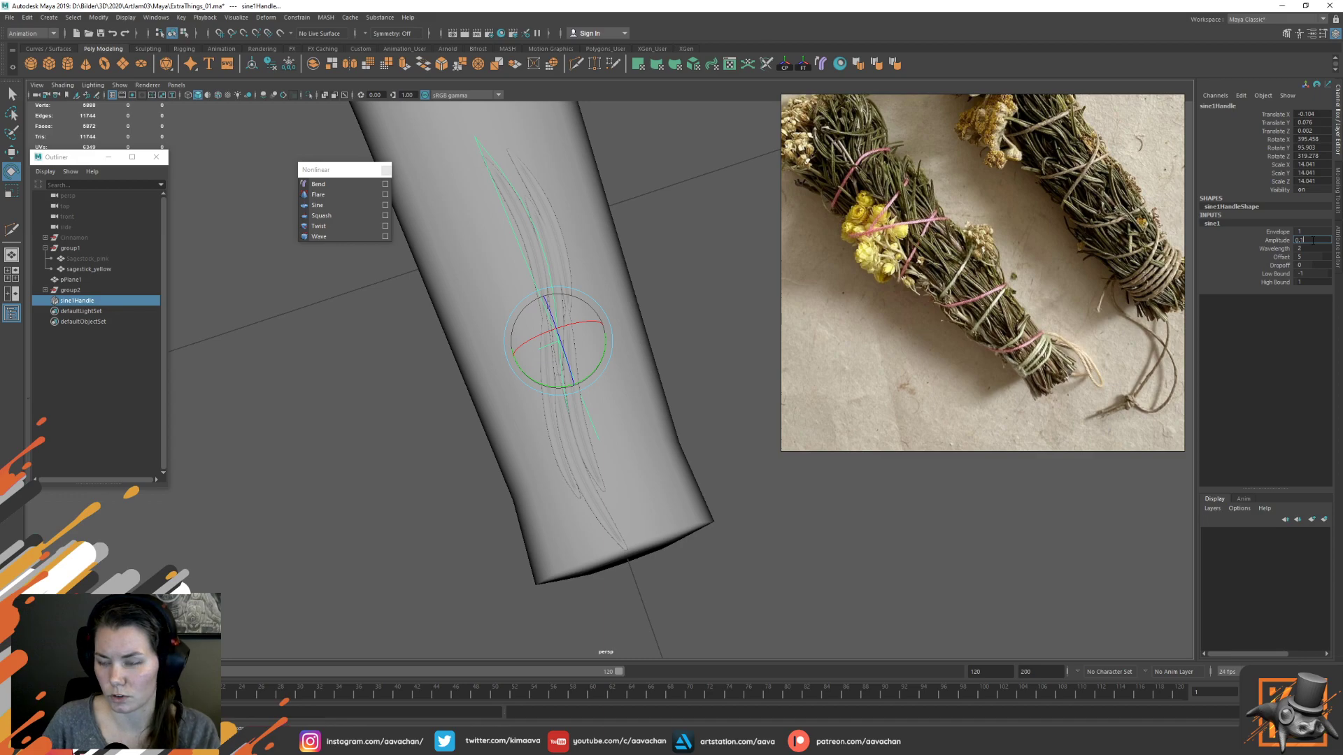
text(0.2)
key(Return)
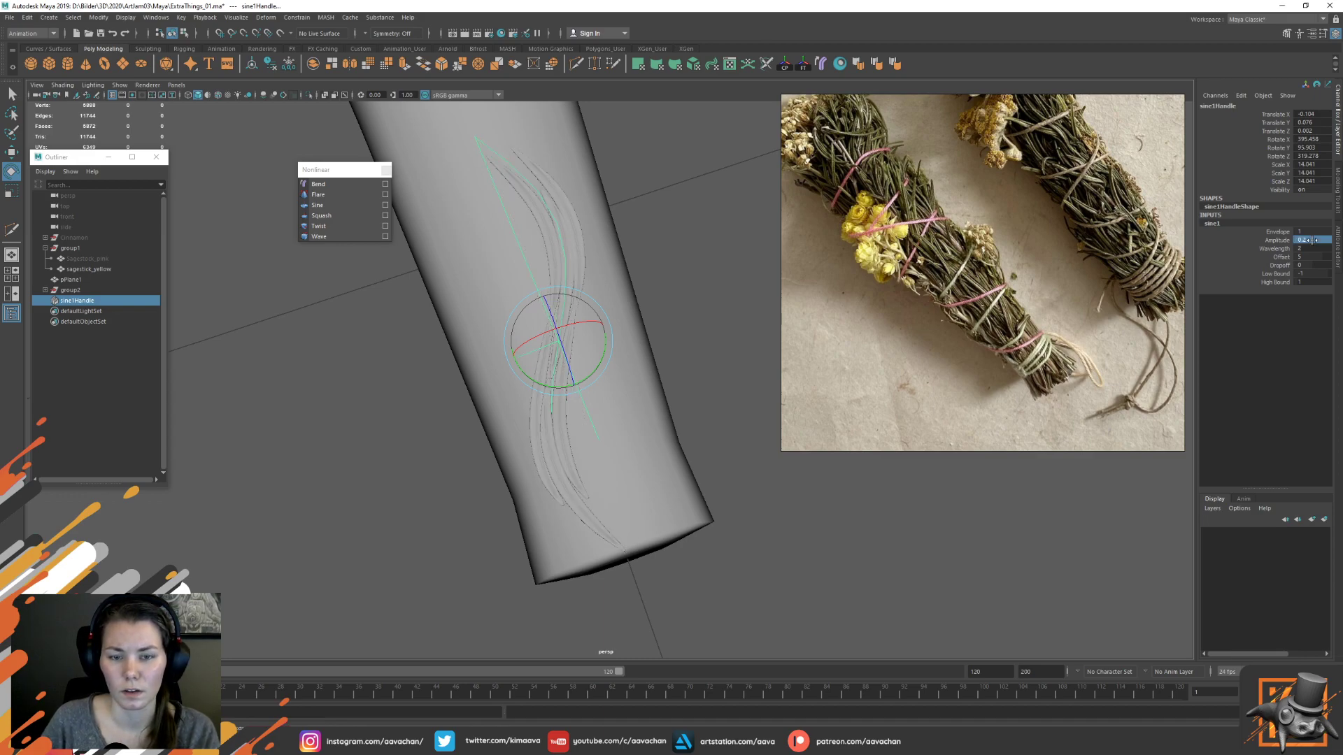
double_click(1310, 240)
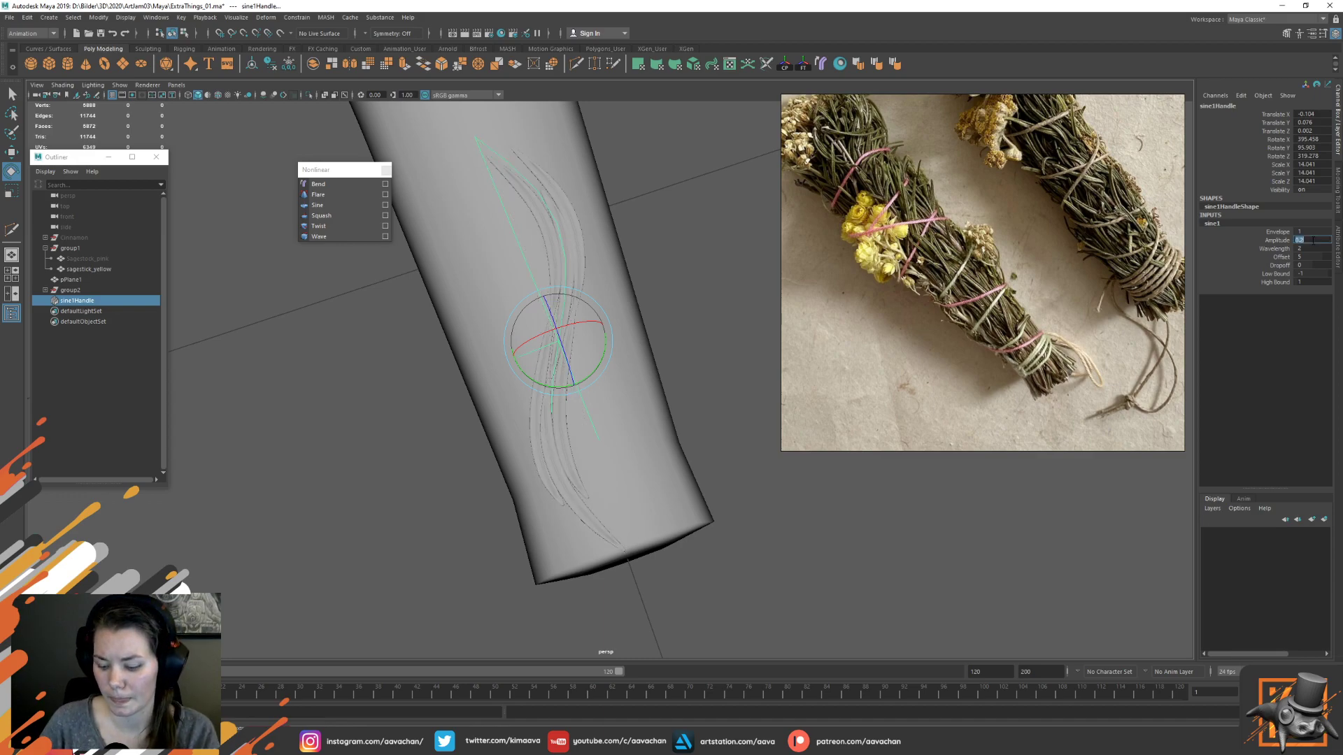
key(Return)
double_click(1311, 249)
key(Return)
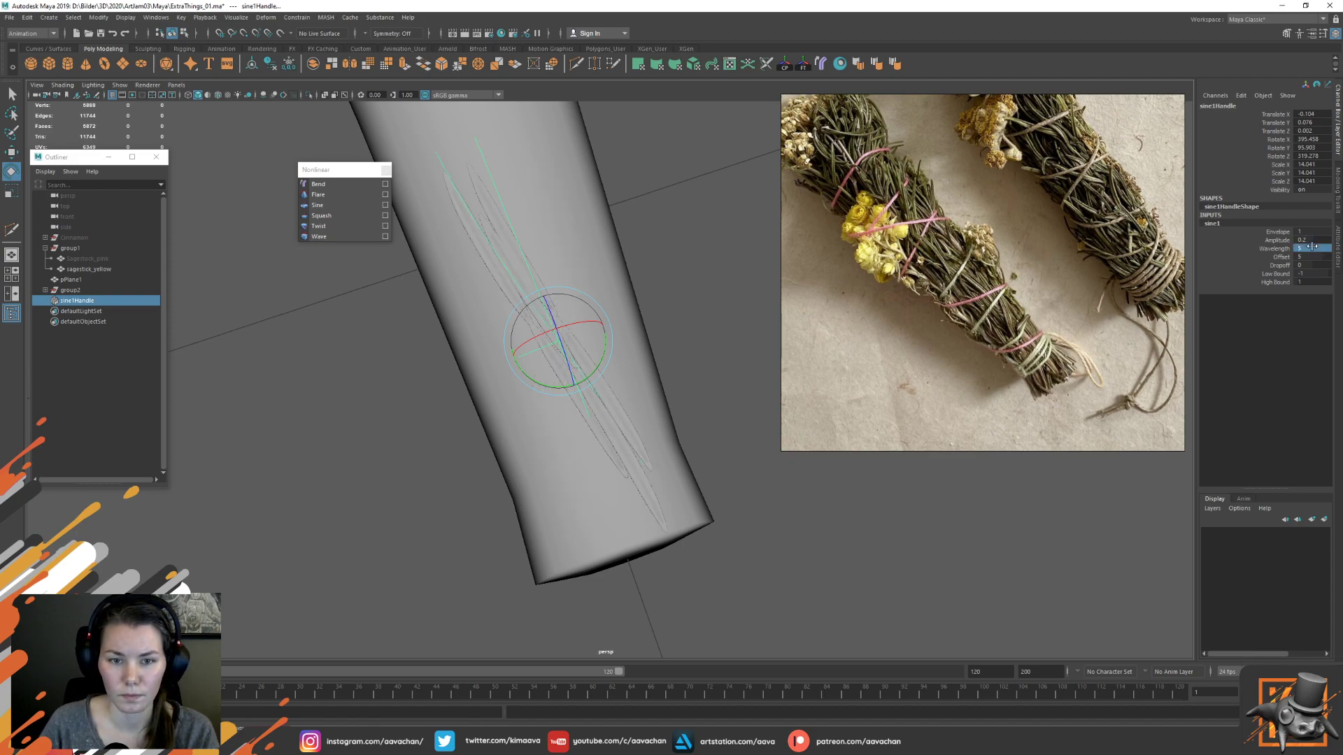
Rotate the sine handle slightly so the waved leaves follow the stick's surface, and set the sine deformer's Wavelength to 1
alt+drag(703, 340, 579, 242)
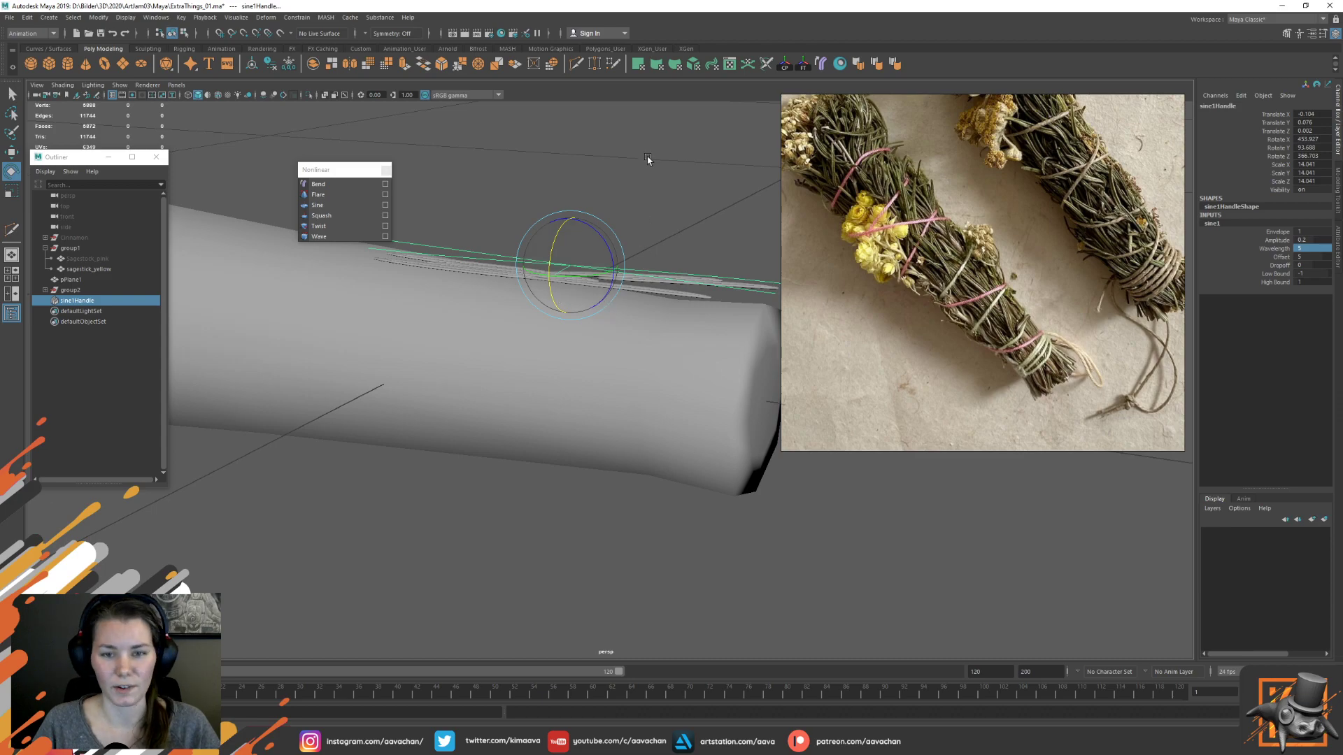
mouse_move(608, 257)
mouse_down()
mouse_move(602, 241)
mouse_move(607, 252)
mouse_up()
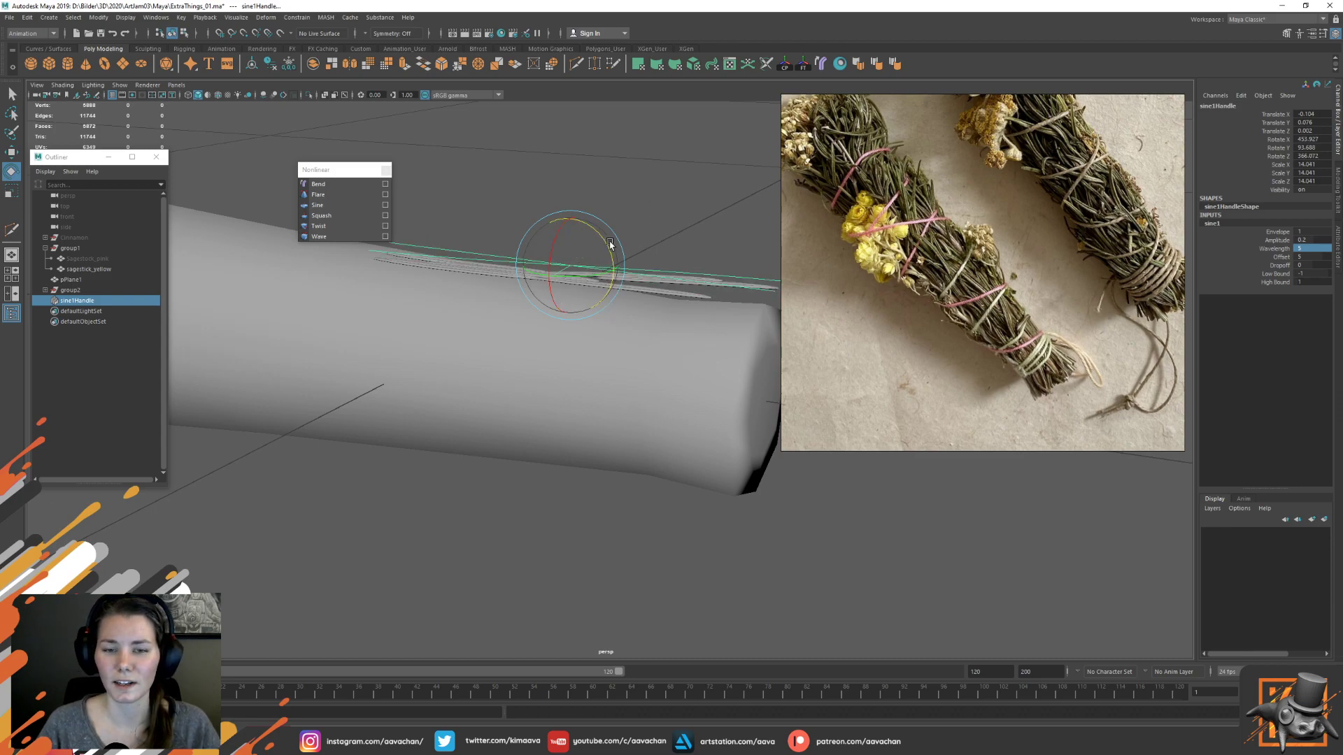
click(1315, 248)
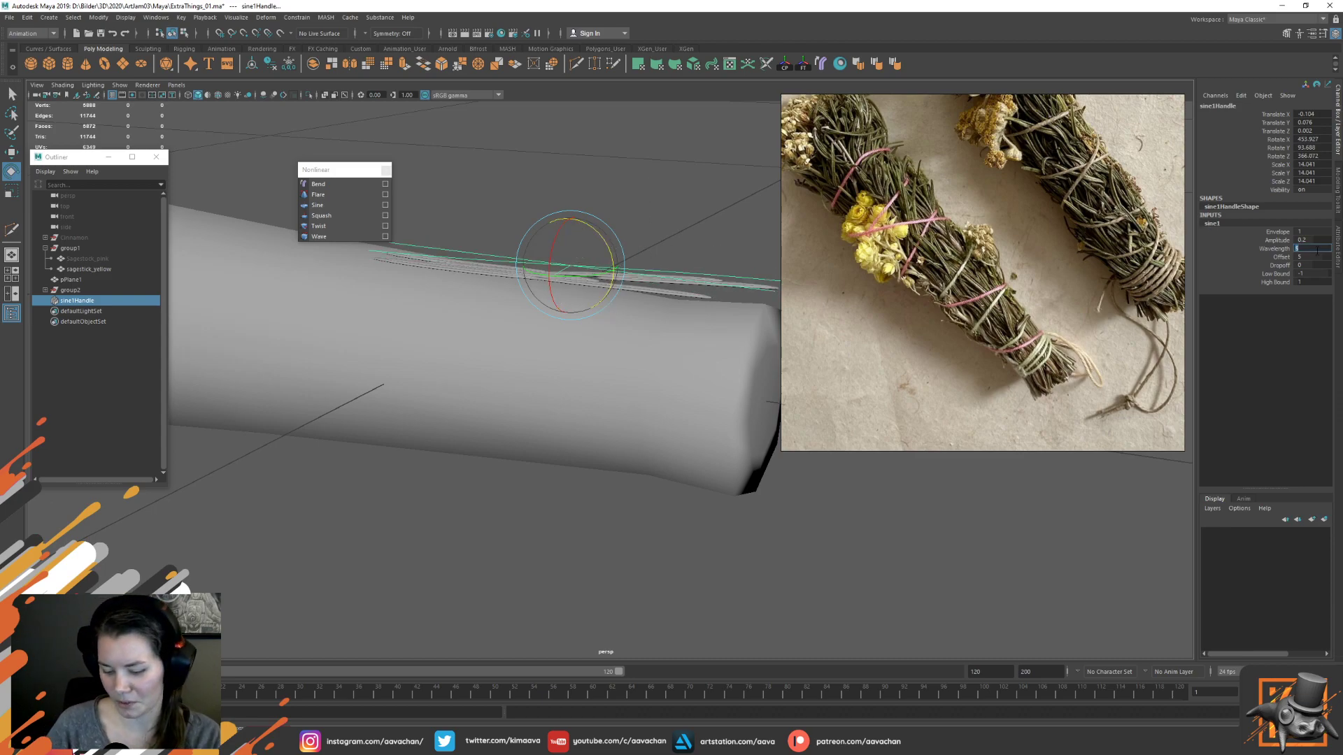
text(1)
key(Return)
Try several Wavelength values on the sine deformer, including 4, 8 and 6
alt+drag(662, 235, 661, 267)
click(1314, 249)
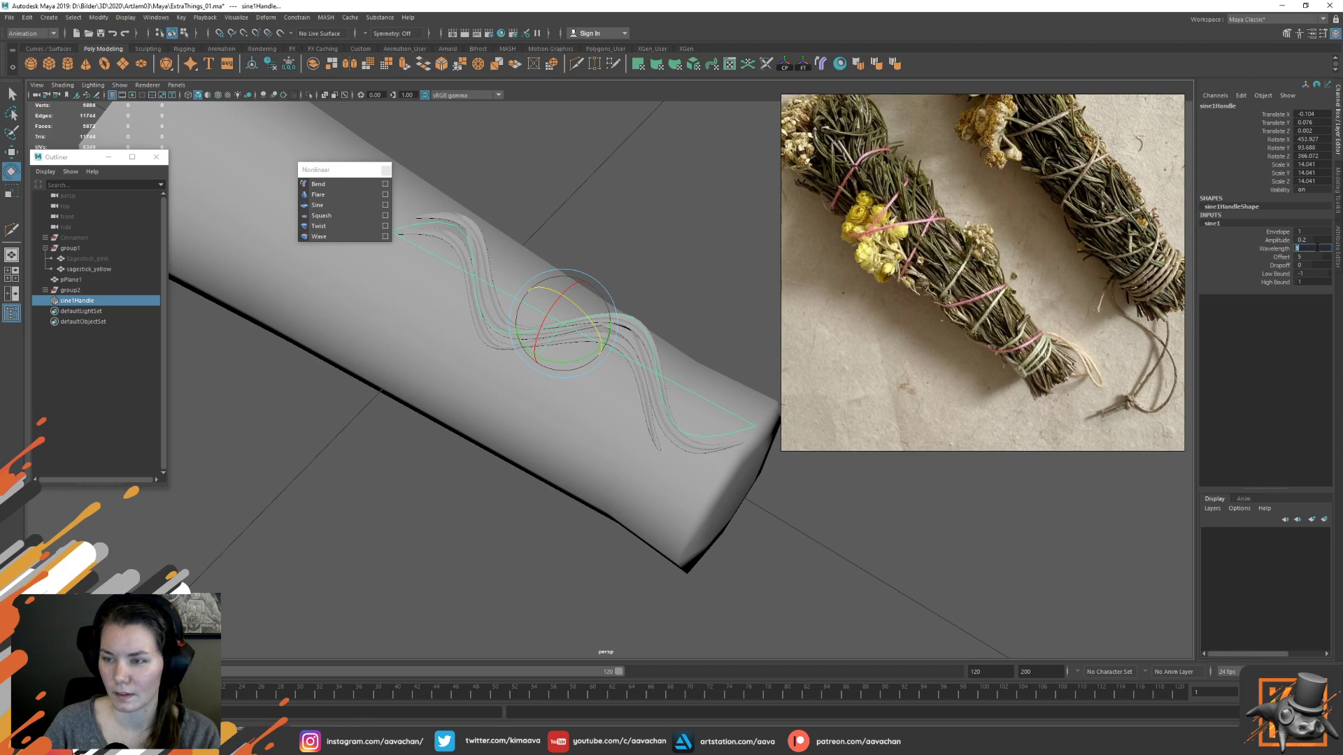
key(Return)
click(1317, 248)
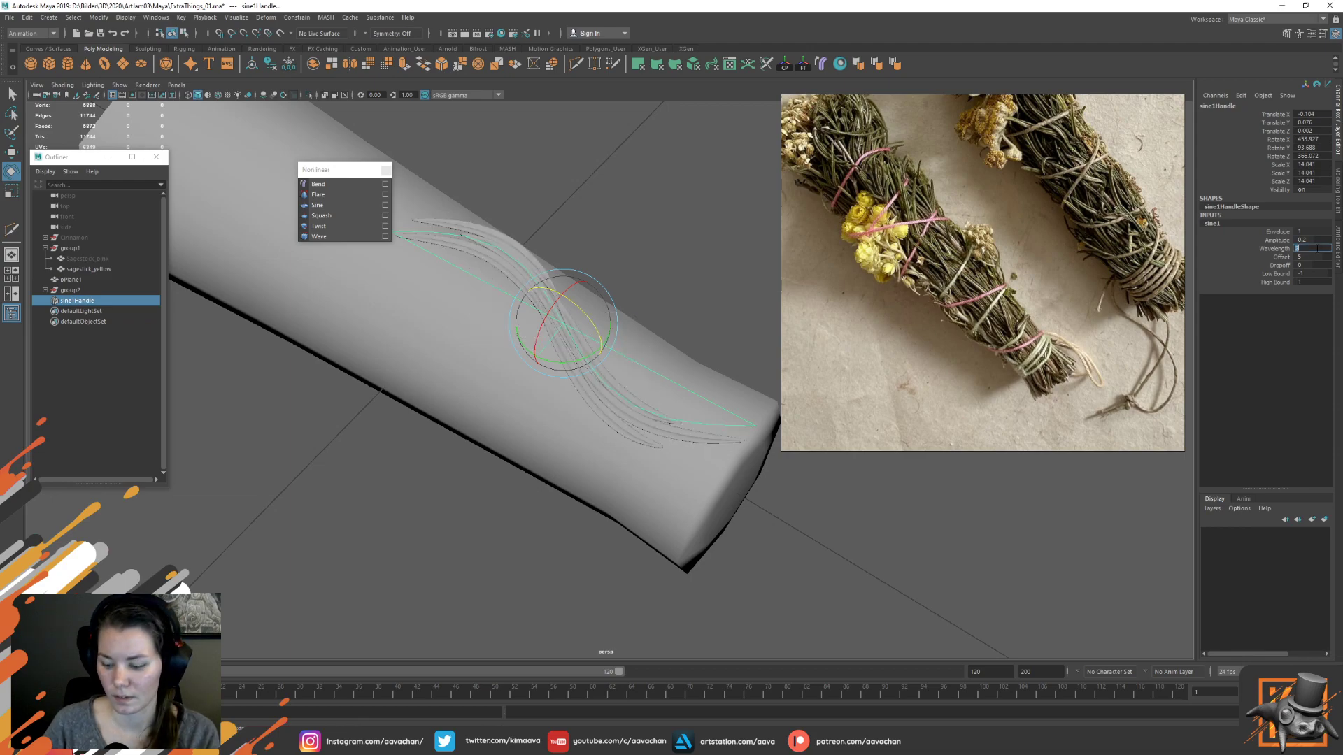
text(4)
key(Return)
click(1317, 248)
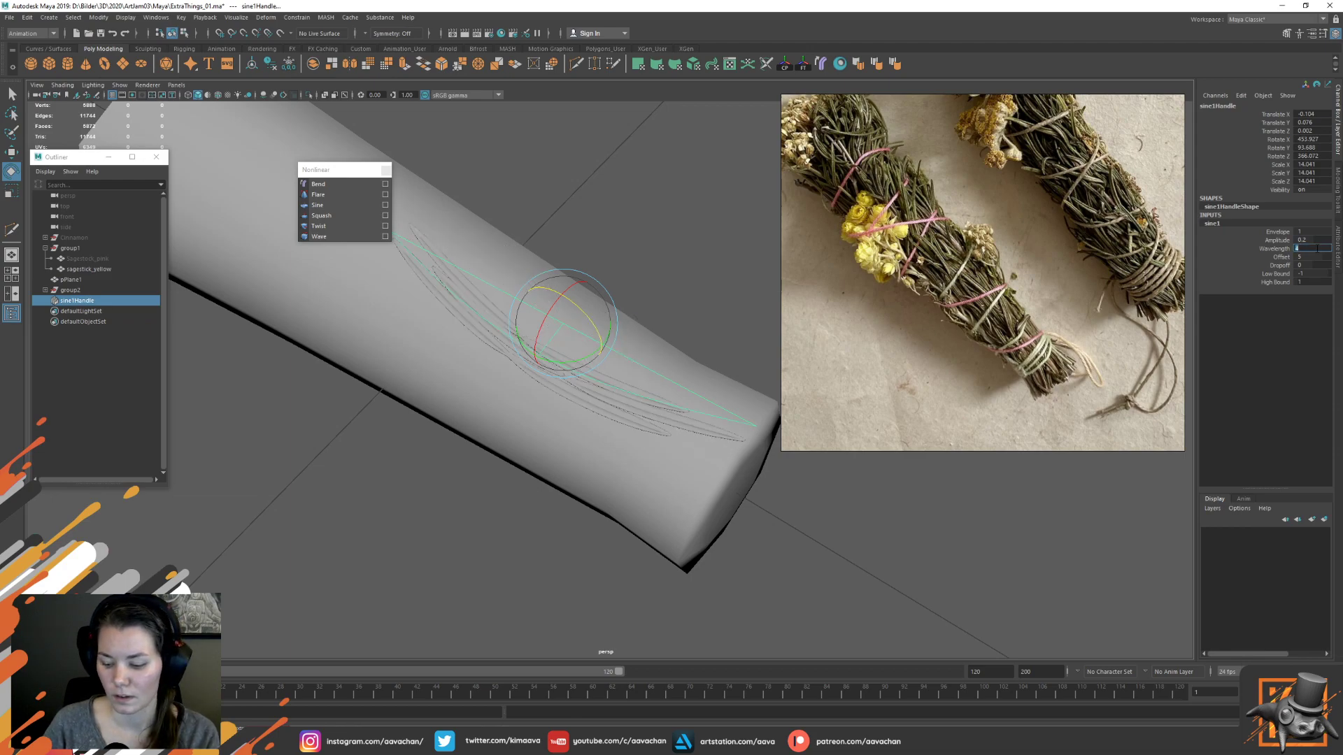
text(8)
key(Return)
click(1317, 249)
text(6)
key(Return)
Test Wavelengths of 8 and 6 on the sine deformer again, plus further values
click(1316, 248)
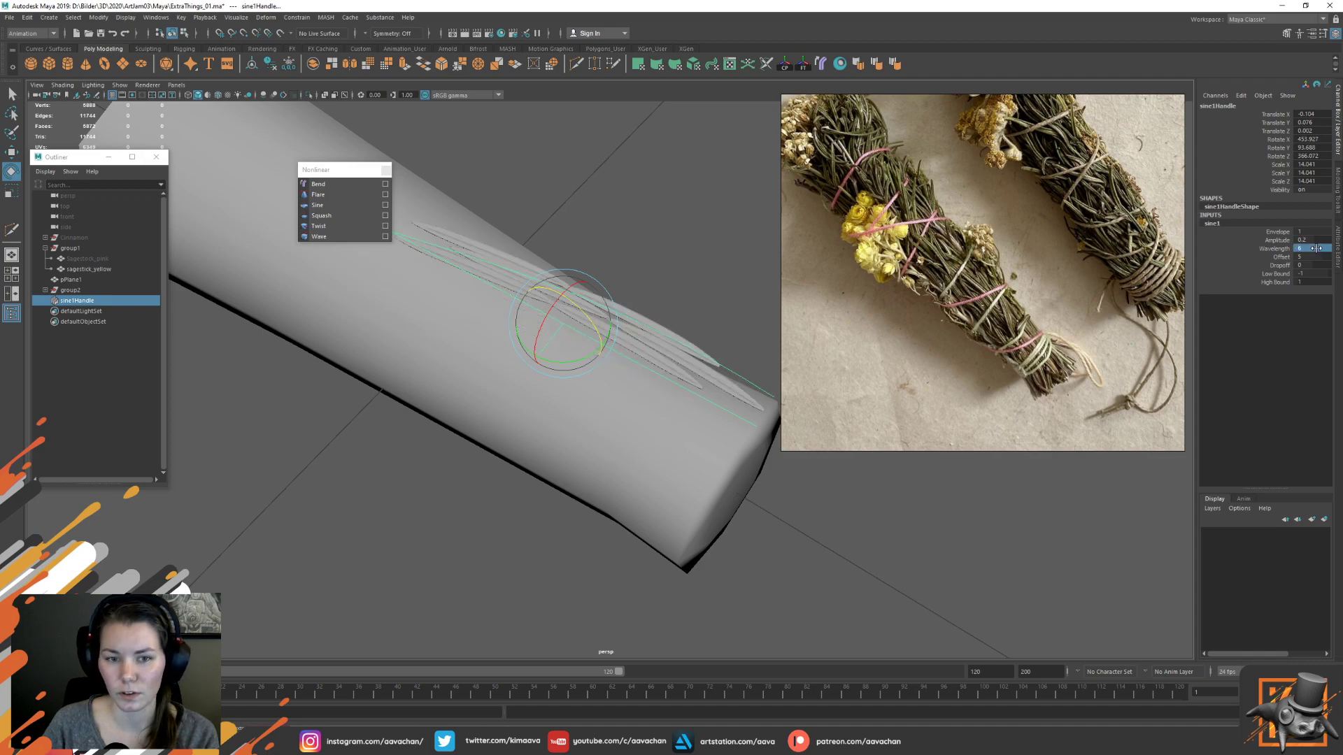
text(8)
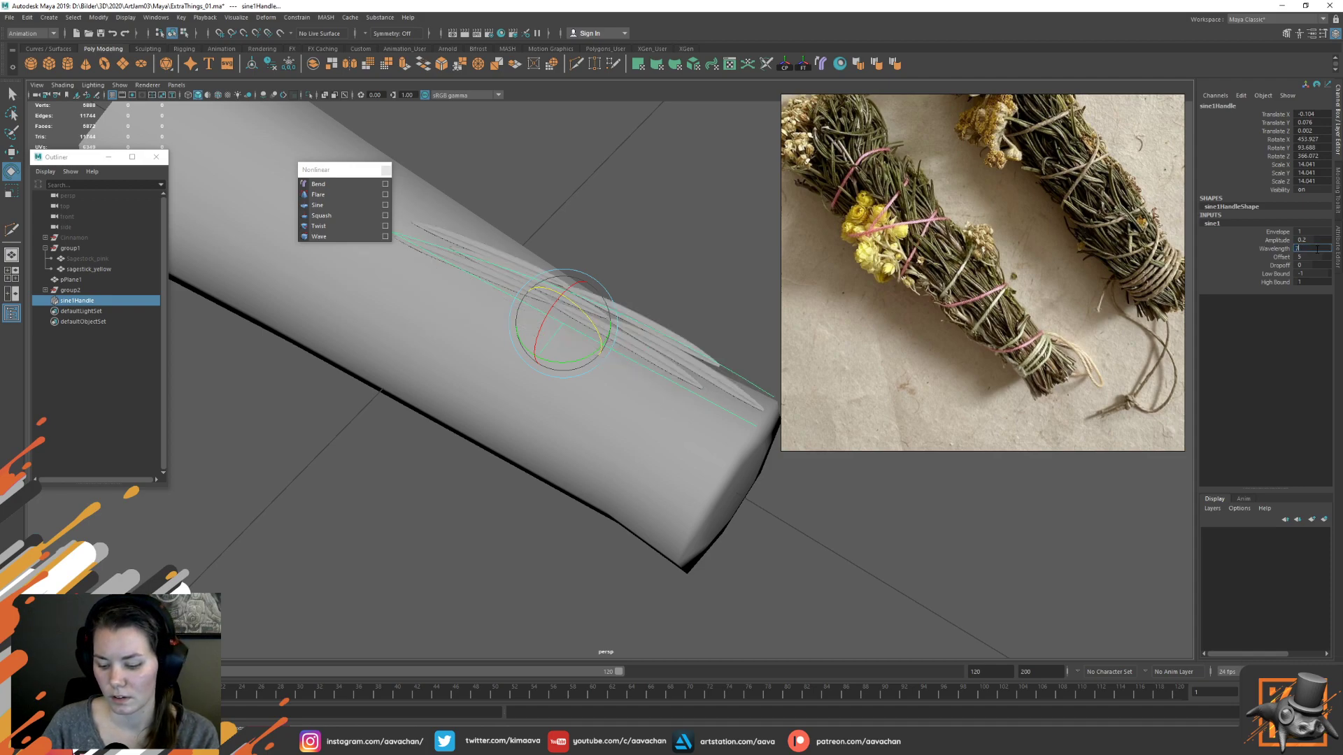
key(Return)
click(1317, 249)
text(6)
key(Return)
click(1317, 250)
key(Return)
click(1317, 249)
key(Return)
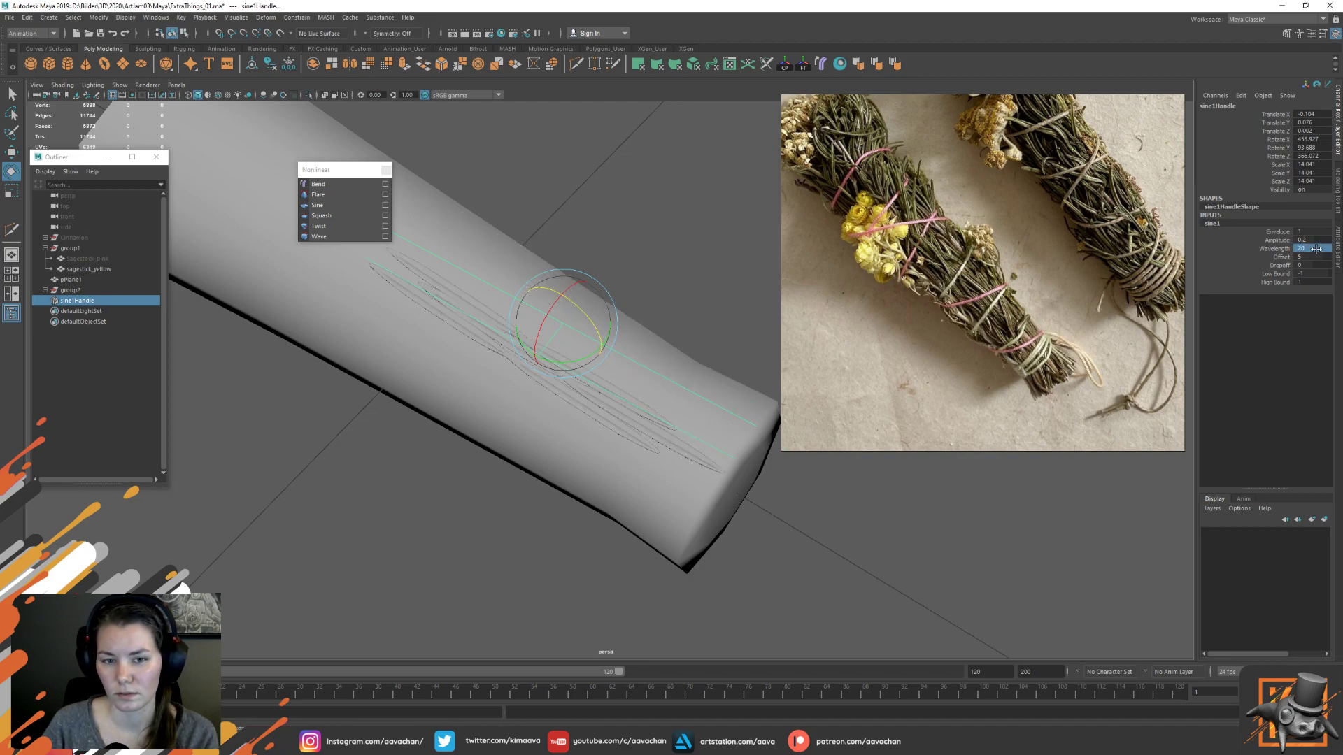
Compare Wavelengths of 1 and 3 on the sine deformer and settle on 2
click(1317, 249)
text(2)
key(Return)
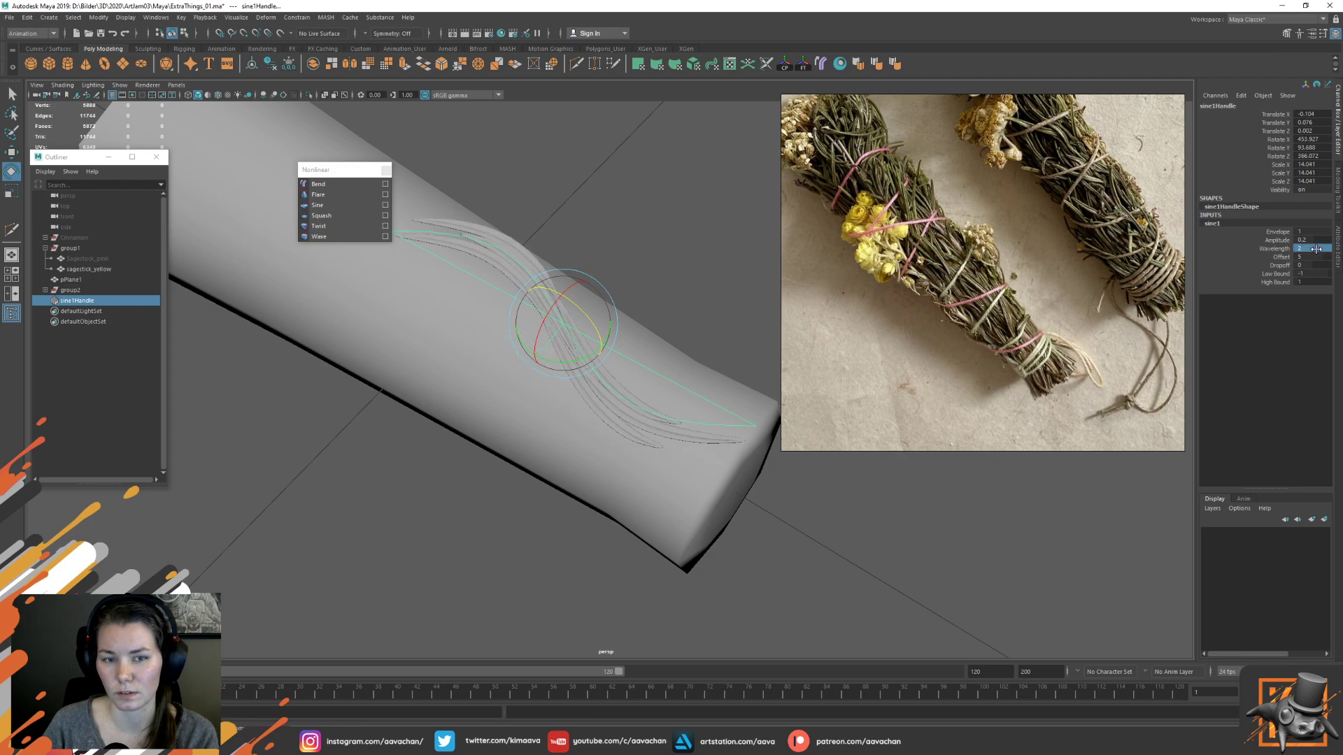
click(1316, 249)
text(1)
key(Return)
click(1316, 249)
text(3)
key(Return)
click(1313, 249)
text(2)
key(Return)
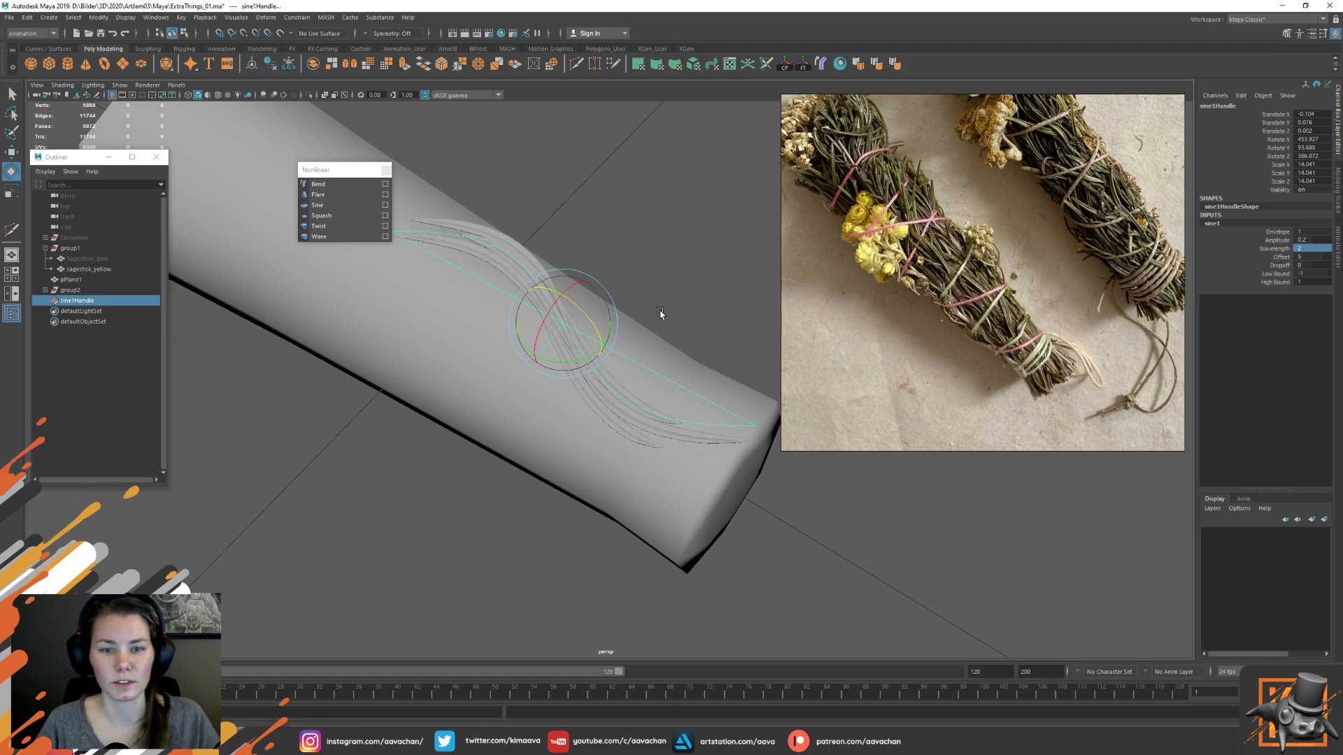
Set the sine deformer's Amplitude to 0.15 and deselect the handle to check the leaves against the stick
double_click(1325, 240)
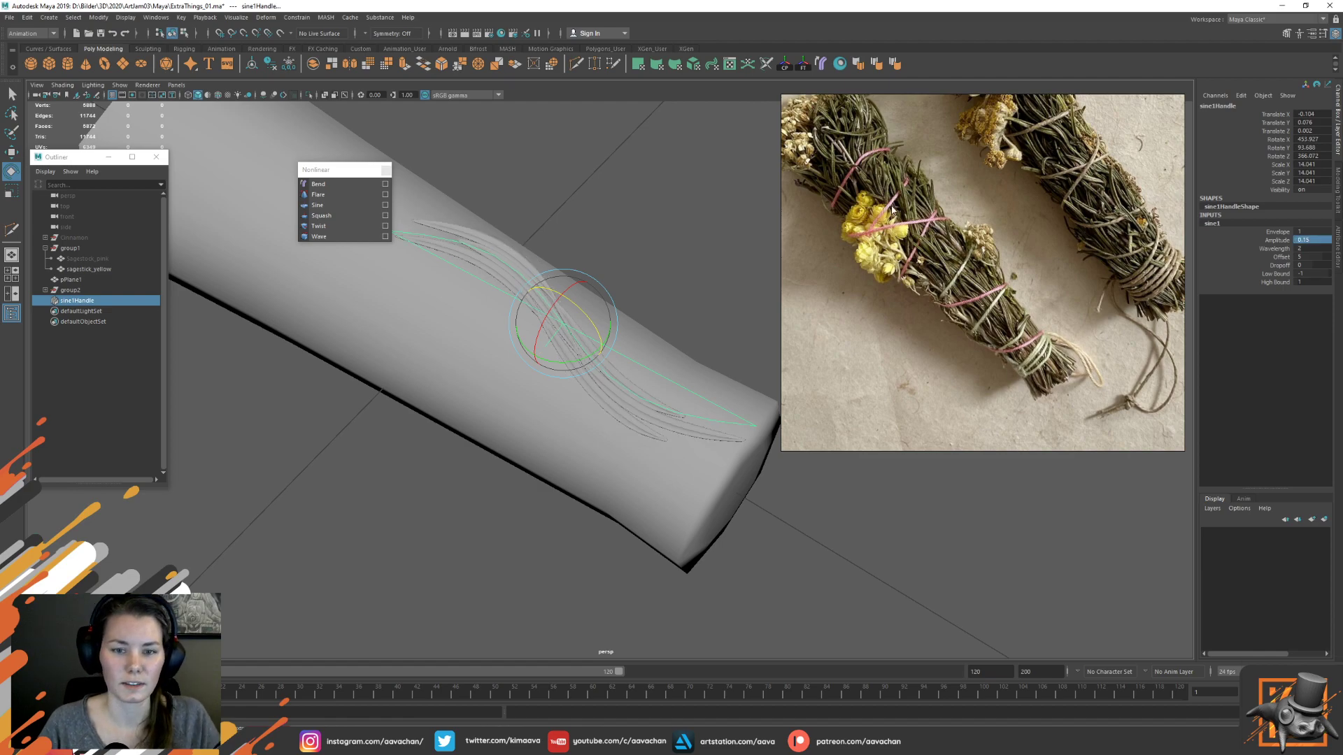
key(w)
click(611, 363)
alt+drag(611, 363, 678, 278)
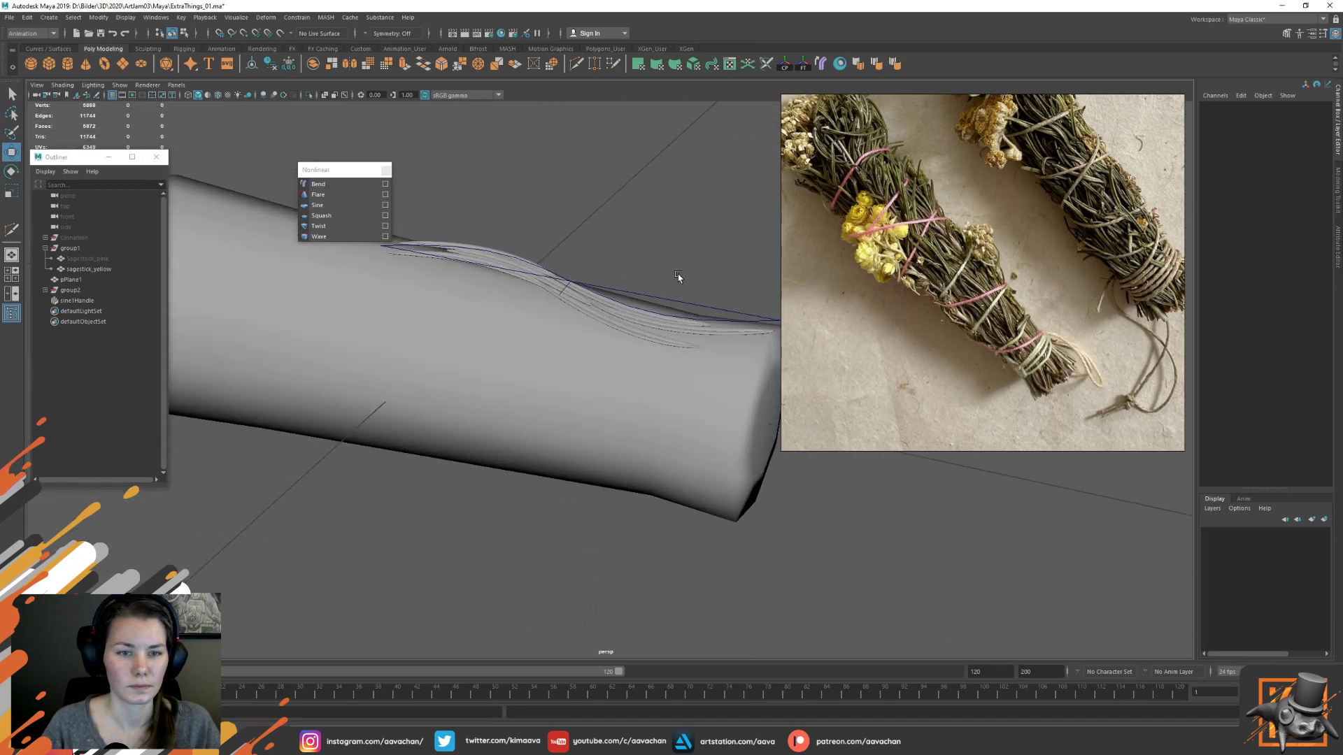
Duplicate the waved leaf group in place and delete the sine handle
click(70, 290)
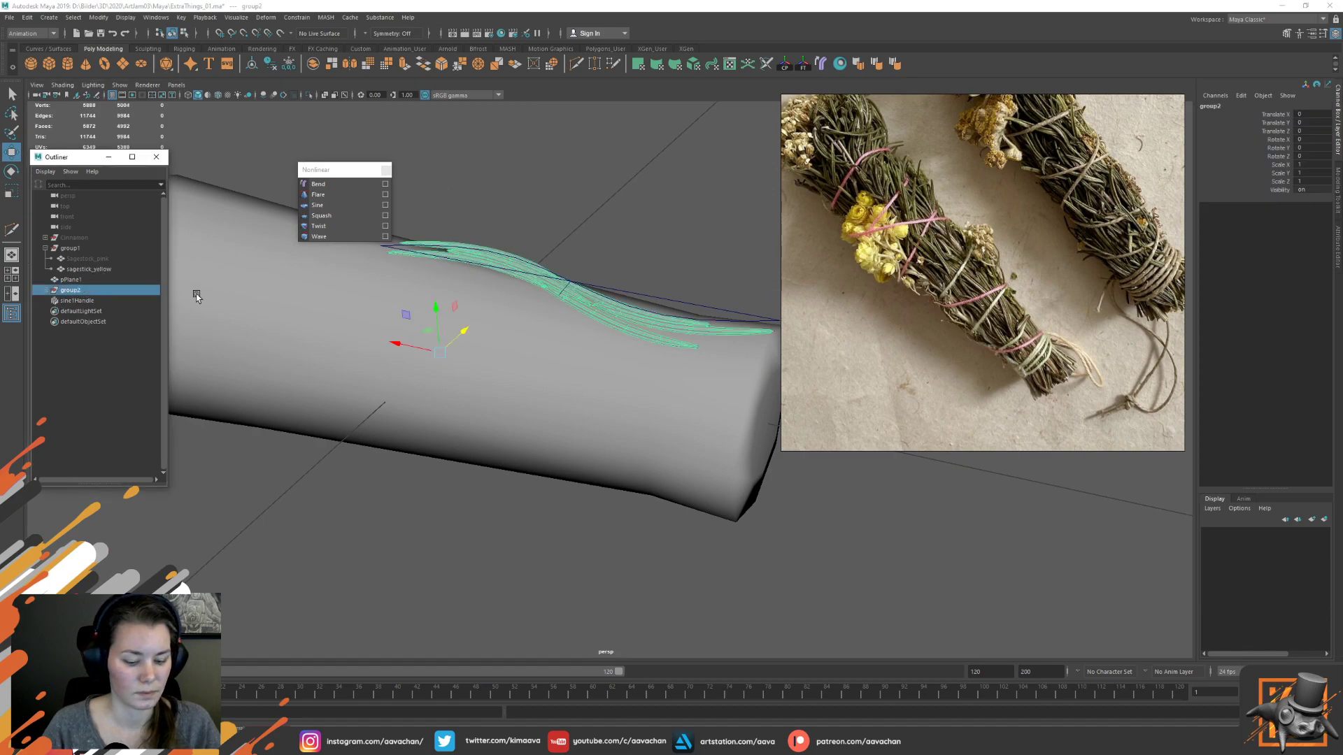
key(ctrl+d)
click(46, 312)
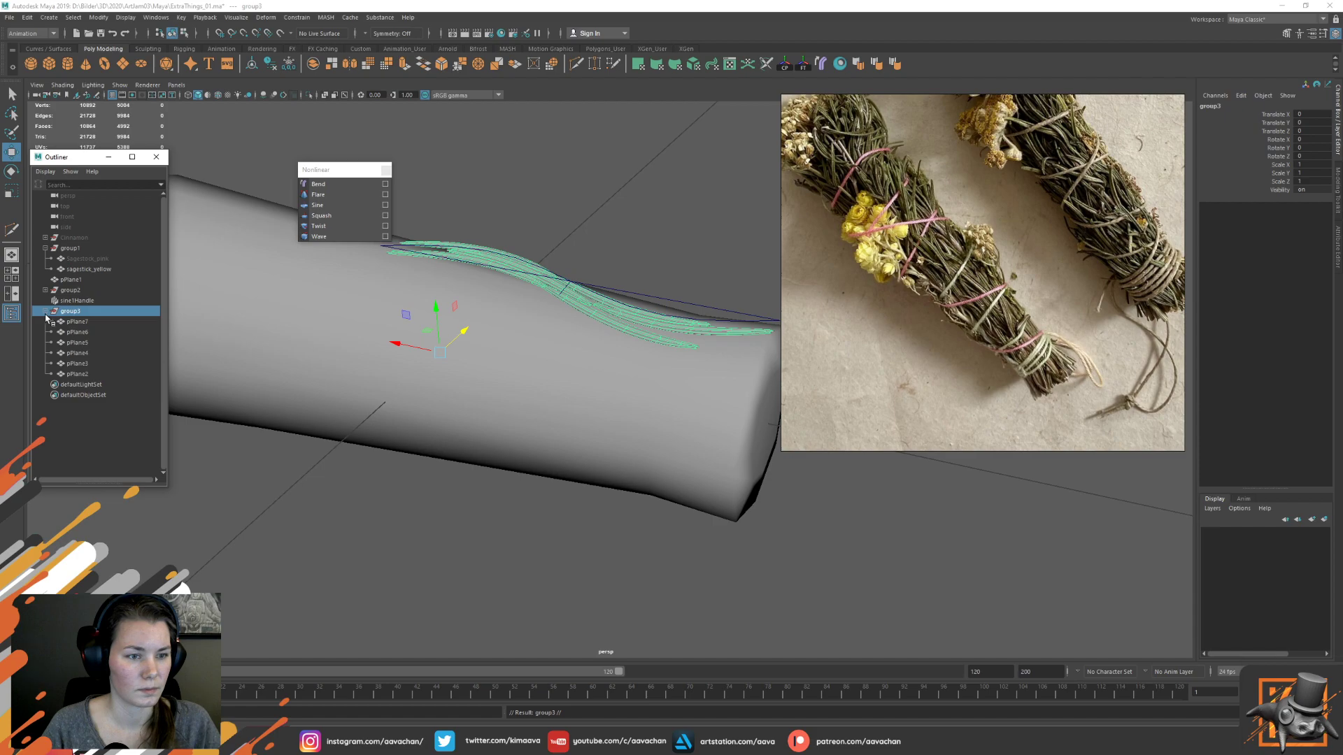
drag(463, 331, 370, 391)
key(ctrl+z)
click(45, 311)
click(82, 300)
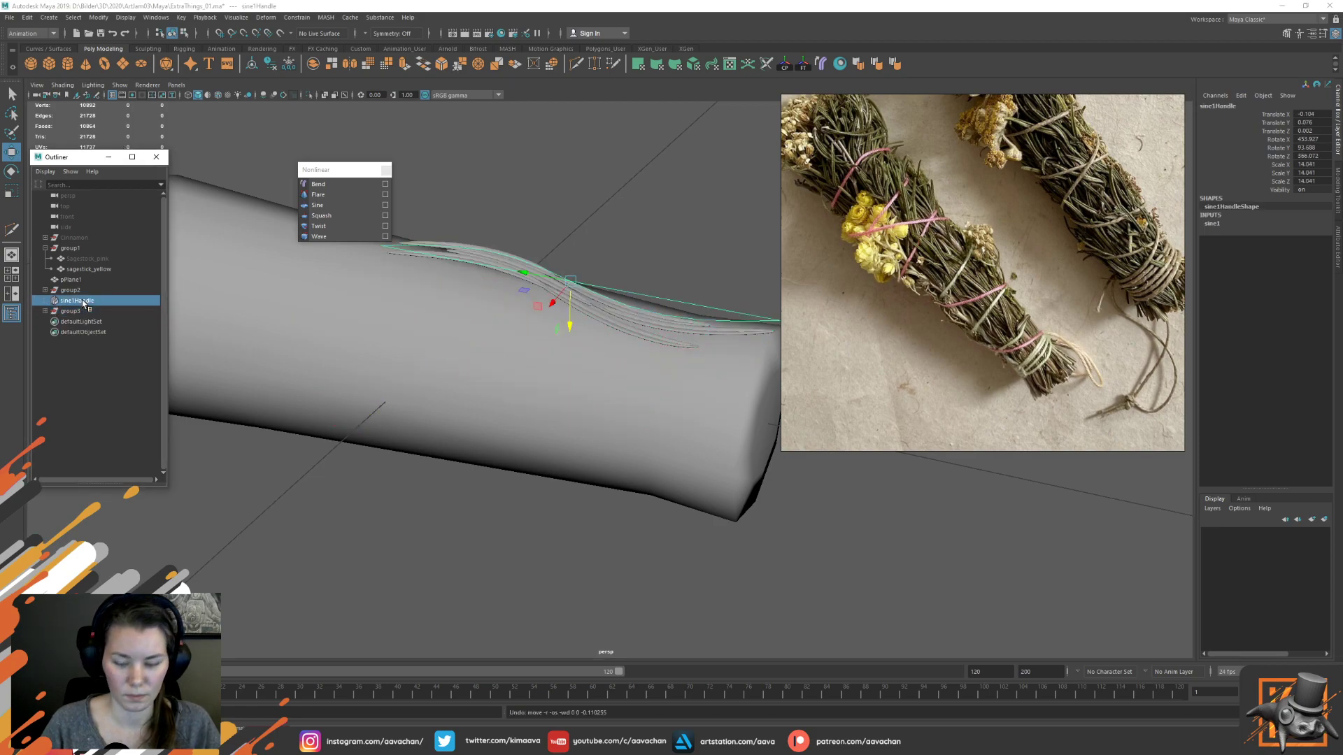
key(Delete)
Move the straightened original leaf group aside from the waved copy, to Translate Y -0.01 and Translate Z 0.027
click(71, 290)
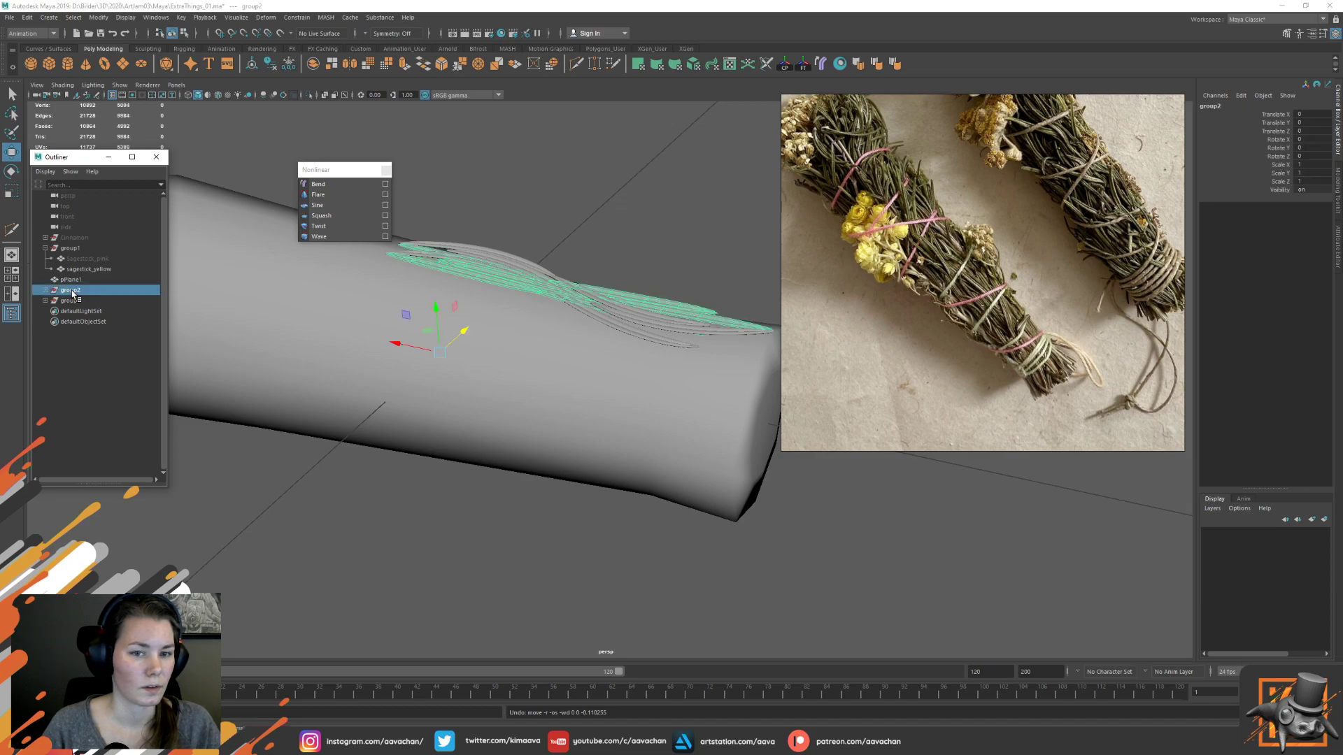
alt+drag(477, 353, 402, 392)
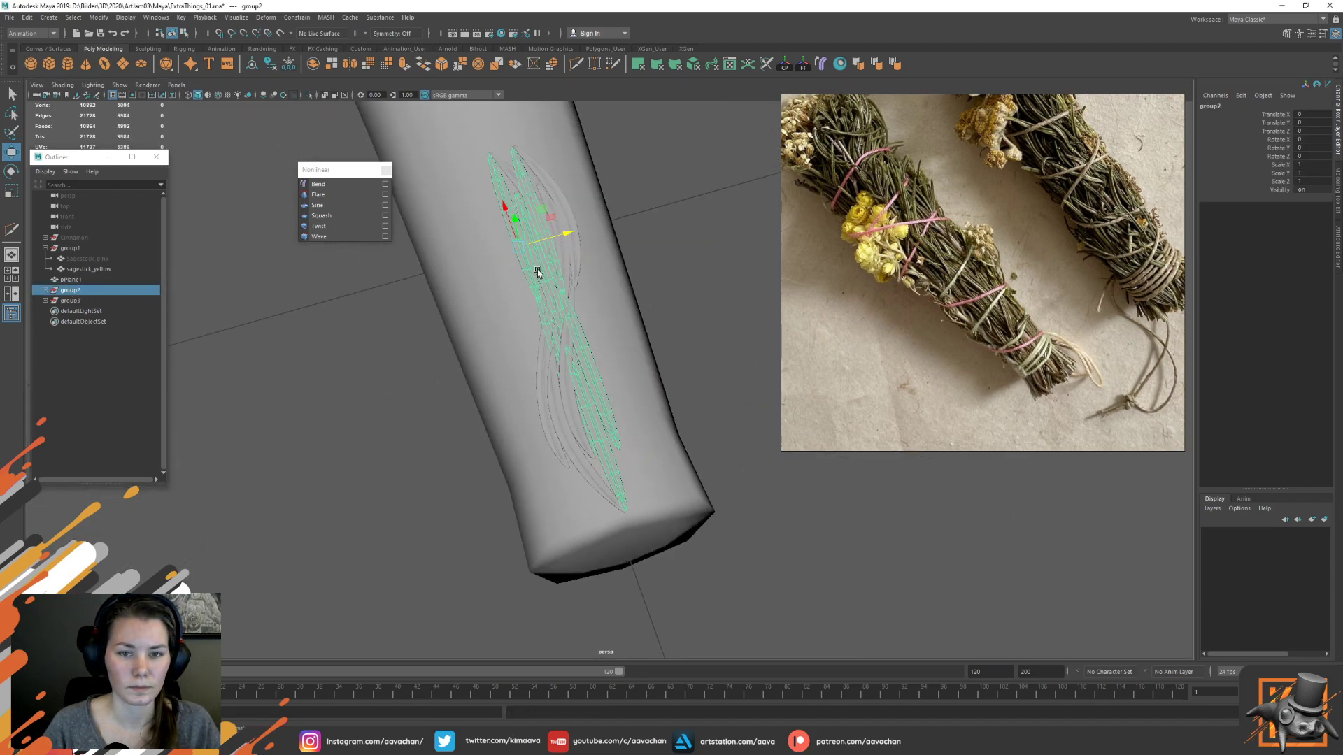
drag(561, 238, 595, 246)
alt+drag(499, 339, 594, 297)
drag(441, 317, 376, 345)
Freeze the transformations of the original leaf group
key(e)
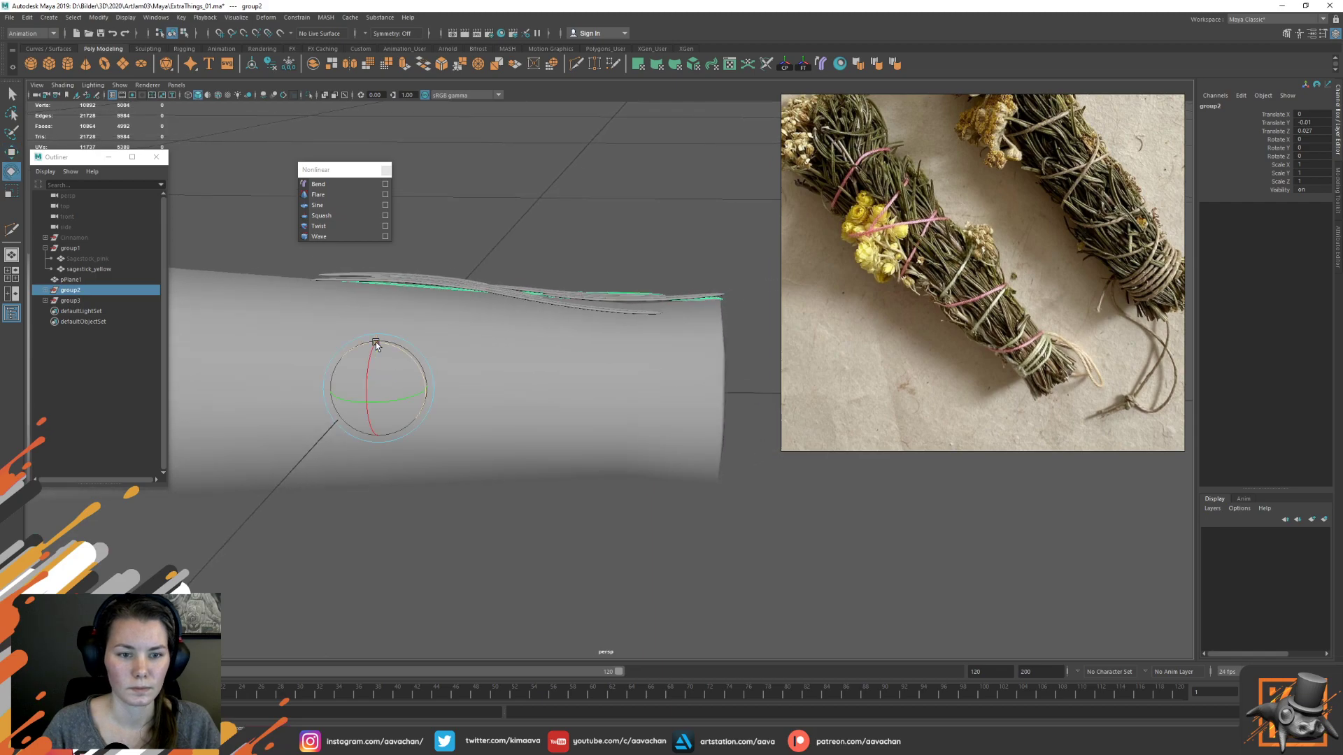
alt+middle_drag(376, 295, 461, 368)
scroll(461, 369, up, 4)
scroll(461, 369, down, 5)
alt+drag(461, 368, 467, 371)
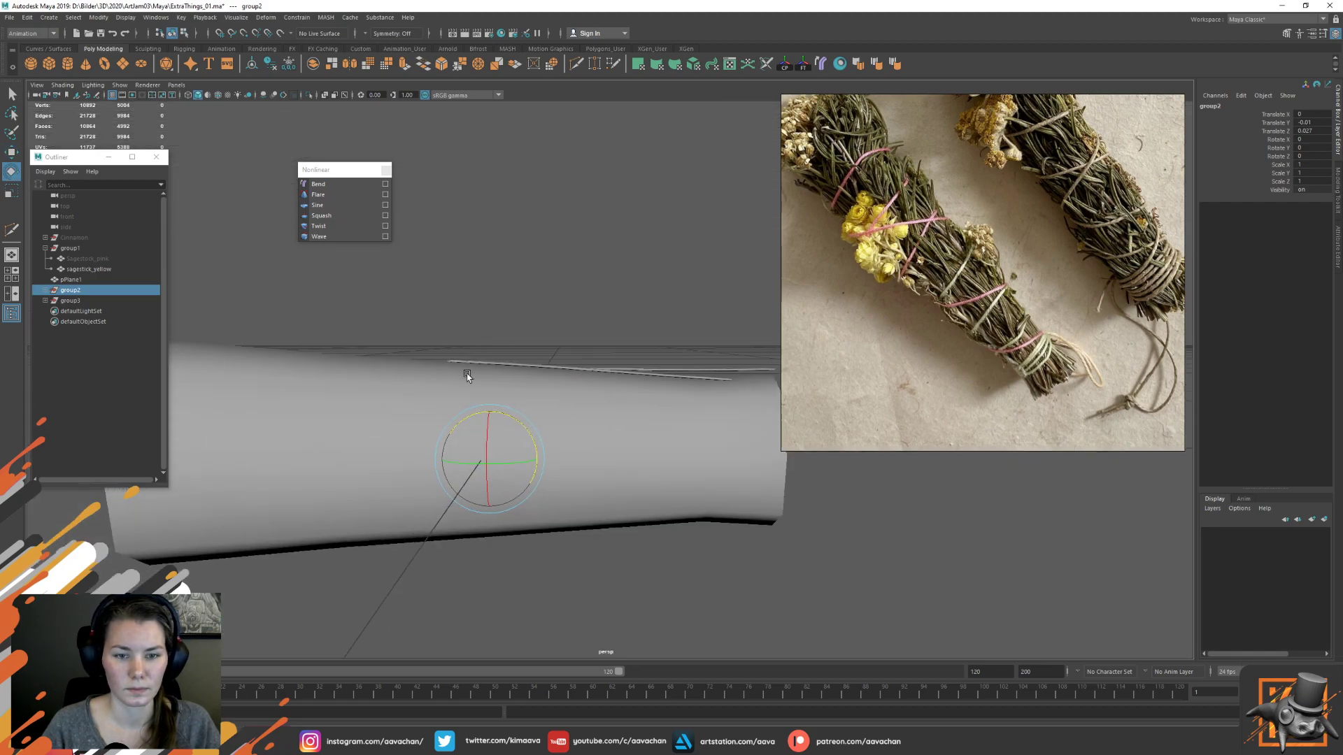
scroll(467, 370, up, 4)
alt+drag(565, 446, 510, 446)
key(r)
click(801, 65)
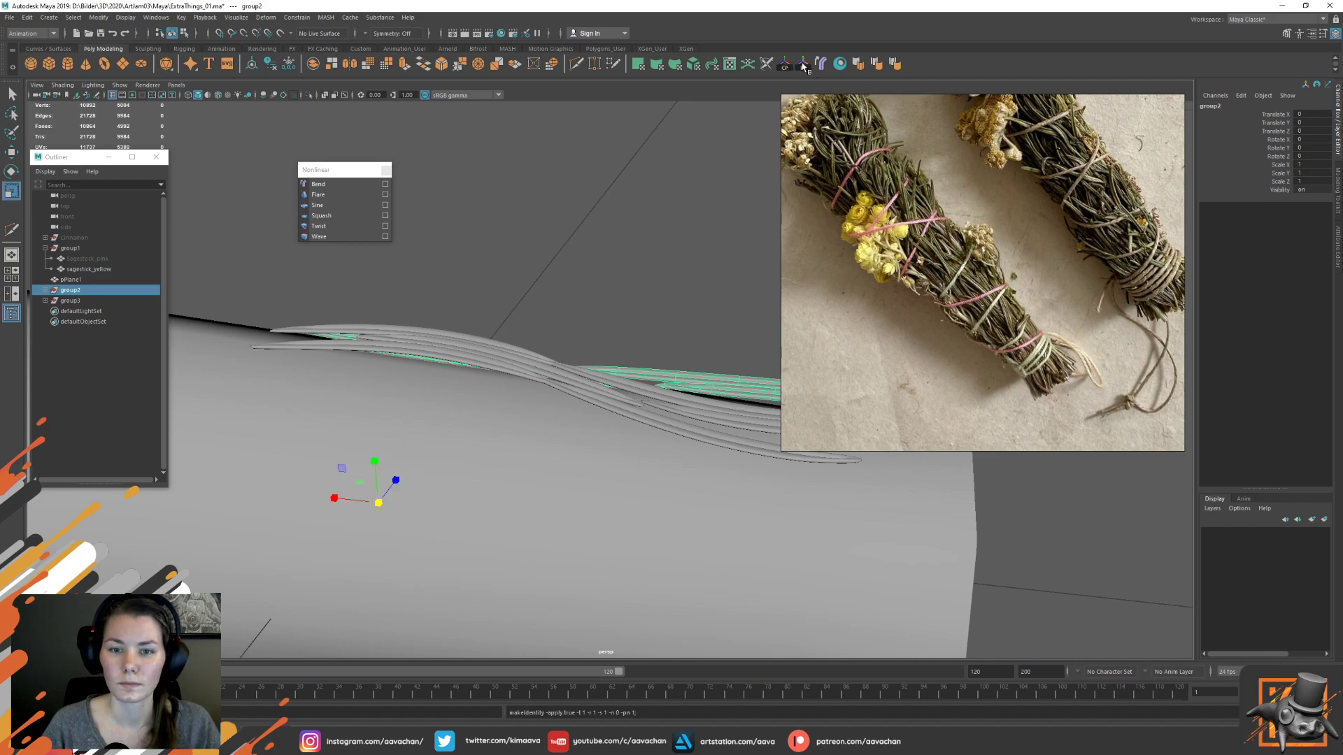
Isolate the original leaf group and check the pivots of its individual leaf planes
key(ctrl+1)
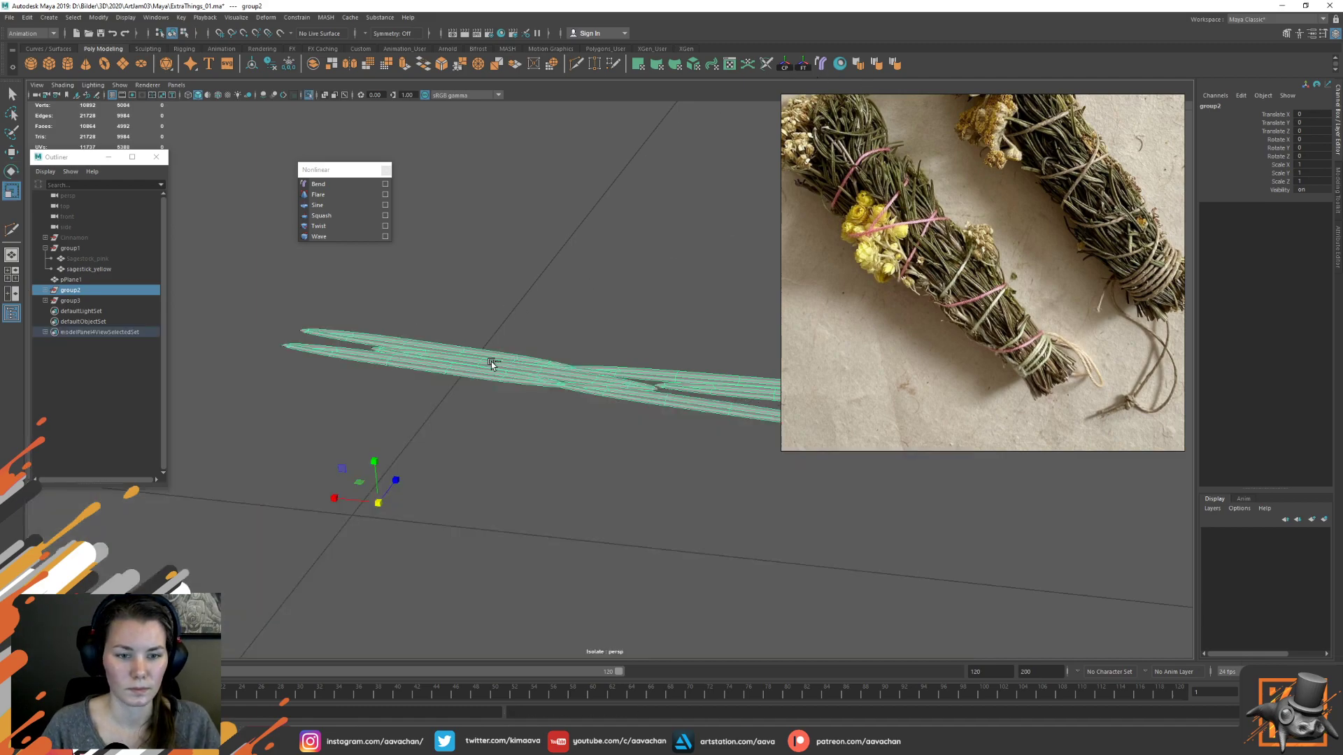
scroll(495, 363, down, 10)
key(w)
alt+drag(522, 411, 303, 329)
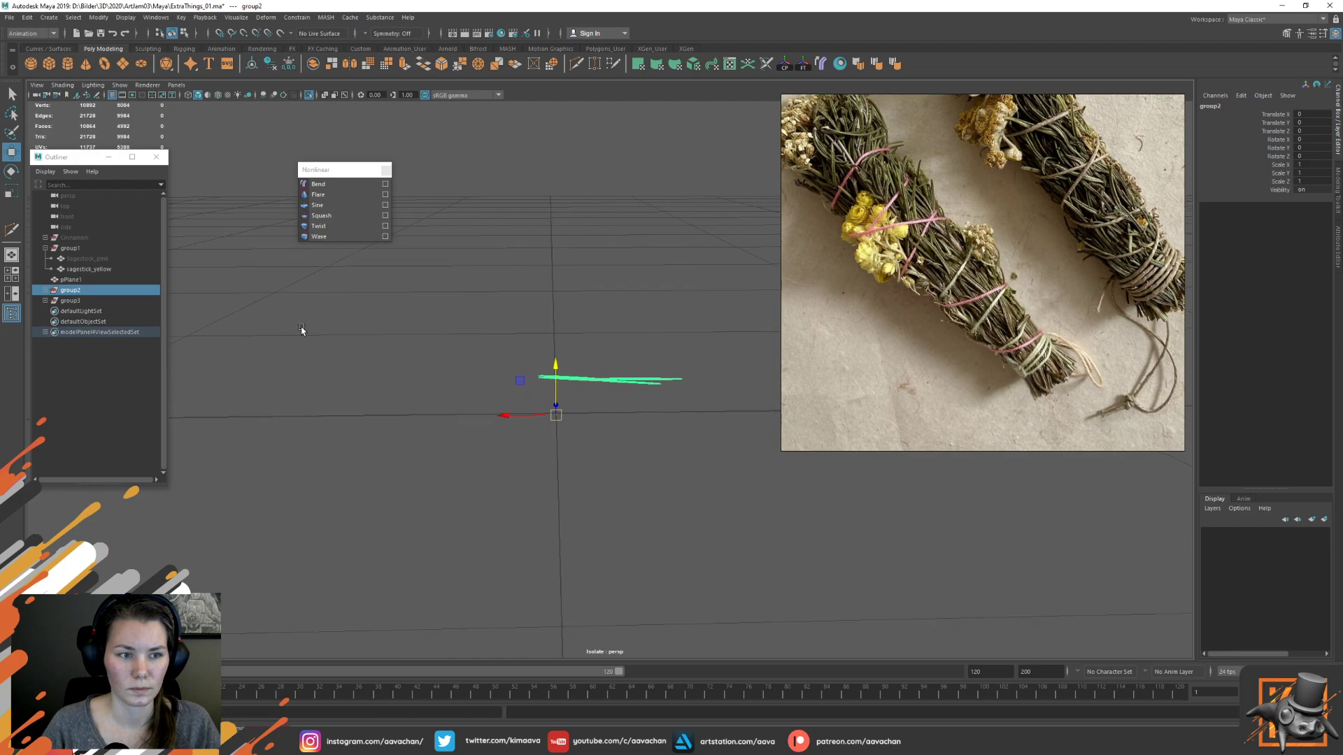
click(45, 291)
click(78, 301)
shift+click(77, 353)
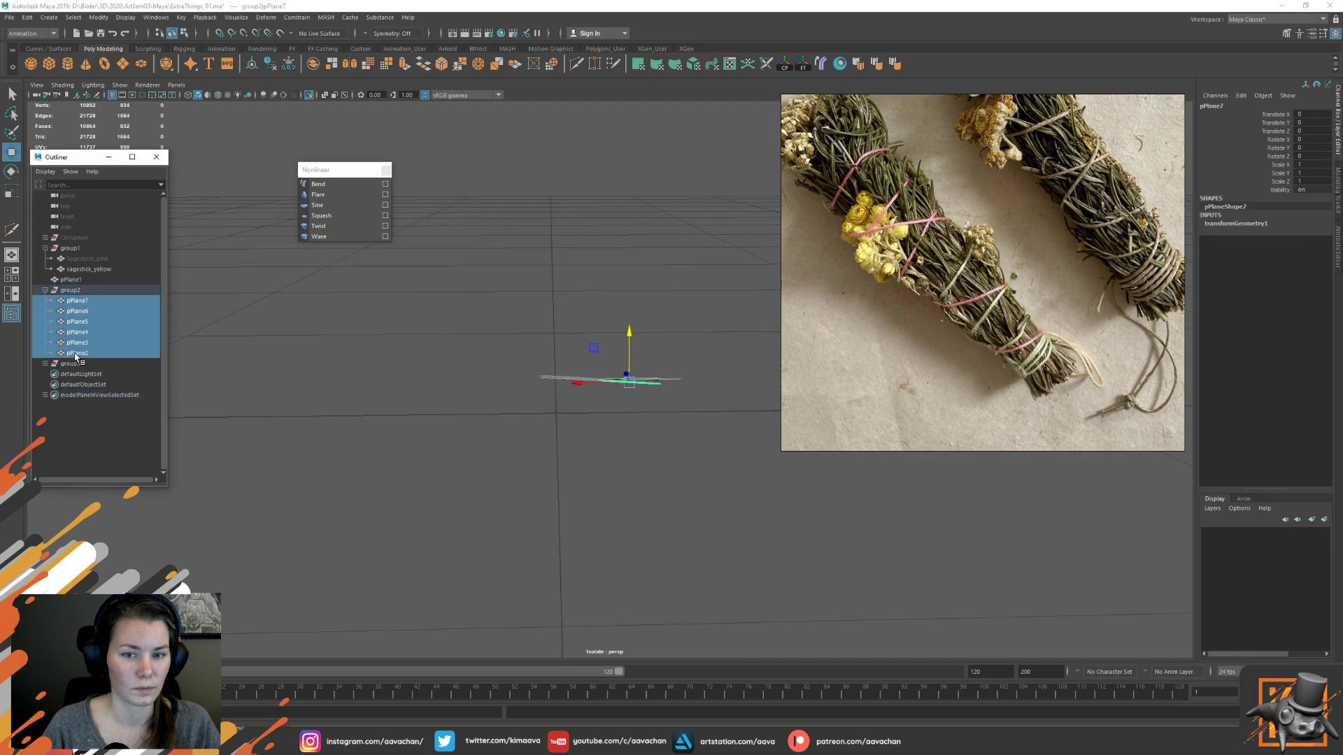
click(76, 301)
click(79, 312)
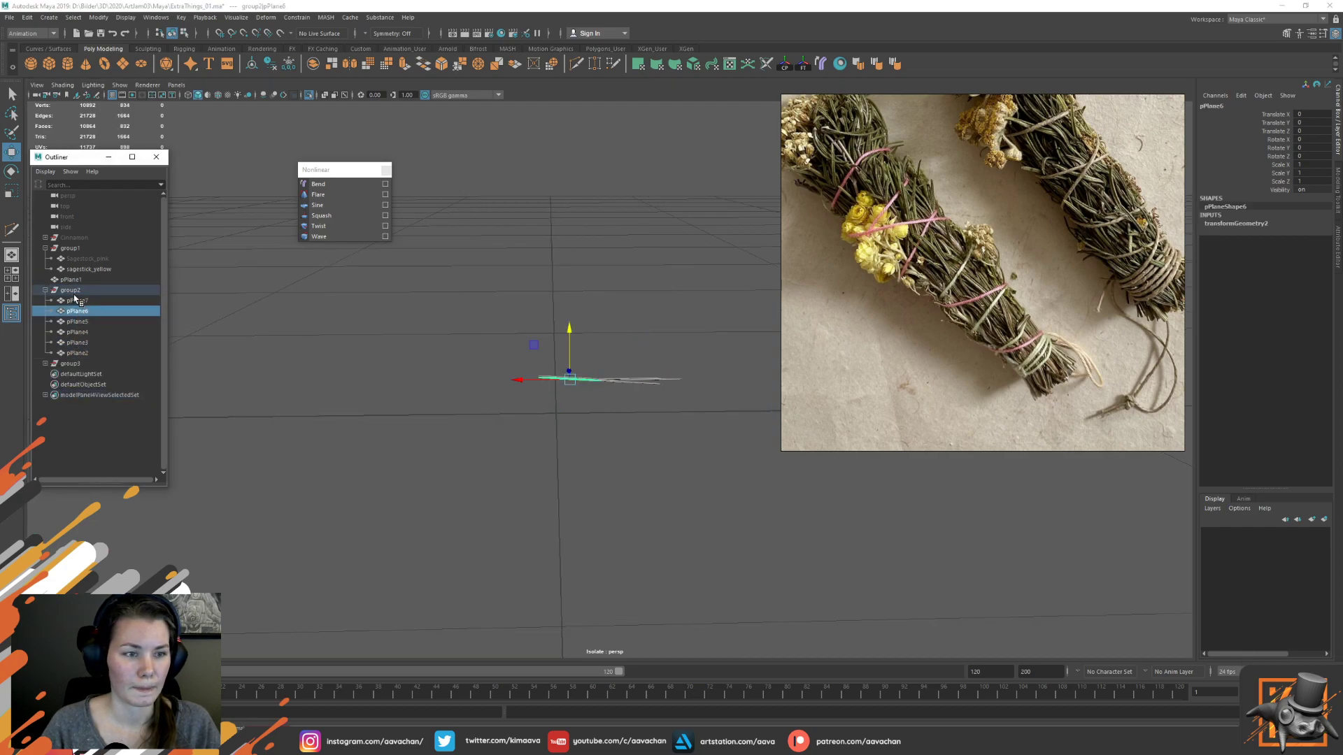
Center the pivot of the whole original leaf group and leave isolation
click(70, 290)
click(786, 67)
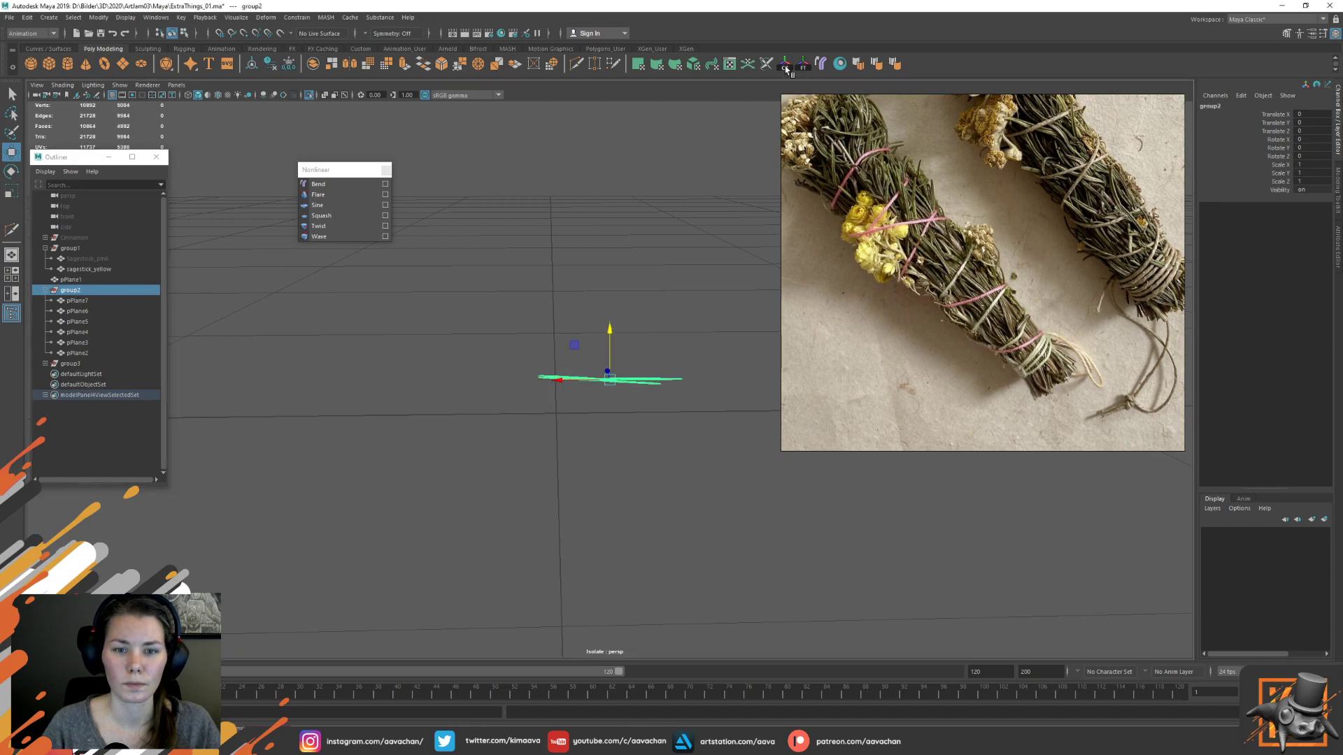
scroll(627, 348, up, 3)
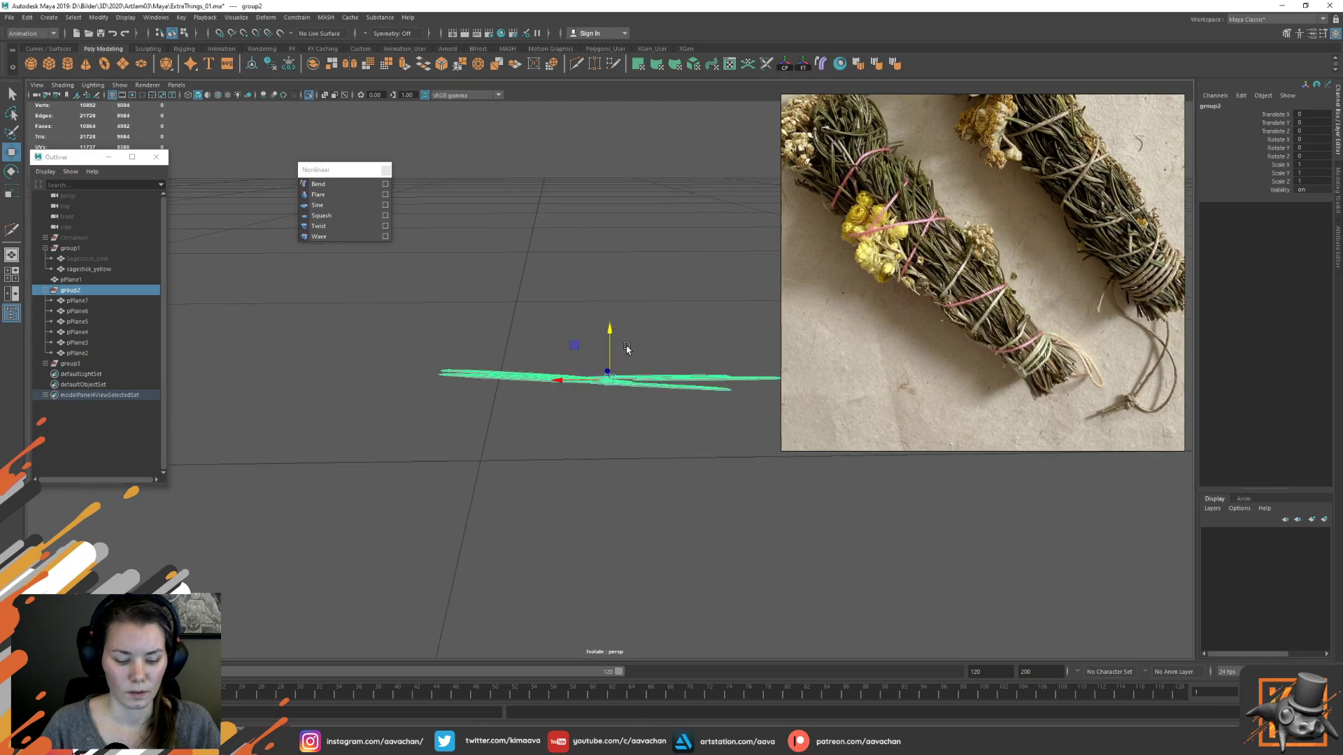
key(ctrl+1)
Raise the original leaf group to Translate Y 0.002, hide the waved duplicate group and frame the original
scroll(627, 348, up, 4)
alt+drag(627, 347, 609, 324)
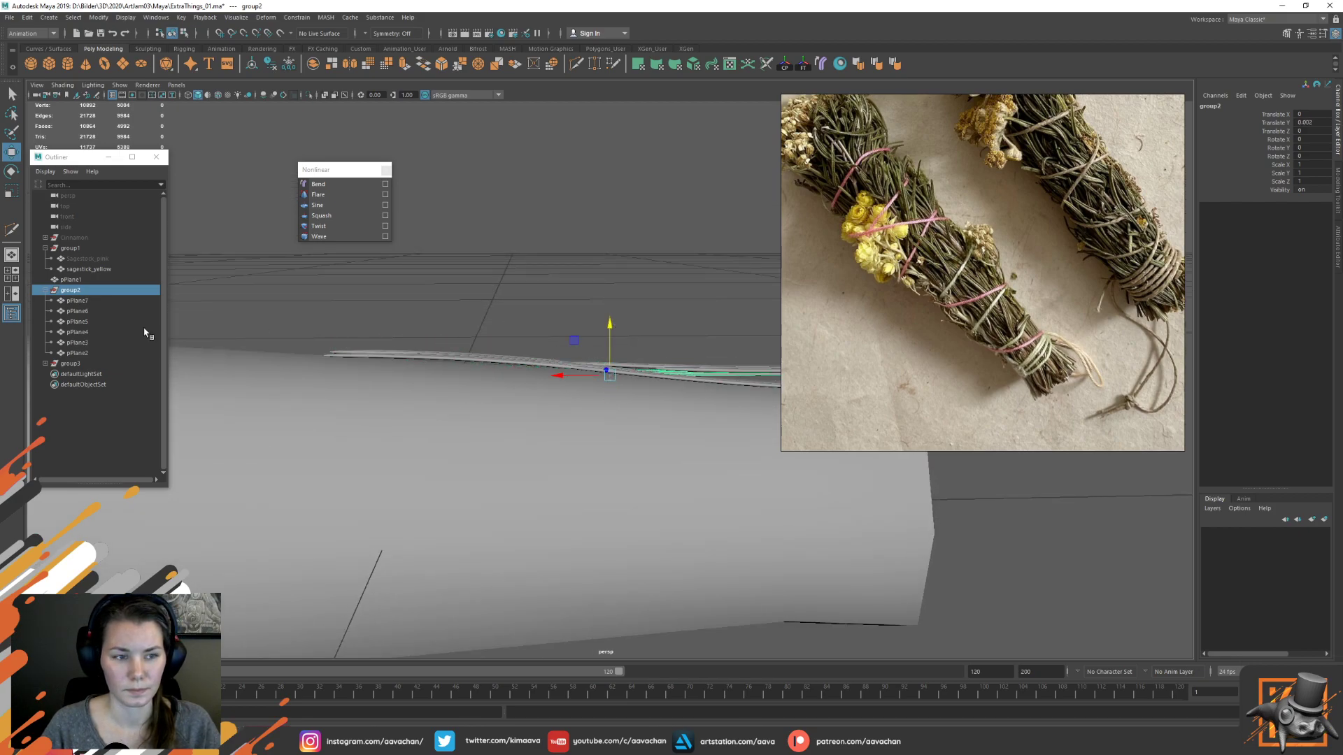
click(69, 363)
key(ctrl+h)
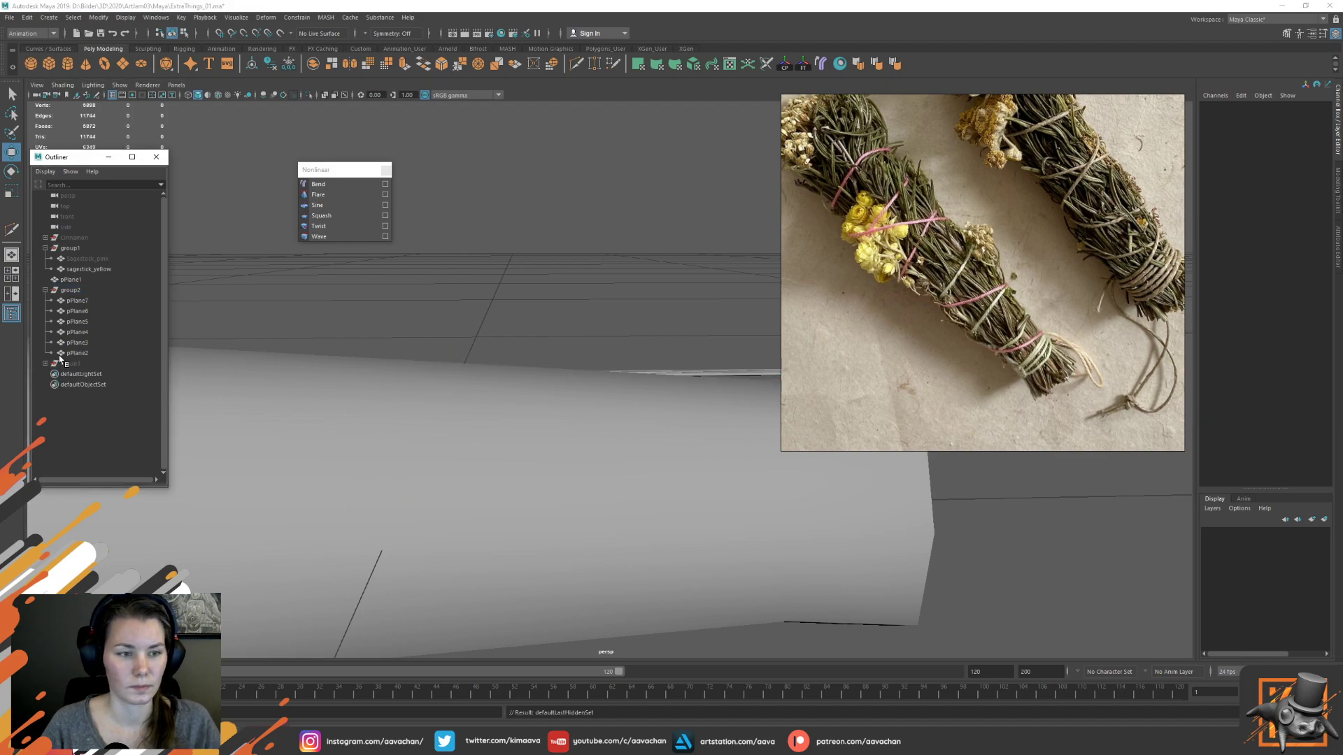
click(70, 289)
key(f)
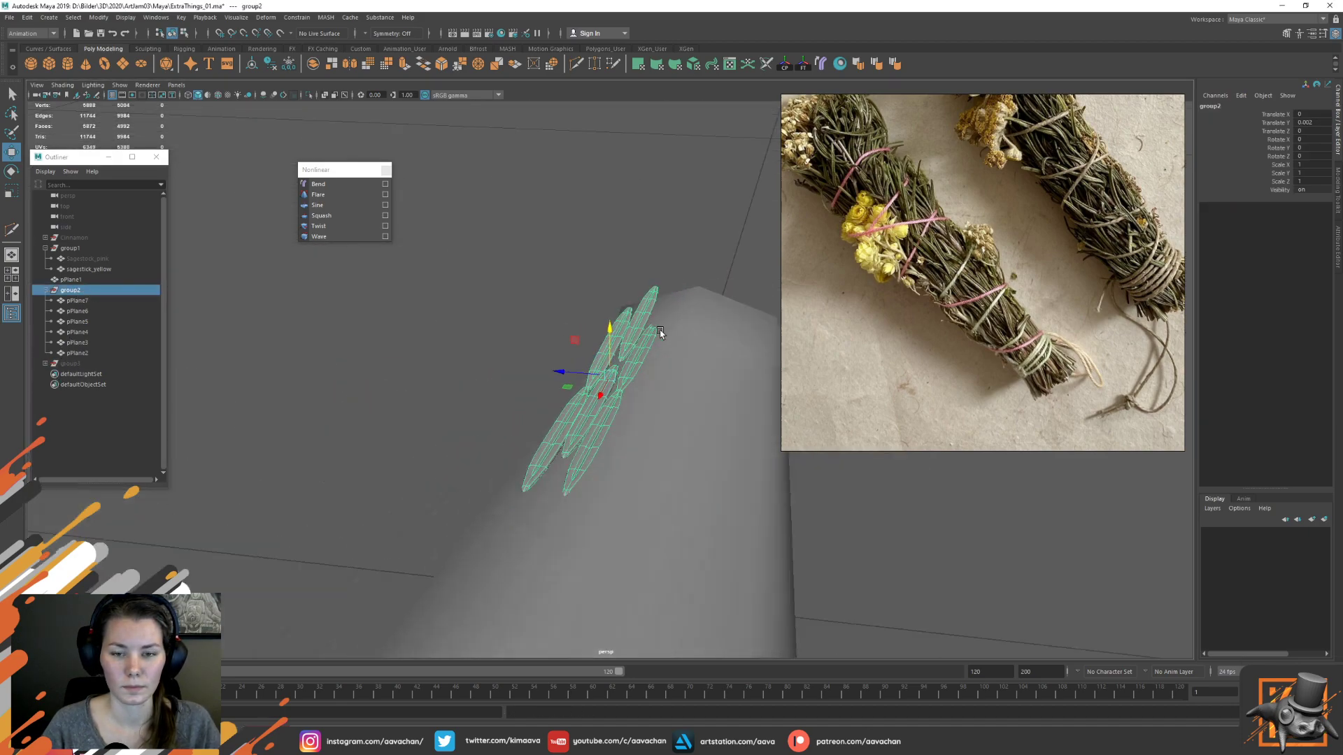
Move the original leaf group sideways across the top of the stick and scale it up in Y
alt+drag(656, 335, 674, 318)
drag(561, 373, 622, 373)
key(r)
mouse_move(672, 326)
mouse_down()
mouse_move(676, 289)
mouse_move(674, 319)
mouse_up()
key(w)
Rotate the leaf pPlane7 around Z and shift it along the stick to fit beside its neighbours
alt+drag(489, 337, 776, 350)
click(575, 405)
key(e)
drag(594, 428, 649, 381)
key(w)
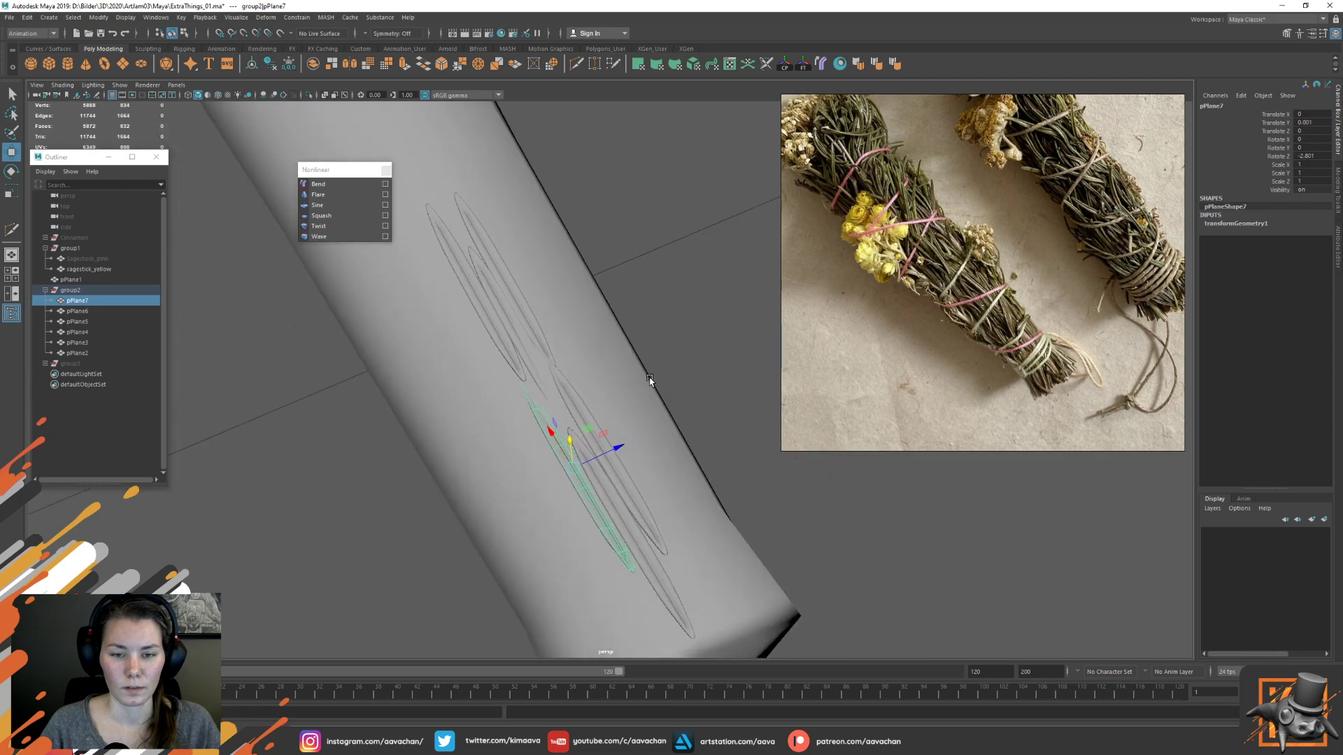
drag(611, 454, 583, 462)
key(e)
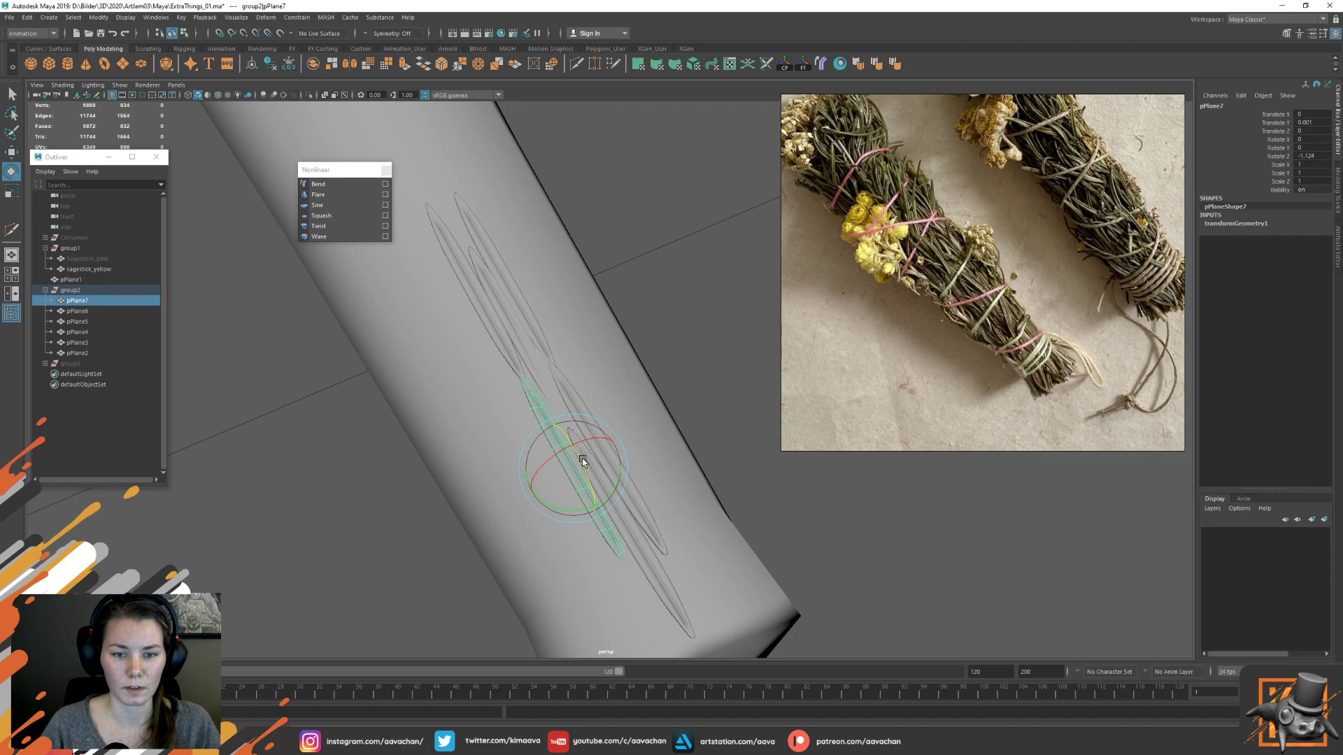
click(684, 404)
Adjust the height of the leaf pPlane4 and reselect the whole leaf group
click(517, 337)
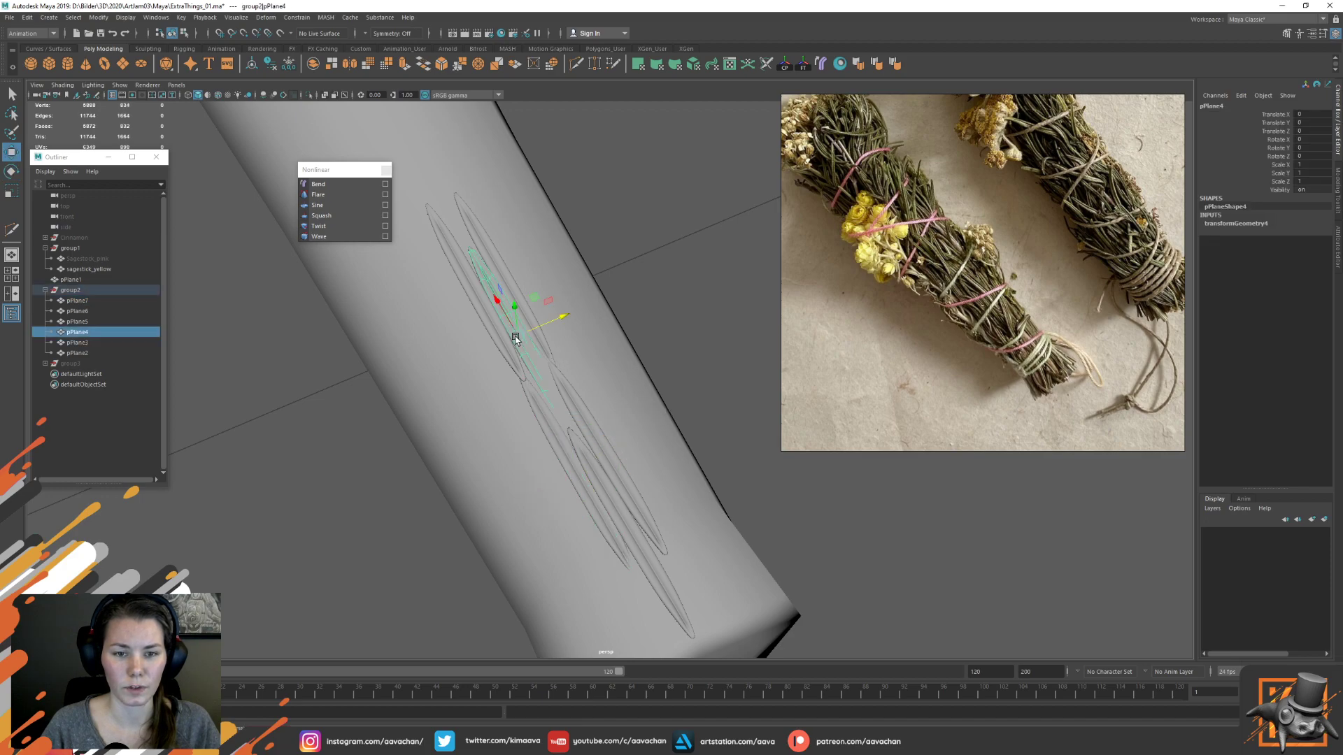
mouse_move(515, 324)
mouse_down()
mouse_move(499, 321)
mouse_move(509, 312)
mouse_up()
key(w)
key(Up)
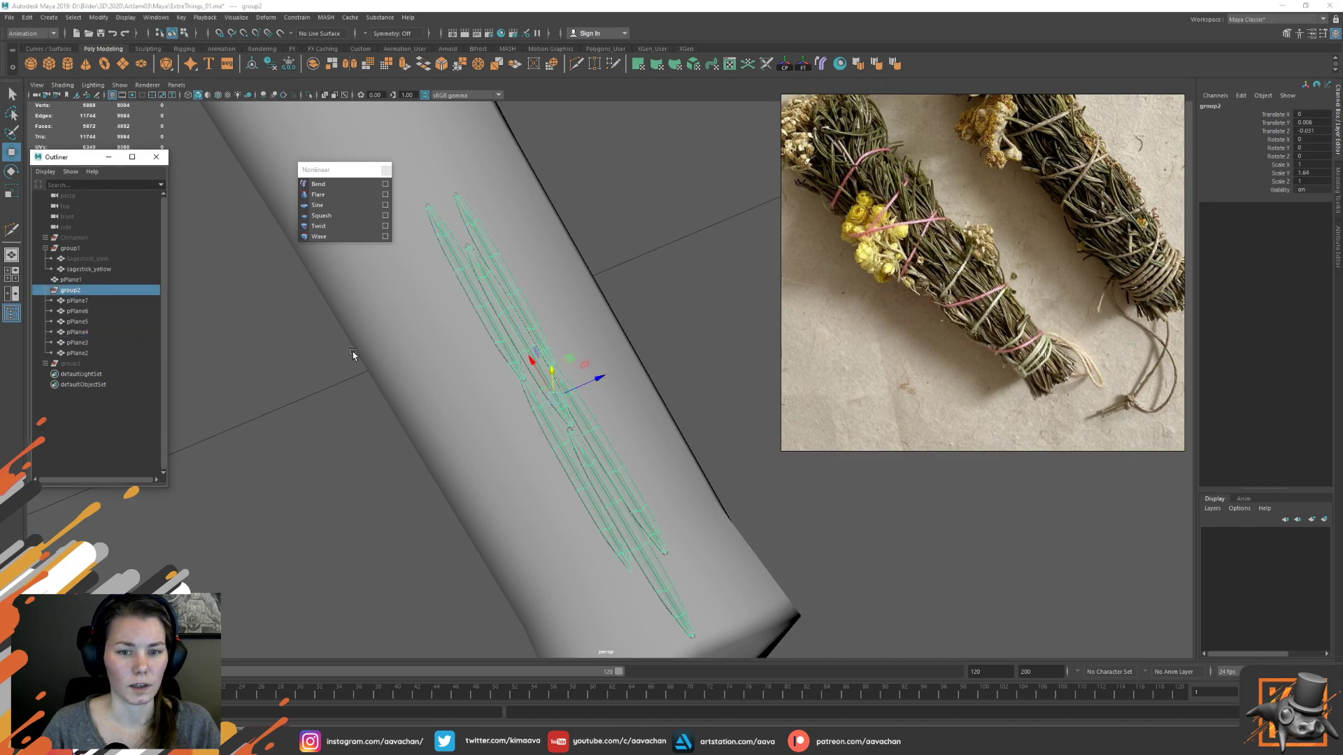
alt+drag(630, 336, 590, 289)
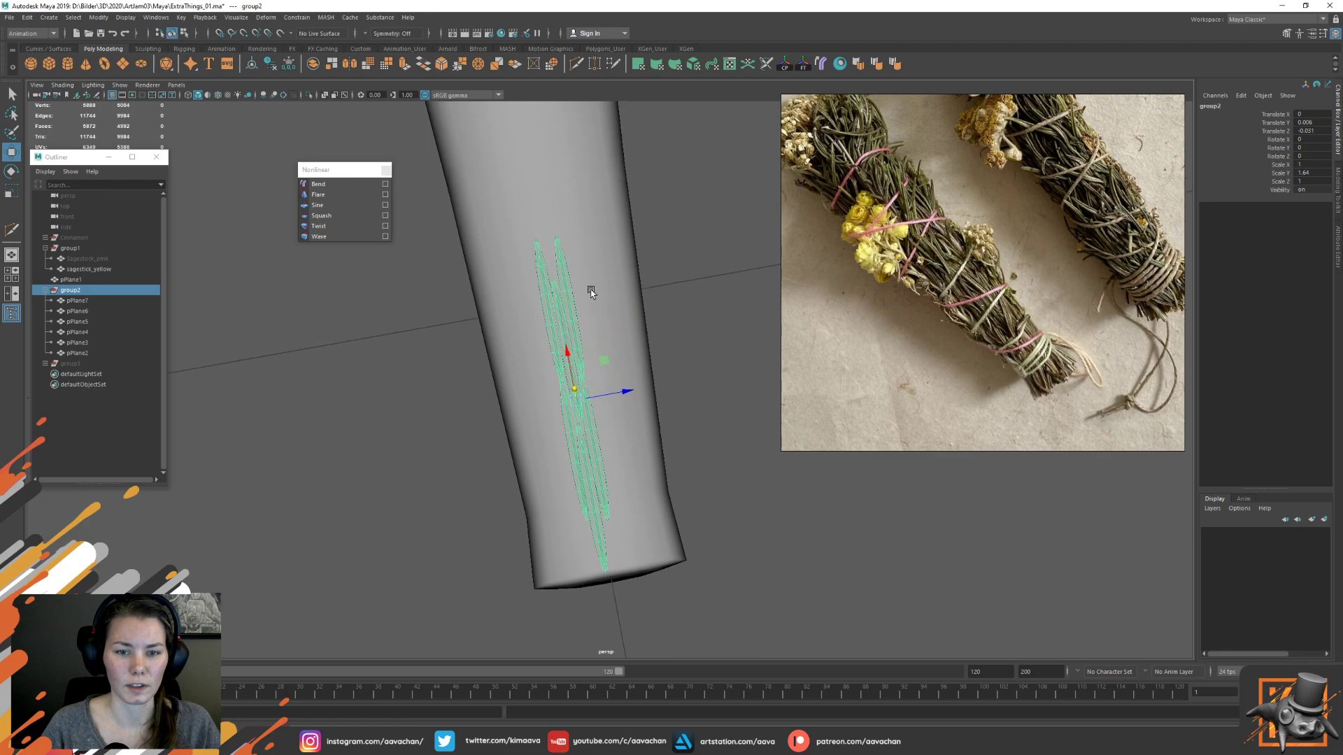
Duplicate the leaf group and move the copy lengthwise along the stick, raising it to the surface
alt+middle_drag(590, 288, 636, 357)
key(ctrl+d)
drag(609, 411, 562, 109)
key(ctrl+z)
alt+drag(480, 300, 522, 311)
key(w)
key(w)
drag(650, 392, 453, 327)
click(450, 317)
key(ctrl+z)
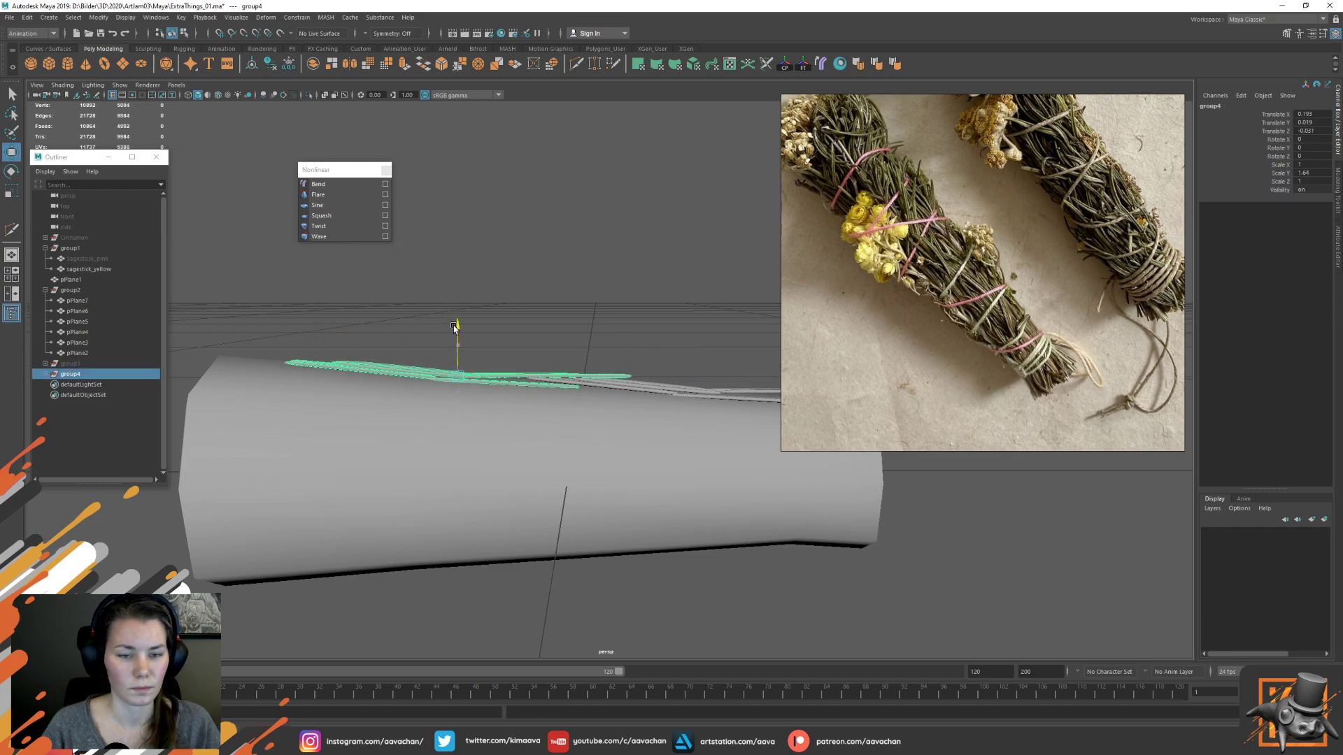
Refine the duplicated leaf group's position to Translate X 0.214, Y 0.019 and Z -0.039
scroll(538, 368, up, 4)
alt+middle_drag(493, 314, 566, 318)
alt+drag(567, 318, 553, 358)
drag(471, 338, 434, 325)
alt+drag(603, 268, 615, 289)
drag(483, 317, 488, 326)
Rotate the duplicated group's leaf pPlane2 to Rotate X -18.441 and Z 1.402 and lower it to Translate Y -0.002
alt+drag(575, 323, 608, 265)
click(654, 337)
key(e)
drag(622, 319, 536, 319)
key(w)
key(e)
key(w)
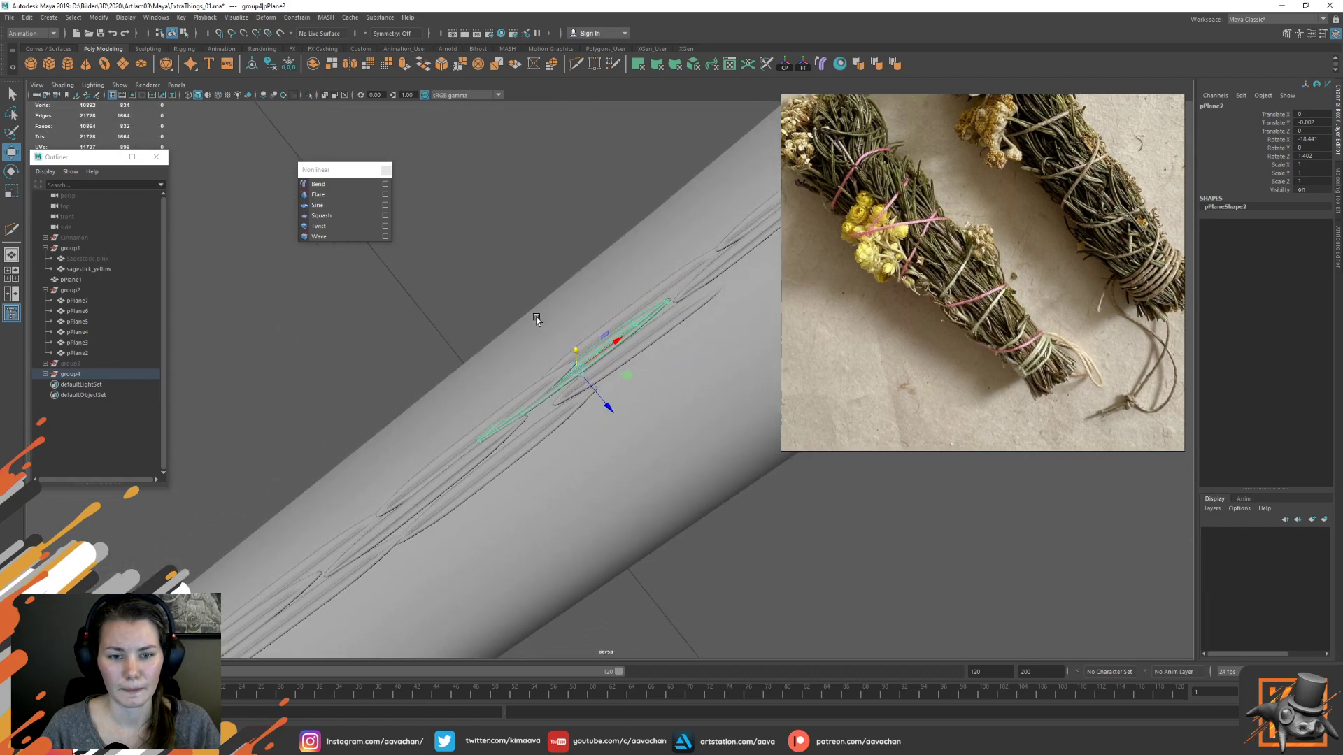
Shift the duplicated group's leaf pPlane3 to Translate X -0.009 and turn it slightly around Z
click(485, 488)
alt+drag(552, 417, 610, 408)
alt+drag(680, 274, 525, 448)
click(526, 320)
key(e)
drag(577, 285, 562, 287)
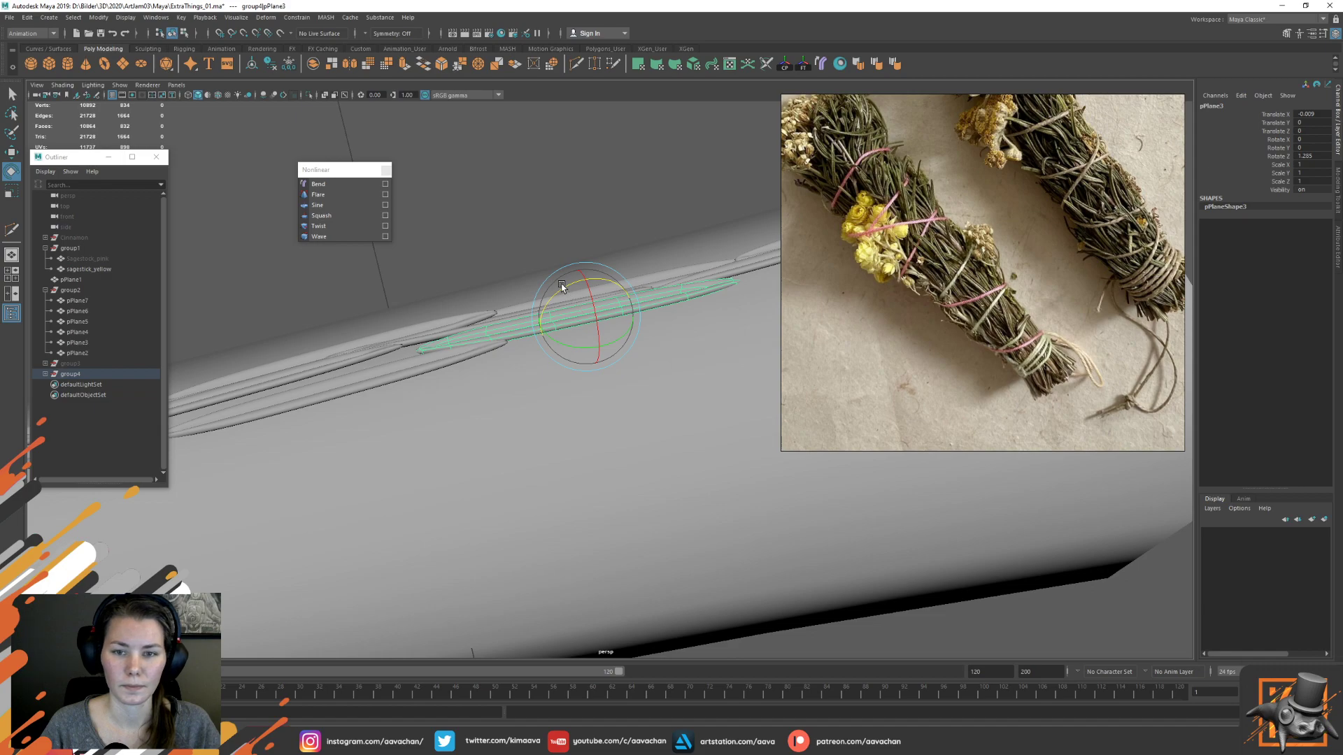
key(w)
click(680, 267)
alt+drag(680, 267, 519, 333)
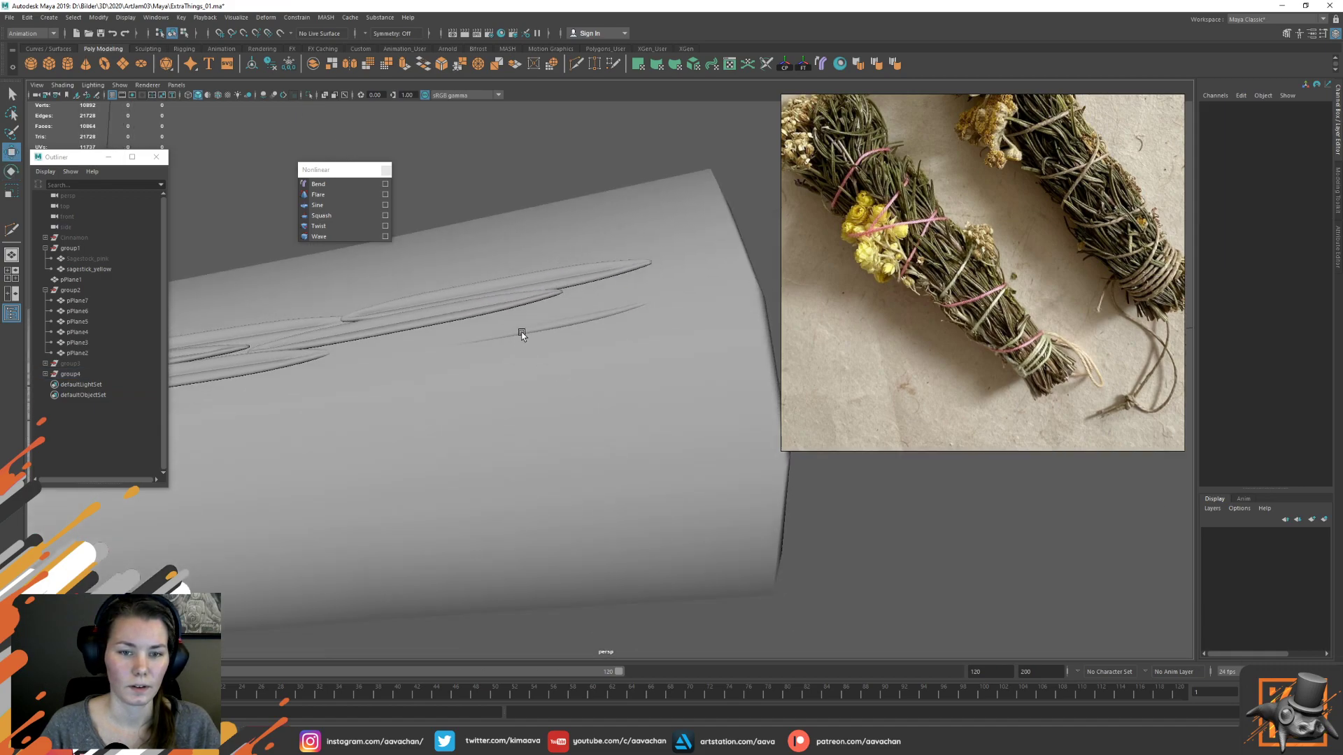
Move the duplicated group's leaf pPlane5 to Translate X -0.023 and Y 0.004 and fine-tune its sideways position
click(518, 333)
alt+drag(544, 376, 509, 383)
alt+drag(384, 344, 475, 365)
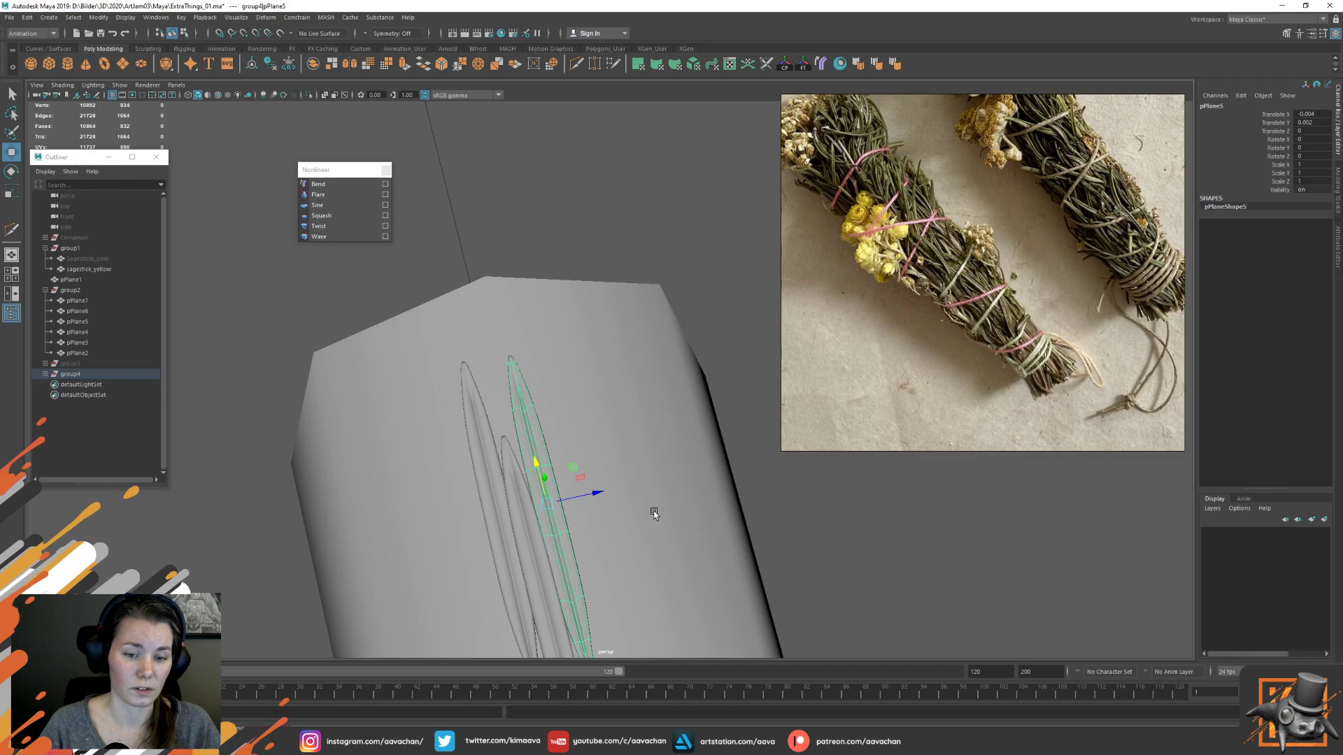
alt+middle_drag(653, 513, 642, 366)
alt+drag(642, 367, 596, 354)
alt+middle_drag(628, 251, 630, 416)
alt+right_drag(630, 416, 619, 265)
alt+drag(621, 388, 575, 341)
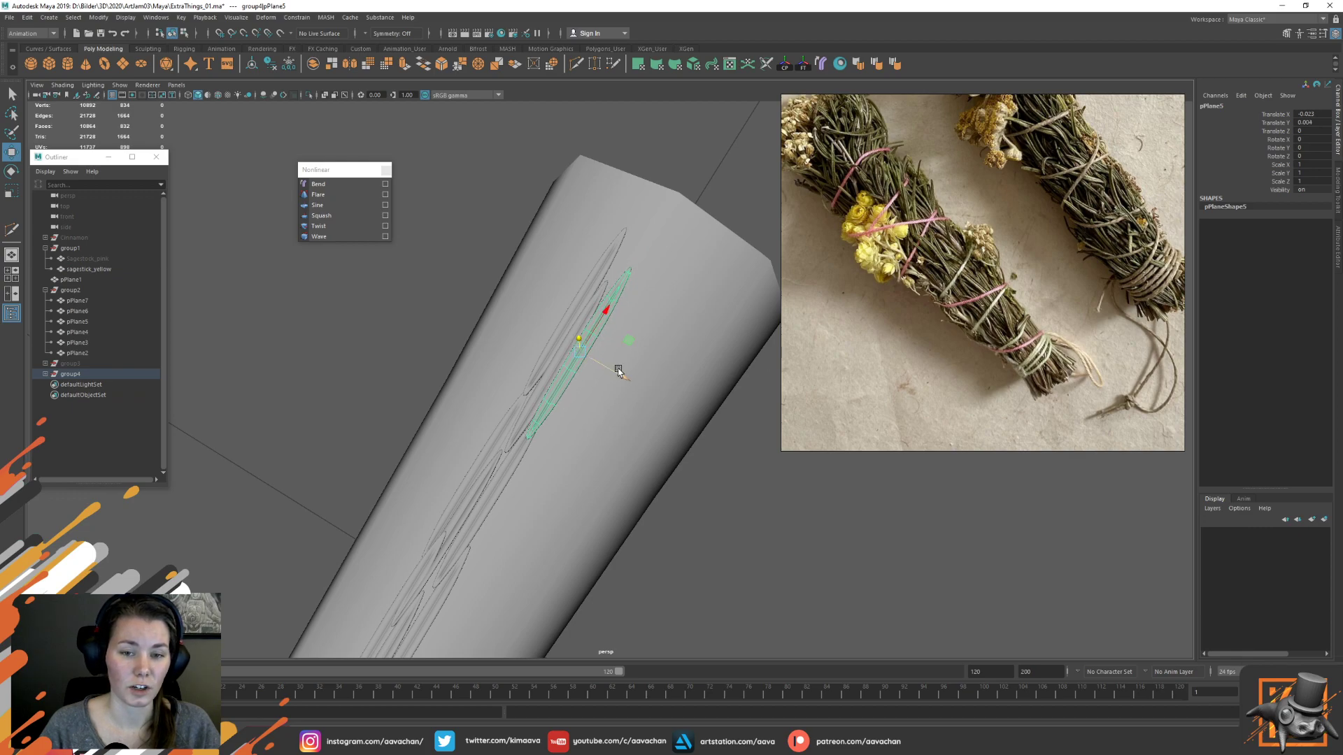
key(r)
key(w)
drag(631, 382, 622, 376)
Shorten the duplicated leaf pPlane4 in X, shift it along the stick, and move pPlane6 to Translate X -0.018
click(552, 385)
key(r)
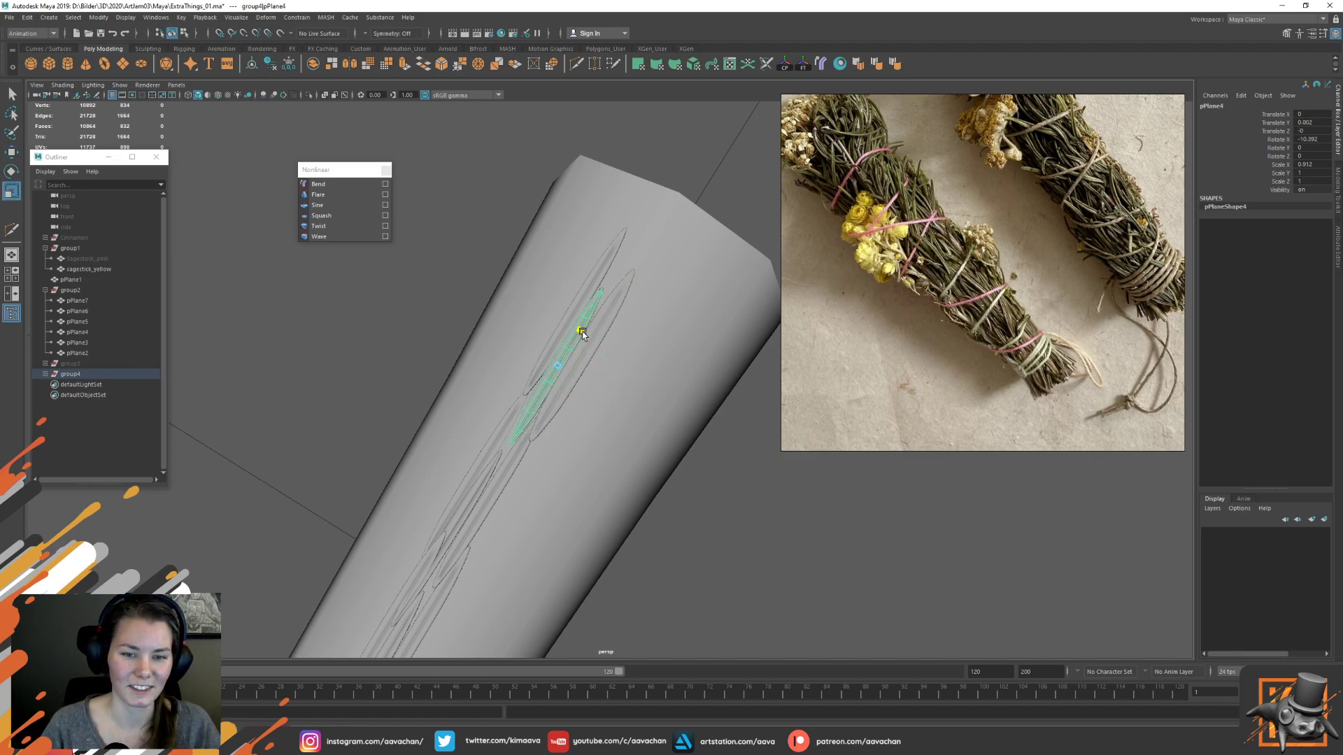
key(w)
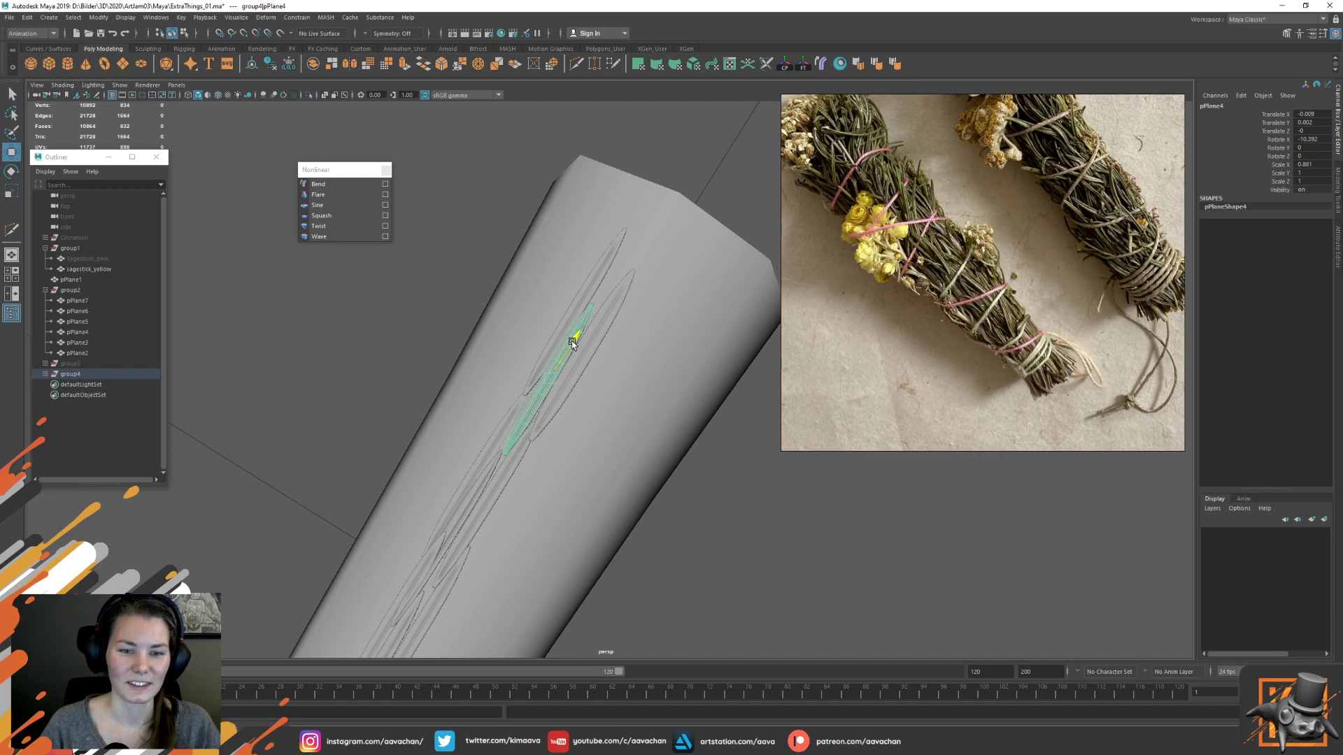
click(603, 301)
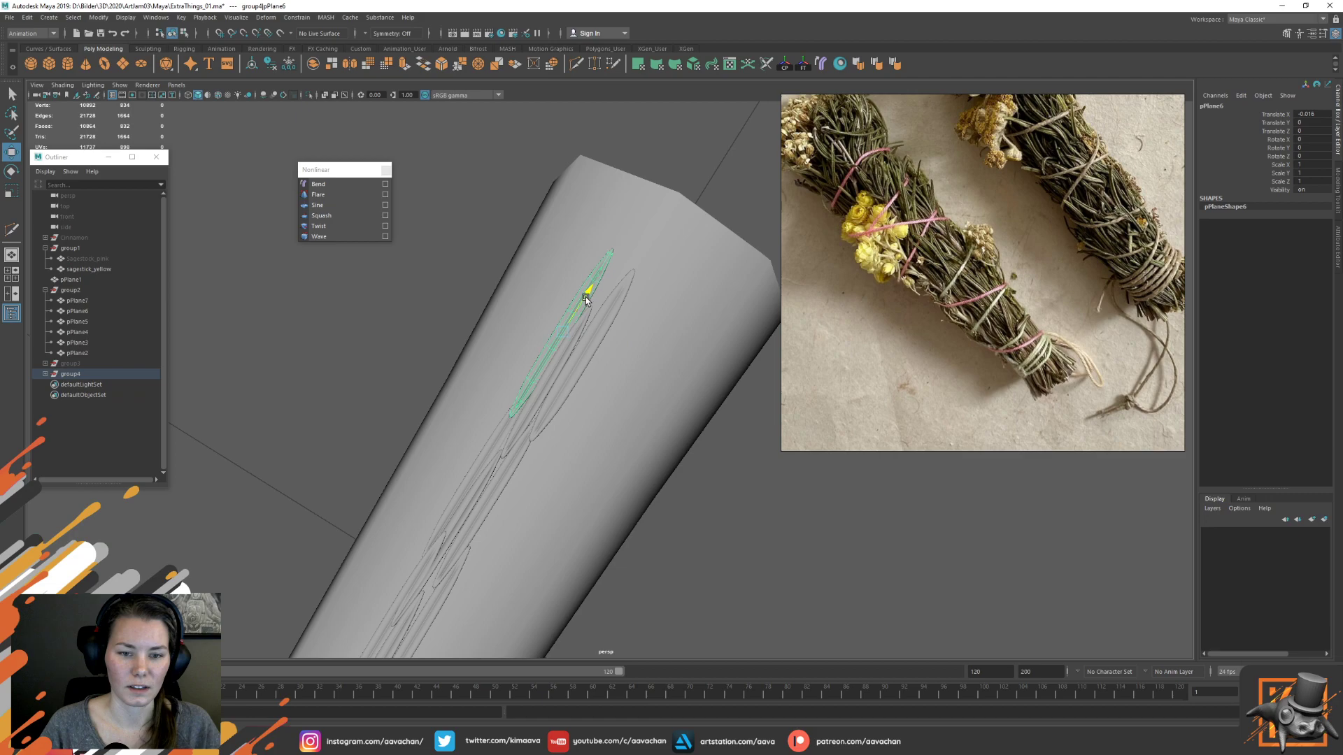
Rotate group2's leaf pPlane6 to Rotate Y 1.909 and adjust its width in Z
alt+drag(577, 415, 553, 483)
click(532, 380)
key(r)
key(e)
key(r)
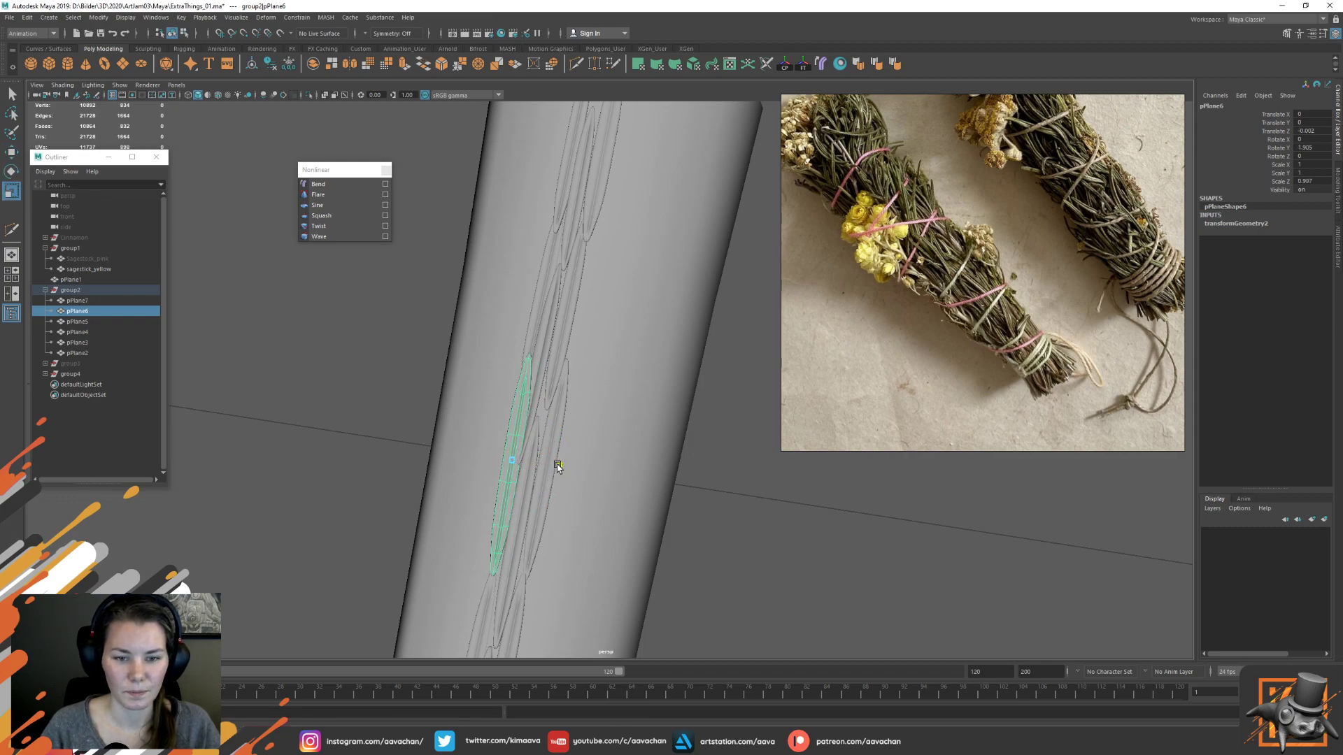
Widen group2's leaf pPlane3 to Scale Z 1.322 and move it to Translate X 0.02, Y 0.002 and Z 0.002
alt+drag(619, 521, 495, 480)
click(496, 481)
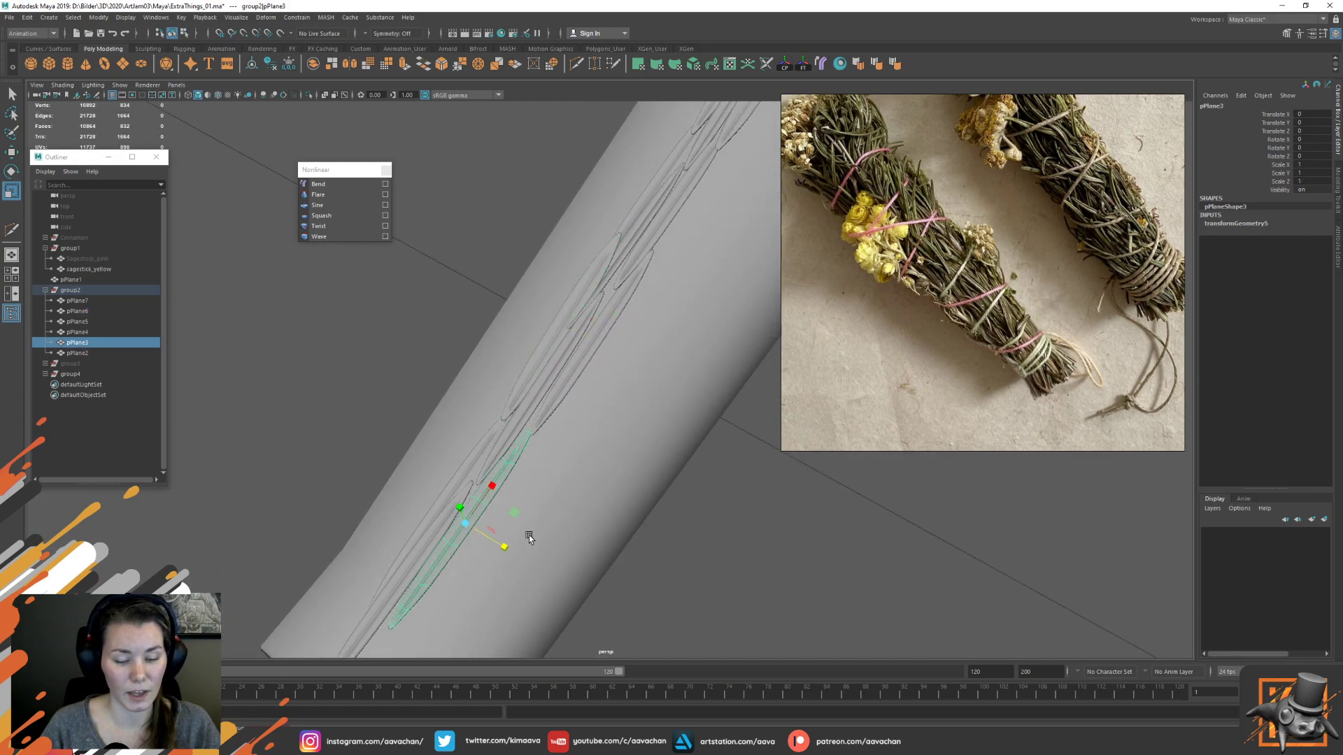
mouse_move(502, 550)
mouse_down()
mouse_move(513, 558)
mouse_move(495, 543)
mouse_up()
key(w)
drag(491, 489, 643, 449)
alt+drag(693, 510, 607, 455)
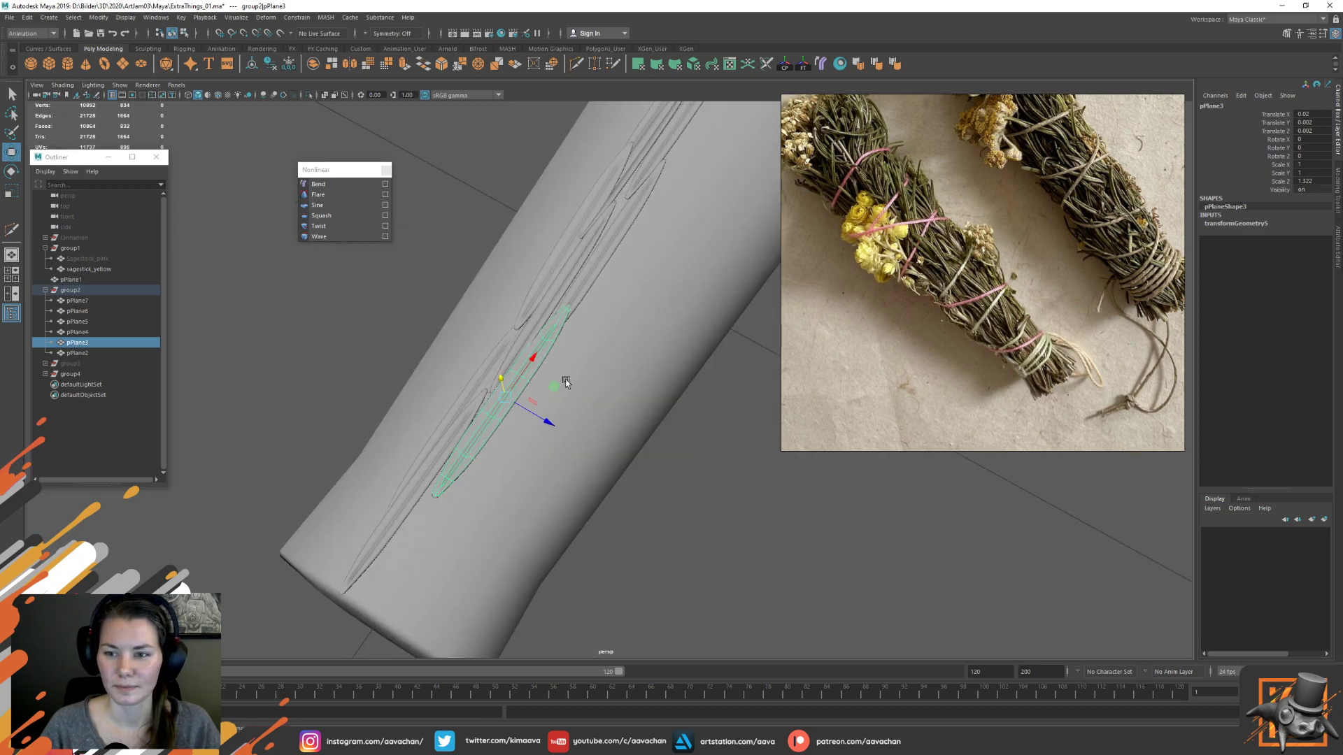
Duplicate the leaf pPlane3, move the copy toward the stick's end, and shorten it to Scale X 0.869
key(ctrl+d)
drag(540, 376, 481, 456)
key(r)
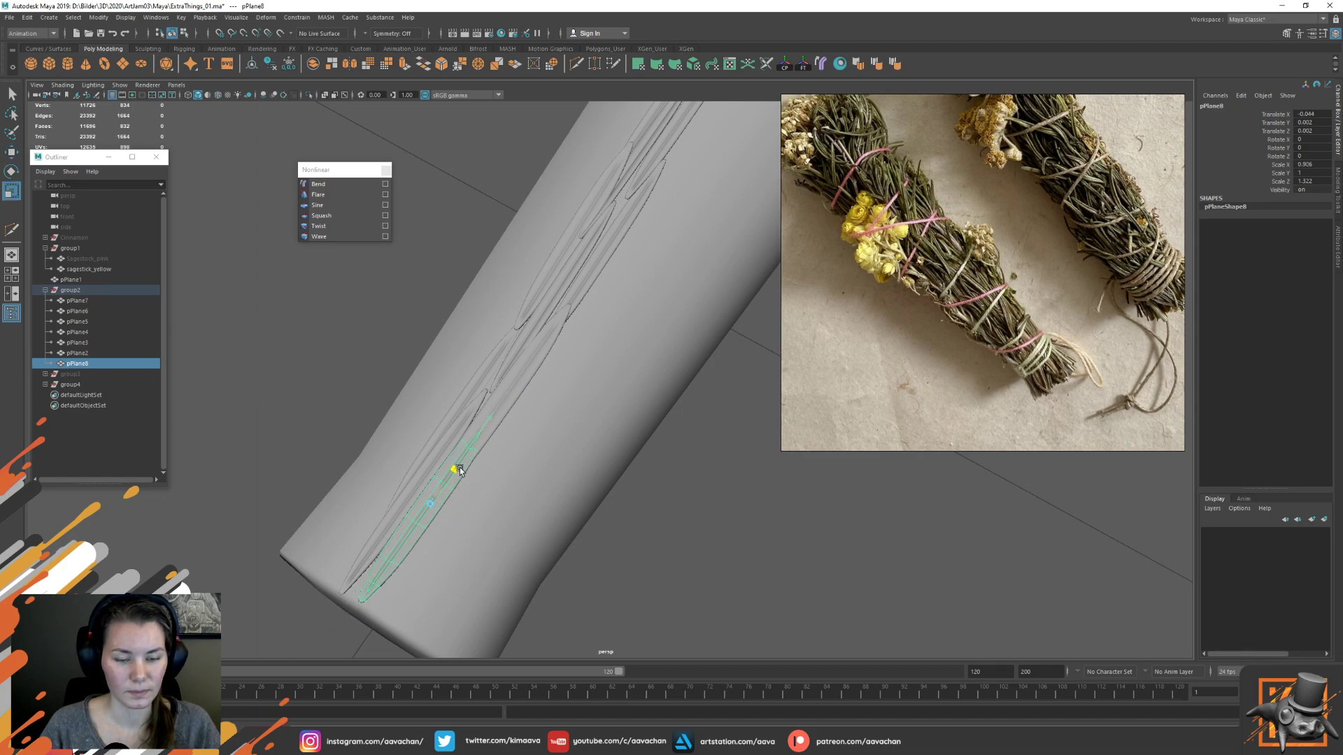
key(w)
drag(450, 465, 476, 474)
Adjust the copied leaf's height and rotate it to follow the surface near the stick's end
alt+middle_drag(427, 360, 552, 468)
drag(444, 305, 449, 324)
key(e)
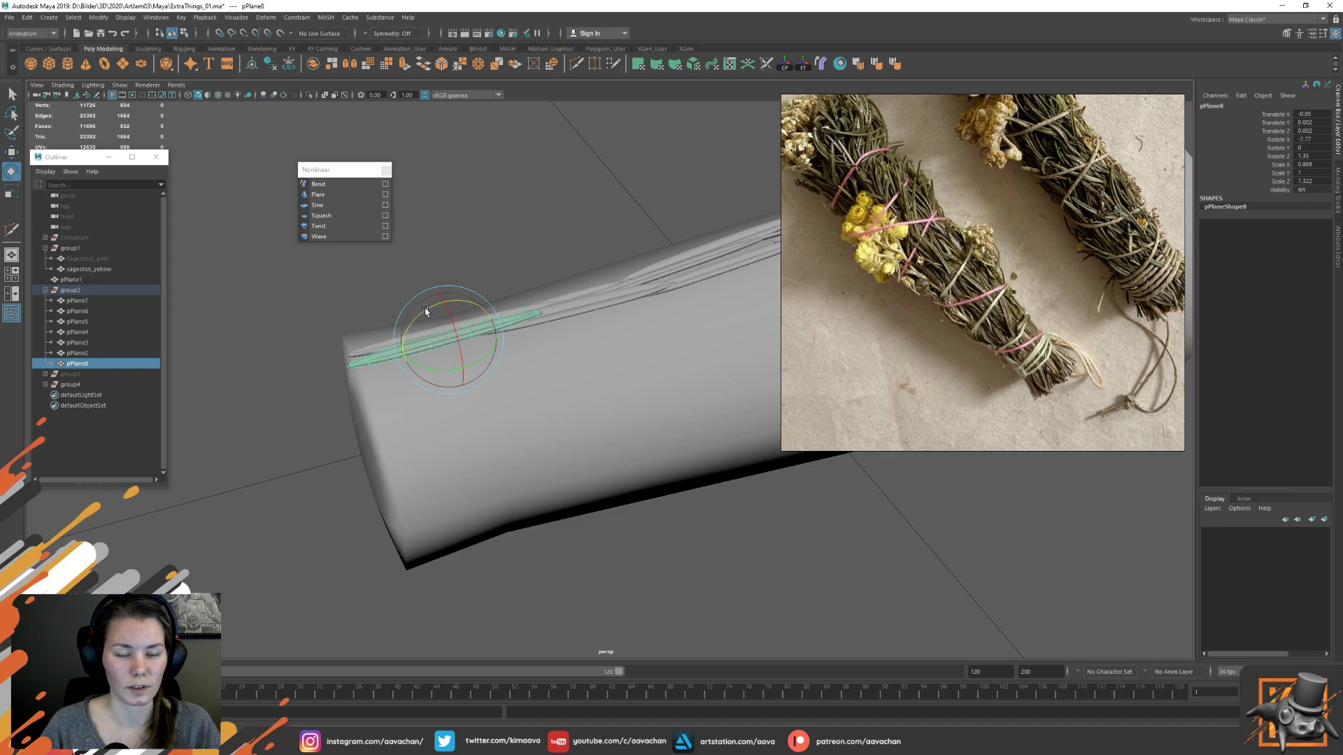
key(w)
click(498, 363)
alt+drag(499, 365, 490, 416)
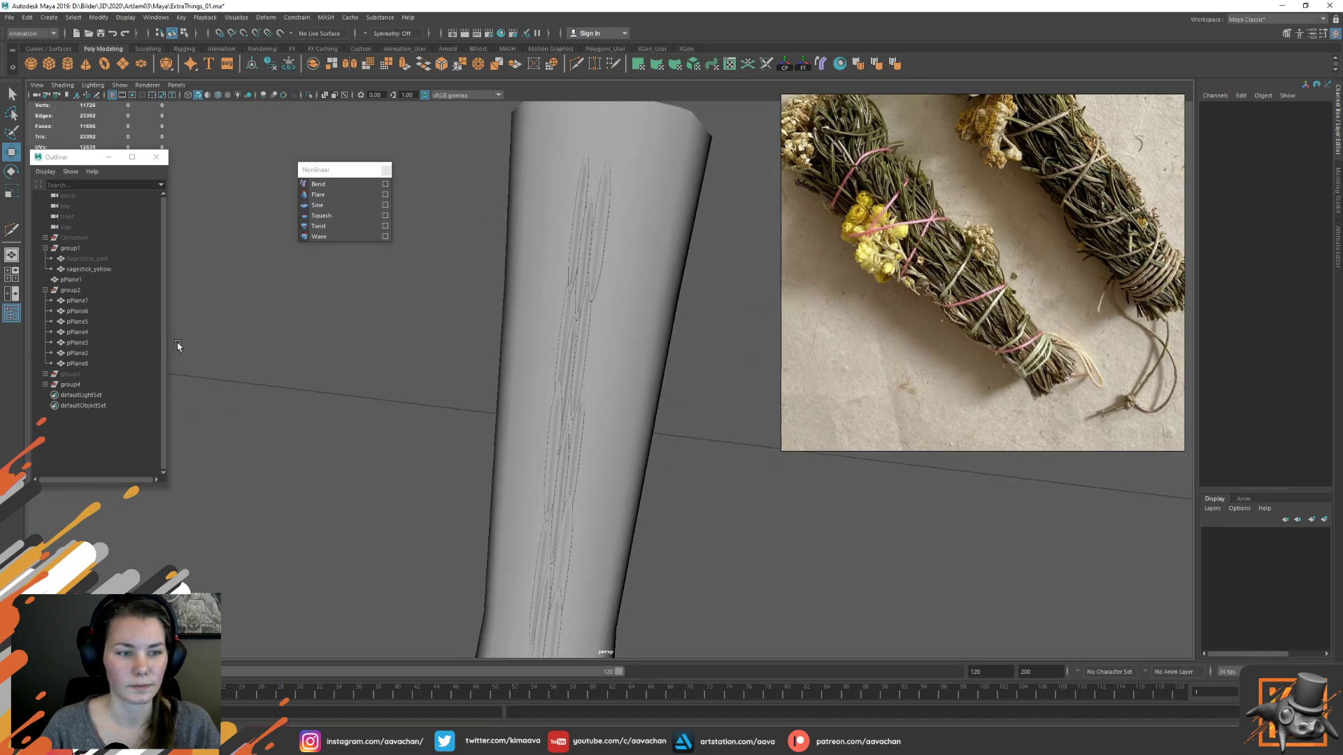
Parent all leaves of group4 to group2, delete the emptied group4, and select group2
click(71, 290)
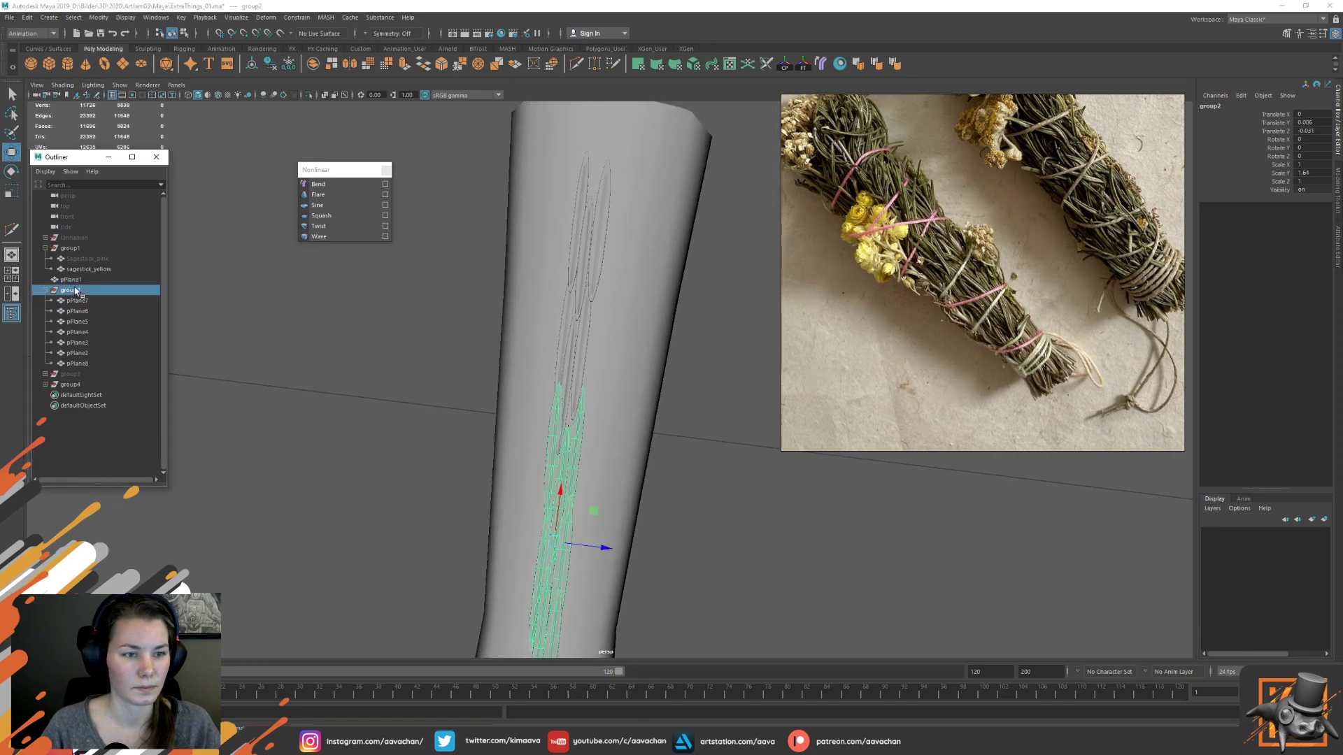
click(66, 385)
click(46, 384)
click(77, 395)
shift+click(79, 448)
middle_drag(82, 397, 86, 303)
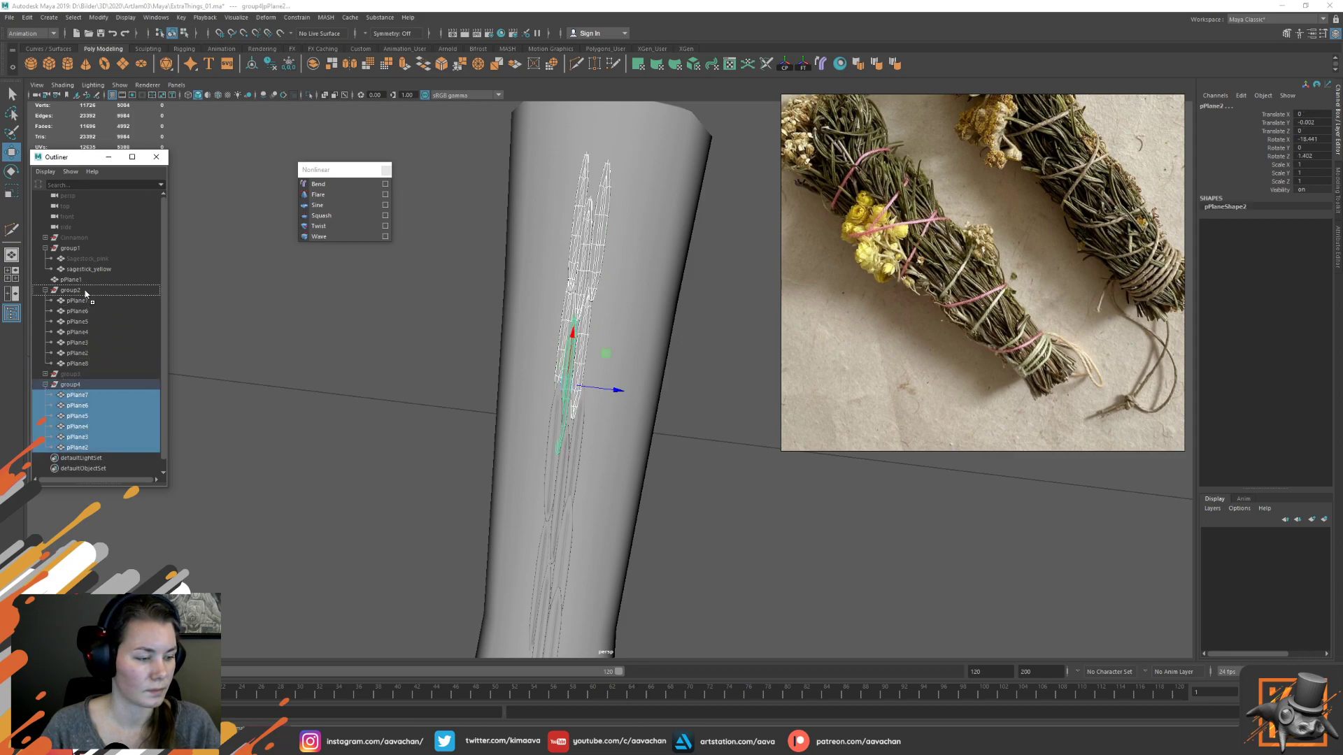
middle_drag(86, 294, 84, 288)
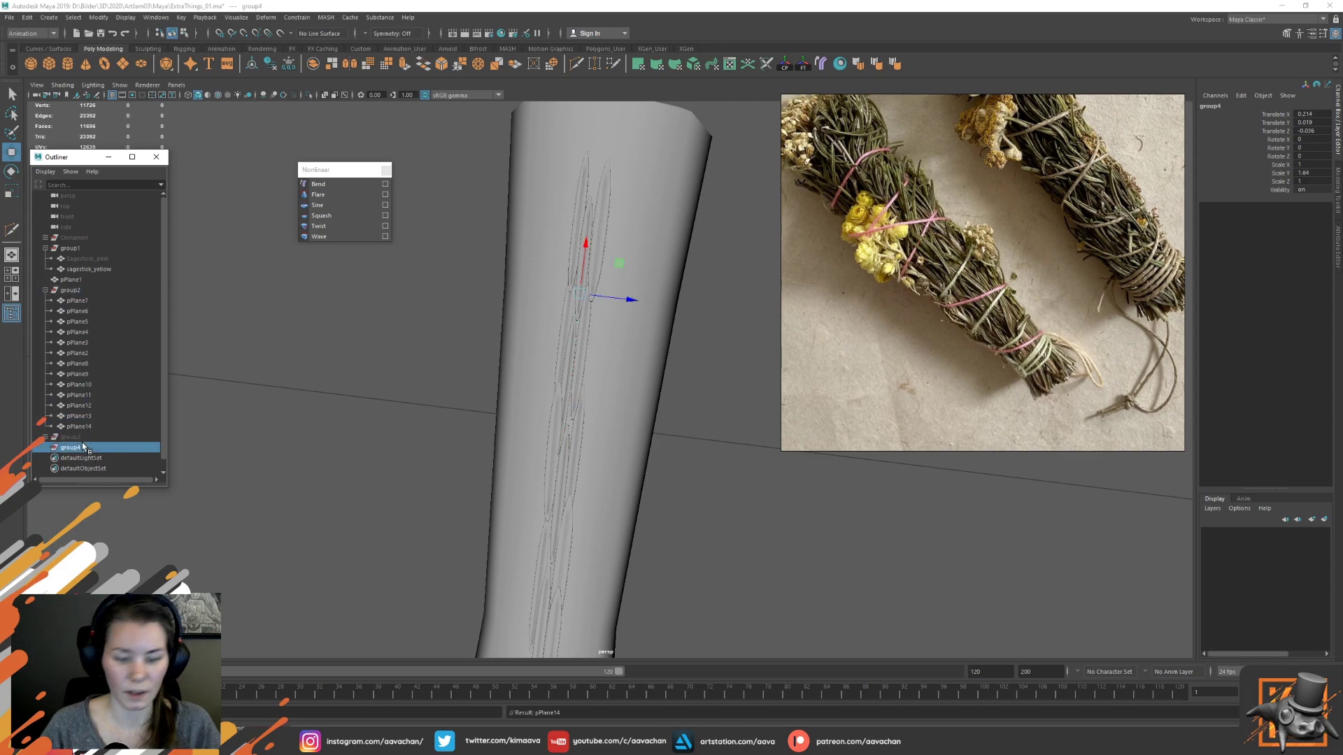
click(77, 290)
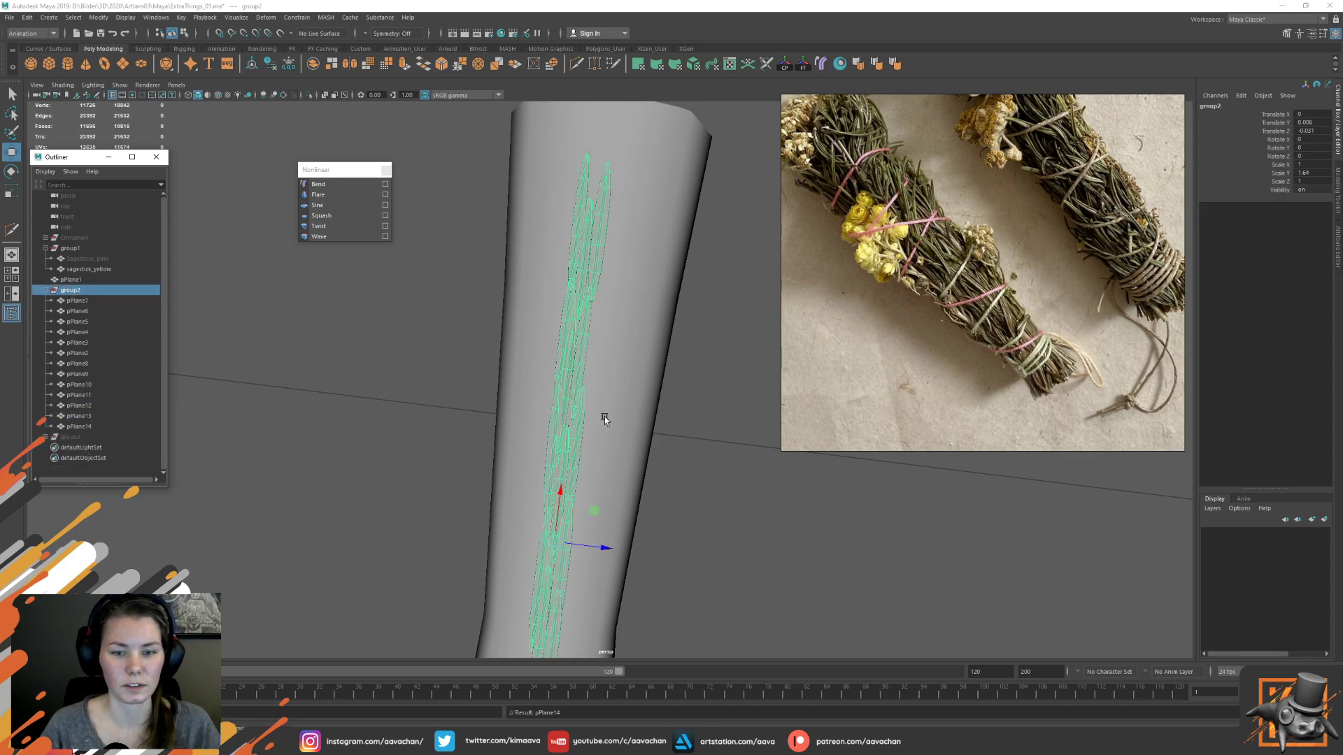
Duplicate the combined leaf group and place the copy beside the original, shifted slightly along the stick
mouse_move(647, 439)
alt+mouse_down()
mouse_move(675, 474)
mouse_move(660, 459)
alt+mouse_up()
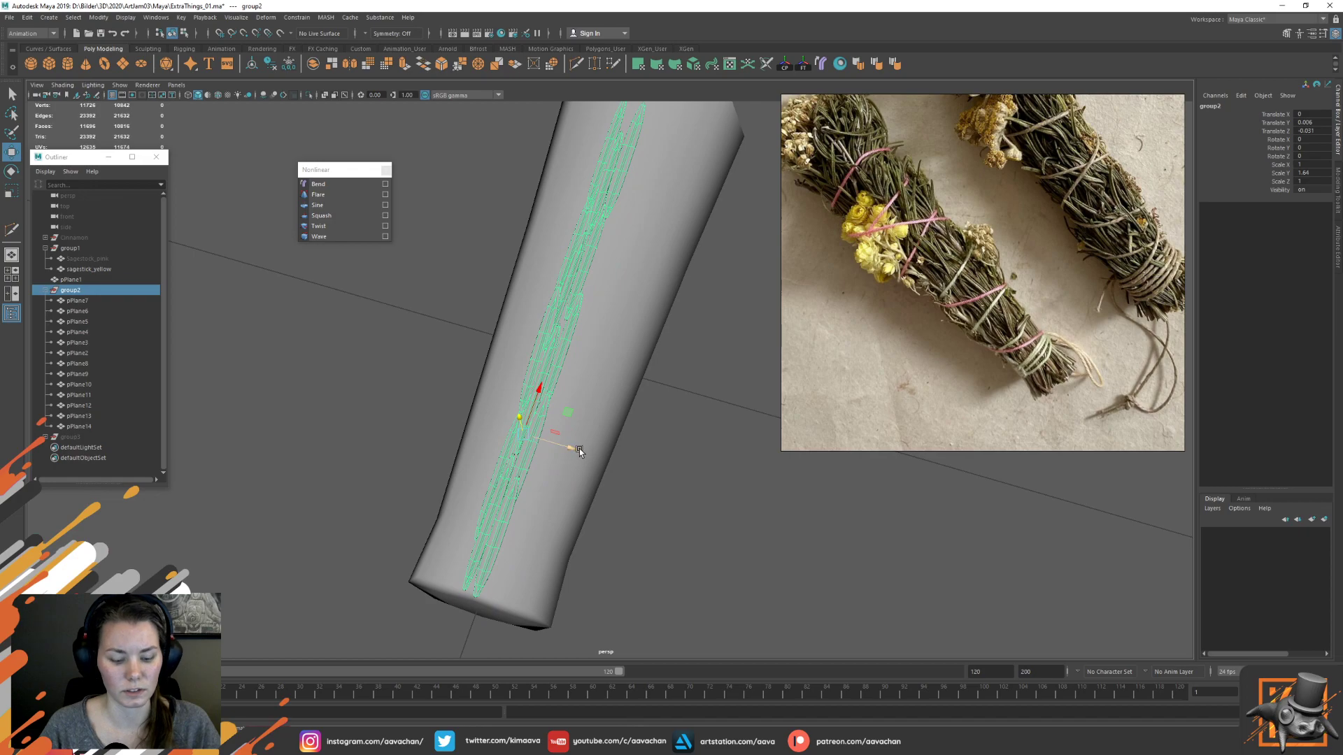
key(ctrl+d)
drag(564, 443, 590, 469)
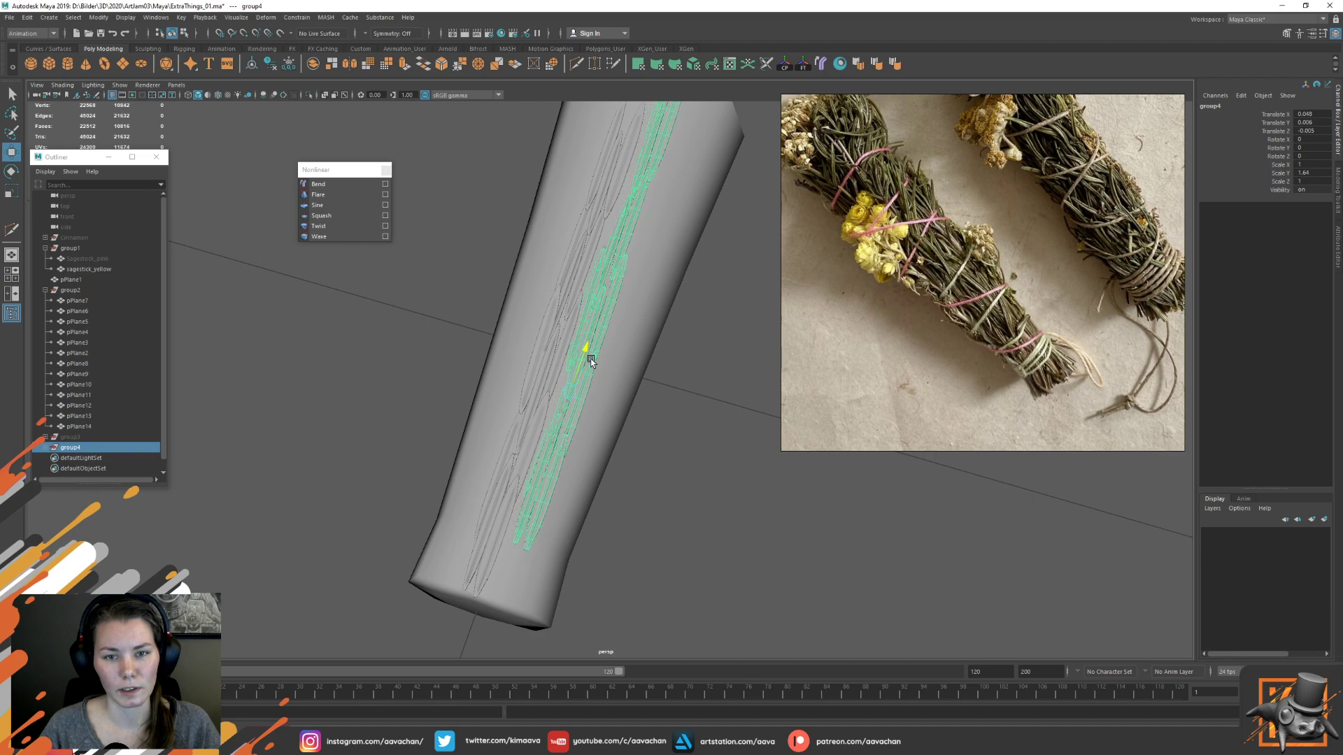
drag(594, 387, 626, 445)
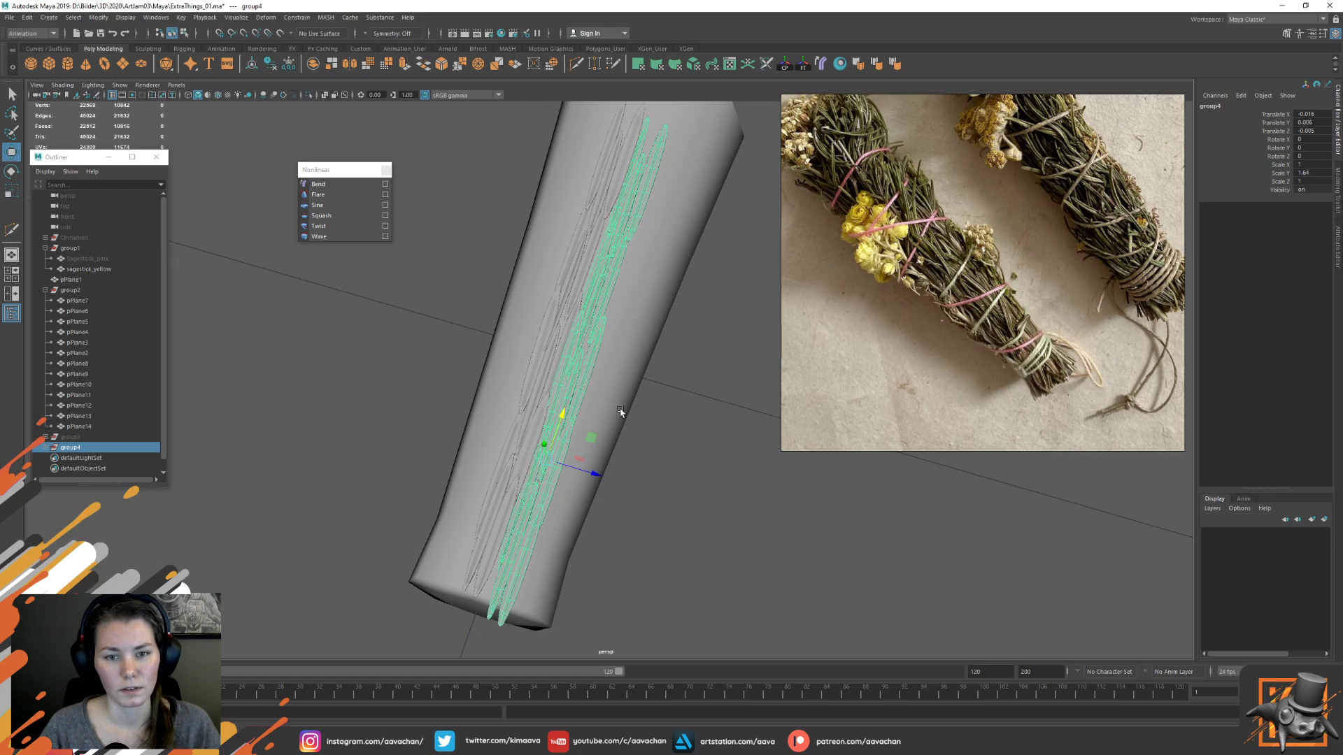
click(668, 447)
Lower group2's leaf pPlane8 toward the stick's surface, judging the fit from the stick's end
alt+drag(677, 455, 597, 355)
alt+middle_drag(597, 356, 598, 376)
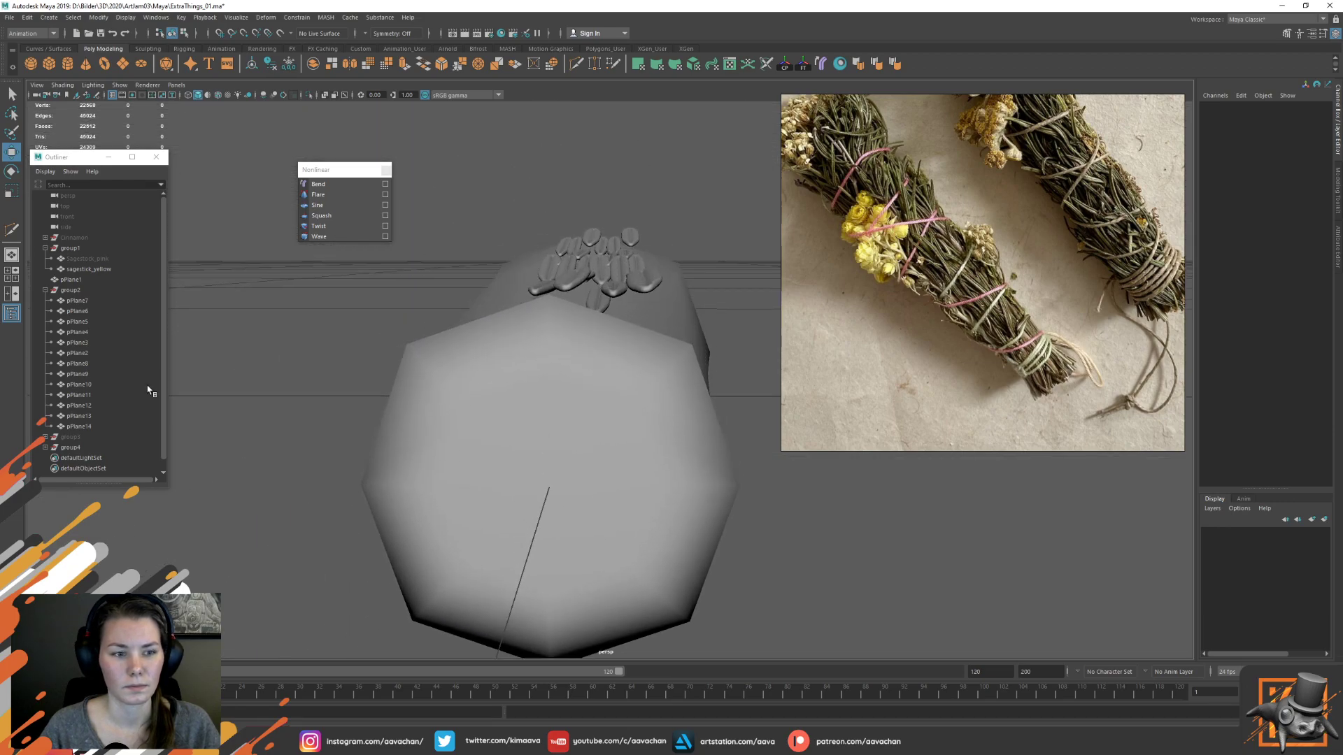
click(83, 448)
click(81, 291)
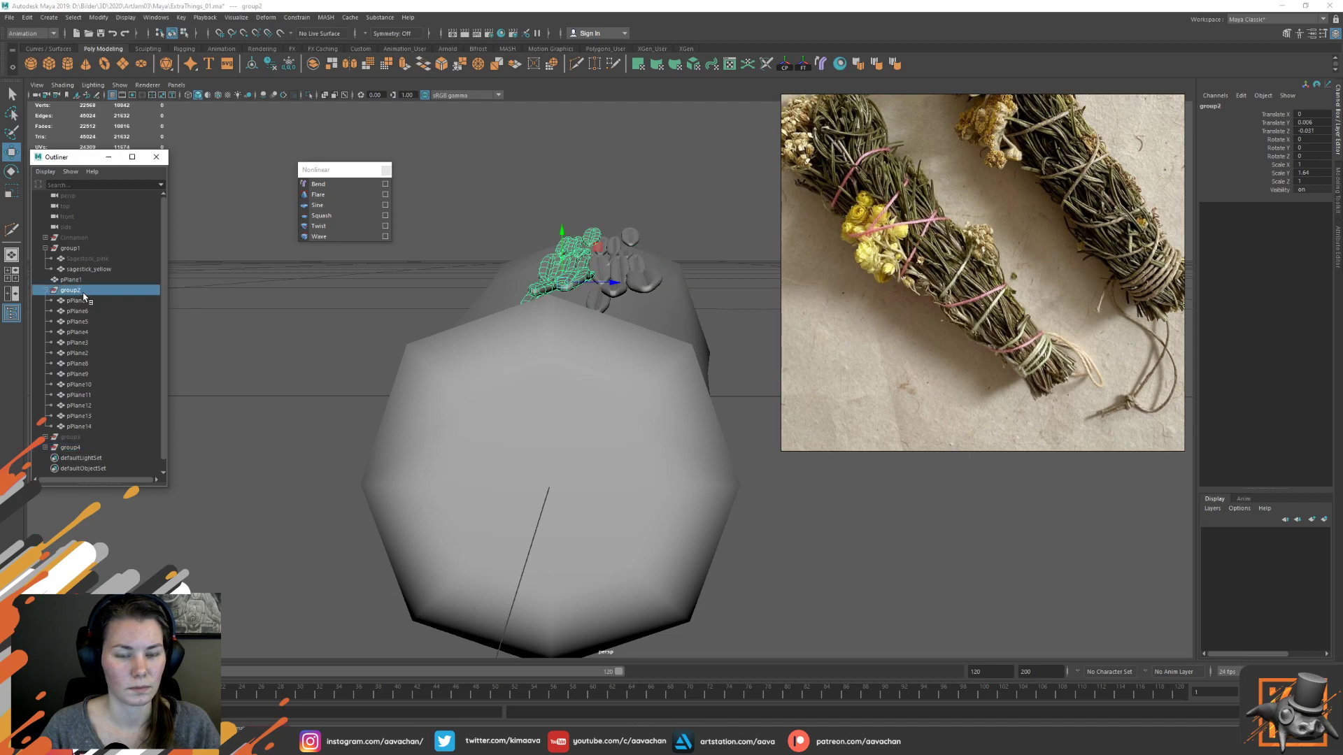
click(80, 448)
key(e)
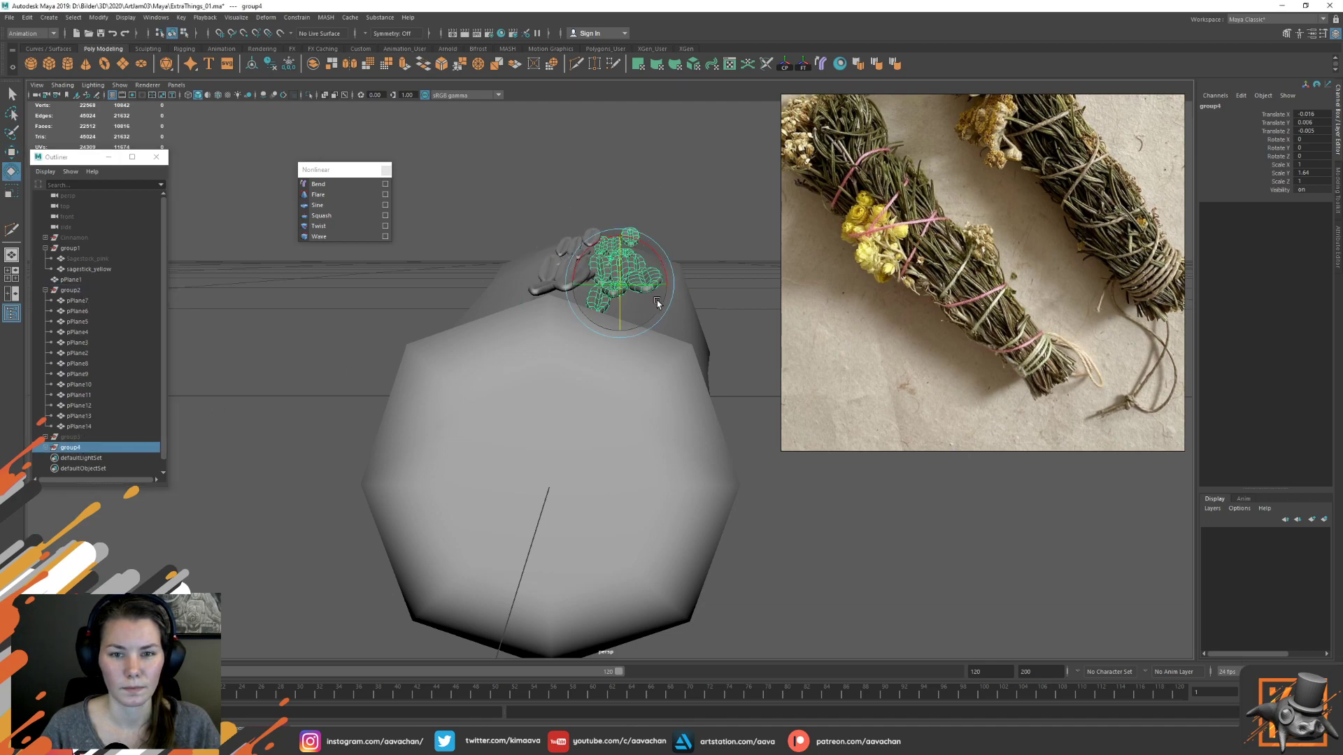
click(563, 270)
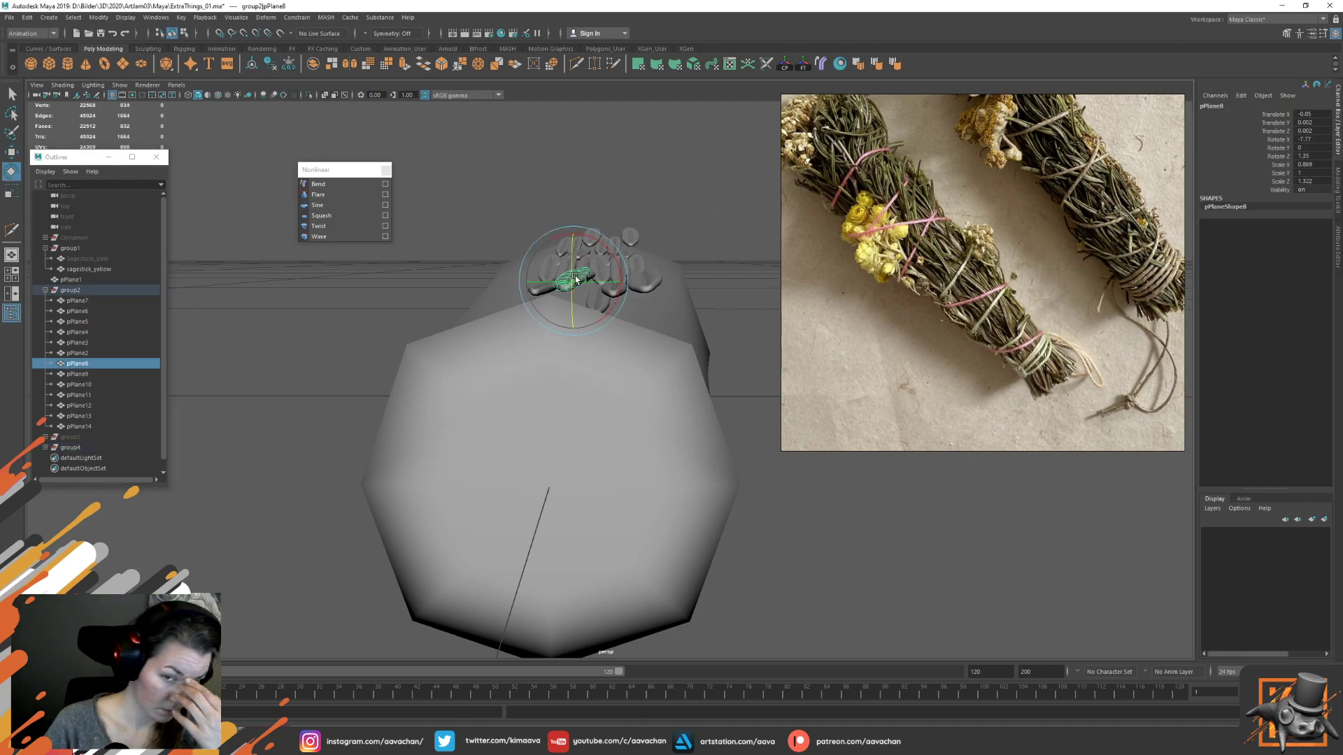
key(w)
mouse_move(575, 234)
mouse_down()
mouse_move(604, 253)
mouse_move(574, 248)
mouse_up()
key(e)
key(w)
Rotate two outer leaves of the copied group, including pPlane2, to follow the stick's curvature
mouse_move(702, 264)
alt+mouse_down()
mouse_move(718, 254)
mouse_move(703, 262)
alt+mouse_up()
key(f)
alt+right_drag(693, 322, 609, 280)
alt+drag(609, 280, 683, 276)
click(672, 342)
scroll(672, 342, down, 1)
scroll(636, 354, up, 8)
alt+drag(656, 397, 638, 342)
click(675, 366)
click(652, 368)
key(e)
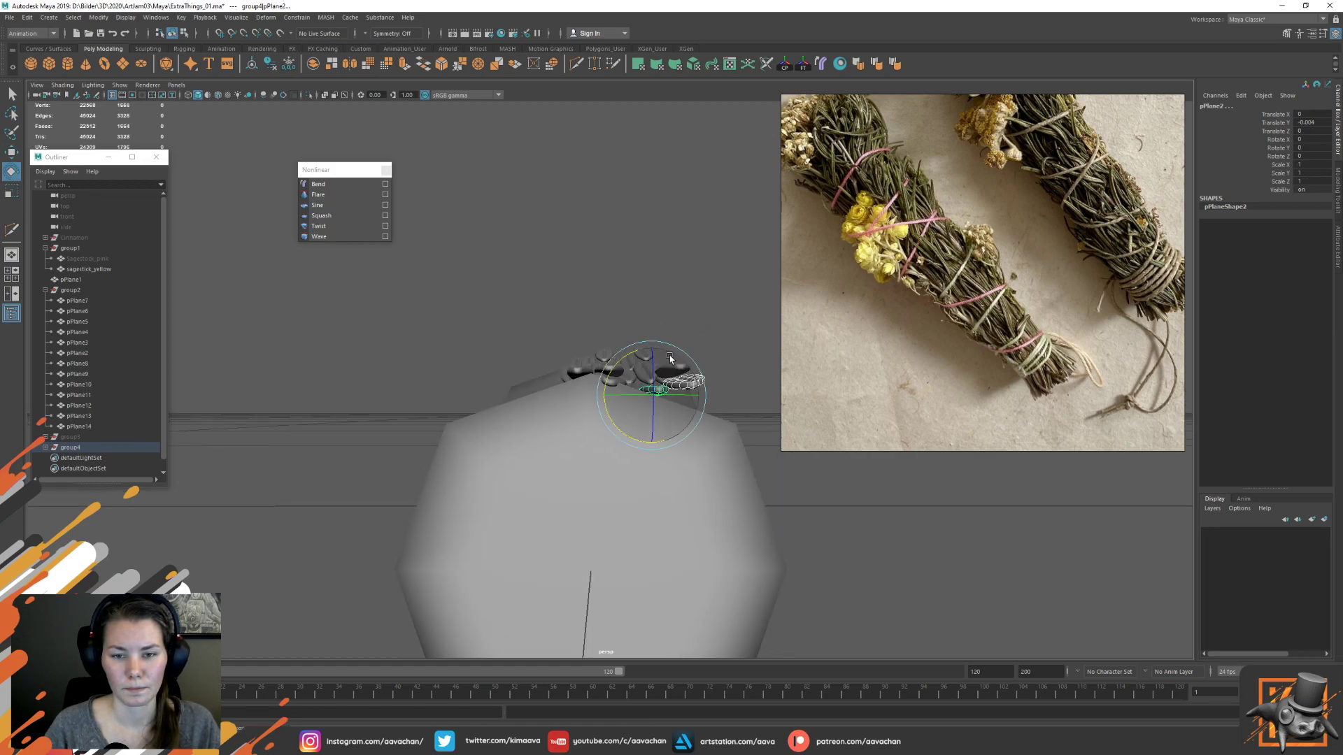
mouse_move(620, 363)
mouse_down()
mouse_move(685, 368)
mouse_move(640, 371)
mouse_up()
click(706, 306)
Lower the copied group's leaf pPlane8 to Translate Y -0.002 and tilt it against the stick
click(611, 360)
key(w)
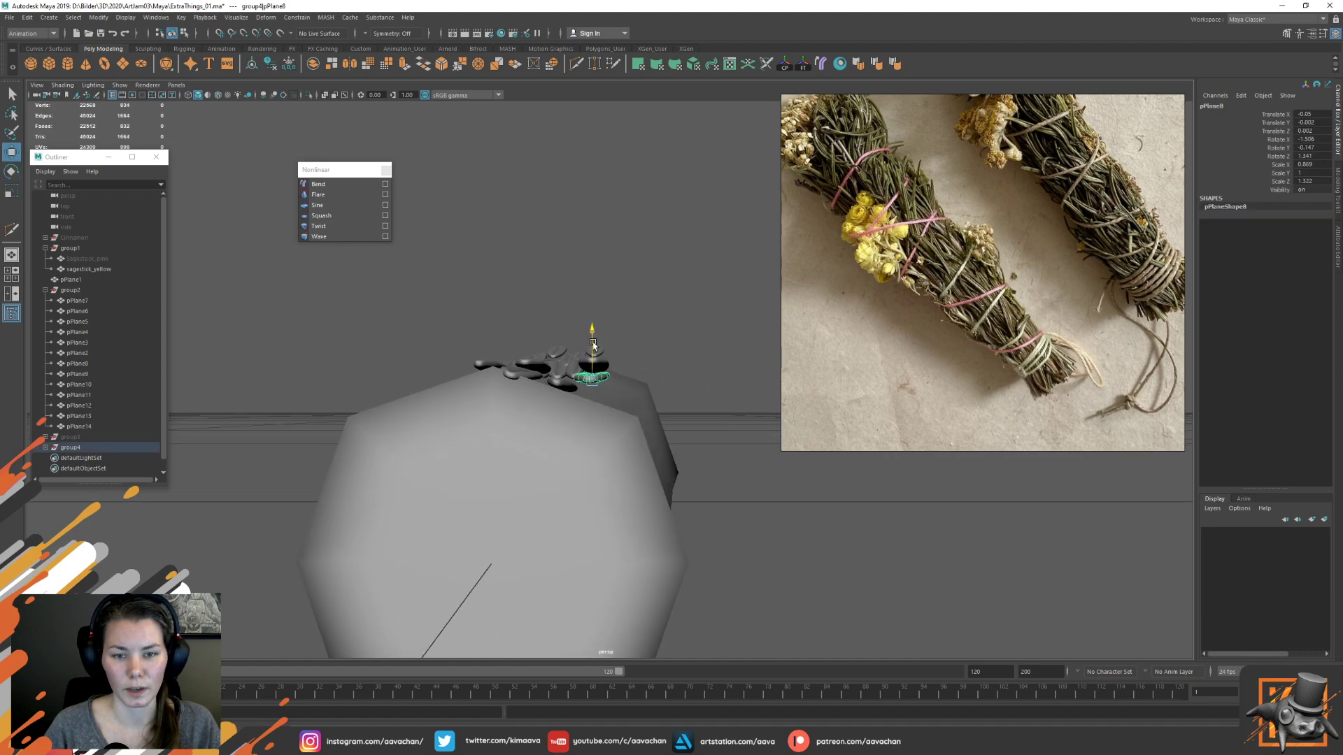
key(e)
drag(631, 394, 791, 378)
key(w)
click(666, 333)
Adjust the tilt of group2's leaf pPlane3 to fit between its neighbours
click(567, 393)
click(555, 386)
alt+drag(575, 349, 609, 344)
click(526, 361)
key(e)
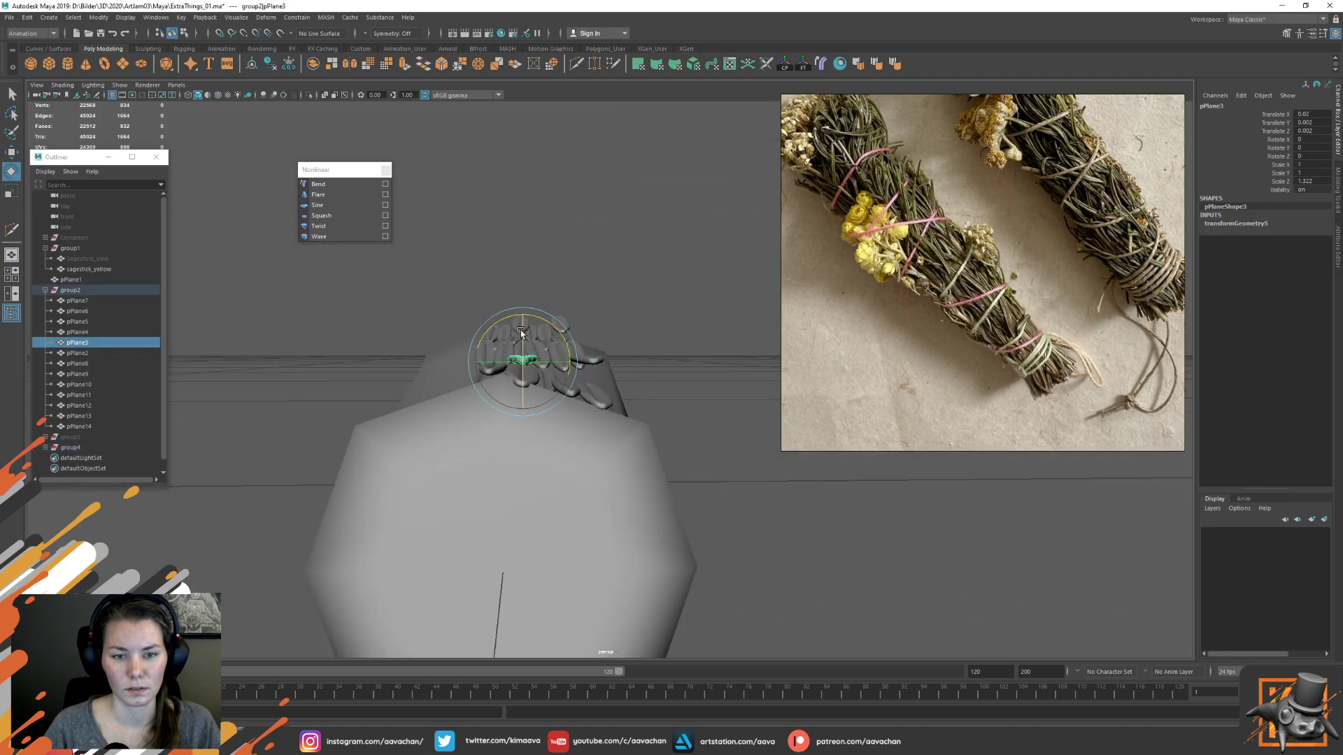
key(w)
alt+drag(611, 278, 529, 335)
Re-angle the protruding leaves at the overlap of the two groups and lower one toward the stick
click(613, 326)
key(e)
key(w)
key(e)
click(580, 343)
key(w)
drag(639, 308, 642, 324)
Lower the copied group's leaf pPlane13 to Translate Y 0.011 and rotate it toward the stick's surface
click(701, 345)
alt+middle_drag(724, 360, 504, 358)
drag(497, 306, 502, 353)
key(e)
click(610, 343)
alt+drag(673, 293, 576, 291)
drag(474, 312, 510, 339)
key(w)
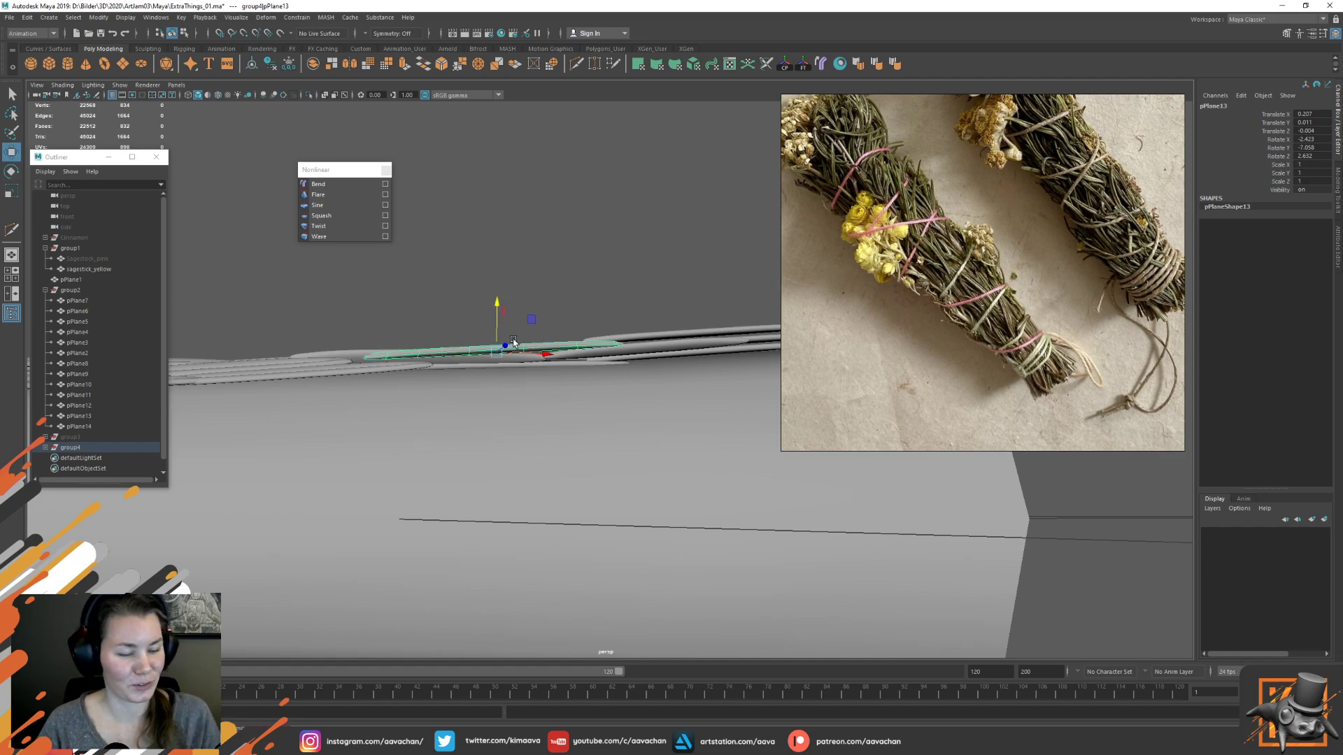
Refine the rotation of the leaf pPlane13 in close-up and reposition it among its neighbours
scroll(512, 365, up, 6)
alt+drag(465, 347, 368, 404)
key(e)
alt+drag(446, 372, 413, 372)
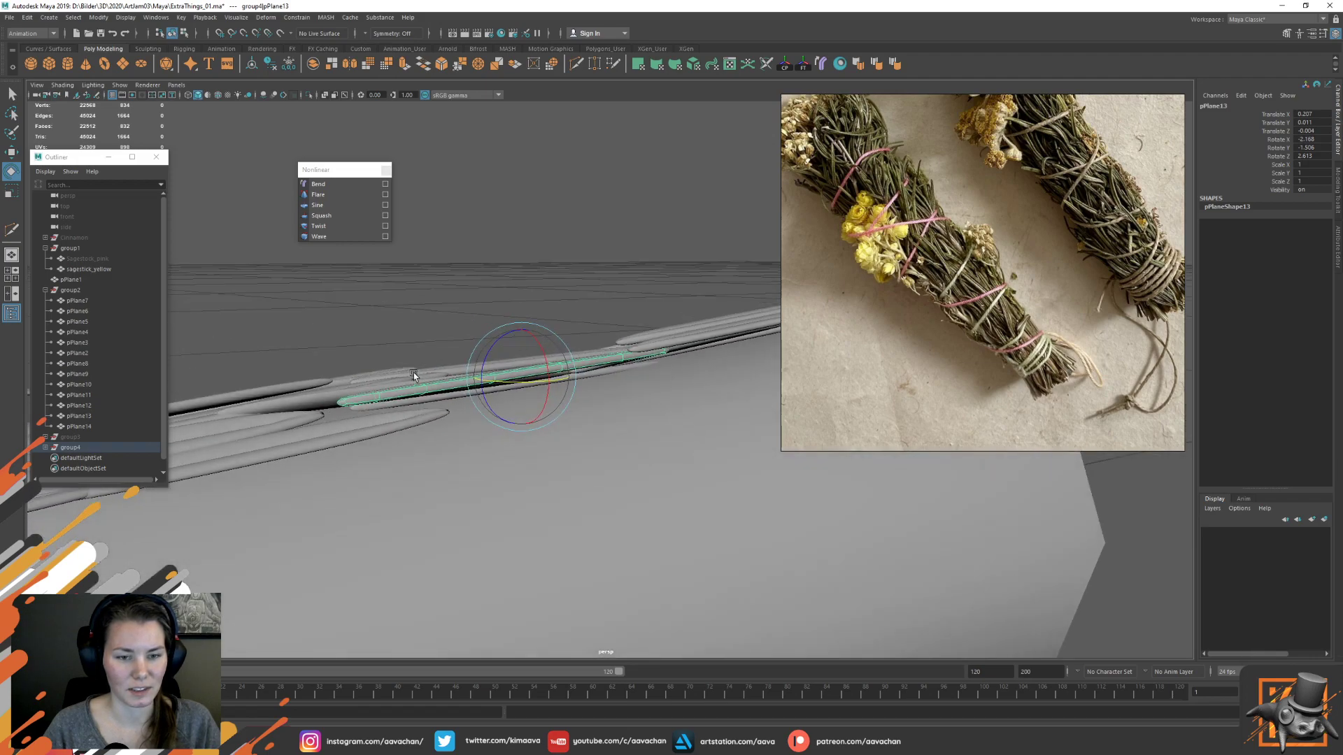
drag(528, 353, 562, 475)
key(w)
drag(583, 298, 534, 335)
Rotate the copied group's leaf pPlane14 to about 8.977 in X and move it to Translate X 0.223, Y 0.004, Z 0.018
click(468, 303)
alt+middle_drag(437, 392, 508, 375)
scroll(507, 376, up, 3)
key(e)
drag(498, 349, 536, 394)
key(w)
key(e)
key(w)
drag(493, 352, 500, 329)
scroll(601, 426, down, 3)
alt+drag(643, 397, 554, 371)
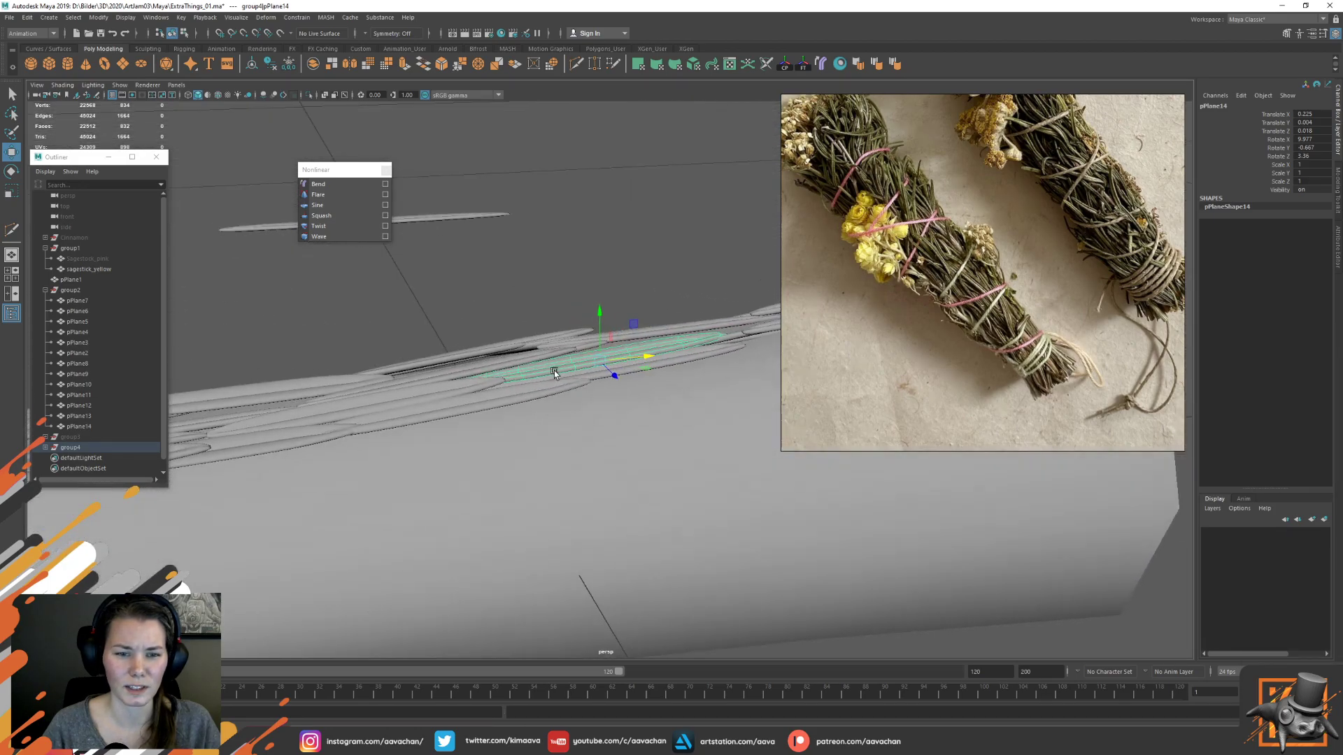
Nudge the leaf pPlane6 of the original group sideways among its neighbours
click(448, 352)
alt+middle_drag(474, 353, 545, 383)
scroll(544, 383, up, 3)
alt+drag(545, 383, 621, 348)
drag(492, 511, 500, 511)
click(423, 518)
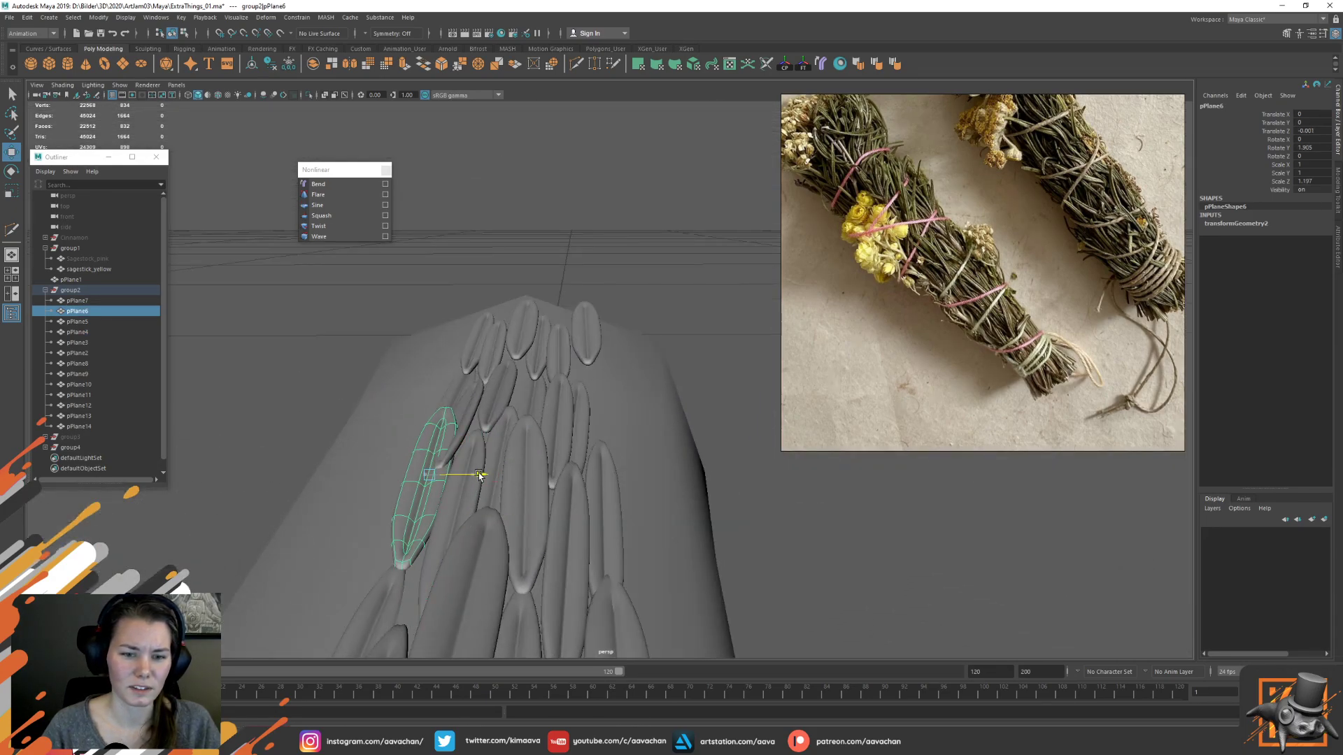
Move the original group's leaf pPlane2 to Translate X 0.029 and Z 0.002 among its neighbours
click(384, 590)
alt+drag(483, 572, 587, 551)
click(567, 554)
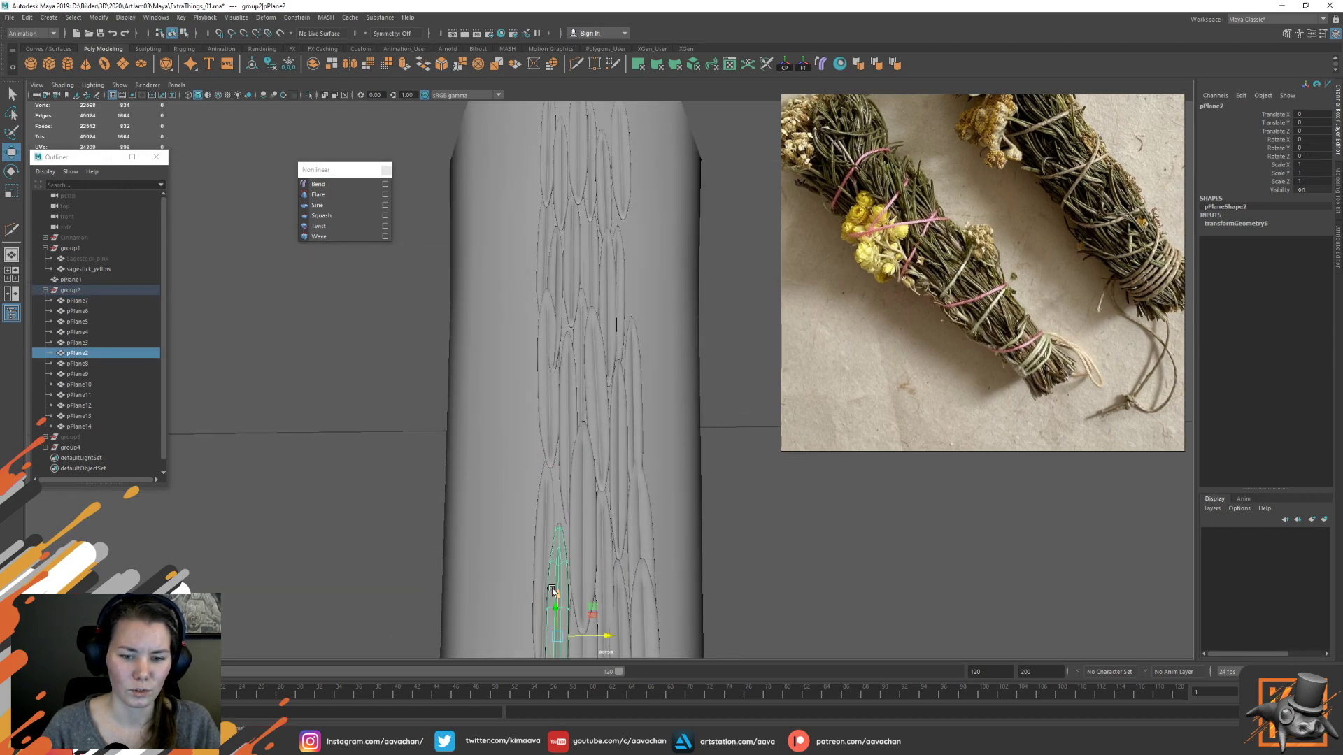
drag(559, 593, 615, 586)
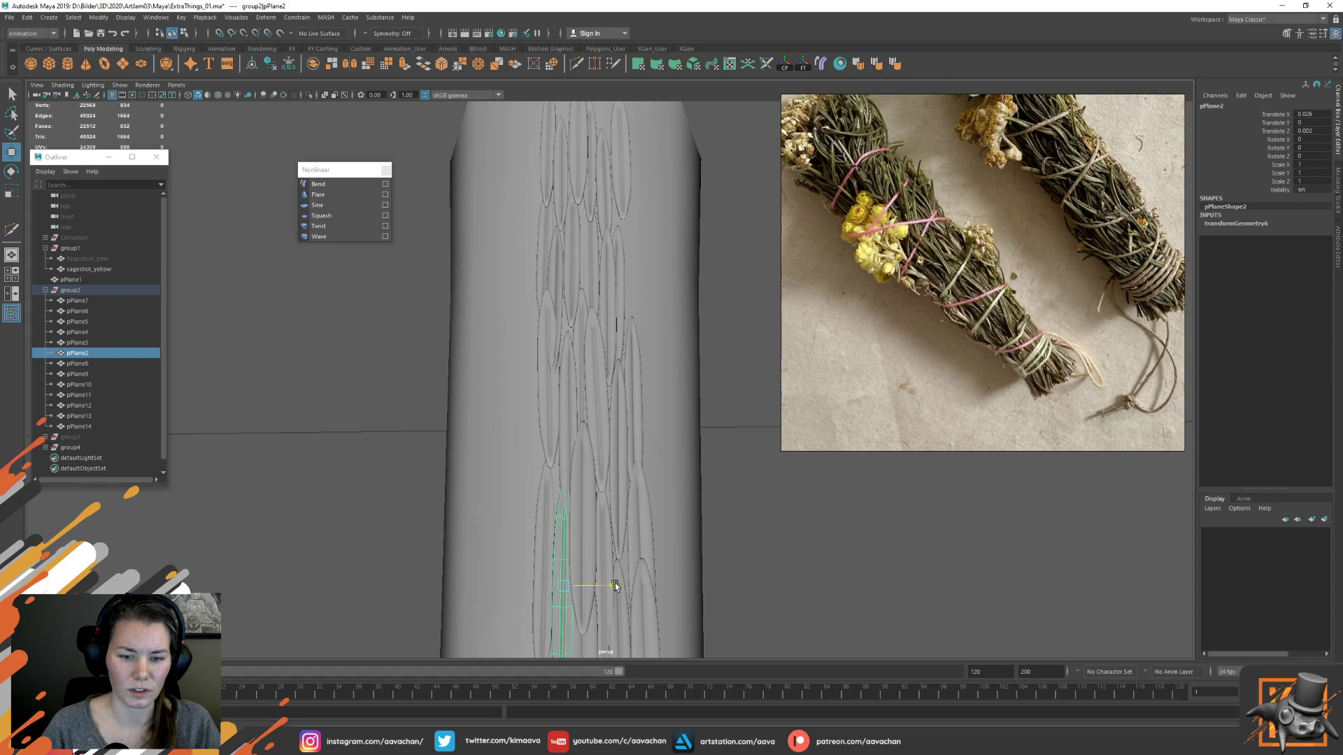
key(r)
click(593, 464)
alt+drag(594, 464, 559, 396)
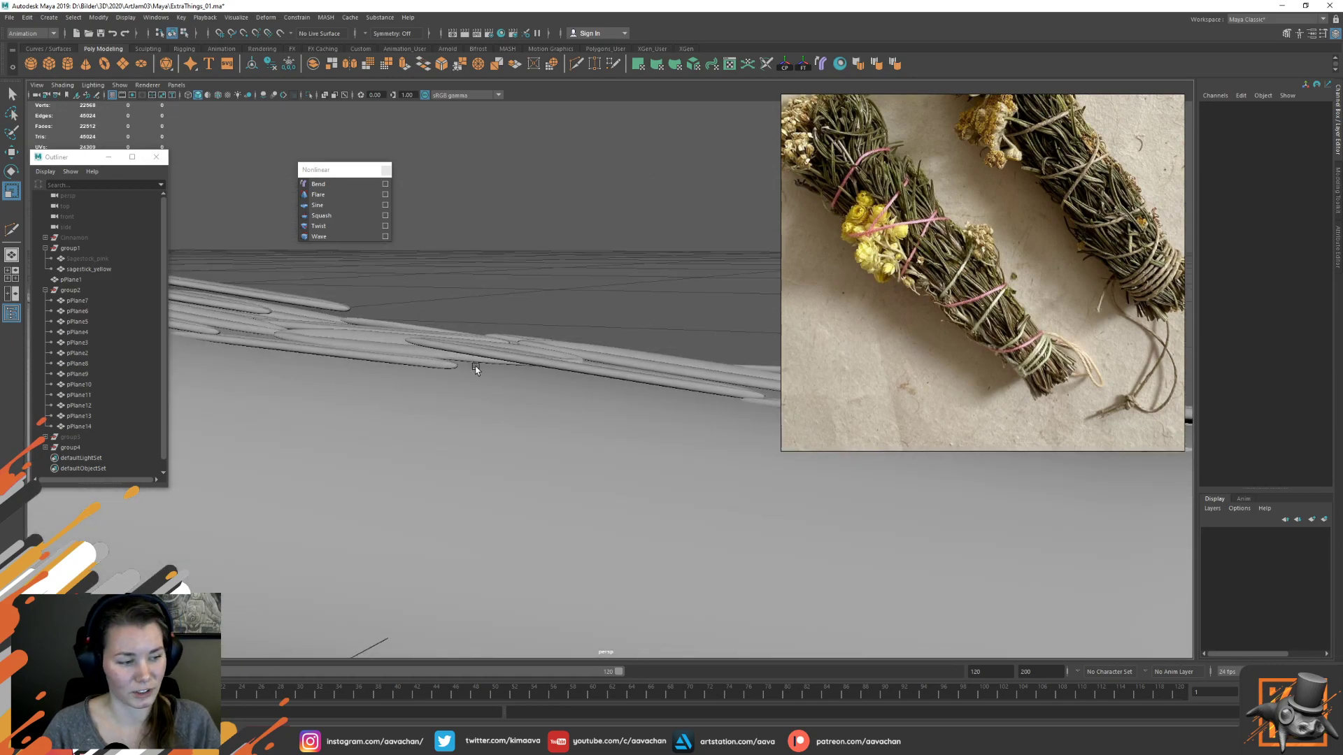
alt+drag(474, 377, 465, 449)
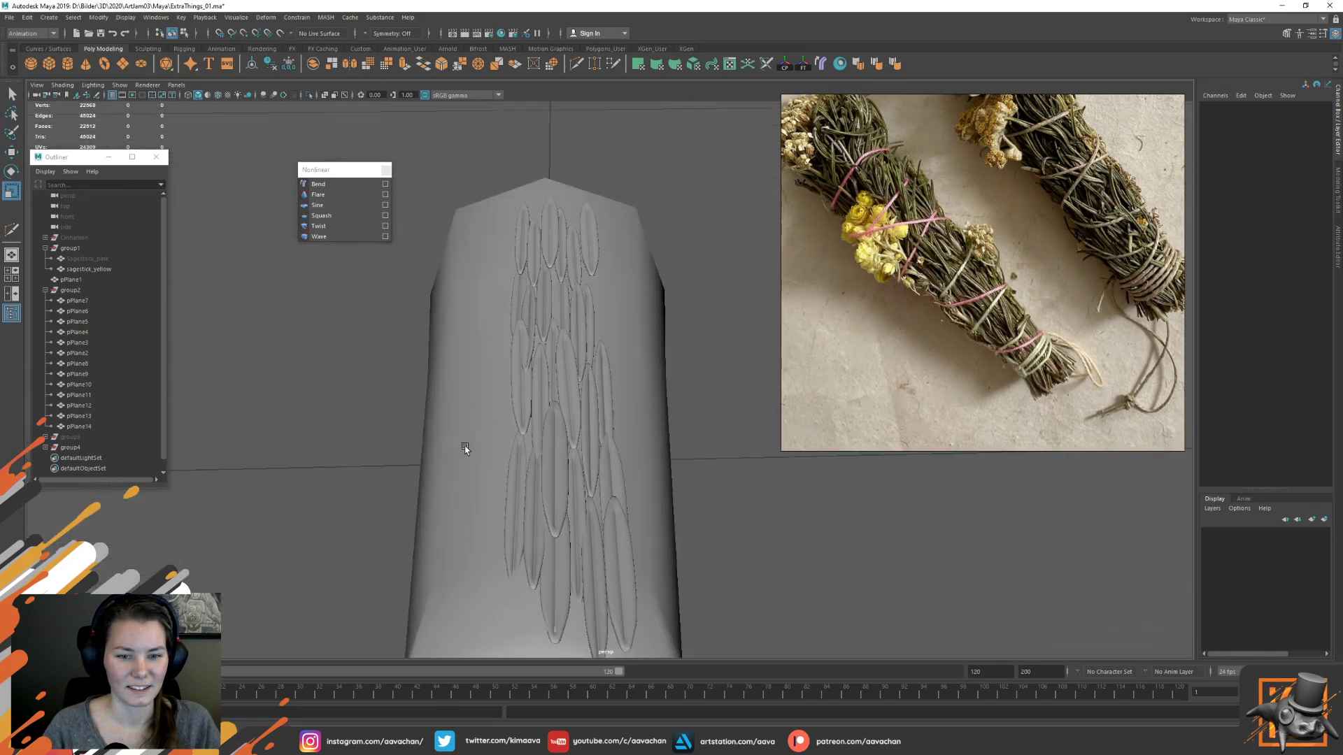
Tilt the original group's leaf pPlane3 so it sits closer to the surrounding leaves
click(562, 482)
mouse_move(563, 483)
alt+mouse_down()
mouse_move(642, 498)
mouse_move(630, 464)
mouse_move(536, 442)
mouse_move(598, 400)
mouse_move(501, 426)
mouse_move(578, 465)
alt+mouse_up()
key(e)
mouse_move(620, 369)
mouse_down()
mouse_move(623, 395)
mouse_move(573, 389)
mouse_move(611, 344)
mouse_up()
key(w)
alt+drag(509, 340, 598, 391)
Bend the upper tip of the leaf pPlane3 sideways by rotating its end vertices about a repositioned pivot
right_drag(601, 335, 562, 233)
drag(674, 347, 675, 347)
key(e)
key(d)
key(v)
middle_drag(630, 358, 618, 351)
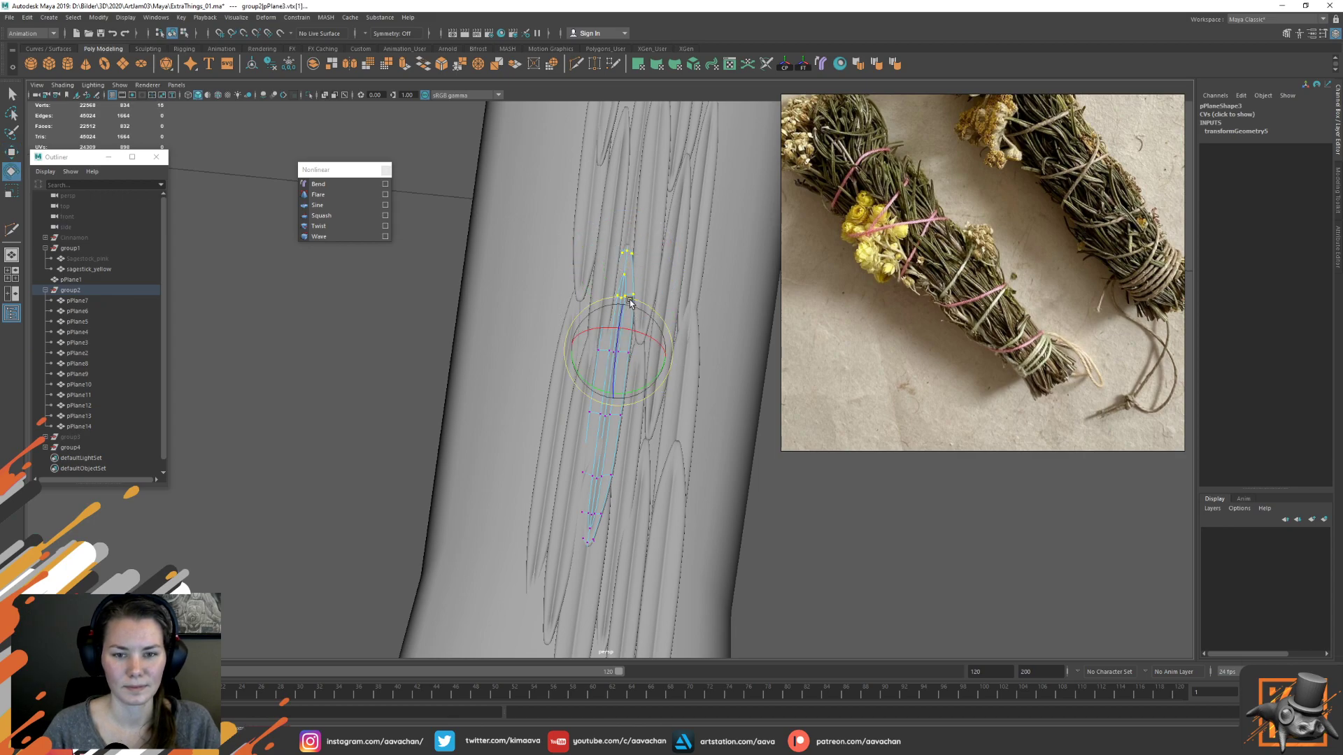
mouse_move(622, 331)
mouse_down()
mouse_move(621, 318)
mouse_move(620, 330)
mouse_up()
drag(645, 384, 653, 355)
drag(456, 190, 650, 305)
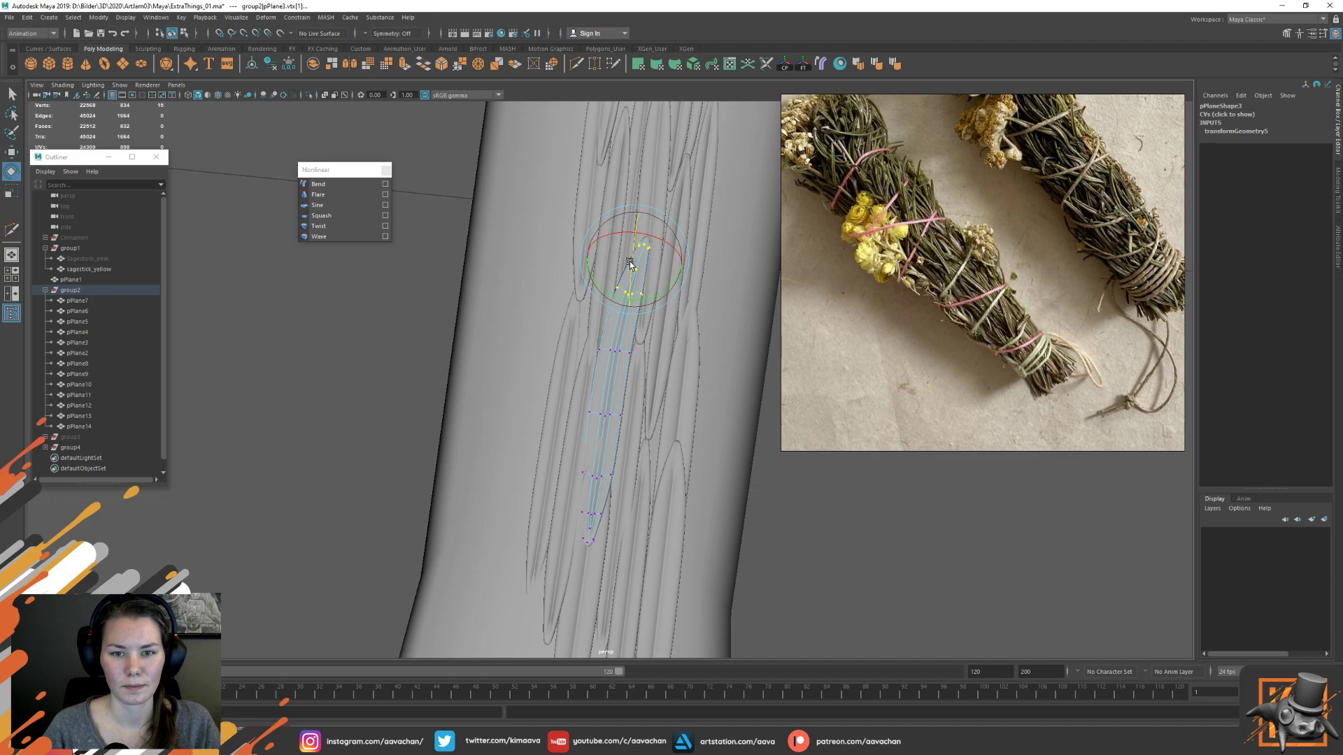
mouse_move(637, 425)
mouse_down()
mouse_move(656, 420)
mouse_move(644, 417)
mouse_up()
Shift and rotate the lower-end vertices of the leaf pPlane3 to curve it, and return to object mode
key(w)
drag(554, 455, 641, 563)
drag(633, 514, 645, 519)
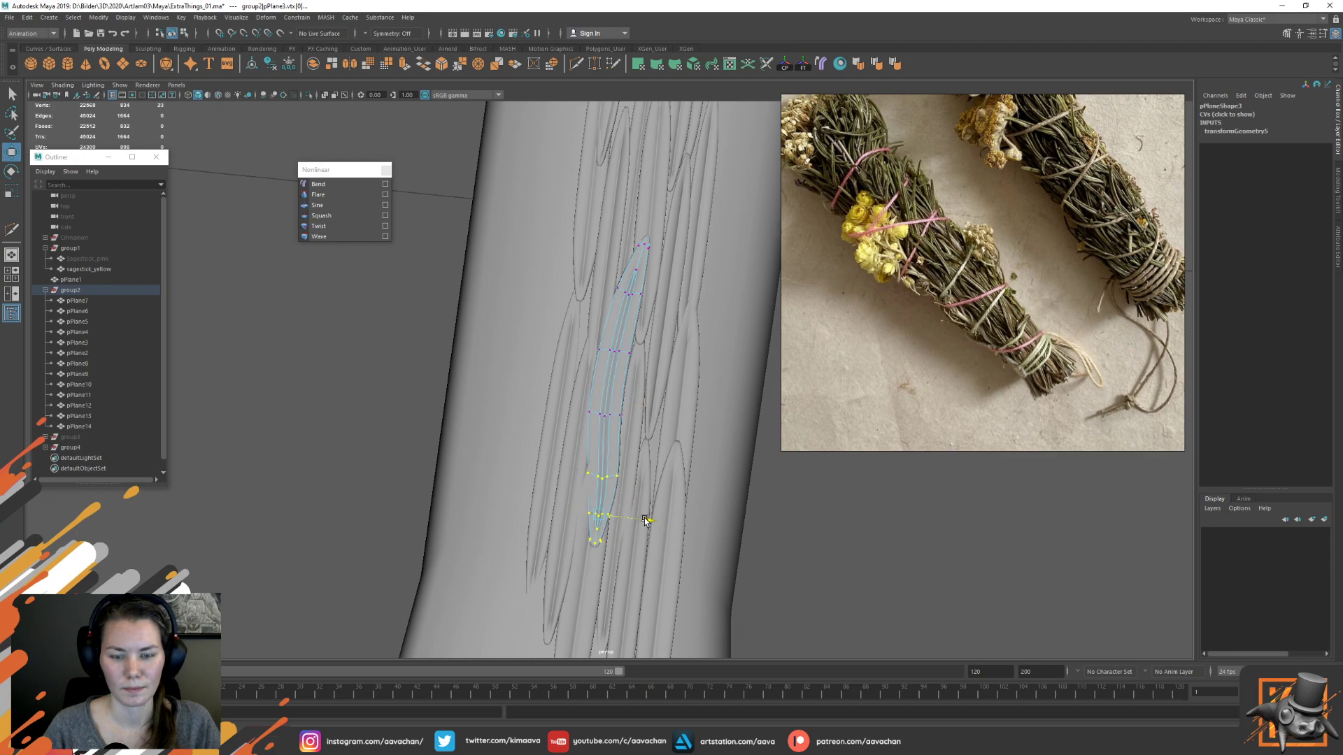
key(e)
key(d)
click(607, 475)
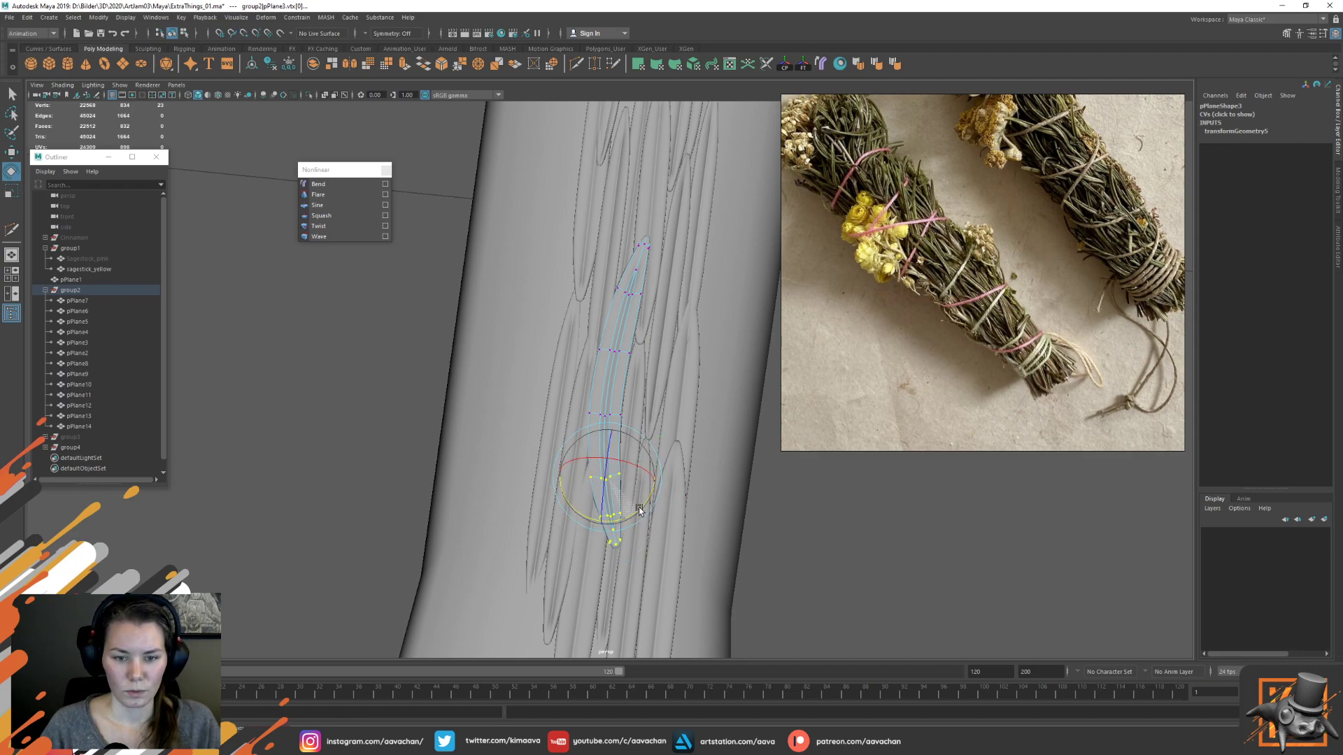
key(w)
click(795, 498)
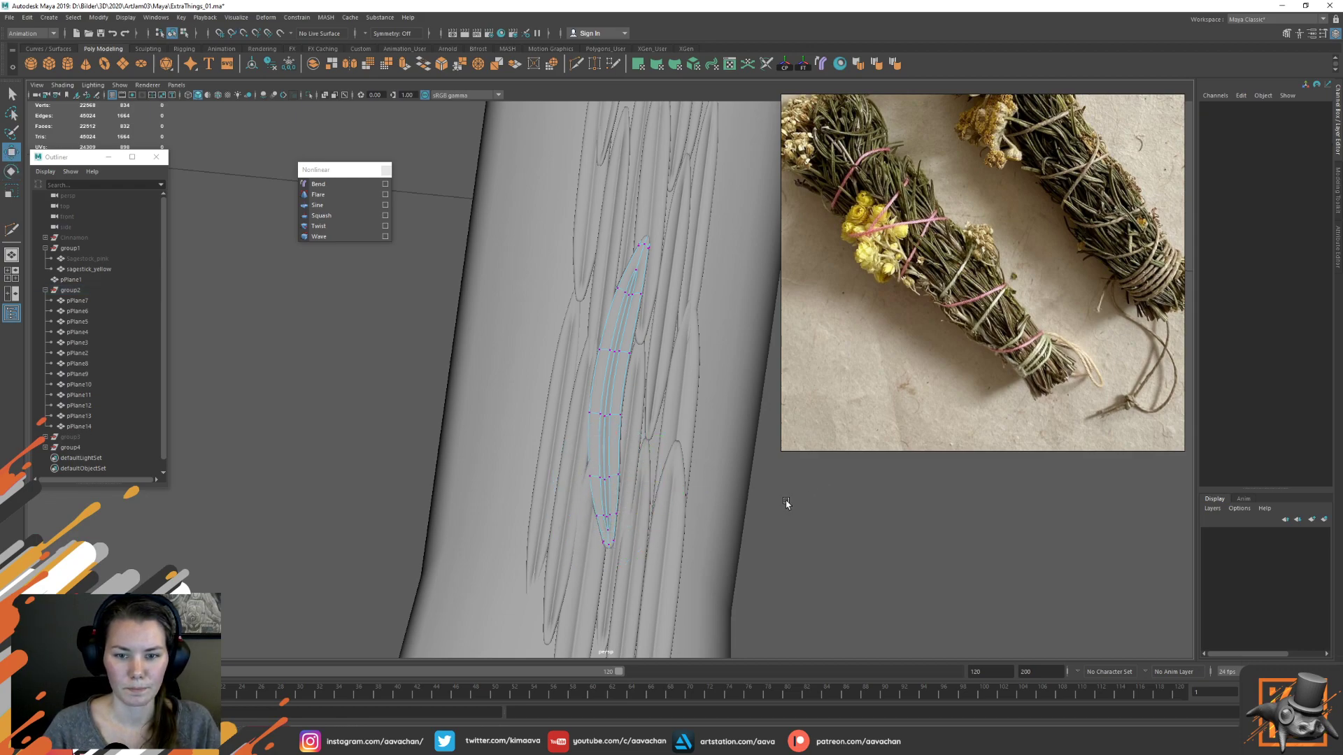
scroll(769, 536, down, 4)
alt+drag(768, 526, 713, 499)
right_drag(619, 368, 665, 353)
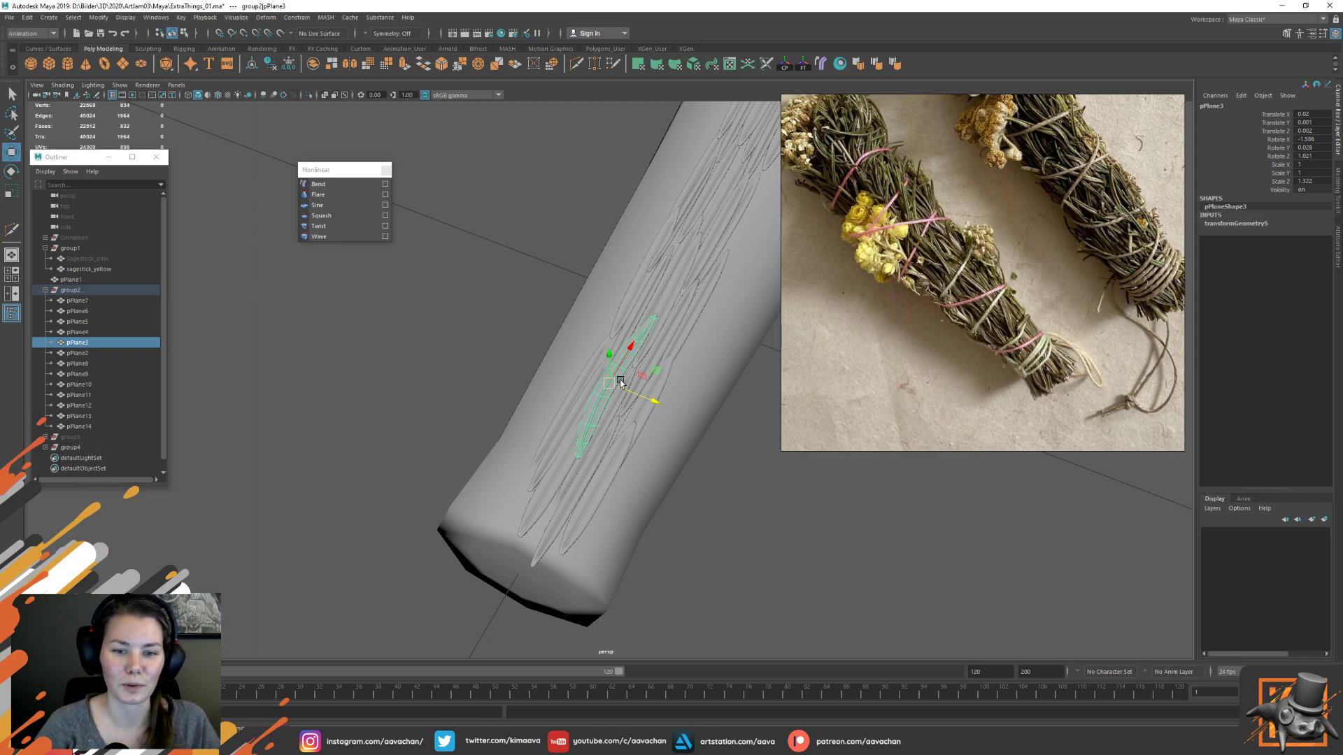
Refine a section of vertices on the curved leaf pPlane3 in close-up and return to object mode
key(f)
alt+drag(574, 439, 602, 380)
right_drag(566, 308, 540, 309)
drag(525, 322, 648, 384)
key(e)
key(w)
right_drag(629, 305, 690, 282)
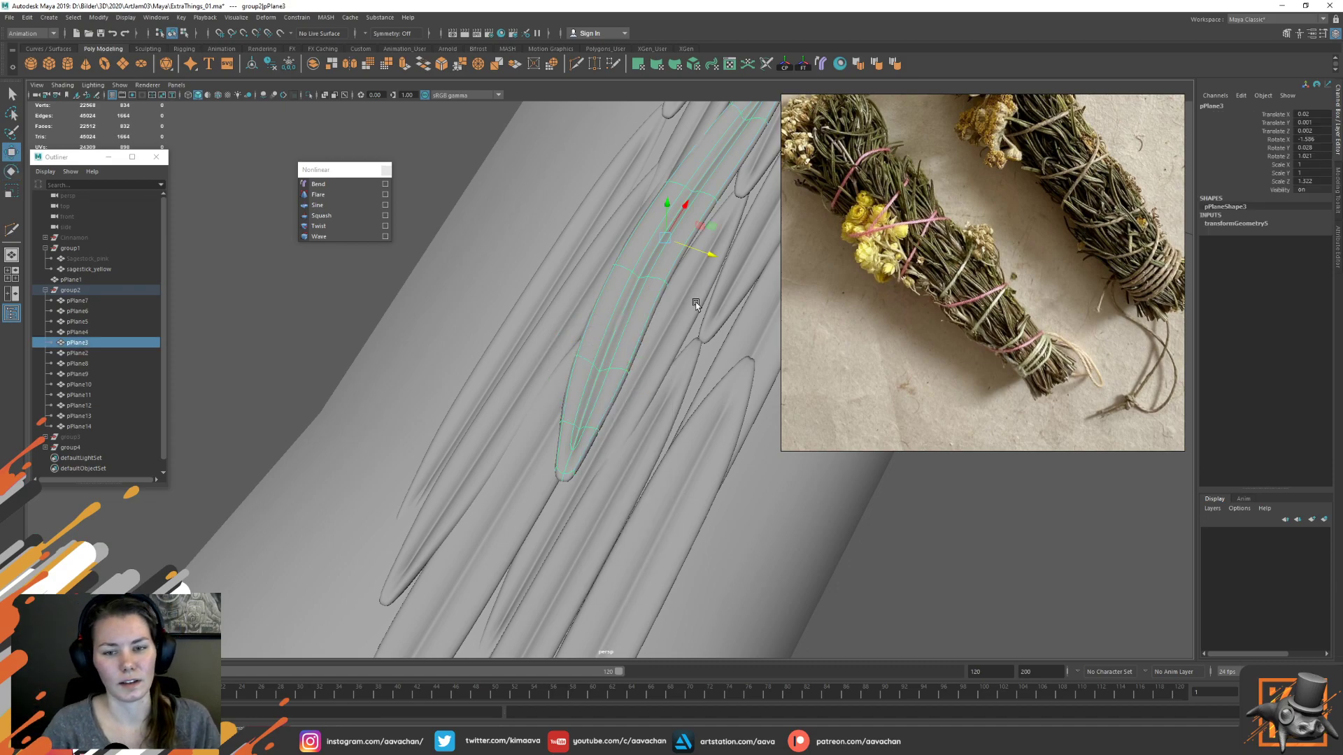
Shift the upper tip vertices of the copied group's leaf pPlane2 toward the neighbouring leaf
click(649, 426)
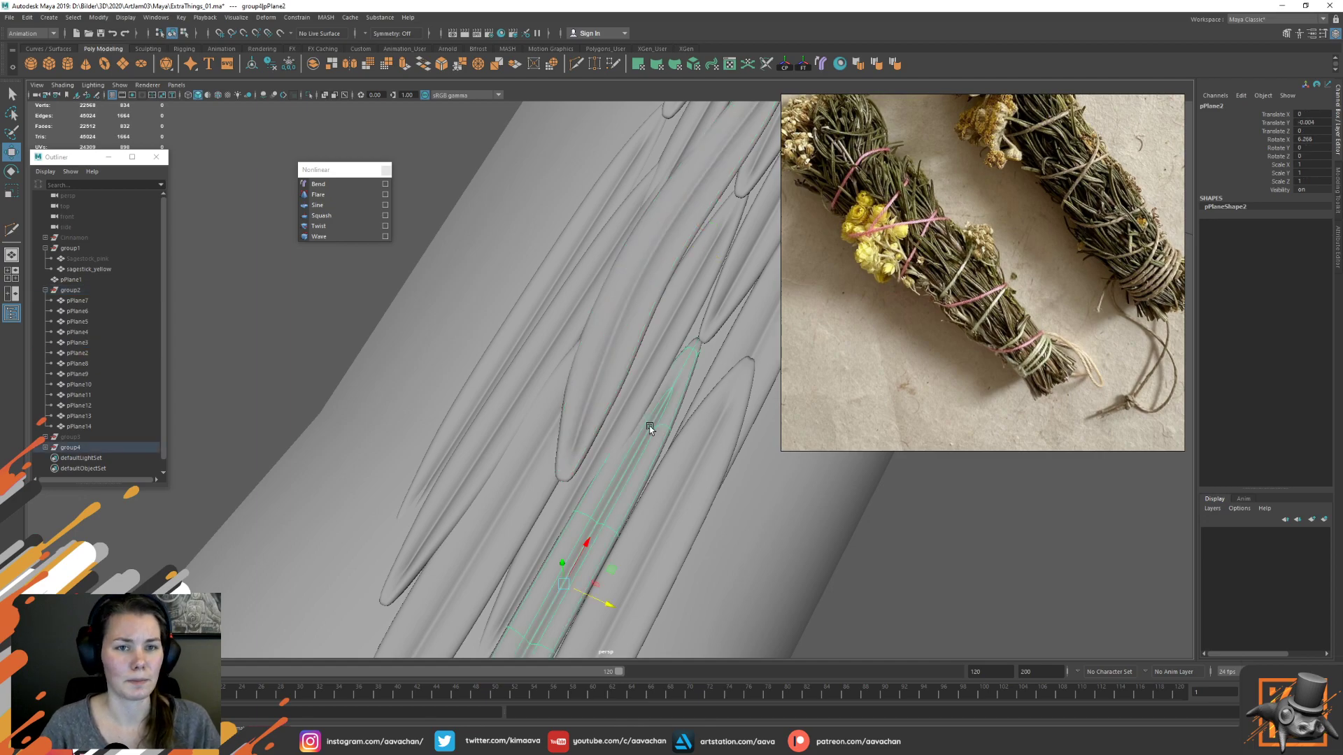
key(f)
alt+drag(706, 444, 749, 301)
alt+middle_drag(749, 300, 643, 412)
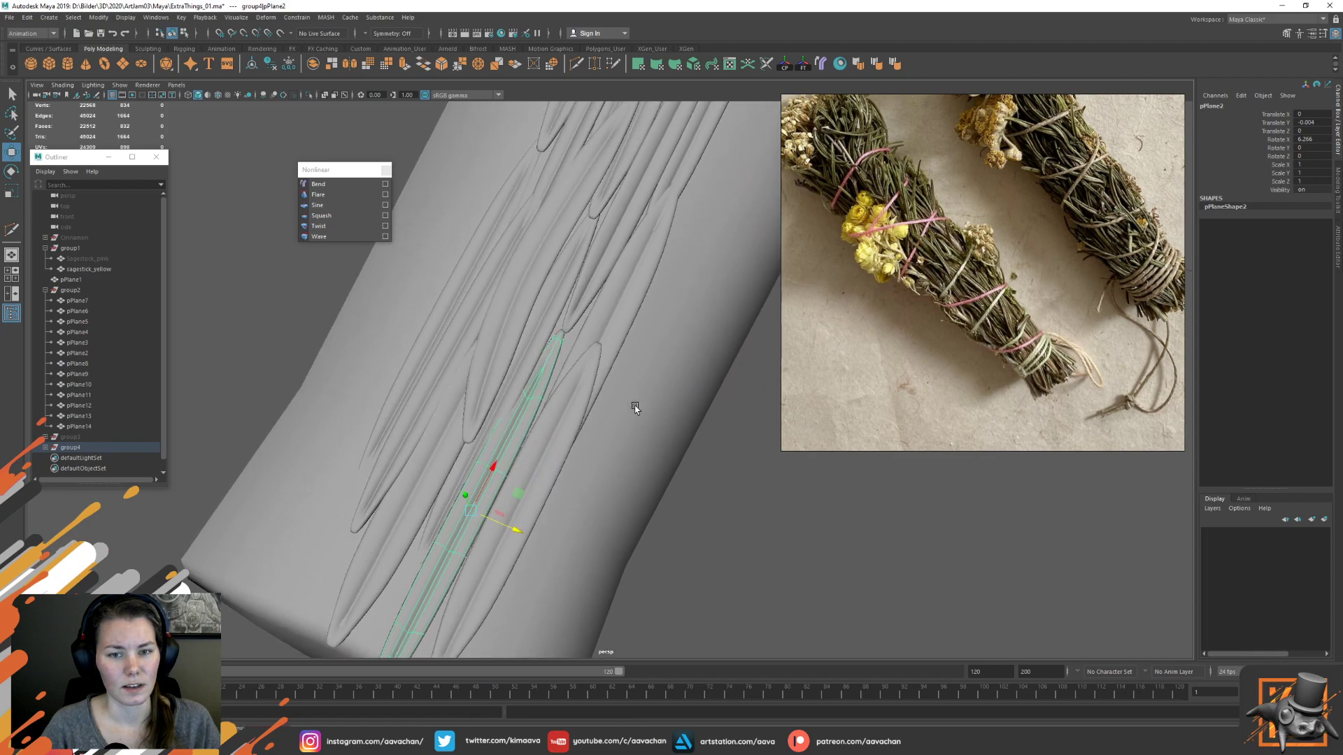
right_drag(551, 364, 490, 362)
drag(467, 351, 609, 419)
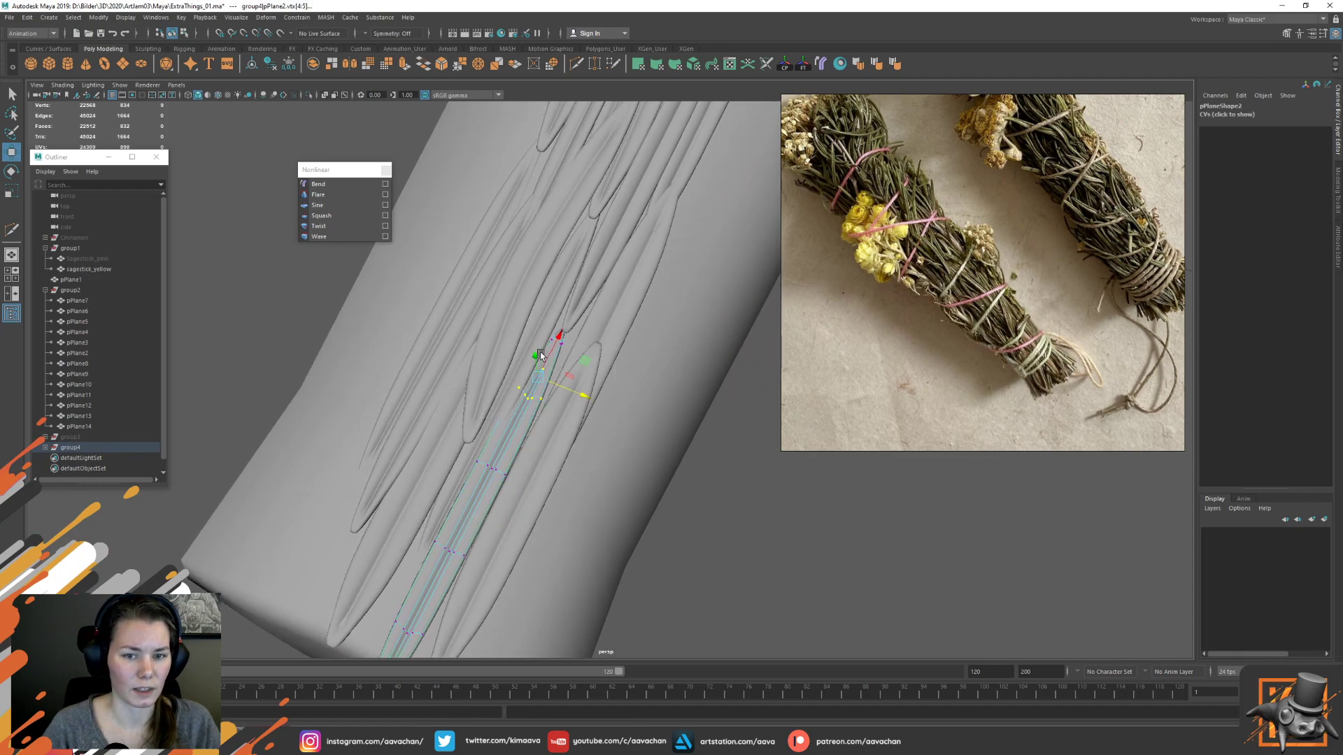
drag(307, 278, 645, 424)
drag(596, 383, 597, 375)
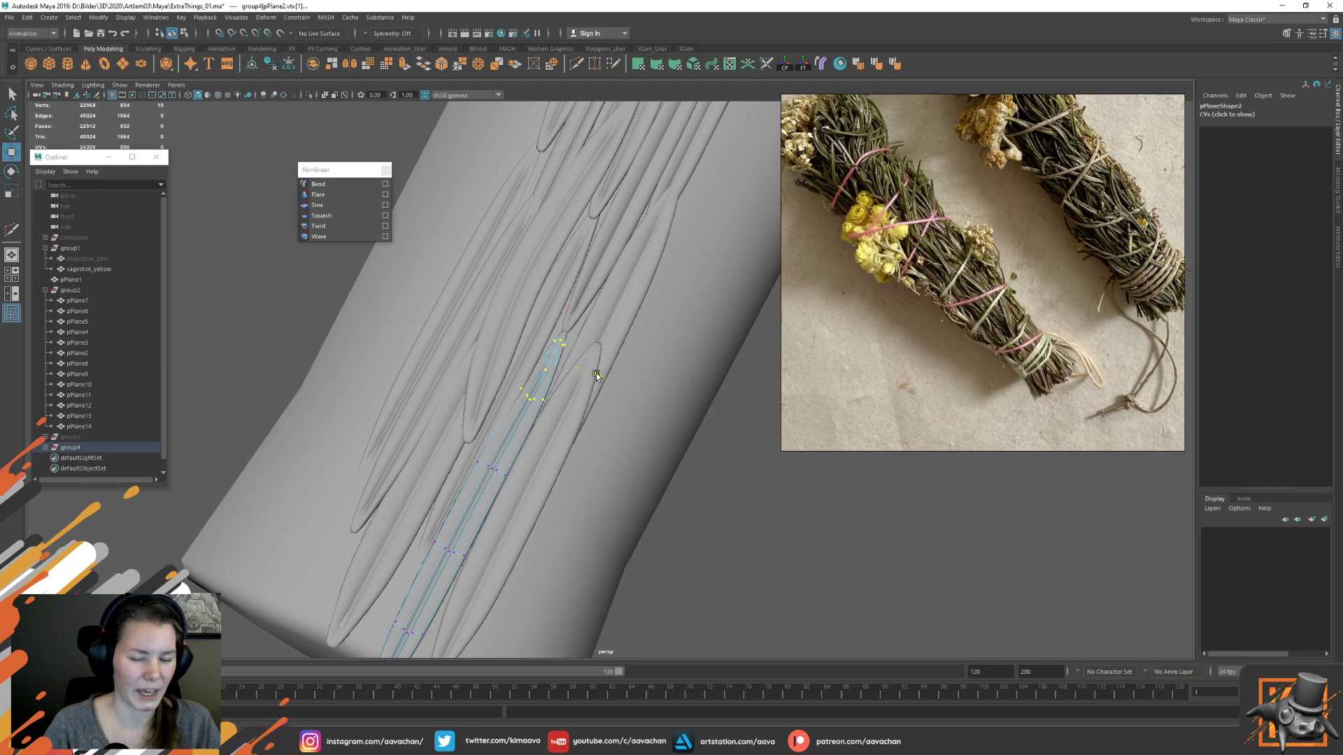
drag(563, 323, 581, 297)
Rotate the upper tip vertices of the copied group's pPlane2 and fine-tune their position and height
key(e)
drag(571, 379, 609, 354)
key(w)
drag(582, 300, 584, 295)
drag(531, 347, 594, 401)
drag(549, 301, 551, 298)
Select the middle vertex row of the copied group's pPlane2, rotate it to follow the bend, and return to object mode
drag(414, 382, 448, 360)
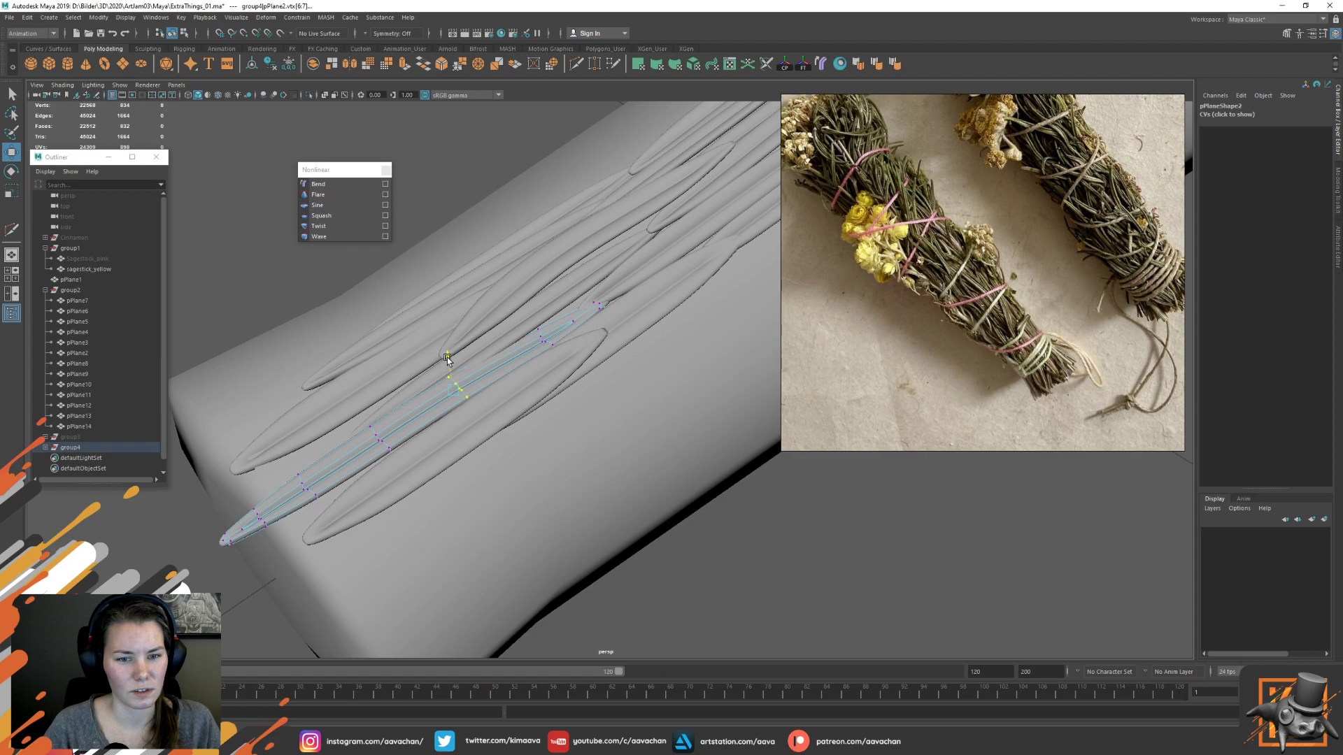
alt+drag(543, 410, 595, 427)
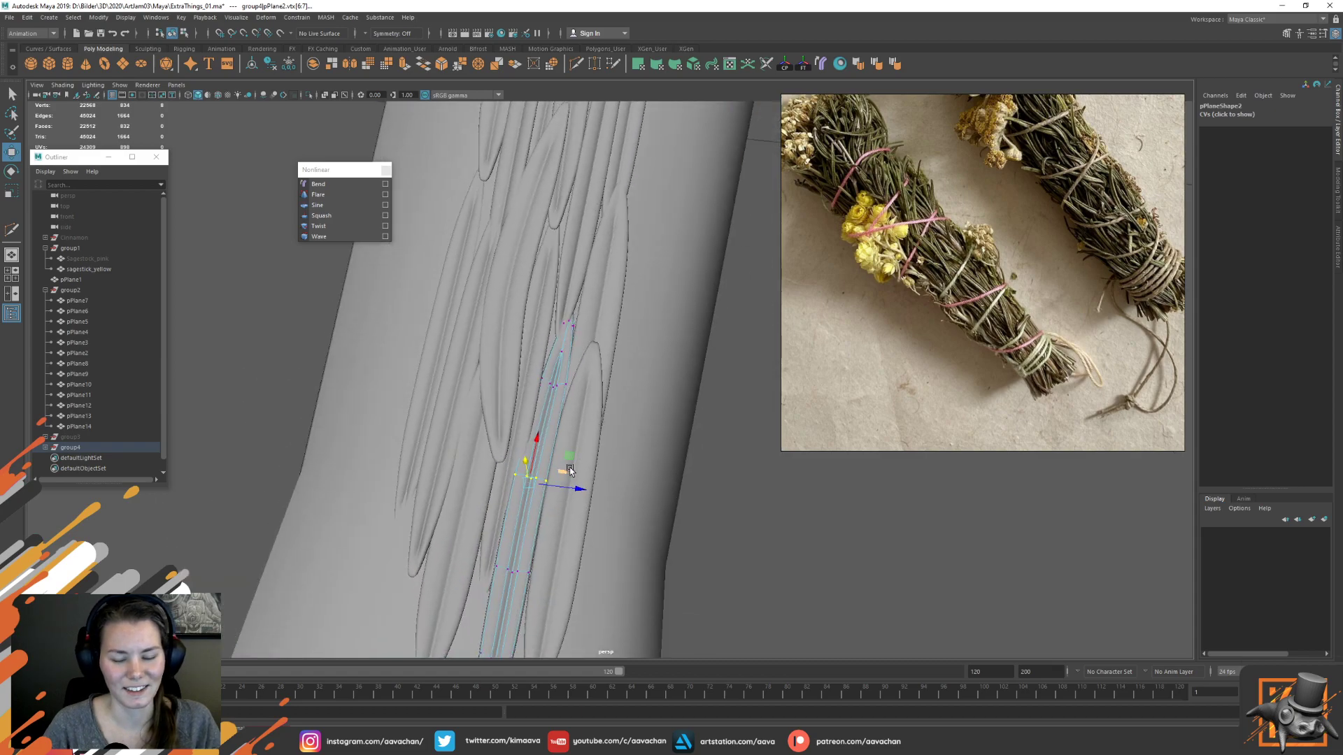
key(e)
drag(567, 472, 572, 475)
key(w)
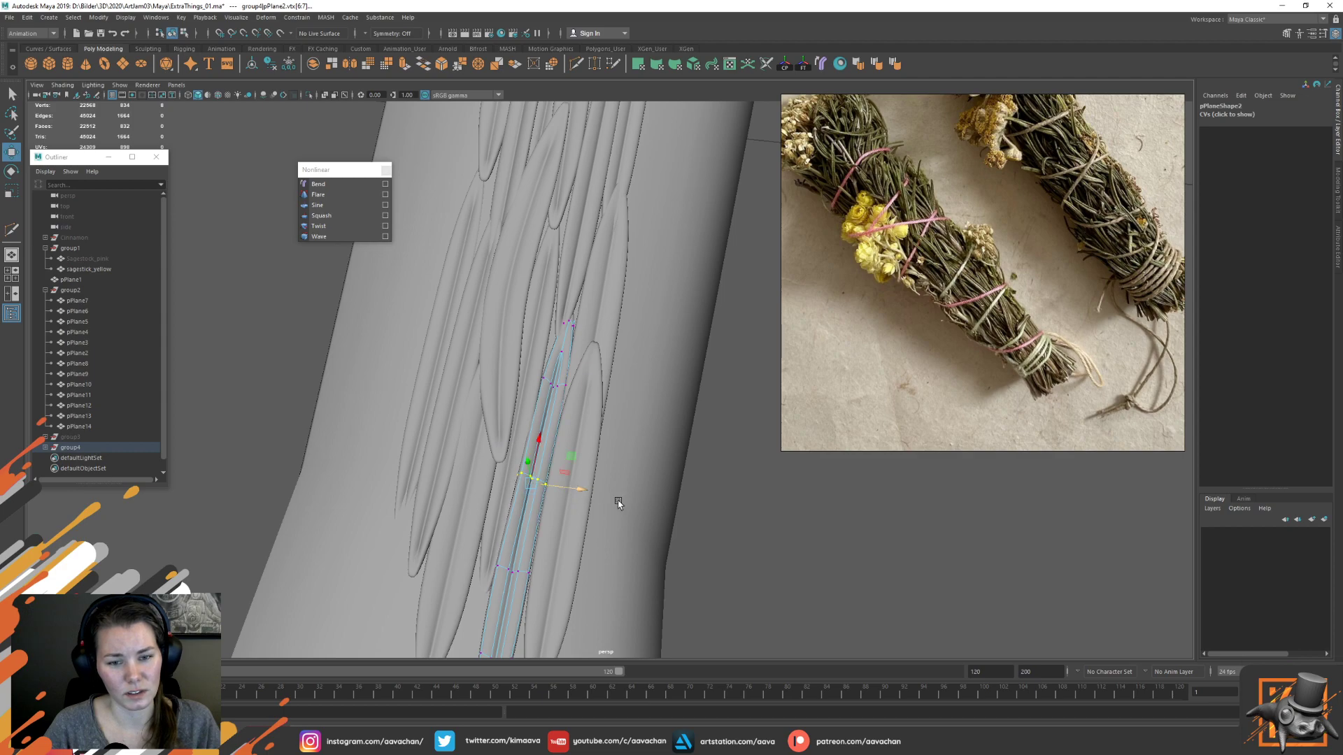
right_drag(545, 378, 595, 338)
alt+middle_drag(602, 295, 598, 371)
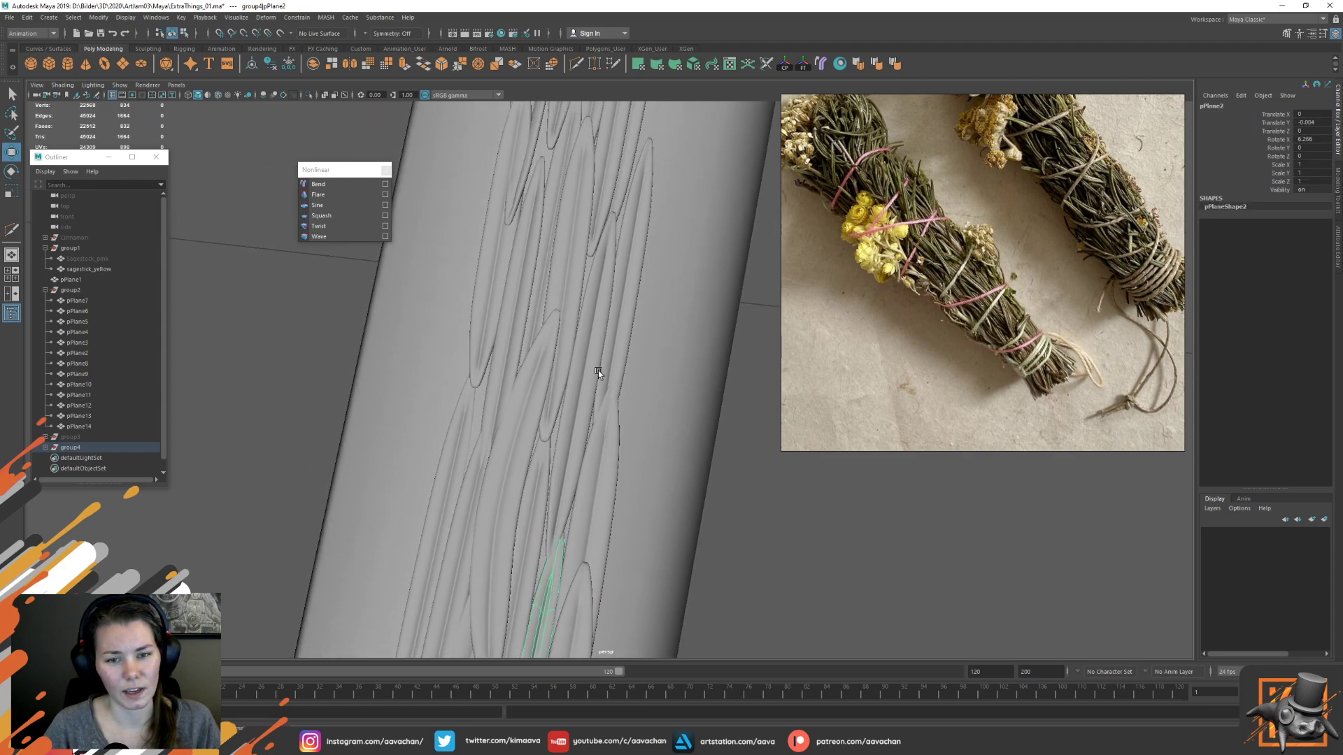
Bend the lower tip of the copied group's leaf pPlane4 by rotating and moving its end vertices
click(582, 475)
alt+middle_drag(580, 475, 571, 435)
click(575, 387)
alt+drag(584, 391, 542, 423)
right_drag(598, 318, 521, 309)
drag(490, 334, 580, 407)
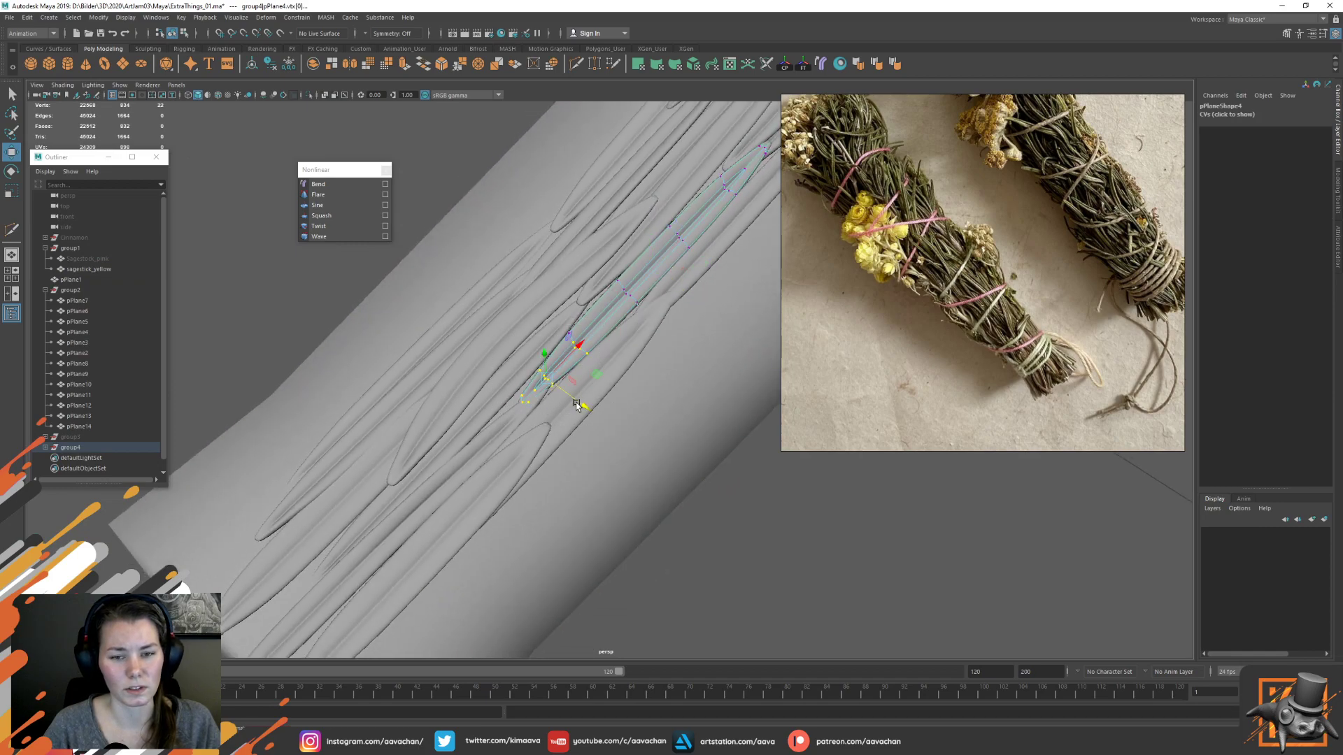
key(e)
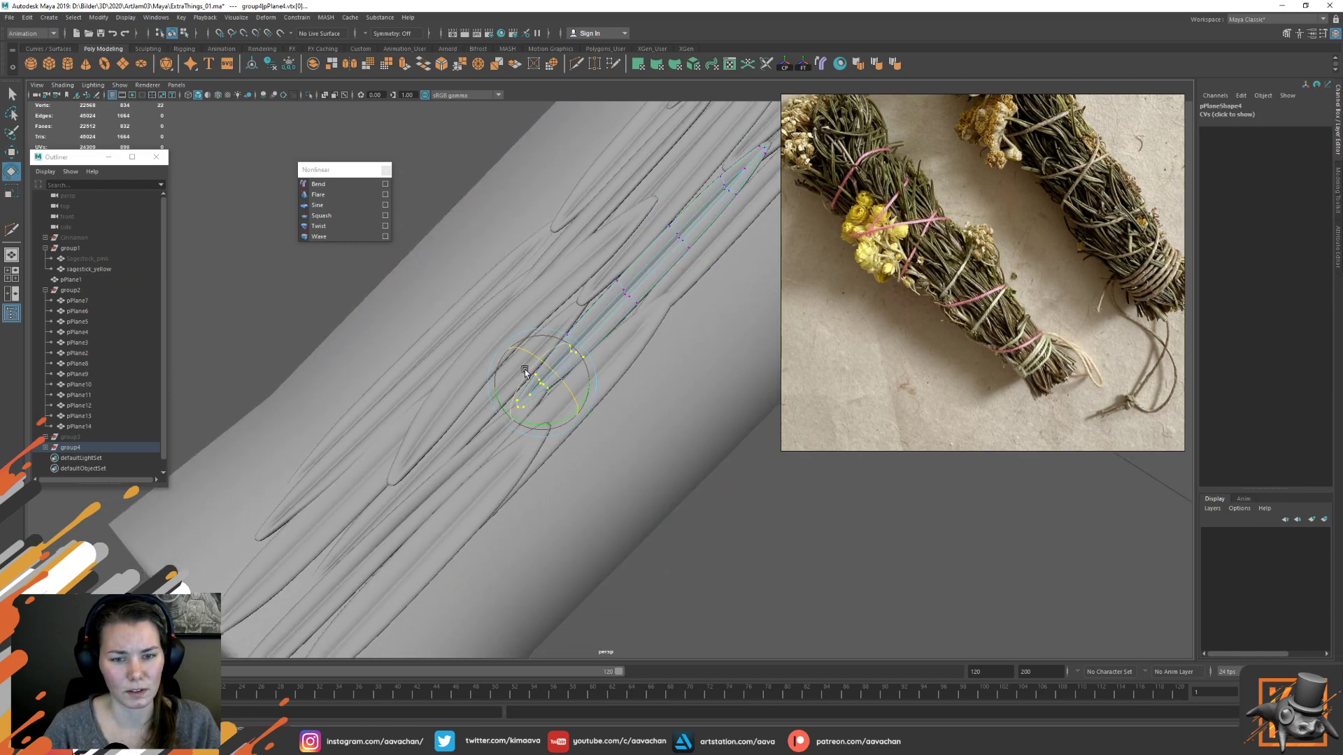
key(w)
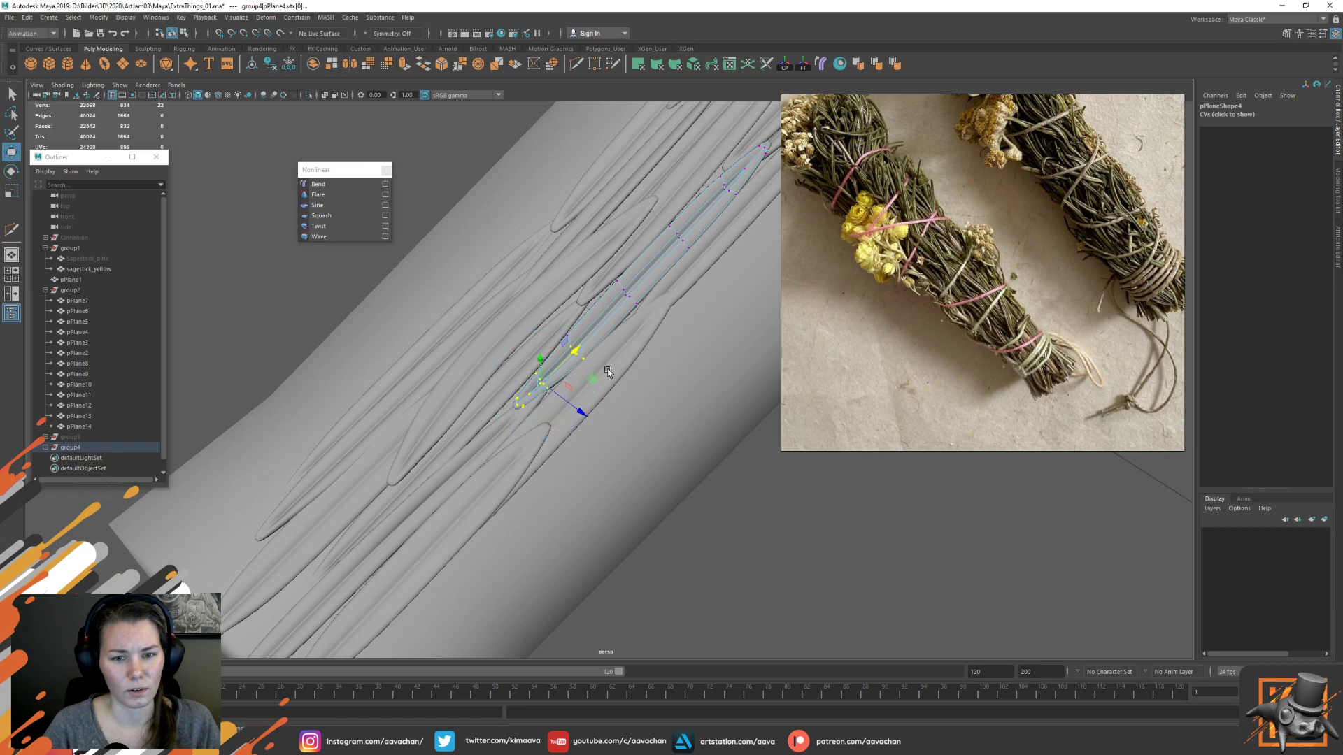
click(608, 370)
alt+middle_drag(659, 340, 576, 371)
right_click(540, 382)
mouse_move(541, 382)
right_down()
mouse_move(468, 370)
mouse_move(556, 362)
right_up()
Rotate the upper tip vertices of the copied group's leaf pPlane3 about a repositioned pivot to bend it
click(522, 383)
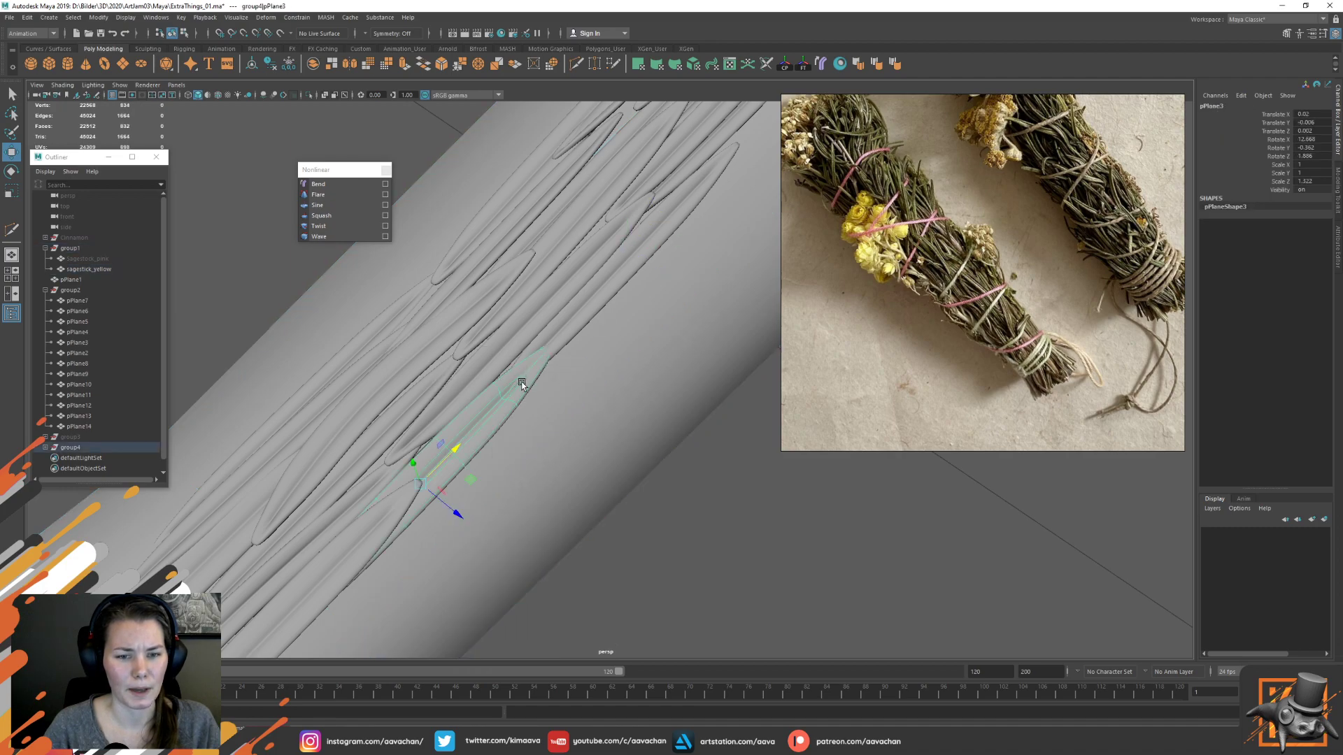
right_drag(263, 267, 211, 261)
drag(474, 330, 600, 434)
key(d)
click(507, 400)
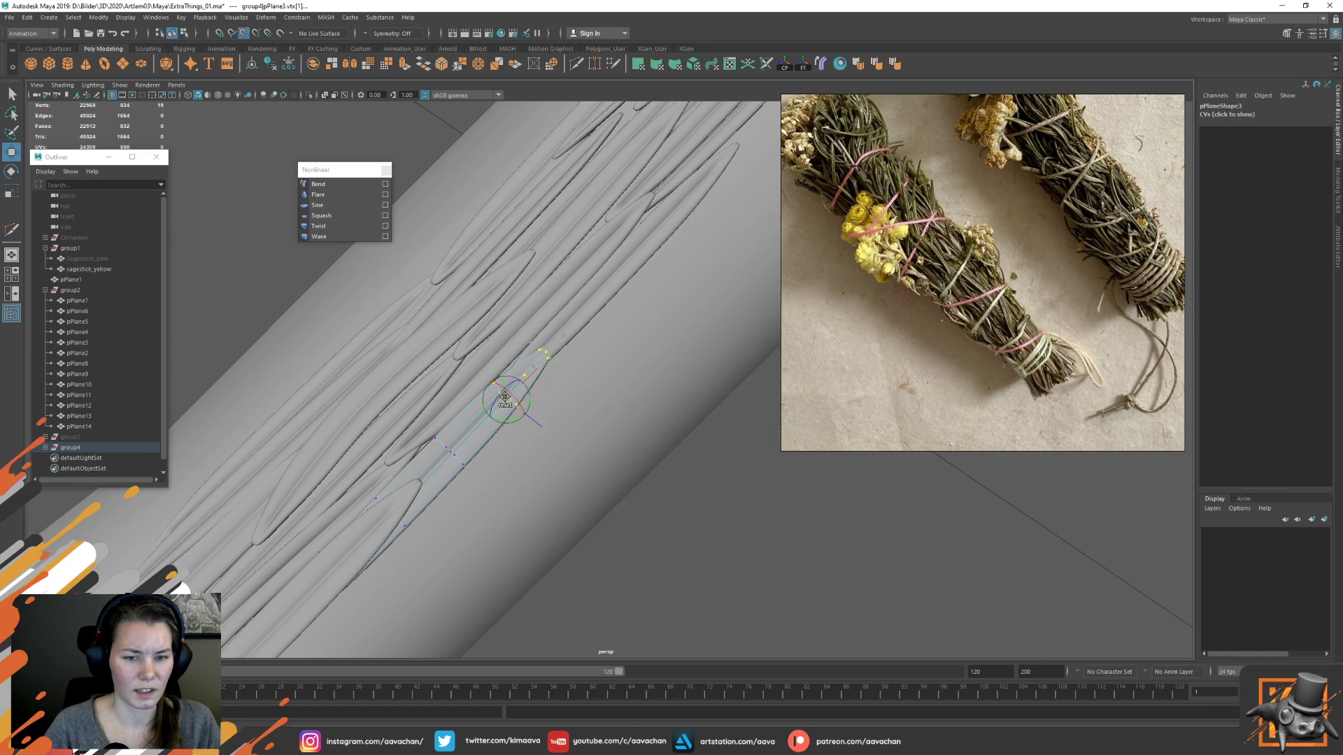
key(e)
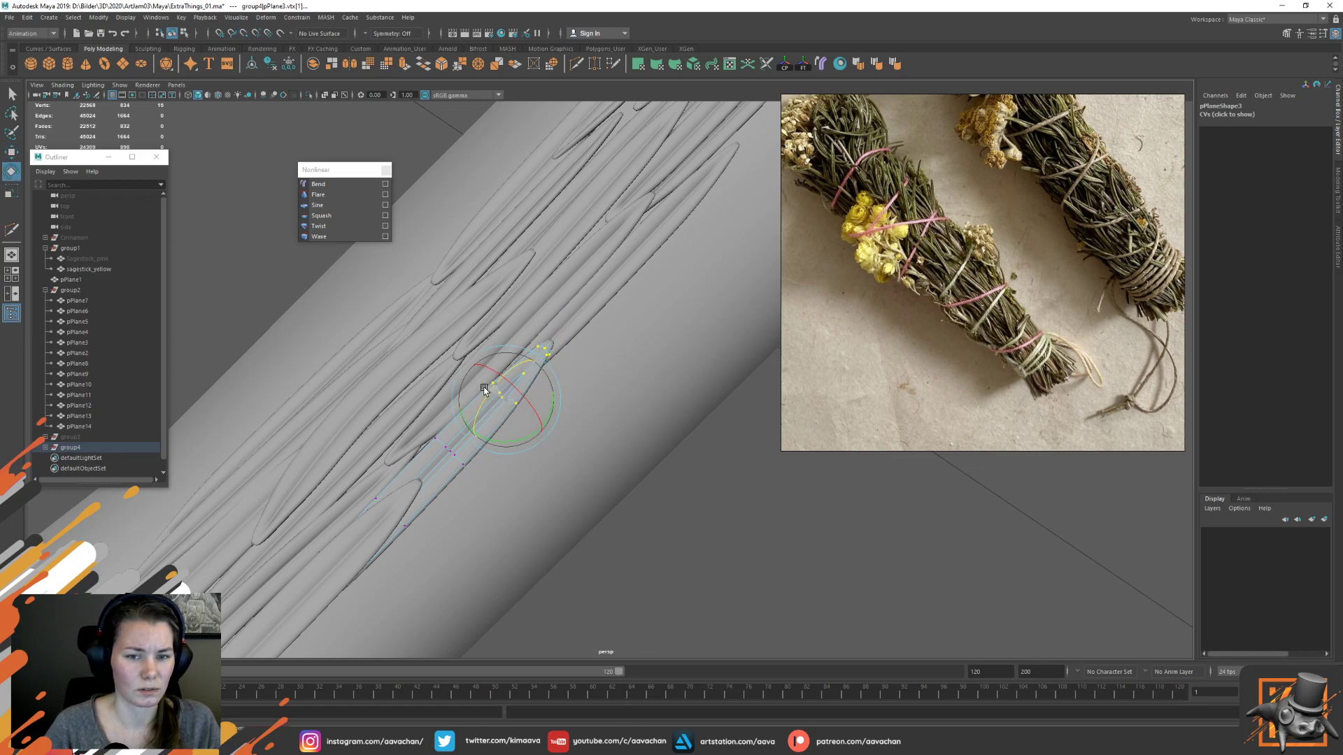
Shift and fine-tune the bent tip vertices of the copied group's pPlane3 and return to object mode
key(w)
drag(538, 376, 533, 378)
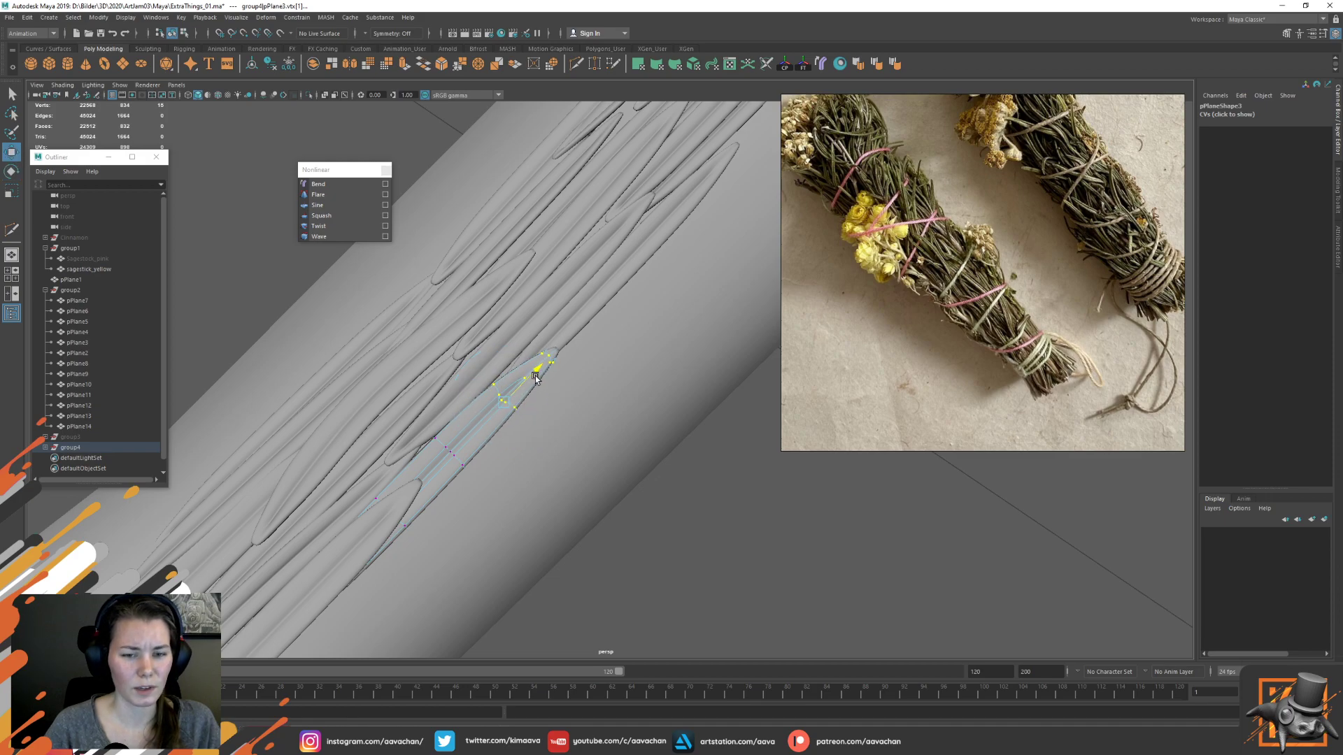
key(e)
key(w)
alt+drag(526, 403, 468, 464)
right_drag(466, 418, 545, 383)
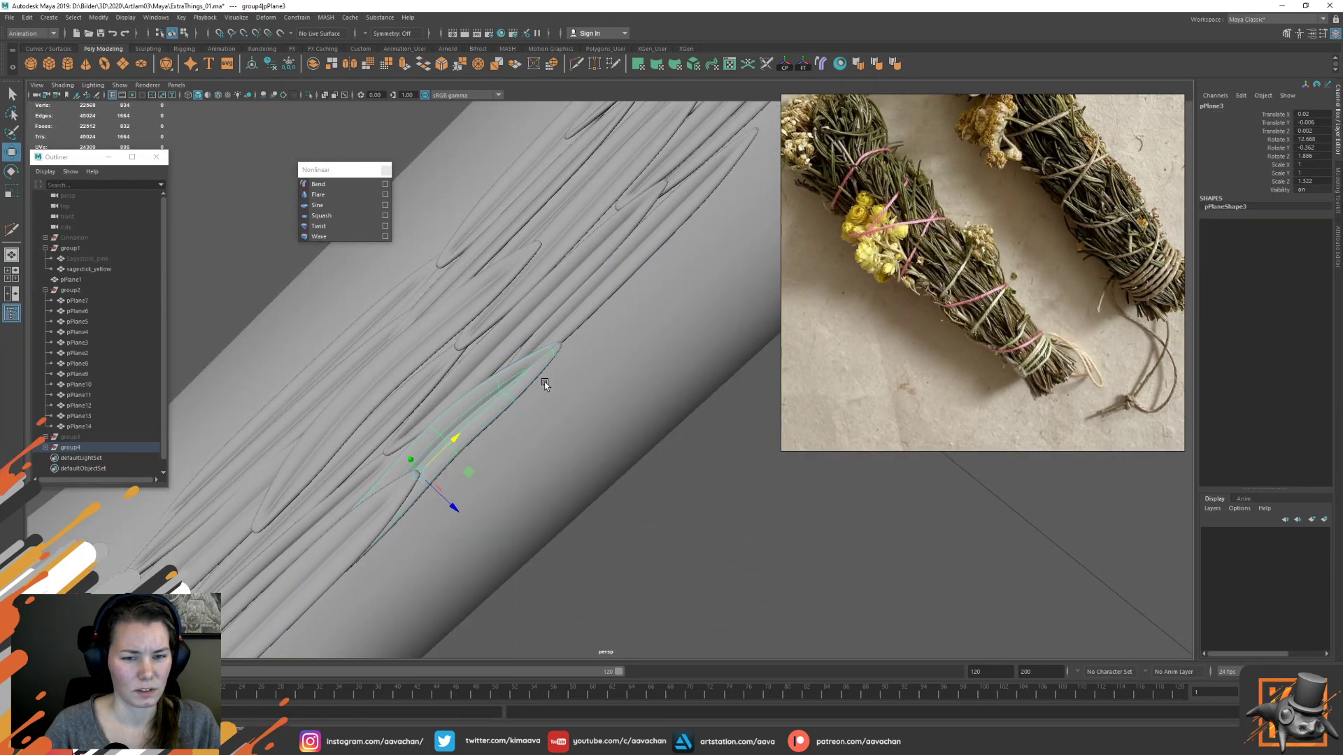
Move the lower-end vertices of the copied group's leaf pPlane3 slightly sideways and return to object mode
right_drag(405, 460, 378, 458)
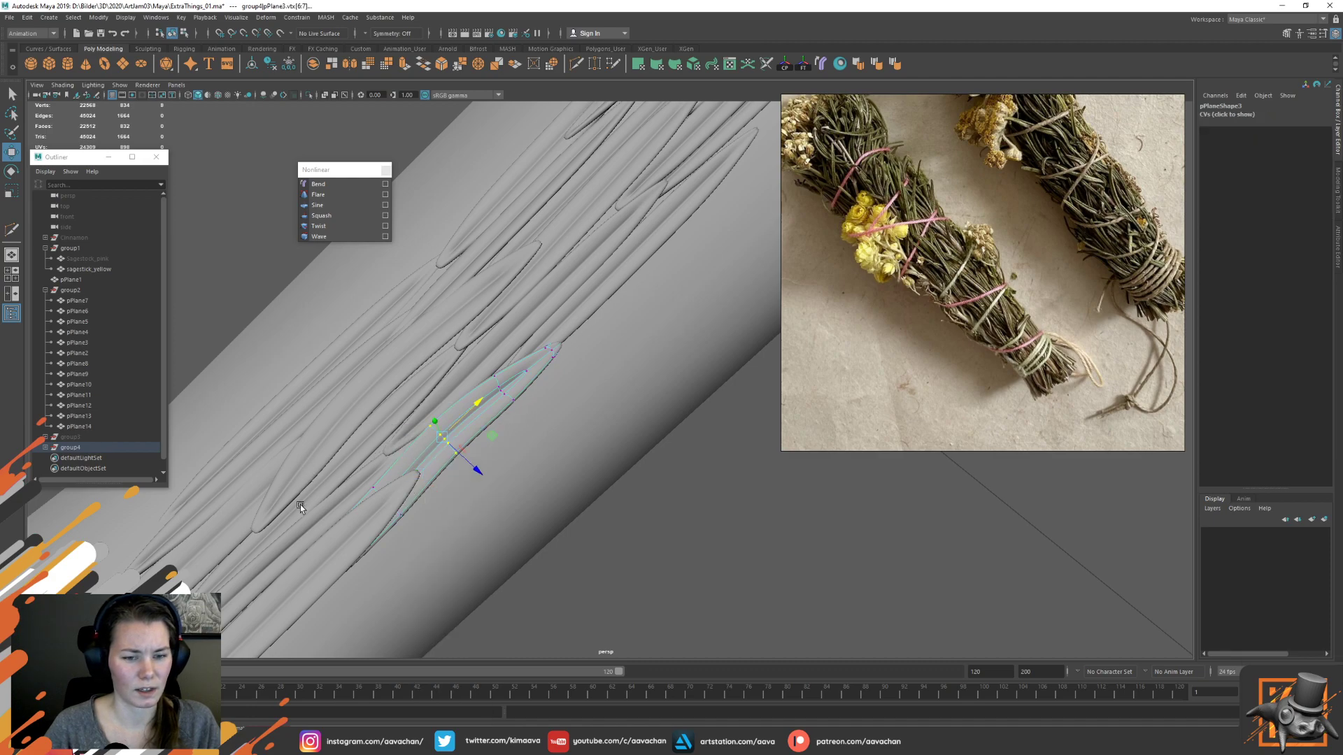
drag(298, 522, 418, 637)
click(361, 598)
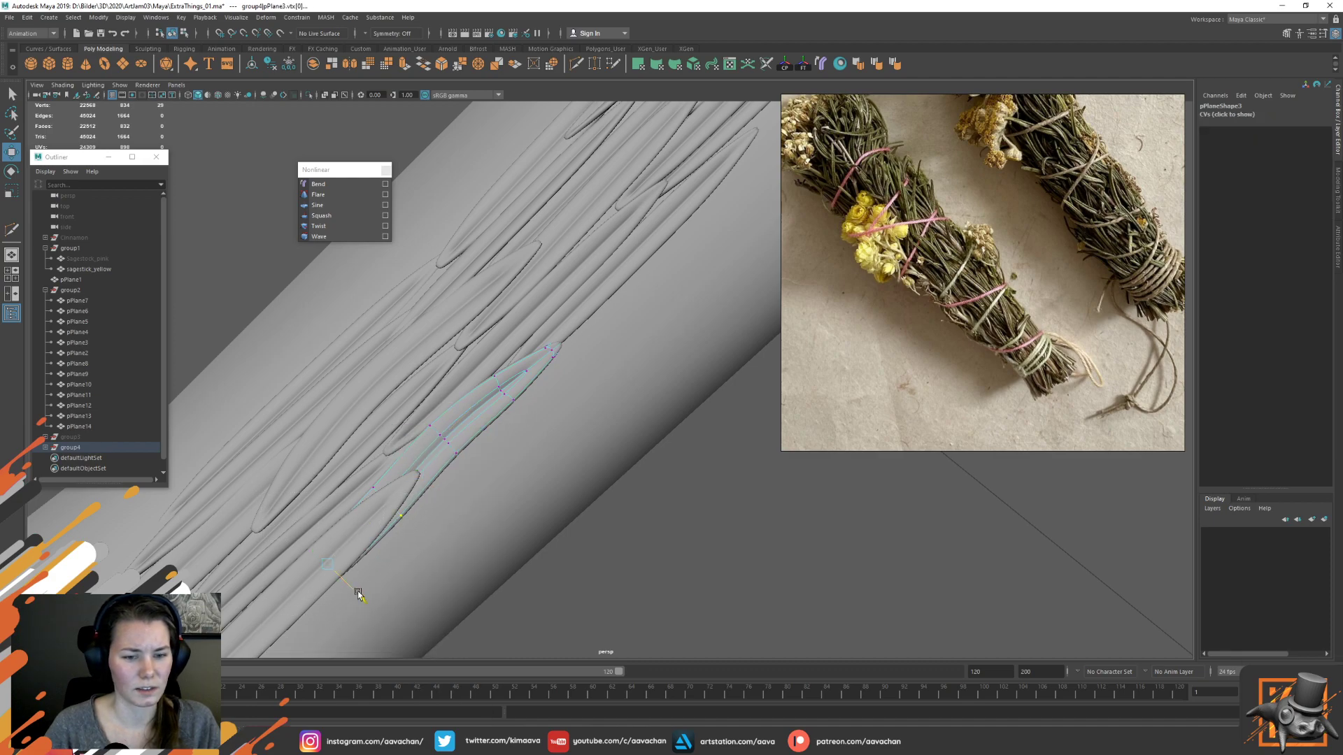
drag(360, 598, 362, 601)
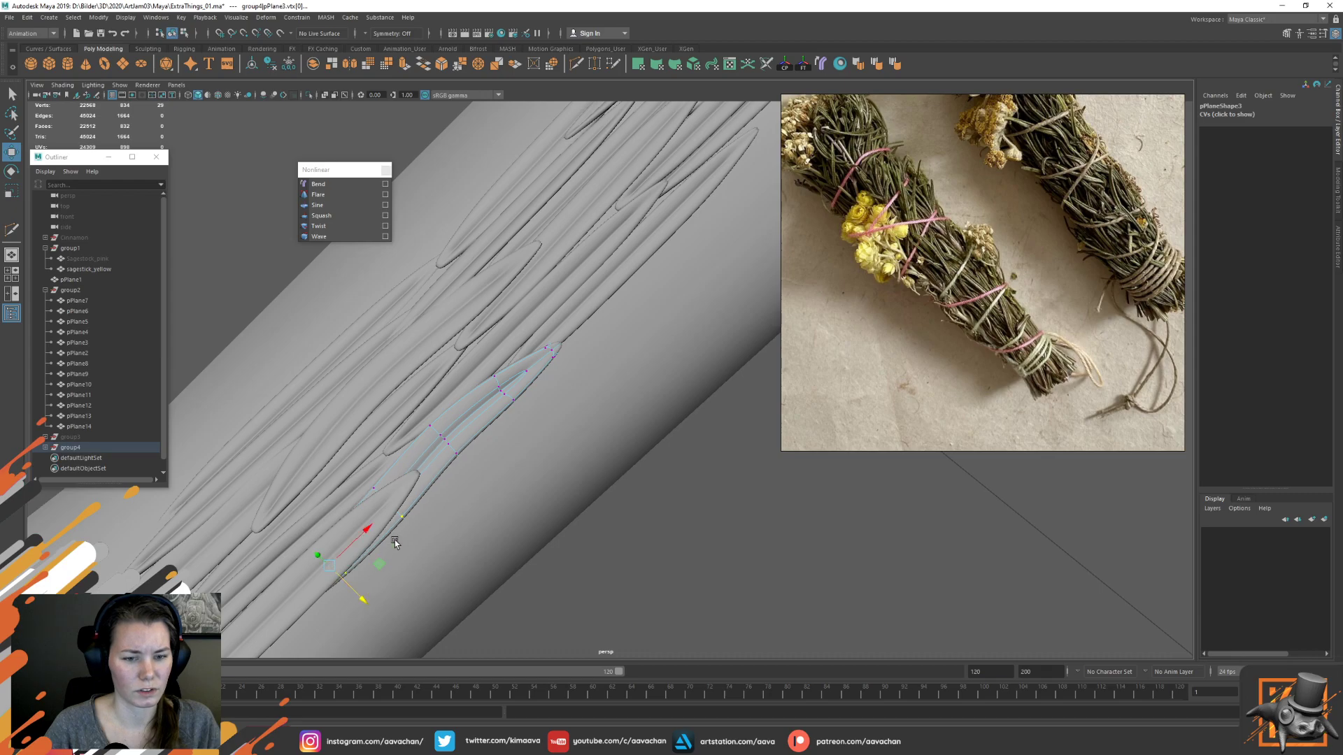
right_drag(470, 424, 559, 347)
Lower the end vertices of the original group's leaf pPlane3 toward the leaves beneath it
alt+middle_drag(587, 249, 481, 396)
click(510, 414)
mouse_move(428, 463)
alt+mouse_down()
mouse_move(457, 458)
mouse_move(414, 420)
mouse_move(369, 408)
mouse_move(380, 402)
mouse_move(308, 462)
mouse_move(460, 424)
mouse_move(425, 439)
alt+mouse_up()
click(333, 444)
right_drag(341, 443, 282, 429)
drag(243, 438, 338, 480)
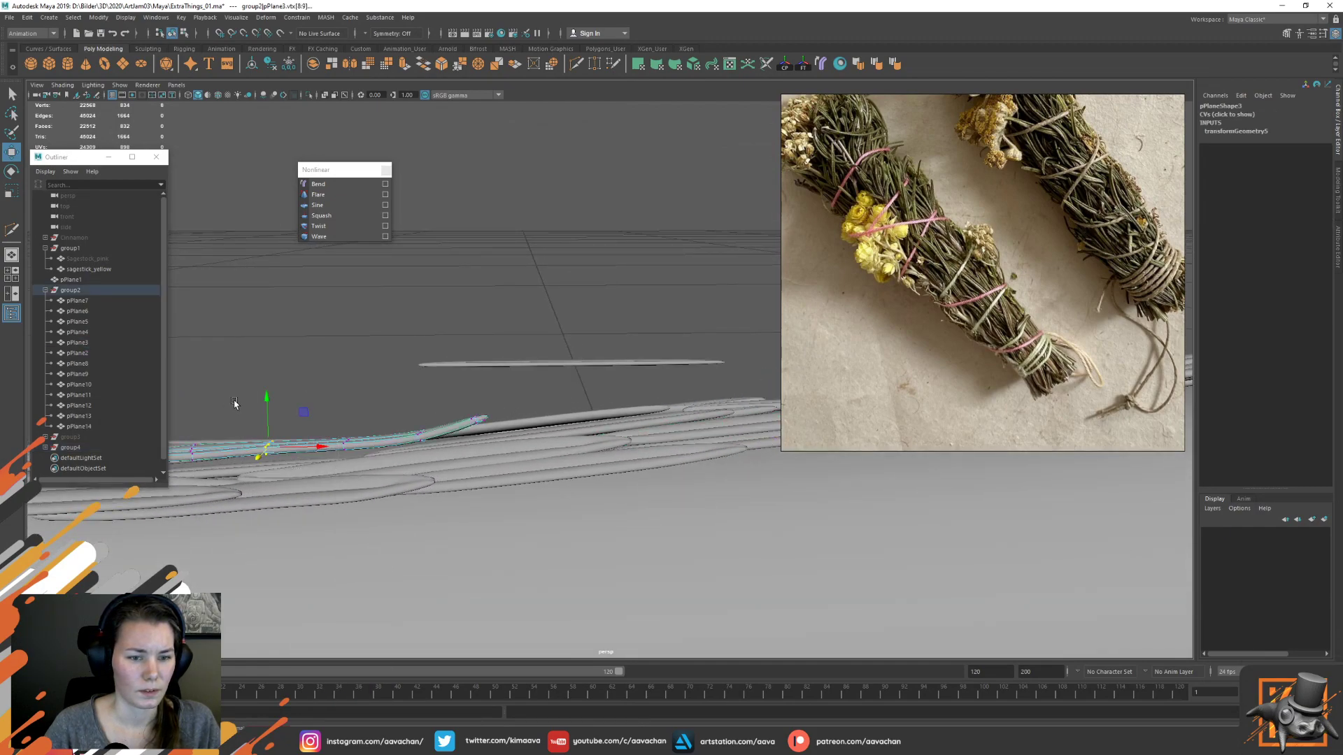
drag(268, 399, 354, 456)
drag(348, 409, 349, 414)
alt+middle_drag(282, 462, 358, 423)
alt+drag(356, 392, 456, 454)
drag(377, 362, 376, 378)
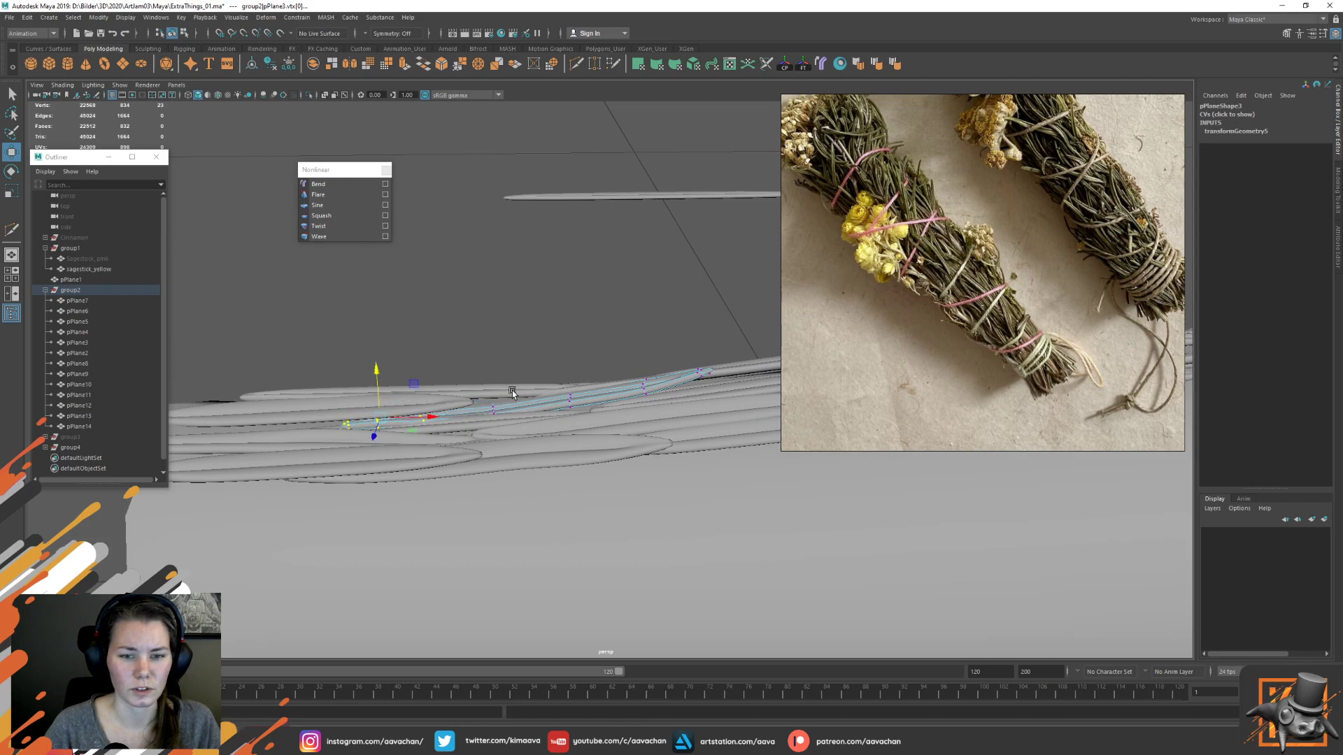
Return the original group's pPlane3 to object mode and scale the leaf wider
key(F8)
mouse_move(567, 400)
alt+mouse_down()
mouse_move(642, 389)
mouse_move(584, 380)
alt+mouse_up()
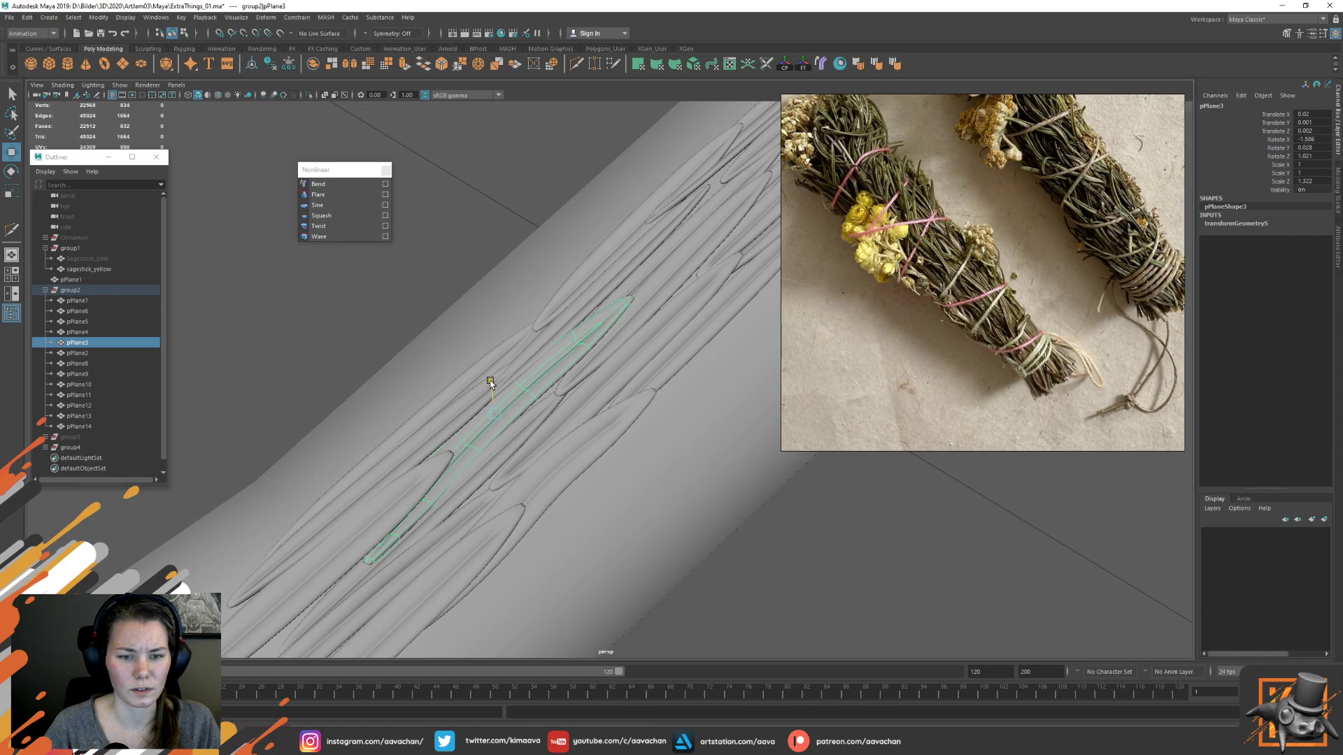
key(r)
drag(525, 431, 539, 445)
key(w)
click(455, 327)
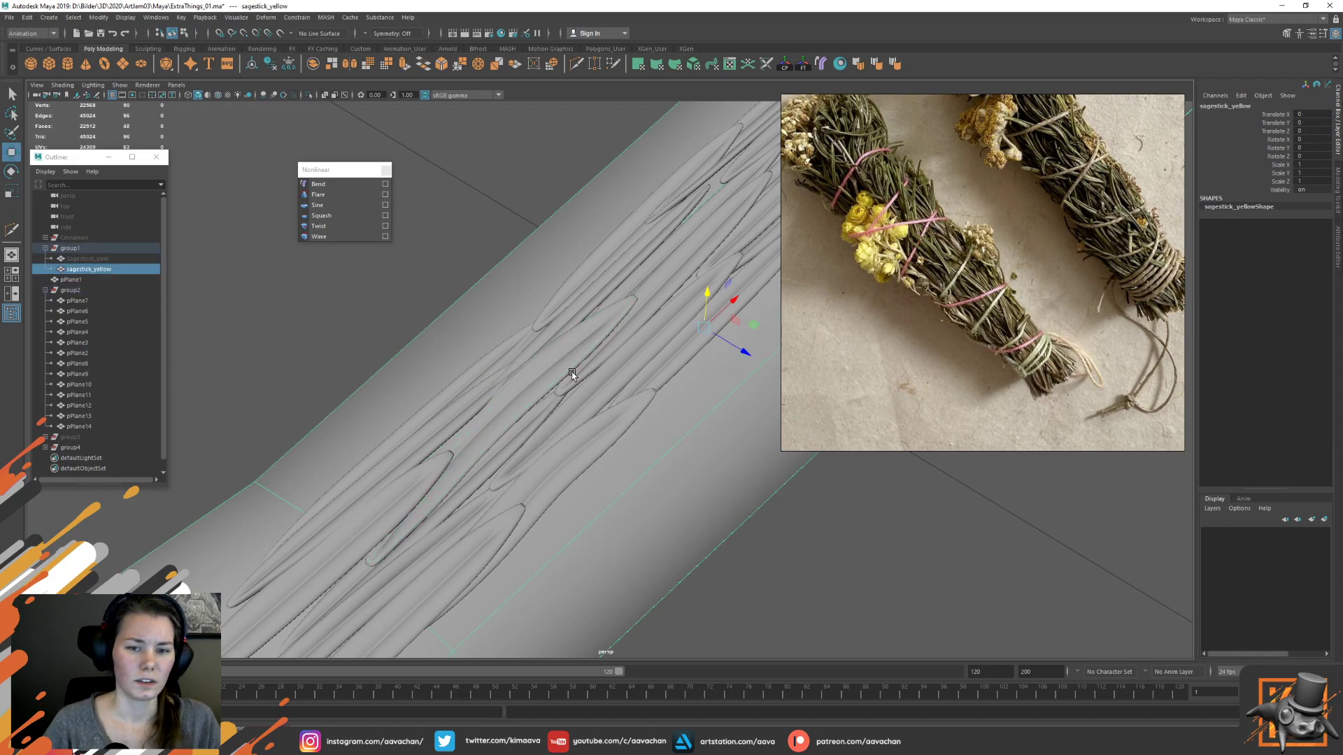
Rotate the upper tip vertices of the original group's leaf pPlane4 sideways about a pivot at their lowest row
click(572, 373)
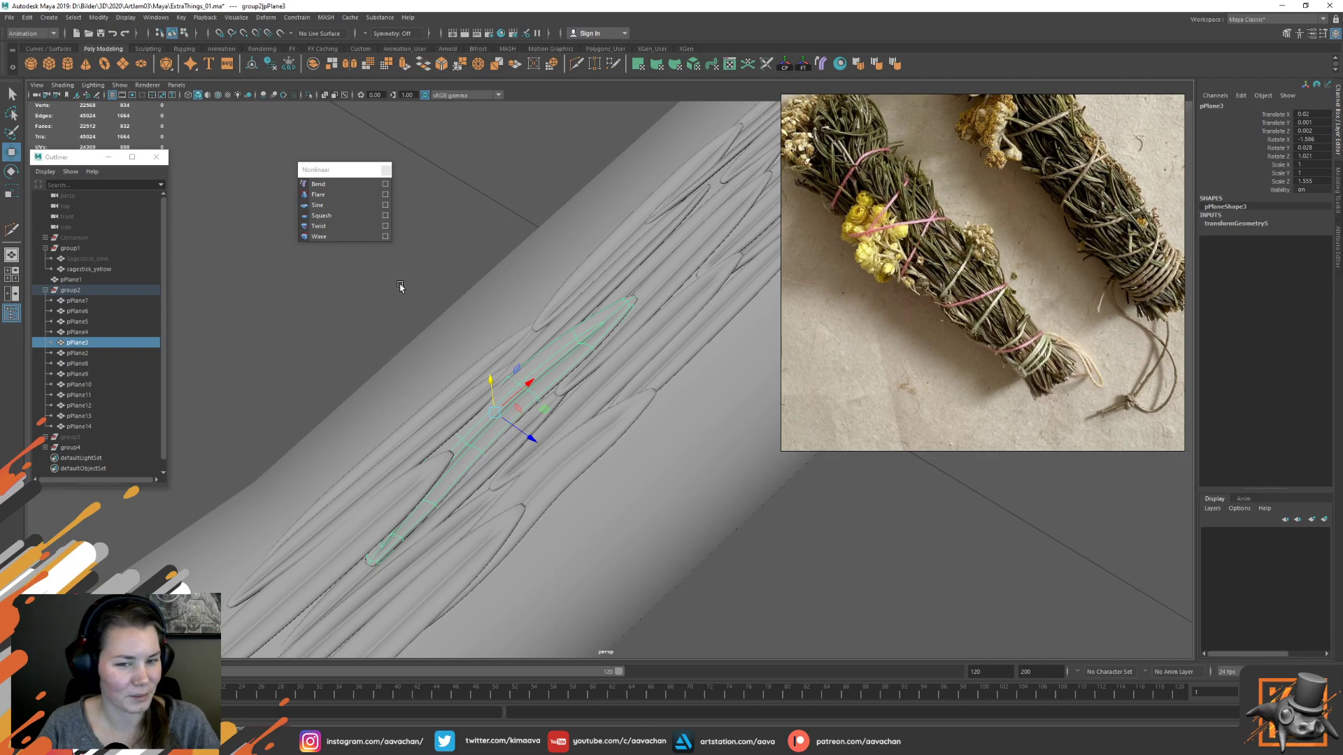
alt+drag(484, 356, 601, 326)
click(595, 299)
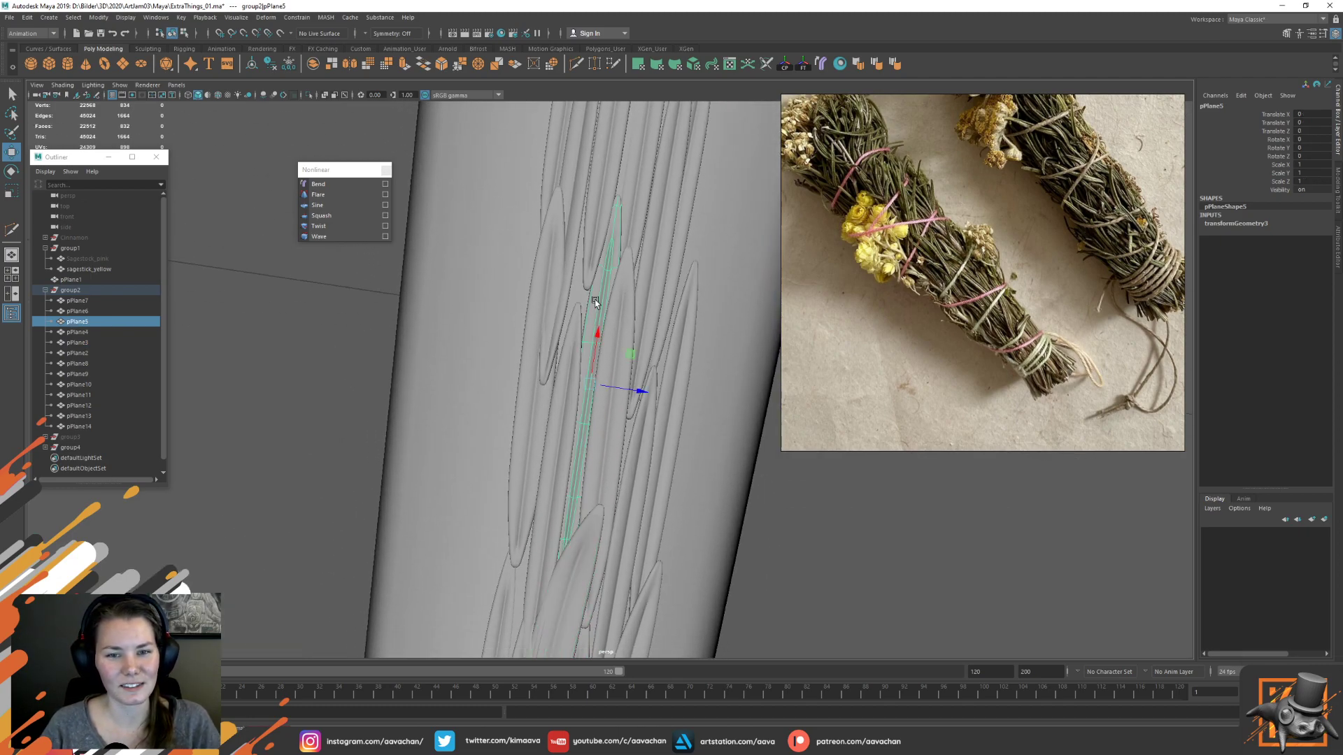
click(575, 377)
right_drag(575, 377, 506, 372)
drag(534, 320, 579, 379)
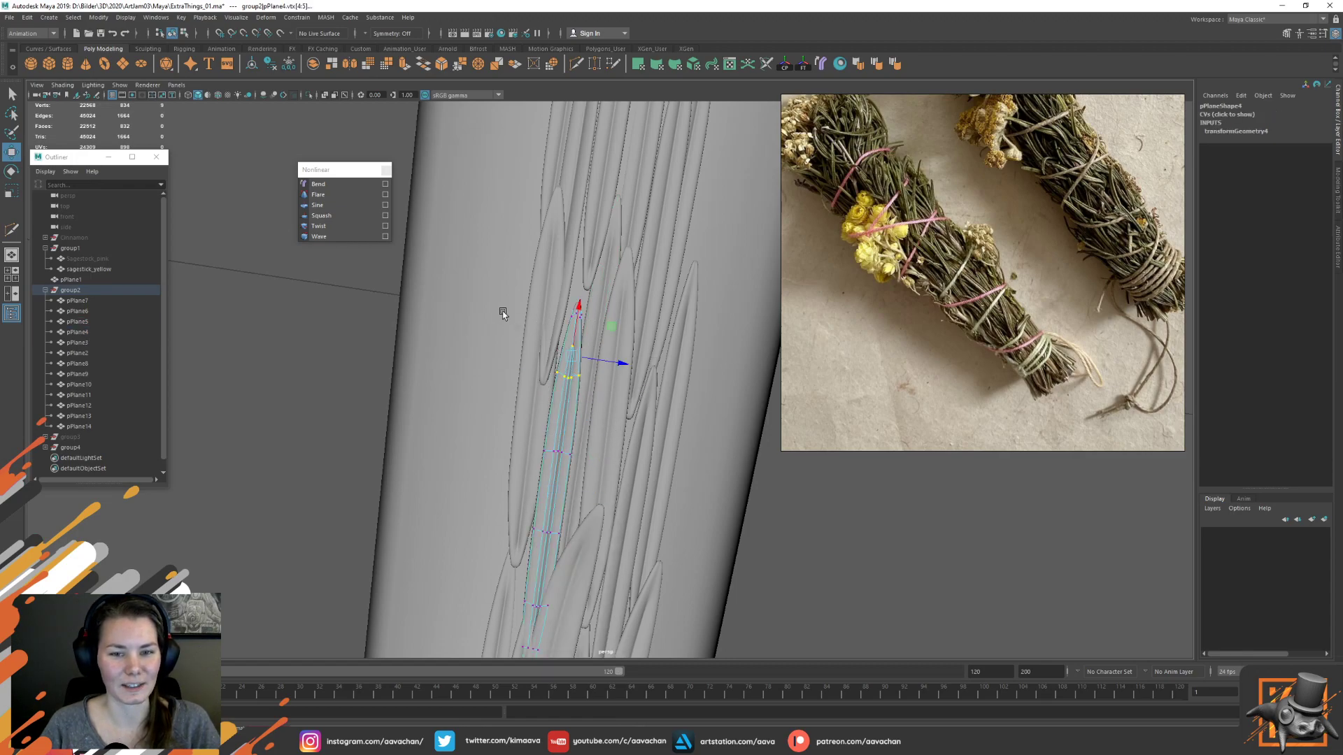
drag(358, 270, 639, 418)
key(d)
click(572, 380)
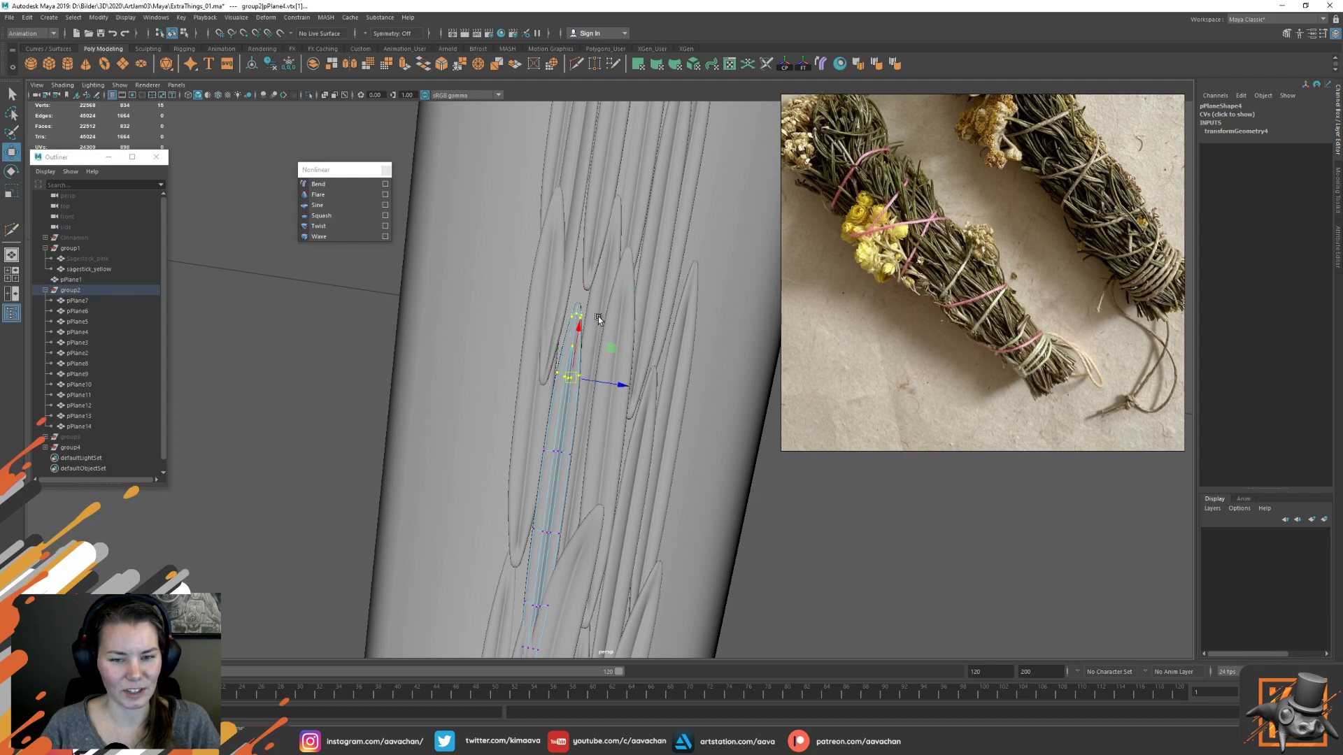
key(e)
drag(602, 417, 591, 418)
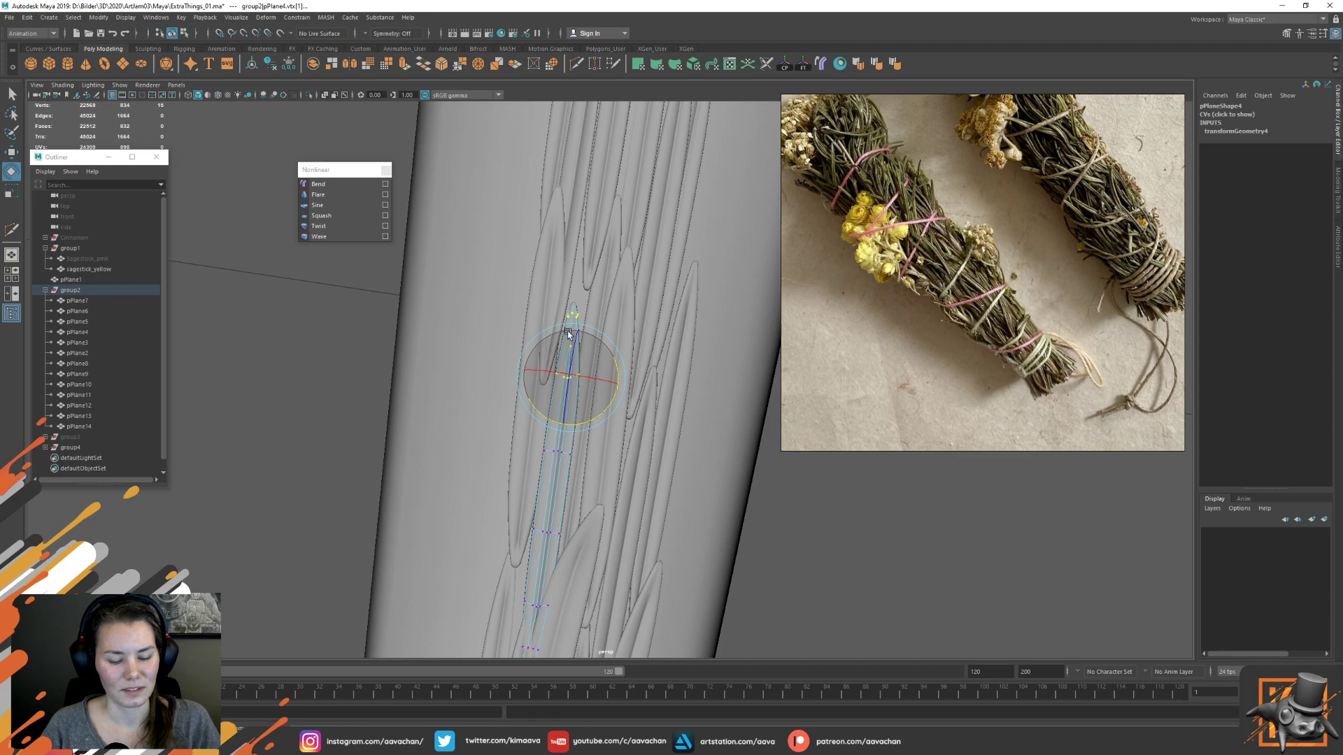
Stretch the tip vertices of the original group's pPlane4 lengthwise, check its middle row and return to object mode
key(r)
drag(577, 332, 580, 308)
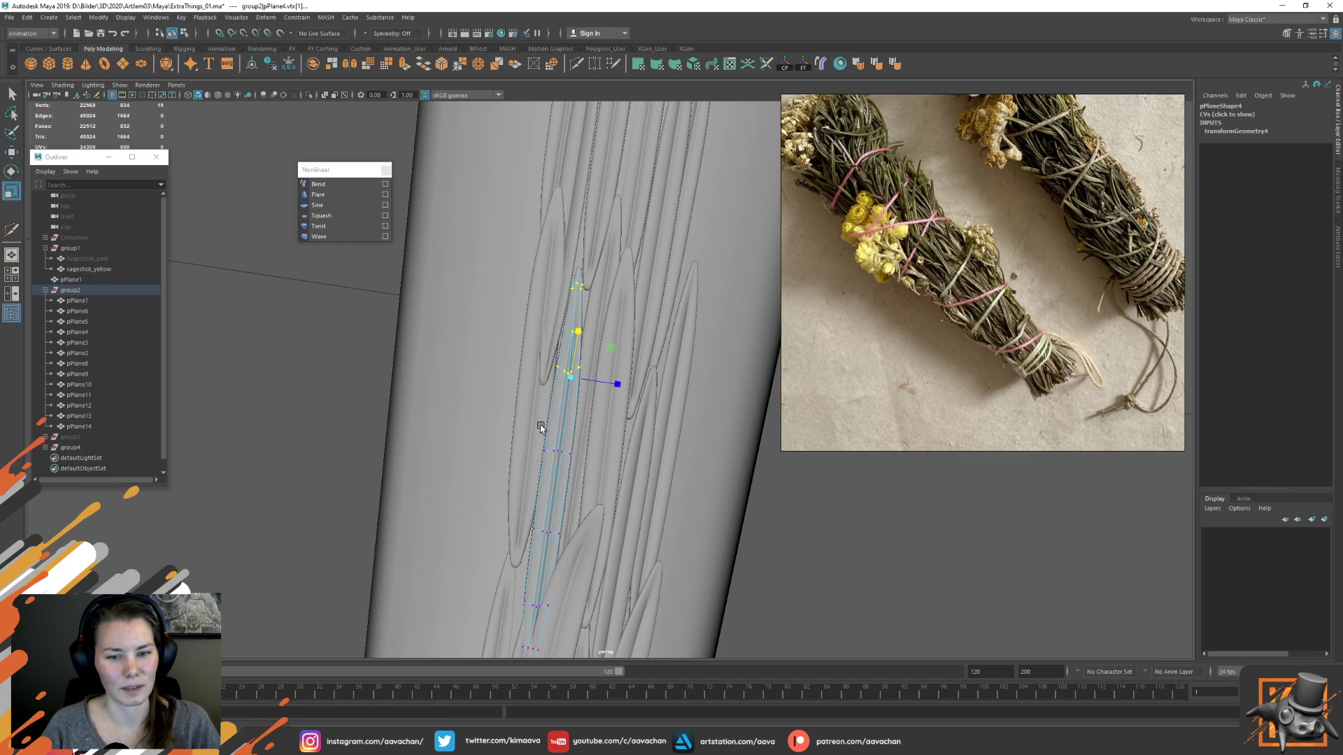
drag(538, 438, 594, 474)
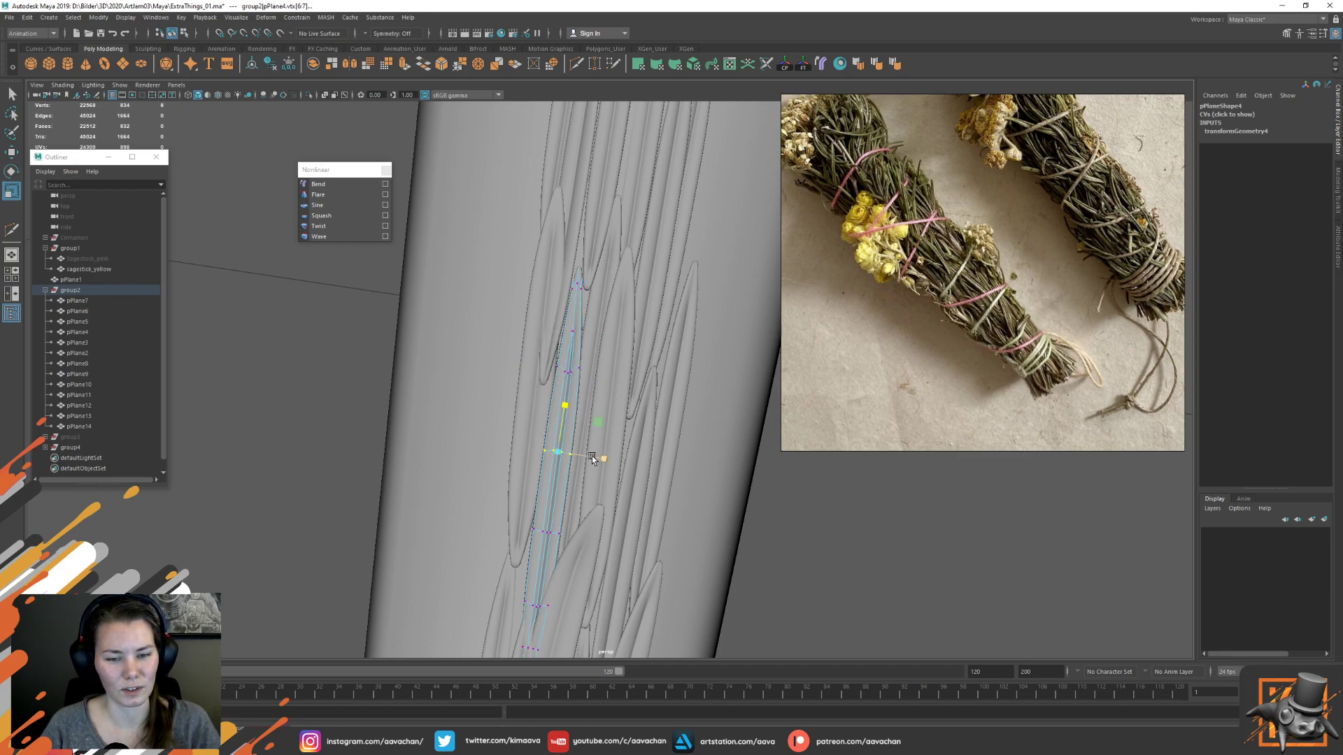
key(e)
key(f)
scroll(700, 442, down, 10)
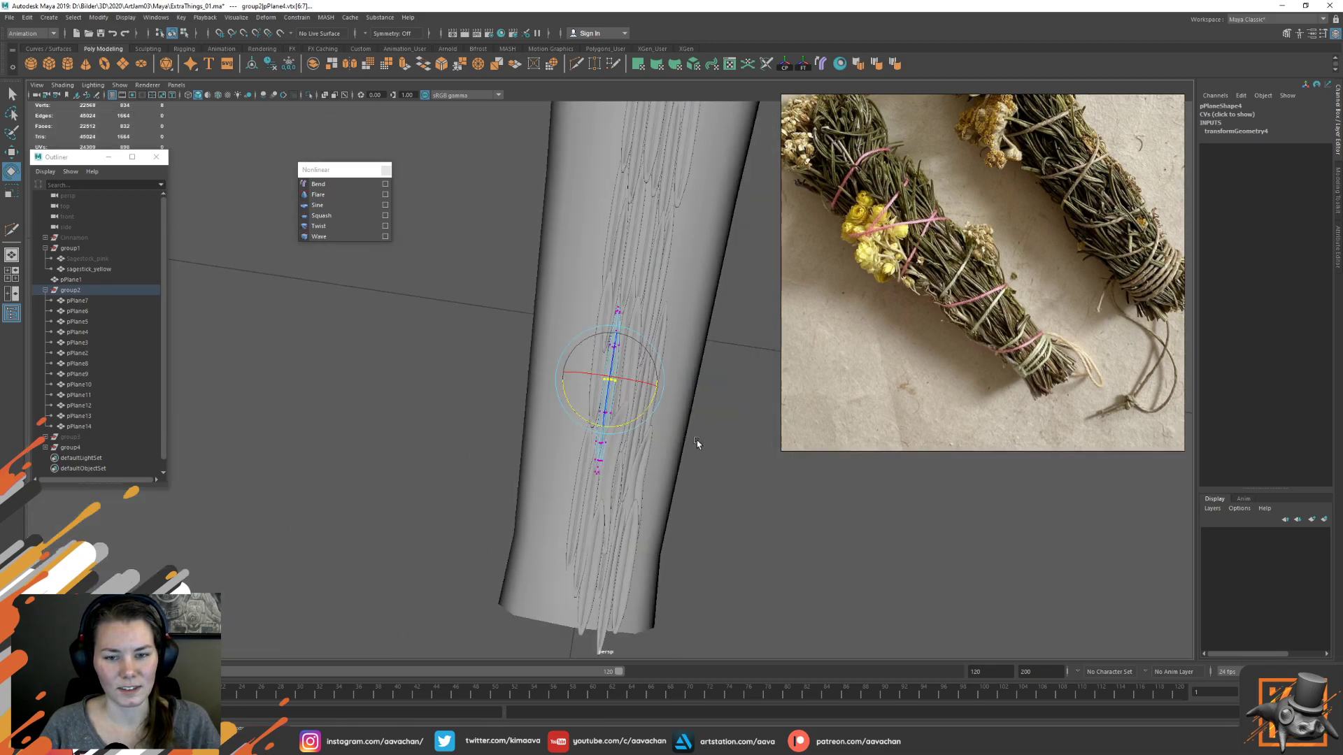
scroll(700, 442, up, 6)
alt+drag(700, 442, 610, 352)
key(w)
right_drag(651, 380, 677, 343)
Bend the upper tip vertices of the copied group's leaf pPlane14 sideways by rotating them about a pivot at their lower row
click(641, 283)
scroll(632, 423, down, 5)
alt+drag(632, 423, 573, 422)
click(613, 385)
scroll(572, 423, up, 5)
scroll(572, 422, down, 4)
alt+drag(481, 412, 491, 410)
mouse_move(447, 393)
alt+right_down()
mouse_move(485, 418)
mouse_move(454, 409)
alt+right_up()
right_drag(571, 323, 521, 324)
alt+right_drag(540, 373, 501, 351)
alt+drag(501, 352, 569, 368)
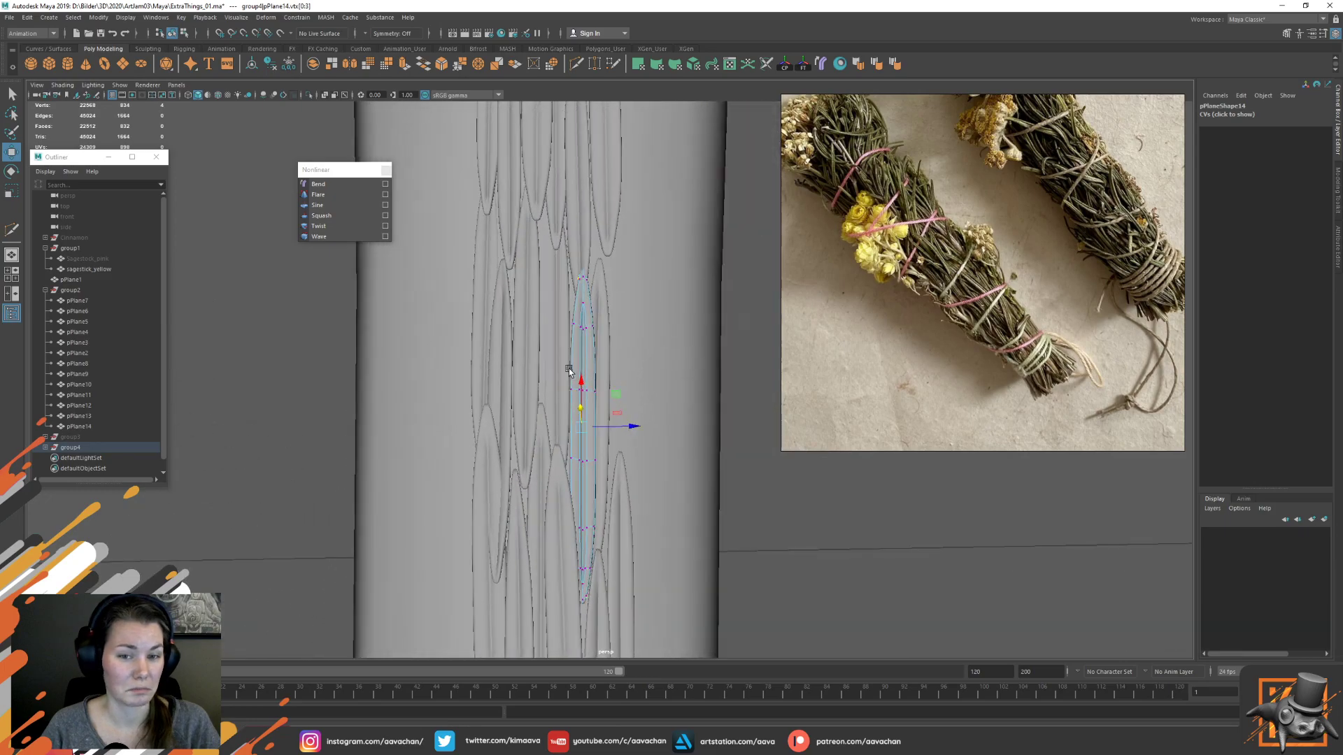
drag(560, 238, 633, 329)
key(d)
click(584, 330)
key(e)
drag(597, 363, 589, 369)
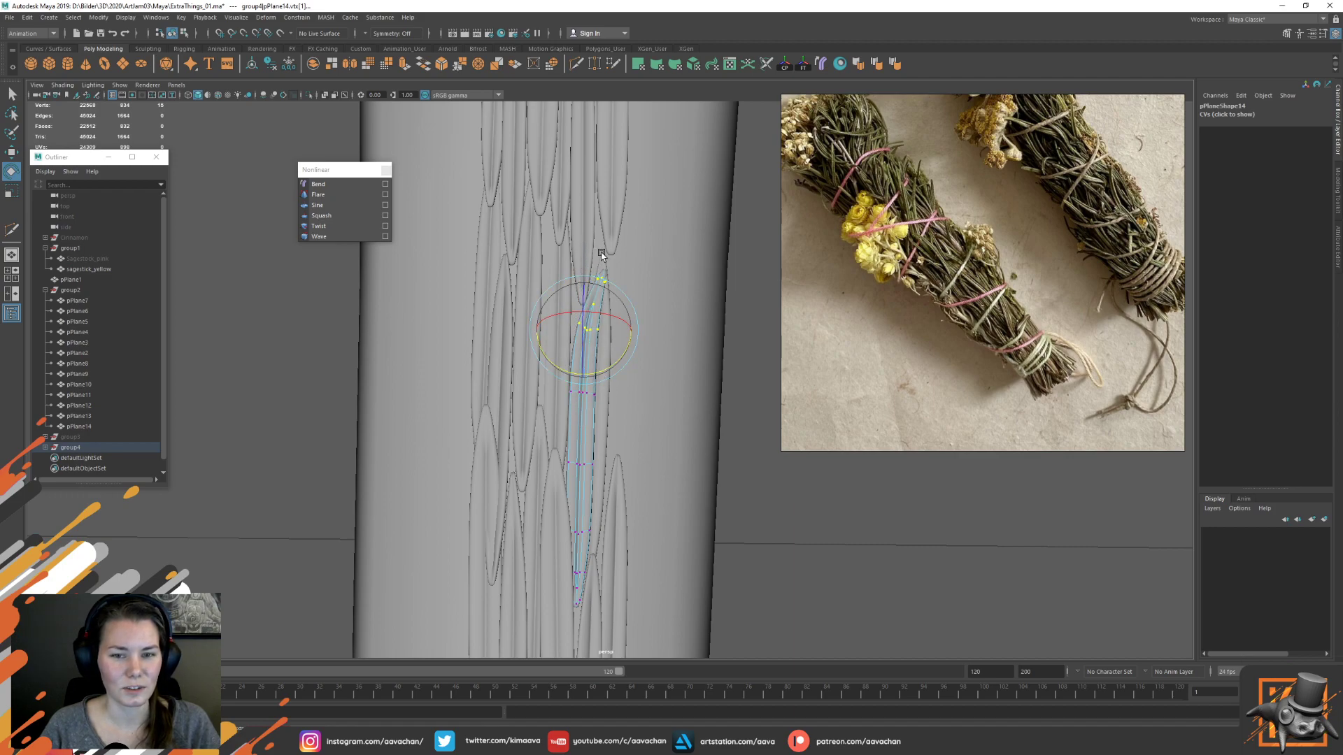
Rotate the three upper vertex rows of the copied group's pPlane14 slightly about their lowest row and return to object mode
drag(749, 237, 526, 410)
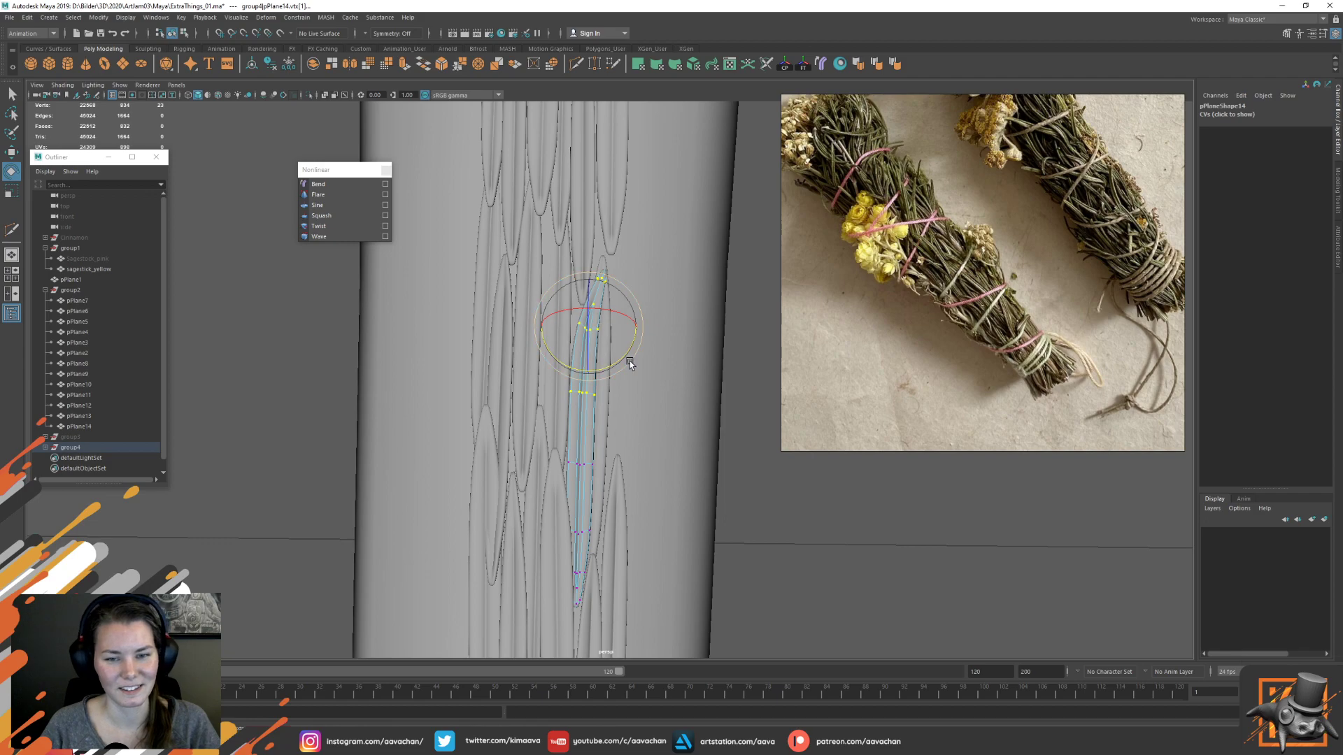
key(d+v)
click(587, 392)
drag(618, 428, 613, 427)
key(w)
right_drag(598, 307, 663, 247)
Bend the lower-end vertices of the copied group's leaf pPlane12 sideways about a relocated pivot
click(558, 313)
click(590, 246)
right_click(589, 245)
click(540, 245)
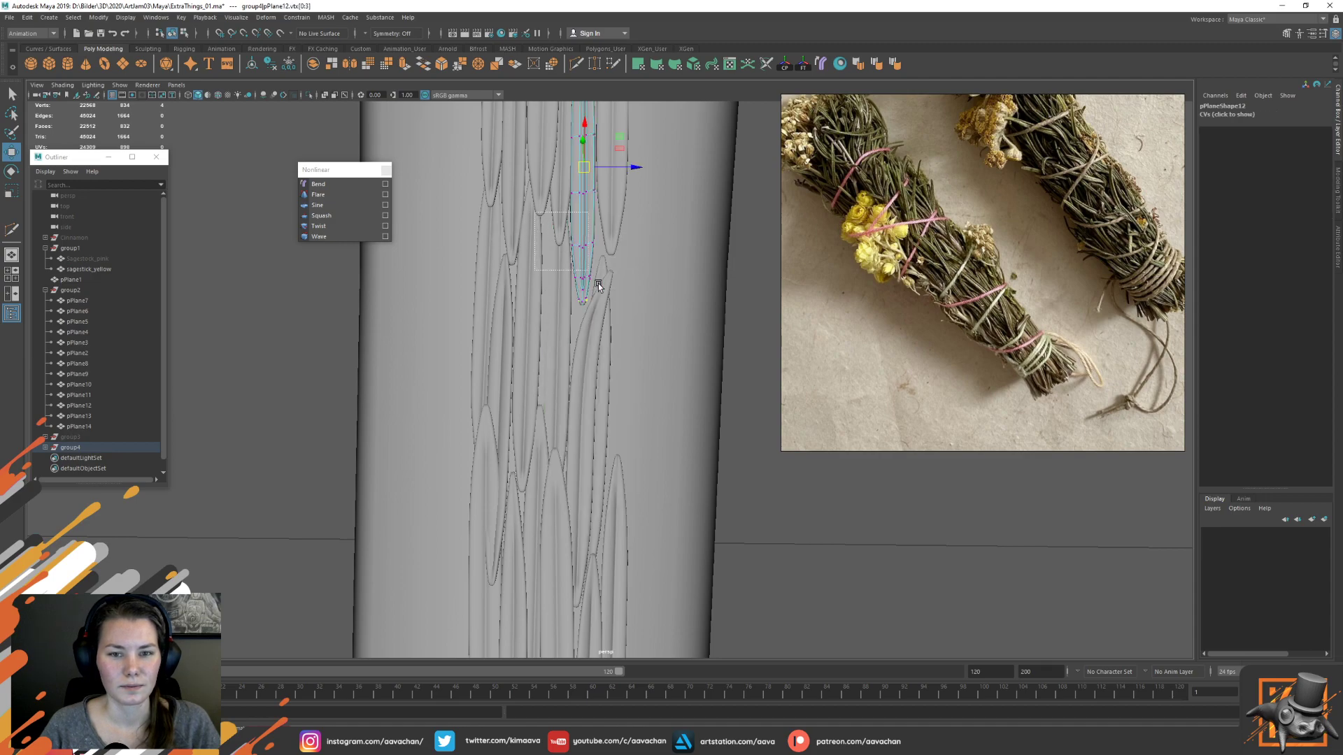
key(d)
key(v)
mouse_move(583, 277)
mouse_down()
mouse_move(589, 246)
mouse_move(604, 282)
mouse_up()
key(e)
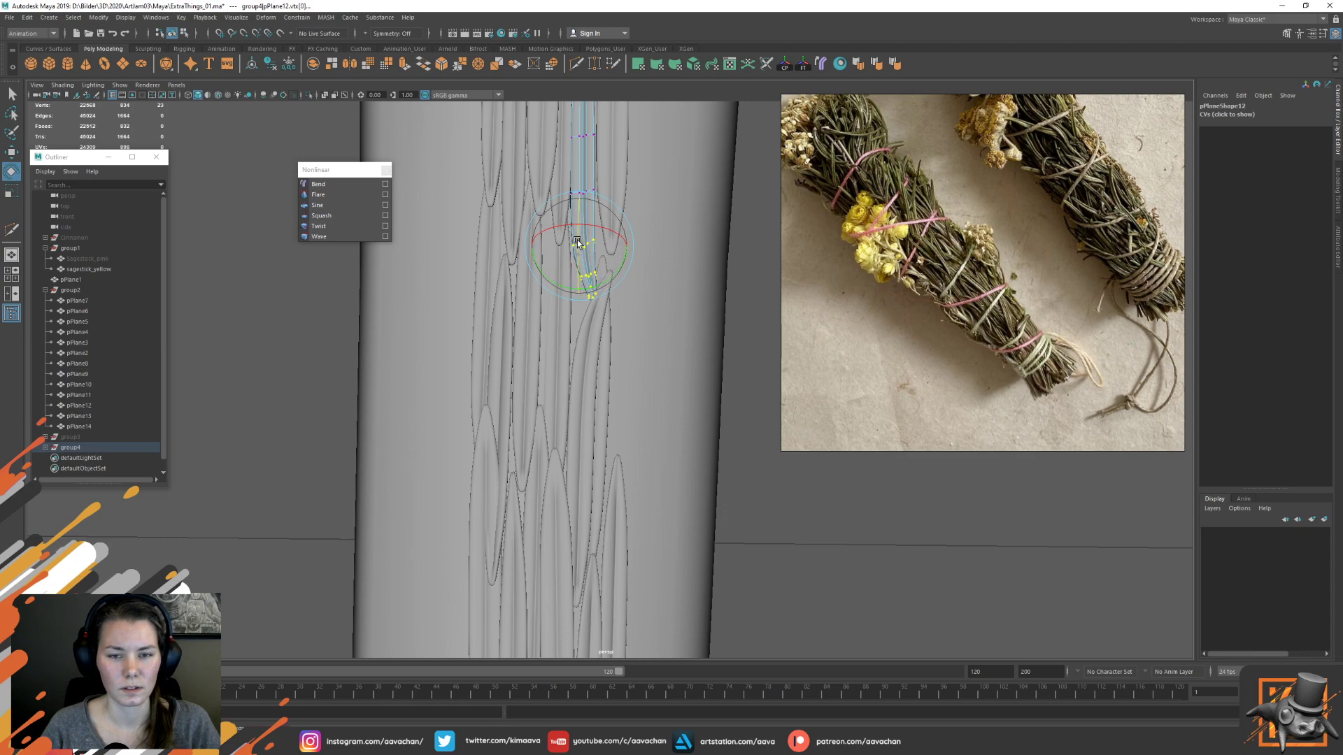
Add a Twist deformer to a single leaf, rotate its handle along the leaf's length and open the twist1 settings
click(615, 169)
alt+middle_drag(573, 270, 569, 342)
drag(630, 275, 584, 273)
key(w)
click(354, 224)
alt+right_drag(584, 273, 551, 349)
key(e)
drag(531, 319, 474, 298)
click(1249, 224)
Try a start angle of 20 and an end angle of 180 on the leaf's twist
click(1309, 240)
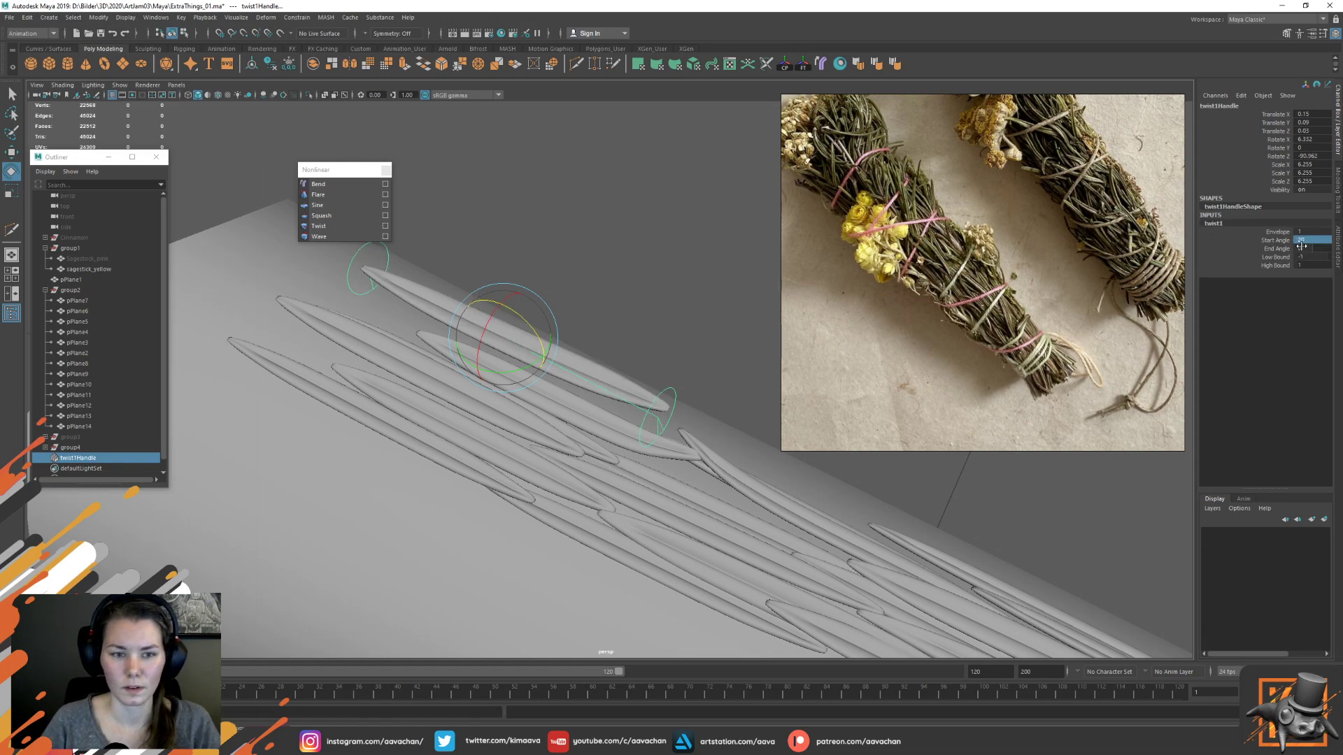
click(1312, 249)
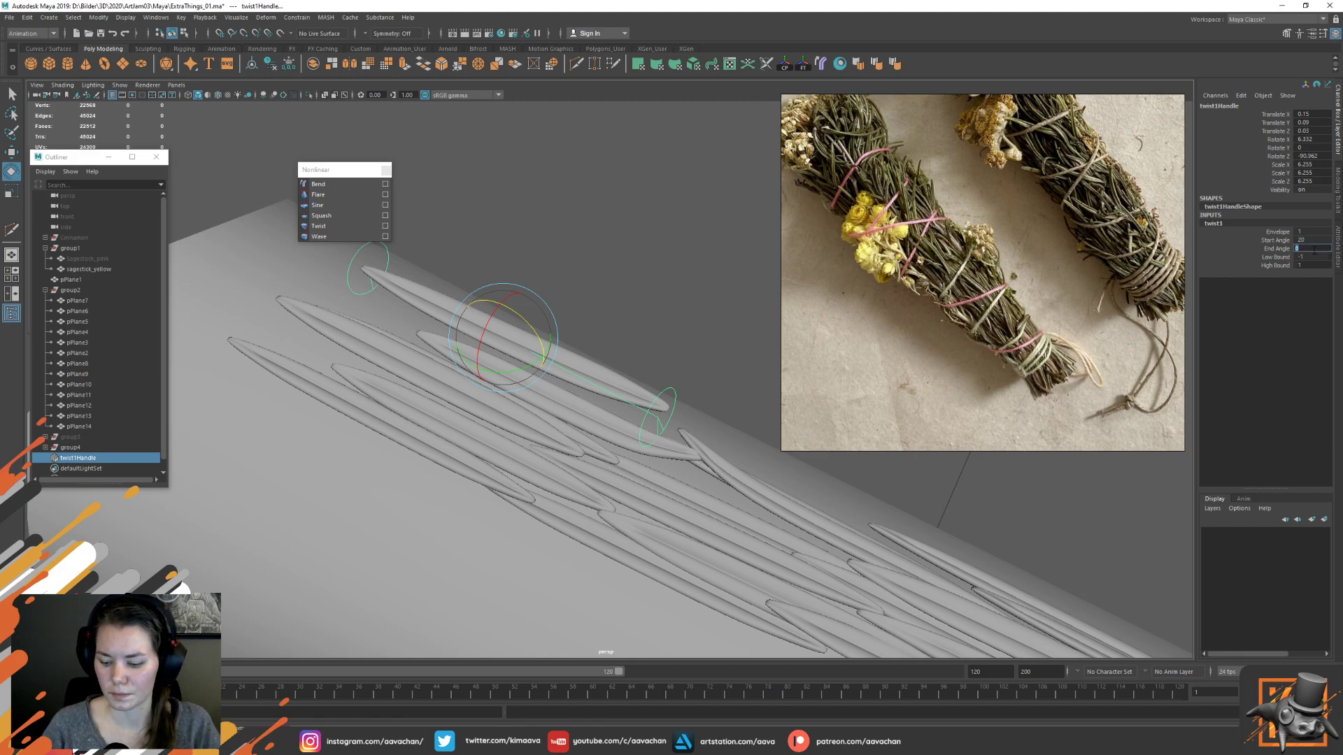
text(180)
key(Return)
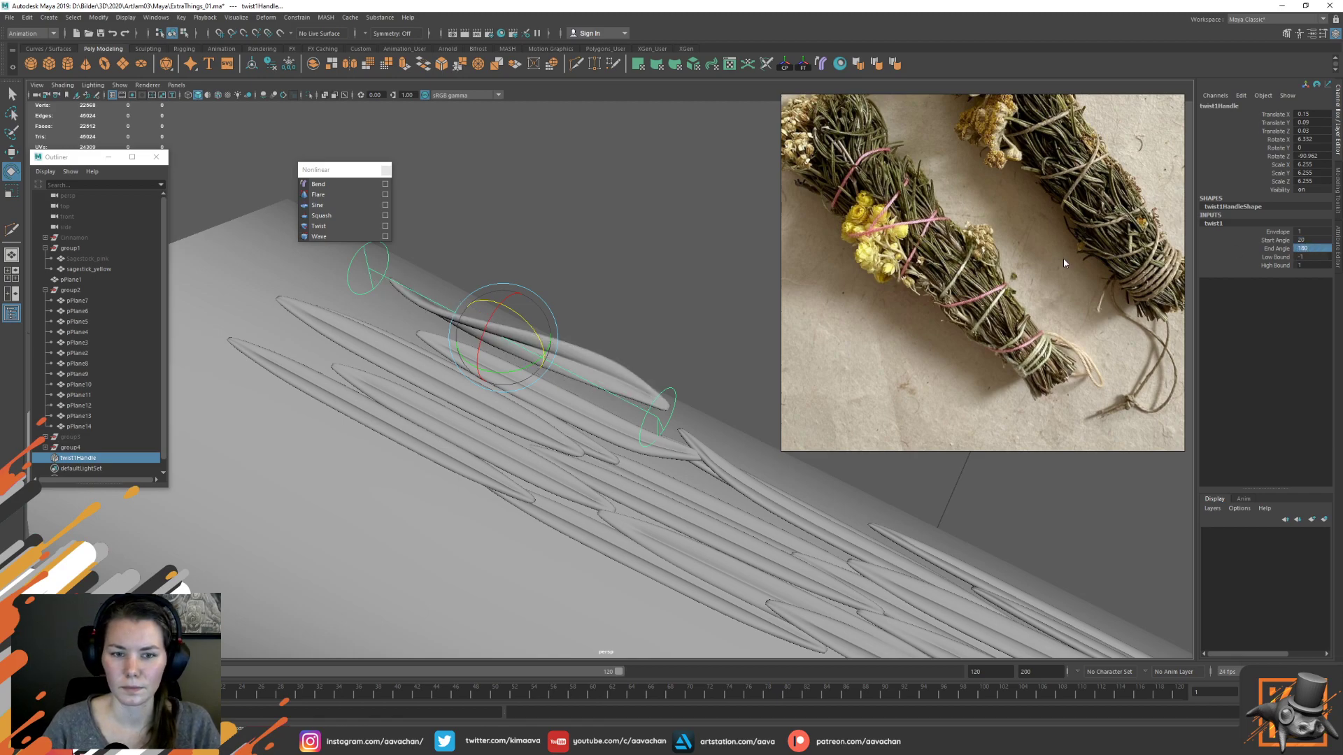
Reduce the twist's end angle and set its start angle to -20
double_click(1310, 248)
key(Return)
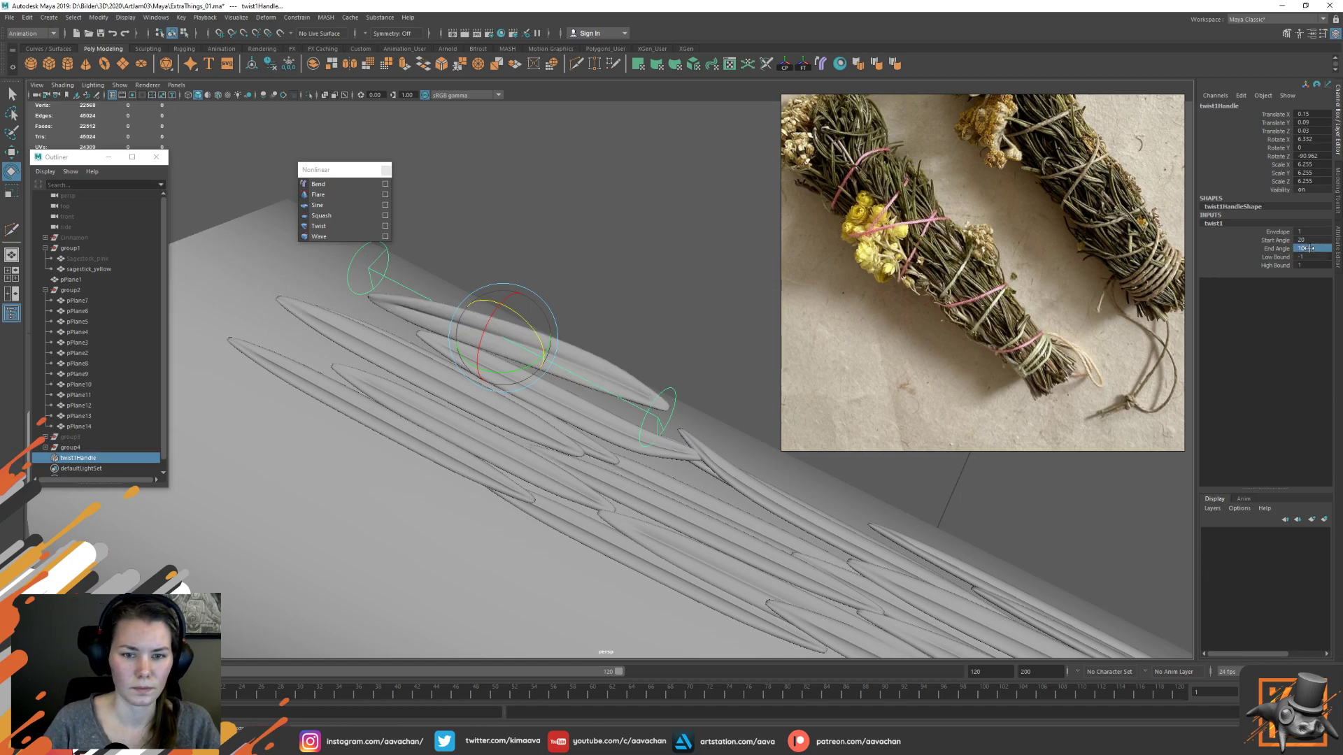
alt+drag(681, 338, 616, 280)
click(1302, 240)
click(1319, 238)
text(-20)
key(Return)
Adjust the twist handle's rotation and delete the twisted leaf's construction history
mouse_move(636, 354)
alt+mouse_down()
mouse_move(715, 344)
mouse_move(641, 340)
alt+mouse_up()
drag(536, 337, 505, 334)
click(437, 342)
key(w)
key(alt+shift+d)
Move the twisted leaf closer to the other leaves on the stick's surface
alt+drag(576, 309, 495, 339)
drag(639, 296, 623, 330)
key(e)
click(622, 315)
Duplicate the twisted leaf and rotate the copy to follow the stick along the outer edge of the leaf group
key(ctrl+d)
key(w)
key(e)
drag(606, 274, 505, 298)
key(w)
alt+drag(382, 335, 537, 410)
key(e)
drag(513, 465, 563, 354)
key(w)
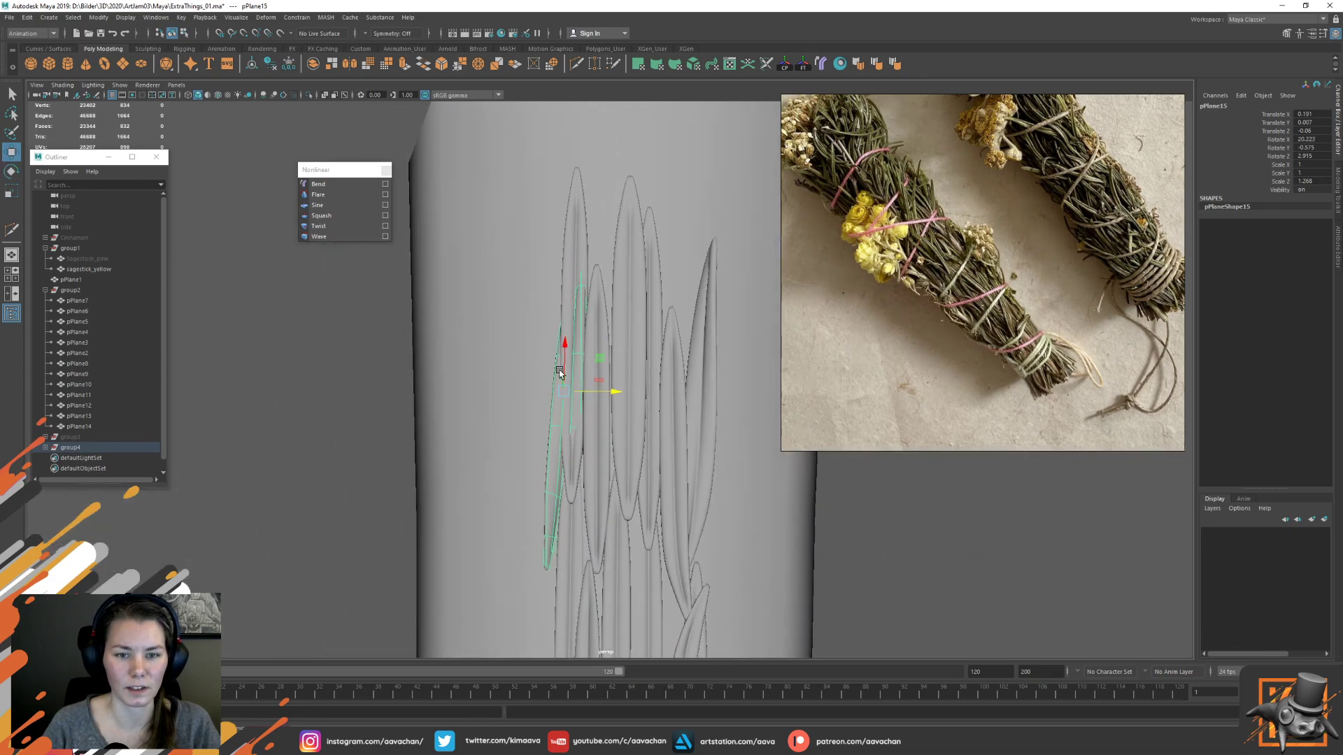
Delete the tall leftmost leaf near the stick's upper end and move the narrow leaf beside it up and inward into the gap
click(577, 261)
click(577, 259)
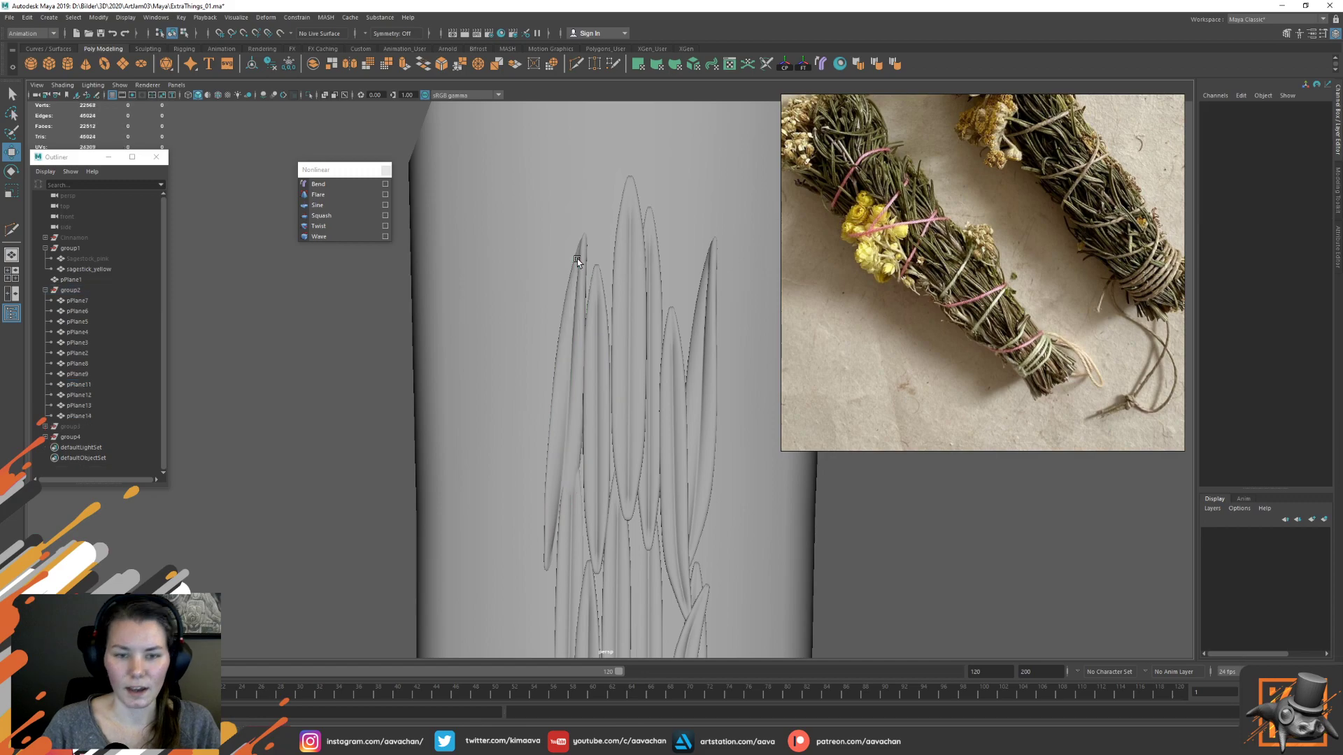
click(574, 389)
drag(567, 340, 633, 306)
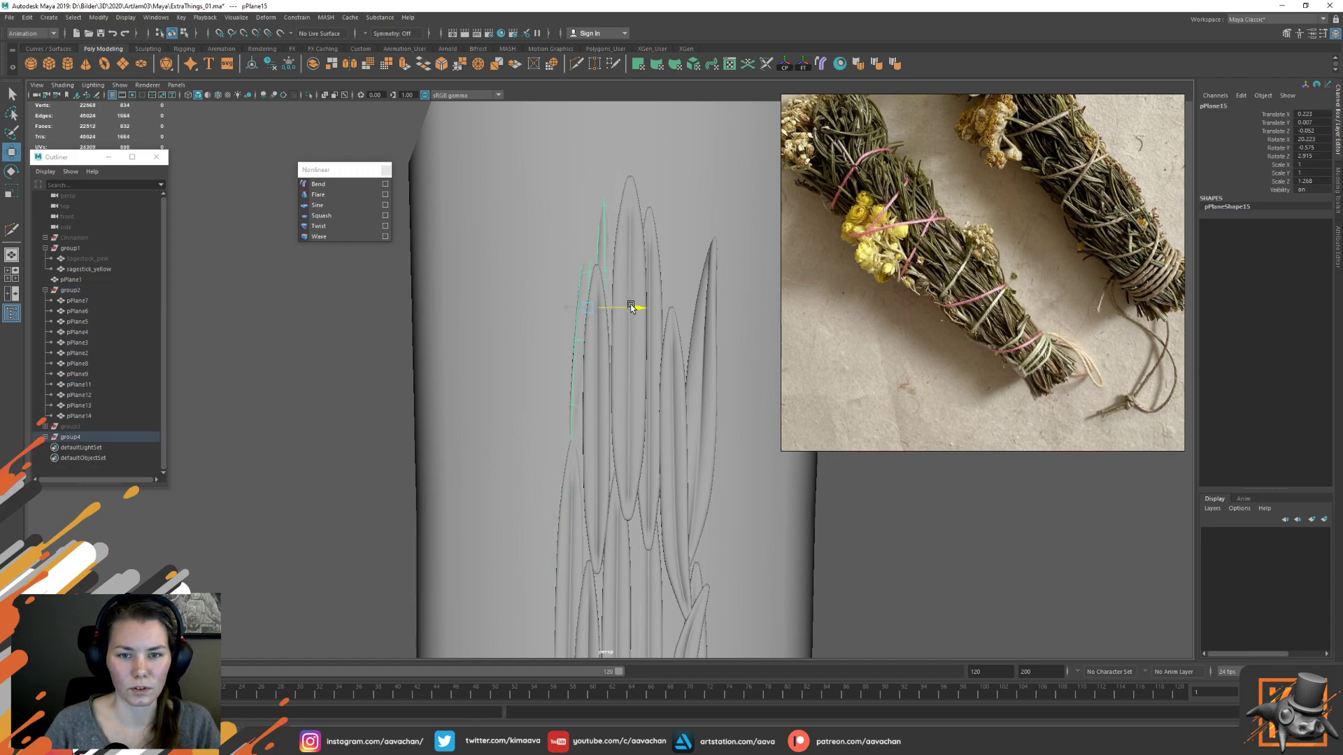
alt+drag(548, 363, 600, 333)
drag(524, 366, 603, 376)
key(e)
key(w)
Duplicate the moved leaf, place the copy farther down the stick and lower it onto the surface
alt+drag(631, 426, 583, 265)
alt+drag(458, 232, 545, 239)
key(ctrl+d)
drag(498, 200, 500, 345)
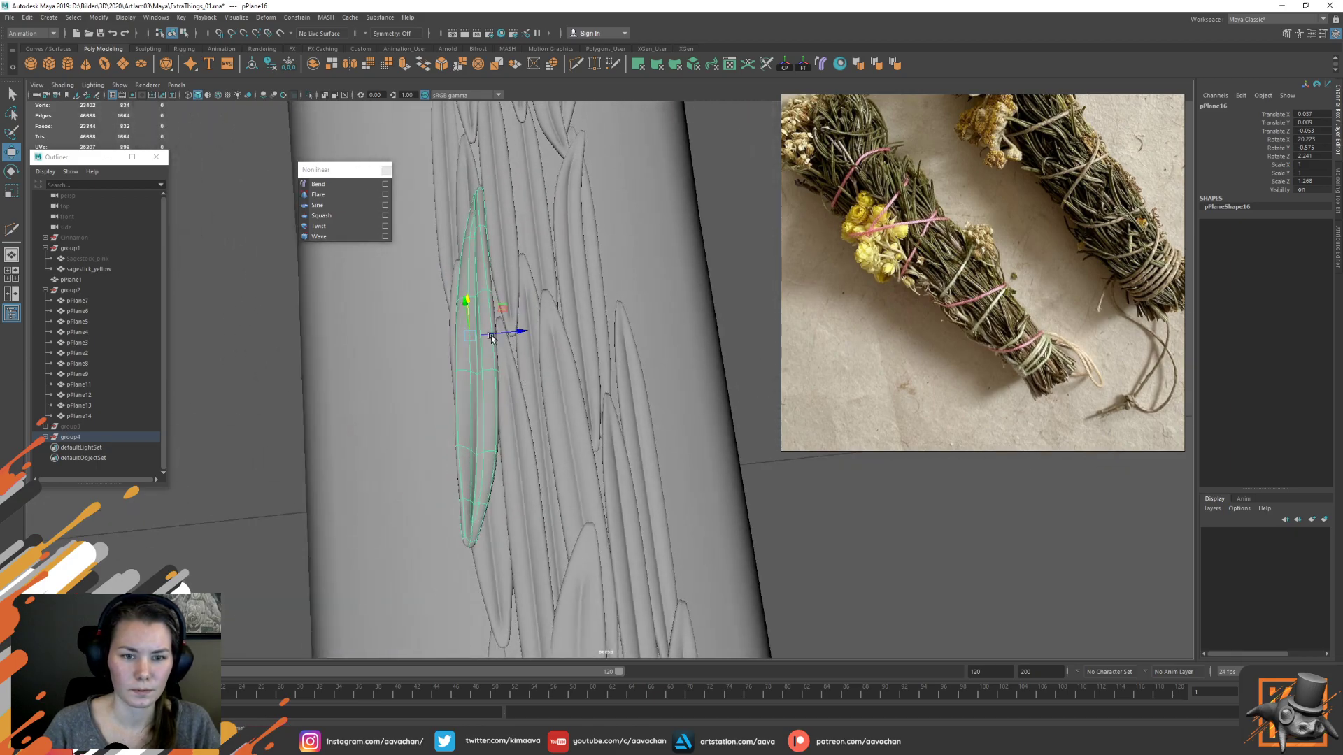
alt+drag(537, 292, 459, 248)
mouse_move(445, 187)
mouse_down()
mouse_move(454, 247)
mouse_move(450, 213)
mouse_up()
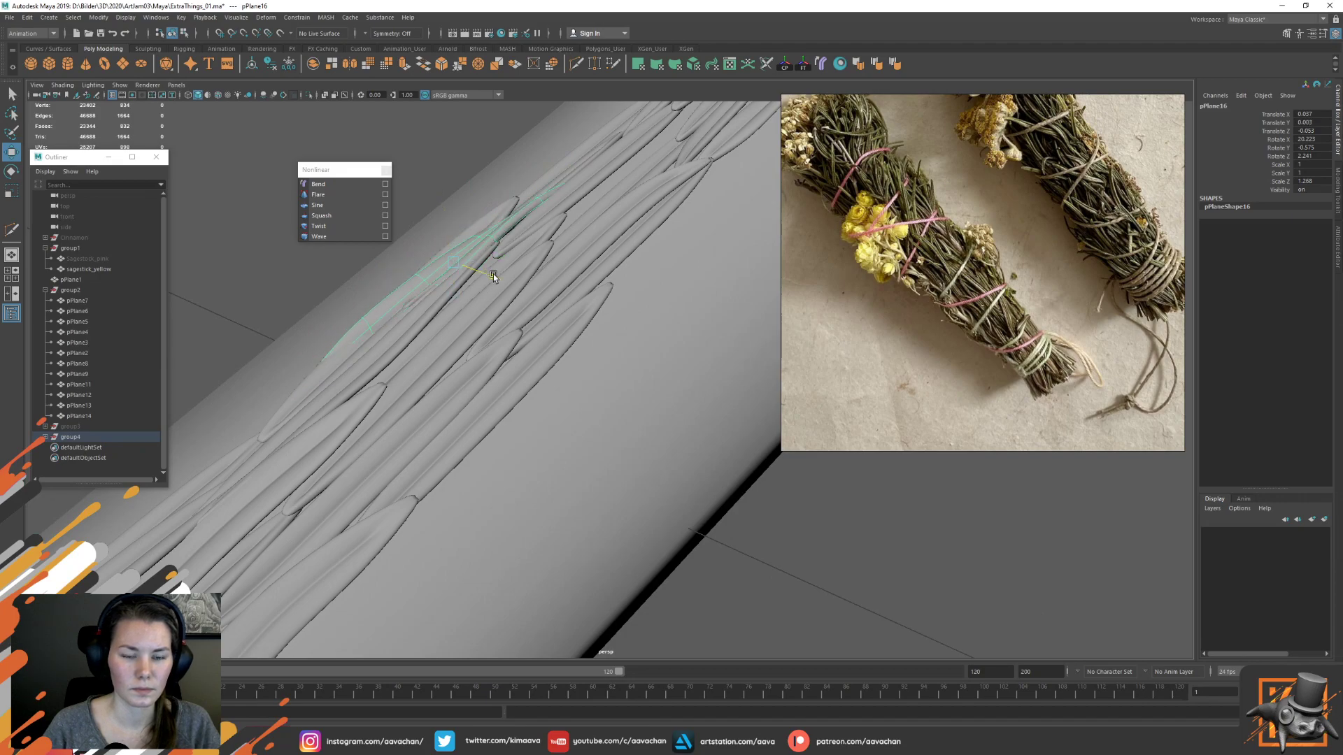
Shift the duplicated leaf sideways along the stick's surface and delete the old leaf it overlaps
click(426, 310)
alt+drag(428, 312, 570, 310)
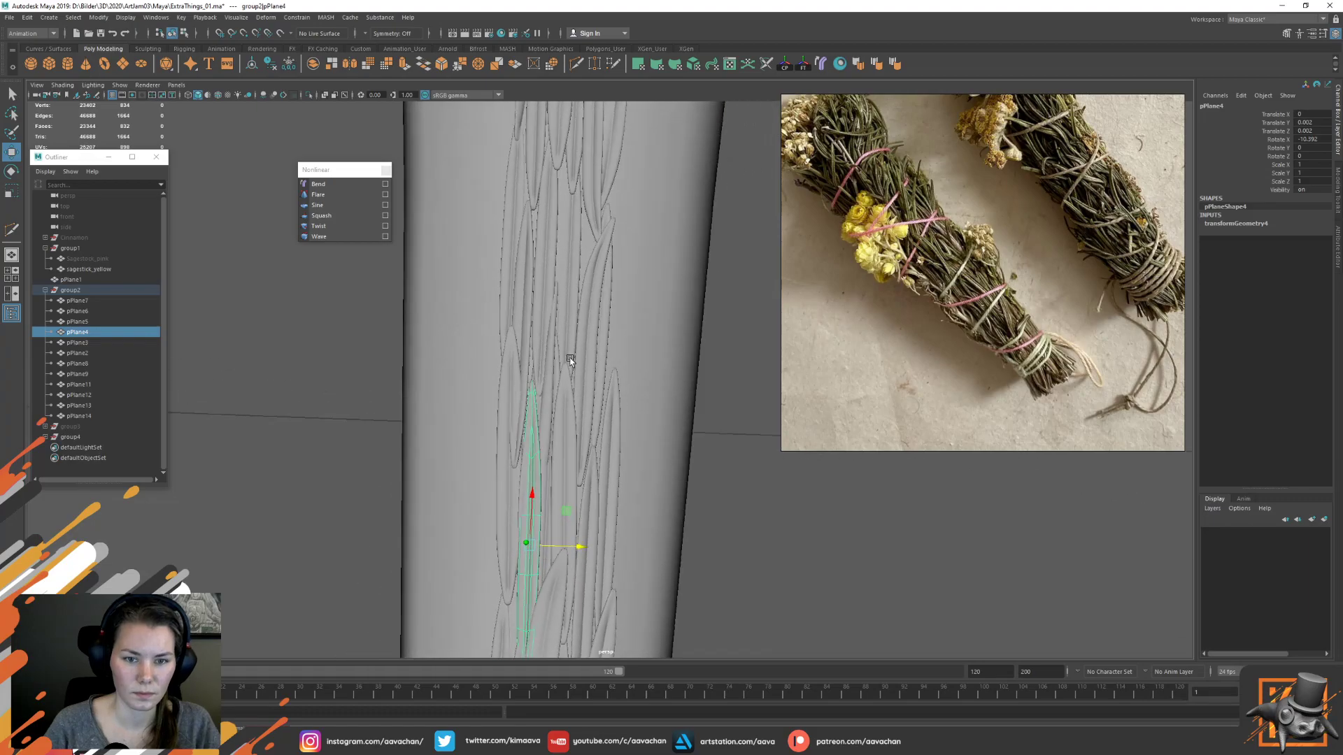
click(543, 406)
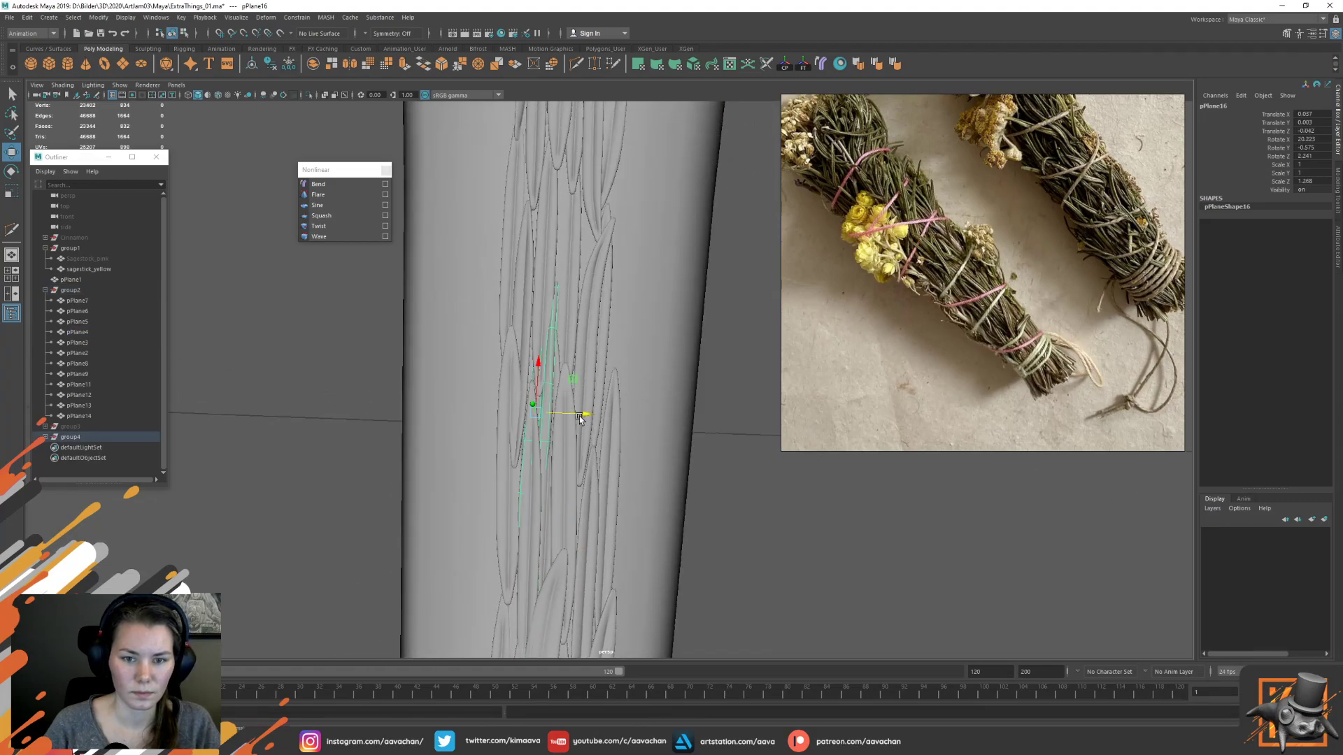
click(552, 341)
key(Delete)
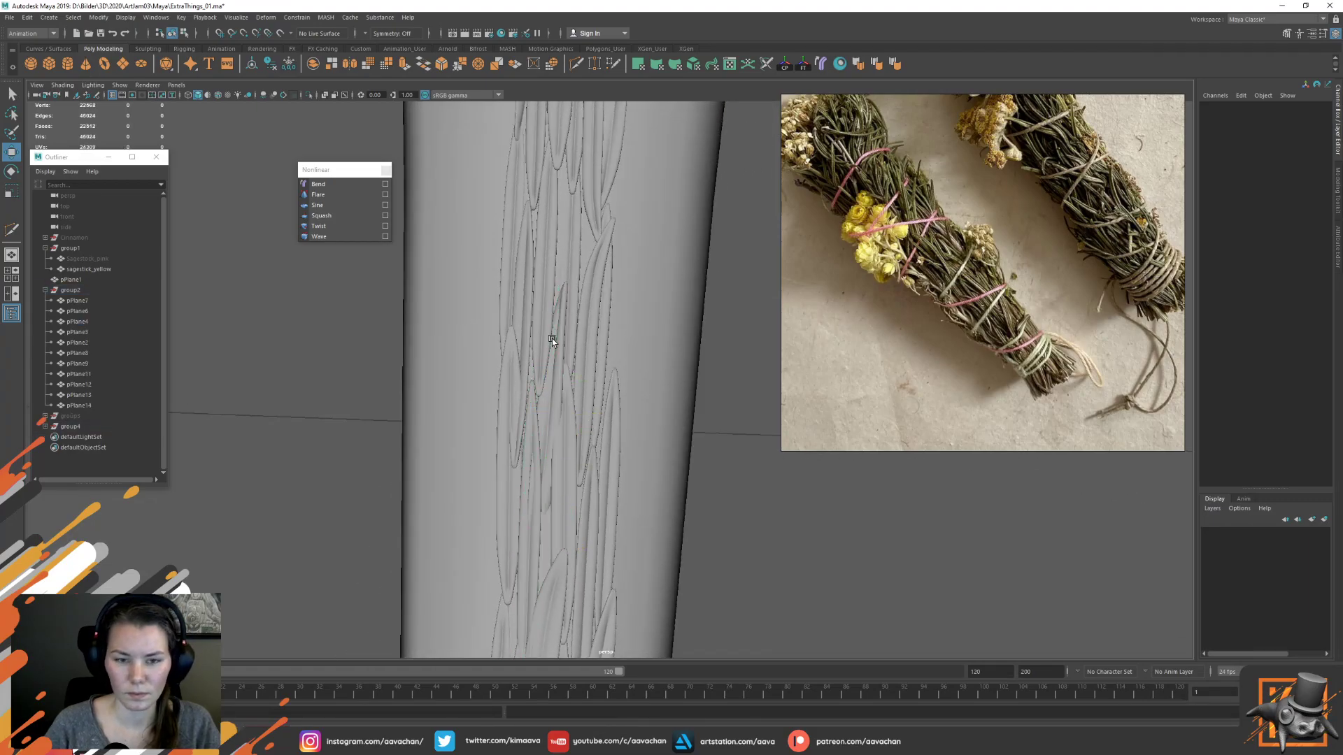
Rotate the duplicated leaf slightly so it follows the direction of the surrounding leaves
click(552, 342)
key(e)
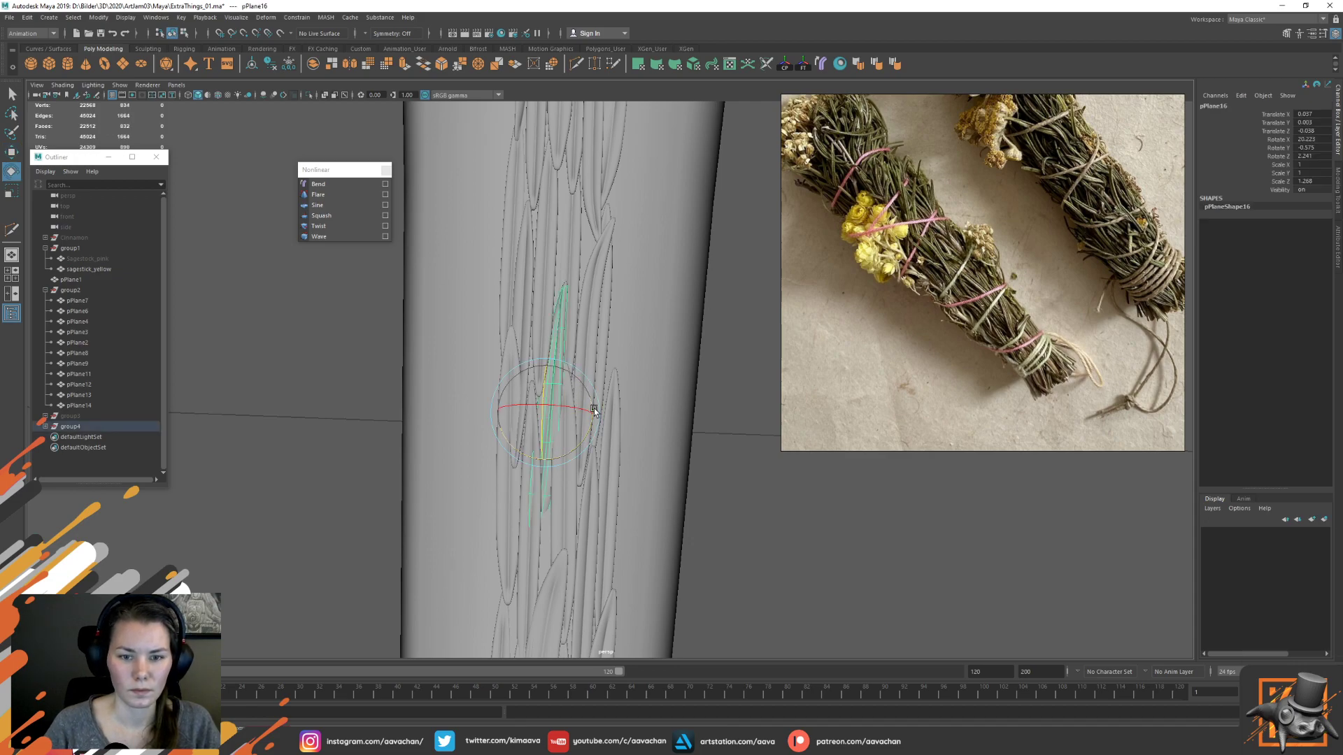
drag(581, 432, 576, 438)
scroll(593, 387, down, 4)
scroll(603, 293, down, 2)
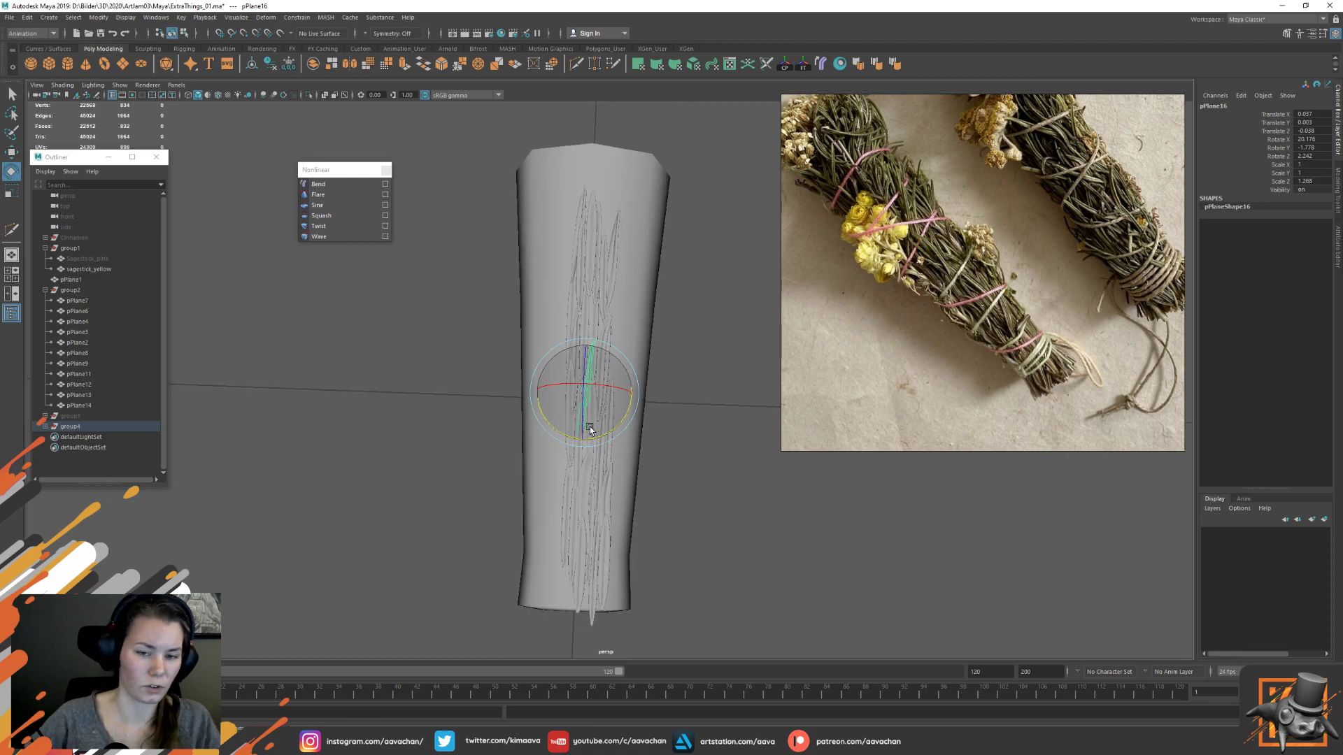
key(w)
scroll(705, 455, up, 6)
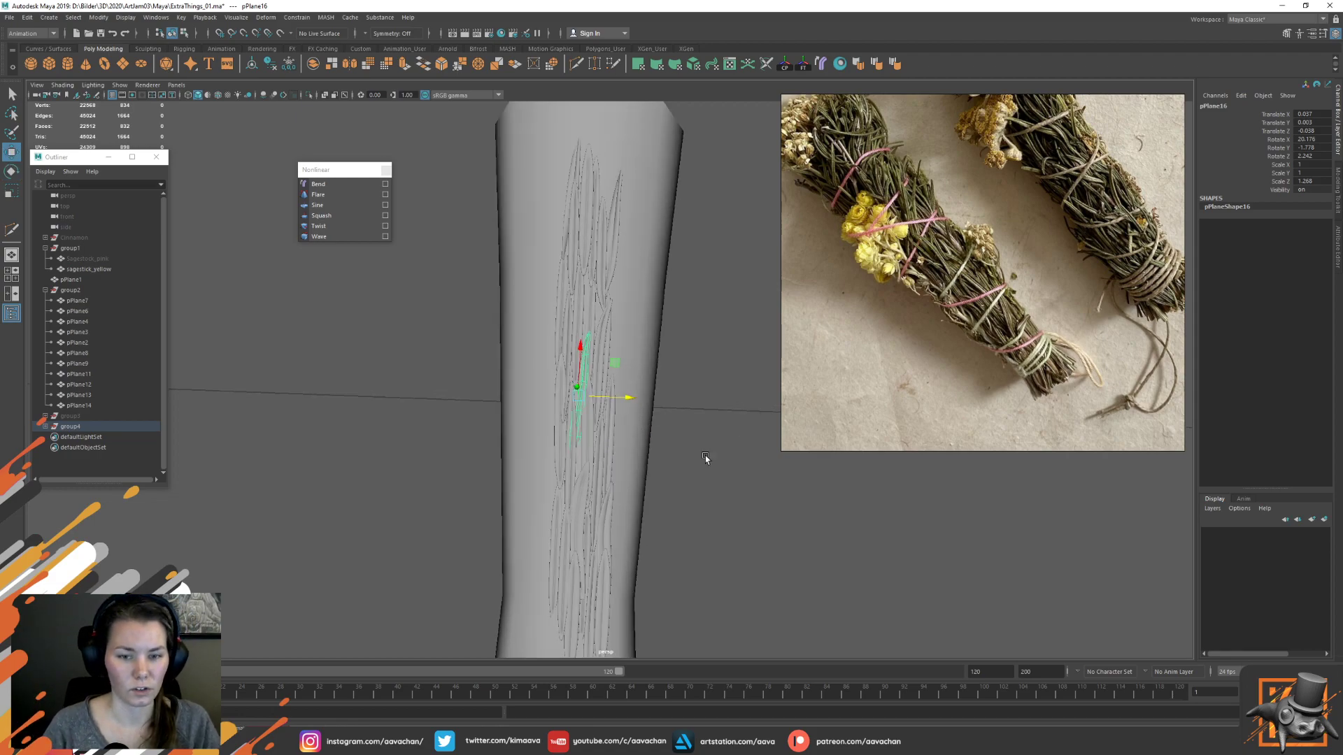
Rotate the long leaf just below the duplicated one slightly around its own centre
click(546, 490)
key(f)
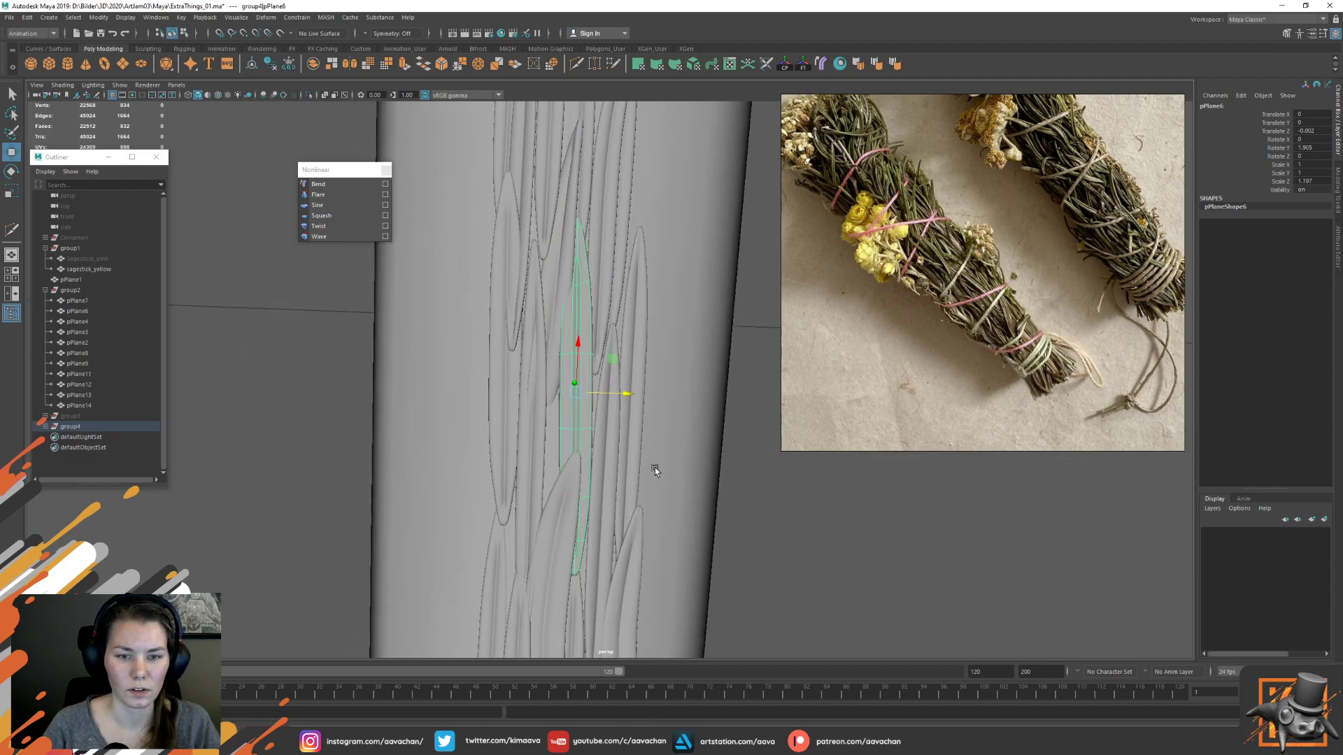
key(e)
drag(600, 383, 607, 385)
Adjust the upper vertices of the leaf in the middle of the overlapping row and return to object selection
click(585, 421)
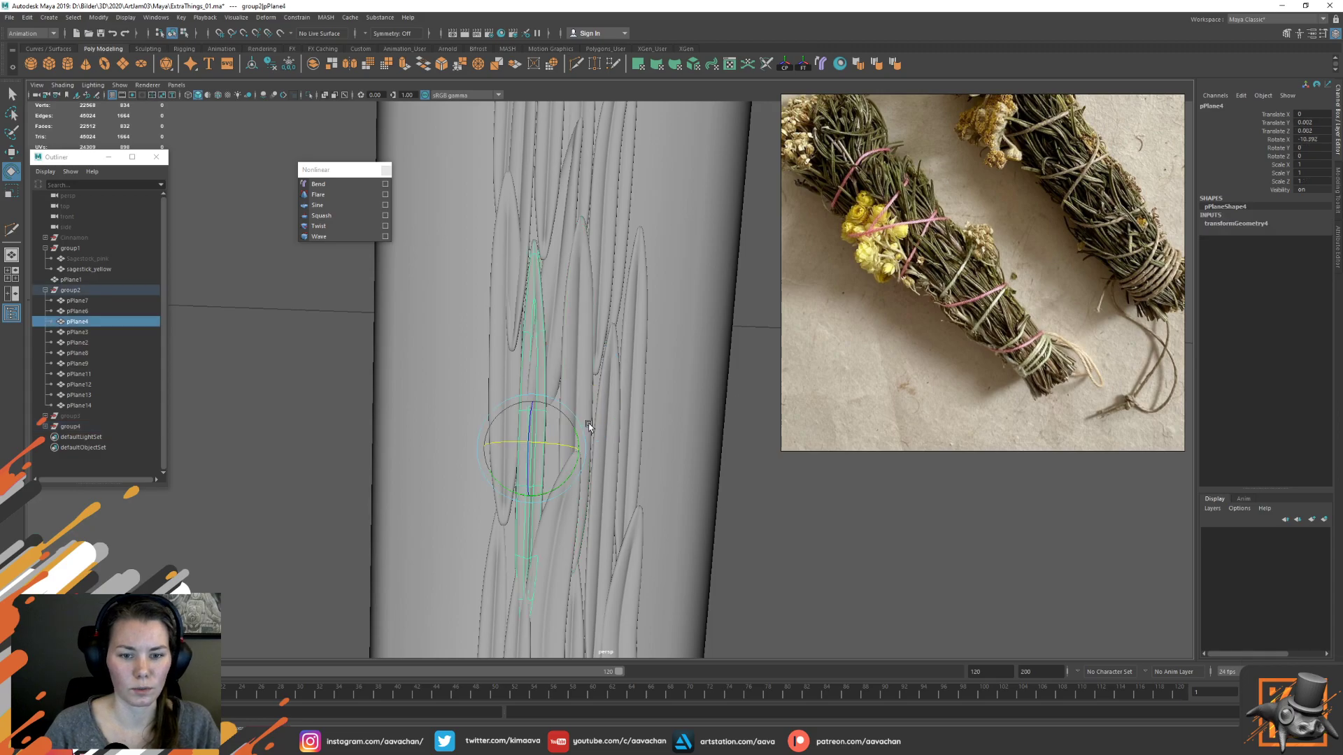
alt+drag(666, 426, 703, 410)
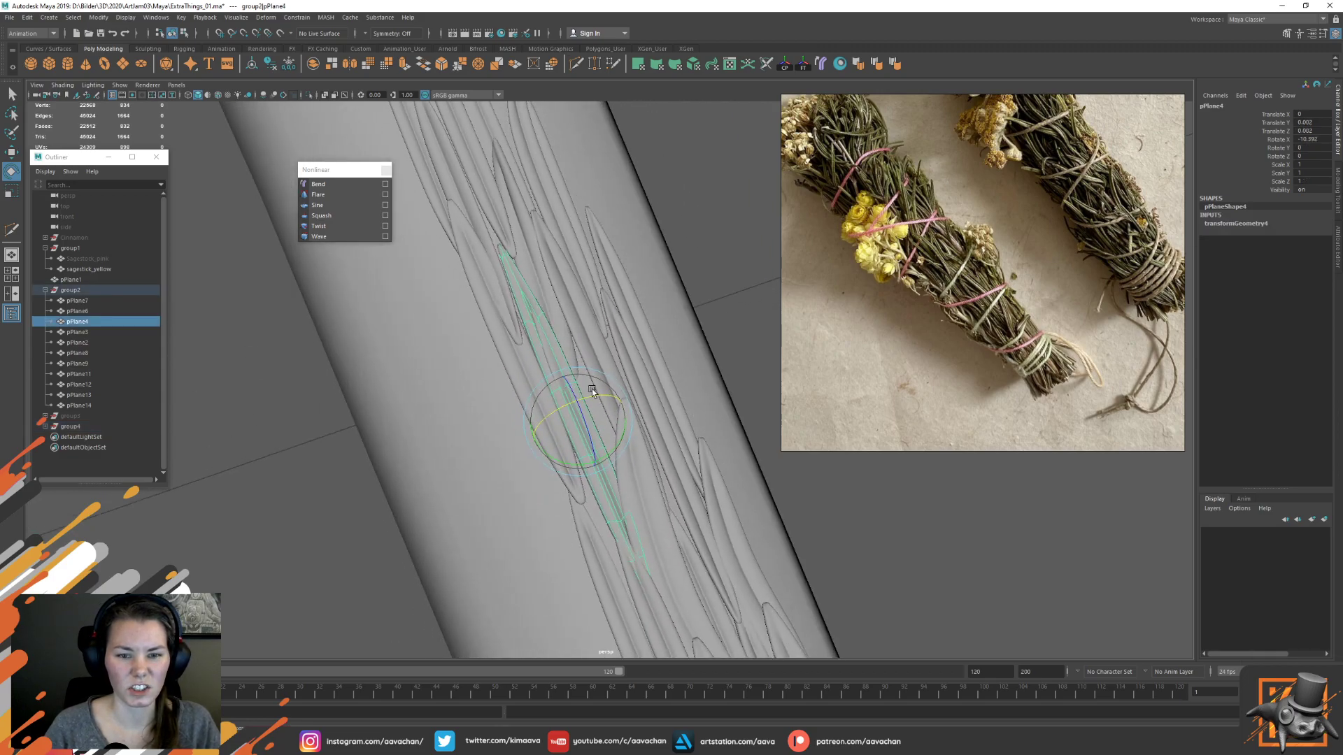
right_drag(743, 243, 693, 245)
drag(540, 412, 638, 293)
key(w)
right_drag(589, 313, 651, 287)
alt+drag(671, 291, 531, 362)
Move the lower-tip vertices of leaf pPlane14 to fit the neighbouring leaf and return to object selection
click(523, 362)
key(e)
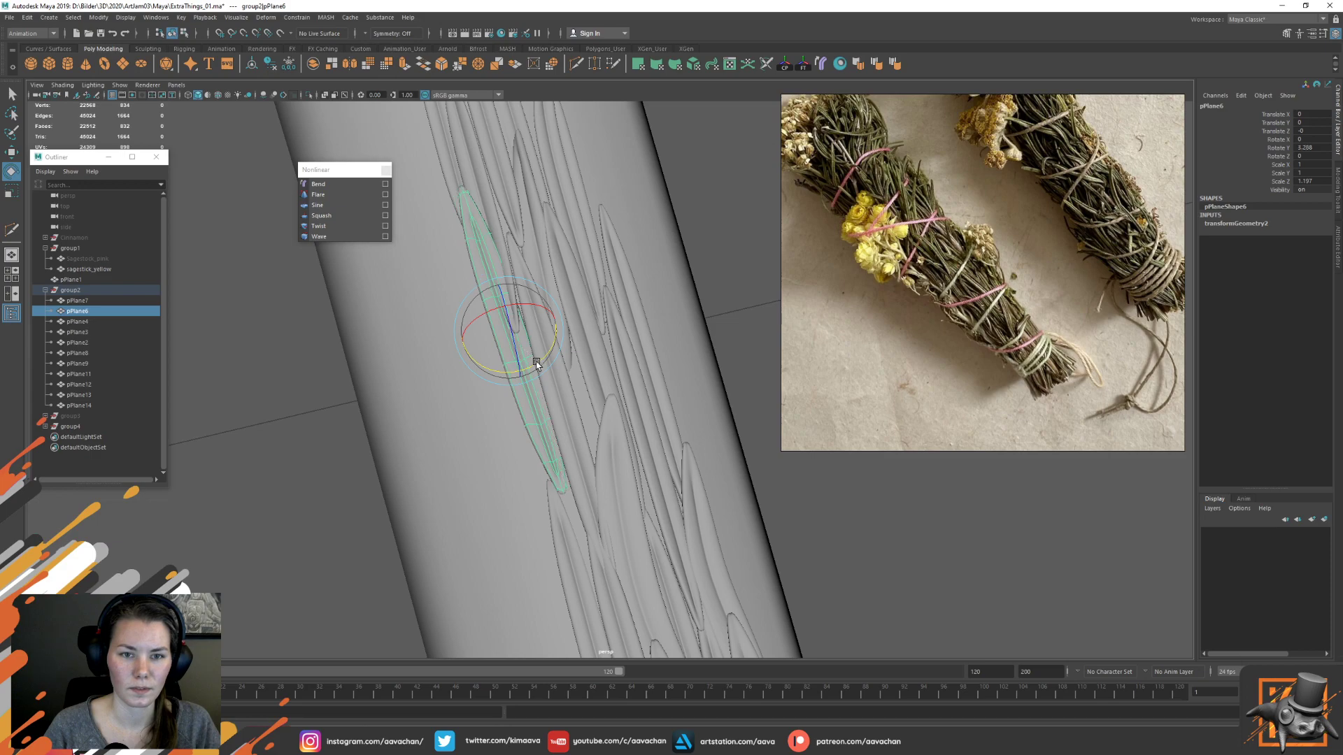
click(495, 226)
right_drag(496, 226, 426, 217)
drag(430, 217, 544, 325)
key(ctrl+z)
drag(689, 170, 503, 358)
key(w)
drag(512, 277, 511, 285)
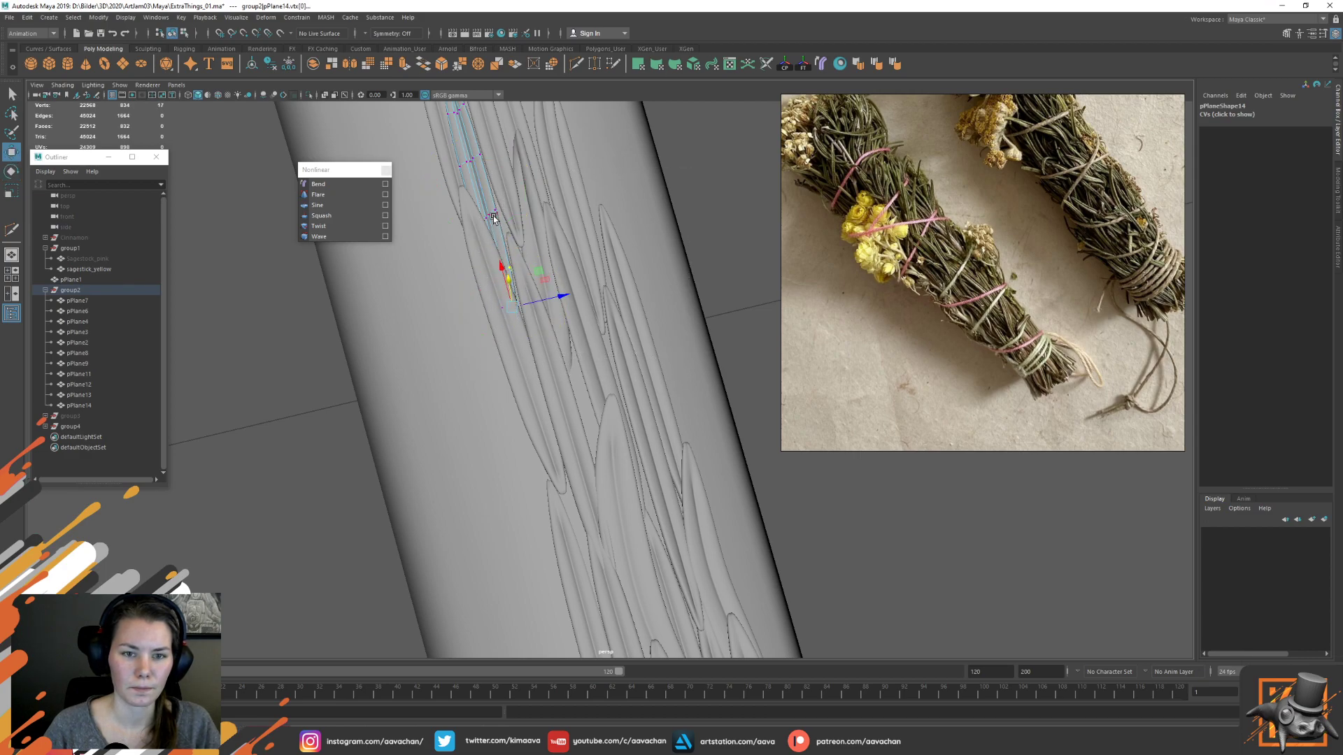
right_drag(493, 219, 547, 199)
Duplicate a leaf from the upper part of the stick and move the copy down over the middle section
alt+drag(621, 364, 615, 384)
alt+middle_drag(601, 422, 604, 511)
click(604, 188)
scroll(636, 239, down, 2)
alt+middle_drag(631, 179, 629, 241)
key(ctrl+d)
drag(638, 233, 516, 492)
alt+middle_drag(609, 506, 628, 384)
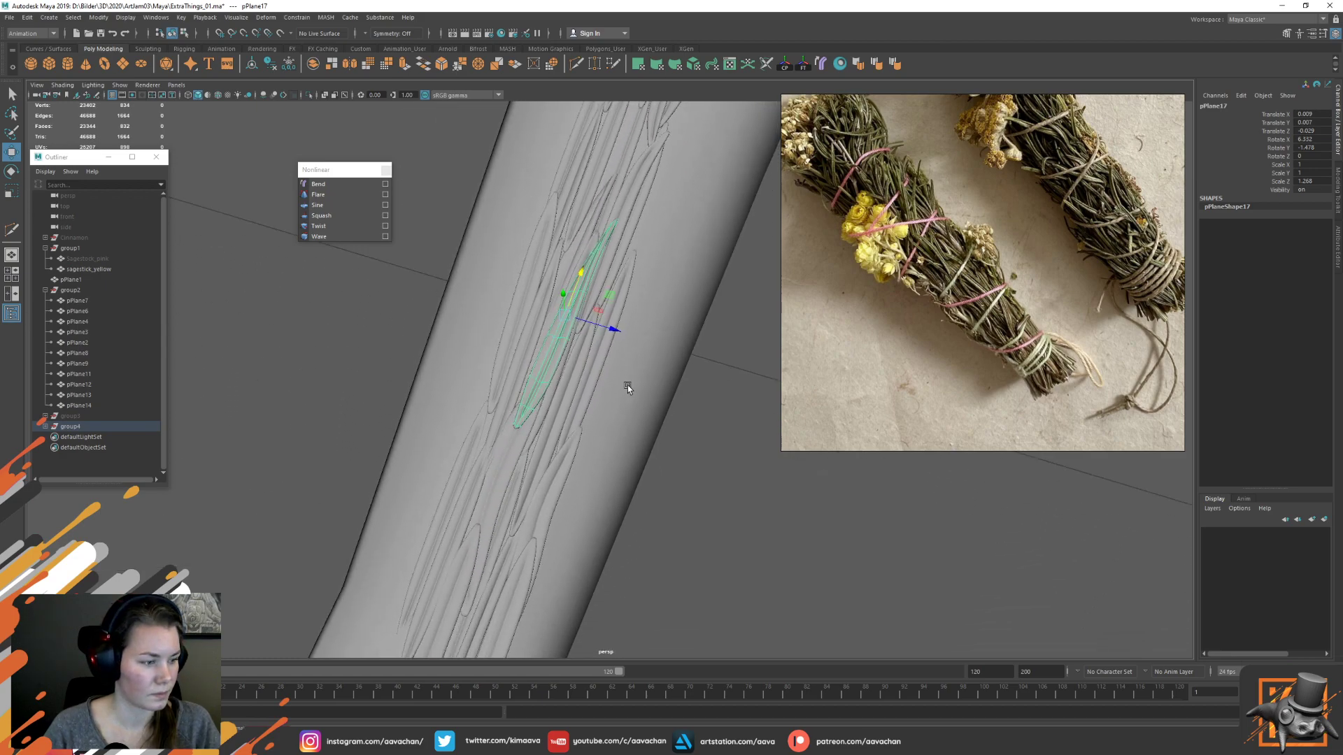
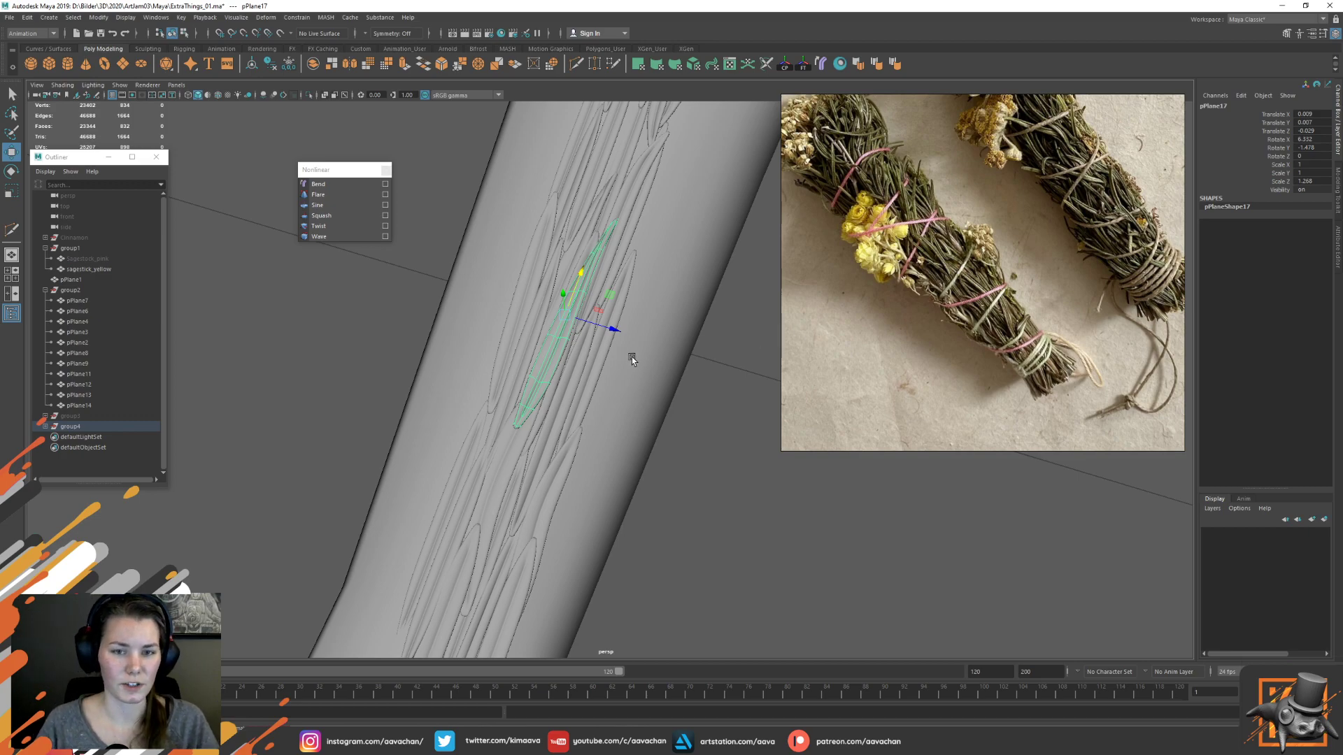
alt+drag(627, 360, 555, 370)
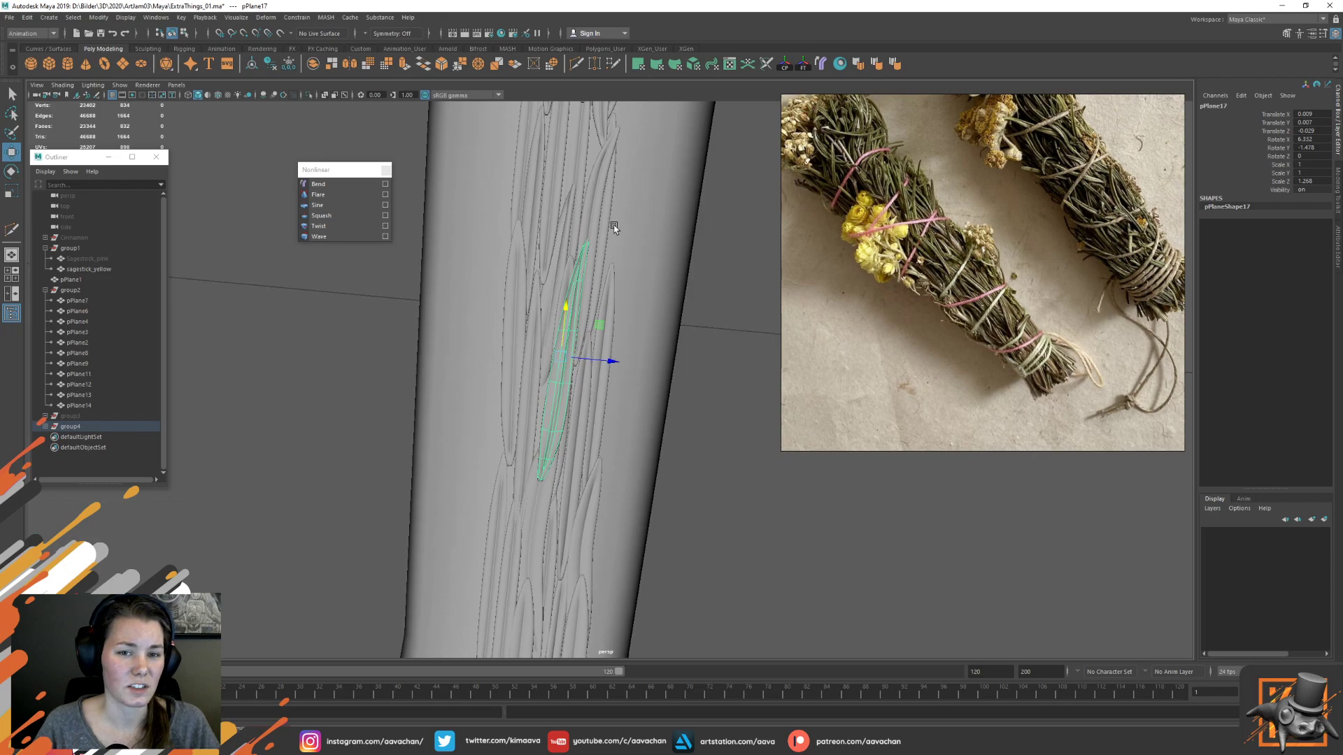
alt+drag(614, 228, 604, 322)
click(534, 322)
click(550, 508)
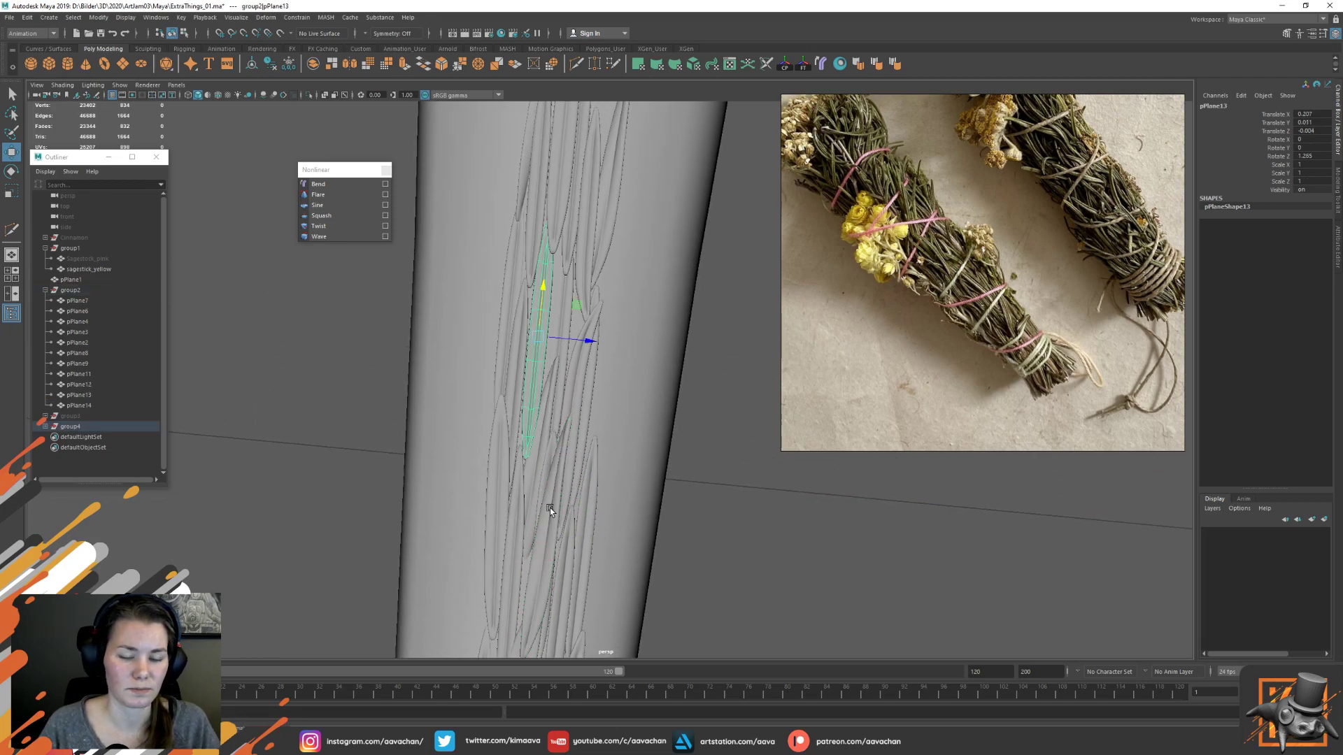
Lower the newly duplicated leaf onto the stick and rotate it to lie between its neighbours
alt+drag(555, 479, 481, 333)
drag(443, 238, 665, 257)
key(e)
scroll(652, 372, up, 2)
scroll(652, 372, up, 2)
key(w)
key(e)
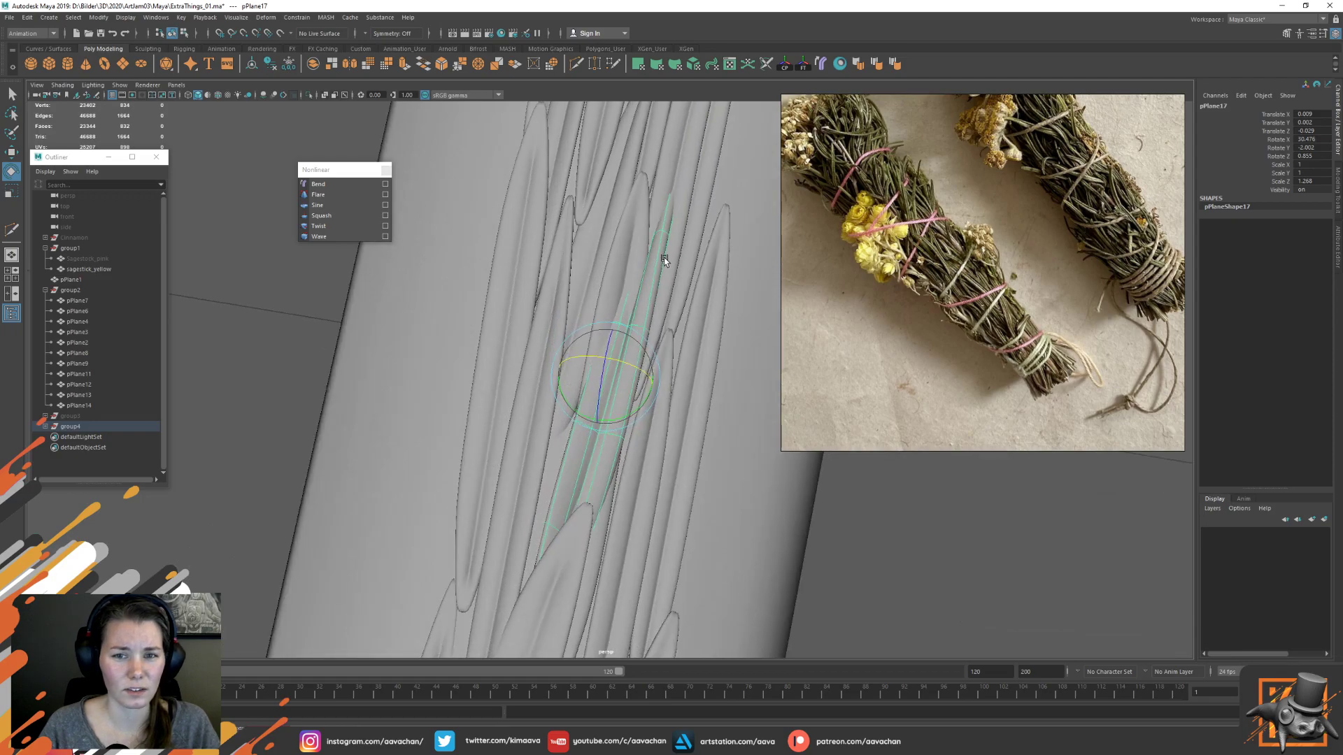
drag(608, 367, 602, 371)
key(w)
alt+drag(684, 393, 598, 325)
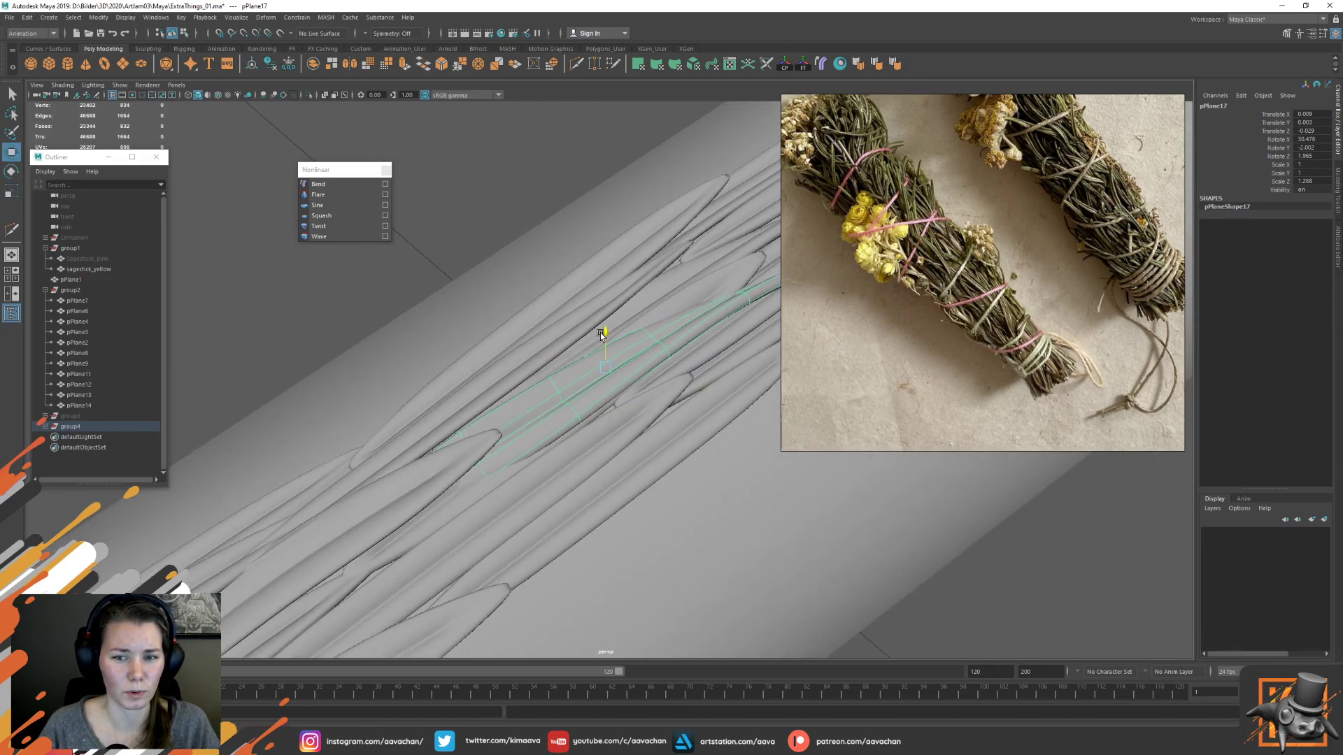
Delete the leaf overlapping the new duplicate, then rotate the duplicate and slide it along the stick
click(710, 295)
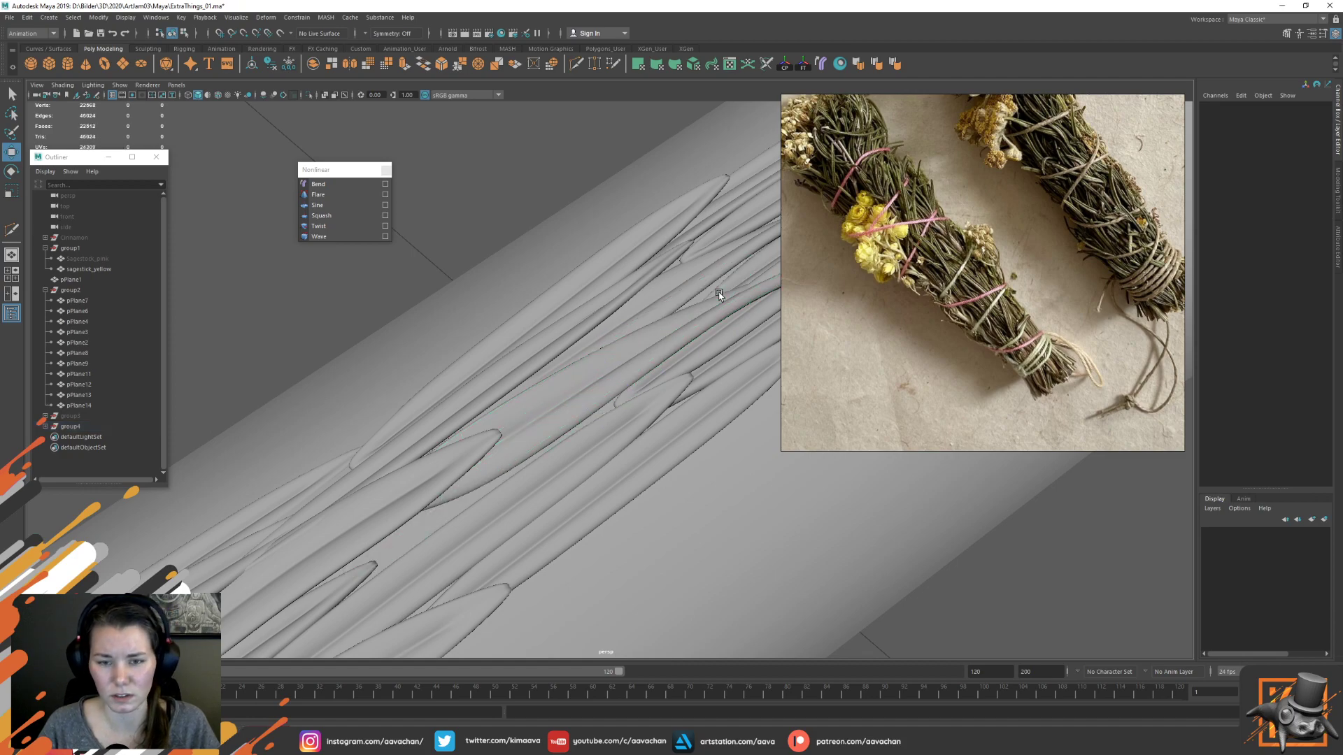
alt+drag(710, 295, 613, 408)
click(581, 367)
key(e)
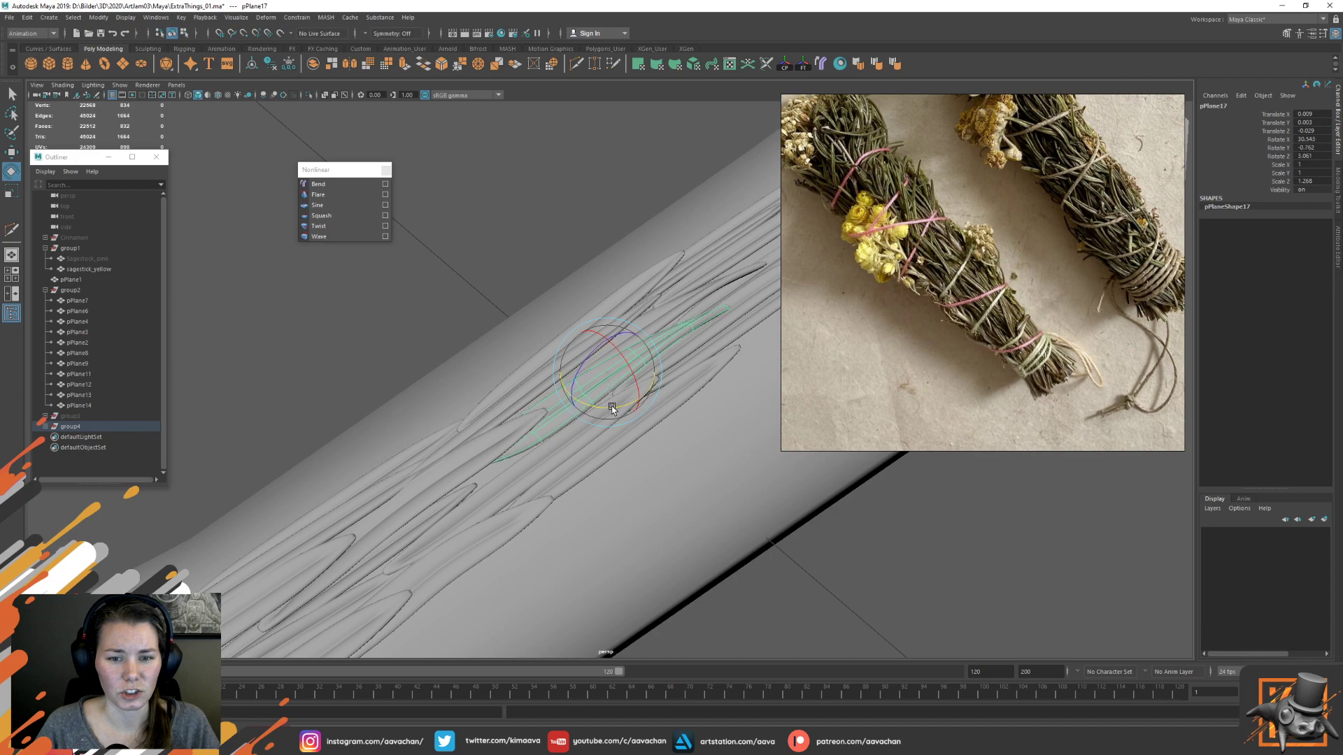
key(w)
drag(629, 355, 539, 452)
Delete the long straight leaf pPlane4 from the middle of the stick
alt+drag(670, 512, 573, 375)
click(572, 371)
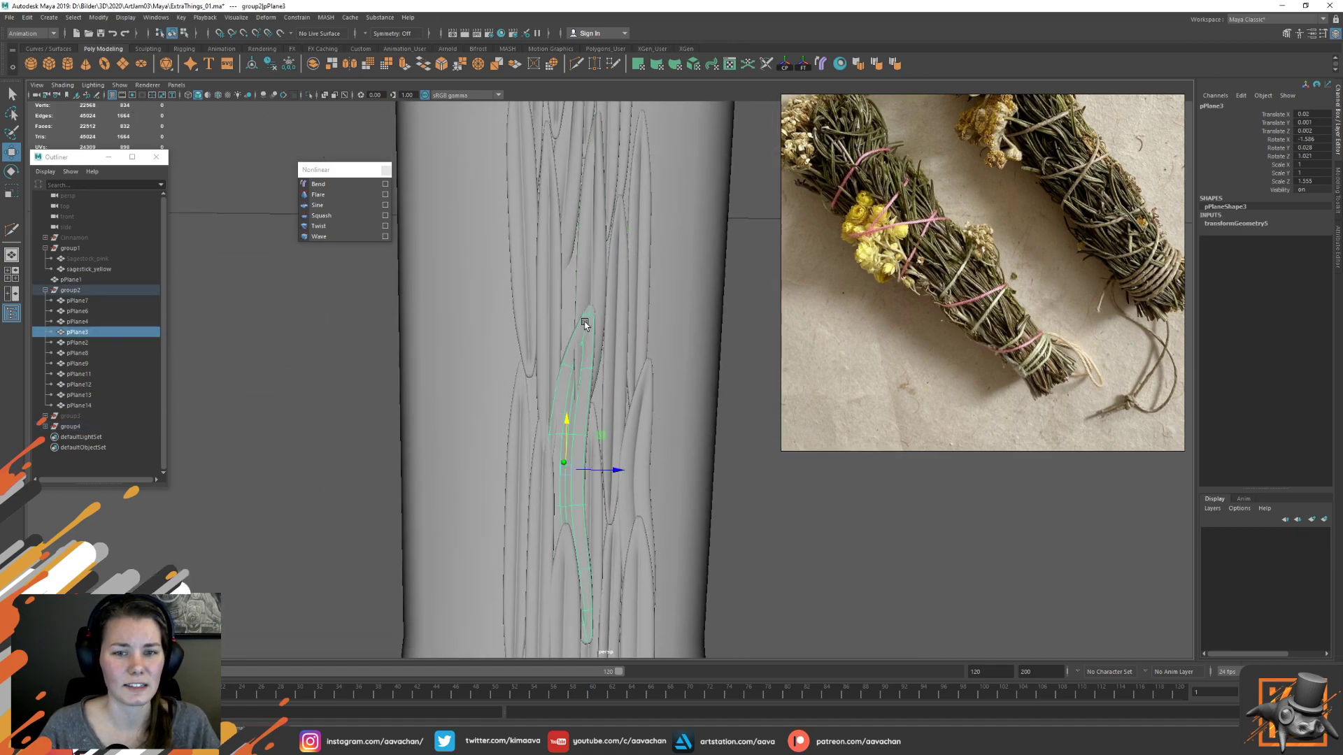
click(549, 296)
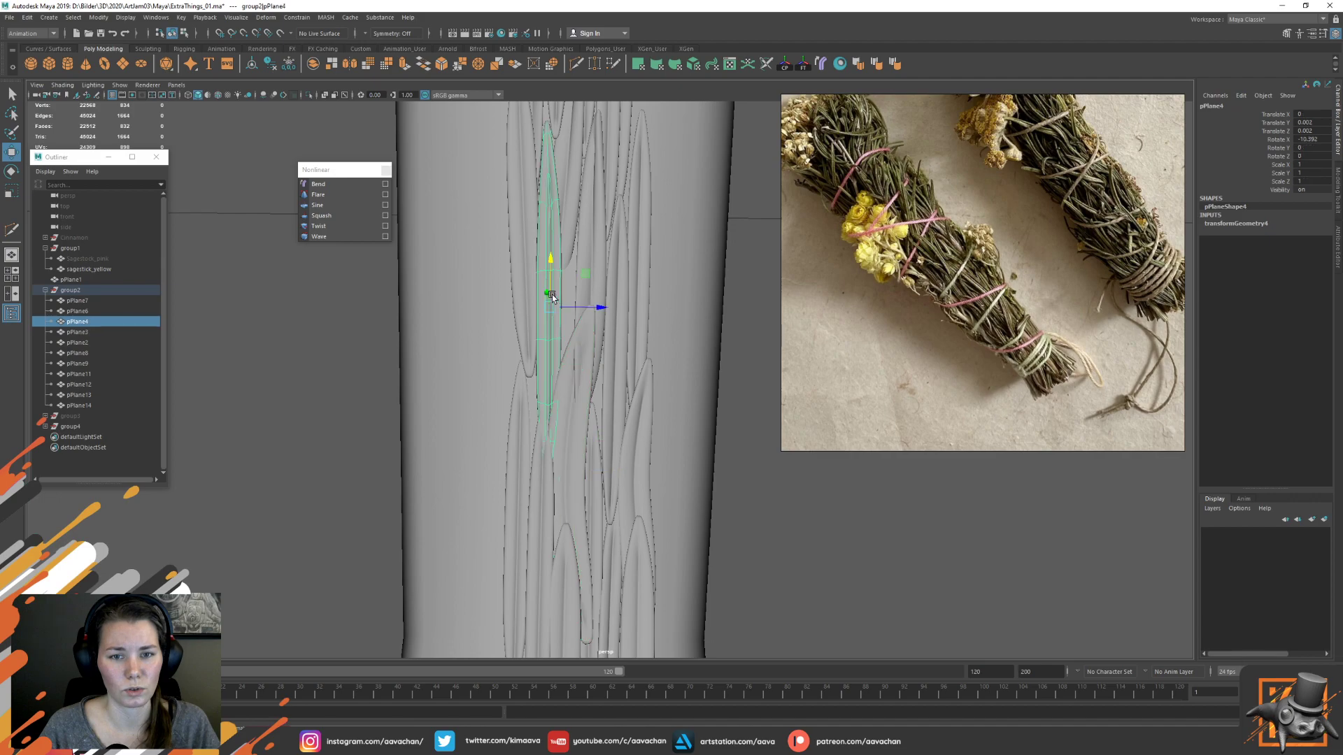
mouse_move(586, 306)
mouse_down()
mouse_move(602, 306)
mouse_move(575, 306)
mouse_up()
key(Delete)
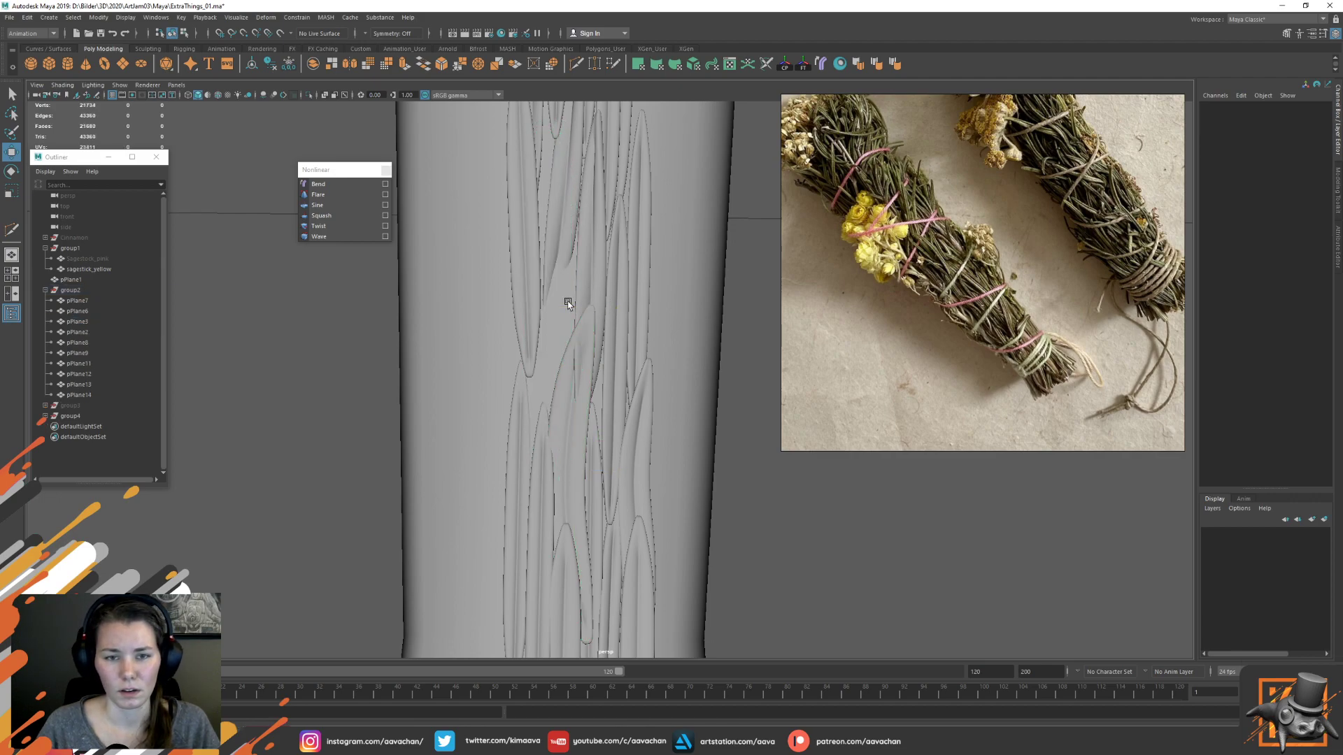
Duplicate the adjacent leaf and move the copy sideways and down into the gap of the deleted leaf
click(582, 268)
key(ctrl+d)
drag(636, 255, 606, 258)
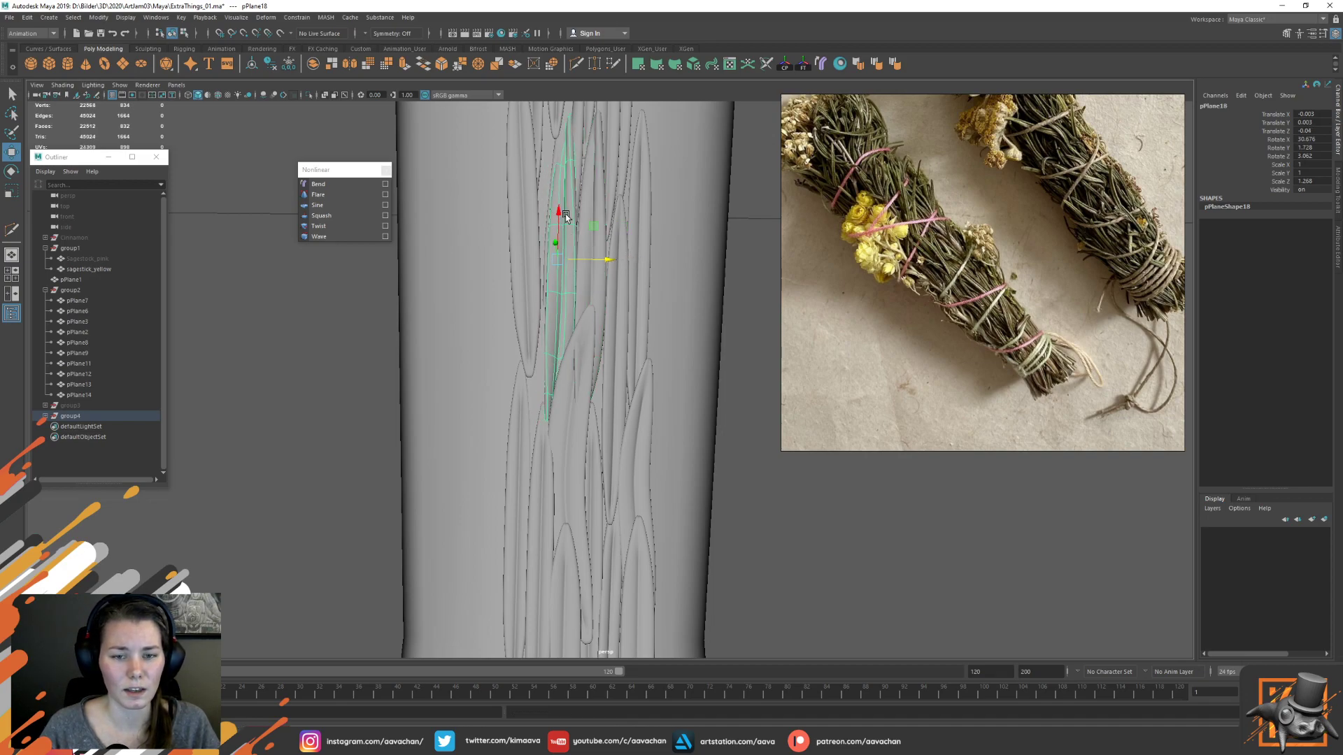
drag(558, 214, 548, 279)
Flip the new copy end for end by rotating it about 180 degrees and align it with the gap
key(e)
drag(592, 359, 477, 246)
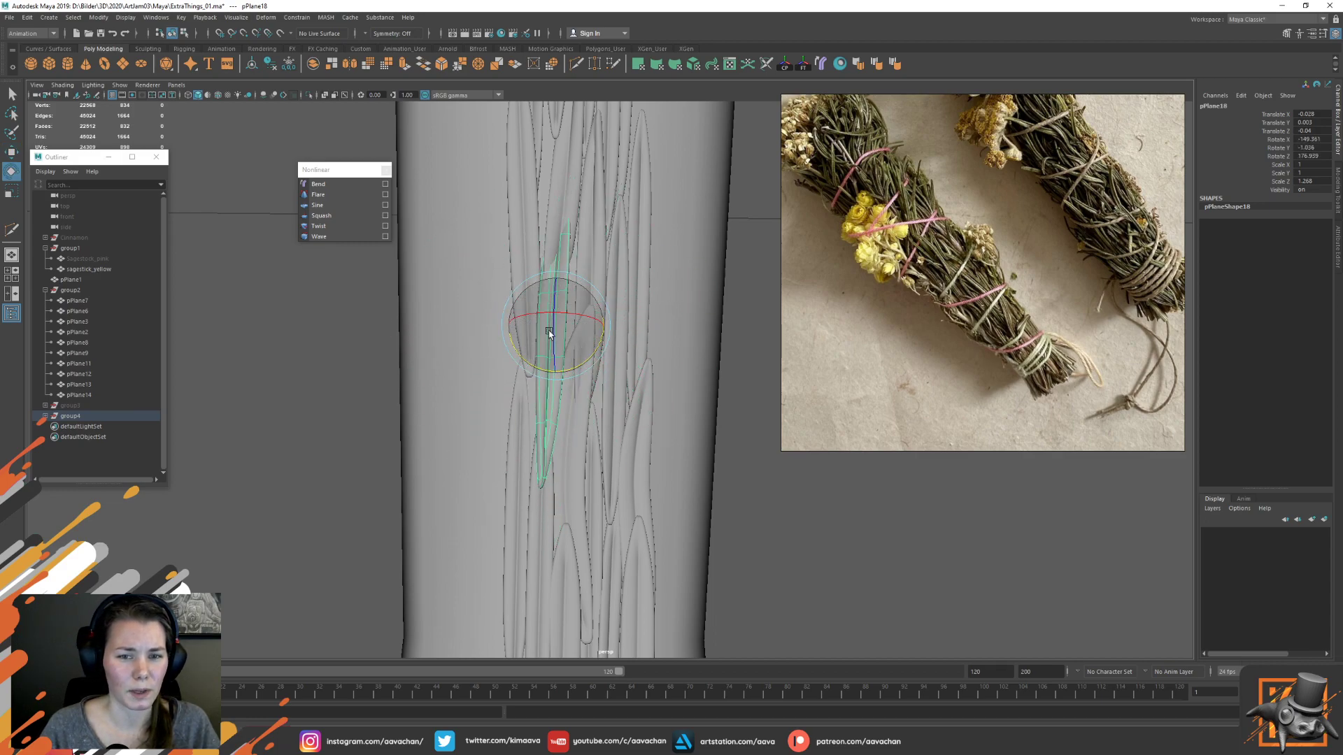
drag(554, 333, 615, 324)
key(w)
key(e)
key(w)
Sink the flipped leaf into the stick's surface and nudge it sideways among the neighbouring leaves
alt+drag(537, 397, 691, 351)
drag(583, 332, 568, 335)
key(e)
alt+drag(691, 301, 567, 346)
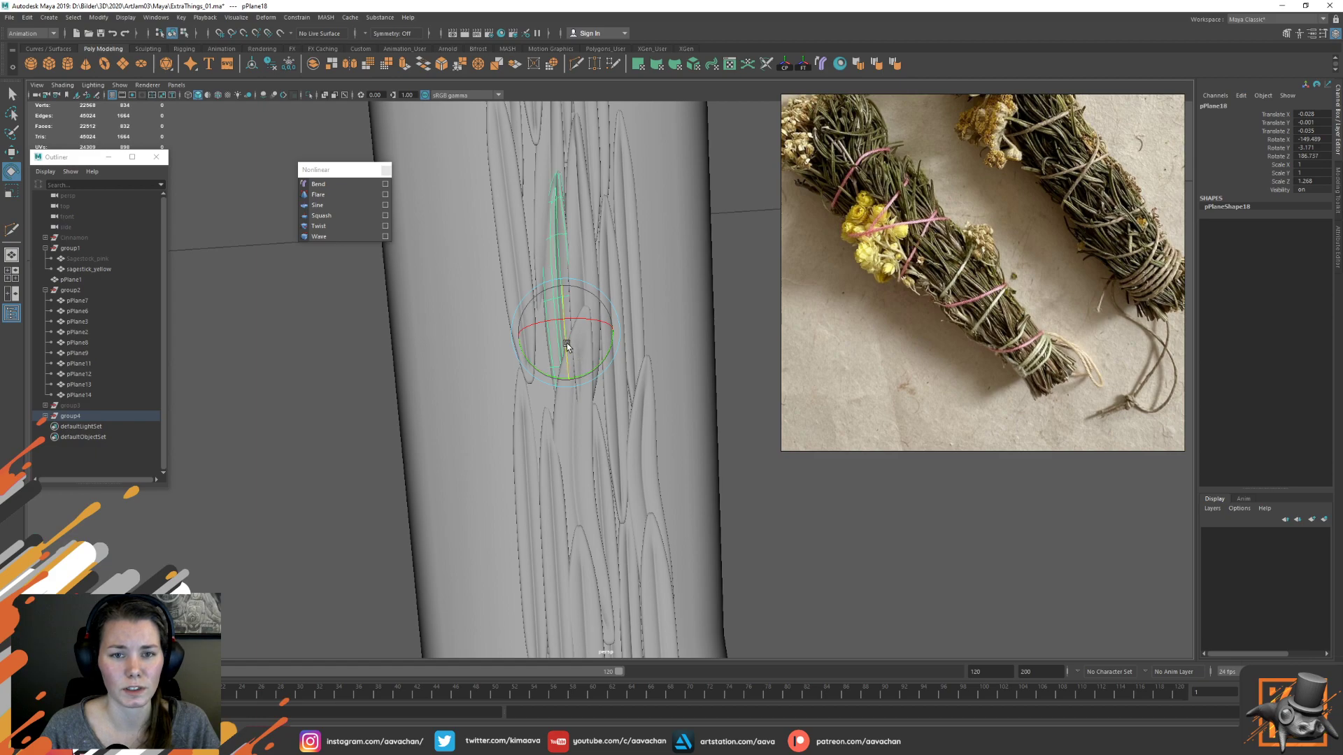
key(w)
drag(564, 287, 627, 241)
key(r)
key(w)
click(552, 291)
drag(552, 291, 488, 291)
Tilt the flipped leaf to follow the stick's curvature and shift it slightly sideways
key(r)
drag(610, 334, 614, 334)
key(e)
drag(578, 293, 585, 293)
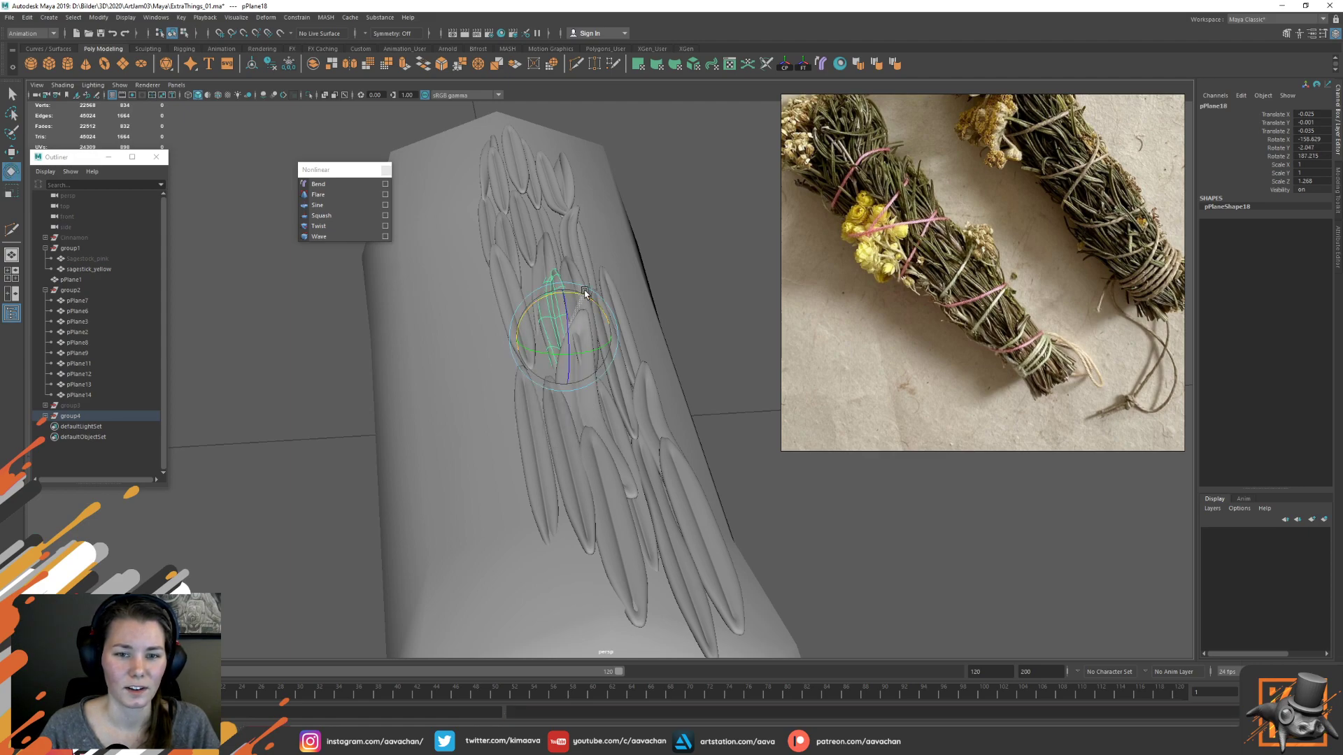
key(w)
drag(615, 336, 606, 336)
alt+drag(611, 284, 550, 325)
Fine-tune the flipped leaf's rotation and sideways position so it fits against the leaves around it
key(e)
key(r)
key(w)
key(e)
drag(540, 308, 553, 312)
click(579, 368)
alt+drag(651, 321, 552, 291)
click(551, 293)
drag(602, 331, 599, 332)
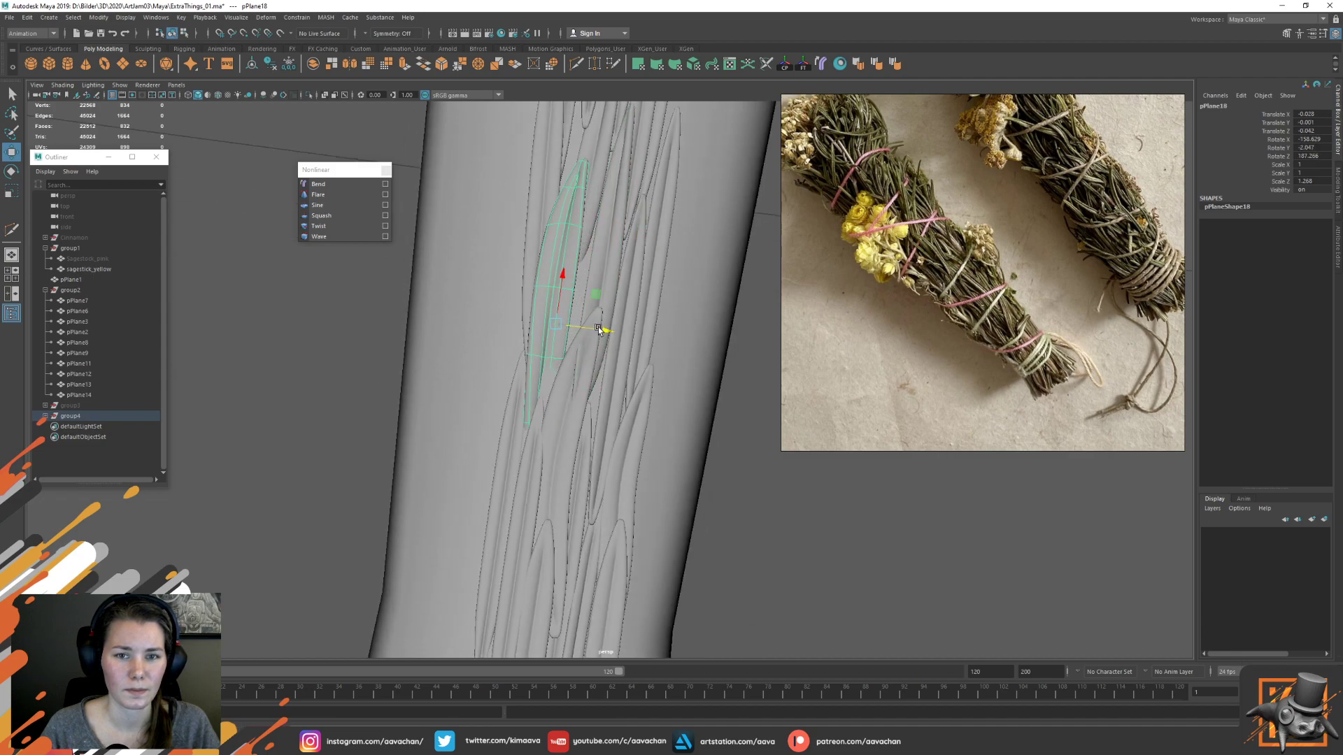
Switch the leaf pPlane17 to vertex editing and select the vertices of its lower half
click(593, 206)
alt+right_drag(623, 249, 593, 189)
alt+middle_drag(593, 189, 583, 260)
alt+drag(586, 262, 635, 291)
click(589, 349)
alt+right_drag(589, 350, 609, 381)
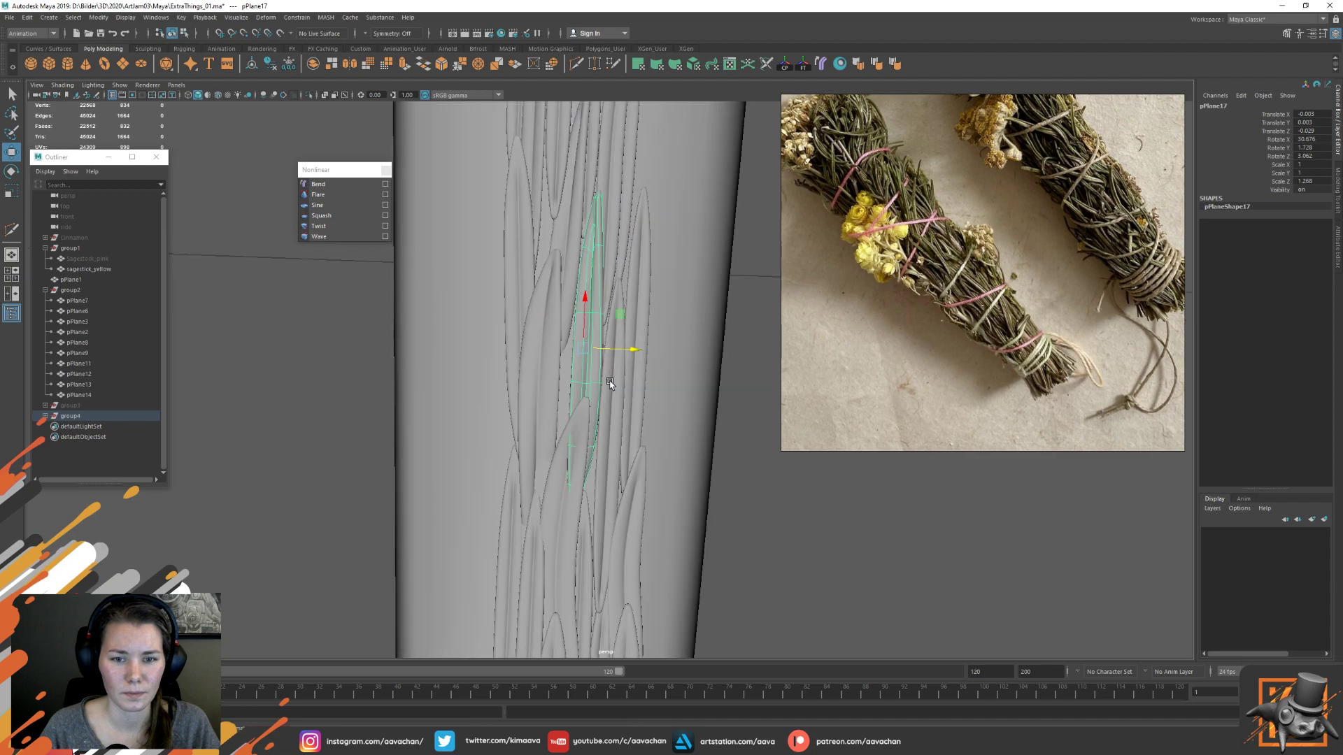
click(624, 343)
click(589, 346)
right_drag(586, 326, 536, 332)
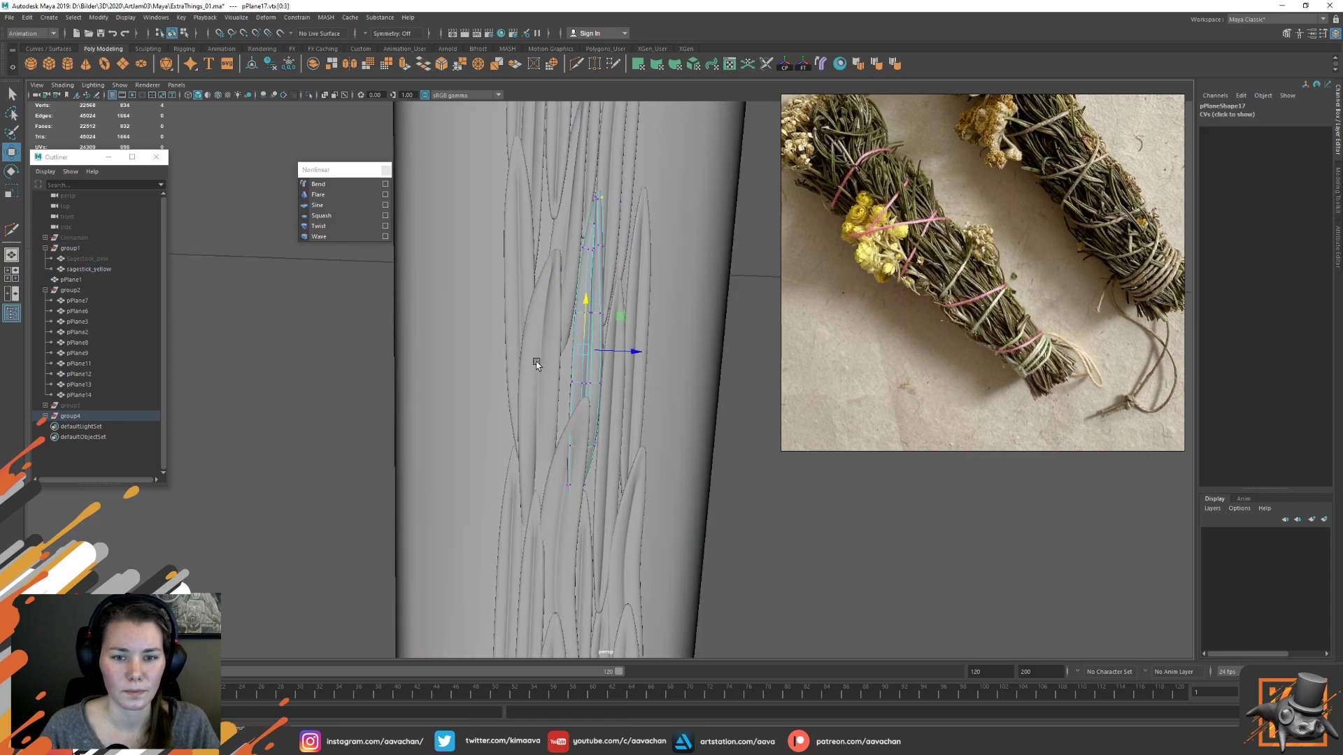
drag(558, 367, 639, 498)
Snap the pivot to pPlane17's middle vertex row, rotate the leaf's lower half around it and shift it sideways
key(d)
key(v)
click(594, 376)
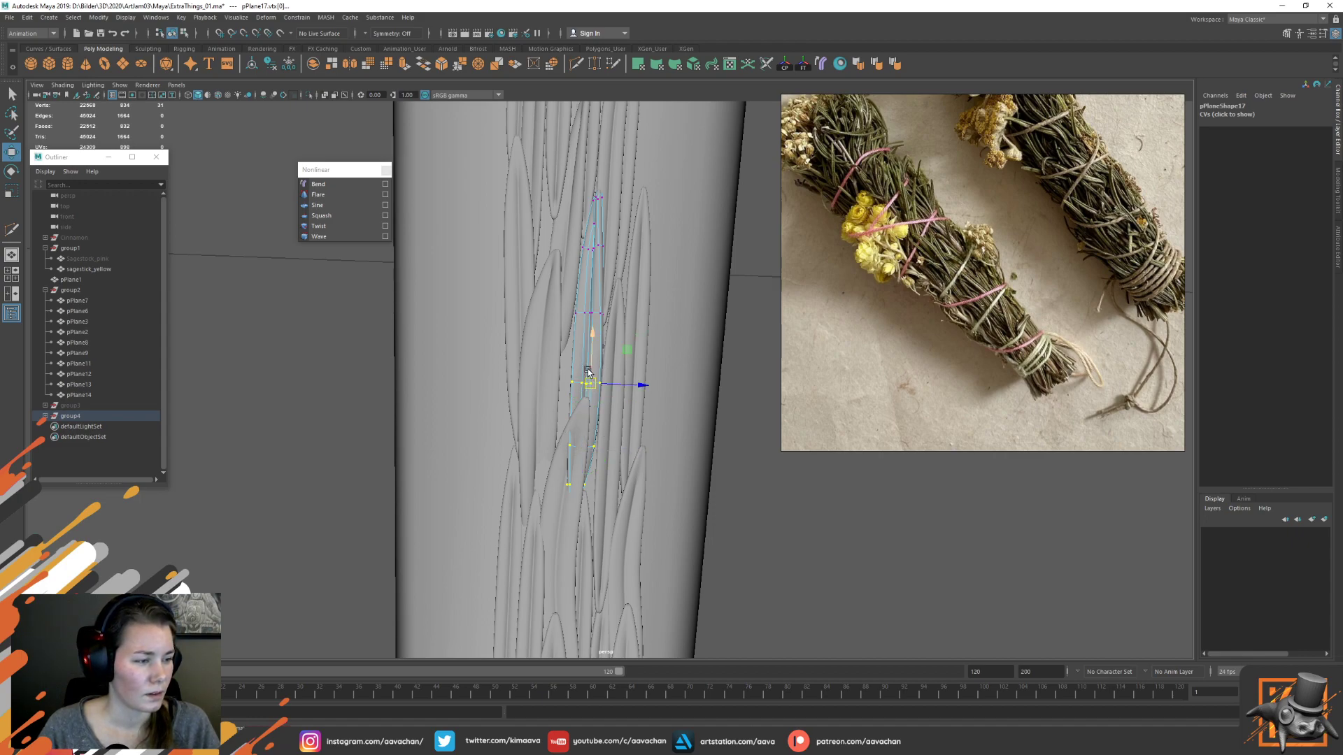
key(e)
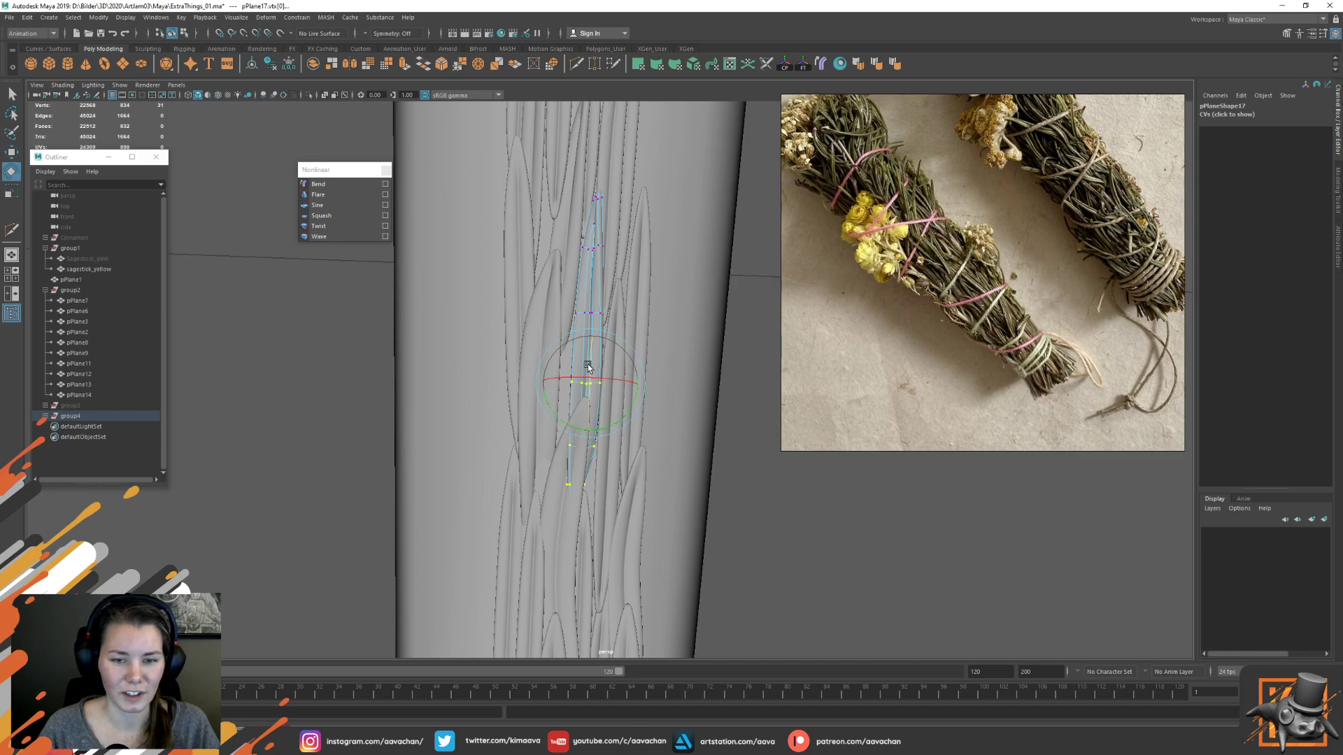
drag(550, 397, 548, 415)
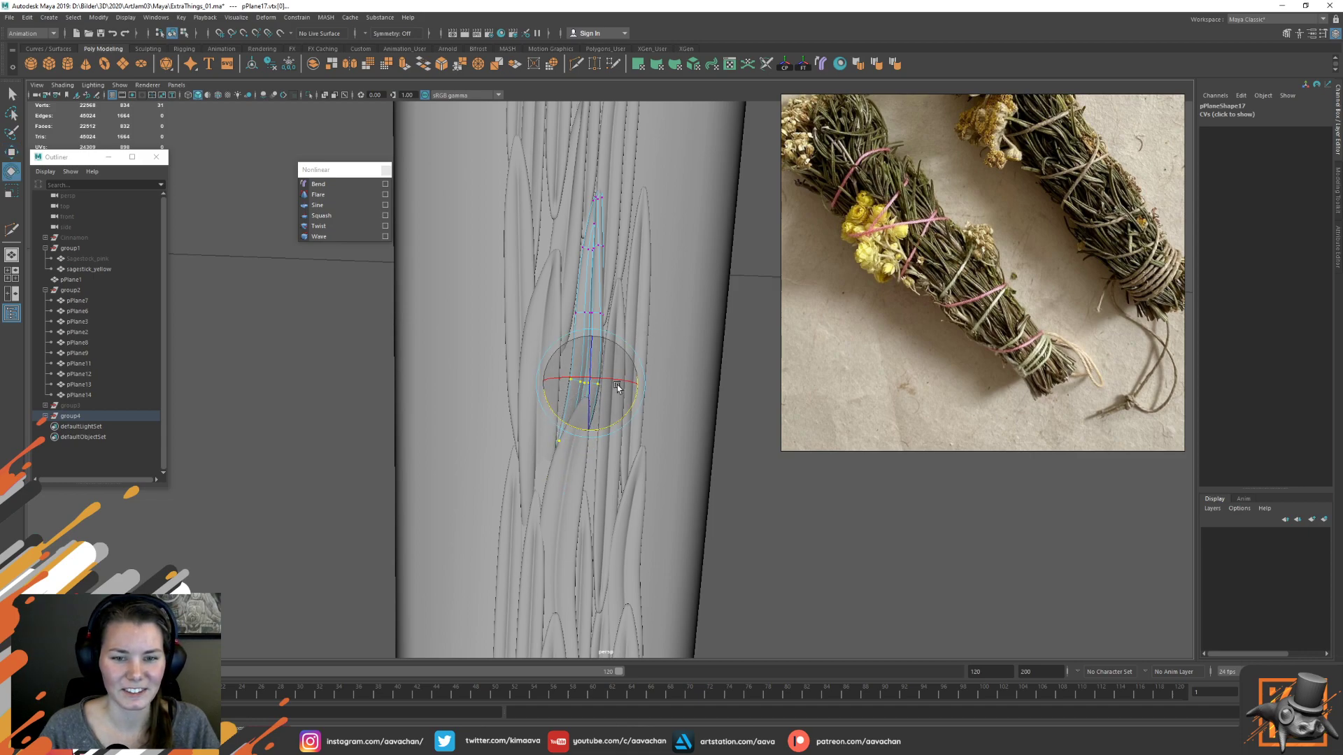
key(w)
drag(649, 386, 632, 383)
key(e)
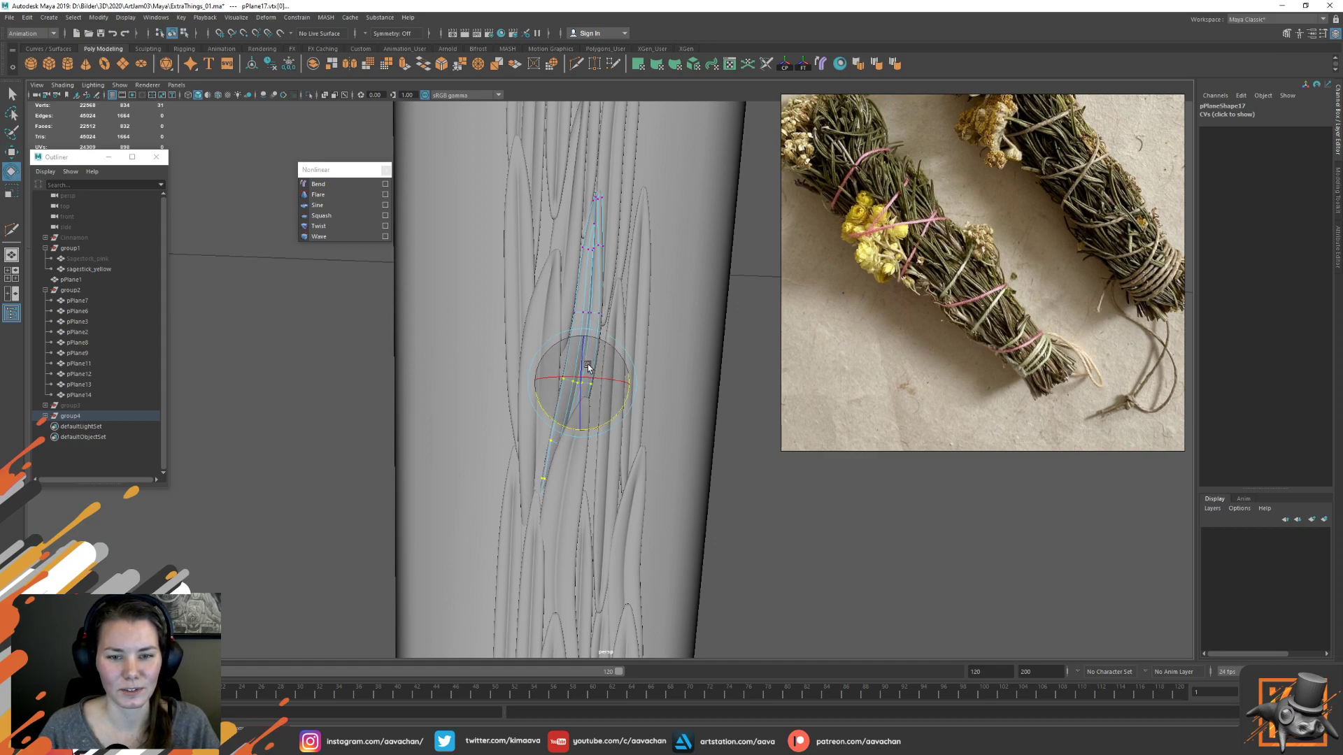
key(w)
Scale pPlane17's middle vertex row across the leaf and reposition the vertices at its lower end sideways
alt+drag(627, 392, 582, 326)
alt+drag(435, 335, 518, 379)
drag(371, 358, 637, 382)
key(r)
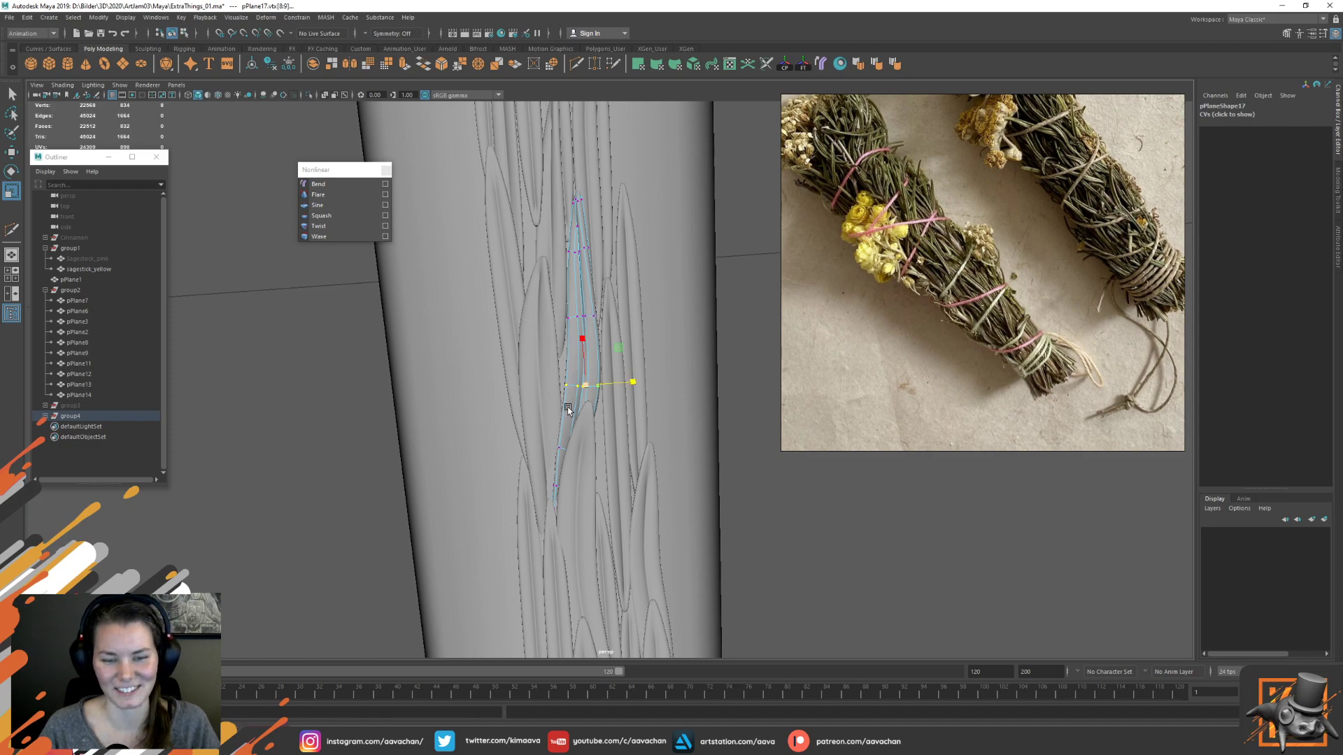
drag(351, 402, 598, 477)
key(w)
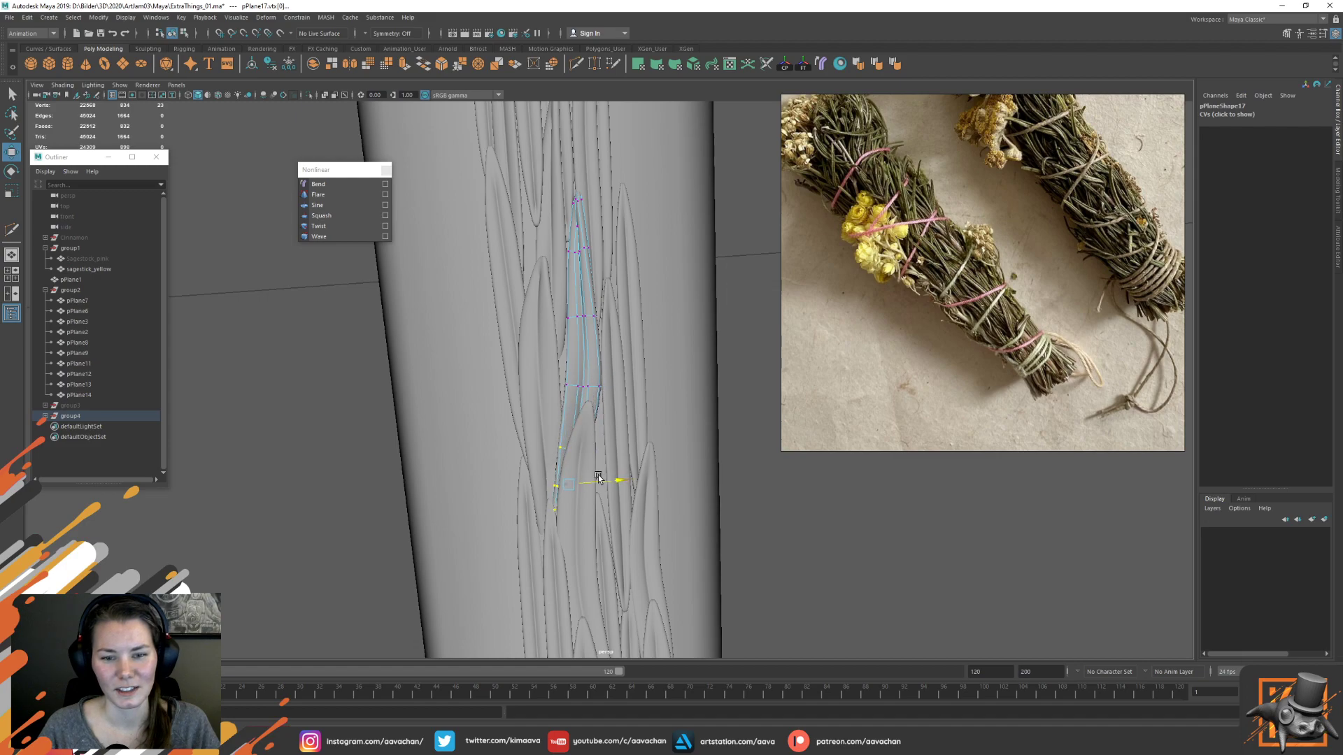
click(435, 426)
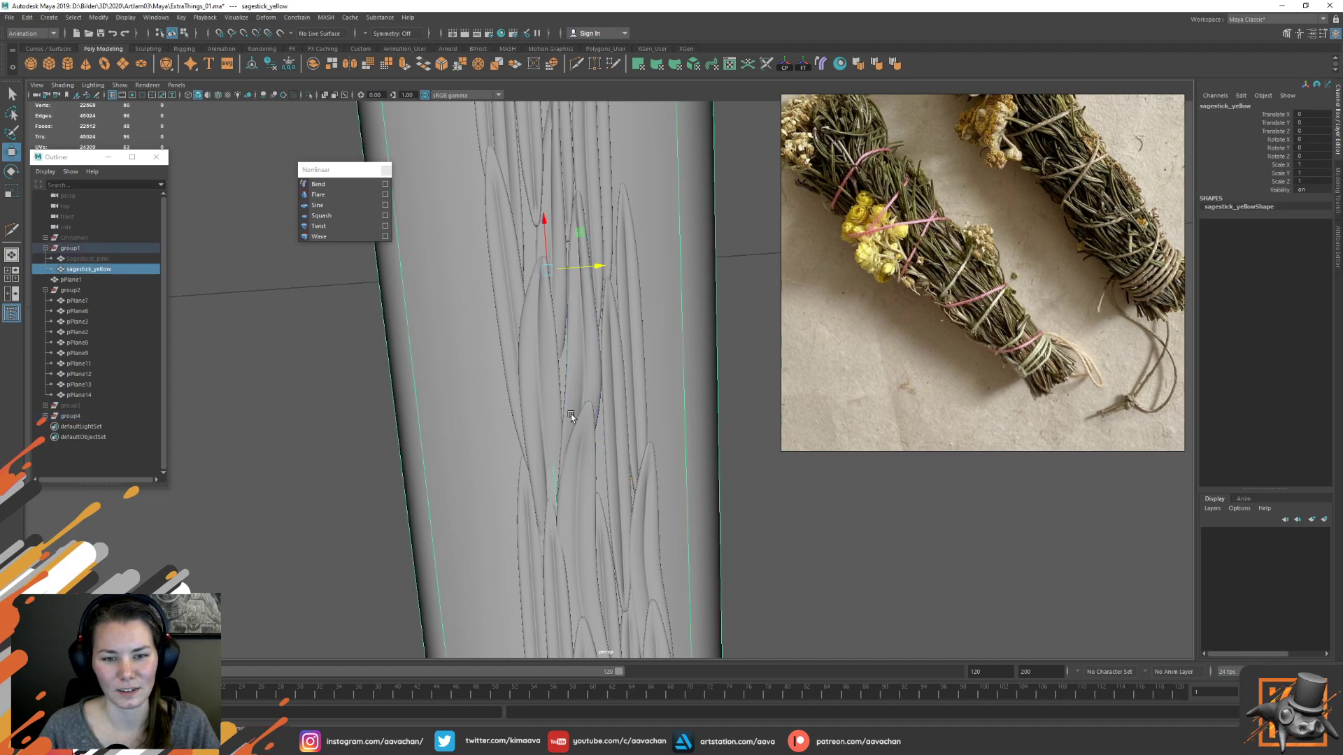
Shift the vertex row just above pPlane17's lower tip sideways and return the leaf to object mode
click(575, 366)
right_drag(575, 365, 516, 362)
drag(333, 377, 614, 462)
drag(733, 455, 521, 439)
drag(624, 450, 629, 450)
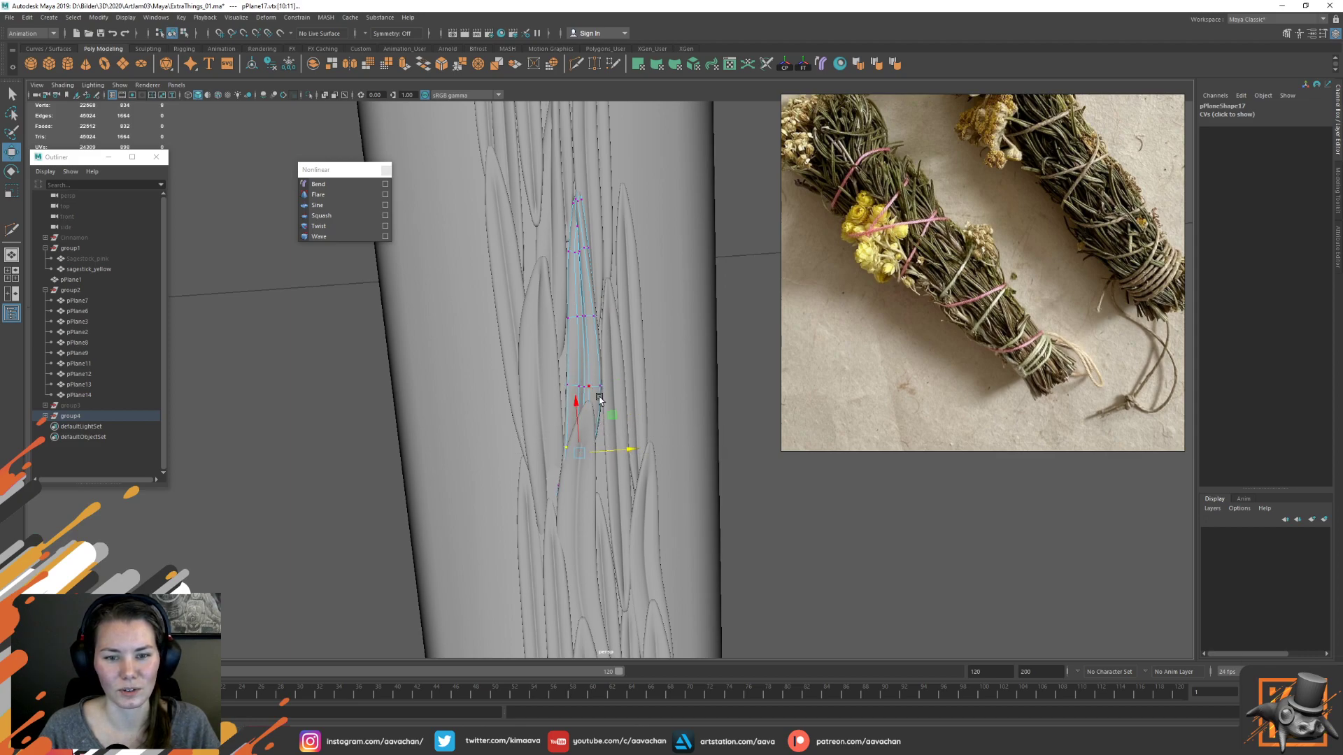
right_drag(578, 358, 616, 346)
Bend the leaf pPlane4 by moving its lower-end vertices and the row above them sideways
click(557, 376)
drag(596, 417, 597, 417)
click(612, 373)
alt+drag(649, 459, 633, 460)
key(r)
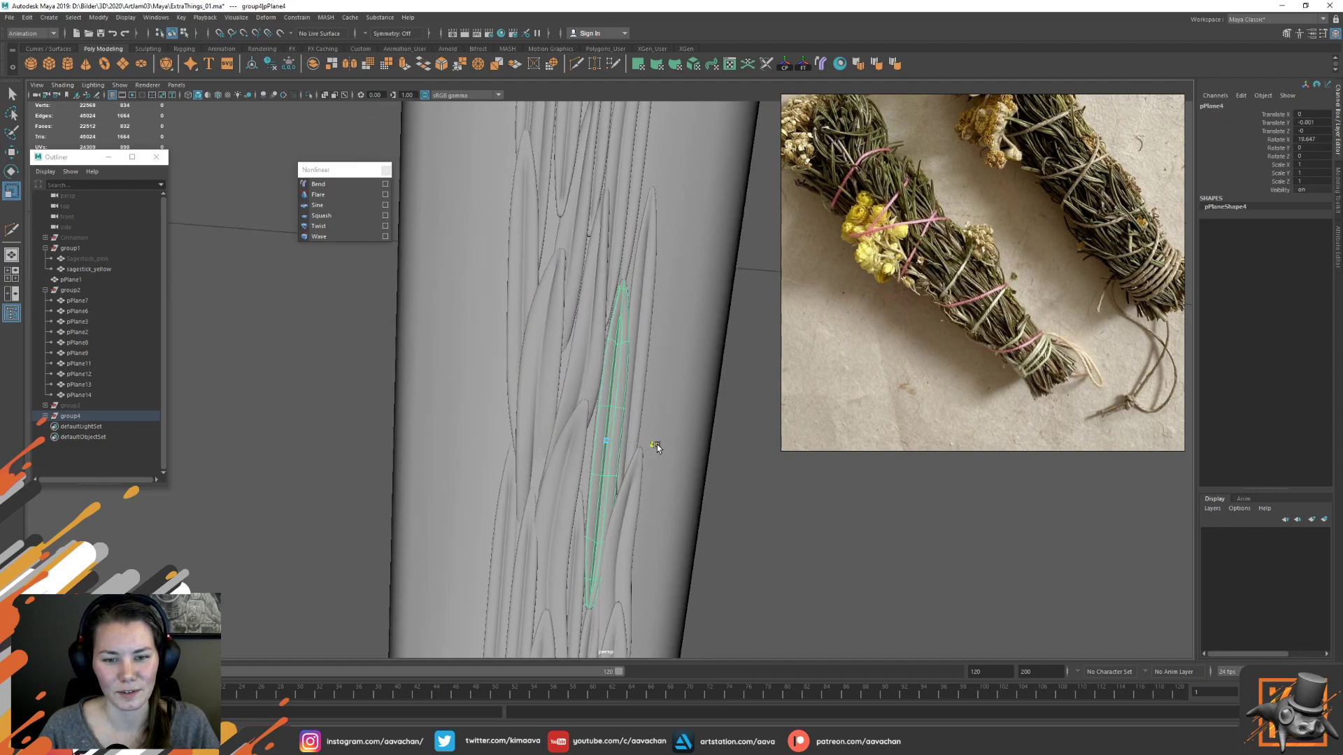
key(w)
right_drag(615, 438, 556, 435)
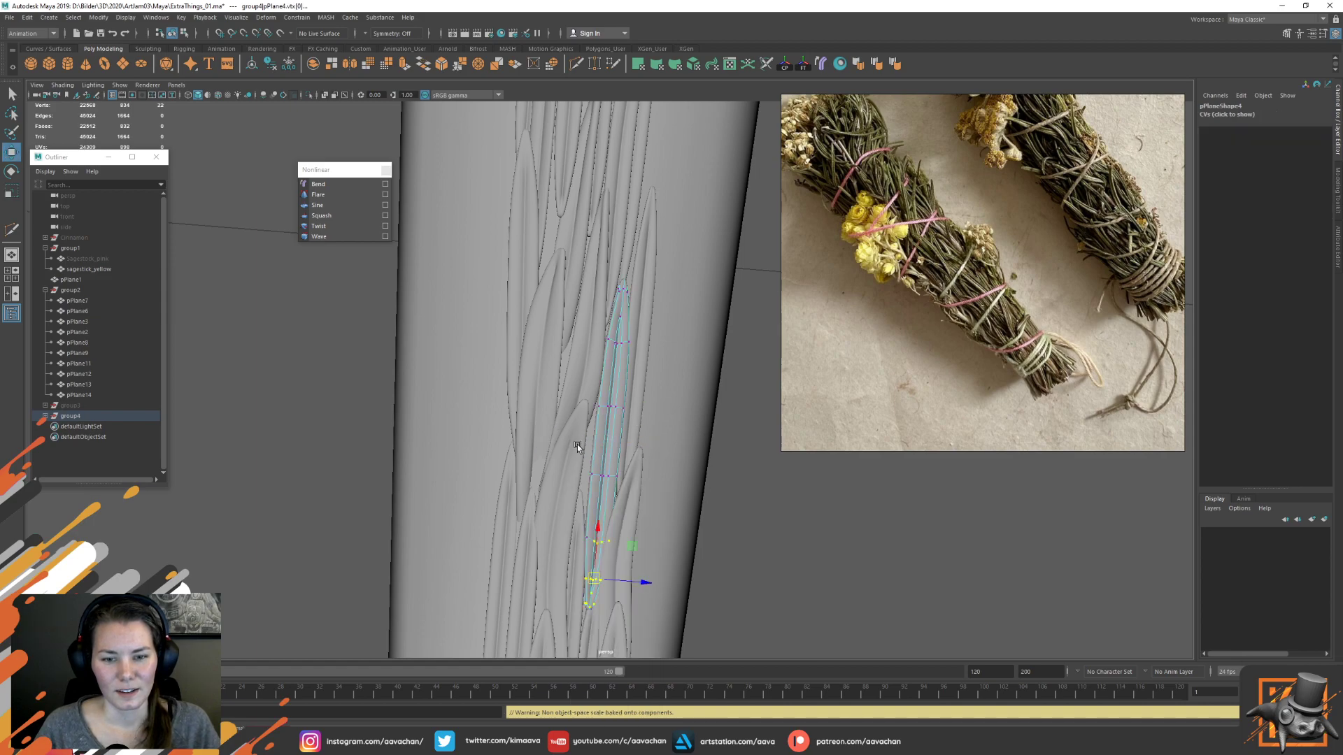
drag(631, 580, 632, 580)
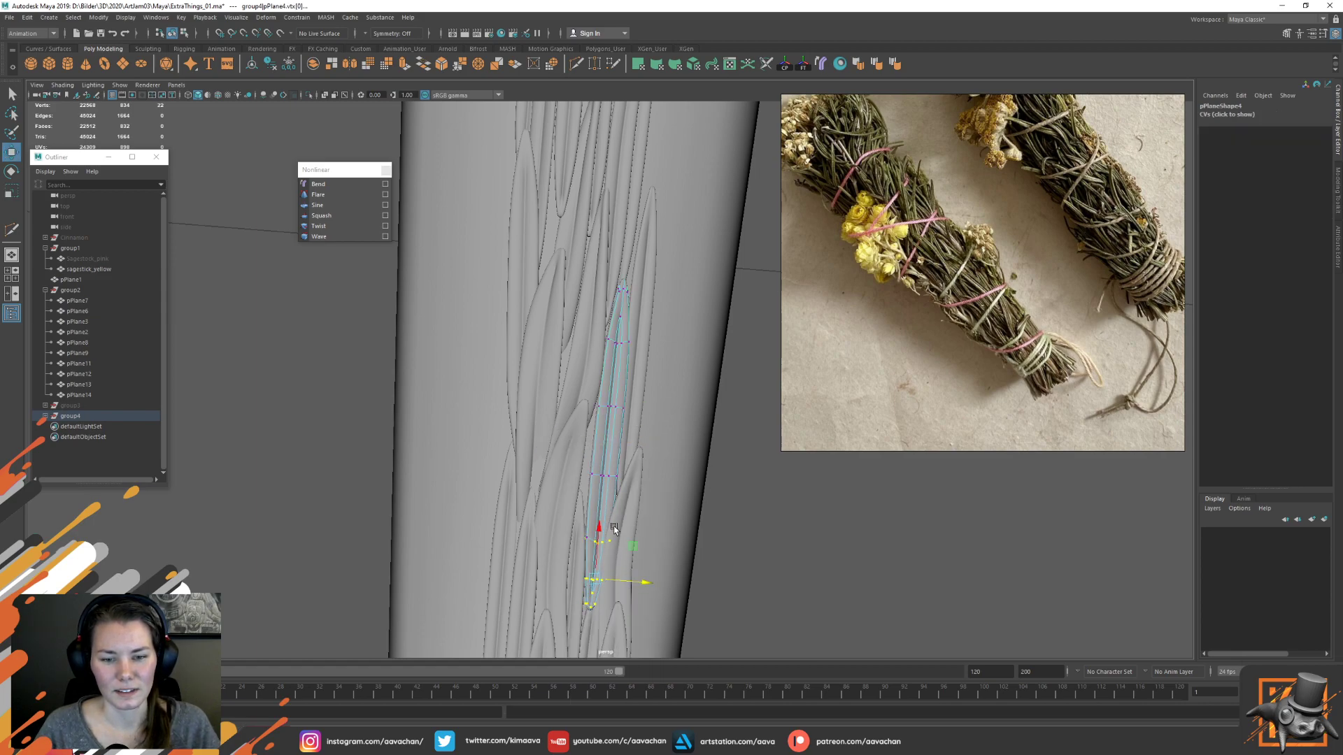
drag(709, 442, 558, 488)
drag(651, 477, 643, 474)
Rotate pPlane4's upper tip vertices around a pivot snapped to the row below the tip
drag(583, 264, 661, 356)
key(d)
key(v)
click(612, 348)
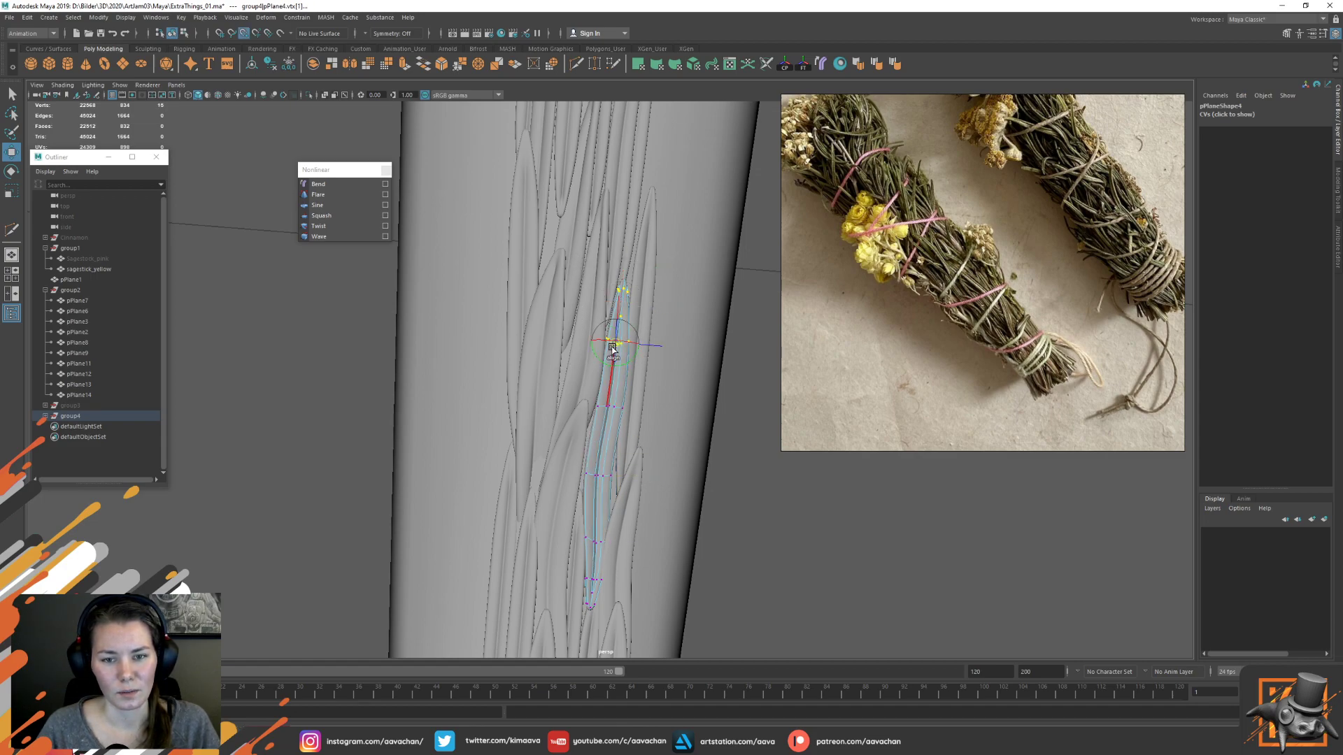
key(e)
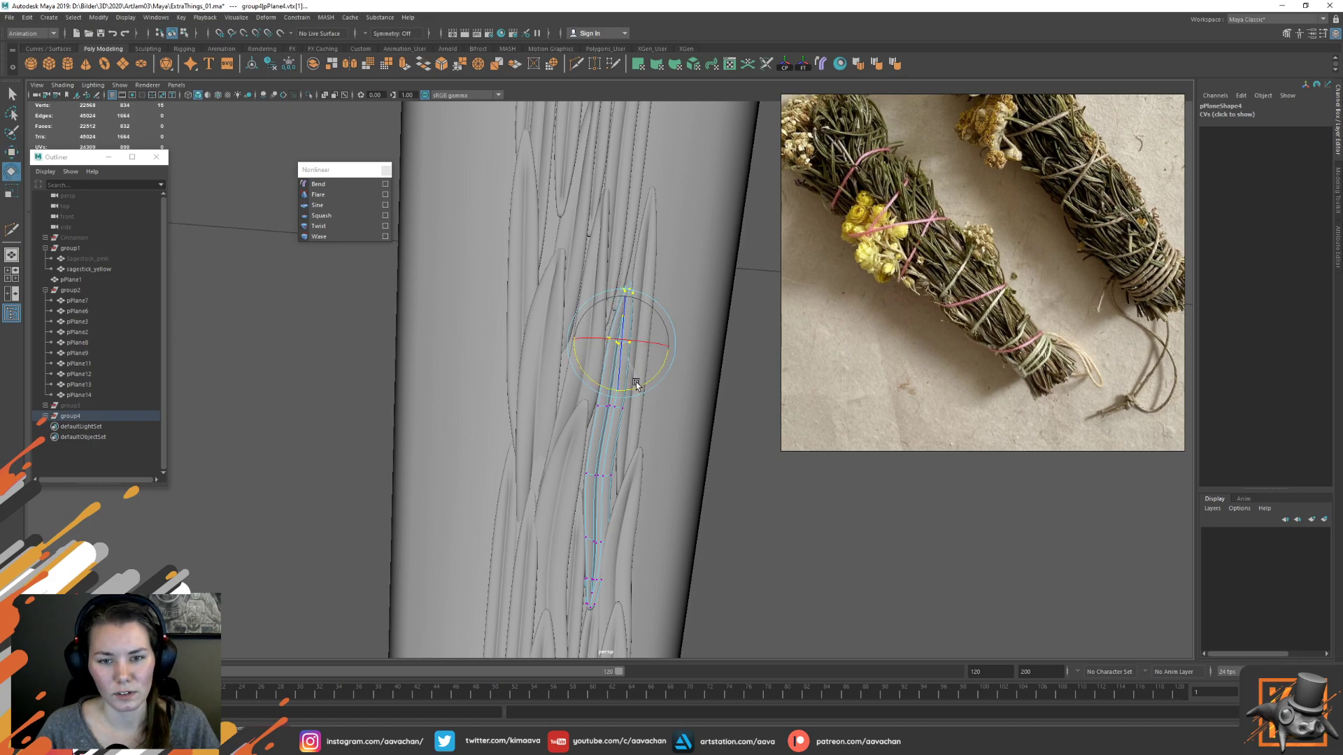
drag(634, 384, 649, 430)
Select the vertices of pPlane4's upper half and adjust their width to smooth the bend
key(w)
drag(759, 249, 606, 360)
key(r)
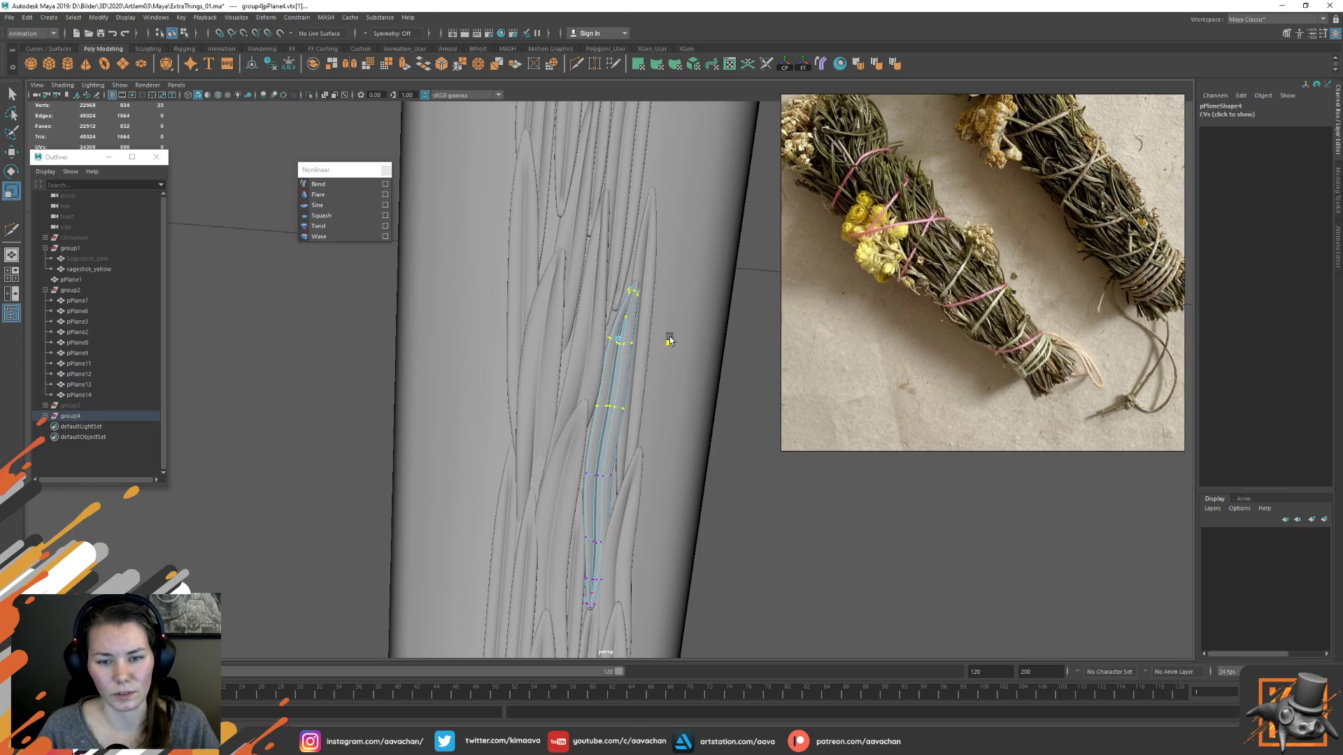
key(w)
click(728, 439)
Adjust the height of pPlane3's upper vertices above the stick's surface and return the leaf to object mode
alt+drag(682, 494, 528, 357)
click(528, 357)
right_drag(527, 356, 433, 336)
alt+drag(434, 336, 478, 371)
key(e)
key(w)
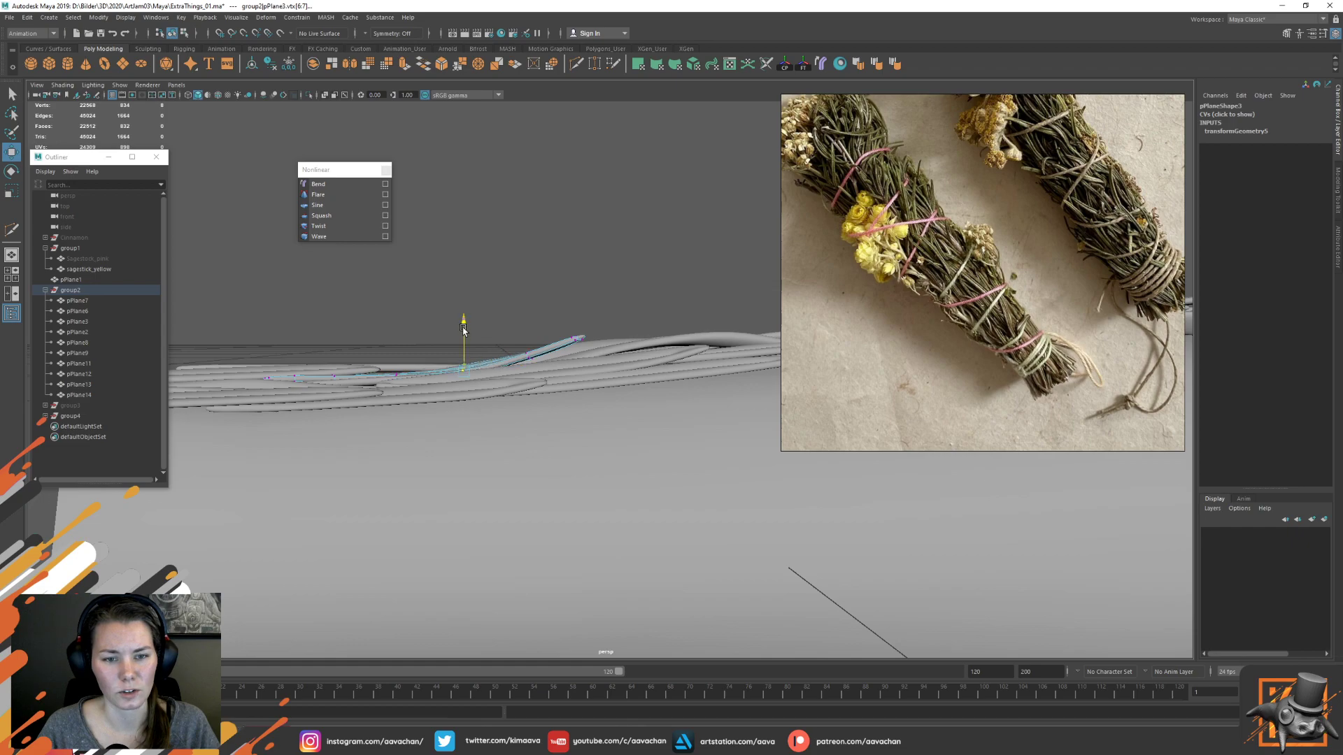
click(525, 308)
right_drag(423, 374, 441, 363)
alt+drag(441, 363, 552, 418)
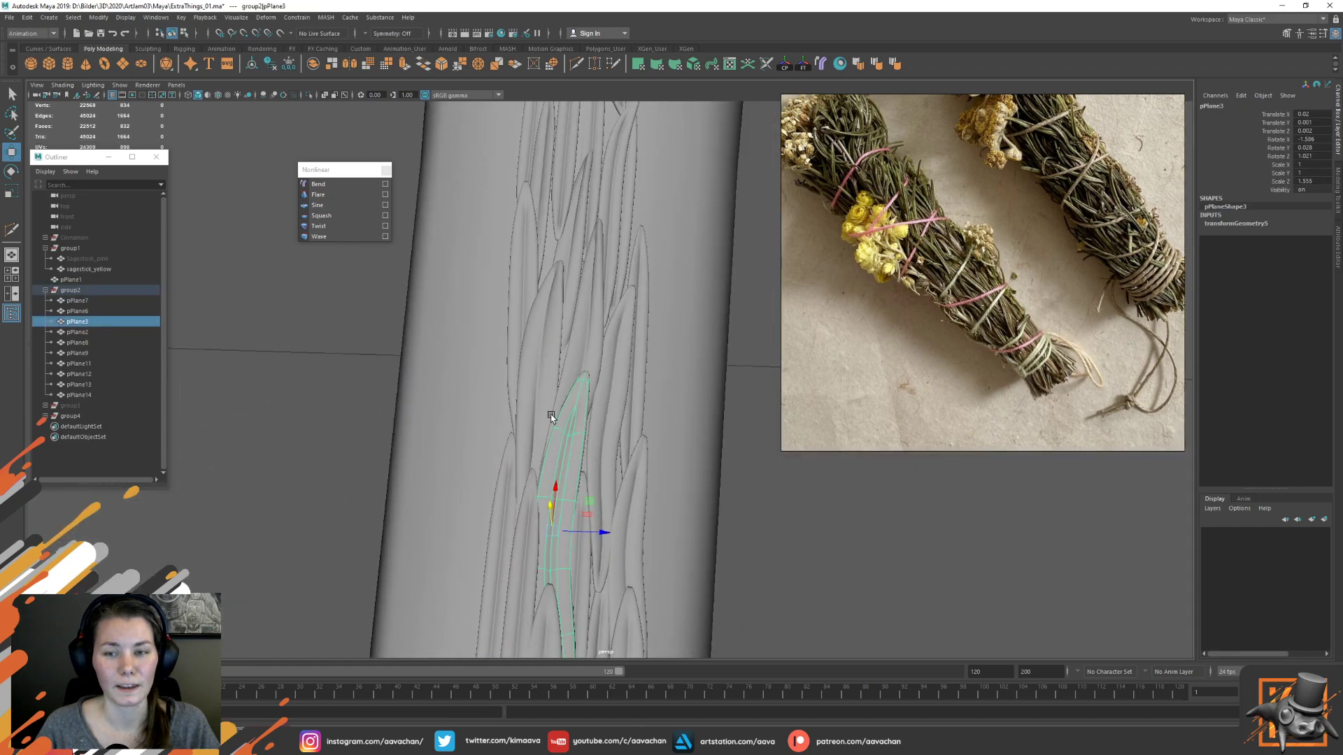
Duplicate the leaf pPlane11 at the upper end of the bundle
scroll(629, 444, down, 3)
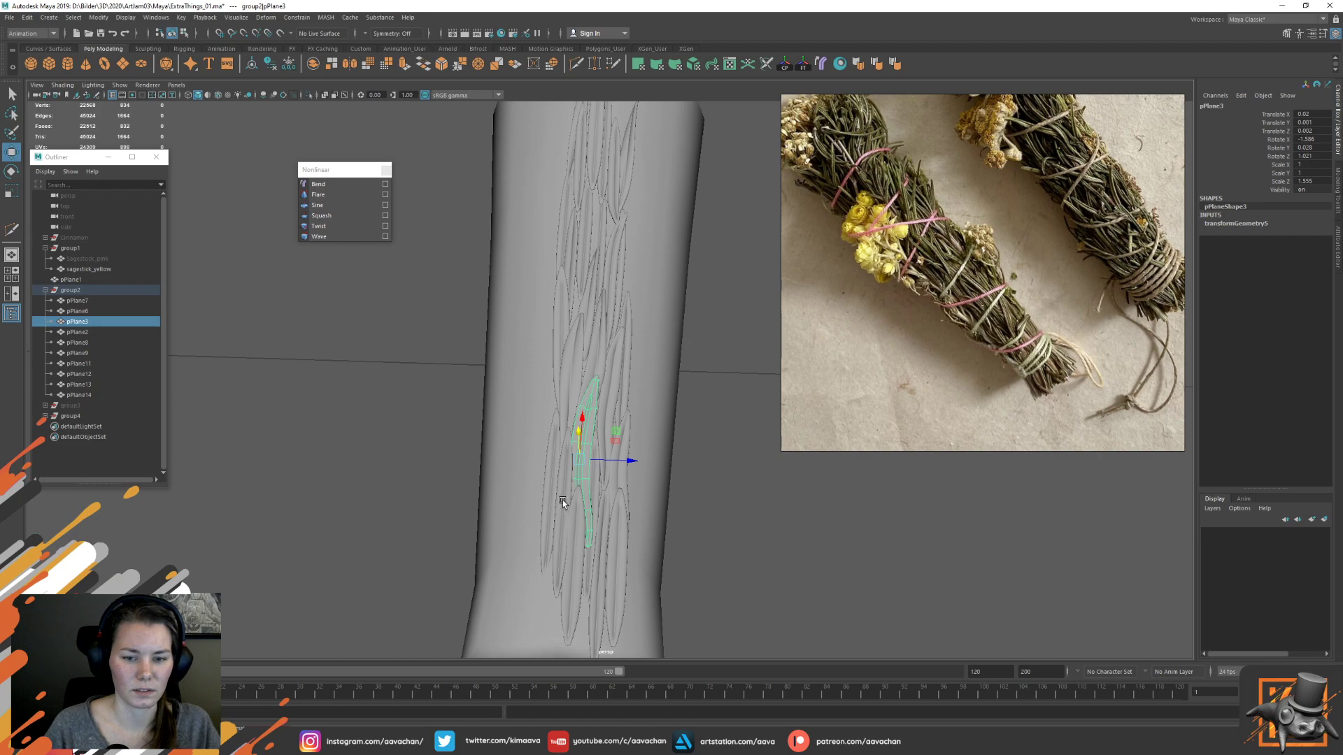
click(571, 533)
scroll(571, 535, up, 4)
alt+middle_drag(617, 573, 667, 438)
alt+drag(633, 411, 625, 437)
scroll(653, 351, down, 5)
alt+middle_drag(663, 280, 643, 414)
alt+middle_drag(646, 227, 628, 397)
click(619, 234)
key(ctrl+d)
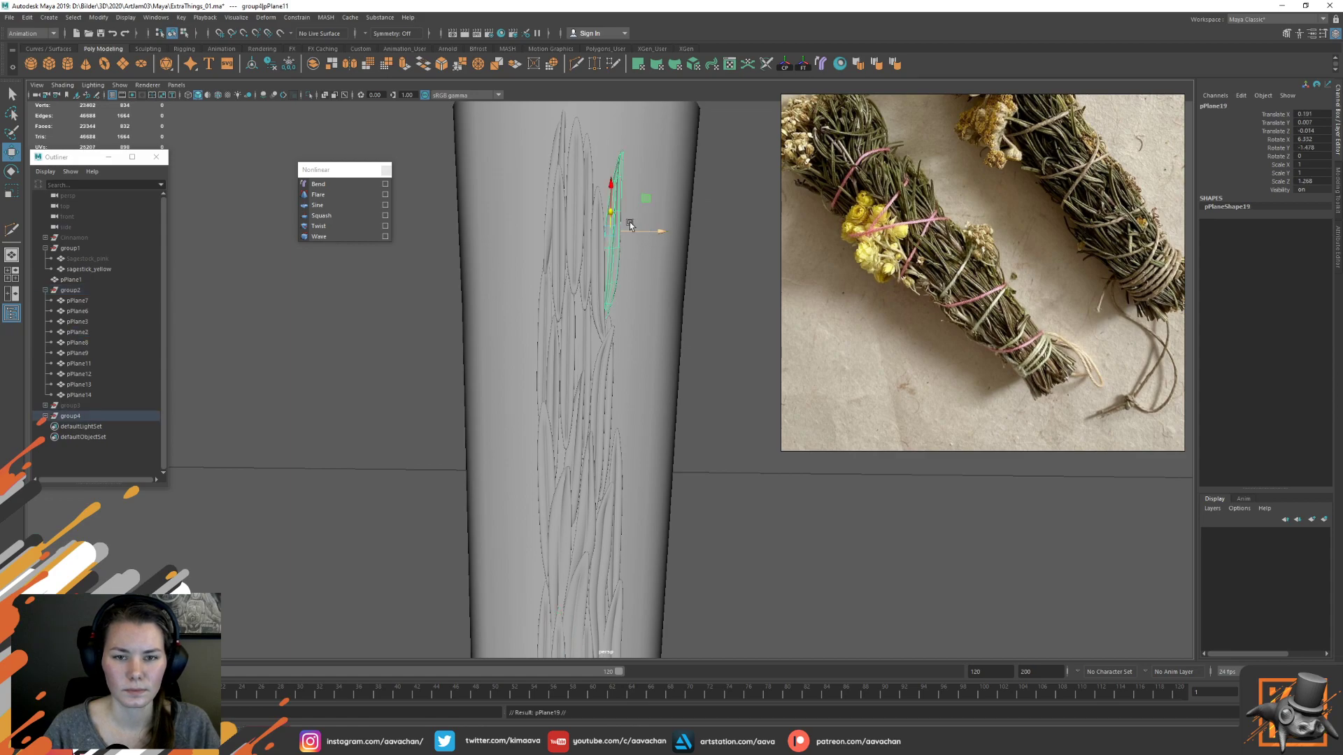
Move the duplicated leaf down beside the lower leaves and rotate it until it faces the opposite way
drag(611, 183, 573, 504)
alt+middle_drag(659, 474, 663, 217)
drag(661, 251, 608, 250)
drag(563, 210, 558, 341)
key(e)
drag(587, 389, 585, 380)
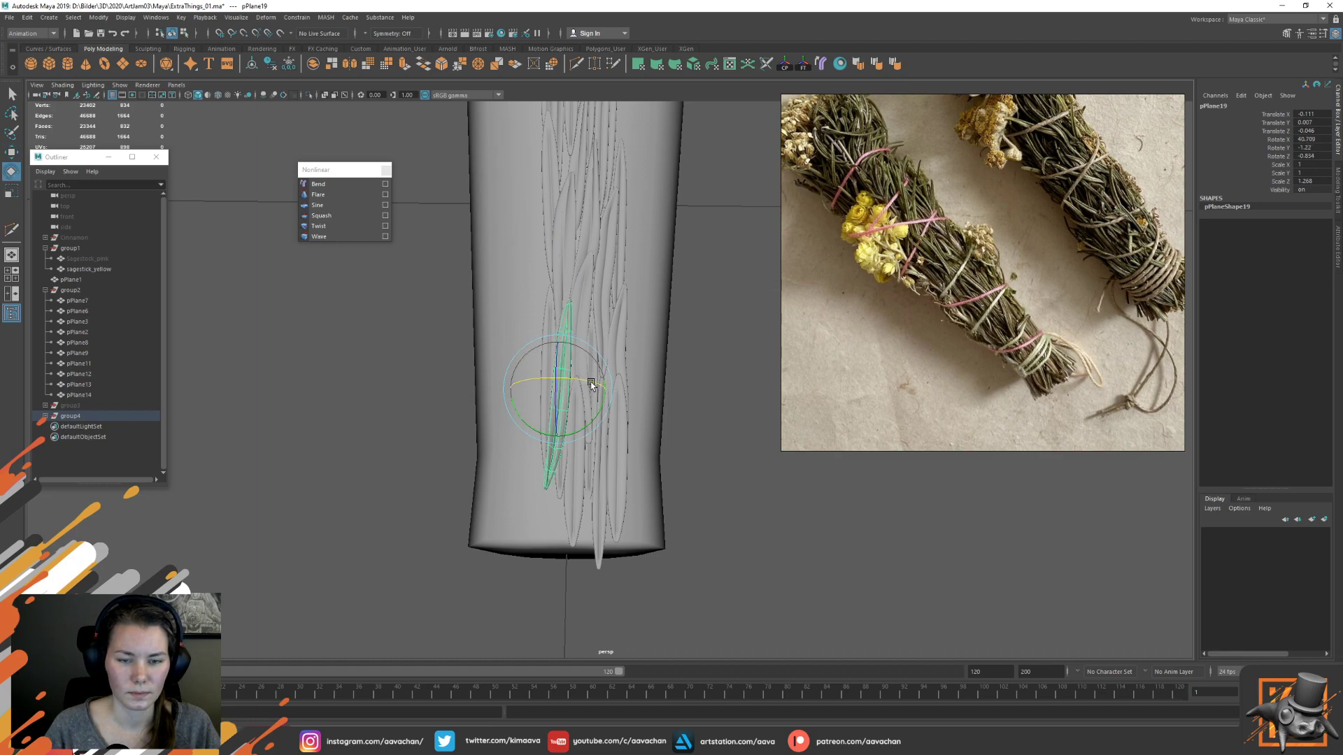
drag(580, 425, 456, 288)
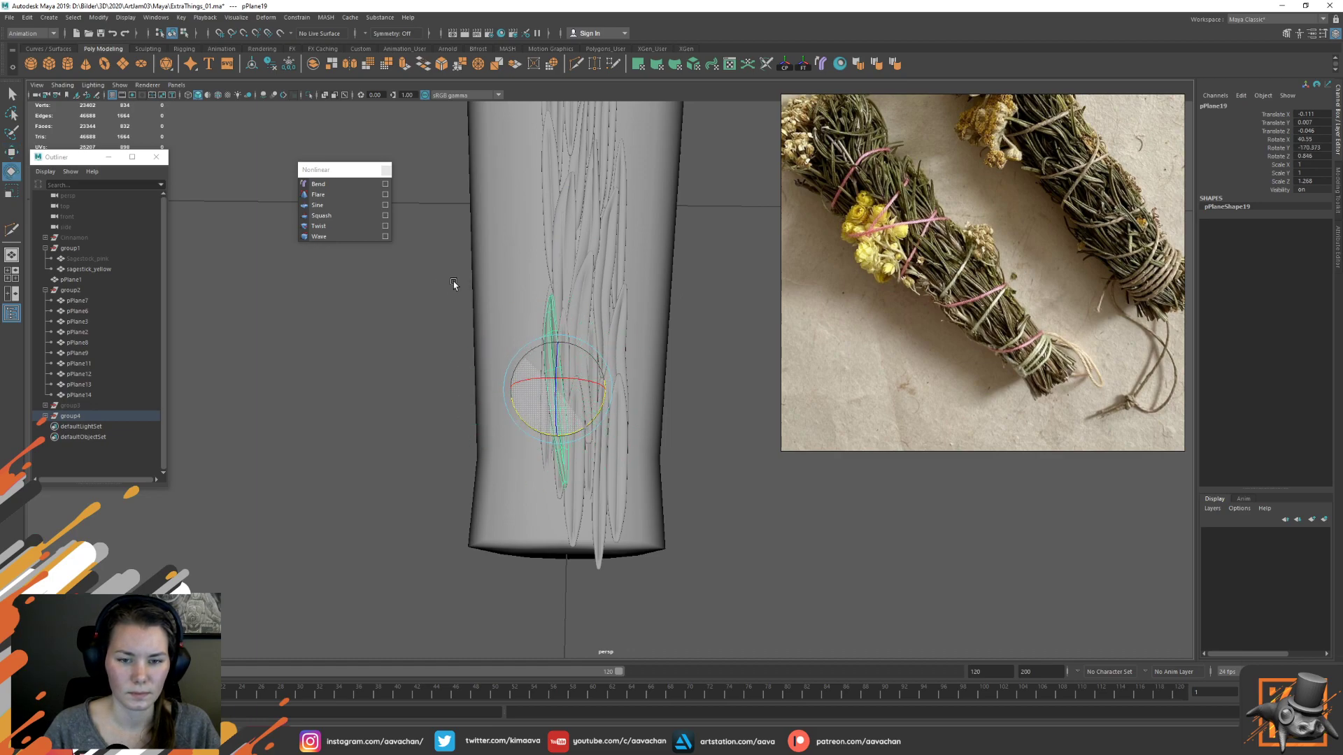
Slide the flipped duplicate to the stick's lower end, shift it to the bundle's outer edge and sink it slightly into the surface
key(w)
drag(571, 374, 562, 401)
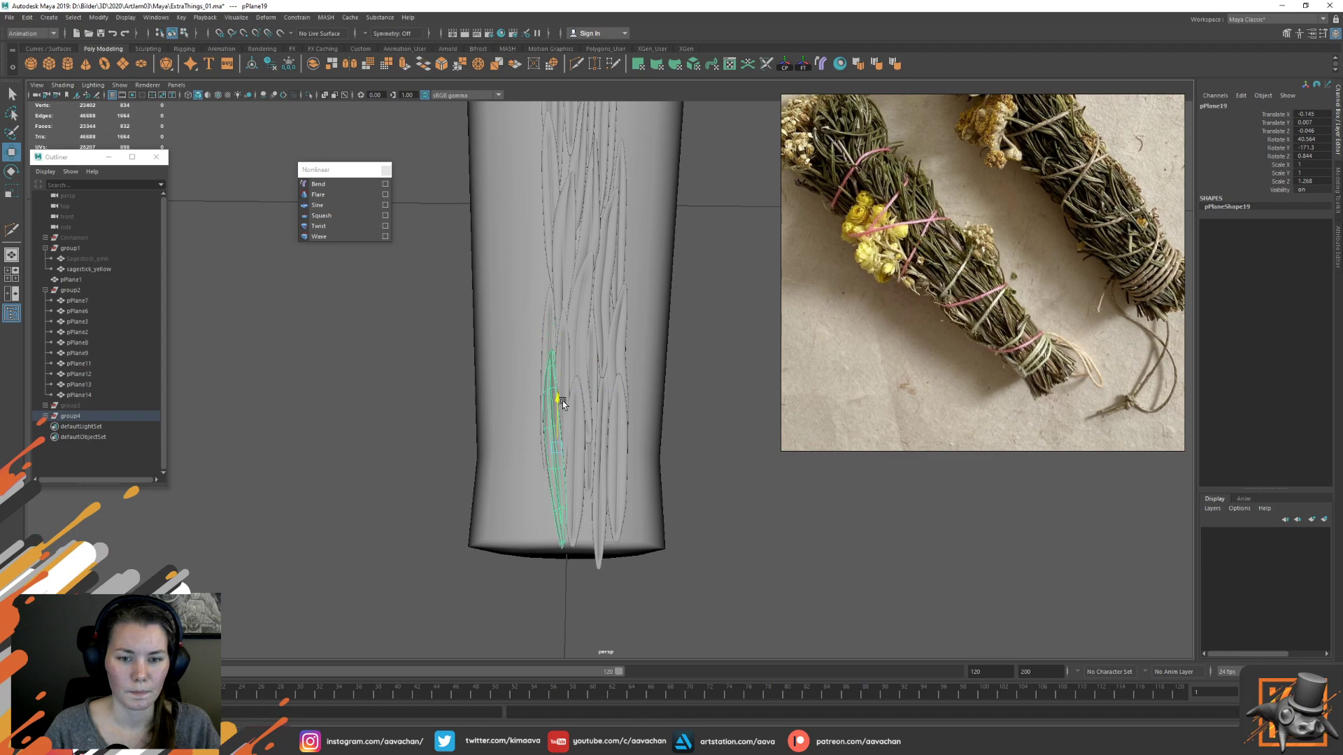
key(r)
drag(602, 453, 654, 386)
key(e)
key(w)
alt+drag(707, 350, 659, 375)
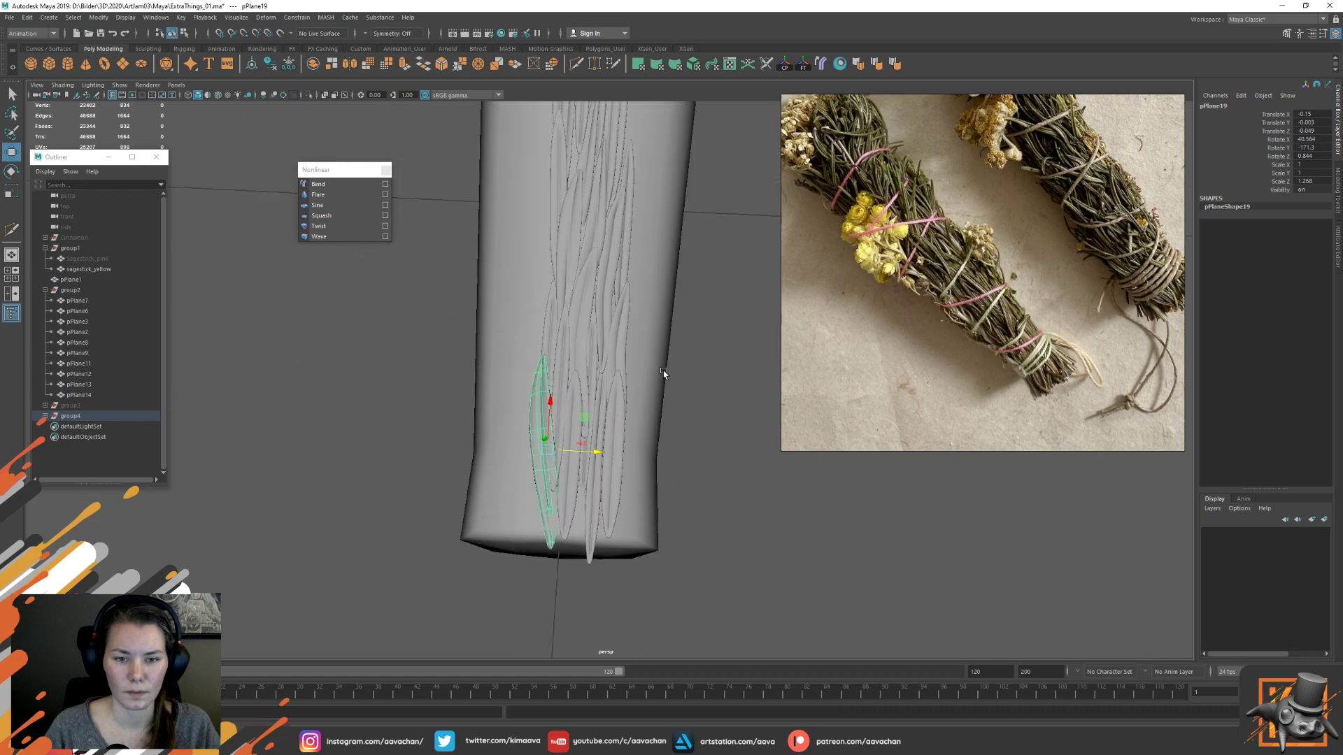
click(677, 372)
Tilt the leaf pPlane2 slightly and adjust its height so it follows the stick's surface
click(564, 423)
alt+drag(558, 383, 541, 291)
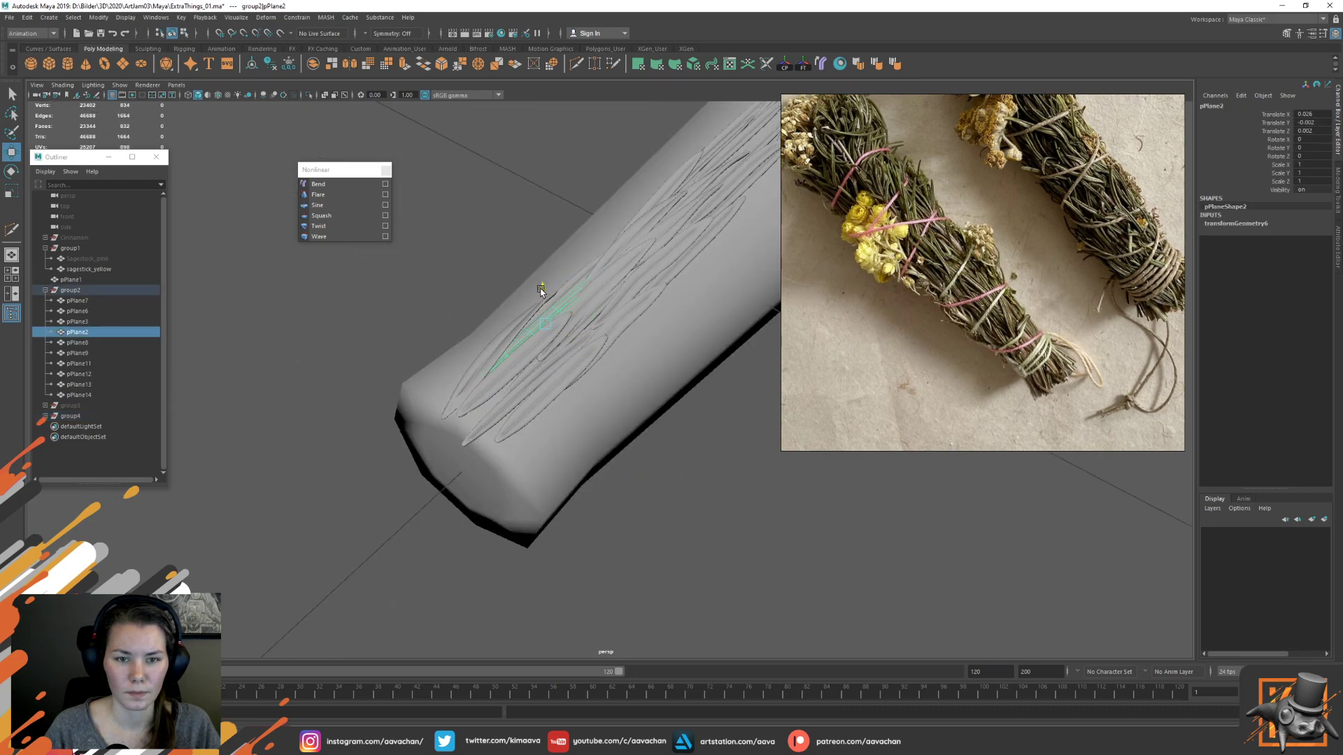
key(e)
key(w)
alt+drag(449, 362, 498, 414)
click(703, 428)
click(556, 372)
alt+drag(556, 372, 594, 367)
key(r)
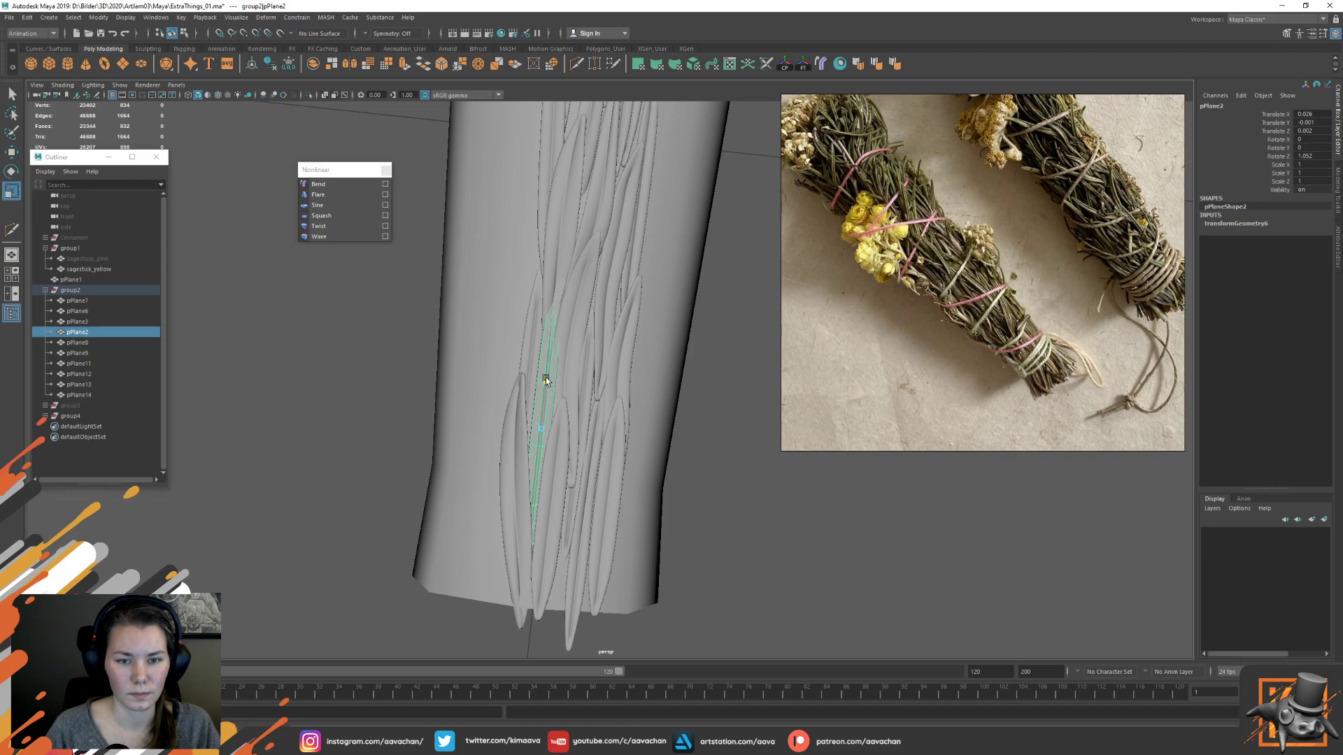
click(545, 382)
drag(587, 433, 591, 425)
key(ctrl+z)
click(789, 69)
key(ctrl+z)
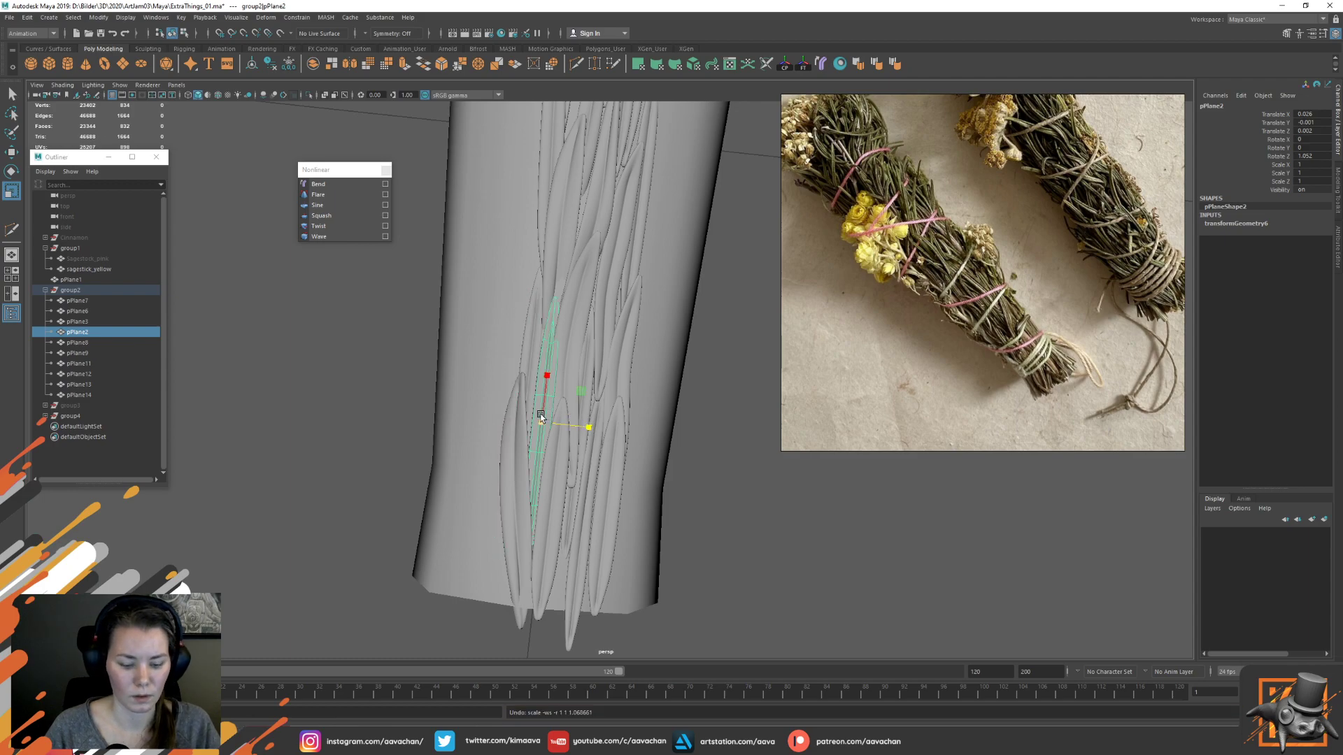
Widen the leaf pPlane2 and rotate its upper tip vertices around a pivot snapped to the row below the tip
right_drag(540, 417, 482, 414)
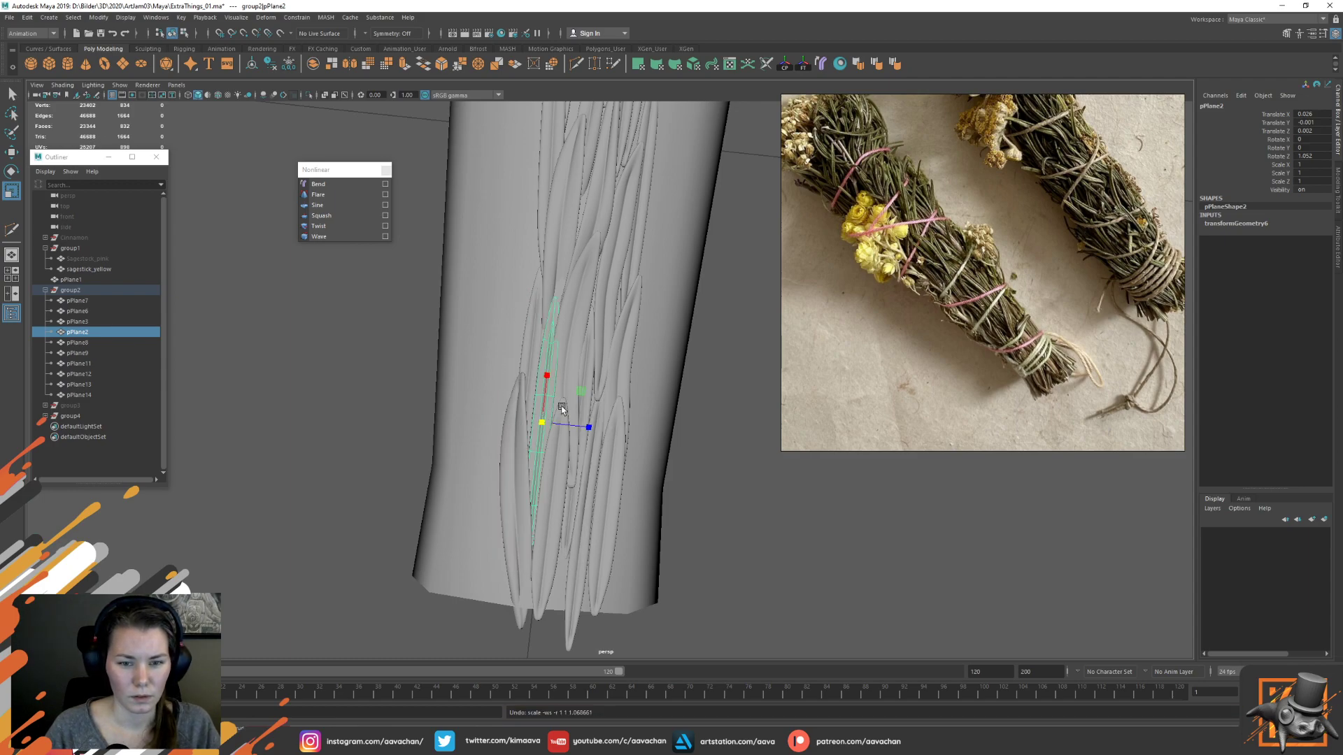
key(w)
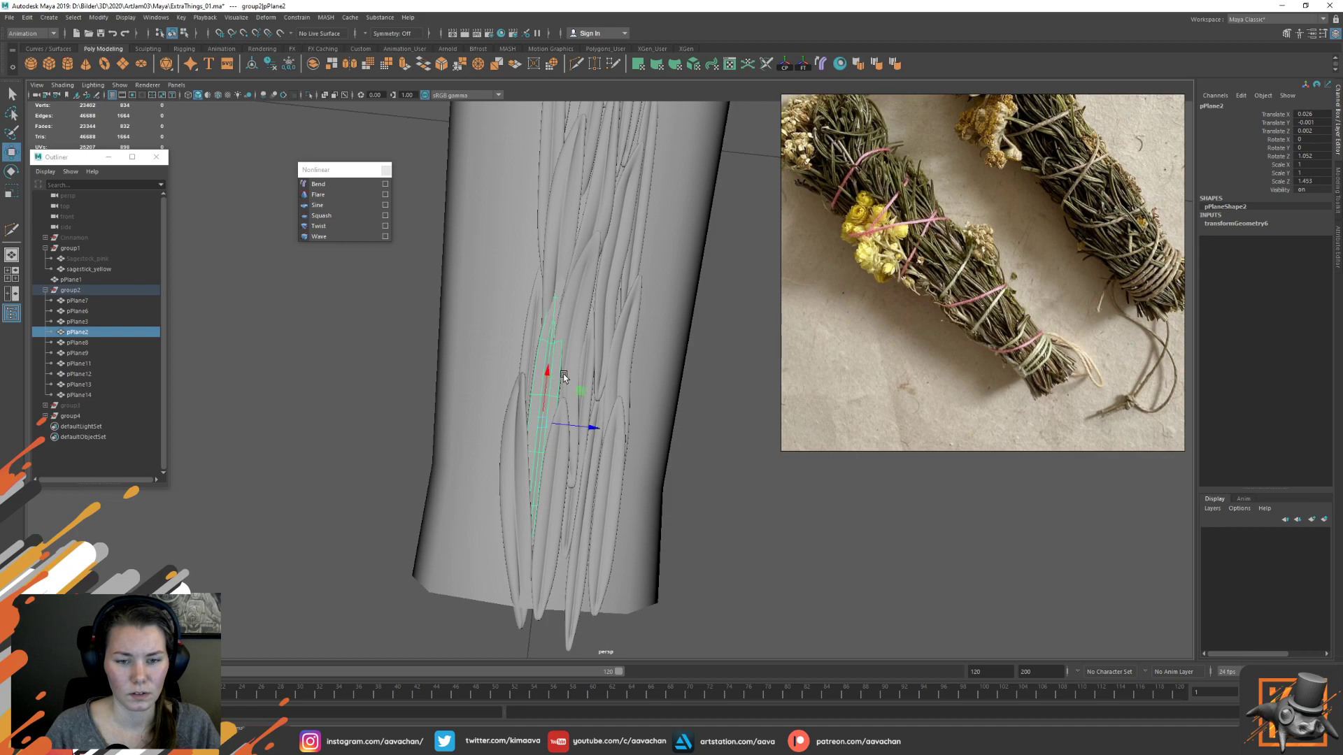
right_drag(753, 320, 703, 316)
click(549, 336)
alt+drag(405, 376, 512, 376)
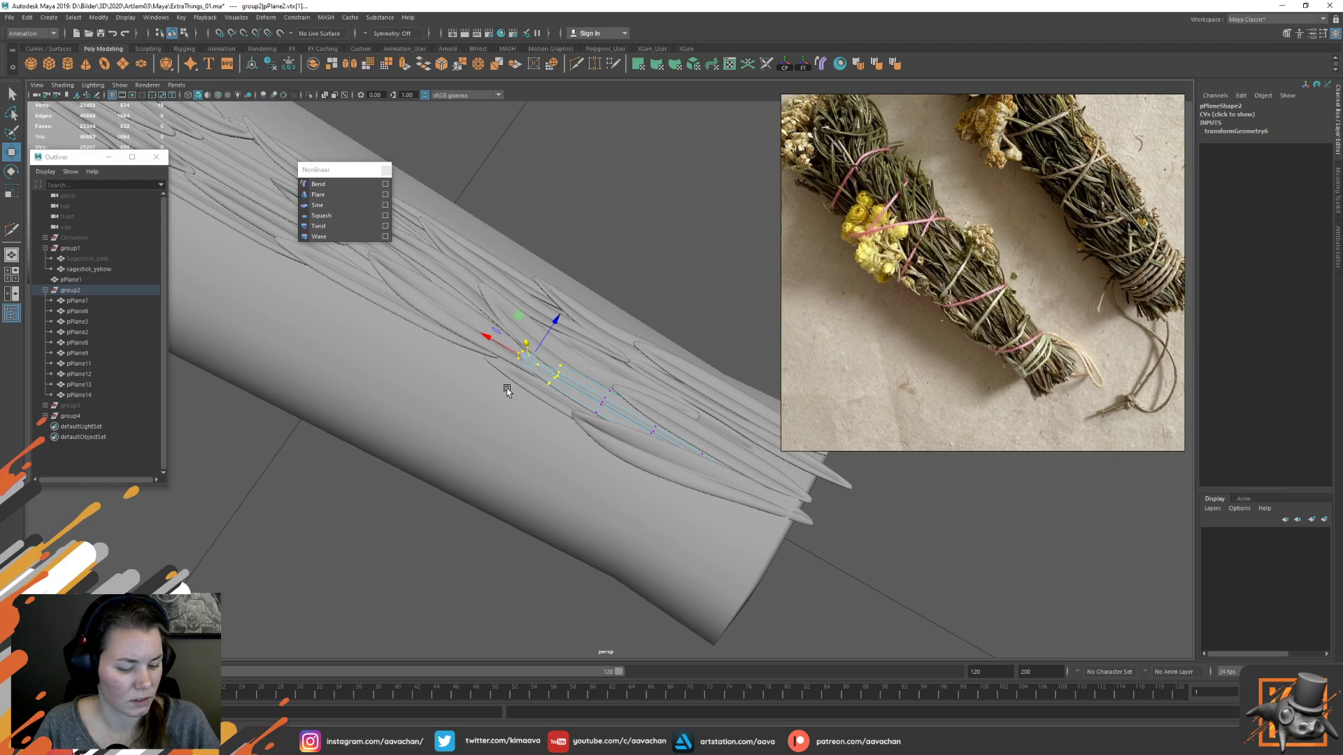
scroll(526, 398, up, 2)
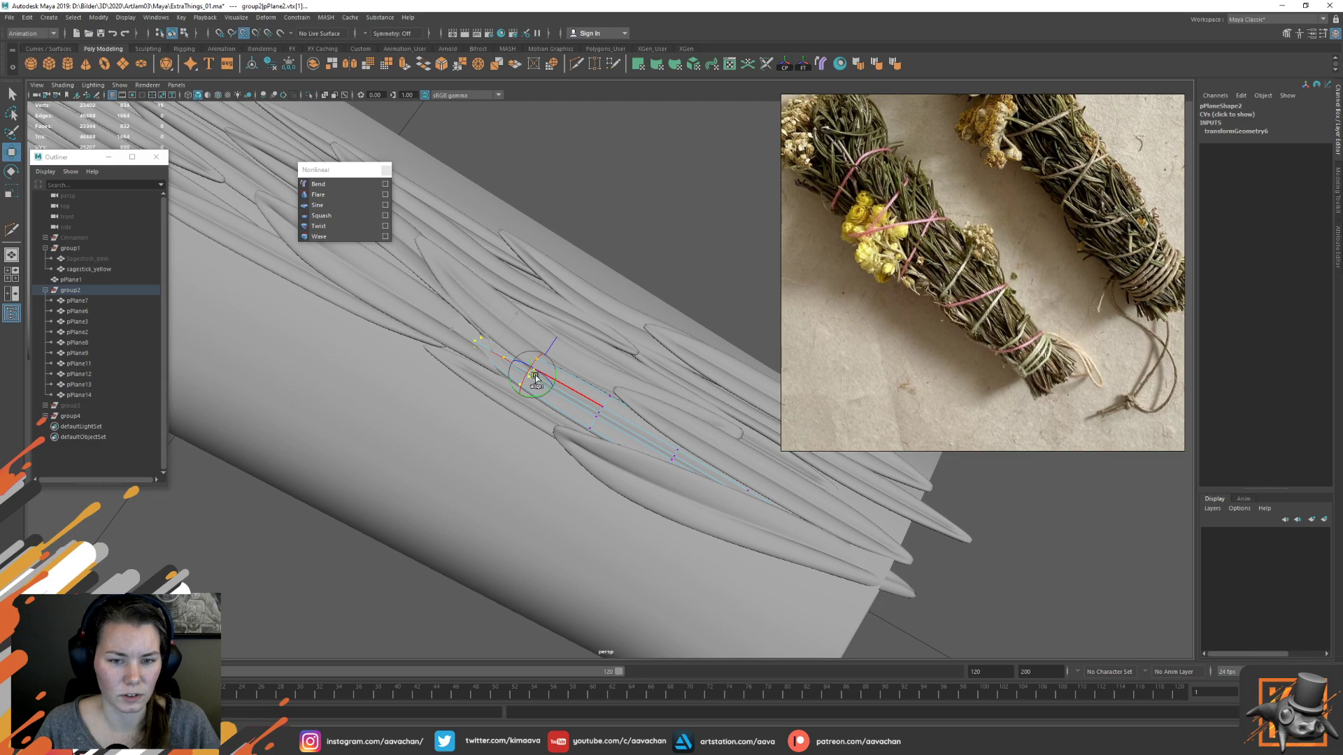
key(e)
drag(563, 359, 558, 375)
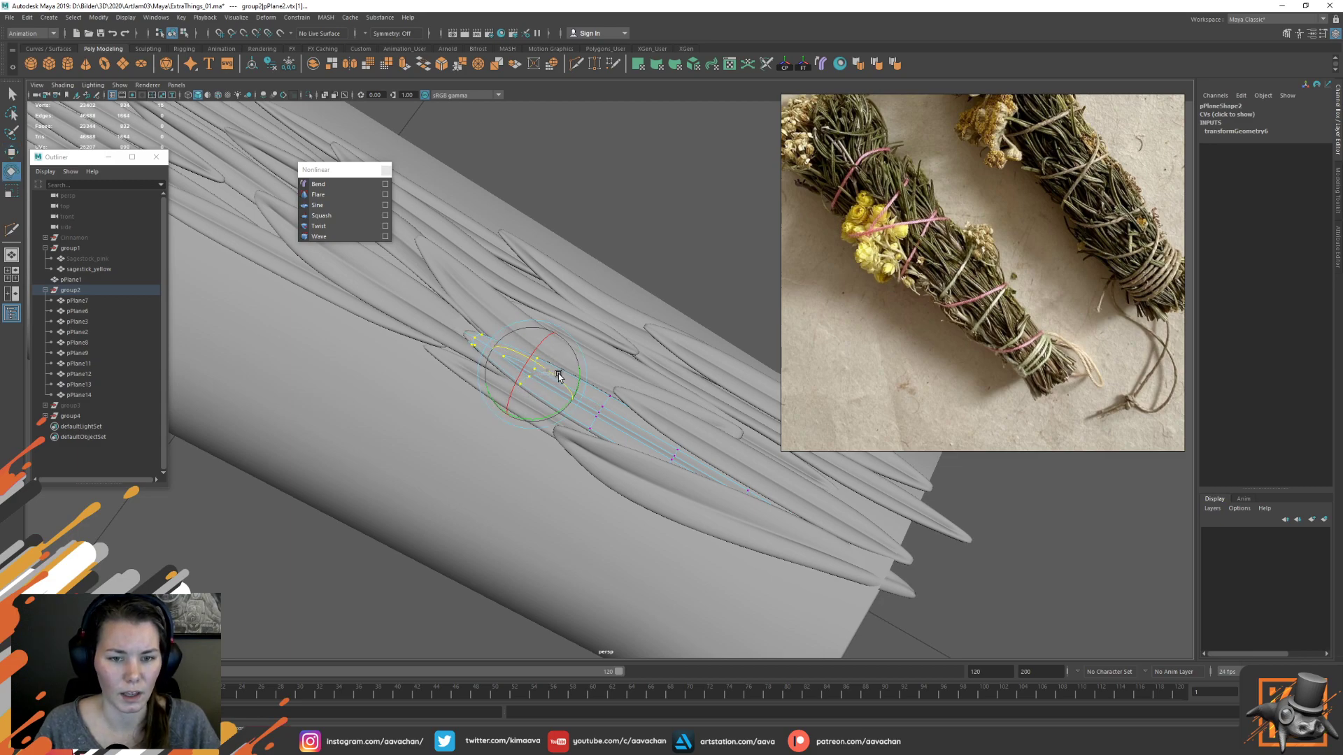
Lower pPlane2's upper tip vertices slightly toward the stick's surface
alt+drag(579, 420, 641, 387)
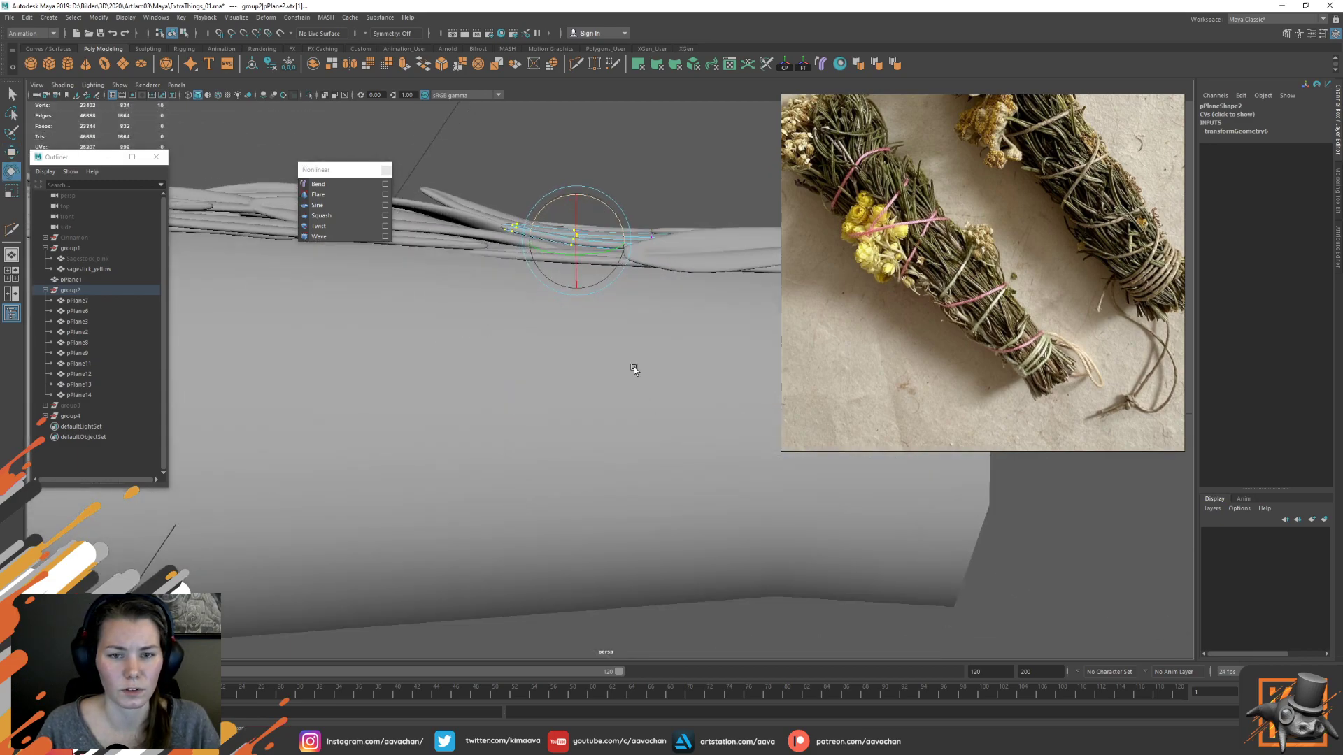
key(w)
key(e)
key(w)
drag(573, 189, 579, 194)
Shift pPlane2's upper tip vertices sideways under the neighbouring leaves and return the leaf to object mode
key(f)
alt+right_drag(687, 199, 649, 212)
alt+drag(649, 211, 616, 302)
drag(678, 413, 663, 419)
key(e)
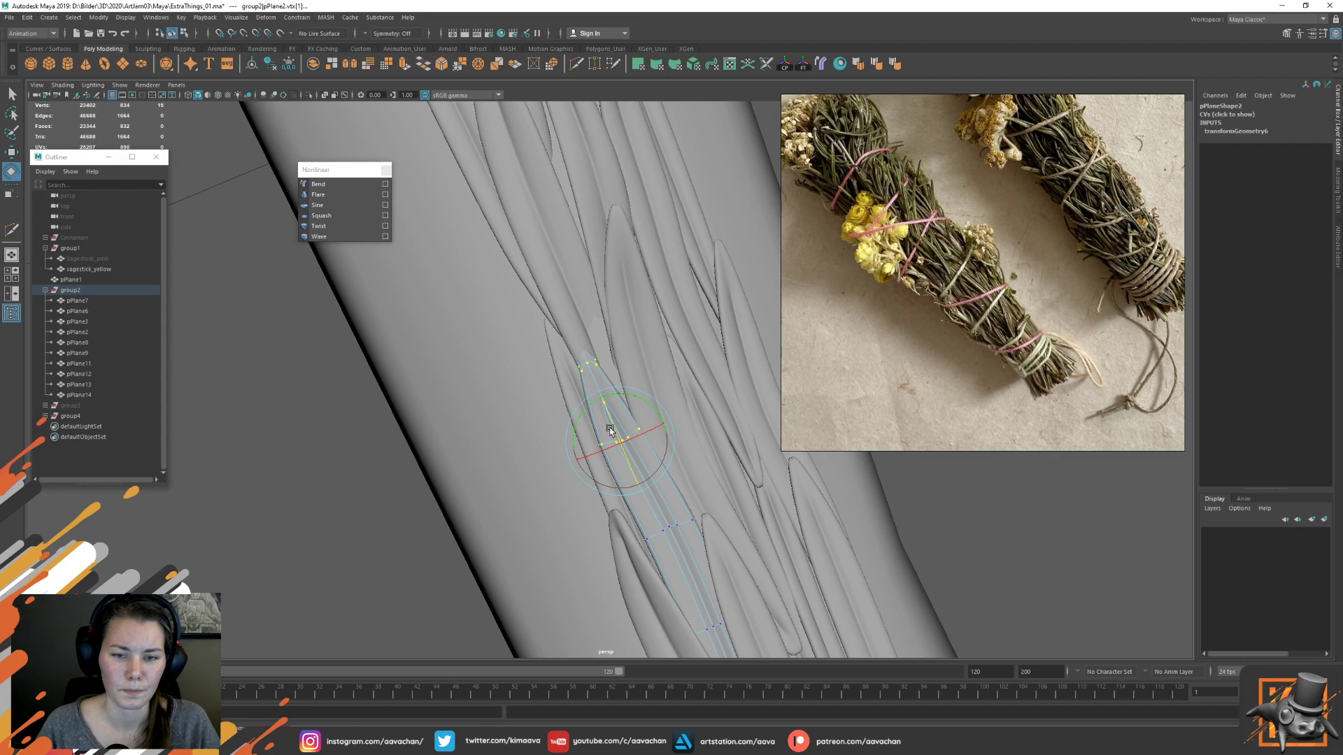
key(w)
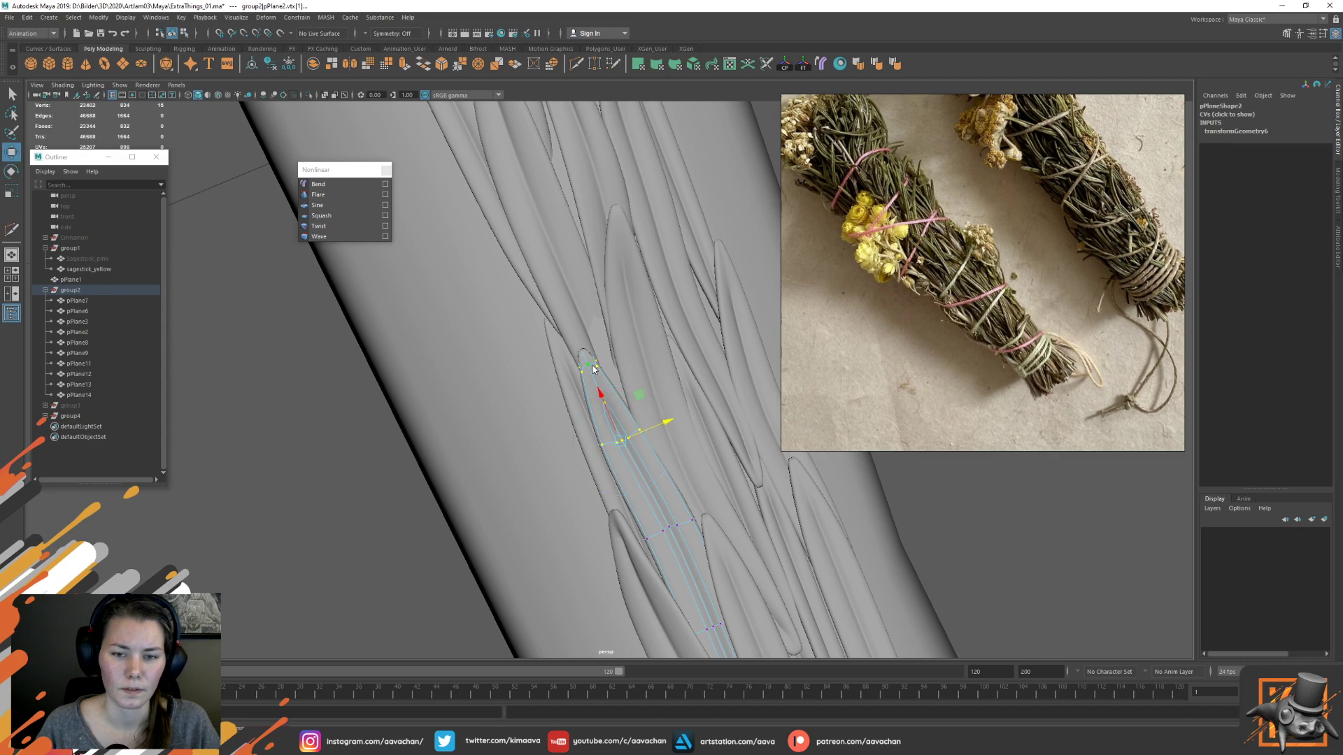
right_drag(613, 423, 638, 402)
click(586, 291)
right_drag(589, 292, 549, 297)
drag(586, 330, 646, 389)
right_drag(520, 312, 572, 296)
click(710, 206)
Widen the leaf pPlane9 in the middle of the leaf column to a Z scale of about 1.333
scroll(683, 308, down, 7)
alt+drag(683, 308, 641, 285)
scroll(641, 285, up, 4)
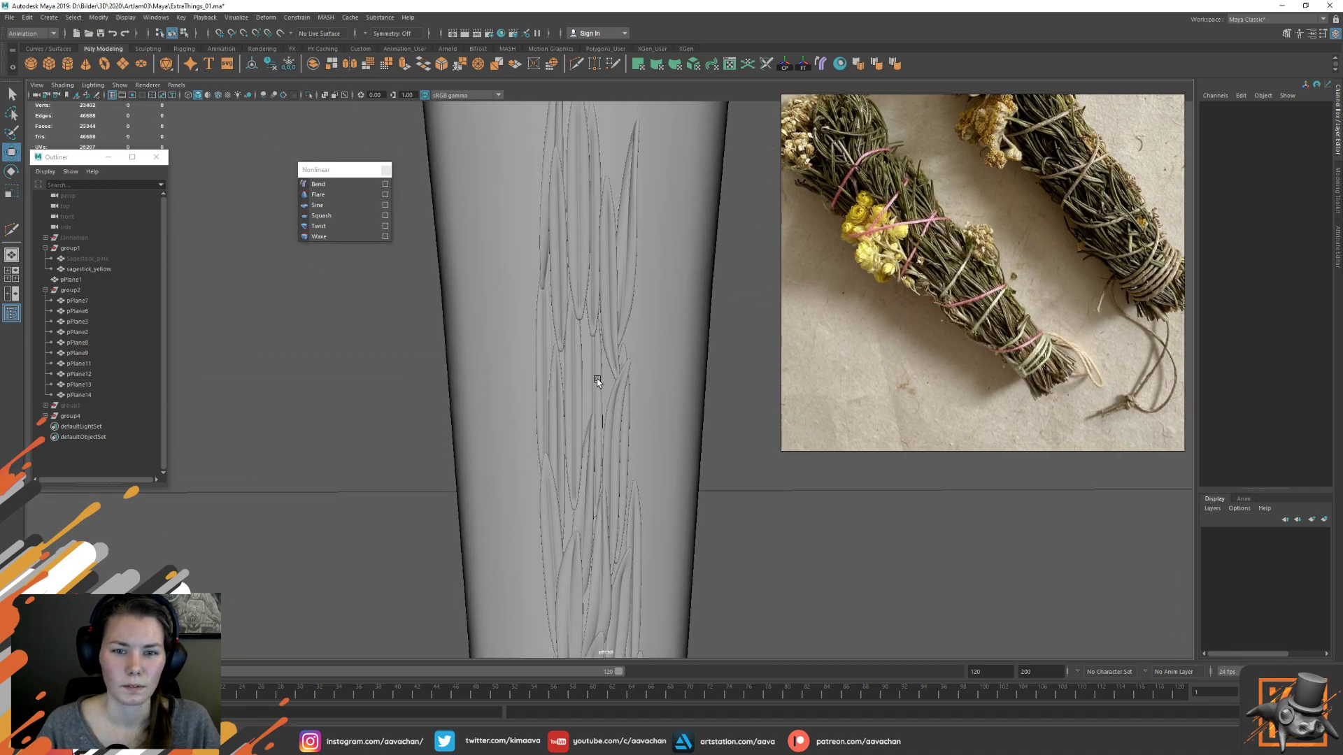
click(621, 409)
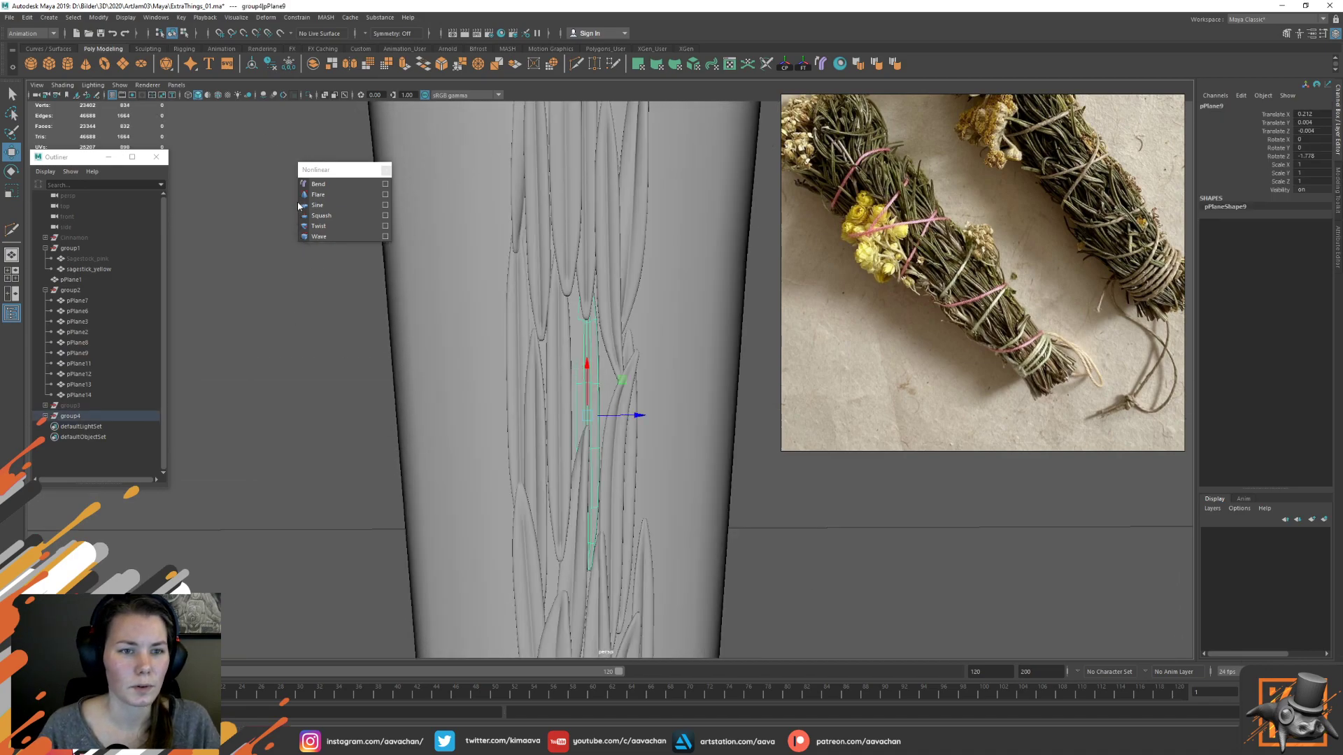
key(r)
drag(627, 413, 651, 419)
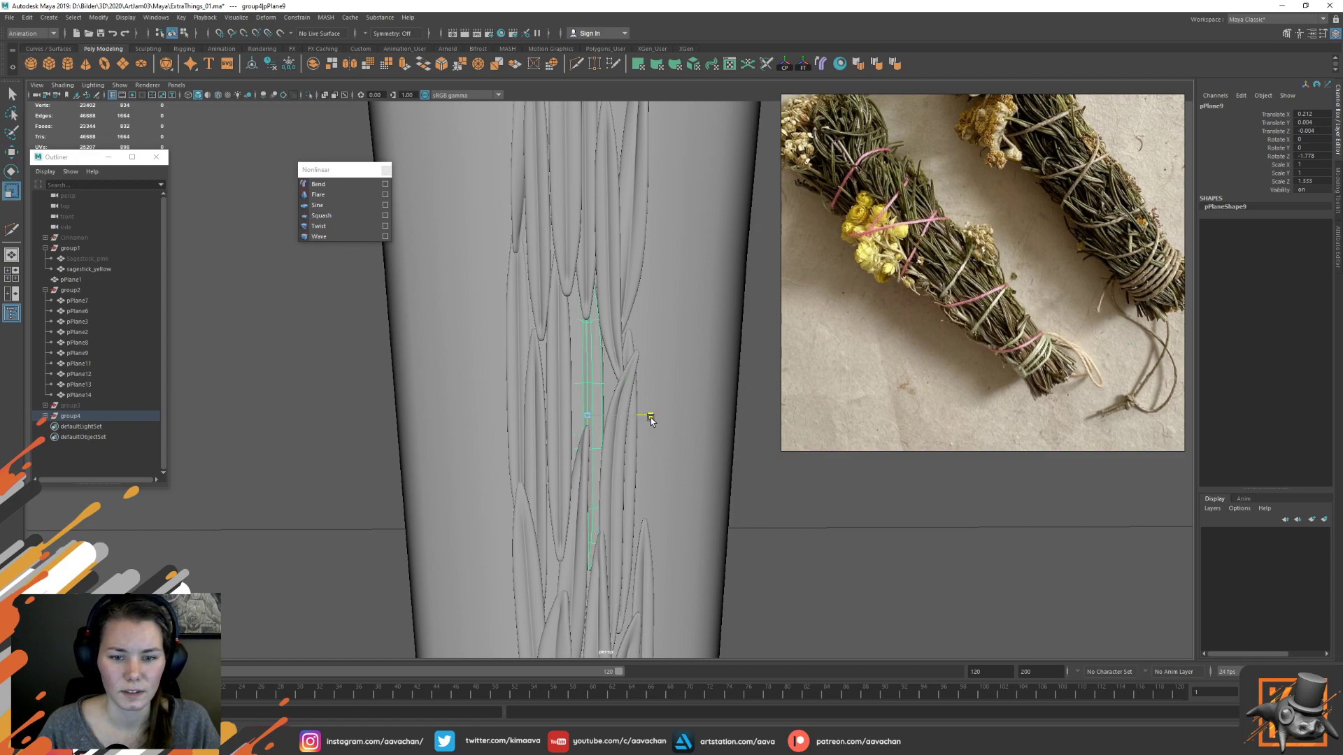
scroll(683, 417, down, 3)
alt+middle_drag(711, 569, 697, 502)
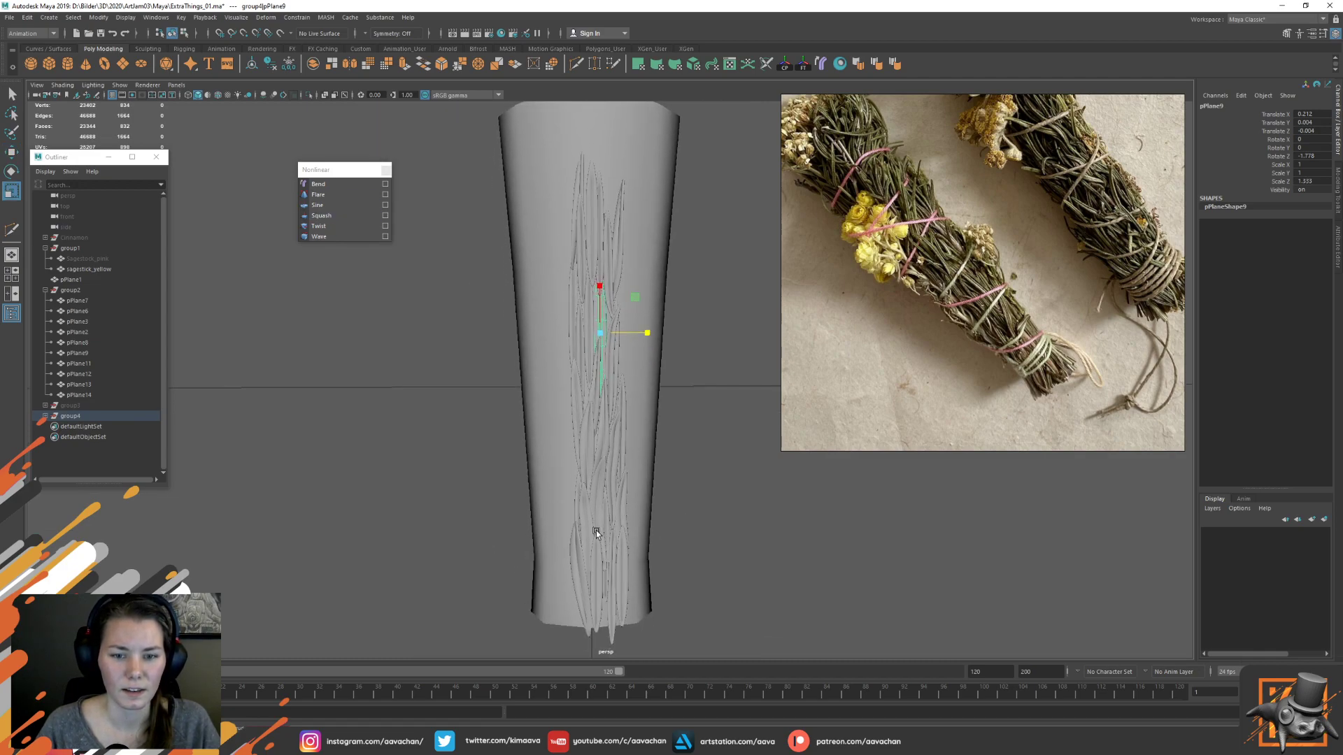
scroll(666, 380, up, 8)
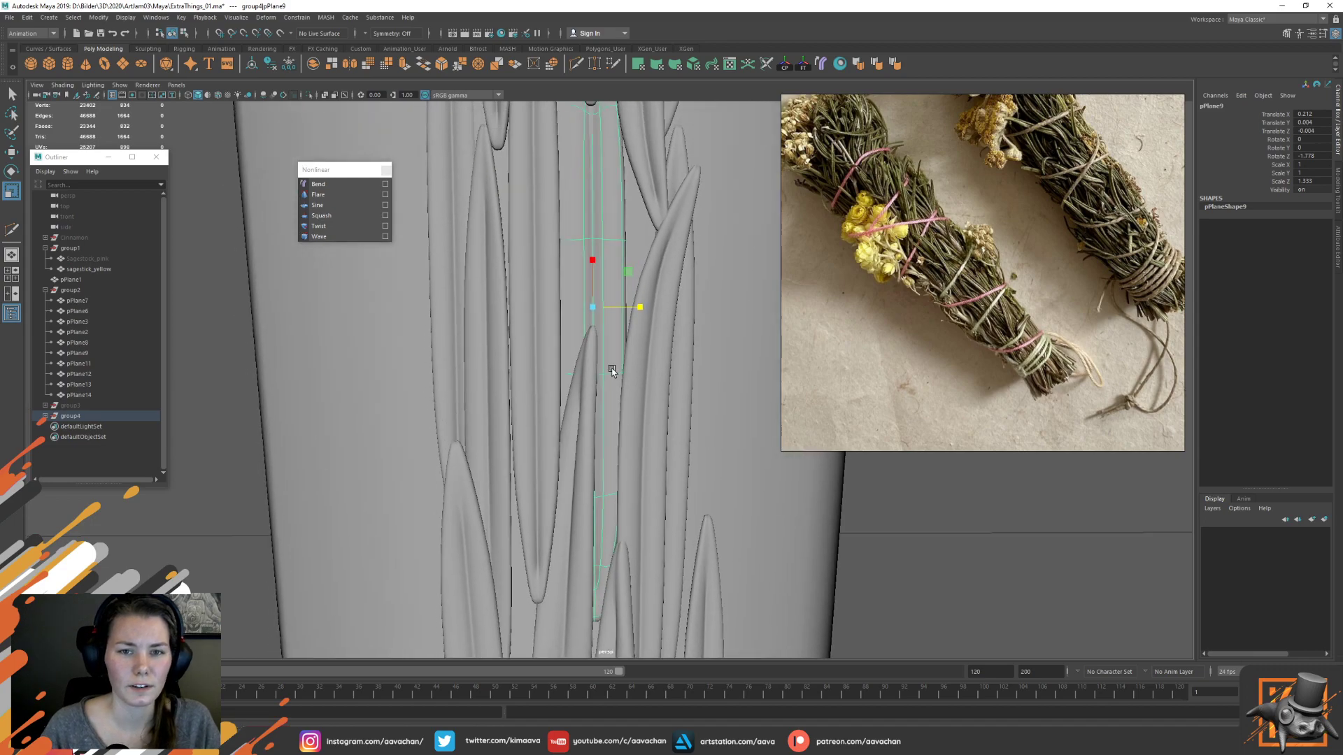
Rotate the leaf pPlane9 slightly, add a Twist deformer to it and turn the twist handle along the leaf's length
scroll(612, 366, down, 2)
key(e)
drag(613, 380, 616, 394)
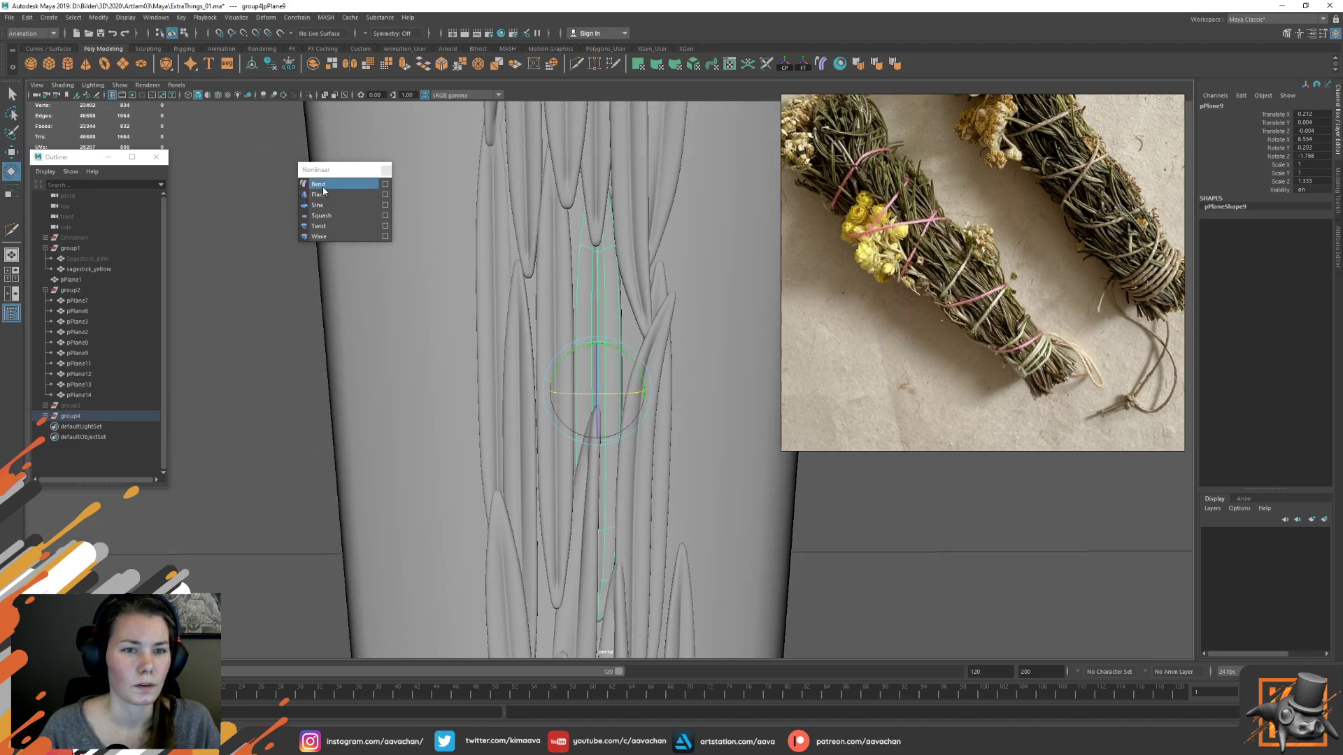
click(319, 226)
mouse_move(635, 368)
alt+mouse_down()
mouse_move(732, 363)
mouse_move(749, 318)
mouse_move(774, 303)
mouse_move(651, 300)
mouse_move(632, 316)
mouse_move(678, 362)
mouse_move(631, 370)
mouse_move(636, 356)
alt+mouse_up()
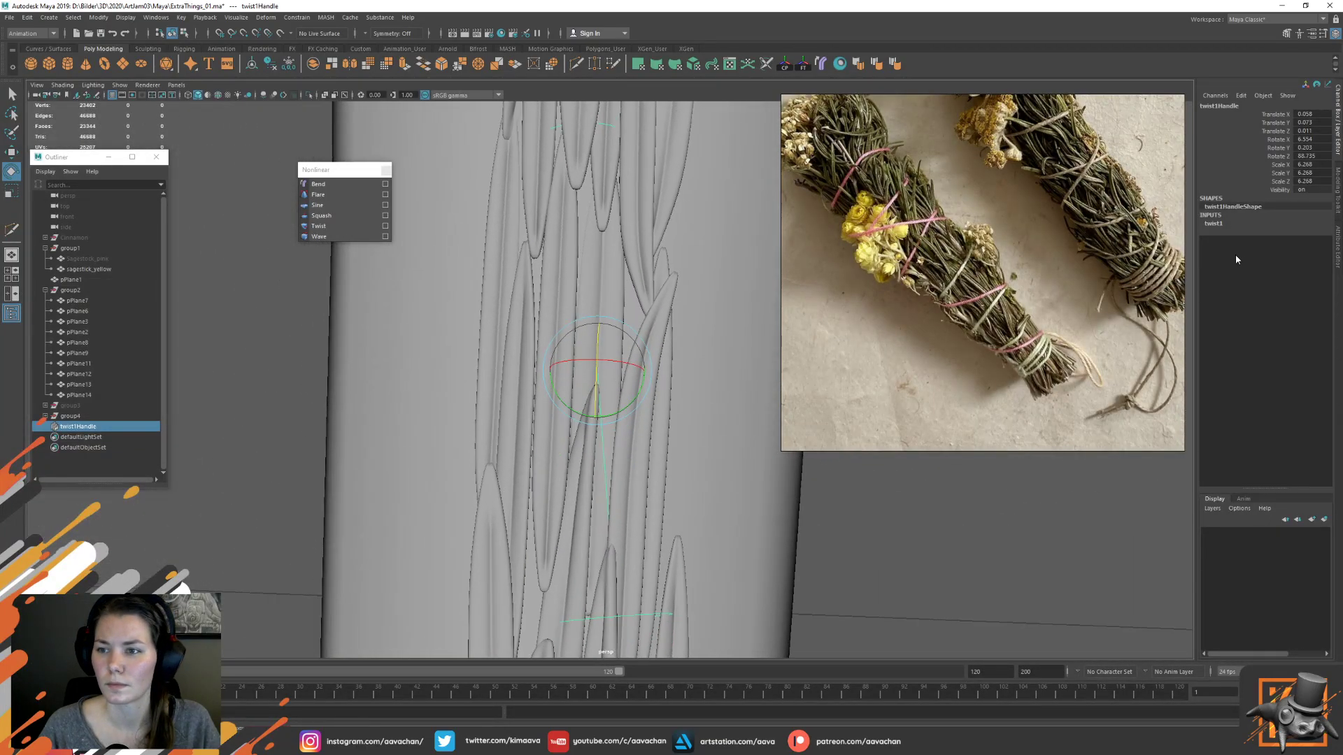
Set the twist deformer's start angle to 60 and its end angle to 280
click(1213, 223)
double_click(1306, 240)
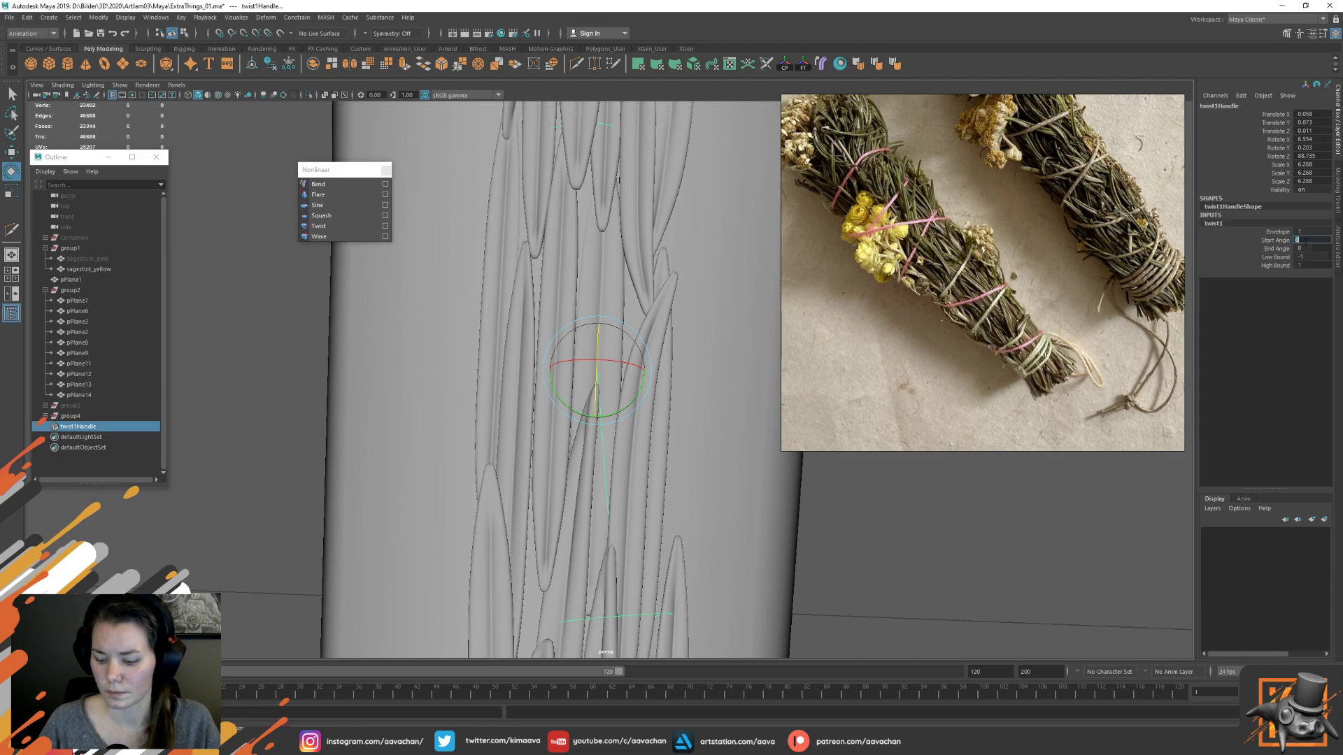
text(60)
double_click(1307, 249)
text(280)
key(Return)
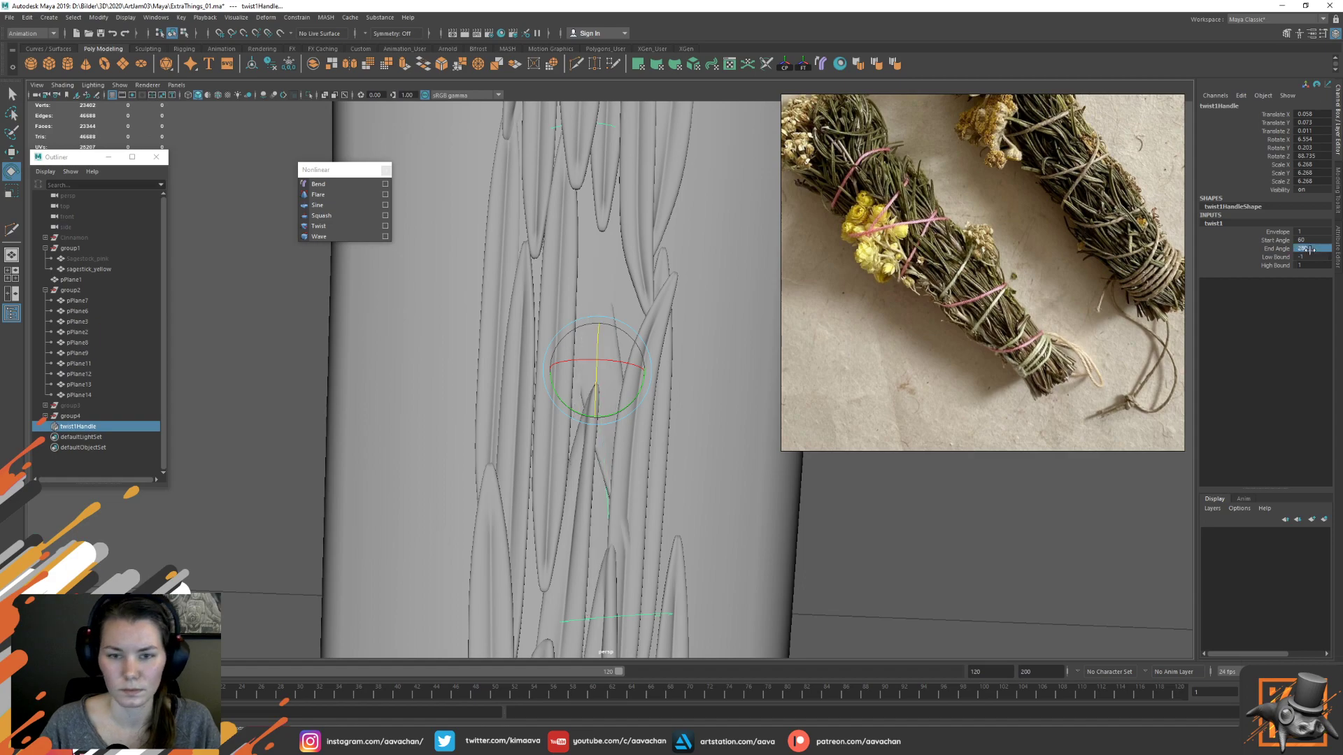
Adjust the twist handle's height and rotation on pPlane9 and set its start angle to -60
key(w)
alt+drag(676, 389, 712, 357)
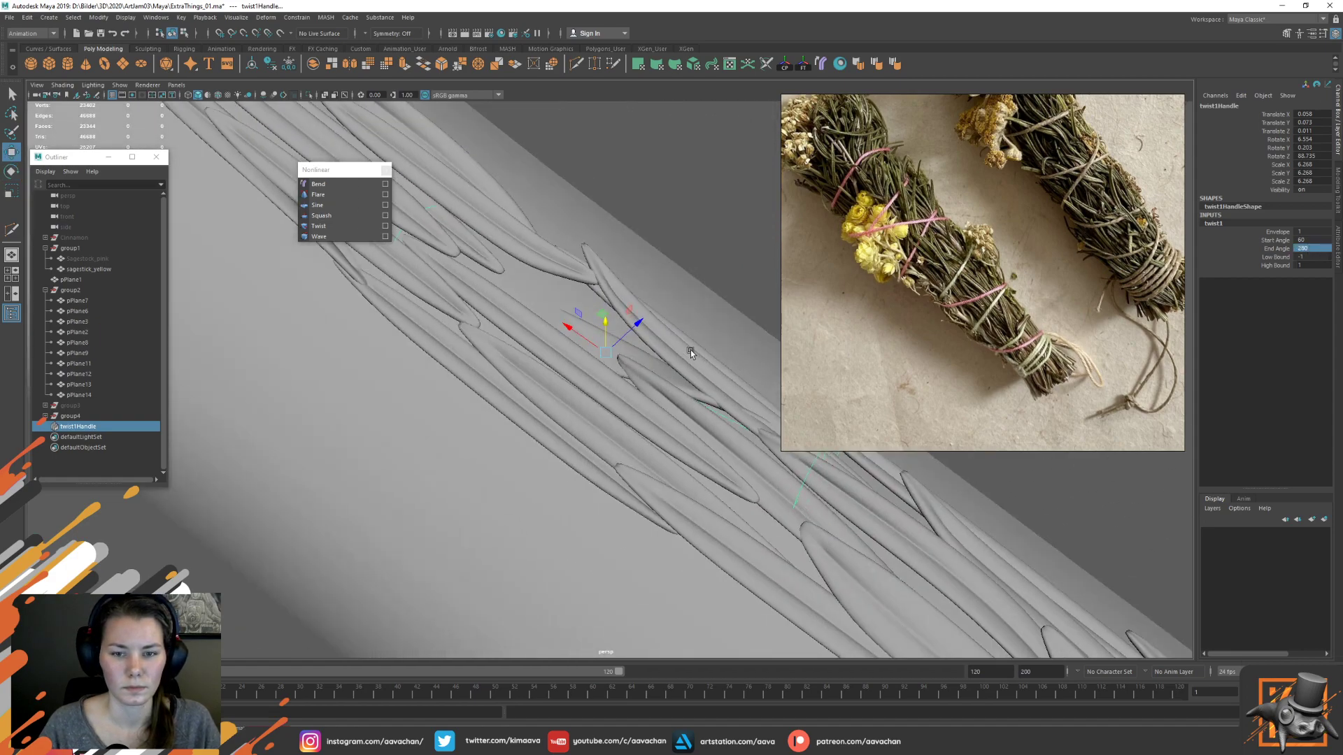
drag(605, 316, 665, 319)
key(e)
double_click(1323, 239)
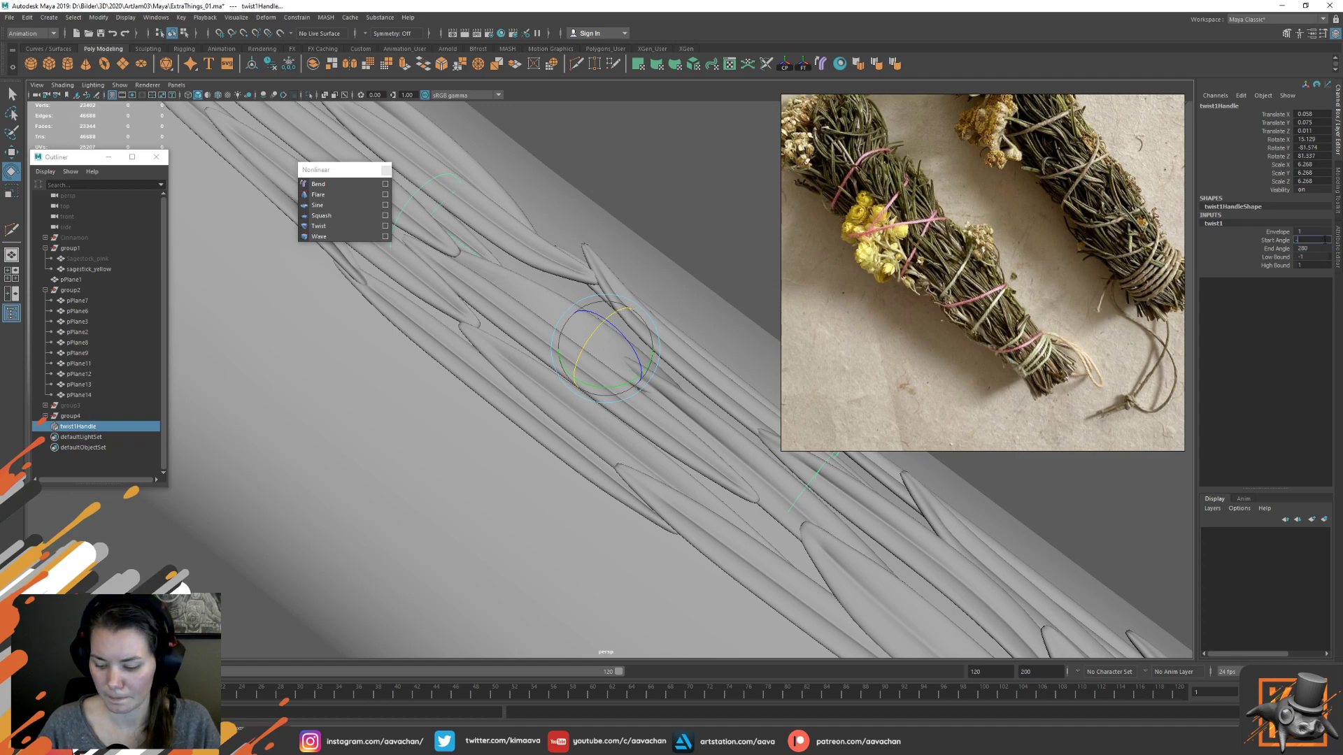
text(-60)
key(Tab)
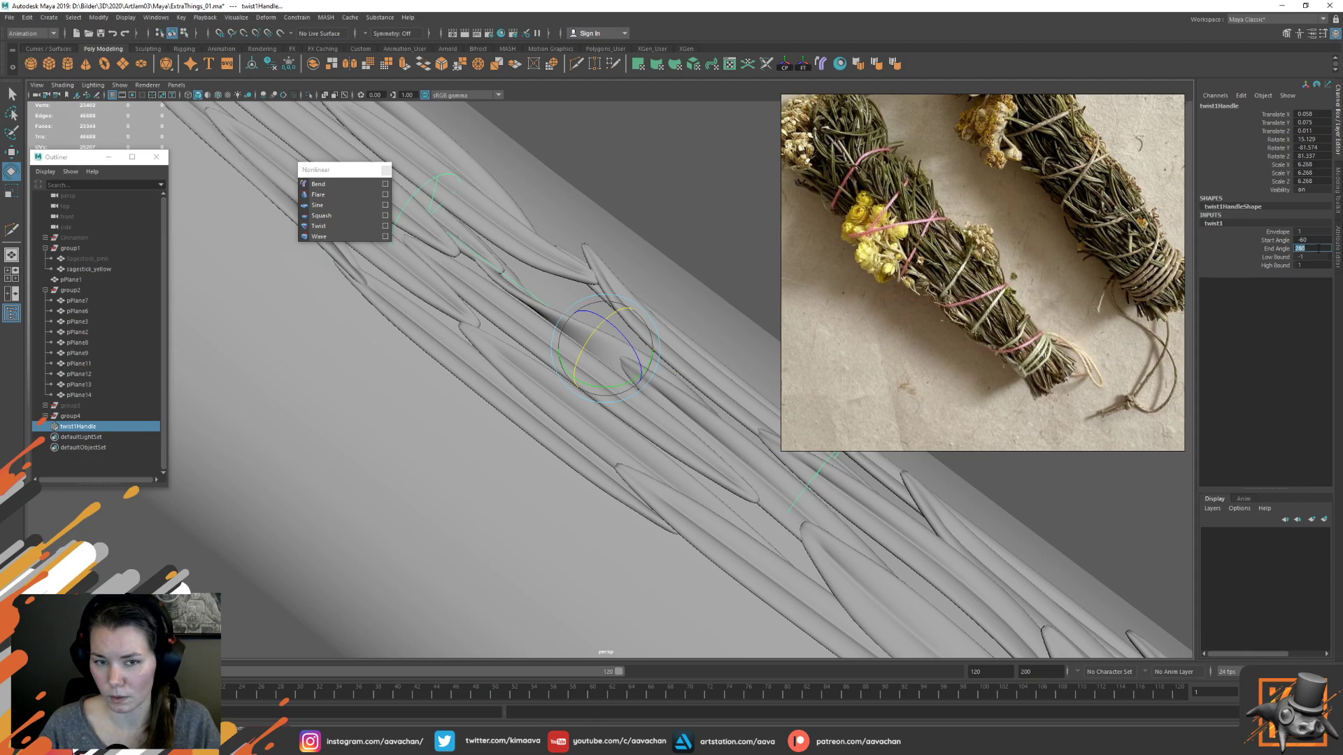
Set the twist's start angle to -80 and reduce its end angle for a softer twist
alt+drag(766, 332, 1042, 304)
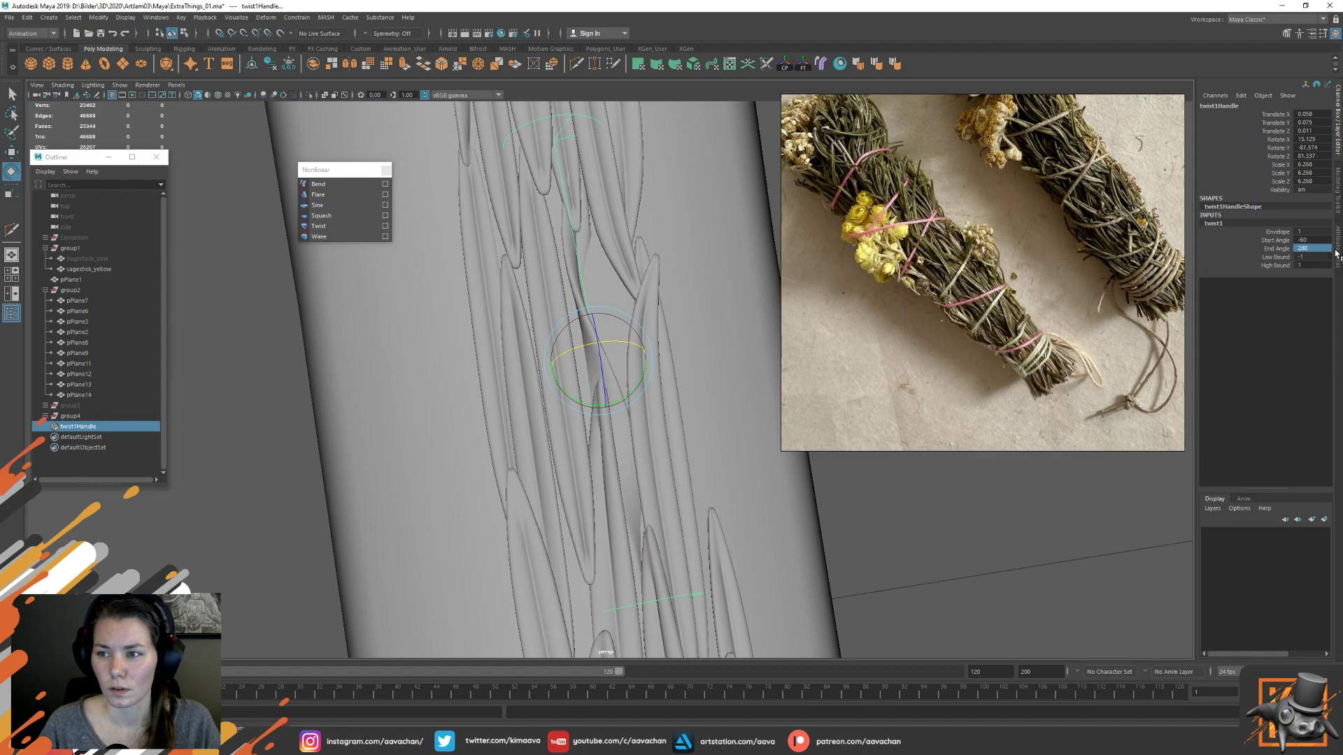
click(1308, 239)
text(-80)
key(Return)
click(1314, 249)
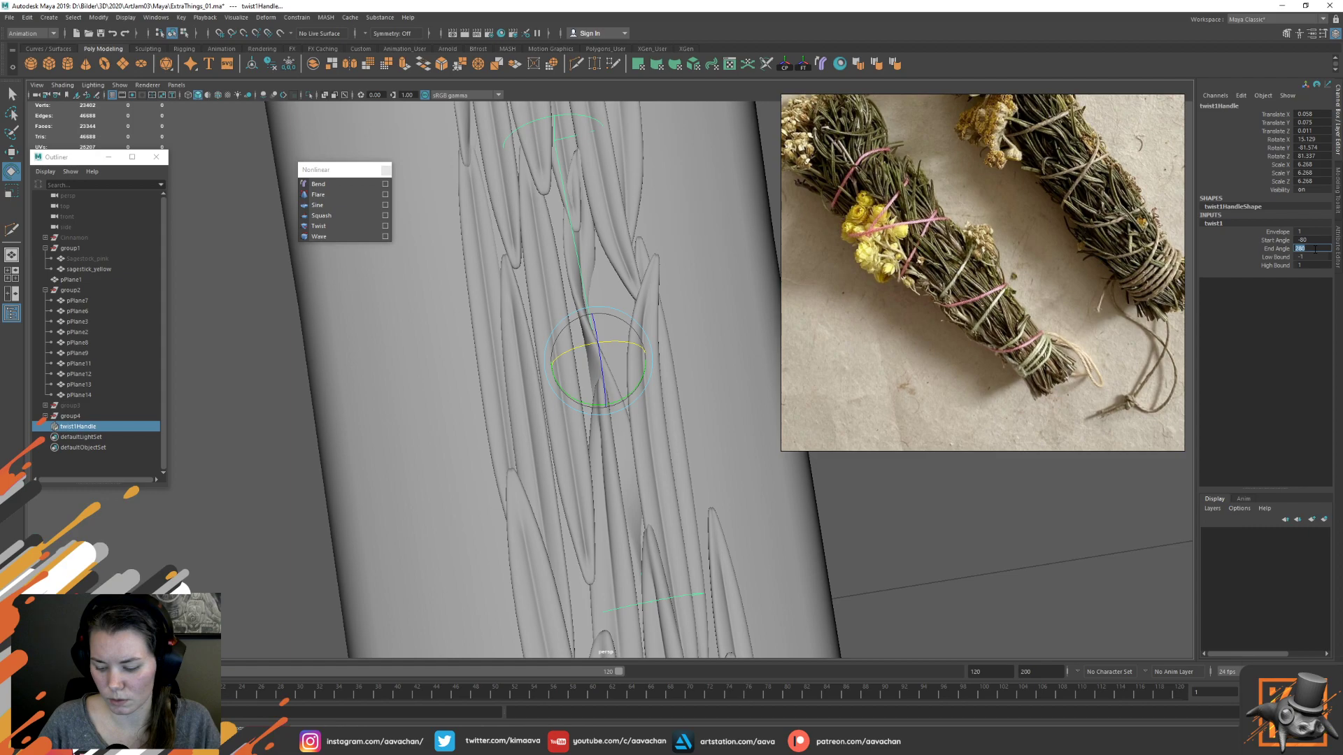
key(Return)
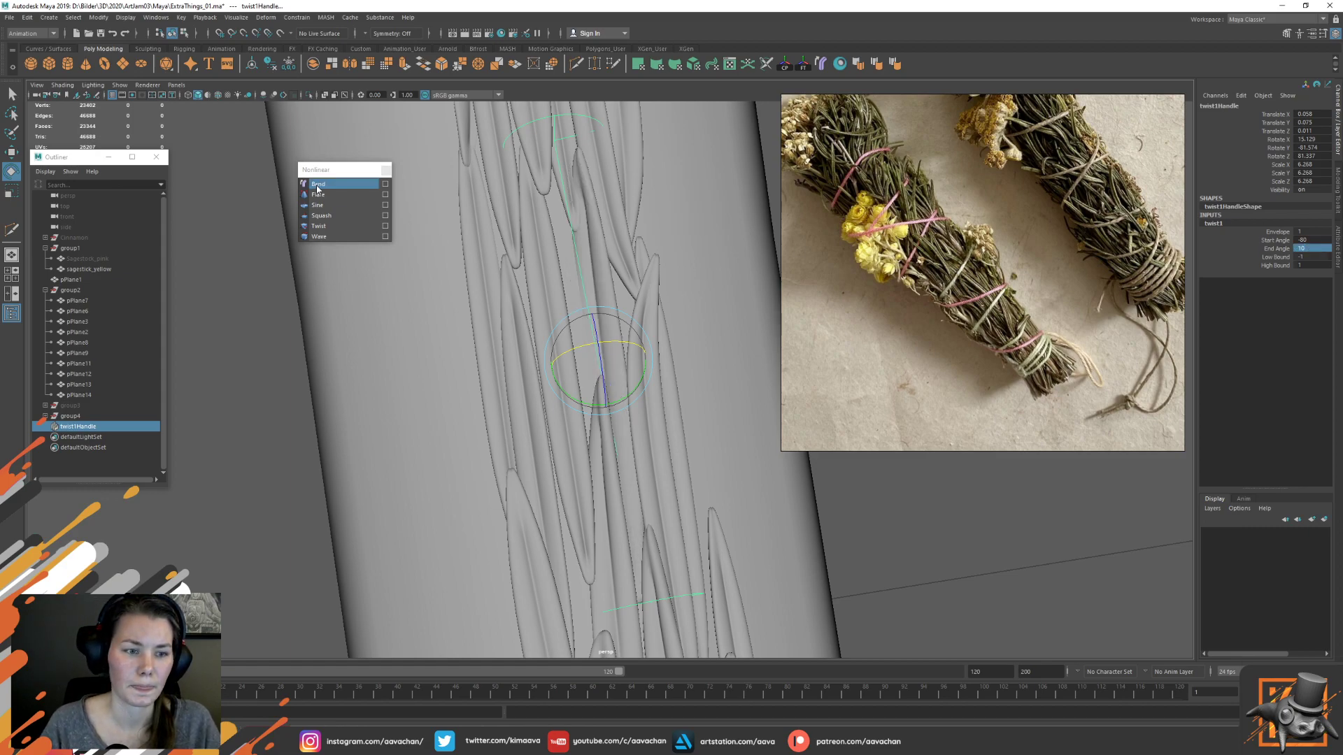
Add a Bend deformer to the twisted leaf pPlane9 and rotate its handle in line with the leaf
click(594, 302)
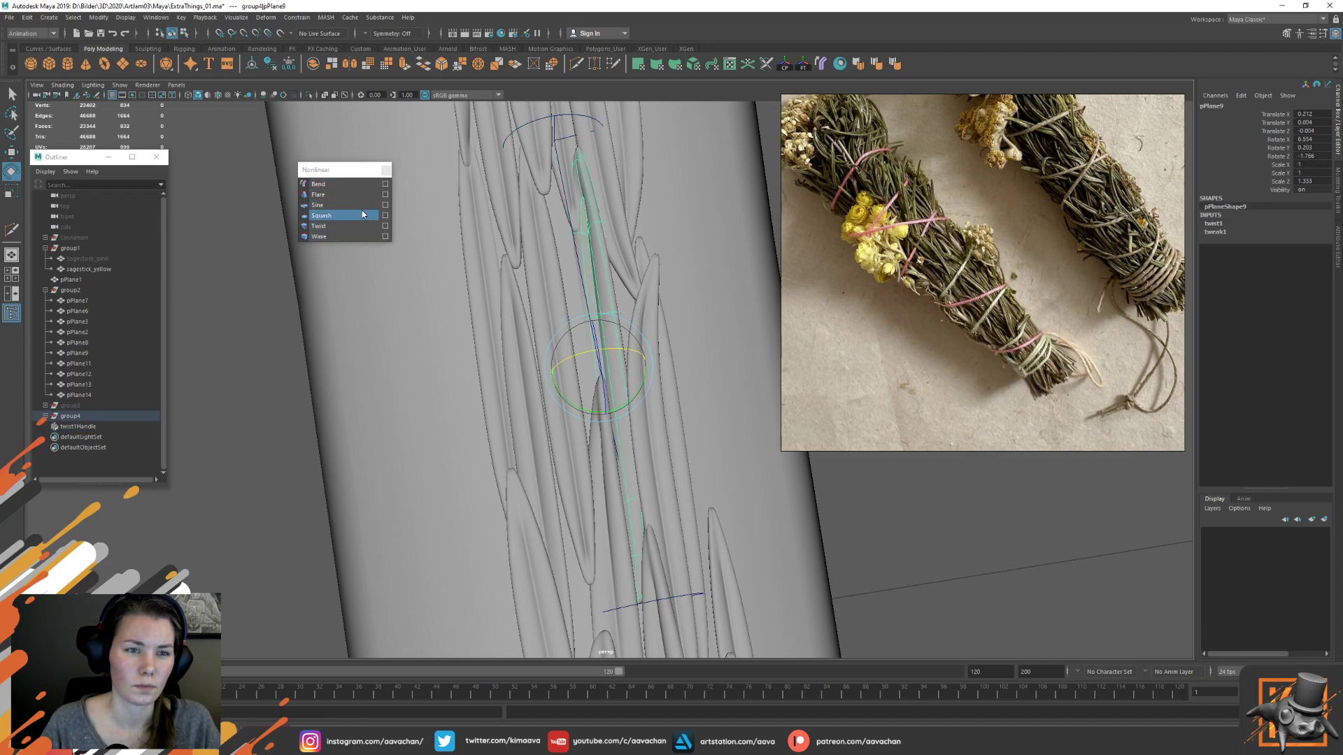
click(335, 187)
click(335, 186)
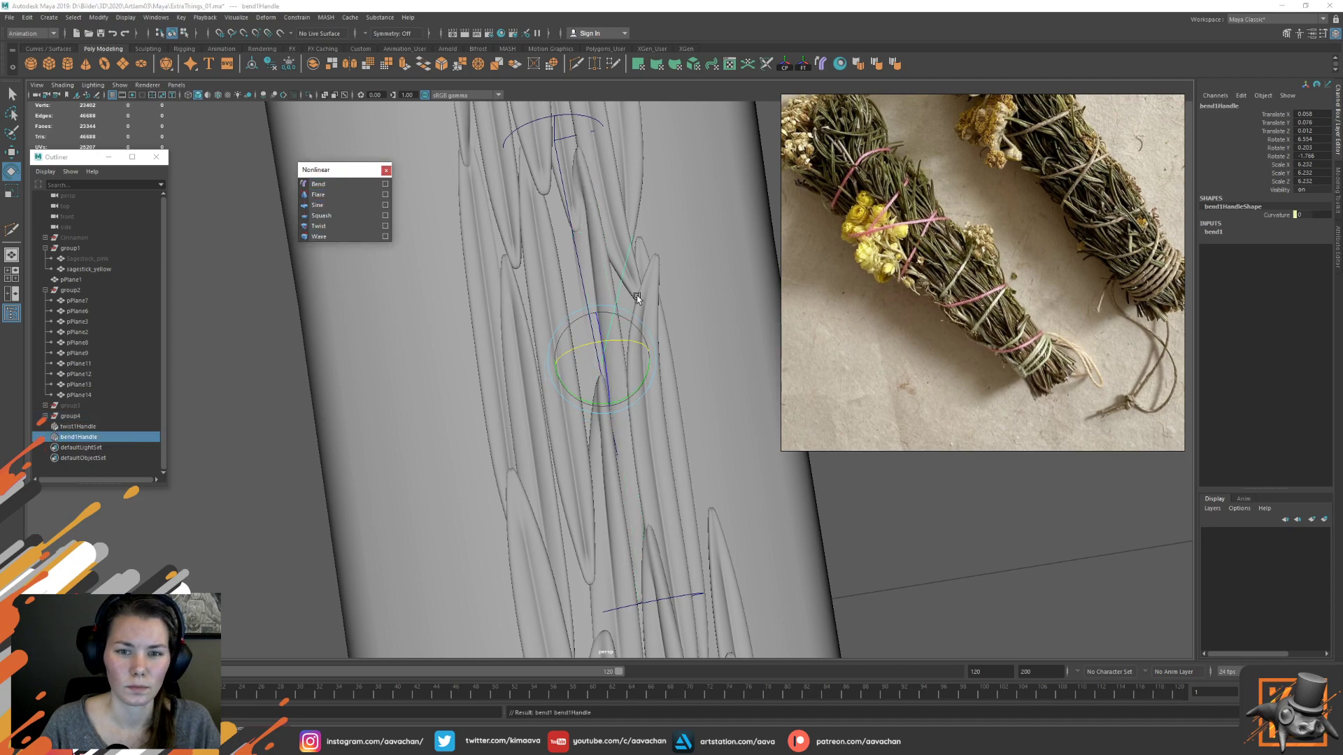
drag(606, 362, 590, 330)
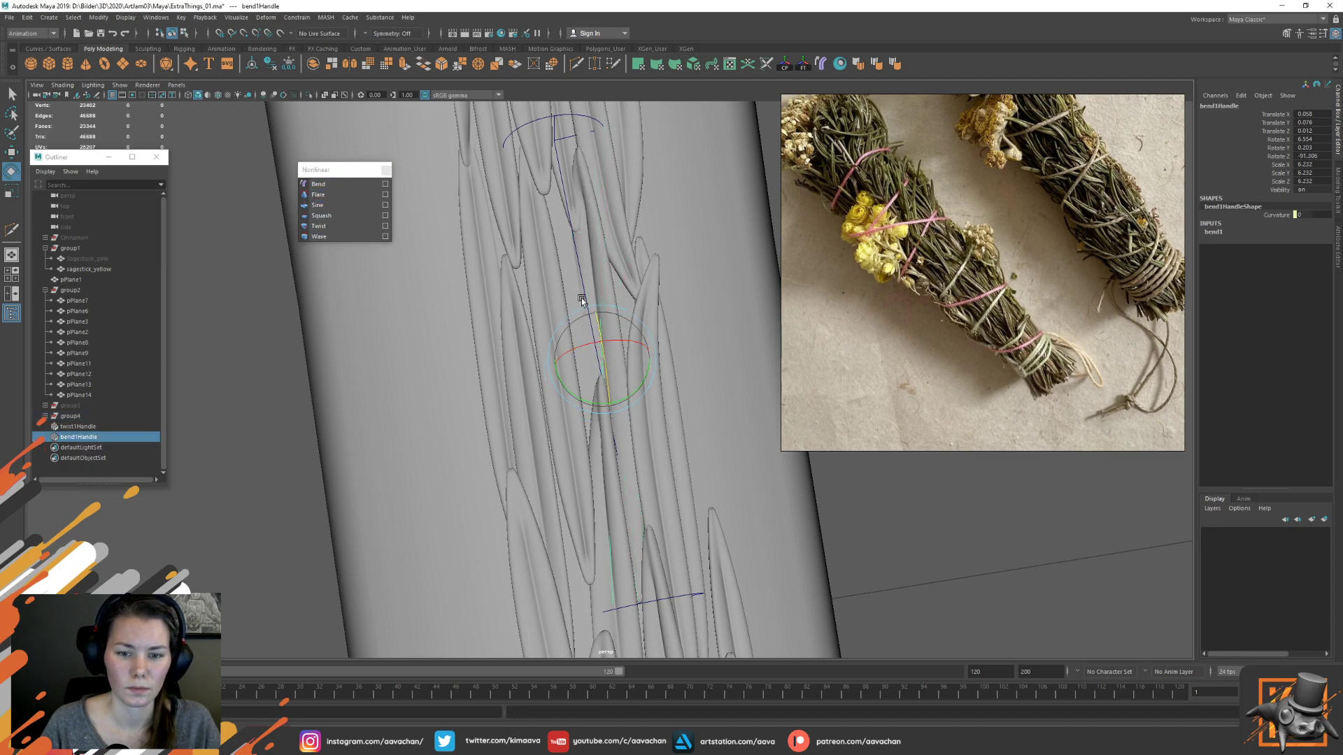
Set the bend curvature to 50 and rotate the bend handle to try different bending directions on pPlane9
click(1213, 231)
click(1319, 248)
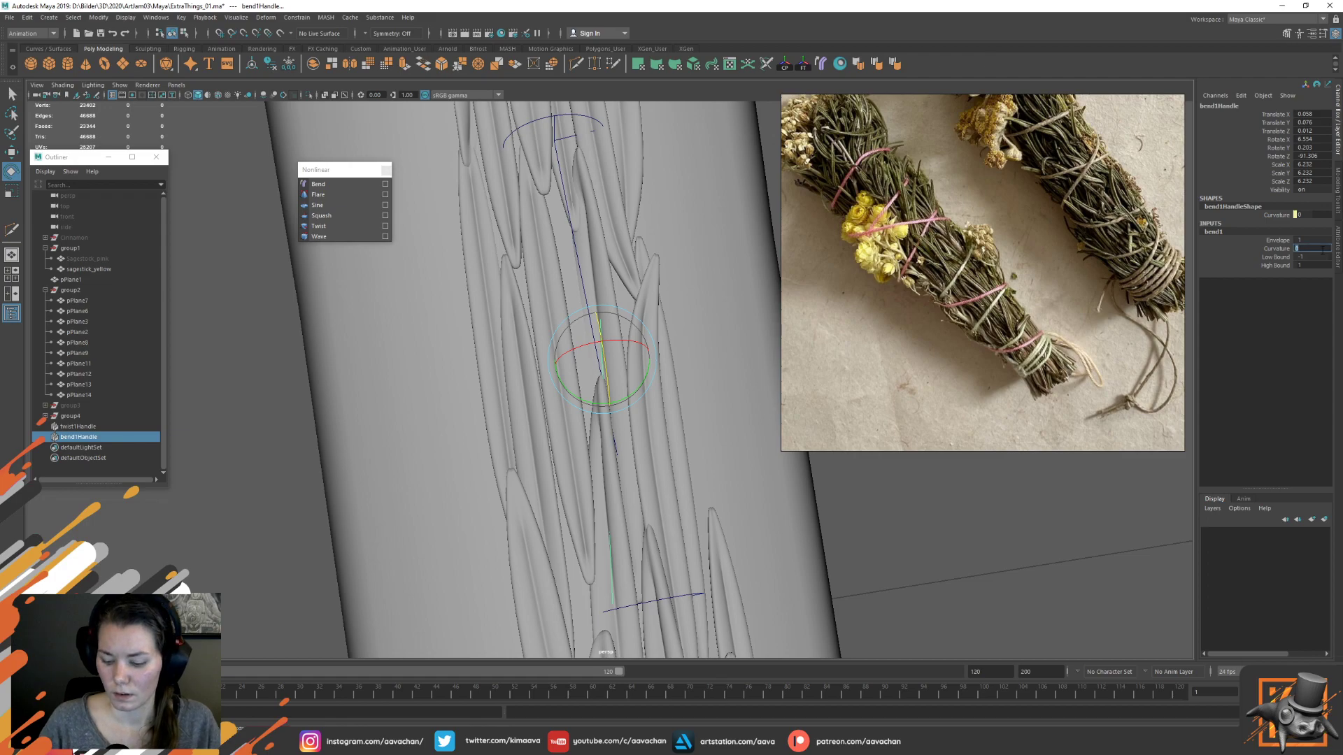
text(50)
key(Return)
drag(623, 334, 696, 333)
drag(831, 317, 657, 334)
mouse_move(640, 386)
mouse_down()
mouse_move(653, 384)
mouse_move(634, 392)
mouse_up()
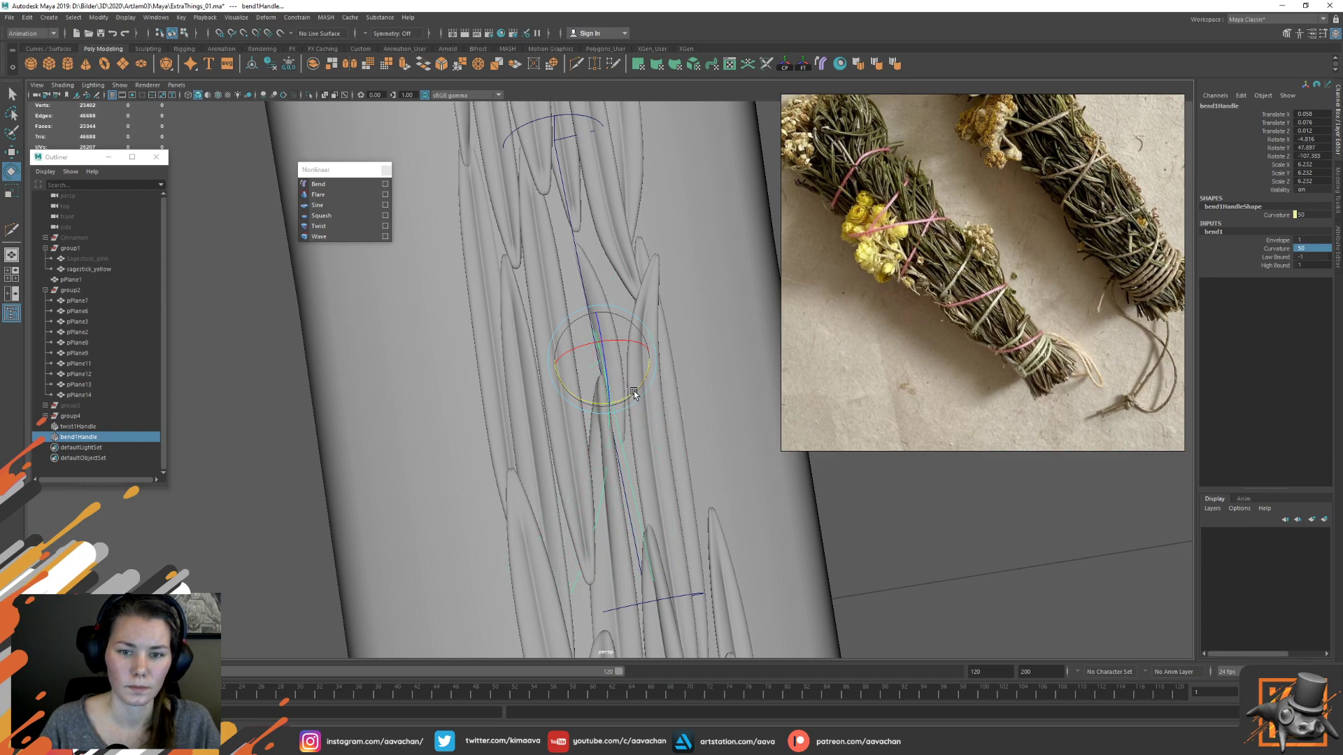
drag(625, 343, 517, 363)
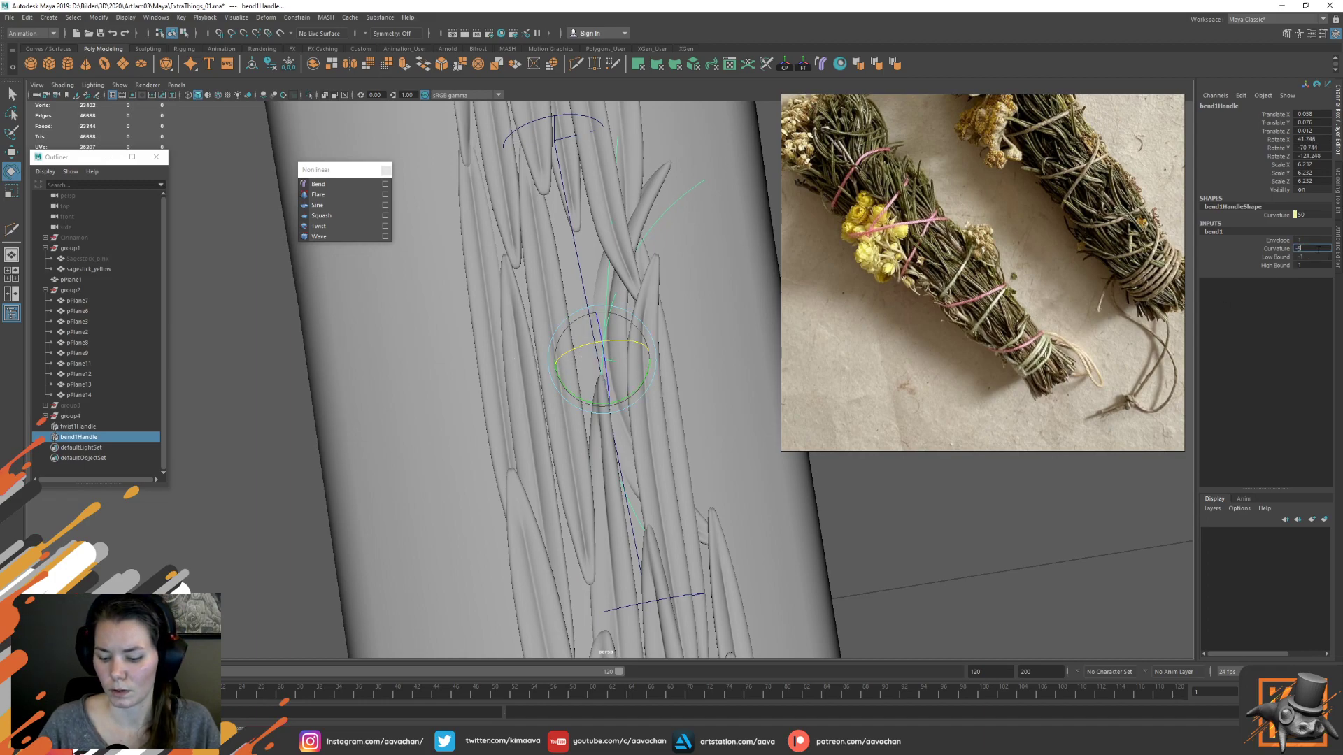
Reverse the bend curvature to -50, and reduce it to -20 for a gentler curve
text(0)
key(Return)
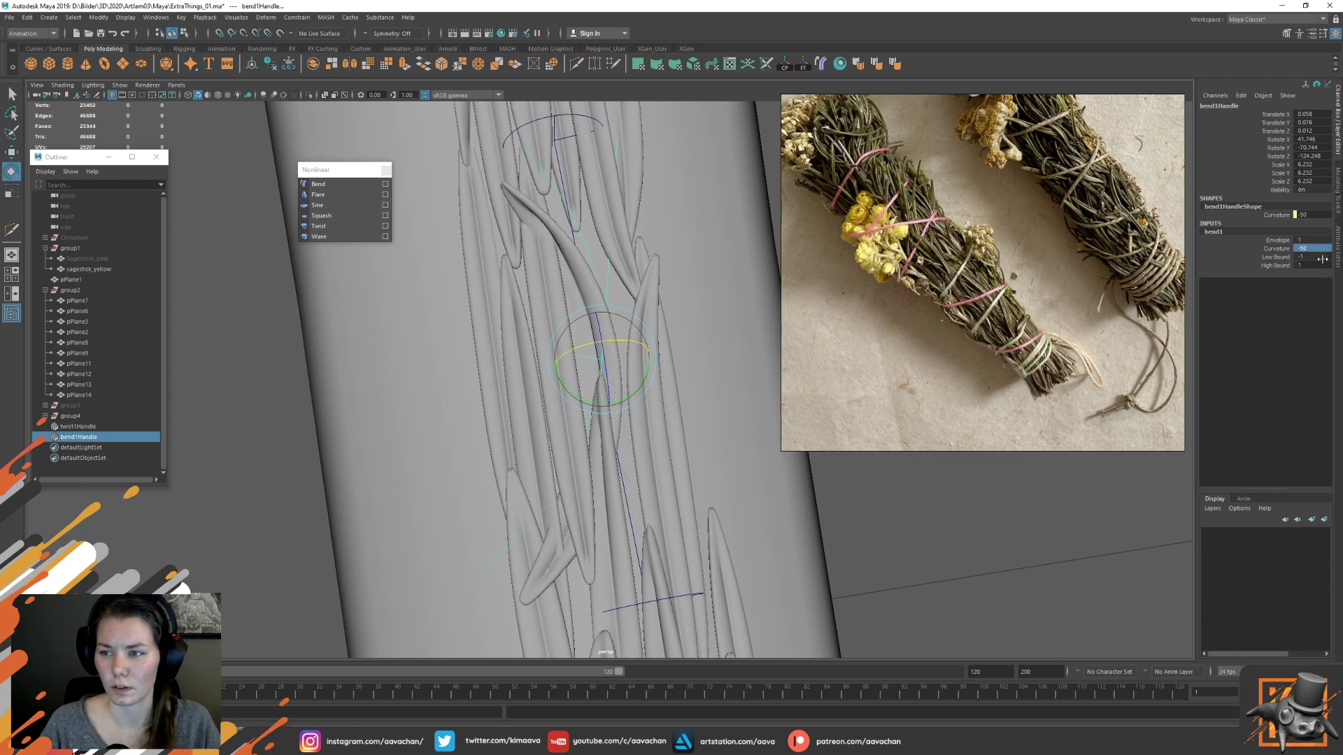
key(0)
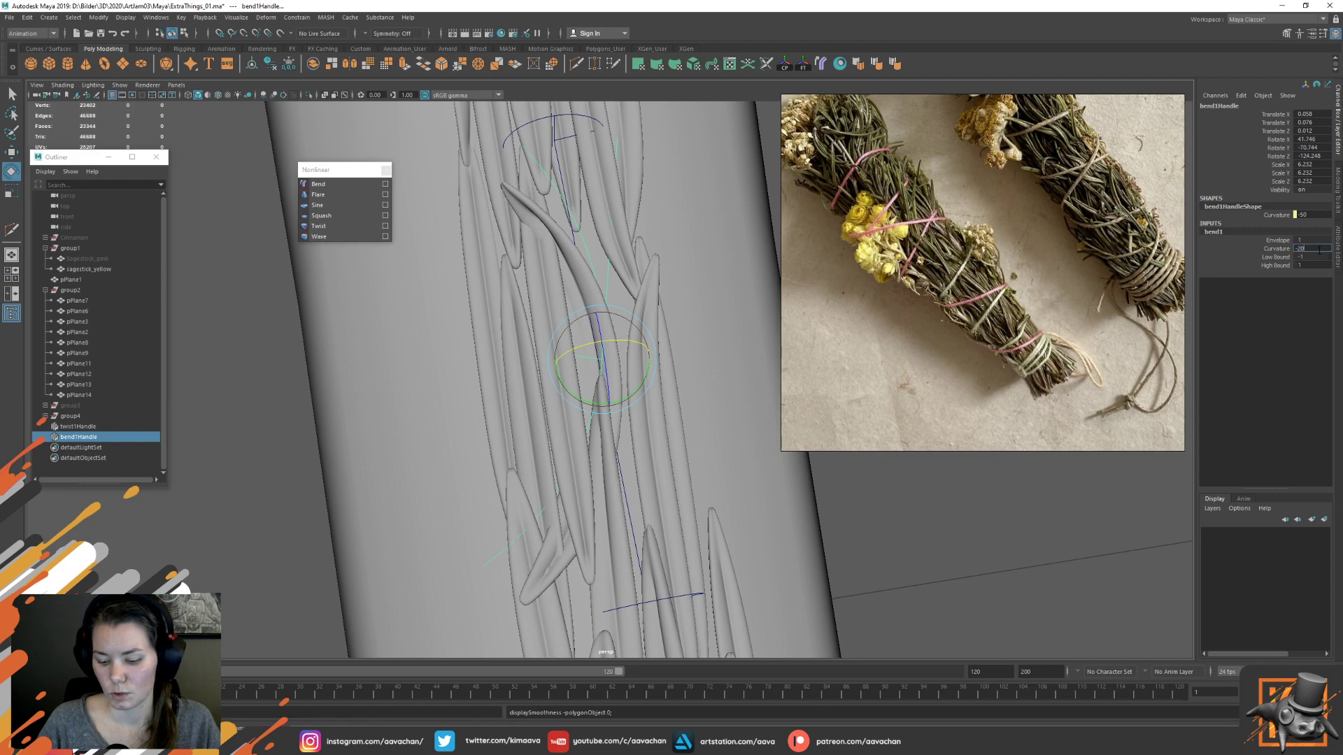
click(1320, 250)
text(-20)
key(Return)
Rotate the bend handle so pPlane9 curves sideways along the neighbouring leaves
drag(625, 339, 886, 510)
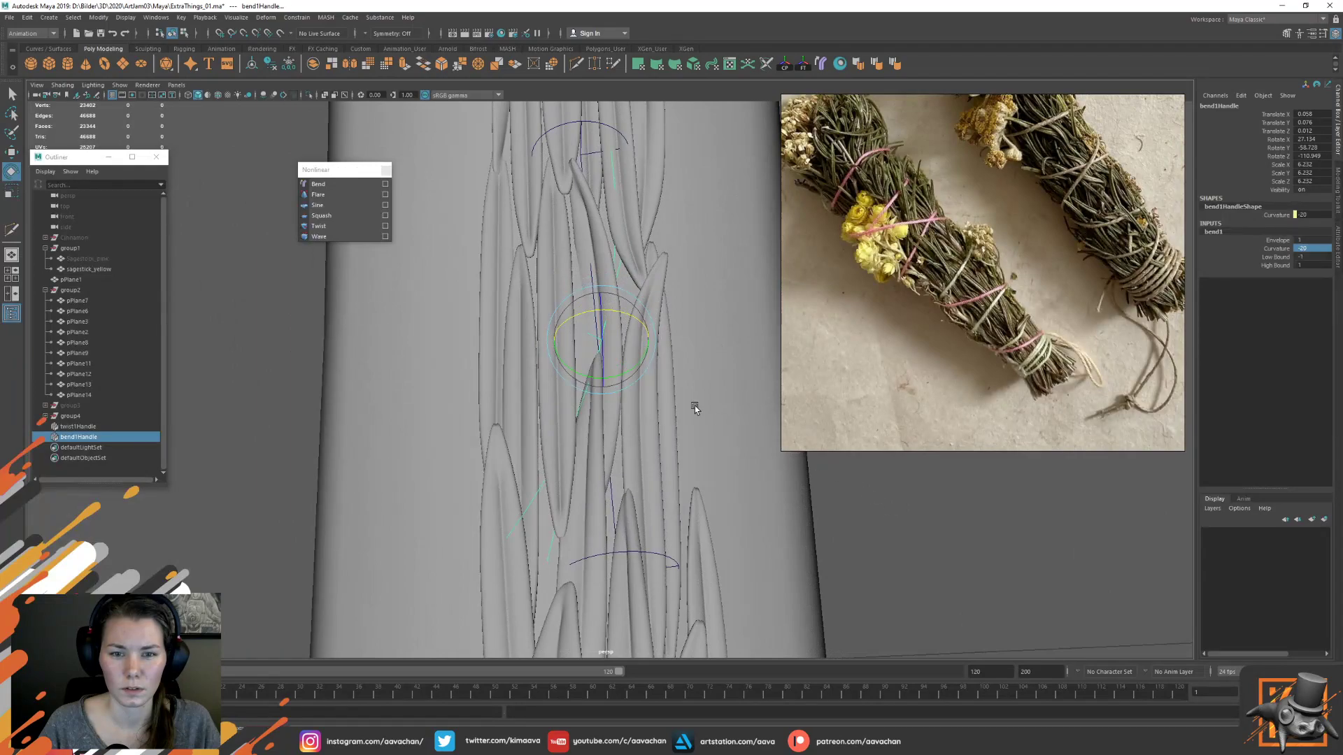
drag(610, 384, 626, 378)
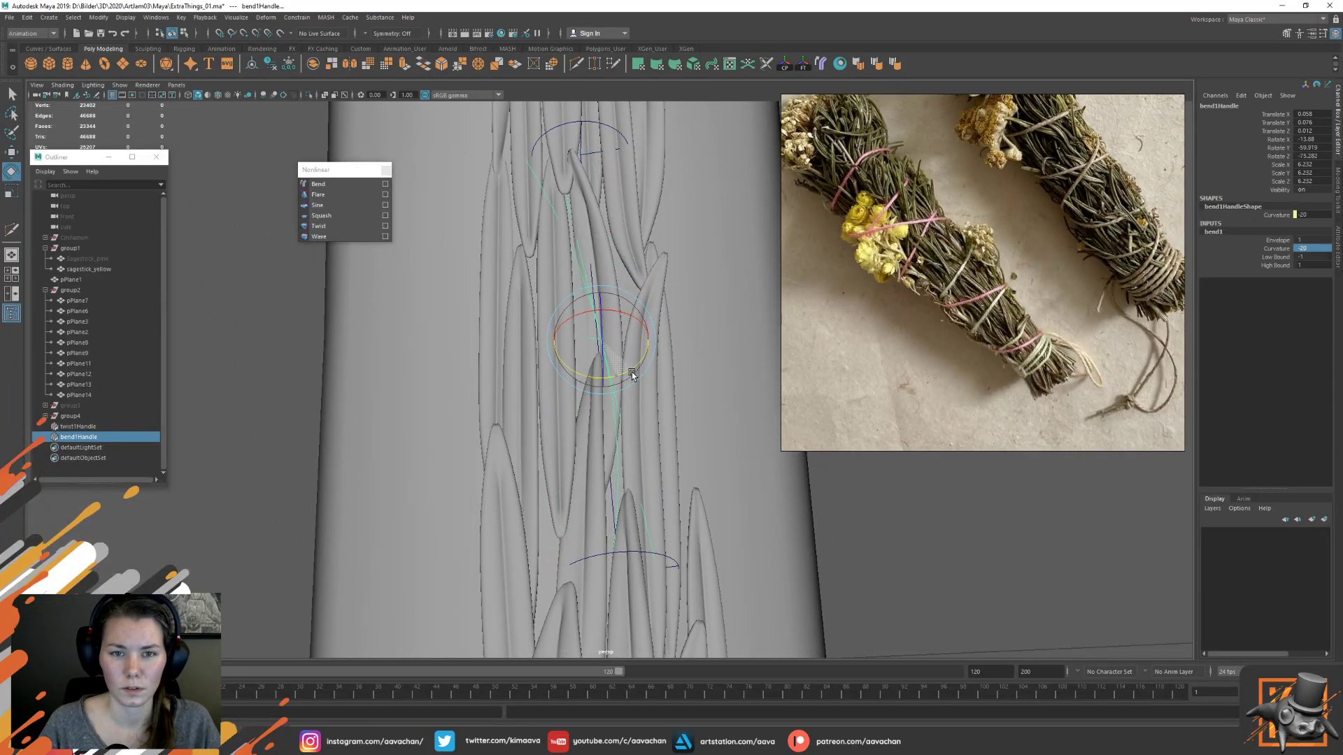
mouse_move(626, 323)
mouse_down()
mouse_move(636, 308)
mouse_move(626, 320)
mouse_up()
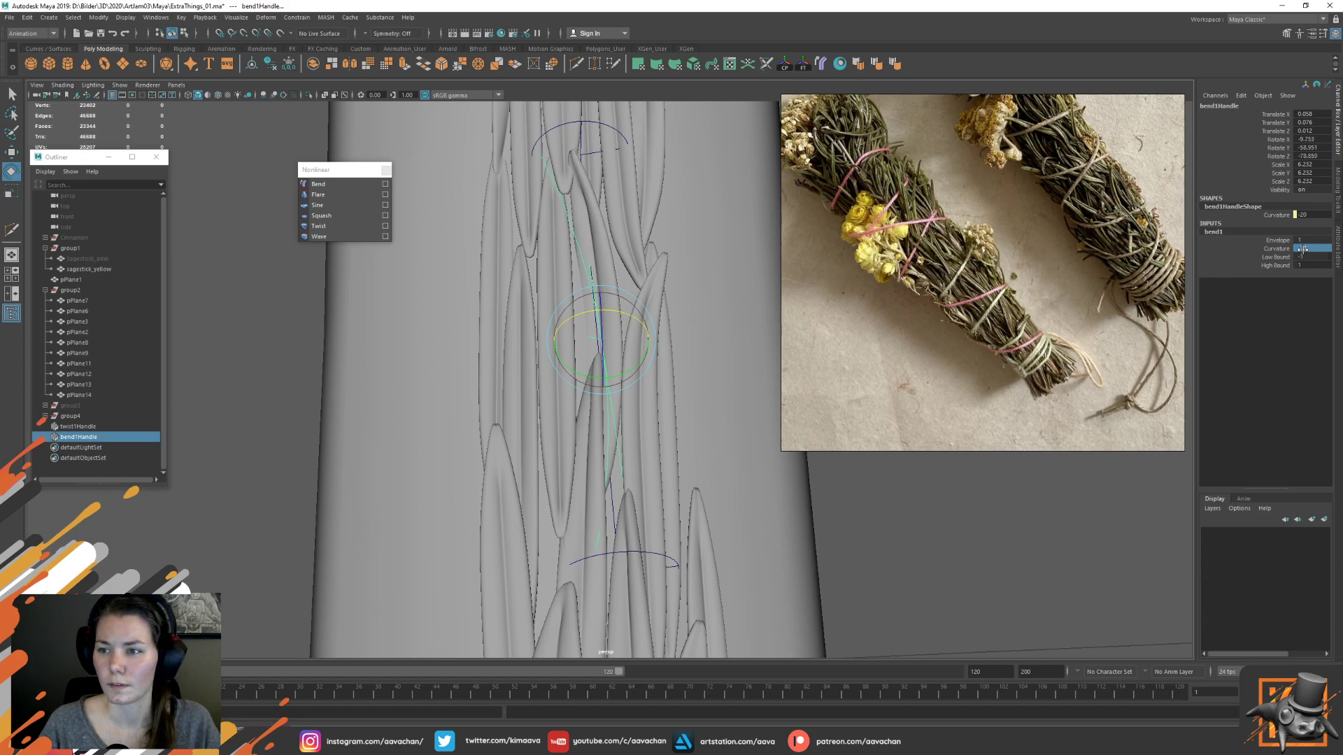
Delete the construction history of the leaf pPlane9 to bake in its twist and bend
alt+drag(705, 381, 680, 320)
key(w)
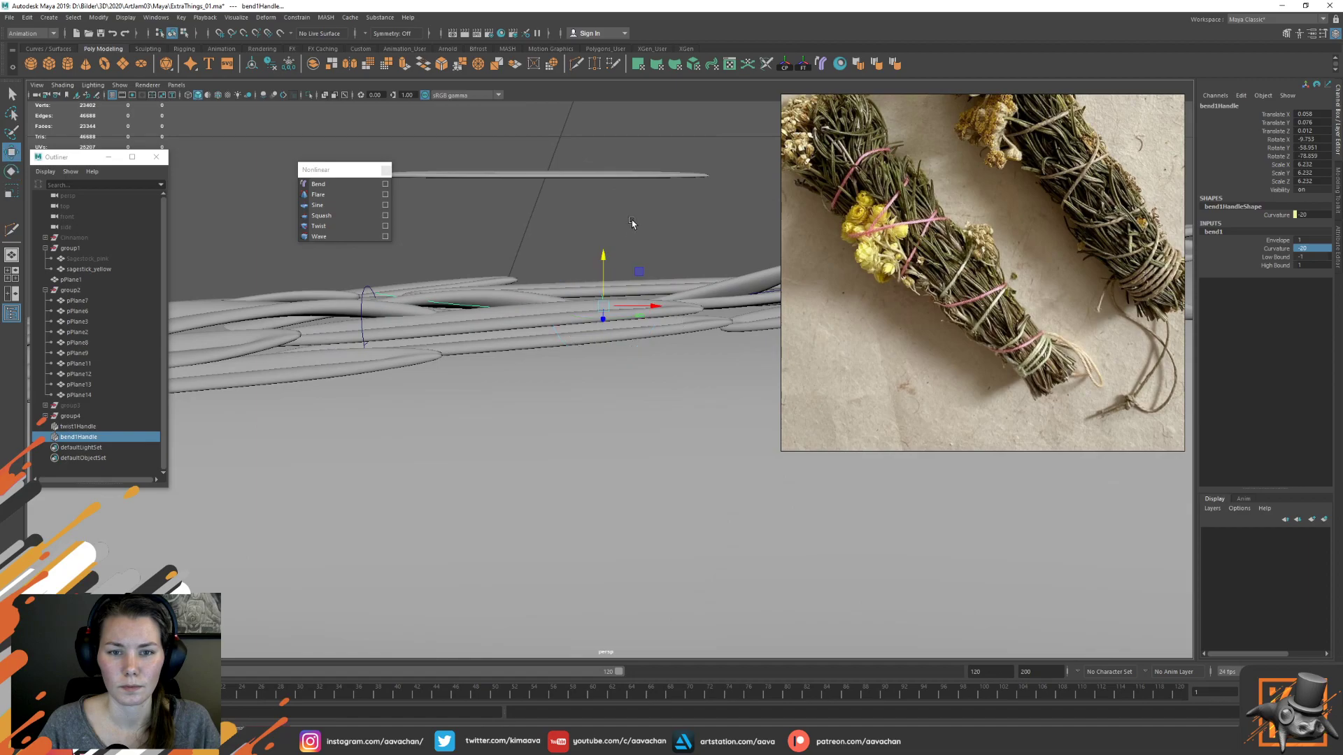
click(521, 289)
click(512, 296)
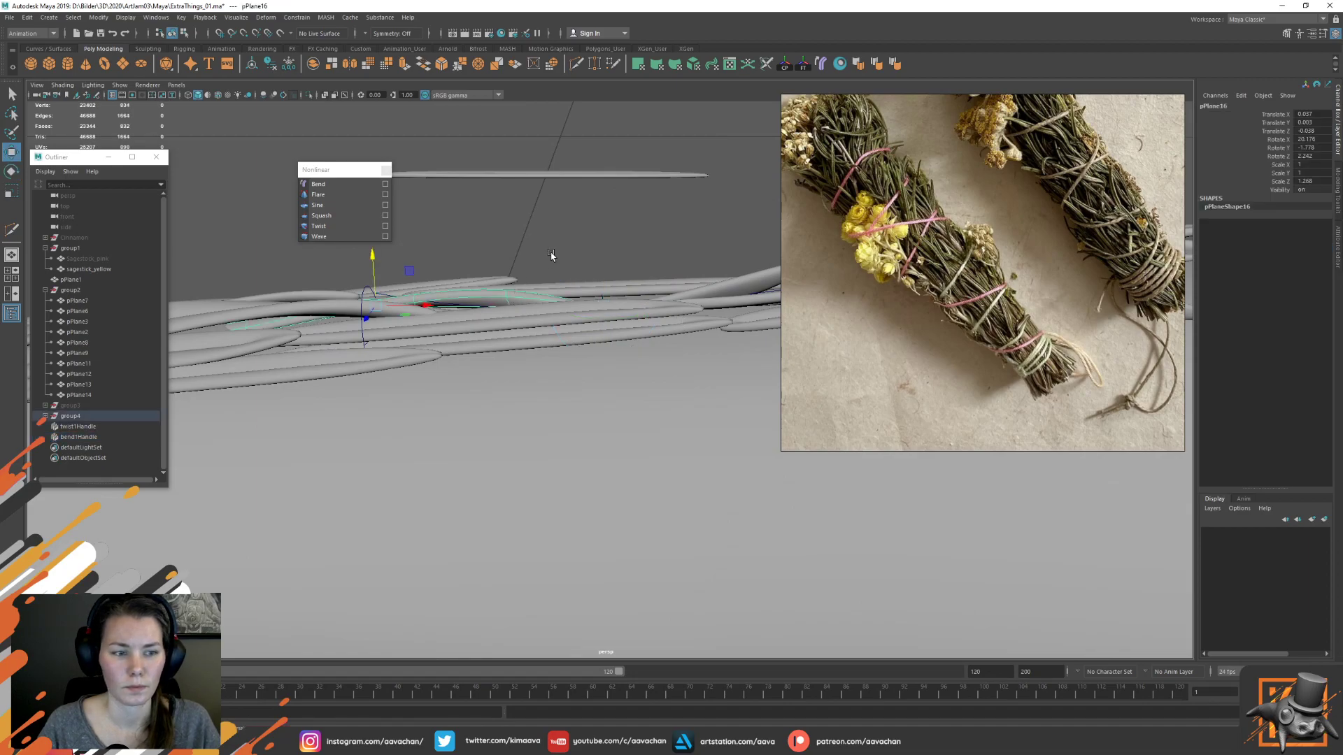
alt+drag(515, 287, 611, 305)
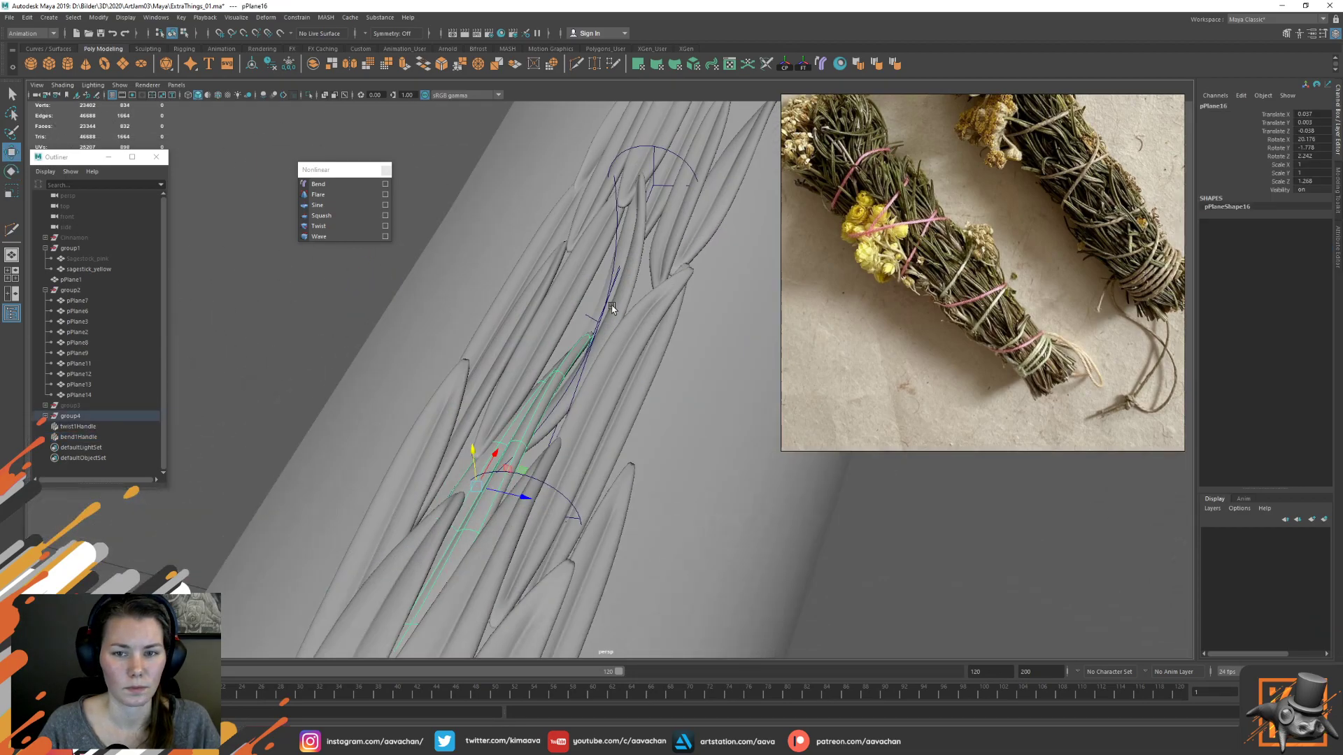
key(alt+shift+d)
click(636, 251)
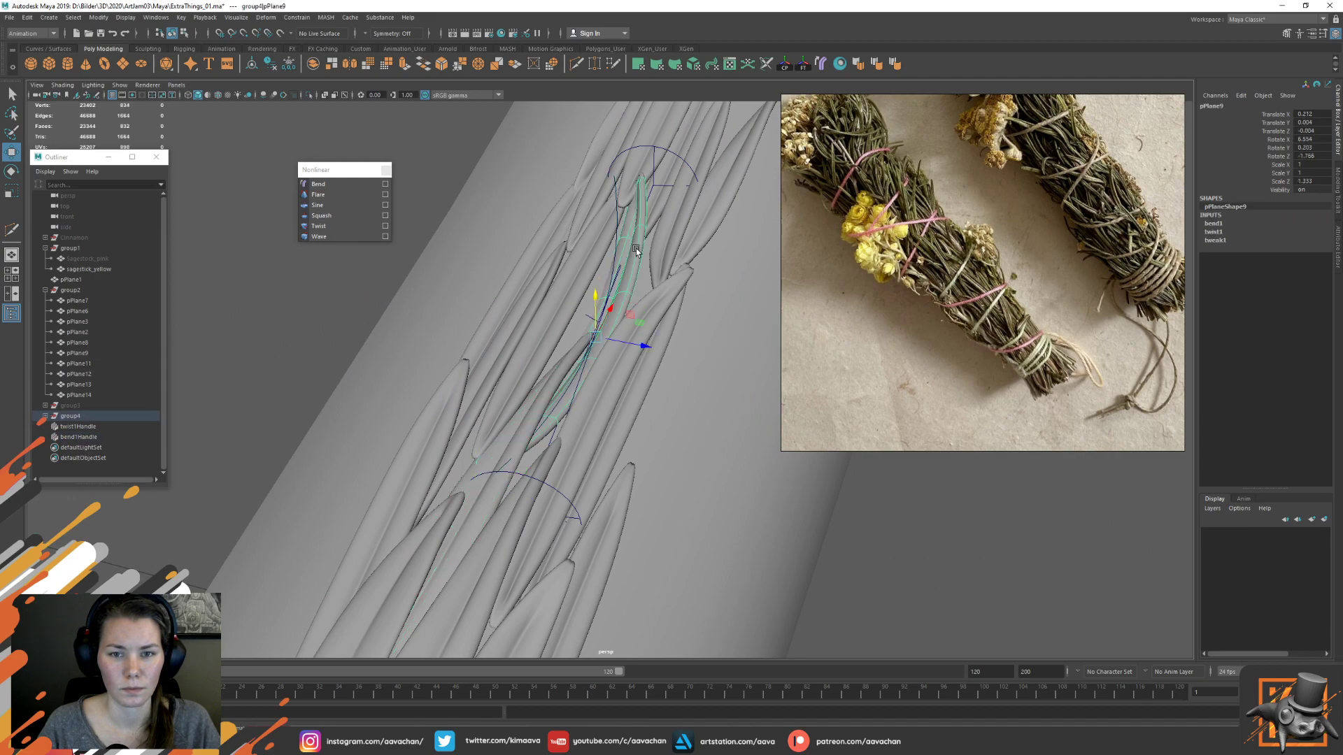
key(e)
drag(608, 307, 612, 301)
key(ctrl+z)
key(w)
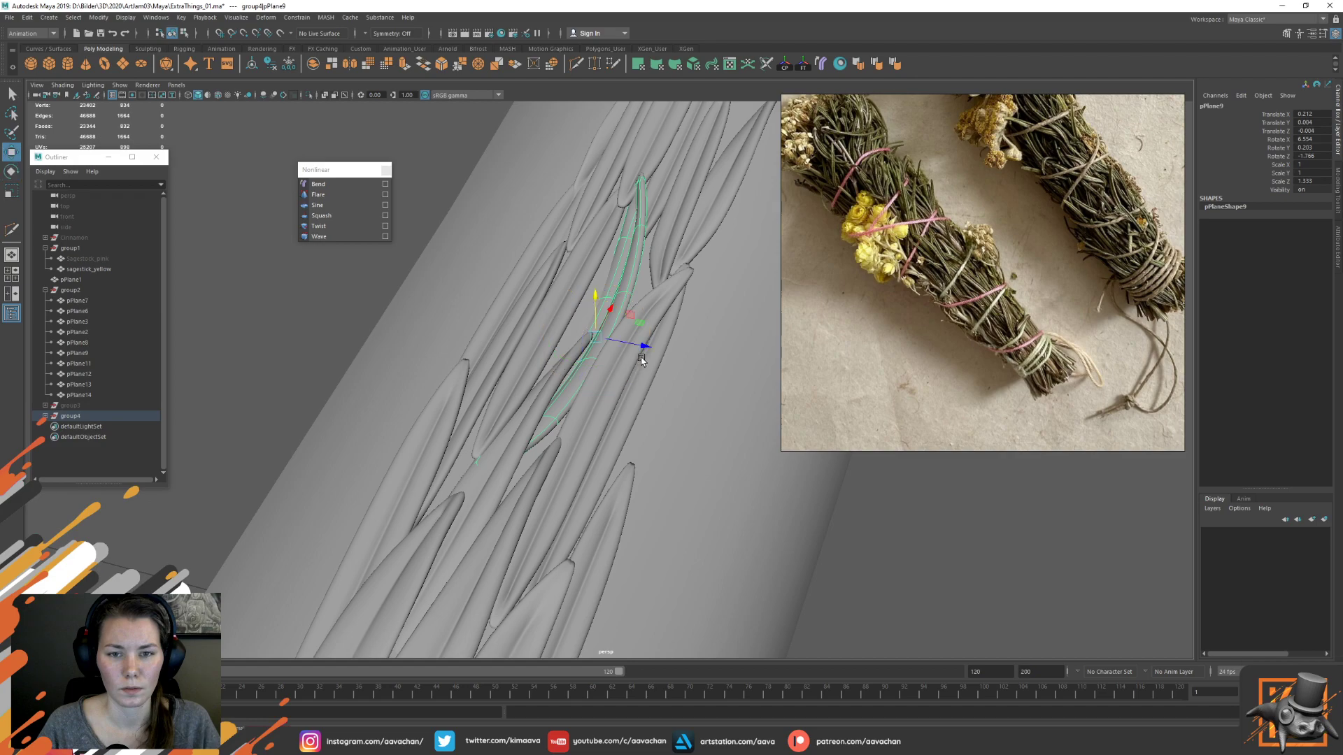
Duplicate the curved leaf pPlane9 and move the copy up to the leaf column's end near the stick's wide end
alt+drag(630, 242, 631, 161)
click(730, 325)
click(605, 360)
key(ctrl+d)
alt+middle_drag(686, 179, 672, 296)
drag(591, 292, 606, 189)
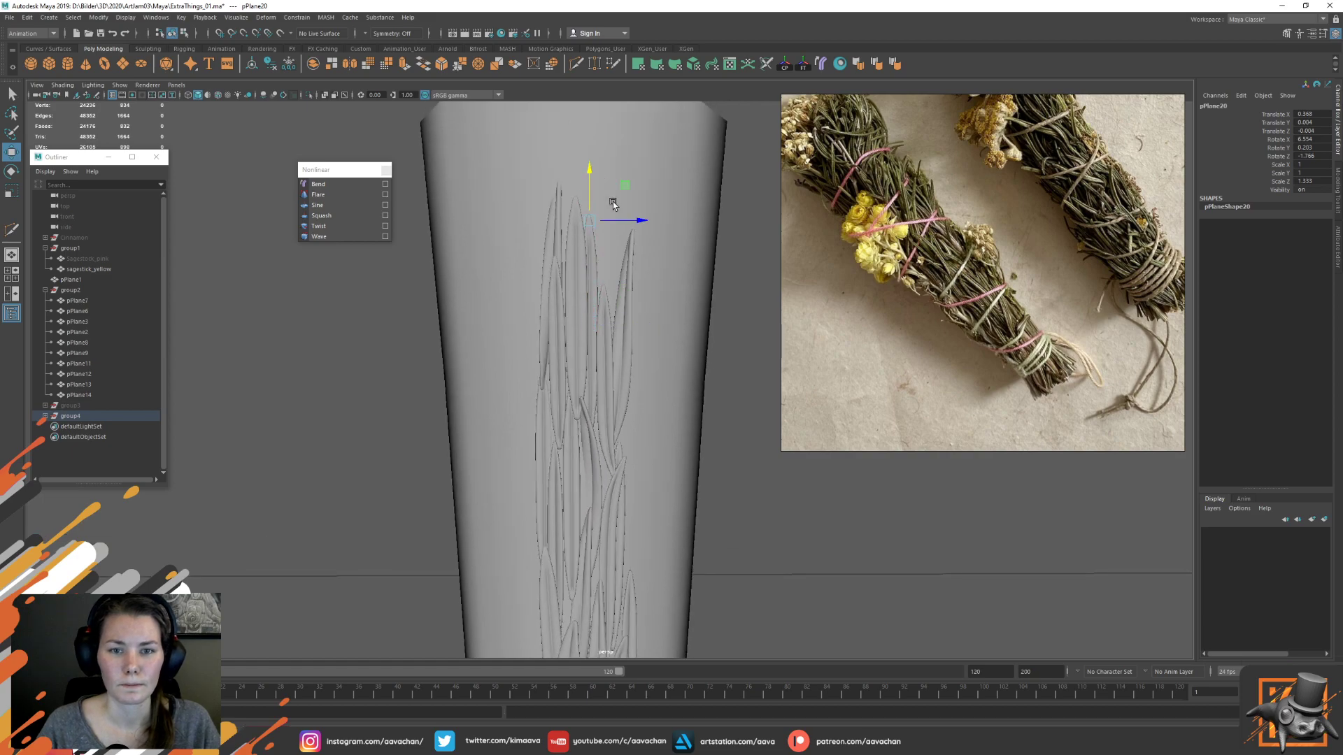
Raise the duplicated leaf slightly and tilt it so it lies along the stick's surface
alt+drag(649, 275, 505, 222)
alt+drag(490, 347, 447, 308)
key(e)
drag(451, 358, 449, 341)
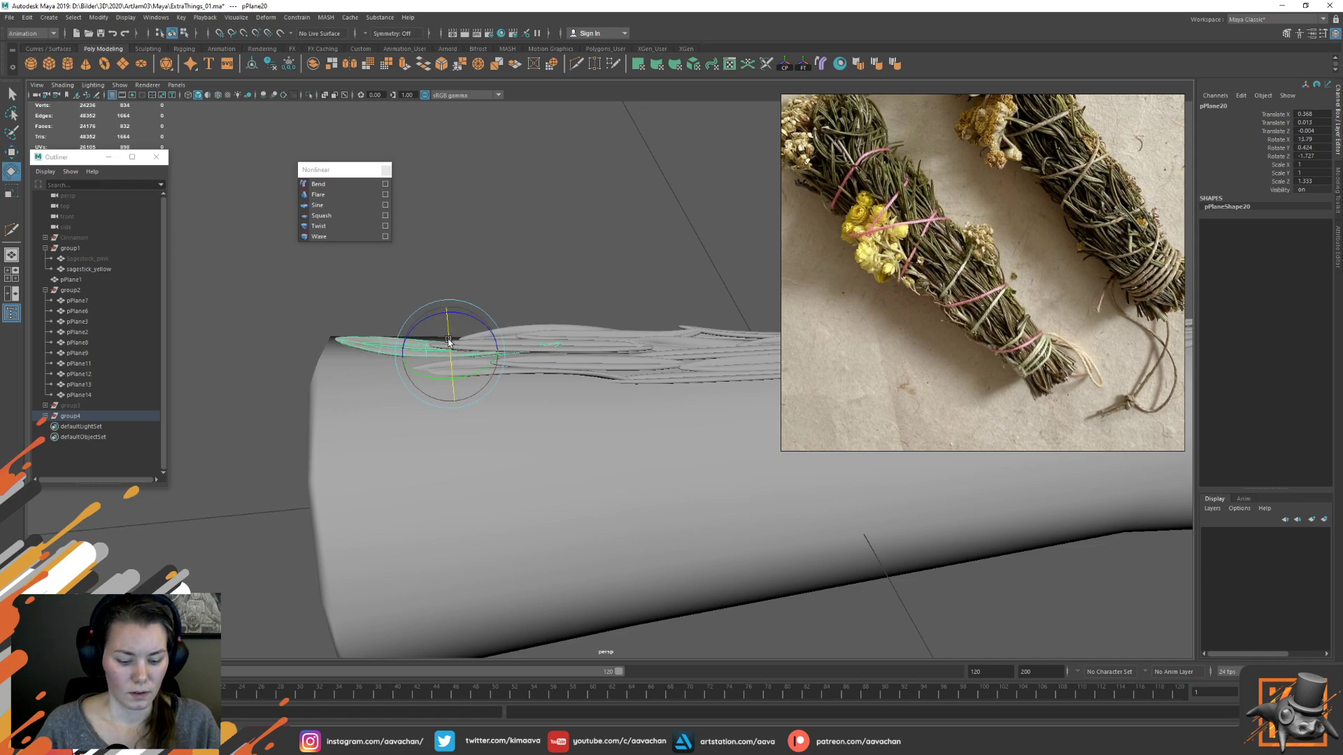
Roll the duplicated leaf to an X rotation of about 30.79 and shift it sideways beside the outermost leaf
key(f)
alt+drag(619, 360, 729, 407)
scroll(728, 407, up, 2)
mouse_move(631, 430)
mouse_down()
mouse_move(694, 399)
mouse_move(648, 414)
mouse_move(603, 358)
mouse_move(614, 386)
mouse_move(707, 396)
mouse_move(635, 402)
mouse_move(631, 438)
mouse_move(606, 470)
mouse_move(592, 465)
mouse_move(638, 430)
mouse_move(620, 442)
mouse_up()
key(w)
key(e)
key(w)
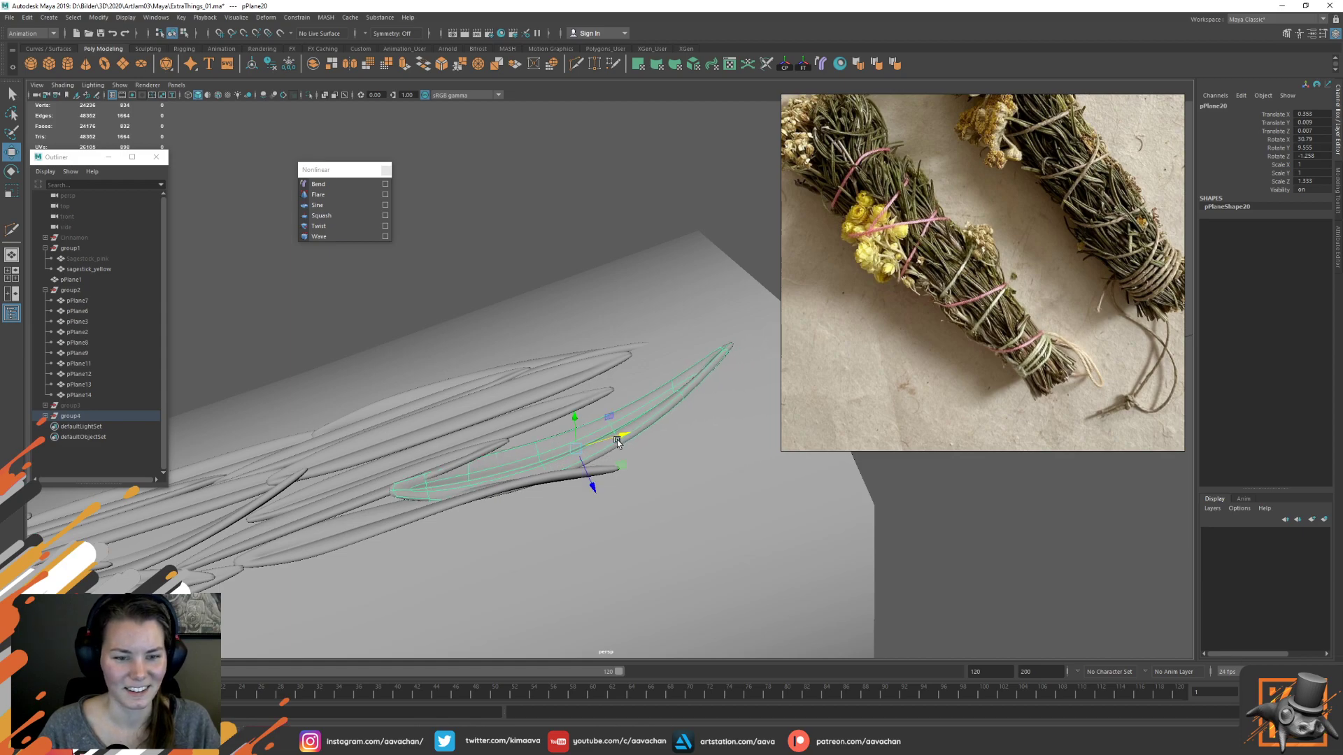
Slide the duplicated leaf back along the stick toward the other leaves to a Translate X of about 0.337
click(490, 446)
click(527, 448)
click(560, 458)
drag(614, 439, 569, 450)
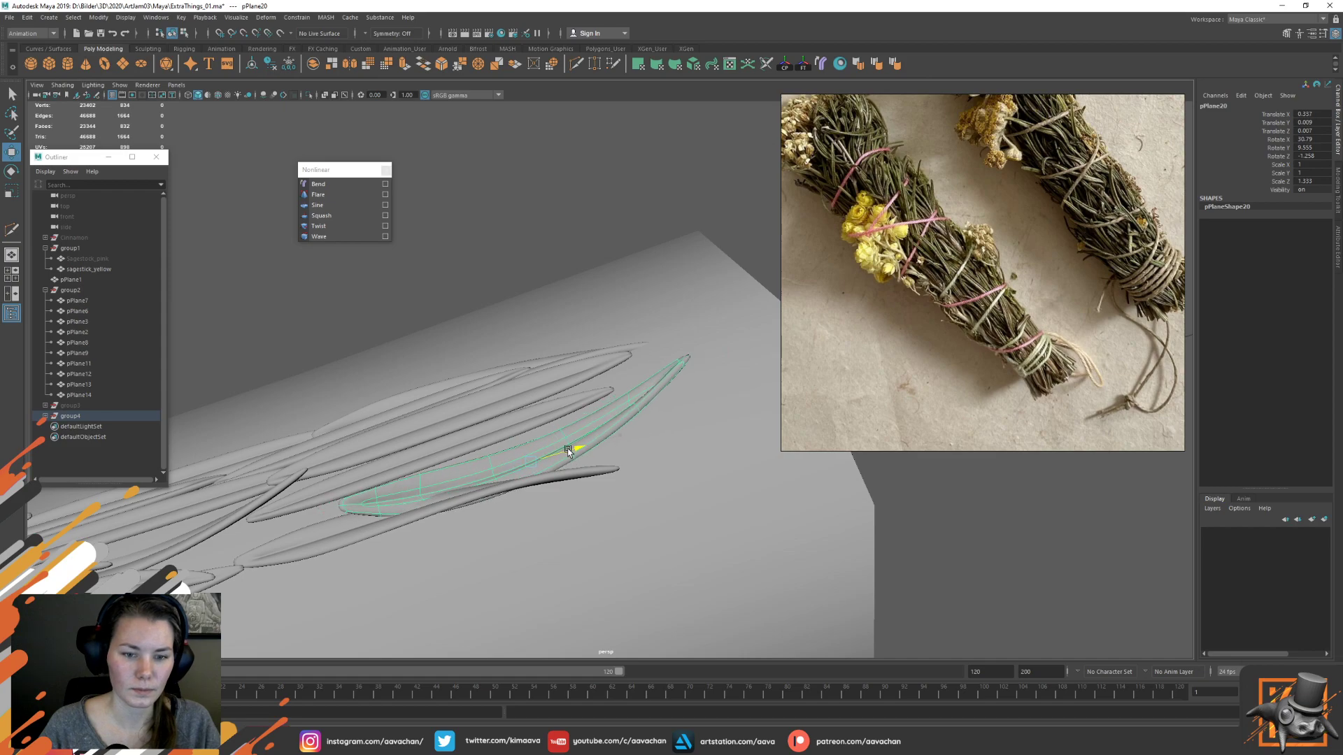
Nudge pPlane20 sideways on the stick to a Translate Z of about 0.004
alt+drag(380, 513, 606, 473)
drag(637, 421, 637, 424)
scroll(565, 493, down, 3)
alt+middle_drag(564, 495, 594, 414)
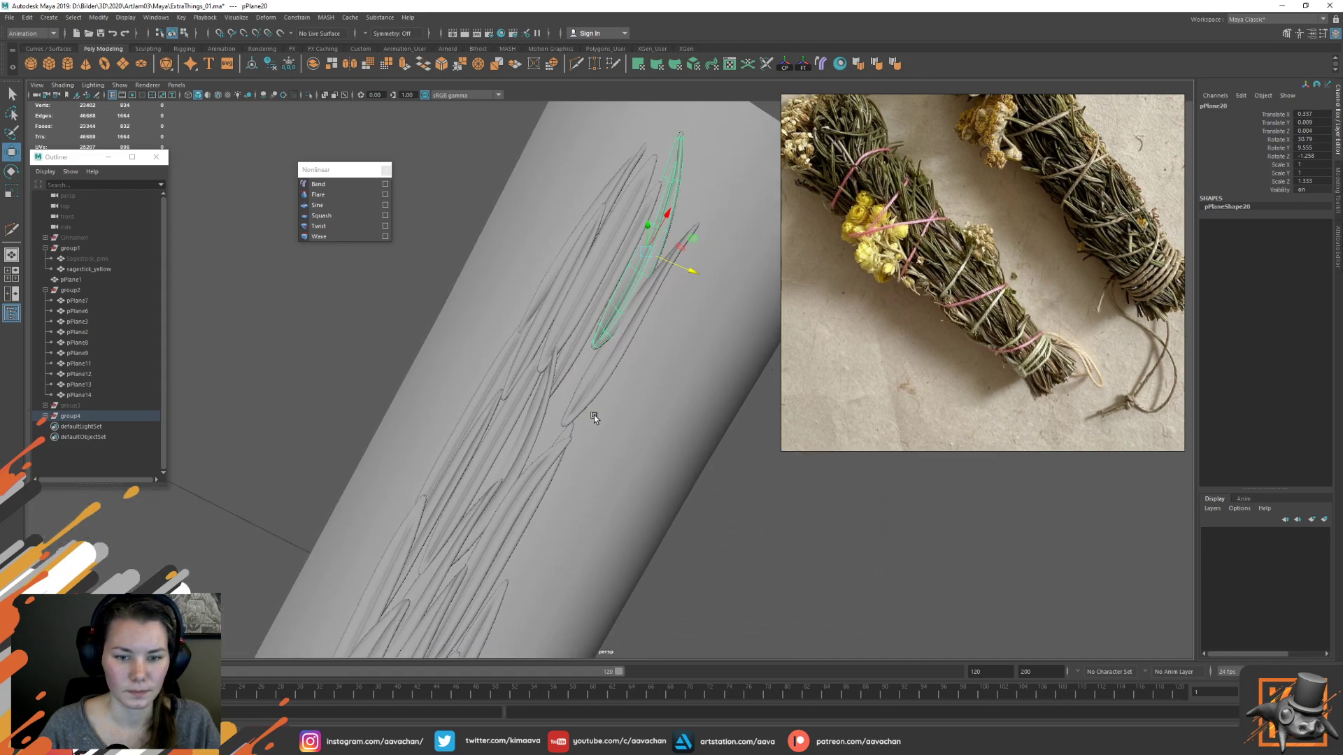
Adjust the scale of the leaf beside the outer edge of the column near the stick's wide end
scroll(569, 445, up, 1)
scroll(569, 445, up, 1)
click(599, 344)
key(r)
drag(646, 273, 655, 279)
key(w)
Duplicate the leaf, move the copy back into the column to a Translate X of about 0.133, and widen it to Scale Z 1.81
key(ctrl+d)
drag(619, 231, 533, 434)
drag(498, 251, 699, 418)
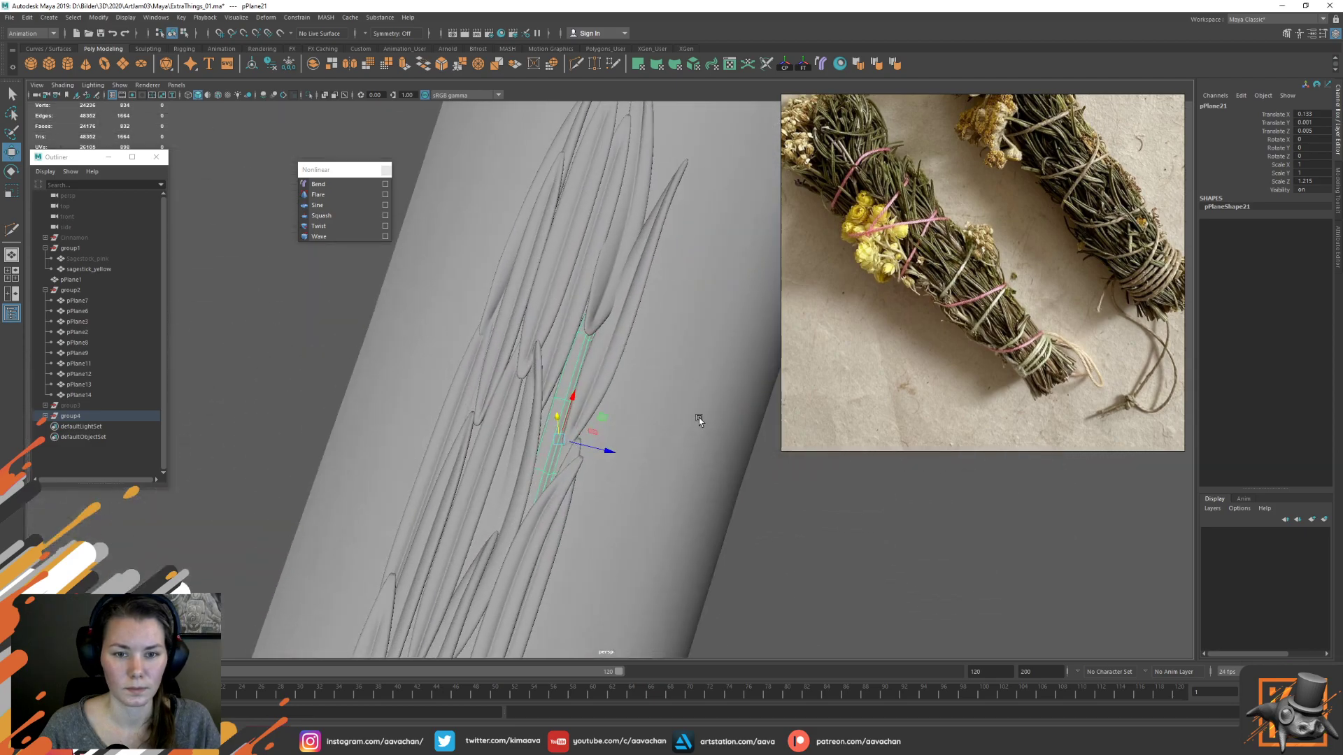
drag(608, 456, 625, 453)
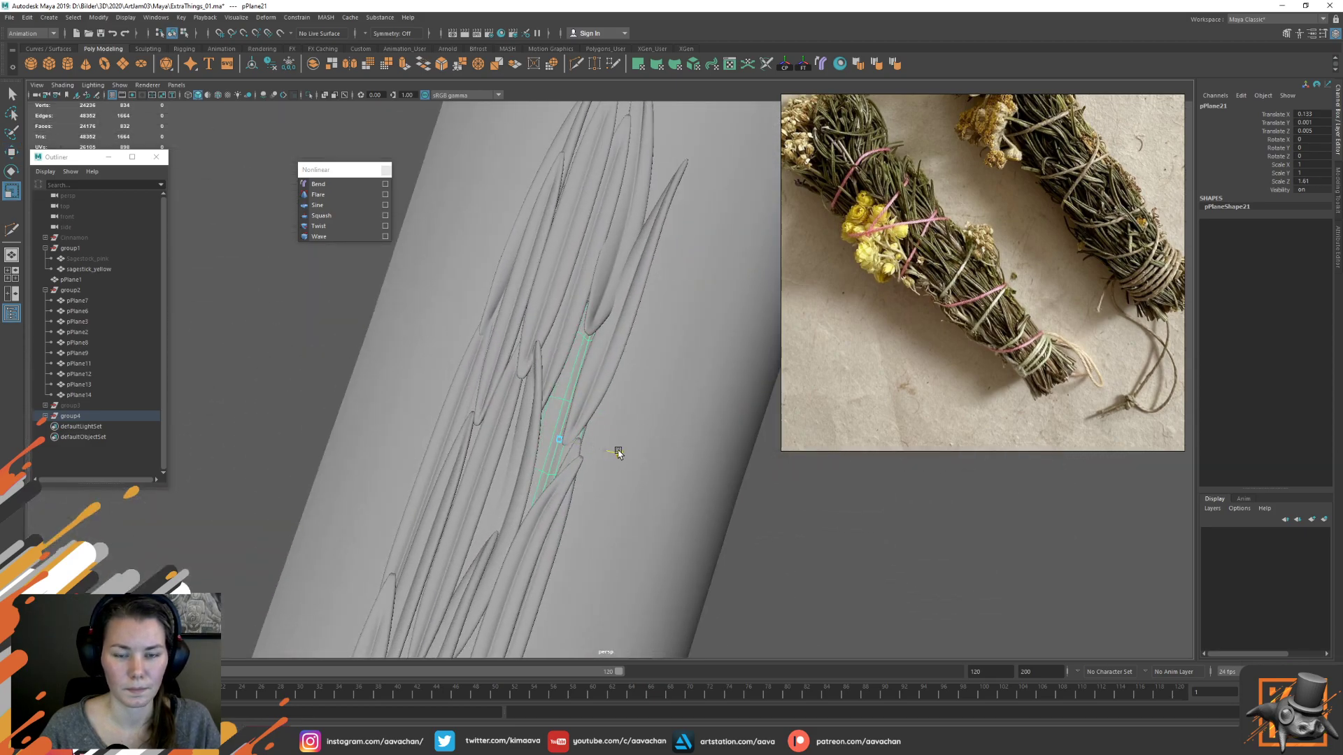
key(w)
scroll(612, 411, down, 5)
click(698, 484)
Duplicate a leaf from the column and move the copy to the stick's wide end, at a Translate X of about 0.274
scroll(668, 494, down, 2)
alt+drag(667, 495, 638, 324)
alt+middle_drag(640, 324, 616, 413)
scroll(641, 385, up, 3)
click(593, 439)
key(ctrl+d)
drag(611, 441, 606, 112)
alt+middle_drag(605, 112, 605, 230)
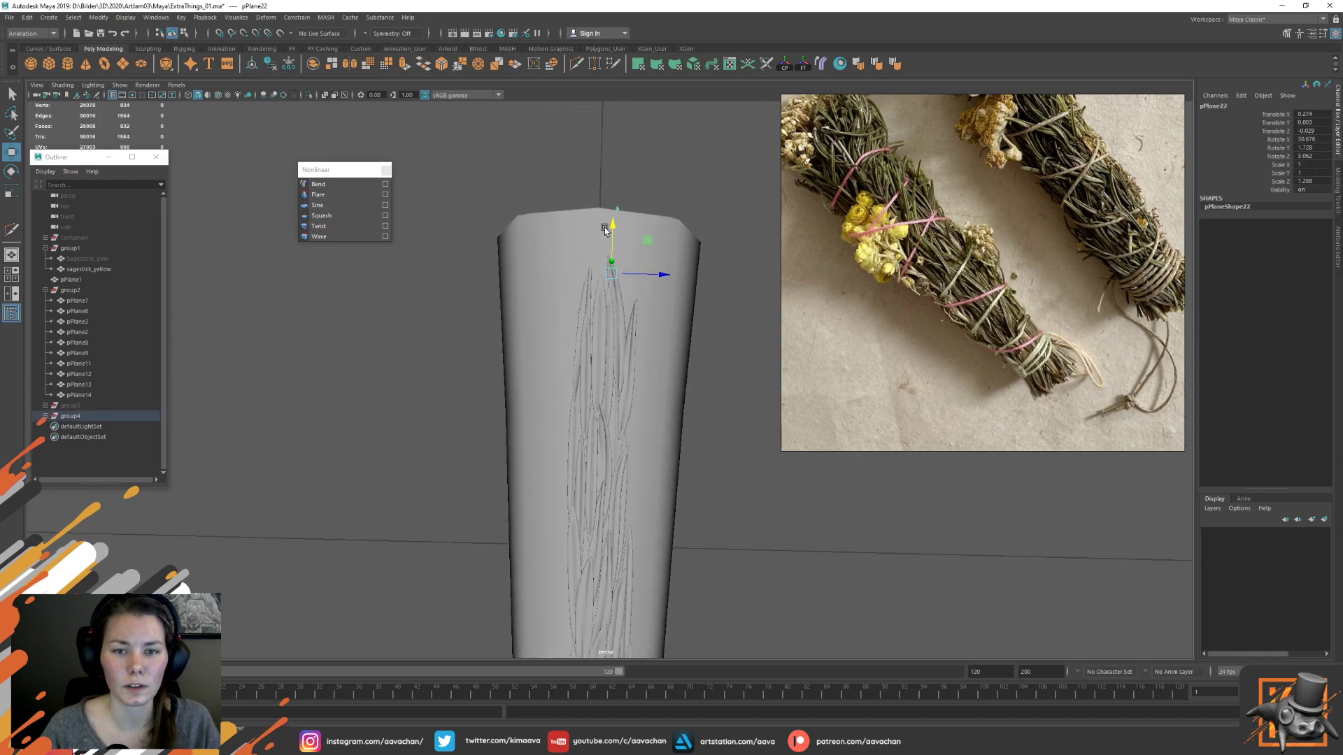
Raise pPlane22 to a Translate Y of about 0.009 and shift it sideways to a Translate Z of about -0.015
alt+drag(644, 324, 533, 328)
drag(720, 324, 720, 314)
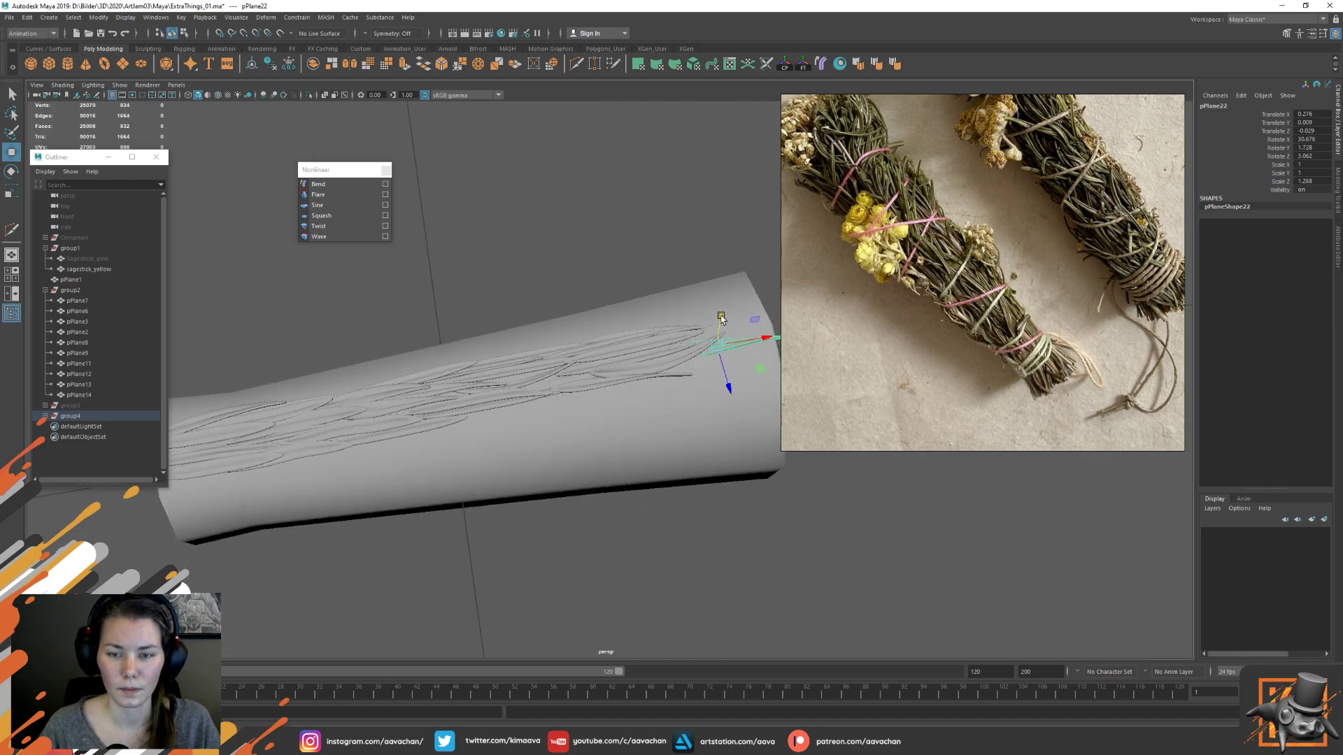
alt+drag(661, 378, 652, 394)
alt+middle_drag(653, 393, 590, 413)
alt+right_drag(591, 414, 651, 411)
drag(712, 391, 665, 389)
Rotate pPlane22 to about 11.075, 6.665 and -1.763 in X, Y and Z so it follows the stick's surface
key(e)
drag(644, 341, 681, 397)
key(w)
key(e)
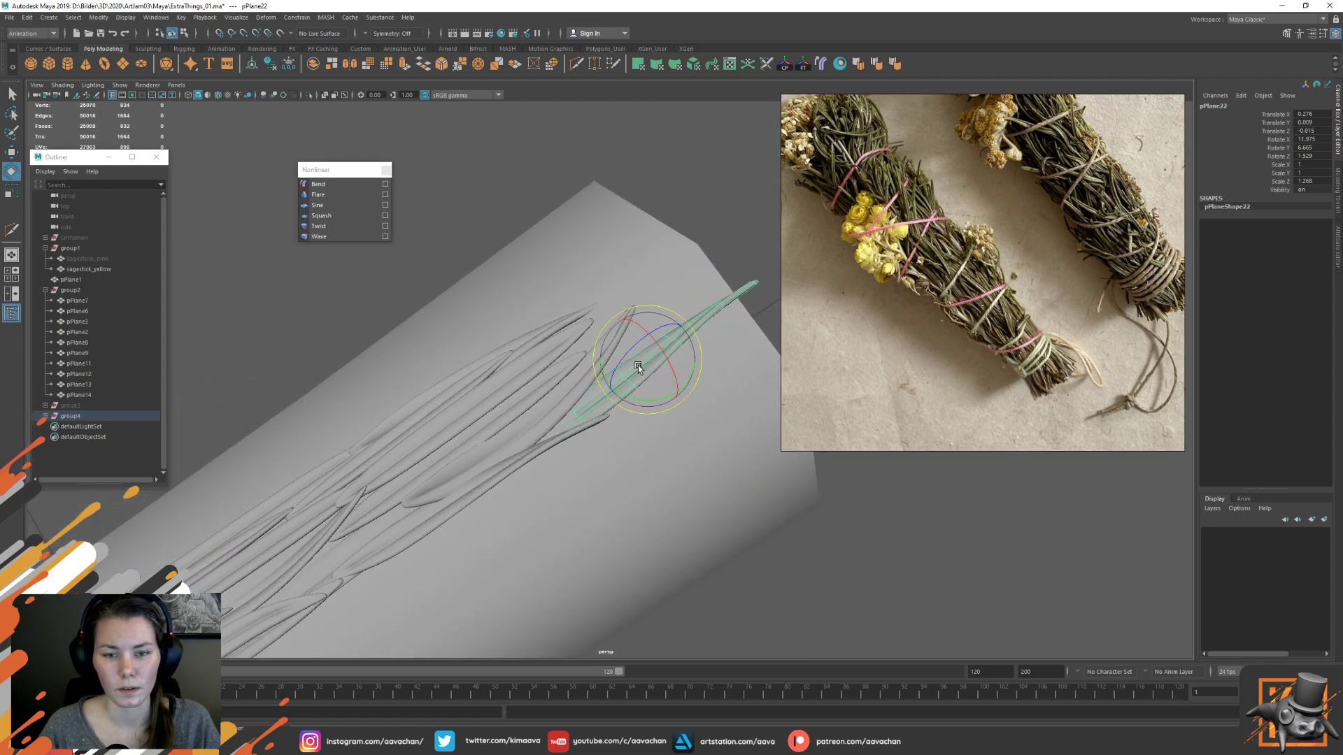
drag(628, 355, 629, 351)
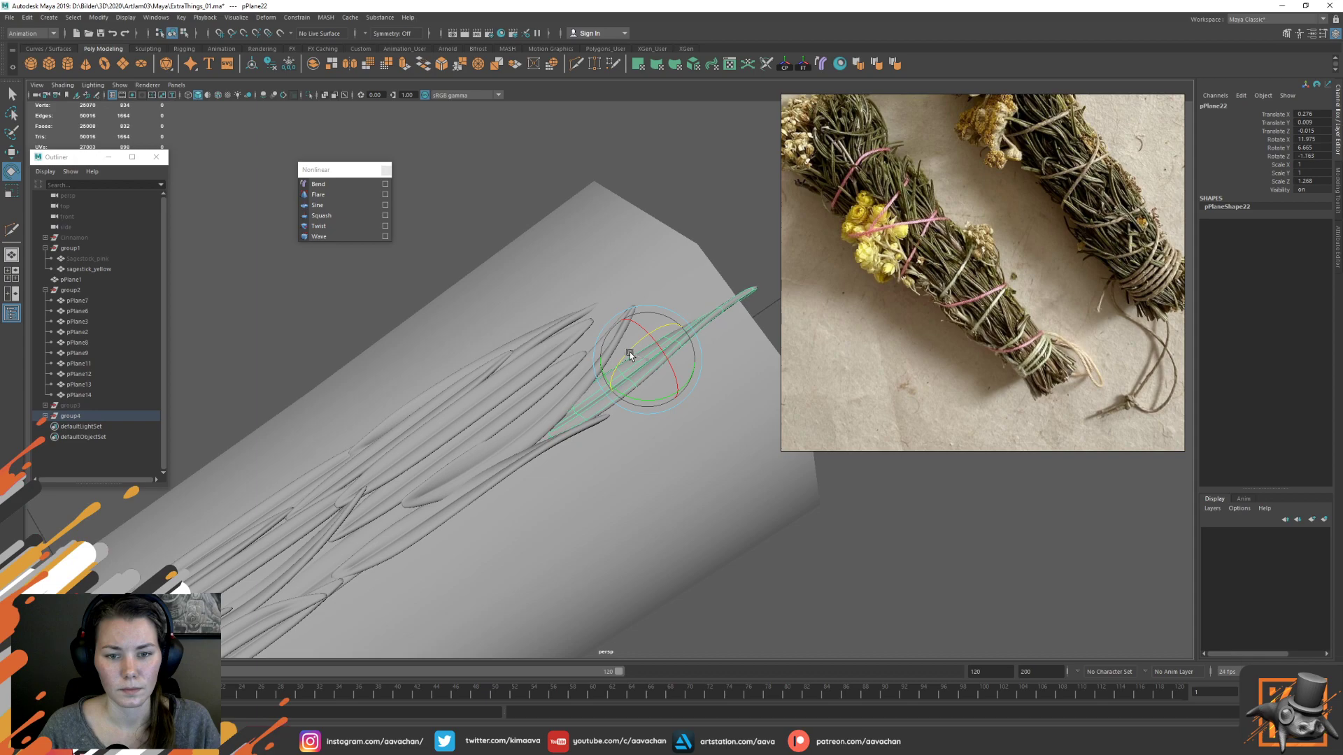
key(w)
alt+drag(486, 338, 618, 408)
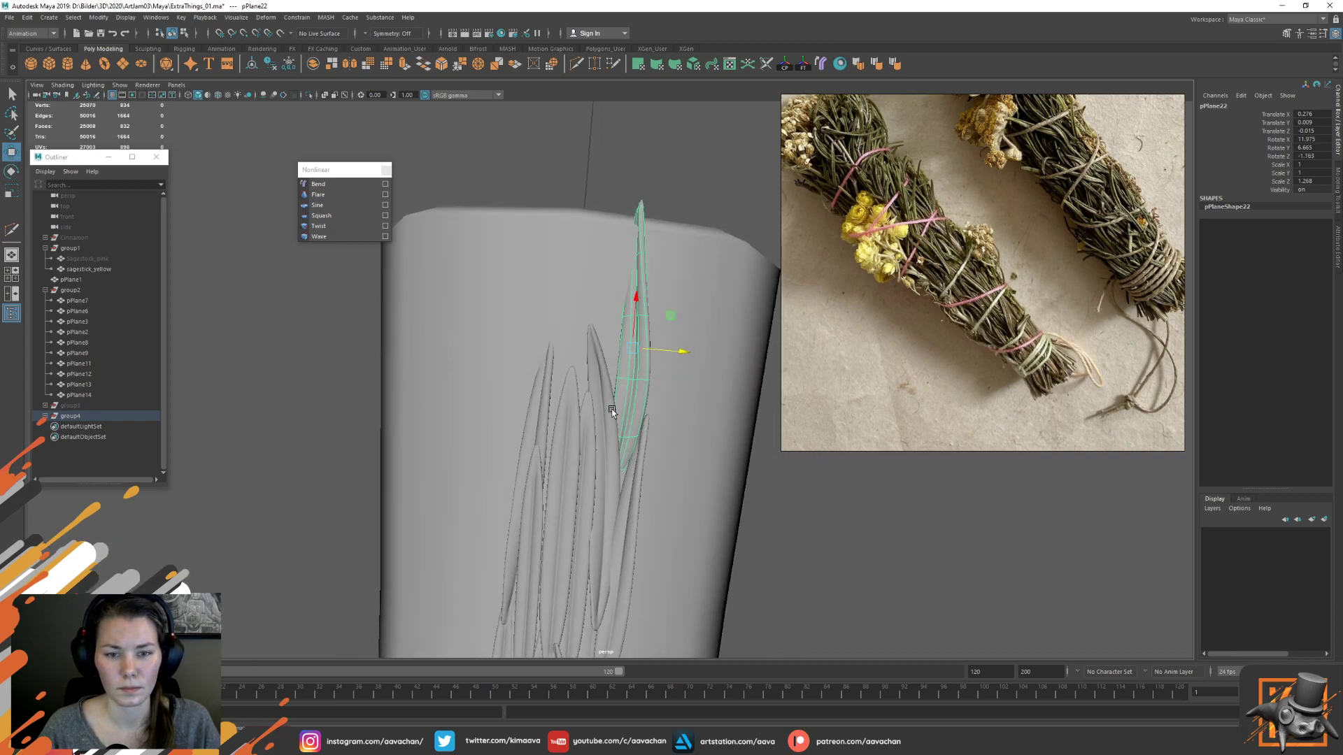
Duplicate a straight leaf, move the copy beside pPlane22 at the wide end, and lower it to a Translate Y of about 0.008
click(569, 452)
alt+drag(569, 452, 591, 308)
key(ctrl+d)
drag(646, 361, 658, 358)
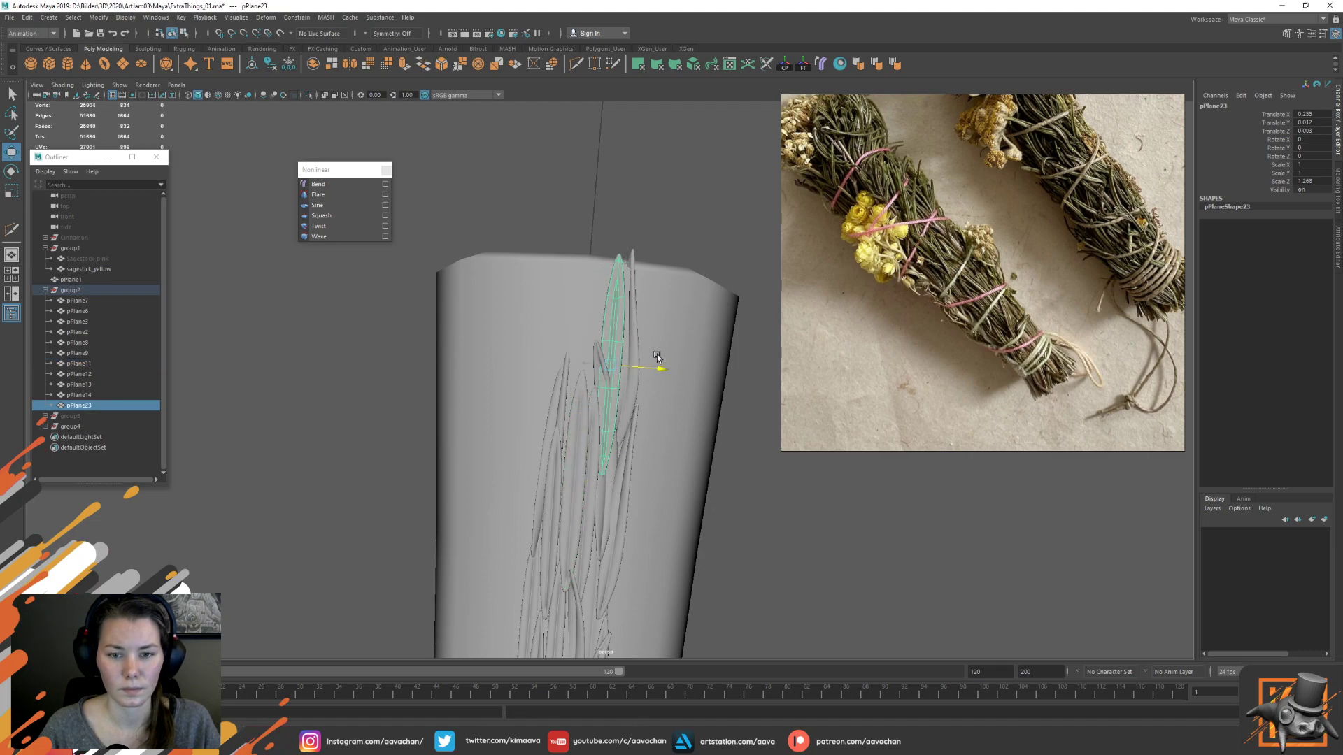
alt+drag(648, 433, 540, 343)
drag(628, 317, 669, 362)
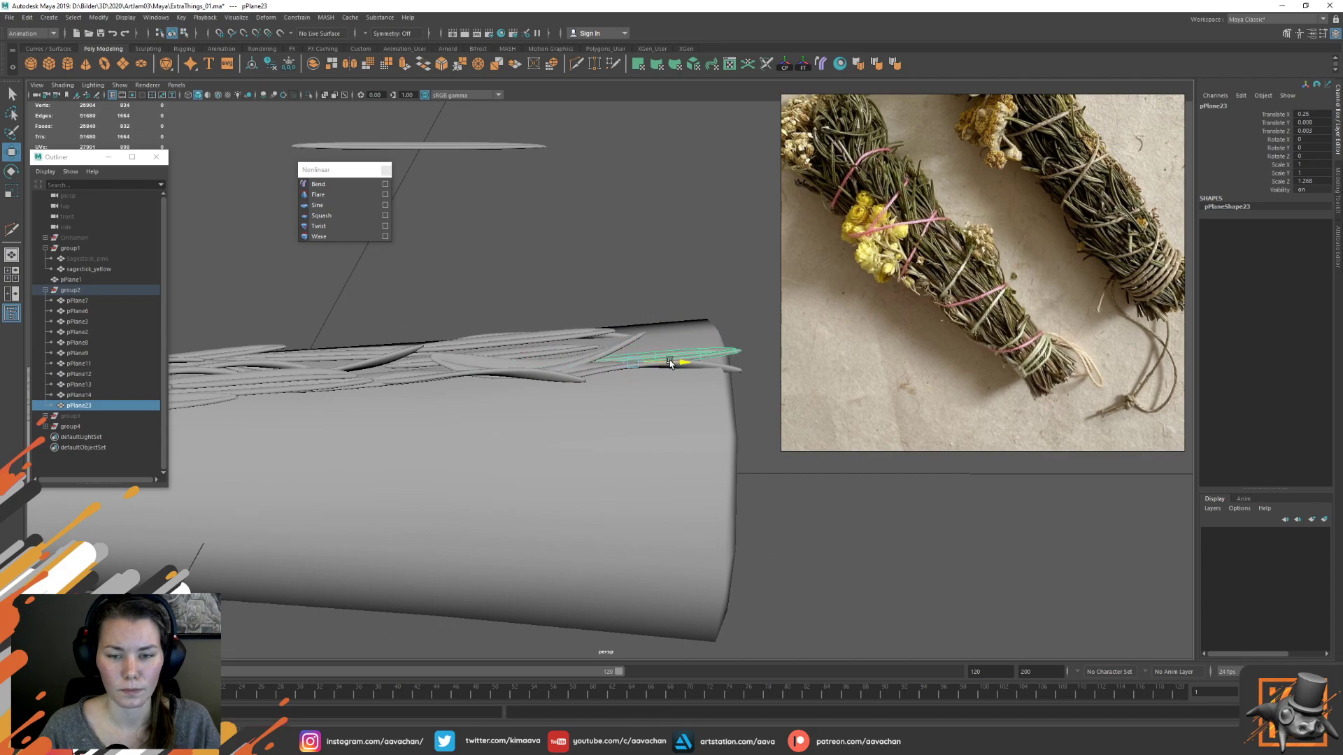
Widen pPlane23 to a Scale Z of about 1.436 and shift it sideways to a Translate Z of about 0.001
alt+drag(494, 353, 602, 412)
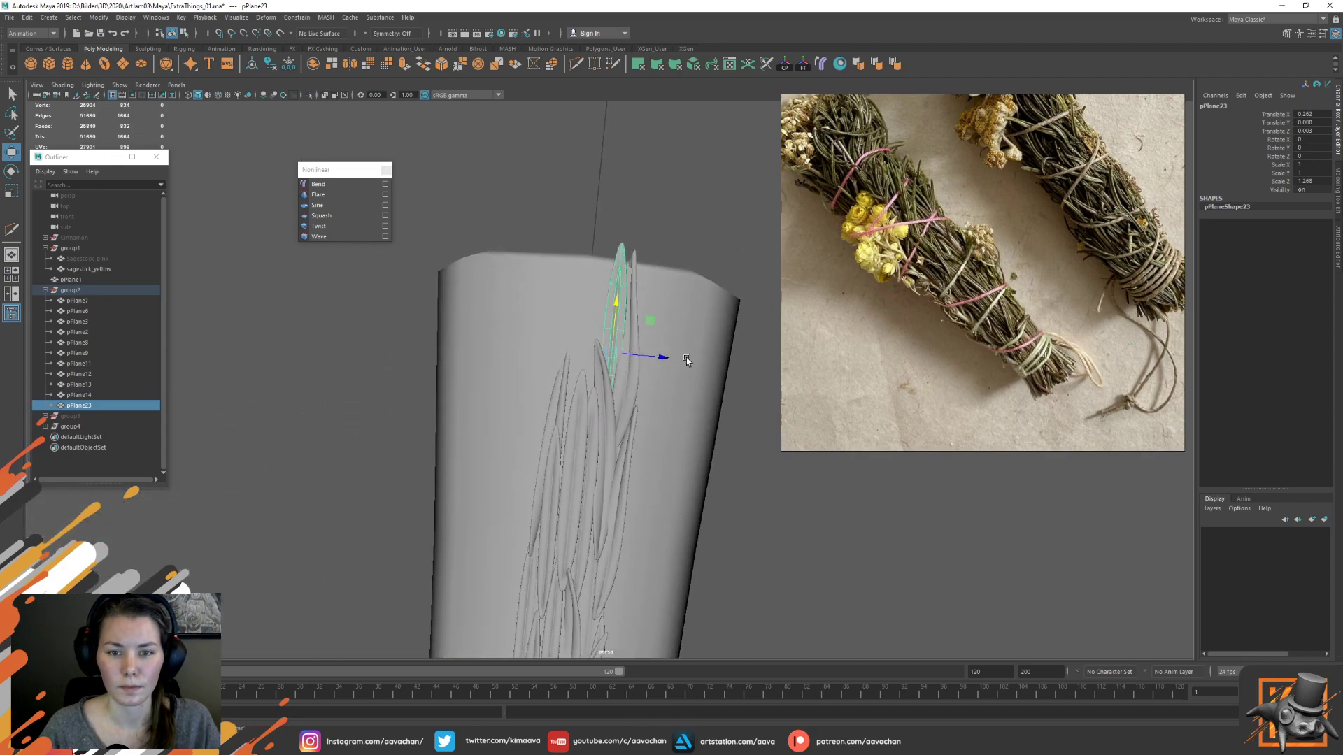
key(r)
key(w)
drag(658, 354, 655, 354)
click(555, 481)
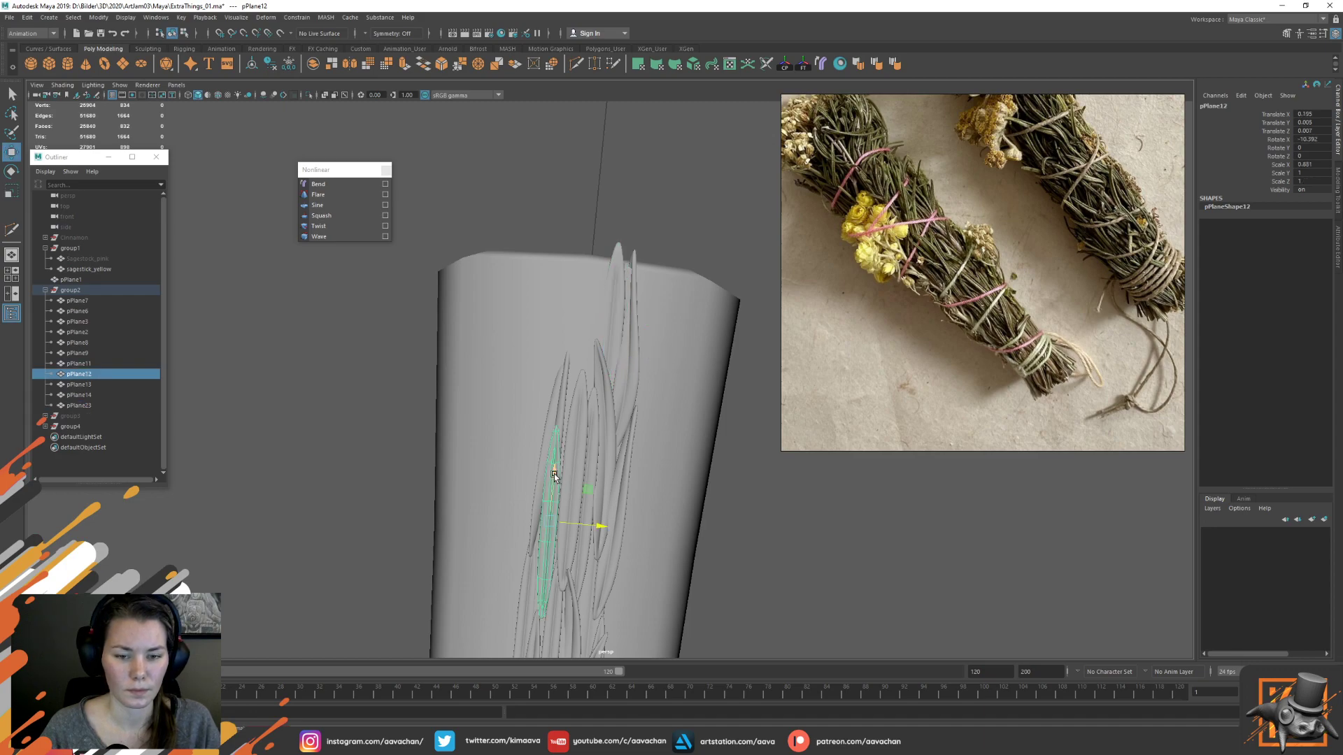
click(787, 519)
Roll pPlane23 slightly to an X rotation of about 2.008 to match the stick's curvature
scroll(660, 560, down, 5)
alt+middle_drag(661, 562, 657, 487)
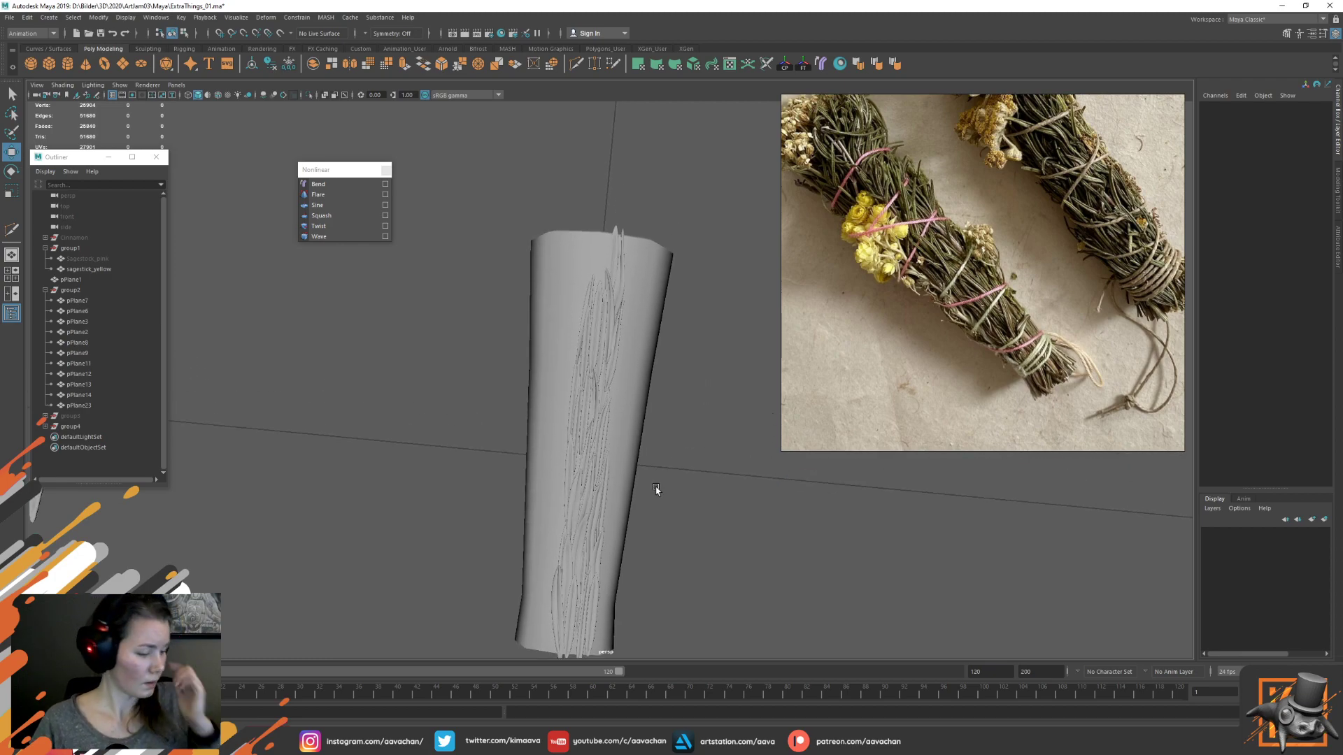
alt+right_drag(658, 481, 718, 412)
alt+middle_drag(649, 308, 657, 384)
alt+right_drag(657, 384, 636, 299)
click(635, 299)
key(e)
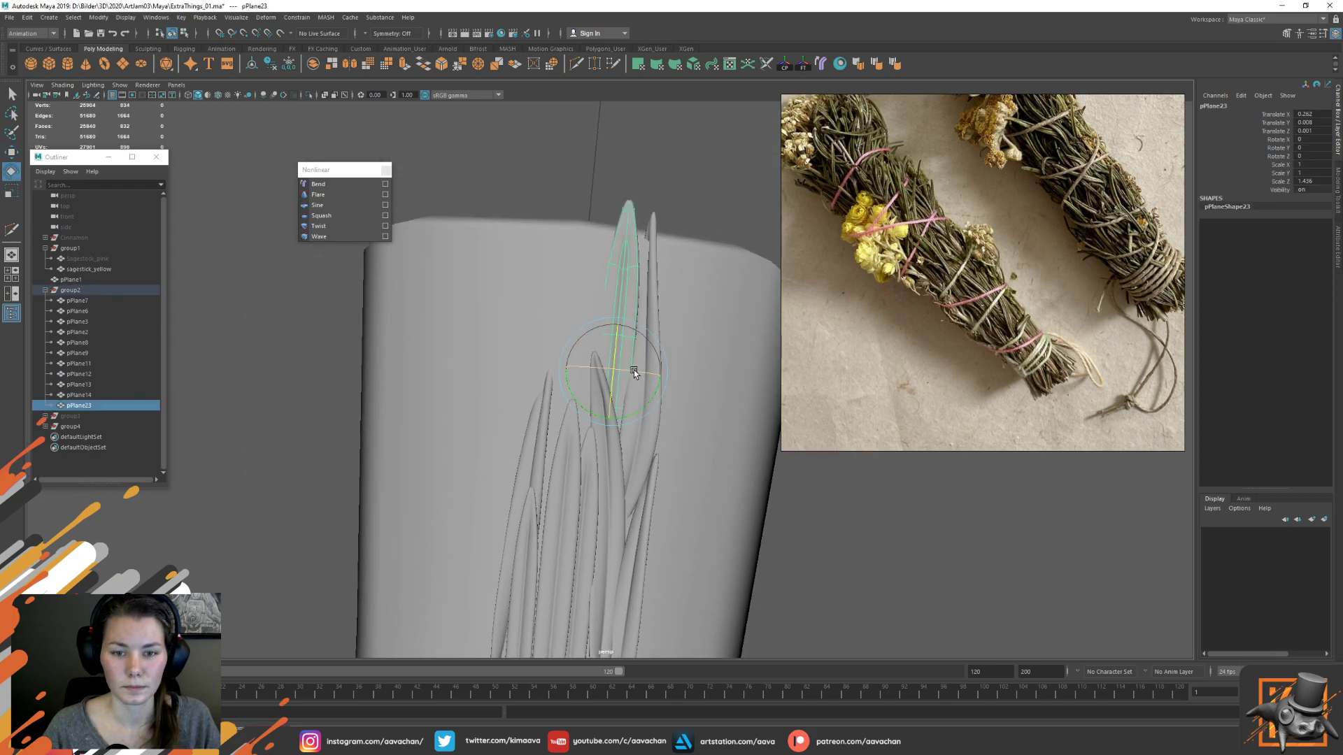
key(w)
alt+drag(636, 371, 618, 327)
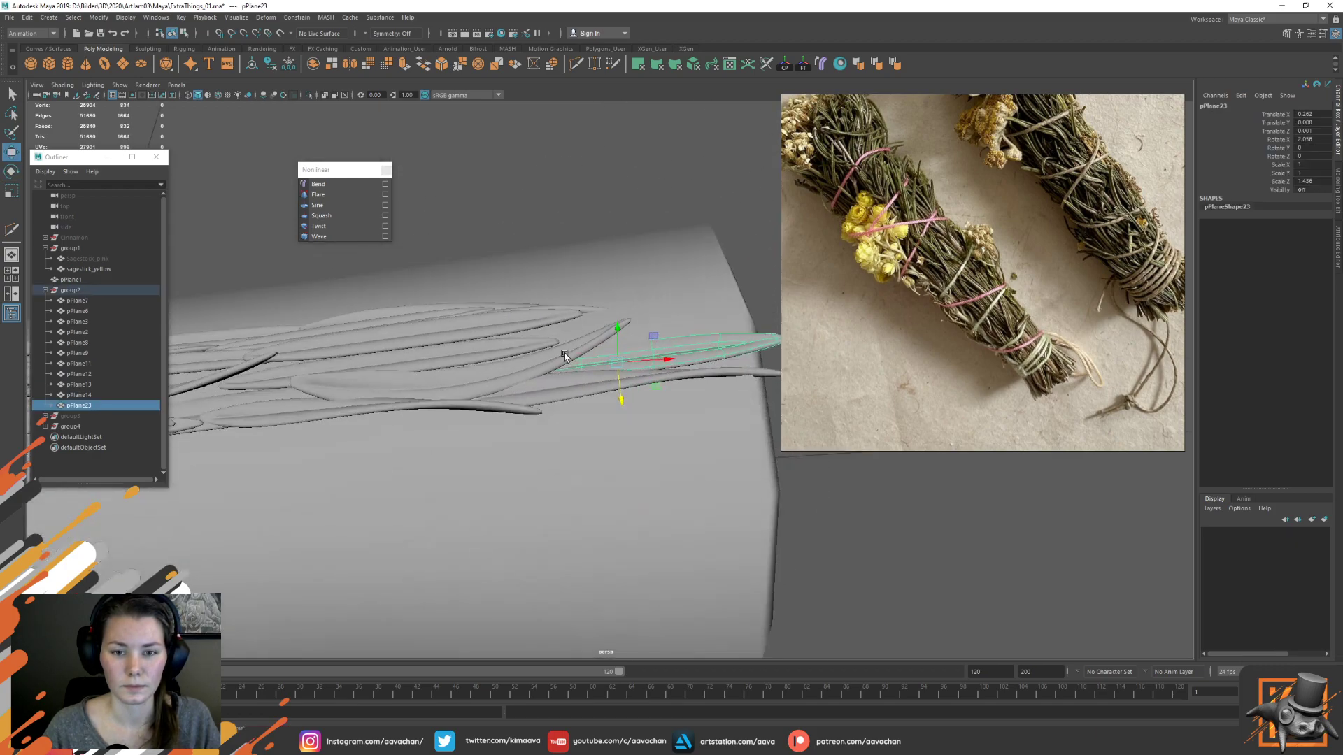
Duplicate a leaf near the wide end and move the copy over the neighbouring leaves, adjusting its rotation
click(467, 352)
key(ctrl+d)
drag(423, 363, 491, 315)
drag(622, 304, 647, 285)
key(e)
key(w)
Duplicate the leaf again and place the copy at about X 0.243, Y 0.011, Z -0.013 with a slight Z rotation
key(ctrl+d)
drag(651, 342, 652, 325)
alt+drag(759, 320, 635, 322)
drag(714, 291, 797, 310)
key(e)
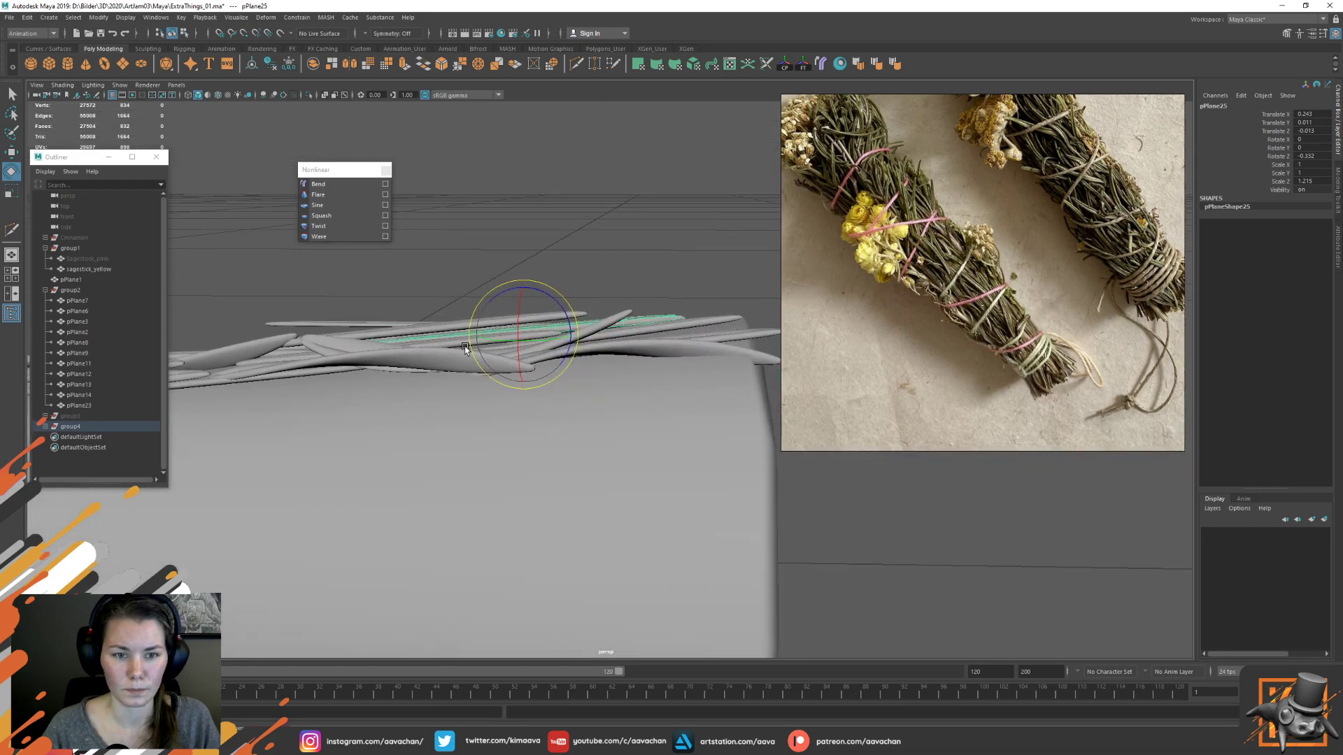
Lower leaf pPlane11 closer to the stick, to a Translate Y of about 0.01
click(412, 323)
key(f)
alt+drag(403, 418, 402, 386)
key(w)
drag(582, 301, 581, 310)
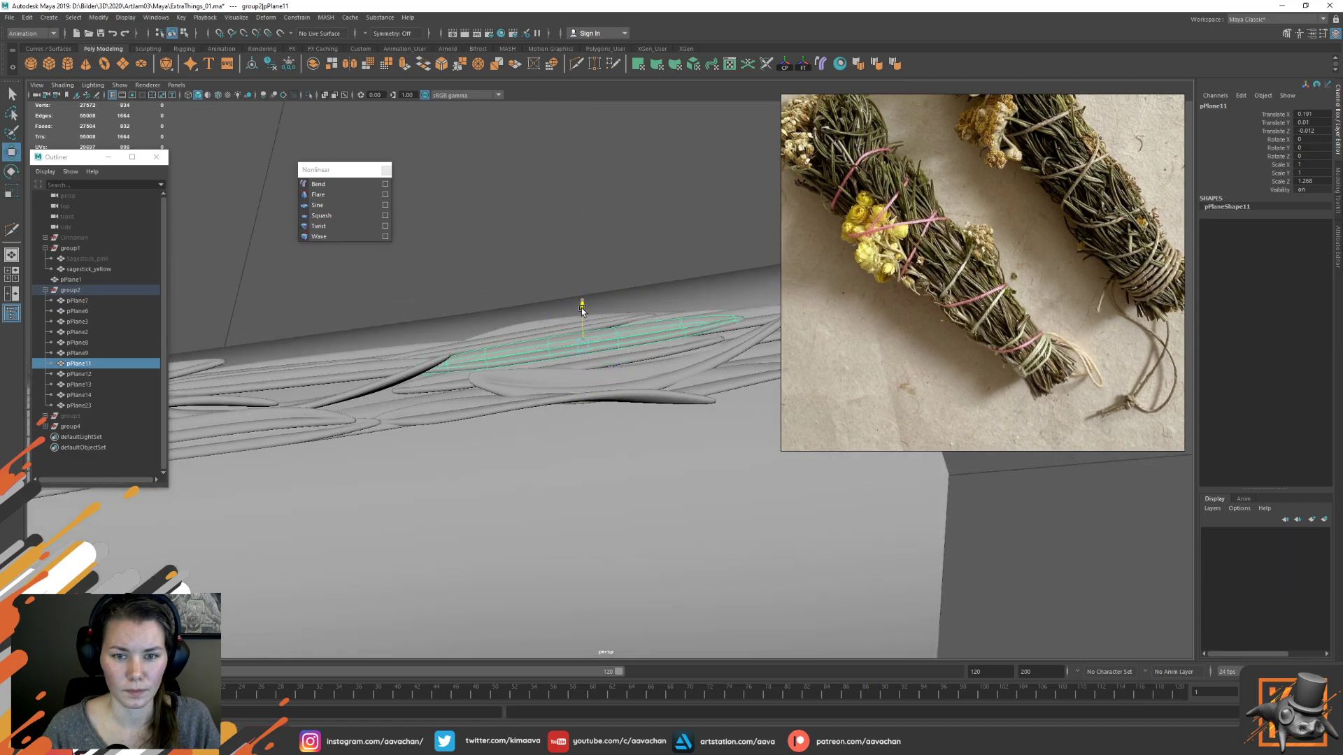
Duplicate the curved leaf pPlane20 and move the copy across the column, to about Translate X 0.304 and Z -0.014
click(677, 256)
alt+right_drag(676, 257, 468, 338)
alt+drag(468, 338, 684, 331)
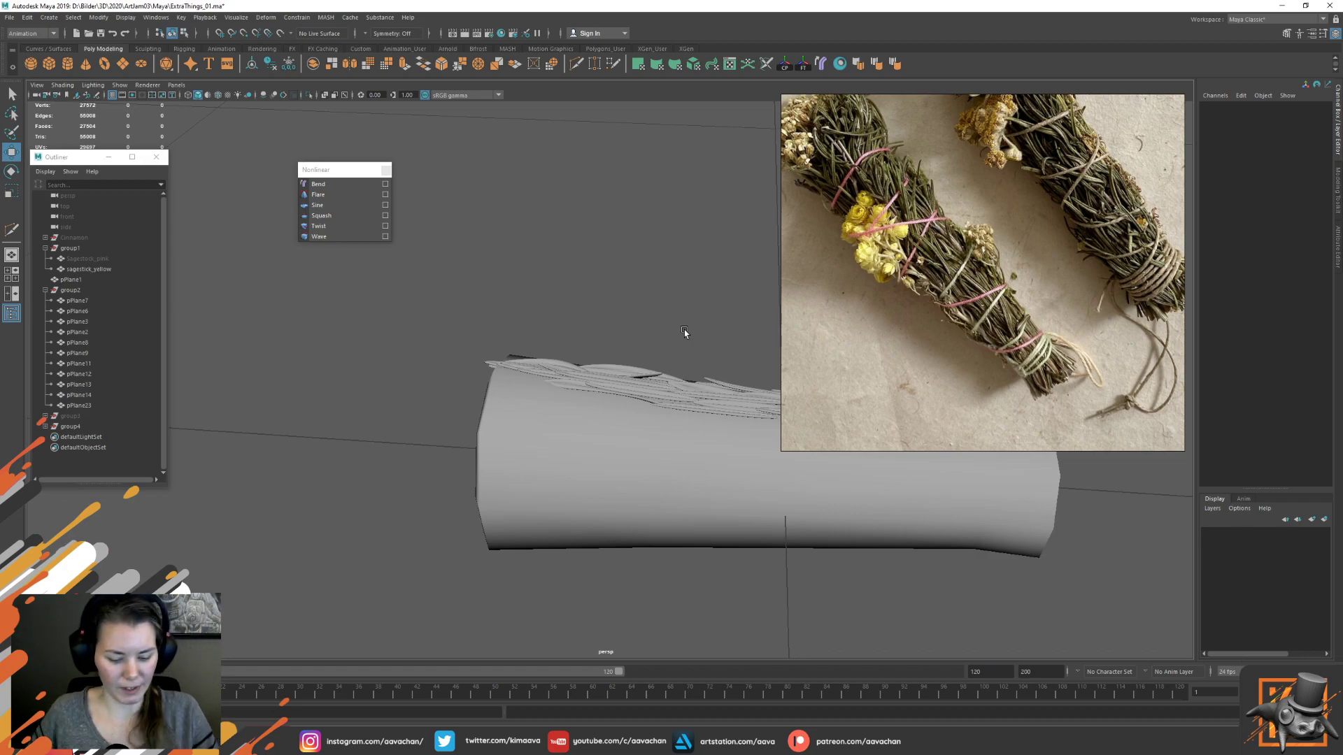
alt+drag(705, 336, 614, 338)
alt+middle_drag(652, 310, 684, 387)
scroll(616, 477, up, 6)
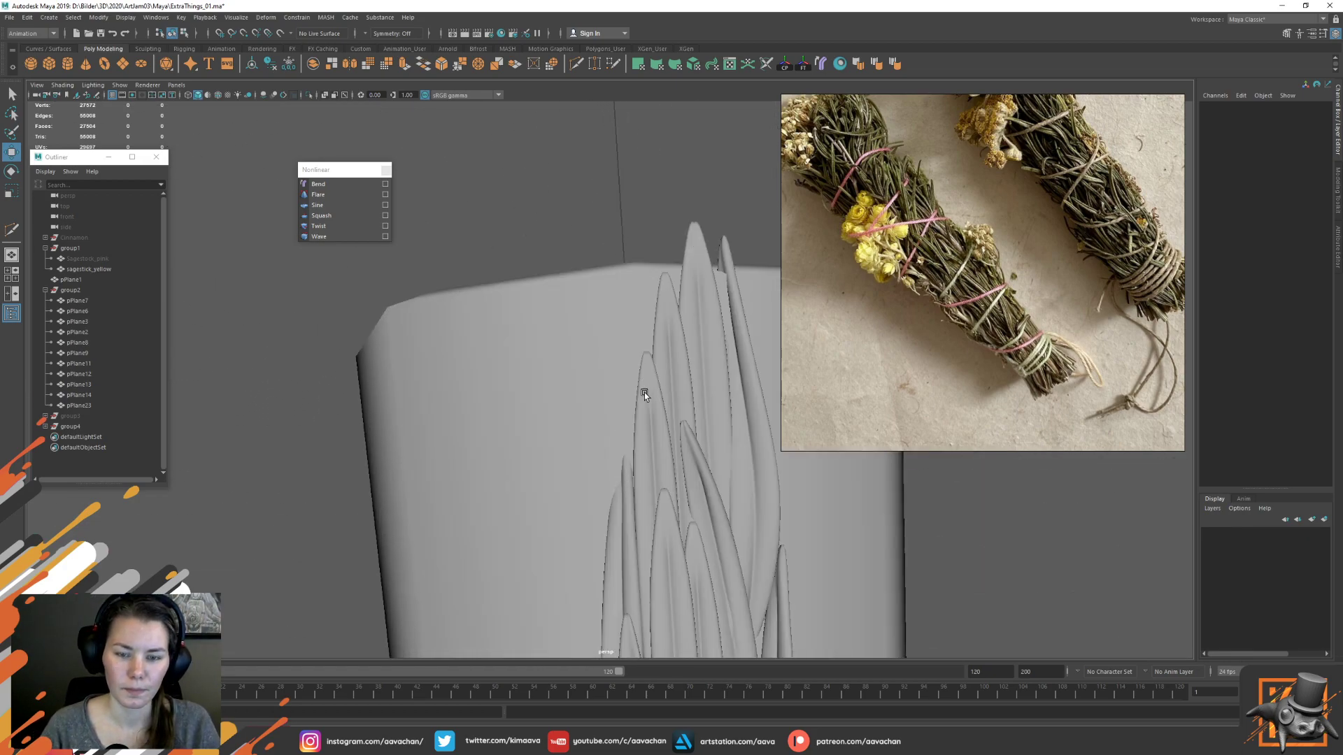
click(642, 386)
mouse_move(686, 458)
alt+mouse_down()
mouse_move(611, 481)
mouse_move(731, 439)
mouse_move(750, 417)
mouse_move(686, 423)
mouse_move(645, 456)
mouse_move(645, 474)
mouse_move(692, 471)
alt+mouse_up()
click(656, 518)
key(ctrl+d)
drag(710, 557, 639, 408)
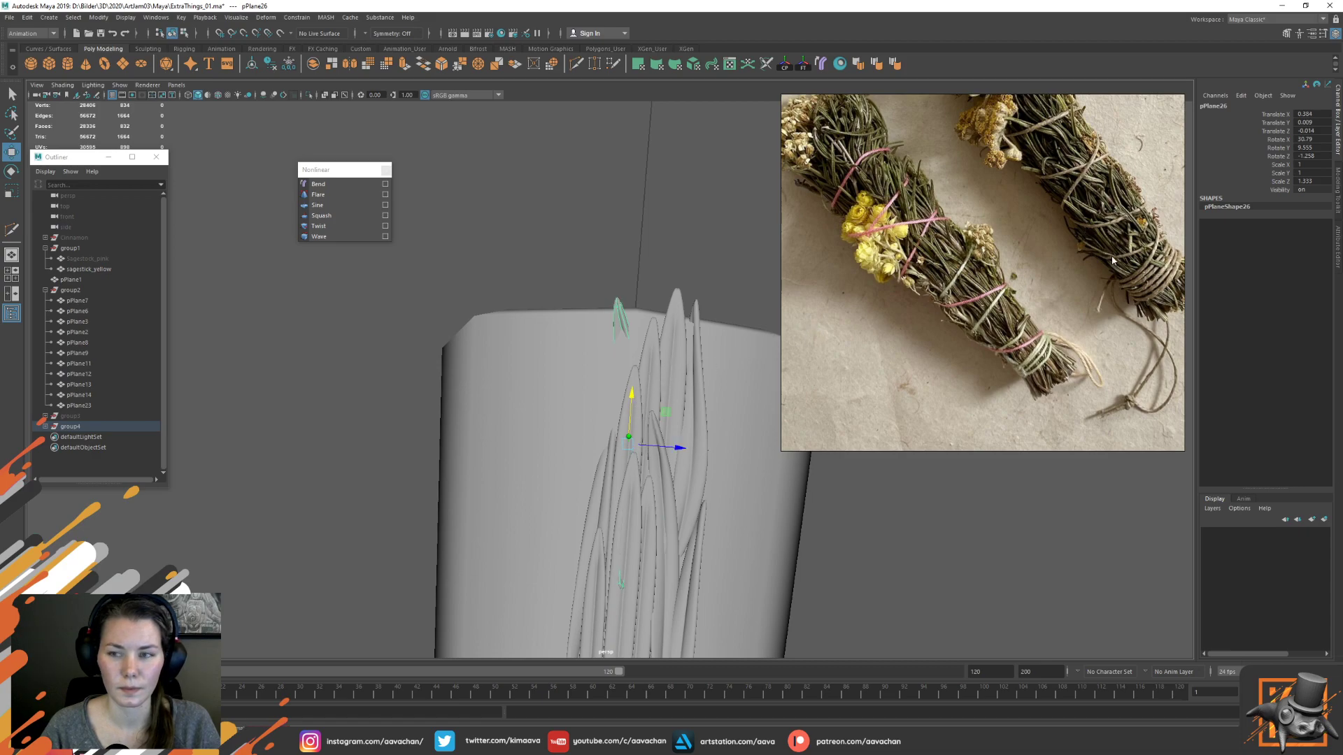
Freeze the transformations of pPlane26 and mirror it by setting Scale X to -1
click(824, 67)
click(1310, 164)
text(-1)
key(Return)
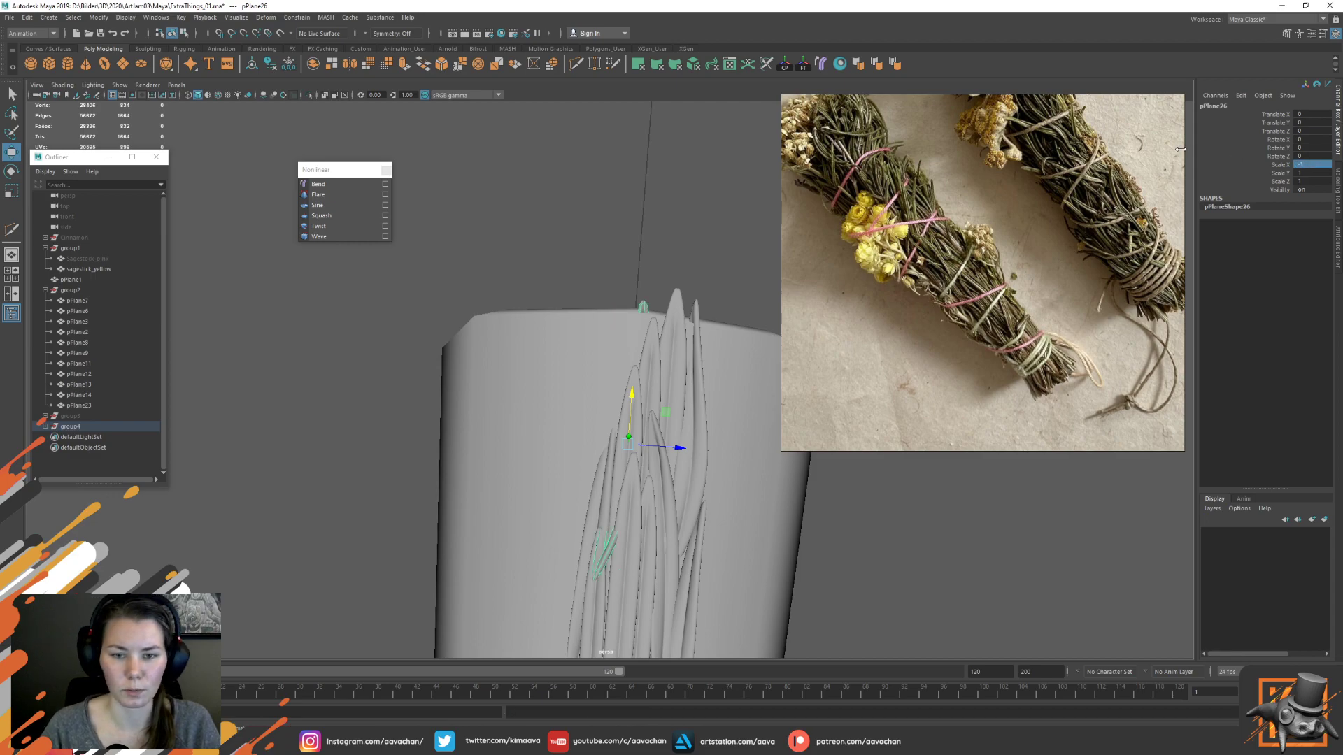
Move and rotate the mirrored leaf onto the stick's surface, with an X rotation of about -21.831
alt+drag(710, 428, 815, 364)
drag(657, 406, 619, 383)
key(e)
key(w)
key(e)
key(w)
key(e)
key(w)
key(e)
key(w)
Delete the faces at the lower end of the mirrored leaf pPlane26 and return to object selection
right_drag(628, 338, 629, 365)
drag(866, 594, 545, 486)
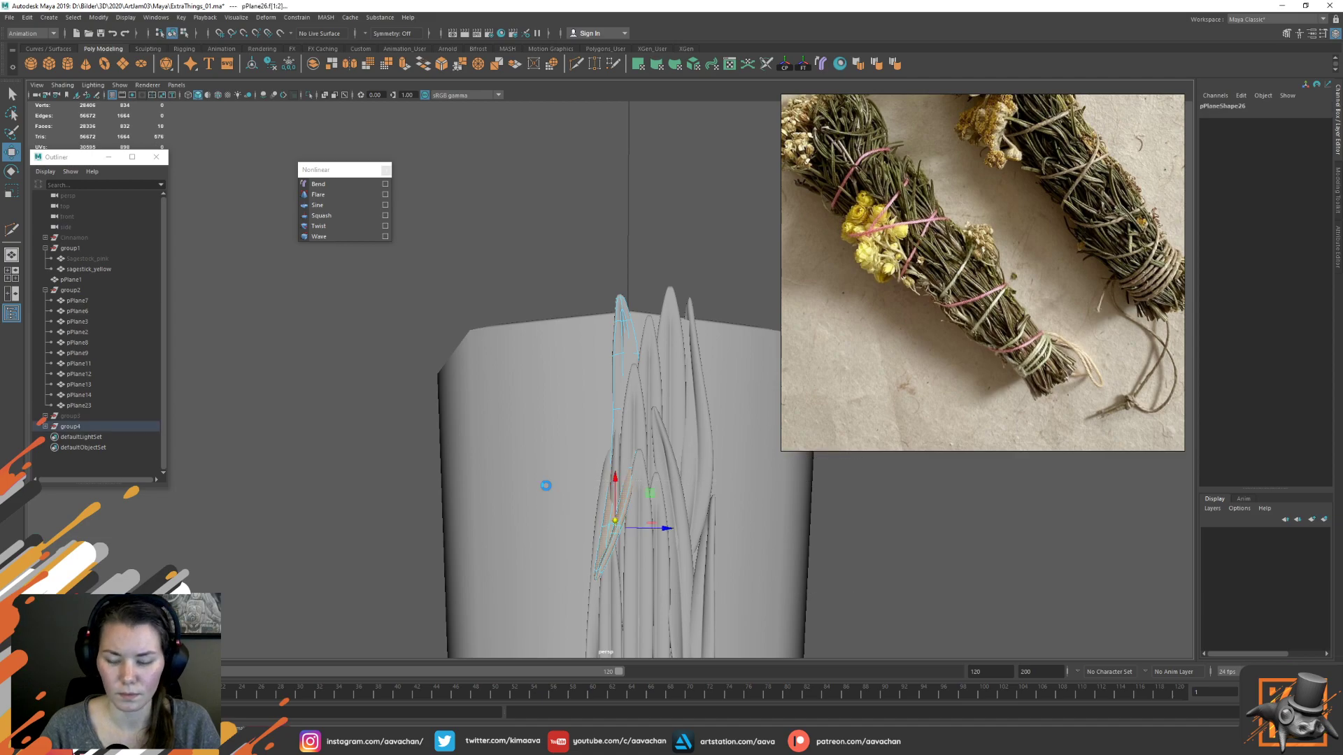
key(Delete)
right_drag(621, 342, 646, 319)
Duplicate leaf pPlane15 and move the copy toward the stick's wide end, to a Translate X of about 0.279
alt+drag(660, 416, 669, 436)
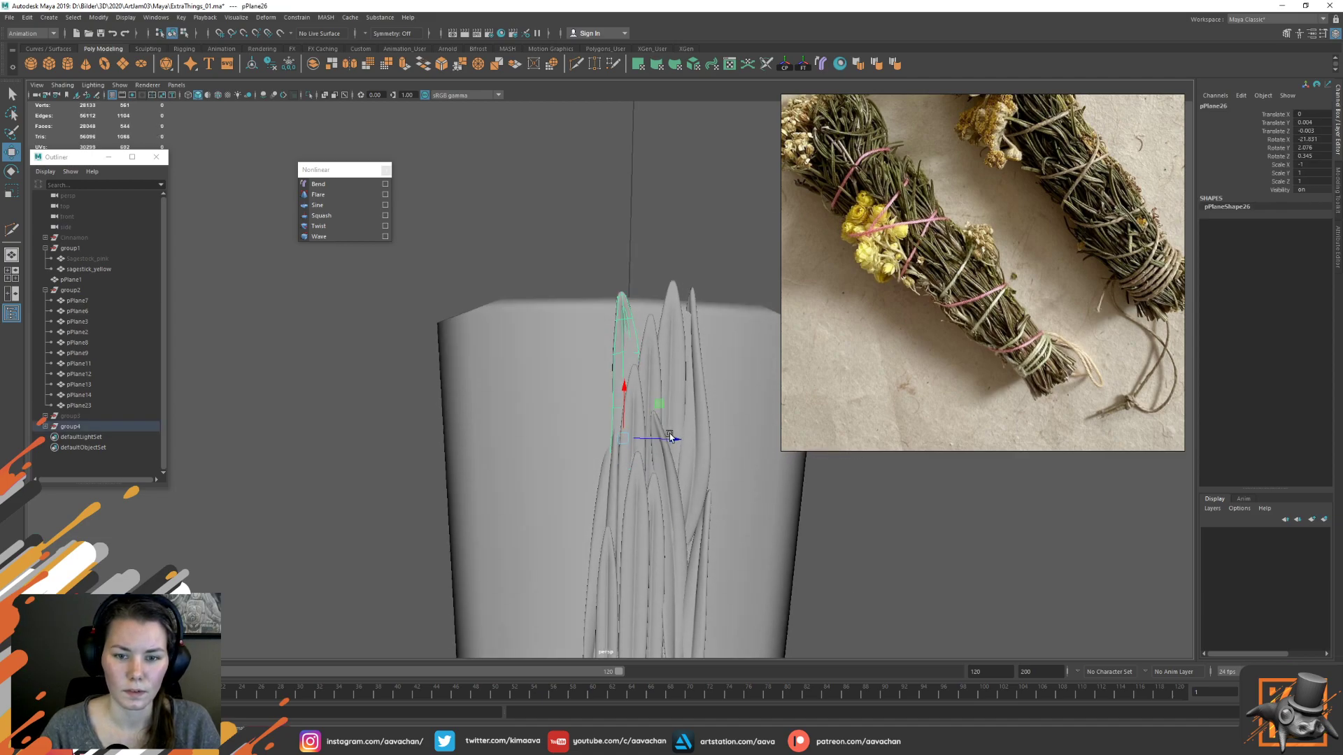
click(610, 488)
drag(638, 521, 637, 382)
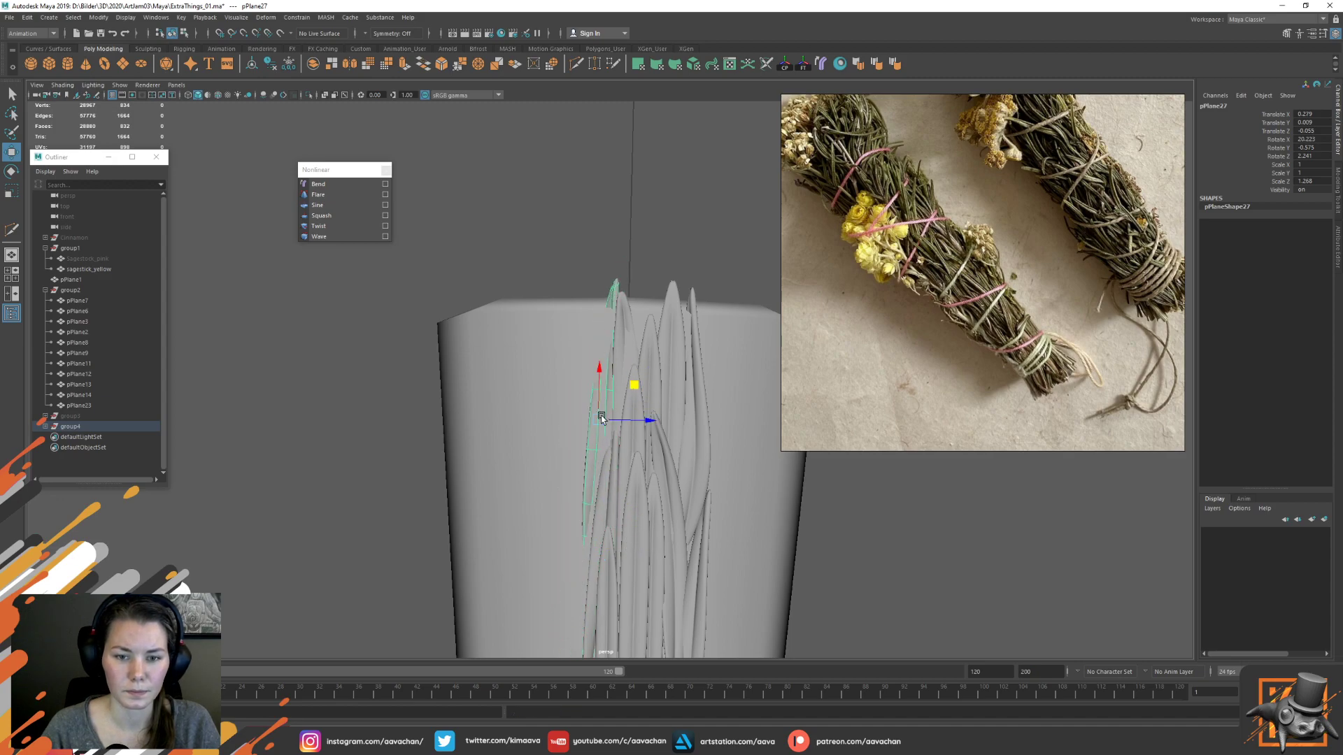
Rotate, move and scale pPlane27 so it lies against the stick beside the mirrored leaf
alt+drag(480, 473, 561, 381)
key(e)
key(w)
drag(494, 409, 560, 380)
key(e)
key(r)
alt+drag(582, 420, 584, 454)
key(w)
Duplicate a leaf from group2 and place the copy along the column's outer edge, at about Translate X 0.209 and Z -0.032
scroll(630, 480, down, 5)
alt+middle_drag(630, 480, 613, 368)
alt+drag(612, 368, 570, 385)
click(586, 445)
click(627, 371)
key(ctrl+d)
drag(676, 284, 563, 355)
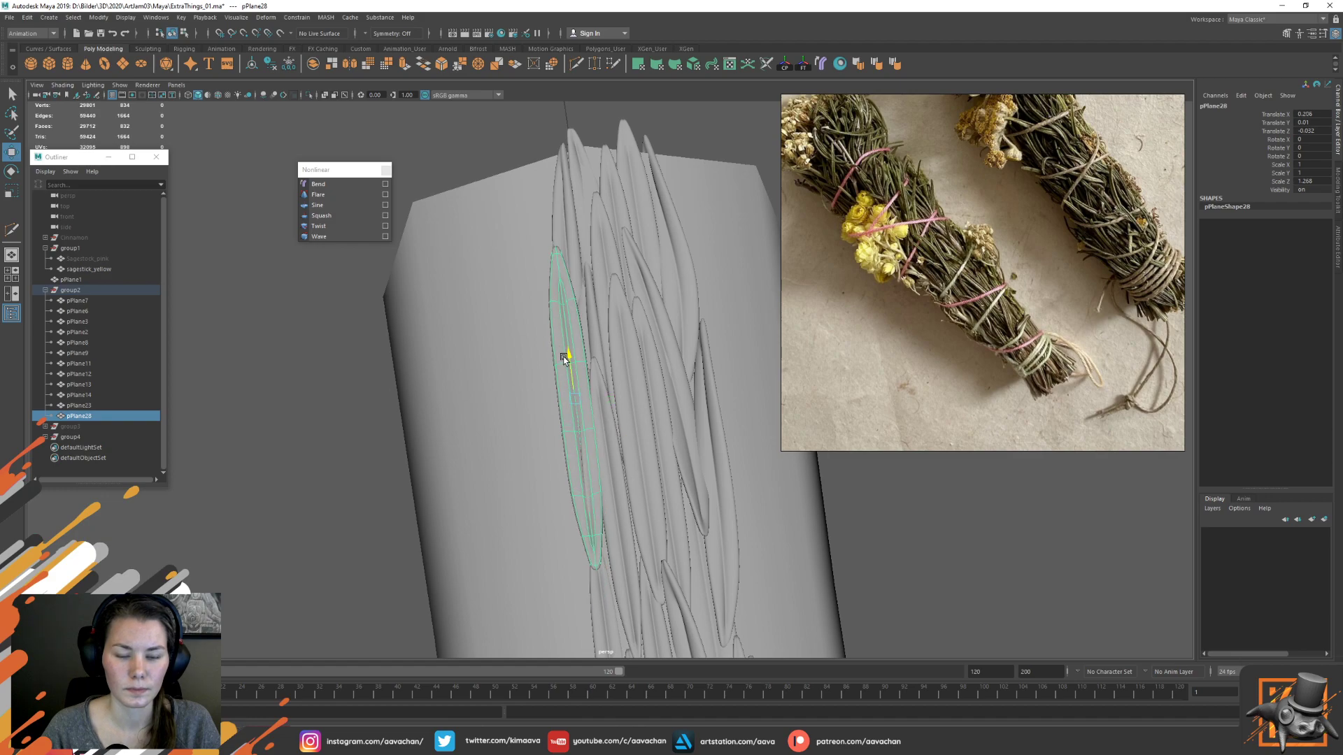
Select the vertices of pPlane28's upper half and rotate them to reshape the leaf's tip
alt+drag(588, 427, 595, 404)
alt+middle_drag(595, 403, 606, 441)
right_drag(577, 327, 519, 312)
drag(538, 251, 595, 455)
key(e)
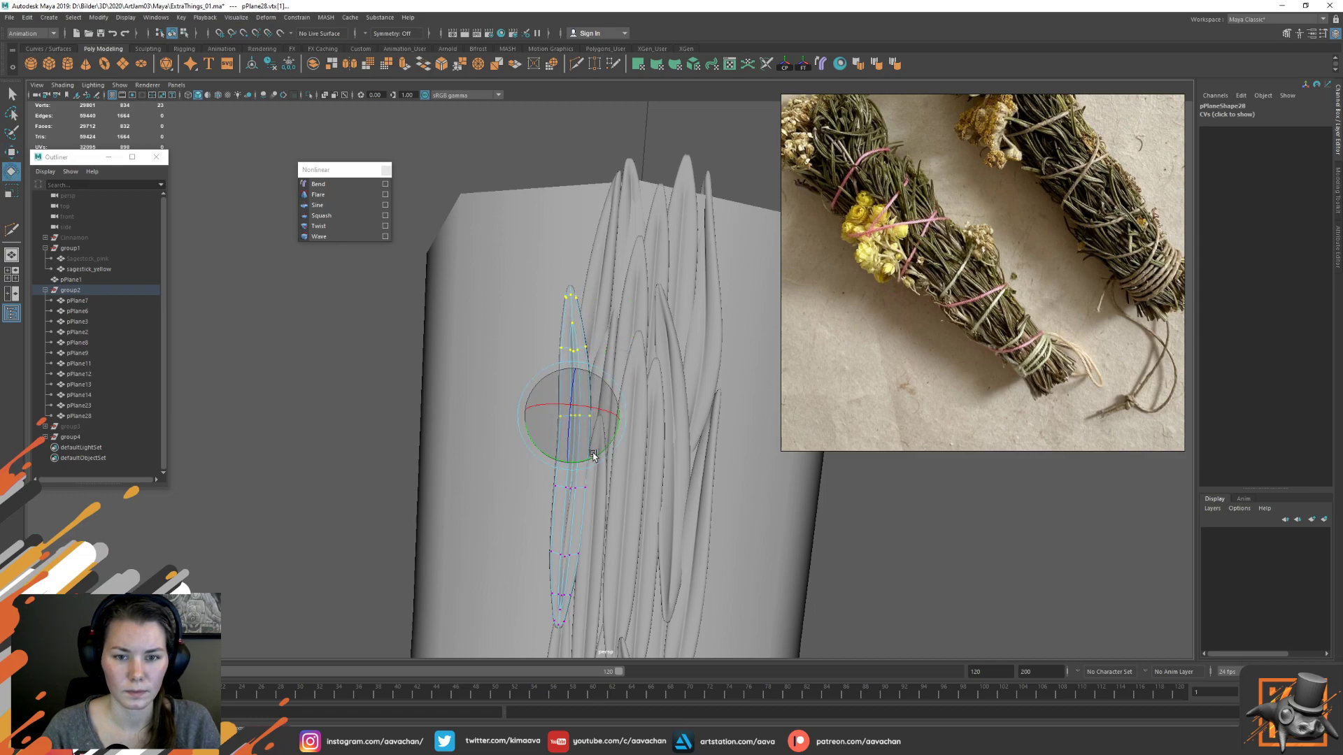
key(w)
right_drag(569, 353, 621, 342)
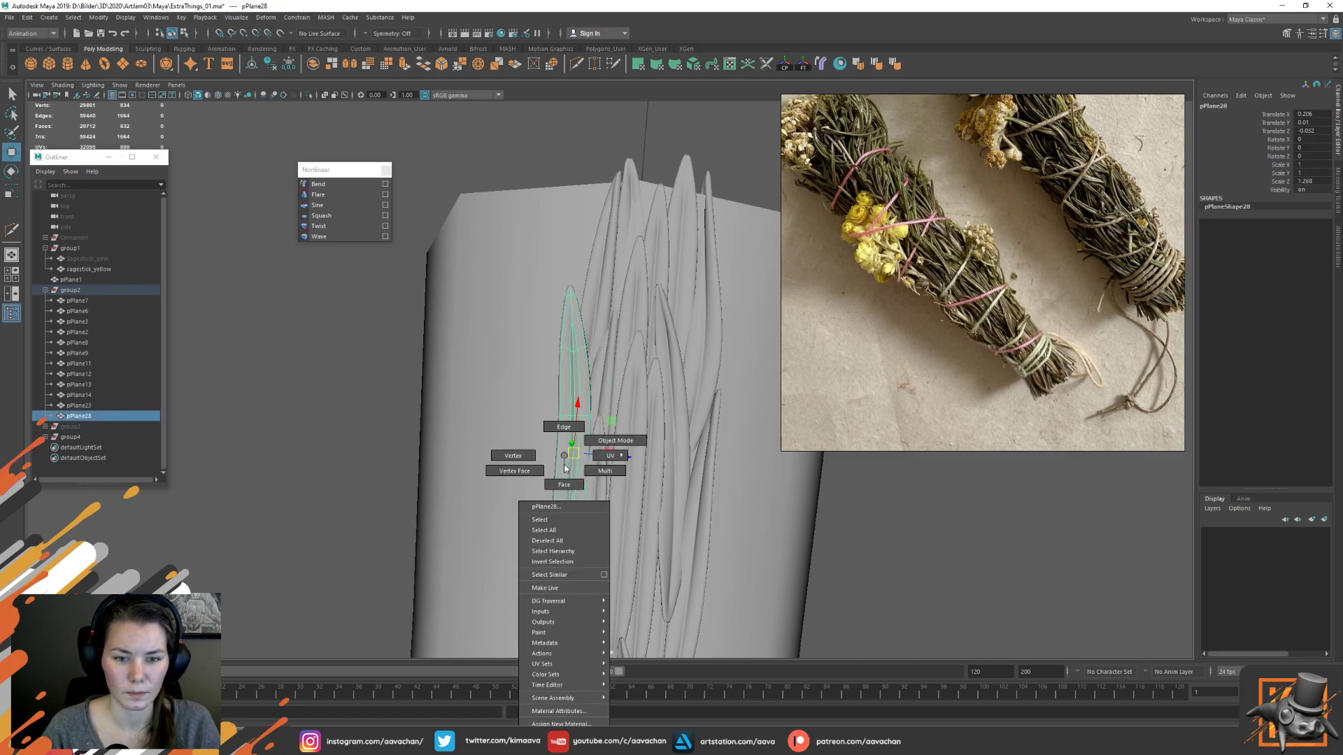
Select the vertices of pPlane28's lower half and move and rotate them to fit the stick's surface
right_drag(564, 465, 520, 471)
drag(519, 481, 608, 492)
drag(485, 458, 631, 628)
alt+drag(556, 584, 611, 406)
drag(722, 273, 594, 384)
drag(656, 282, 582, 289)
key(e)
key(w)
Select the lower vertices of leaf pPlane15 and nudge them to adjust its overlap with the neighbouring leaf
click(477, 237)
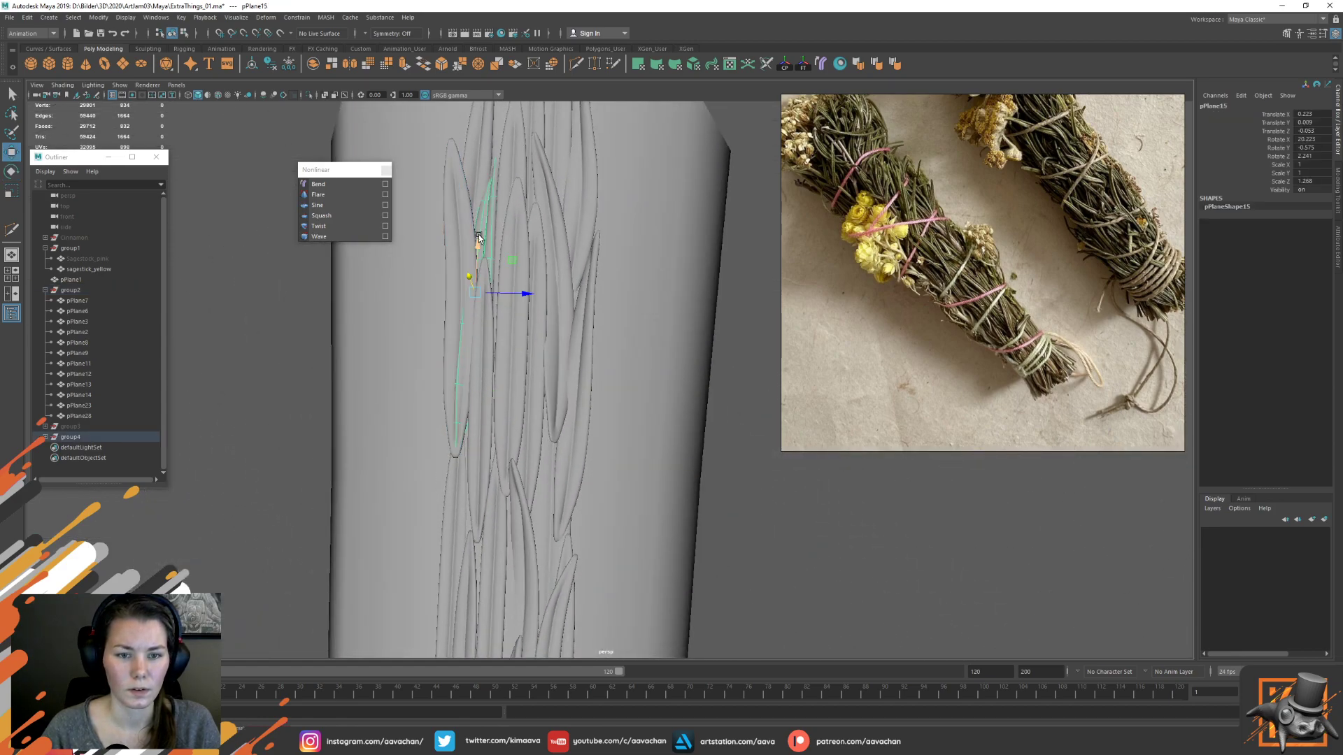
right_drag(478, 227, 432, 231)
drag(503, 393, 502, 391)
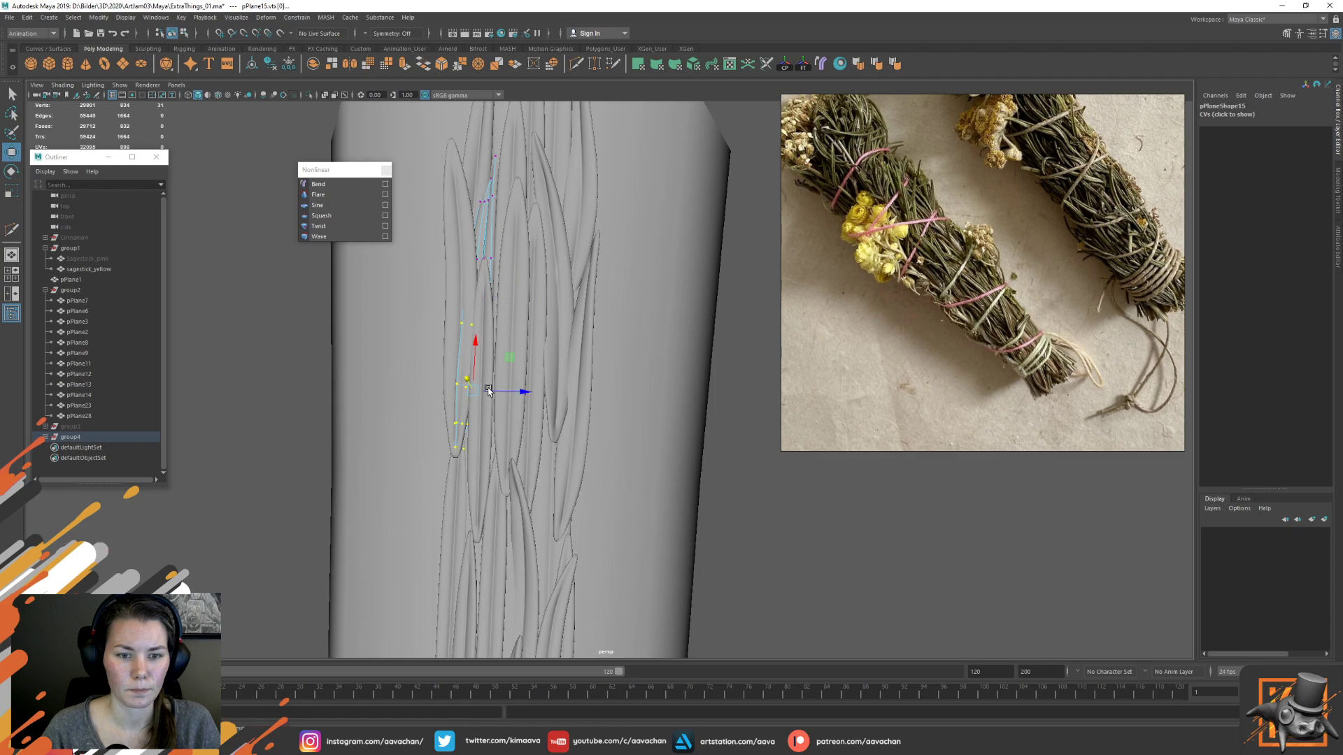
right_drag(493, 260, 521, 204)
Duplicate pPlane28 and slide the copy along the column's outer edge to the stick's wide end
click(739, 296)
alt+right_drag(740, 296, 621, 376)
alt+middle_drag(560, 309, 566, 358)
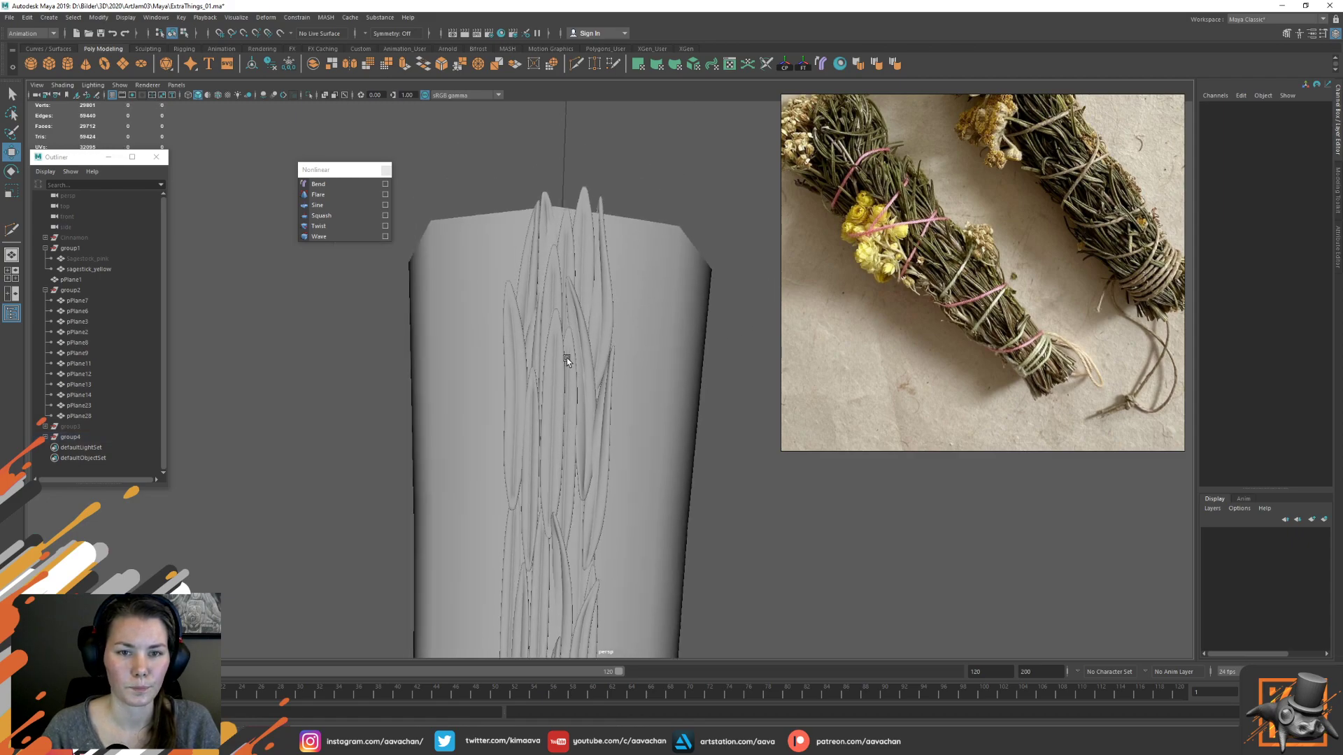
click(518, 335)
key(ctrl+d)
drag(518, 346, 519, 258)
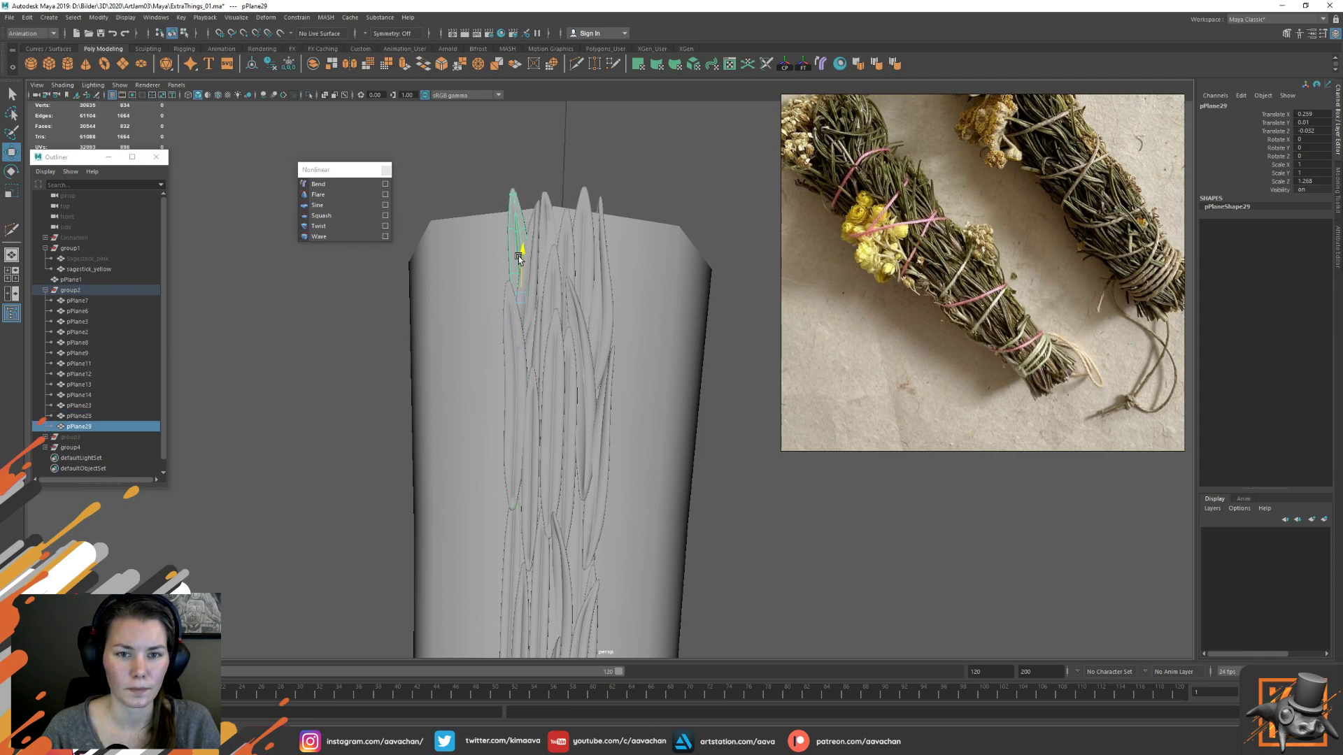
Examine the leaf column along the full length of the stick in the perspective and front views
click(664, 202)
alt+right_drag(665, 202, 607, 356)
alt+middle_drag(606, 448, 606, 298)
alt+right_drag(606, 298, 581, 292)
alt+right_drag(664, 403, 639, 415)
mouse_move(659, 498)
alt+middle_down()
mouse_move(661, 451)
mouse_move(668, 480)
alt+middle_up()
alt+drag(696, 412, 665, 414)
key(space)
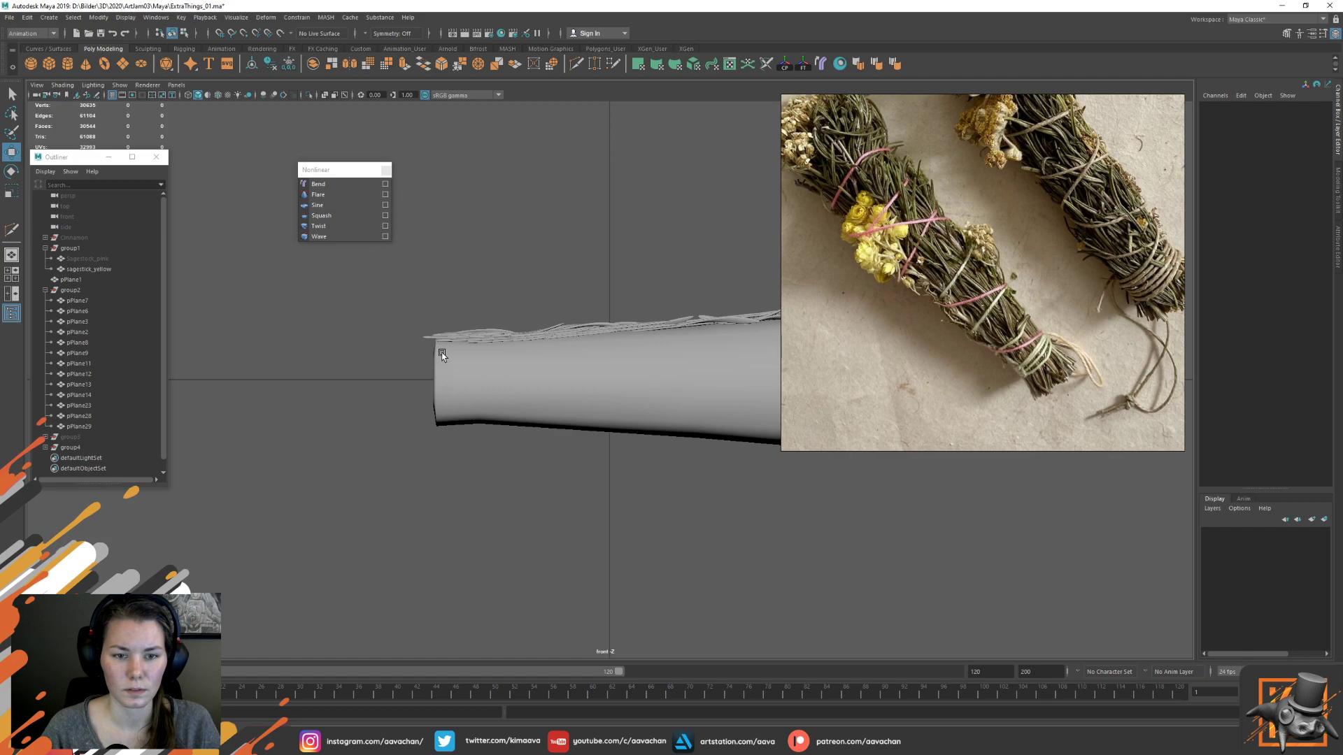
drag(442, 356, 440, 290)
alt+drag(664, 425, 224, 443)
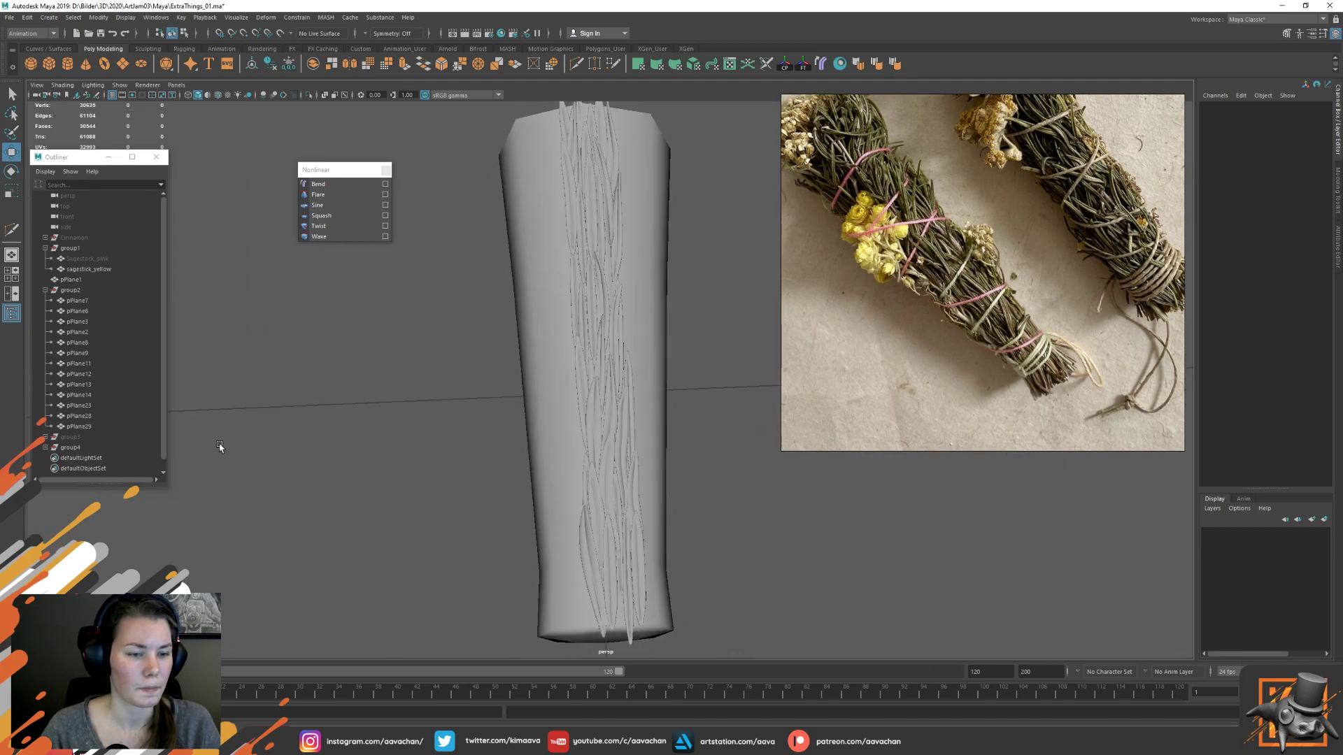
Move all leaf planes from group4, pPlane7 through pPlane27, into group2
click(71, 448)
click(45, 448)
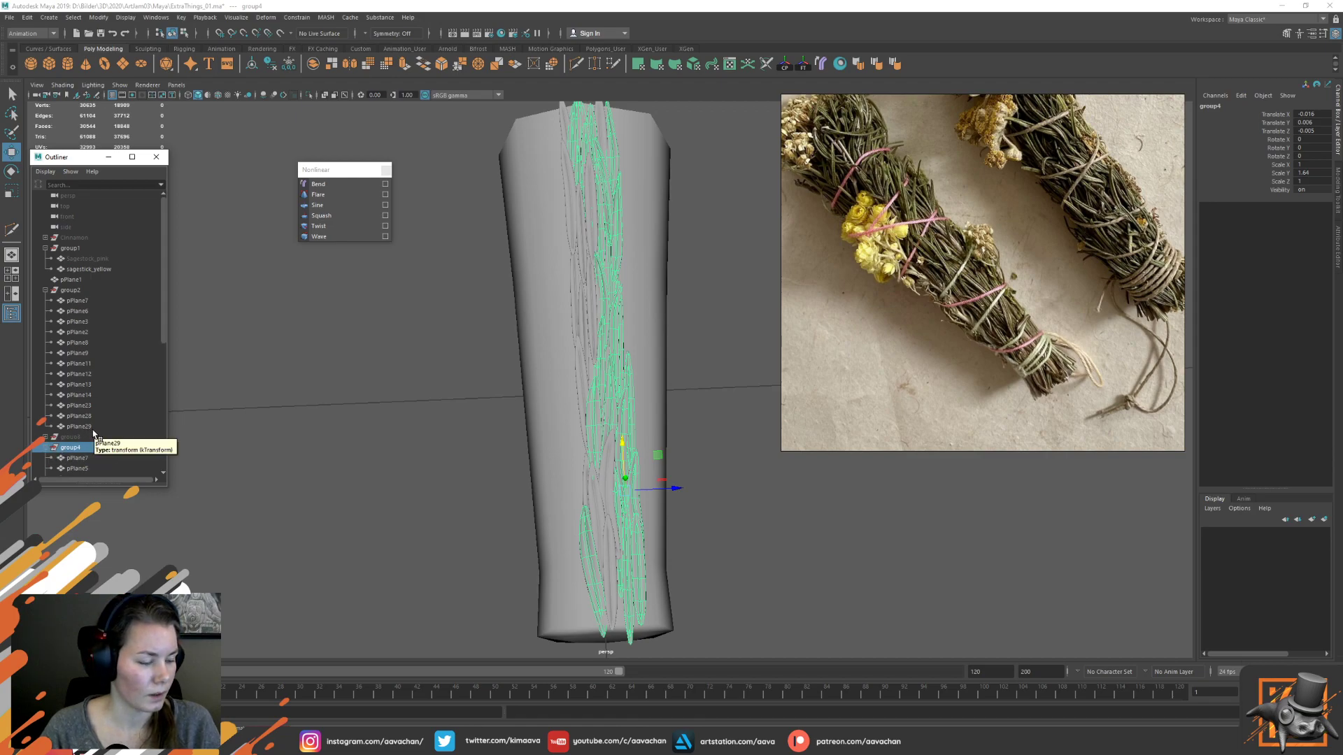
scroll(95, 434, down, 8)
click(77, 217)
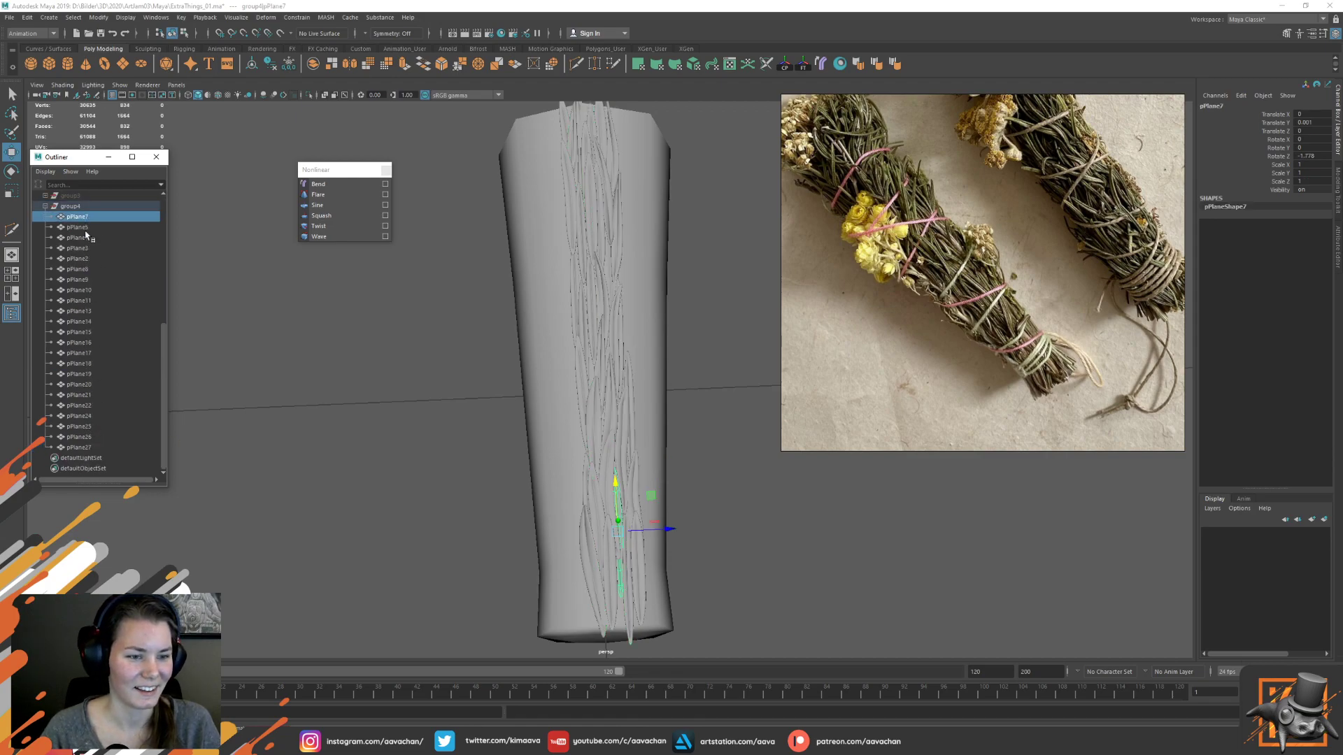
shift+click(82, 447)
scroll(115, 384, up, 8)
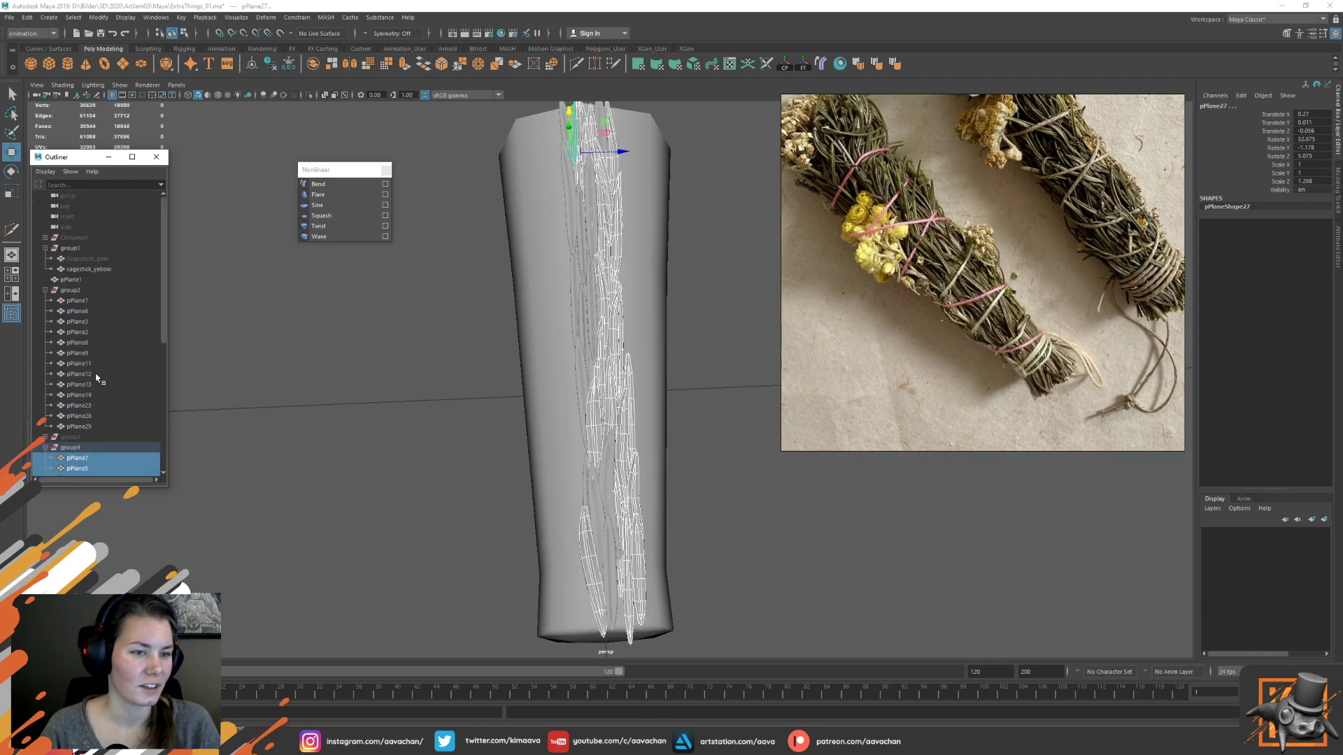
middle_drag(77, 456, 83, 289)
scroll(84, 289, down, 2)
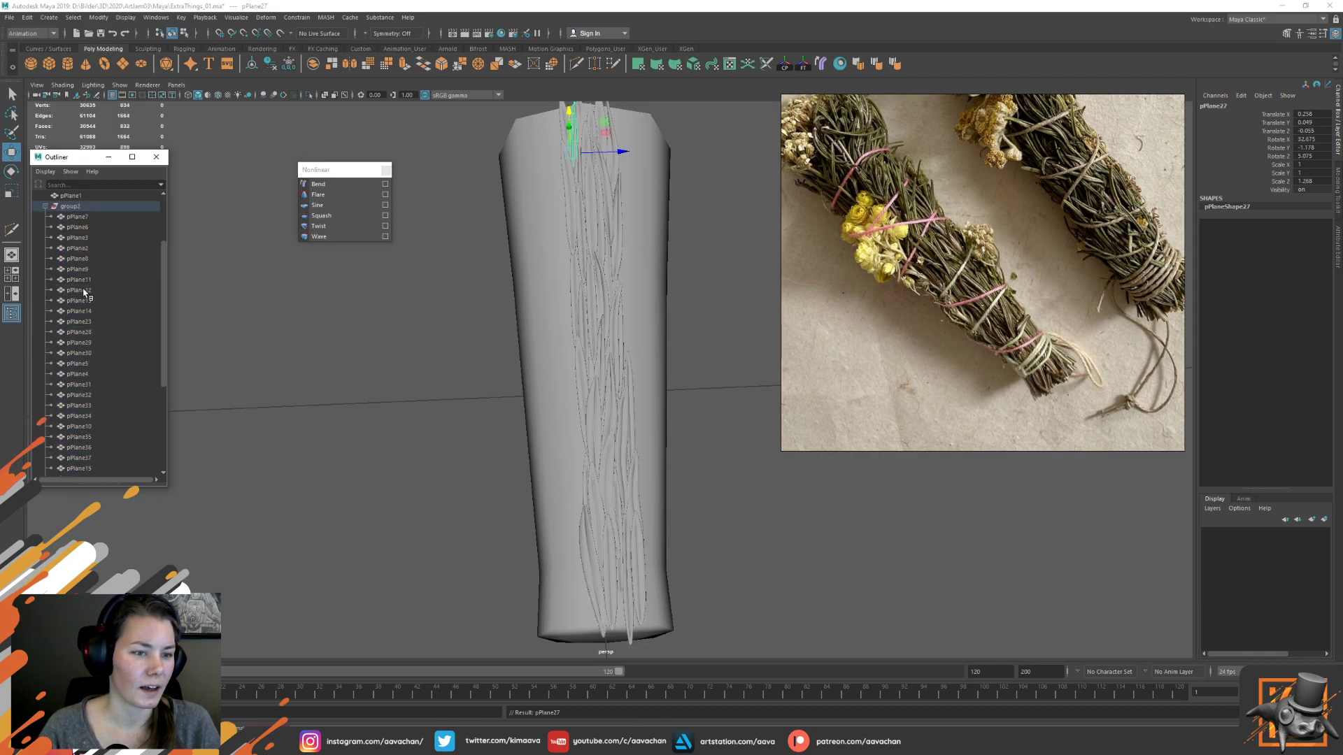
Delete the emptied group4
scroll(91, 364, down, 5)
click(70, 447)
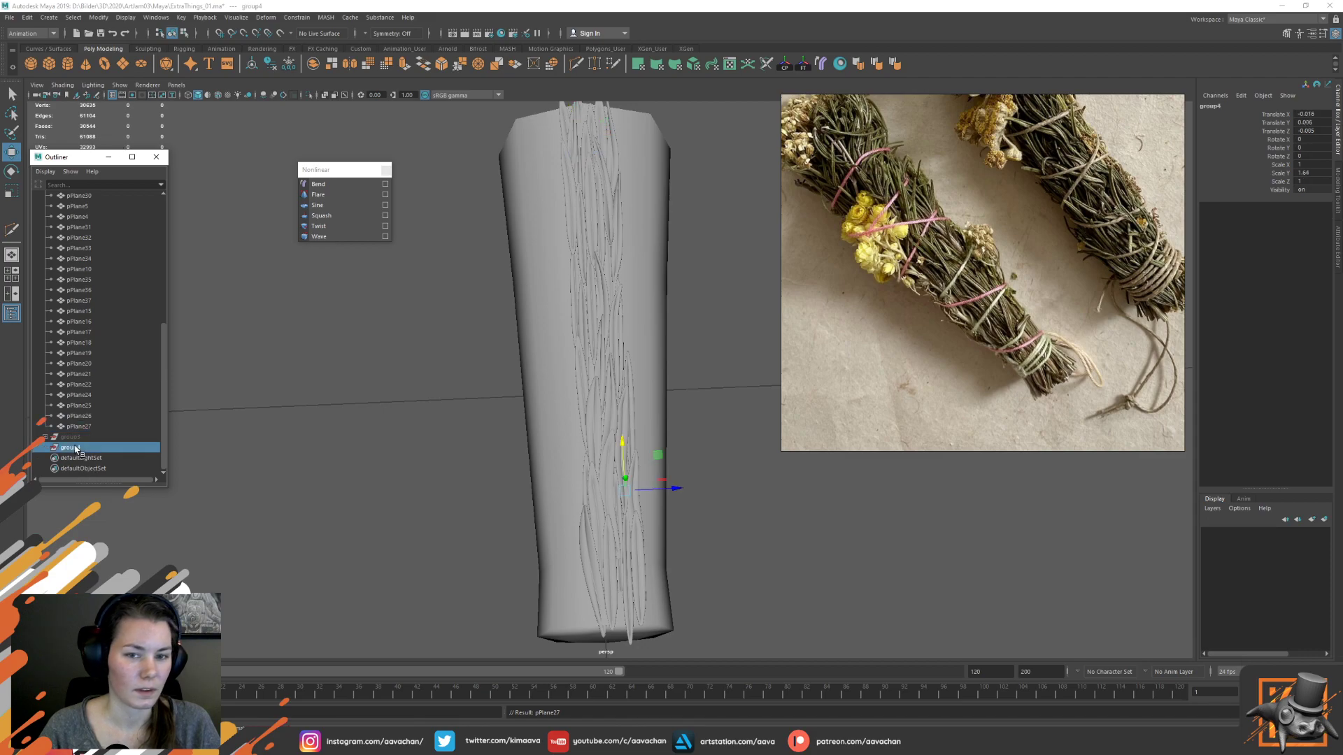
key(Delete)
Duplicate group2 and offset the copy along the Z axis so it sits beside the original leaf column
scroll(98, 313, up, 8)
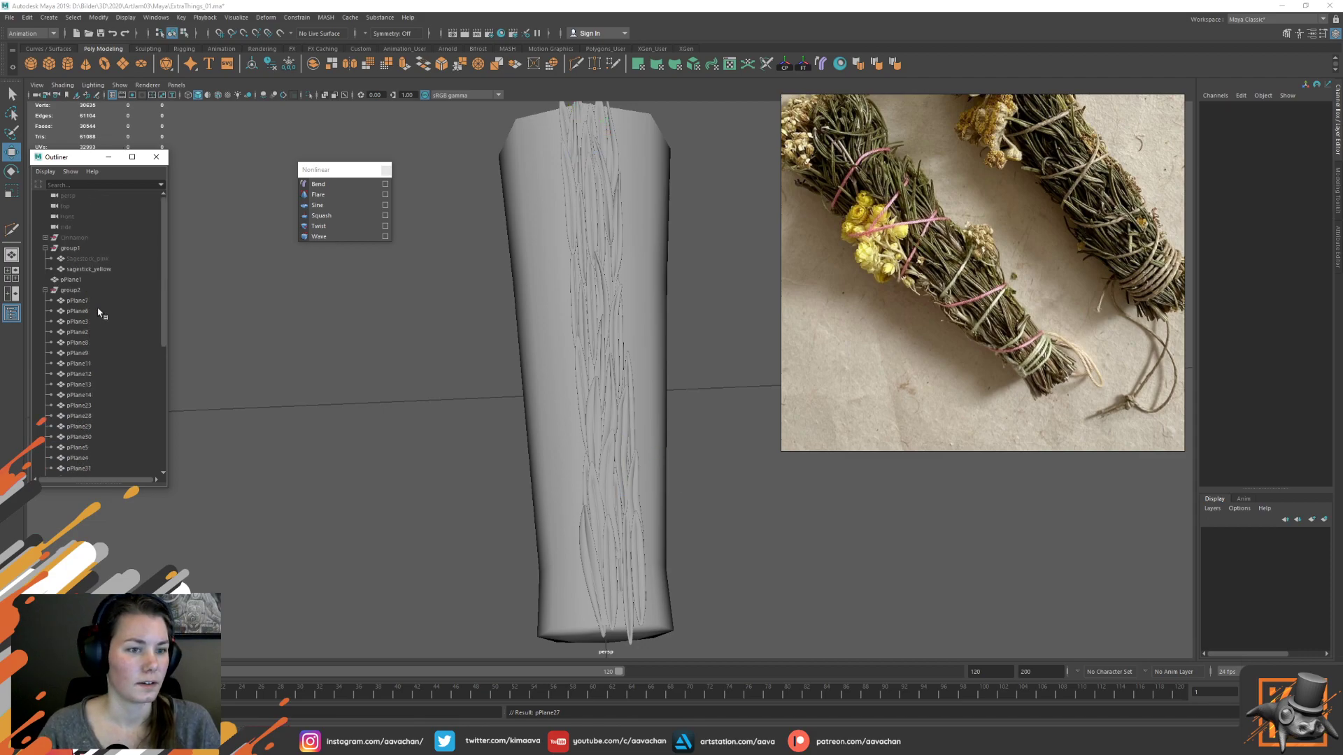
click(71, 290)
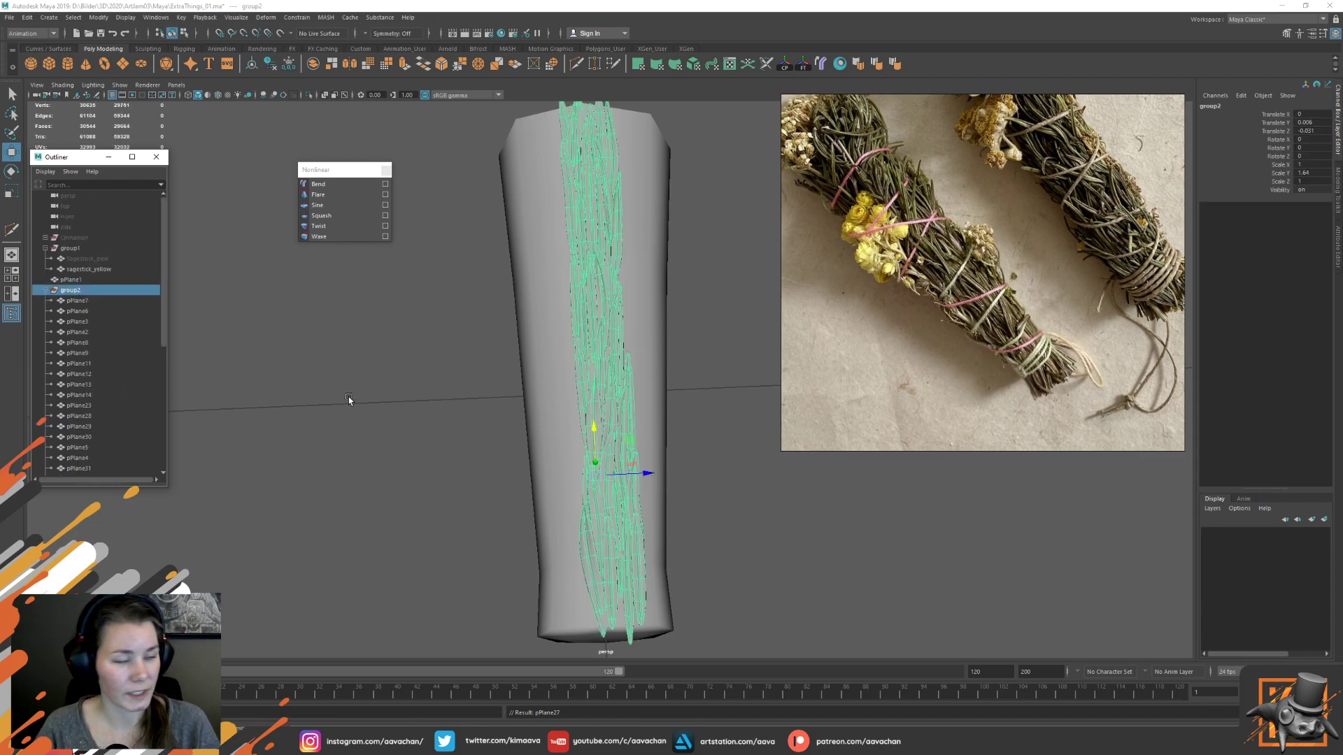
scroll(523, 389, down, 1)
click(46, 291)
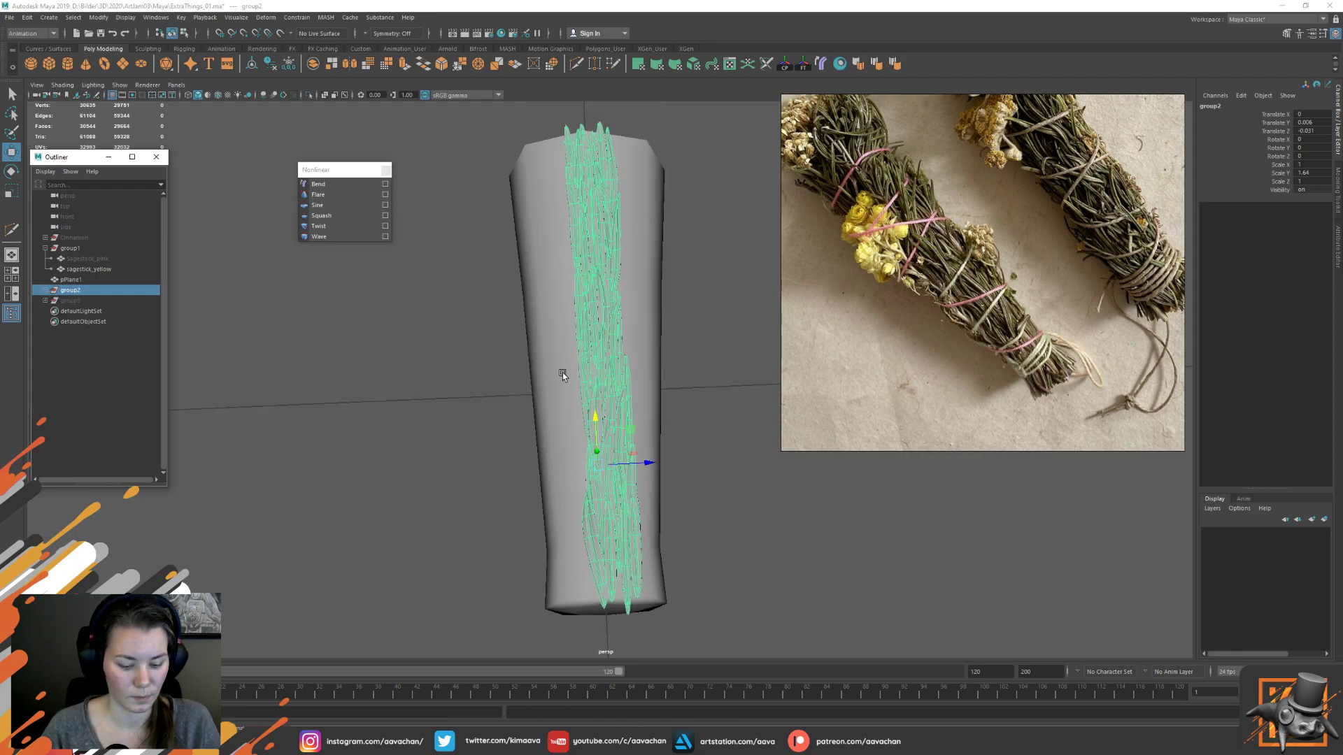
key(ctrl+d)
drag(640, 463, 690, 465)
Repeat the offset duplication until eight overlapping leaf columns stand side by side, removing the surplus last copy
key(shift+d)
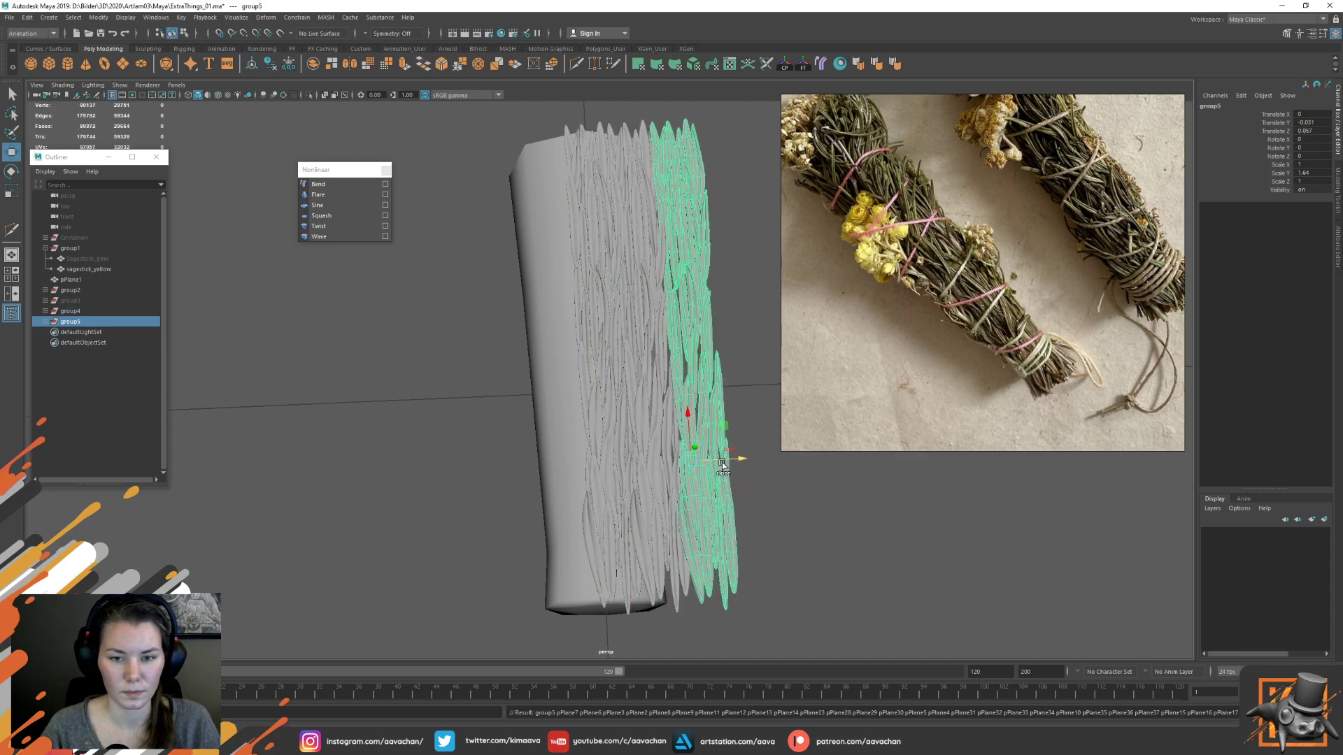
key(shift+d)
key(shift+d)
key(shift+d)
key(shift+d)
key(shift+d)
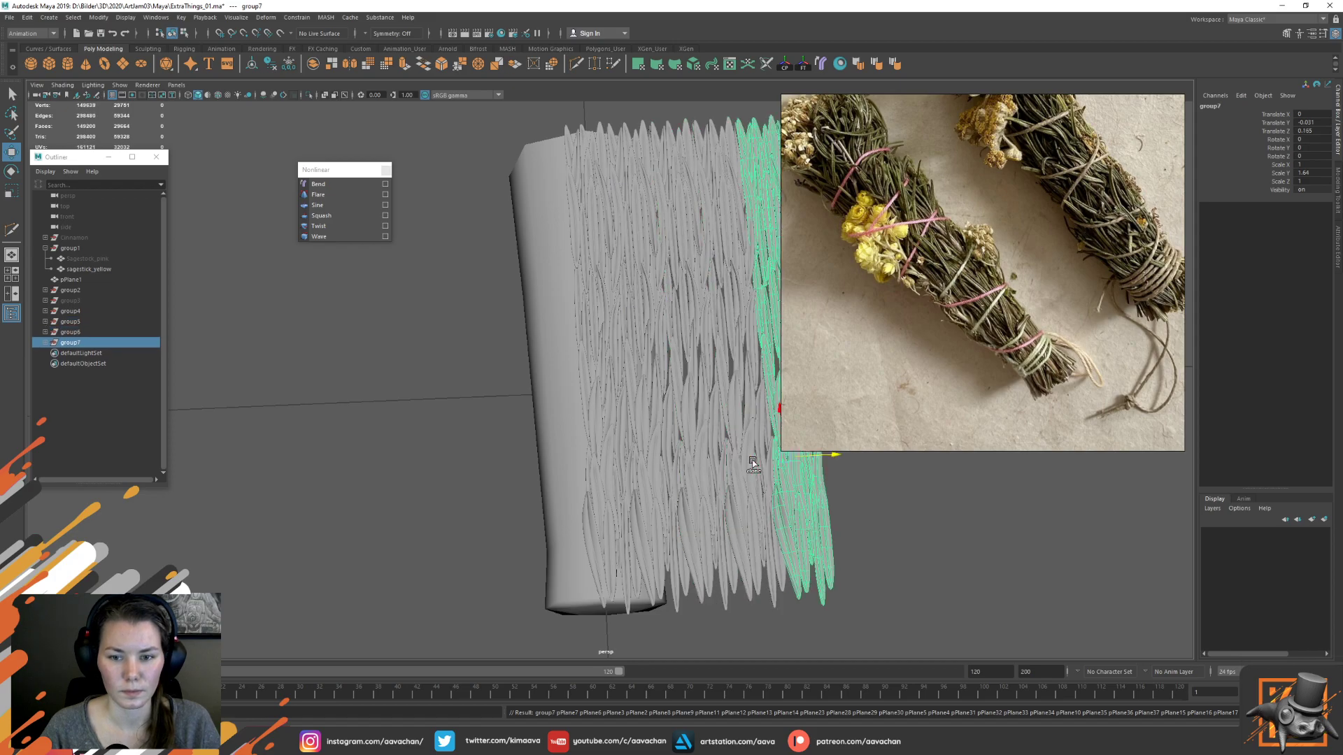
alt+drag(752, 463, 651, 474)
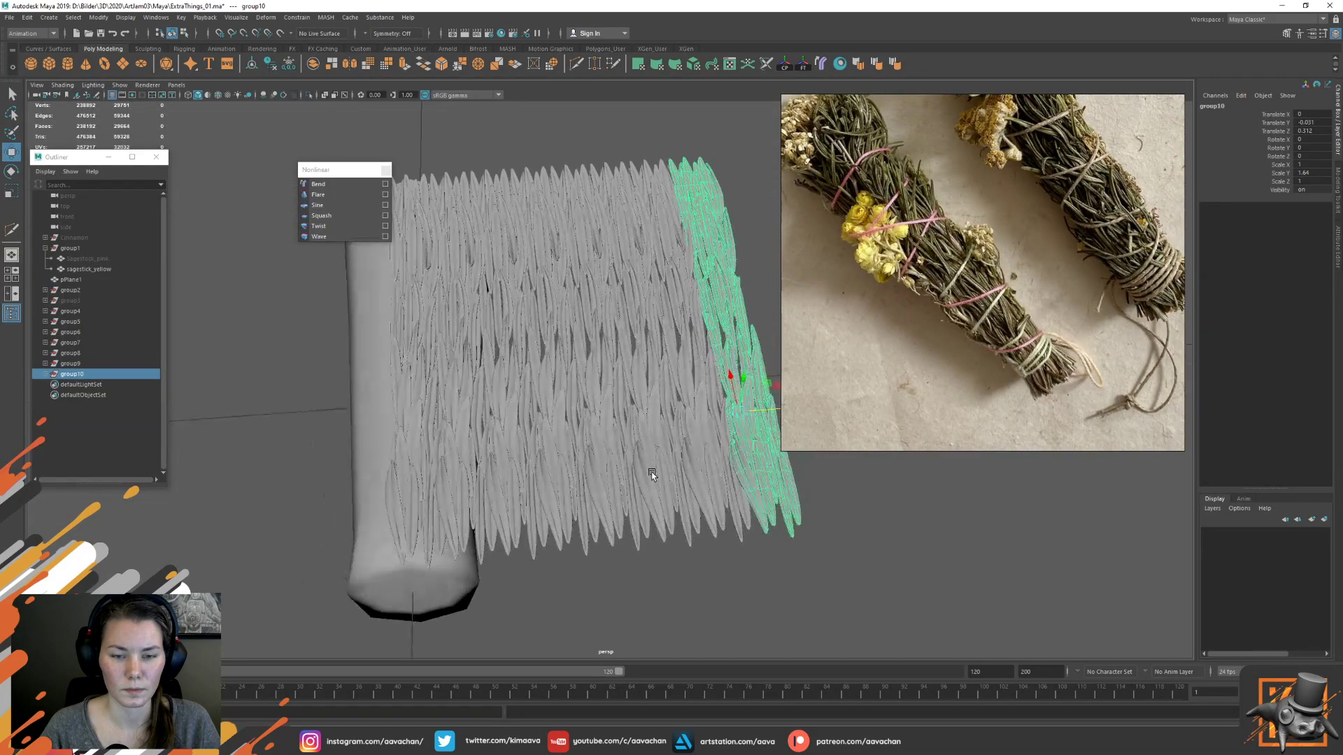
key(shift+d)
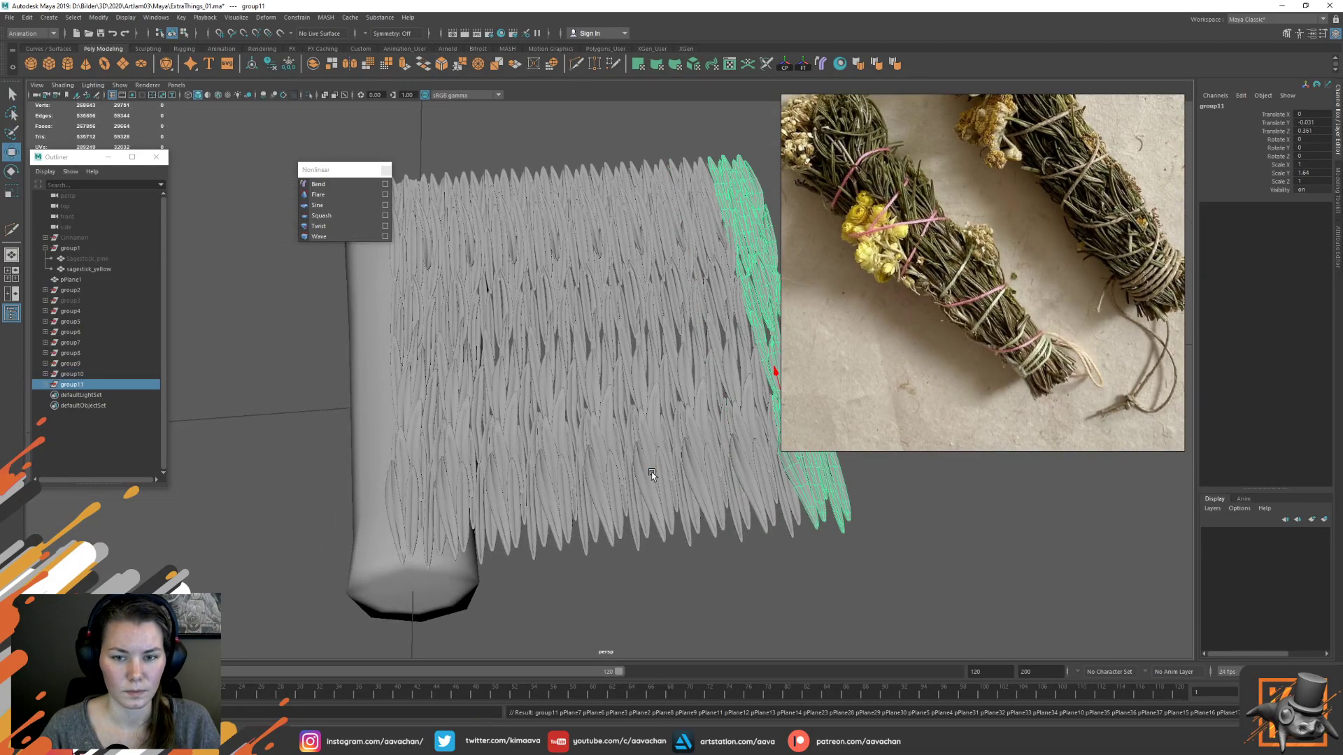
key(Delete)
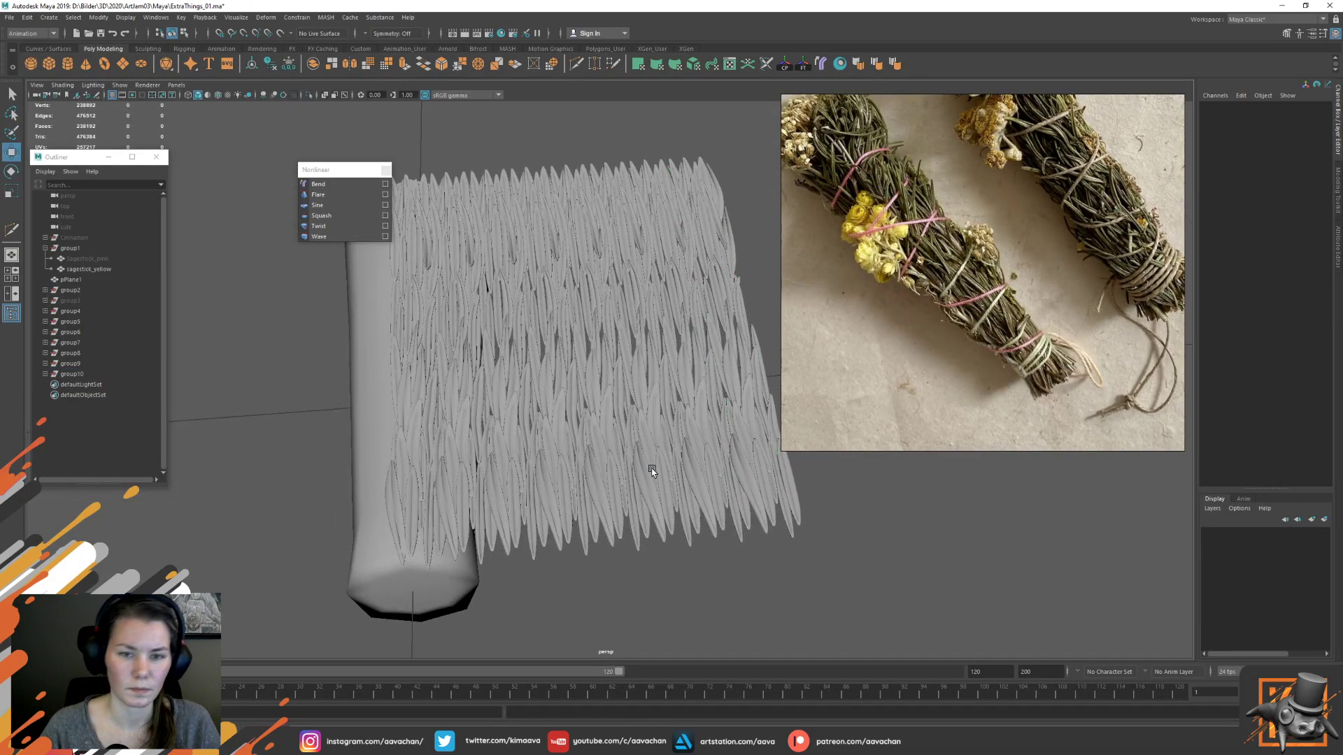
Duplicate group2 in place and hide the original group as a backup
click(70, 291)
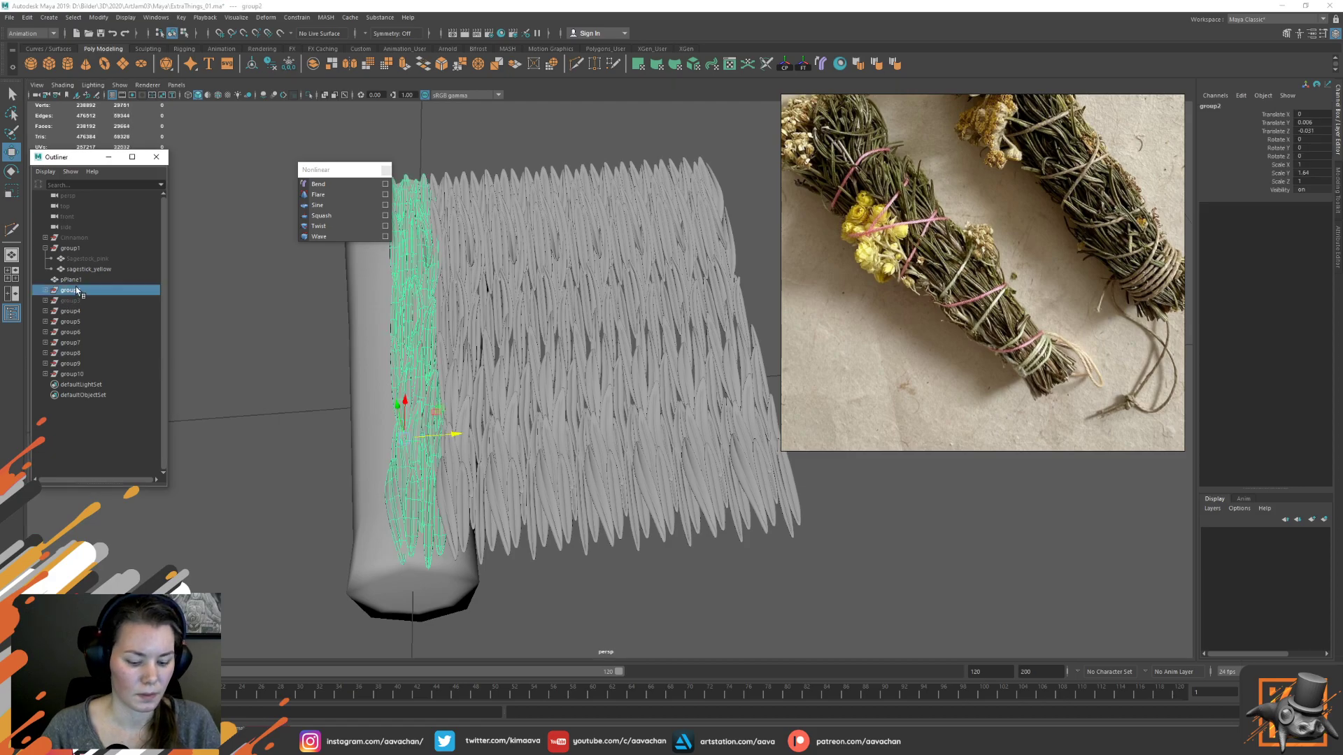
key(ctrl+d)
click(78, 291)
key(ctrl+h)
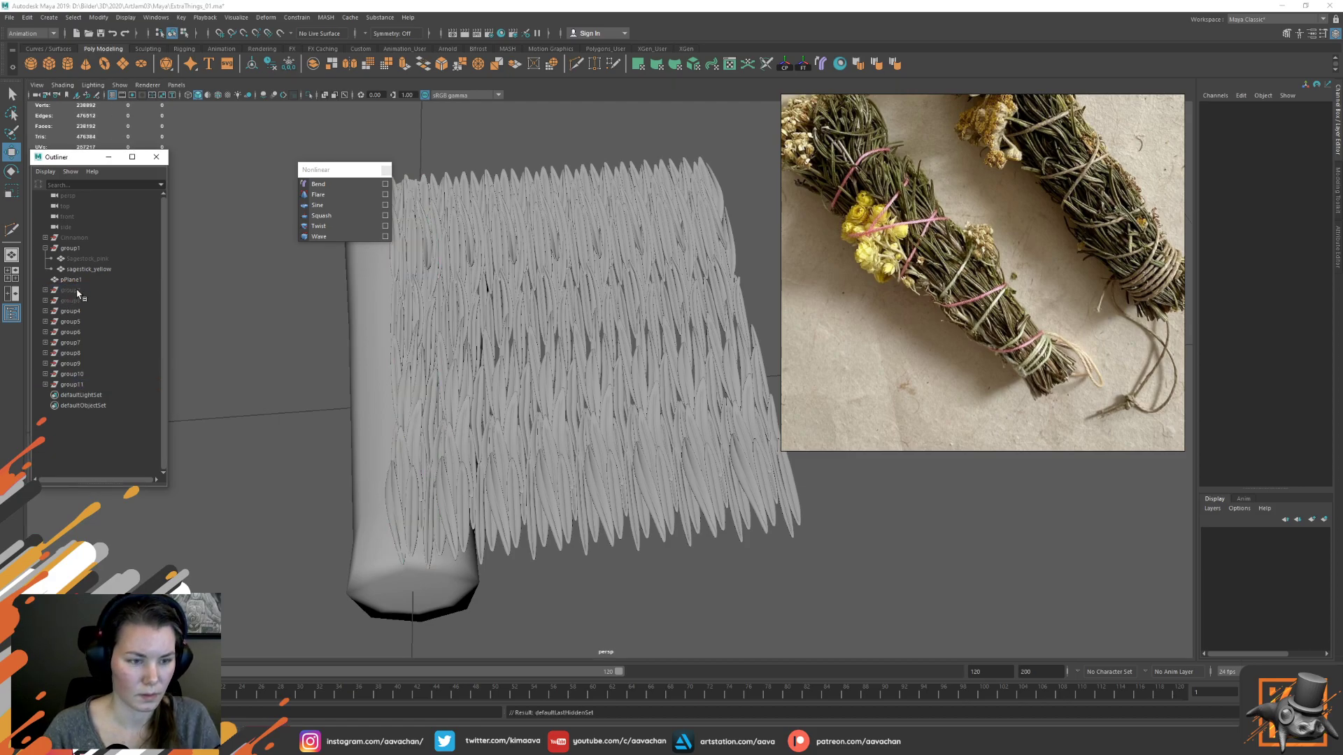
Select group4 through group11, combine them into a single mesh, and delete its construction history
click(69, 312)
shift+click(81, 385)
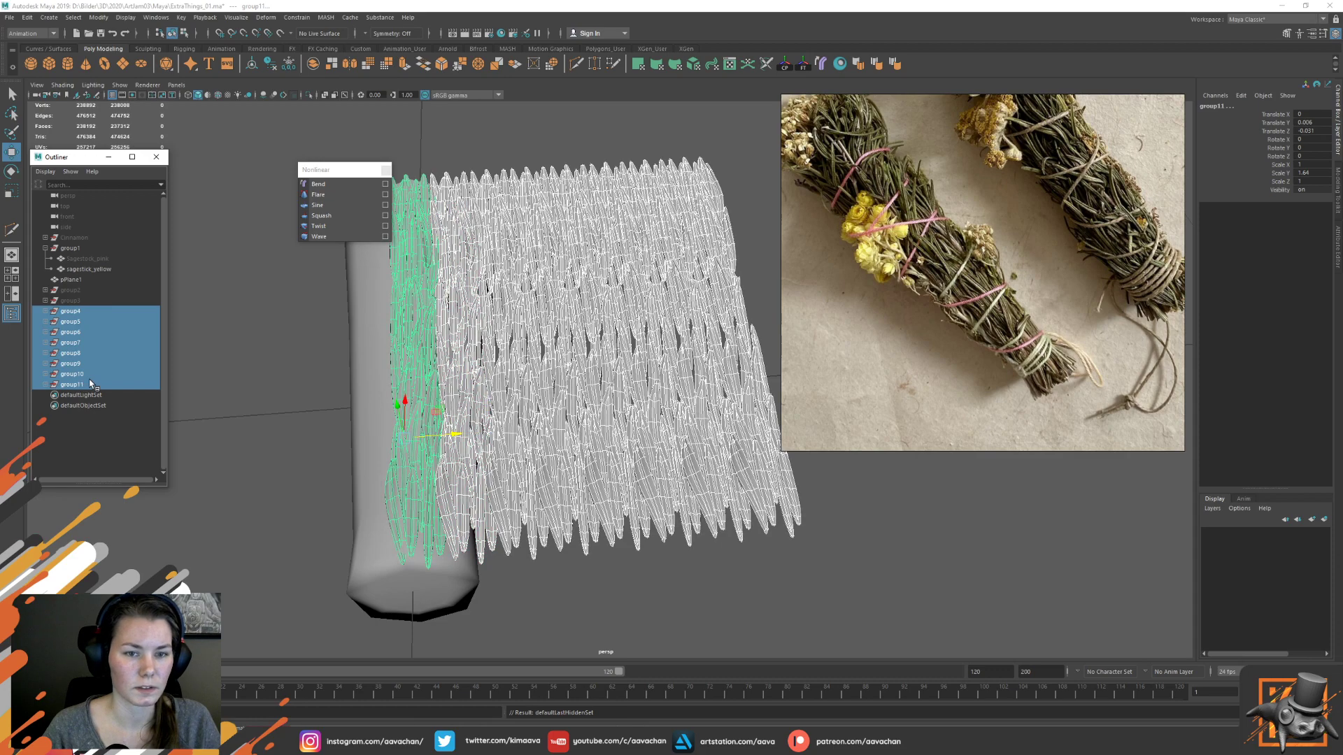
shift+right_click(234, 304)
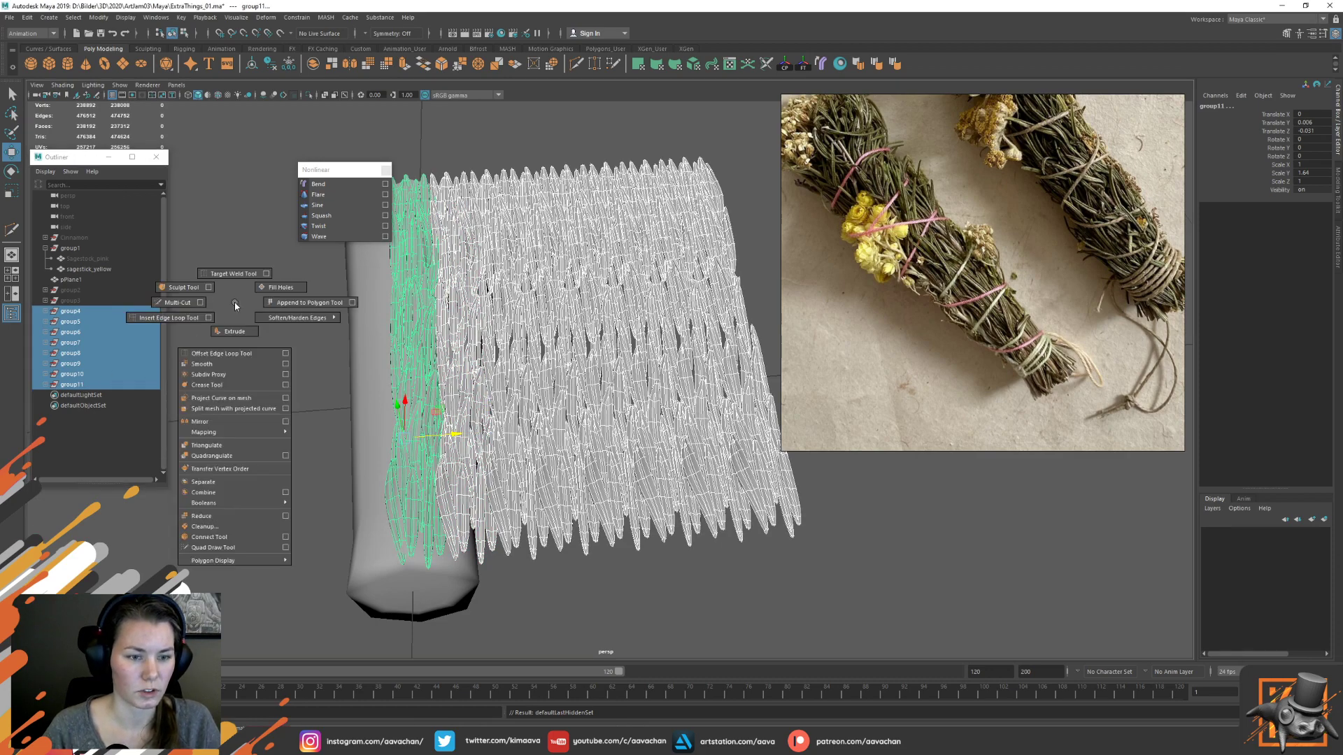
shift+right_drag(232, 303, 217, 493)
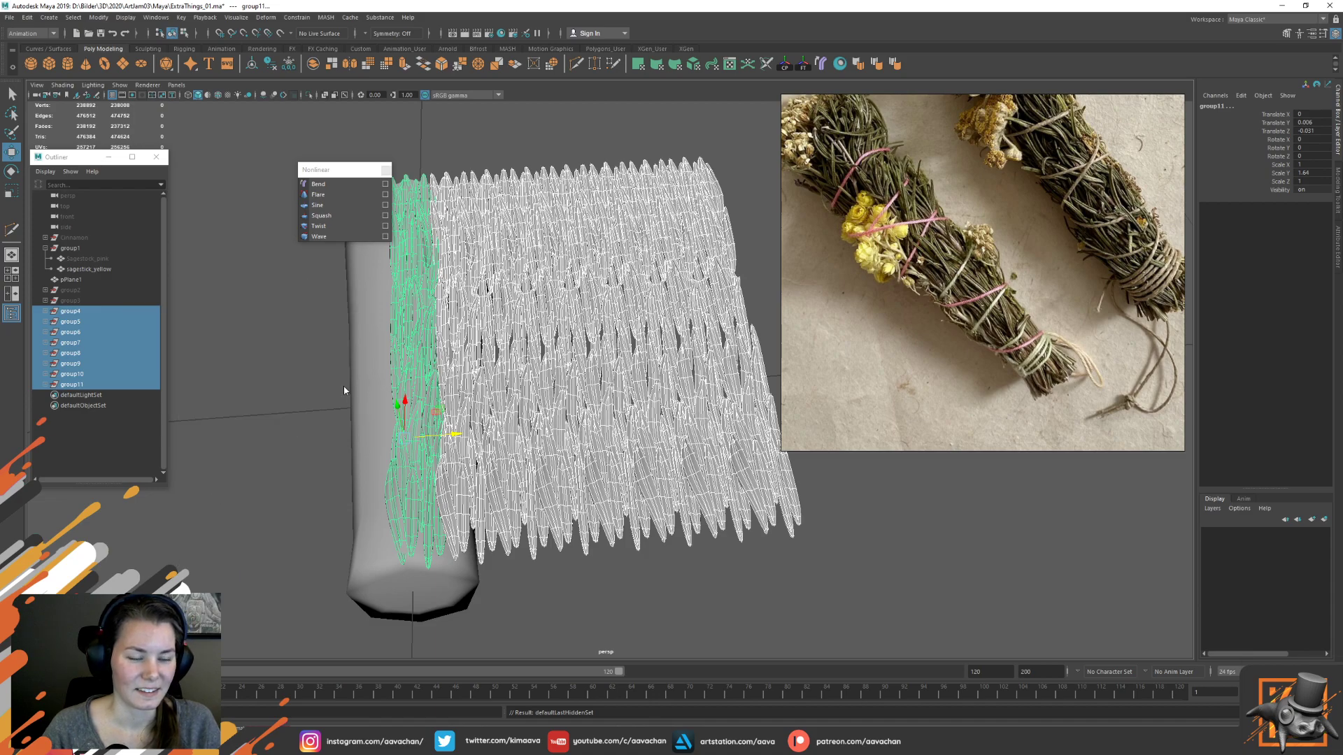
key(alt+shift+d)
Add a Bend deformer to the combined leaf mesh and rotate its handle 90 degrees in X
alt+middle_drag(271, 345, 316, 405)
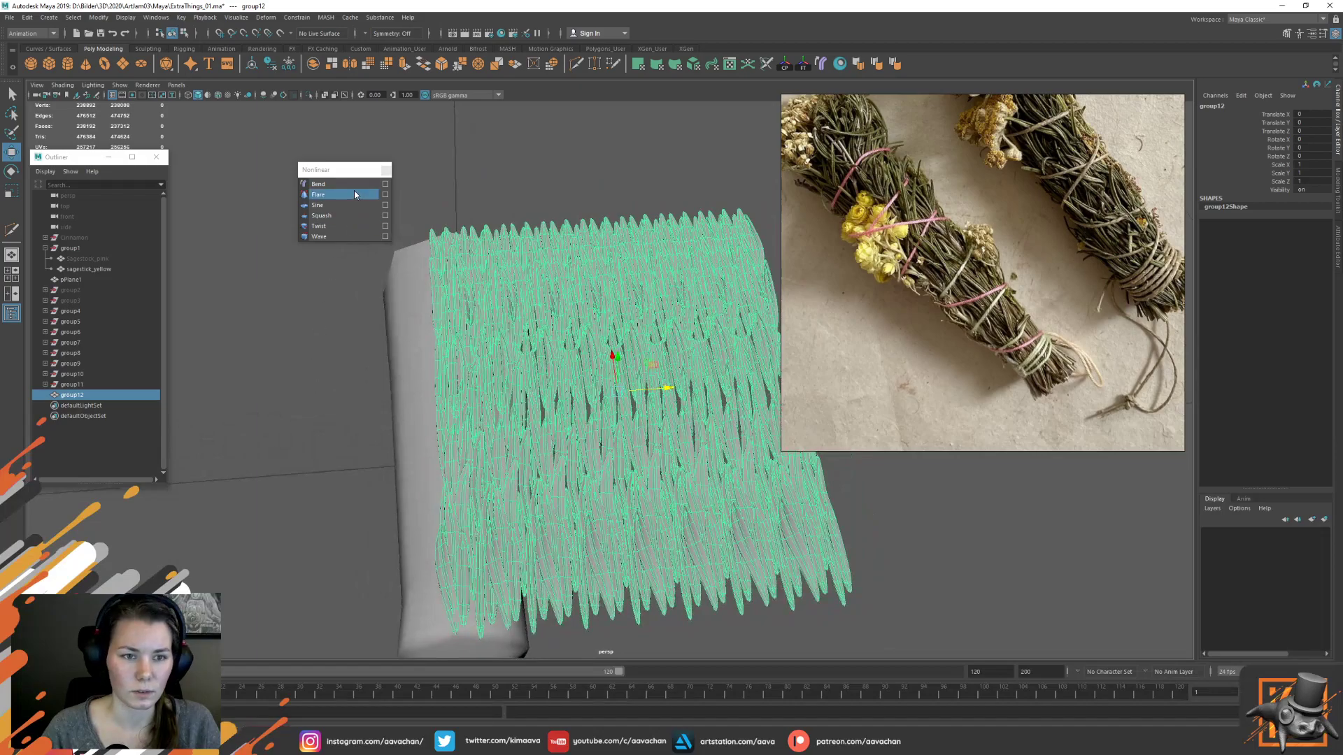
click(325, 184)
key(e)
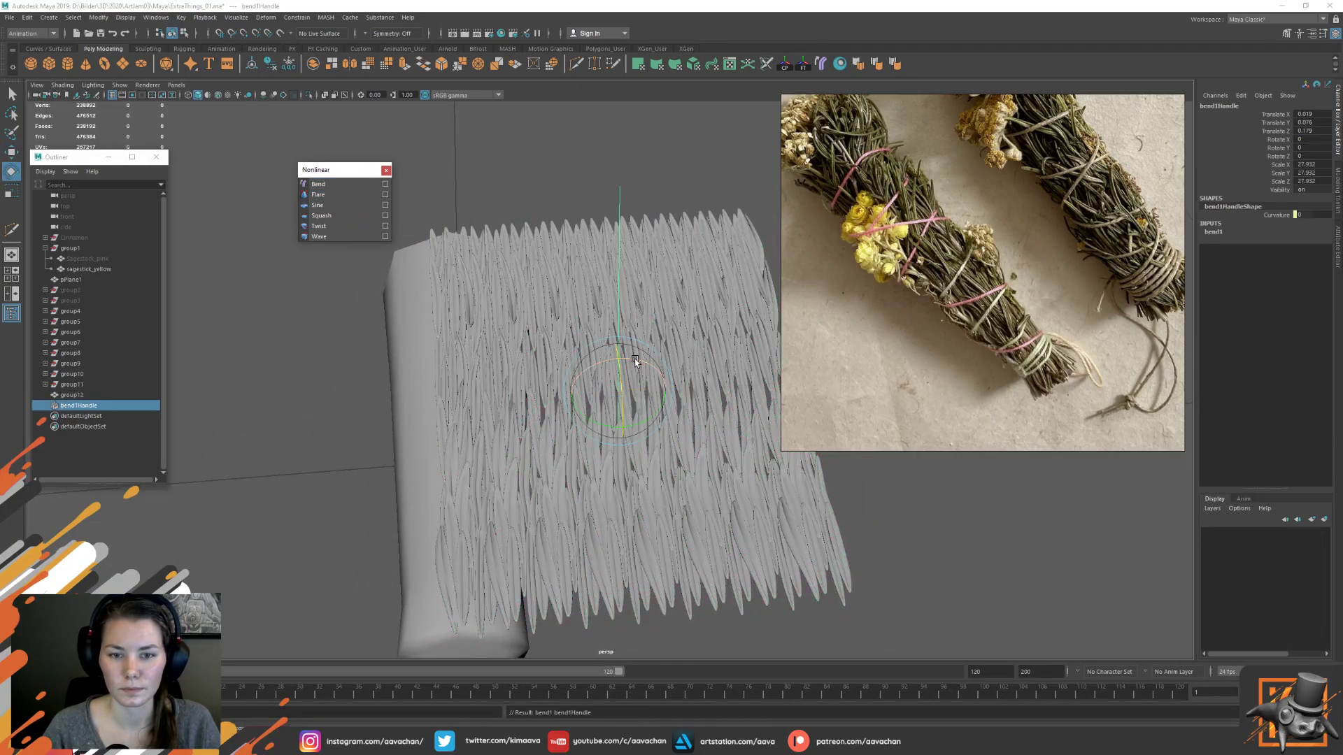
click(596, 371)
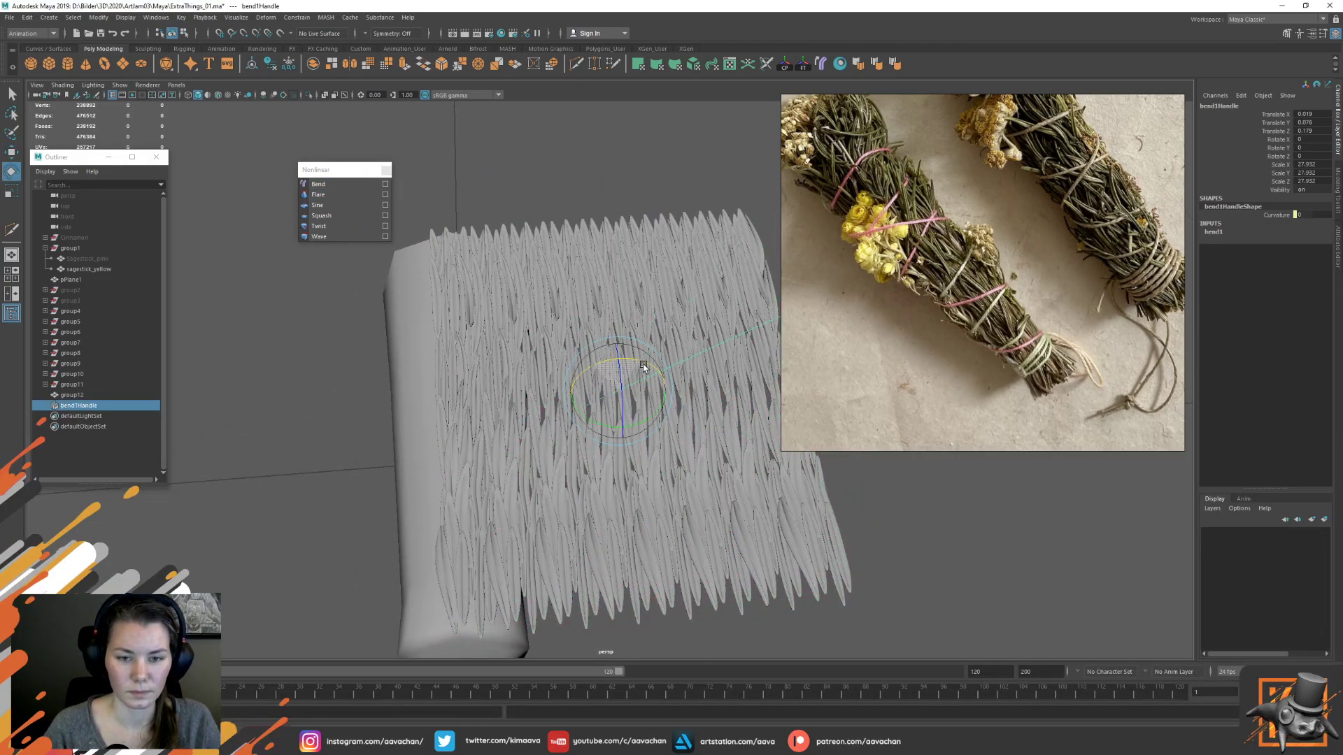
Set the curvature of the bend deformer to 180
click(1213, 232)
click(1316, 248)
double_click(1316, 247)
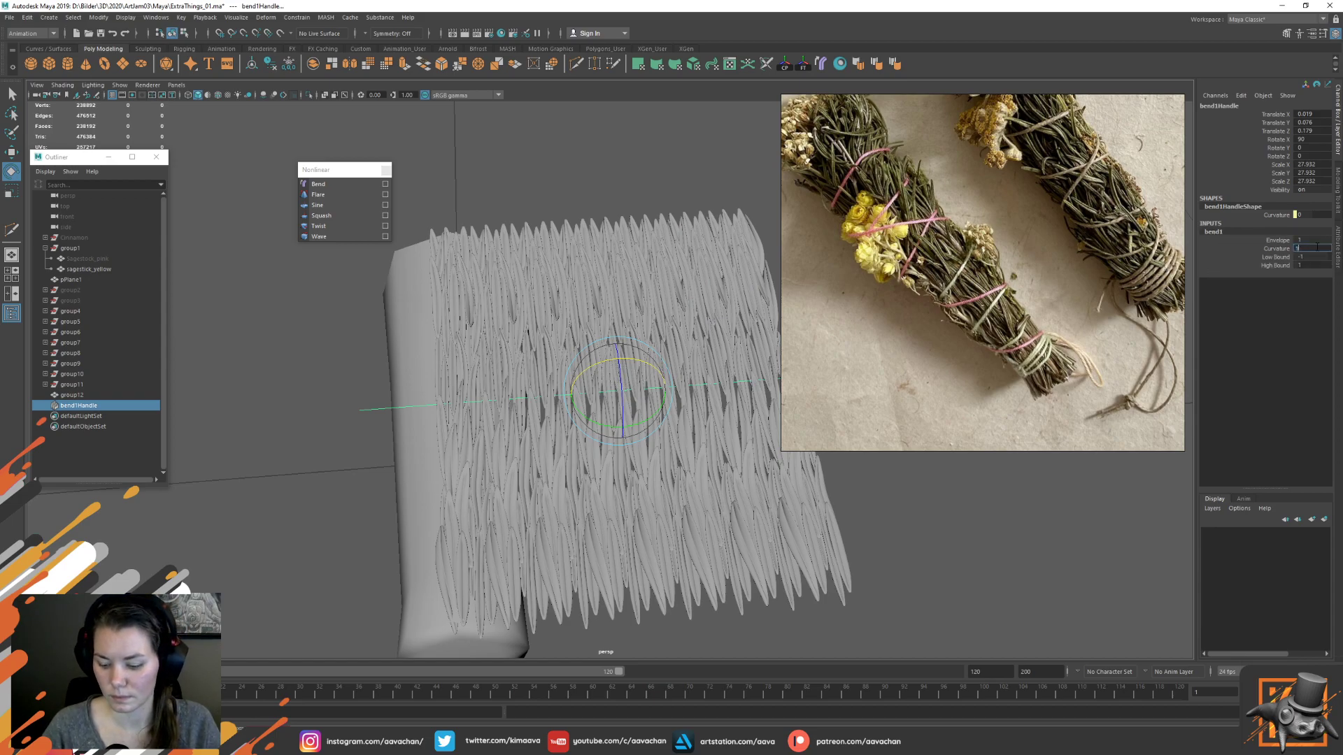
text(180)
key(Return)
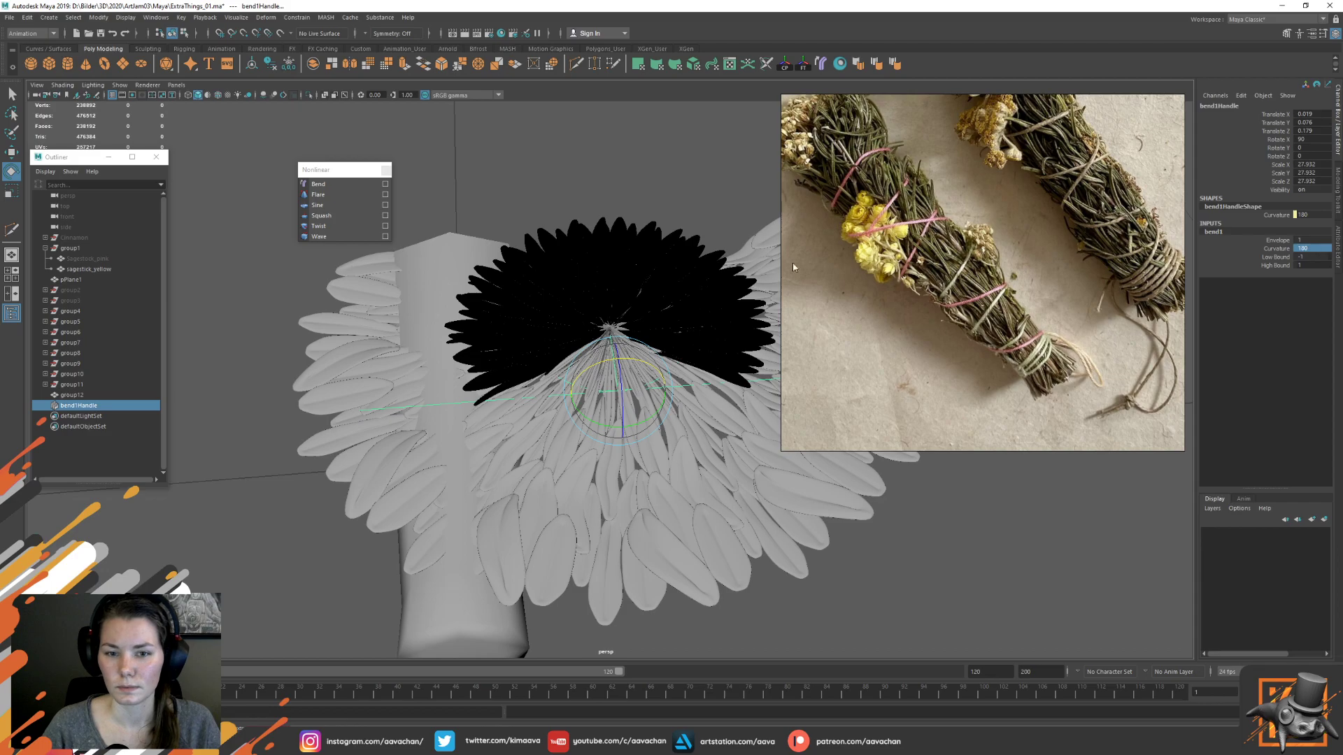
mouse_move(598, 419)
mouse_down()
mouse_move(681, 422)
mouse_move(589, 422)
mouse_move(620, 381)
mouse_move(618, 342)
mouse_up()
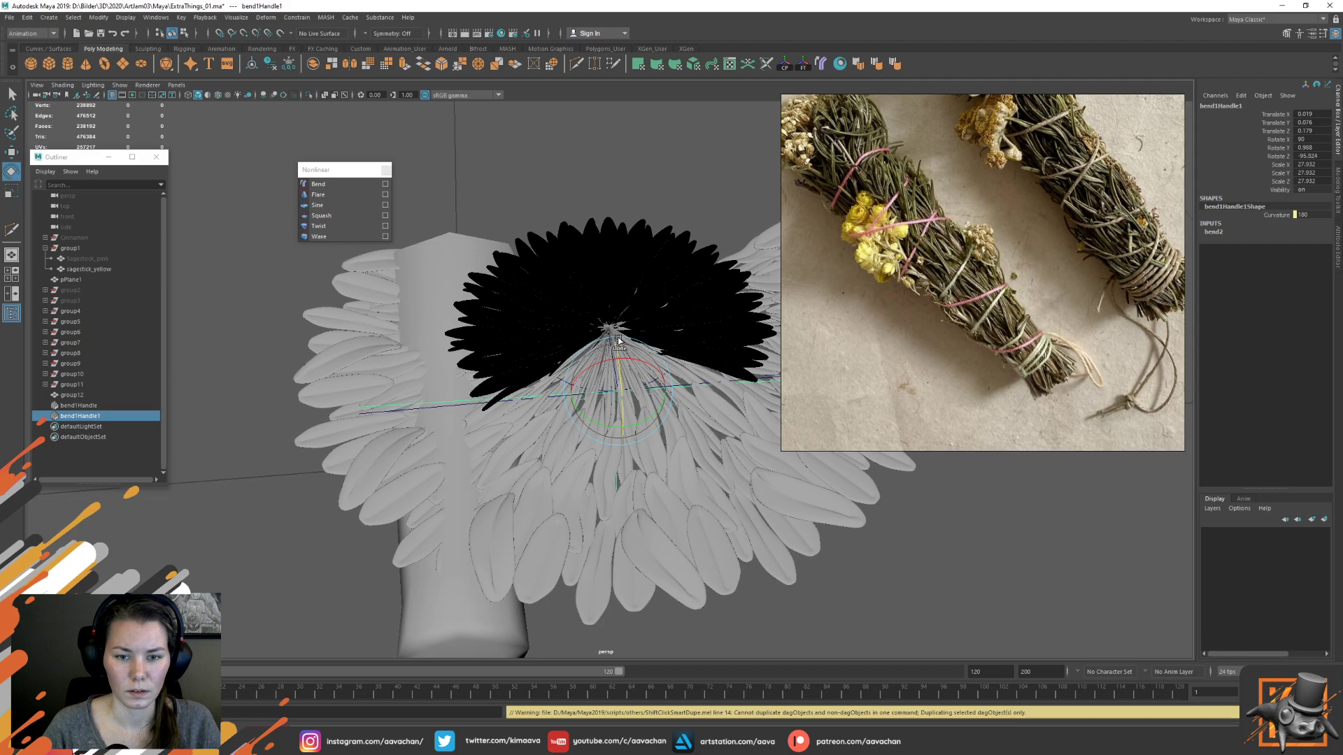
shift+drag(597, 423, 666, 425)
key(ctrl+z)
key(ctrl+z)
key(ctrl+z)
key(ctrl+z)
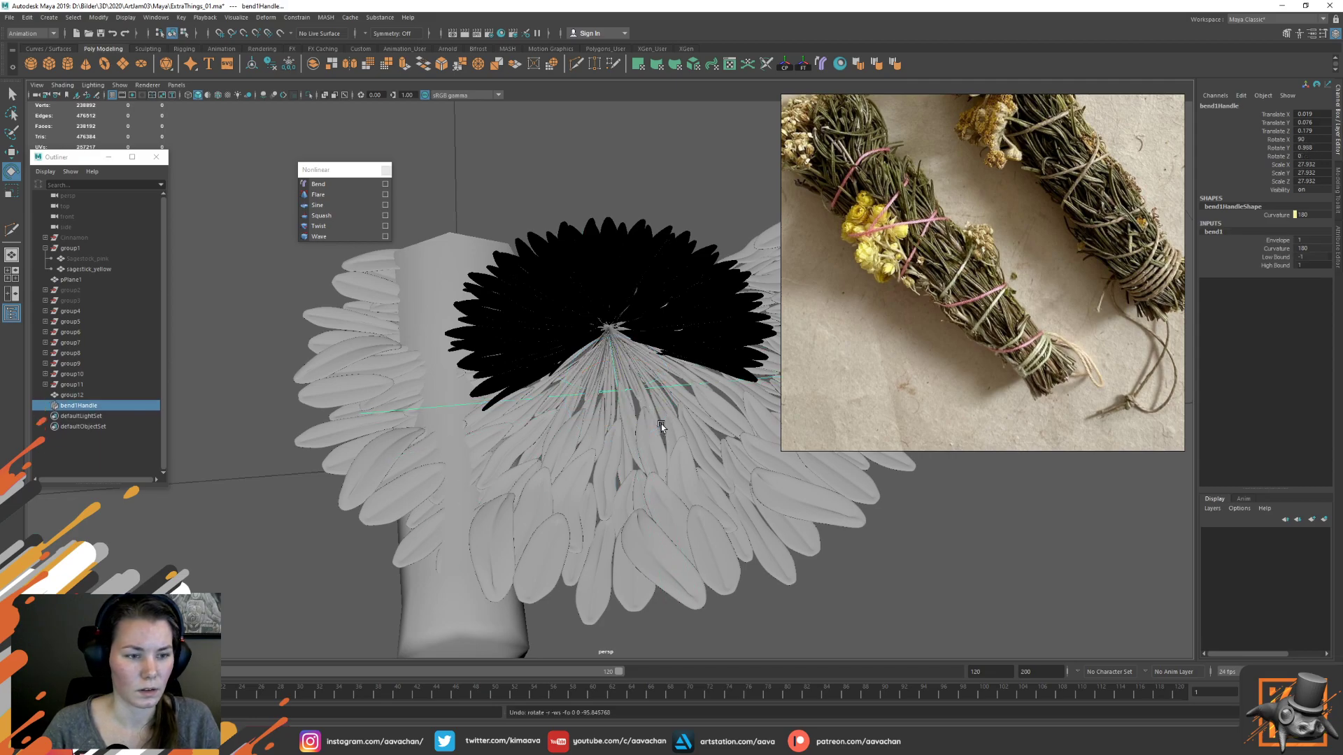
Rotate the bend handle to about -85 degrees in Z so the leaf sheet curls around the stick's lengthwise direction
click(79, 406)
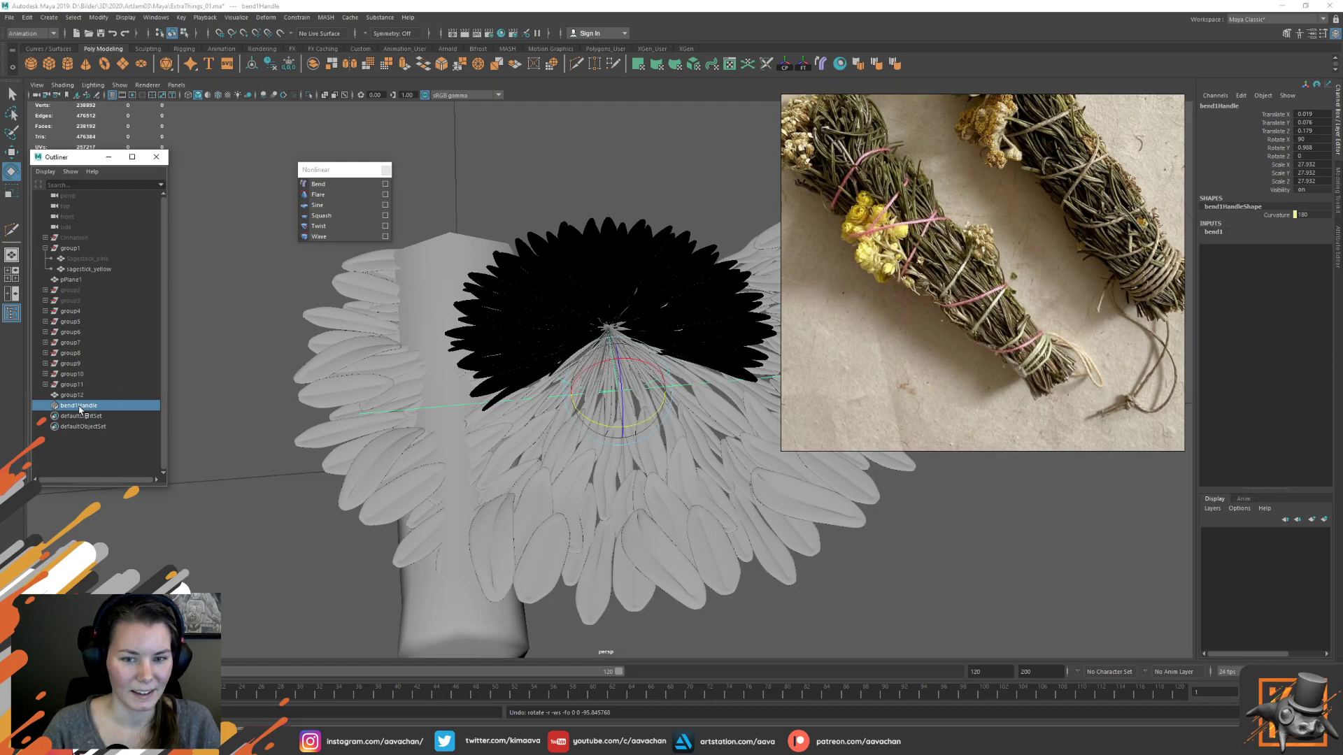
drag(621, 394, 610, 346)
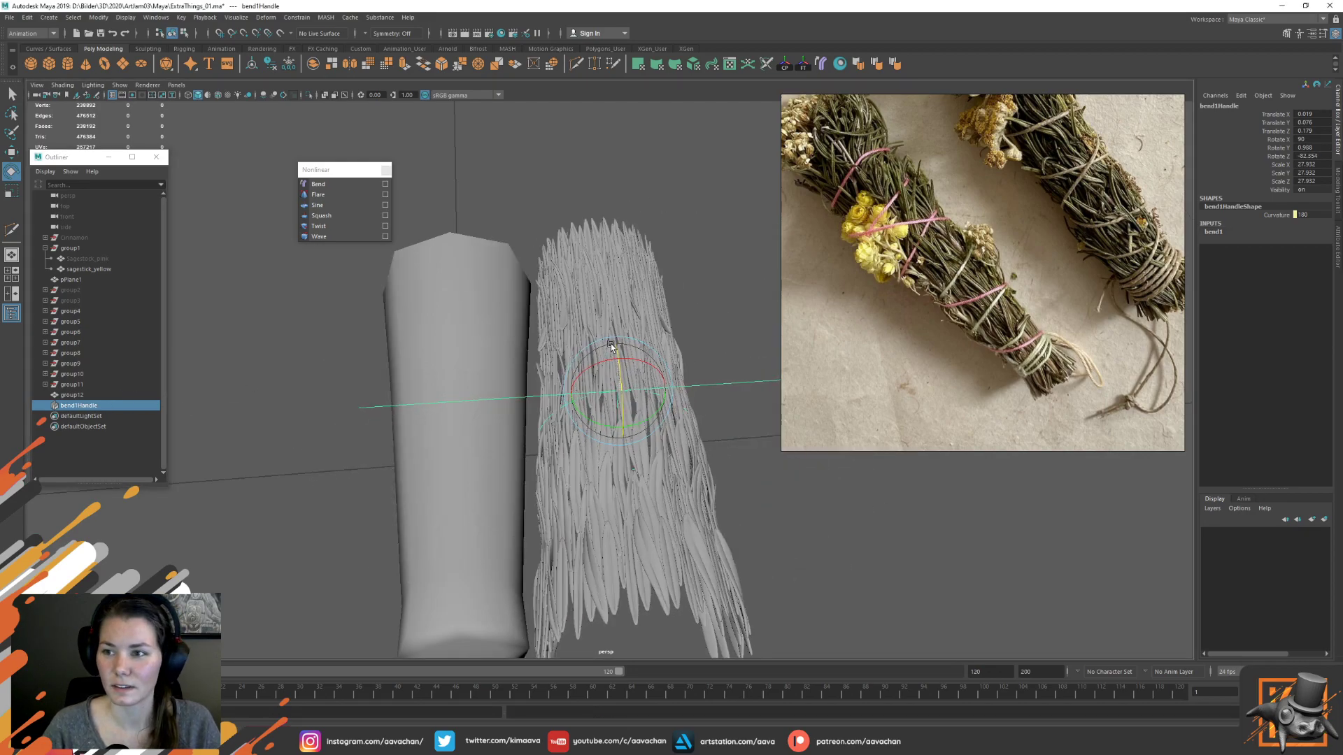
drag(624, 377, 638, 328)
key(ctrl+z)
key(w)
Try a curvature of 90 on the bend deformer and settle on 360 to close the leaf sheet into a tube
double_click(1318, 215)
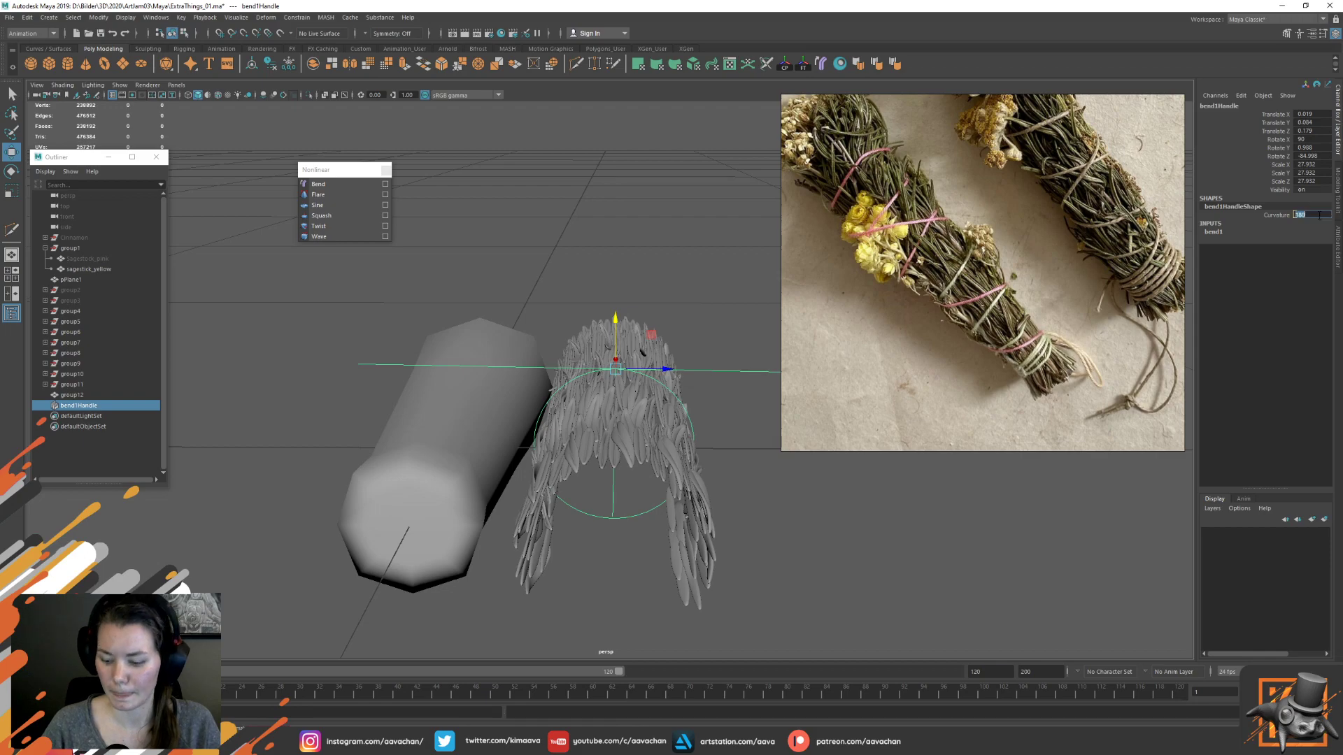
key(Return)
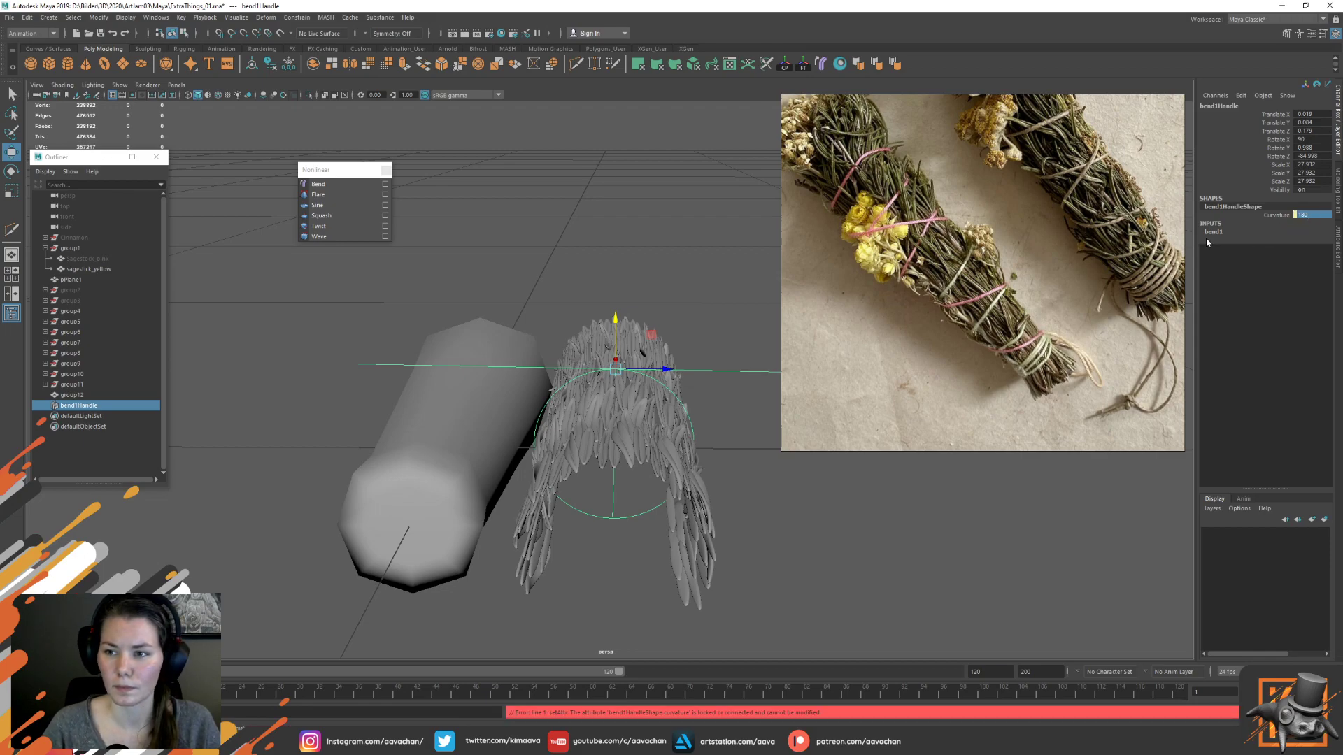
click(1213, 232)
double_click(1313, 249)
text(90)
key(Return)
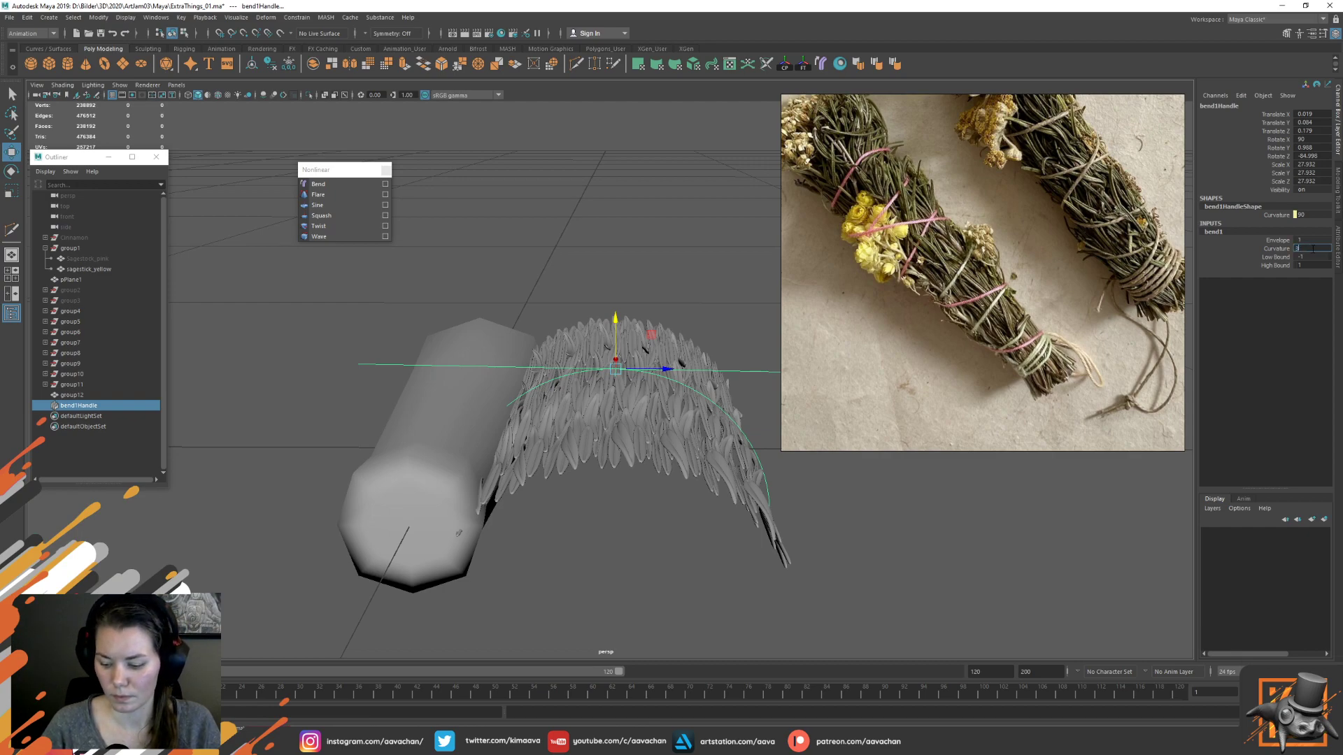
text(360)
key(Return)
Move the bend handle to about 0.152 in Z so the leaf tube wraps around the stick
mouse_move(642, 359)
mouse_down()
mouse_move(682, 368)
mouse_move(625, 367)
mouse_move(640, 366)
mouse_up()
drag(593, 321, 661, 356)
click(491, 342)
alt+drag(495, 422, 626, 404)
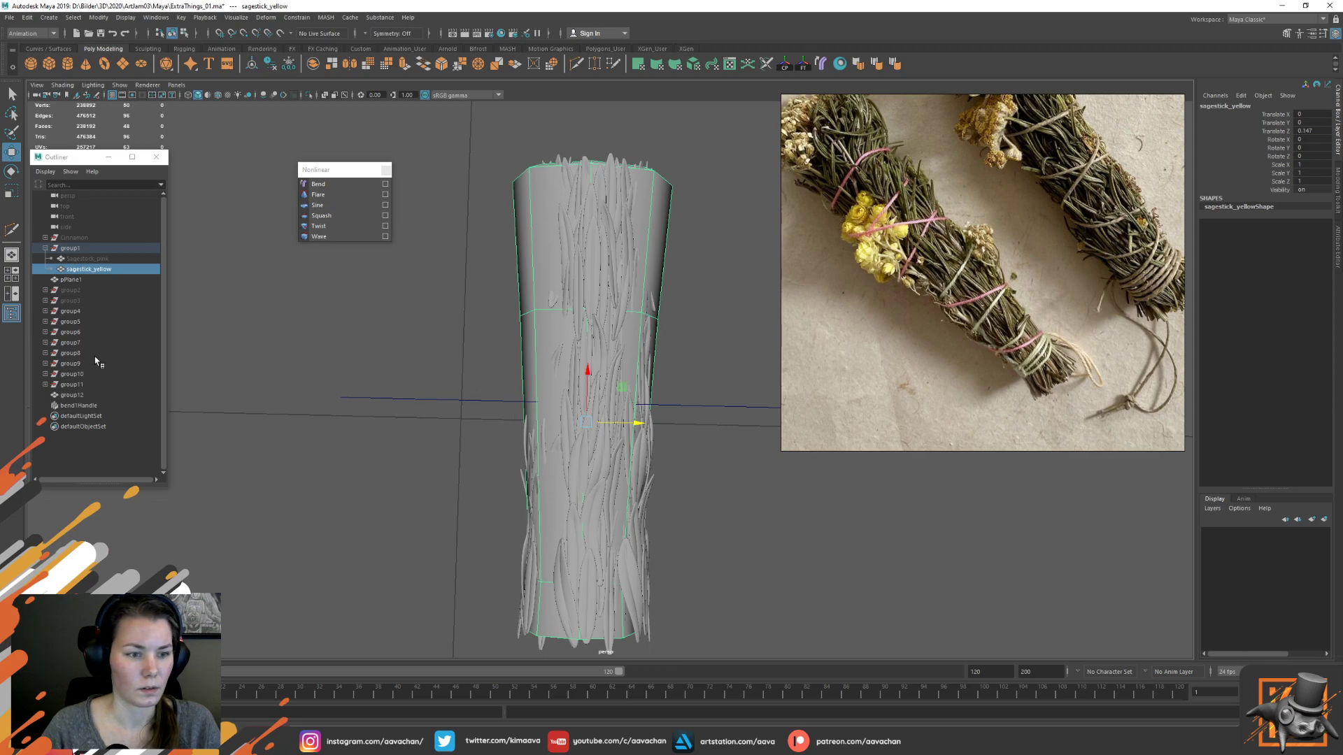
click(704, 413)
alt+drag(704, 418, 656, 345)
Rotate the bend handle in the front view to about -90 degrees in Z to align the leaf tube with the stick
key(space)
drag(626, 293, 628, 287)
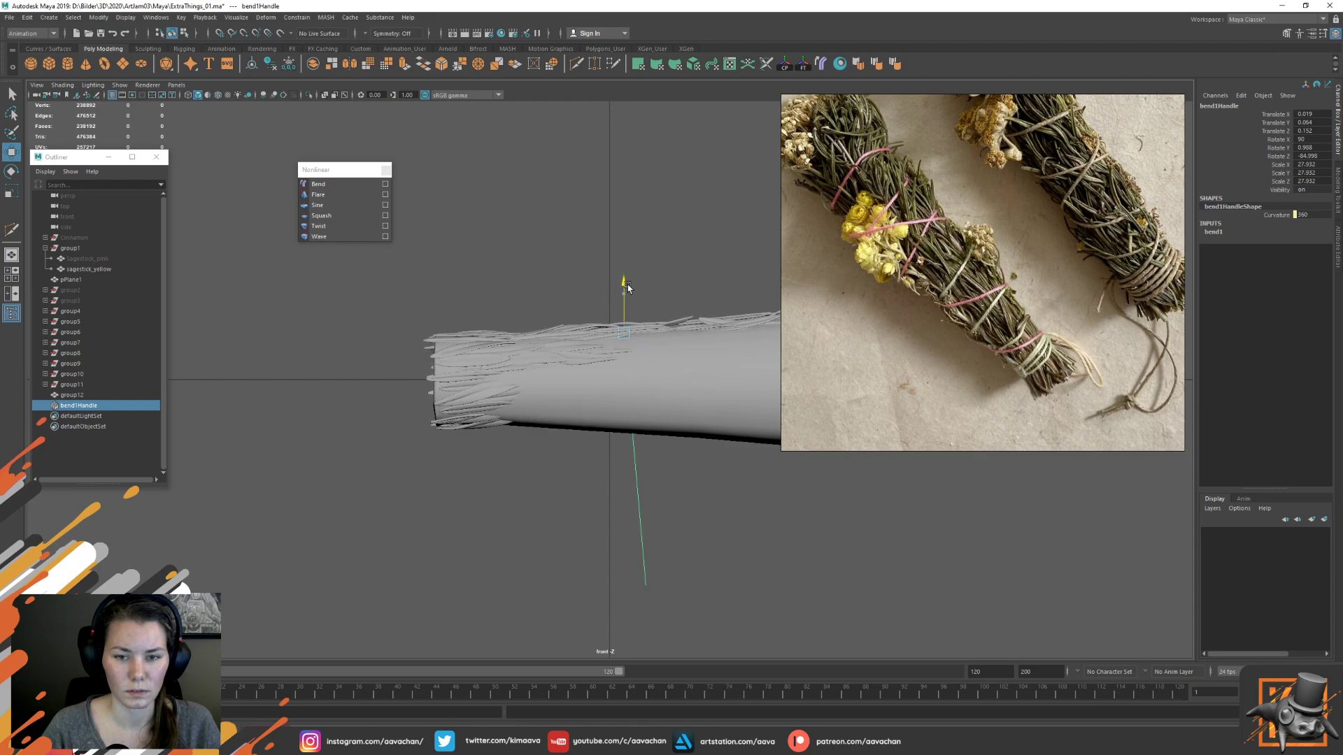
alt+middle_drag(681, 259, 537, 280)
key(e)
drag(518, 333, 542, 392)
Move the bend handle to about 0.069 in X and 0.045 in Y to fit the leaf tube around the stick
key(w)
key(e)
key(w)
mouse_move(518, 312)
mouse_down()
mouse_move(555, 344)
mouse_move(520, 328)
mouse_up()
key(e)
key(w)
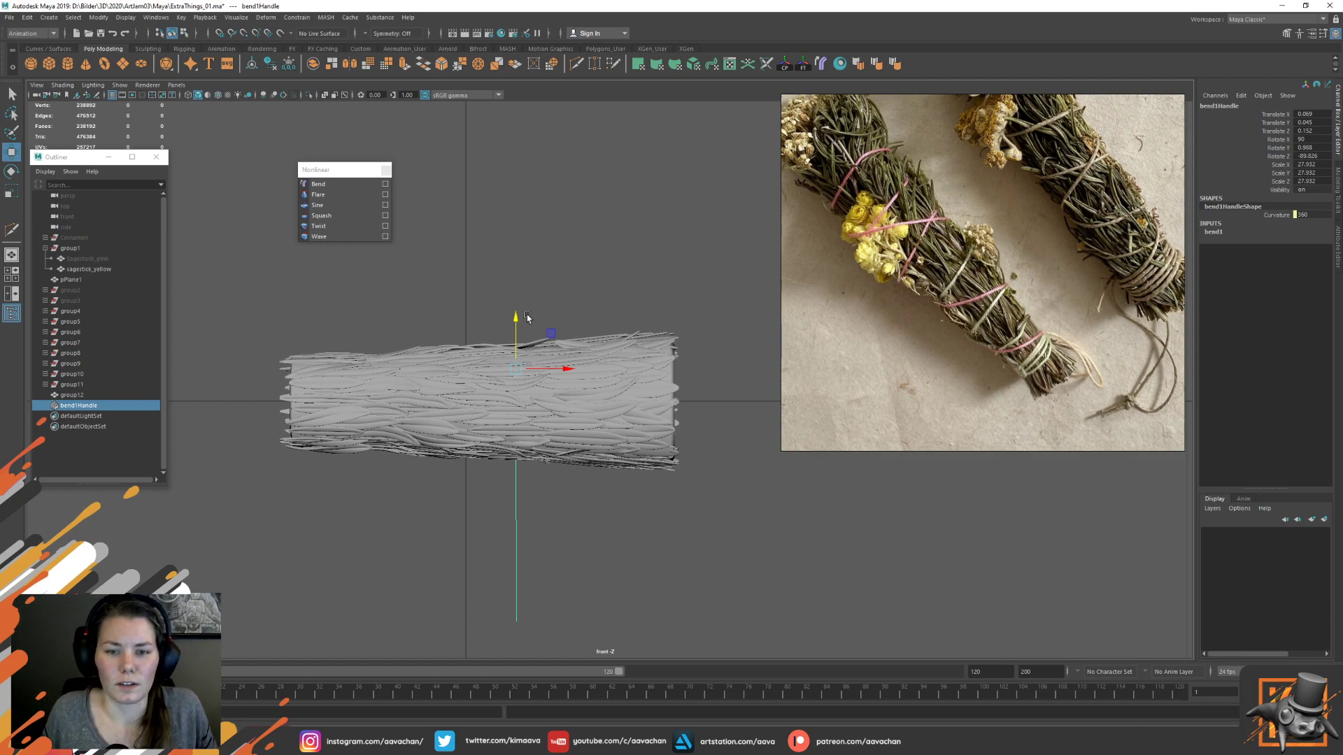
key(space)
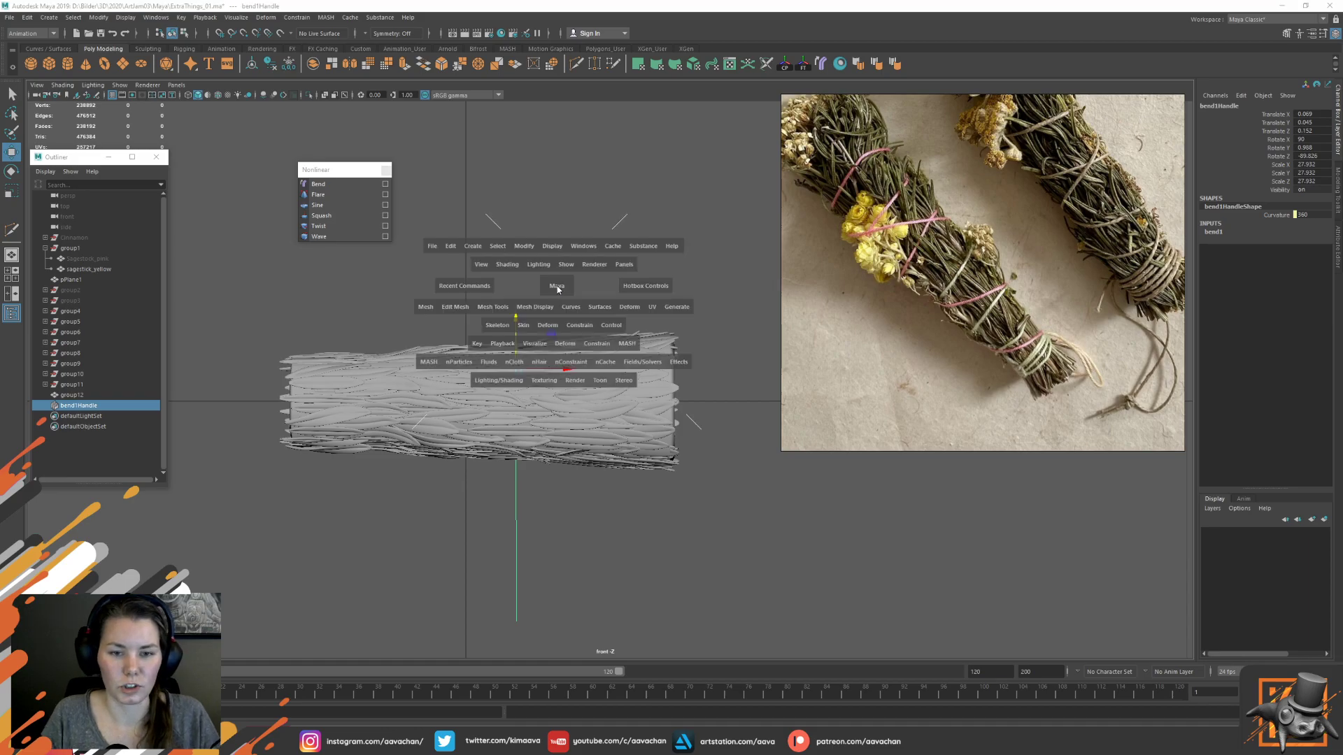
drag(543, 323, 564, 270)
alt+drag(694, 464, 675, 554)
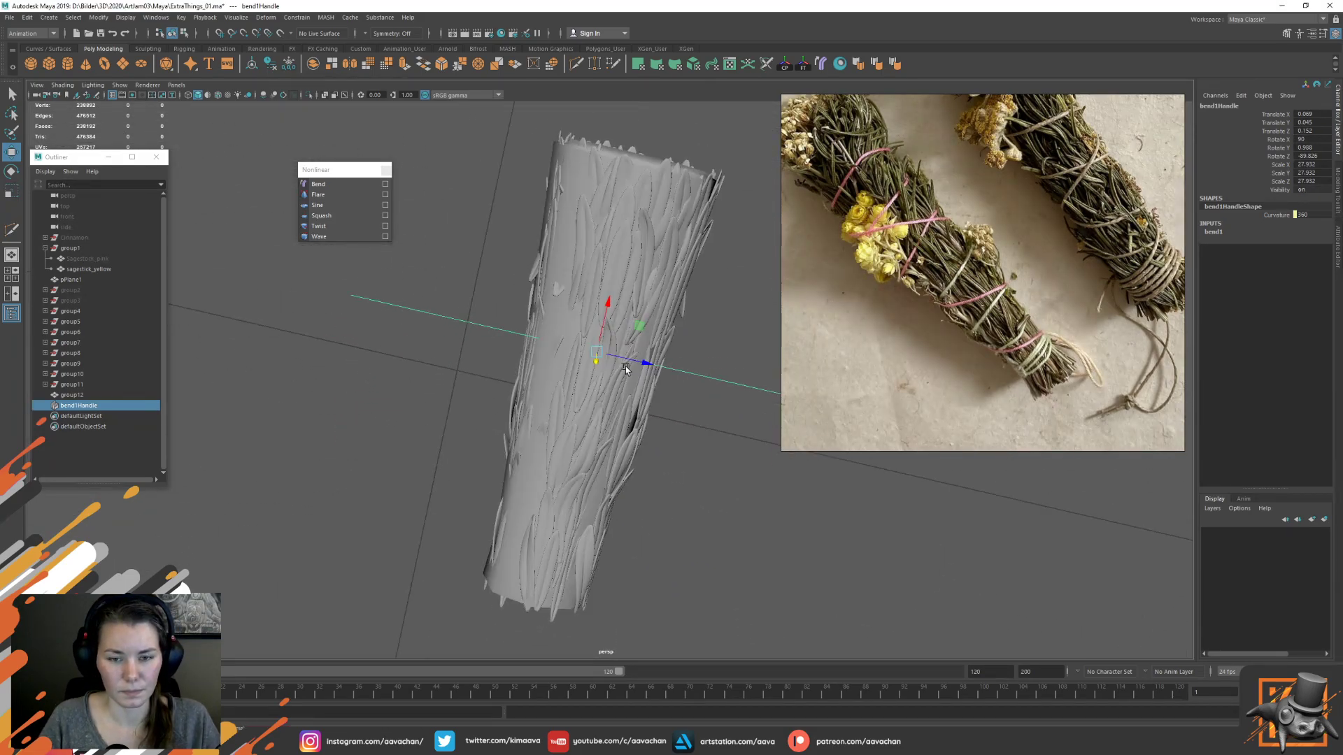
Nudge the bend handle to about 0.044 in Y and 0.148 in Z to refit the leaf tube around the stick
drag(645, 363, 738, 346)
drag(625, 350, 621, 352)
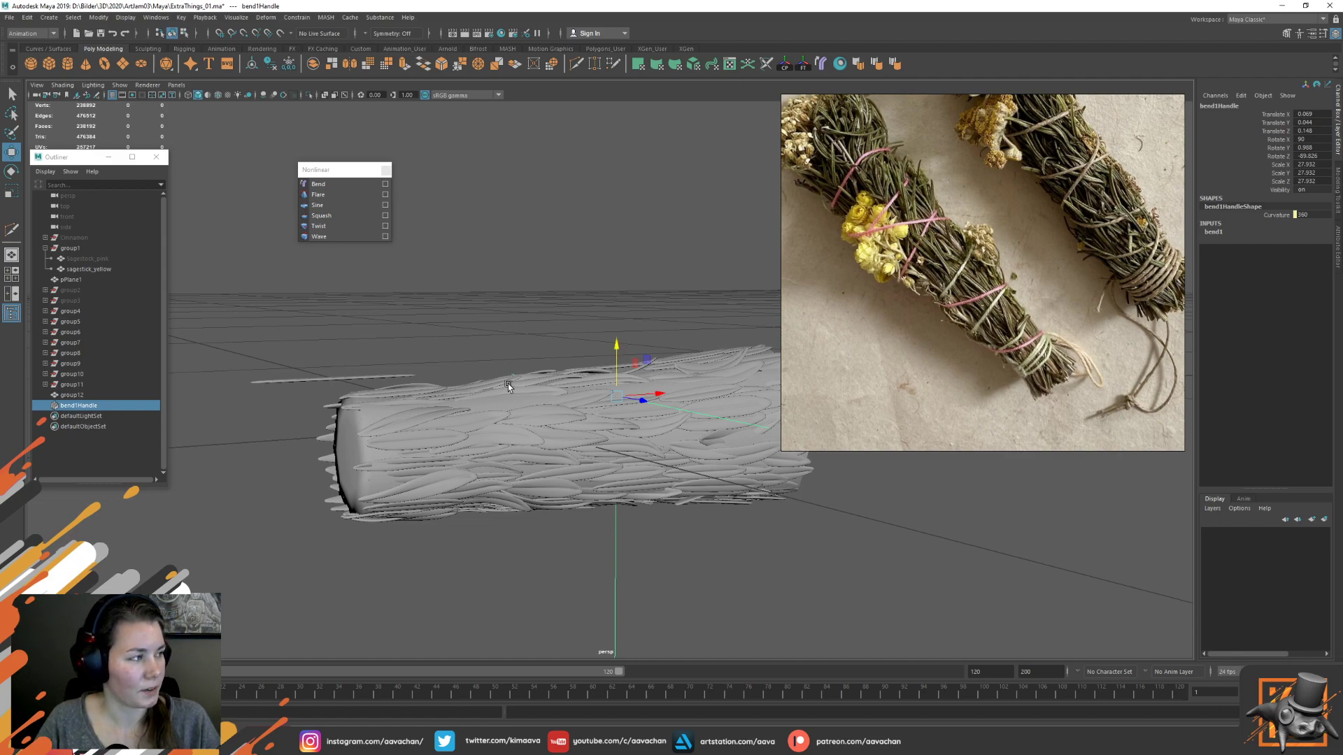
alt+drag(528, 371, 586, 350)
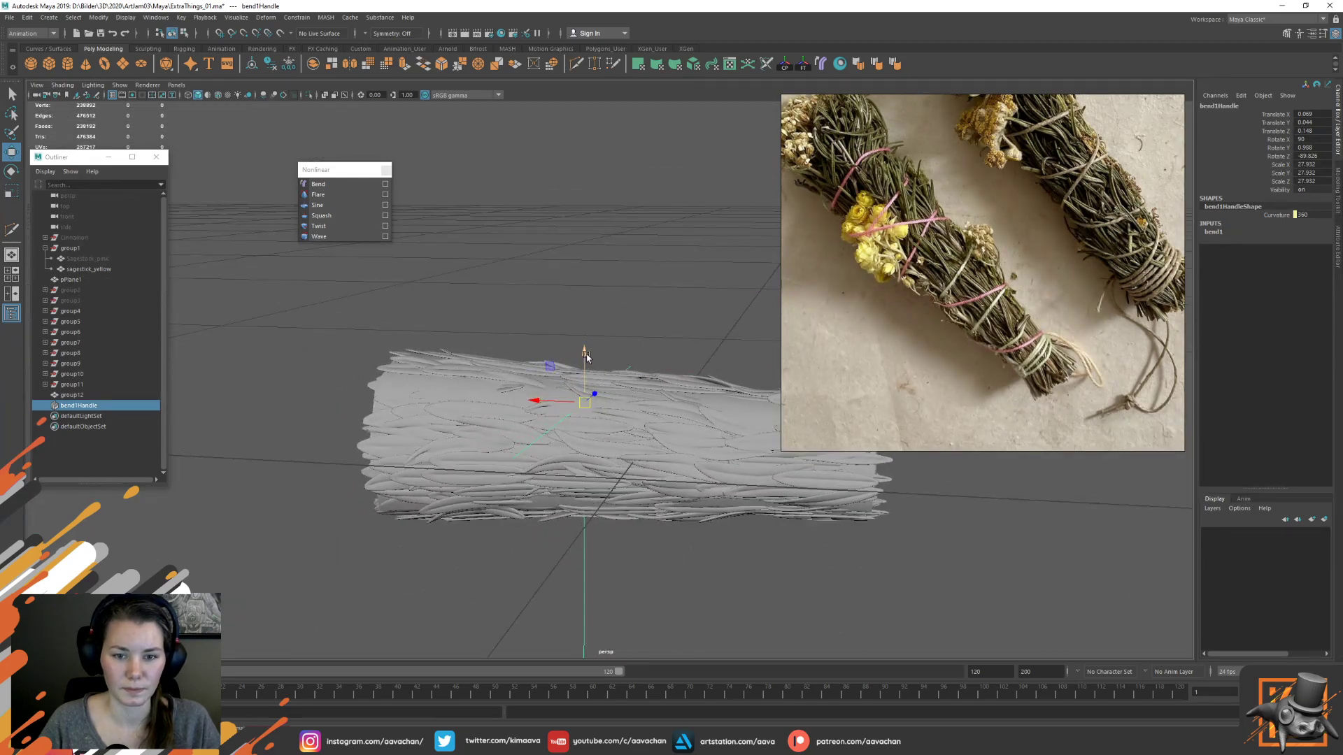
Lower sagestick_yellow to about -0.002 in Y so it sits centred inside the leaf tube
click(82, 396)
click(401, 383)
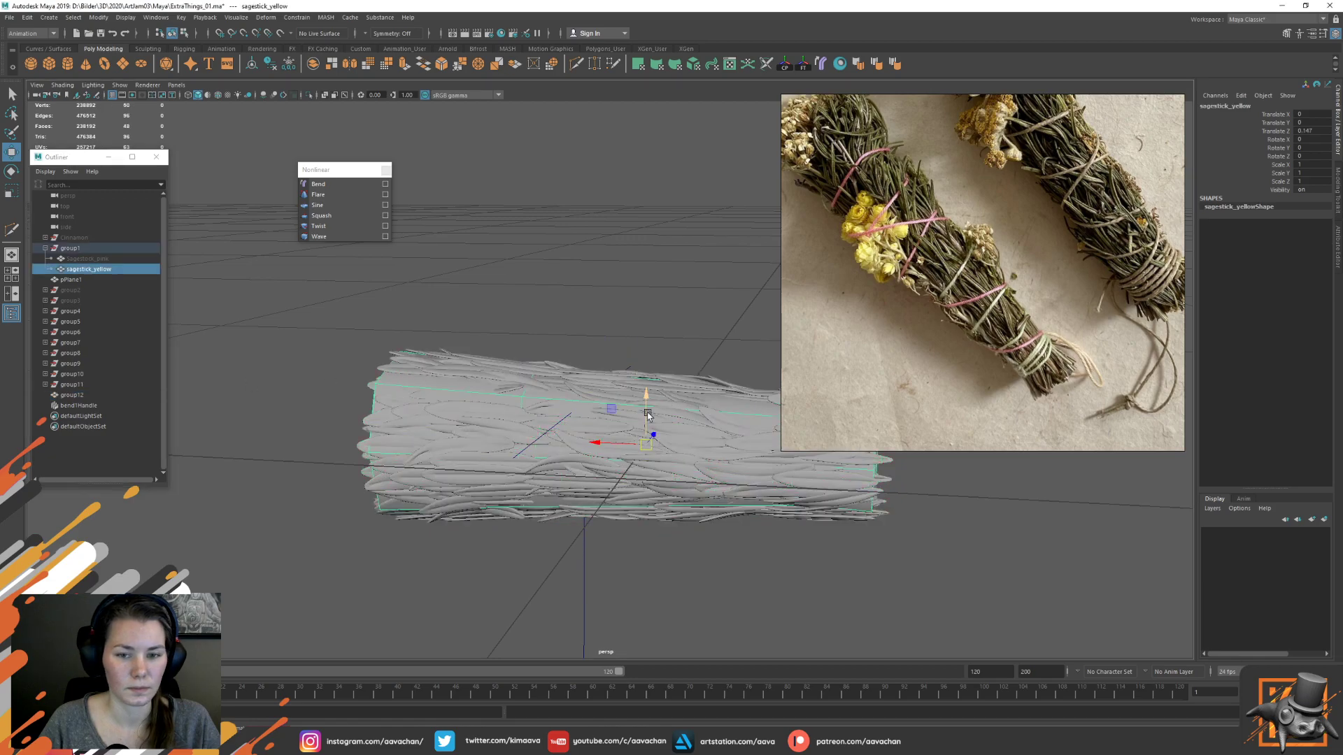
drag(644, 395, 644, 397)
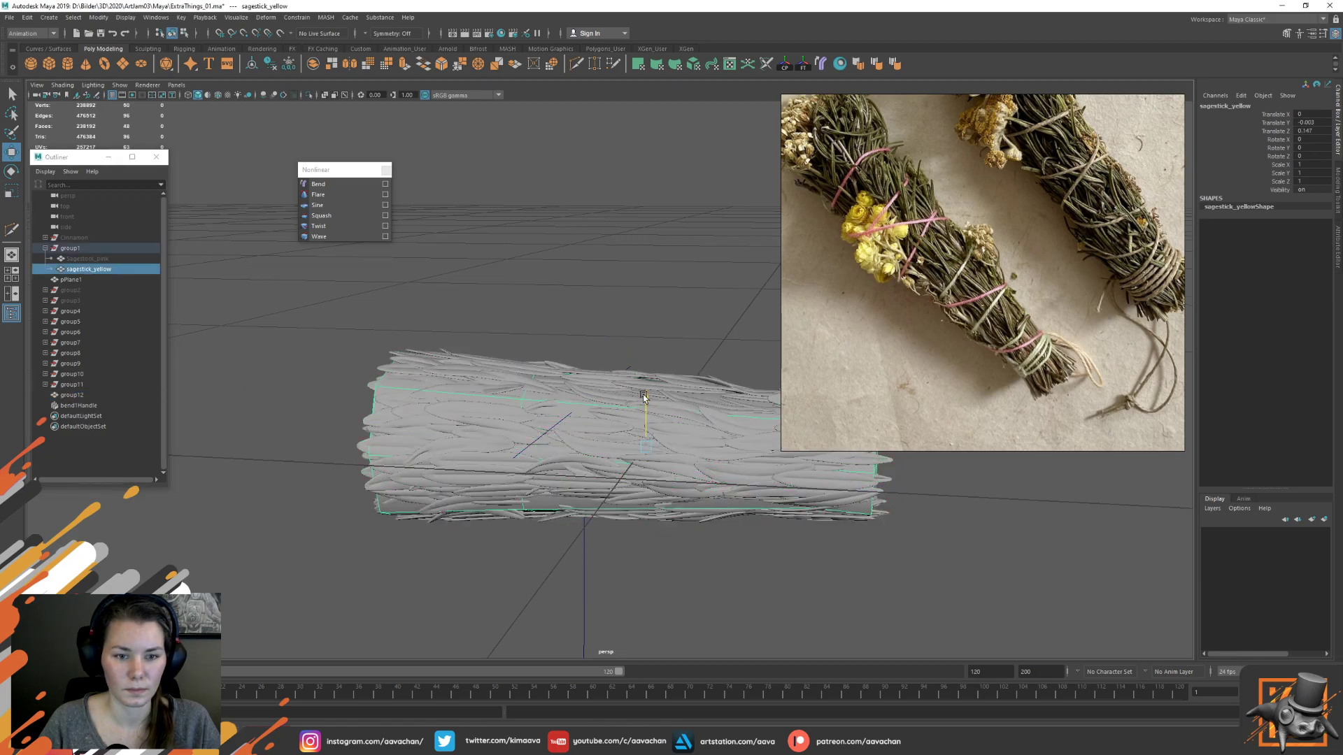
click(575, 330)
Compare the leaf tube's overall shape with the reference photo and save the scene
alt+drag(576, 329, 576, 413)
scroll(579, 413, down, 6)
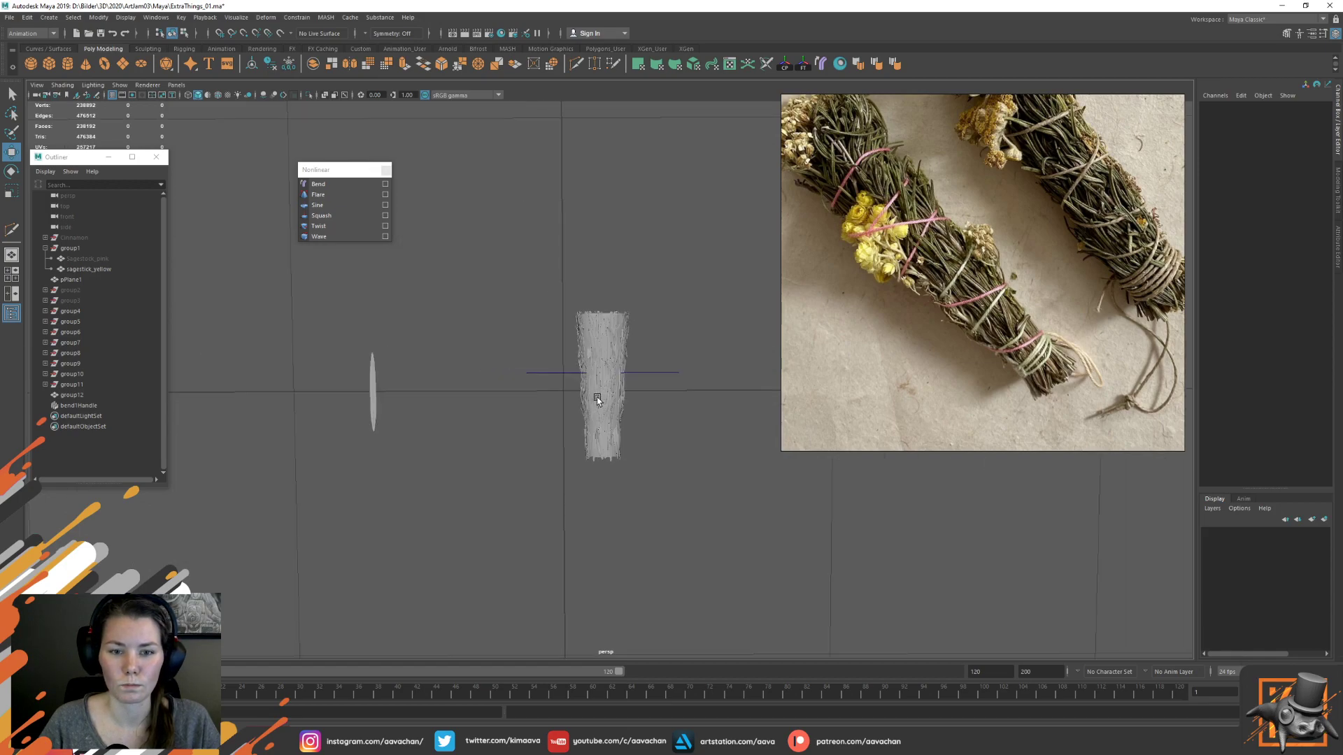
scroll(597, 399, up, 4)
scroll(939, 271, down, 2)
alt+middle_drag(611, 188, 608, 230)
middle_drag(913, 216, 922, 239)
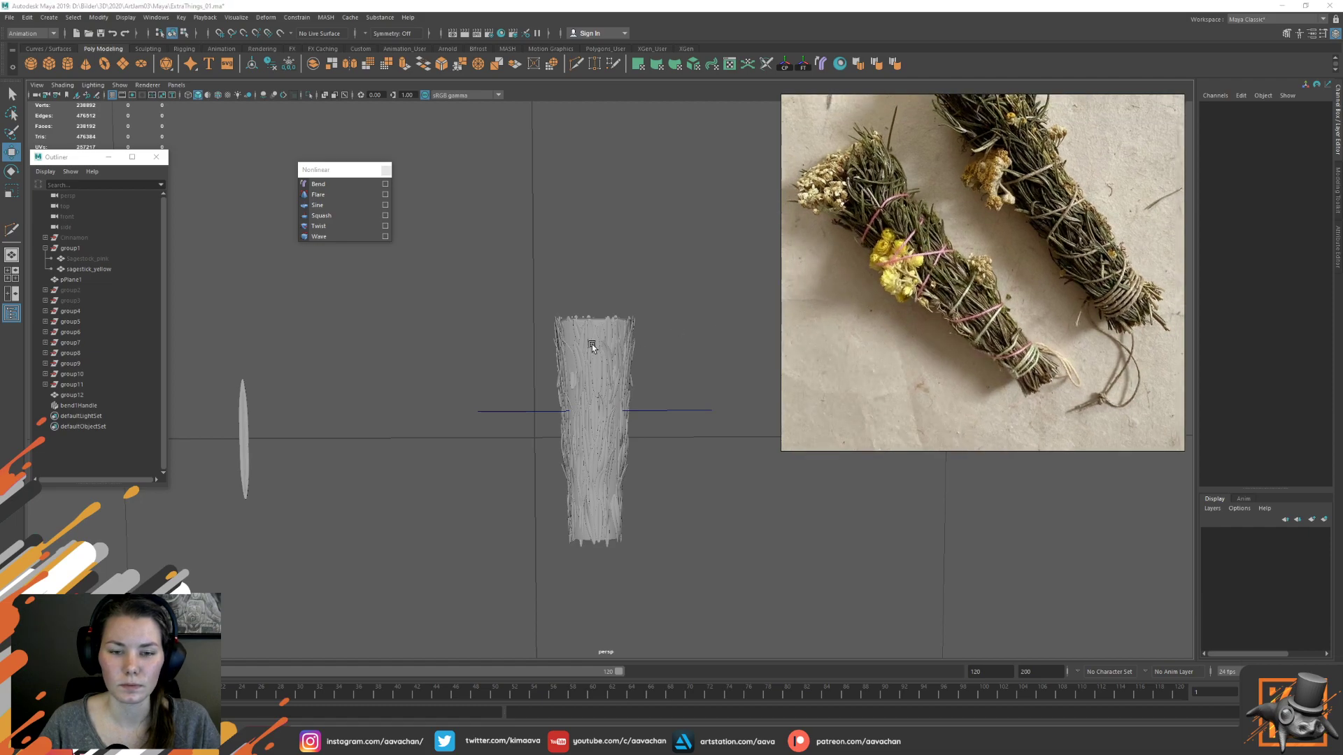
scroll(592, 344, up, 3)
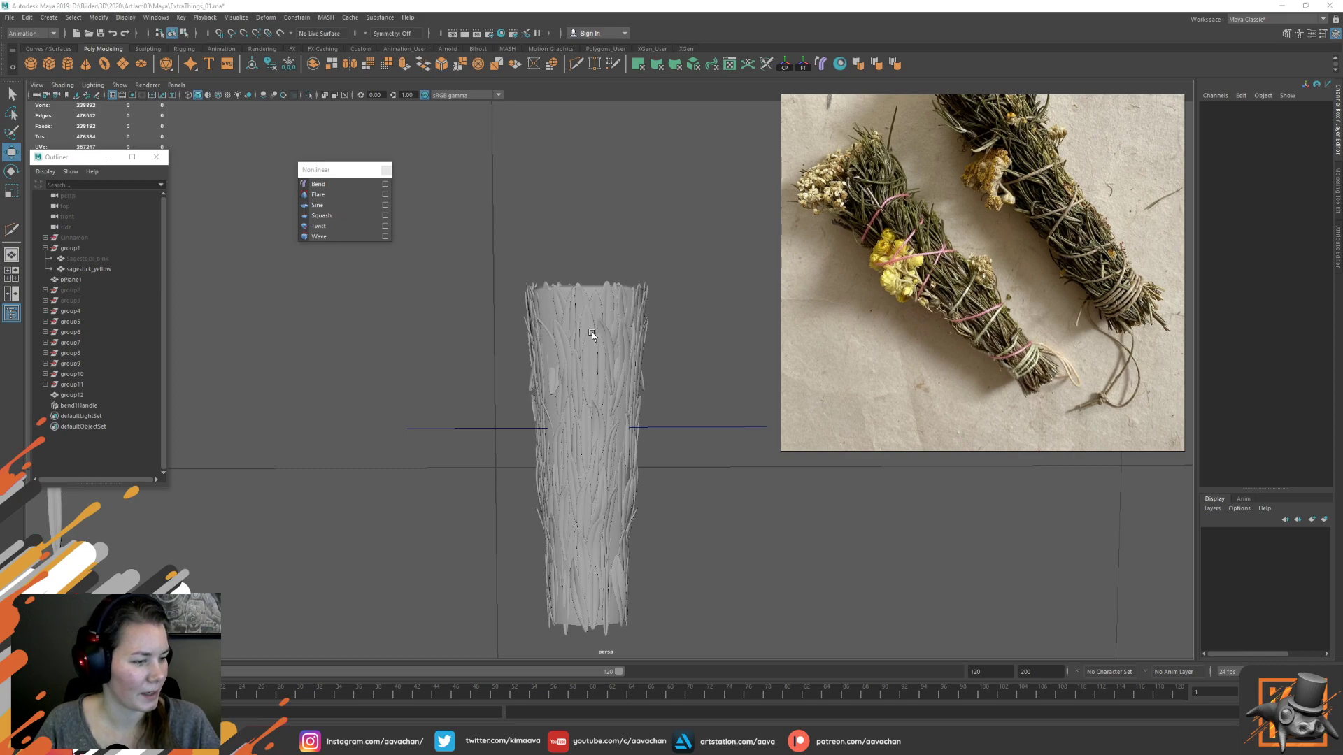
key(ctrl+s)
key(q)
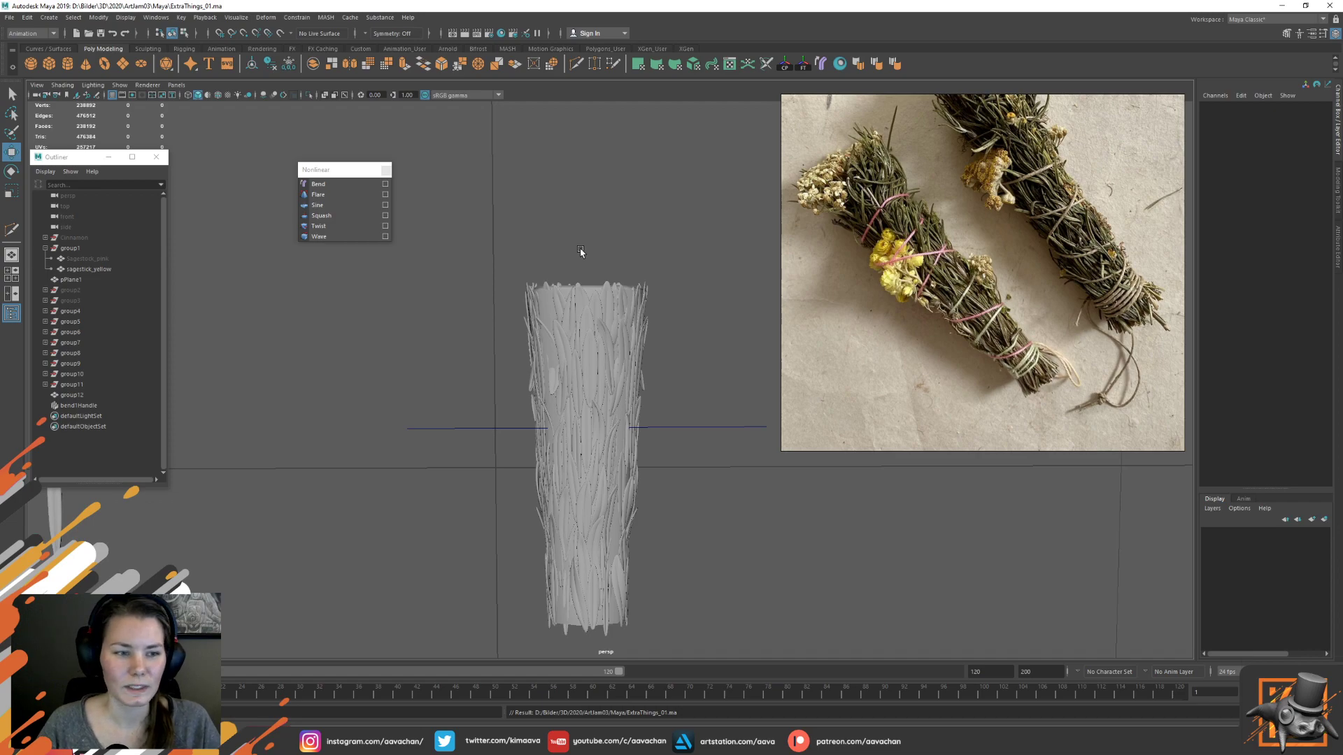
click(74, 396)
click(78, 405)
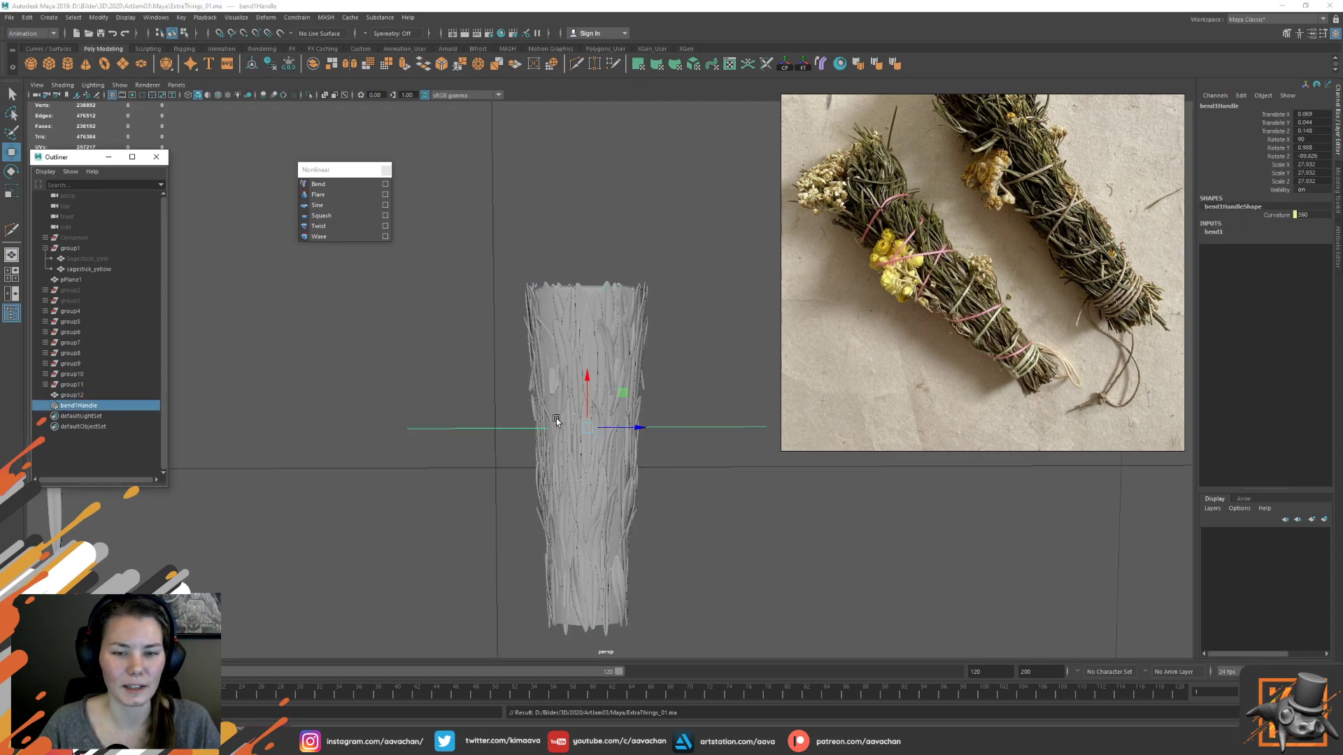
alt+drag(522, 492, 422, 444)
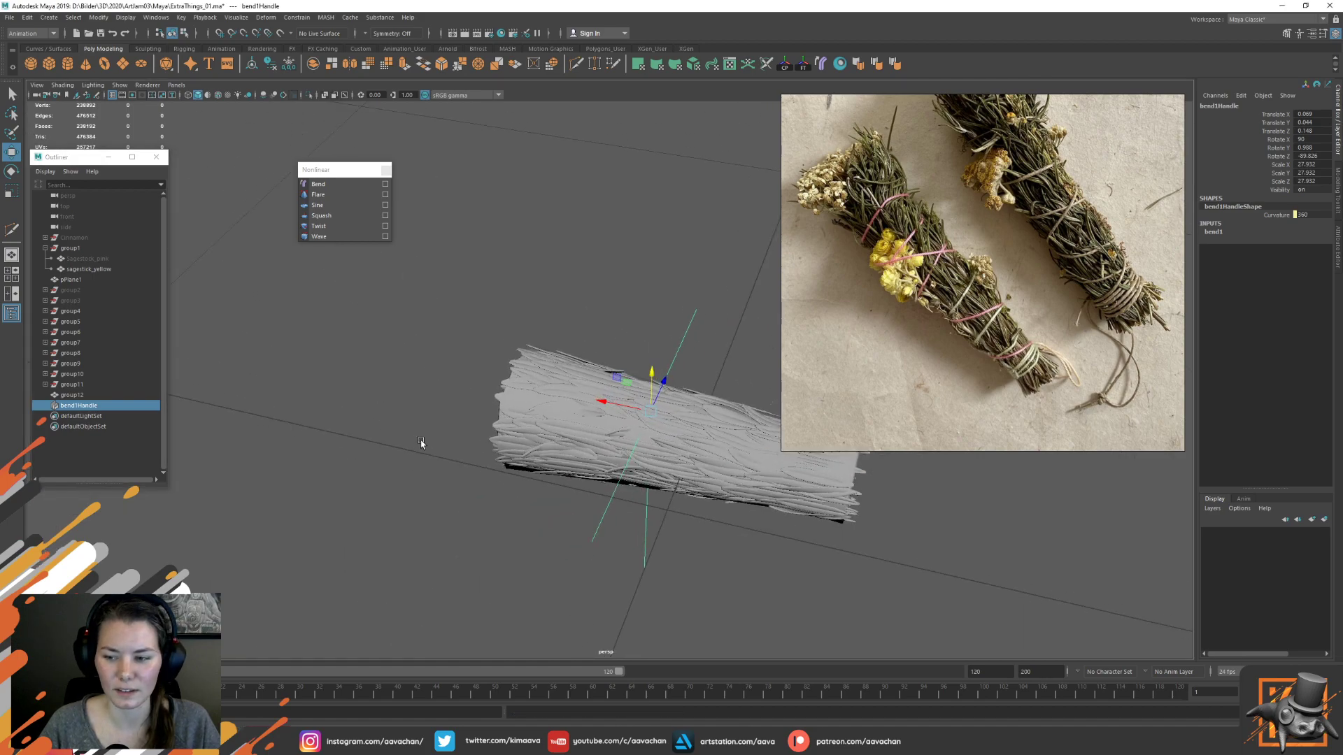
alt+drag(601, 470, 546, 442)
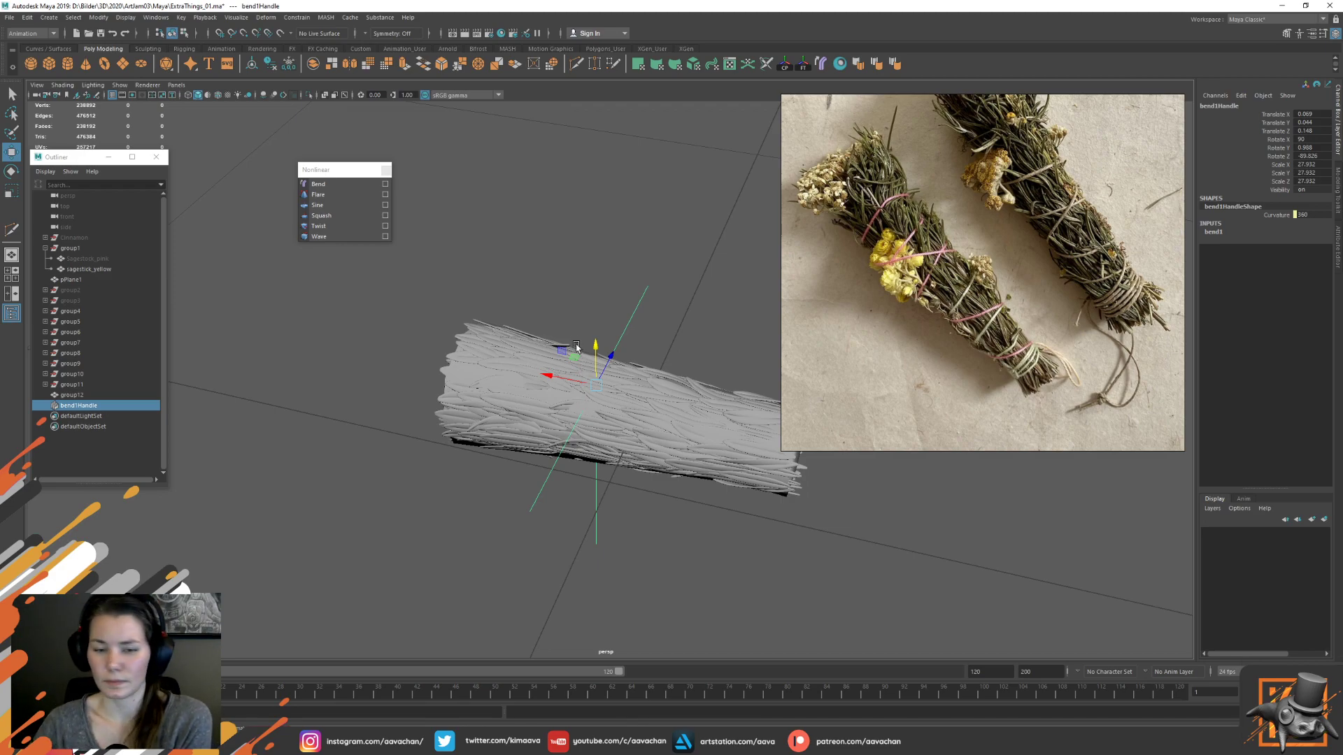
alt+drag(560, 326, 518, 354)
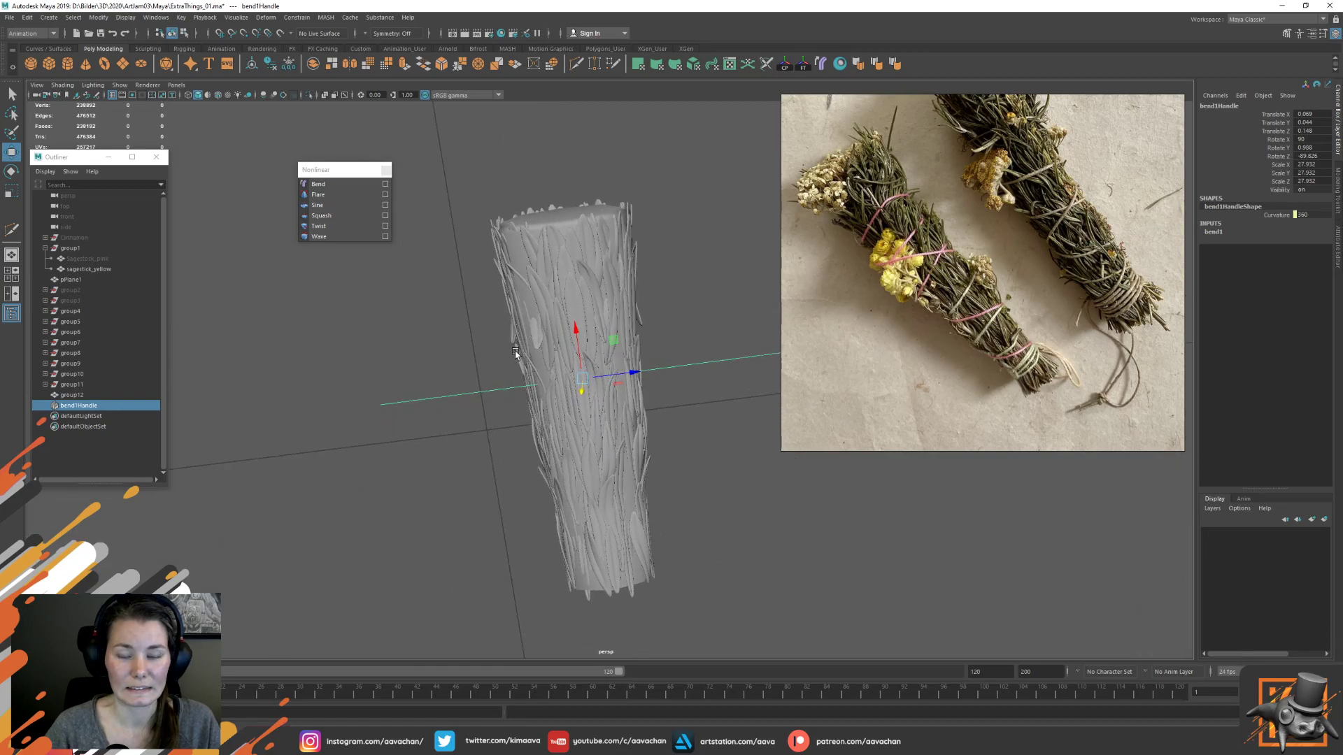
Delete the construction history of the combined leaf mesh group12 to bake in the bend
click(75, 396)
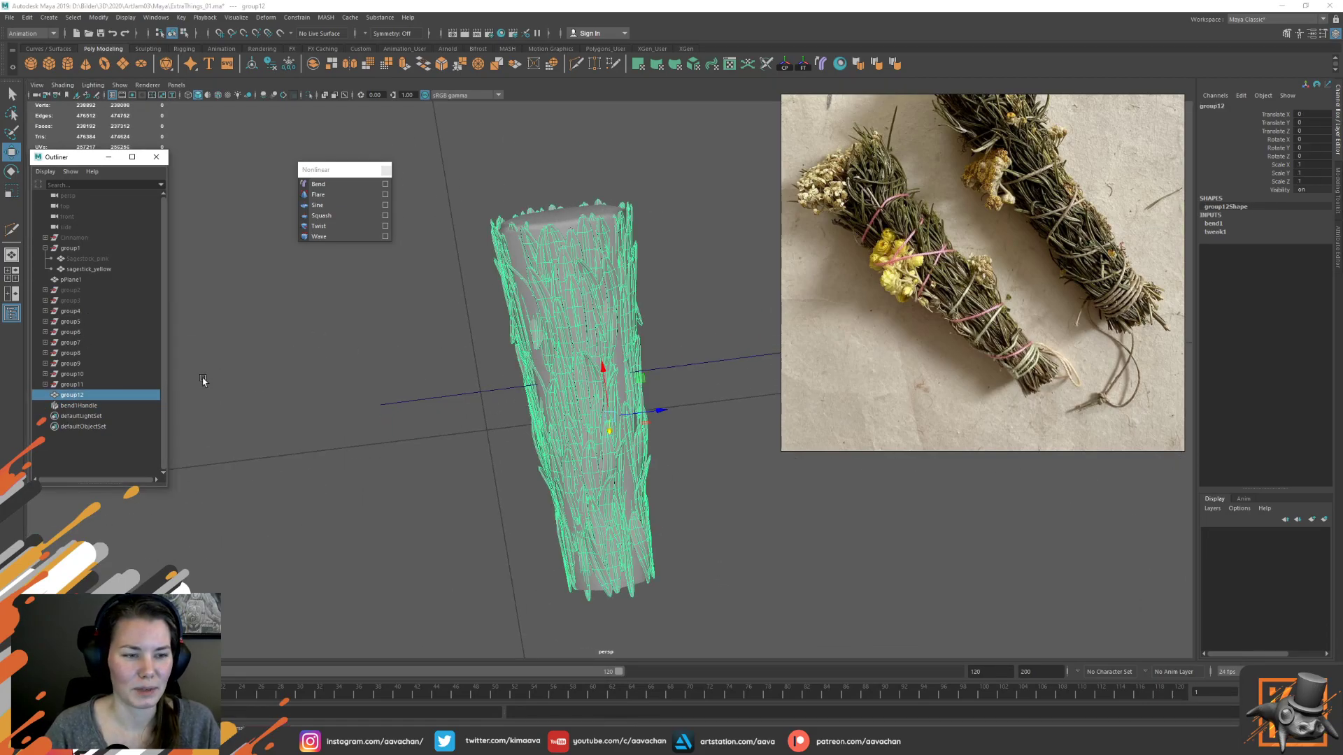
click(92, 313)
shift+click(75, 385)
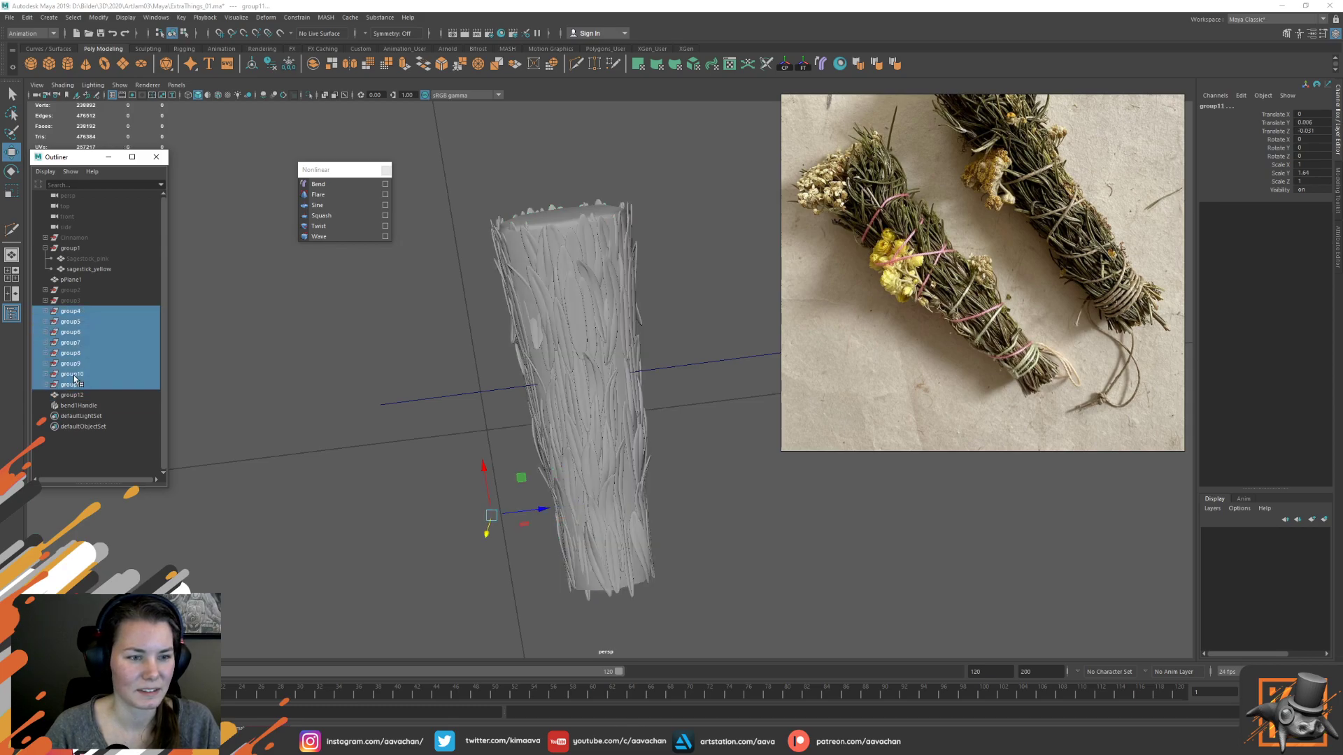
click(83, 313)
click(84, 396)
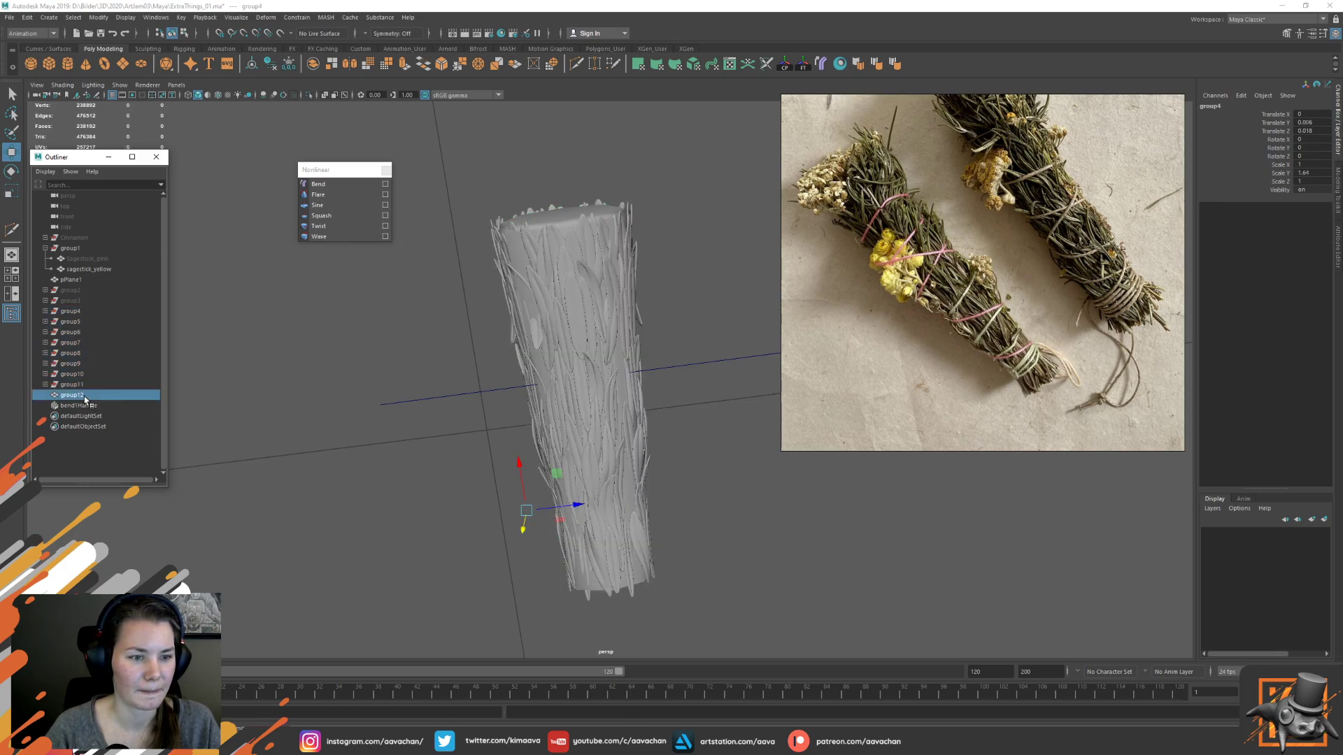
click(45, 385)
click(45, 385)
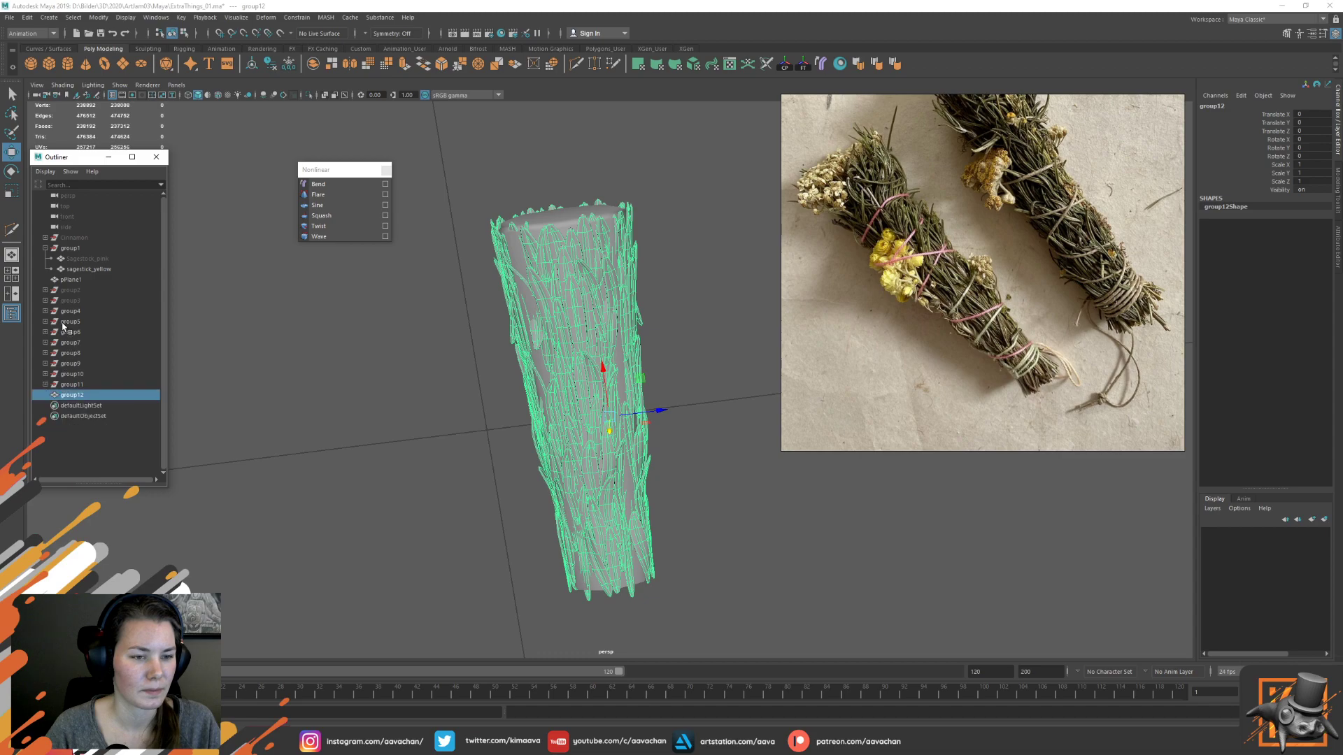
Delete the leftover leaf groups group5 through group11, keeping group4 and group12
click(83, 322)
shift+click(81, 384)
key(Delete)
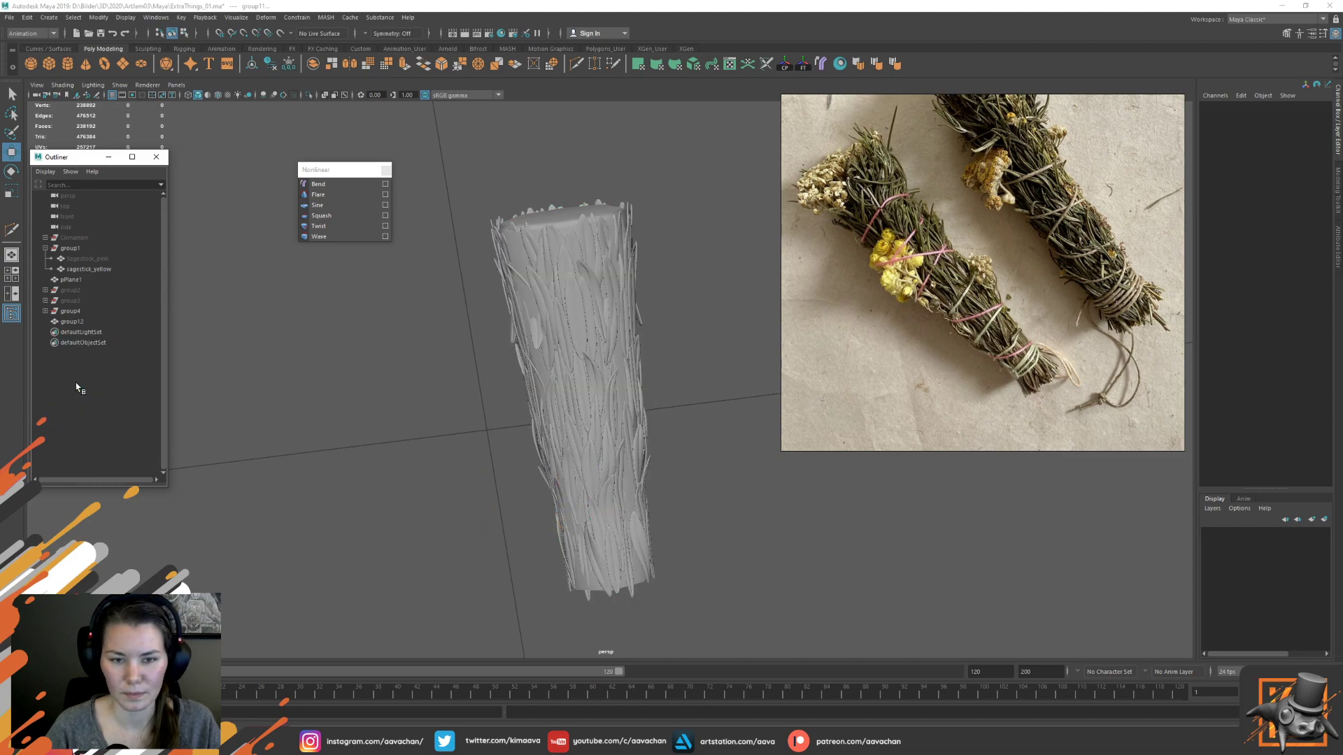
Scale group12 to about 1.23 in X so the leaves extend past both ends of the stick
click(72, 321)
alt+drag(398, 343, 596, 349)
key(r)
click(666, 397)
scroll(692, 402, down, 3)
alt+drag(693, 402, 647, 345)
scroll(595, 314, up, 3)
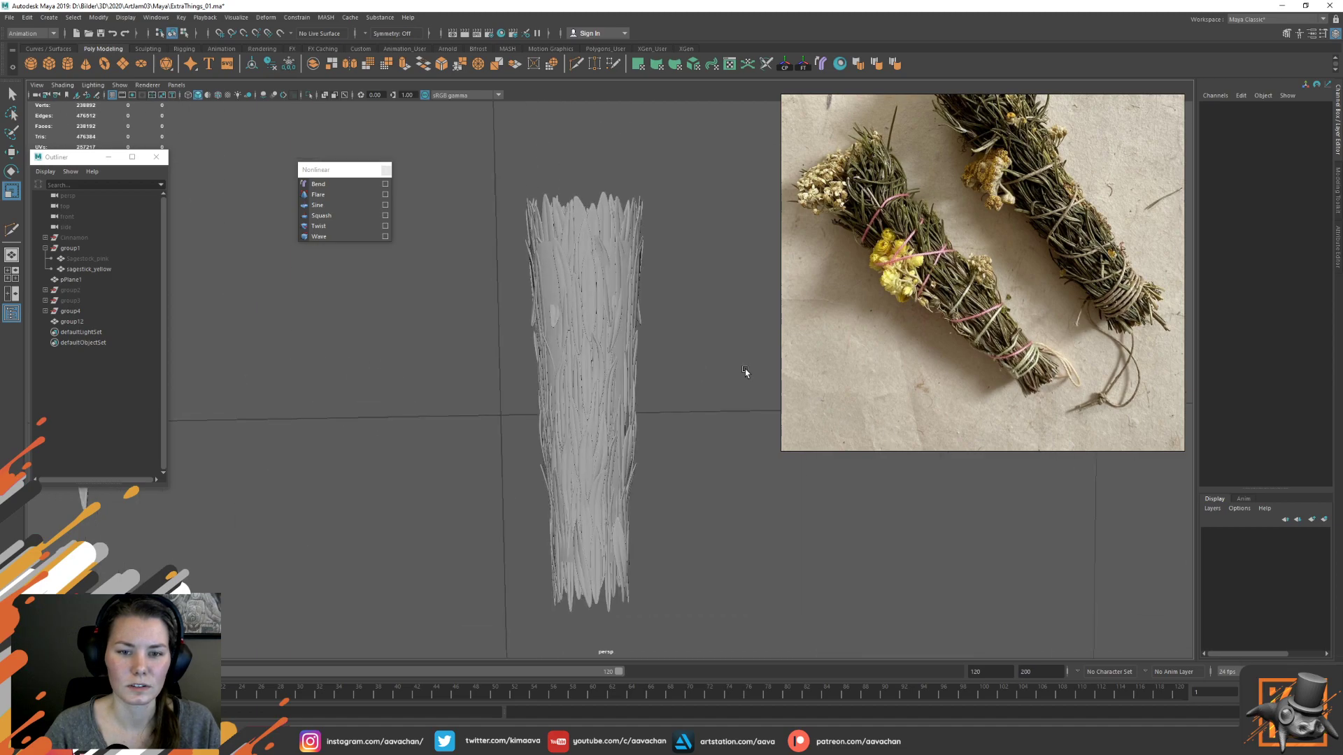
Switch the leaf tube group12 from smooth mesh preview back to its low-poly display
click(545, 272)
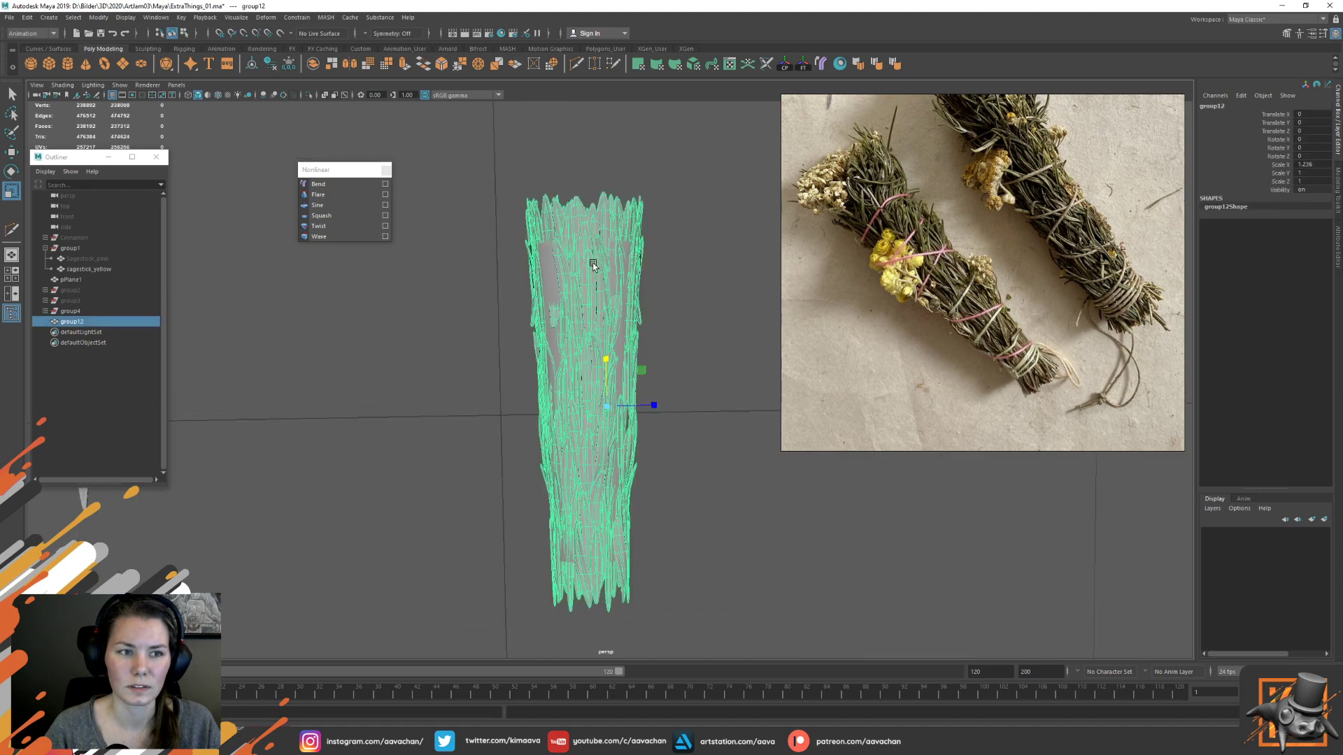
key(w)
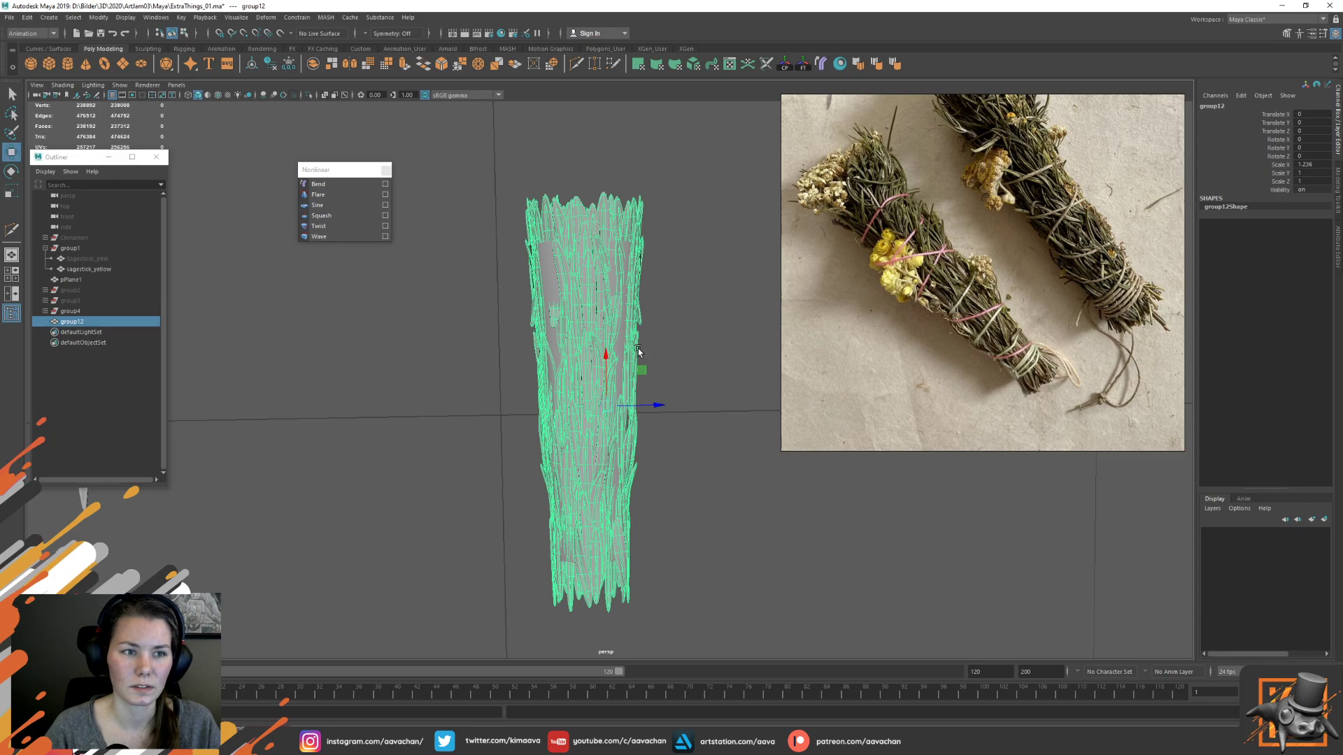
scroll(638, 352, up, 4)
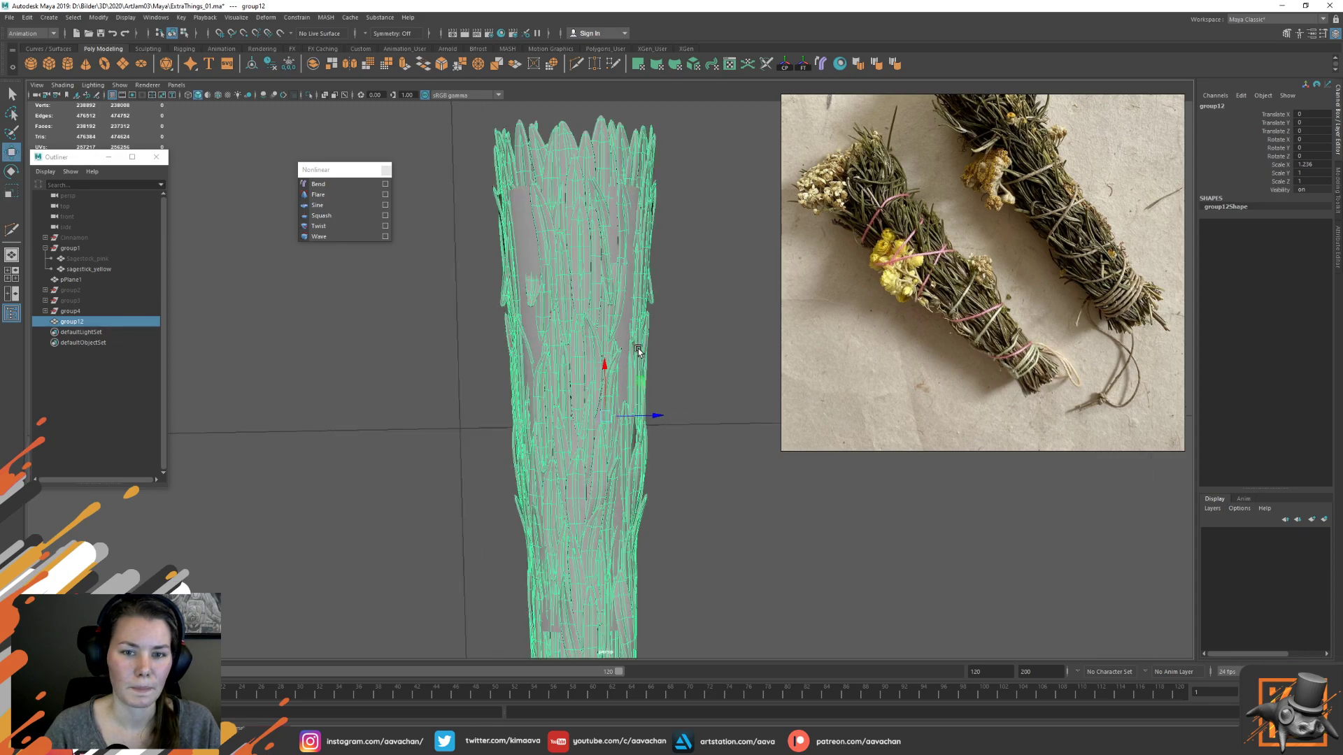
scroll(638, 352, down, 2)
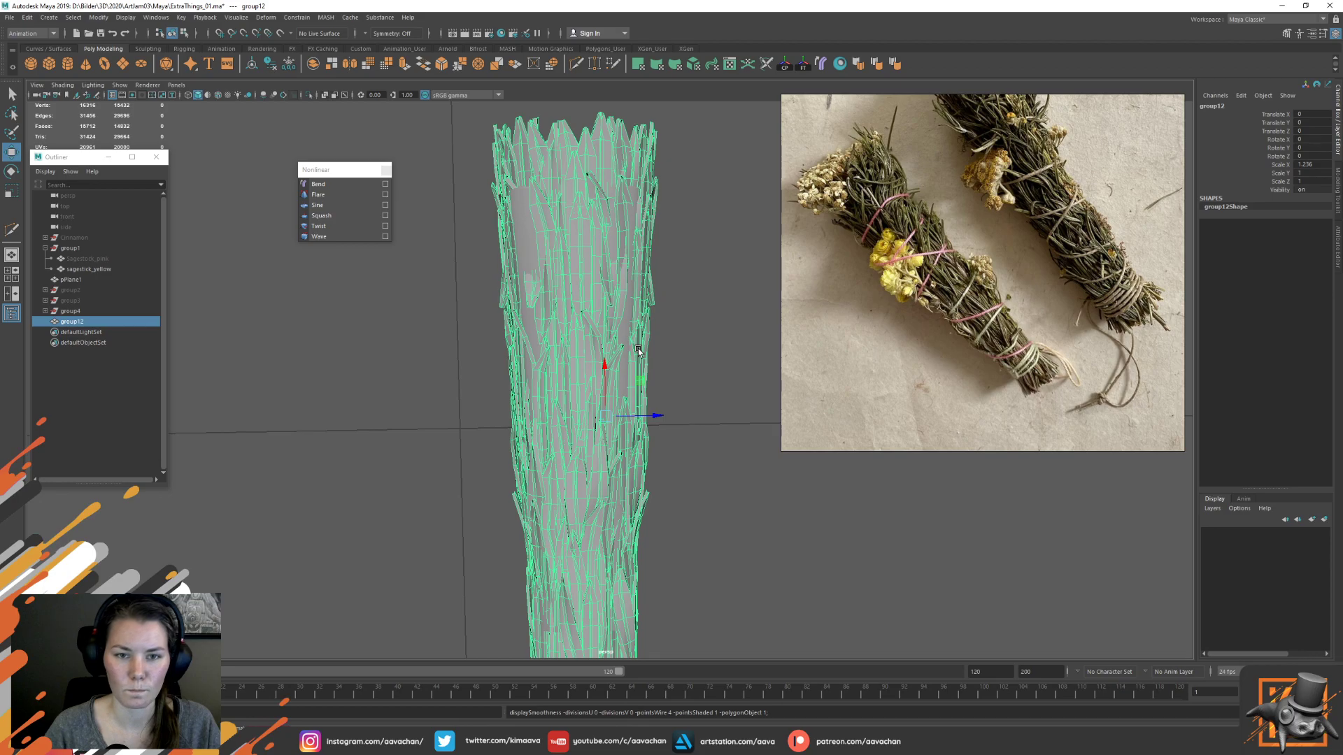
click(692, 291)
scroll(622, 430, down, 3)
scroll(622, 429, up, 3)
click(548, 266)
key(ctrl+z)
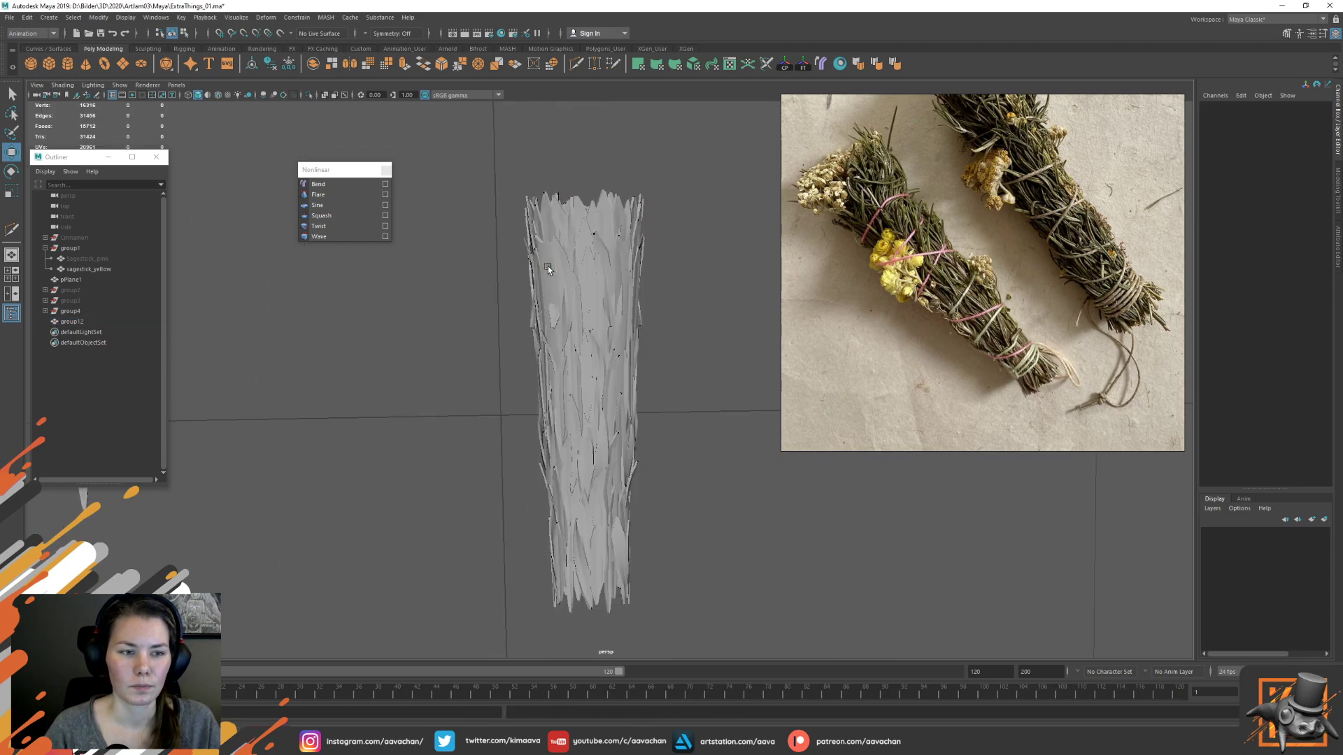
click(552, 262)
click(677, 322)
click(595, 289)
click(552, 279)
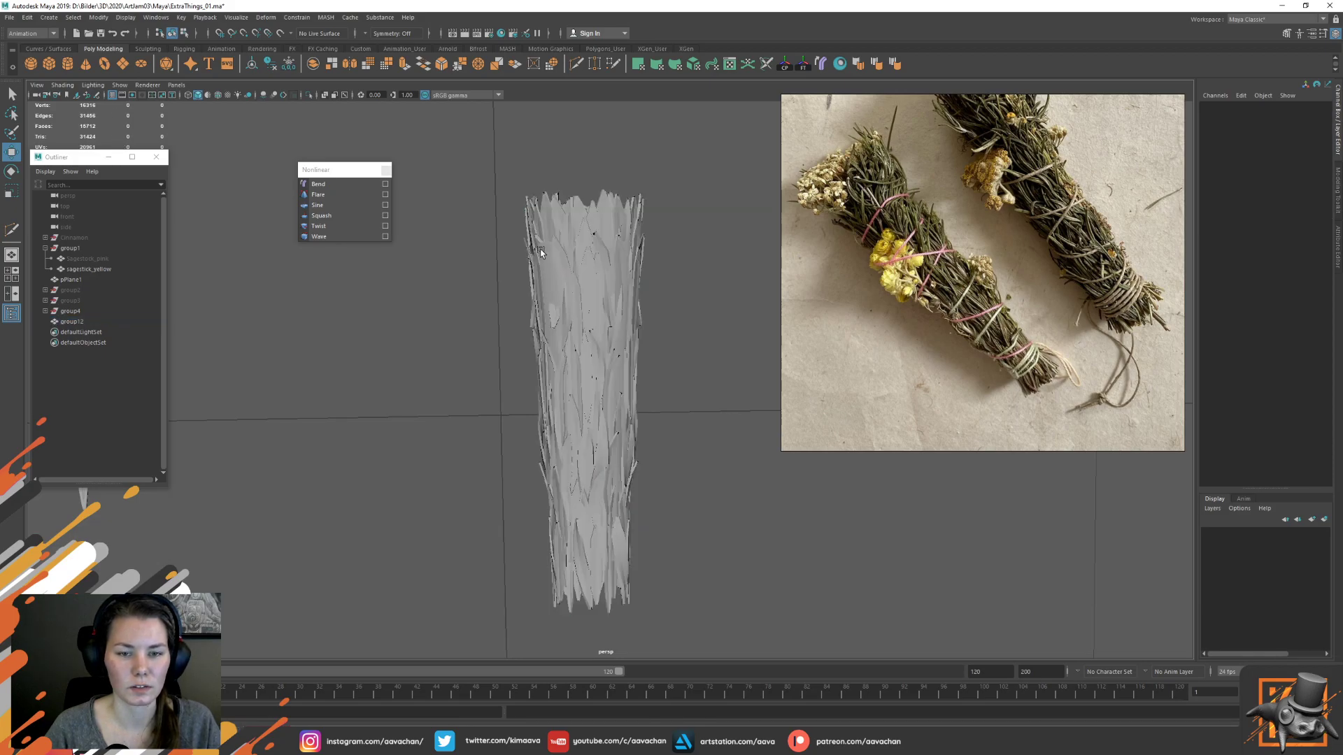
click(528, 217)
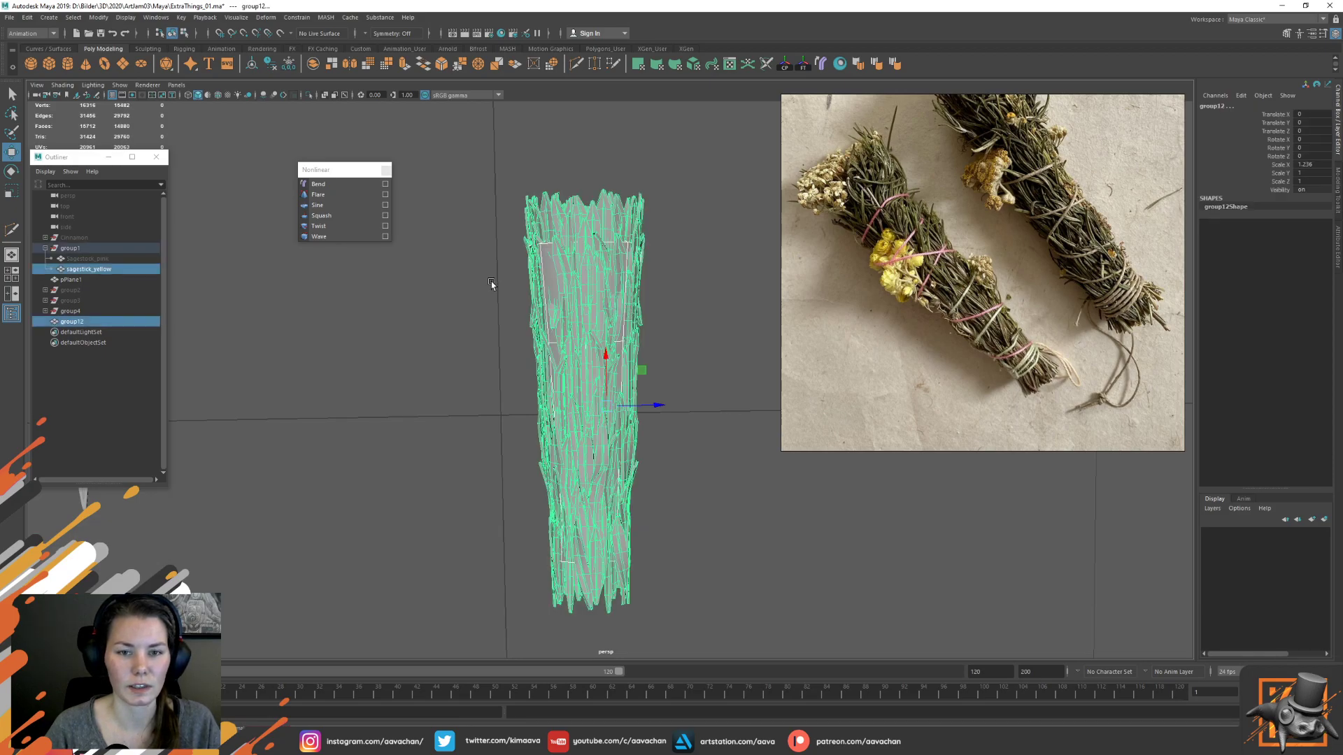
click(12, 17)
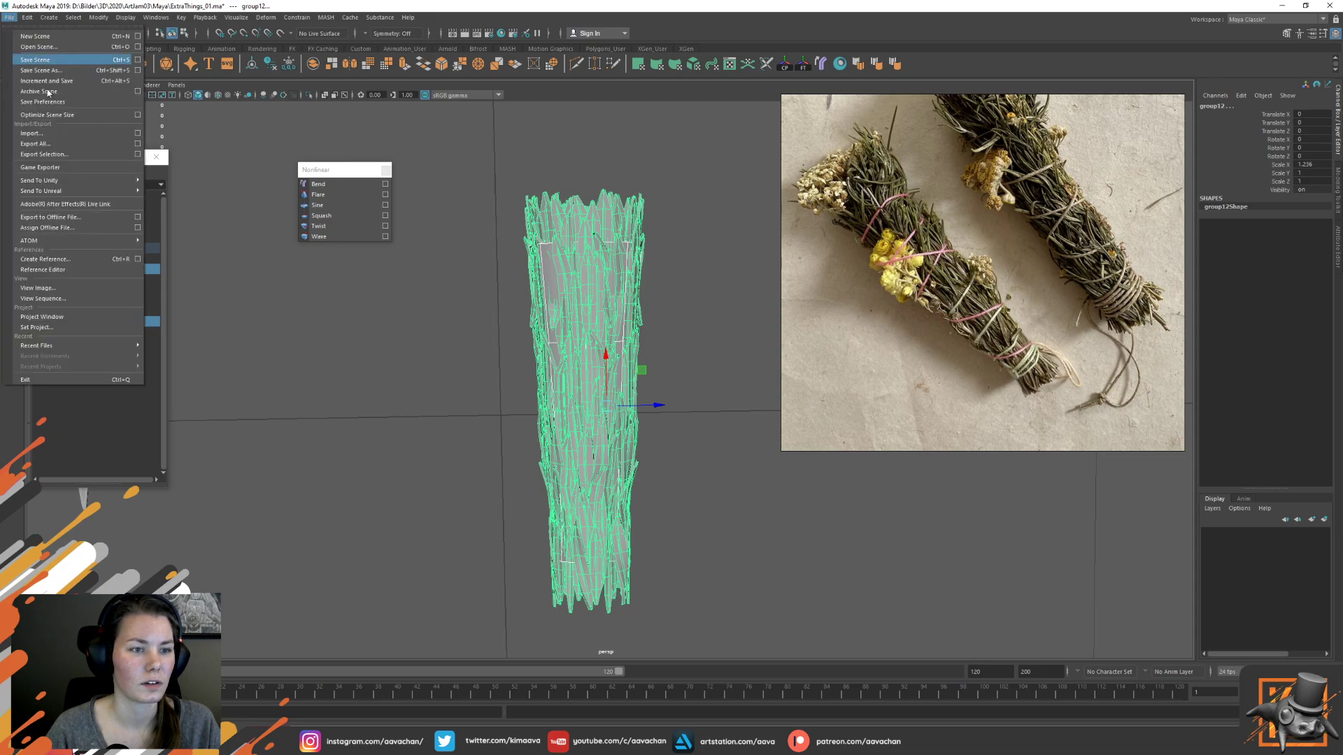
click(56, 156)
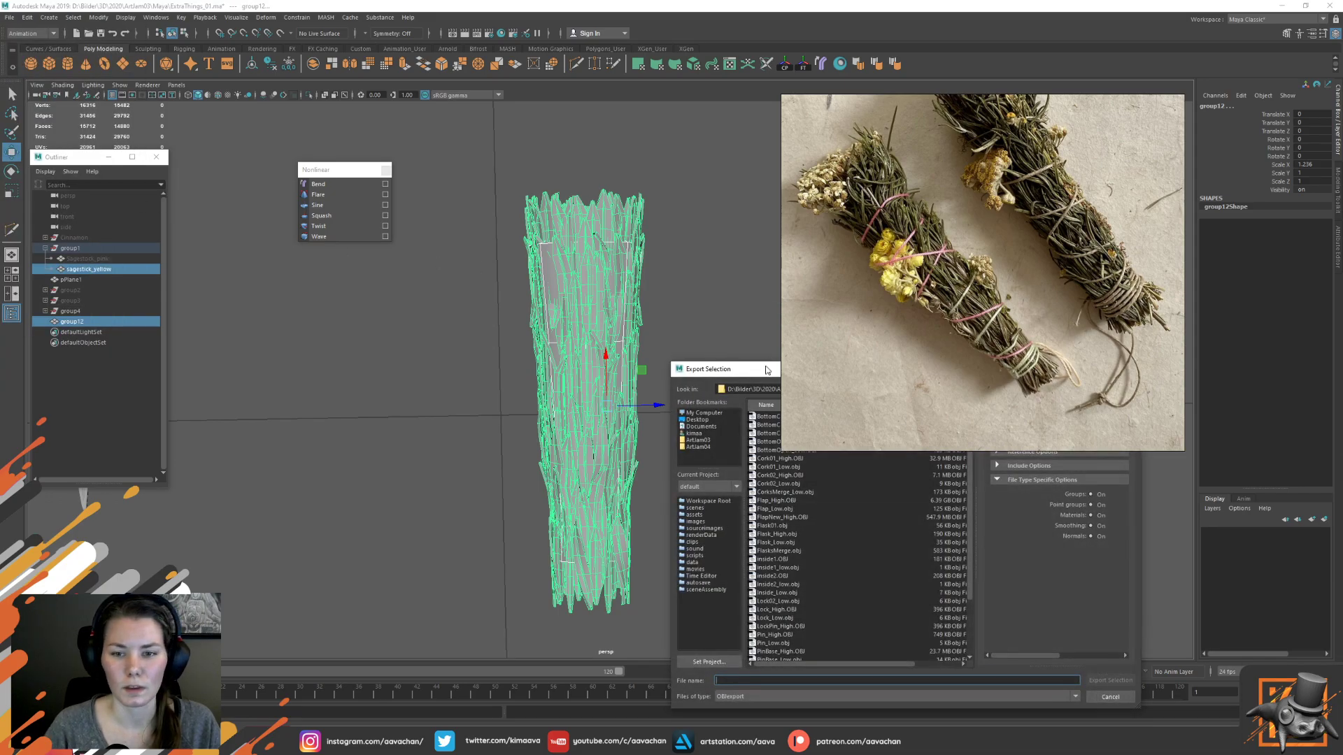
click(1111, 696)
Center the pivot of group12 and freeze its transformations
scroll(581, 378, down, 5)
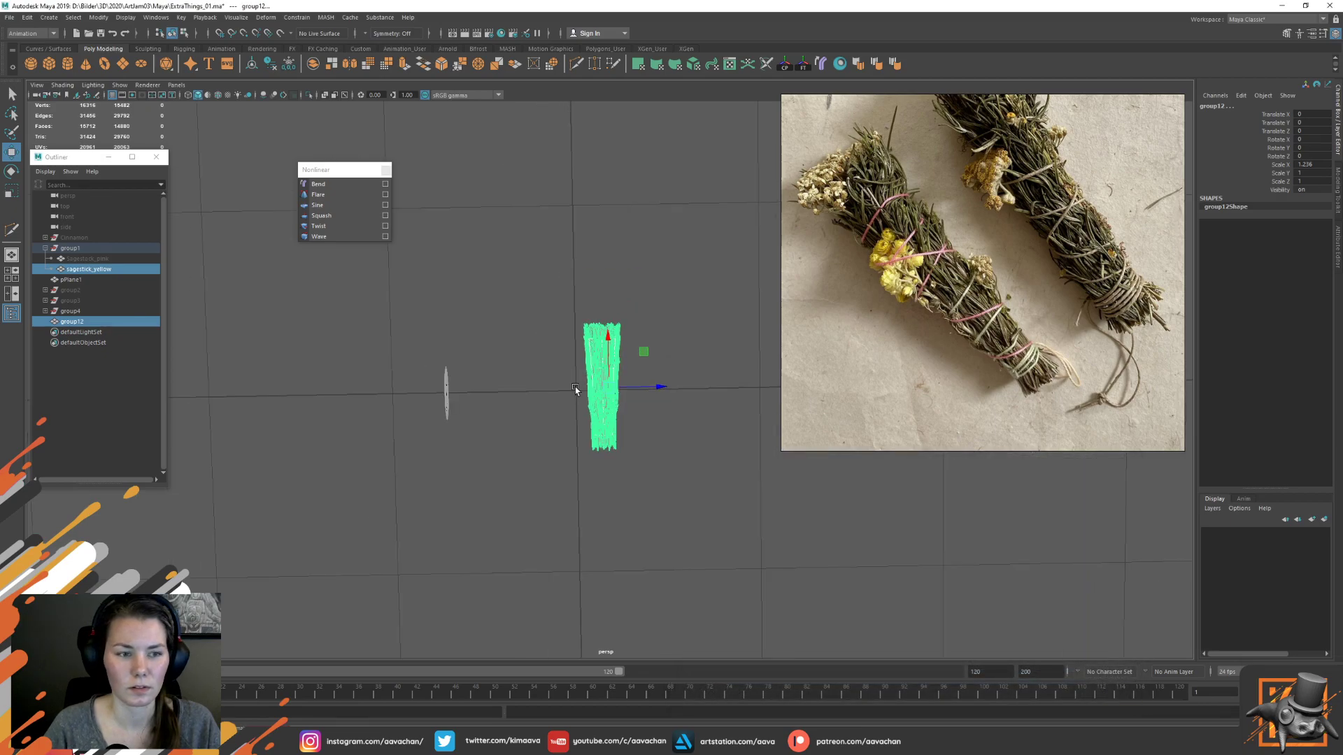
click(517, 342)
click(77, 321)
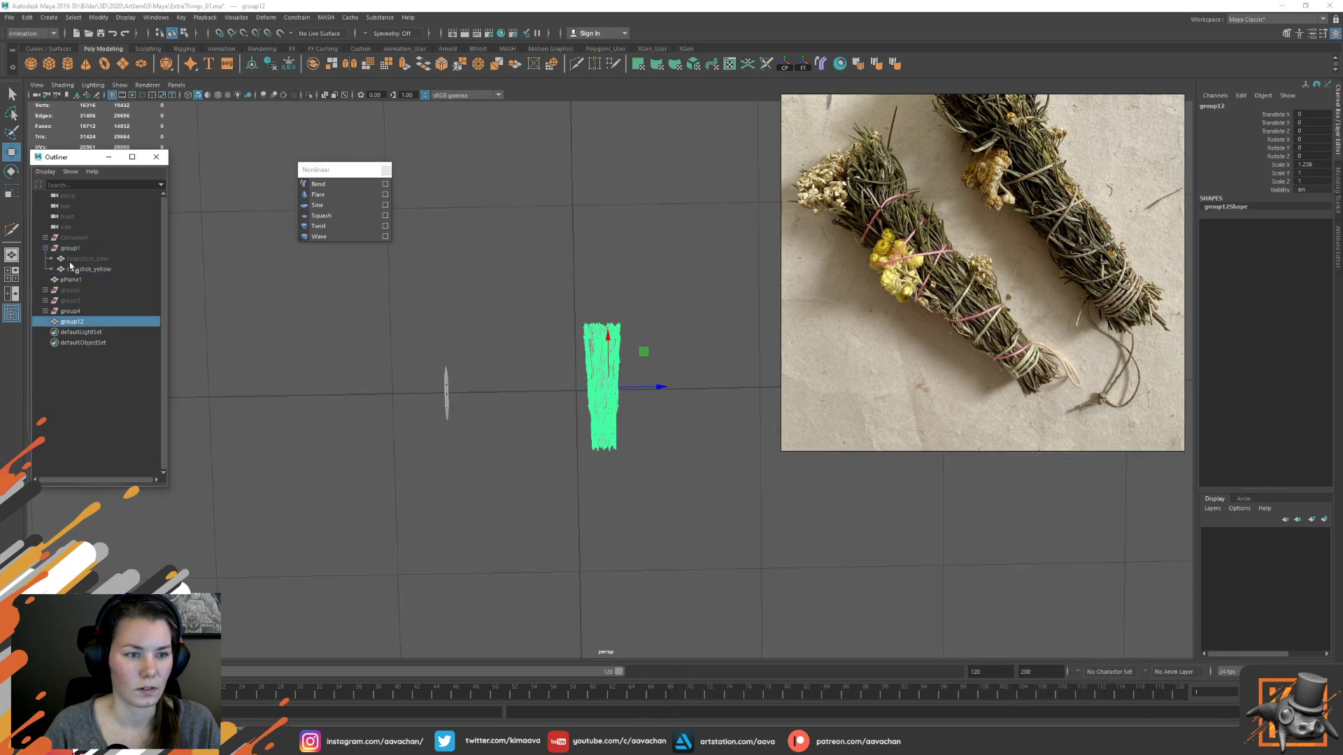
click(787, 65)
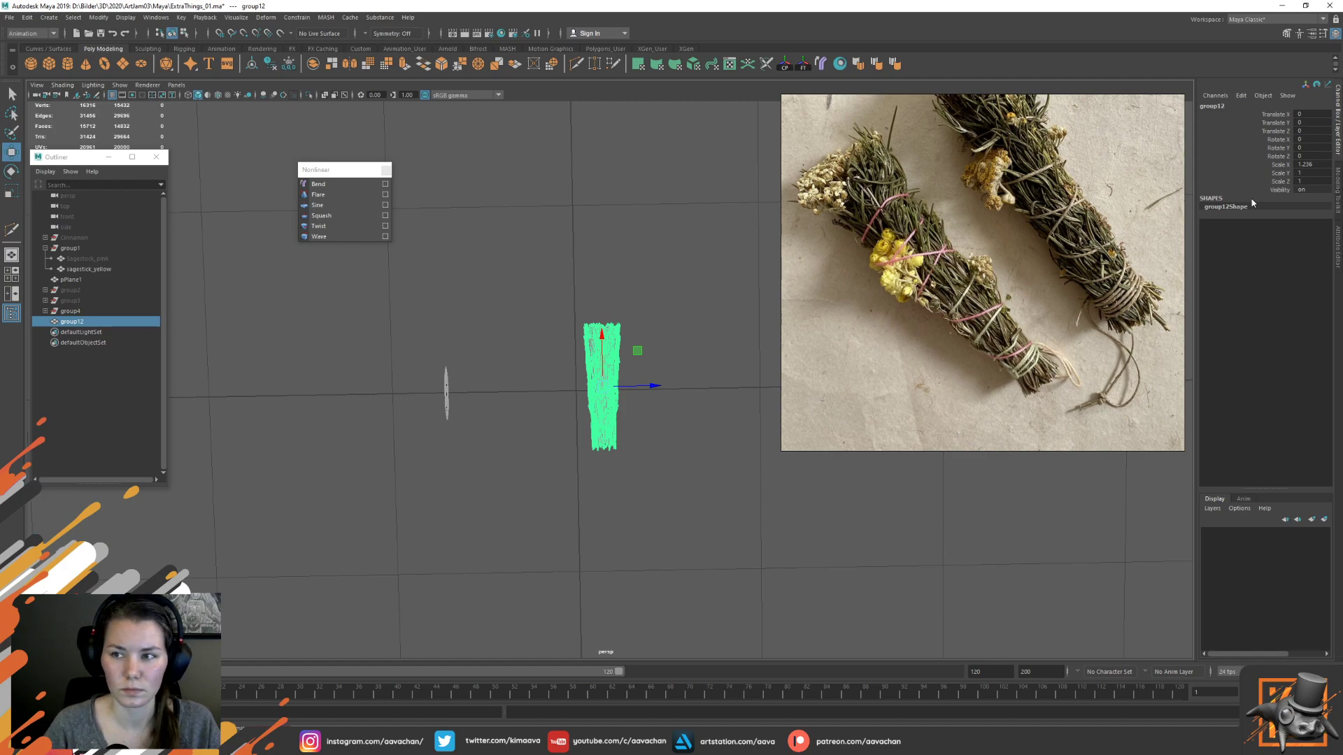
click(804, 65)
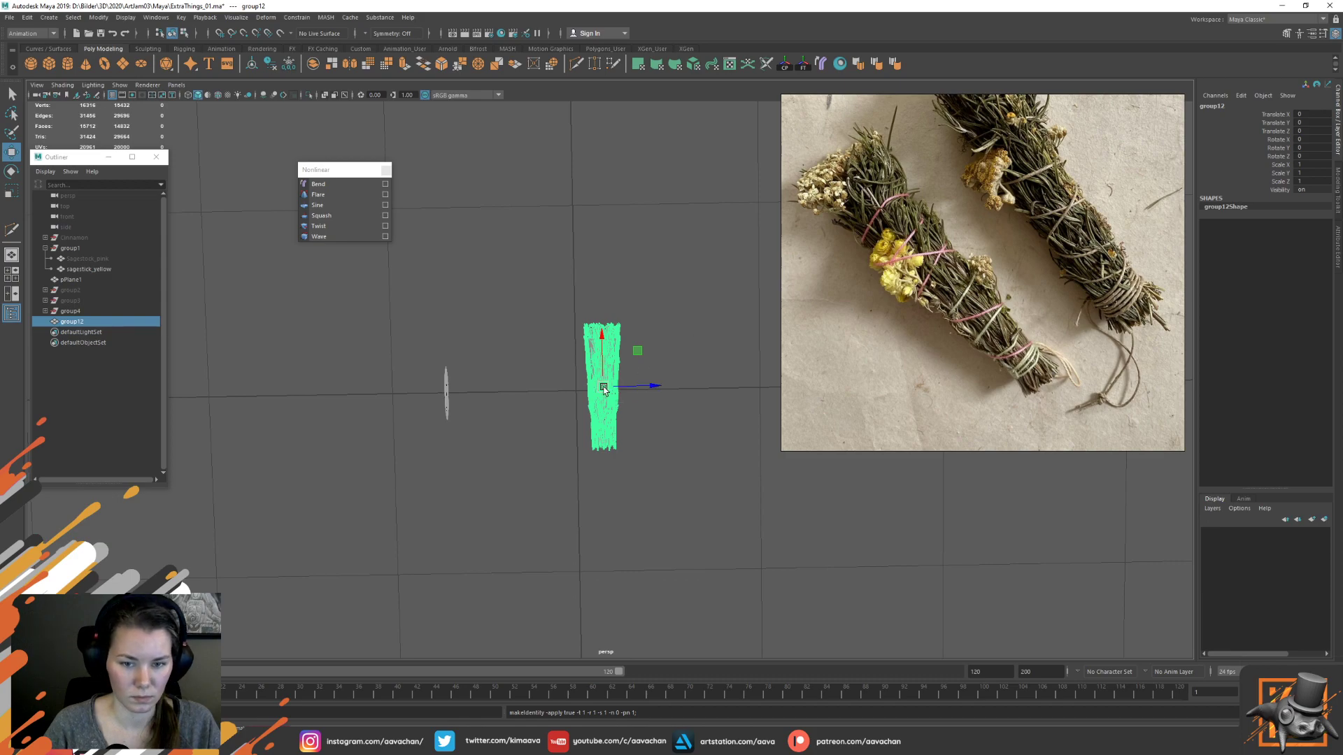
Move the leaf tube group12 off the stick toward the grid centre and export it as OBJ, replacing SageStick_Yellow.obj
drag(601, 389, 576, 390)
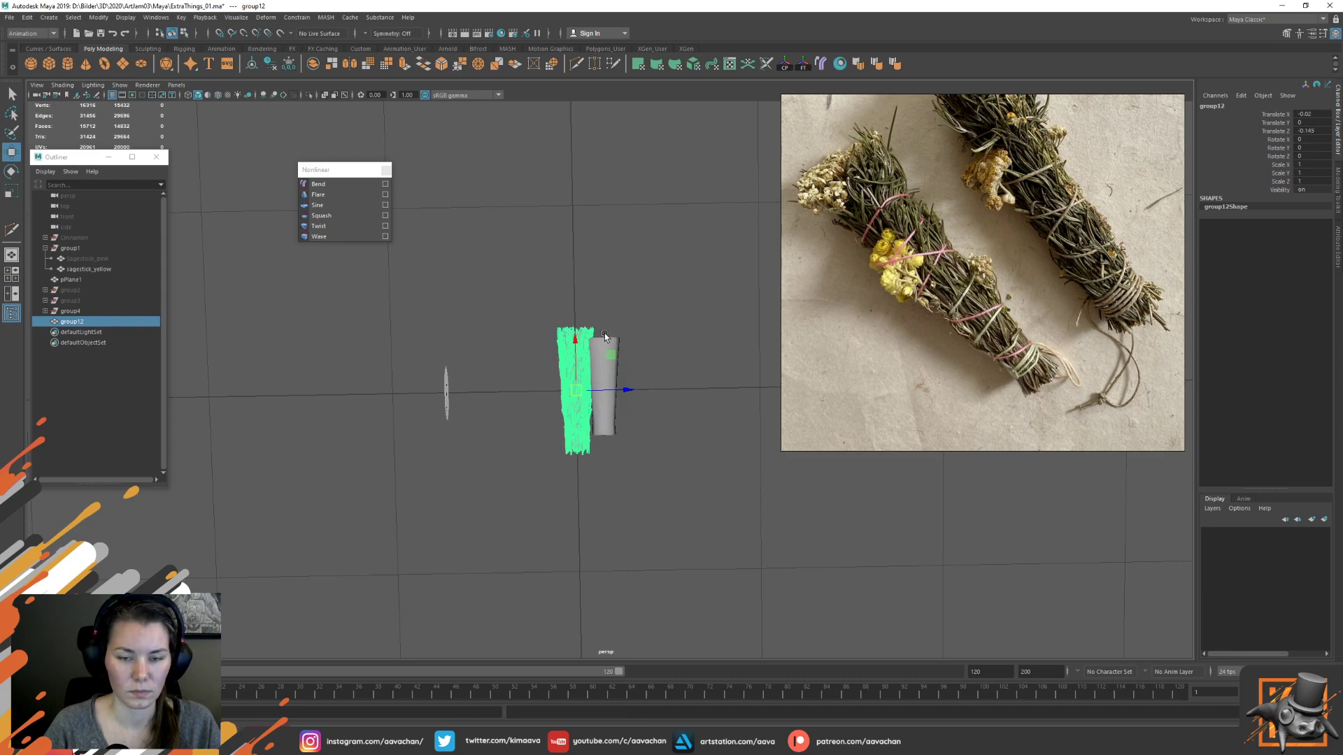
click(10, 17)
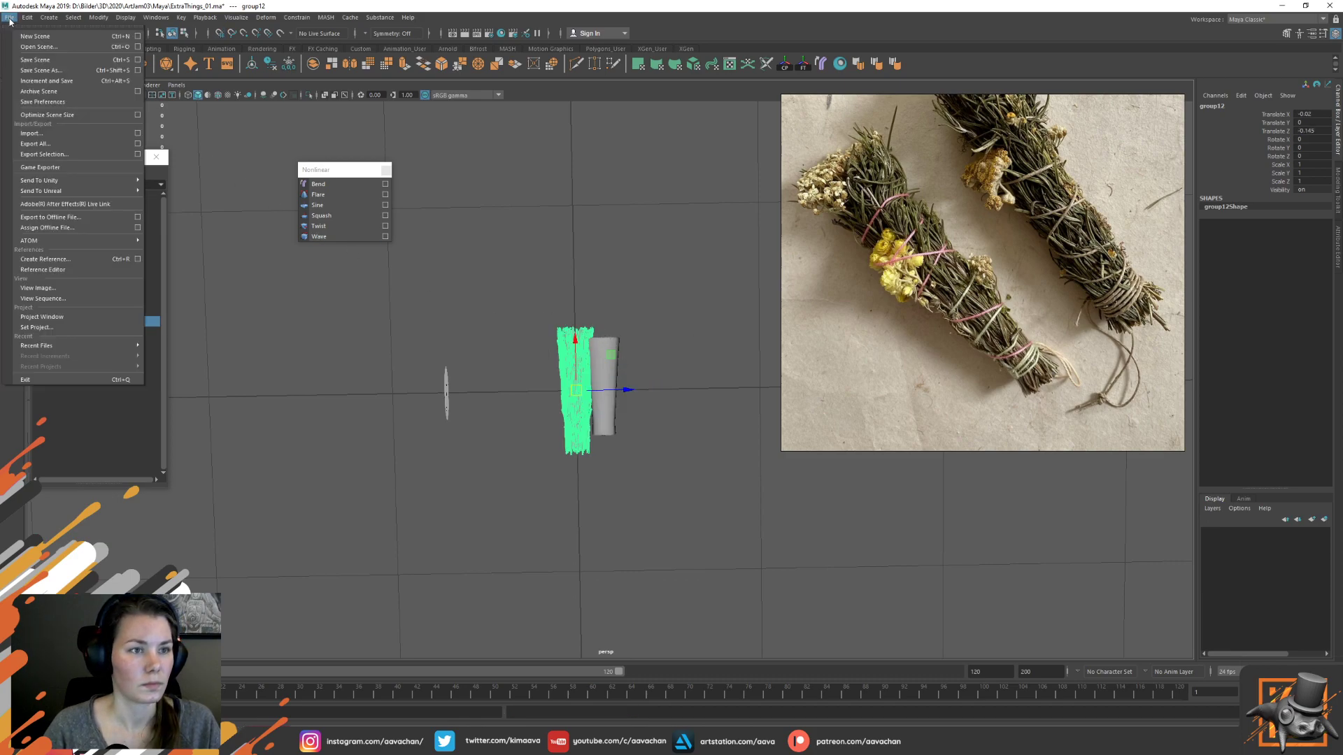
click(61, 156)
scroll(818, 627, down, 3)
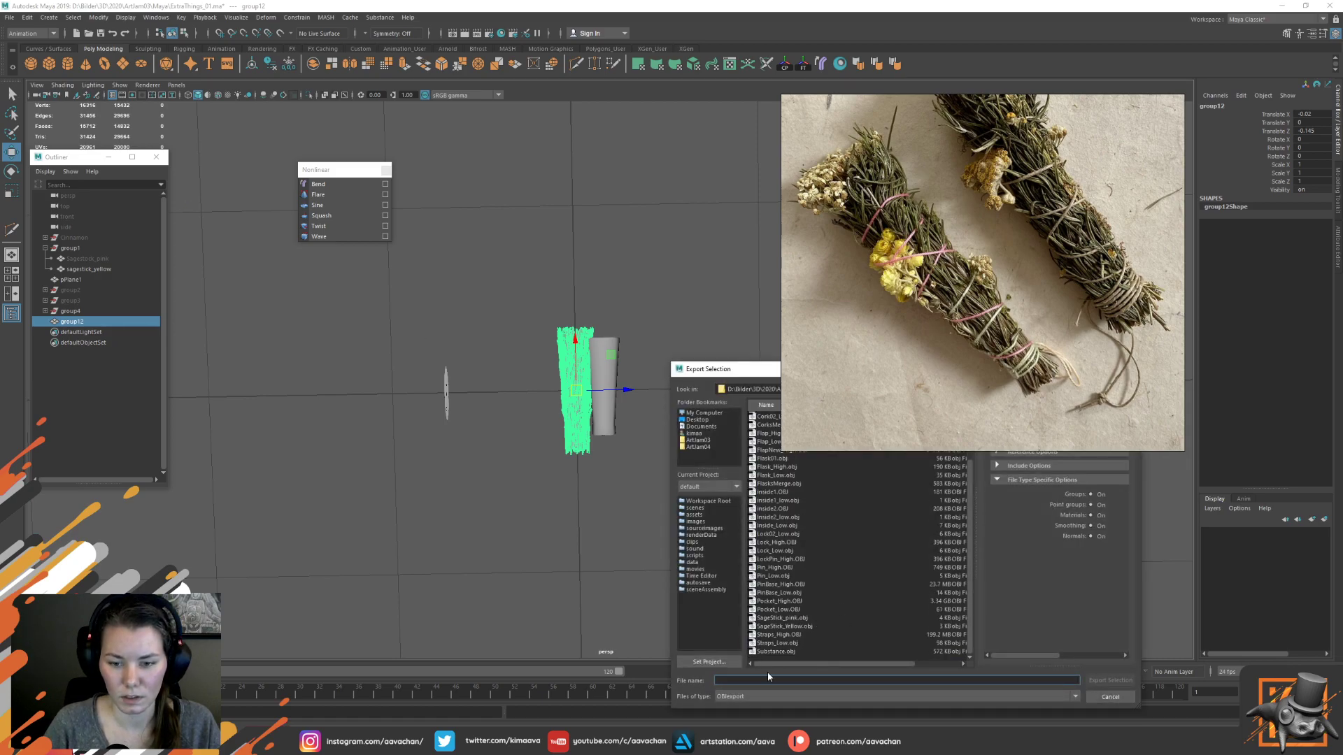
click(784, 626)
click(1110, 680)
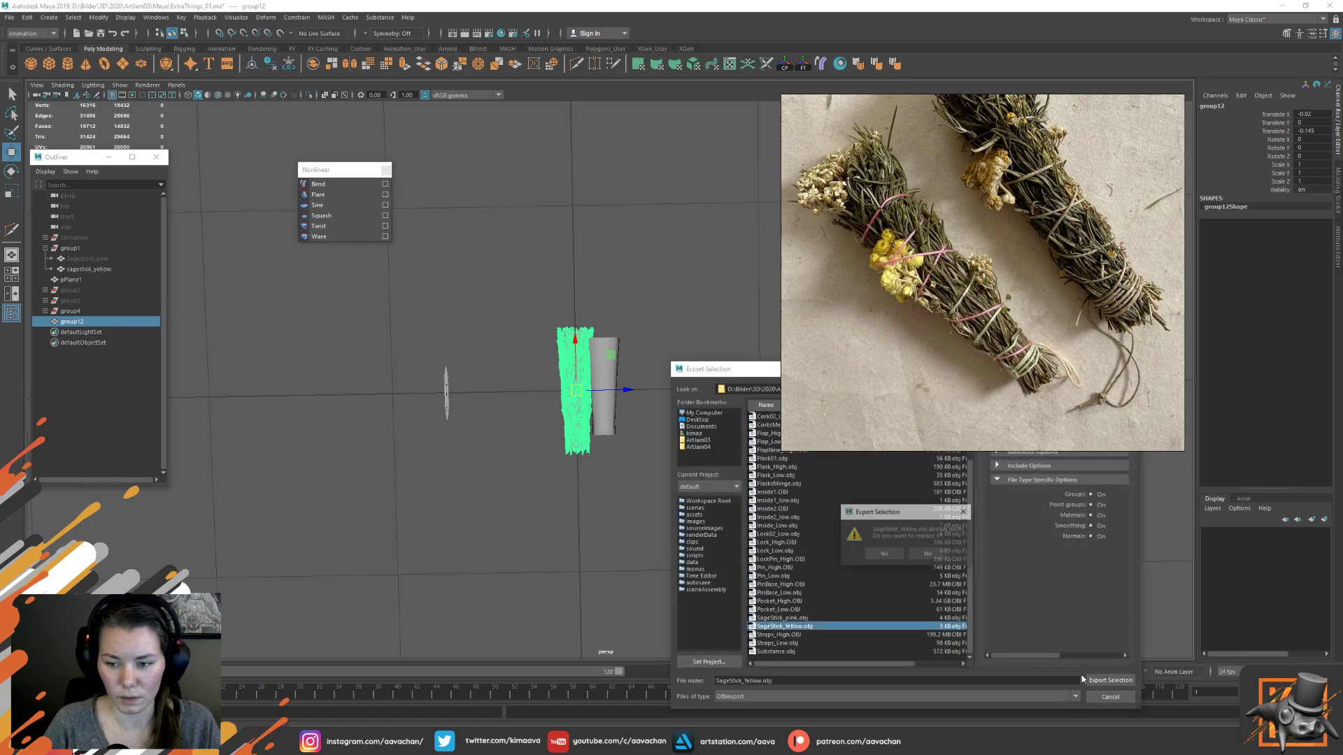
click(885, 554)
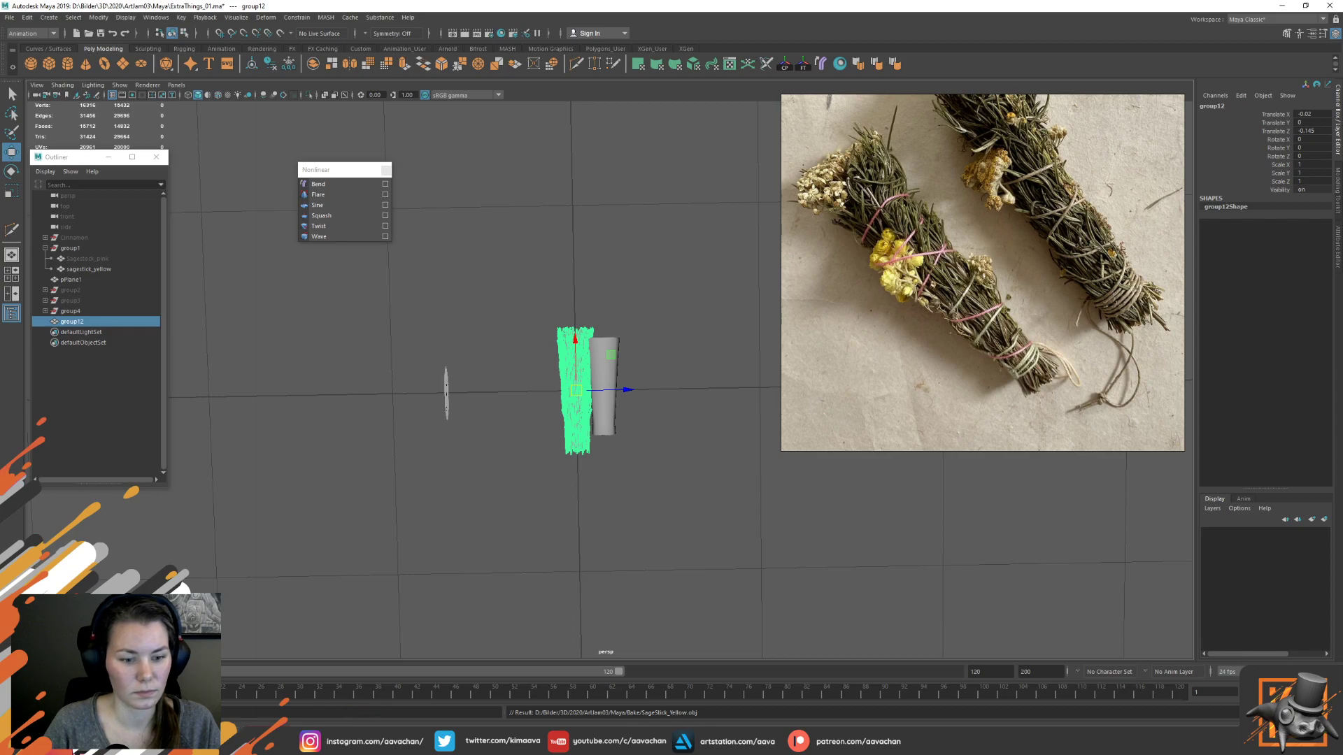
Switch to Marmoset Toolbag and assign the Default material to the leaf bundle group12 beside the bag
key(alt+Tab)
click(366, 181)
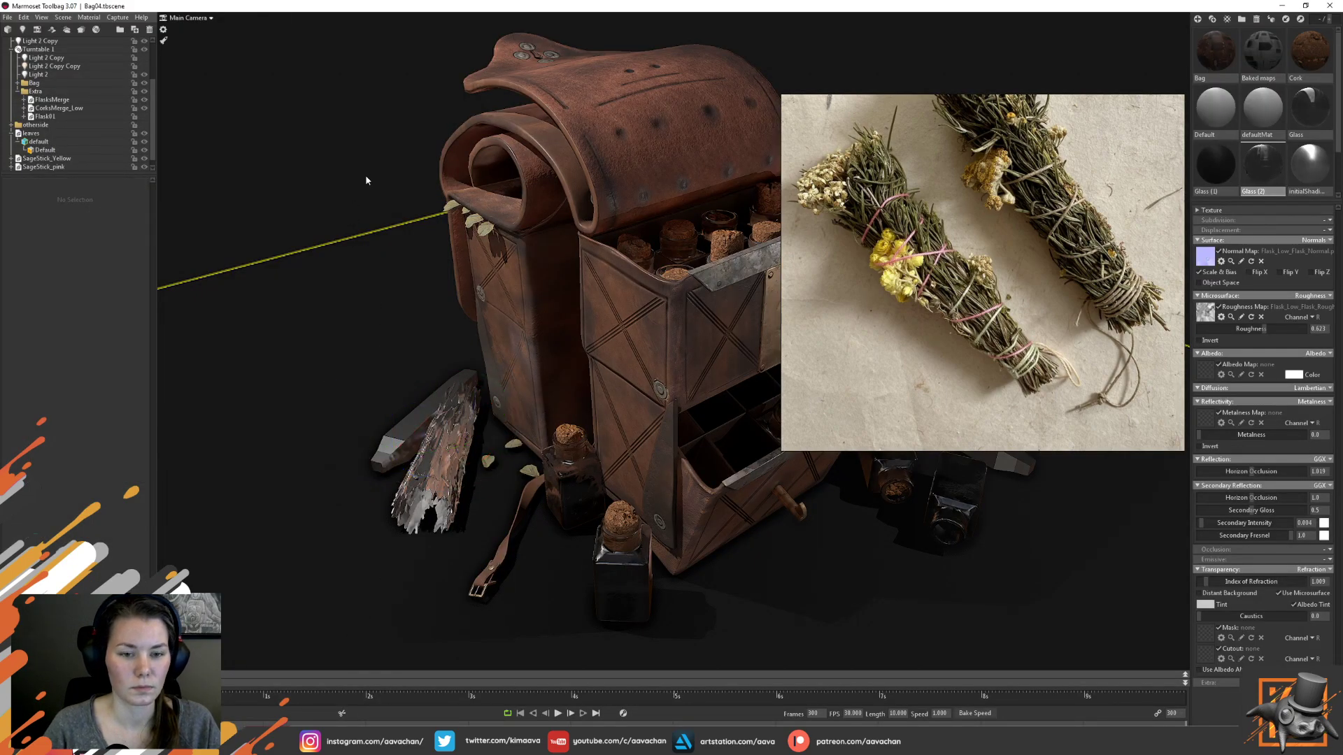
click(454, 474)
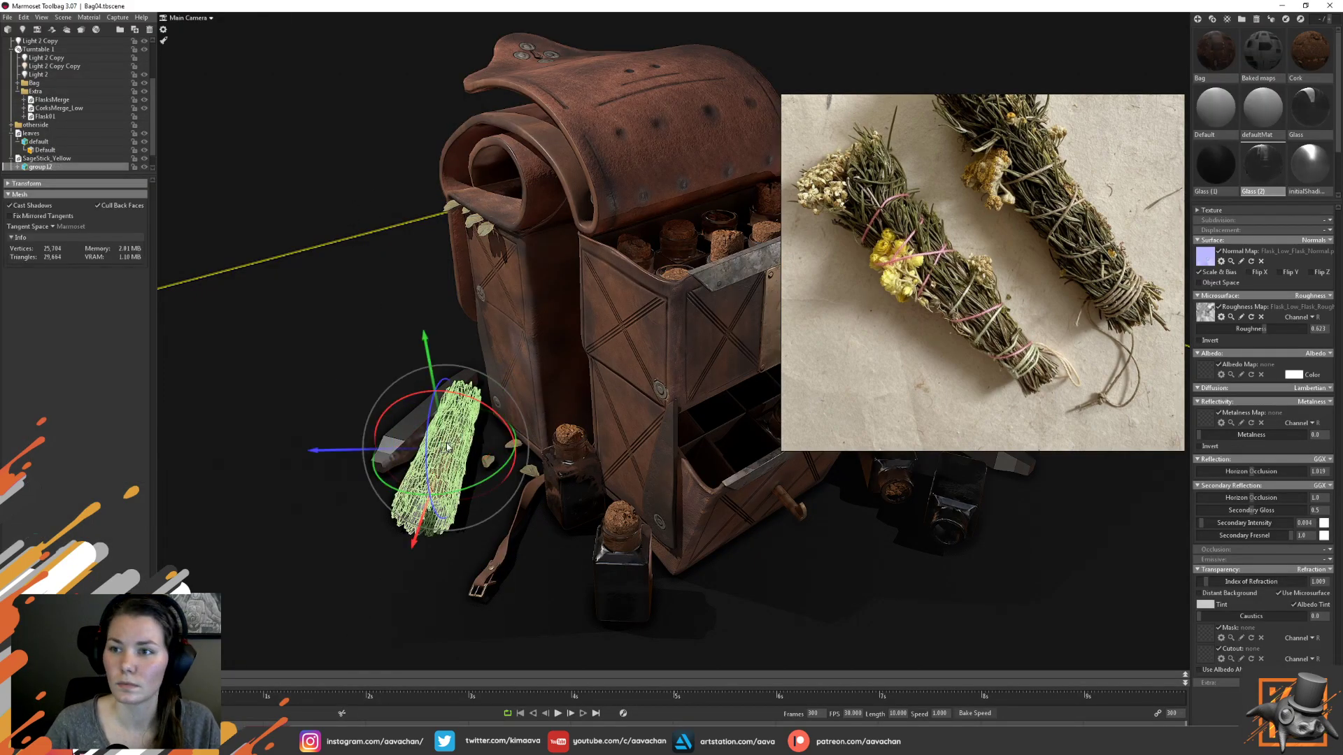
scroll(1313, 133, down, 1)
click(1319, 144)
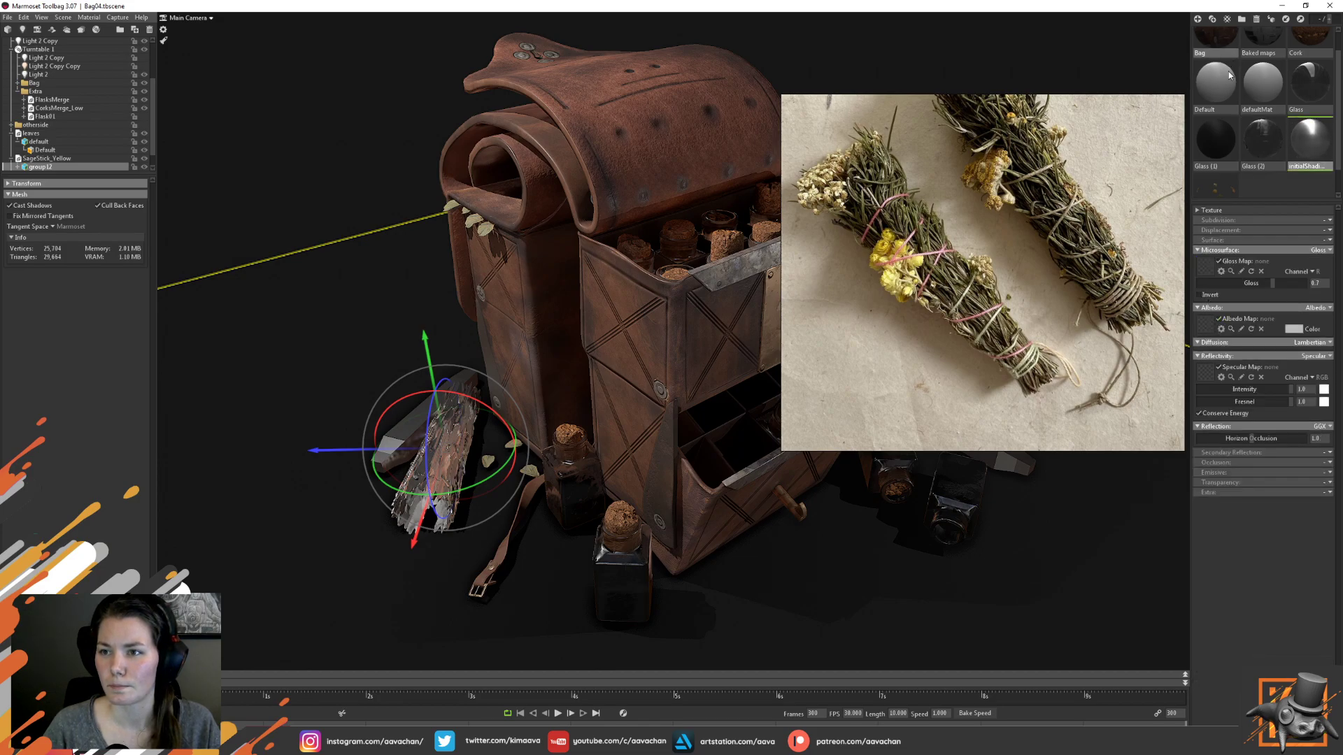
drag(1217, 105, 435, 478)
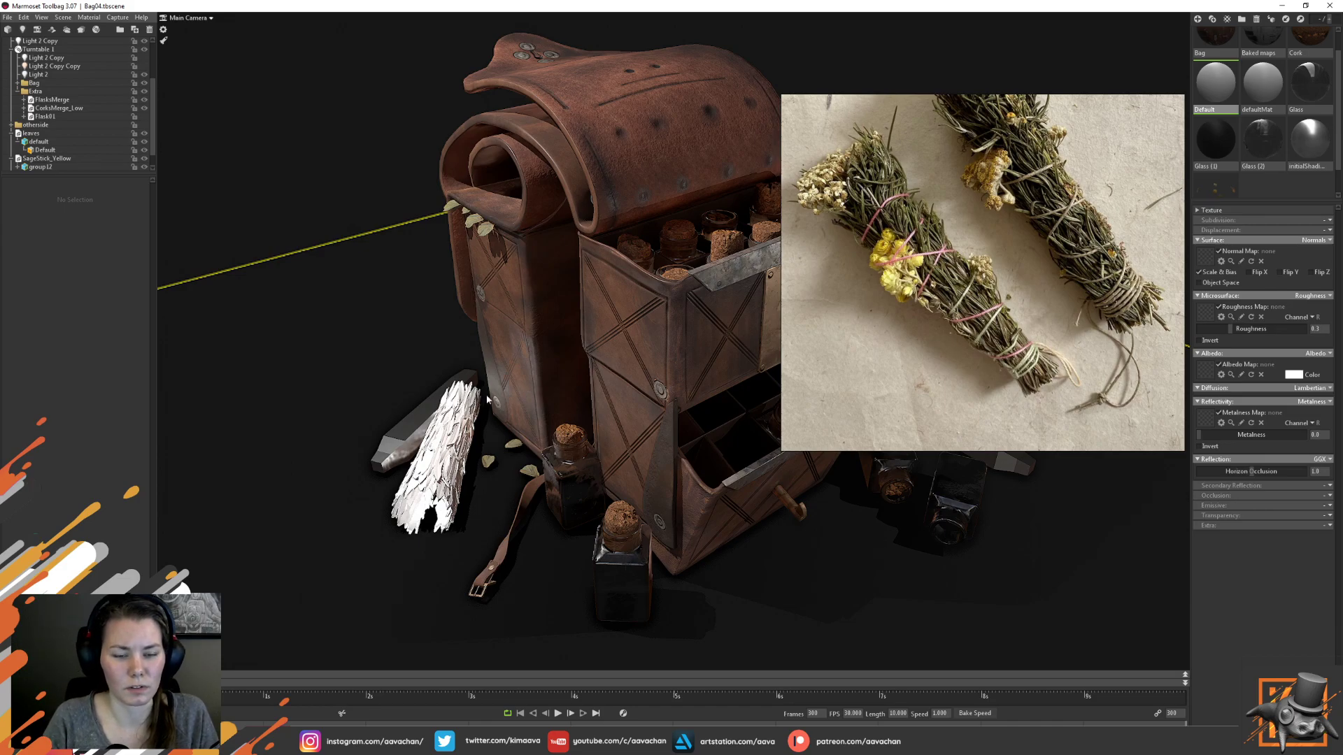
Stand the leaf bundle group12 upright and raise it above the ground beside the bag
click(454, 446)
drag(431, 490, 432, 437)
drag(446, 312, 445, 219)
click(366, 191)
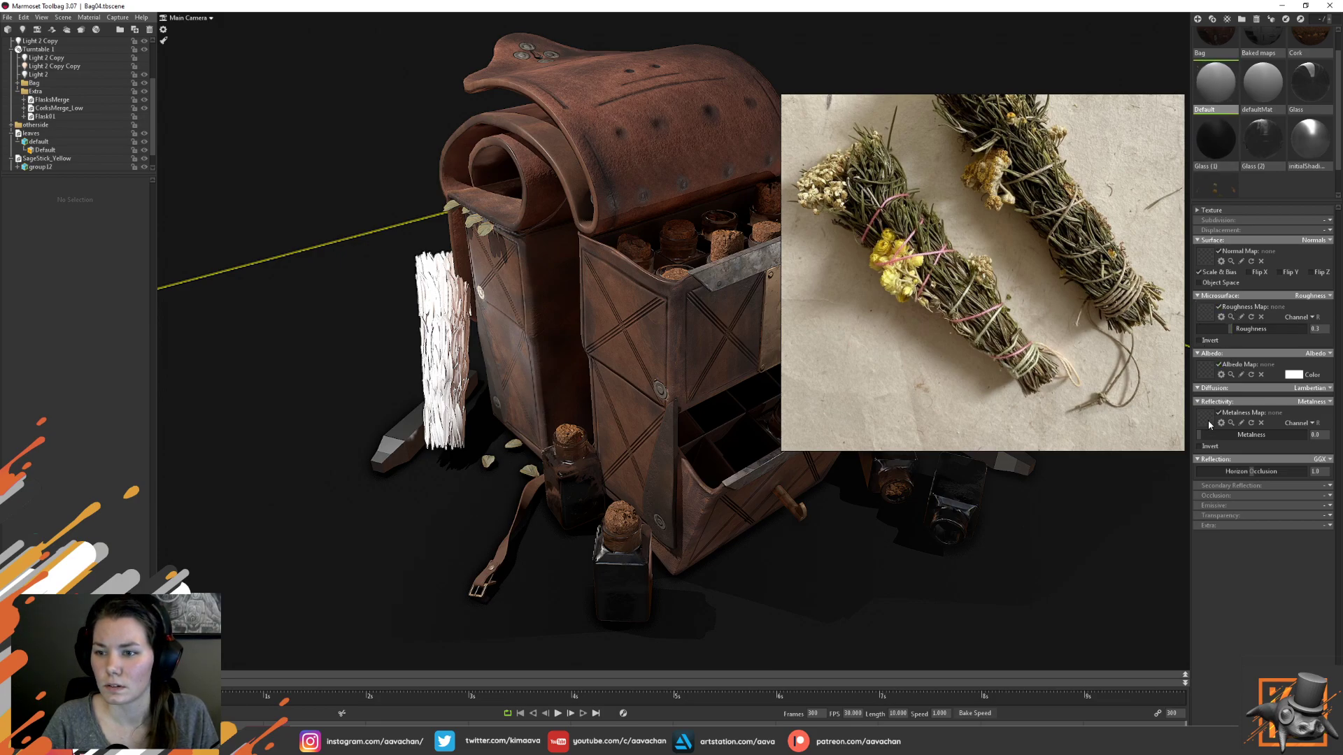
Set the Default material's albedo to a dark green with a hue of about 111 and its roughness to 1.0
click(1293, 375)
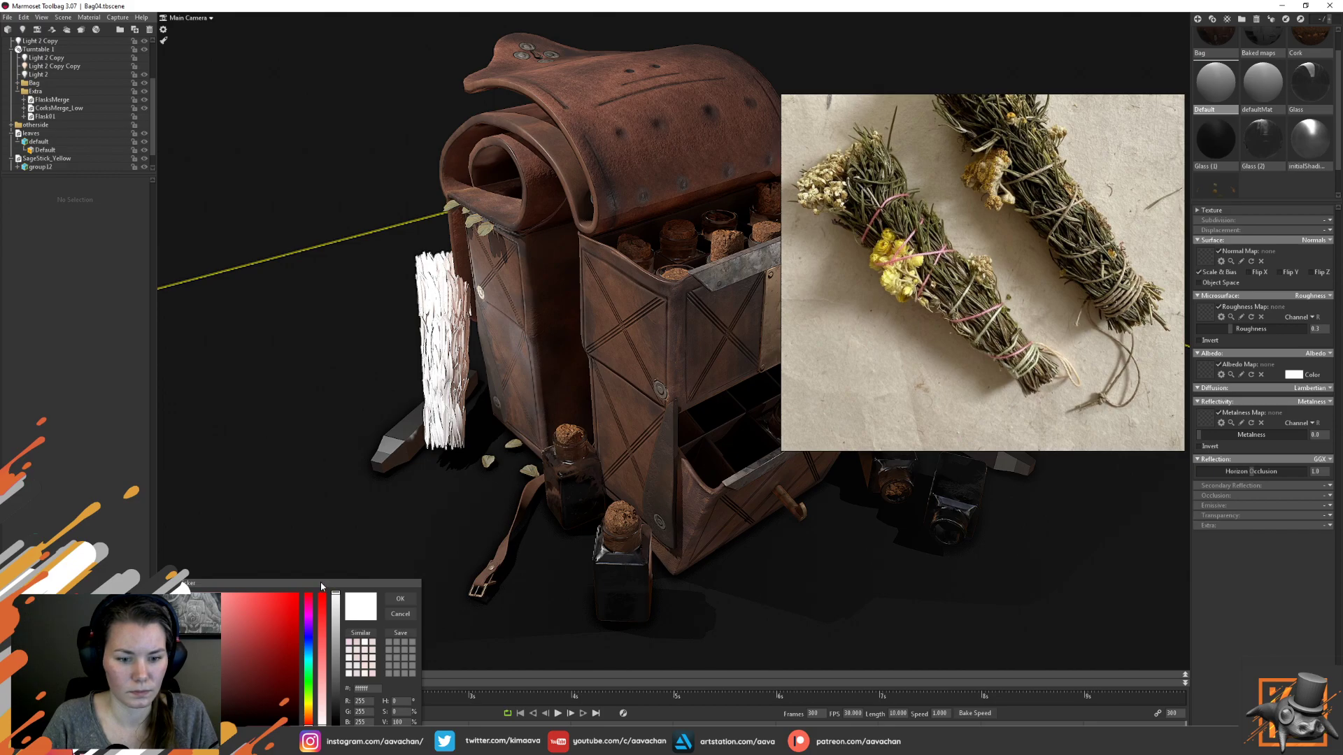
drag(321, 586, 322, 565)
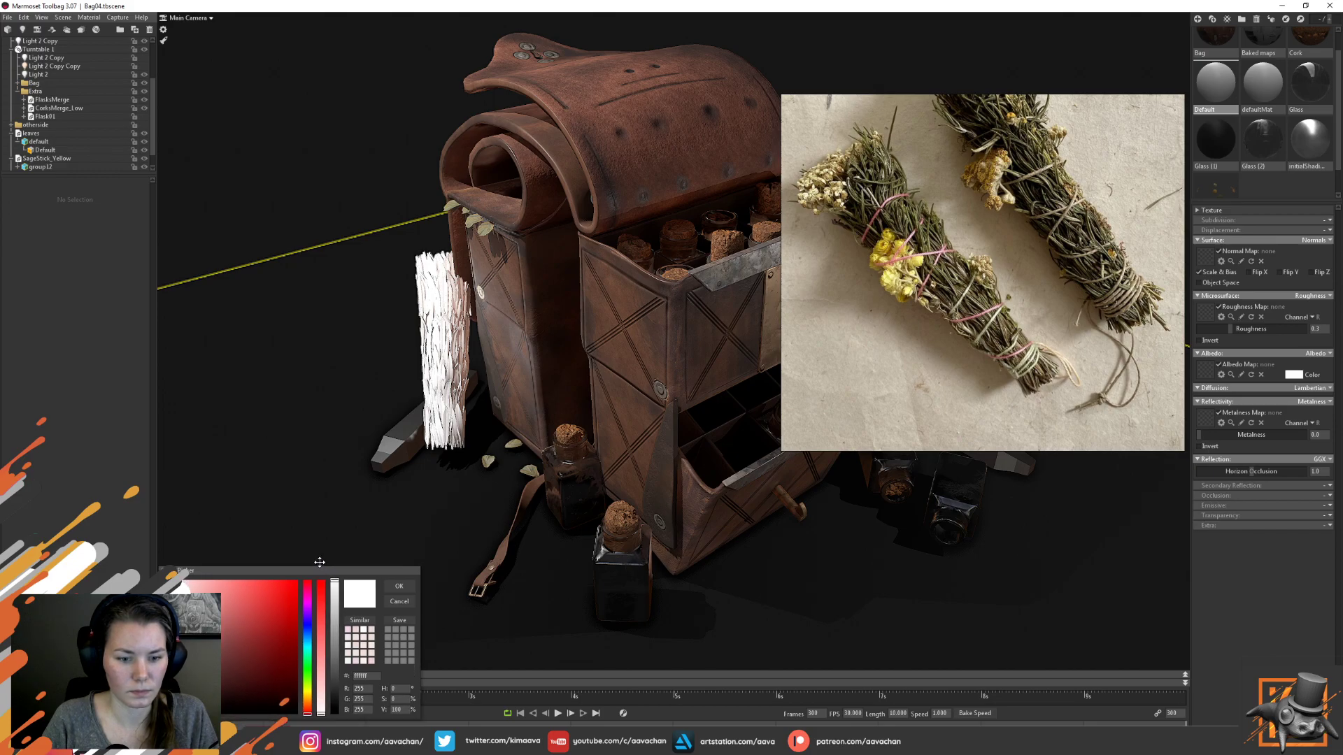
click(310, 660)
drag(260, 645, 218, 672)
click(335, 668)
drag(307, 661, 308, 668)
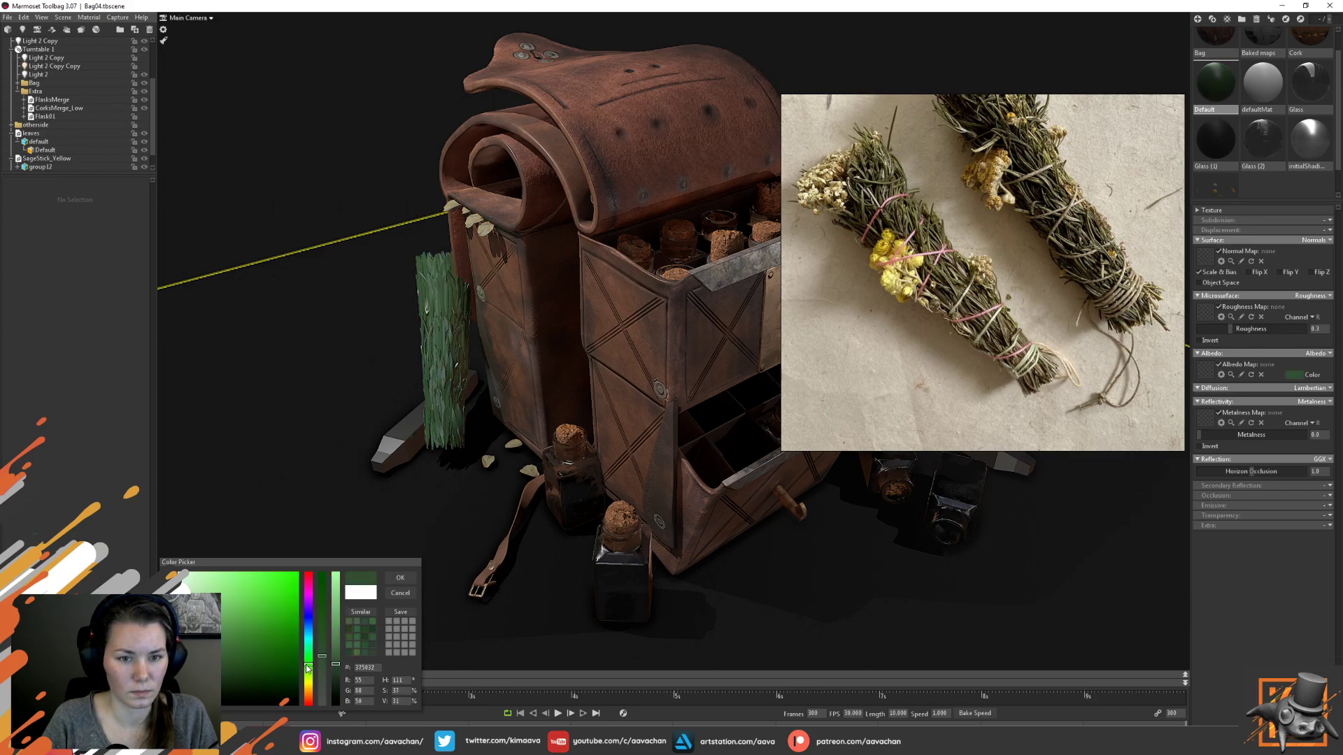
click(400, 578)
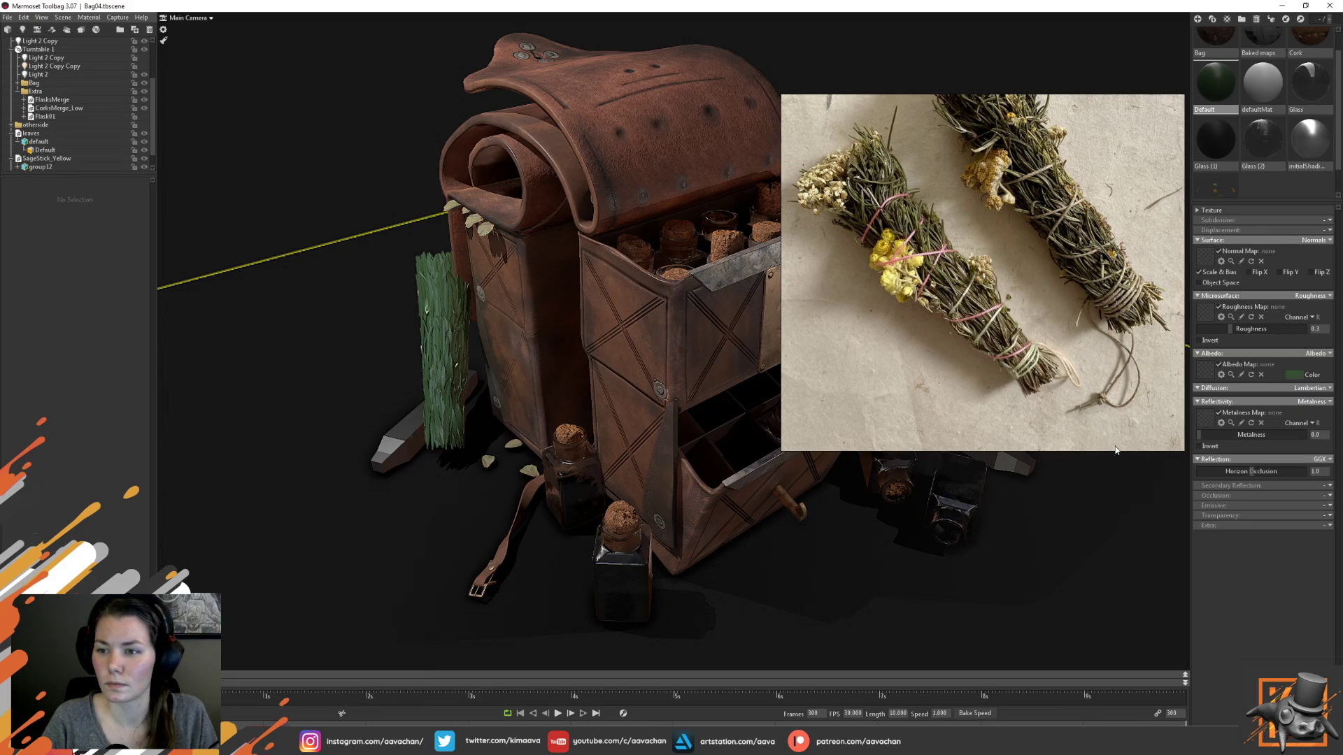
drag(1235, 326, 1323, 350)
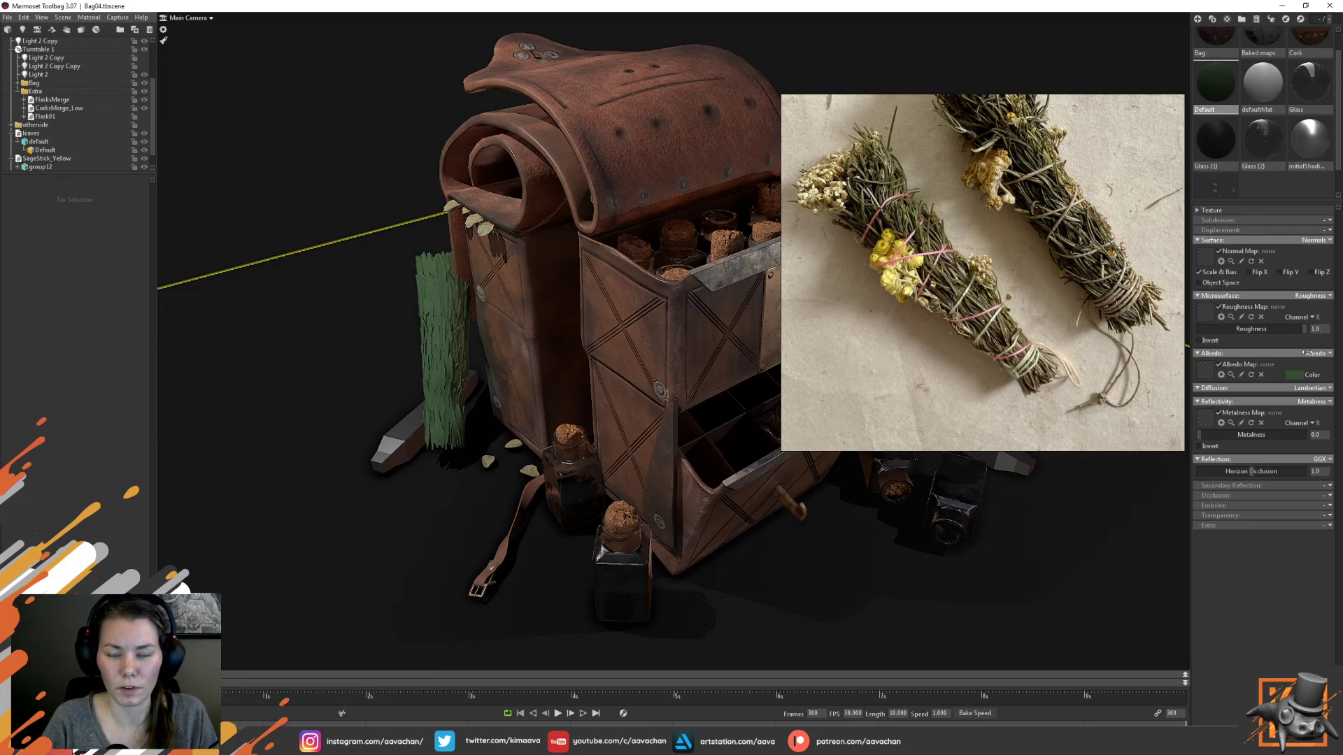
Reset group12's rotation to 0 and lower the bundle to the ground beside the bag, at about Y 0.65
click(454, 335)
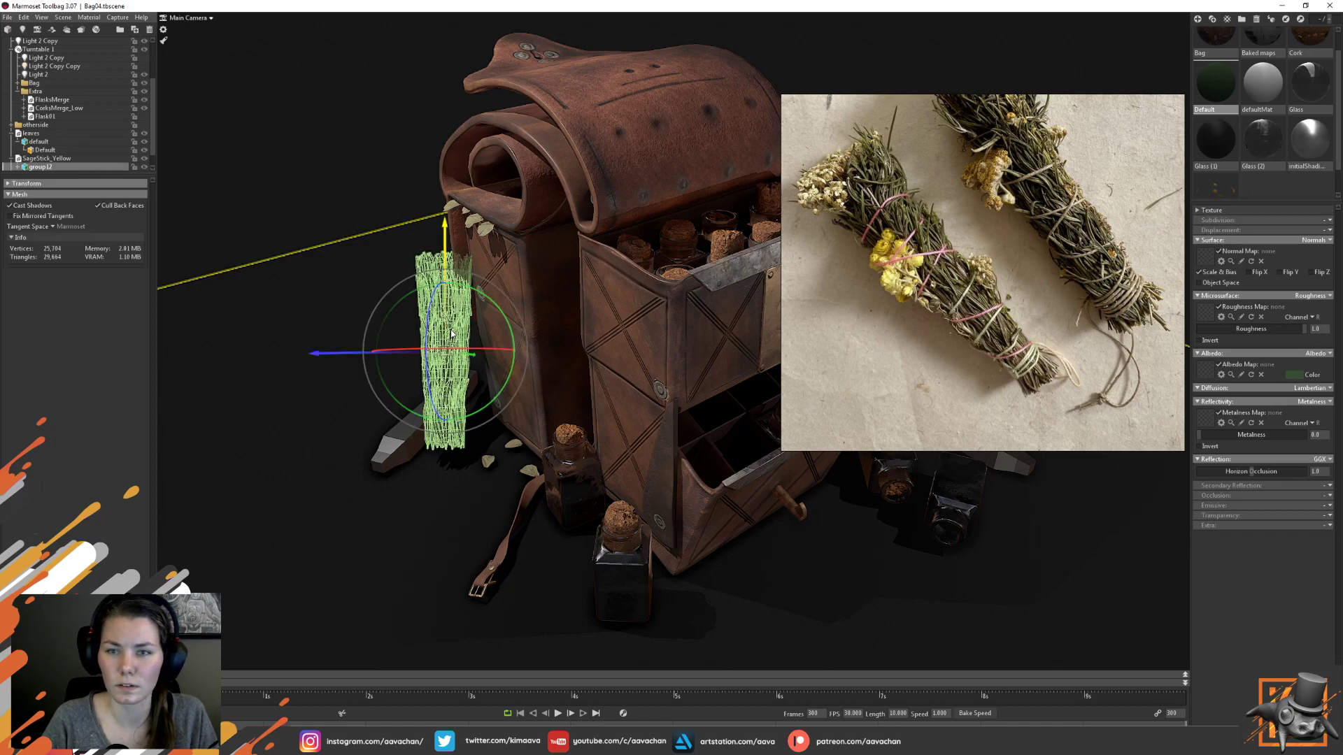
click(35, 160)
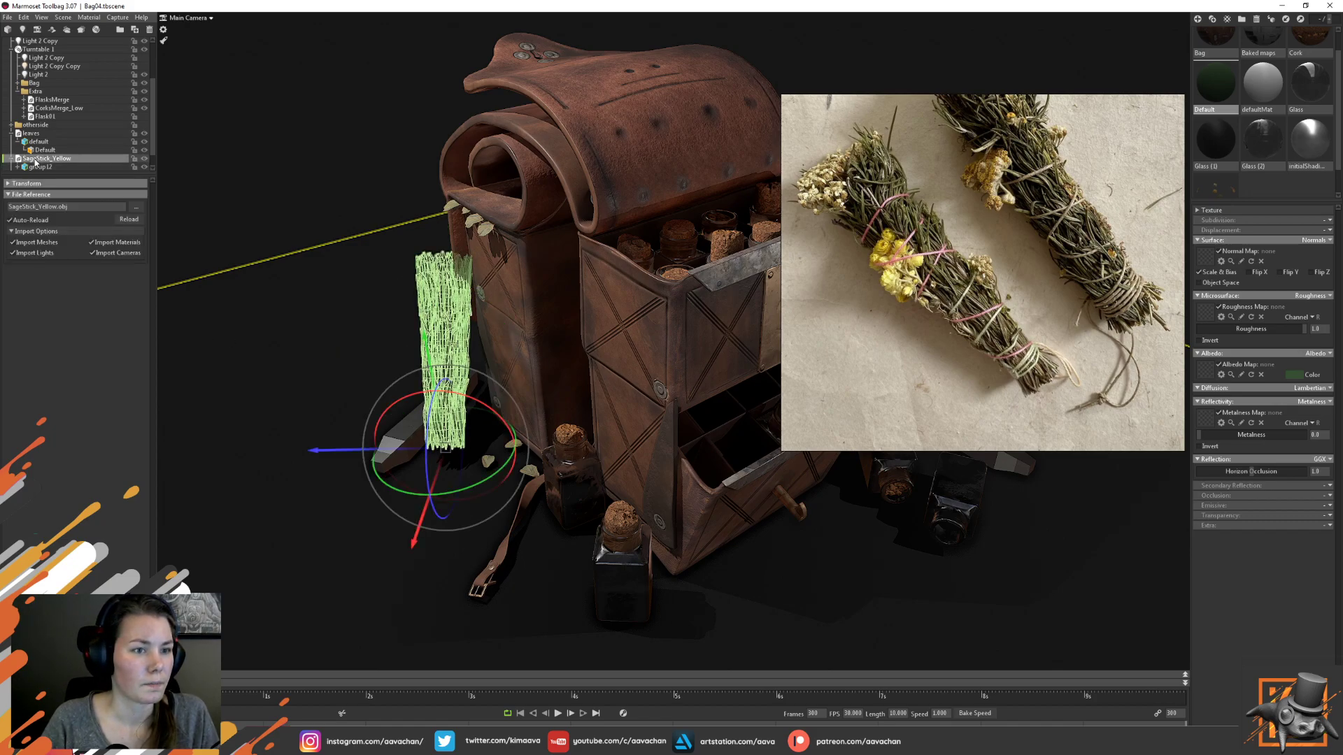
click(38, 167)
click(8, 184)
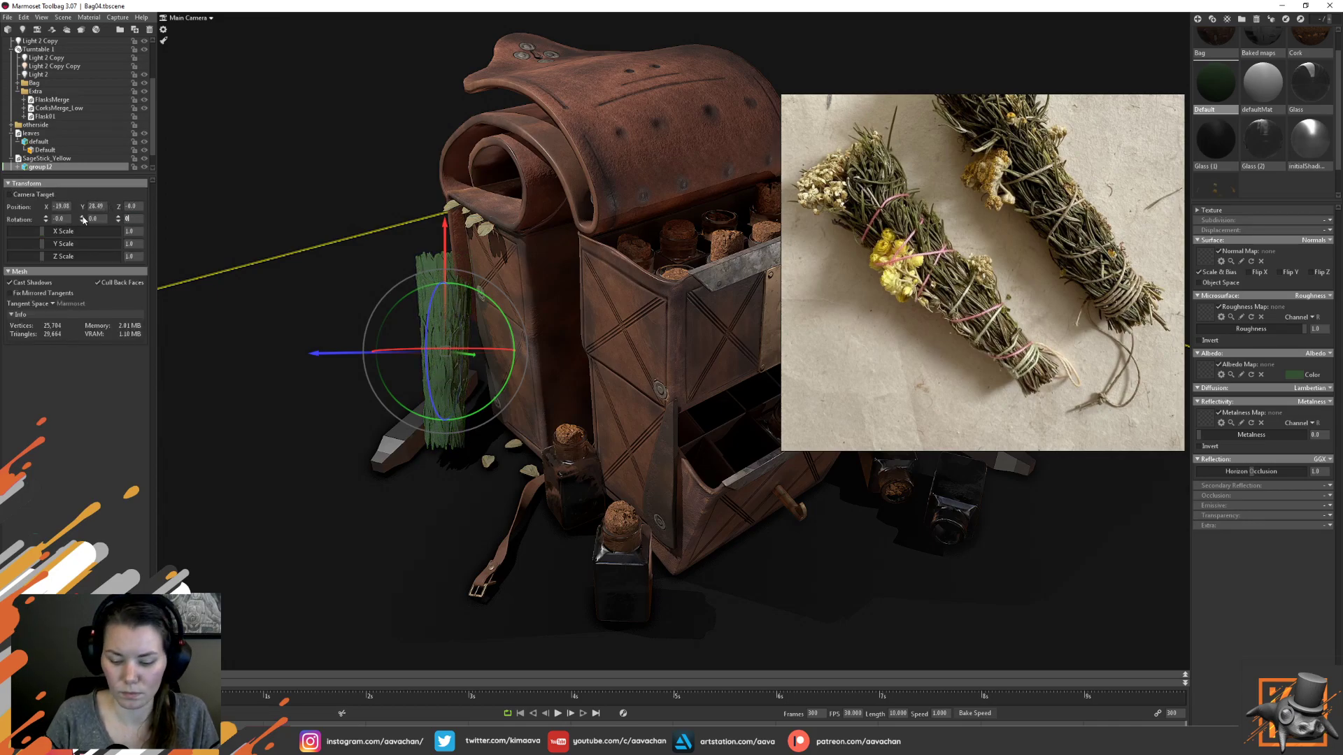
key(Return)
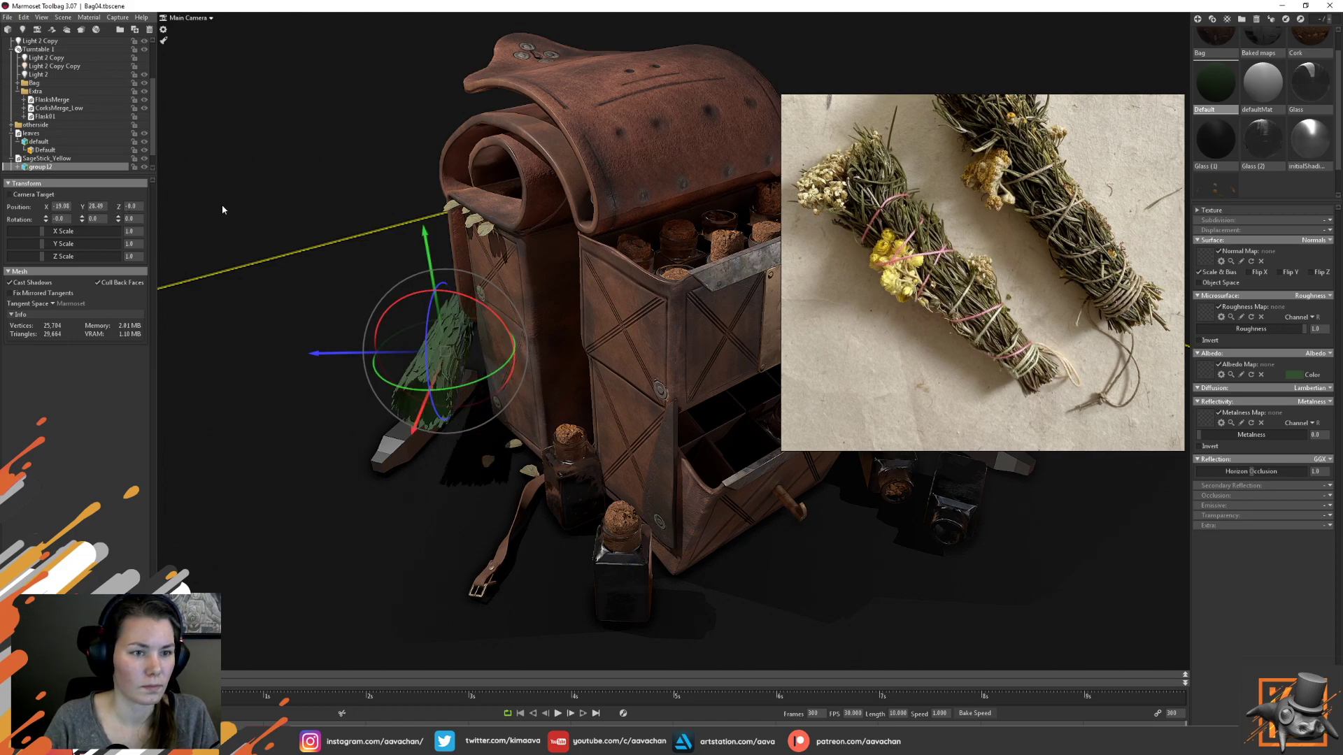
drag(426, 242, 436, 315)
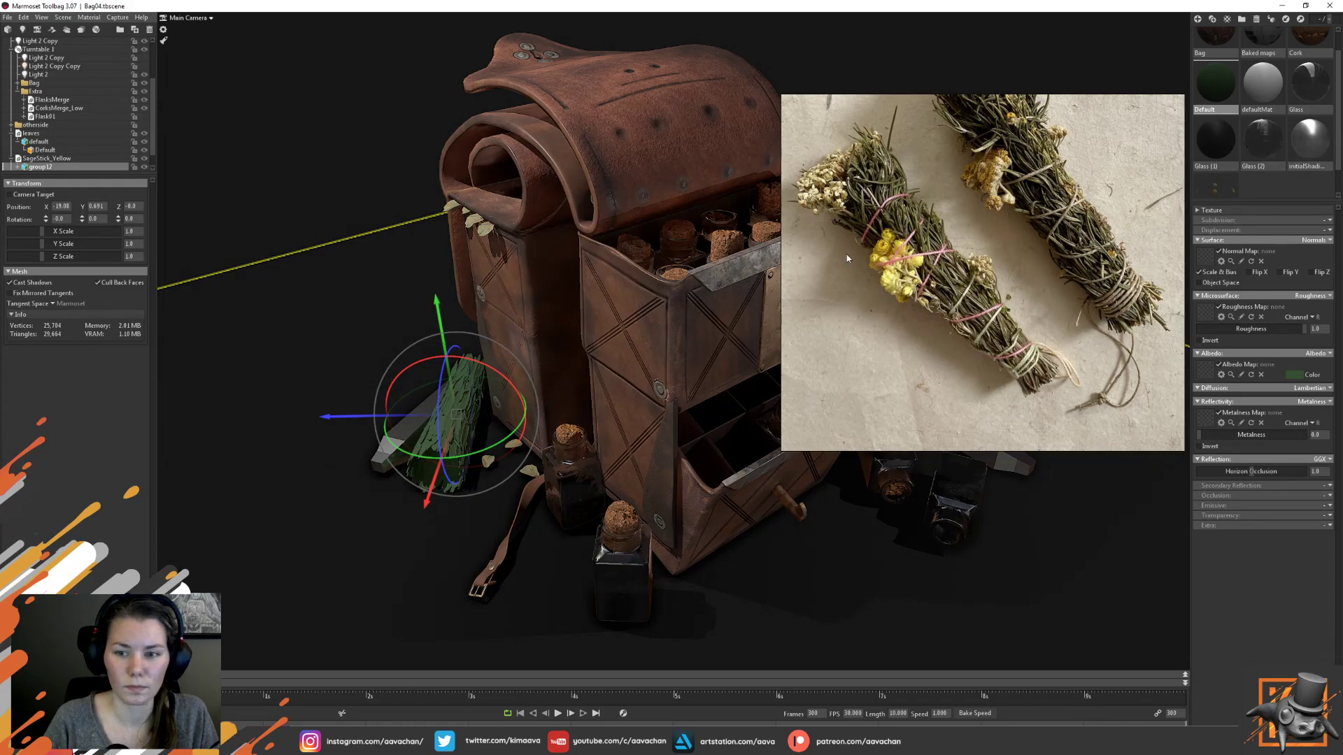
drag(935, 222, 1057, 216)
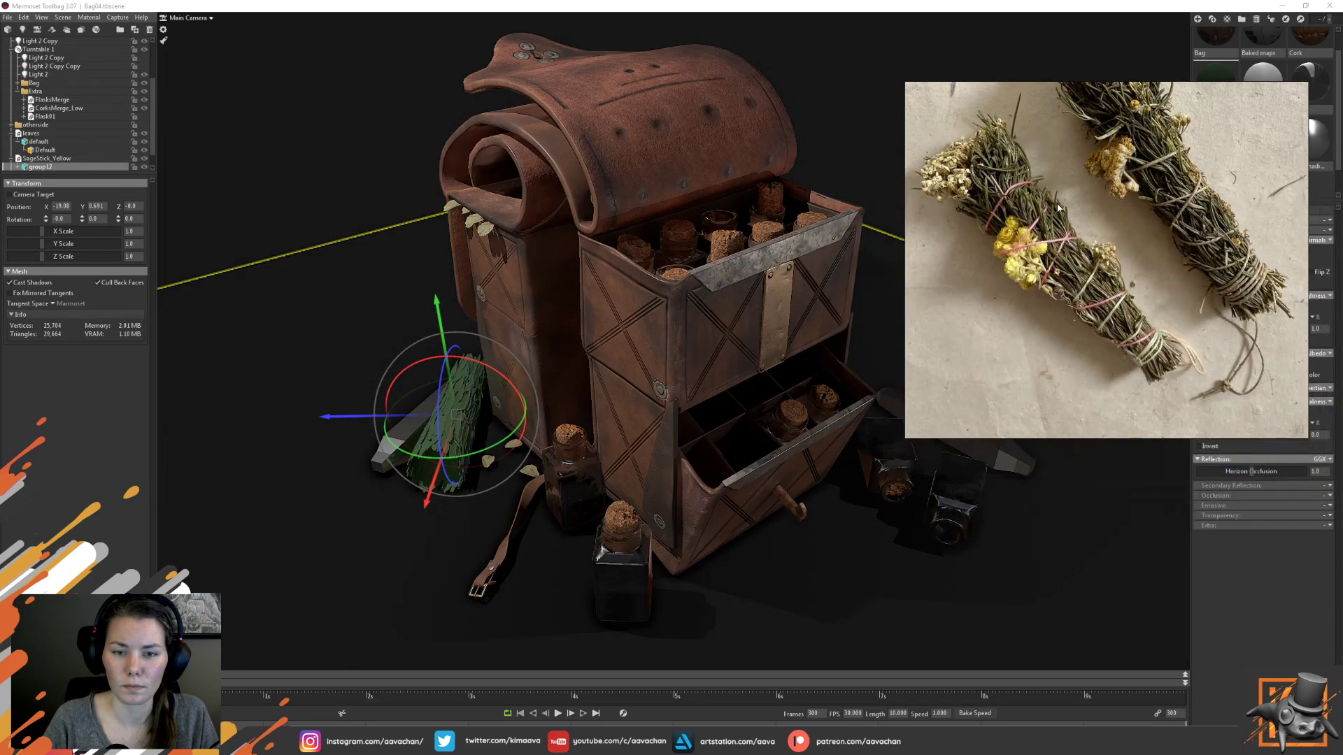
click(456, 337)
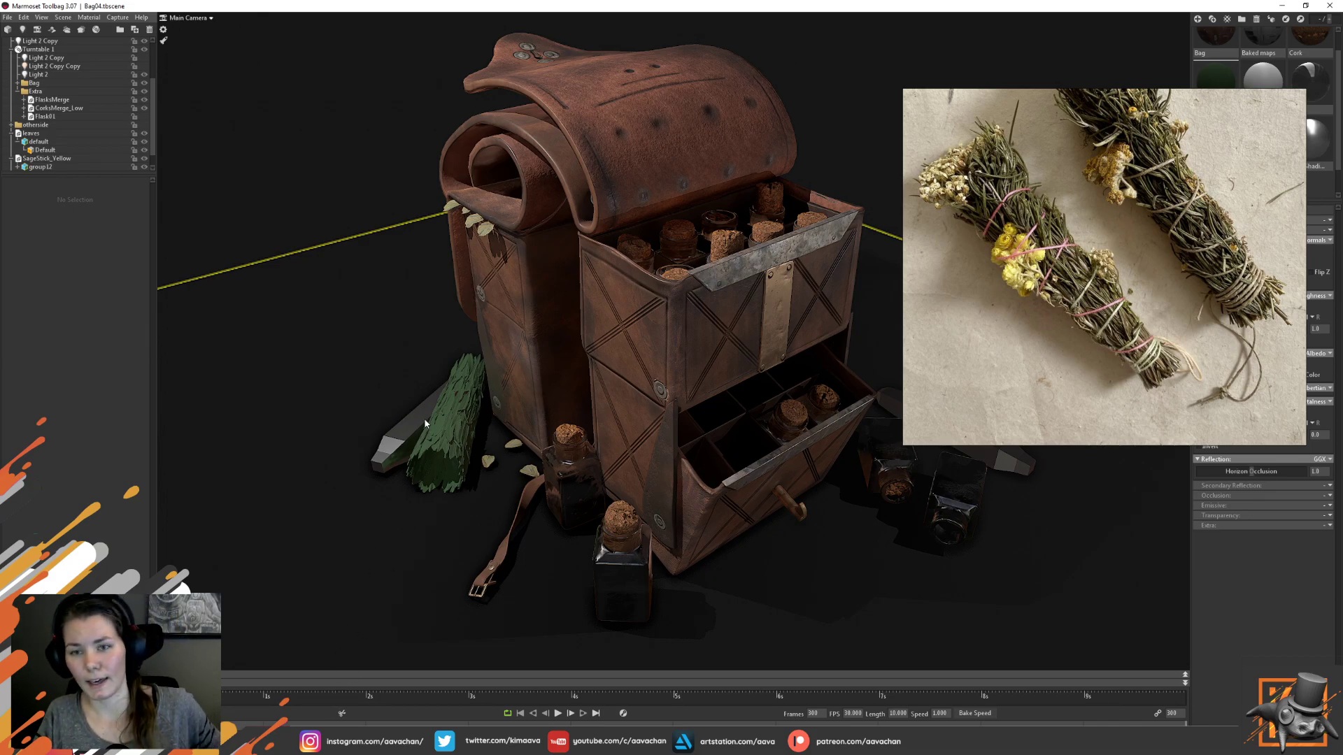
Switch to Maya and turn on smooth mesh preview for the leaf tube group12
mouse_move(295, 743)
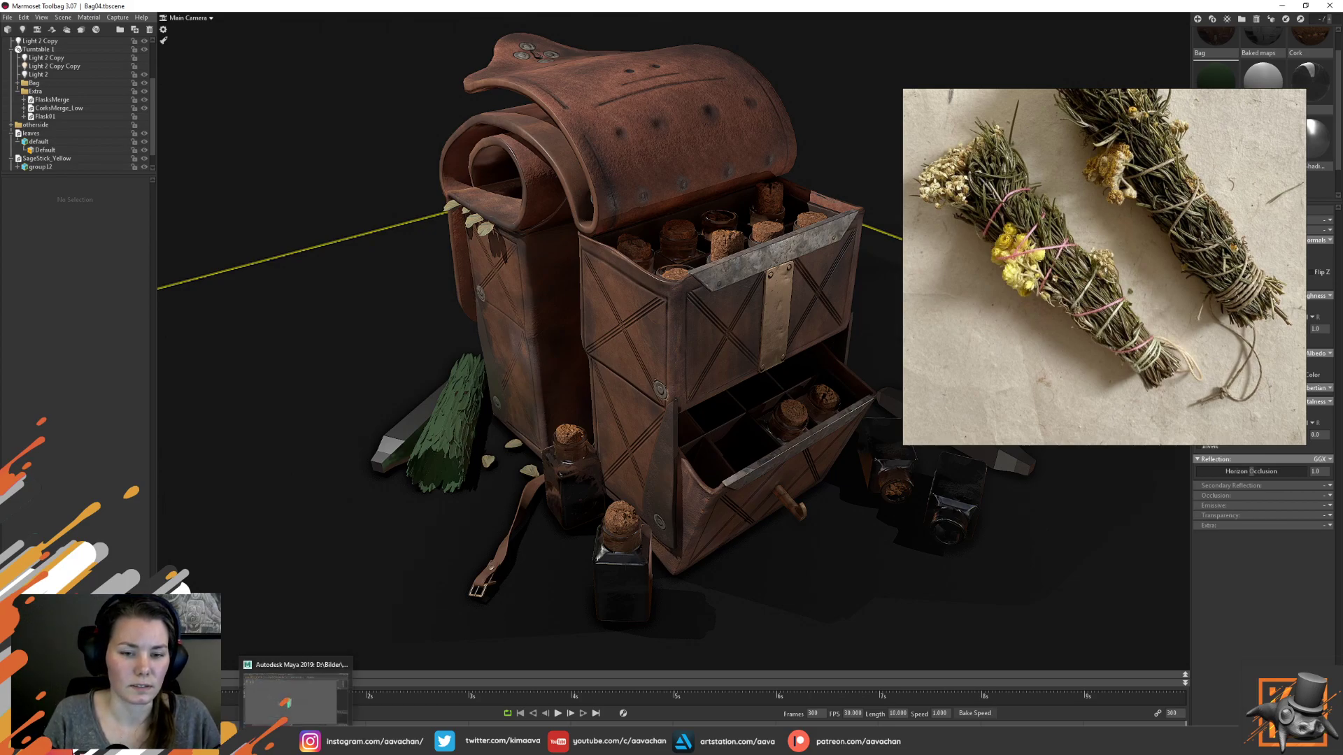
click(295, 696)
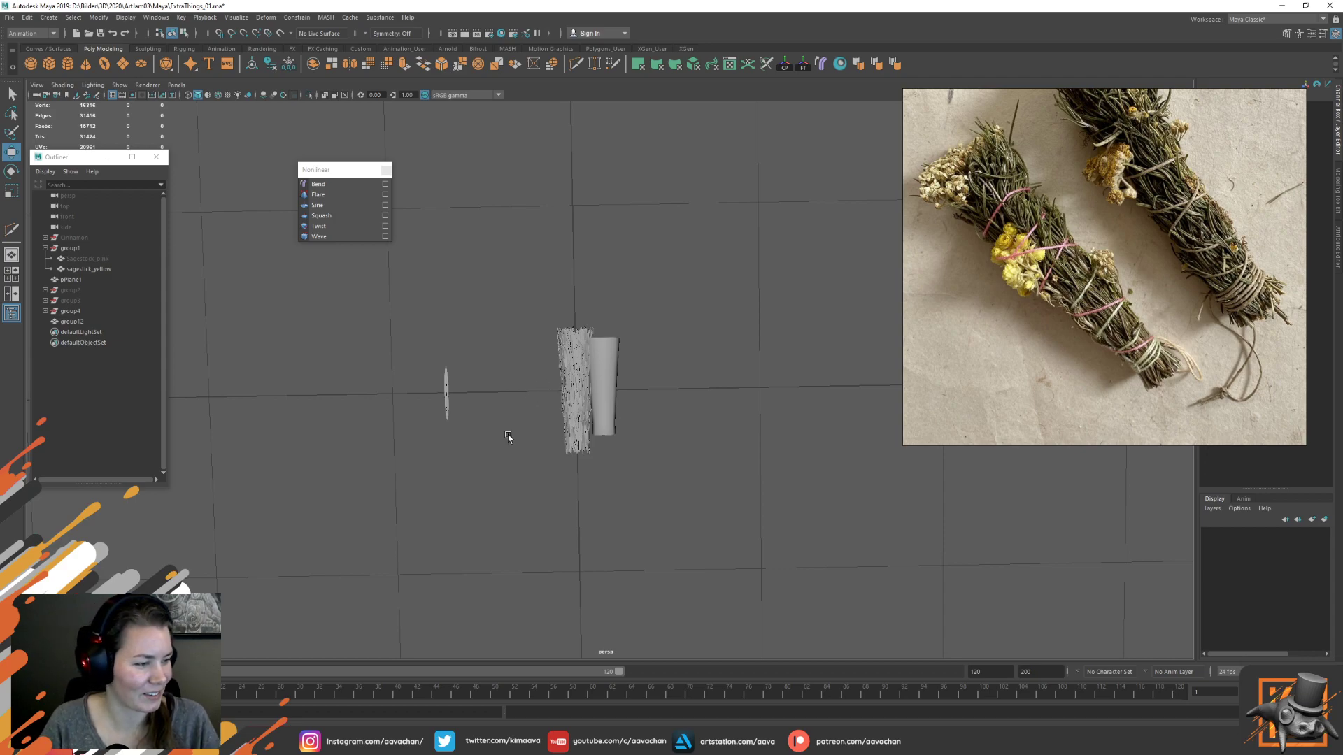
scroll(581, 380, up, 6)
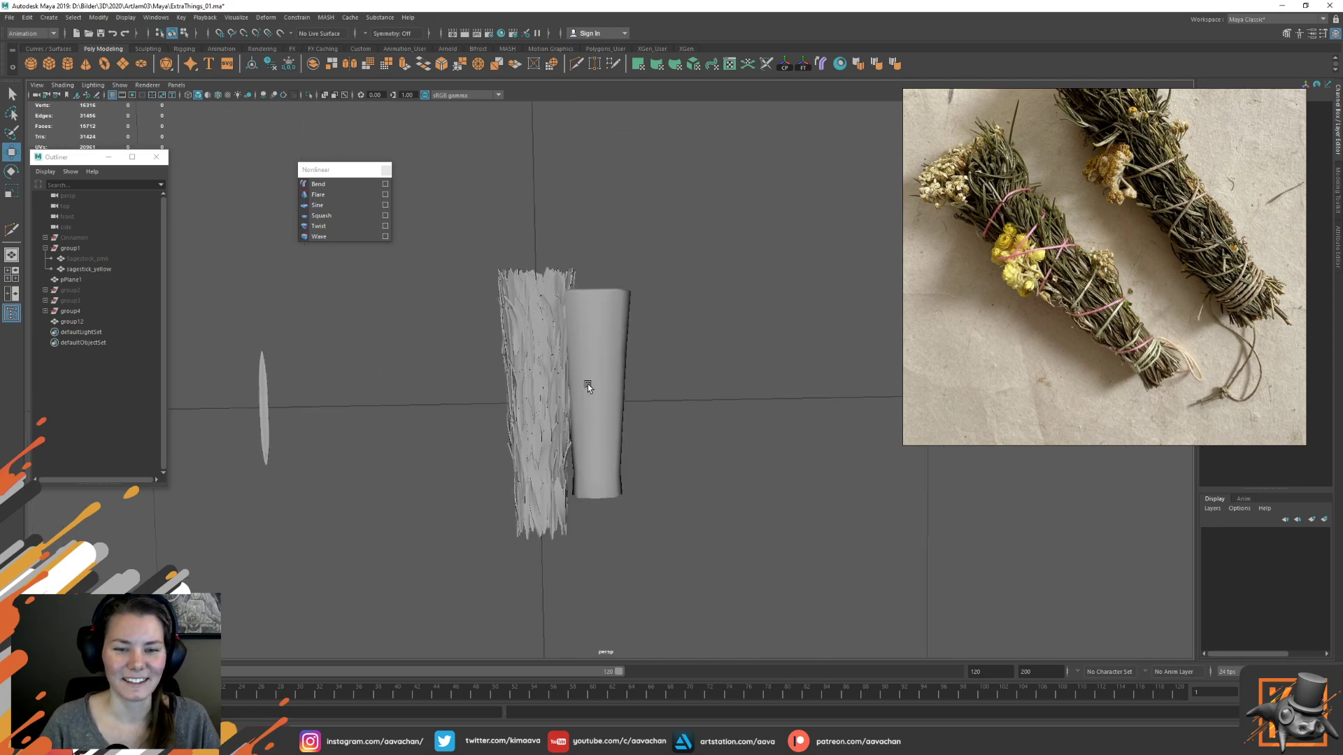
alt+drag(546, 465, 623, 389)
click(623, 396)
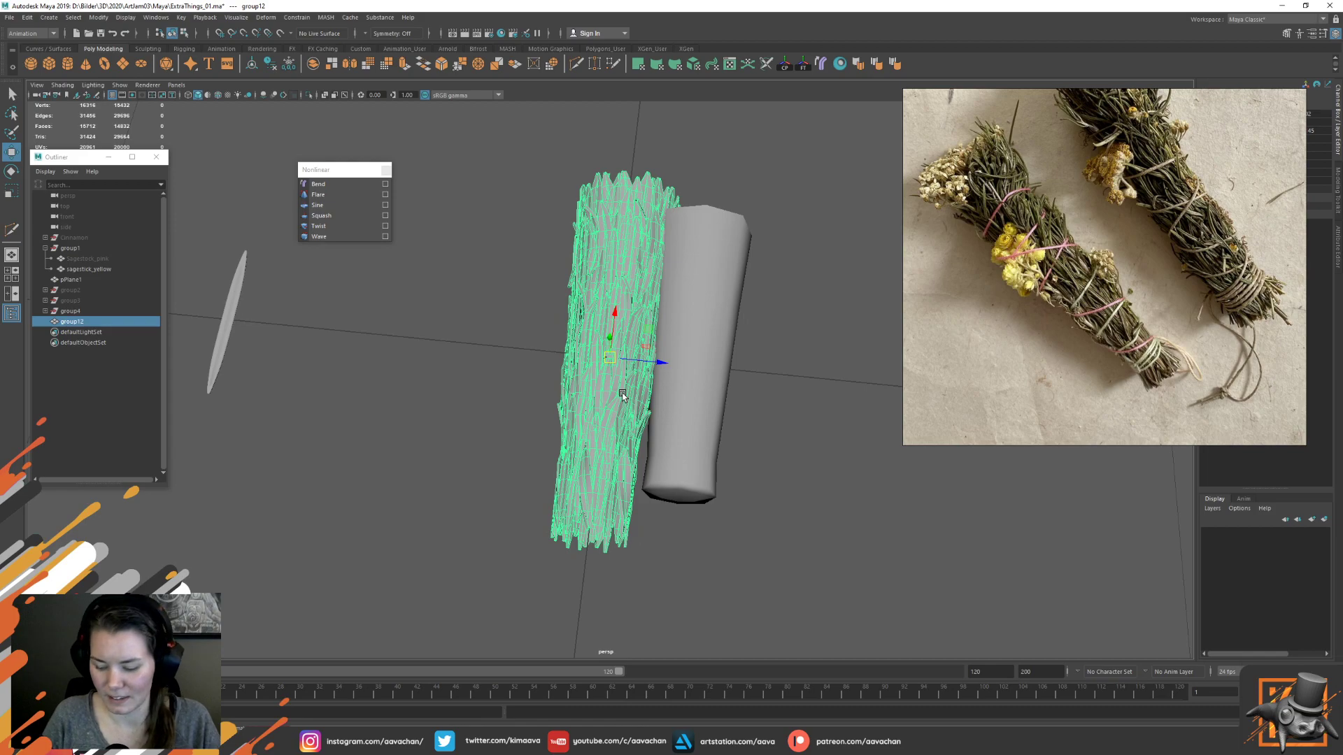
click(472, 407)
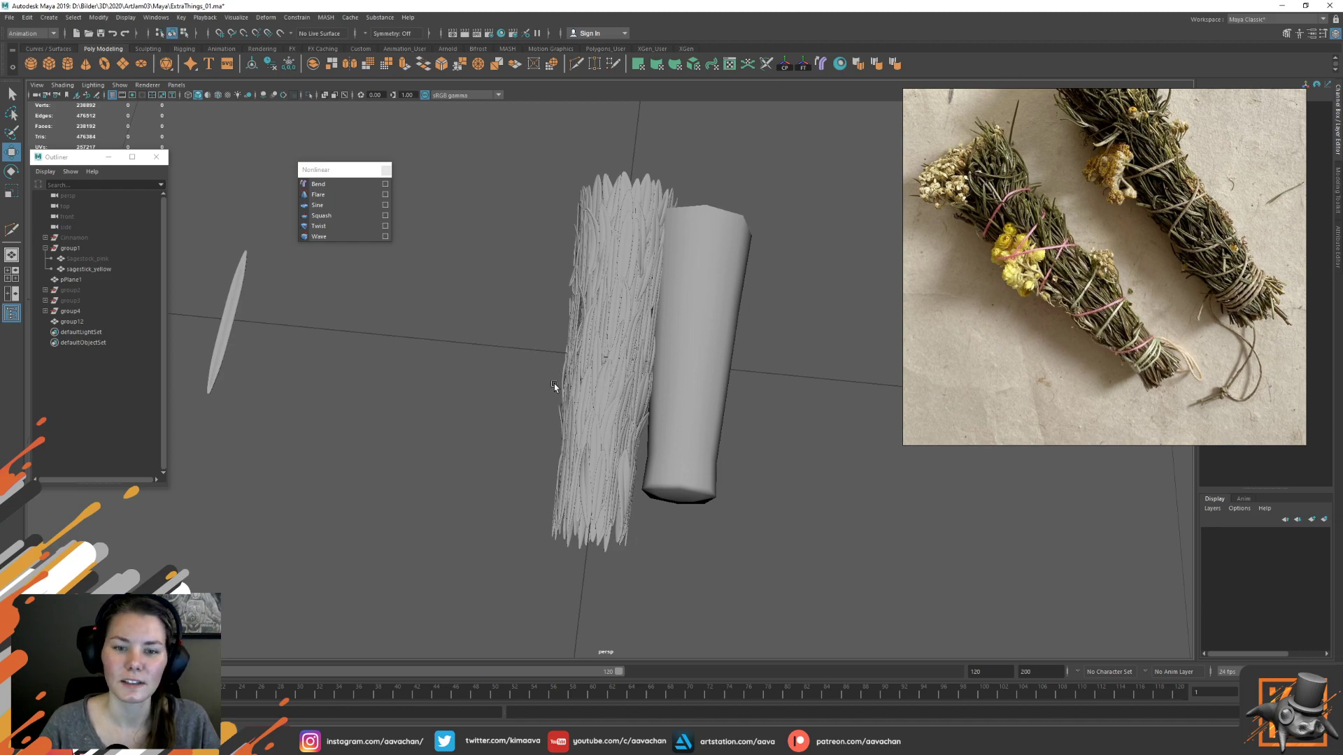
Move the stick sagestick_yellow sideways into the centre of the leaf tube
scroll(614, 449, up, 4)
scroll(615, 455, up, 1)
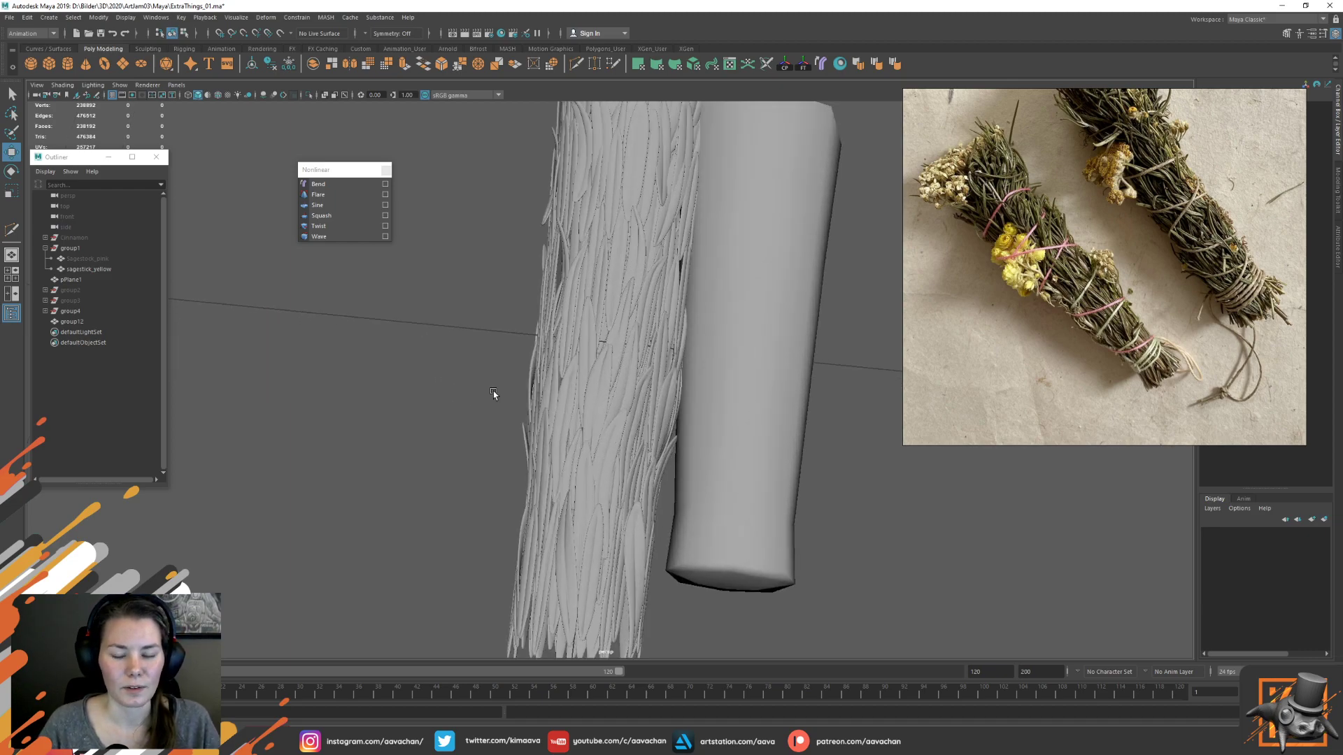
alt+drag(427, 468, 455, 455)
scroll(448, 469, up, 4)
click(761, 368)
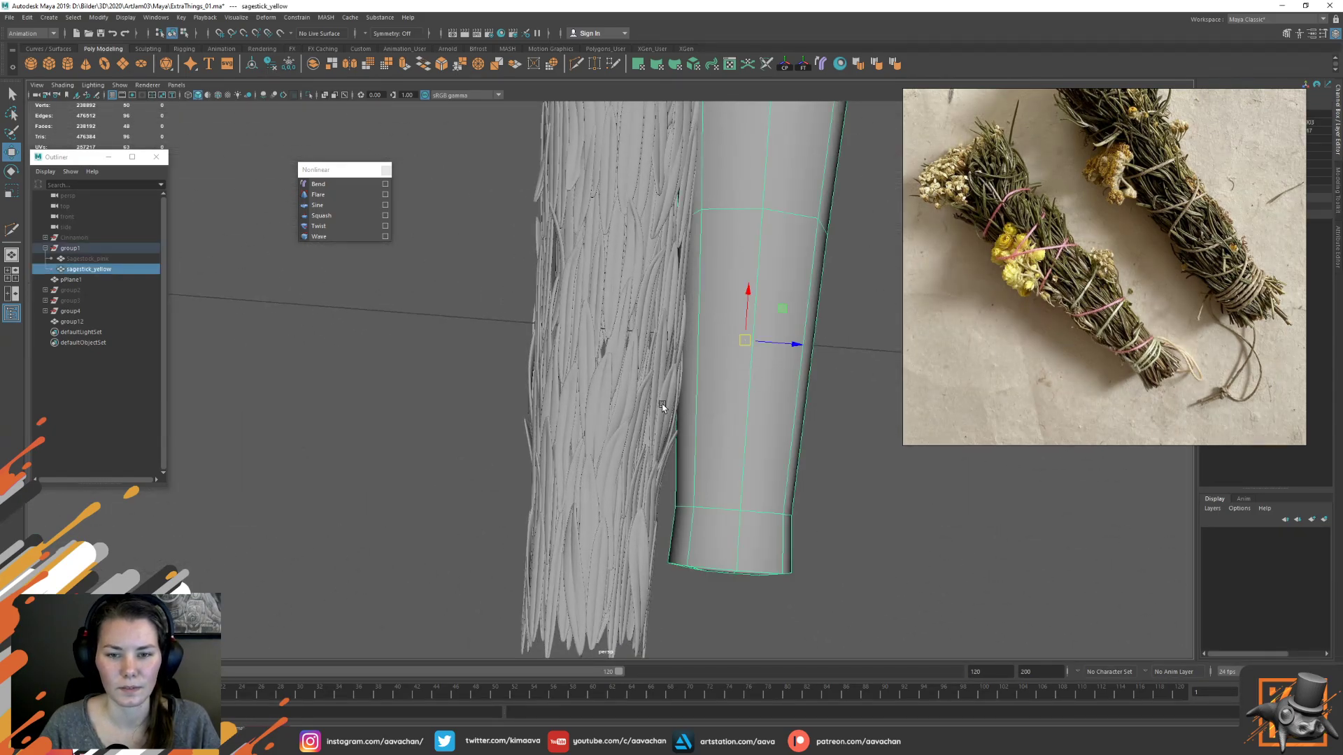
click(675, 407)
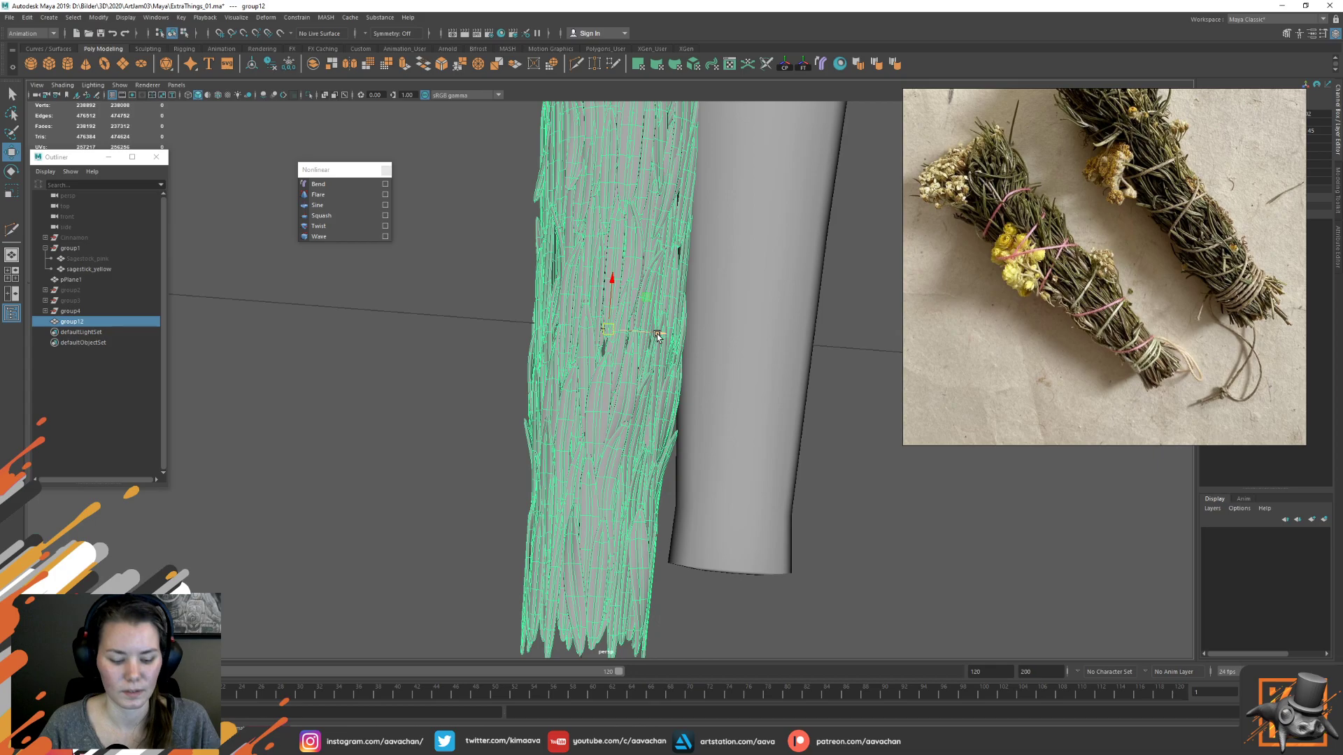
drag(1153, 193, 1051, 205)
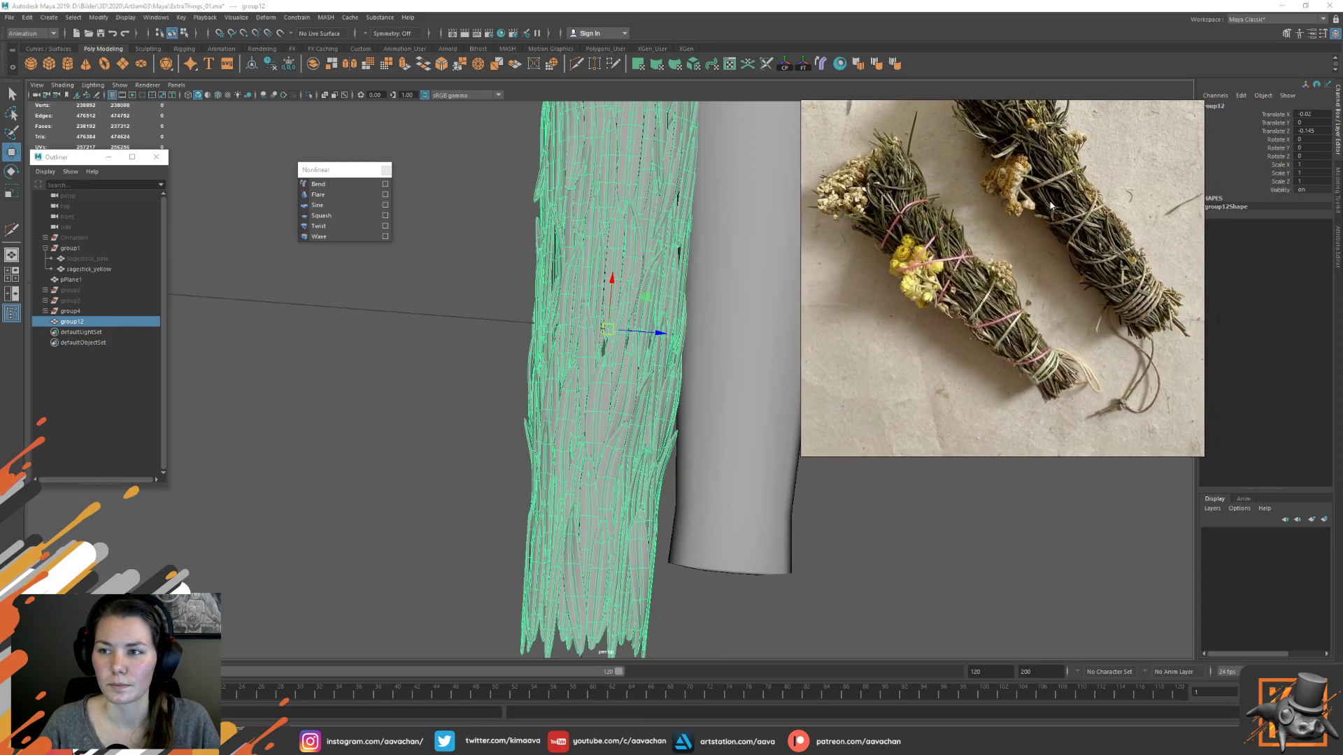
key(ctrl+z)
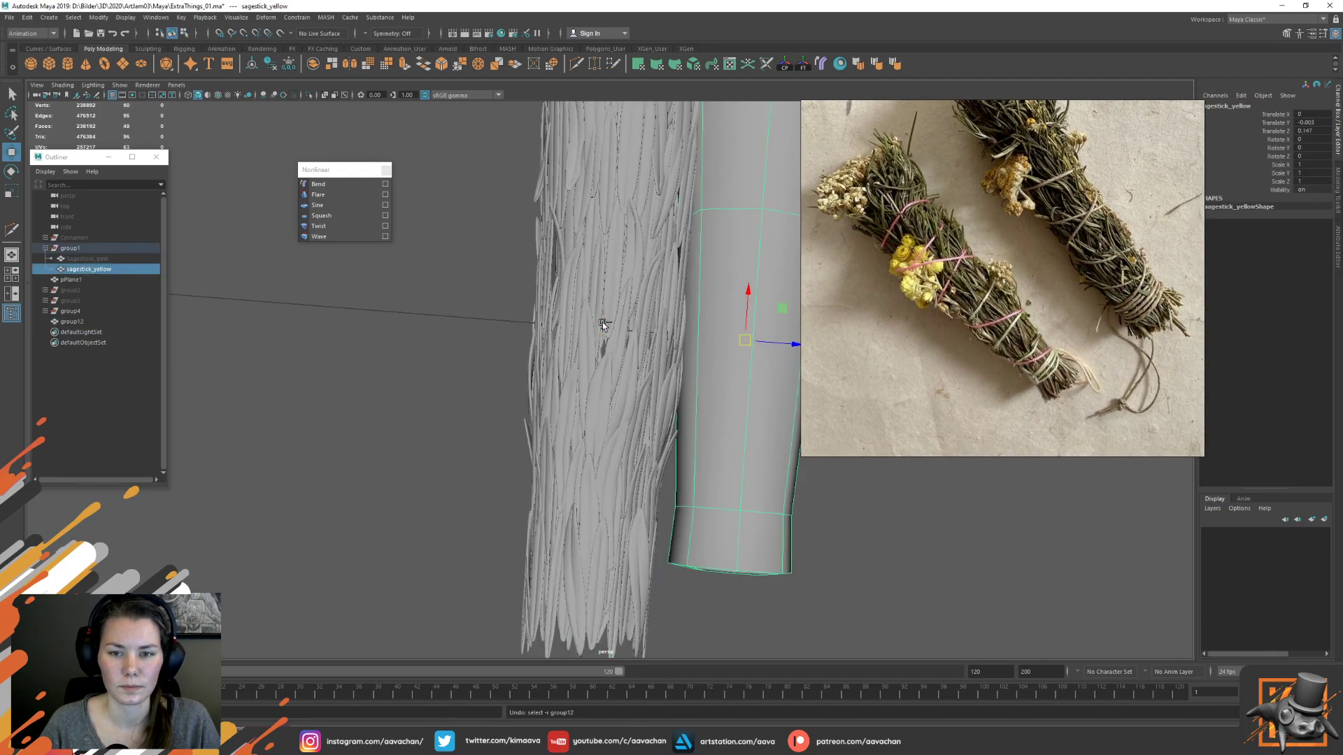
drag(784, 340, 645, 336)
Scale sagestick_yellow to about 1.22 in X so it nearly fills the leaf tube's length, and check its fit
alt+drag(484, 414, 474, 347)
alt+middle_drag(475, 347, 520, 343)
key(r)
drag(391, 411, 432, 414)
key(w)
scroll(465, 399, down, 5)
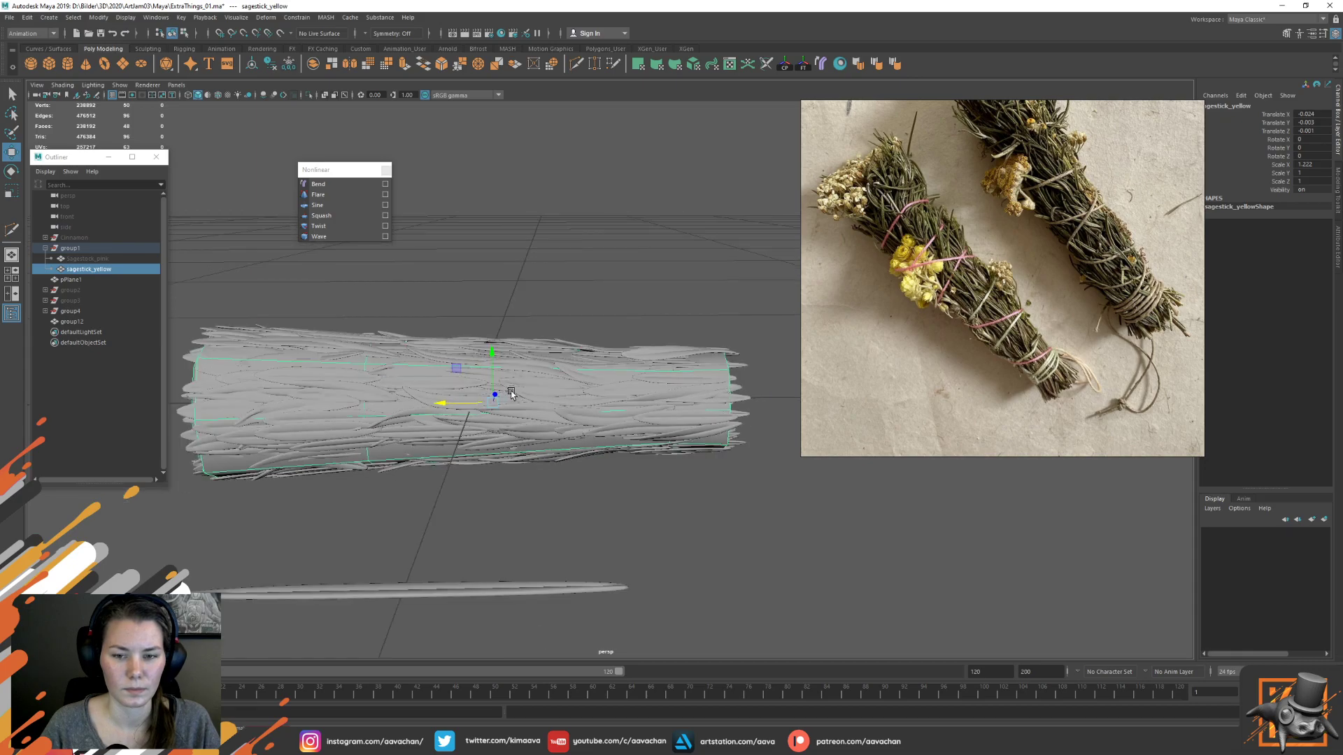
alt+drag(647, 376, 559, 406)
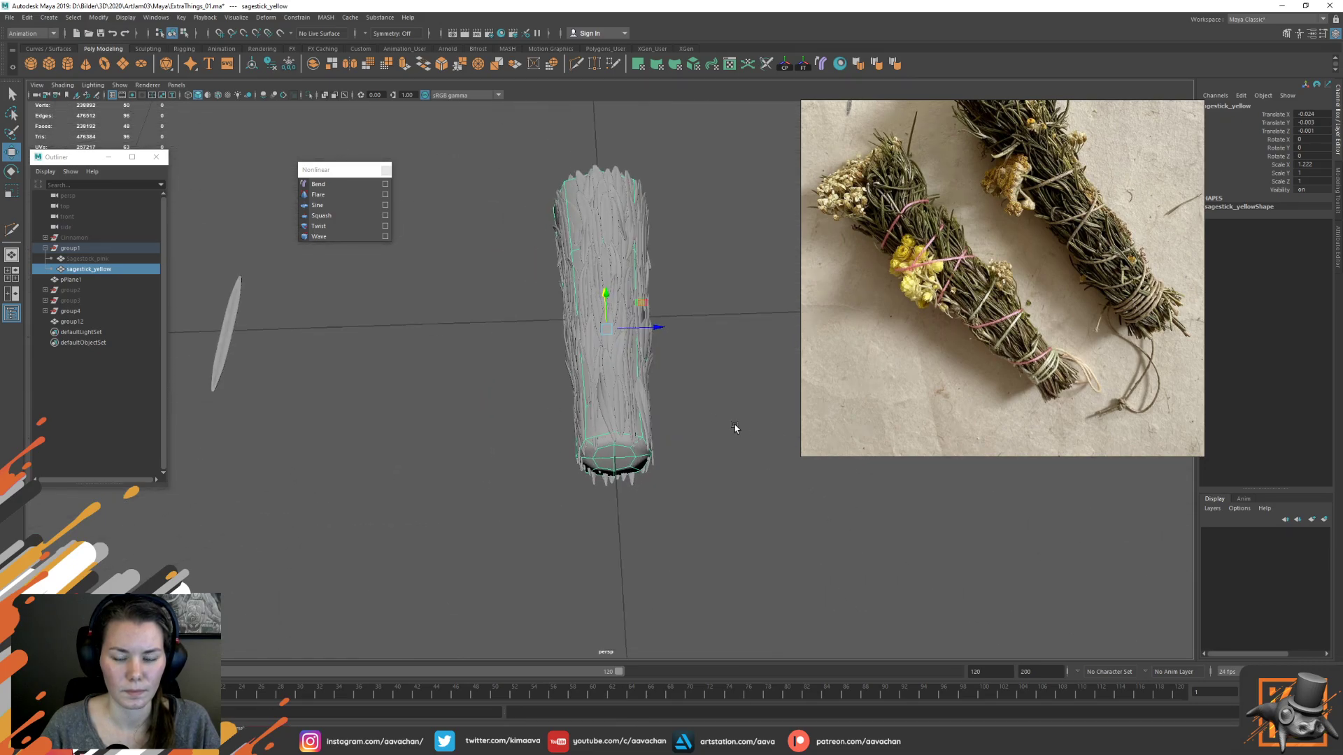
scroll(708, 413, up, 3)
mouse_move(707, 412)
alt+mouse_down()
mouse_move(619, 364)
mouse_move(537, 387)
mouse_move(704, 412)
alt+mouse_up()
key(r)
click(580, 307)
alt+drag(580, 307, 603, 417)
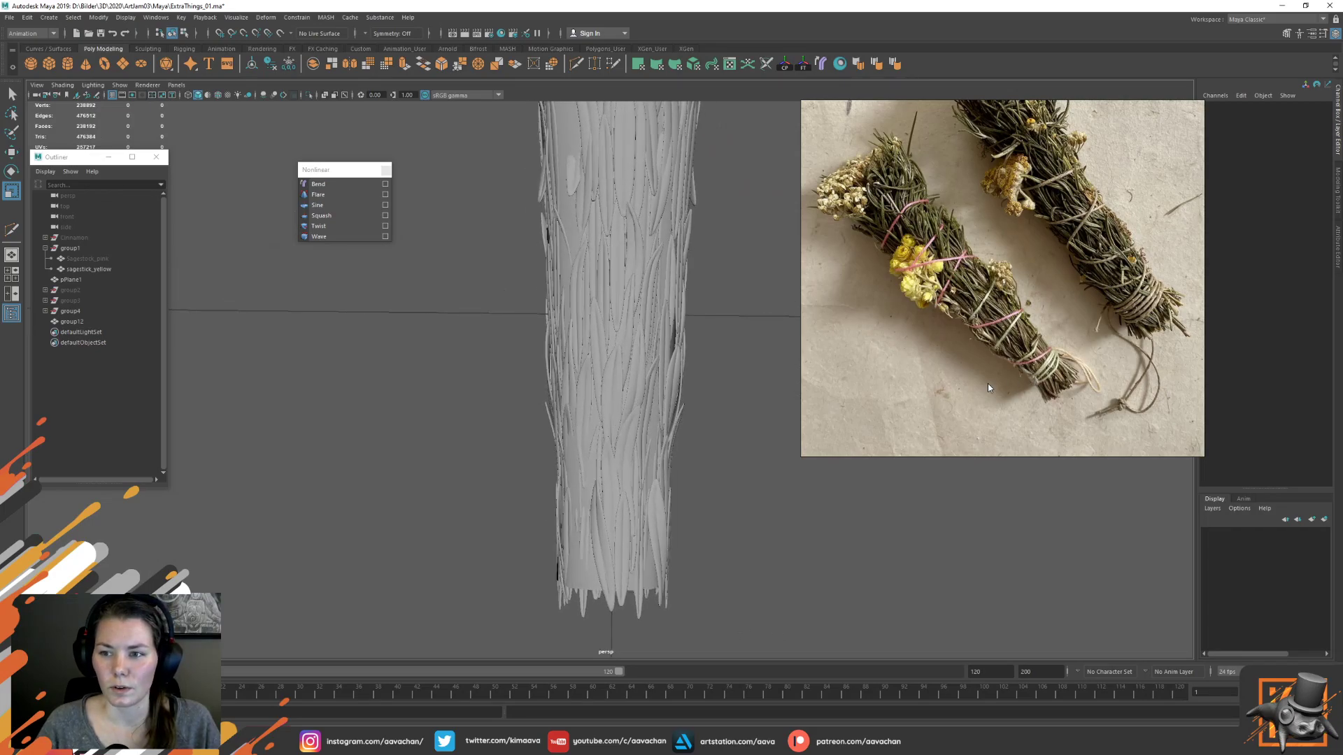
Compare the reference's cut stem ends, then create a polygon cylinder with 8 axis subdivisions
scroll(1027, 412, up, 4)
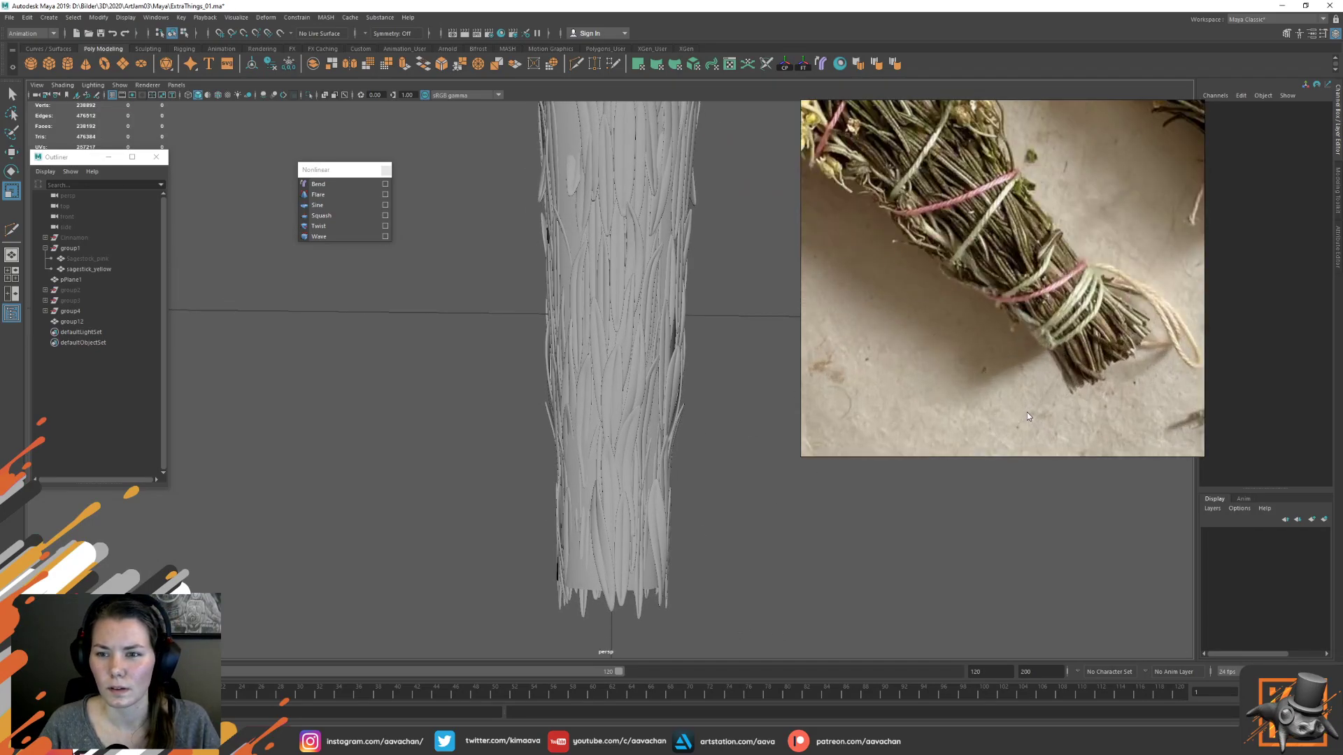
scroll(1039, 382, down, 4)
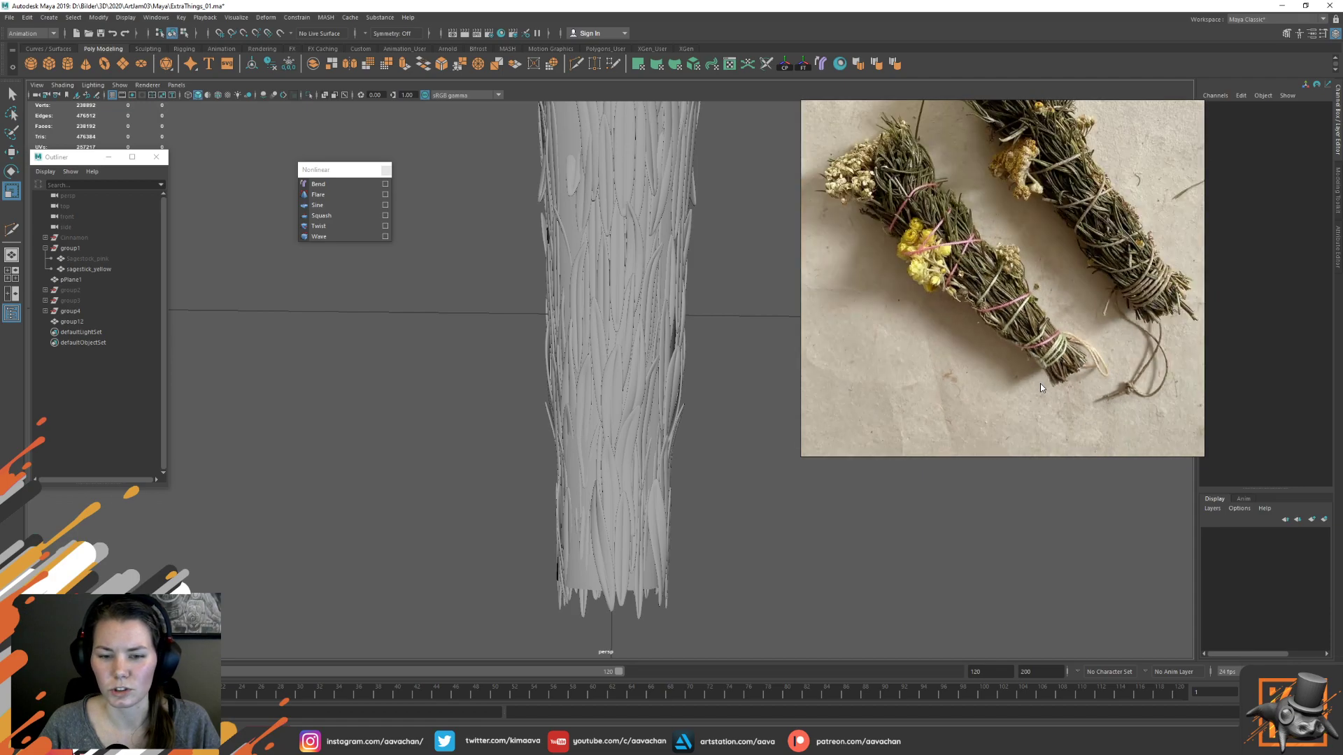
alt+drag(362, 344, 380, 322)
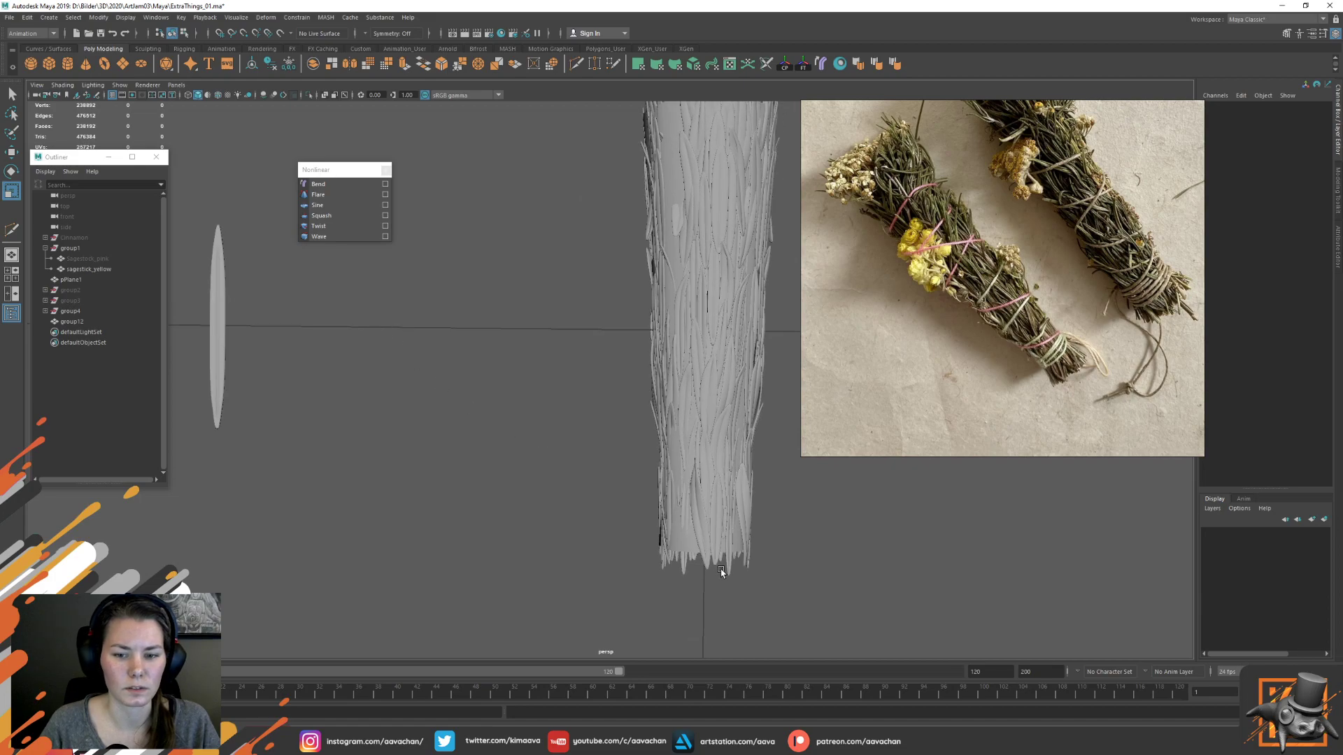
click(67, 63)
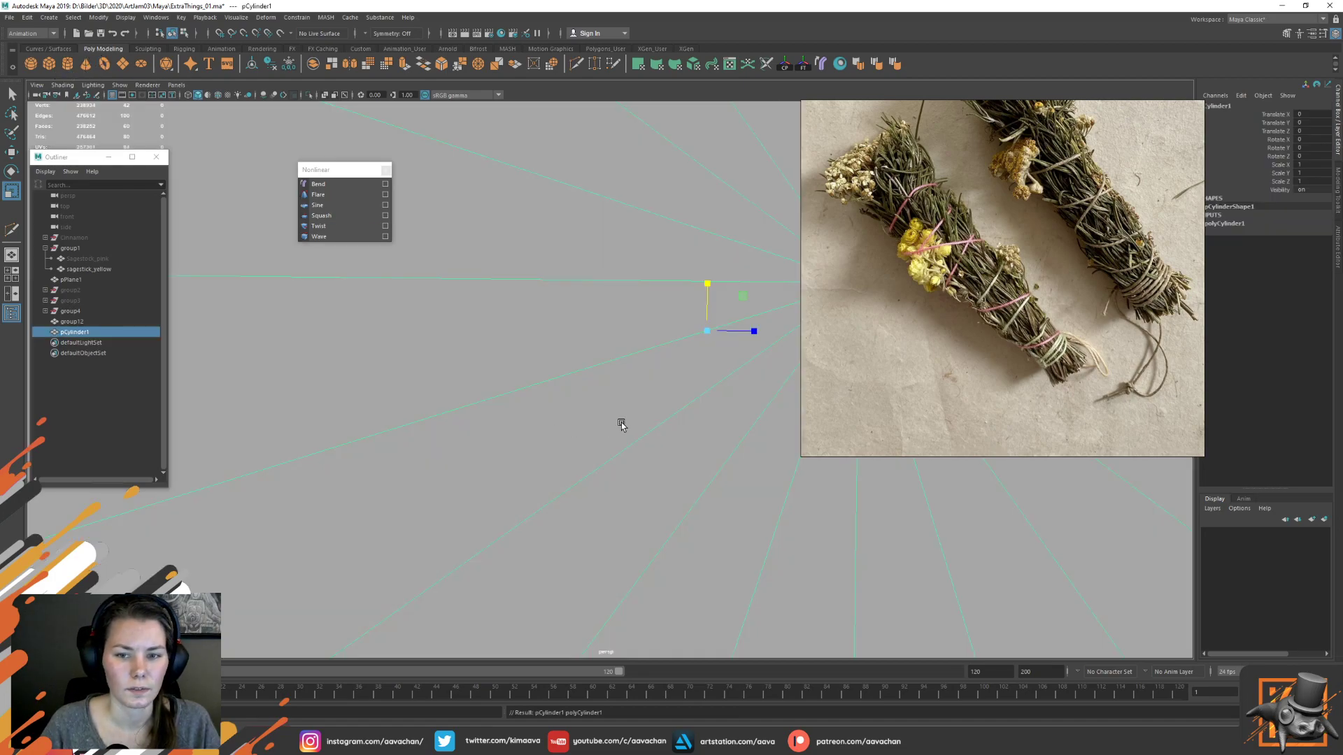
key(f)
click(1253, 224)
double_click(1309, 249)
text(8)
key(Return)
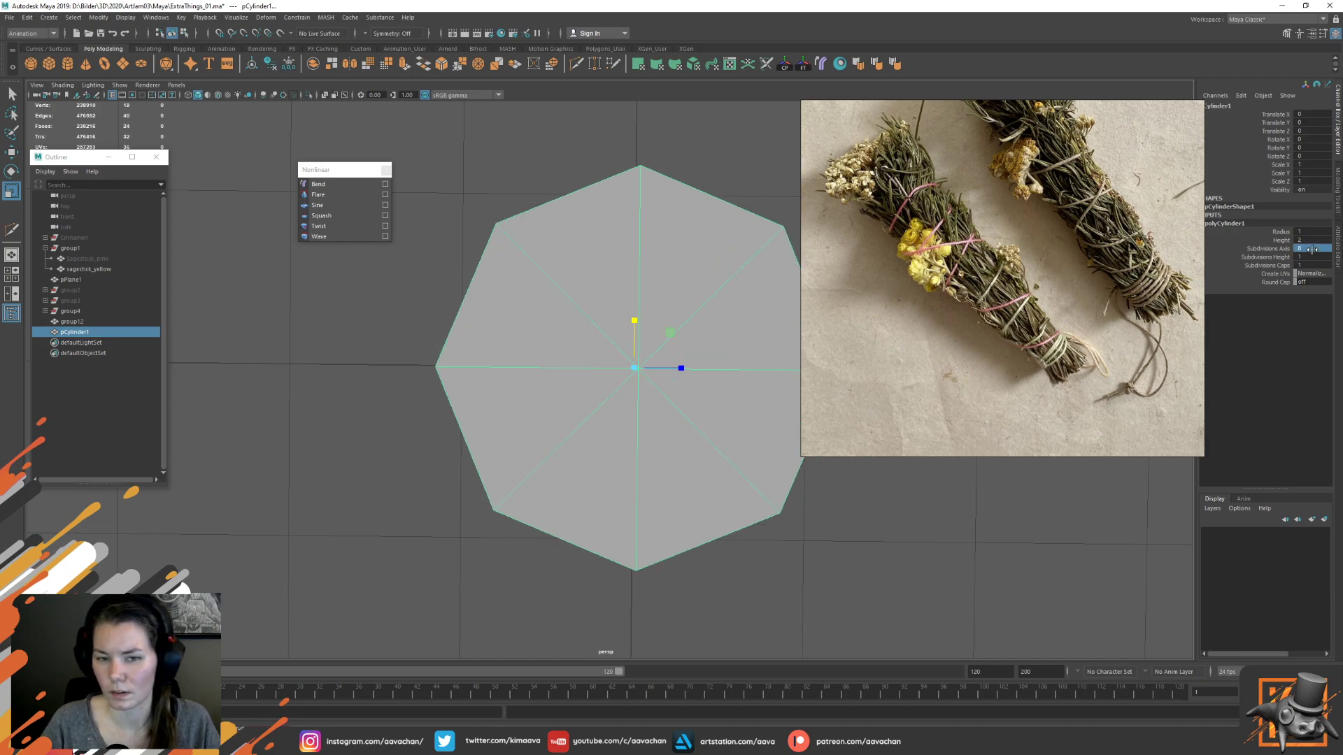
Set the new cylinder's radius to 0.1
double_click(1309, 232)
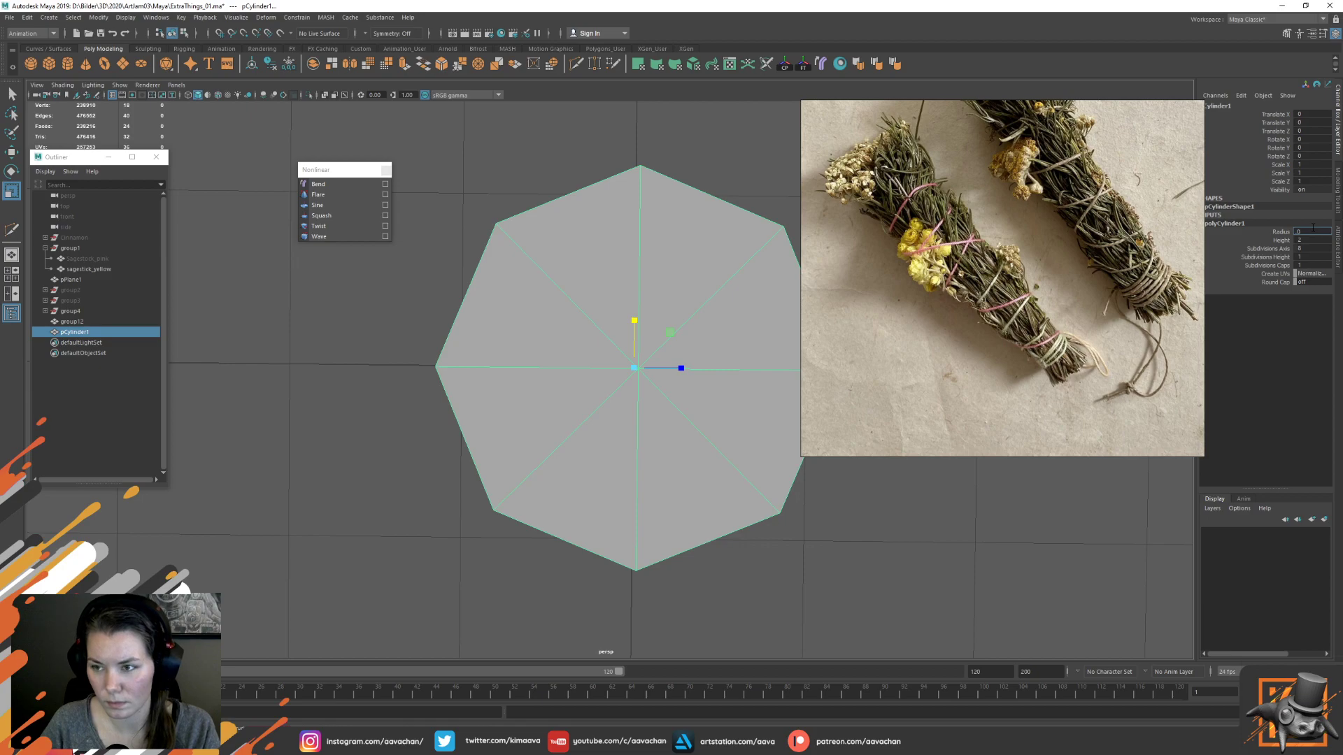
text(.1)
key(Return)
scroll(1106, 222, down, 2)
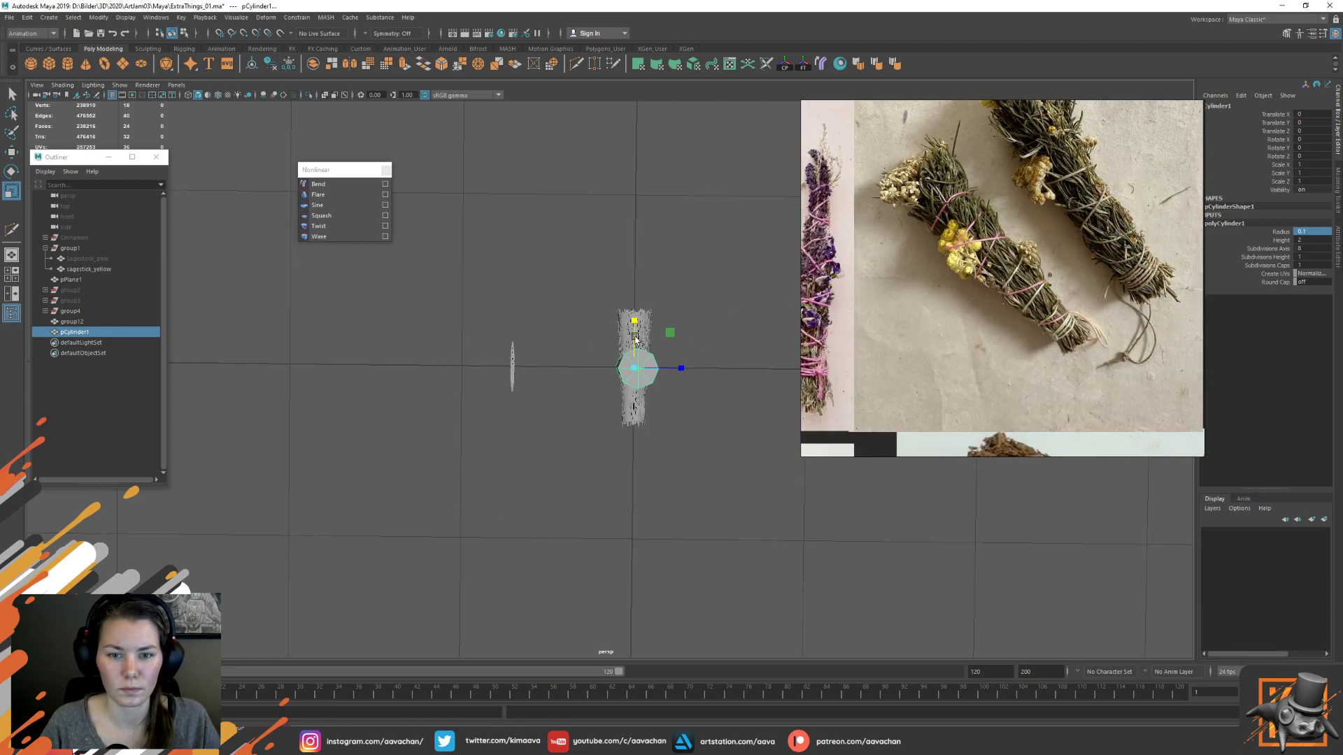
Scale the cylinder to about 0.043 in X and Z, shorten it, and rotate it 90° in Z to lie along the leaf tube
alt+right_drag(627, 340, 707, 366)
alt+drag(707, 365, 550, 337)
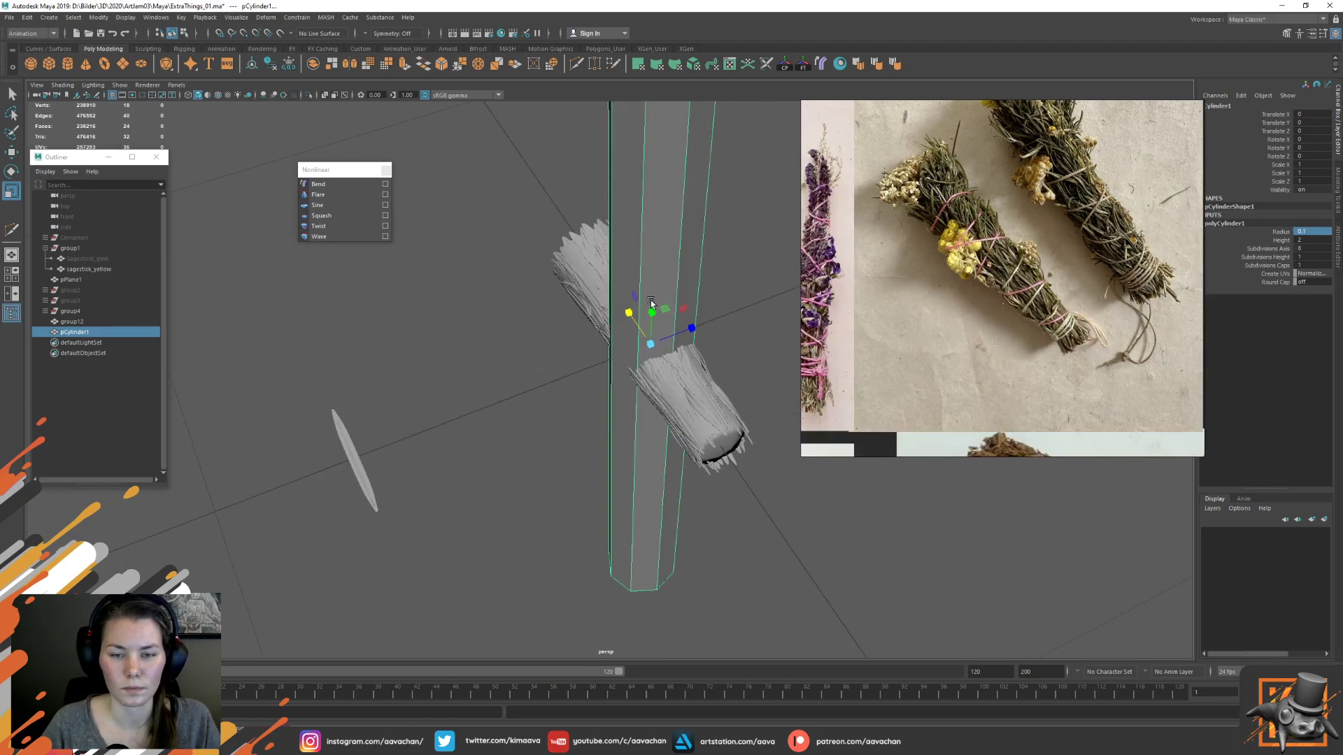
drag(658, 325, 646, 351)
key(w)
key(e)
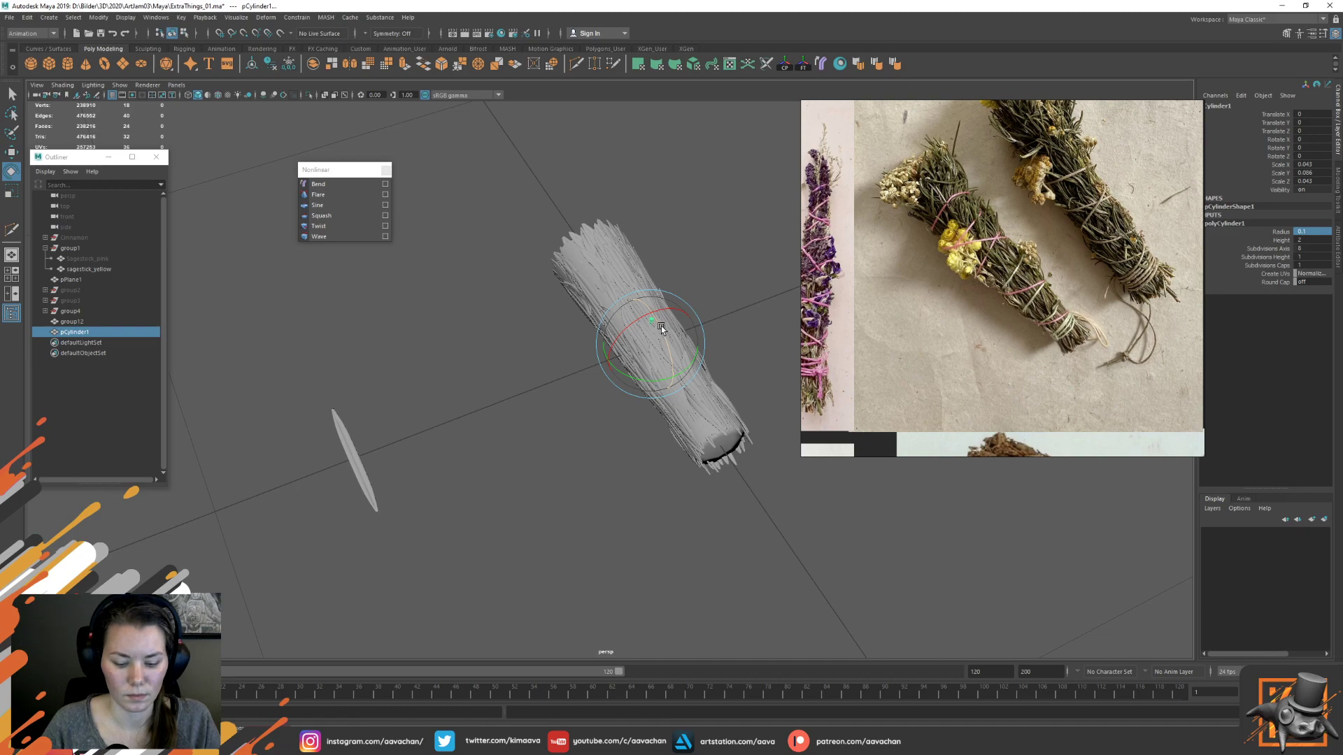
Move the small cylinder along X to the open end of the leaf tube, at about X -0.265
key(w)
mouse_move(663, 351)
mouse_down()
mouse_move(696, 392)
mouse_move(638, 357)
mouse_up()
key(f)
scroll(700, 395, down, 6)
alt+right_drag(638, 356, 952, 493)
Set the cylinder's axis subdivisions to 6
click(1312, 248)
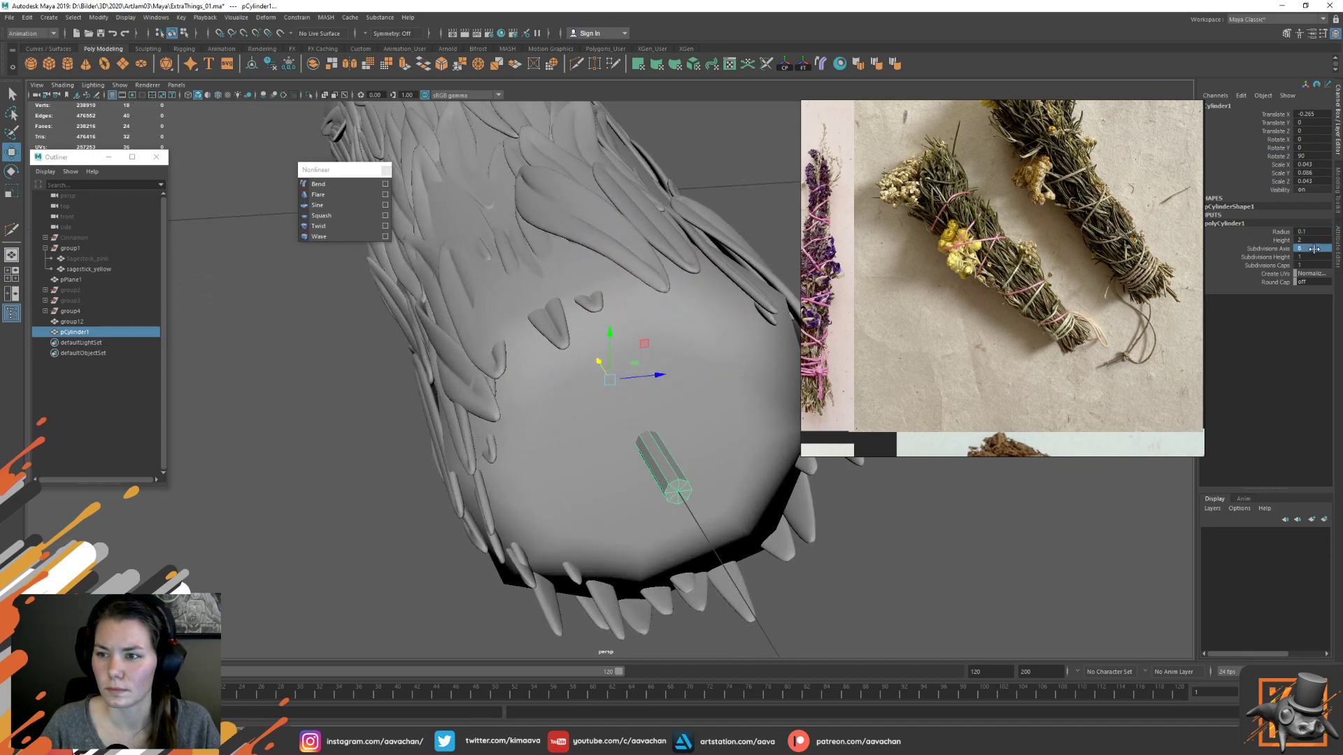
text(6)
key(Return)
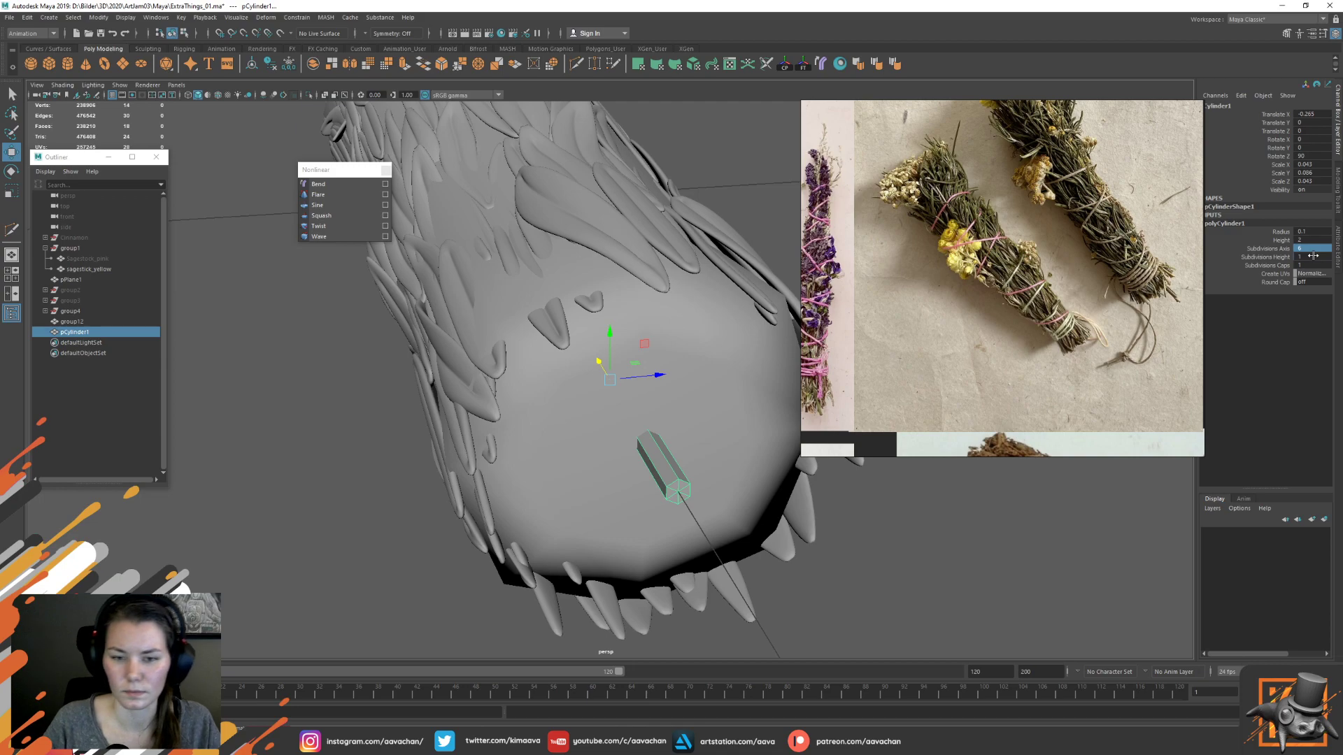
click(1313, 233)
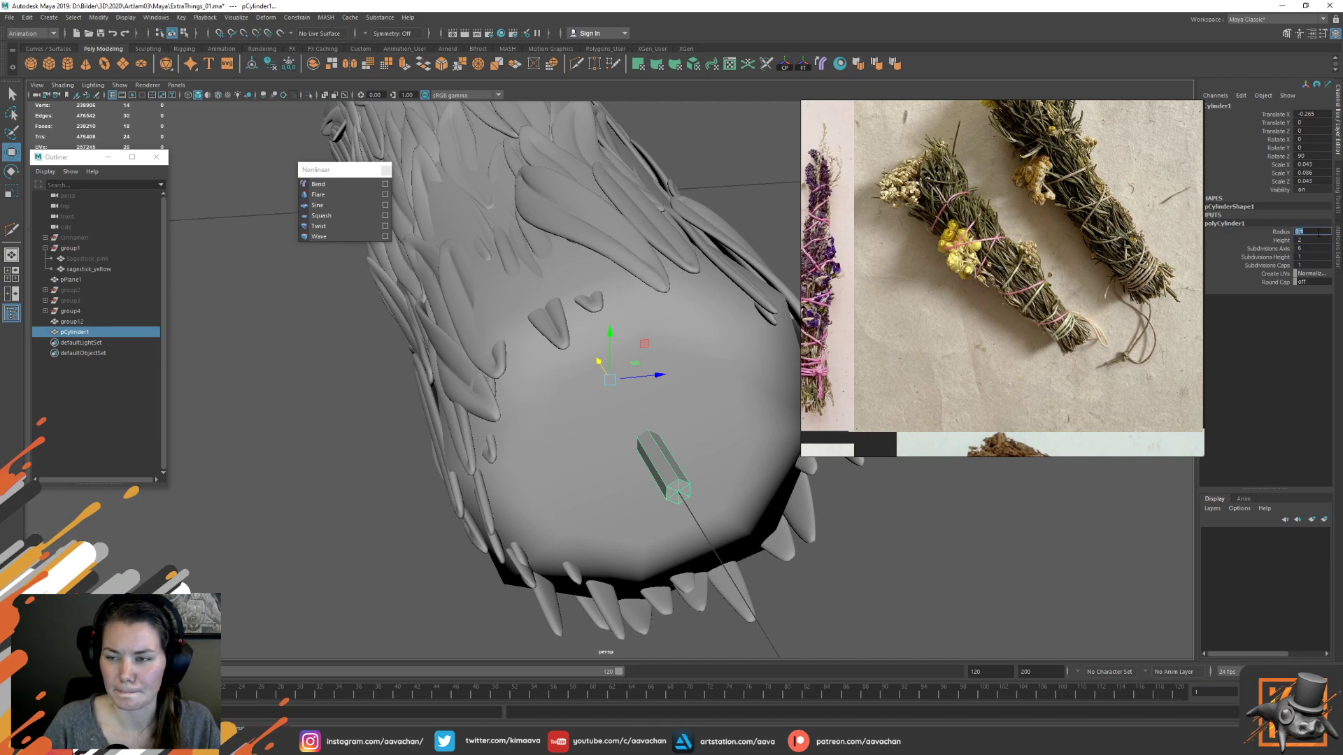
Raise the cylinder to about Y 0.05, near the rim of the tube's end, and check its height in the side view
drag(608, 342, 610, 199)
scroll(633, 266, down, 5)
alt+drag(704, 277, 751, 280)
key(space)
key(space)
key(f)
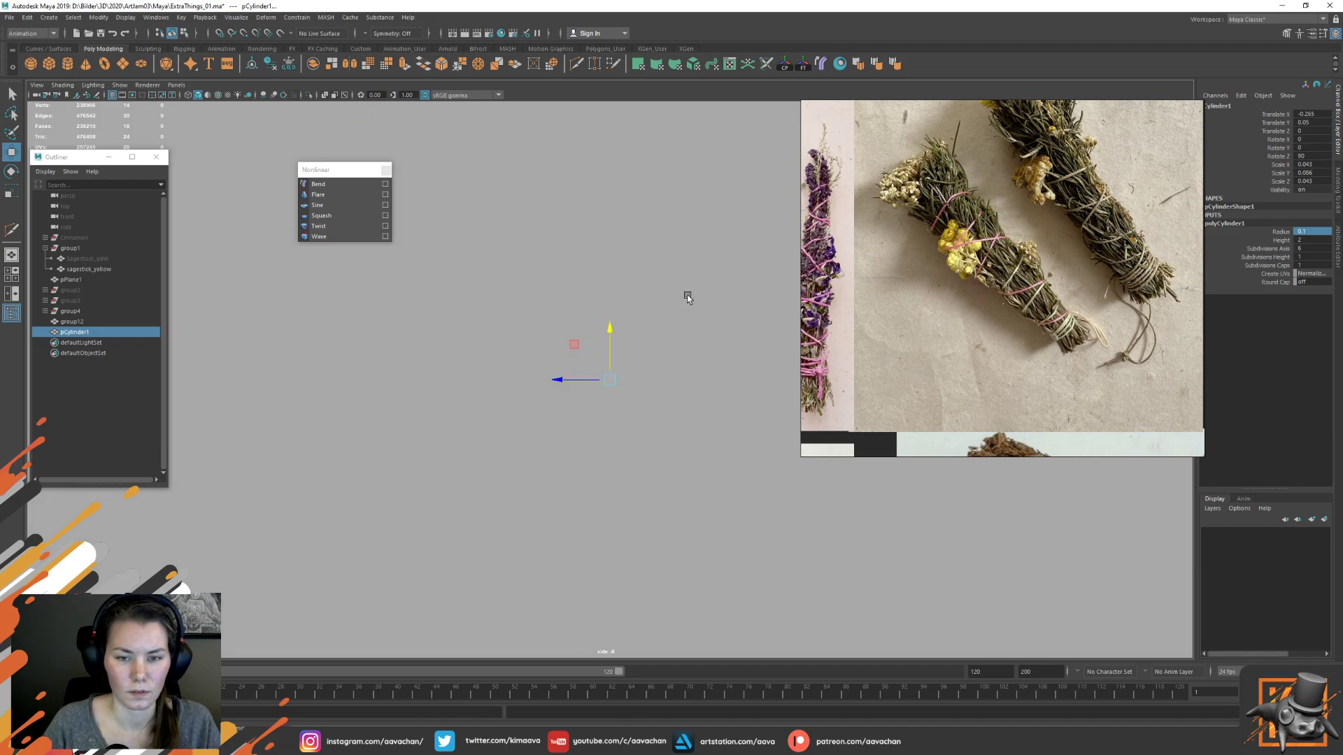
scroll(654, 360, down, 5)
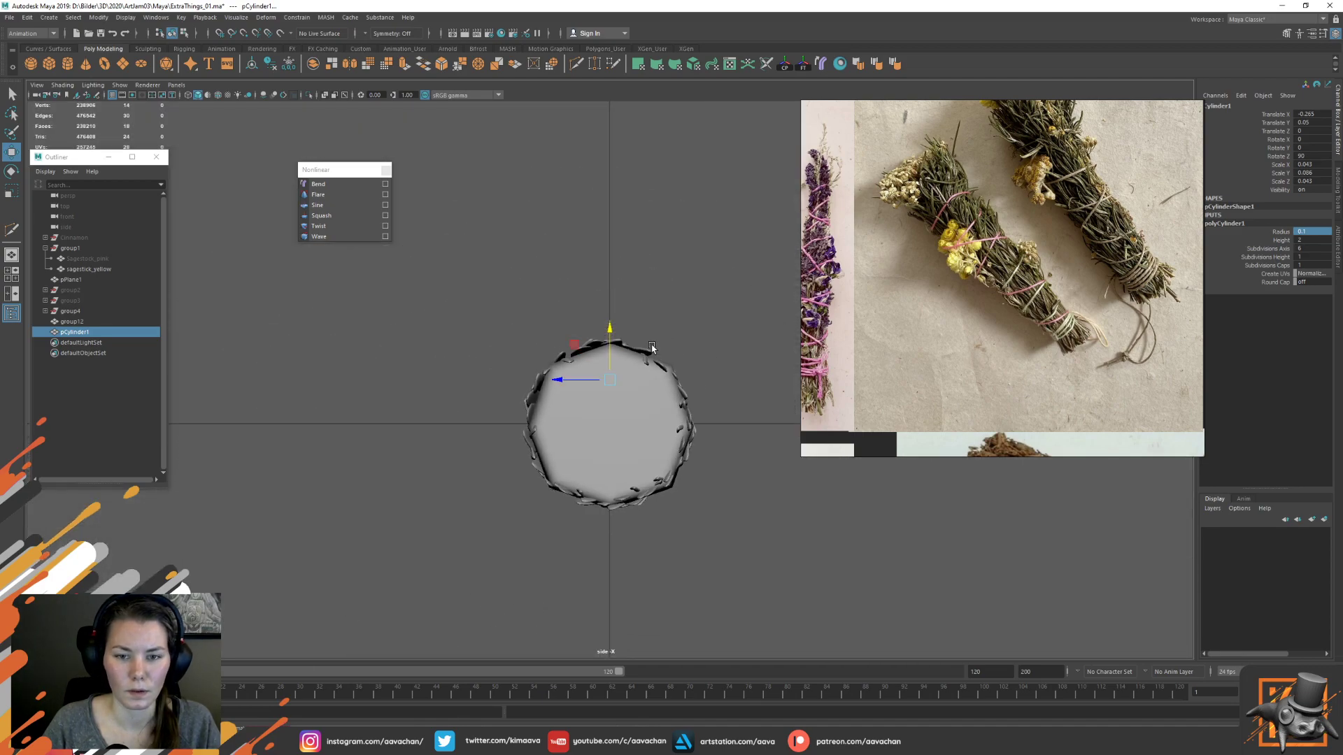
Check the cylinder against the rim from the left view, then move it to about X -0.248
click(652, 348)
key(space)
drag(652, 348, 608, 343)
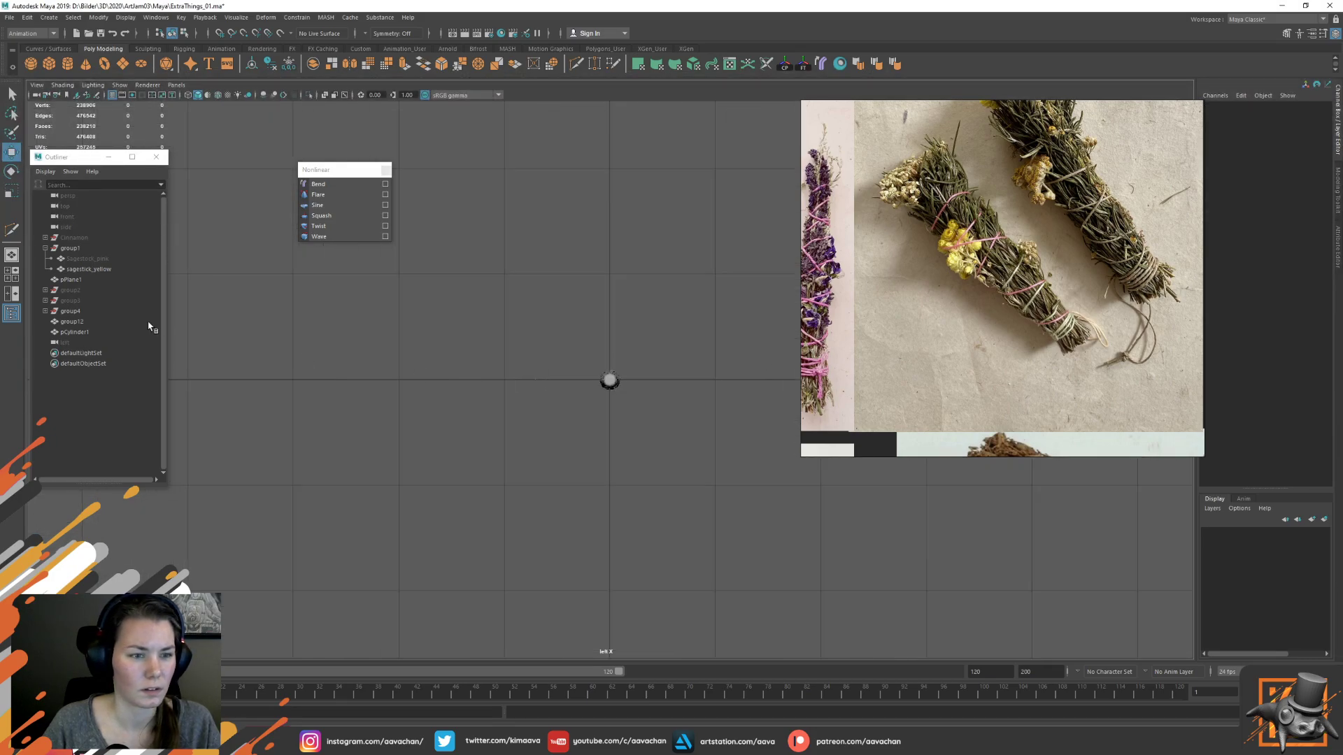
click(98, 333)
key(f)
scroll(598, 378, down, 12)
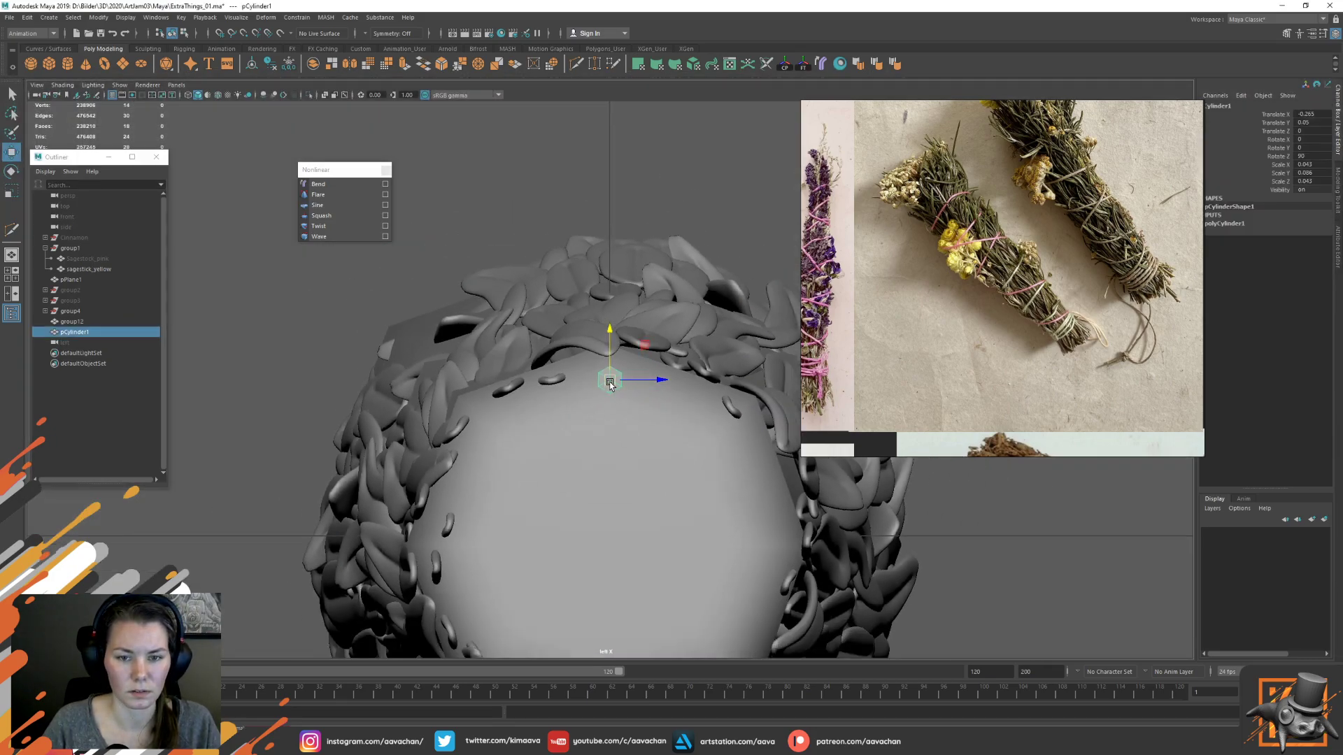
key(space)
drag(626, 331, 562, 256)
scroll(666, 352, up, 5)
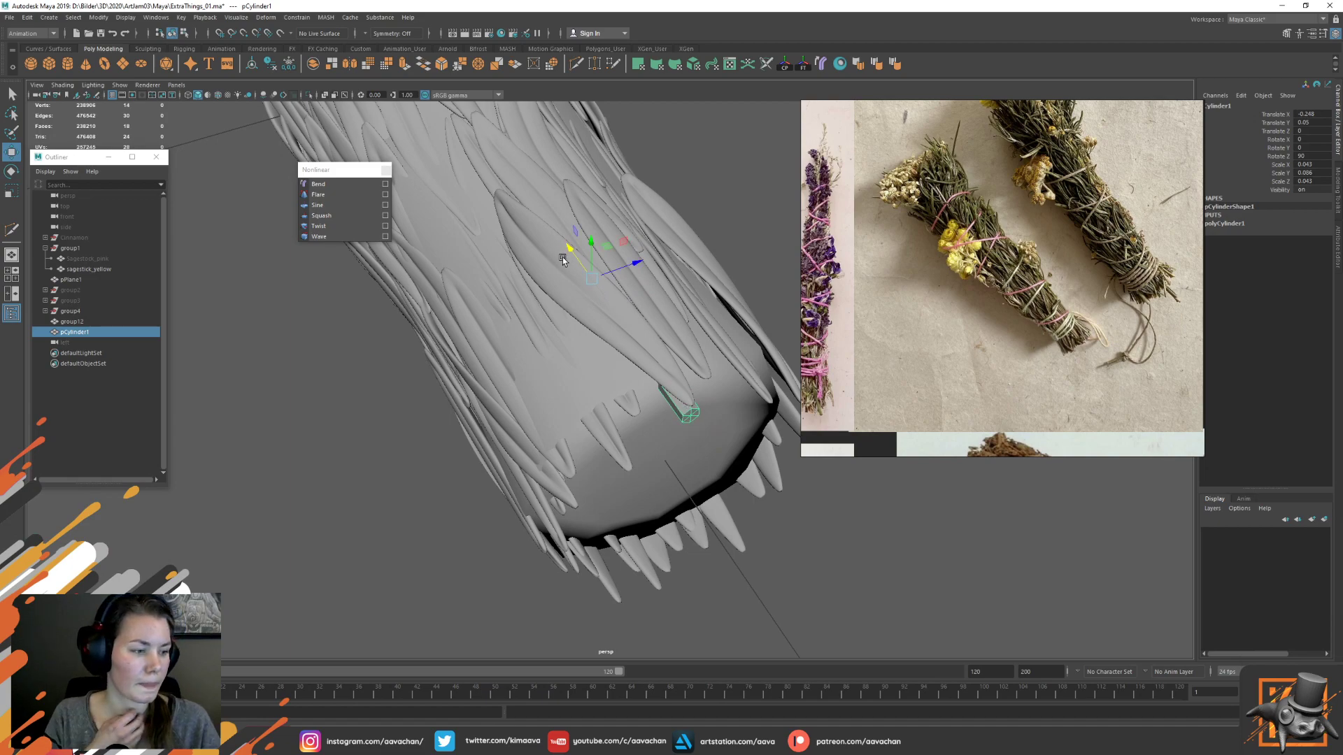
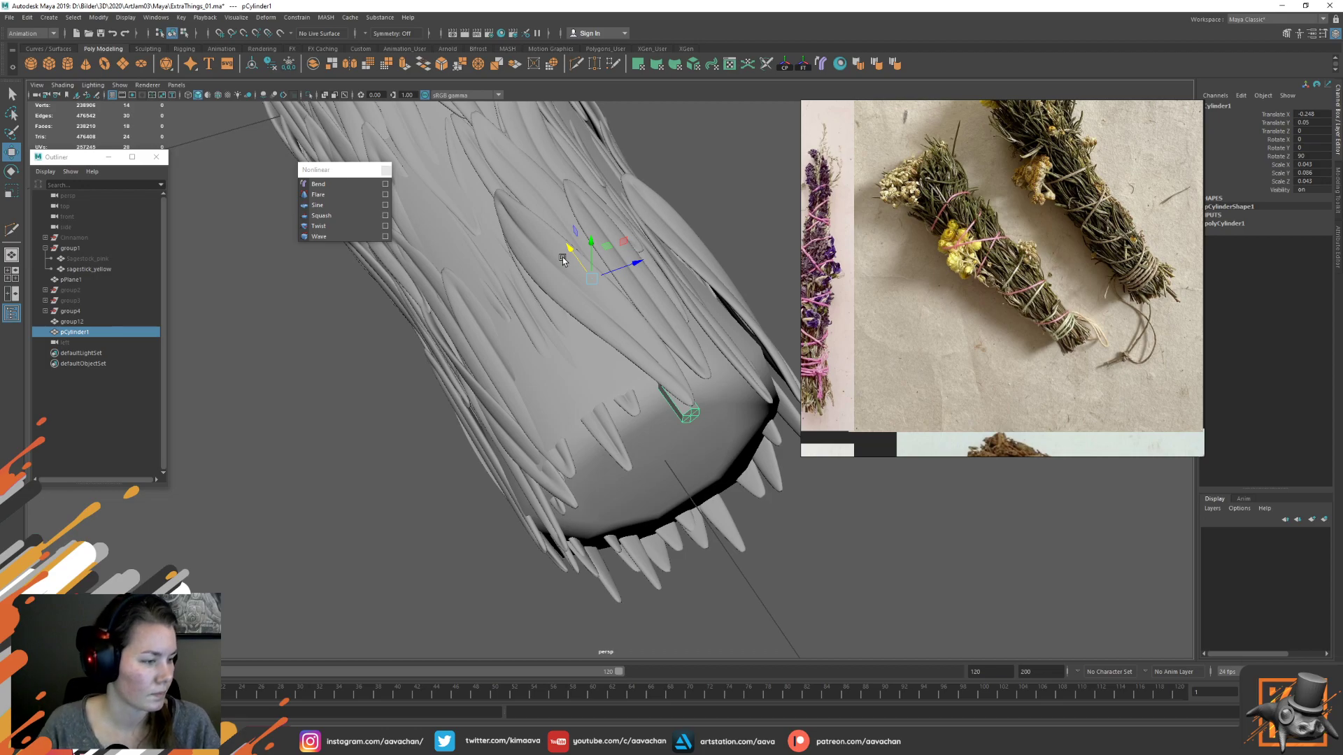
Compare the unsmoothed cylinder and turn on smooth mesh preview for it, so it becomes a rounded stem
alt+drag(556, 343, 539, 310)
key(1)
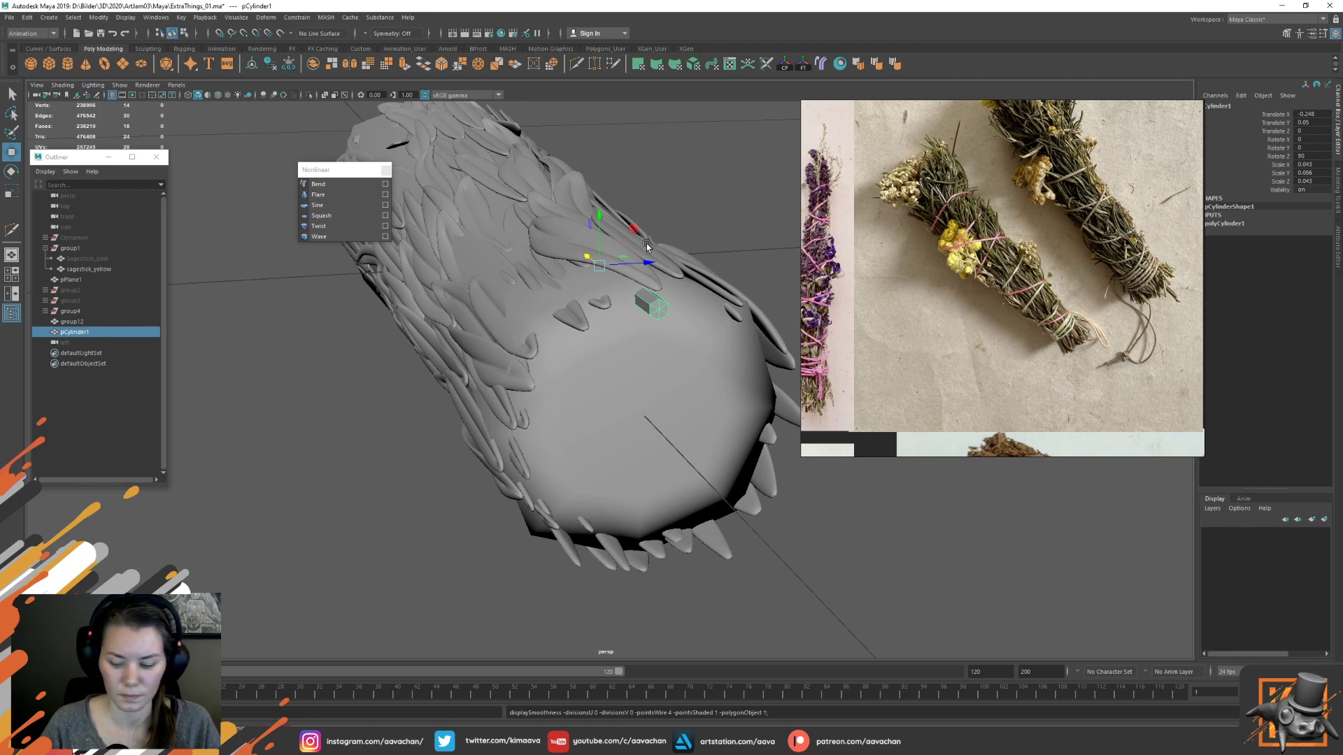
click(652, 306)
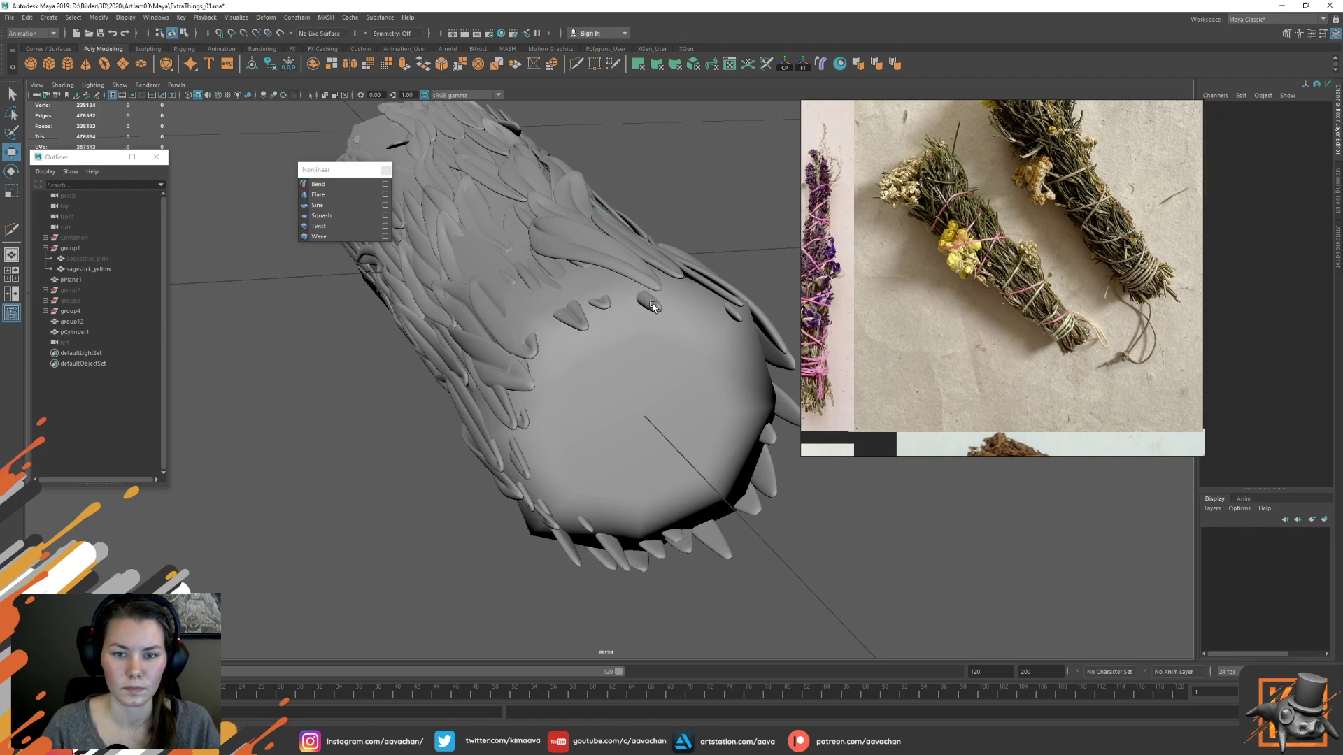
click(652, 305)
alt+drag(589, 267, 617, 280)
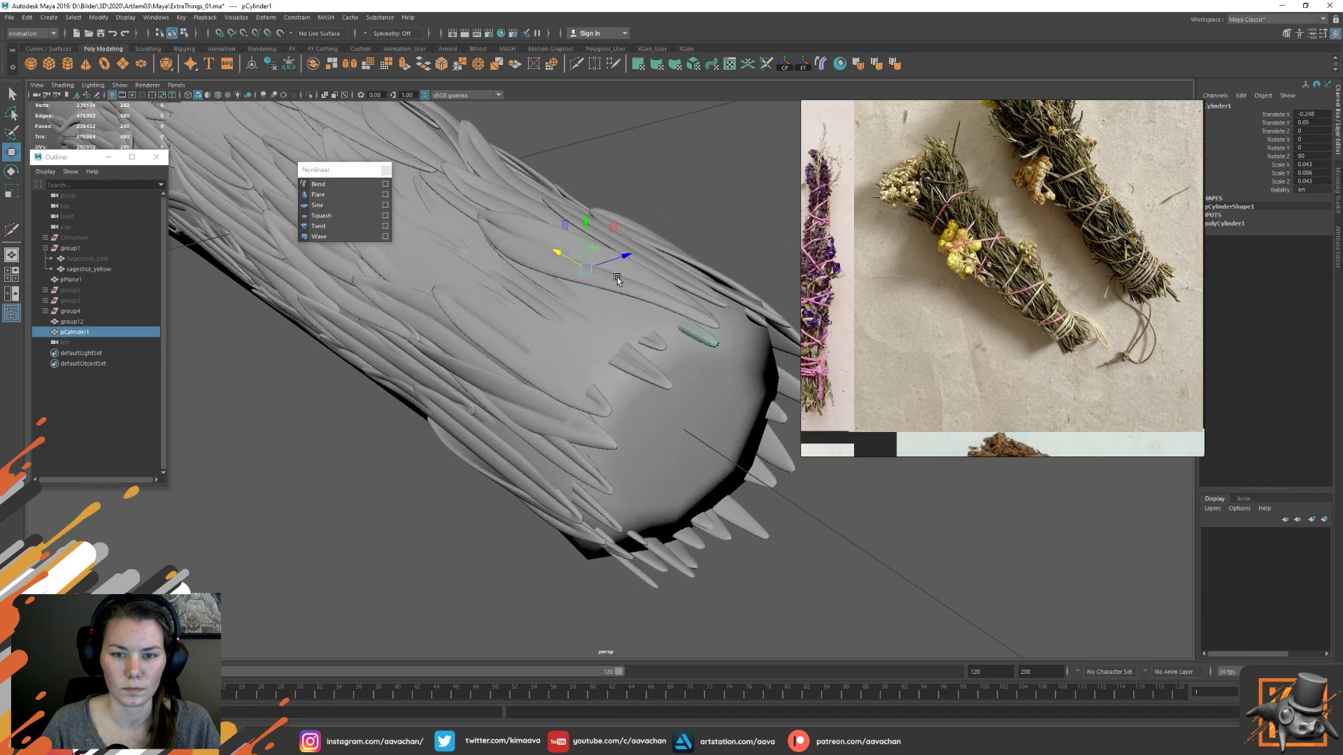
Adjust the stem's length and position so it sits among the leaves at the upper rim of the tube's end
drag(586, 224, 582, 218)
key(r)
drag(615, 279, 529, 250)
key(w)
key(r)
key(w)
alt+drag(599, 357, 498, 243)
Duplicate the stem into pCylinder2 to pCylinder5, tilted to about 97.3° in Z, and arrange them side by side under the upper rim
key(ctrl+d)
key(e)
key(w)
key(ctrl+d)
key(ctrl+d)
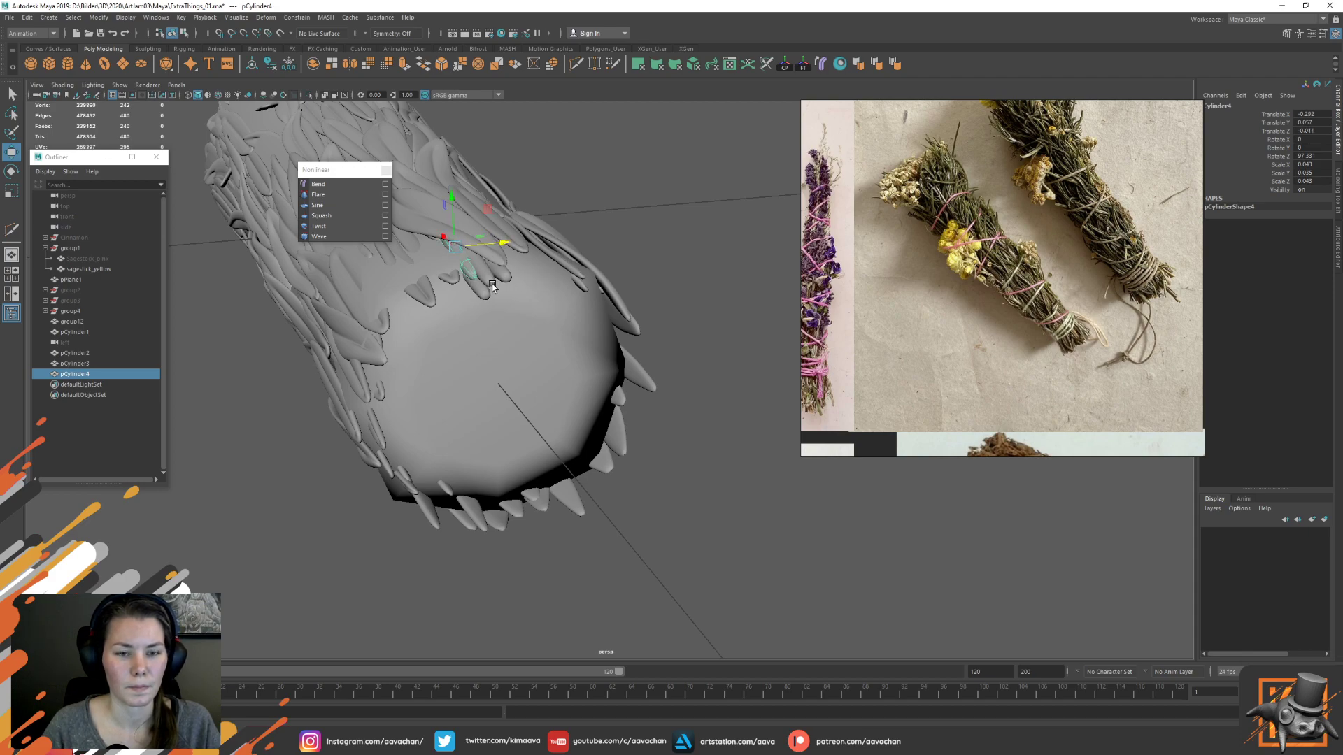
key(ctrl+d)
drag(451, 200, 513, 299)
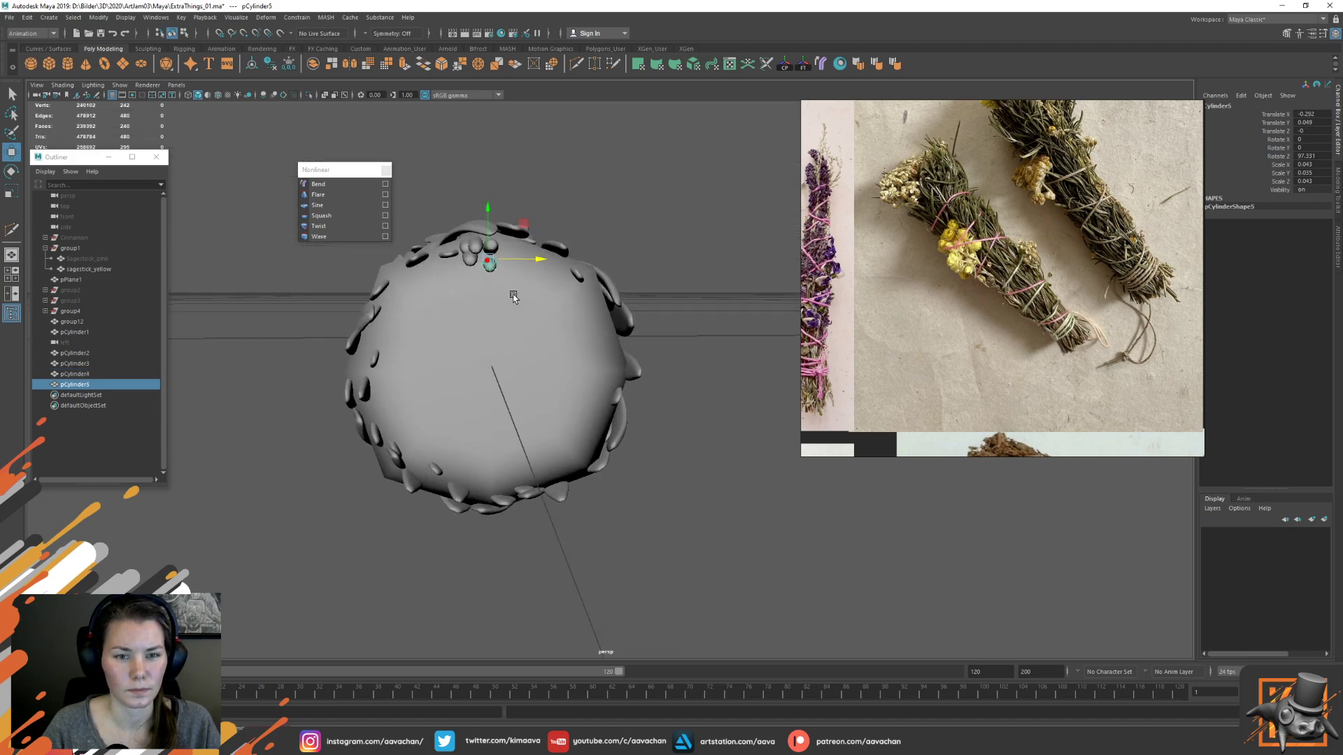
Adjust the newest stem's position and add two more copies, spreading them across the upper rim
drag(526, 223, 521, 216)
alt+drag(449, 248, 494, 254)
key(ctrl+d)
drag(481, 203, 478, 180)
mouse_move(413, 223)
alt+mouse_down()
mouse_move(483, 245)
mouse_move(498, 233)
mouse_move(413, 231)
alt+mouse_up()
key(ctrl+d)
mouse_move(491, 181)
mouse_down()
mouse_move(486, 217)
mouse_move(522, 236)
mouse_move(510, 179)
mouse_up()
Duplicate the stem as pCylinder8 and reduce its tilt to about 94.9° in Z
key(ctrl+d)
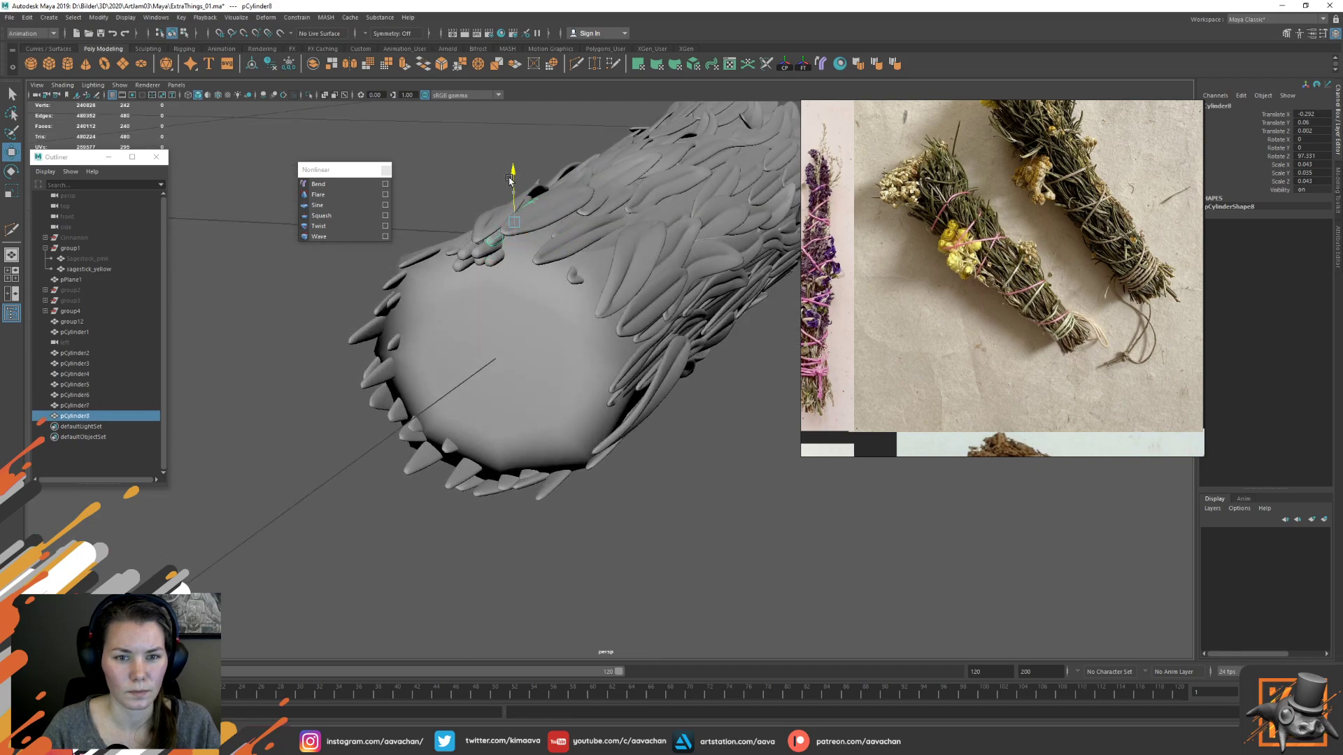
key(e)
drag(509, 208, 503, 214)
key(w)
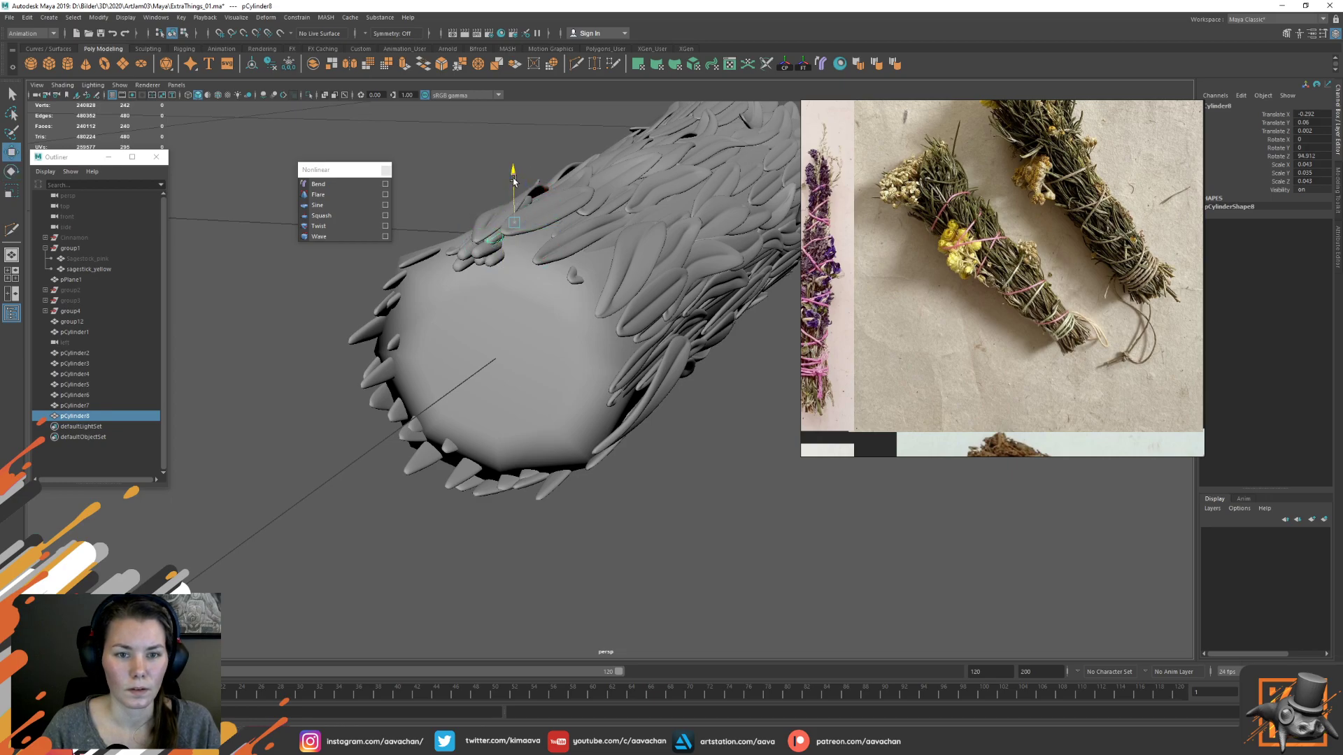
Add three more stem copies, up to pCylinder11, and place them beside the cluster at the rim
key(ctrl+d)
click(545, 222)
key(ctrl+z)
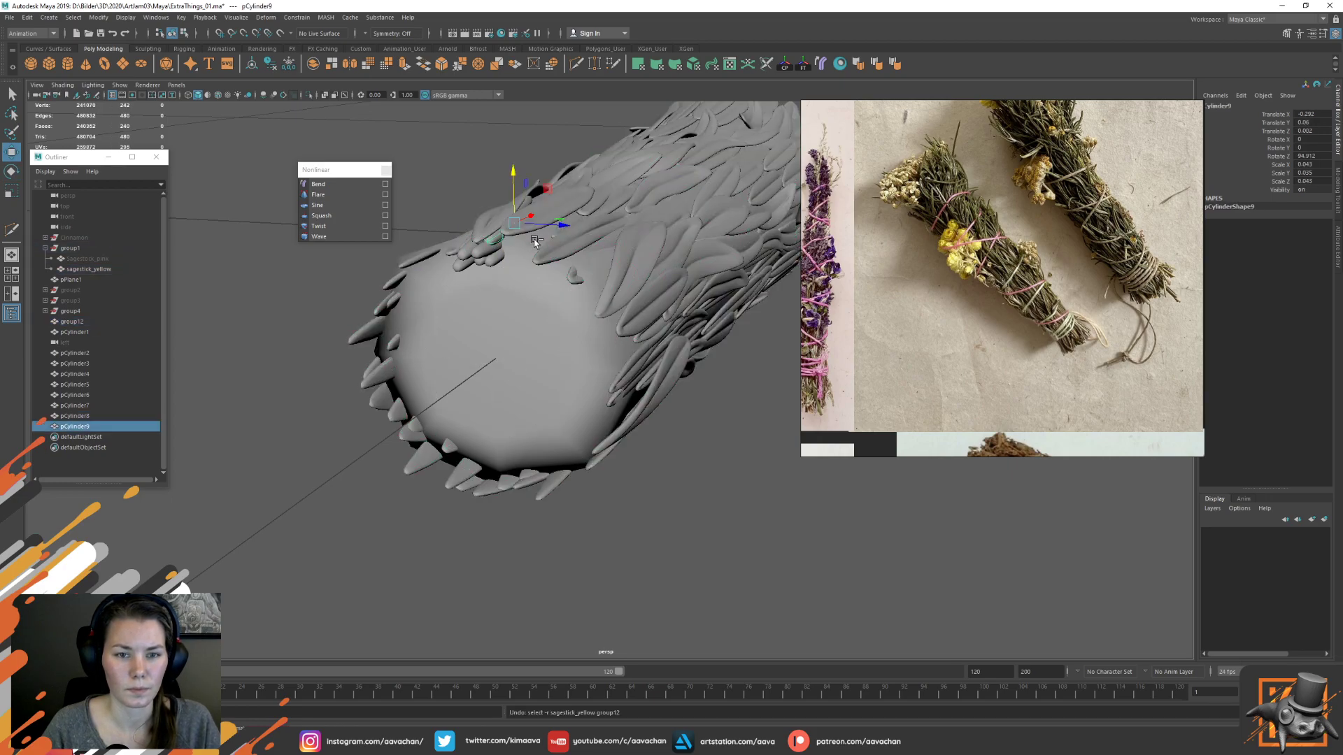
drag(545, 225, 554, 233)
alt+drag(490, 267, 585, 236)
key(ctrl+d)
key(ctrl+d)
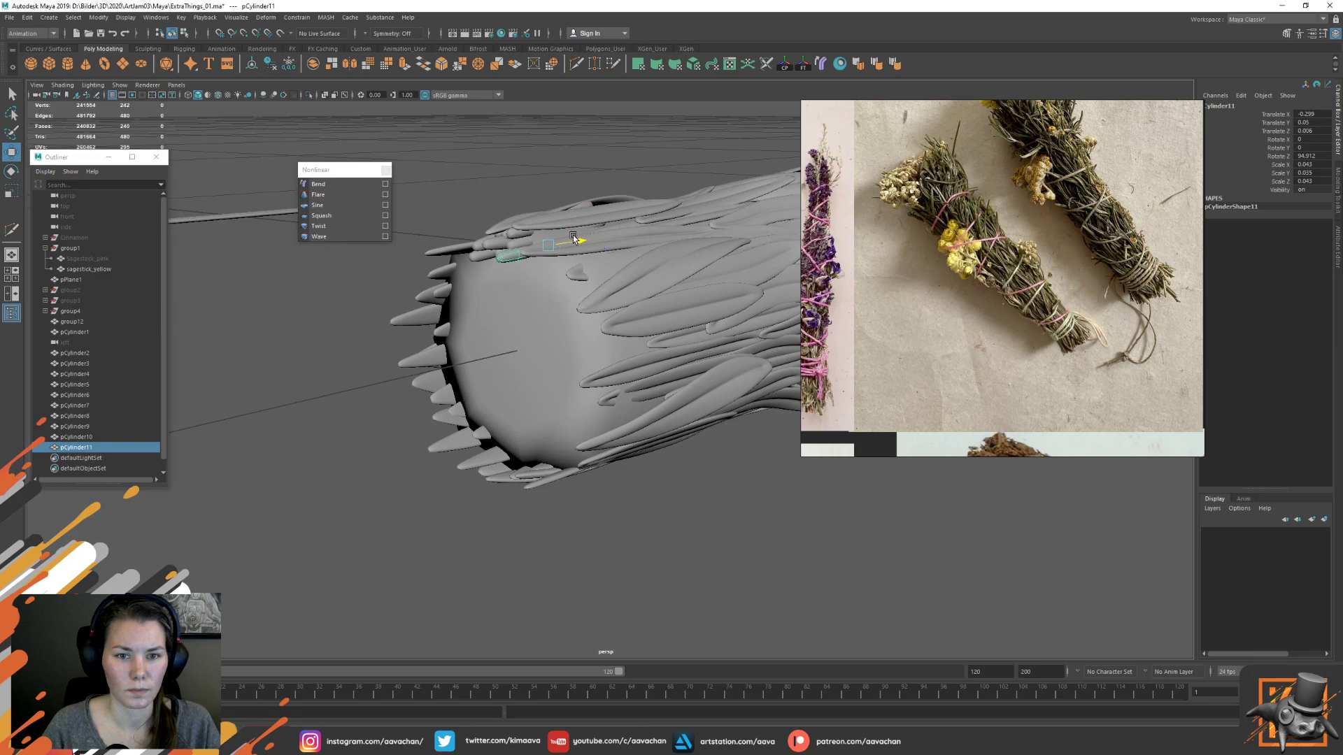
click(542, 240)
drag(585, 229, 574, 229)
Stagger the stem ends by moving pCylinder5 and pCylinder7 slightly along X out of the tube
alt+drag(525, 287, 652, 158)
click(482, 265)
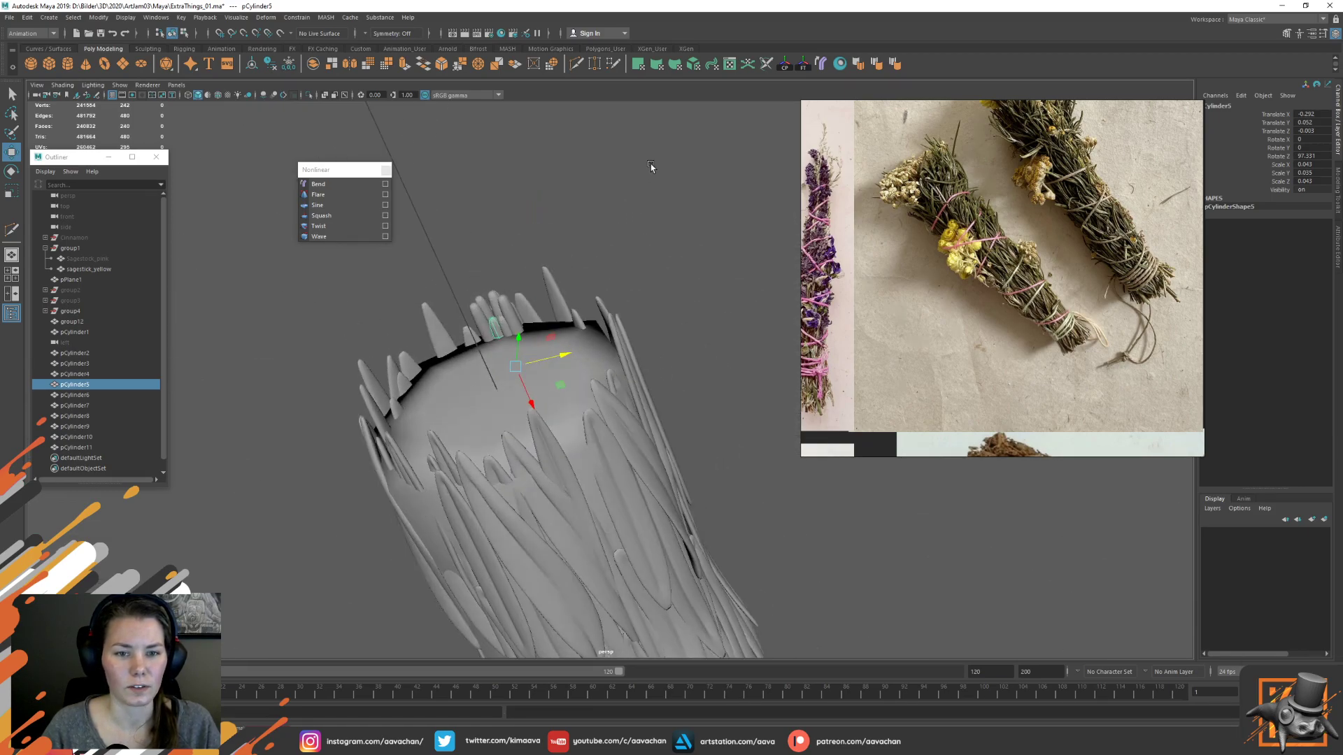
drag(531, 404, 521, 390)
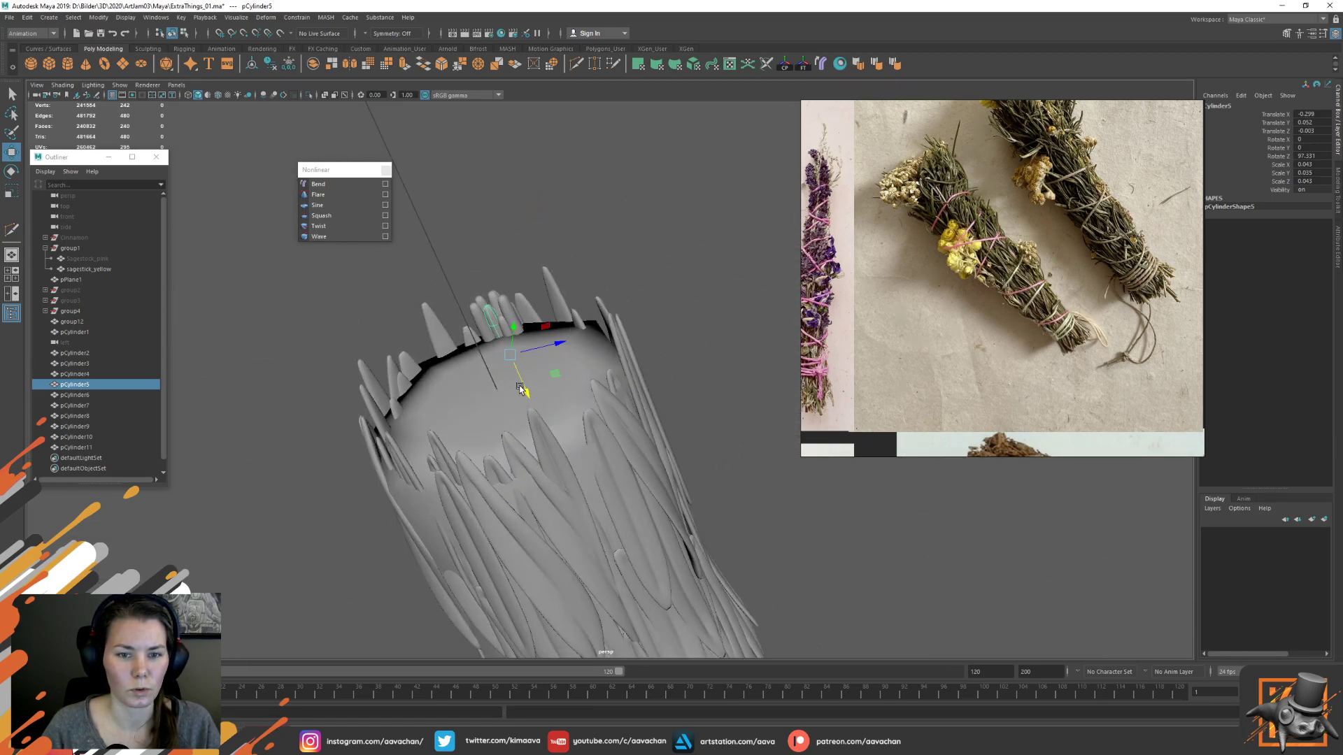
click(504, 328)
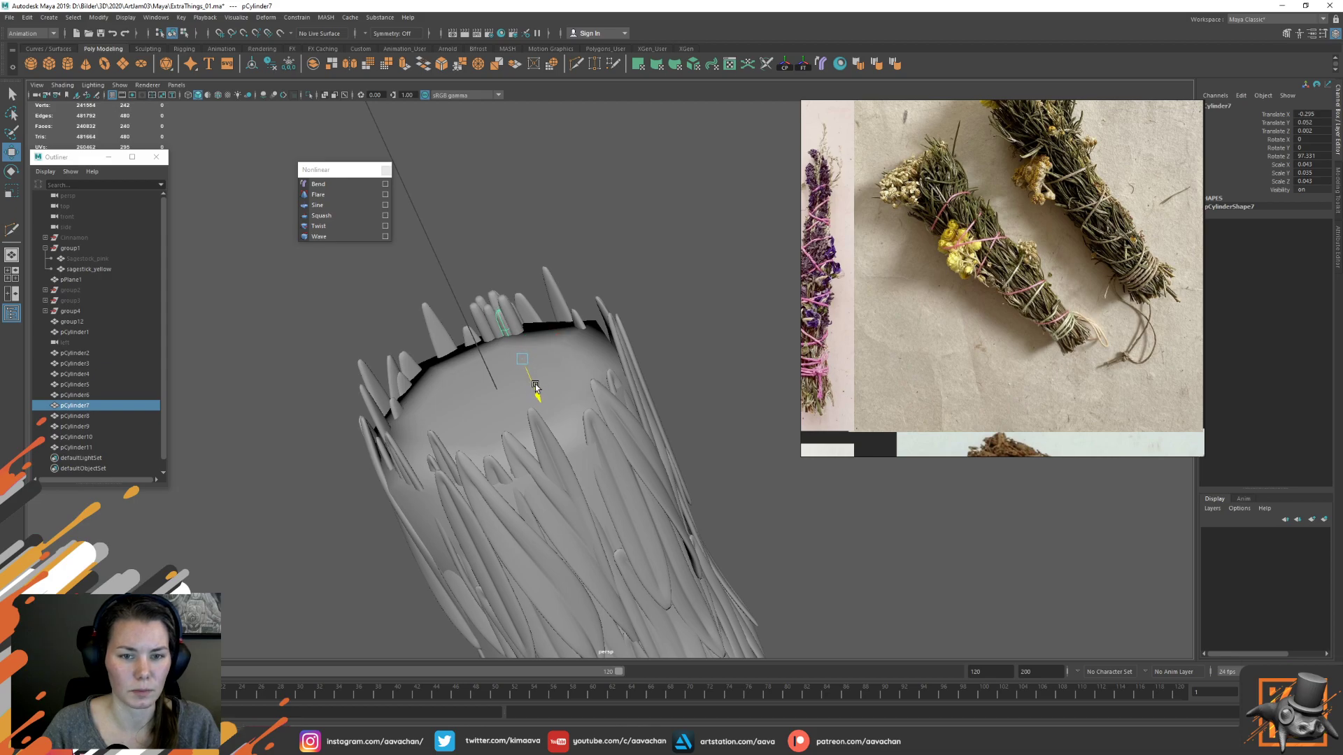
Group the stem copies pCylinder2 to pCylinder11 and look at the group from the left view
alt+drag(572, 237, 659, 296)
click(92, 408)
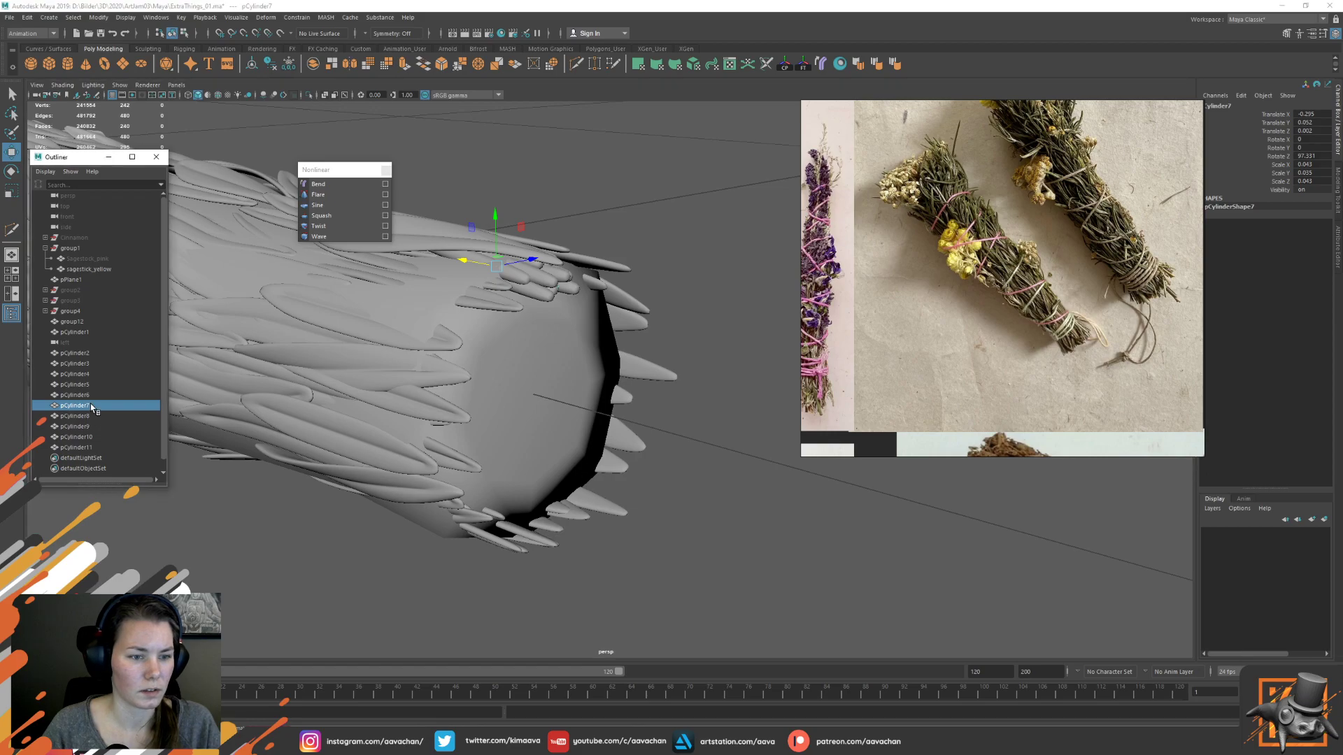
click(76, 353)
shift+click(76, 448)
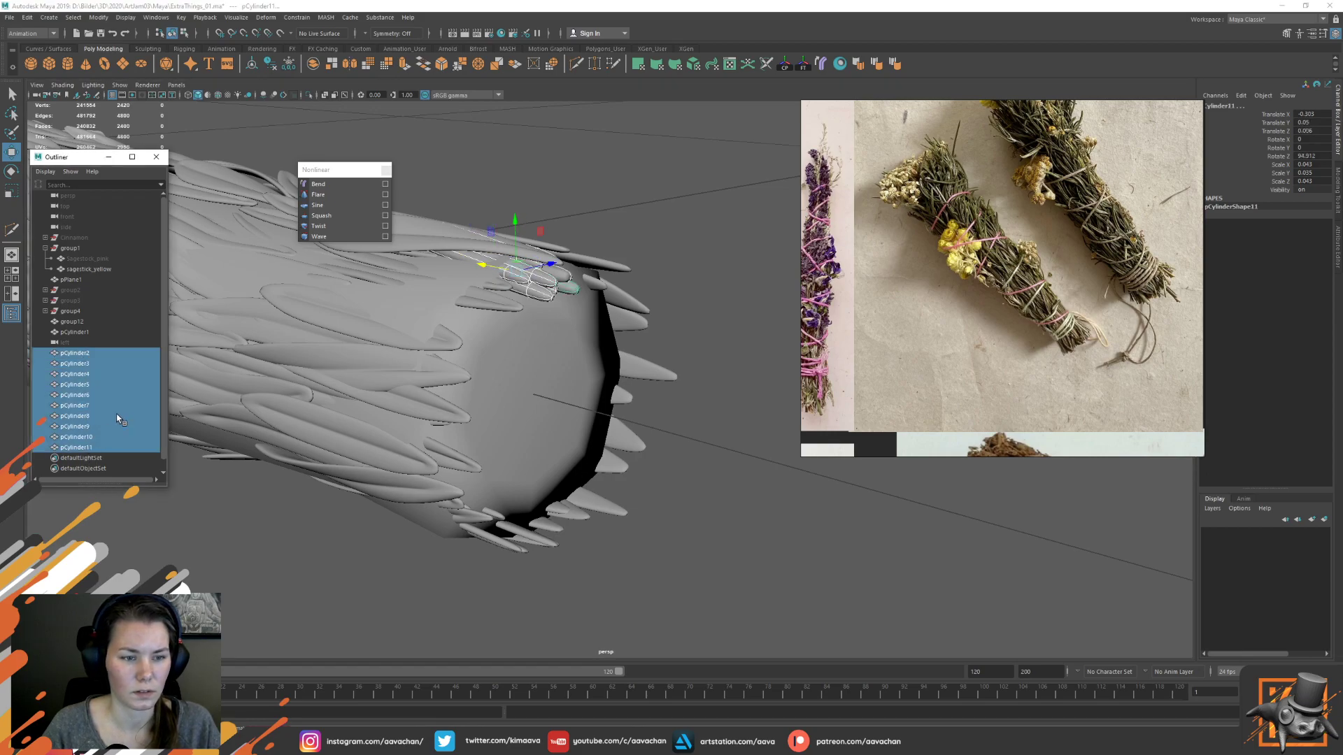
key(ctrl+g)
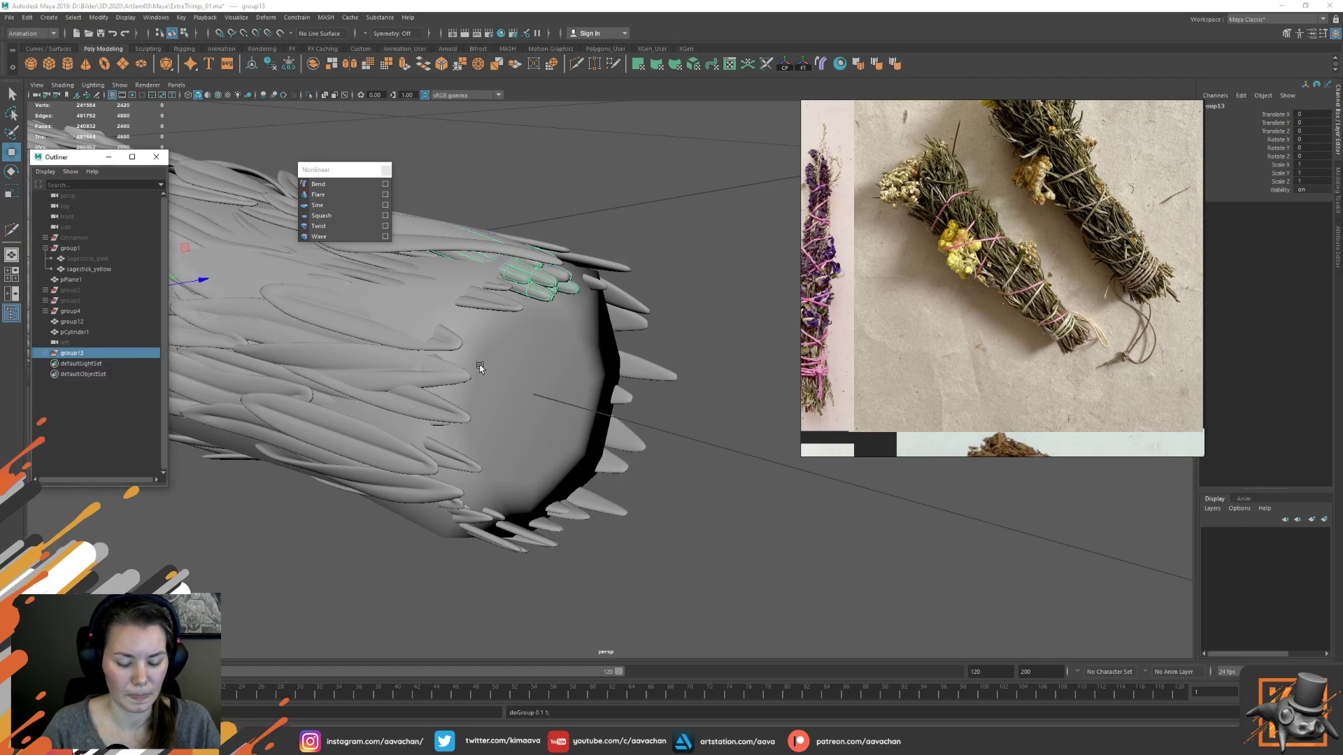
key(space)
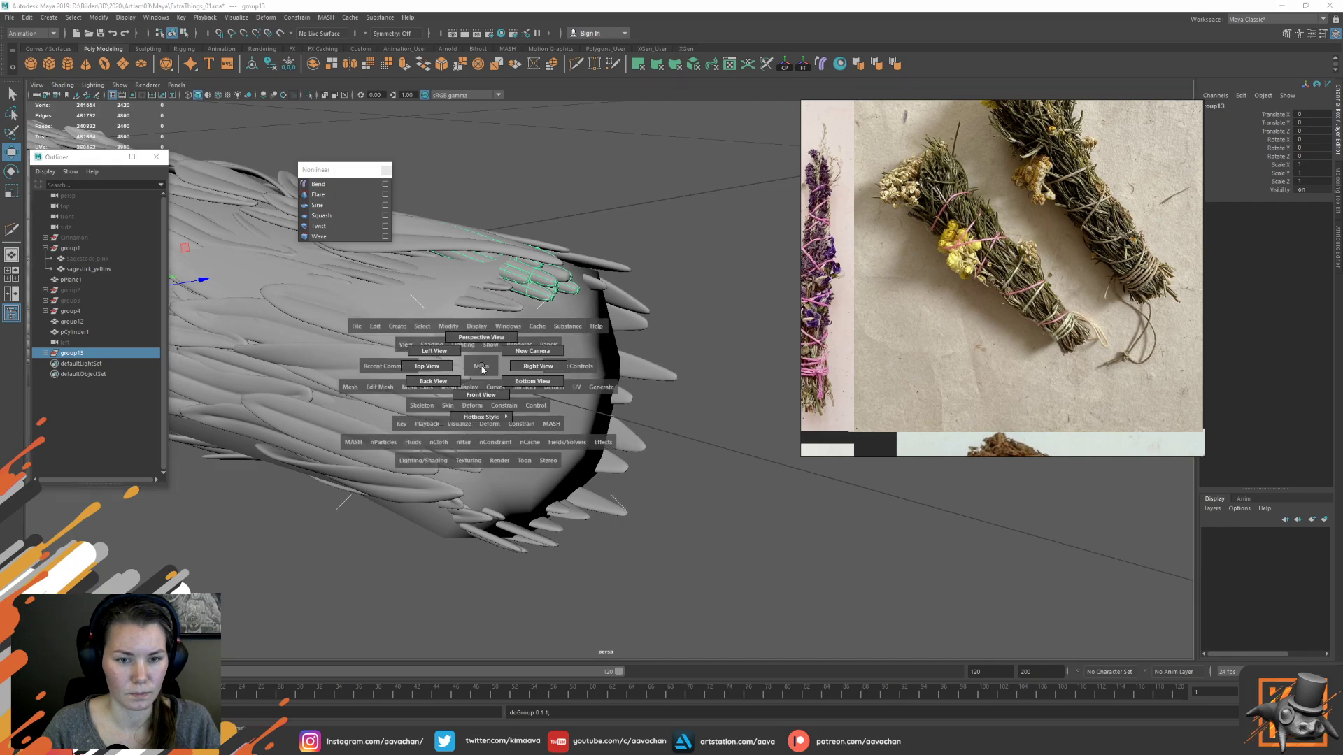
click(436, 349)
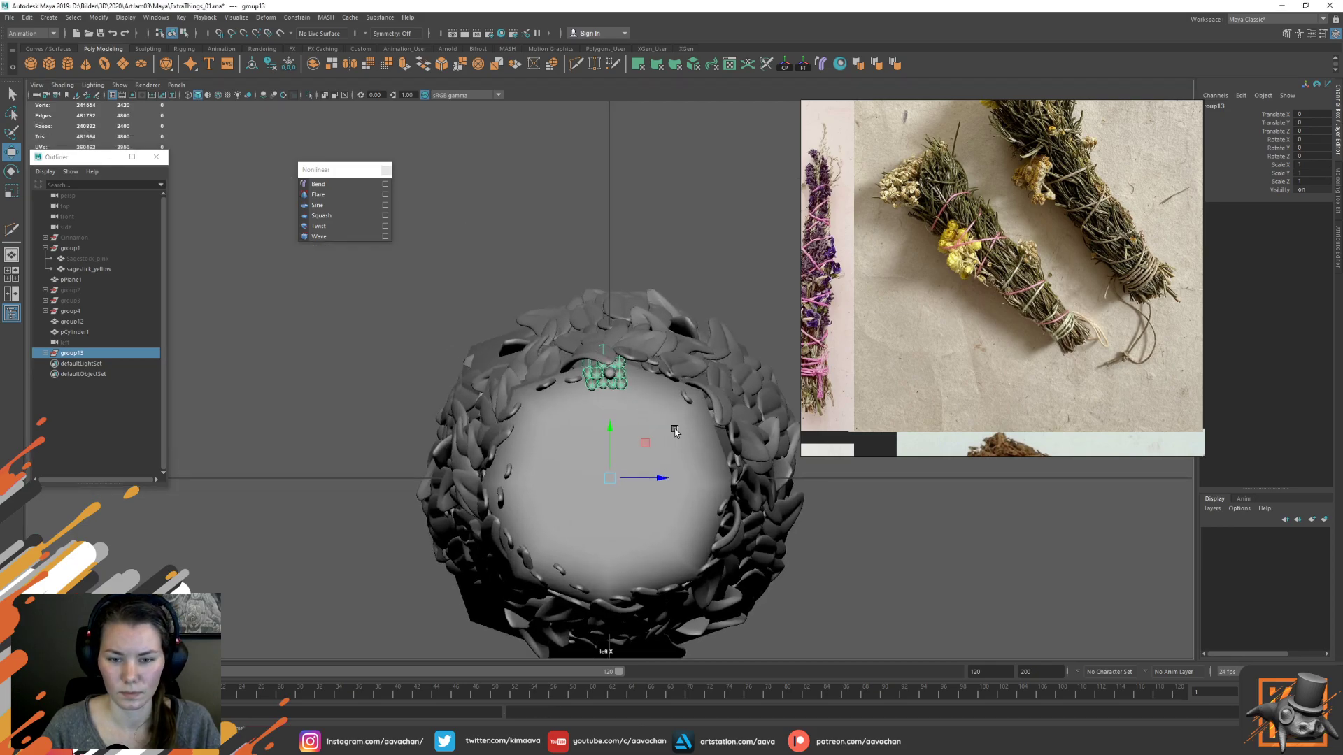
Duplicate the stem group group13 and rotate the copy about 23.3° in X along the rim
key(ctrl+d)
key(e)
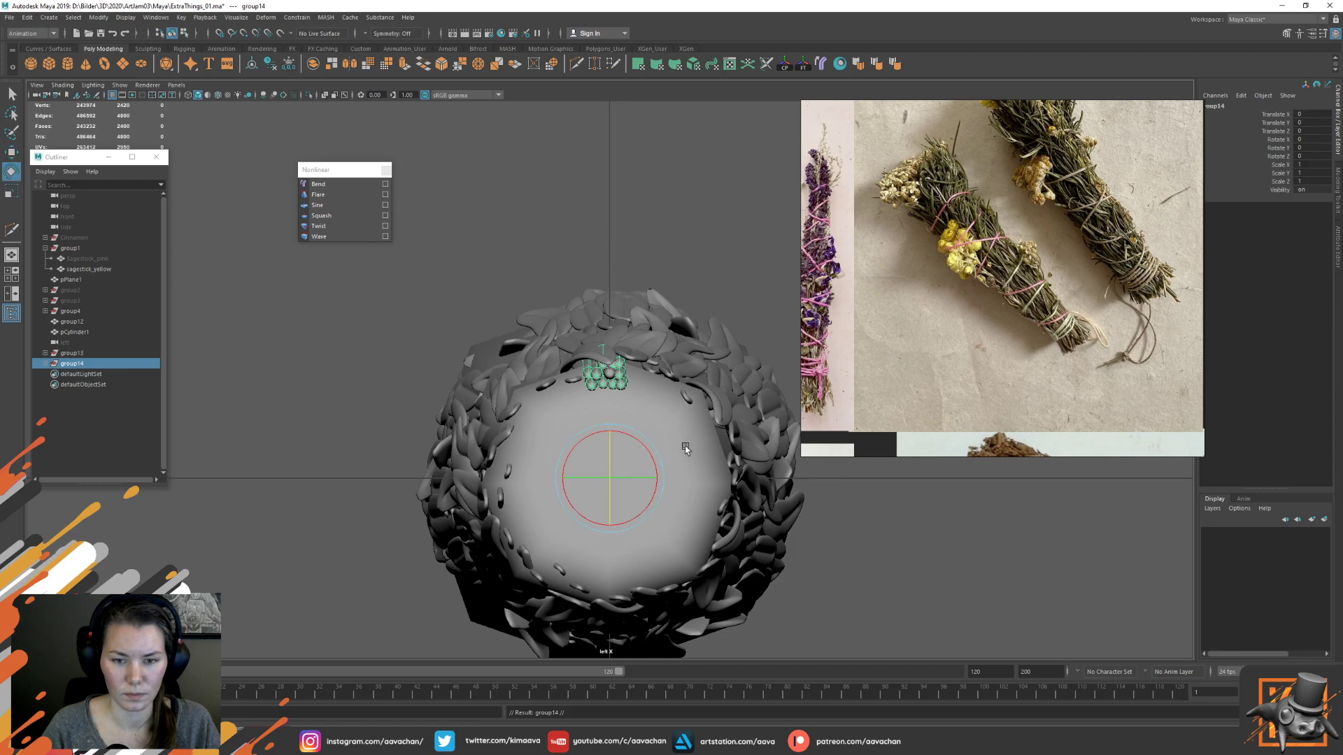
mouse_move(639, 439)
mouse_down()
mouse_move(669, 456)
mouse_move(657, 452)
mouse_up()
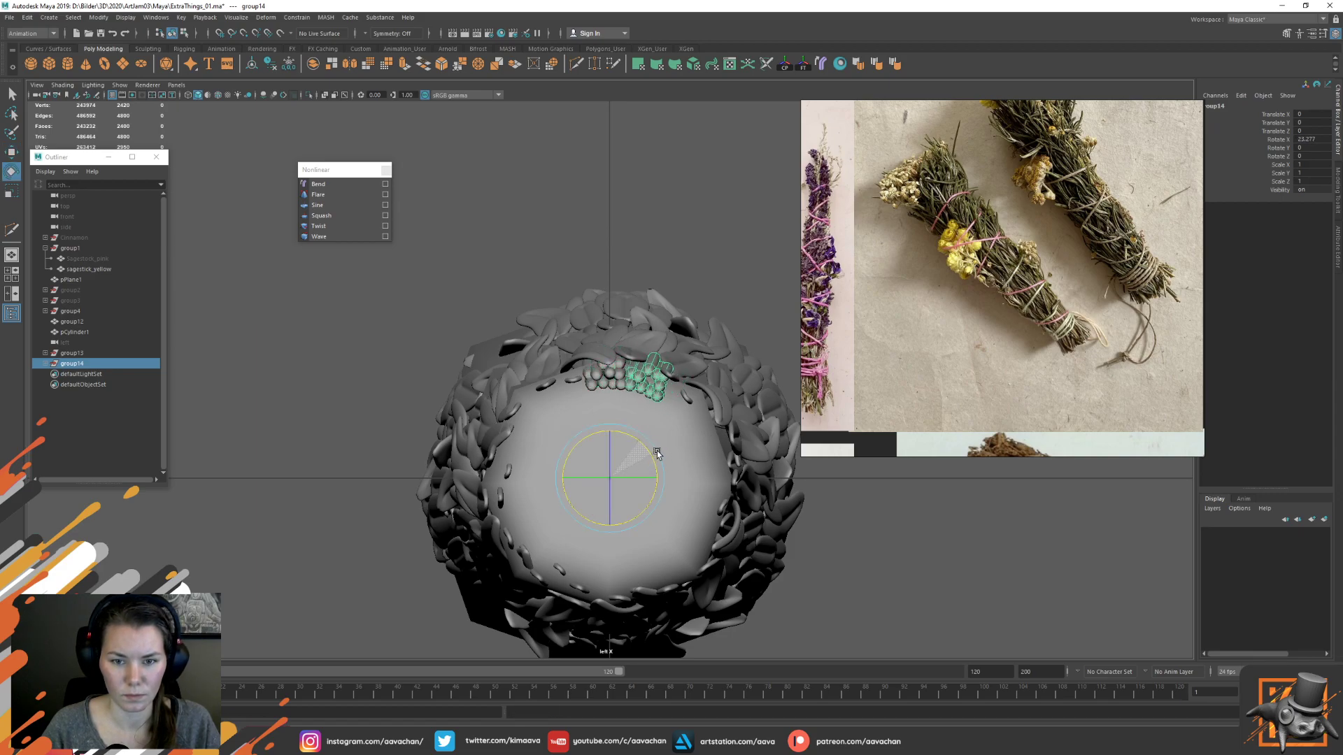
Repeat the rotated duplicate of the stem group around the whole rim until the ring of stems closes
key(shift+d)
key(shift+d)
key(shift+d)
key(shift+d)
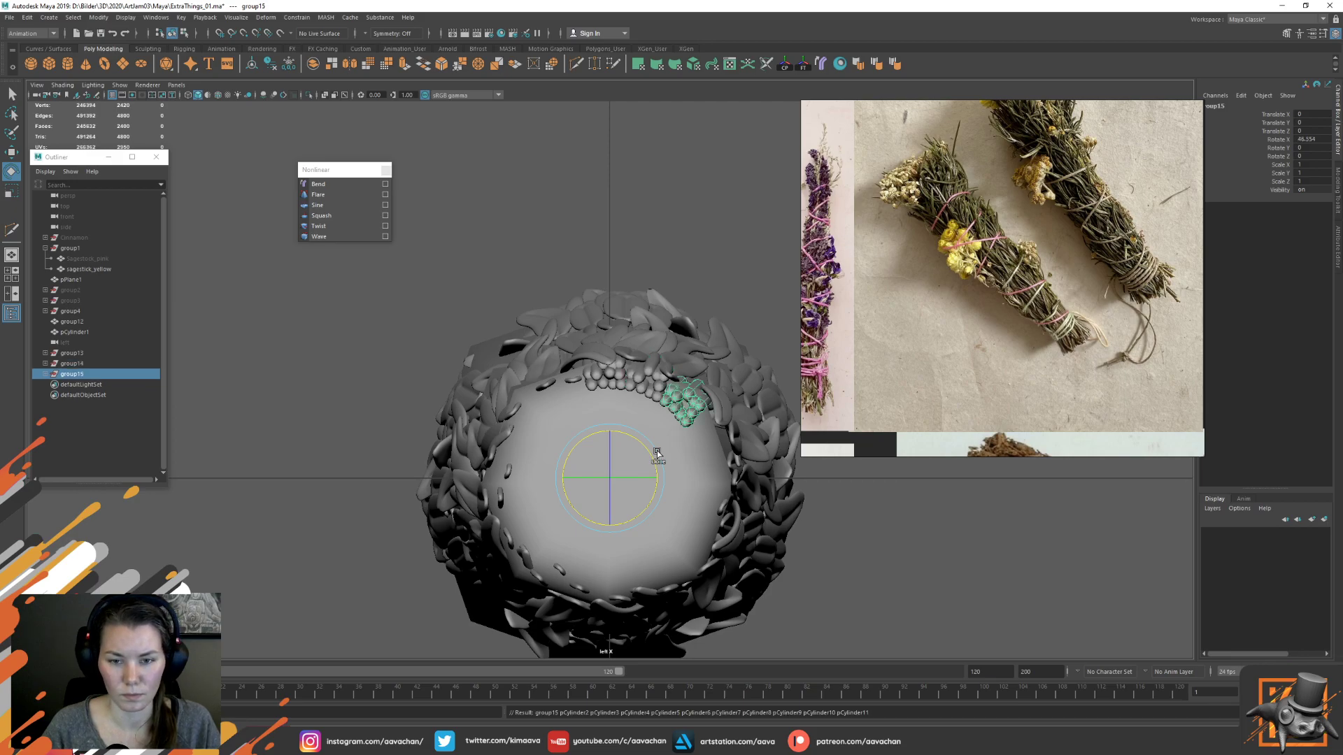
key(shift+d)
key(shift+d)
key(shift+d)
key(shift+d)
key(shift+d)
key(shift+d)
key(shift+d)
key(shift+d)
key(shift+d)
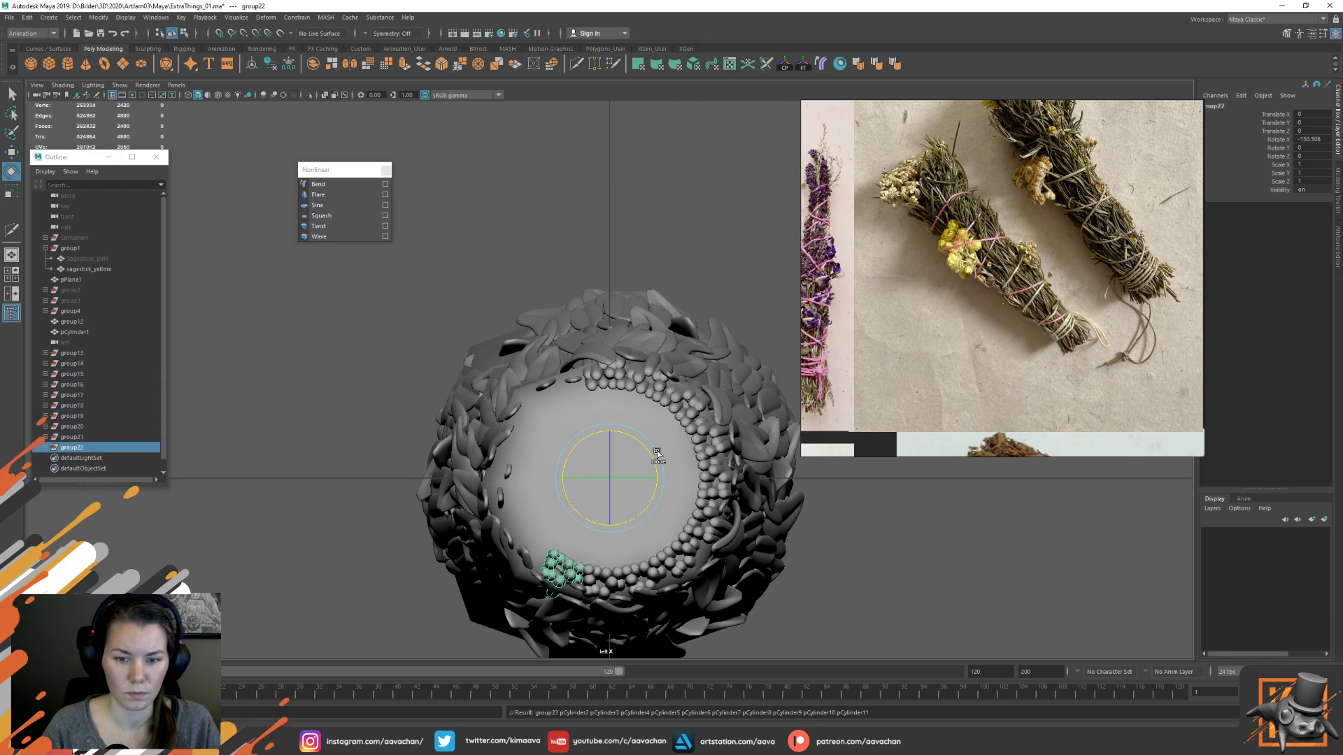
key(shift+d)
In the perspective view, centre group17's pivot, rotate the group to about -90° in X and nudge it into the rim
key(space)
drag(610, 402, 585, 346)
key(w)
click(587, 346)
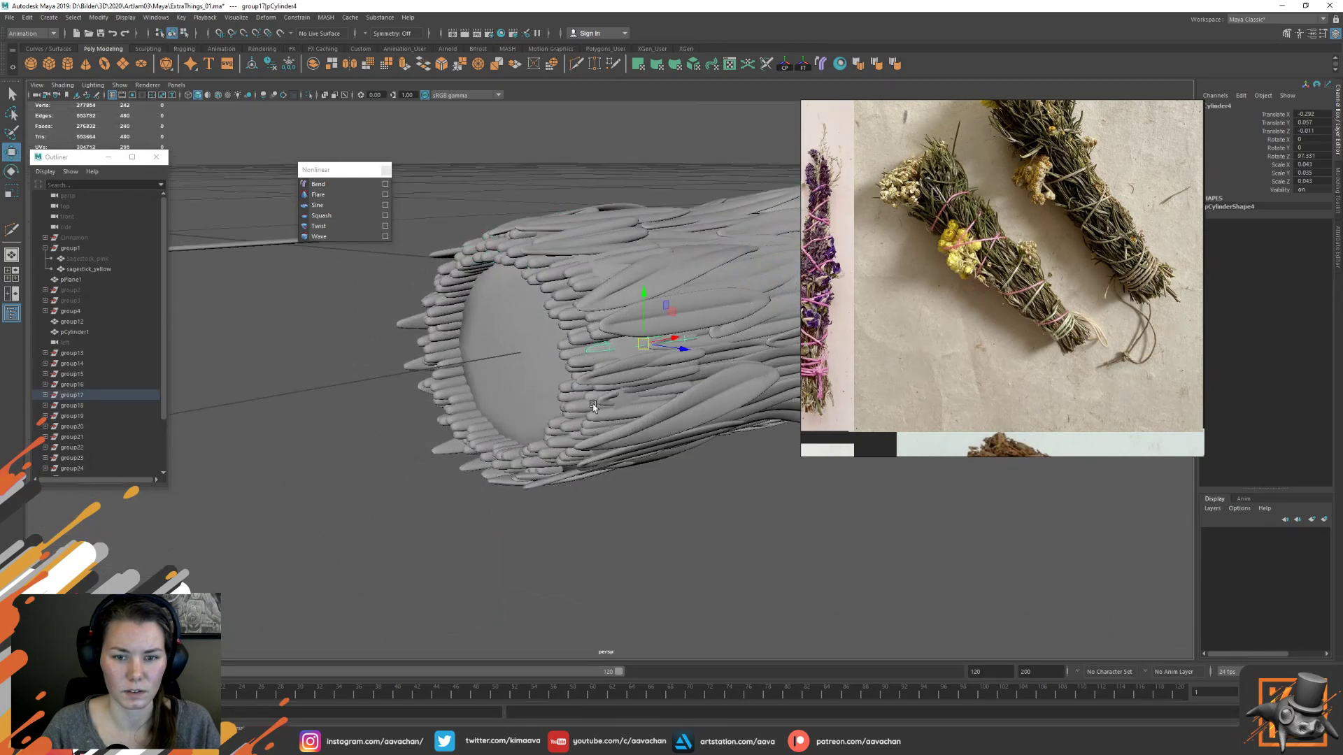
click(84, 395)
click(786, 67)
drag(672, 356, 701, 351)
key(e)
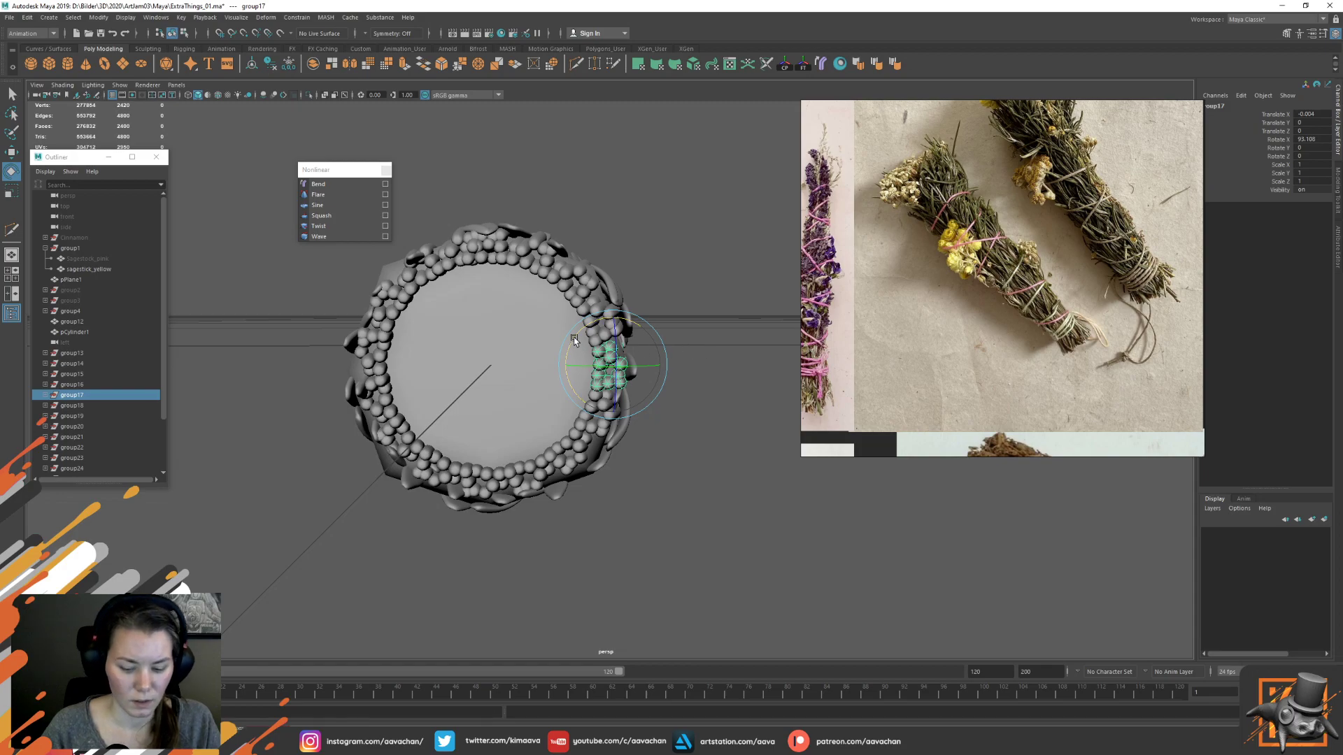
drag(574, 340, 514, 474)
drag(638, 367, 628, 368)
key(w)
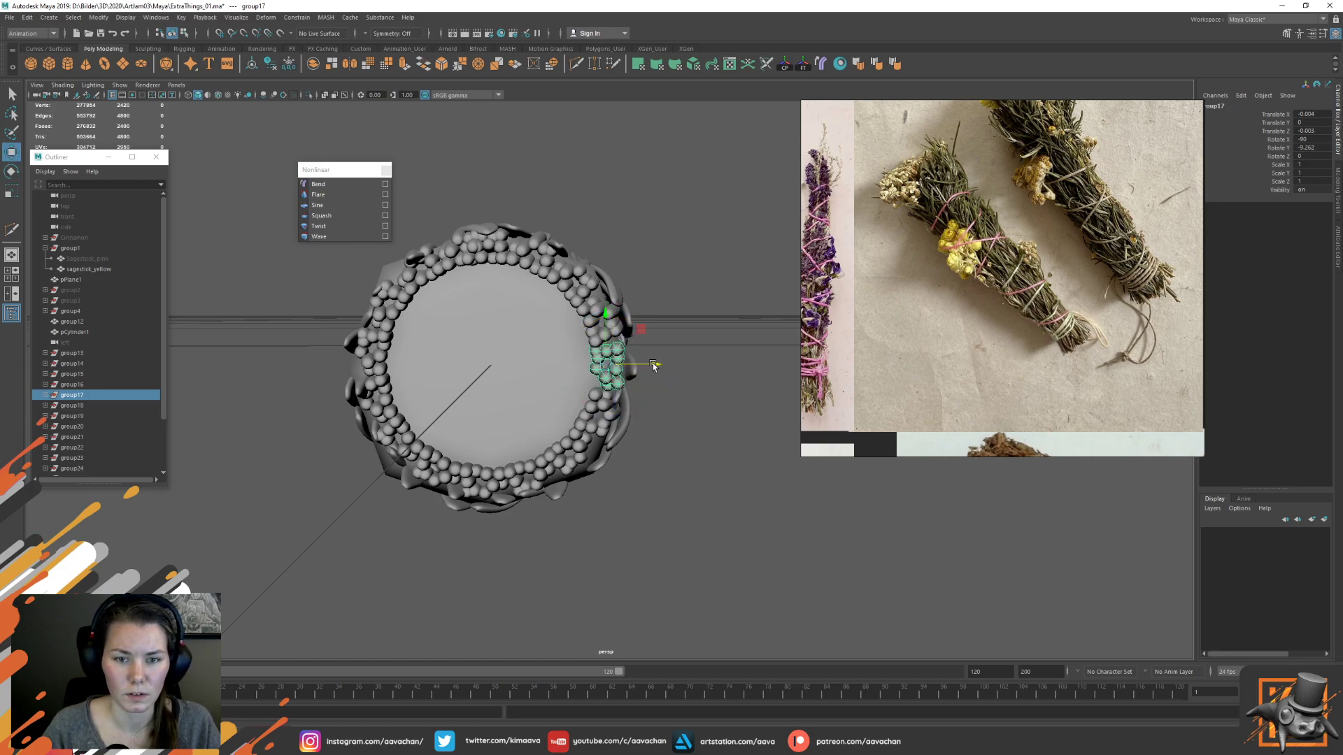
click(667, 405)
Centre group14's pivot, duplicate the group and move the copy inward by about -0.011 in Y and -0.005 in Z
alt+drag(667, 405, 688, 249)
click(600, 383)
click(421, 278)
drag(70, 353, 72, 362)
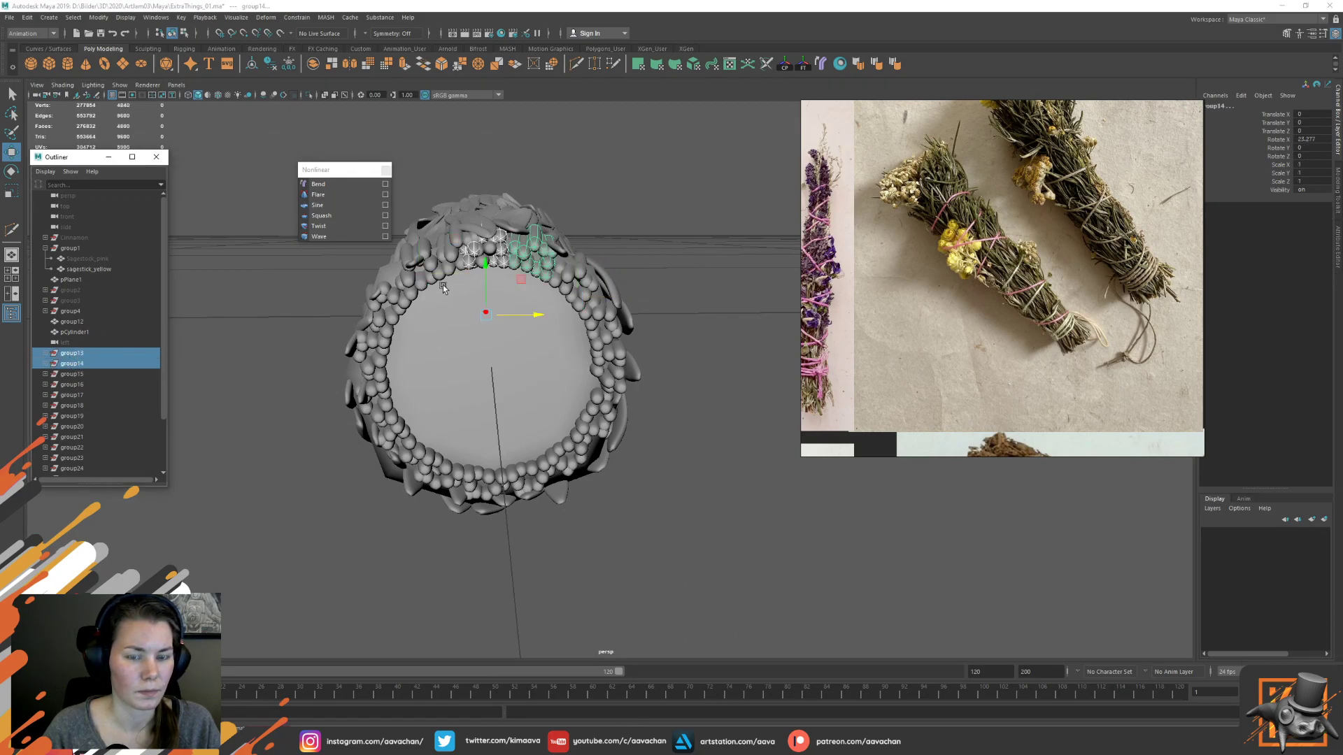
click(77, 363)
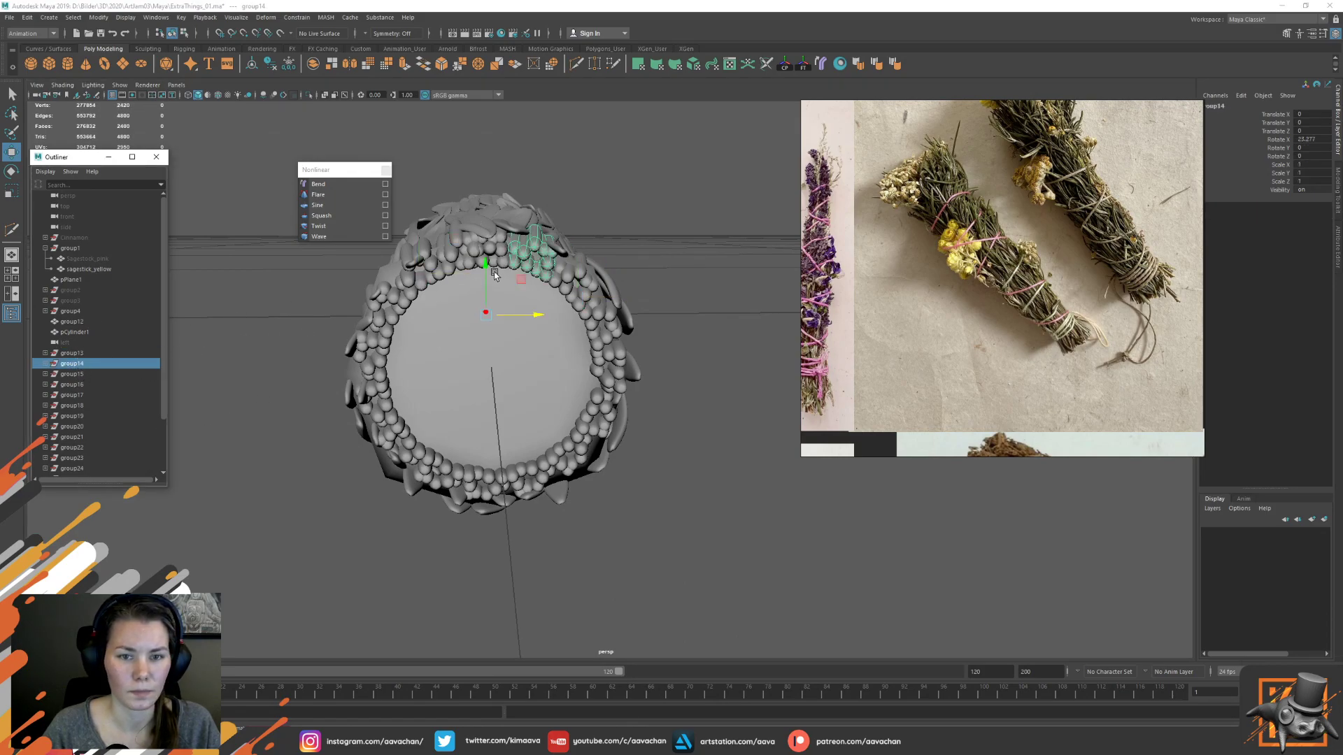
key(space)
drag(485, 268, 433, 256)
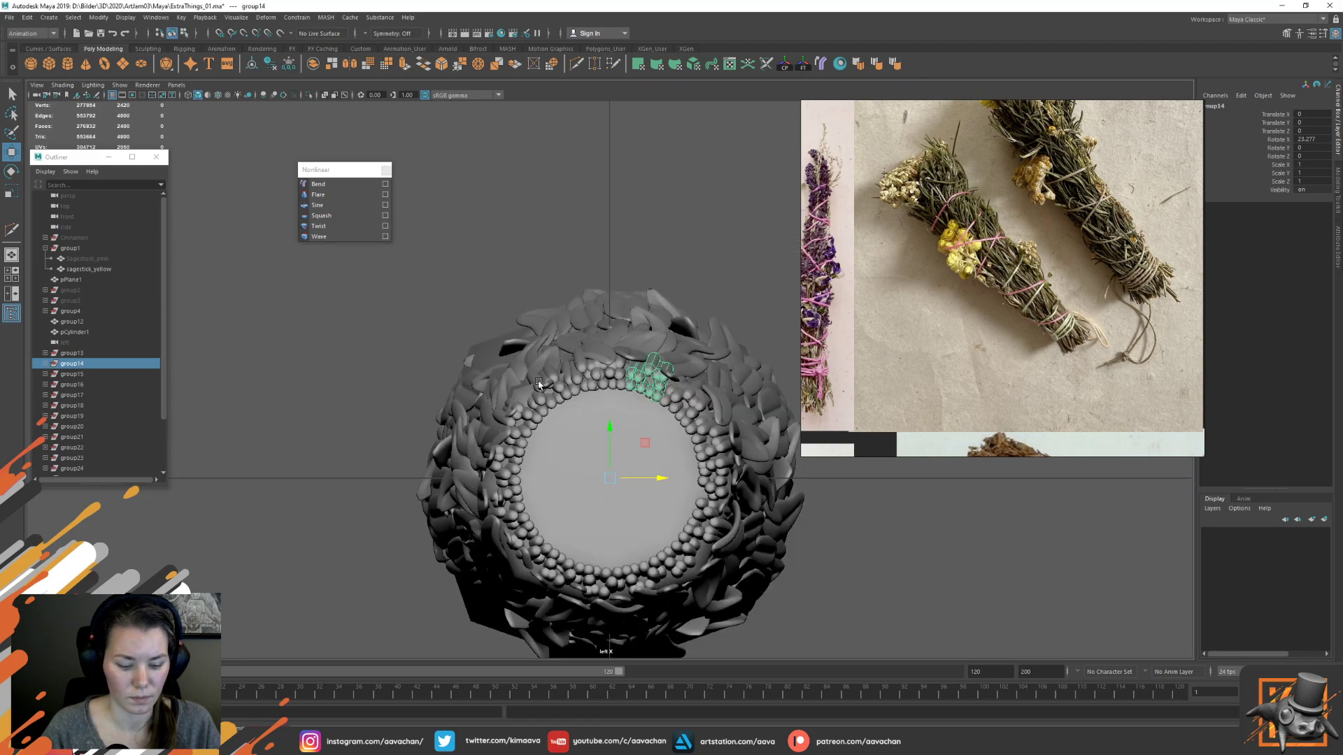
click(786, 65)
key(ctrl+d)
drag(688, 341, 670, 316)
key(space)
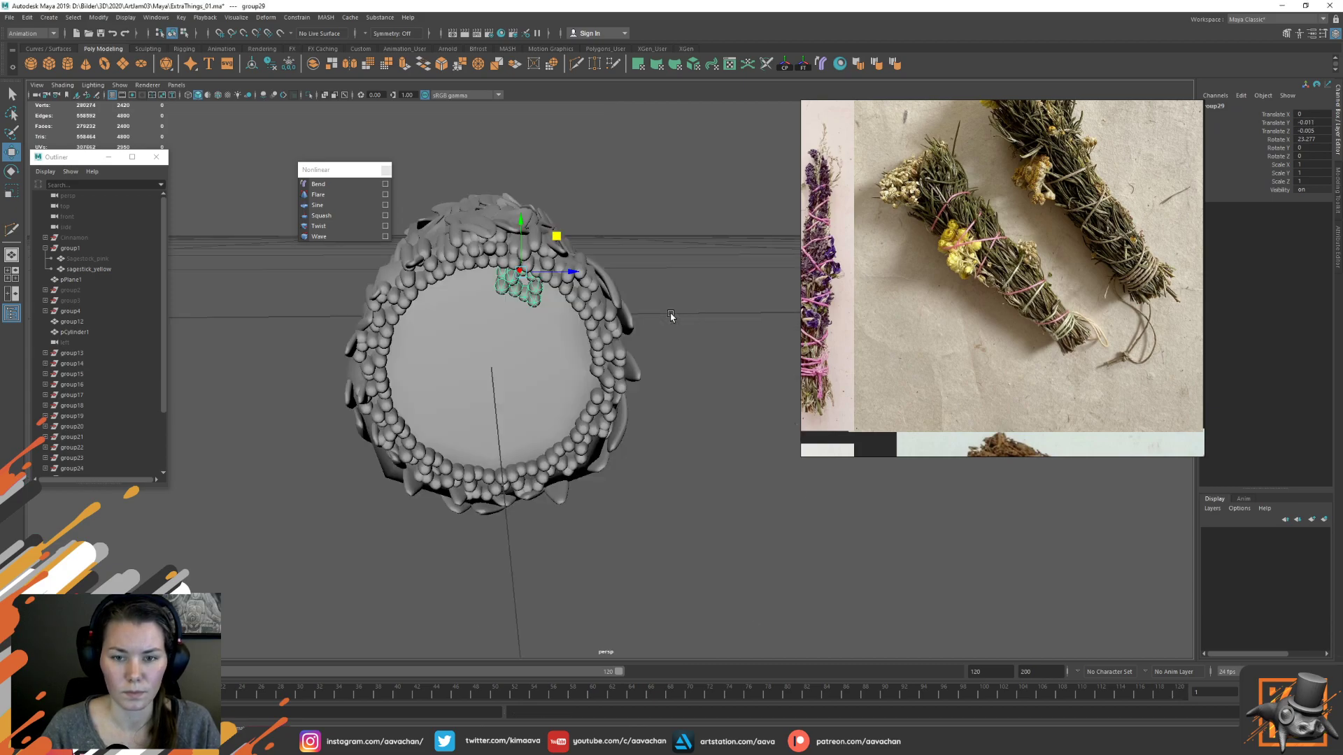
Rotate the inner copy group29 level, freeze its transforms and place it just below the upper rim stems
scroll(535, 330, up, 8)
scroll(521, 308, down, 4)
alt+middle_drag(510, 287, 588, 381)
alt+drag(553, 332, 583, 327)
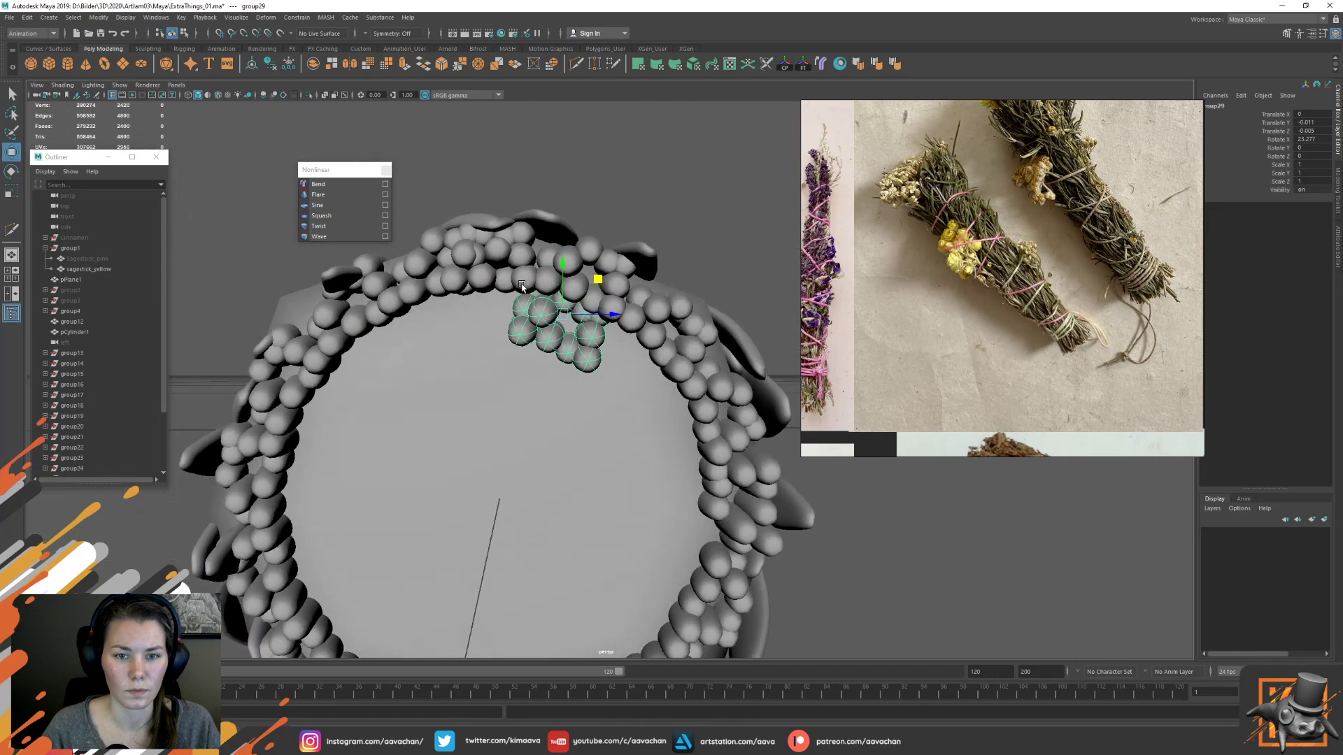
key(e)
key(ctrl+z)
key(w)
key(e)
key(w)
click(805, 63)
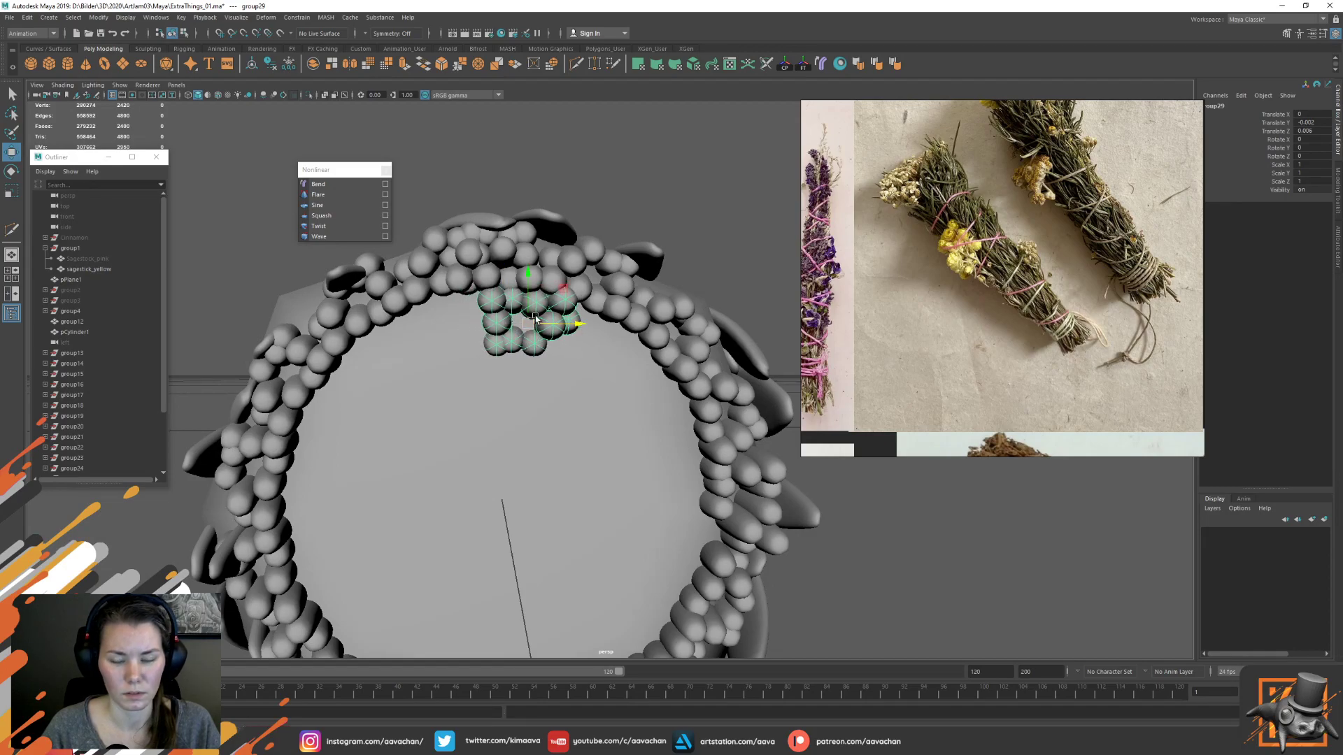
Isolate group29, move its pCylinder8 about -0.022 in X and tilt it about -4.2° in Z, then show everything again
key(ctrl+1)
click(515, 342)
mouse_move(510, 367)
alt+mouse_down()
mouse_move(533, 372)
mouse_move(494, 372)
alt+mouse_up()
drag(505, 296, 505, 281)
key(ctrl+z)
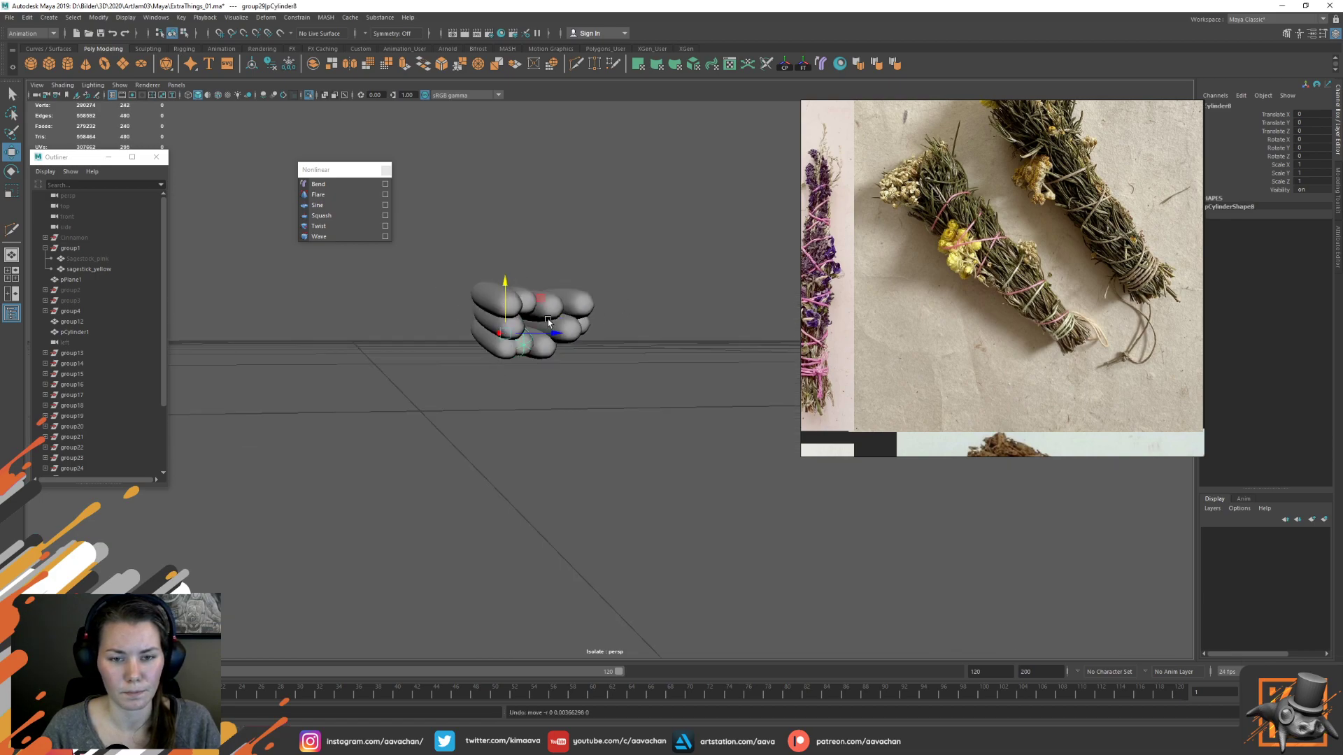
drag(495, 334, 570, 316)
key(e)
key(w)
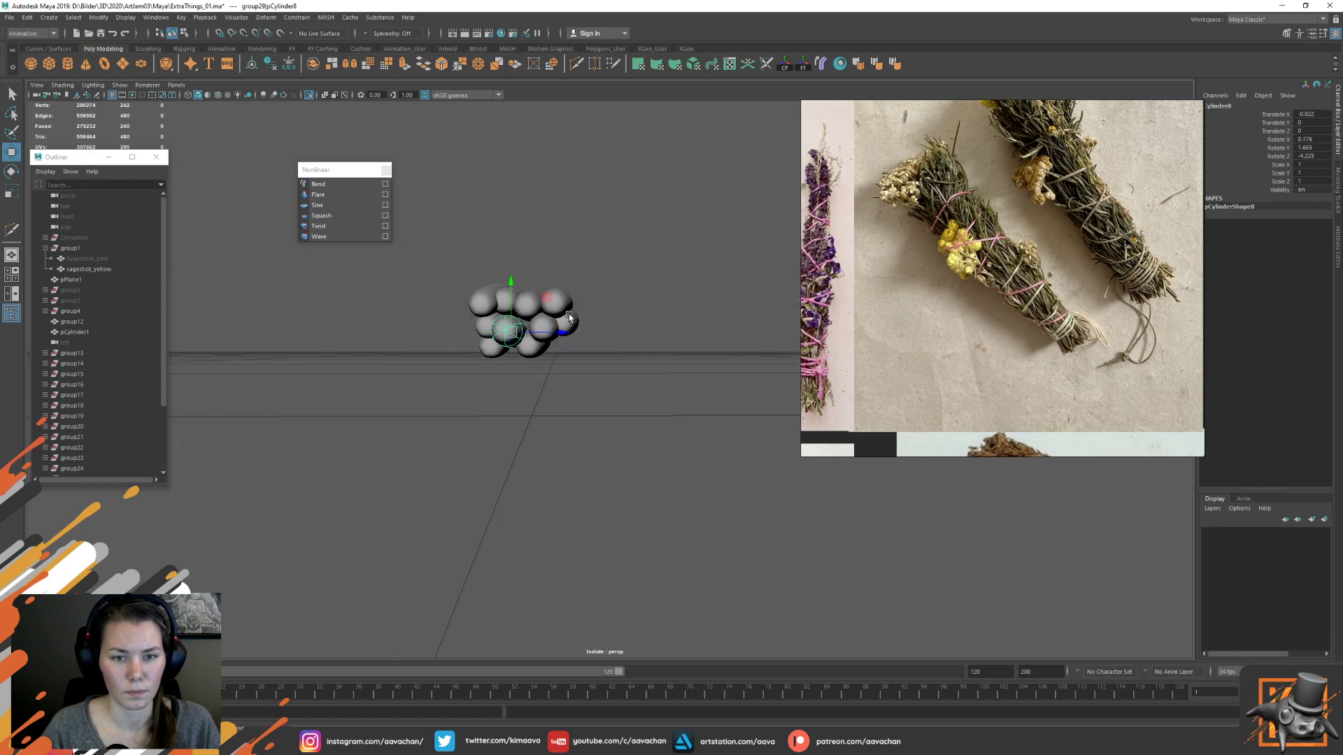
click(615, 278)
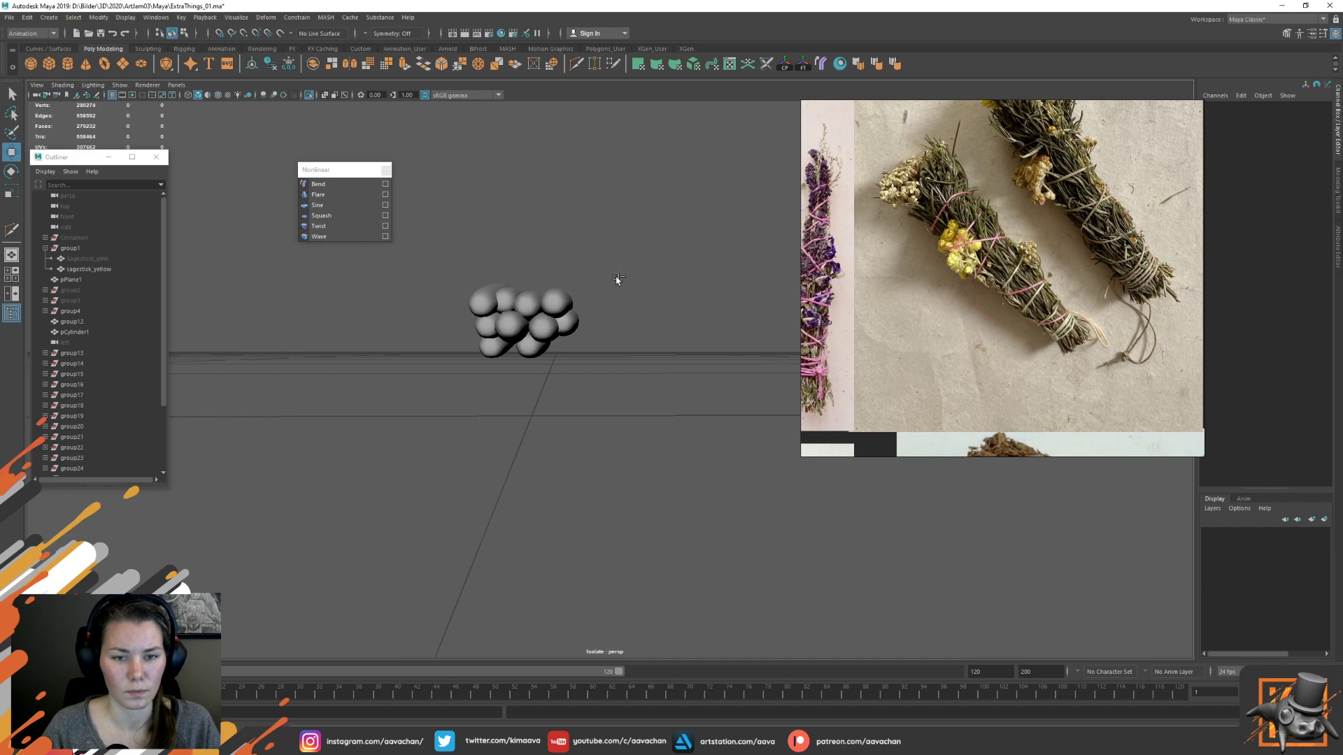
key(ctrl+1)
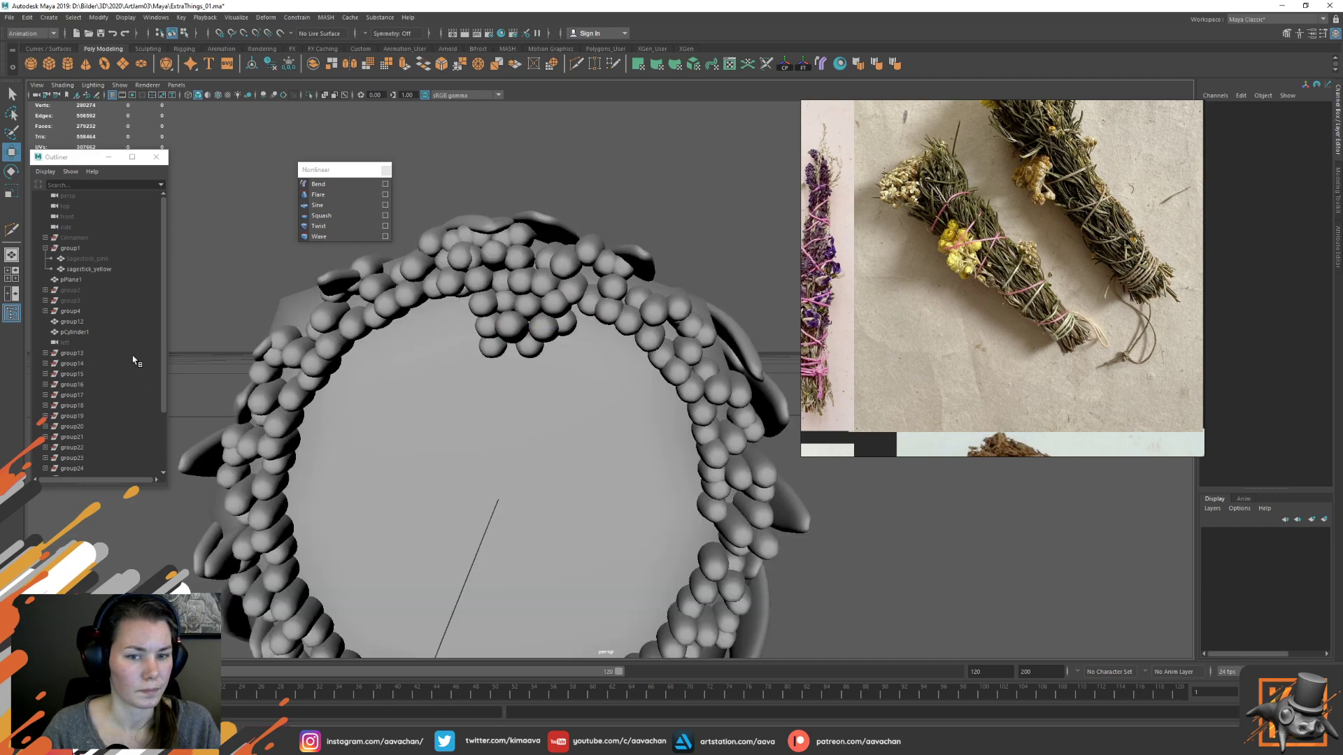
Freeze group29's transforms and snap its pivot to the tube's central axis on the grid
click(508, 321)
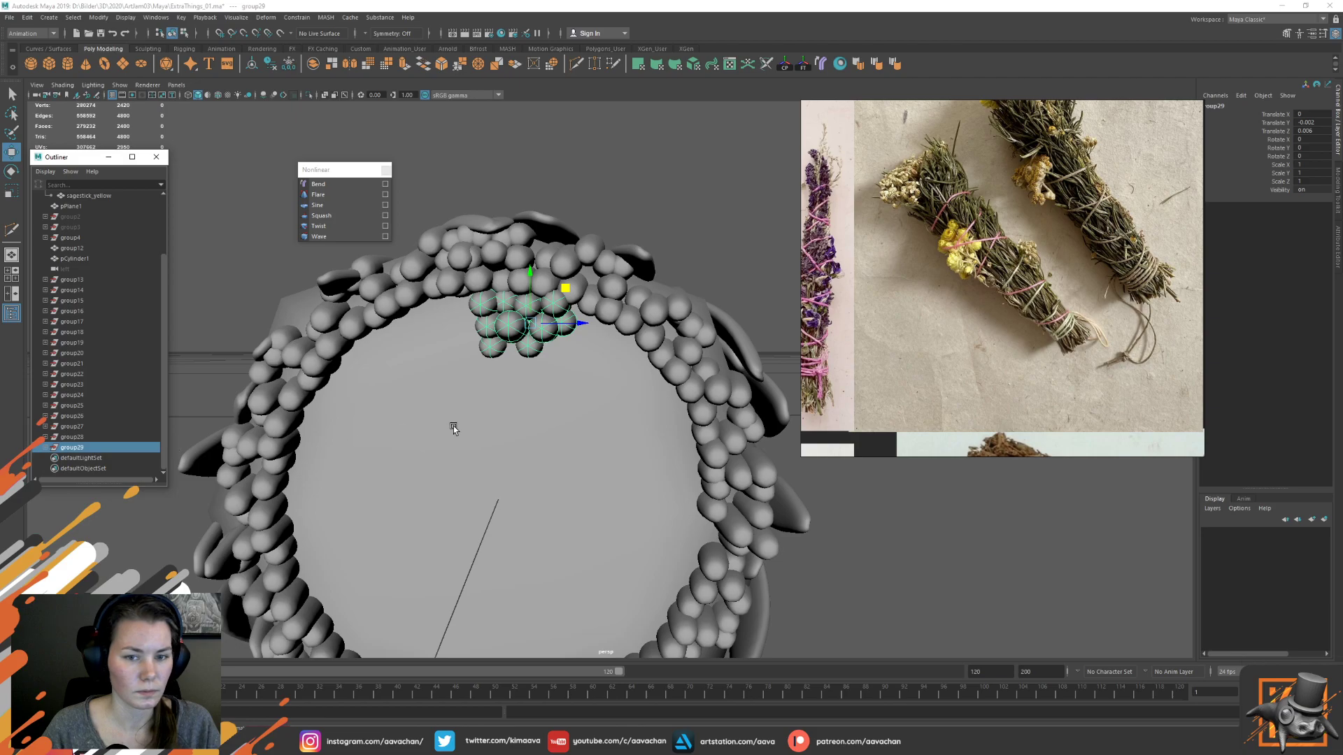
scroll(588, 435, down, 3)
key(d)
key(x)
middle_click(543, 452)
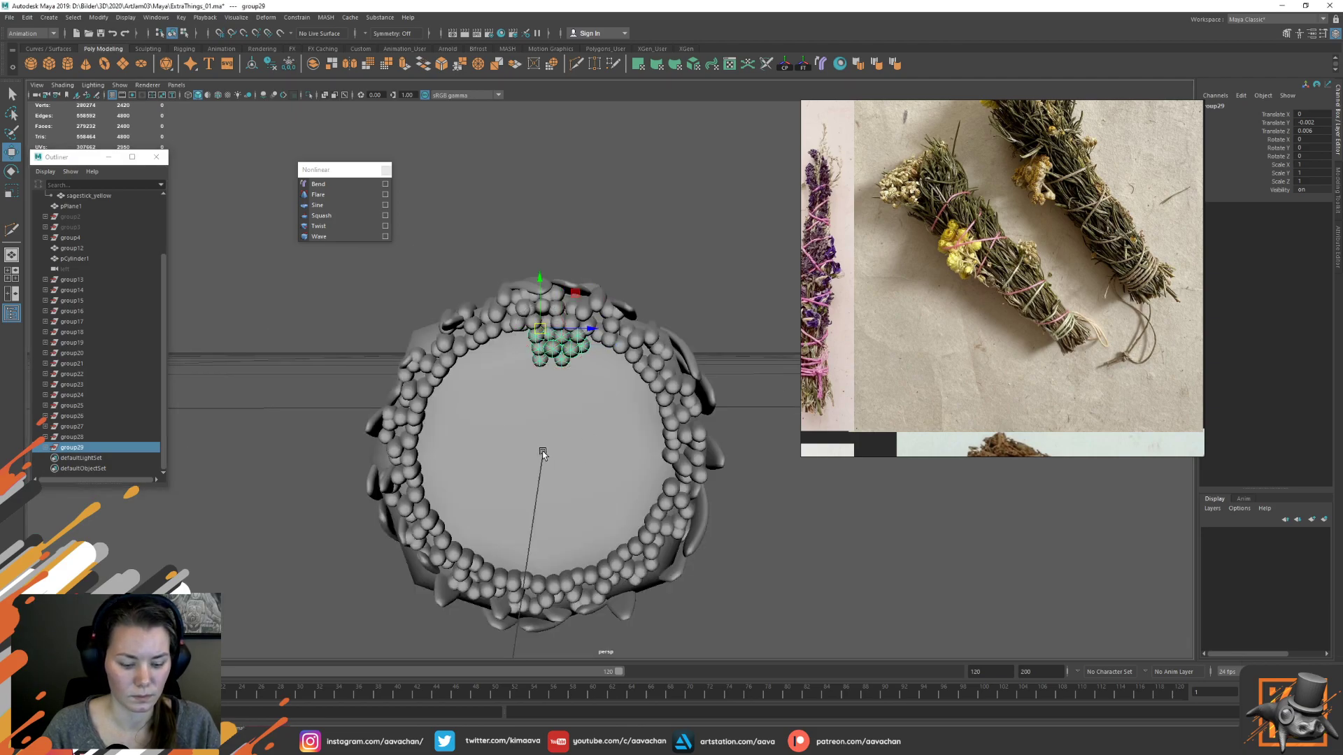
middle_drag(578, 454, 534, 459)
click(804, 66)
key(d)
key(x)
alt+drag(528, 459, 564, 533)
key(d)
key(x)
middle_drag(361, 355, 330, 323)
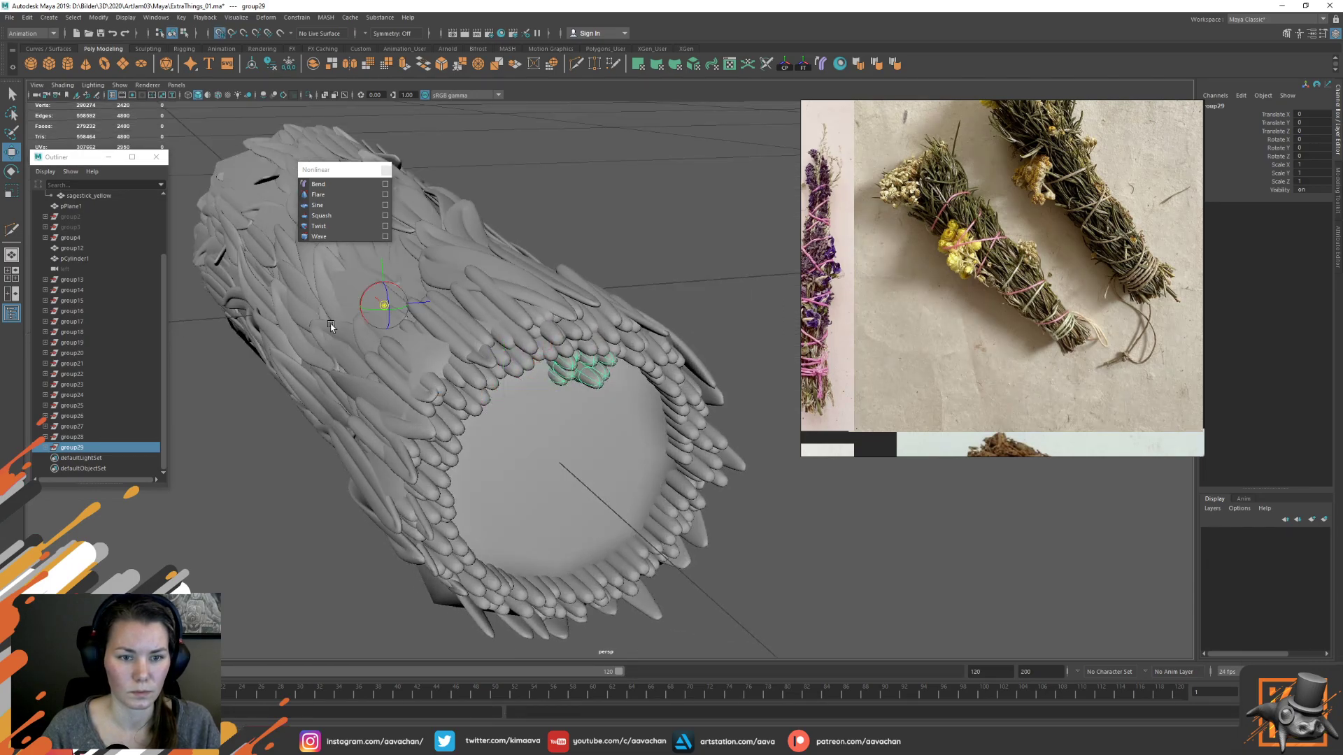
alt+drag(544, 413, 513, 402)
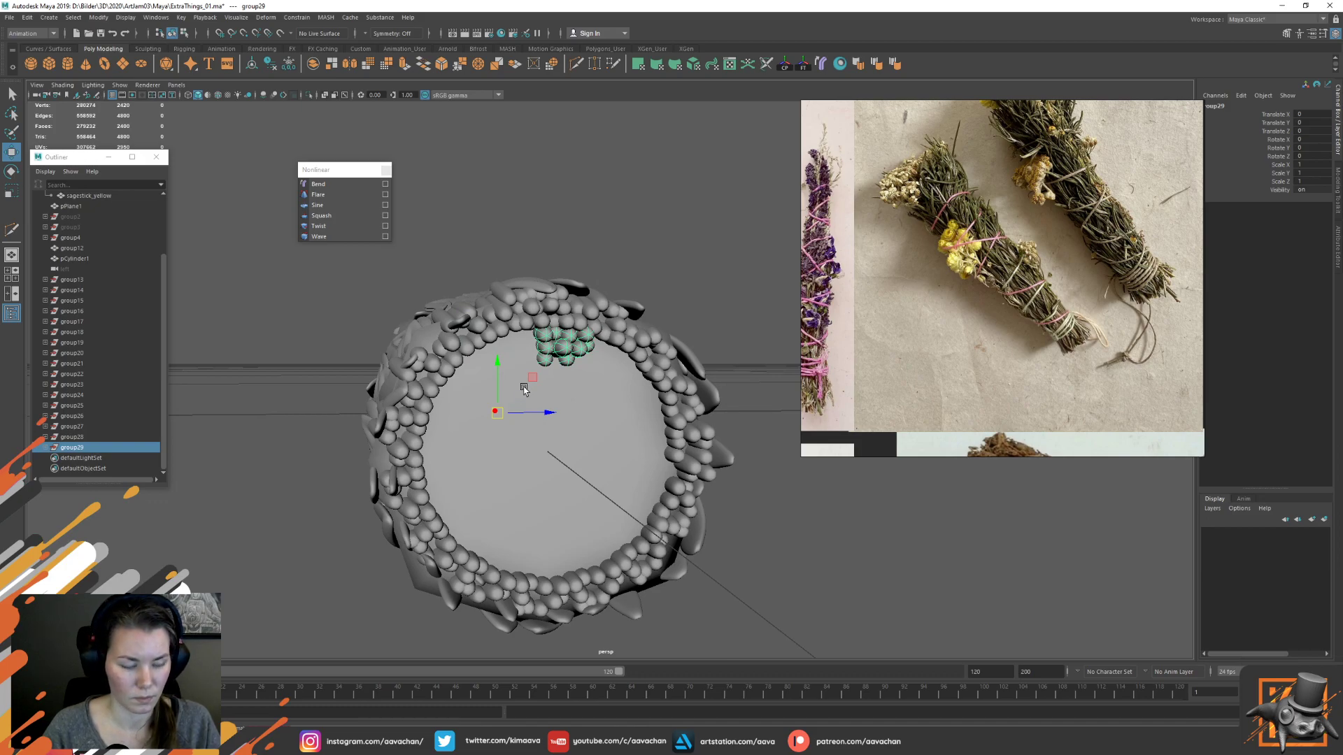
Duplicate group29 and rotate the copy 30° in X around the tube's axis
key(ctrl+d)
key(e)
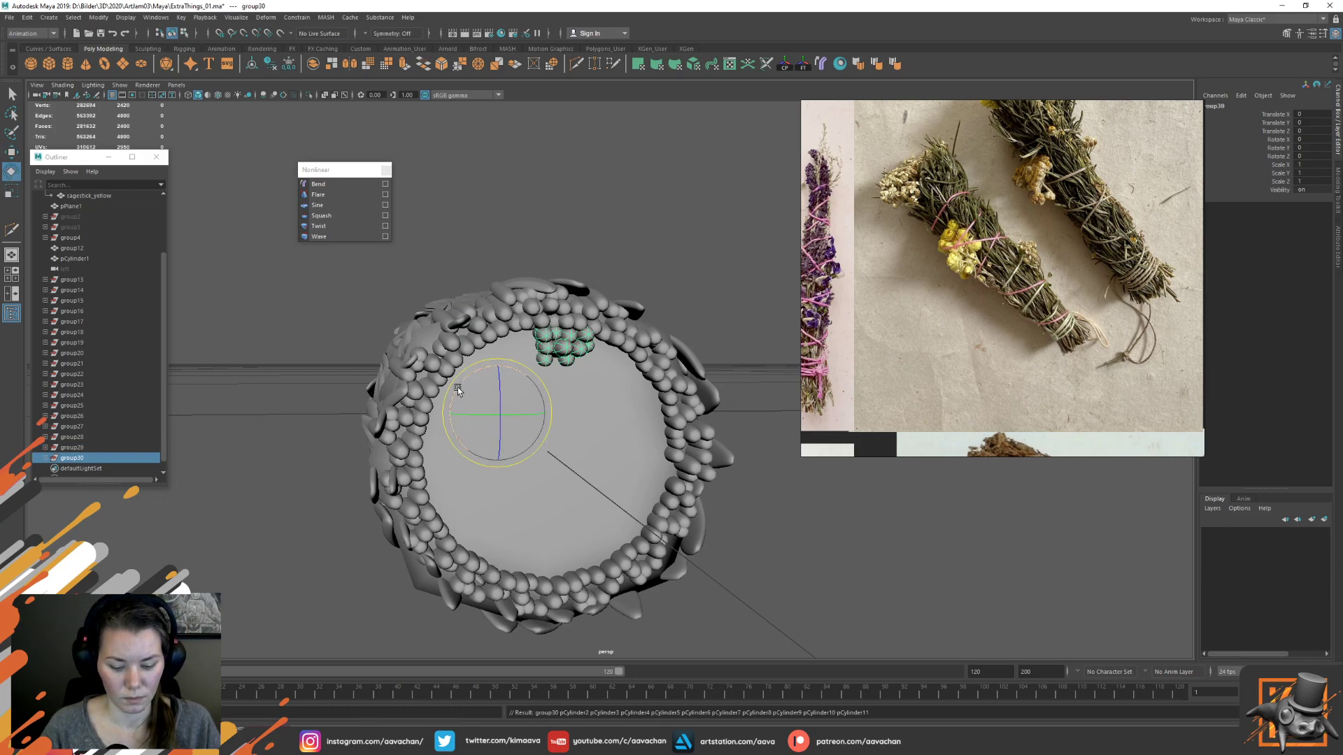
drag(458, 390, 468, 377)
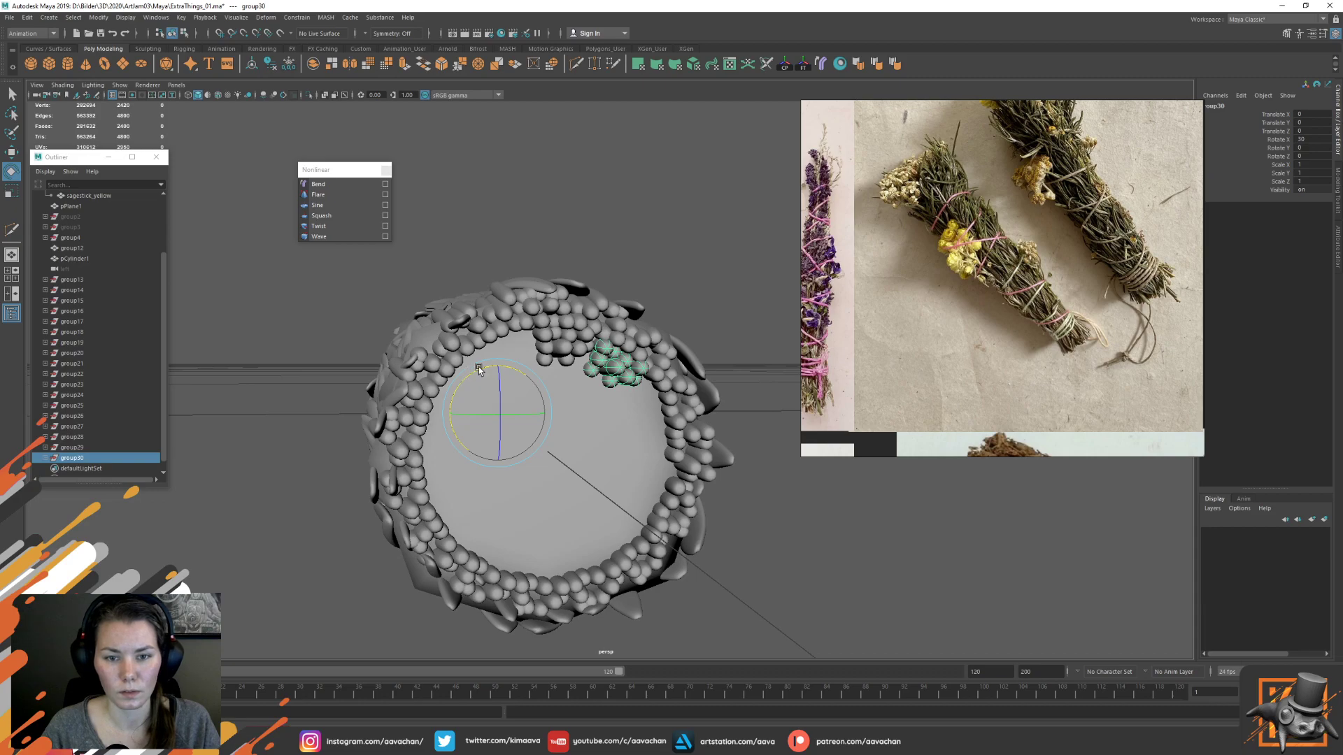
mouse_move(649, 297)
alt+mouse_down()
mouse_move(628, 287)
mouse_move(636, 296)
alt+mouse_up()
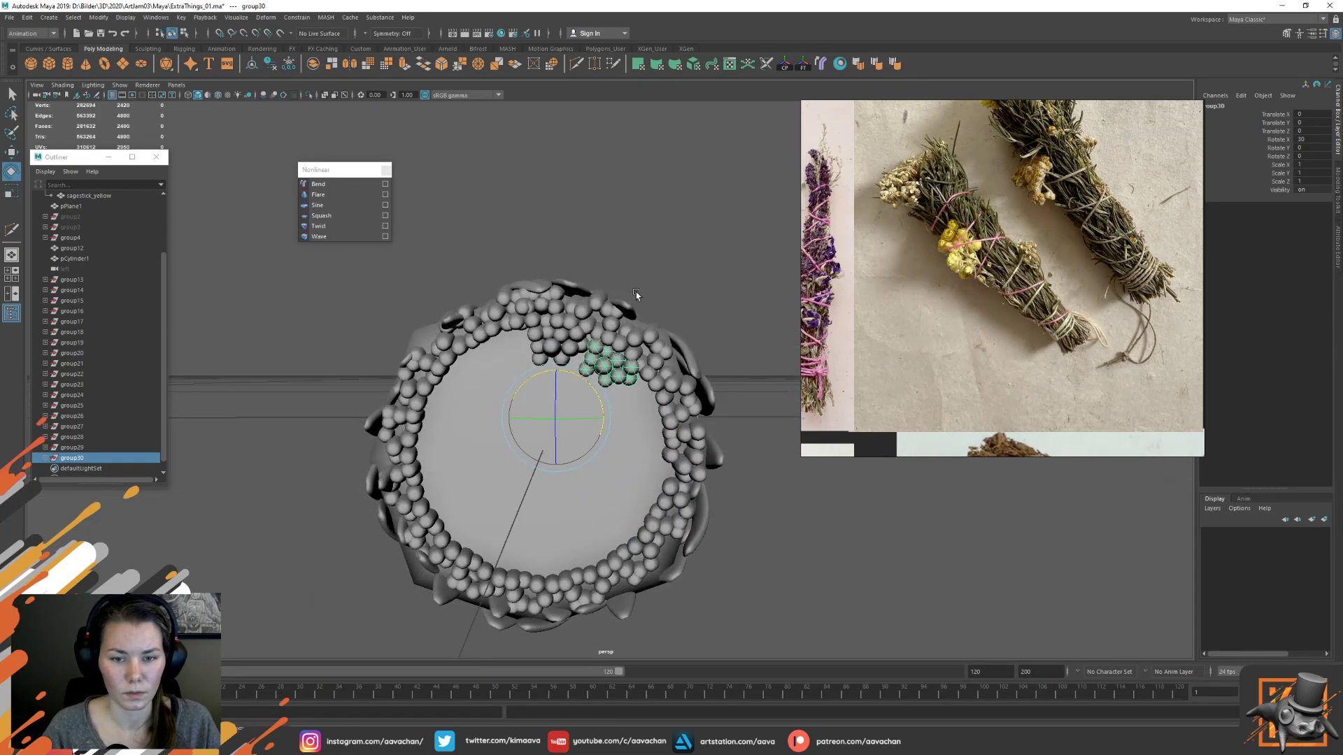
Repeat the 30° rotated duplicate around the tube to complete an inner ring of stems
key(shift+d)
key(shift+d)
key(shift+d)
key(shift+d)
key(shift+d)
key(shift+d)
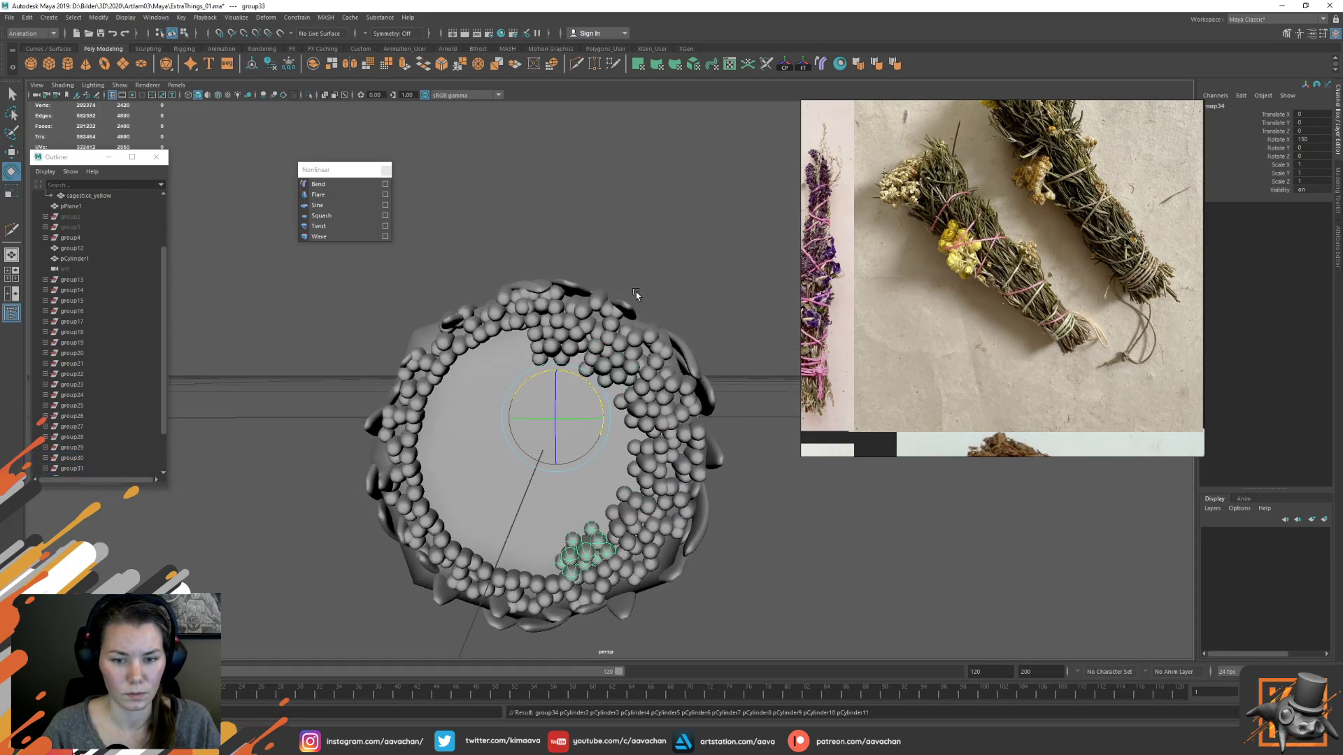
key(shift+d)
key(shift+d)
key(shift+d)
key(shift+d)
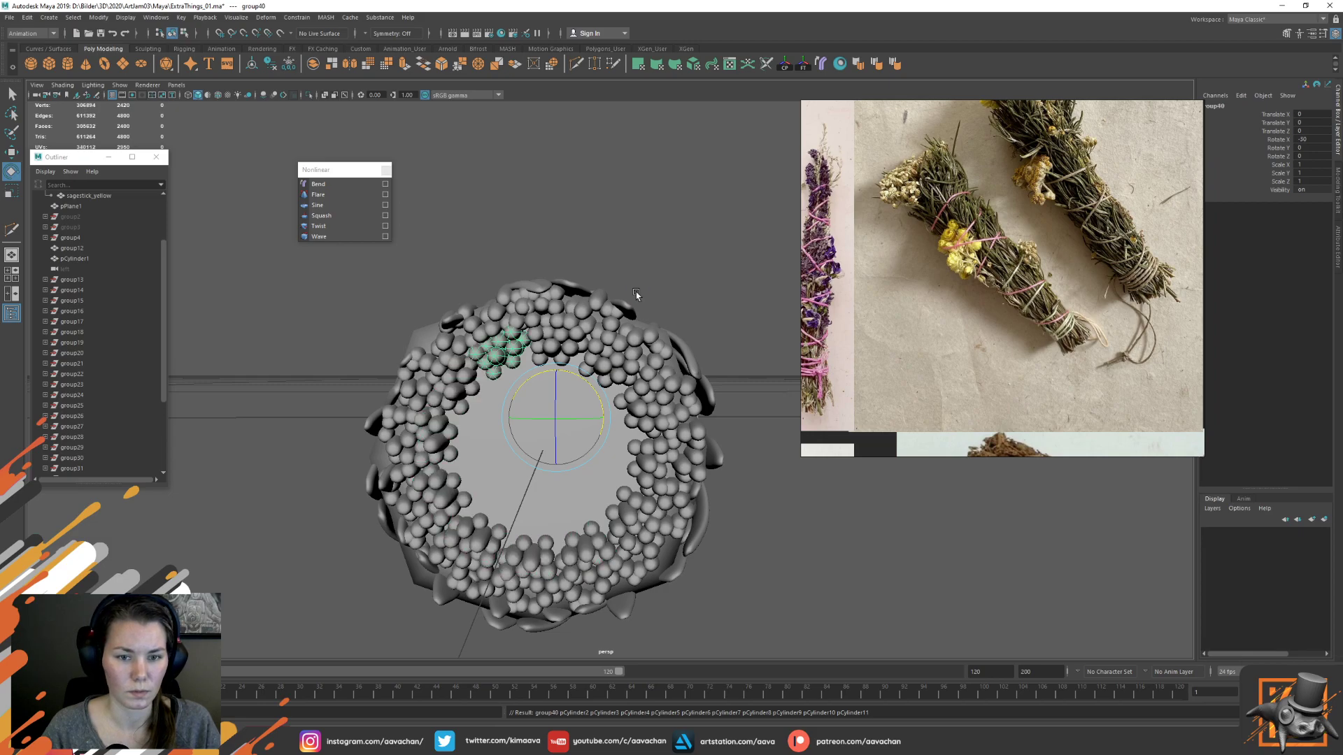
click(719, 214)
alt+drag(583, 361, 621, 410)
scroll(621, 410, down, 8)
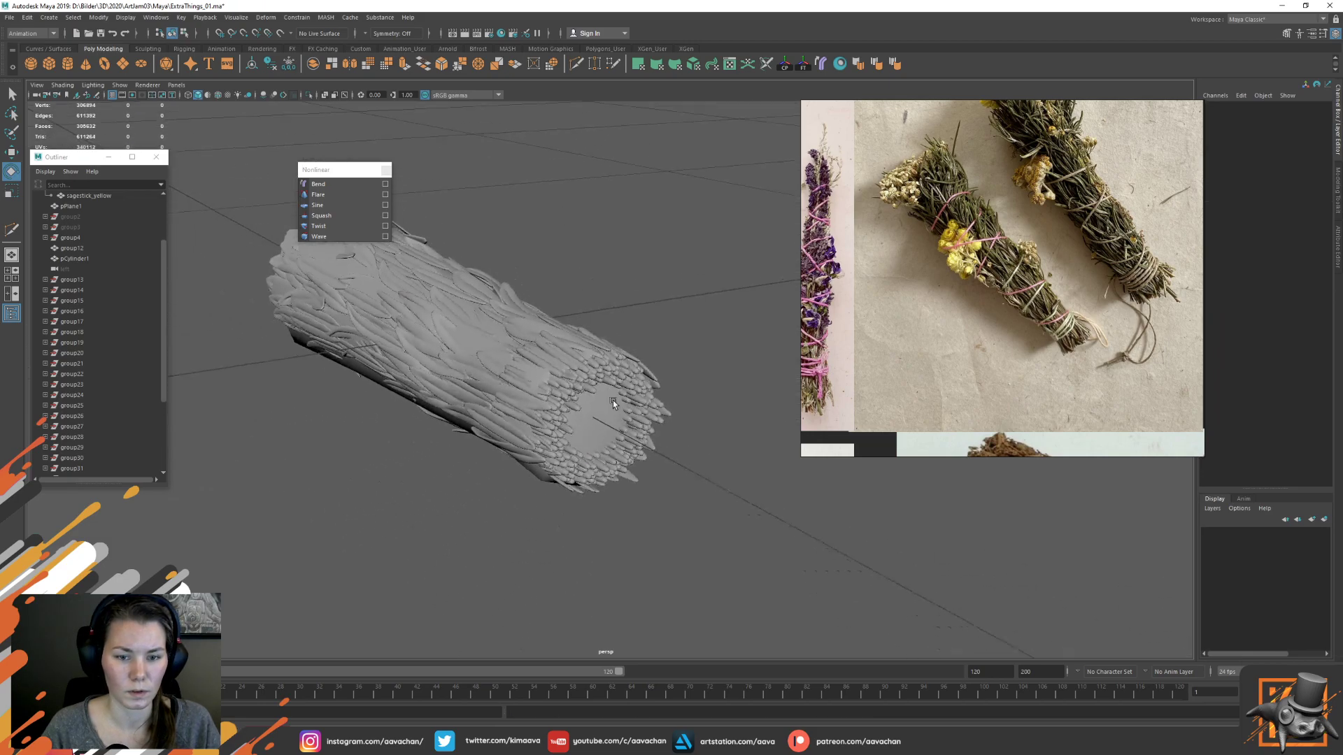
From the top view, select the inner stems protruding past the tube's end and move them about 0.009 in X into it
alt+drag(646, 343, 669, 391)
alt+middle_drag(669, 391, 635, 376)
scroll(638, 410, up, 6)
key(space)
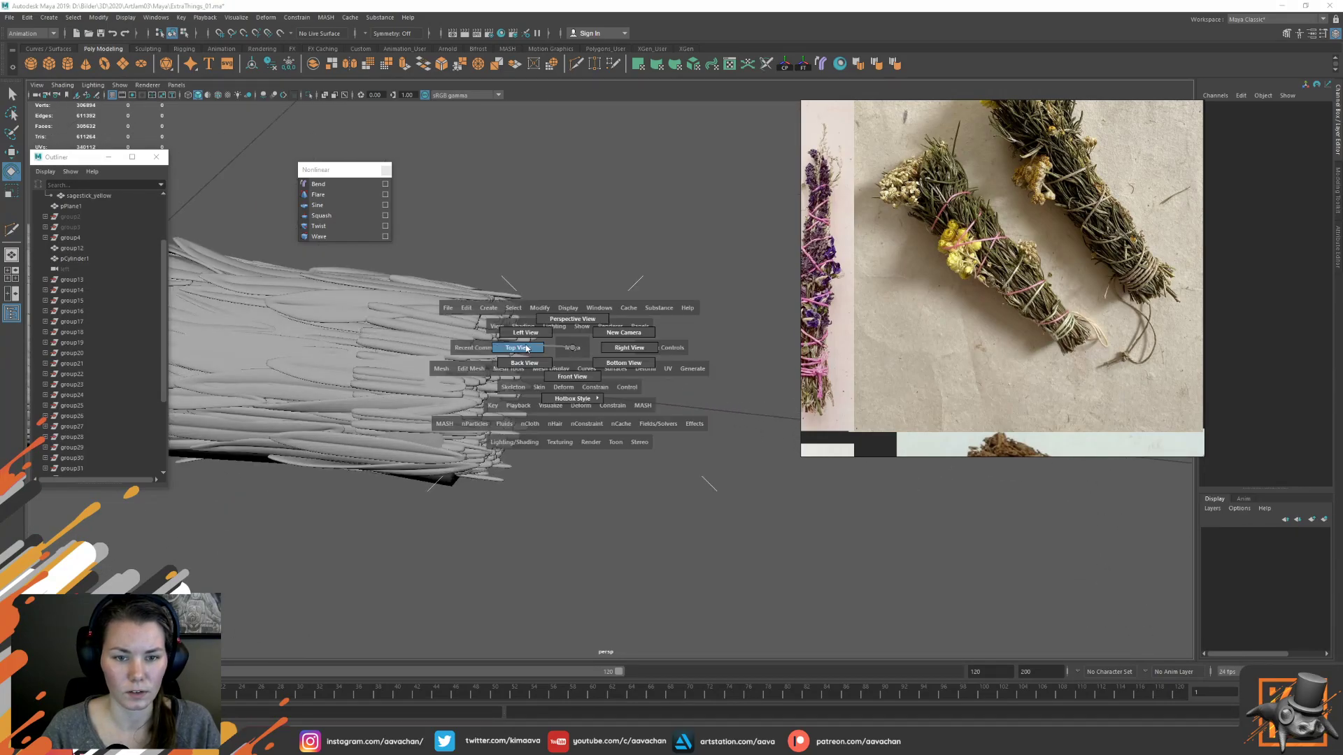
key(space)
scroll(619, 396, down, 12)
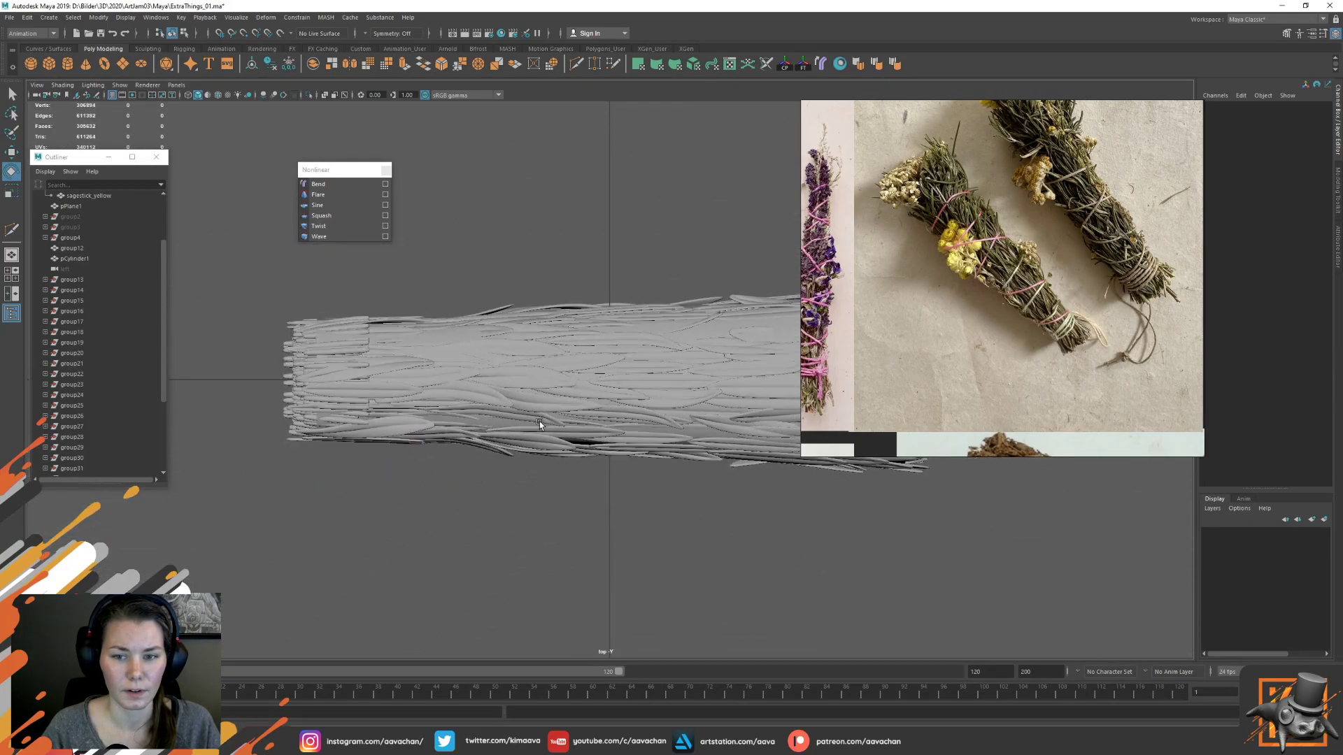
alt+middle_drag(372, 383, 507, 408)
scroll(427, 430, up, 6)
alt+middle_drag(303, 434, 452, 425)
scroll(453, 424, up, 1)
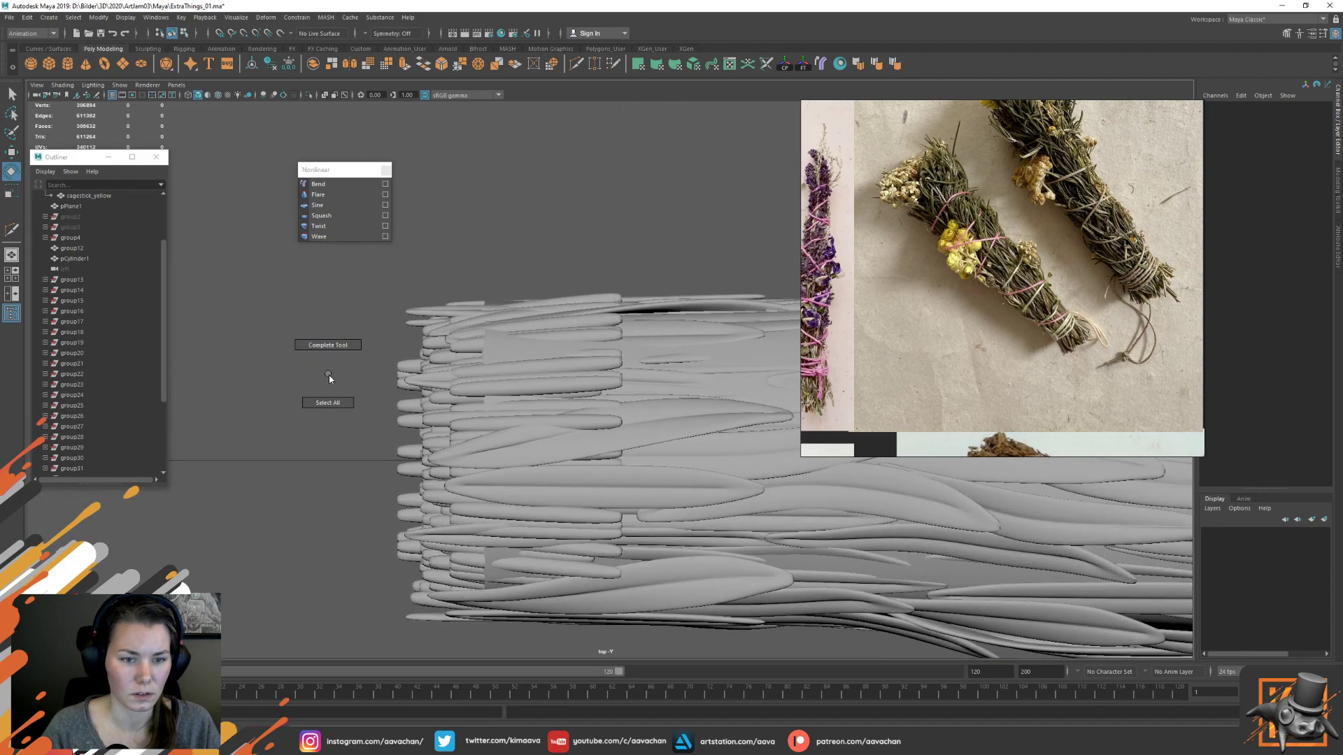
click(406, 365)
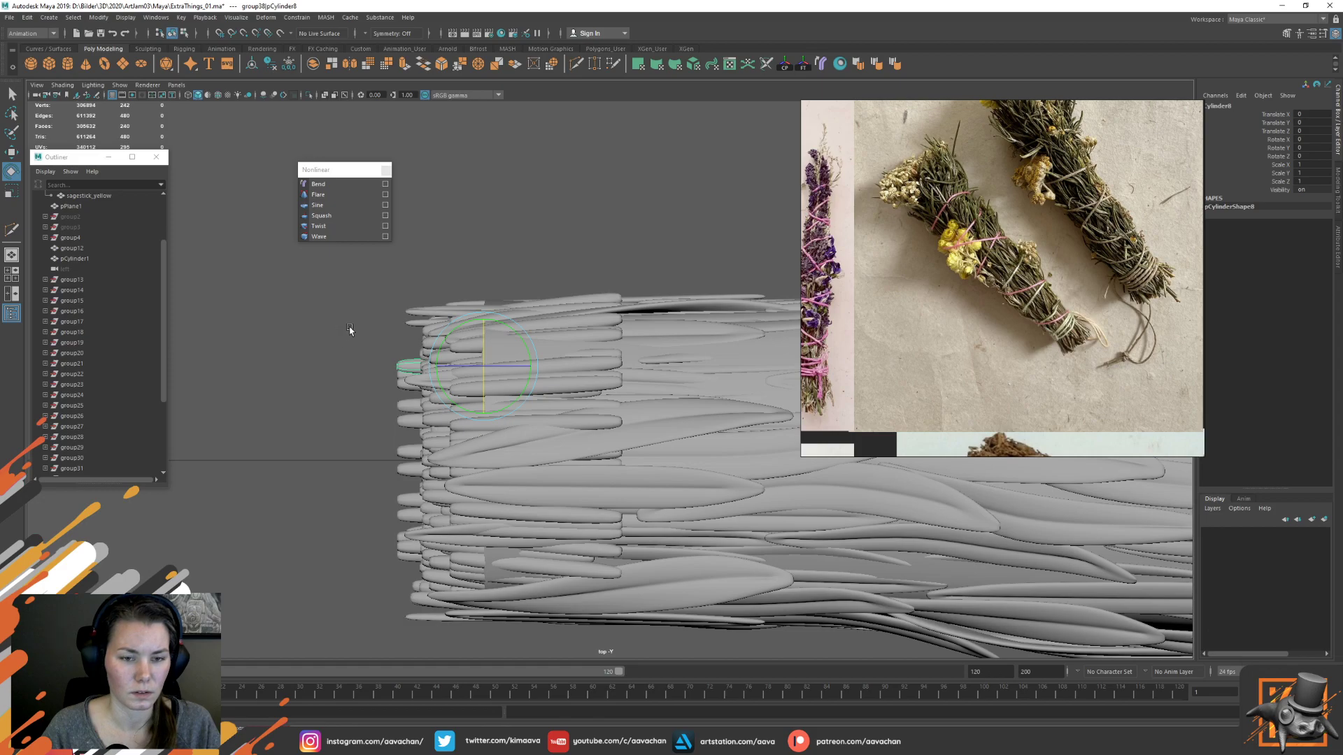
shift+drag(400, 587, 400, 587)
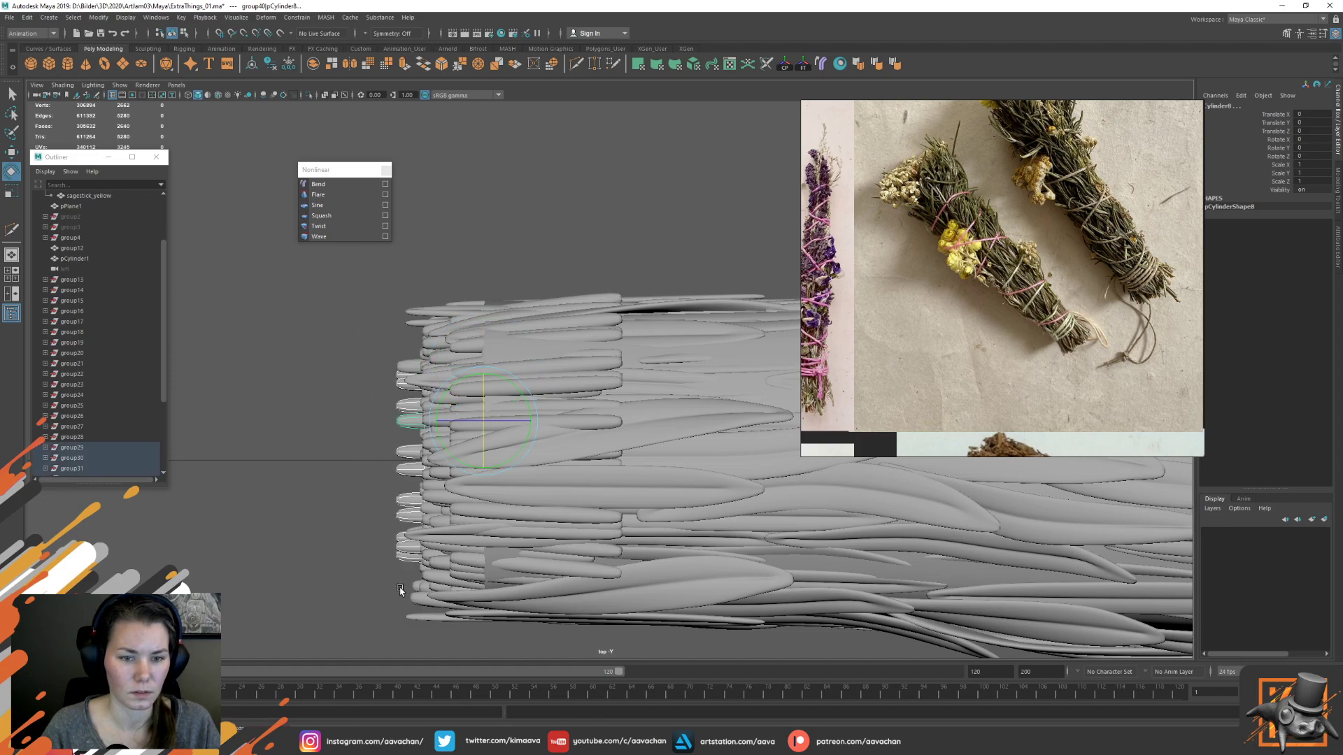
key(w)
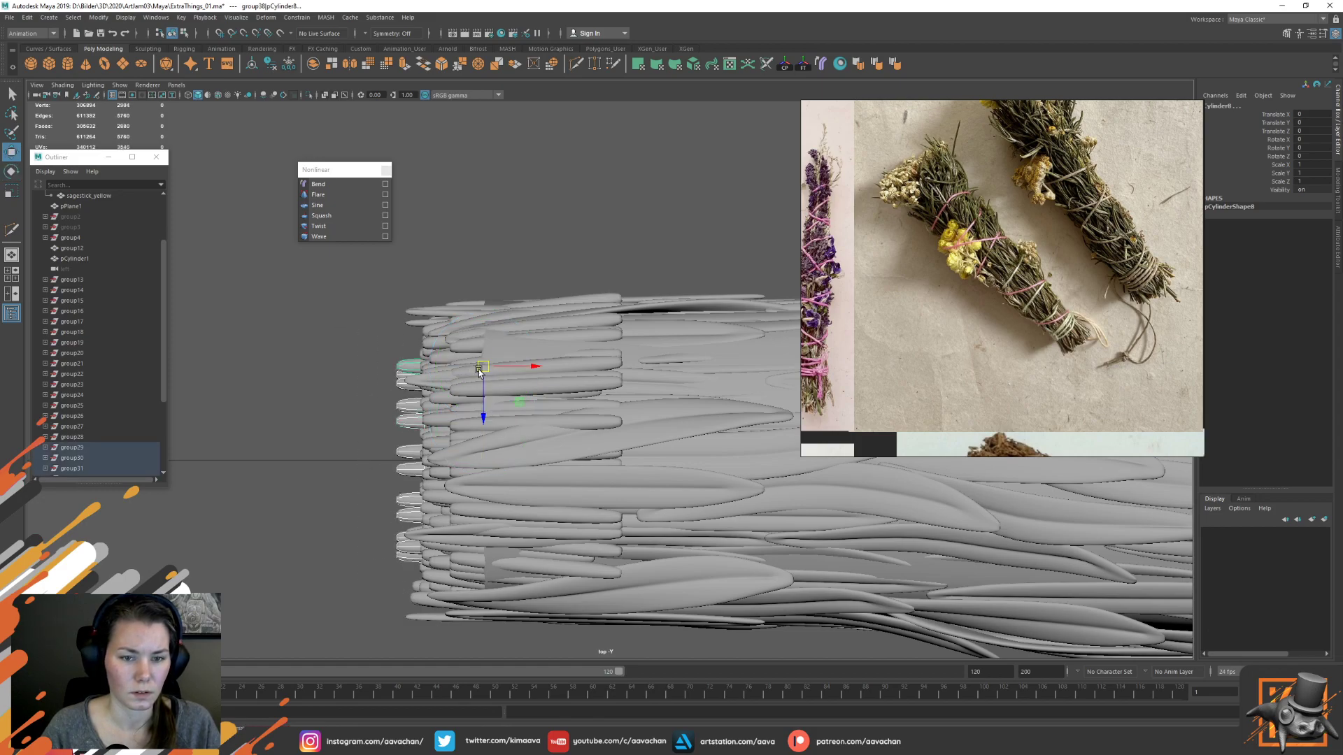
click(538, 363)
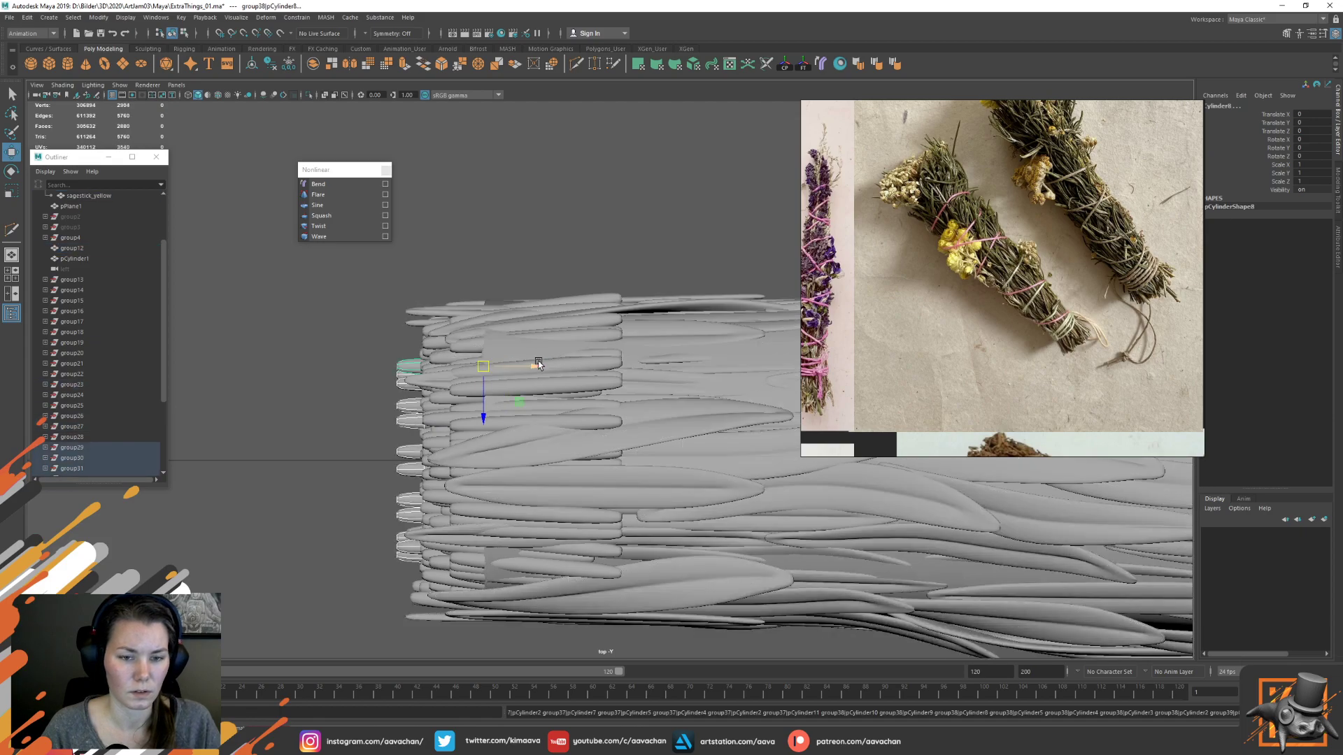
drag(535, 371, 555, 370)
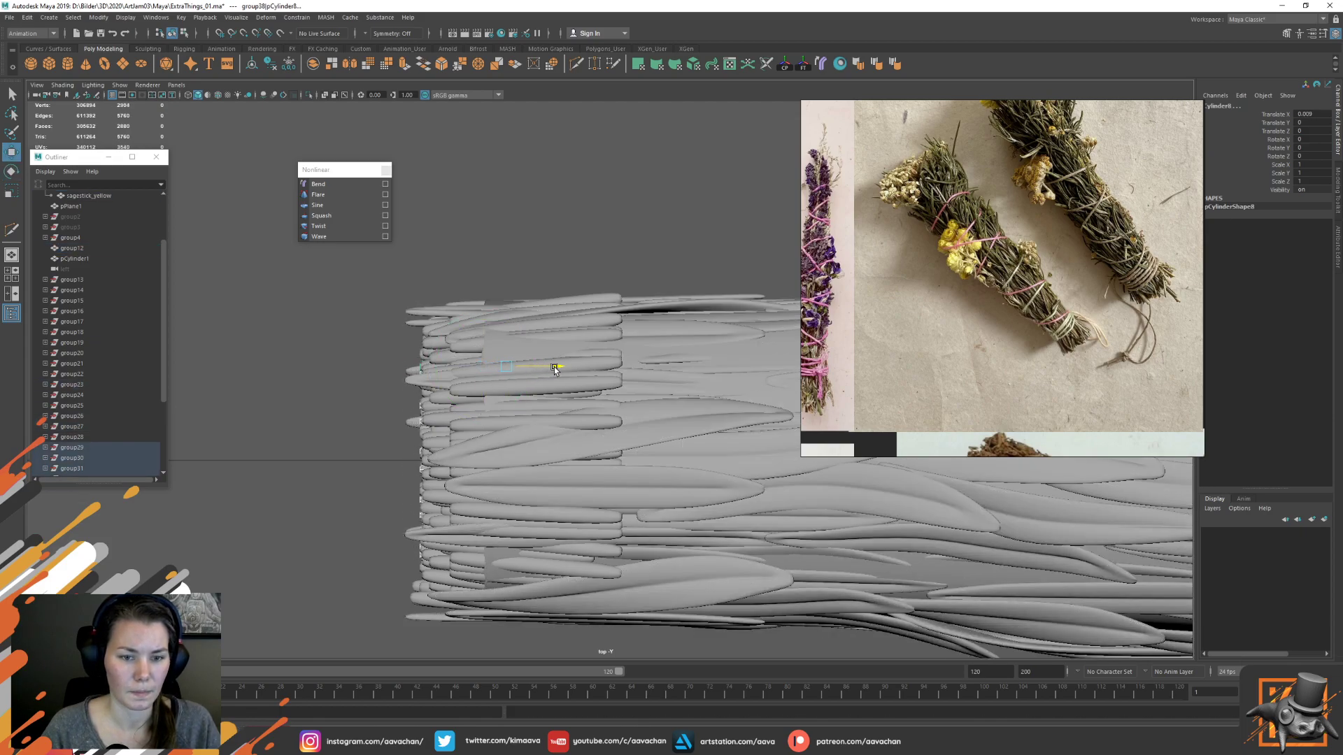
Examine the tube's end in the perspective view to see how the stem rings fill it
click(406, 370)
click(302, 448)
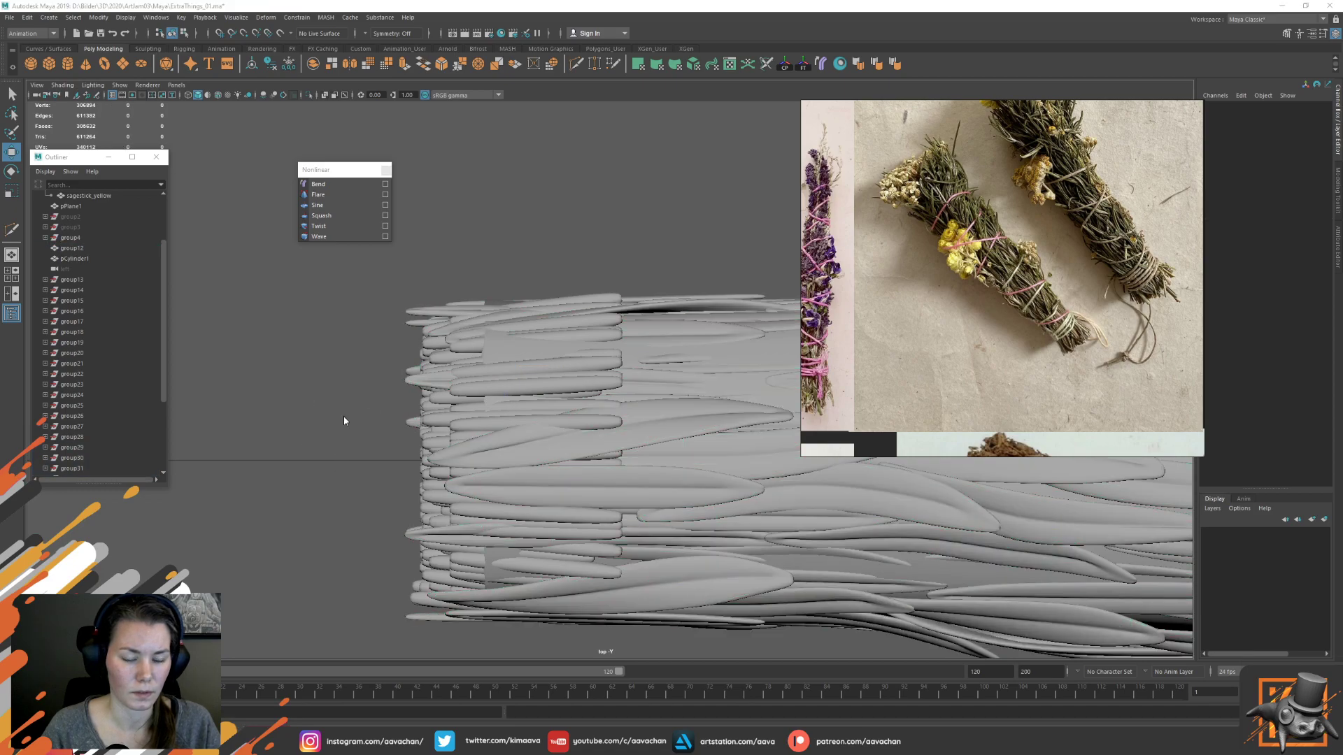
key(space)
drag(344, 421, 340, 362)
alt+drag(514, 422, 600, 269)
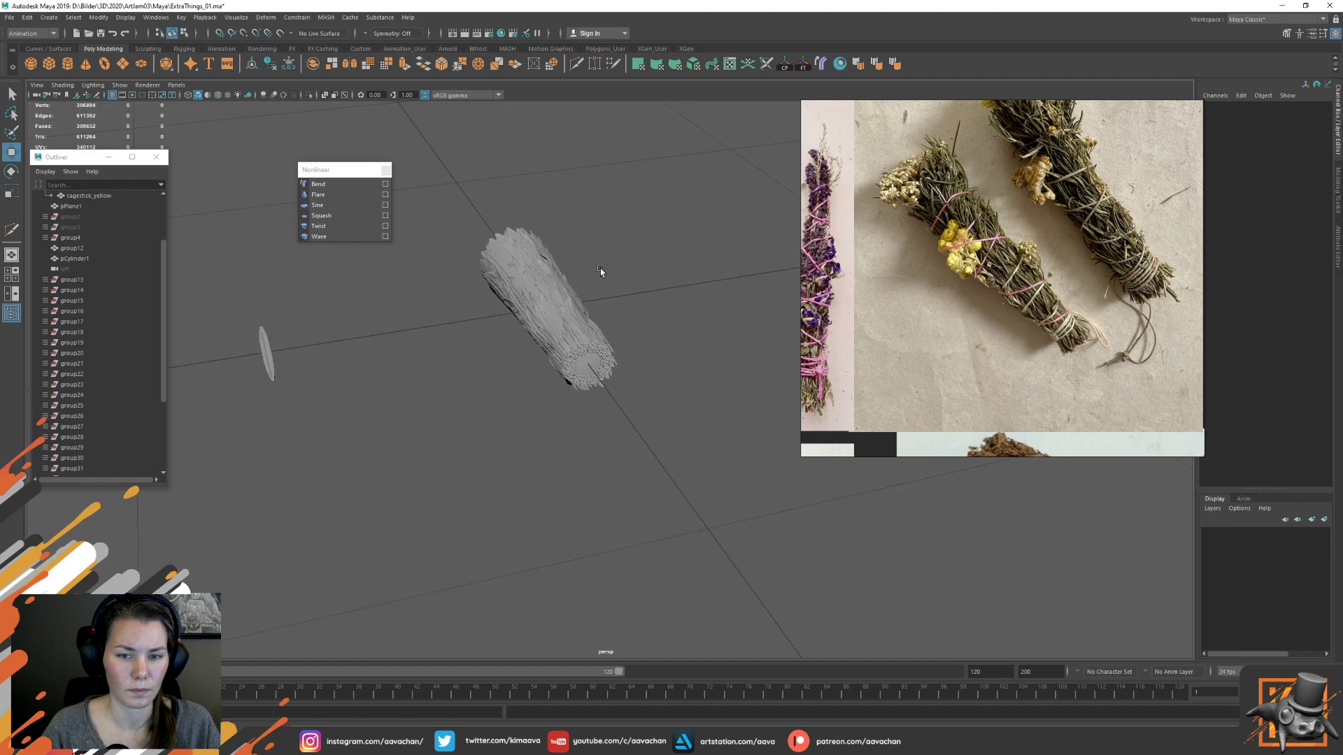
scroll(612, 444, up, 10)
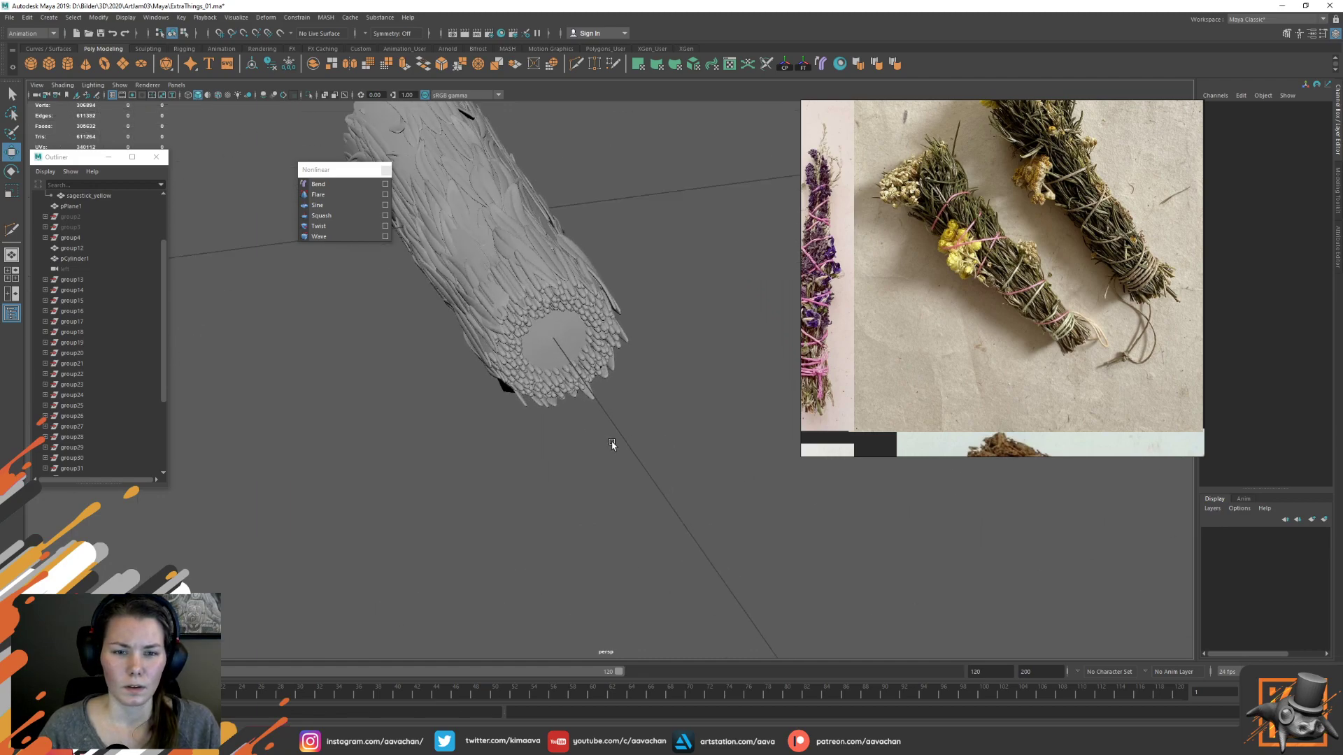
scroll(612, 444, down, 3)
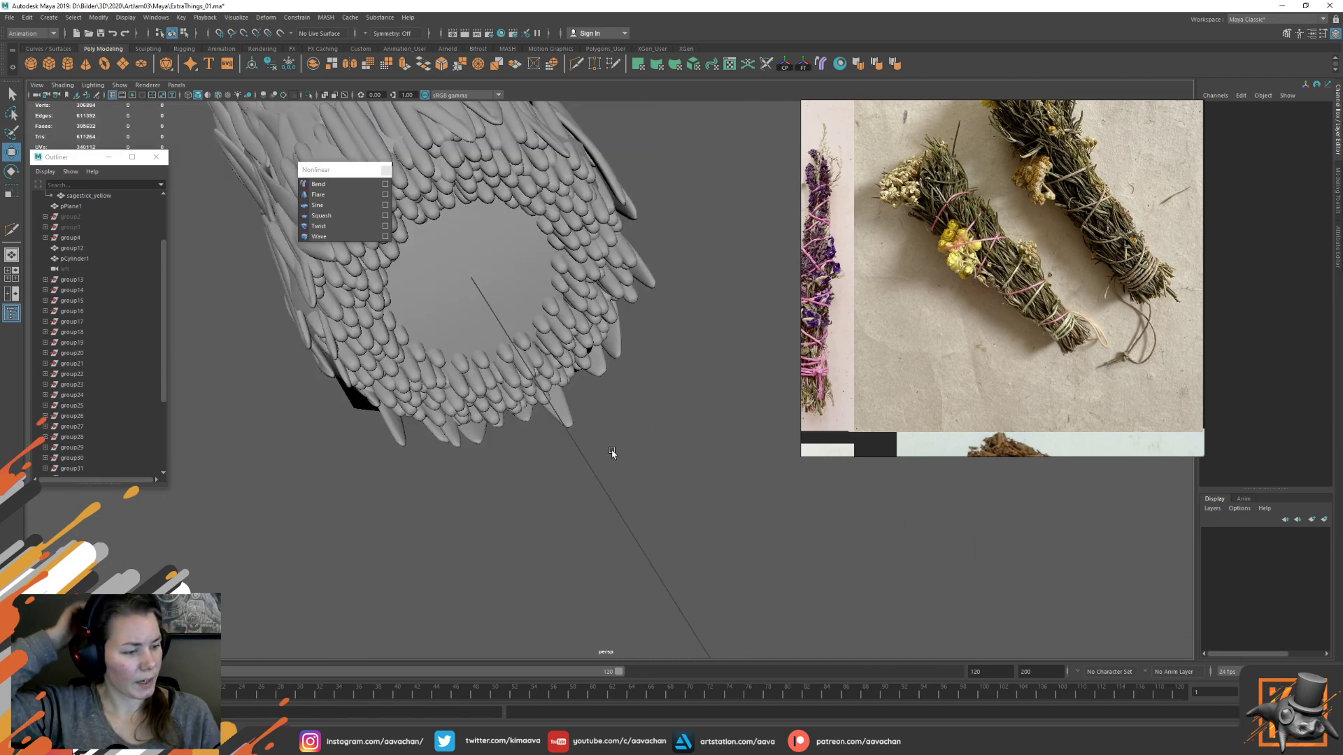
mouse_move(609, 480)
alt+mouse_down()
mouse_move(471, 315)
mouse_move(601, 269)
mouse_move(600, 309)
mouse_move(577, 284)
mouse_move(586, 270)
mouse_move(726, 231)
mouse_move(608, 260)
mouse_move(603, 425)
mouse_move(518, 324)
mouse_move(533, 325)
mouse_move(598, 437)
mouse_move(573, 368)
mouse_move(665, 345)
mouse_move(645, 435)
mouse_move(615, 473)
mouse_move(581, 475)
mouse_move(632, 480)
alt+mouse_up()
scroll(557, 465, up, 6)
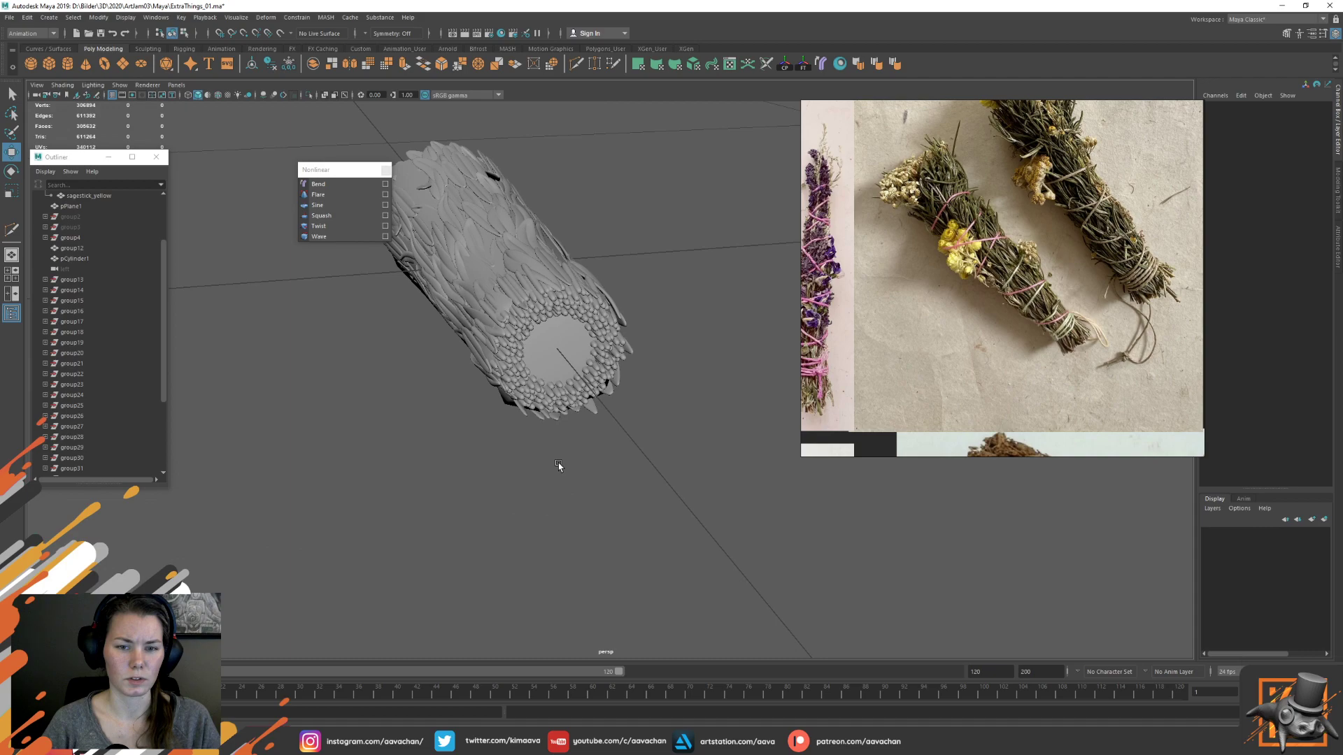
scroll(559, 468, up, 5)
scroll(562, 470, down, 3)
alt+middle_drag(562, 470, 627, 495)
scroll(244, 380, up, 2)
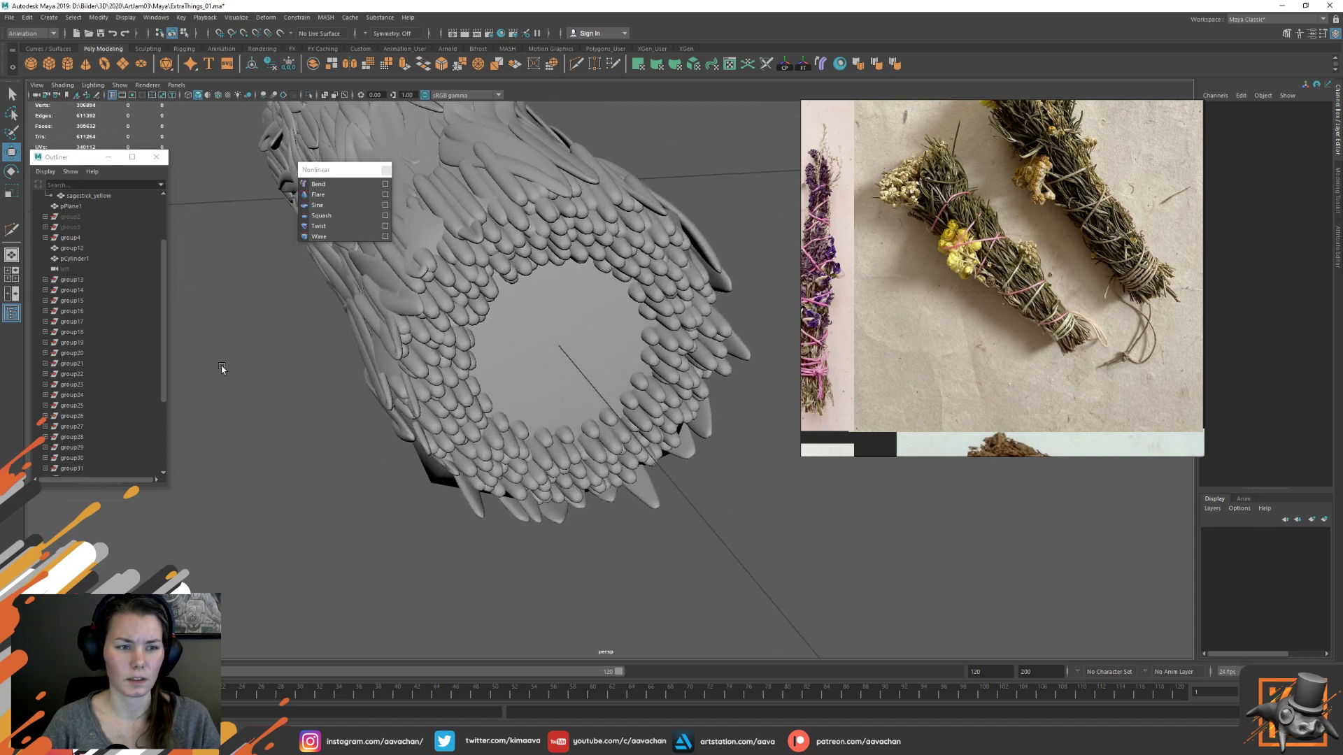
Select the inner-ring stem groups group29 through group40 and center their pivots
click(71, 289)
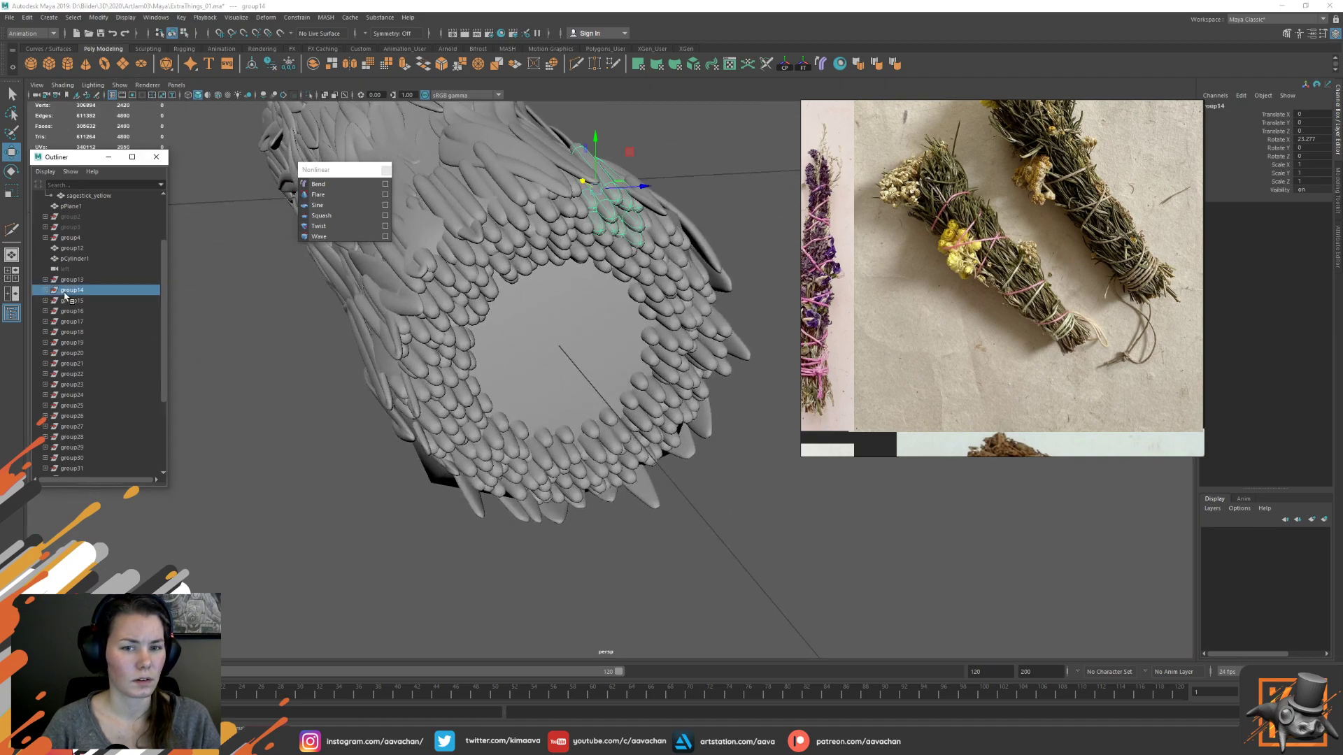
click(71, 469)
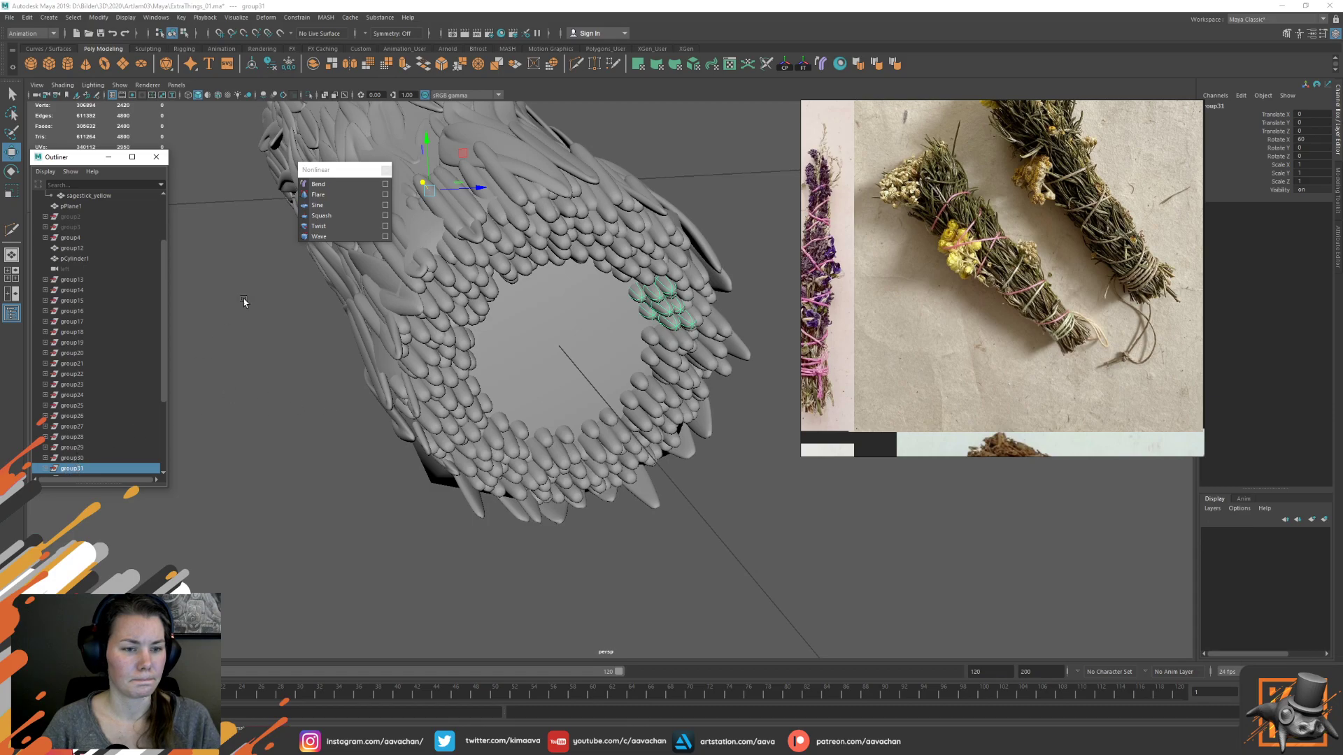
click(78, 458)
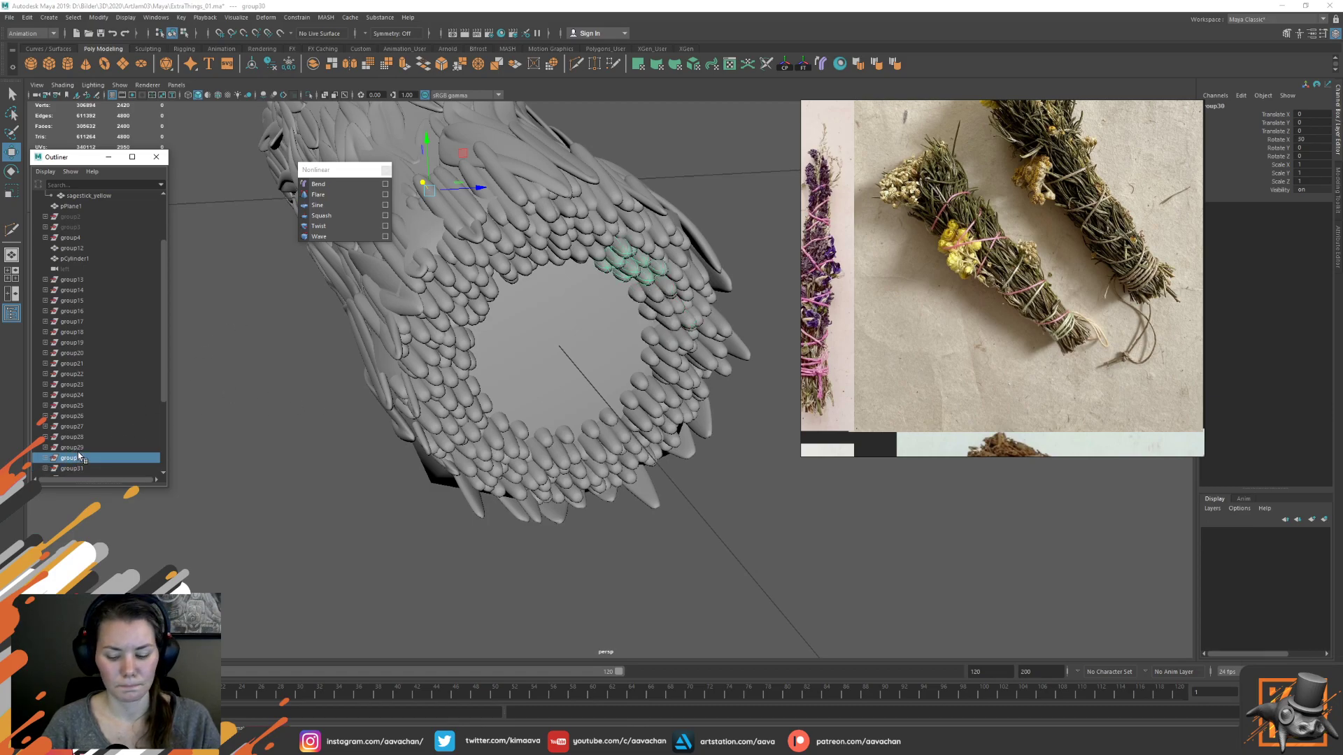
scroll(84, 450, down, 4)
click(73, 437)
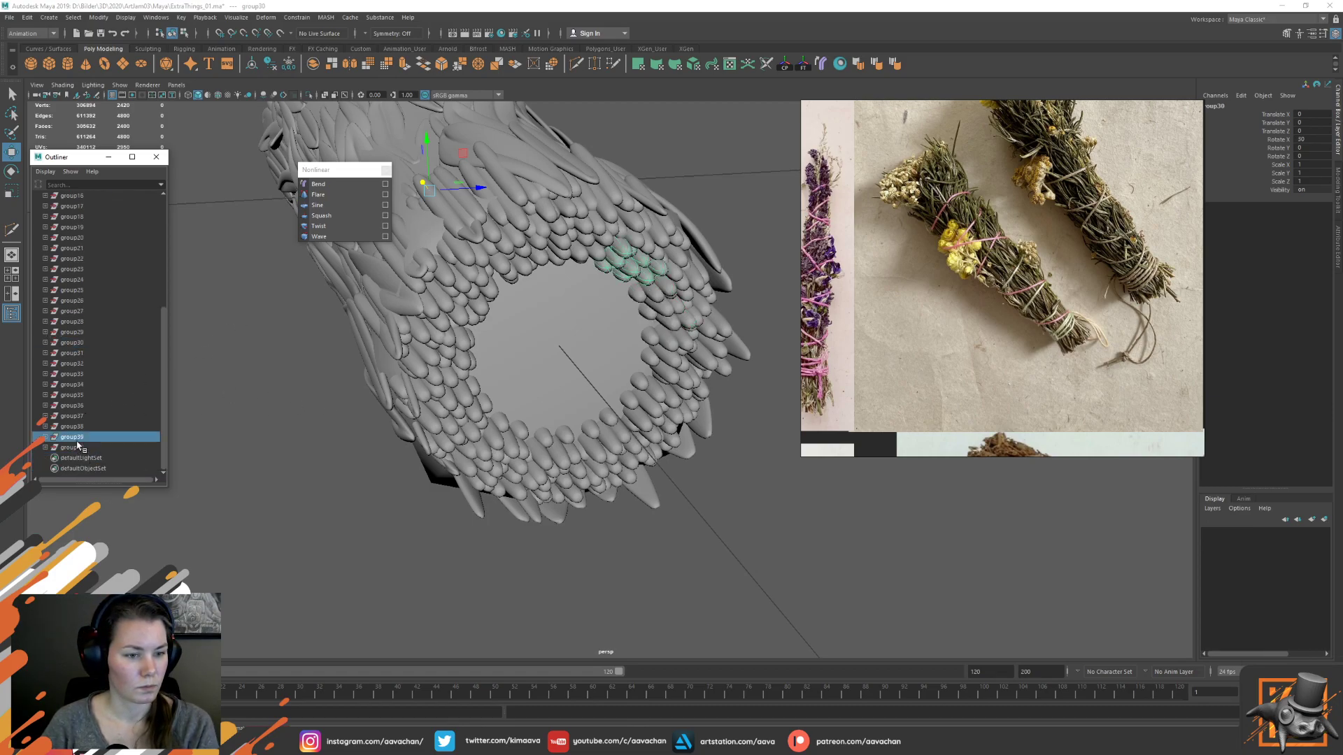
click(79, 448)
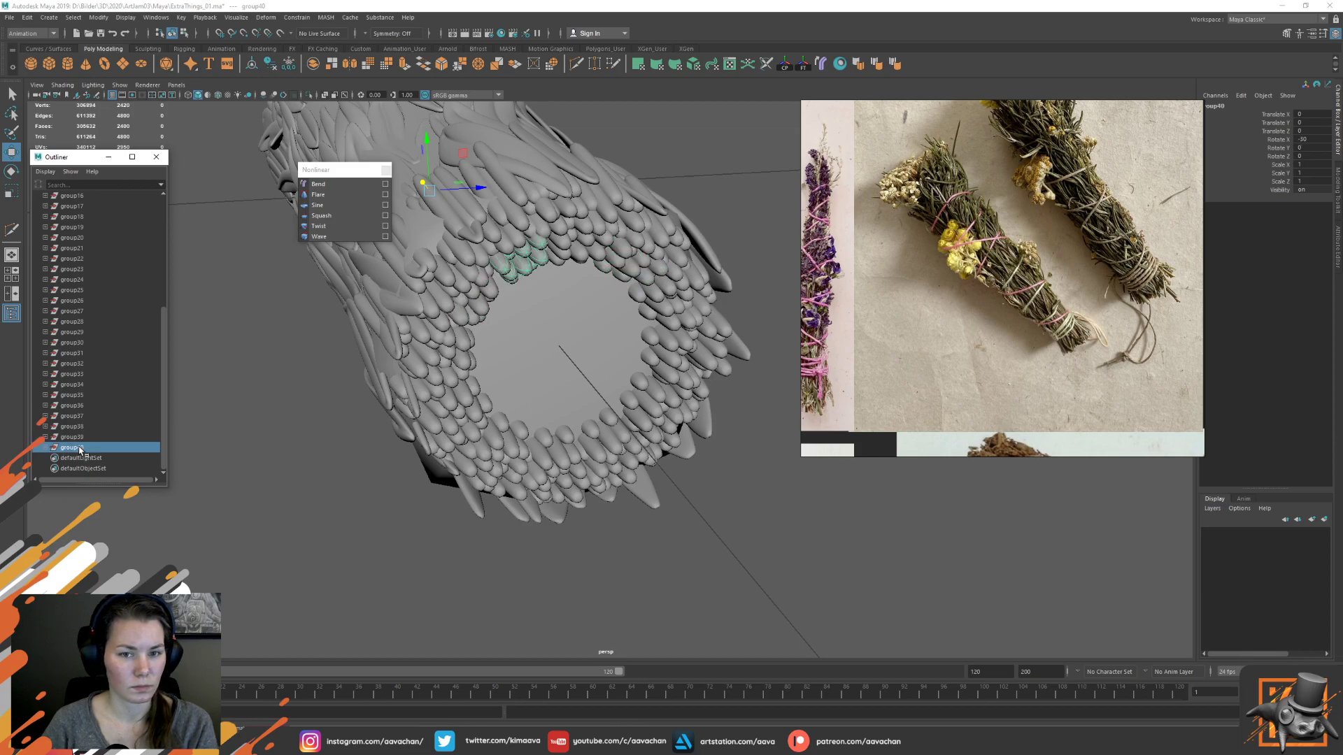
shift+click(82, 321)
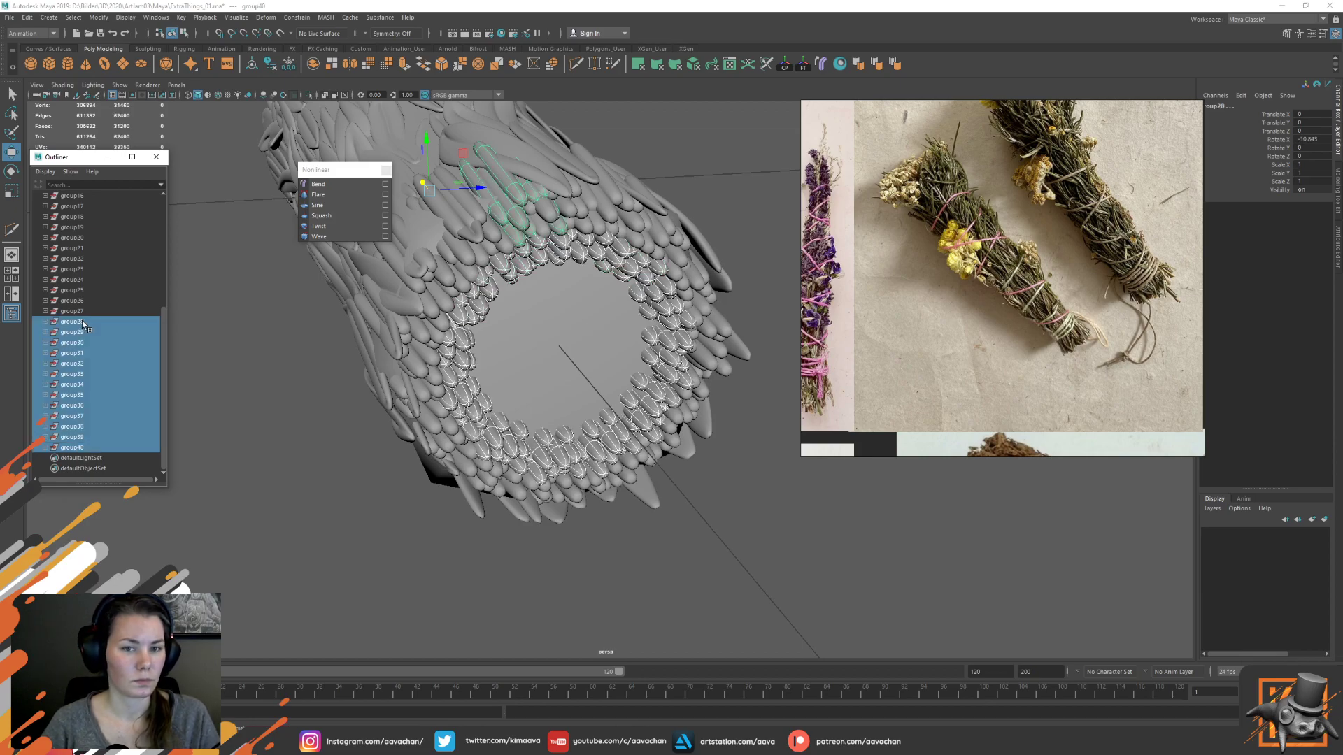
ctrl+click(84, 330)
ctrl+click(86, 326)
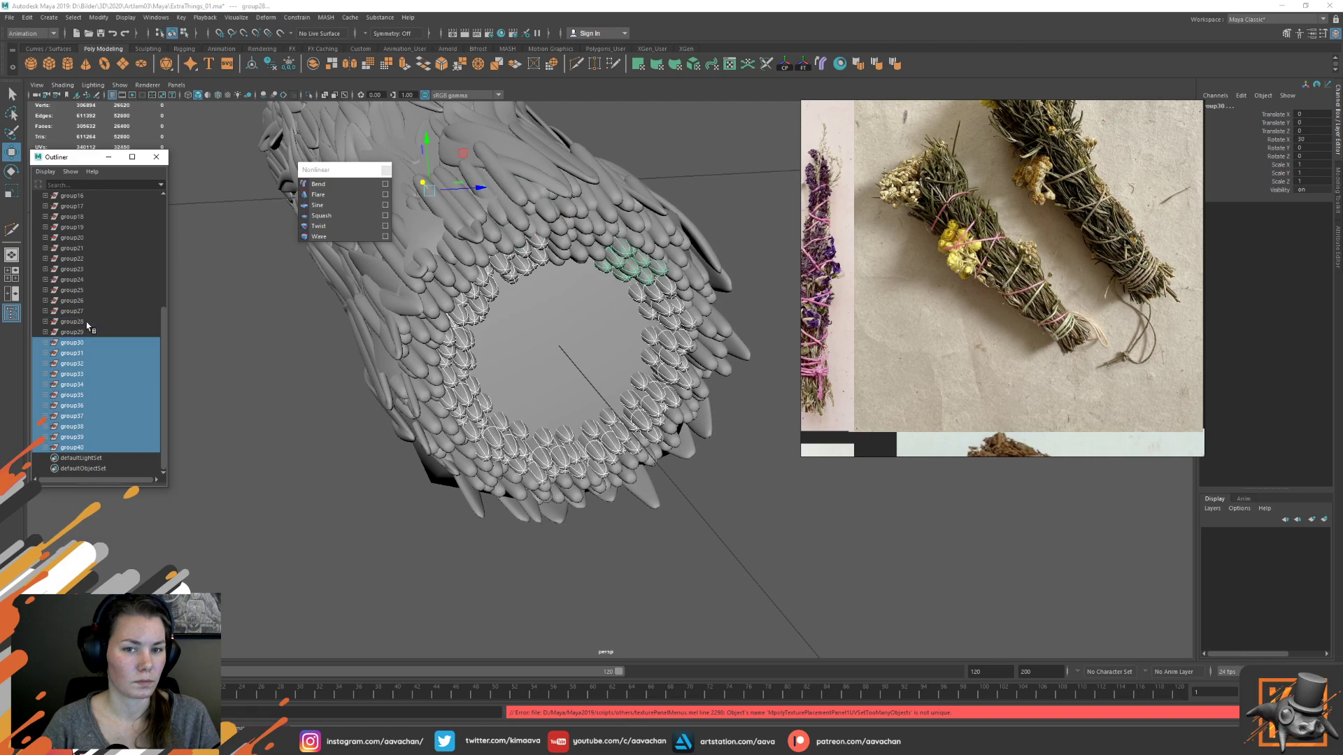
alt+drag(563, 329, 453, 327)
ctrl+click(84, 330)
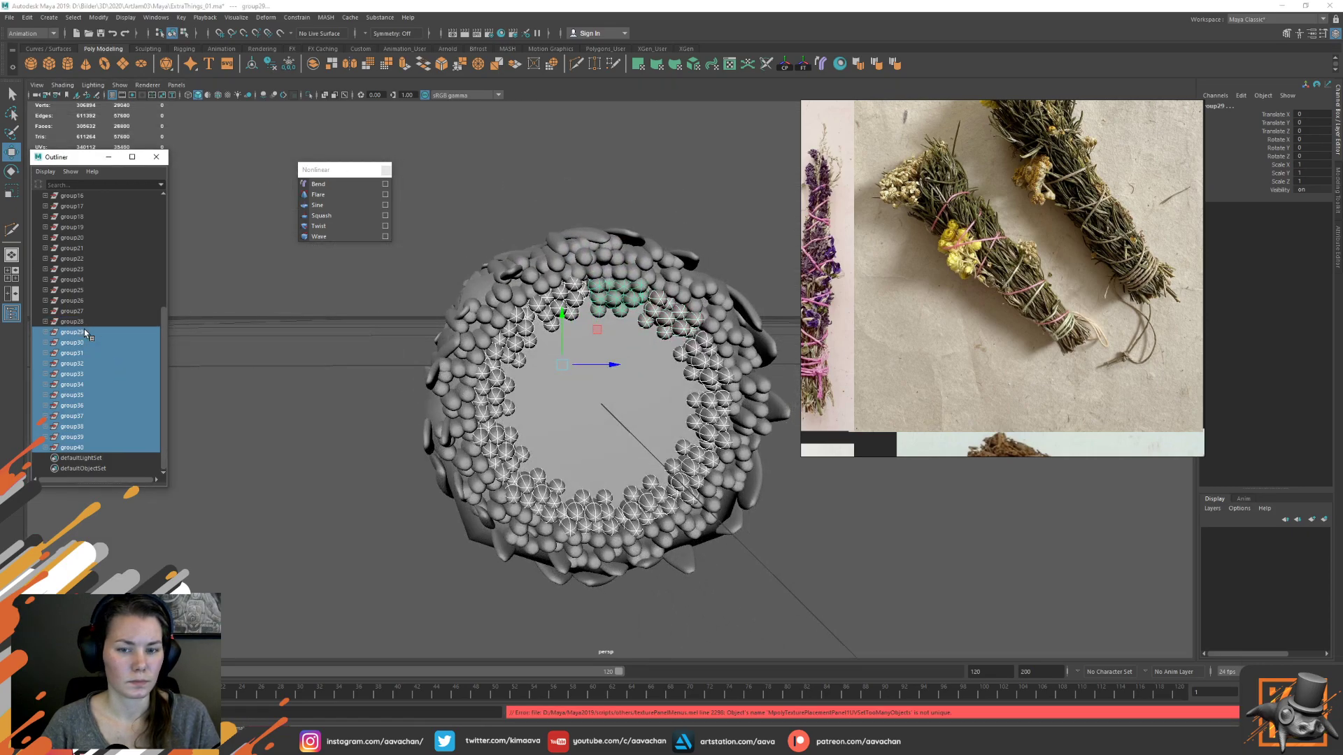
click(785, 64)
Scale the selected inner-ring stem groups up uniformly to 1.33
alt+drag(687, 288, 672, 282)
shift+right_click(705, 200)
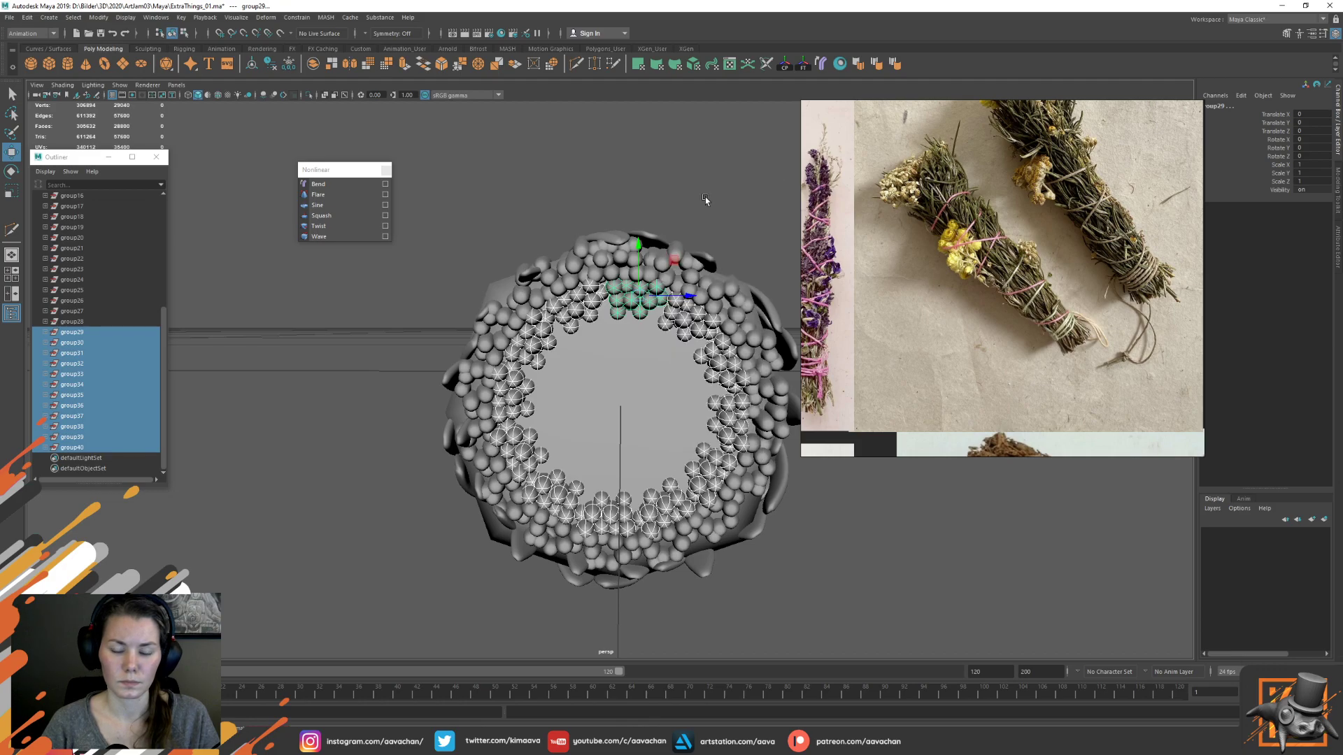
key(r)
drag(638, 297, 678, 297)
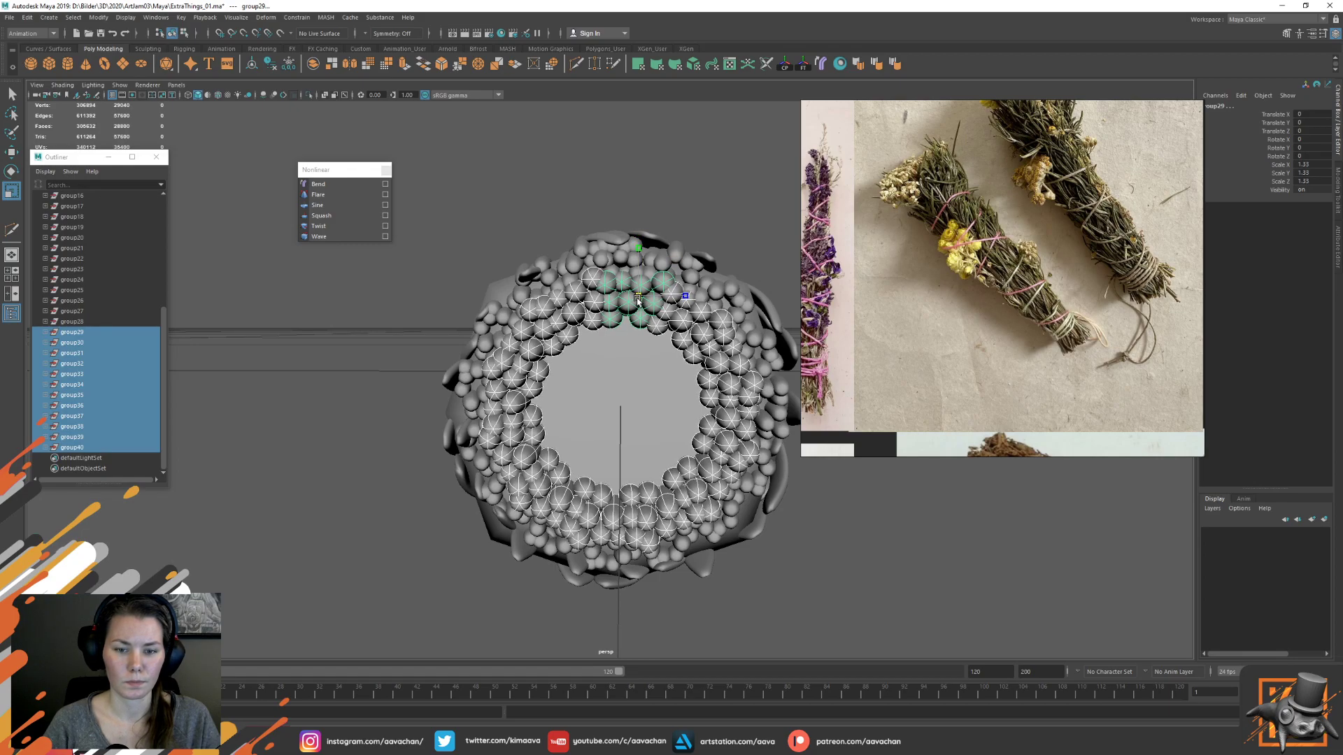
key(w)
Select the whole group40 and move it inward from the ring toward the middle of the tube's end
click(617, 328)
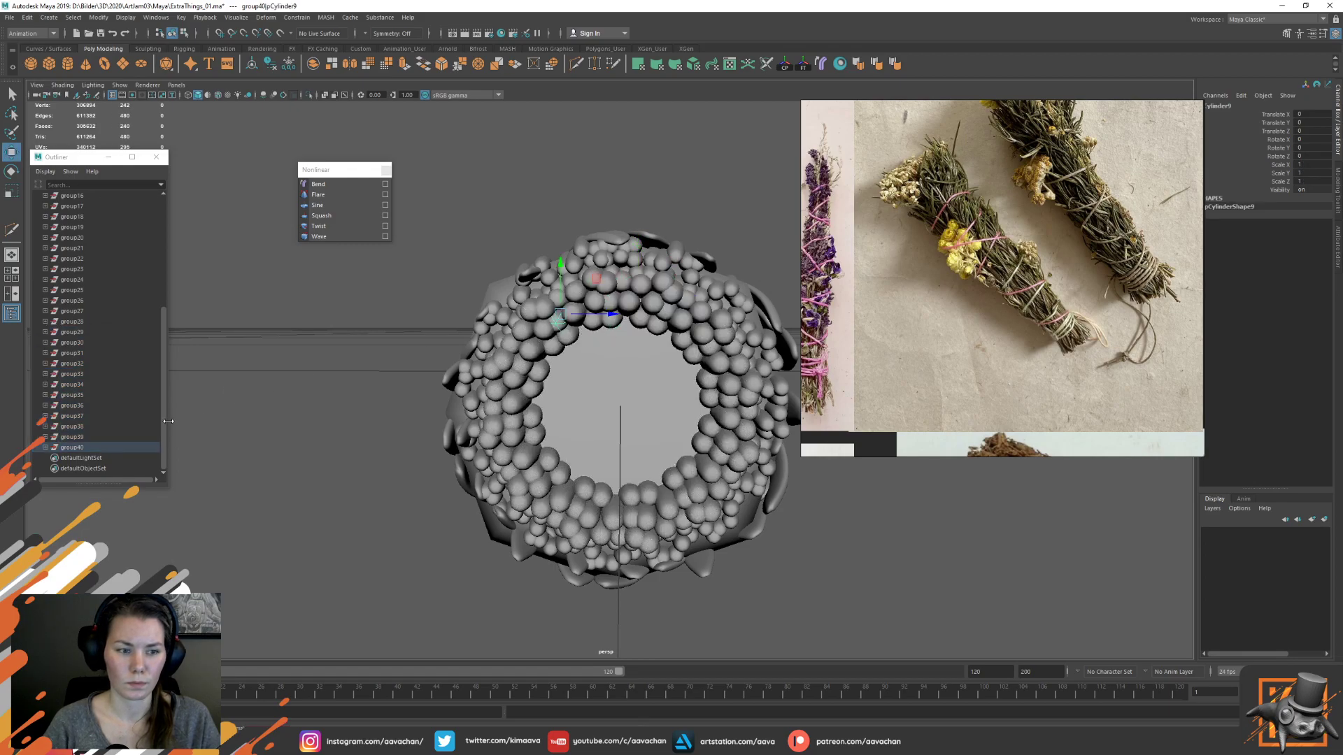
key(Up)
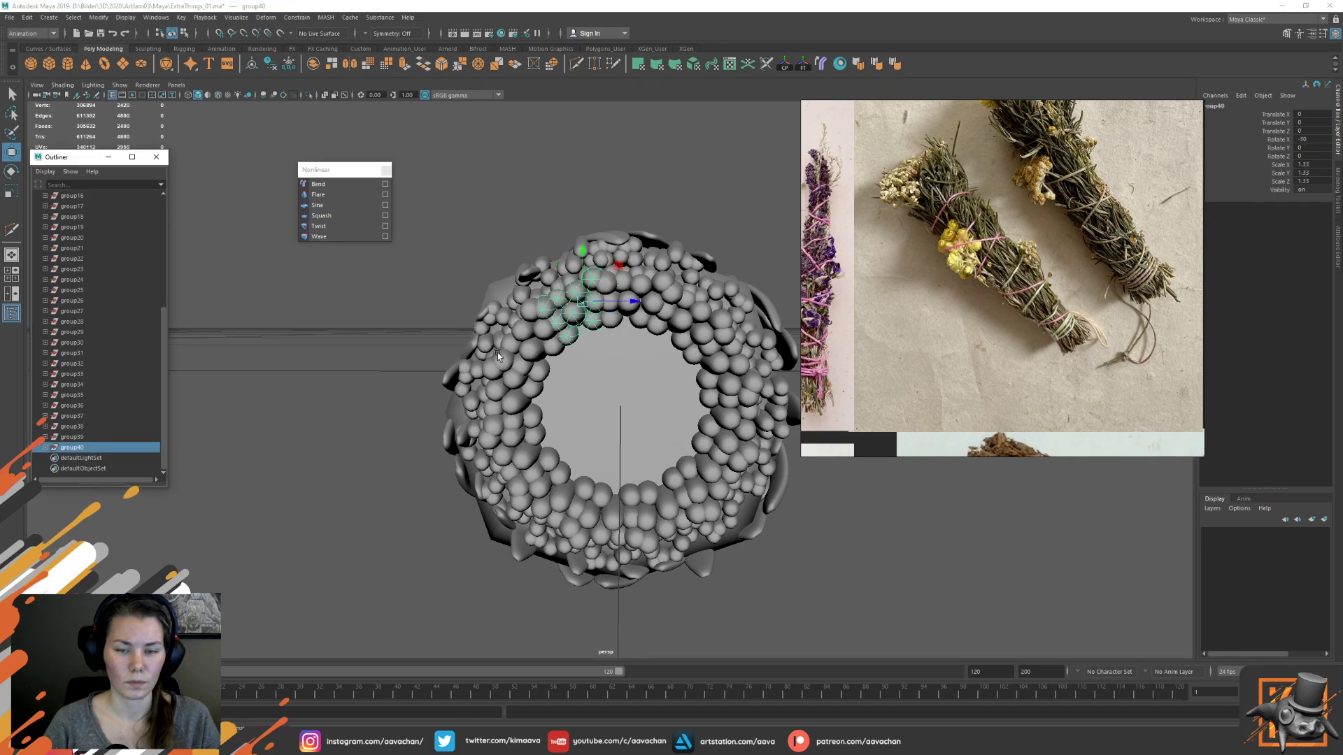
alt+drag(516, 349, 521, 396)
alt+right_drag(521, 395, 647, 409)
alt+drag(646, 409, 636, 431)
alt+right_drag(636, 431, 606, 404)
alt+drag(605, 404, 589, 349)
drag(602, 254, 611, 299)
Move group29 about -0.016 in Y and group30 inward toward the open middle of the tube's end
click(621, 273)
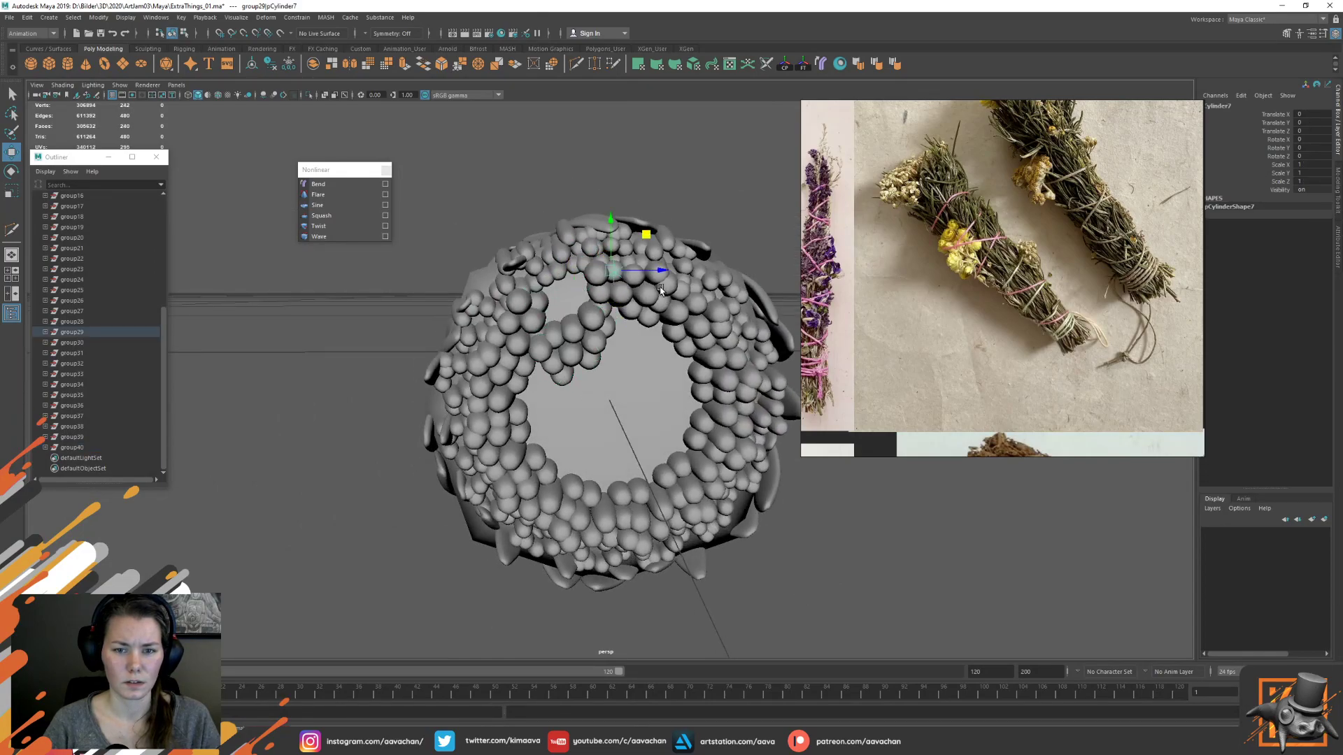
click(106, 332)
drag(666, 248, 670, 292)
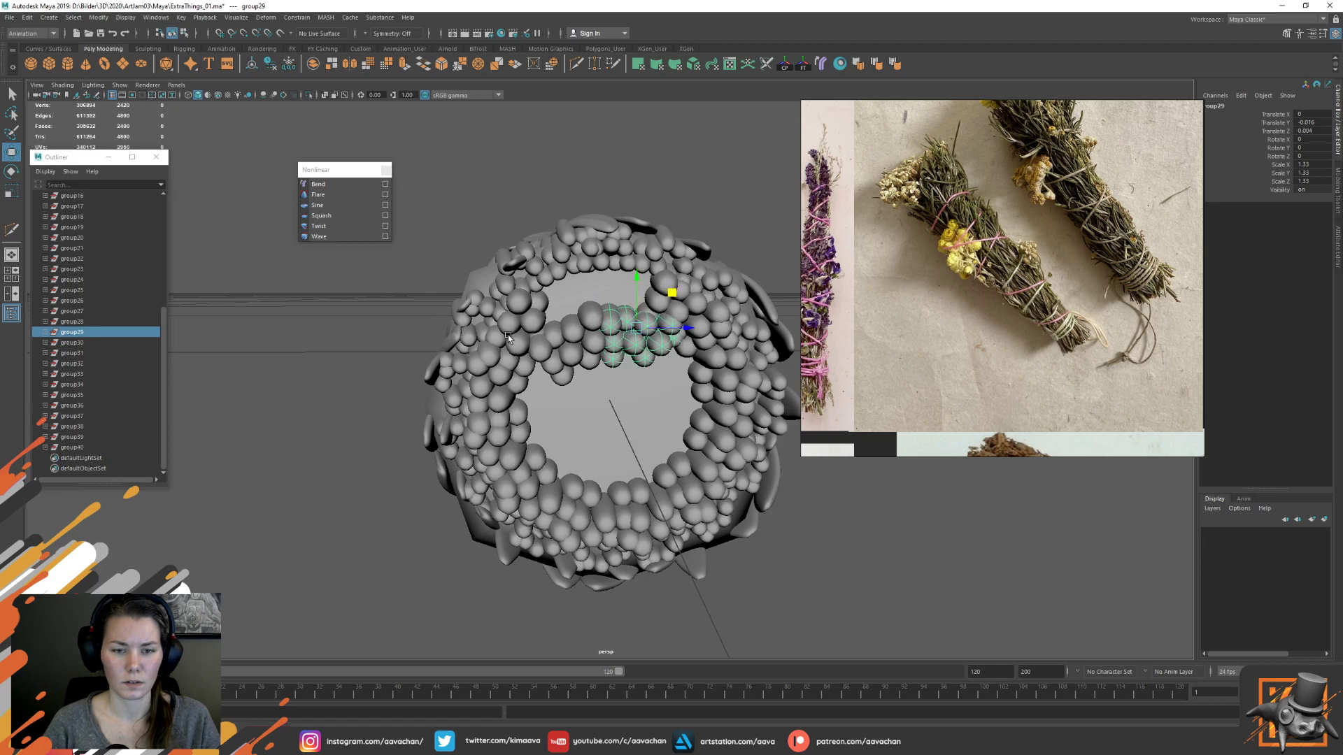
click(99, 343)
drag(709, 275, 635, 336)
key(e)
key(w)
Move group38 and group39 inward and adjust group39's rotation so they sit beside the relocated stems
alt+drag(695, 387, 701, 353)
click(512, 386)
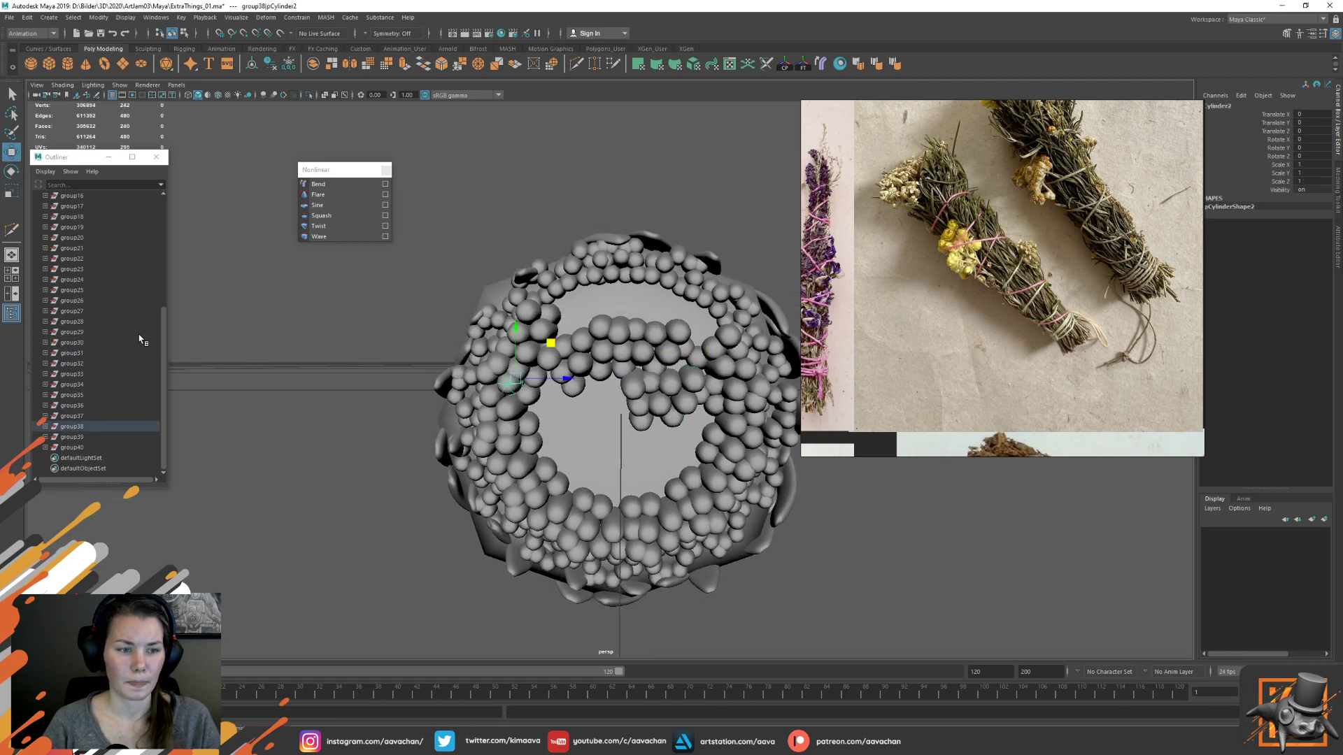
click(73, 427)
drag(545, 359, 589, 366)
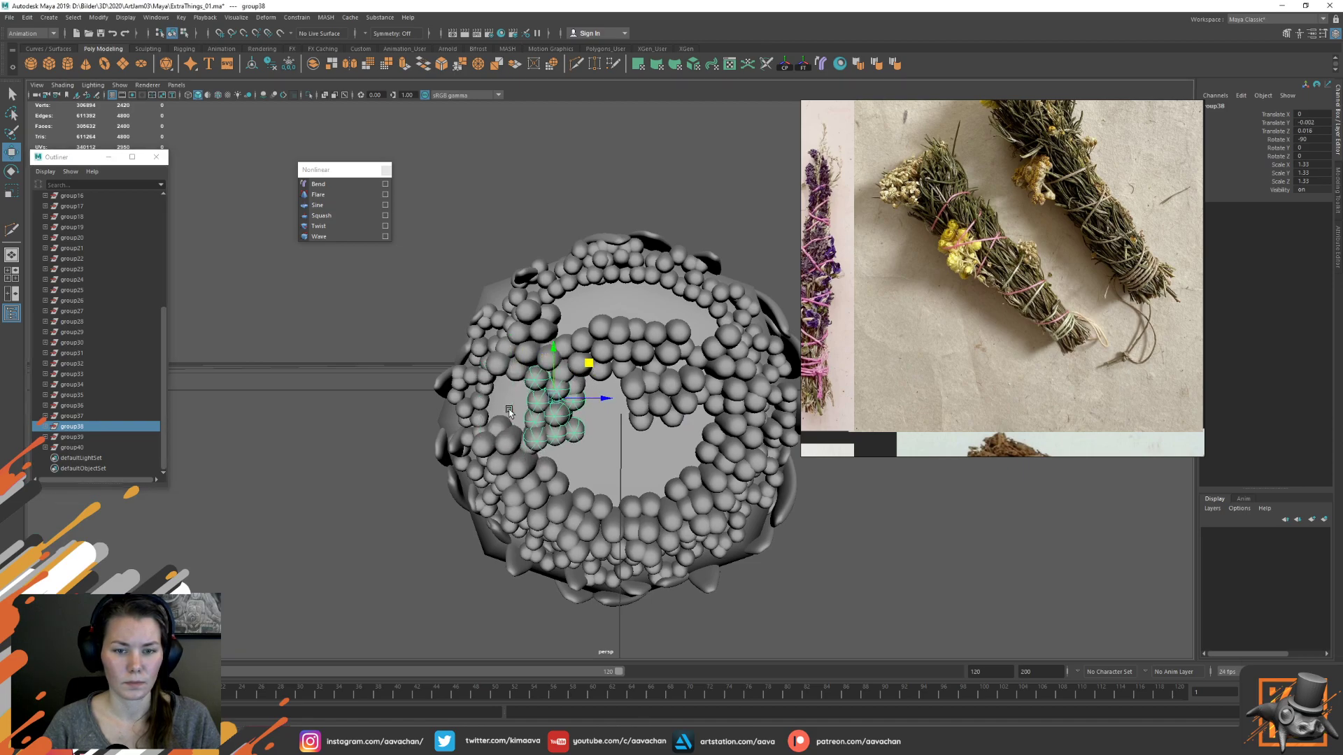
click(537, 316)
drag(569, 309, 546, 351)
key(e)
key(w)
click(101, 447)
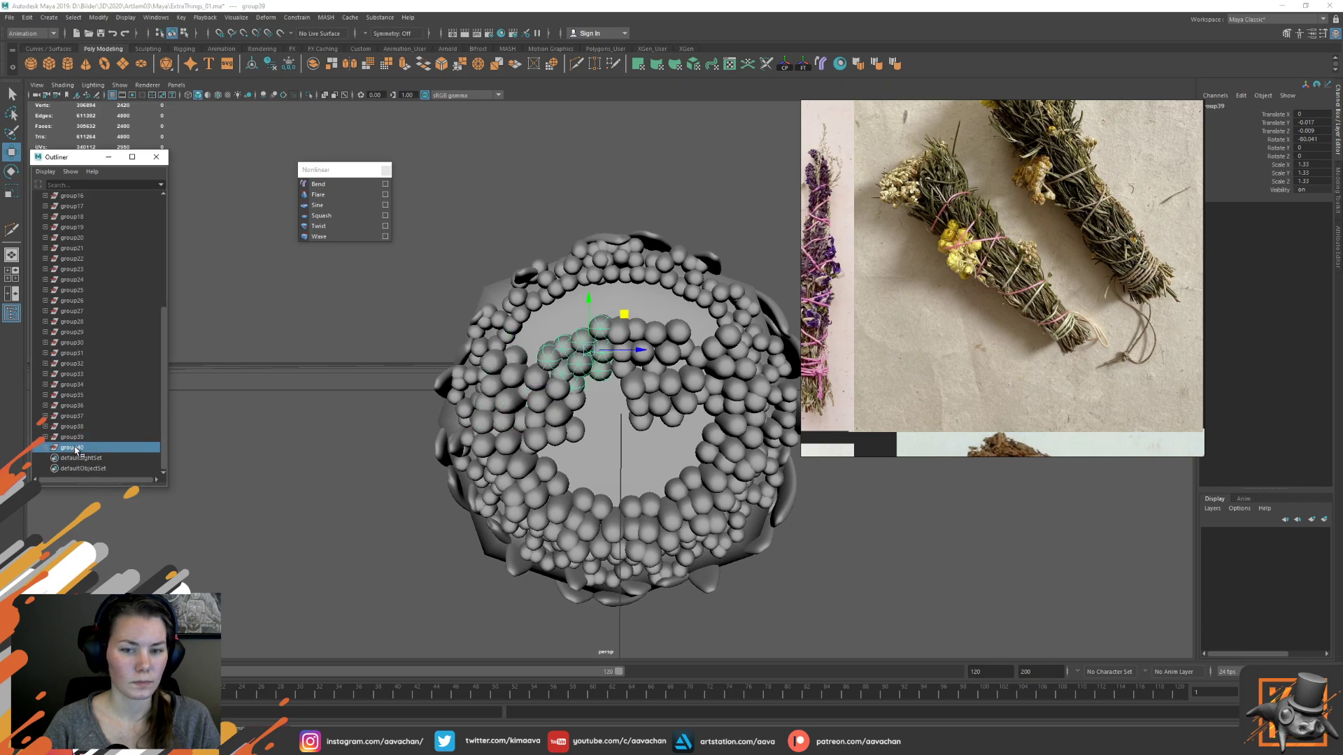
Move group35 and group36 inward into the open center, and nudge group37 slightly in the same plane
click(597, 550)
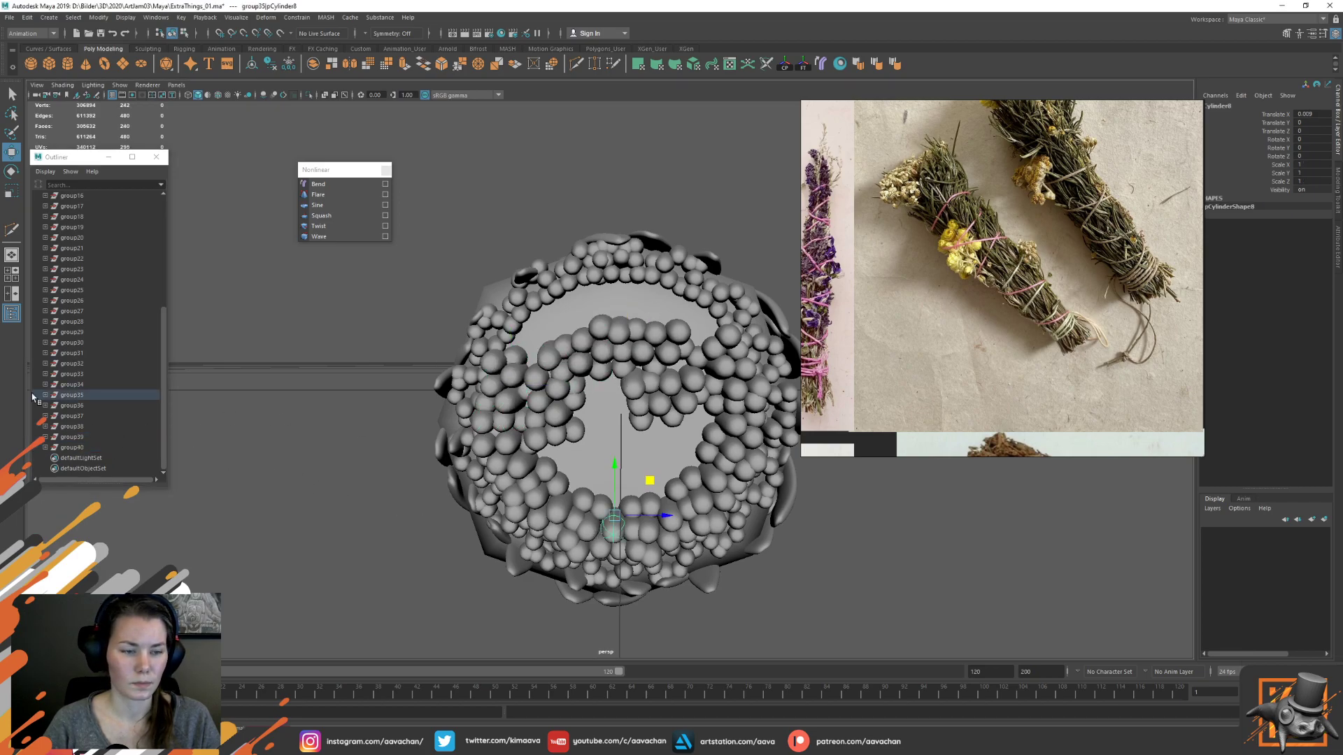
click(69, 395)
alt+drag(657, 427, 616, 420)
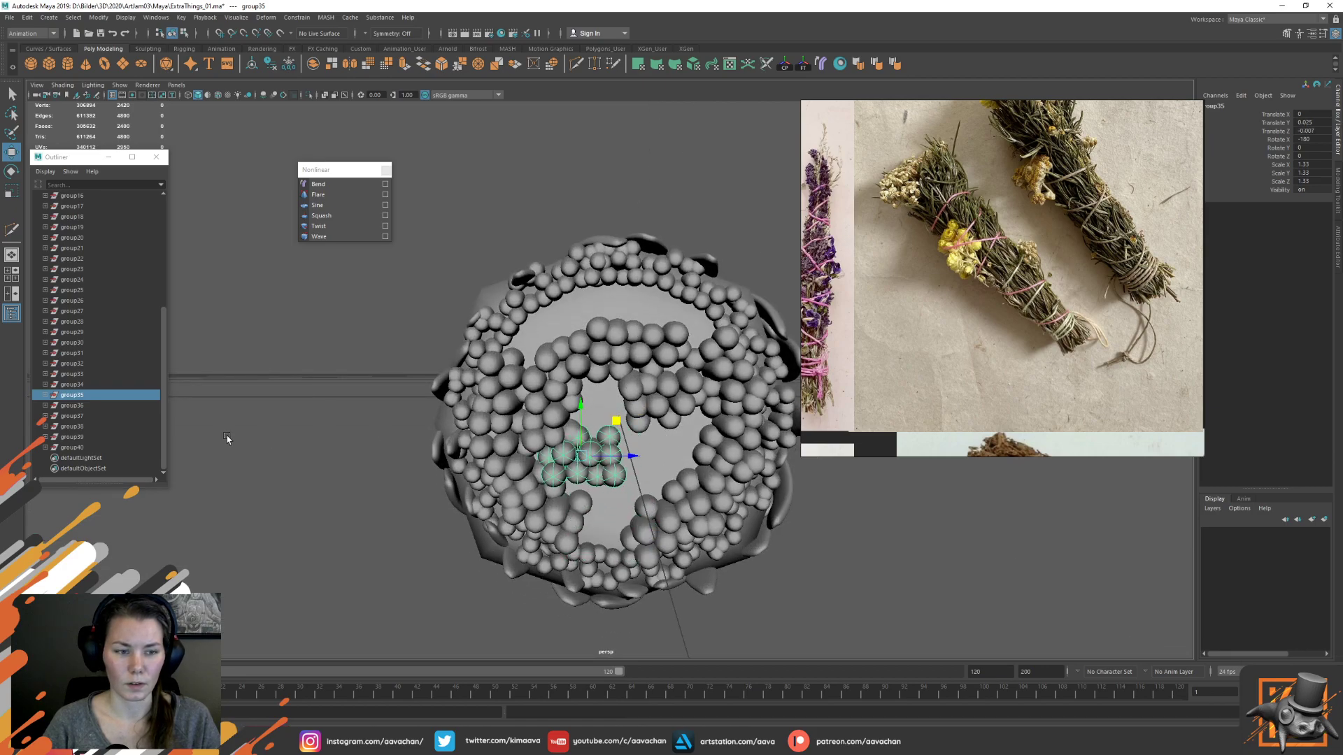
click(75, 406)
mouse_move(583, 466)
mouse_down()
mouse_move(617, 480)
mouse_move(599, 472)
mouse_up()
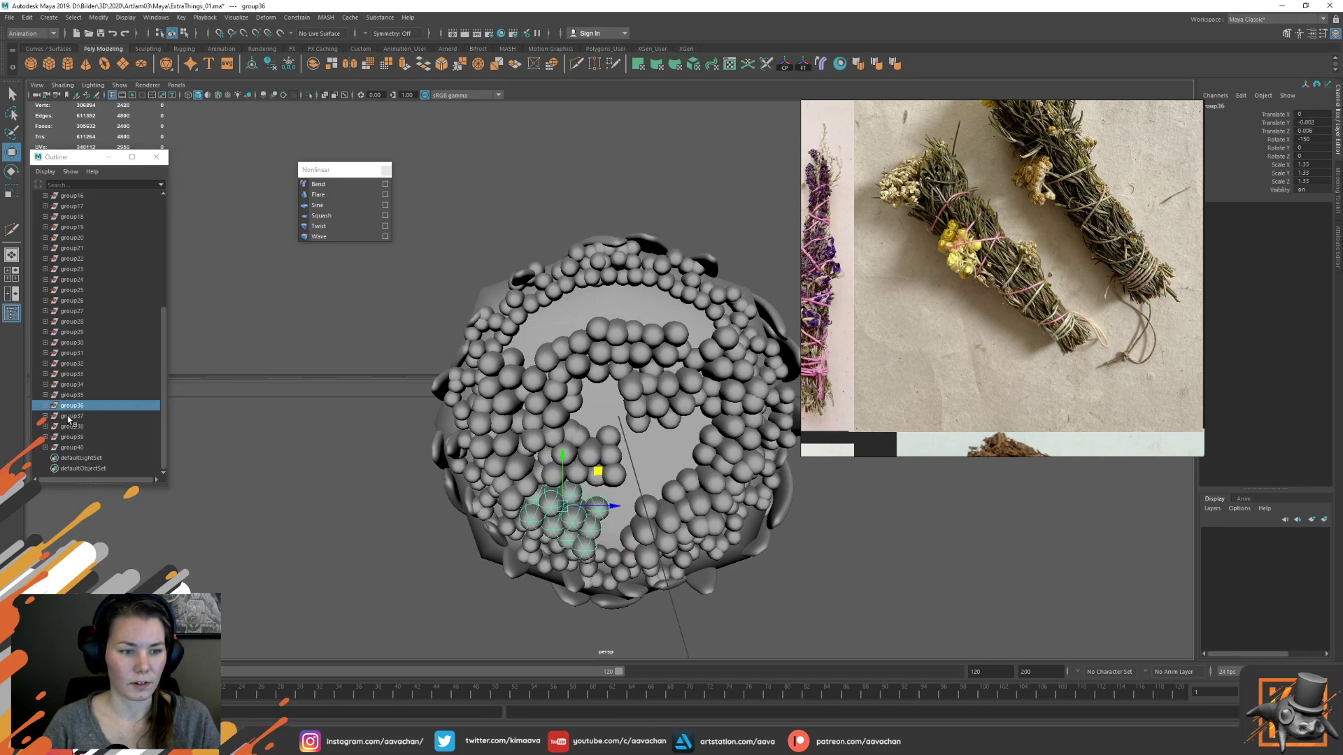
click(70, 416)
drag(548, 423, 551, 425)
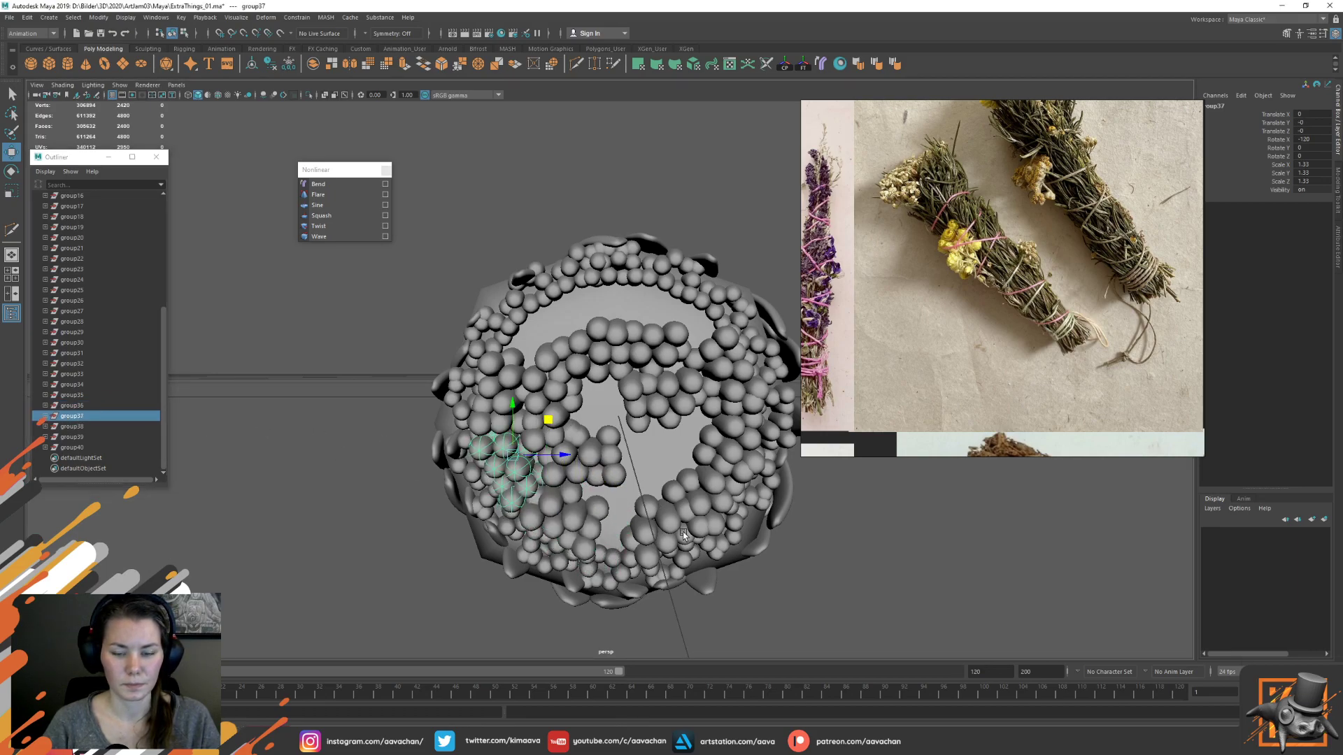
Move group34 and group33 inward to close the gap on their side of the center
click(683, 535)
click(67, 386)
drag(691, 482, 660, 495)
click(80, 374)
drag(719, 456, 710, 437)
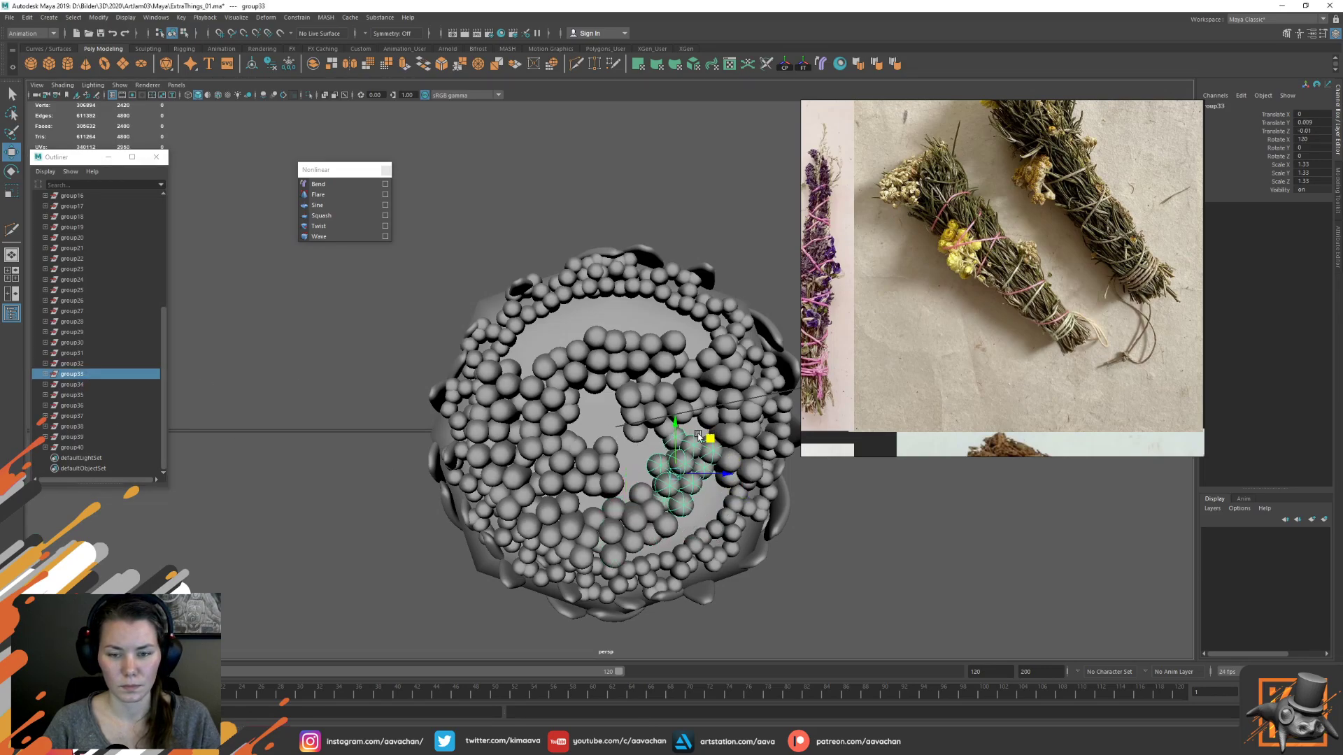
Move group32 and group31 inward to fill the remaining hole in the middle of the stems
click(72, 363)
alt+drag(455, 359, 611, 384)
middle_drag(795, 413, 704, 427)
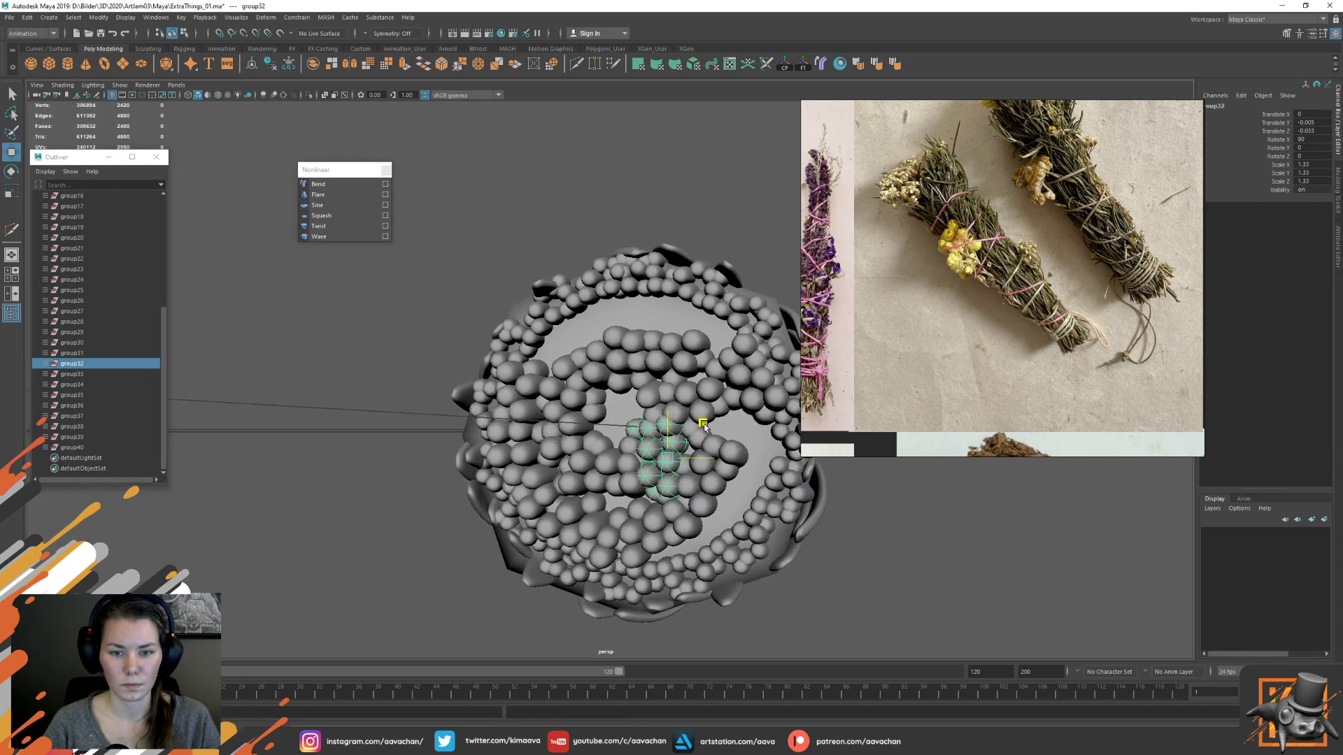
click(71, 354)
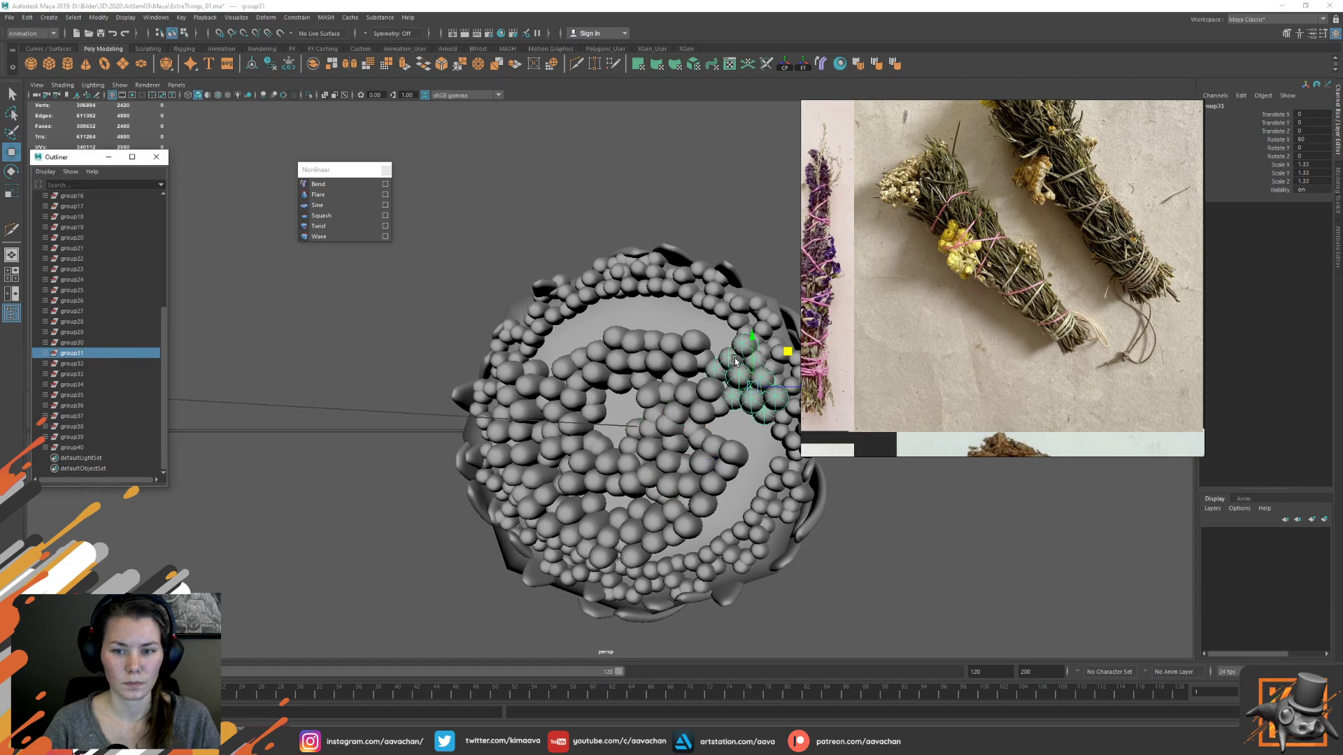
drag(793, 350, 671, 386)
Duplicate group31, then move and rotate the copy into the empty area along the cluster's outer edge
alt+drag(586, 415, 537, 447)
key(ctrl+d)
drag(642, 367, 560, 350)
key(e)
key(w)
drag(566, 291, 596, 284)
Duplicate the copied stem group again, then rotate and move it into the gap above the central cluster
key(ctrl+d)
key(w)
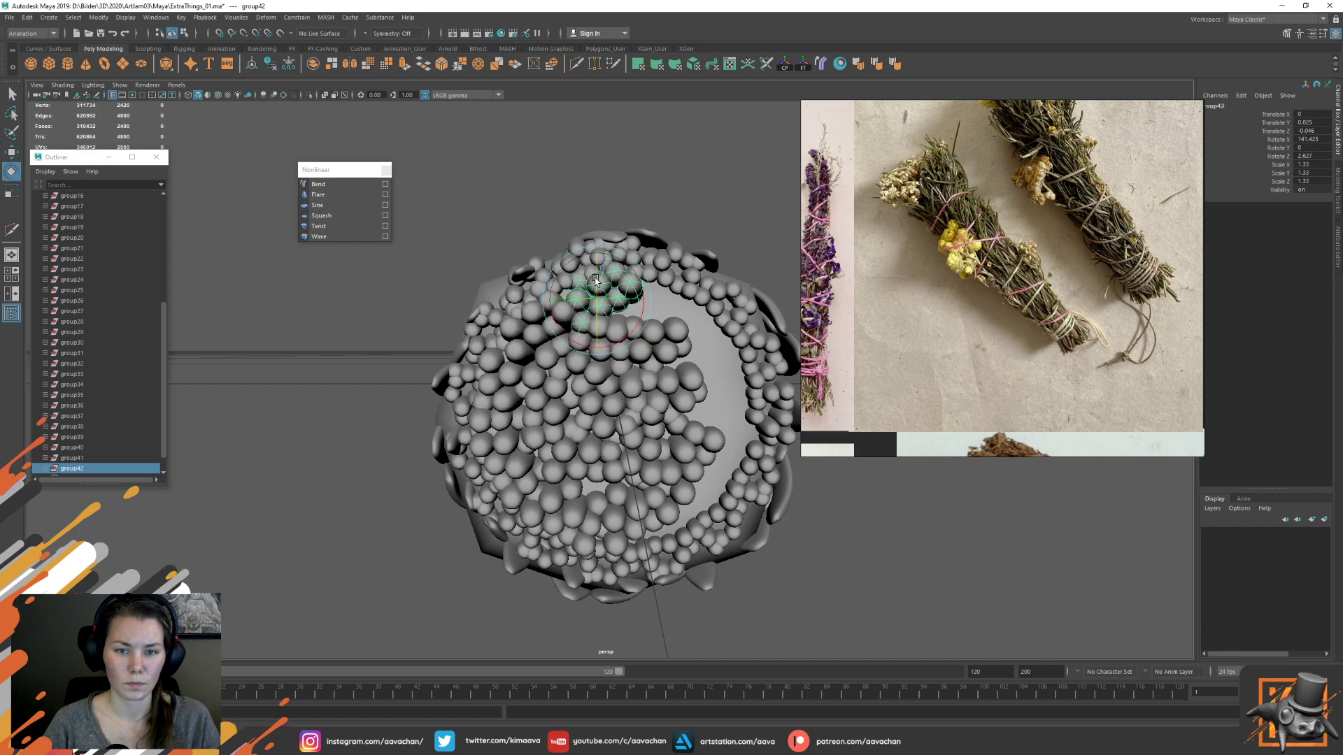
key(w)
drag(628, 270, 653, 293)
key(e)
key(ctrl+z)
key(w)
Delete the outer-ring stem groups group13 through group28
alt+drag(499, 312, 526, 203)
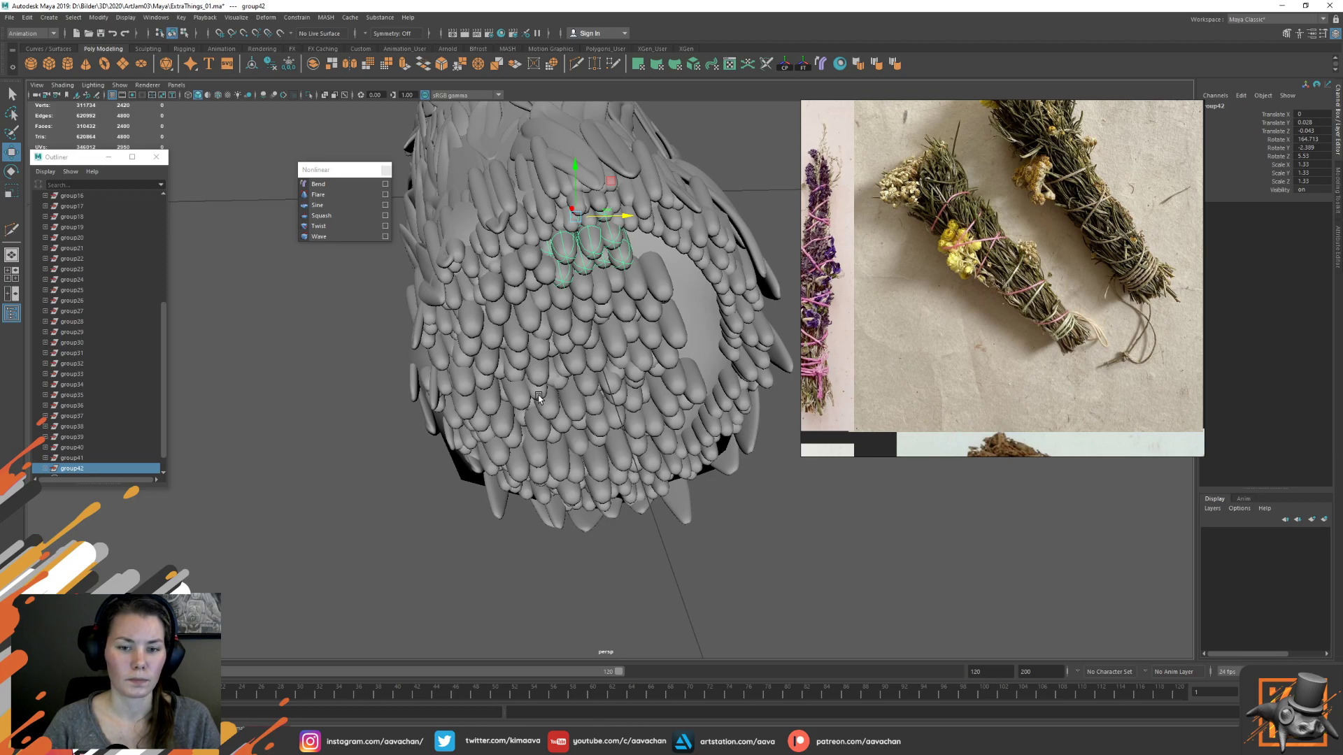
alt+drag(648, 323, 477, 327)
click(476, 331)
click(80, 324)
scroll(125, 291, up, 6)
shift+click(84, 336)
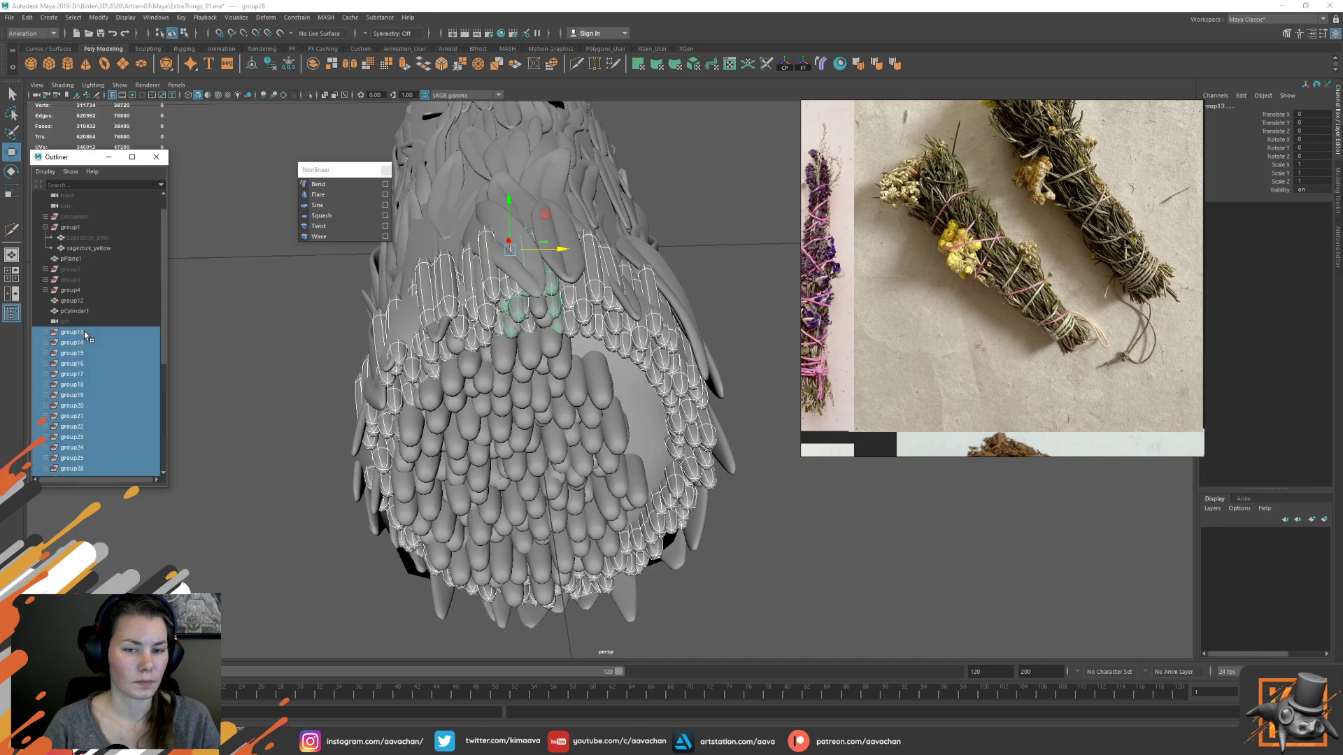
key(Delete)
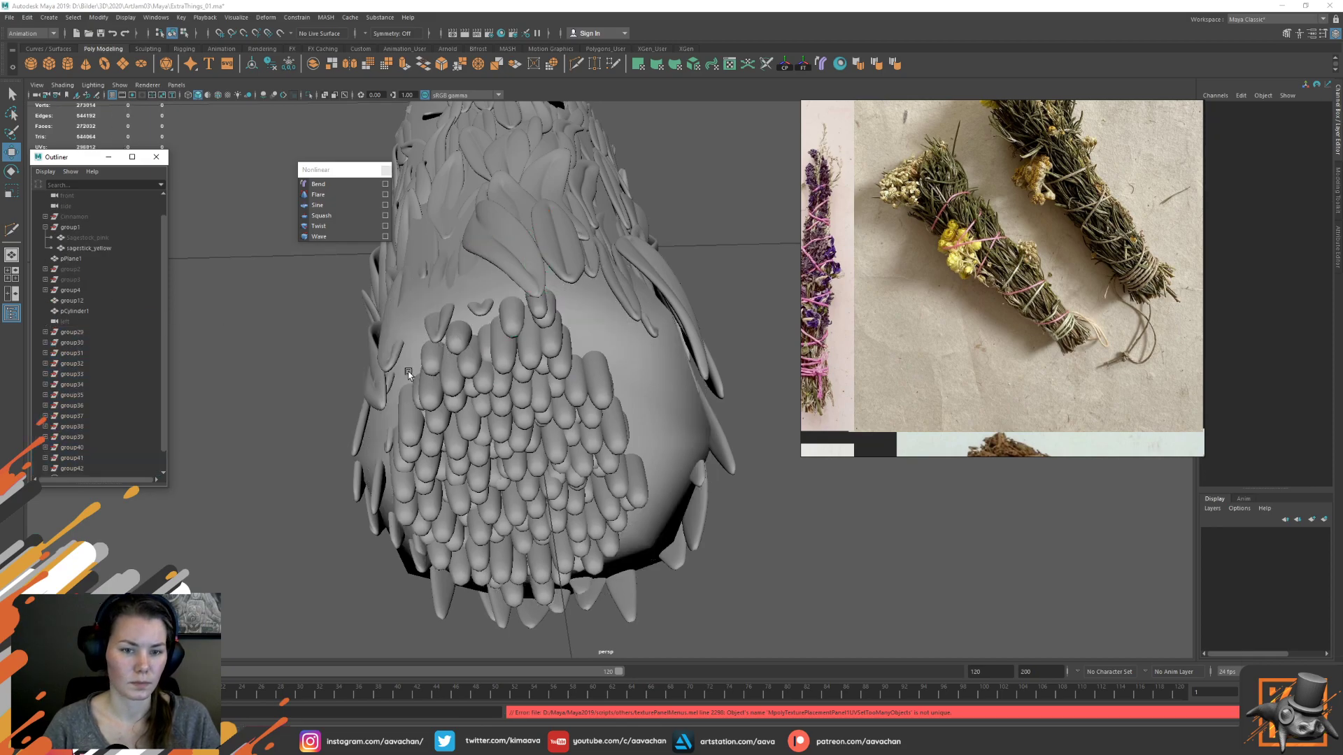
Duplicate group41, position the copy beside the central cluster, and freeze its transforms
click(441, 384)
click(78, 460)
alt+drag(374, 365, 607, 353)
key(ctrl+d)
key(e)
key(w)
click(803, 65)
Duplicate the frozen stem group and rotate the copy -30° in X around the tube's axis
alt+drag(707, 277, 674, 297)
key(ctrl+d)
key(e)
drag(559, 401, 559, 420)
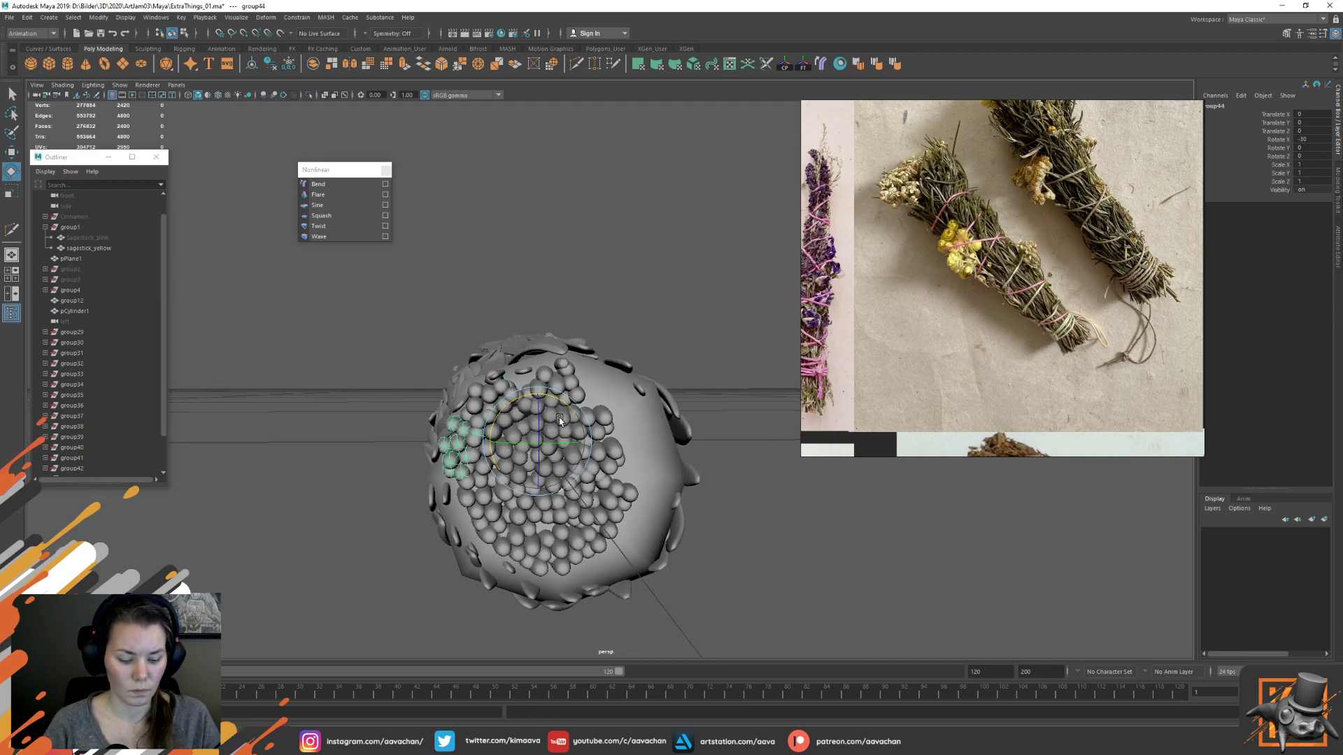
Duplicate the outer stem group around the tube's axis in -30° X increments until the ring along the edge is complete
key(ctrl+d)
key(w)
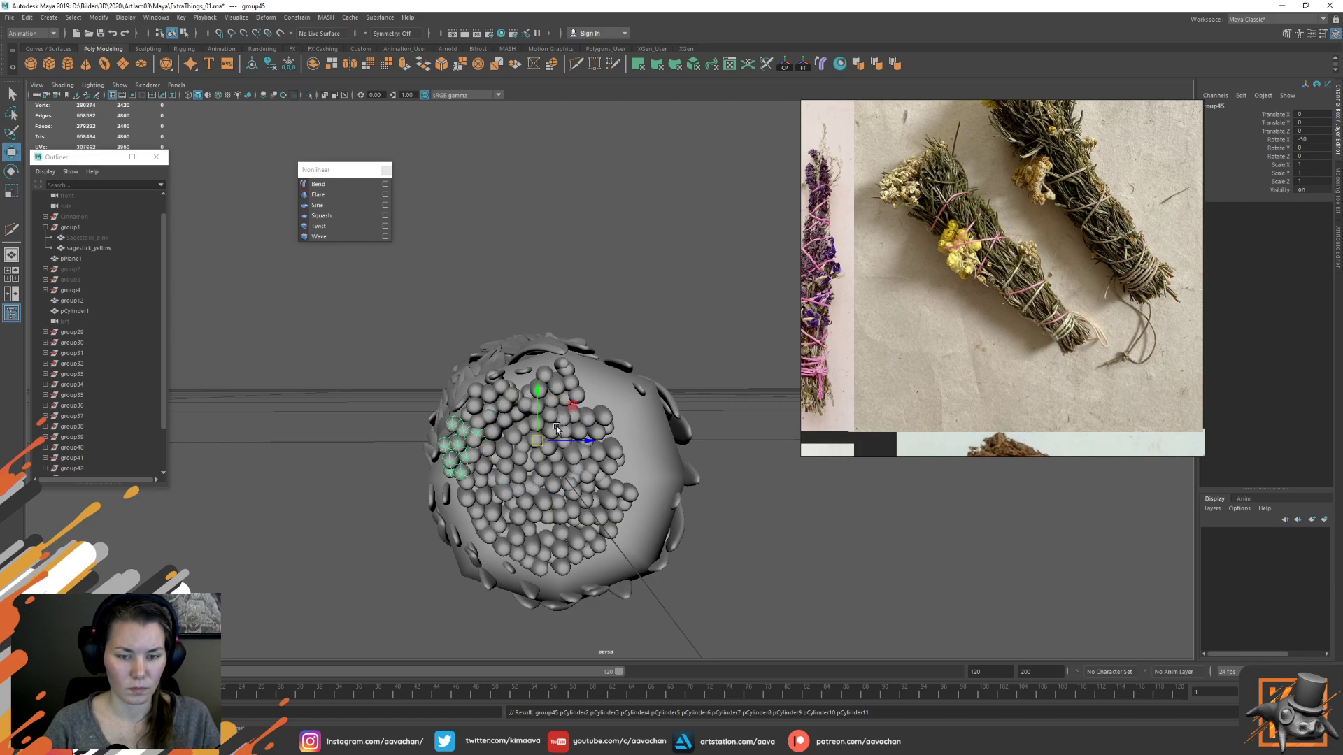
key(e)
drag(565, 402, 542, 402)
key(shift+d)
key(shift+d)
key(shift+d)
key(shift+d)
key(shift+d)
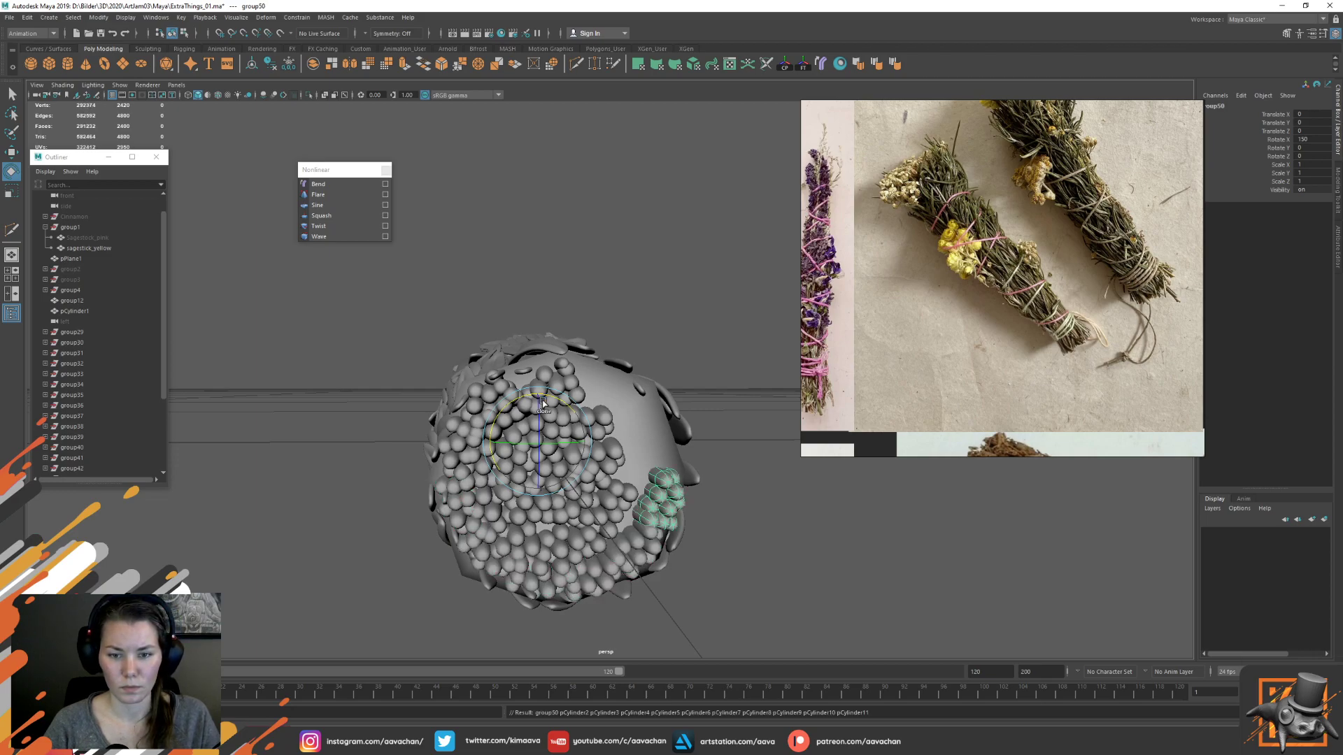
key(shift+d)
key(shift+d)
key(shift+d)
key(shift+d)
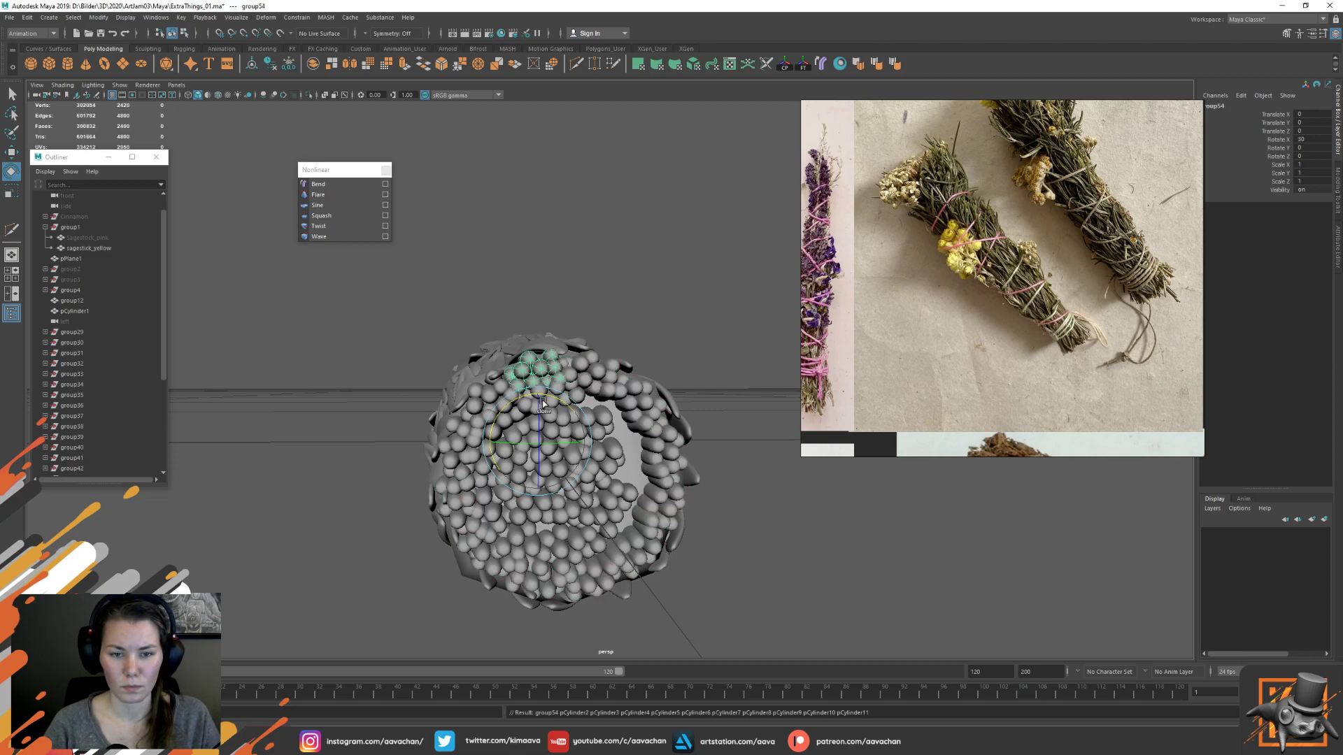
key(w)
Duplicate a central stem group three times, moving and rotating the copies into the remaining gap between the central cluster and outer ring
click(71, 352)
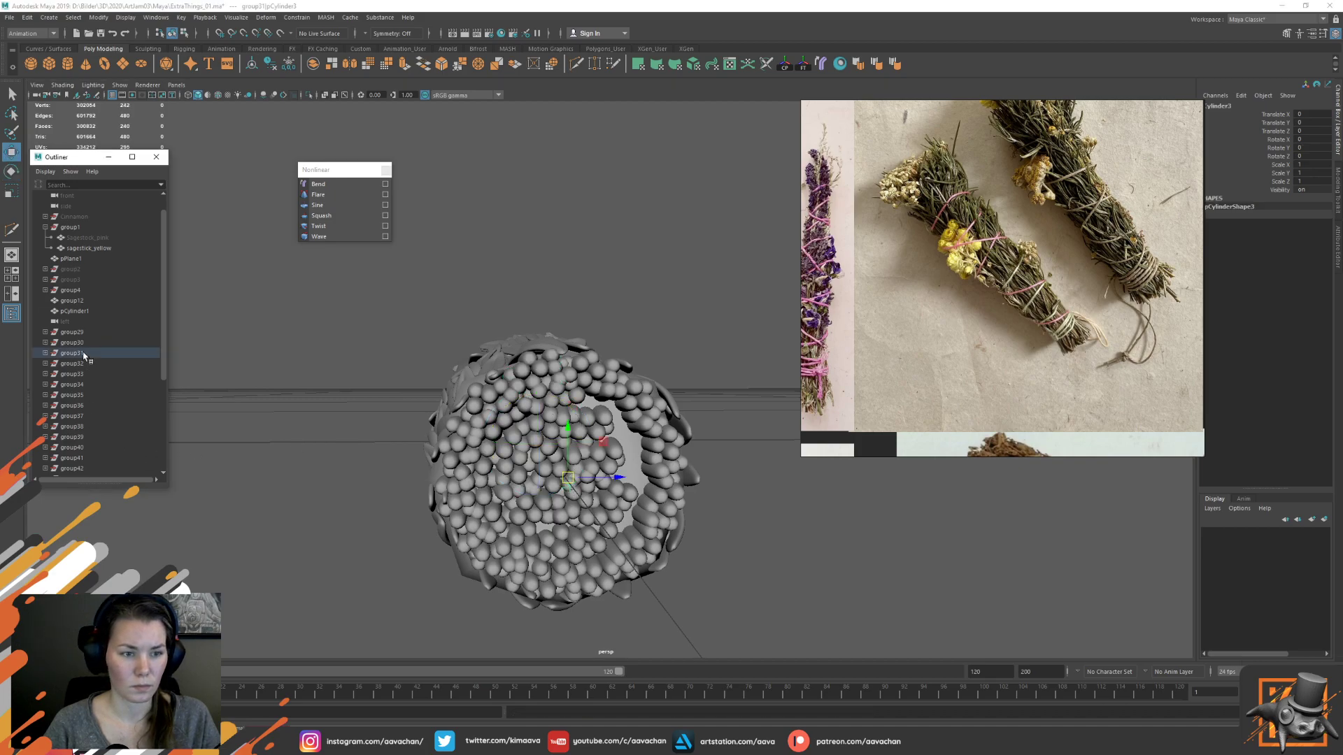
key(ctrl+d)
middle_drag(555, 435, 657, 486)
key(ctrl+d)
key(ctrl+d)
alt+drag(658, 486, 573, 523)
key(e)
key(w)
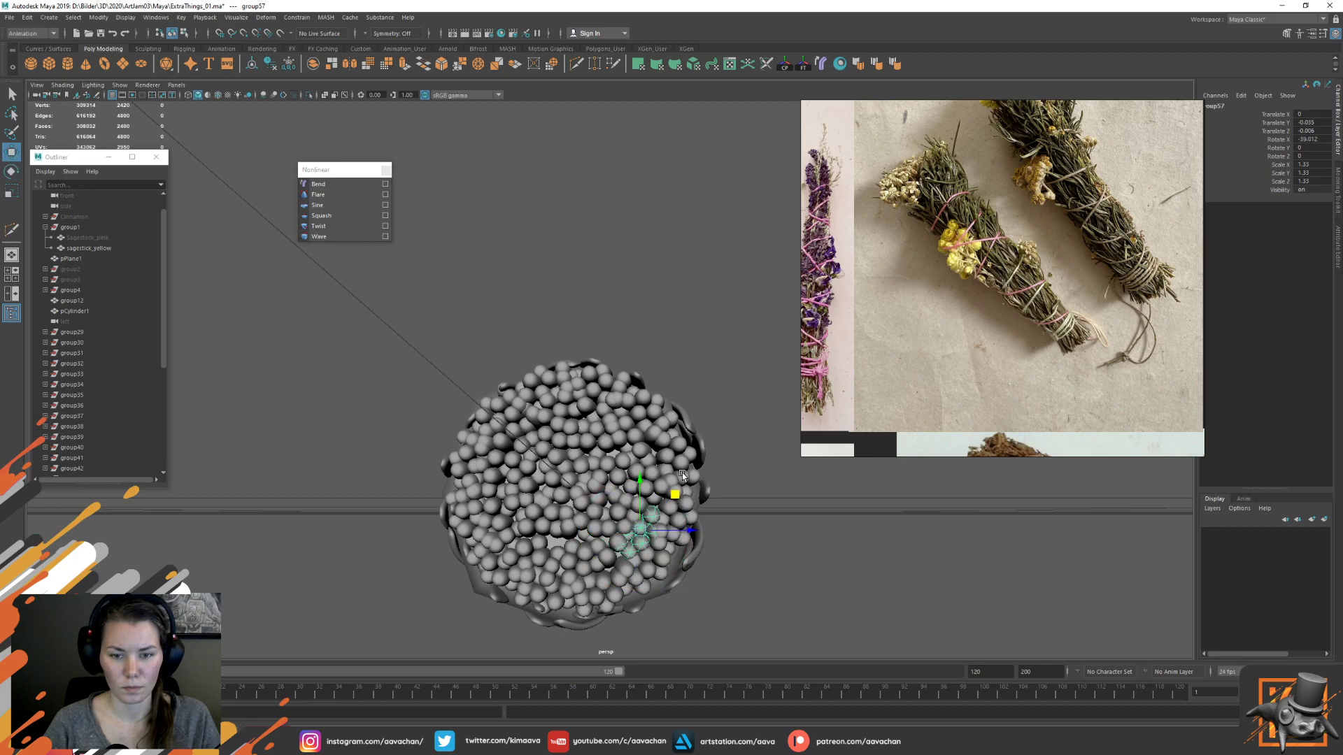
Combine stem groups group29 through group57 into a single mesh and delete its construction history
click(732, 409)
alt+drag(732, 407, 558, 385)
click(558, 384)
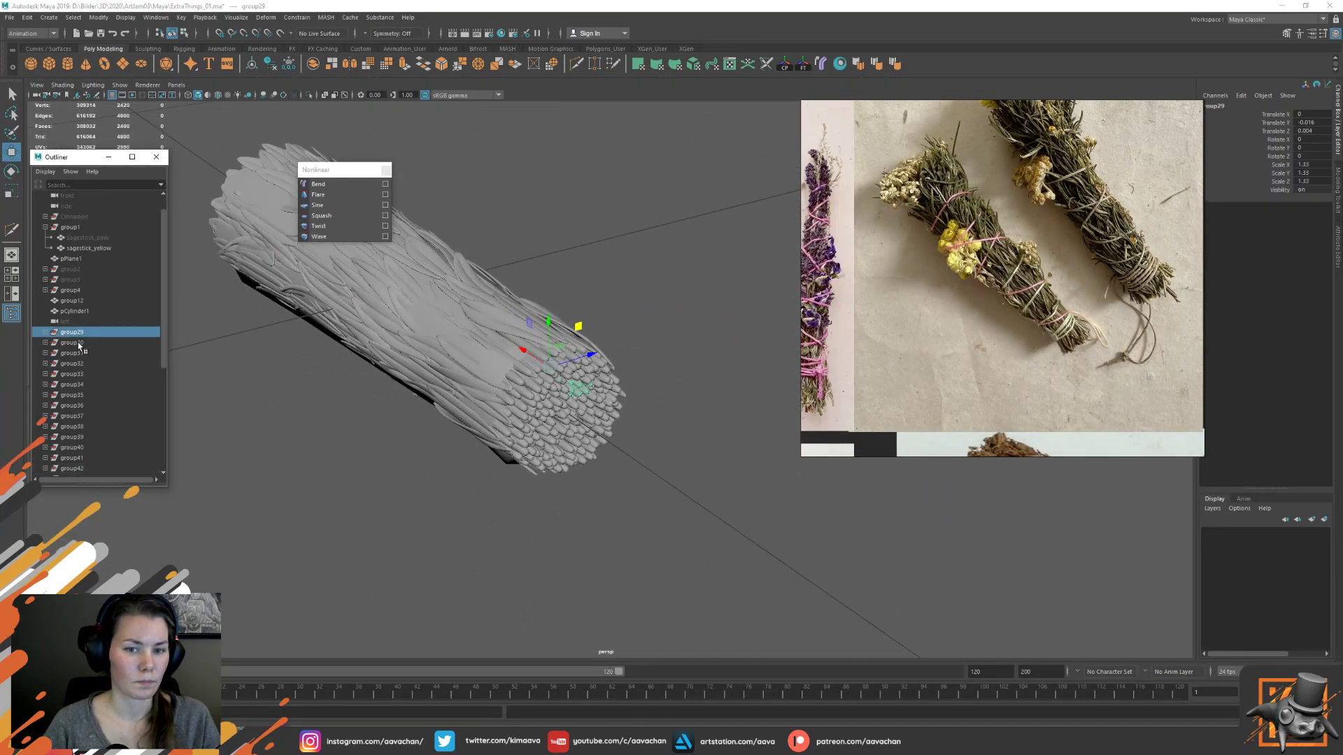
scroll(93, 467, down, 6)
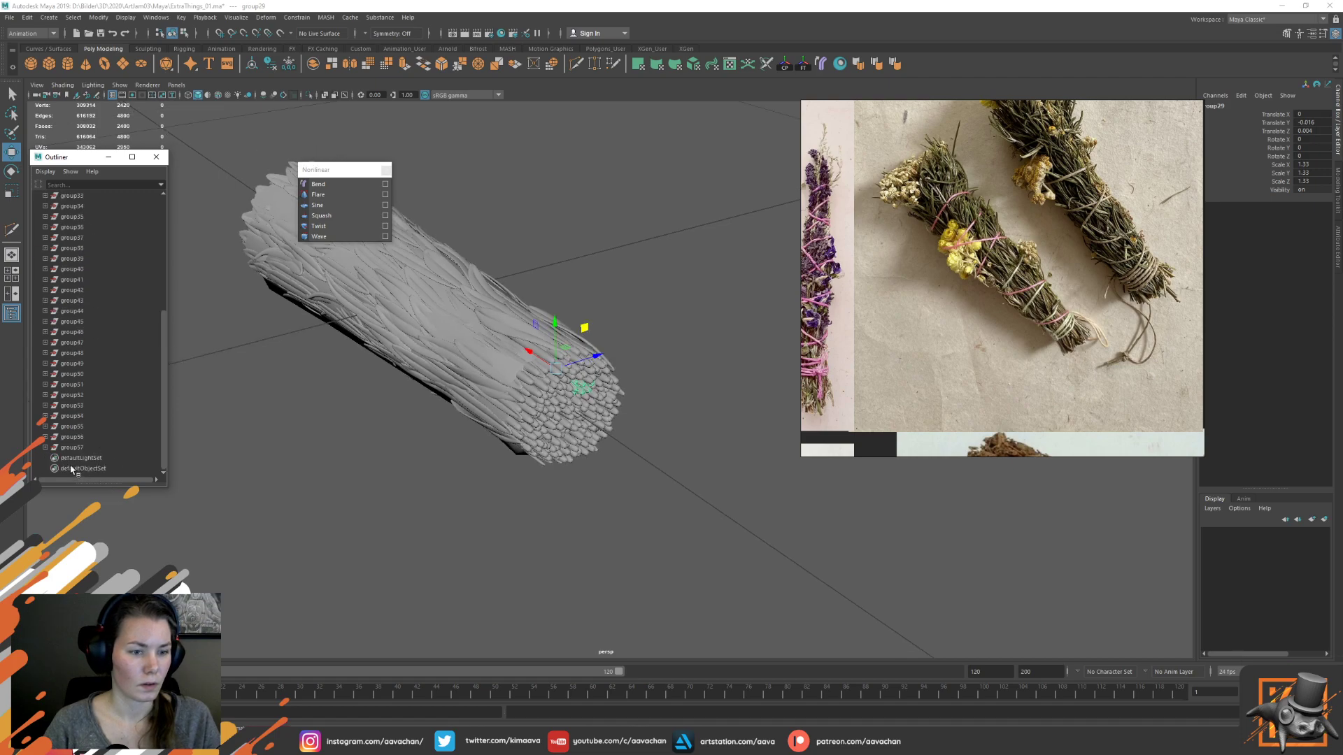
shift+click(77, 447)
shift+right_drag(610, 310, 581, 497)
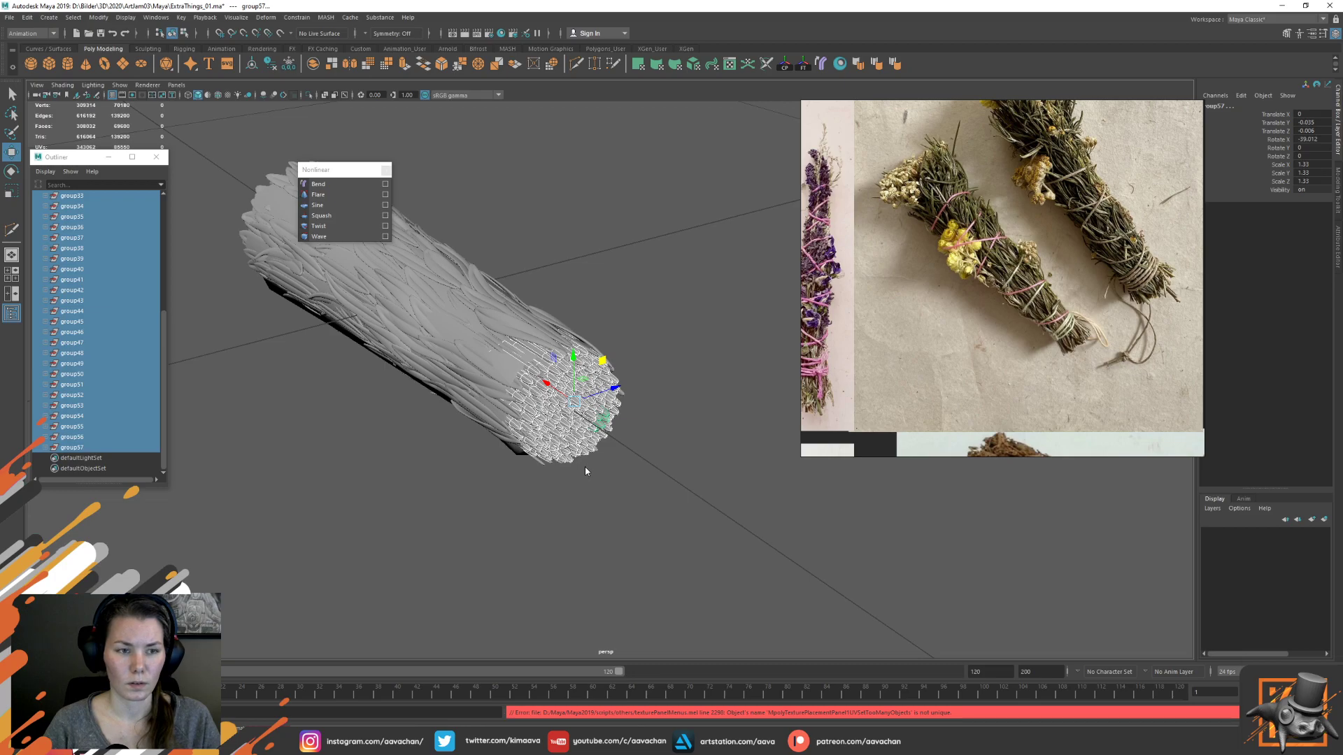
key(alt+shift+d)
alt+right_drag(595, 458, 657, 453)
click(656, 394)
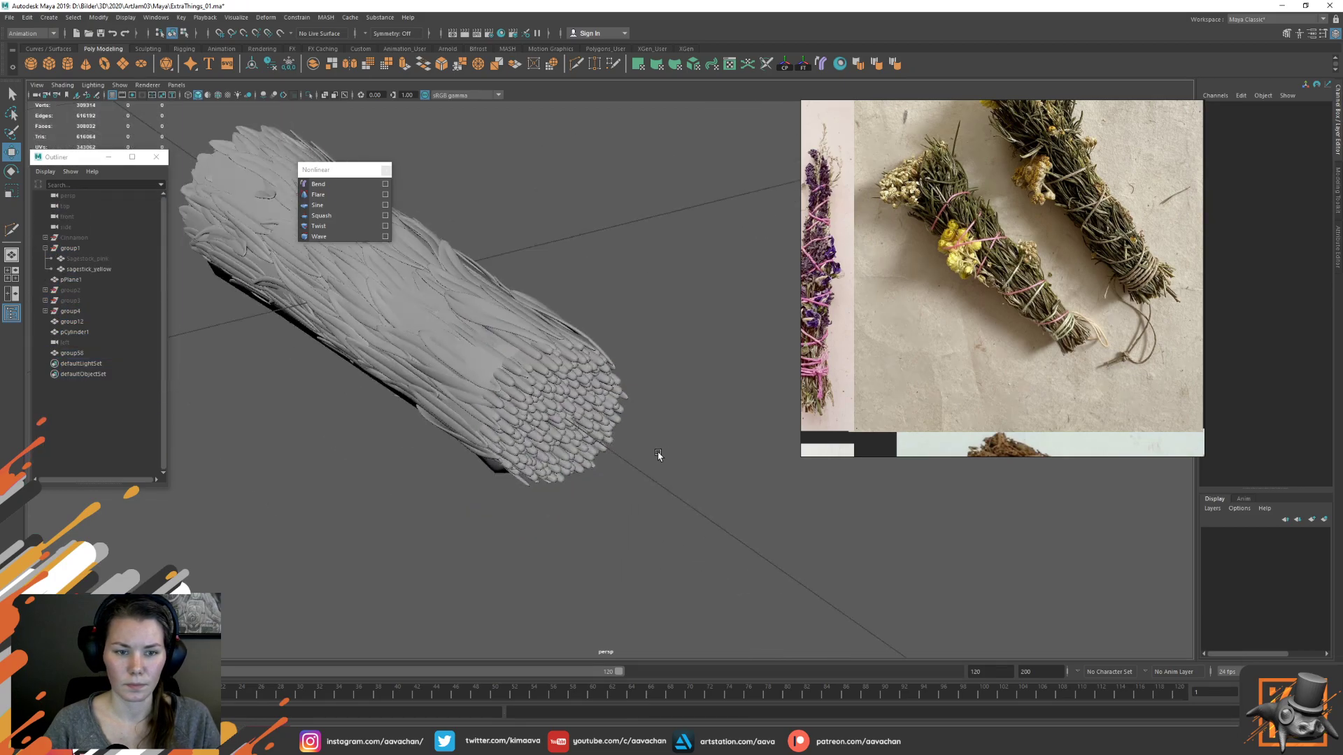
Scale and move an edge loop of the sagestick_yellow core toward the cut-stem end to fit it inside the leaves
click(476, 362)
alt+right_drag(476, 363, 532, 431)
alt+drag(446, 372, 446, 416)
alt+right_drag(446, 417, 518, 421)
alt+middle_drag(517, 420, 481, 426)
alt+right_drag(510, 345, 596, 230)
right_drag(596, 228, 597, 203)
double_click(526, 401)
key(r)
drag(560, 451, 431, 387)
key(w)
key(r)
click(533, 399)
click(561, 445)
key(w)
drag(561, 404, 623, 416)
click(623, 303)
Scale the sagestick_yellow core's edge loops at and just below the leafy end to fit them within the leaf tube
alt+right_drag(622, 416, 560, 418)
alt+drag(620, 371, 531, 440)
alt+middle_drag(555, 278, 520, 621)
double_click(505, 368)
key(r)
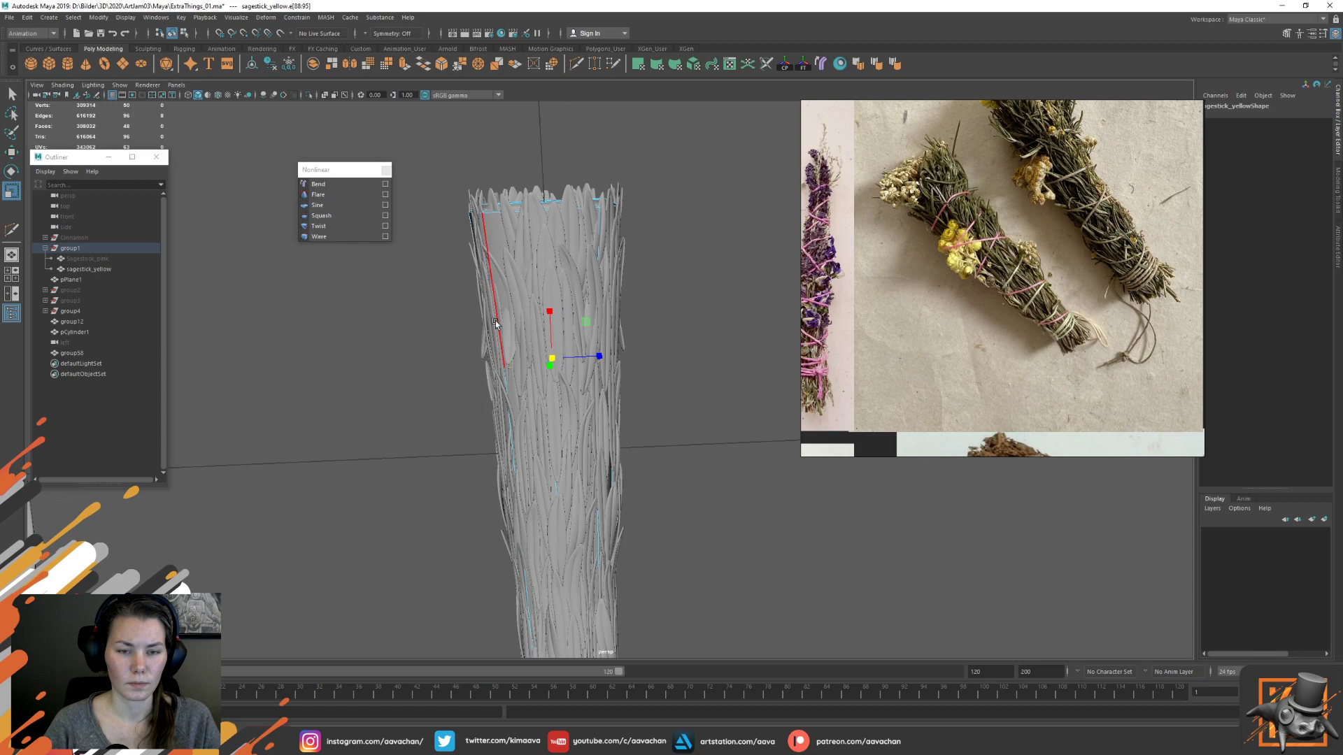
double_click(505, 212)
drag(546, 207, 540, 204)
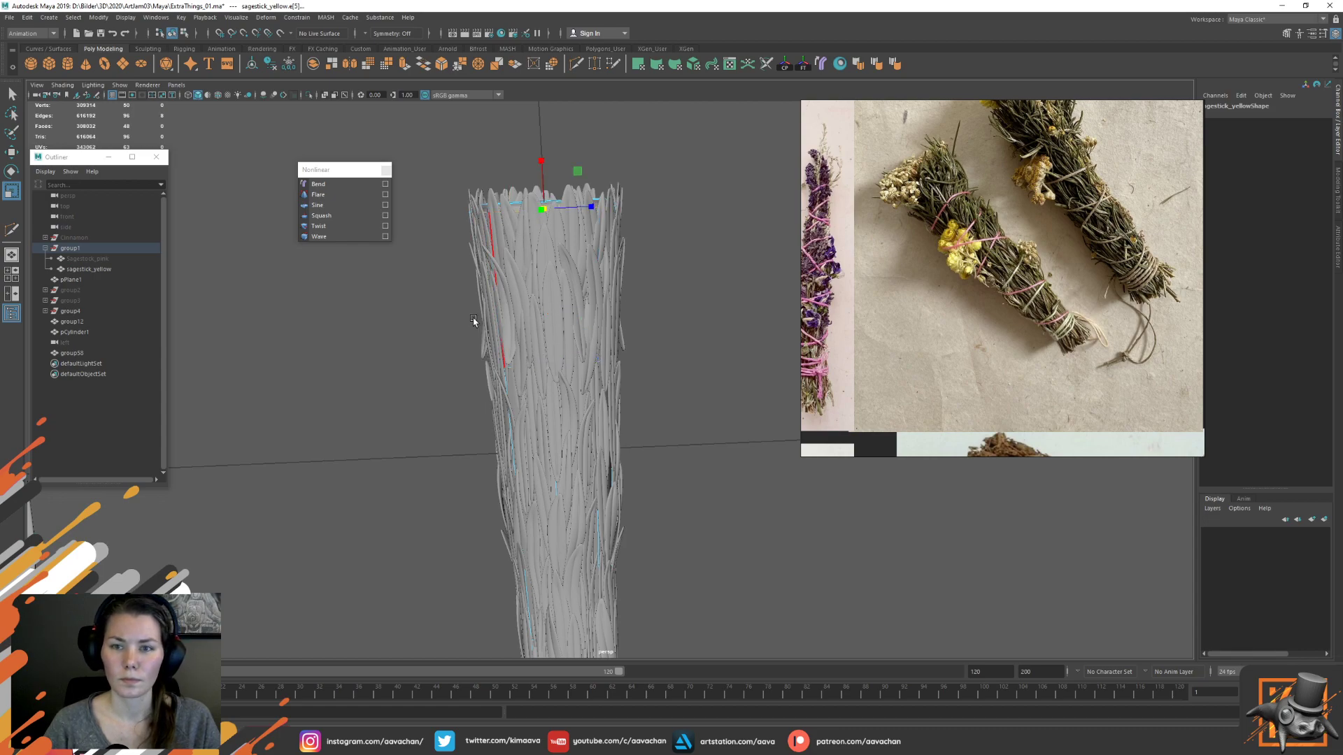
Turn on smooth preview for the sagestick_yellow core and switch to vertex editing on its leafy end
alt+middle_drag(473, 313, 476, 356)
alt+drag(515, 280, 570, 329)
key(3)
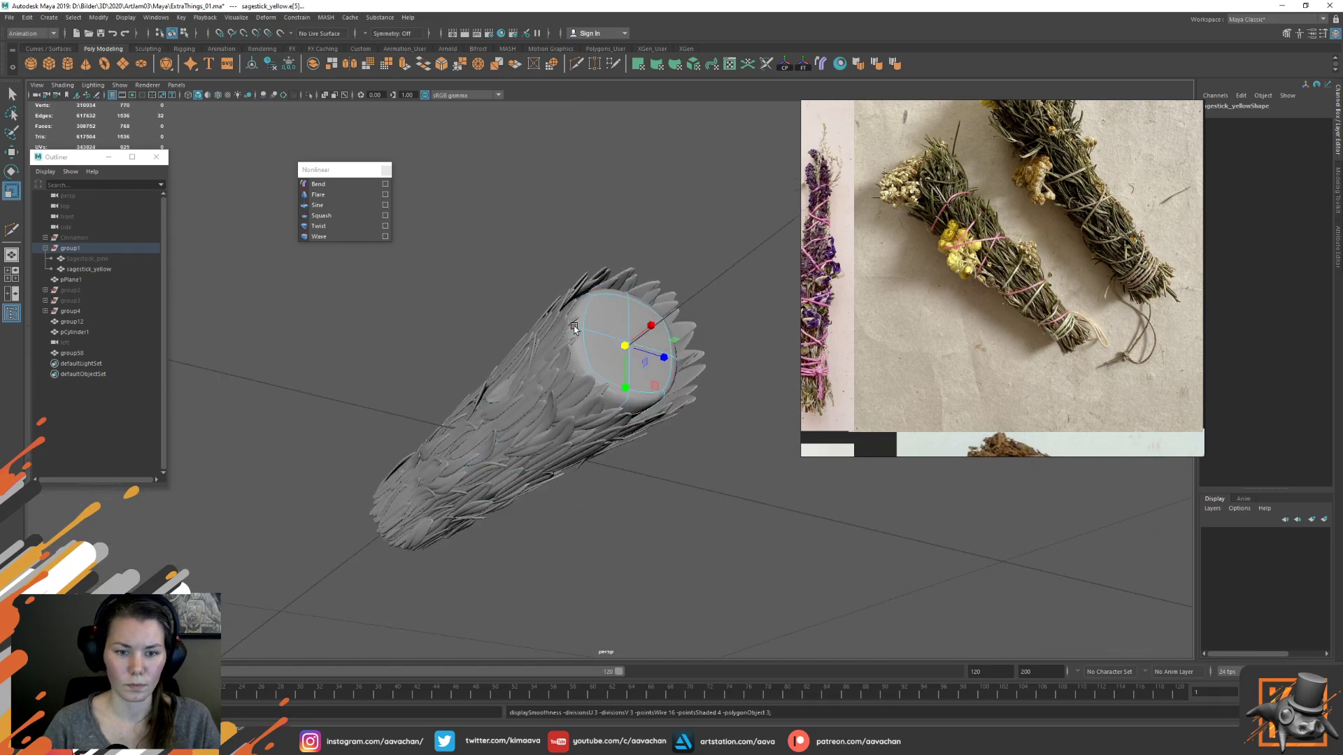
click(607, 322)
alt+drag(669, 282, 642, 317)
right_drag(533, 378, 466, 363)
alt+drag(404, 348, 501, 303)
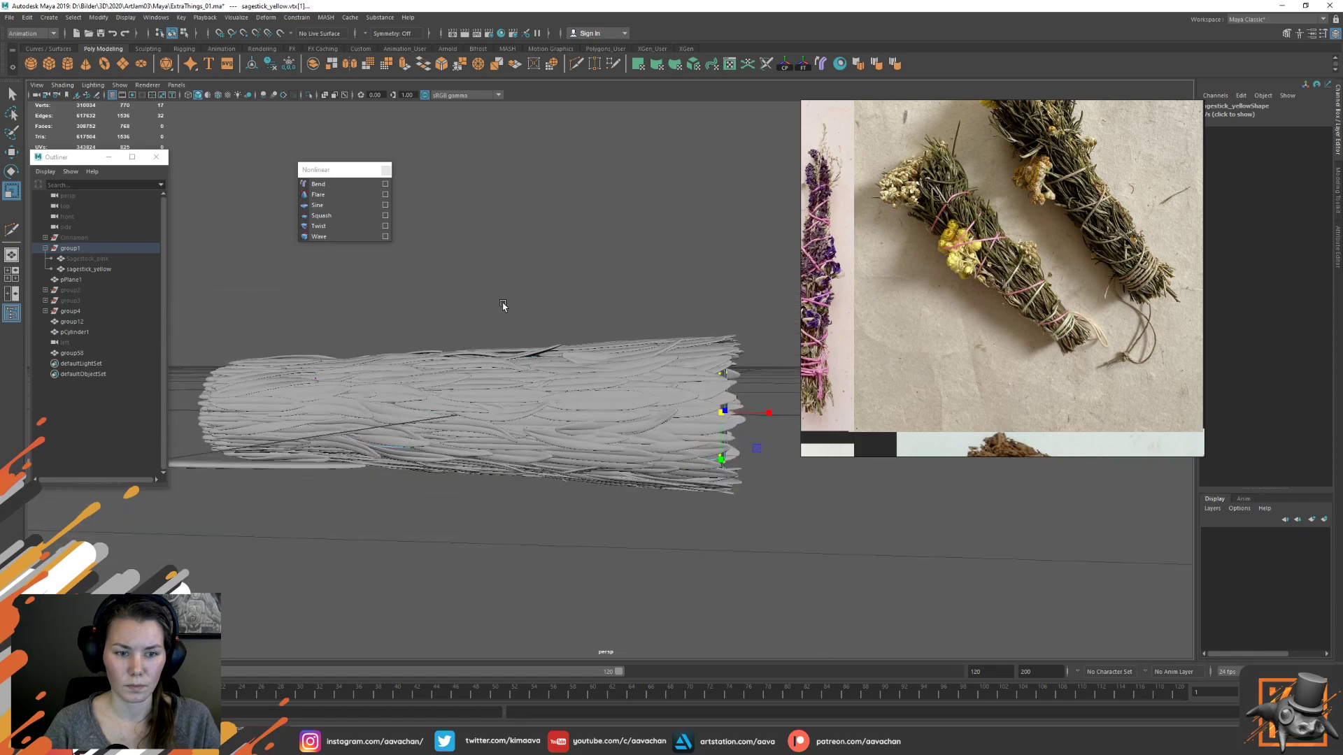
Return to object mode, clear the selection and save the scene
key(F8)
ctrl+drag(498, 410, 501, 411)
click(517, 413)
scroll(558, 351, down, 5)
alt+drag(557, 351, 537, 374)
key(ctrl+s)
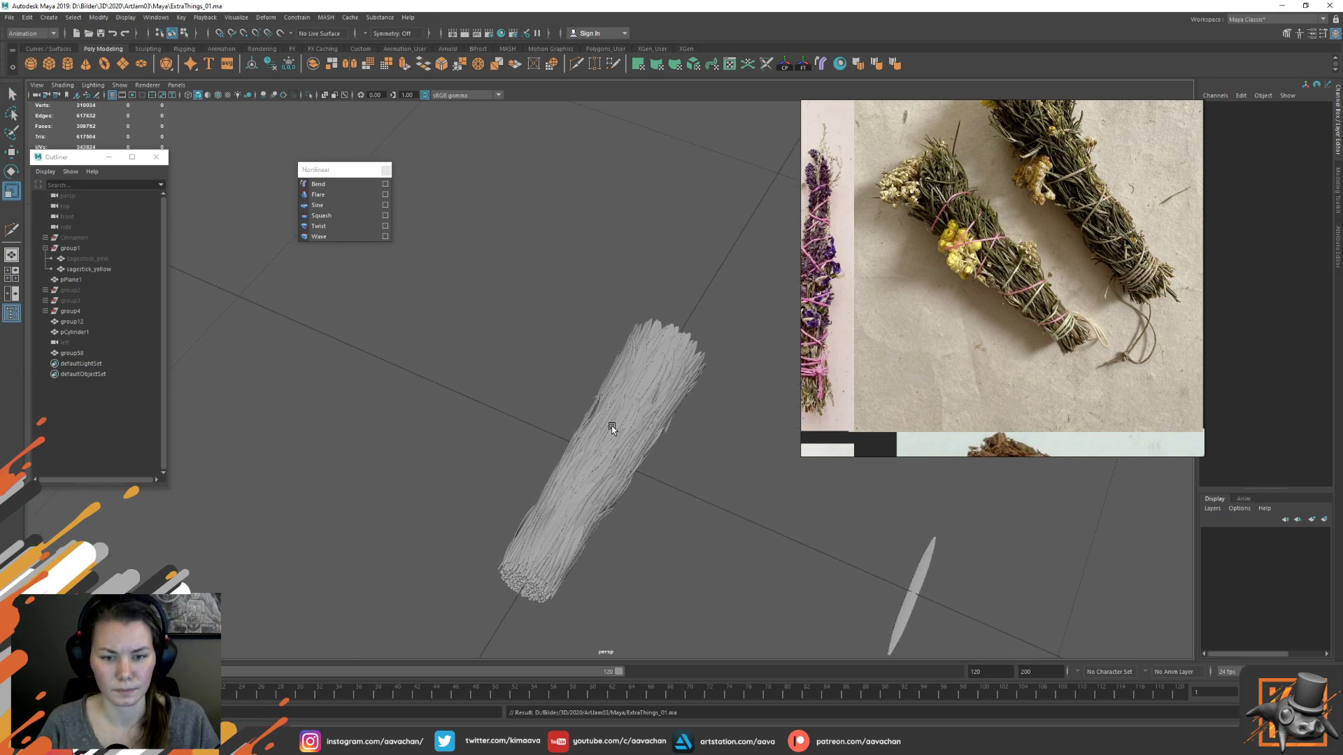
Compare the sage stick's shape and leaf tips with the flower-decorated and red-string bundles in the reference photos
scroll(608, 417, up, 2)
alt+drag(608, 415, 508, 389)
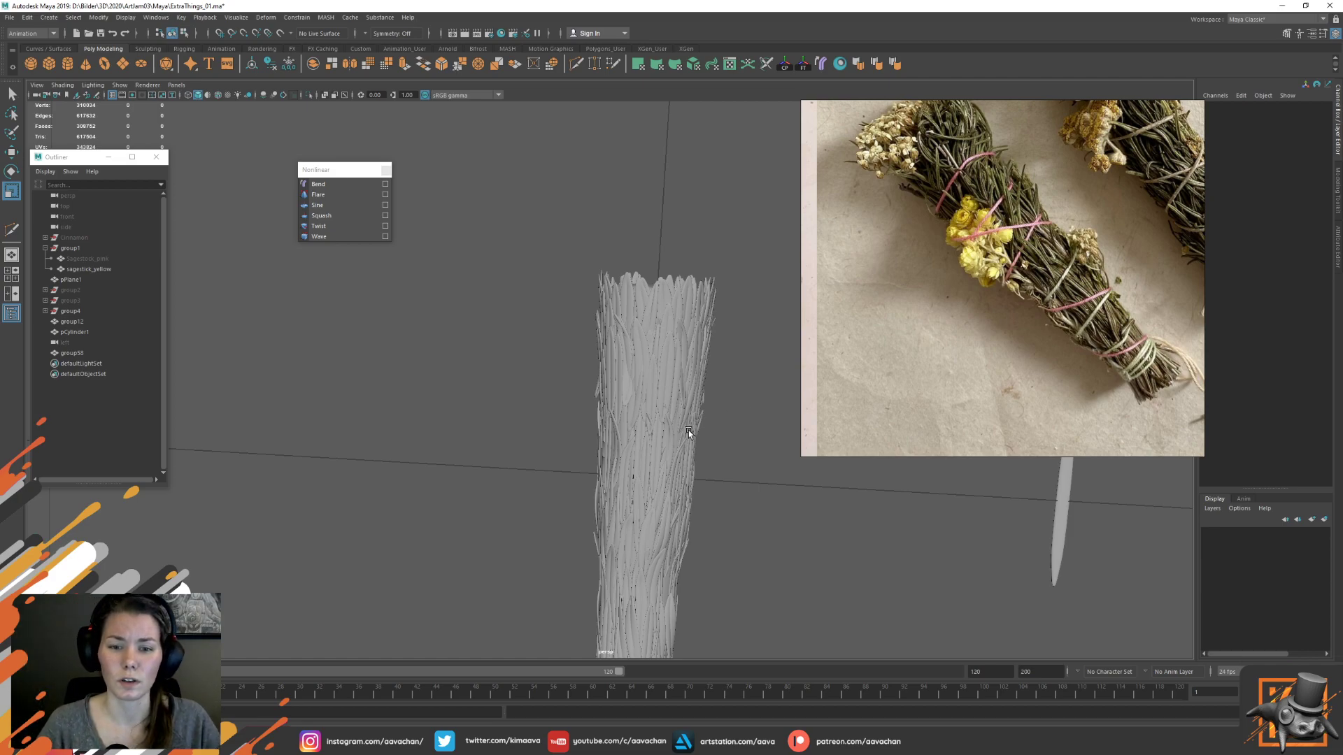
click(640, 455)
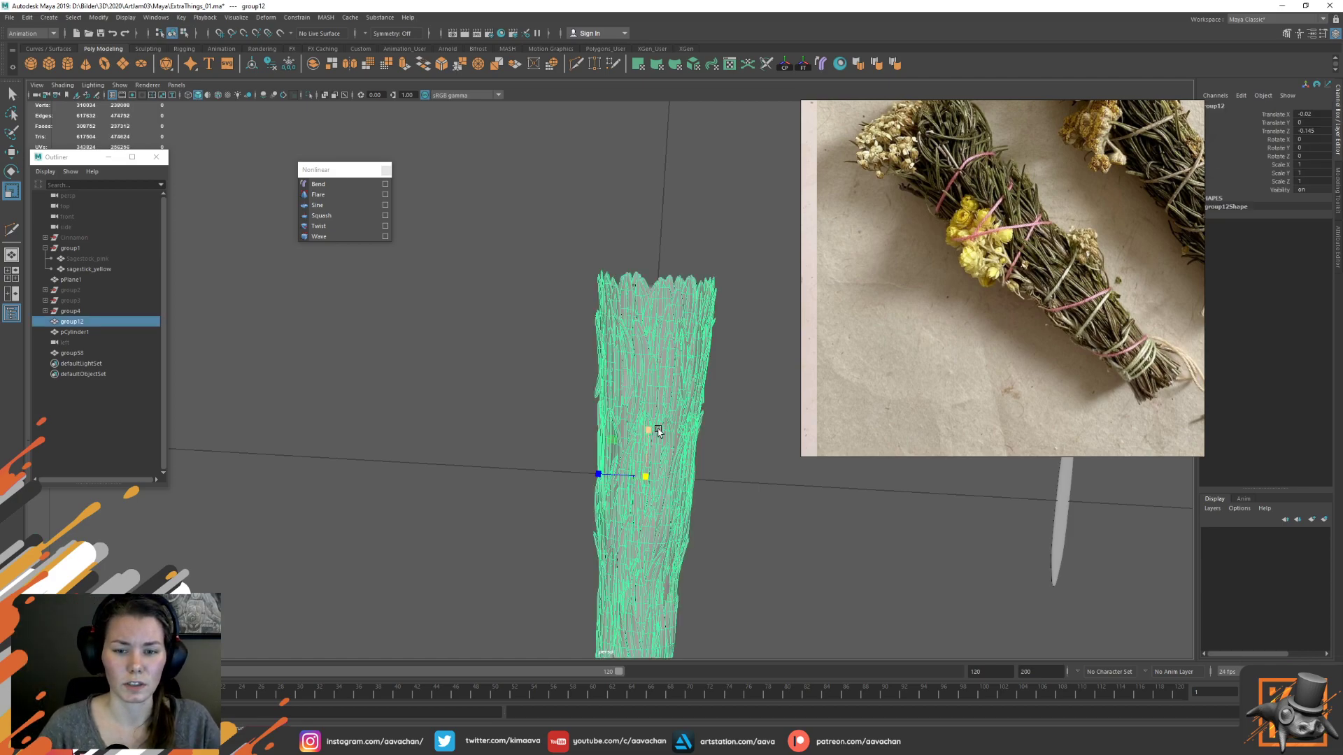
click(737, 373)
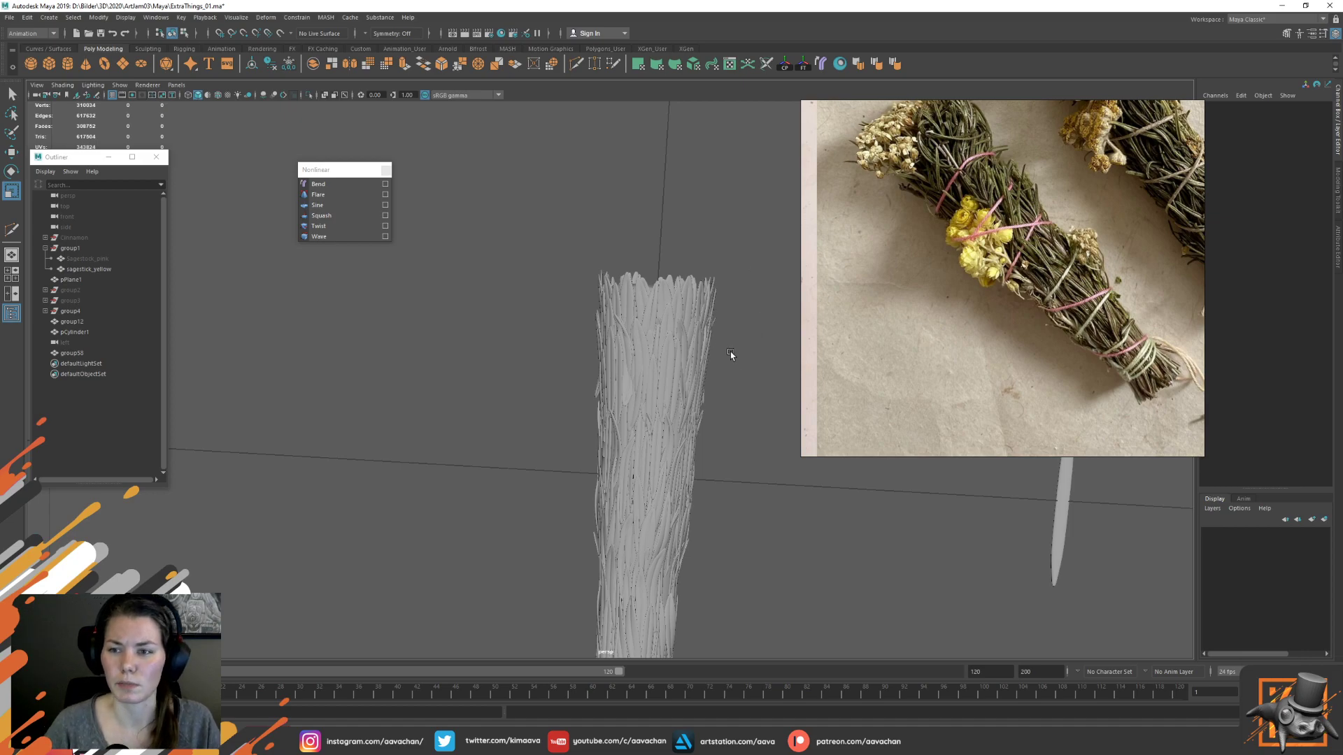
scroll(728, 344, down, 1)
scroll(946, 287, down, 2)
click(1007, 201)
middle_drag(1008, 200, 1046, 234)
scroll(1047, 231, down, 3)
middle_drag(1060, 377, 991, 268)
scroll(1066, 408, up, 3)
scroll(1067, 408, up, 1)
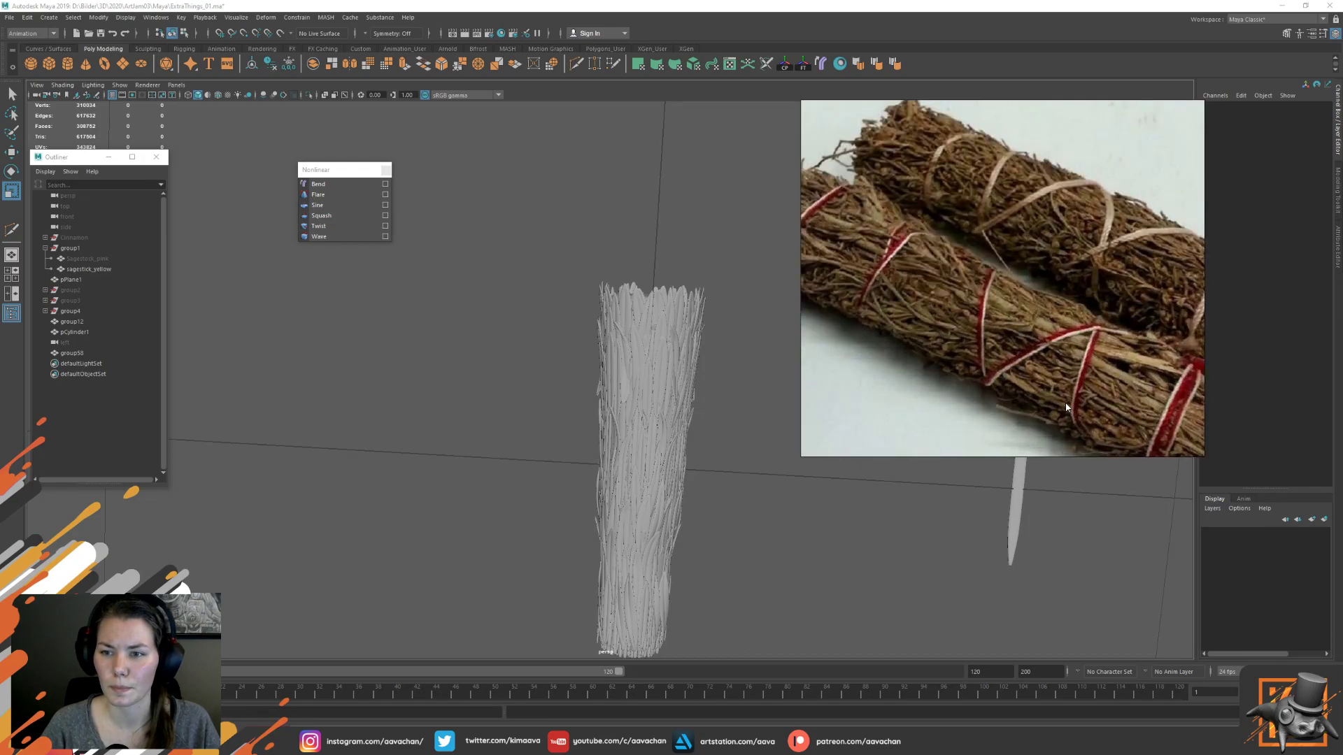
scroll(1064, 401, down, 3)
middle_drag(1039, 205, 1059, 371)
scroll(980, 336, up, 2)
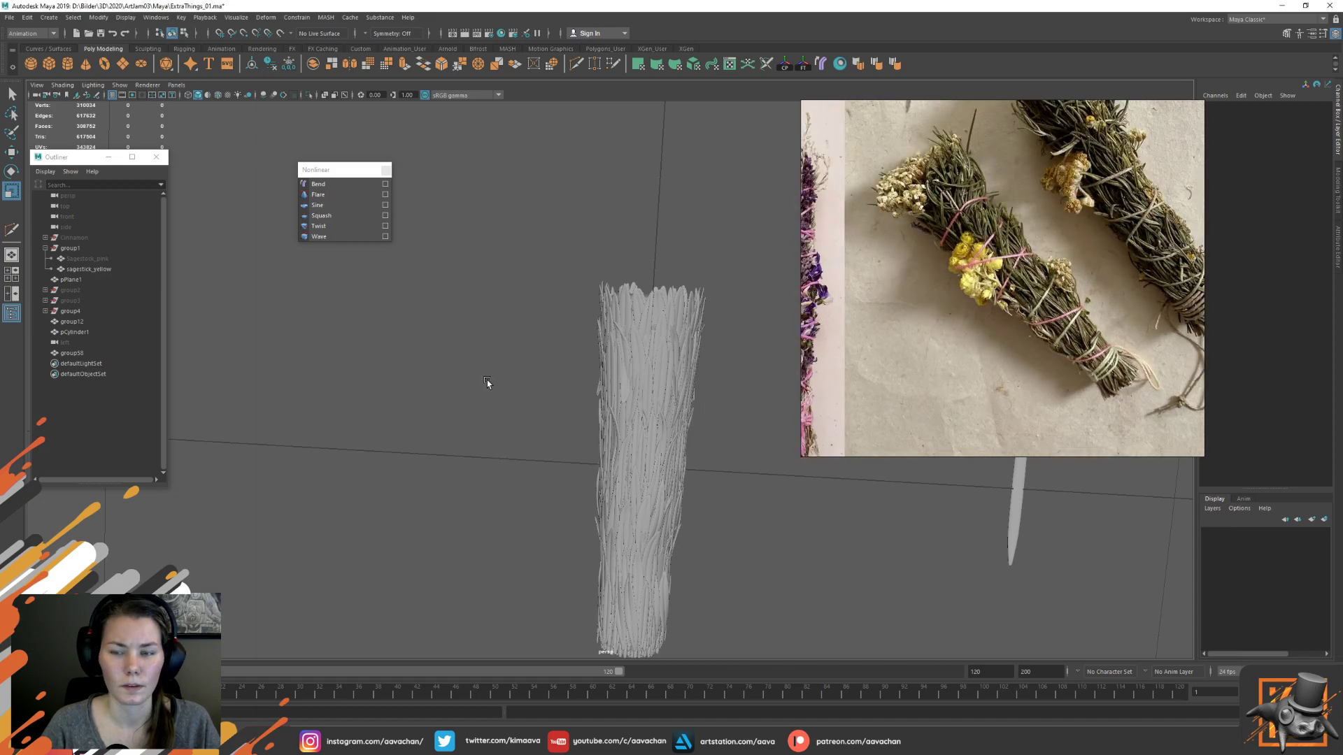
scroll(510, 370, up, 3)
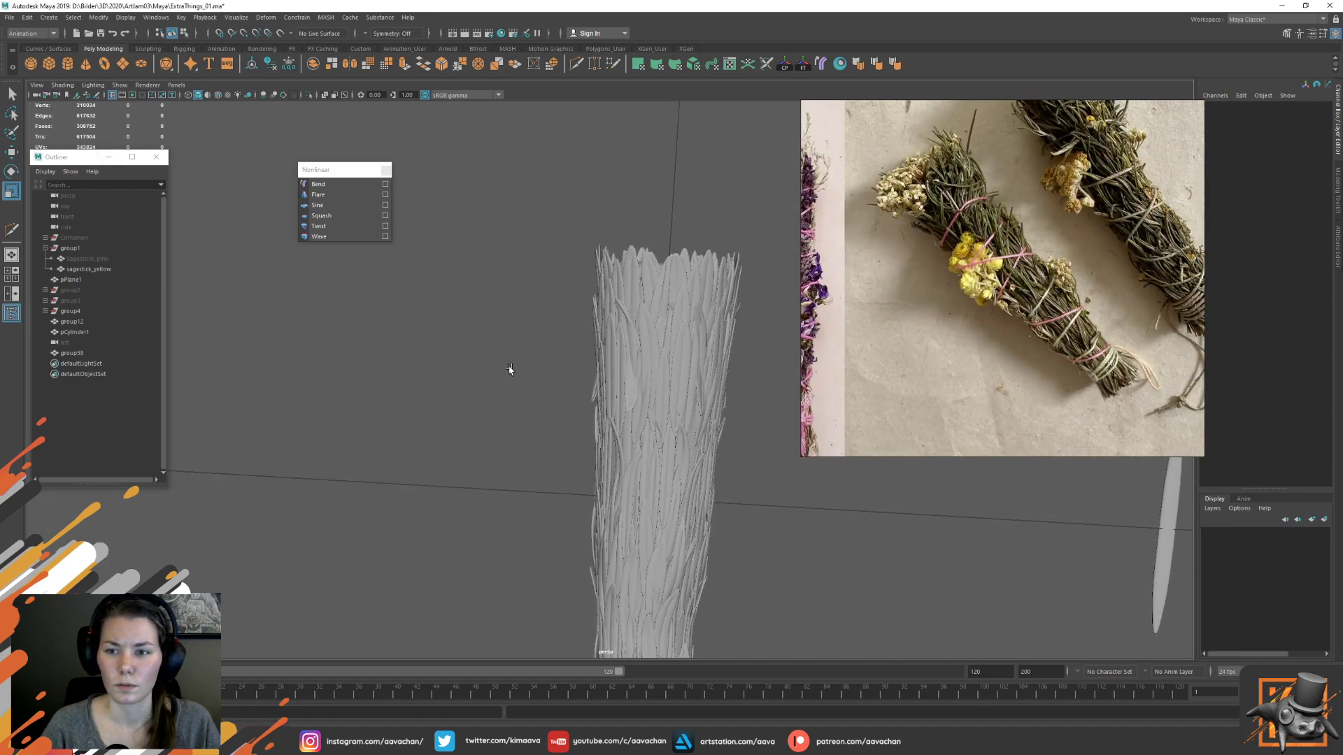
scroll(509, 369, up, 3)
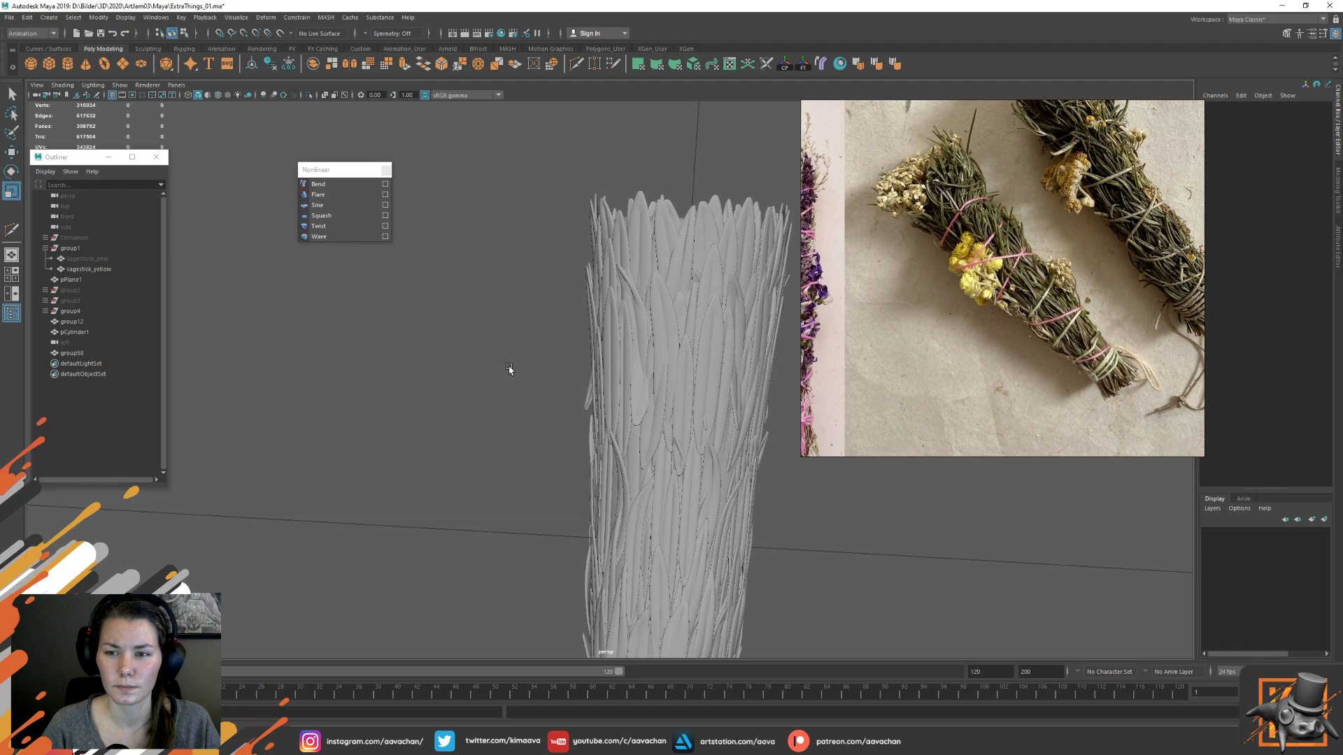
scroll(509, 369, down, 4)
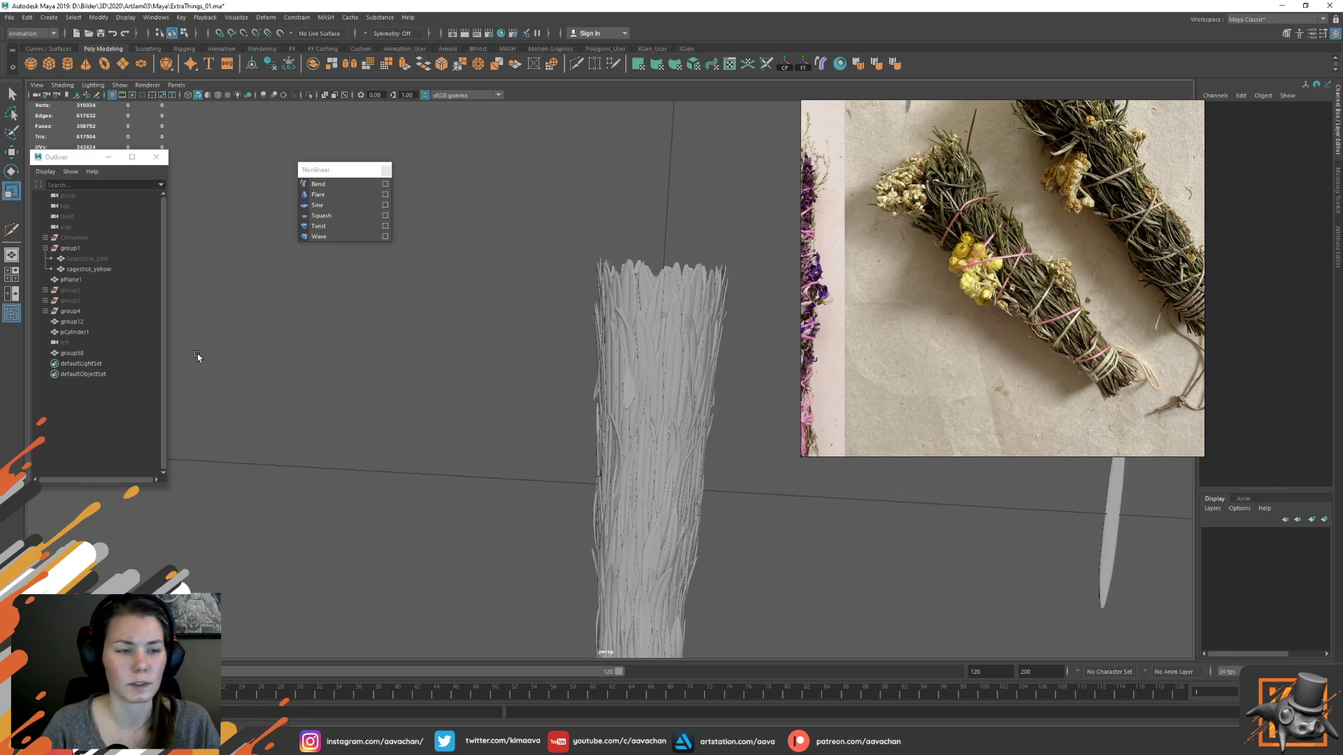
Save the scene, then group the combined cut stems group58, leaf mesh group12 and pCylinder1 together
key(ctrl+s)
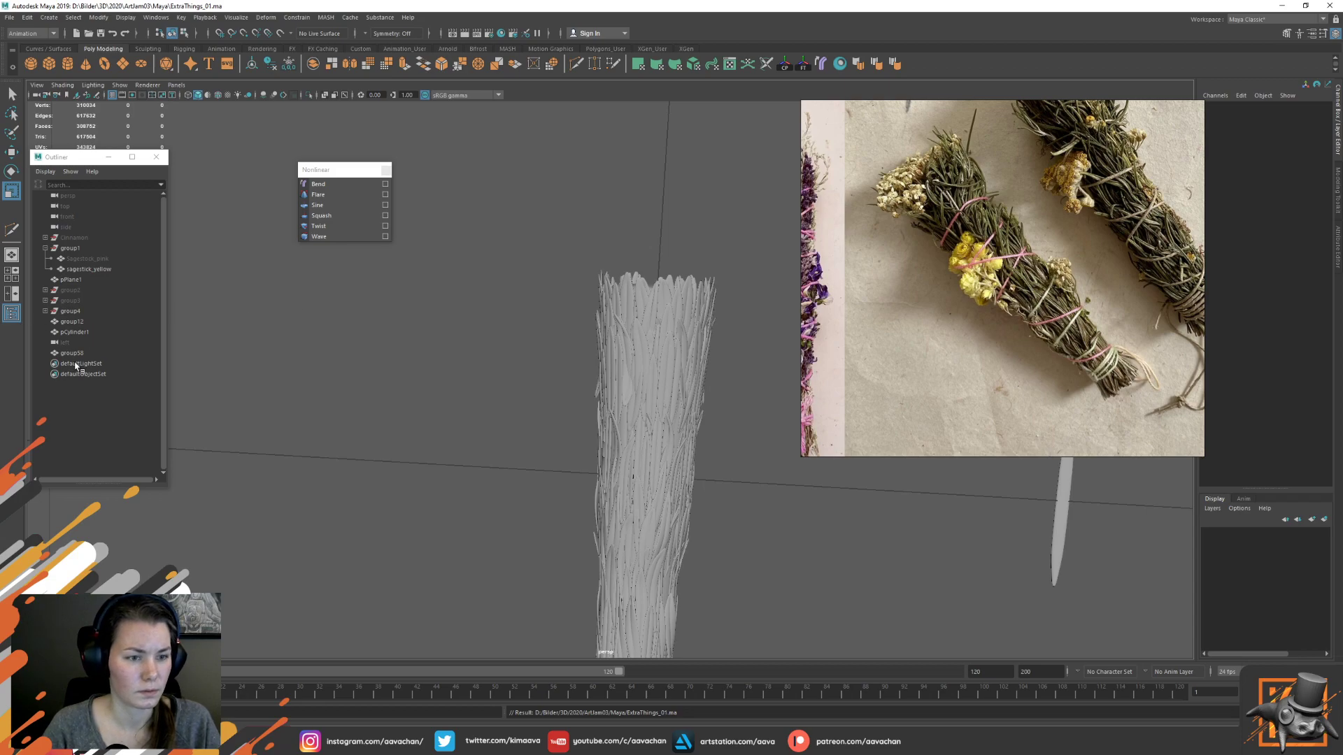
click(80, 331)
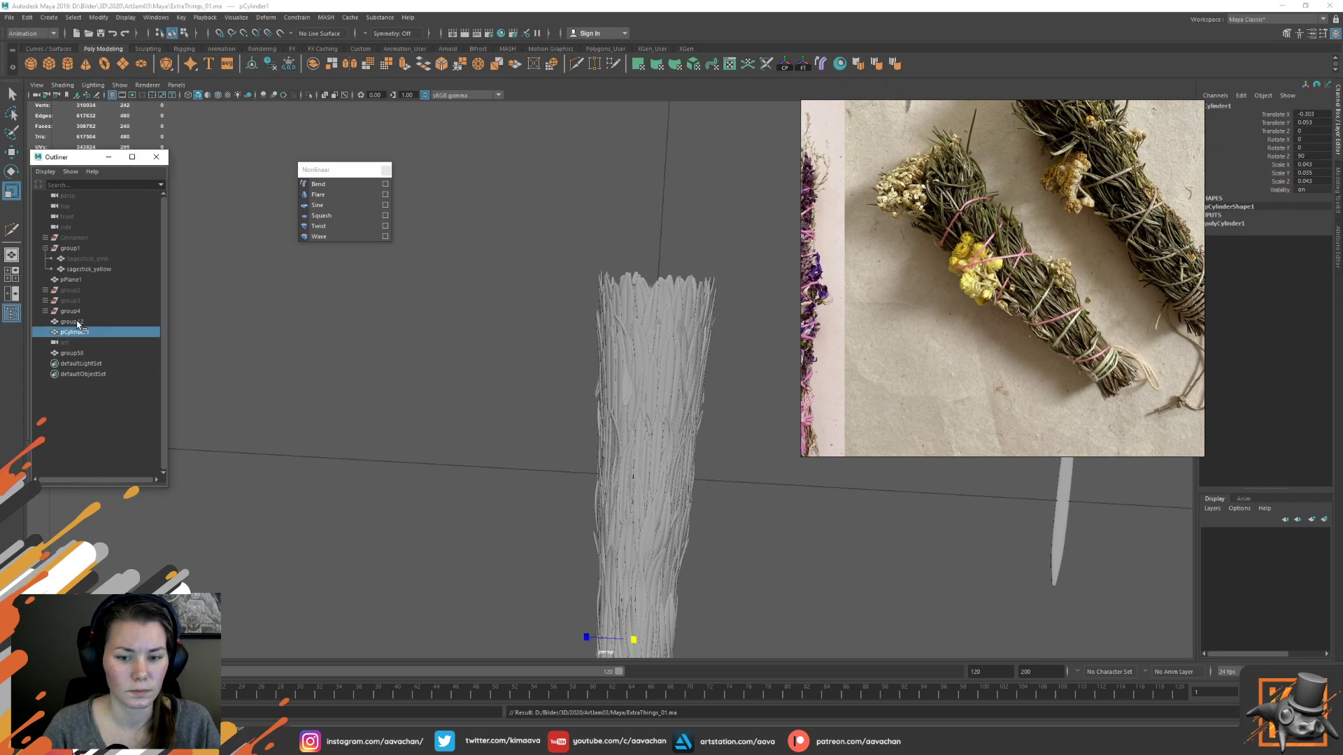
shift+click(72, 321)
alt+drag(301, 344, 435, 339)
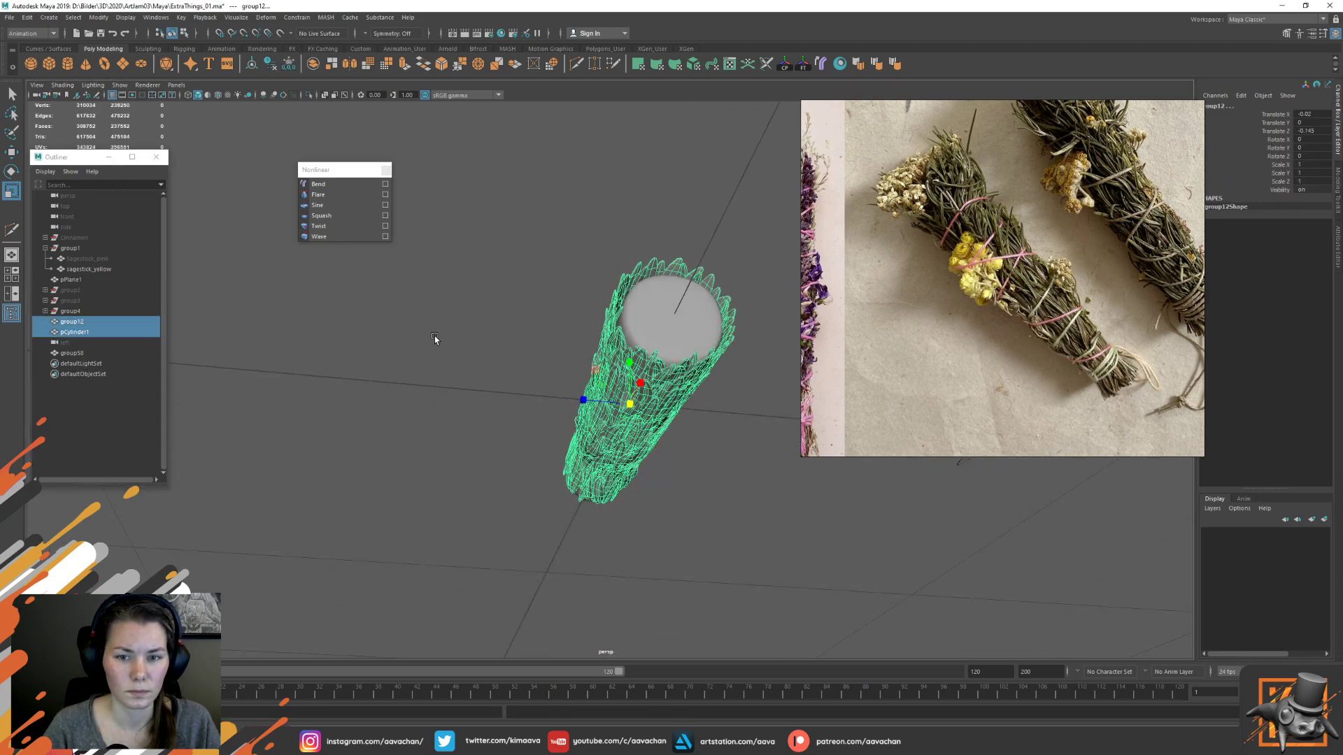
click(699, 325)
shift+click(658, 380)
alt+drag(421, 440, 463, 308)
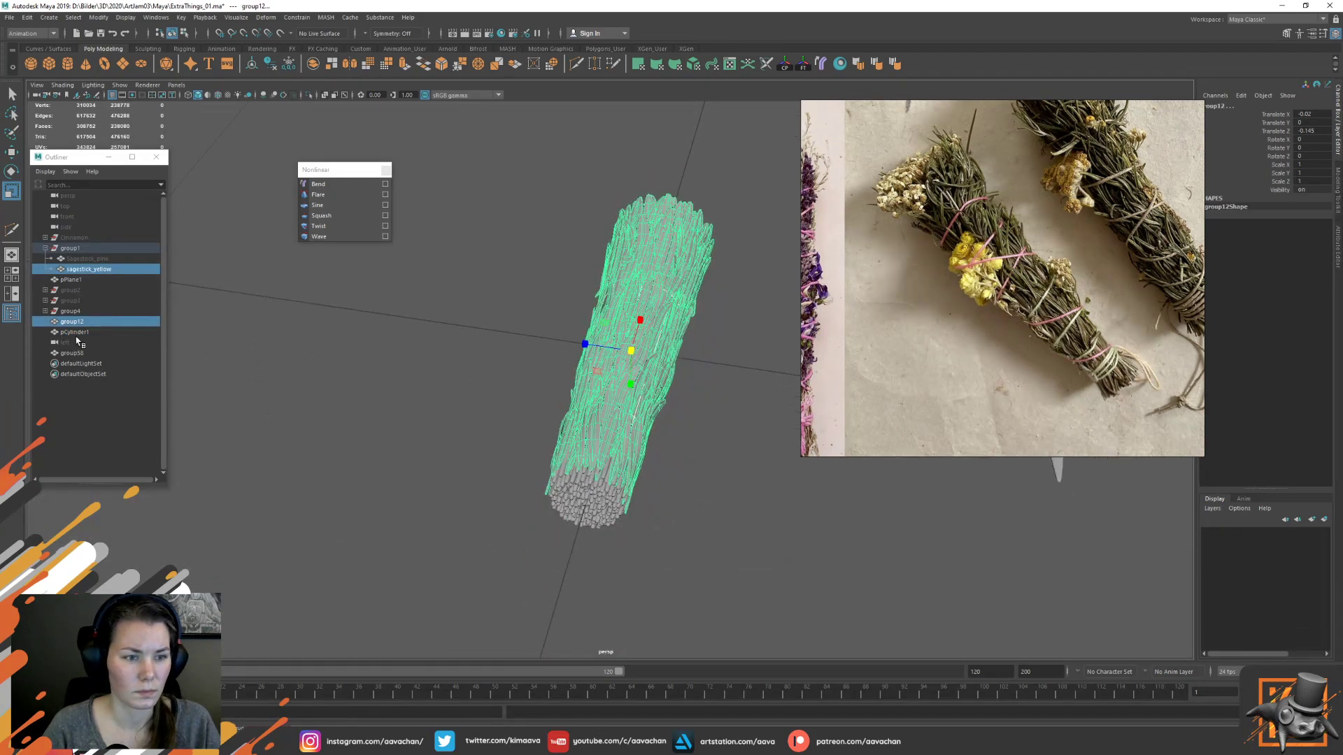
ctrl+click(74, 332)
click(620, 507)
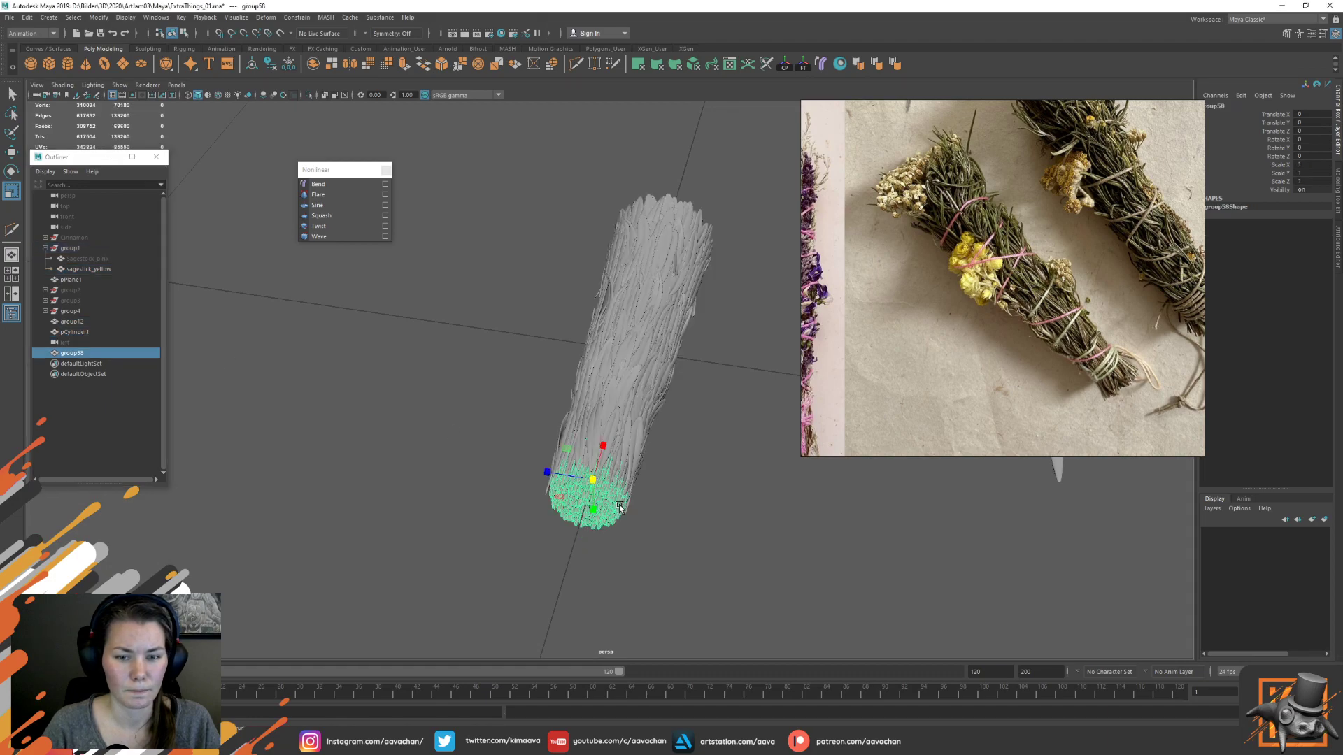
drag(66, 348, 73, 321)
drag(547, 235, 713, 469)
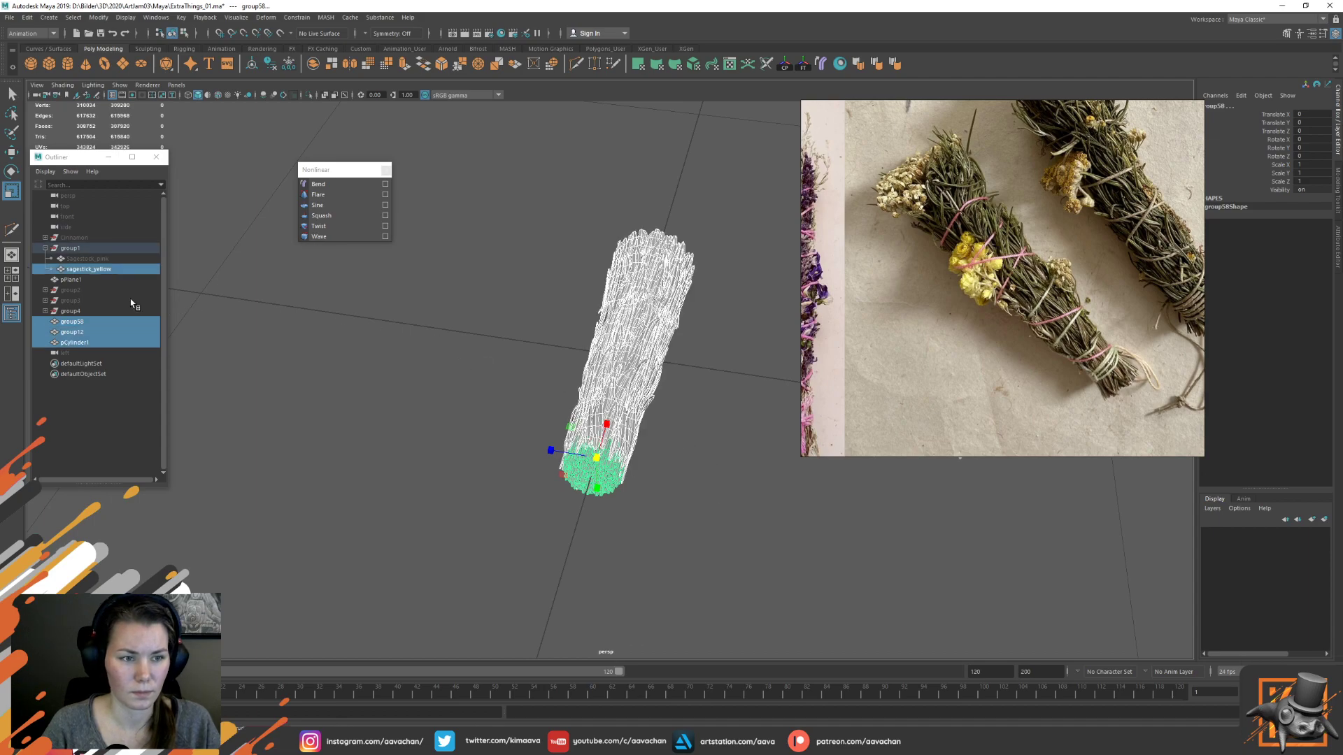
key(ctrl+g)
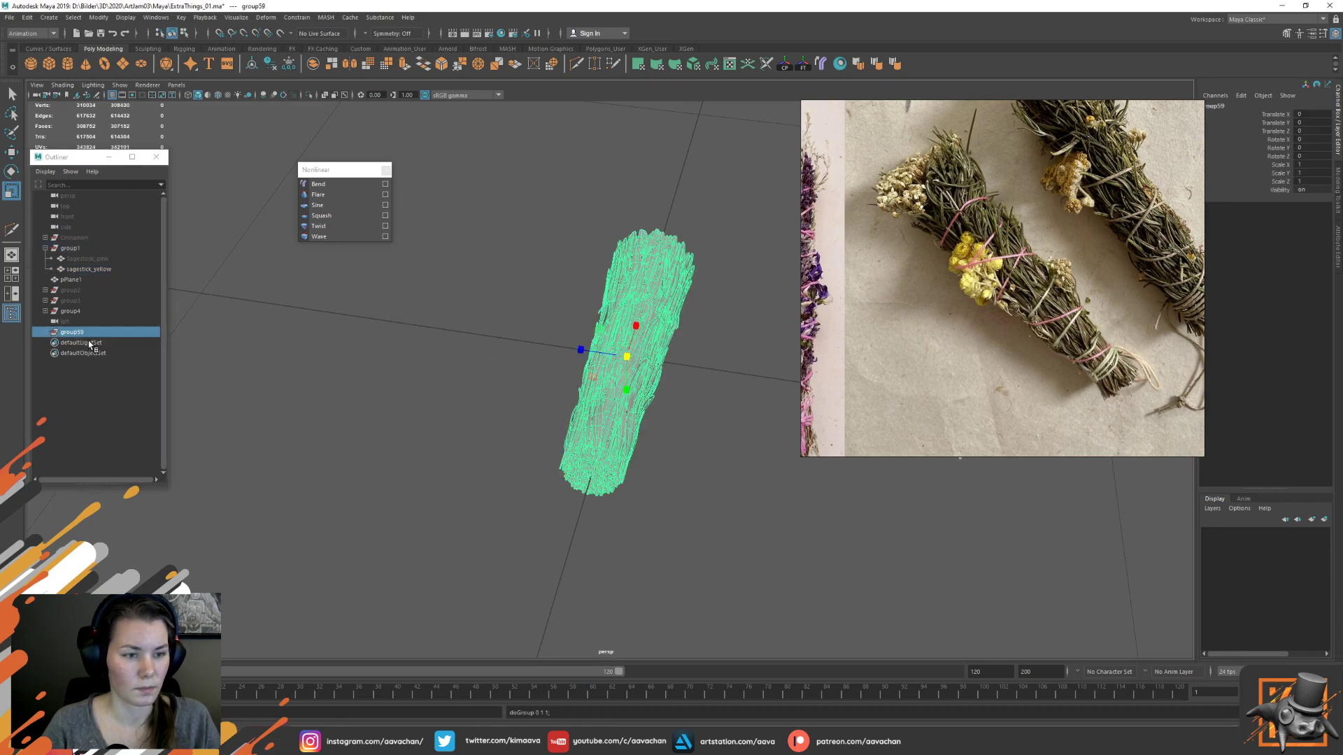
Turn off smooth preview on the new group and export it as OBJ, replacing SageStick_Yellow.obj
key(1)
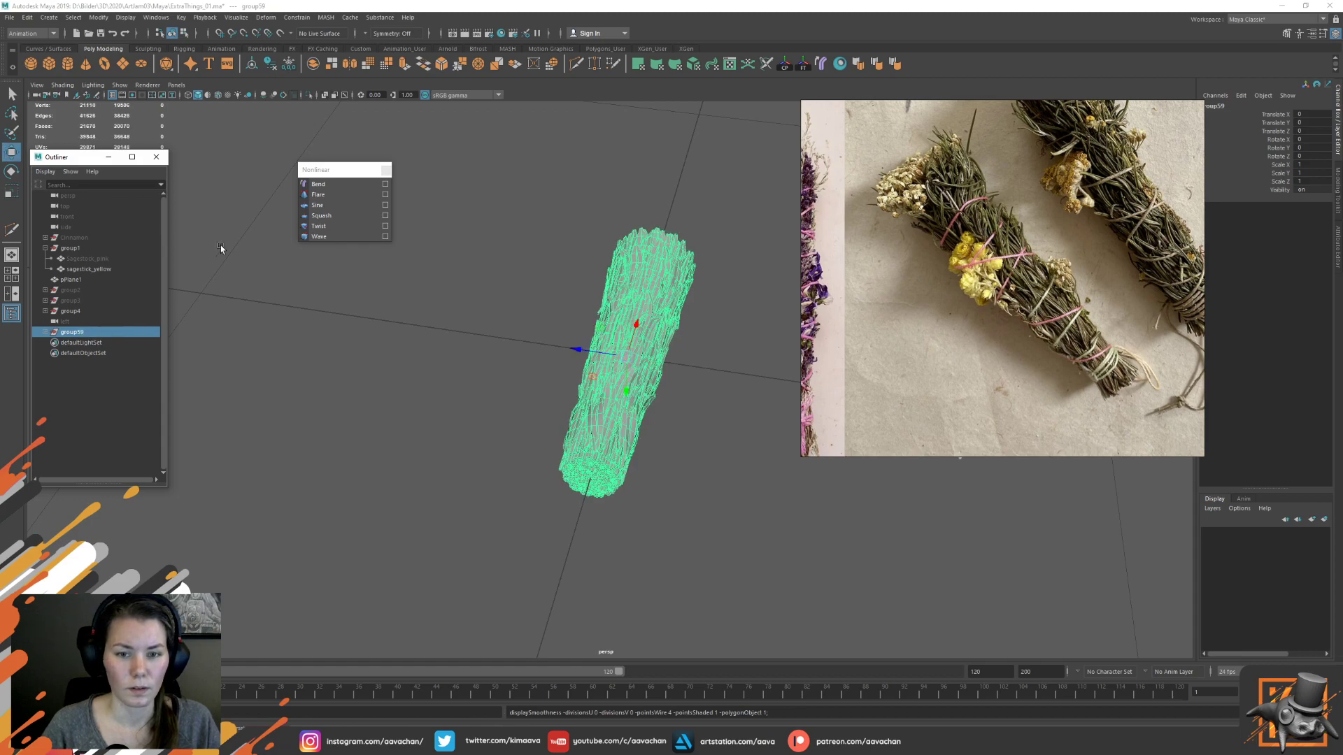
click(10, 17)
click(44, 154)
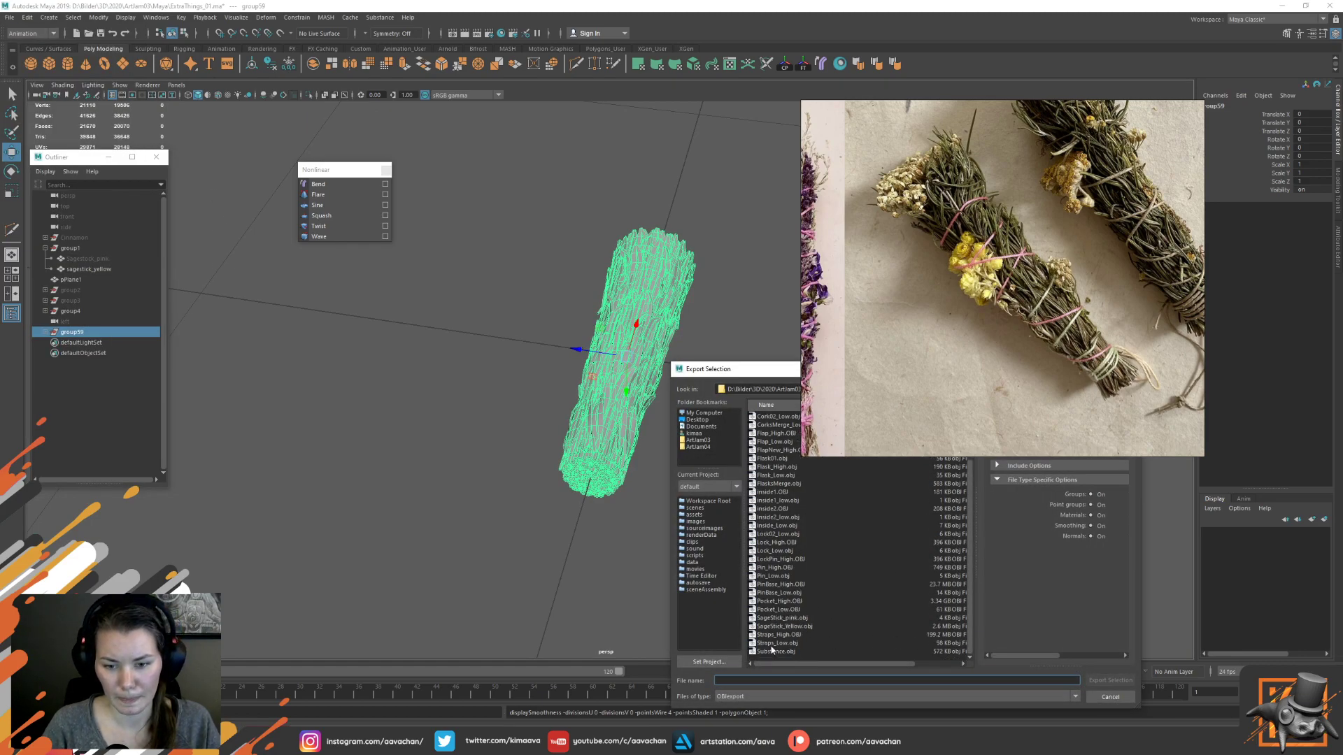
click(791, 644)
click(790, 626)
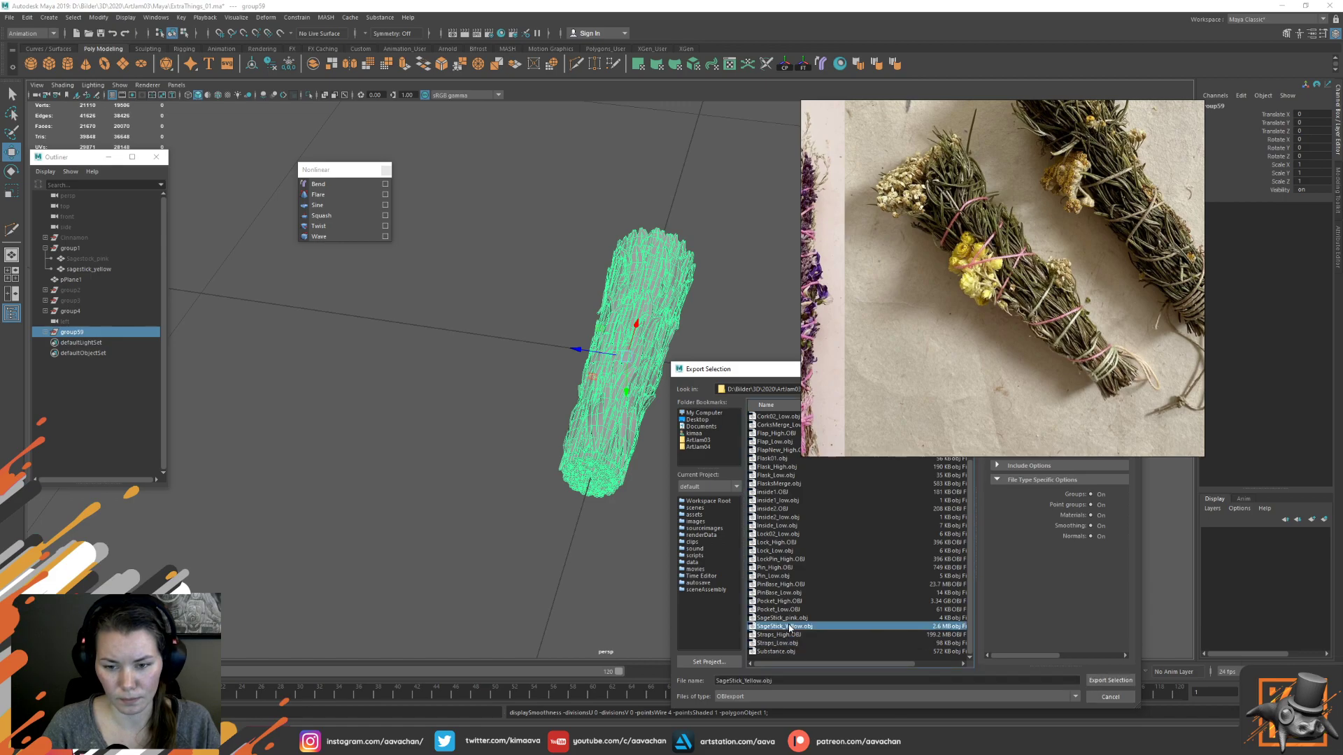
click(1110, 680)
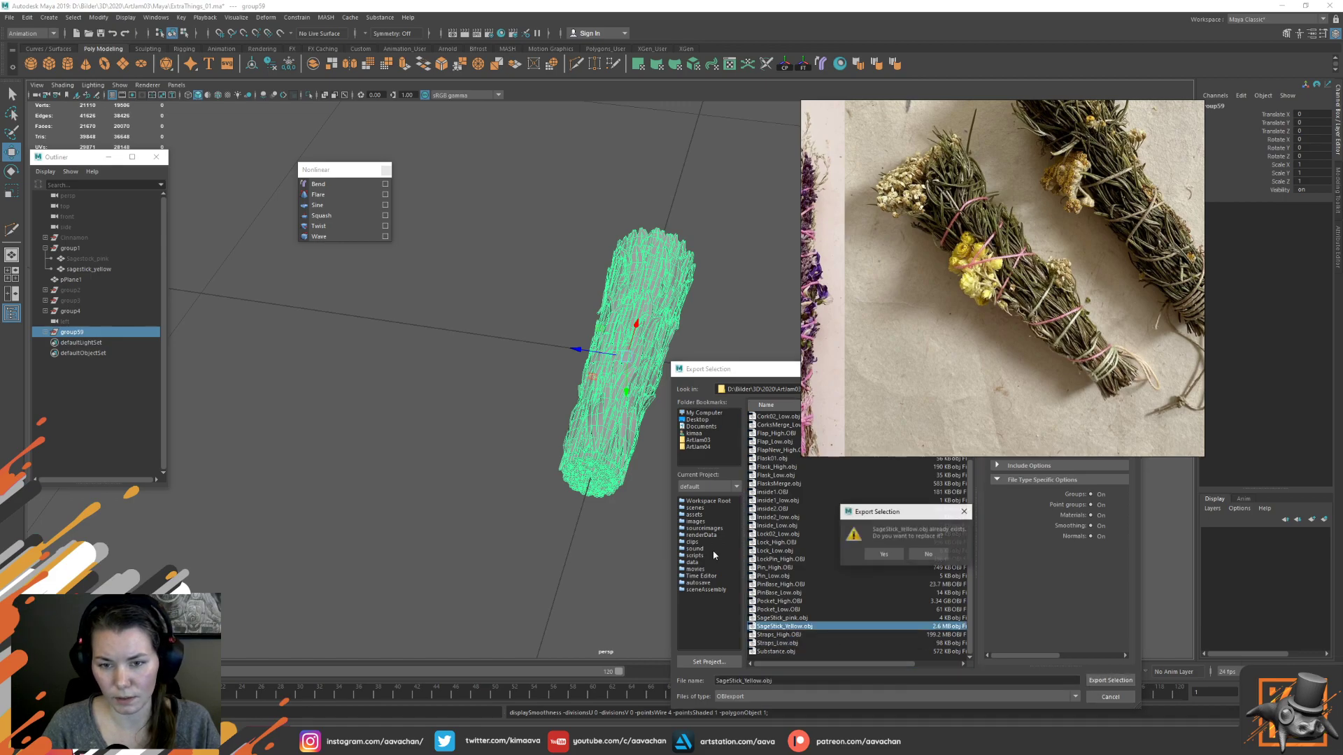
click(884, 556)
Switch to Marmoset Toolbag and apply the green default material to the sage stick beside the bag
key(alt+Tab)
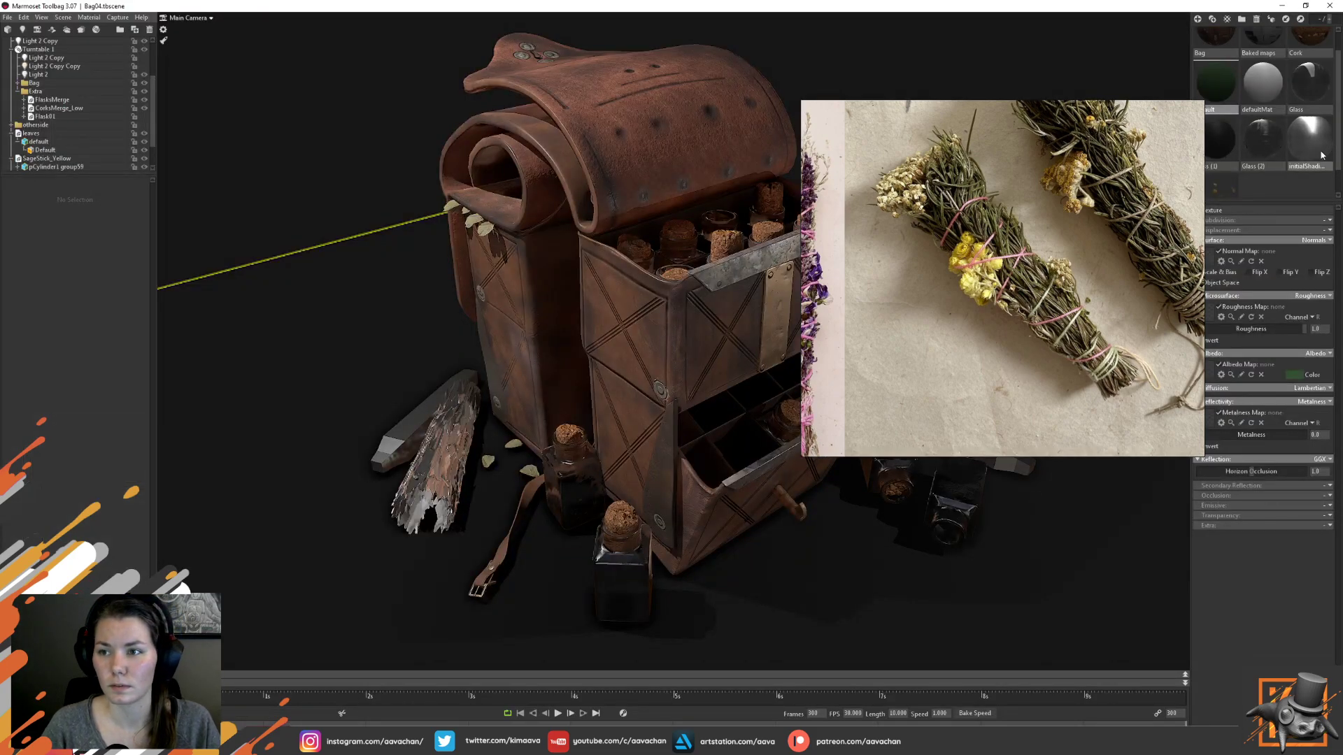
drag(1165, 103, 446, 483)
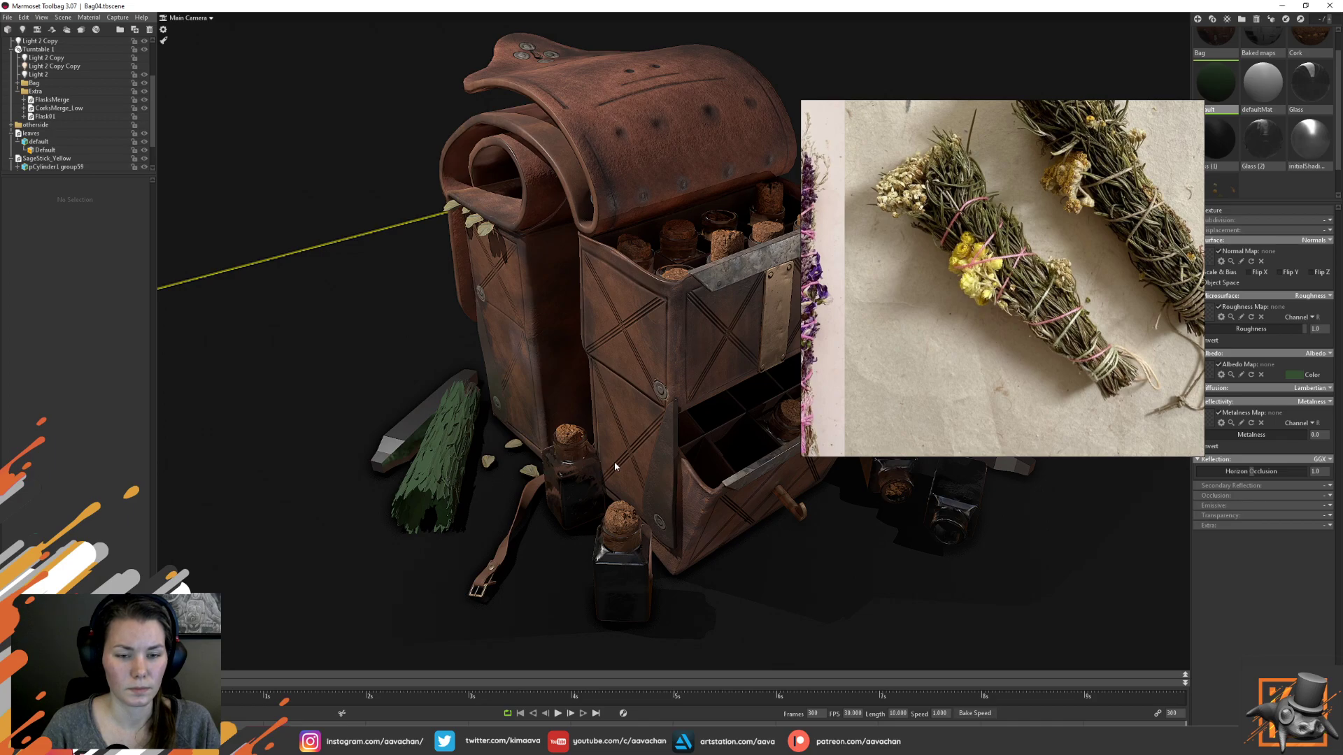
Switch to Maya and export pCylinder1, group12 and group58 from inside group59 as separately selected meshes, replacing SageStick_Yellow.obj
key(alt+Tab)
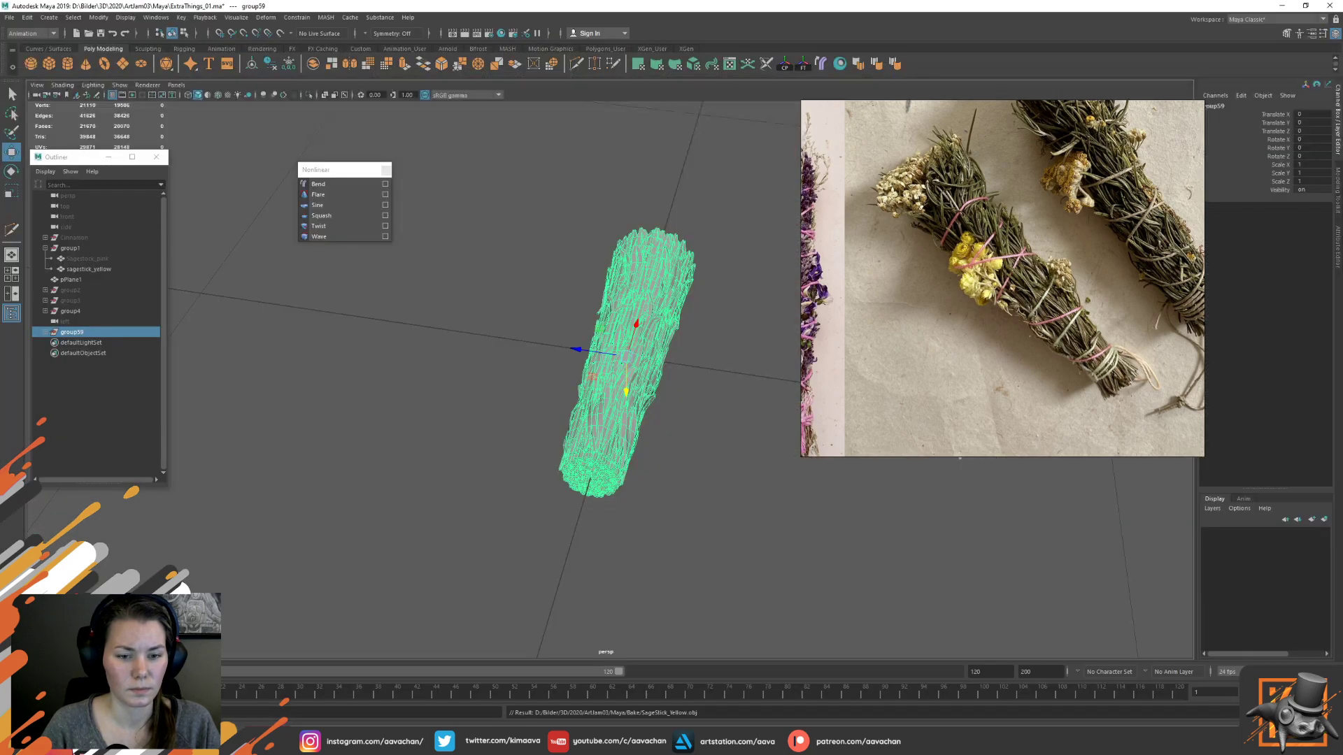
click(45, 333)
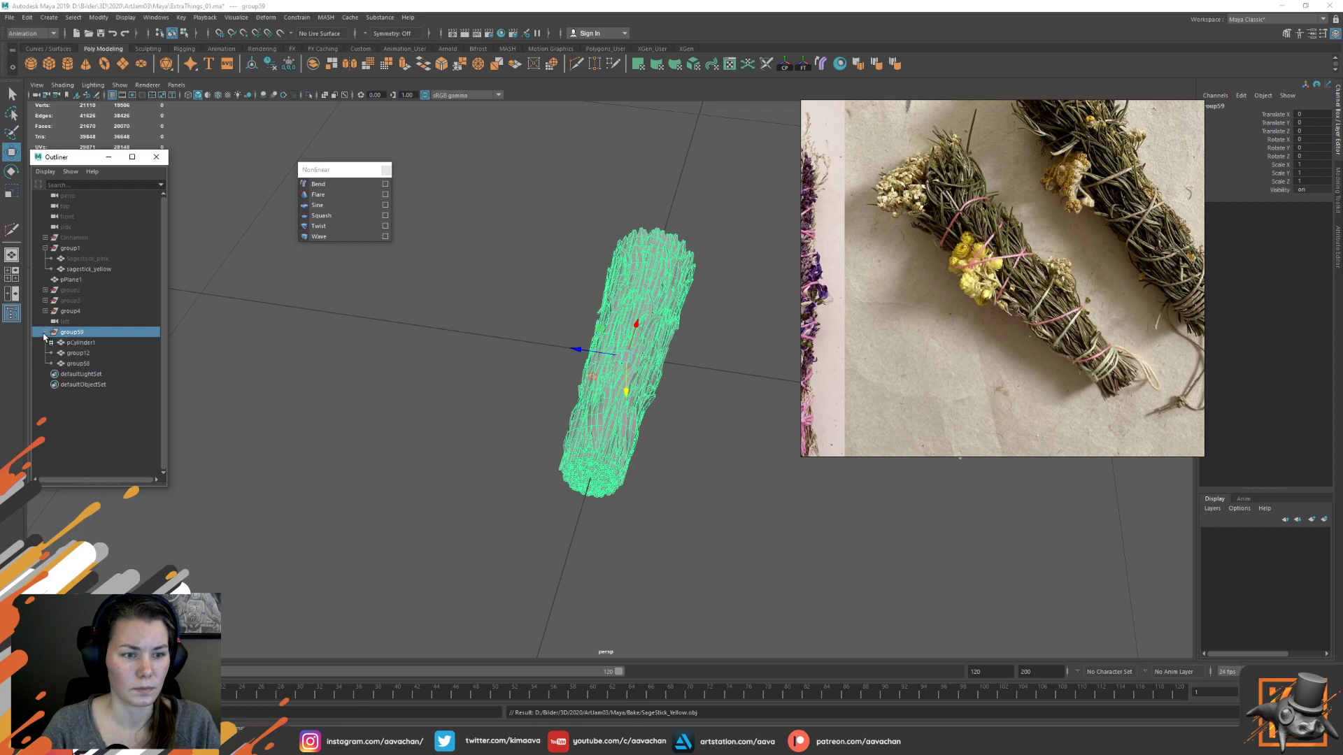
drag(82, 343, 82, 365)
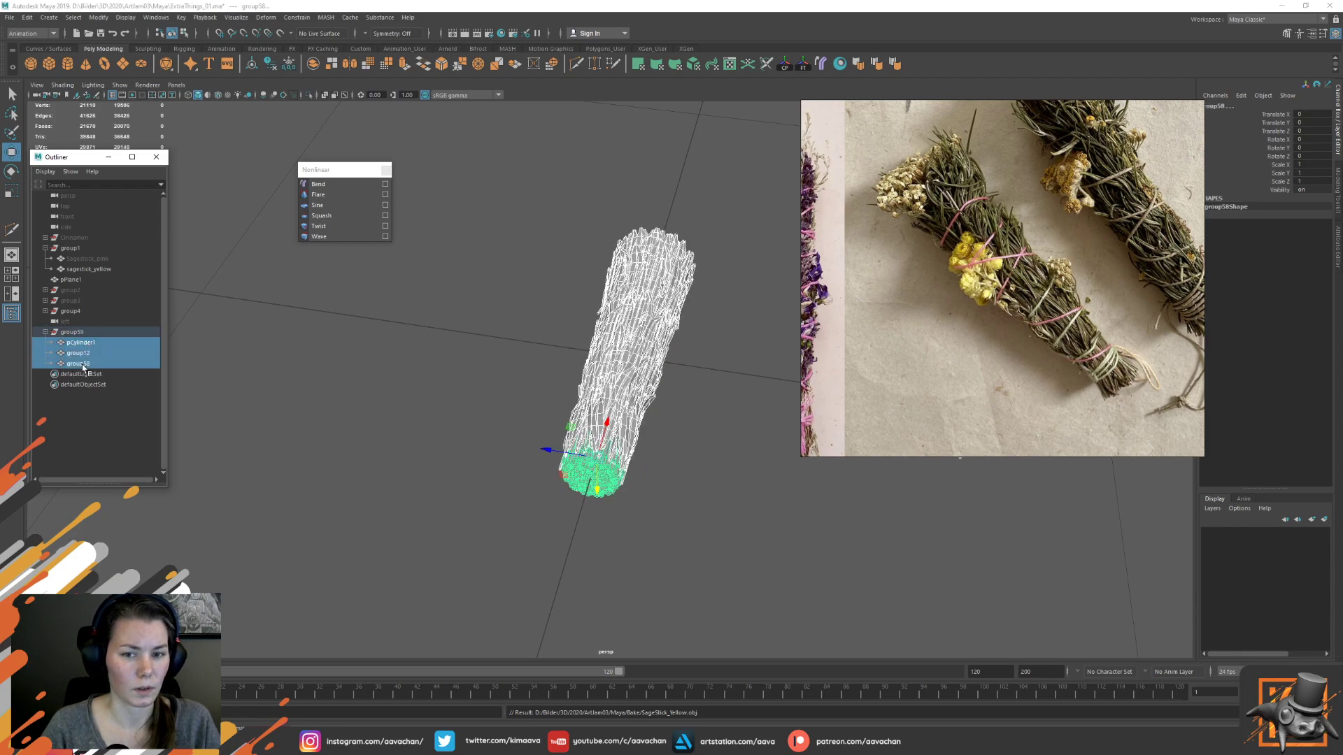
click(8, 18)
click(42, 148)
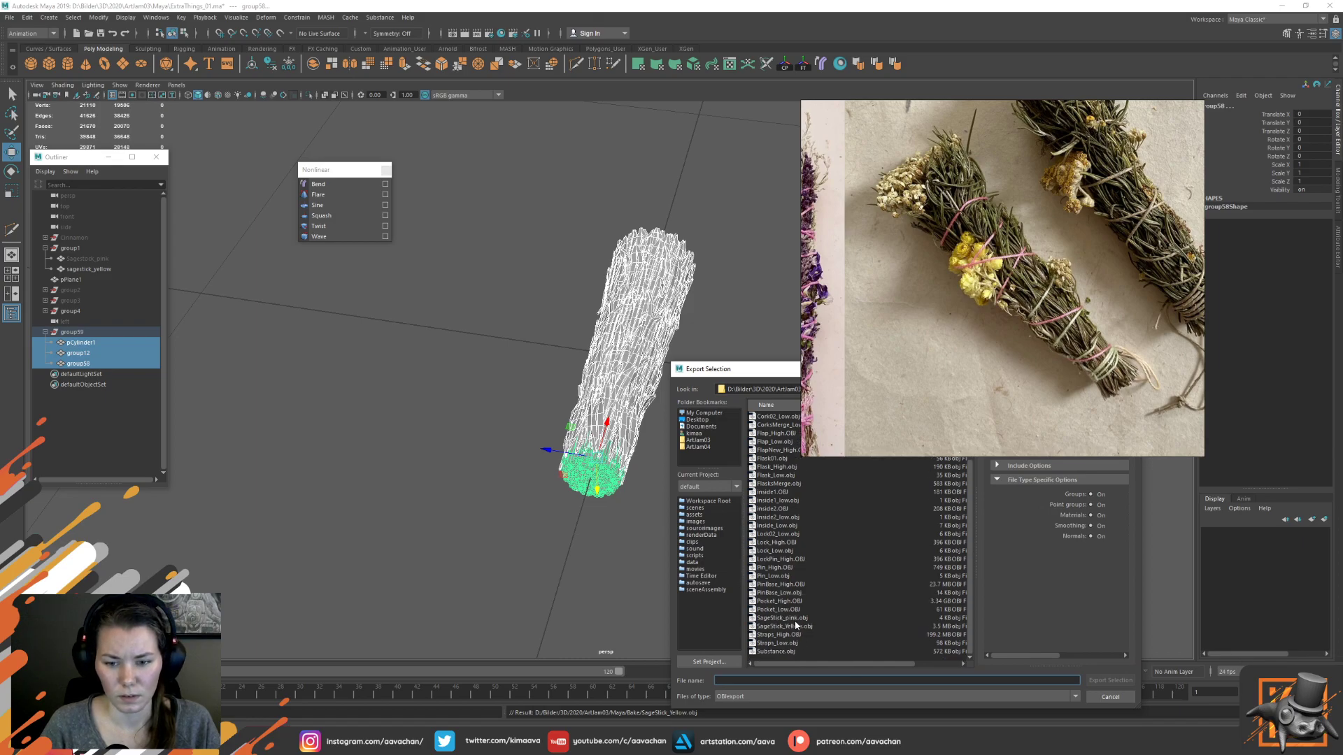
click(803, 627)
click(1111, 681)
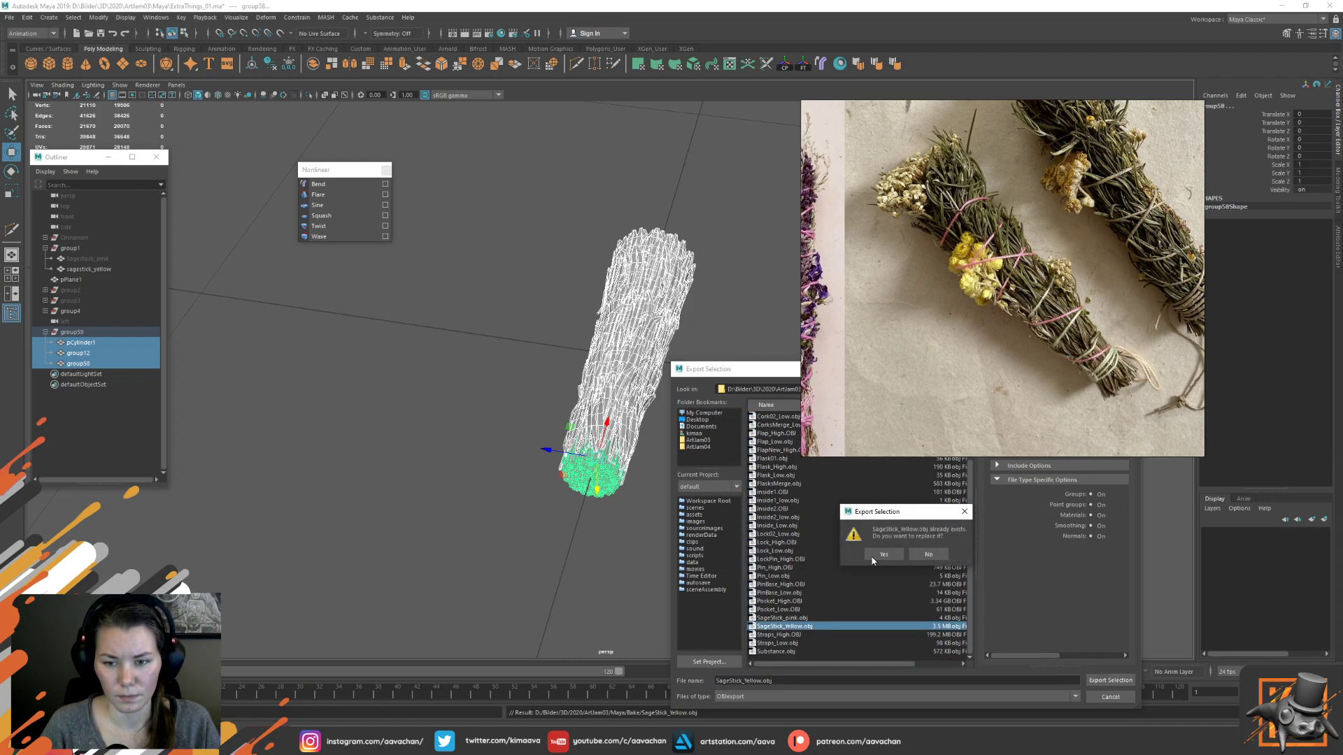
click(884, 556)
Switch to Marmoset Toolbag and apply the green default material to the separate cylinder, group12 and group58 meshes under SageStick_Yellow
key(alt+Tab)
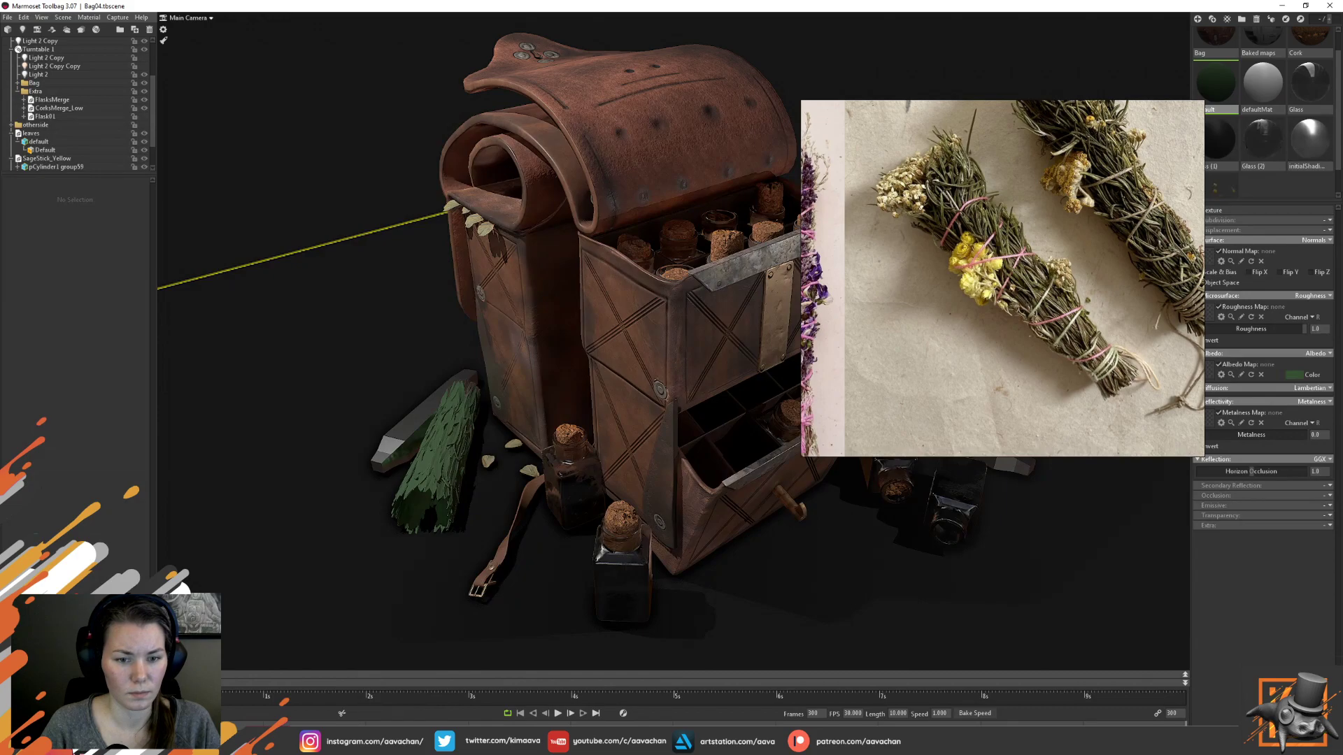
scroll(93, 158, down, 2)
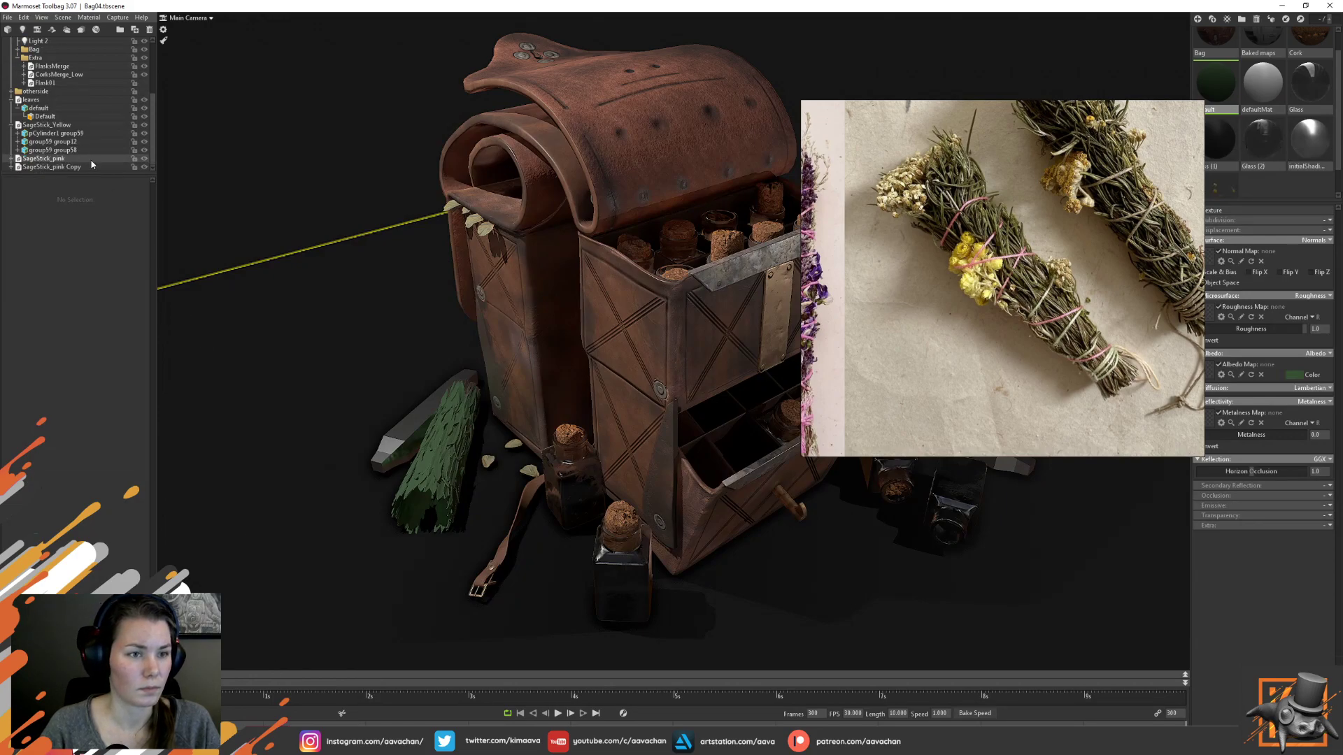
click(52, 126)
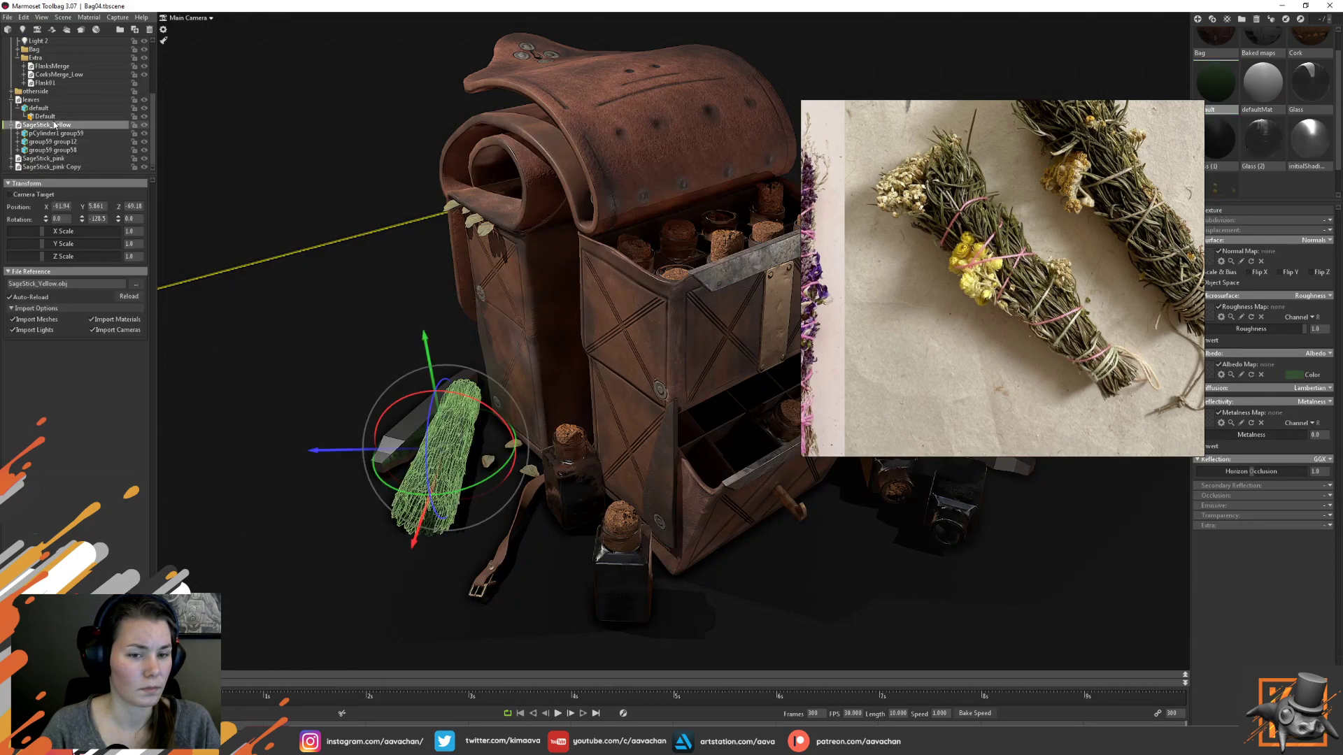
click(49, 135)
click(50, 143)
click(73, 124)
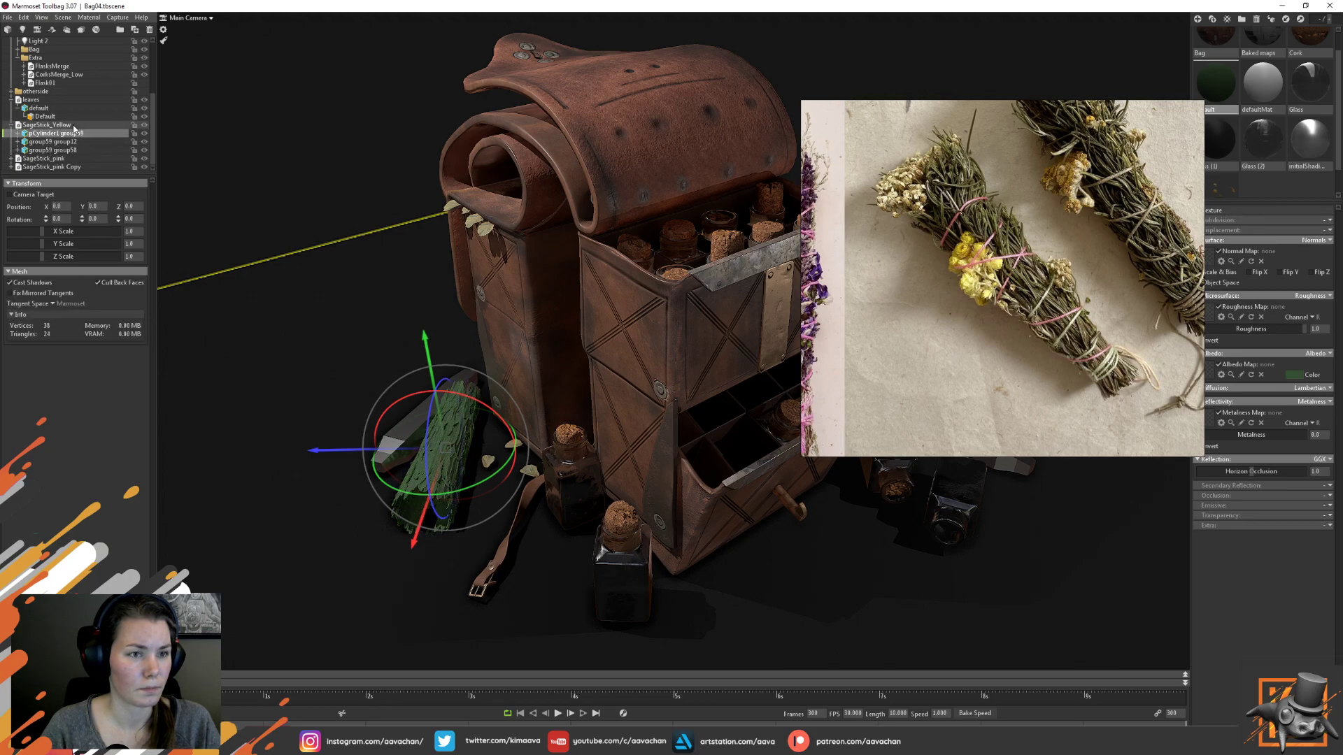
drag(1217, 82, 421, 520)
drag(1218, 85, 484, 108)
click(434, 455)
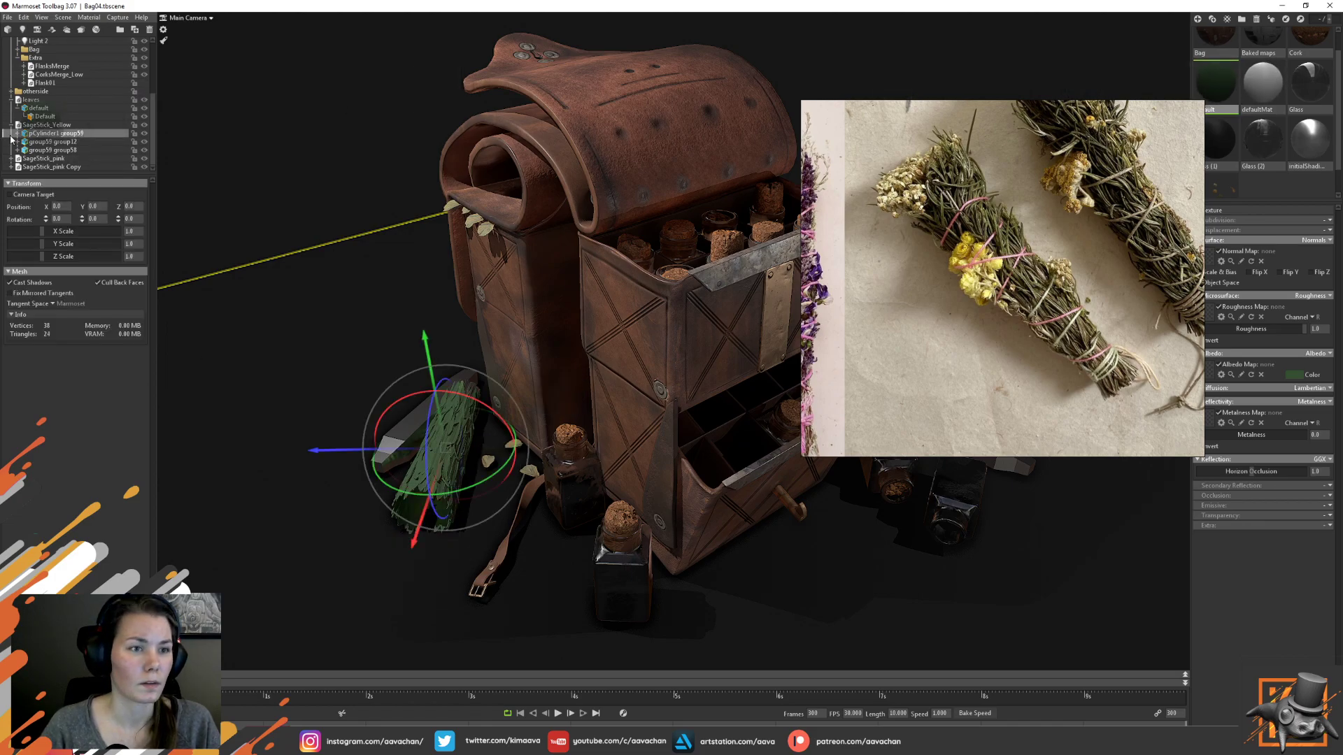
click(56, 142)
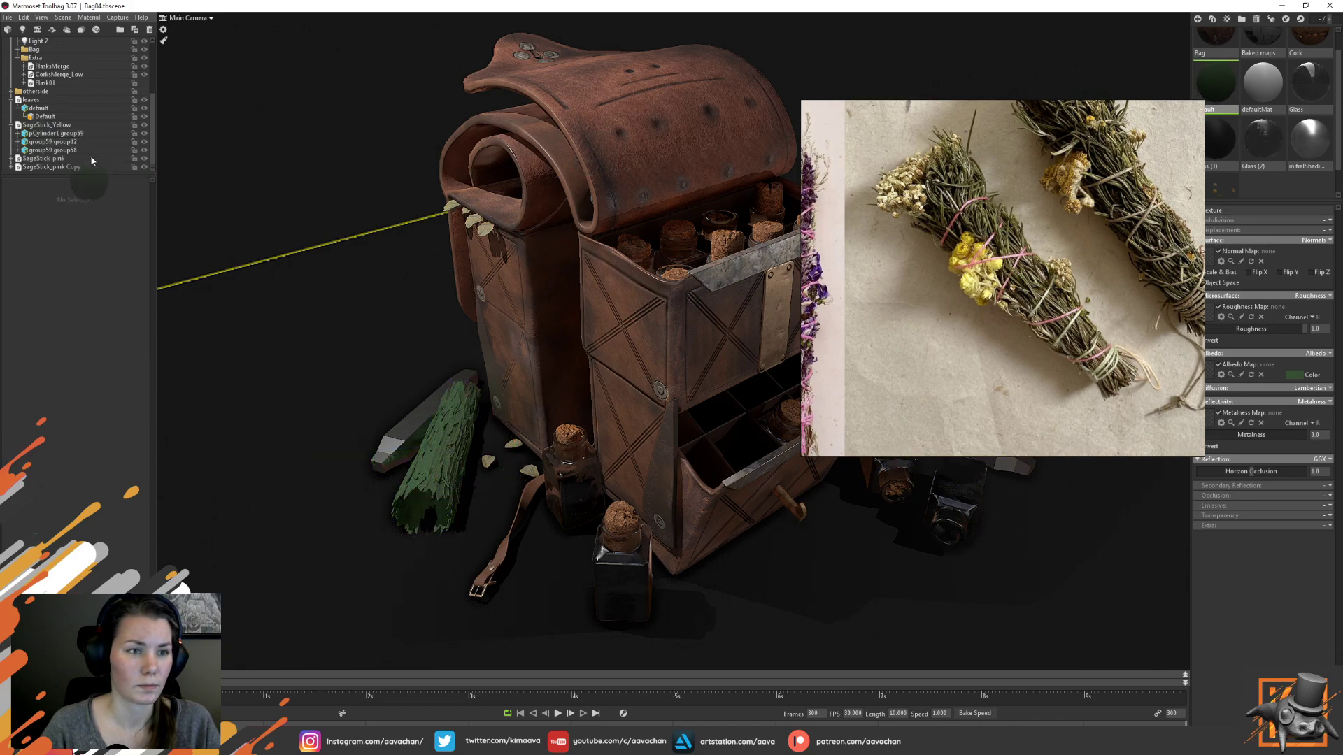
Examine the SageStick_Yellow object's sub-meshes and the material group assigned to its pCylinder1 mesh
click(59, 149)
click(24, 133)
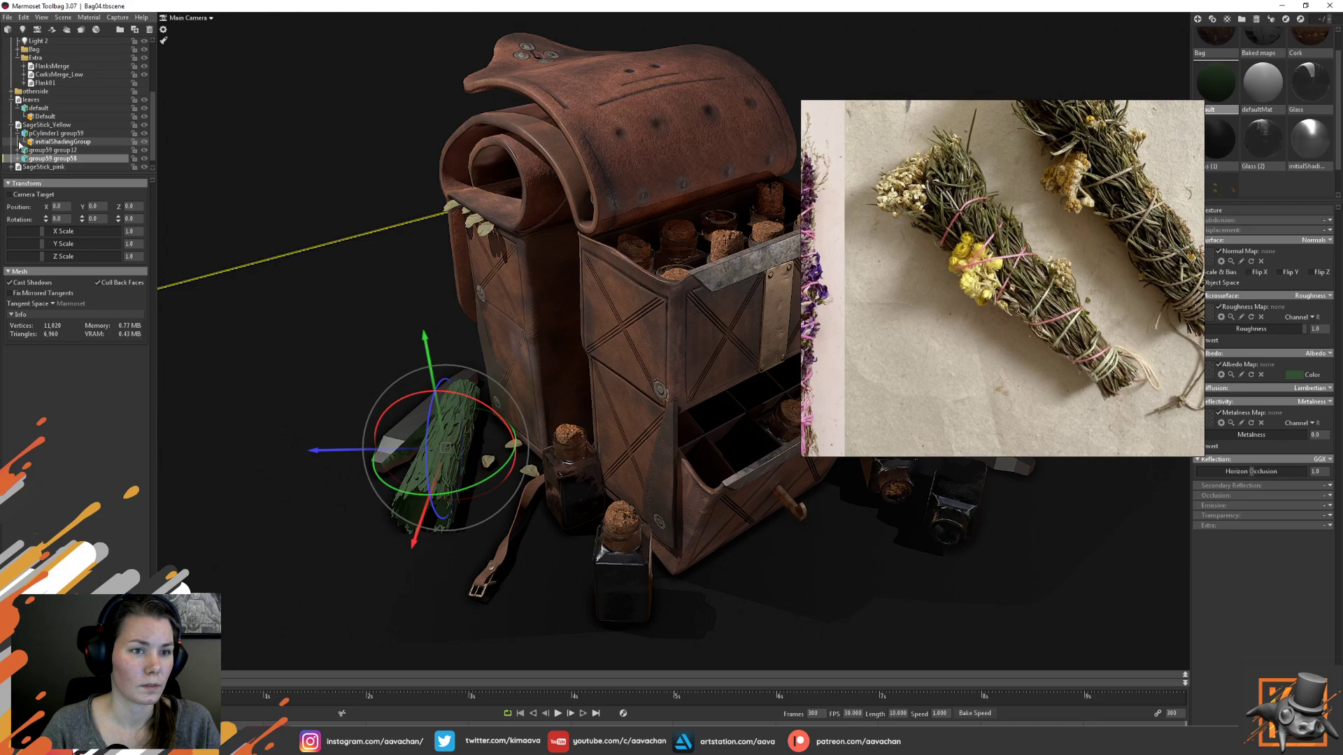
click(53, 133)
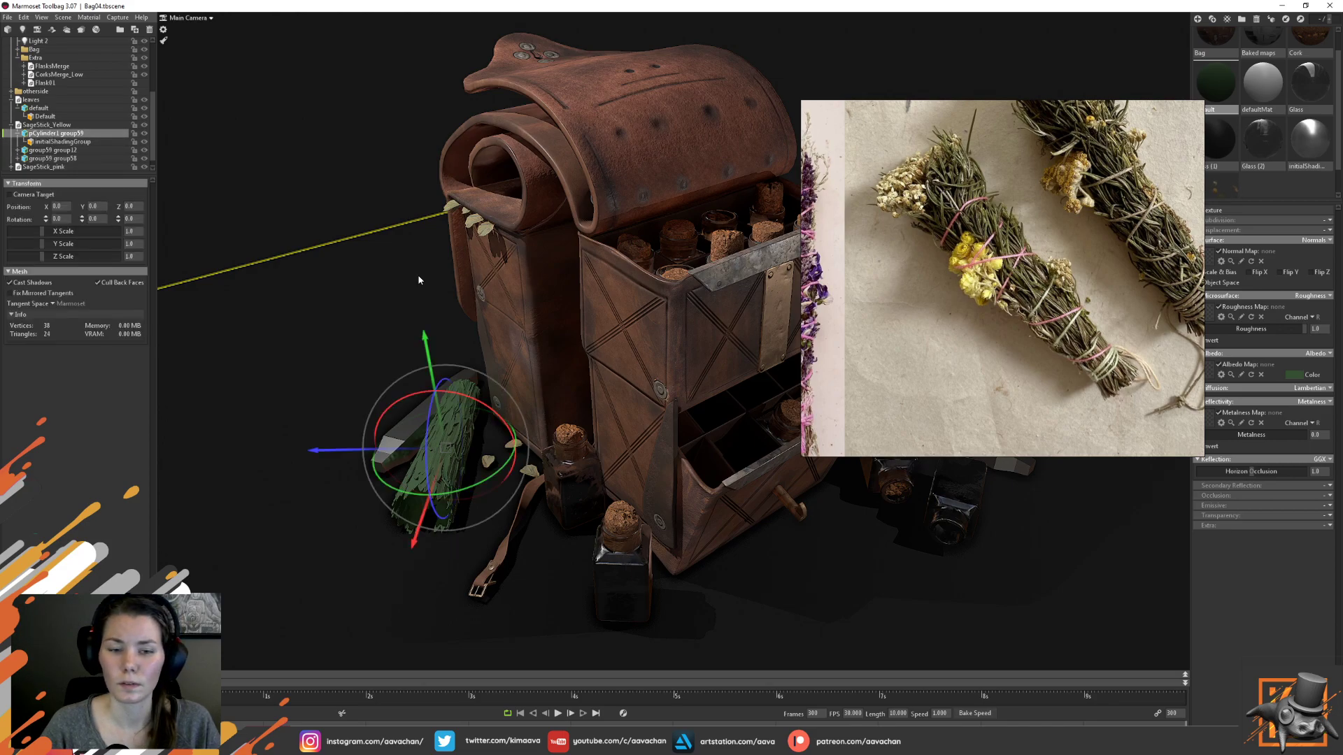
click(46, 125)
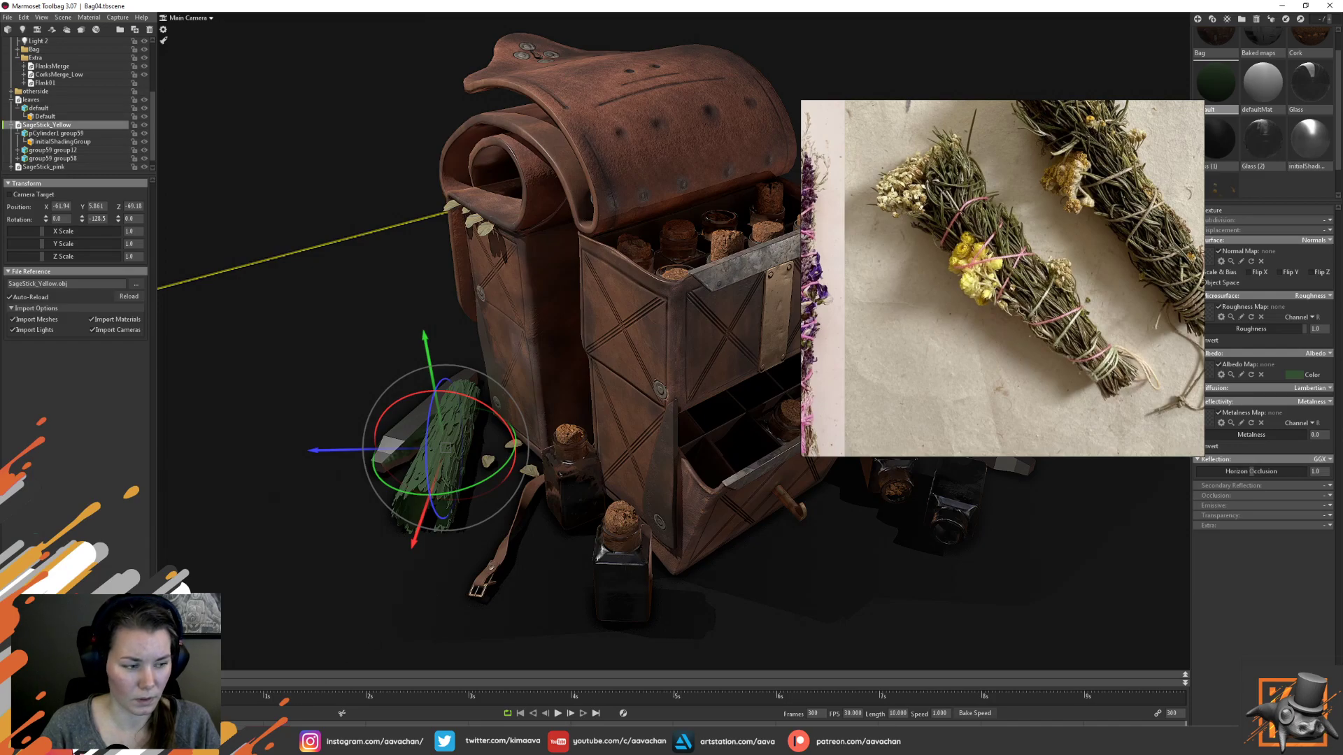
Switch to Maya, combine pCylinder1, group12 and group58 into one mesh and export it over SageStick_Yellow.obj
key(alt+Tab)
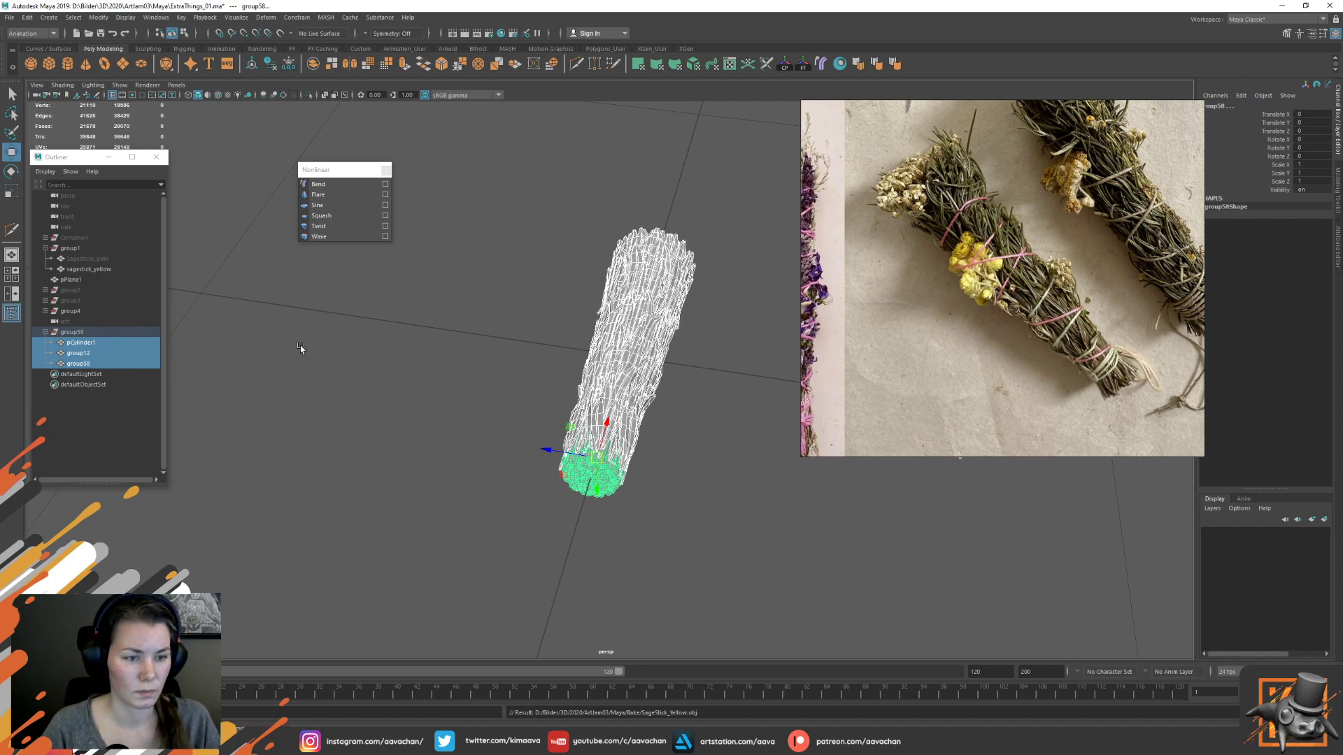
shift+right_drag(331, 344, 312, 524)
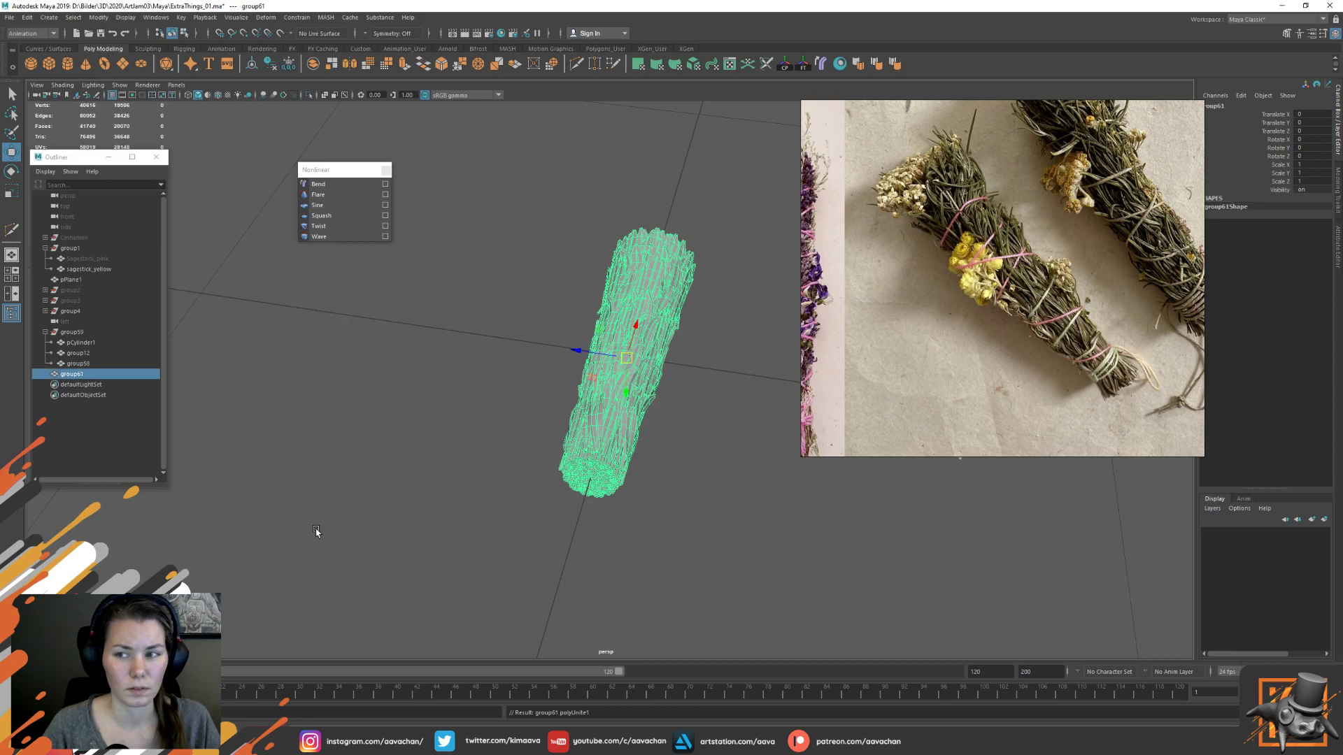
click(14, 18)
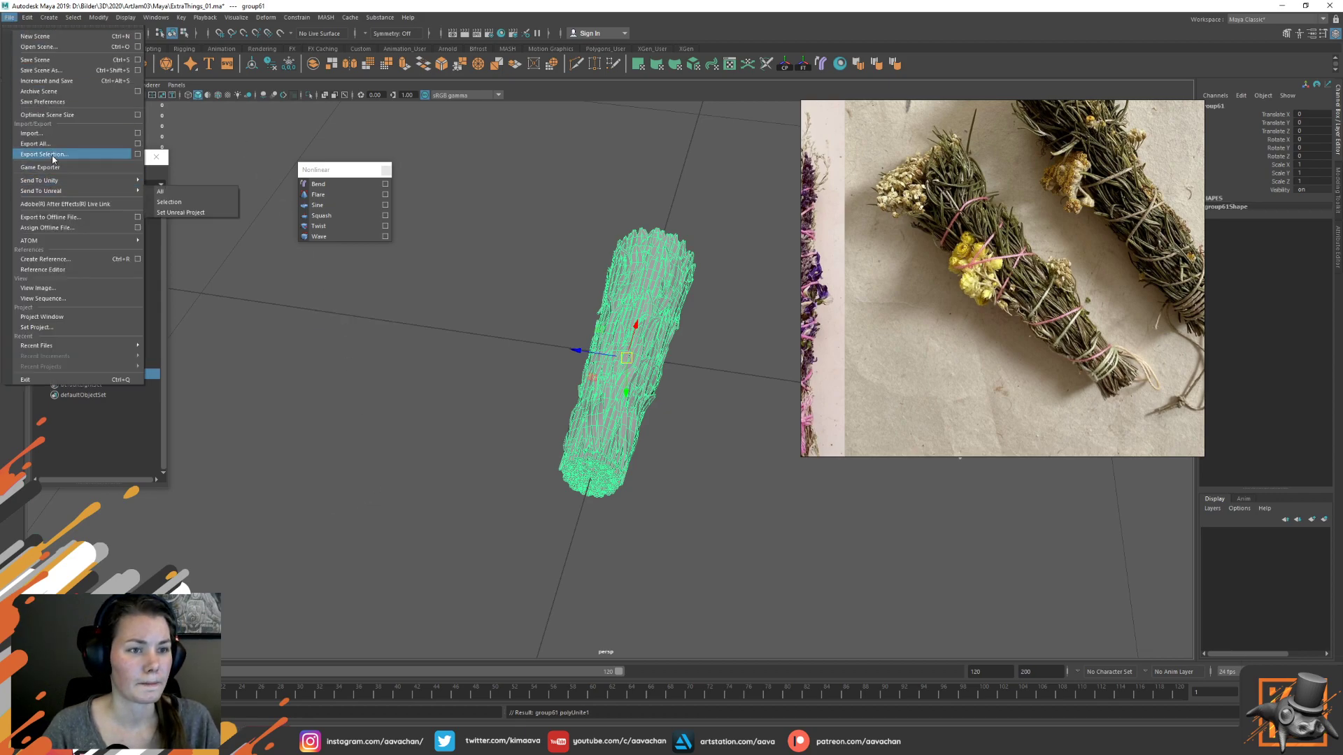
click(42, 157)
scroll(817, 648, down, 3)
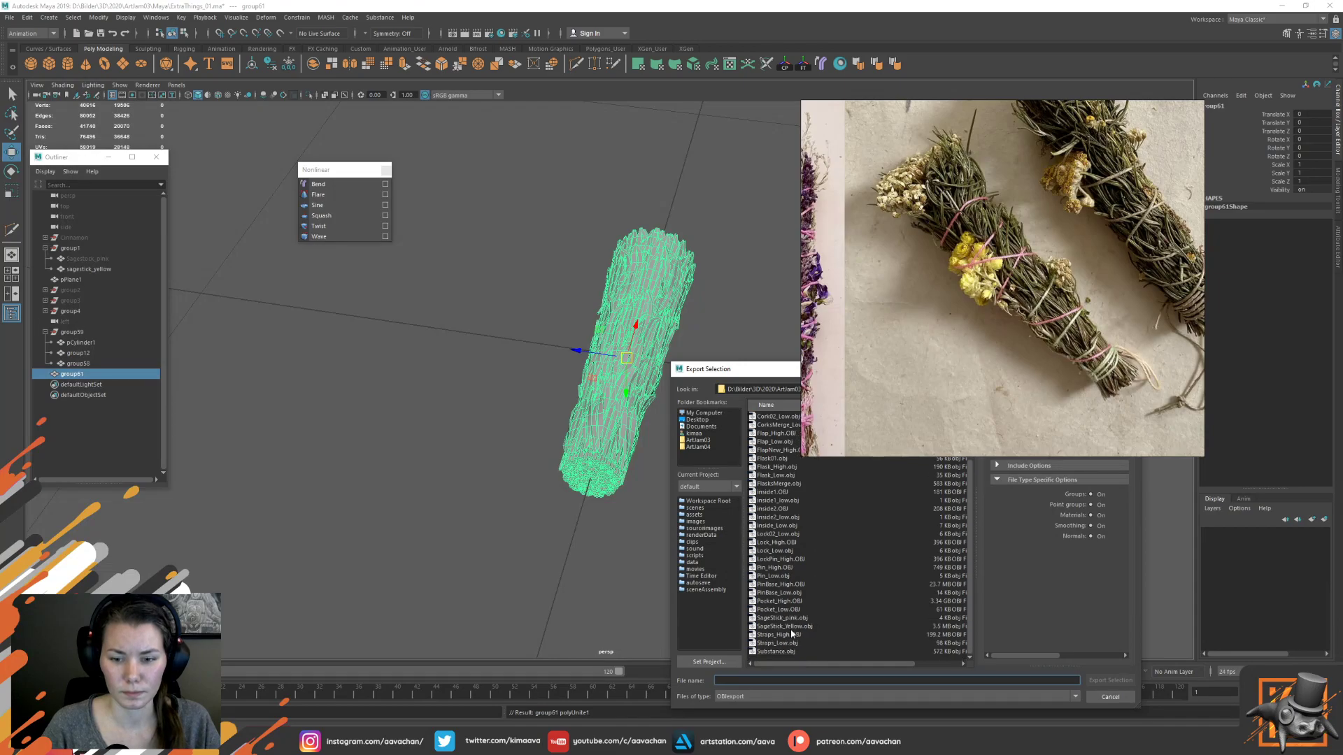
click(790, 627)
click(1111, 680)
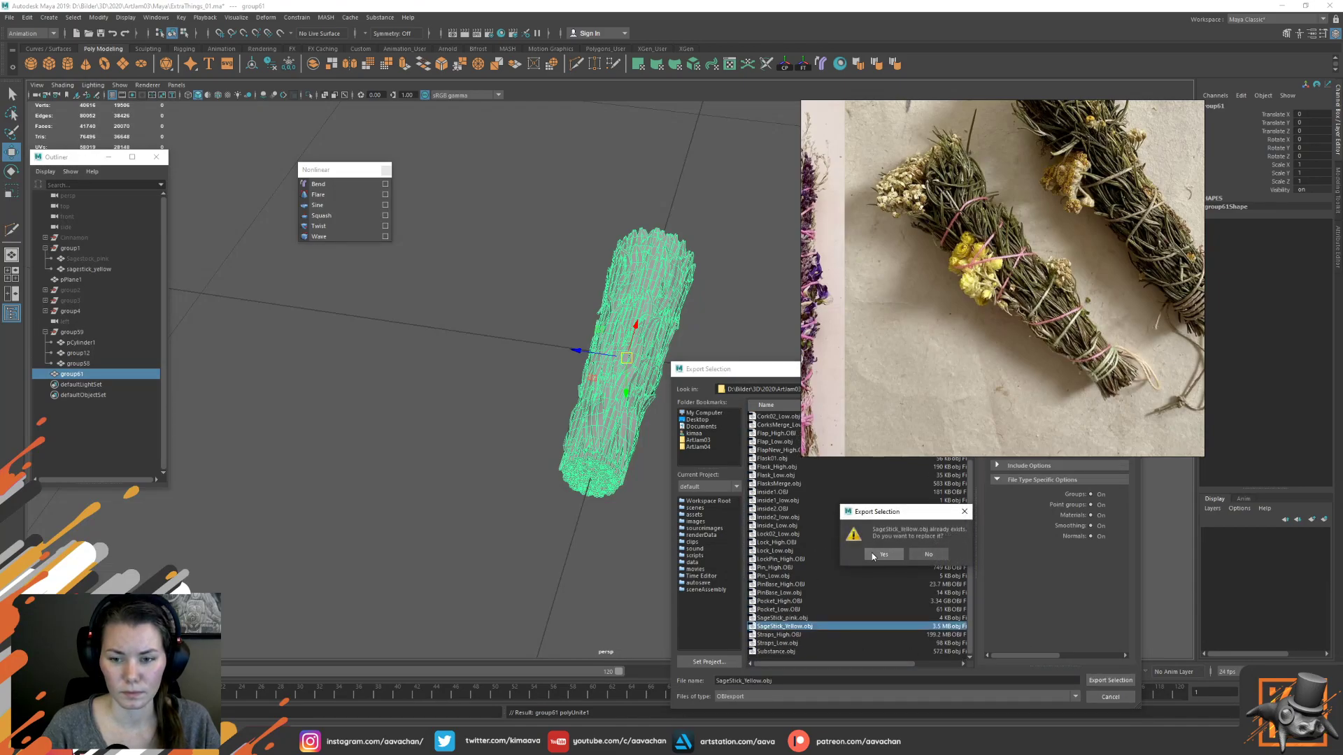
click(872, 552)
Switch to Marmoset Toolbag, tilt SageStick_Yellow to a Z rotation of 2.92 and apply the dark green material to it
key(alt+Tab)
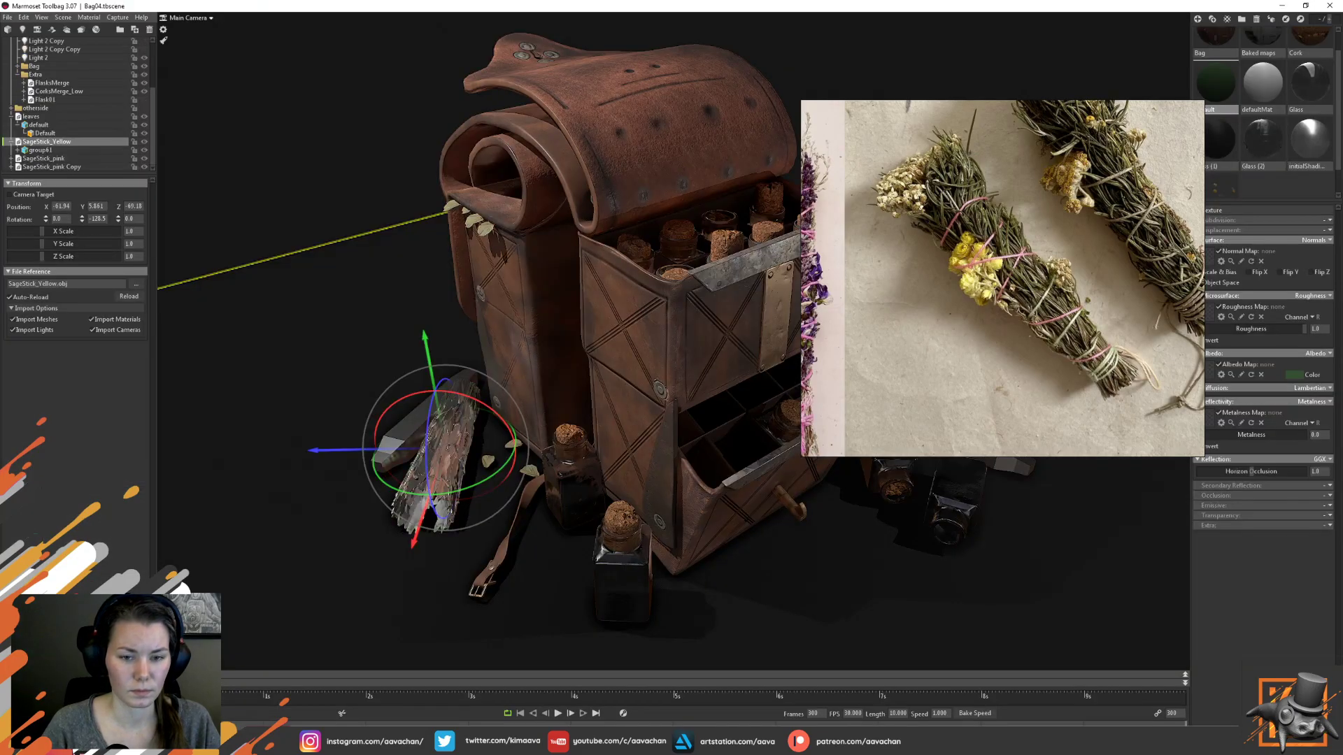
mouse_move(430, 494)
mouse_down()
mouse_move(428, 430)
mouse_move(428, 492)
mouse_up()
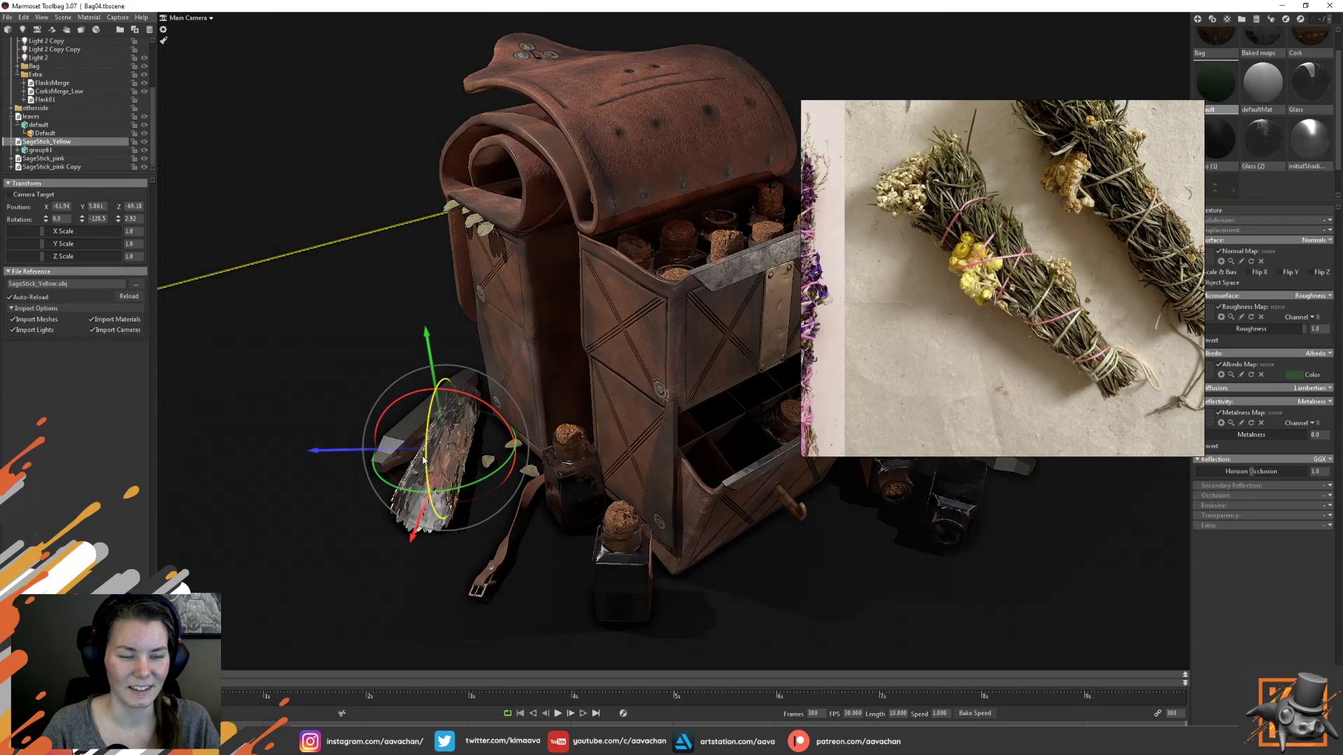
click(39, 150)
click(18, 149)
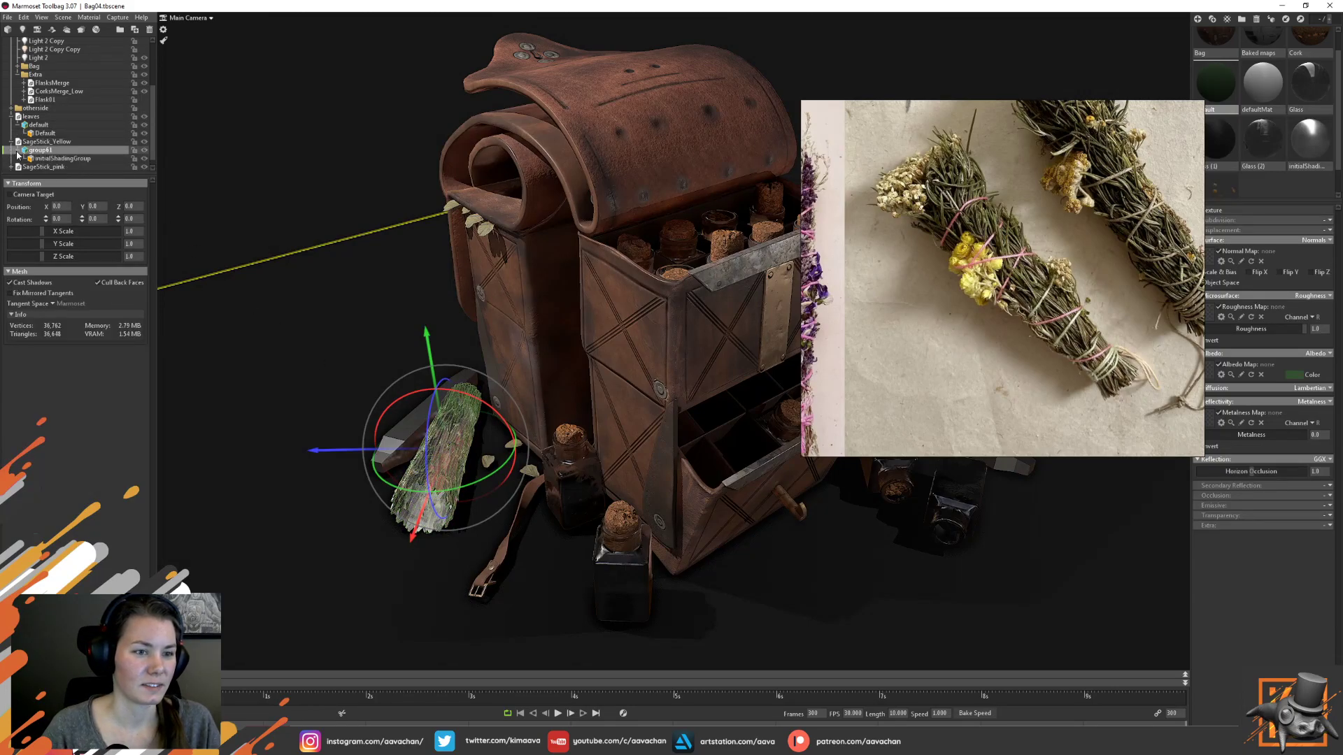
click(52, 295)
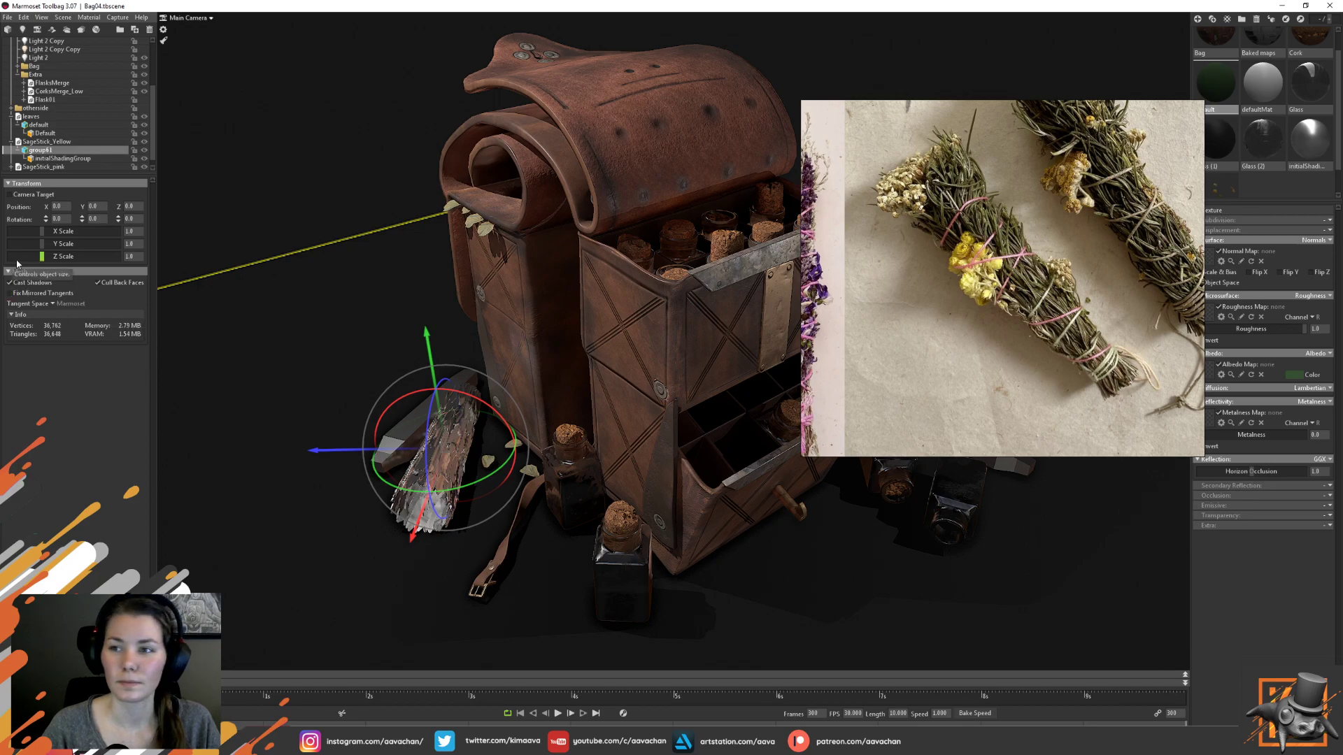
click(55, 143)
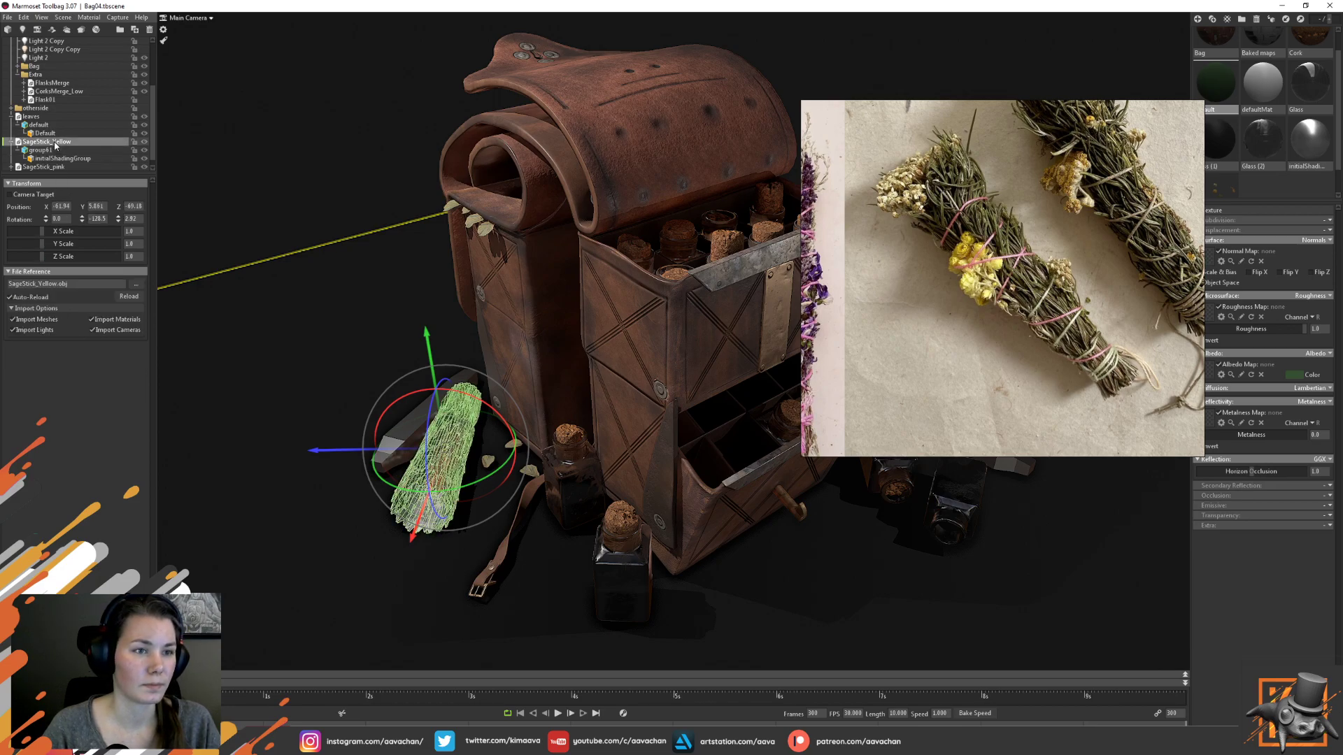
scroll(110, 165, down, 1)
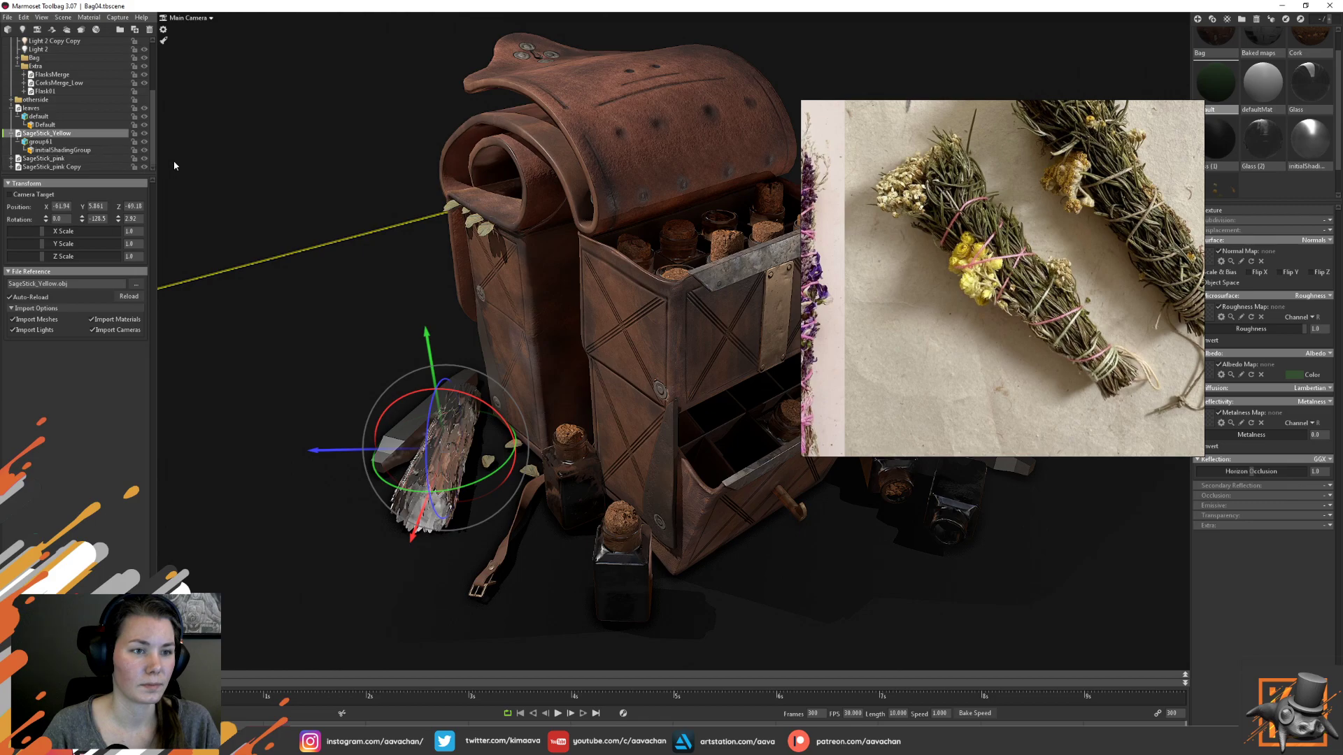
drag(1212, 82, 450, 452)
Switch to Maya and examine the combined sage stick mesh up close at both ends
click(332, 740)
click(693, 459)
scroll(606, 517, up, 5)
click(574, 536)
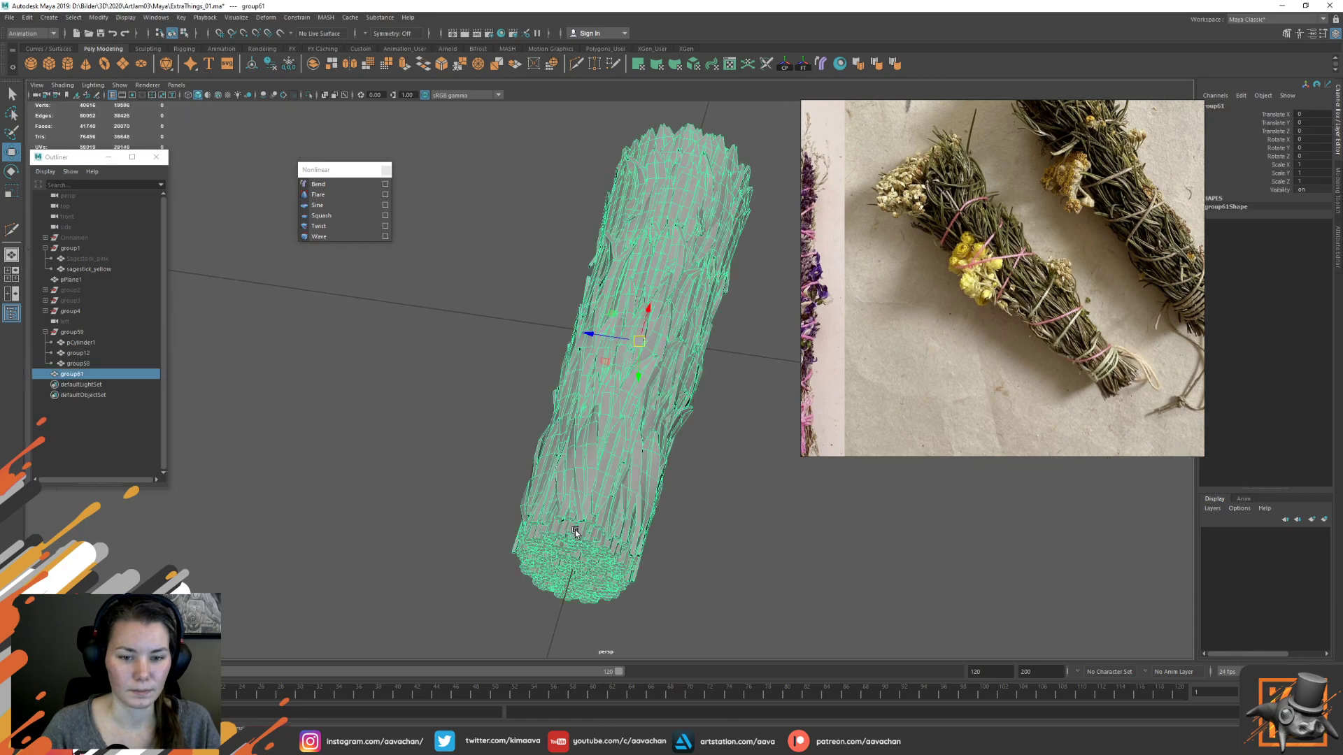
shift+right_drag(614, 440, 740, 688)
scroll(727, 615, up, 2)
alt+middle_drag(683, 607, 710, 459)
alt+right_drag(553, 465, 804, 525)
alt+drag(615, 465, 536, 481)
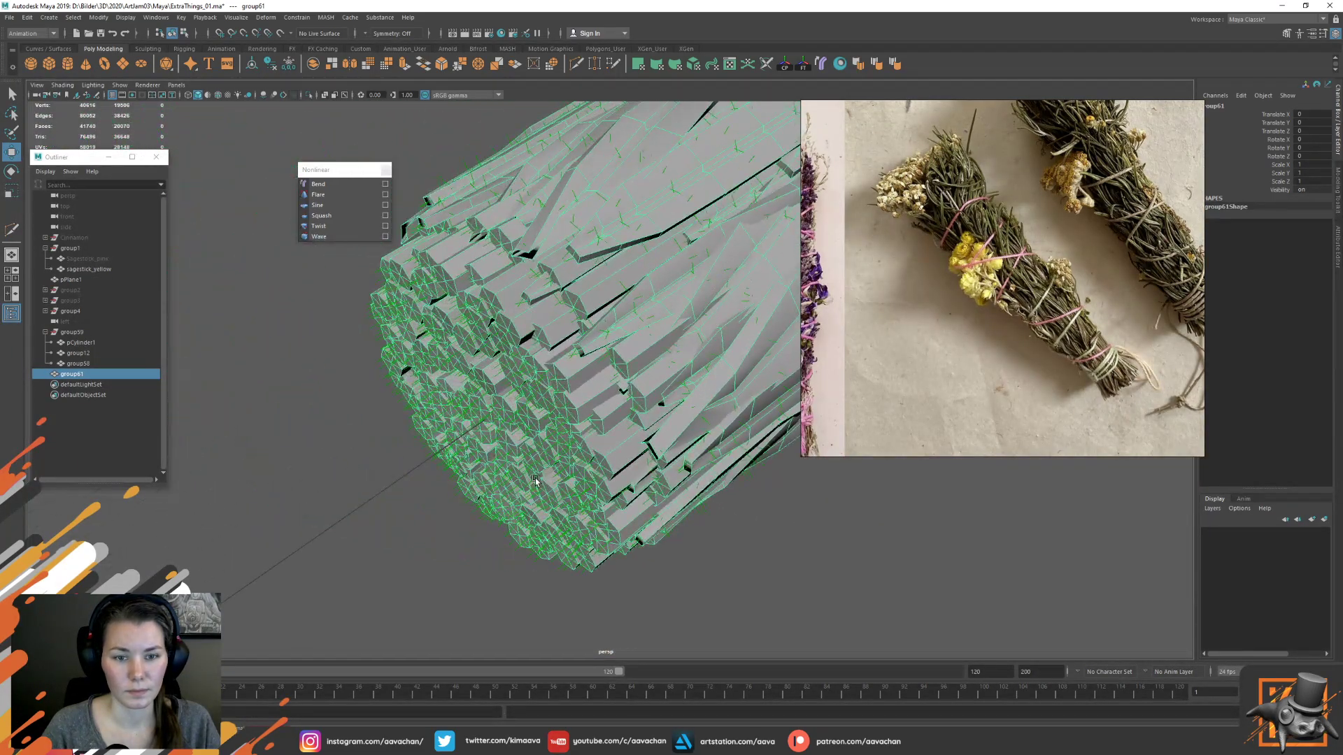
alt+right_drag(473, 435, 509, 412)
alt+drag(510, 411, 455, 438)
Turn off the smooth preview of the sagestick_yellow core mesh and move it sideways out of the leaves
click(522, 342)
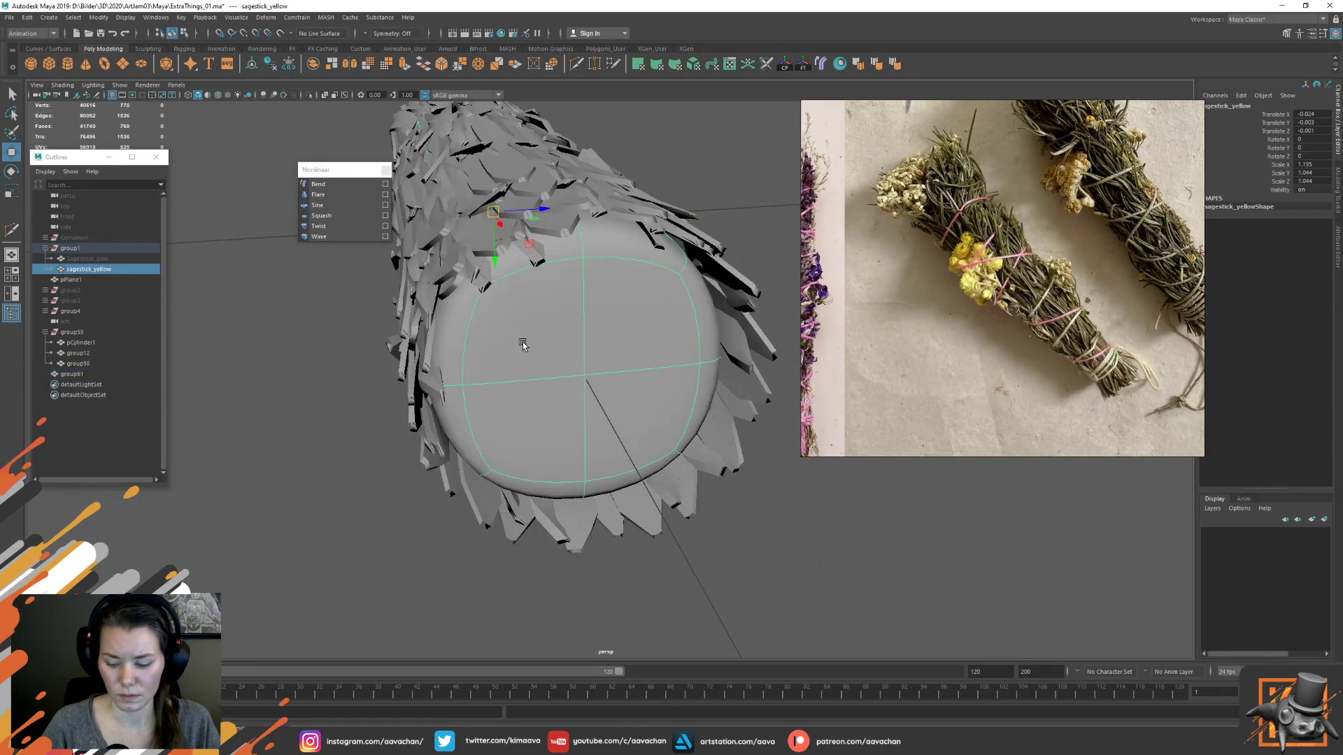
key(1)
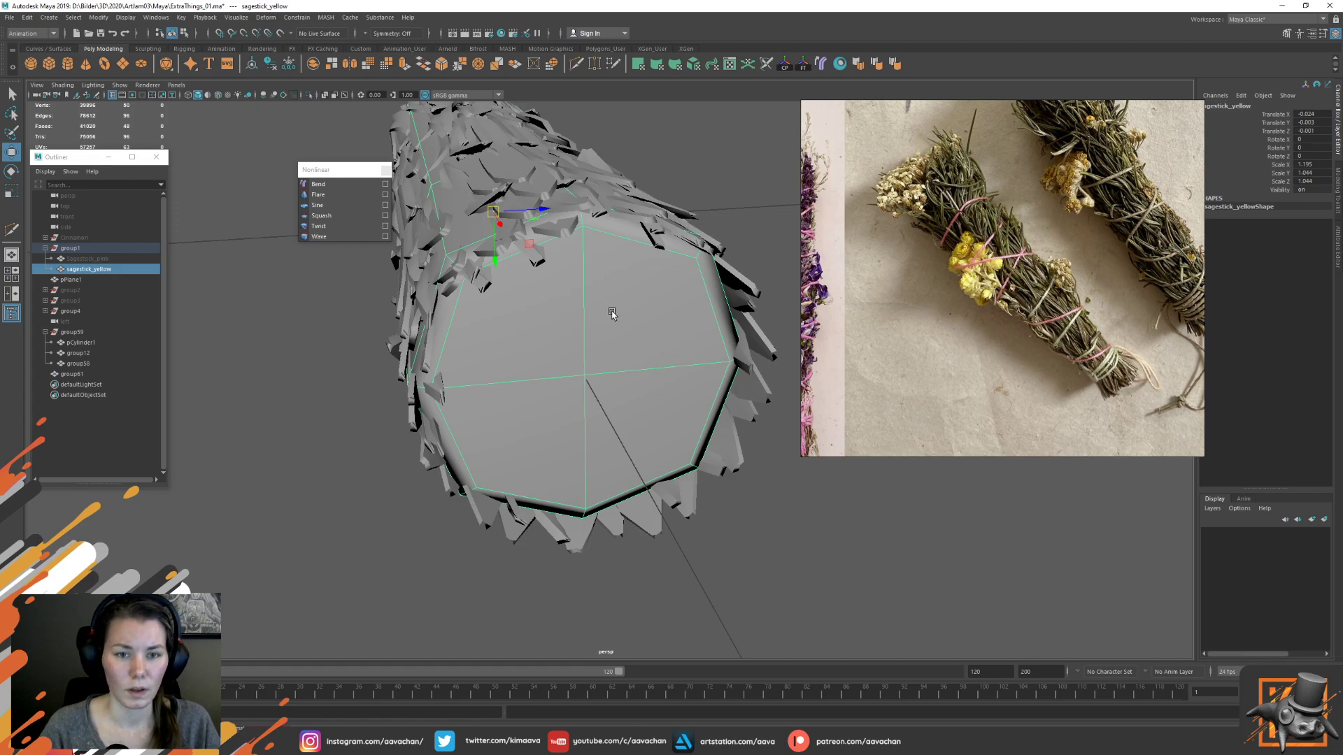
drag(524, 215, 769, 240)
Delete the pCylinder1 mesh from group59
click(93, 352)
click(95, 343)
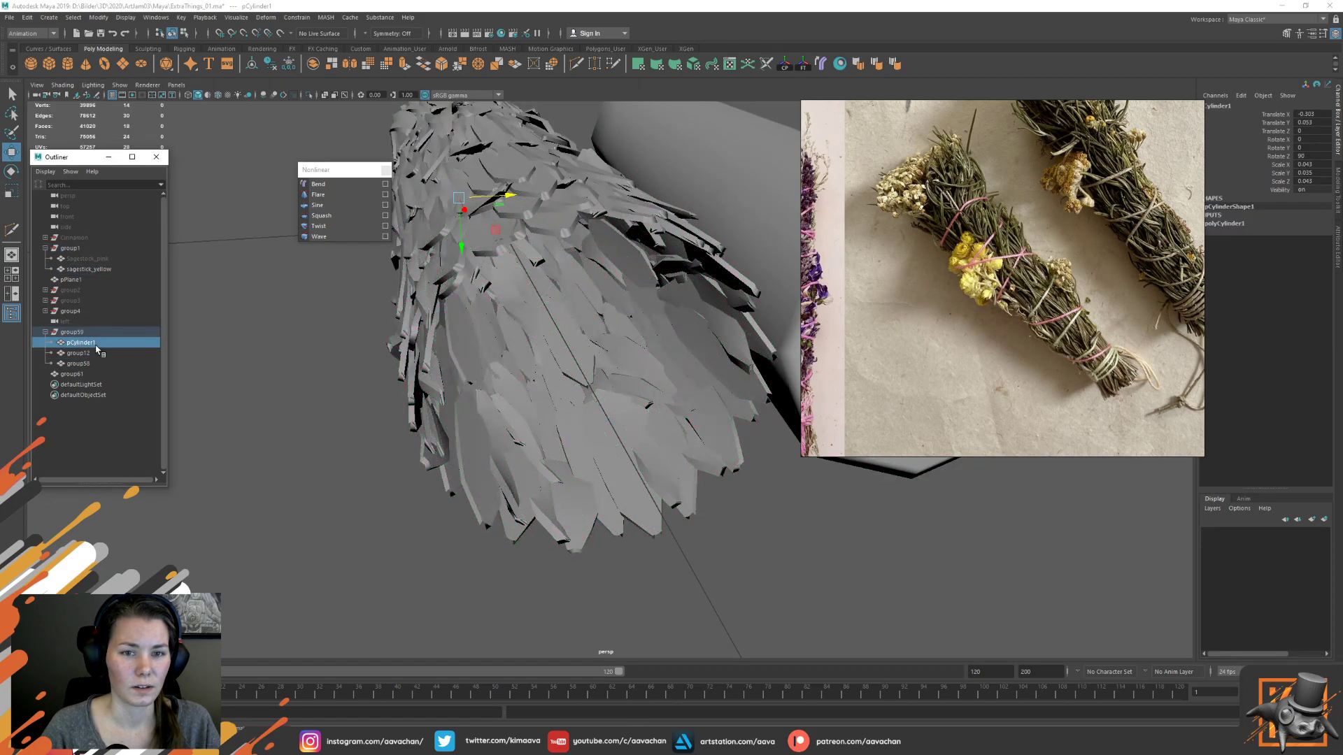
alt+drag(461, 382, 521, 338)
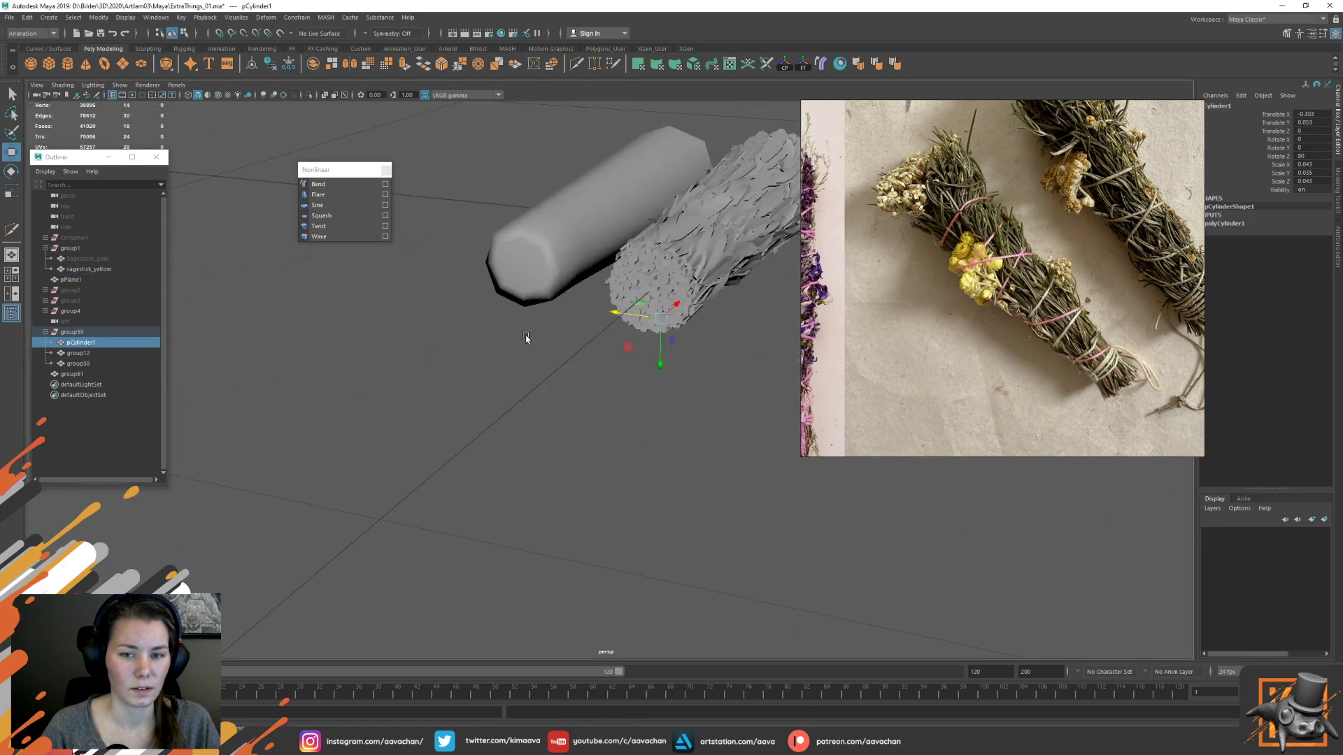
drag(679, 304, 570, 342)
key(Delete)
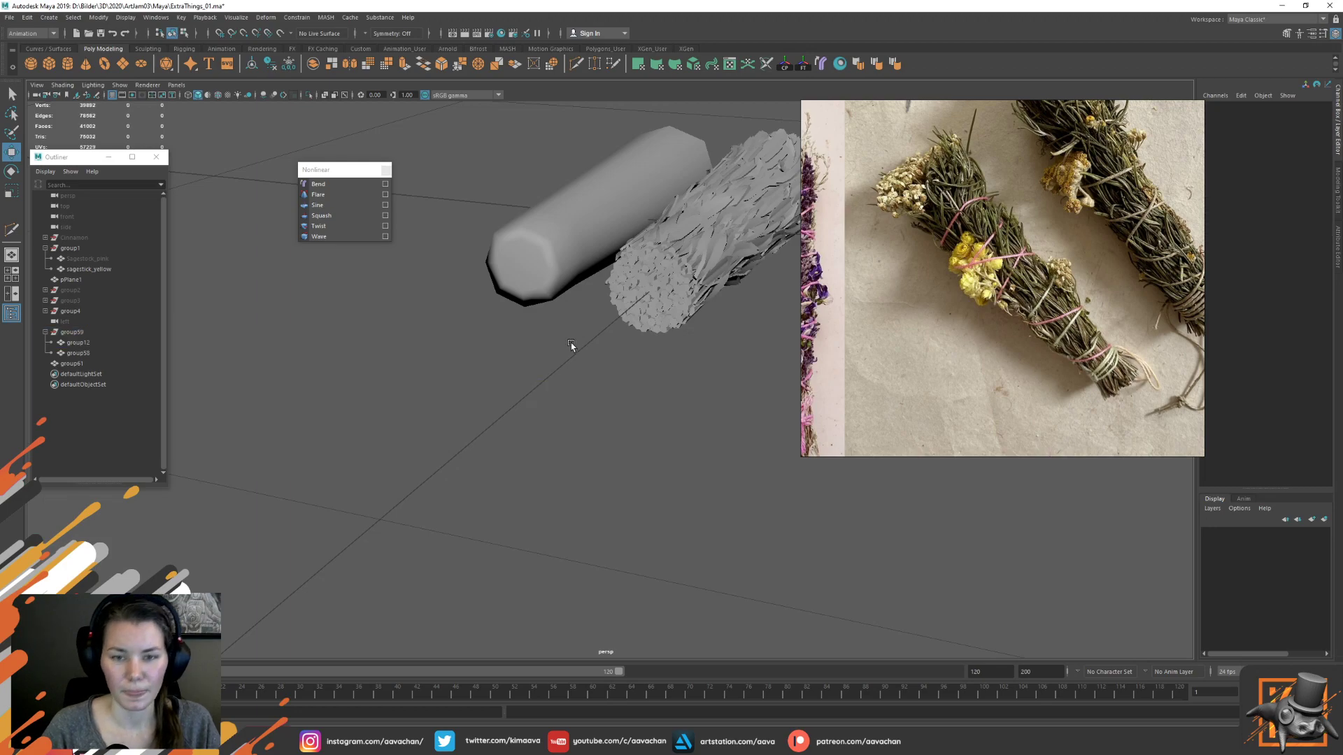
Compare the core mesh with the leaf groups and delete the combined mesh group61
click(567, 248)
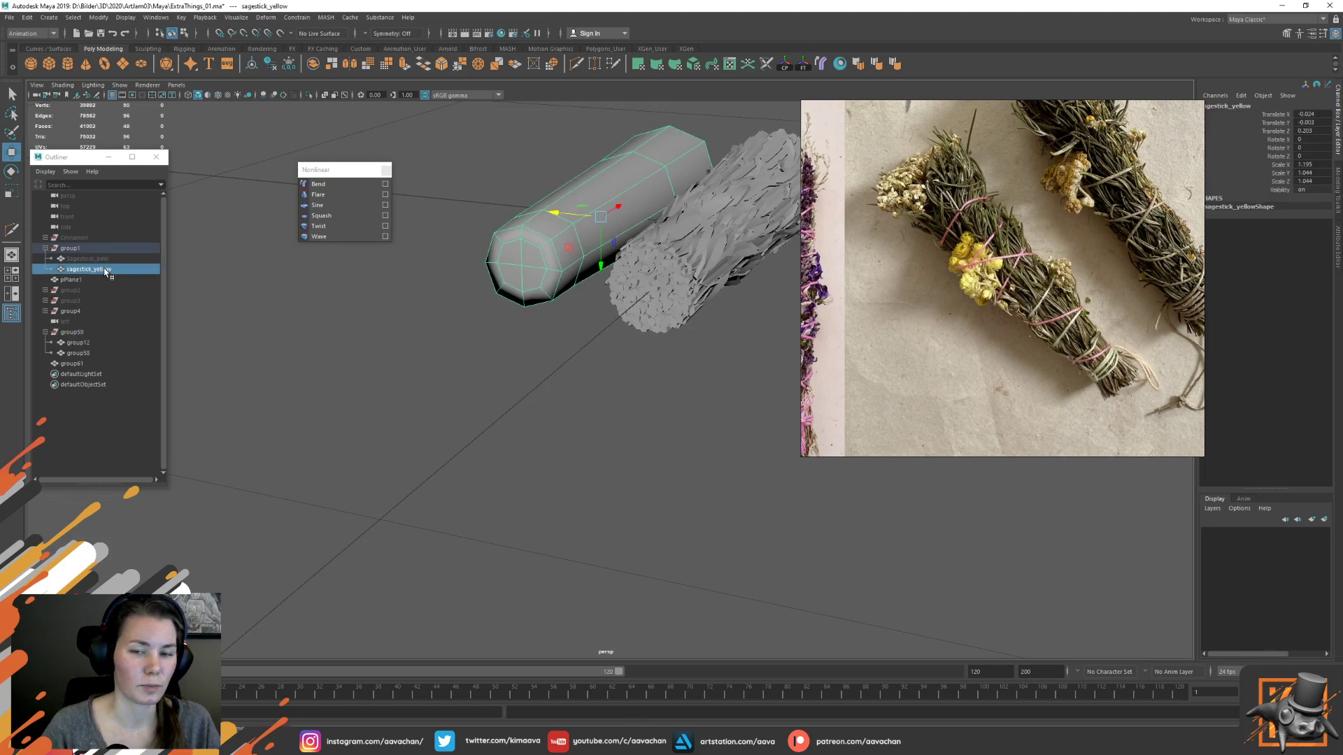
click(75, 364)
click(89, 342)
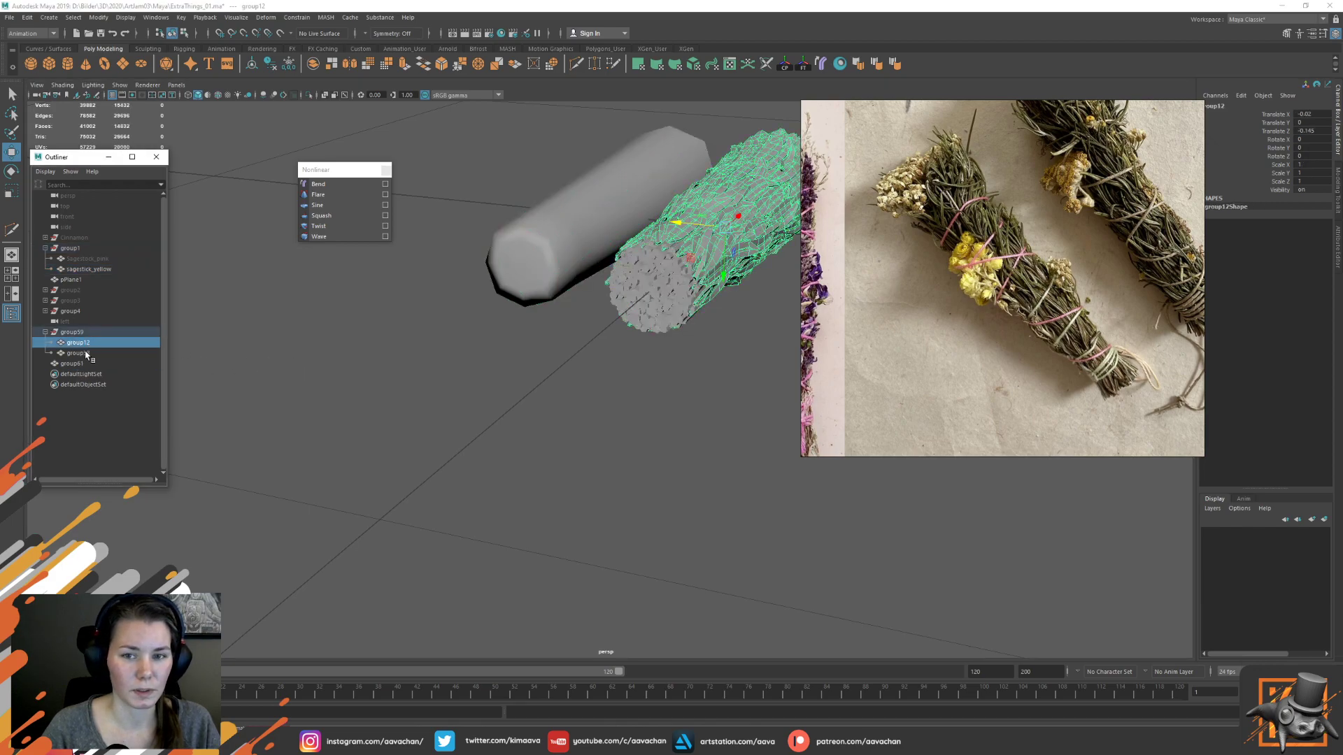
click(83, 364)
key(Delete)
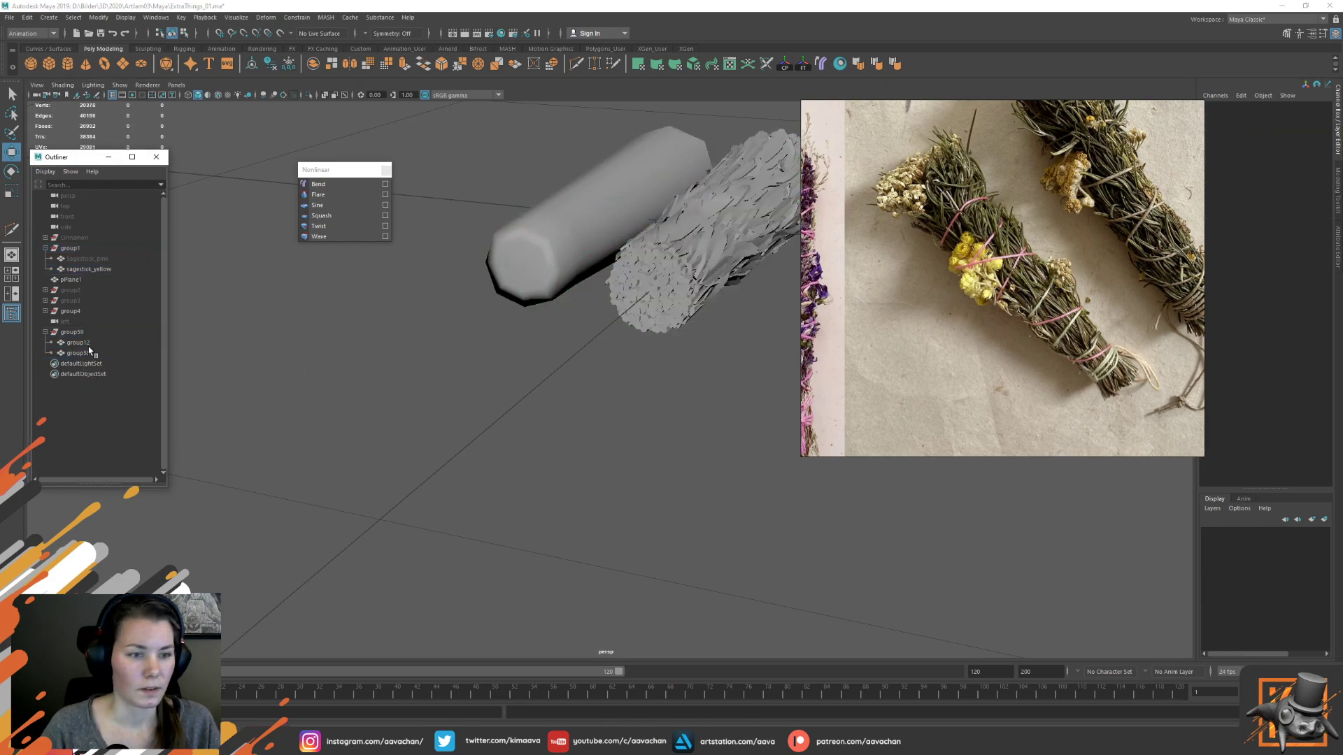
Select group12, group58 and sagestick_yellow together, then clear the selection and check the stick from its end
click(87, 344)
ctrl+click(83, 354)
ctrl+click(99, 272)
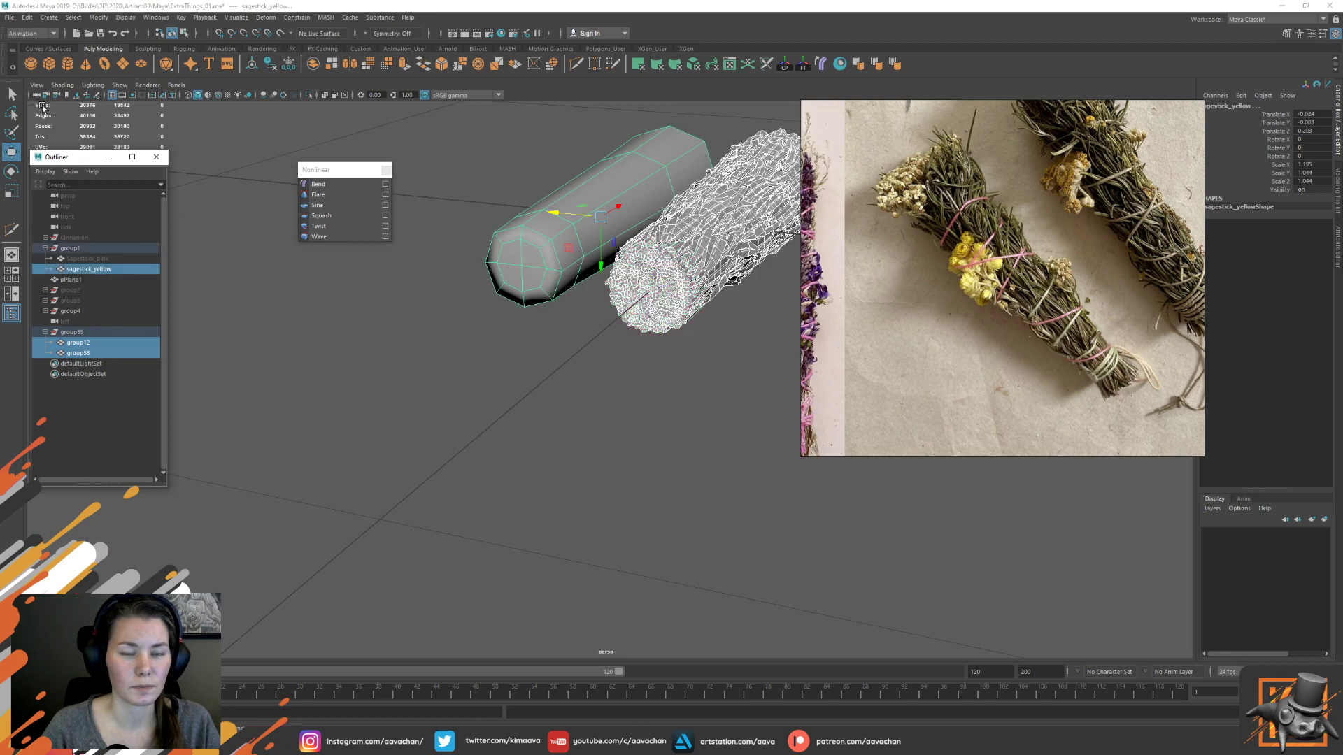
click(459, 387)
alt+drag(580, 375, 664, 333)
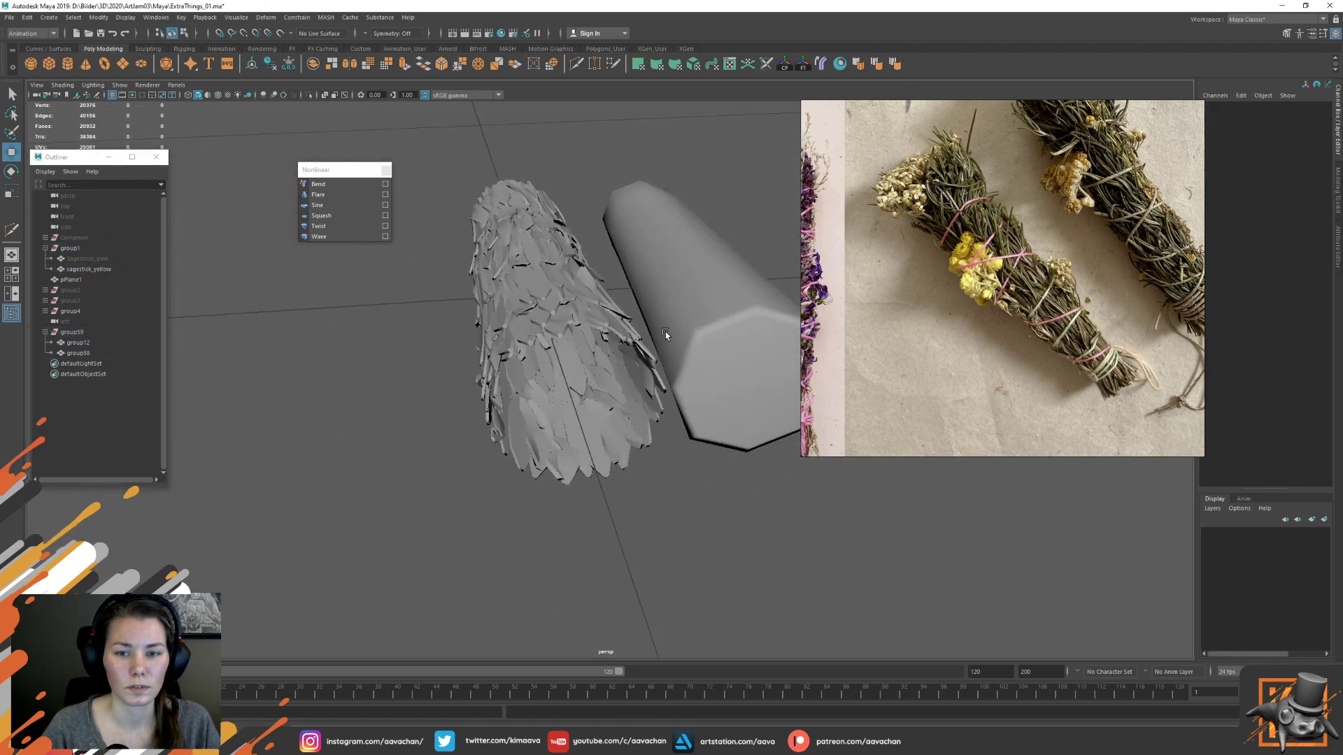
click(666, 334)
Undo the mesh deletions and the sideways move of the sagestick_yellow core
key(ctrl+z)
key(ctrl+z)
key(ctrl+z)
key(ctrl+z)
key(ctrl+z)
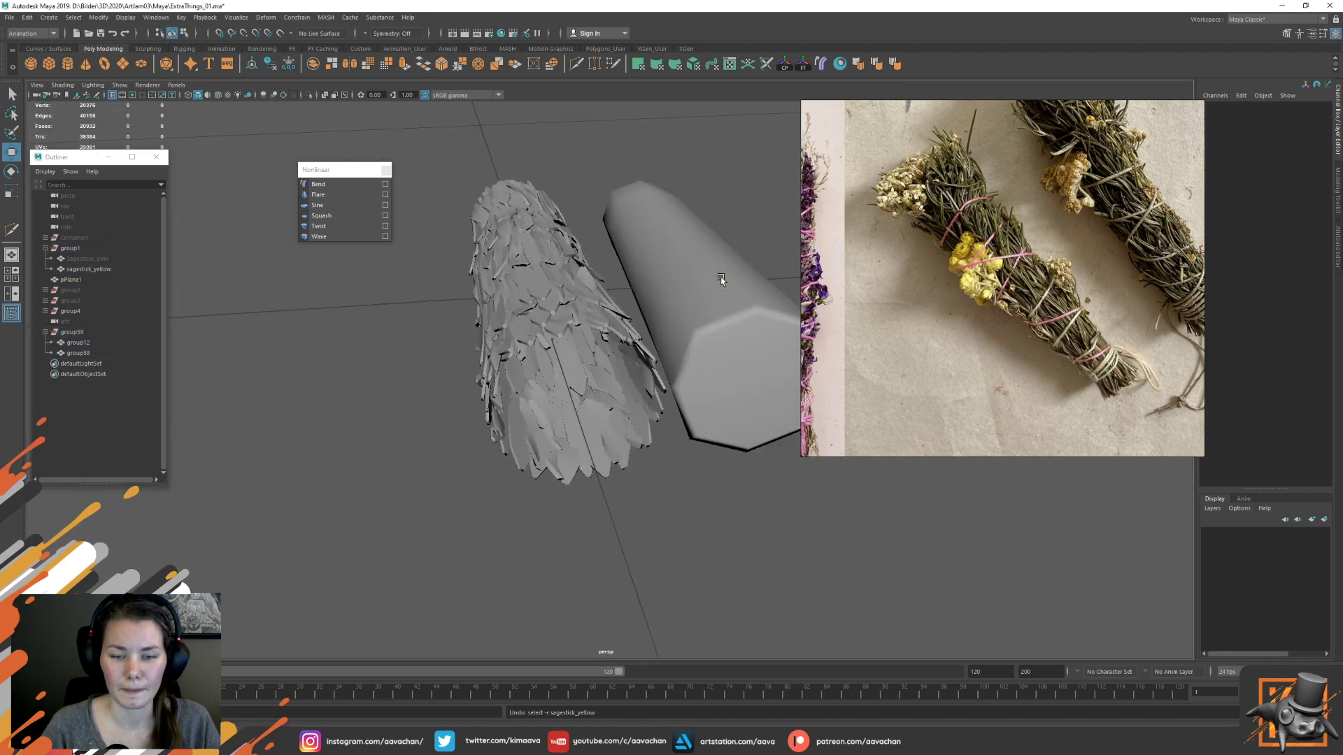
key(ctrl+z)
key(ctrl+z)
key(ctrl+z)
key(ctrl+z)
key(ctrl+z)
key(ctrl+z)
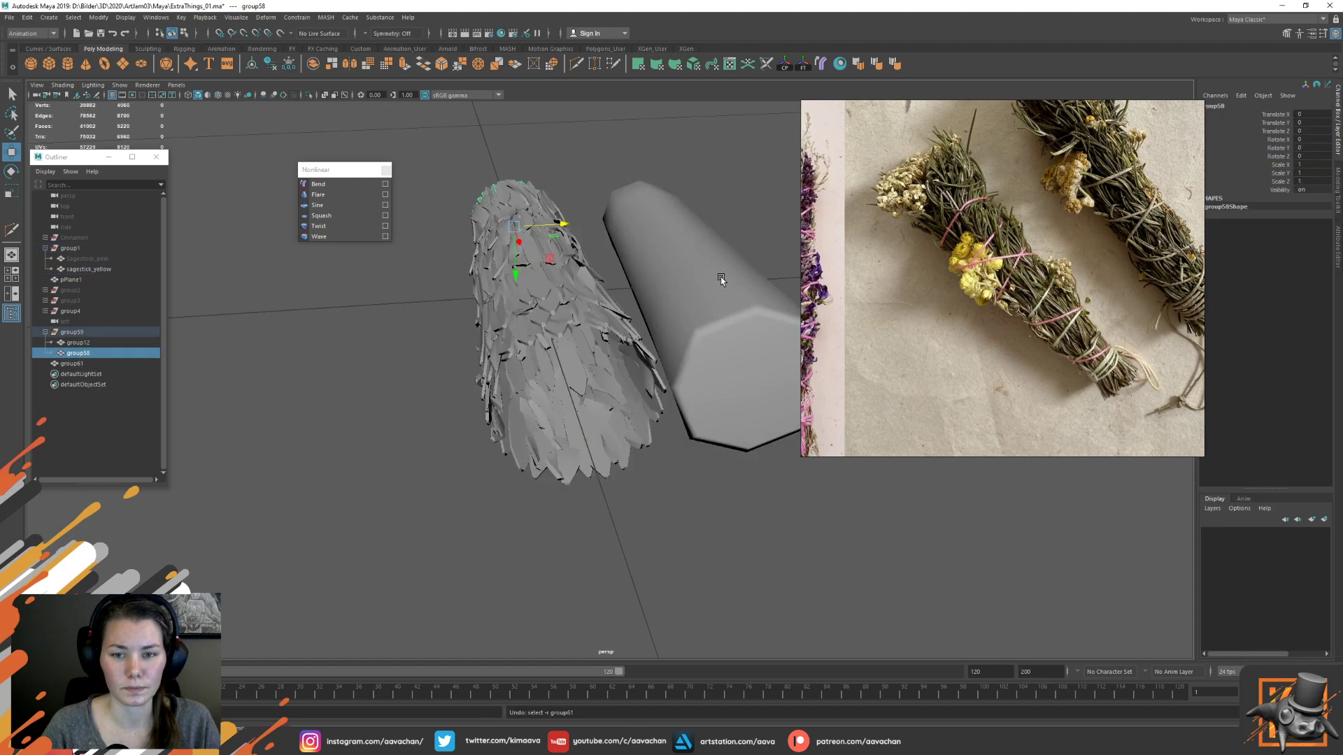
key(ctrl+z)
key(ctrl+z)
key(ctrl+z)
key(ctrl+z)
key(ctrl+z)
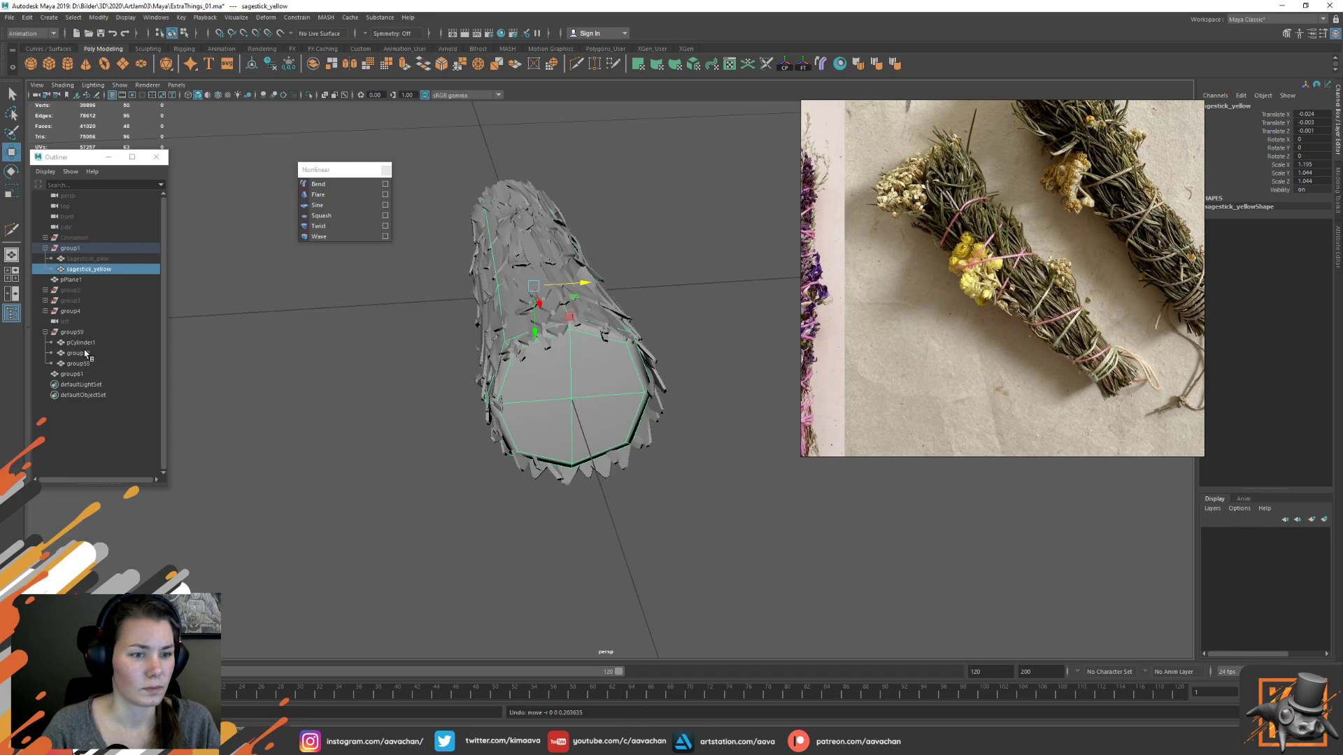
Delete the combined mesh group61 and the pCylinder1 mesh, keeping the sagestick_yellow core in place inside the leaves
click(74, 375)
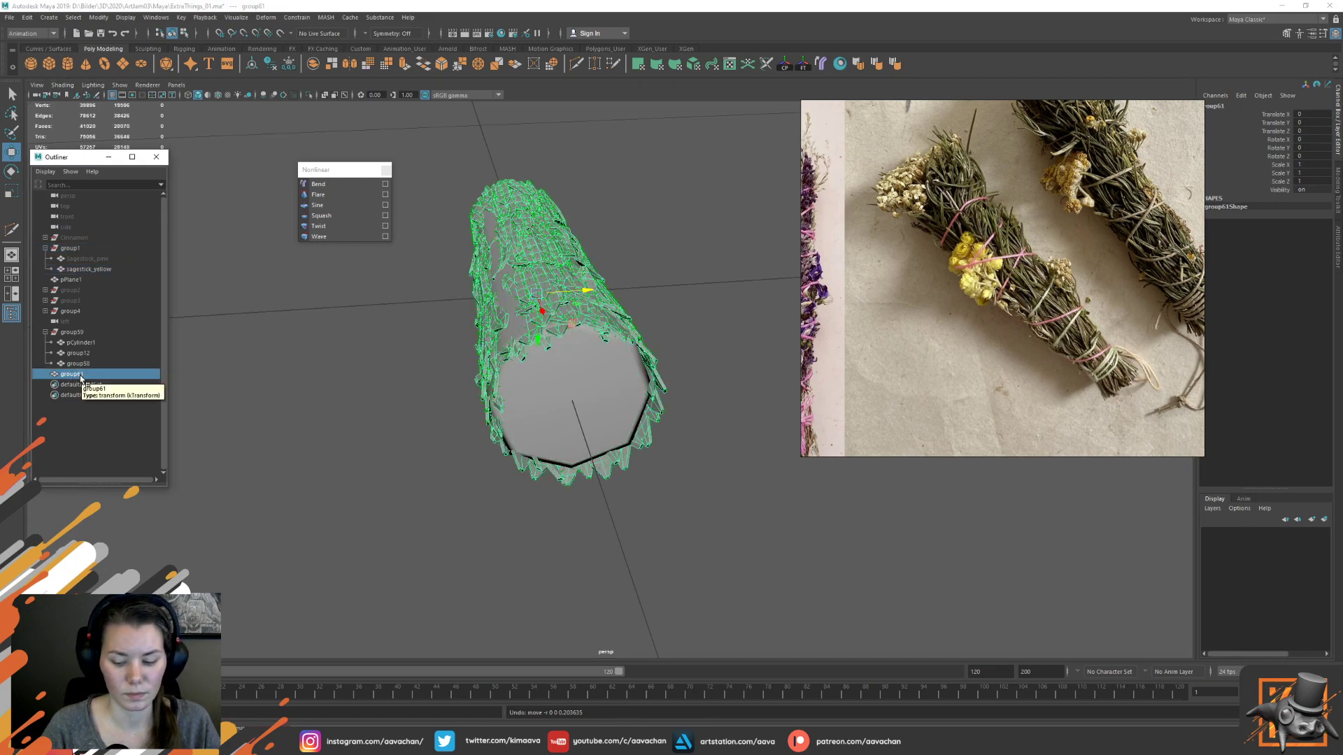
key(Delete)
click(80, 343)
click(79, 354)
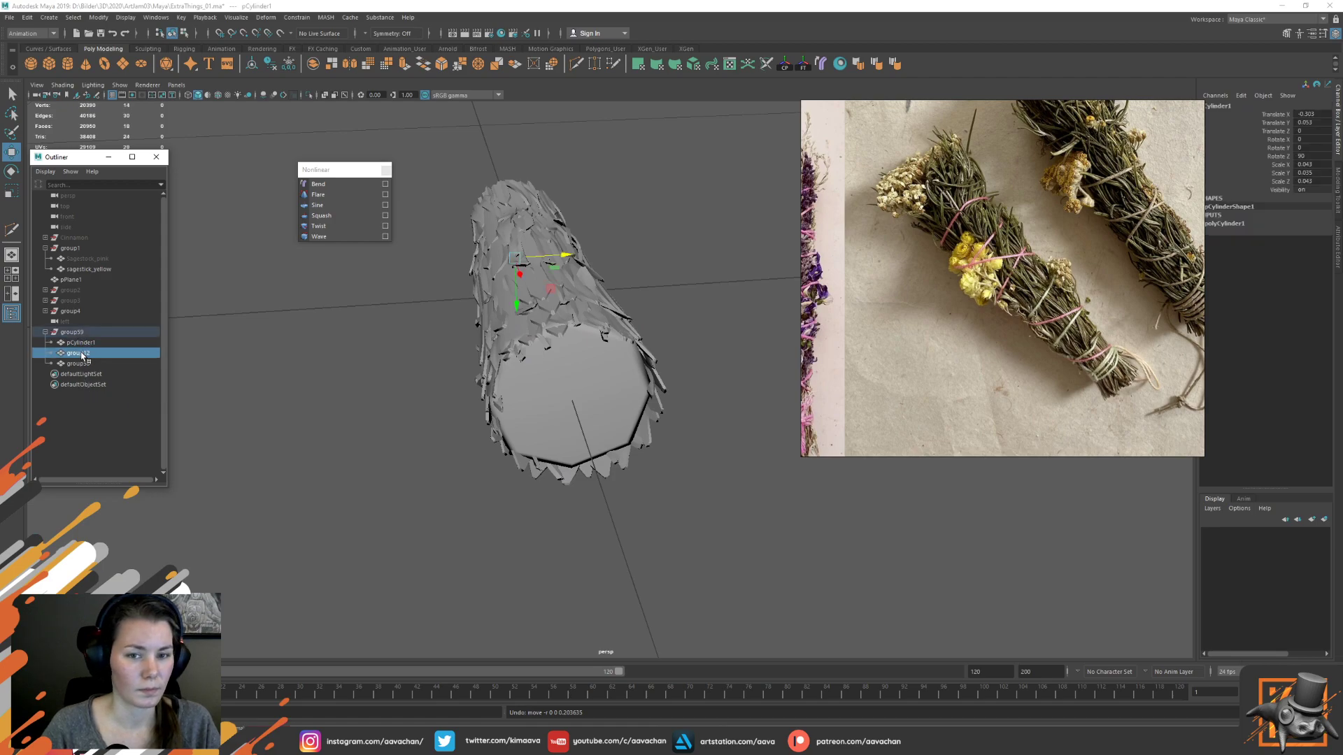
click(80, 363)
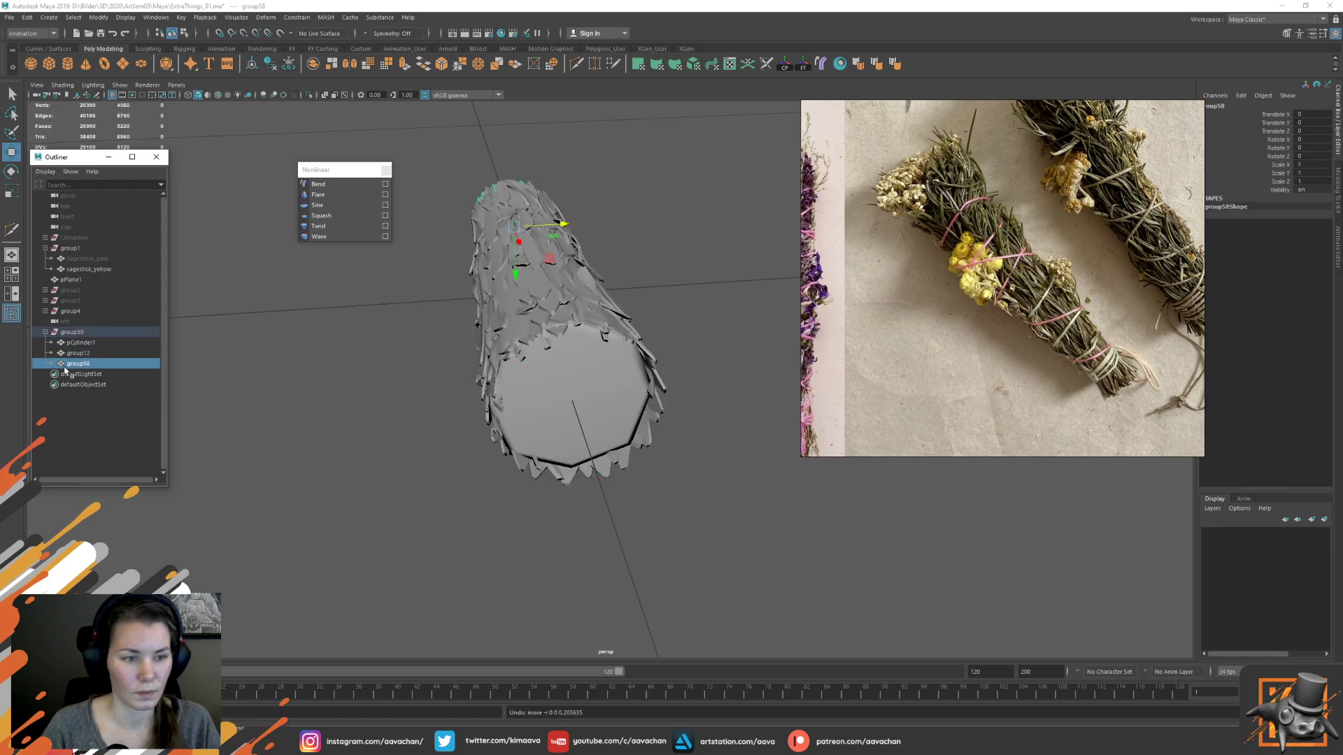
click(78, 342)
key(Delete)
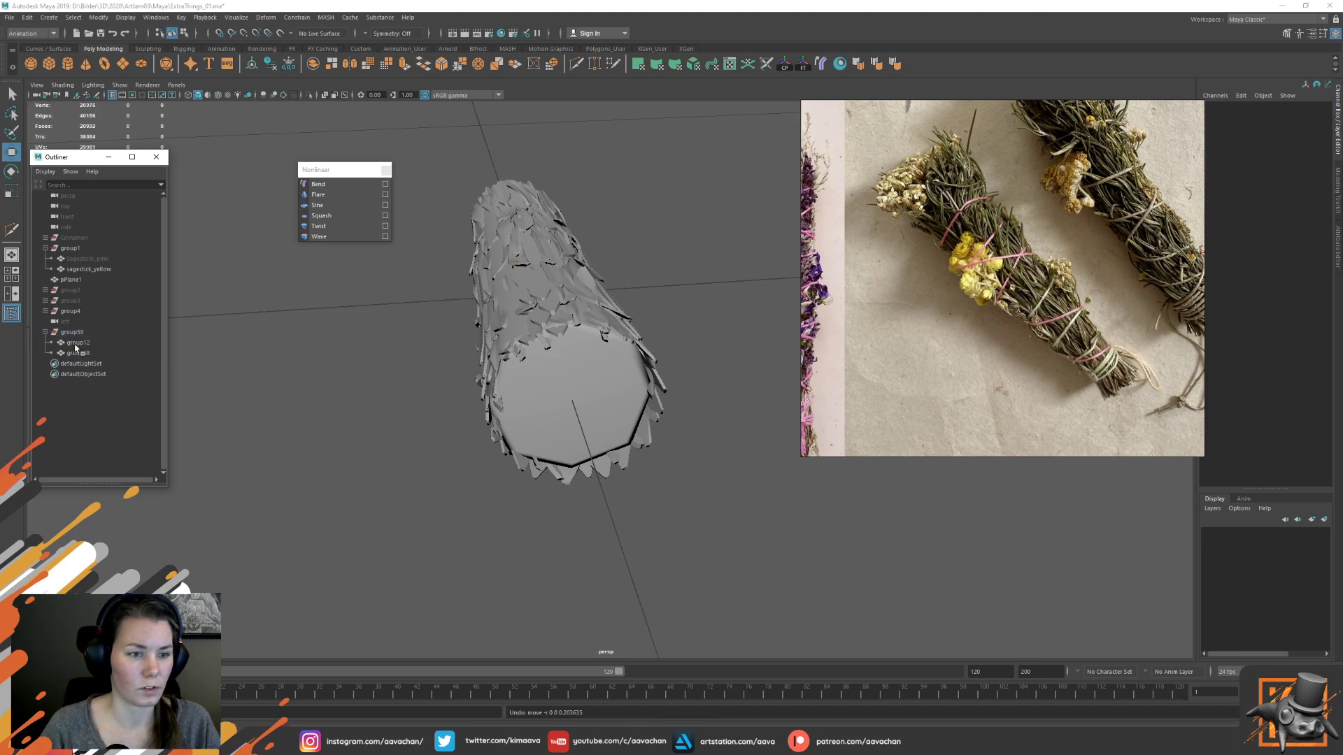
Export group12, group58 and sagestick_yellow together as OBJ, overwriting the existing SageStick_Yellow.obj
click(76, 344)
ctrl+click(78, 353)
ctrl+click(94, 269)
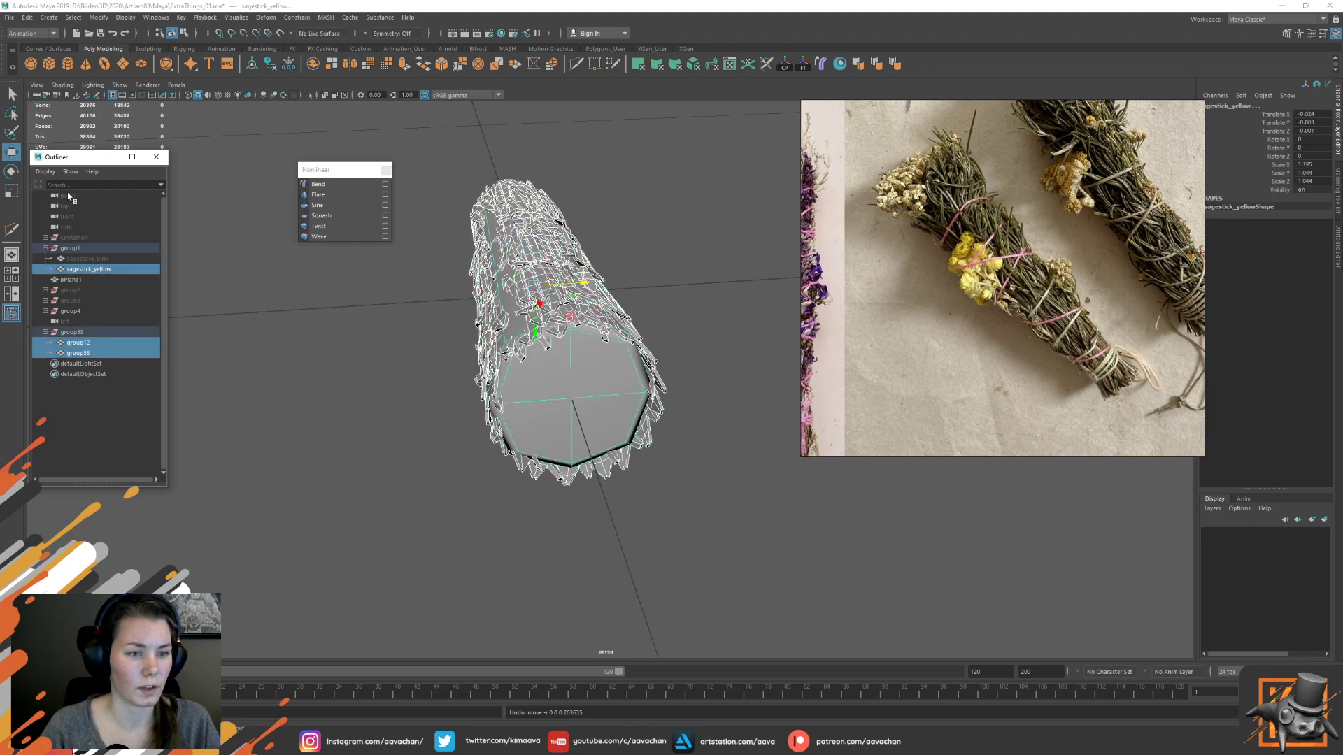
click(12, 19)
click(44, 154)
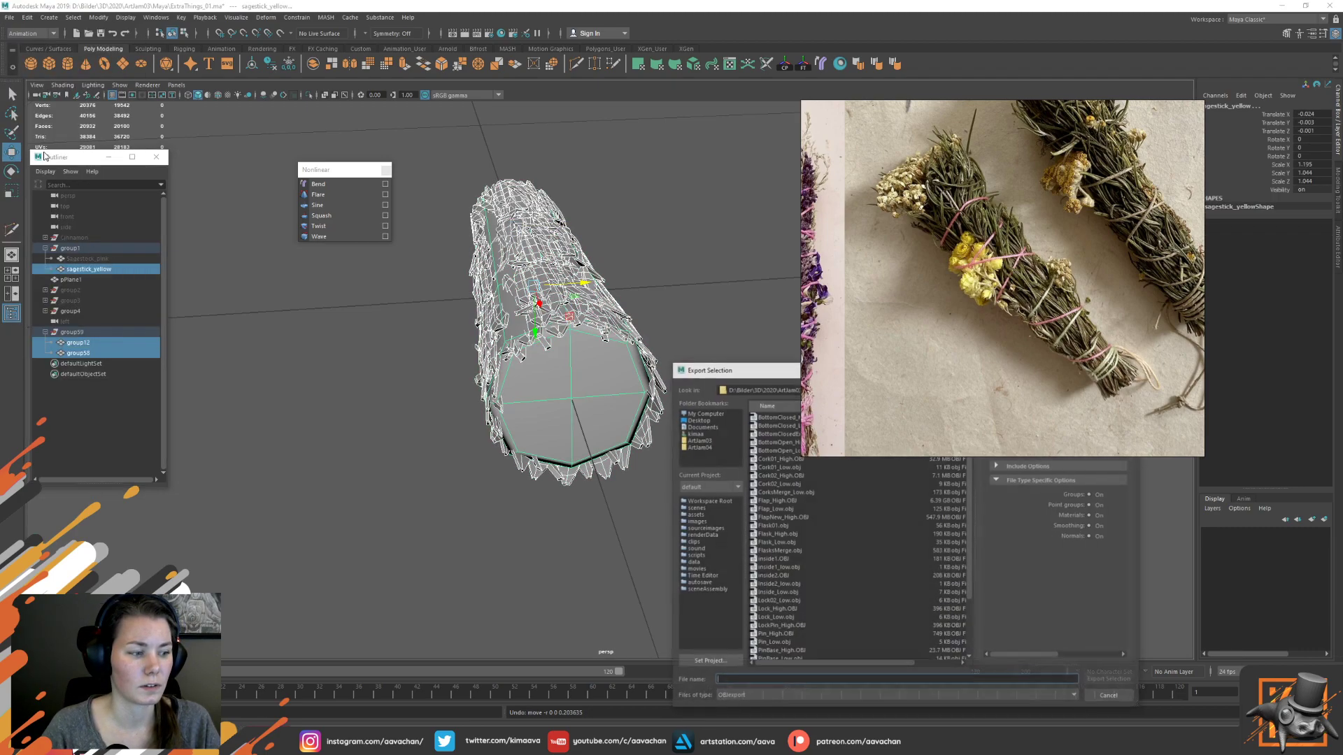
scroll(811, 656, down, 3)
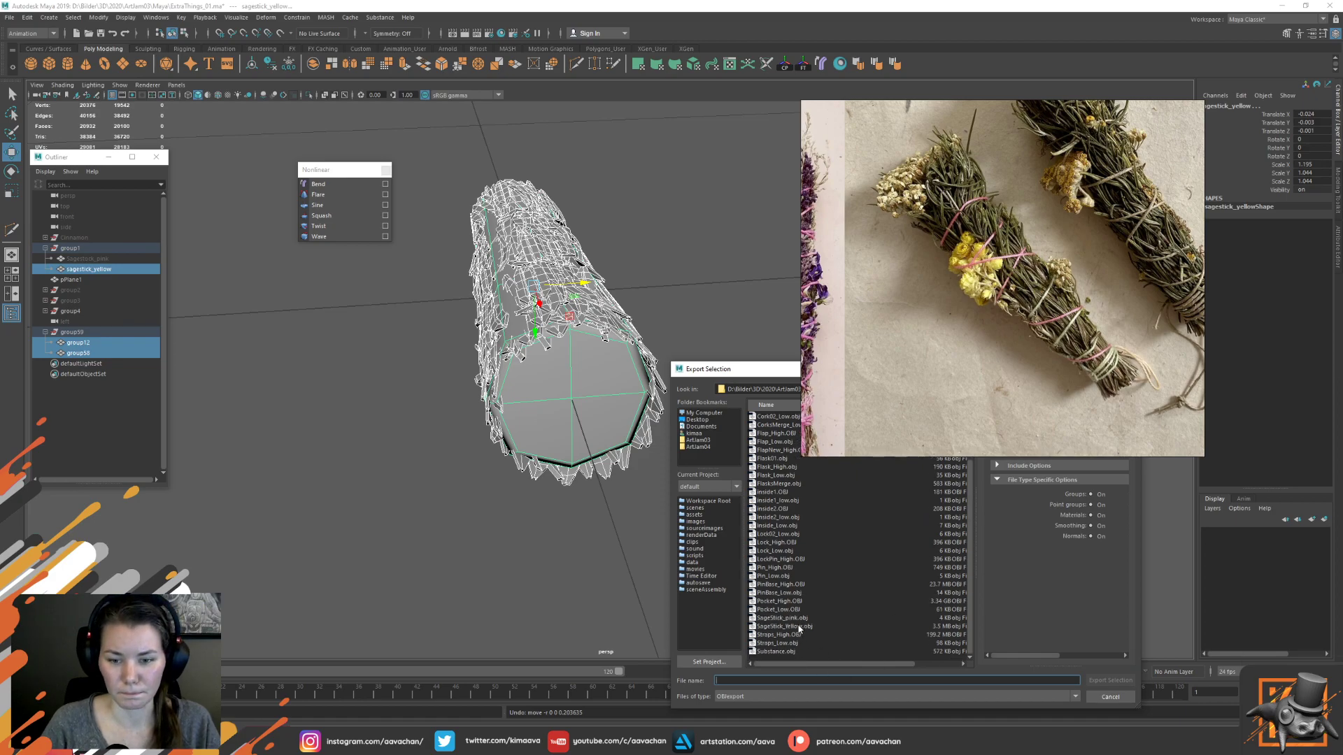
double_click(800, 628)
click(887, 558)
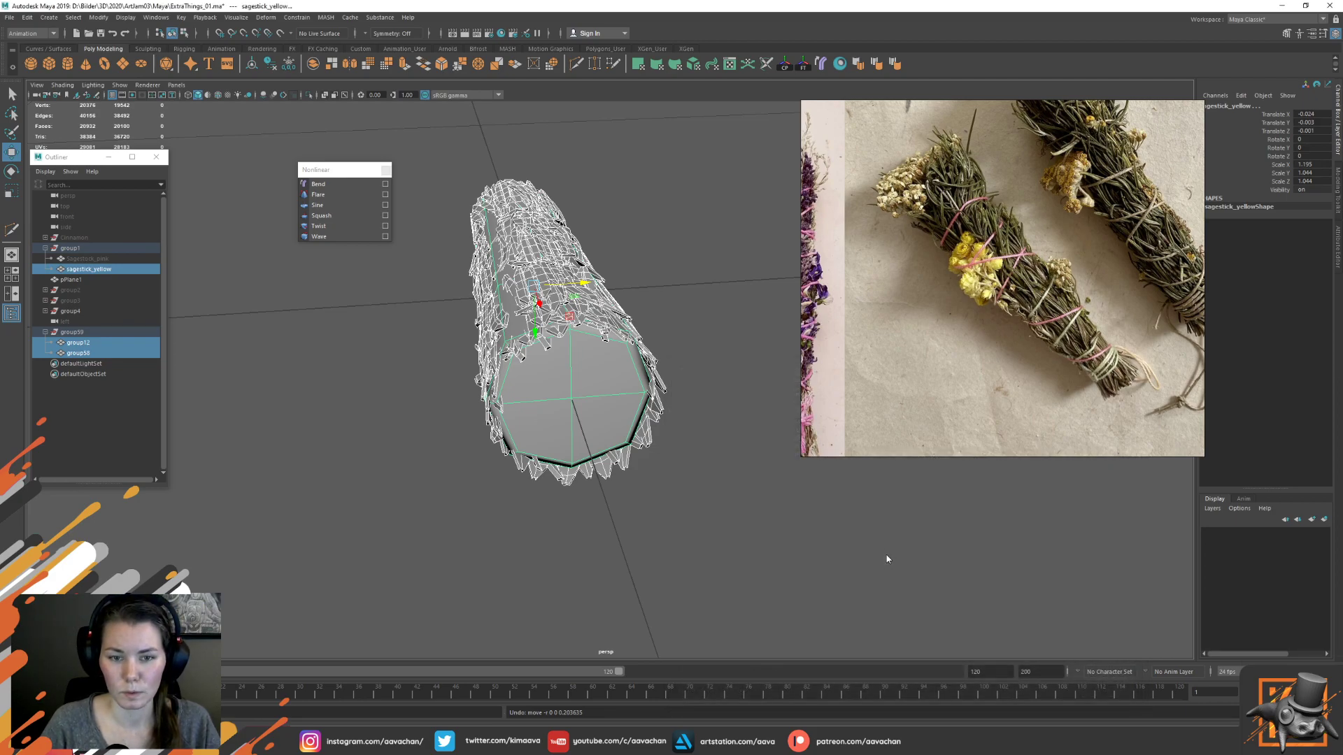
Switch to Marmoset Toolbag and apply the dark green material to the leaf and stem meshes of SageStick_Yellow
key(alt+Tab)
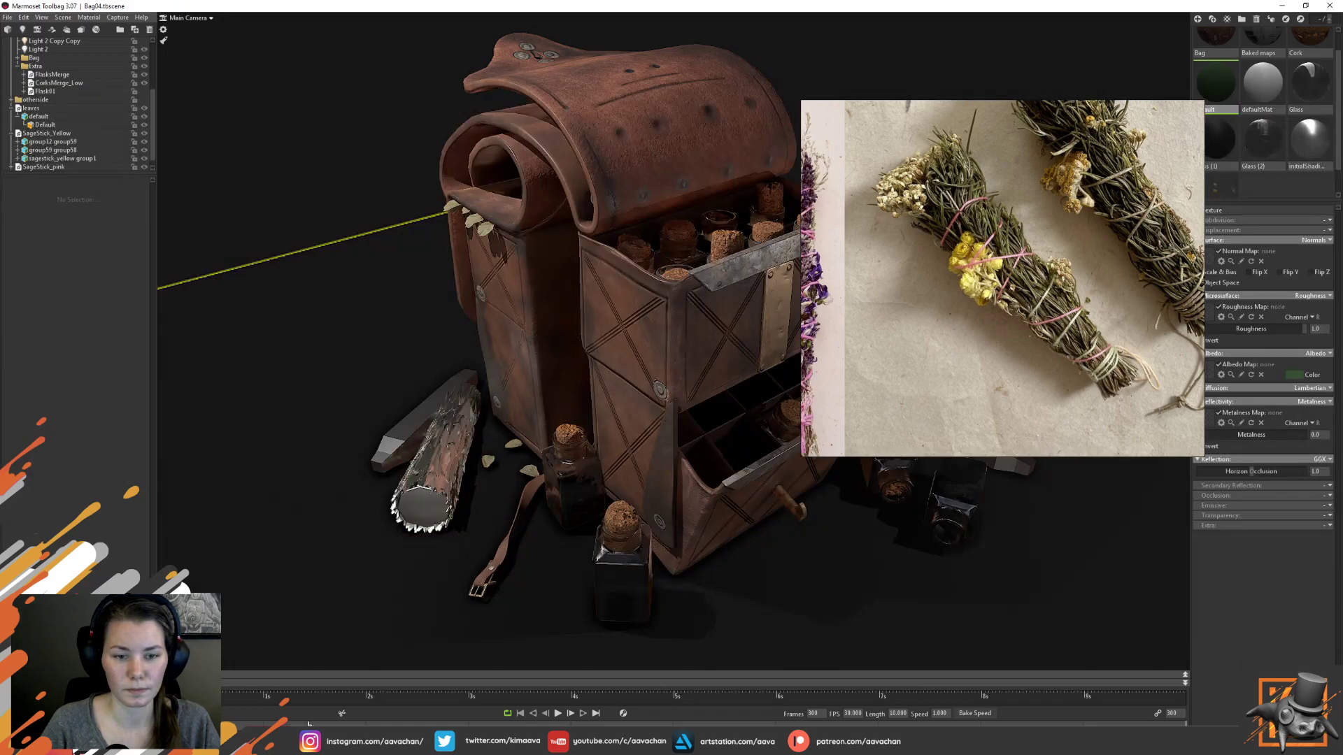
drag(1215, 82, 456, 470)
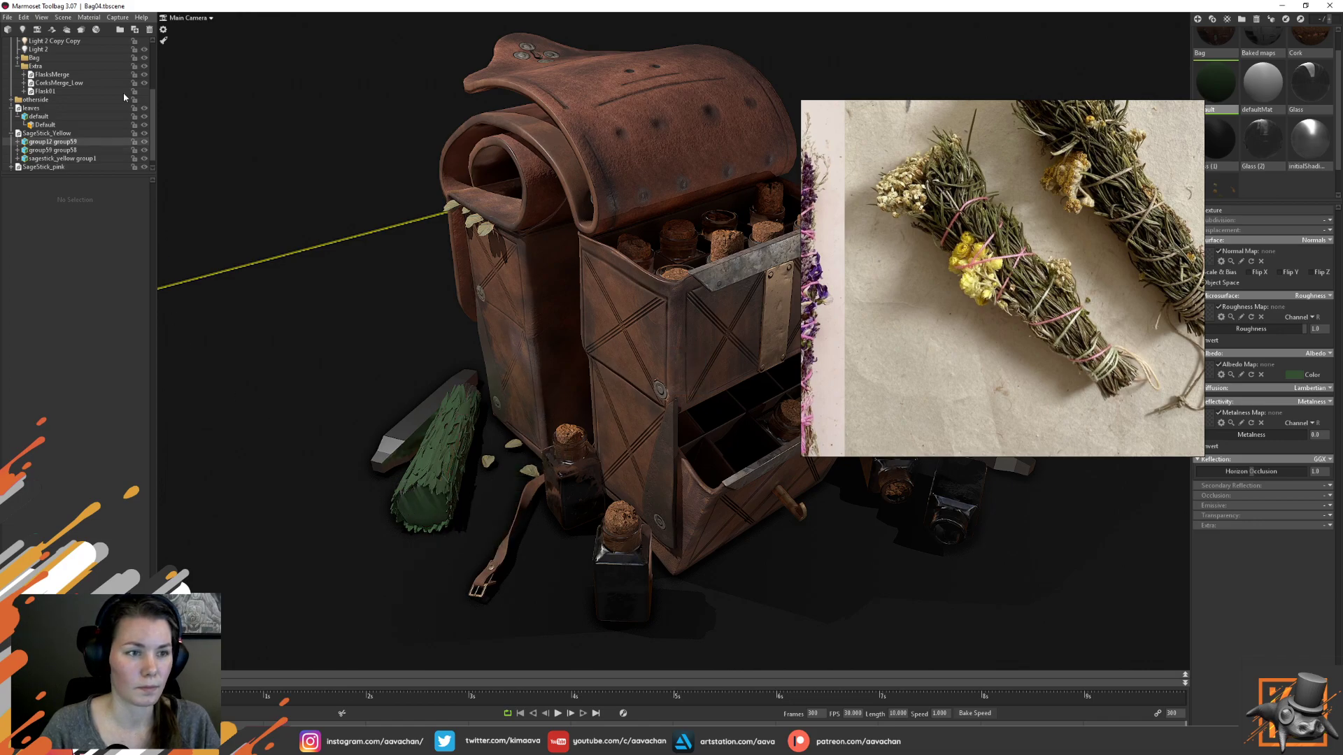
scroll(85, 142, down, 1)
click(75, 143)
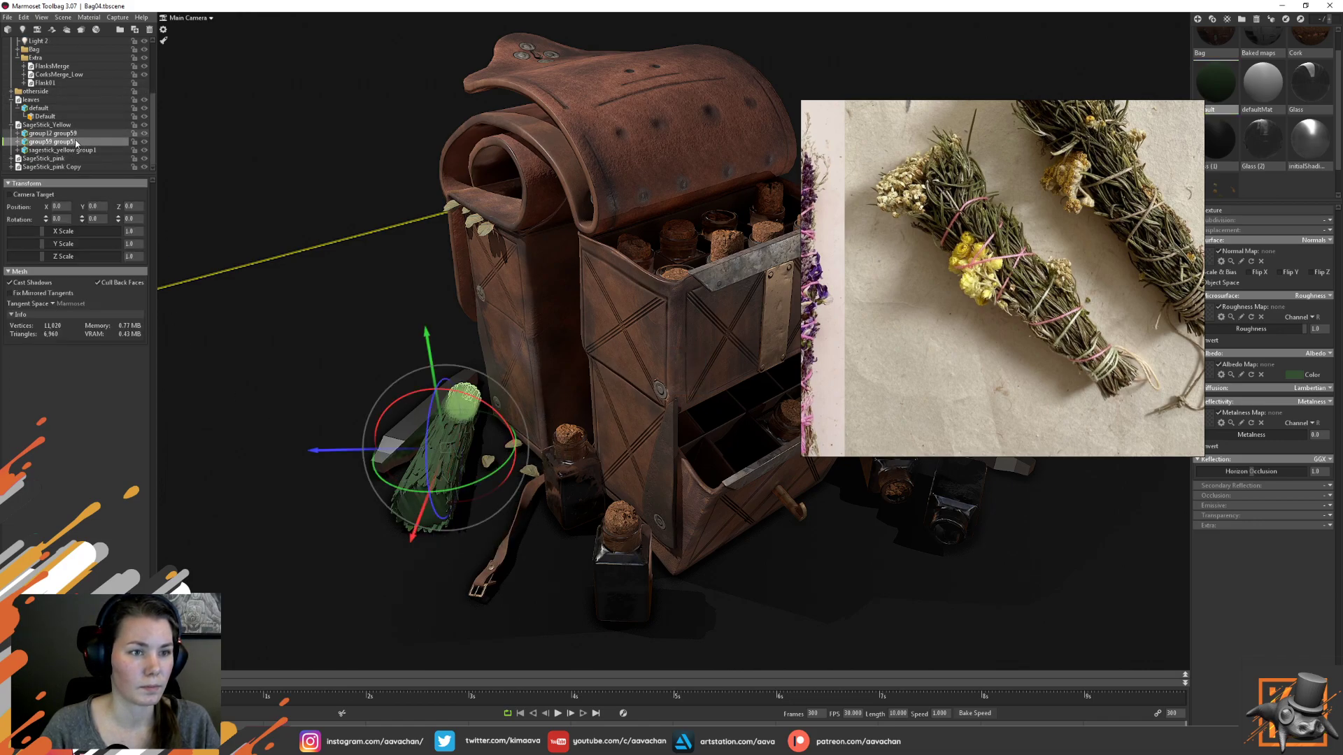
drag(1217, 79, 63, 142)
click(336, 115)
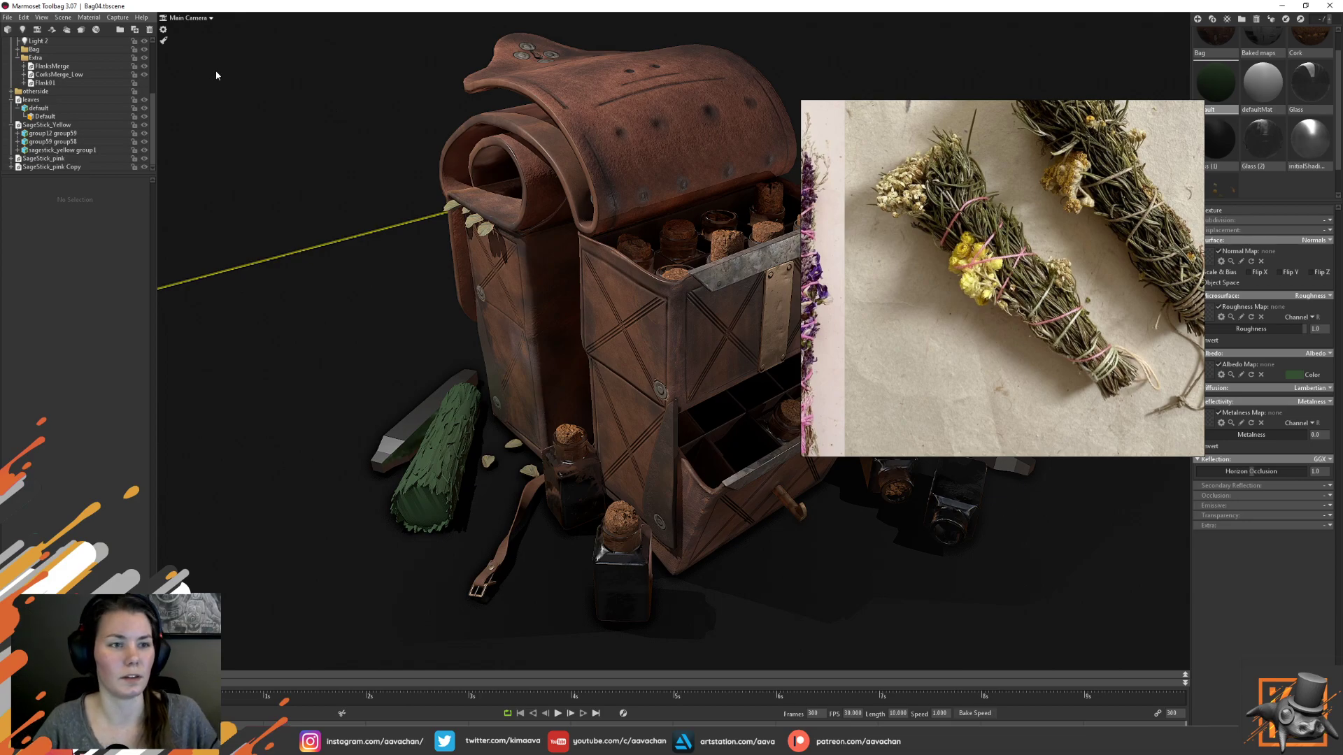
Duplicate SageStick_Yellow, then rotate the copy and place it on the ground behind the original beside the bag
click(48, 125)
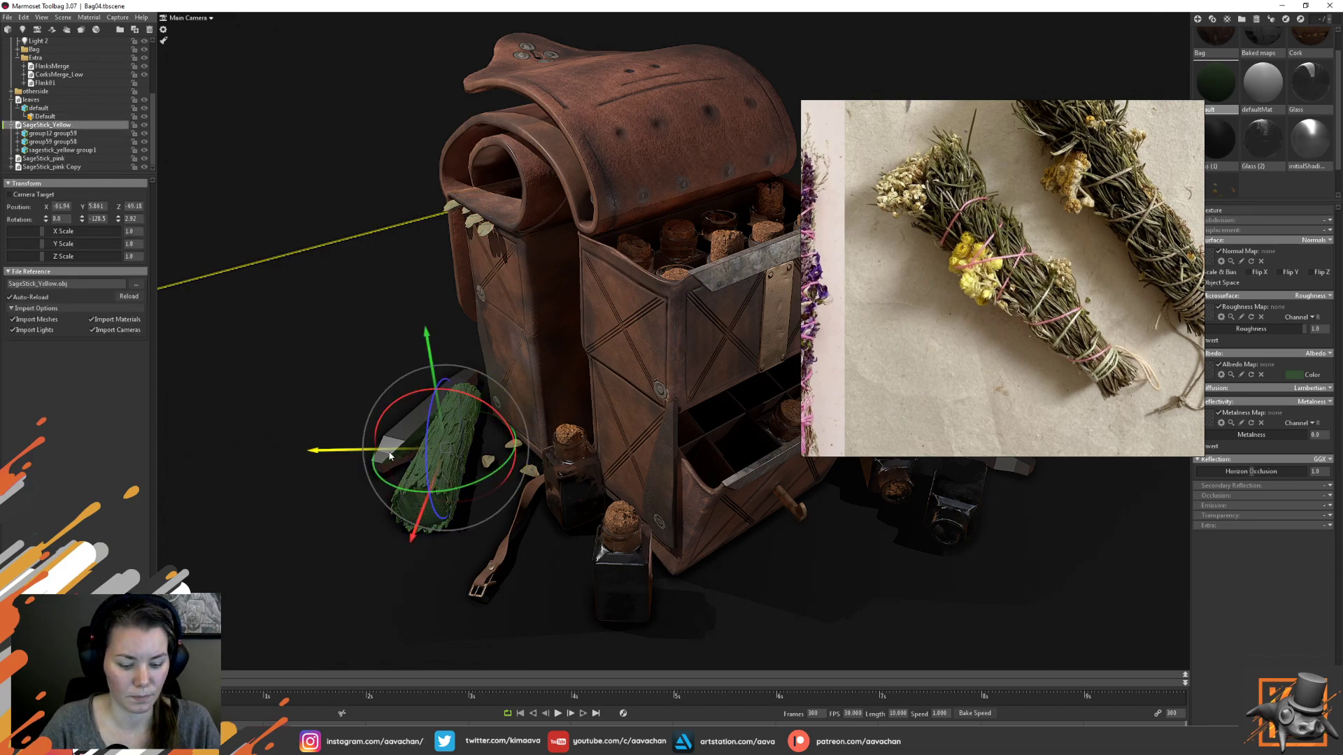
key(ctrl+d)
drag(365, 458, 218, 454)
key(ctrl+z)
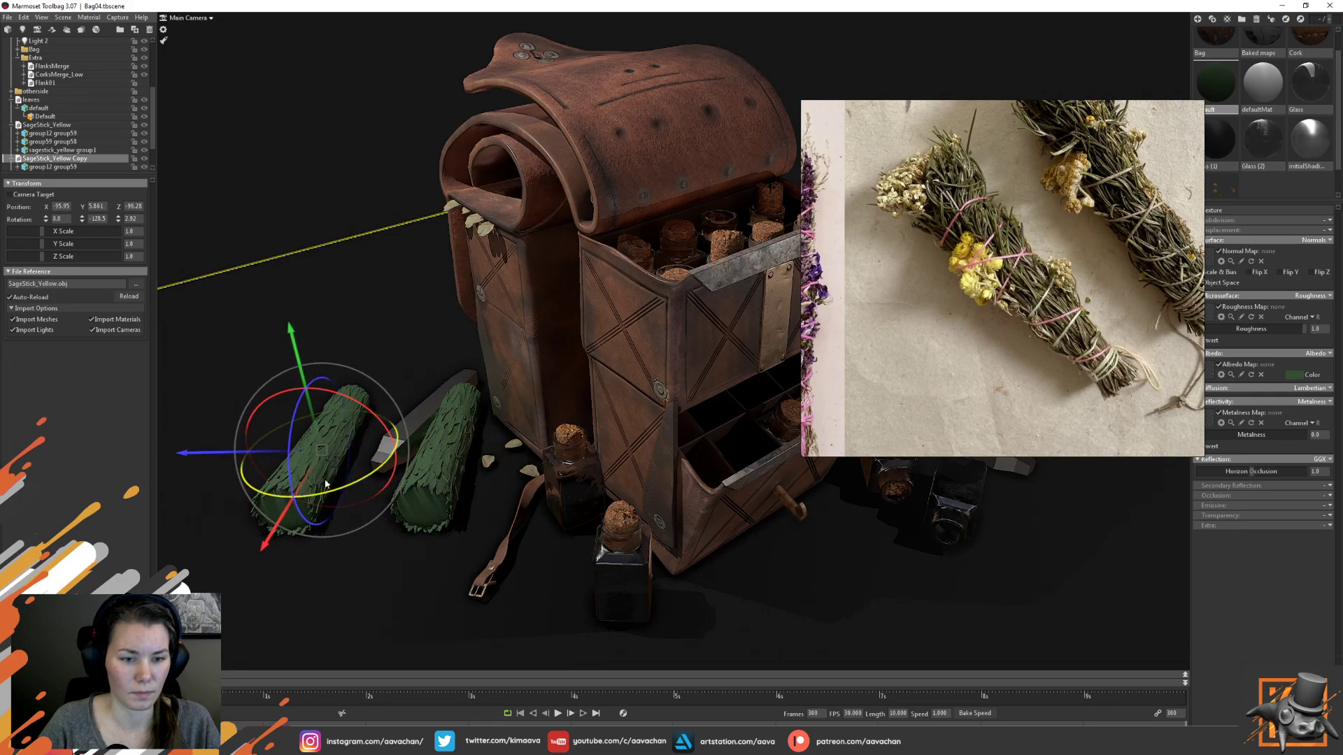
drag(324, 488, 457, 332)
click(329, 192)
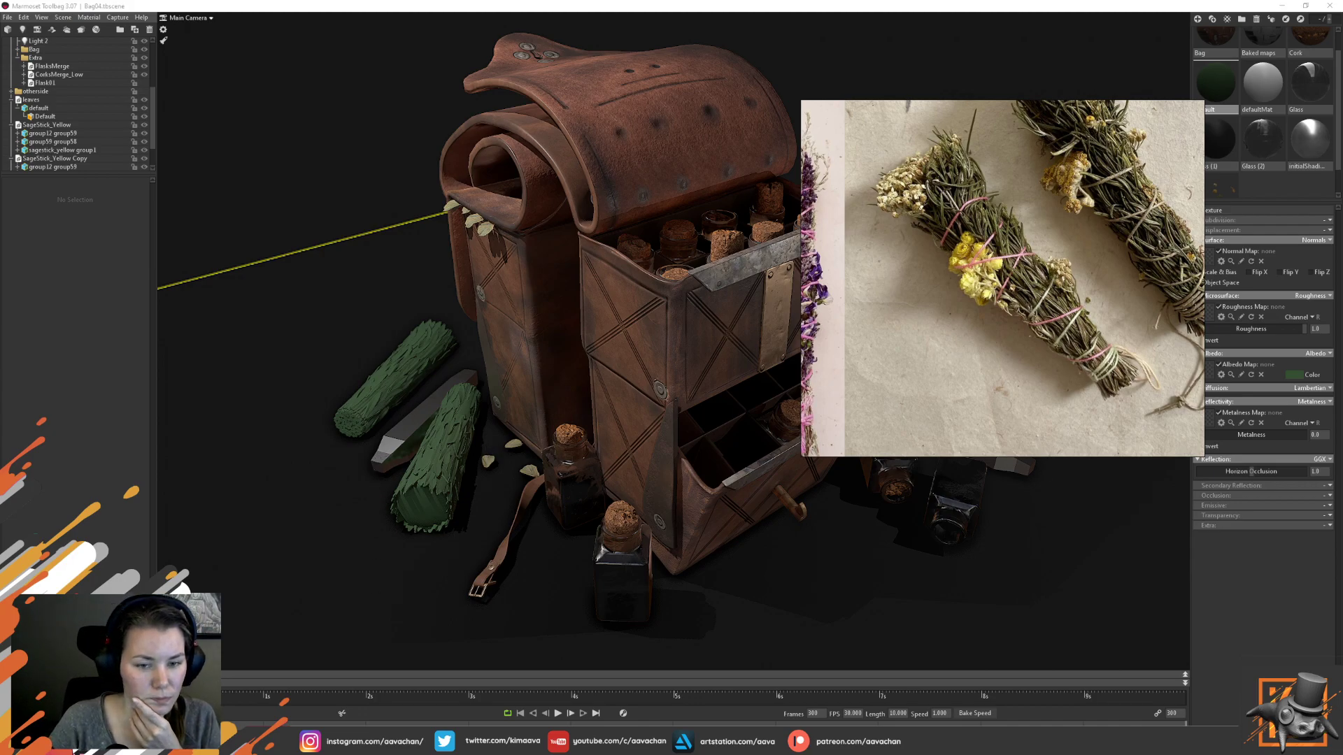
Switch to Maya and slide one stem of group58 outward along the stick's length at its cut end
key(alt+Tab)
click(648, 547)
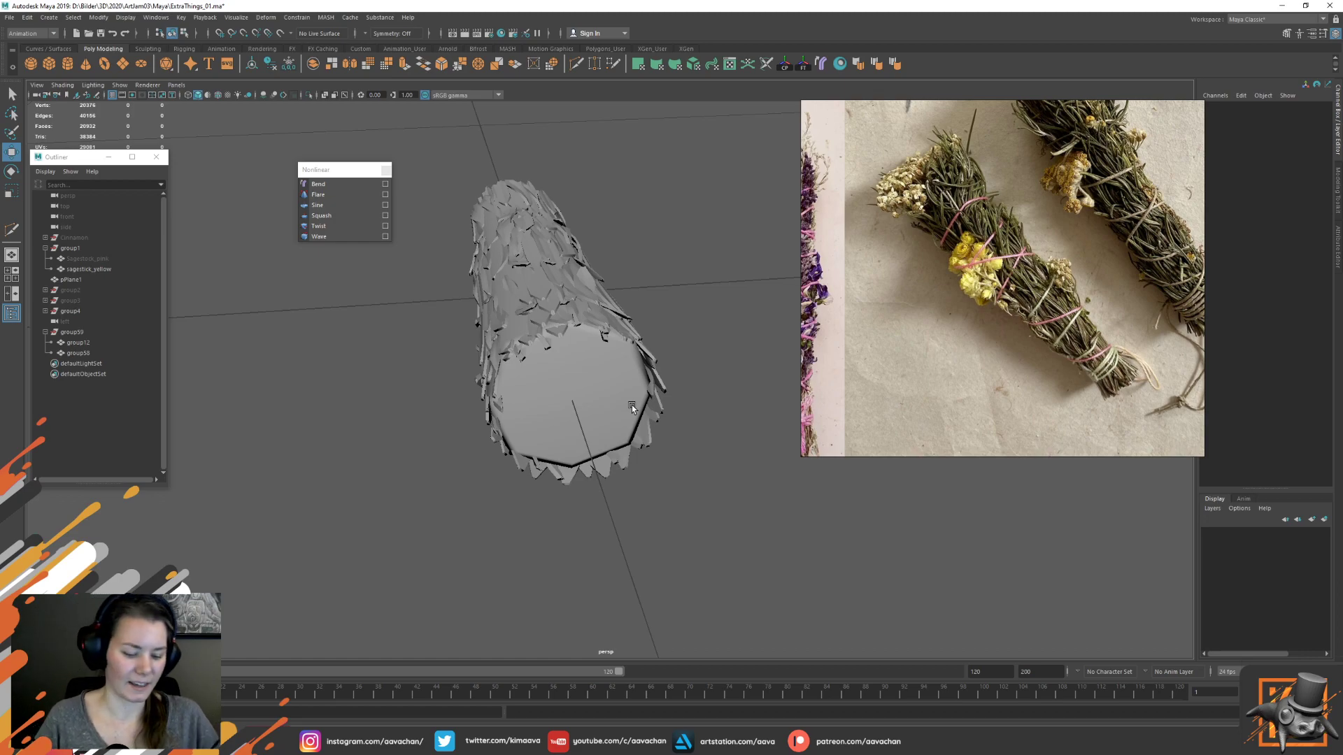
scroll(522, 405, up, 5)
scroll(522, 407, down, 5)
alt+drag(683, 388, 512, 366)
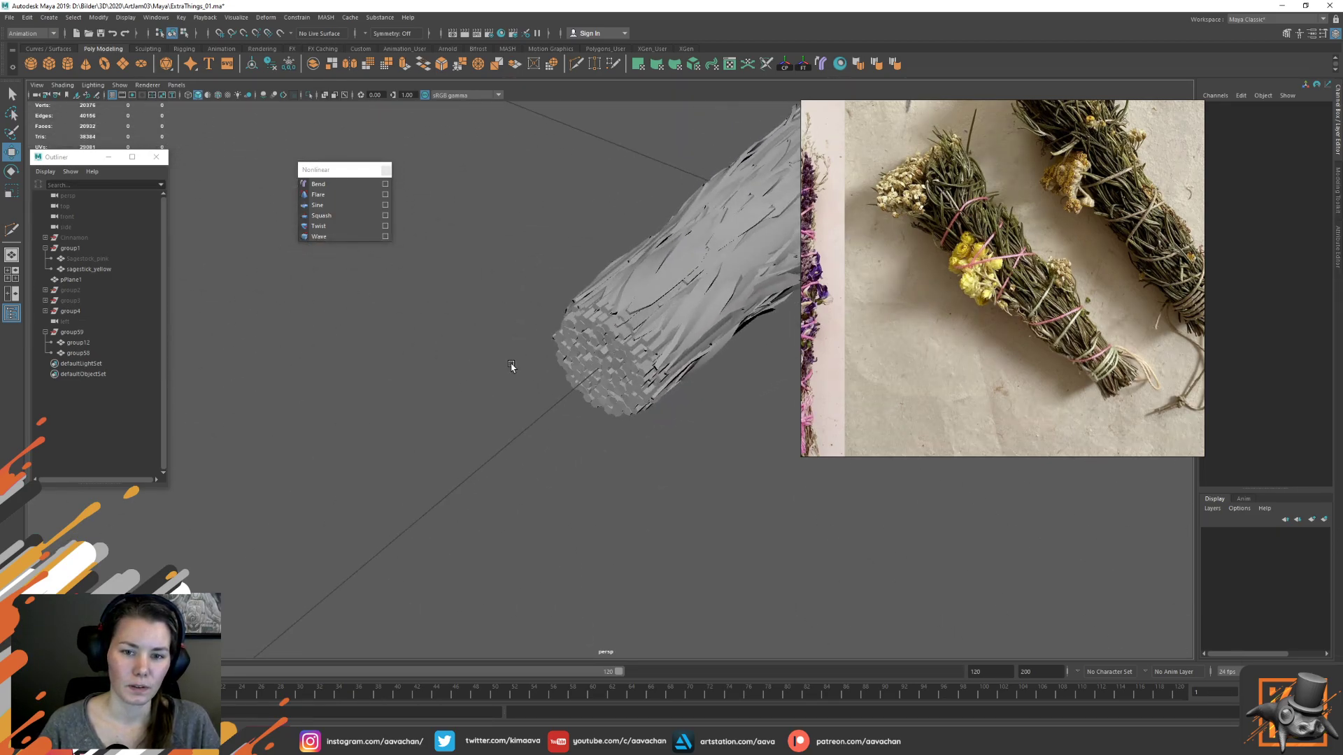
scroll(512, 366, up, 6)
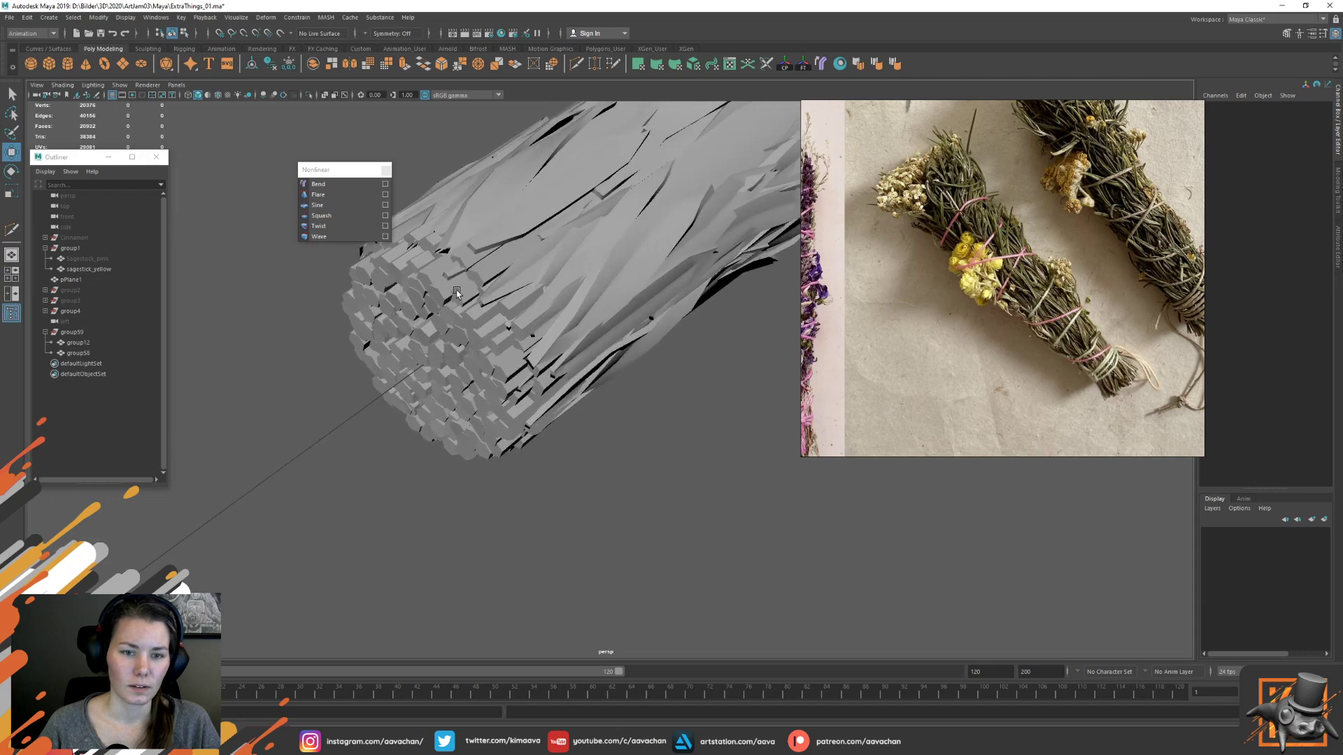
click(451, 289)
right_drag(468, 269, 467, 302)
double_click(474, 277)
alt+drag(469, 295, 459, 314)
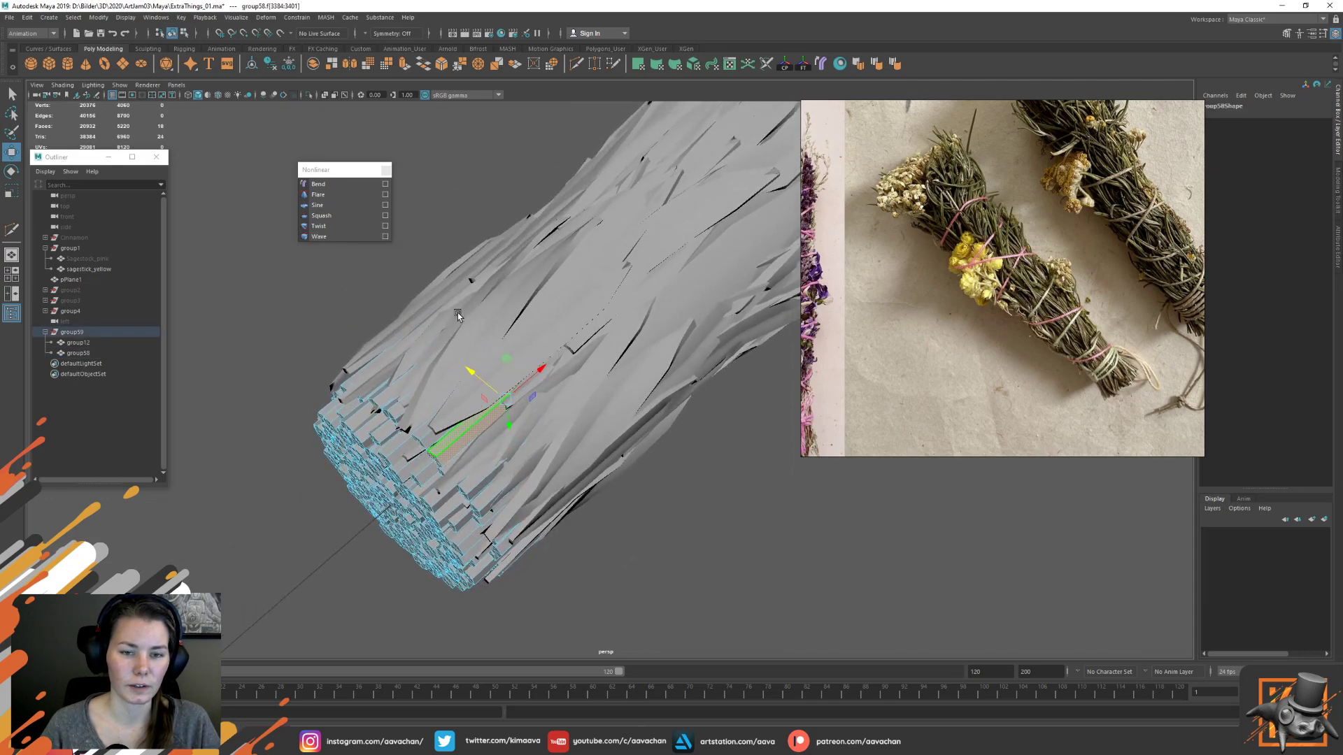
key(f)
scroll(544, 372, down, 8)
scroll(526, 339, up, 2)
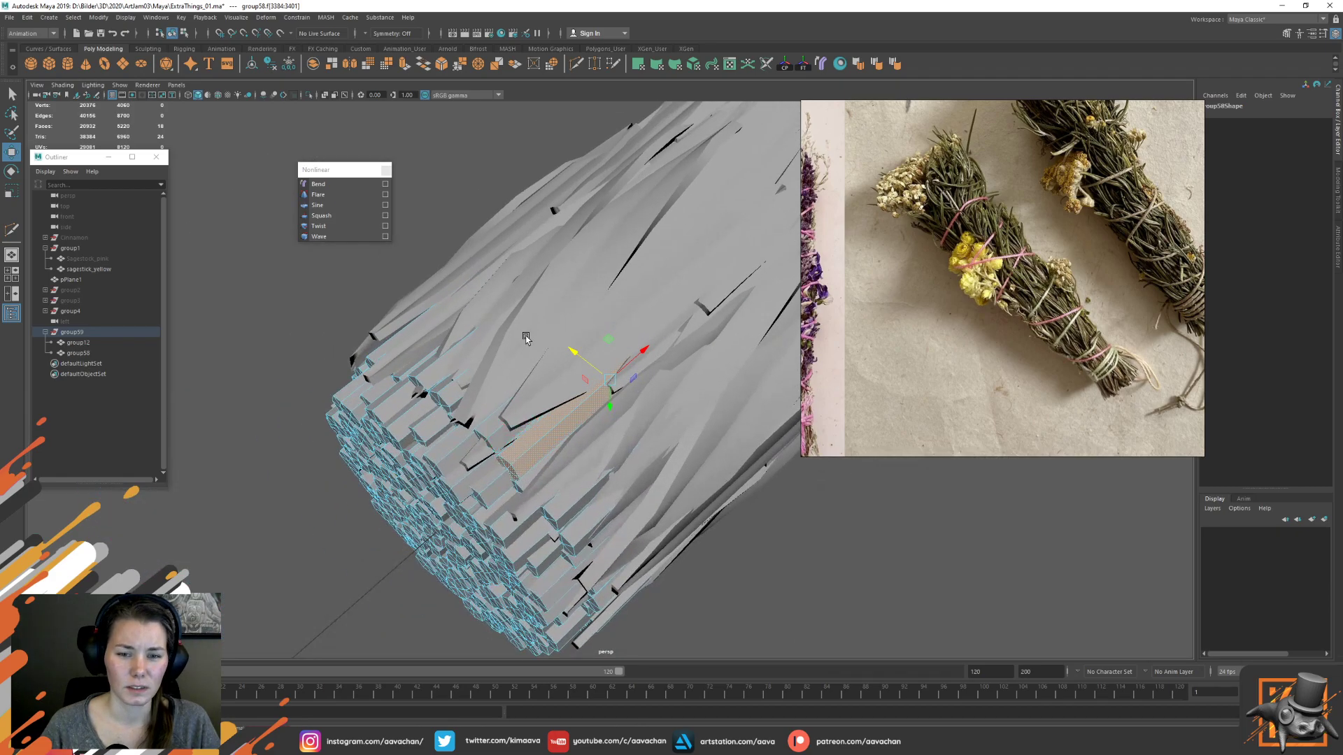
drag(644, 350, 596, 349)
Pull three more stems beside the first one outward by different amounts to make the cut end uneven
double_click(490, 425)
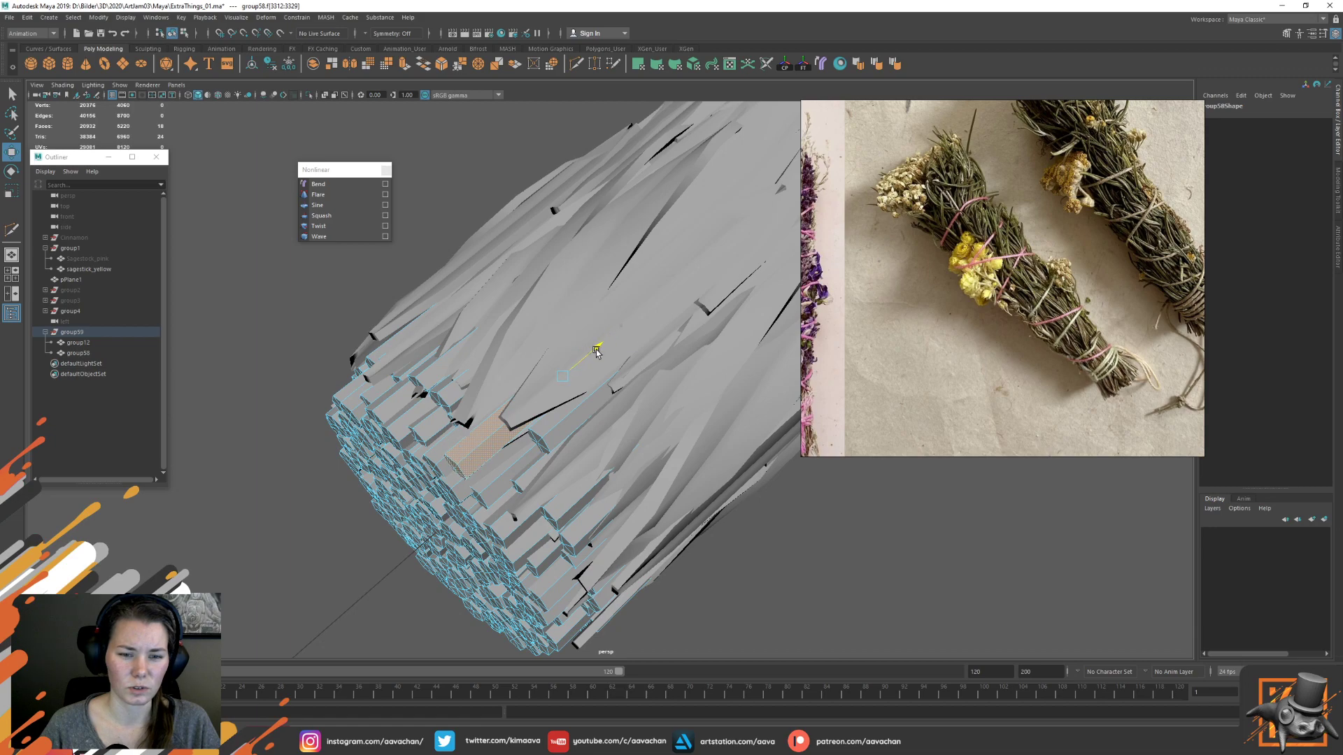
double_click(443, 398)
drag(578, 302, 523, 329)
double_click(432, 377)
drag(555, 285, 533, 302)
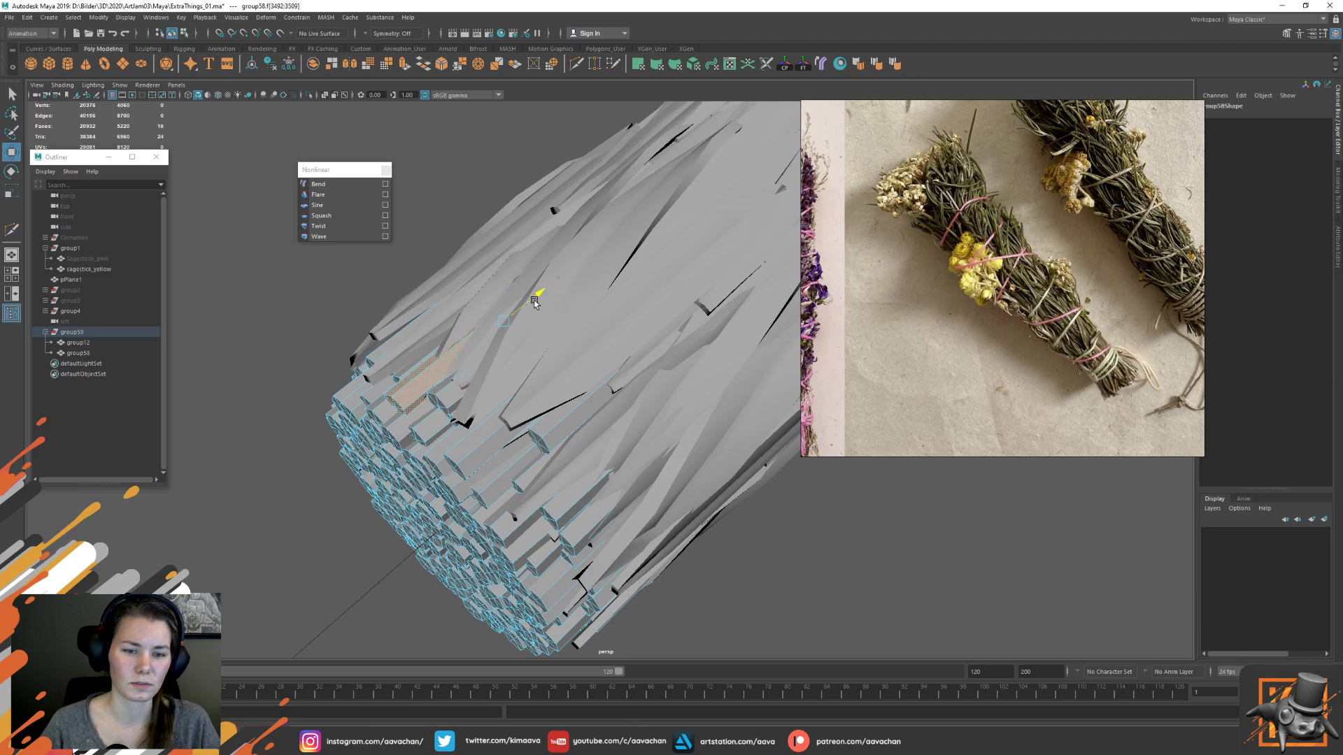
From a side view of the cut end, slide two further group58 stems outward along the stick's length
alt+drag(579, 556, 581, 449)
click(529, 458)
click(541, 419)
double_click(540, 420)
drag(682, 399, 644, 418)
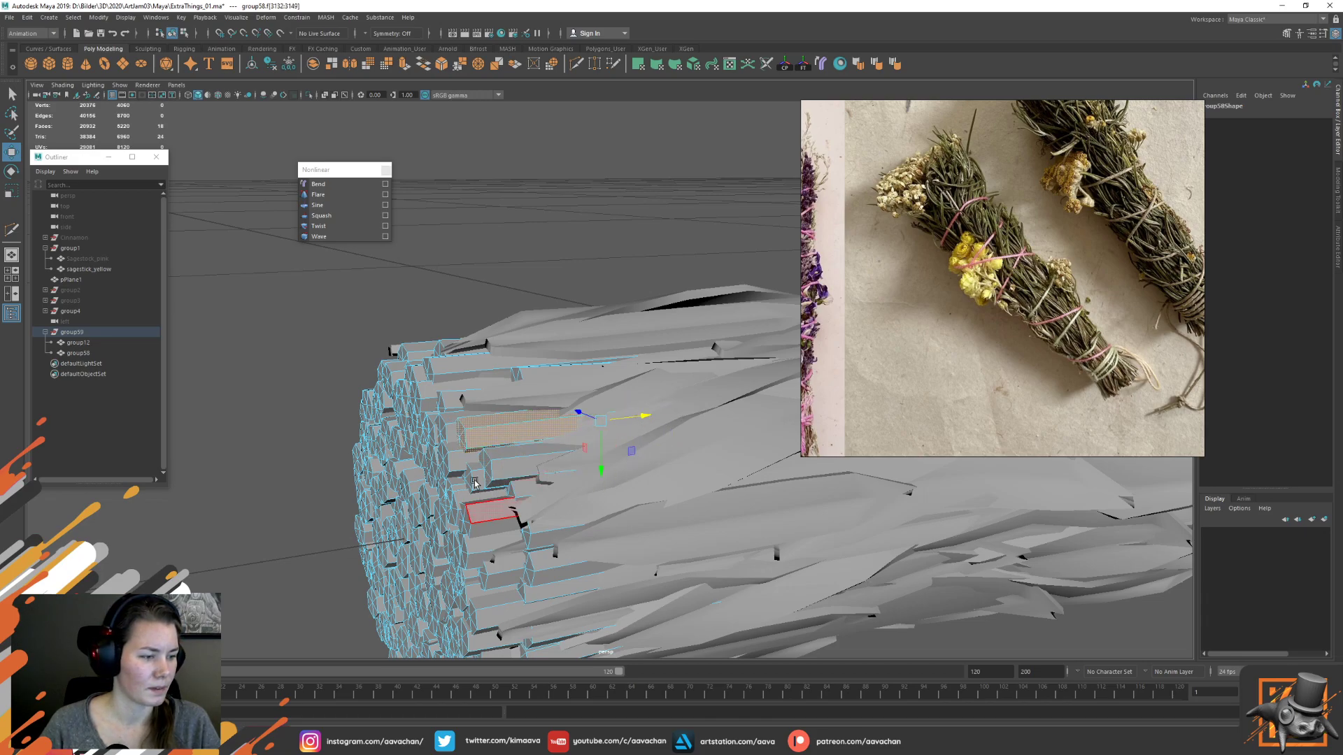
alt+middle_drag(341, 498, 338, 439)
double_click(517, 307)
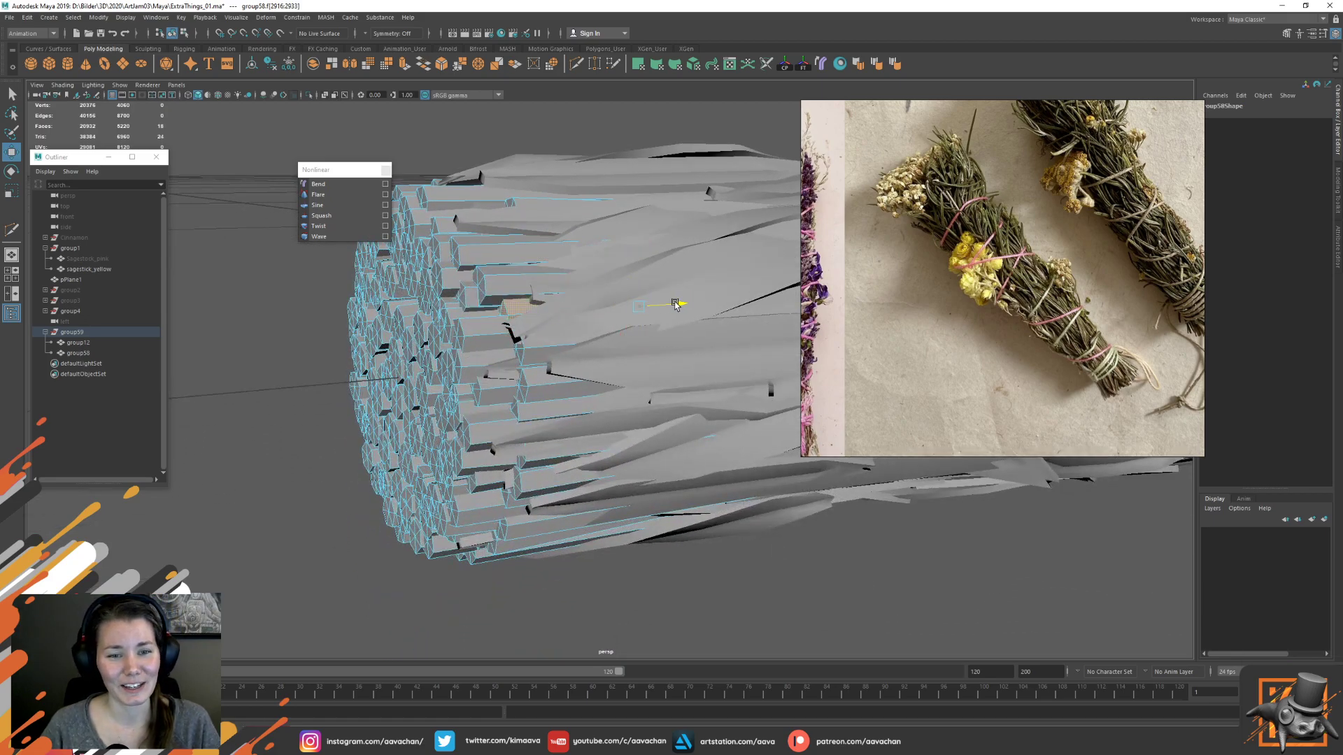
Offset the next stems down the side of the cut end lengthwise, pulling them outward past their neighbours
click(557, 393)
drag(707, 363, 664, 340)
double_click(549, 354)
double_click(558, 450)
alt+drag(448, 459, 443, 389)
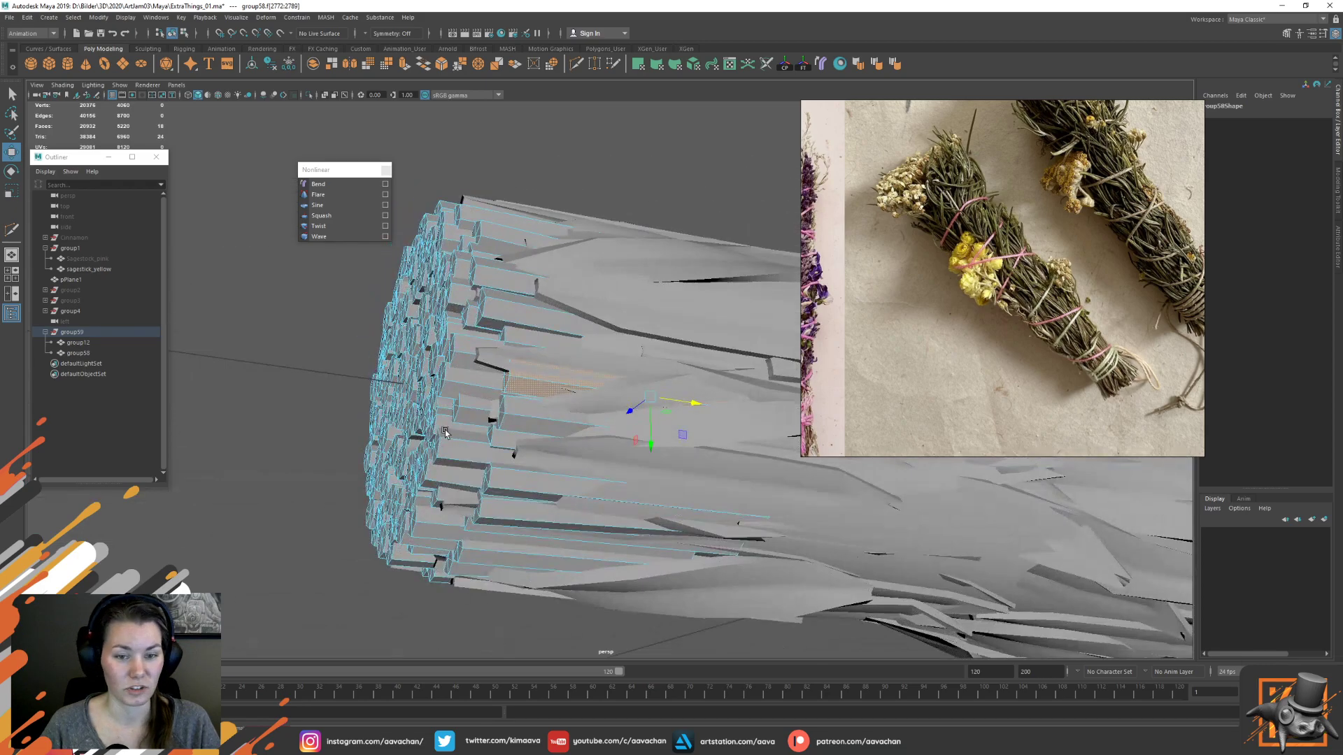
drag(684, 405, 650, 404)
Extend the stems along the lower side of the bundle outward, including the long one near the underside
double_click(512, 435)
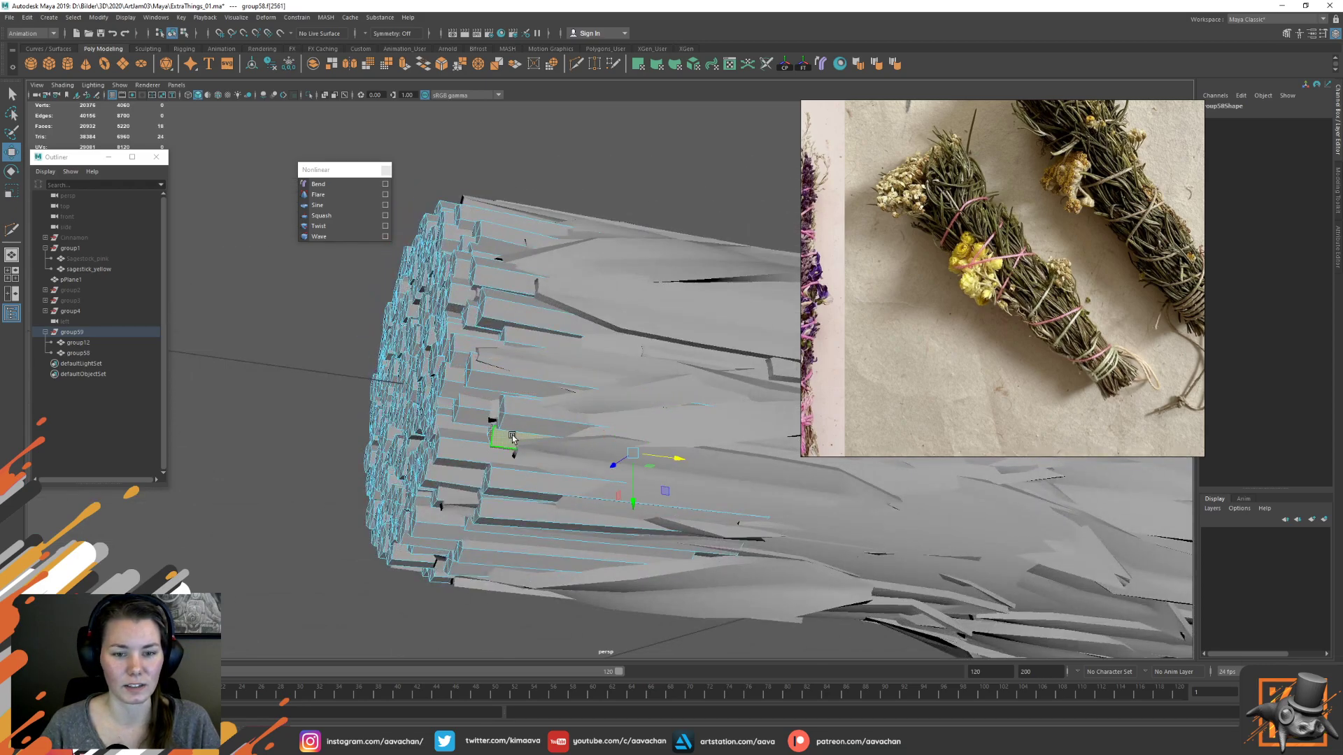
drag(678, 455, 647, 456)
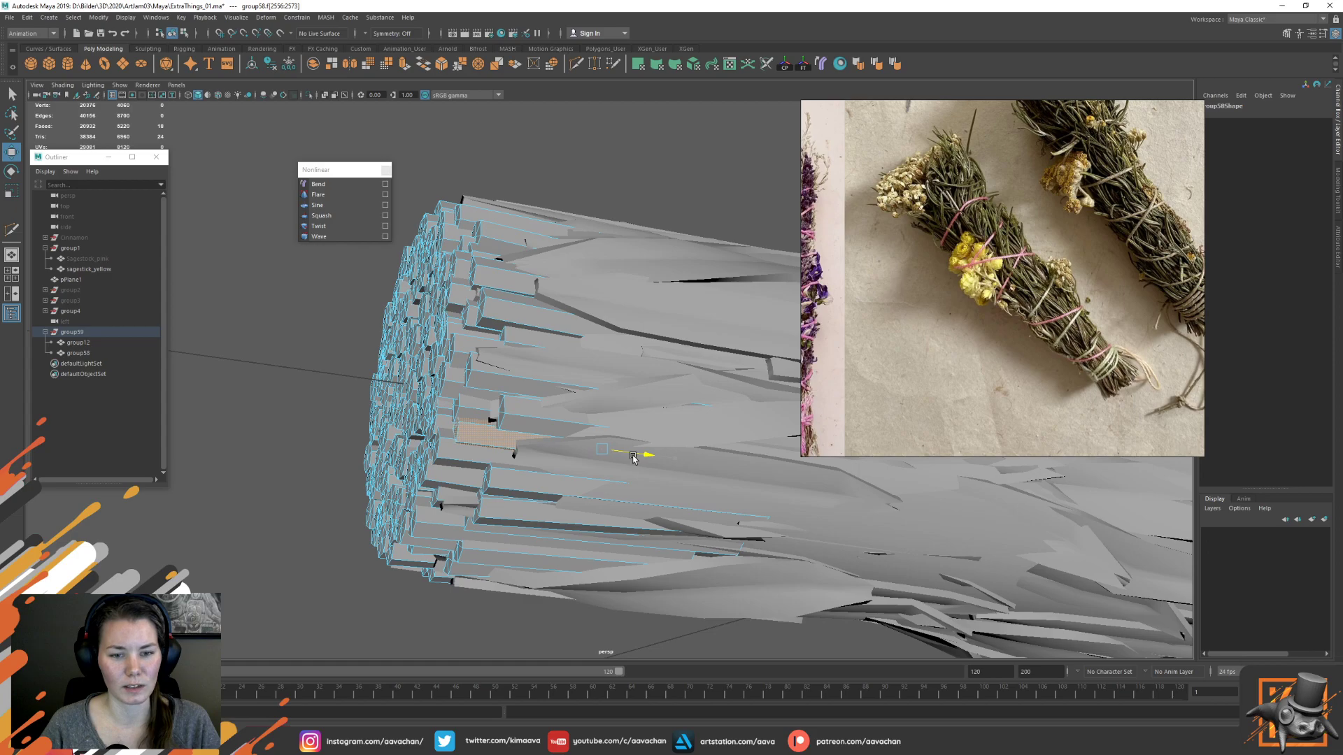
click(502, 506)
drag(668, 522, 625, 518)
double_click(640, 524)
double_click(489, 558)
alt+drag(510, 515, 526, 482)
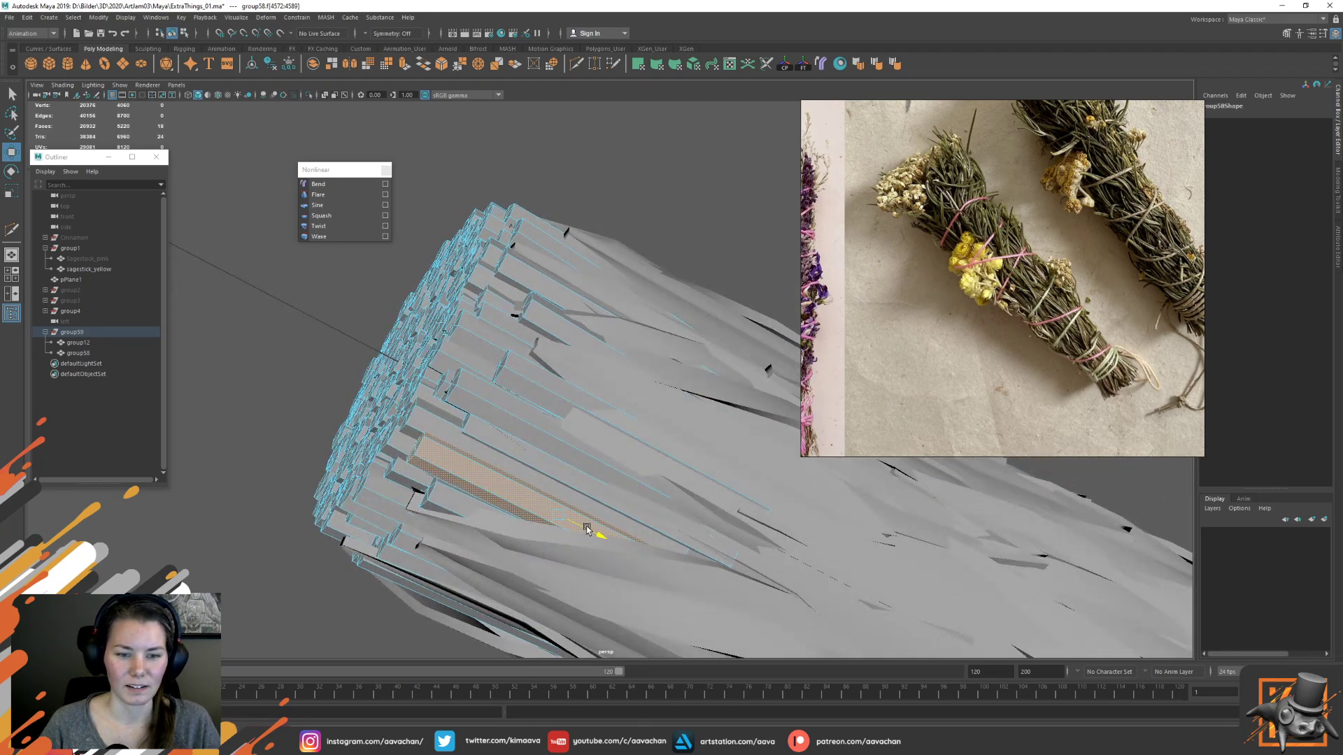
Vary the lengthwise position of the short stems near the underside, nudging one of them back into the bundle
click(449, 506)
double_click(449, 507)
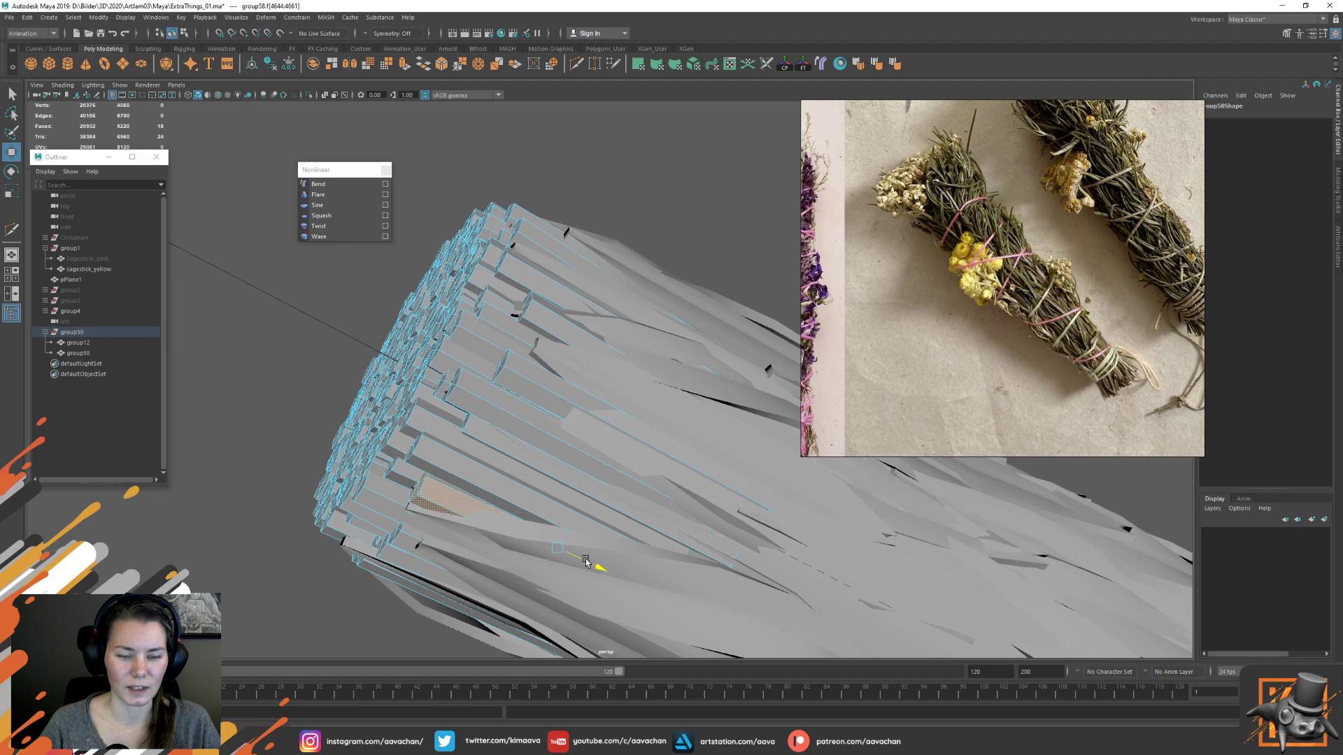
double_click(401, 445)
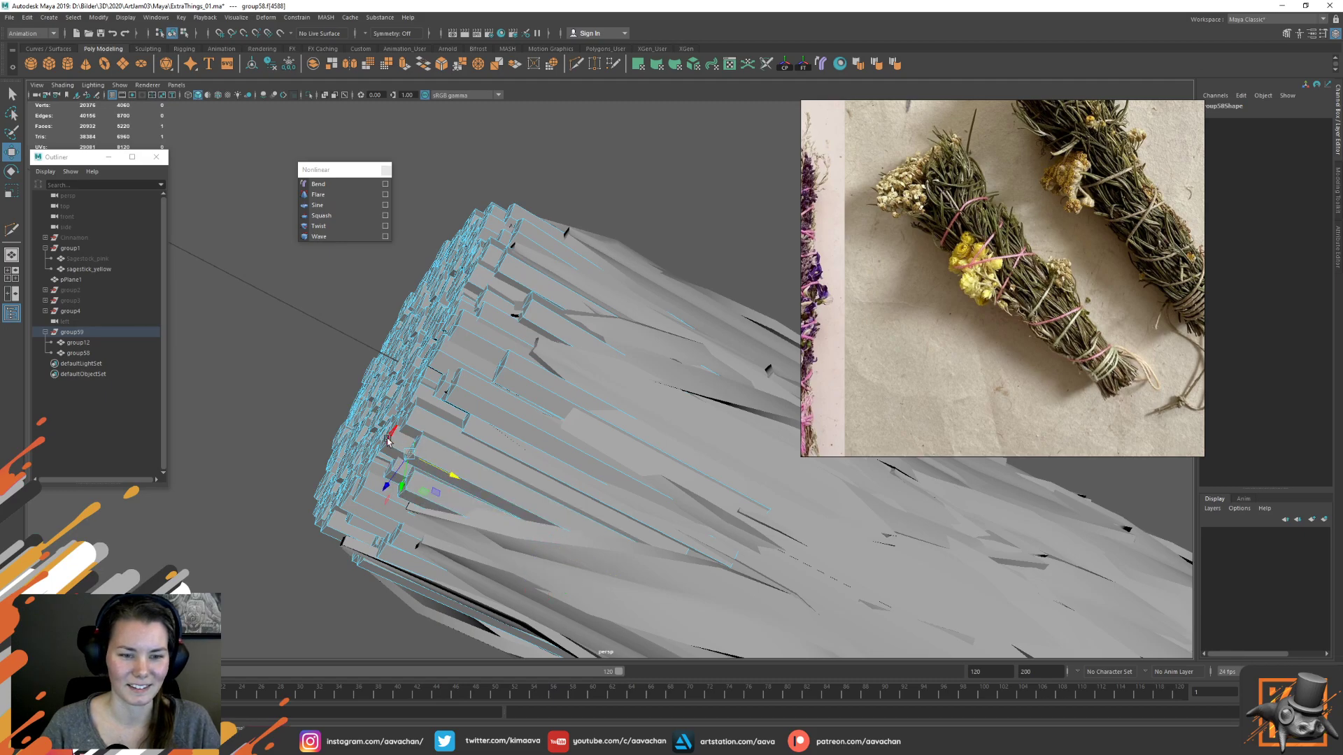
drag(551, 523, 564, 530)
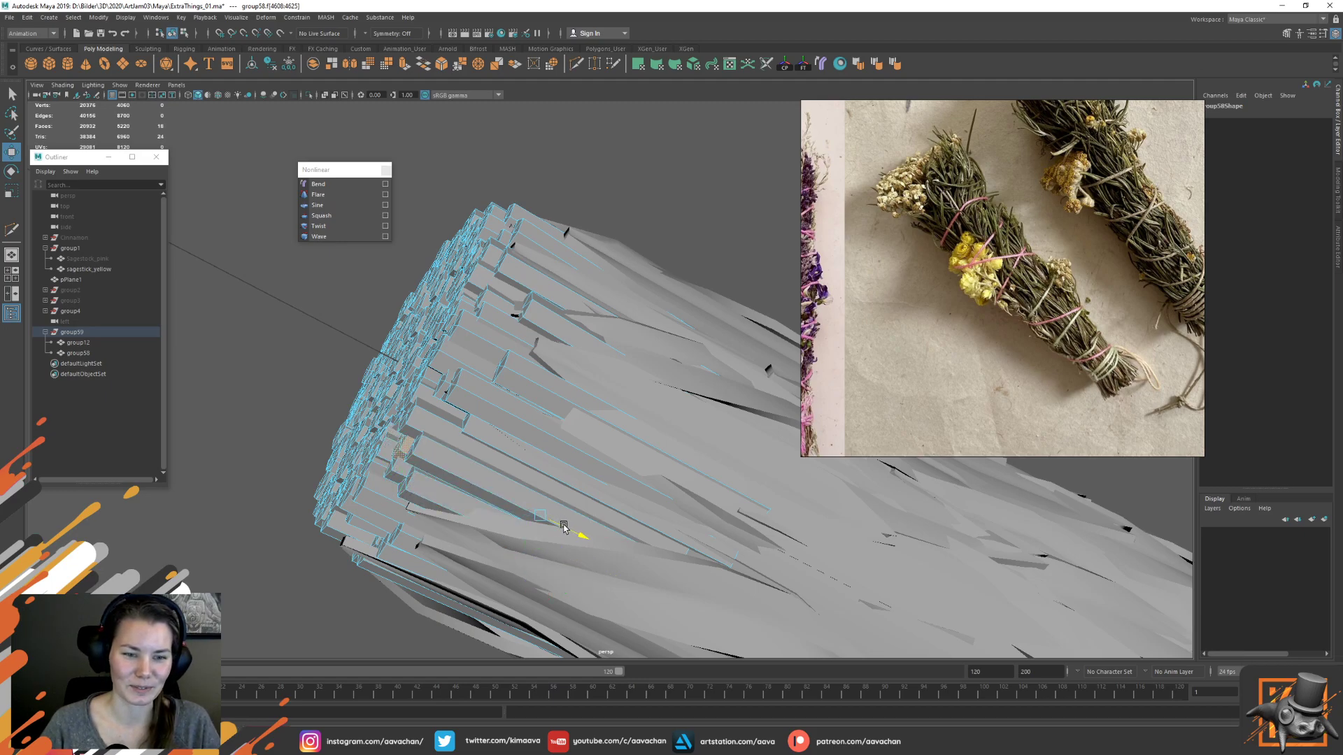
double_click(392, 492)
Rotate around to the next section of the cut end and stagger its outer stems lengthwise
alt+drag(409, 533, 311, 463)
double_click(593, 368)
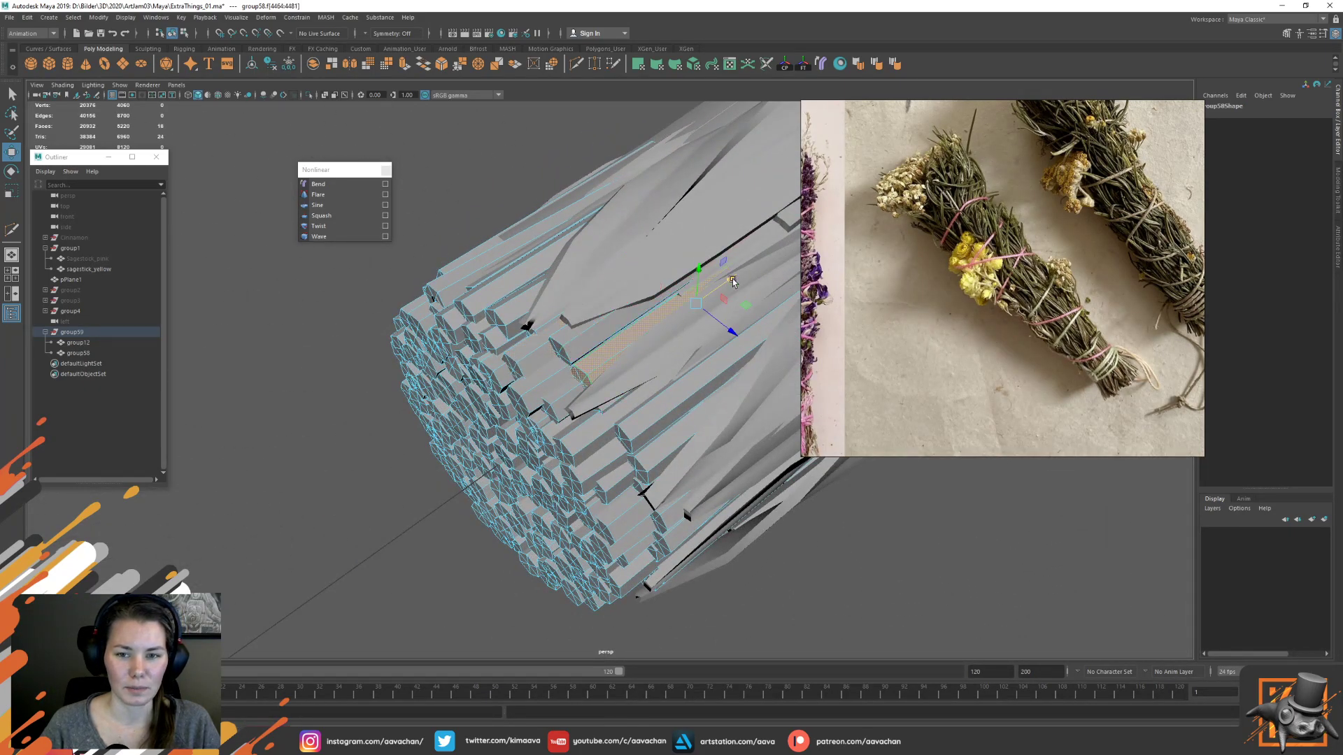
double_click(716, 406)
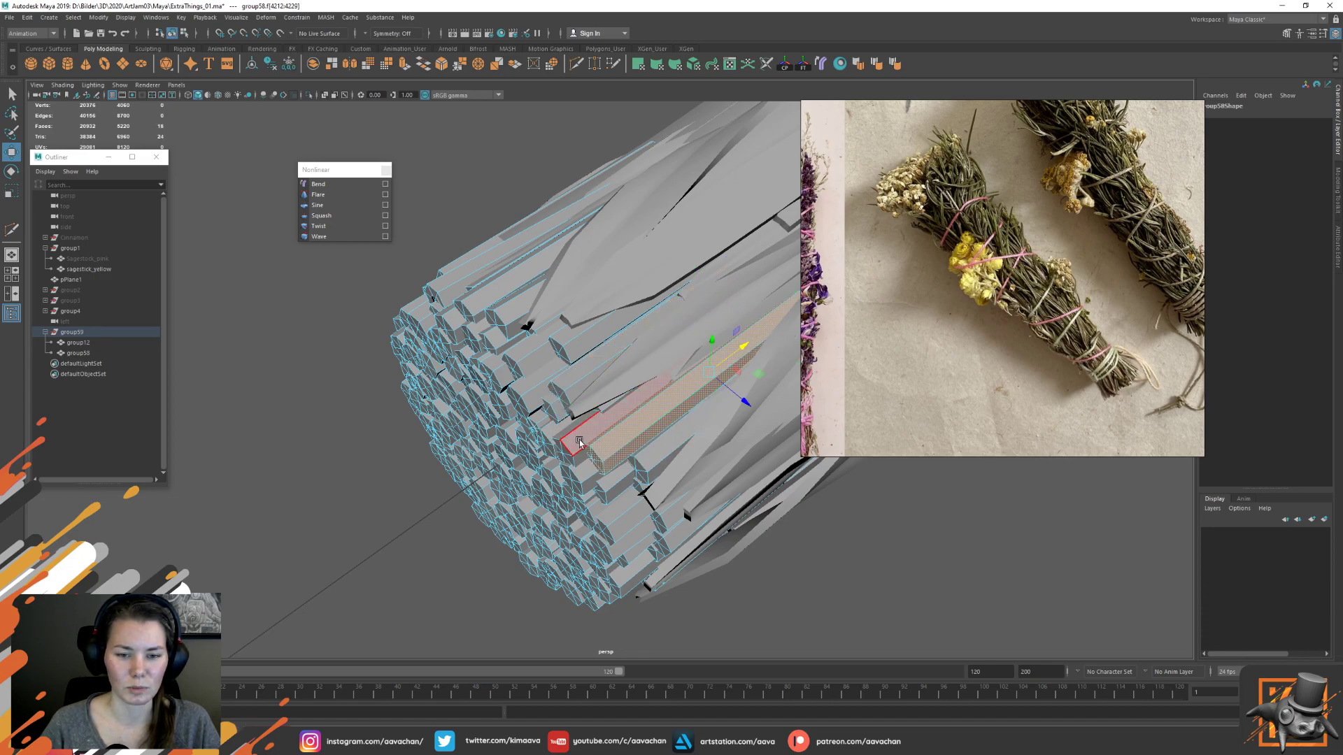
double_click(688, 375)
alt+drag(689, 372, 616, 439)
double_click(616, 439)
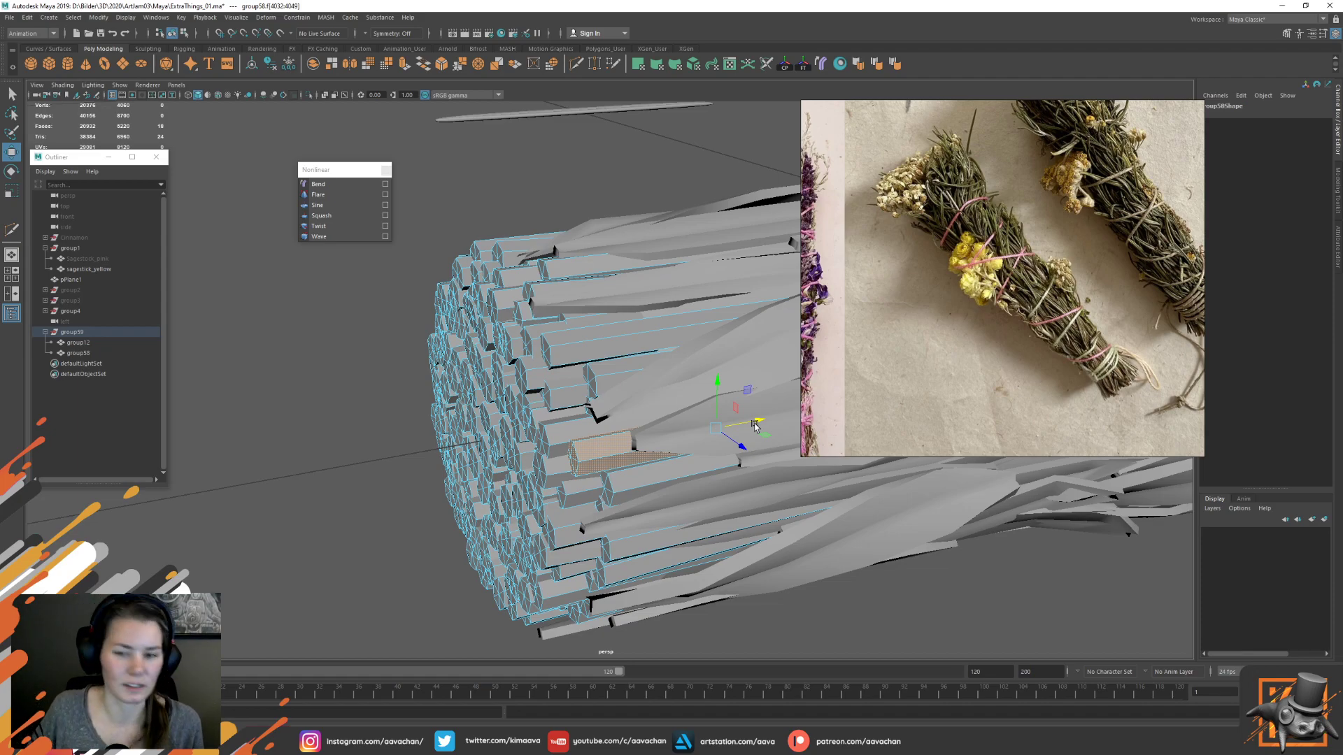
Offset the outer stems below that section, pulling the long one outward and pushing a short inner one slightly back
click(666, 468)
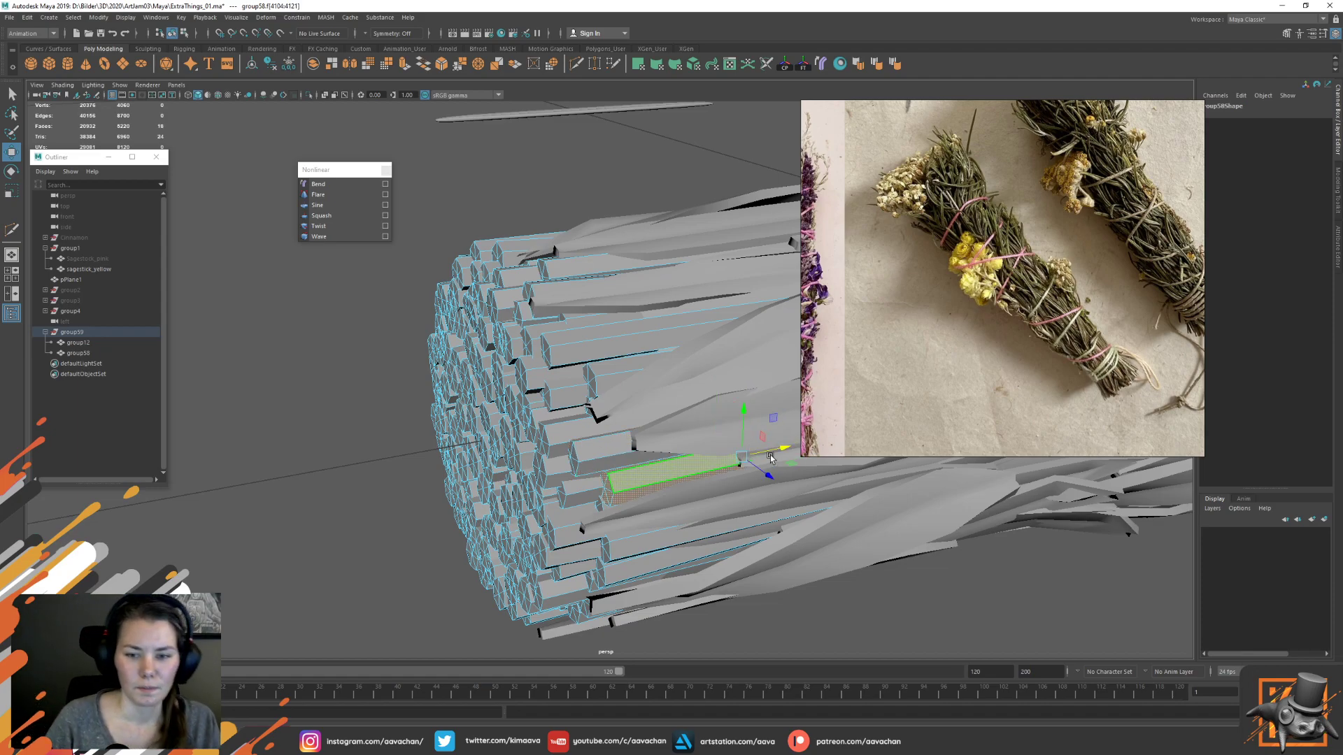
click(662, 540)
double_click(603, 535)
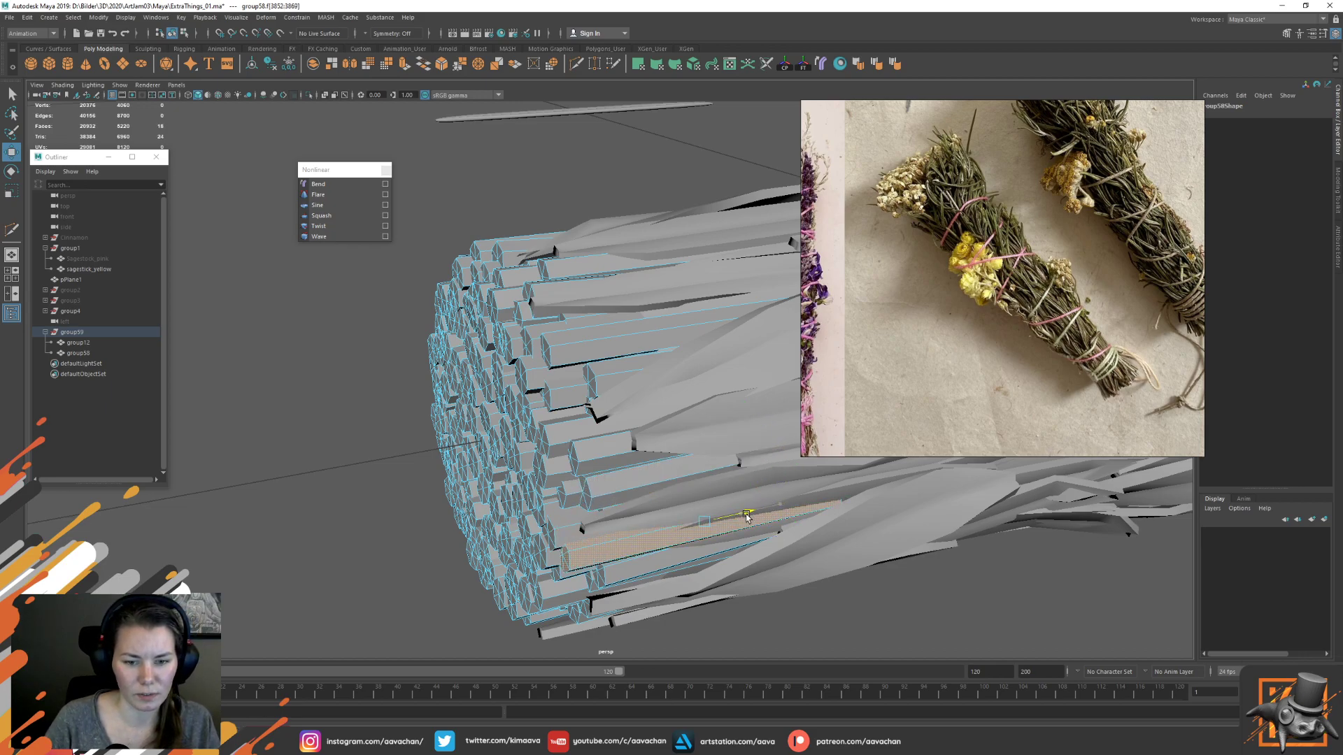
double_click(548, 509)
drag(726, 468, 736, 468)
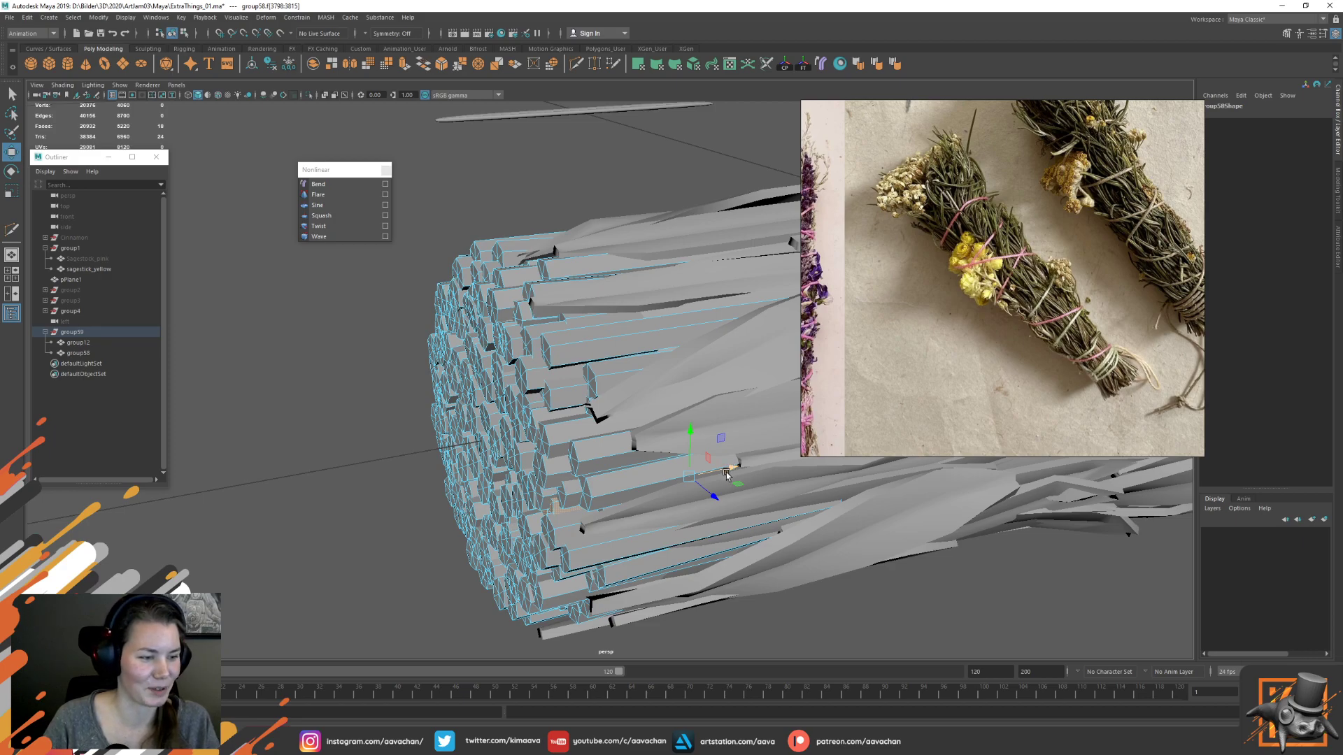
Continue around the cut end and stagger the remaining stems on that side, pulling one short stem clearly outward
alt+drag(598, 481, 605, 451)
double_click(689, 467)
alt+drag(780, 462, 713, 403)
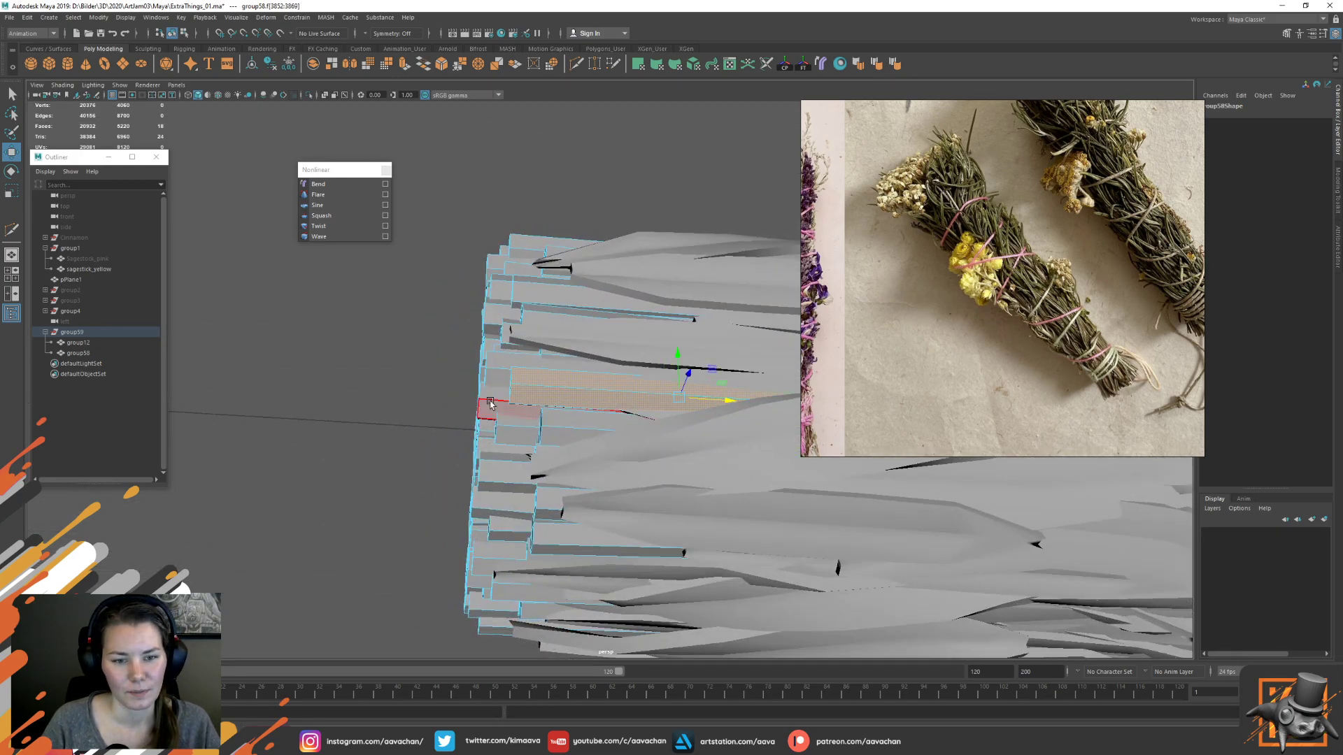
double_click(588, 417)
double_click(527, 477)
drag(696, 482, 682, 480)
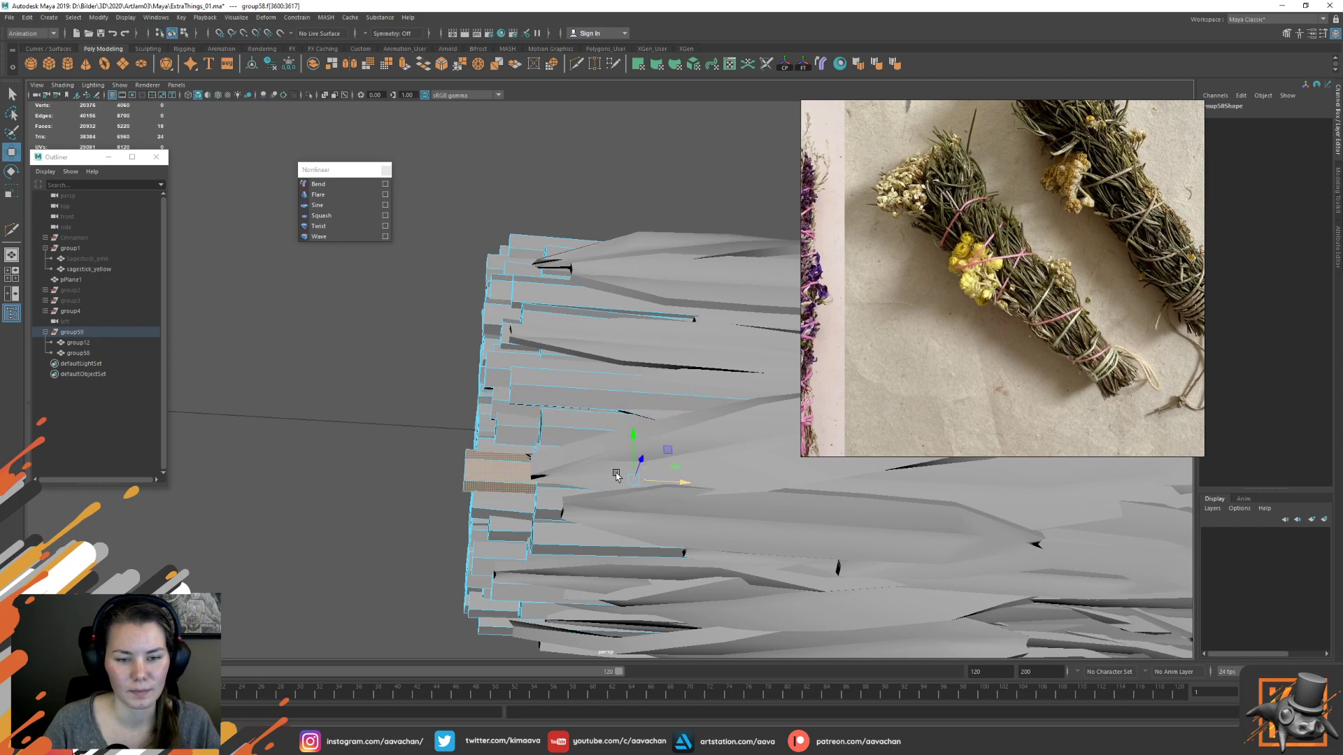
Stagger the outer stems along this side of the cut end by shifting individual stems lengthwise
double_click(485, 452)
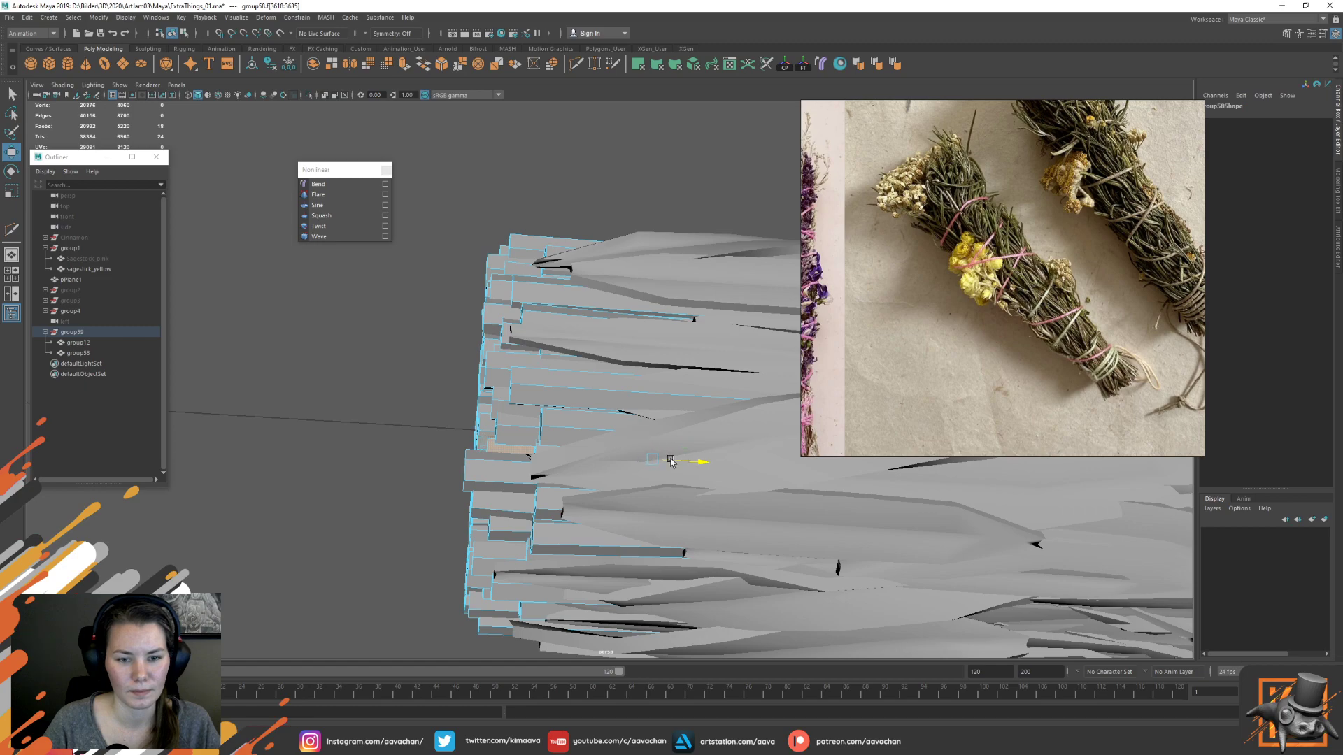
double_click(487, 428)
drag(697, 446, 683, 445)
double_click(595, 535)
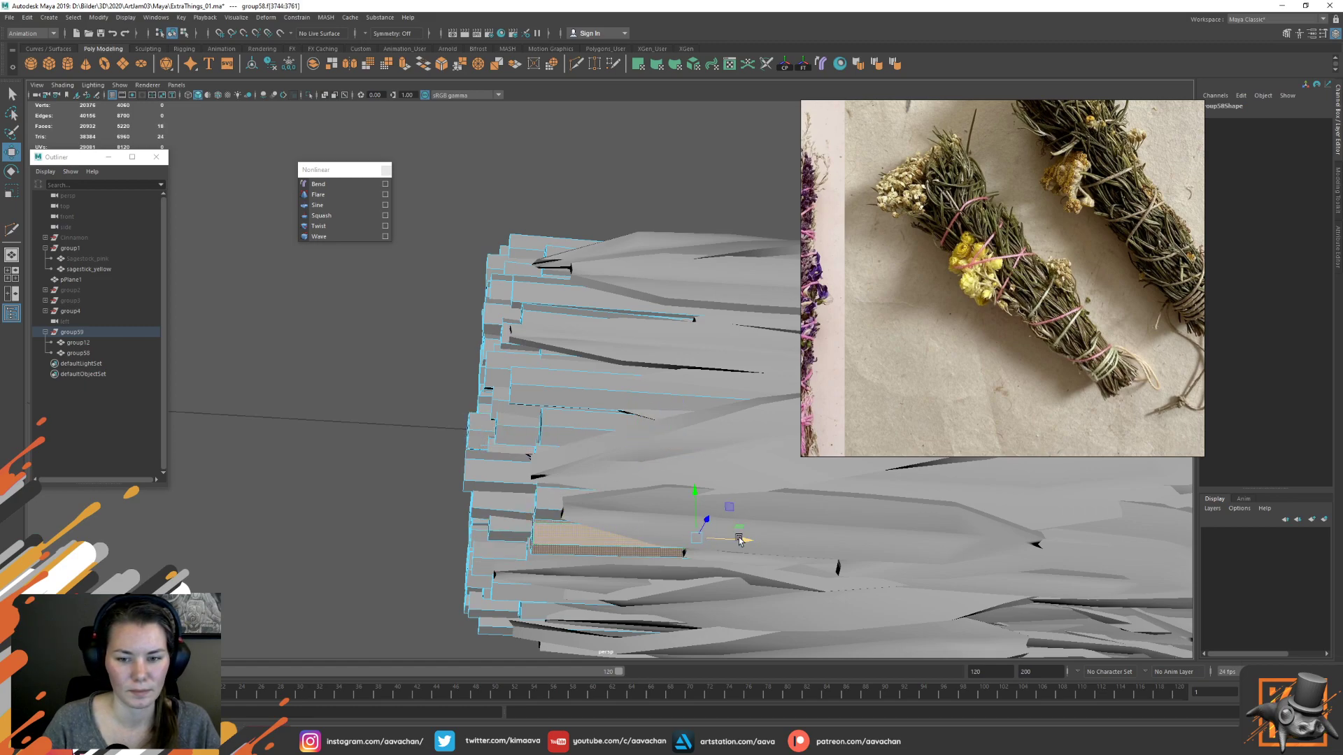
double_click(566, 502)
drag(758, 513, 715, 474)
double_click(498, 557)
drag(682, 426, 668, 429)
Pull the short stem on the adjoining side outward and vary the lengths of the rim stems beside it
double_click(524, 481)
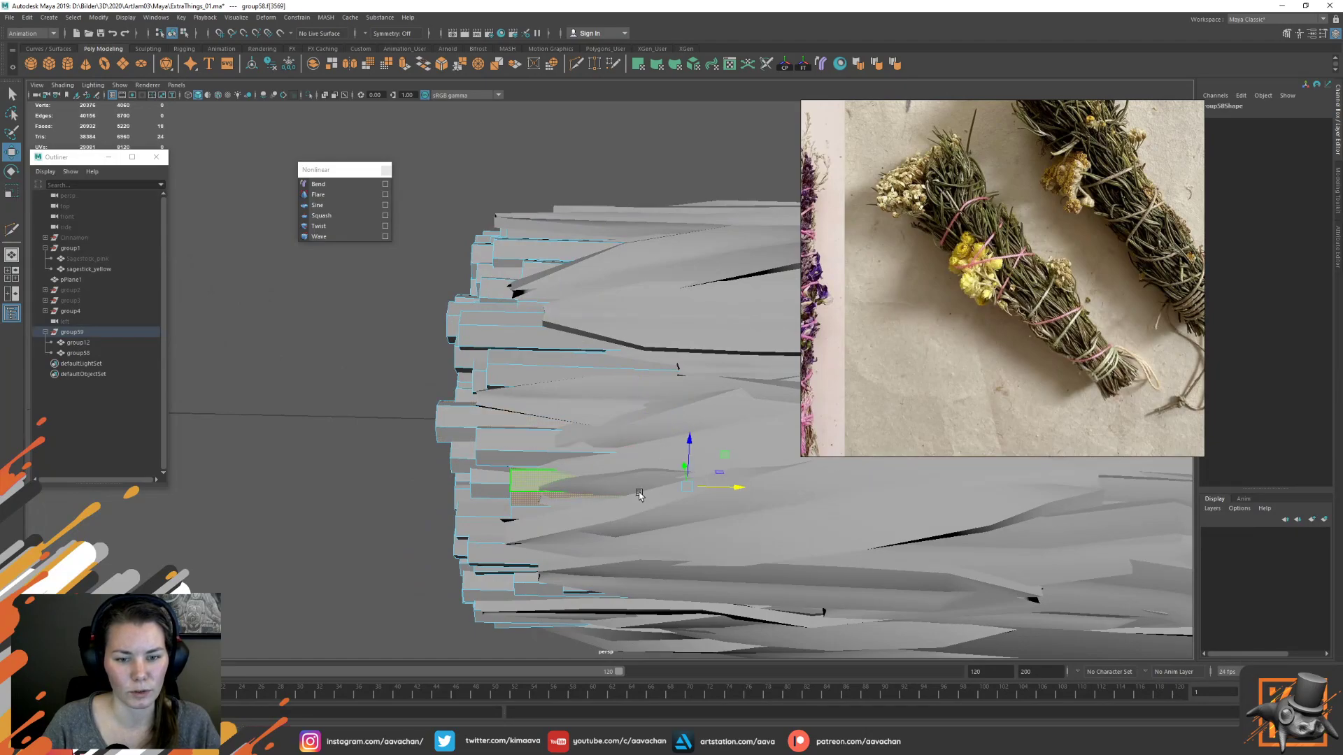
mouse_move(733, 486)
mouse_down()
mouse_move(695, 487)
mouse_move(707, 487)
mouse_up()
double_click(500, 526)
alt+drag(572, 473, 563, 503)
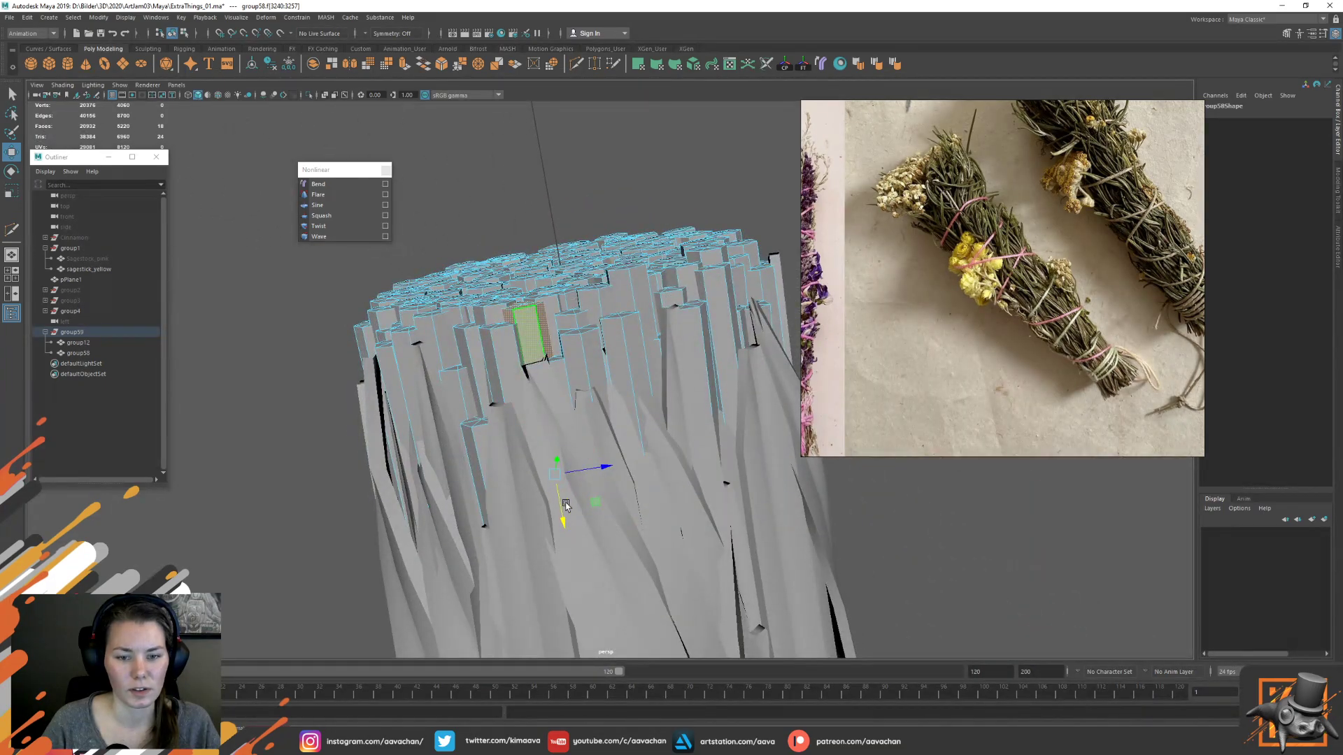
double_click(531, 350)
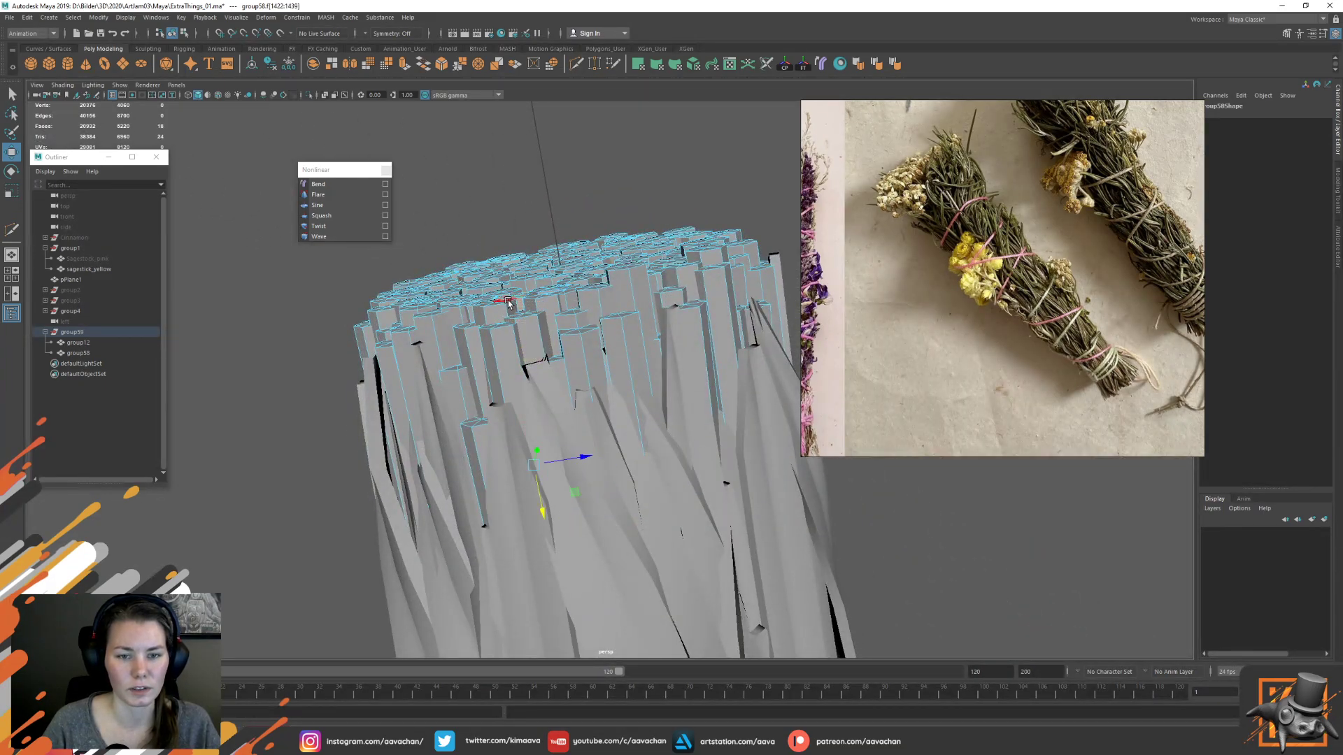
double_click(498, 343)
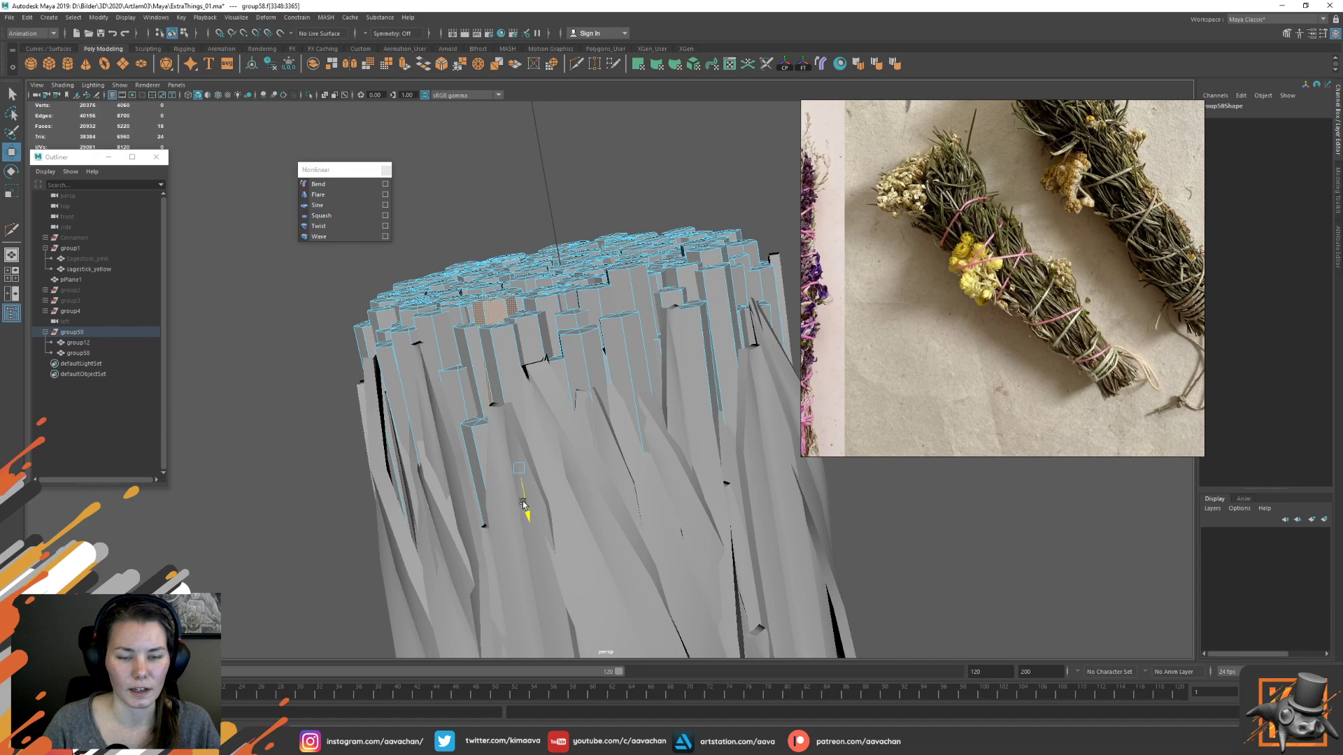
Rotate around to the opposite side and push individual rim and inner stems slightly back into the bundle
alt+drag(411, 277, 472, 324)
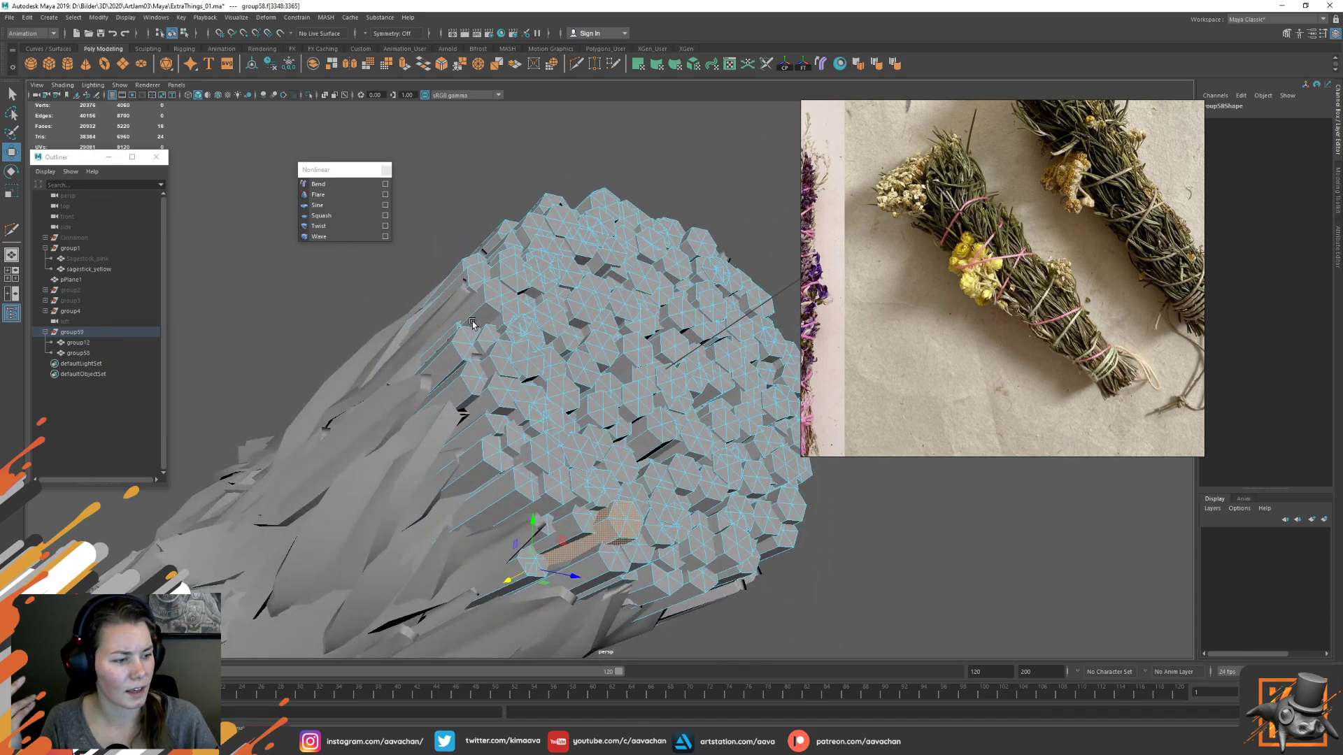
alt+drag(524, 306, 605, 328)
click(537, 427)
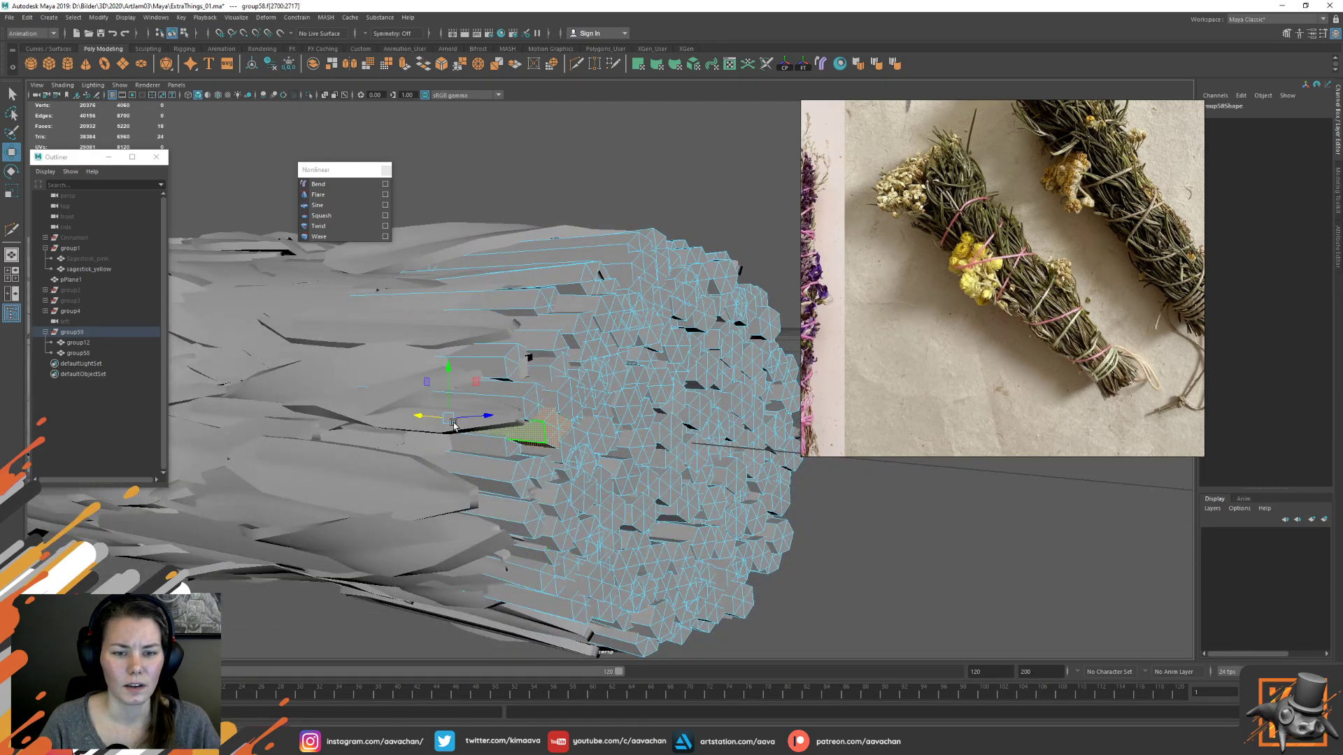
drag(417, 418, 414, 419)
click(600, 436)
click(647, 409)
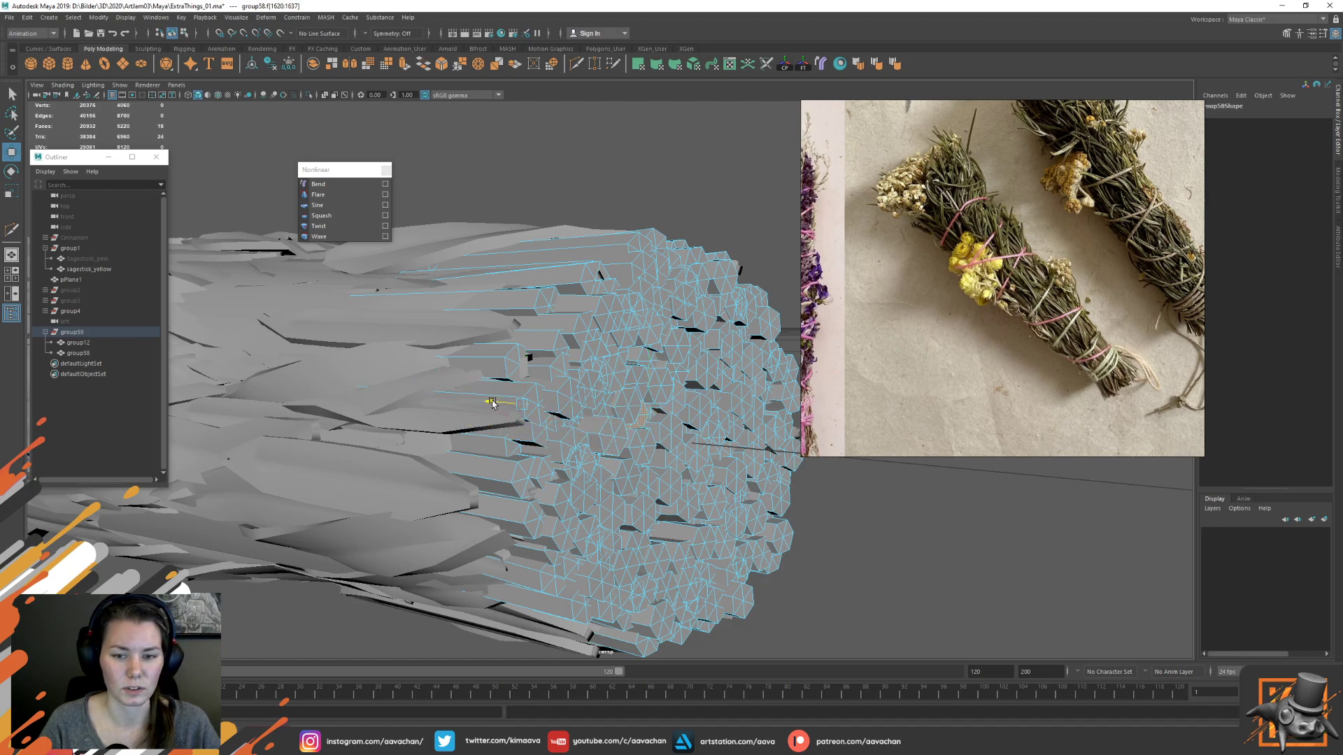
click(663, 433)
drag(533, 424, 527, 422)
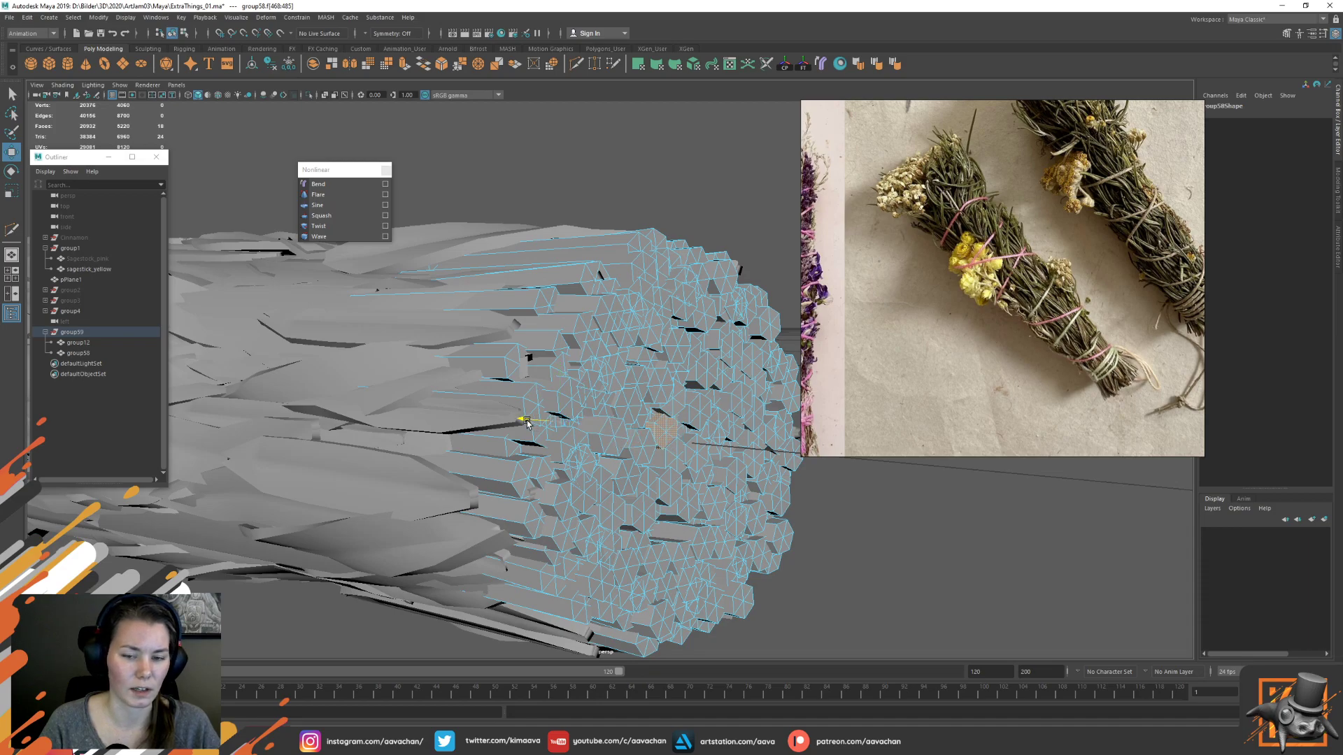
Push an inner stem further back beside the long outer stem on the bundle's side
alt+drag(689, 303, 663, 357)
double_click(645, 470)
drag(499, 410, 479, 413)
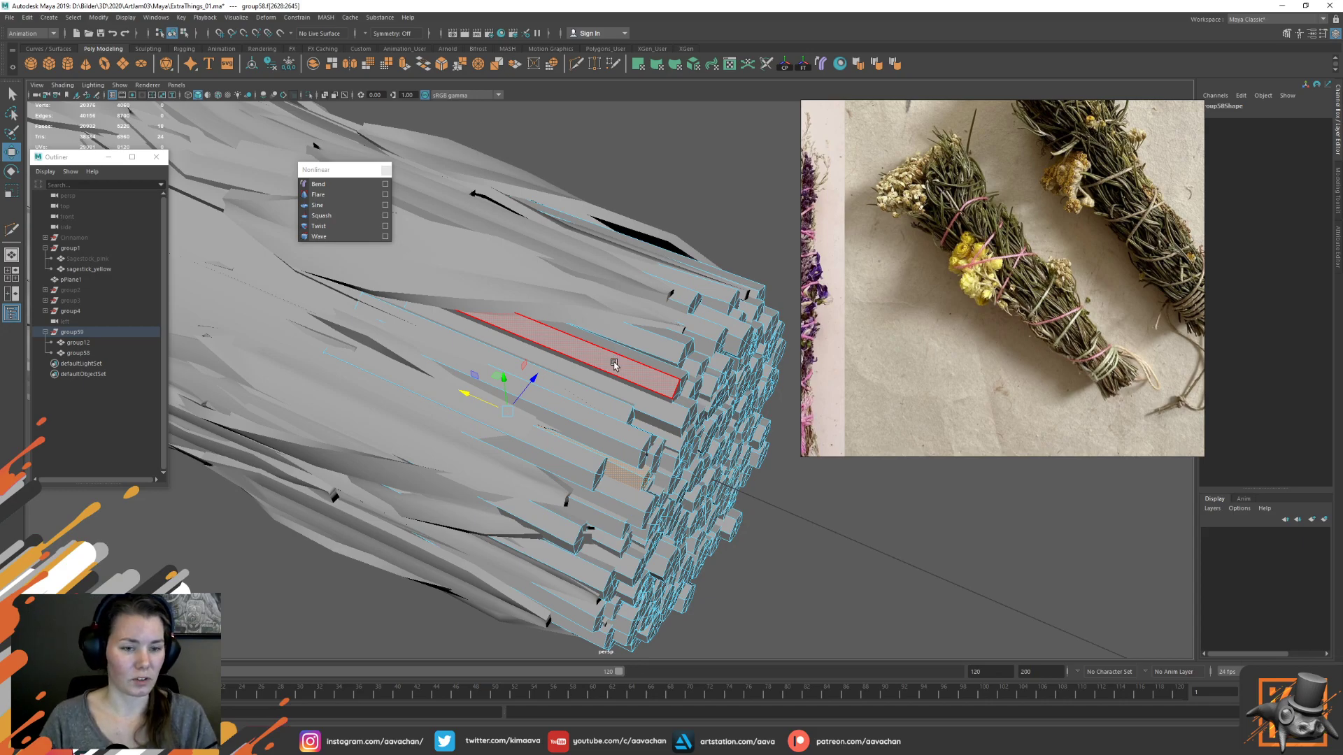
double_click(621, 371)
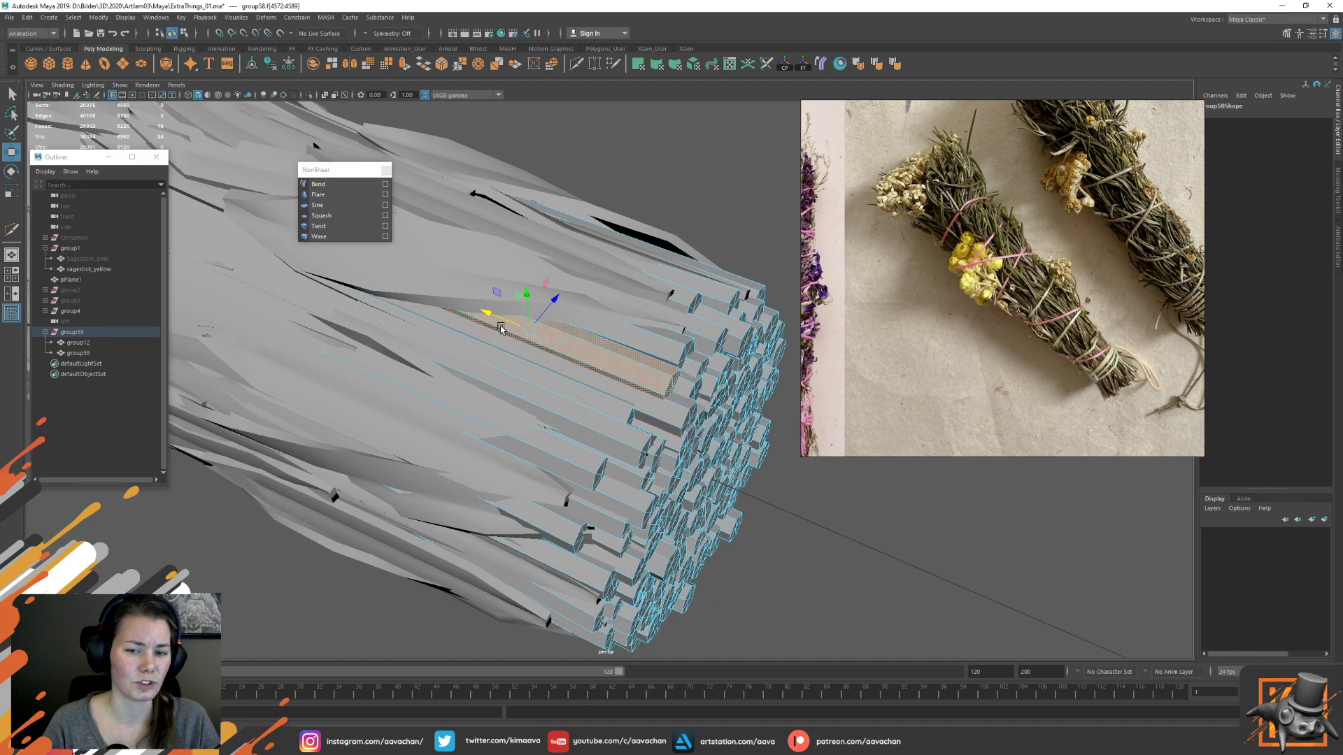
alt+drag(504, 328, 633, 446)
Offset the outer stems along the lower side of the cut end to different depths
double_click(568, 409)
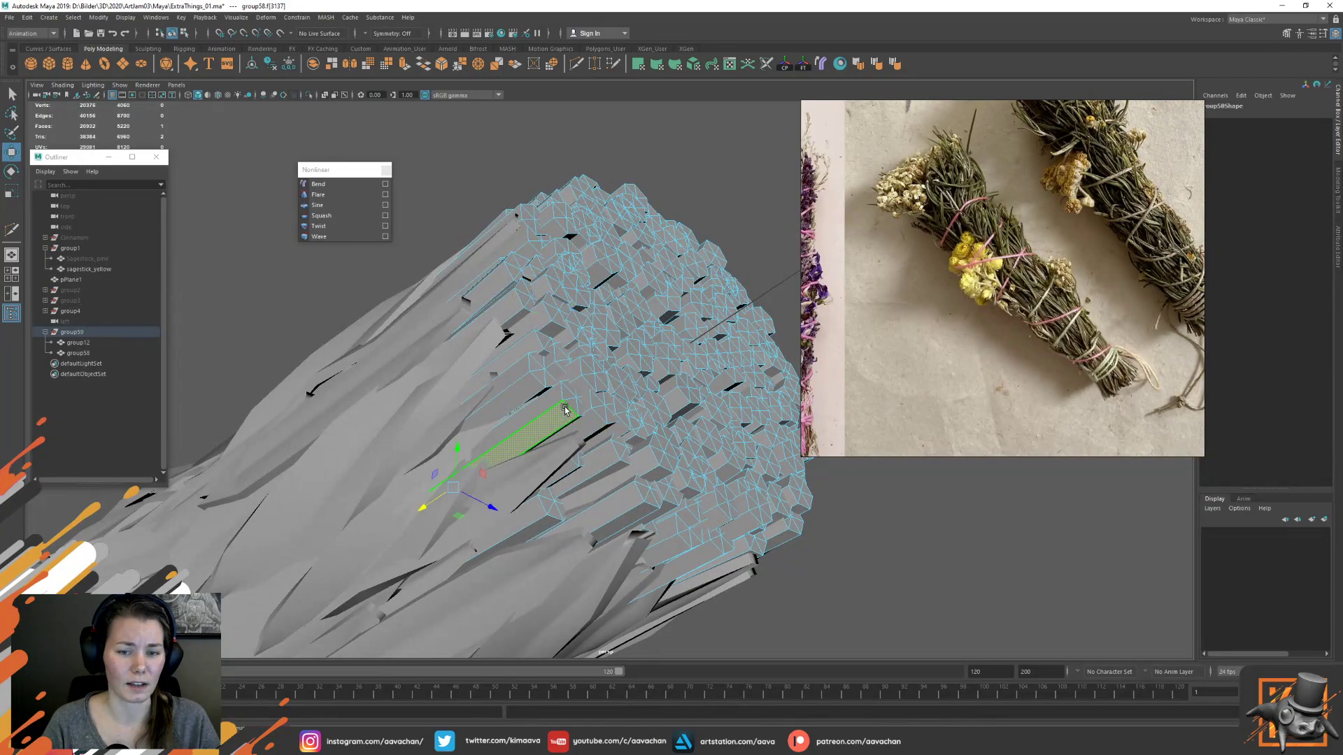
alt+drag(456, 410, 487, 391)
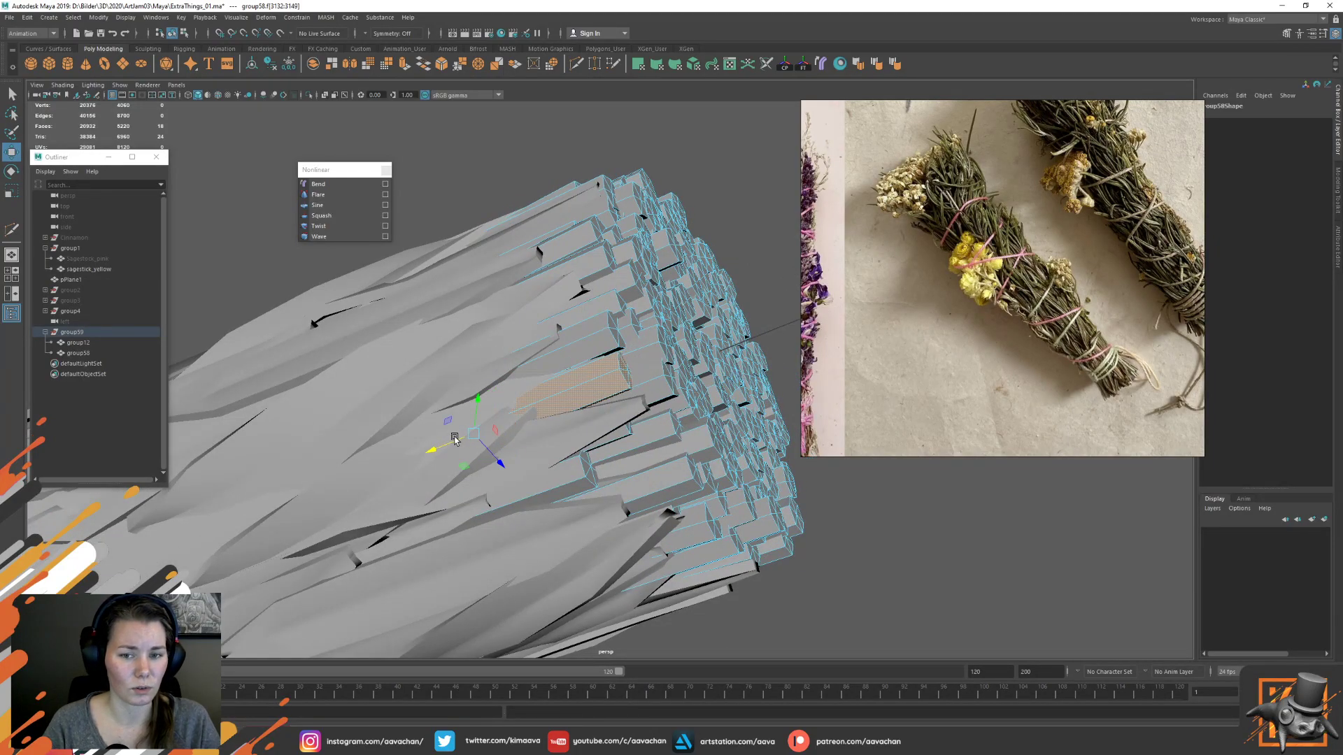
click(682, 409)
drag(507, 467, 521, 439)
alt+drag(574, 475, 598, 444)
Recess a central stem into the cut face and shift another inner stem slightly back
click(594, 336)
double_click(623, 314)
drag(617, 347, 584, 456)
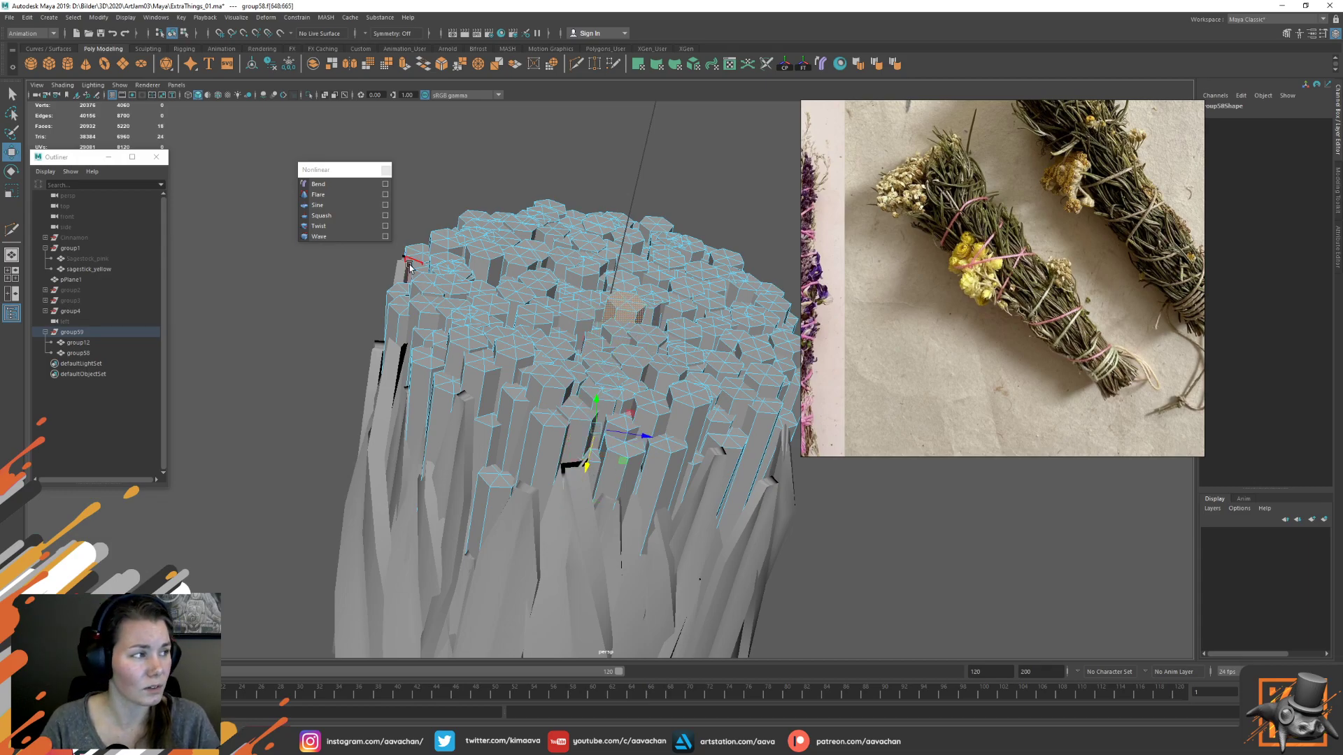
alt+drag(704, 204, 675, 273)
double_click(497, 396)
double_click(497, 364)
drag(639, 327, 642, 326)
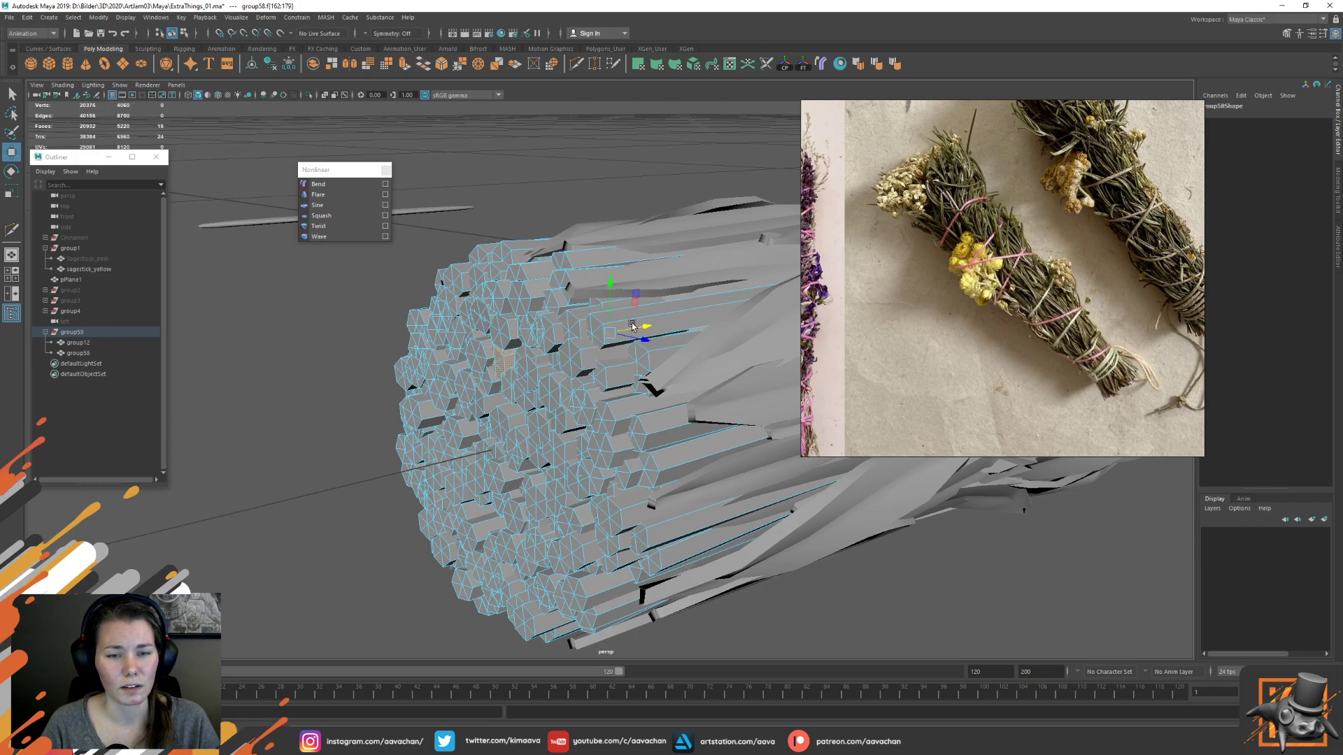
Vary the depth of individual stems in the upper and lower inner areas of the cut face
double_click(526, 298)
drag(675, 275, 681, 306)
double_click(524, 334)
double_click(532, 322)
double_click(461, 496)
drag(600, 451, 602, 451)
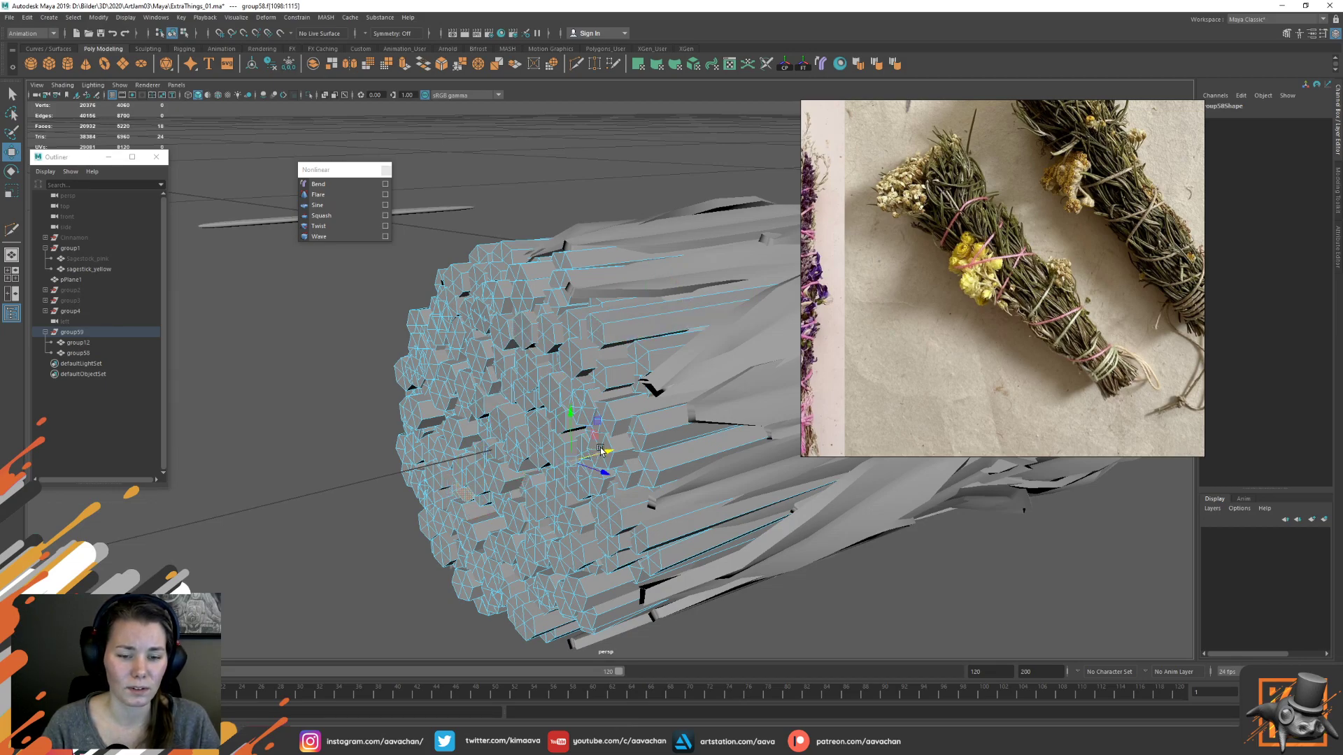
Stagger the stems in the lower half of the cut face, pulling one slightly outward
double_click(470, 513)
drag(593, 478, 599, 477)
double_click(514, 501)
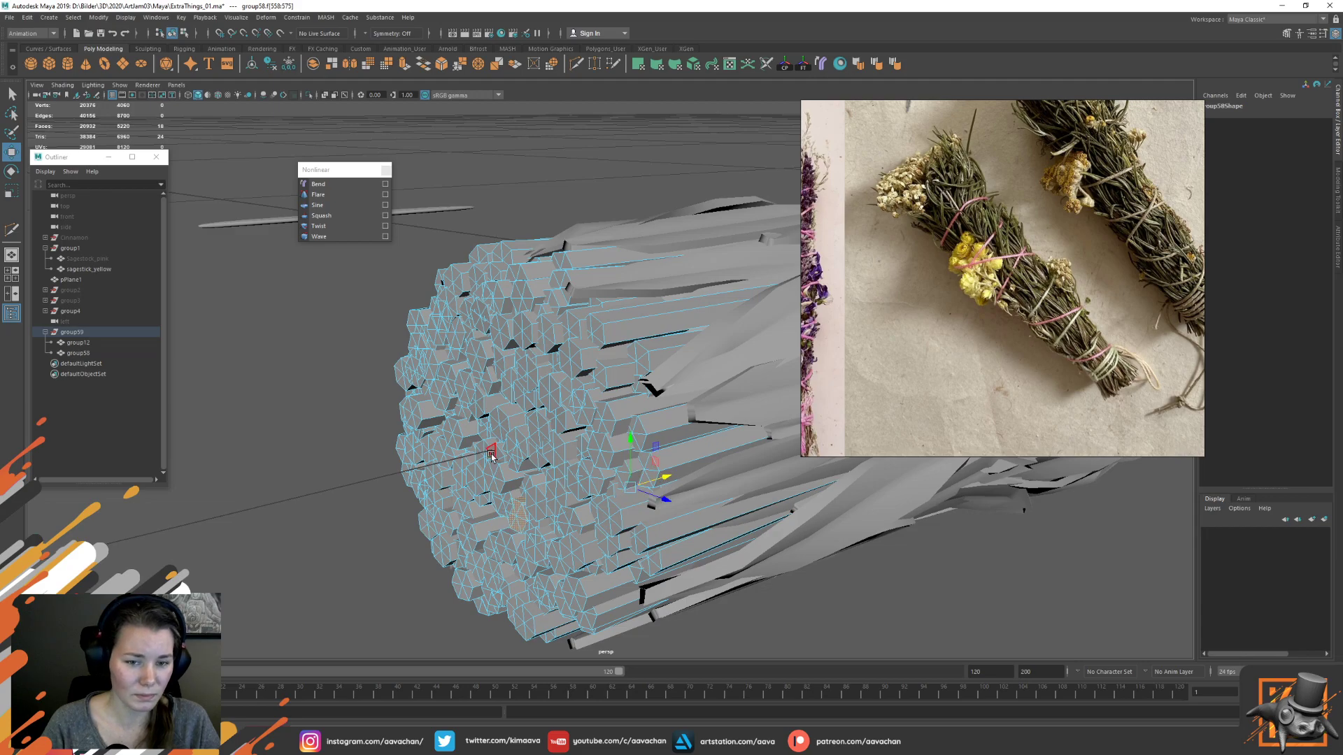
drag(666, 478, 658, 480)
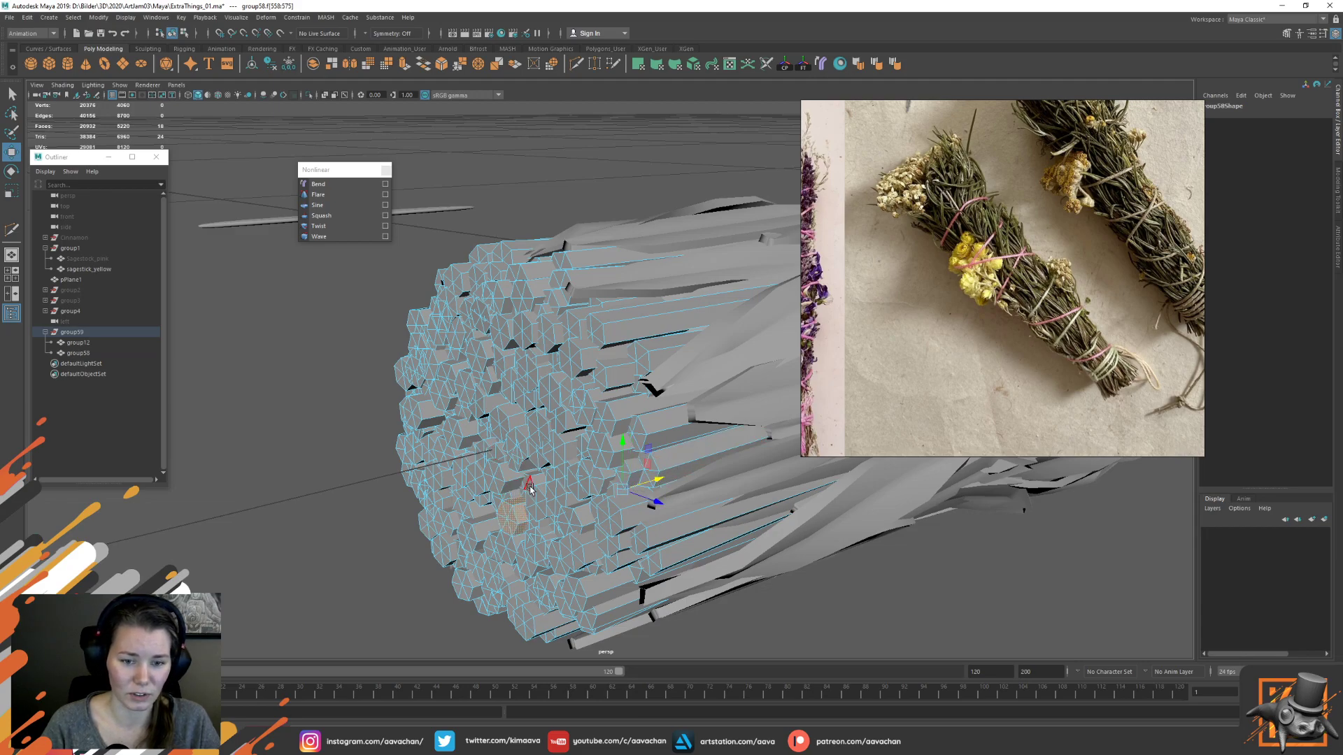
double_click(545, 498)
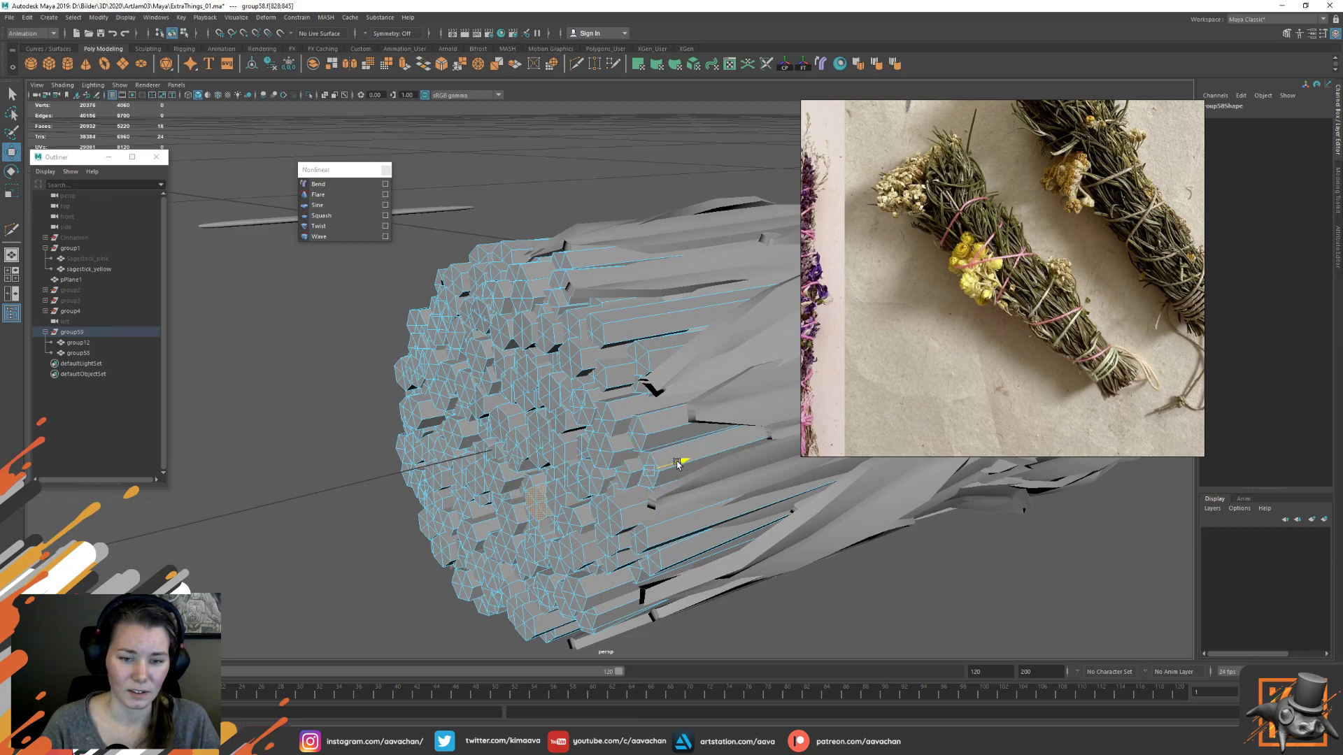
Reposition the lower inner stems across the cut face to even out the gaps between them
alt+drag(679, 465, 488, 430)
click(543, 535)
double_click(543, 535)
mouse_move(591, 503)
alt+mouse_down()
mouse_move(637, 488)
mouse_move(600, 498)
alt+mouse_up()
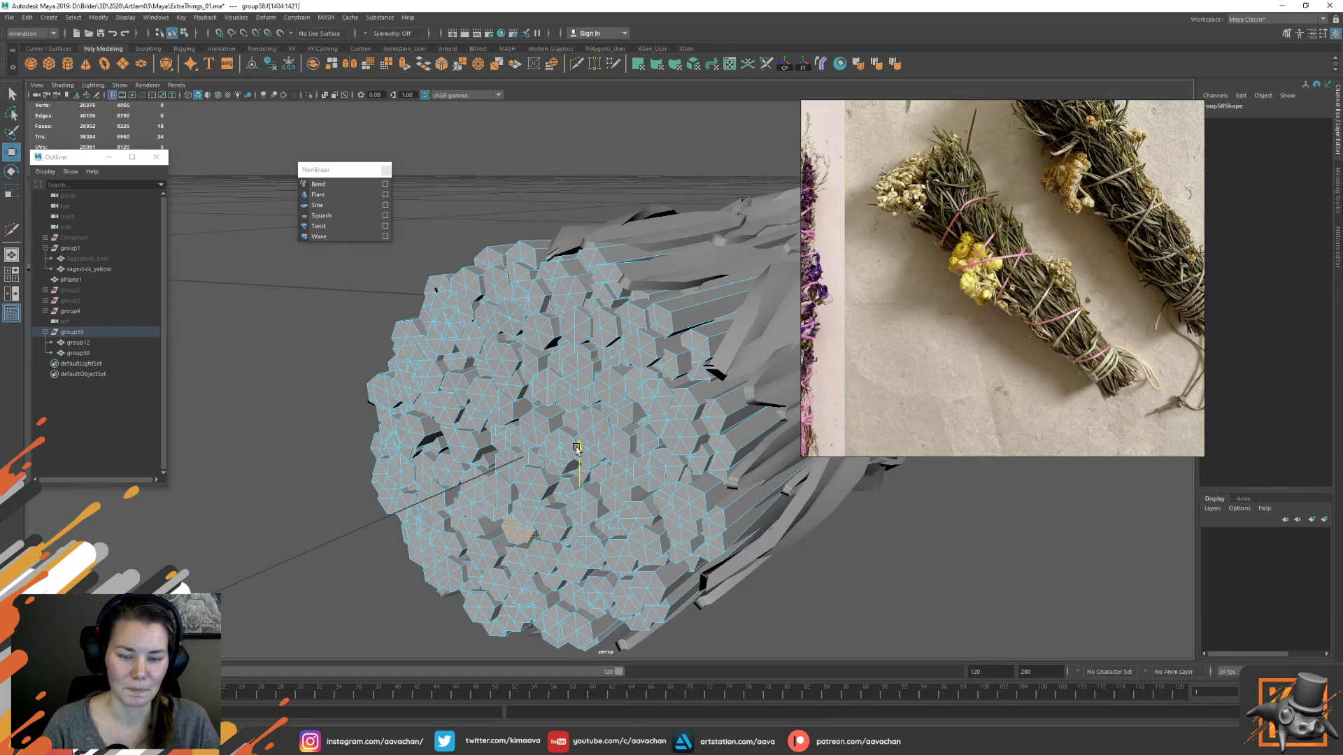
alt+drag(500, 458, 531, 450)
drag(615, 512, 631, 509)
double_click(517, 529)
drag(551, 487, 594, 491)
Face the cut end straight on and shift individual stems sideways and vertically into the gaps
alt+drag(458, 465, 539, 508)
double_click(525, 498)
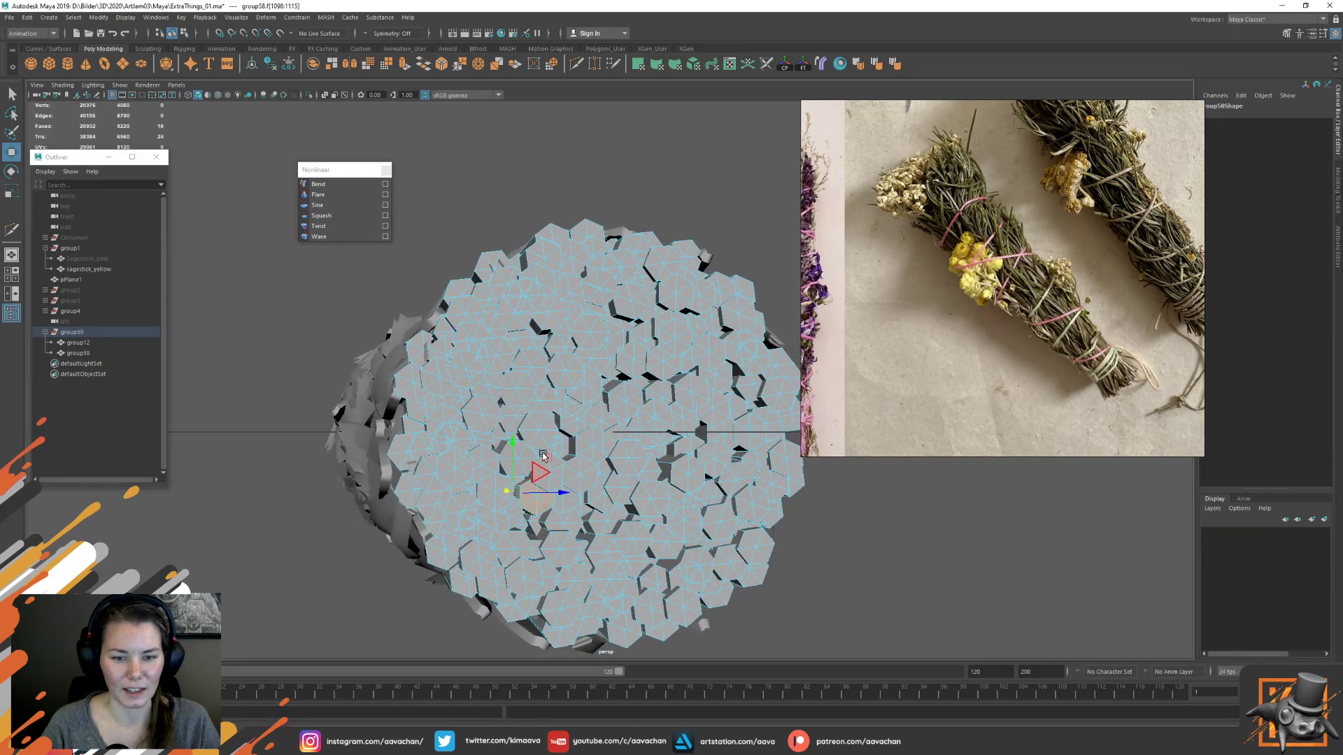
drag(508, 447, 507, 456)
double_click(446, 448)
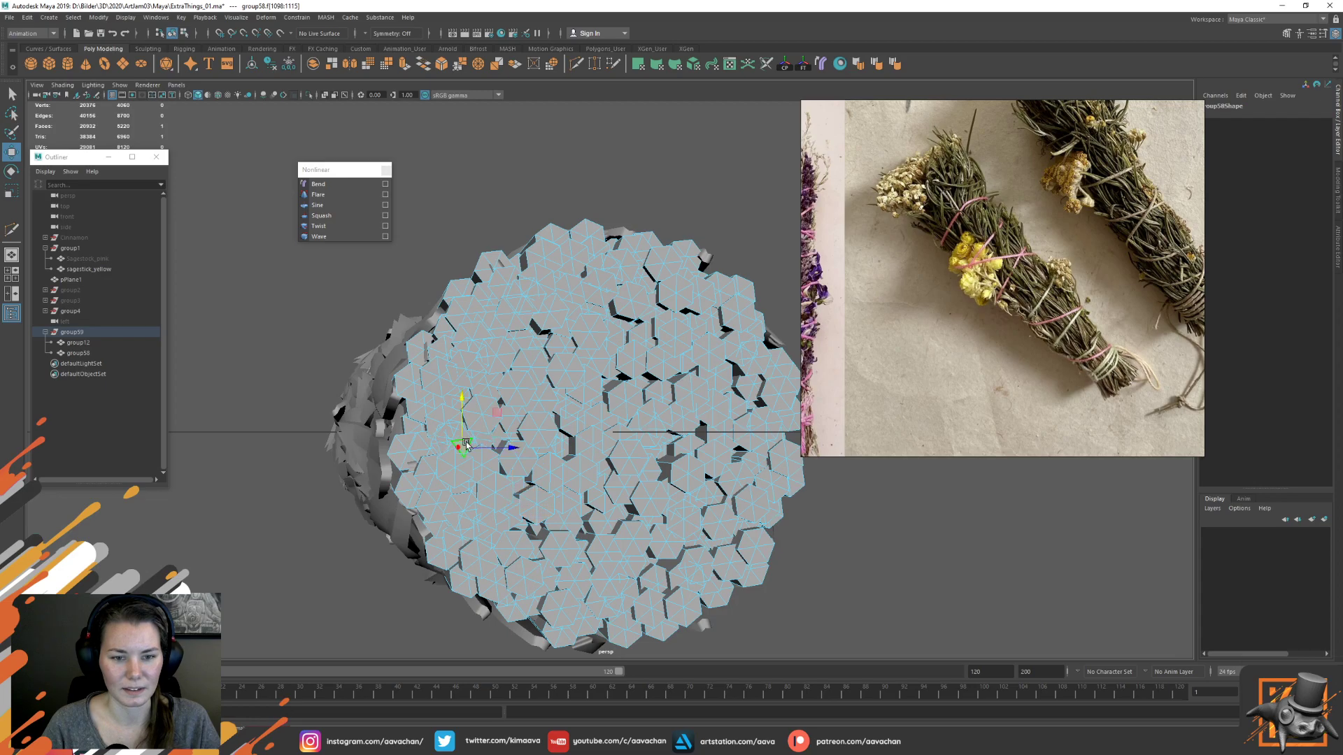
drag(535, 441, 698, 439)
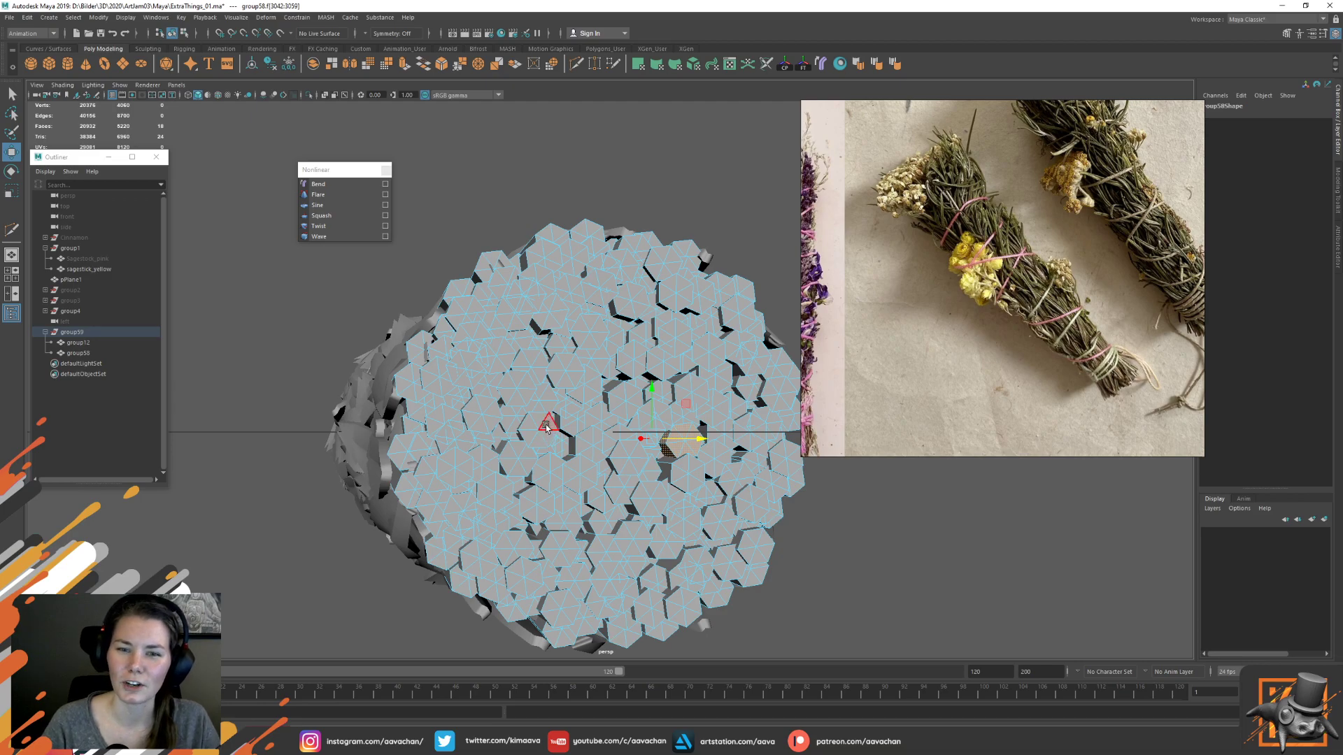
Fill the remaining gaps near the middle of the cut face by moving the surrounding stems
alt+drag(701, 494, 587, 501)
drag(655, 400, 665, 436)
alt+drag(523, 467, 585, 439)
double_click(566, 456)
click(575, 431)
double_click(576, 429)
alt+drag(637, 427, 605, 450)
drag(590, 366, 591, 374)
drag(635, 424, 626, 425)
Nudge the geometry beside the long outer stem slightly back along the bundle
alt+drag(553, 581, 633, 382)
click(639, 372)
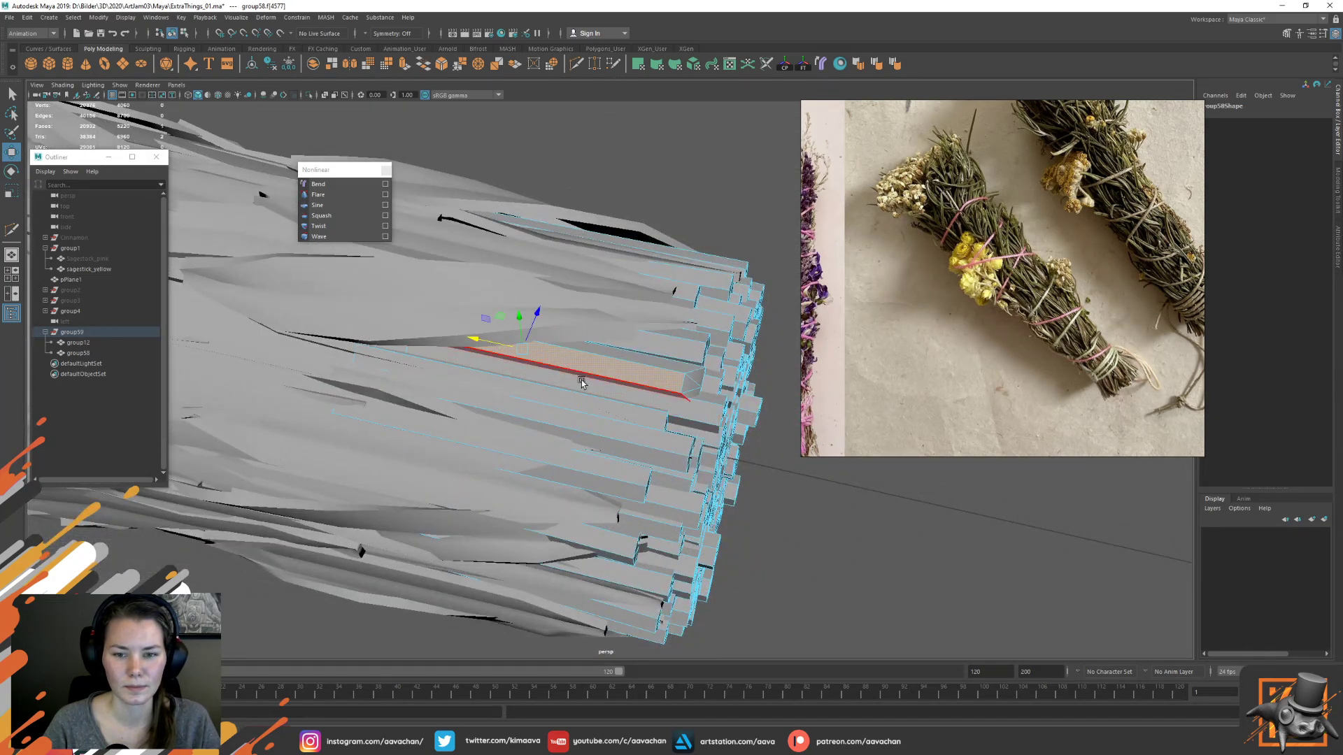
click(470, 386)
drag(469, 380, 464, 379)
Turn on smooth mesh preview for the cut stems and the surrounding leaf group
key(3)
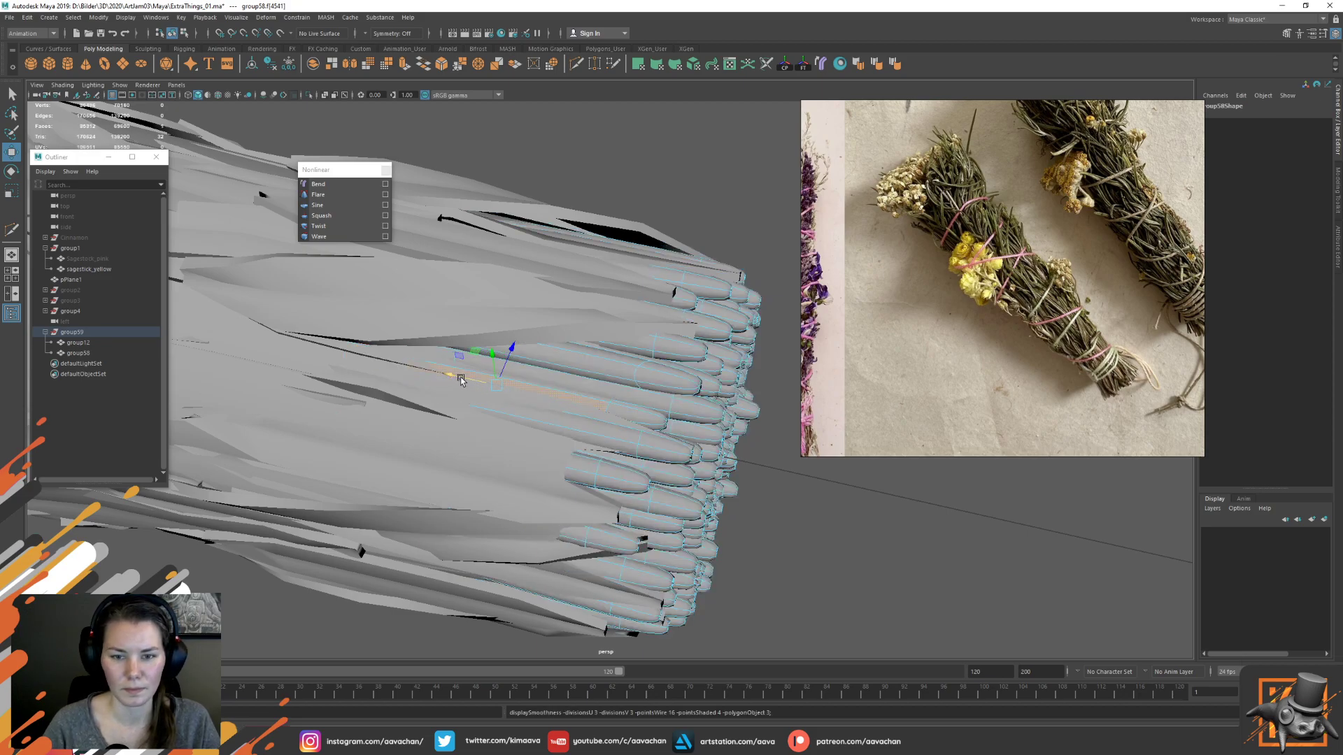
double_click(599, 357)
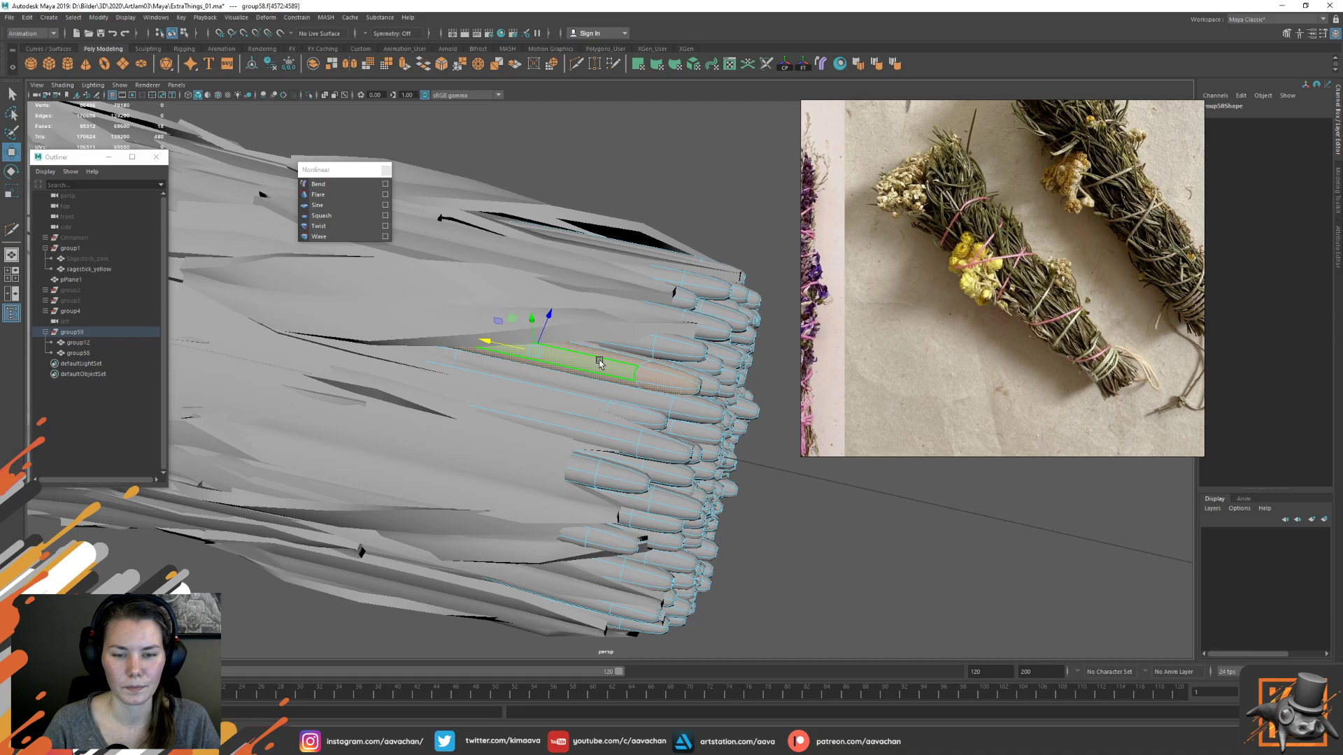
alt+drag(600, 363, 599, 523)
click(599, 523)
alt+drag(509, 488, 501, 452)
right_drag(586, 402, 685, 320)
click(647, 503)
alt+drag(648, 503, 550, 421)
scroll(657, 438, up, 6)
scroll(701, 455, down, 2)
key(3)
click(606, 401)
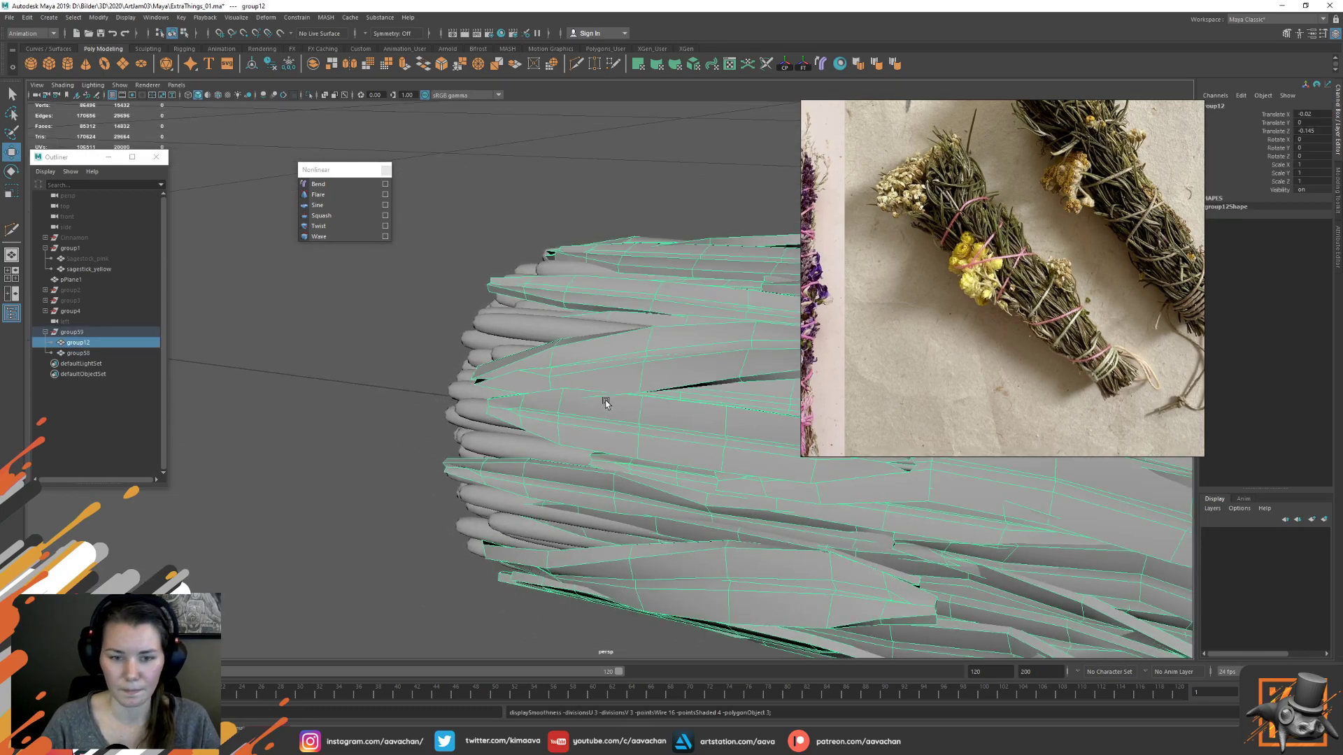
Select sagestick_yellow inside the bundle and set its Translate X, Y and Z to 0
click(338, 463)
alt+drag(399, 566, 518, 430)
click(549, 425)
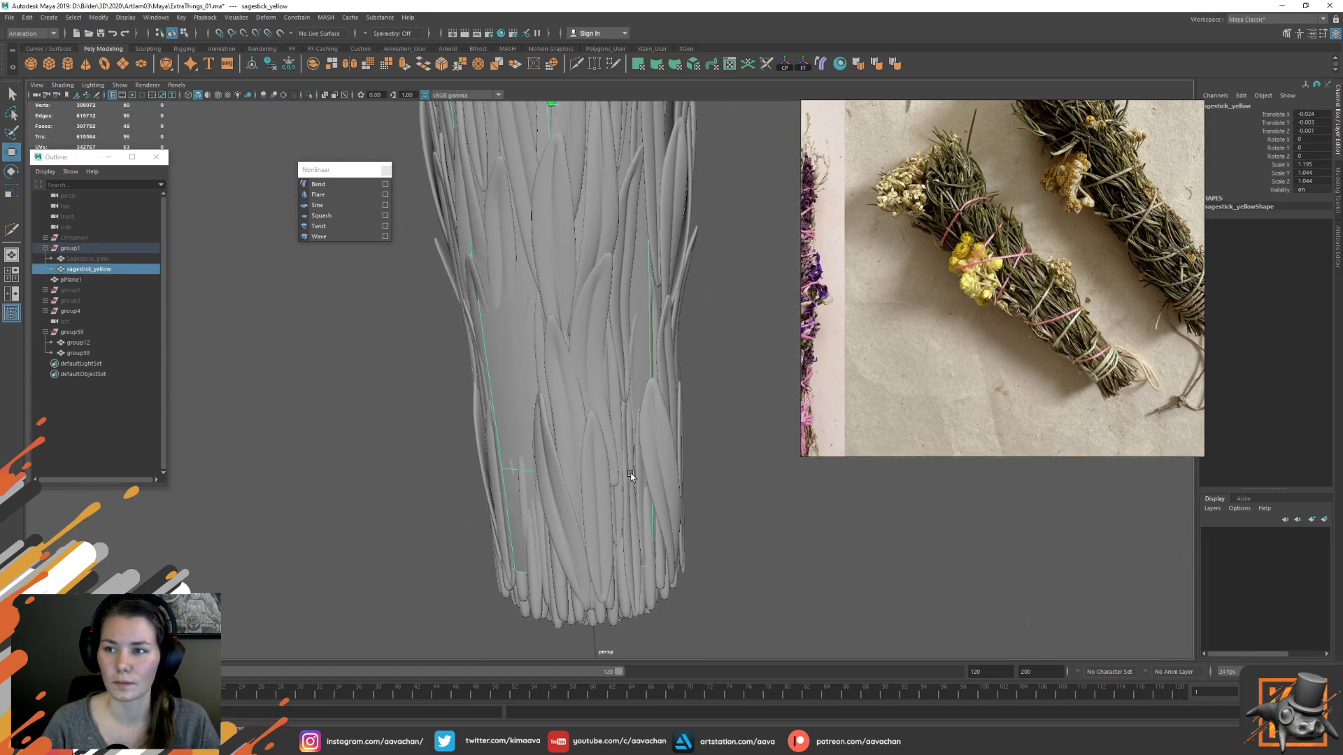
alt+drag(645, 458, 657, 449)
drag(1324, 114, 1327, 131)
text(0)
key(Return)
Switch the low-poly sagestick_yellow mesh to vertex editing and select a vertex on its side
click(686, 385)
alt+drag(611, 443, 498, 382)
click(563, 337)
drag(534, 425, 636, 319)
right_drag(674, 176, 616, 174)
click(620, 332)
Adjust the sagestick_yellow vertices at mid-length and near the leafy end to follow the bundle's shape
alt+drag(472, 367, 532, 402)
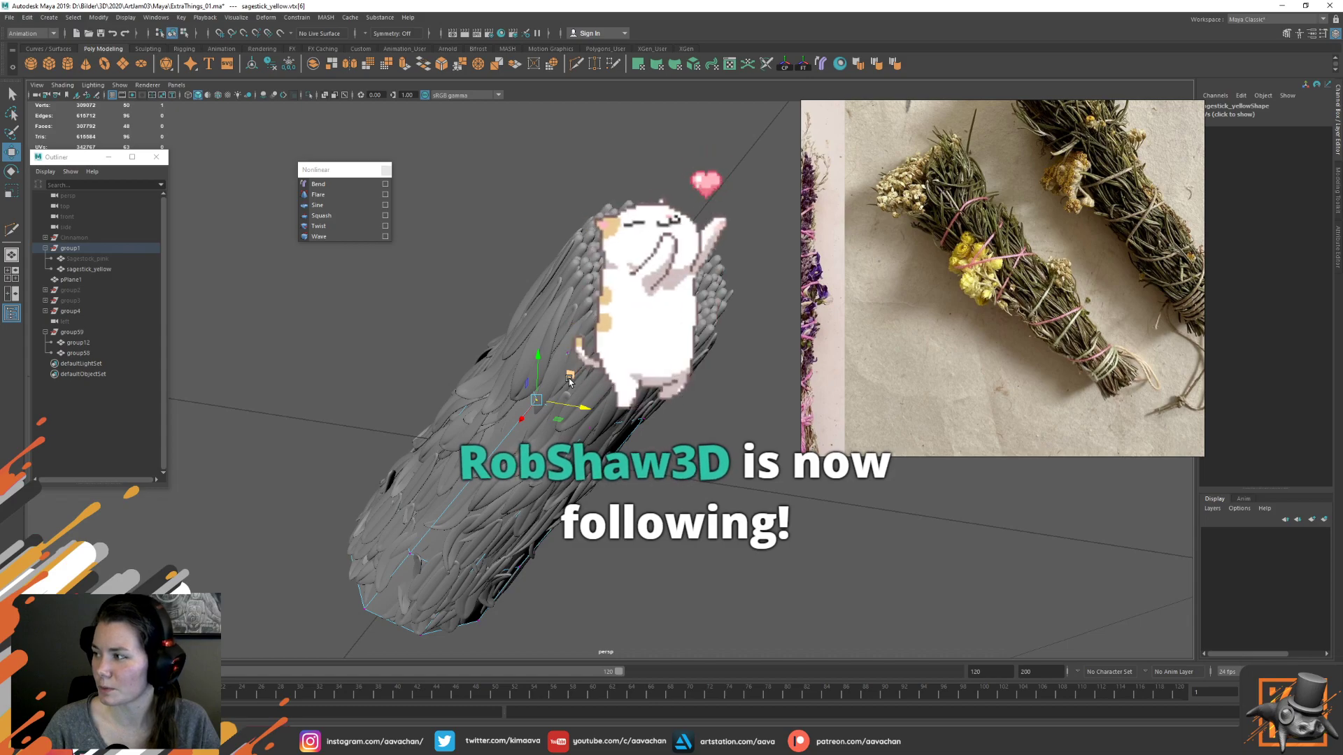
drag(536, 361, 537, 359)
drag(567, 403, 573, 403)
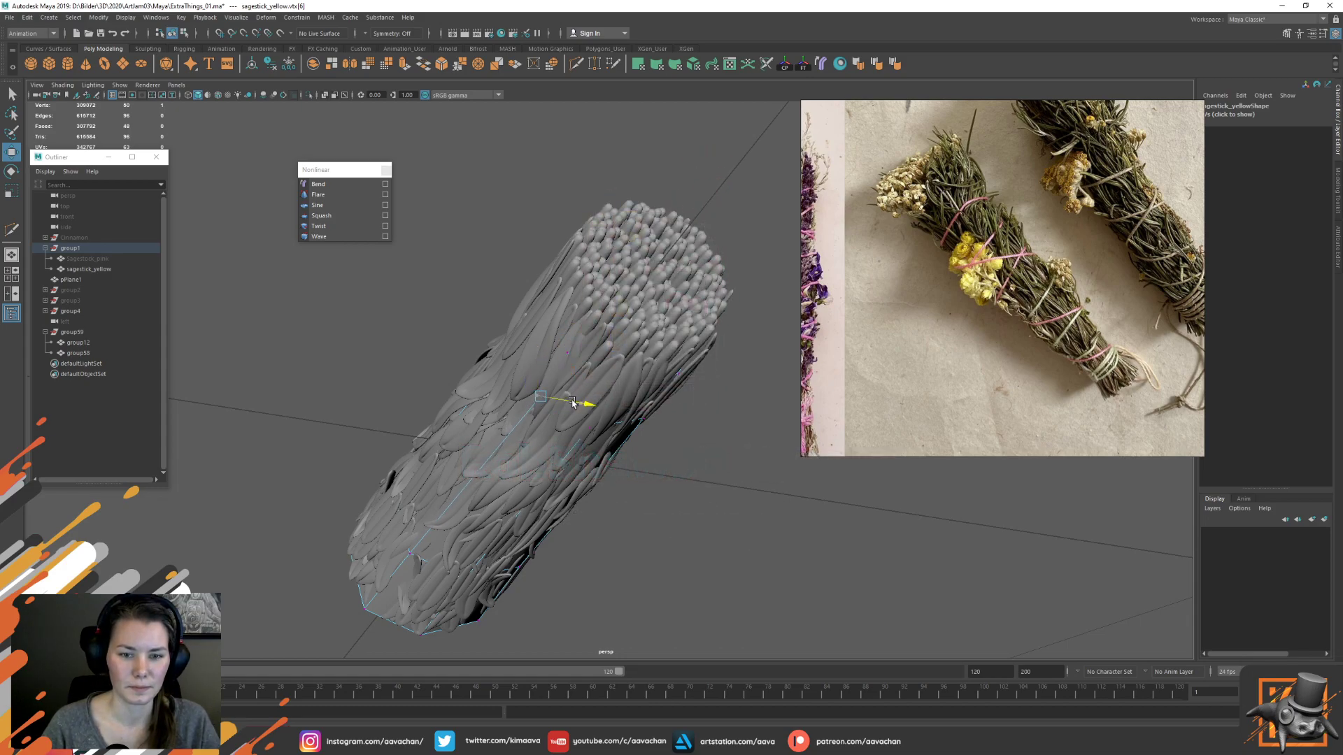
click(410, 548)
drag(446, 557, 451, 559)
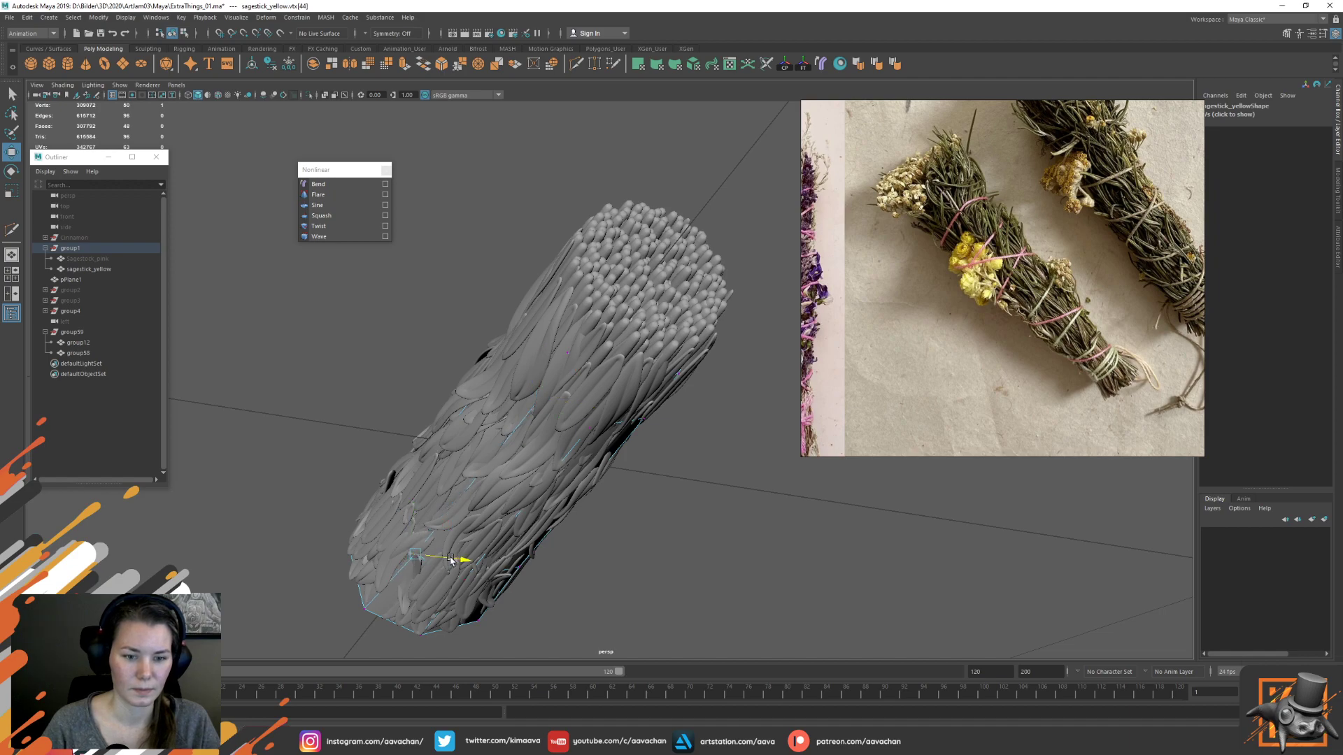
drag(418, 518, 418, 512)
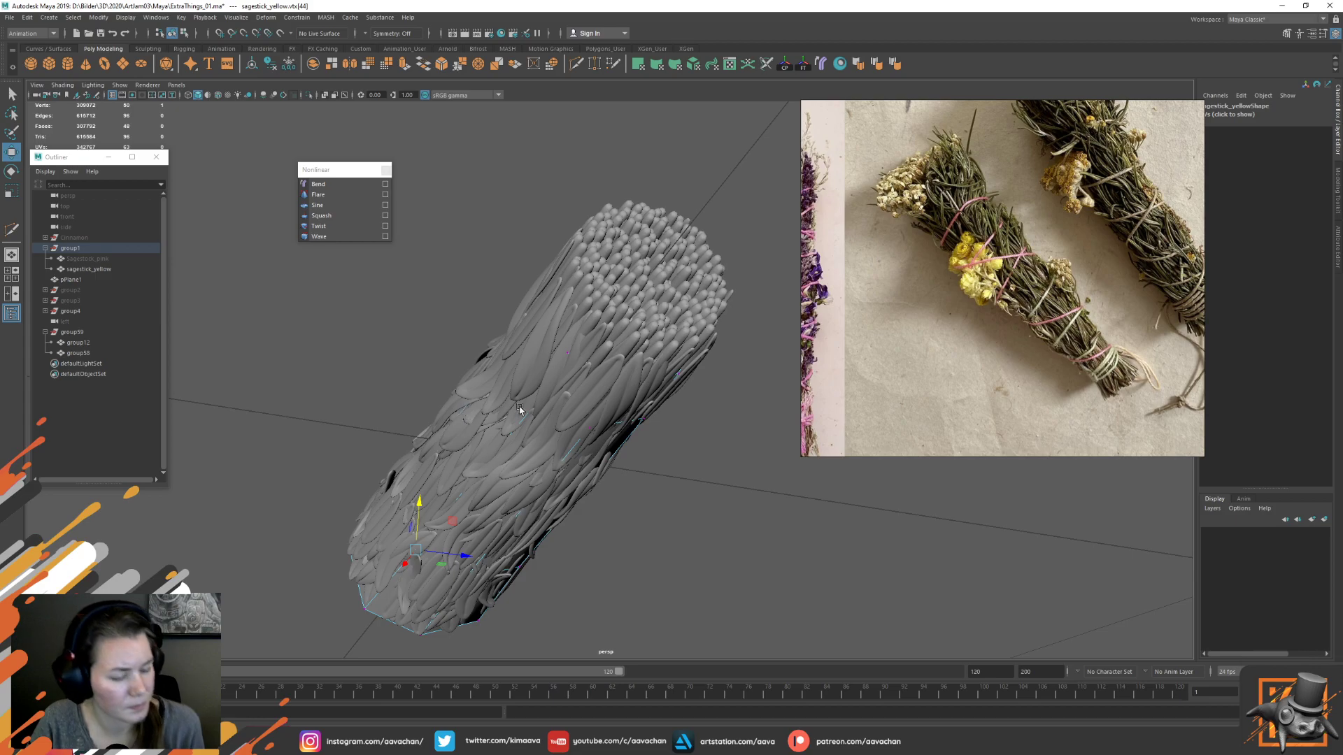
Adjust the sagestick_yellow vertices near the cut-stem end to follow the bundle's shape
alt+drag(364, 440, 511, 359)
click(616, 386)
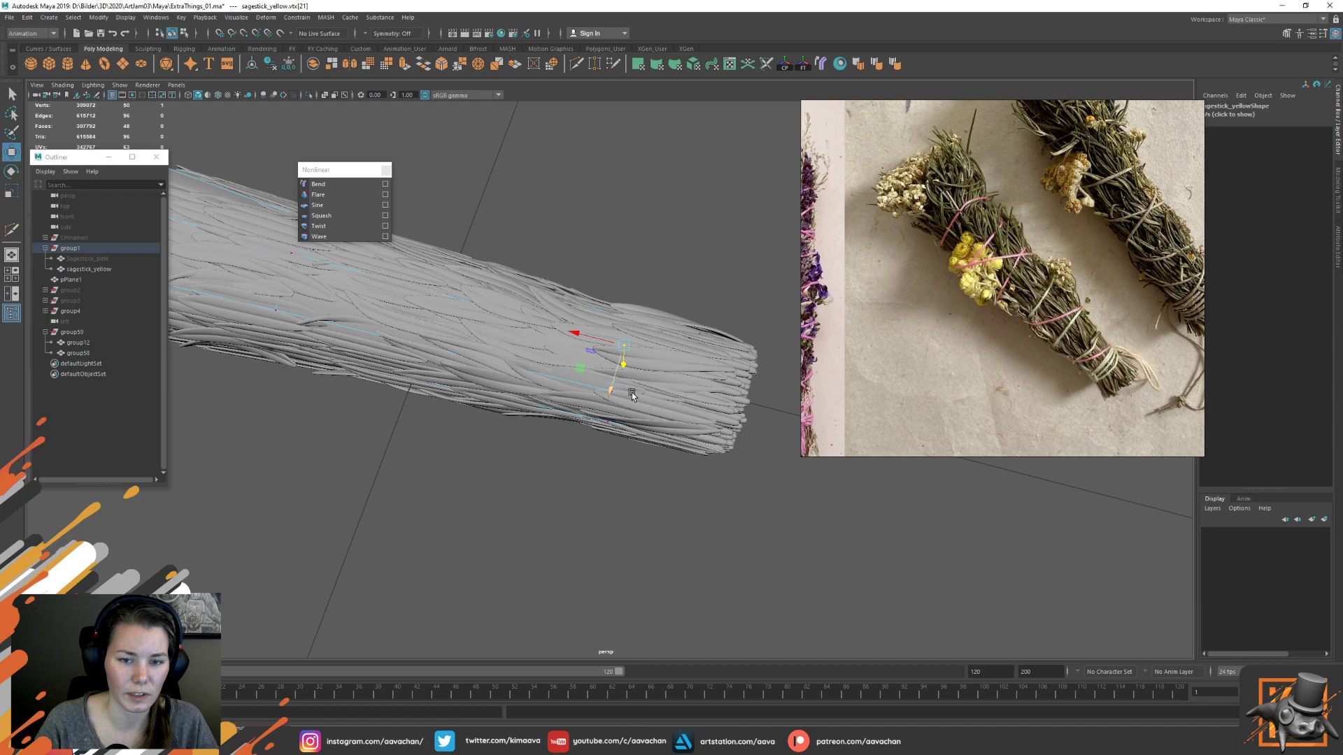
alt+drag(629, 435, 591, 357)
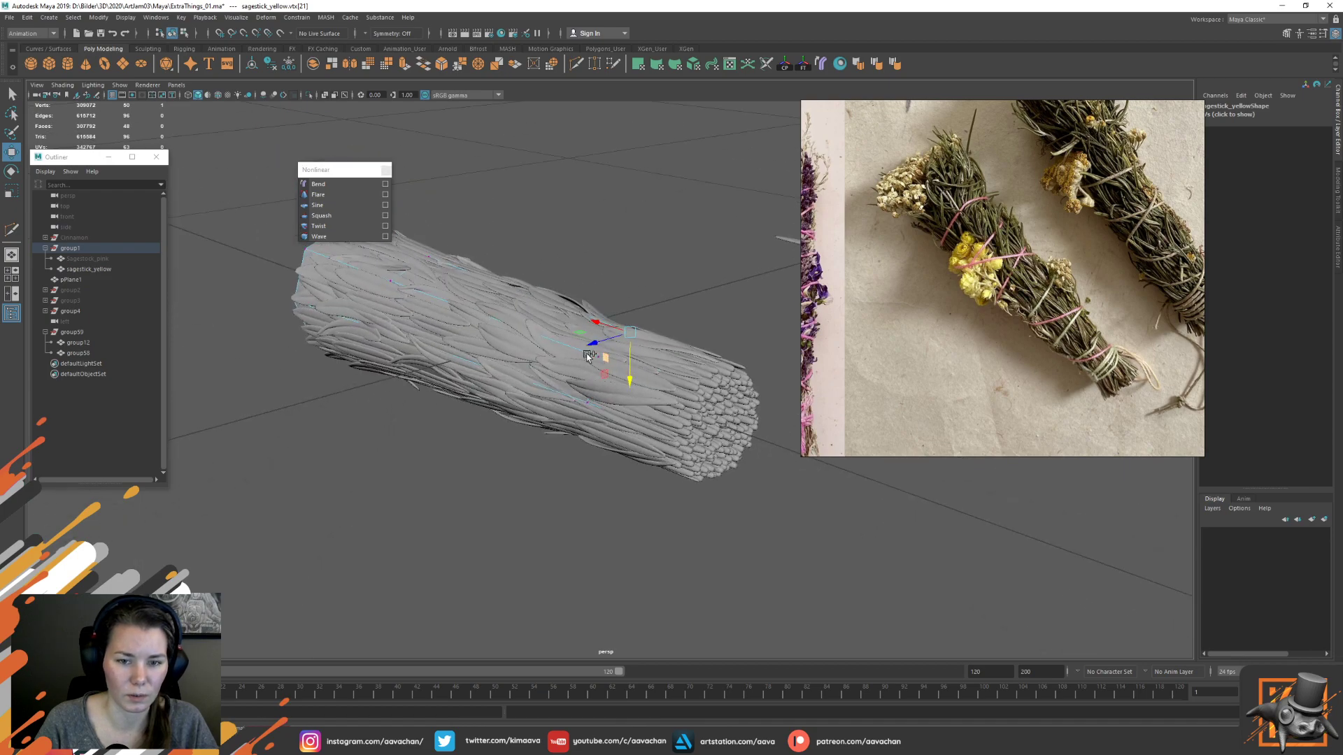
shift+click(585, 354)
drag(619, 365, 619, 370)
alt+drag(519, 420, 530, 393)
click(589, 394)
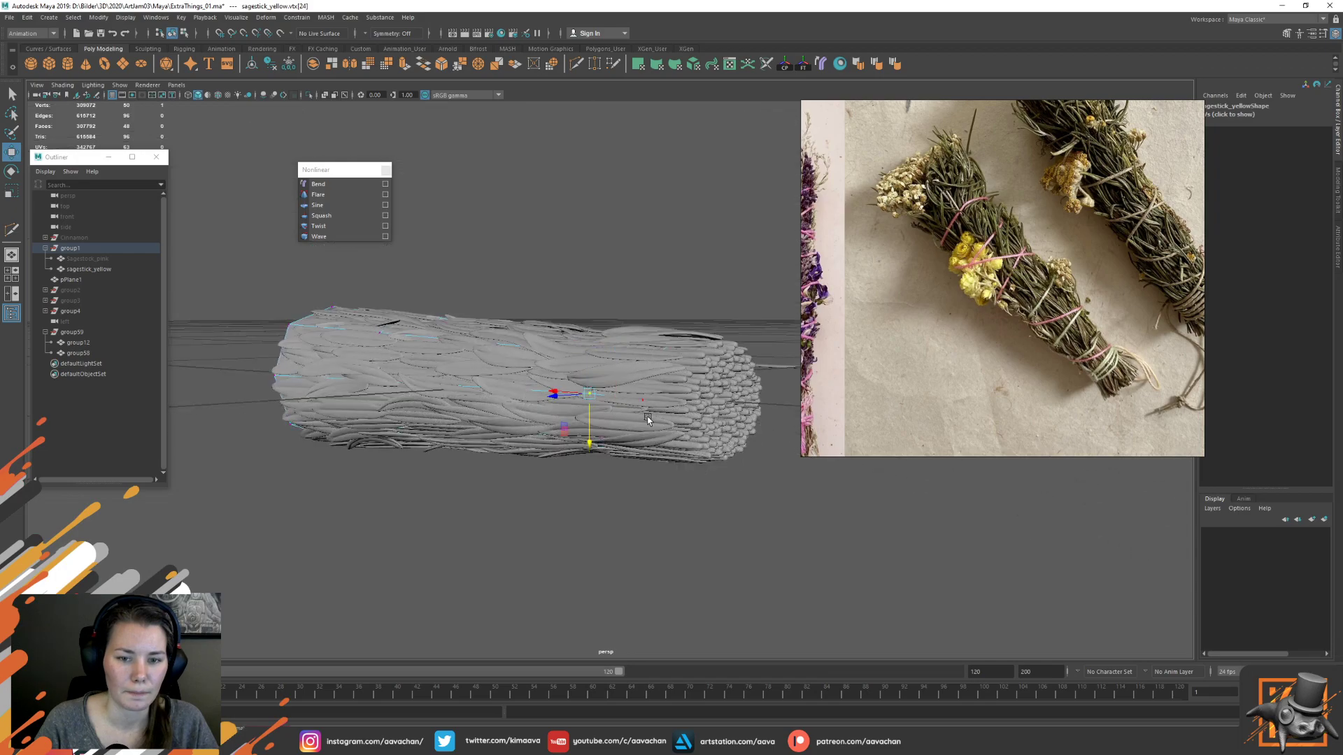
Nudge a rim vertex on the leafy-end cap of sagestick_yellow and return the mesh to object mode
alt+drag(648, 418, 552, 407)
alt+drag(381, 391, 493, 447)
click(382, 517)
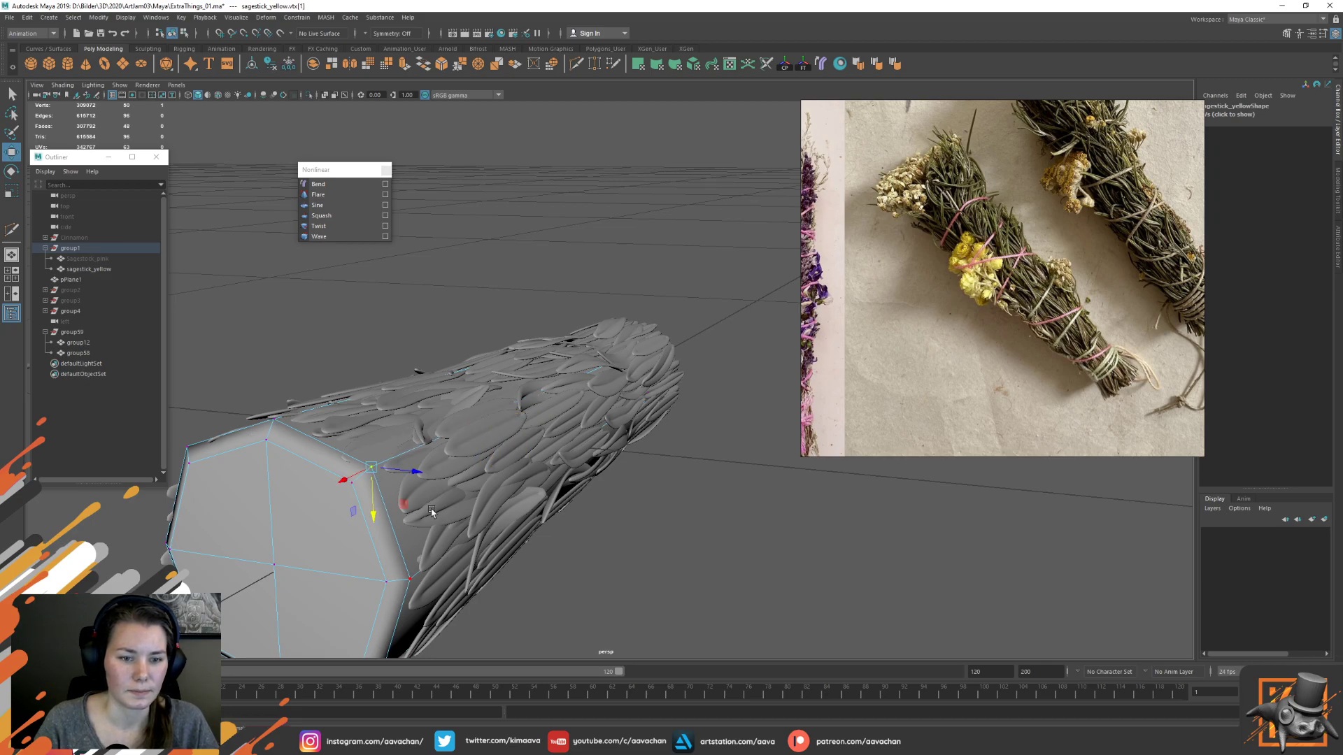
drag(367, 503, 373, 506)
alt+drag(559, 458, 418, 350)
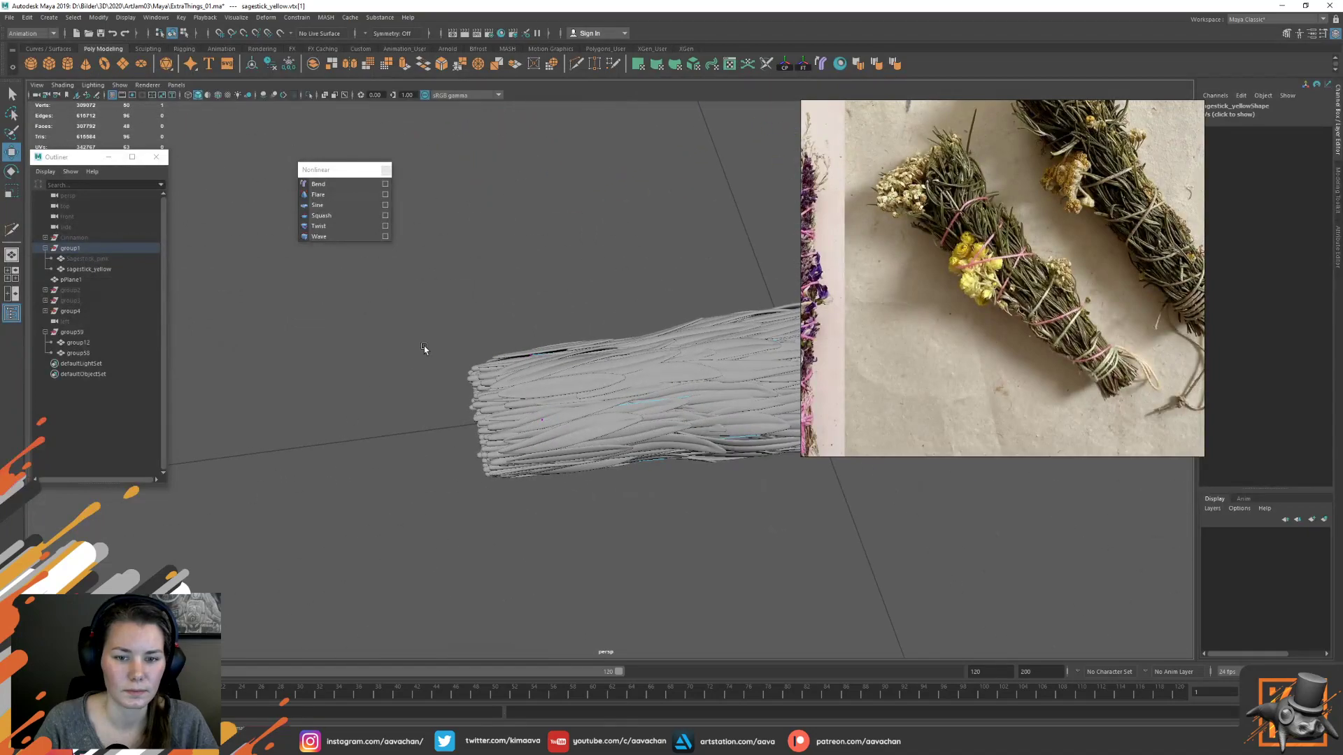
key(F8)
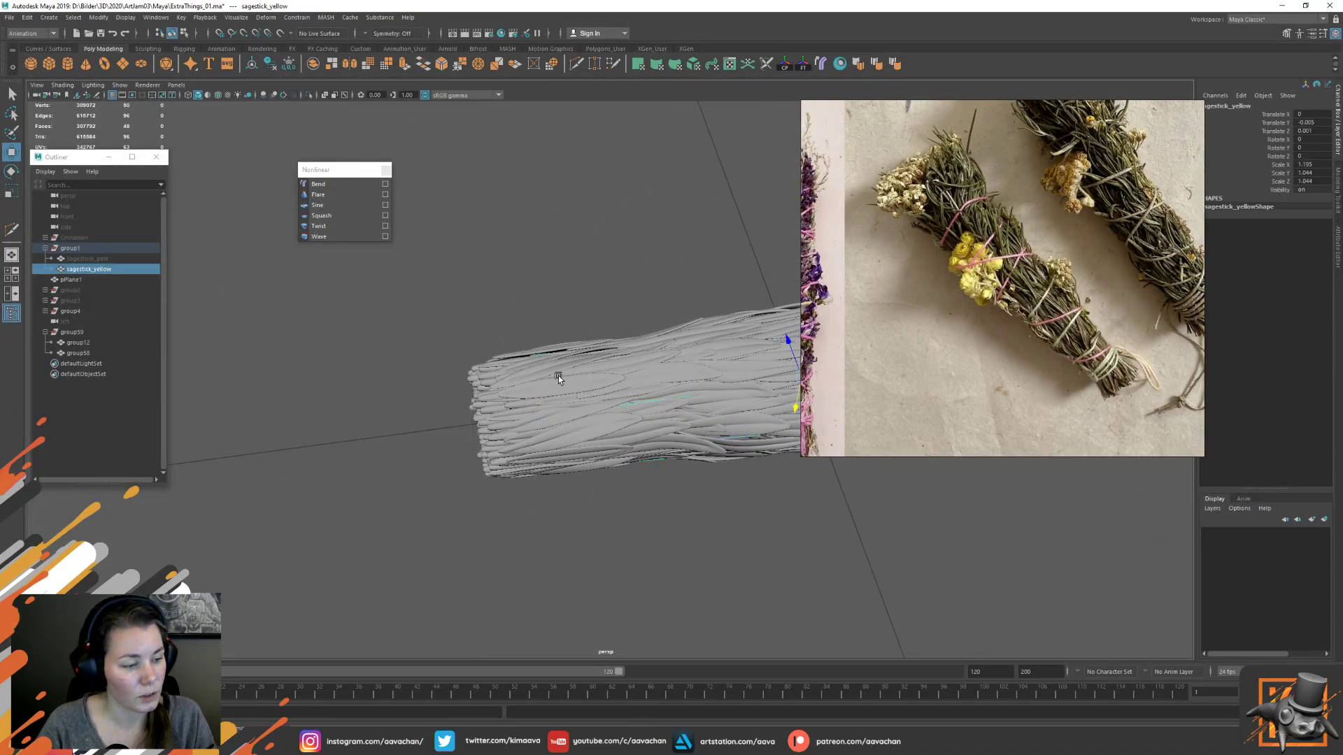
Examine the leafy end of the bundle and view the hidden group2 in isolation, hiding it again when done
alt+drag(665, 261, 474, 310)
alt+drag(539, 306, 626, 344)
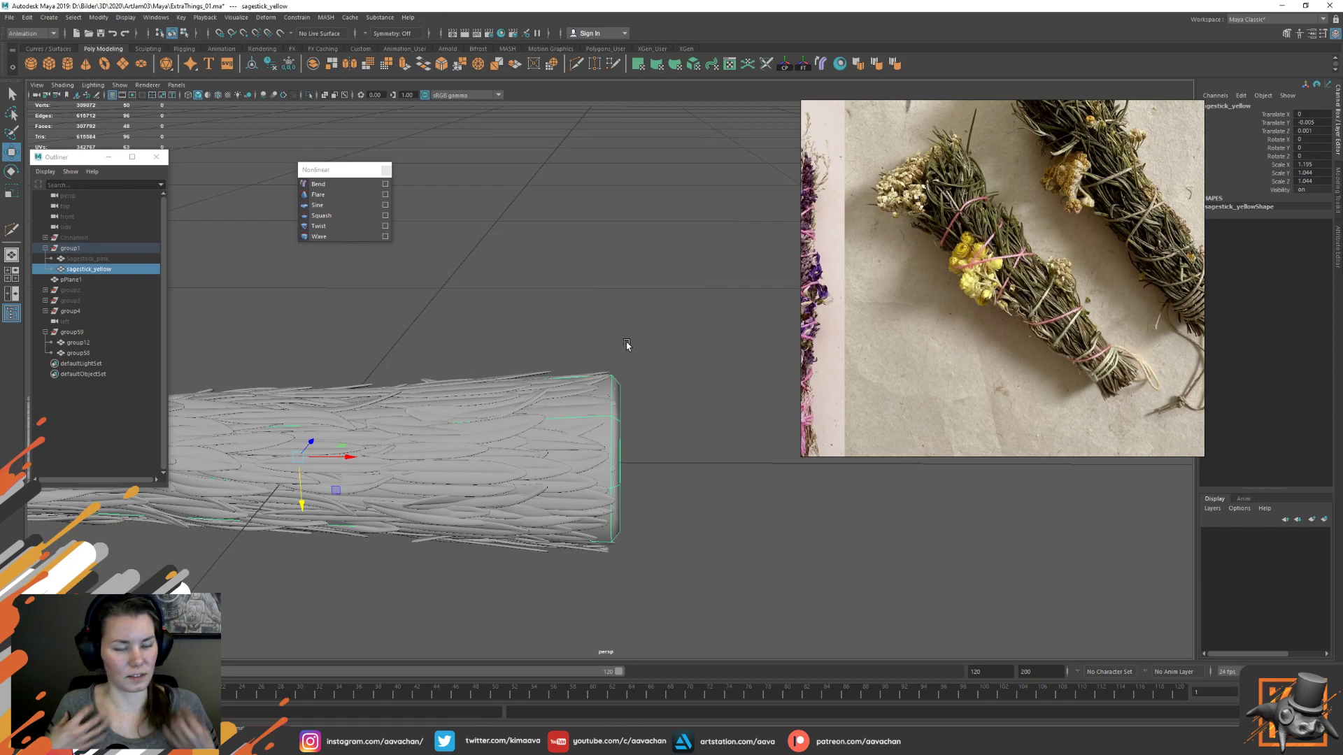
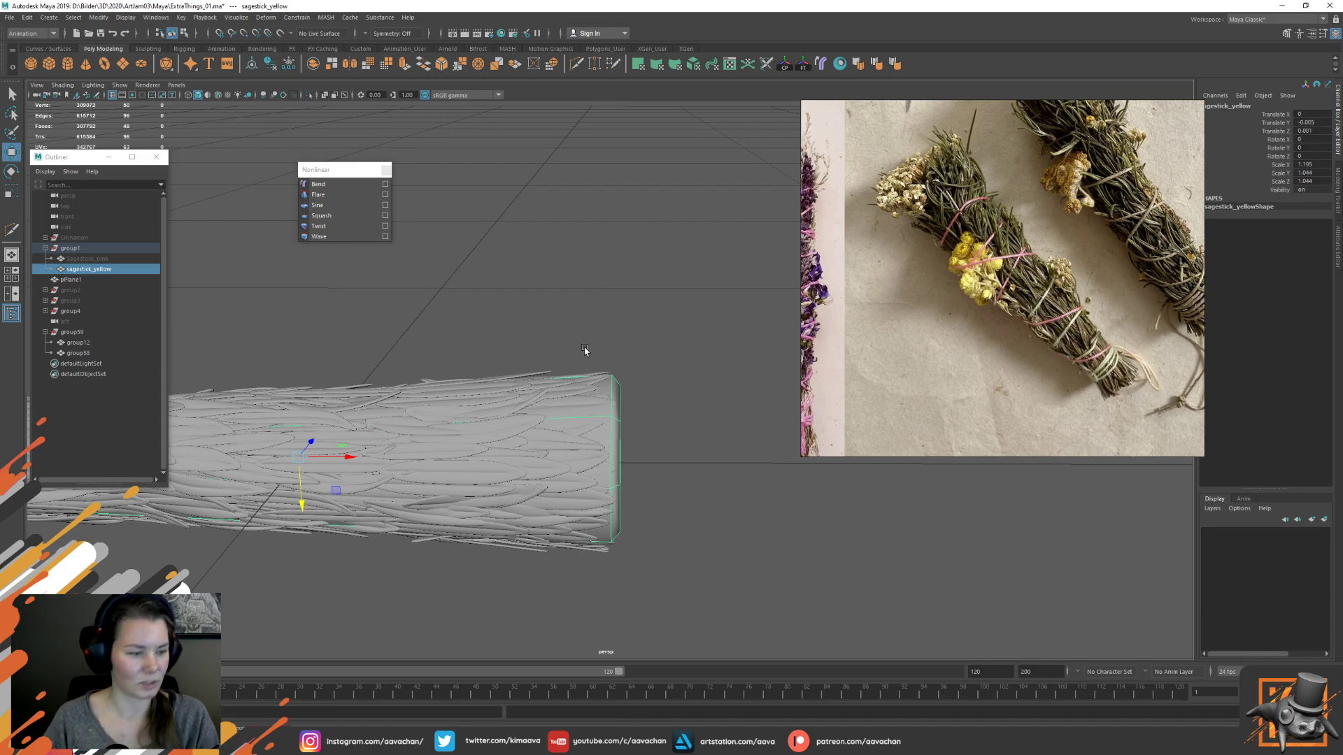
alt+drag(656, 445, 692, 496)
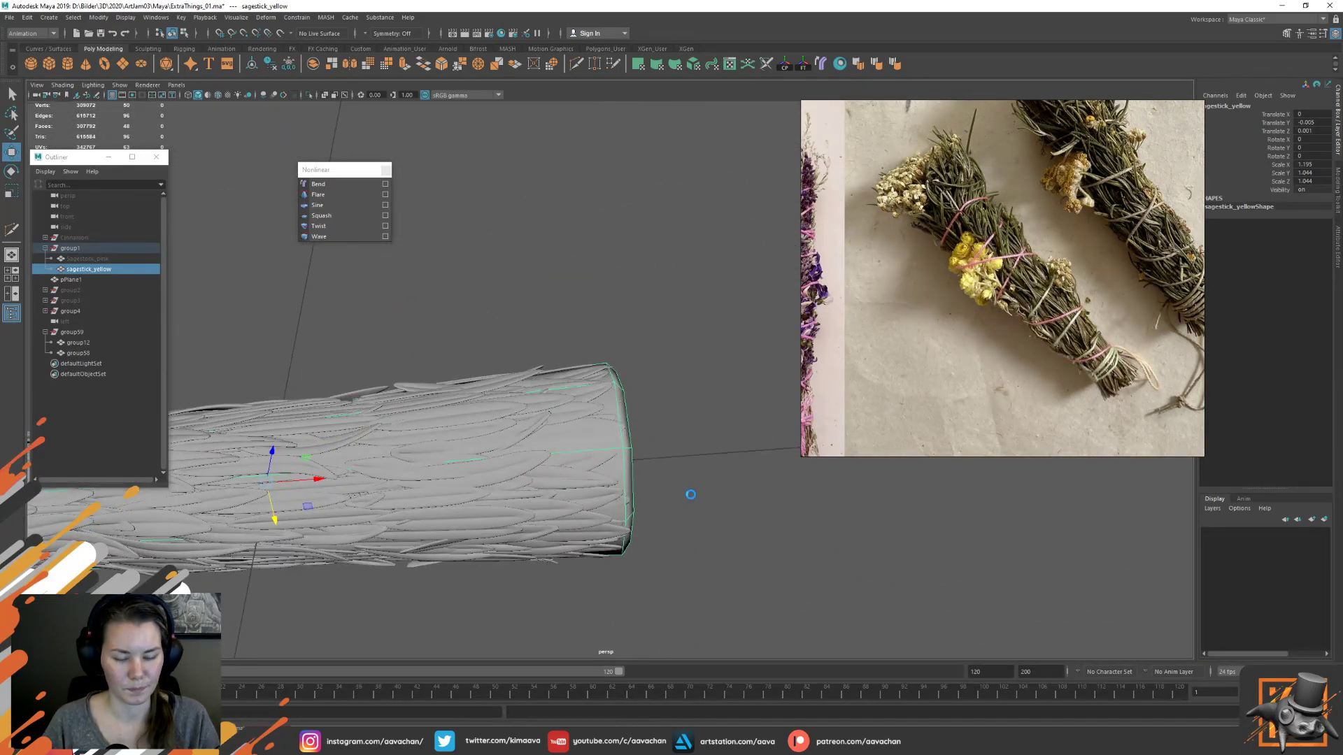
alt+drag(520, 458, 612, 429)
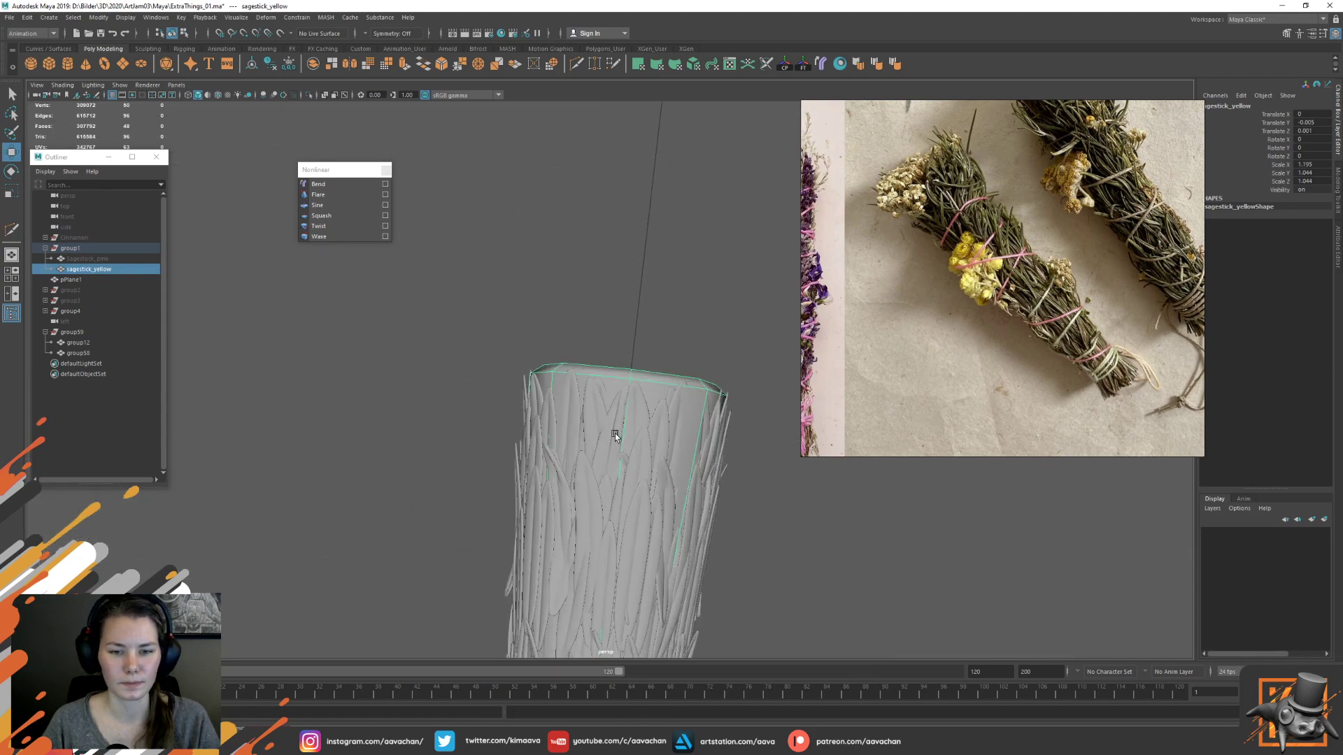
click(596, 417)
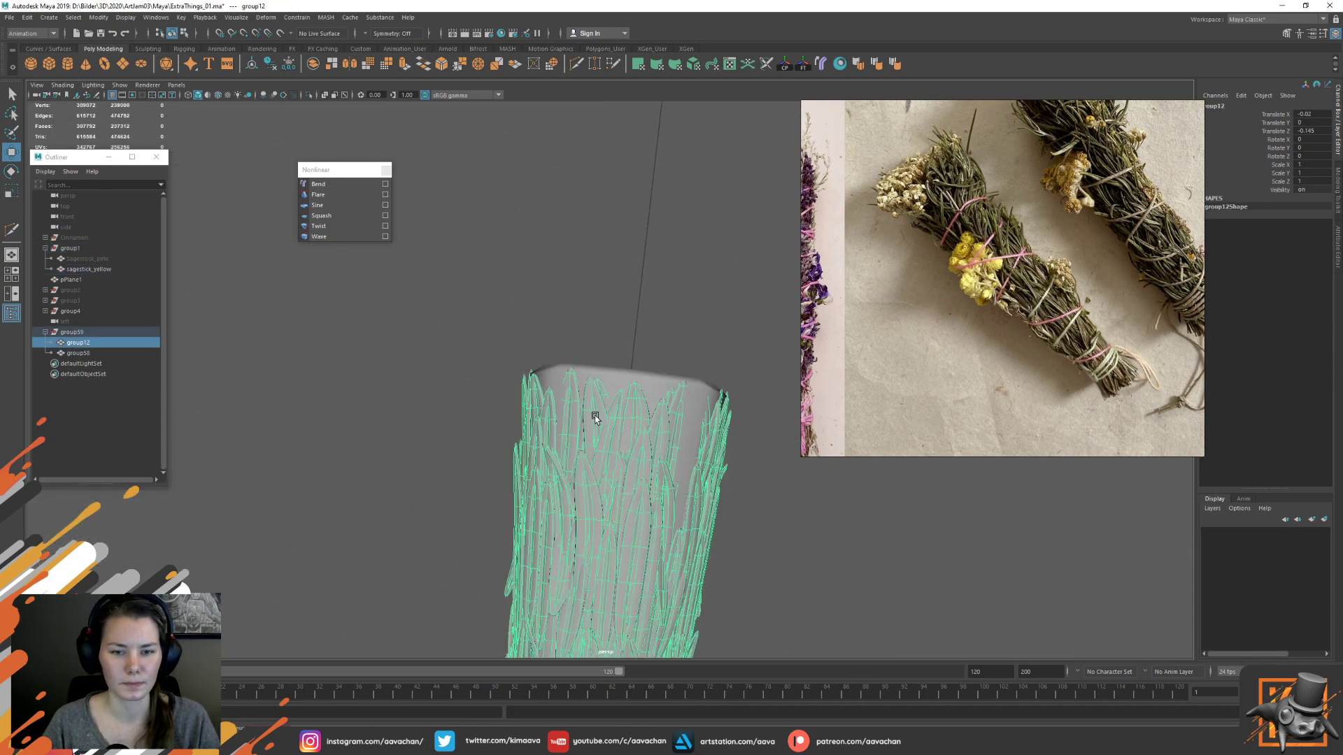
click(63, 291)
key(shift+h)
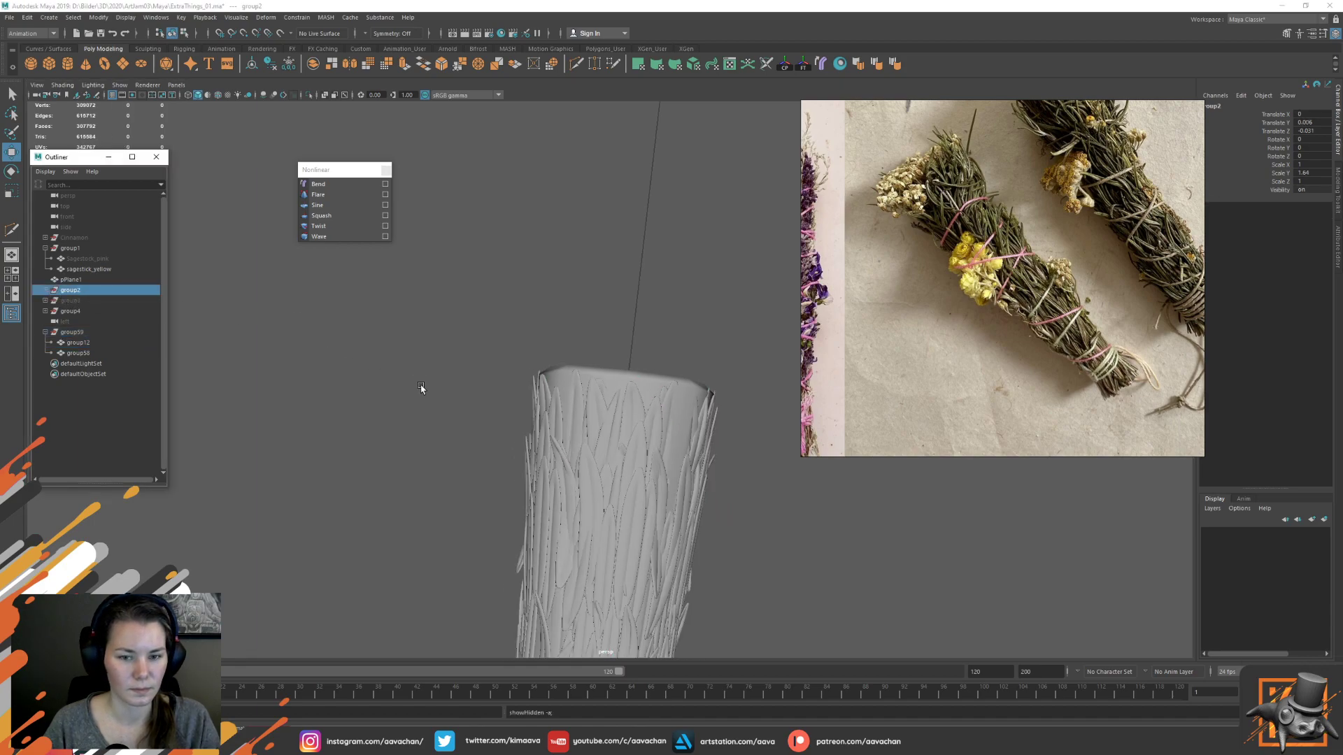
key(ctrl+1)
key(ctrl+1)
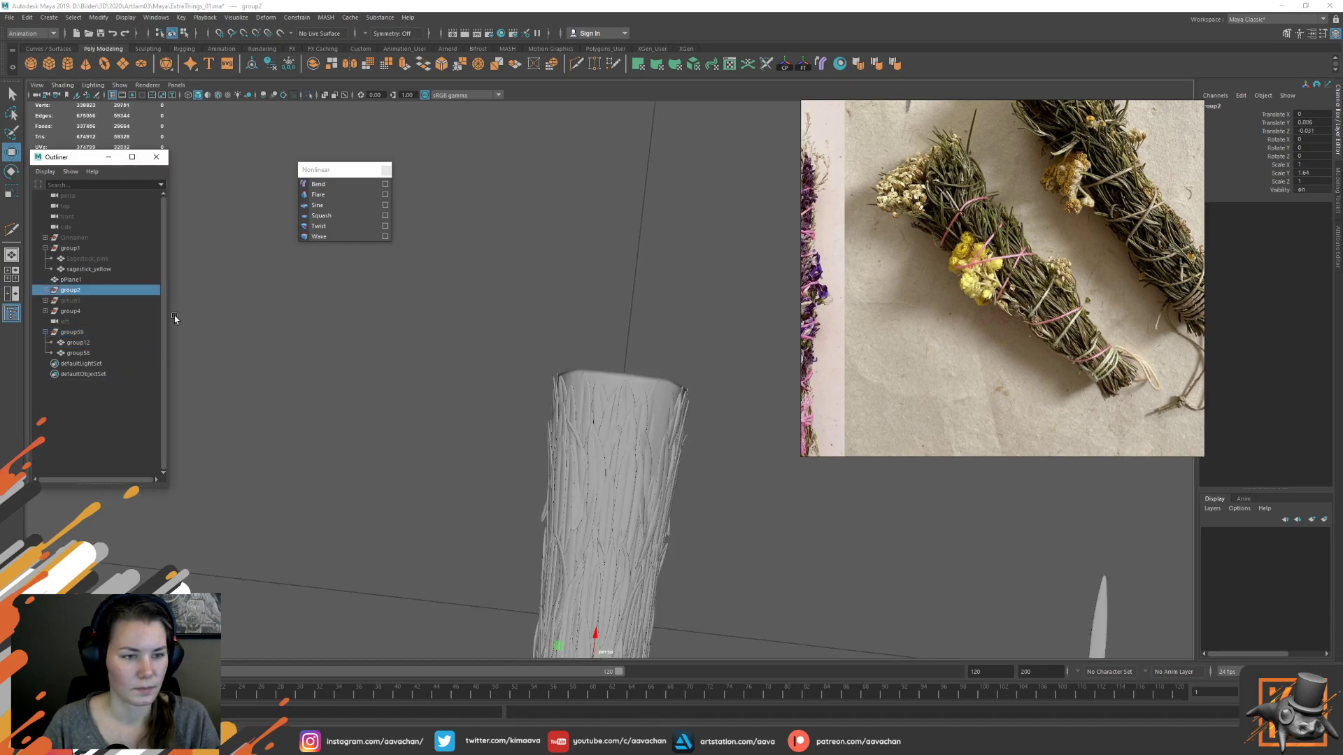
key(ctrl+h)
Reveal group3, view it in isolation to check its contents, and hide it again
click(83, 300)
key(shift+h)
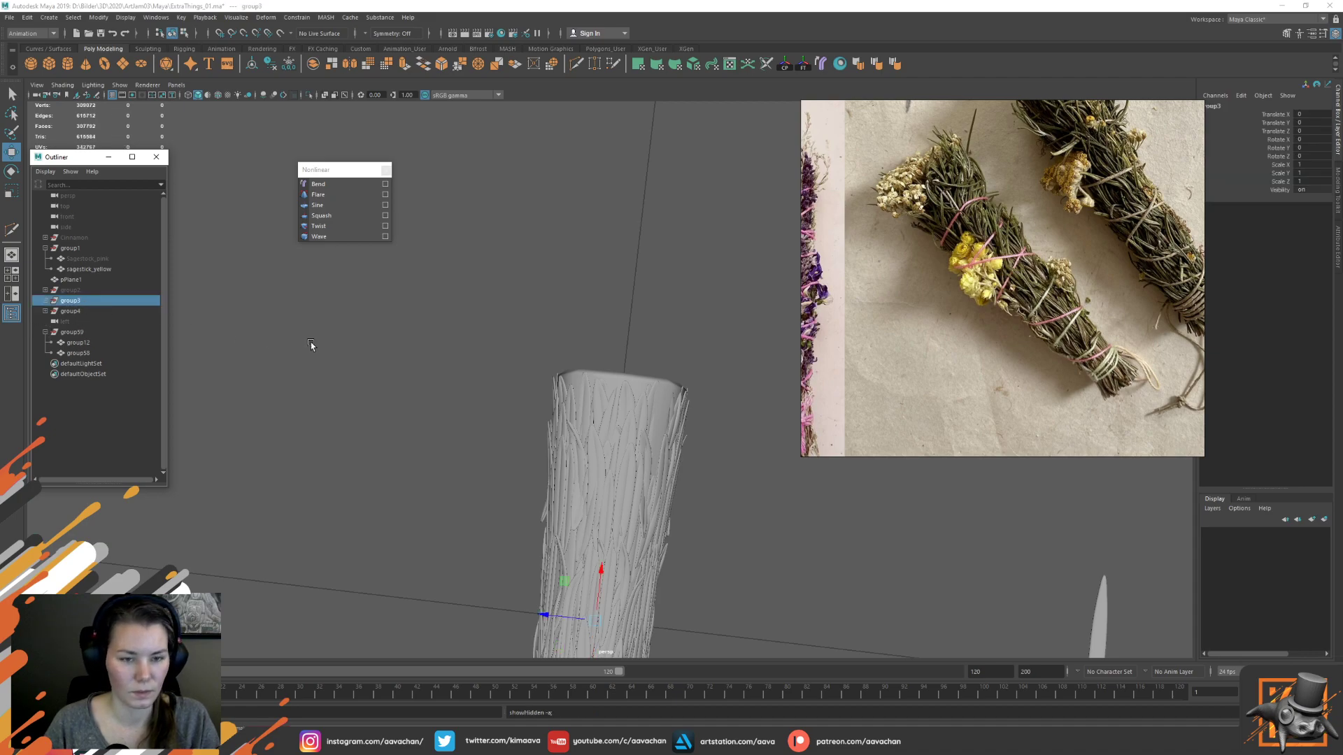
key(ctrl+1)
key(f)
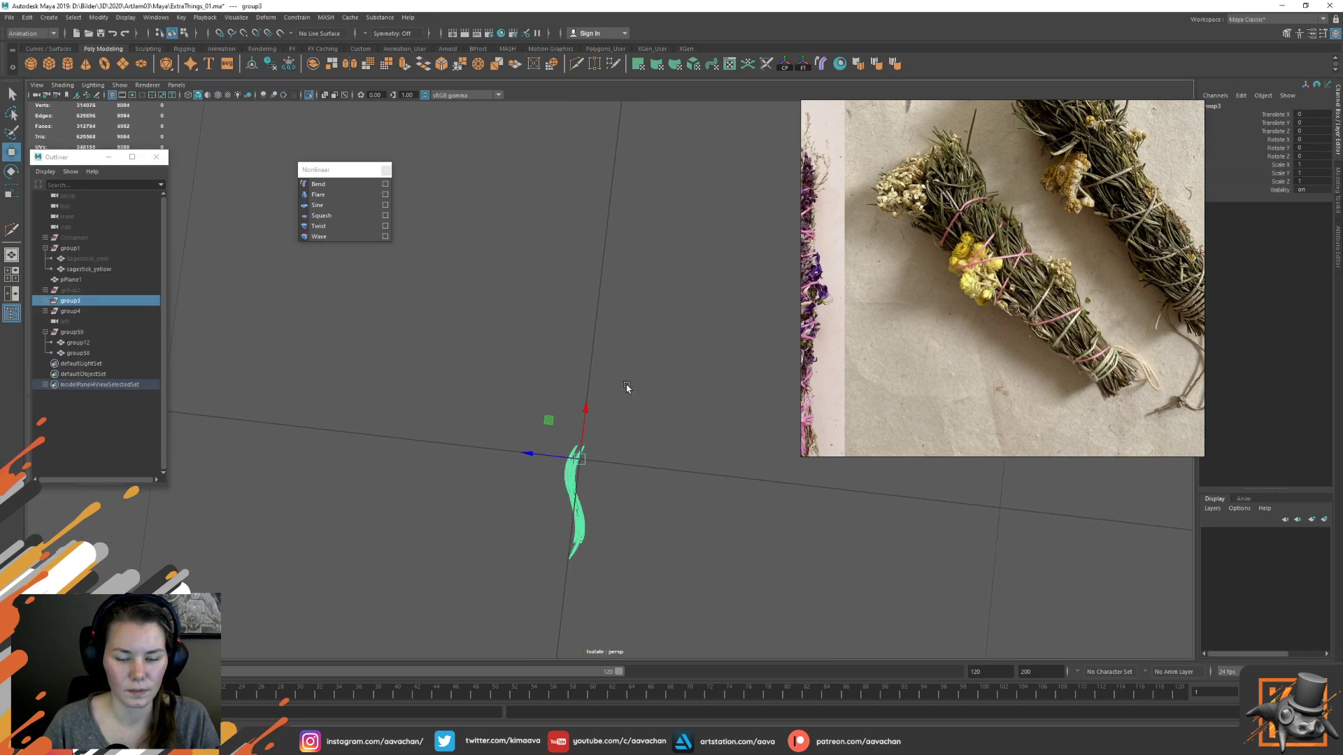
key(ctrl+h)
key(ctrl+1)
Check what group4 contains by revealing it, isolating it and expanding its hierarchy
click(91, 311)
key(shift+h)
key(ctrl+1)
key(ctrl+1)
click(44, 311)
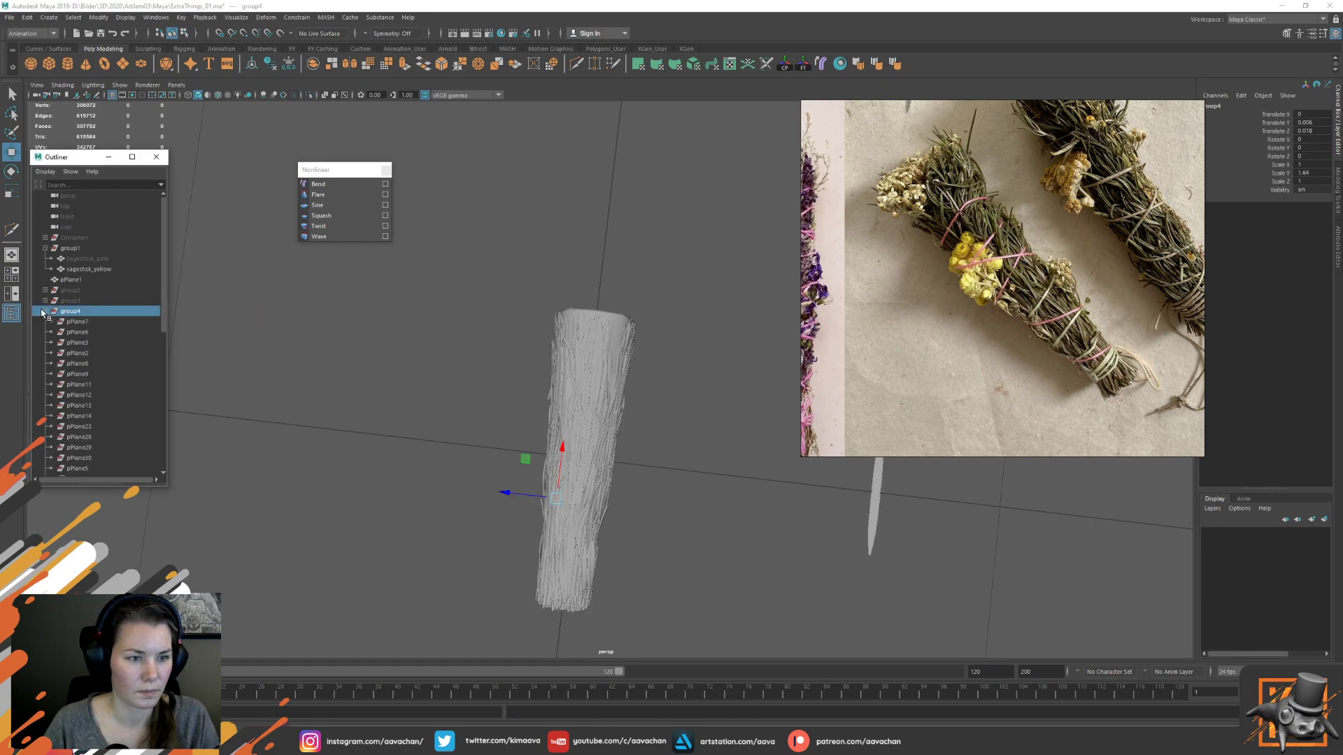
click(43, 312)
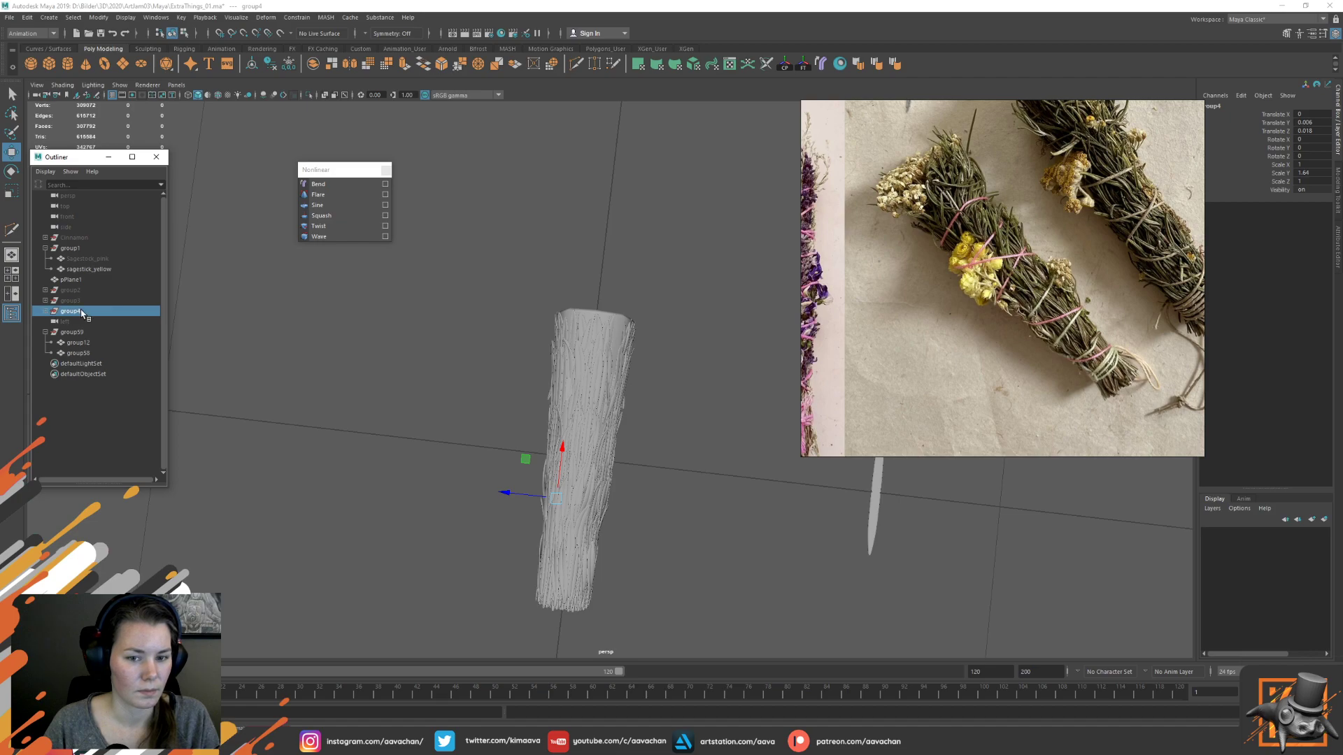
key(ctrl+1)
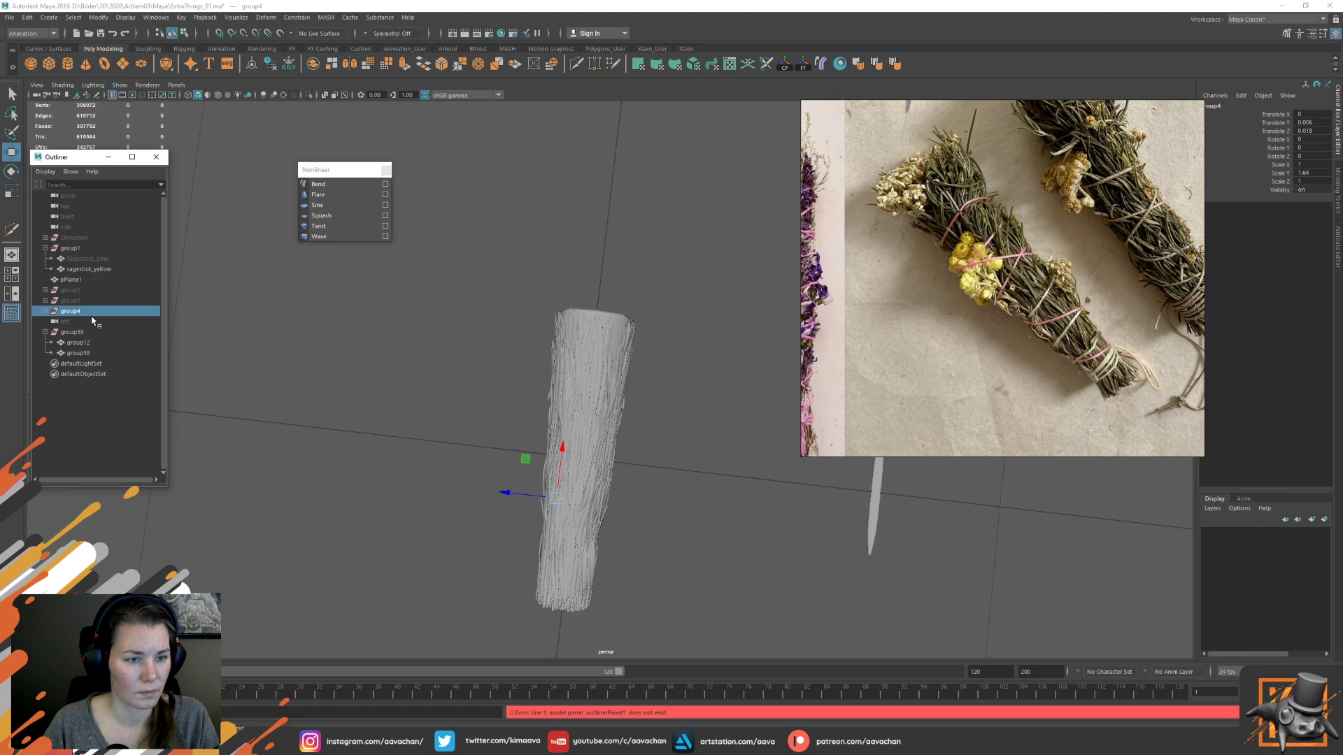
click(44, 311)
click(78, 296)
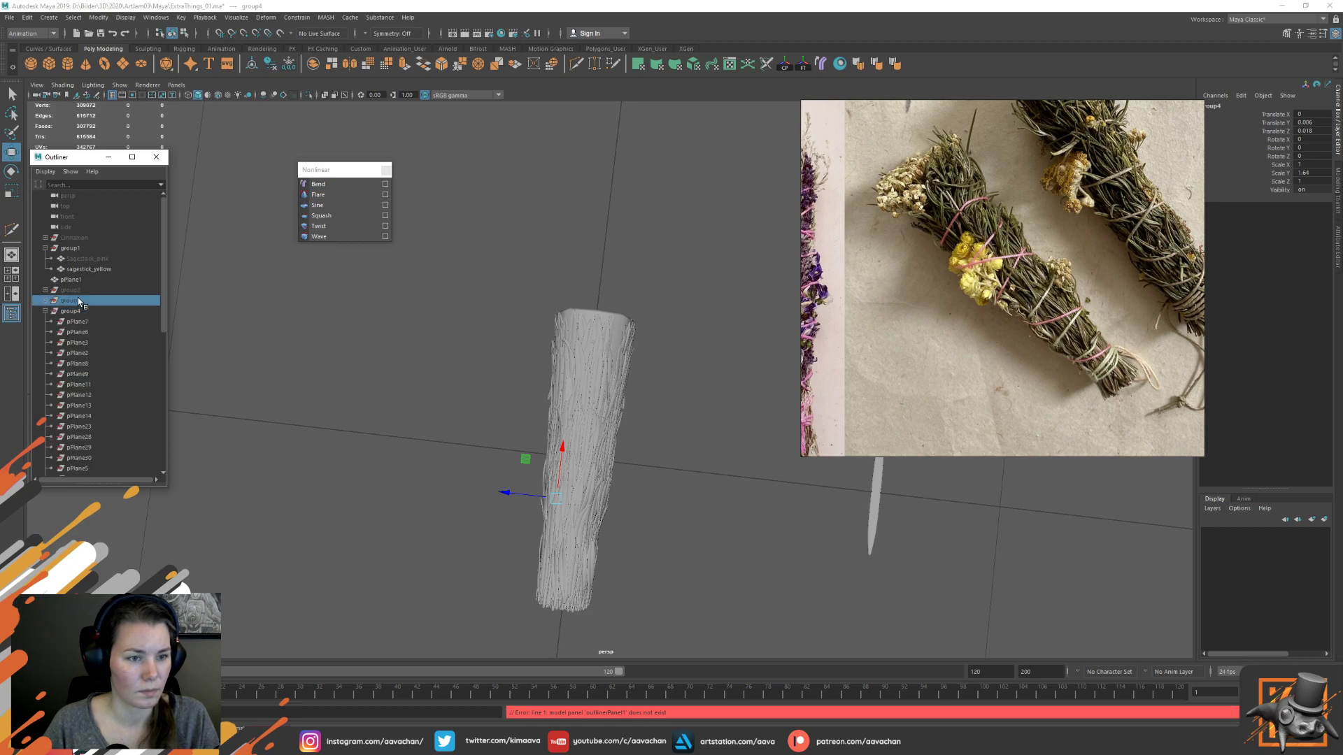
click(44, 311)
Unhide group2 and isolate its flat leaf strands in the viewport
click(75, 287)
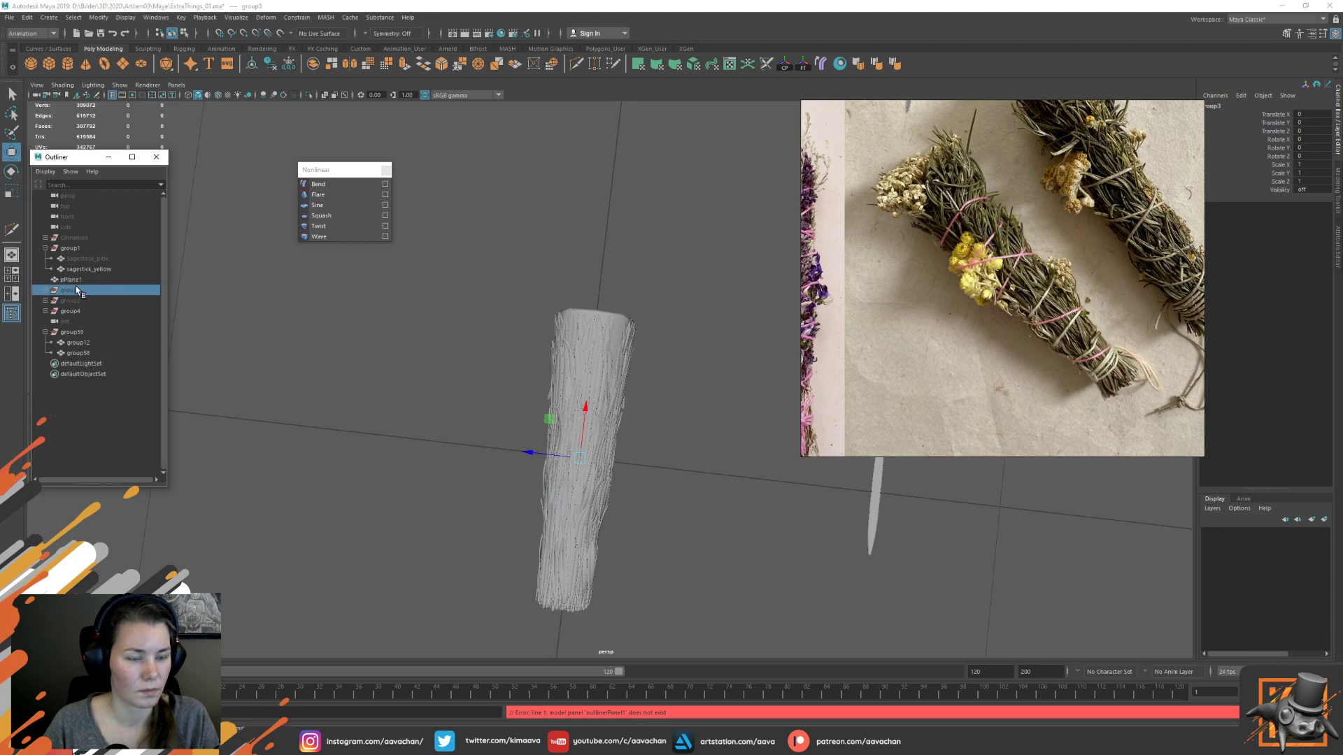
middle_click(390, 339)
scroll(325, 371, up, 2)
key(shift+h)
key(ctrl+1)
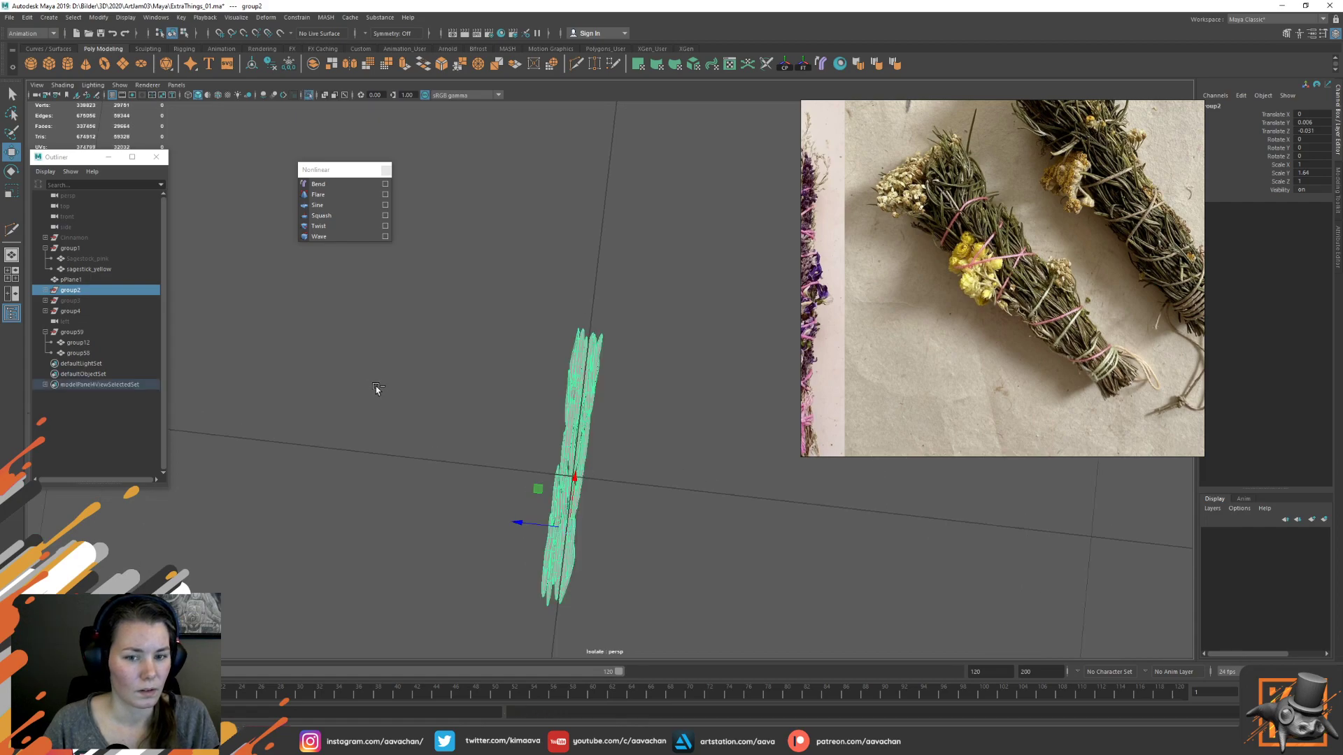
alt+drag(444, 399, 495, 488)
scroll(564, 497, up, 5)
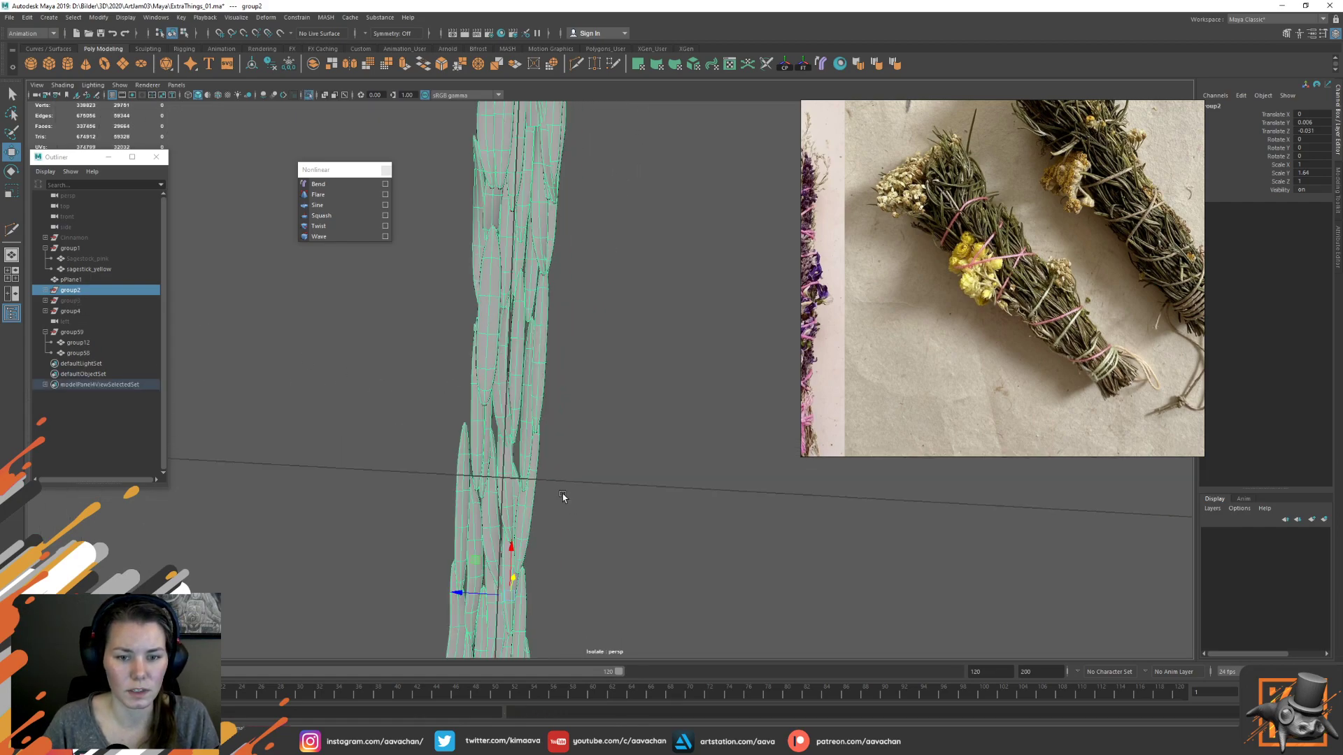
Select three differently shaped leaves at the tip end of group2 and duplicate them
click(449, 344)
scroll(451, 341, down, 3)
alt+middle_drag(556, 207, 555, 407)
click(526, 297)
alt+drag(526, 297, 597, 422)
click(609, 435)
click(522, 427)
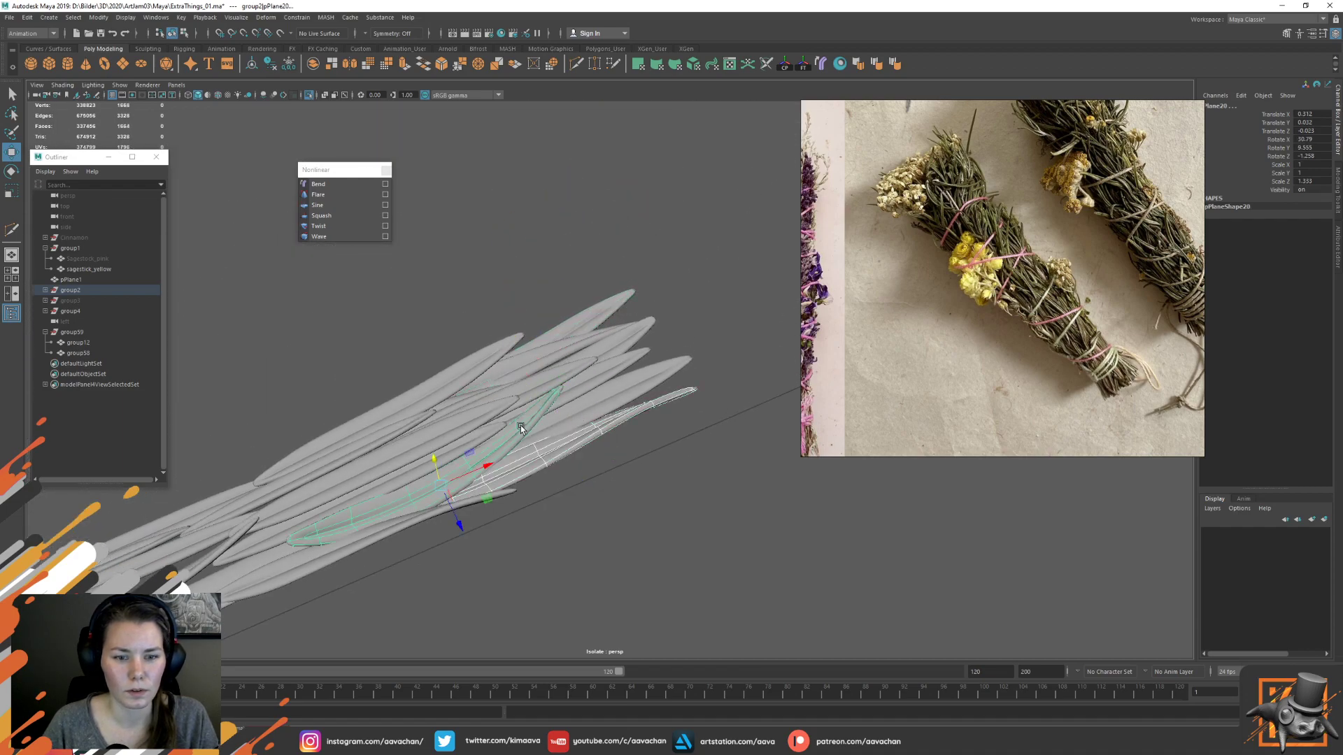
click(442, 397)
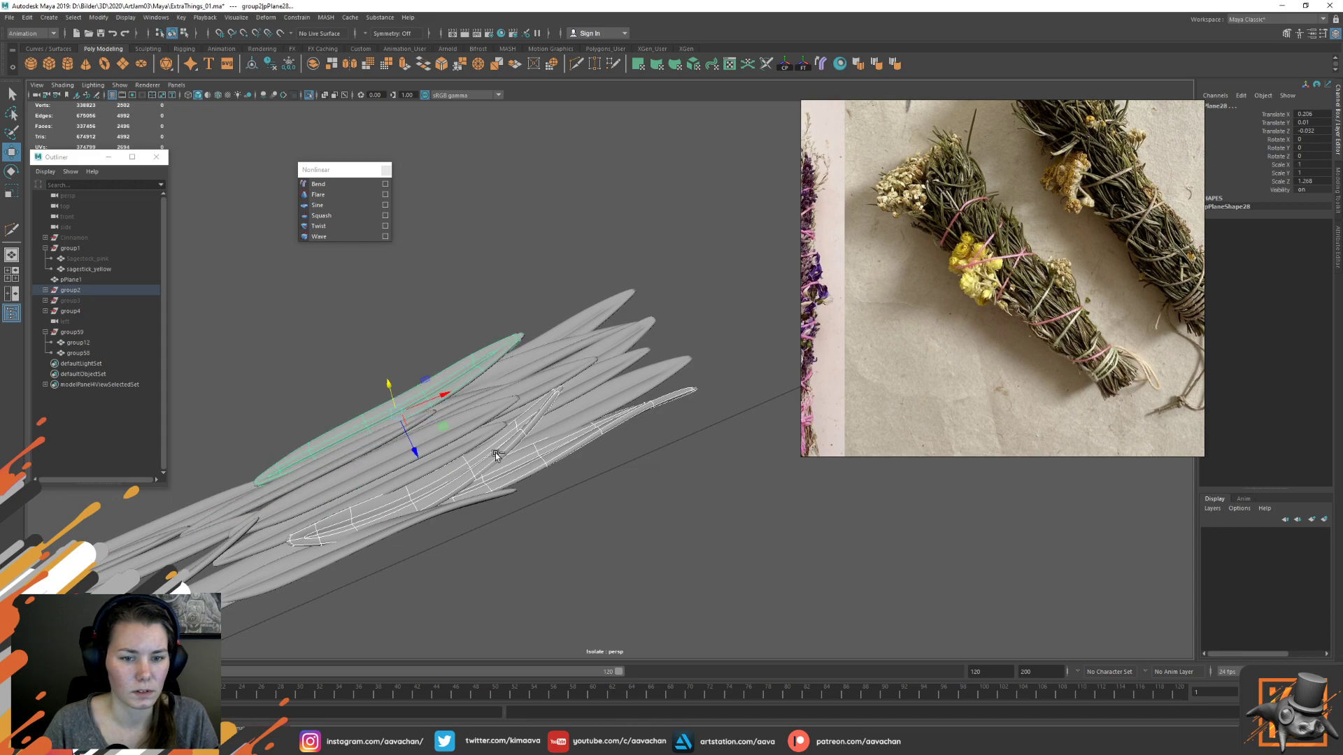
key(ctrl+d)
Move the three duplicated leaves out of group2 to the scene's top level and hide group2
click(45, 290)
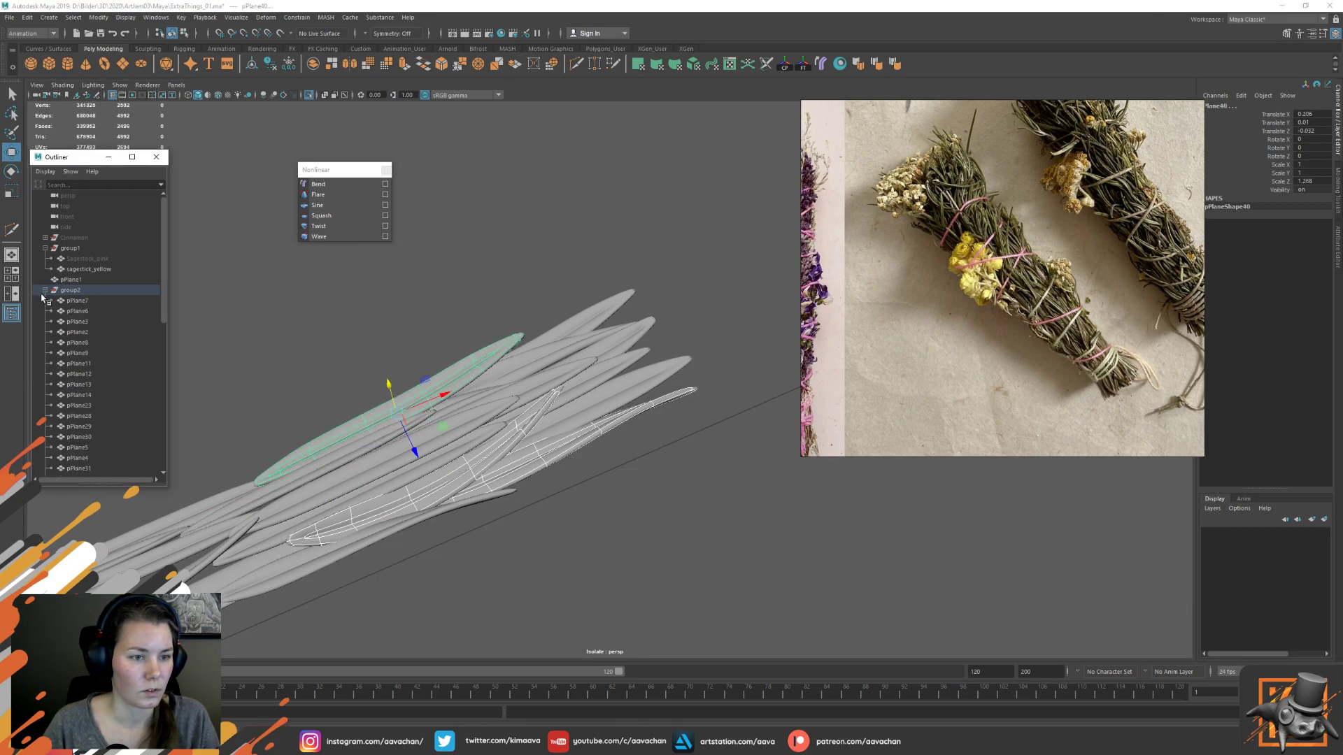
scroll(94, 419, down, 8)
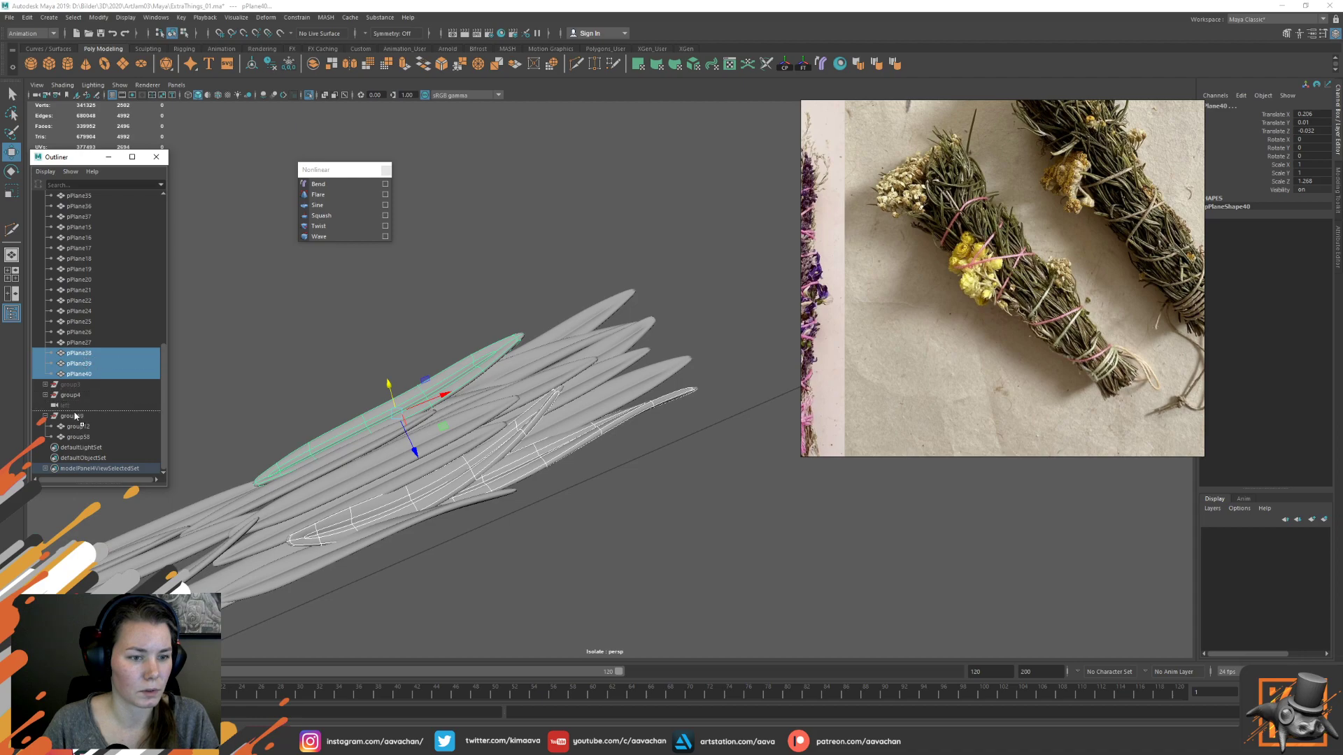
click(79, 373)
scroll(92, 334, up, 10)
click(45, 289)
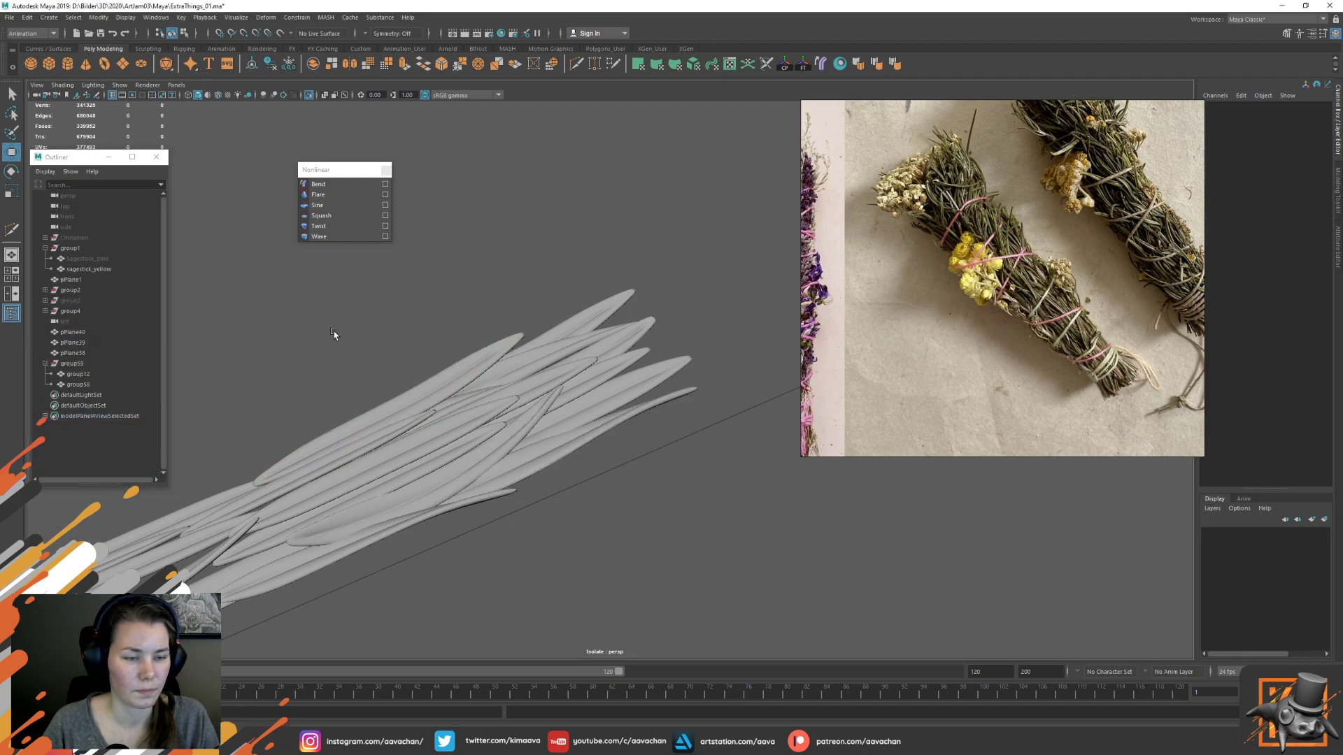
click(70, 290)
key(ctrl+h)
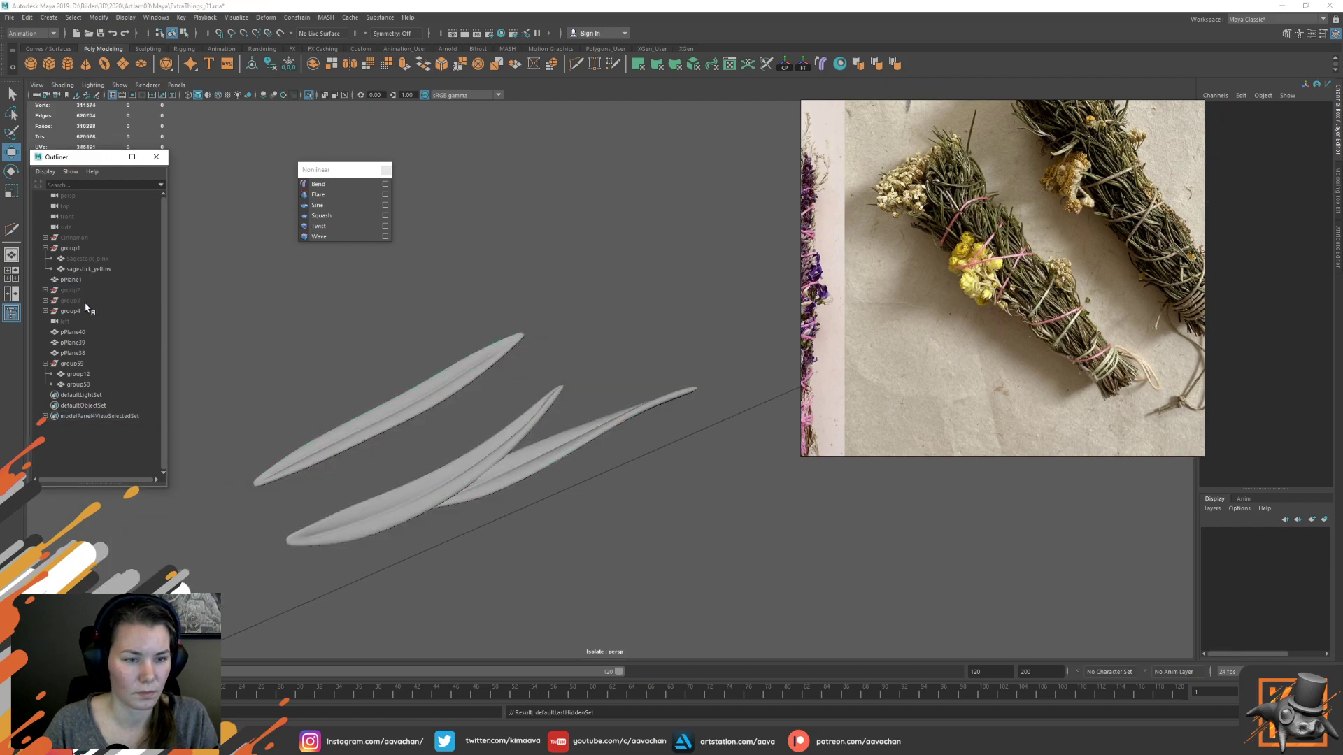
Move the three loose leaves just beyond the bundle's leafy end and exit isolation
click(435, 402)
drag(392, 335, 621, 507)
scroll(615, 498, down, 10)
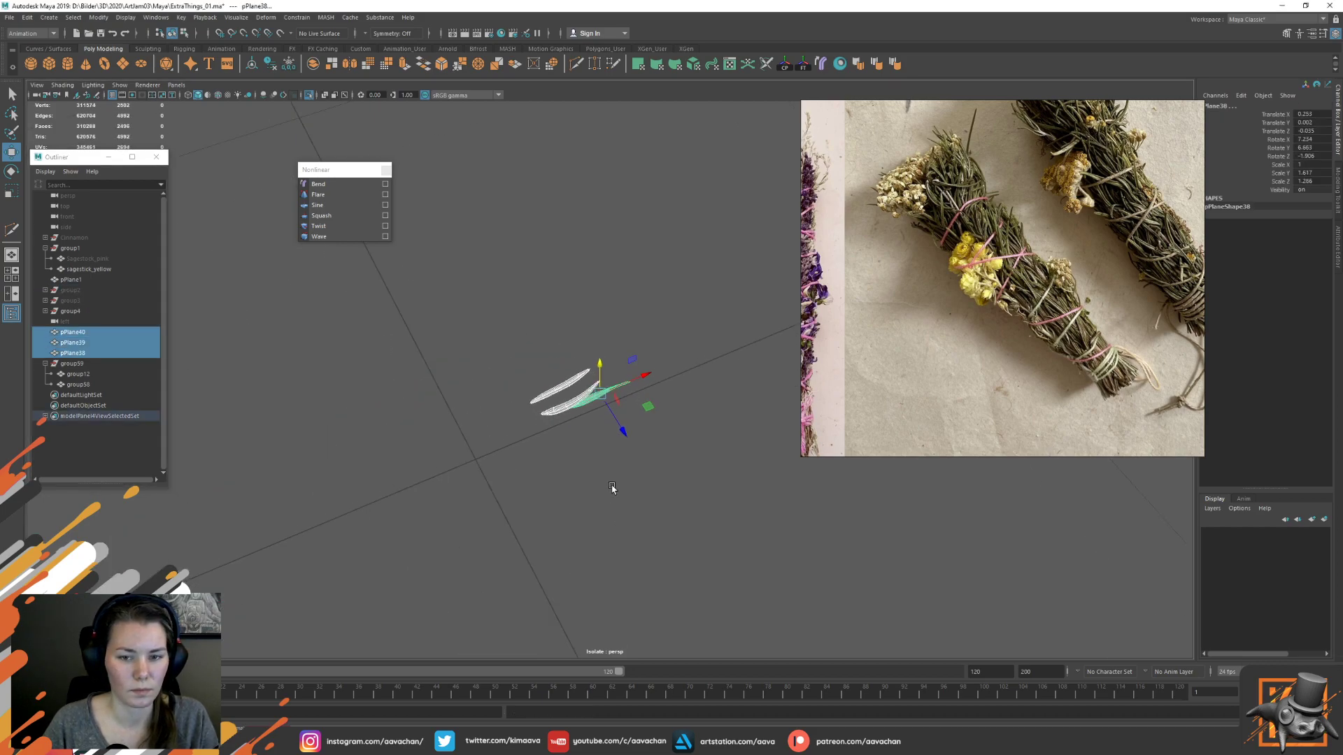
drag(631, 412, 742, 380)
key(ctrl+1)
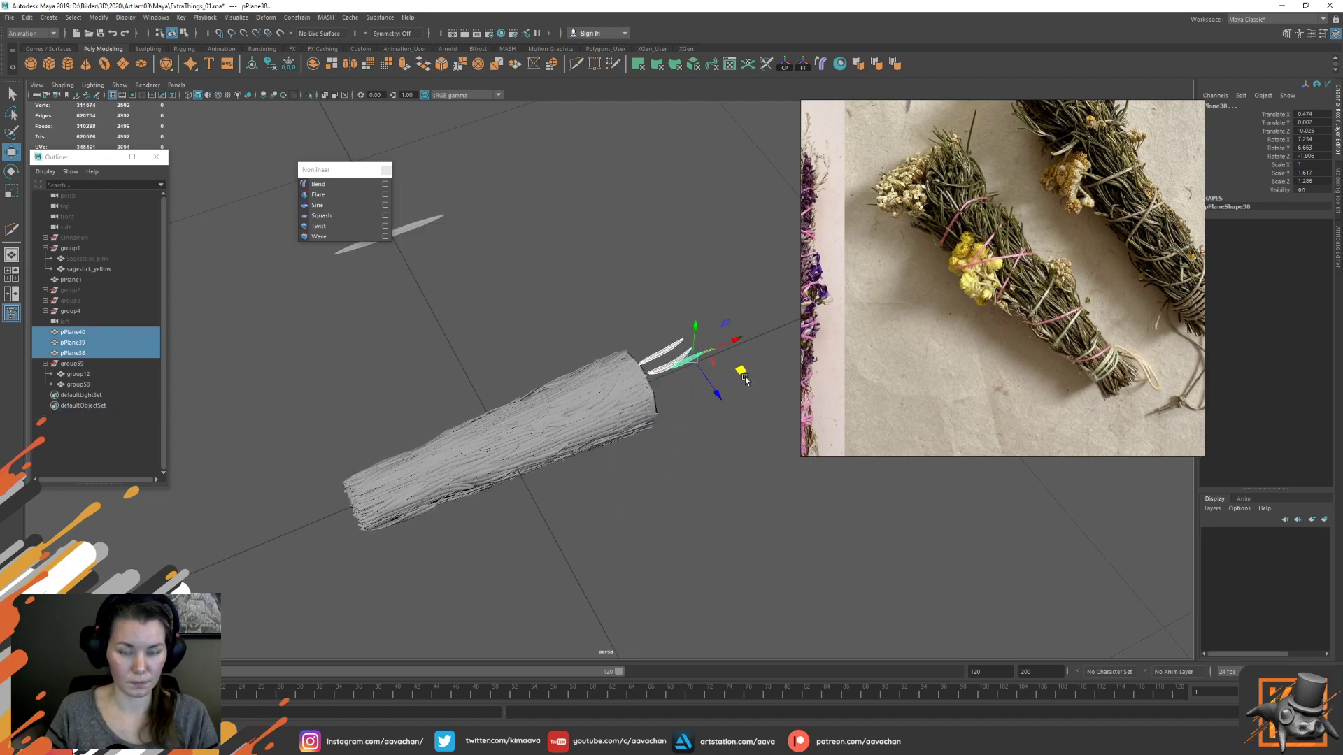
Place loose leaf pPlane39 over the rim of the leafy end and rotate it to about 1.6 degrees in Z
alt+right_drag(559, 471, 713, 434)
click(714, 434)
alt+right_drag(595, 447, 695, 367)
alt+middle_drag(791, 367, 608, 400)
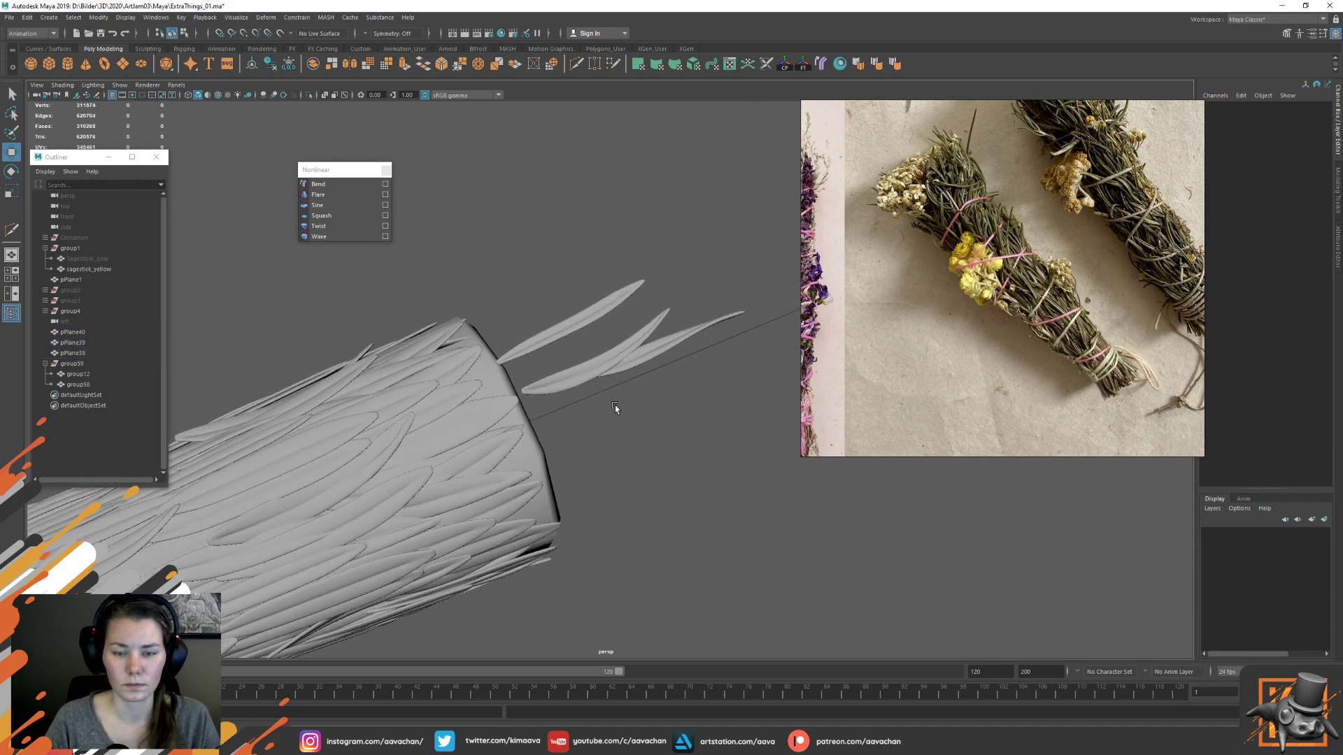
scroll(608, 399, up, 3)
click(537, 379)
scroll(588, 355, up, 2)
drag(587, 355, 417, 401)
drag(389, 481, 365, 453)
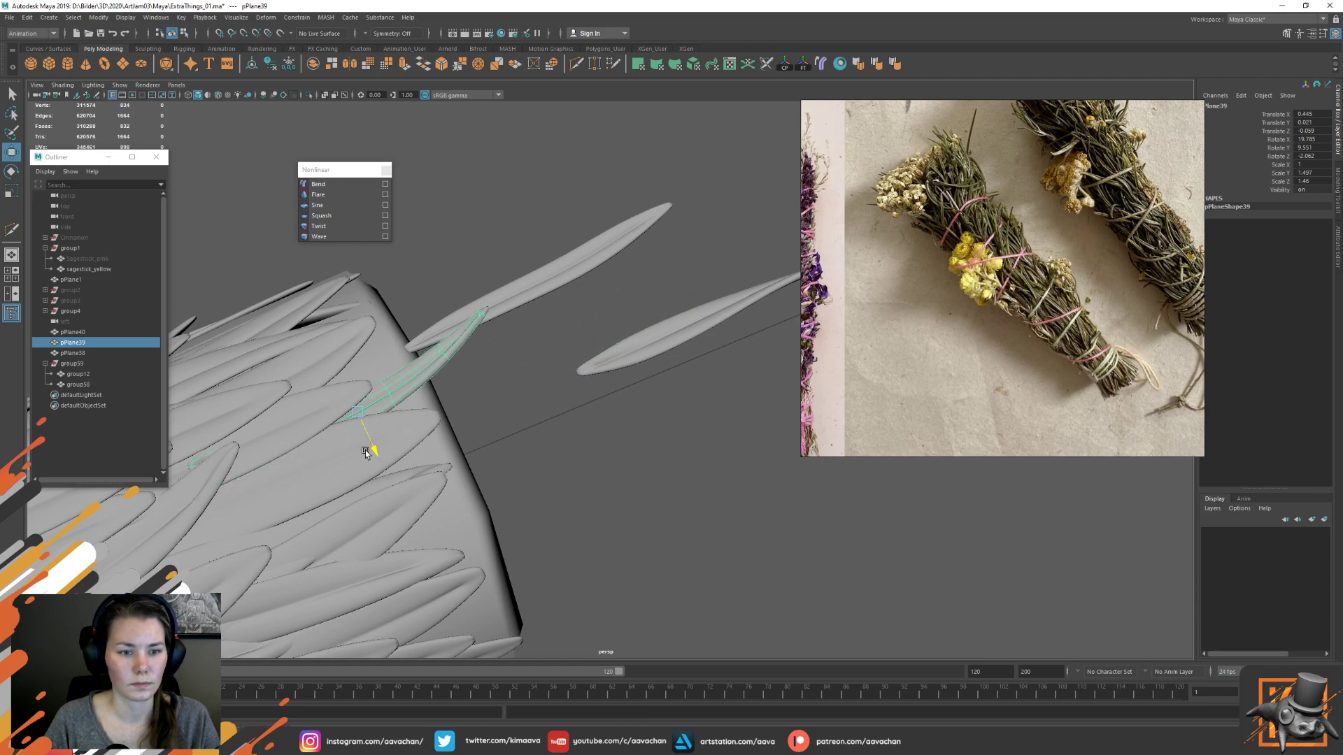
key(e)
drag(367, 379, 364, 379)
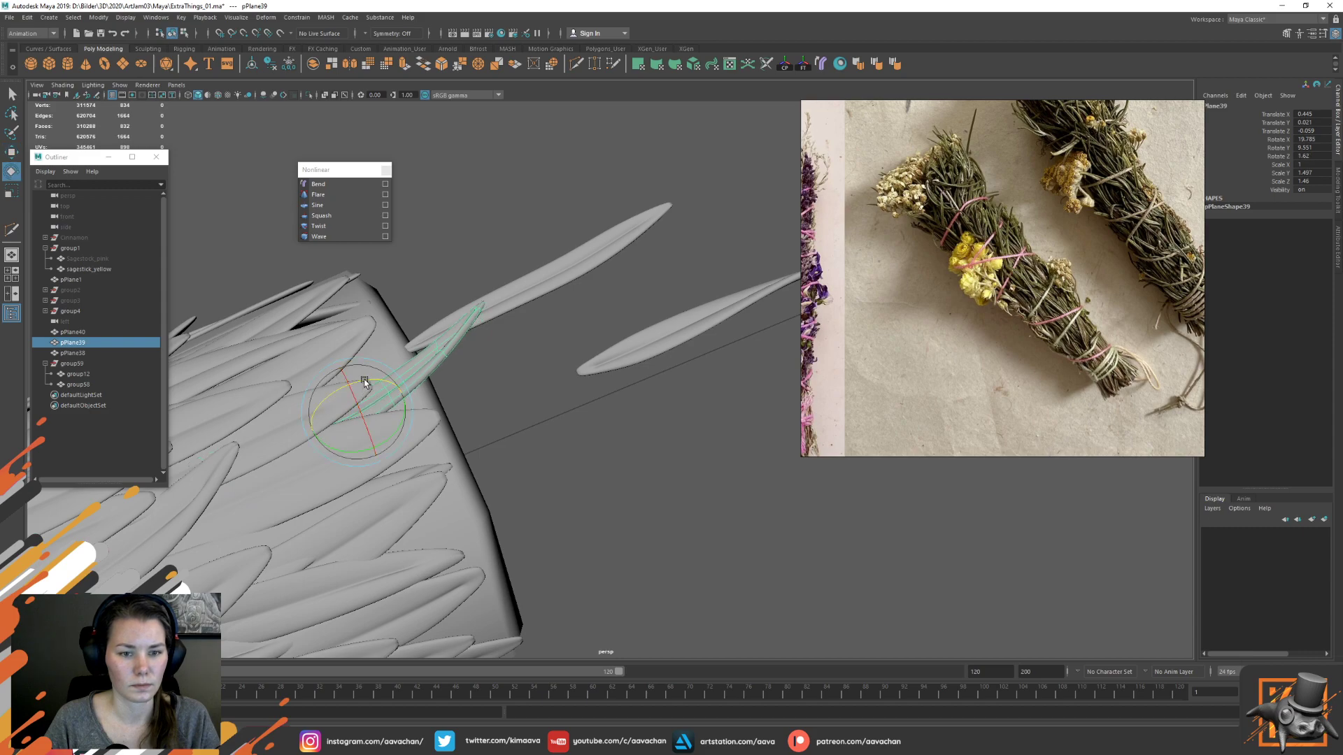
Duplicate the longest loose leaf, pPlane40, and place the copy on the leafy rim beside pPlane39
click(487, 296)
key(w)
key(ctrl+d)
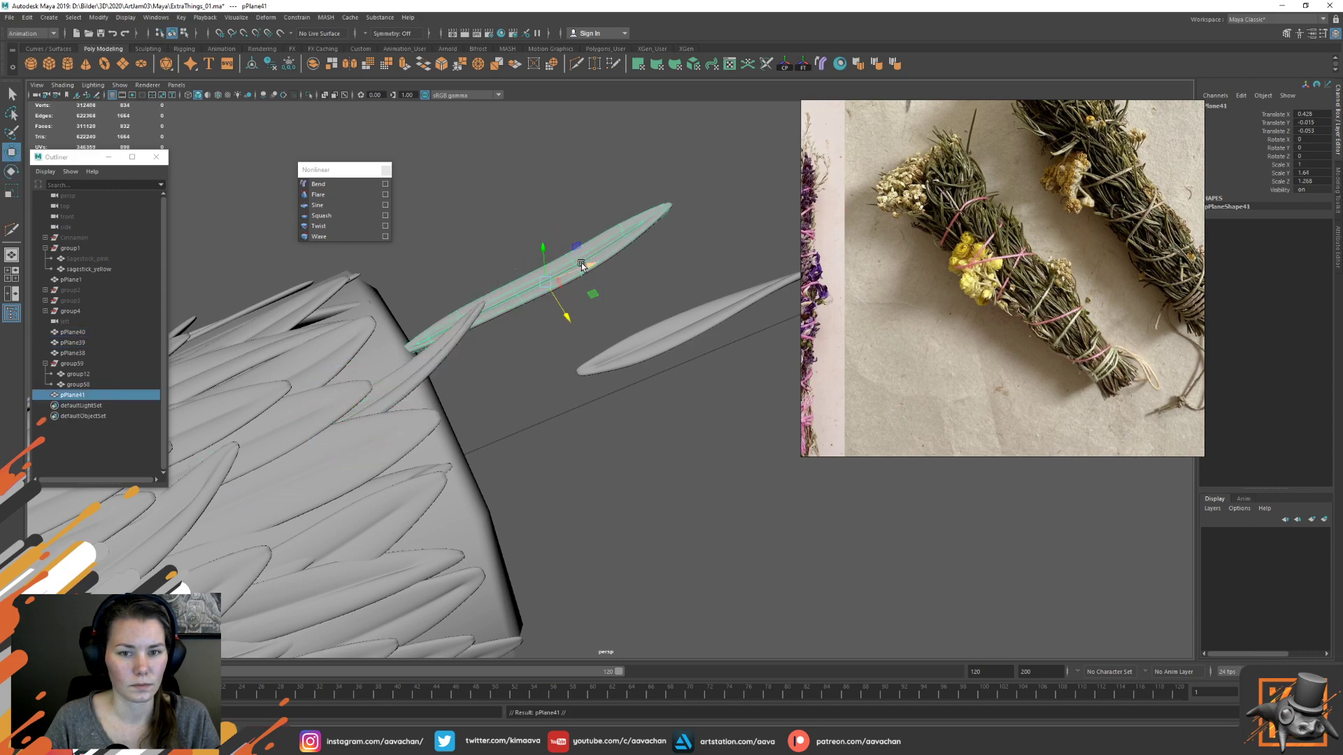
drag(598, 266, 357, 407)
drag(389, 361, 381, 364)
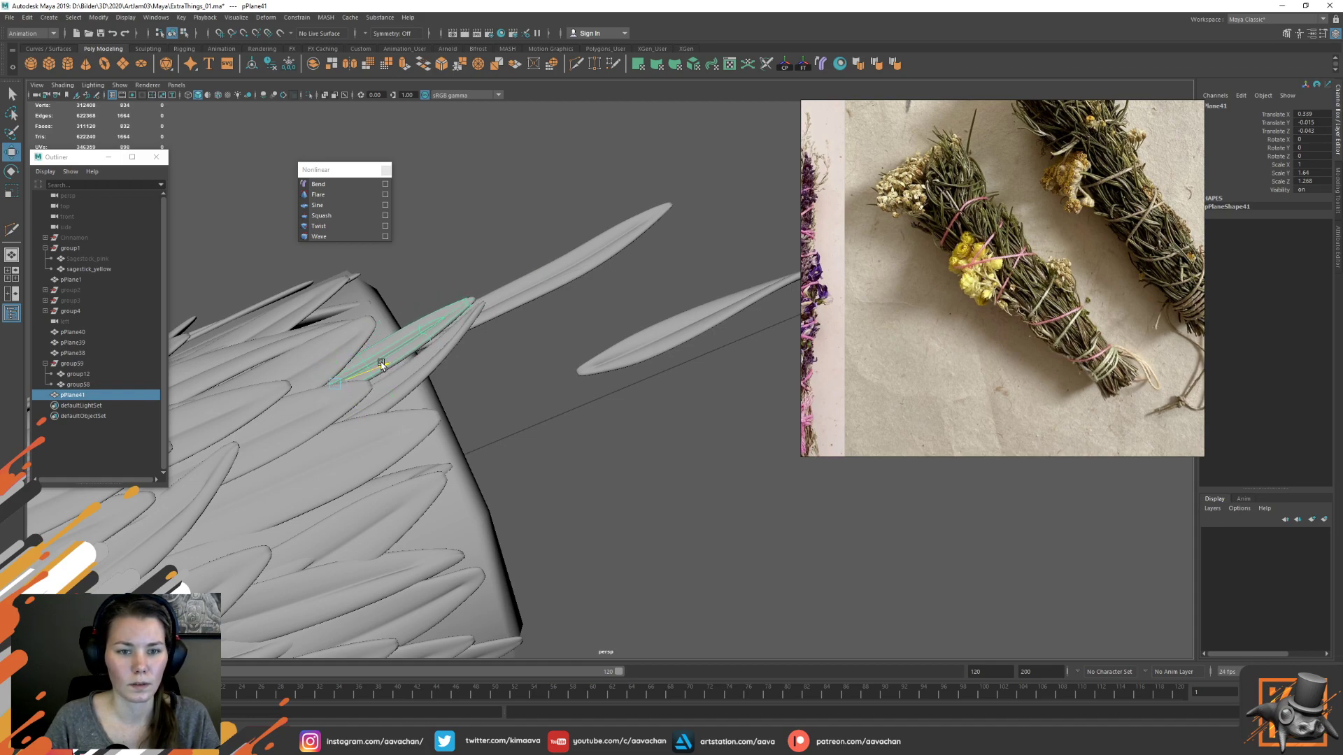
Scale the duplicated leaf pPlane41 to about 1.53 in Z on the leafy rim
click(471, 387)
alt+drag(471, 387, 568, 493)
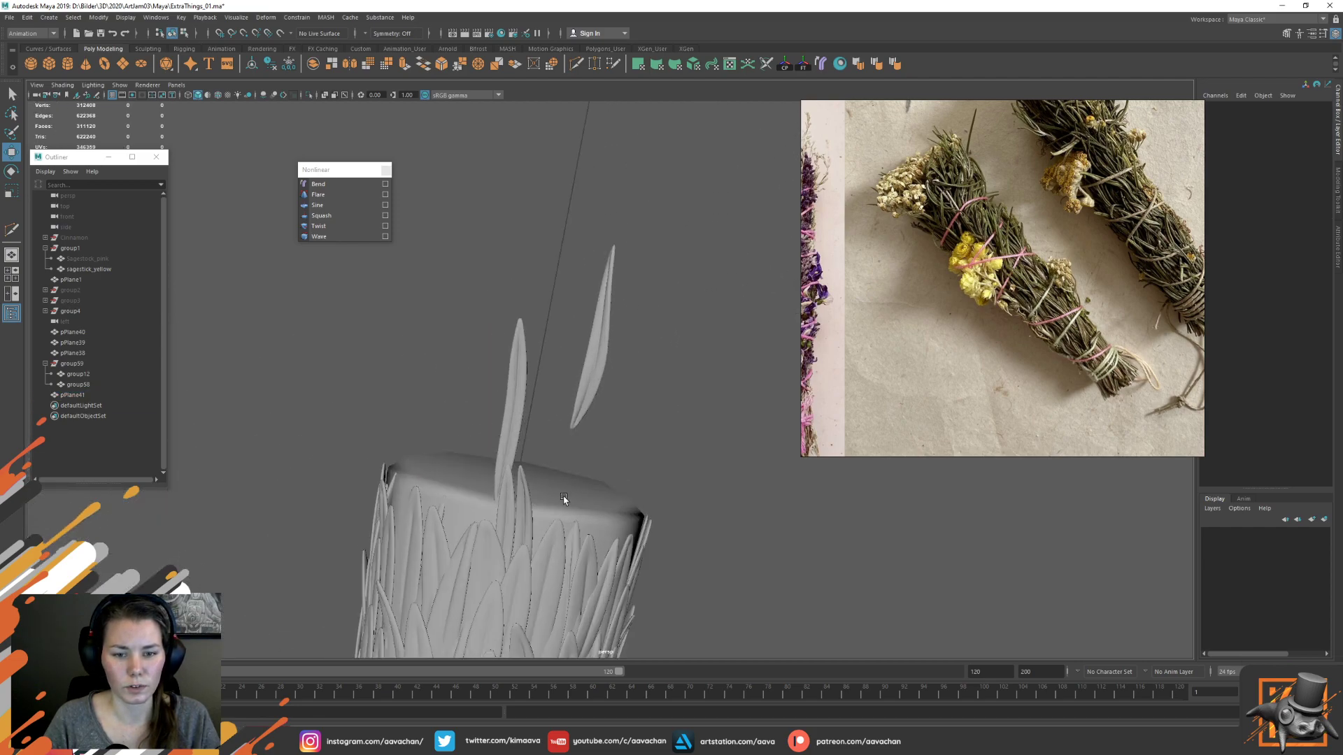
alt+drag(524, 532, 516, 423)
click(515, 420)
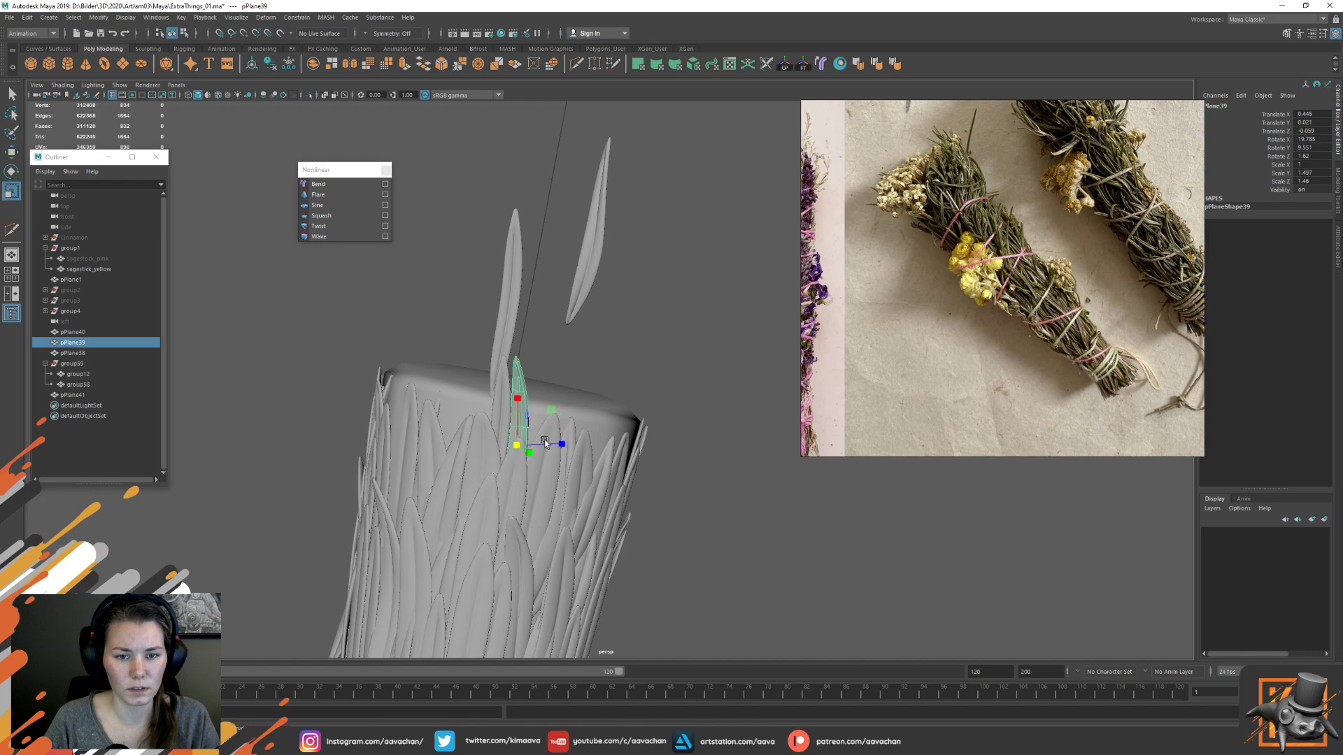
click(554, 440)
drag(545, 454, 557, 460)
key(w)
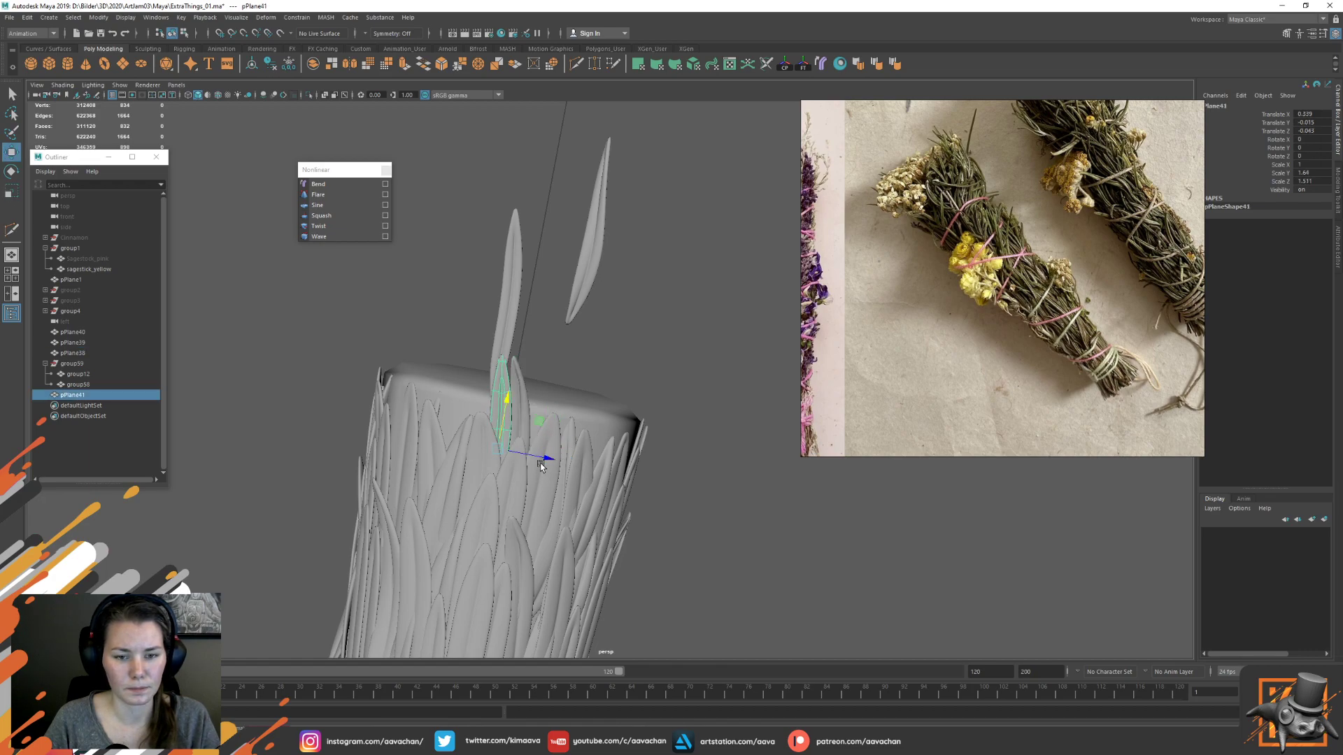
Move leaf pPlane40 farther out from the bundle and place the remaining loose leaf over the leafy rim
click(520, 303)
drag(515, 262, 540, 150)
click(611, 218)
click(597, 243)
drag(633, 203, 522, 397)
alt+drag(597, 350, 544, 417)
Duplicate the stem cluster group58, rotate the copy -180 degrees in Z and move it to the leafy end
click(88, 384)
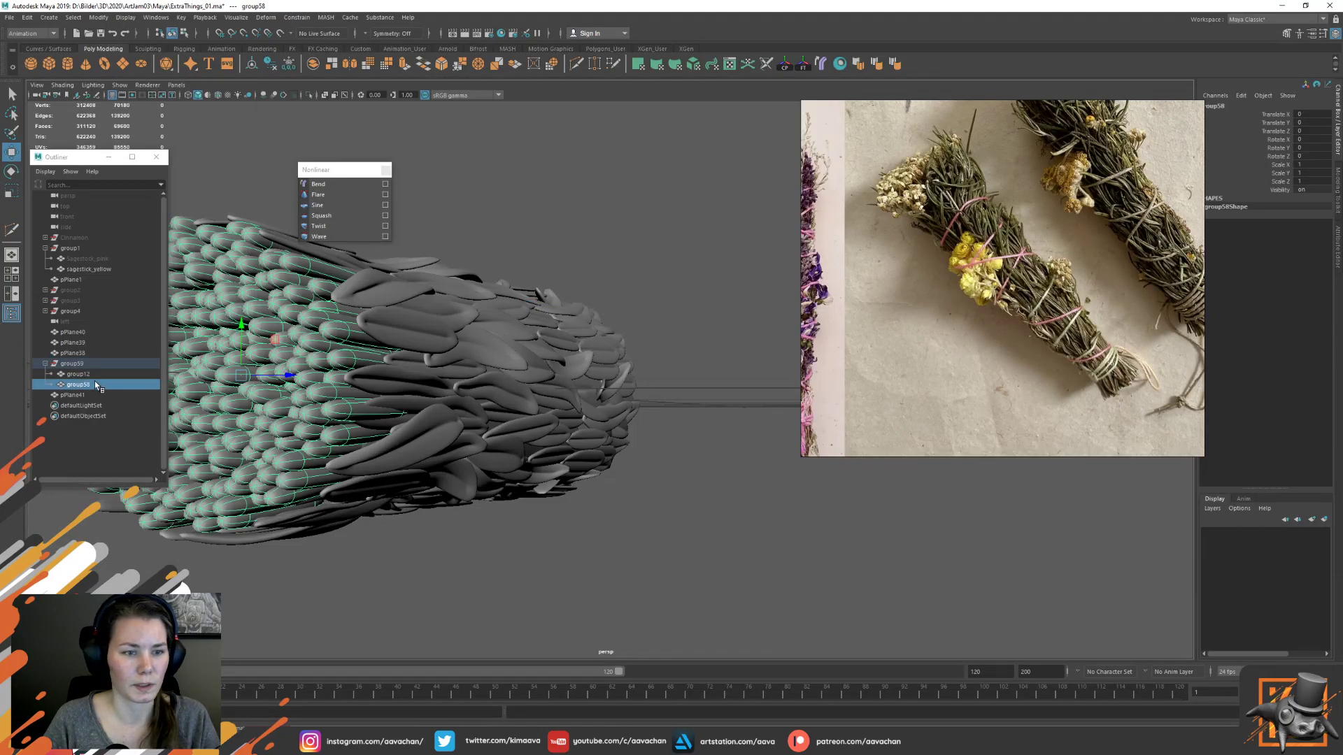
alt+drag(412, 413, 696, 404)
key(ctrl+d)
alt+middle_drag(697, 405, 485, 368)
key(e)
drag(476, 379, 615, 358)
key(w)
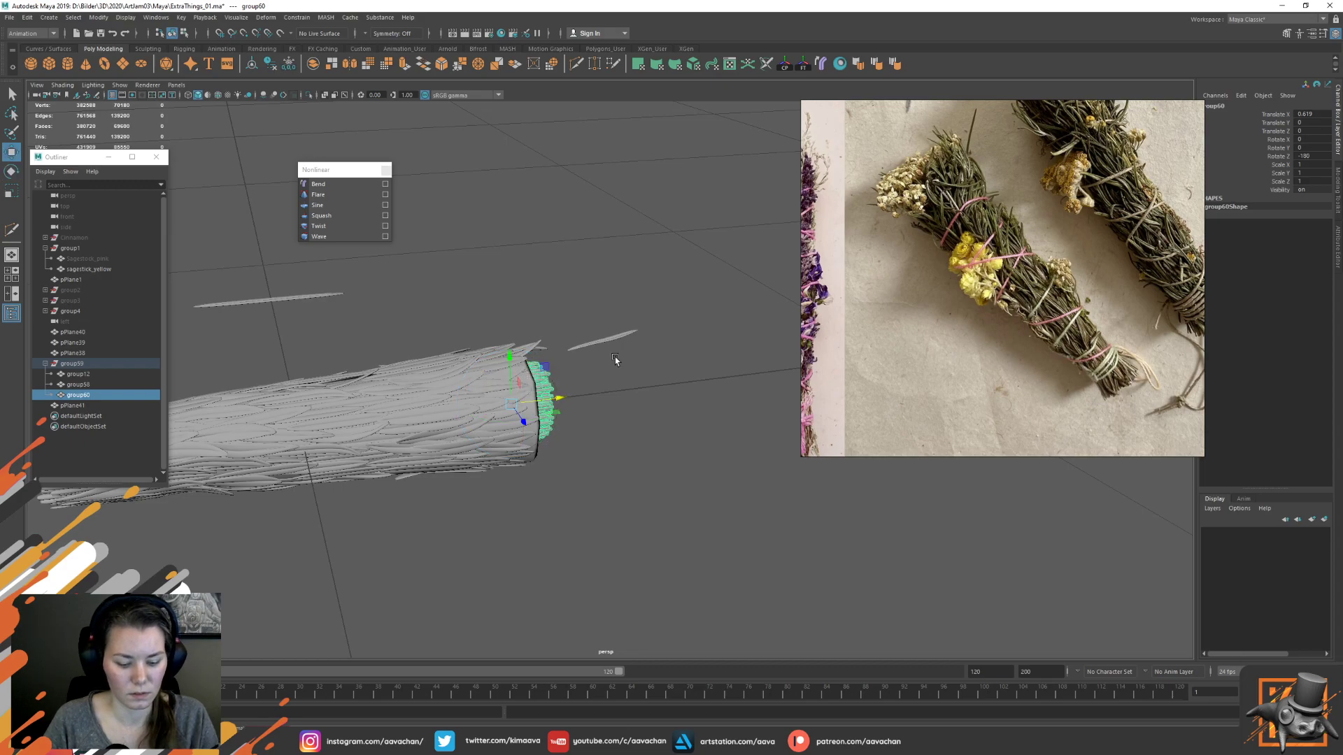
Scale the duplicated stem cluster uniformly to about 1.476 and push it into the leafy end at about 0.572 in X
key(f)
alt+right_drag(615, 357, 603, 439)
alt+drag(675, 412, 572, 351)
alt+drag(486, 383, 626, 396)
key(r)
middle_drag(627, 396, 673, 357)
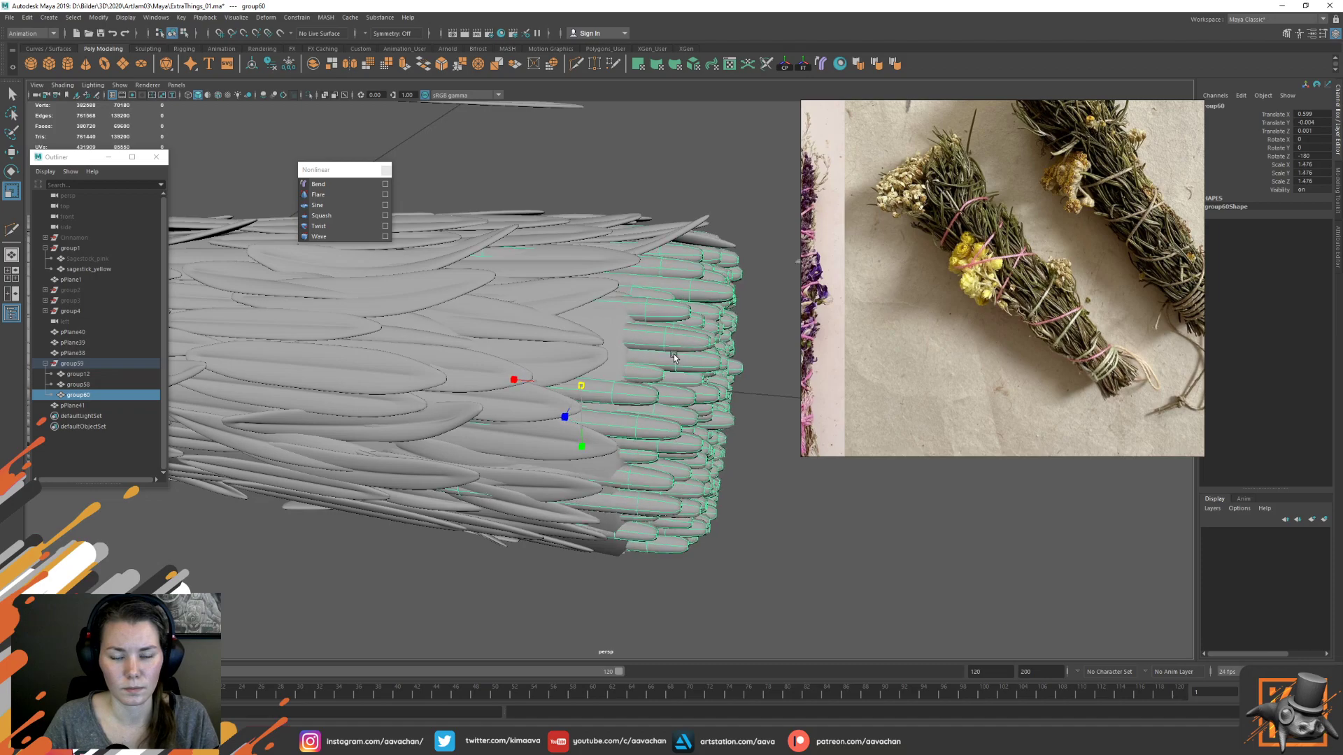
key(w)
drag(628, 387, 582, 384)
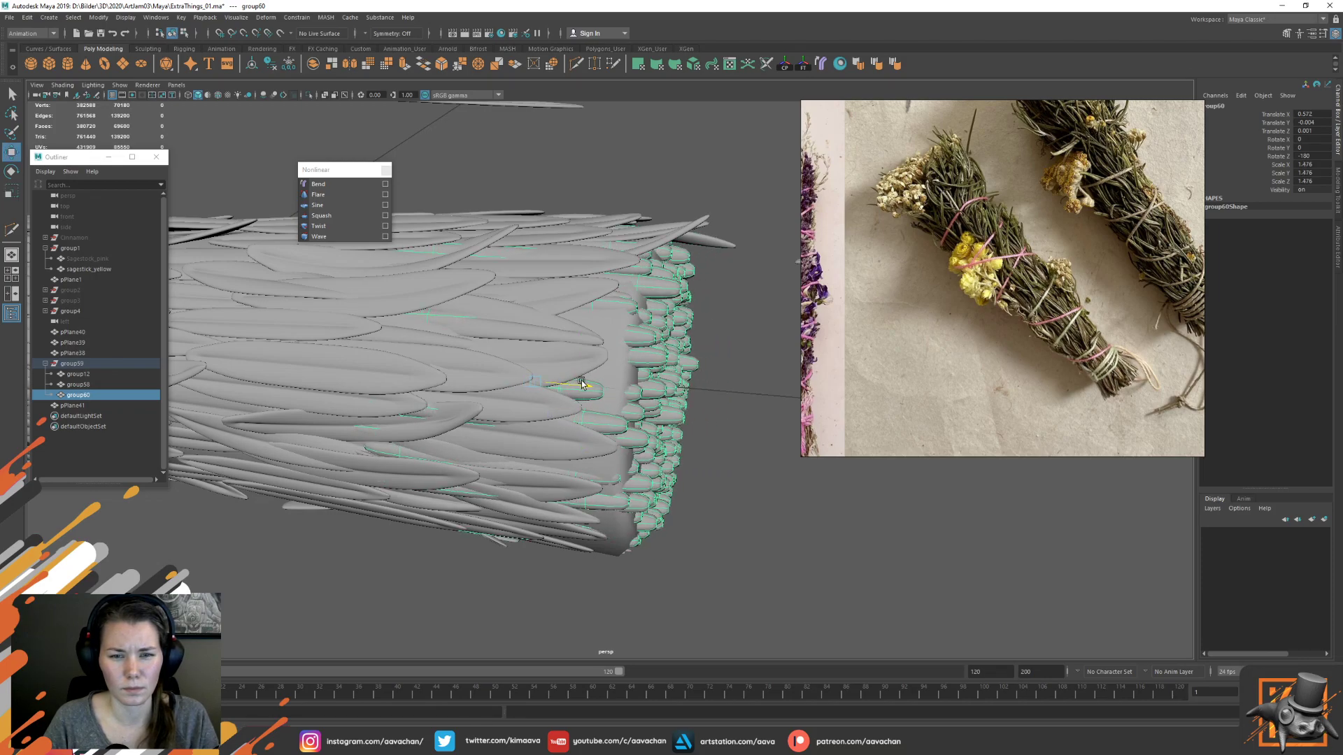
scroll(695, 451, down, 3)
click(693, 450)
alt+drag(688, 461, 335, 570)
click(635, 365)
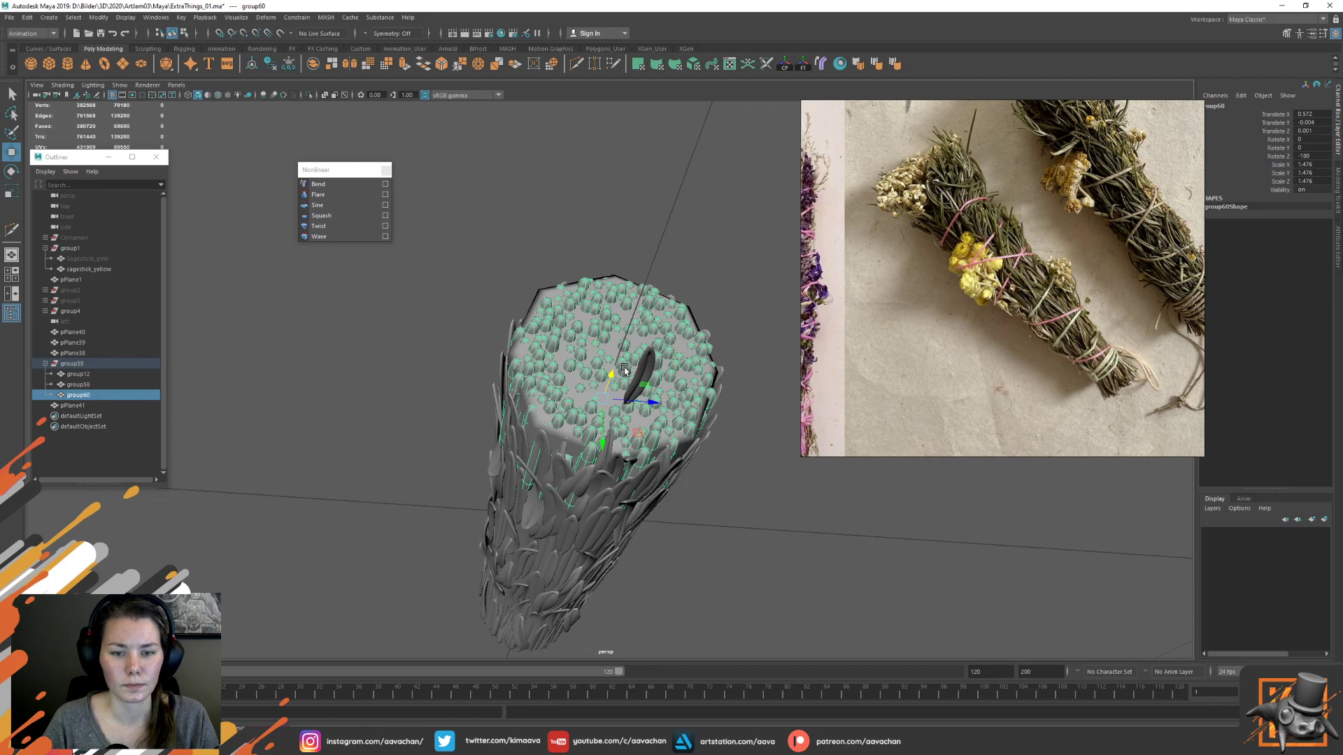
Isolate the duplicated stem cluster without smoothing in the front view and slice it vertically through its middle
key(ctrl+1)
alt+drag(464, 343, 577, 369)
key(1)
key(space)
drag(582, 300, 583, 310)
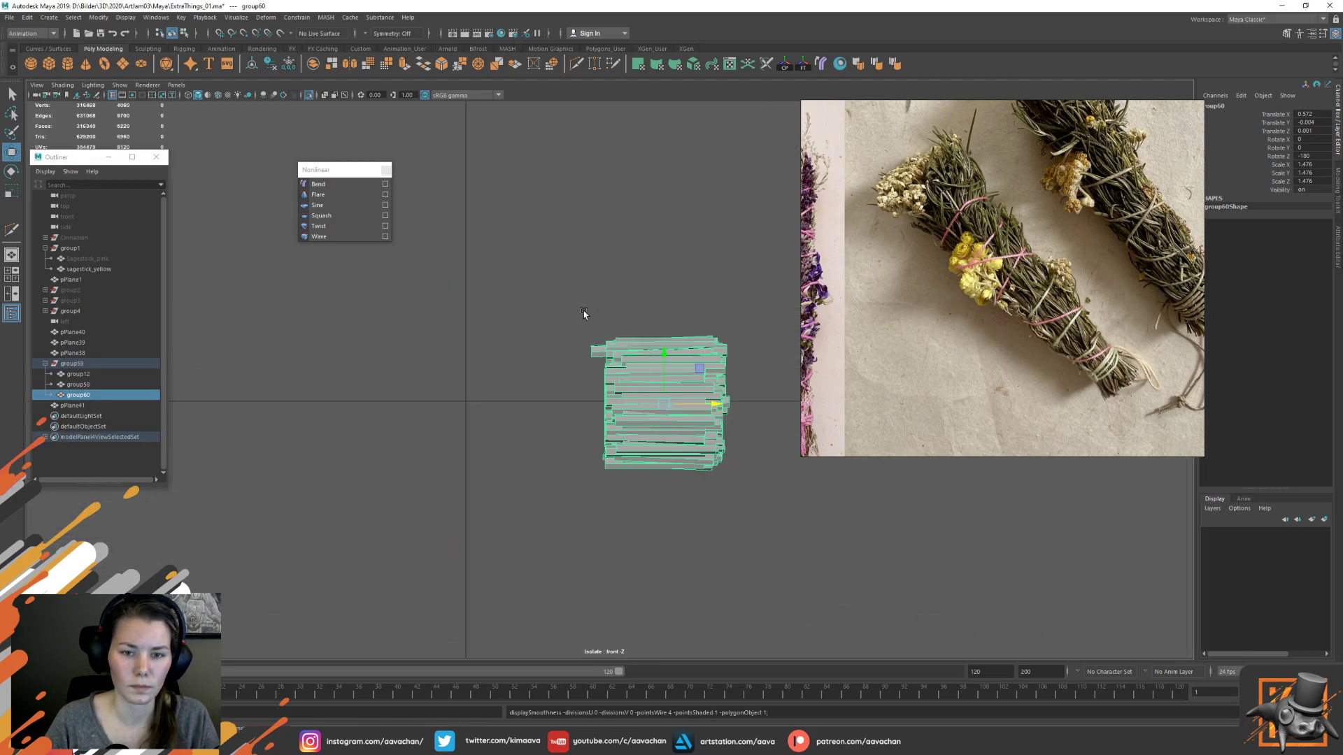
alt+middle_drag(651, 327, 586, 323)
alt+right_drag(586, 323, 613, 359)
shift+right_drag(613, 272, 553, 272)
drag(595, 265, 602, 587)
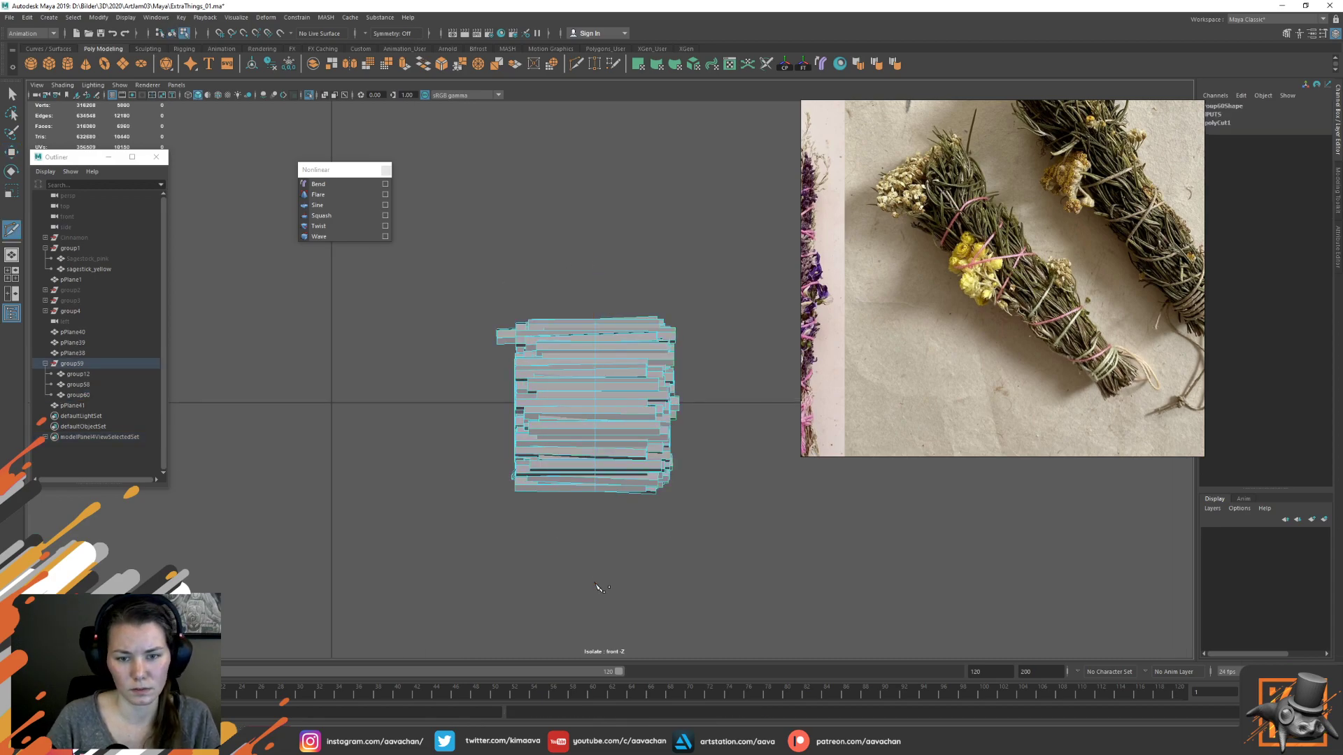
Delete the half of the sliced stem cluster facing into the bundle, restore smooth preview and exit isolation
key(w)
right_drag(556, 276, 557, 302)
drag(466, 273, 568, 517)
key(Delete)
key(F8)
key(3)
key(ctrl+1)
scroll(694, 402, up, 3)
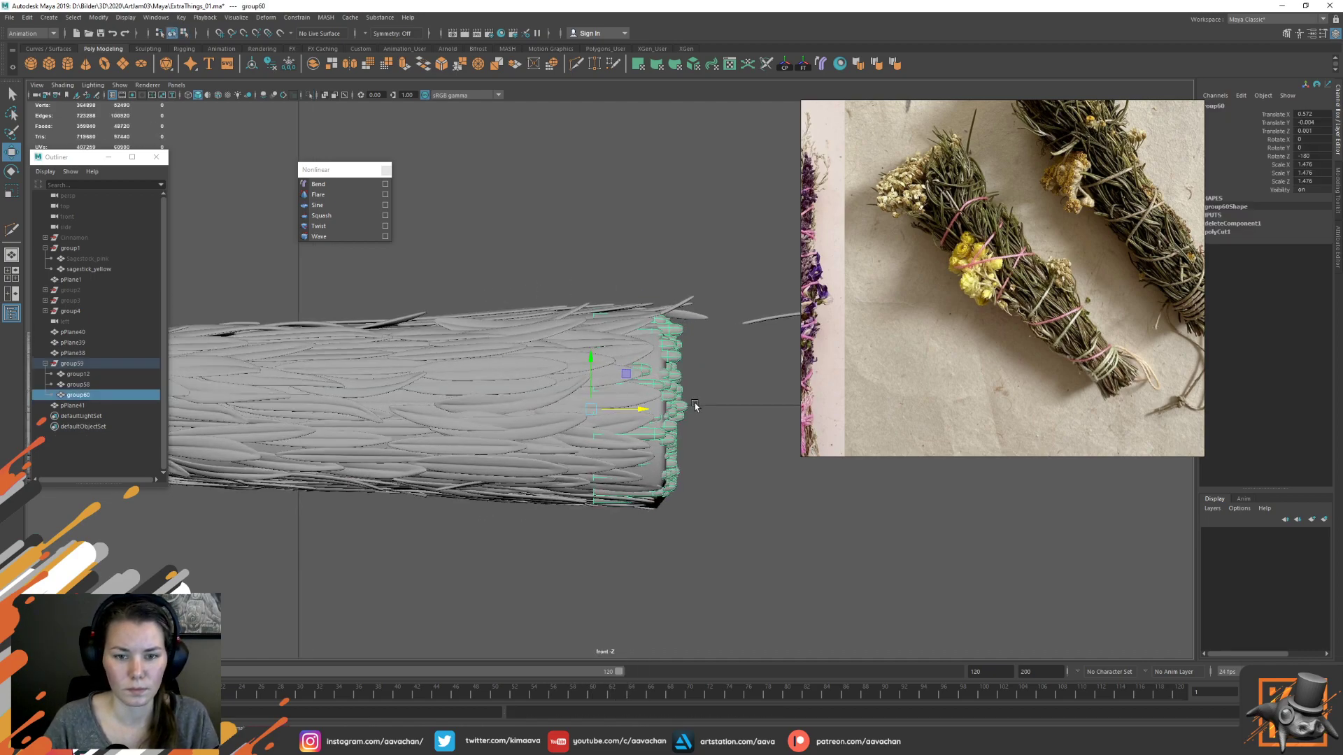
Scale the vertices at the stem cluster's cut inner end slightly inward so they sit inside the bundle
click(713, 353)
click(686, 389)
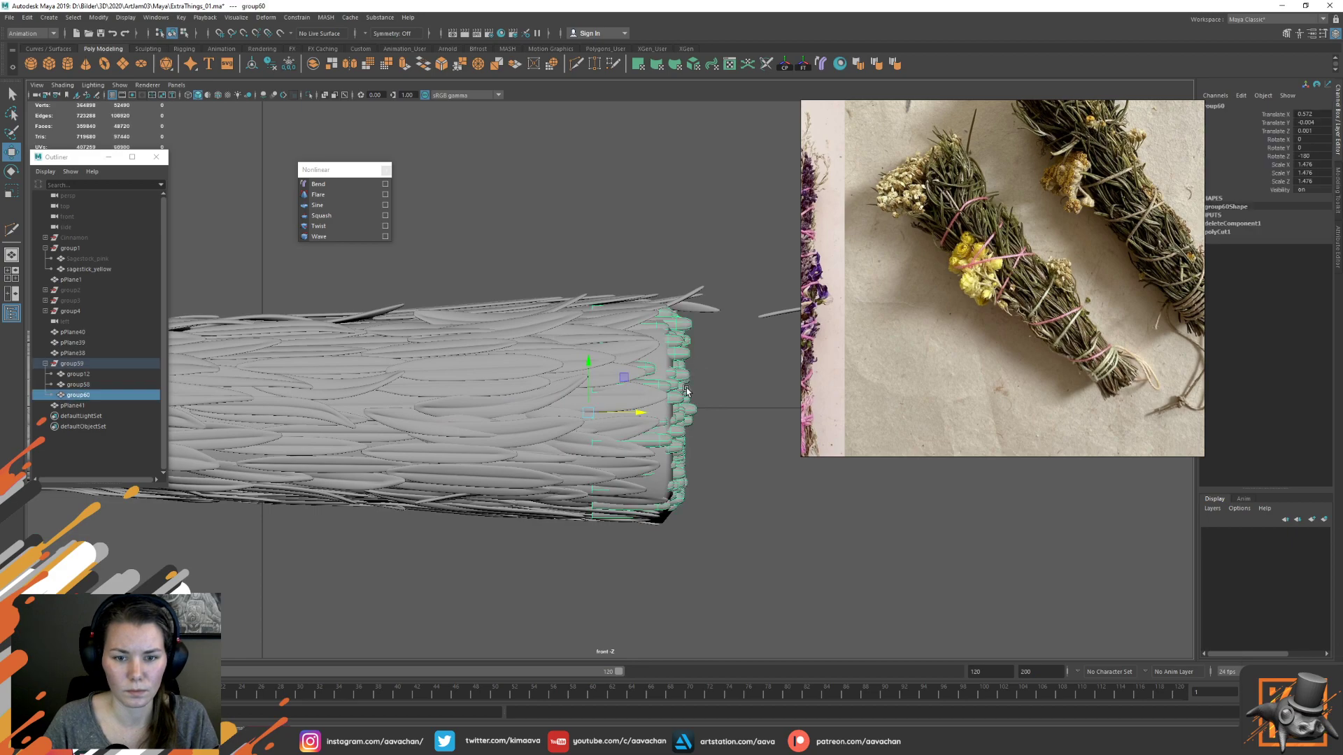
key(F9)
drag(484, 218, 609, 560)
key(r)
drag(592, 414, 586, 412)
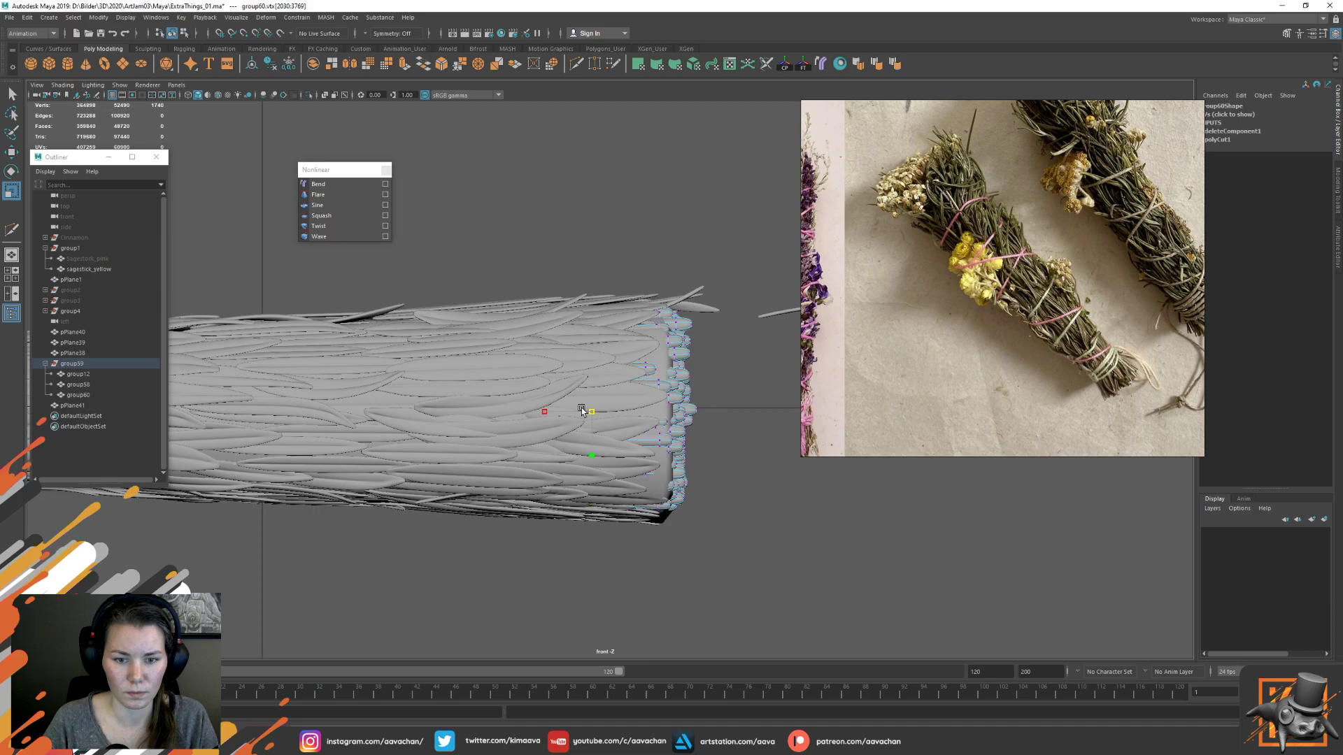
key(F8)
click(725, 250)
scroll(710, 322, down, 1)
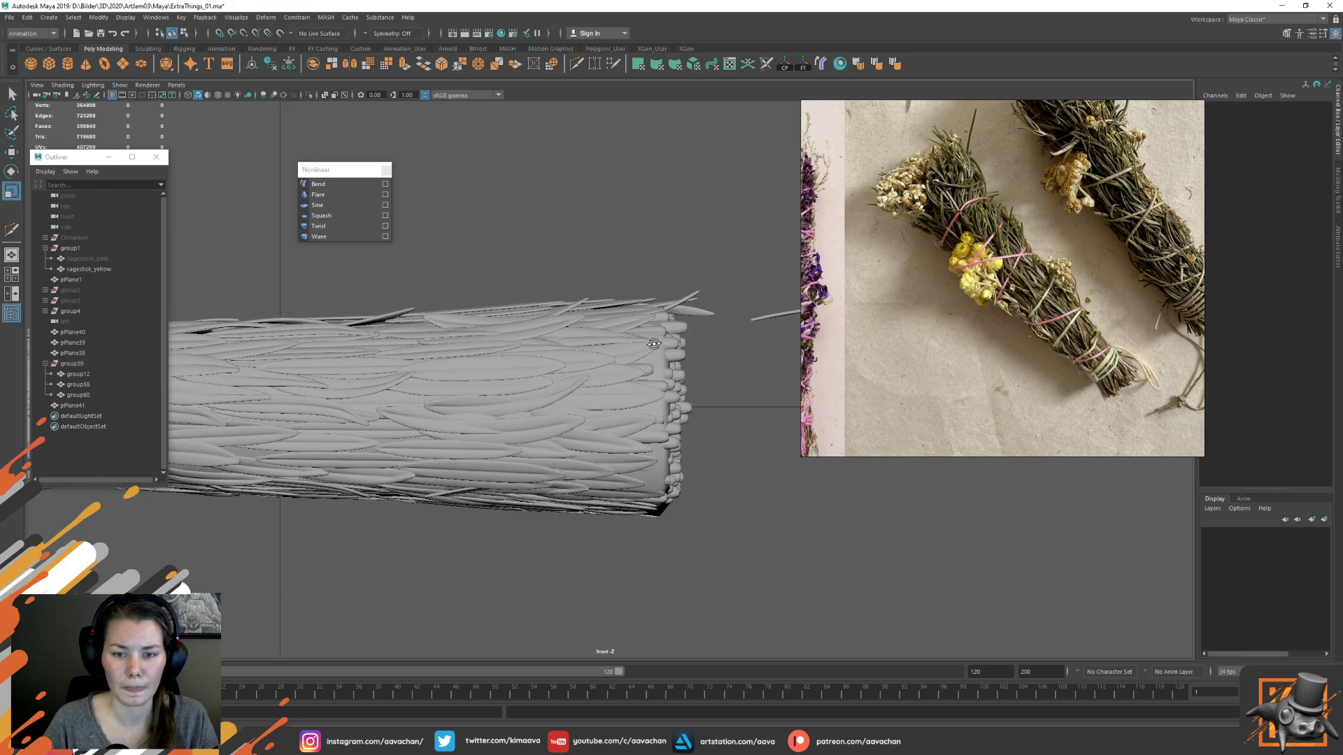
Show the core mesh sagestick_yellow with smooth preview in the perspective view and inspect how it fills the leafy end
key(space)
drag(670, 372, 548, 401)
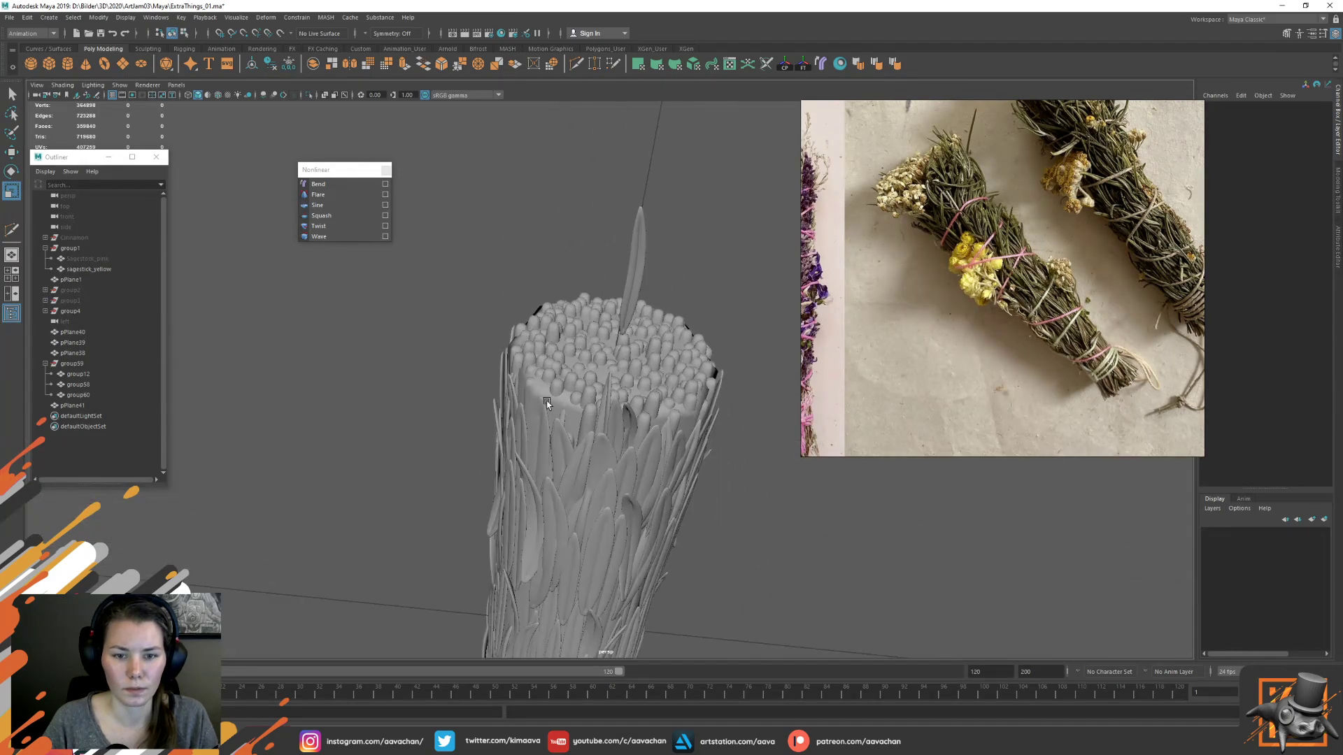
click(557, 397)
alt+right_drag(566, 394, 622, 384)
right_drag(729, 233, 679, 235)
click(700, 316)
alt+right_drag(696, 328, 659, 368)
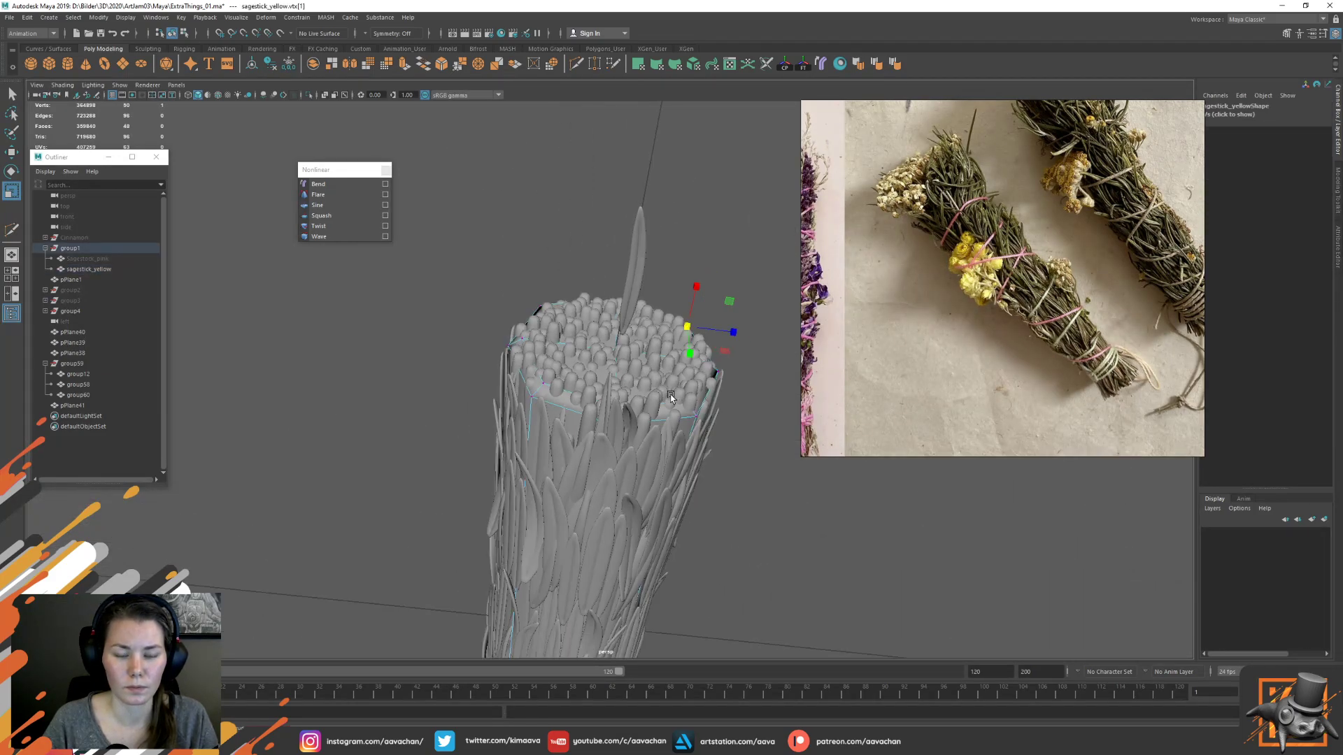
alt+drag(654, 382, 648, 345)
key(3)
right_drag(476, 284, 504, 201)
click(506, 205)
alt+drag(638, 357, 589, 406)
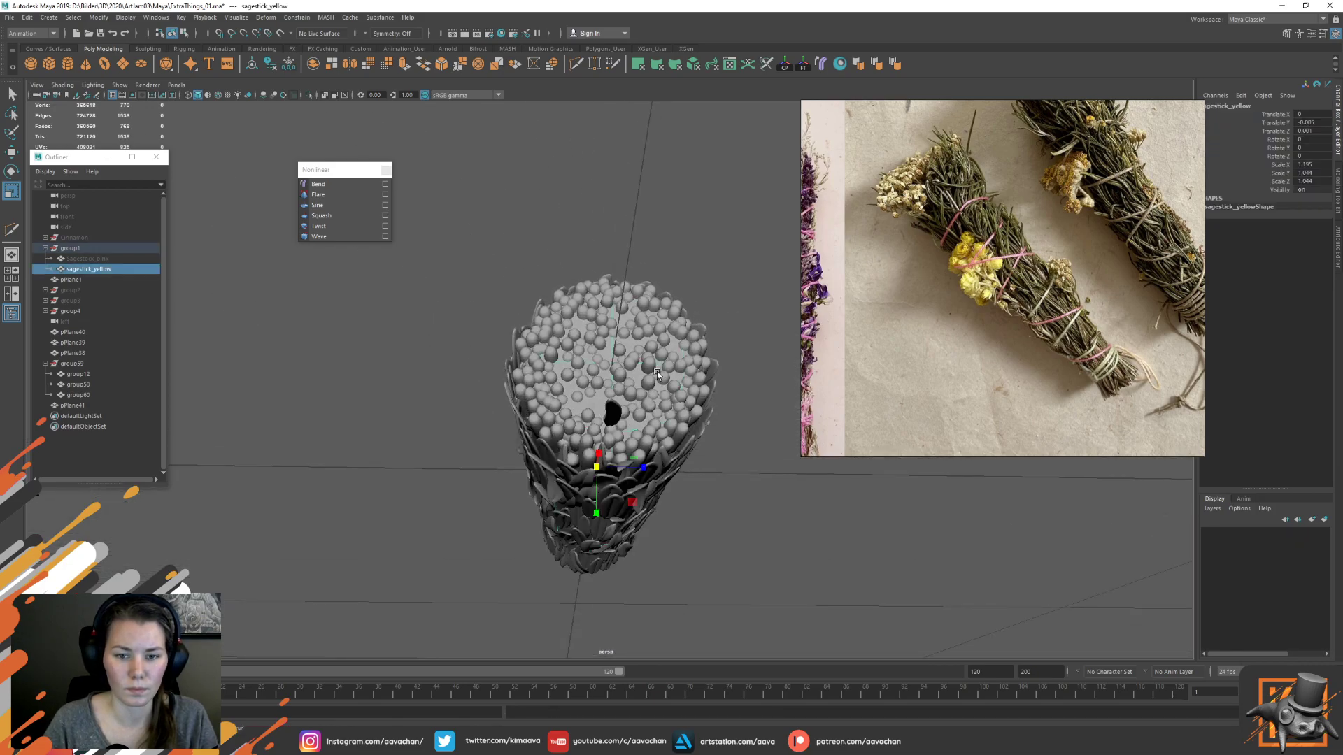
Shift the vertices at the leafy end of the core mesh slightly inward along the bundle
right_drag(686, 243, 651, 241)
alt+drag(650, 279, 651, 349)
drag(441, 234, 614, 377)
key(w)
drag(612, 312, 614, 324)
mouse_move(614, 324)
alt+mouse_down()
mouse_move(710, 320)
mouse_move(717, 340)
mouse_move(712, 308)
mouse_move(618, 338)
alt+mouse_up()
Pull the core mesh's centre cap vertex outward in wireframe display, then return to shaded object mode
key(4)
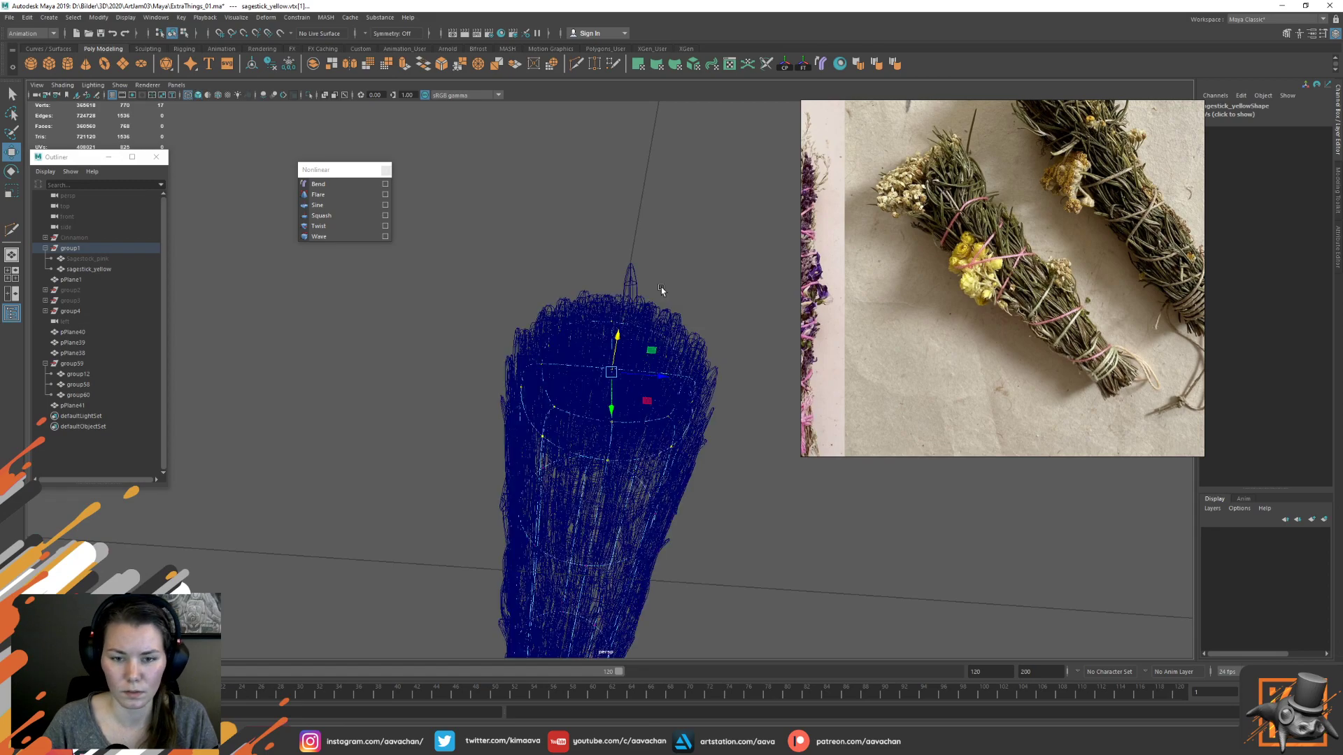
click(621, 363)
drag(621, 363, 620, 326)
key(5)
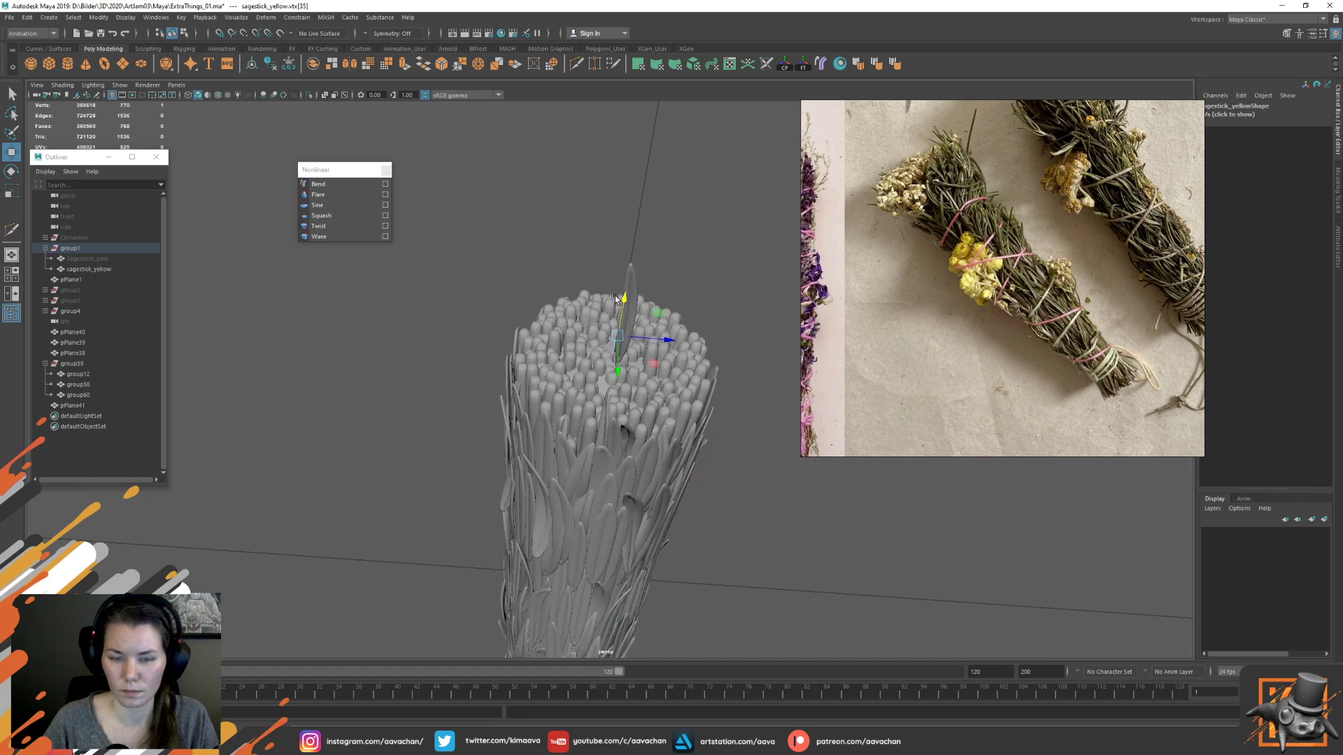
key(F8)
click(682, 271)
Place loose leaf pPlane40 among the stem tips at the leafy rim, at about X 0.371, Y -0.022
alt+drag(686, 306, 723, 275)
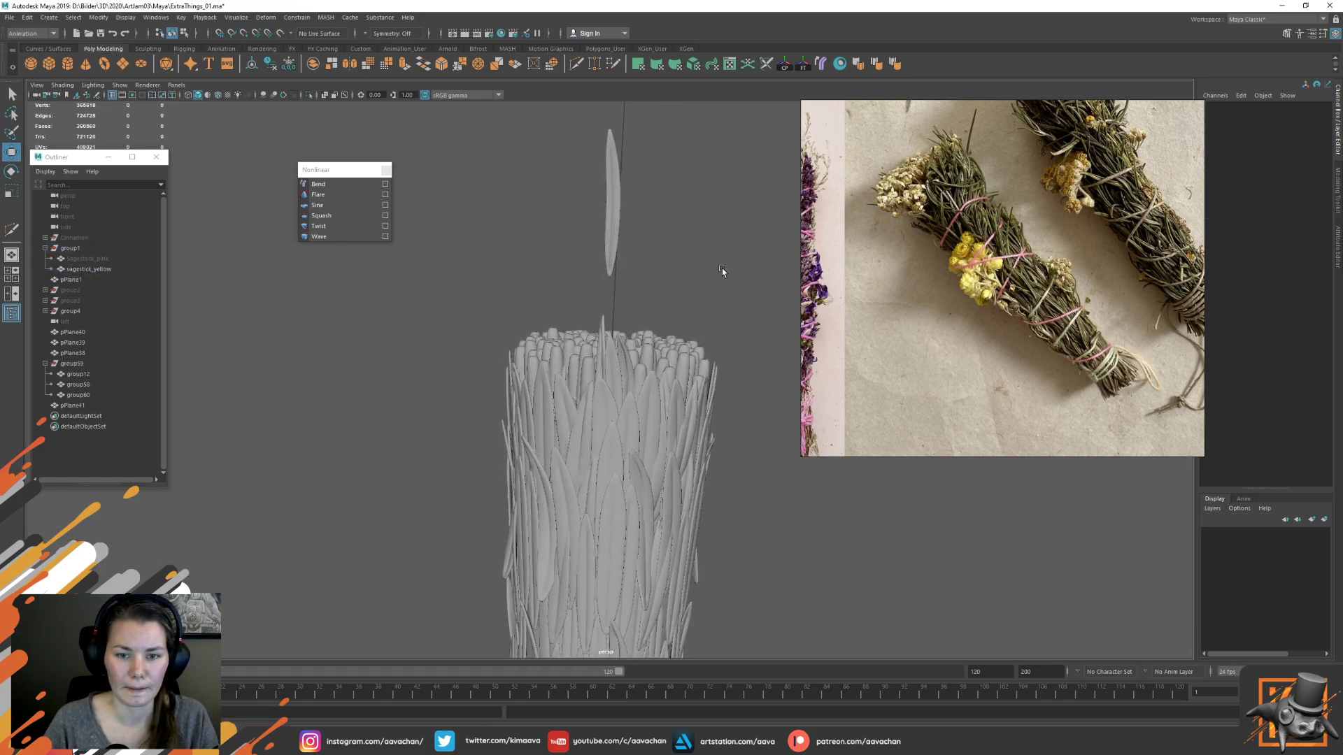
click(609, 245)
drag(612, 213, 530, 420)
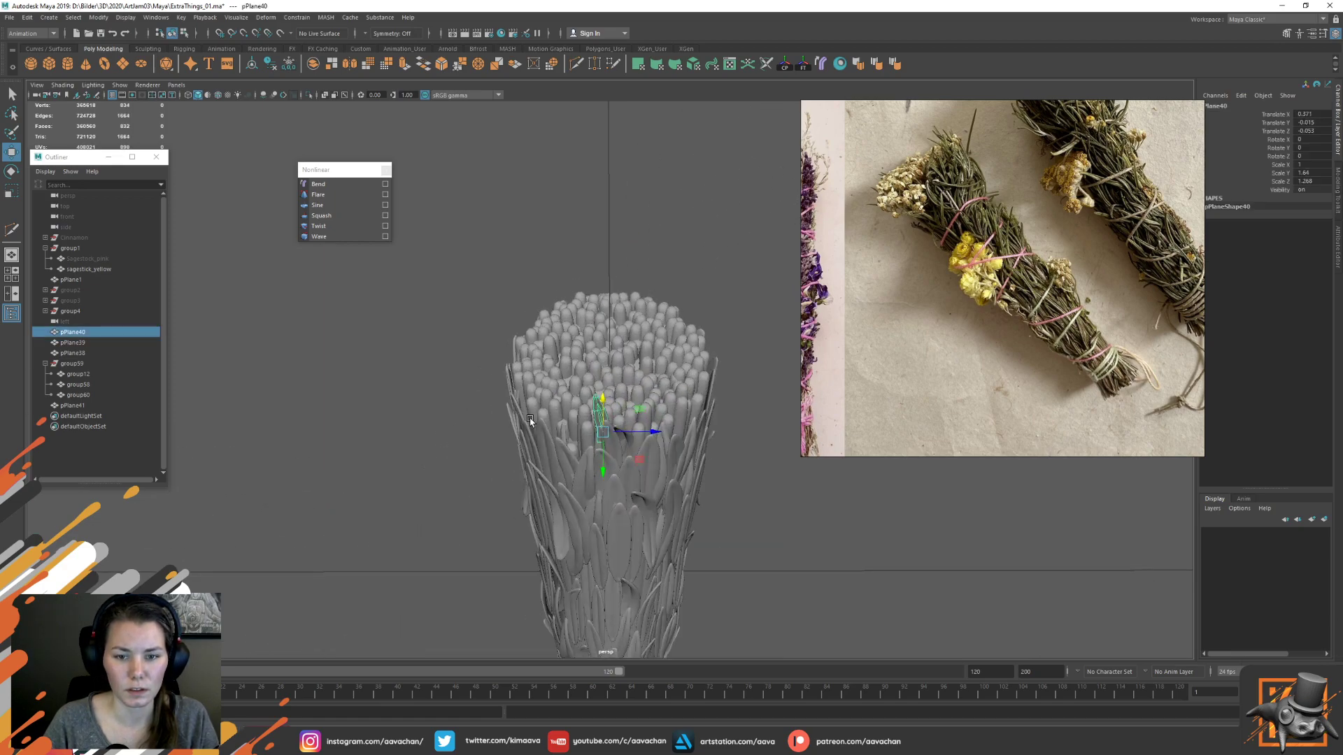
mouse_move(609, 463)
mouse_down()
mouse_move(598, 432)
mouse_move(594, 447)
mouse_up()
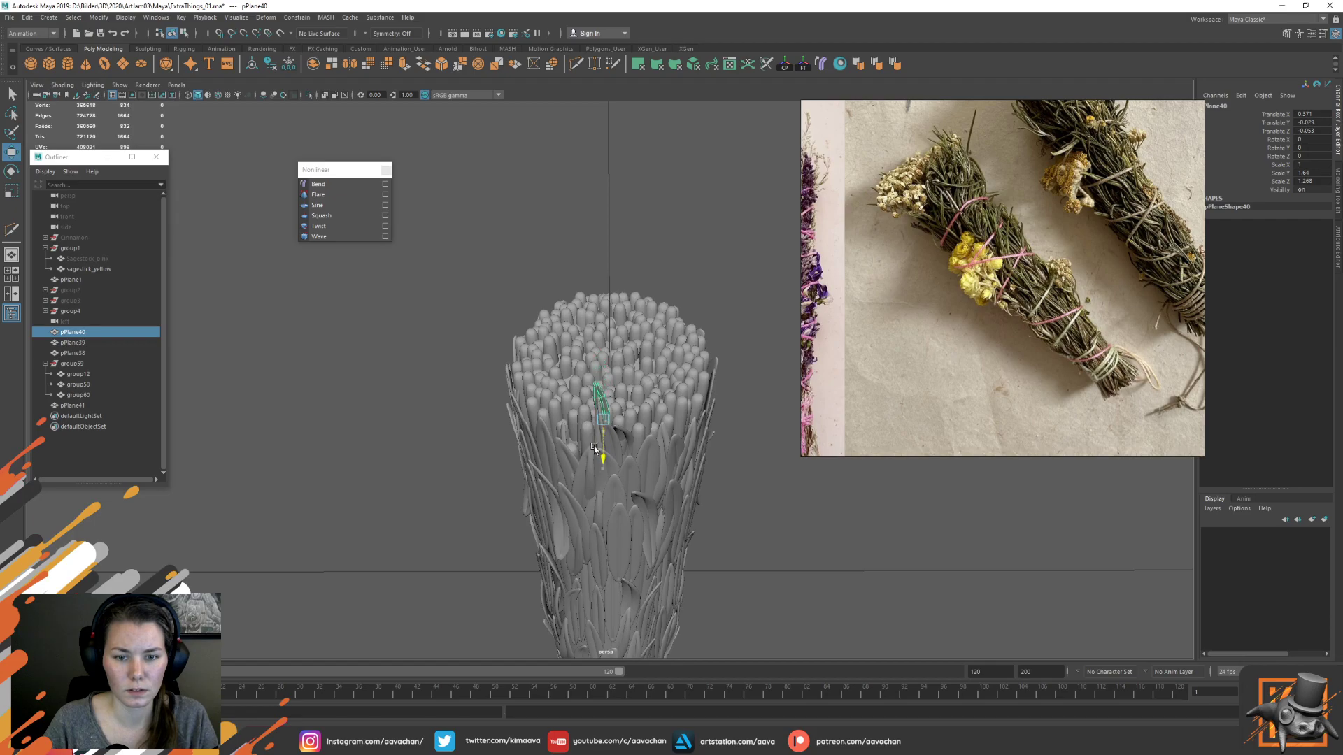
scroll(626, 463, up, 5)
alt+drag(654, 433, 585, 531)
key(e)
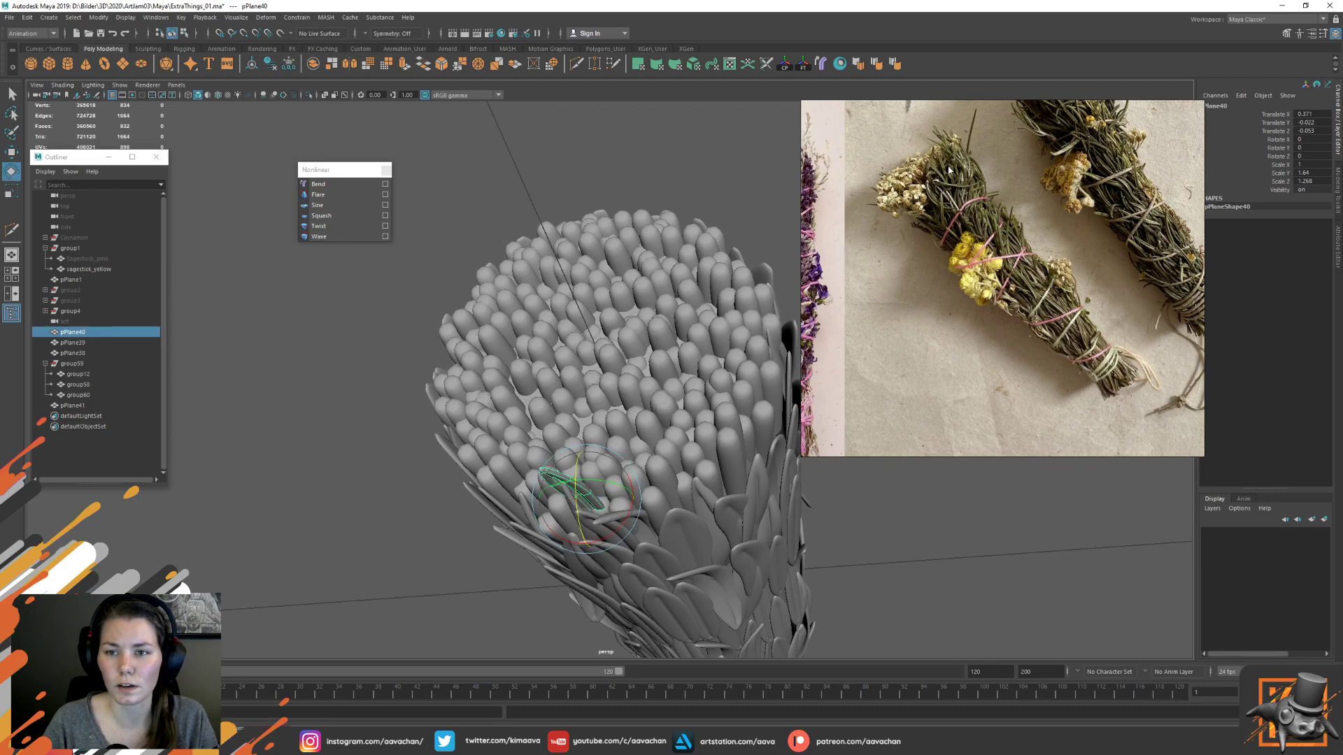
Examine the reference photos for how leaves and flowers are arranged at the herb bundles' tips
scroll(883, 206, up, 4)
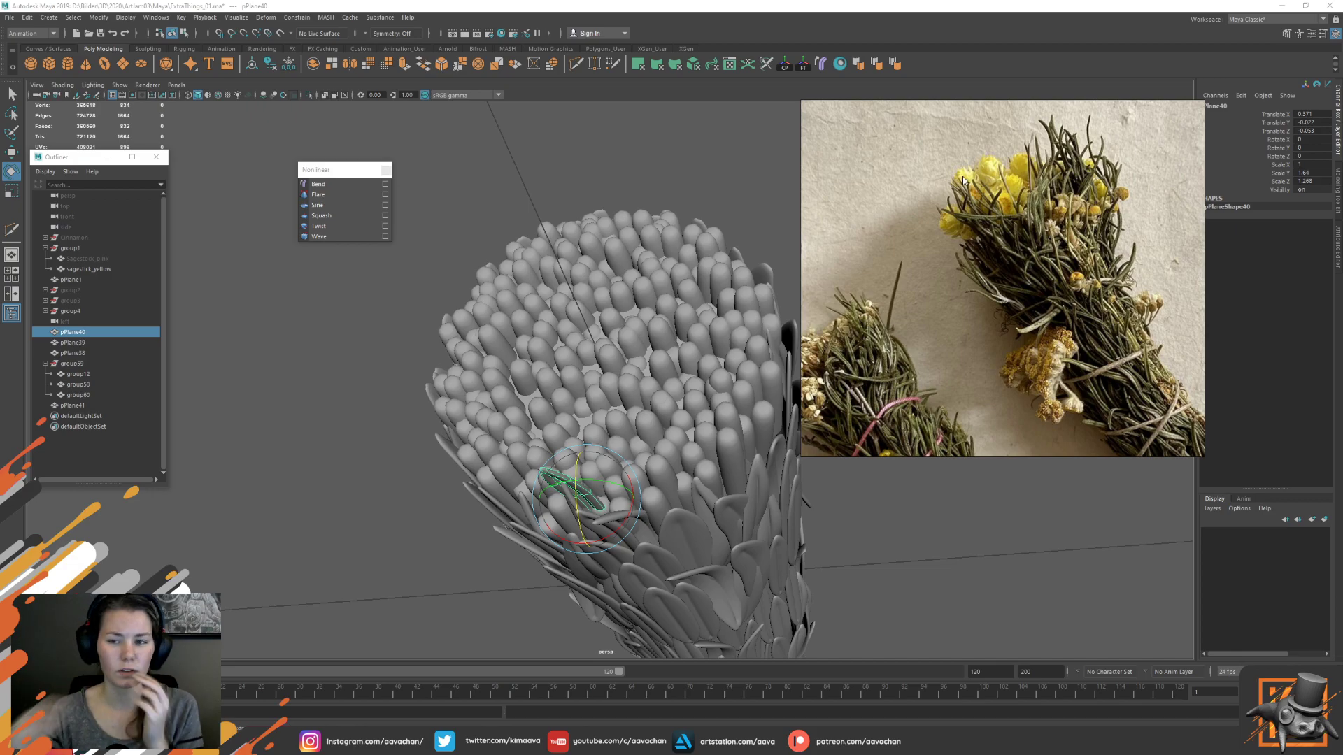
scroll(1100, 249, down, 3)
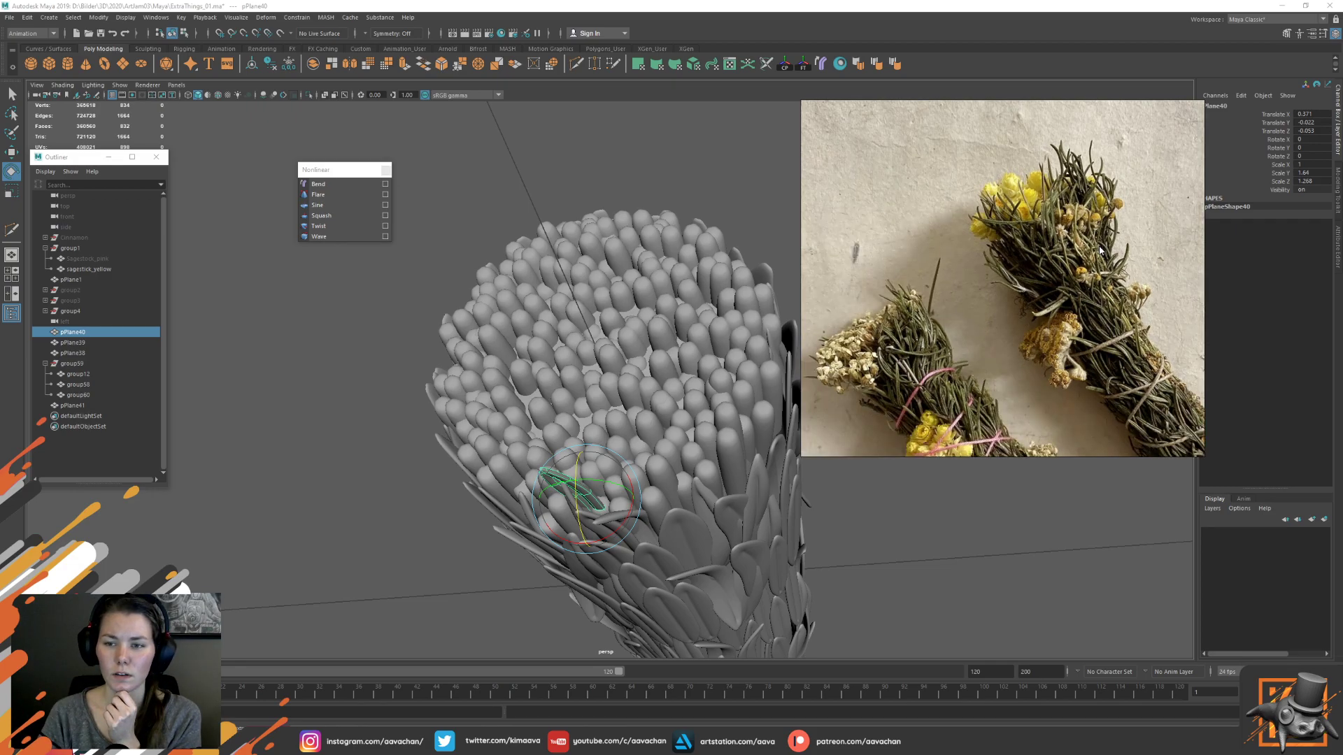
scroll(943, 336, up, 5)
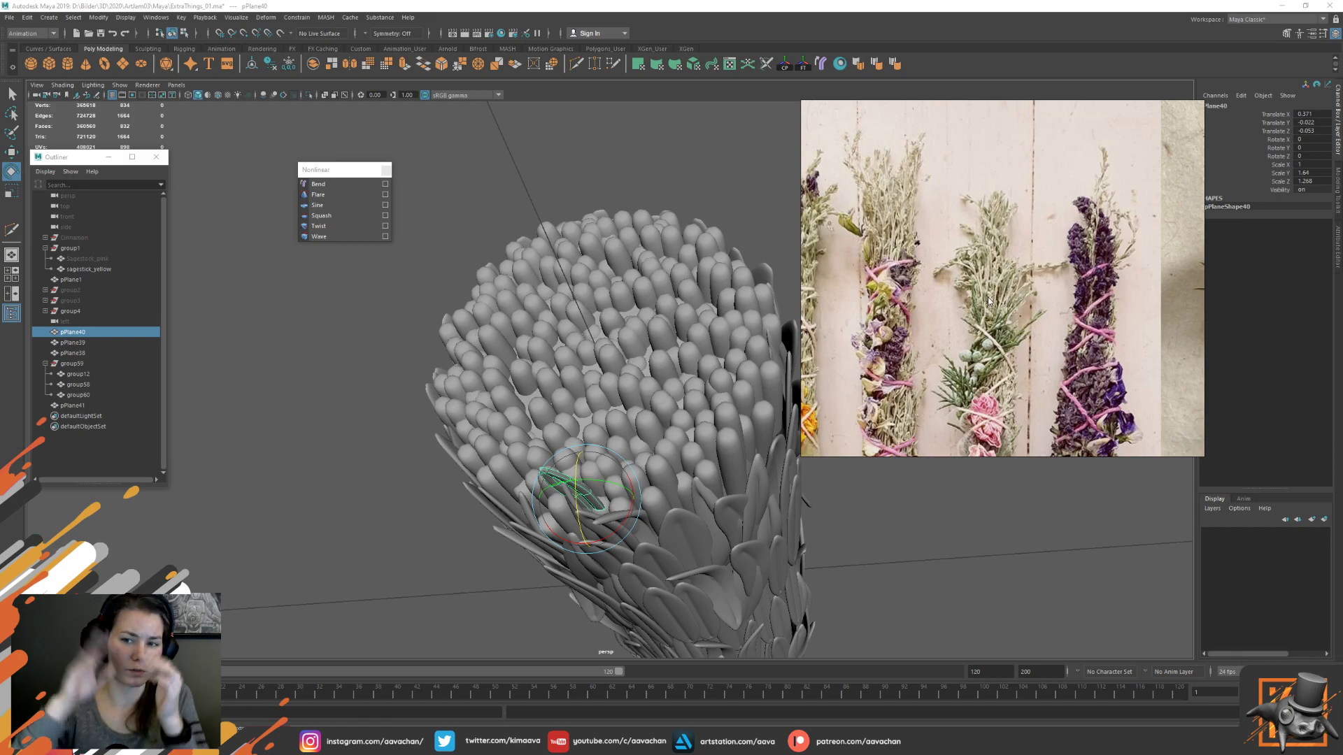
scroll(992, 303, down, 1)
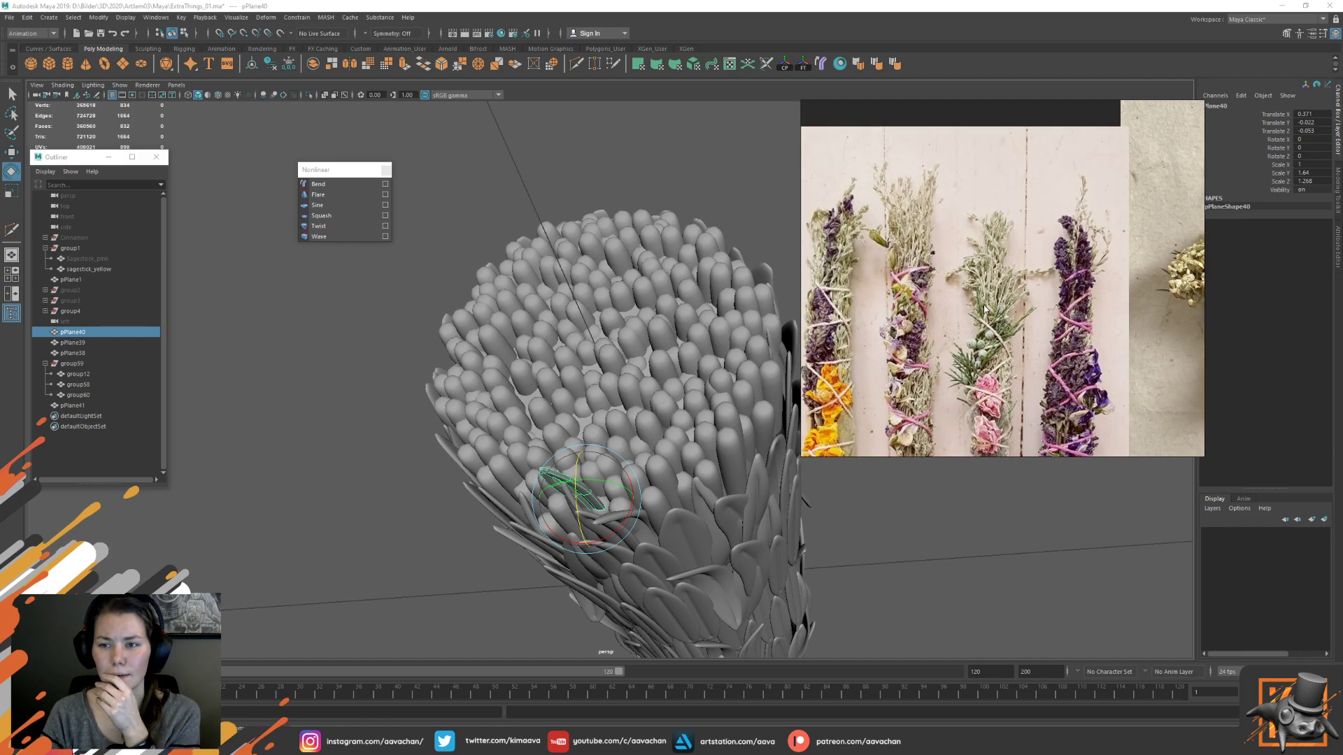
scroll(1064, 301, up, 2)
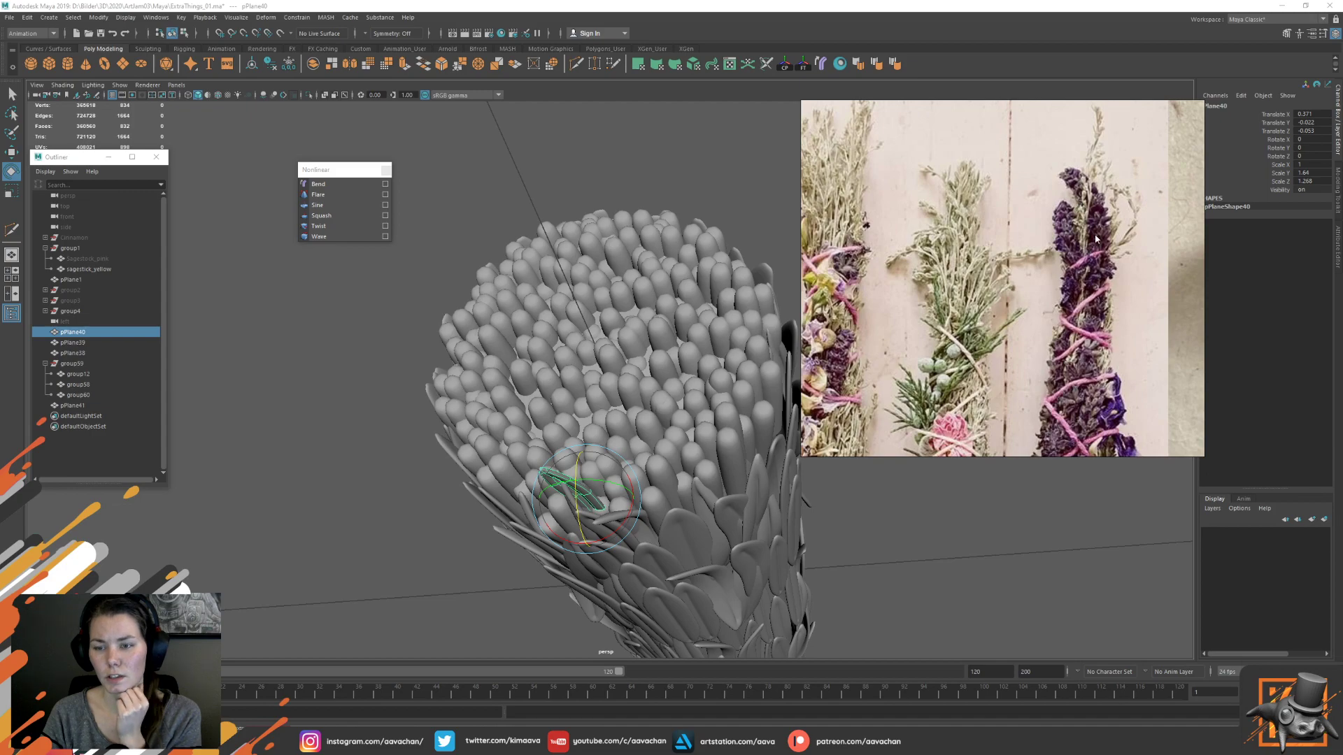
scroll(1074, 321, down, 3)
middle_drag(1182, 283, 964, 307)
Check the placed leaf from the side, deselect it and save the scene
alt+drag(703, 391, 723, 412)
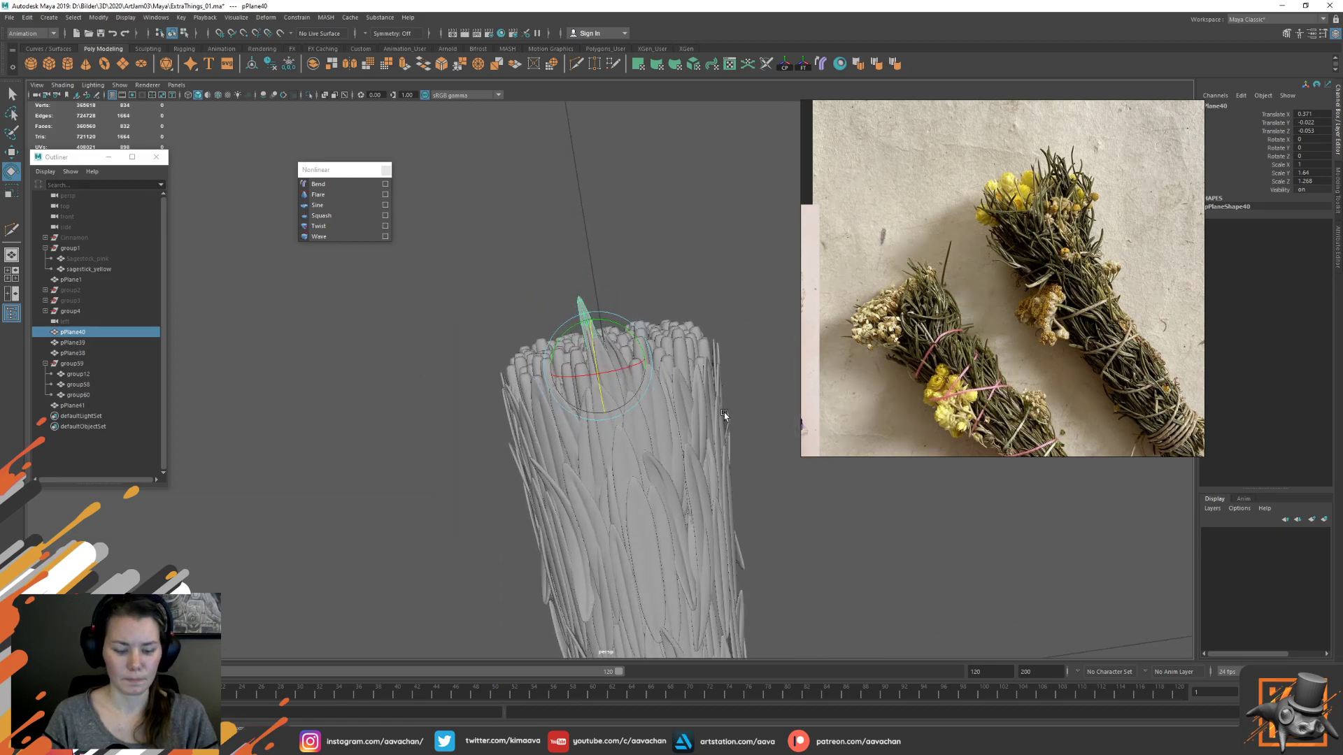
key(w)
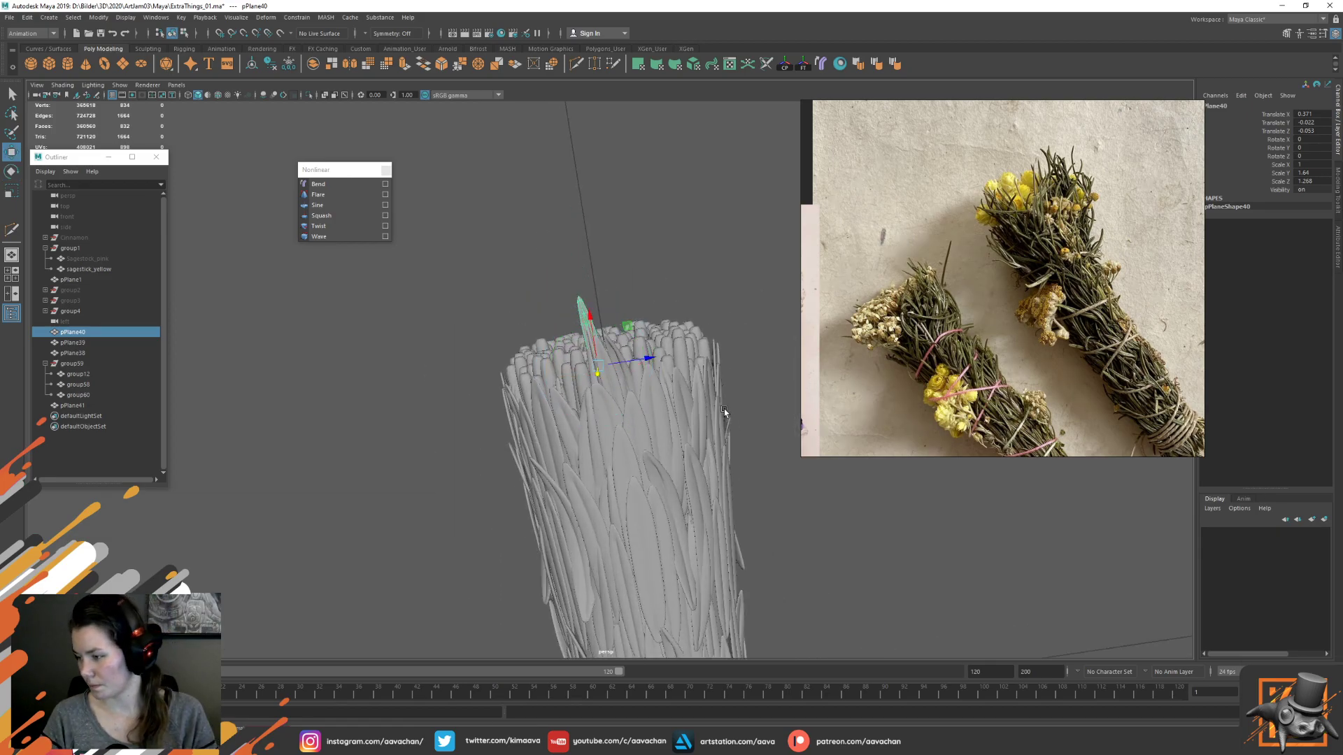
click(656, 237)
key(ctrl+s)
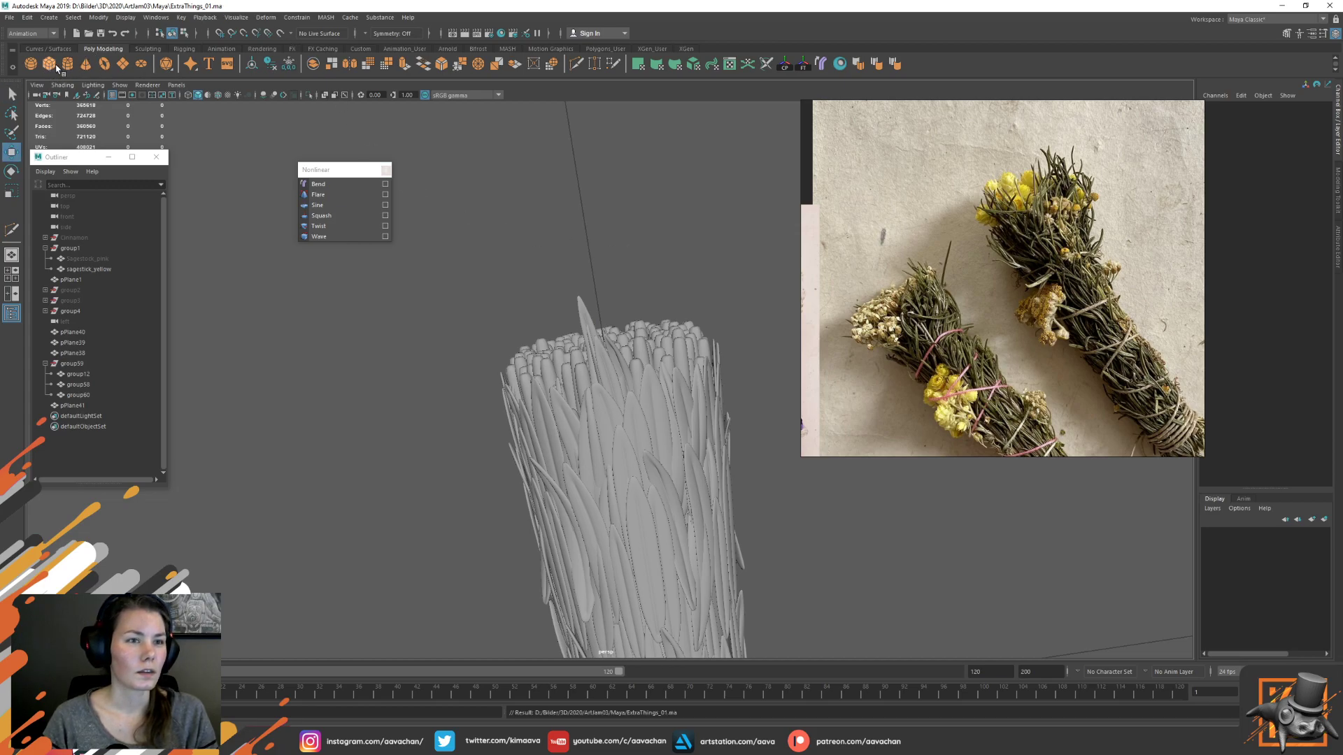
Create a polygon sphere and set its axis subdivisions to 6
click(30, 63)
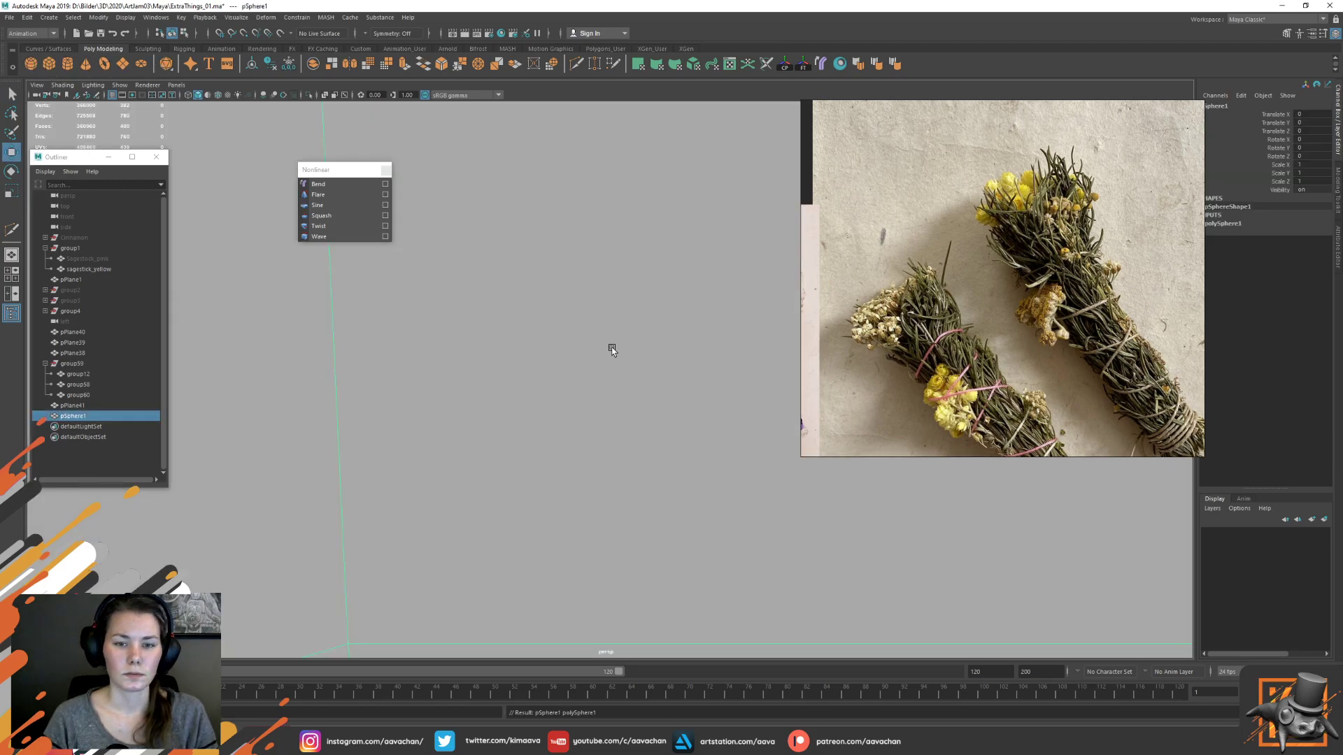
scroll(612, 349, down, 5)
click(1246, 224)
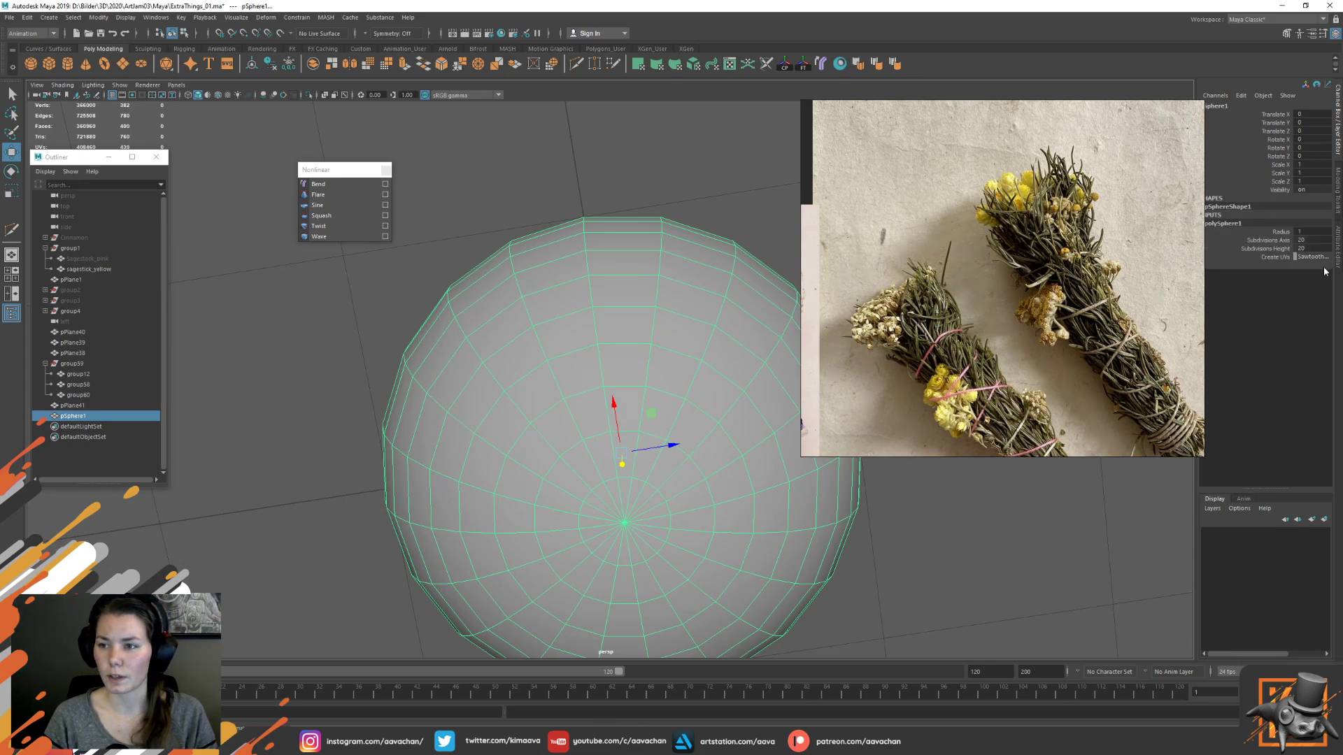
double_click(1309, 240)
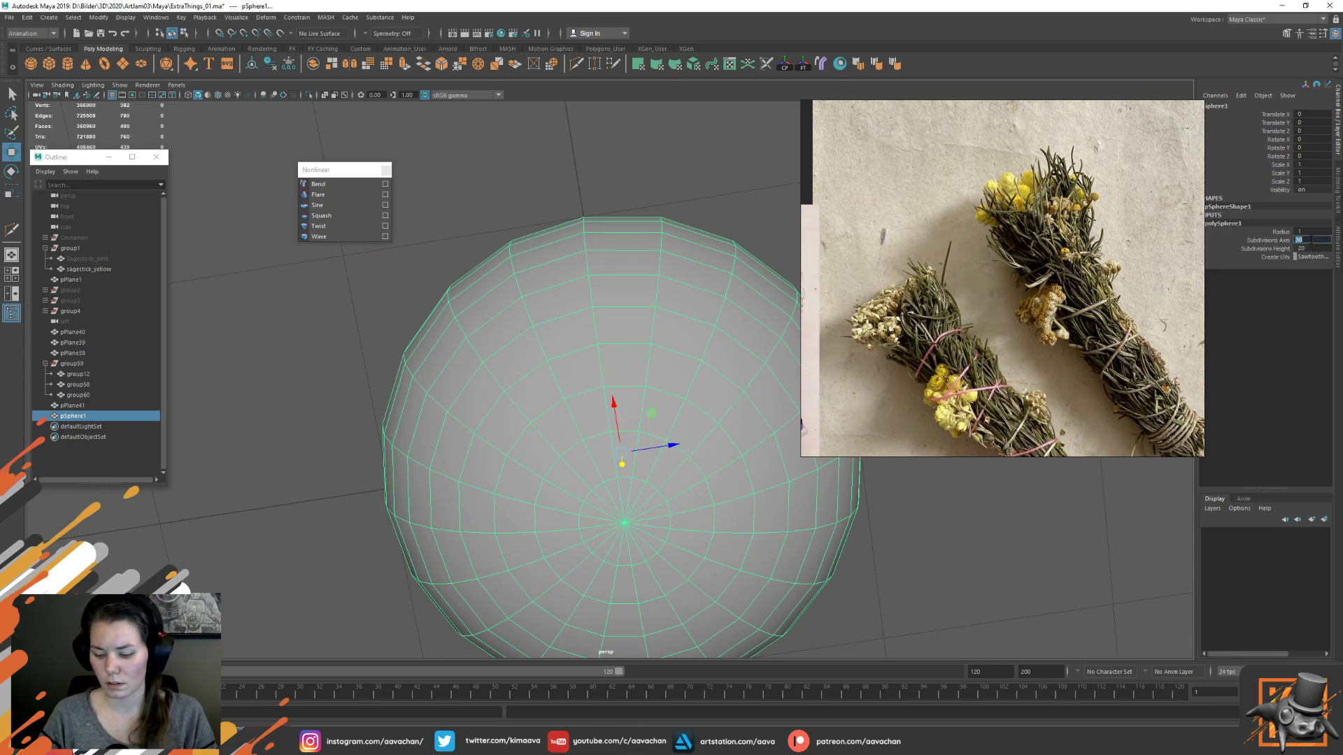
text(6)
key(Return)
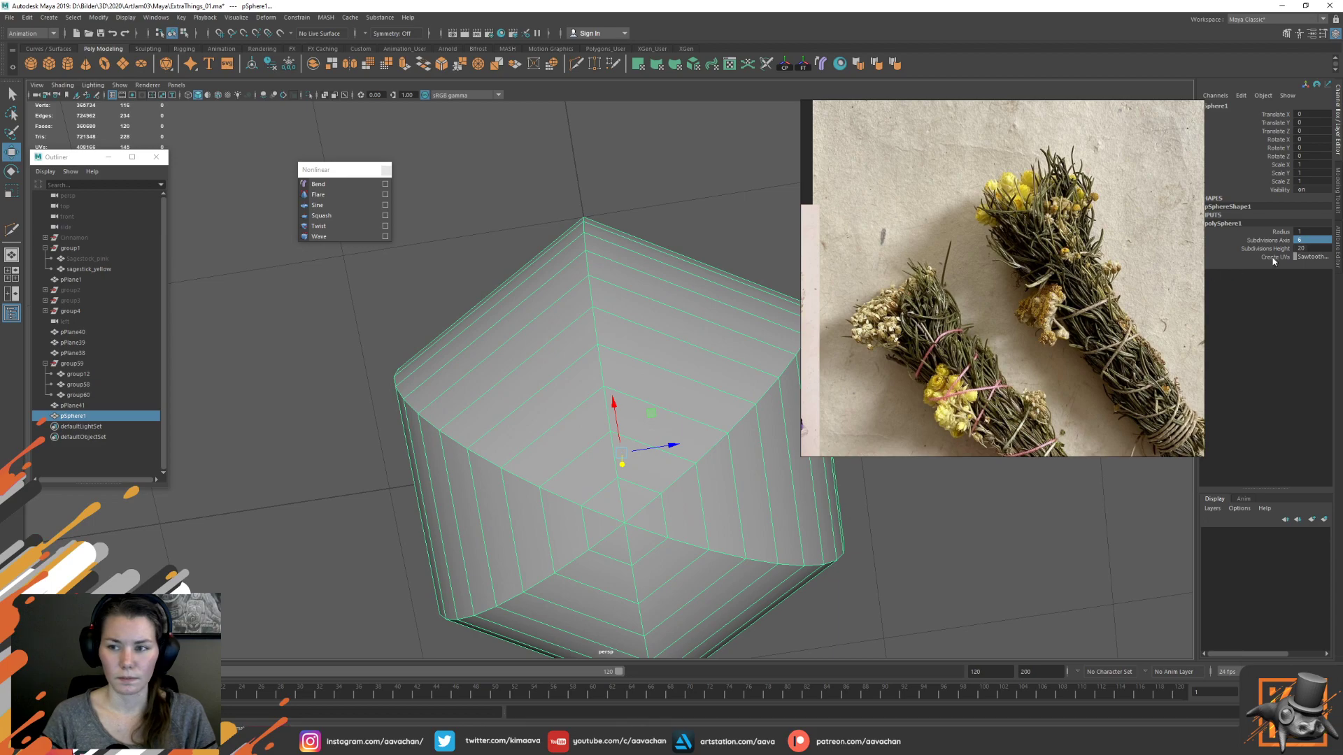
Set the new sphere's axis subdivisions to 8 and its height subdivisions to 6
text(8)
key(Return)
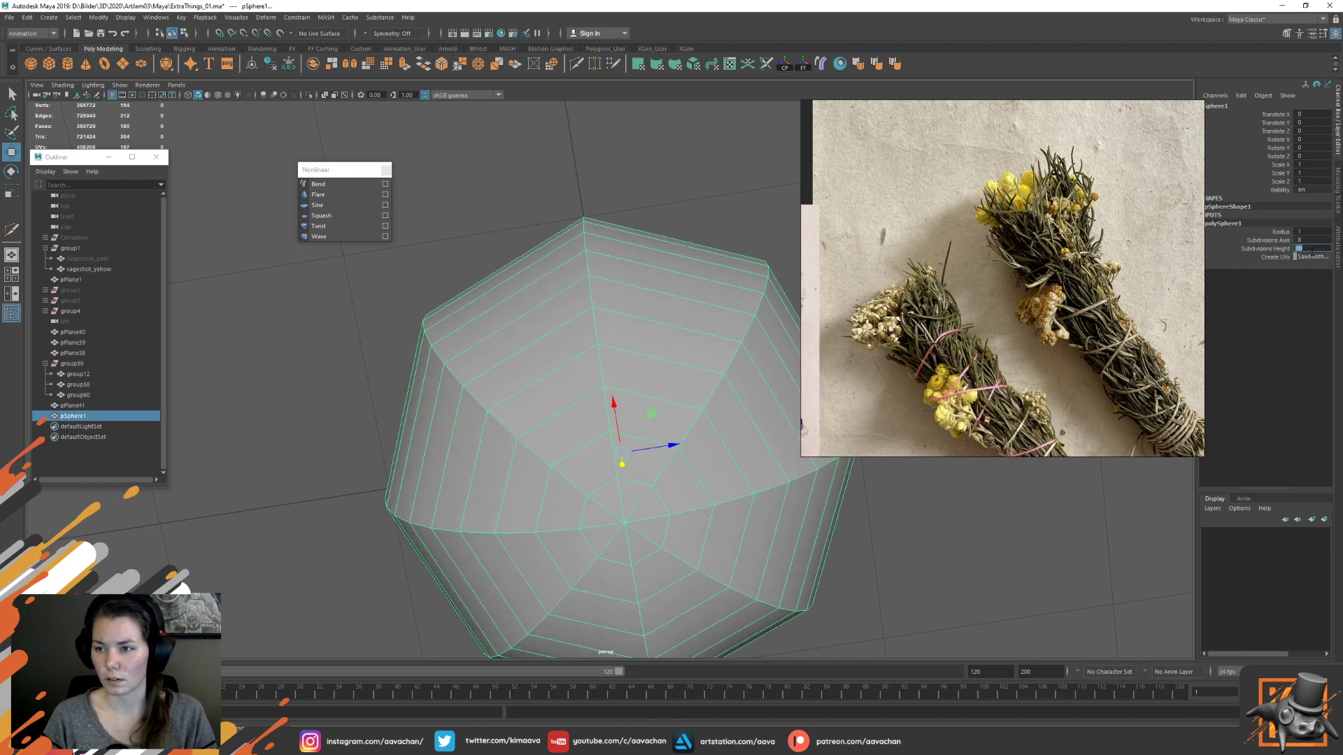
double_click(1310, 249)
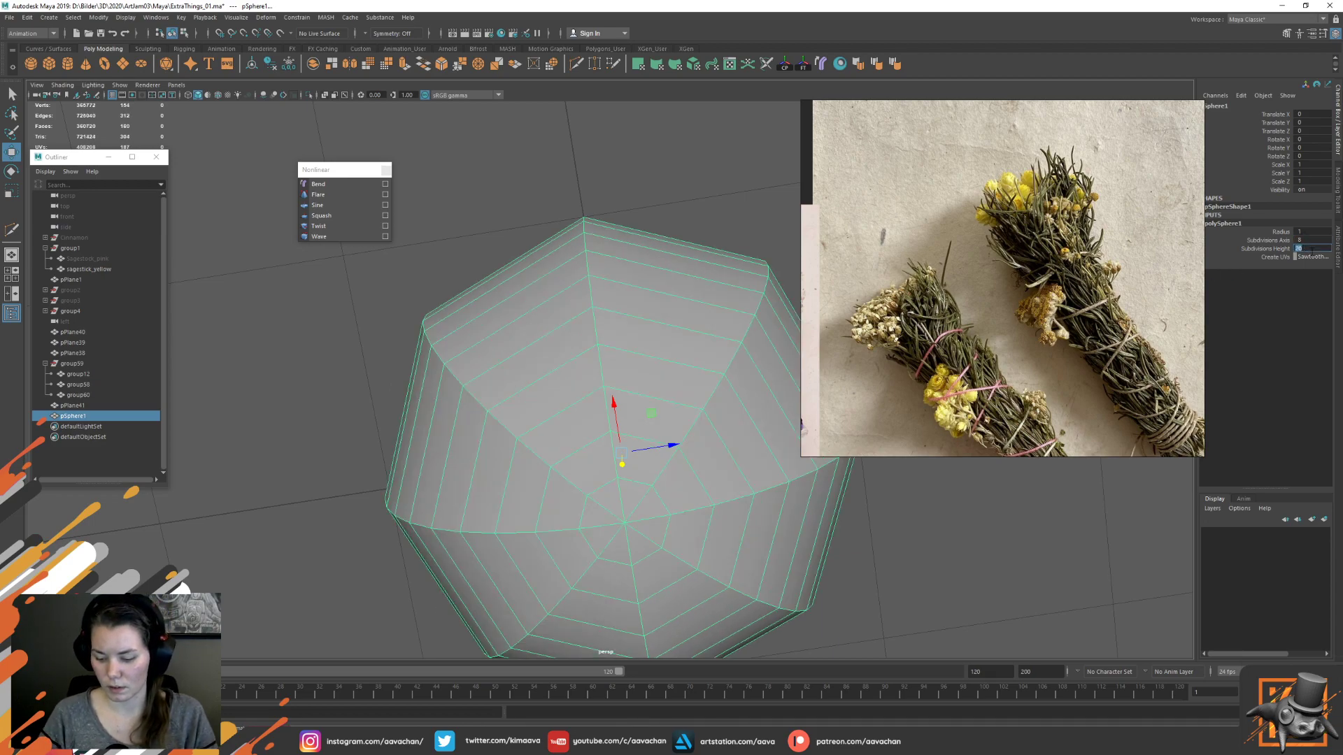
text(6)
key(Return)
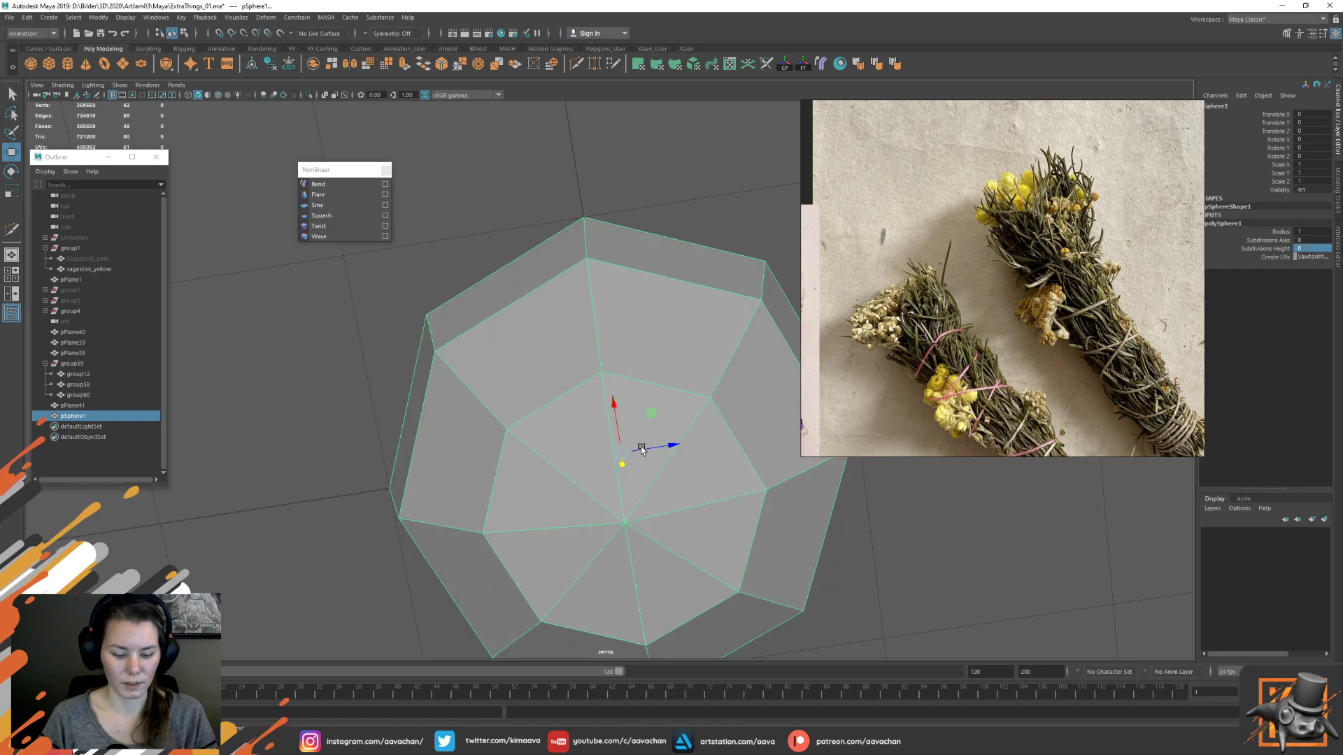
Scale the sphere down to about 0.031, place it on the stem tips at the leafy end and rotate it 90° about Z
key(r)
drag(623, 451, 225, 522)
key(w)
drag(619, 409, 584, 333)
key(f)
scroll(570, 332, down, 5)
scroll(588, 343, up, 5)
key(r)
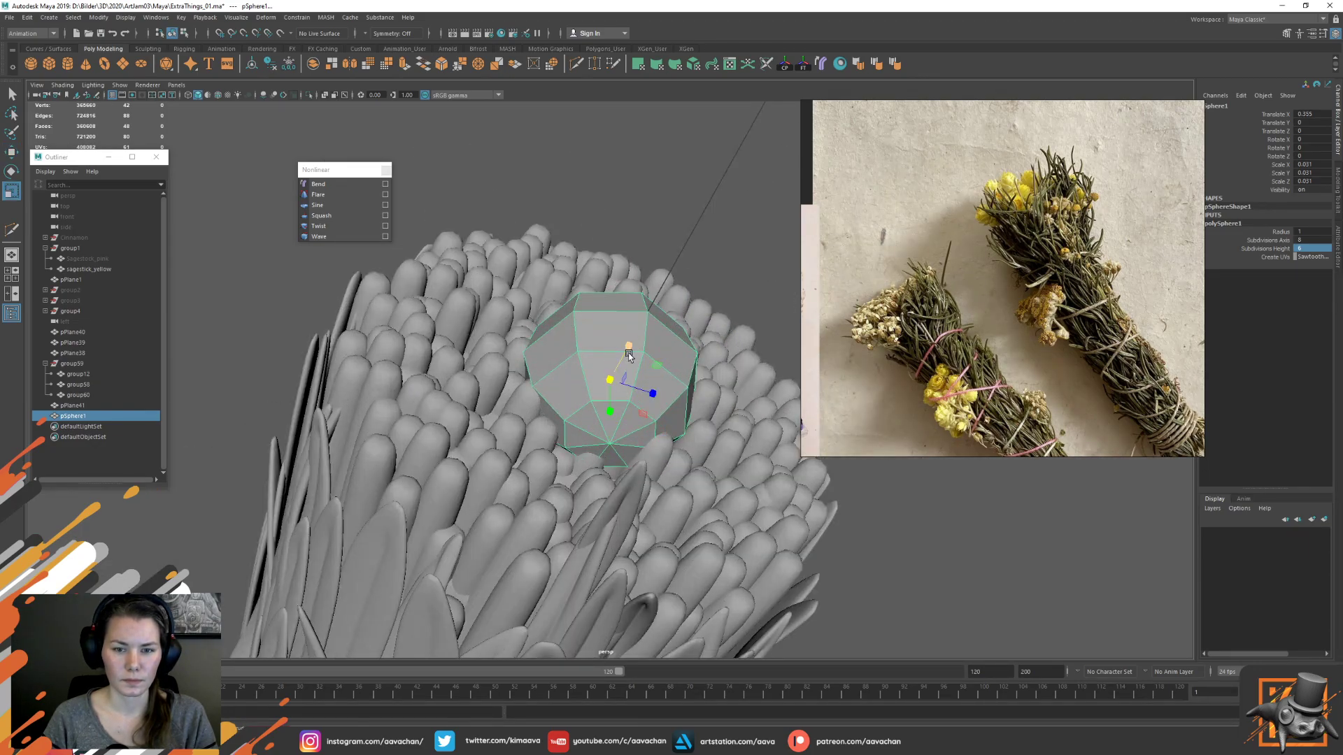
key(e)
drag(621, 368, 591, 435)
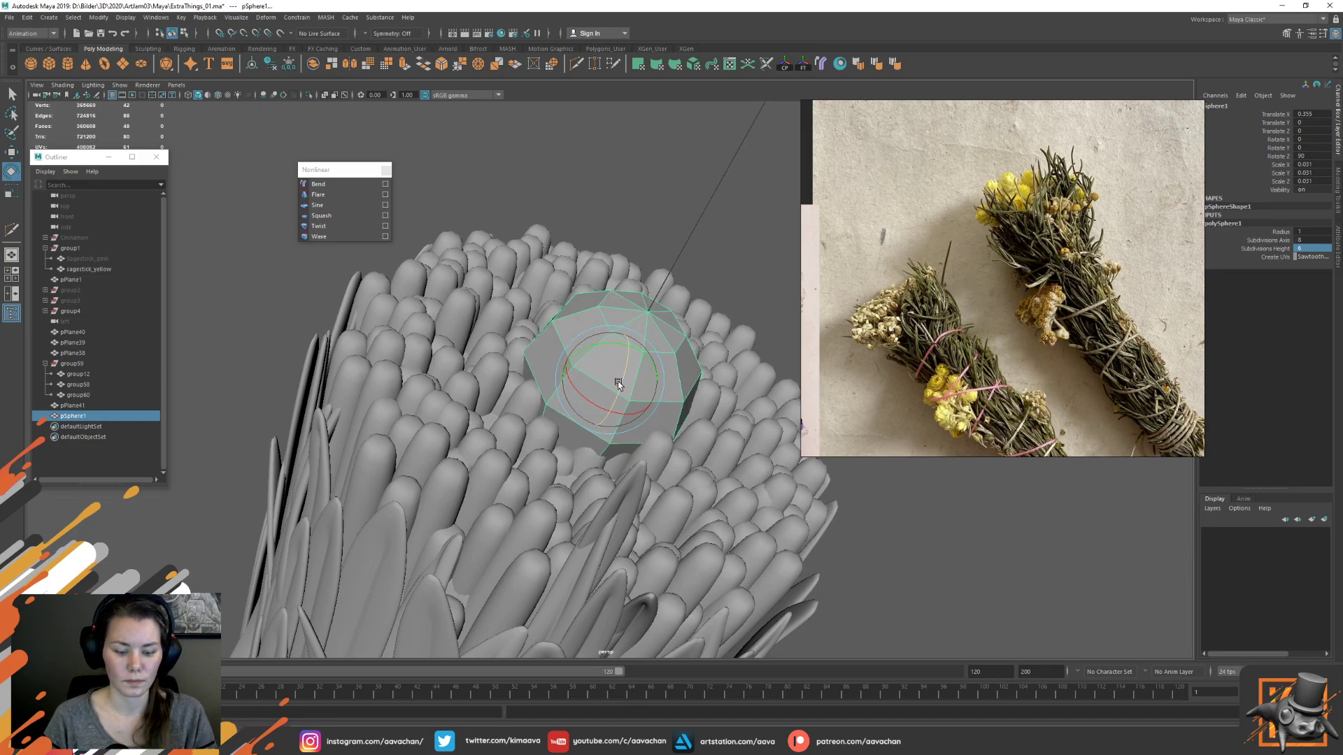
Move the sphere to about Z -0.05 among the stem tips and reduce its scale to about 0.016
key(r)
drag(610, 379, 520, 388)
drag(610, 379, 498, 355)
key(w)
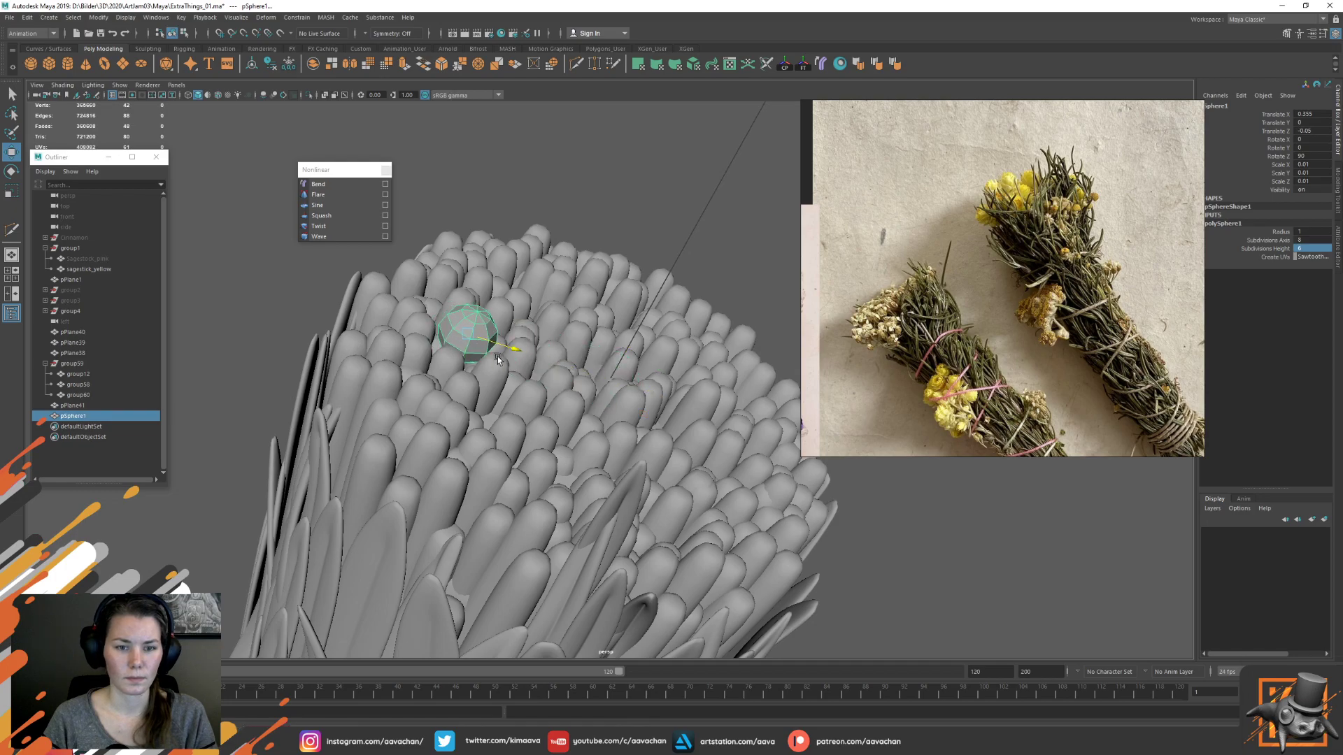
scroll(510, 349, down, 5)
alt+drag(654, 348, 564, 370)
key(r)
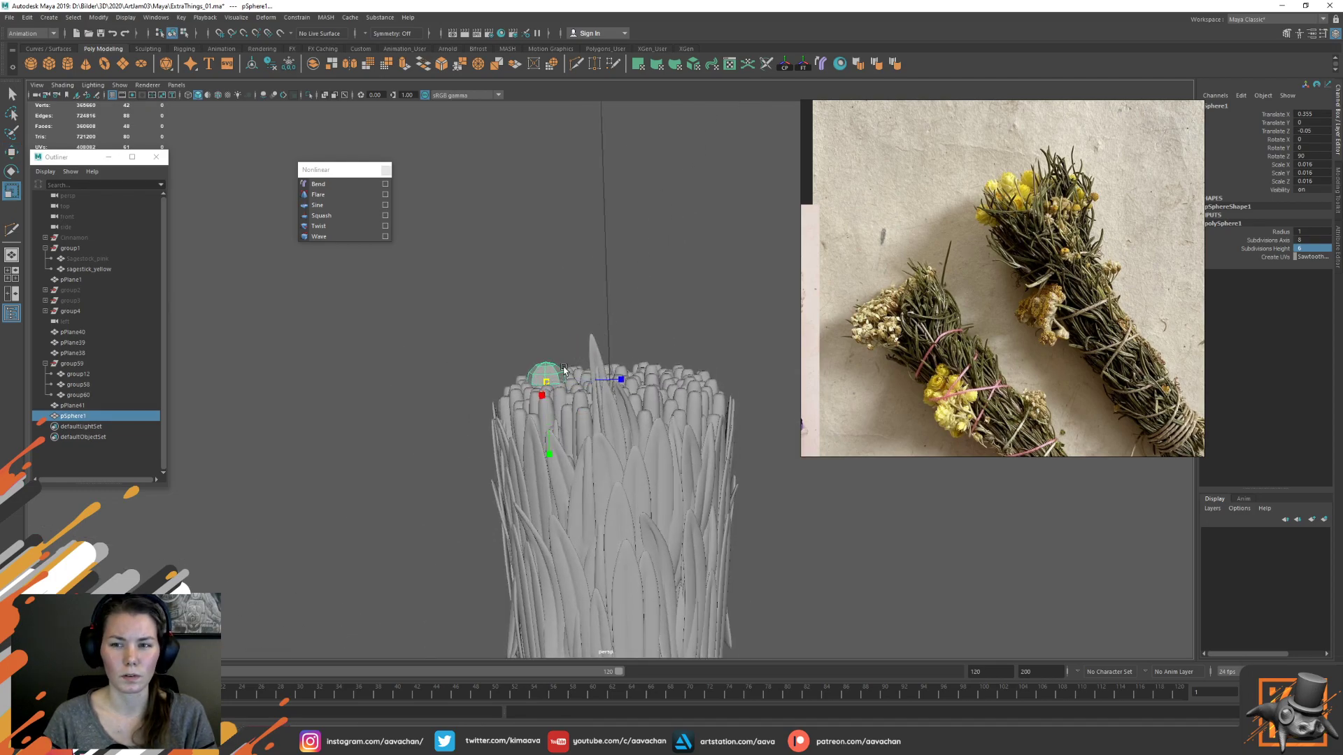
key(w)
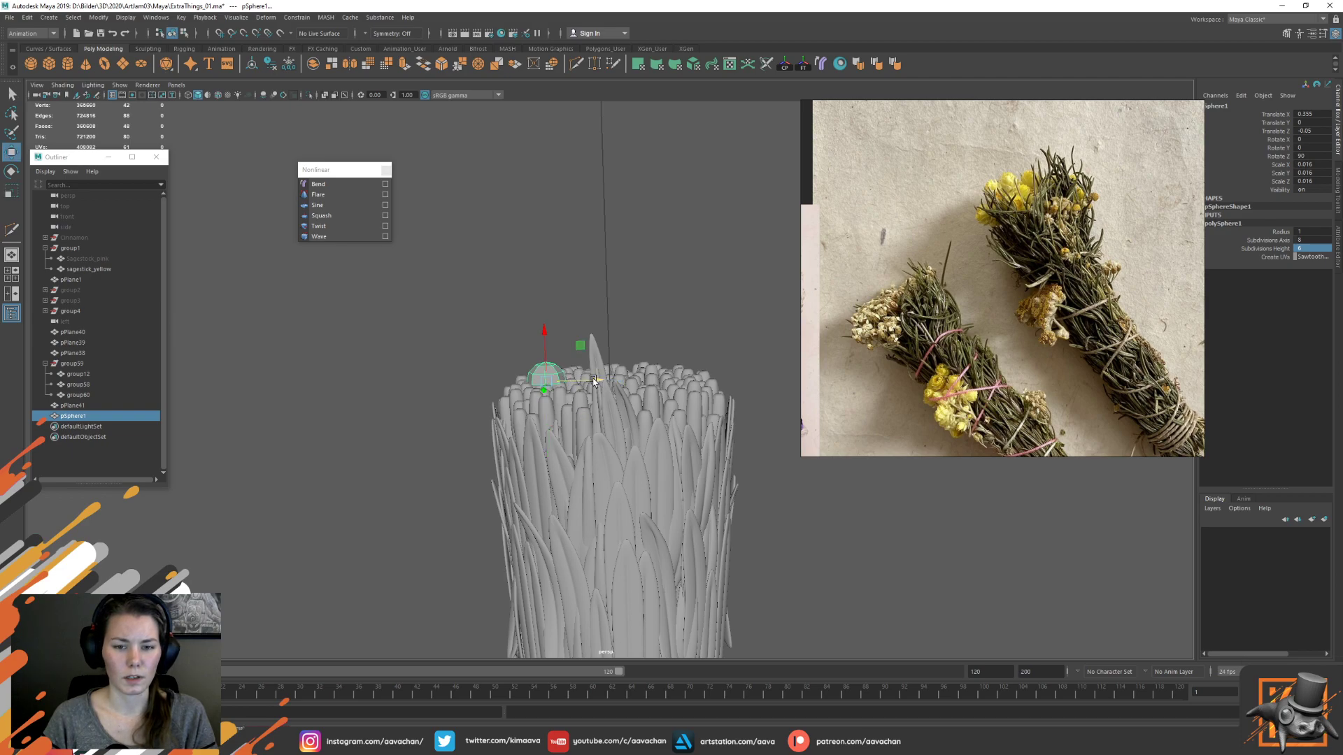
Freeze the sphere's transformations, clear its construction history and move it out beside the bundle's leafy end
click(803, 64)
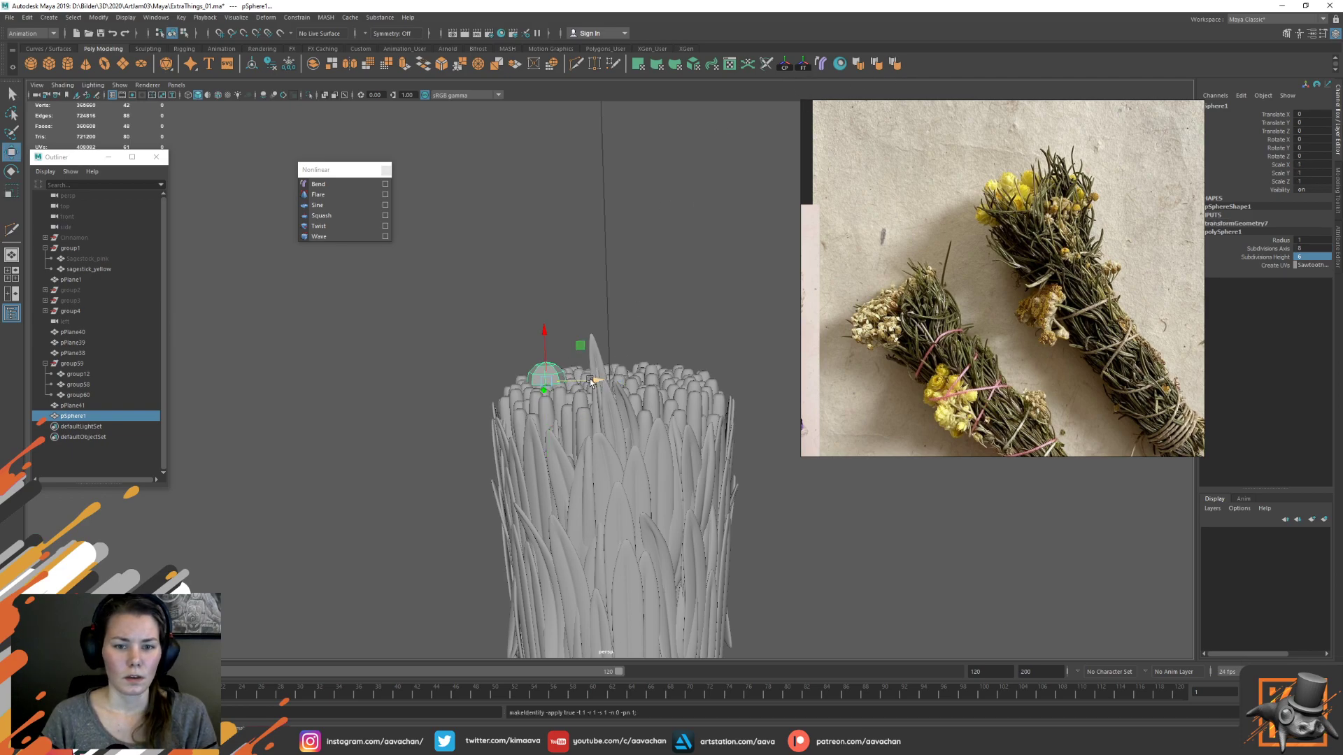
click(876, 64)
click(565, 304)
click(396, 391)
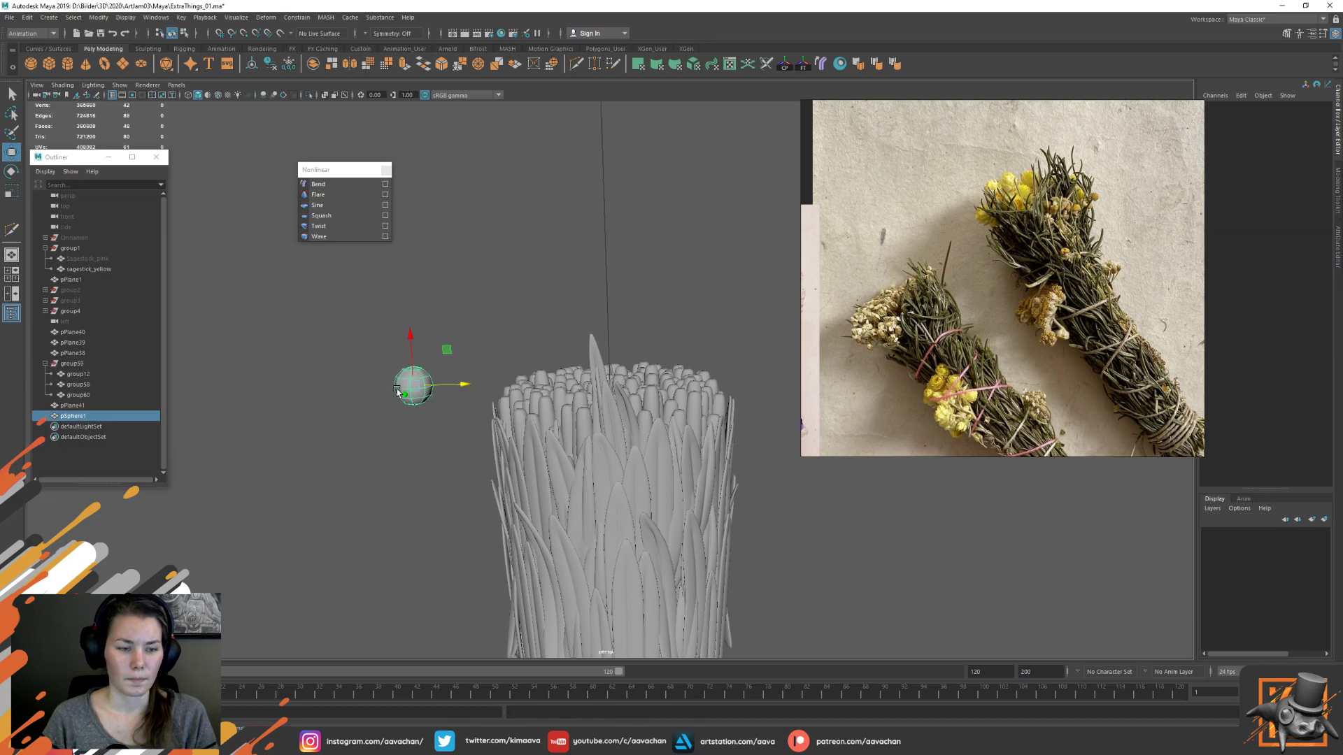
key(alt+shift+d)
click(426, 459)
Inspect the sphere up close and display wireframe over the shaded models
alt+drag(428, 455, 554, 398)
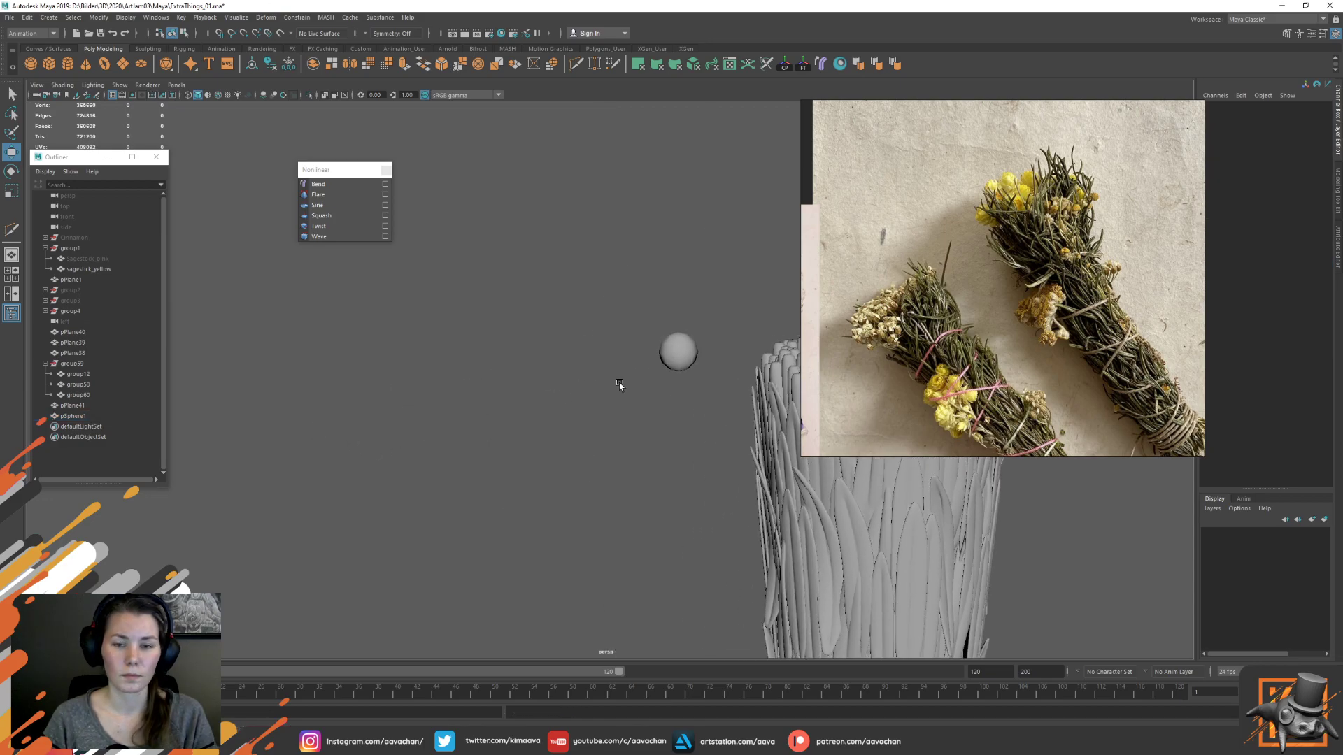
alt+right_drag(600, 387, 675, 378)
alt+drag(675, 377, 615, 420)
alt+right_drag(615, 420, 582, 408)
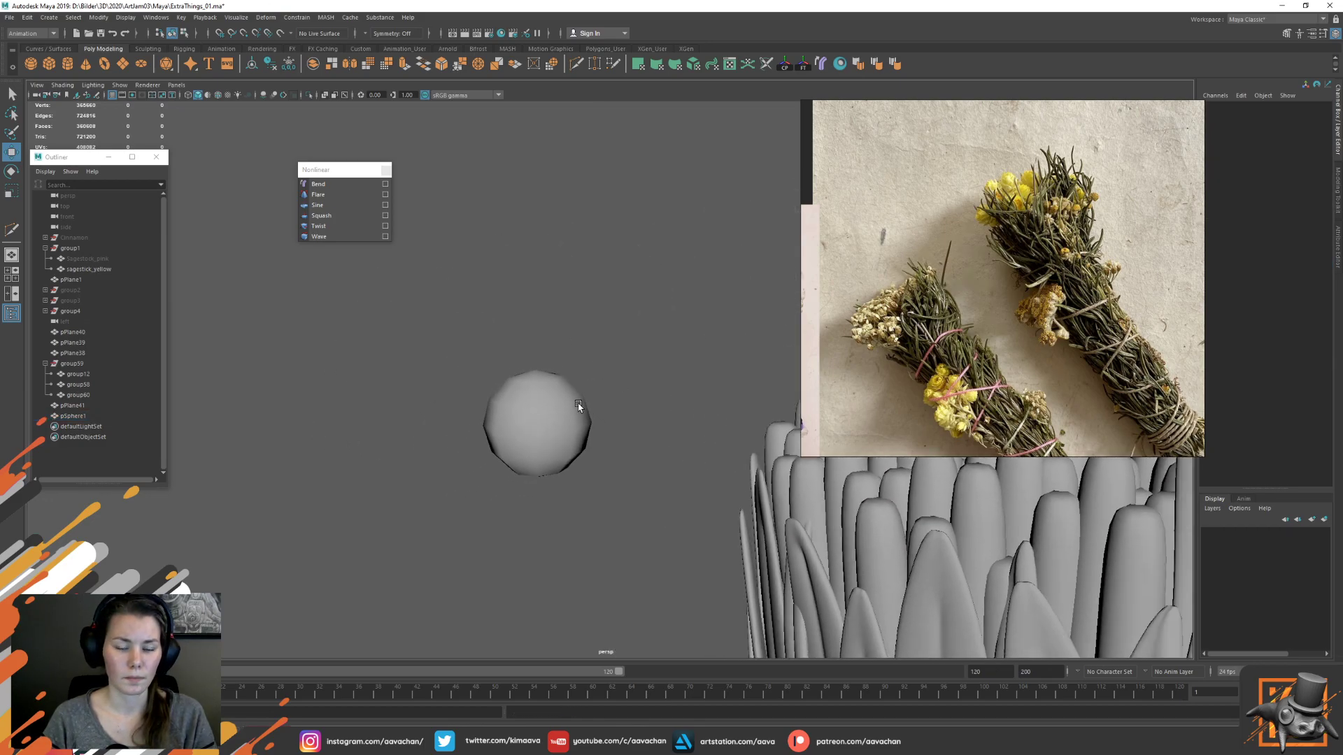
click(579, 408)
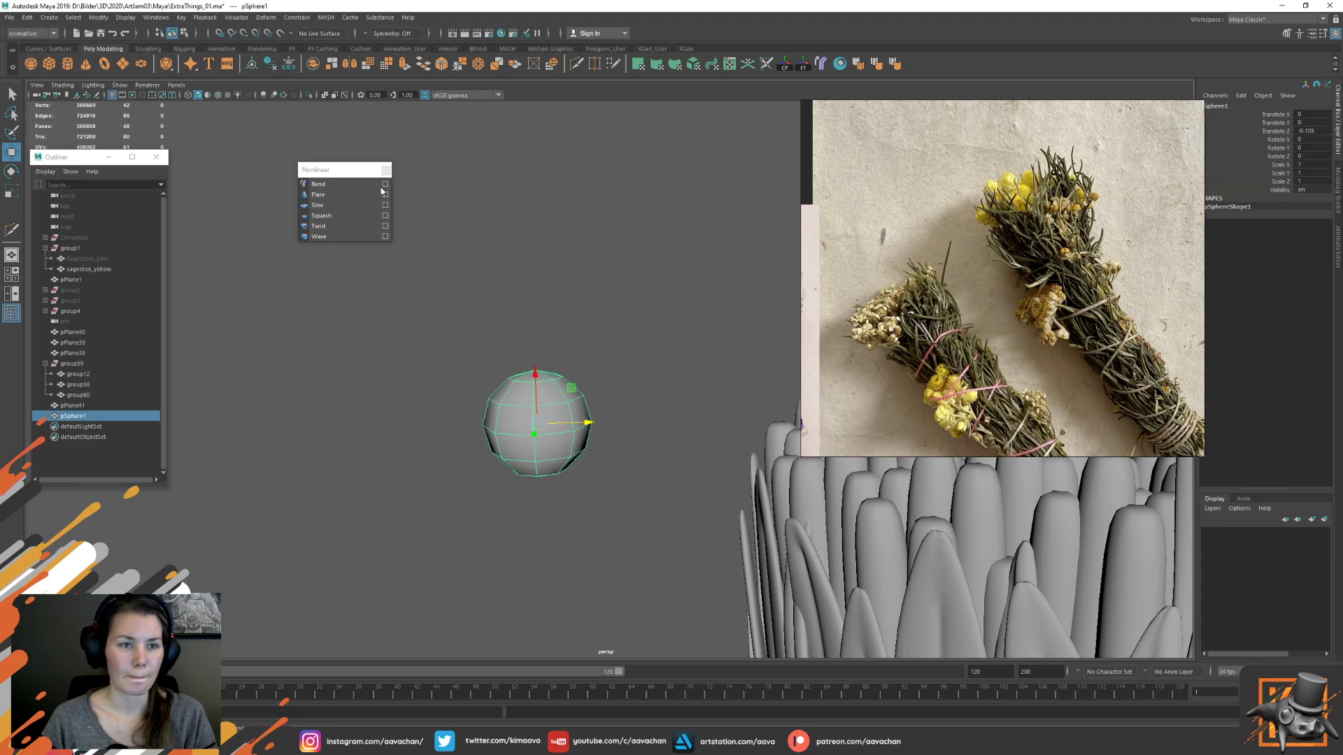
click(217, 96)
click(649, 395)
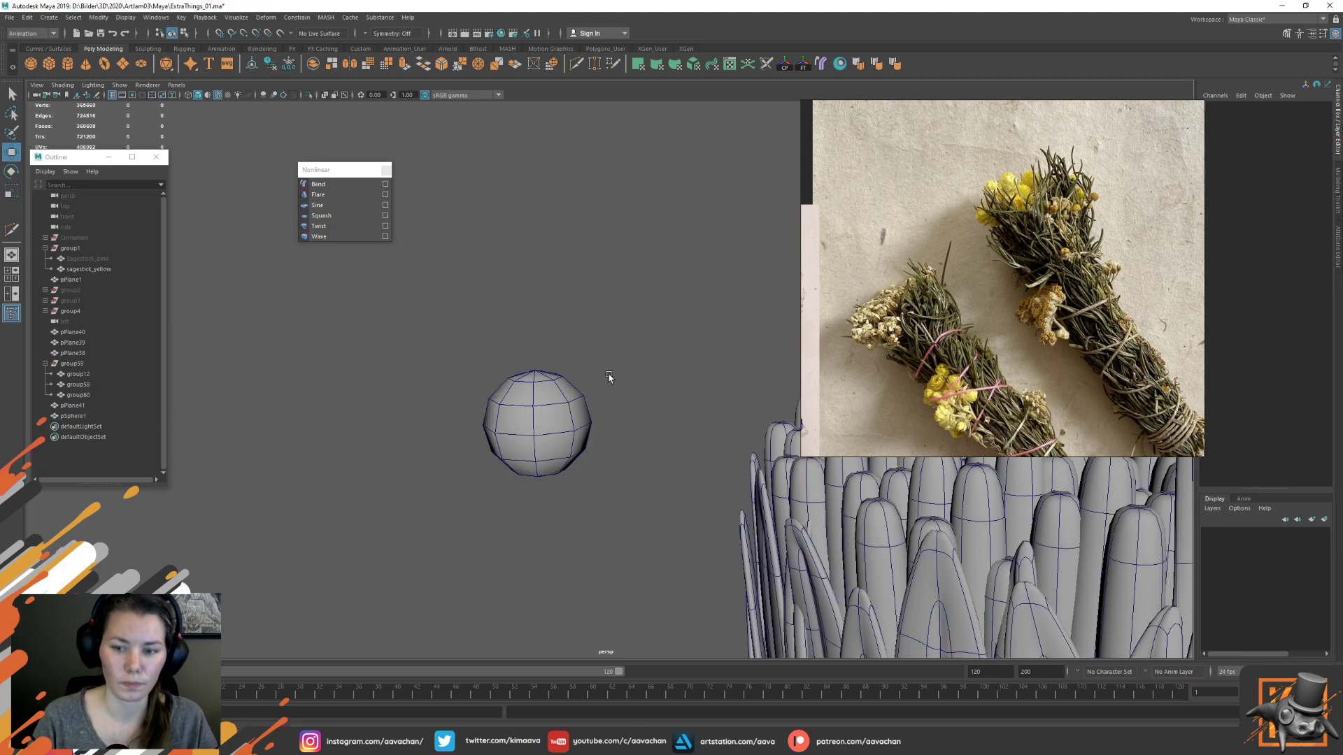
Compare the sphere's size with the whole sage stick and save the scene
alt+right_drag(684, 401, 643, 402)
alt+middle_drag(647, 412, 616, 315)
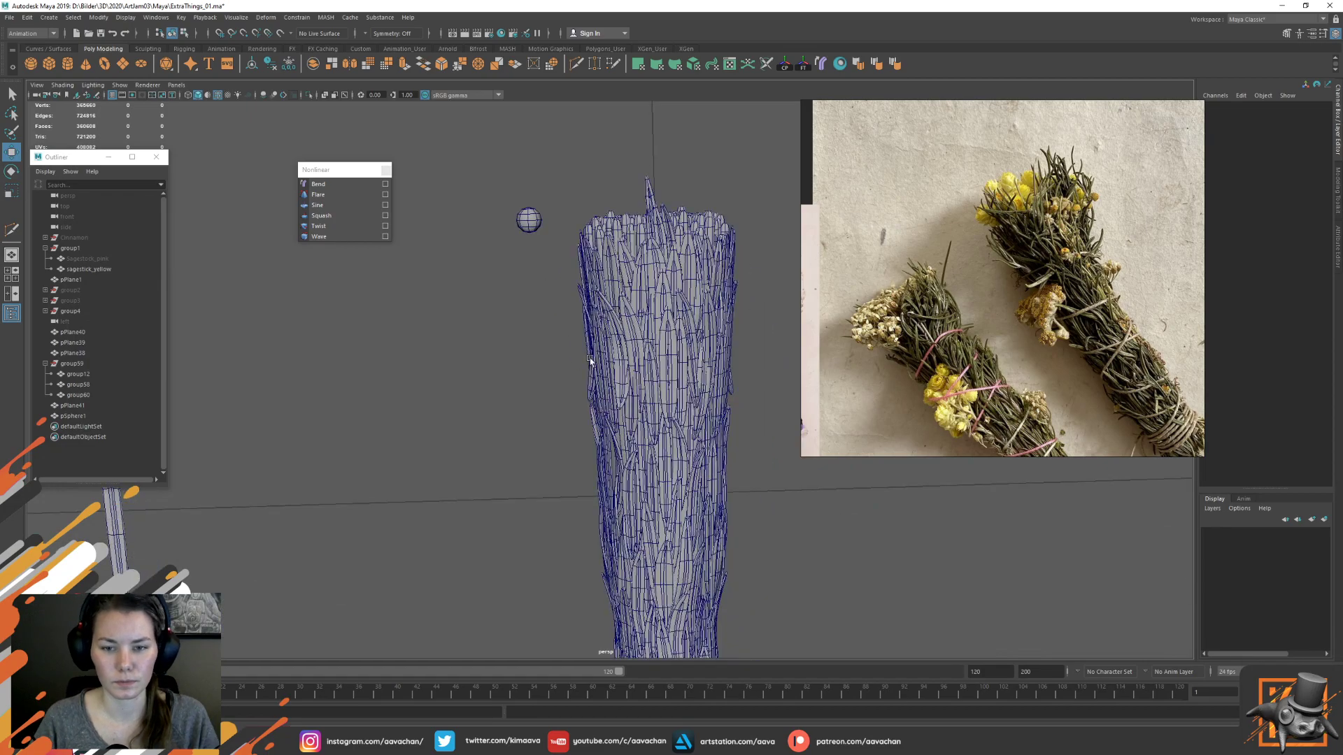
alt+middle_drag(589, 361, 560, 239)
alt+middle_drag(435, 160, 524, 360)
key(q)
key(ctrl+s)
key(w)
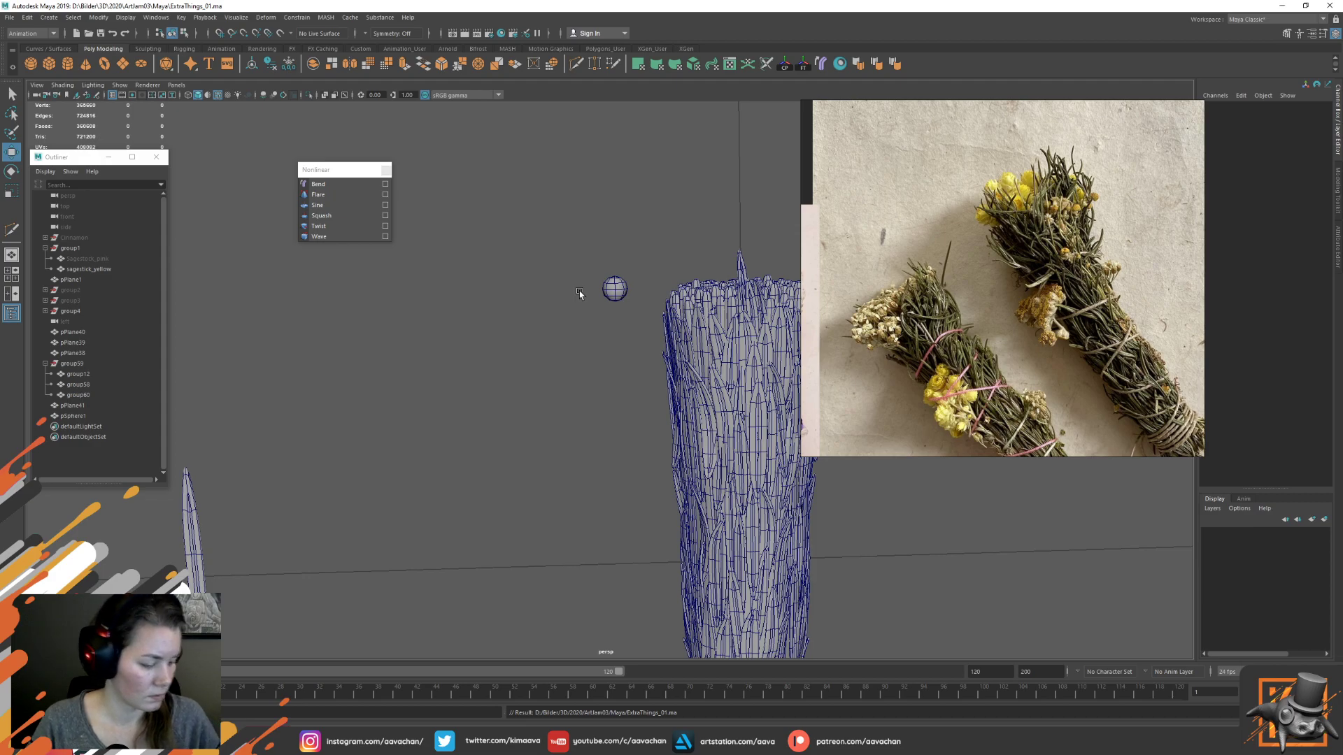
Create a polygon plane with its width and height subdivisions both set to 1
scroll(634, 308, up, 5)
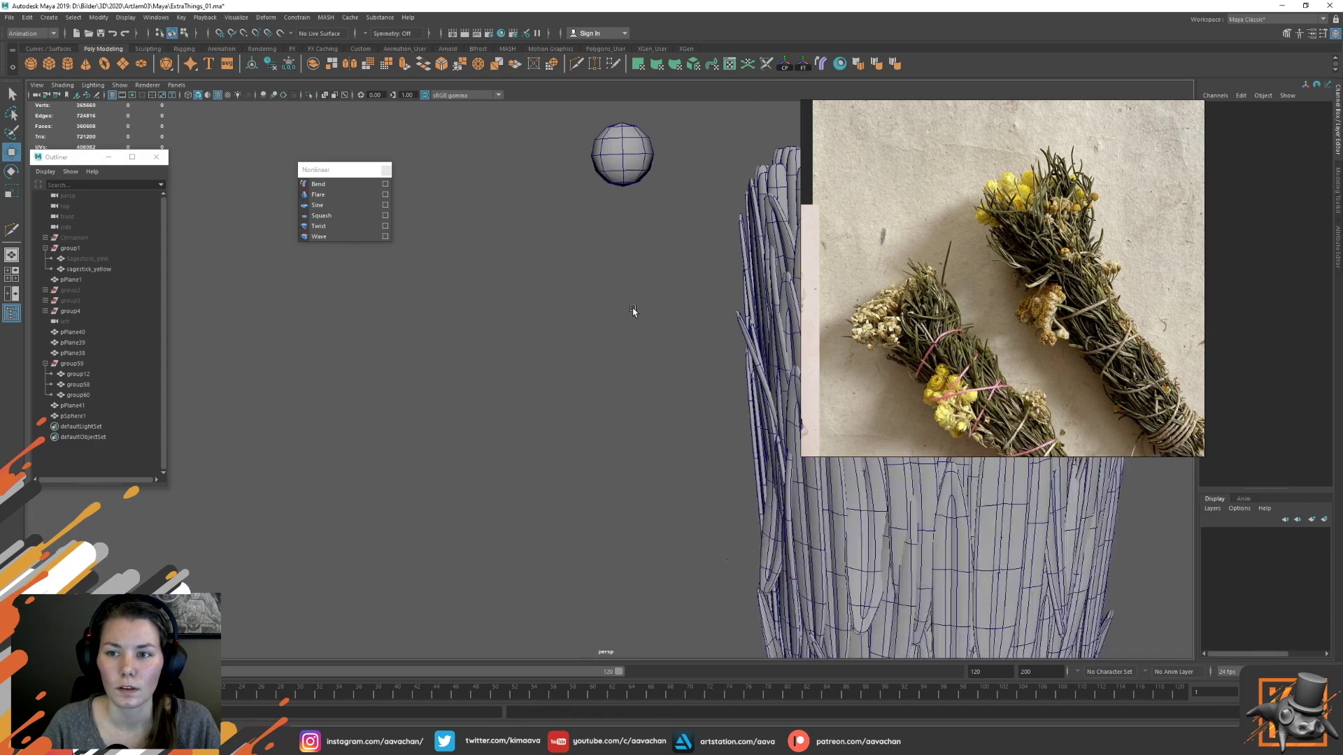
alt+middle_drag(633, 244, 696, 341)
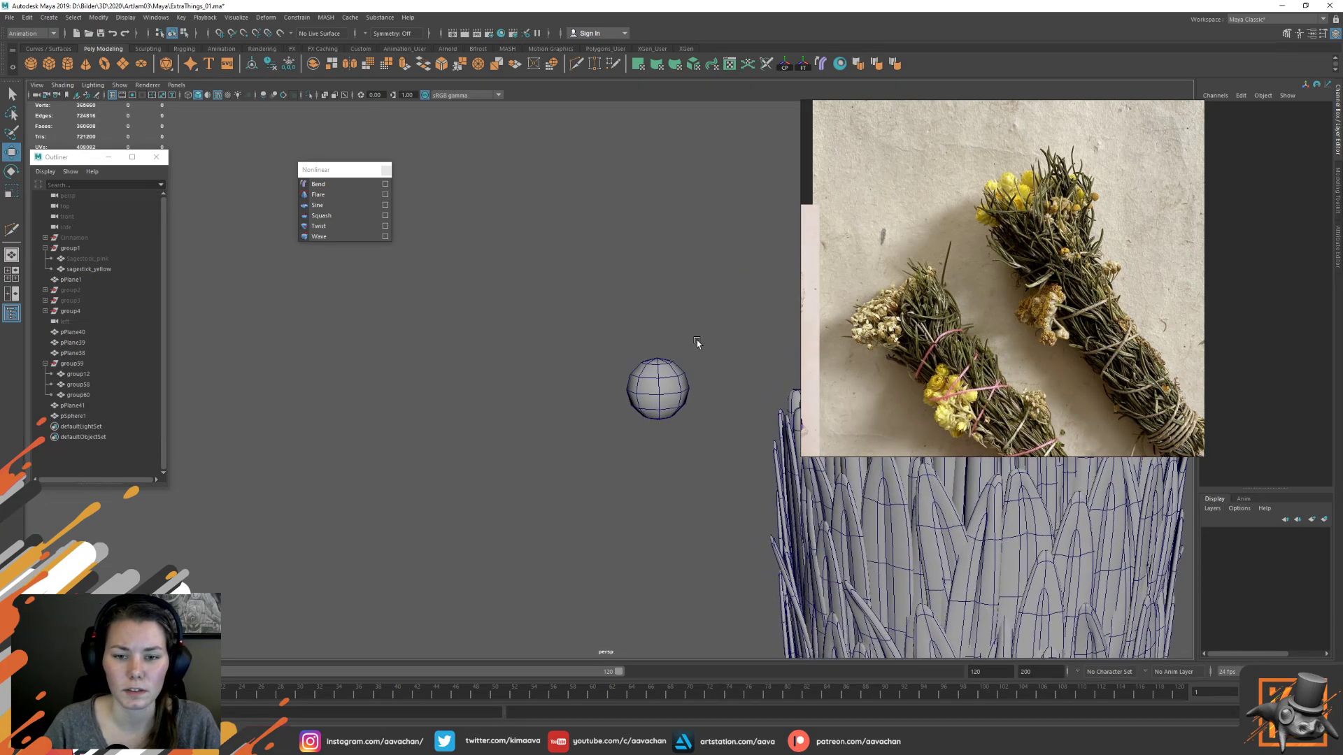
scroll(674, 390, up, 3)
scroll(674, 392, down, 2)
alt+middle_drag(633, 496, 608, 367)
alt+right_drag(608, 367, 452, 281)
alt+middle_drag(543, 398, 555, 341)
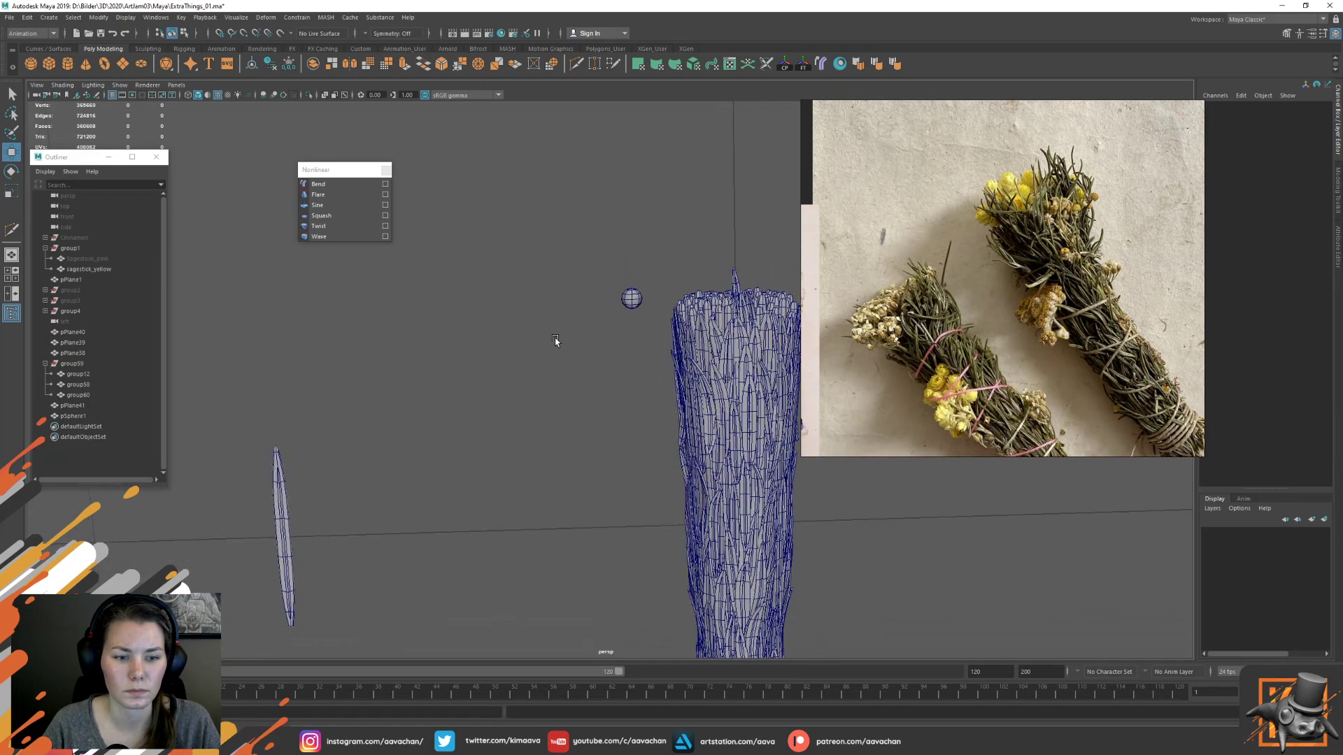
click(124, 64)
click(1221, 223)
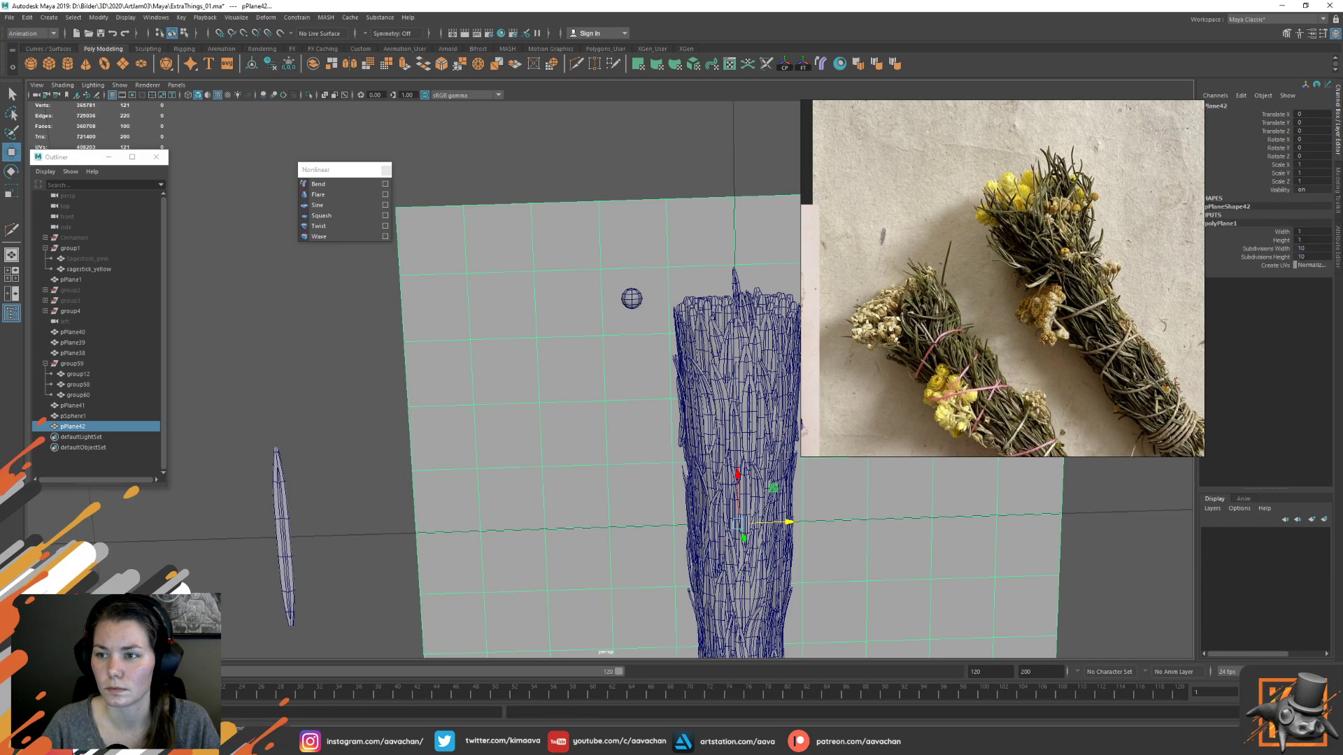
drag(1317, 250, 1320, 255)
text(1)
key(Return)
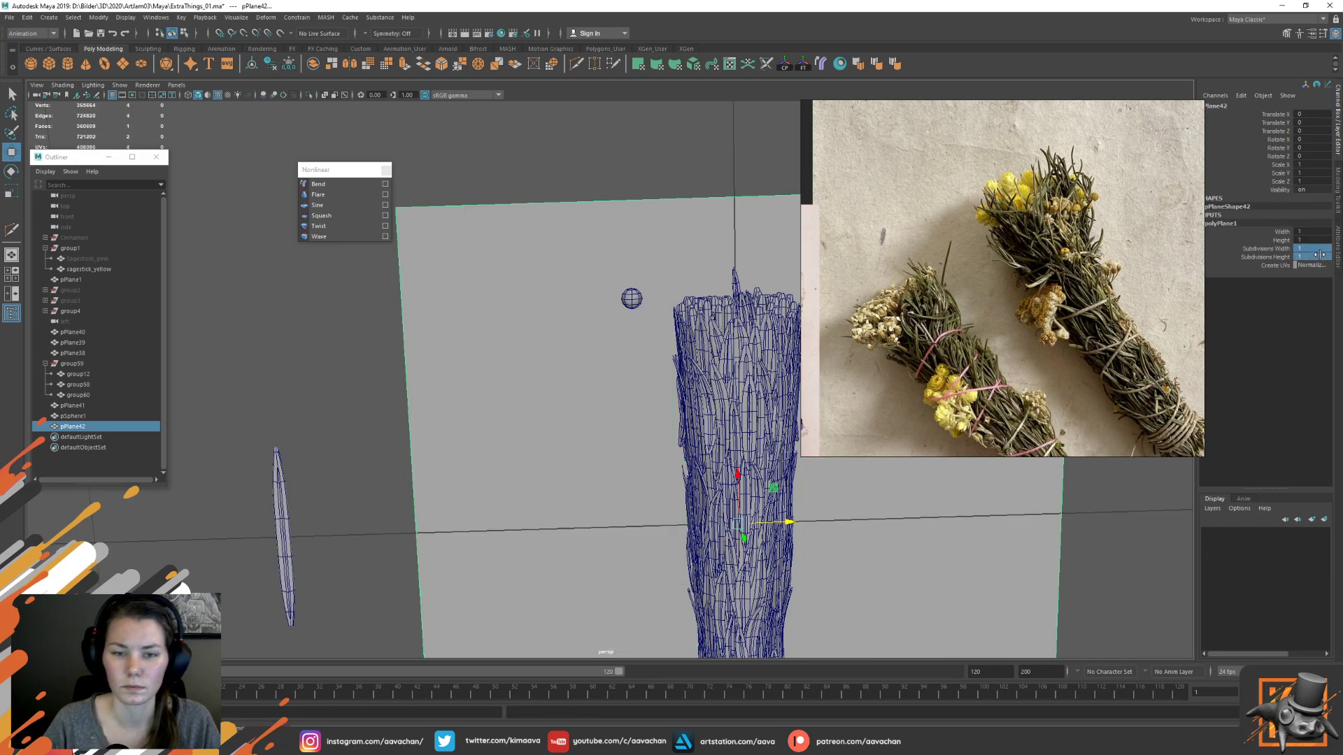
Scale the plane down to about 0.026 and move it below the sphere, at about X 0.273, Z -0.209
key(r)
drag(554, 499, 53, 624)
key(w)
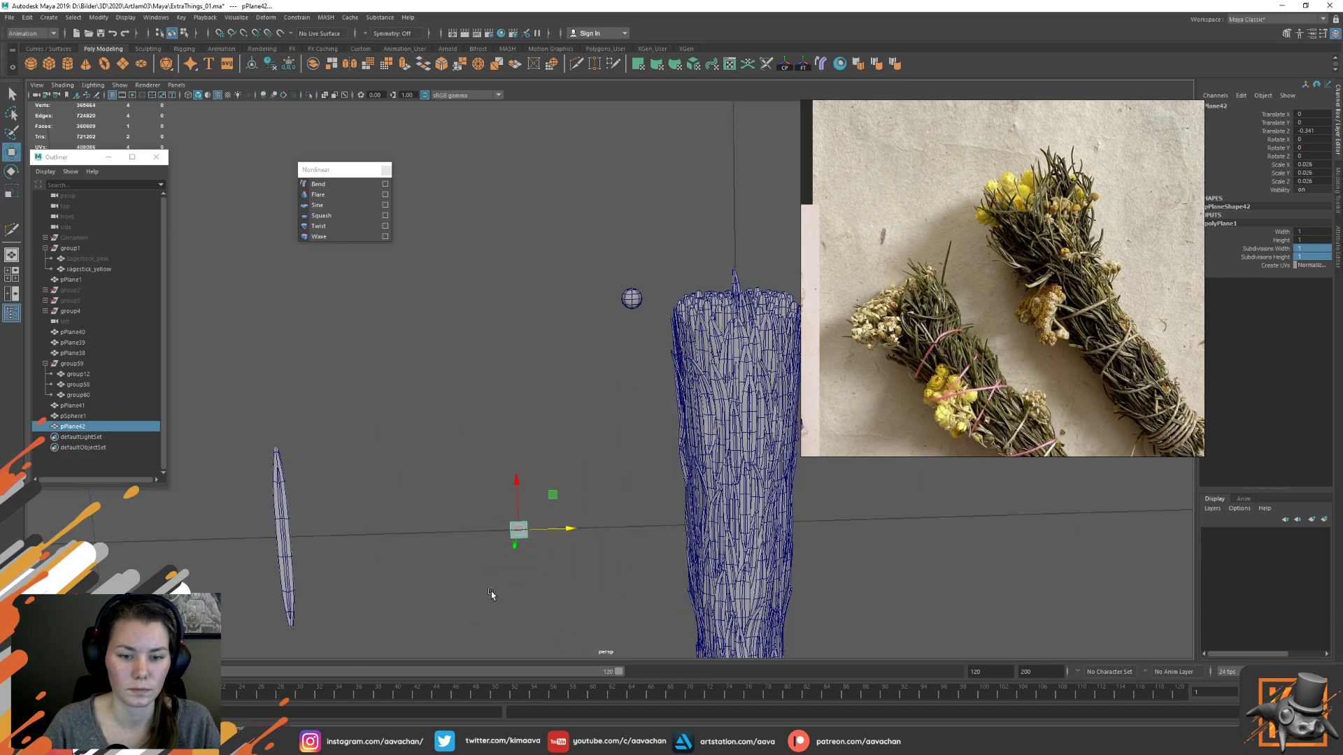
drag(554, 496, 622, 327)
scroll(620, 353, up, 10)
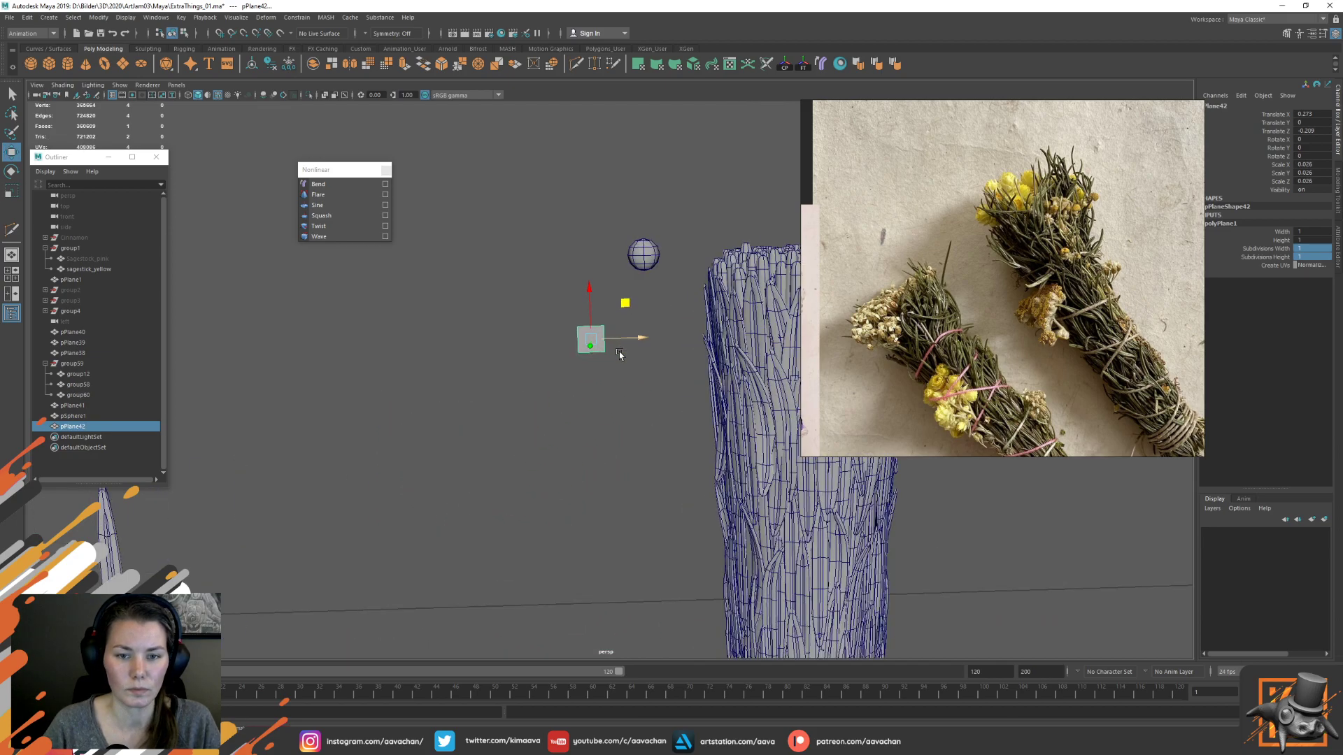
alt+middle_drag(584, 277, 593, 344)
scroll(598, 370, up, 3)
Move the small plane directly beside the sphere, at about X 0.353, Z -0.19
key(e)
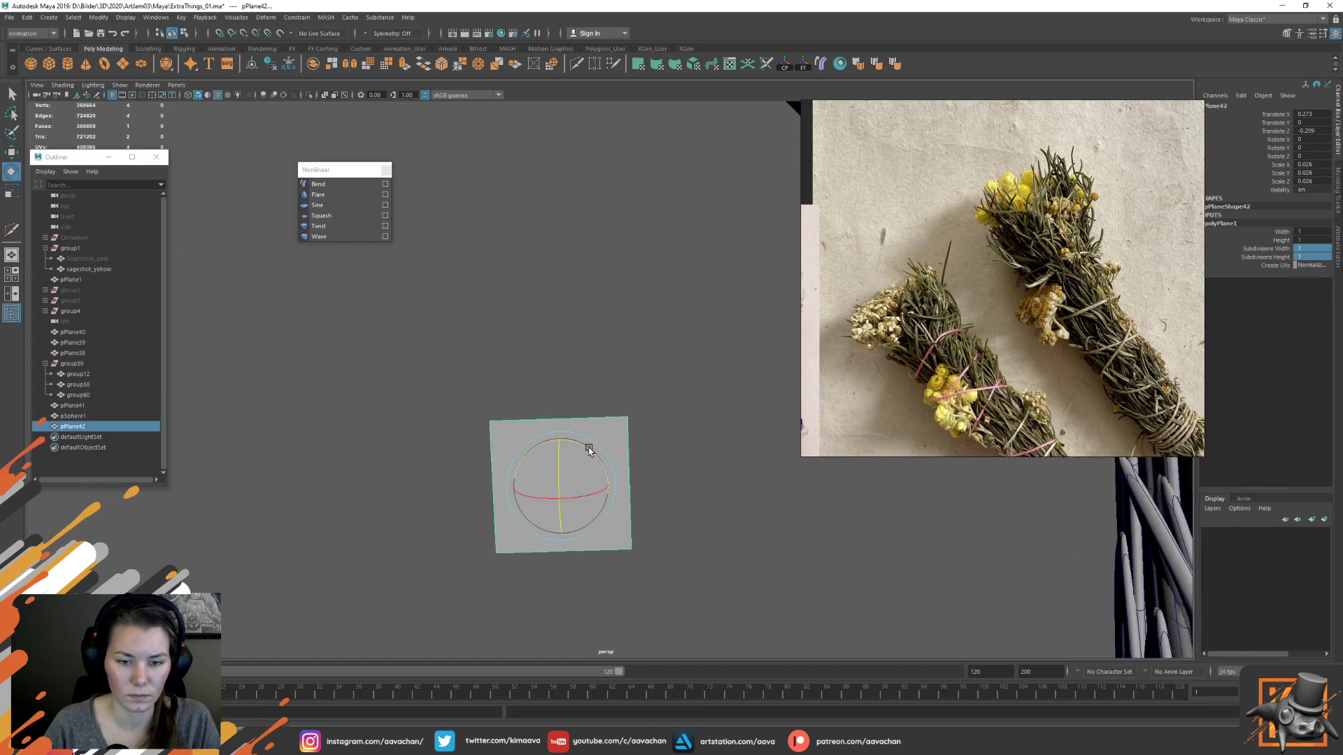
alt+middle_drag(611, 384, 543, 375)
scroll(566, 344, up, 2)
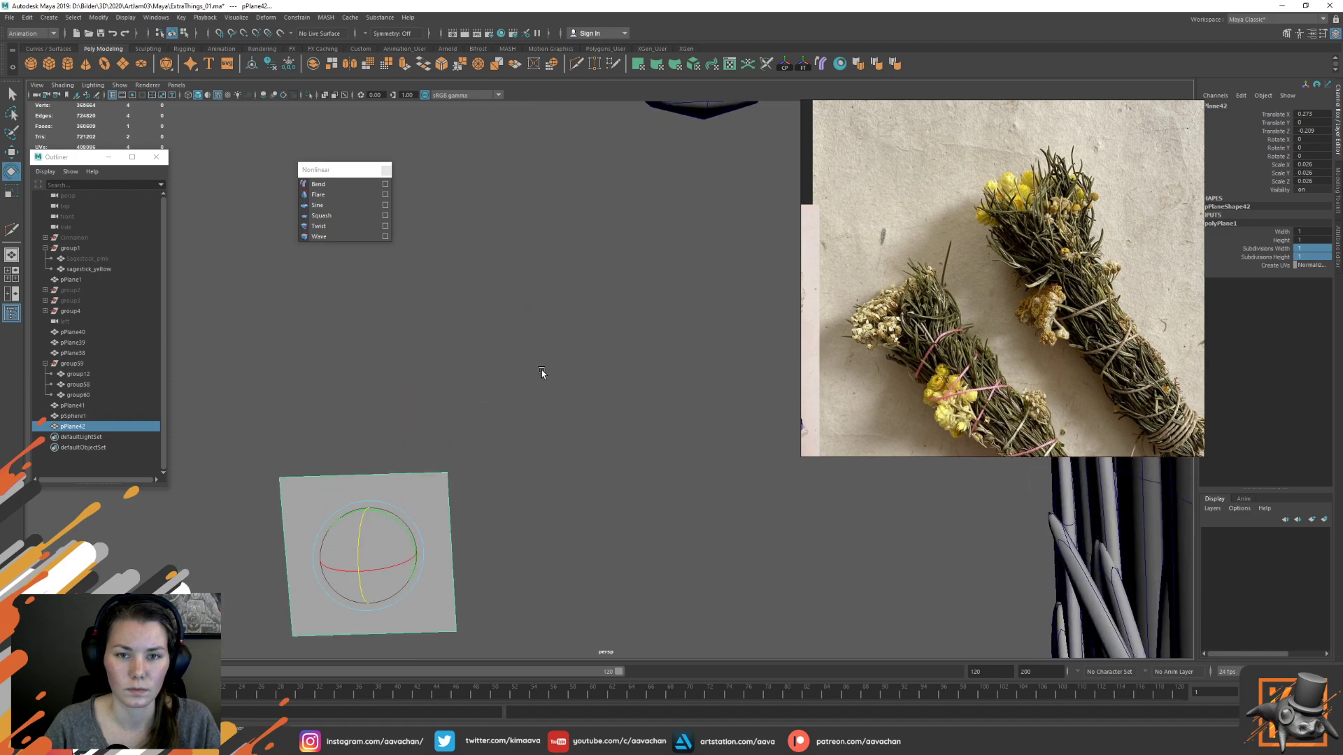
scroll(543, 375, down, 3)
key(w)
drag(526, 432, 578, 178)
alt+middle_drag(580, 207, 580, 273)
alt+right_drag(518, 294, 546, 319)
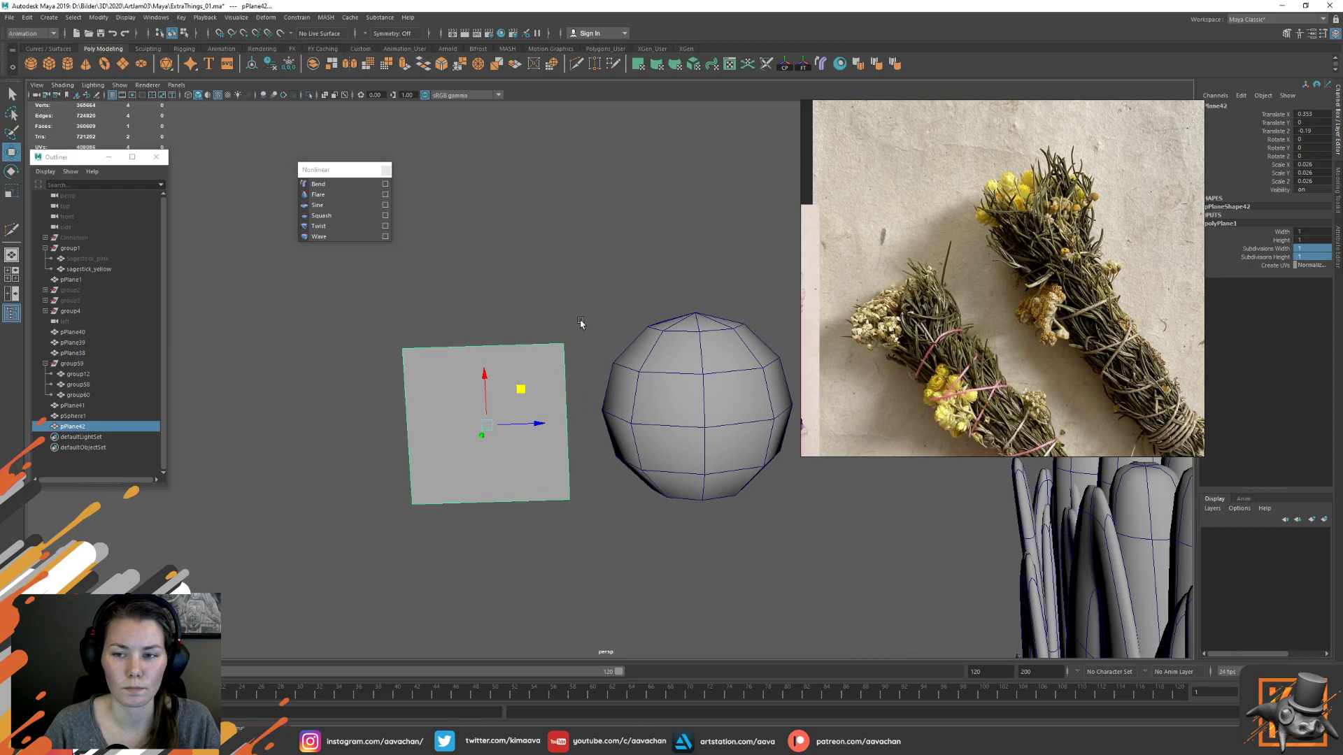
Examine the shape and petals of the yellow flowers on the herb bundles in the reference photo
scroll(941, 352, up, 6)
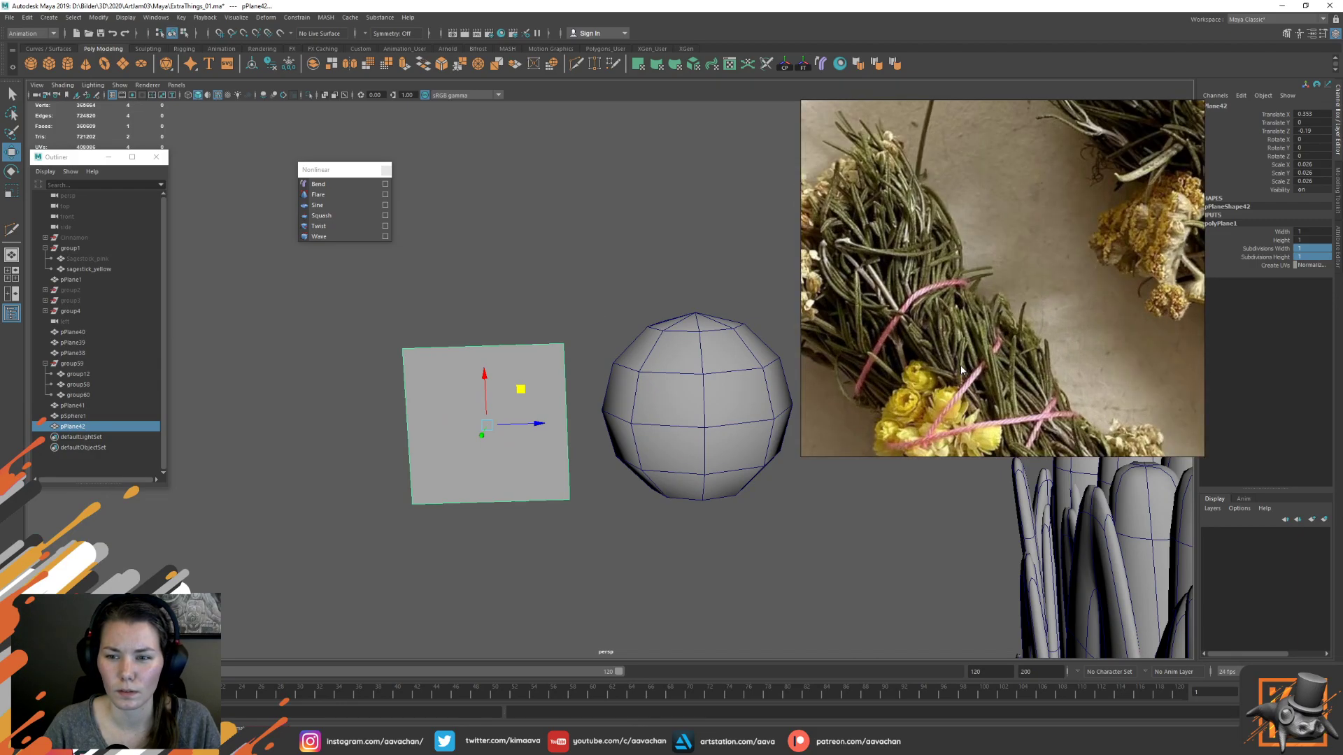
scroll(961, 370, up, 3)
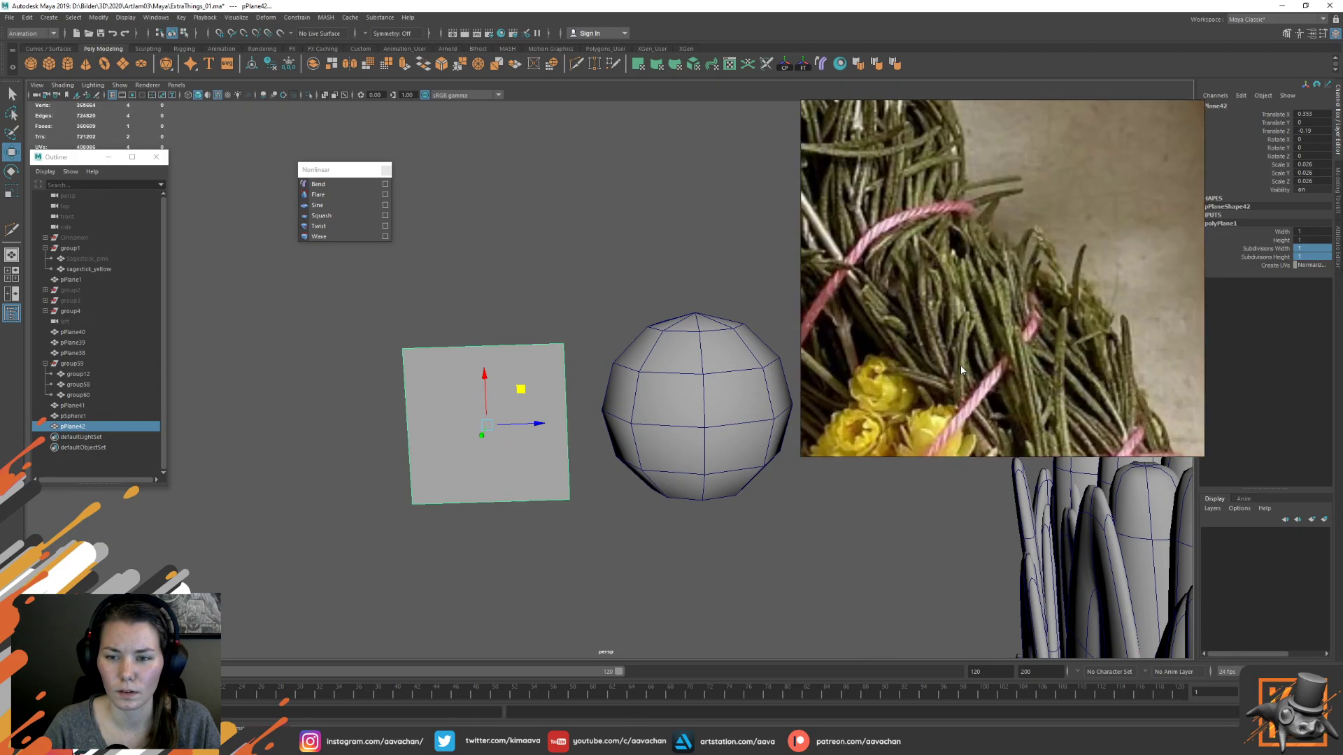
scroll(961, 370, down, 6)
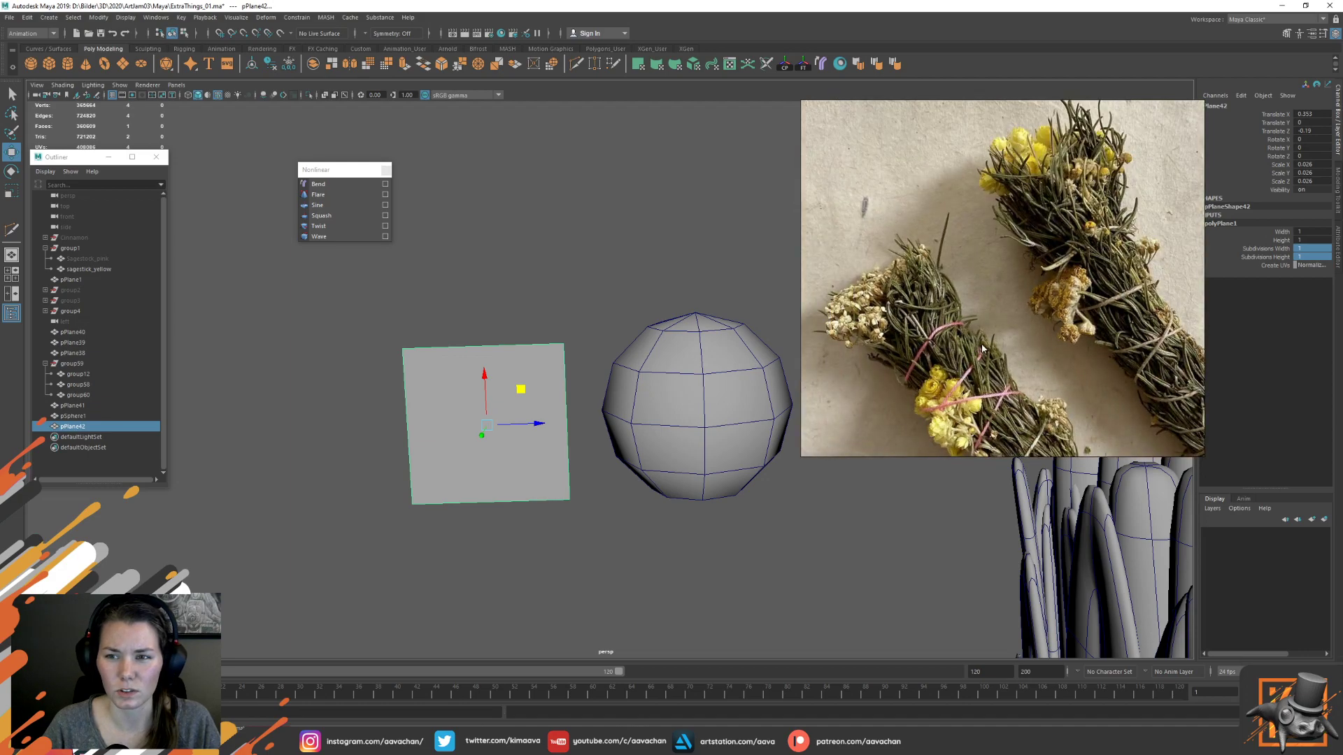
scroll(1014, 300, up, 4)
middle_drag(1032, 168, 1030, 301)
scroll(1030, 278, up, 3)
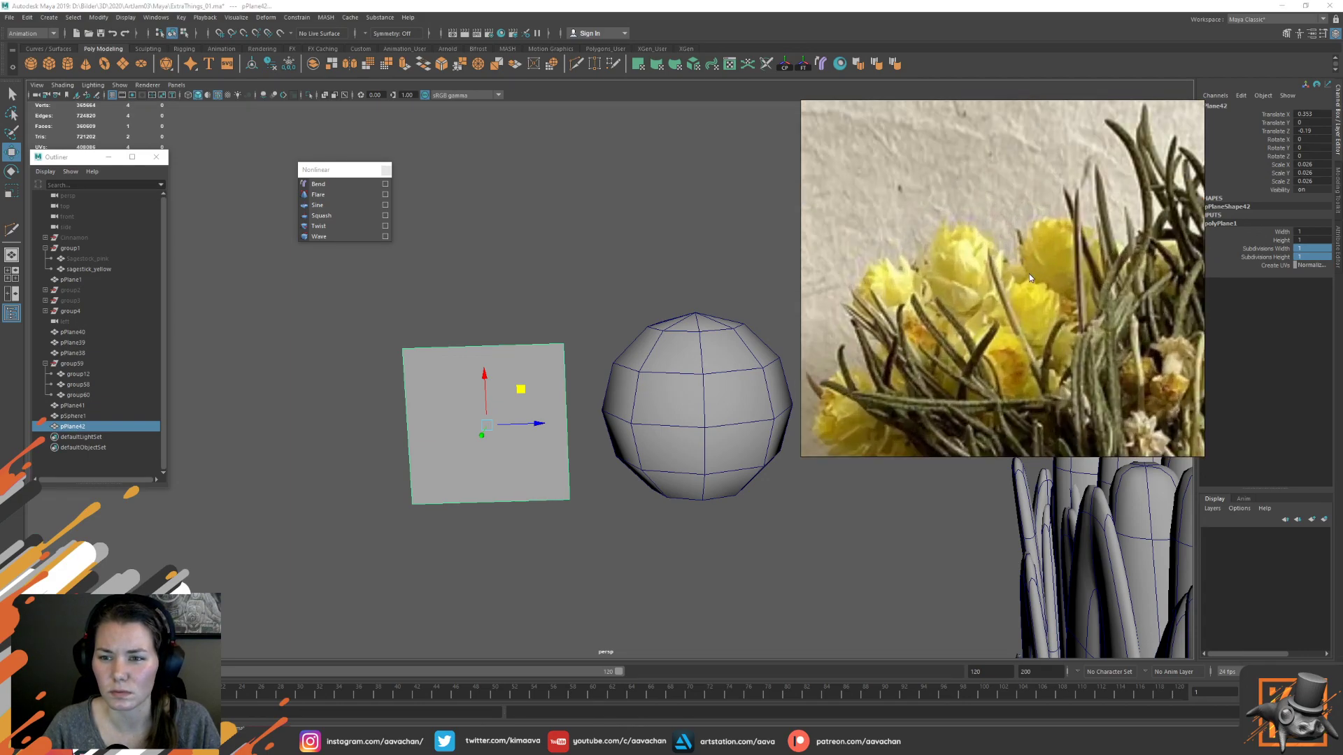
scroll(1029, 276, down, 6)
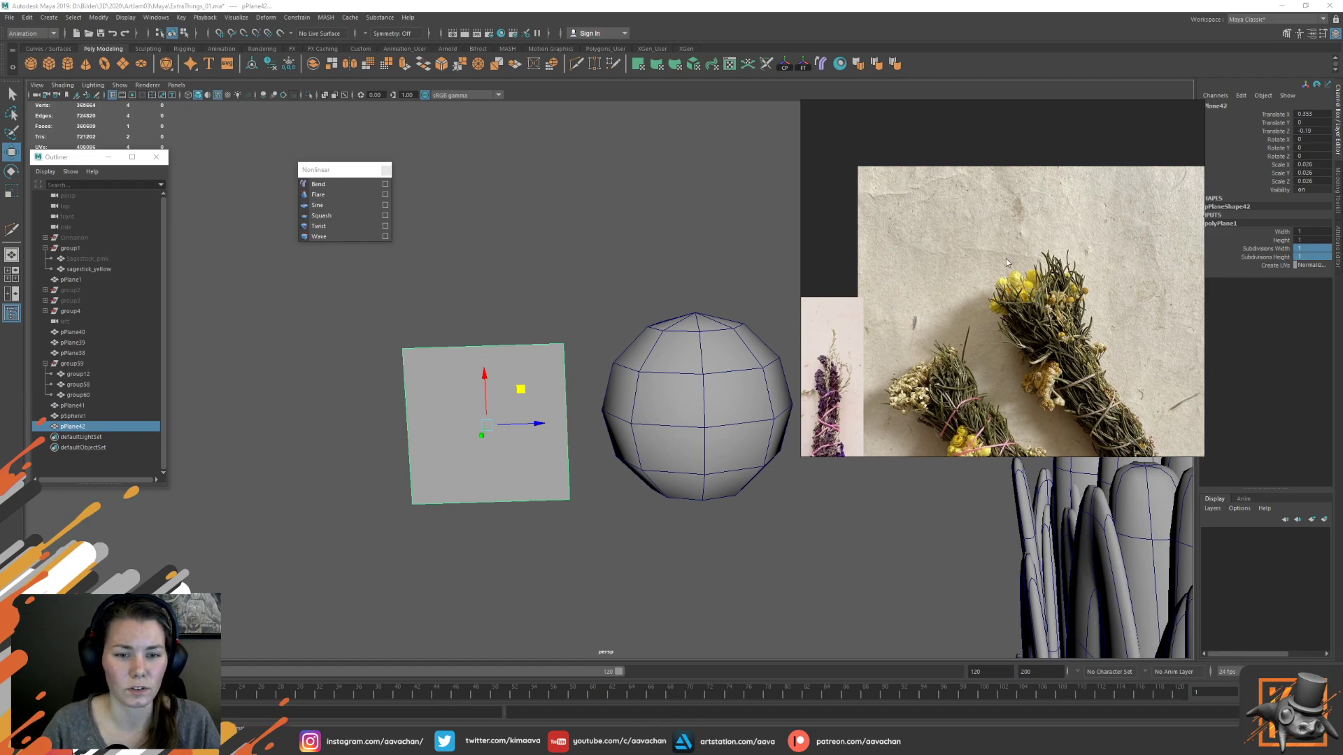
Cut three crosswise edges into the small square plane beside the sphere, near its upper end, at mid-height and near its lower end
mouse_move(466, 294)
alt+middle_down()
mouse_move(488, 289)
mouse_move(476, 300)
alt+middle_up()
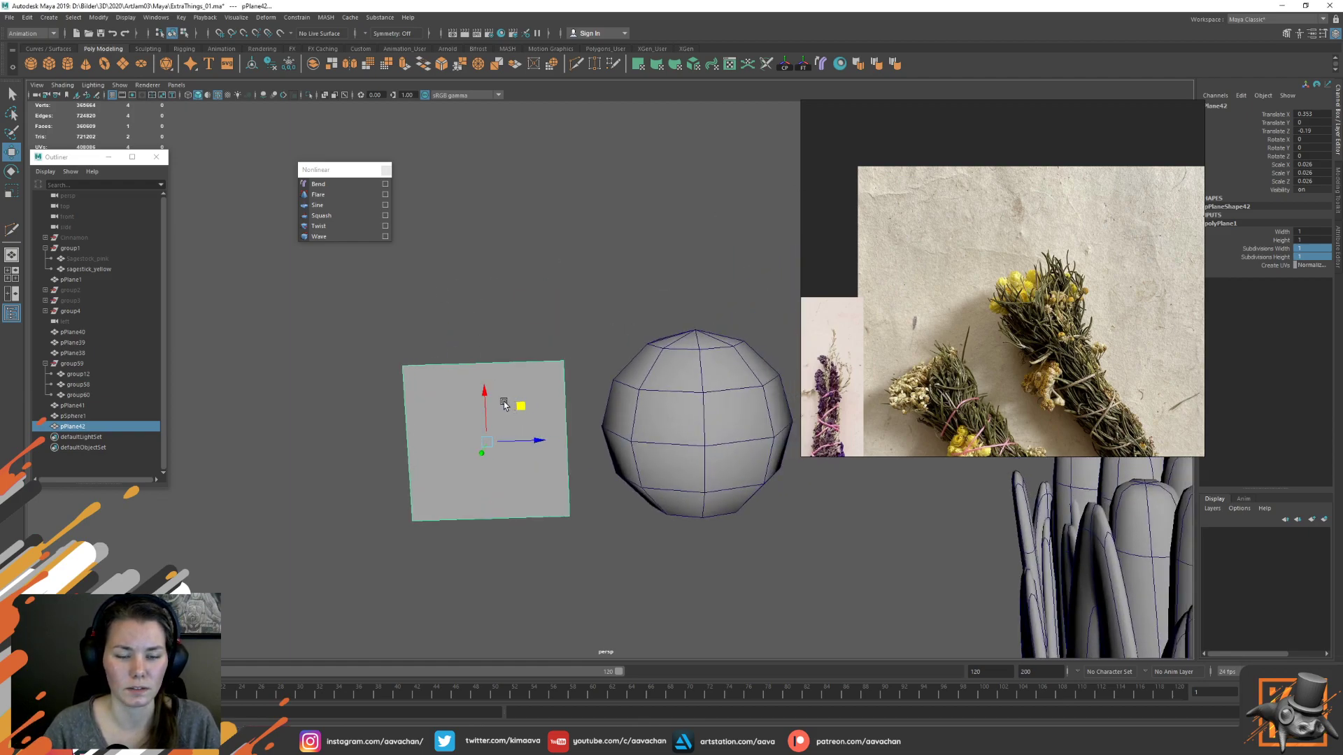
scroll(506, 407, up, 4)
alt+middle_drag(513, 420, 593, 431)
scroll(546, 440, down, 2)
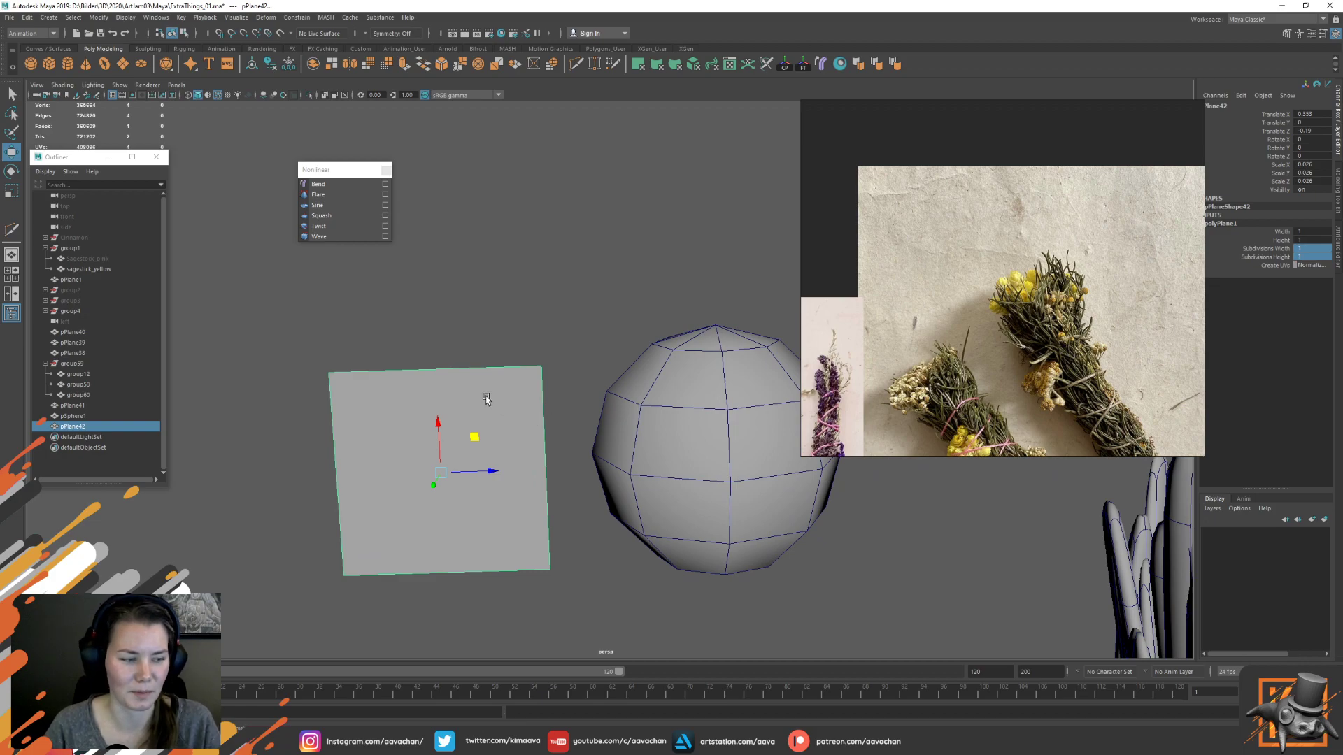
alt+middle_drag(478, 413, 495, 404)
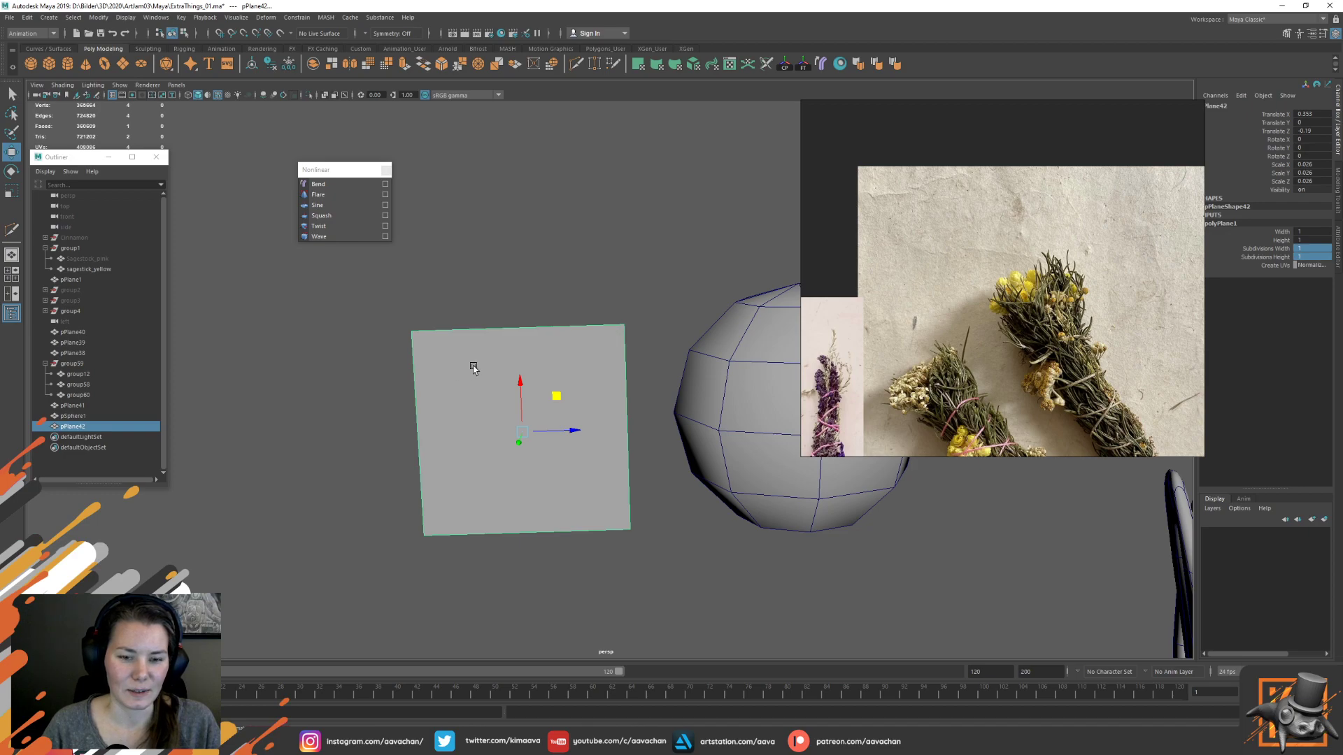
shift+right_drag(470, 377, 420, 381)
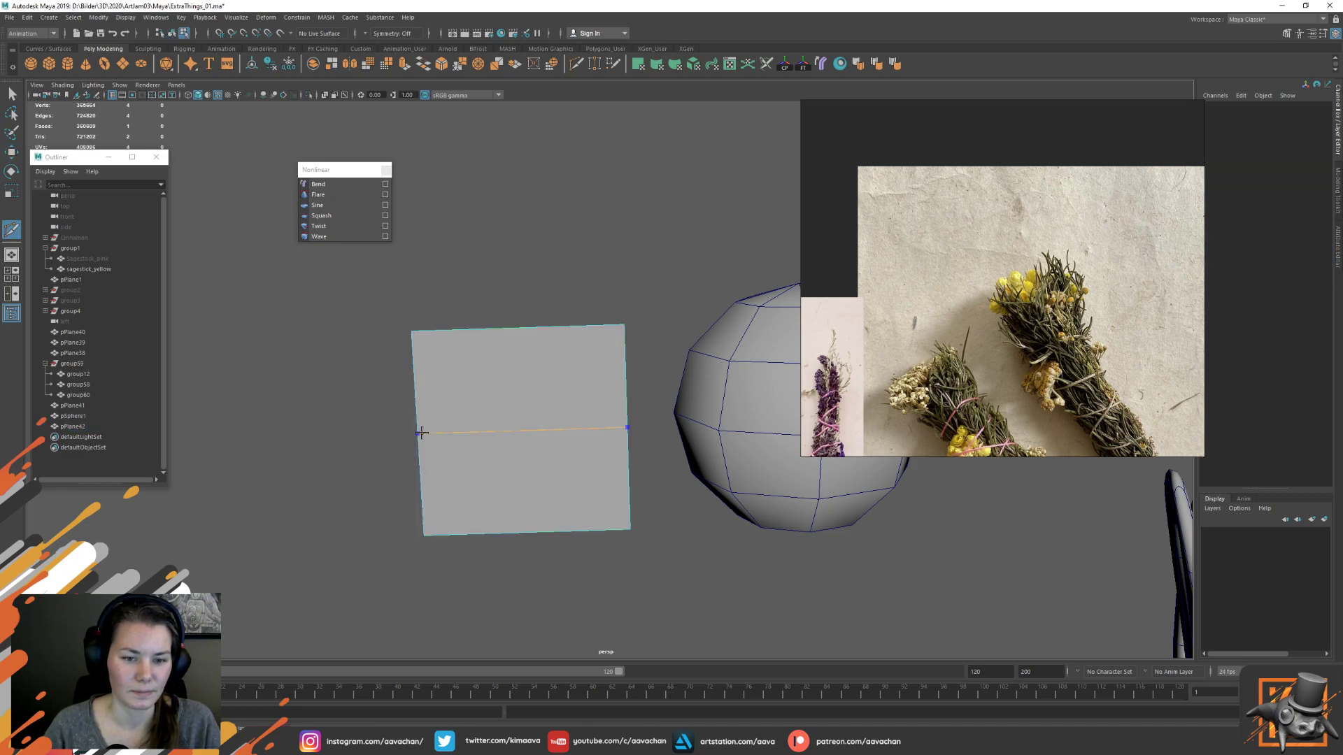
click(435, 494)
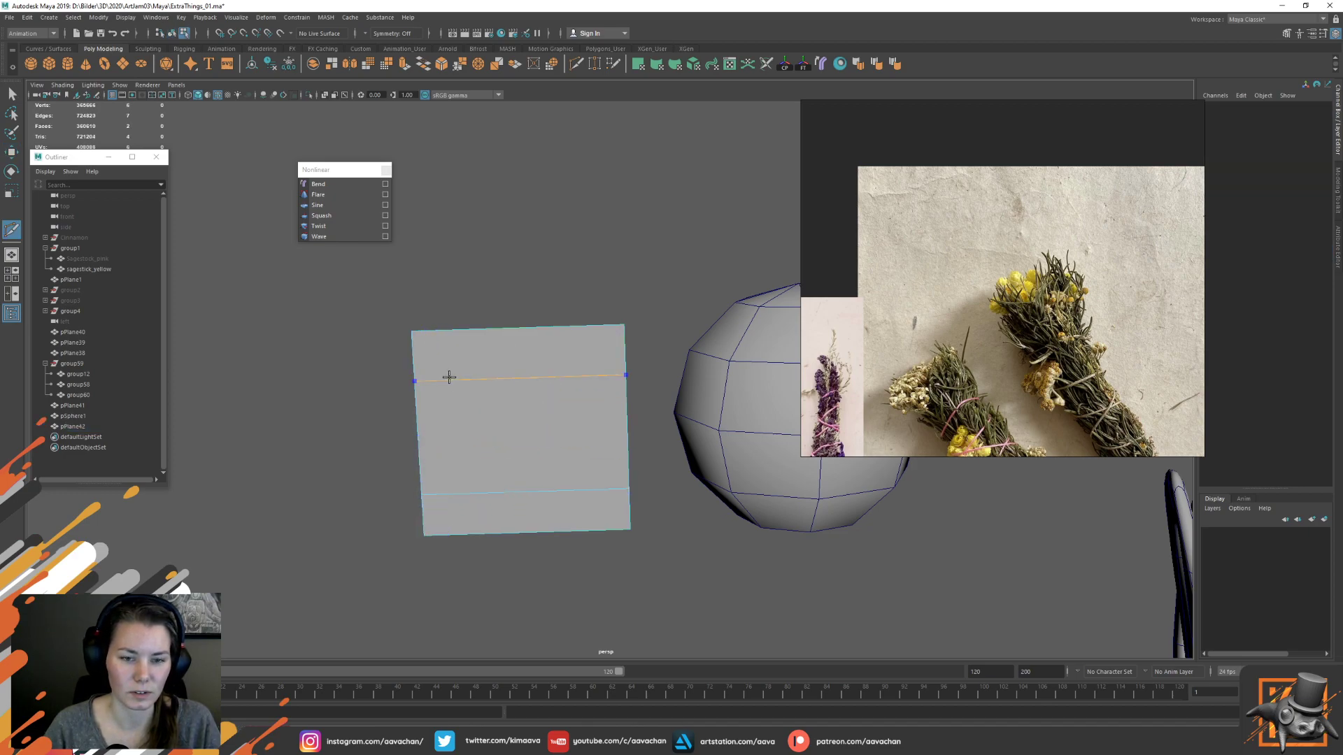
click(426, 422)
Narrow the plane's top row of vertices and lower it slightly to bevel the upper corners of the petal
key(w)
right_drag(475, 334, 382, 320)
drag(377, 289, 554, 329)
key(r)
key(w)
drag(515, 284, 516, 302)
Taper the plane's lower two vertex rows inward towards the base and preview the petal smoothed
drag(369, 461, 631, 537)
key(r)
drag(563, 508, 555, 504)
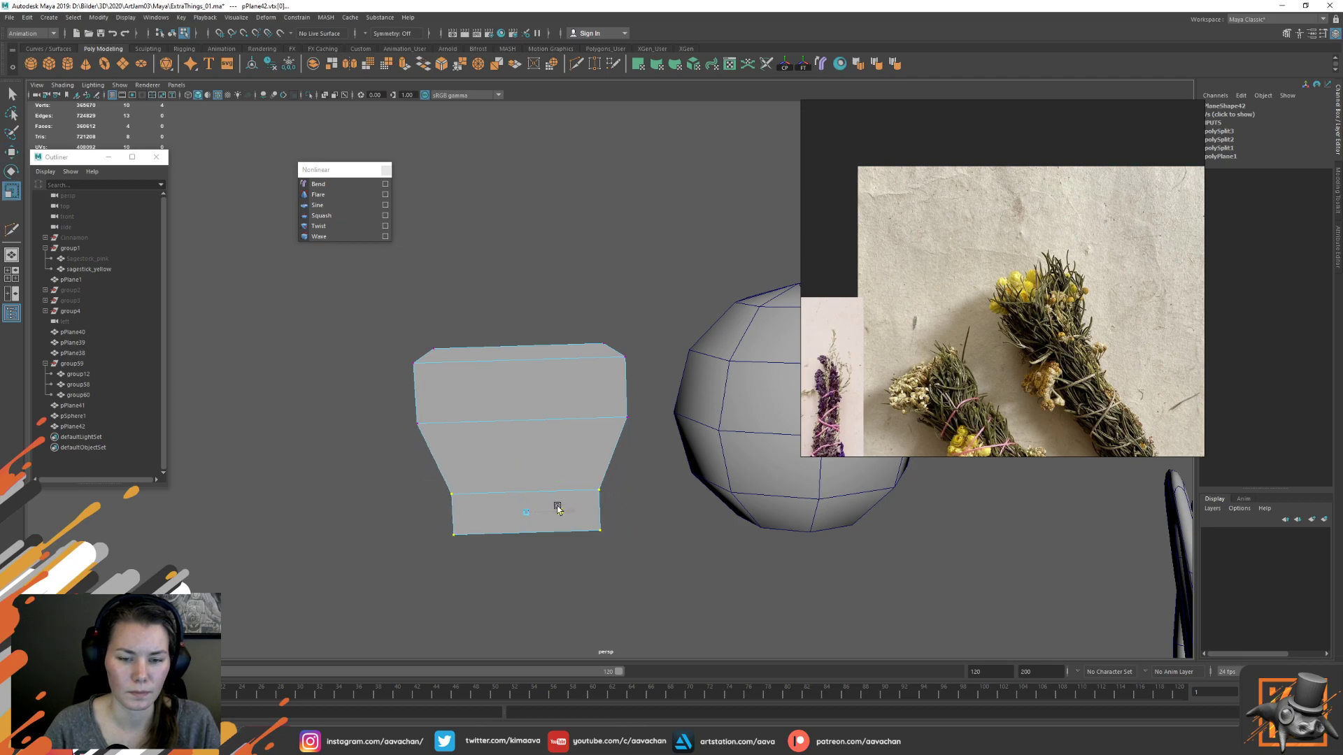
drag(426, 516, 555, 534)
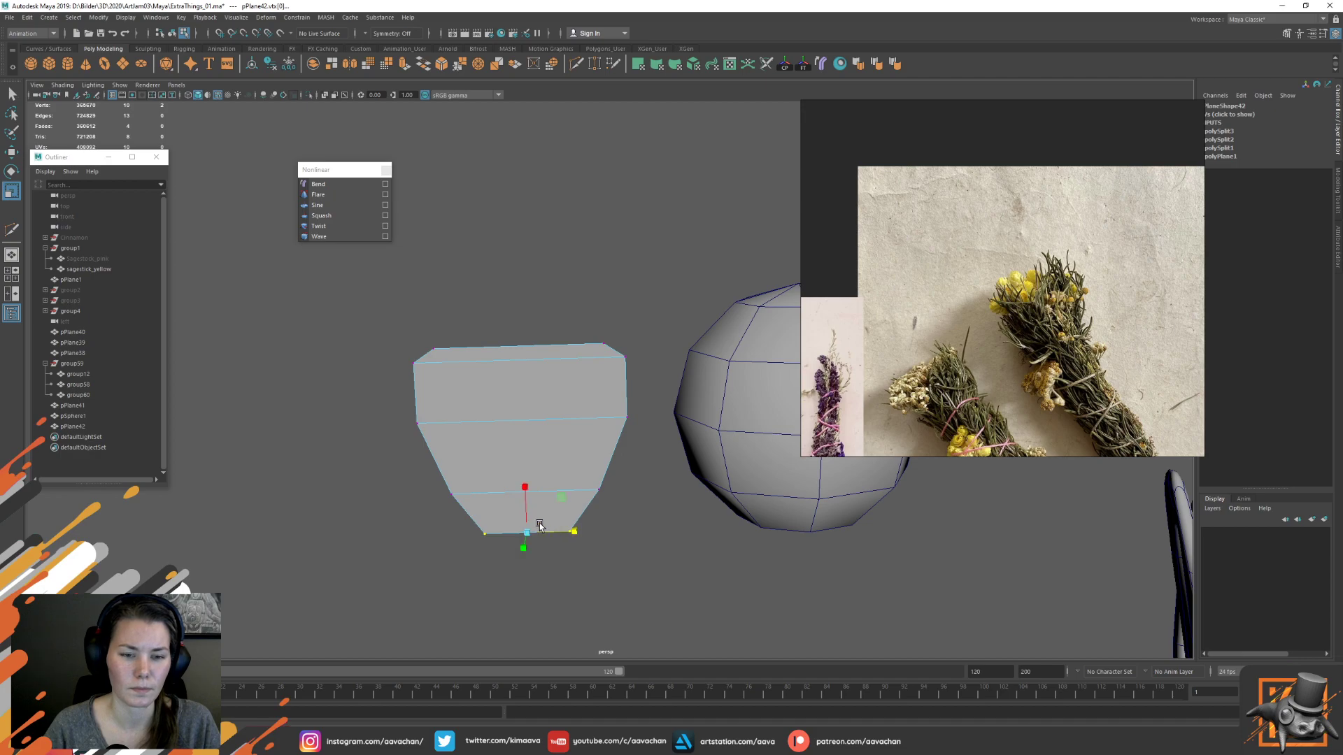
right_drag(481, 402, 515, 371)
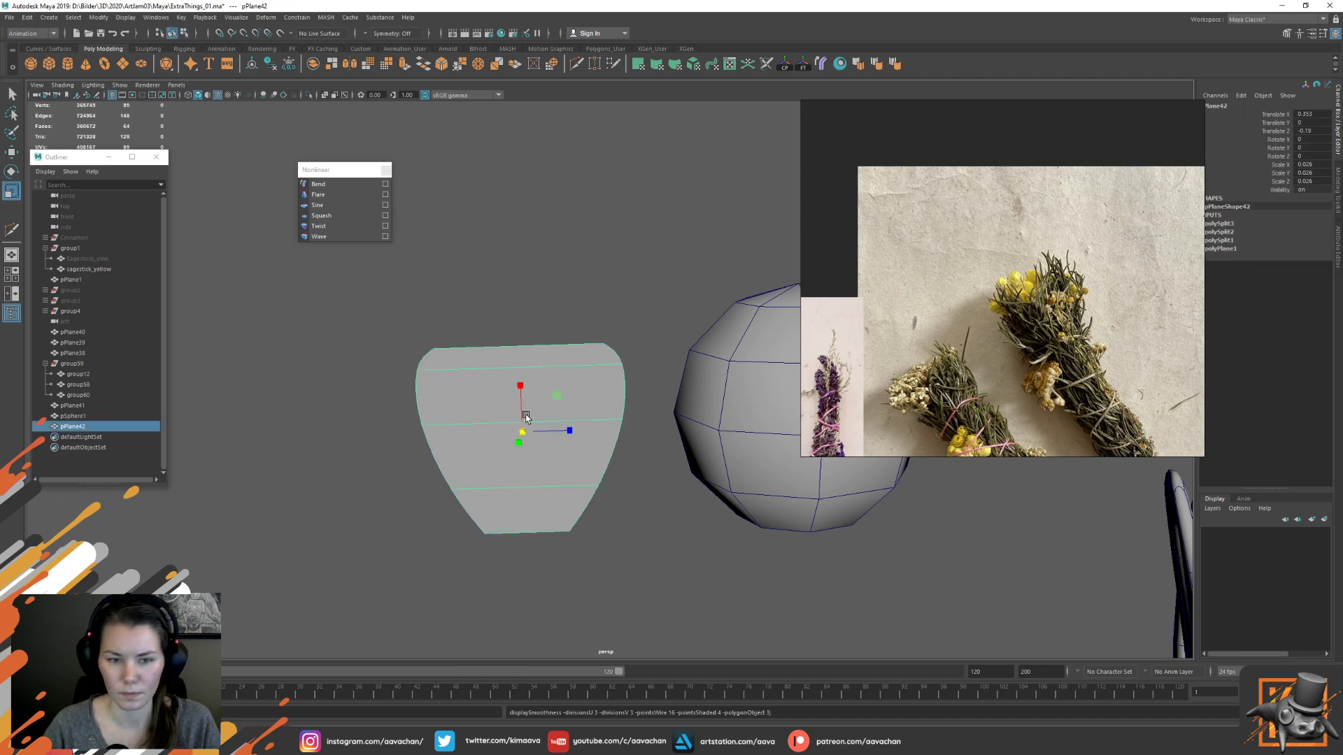
Insert a lengthwise edge loop down the petal's centre and raise the middle vertex of its top edge into a rounded tip
scroll(446, 445, up, 3)
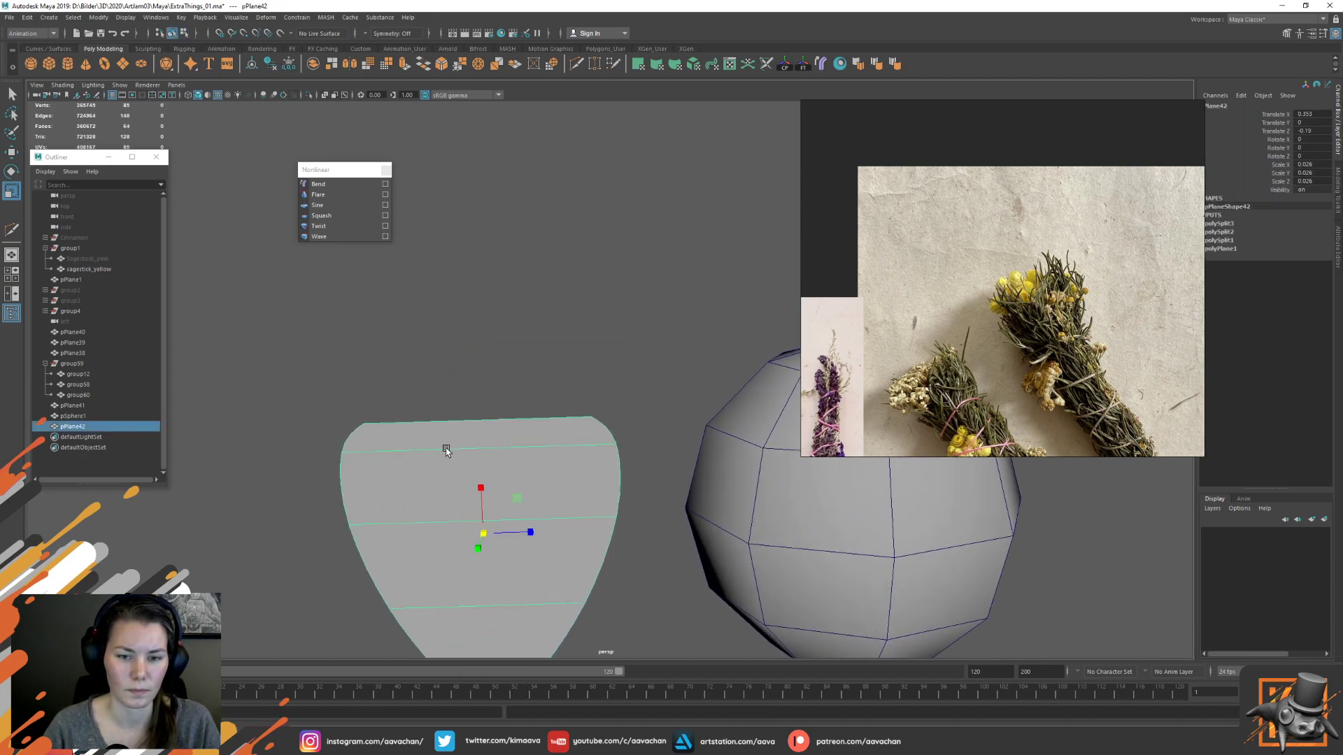
click(474, 399)
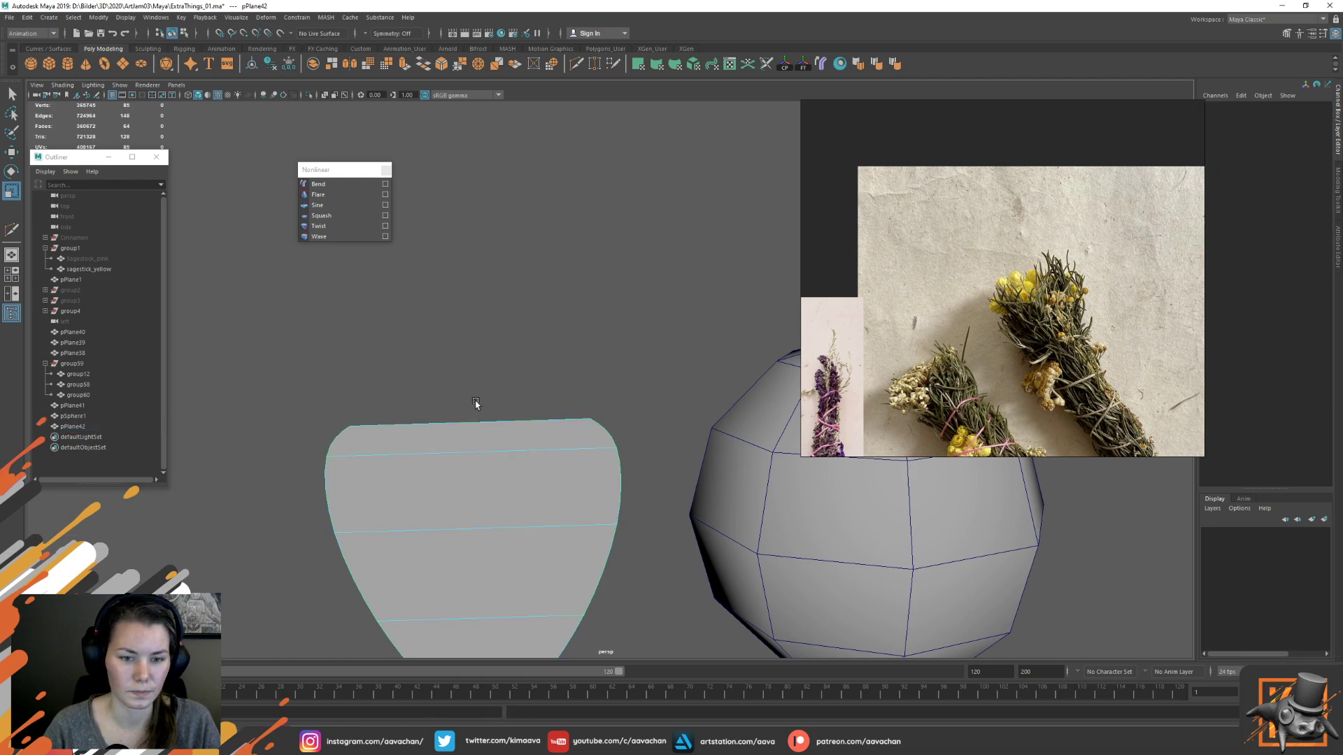
scroll(495, 426, down, 5)
drag(564, 509, 547, 368)
shift+right_drag(567, 400, 442, 367)
scroll(560, 458, up, 4)
drag(428, 392, 495, 436)
key(w)
drag(467, 376, 465, 333)
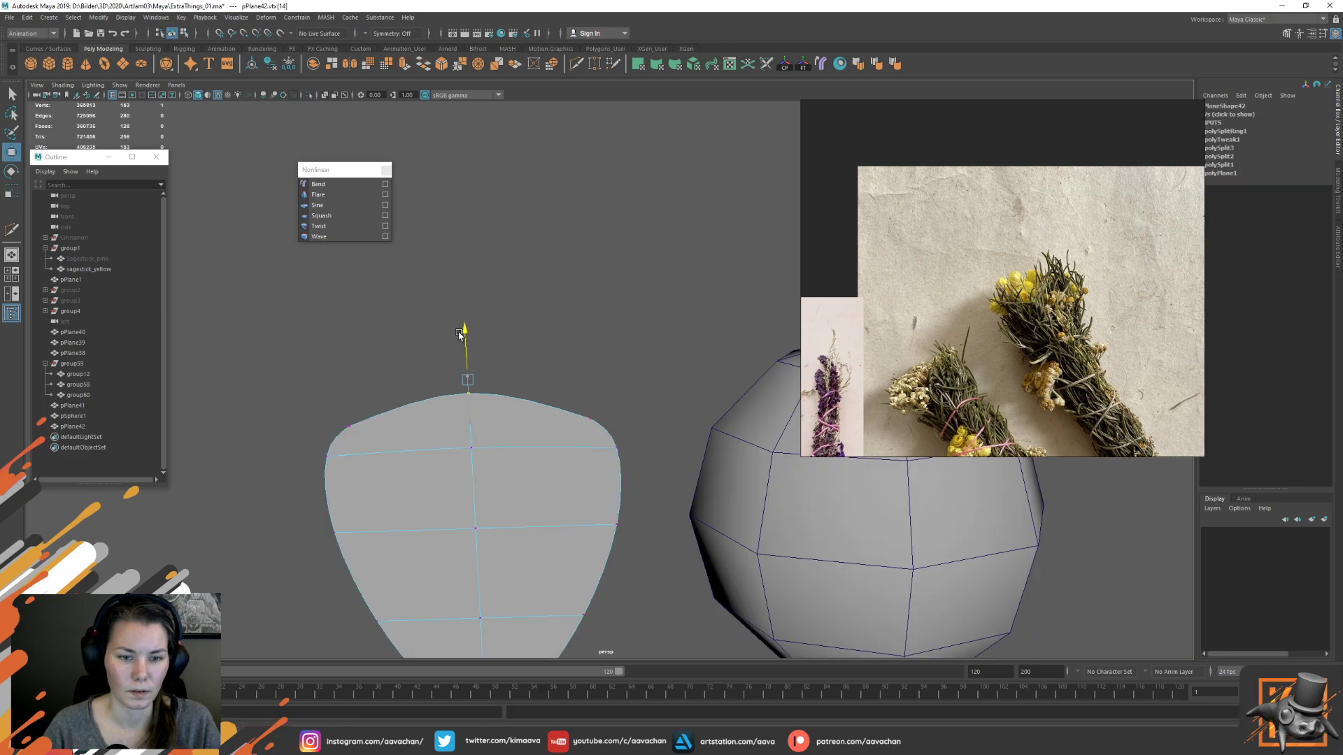
Adjust the width of the petal's lower vertex row and shift the lower two rows slightly upward
alt+middle_drag(525, 450, 526, 431)
drag(368, 441, 642, 521)
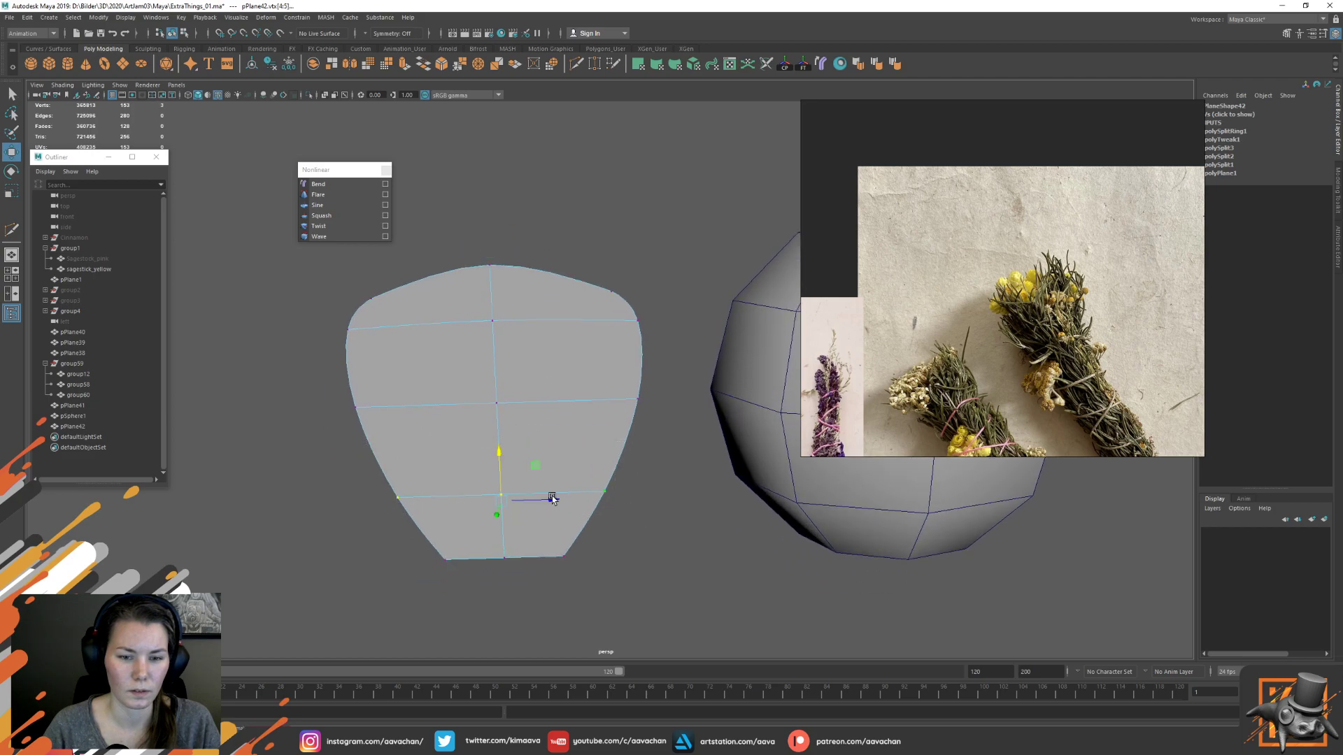
key(r)
drag(552, 501, 552, 500)
drag(344, 470, 671, 593)
key(w)
drag(500, 482, 500, 463)
Extrude the petal's bottom edges downward into a short straight base
right_drag(485, 449, 498, 382)
click(488, 537)
shift+right_drag(543, 517, 608, 526)
drag(501, 497, 503, 521)
right_drag(476, 405, 638, 224)
click(638, 225)
click(556, 361)
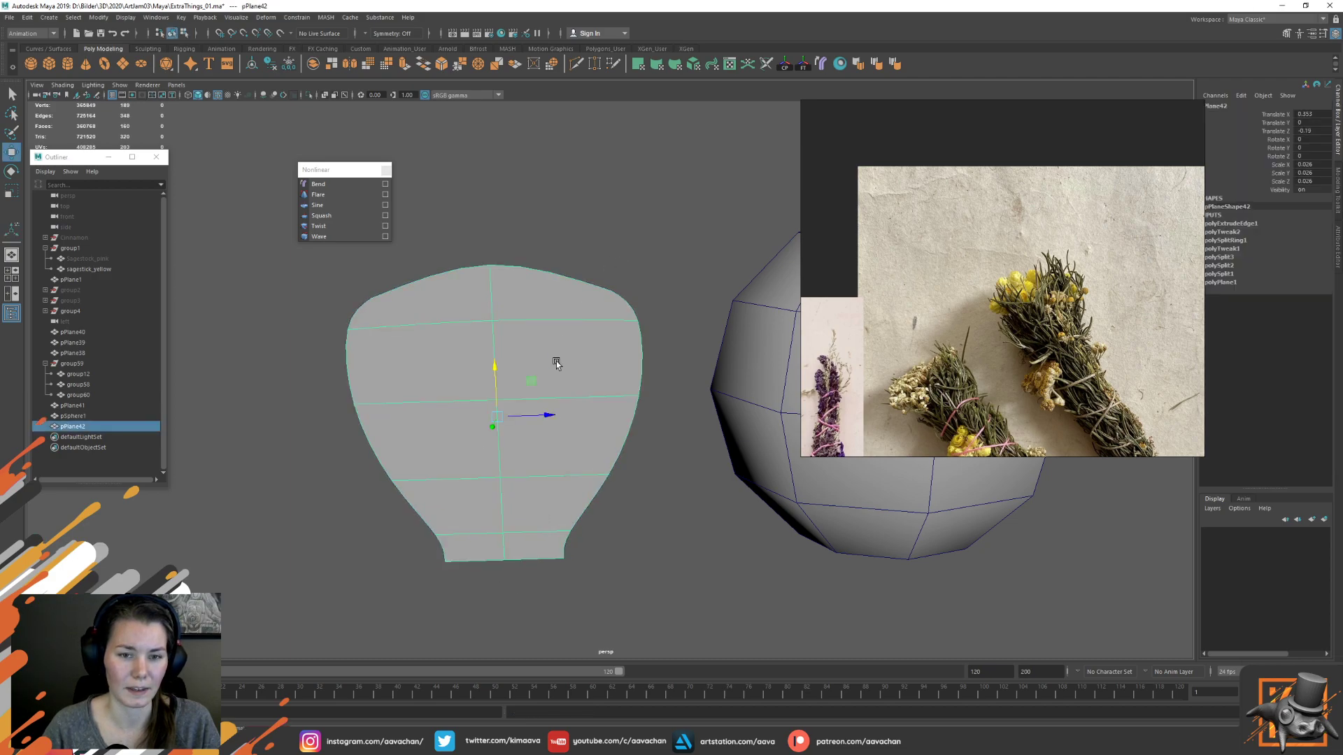
Delete the petal's construction history and raise the middle vertex of its top edge a little further
key(alt+shift+d)
right_drag(555, 261, 435, 220)
click(490, 266)
drag(489, 209, 493, 199)
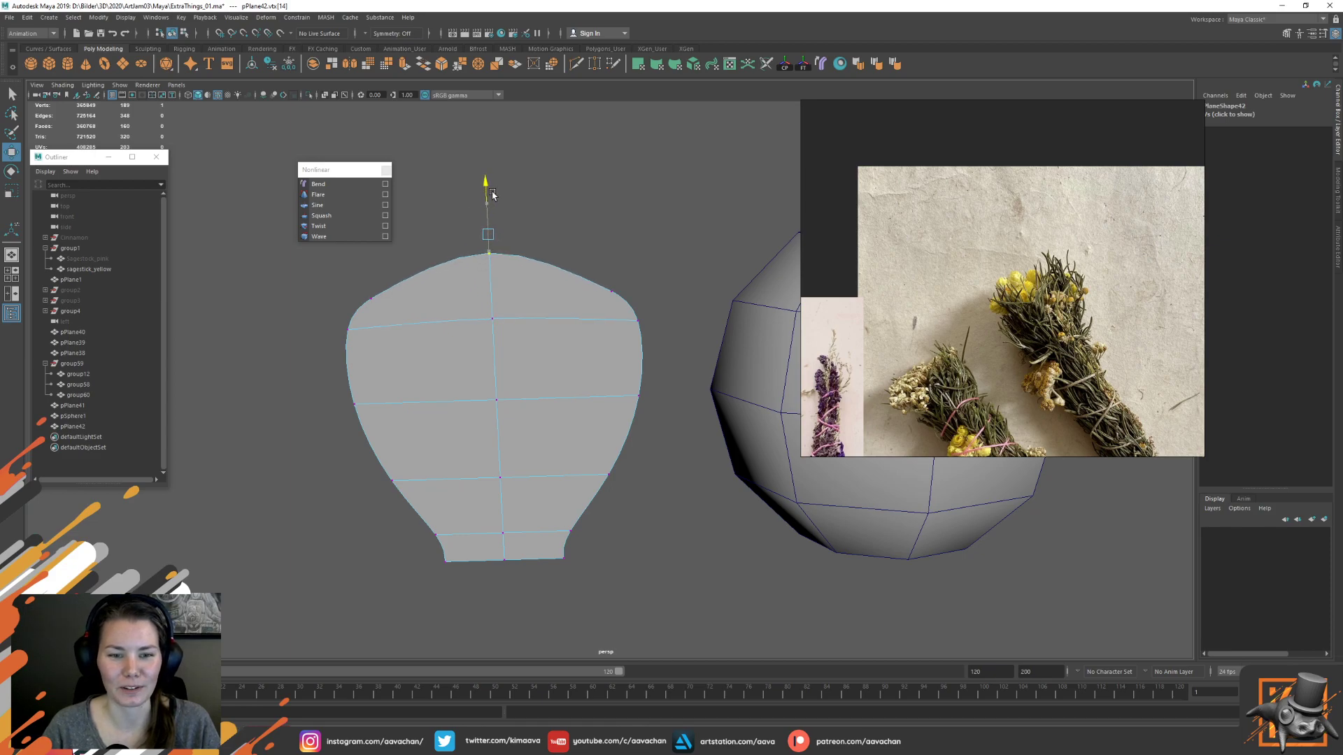
right_drag(435, 351, 491, 303)
click(587, 282)
click(665, 232)
click(542, 361)
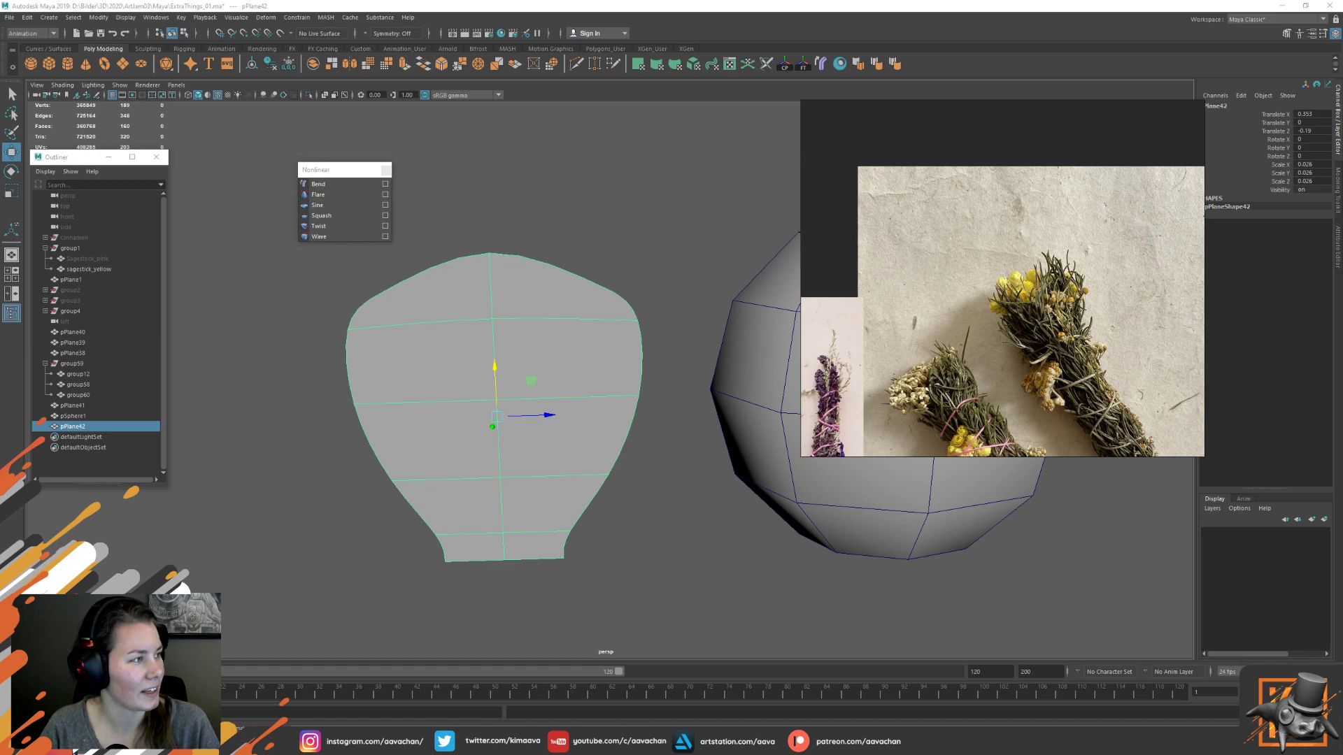
Move the petal over the top of the sphere, to about Y 0.017, Z -0.155
alt+middle_drag(759, 396, 609, 417)
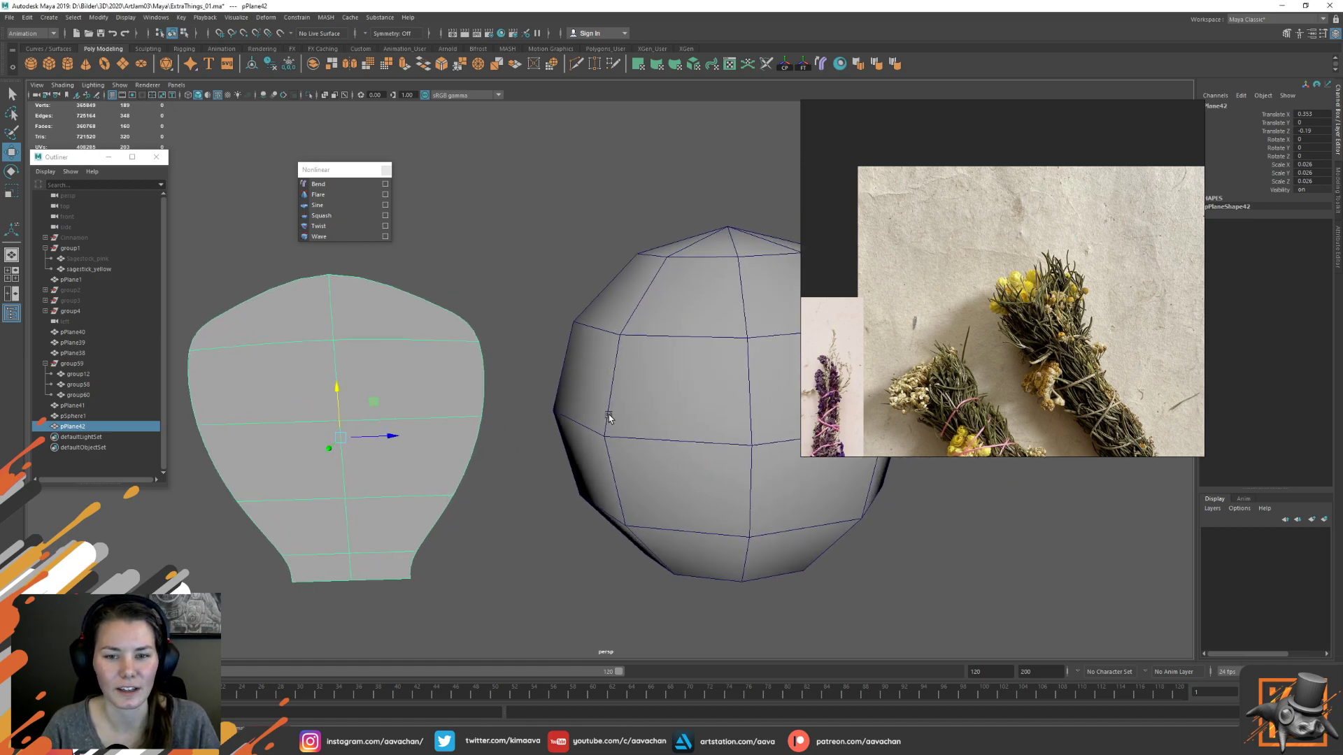
scroll(607, 415, down, 5)
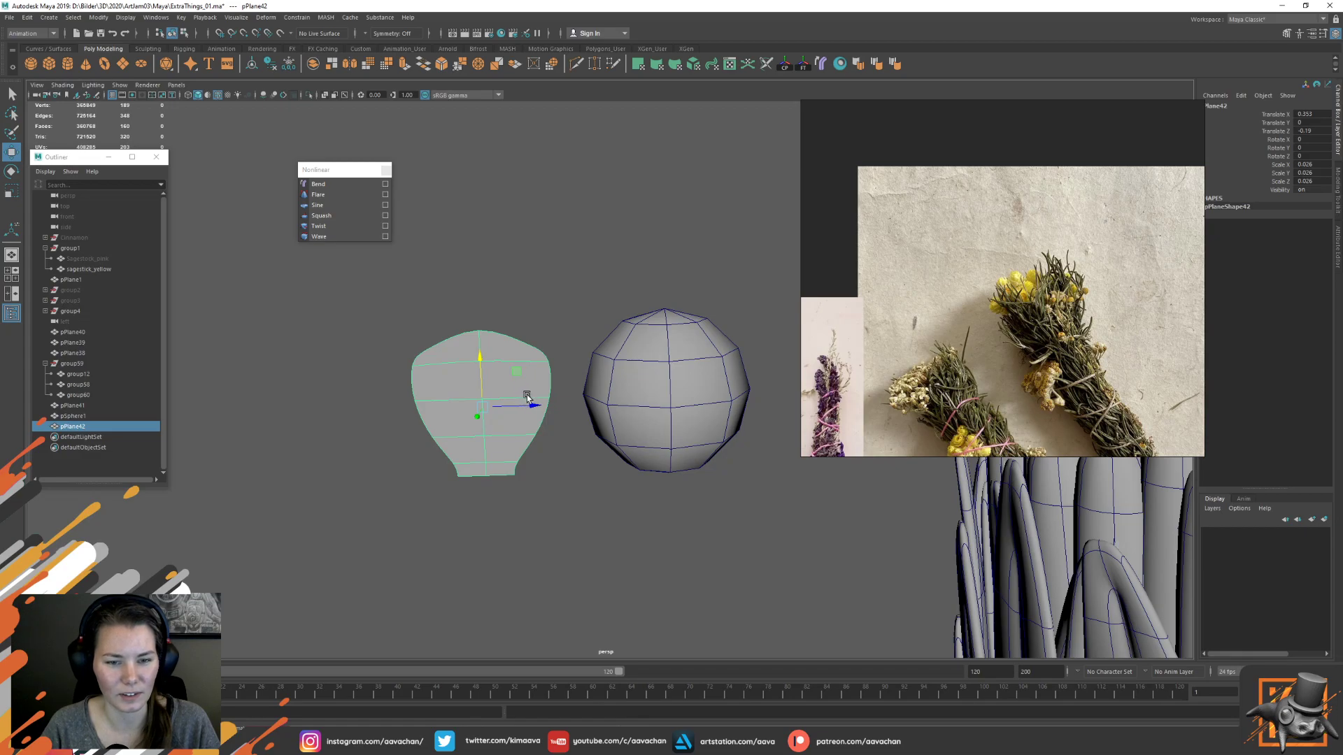
drag(528, 406, 713, 408)
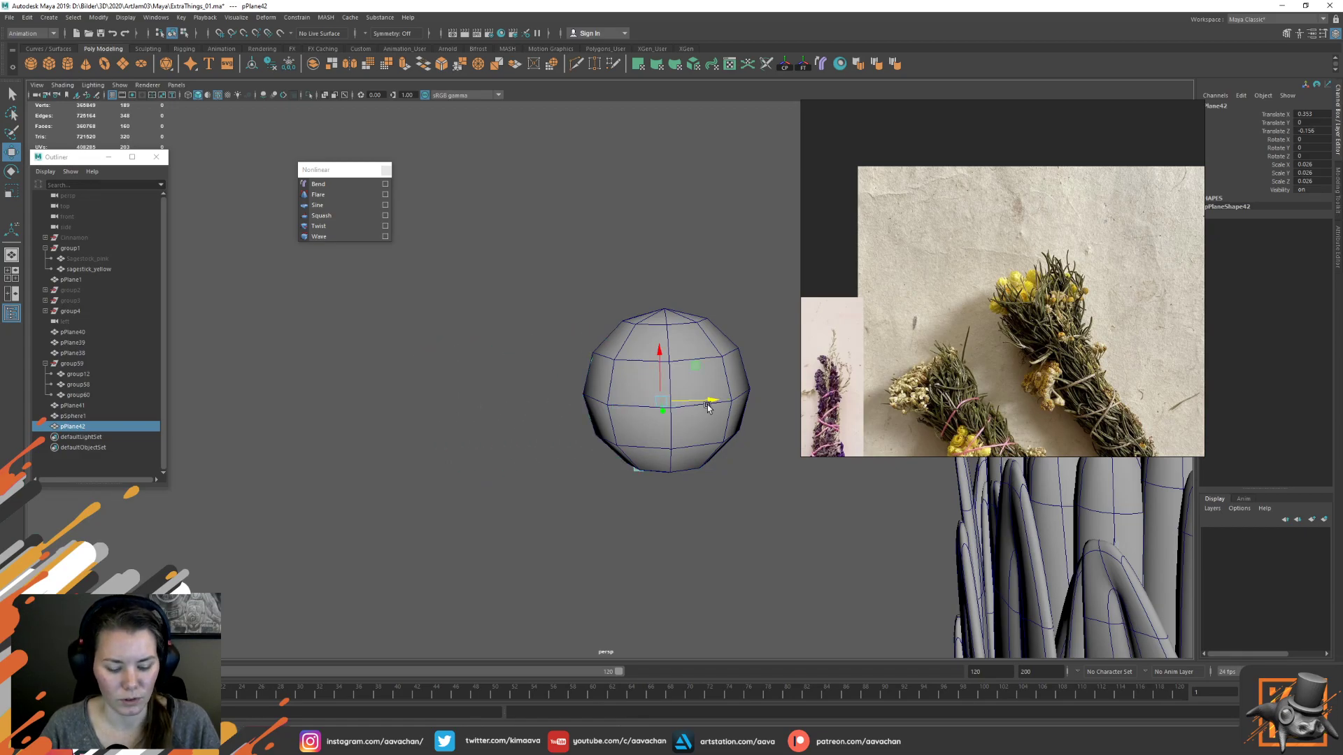
key(f)
scroll(626, 383, down, 10)
scroll(626, 383, up, 5)
alt+drag(688, 476, 614, 259)
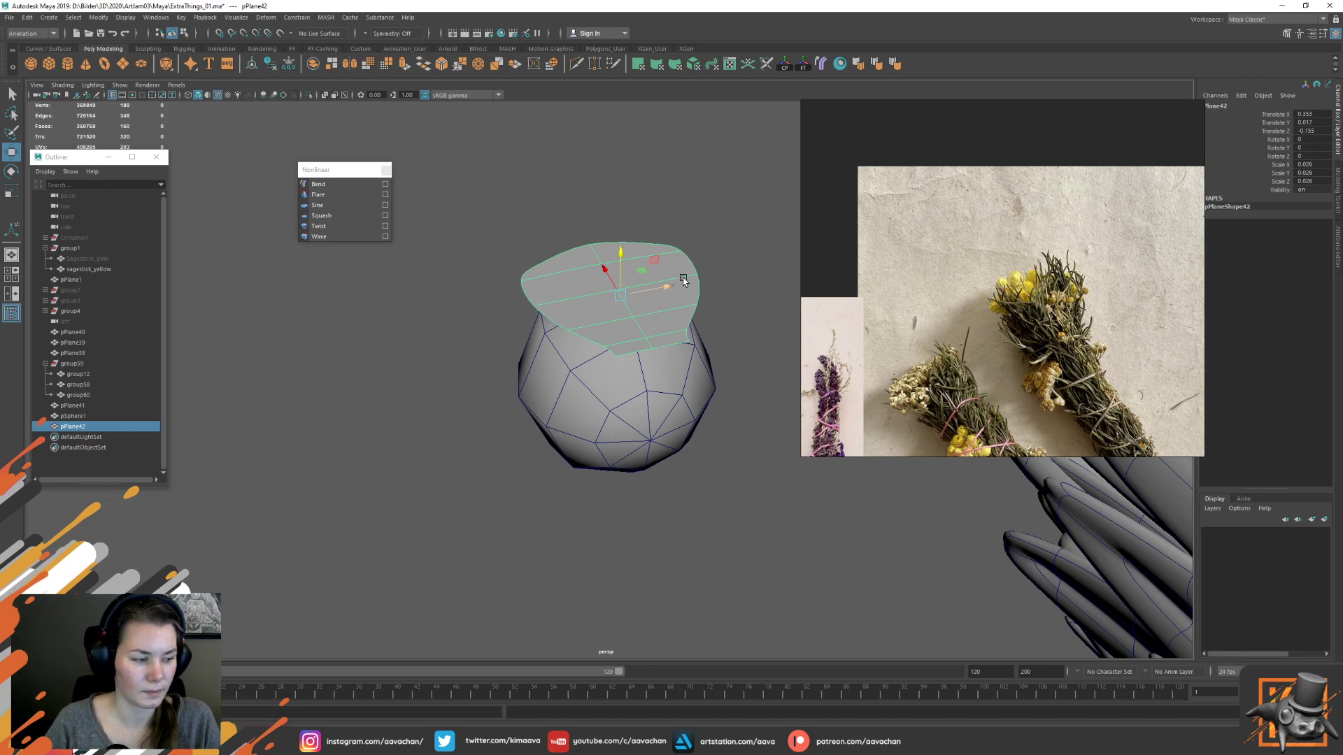
Add a Bend deformer to the petal and rotate its handle to 90 degrees in X
alt+drag(680, 283, 680, 305)
right_drag(621, 284, 631, 267)
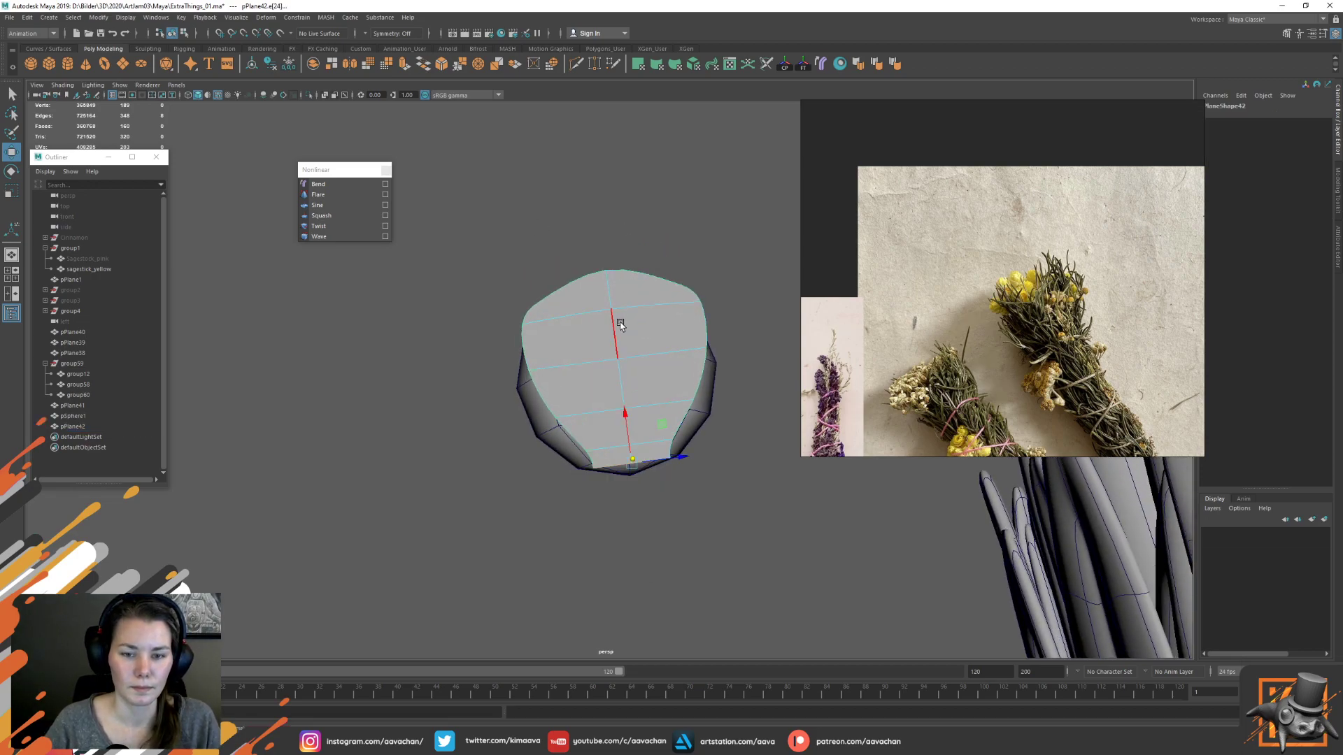
alt+drag(620, 324, 625, 261)
right_drag(605, 285, 691, 199)
click(691, 200)
click(628, 291)
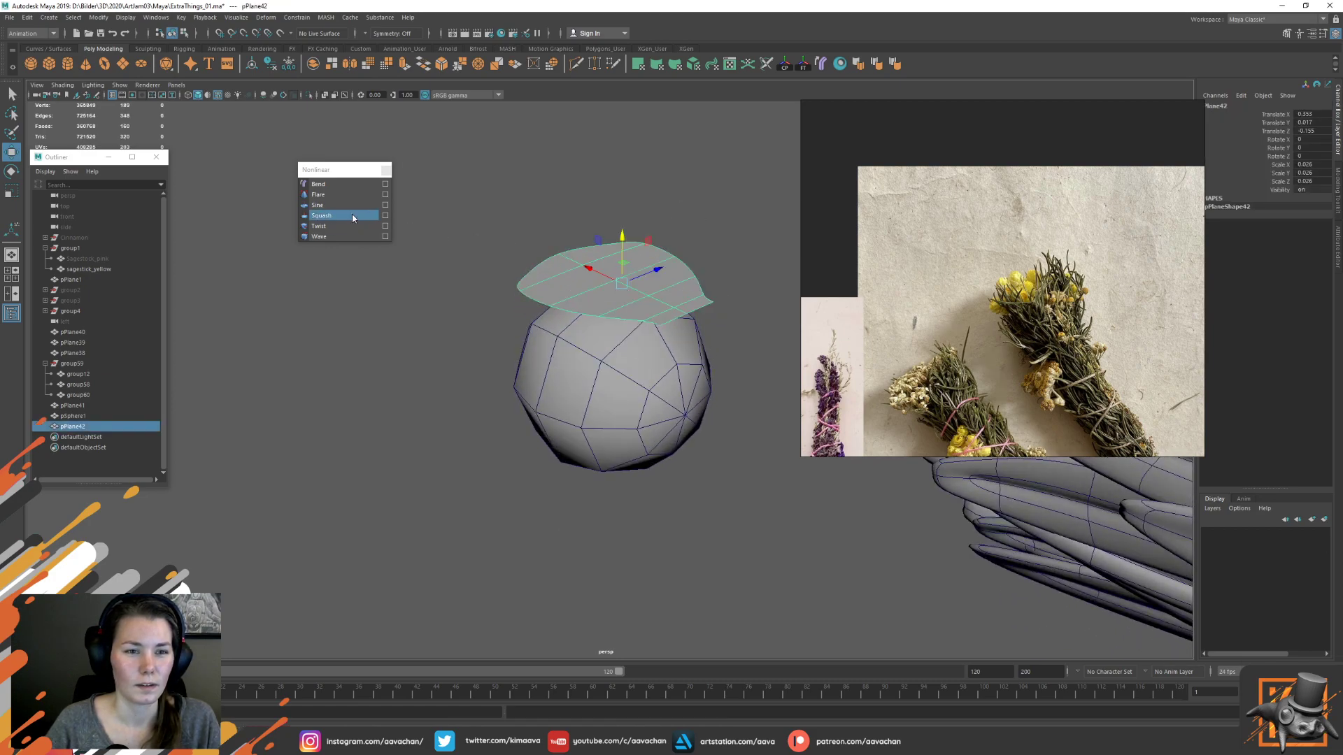
click(326, 184)
key(e)
drag(600, 255, 623, 232)
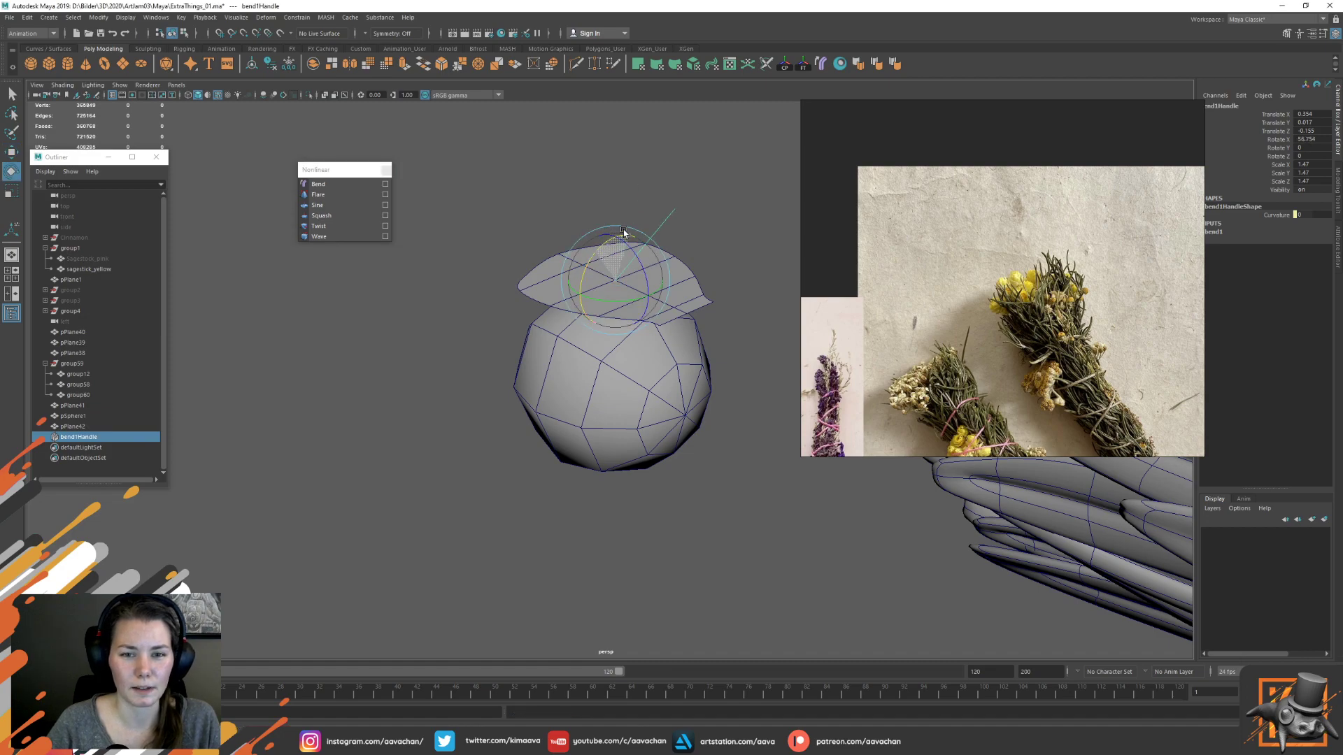
key(ctrl+z)
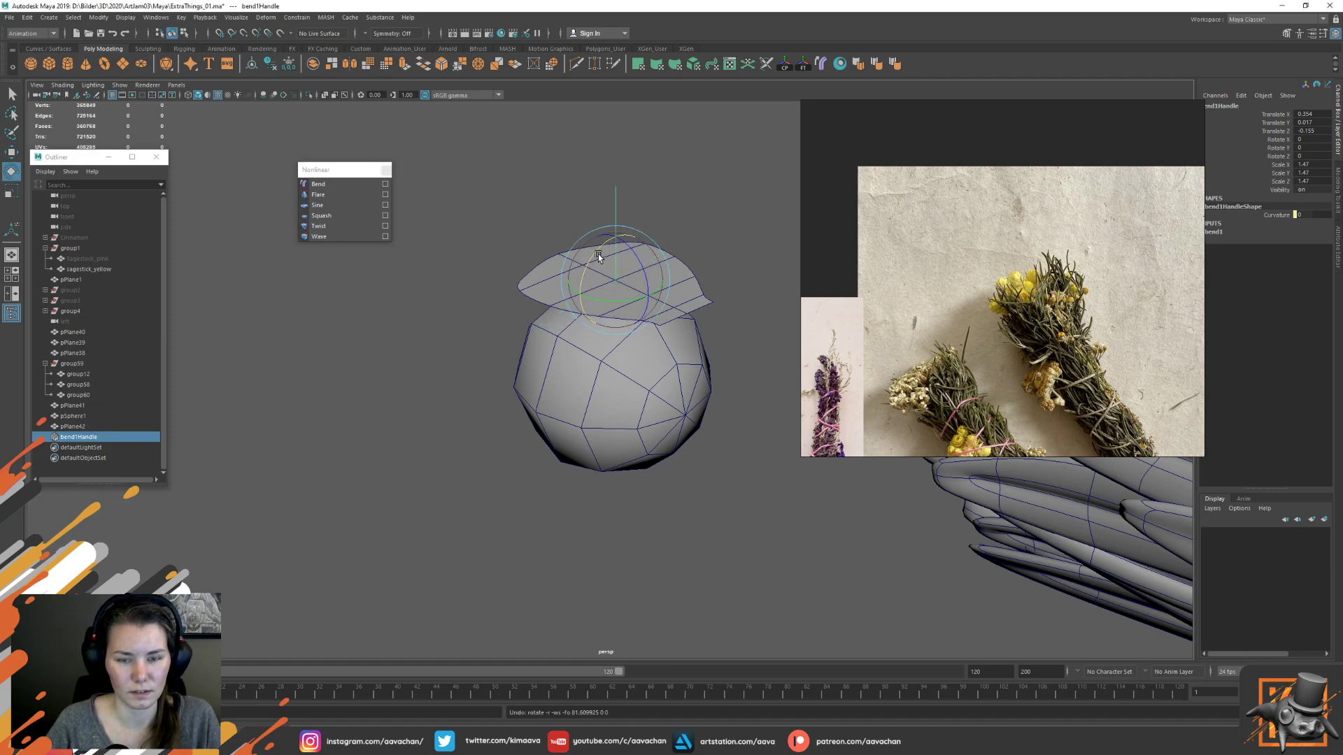
drag(587, 268, 713, 201)
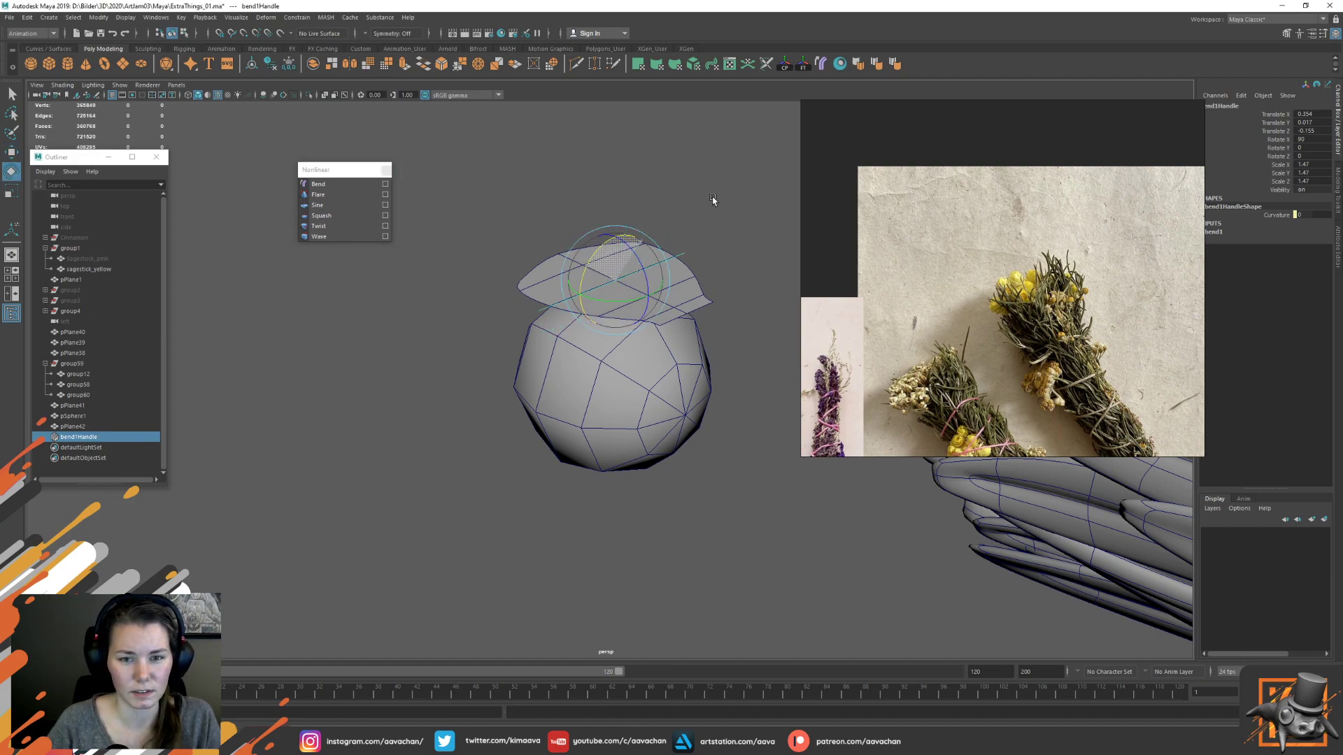
Set the bend deformer's curvature to 60
click(1278, 215)
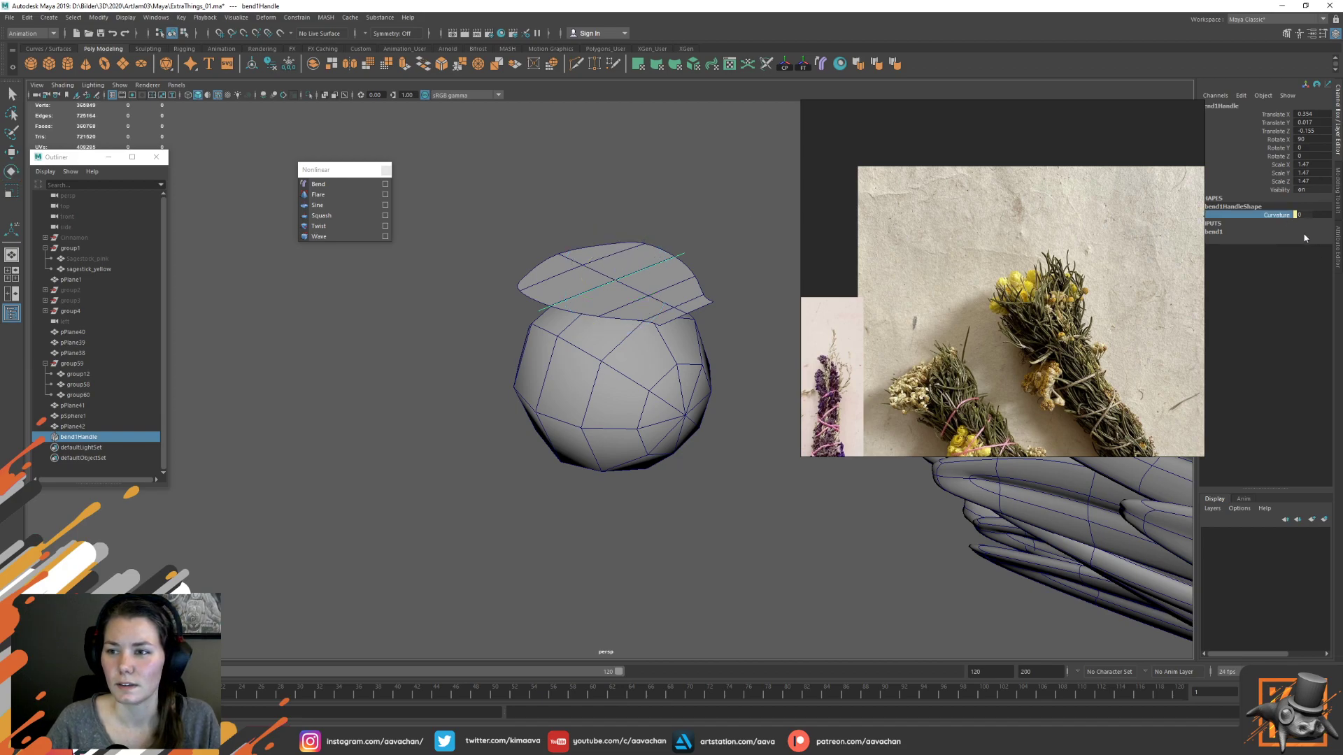
click(1221, 236)
click(1312, 249)
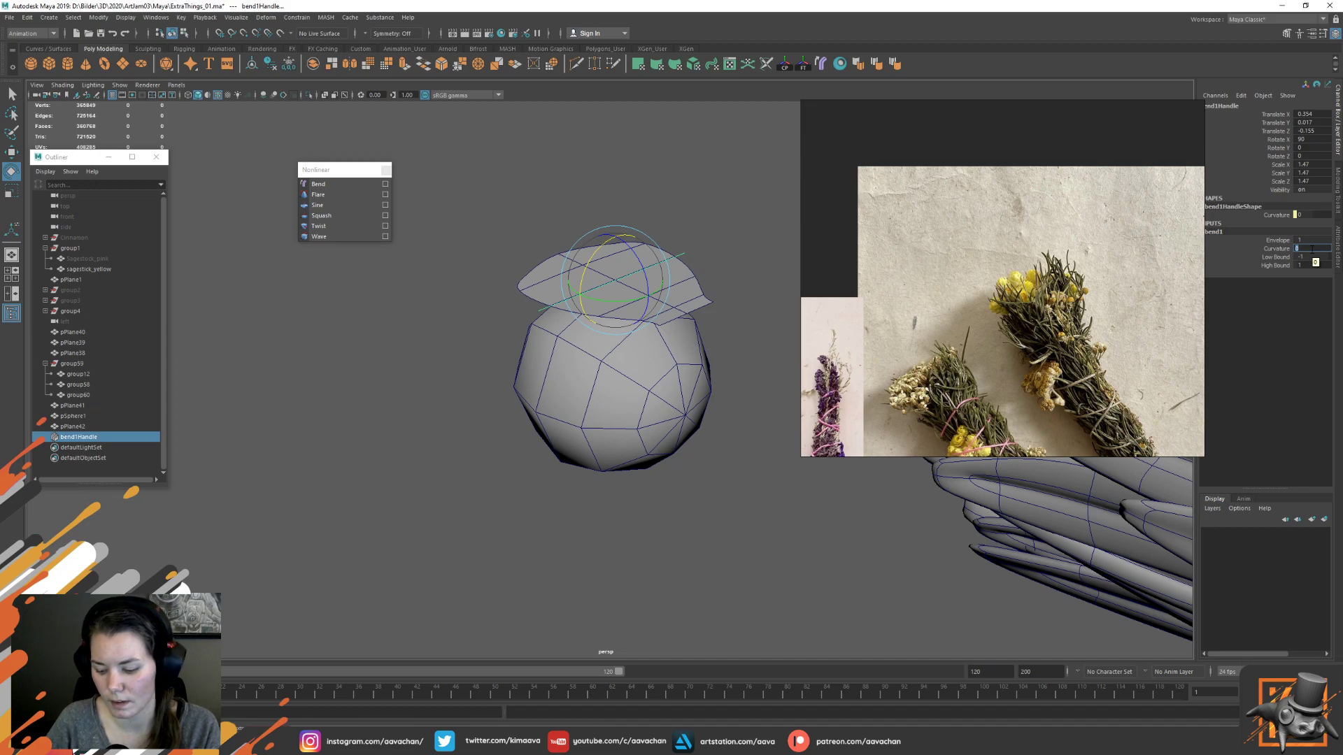
text(60)
key(Return)
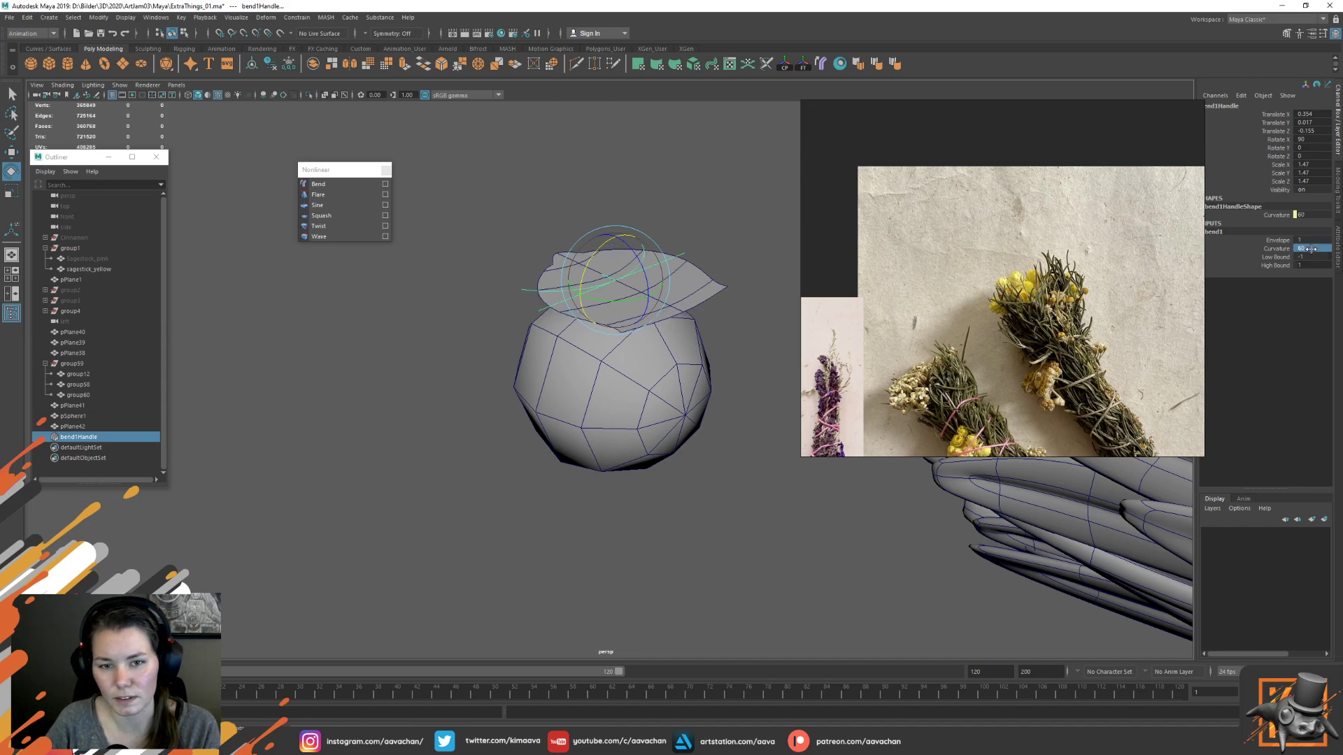
Rotate the bend handle to about -67 degrees in Z and move it to about X 0.35, Y 0.015
drag(642, 259, 600, 218)
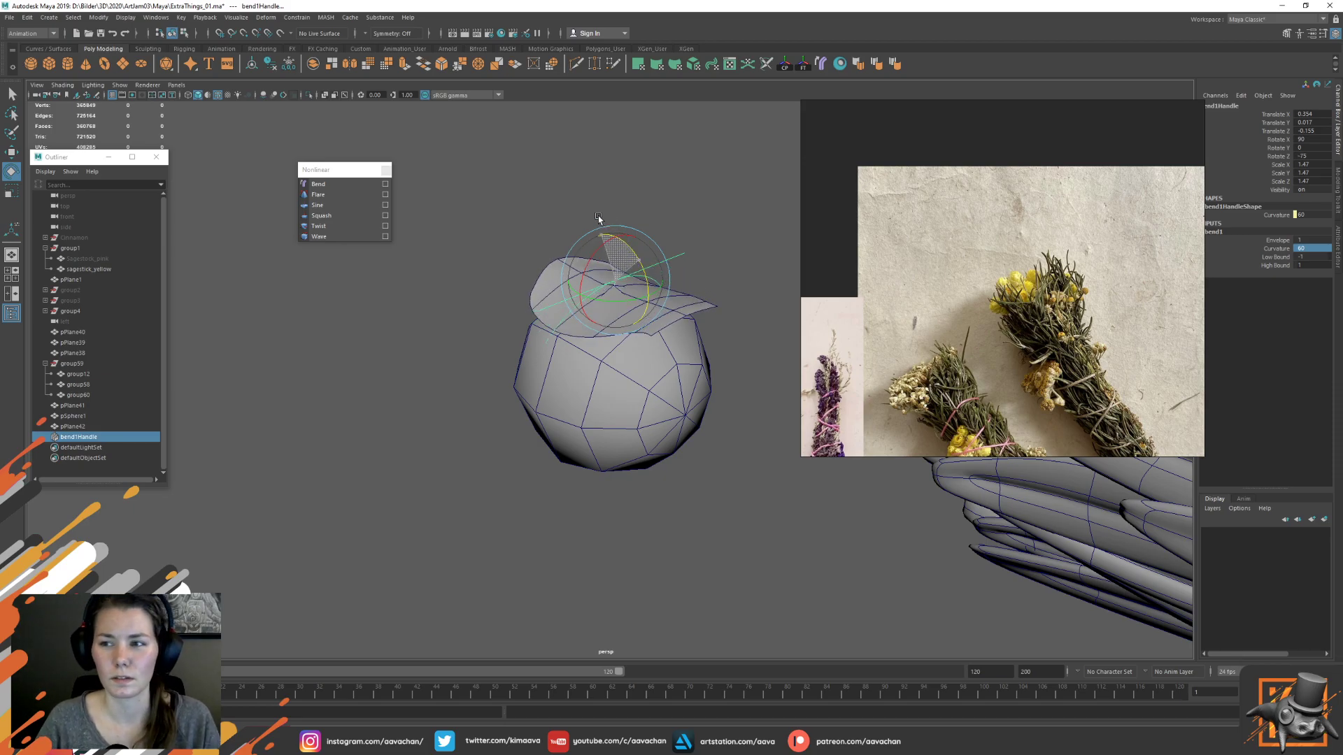
alt+drag(494, 246, 636, 193)
drag(638, 240, 595, 245)
key(w)
mouse_move(576, 238)
middle_down()
mouse_move(613, 225)
mouse_move(599, 242)
middle_up()
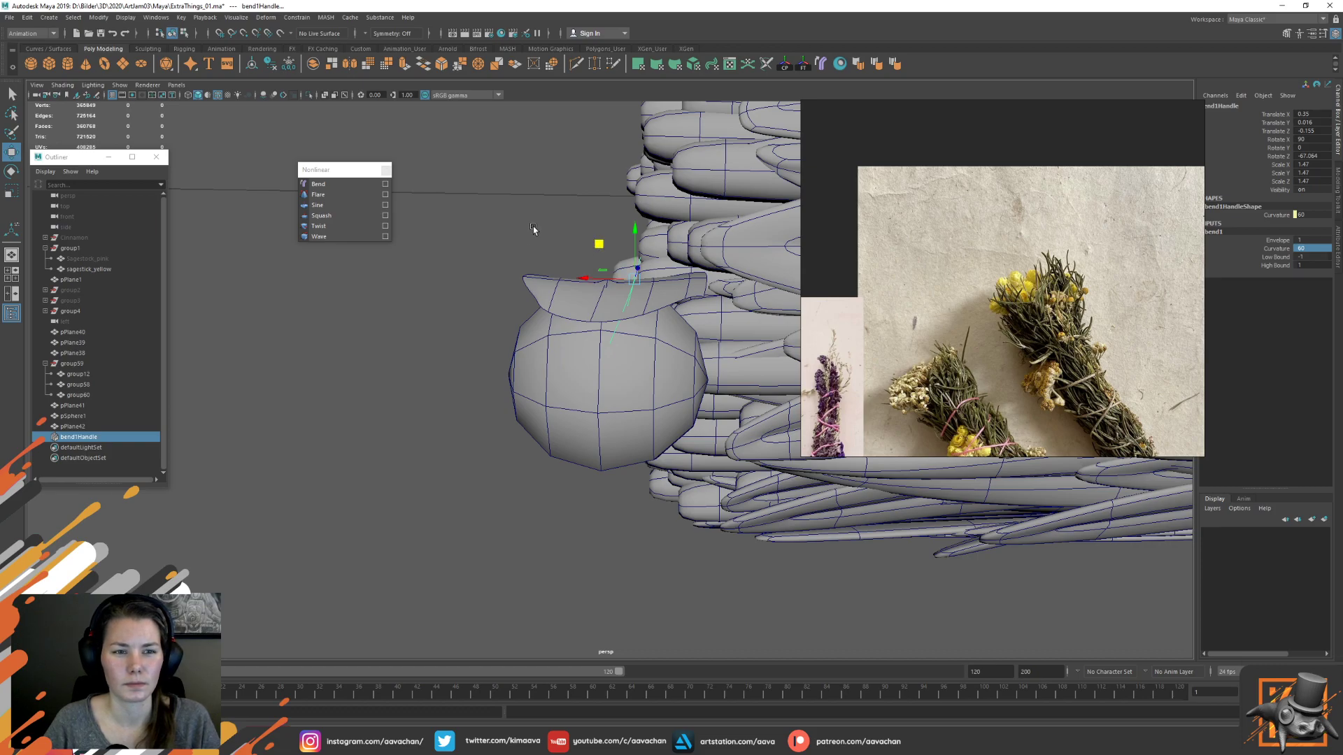
mouse_move(535, 232)
alt+mouse_down()
mouse_move(380, 291)
mouse_move(435, 371)
mouse_move(471, 318)
mouse_move(432, 249)
mouse_move(471, 224)
mouse_move(443, 234)
mouse_move(542, 217)
alt+mouse_up()
mouse_move(633, 230)
mouse_down()
mouse_move(631, 248)
mouse_move(631, 234)
mouse_up()
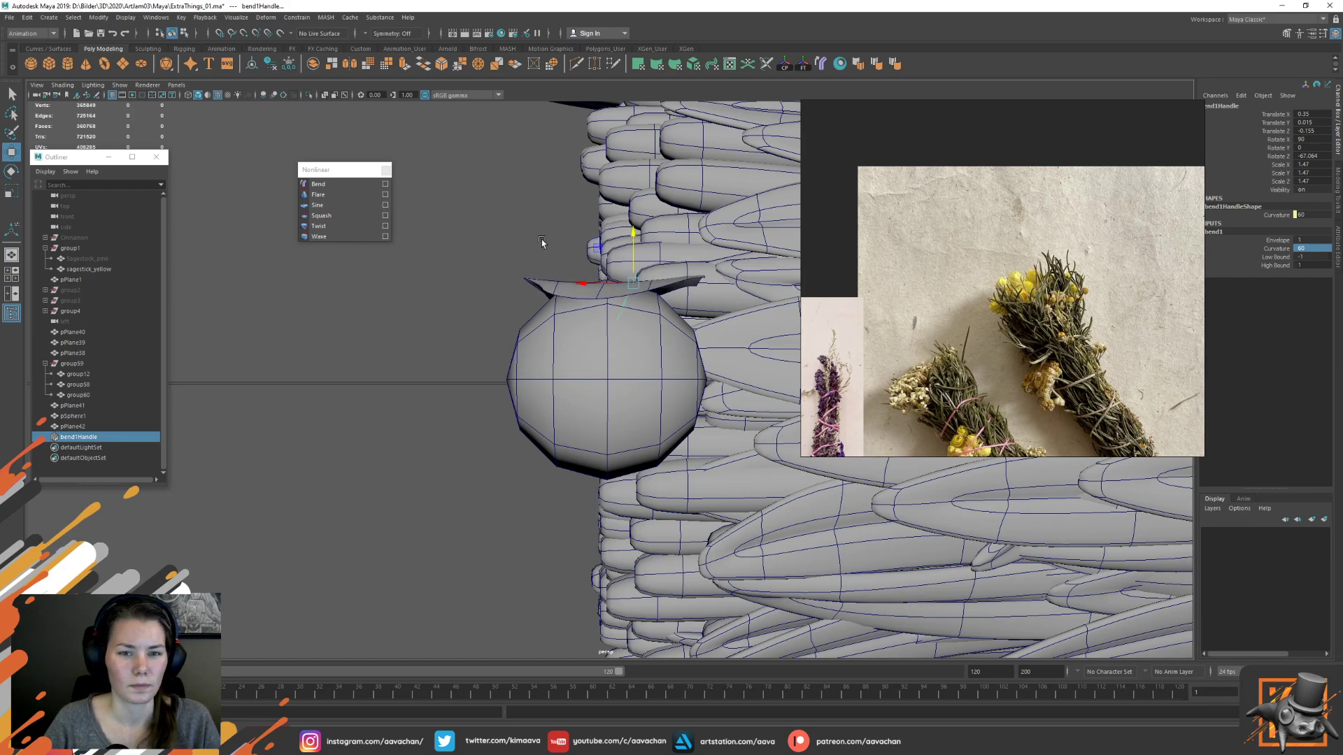
Add a second Bend deformer to the petal with its handle rotated to -90 degrees in Z
click(102, 423)
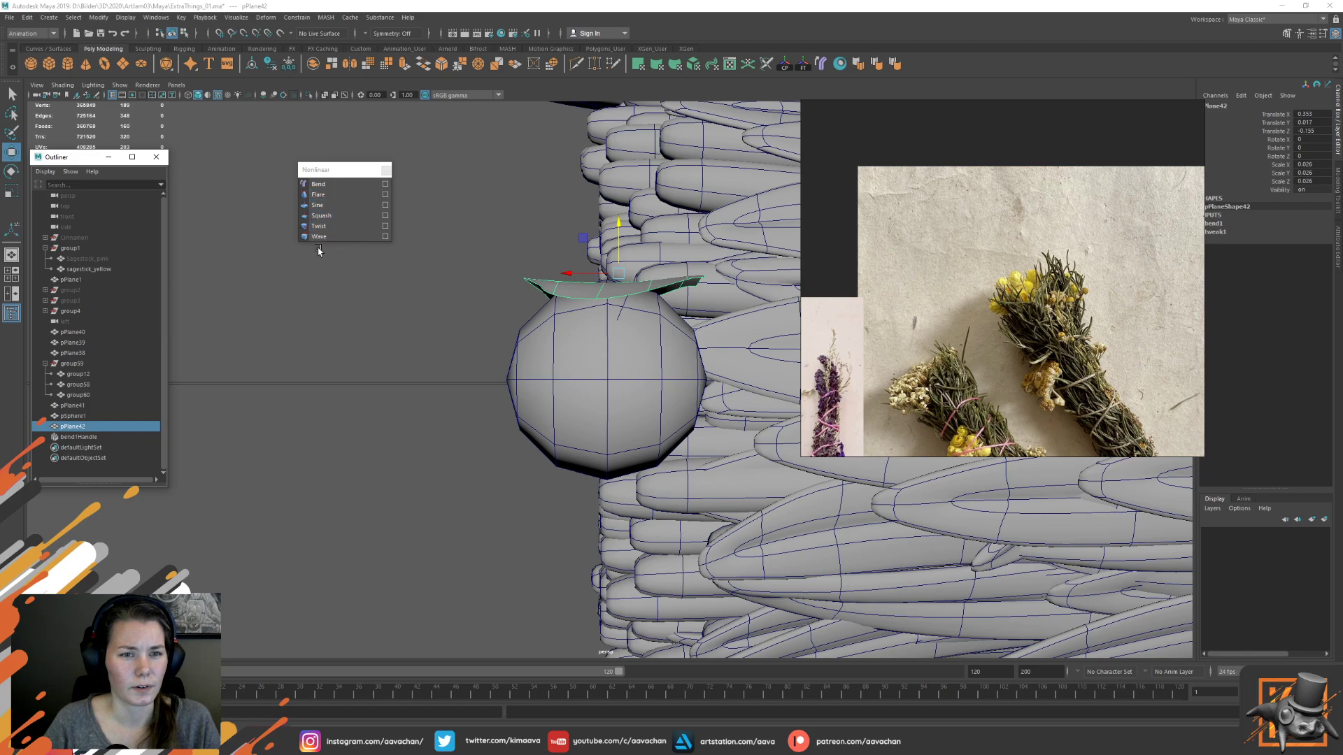
click(318, 184)
alt+drag(645, 221, 572, 253)
key(e)
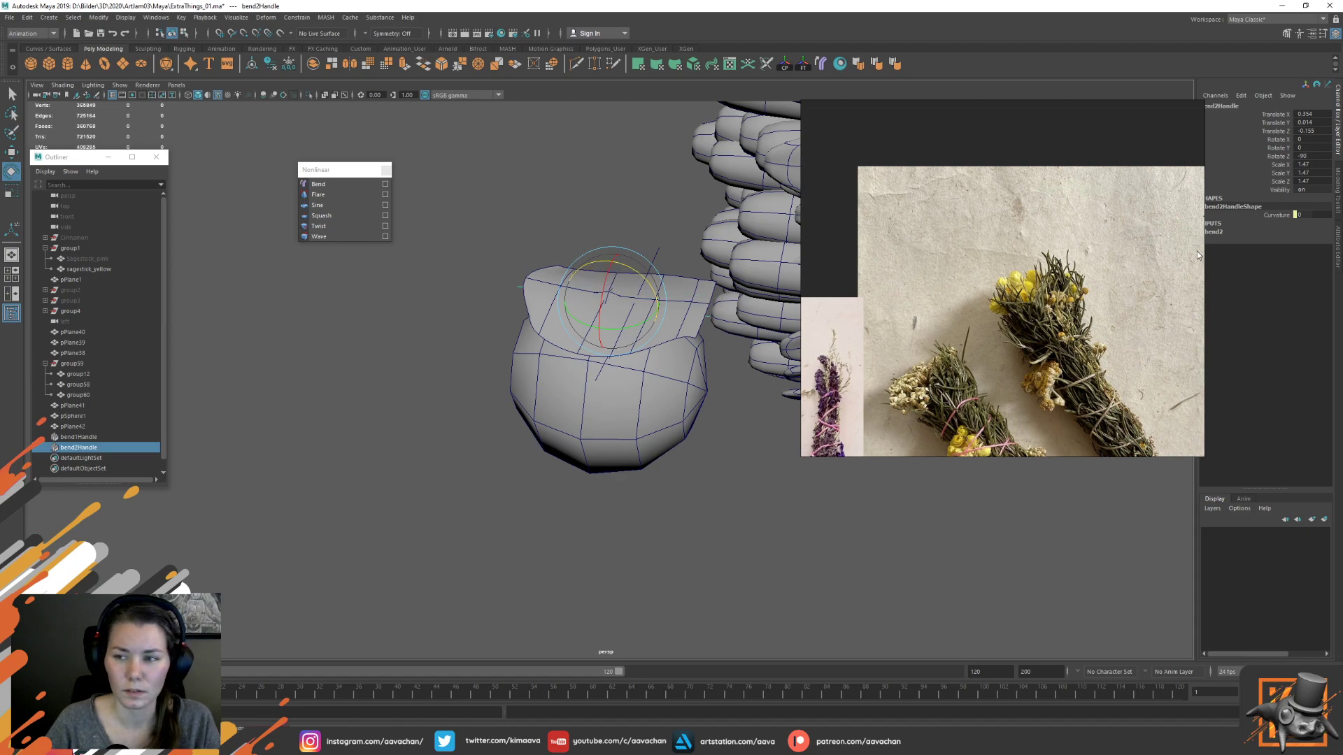
Set the second bend deformer's curvature to 20, try shifting its handle, and undo that move
click(1214, 232)
click(1313, 248)
text(2)
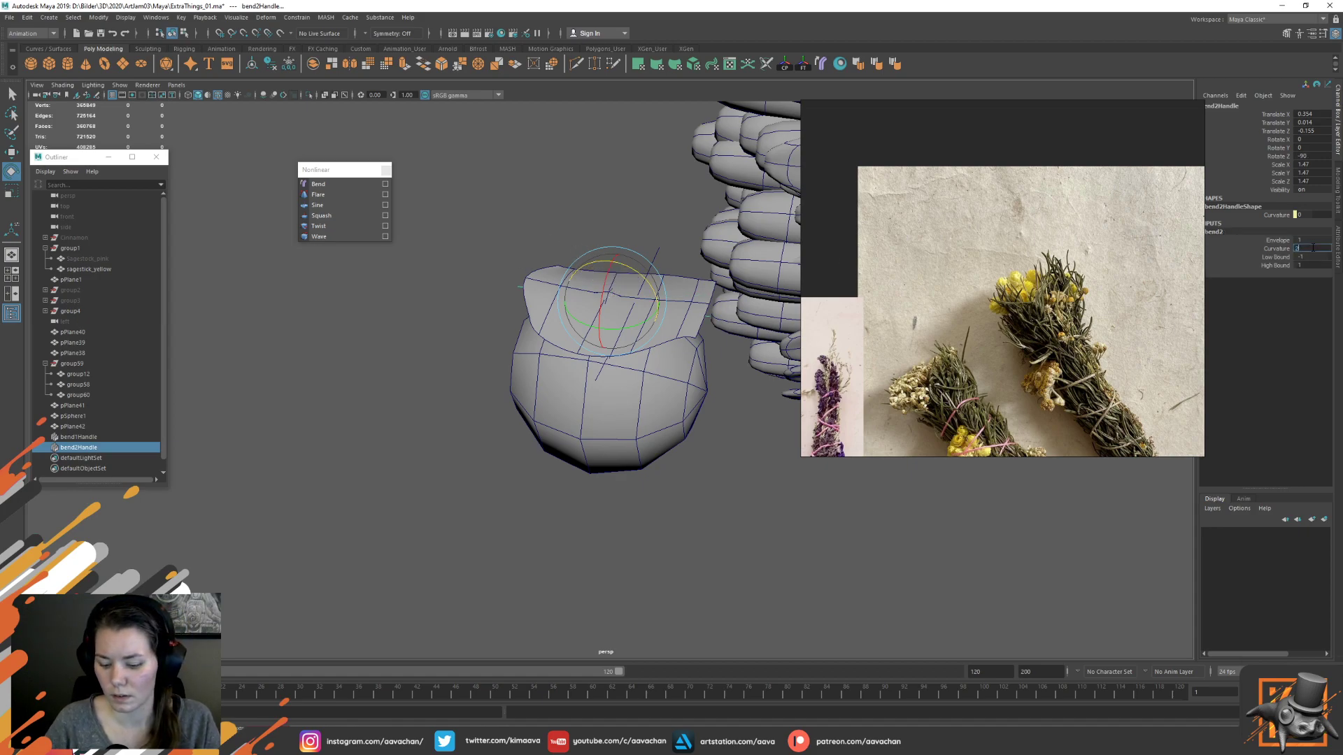
text(0)
key(Return)
key(w)
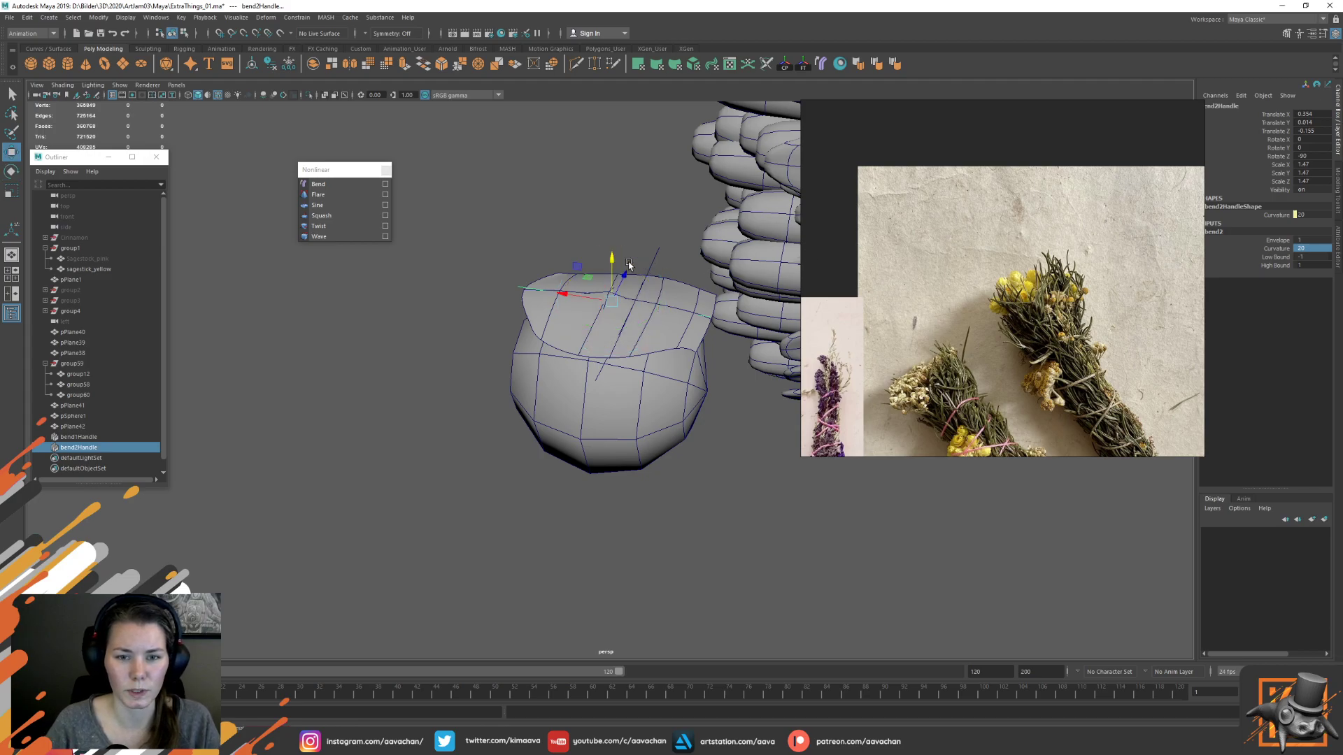
drag(610, 260, 661, 274)
key(ctrl+z)
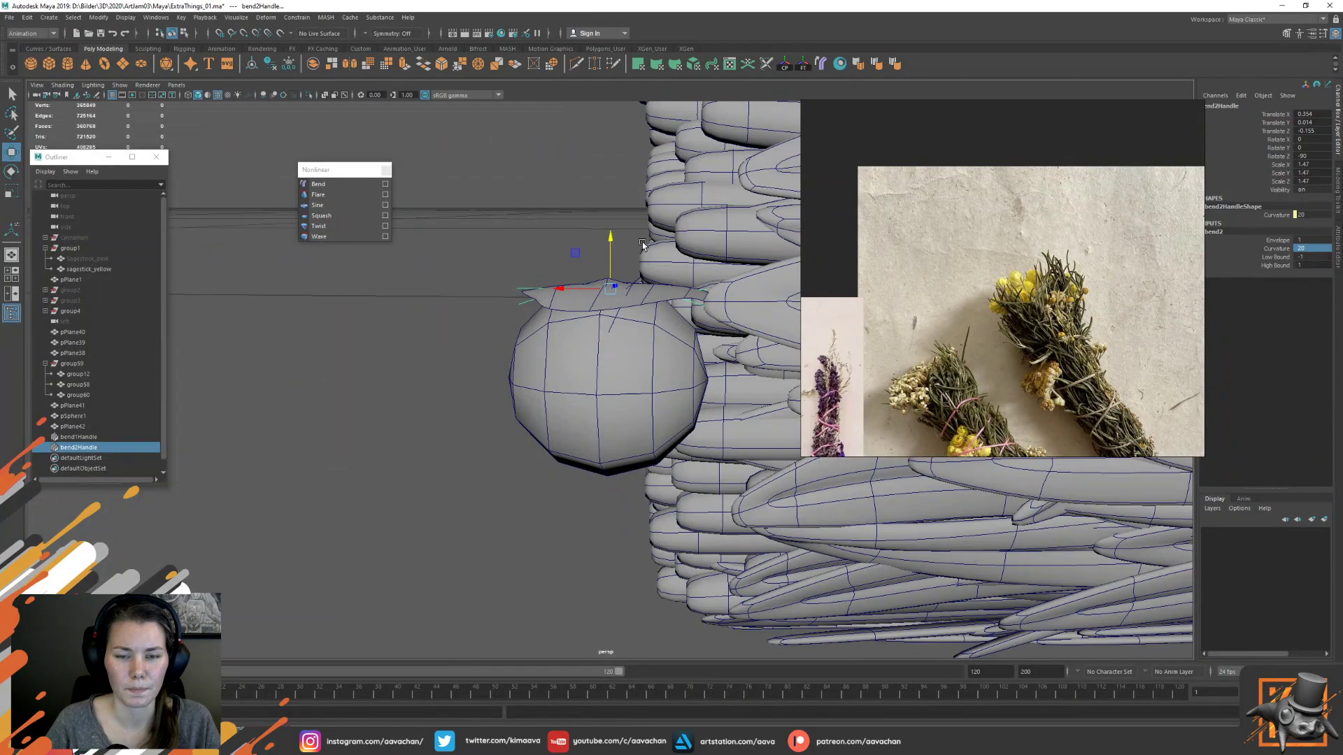
Rotate the second bend handle to -75 degrees in Z and set its curvature to 60
key(e)
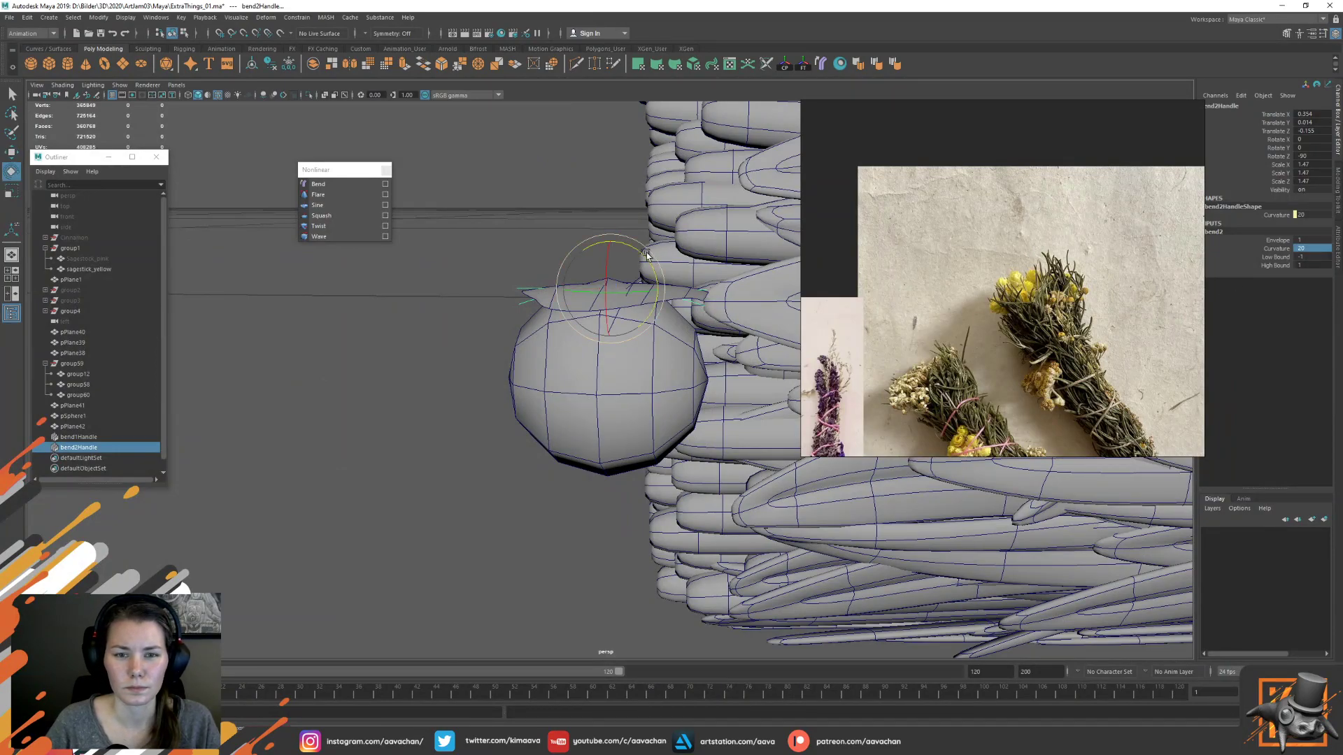
drag(655, 272, 568, 210)
key(w)
key(ctrl+z)
double_click(1300, 248)
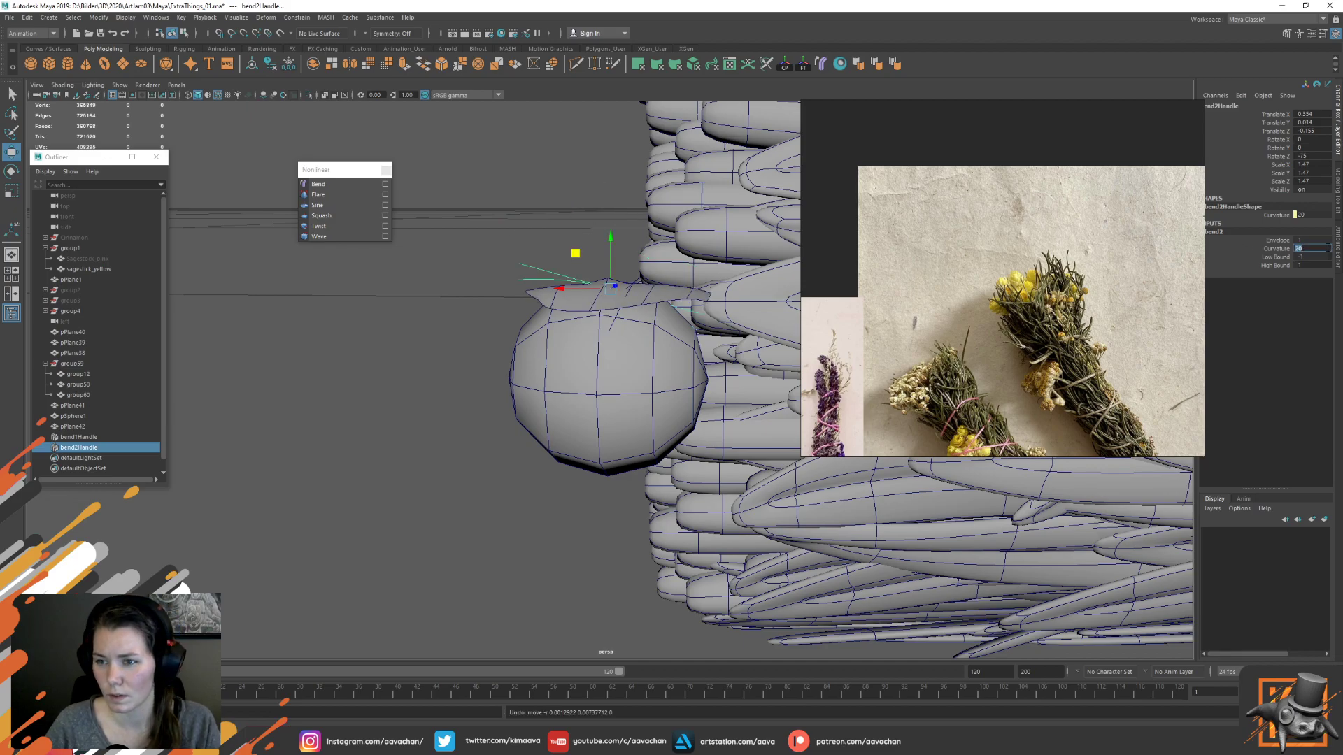
text(0)
key(Return)
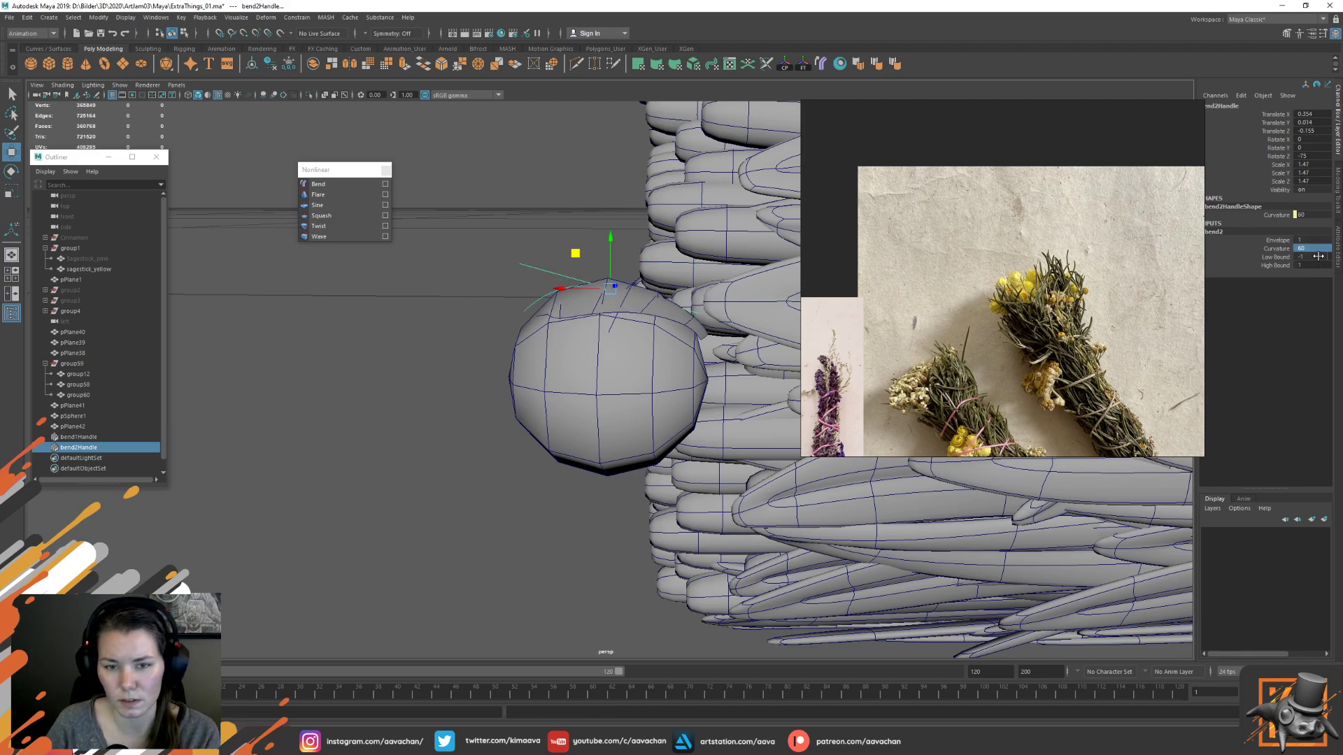
Nudge the second bend handle to about Y 0.016 and fine-tune its curvature so the petal hugs the sphere
drag(611, 239, 575, 258)
key(ctrl+z)
mouse_move(575, 257)
middle_down()
mouse_move(577, 243)
mouse_move(566, 246)
middle_up()
drag(566, 246, 568, 247)
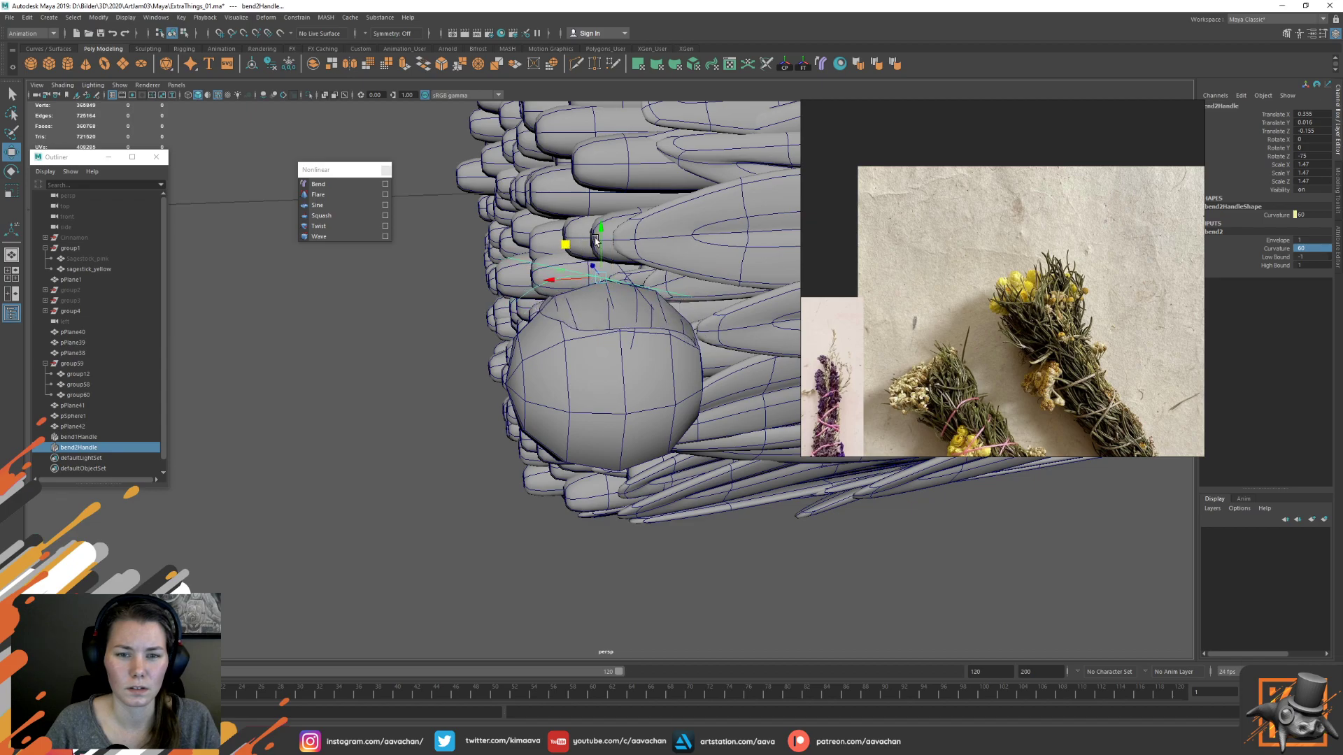
double_click(1304, 247)
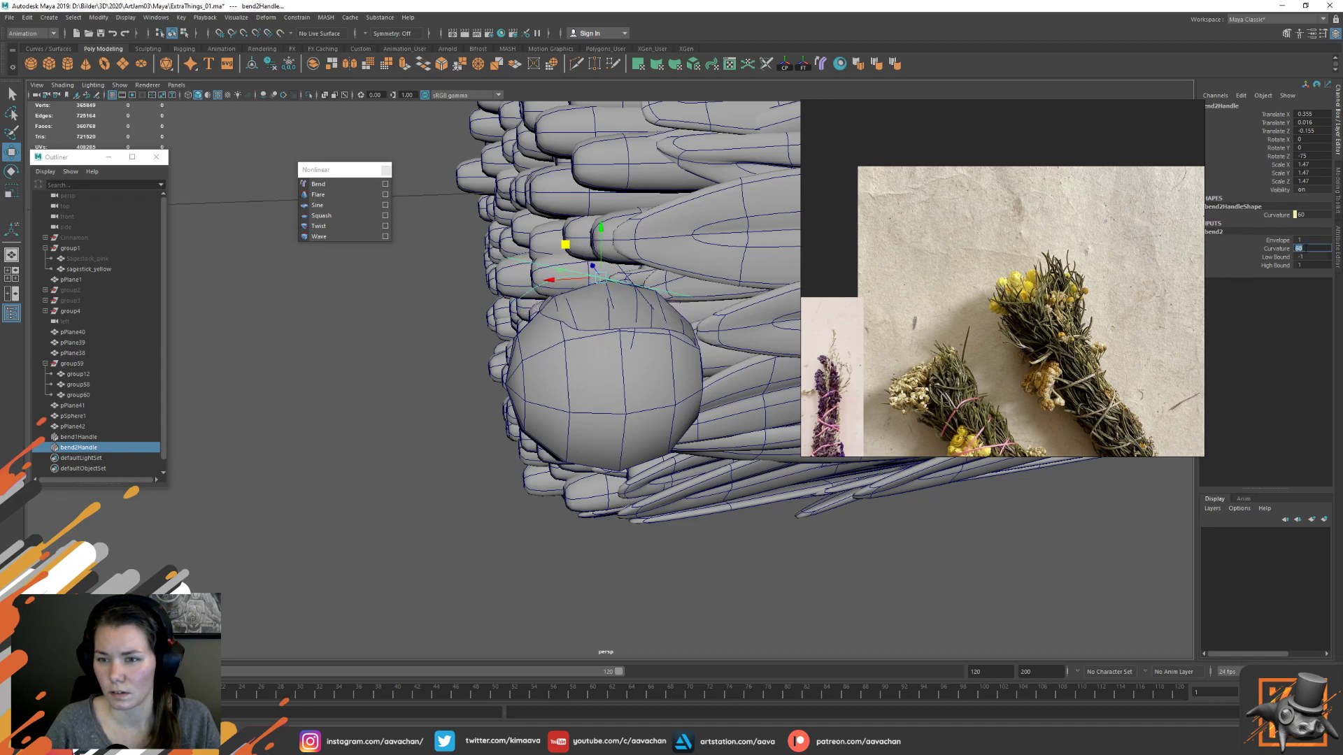
key(Return)
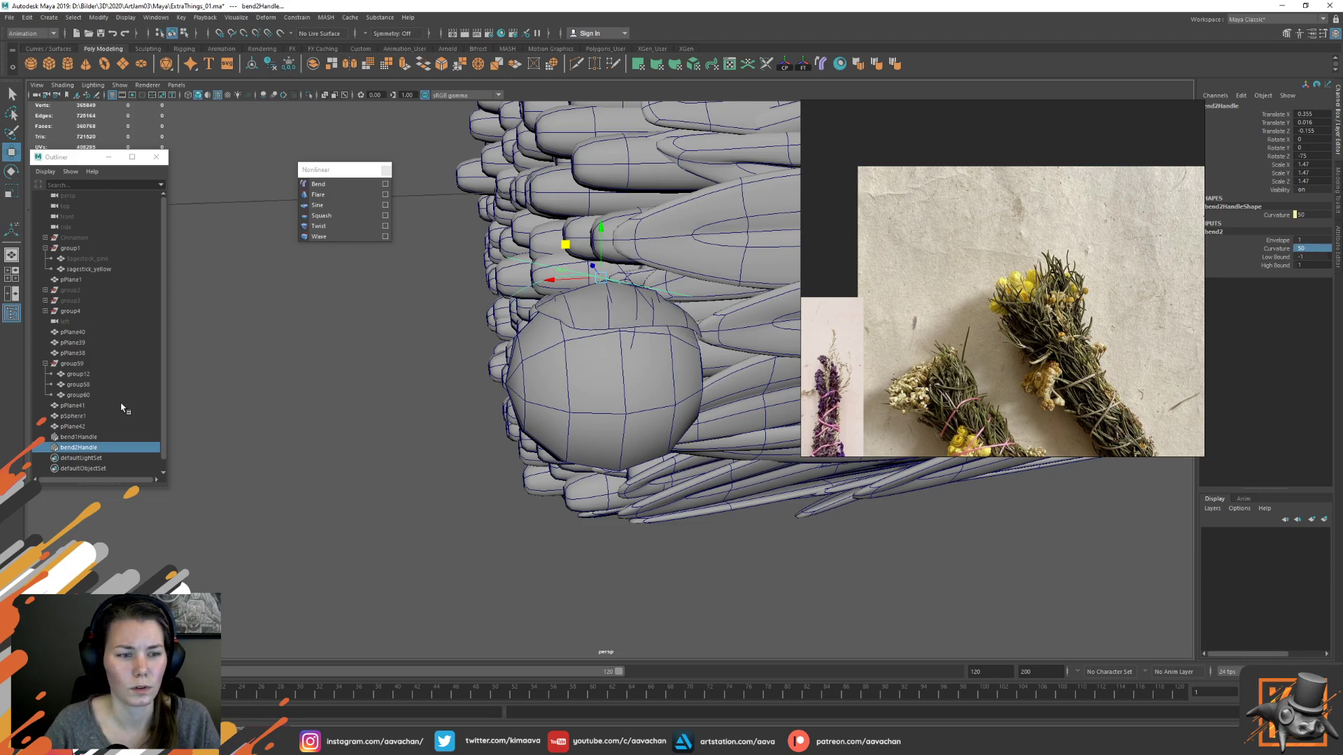
Duplicate the bent petal plane and freeze the copy's transformations
click(74, 427)
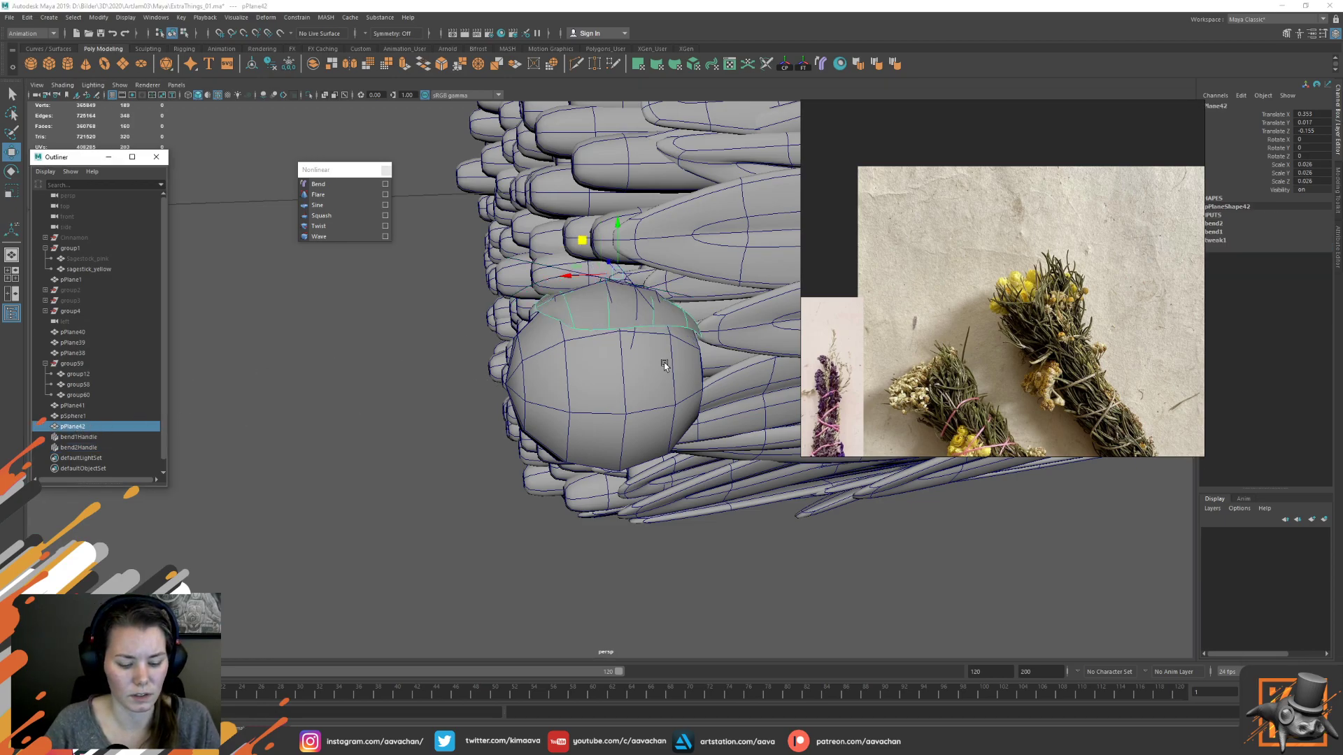
key(ctrl+d)
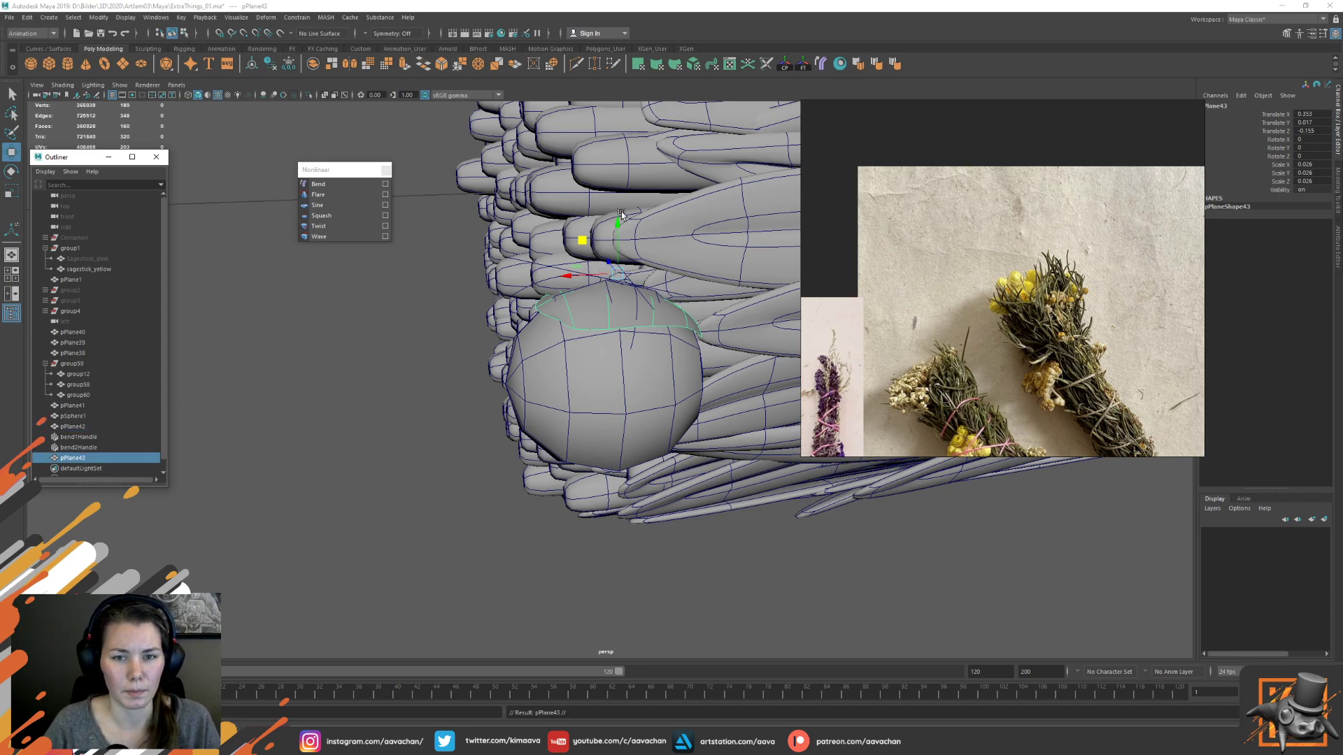
click(803, 66)
Try to move the petal copy away along the X axis and undo the moves
drag(563, 277, 626, 270)
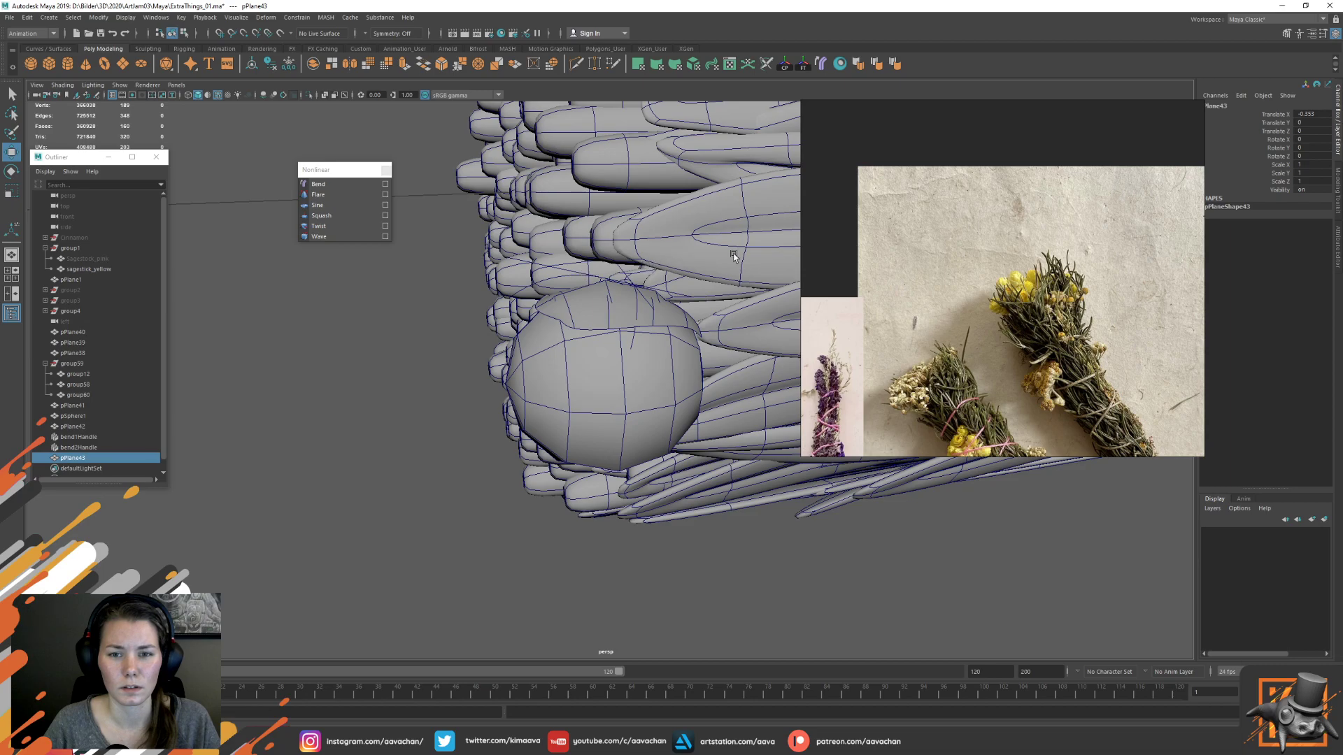
key(ctrl+z)
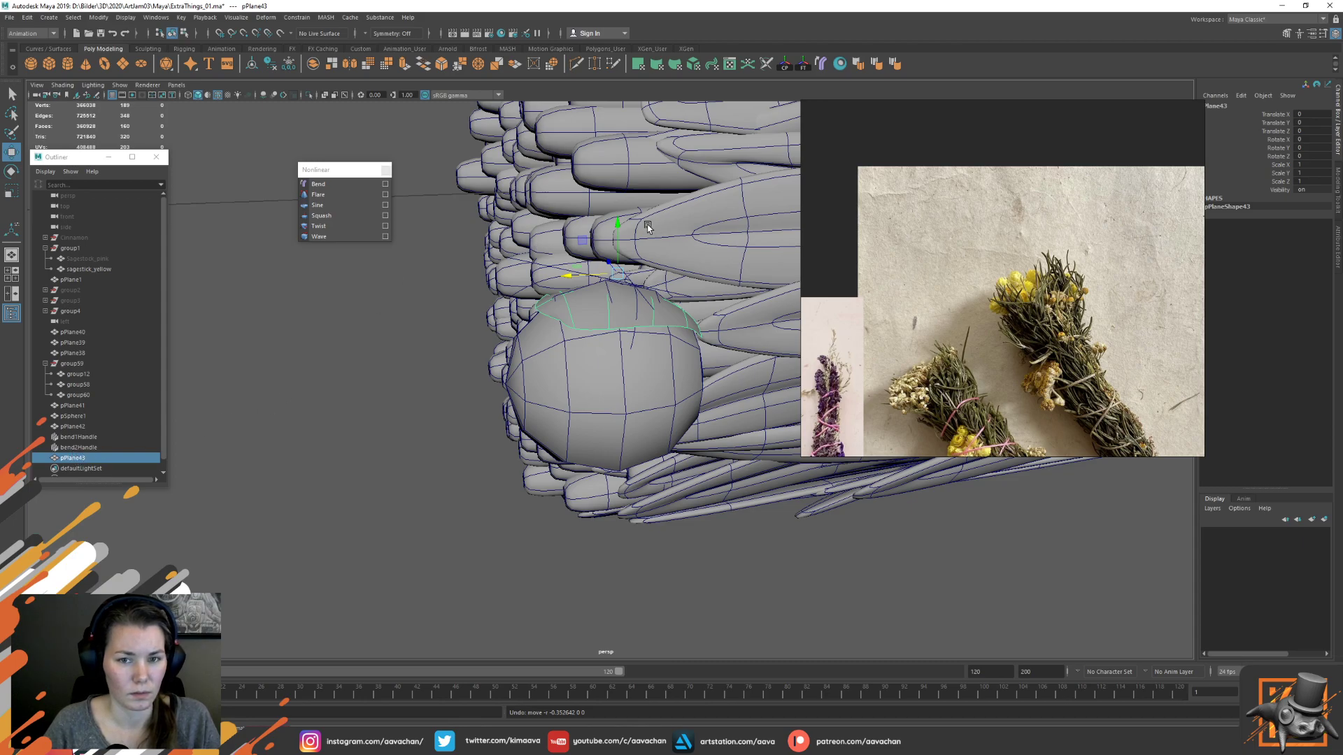
drag(581, 280, 508, 280)
key(ctrl+z)
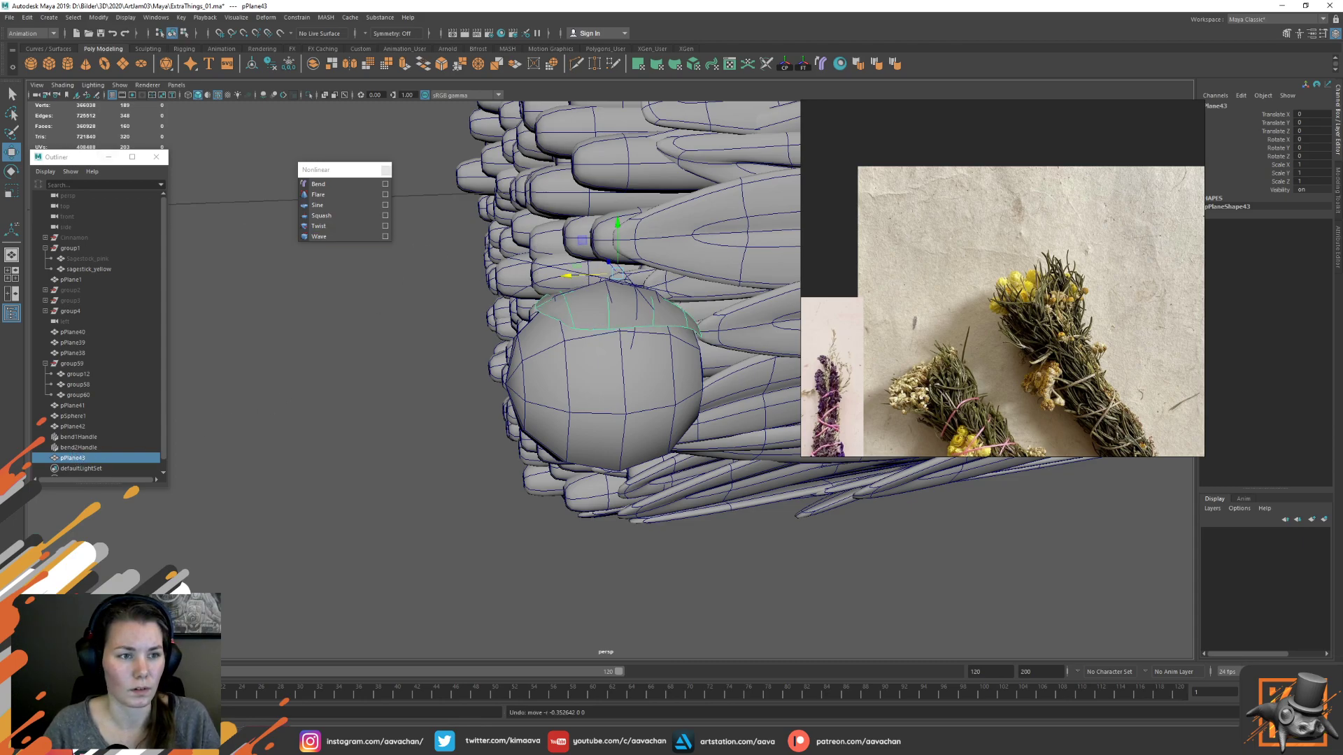
Reset the petal copy's pivot, test moving it along X again, and undo that move
double_click(12, 153)
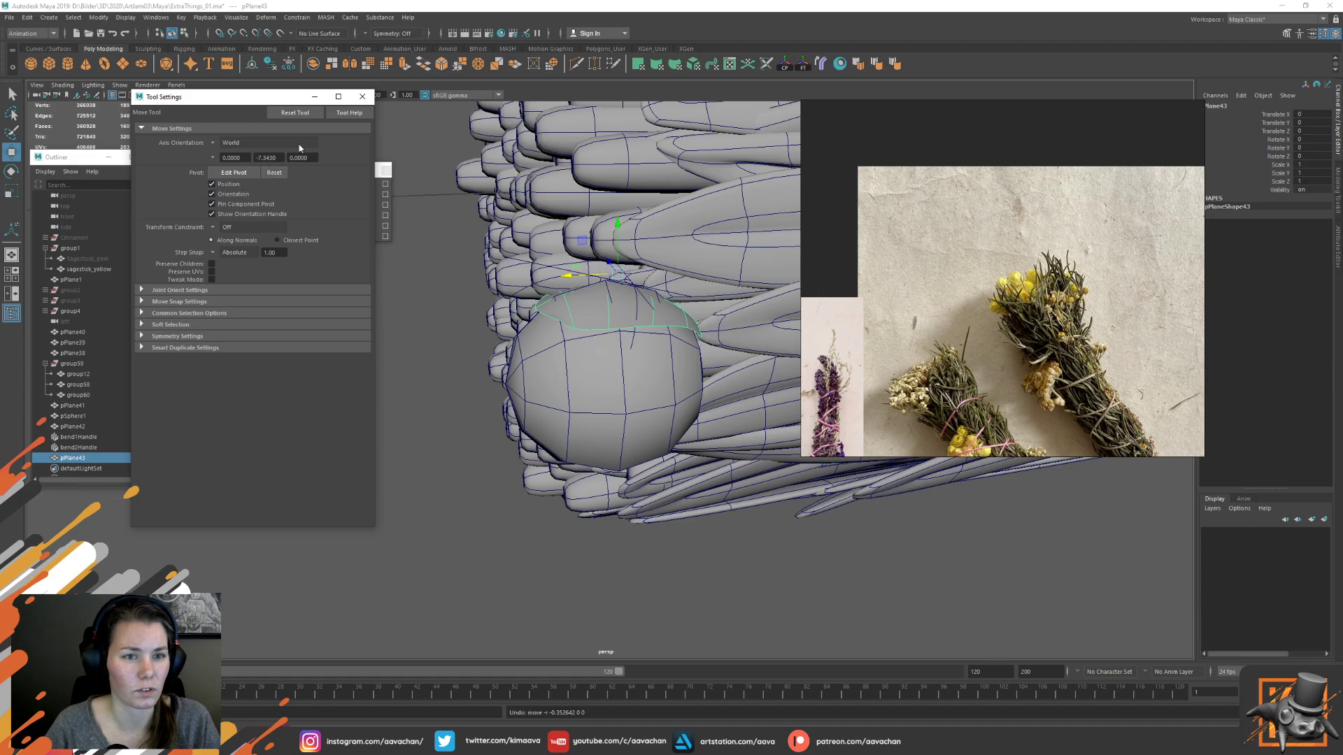
click(274, 172)
click(362, 96)
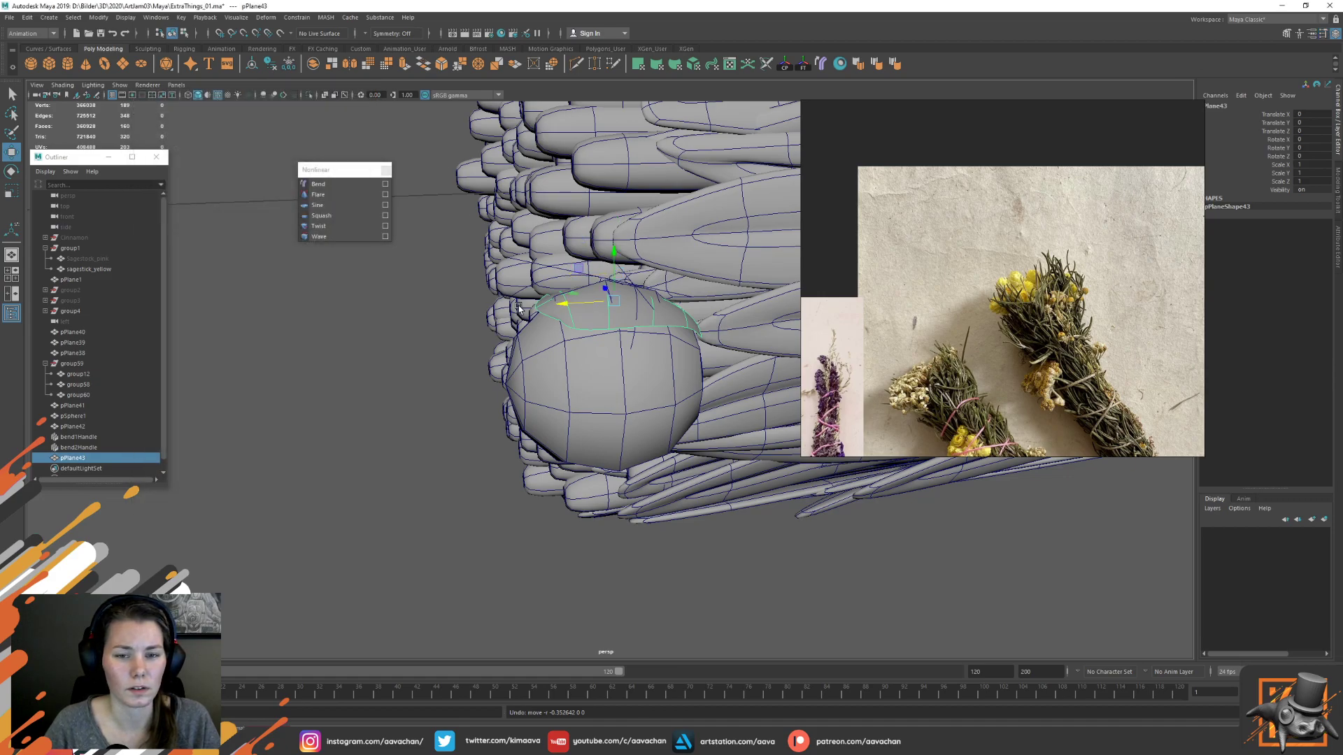
drag(567, 302, 531, 300)
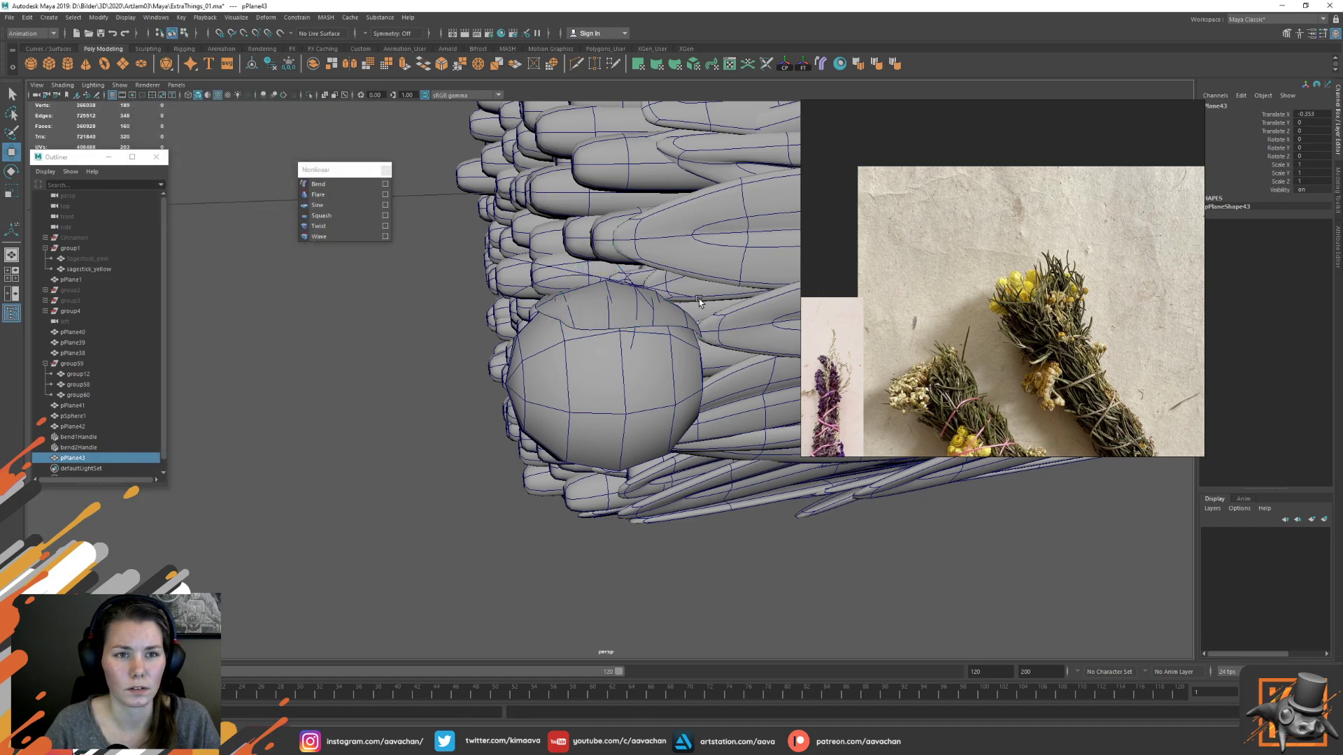
key(ctrl+z)
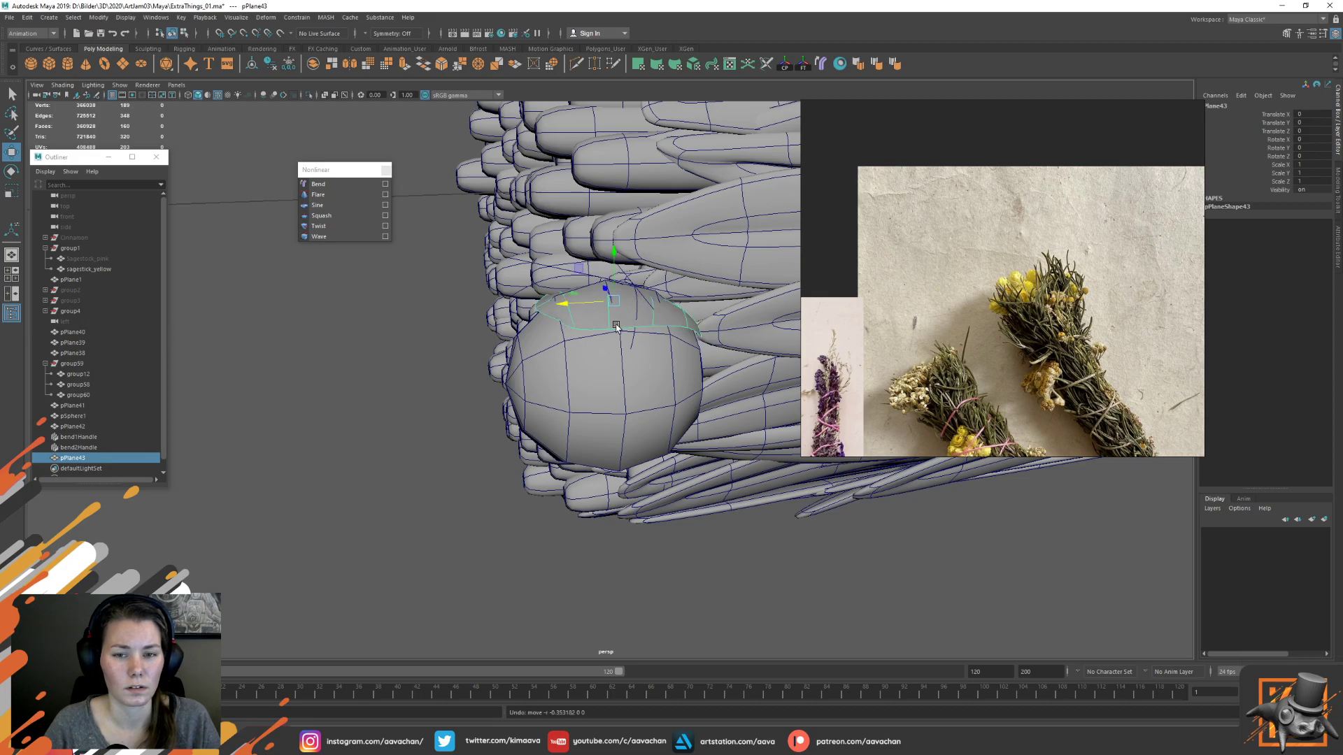
Move the petal copy down to Y -0.012 and inspect it inside the sphere in wireframe display
scroll(614, 323, down, 6)
drag(610, 326, 608, 290)
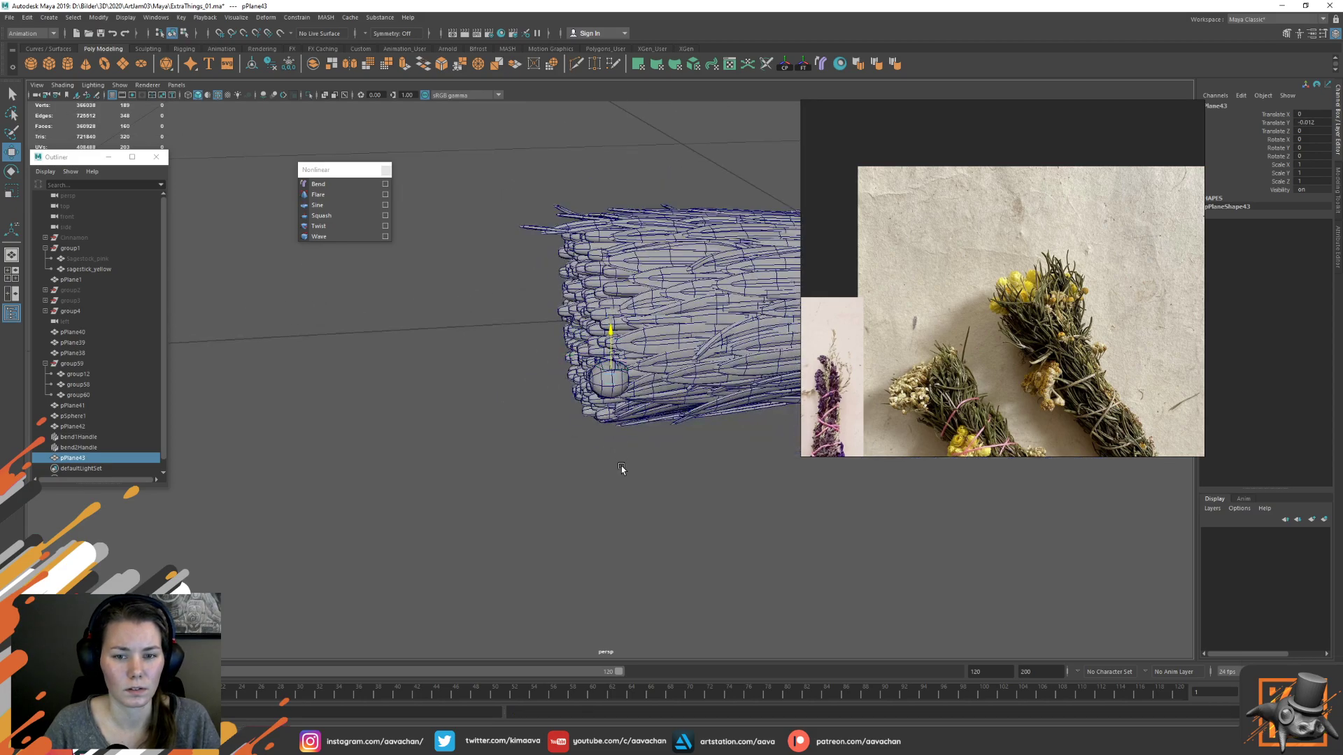
scroll(654, 322, down, 5)
scroll(650, 329, up, 3)
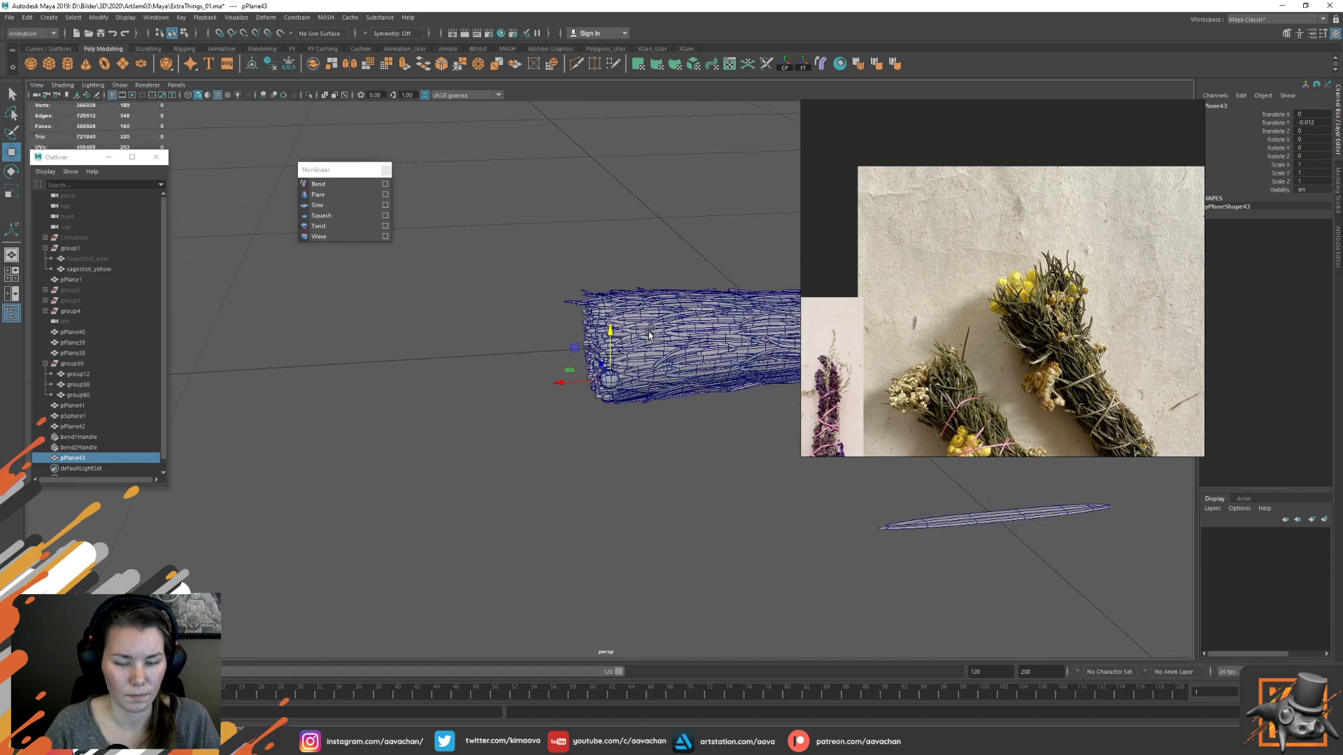
scroll(649, 334, up, 5)
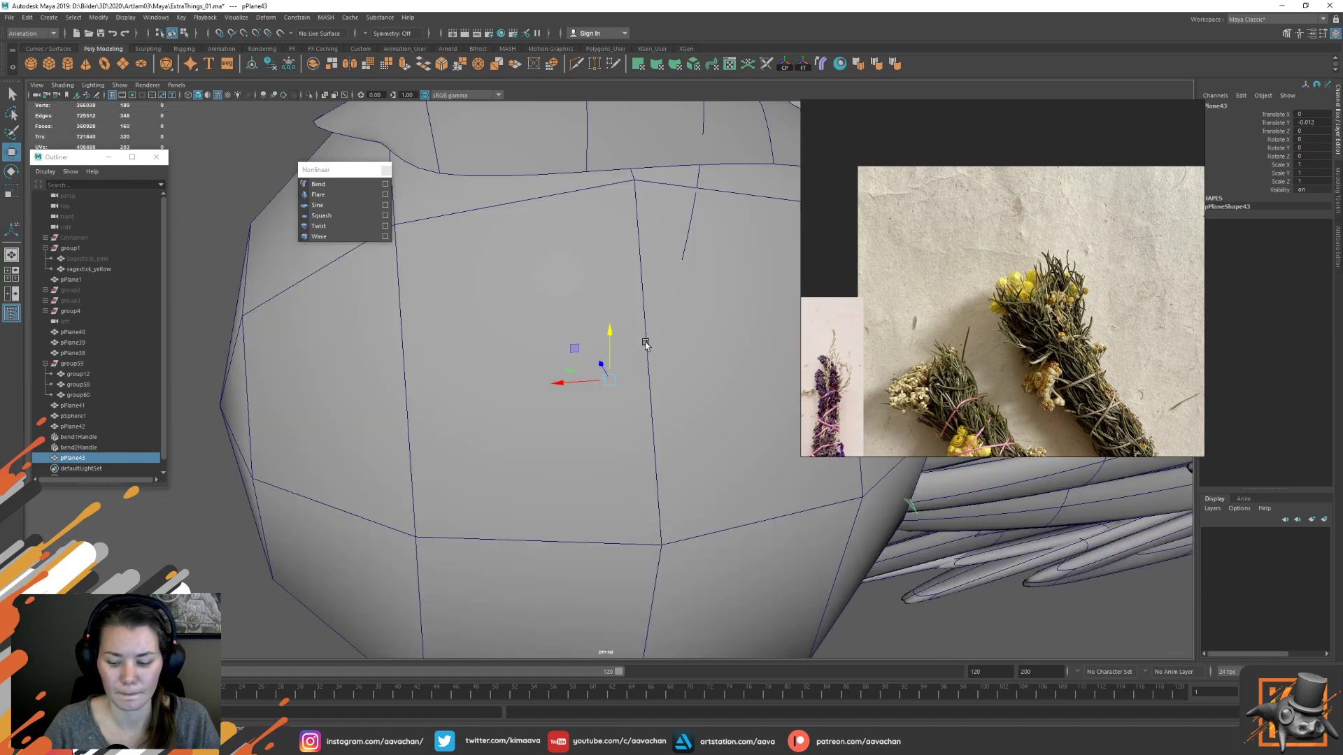
key(4)
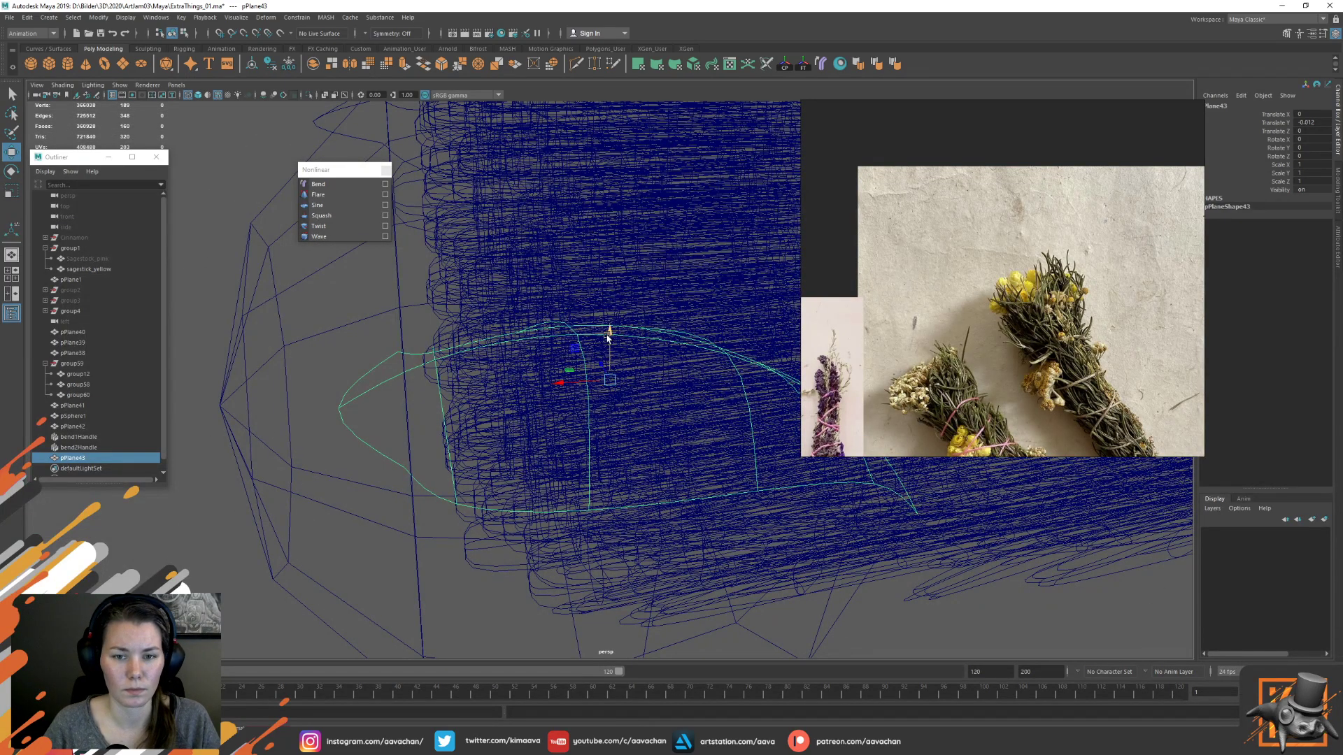
Try toggling the petal copy as a live surface, test an X move, and undo the move
click(280, 33)
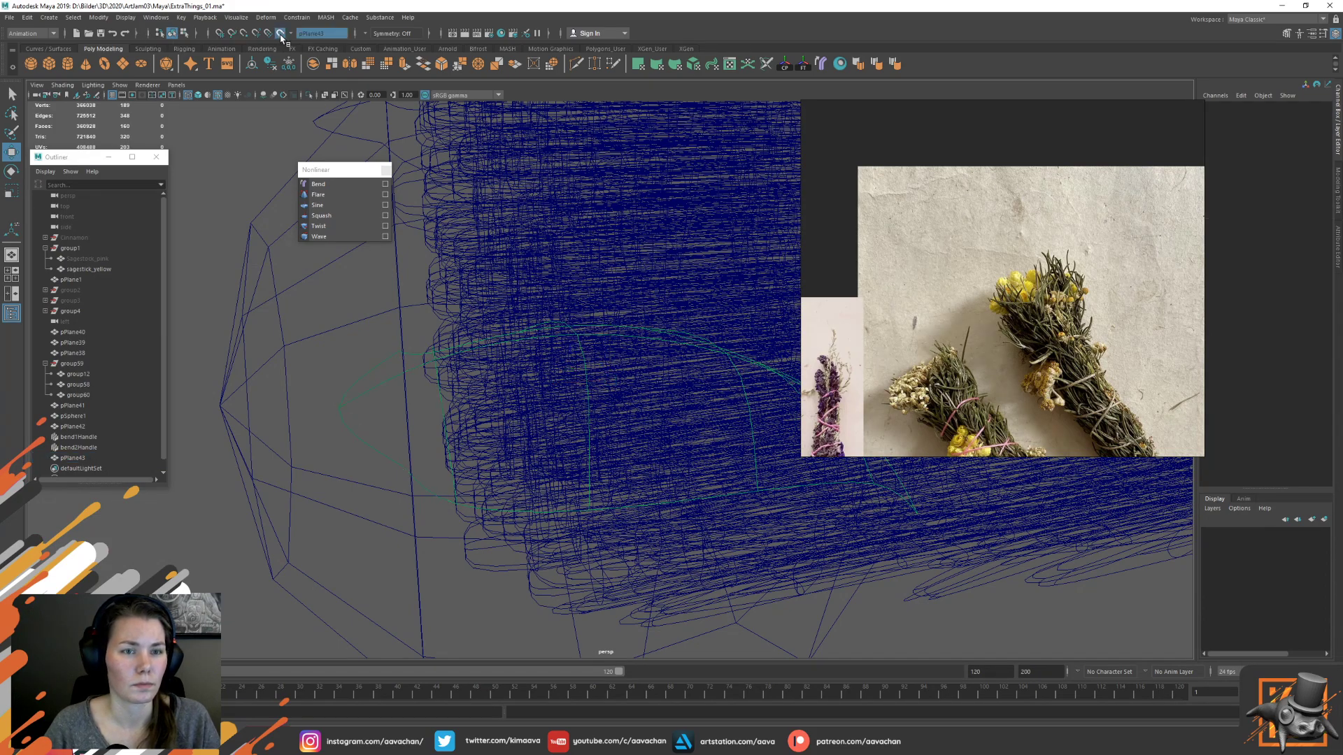
click(78, 459)
drag(567, 384, 625, 389)
key(ctrl+z)
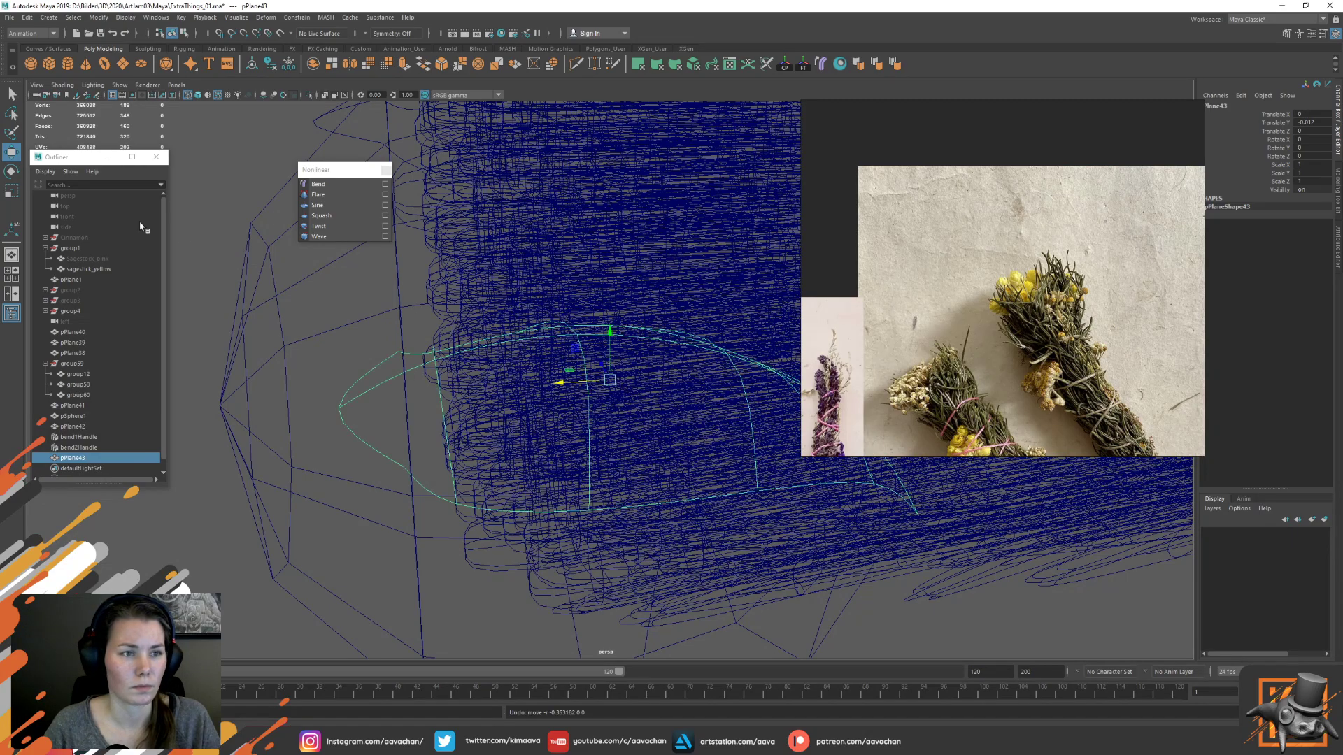
Set the Move tool to Object orientation with step snap off and nudge the petal copy to about X -0.001
double_click(12, 152)
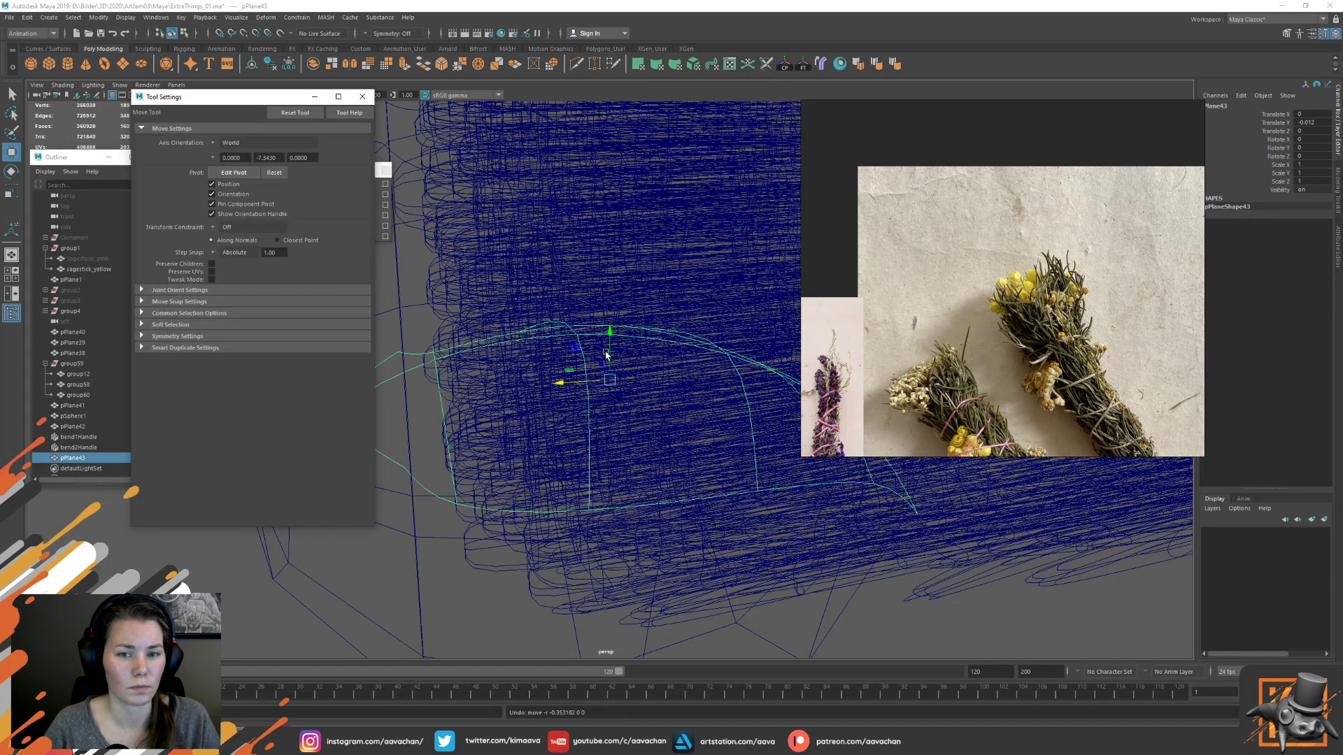
drag(610, 384, 563, 371)
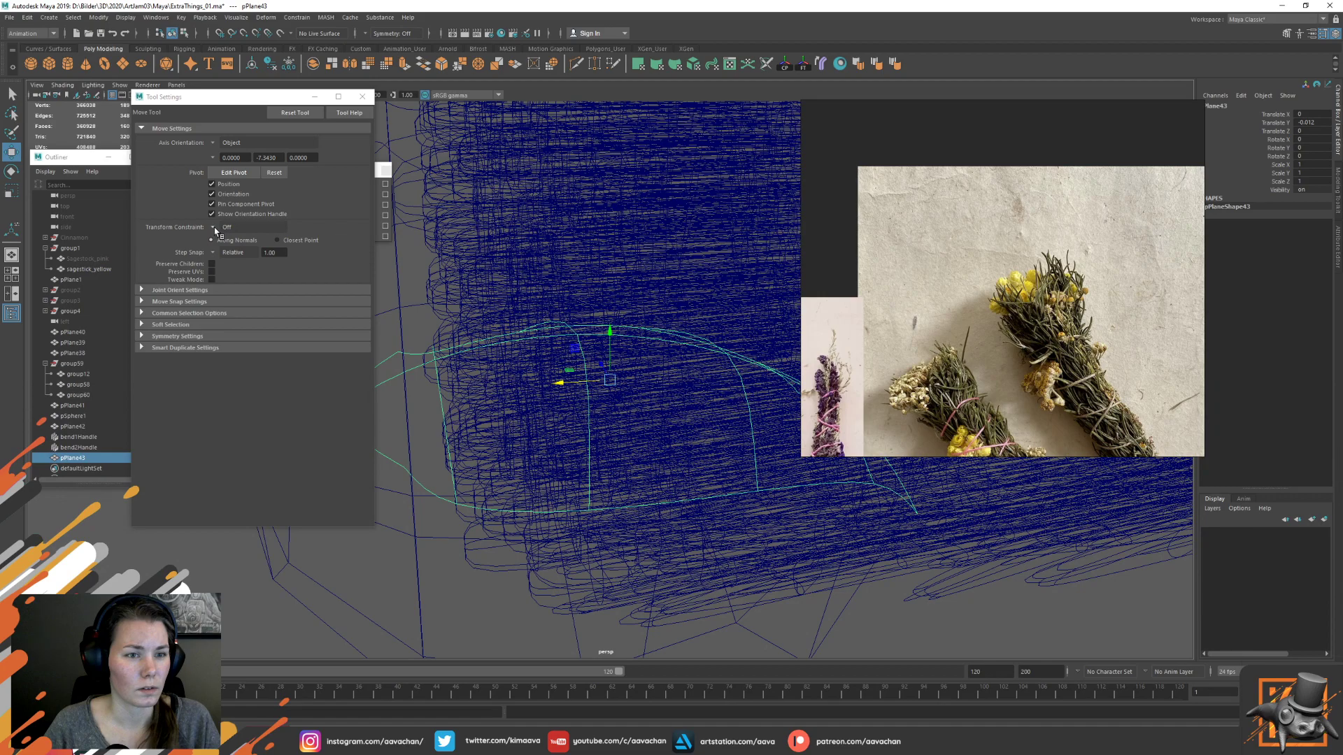
click(230, 252)
click(232, 258)
mouse_move(567, 387)
mouse_down()
mouse_move(623, 381)
mouse_move(582, 385)
mouse_up()
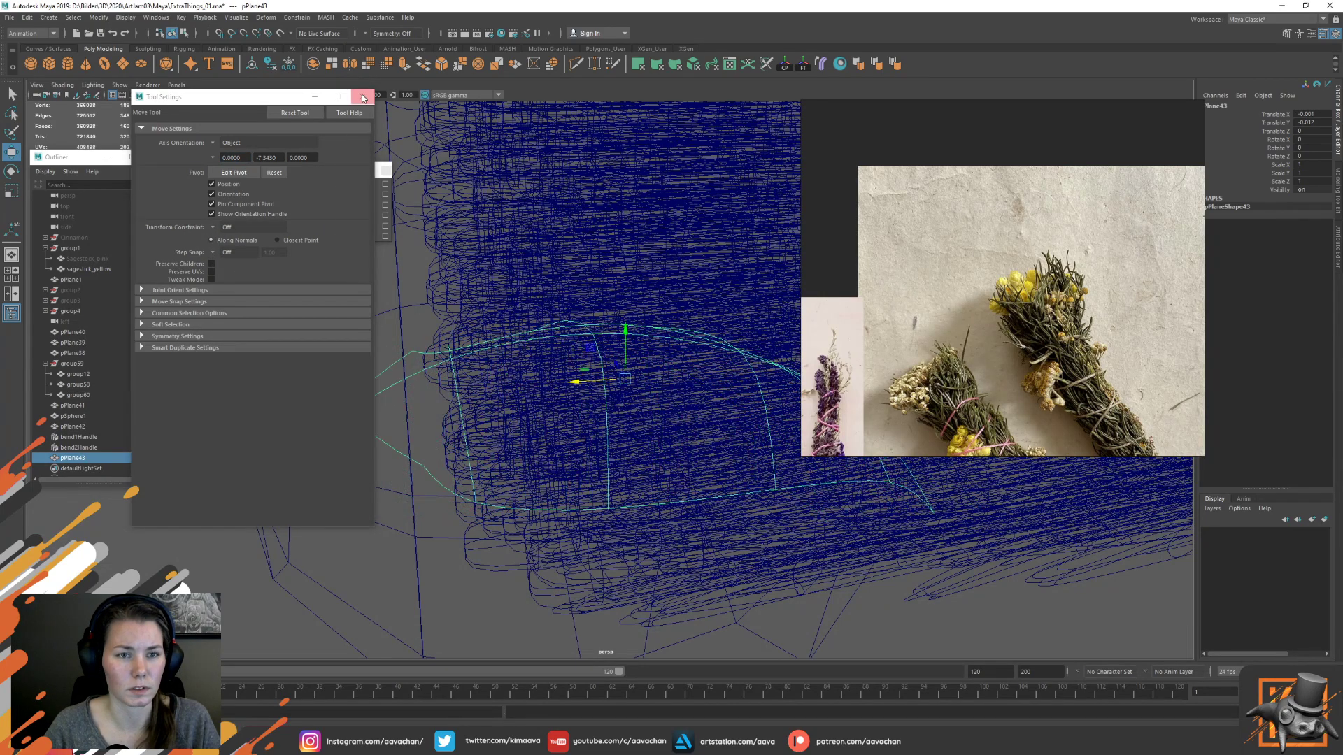
click(362, 96)
Return to shaded display, raise the petal copy back to about Y 0, and move it aside along X
key(5)
drag(626, 329, 625, 98)
scroll(638, 276, down, 10)
scroll(633, 318, up, 5)
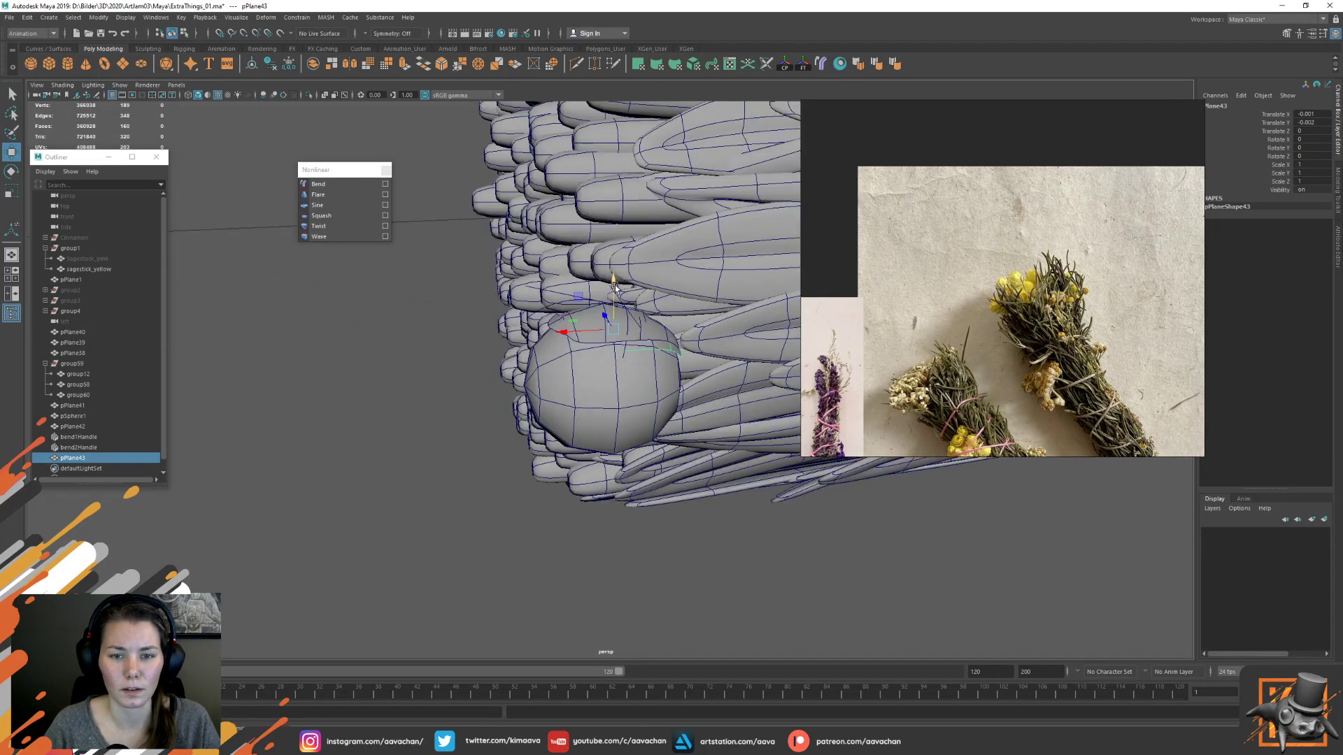
drag(615, 287, 611, 261)
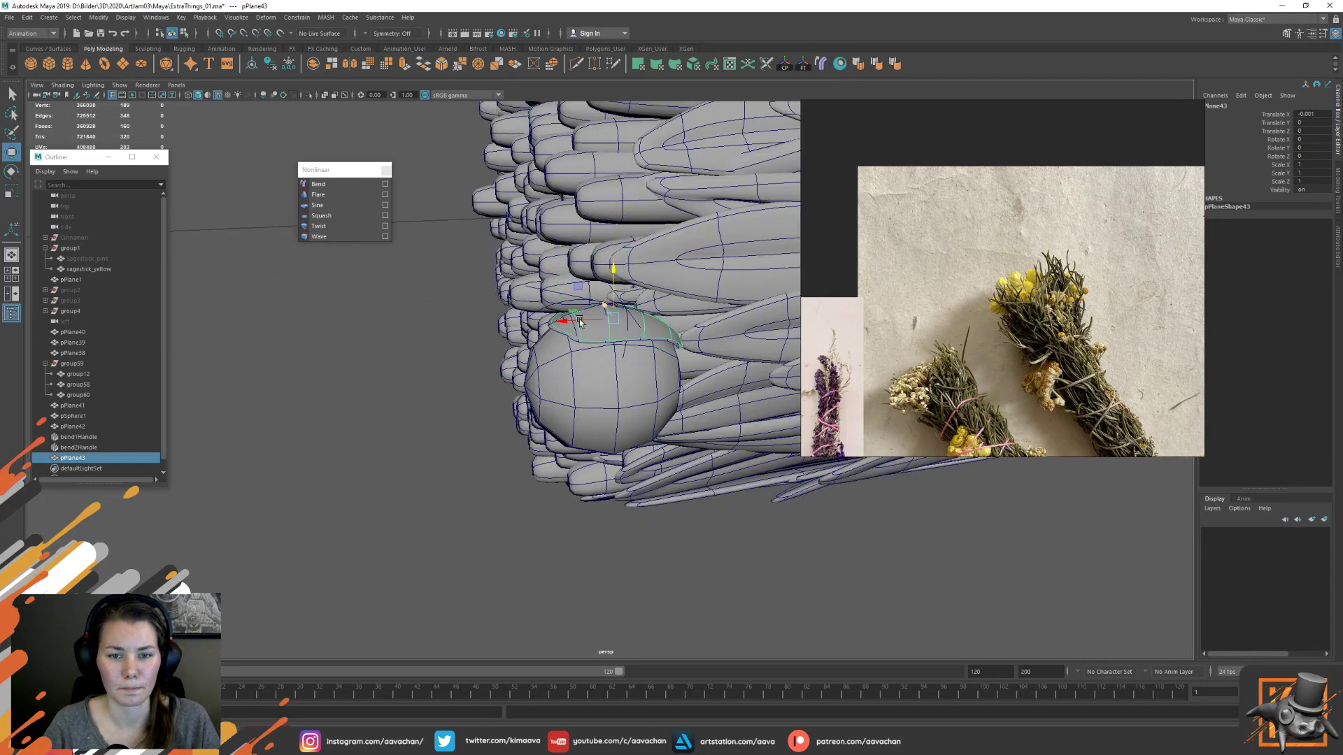
drag(585, 320, 722, 320)
Select the original petal's second bend handle and show its bend deformer attributes
click(600, 329)
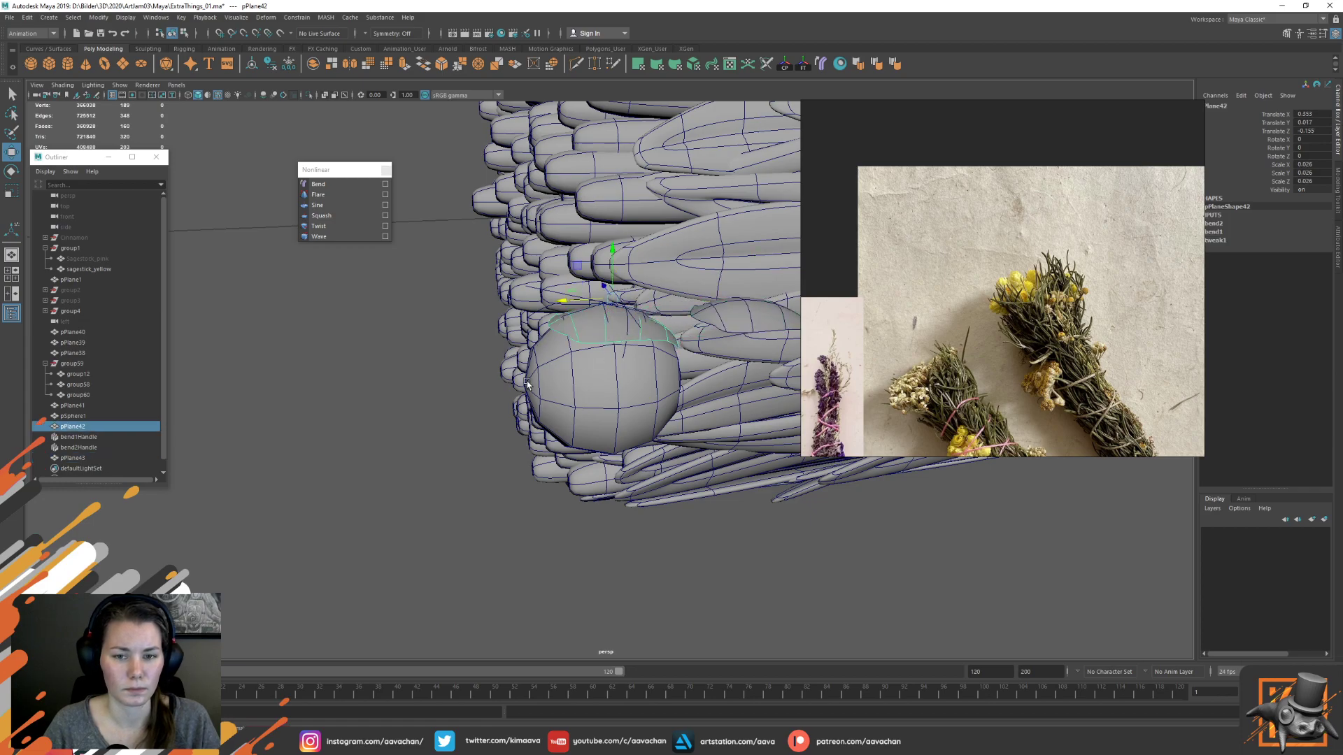
scroll(554, 396, up, 5)
scroll(556, 392, down, 3)
alt+drag(557, 375, 538, 374)
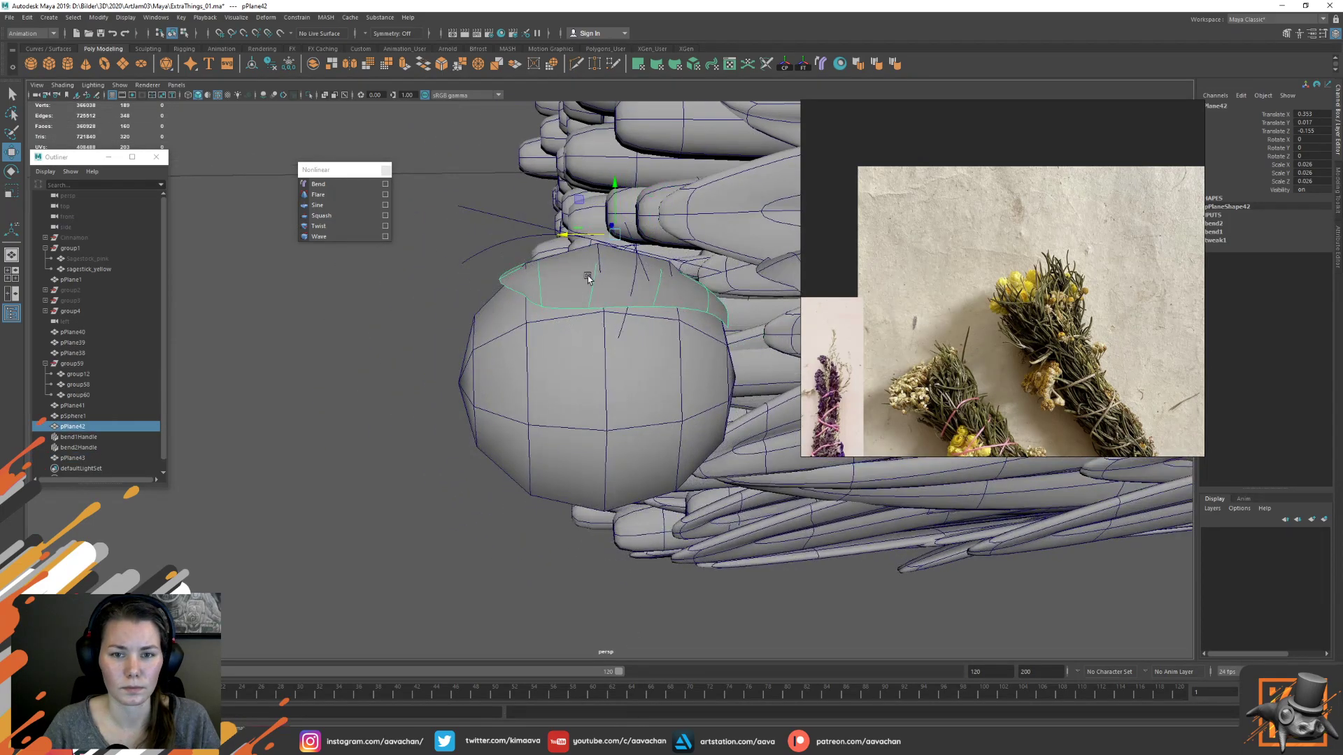
click(521, 243)
click(520, 238)
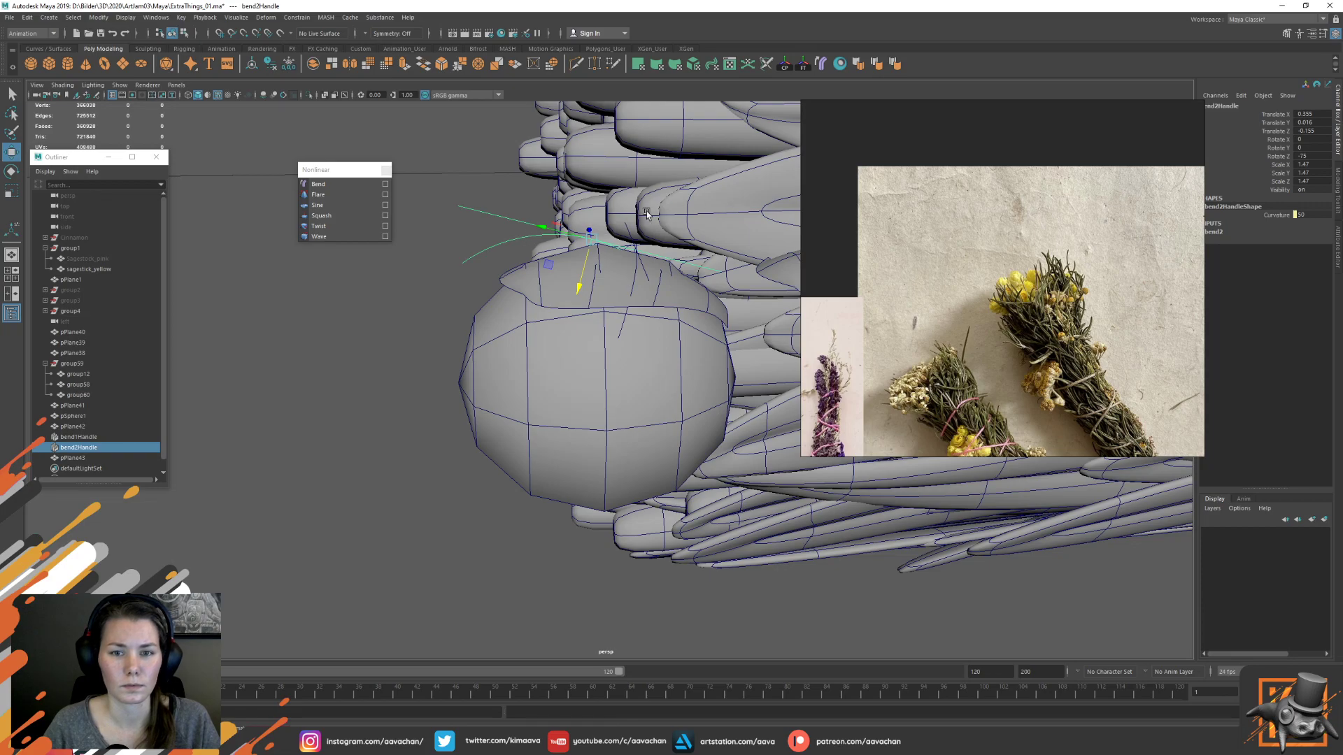
click(1216, 233)
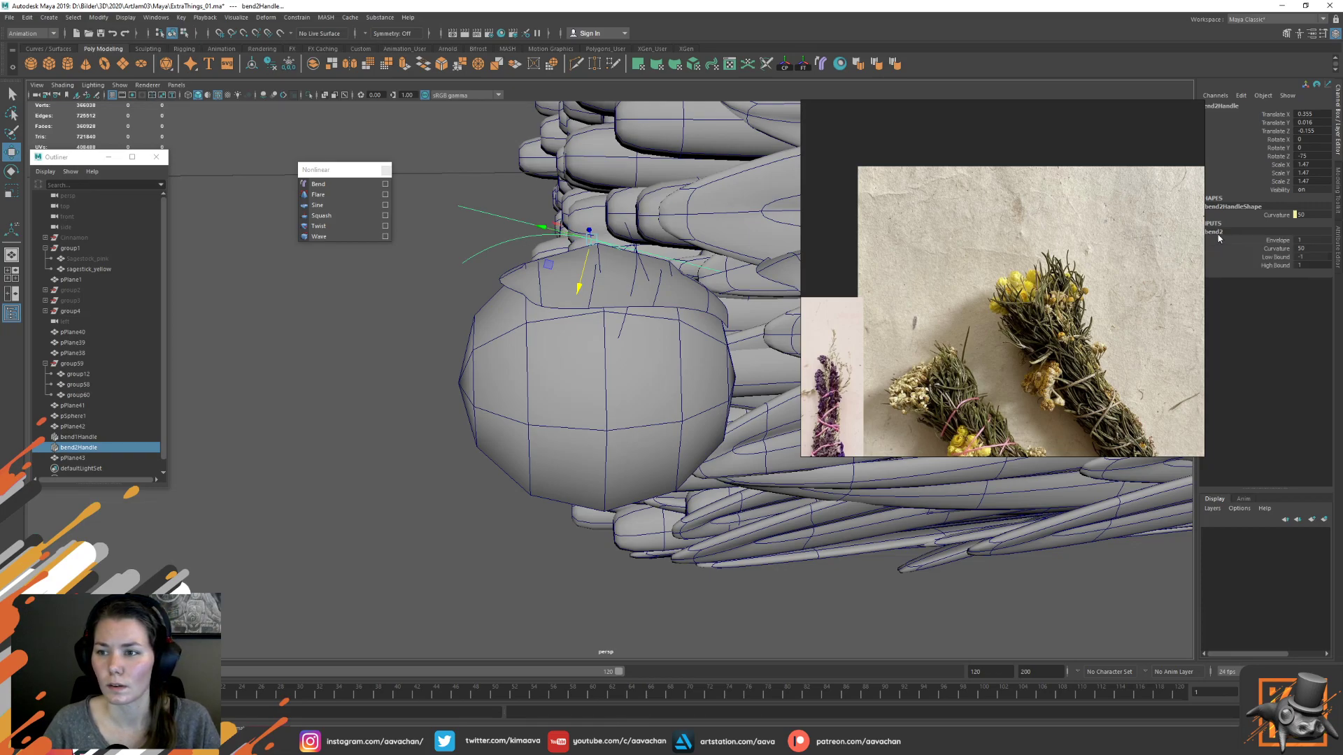
Try a low bound of 0 on the second bend deformer, and restore it to -1
click(1307, 256)
text(0)
key(Return)
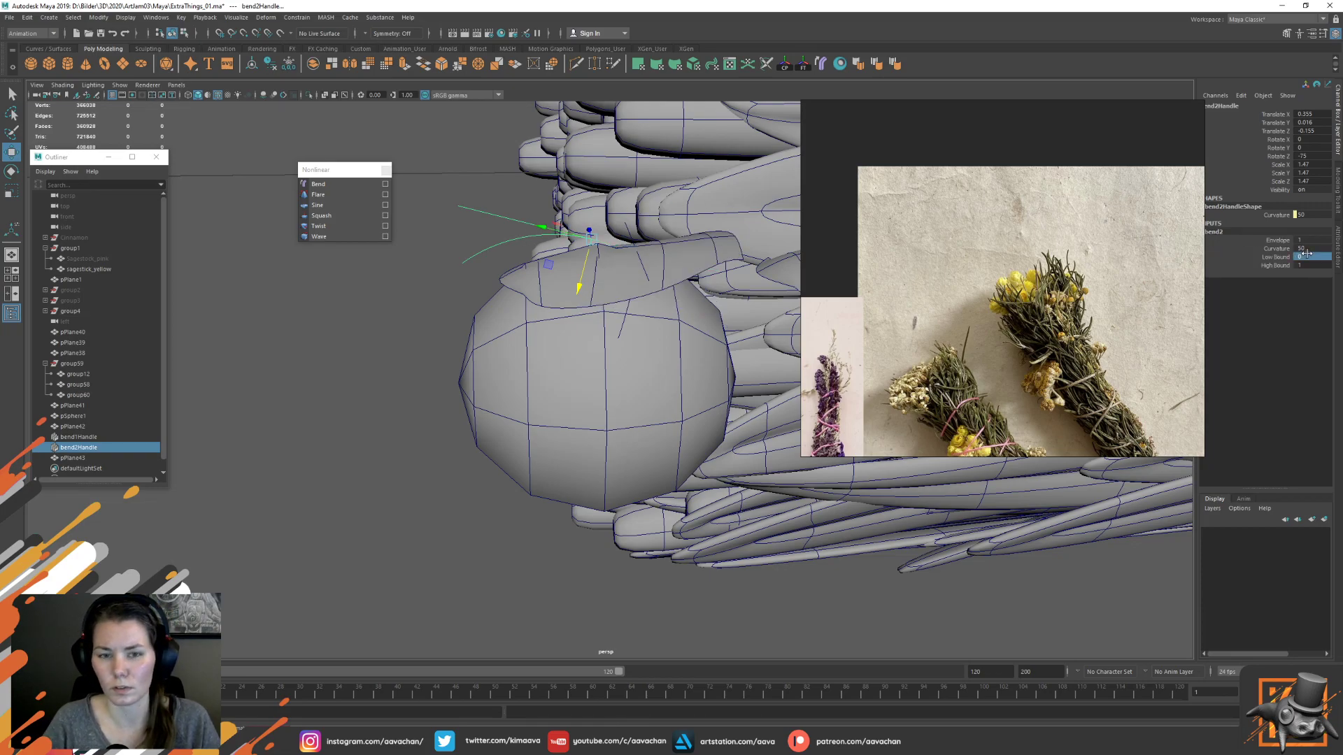
click(1307, 256)
text(-1)
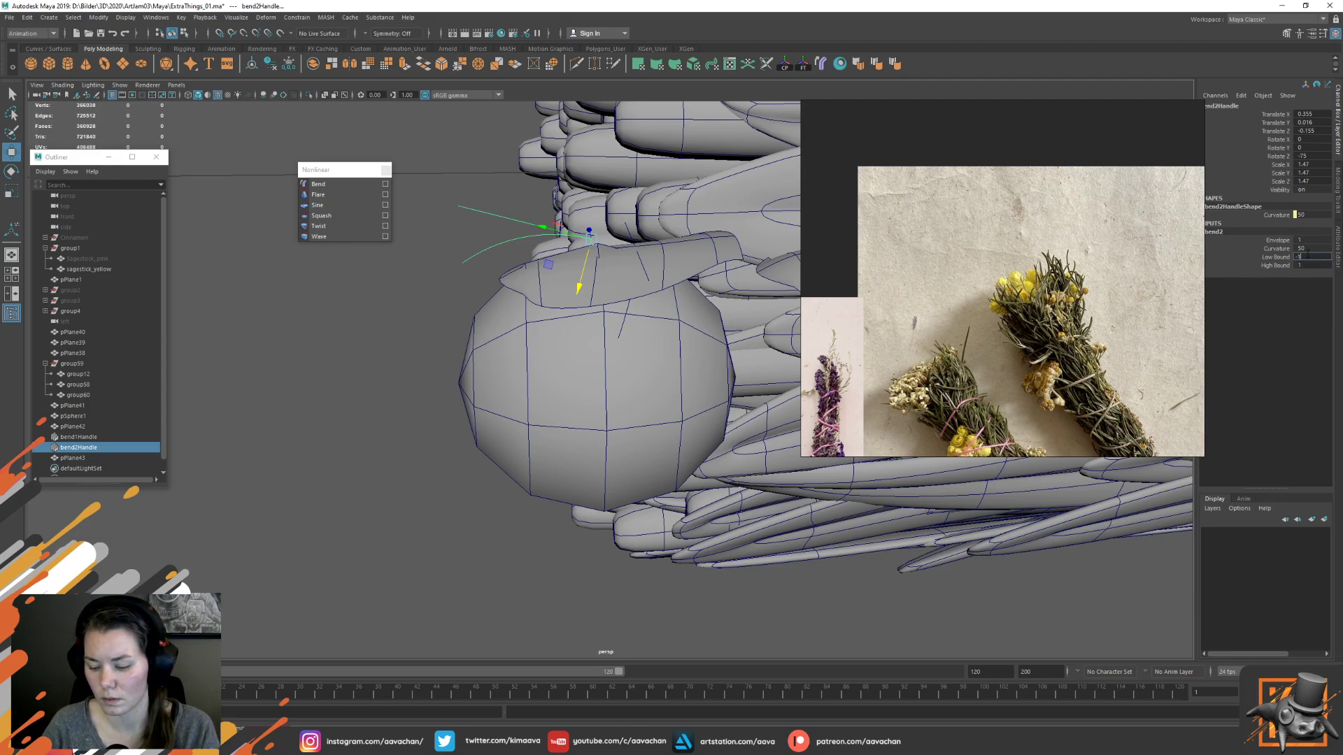
key(Return)
Set the second bend deformer's high bound to 0
click(1306, 266)
text(0)
key(Return)
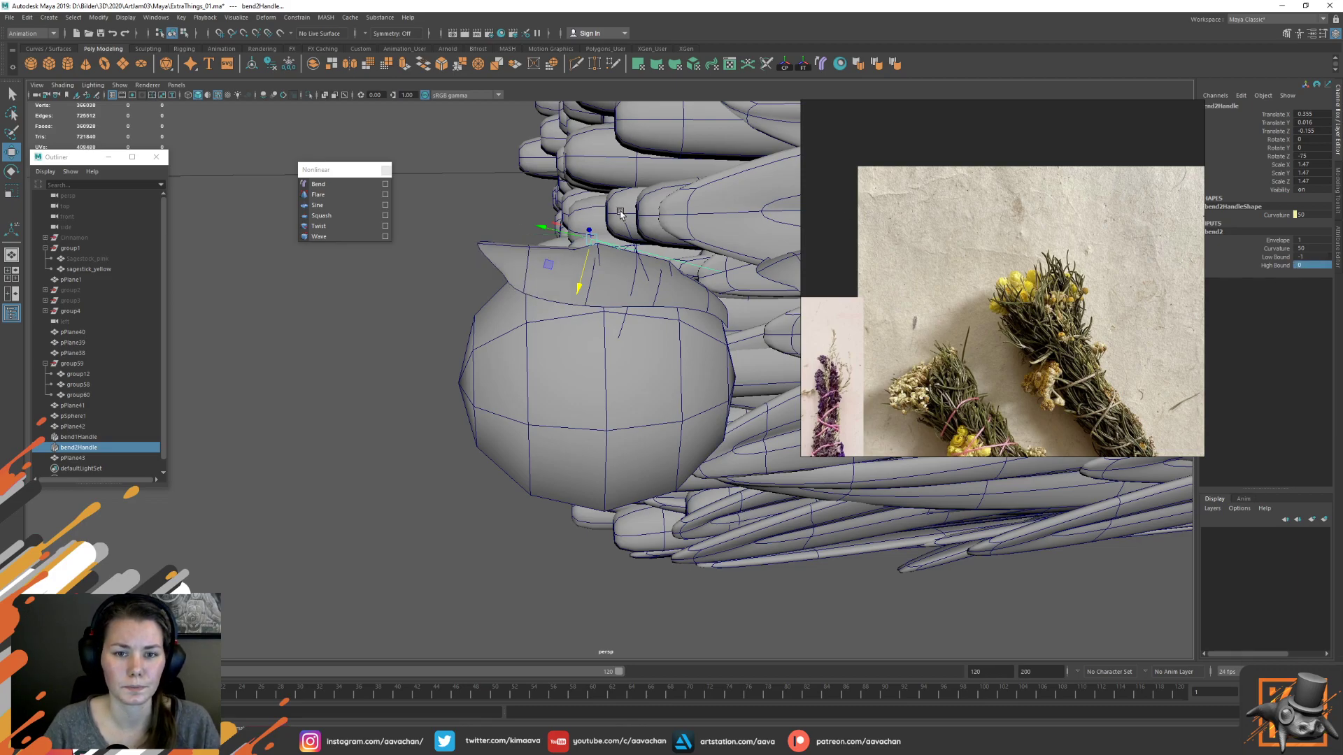
Shift the second bend handle slightly to about X 0.354 and rotate it to -60 degrees in Z
drag(548, 230, 555, 265)
key(e)
drag(632, 209, 637, 214)
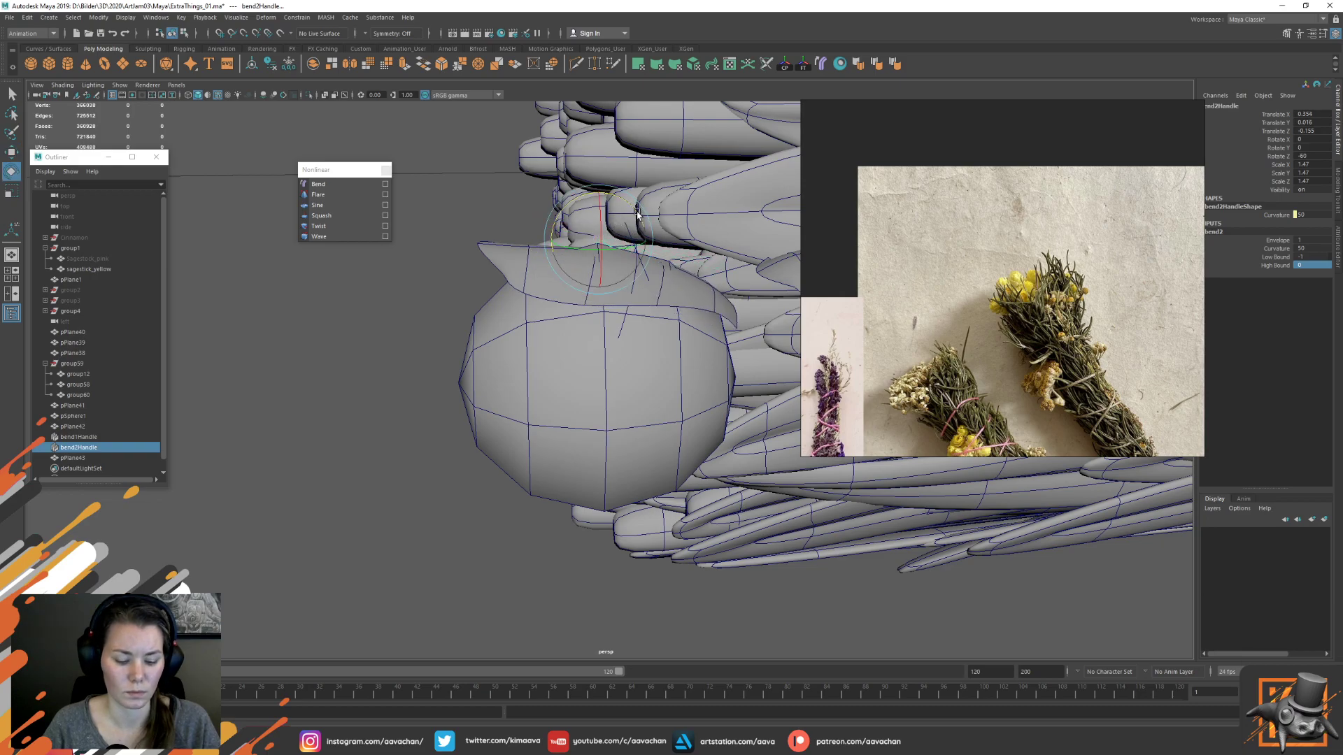
click(638, 214)
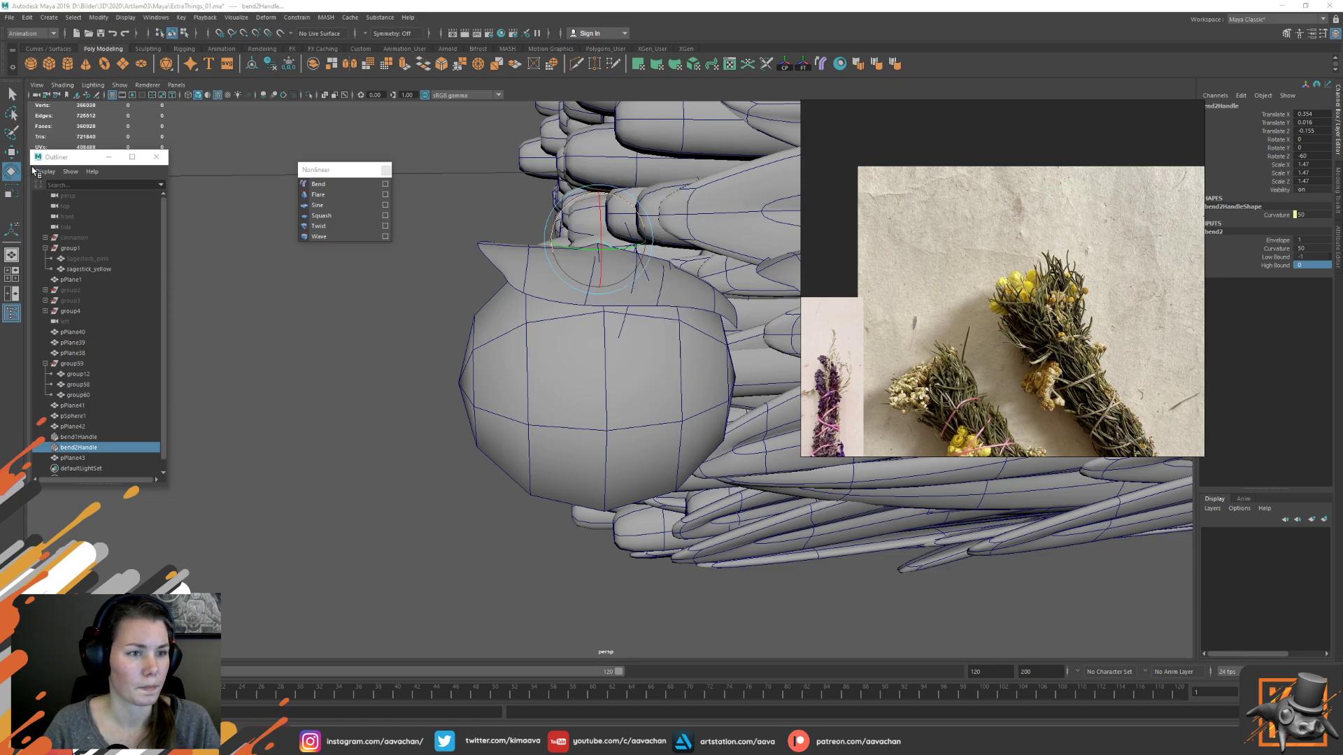
Turn off step snapping for the Rotate tool and reset the custom pivot of the second bend handle
double_click(11, 172)
click(214, 274)
click(227, 277)
click(363, 96)
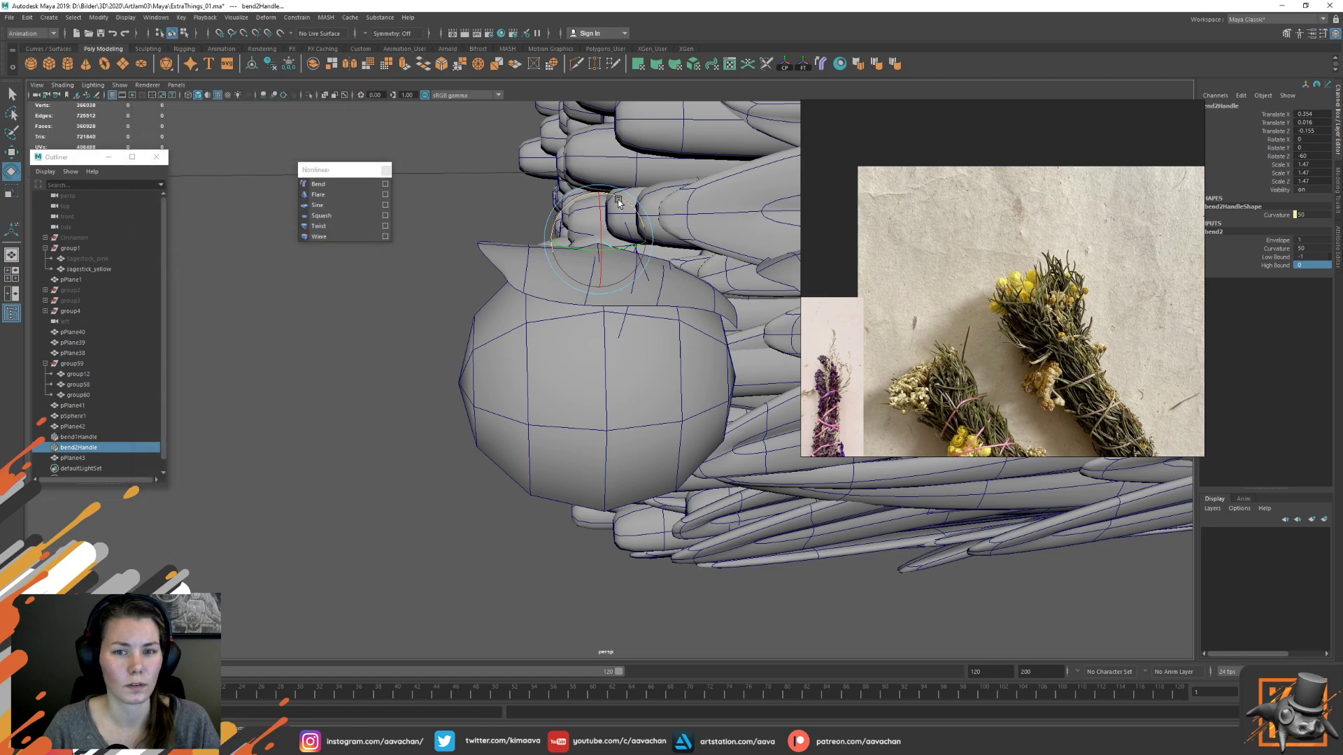
ctrl+shift+right_drag(622, 212, 650, 215)
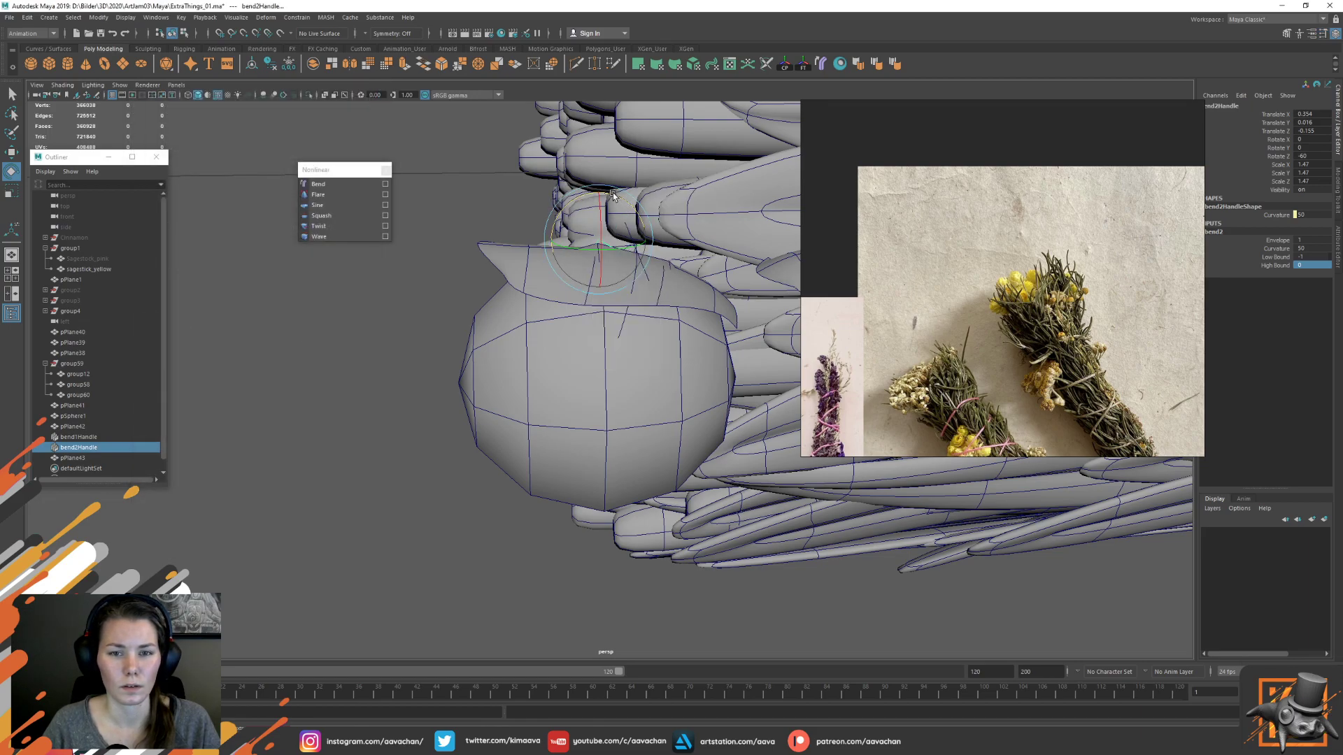
ctrl+shift+right_click(613, 196)
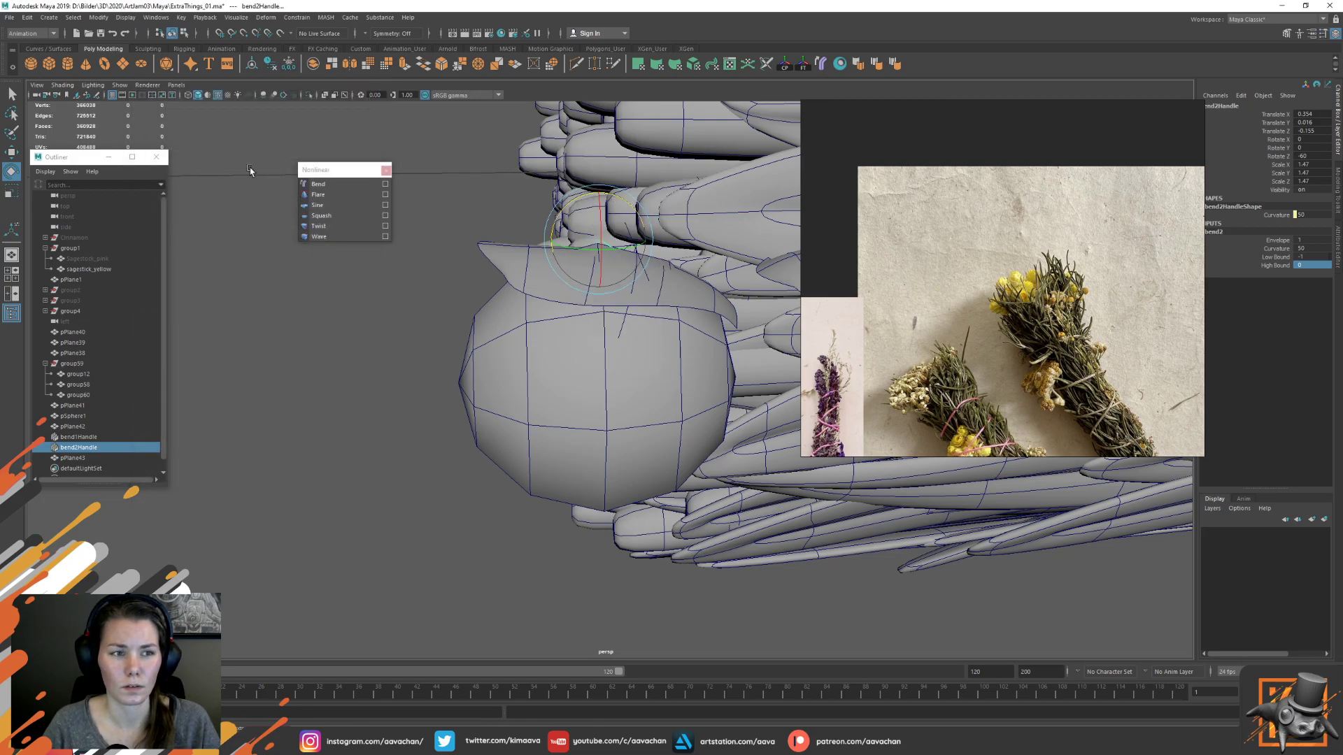
double_click(11, 171)
click(275, 173)
click(363, 97)
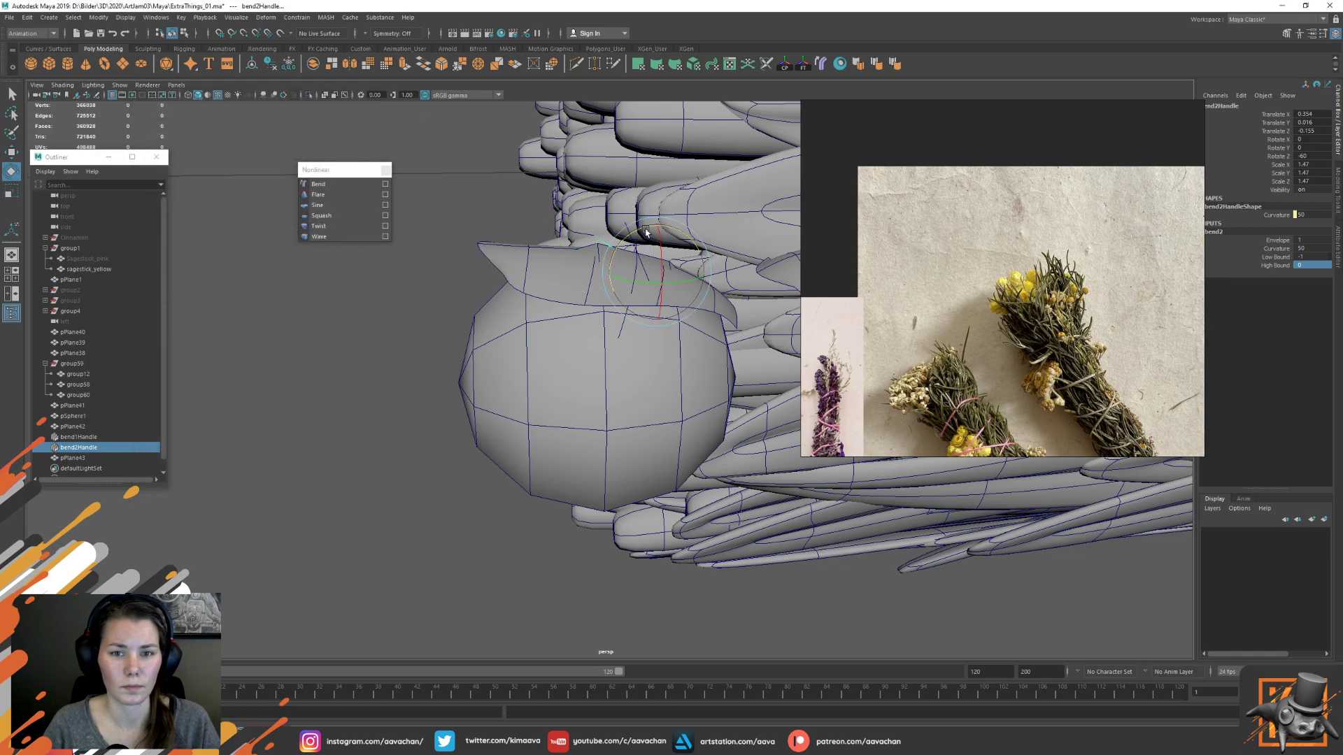
Rotate the second bend handle to about -67 degrees in Z and shift it to about Y 0.011
right_click(643, 229)
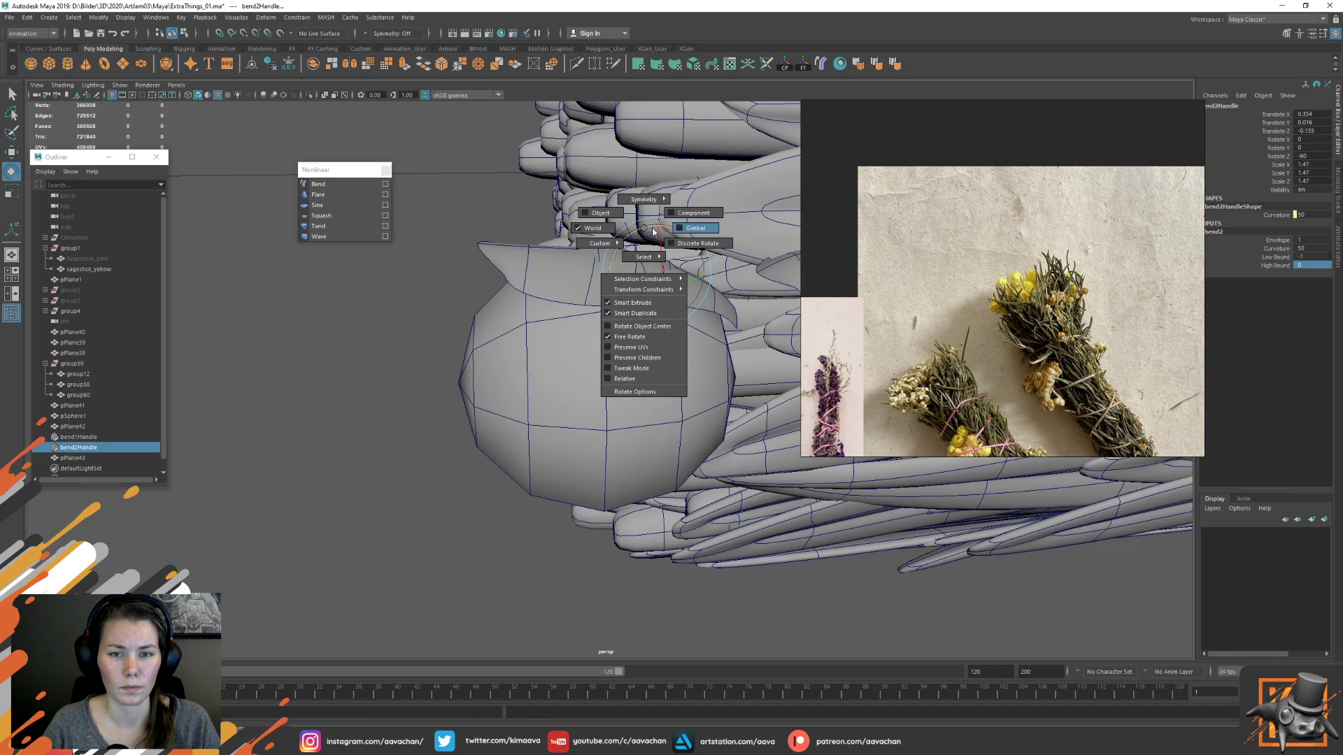
click(80, 437)
click(80, 447)
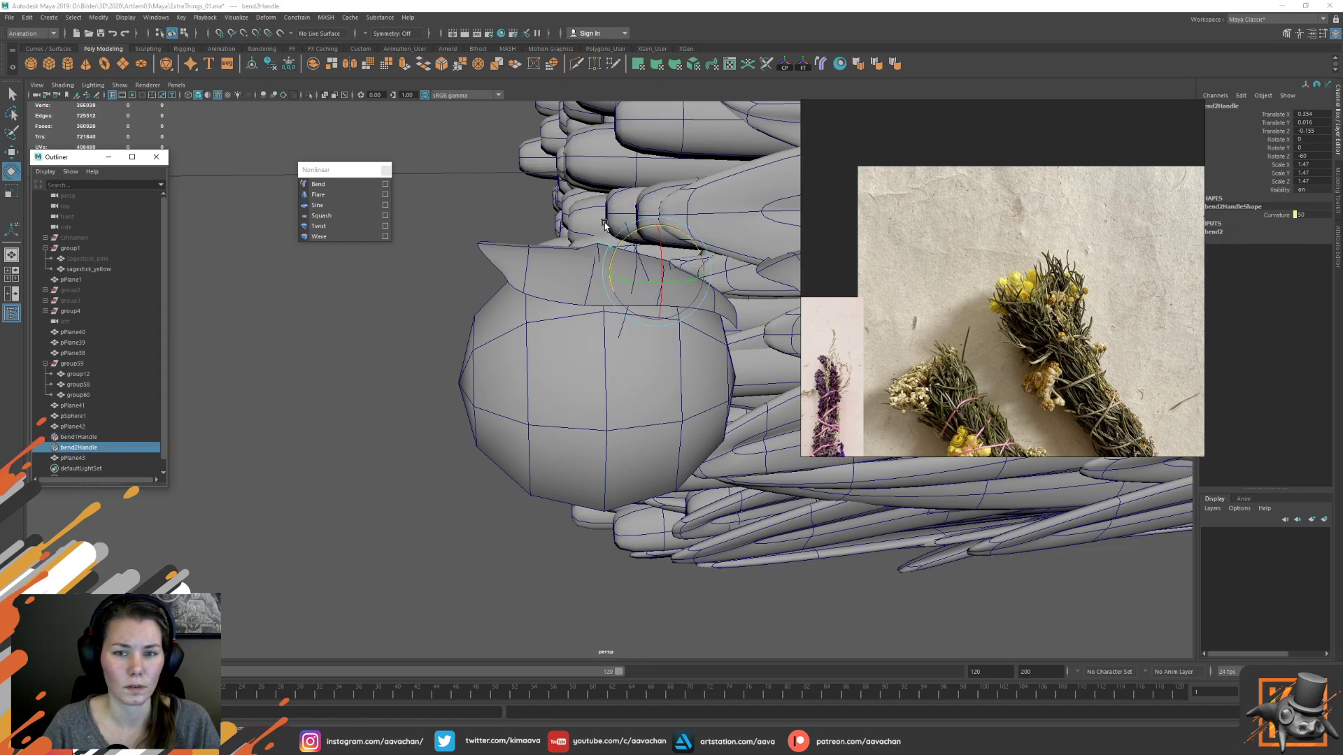
right_click(627, 240)
drag(627, 240, 624, 239)
key(w)
mouse_move(606, 299)
mouse_down()
mouse_move(626, 296)
mouse_move(590, 291)
mouse_up()
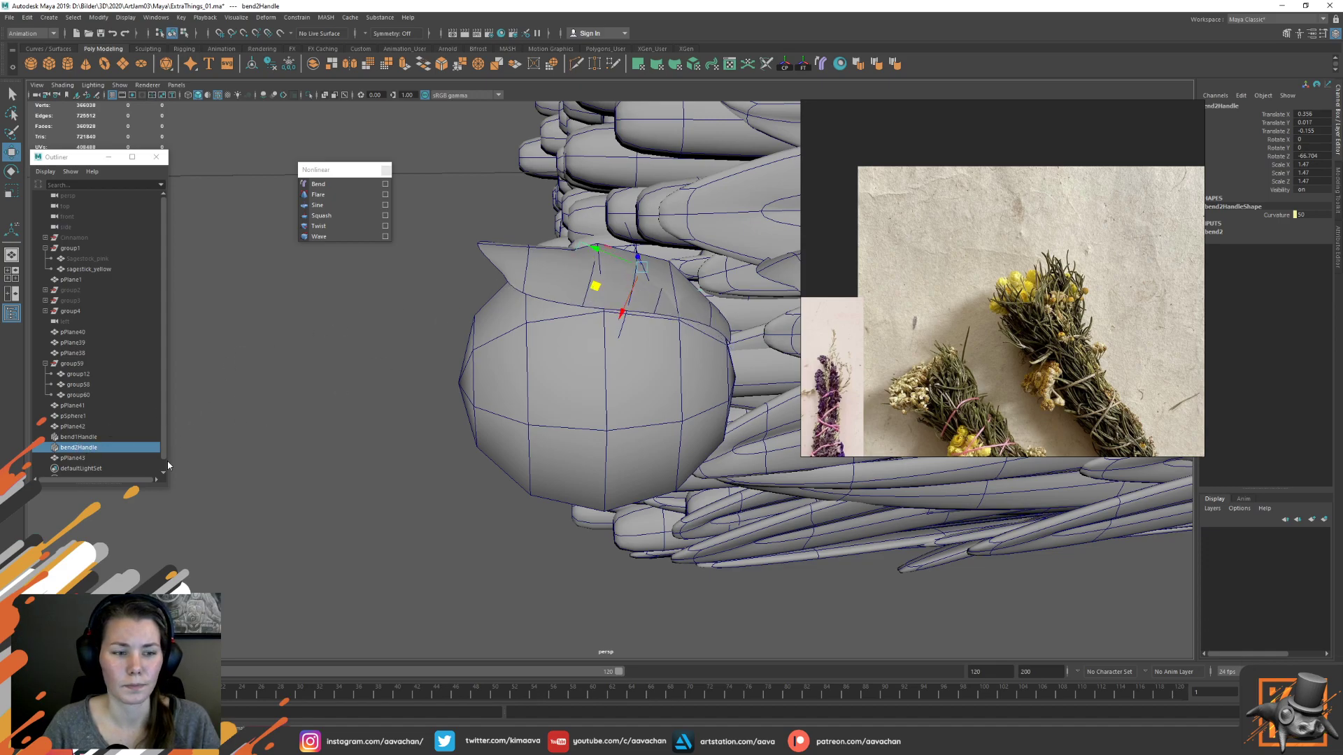
Add a third bend deformer to the original petal, rotated to about -70 degrees in Z and positioned at about X 0.353, Y 0.015
click(544, 258)
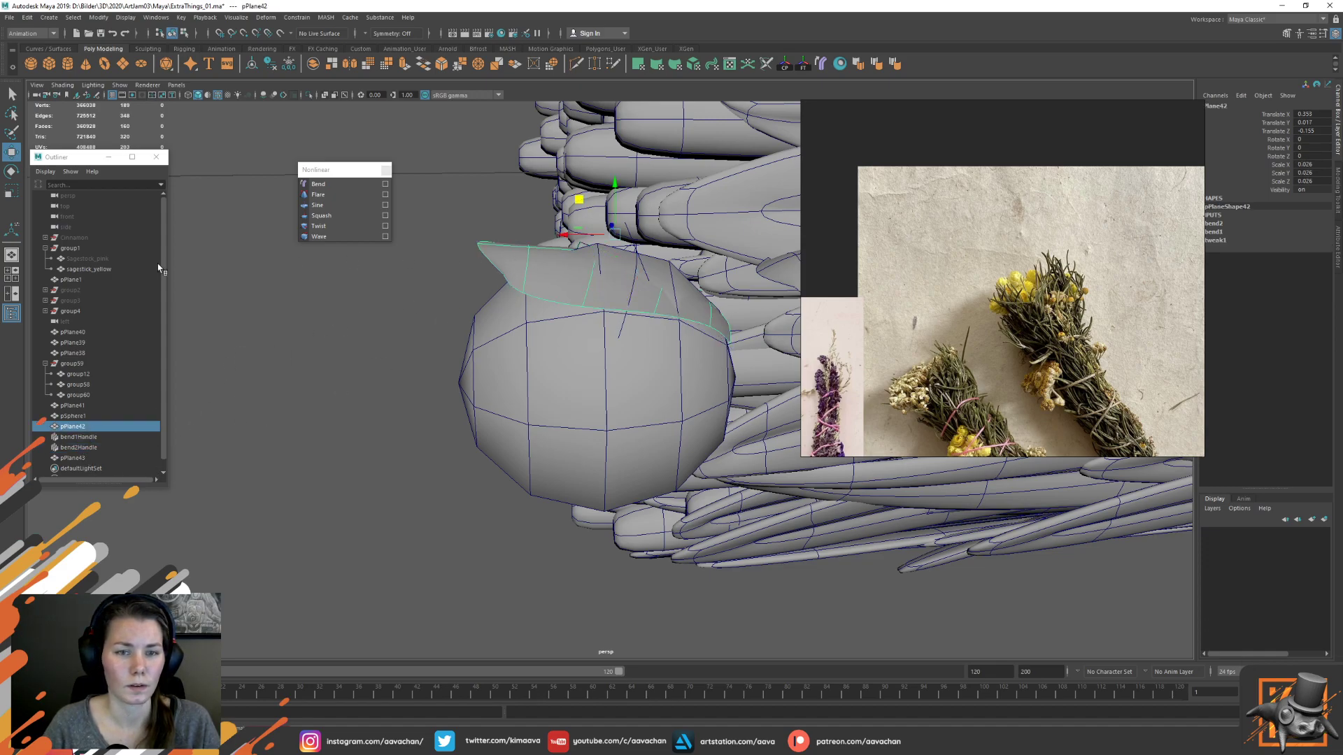
click(318, 184)
key(e)
drag(590, 239, 508, 258)
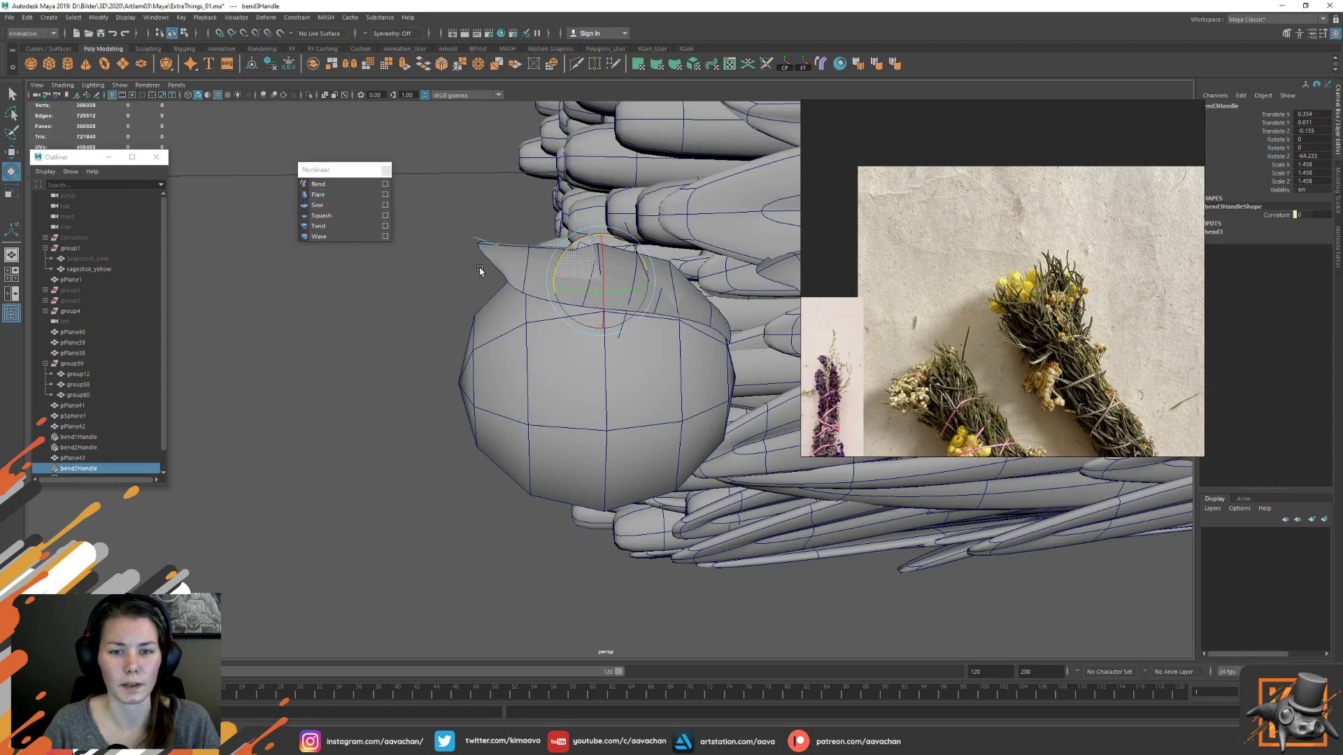
key(w)
drag(580, 313, 588, 283)
Set the third bend deformer's curvature to -20 and its low bound to 0
click(1216, 234)
double_click(1303, 248)
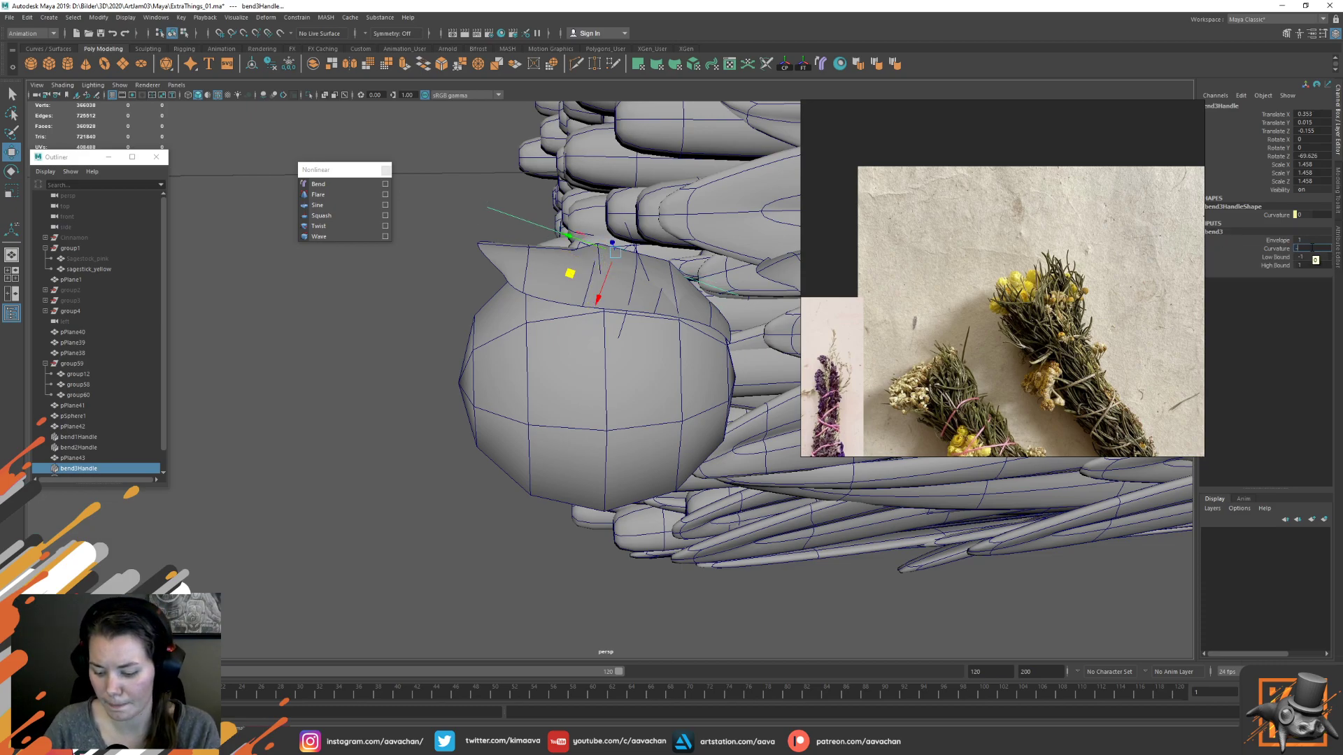
text(-20)
key(Return)
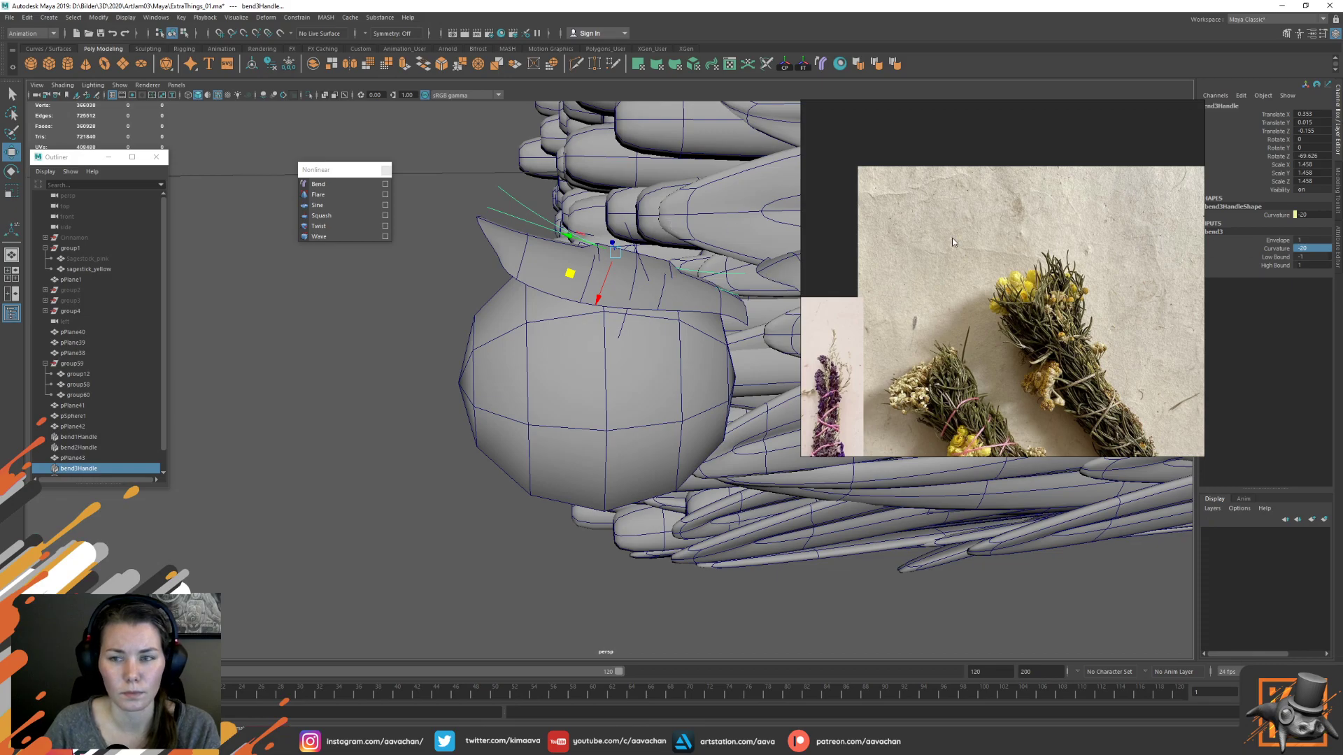
double_click(1315, 264)
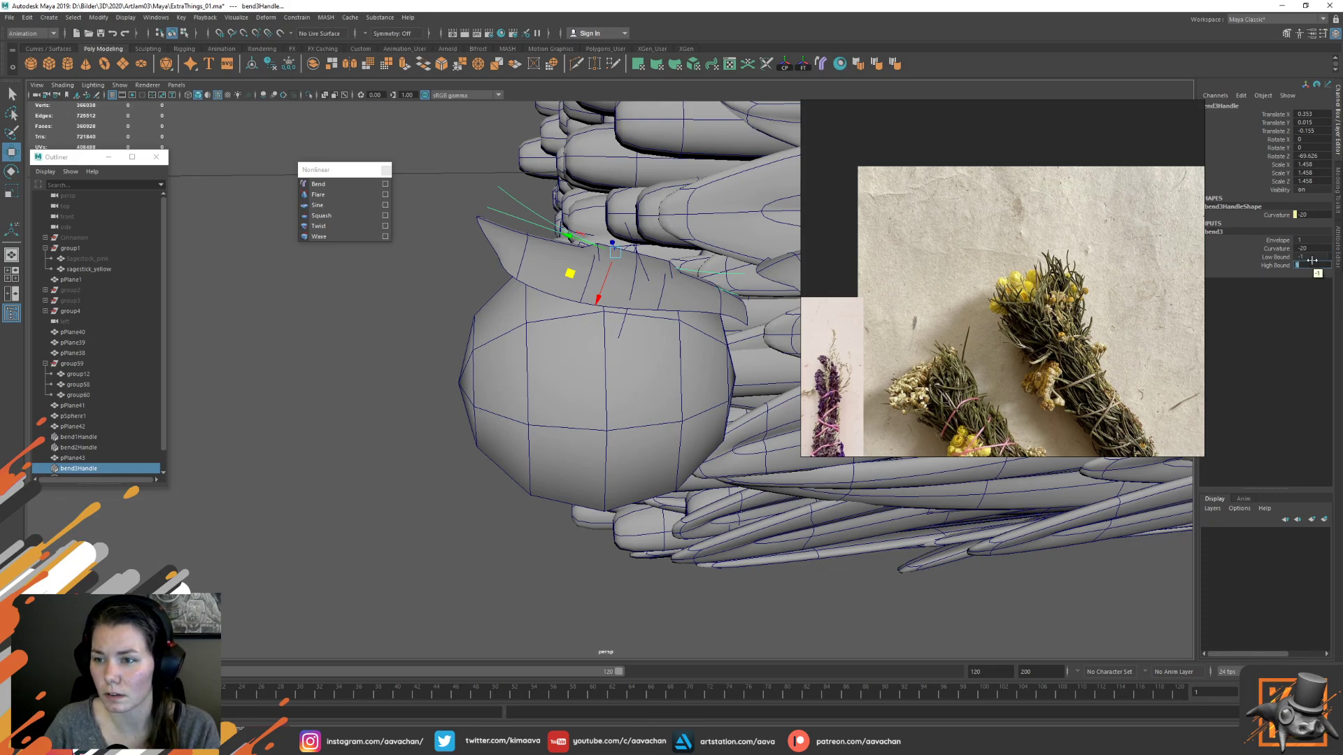
double_click(1312, 256)
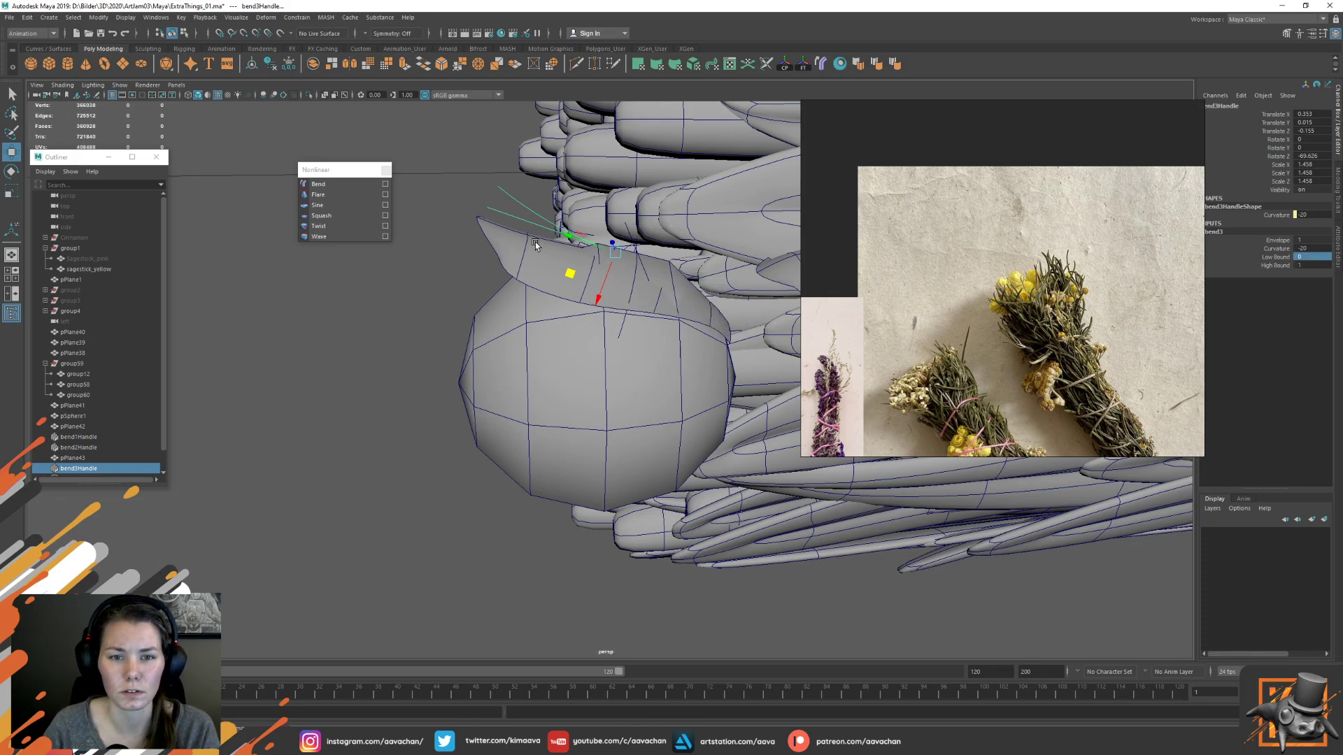
Set the third bend deformer's curvature to -50
double_click(1314, 249)
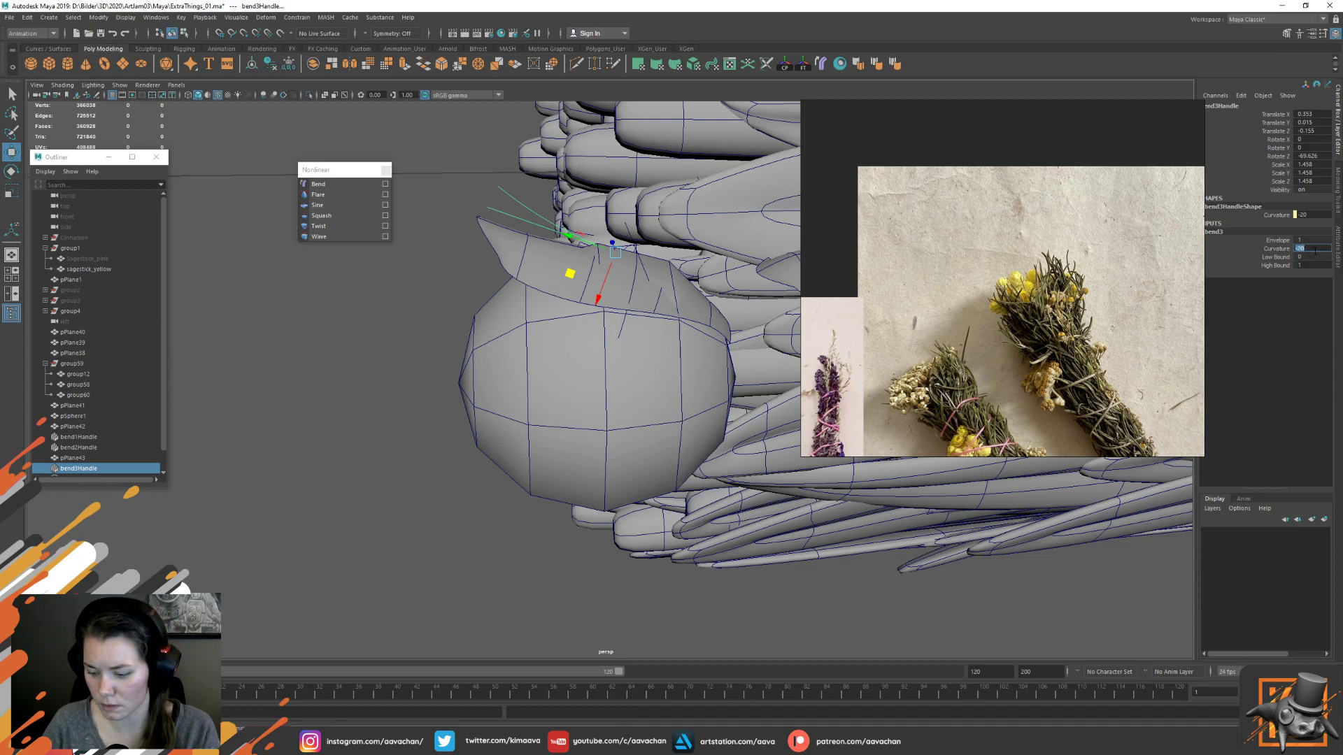
text(-50)
key(Return)
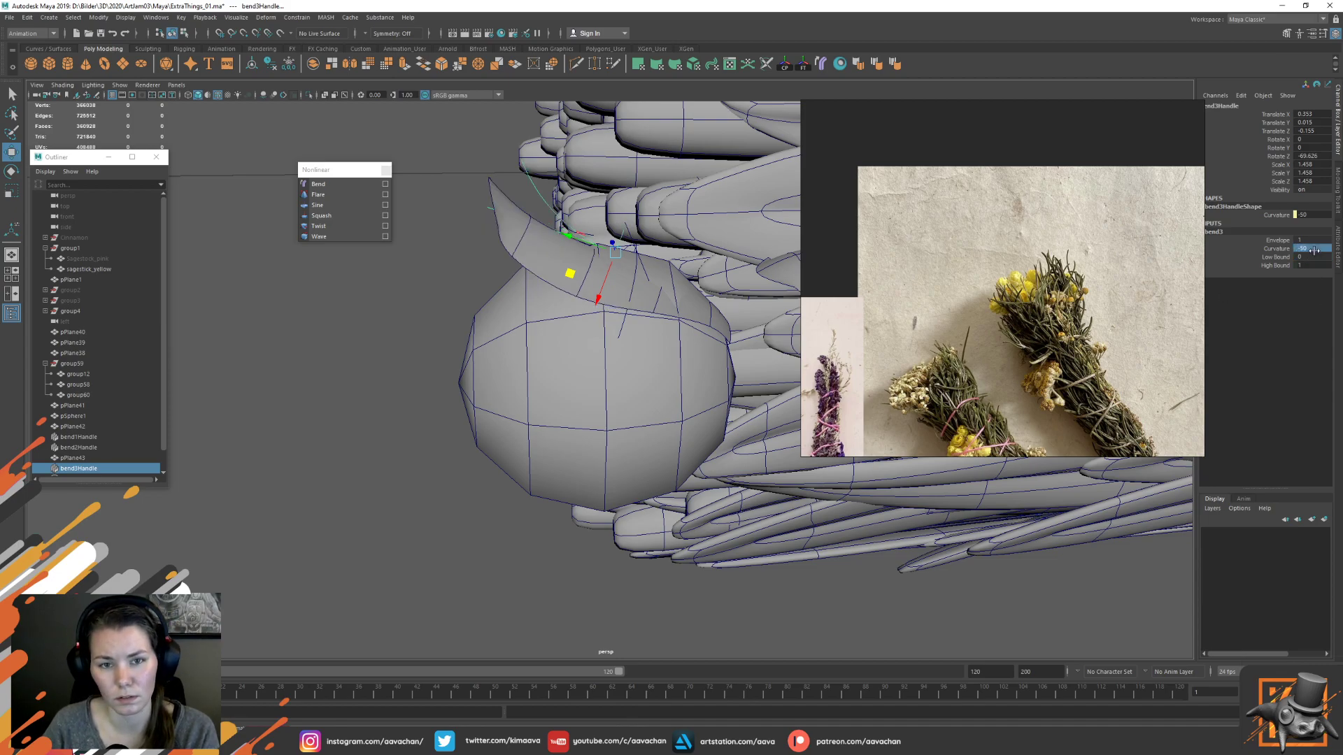
Duplicate the bent petal and move the copy along X to about 0.309, away from the sphere
drag(568, 272, 600, 303)
click(600, 303)
scroll(613, 308, down, 5)
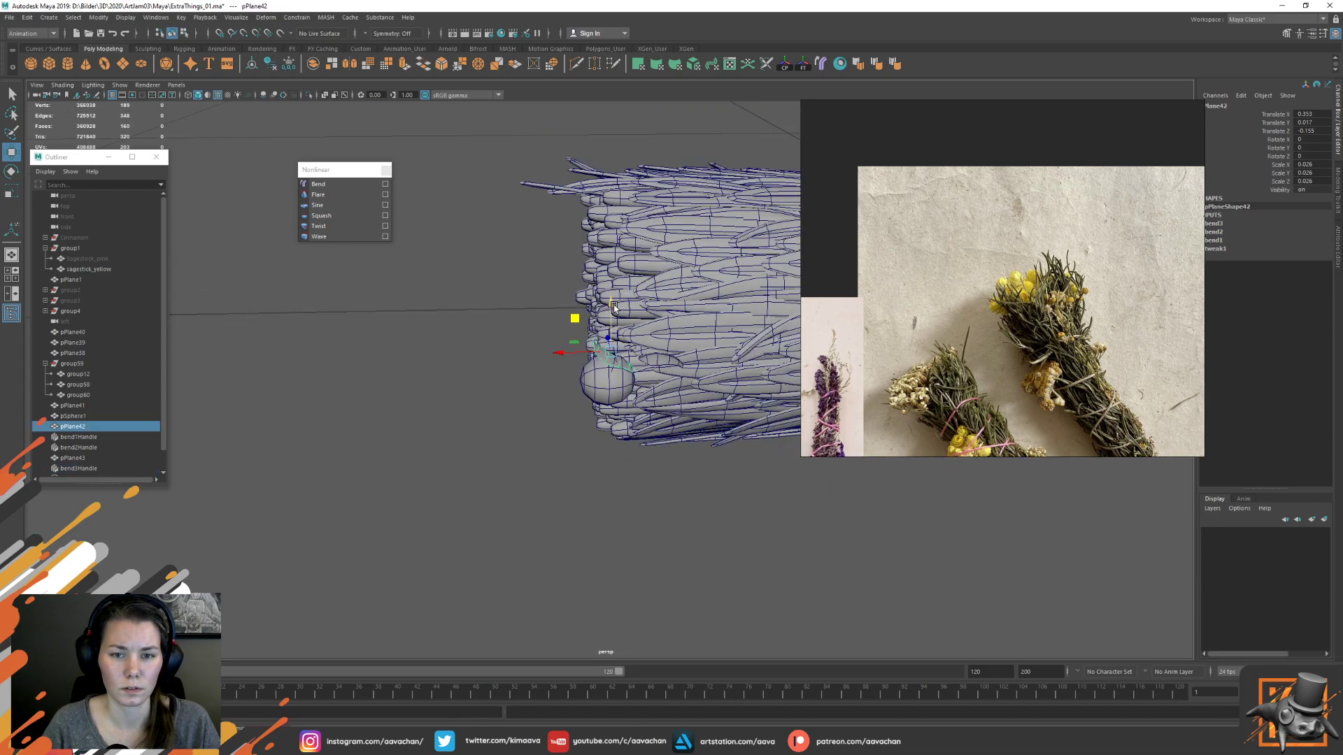
click(577, 385)
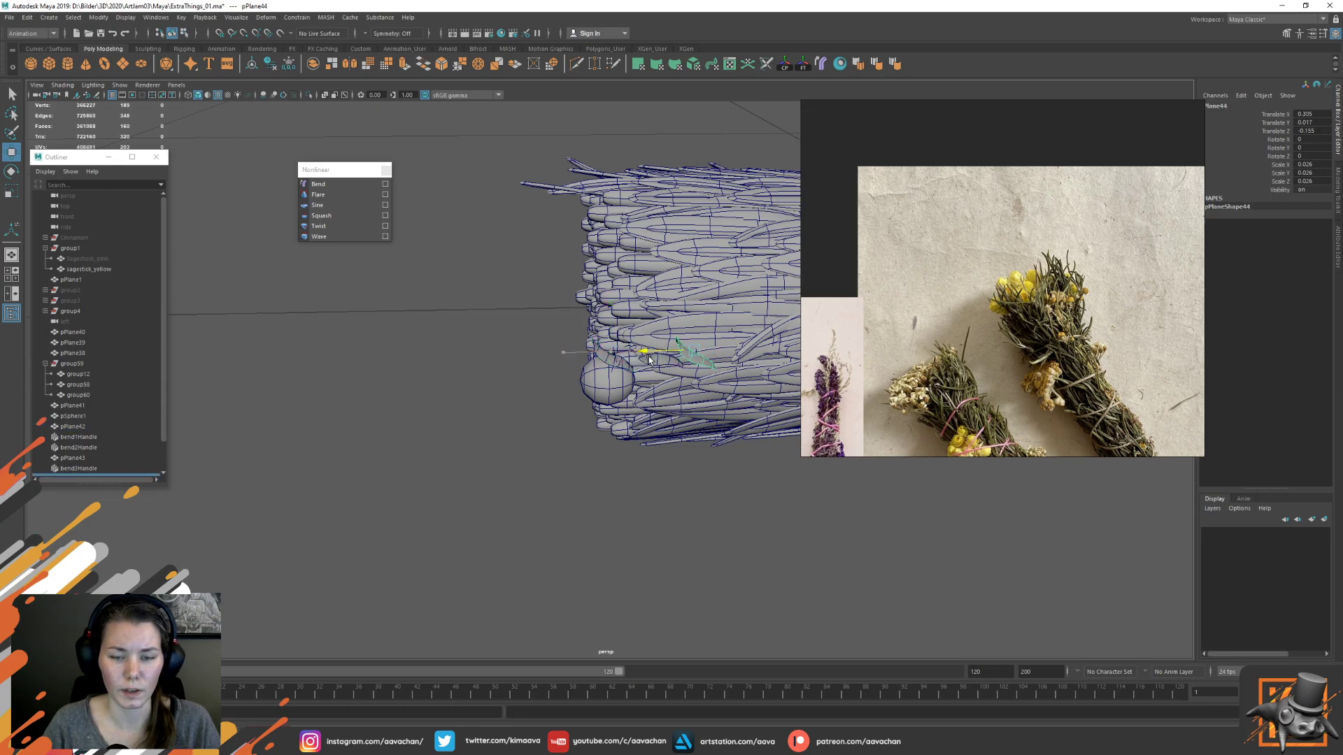
Duplicate the flower sphere and move the copy out along X to about 0.051
scroll(606, 413, up, 3)
click(606, 413)
alt+drag(605, 413, 614, 344)
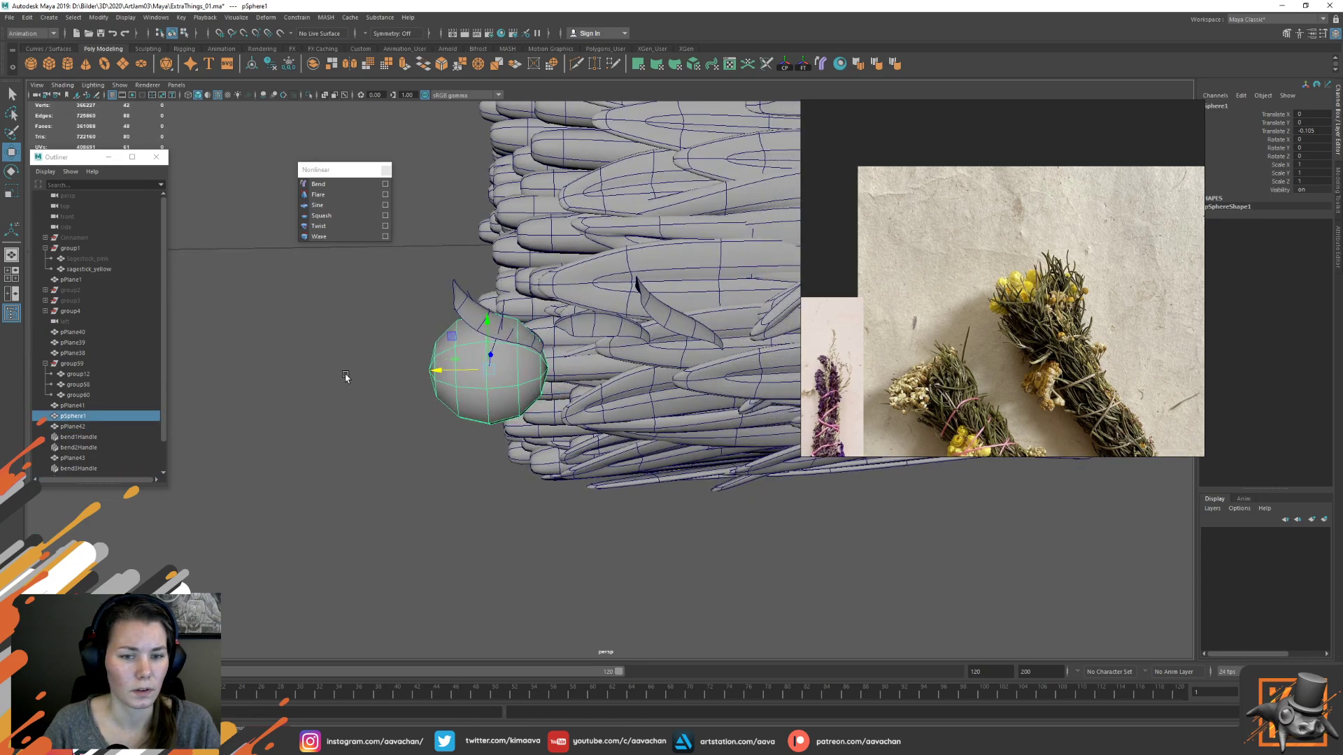
key(ctrl+d)
drag(480, 372, 240, 374)
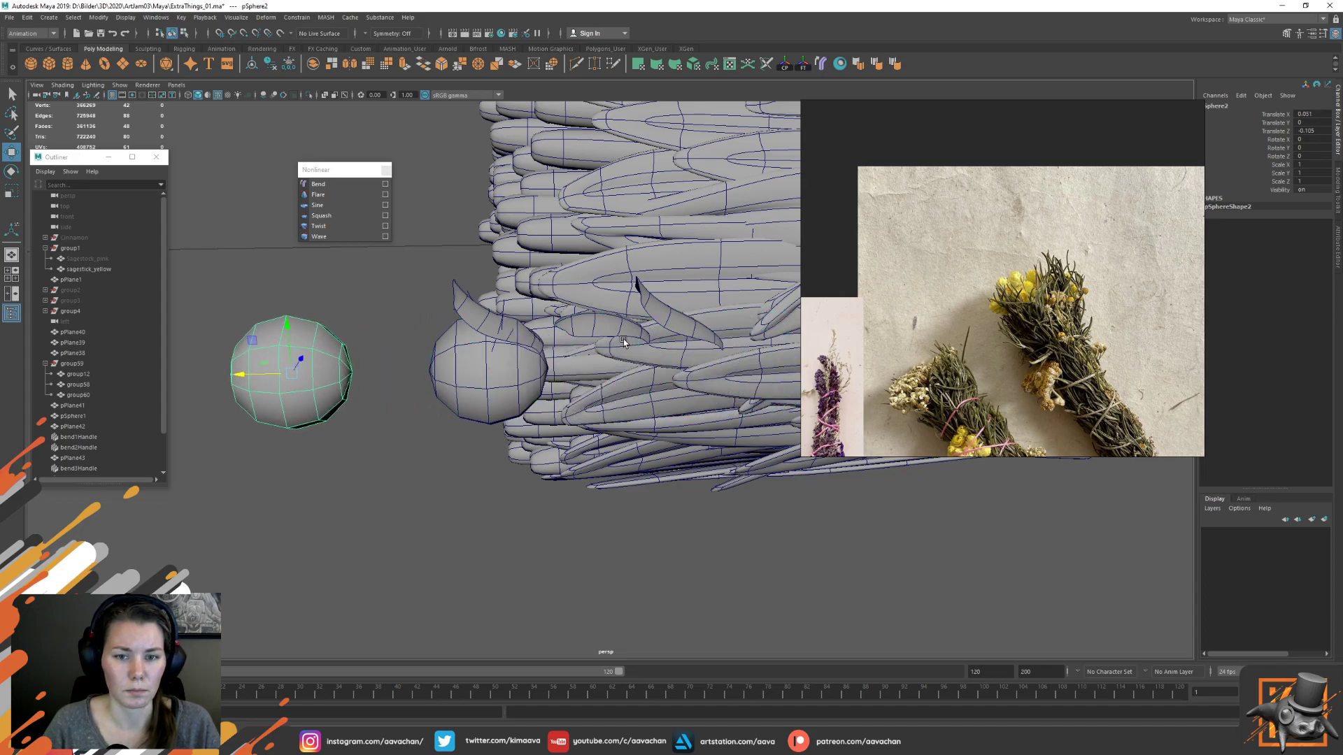
Move the flat petal and the curled petal copy together onto the duplicated sphere
click(623, 328)
shift+click(668, 315)
drag(618, 310, 312, 309)
Nudge the flat petal to about X 0.052, Y 0.002 and snap its pivot to the duplicated sphere's front pole vertex
click(252, 329)
key(f)
scroll(407, 405, down, 5)
mouse_move(545, 404)
alt+mouse_down()
mouse_move(565, 383)
mouse_move(540, 378)
alt+mouse_up()
drag(612, 335, 612, 328)
alt+drag(487, 443, 558, 459)
key(d)
key(v)
middle_drag(575, 483, 547, 464)
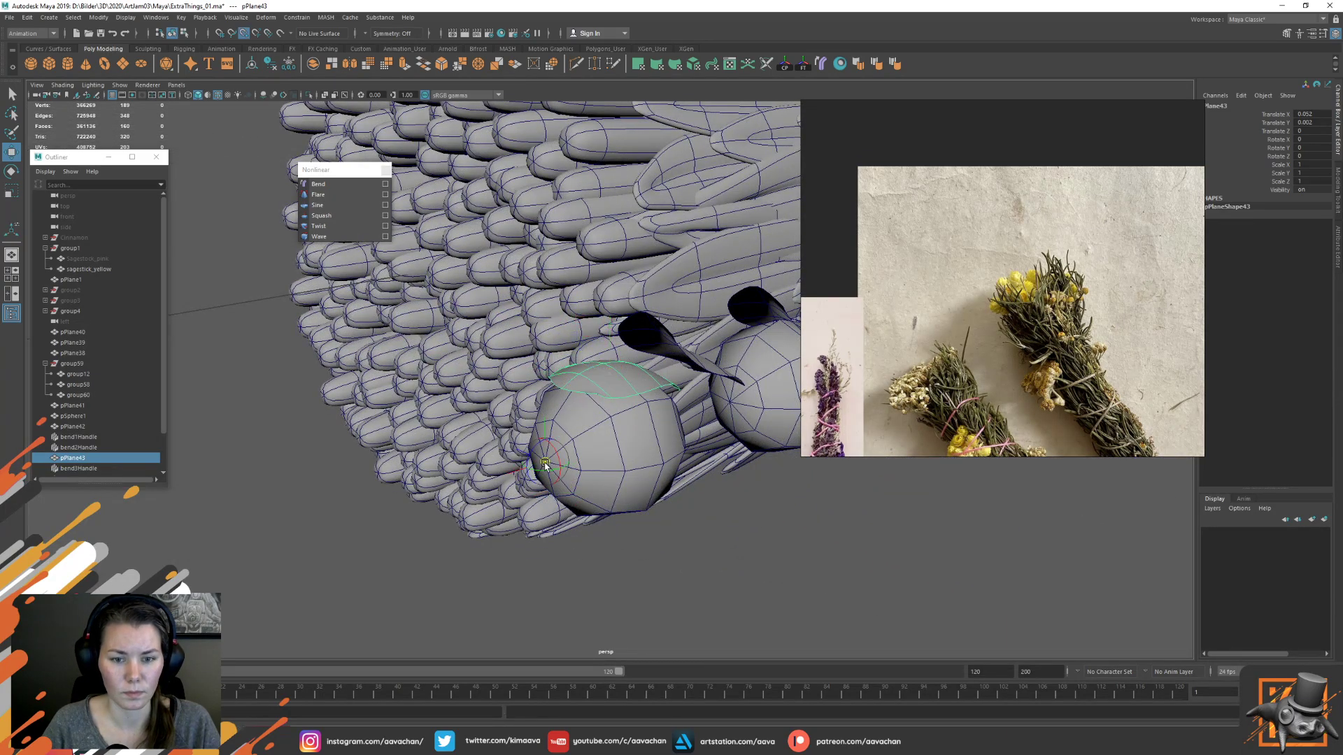
Duplicate the flat petal rotated -75 degrees in X and repeat the duplication to form a ring of five petals around the sphere
key(ctrl+d)
key(e)
drag(569, 442, 749, 385)
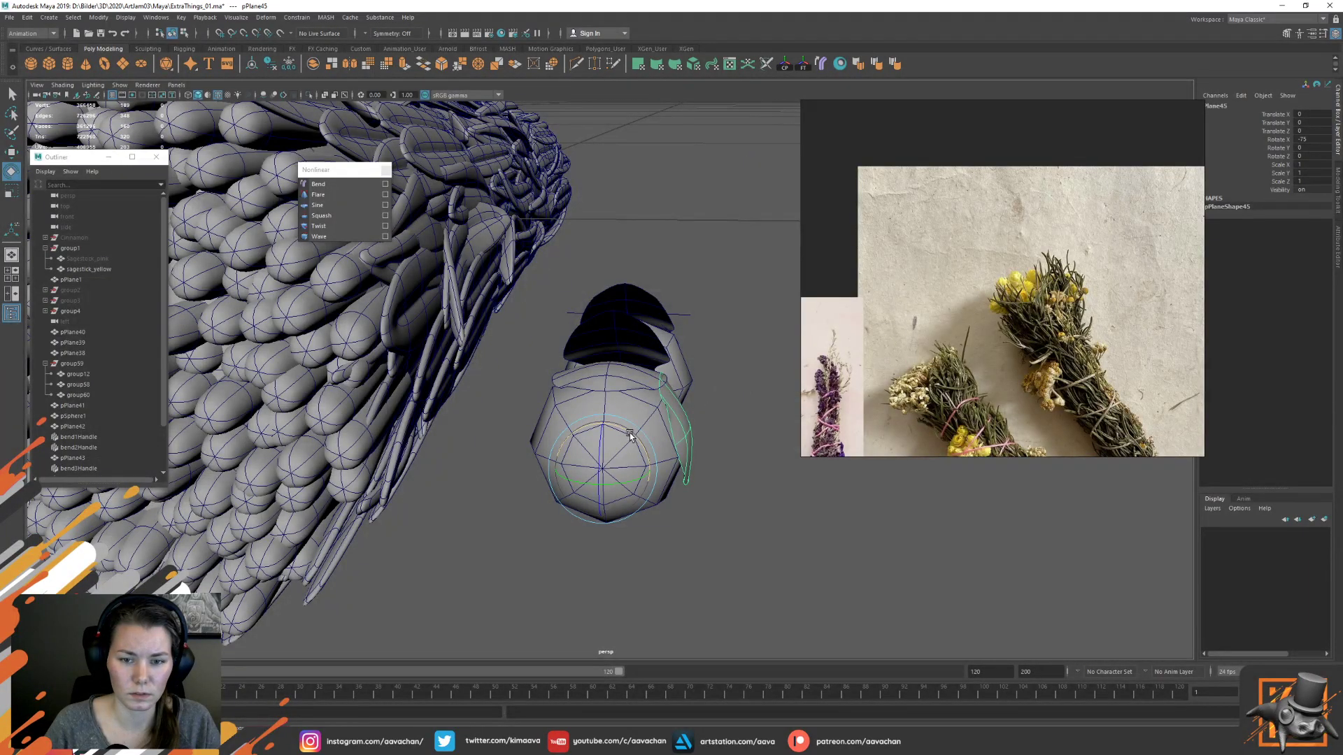
key(shift+d)
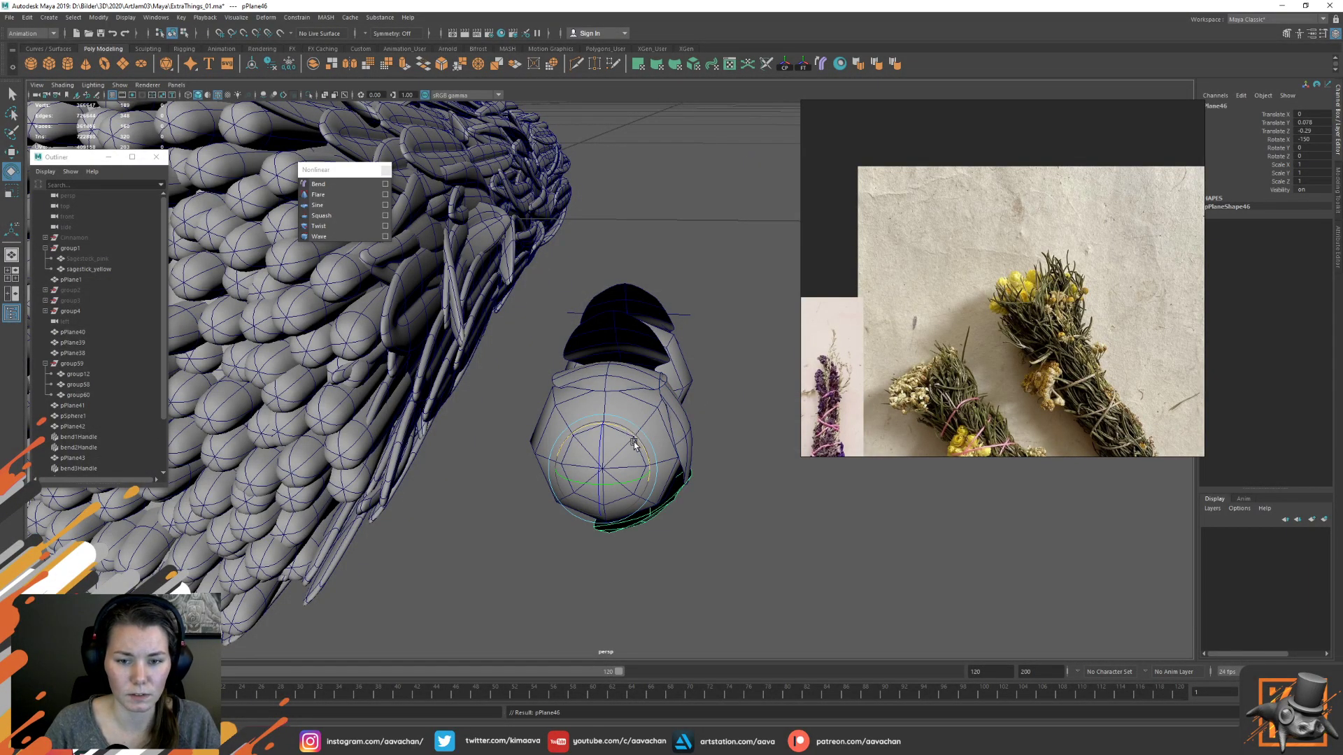
key(shift+d)
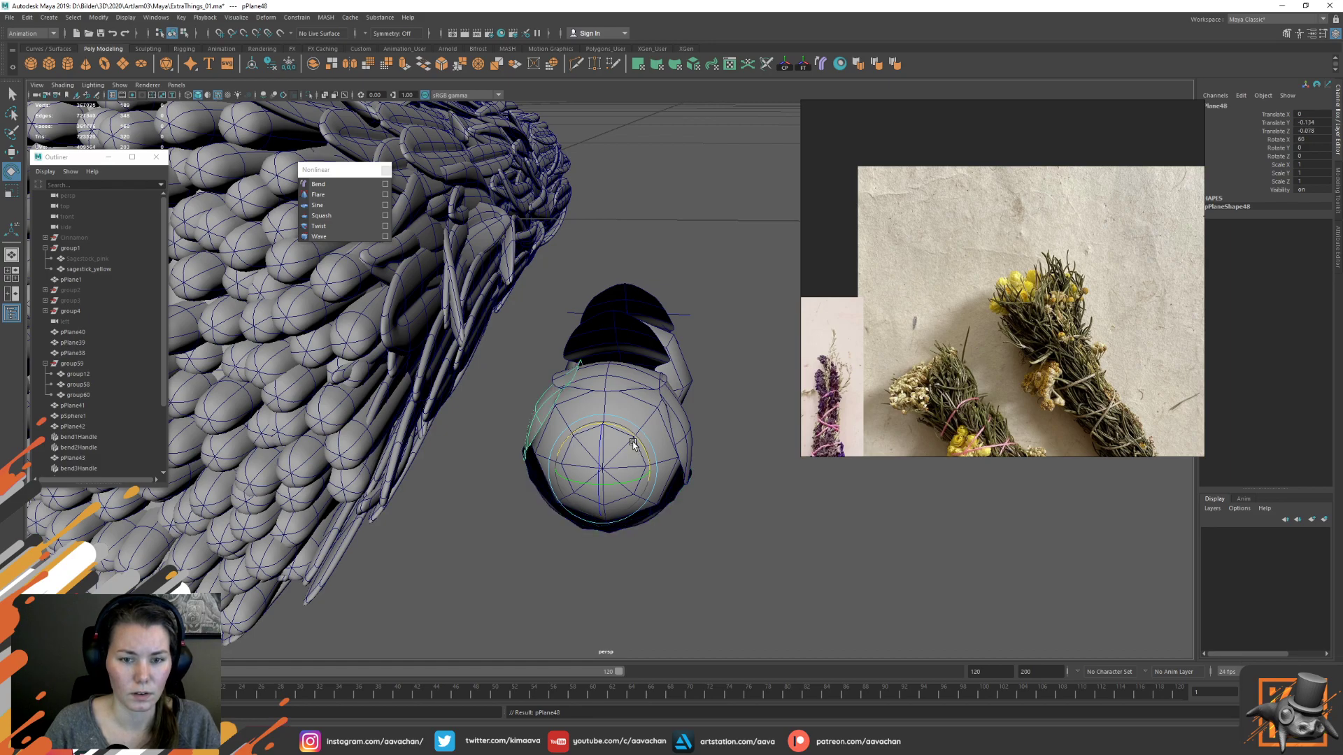
Select all five ring petals, duplicate them, and shift the copies about 0.003 outward in X
alt+drag(682, 423, 632, 413)
key(w)
click(649, 428)
shift+click(597, 369)
shift+click(527, 402)
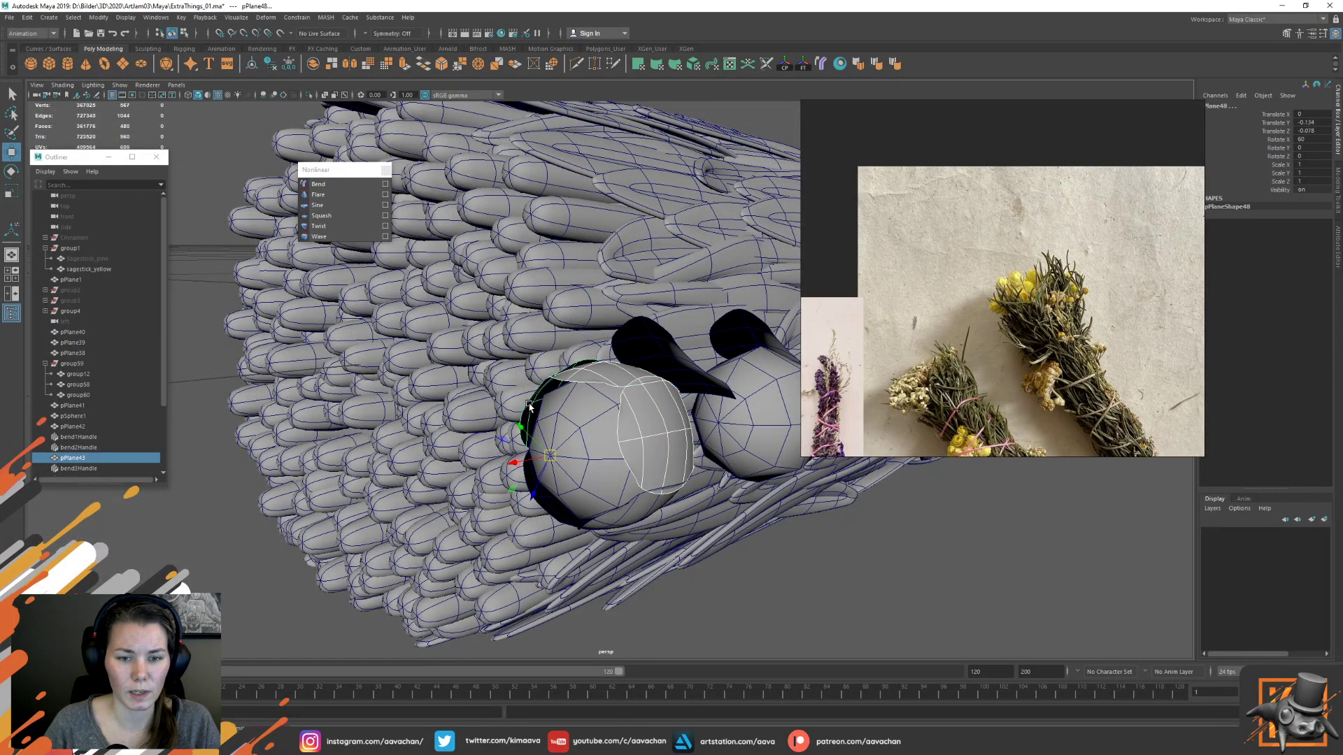
shift+click(546, 503)
shift+click(625, 506)
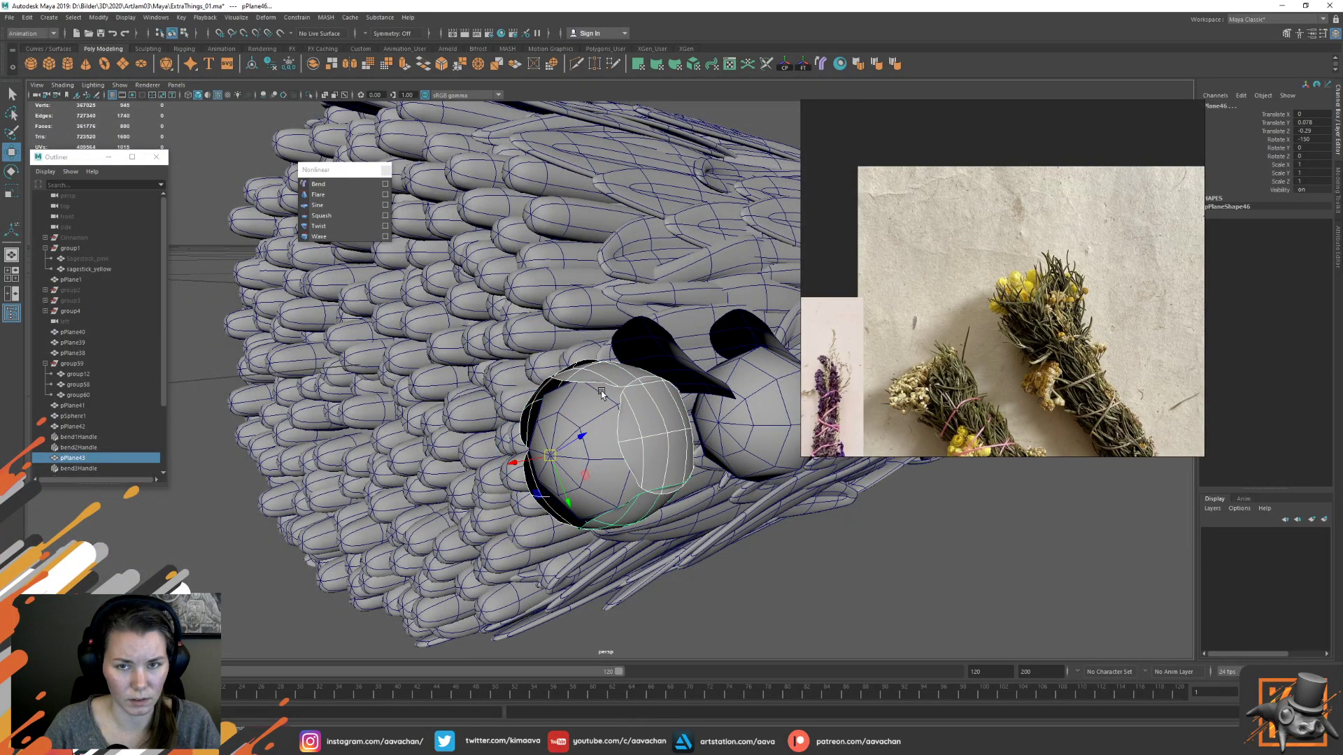
drag(523, 463, 514, 465)
Turn off step snapping for the Scale tool and scale the five duplicated petals to about 0.973
key(r)
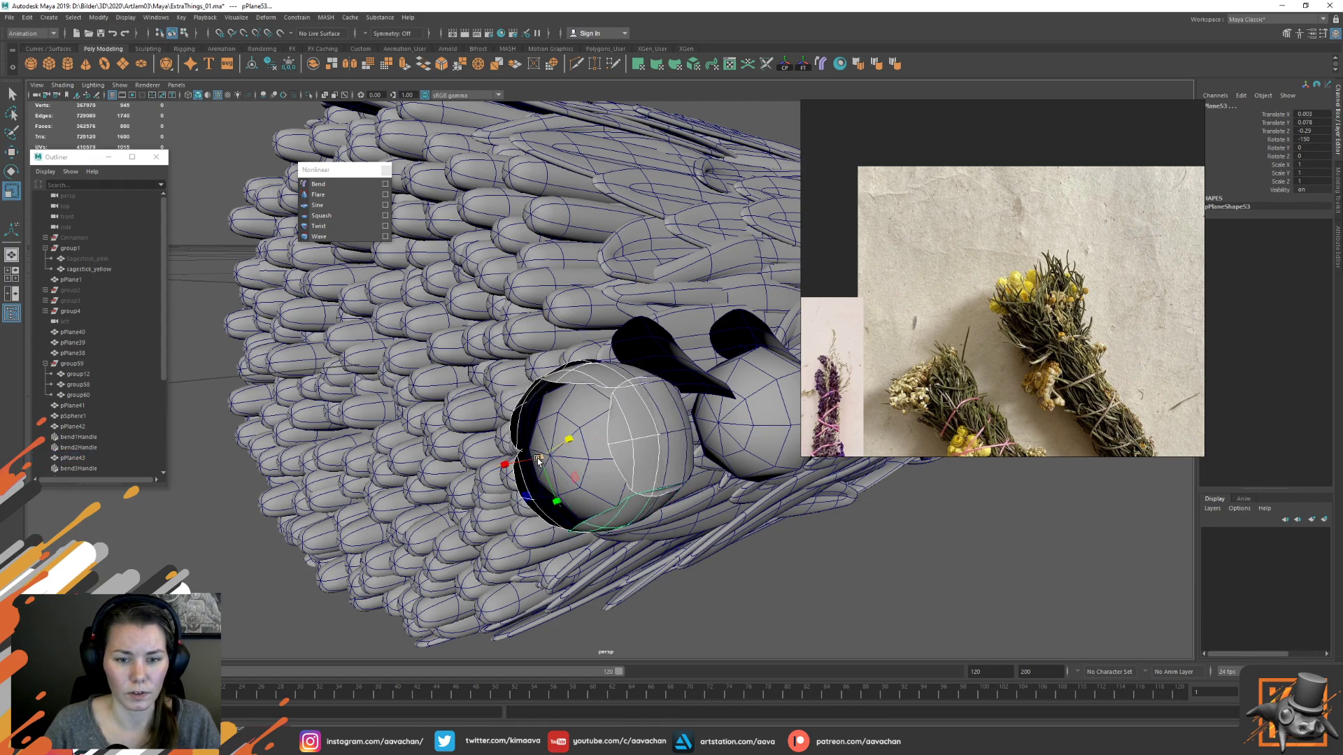
double_click(11, 196)
click(211, 263)
click(232, 268)
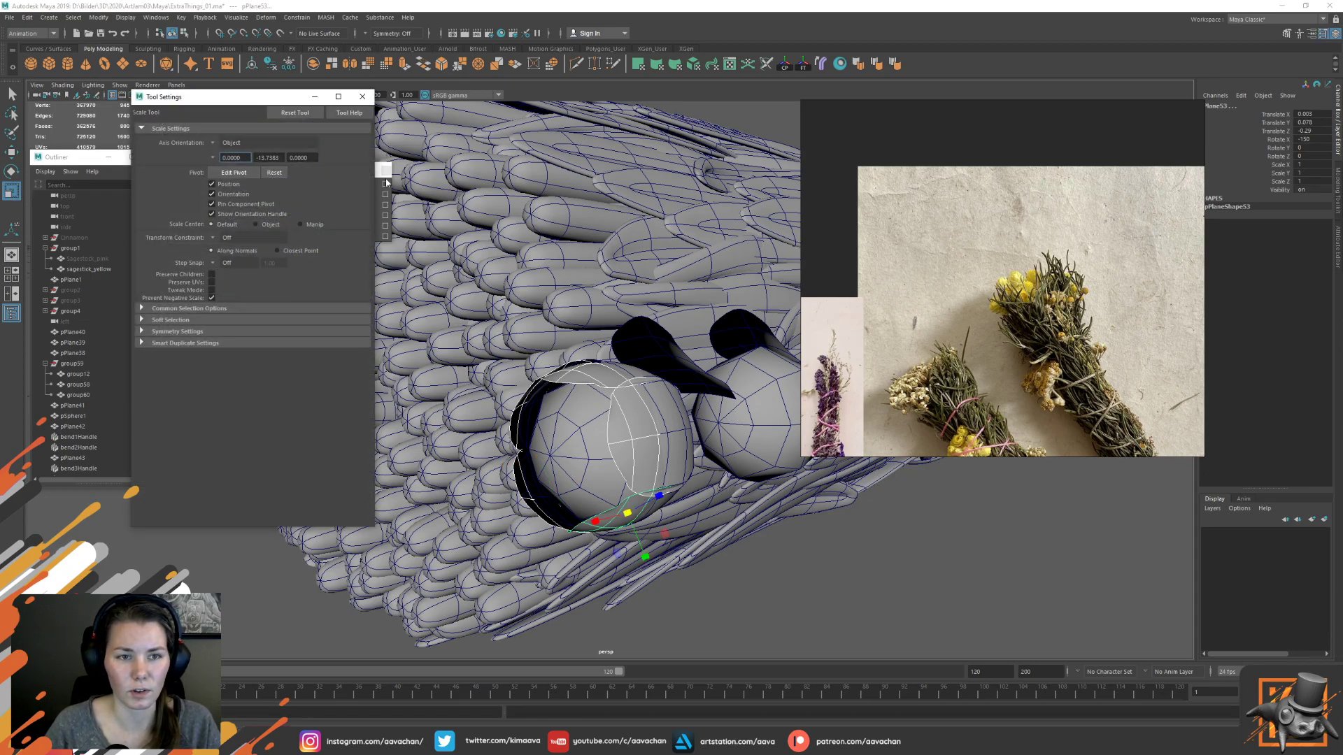
click(363, 98)
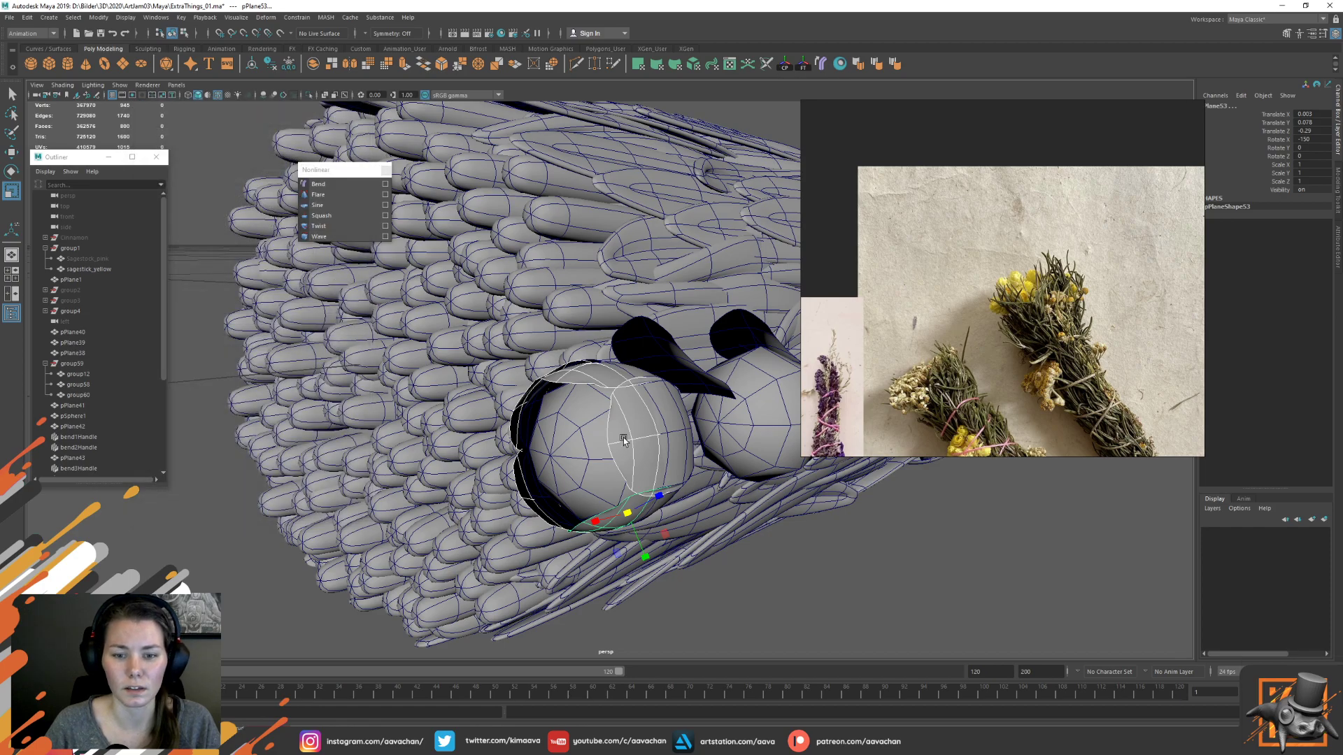
scroll(121, 432, down, 3)
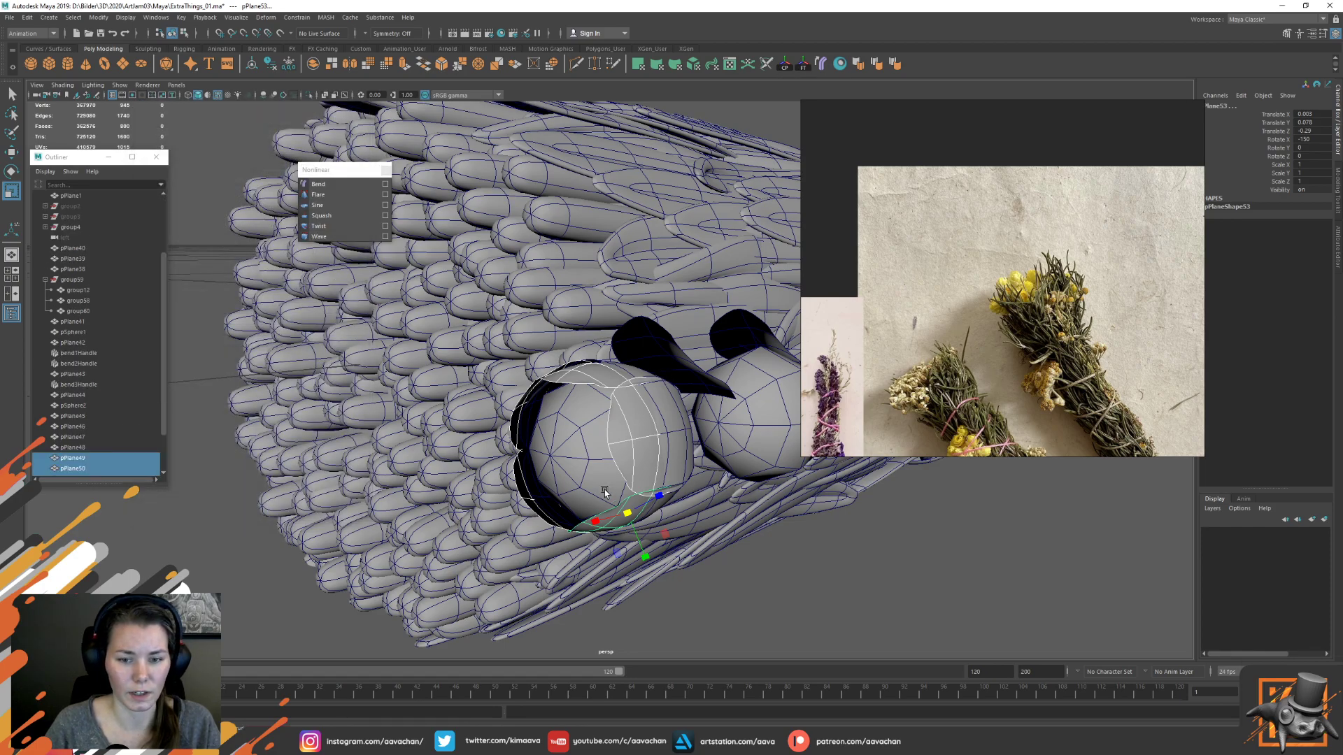
drag(588, 490, 575, 442)
key(r)
Try rotating the duplicated petals as separate objects, undo it, and combine them into one mesh with a centered pivot
key(e)
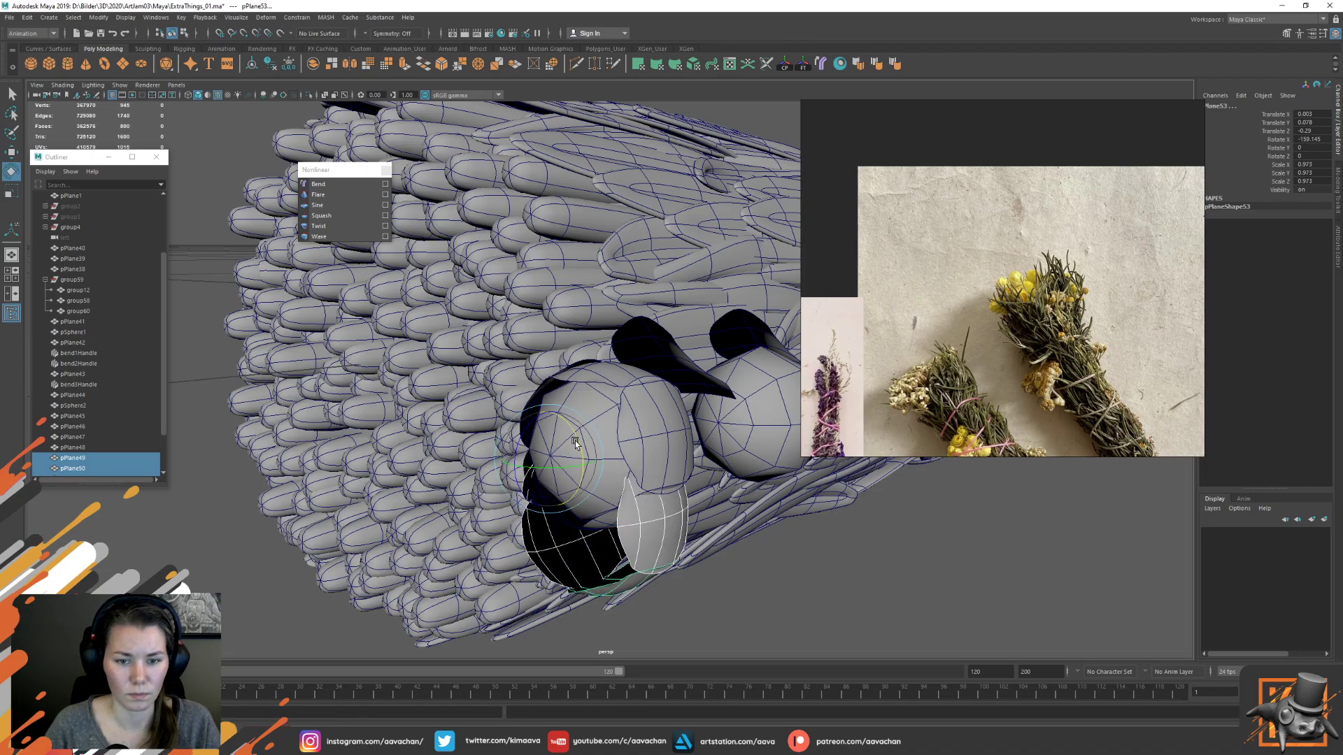
key(ctrl+z)
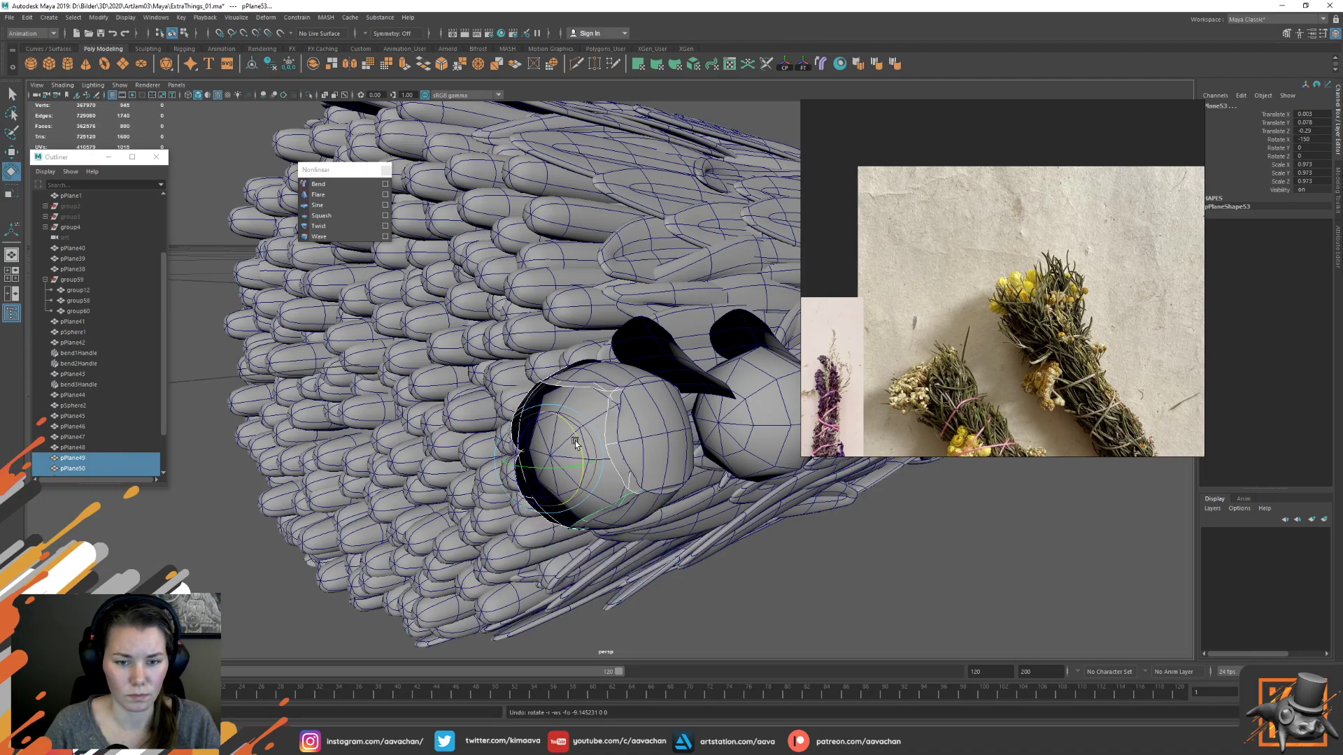
shift+right_click(222, 472)
click(244, 662)
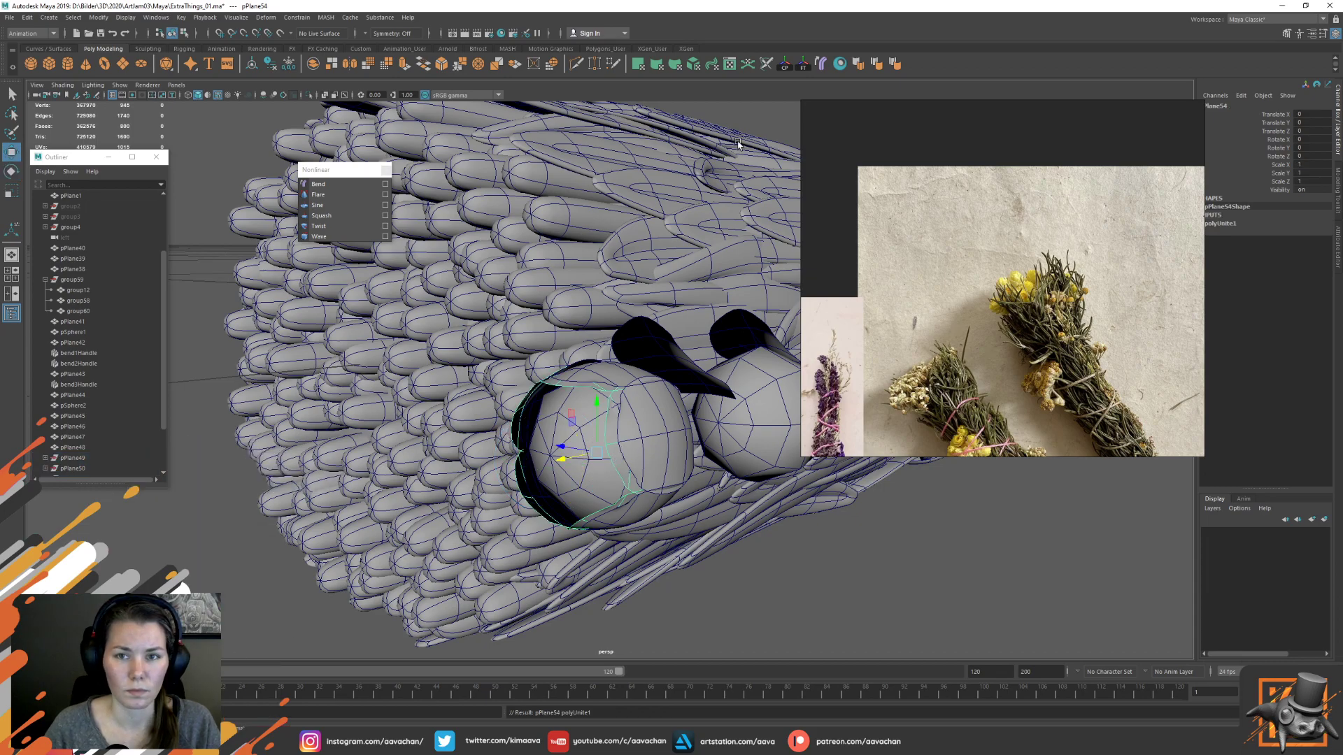
click(788, 72)
Rotate the combined petal ring to about -17 degrees in X, scale it to about 0.829, and center it on the sphere
key(e)
drag(618, 418, 604, 460)
key(r)
key(w)
key(r)
alt+drag(706, 450, 565, 390)
key(w)
key(r)
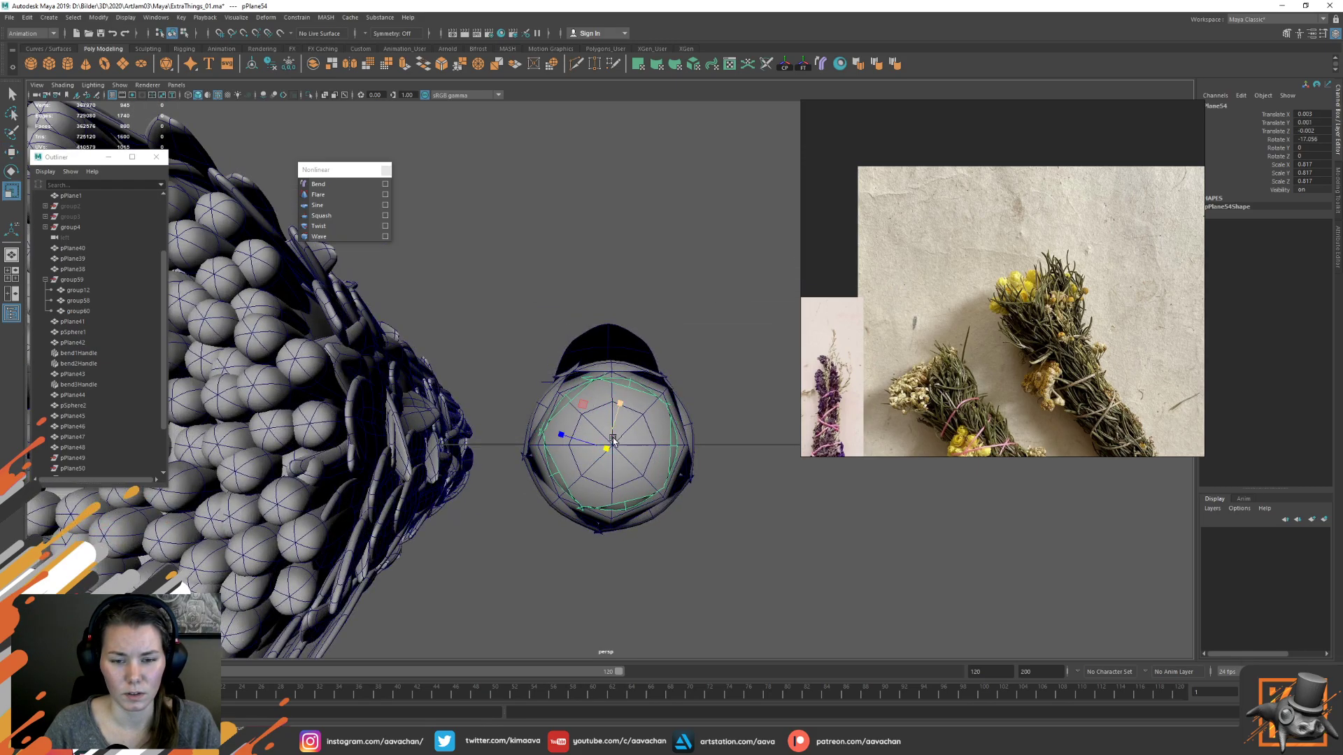
drag(608, 454, 611, 453)
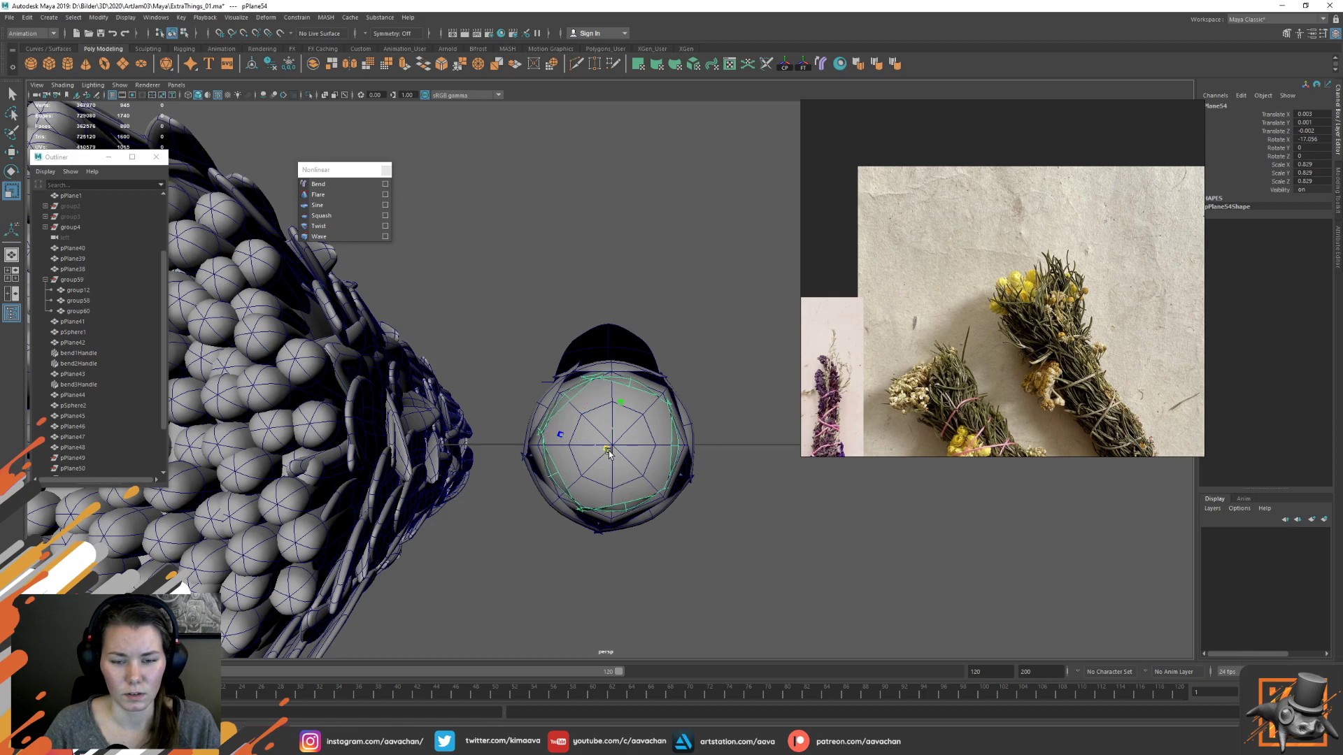
Duplicate the small petal on top of the sphere, rotate the copy to about -25 degrees in X, and scale it down slightly
click(733, 362)
alt+drag(638, 353, 574, 381)
click(647, 380)
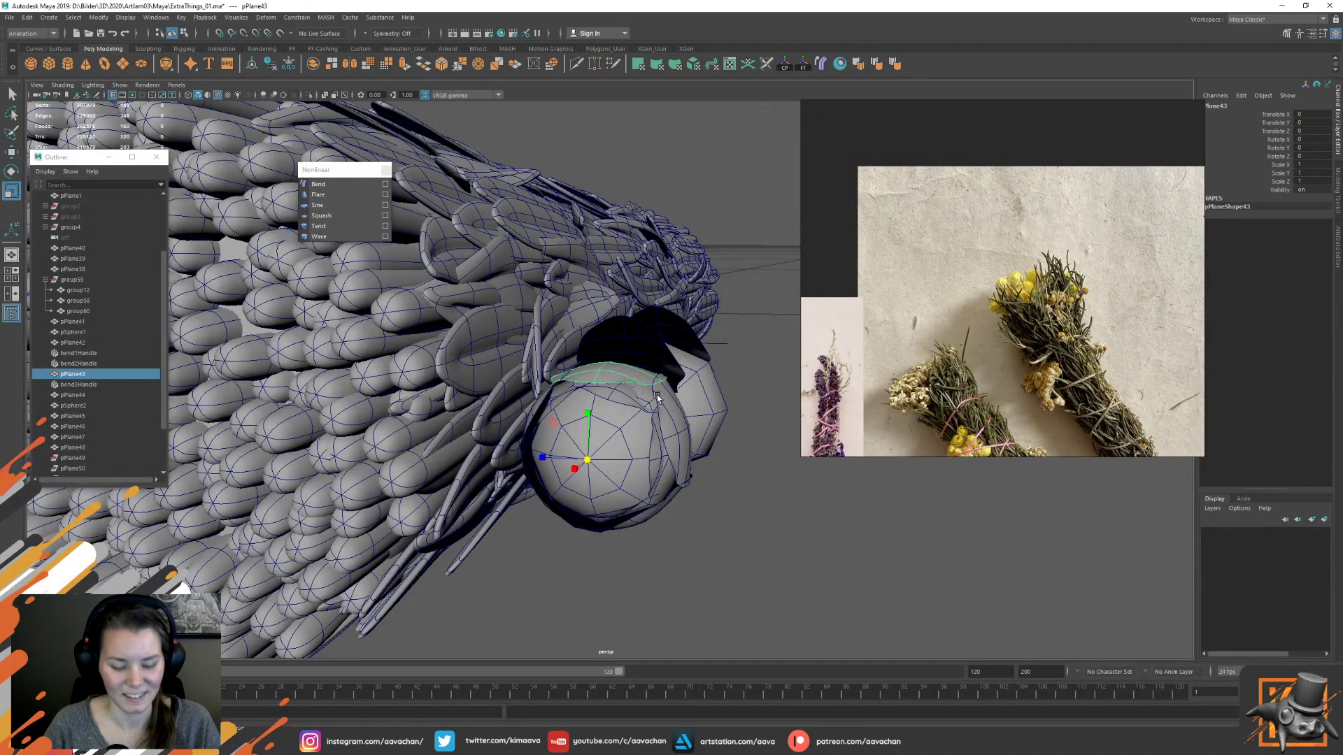
key(ctrl+d)
key(w)
key(e)
drag(605, 446, 629, 442)
key(r)
middle_drag(567, 415, 563, 425)
key(r)
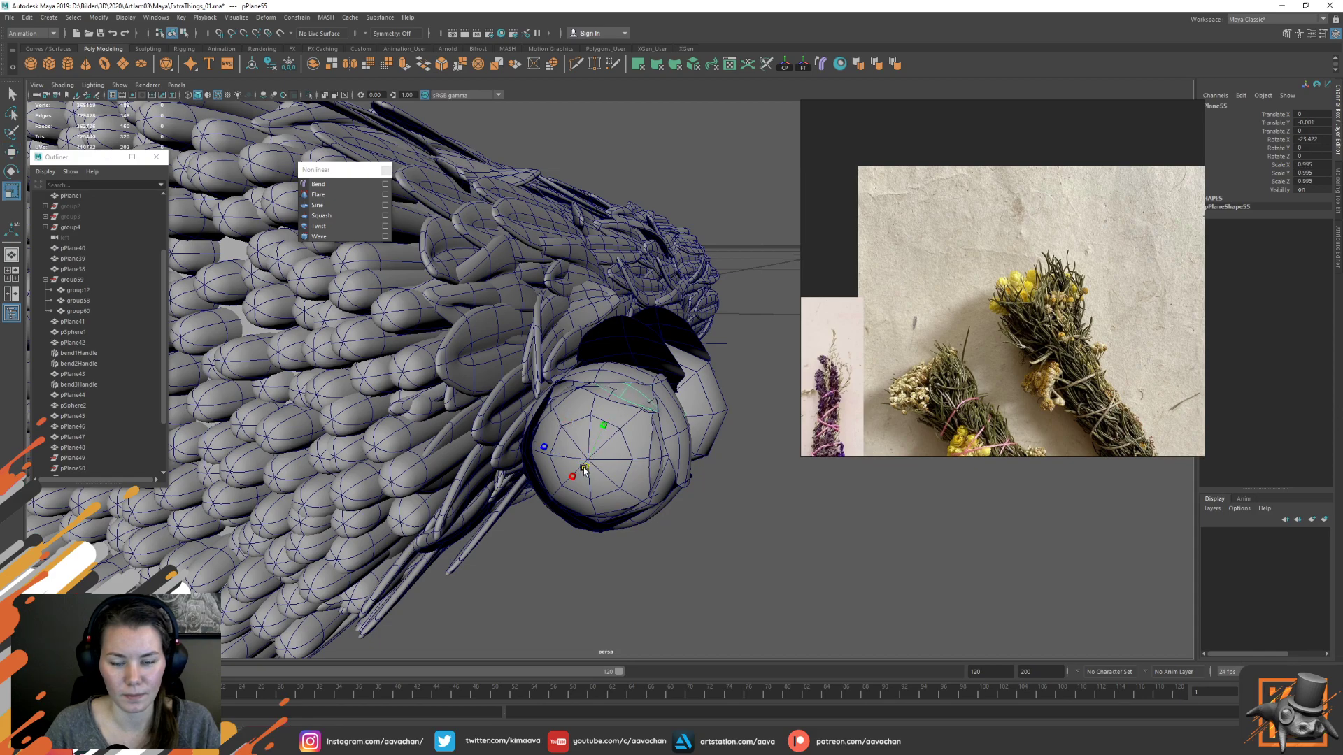
key(w)
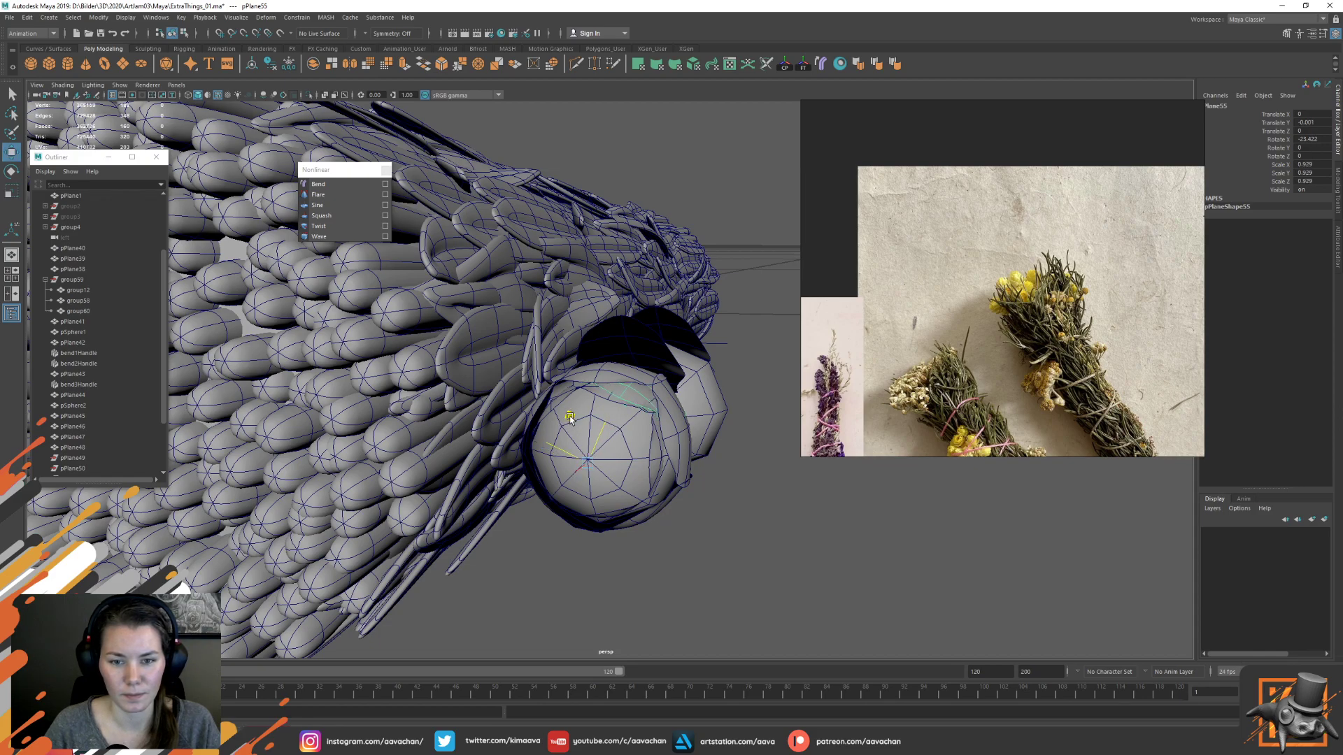
Duplicate the bent outer petal and place the copy on the flower sphere, rotated to about -27.5 degrees in X
alt+drag(703, 425, 619, 429)
click(713, 366)
alt+drag(713, 366, 628, 302)
key(ctrl+d)
drag(602, 350, 595, 351)
alt+drag(516, 400, 612, 444)
click(566, 472)
key(e)
key(w)
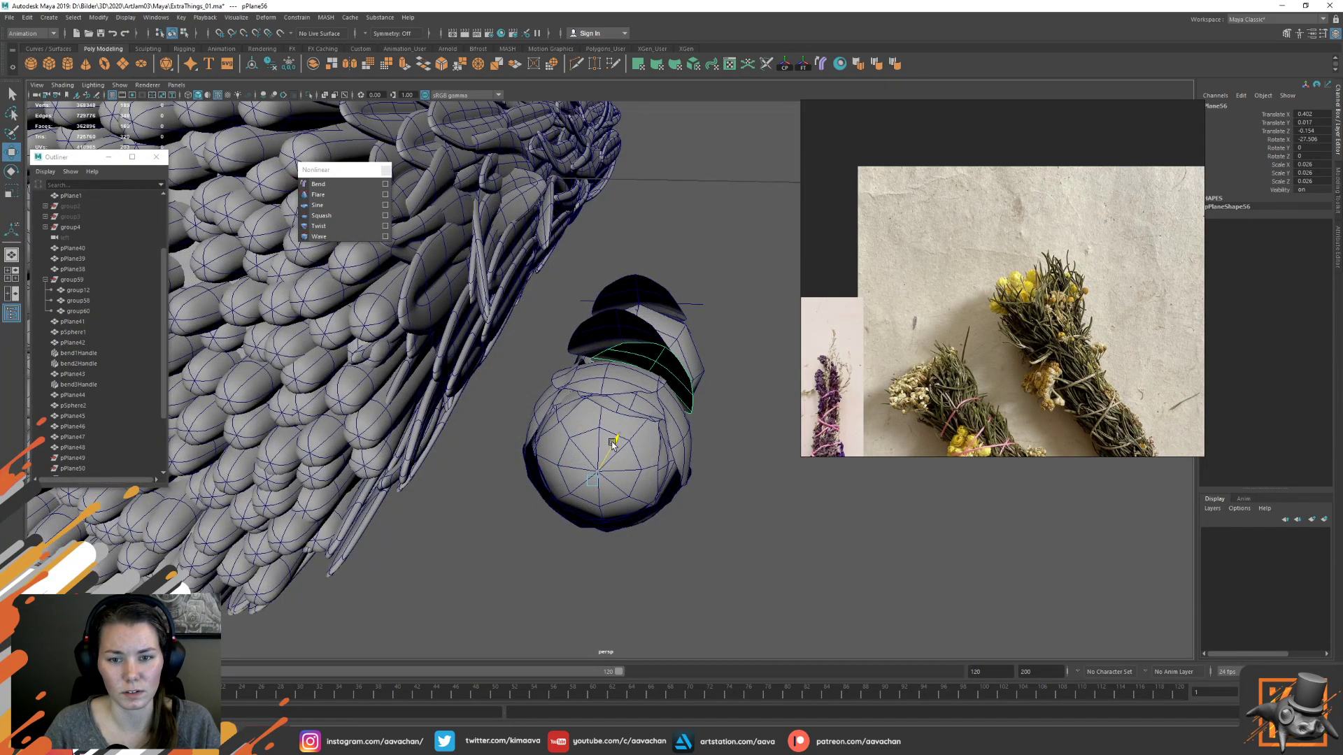
Center the new outer petal's pivot, fit the petal against the sphere, and rotate it to about -3 degrees in Z
alt+drag(694, 436, 539, 435)
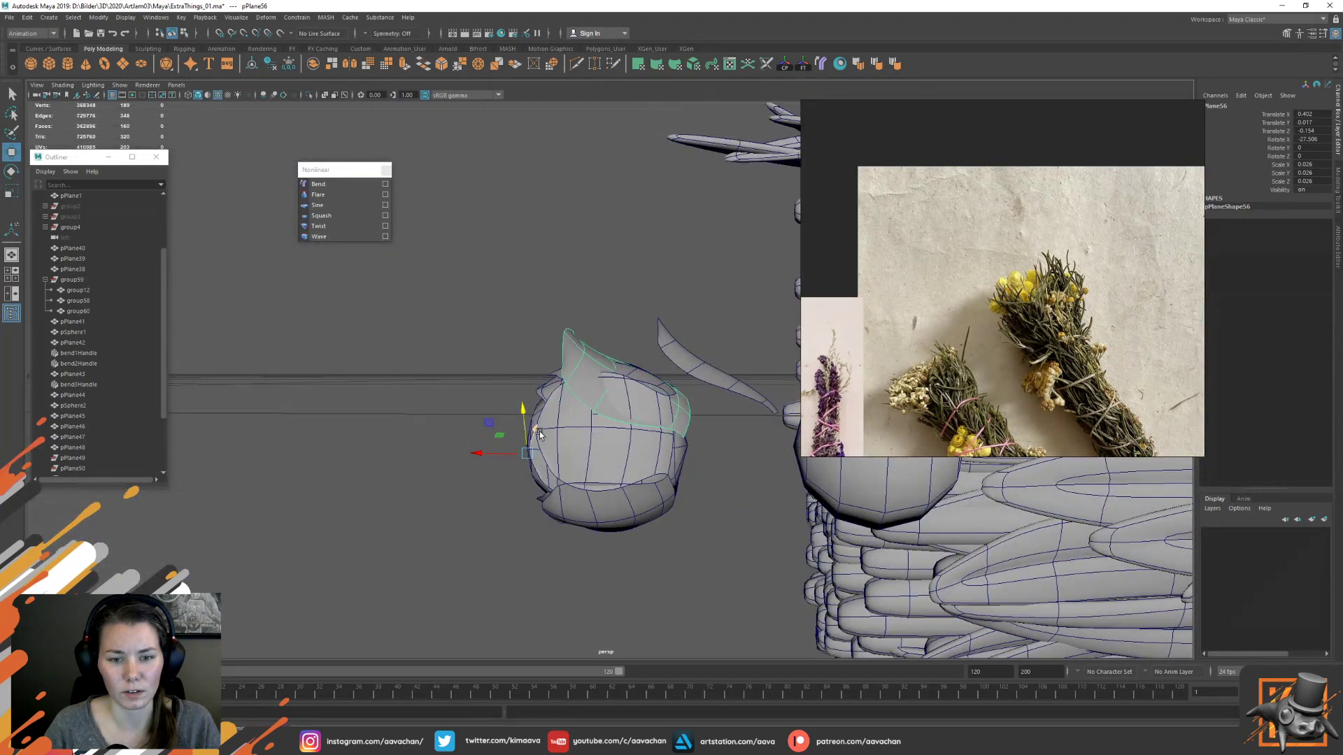
click(787, 67)
drag(626, 332, 594, 381)
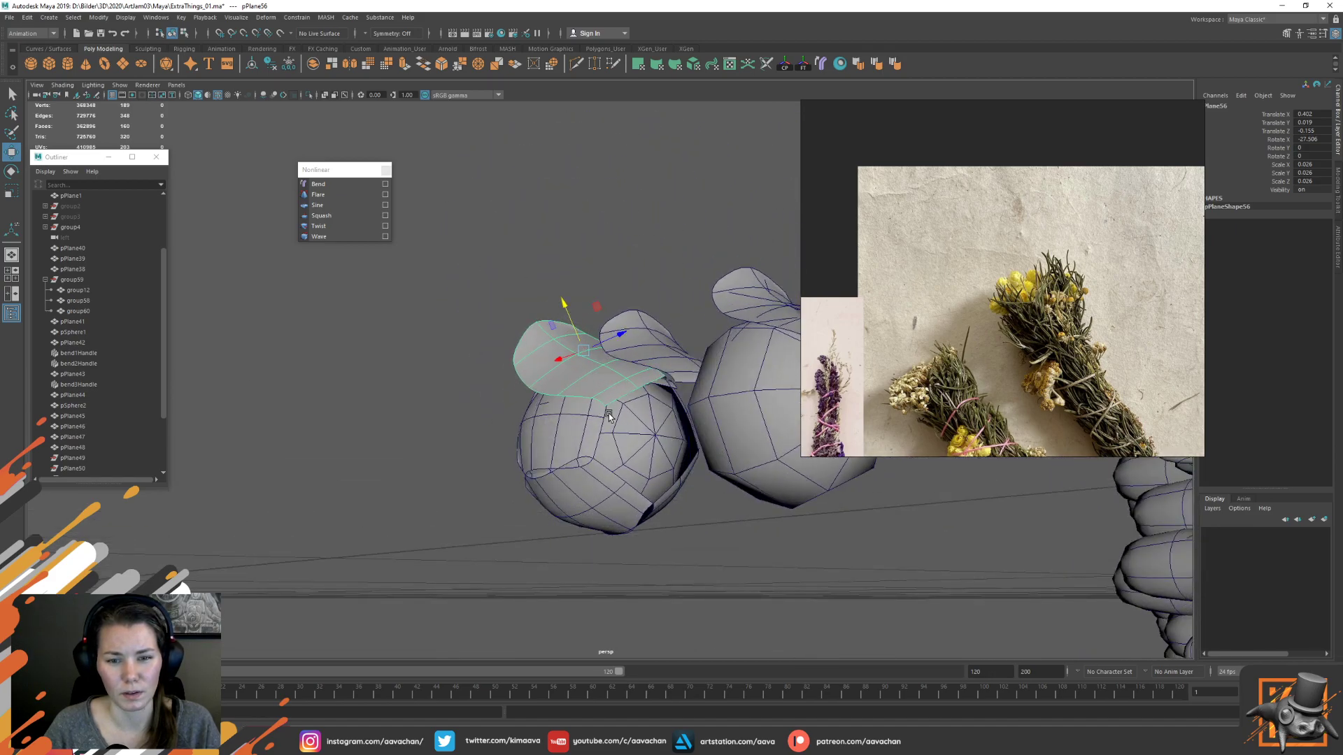
alt+drag(457, 405, 609, 417)
key(e)
mouse_move(666, 328)
mouse_down()
mouse_move(653, 369)
mouse_move(672, 329)
mouse_up()
key(w)
alt+drag(545, 376, 618, 382)
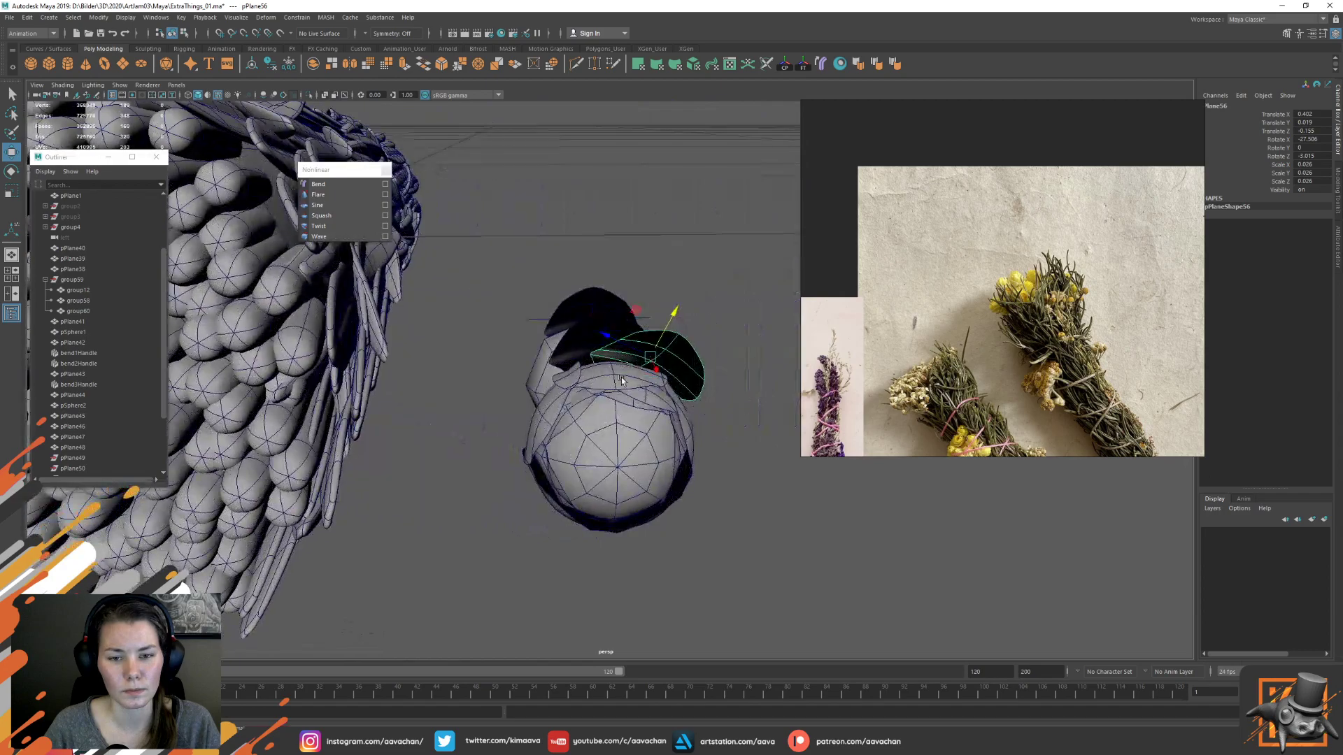
Snap the outer petal's pivot to the sphere's center, freeze its transformations, and place a copy rotated about 122 degrees in X
key(d)
key(v)
middle_drag(638, 463, 616, 470)
click(802, 68)
key(e)
drag(588, 429, 459, 470)
drag(605, 427, 587, 517)
key(w)
drag(704, 476, 659, 493)
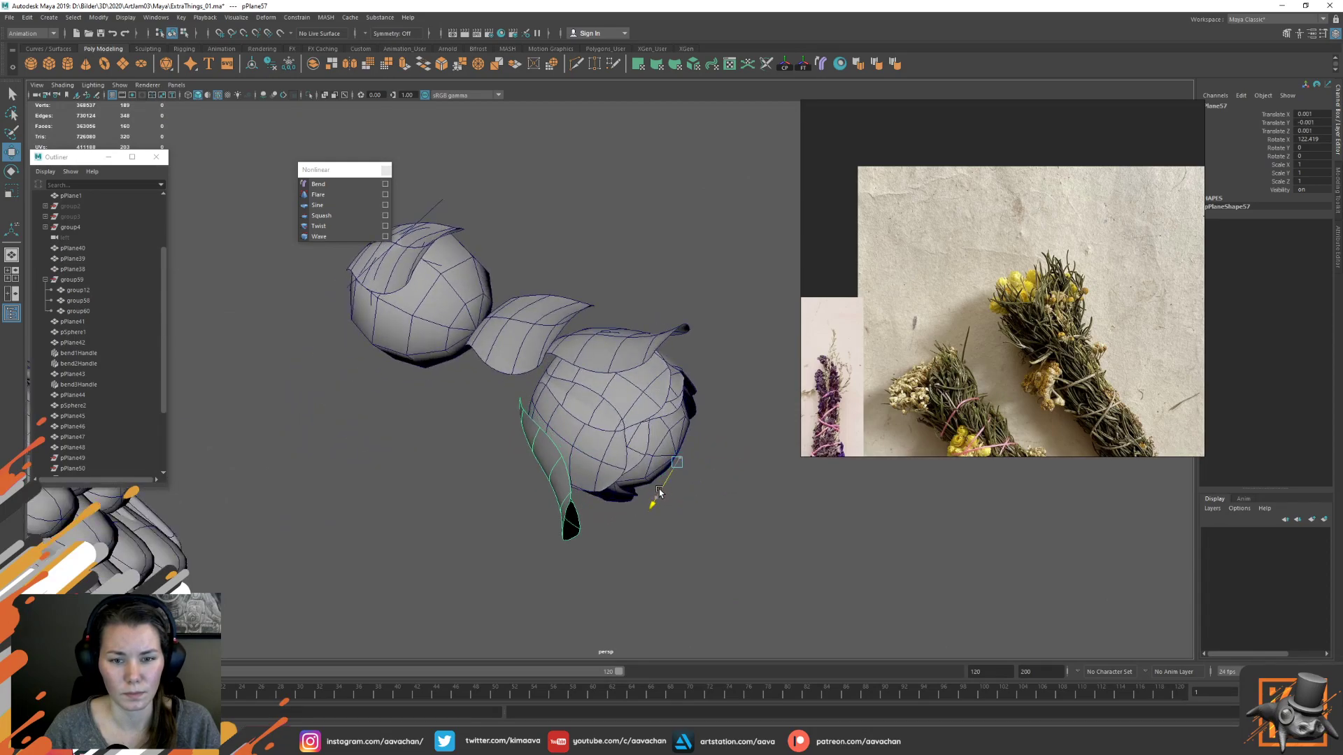
Duplicate another bent petal onto the sphere's front, freeze its transformations, and narrow it to 0.783 in Z
click(514, 333)
key(ctrl+d)
drag(575, 344, 709, 409)
alt+drag(594, 459, 570, 400)
drag(647, 318, 616, 397)
key(e)
key(r)
click(803, 66)
key(w)
drag(646, 353, 686, 396)
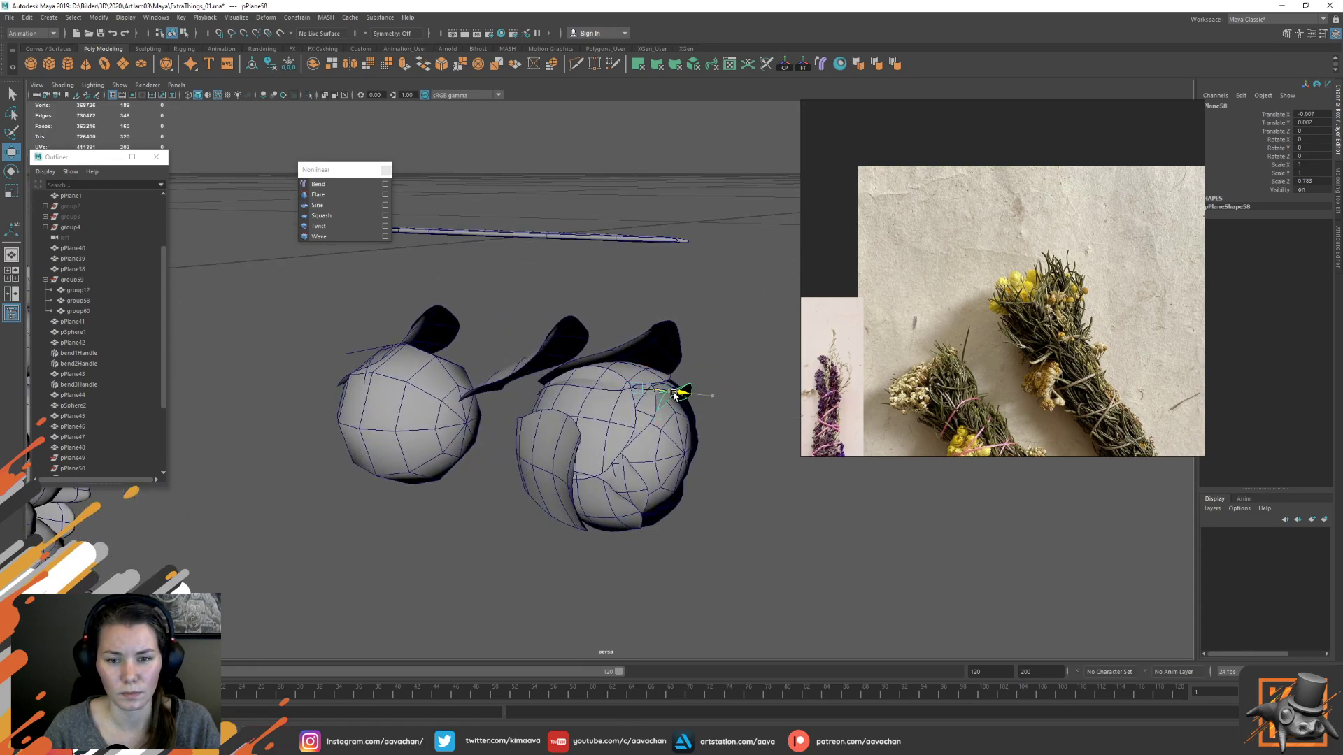
Duplicate the narrowed petal around a pivot snapped to the sphere's center, rotated about 121 degrees in X and scaled to about 1.068
alt+drag(709, 452, 628, 450)
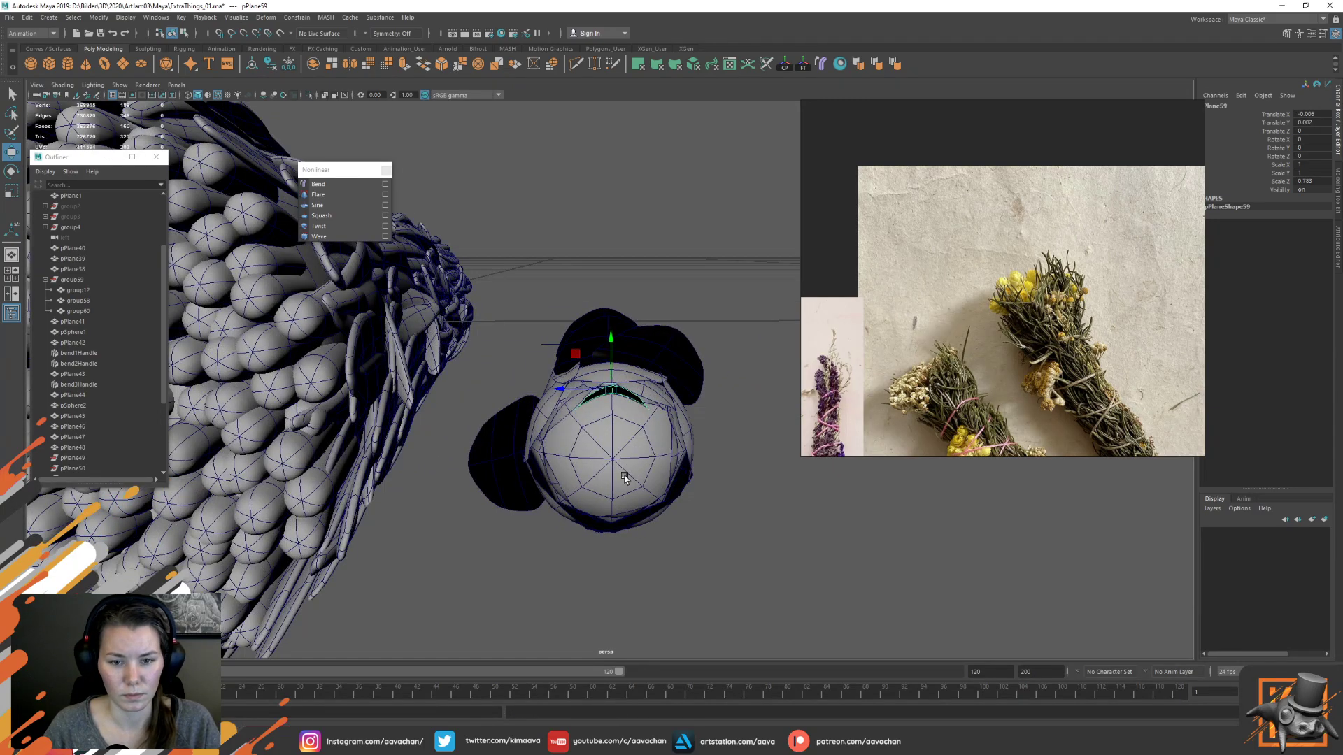
key(d)
key(v)
middle_drag(624, 476, 611, 462)
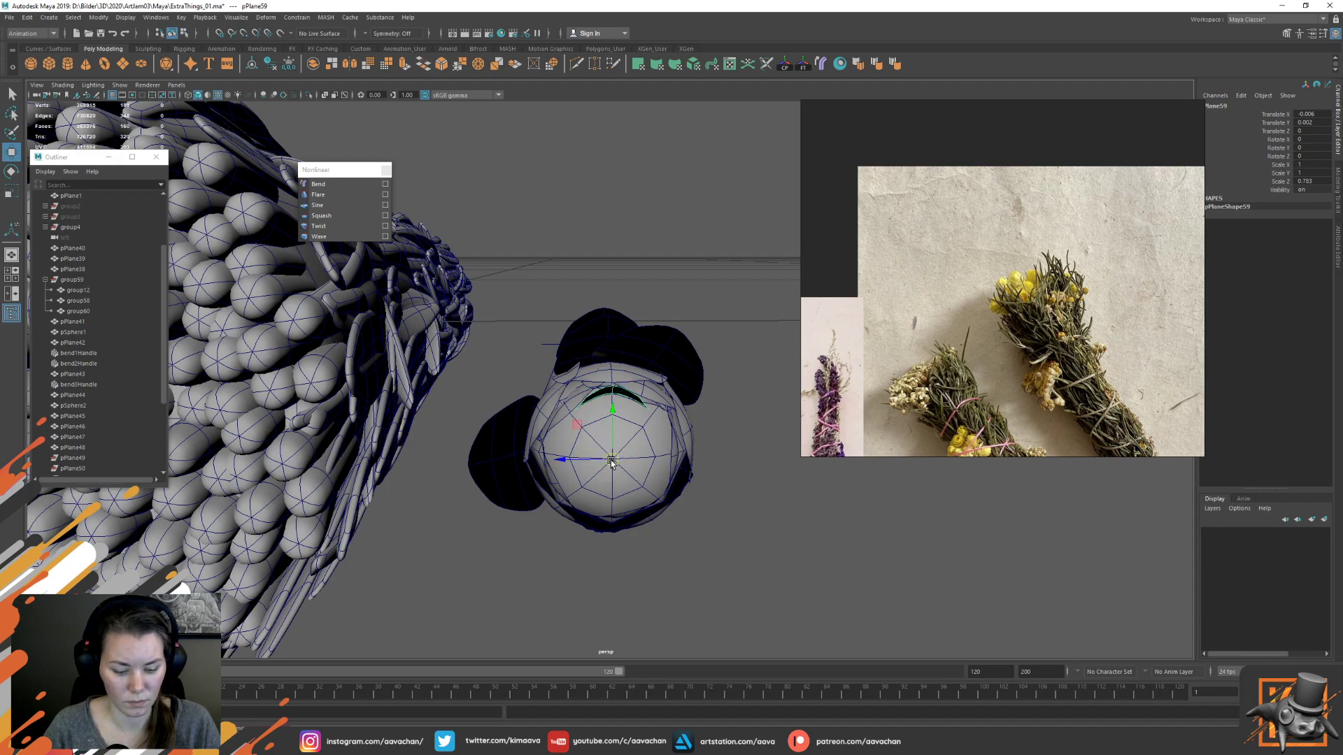
key(e)
drag(581, 397, 579, 476)
key(r)
key(w)
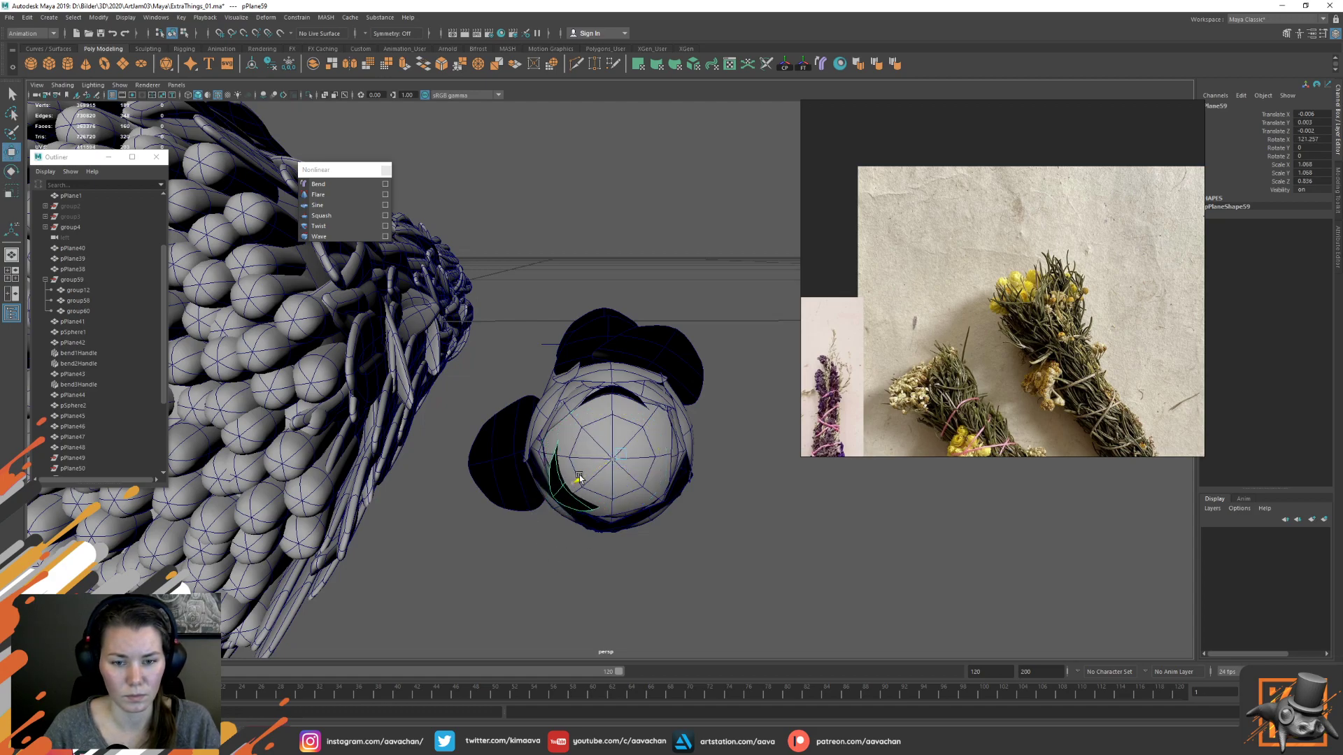
Combine the flower's sphere and all its petals into one mesh and delete its history
click(743, 427)
alt+drag(743, 427, 512, 437)
drag(639, 398, 608, 495)
scroll(650, 422, up, 3)
shift+right_drag(692, 330, 671, 515)
key(alt+shift+d)
Move the combined flower onto the rim at the sage stick's upper end, adjust its tilt, and freeze its transformations
scroll(646, 428, down, 3)
drag(613, 386, 556, 498)
key(f)
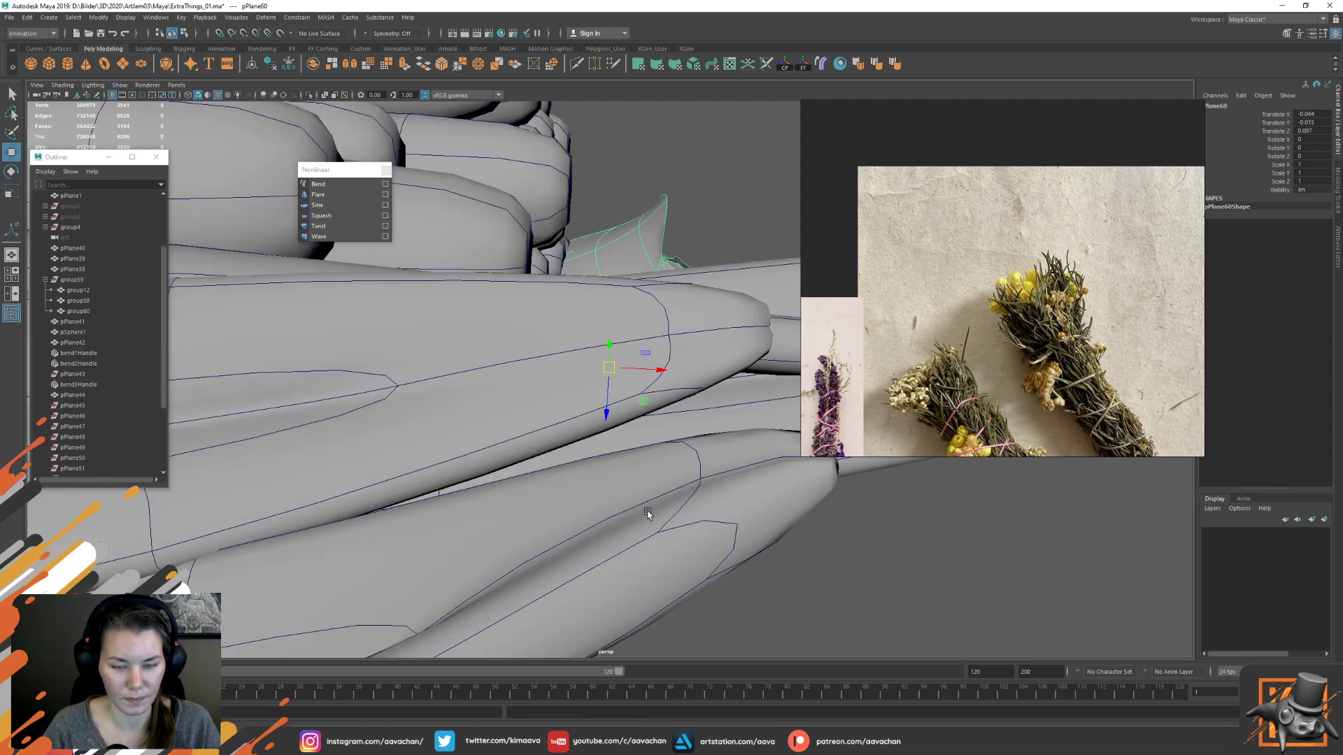
scroll(648, 514, down, 8)
alt+drag(716, 516, 622, 337)
drag(650, 382, 583, 407)
key(e)
key(w)
click(804, 65)
Add rotated flower copies on the stick's upper rim and scale the outer one to 0.843
key(e)
key(w)
alt+drag(603, 350, 616, 388)
drag(586, 430, 580, 383)
key(e)
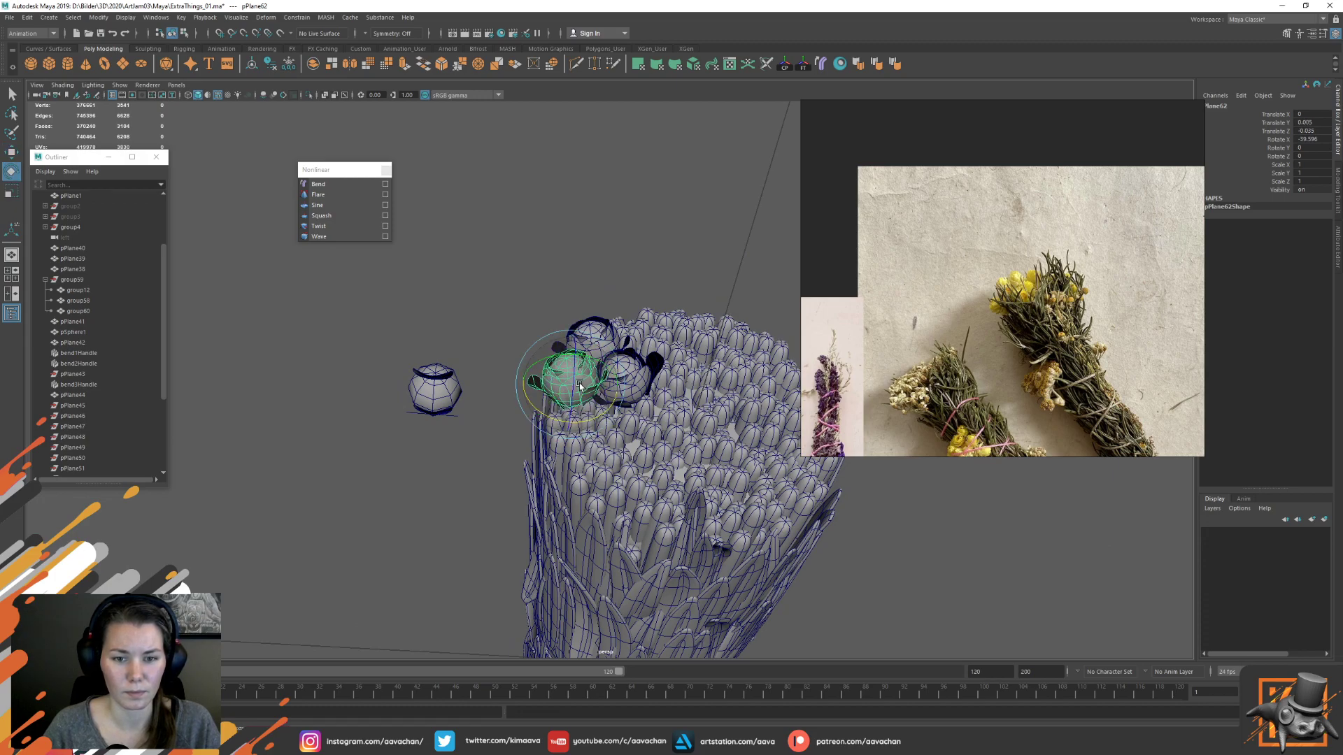
key(r)
drag(574, 384, 522, 371)
key(w)
key(e)
key(w)
Duplicate the 0.843-scale flower along the stick's edge and rotate each copy differently to build up the cluster
key(ctrl+d)
key(w)
drag(578, 333, 575, 359)
mouse_move(572, 364)
alt+mouse_down()
mouse_move(596, 409)
mouse_move(535, 368)
mouse_move(570, 350)
alt+mouse_up()
key(e)
key(w)
key(ctrl+d)
drag(571, 432, 594, 388)
key(e)
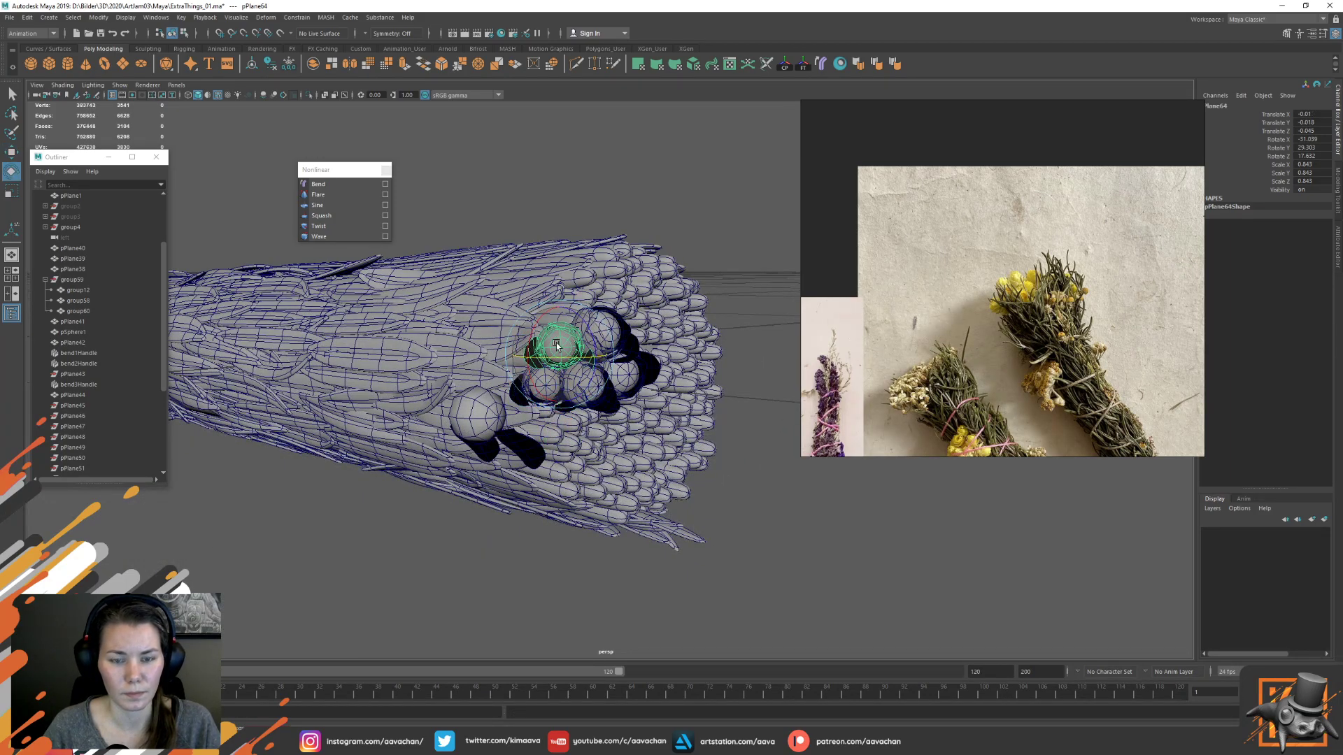
key(e)
mouse_move(558, 343)
mouse_down()
mouse_move(523, 334)
mouse_move(493, 361)
mouse_move(554, 331)
mouse_move(554, 384)
mouse_move(563, 347)
mouse_up()
key(w)
alt+drag(563, 347, 610, 417)
Place another 0.843-scale flower copy in the middle of the cluster on the stick's upper end
click(643, 385)
key(e)
key(r)
key(w)
drag(586, 370, 593, 327)
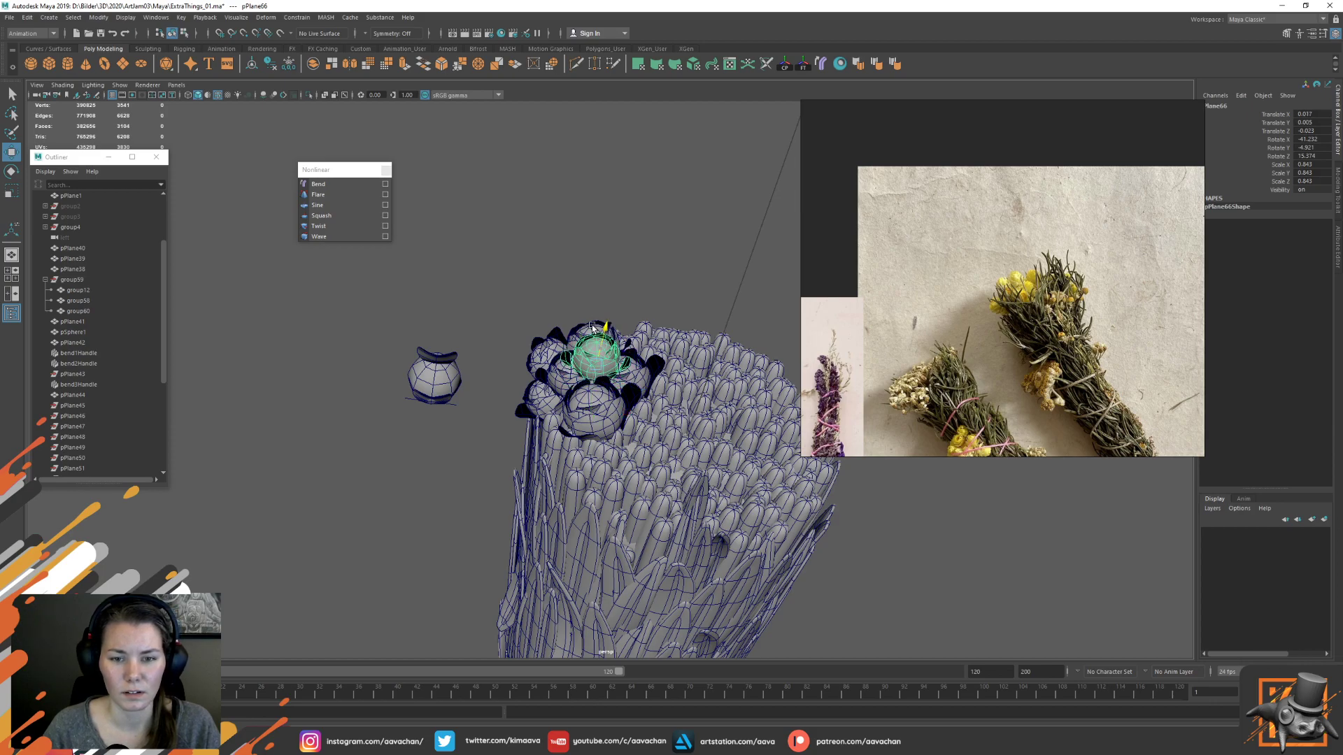
key(e)
click(500, 350)
alt+drag(532, 413, 580, 425)
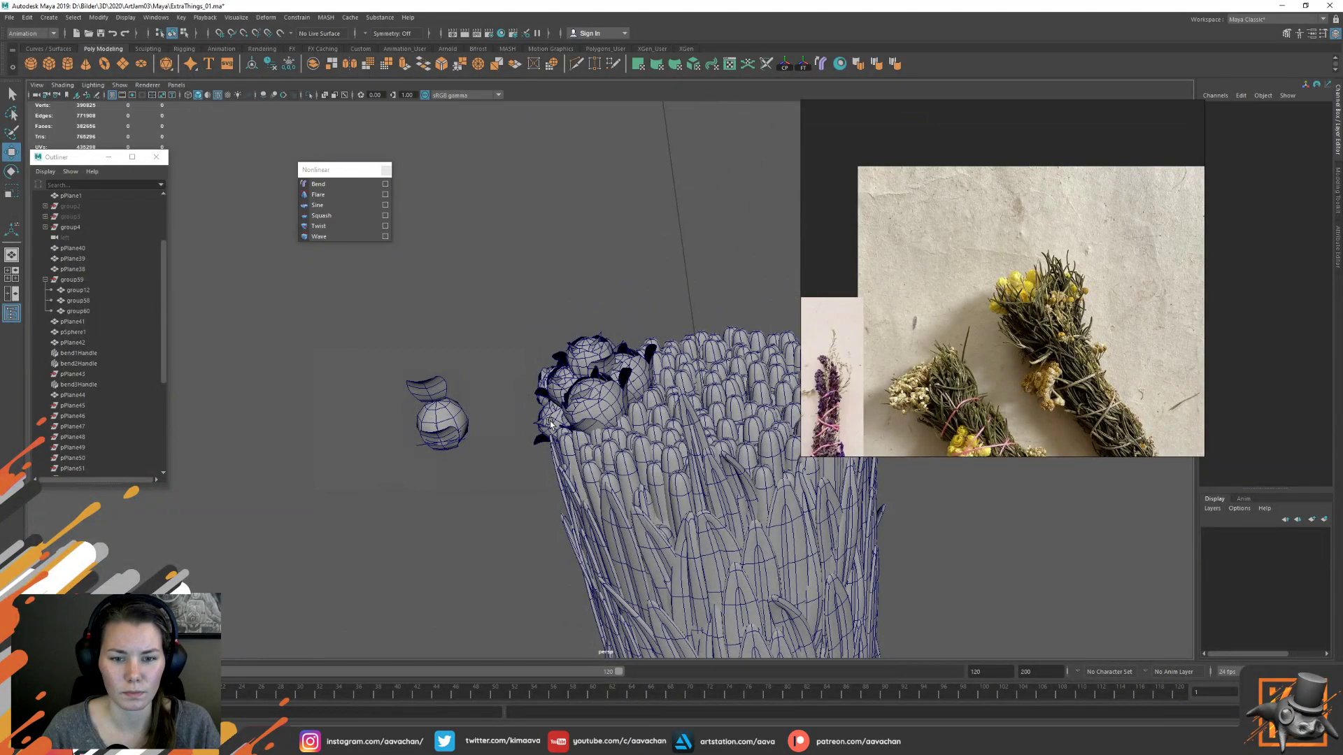
Duplicate a flower in the upper cluster, then rotate and move the copy to fill out the cluster
click(550, 421)
shift+click(596, 407)
click(672, 275)
click(613, 408)
alt+drag(663, 378, 608, 459)
key(ctrl+d)
key(e)
key(w)
drag(637, 350, 600, 399)
Place a flower copy scaled to 1.098 partway down the side of the sage stick and fit it against the leaves
alt+drag(700, 373, 718, 414)
alt+right_drag(721, 438, 696, 458)
alt+middle_drag(696, 459, 630, 430)
alt+drag(630, 430, 629, 399)
drag(537, 368, 549, 549)
alt+middle_drag(549, 549, 564, 407)
alt+drag(564, 407, 539, 429)
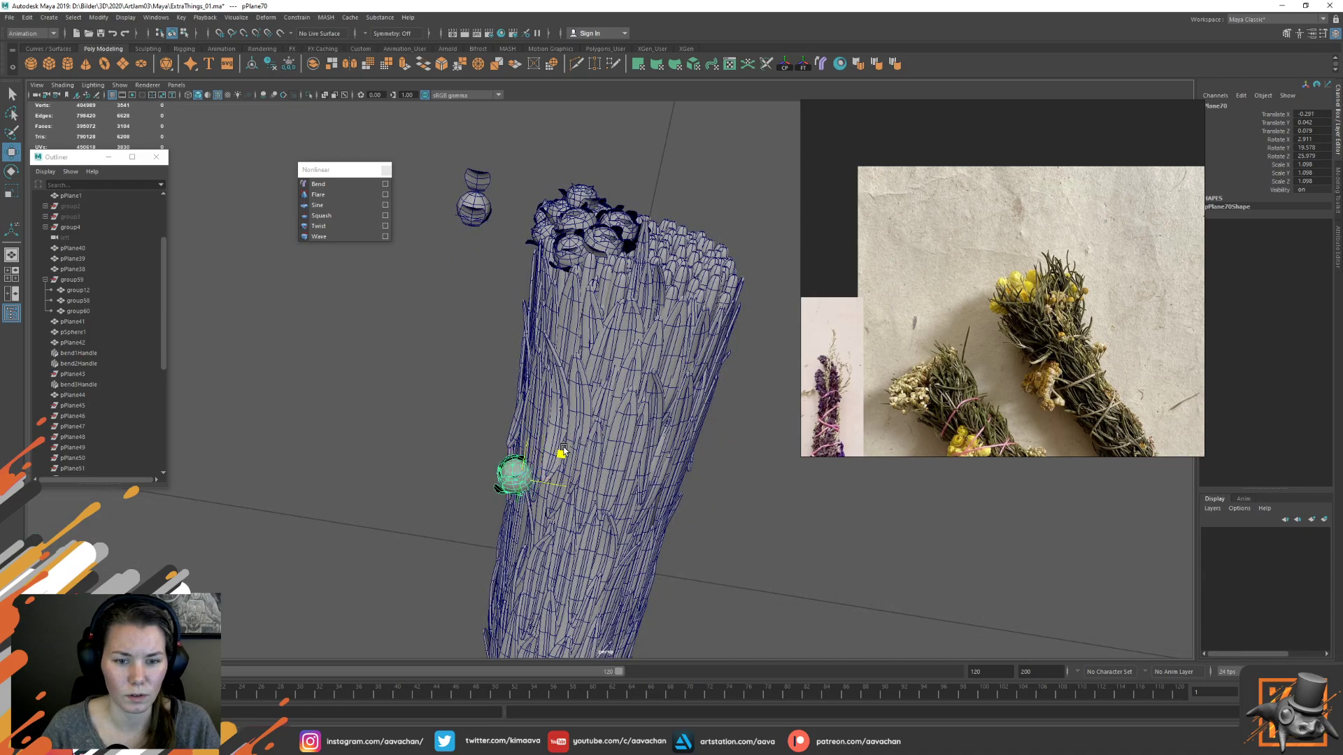
key(e)
key(w)
key(f)
alt+right_drag(641, 494, 492, 396)
alt+drag(492, 396, 652, 401)
Duplicate the side flower several times, rotating and moving the copies to start a second cluster
key(e)
key(w)
key(e)
drag(638, 460, 518, 412)
key(w)
key(ctrl+d)
key(e)
key(w)
key(ctrl+d)
key(e)
key(w)
key(r)
Position and rotate the last flower copy to complete the cluster on the stick's side
alt+drag(656, 362, 580, 477)
drag(594, 300, 578, 353)
key(e)
drag(605, 301, 621, 334)
key(w)
click(512, 411)
scroll(513, 411, down, 5)
alt+drag(536, 392, 520, 324)
scroll(630, 315, up, 5)
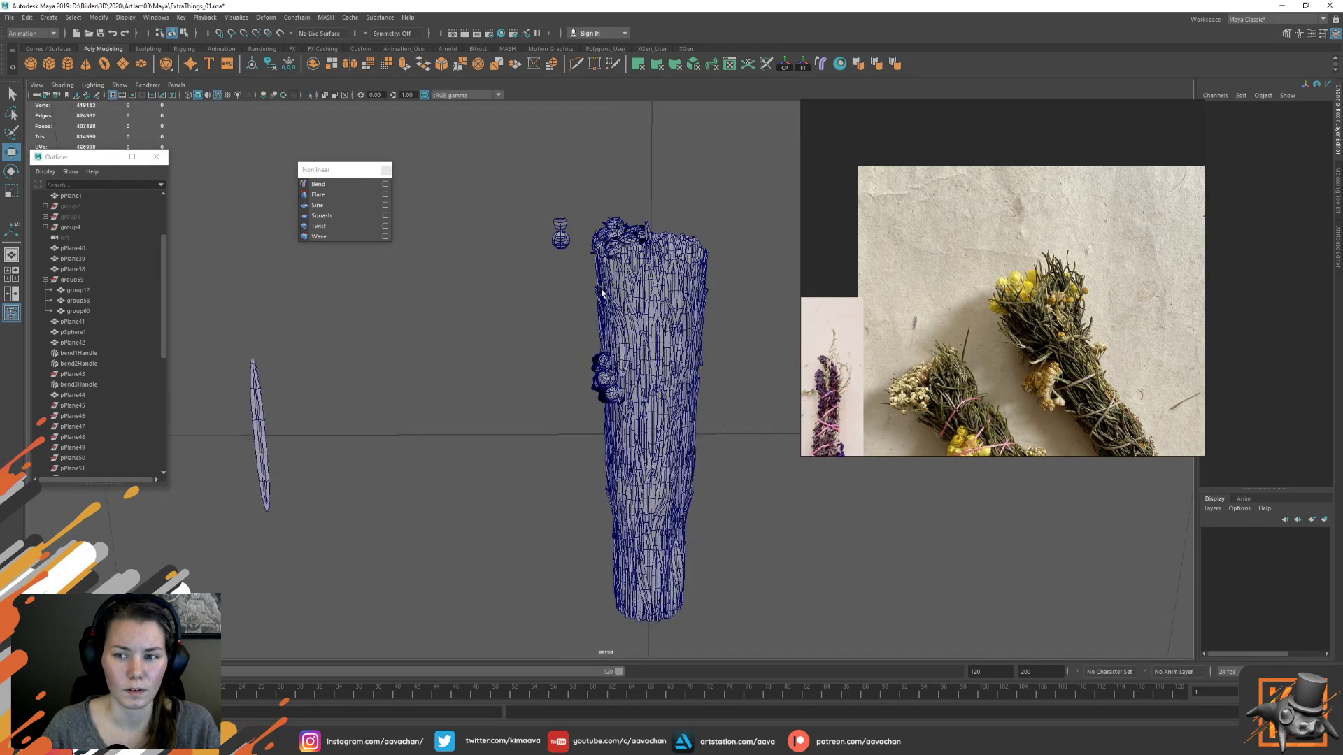
Duplicate the pointed sage leaf at the stick's upper end and rotate the copy into place beside the flower cluster
click(677, 239)
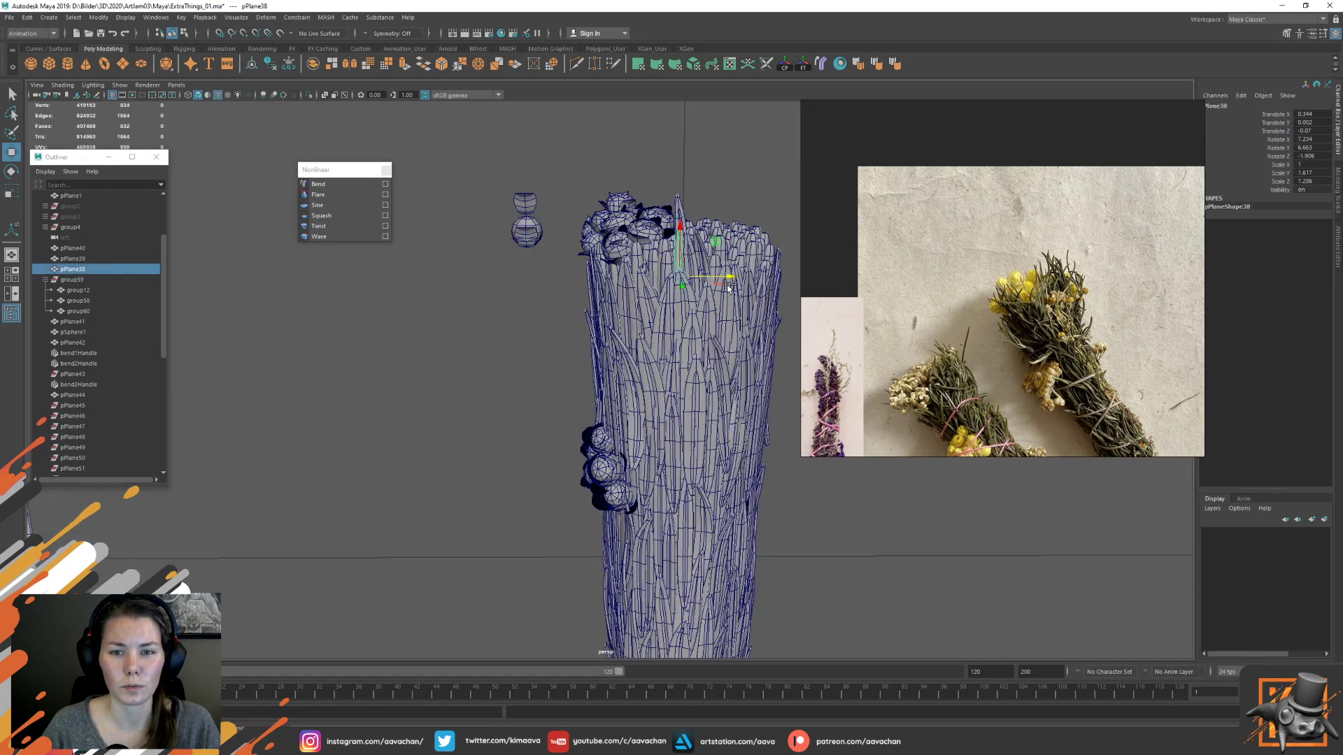
alt+drag(547, 329, 679, 343)
key(e)
mouse_move(665, 283)
mouse_down()
mouse_move(651, 294)
mouse_move(689, 343)
mouse_move(676, 296)
mouse_up()
click(745, 169)
scroll(728, 210, down, 3)
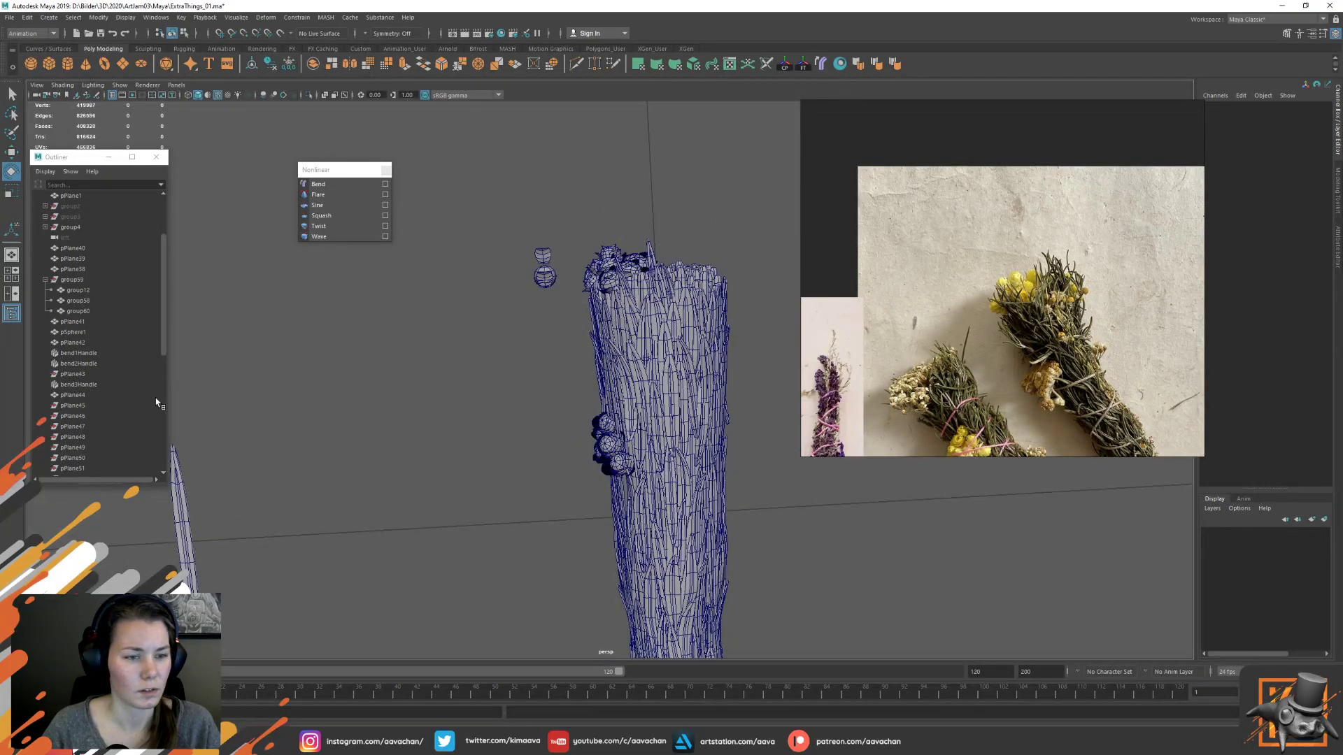
Select pPlane60 through pPlane75 and combine the flowers and extra leaf into one mesh
scroll(705, 238, down, 2)
scroll(665, 249, down, 2)
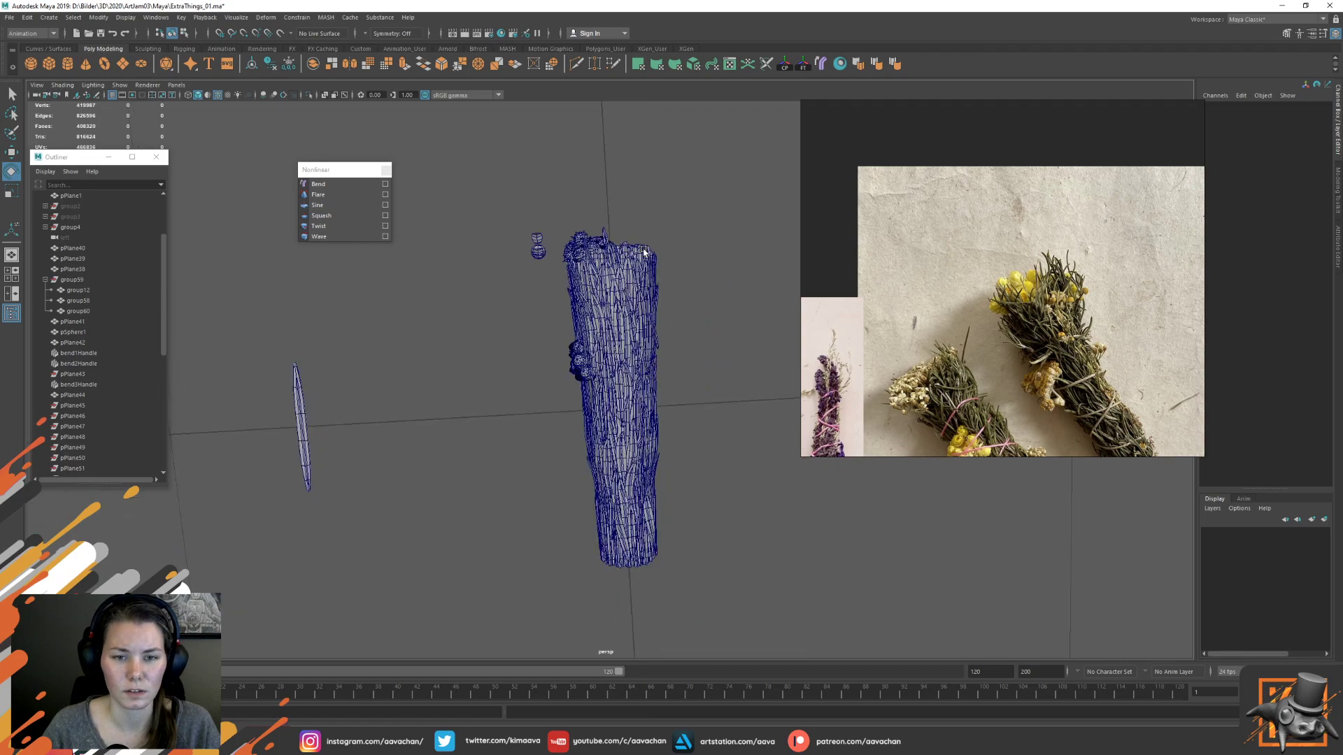
click(569, 252)
scroll(84, 364, down, 8)
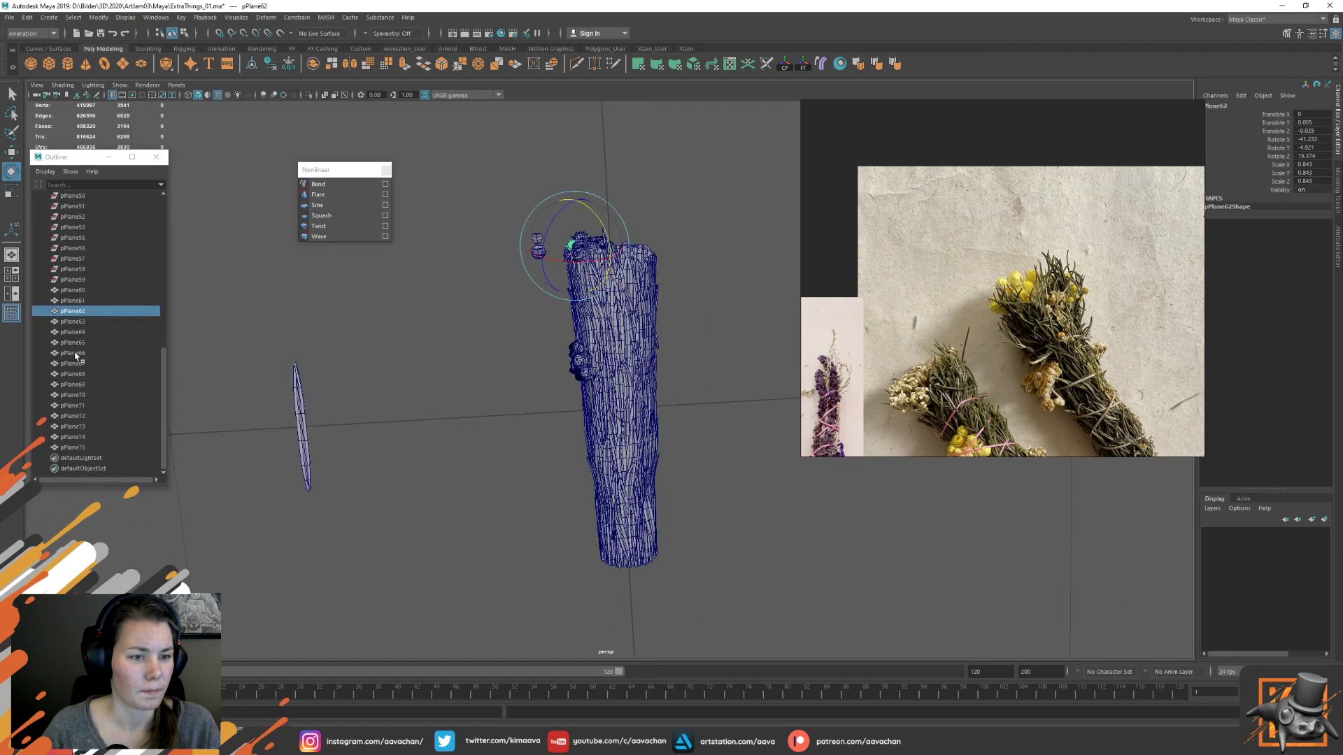
click(82, 291)
shift+click(73, 448)
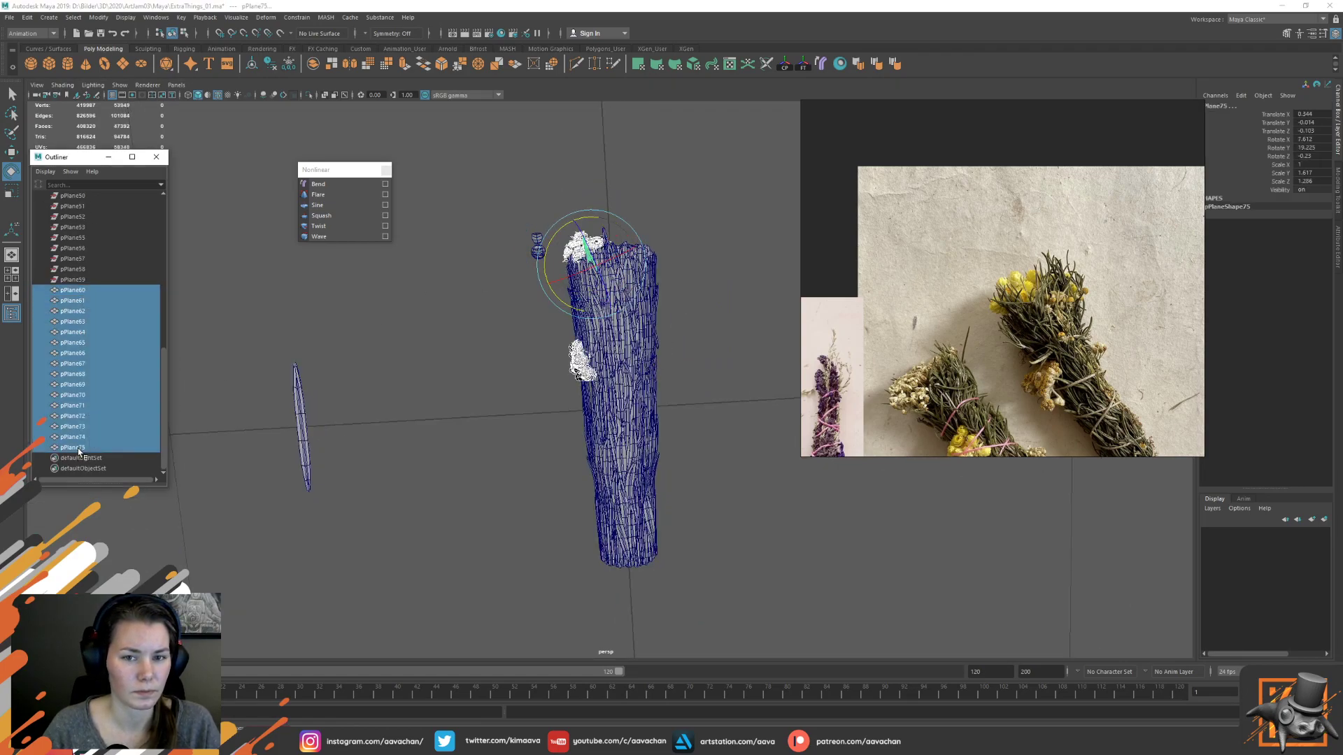
shift+right_drag(264, 329, 240, 513)
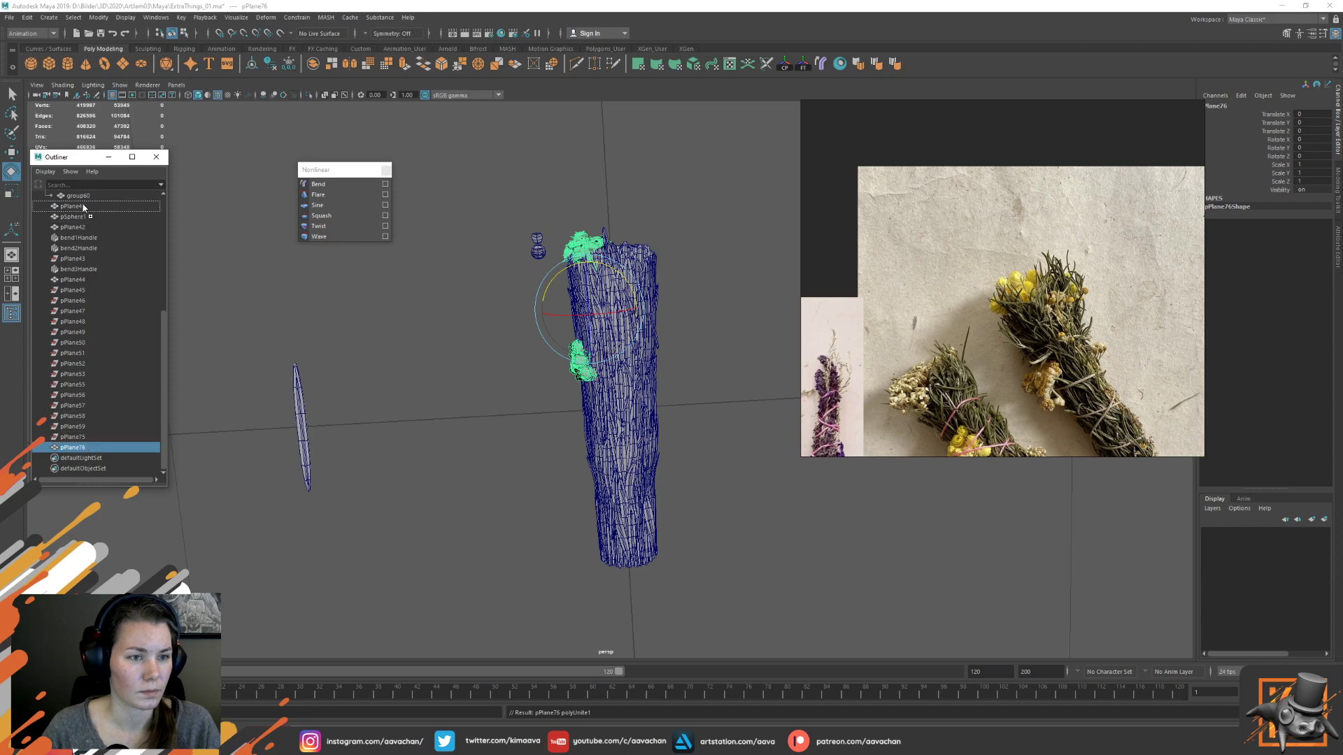
Parent the combined flower mesh under group59 and select the whole group
scroll(80, 219, up, 2)
middle_drag(82, 223, 82, 221)
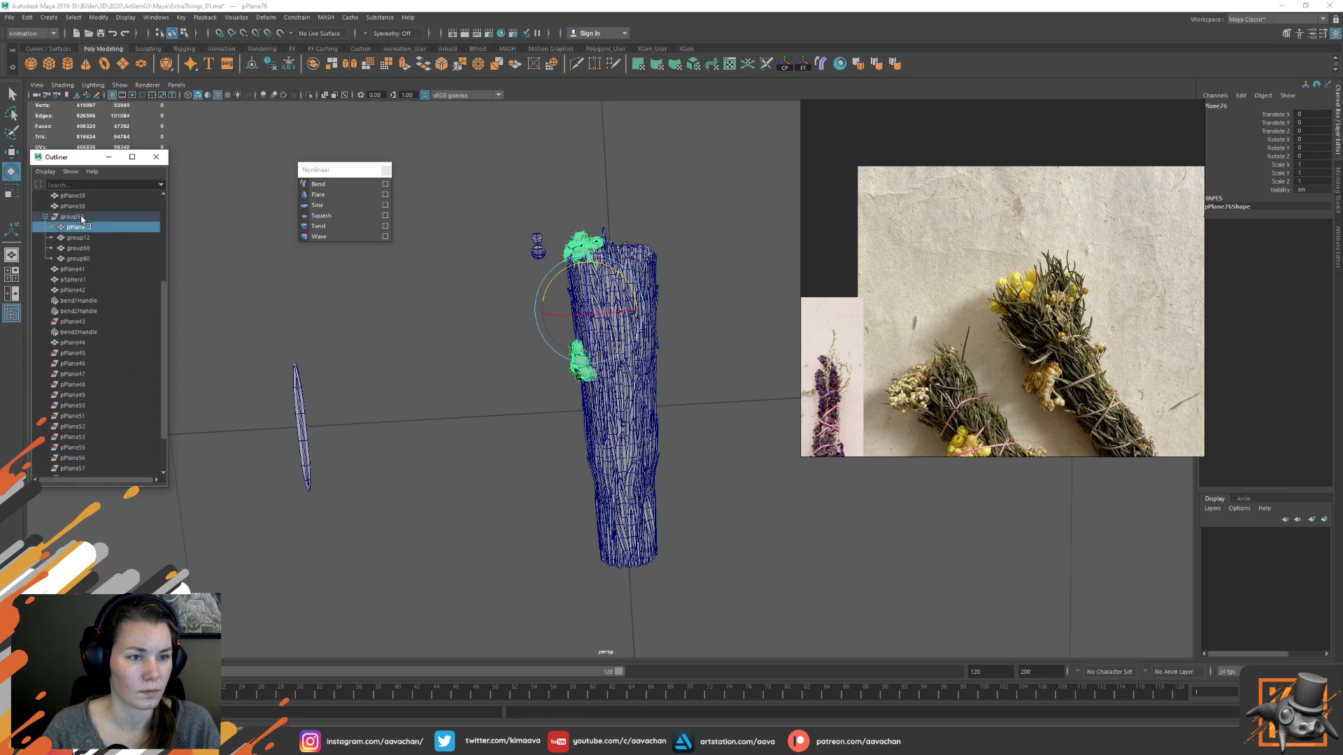
click(81, 216)
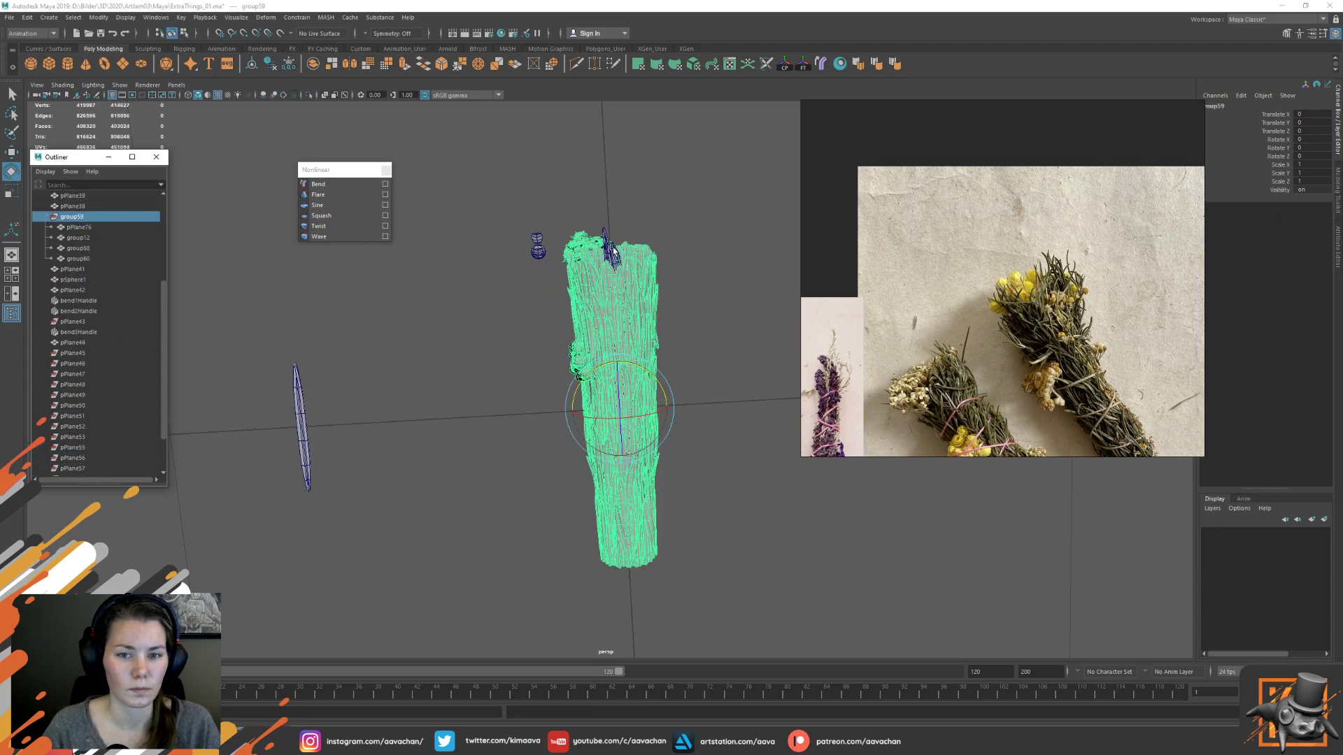
Export group59 together with sagestick_yellow over the existing SageStick_Yellow.obj, then switch to Marmoset Toolbag
mouse_move(673, 178)
alt+mouse_down()
mouse_move(683, 240)
mouse_move(684, 180)
alt+mouse_up()
key(w)
mouse_move(627, 258)
alt+mouse_down()
mouse_move(644, 165)
mouse_move(643, 252)
alt+mouse_up()
scroll(105, 269, up, 5)
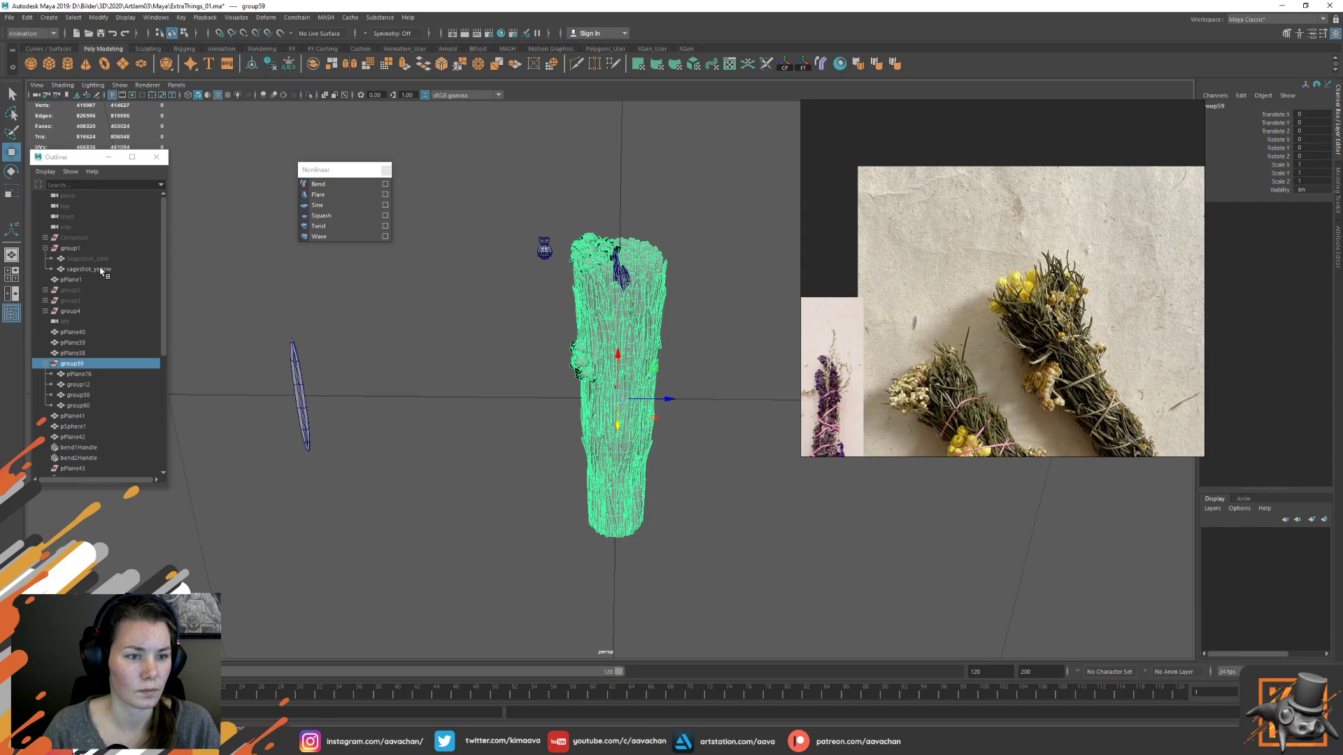
ctrl+click(102, 270)
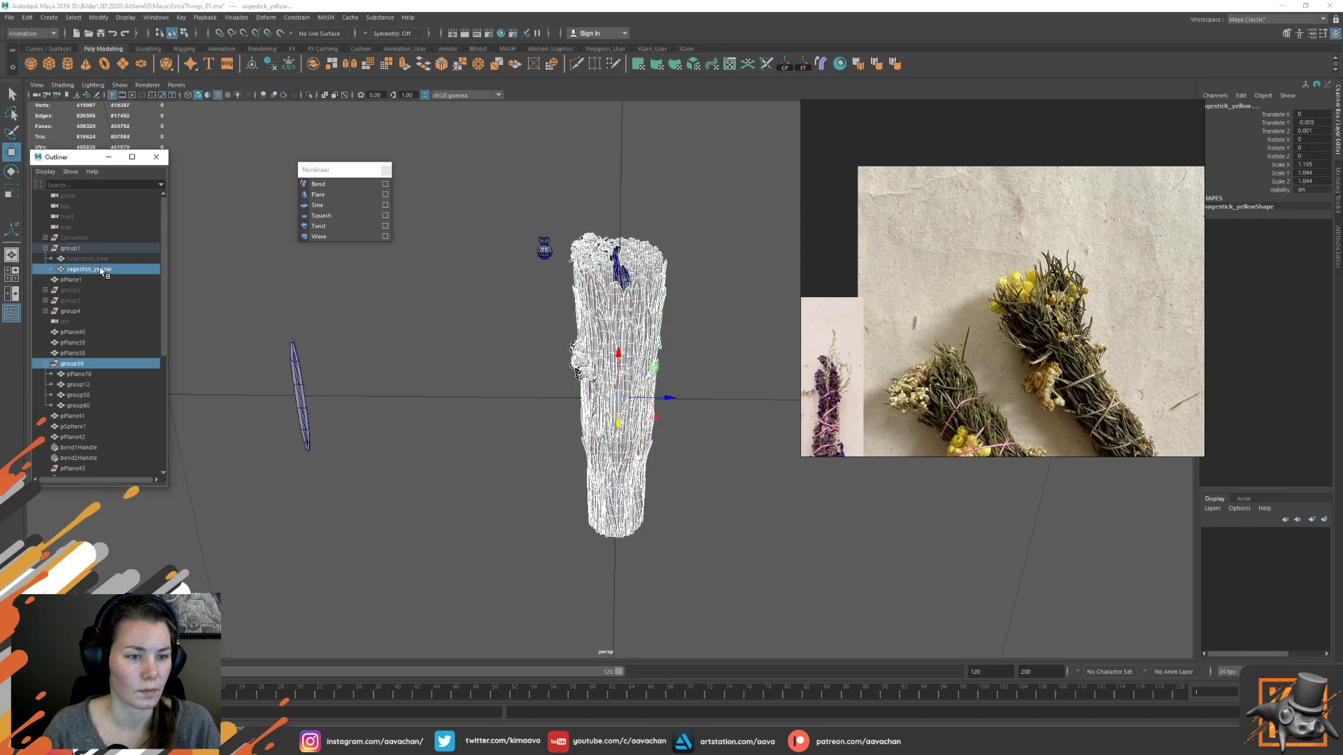
click(14, 21)
click(49, 154)
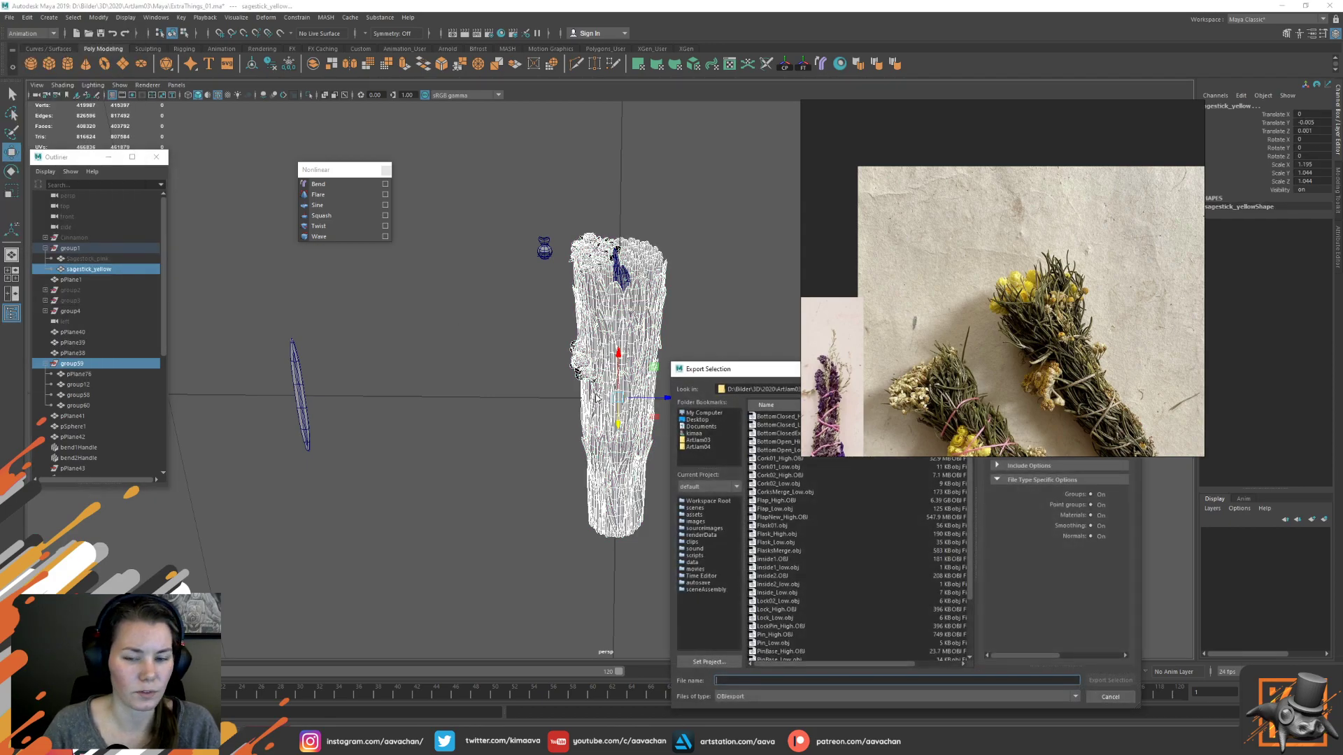
scroll(854, 601, down, 3)
click(802, 627)
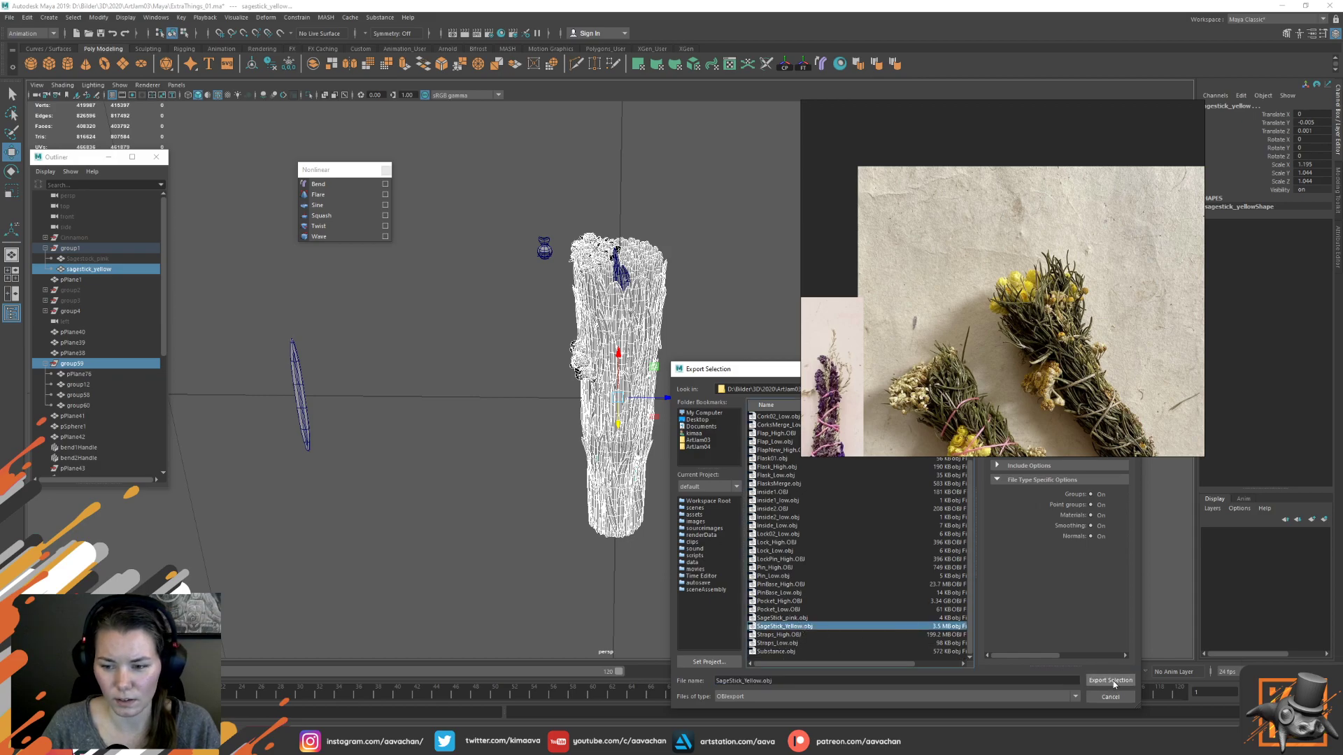
click(1108, 680)
click(885, 555)
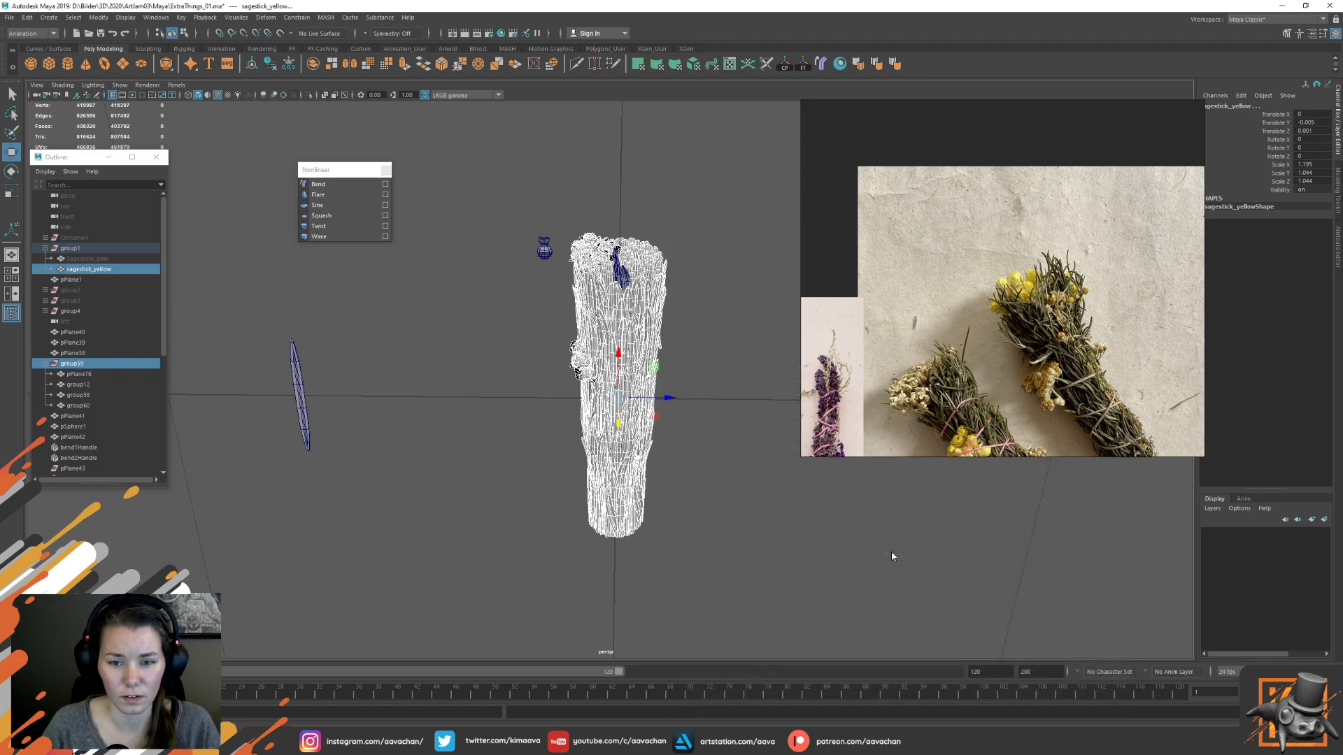
key(alt+Tab)
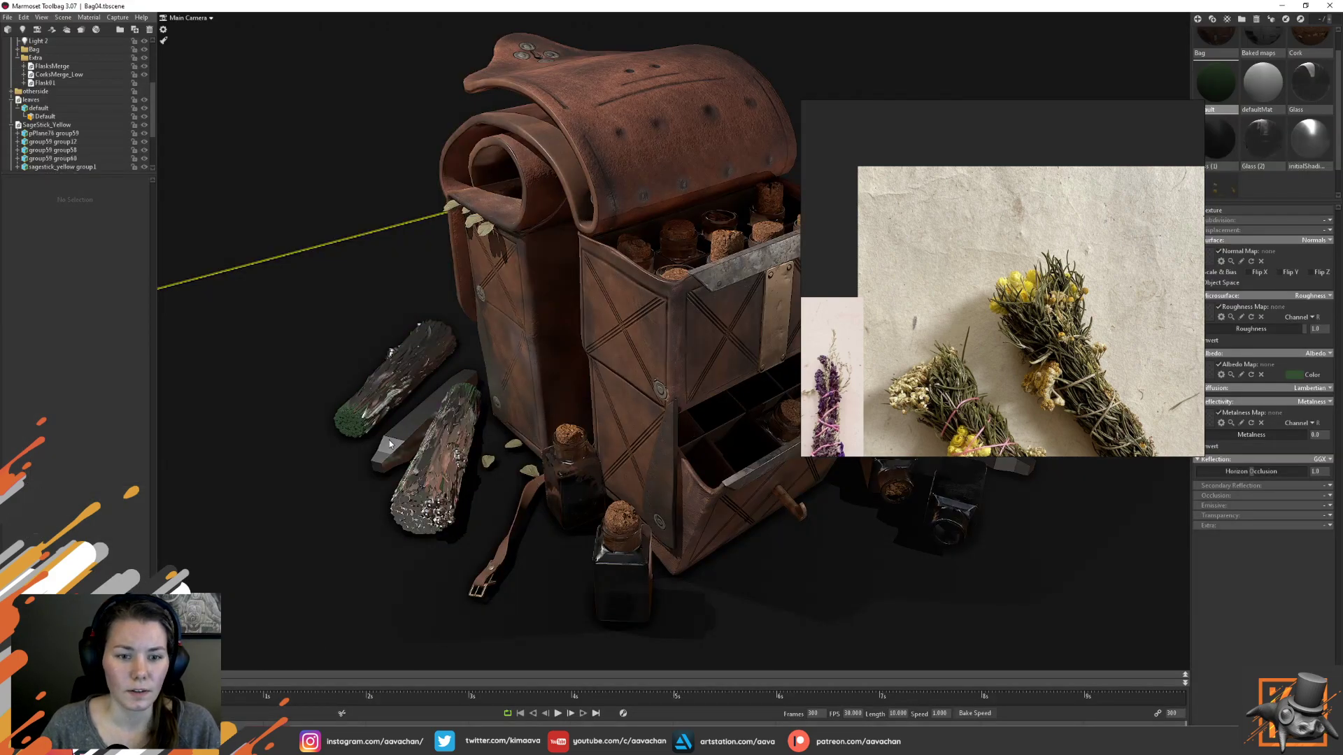
click(436, 515)
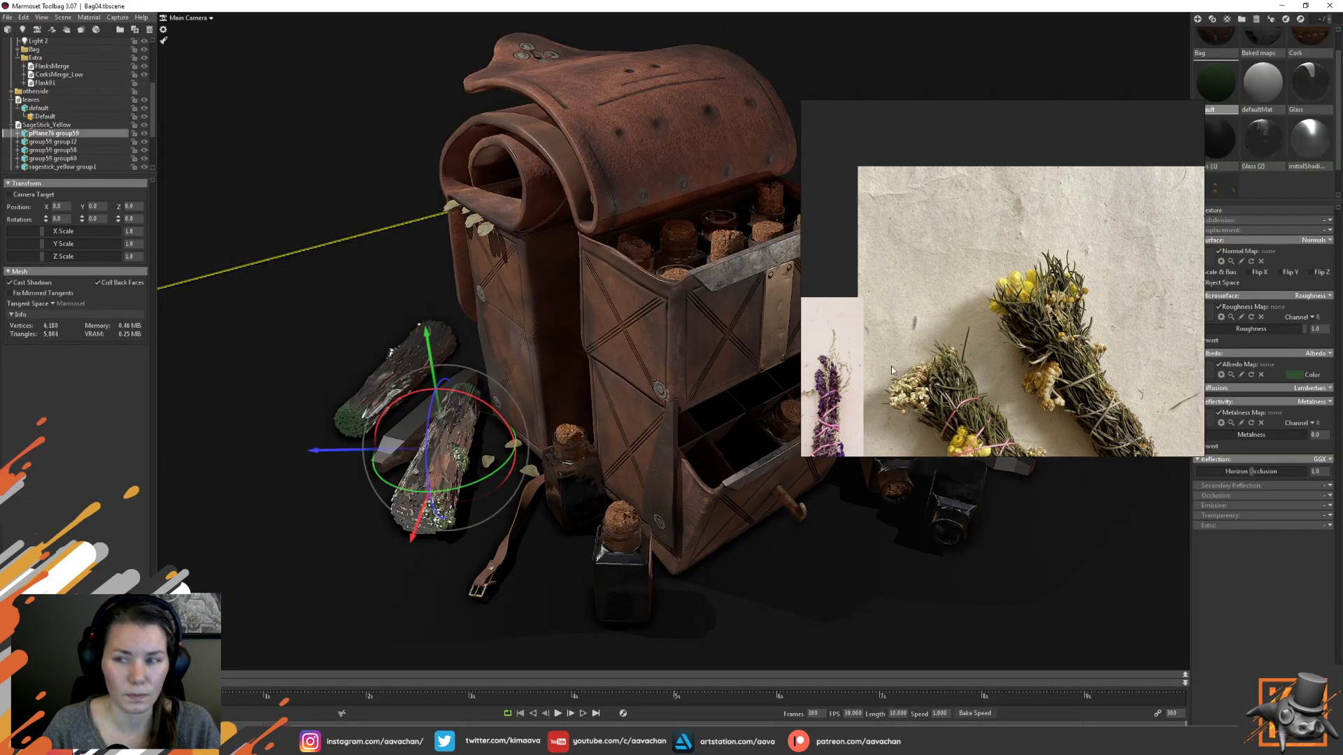
key(ctrl+d)
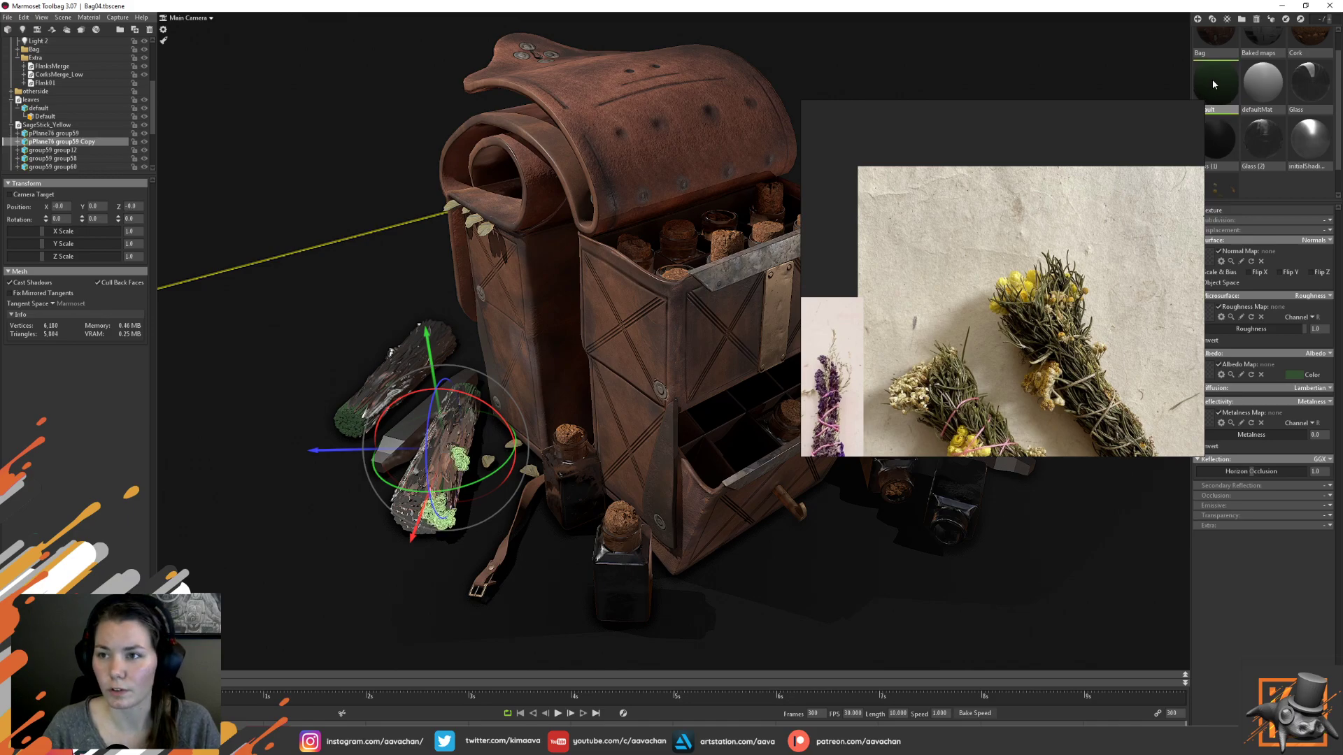
scroll(1311, 193, up, 1)
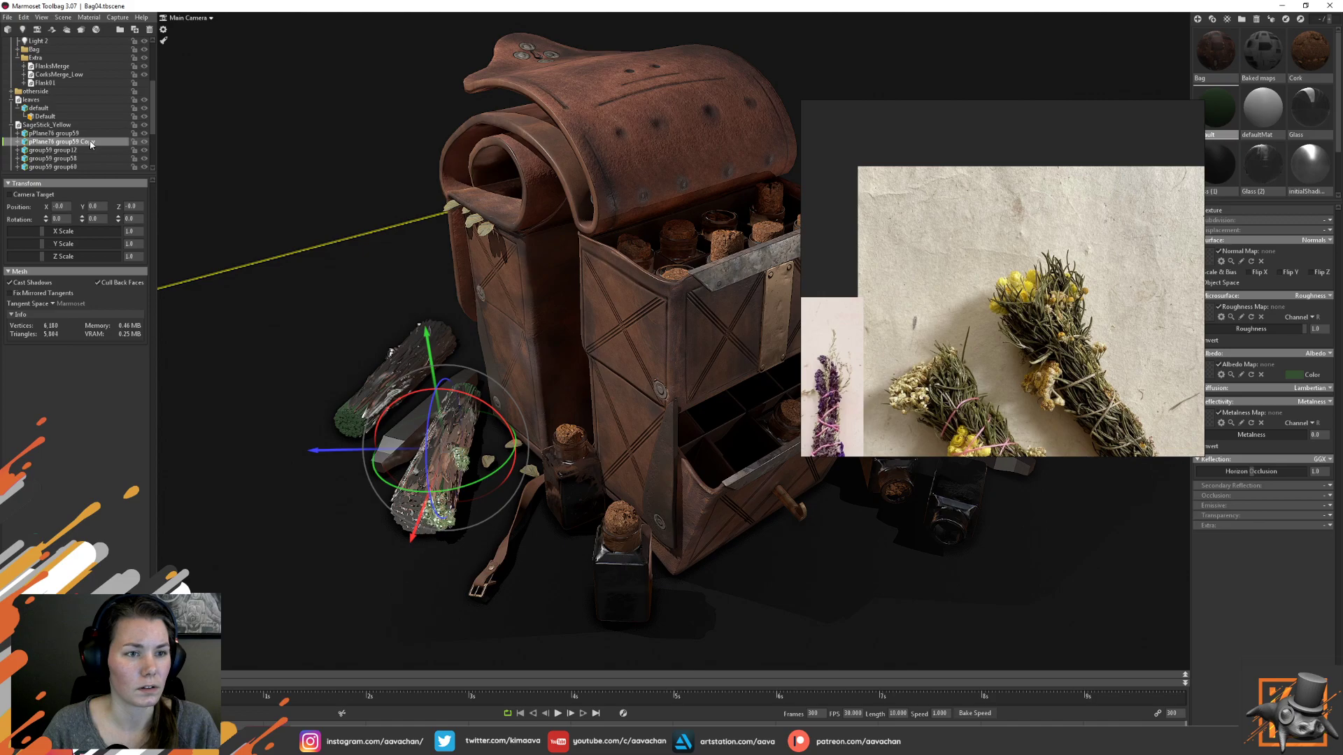
key(Delete)
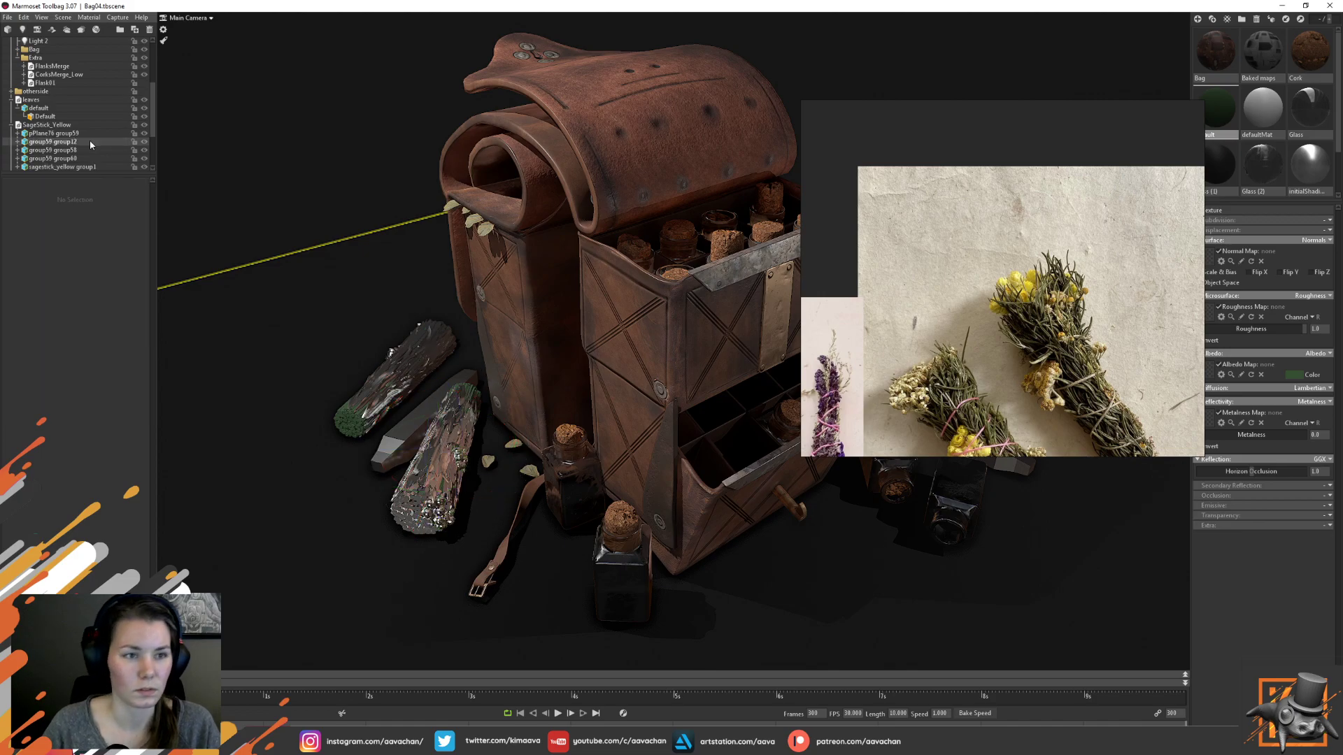
Duplicate the dark green Default material and set the copy's albedo color to yellow d7d533
right_click(1223, 112)
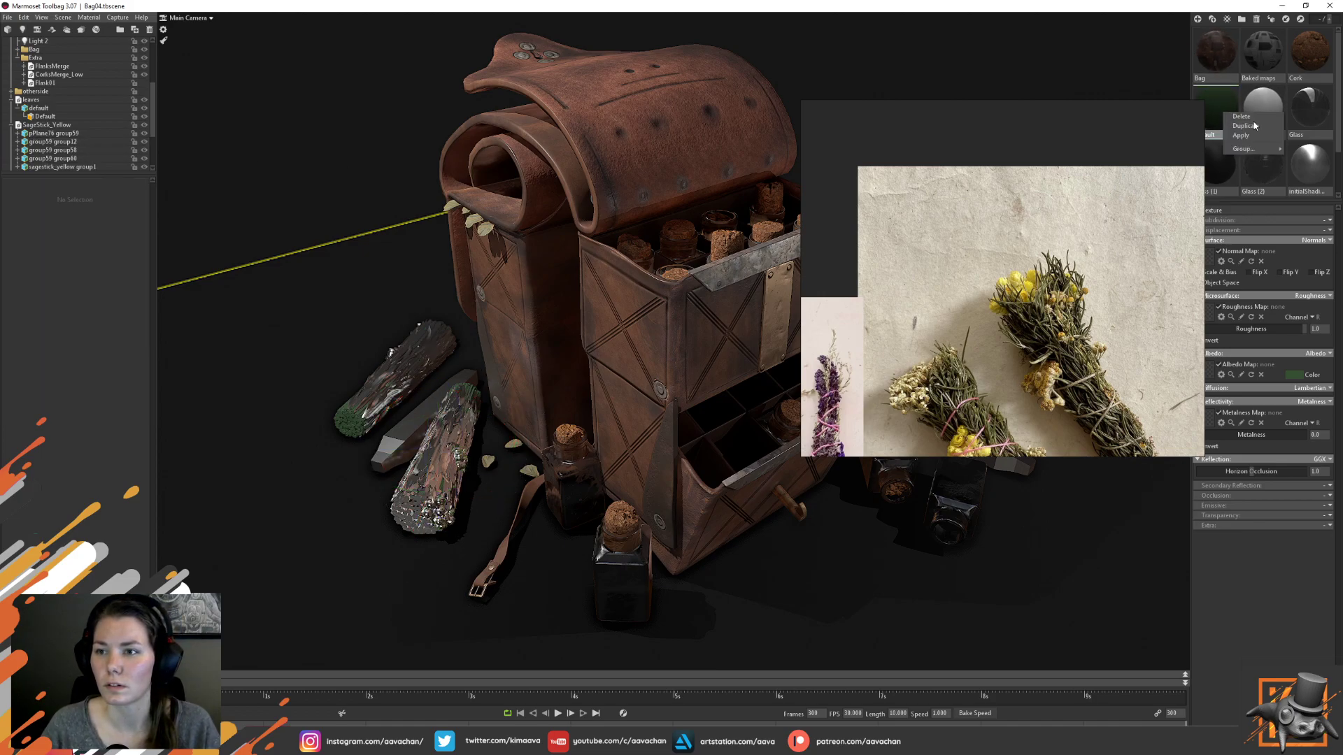
click(1245, 125)
click(1294, 375)
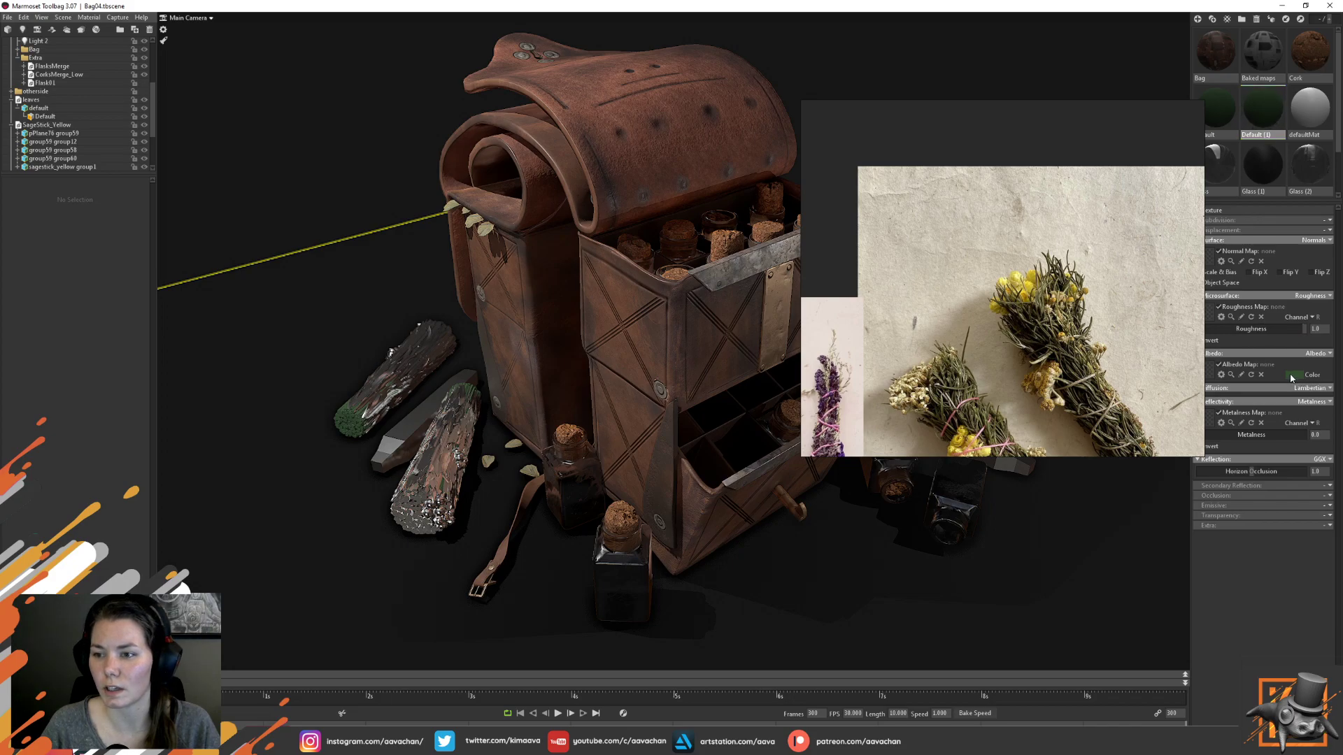
click(310, 688)
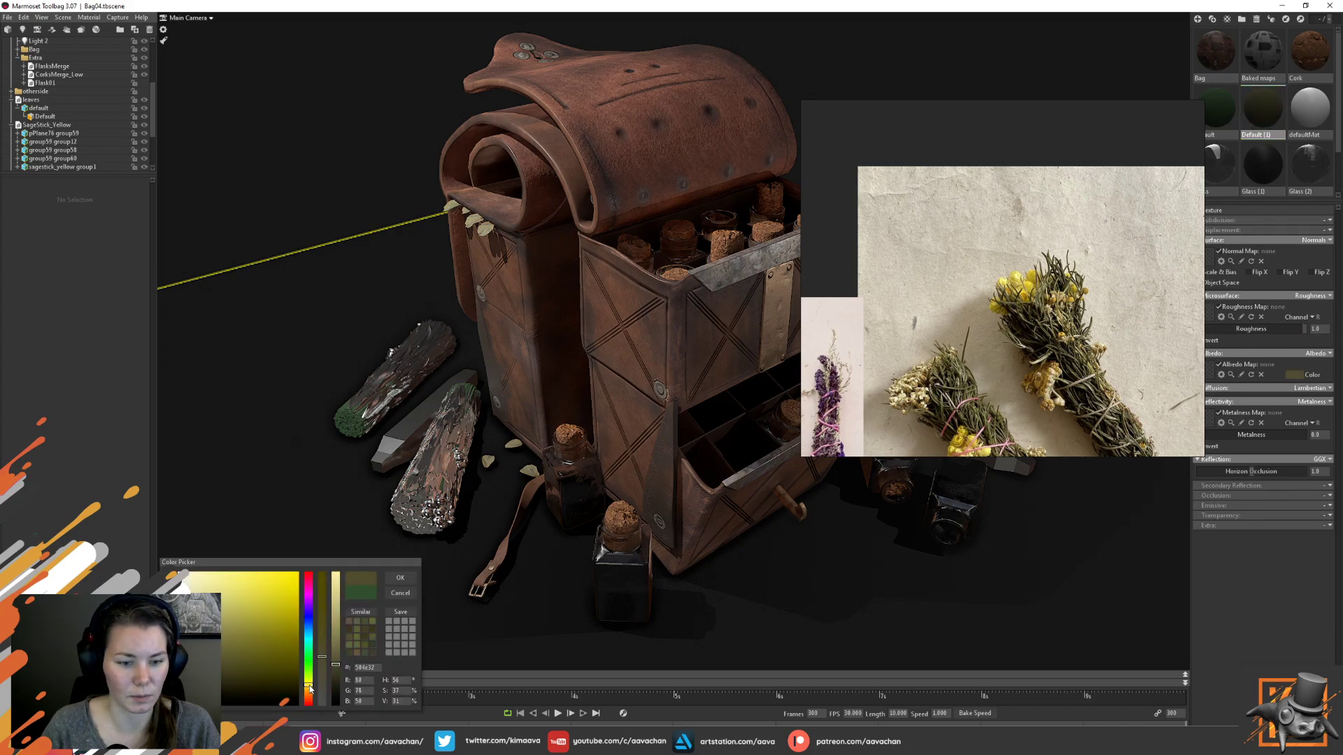
drag(241, 615, 267, 593)
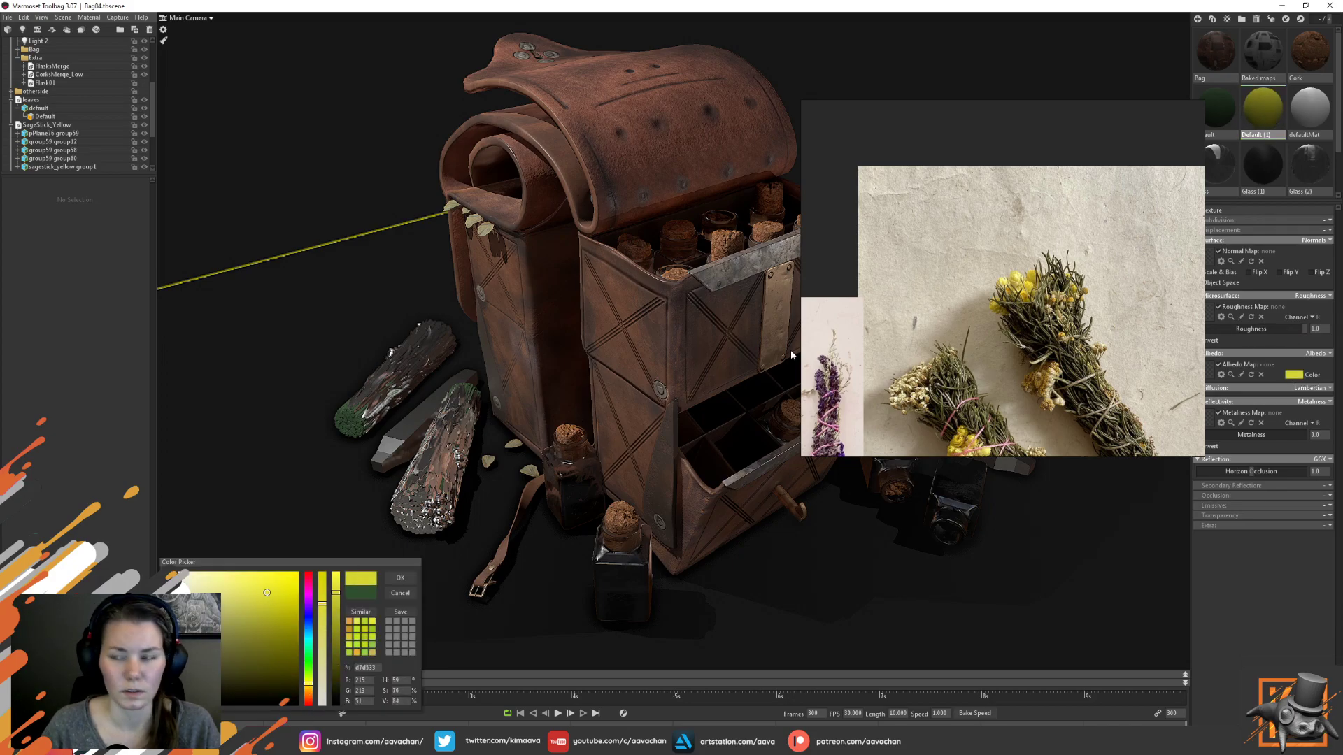
Apply the yellow material to the front sage stick's flowers and the green Default material to both stick bodies
drag(1265, 111, 440, 514)
drag(1222, 112, 443, 474)
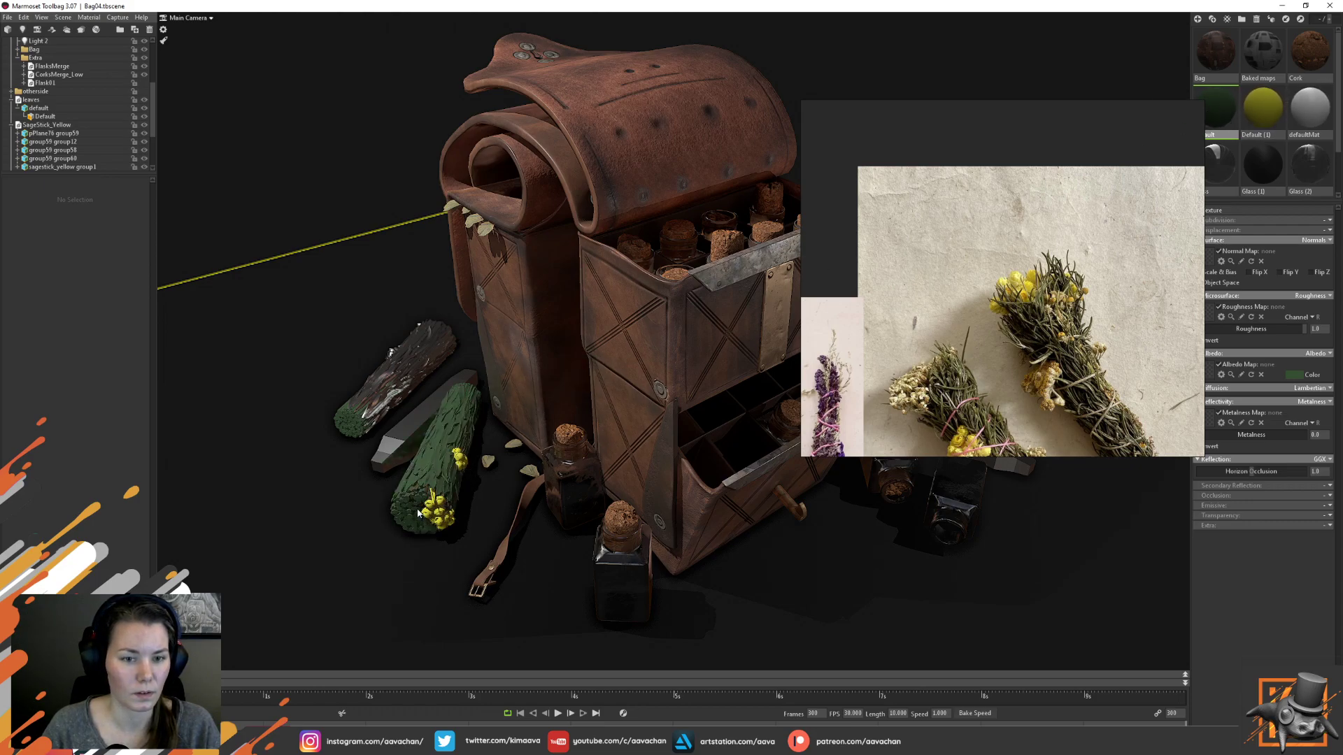
drag(1217, 115, 403, 360)
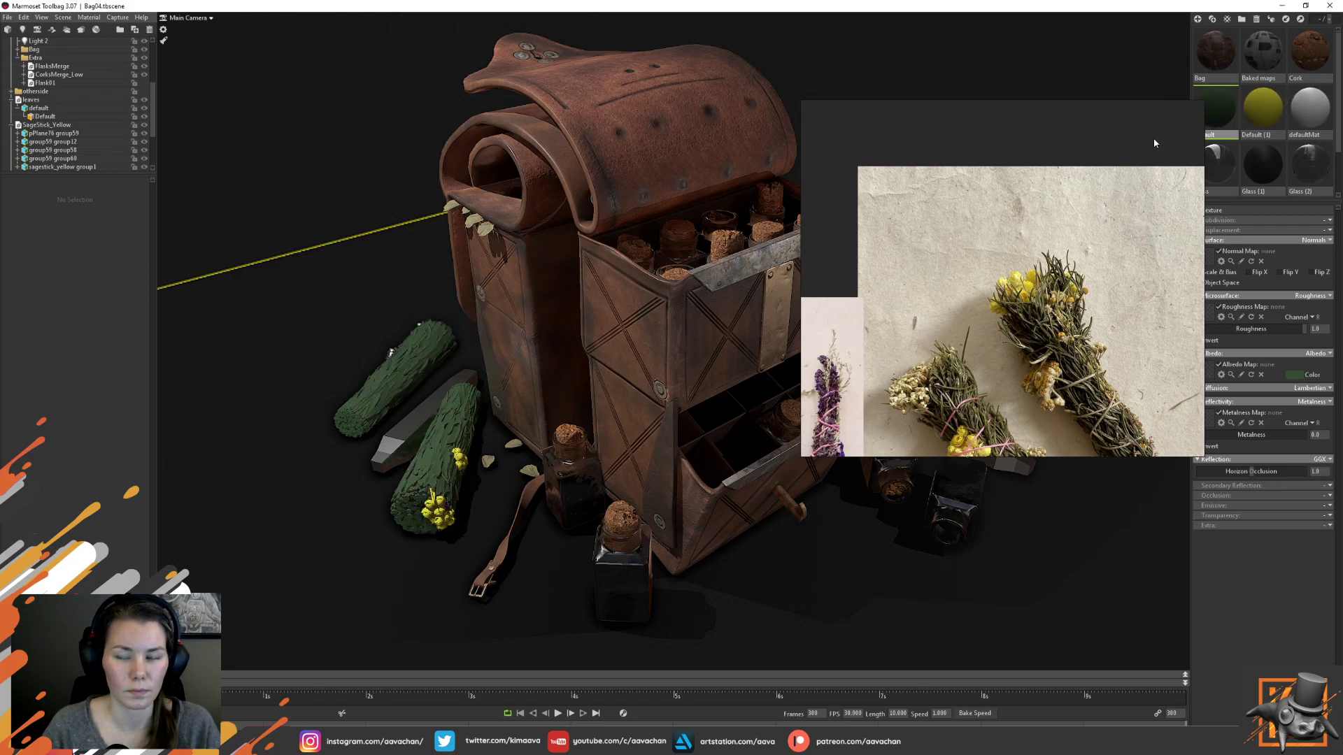
Apply the yellow Default (1) material to the pPlane76 flower mesh under SageStick_Yellow Copy
drag(1268, 119, 396, 355)
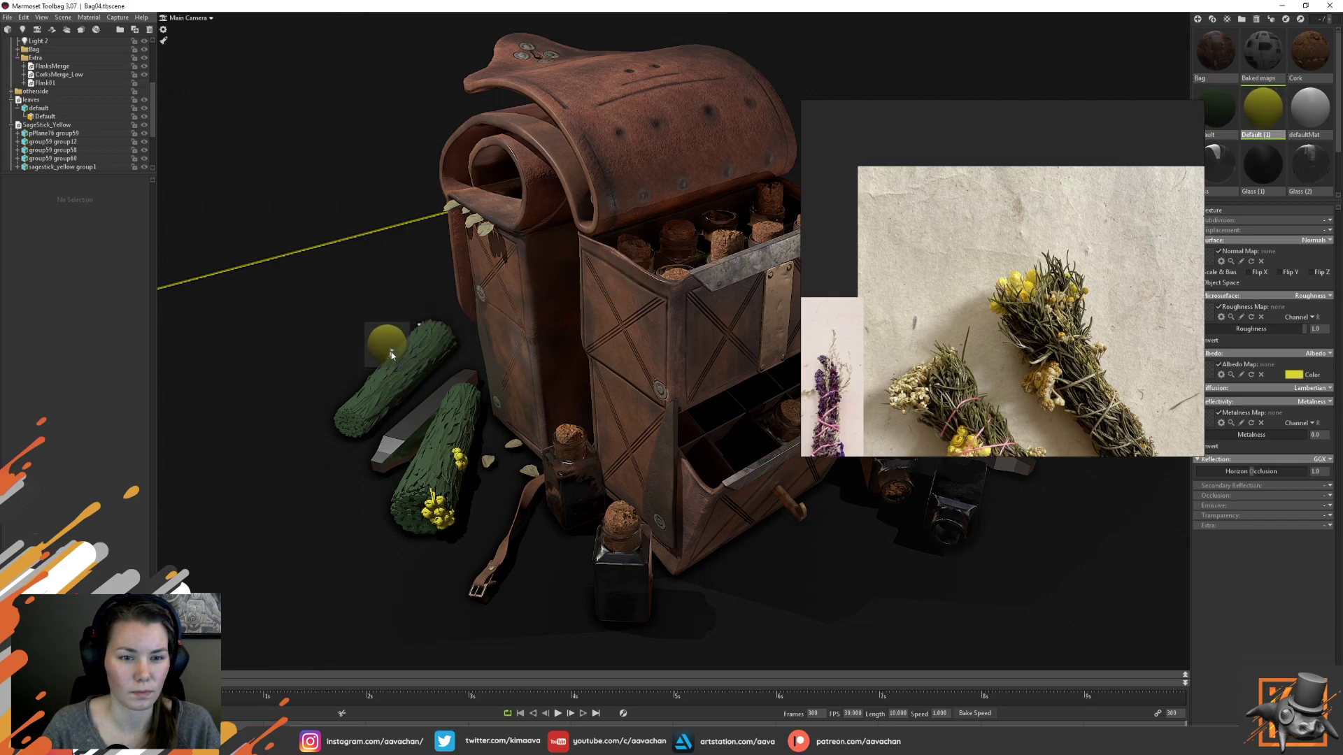
scroll(70, 105, down, 1)
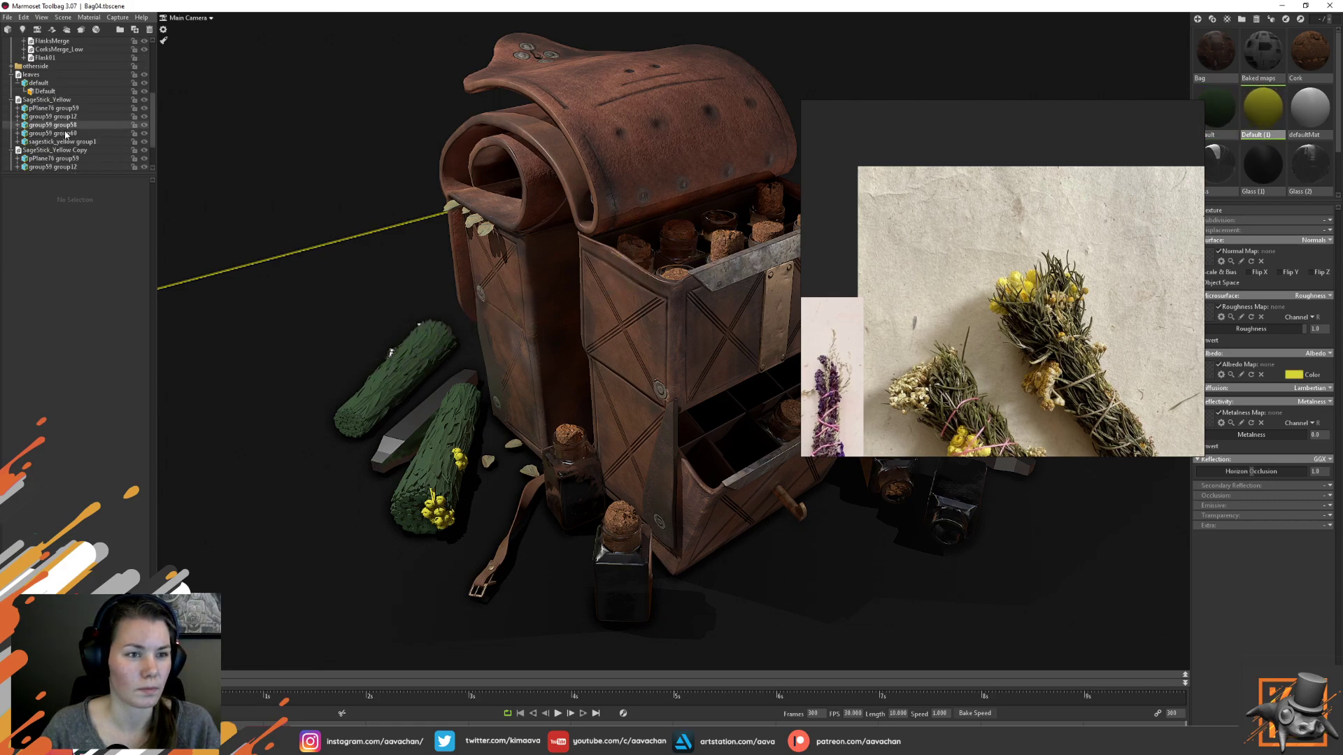
drag(1266, 110, 103, 144)
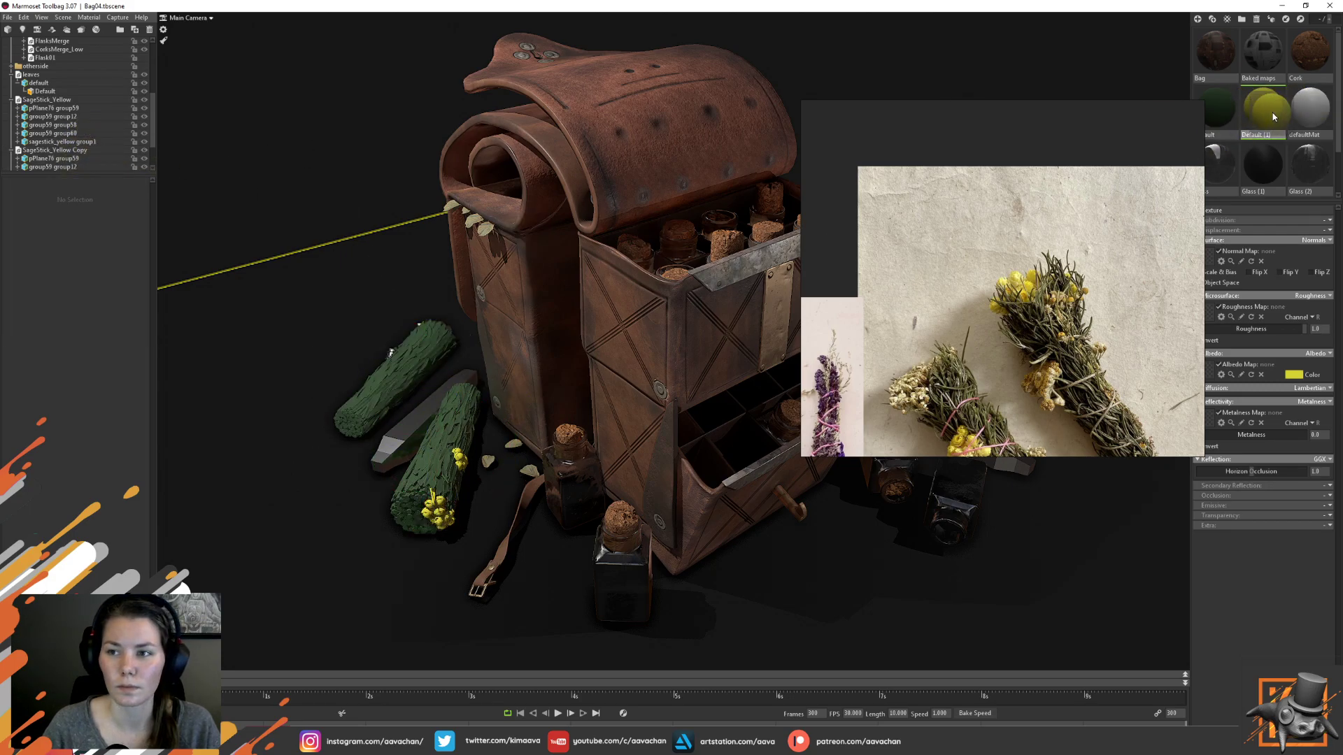
scroll(84, 158, down, 2)
click(81, 150)
click(82, 142)
click(81, 132)
click(78, 126)
click(78, 117)
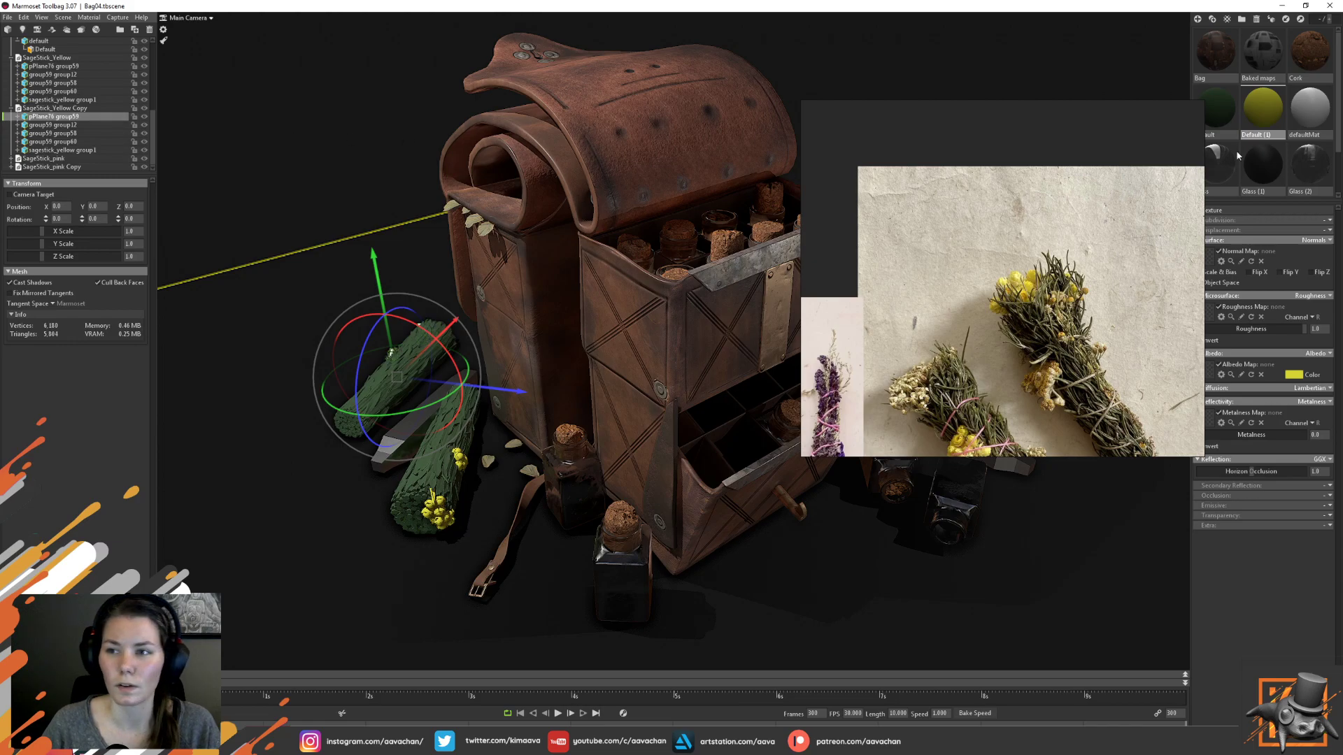
drag(1263, 109, 85, 117)
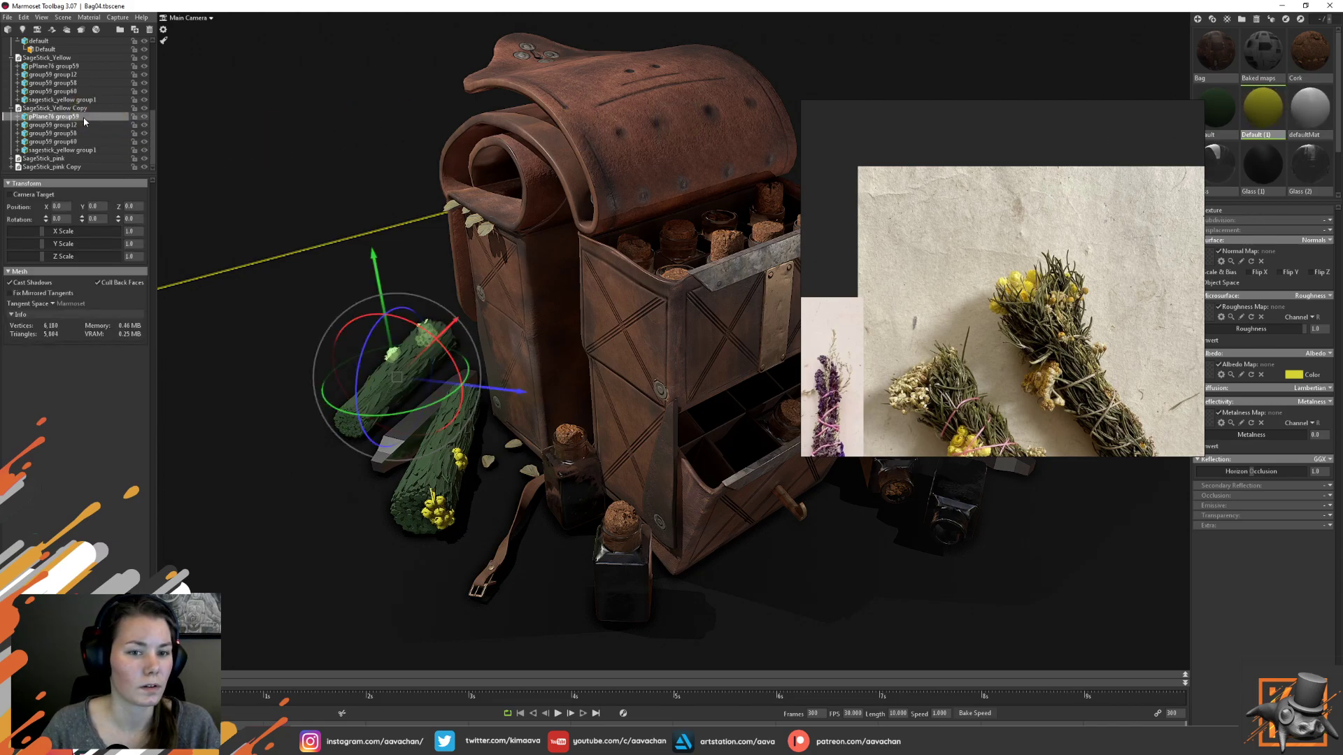
click(286, 149)
Move the reference board aside and examine its dried herb bundles, including the pink, purple and yellow flowers and the string wrapping
right_drag(941, 162, 1342, 301)
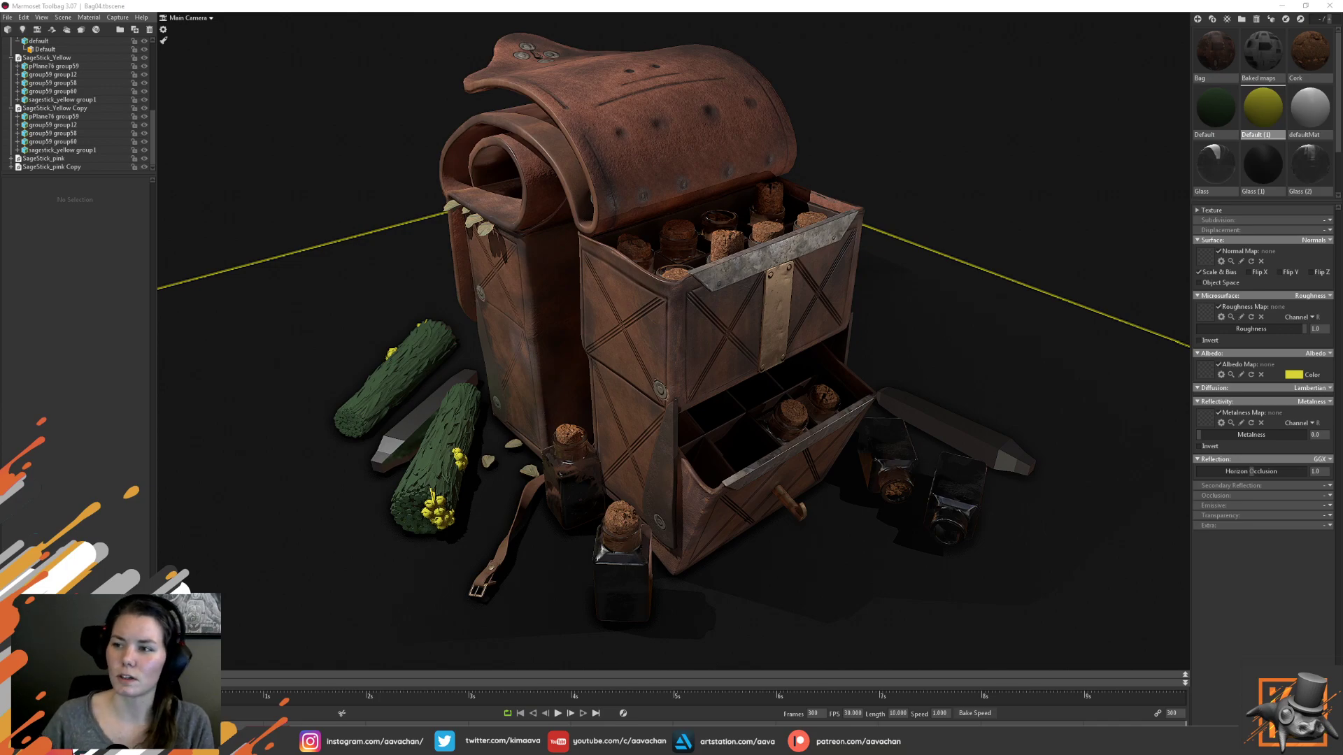
right_drag(996, 204, 1015, 32)
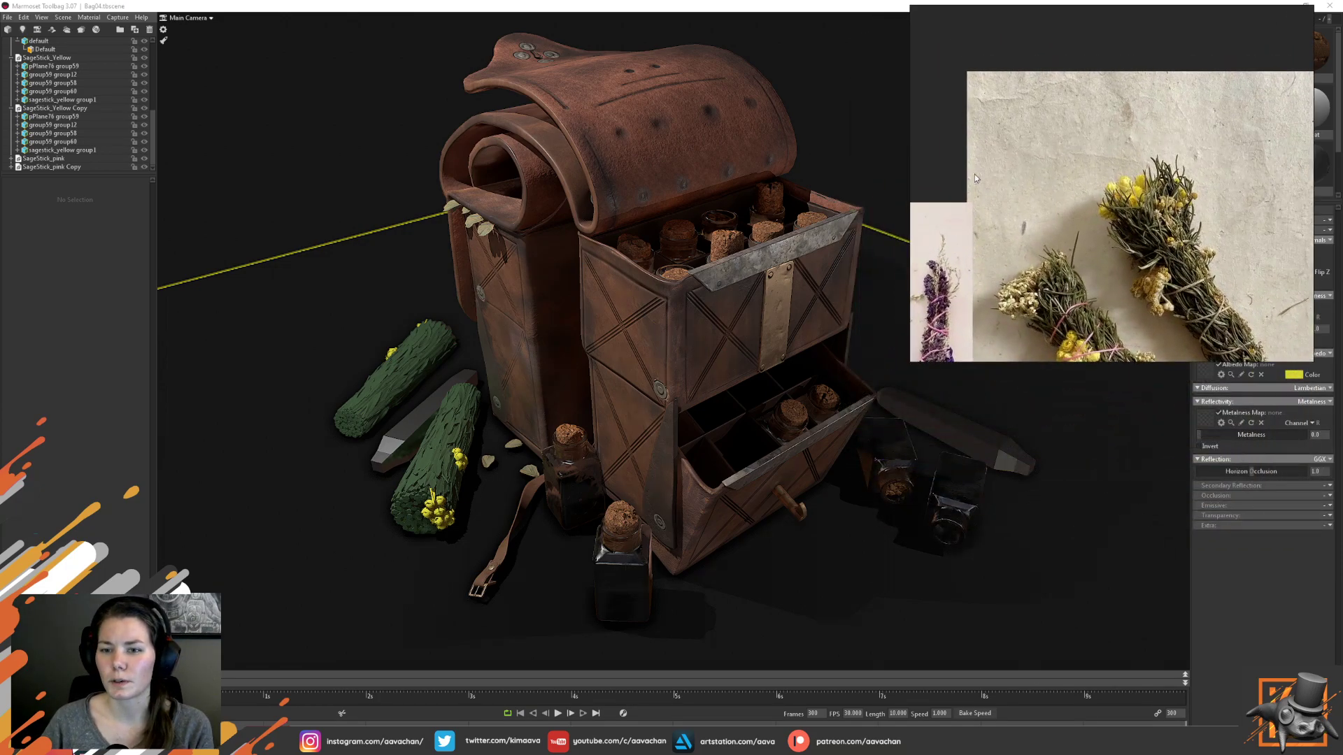
scroll(969, 223, down, 1)
middle_drag(1004, 253, 1144, 161)
scroll(1085, 272, up, 1)
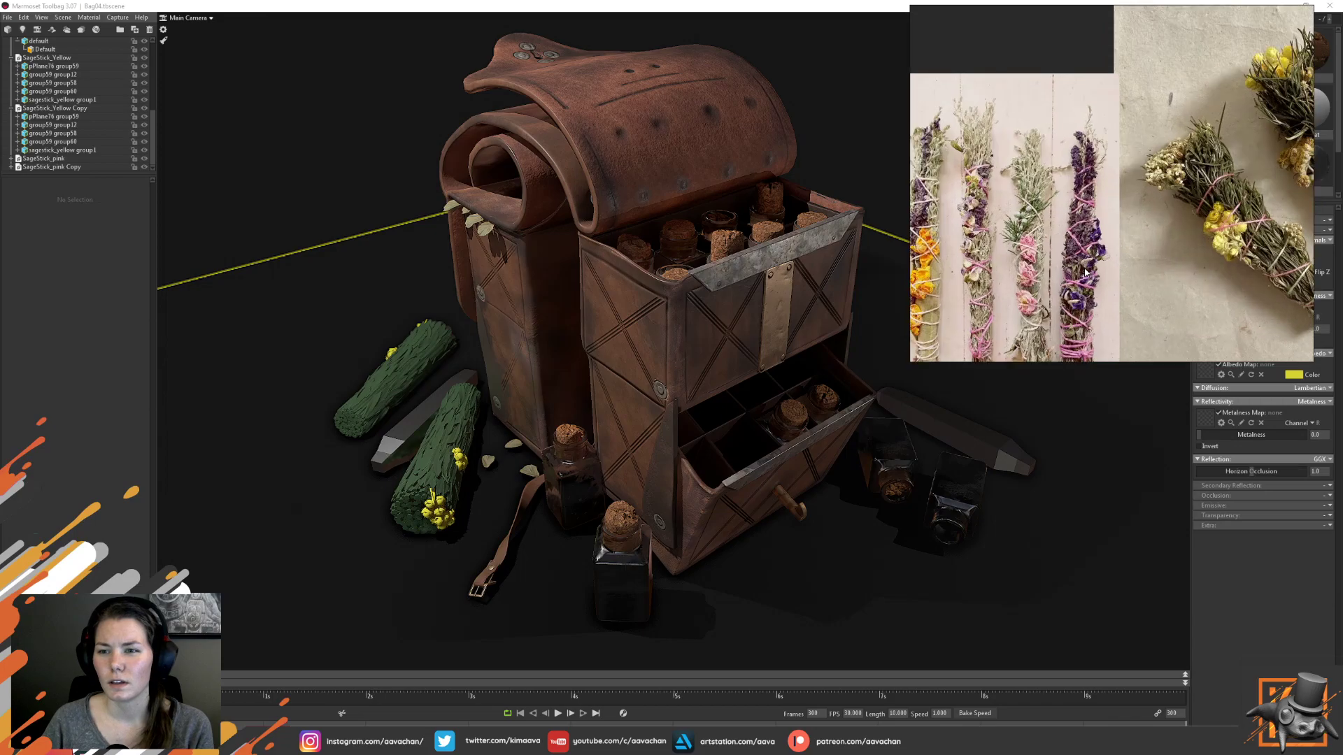
middle_drag(1092, 283, 1098, 239)
scroll(1103, 212, up, 1)
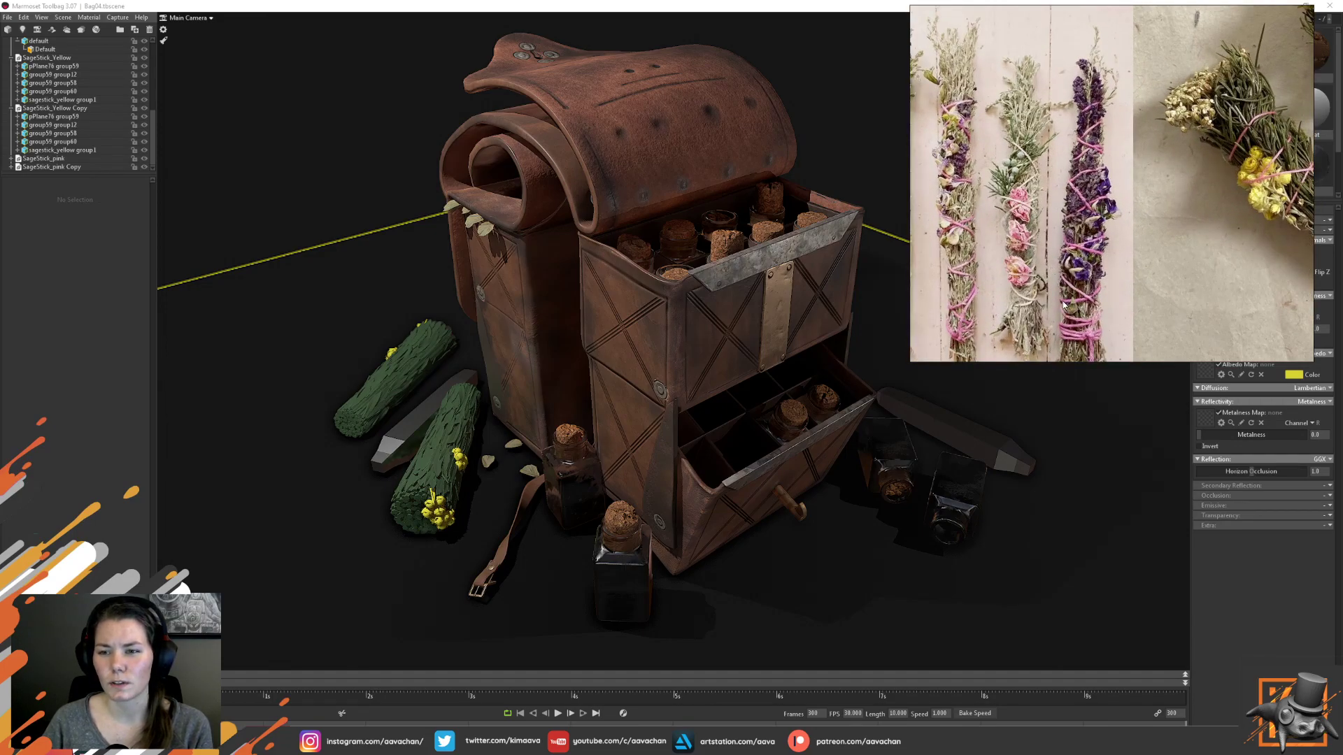
middle_drag(1137, 307, 1134, 267)
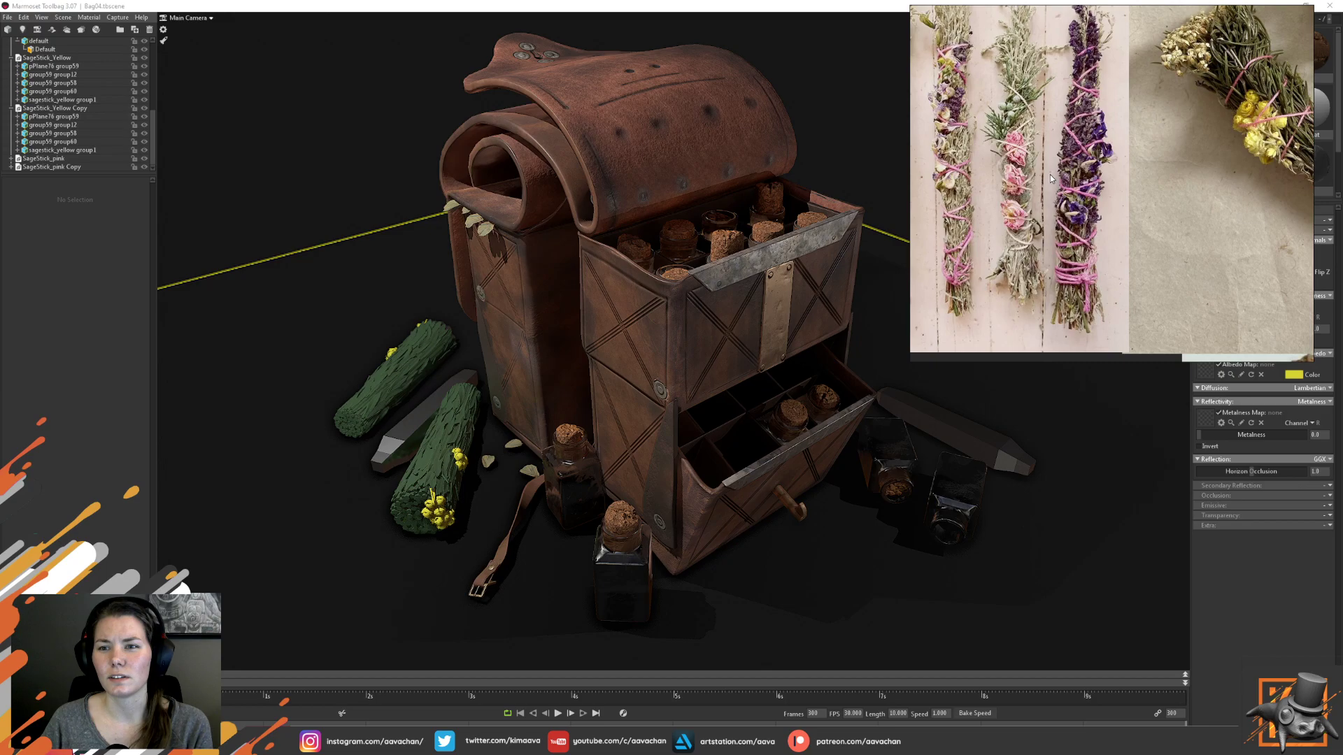
middle_drag(1051, 174, 1057, 208)
scroll(1026, 235, up, 2)
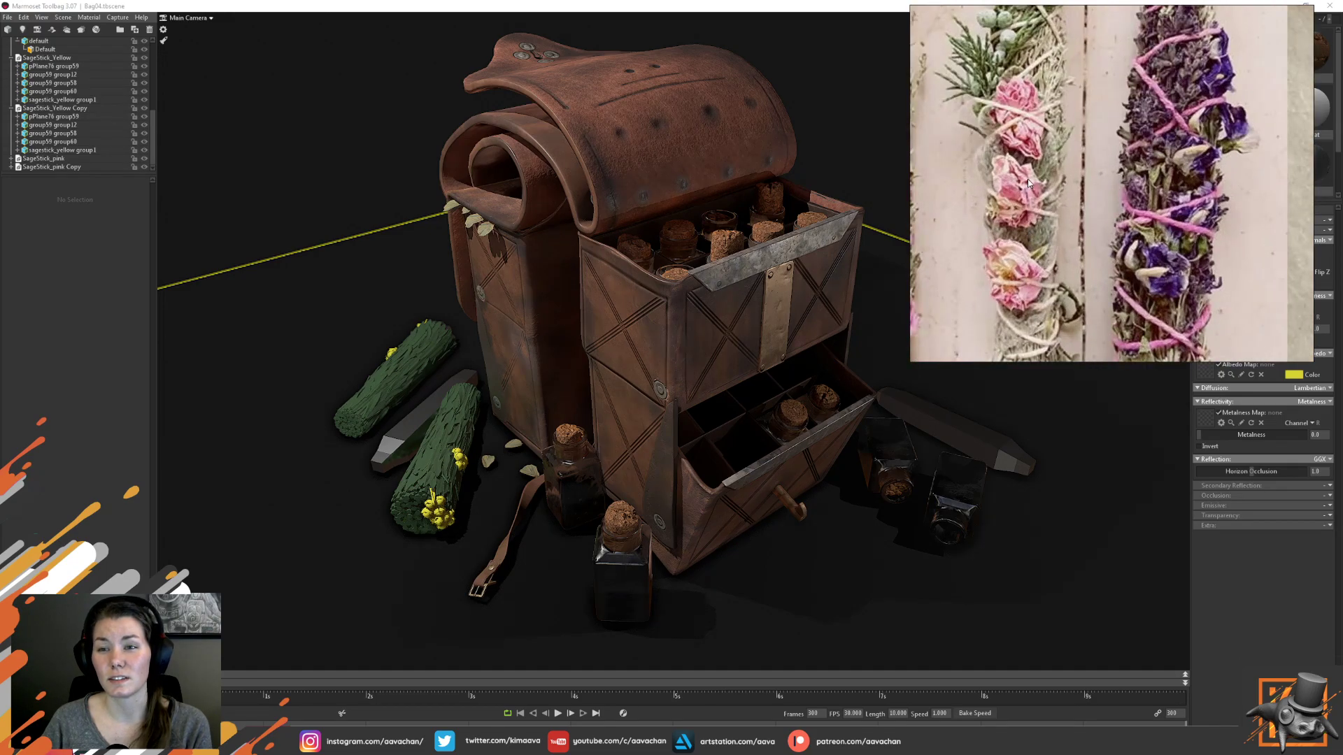
scroll(1042, 188, down, 3)
middle_drag(1143, 173, 1011, 259)
middle_drag(1197, 234, 1068, 301)
scroll(1069, 304, up, 5)
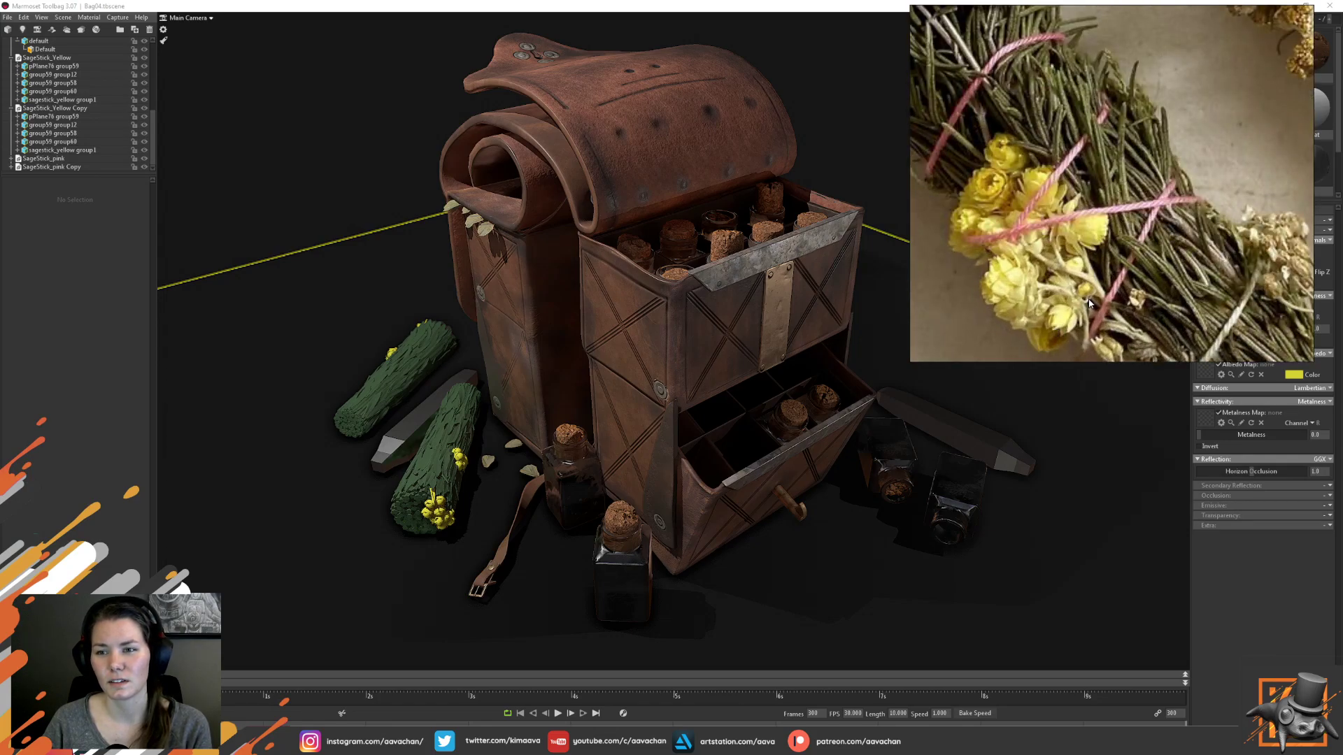
scroll(1089, 302, down, 2)
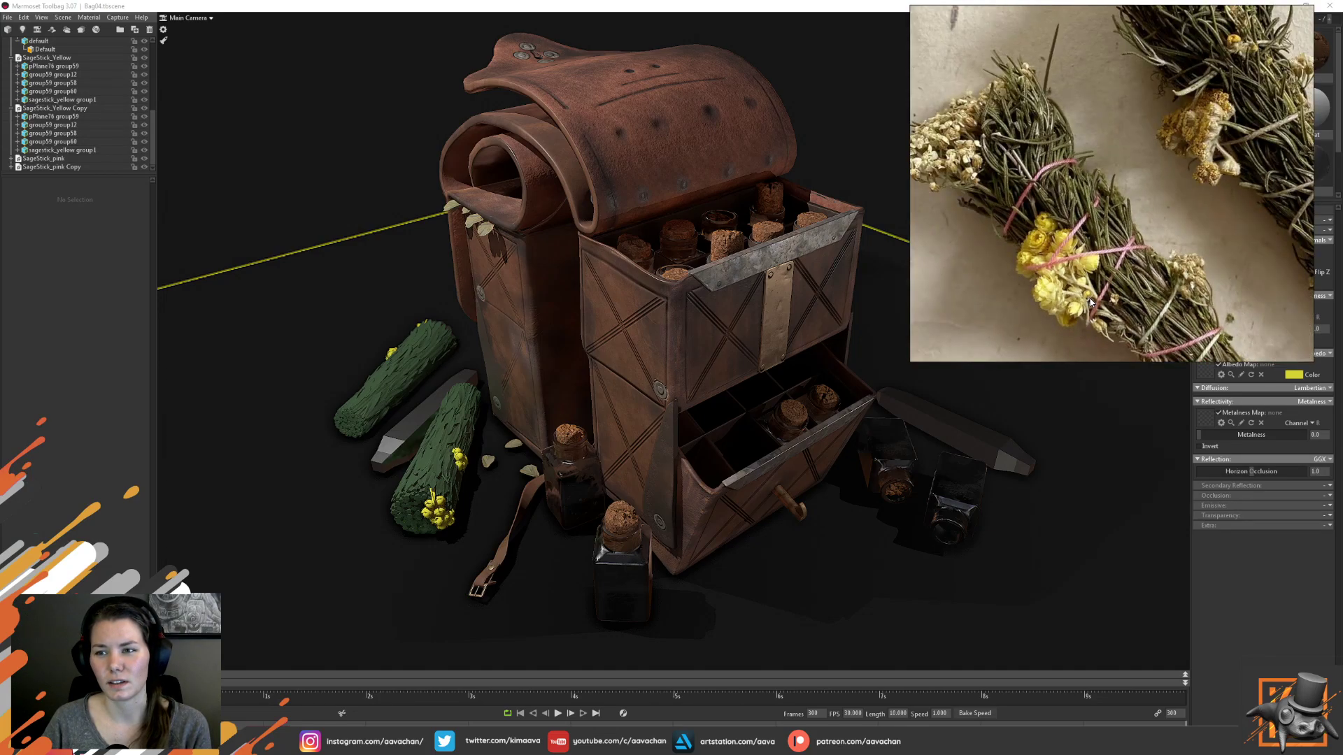
scroll(1091, 302, down, 1)
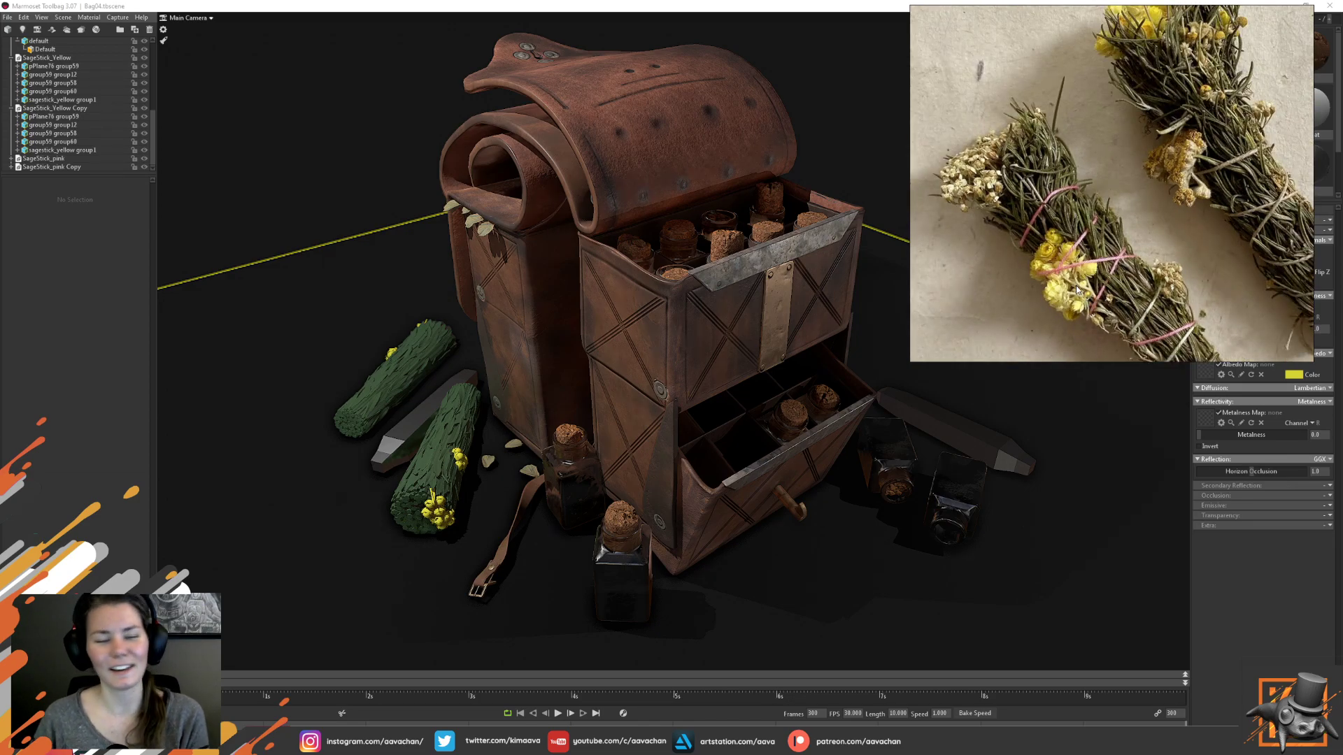
scroll(1084, 231, down, 2)
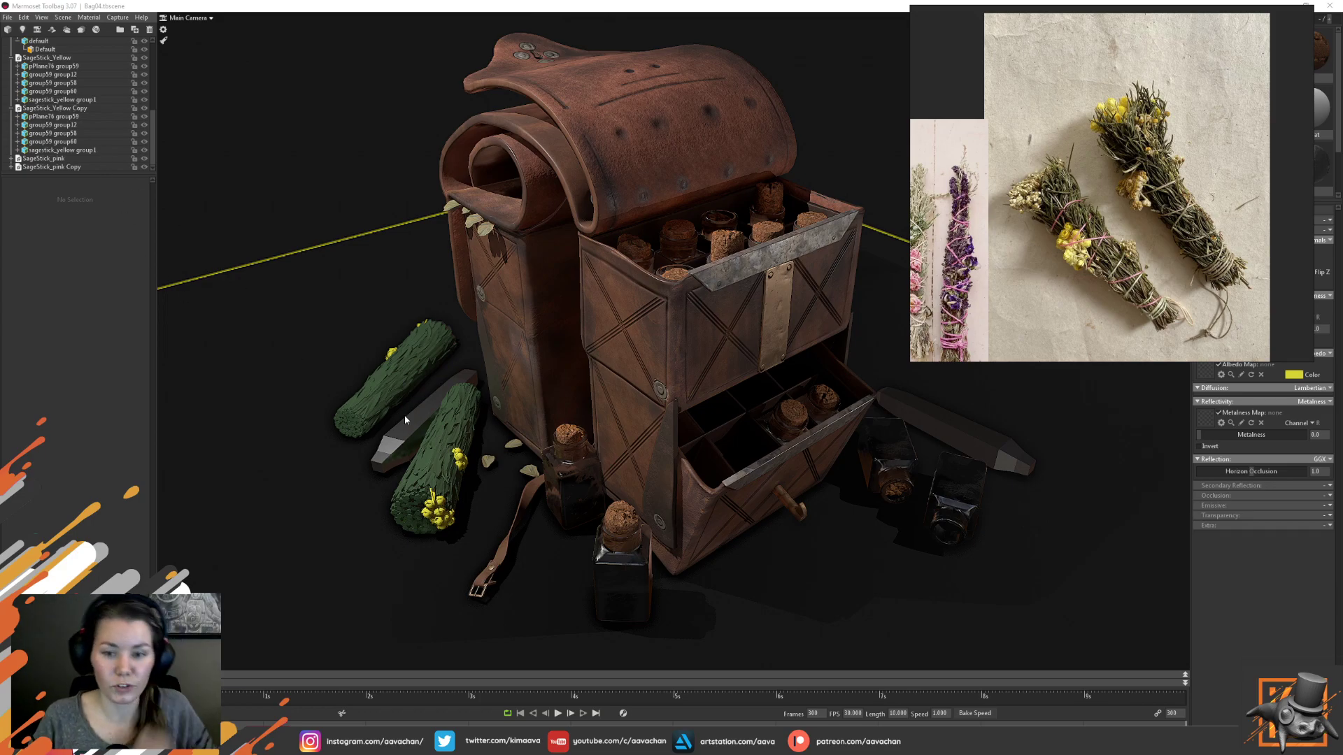
Duplicate SageStick_Yellow Copy and move the duplicate over to the bag's open lower drawer
click(67, 166)
click(56, 107)
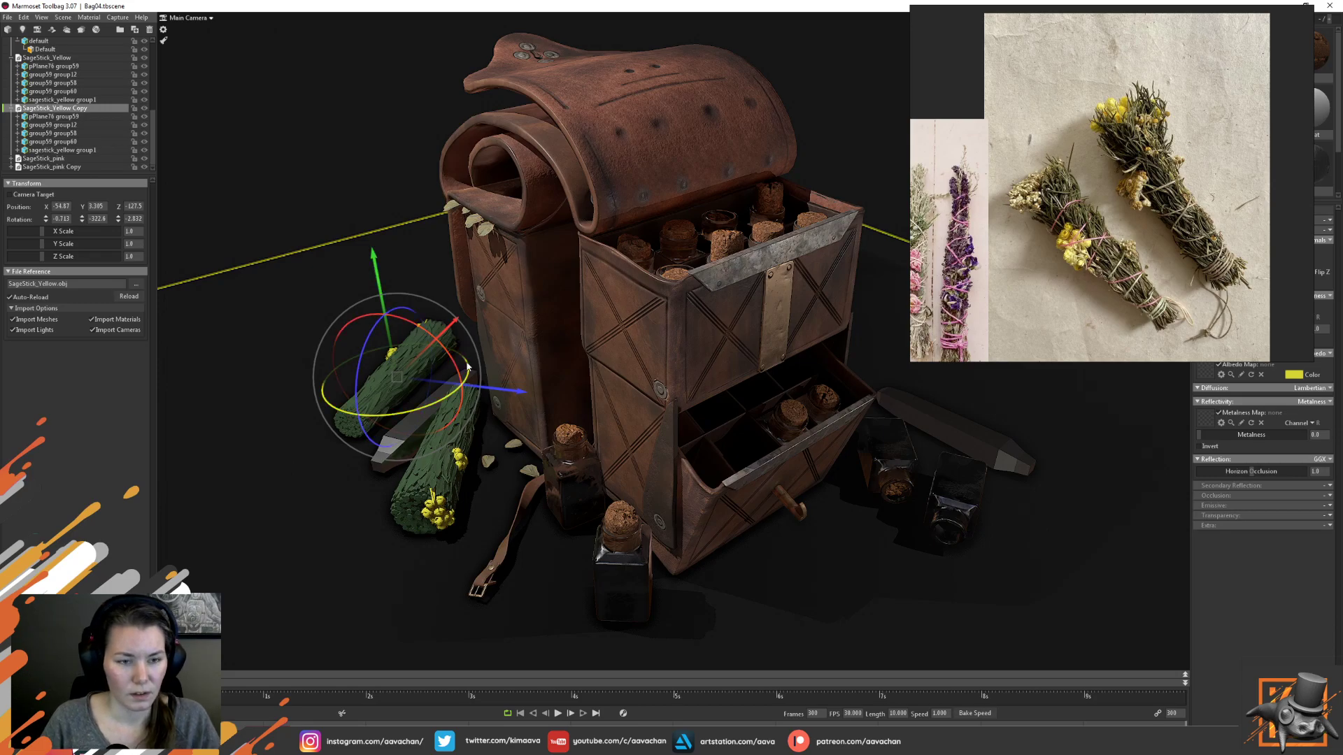
key(ctrl+d)
drag(428, 378, 732, 381)
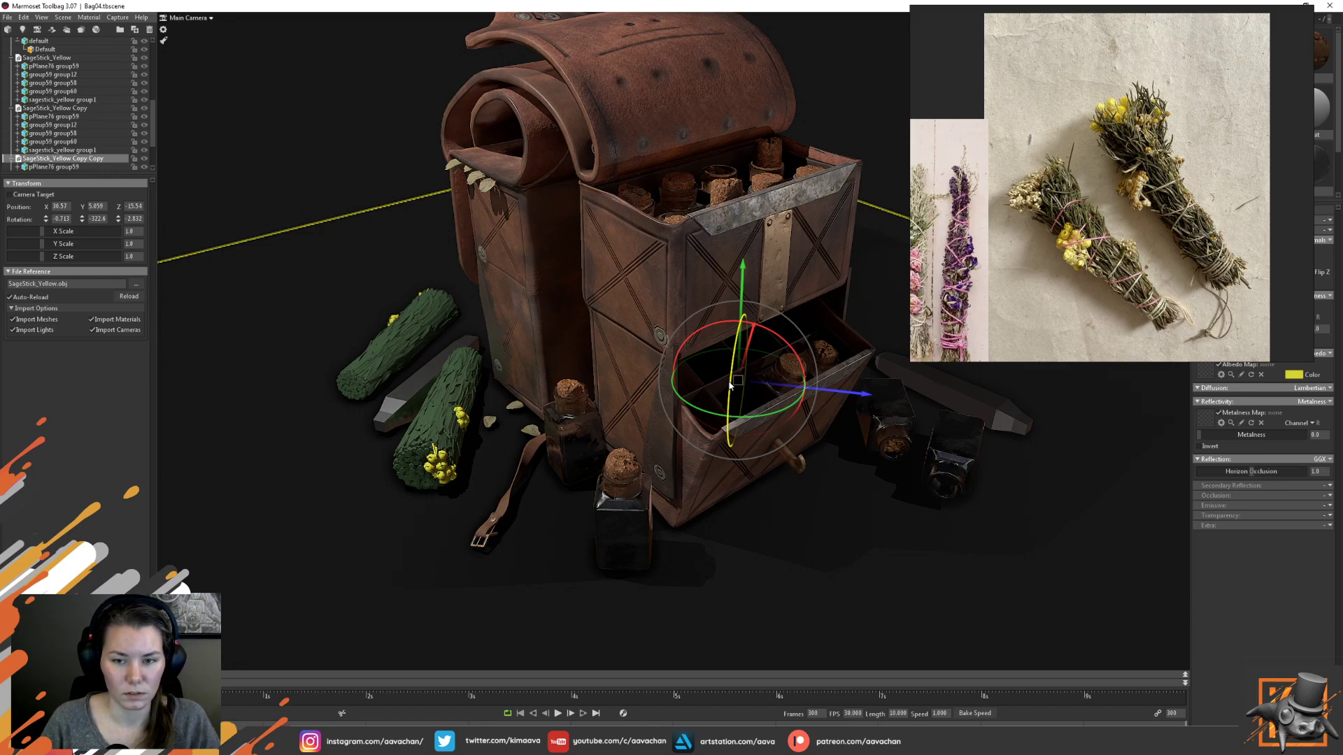
Rotate the duplicated sage stick upright and lower it at a tilt into the open lower drawer, flowered end up
drag(736, 348, 768, 394)
drag(740, 330, 726, 252)
drag(712, 349, 755, 426)
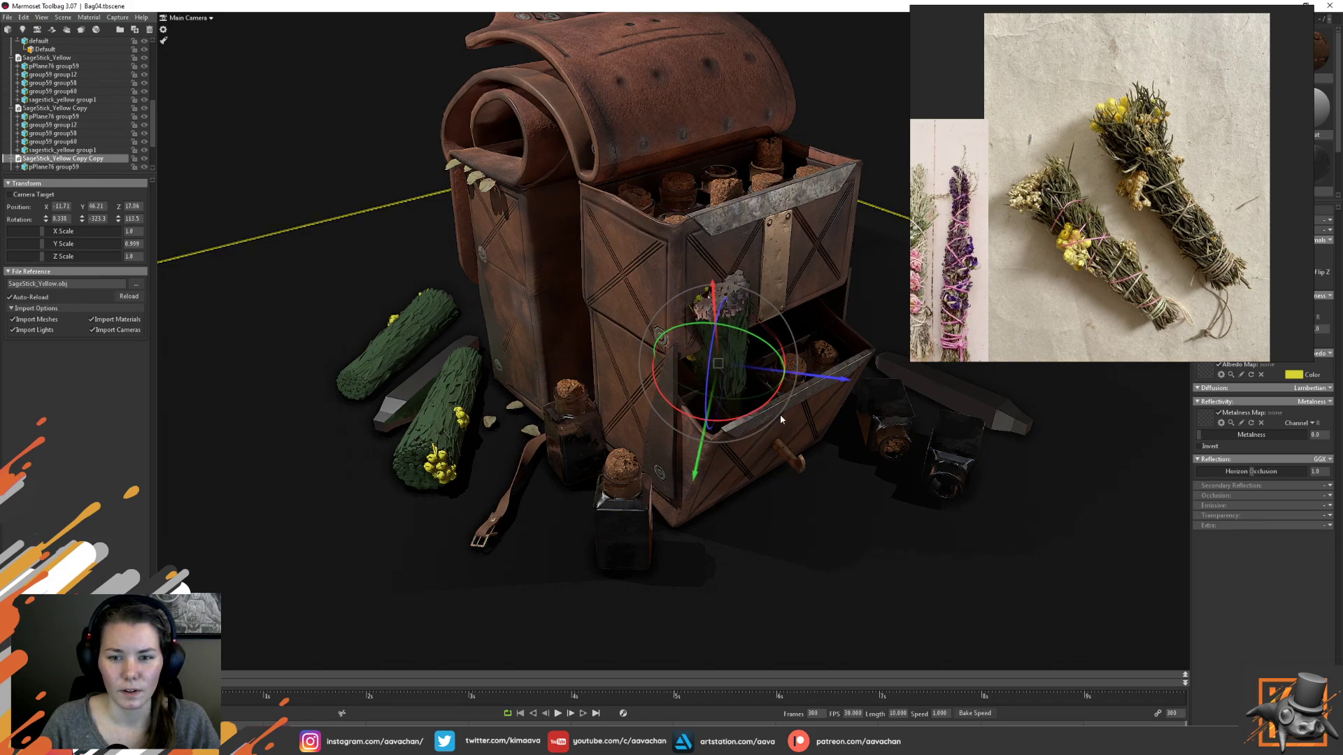
drag(746, 340, 849, 431)
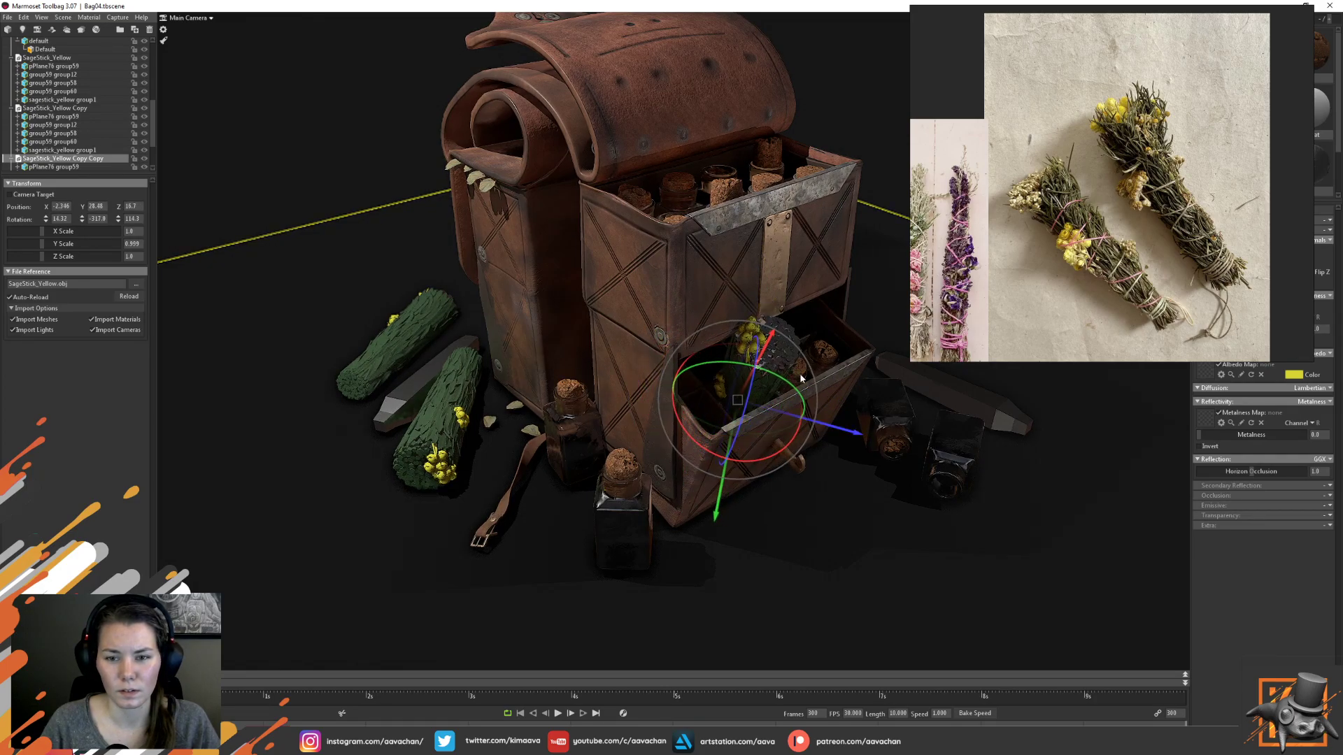
drag(772, 340, 459, 362)
drag(703, 536, 702, 549)
drag(753, 376, 758, 368)
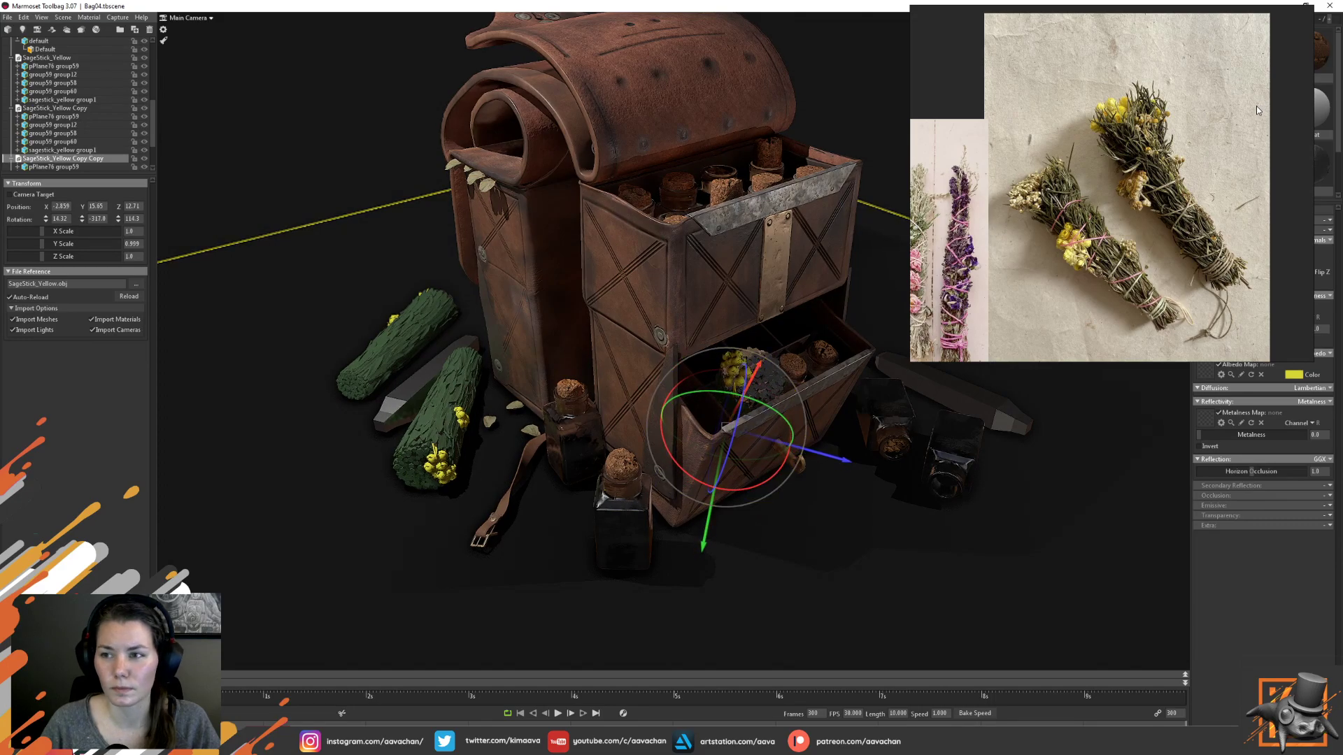
Move the reference board off the material library, apply the green Default material to the drawer stick's body, and clear the board away
drag(1234, 70, 1219, 506)
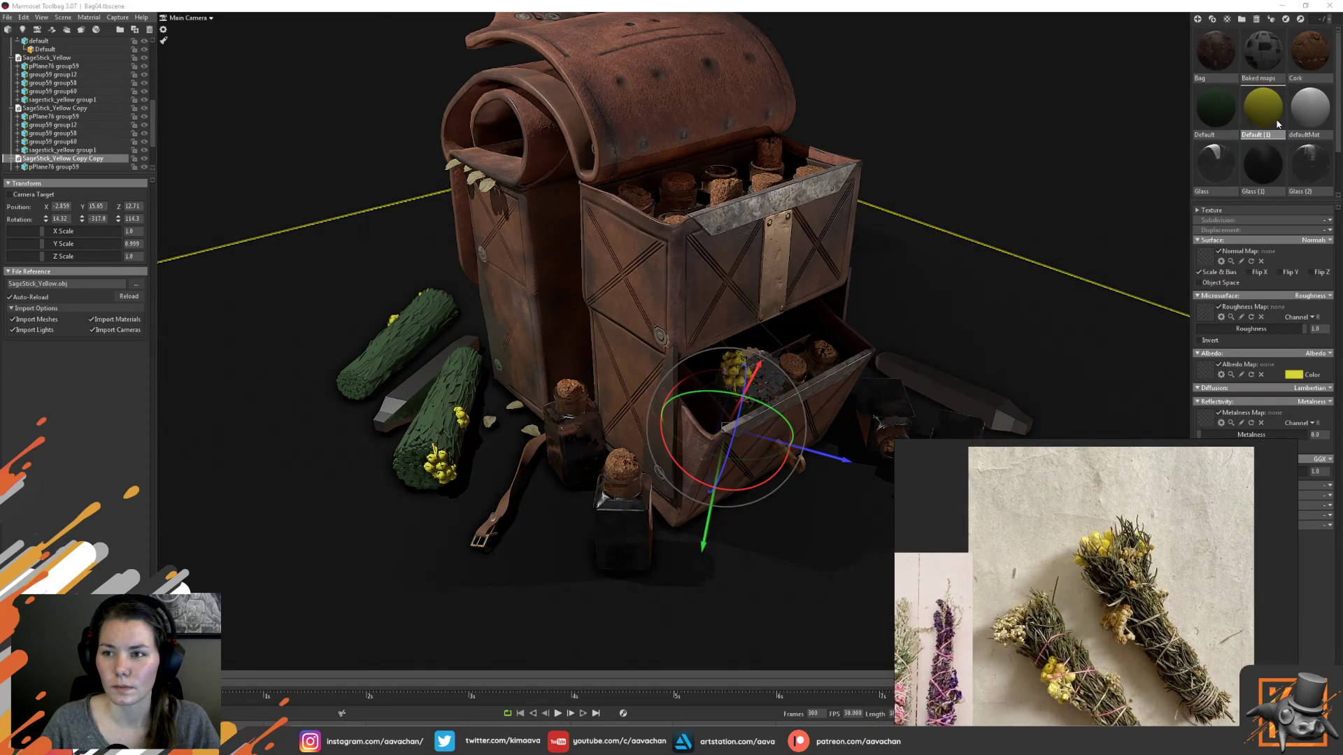
click(1217, 124)
drag(1217, 124, 770, 381)
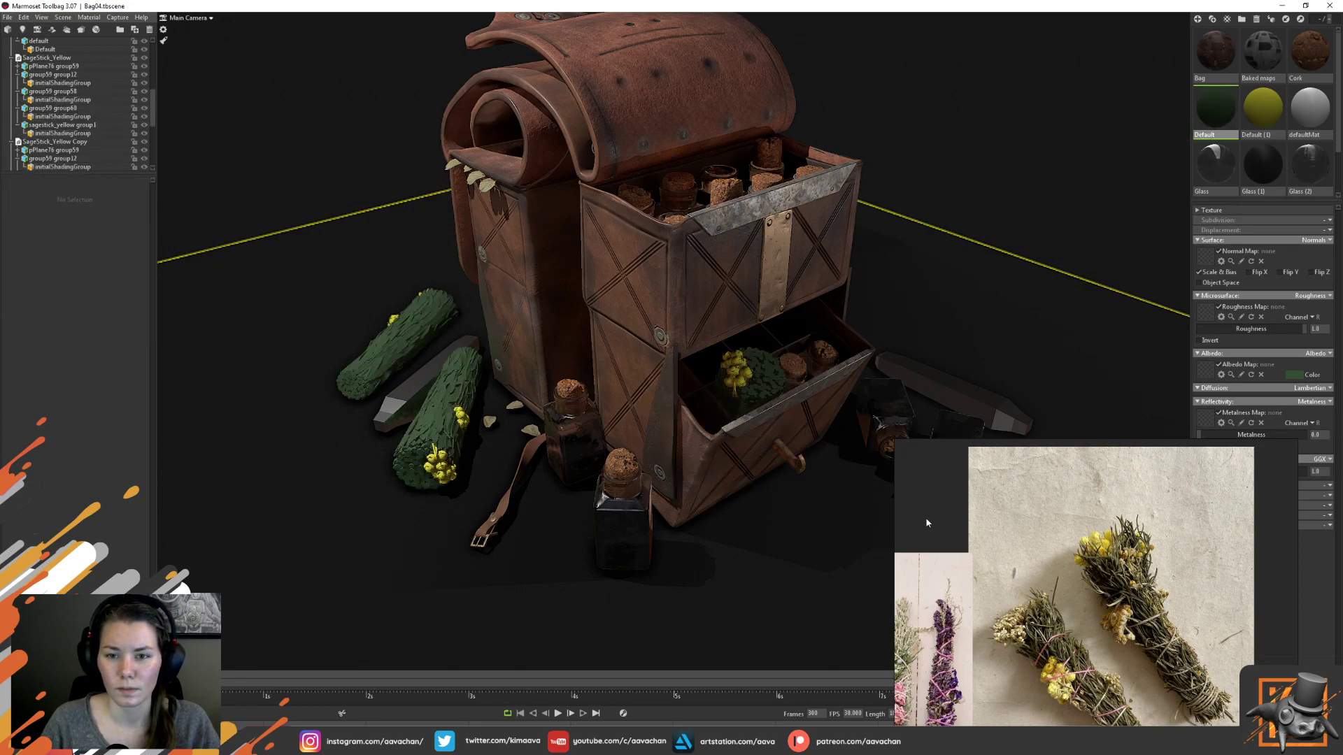
right_drag(927, 523, 1342, 314)
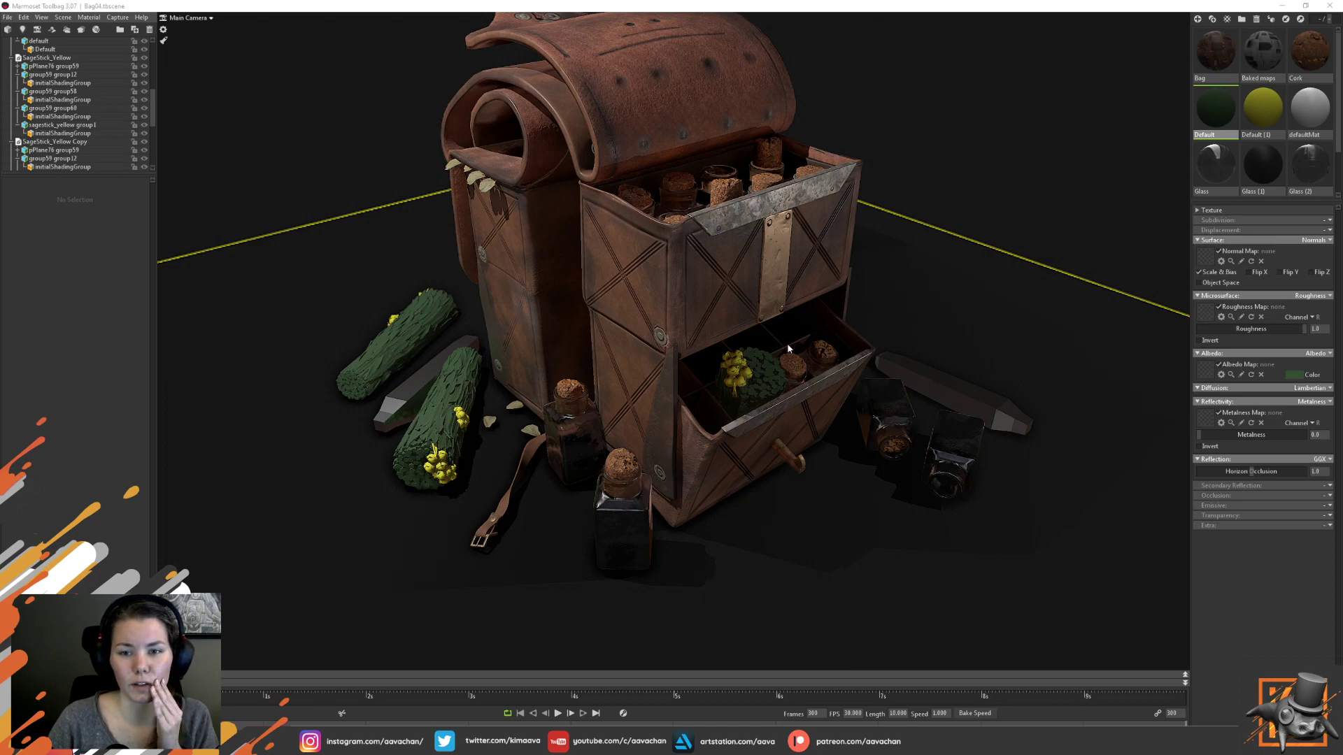
click(759, 378)
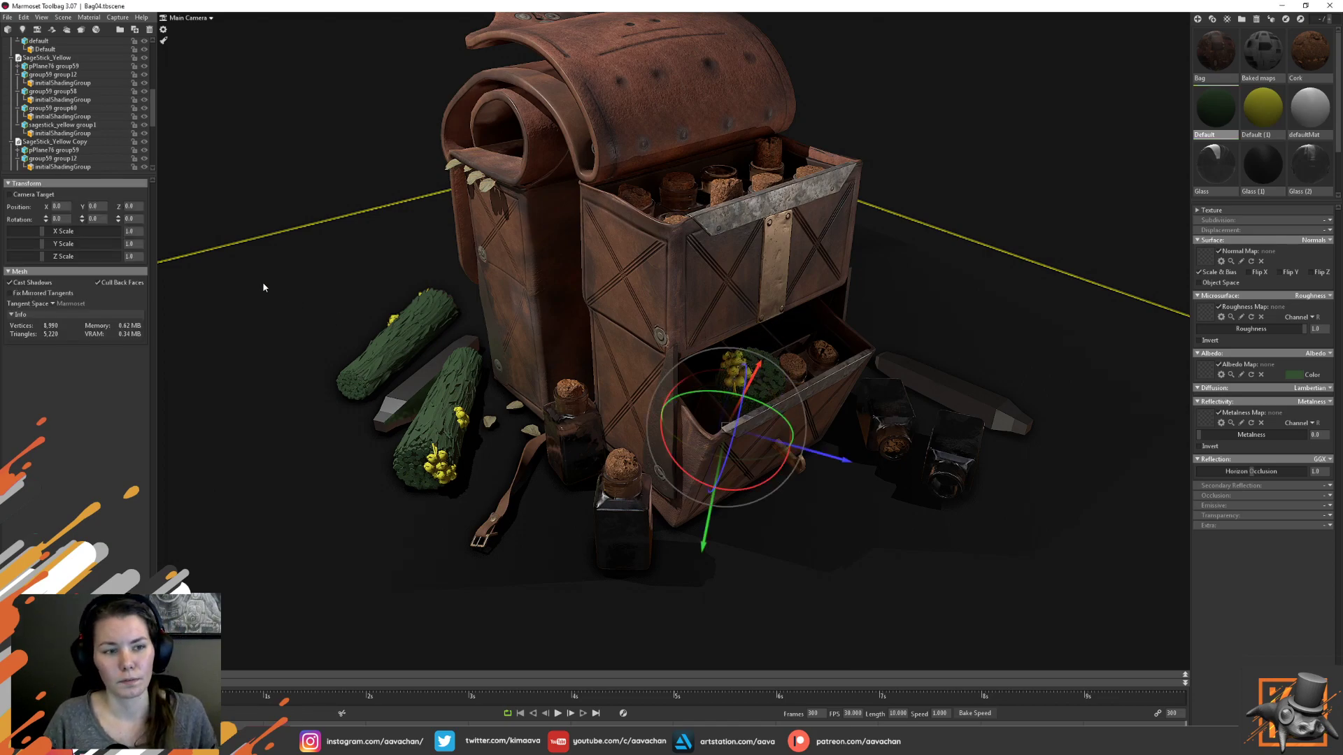
click(70, 141)
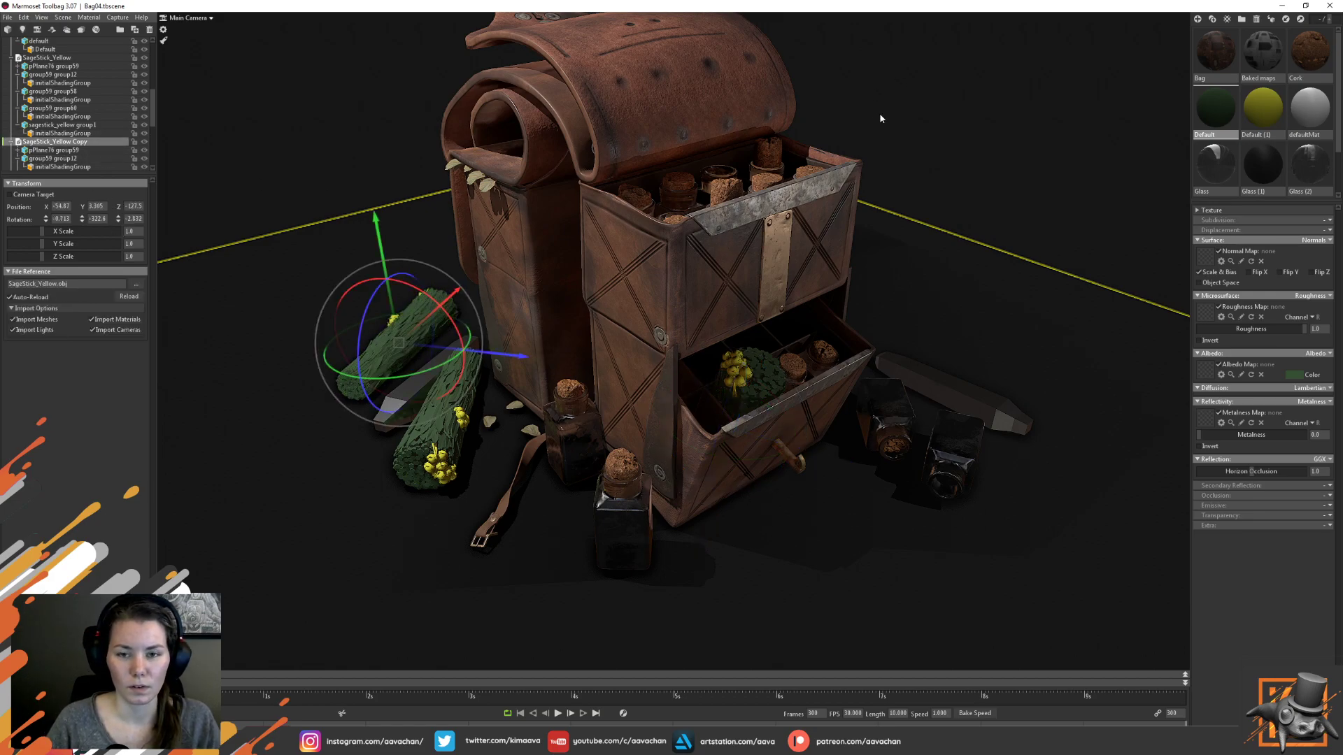
middle_drag(863, 103, 871, 128)
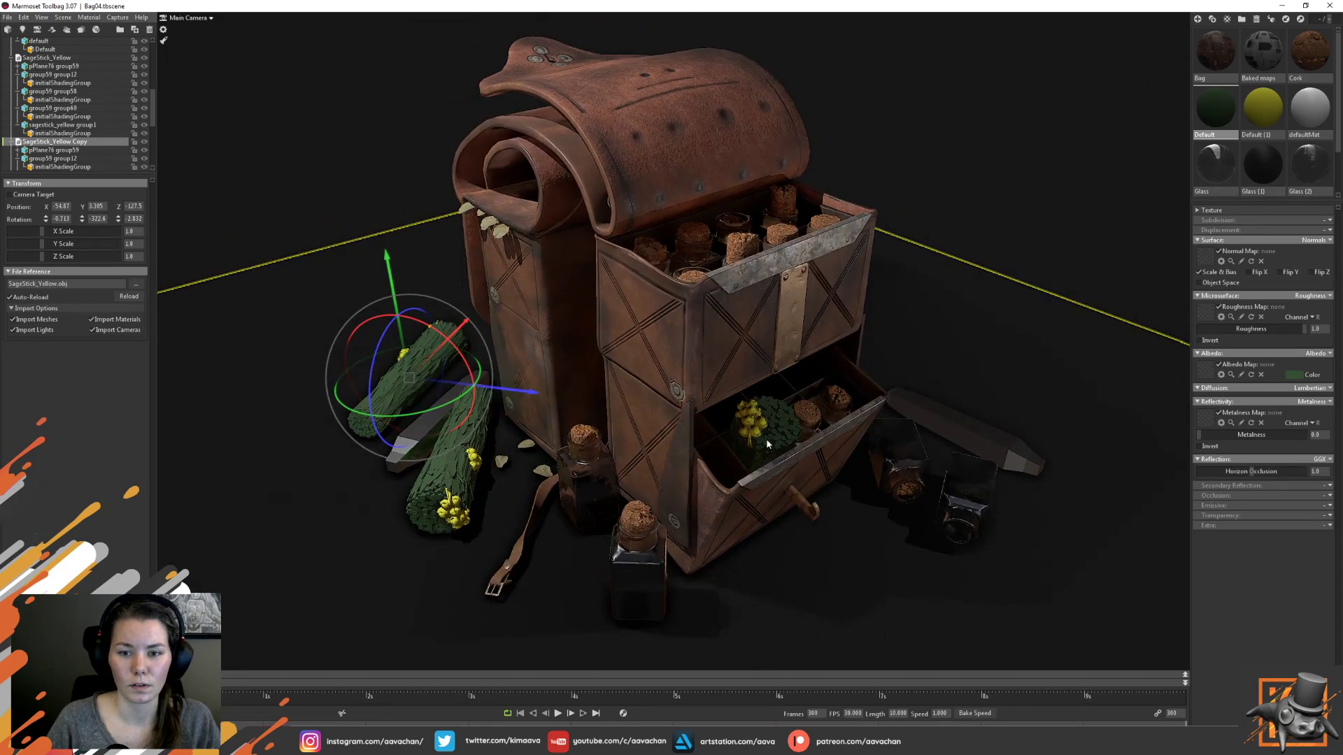
click(768, 443)
scroll(78, 140, down, 3)
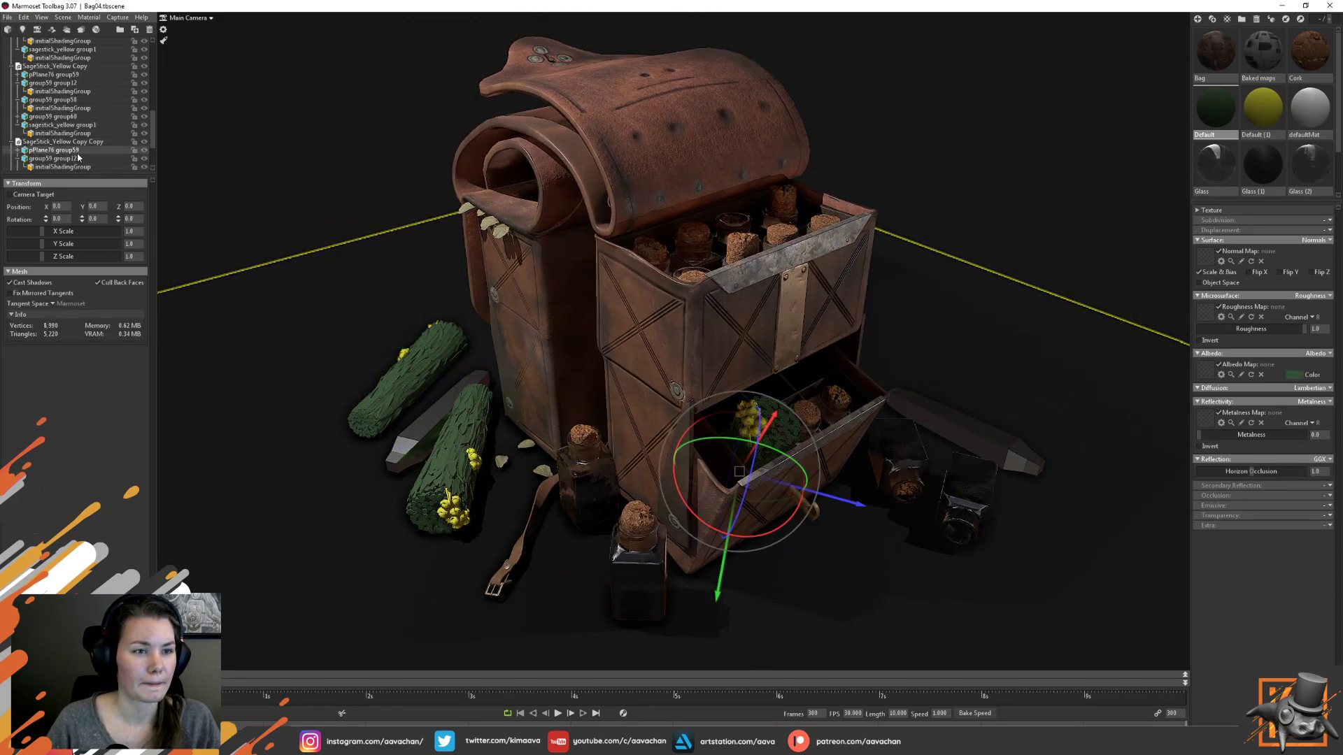
scroll(77, 155, down, 3)
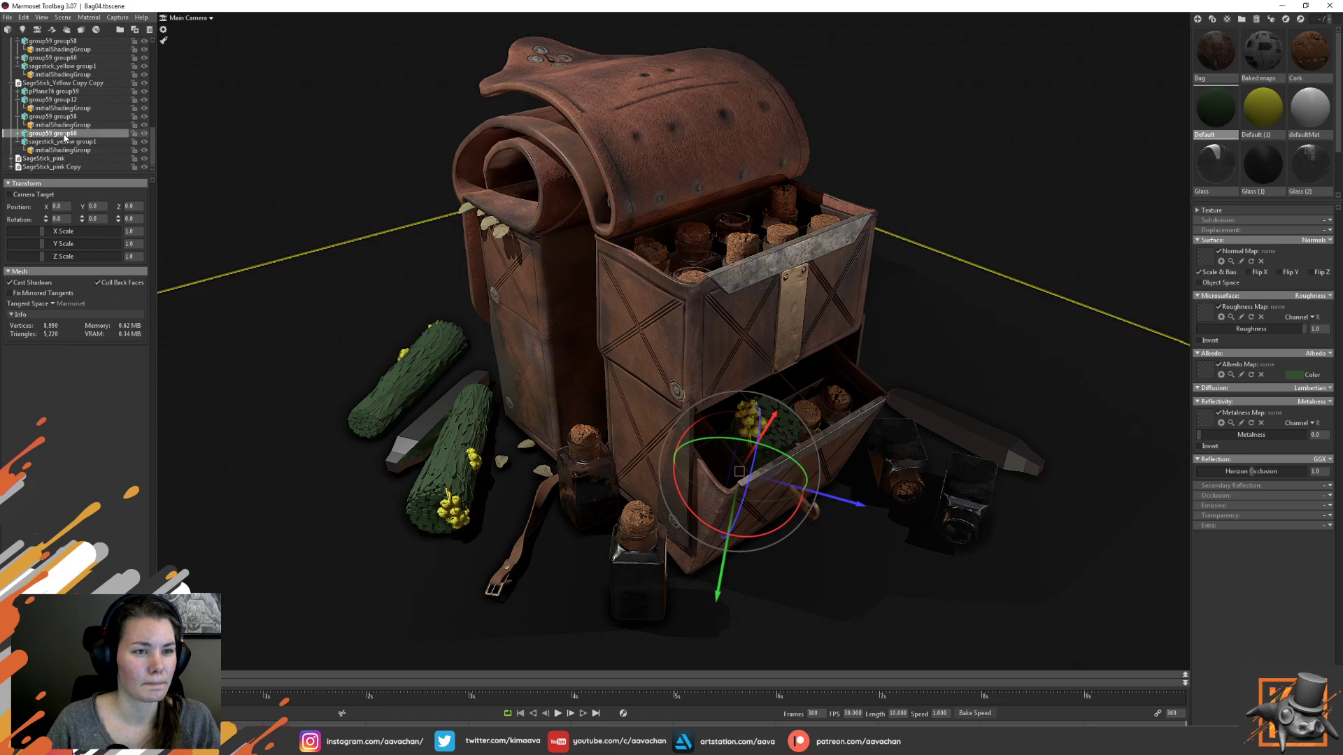
key(ctrl+d)
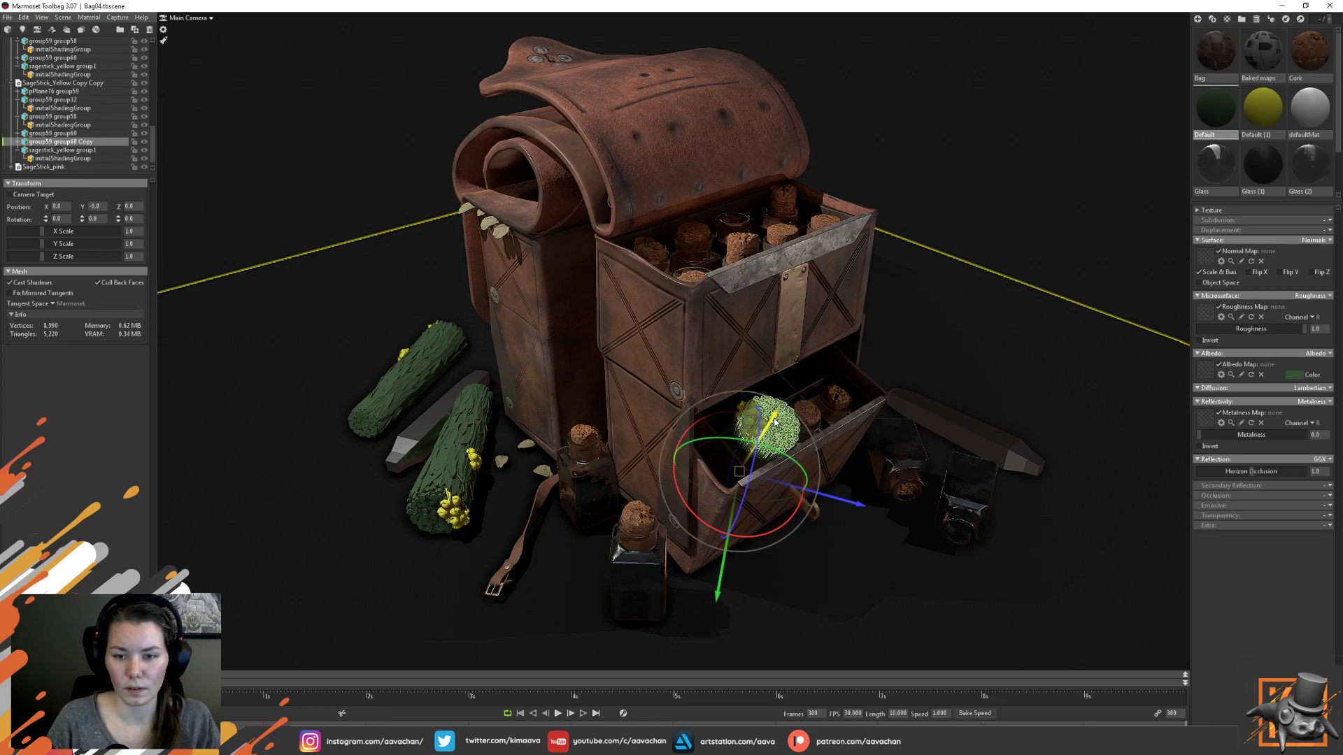
drag(775, 421, 831, 271)
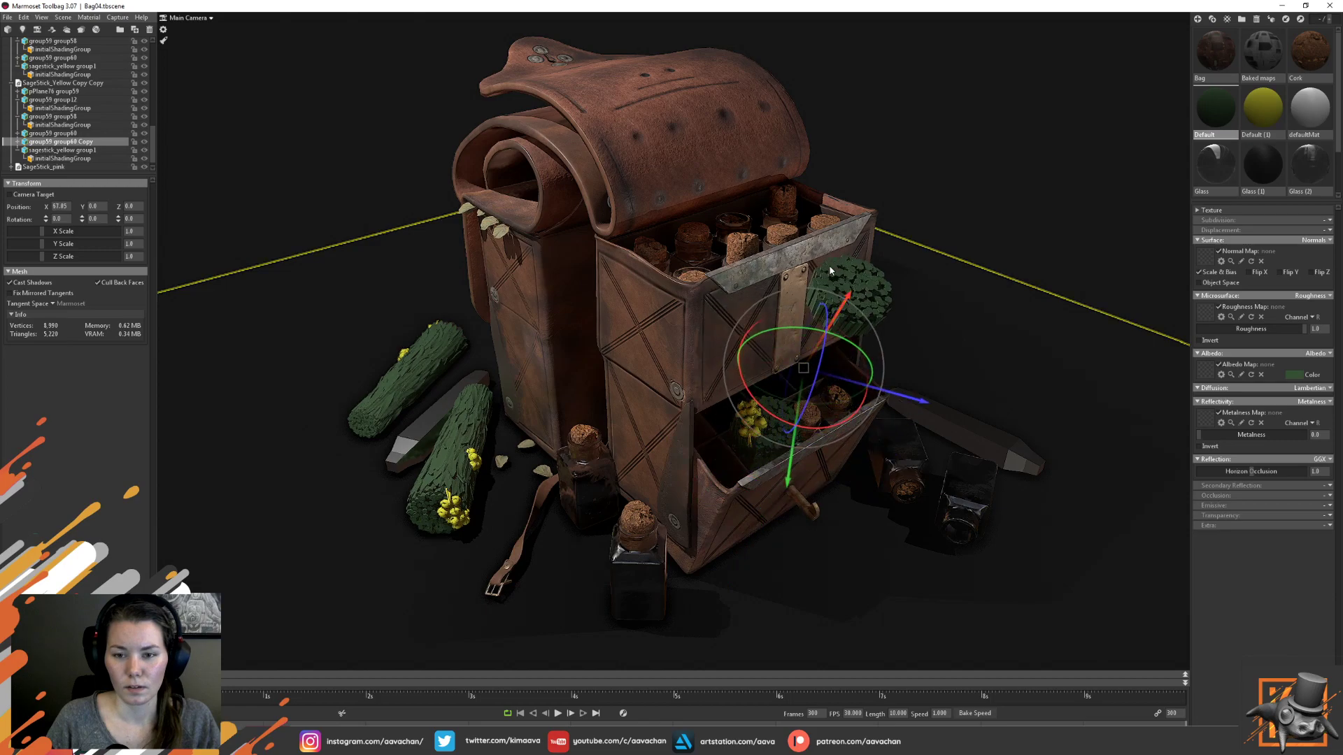
key(ctrl+z)
key(ctrl+z)
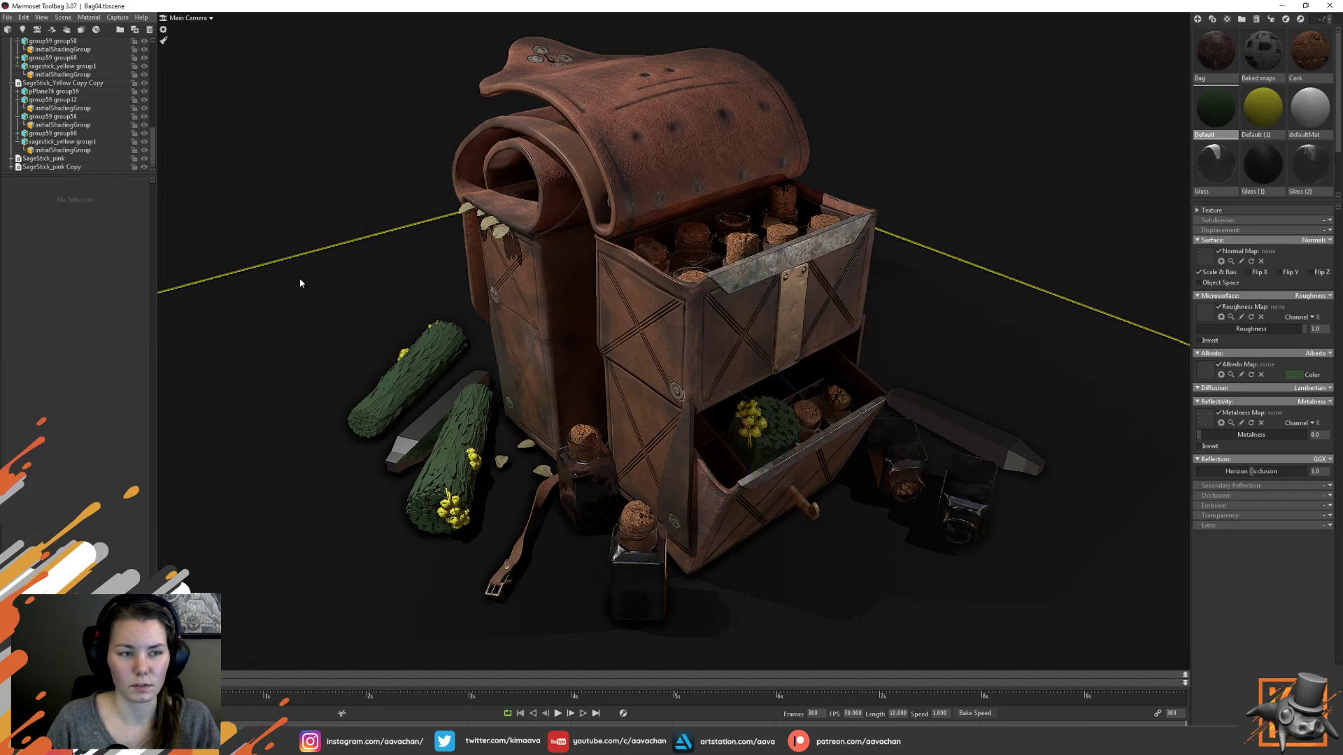
Duplicate SageStick_Yellow Copy Copy and stand the duplicate upright over the bag's upper bottle compartment
click(777, 440)
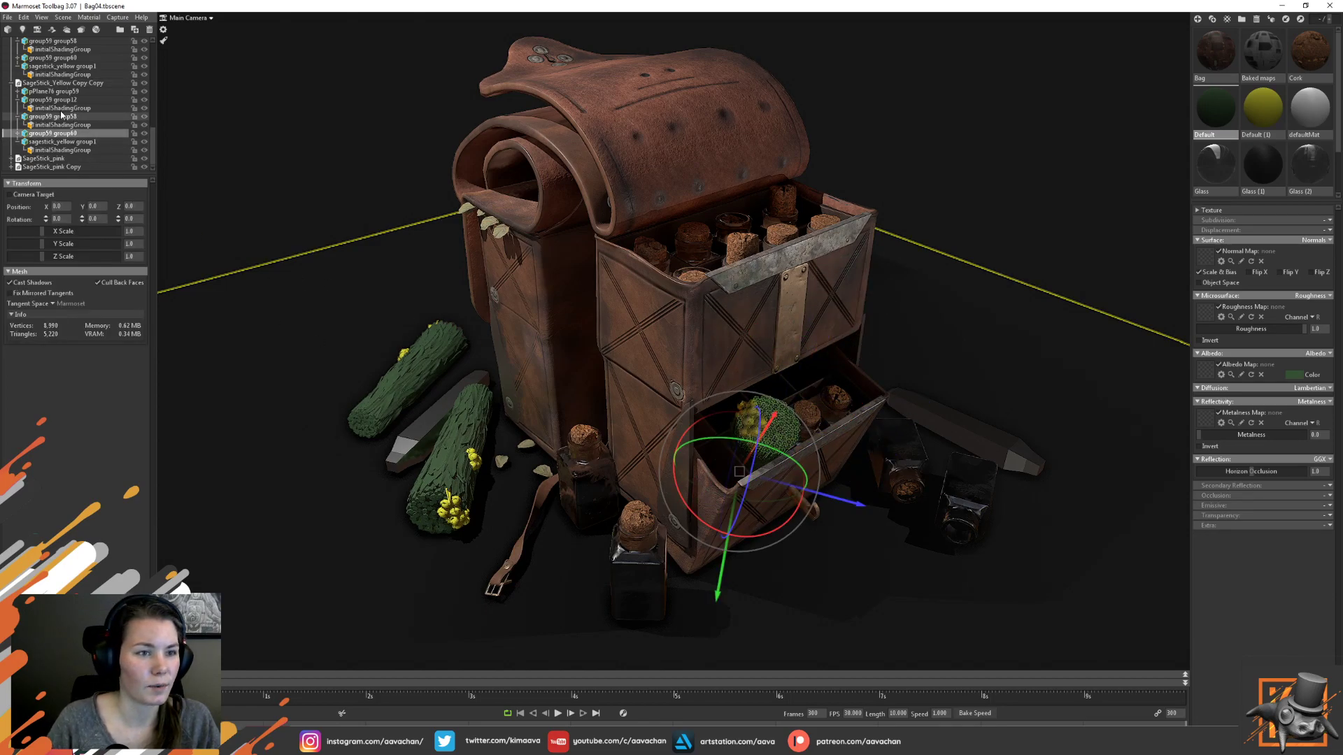
click(11, 83)
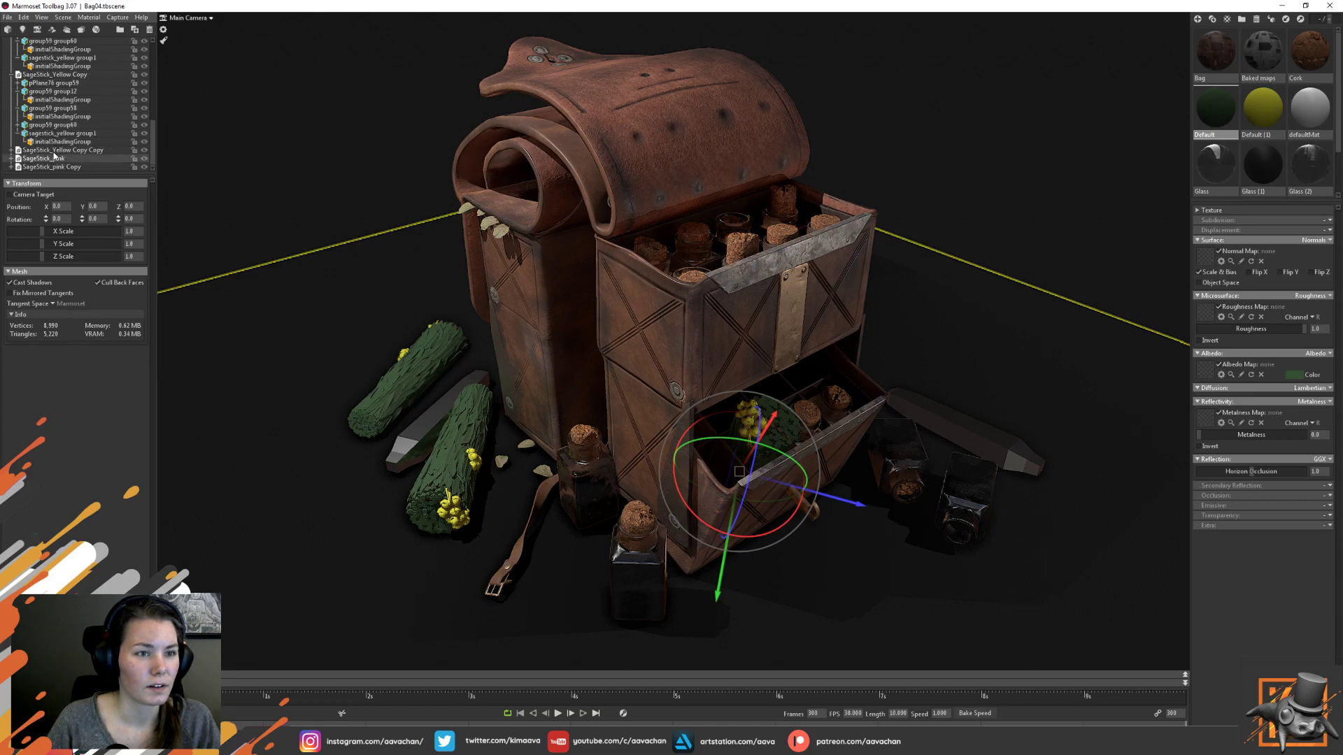
click(63, 150)
key(ctrl+d)
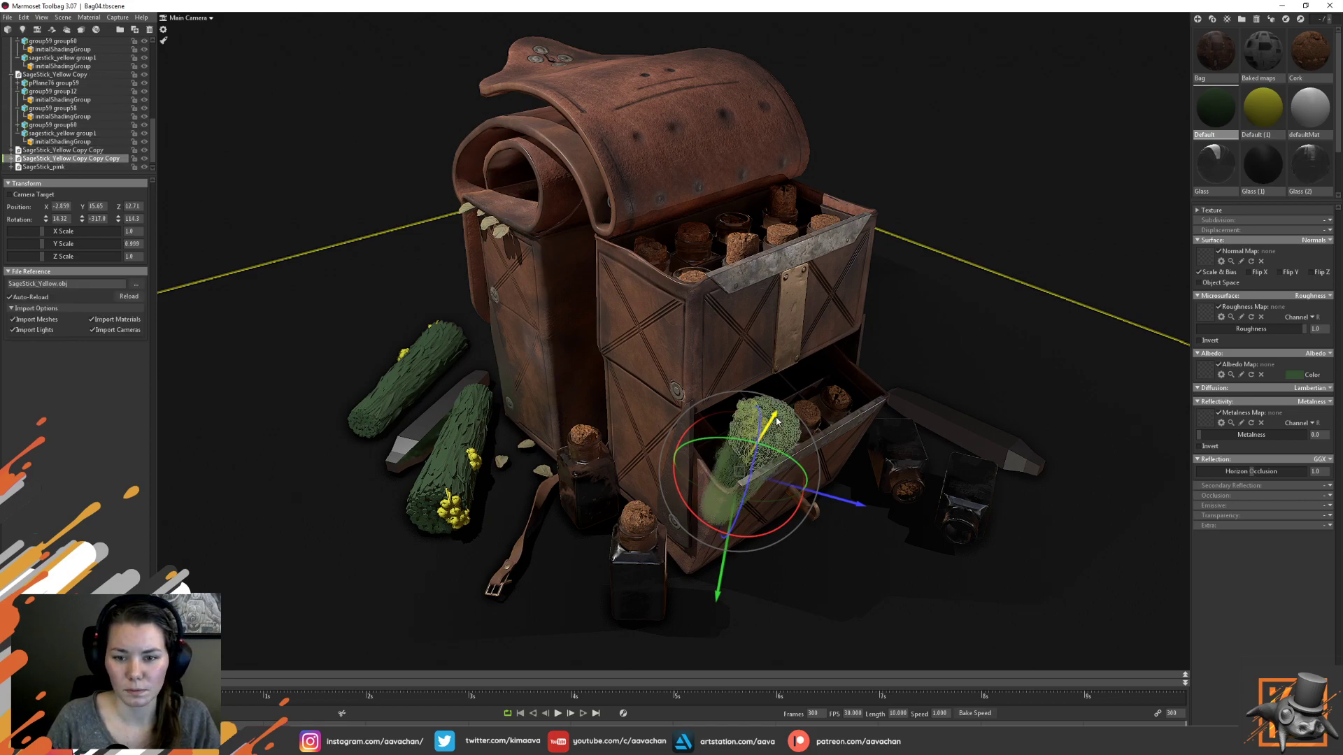
drag(774, 416, 859, 353)
drag(790, 294, 769, 271)
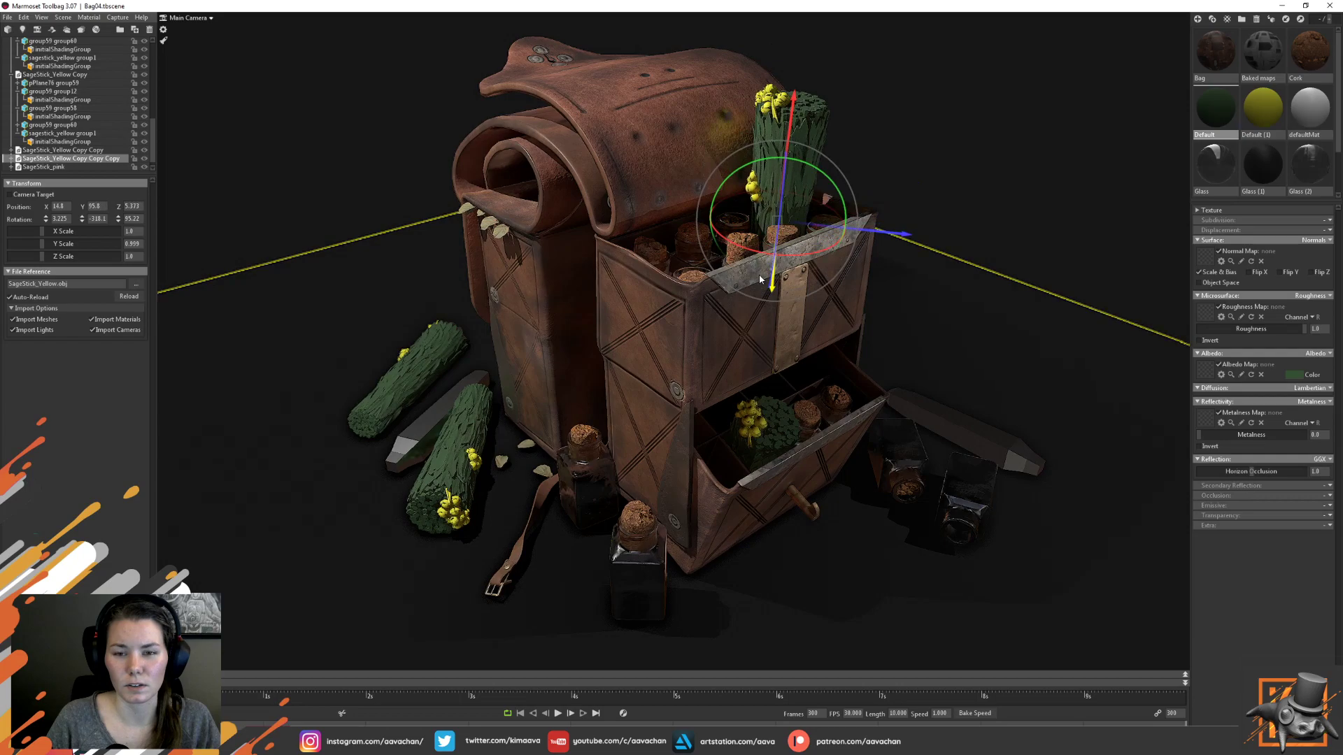
Turn the new stick and lower it among the corked bottles in the upper compartment, leaving only its flowered end showing, then deselect it
drag(875, 231, 830, 243)
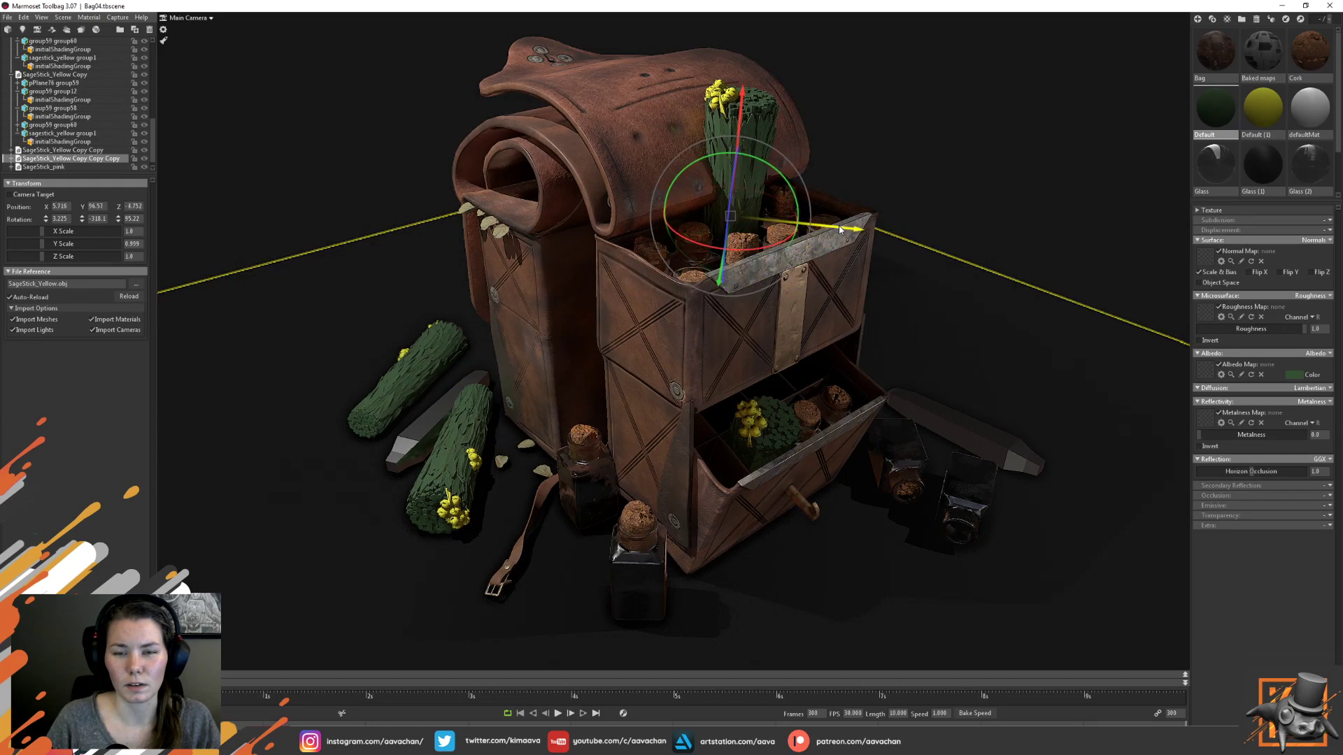
drag(739, 158, 744, 214)
drag(741, 340, 790, 332)
drag(733, 202, 733, 207)
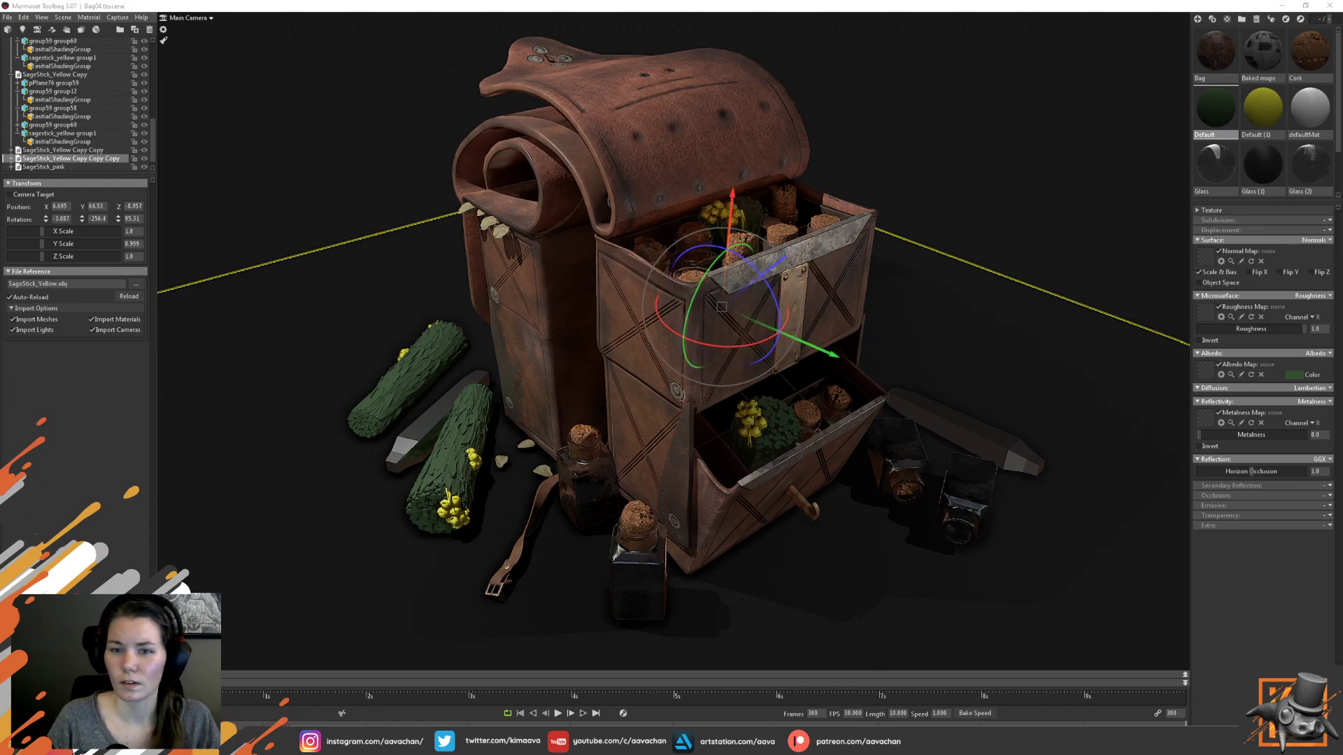
click(970, 186)
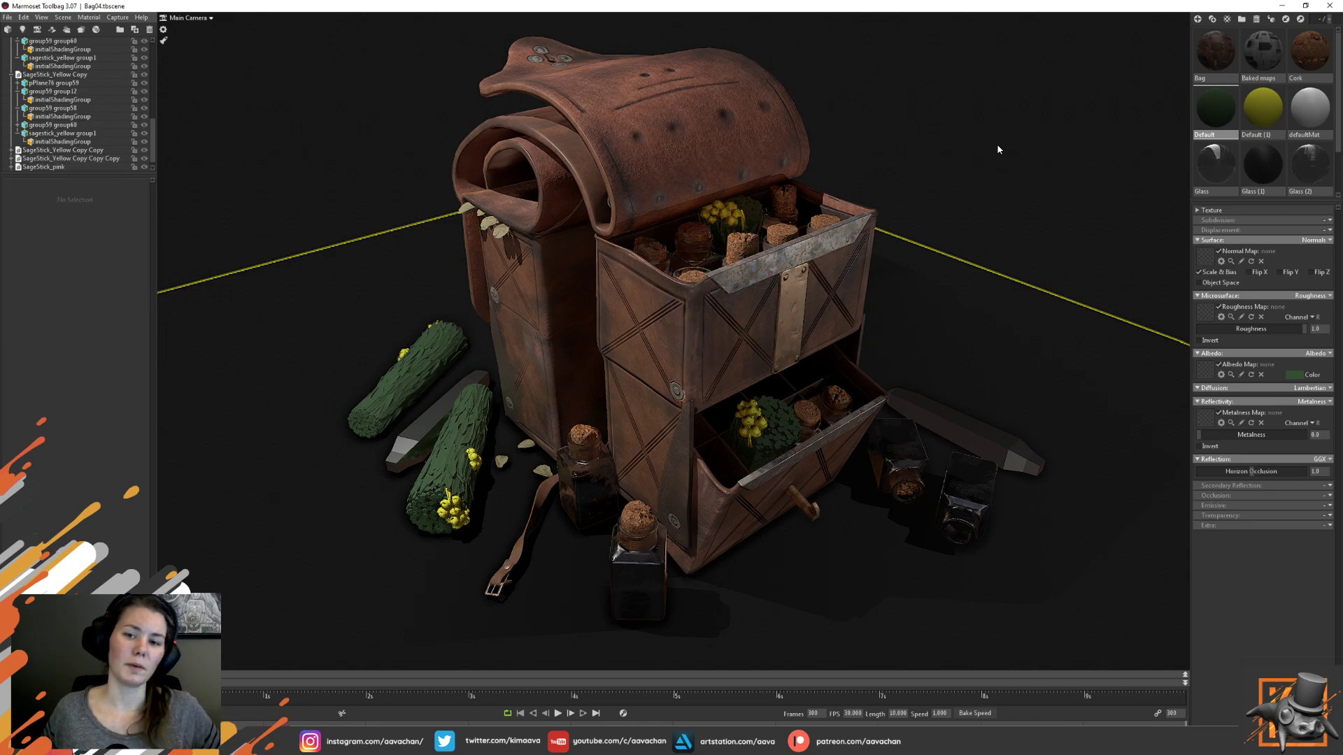